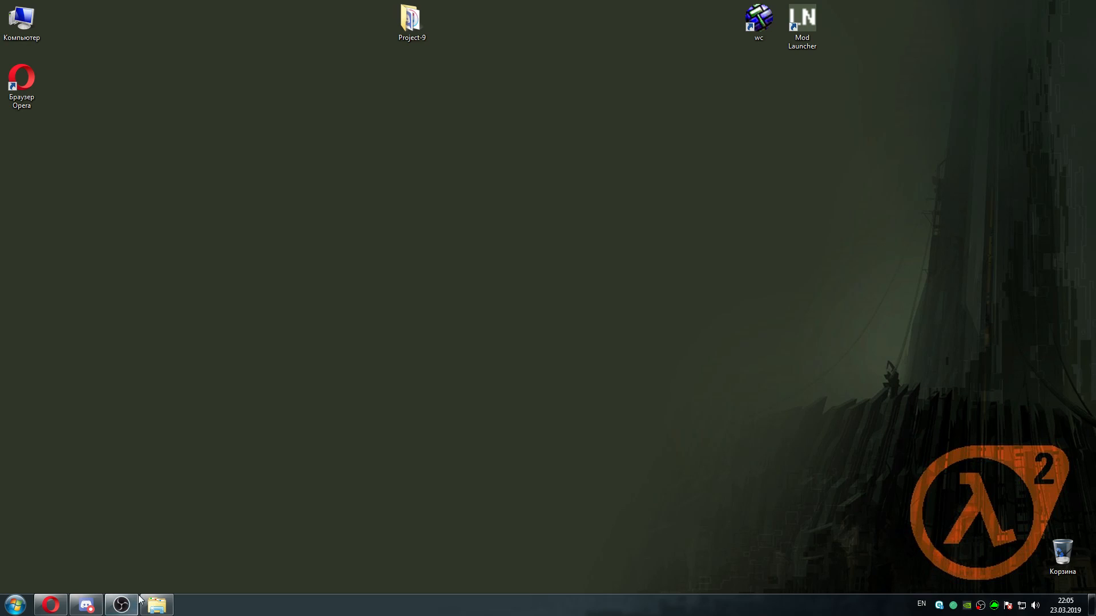
mouse_move(135, 607)
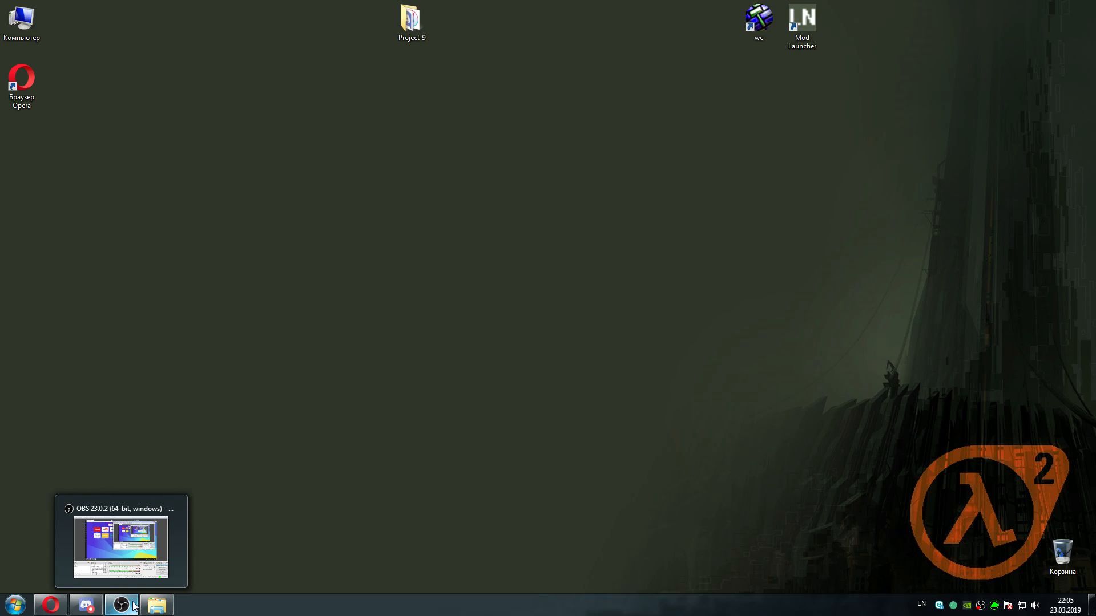
left_click(135, 606)
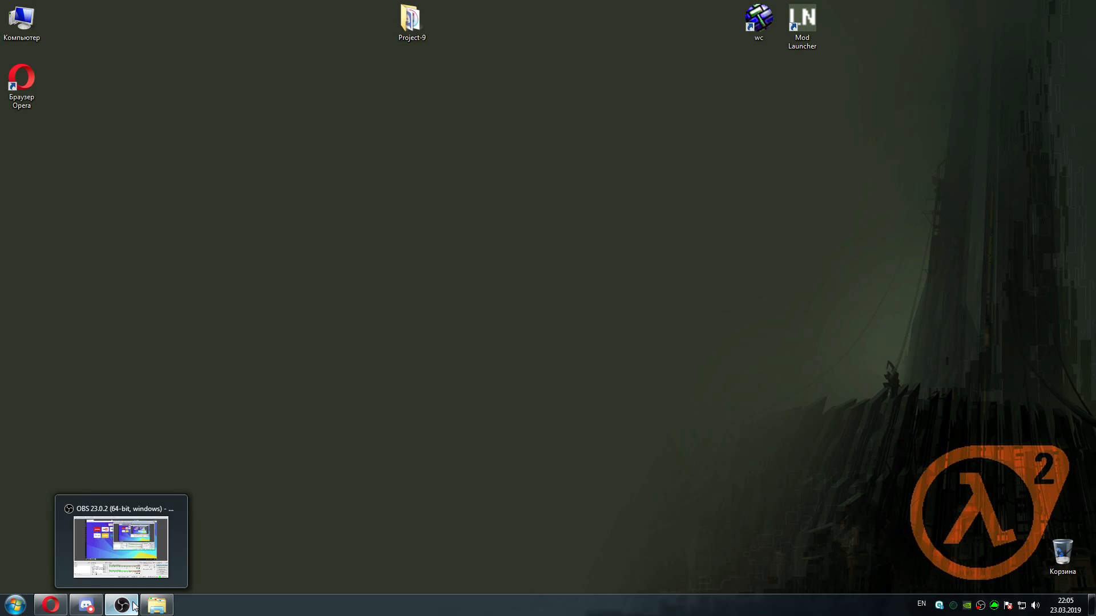
left_click(135, 607)
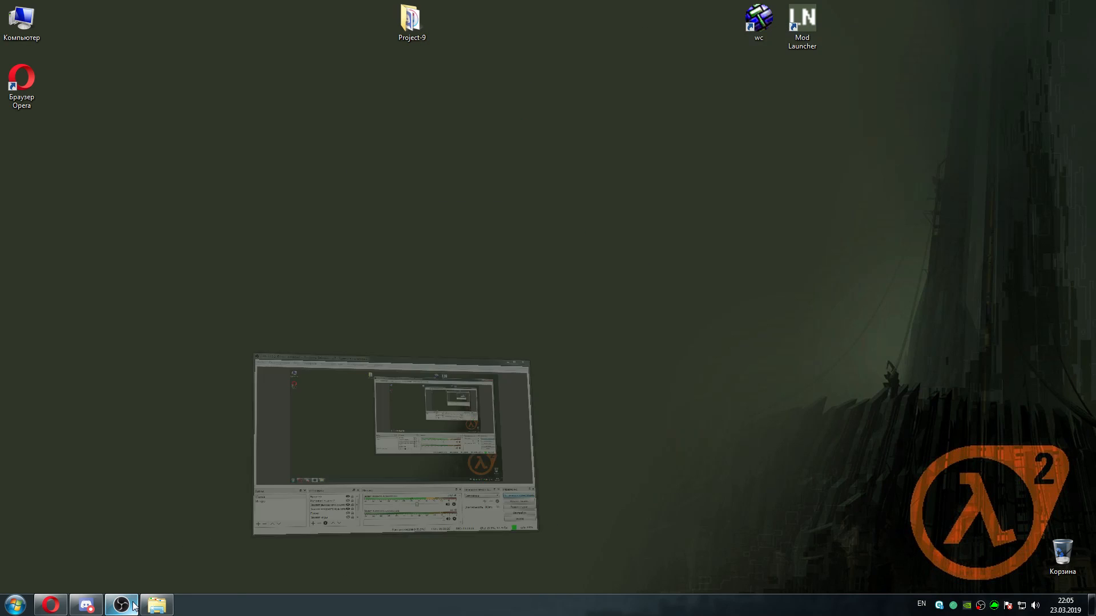
left_click(156, 605)
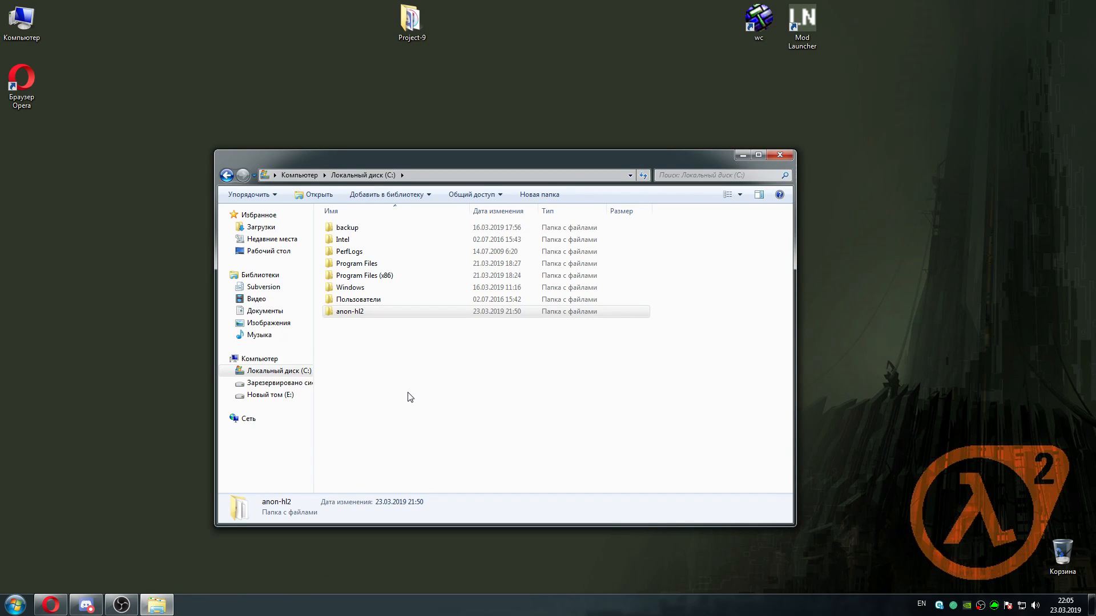
left_click(52, 606)
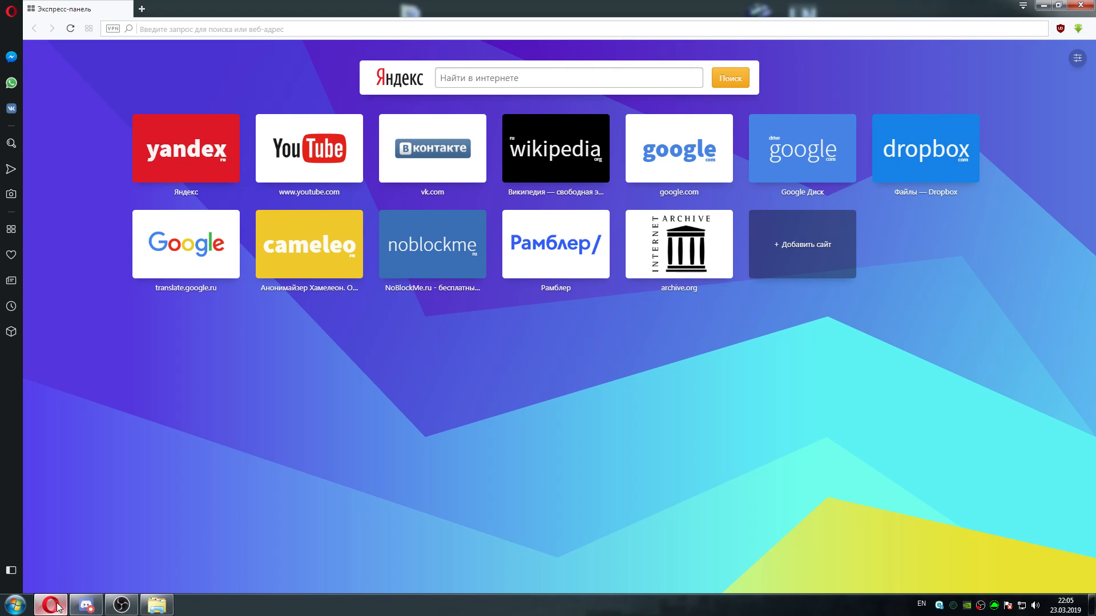
left_click(51, 606)
left_click(460, 403)
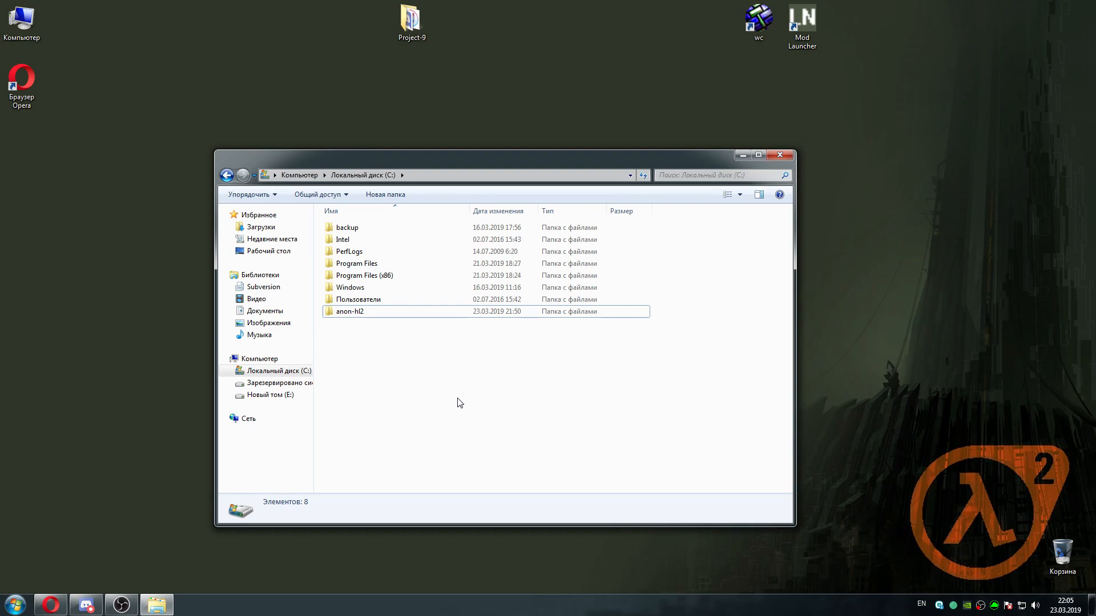
Switch to Opera and open the website hl2-beta.ru
left_click(50, 605)
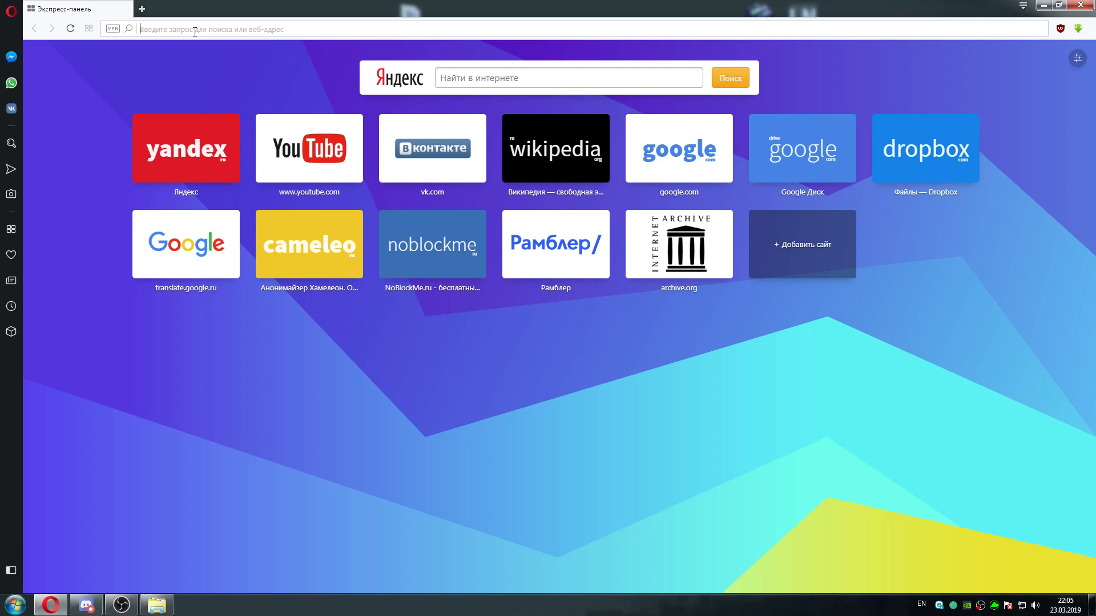
type("hl2-b")
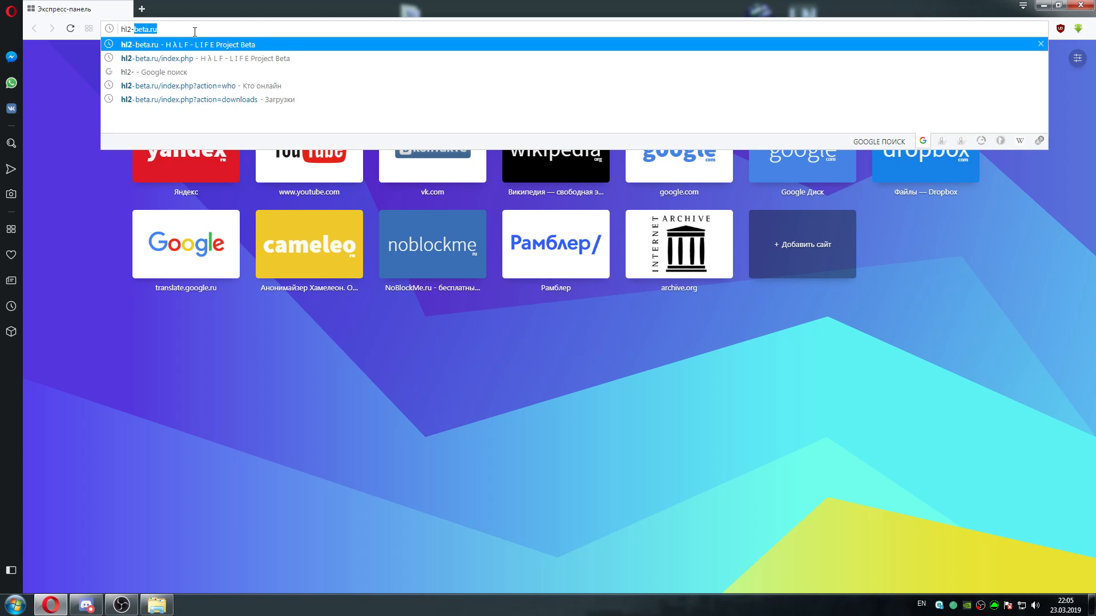
type("eta.")
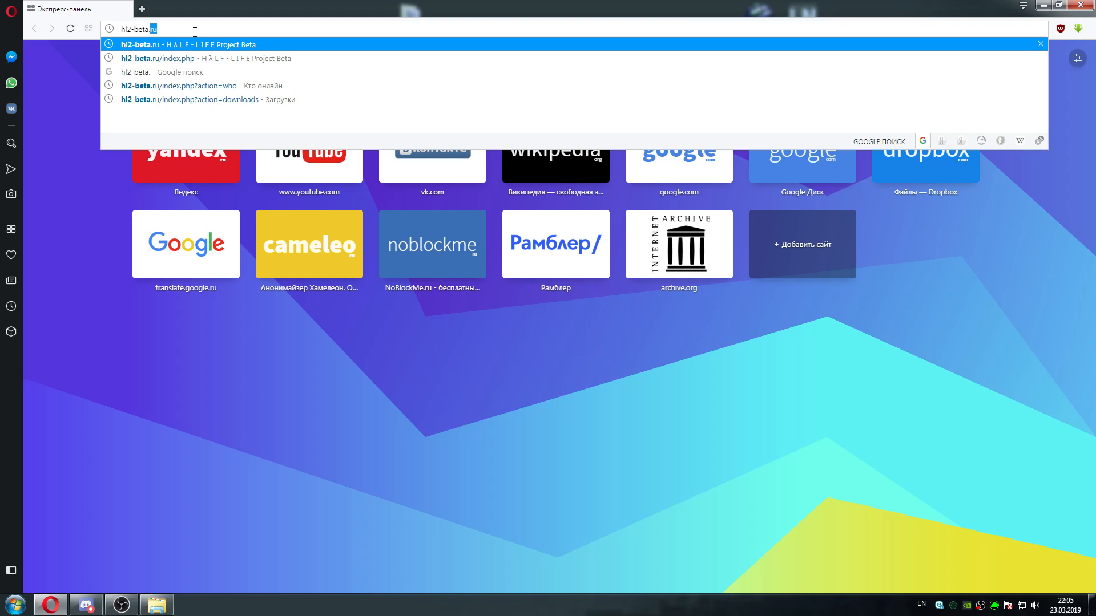
key("Return")
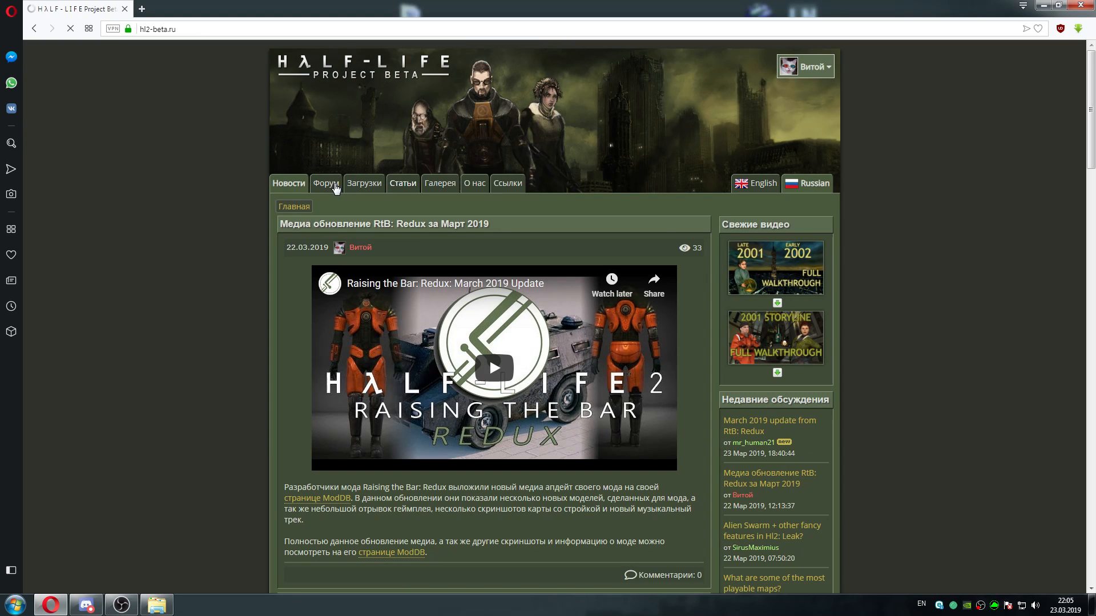
Go to the site's forum and open the international "Half-Life 2 Beta Mods and Modding" board
left_click(336, 184)
scroll(918, 186, "down", 10)
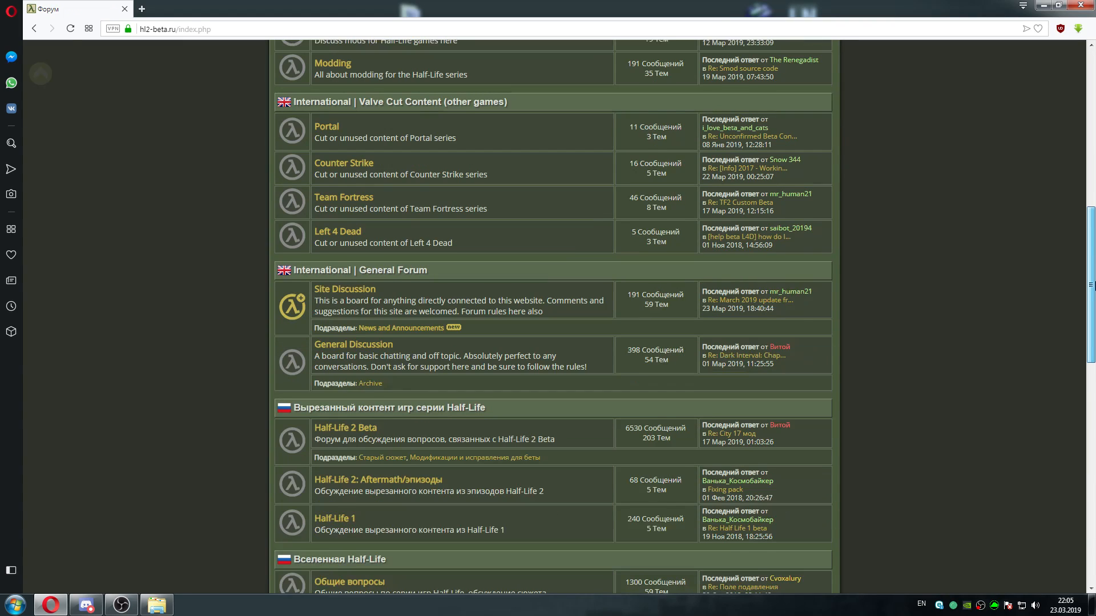
scroll(554, 317, "up", 2)
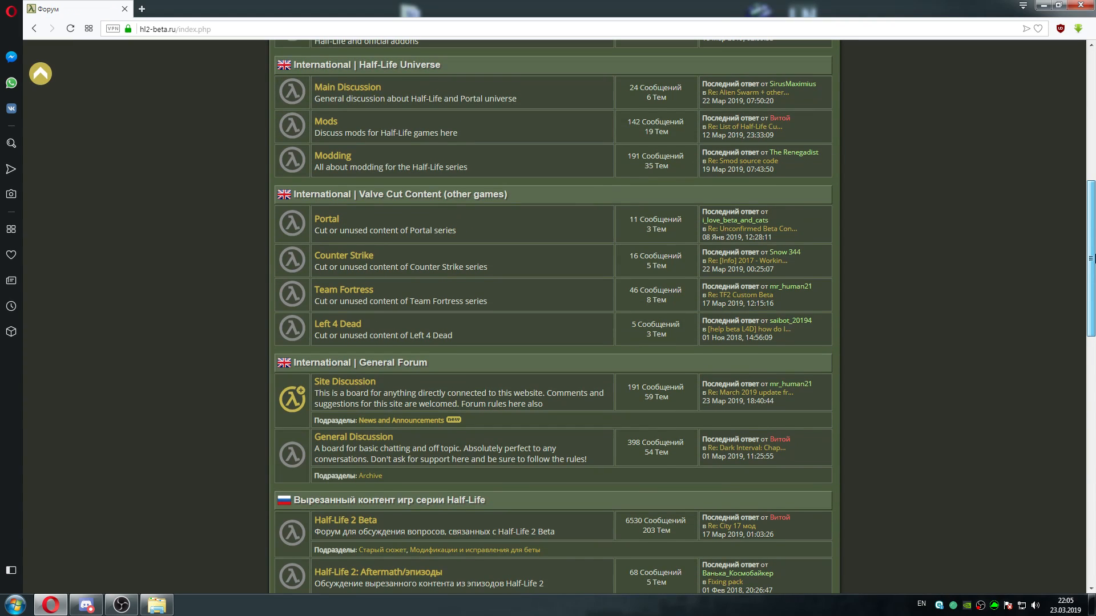
scroll(1094, 231, "down", 1)
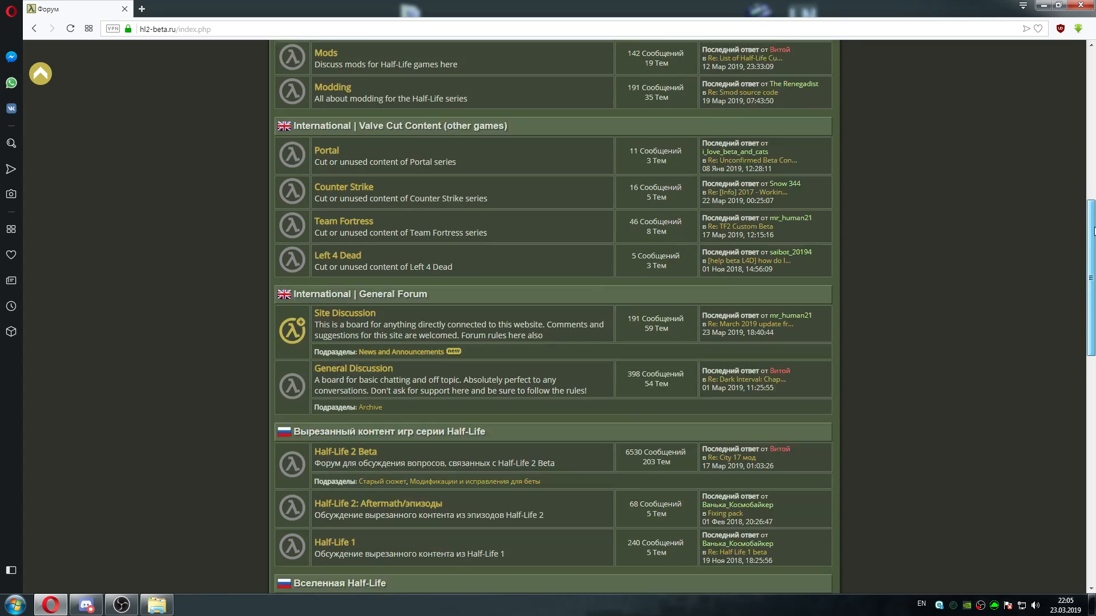
scroll(1093, 231, "up", 3)
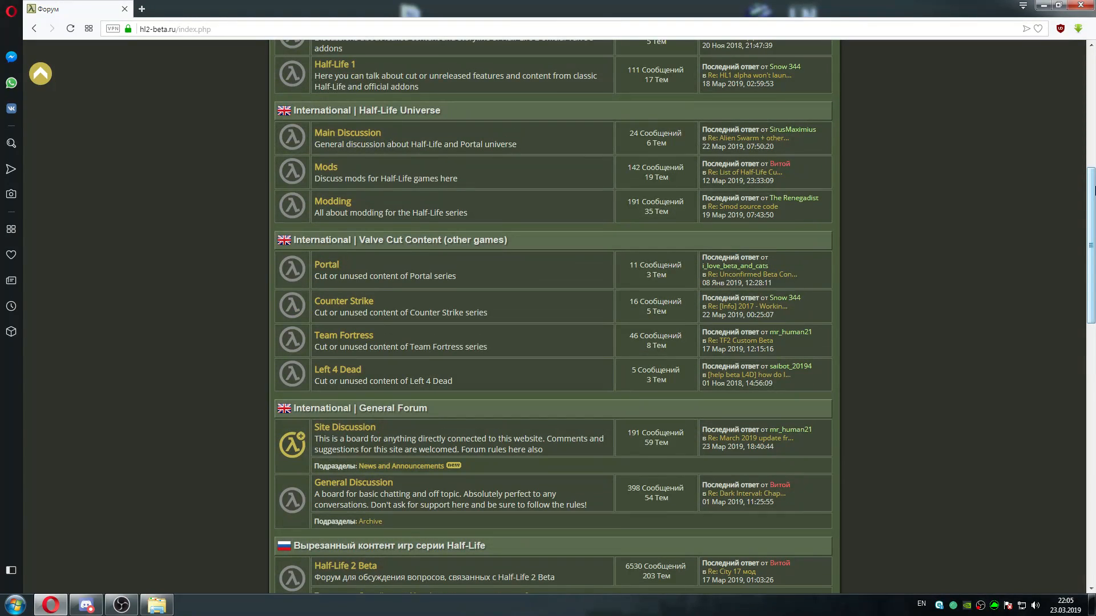
scroll(1093, 190, "up", 4)
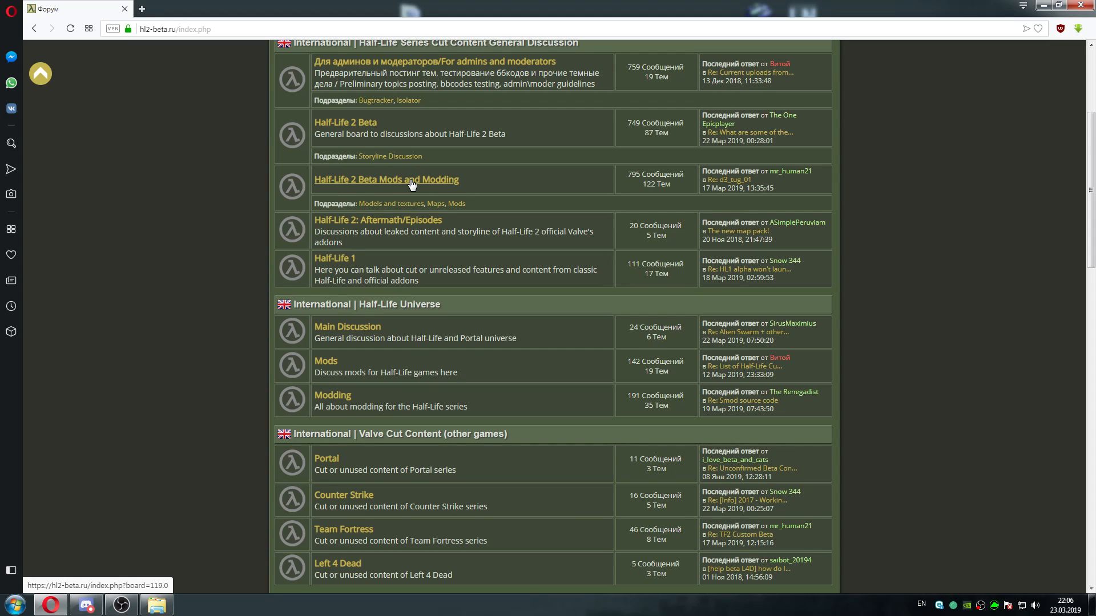
left_click(436, 204)
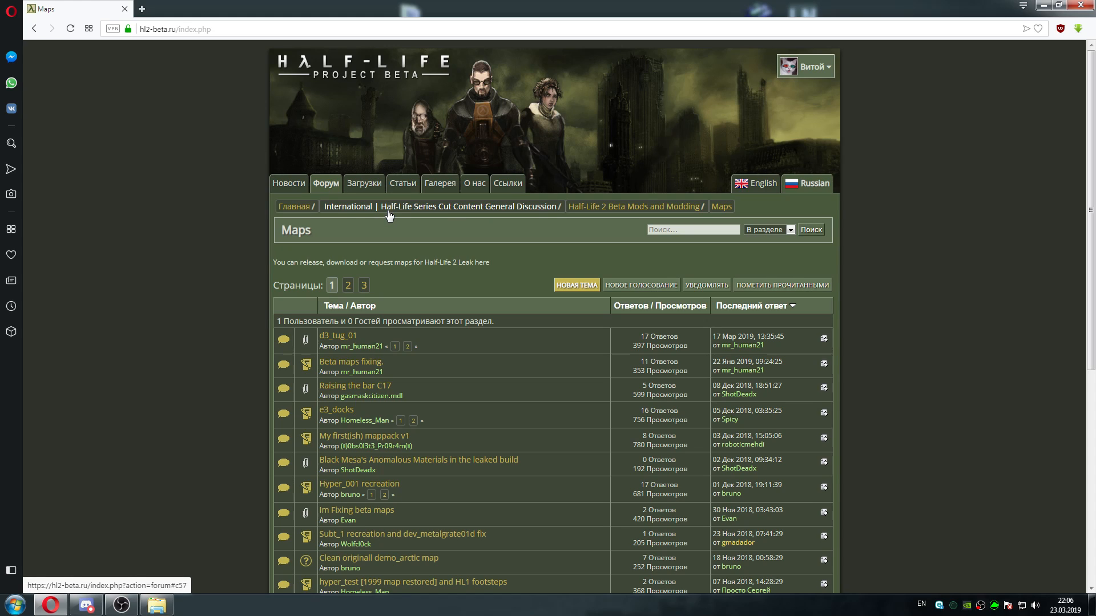
left_click(616, 208)
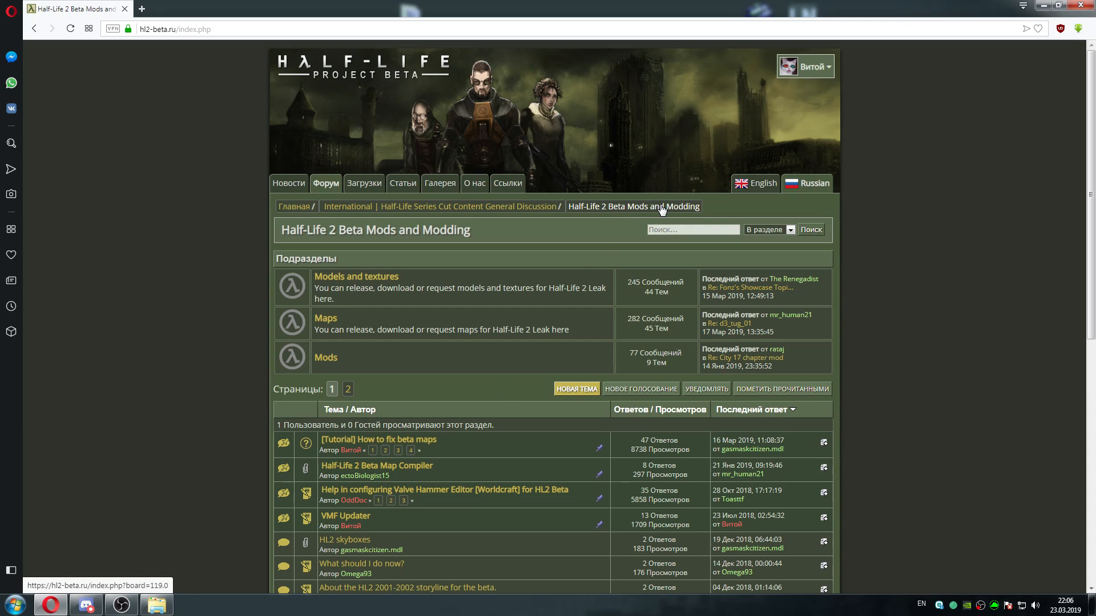
Open the thread "Help in configuring Valve Hammer Editor [Worldcraft] for HL2 Beta" and examine its Game Configurations picture
left_click(418, 444)
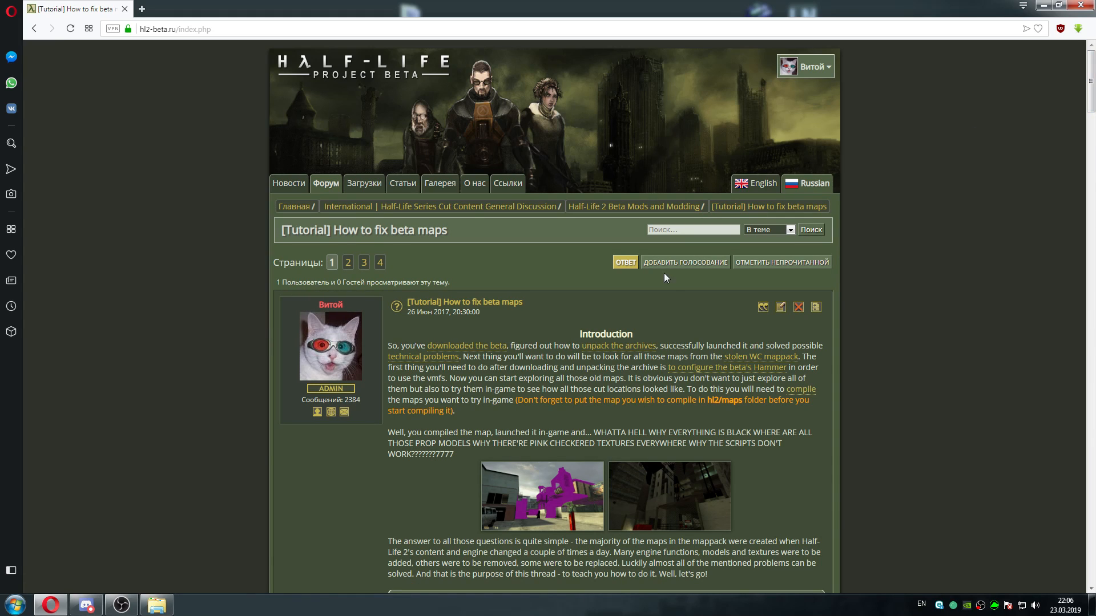
left_click(661, 209)
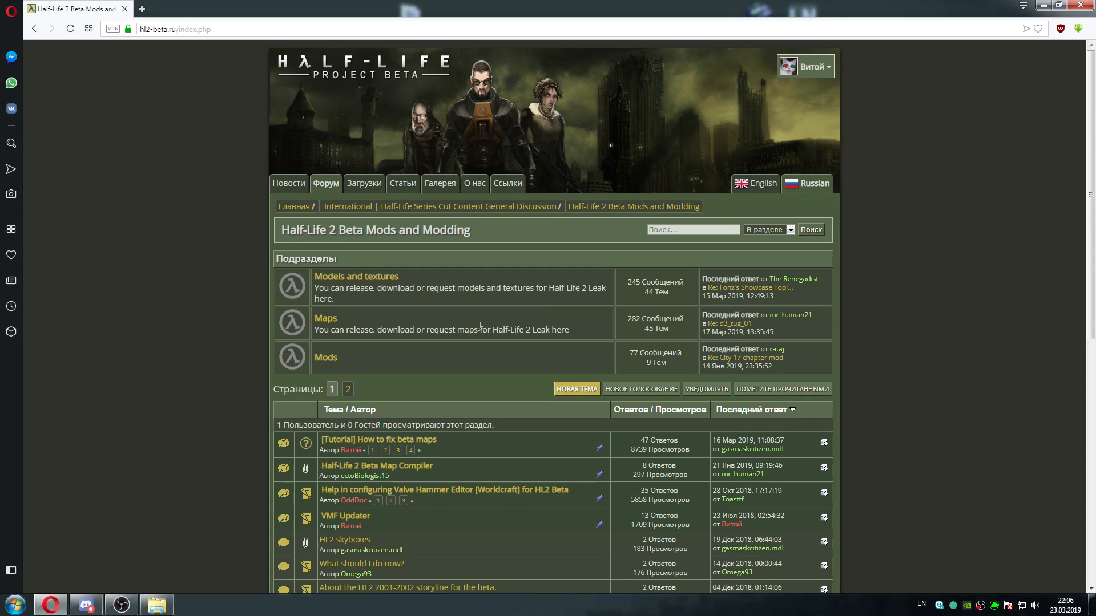
left_click(416, 493)
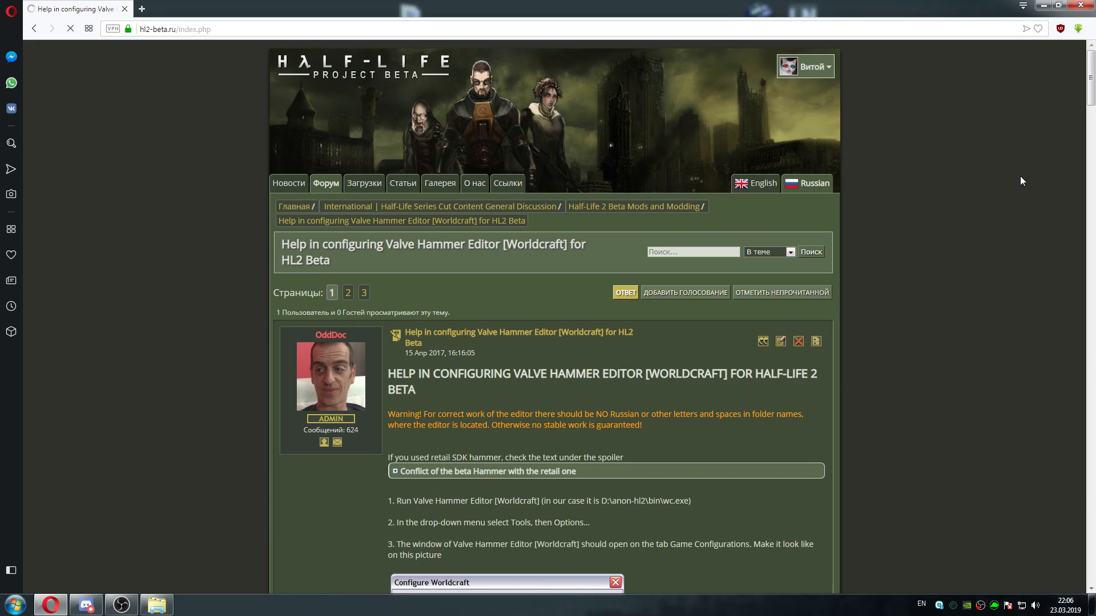
left_click_drag(1089, 89, 1089, 111)
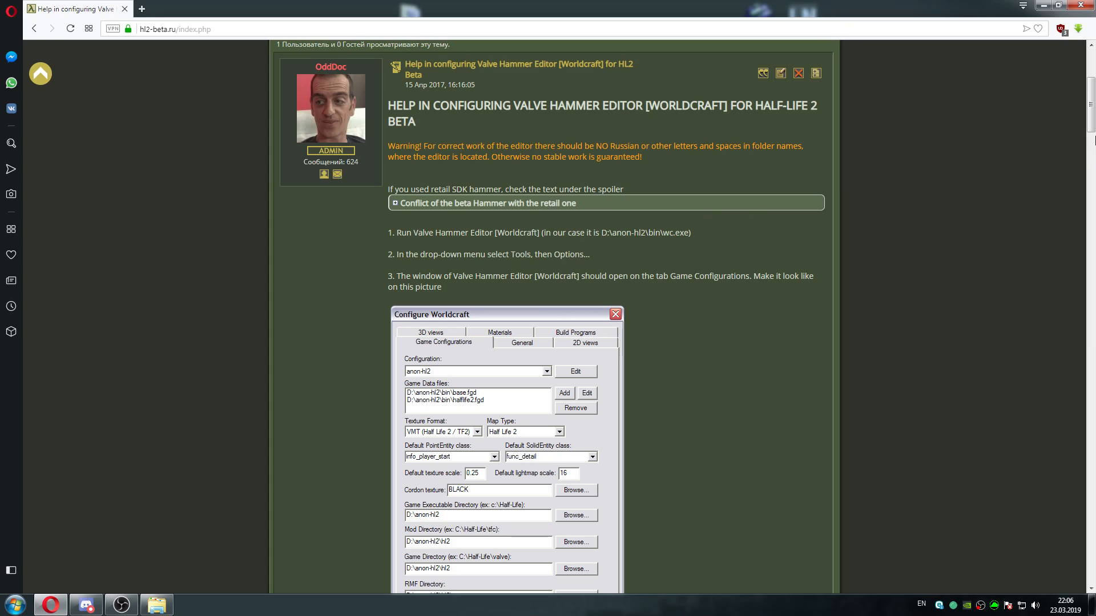
left_click_drag(1091, 97, 1090, 112)
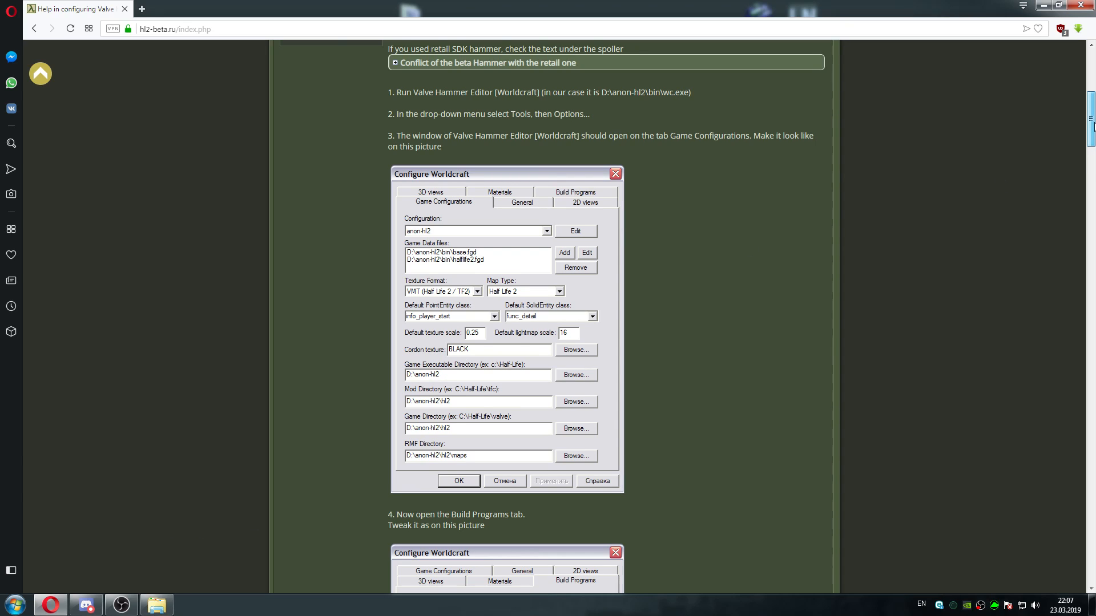
left_click_drag(1089, 123, 1091, 125)
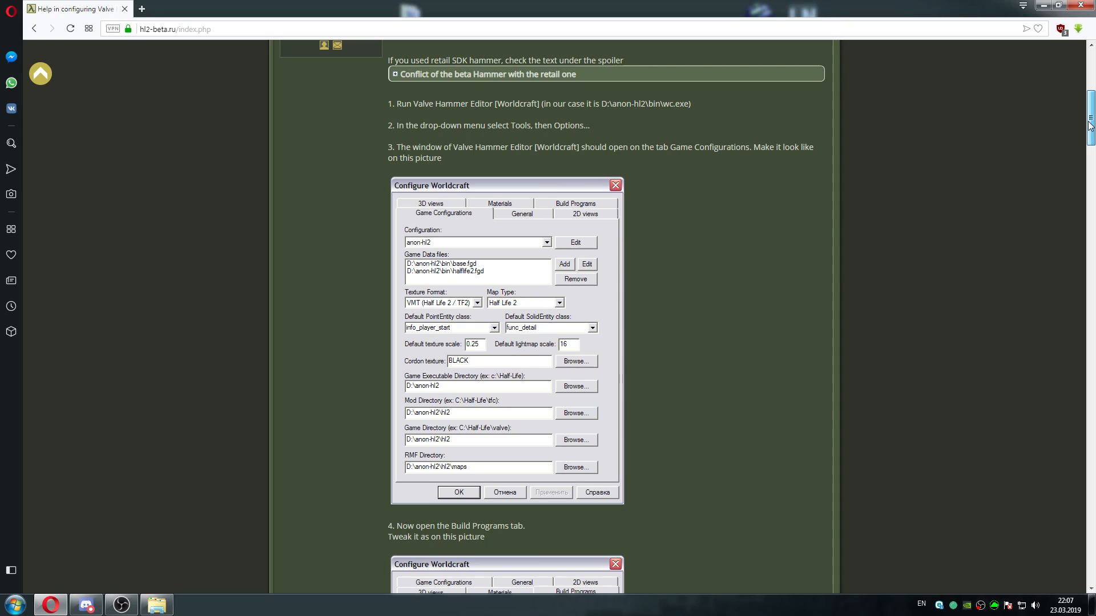
Switch to Windows Explorer and open the bin folder inside C:\anon-hl2
left_click(156, 605)
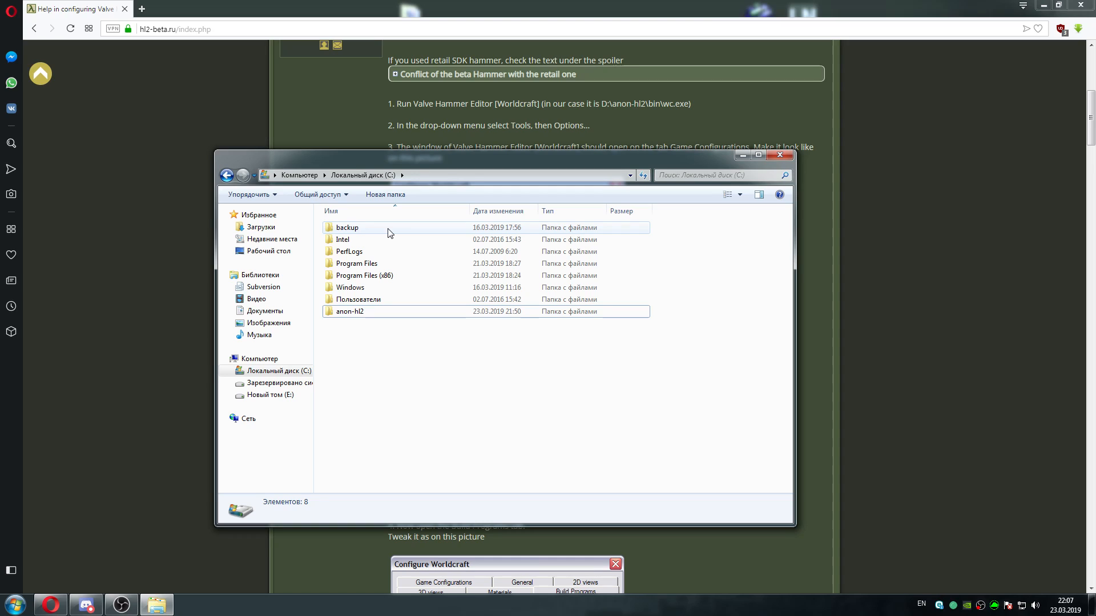
double_click(377, 315)
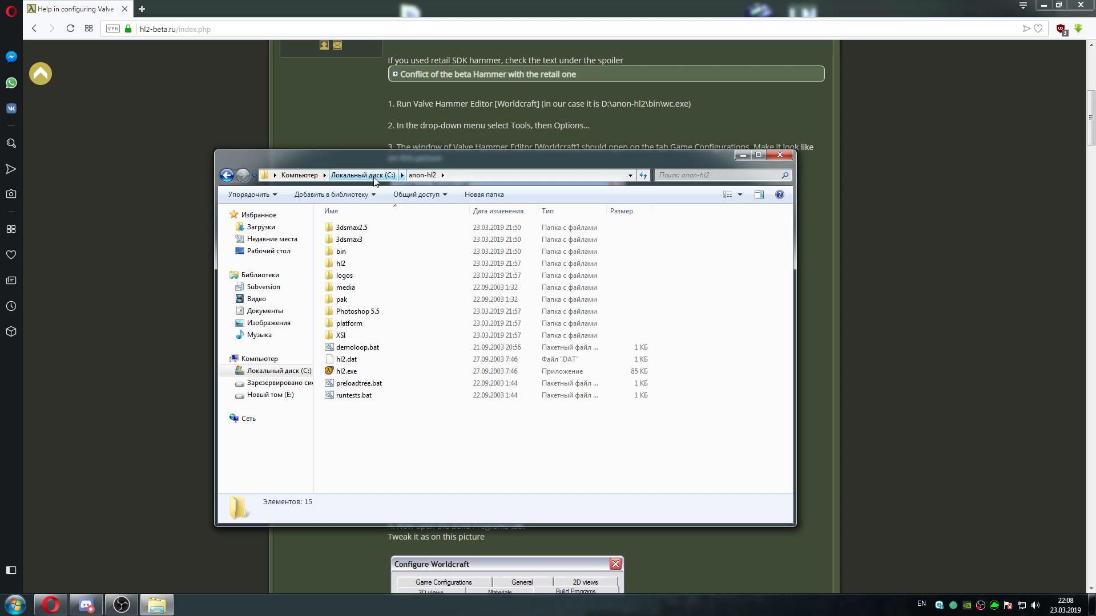
left_click(363, 175)
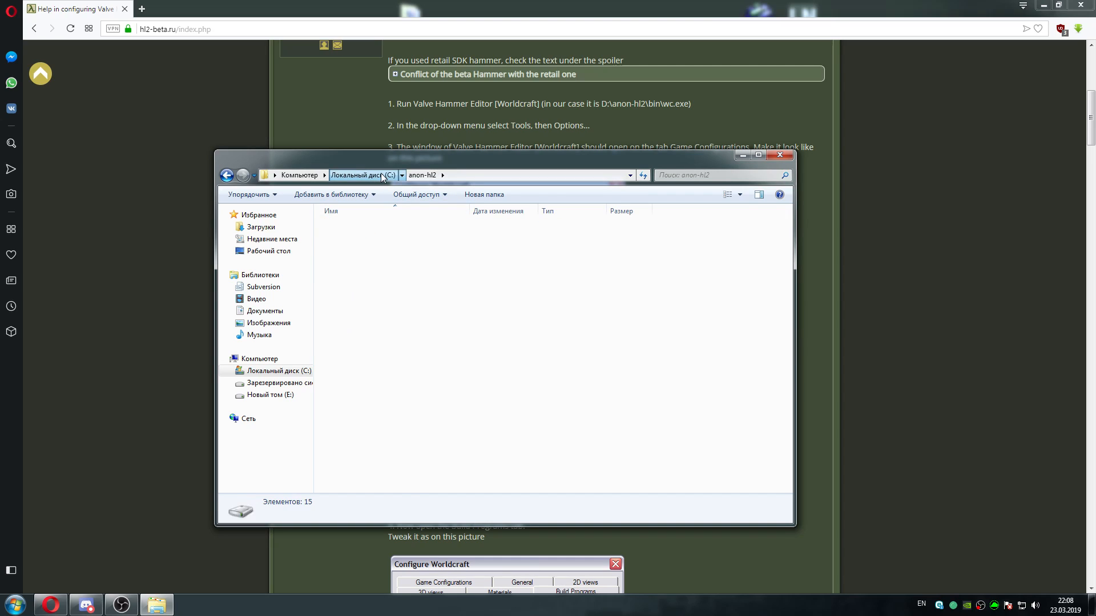
double_click(366, 228)
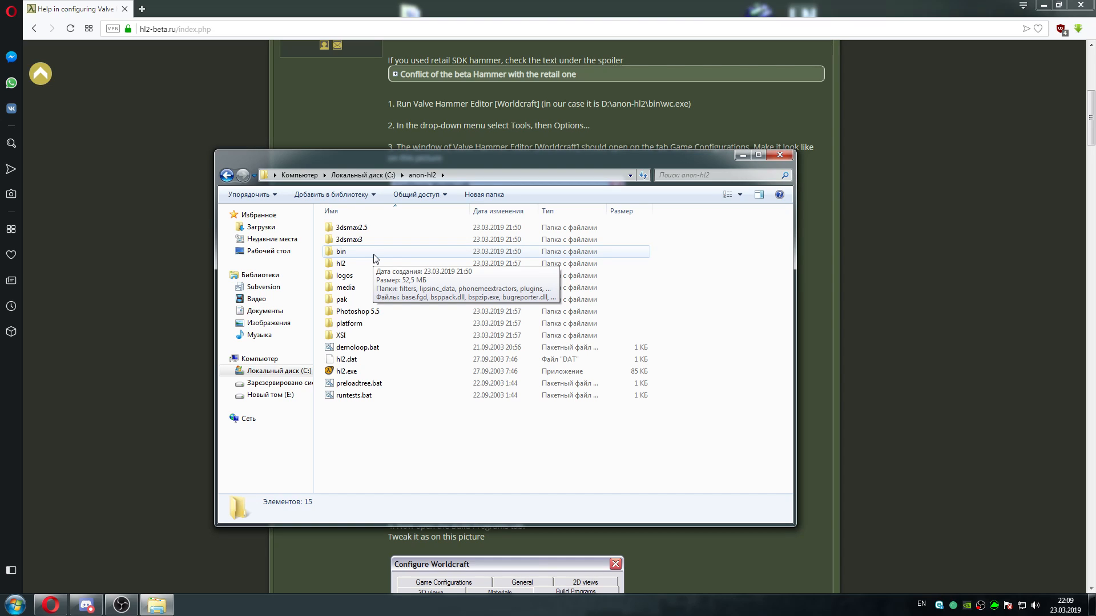
double_click(375, 255)
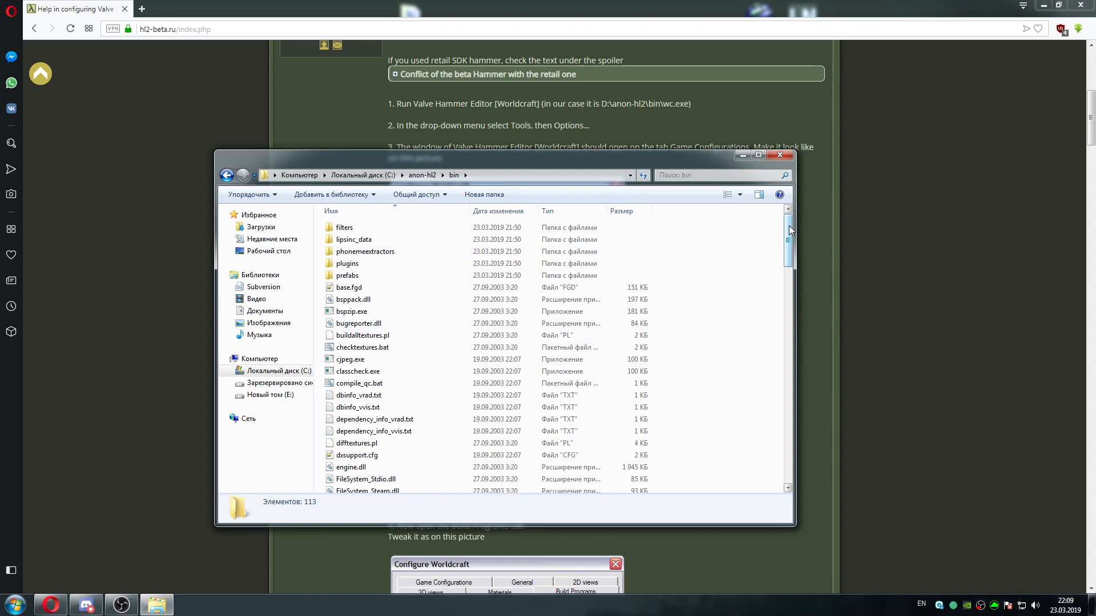
left_click(422, 175)
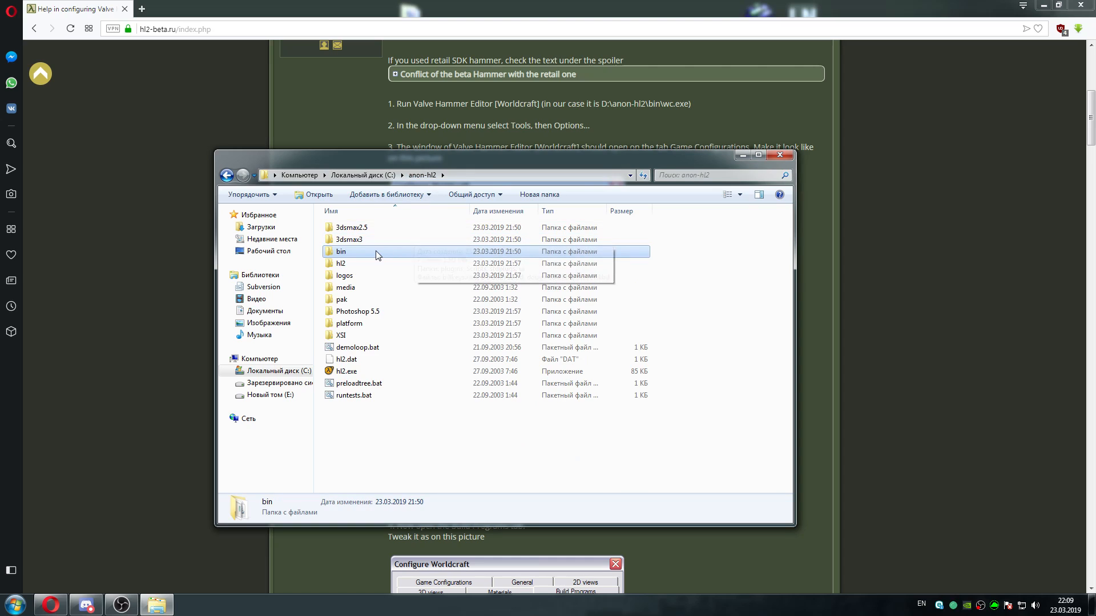
mouse_move(375, 252)
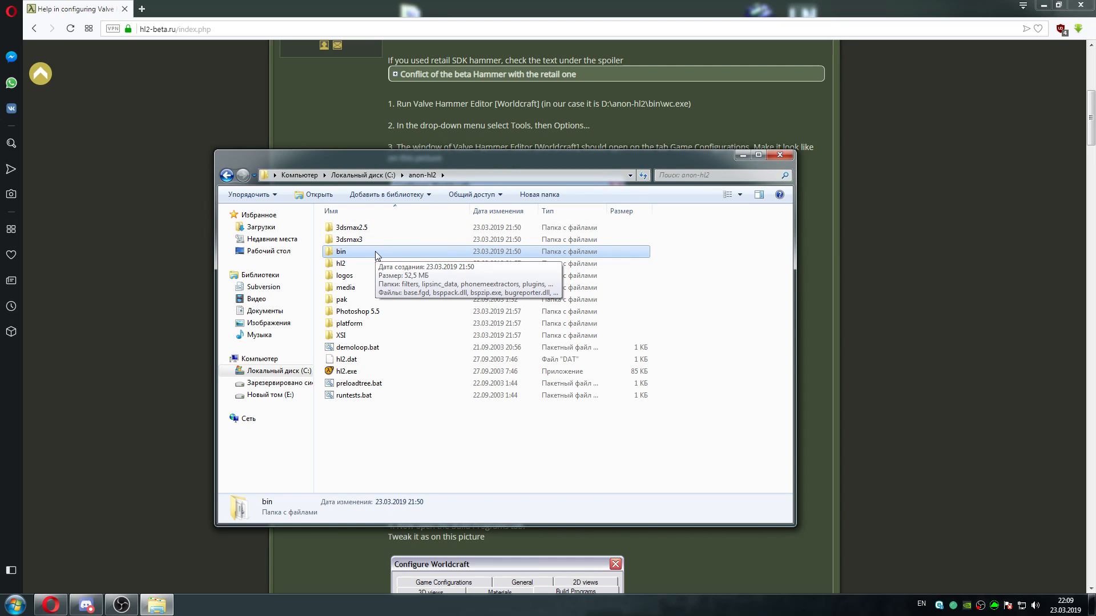
double_click(375, 251)
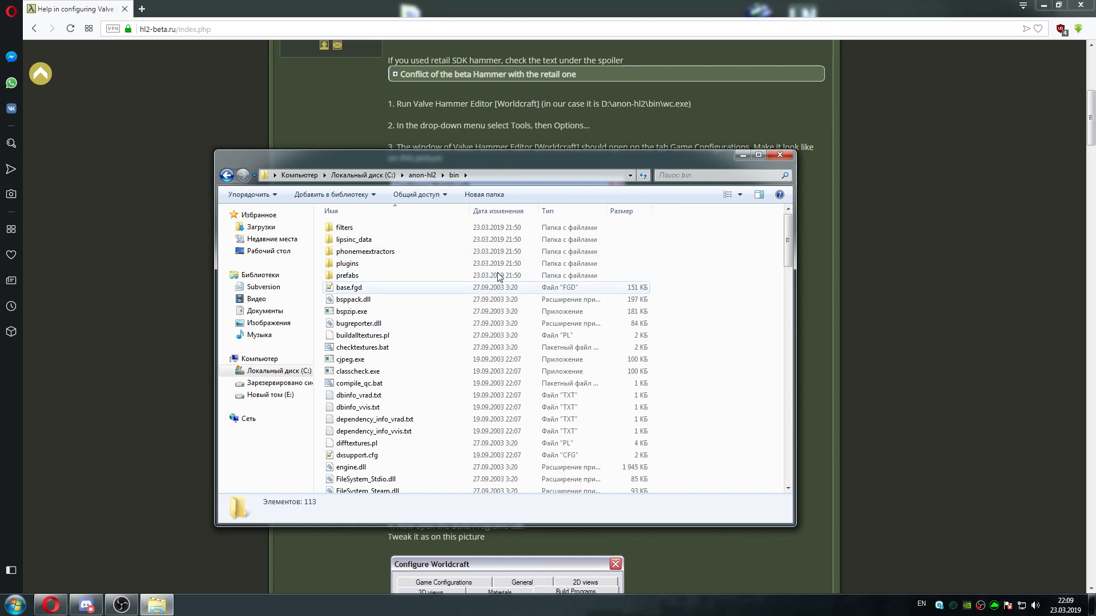
Launch wc.exe from the bin folder and allow it to run despite the unknown publisher
scroll(786, 243, "down", 2)
left_click_drag(786, 242, 784, 448)
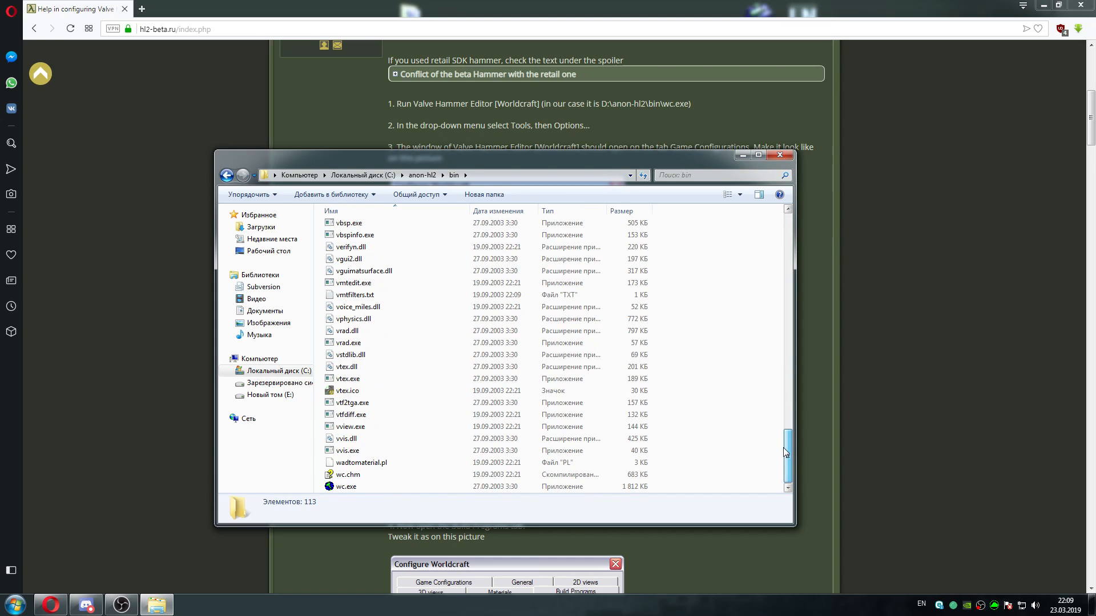
mouse_move(434, 488)
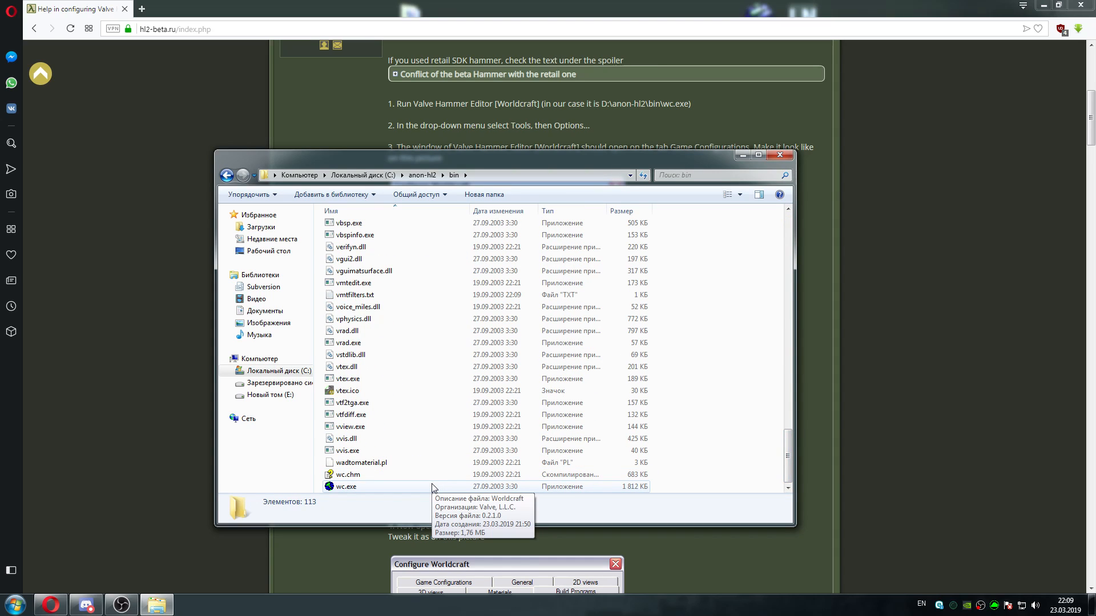
double_click(345, 487)
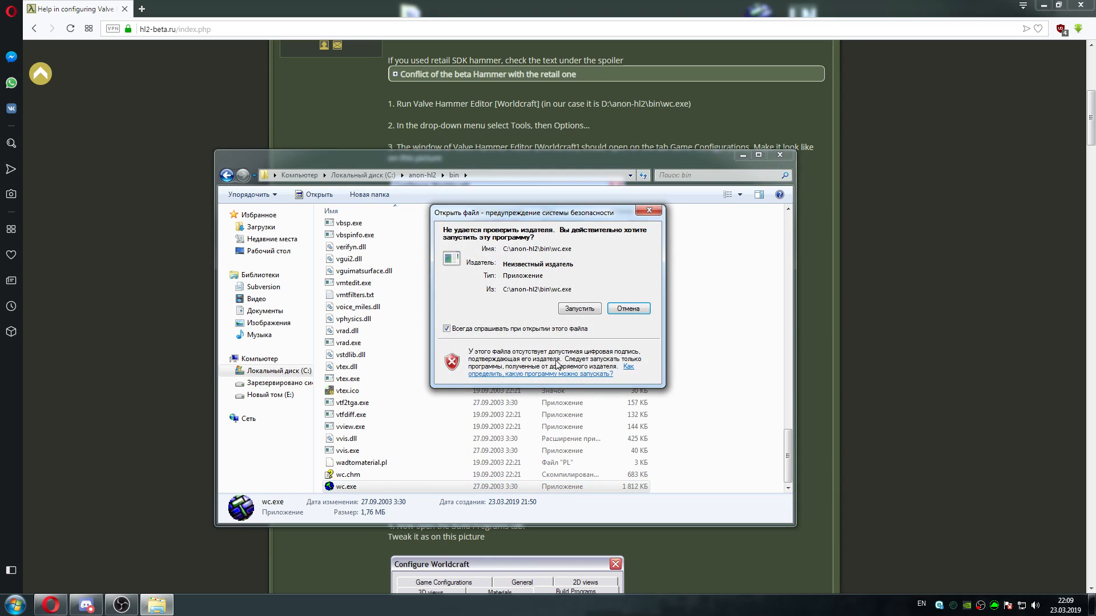
left_click(582, 309)
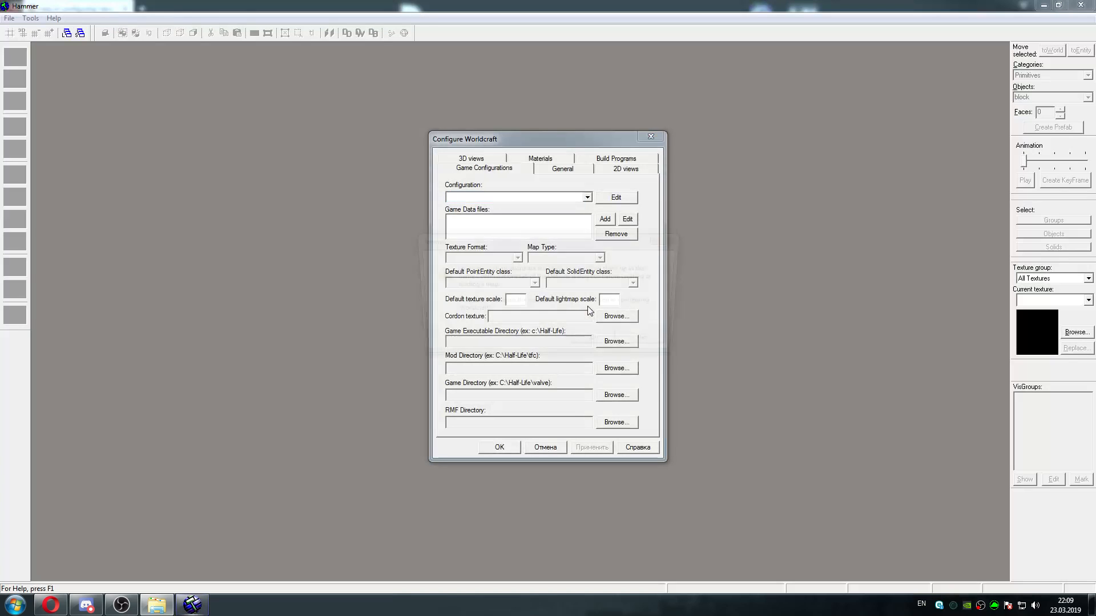
Decline the offer to open the new user's guide for configuring Worldcraft
left_click_drag(621, 247, 592, 210)
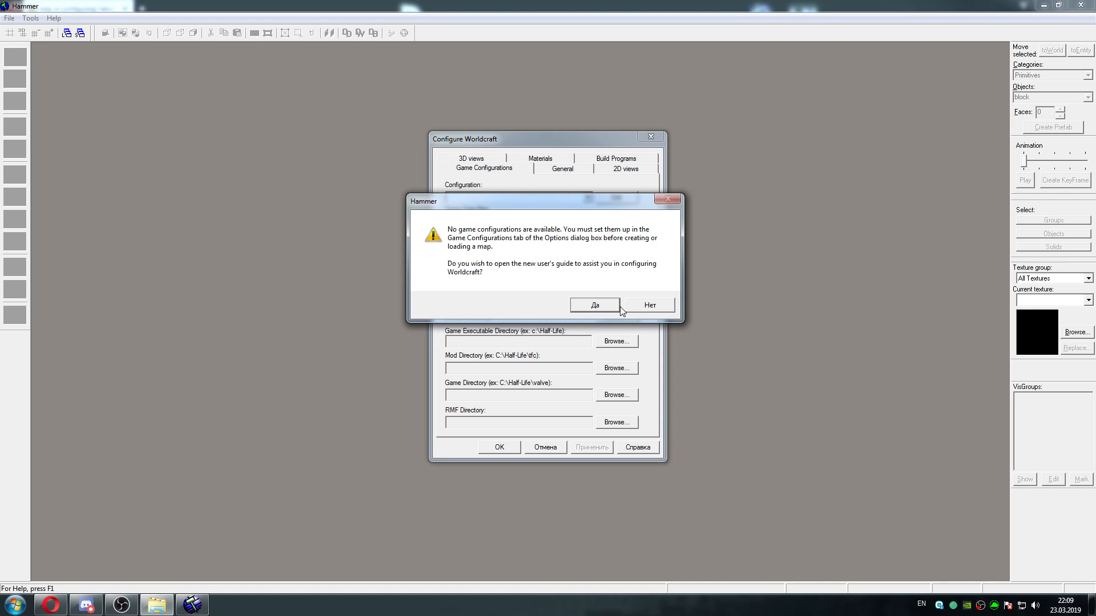
left_click(651, 306)
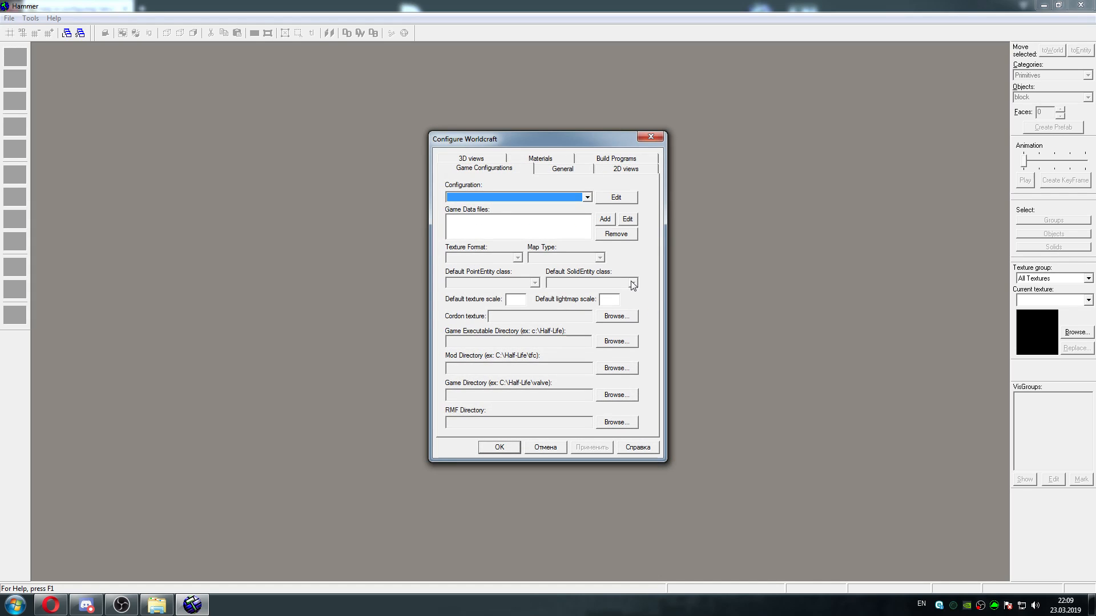
mouse_move(576, 148)
left_mouse_down()
mouse_move(595, 142)
mouse_move(546, 146)
mouse_move(573, 143)
left_mouse_up()
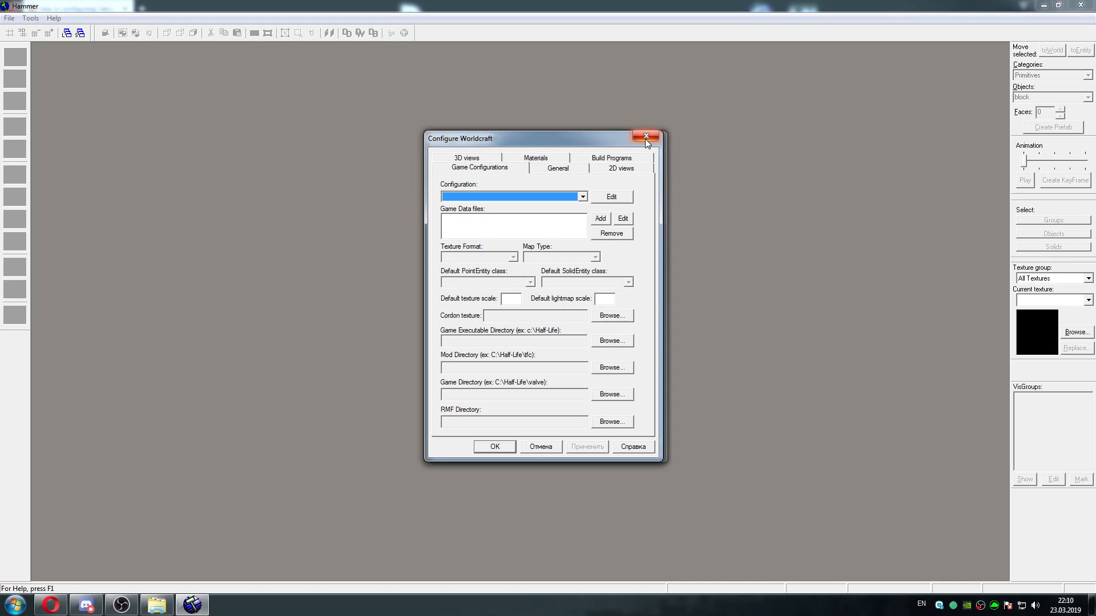
left_click_drag(618, 142, 625, 141)
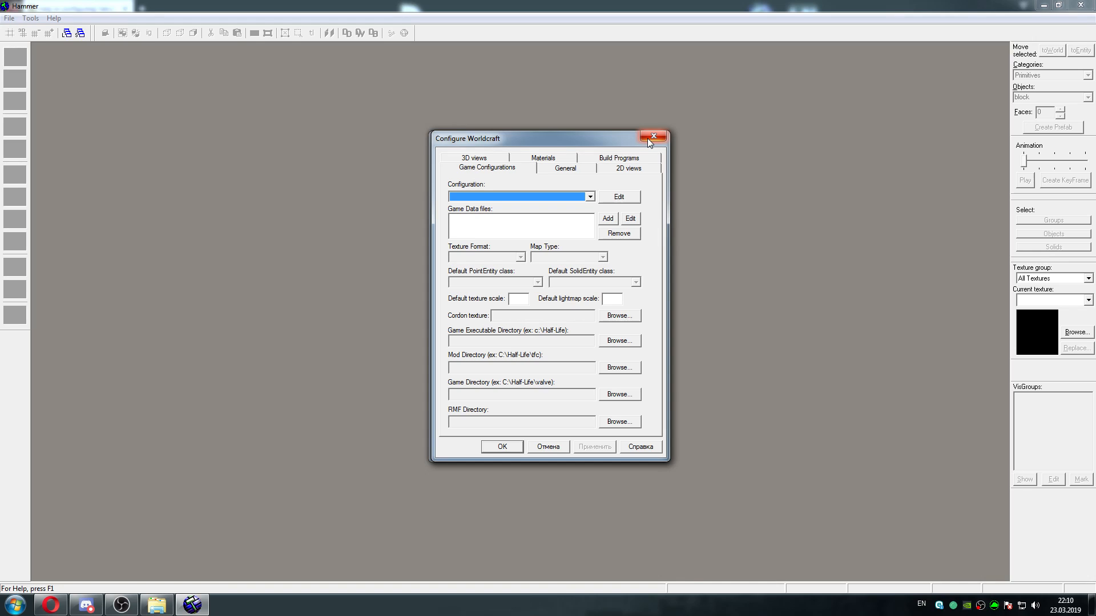
left_click_drag(602, 144, 602, 148)
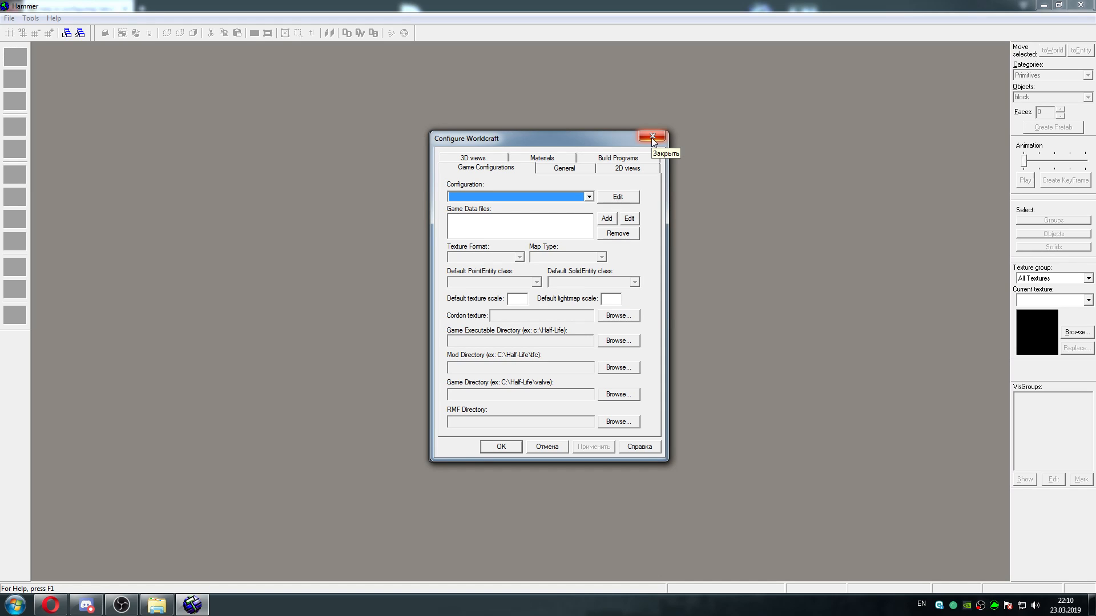
left_click(652, 139)
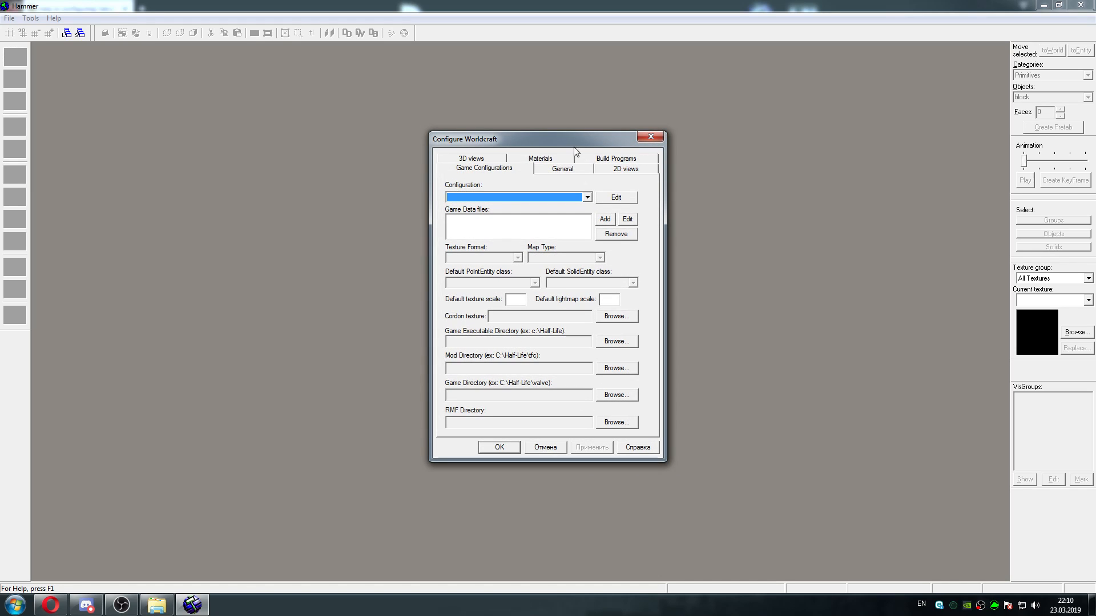
left_click_drag(560, 143, 563, 144)
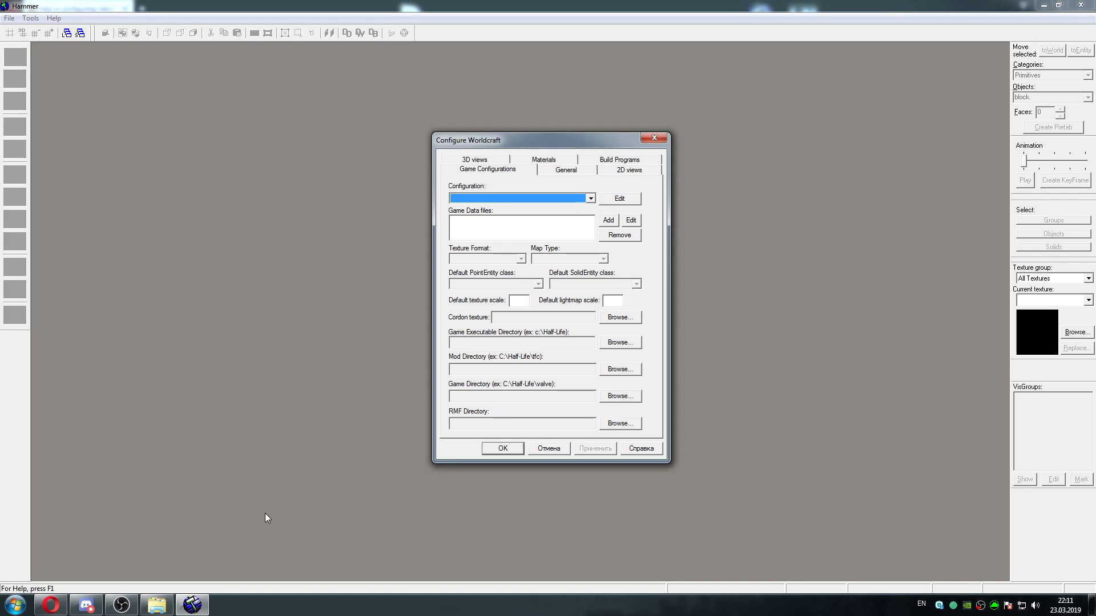
mouse_move(161, 610)
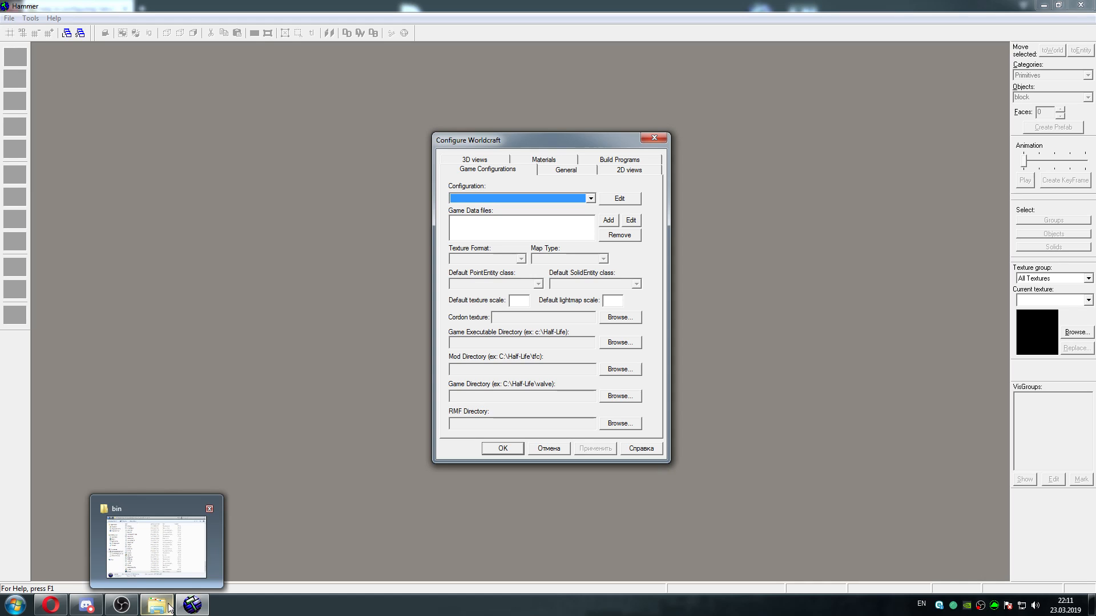
left_click(575, 199)
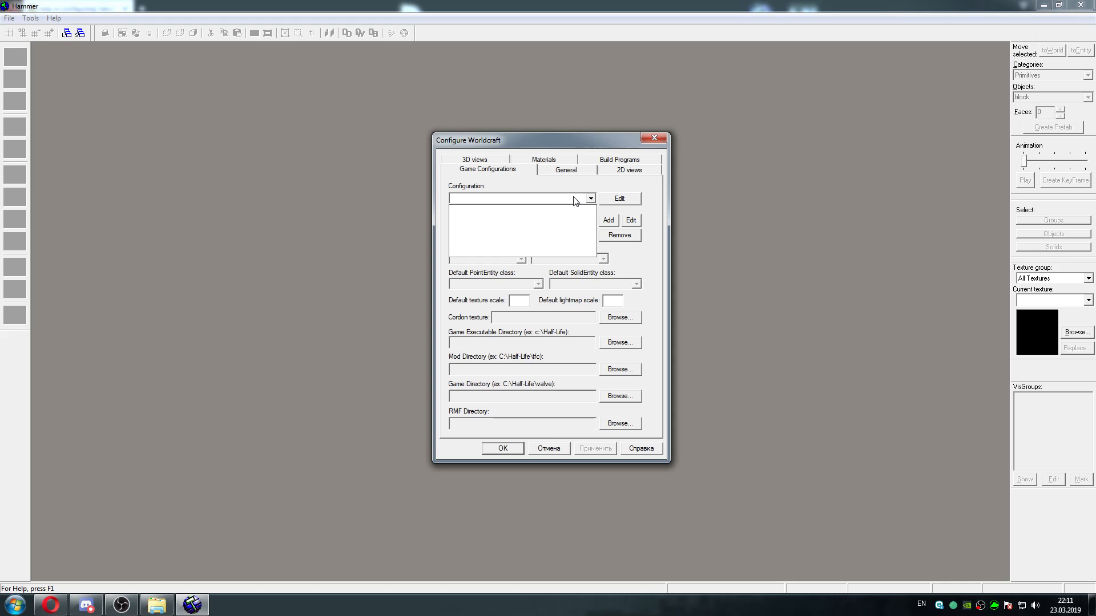
left_click(575, 199)
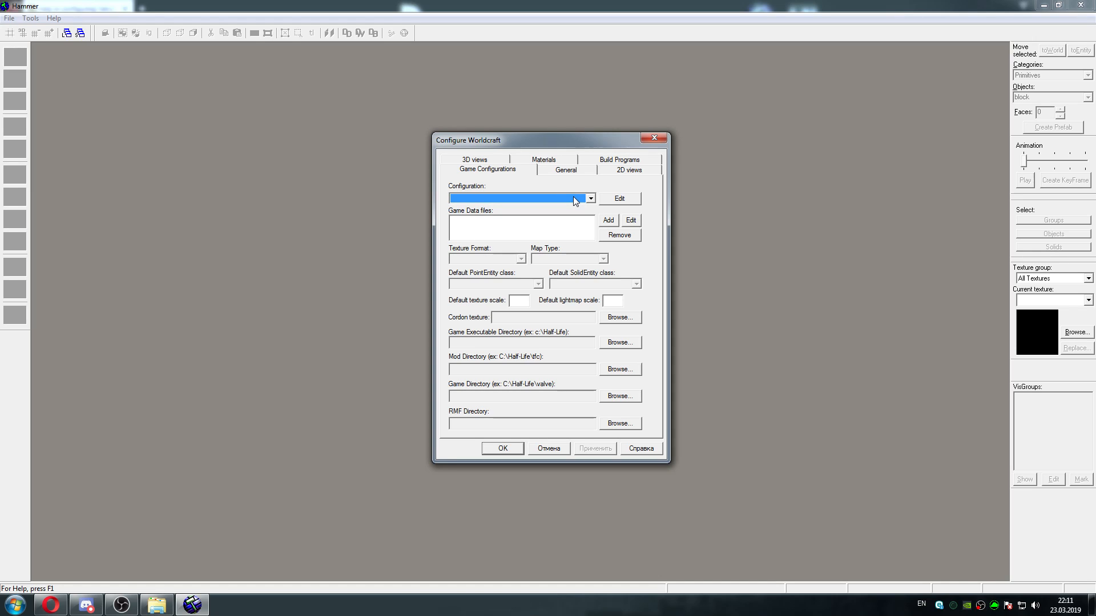
left_click(590, 199)
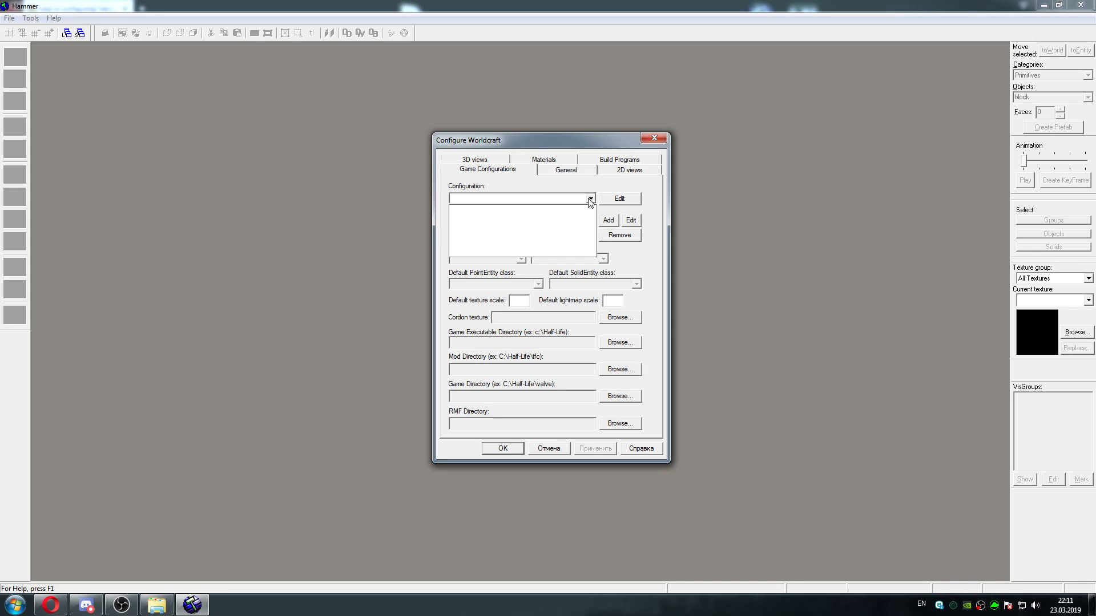
left_click(590, 200)
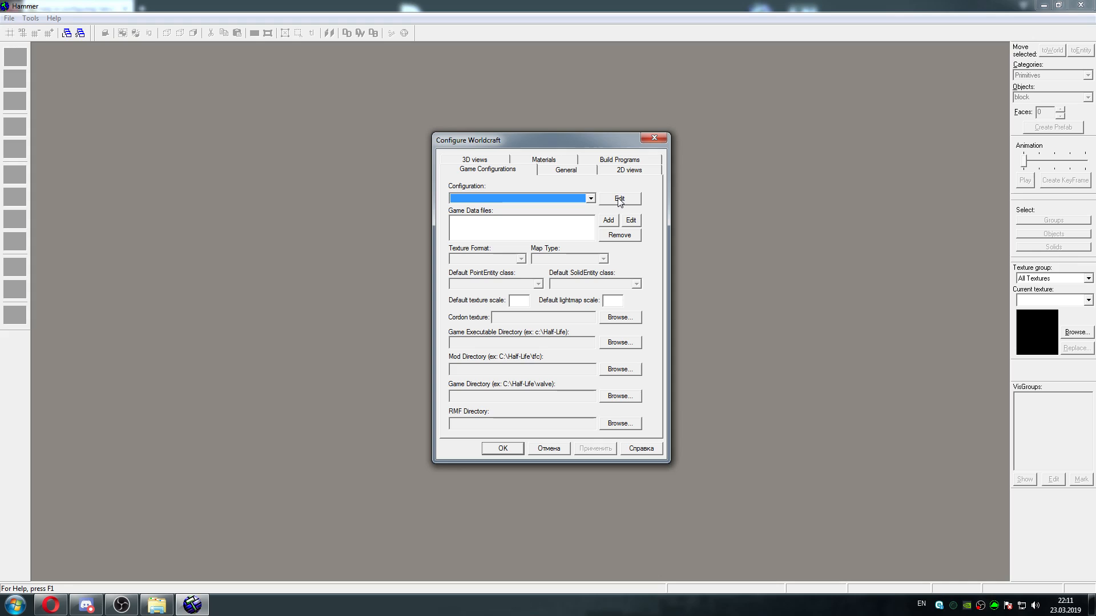
Add a game configuration named "hl2-beta" and make it the active configuration
left_click(620, 199)
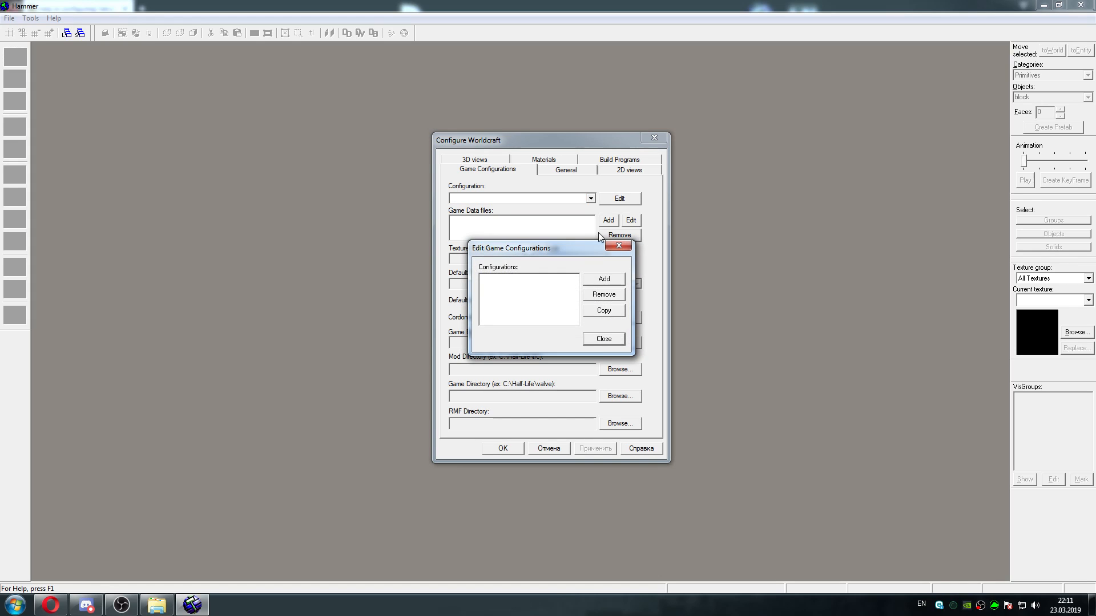
left_click(604, 280)
left_click_drag(568, 267, 552, 234)
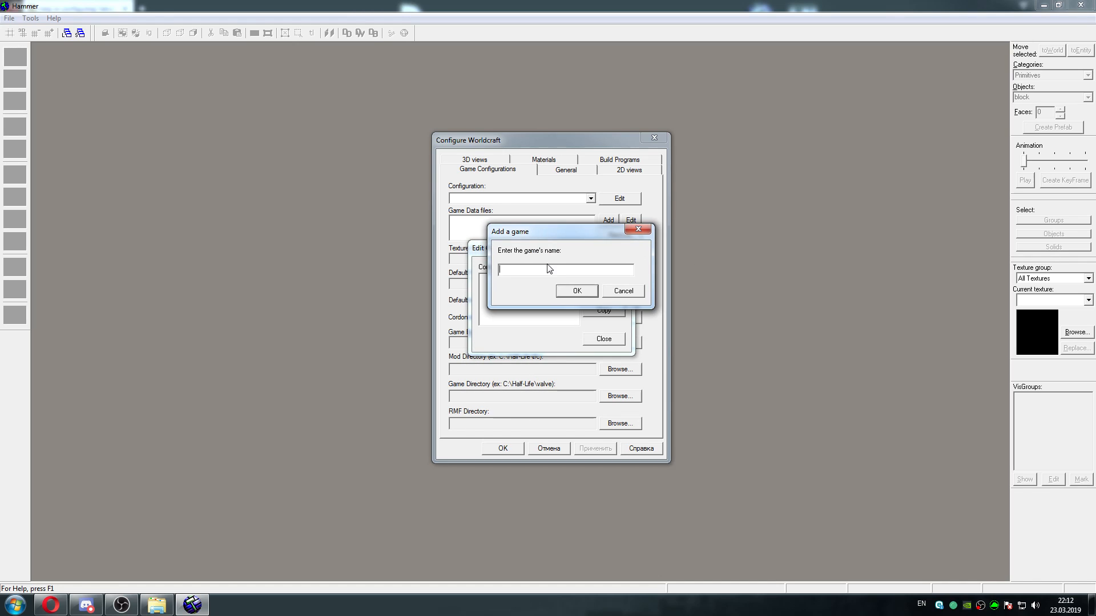
type("hl2-beta")
left_click(577, 291)
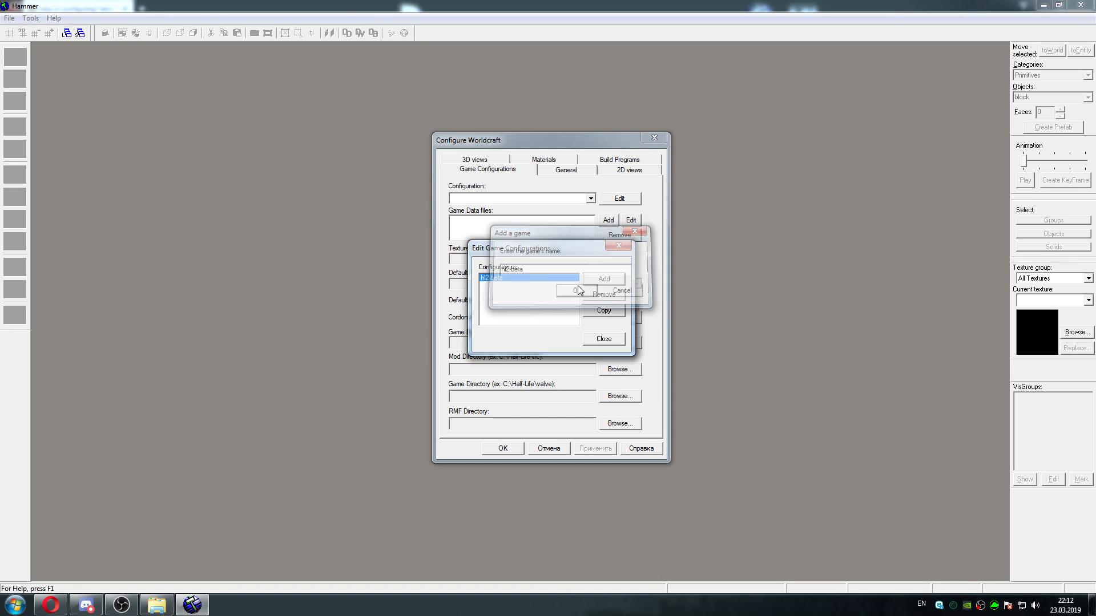
left_click(598, 340)
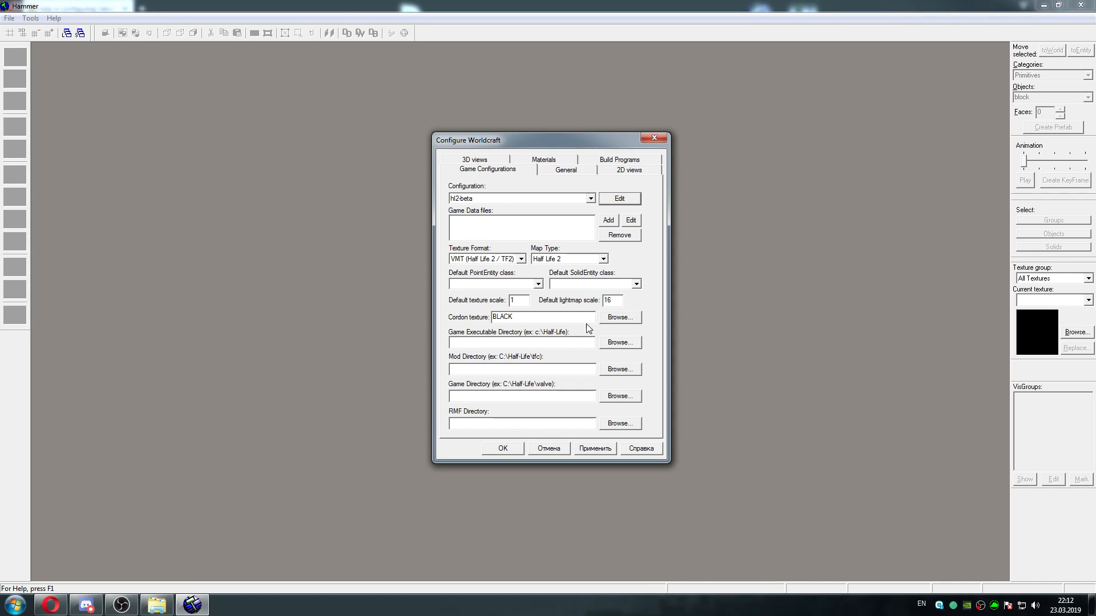
left_click(571, 199)
left_click(572, 198)
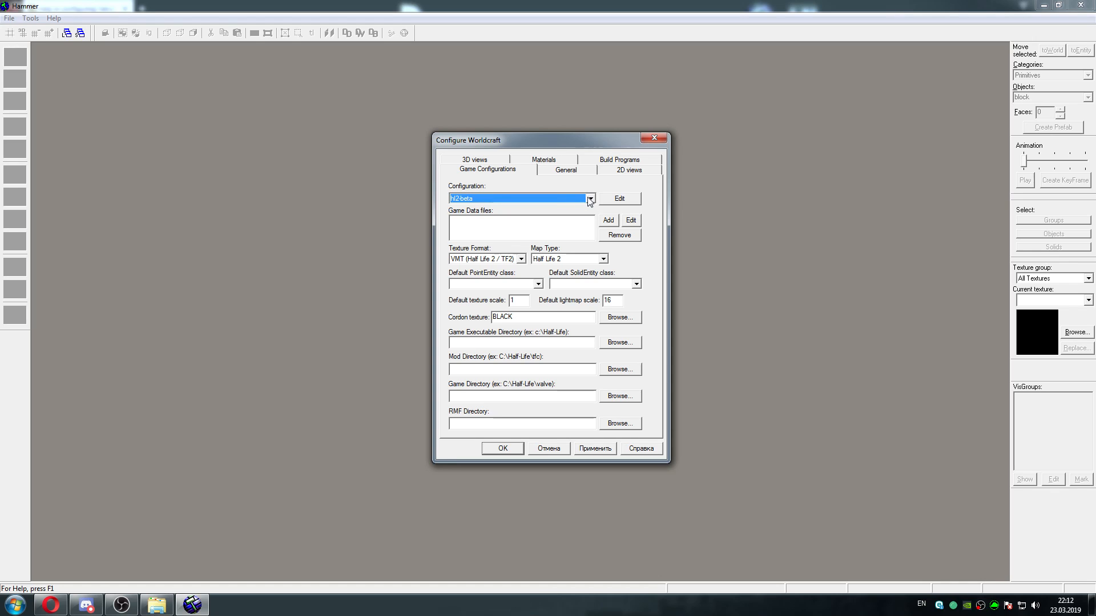
Start adding a game data file and browse to the folder C:\anon-hl2\bin
left_click(608, 220)
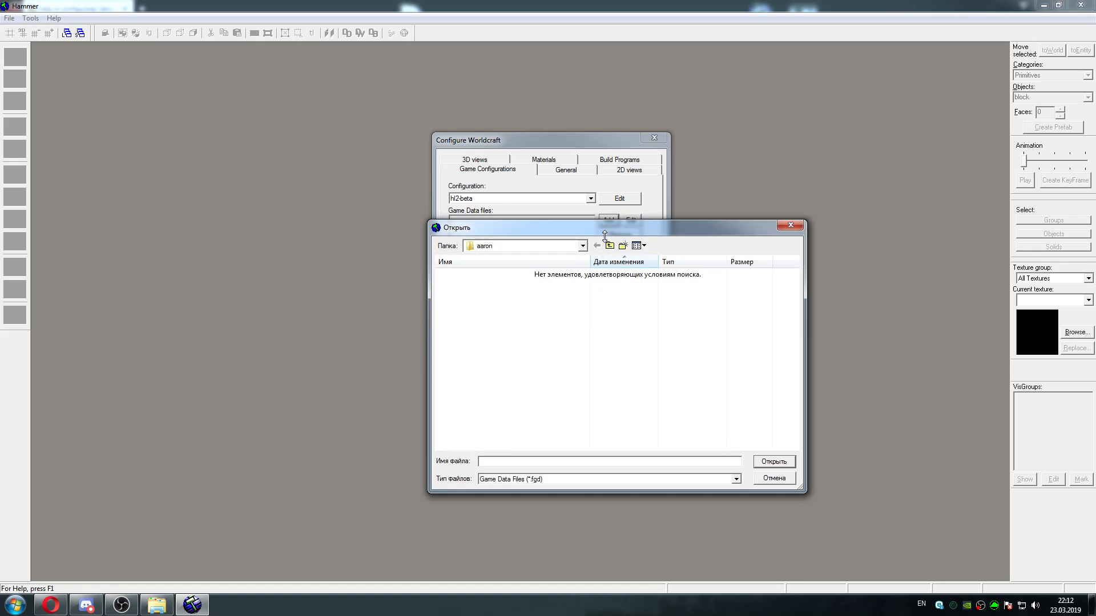
left_click(610, 246)
left_click(610, 246)
left_click(609, 245)
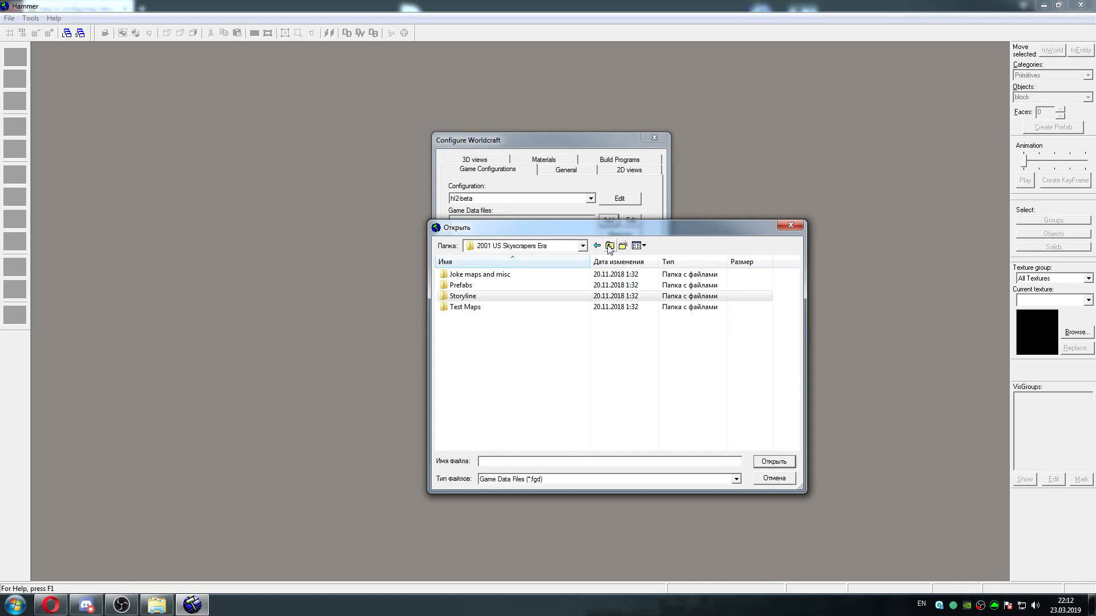
left_click(610, 245)
left_click(609, 246)
left_click(609, 245)
left_click(609, 246)
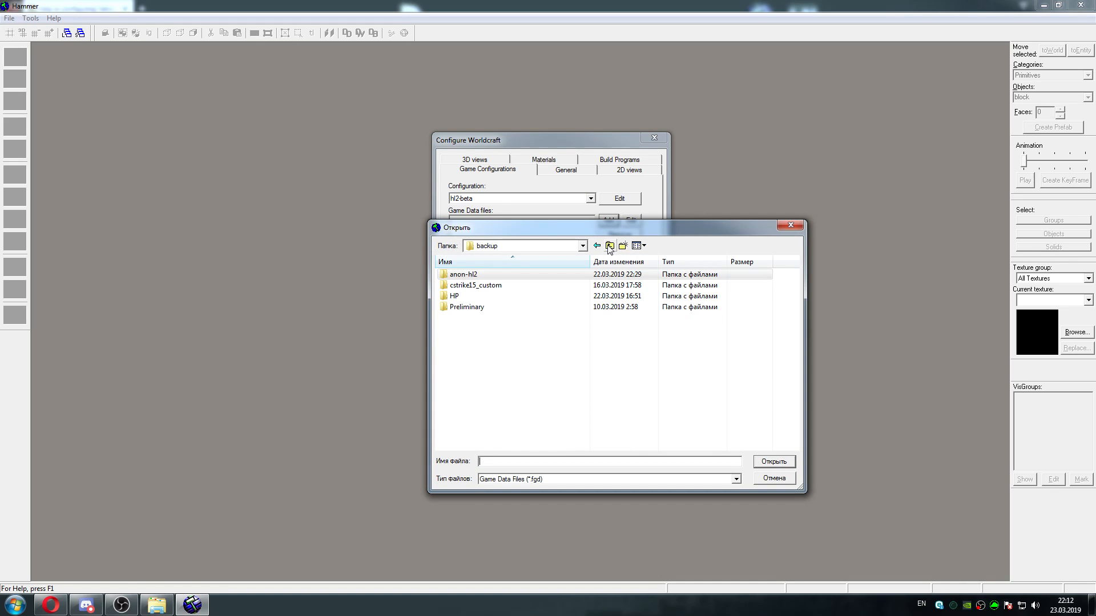
left_click(610, 246)
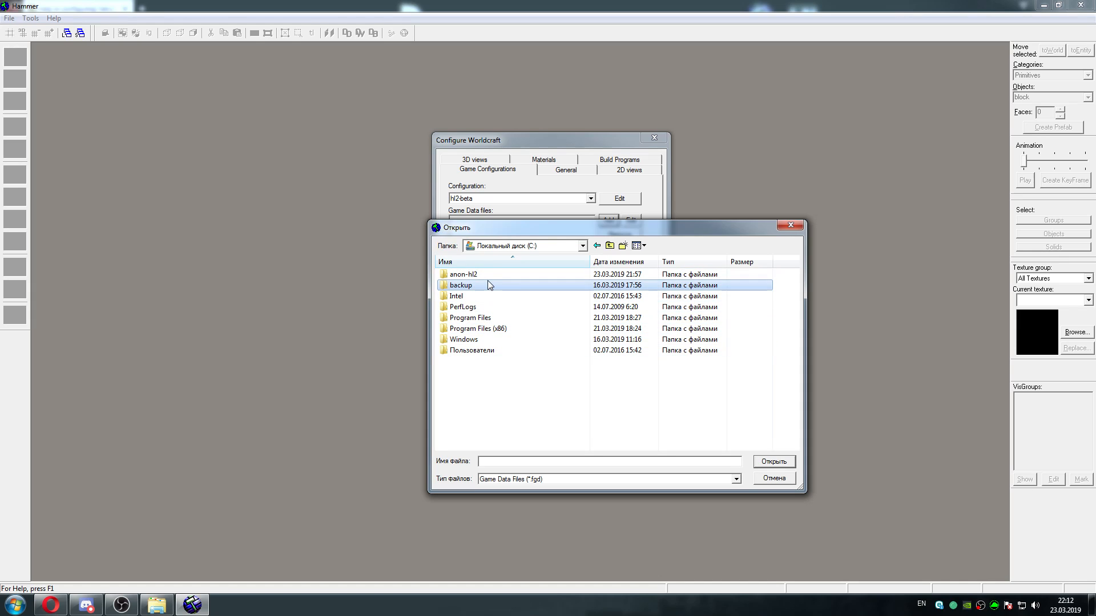
double_click(464, 274)
double_click(478, 297)
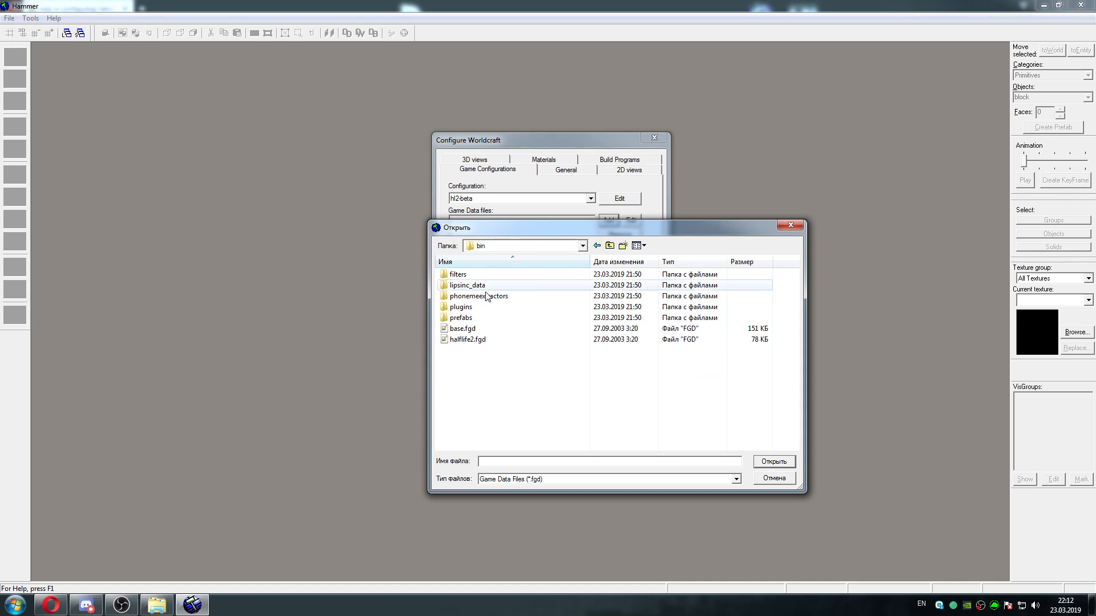
left_click(610, 246)
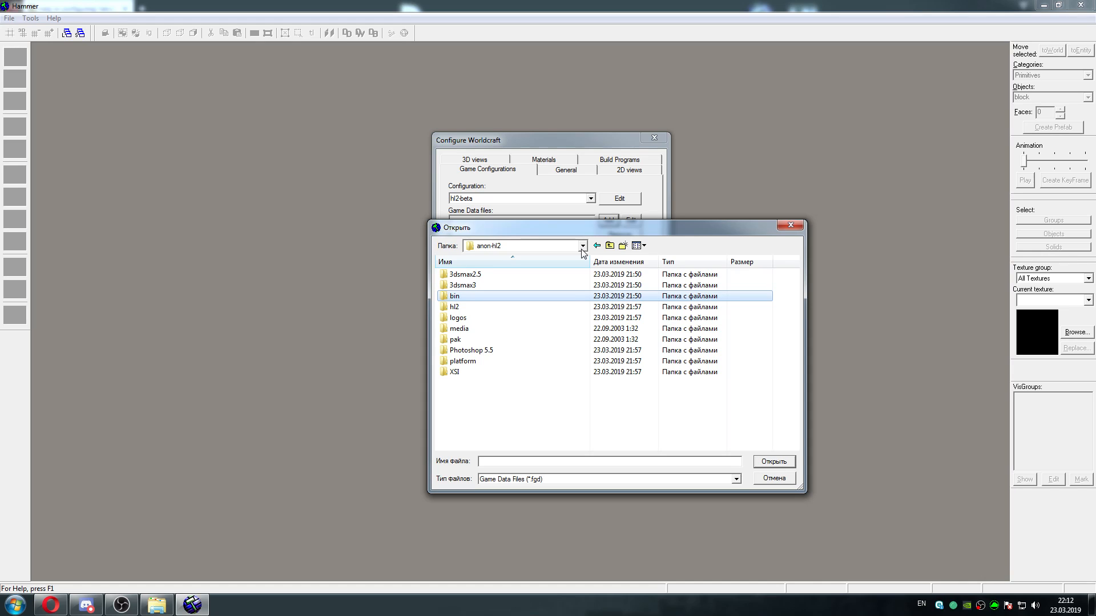
double_click(513, 296)
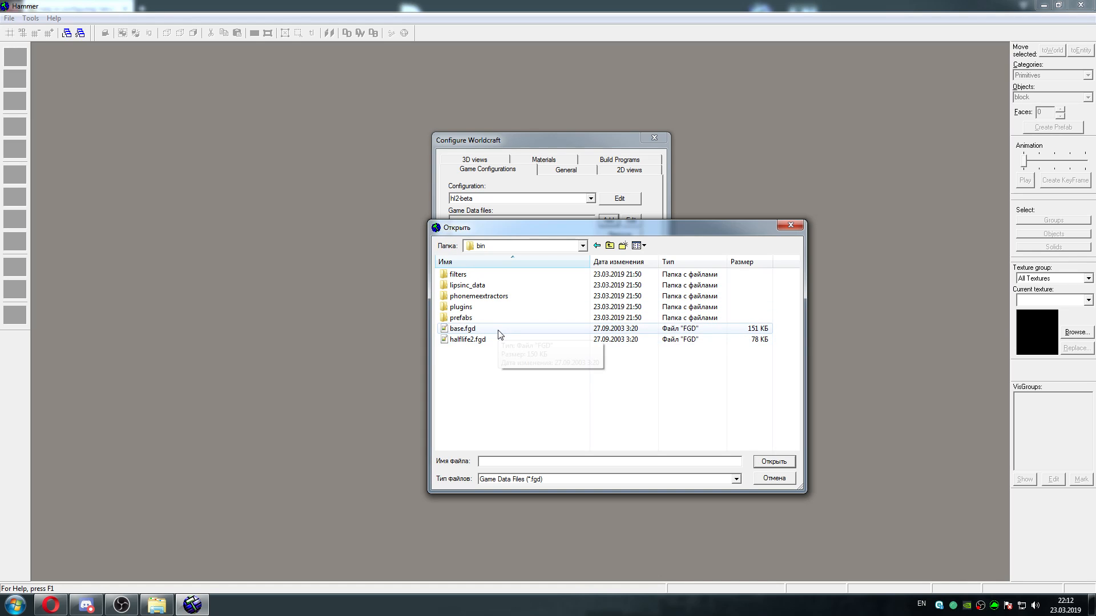
Add base.fgd and halflife2.fgd from the bin folder as game data files of the hl2-beta configuration
left_click_drag(580, 228, 547, 263)
left_click(445, 369)
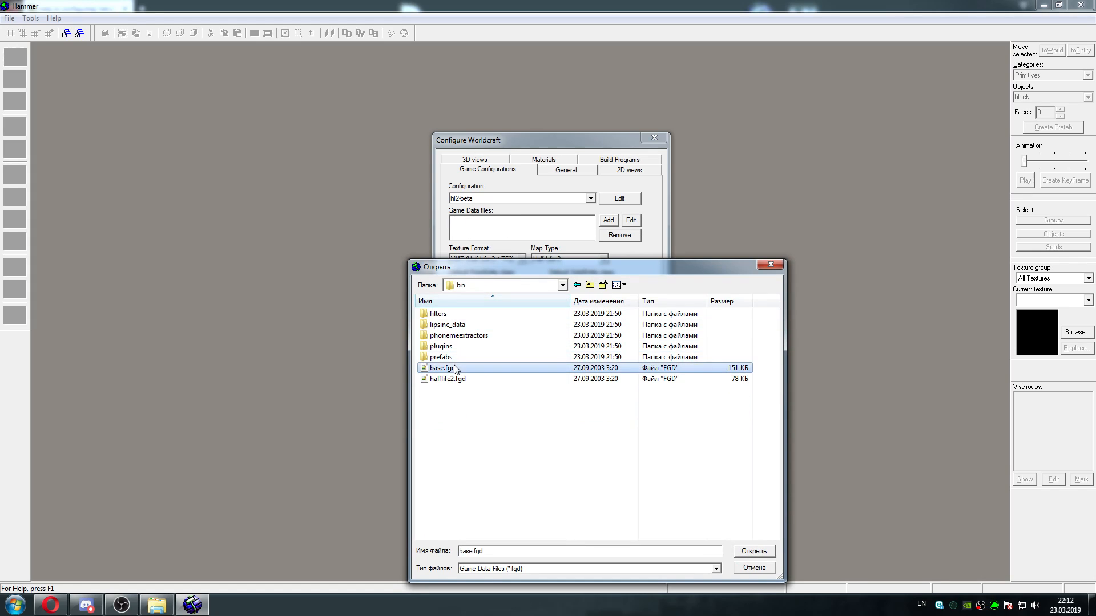
left_click(752, 551)
left_click(609, 221)
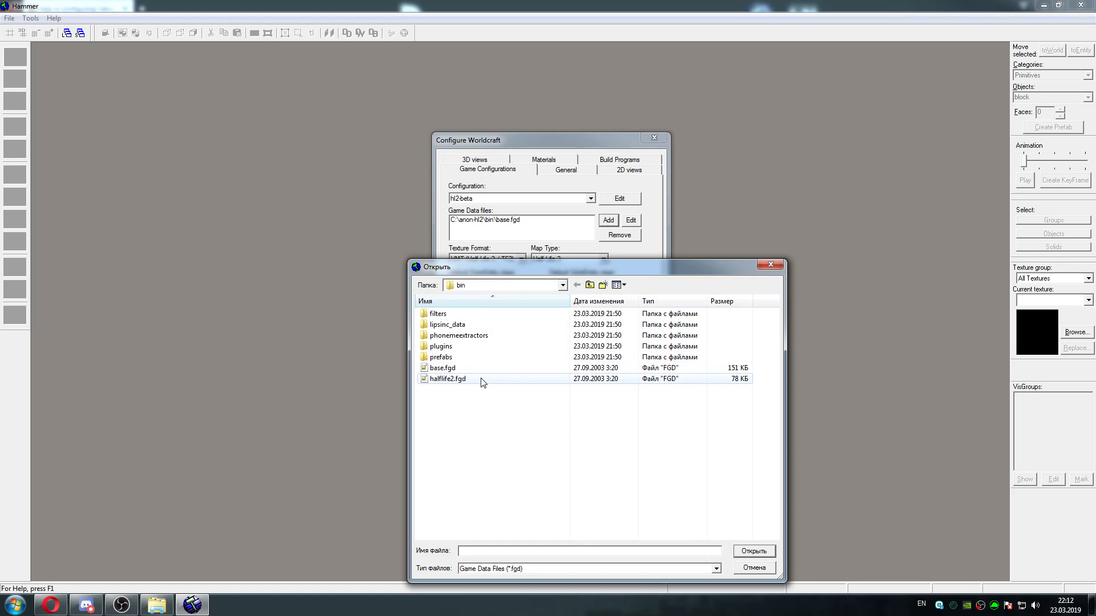
left_click(448, 379)
left_click(752, 553)
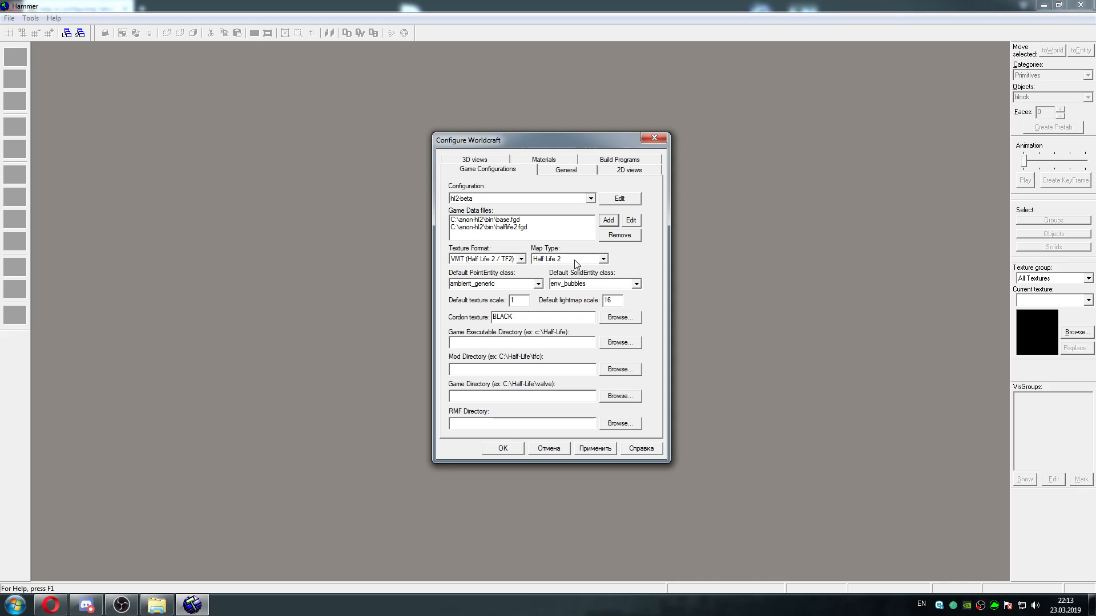
Check that the texture format is VMT (Half Life 2 / TF2) and the map type is Half Life 2
left_click(512, 260)
left_click(509, 261)
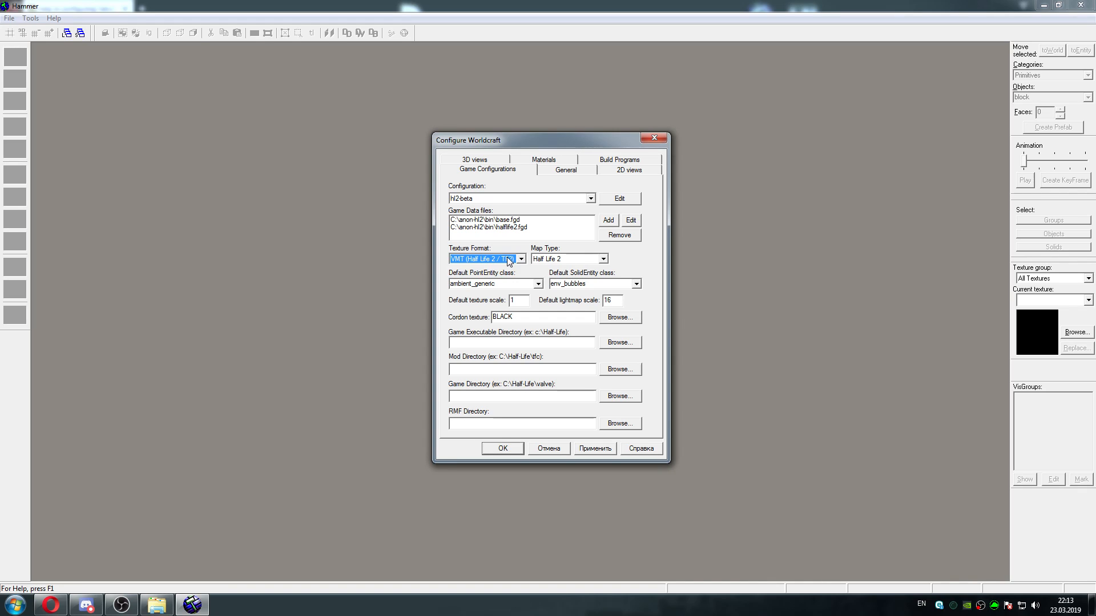
left_click(509, 261)
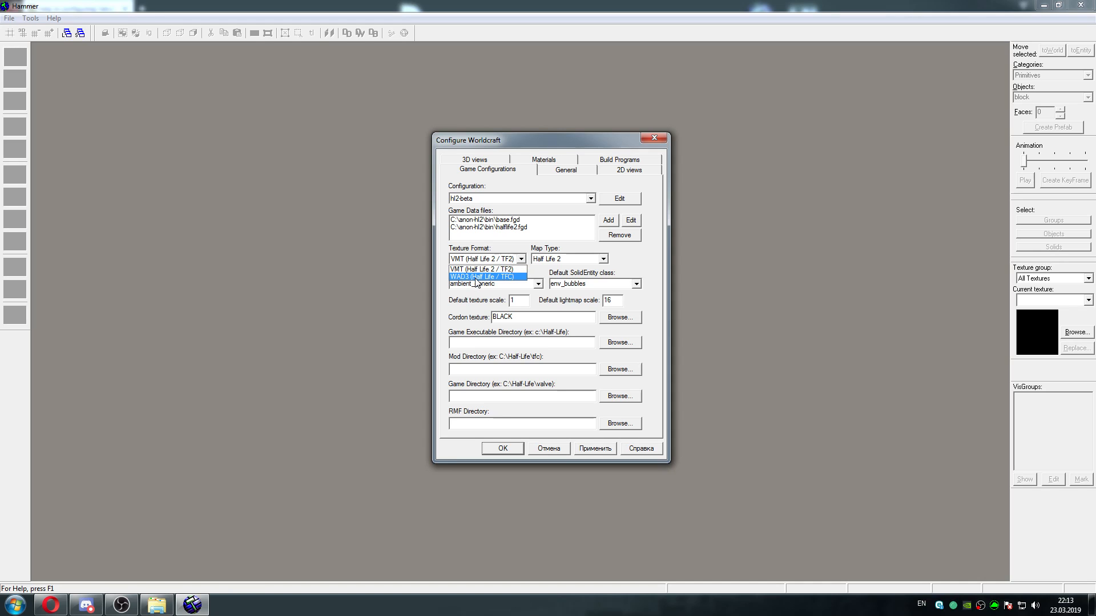
left_click(520, 260)
left_click(572, 259)
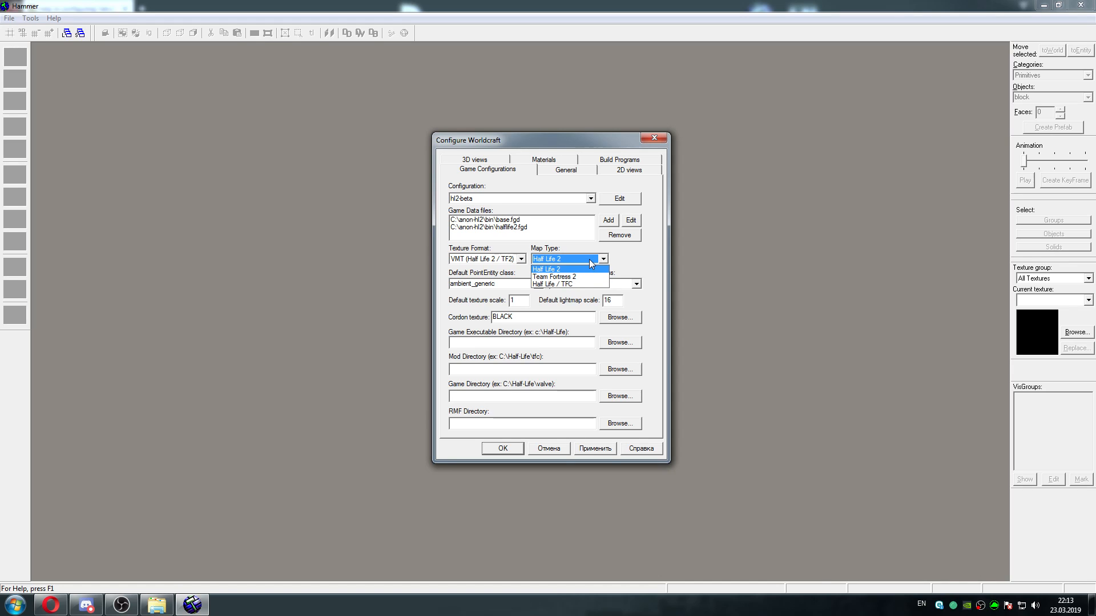
left_click(591, 263)
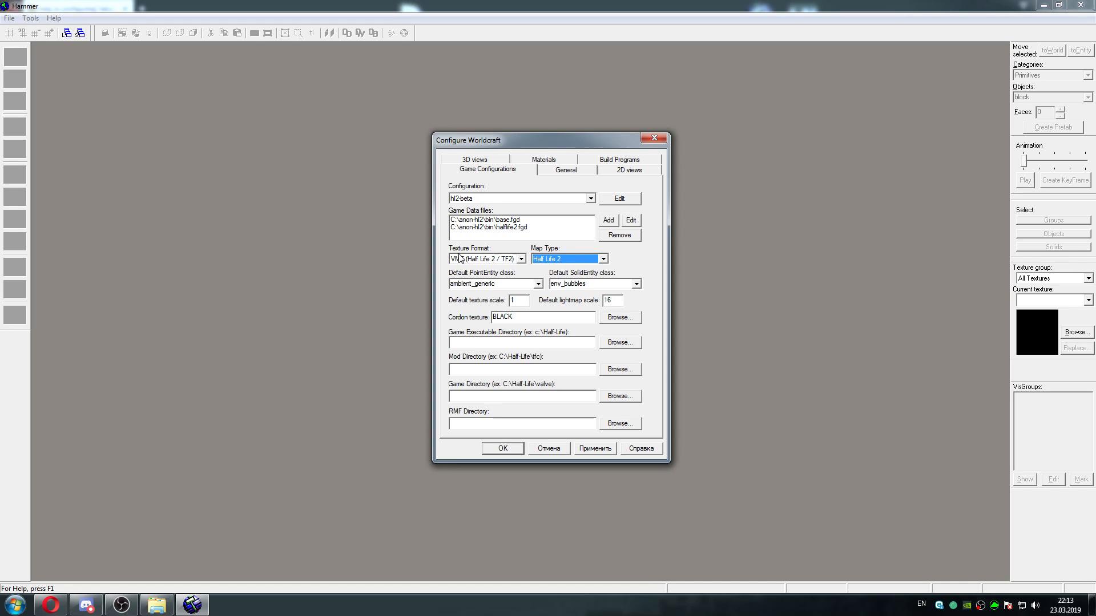
Set the default PointEntity class to prop_static
left_click(537, 284)
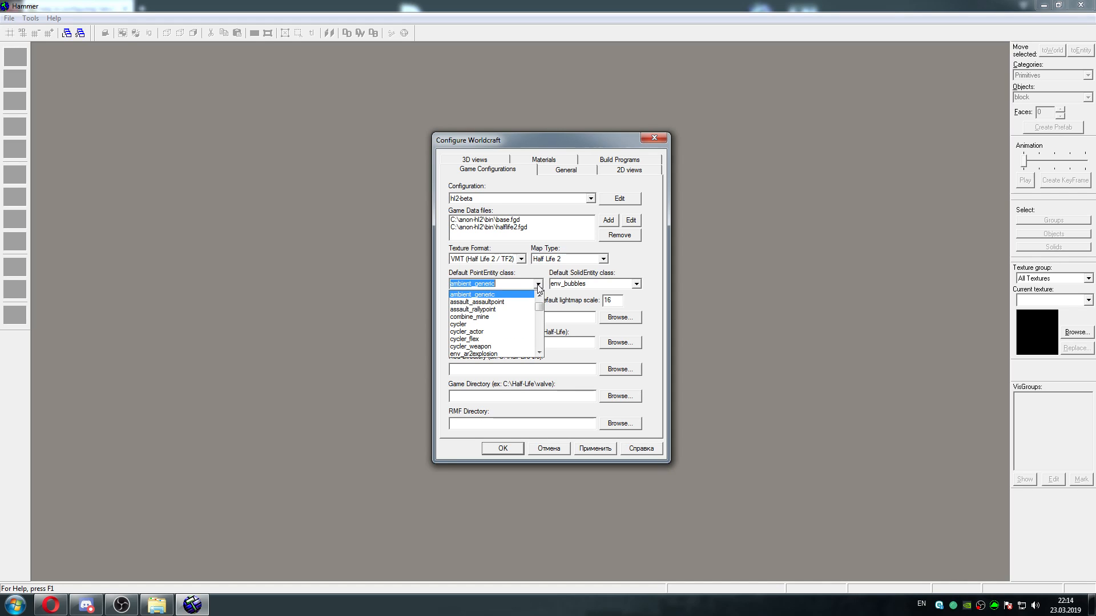
left_click_drag(540, 305, 538, 336)
left_click(537, 353)
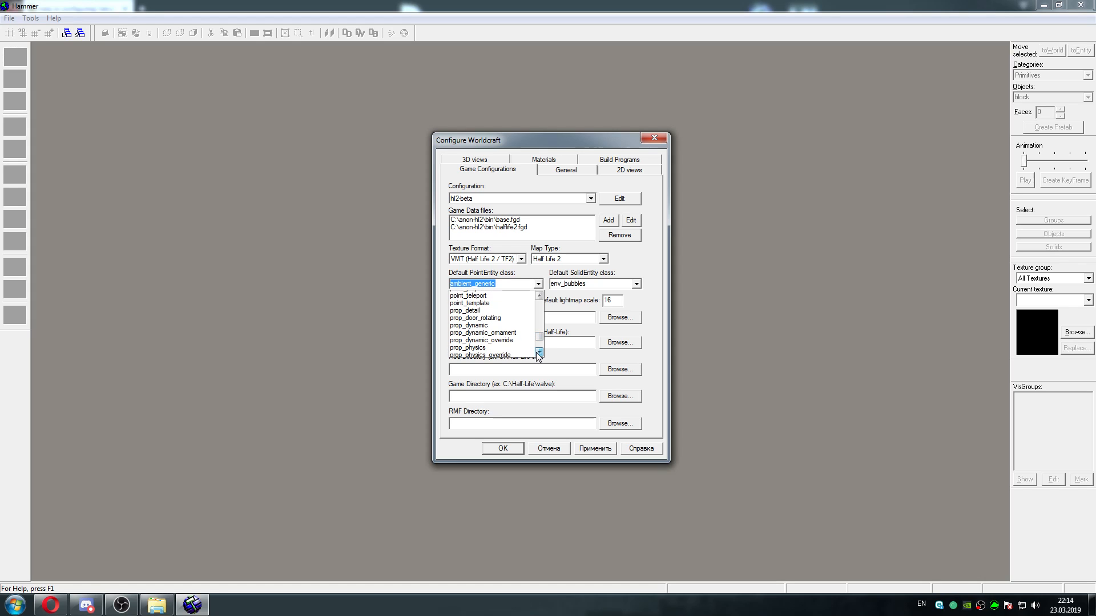
left_click(536, 352)
left_click(505, 346)
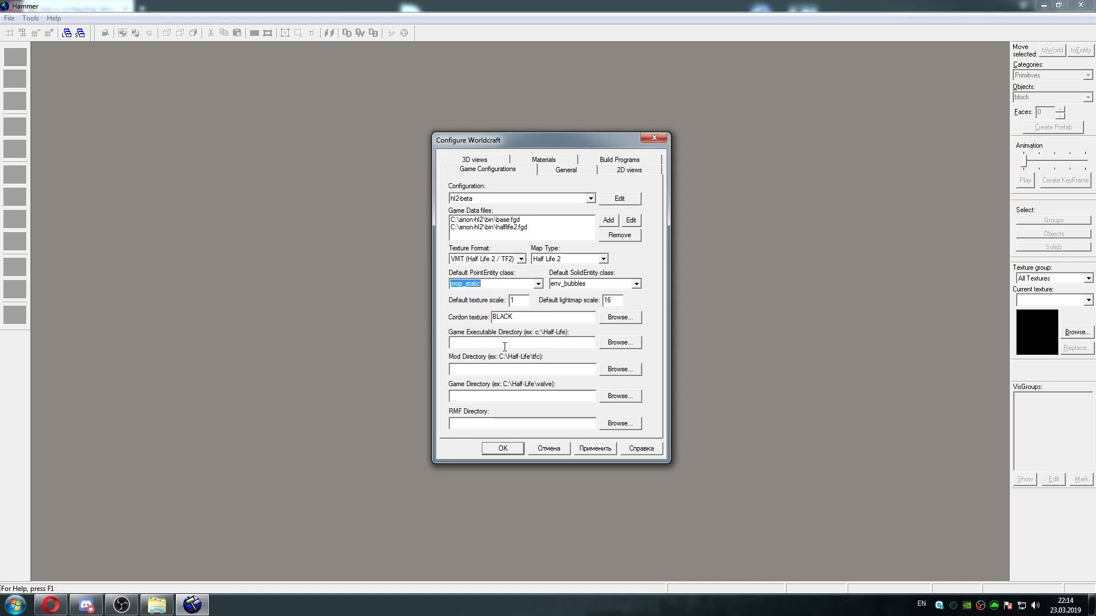
Set the default SolidEntity class to func_detail
left_click(636, 283)
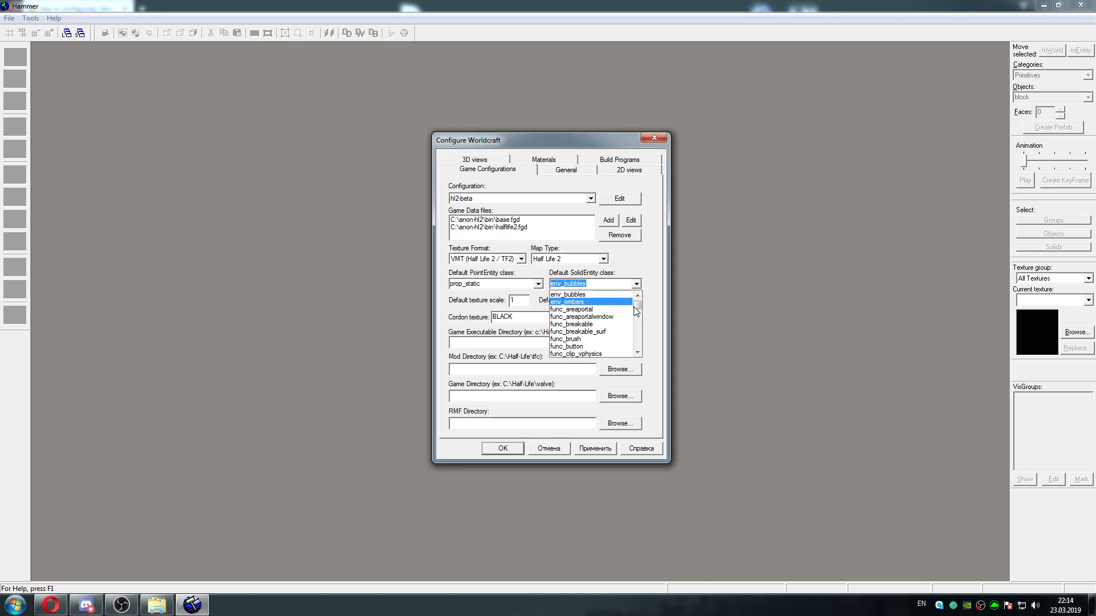
left_click_drag(638, 310, 637, 312)
left_click(605, 303)
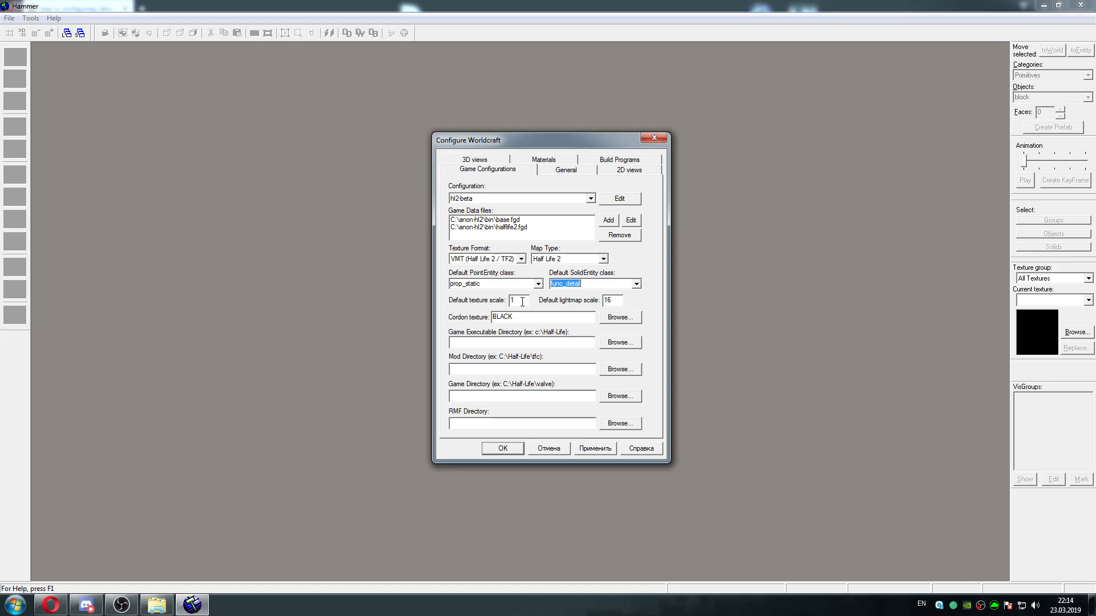
Set the default texture scale to 0.25 and the default lightmap scale to 16
double_click(522, 301)
type("0.25")
double_click(619, 300)
type("32")
left_click(620, 305)
double_click(612, 301)
type("16")
Set the cordon texture to tool/toolsskybox, and open and close the texture browser
double_click(527, 318)
type("tool")
type("s")
type("/")
key("BackSpace")
key("BackSpace")
type("toolsskybox")
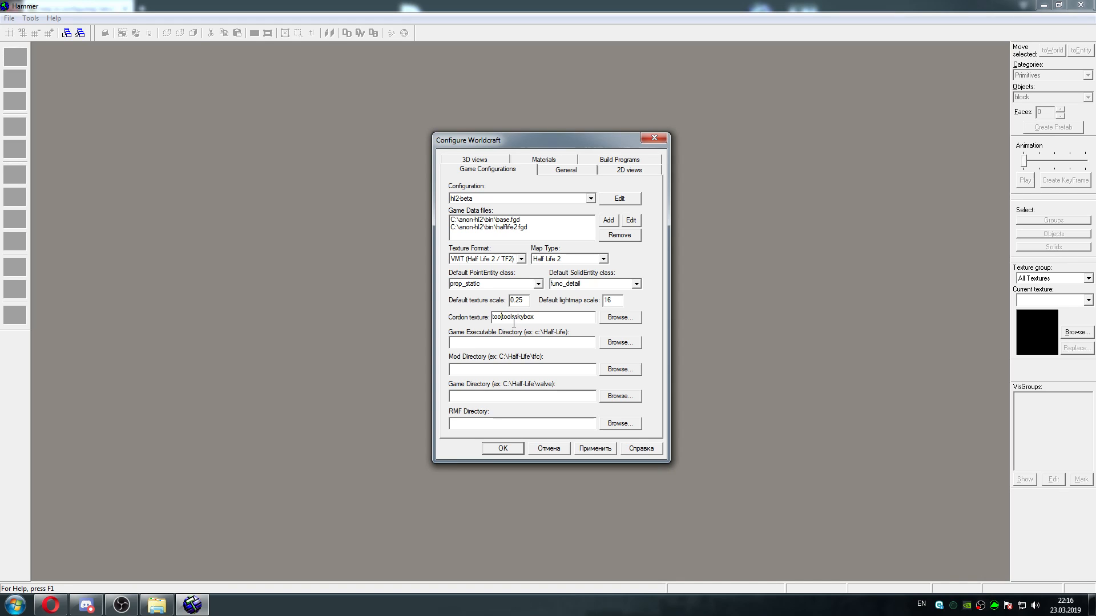
type("/")
key("Delete")
type("l")
left_click(606, 318)
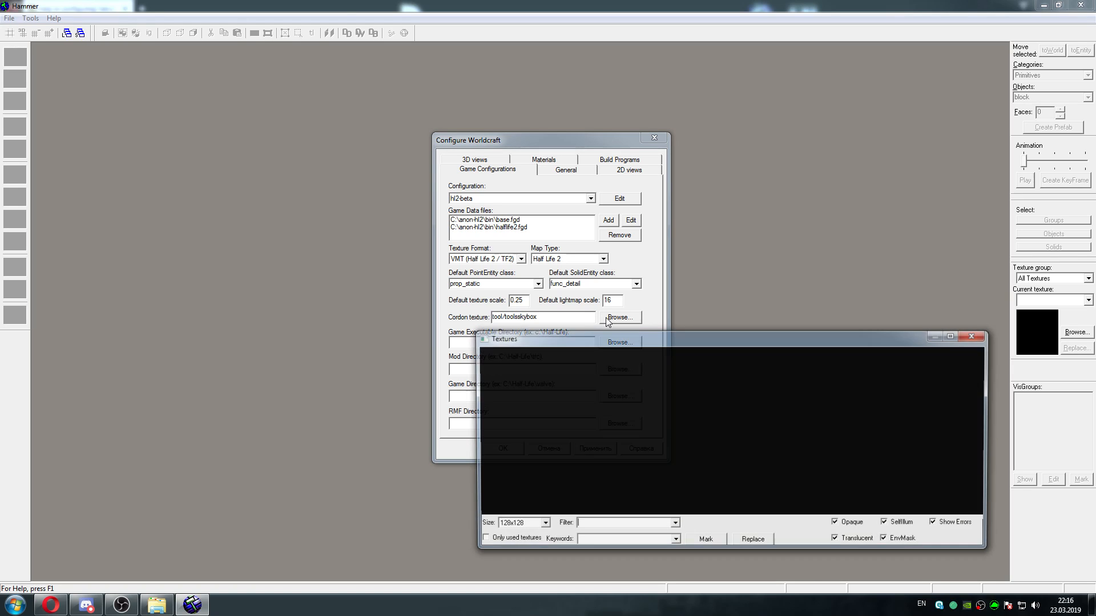
left_click(974, 337)
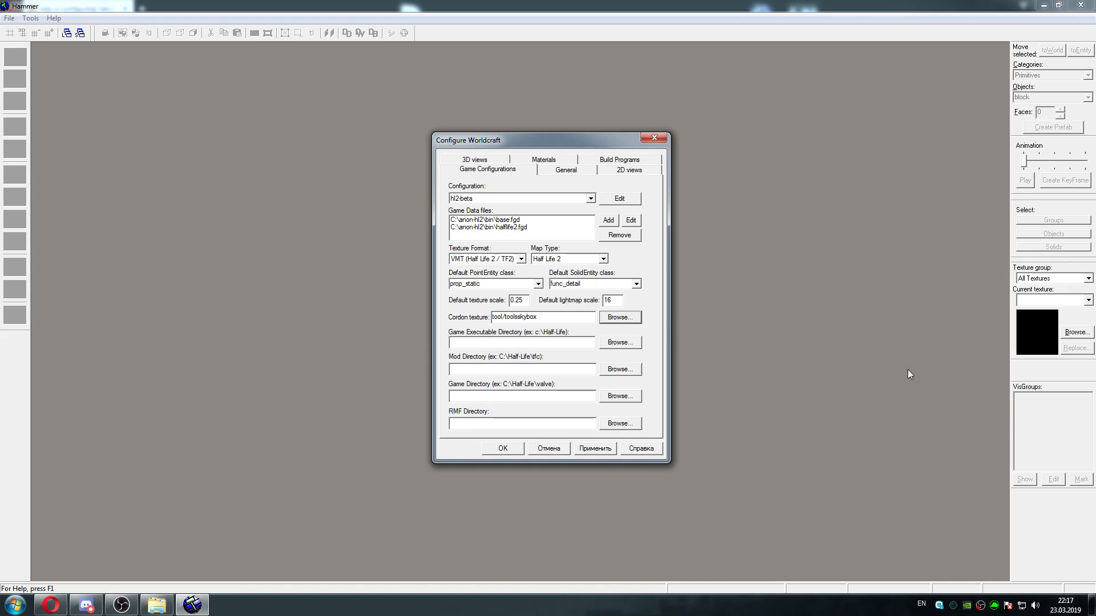
Set the Game Executable Directory to the C:\anon-hl2 folder
left_click(619, 343)
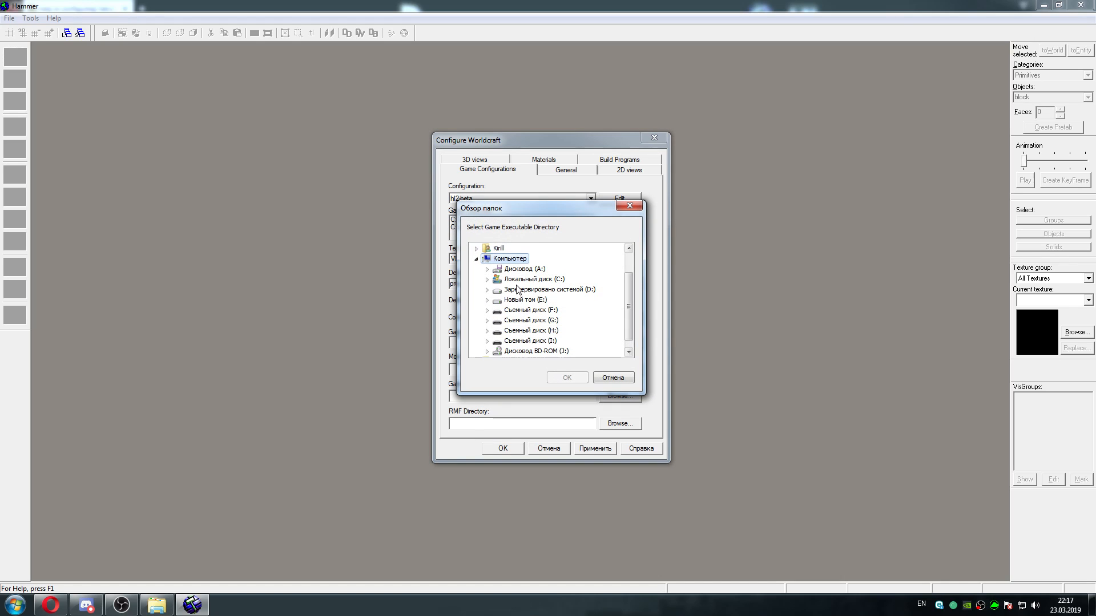
left_click(487, 279)
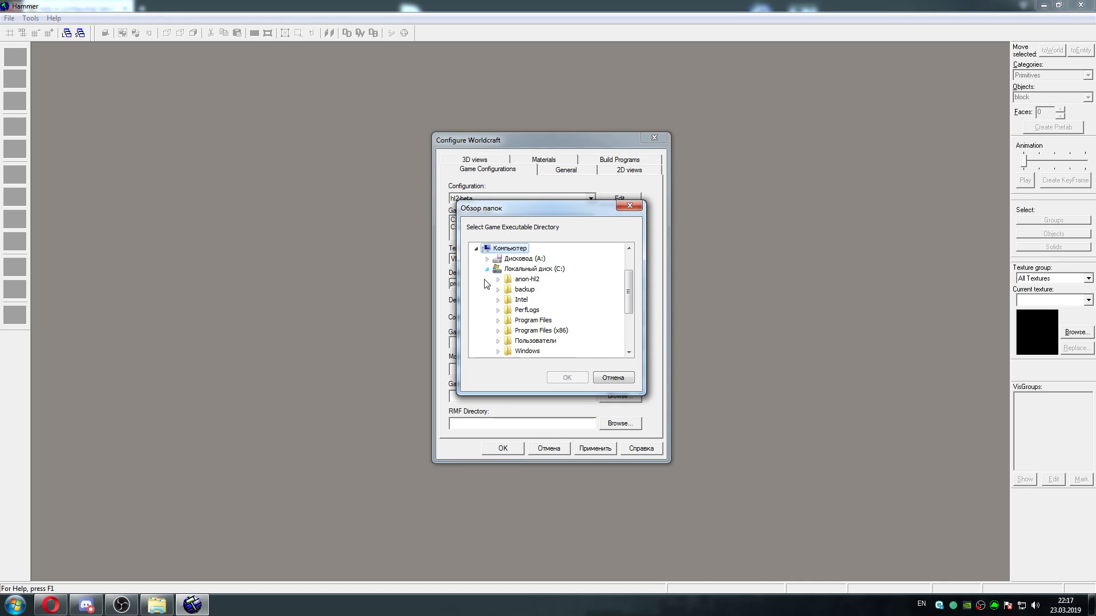
left_click(517, 280)
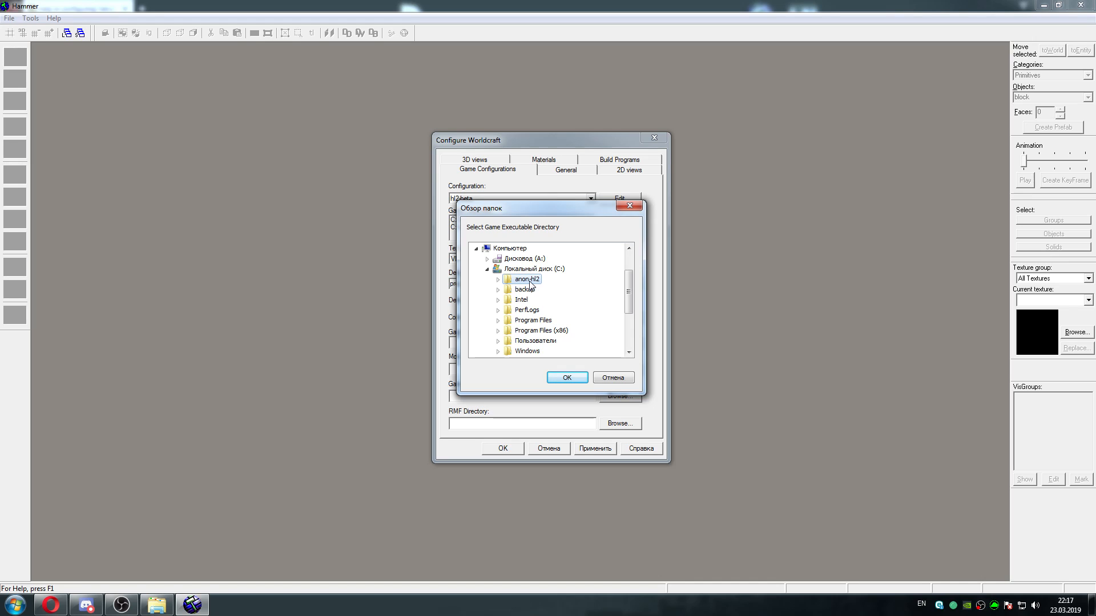
left_click(498, 280)
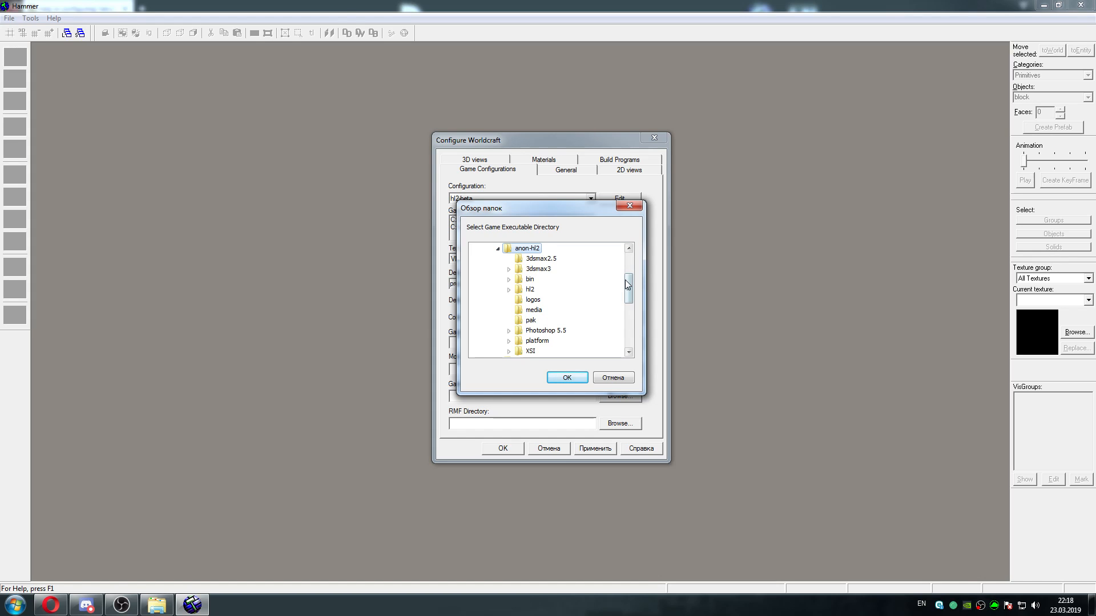
mouse_move(627, 279)
left_mouse_down()
mouse_move(627, 301)
mouse_move(626, 273)
left_mouse_up()
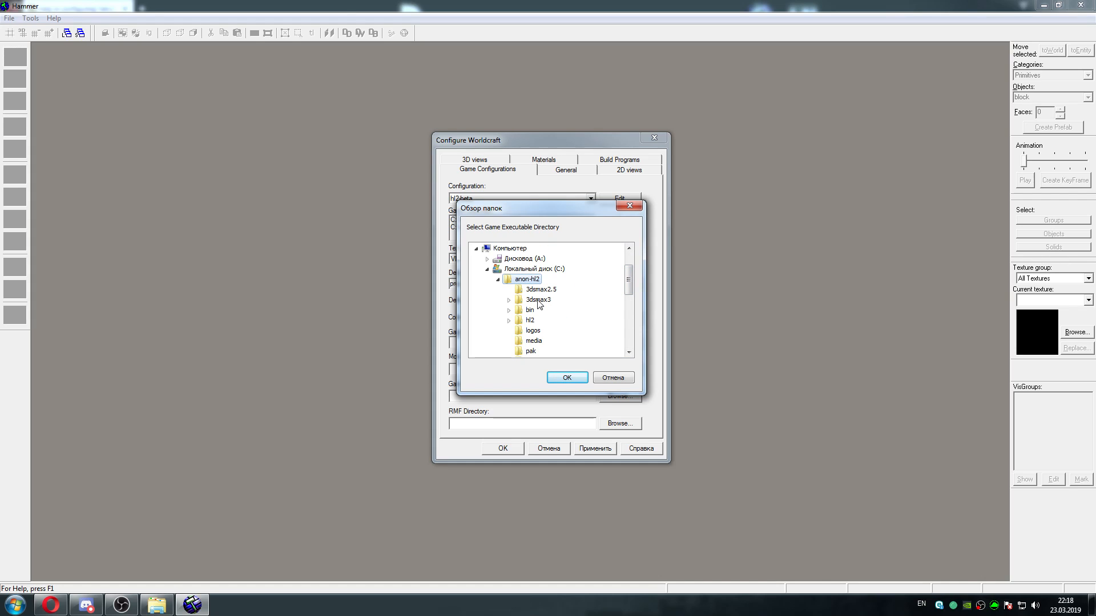
left_click(568, 379)
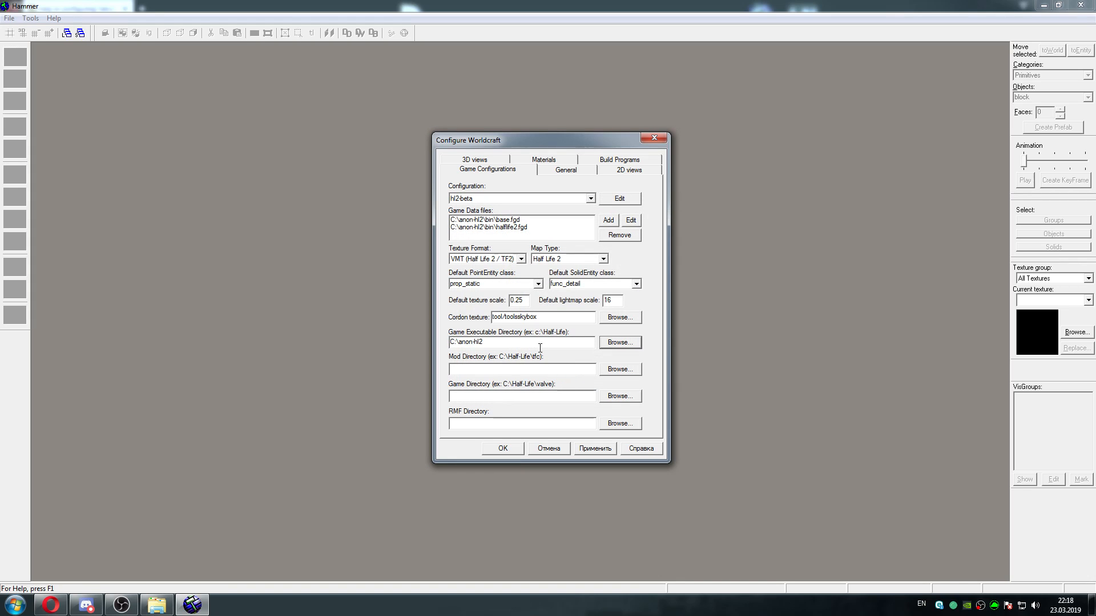
Set the Mod Directory to the hl2 folder inside C:\anon-hl2
left_click(622, 370)
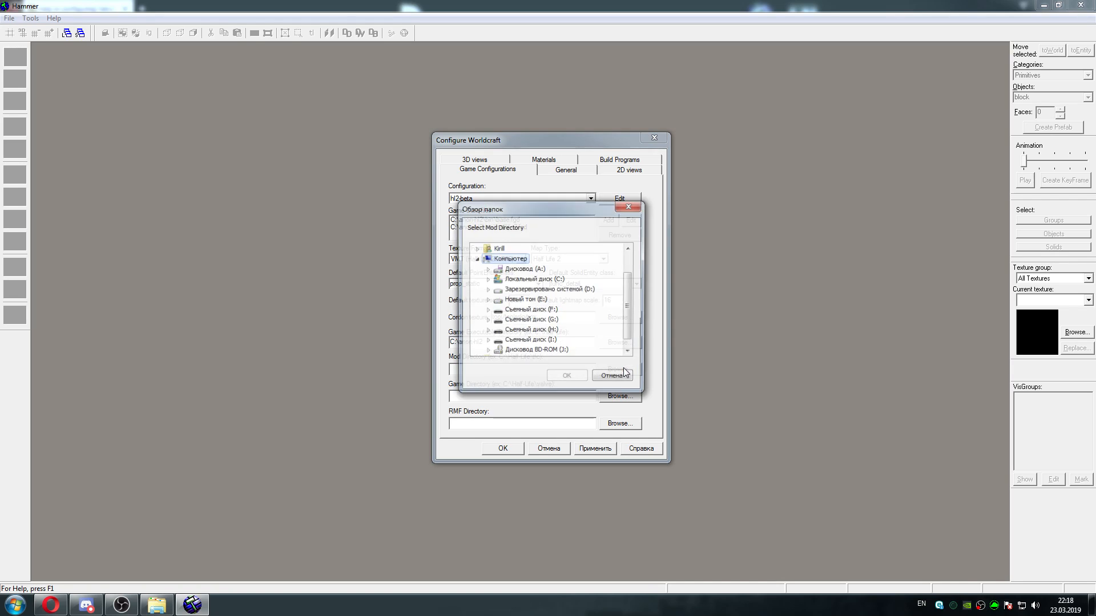
left_click(498, 281)
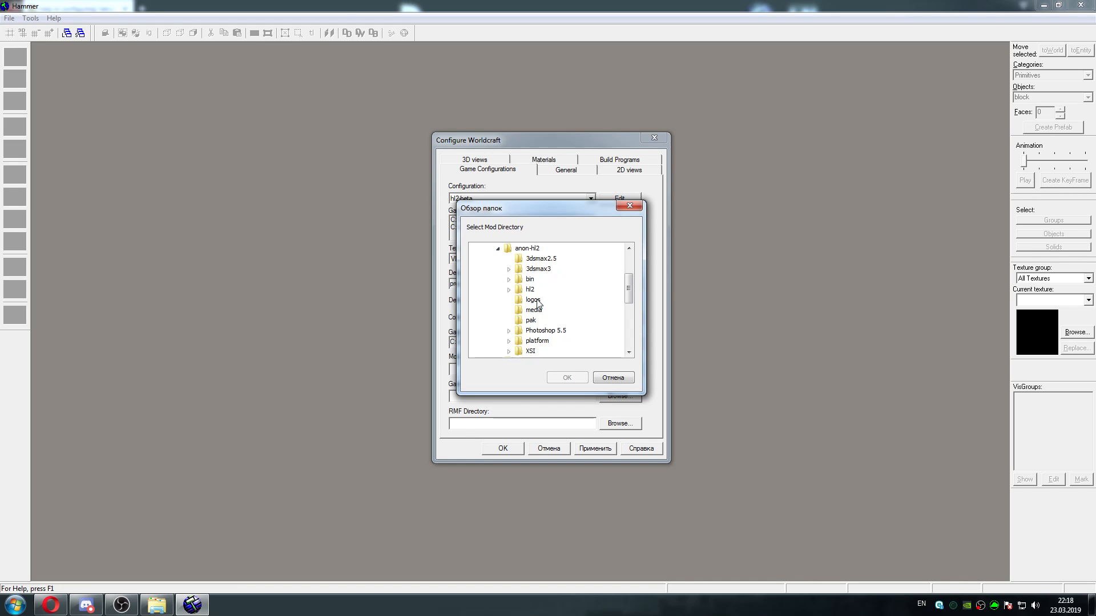
left_click(525, 291)
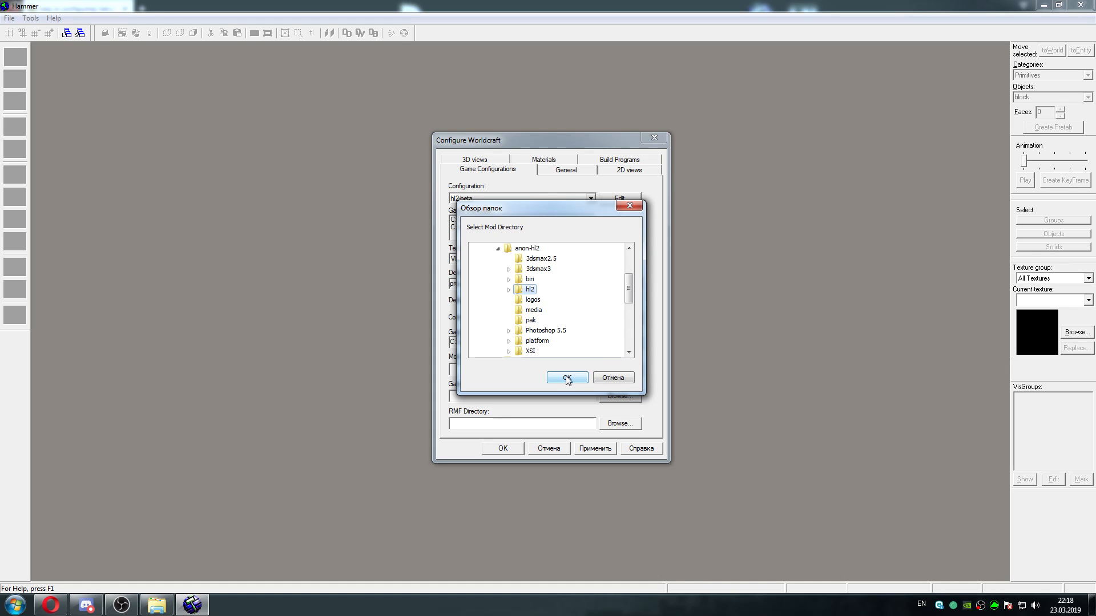
left_click_drag(561, 214, 730, 294)
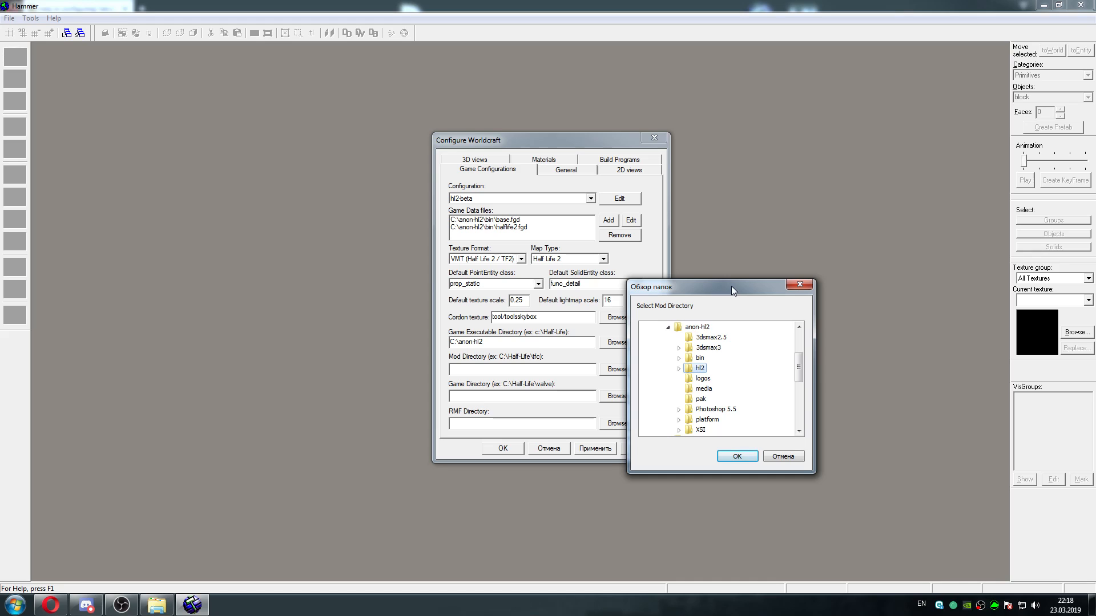
left_click_drag(733, 288, 704, 245)
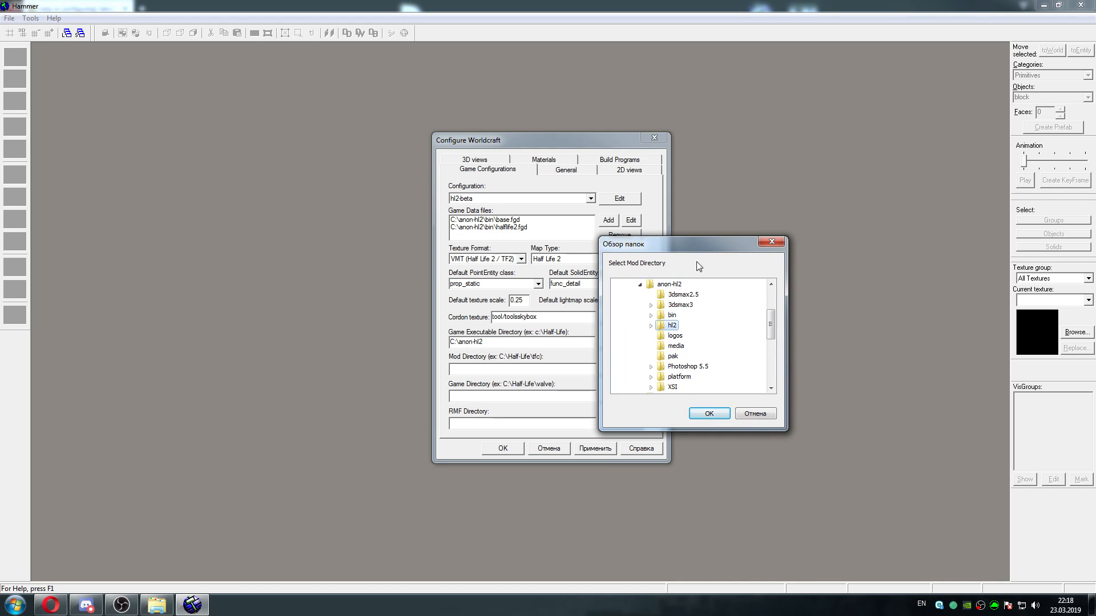
left_click(672, 327)
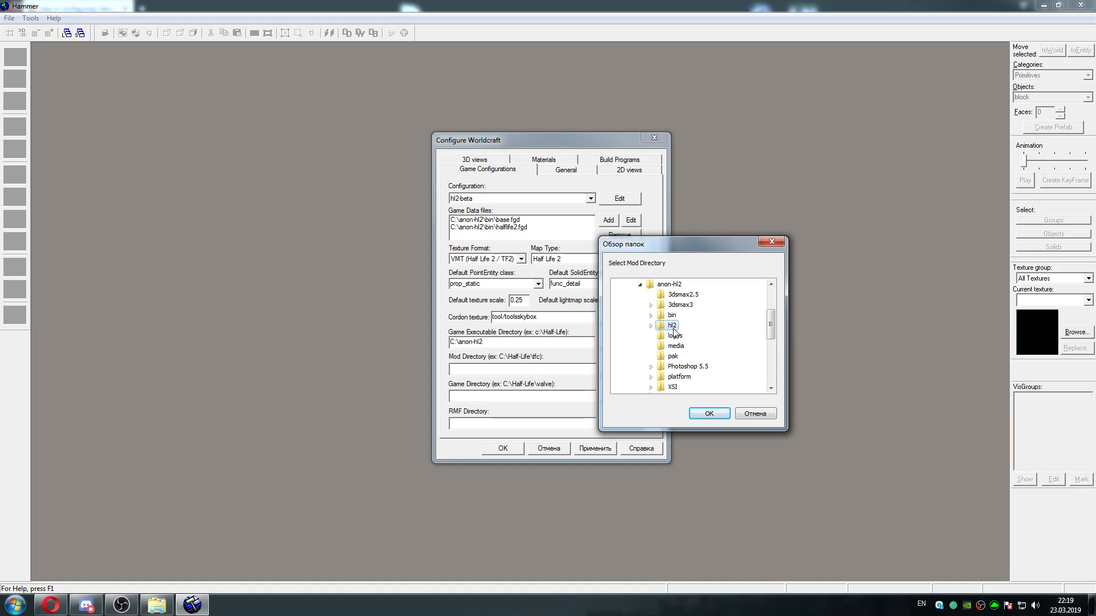
left_click(709, 414)
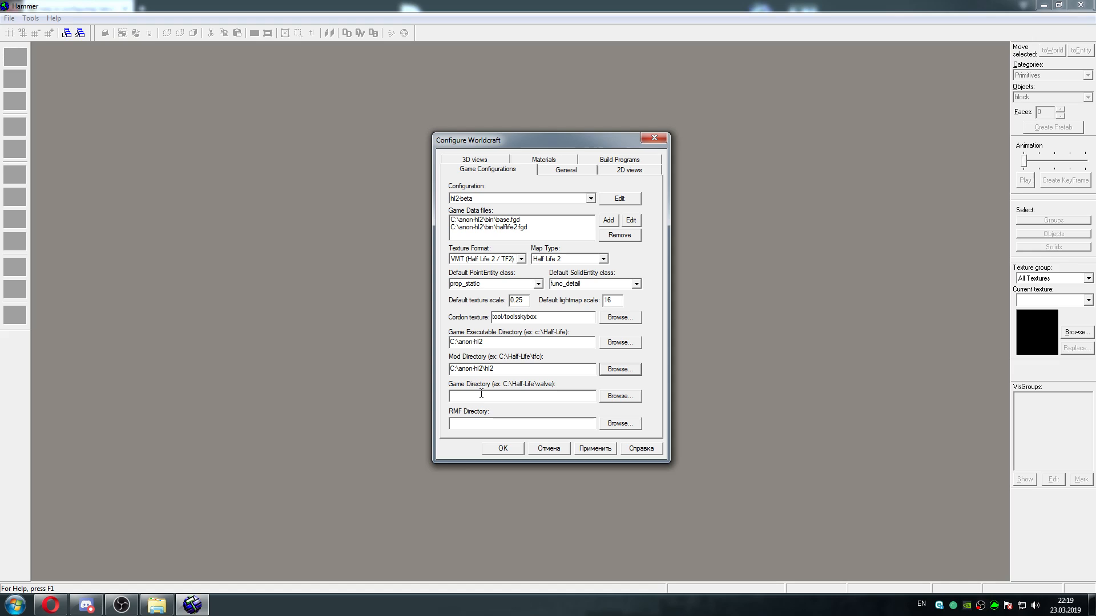
left_click_drag(509, 369, 453, 374)
Set the Game Directory to C:\backup\anon-hl2
left_click(619, 396)
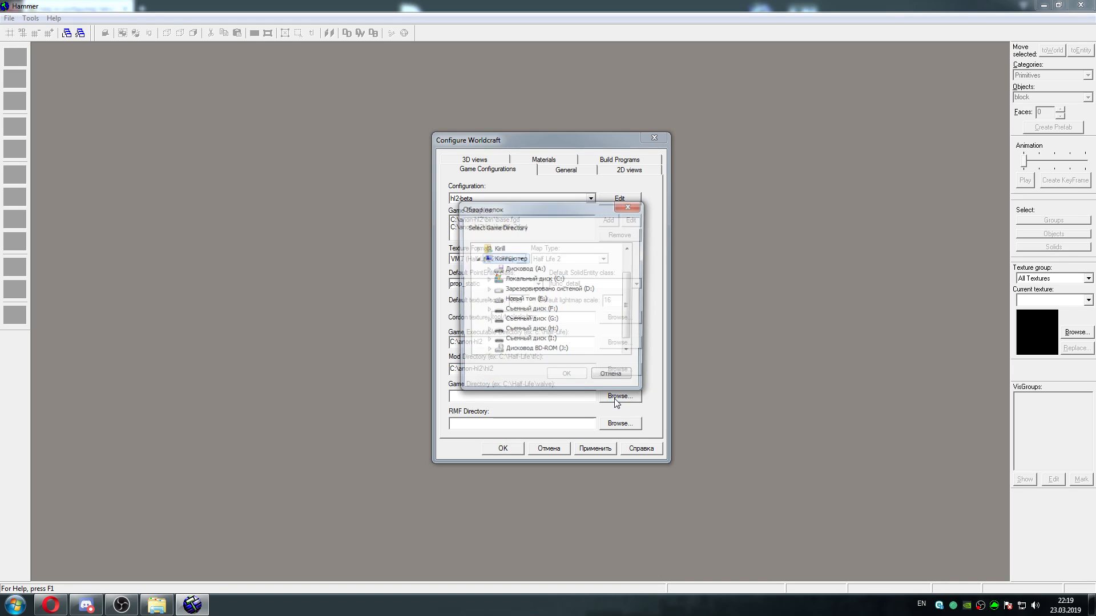
left_click(488, 284)
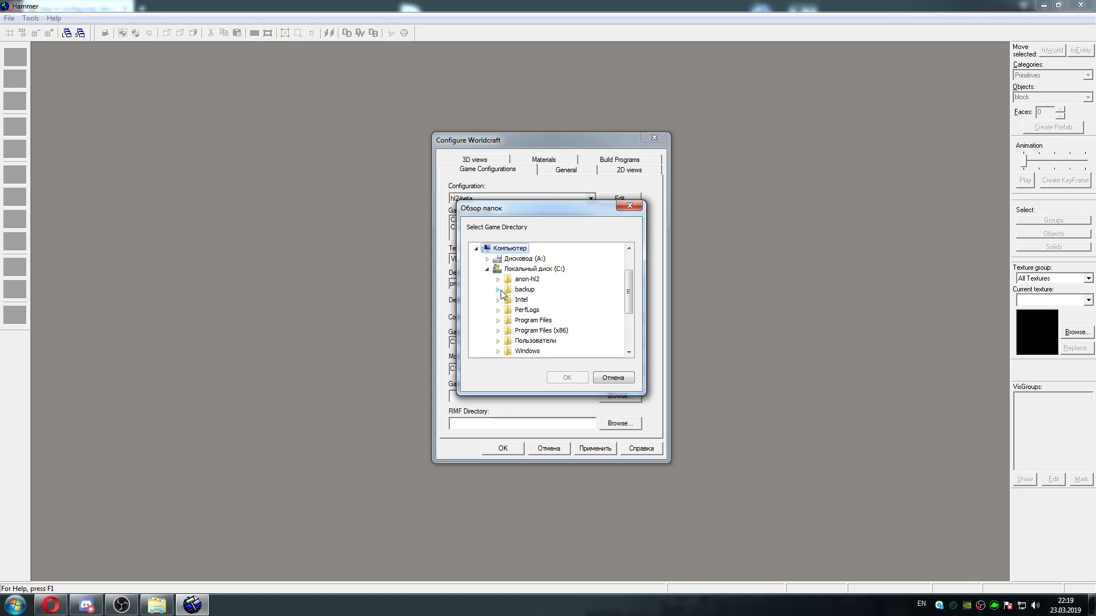
left_click(498, 290)
left_click(538, 299)
left_click(568, 377)
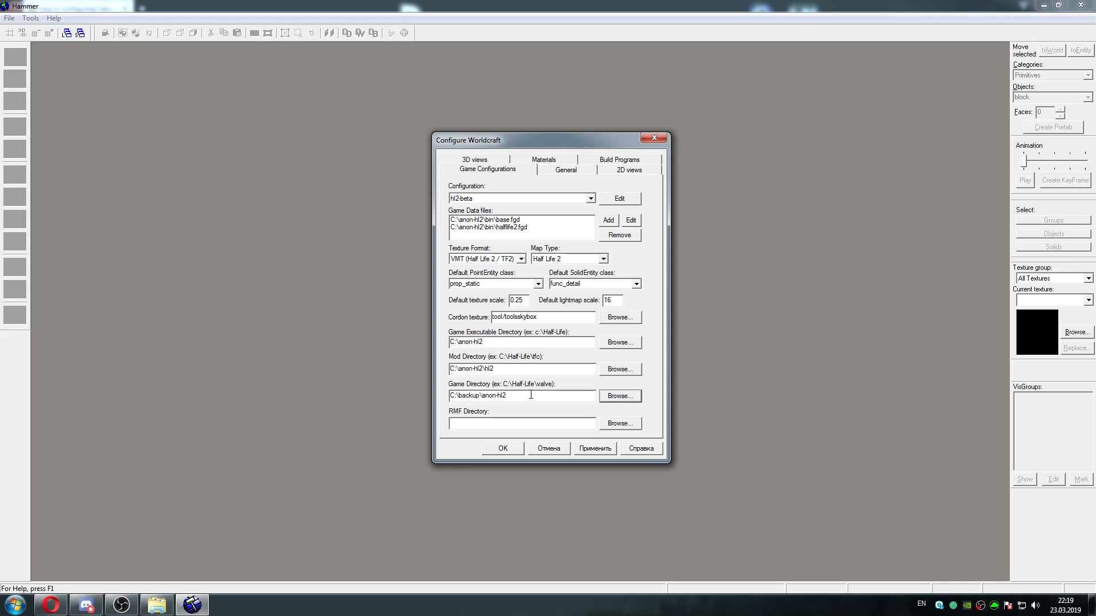
Set the Game Directory to C:\anon-hl2\hl2
left_click(619, 396)
left_click(489, 284)
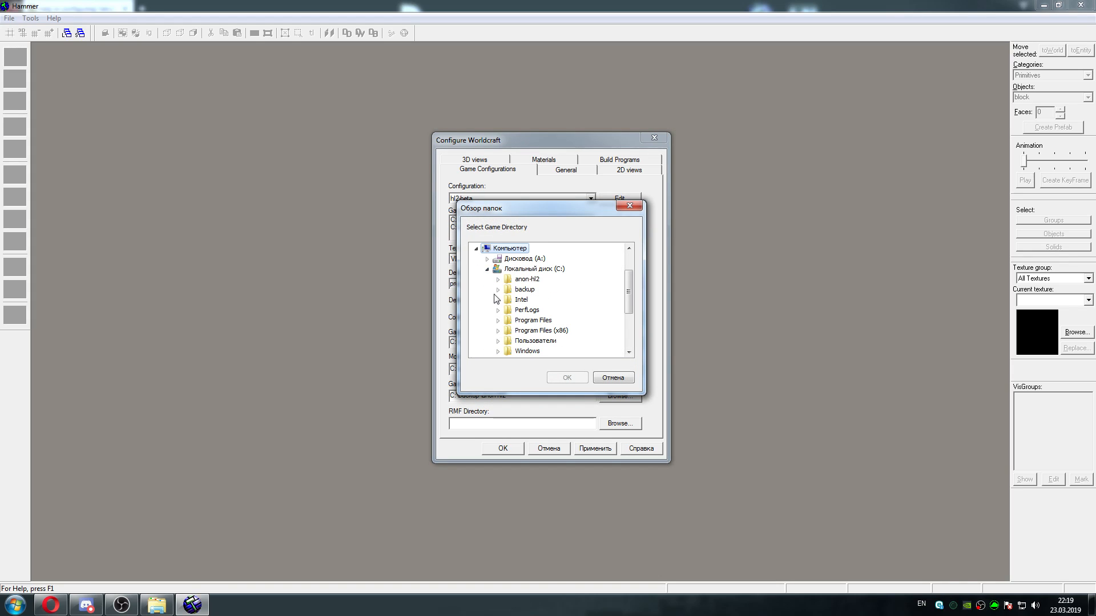
left_click(498, 290)
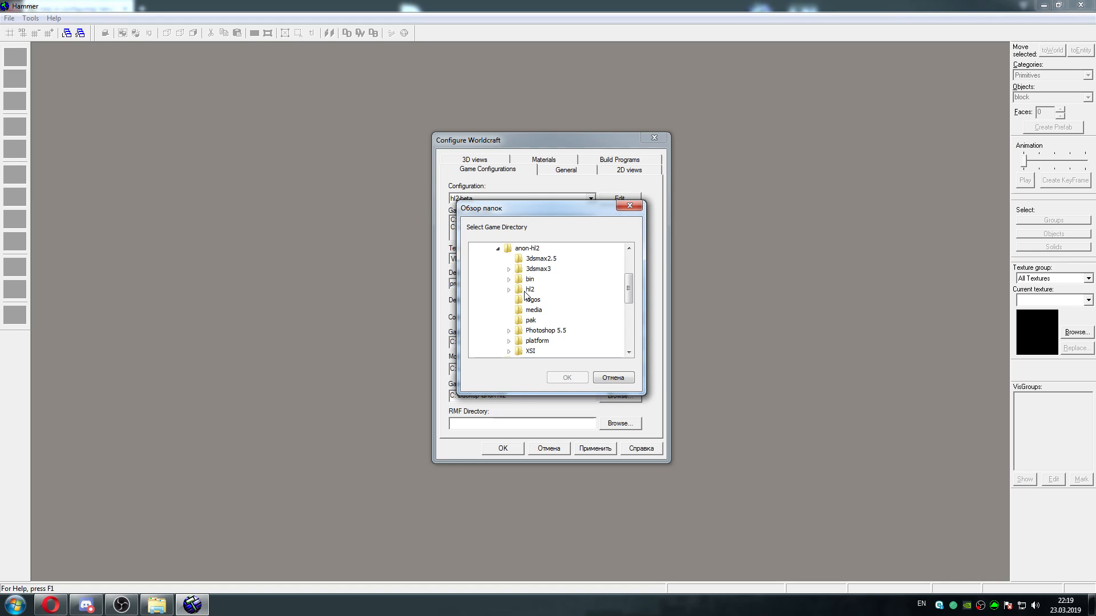
left_click(530, 289)
left_click(569, 377)
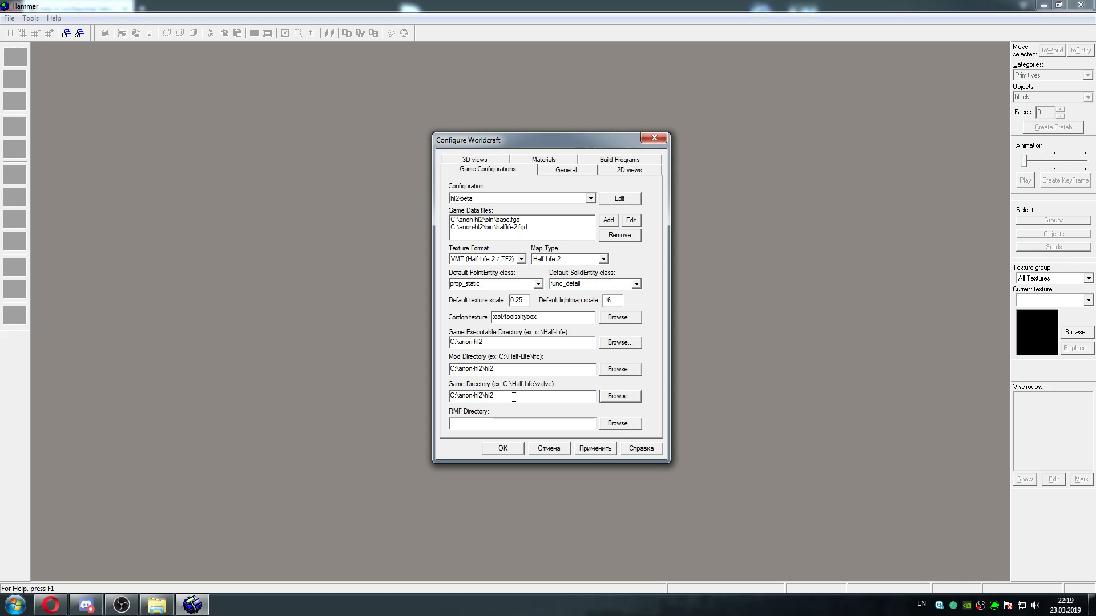
left_click(513, 397)
Set the RMF Directory to C:\anon-hl2\hl2\maps and apply the game configuration
left_click(618, 425)
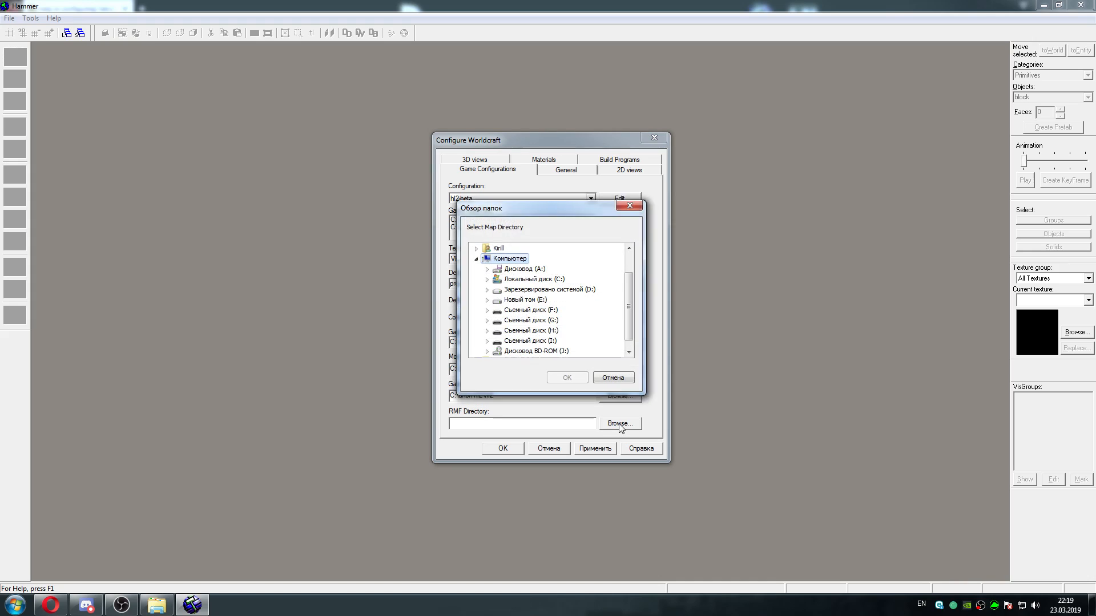
left_click_drag(630, 286, 630, 300)
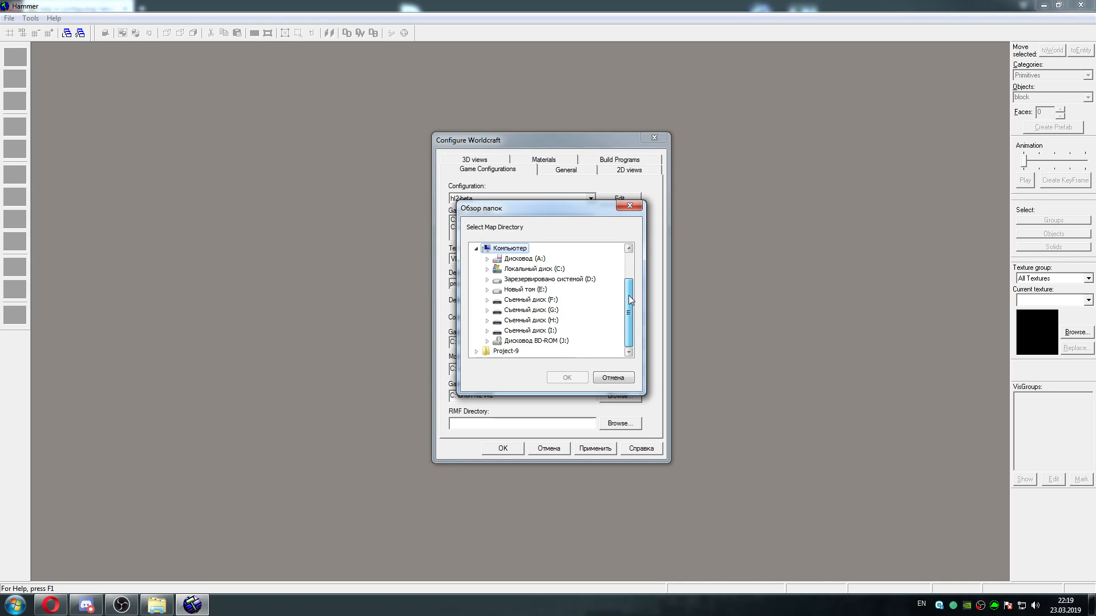
left_click(487, 269)
left_click(498, 279)
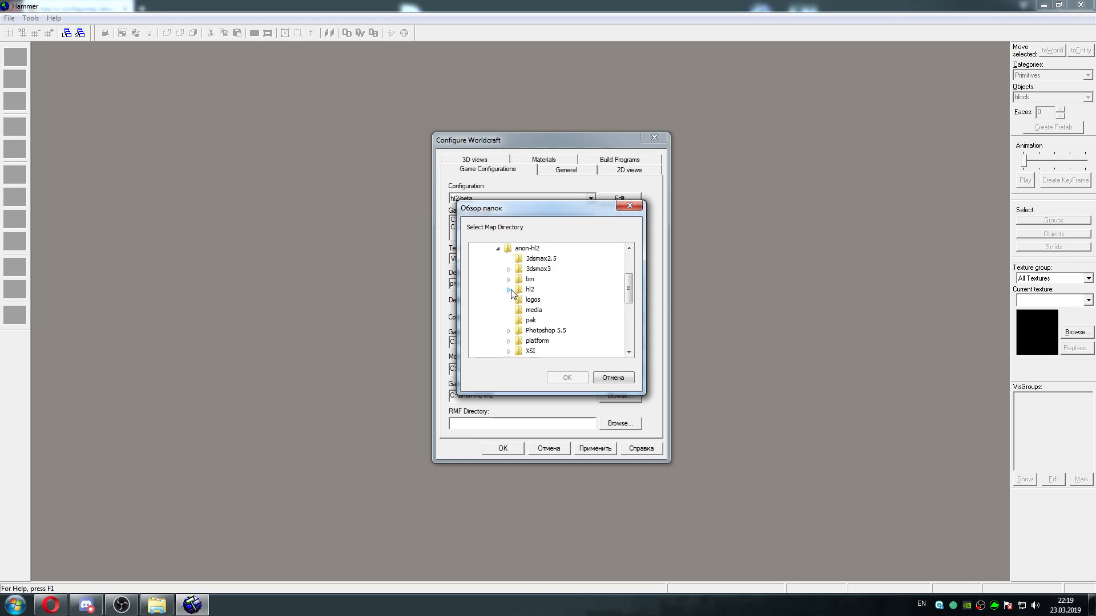
left_click(510, 290)
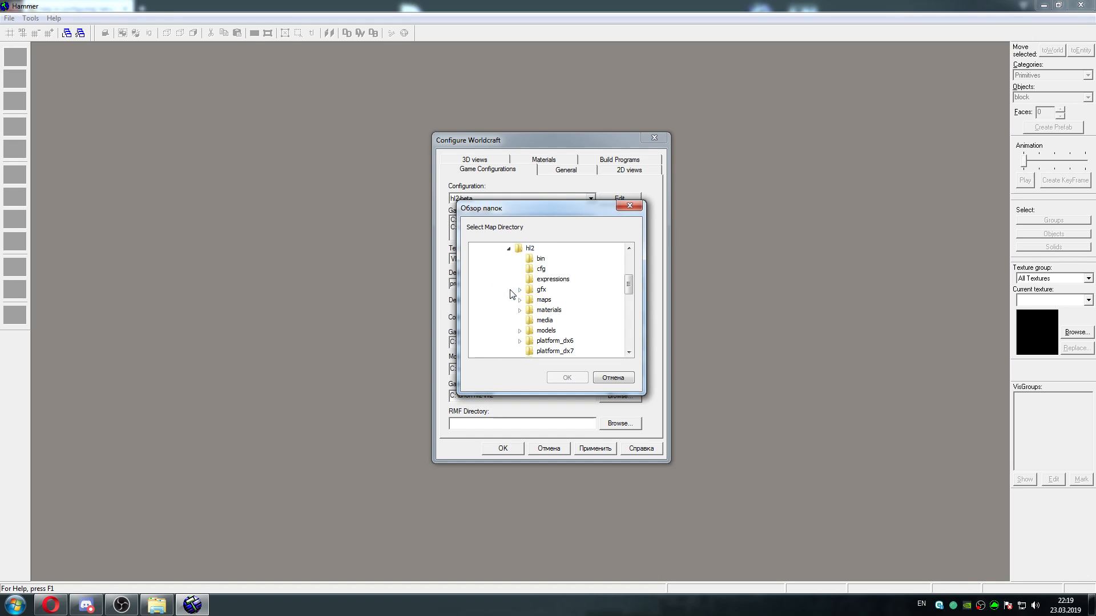
left_click(543, 301)
left_click(564, 377)
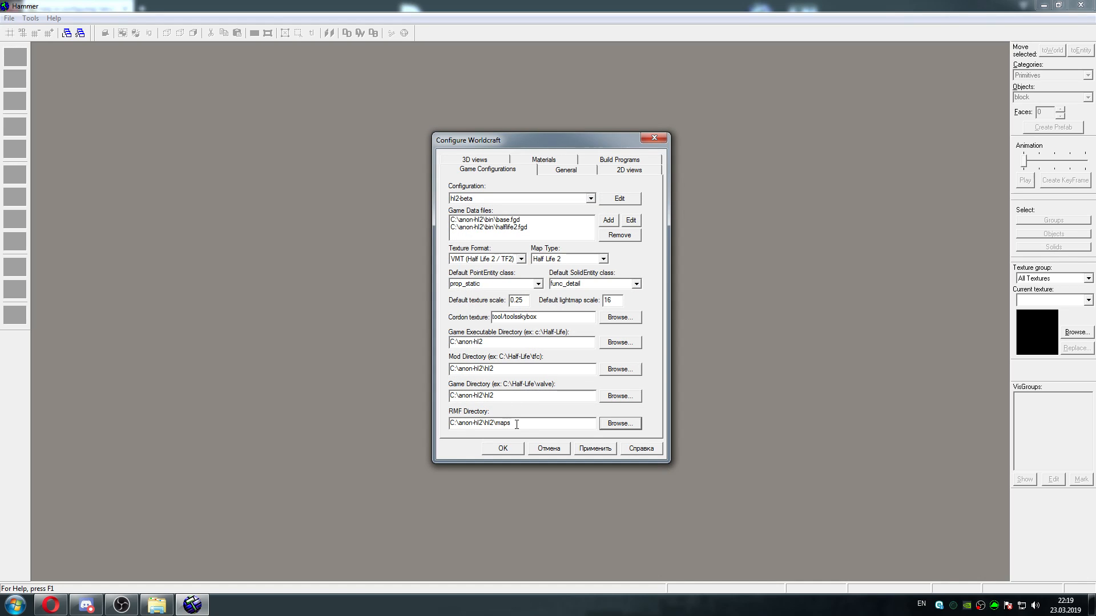
left_click(591, 450)
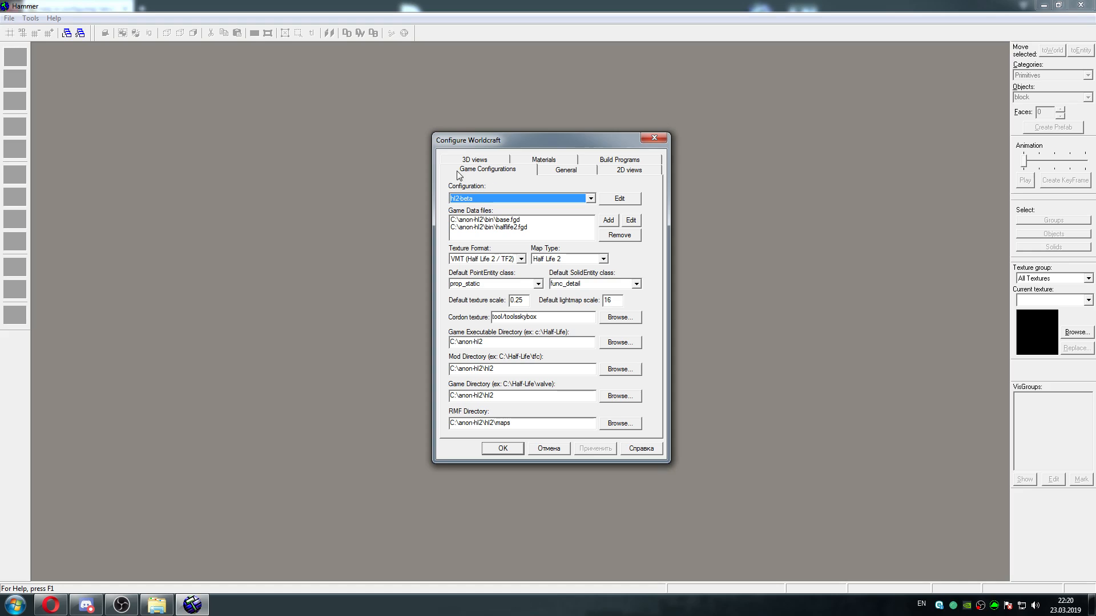
Show the Materials settings and select the null.wad entry in the Half-Life WAD list
left_click(558, 164)
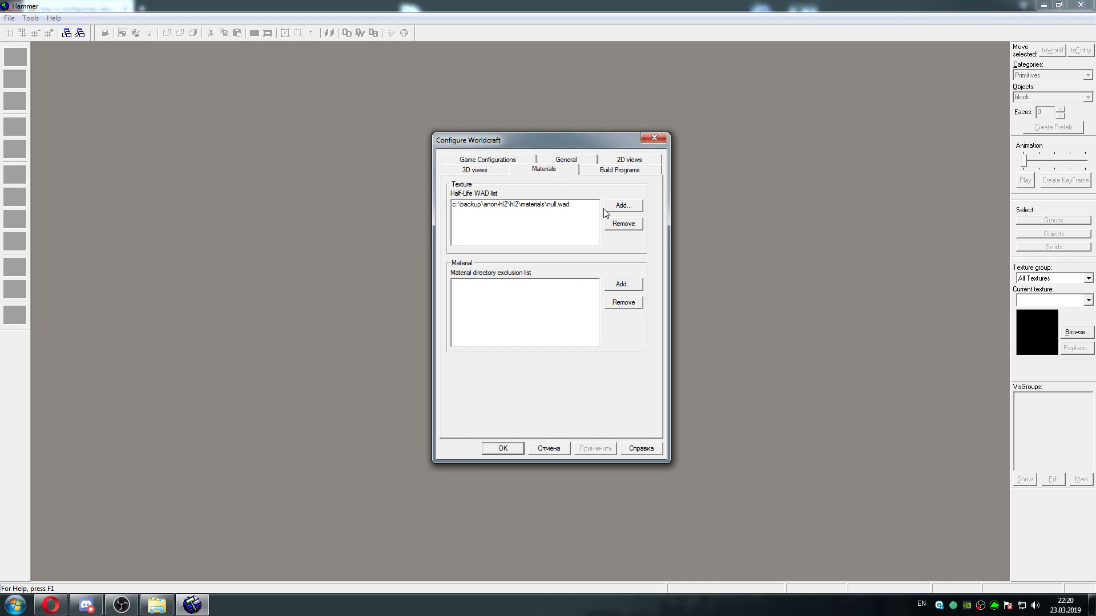
left_click(543, 209)
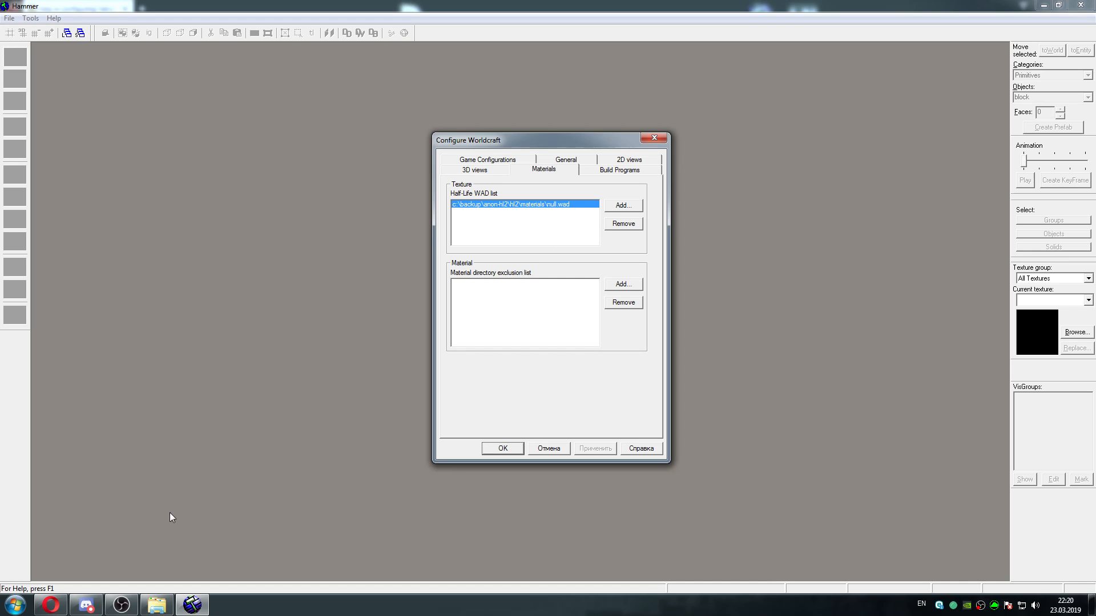
Switch to the hl2-beta.ru guide in Opera and save the linked null.wad file to the desktop
left_click(51, 606)
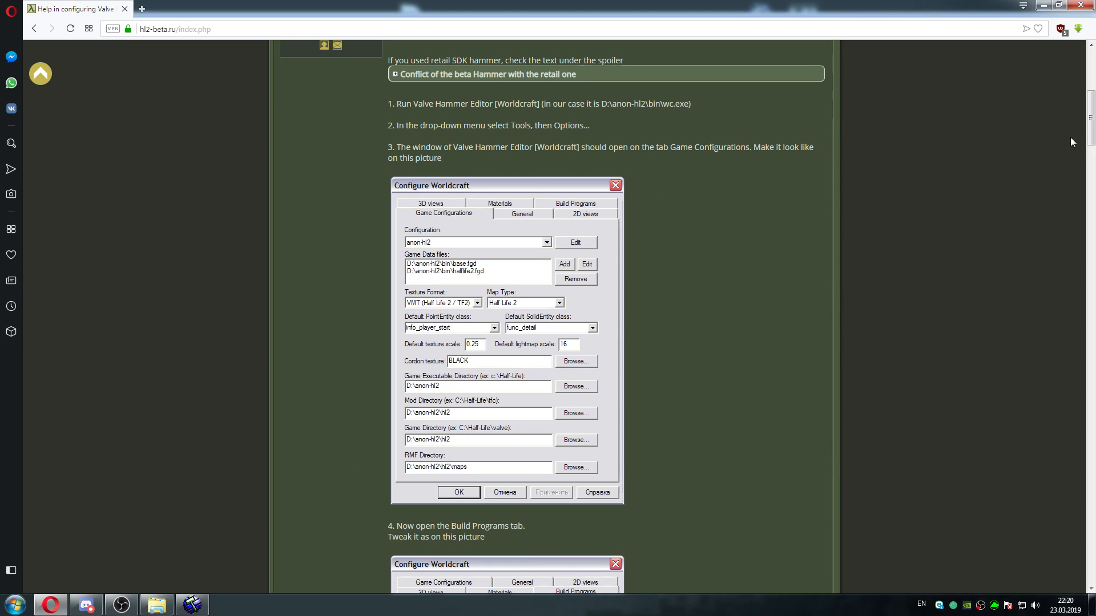
left_click_drag(1089, 112, 1084, 187)
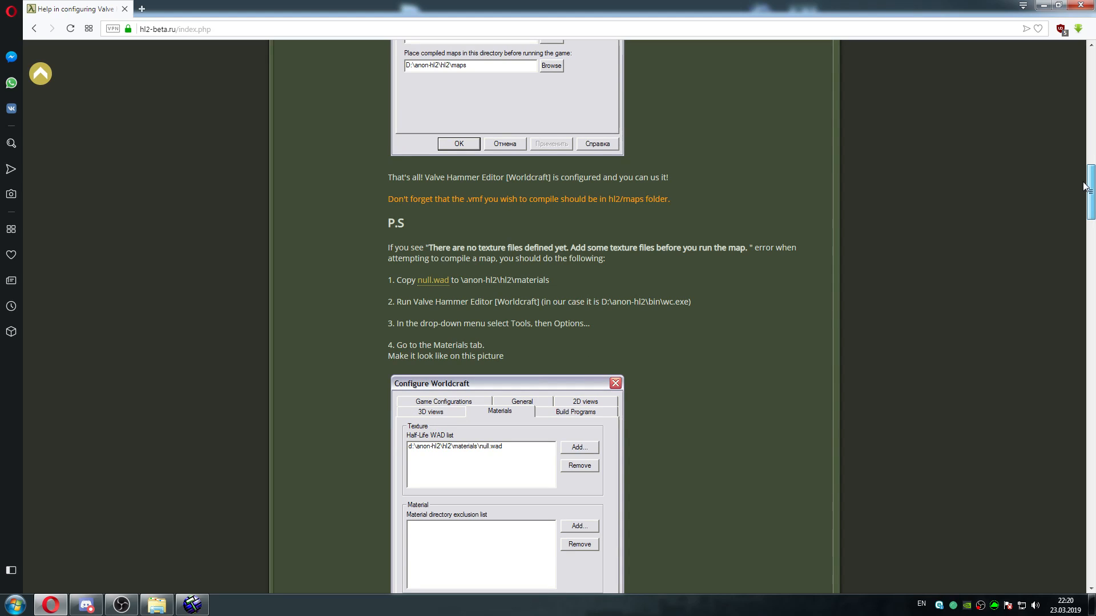
scroll(1083, 186, "down", 1)
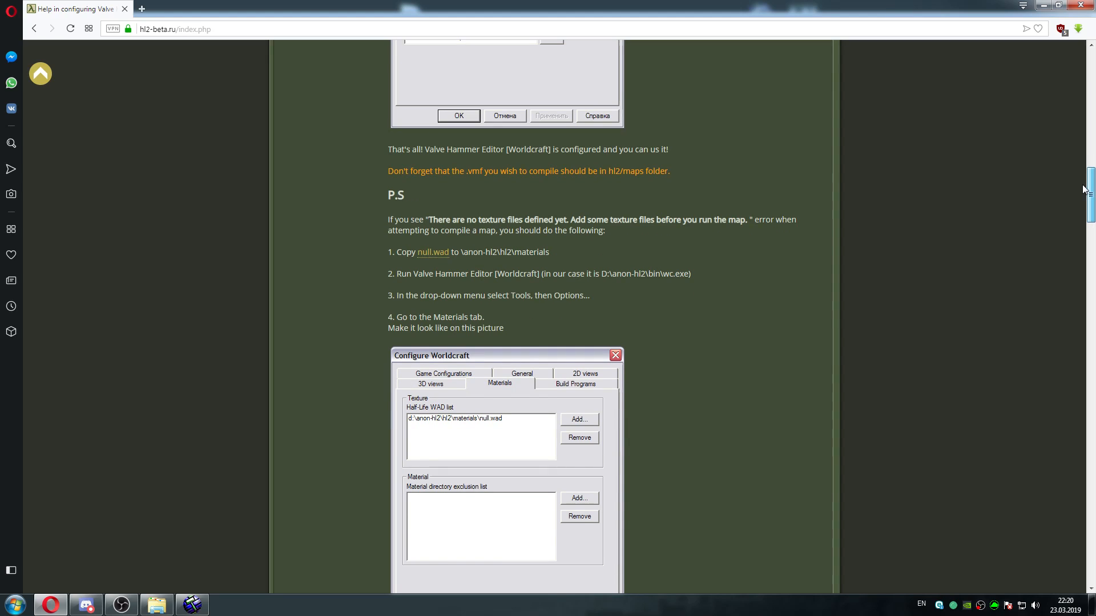
right_click(437, 254)
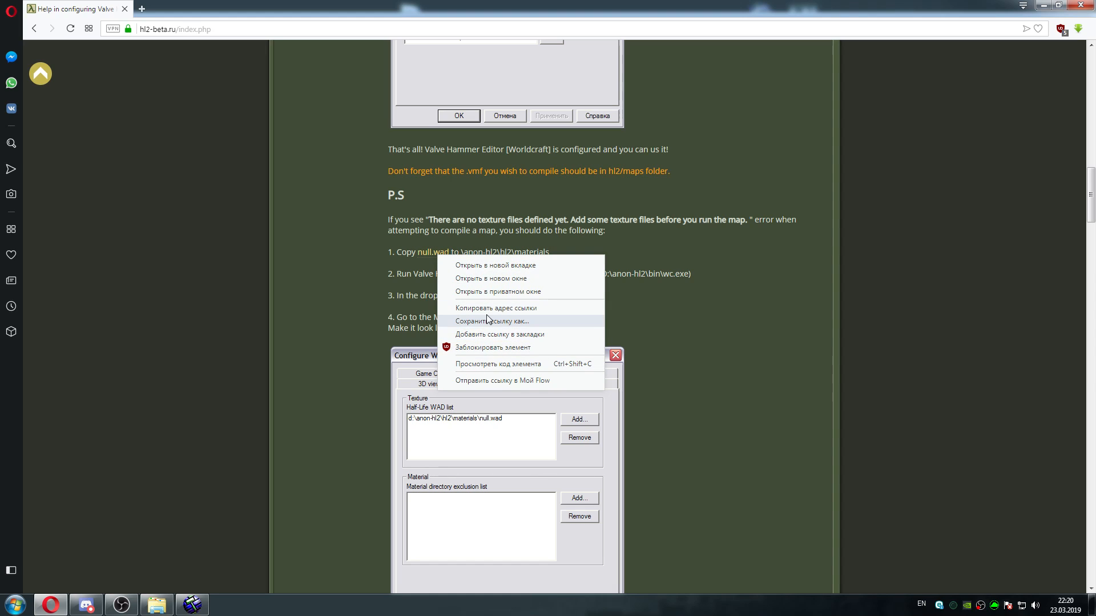
left_click(486, 321)
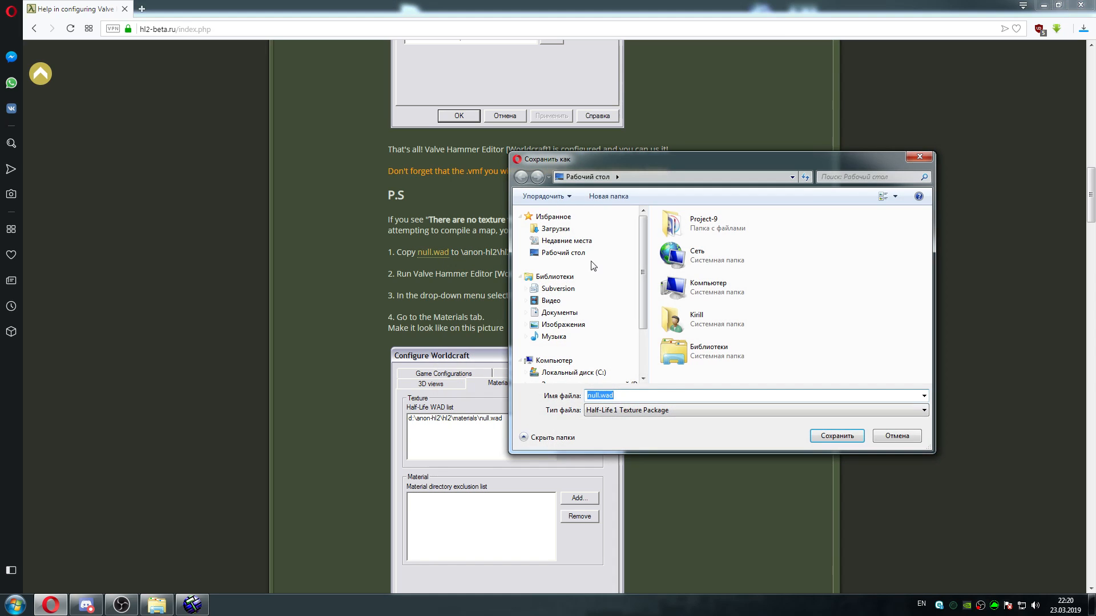
left_click(838, 436)
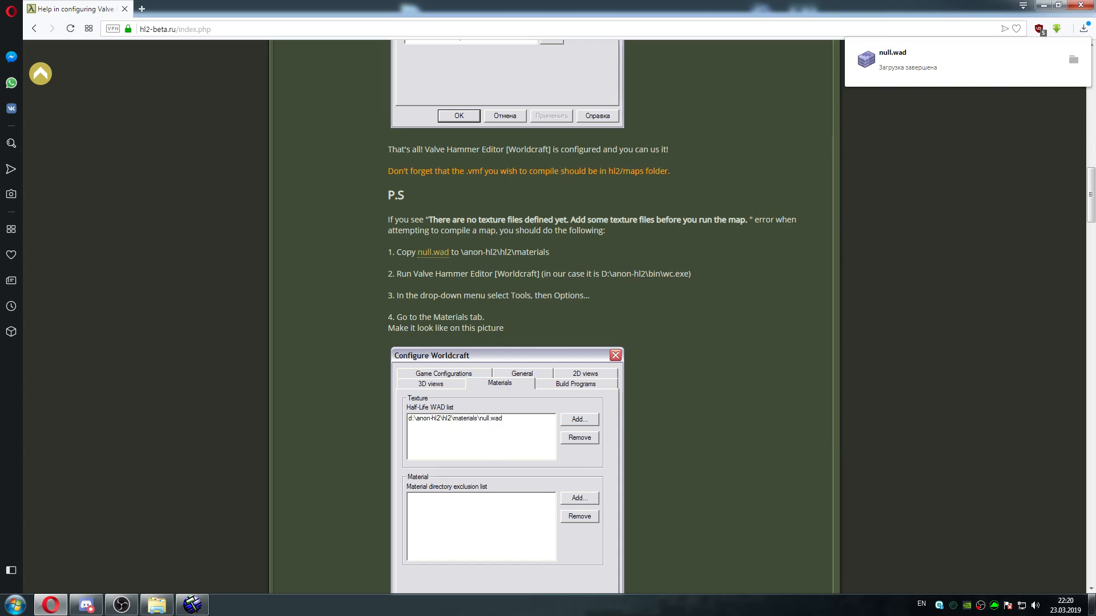
Move null.wad from the desktop into the C:\anon-hl2\hl2\materials folder
left_click(1091, 605)
left_click(22, 139)
right_click(22, 129)
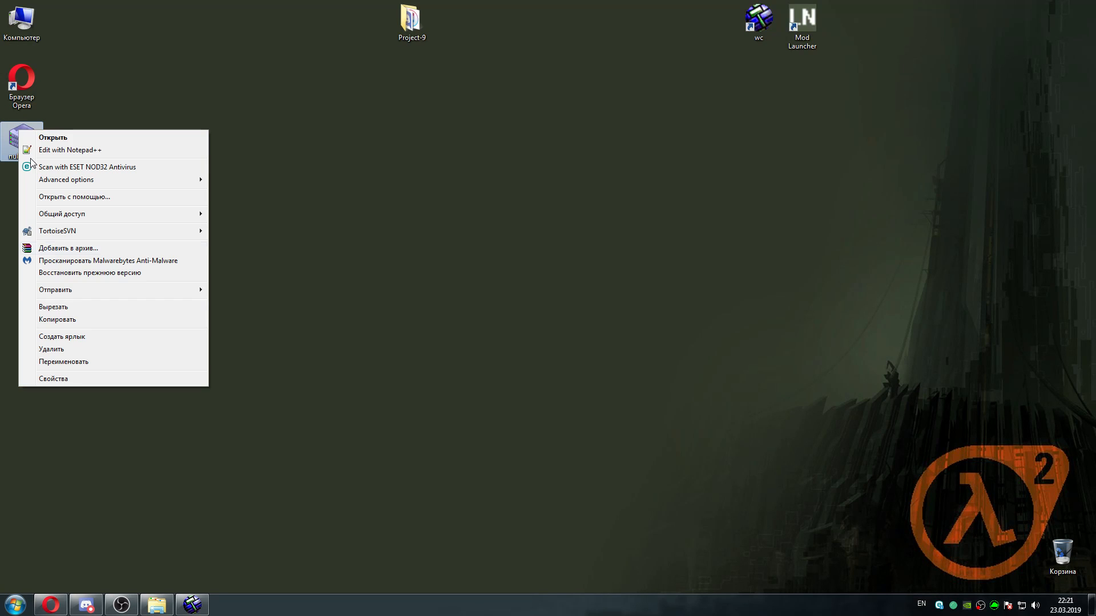
left_click(80, 307)
left_click(157, 604)
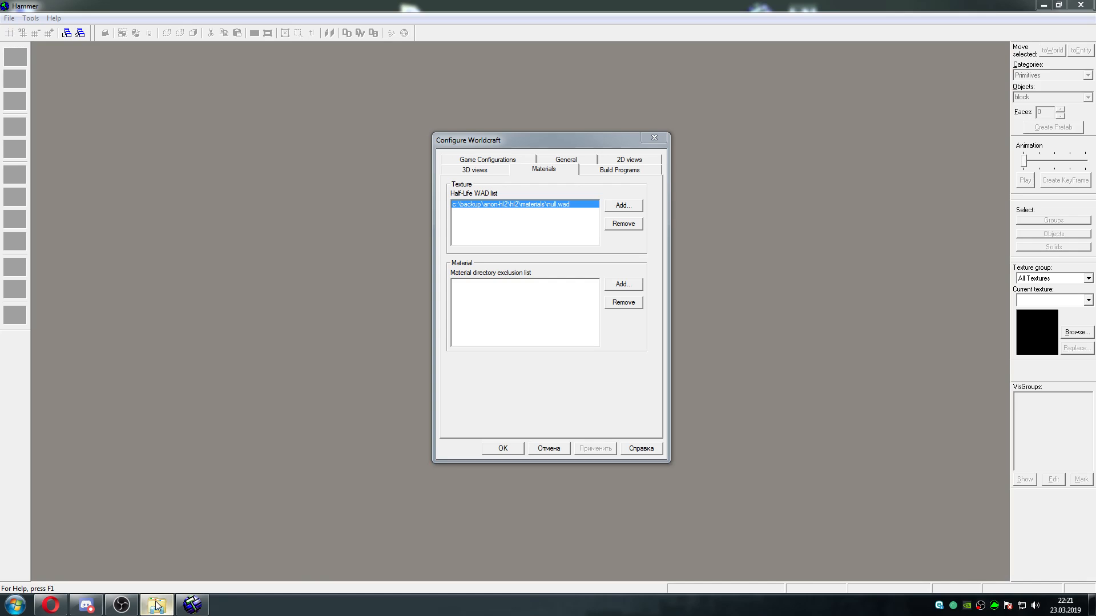
left_click(423, 176)
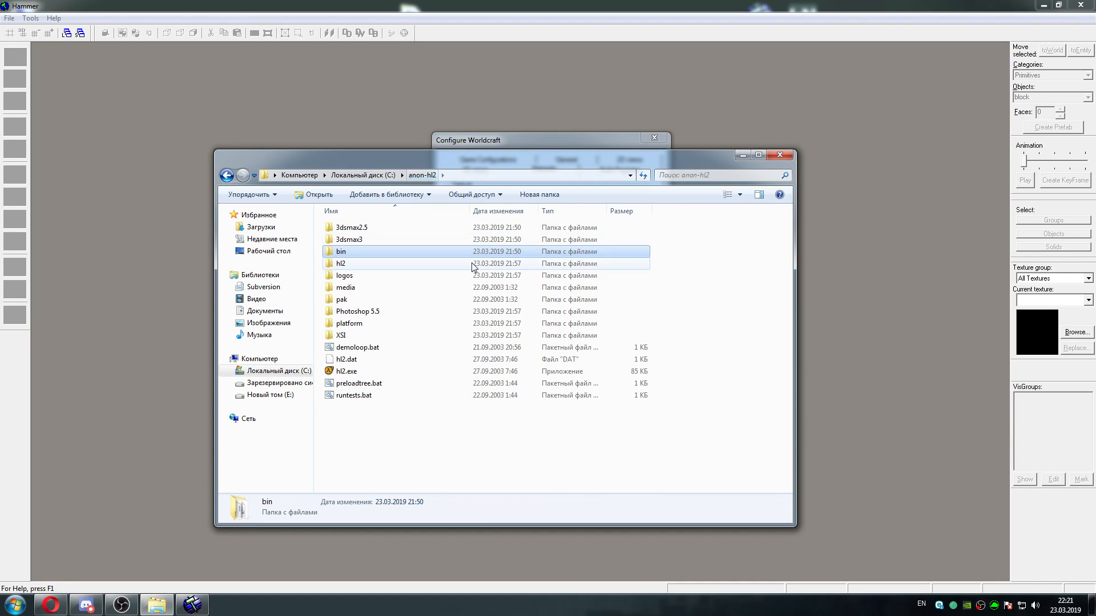
double_click(378, 265)
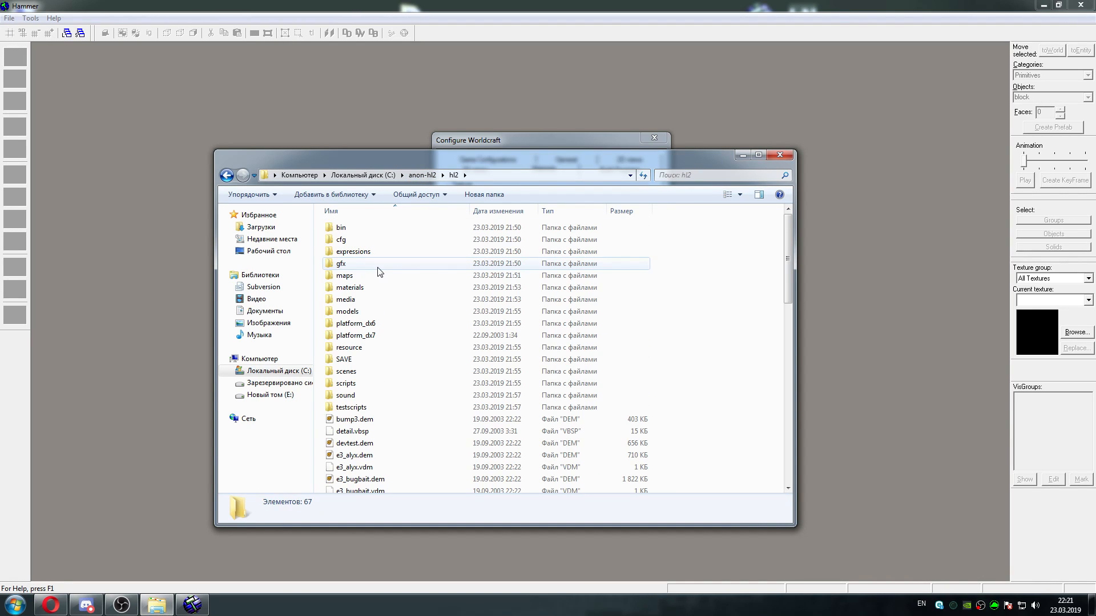
double_click(380, 288)
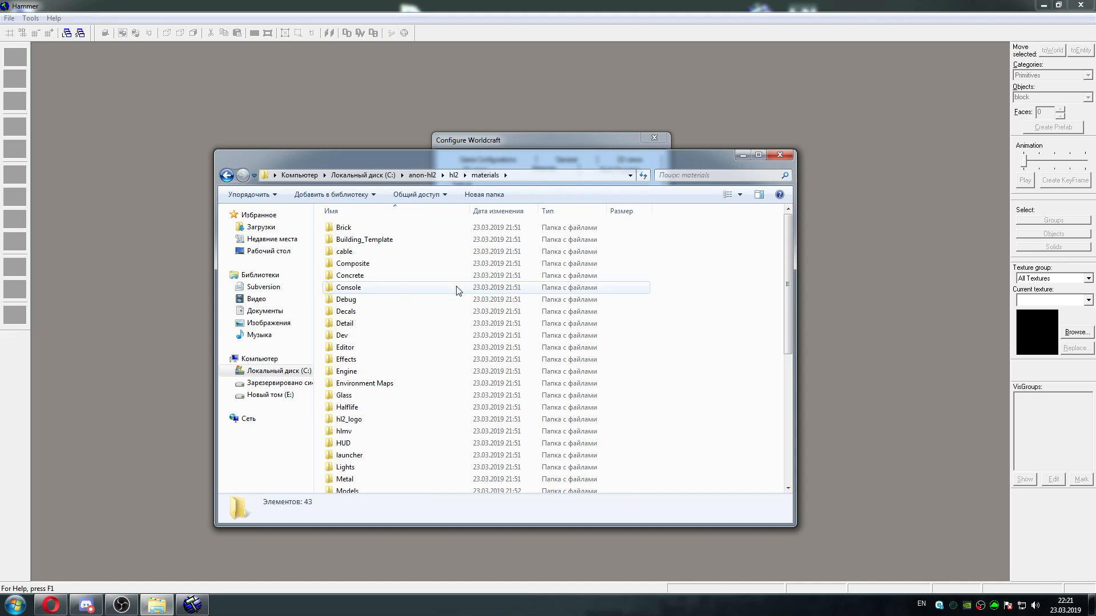
right_click(686, 275)
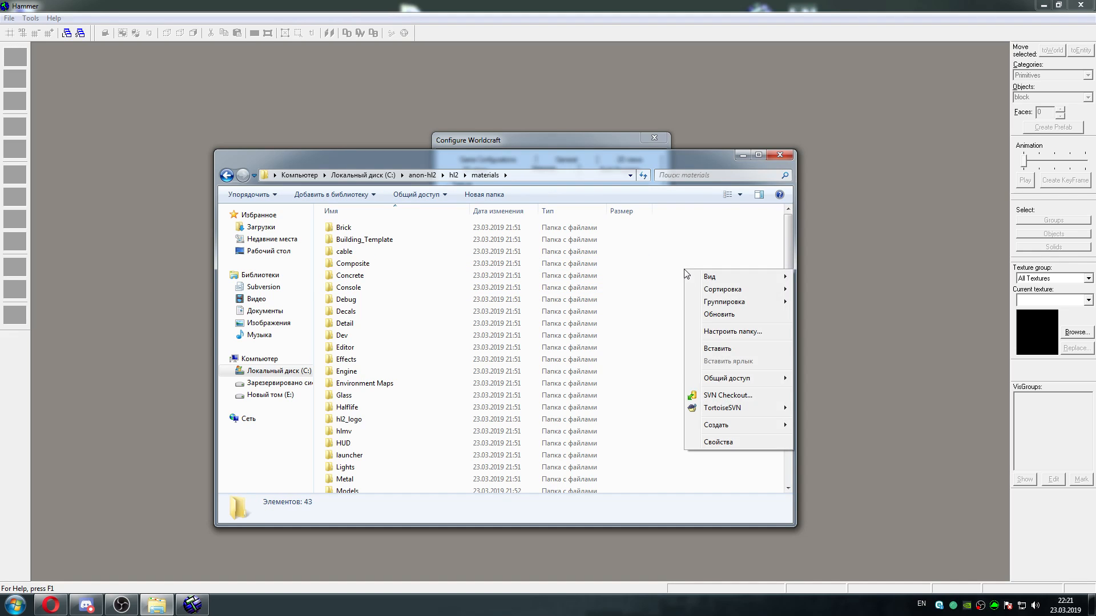
left_click(724, 350)
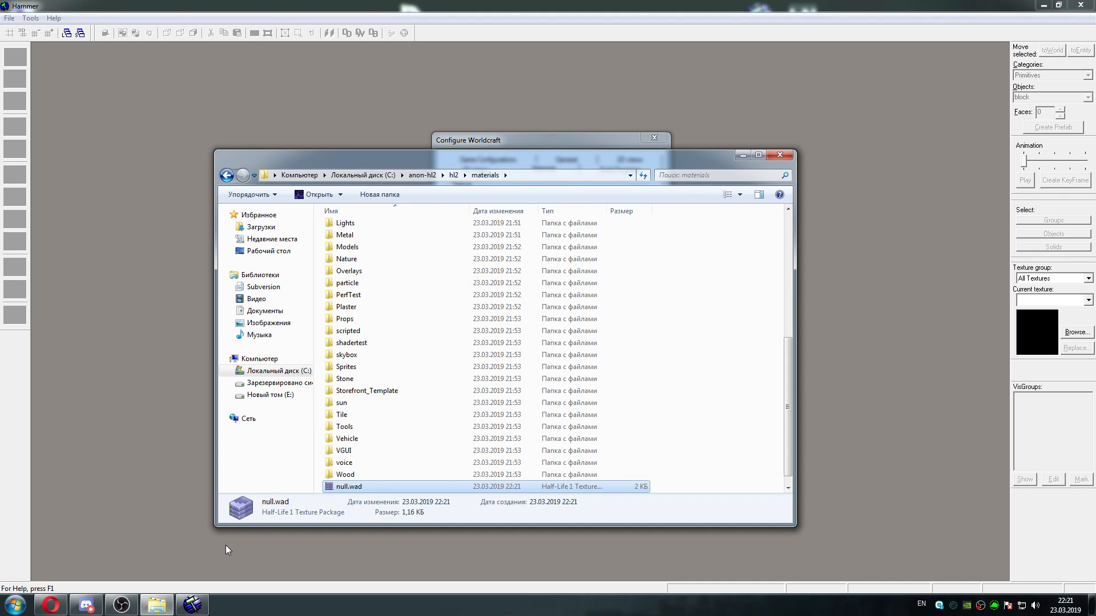
Back in Hammer, add C:\anon-hl2\hl2\materials\null.wad to the Half-Life WAD list and apply the change
key("Return")
left_click(625, 209)
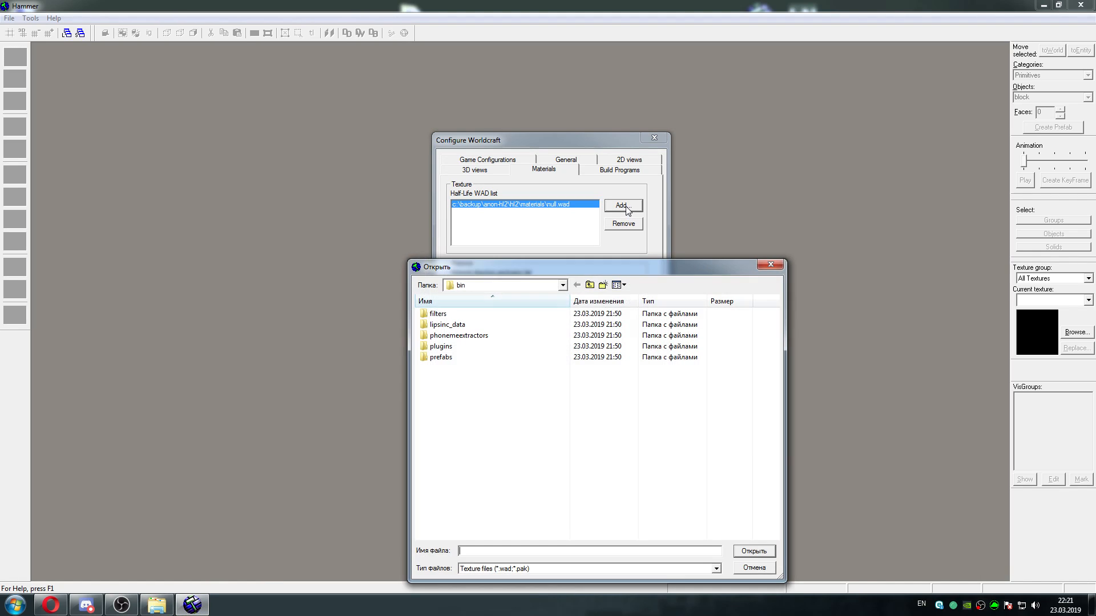
left_click(590, 286)
left_click(591, 286)
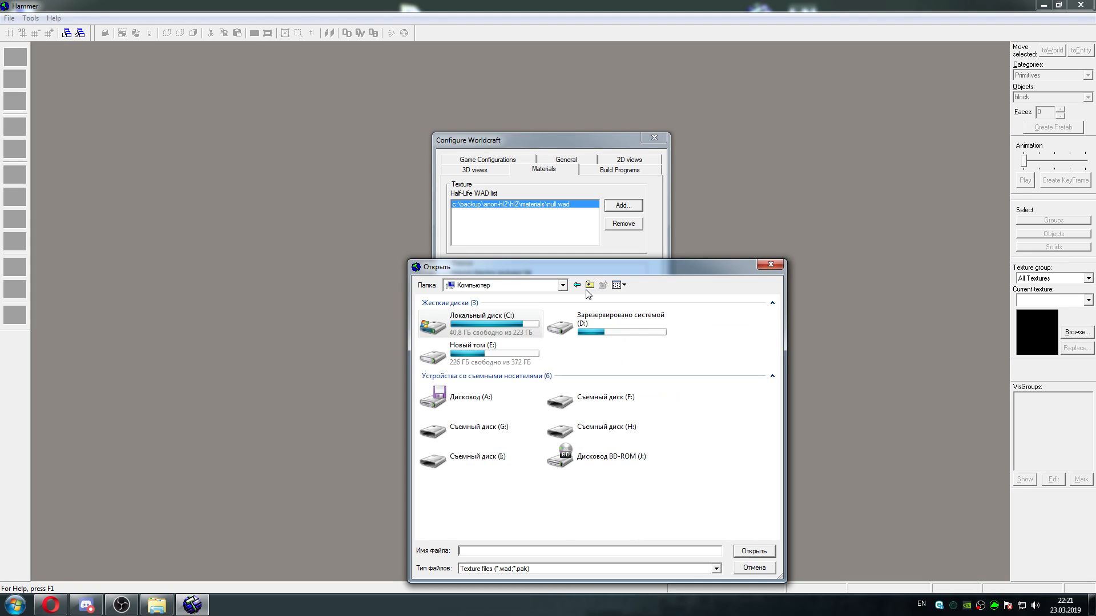
double_click(488, 327)
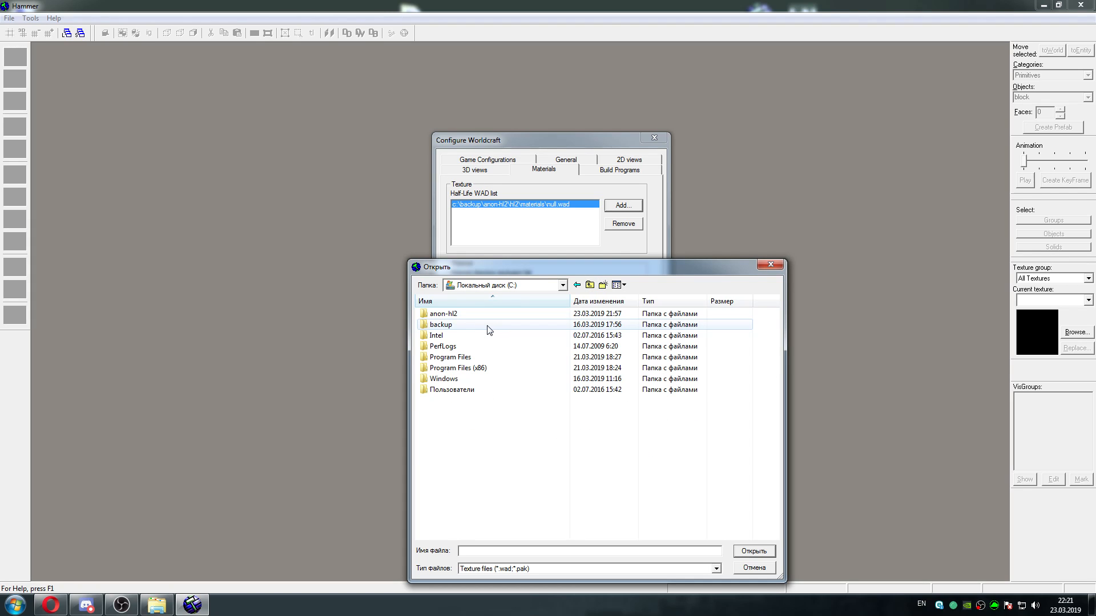
double_click(456, 315)
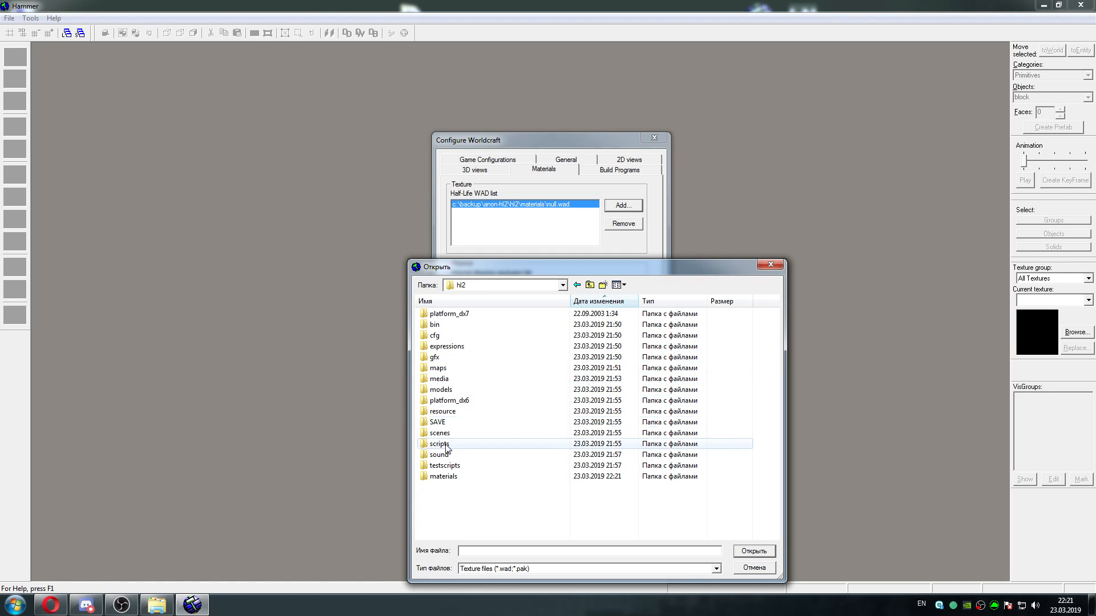
double_click(474, 478)
left_click_drag(775, 342, 775, 459)
left_click(460, 531)
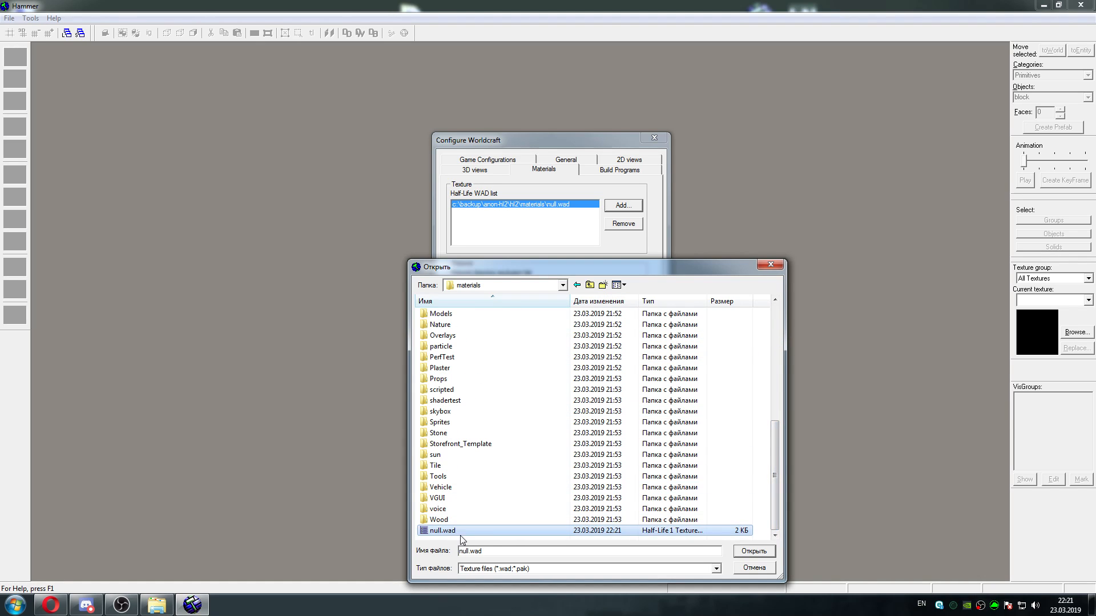
left_click(753, 552)
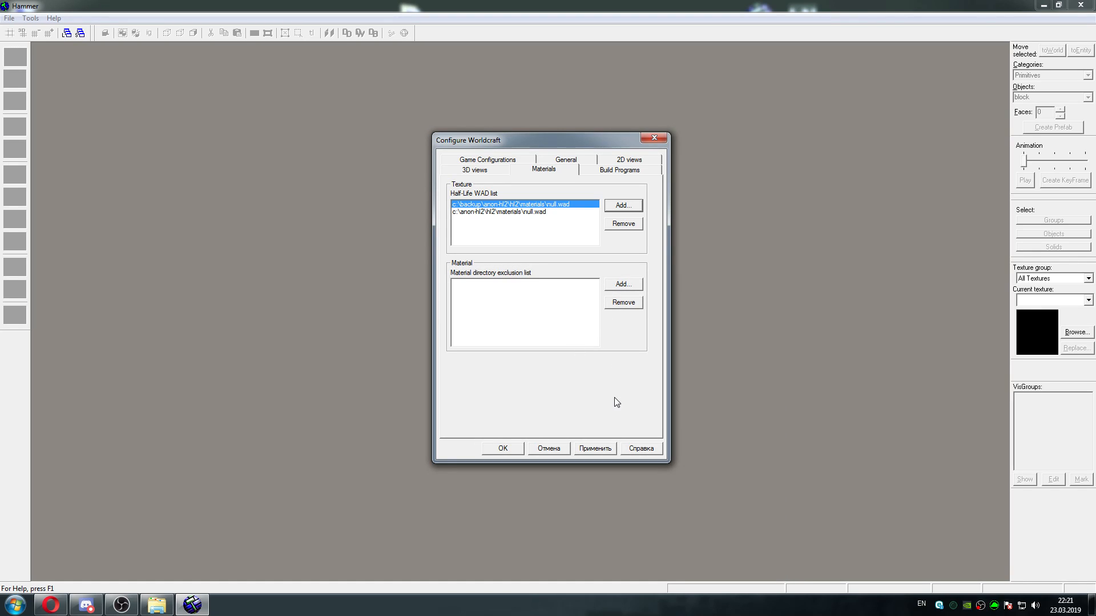
left_click(597, 449)
Remove the C:\backup null.wad entry from the Half-Life WAD list and accept the options
left_click(554, 212)
left_click(555, 205)
left_click(625, 226)
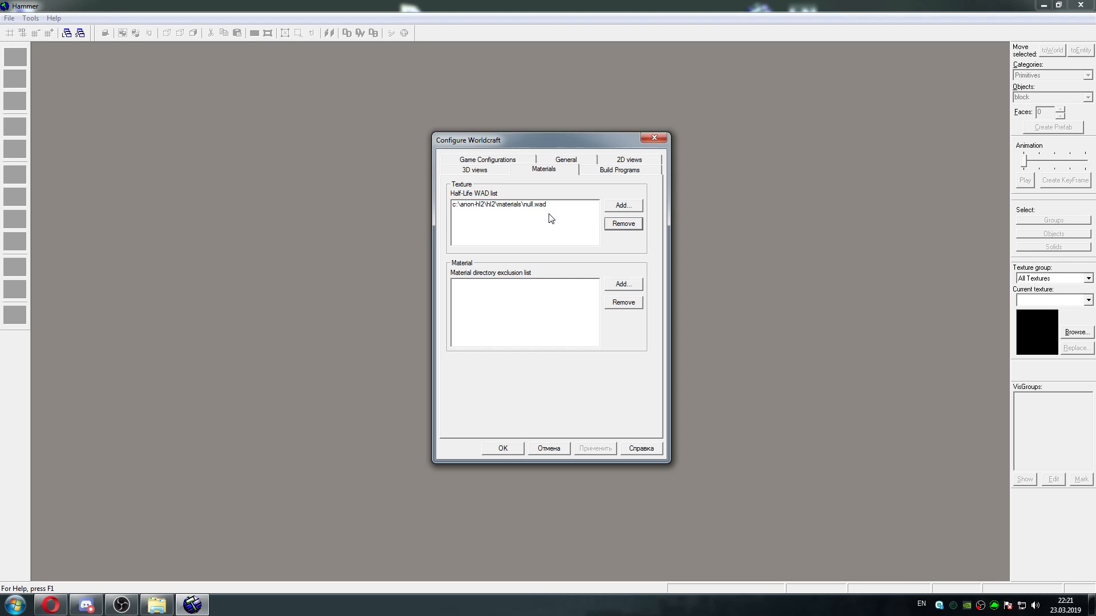
left_click(537, 206)
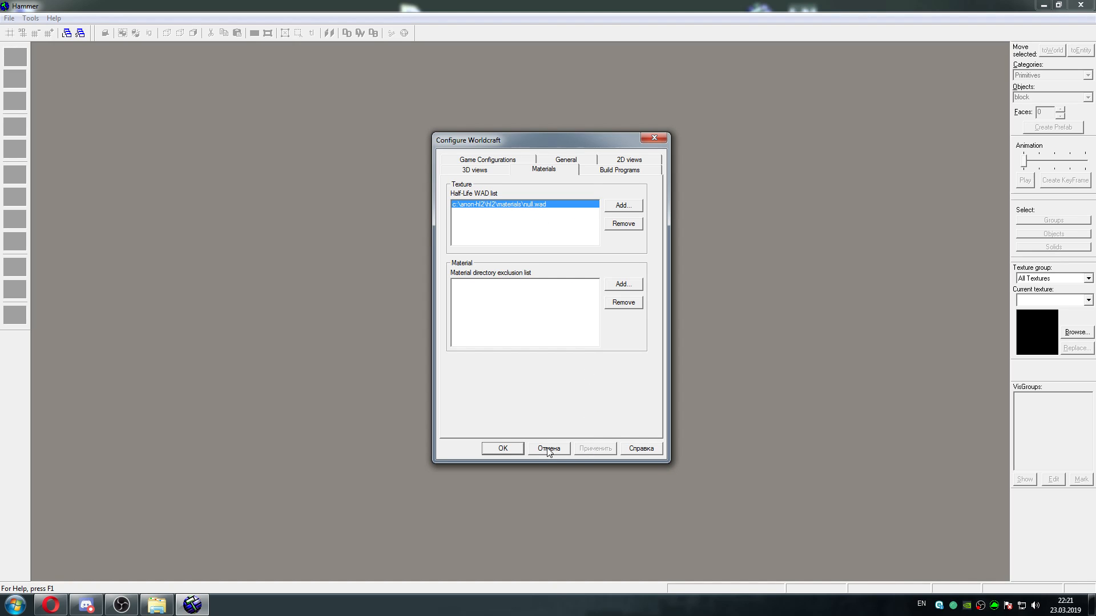
left_click(496, 450)
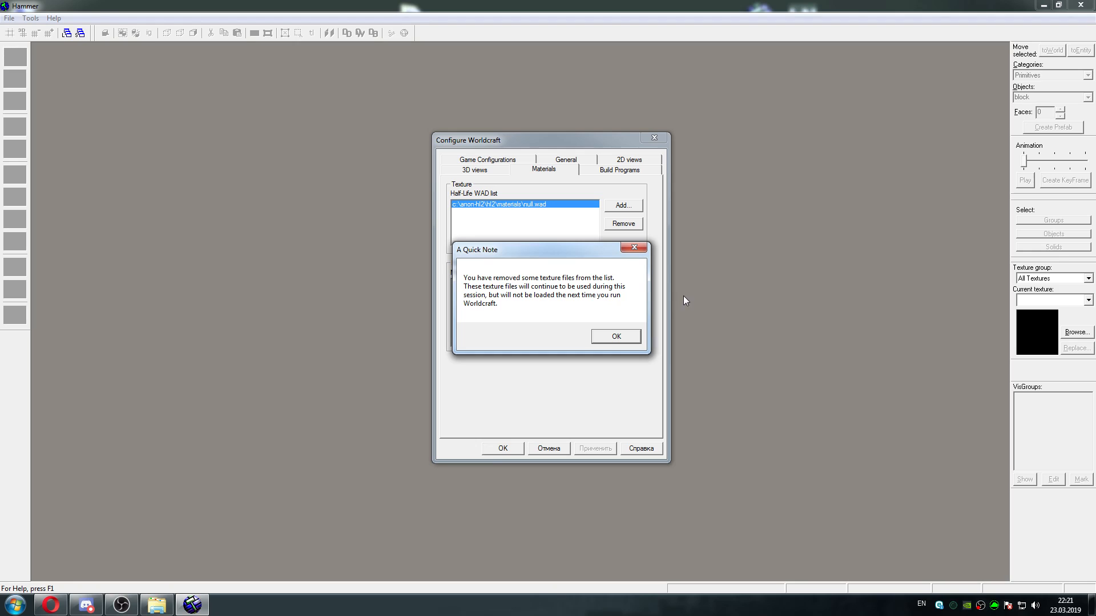
left_click(615, 337)
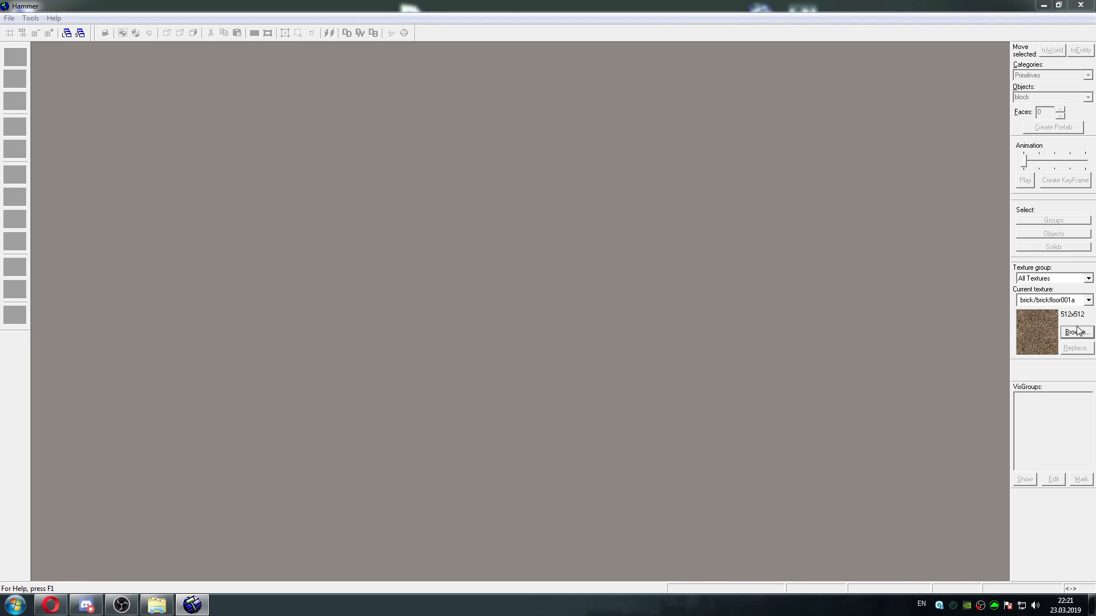
Browse the available textures to check that they load, and leave the texture browser
left_click(1076, 332)
left_click_drag(984, 364, 979, 421)
left_click(975, 335)
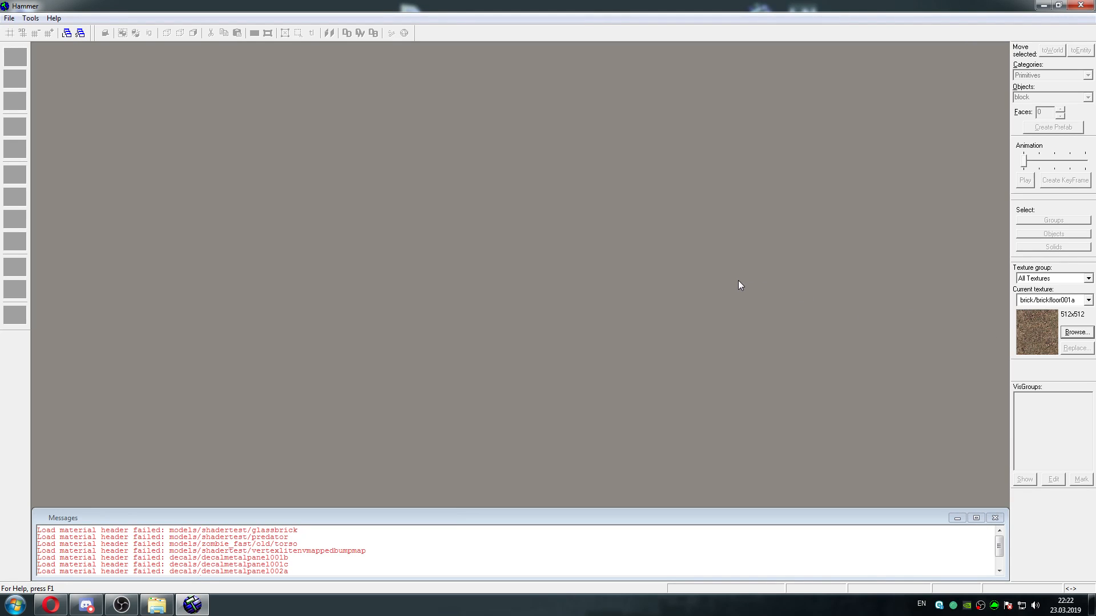
Set the back clipping plane for the 3D views to 10000 and accept the options
left_click(9, 19)
mouse_move(31, 18)
left_click(36, 42)
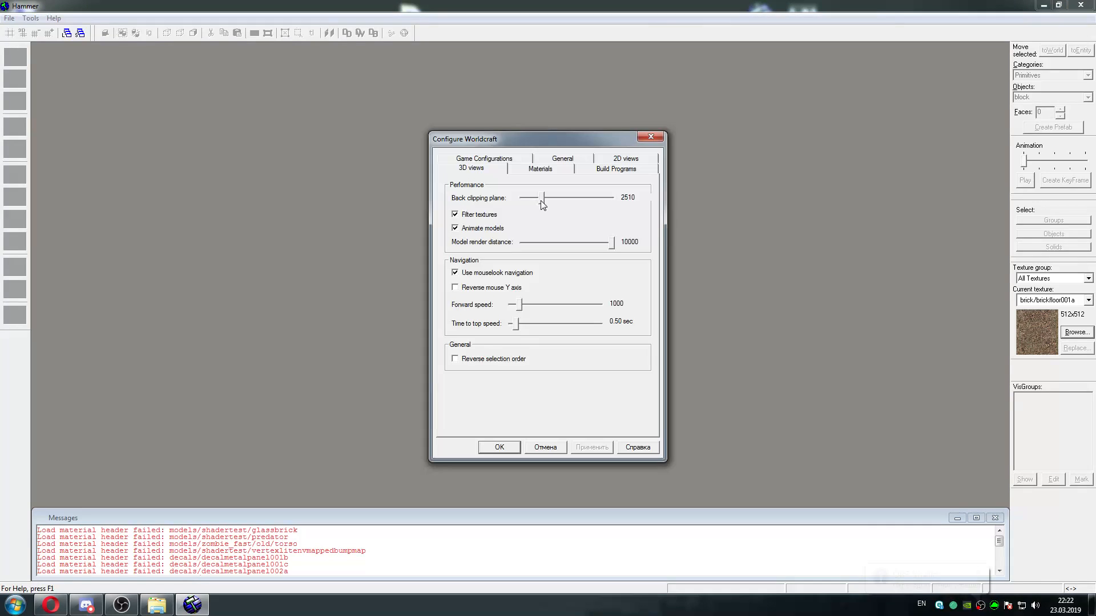
left_click_drag(573, 198, 615, 204)
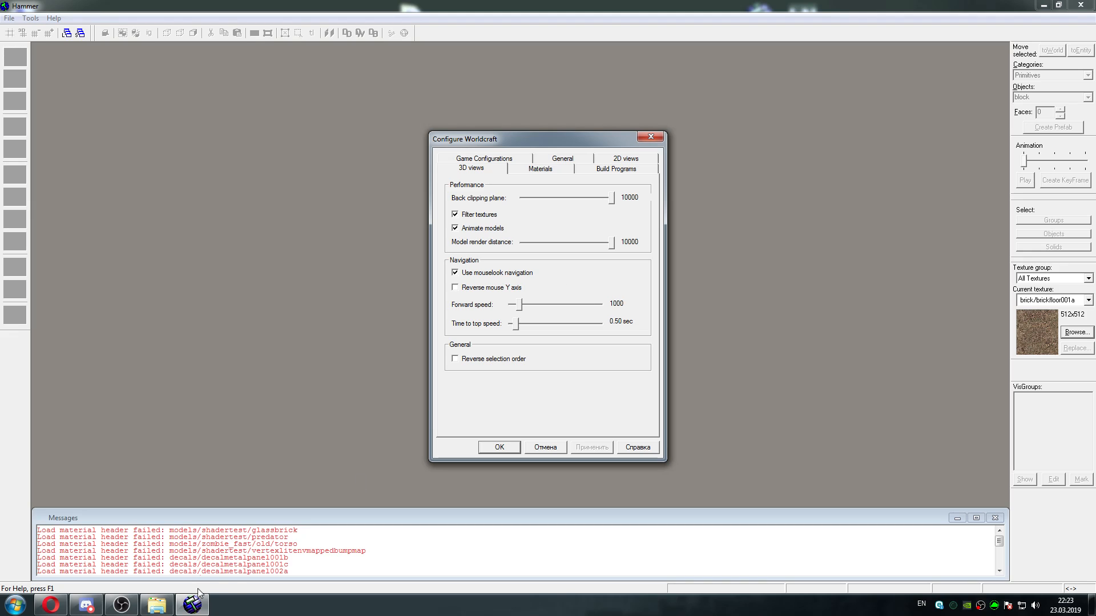
left_click(90, 608)
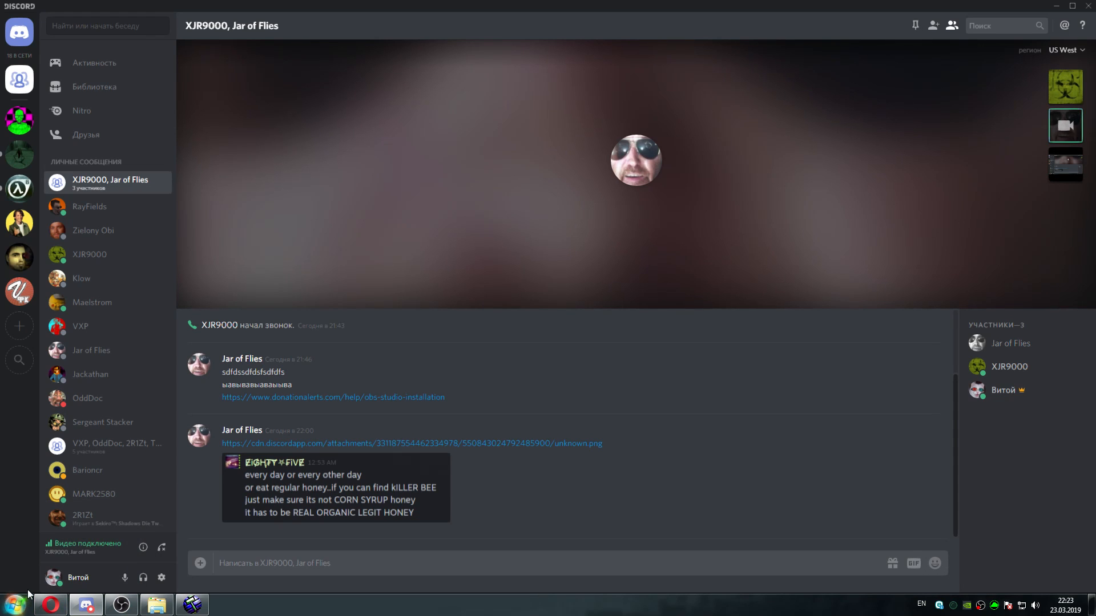
left_click(206, 603)
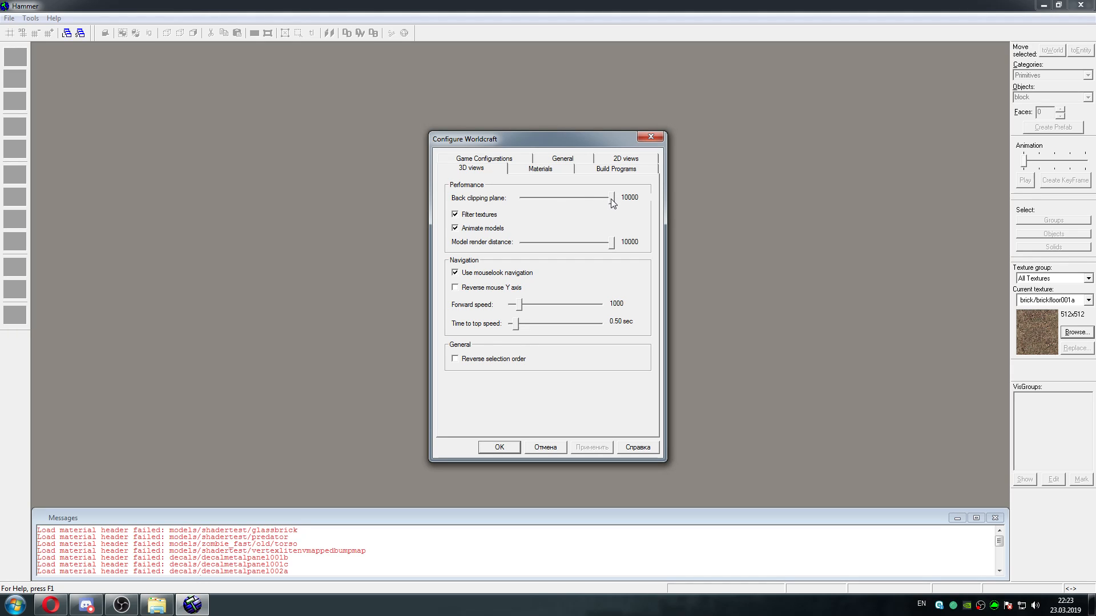
mouse_move(612, 202)
left_mouse_down()
mouse_move(588, 201)
mouse_move(618, 200)
left_mouse_up()
left_click(505, 447)
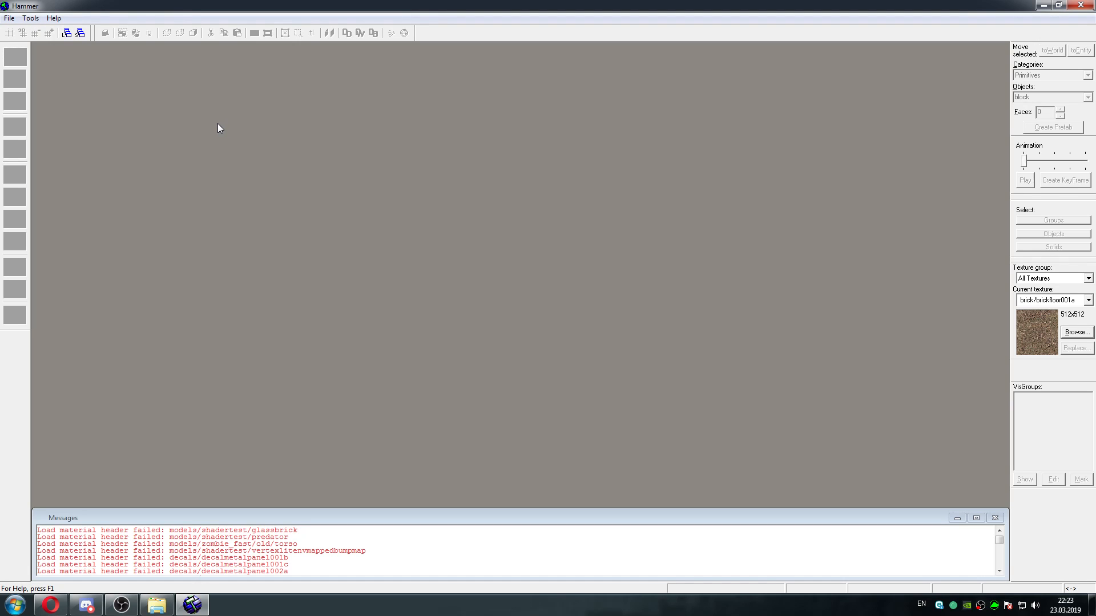
Close Hammer and restart it from wc.exe in the C:\anon-hl2\bin folder
left_click(1080, 5)
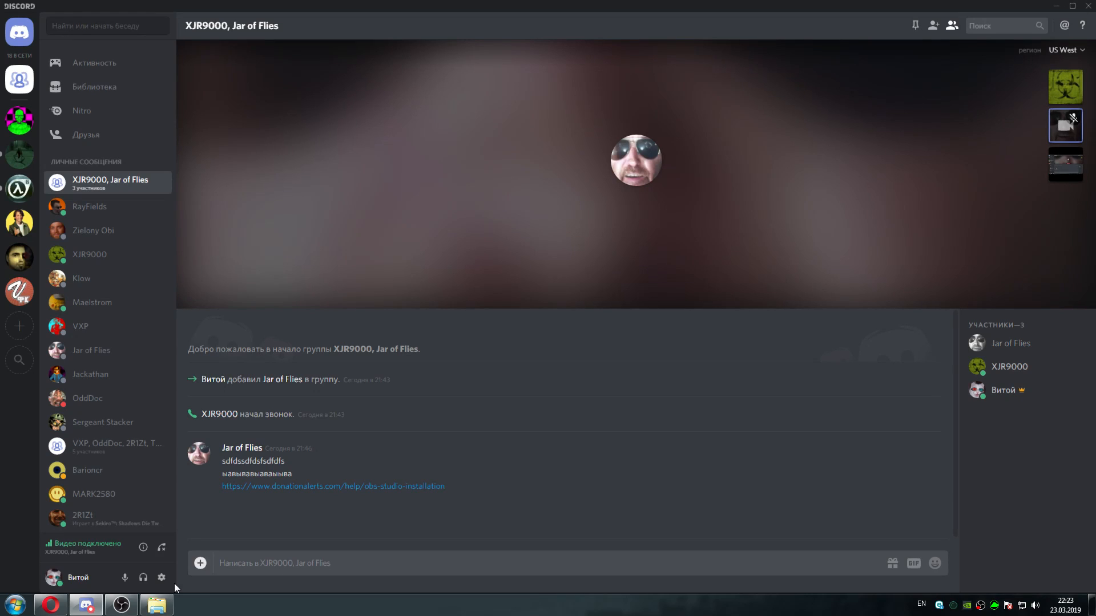
left_click(157, 604)
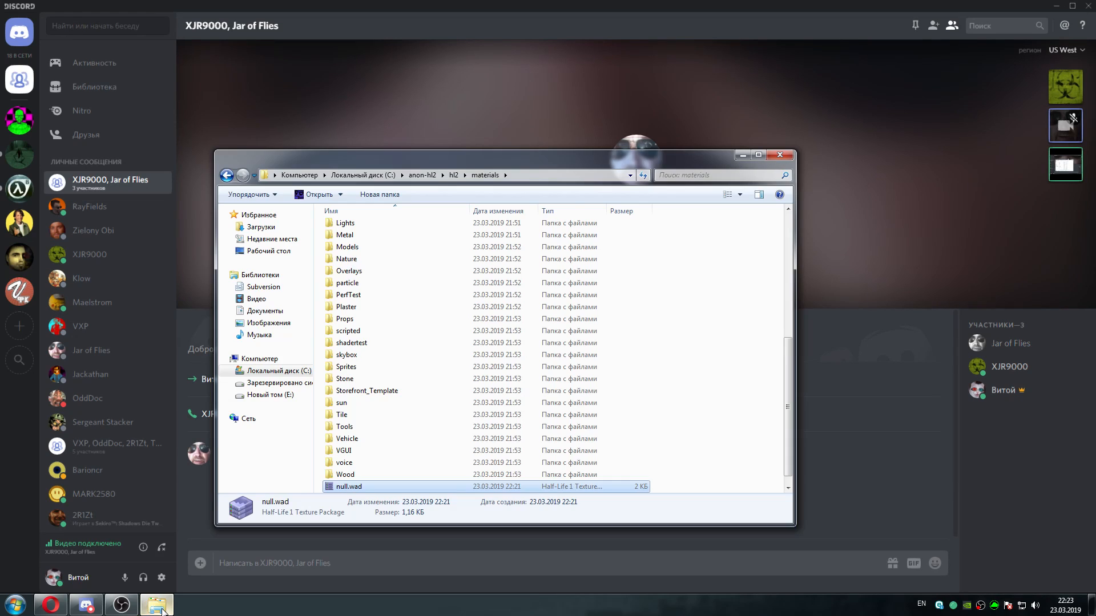
left_click(423, 175)
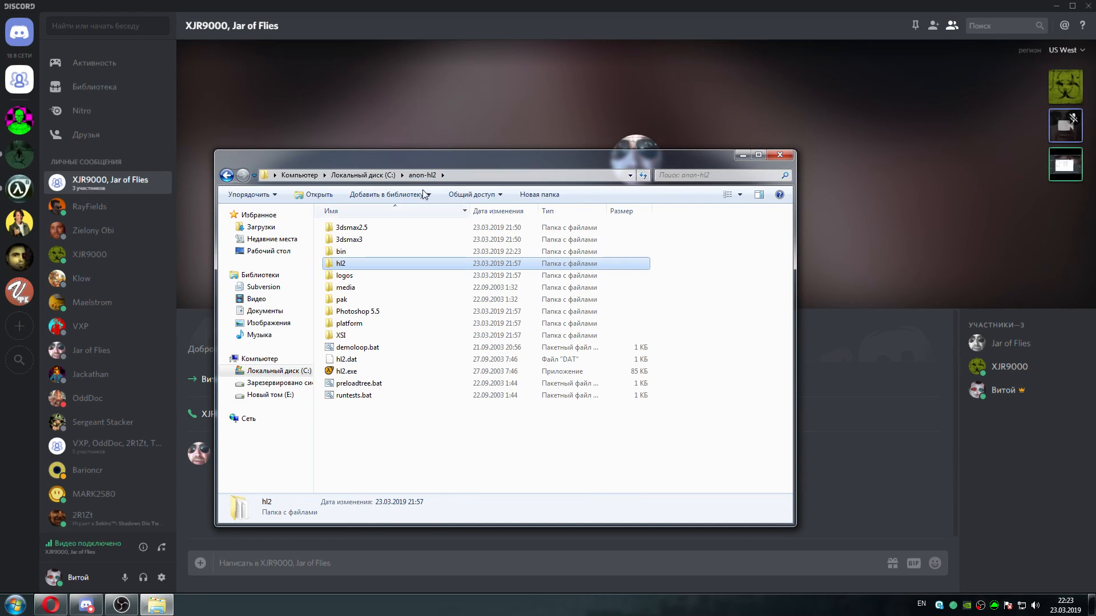
double_click(363, 253)
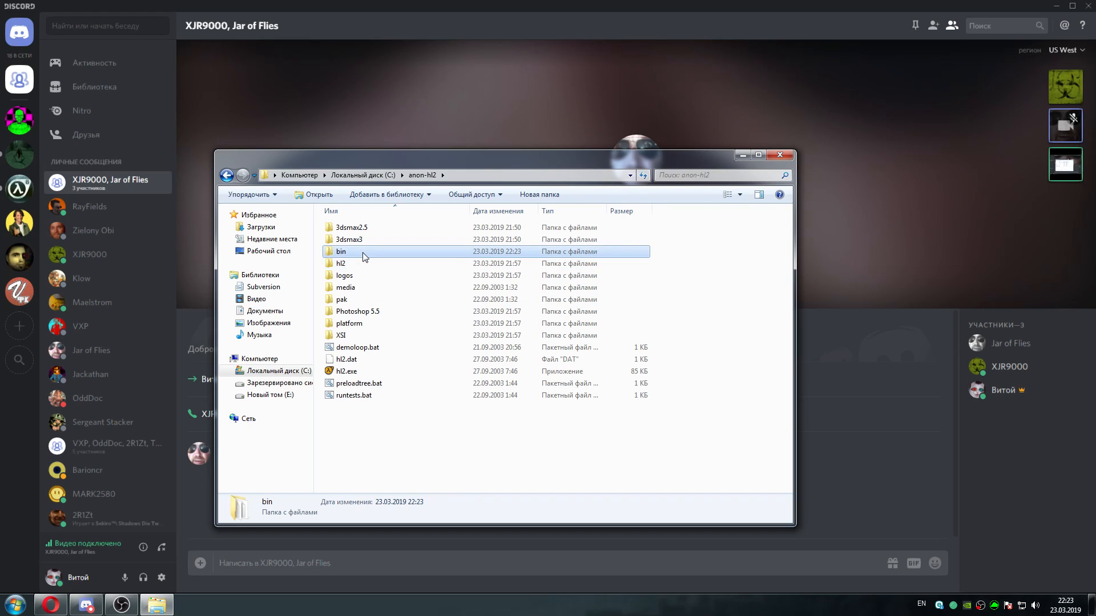
left_click_drag(787, 239, 788, 454)
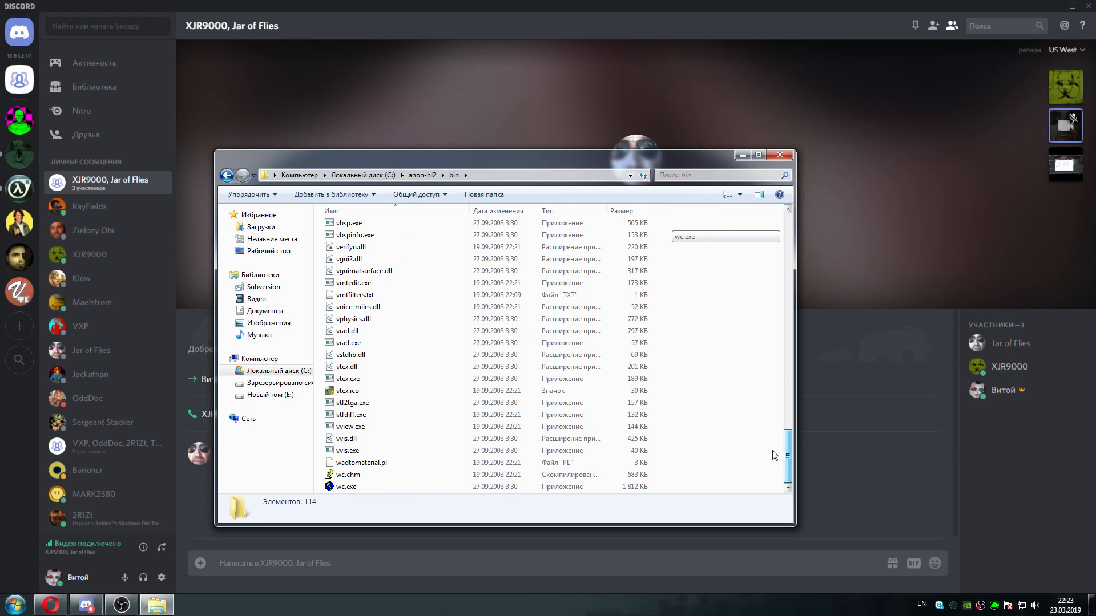
double_click(359, 487)
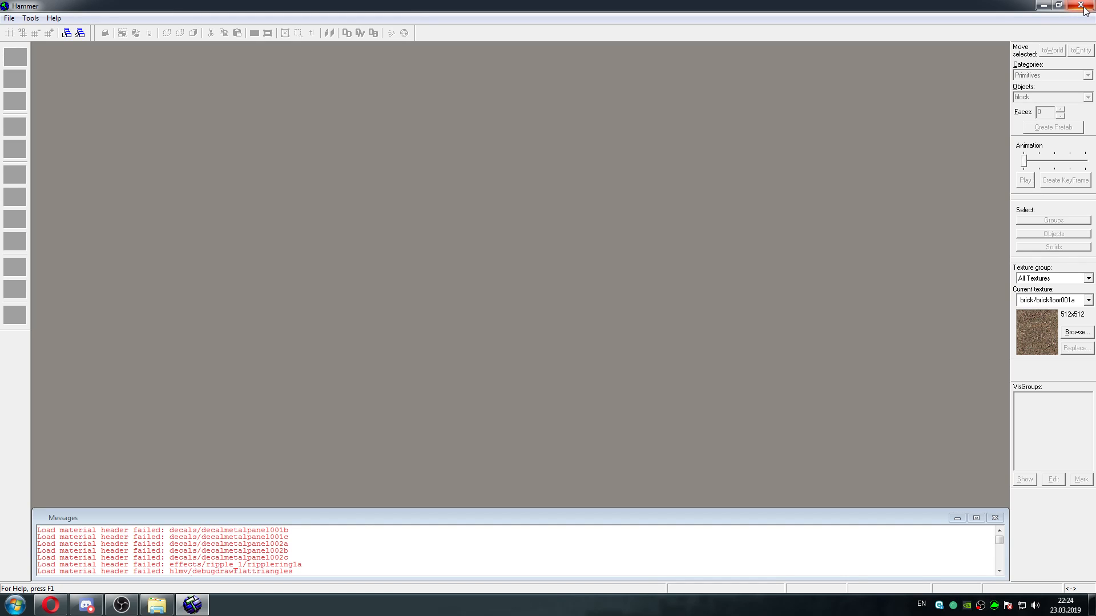
Review the hl2-beta game configuration in the editor options, dismiss them and close Hammer
left_click(30, 18)
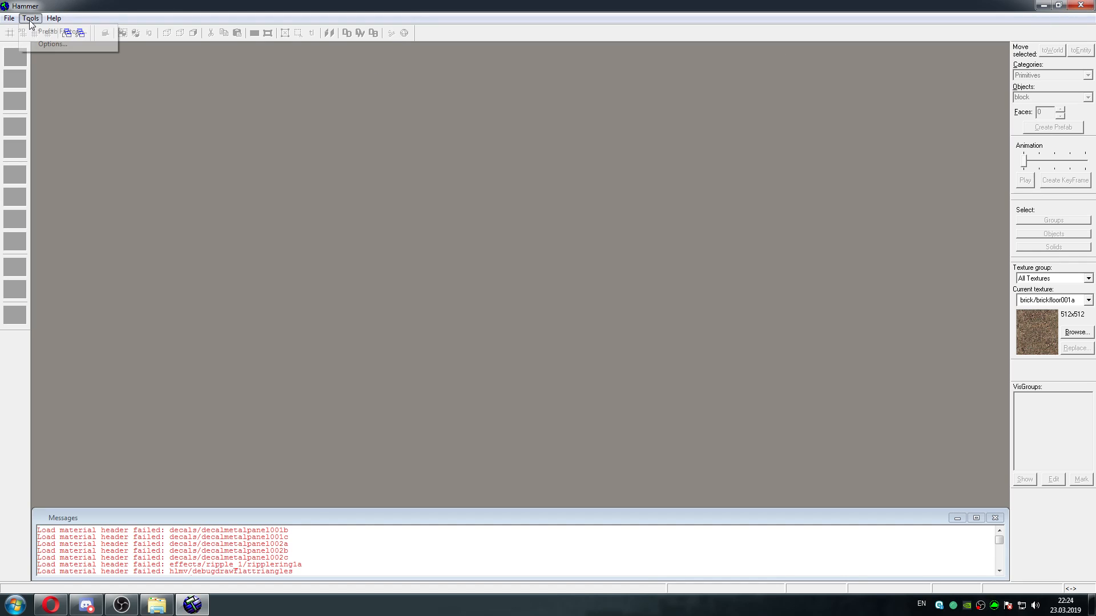
left_click(68, 49)
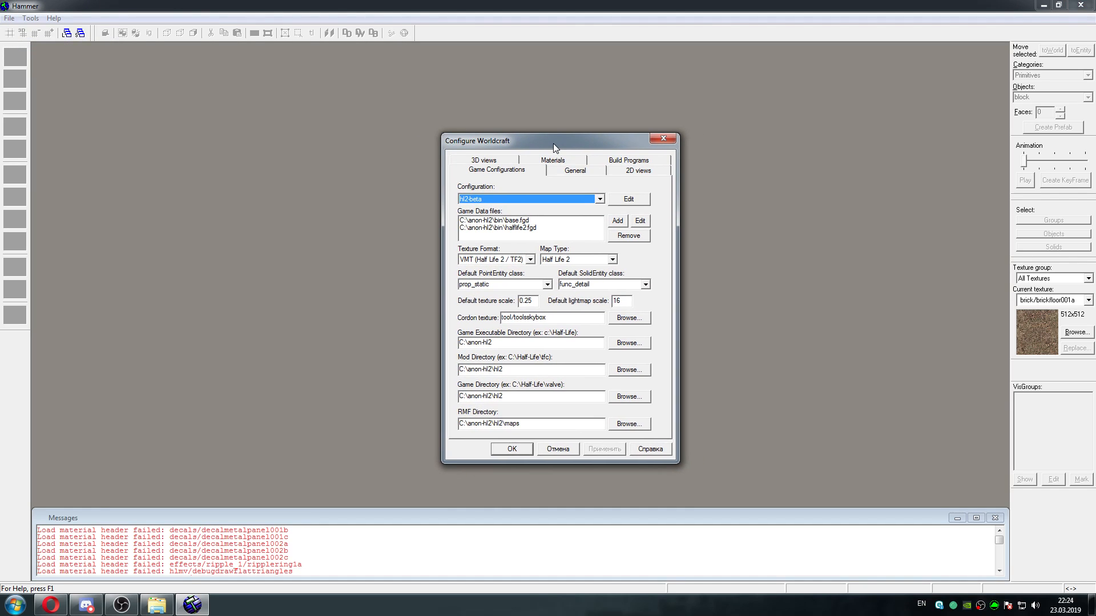
left_click_drag(553, 142, 530, 147)
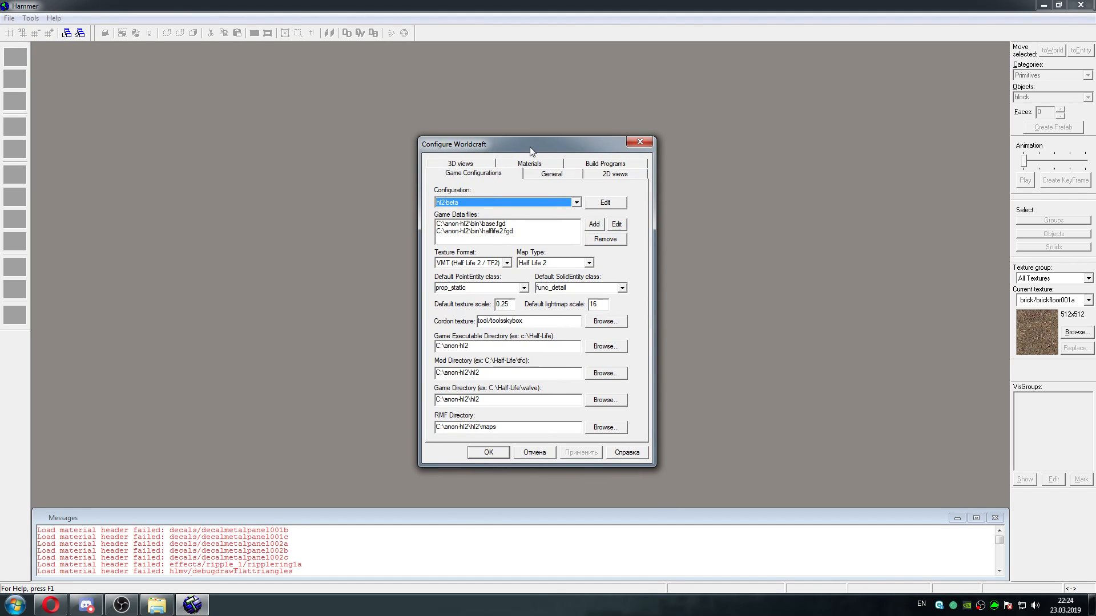
left_click(640, 142)
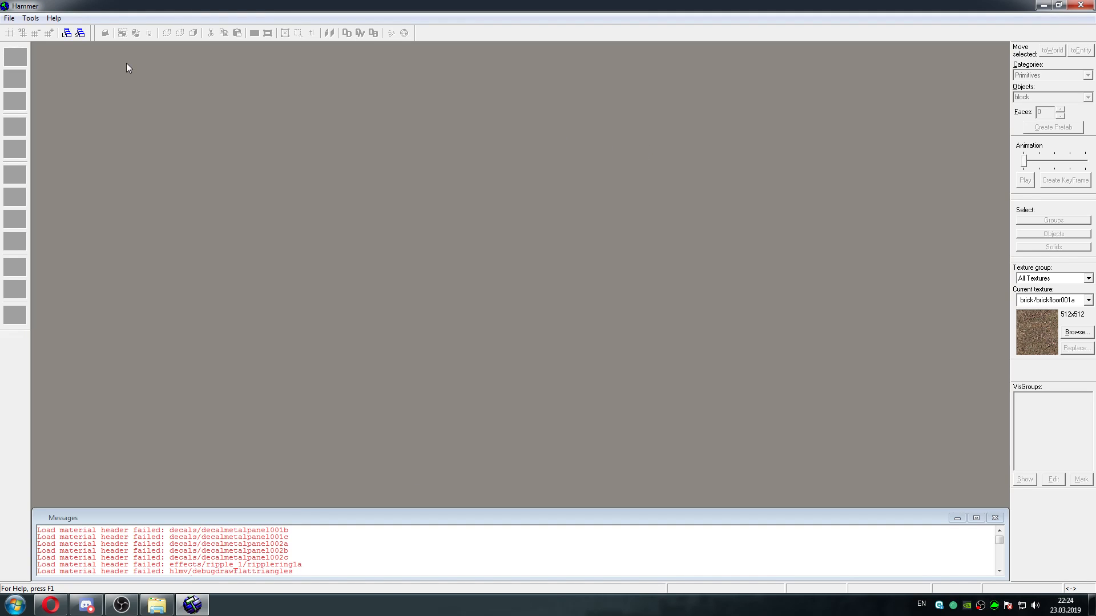
left_click(5, 19)
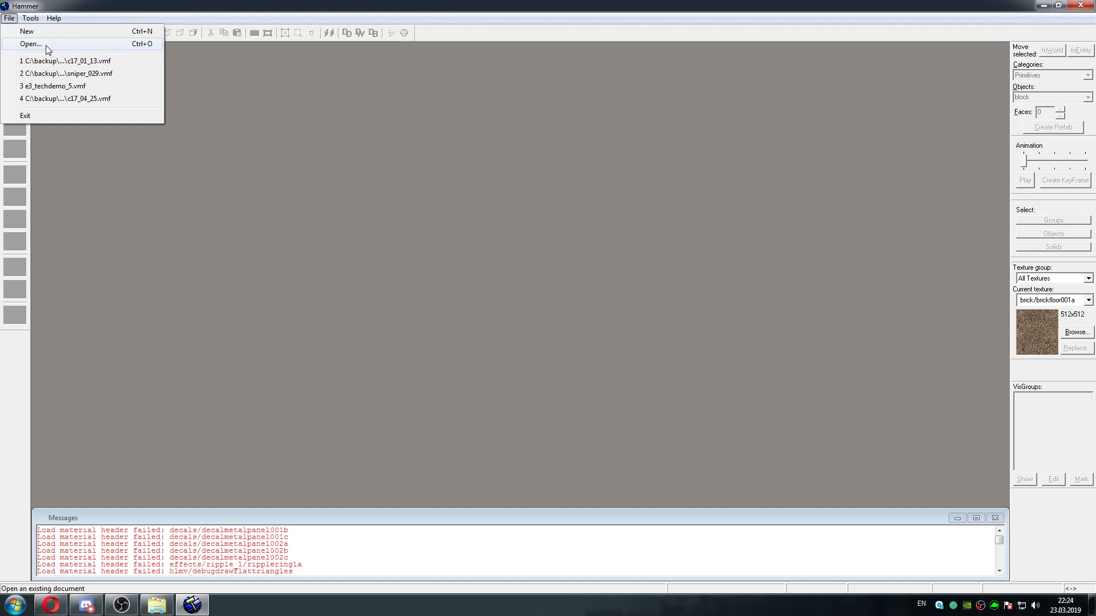
left_click(1089, 6)
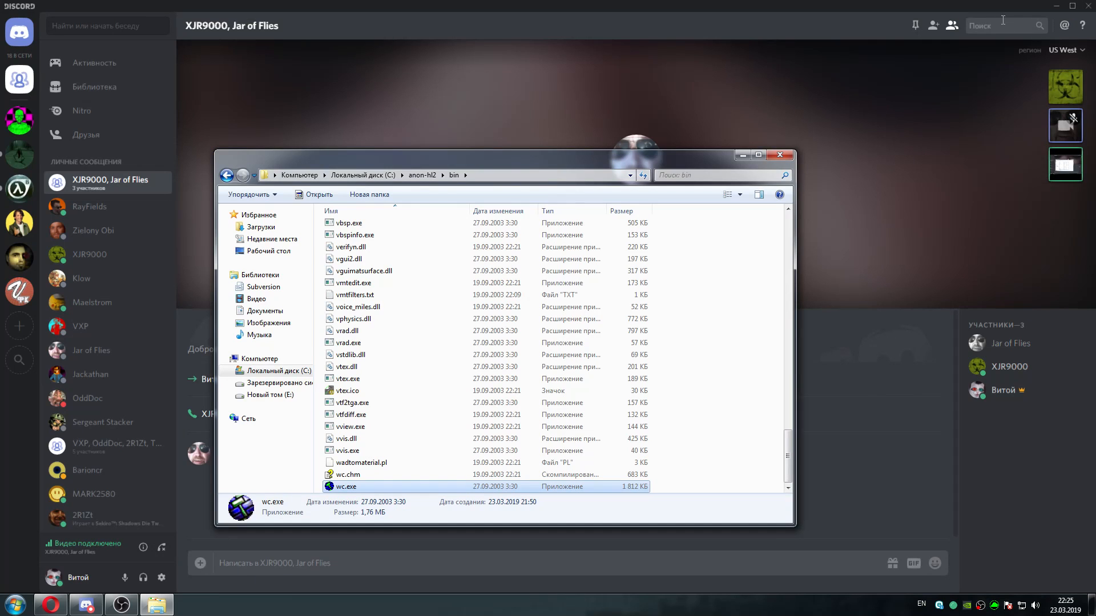
Minimize Discord and launch the backup copy of Hammer from wc.exe in the C:\backup\anon-hl2\bin folder
left_click(1056, 6)
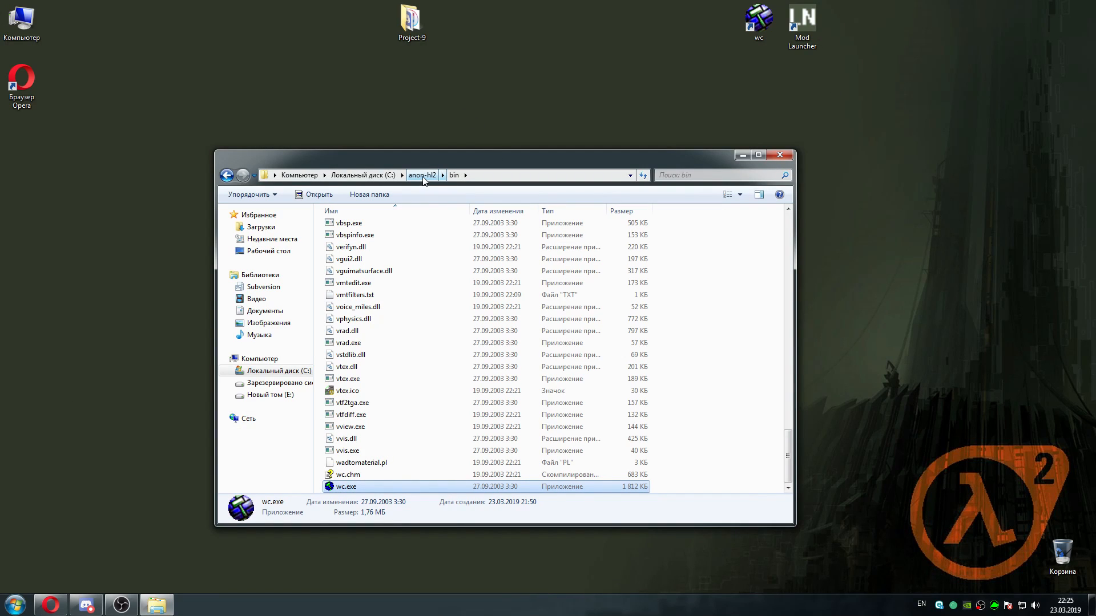
left_click(365, 175)
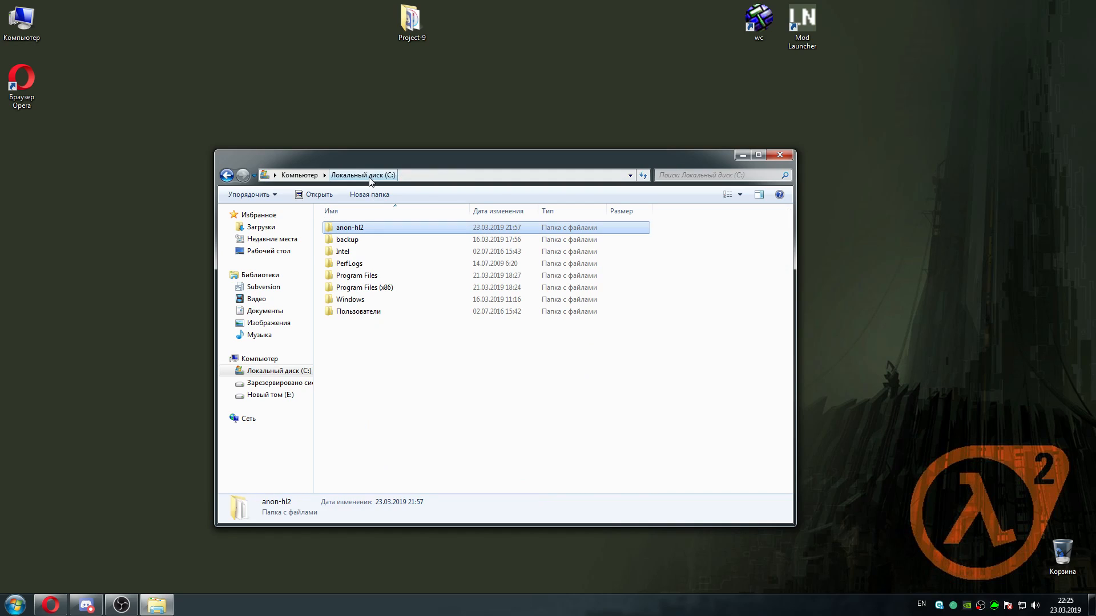
double_click(367, 243)
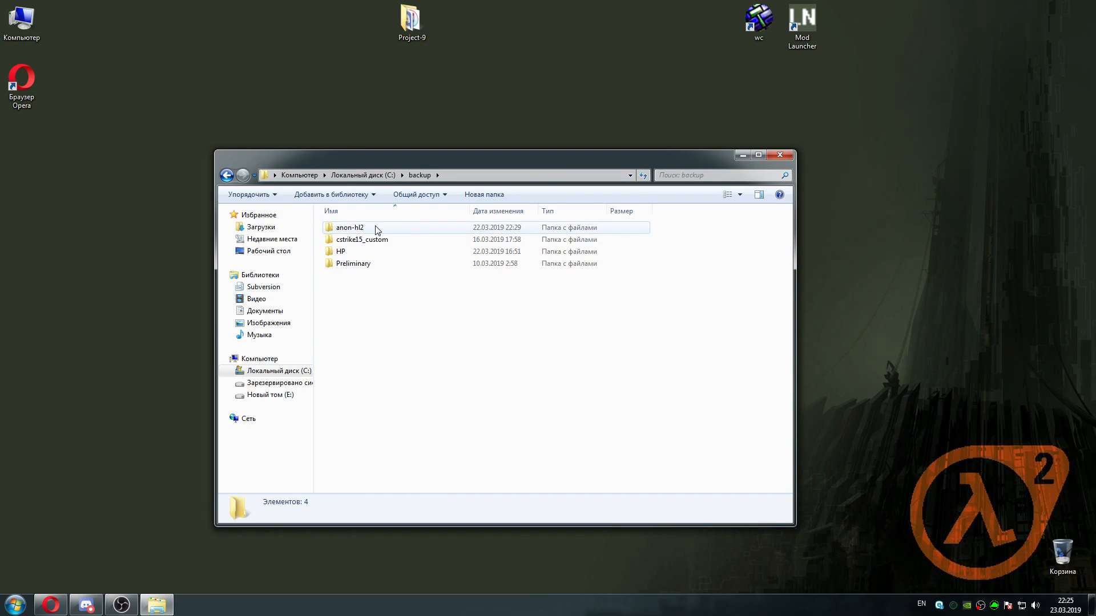
double_click(377, 228)
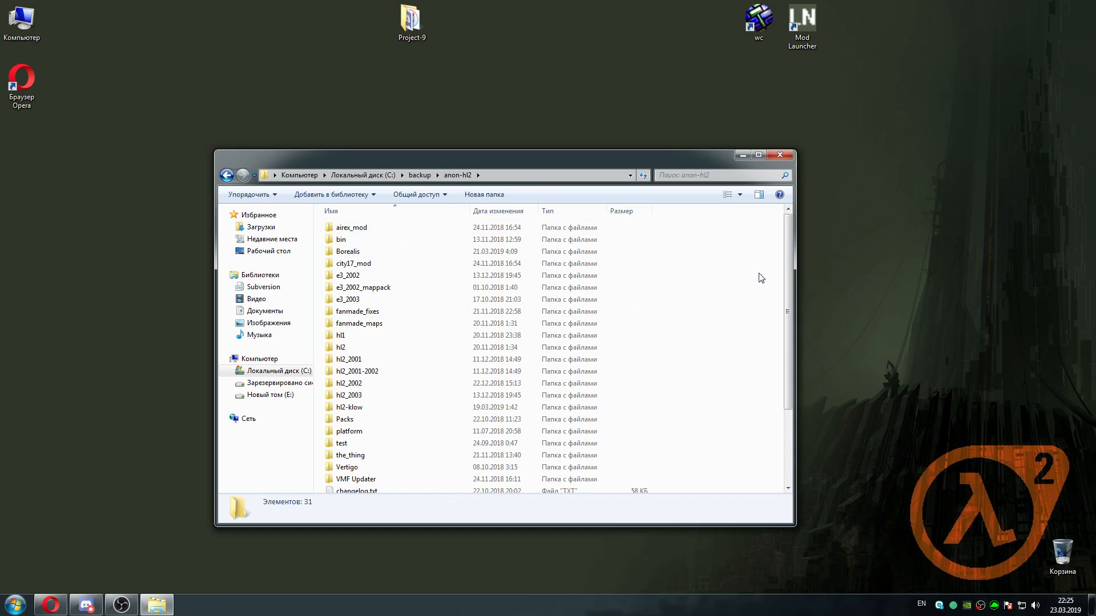
mouse_move(790, 253)
left_mouse_down()
mouse_move(789, 328)
mouse_move(783, 266)
left_mouse_up()
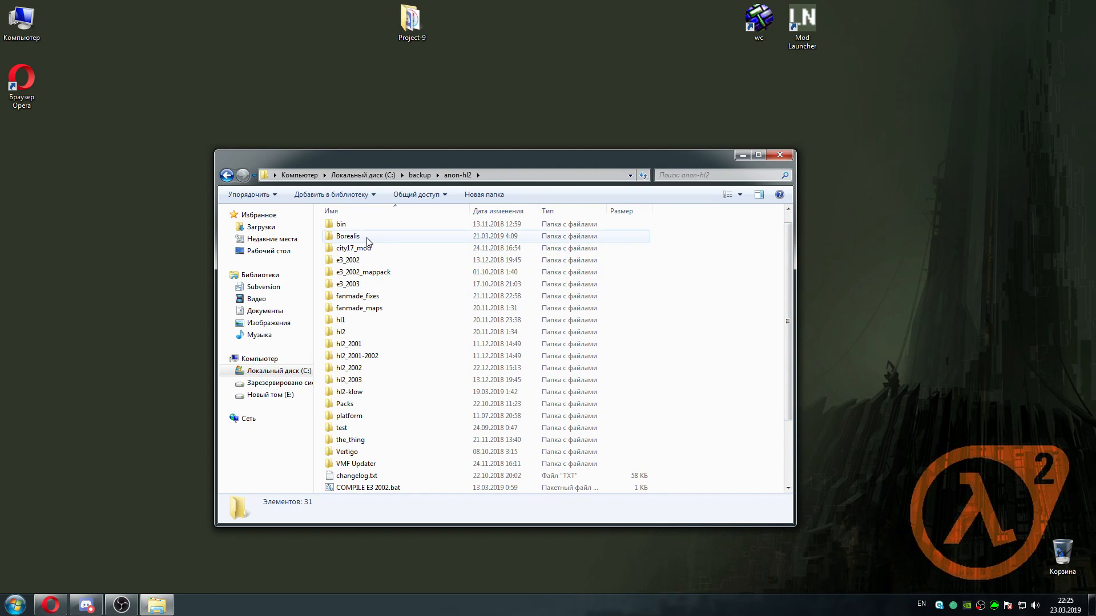
mouse_move(367, 241)
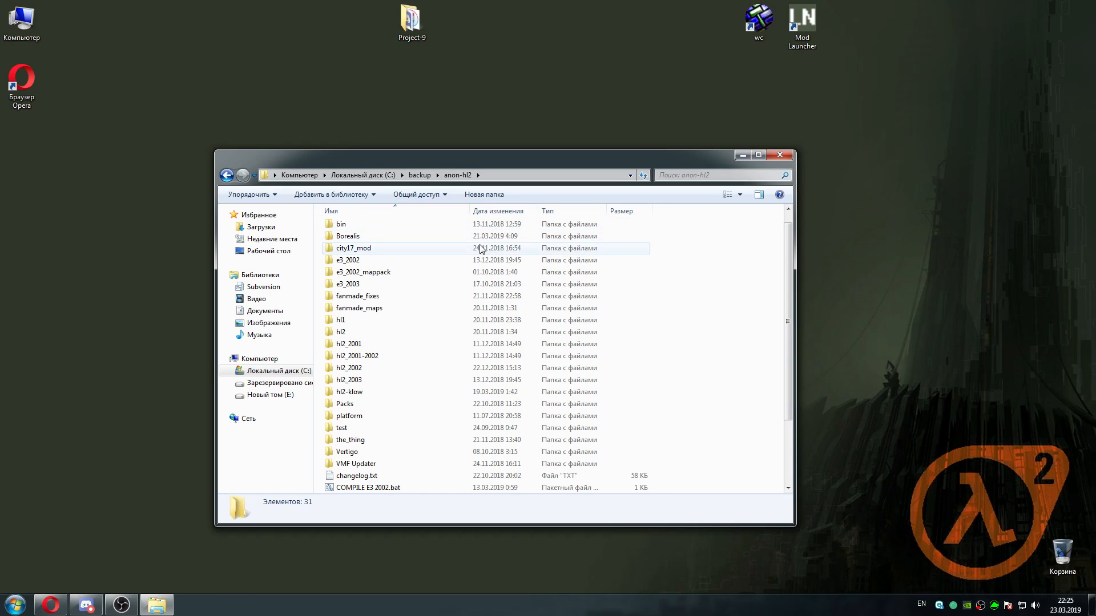
double_click(364, 229)
left_click_drag(789, 242, 750, 445)
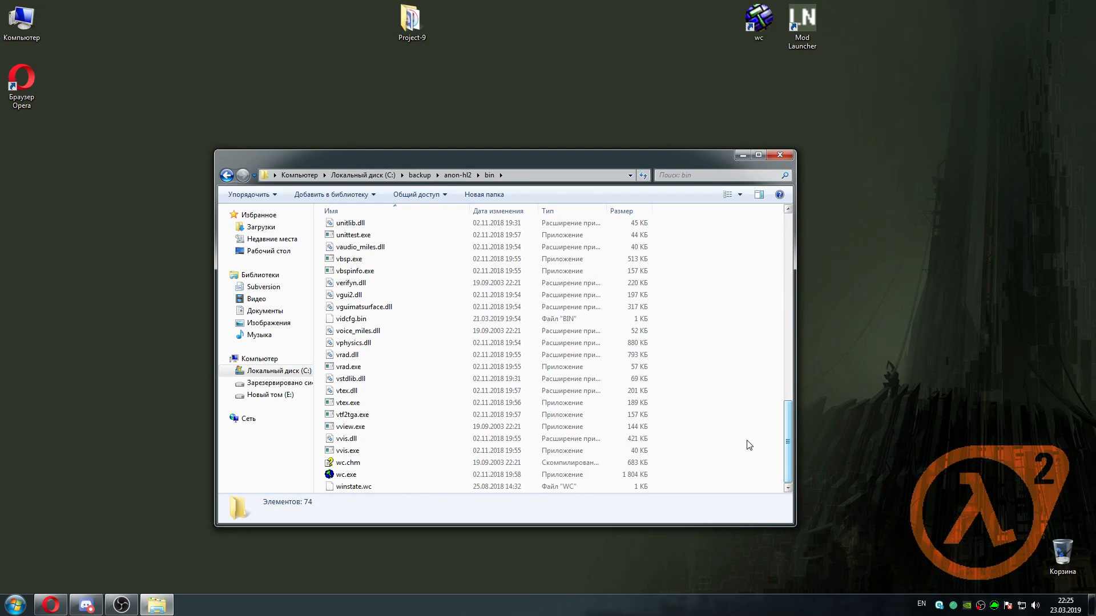
double_click(375, 476)
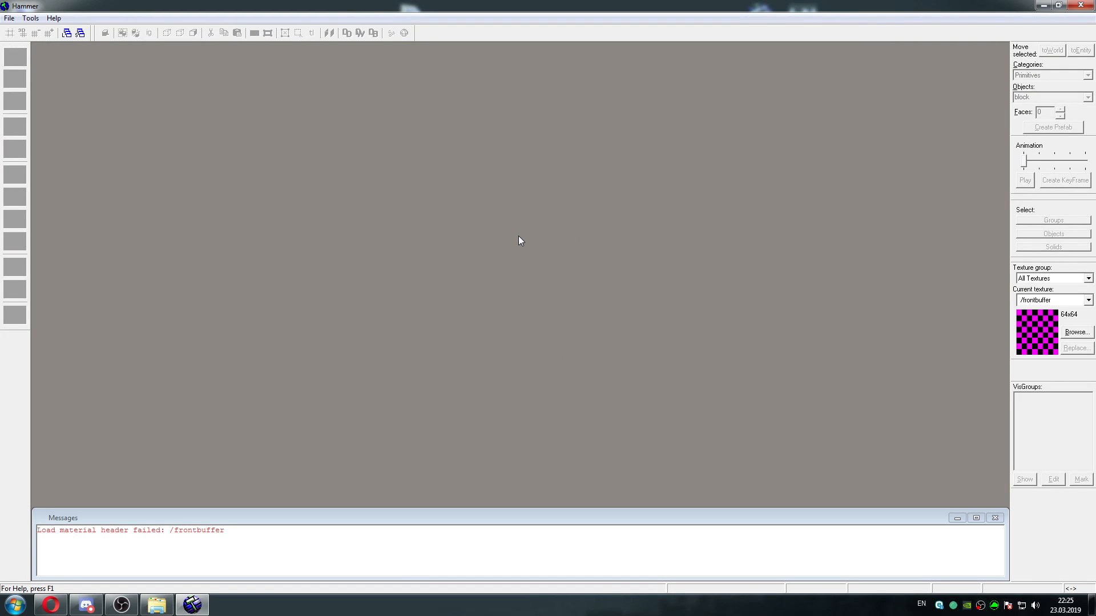
Close the Hammer instance that was started from the backup folder
left_click(5, 17)
left_click(72, 5)
mouse_move(97, 609)
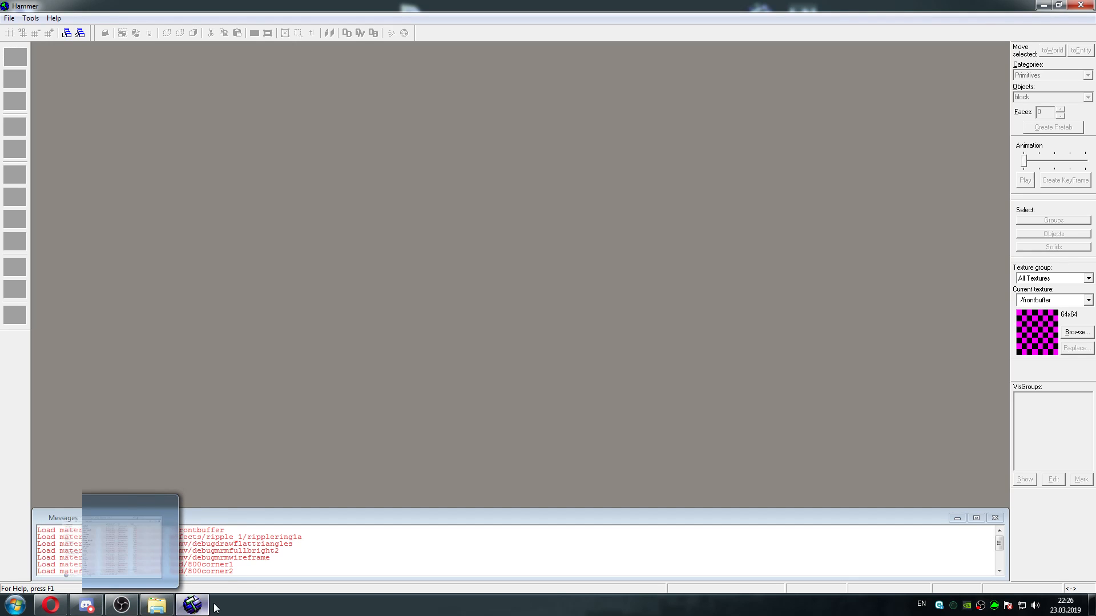
left_click(189, 608)
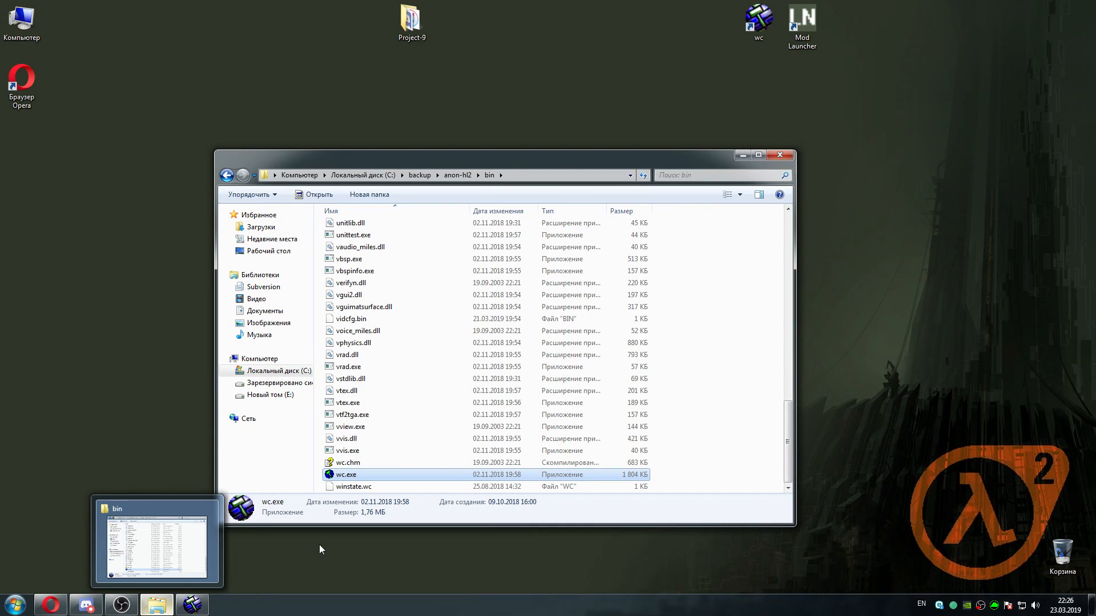
left_click(192, 605)
left_click(1084, 3)
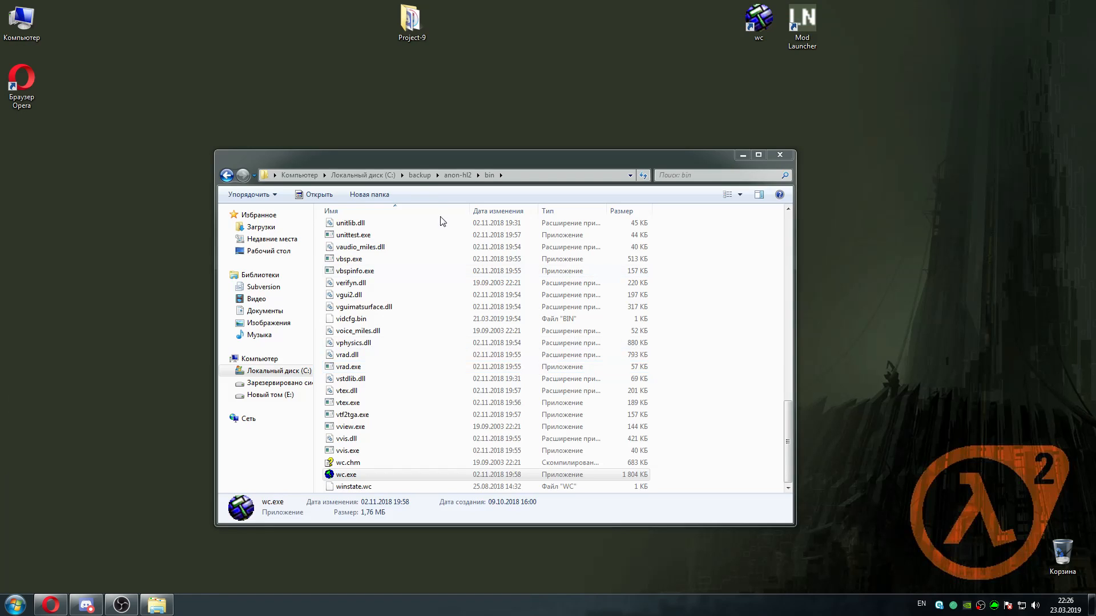
Go back to the C:\anon-hl2\bin folder and launch Hammer from its wc.exe
left_click(419, 174)
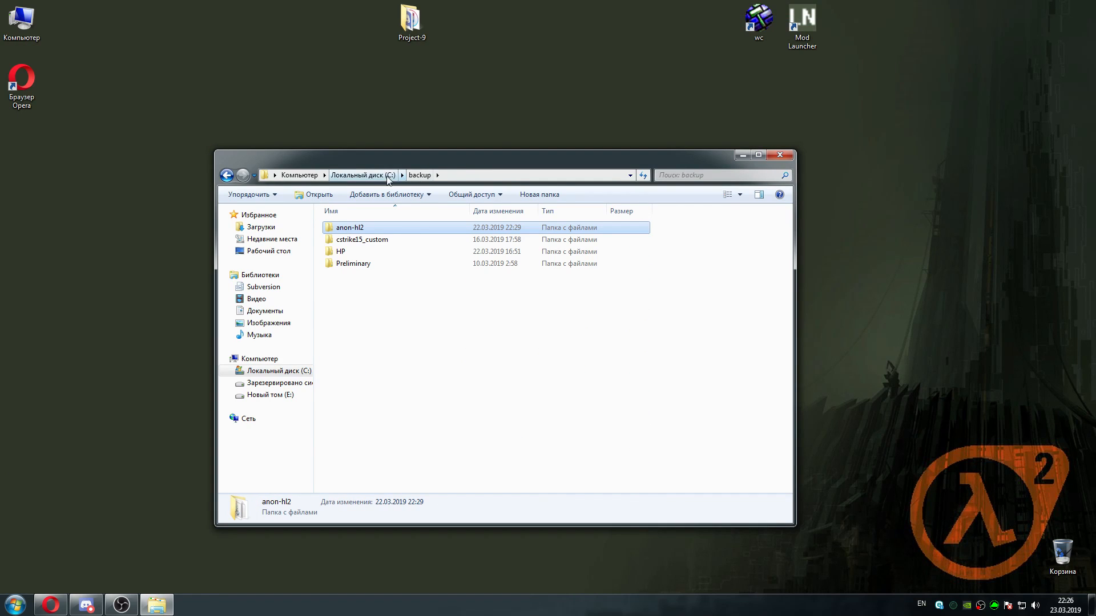
left_click(363, 175)
left_click(359, 230)
double_click(360, 231)
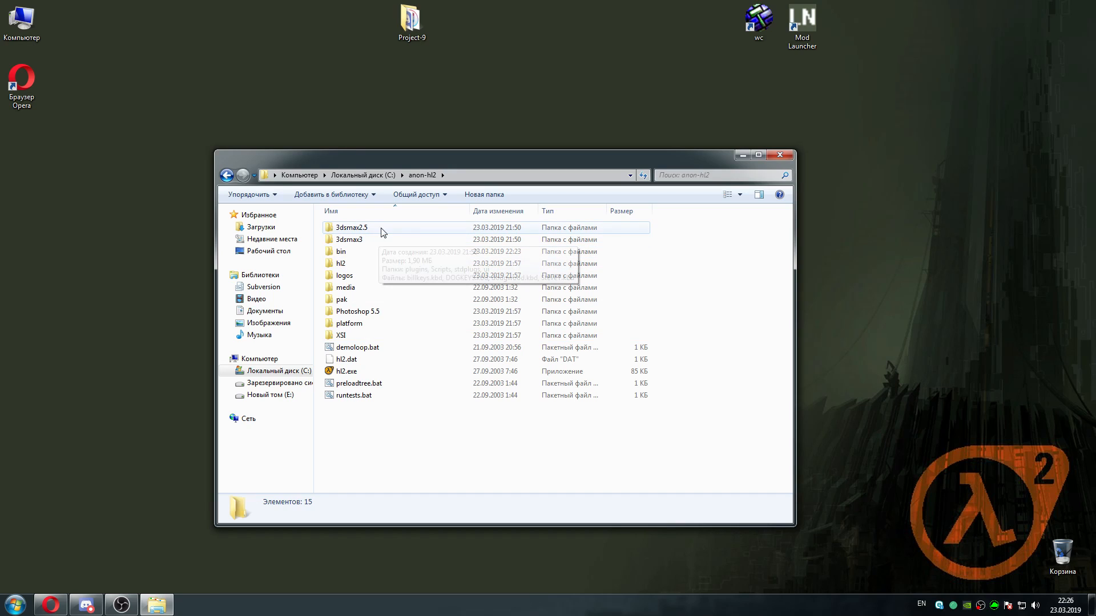
left_click(376, 176)
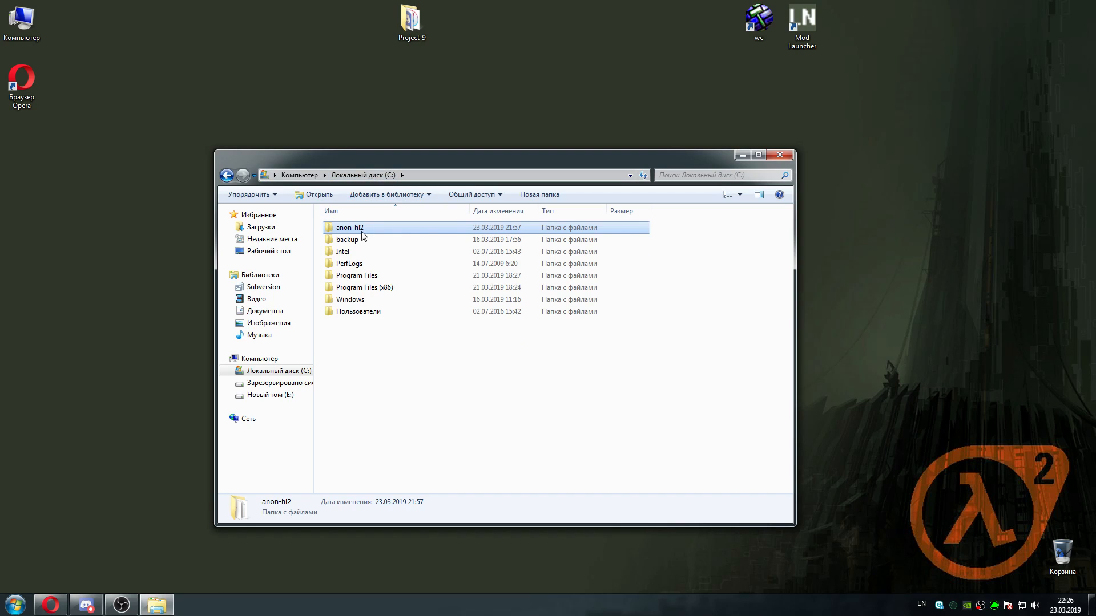
double_click(361, 229)
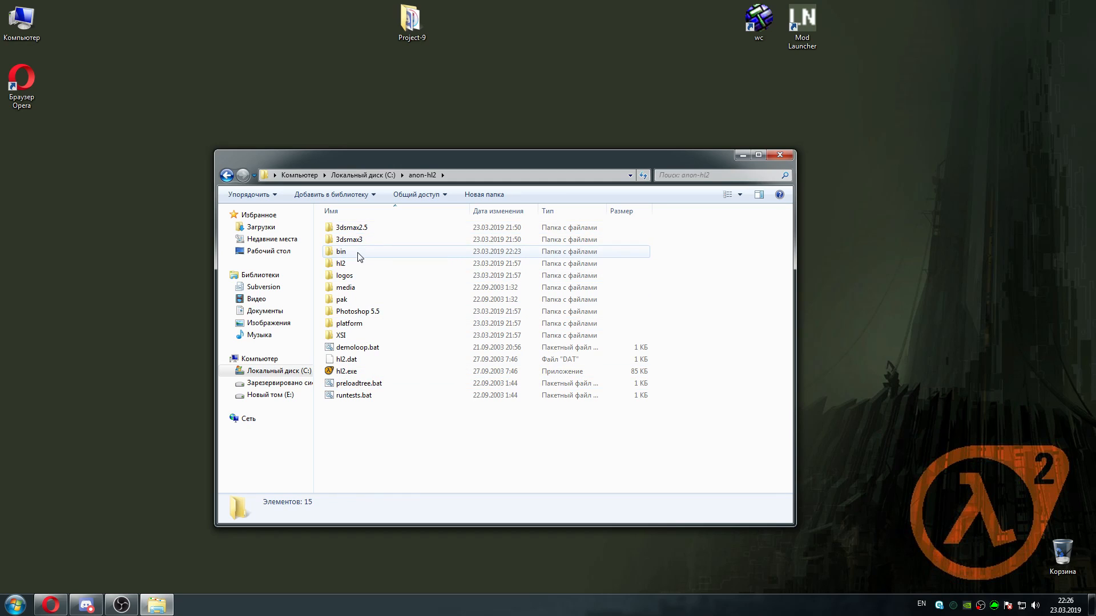
double_click(360, 252)
scroll(781, 250, "down", 20)
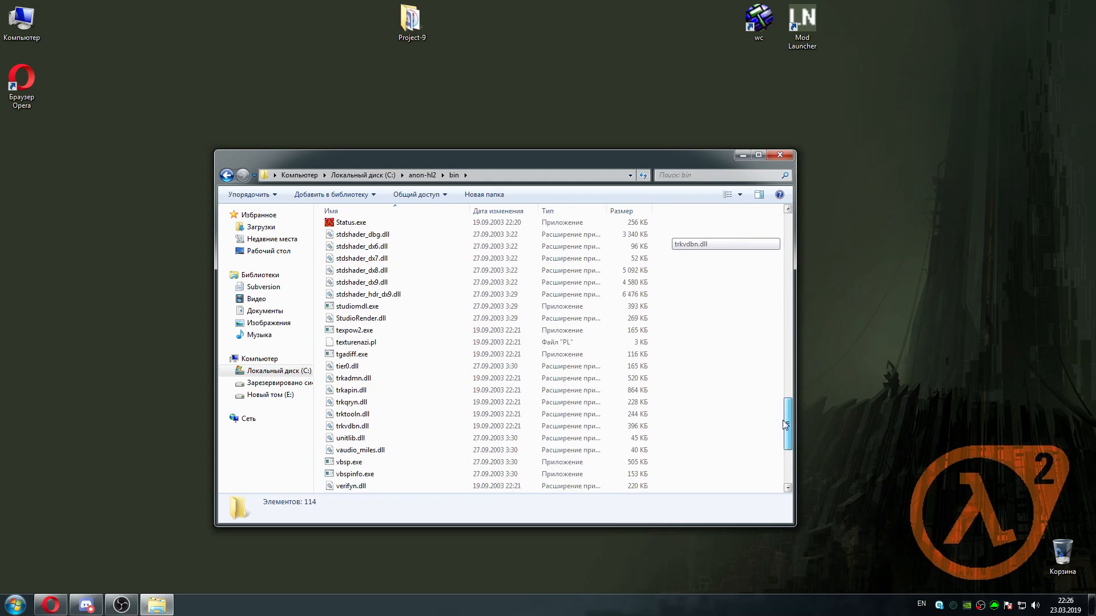
double_click(363, 486)
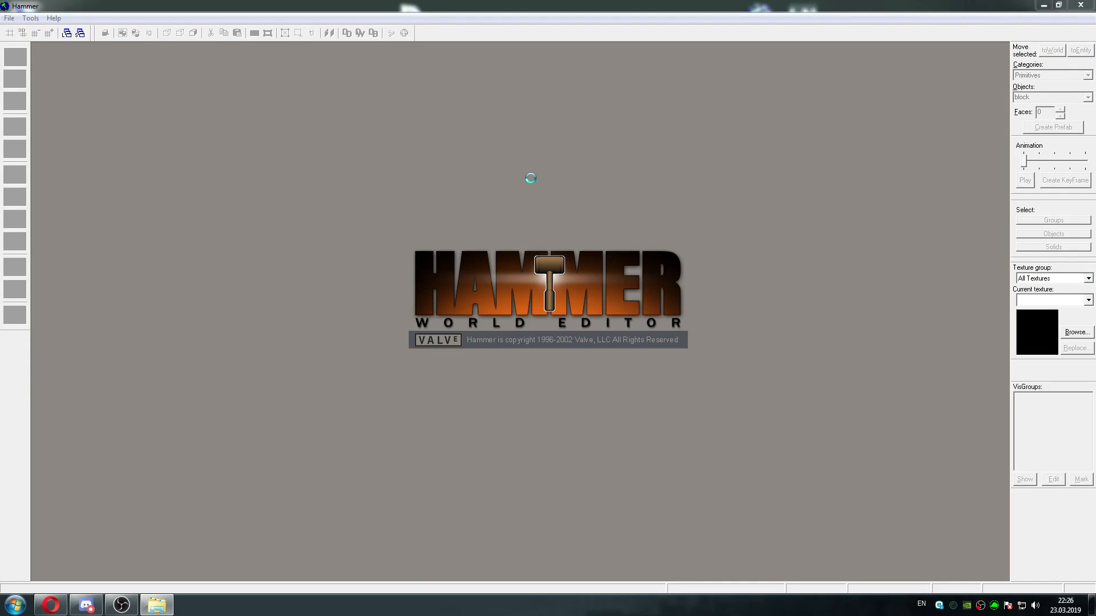
In the build program options of the hl2-beta configuration, set the game executable to C:\anon-hl2\hl2.exe
left_click(30, 18)
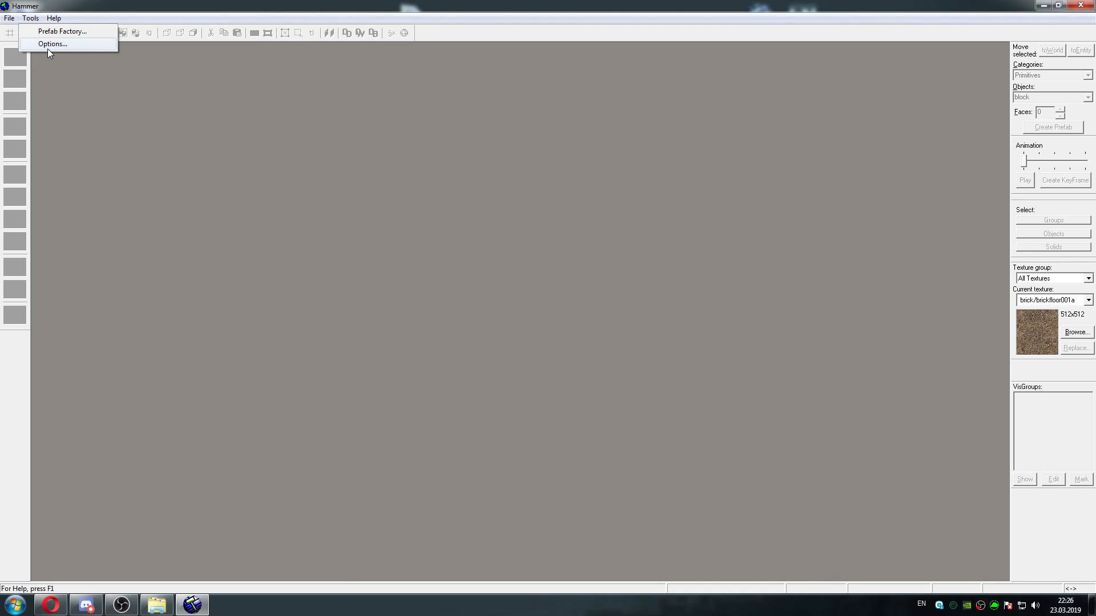
left_click(51, 44)
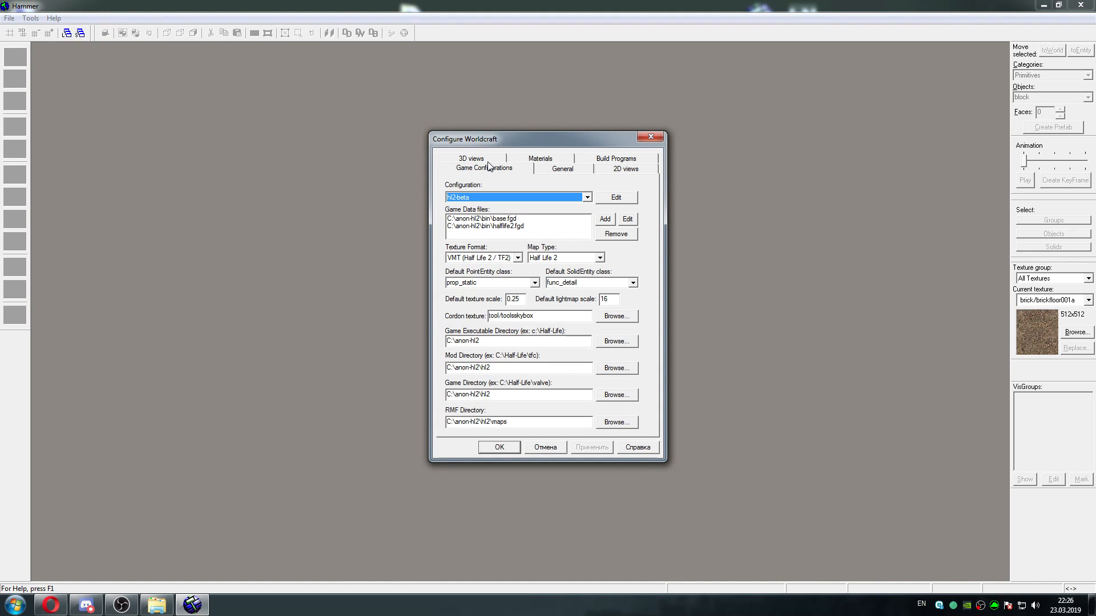
left_click(613, 159)
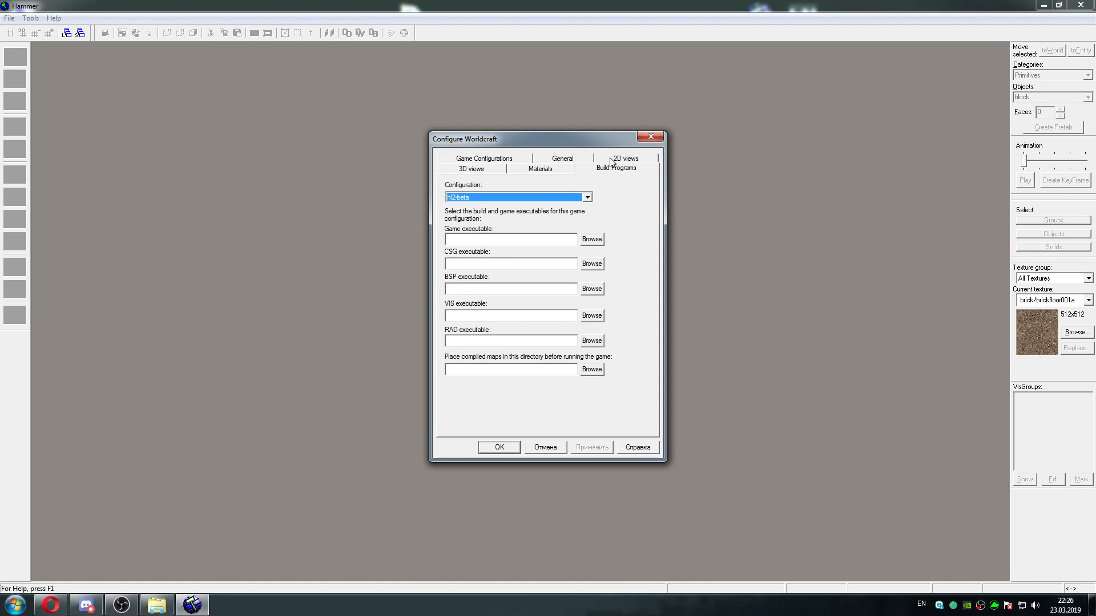
left_click(592, 239)
left_click_drag(611, 227, 624, 284)
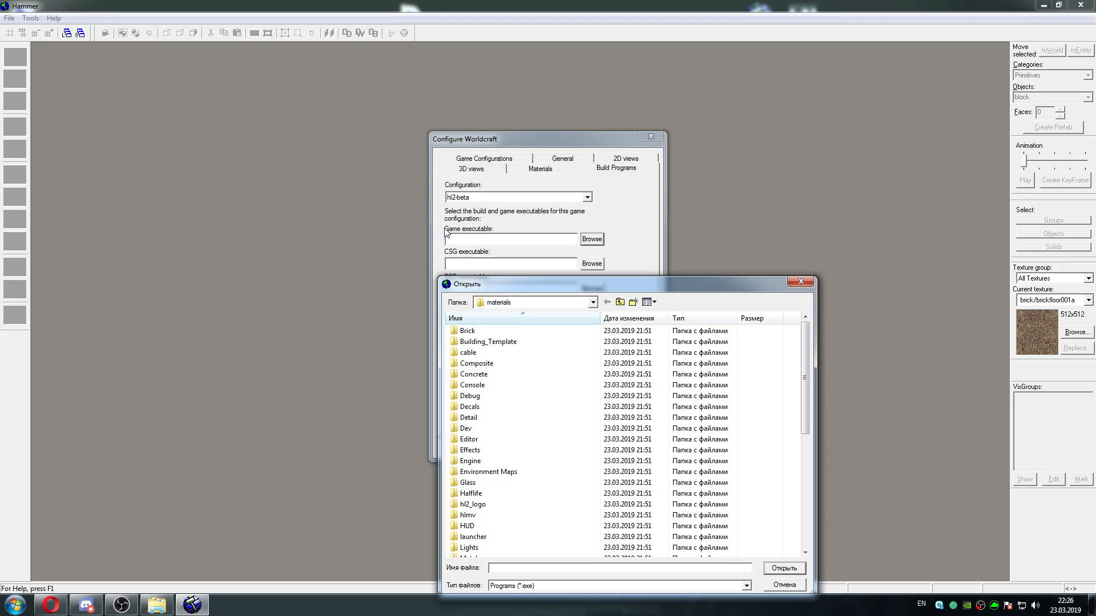
left_click(620, 302)
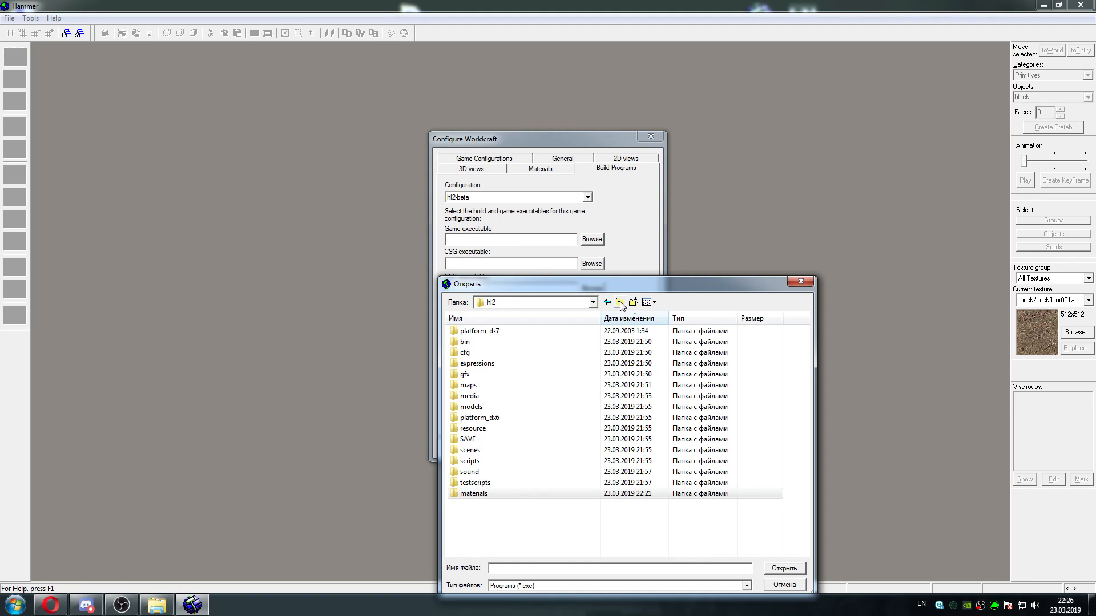
left_click(619, 303)
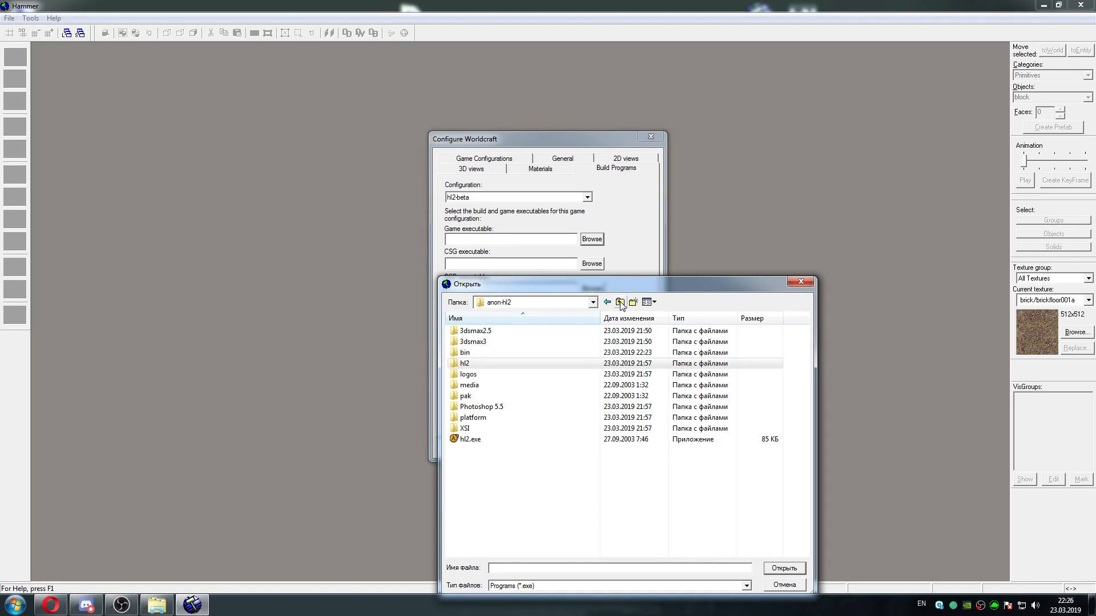
left_click(491, 441)
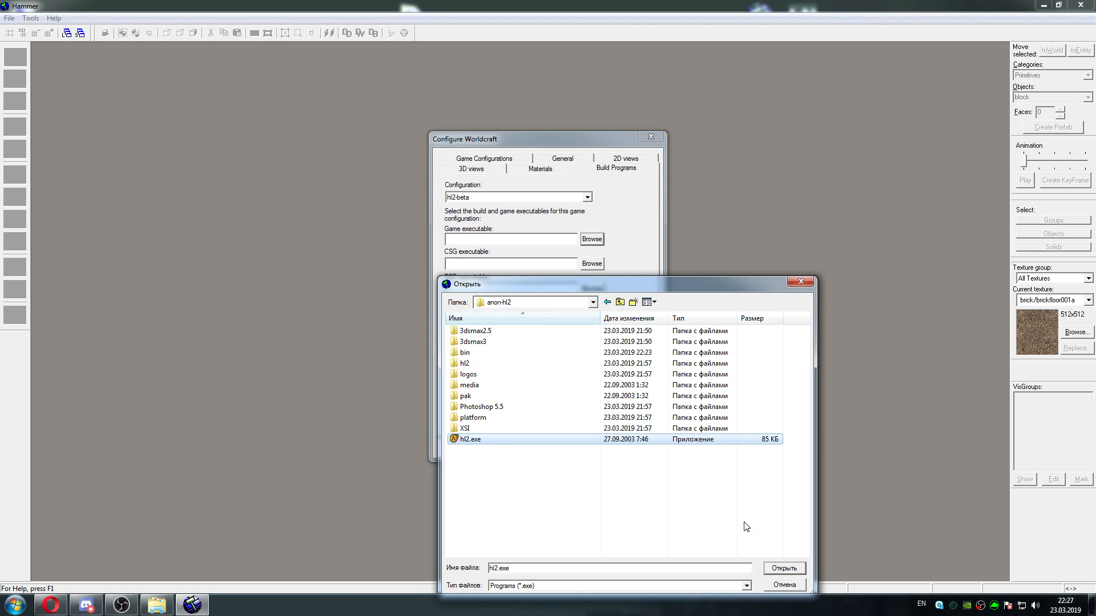
left_click(621, 303)
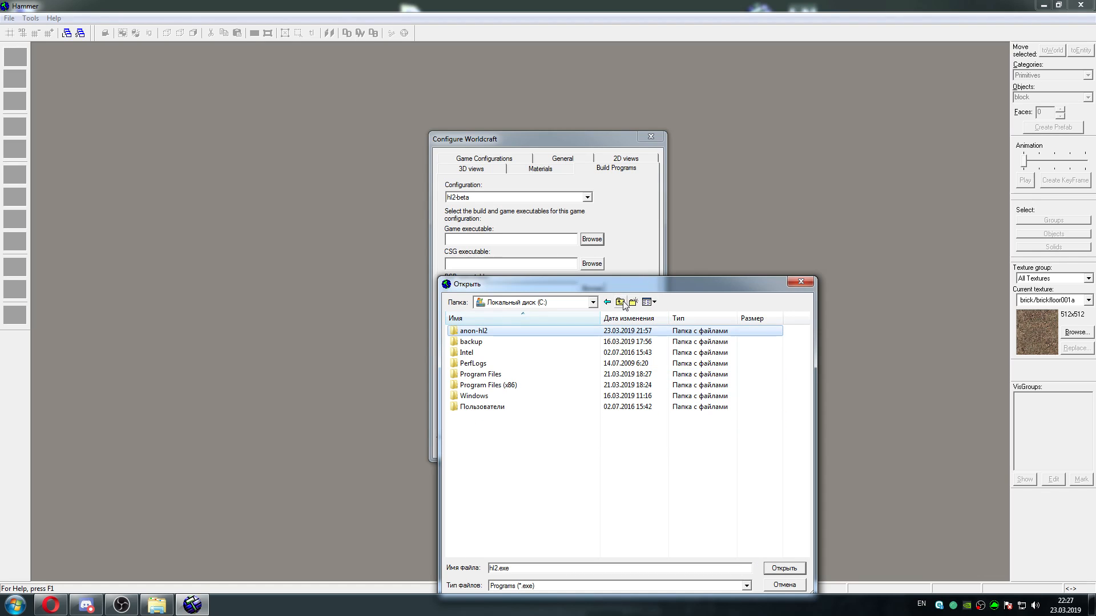
double_click(508, 331)
left_click(478, 440)
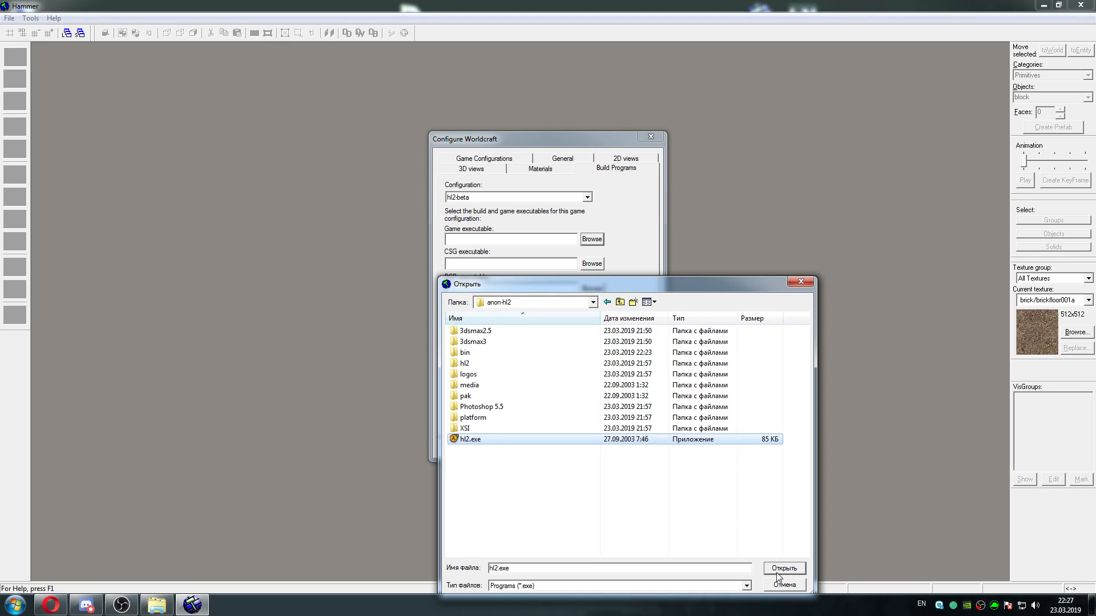
left_click(783, 569)
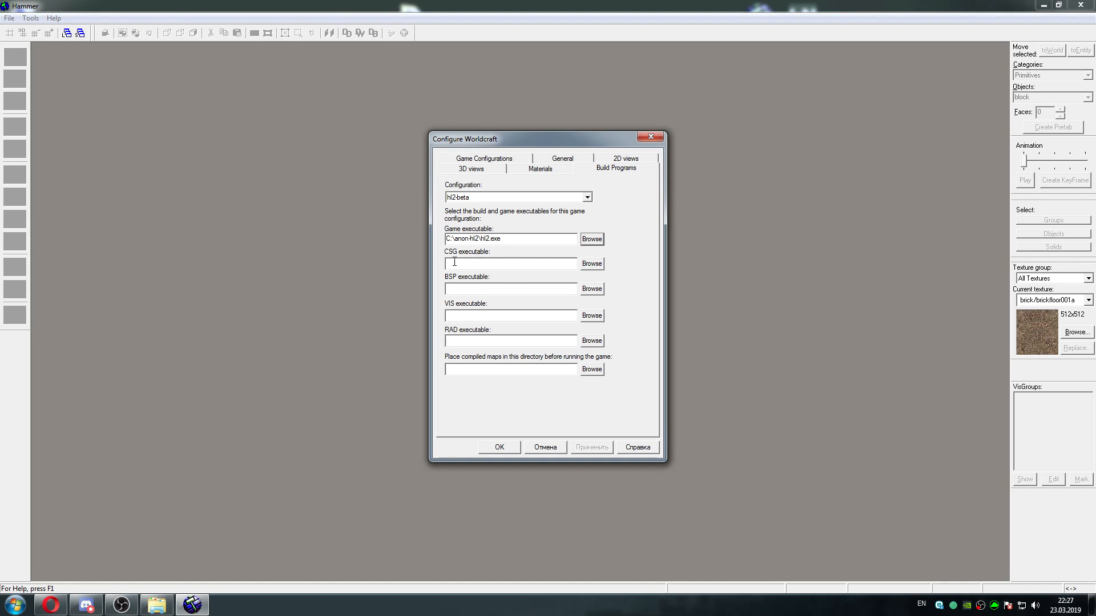
Set the BSP executable to vbsp.exe from the C:\anon-hl2\bin folder
left_click(474, 261)
left_click(591, 291)
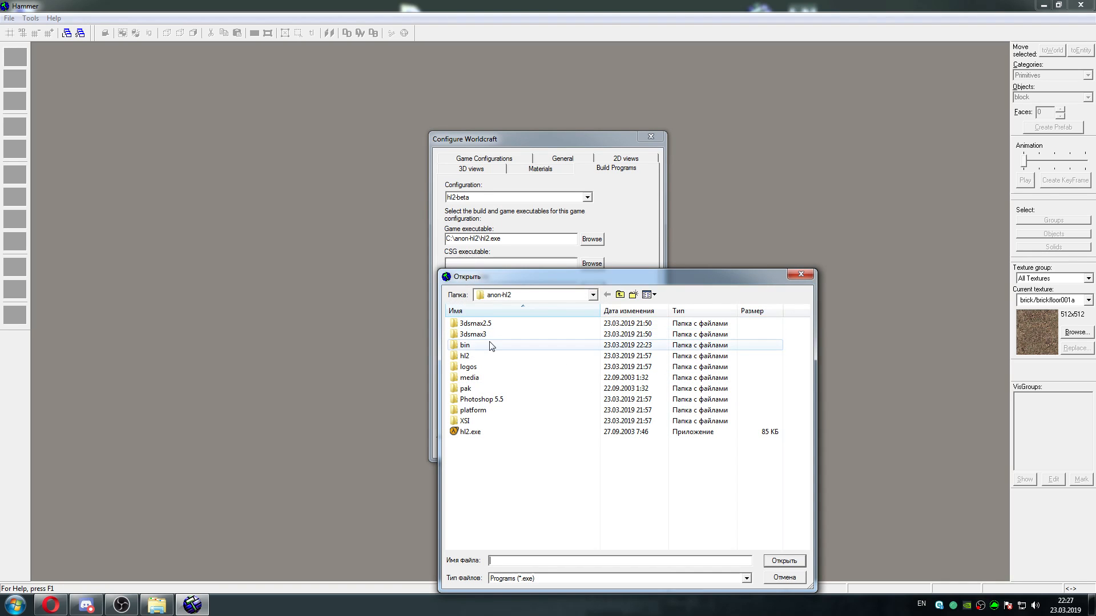
double_click(489, 346)
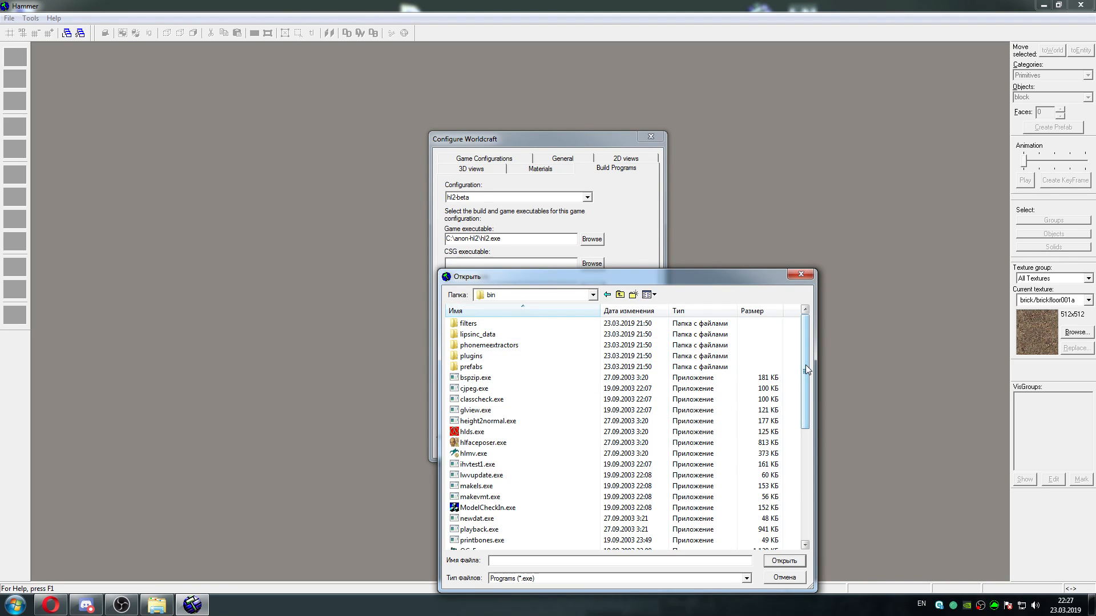
left_click_drag(806, 365, 791, 502)
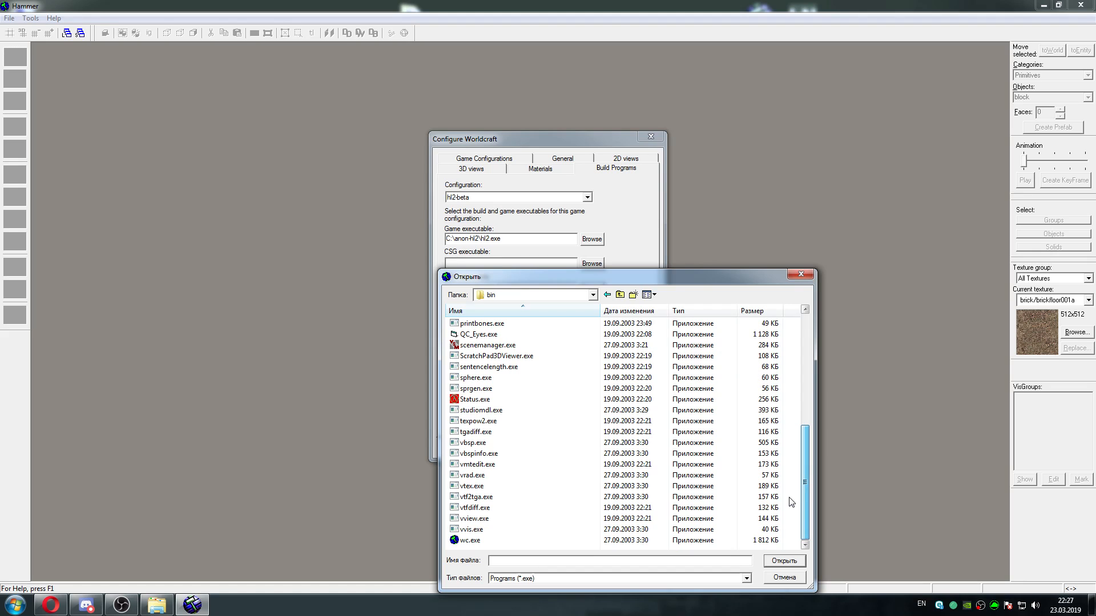
left_click(531, 443)
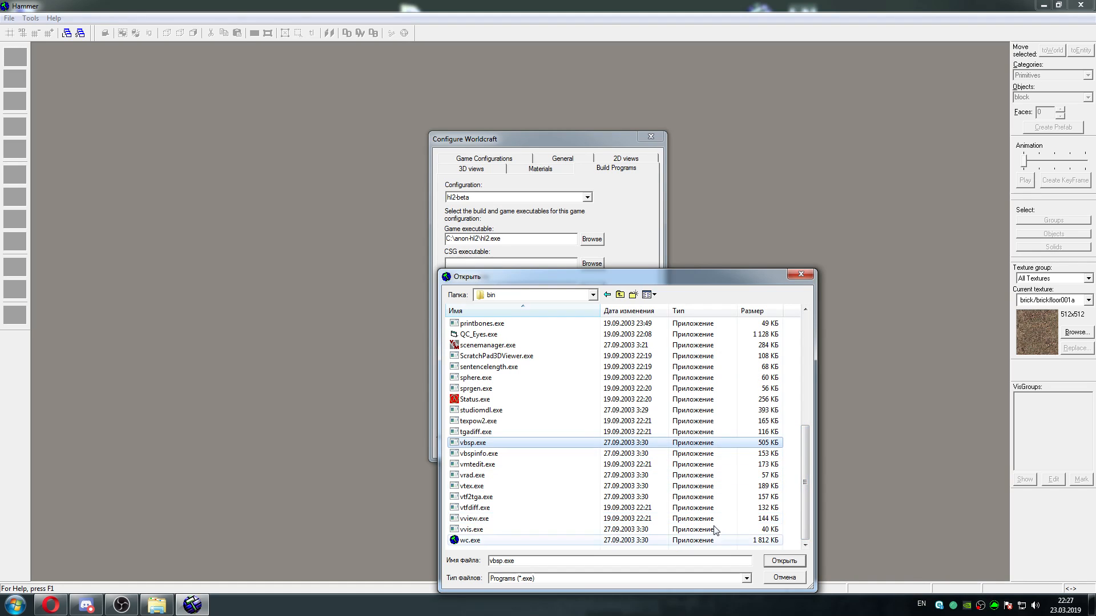
left_click(783, 561)
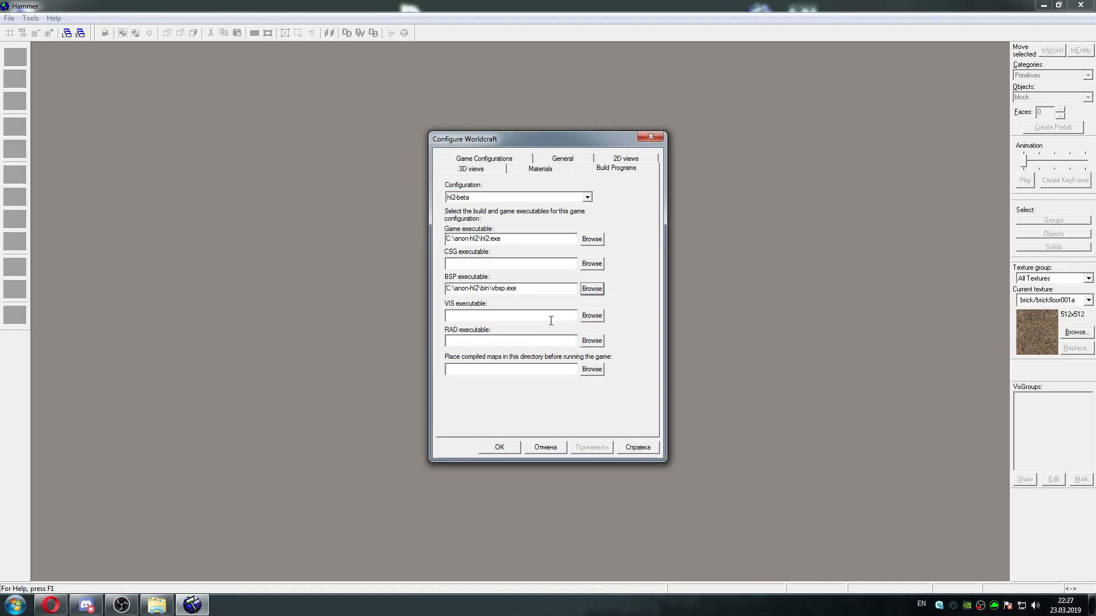
Set the VIS executable to vvis.exe from the C:\anon-hl2\bin folder
left_click(592, 315)
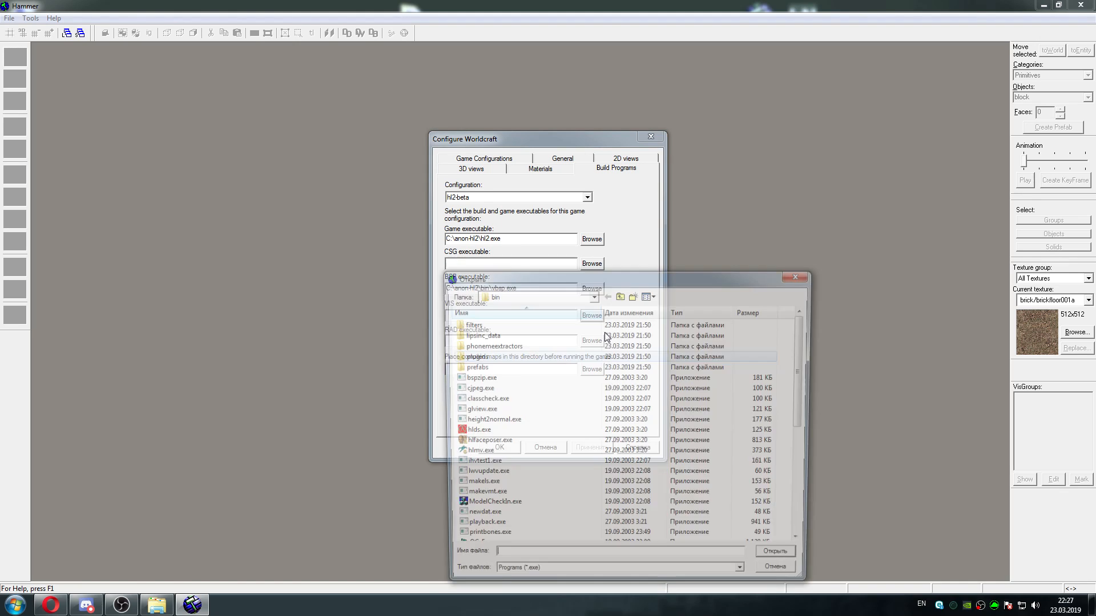
scroll(688, 504, "down", 10)
left_click(688, 529)
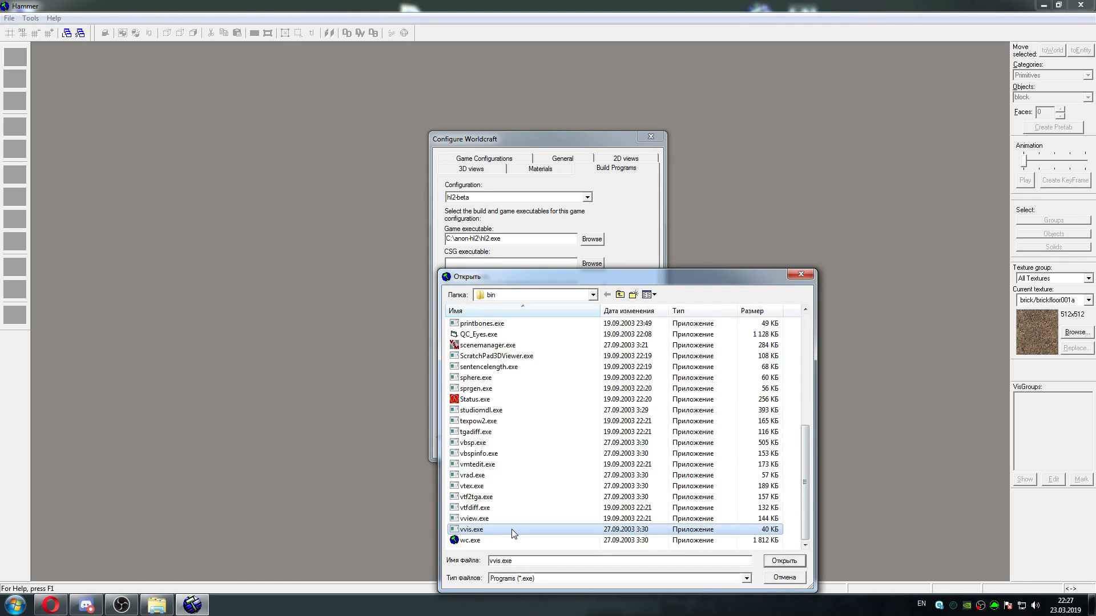
left_click(788, 561)
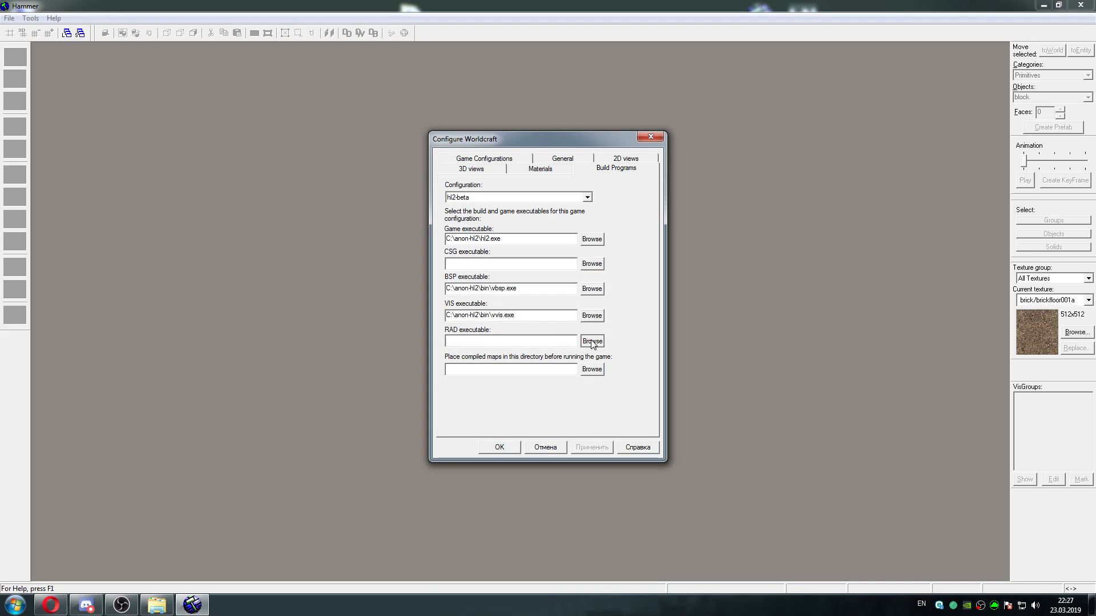
Set the RAD executable to vrad.exe from the C:\anon-hl2\bin folder
left_click(592, 341)
left_click_drag(807, 366, 807, 533)
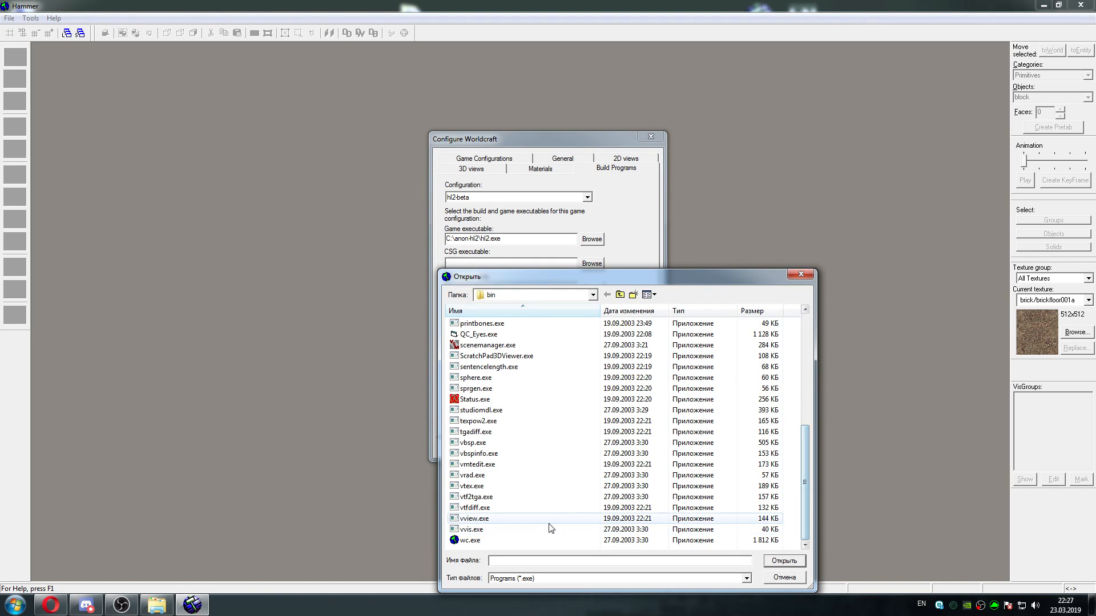
left_click(490, 466)
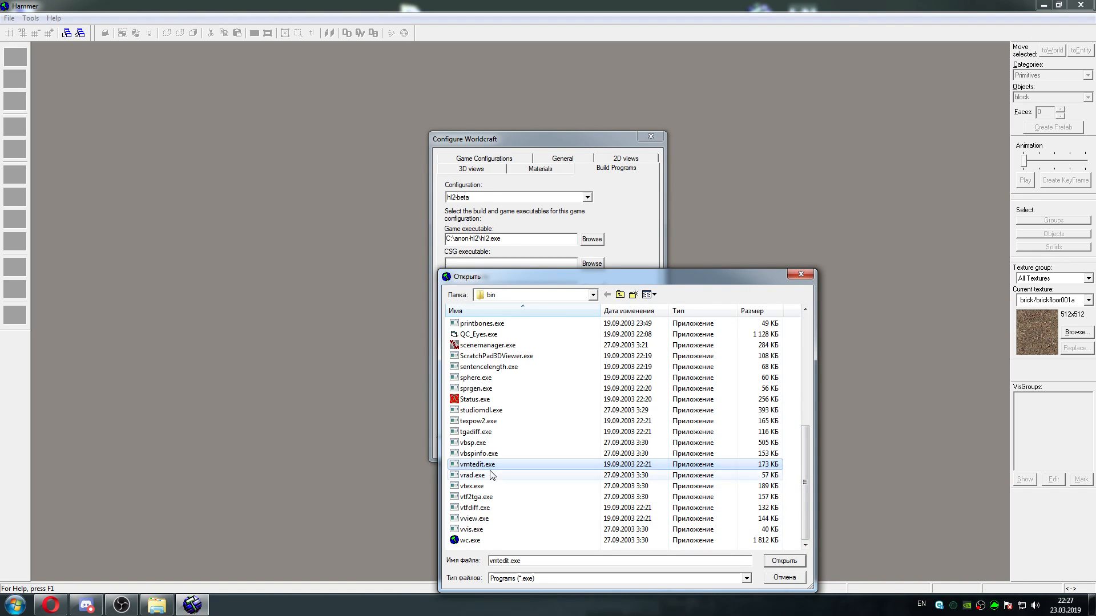
left_click(489, 476)
left_click(783, 561)
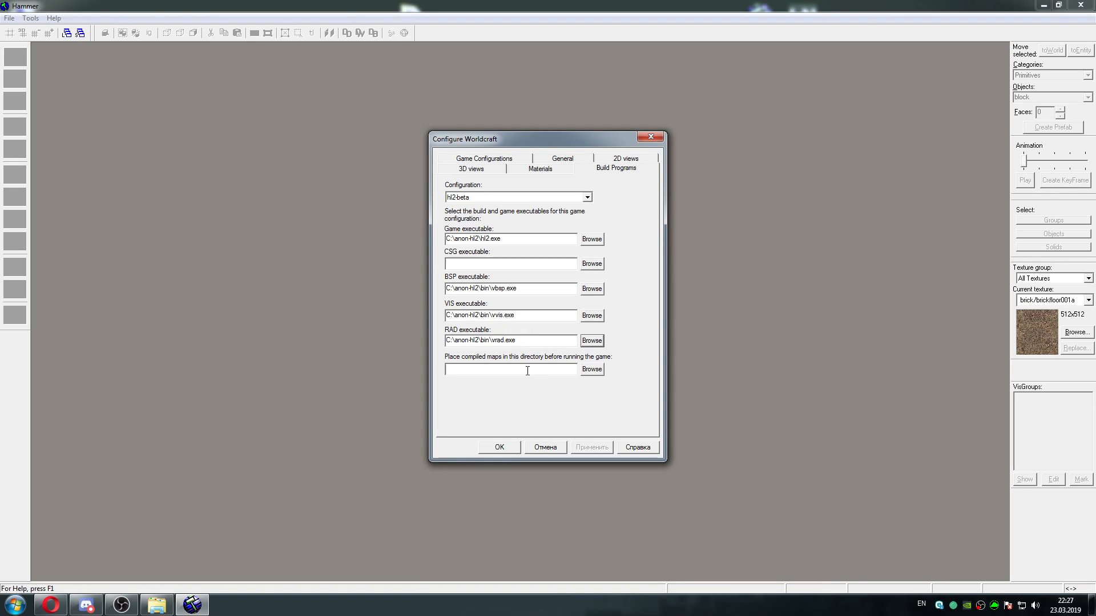
Set the directory for compiled maps to C:\anon-hl2\hl2\maps and accept the Worldcraft configuration
left_click(591, 370)
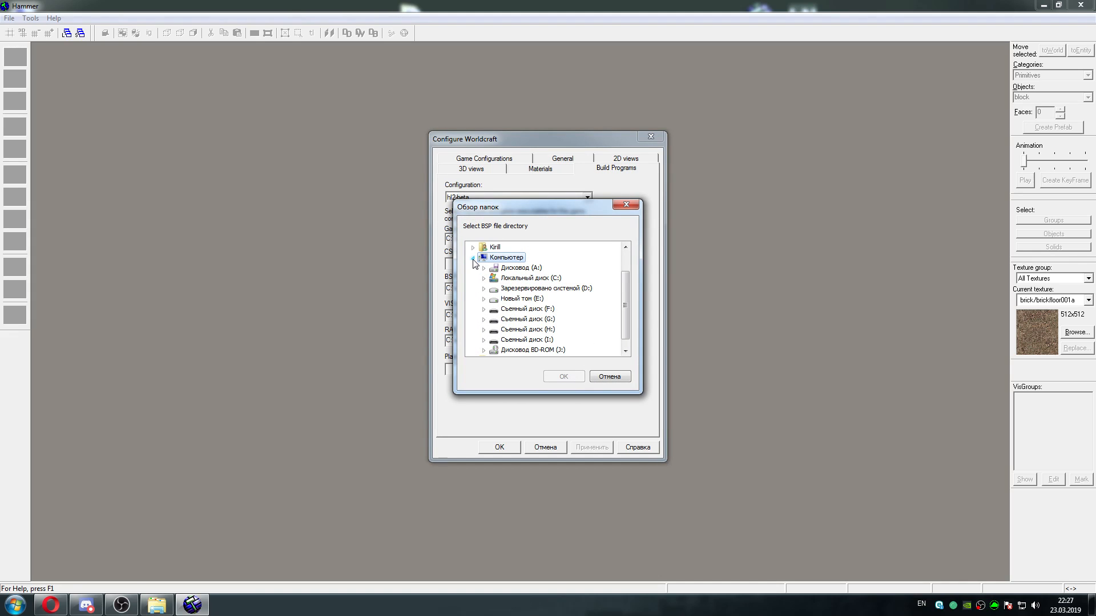
left_click(482, 278)
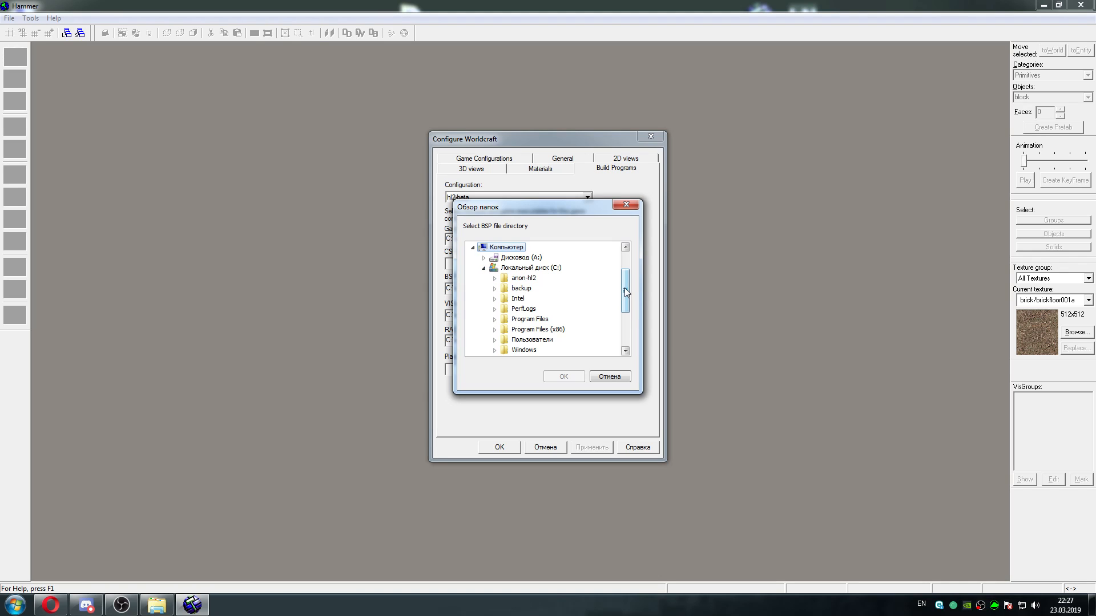
left_click(495, 279)
left_click(505, 288)
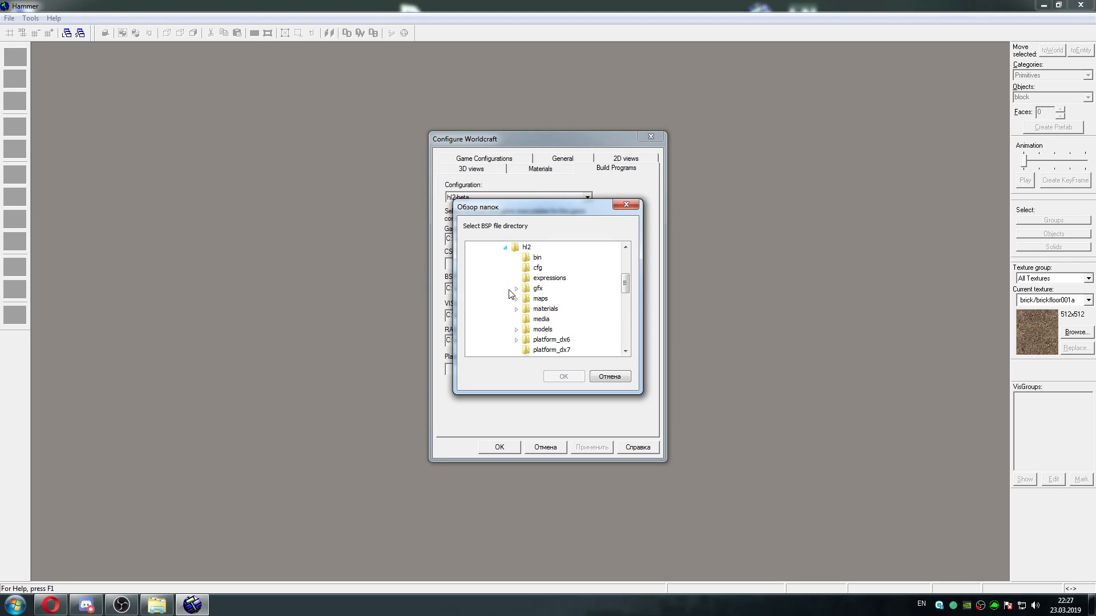
left_click(530, 301)
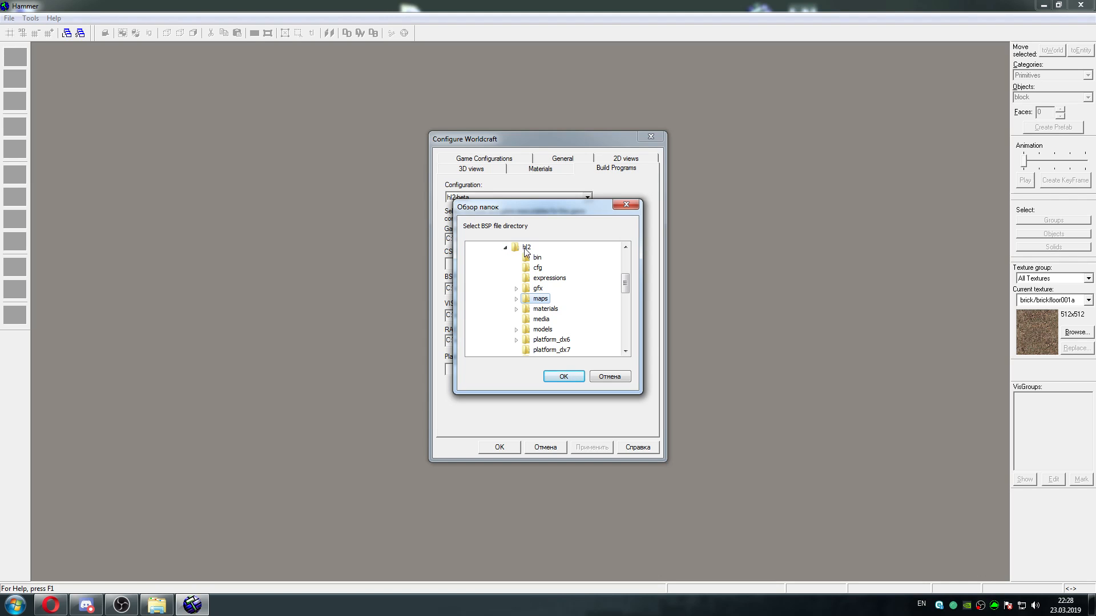
left_click(567, 375)
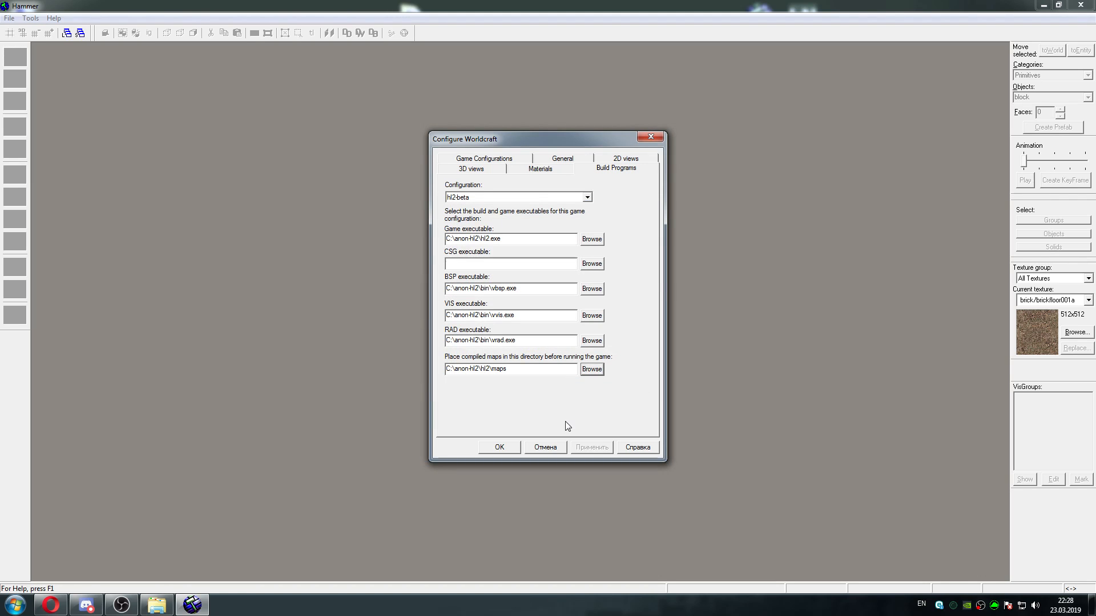
left_click(506, 448)
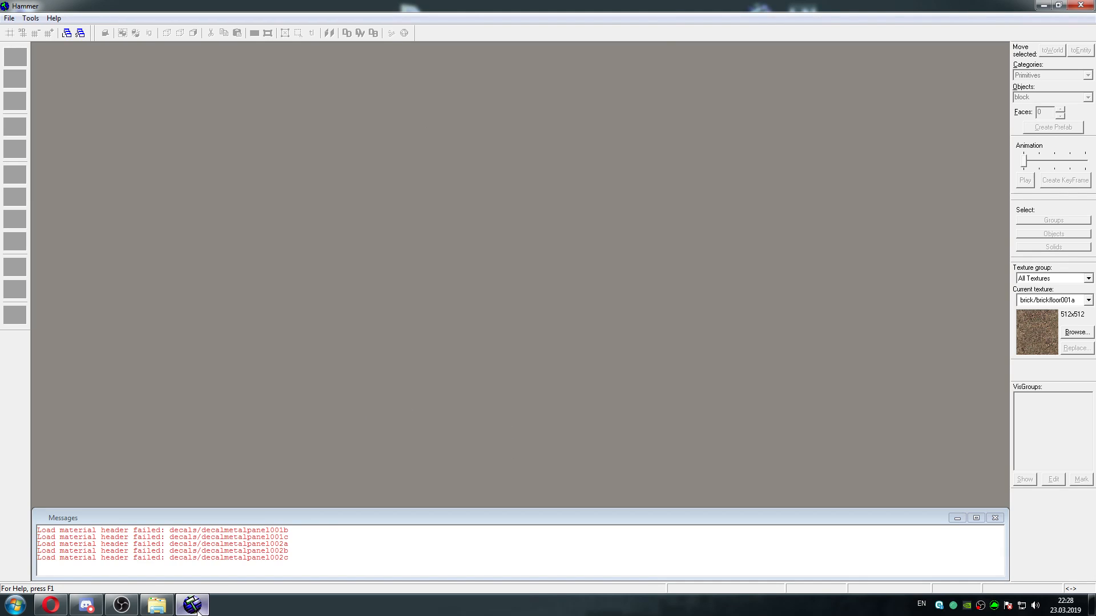
Close Hammer and relaunch it from wc.exe in the anon-hl2 bin folder
mouse_move(197, 611)
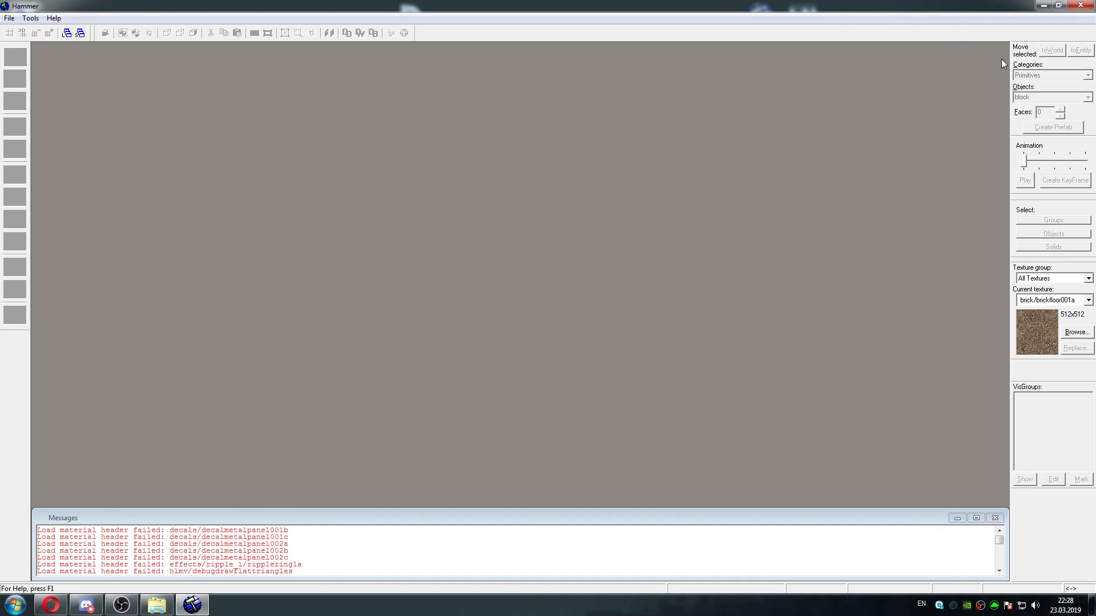
left_click(1089, 7)
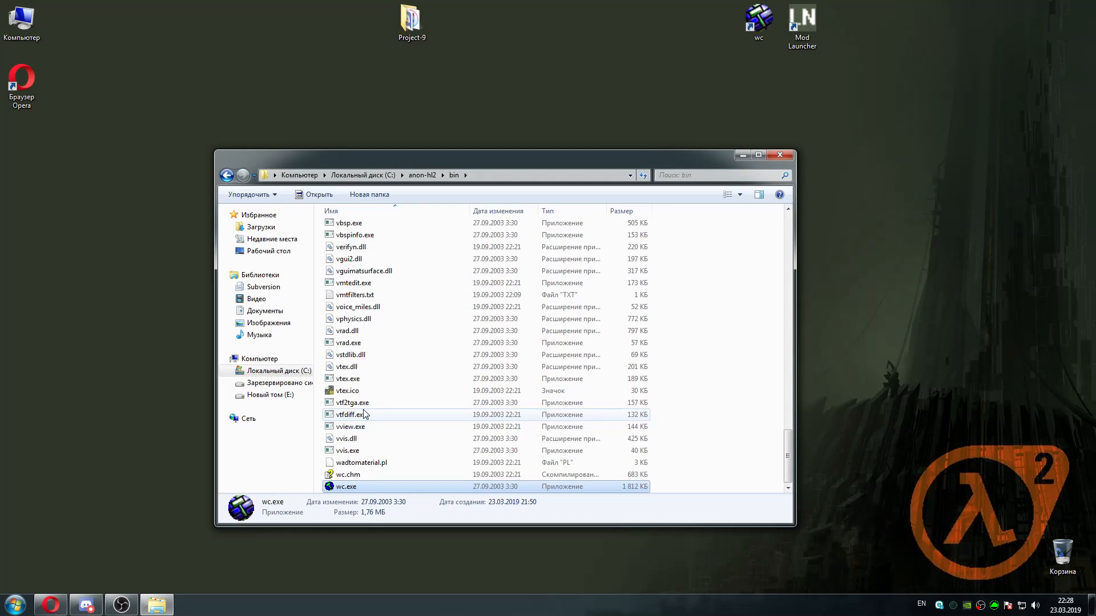
left_click(421, 175)
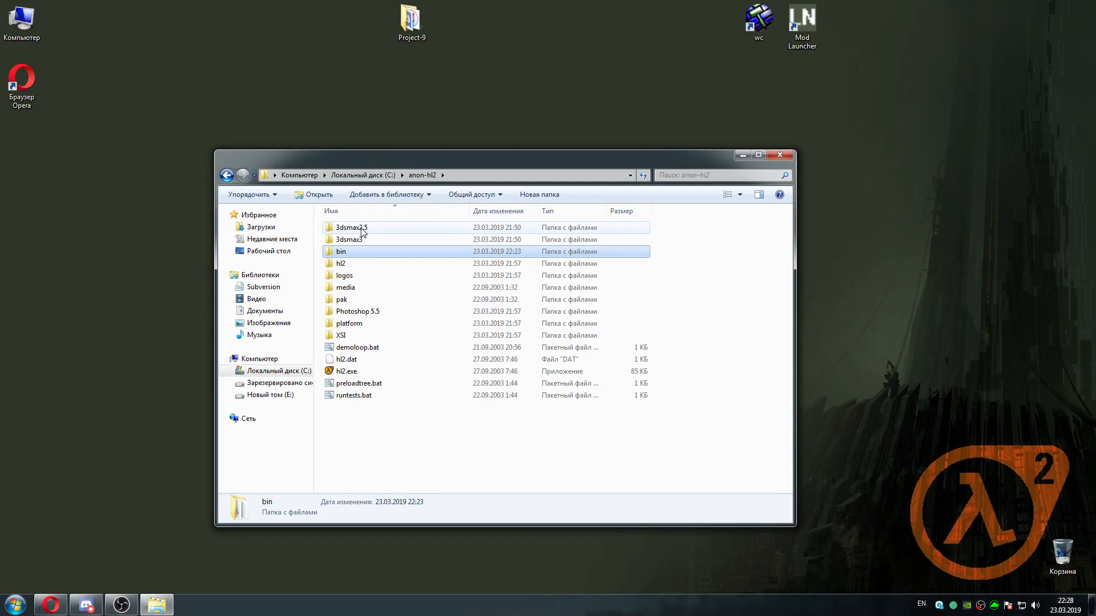
left_click(375, 178)
double_click(357, 240)
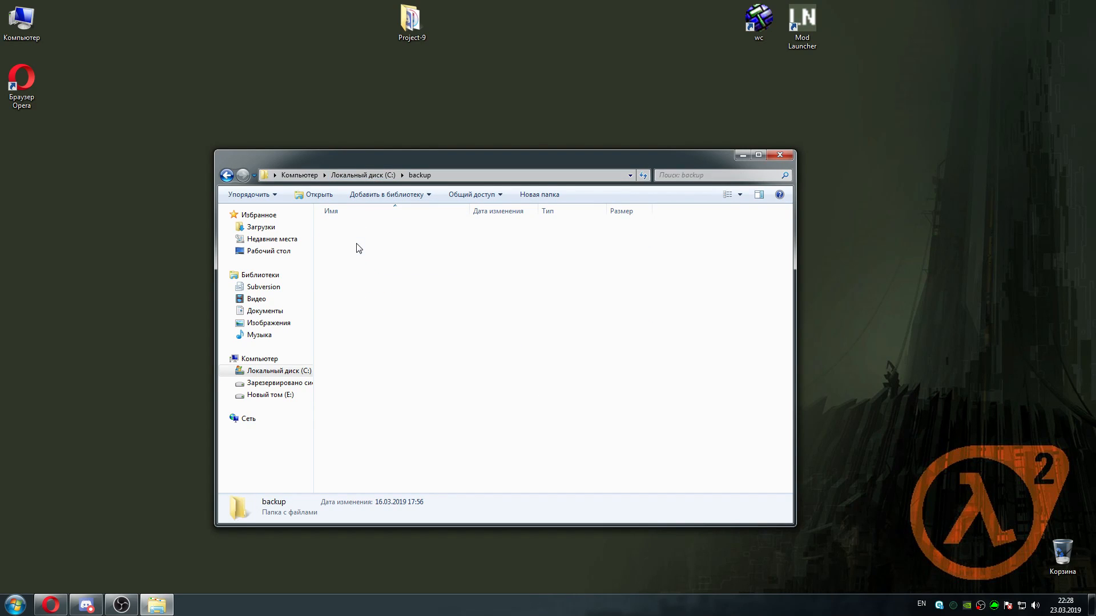
double_click(359, 230)
left_click_drag(787, 258, 768, 442)
double_click(400, 241)
scroll(768, 442, "down", 2)
double_click(441, 485)
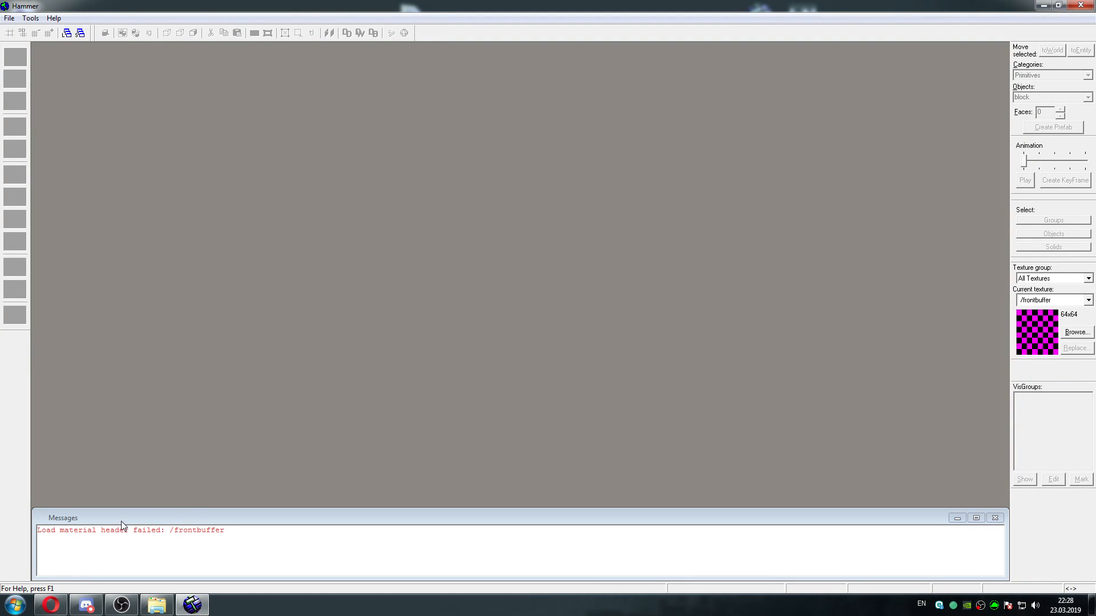
mouse_move(49, 611)
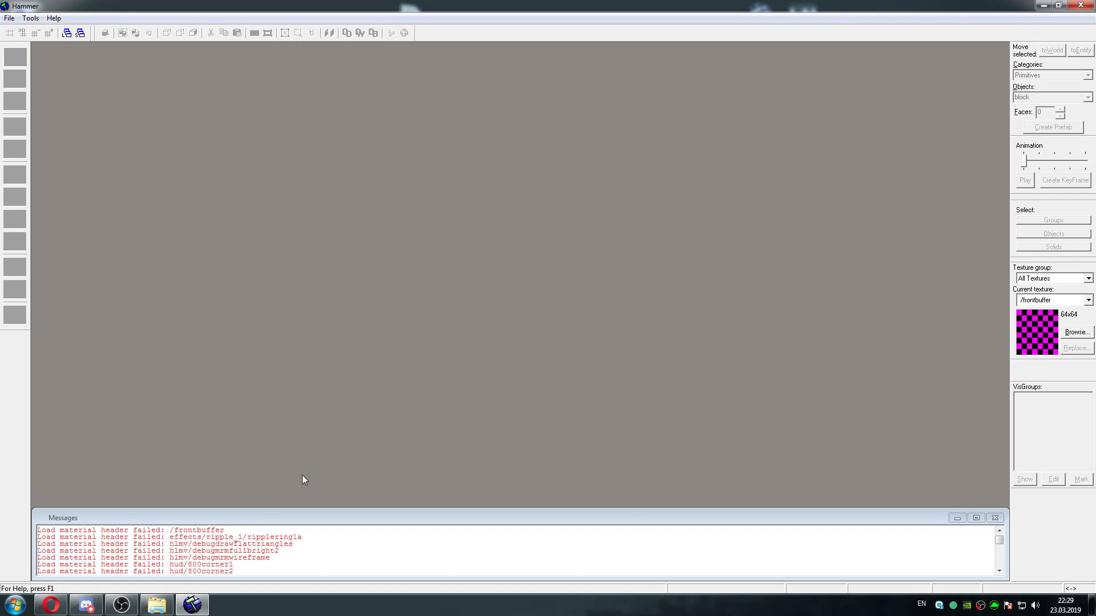
left_click(1092, 605)
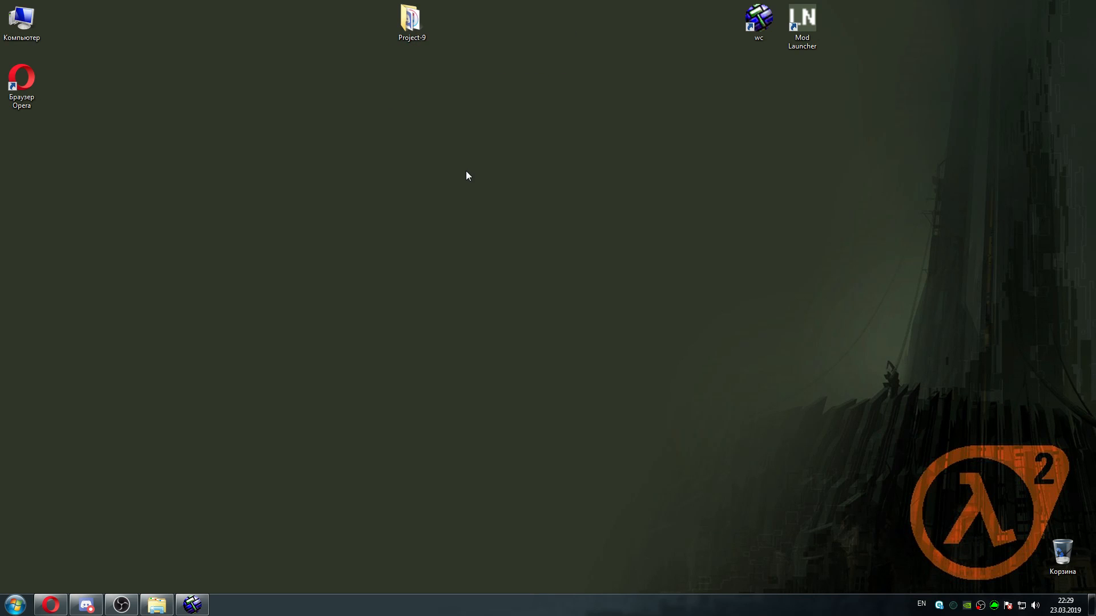
double_click(415, 32)
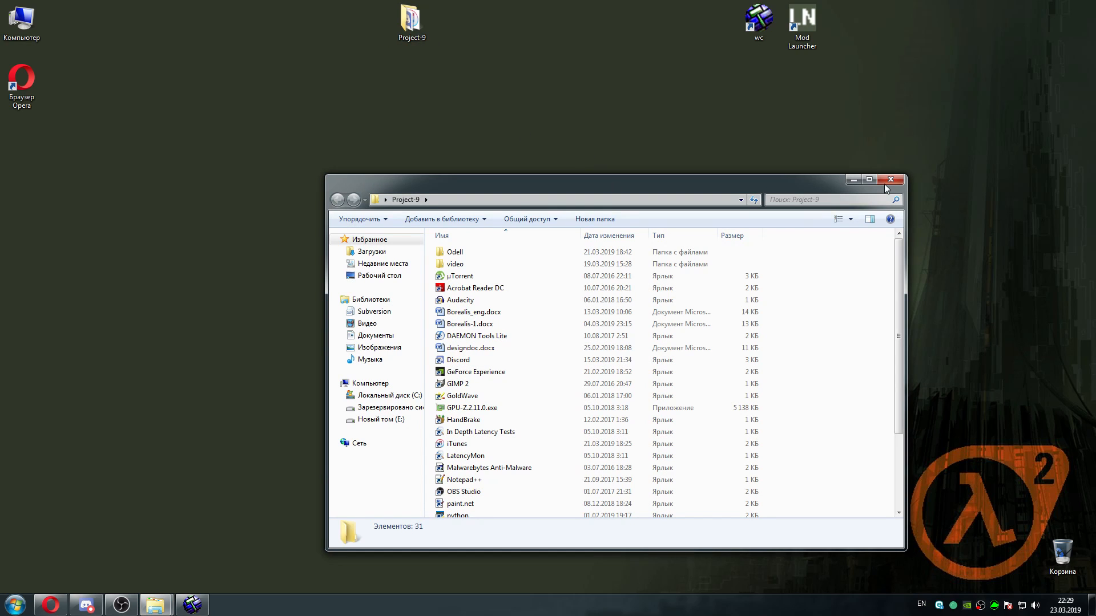
left_click(888, 182)
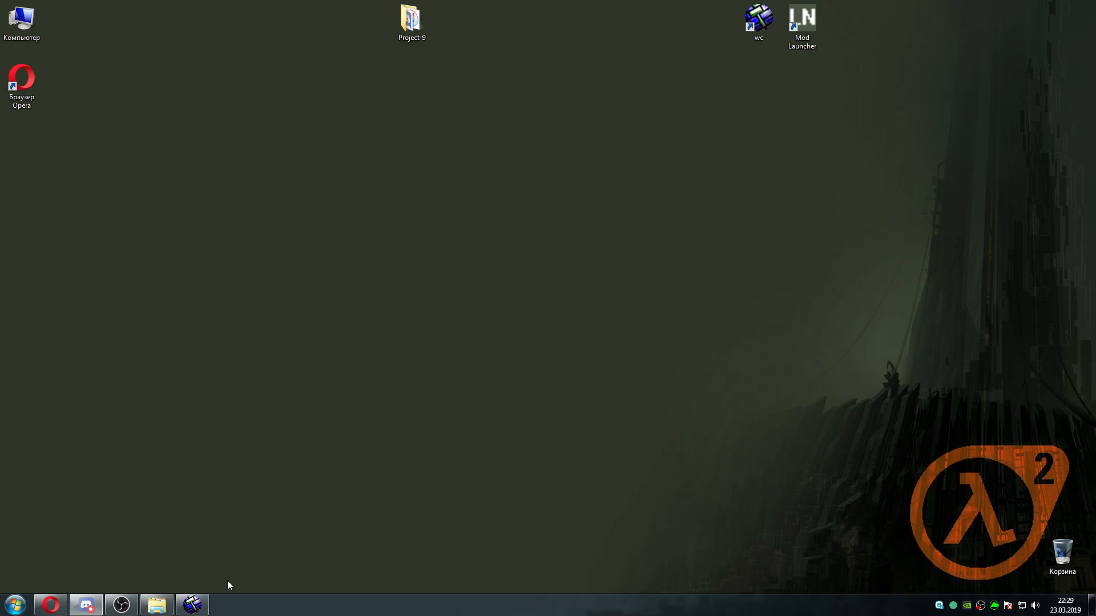
left_click(50, 605)
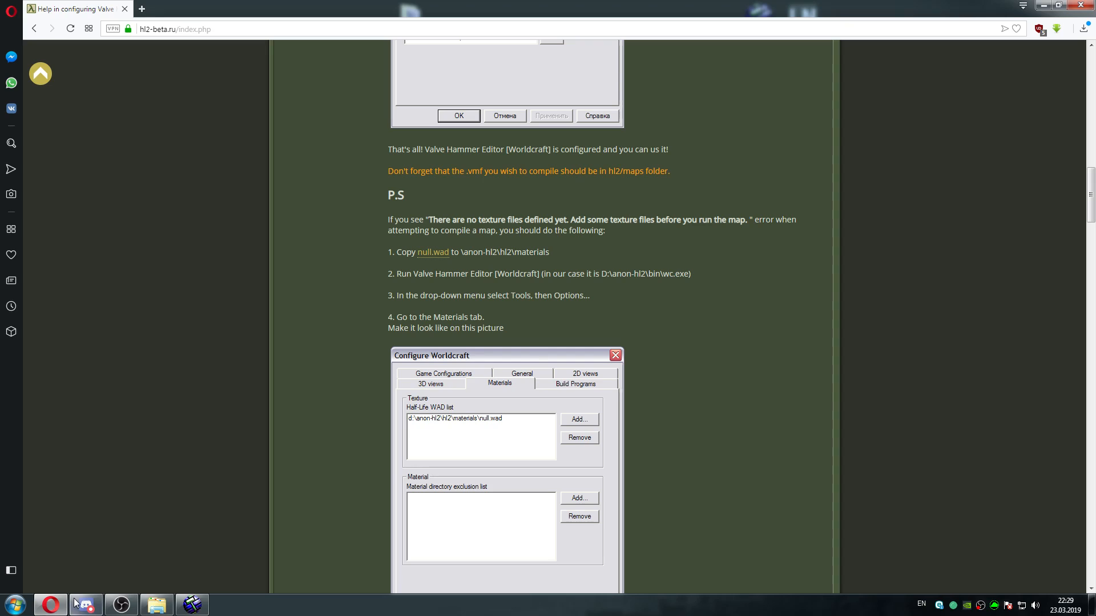
left_click(55, 604)
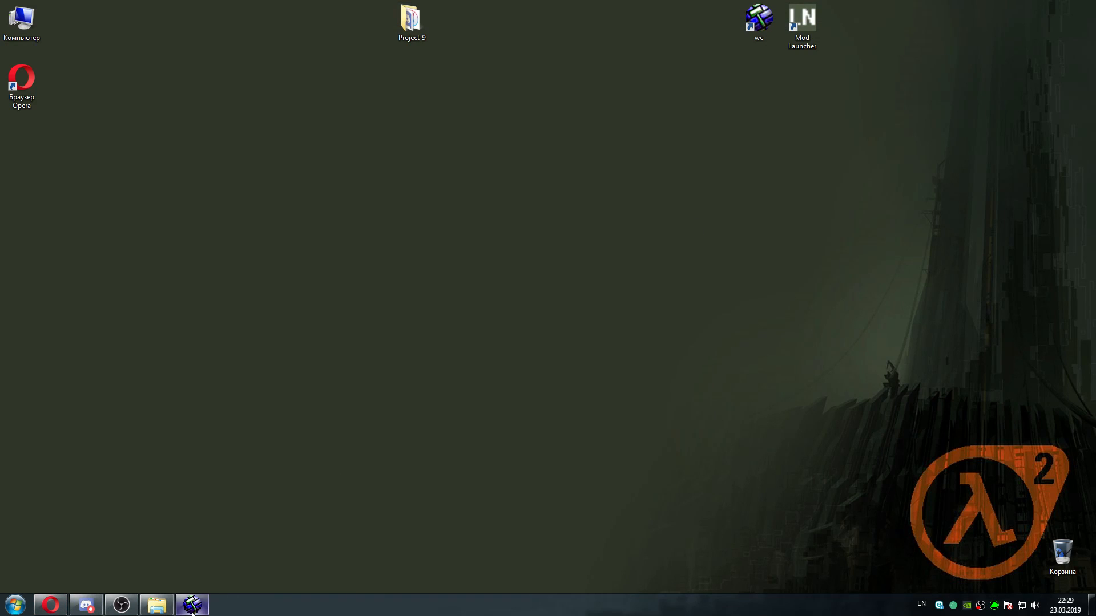
mouse_move(182, 613)
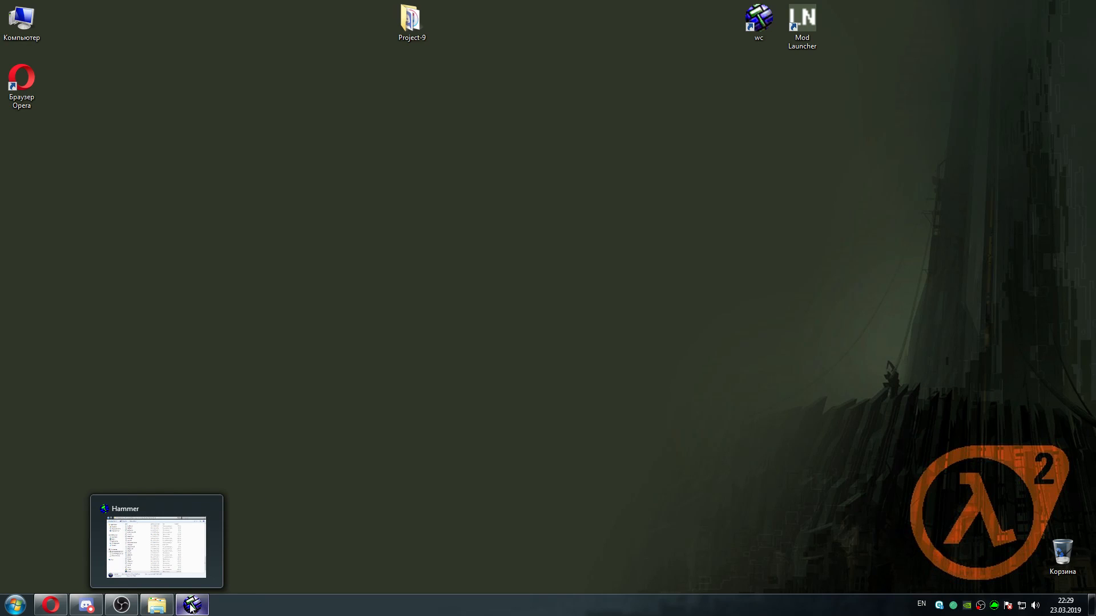
Switch to the Opera browser, go back to the Half-Life 2 Beta Mods and Modding board and set the site language to English
left_click(51, 605)
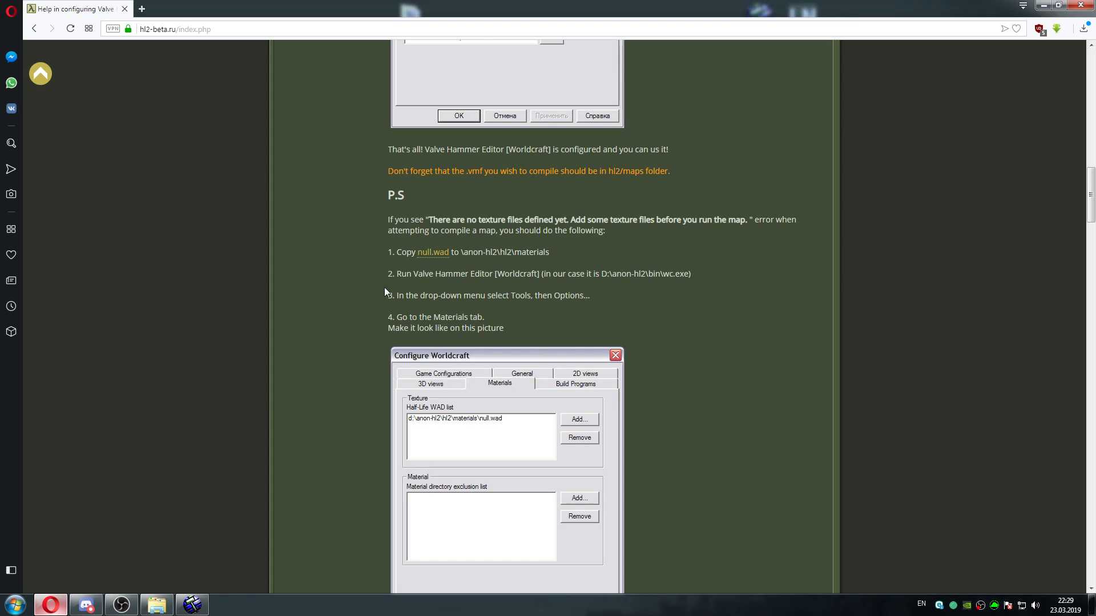
left_click(34, 28)
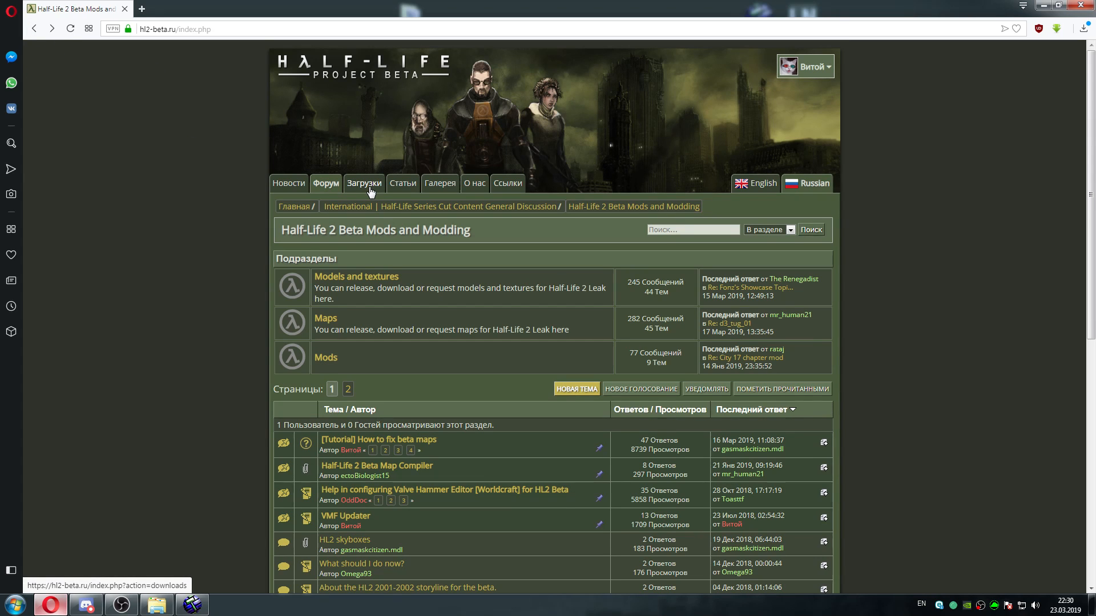
right_click(370, 191)
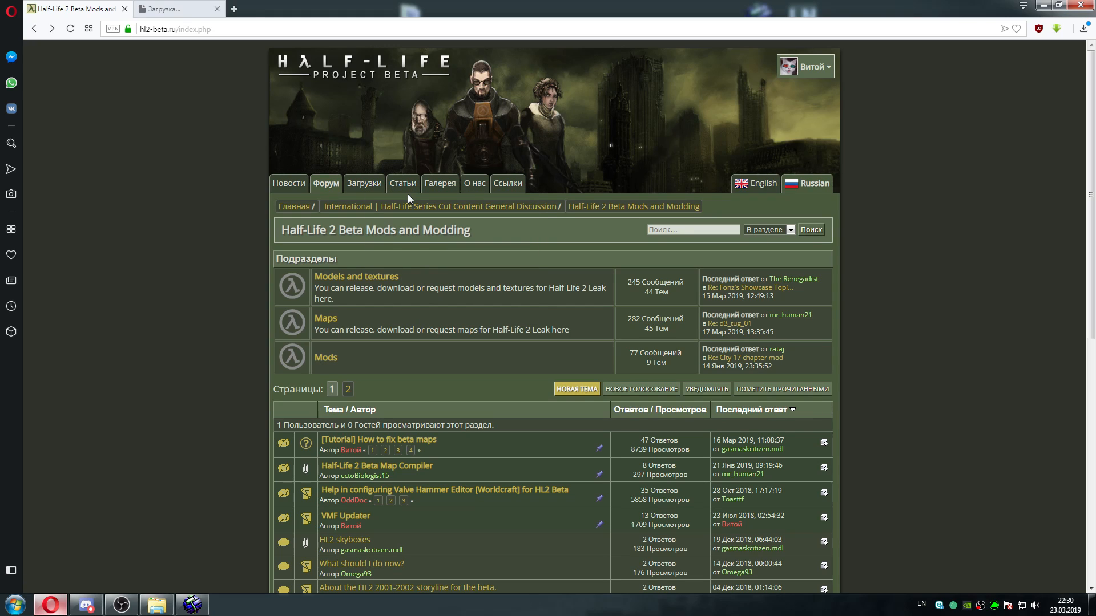
left_click(408, 194)
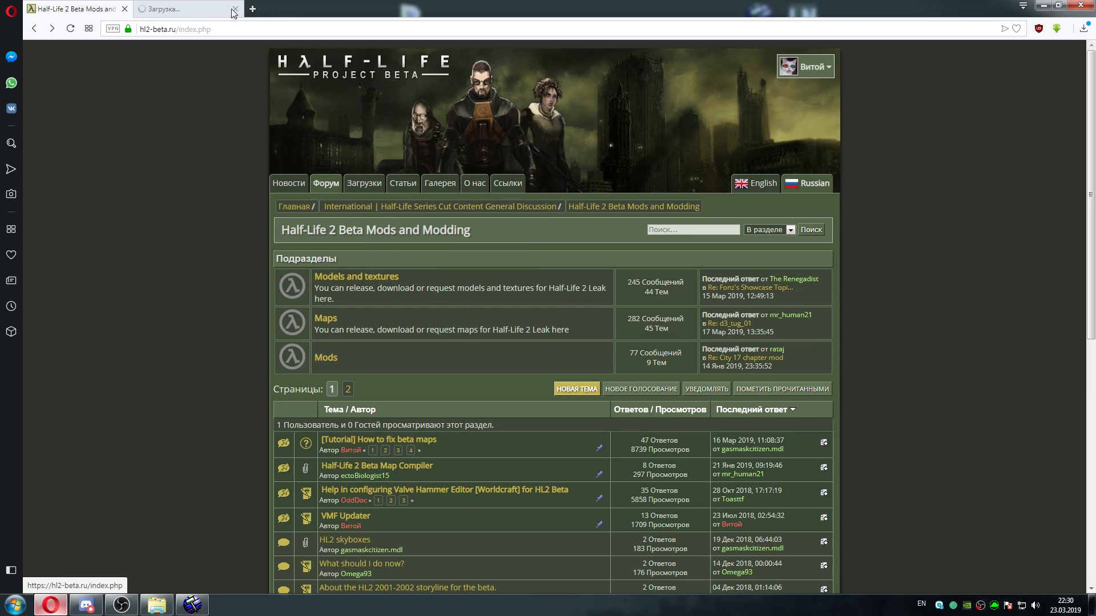
left_click(747, 184)
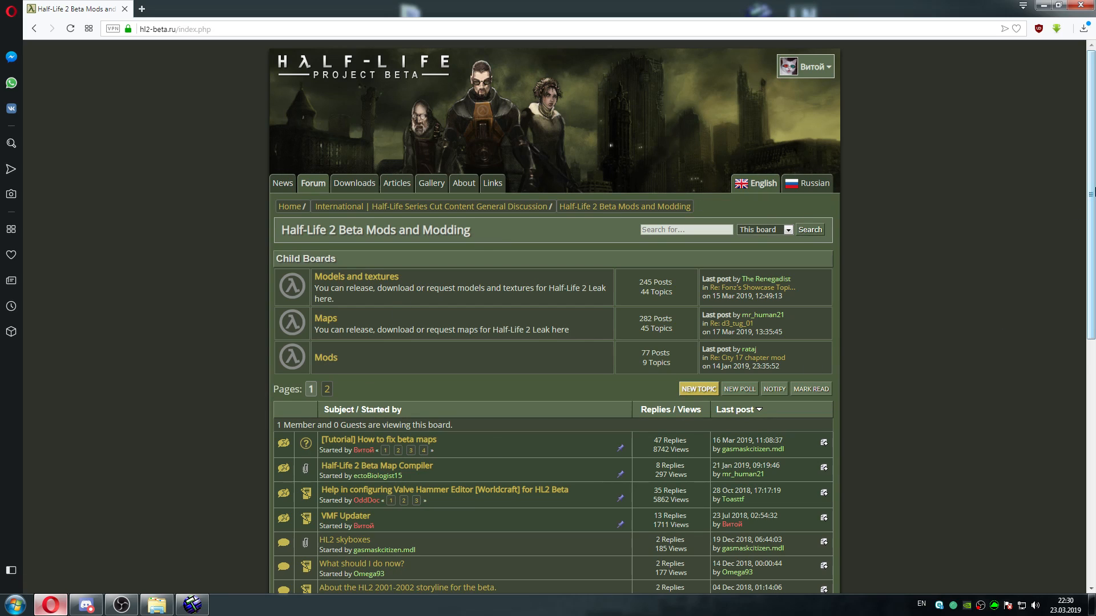
Open the "[Tutorial] How to fix beta maps" topic and look over its introduction and list of sections
scroll(549, 310, "down", 1)
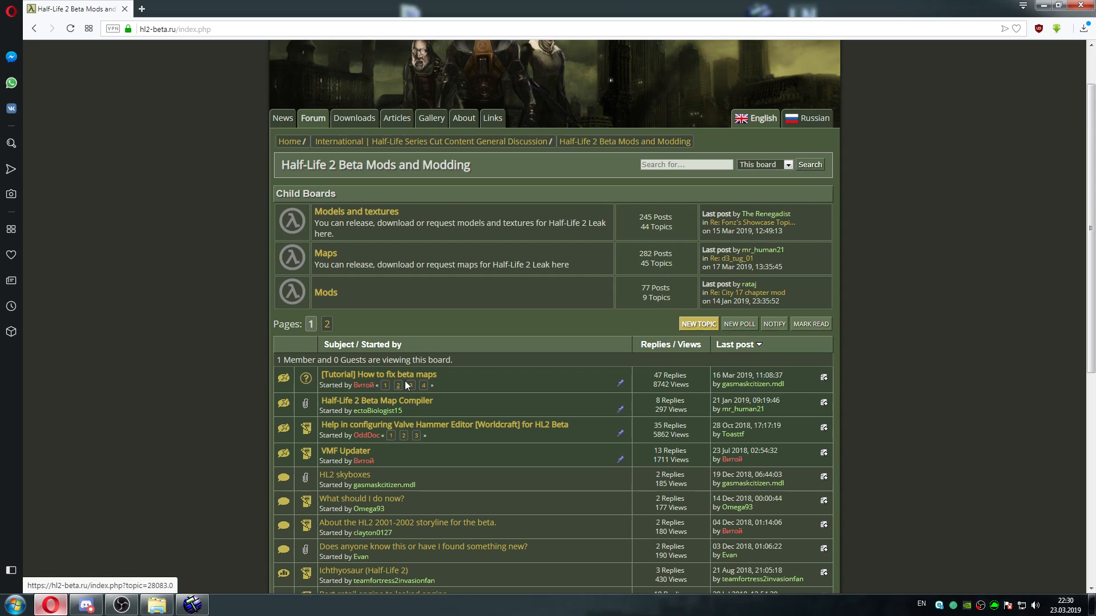
left_click(423, 378)
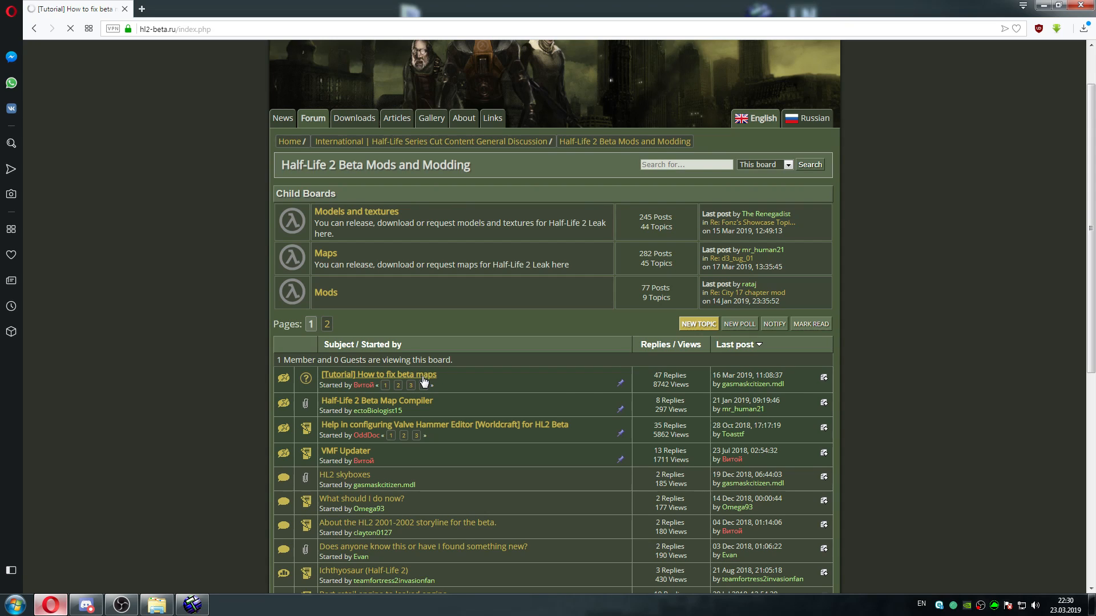
left_click_drag(1091, 69, 1081, 89)
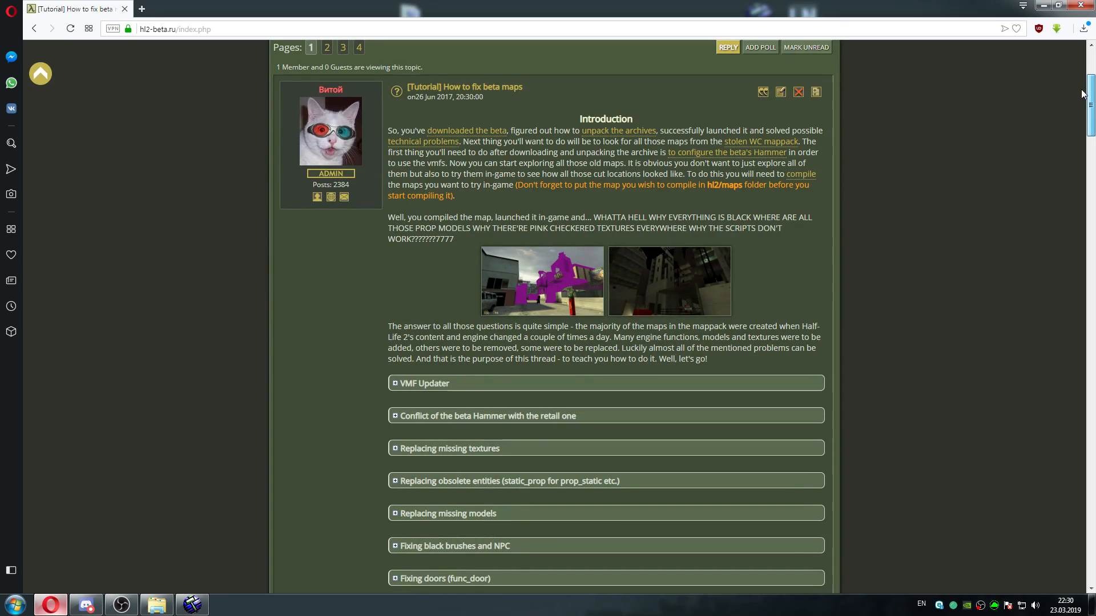
left_click_drag(1081, 89, 1080, 100)
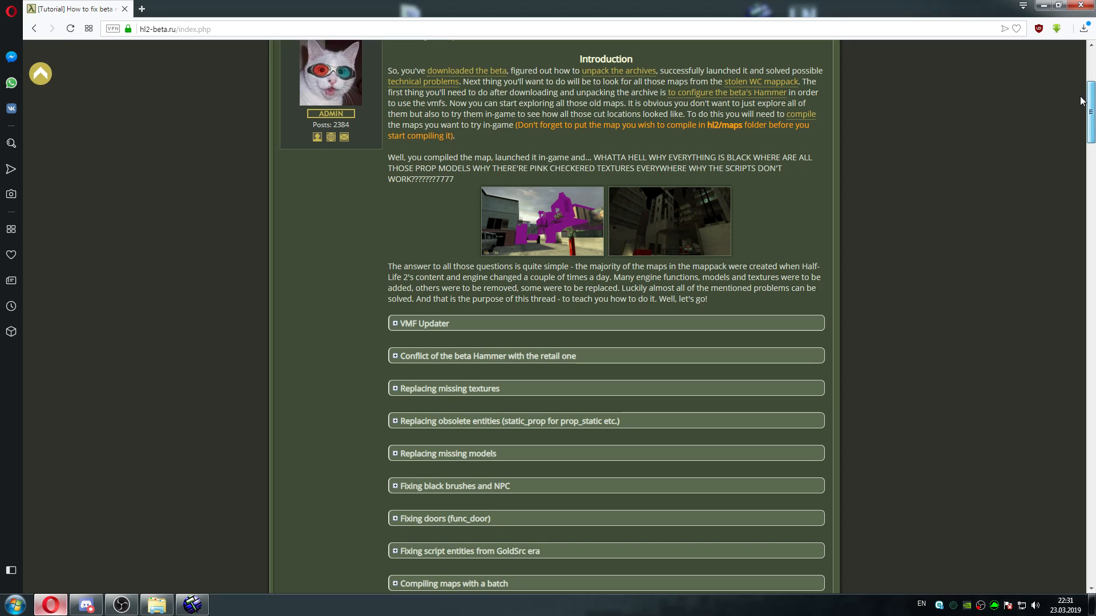
left_click_drag(1092, 116, 1093, 84)
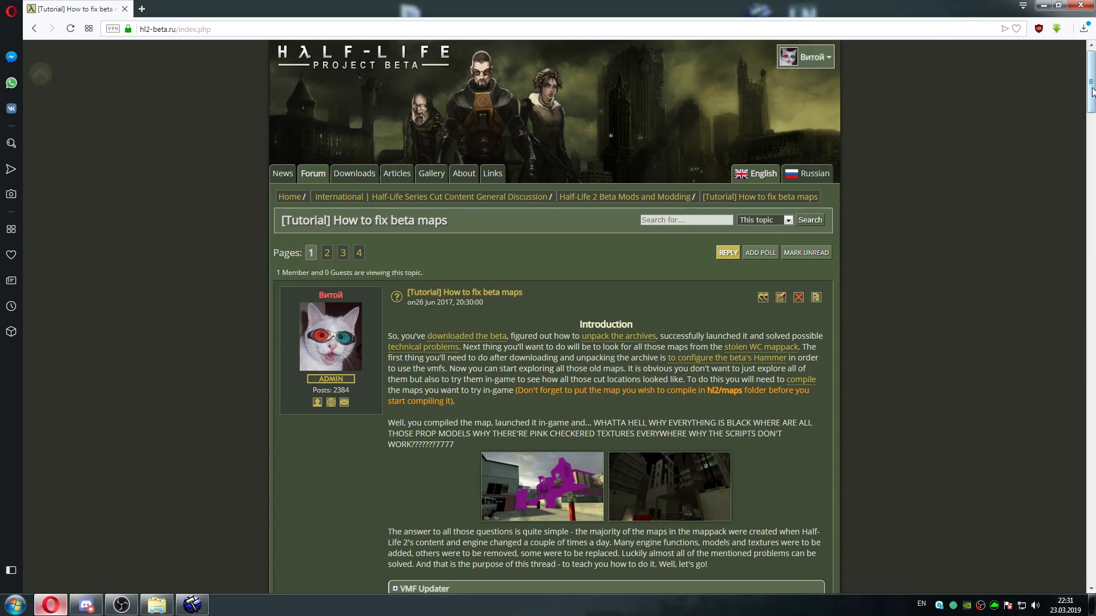
Open the site's Downloads in a new tab, enter the Half-Life 2 Beta category and highlight the Half-Life 2 WC Mappack title
right_click(364, 178)
left_click(394, 183)
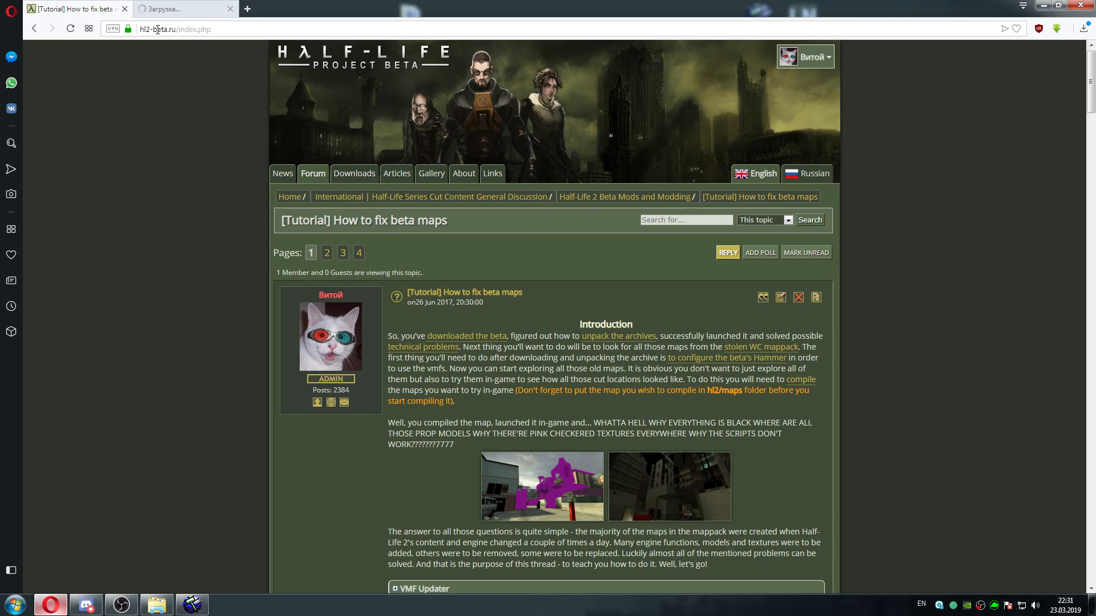
left_click(166, 9)
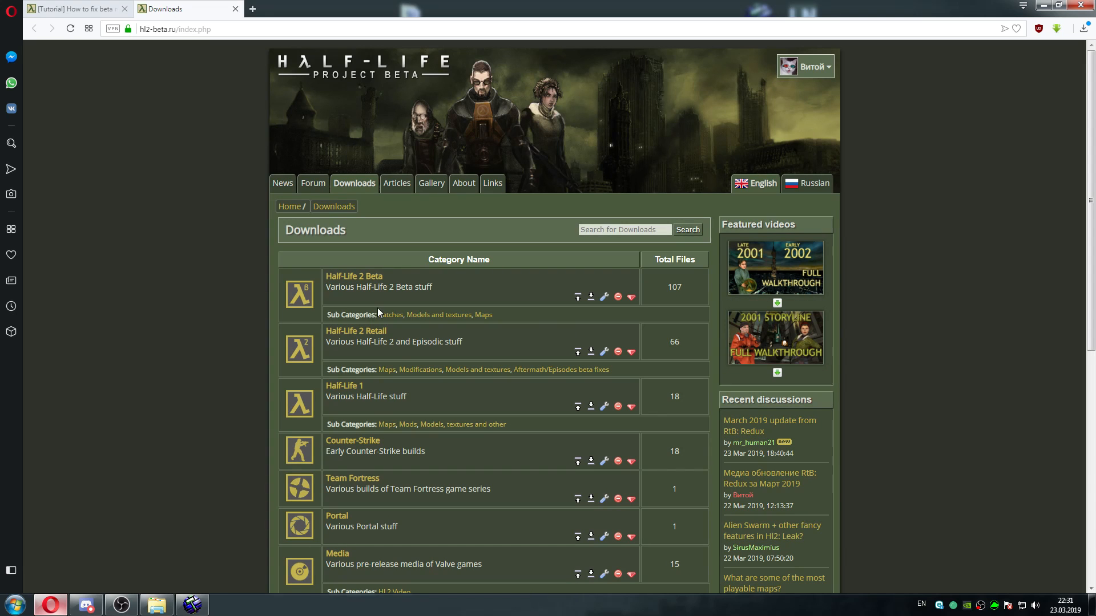
left_click(349, 278)
scroll(1040, 130, "down", 4)
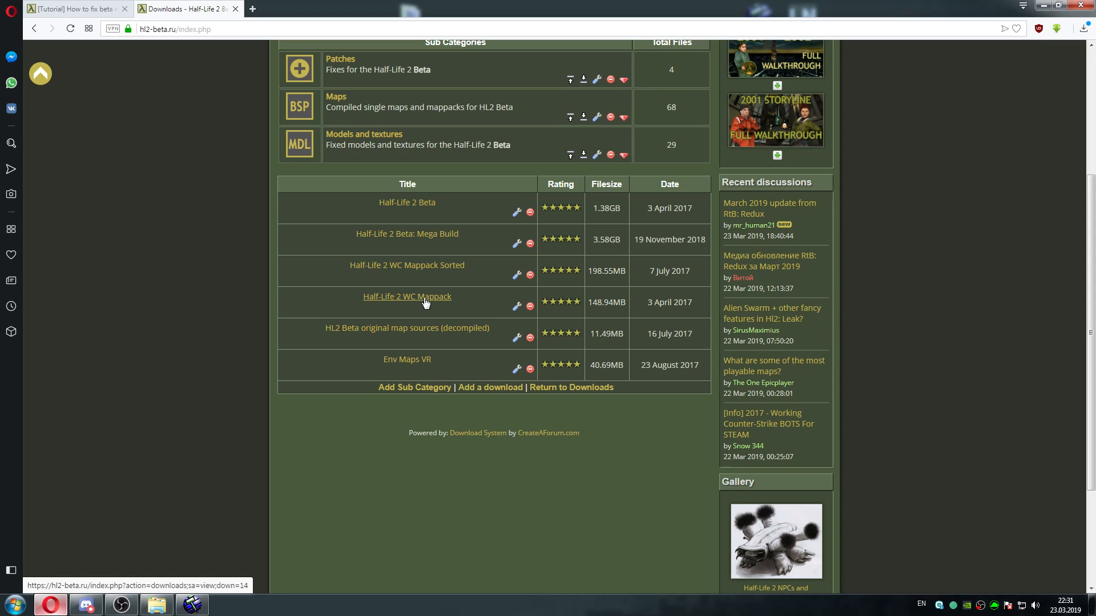
left_click_drag(364, 296, 452, 296)
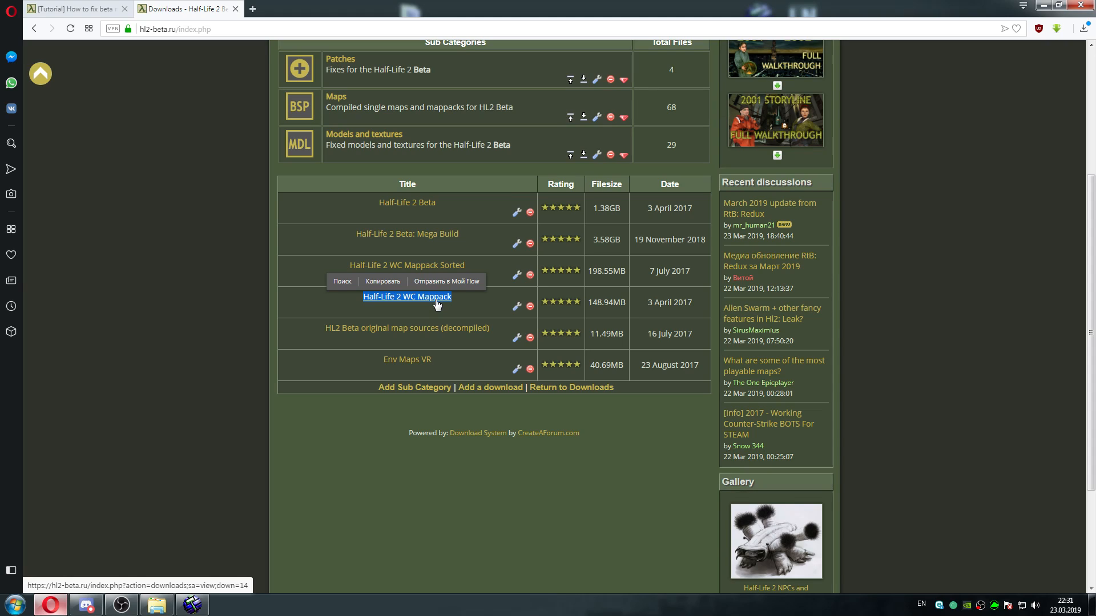
Open the Half-Life 2 WC Mappack Sorted download page, view its first two folder screenshots enlarged, and close the page
left_click(497, 267)
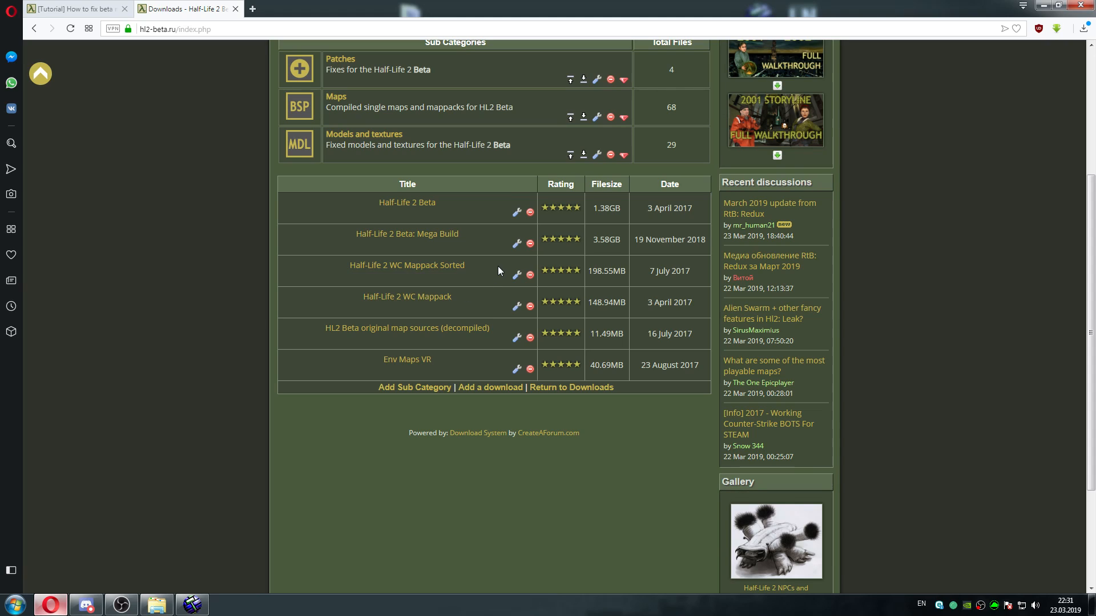
left_click(454, 267)
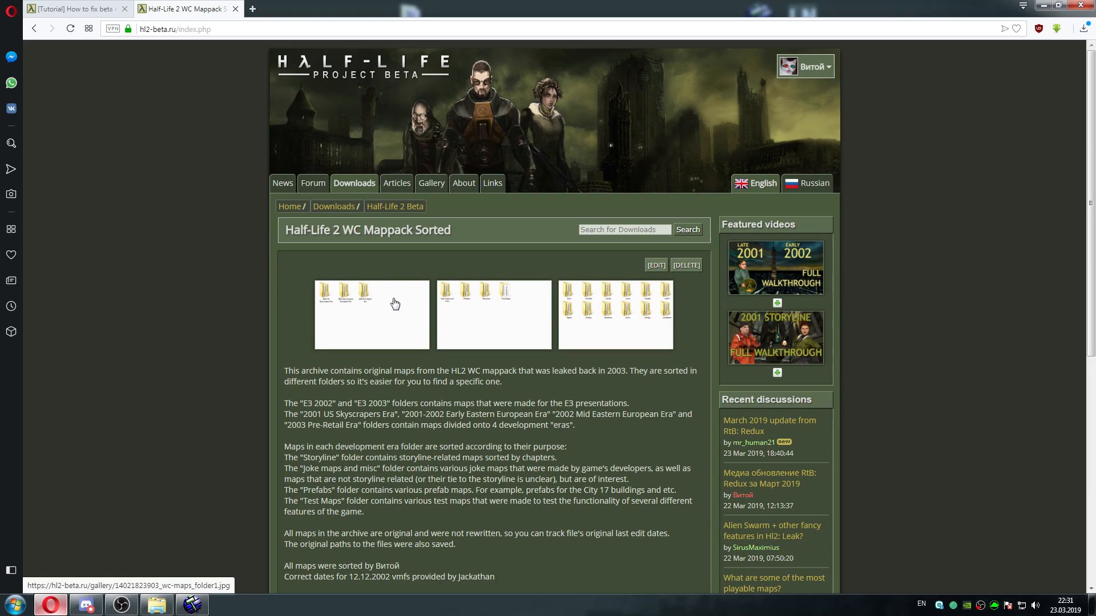
left_click(394, 303)
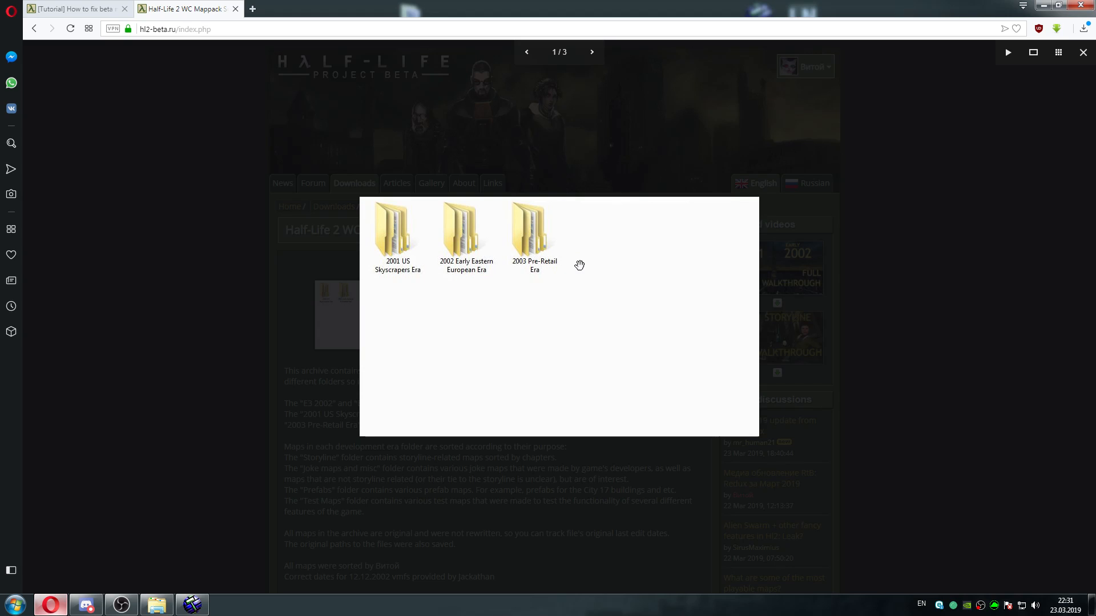
left_click_drag(606, 293, 393, 320)
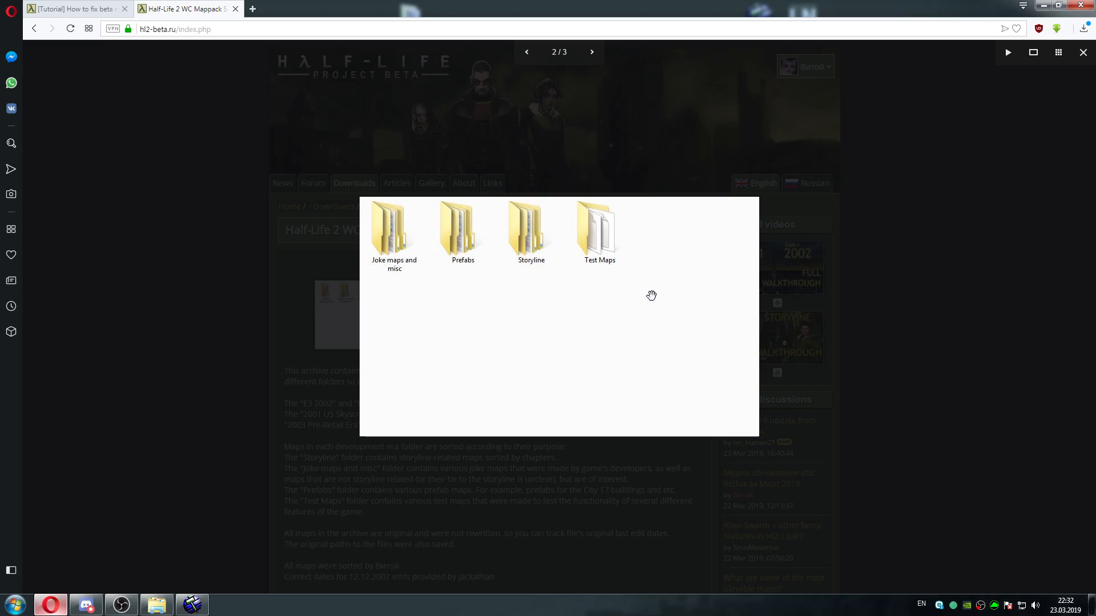
left_click(870, 201)
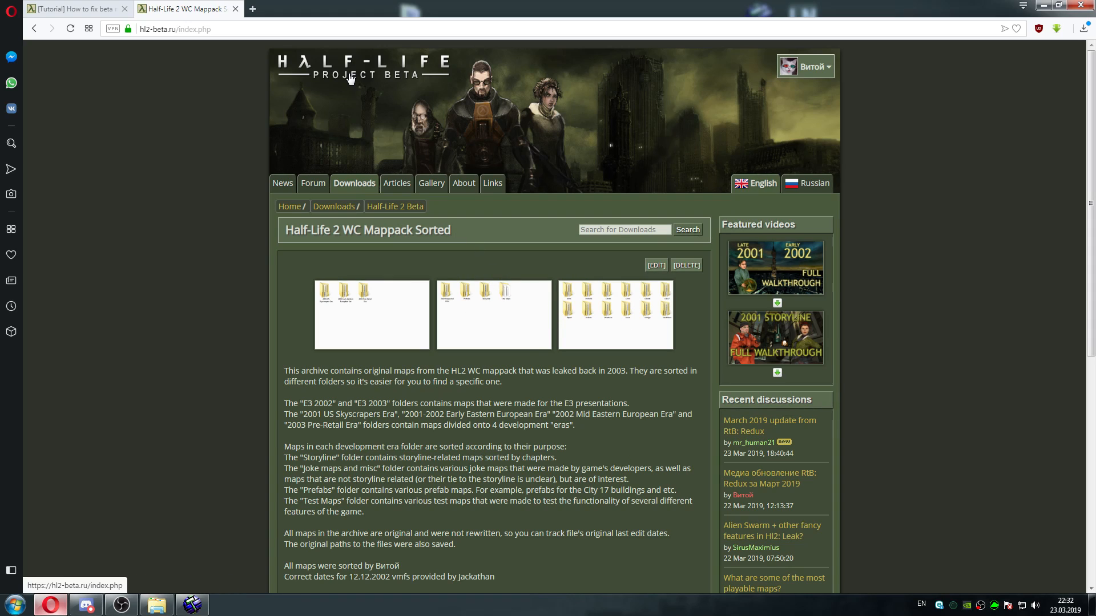
left_click(236, 9)
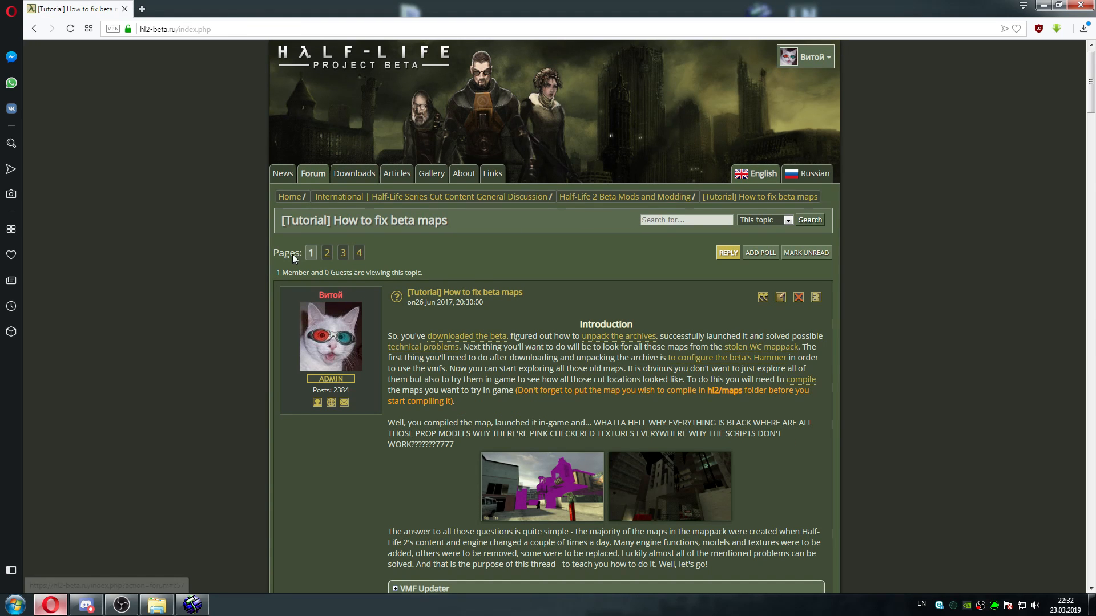
left_click(86, 605)
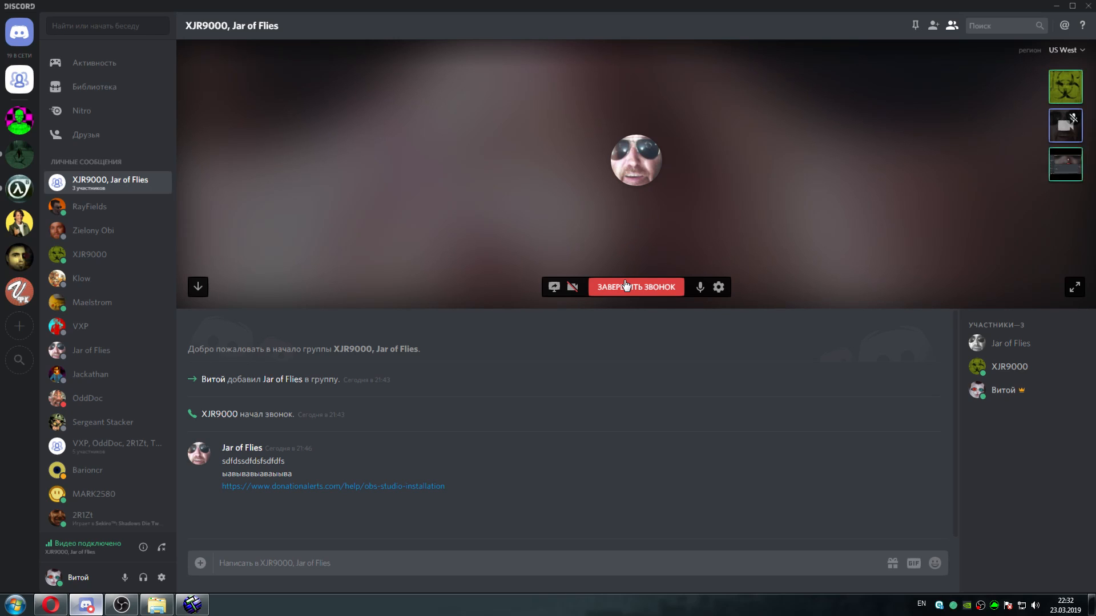
left_click(1056, 6)
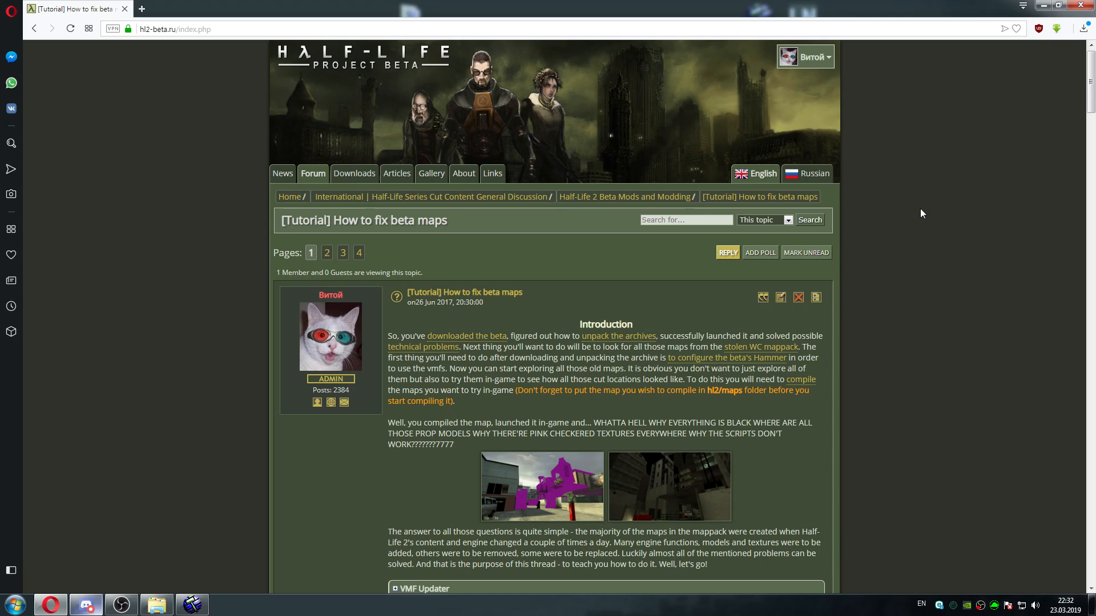
Review the map-fixing tutorial's sections from VMF Updater to Compiling maps with a batch, and enlarge the introduction's first screenshot
left_click_drag(1088, 101, 1088, 121)
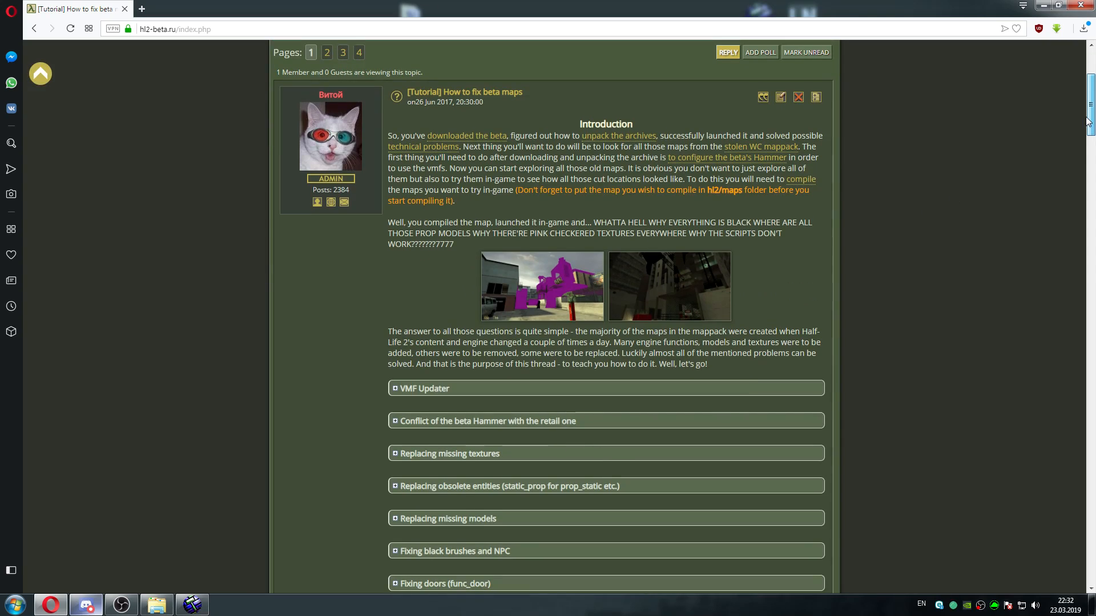
left_click_drag(1088, 121, 1085, 135)
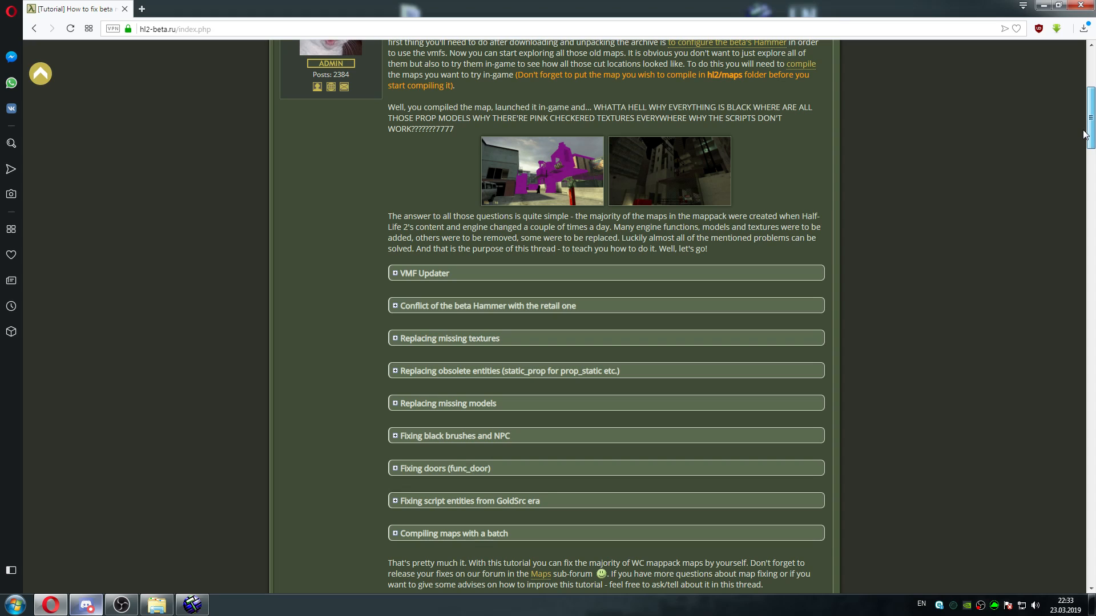
left_click_drag(1083, 132, 1077, 146)
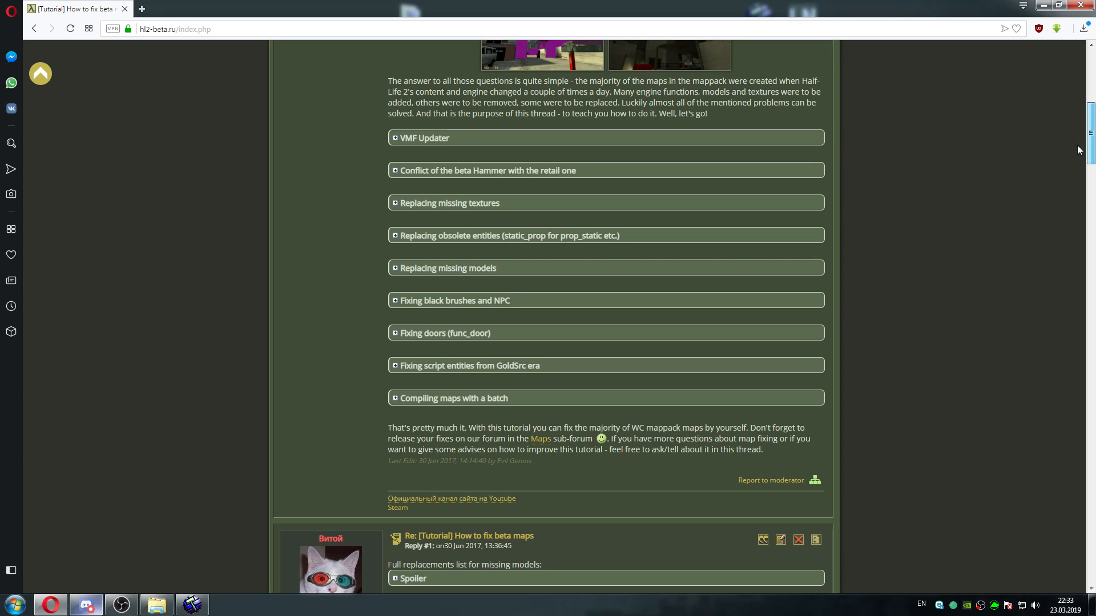
left_click_drag(1078, 145, 1077, 143)
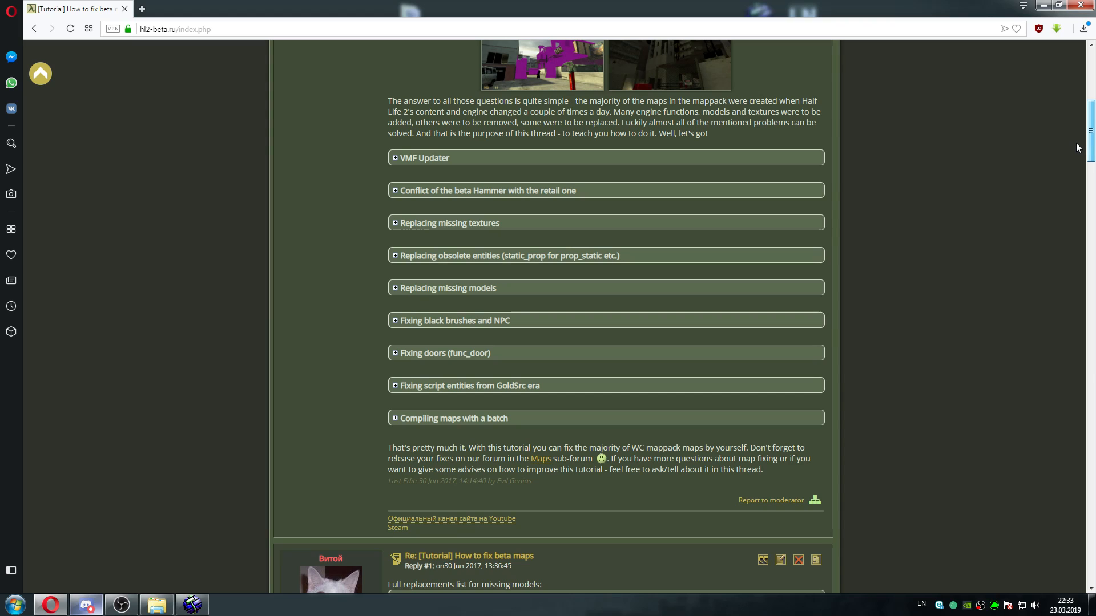
mouse_move(1077, 143)
left_mouse_down()
mouse_move(1083, 119)
mouse_move(1073, 138)
left_mouse_up()
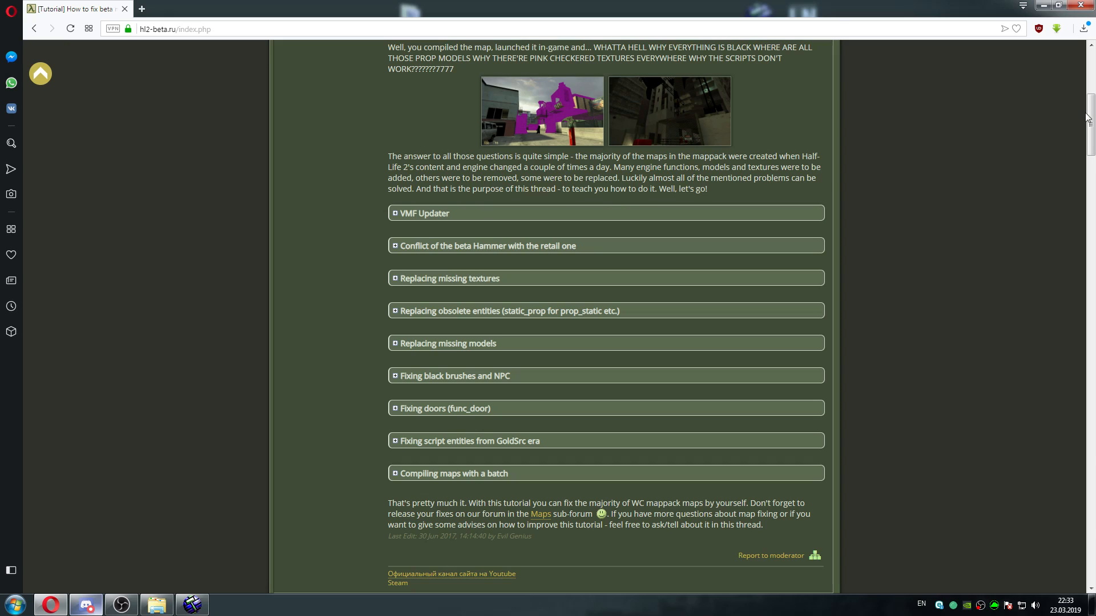
left_click_drag(1091, 111, 1091, 85)
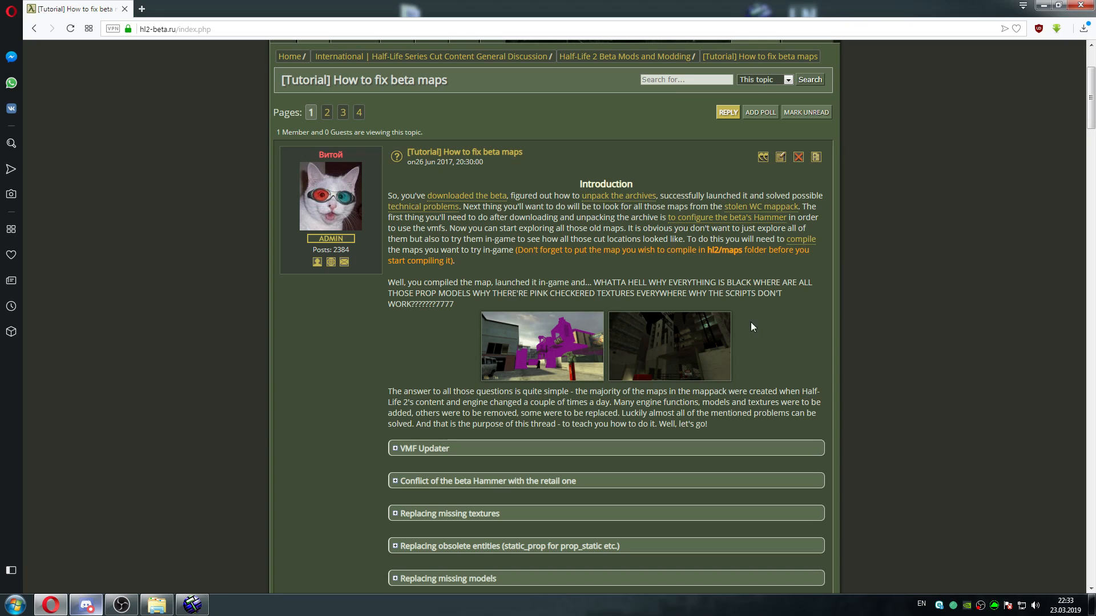
left_click(546, 333)
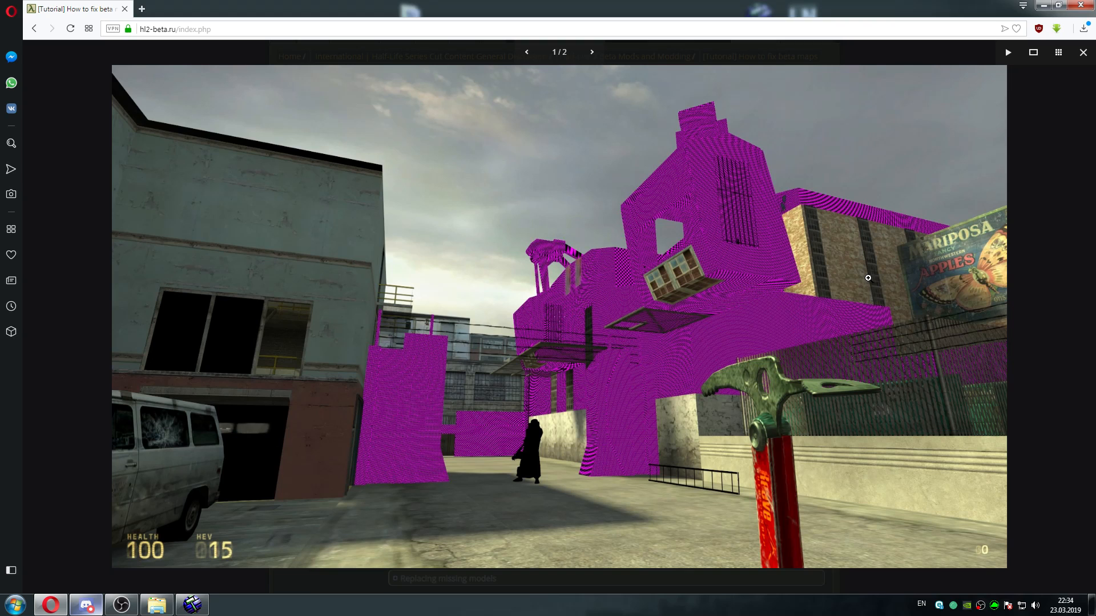
View the second introduction screenshot enlarged and return to the tutorial topic
left_click_drag(867, 279, 576, 279)
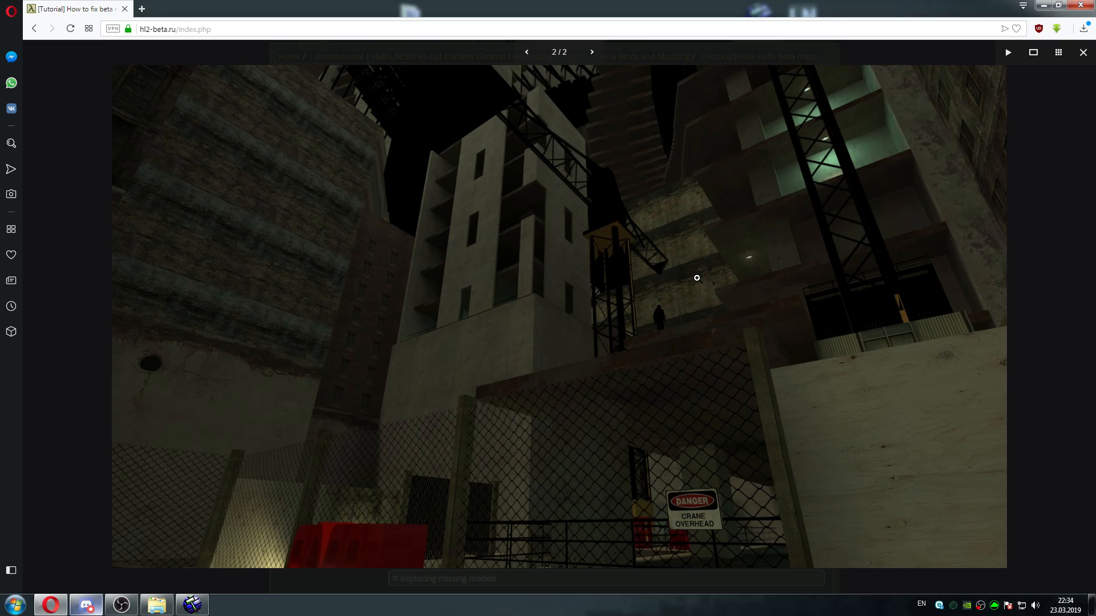
left_click(1053, 245)
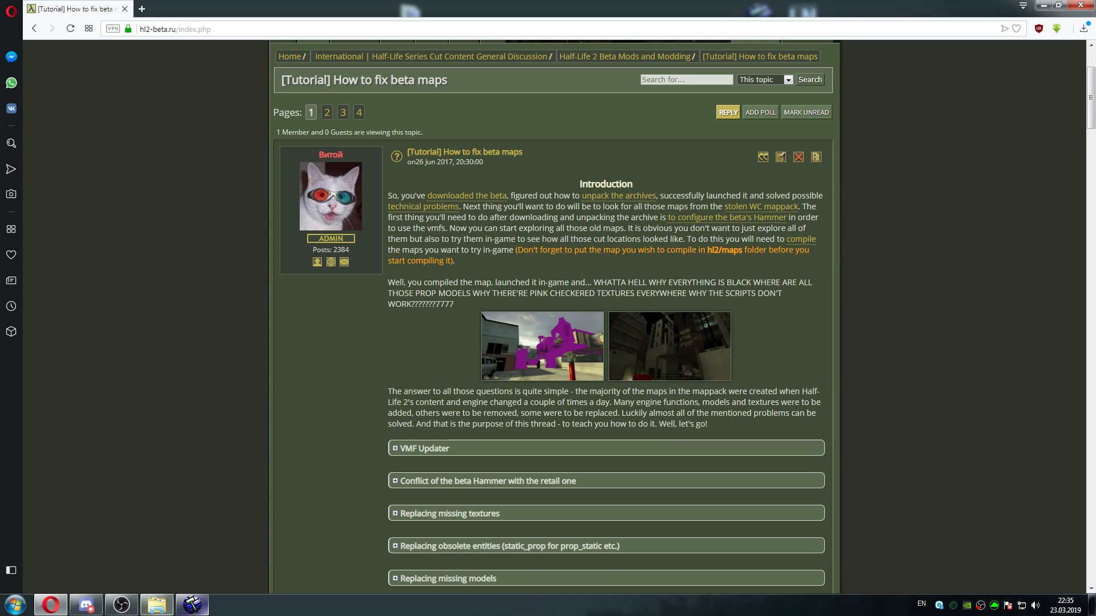
Switch to Hammer, start opening an existing map and browse to the backup\anon-hl2\hl2_2002\maps folder
left_click(201, 610)
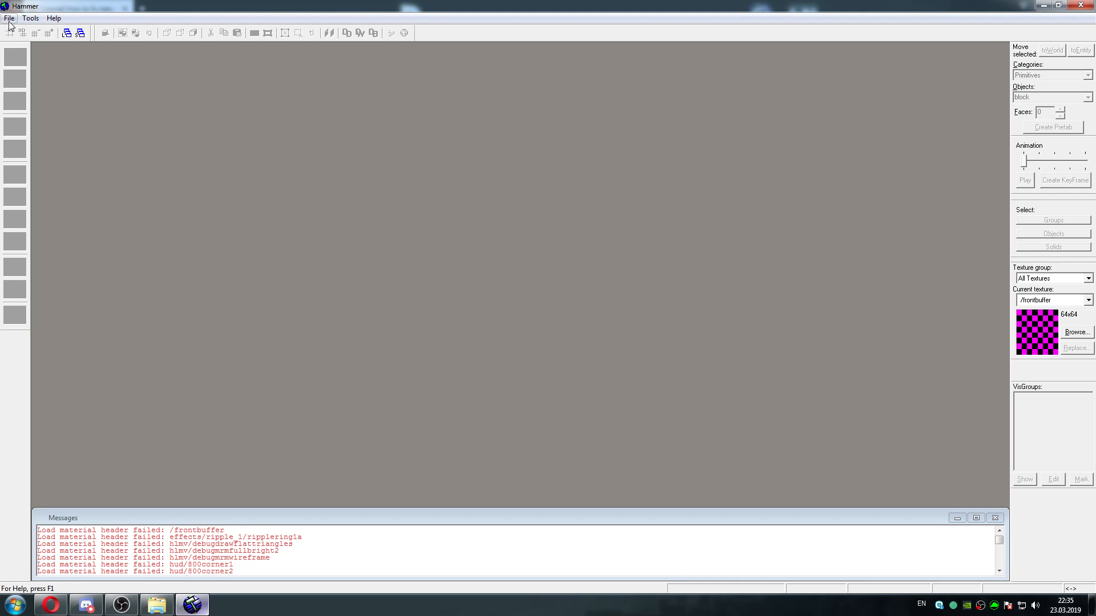
left_click(9, 19)
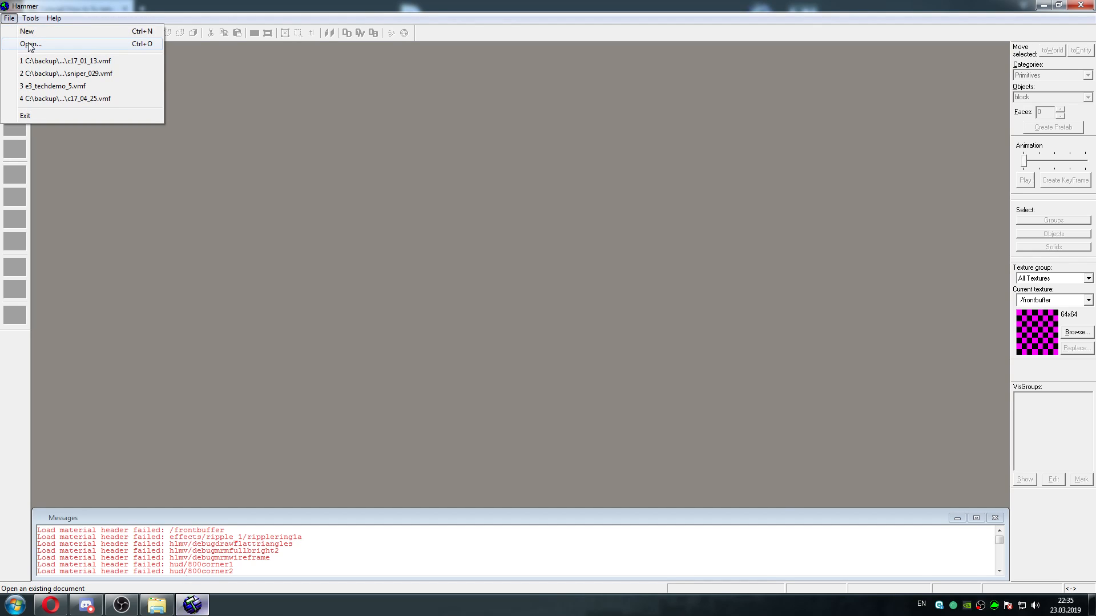
left_click(18, 44)
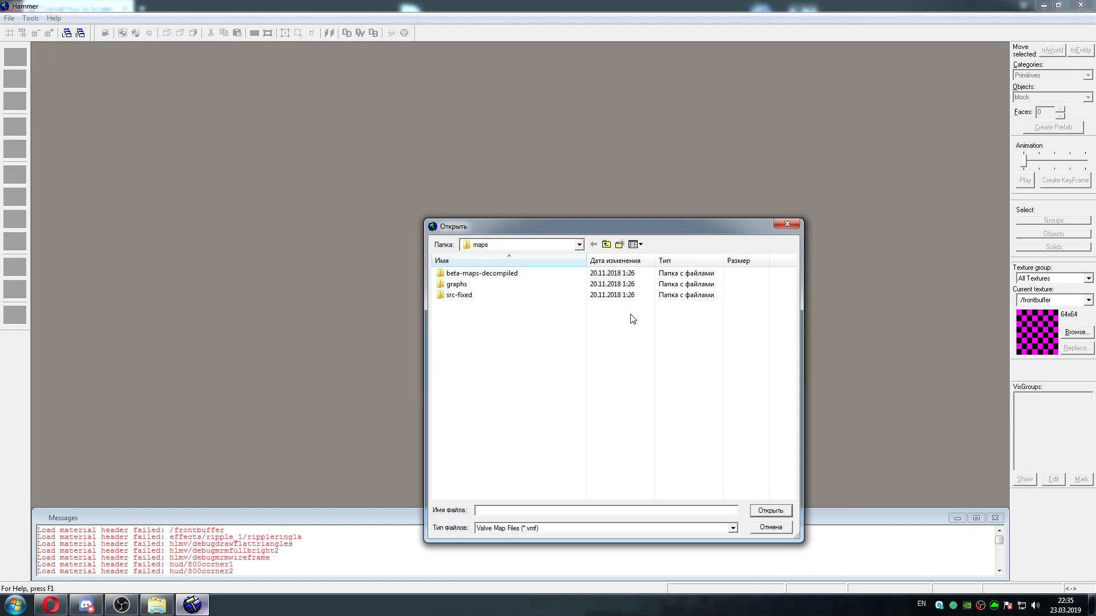
left_click(607, 244)
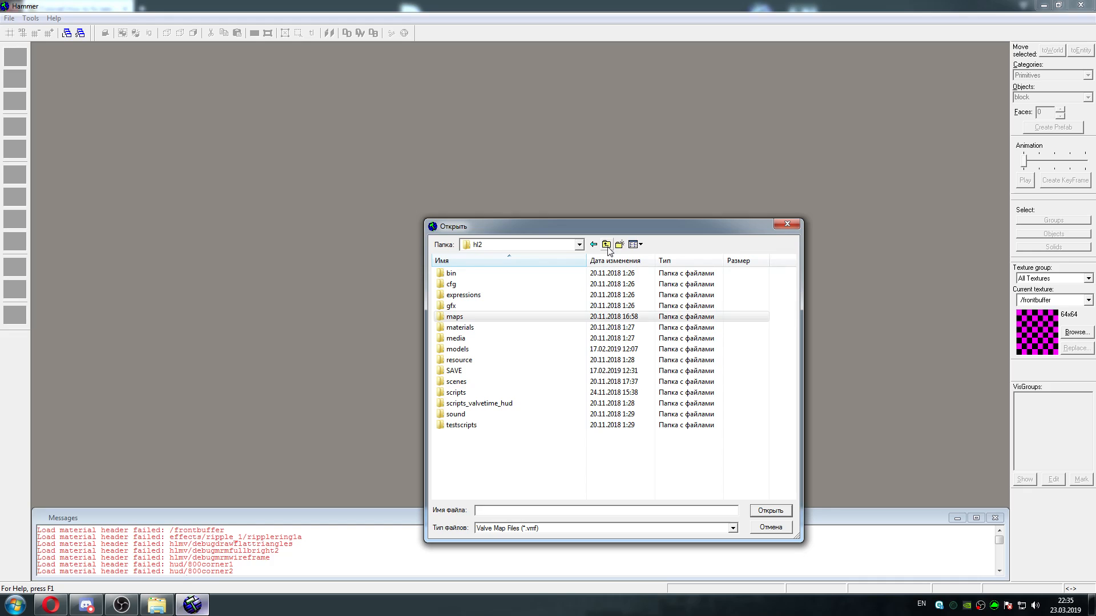
left_click(607, 245)
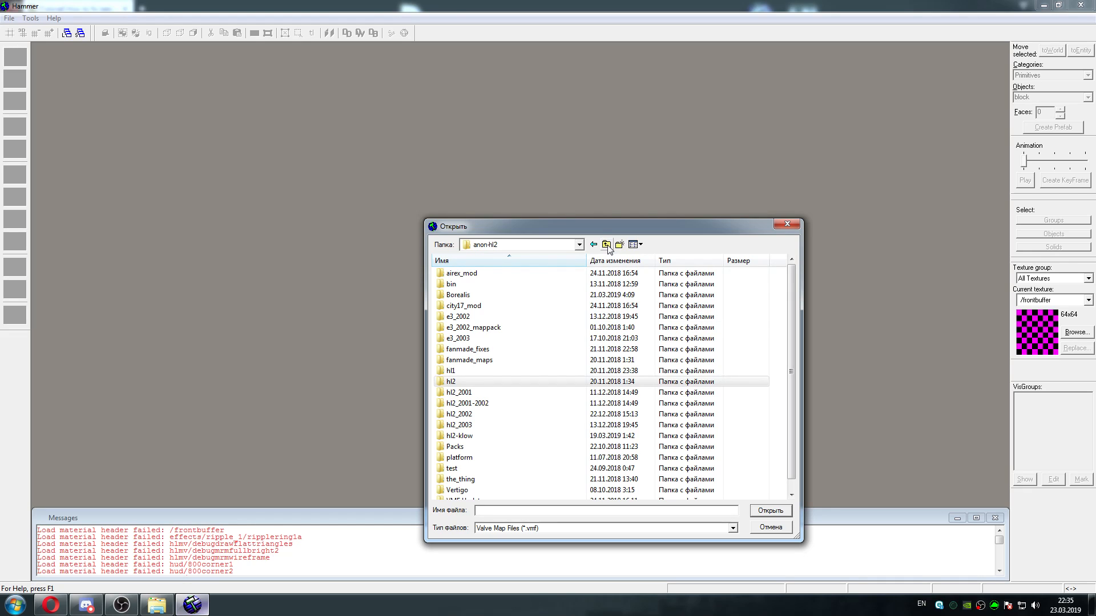
left_click(607, 245)
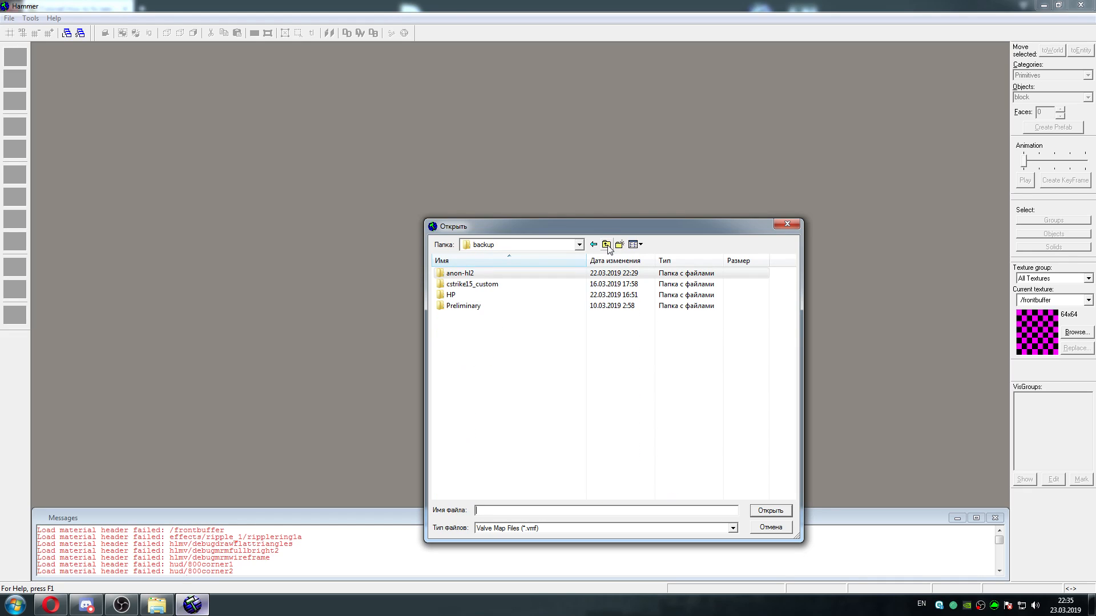
double_click(517, 274)
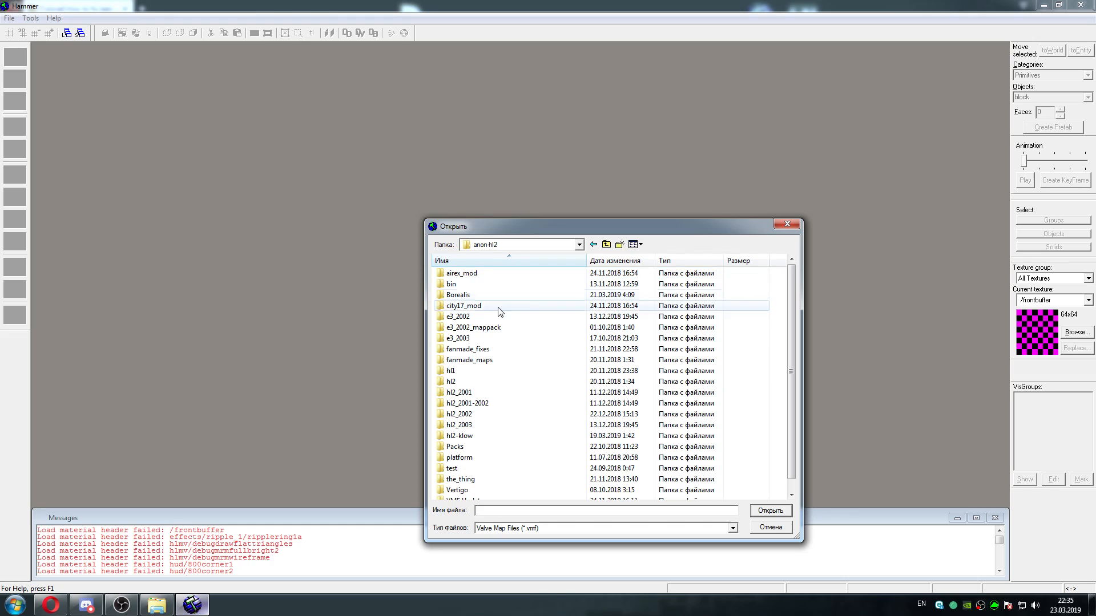
double_click(499, 382)
left_click(594, 245)
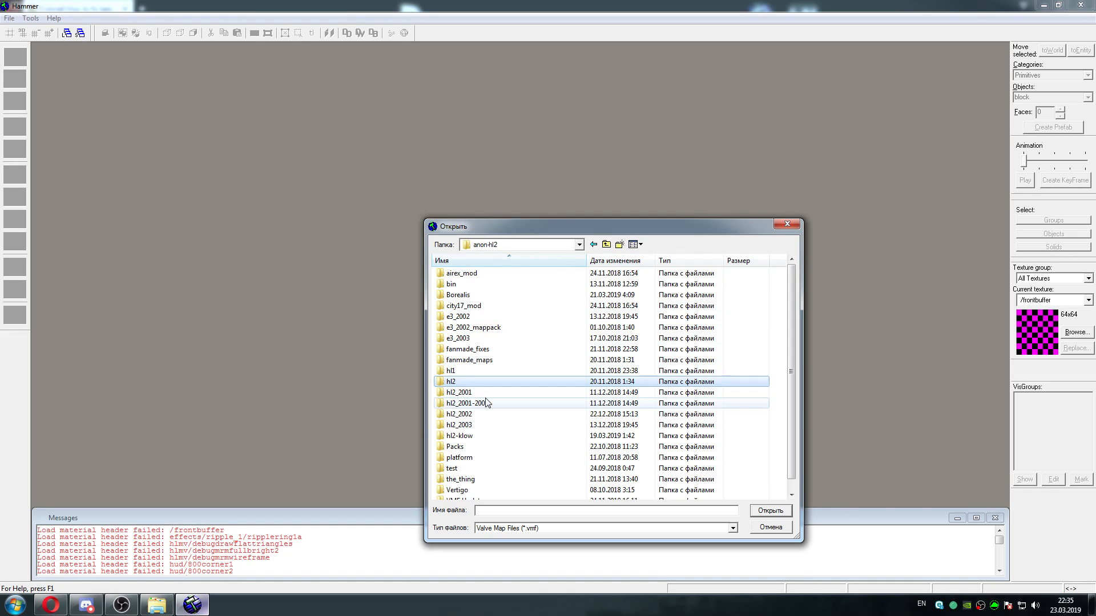
double_click(483, 421)
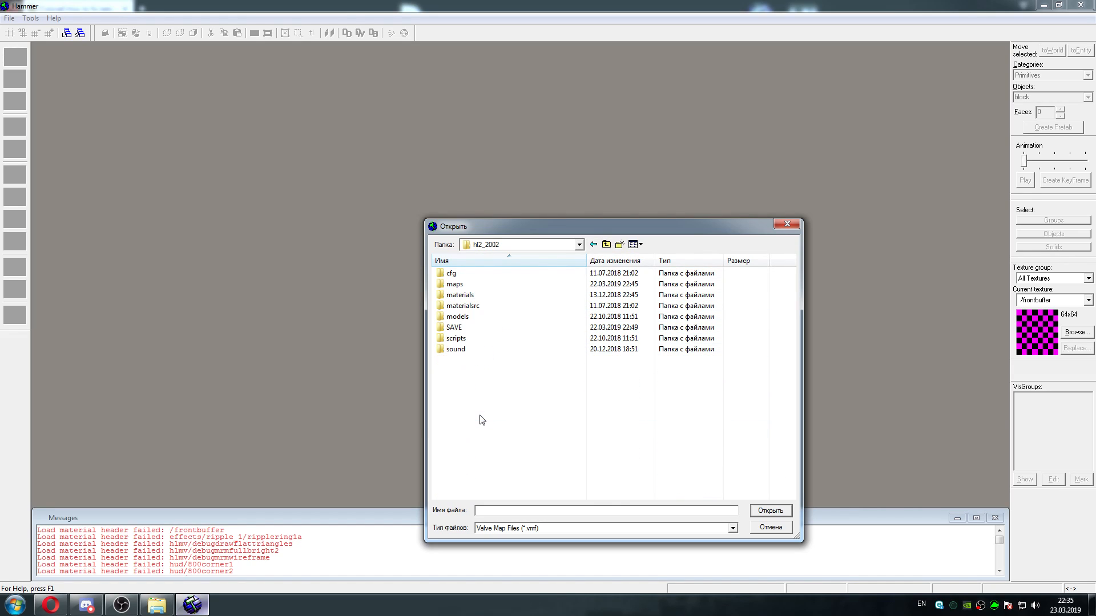
double_click(471, 286)
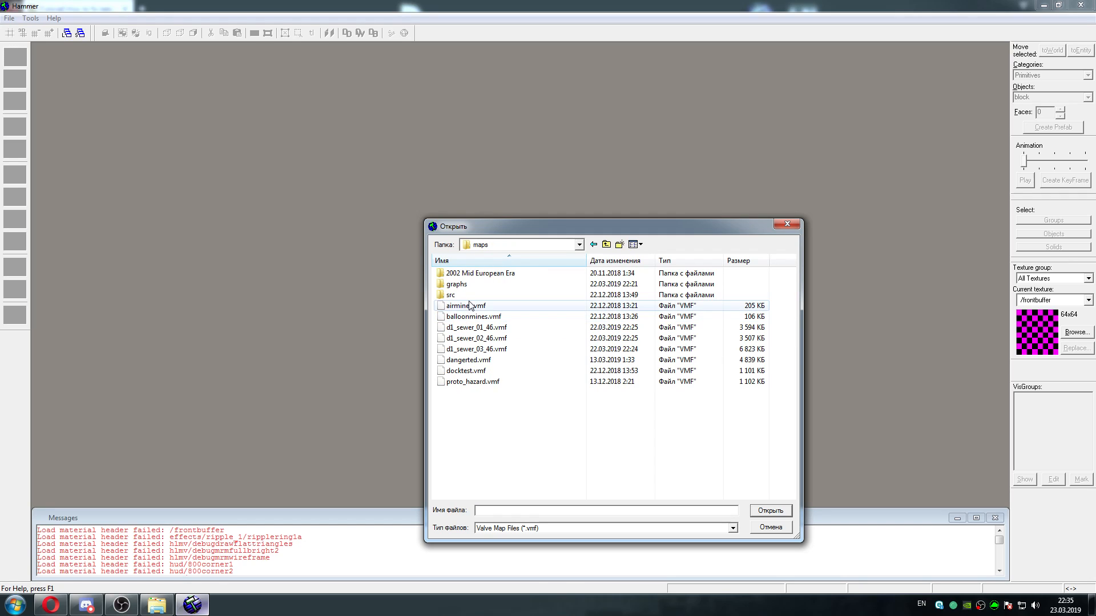
Look at the subfolders of 2002 Mid European Era and its place under hl2_2002, and return to the maps folder
double_click(488, 274)
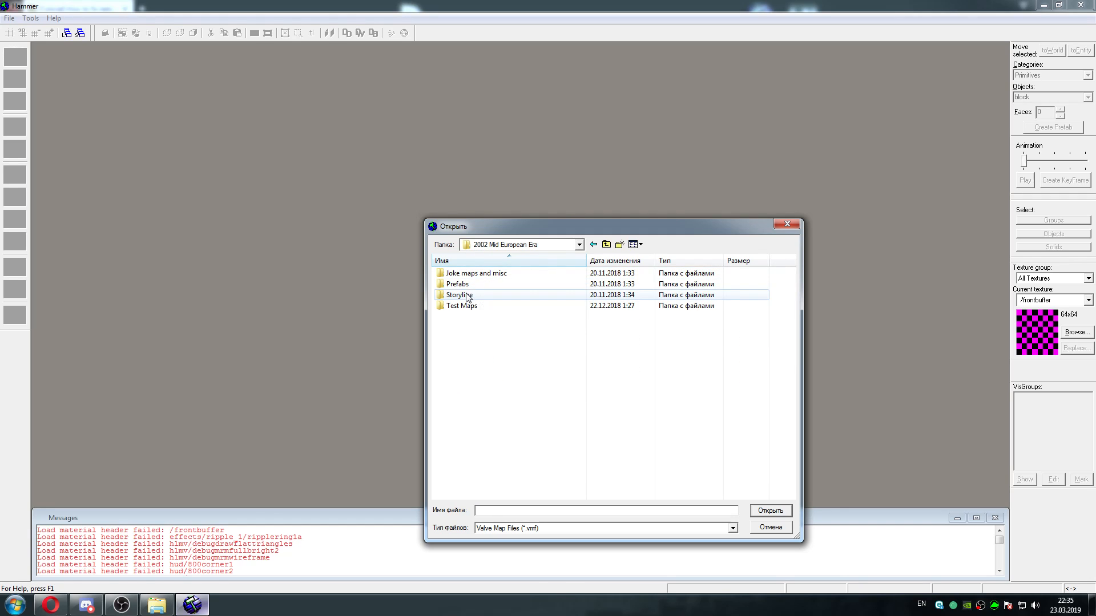
left_click(607, 244)
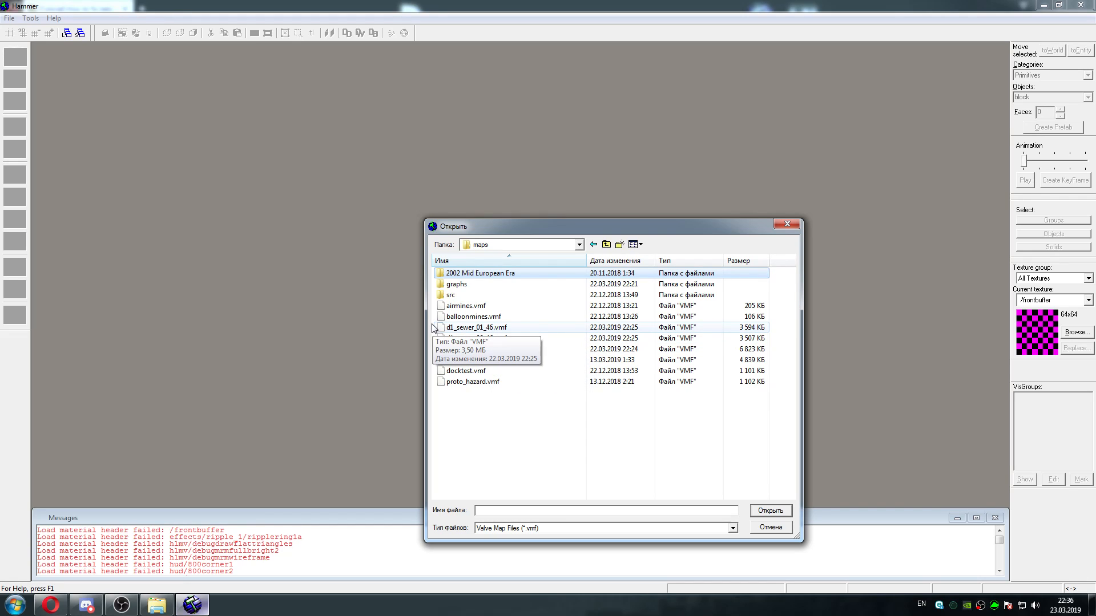
left_click(606, 245)
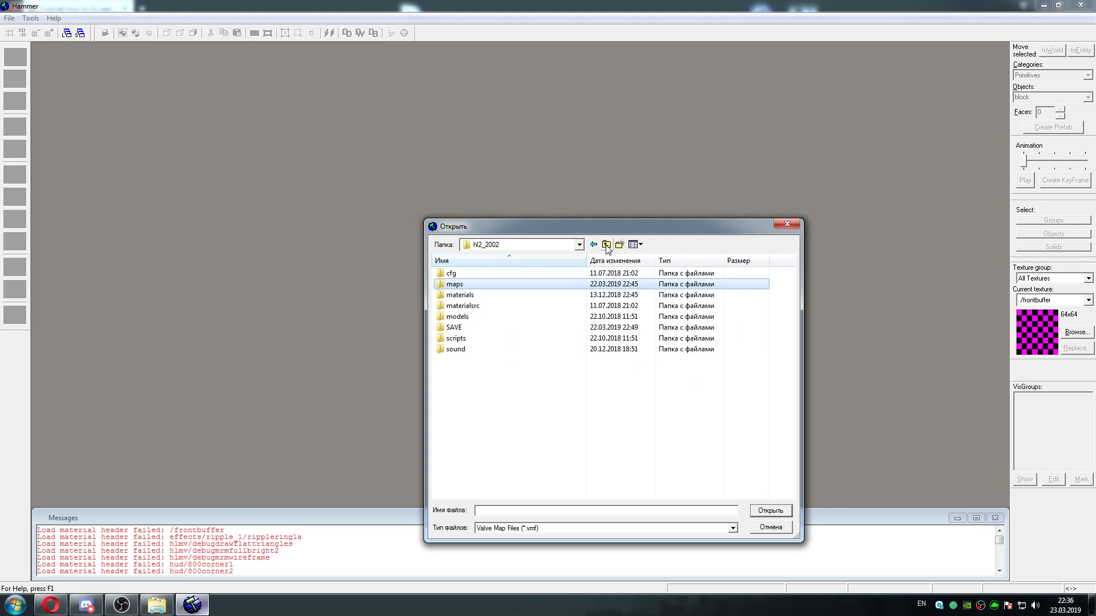
double_click(471, 289)
Choose d4_streetwar_01.vmf from 2002 Mid European Era\Storyline\d4_streetwar\aaron as the map to open
double_click(471, 274)
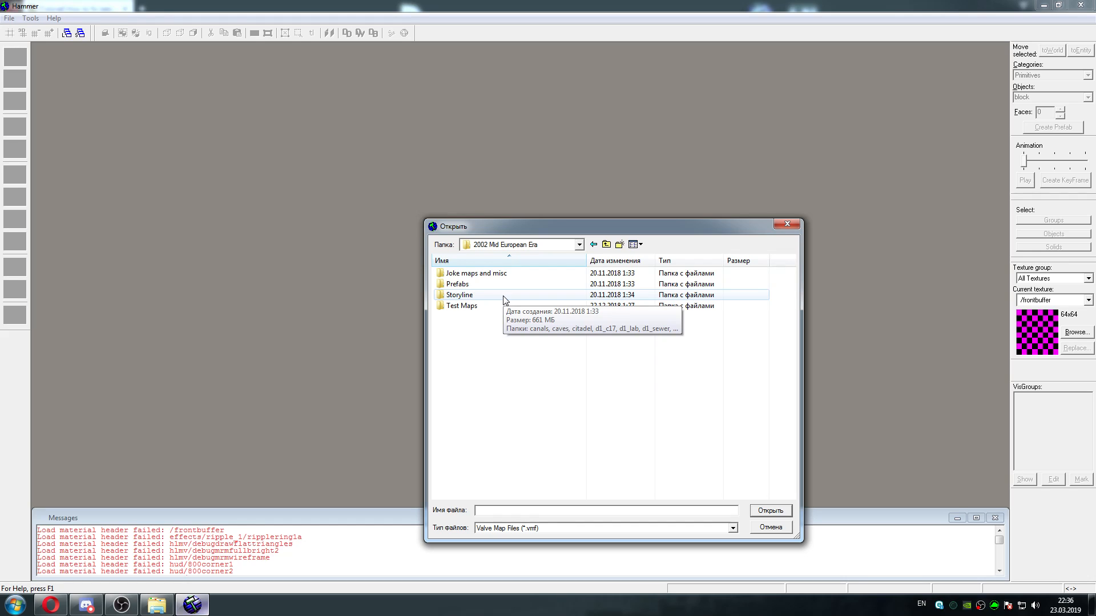
double_click(503, 295)
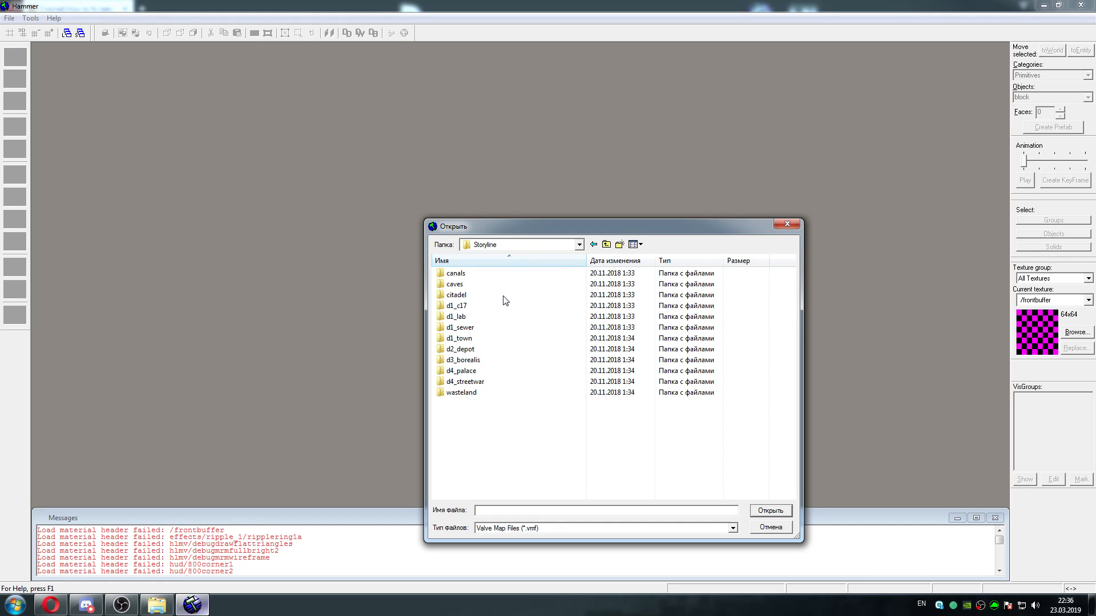
double_click(517, 381)
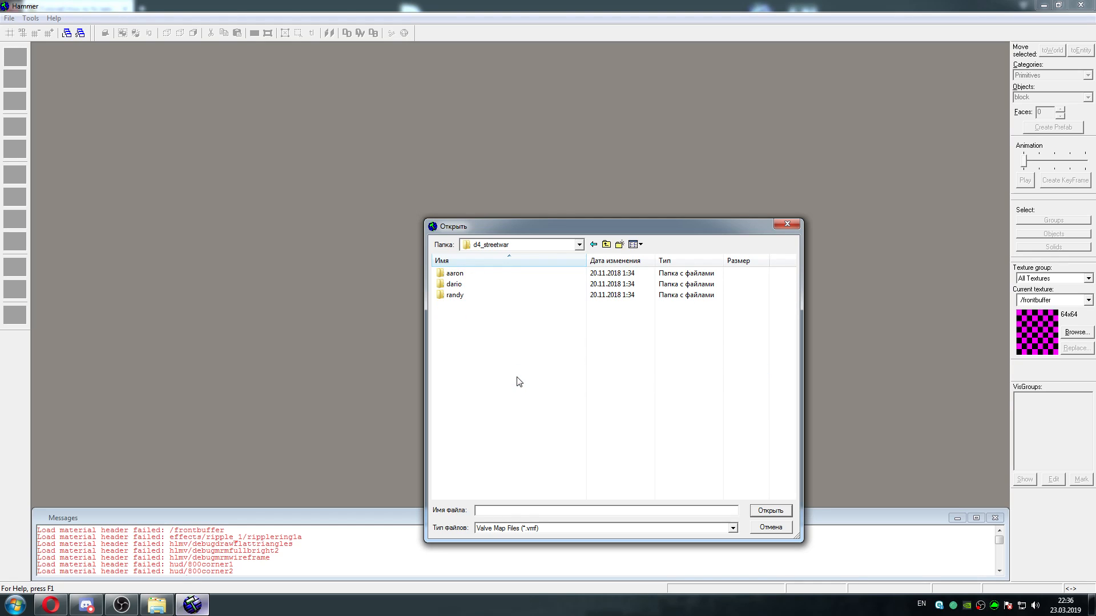
double_click(485, 276)
left_click(486, 276)
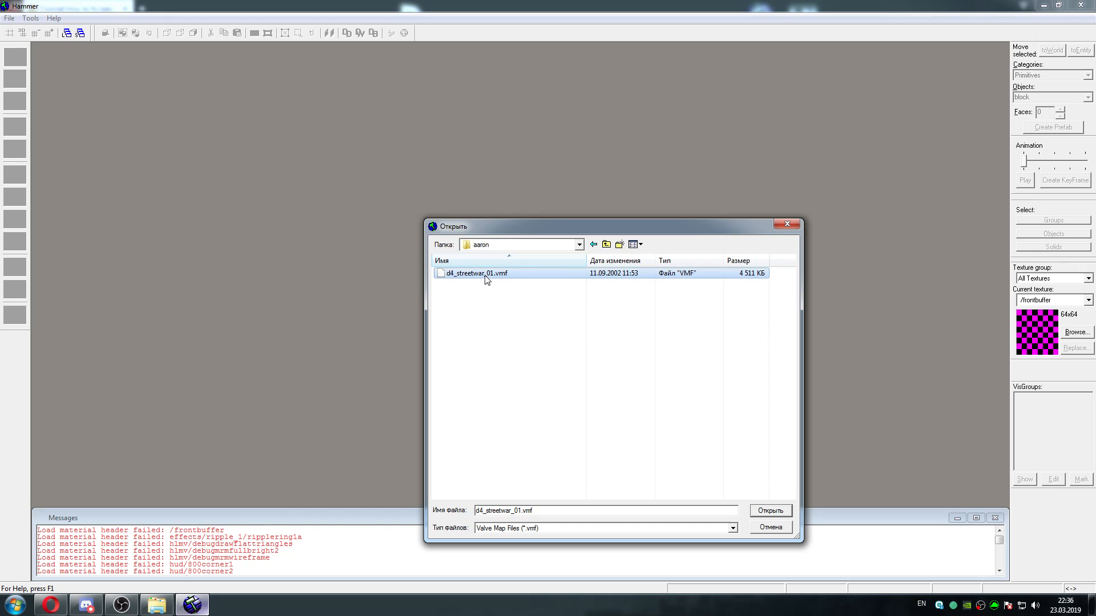
left_click(779, 511)
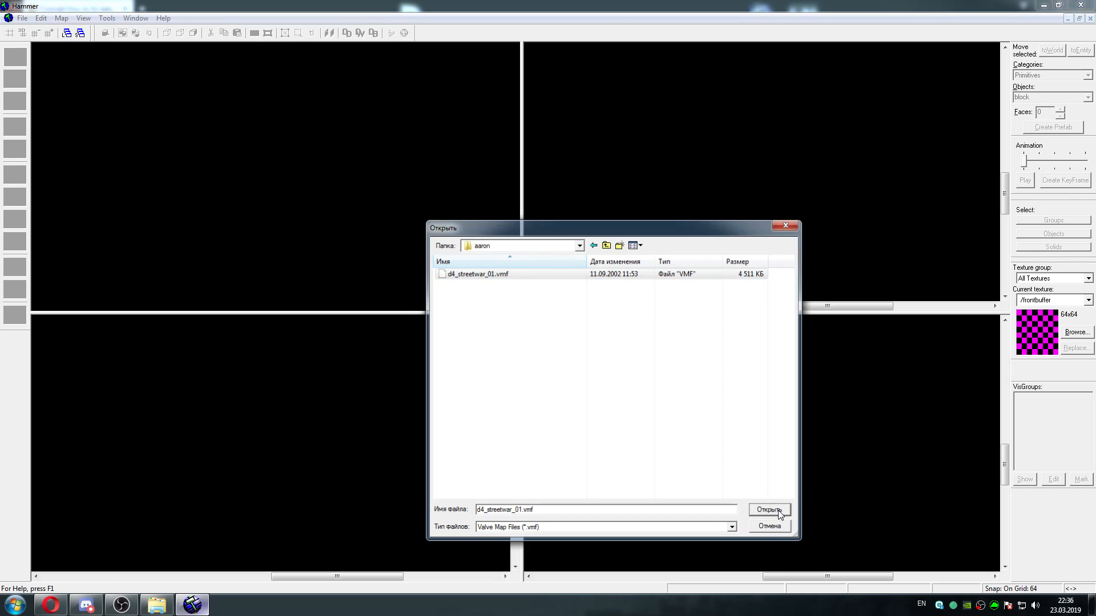
Look through the game configurations offered for the map and dismiss the selection without choosing one
left_click_drag(572, 289, 573, 292)
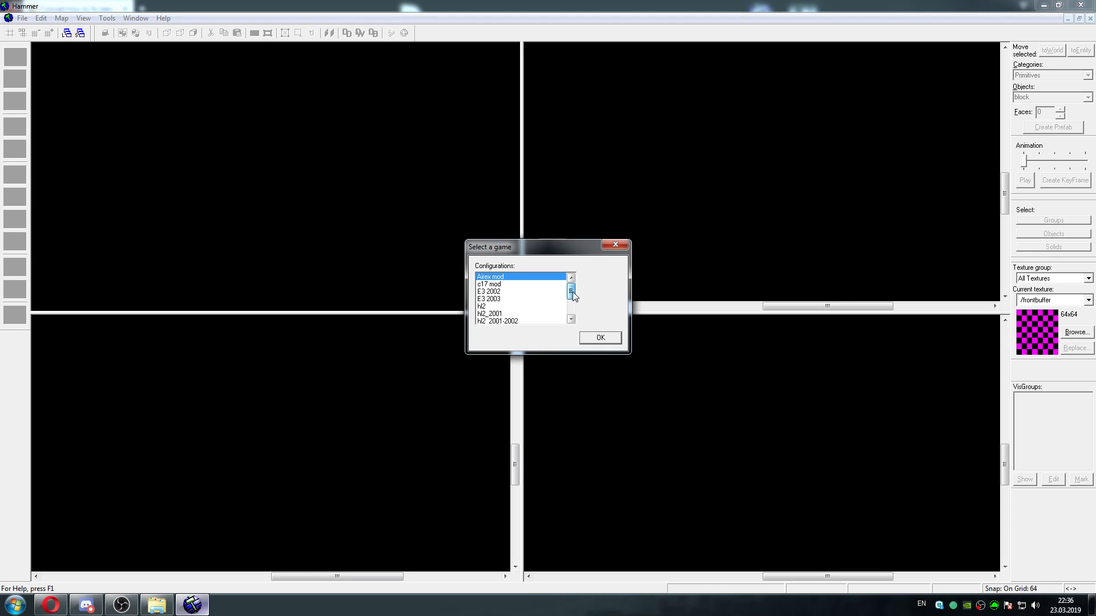
left_click_drag(573, 293, 572, 309)
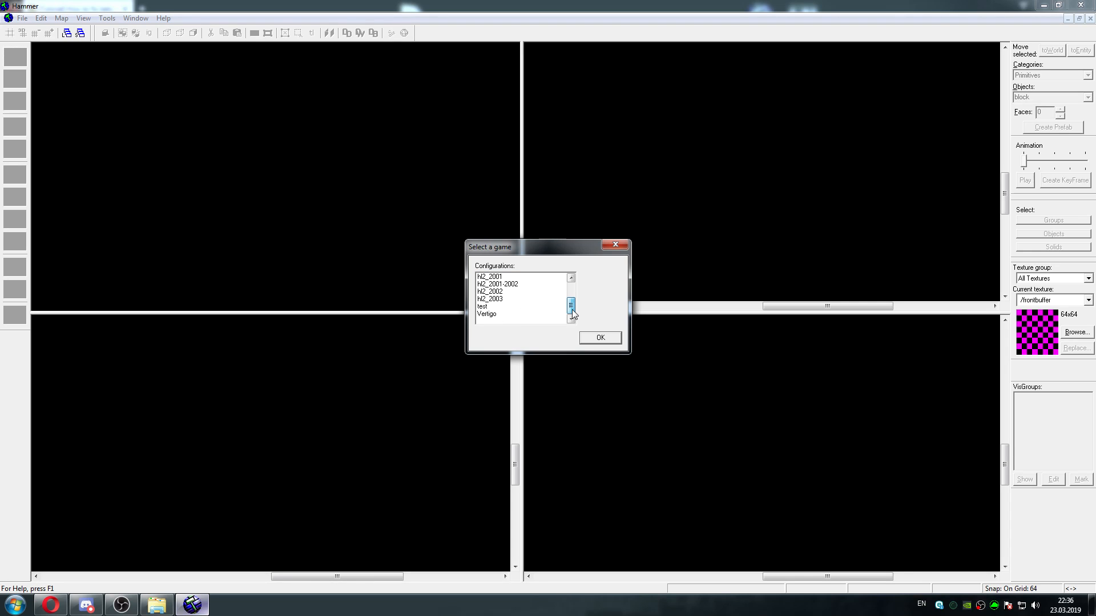
mouse_move(572, 310)
left_mouse_down()
mouse_move(571, 293)
mouse_move(569, 312)
mouse_move(574, 303)
left_mouse_up()
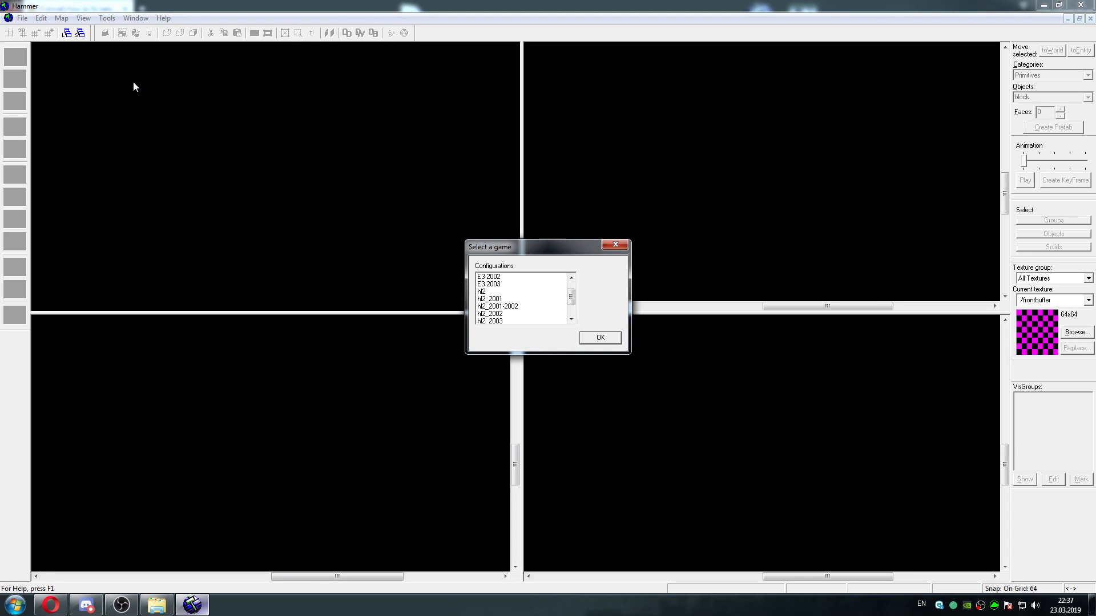
left_click(616, 245)
Open the Worldcraft options, check the list of game configurations and close the options without changes
left_click(68, 19)
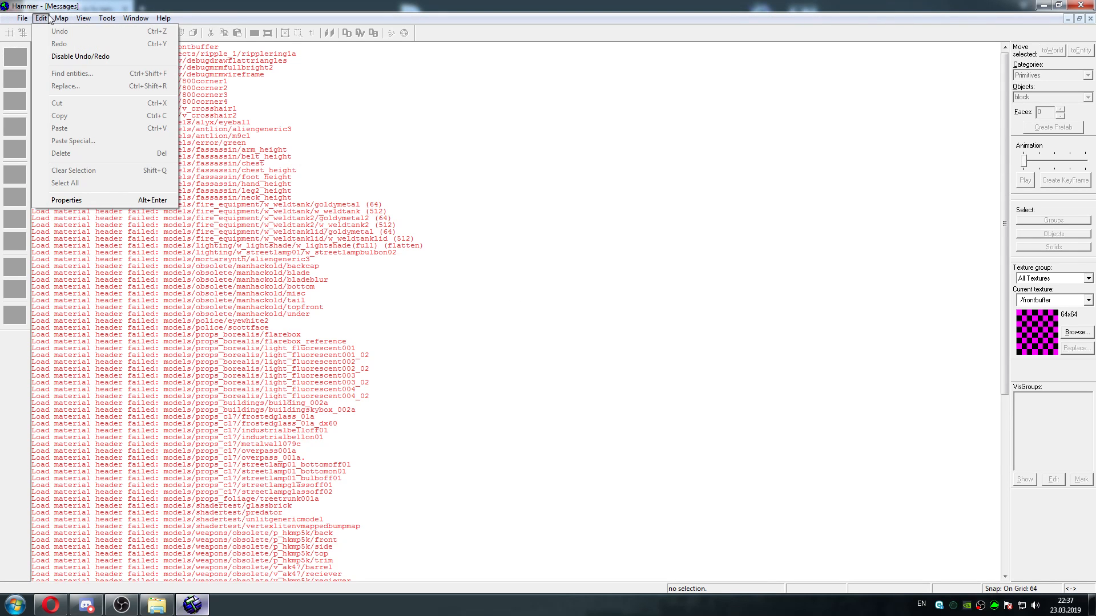
mouse_move(83, 22)
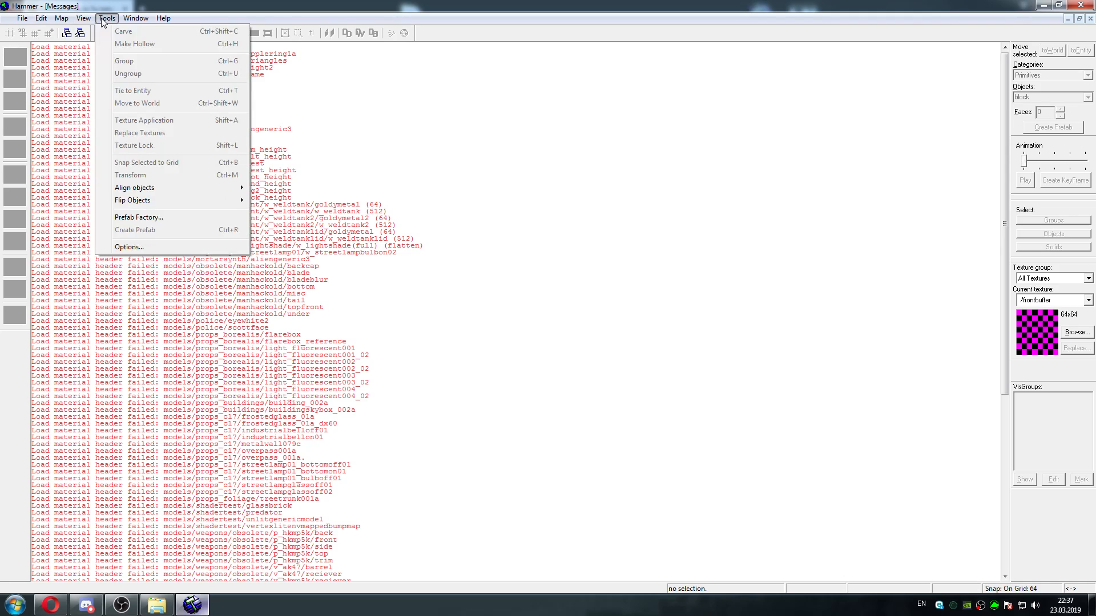
left_click(123, 246)
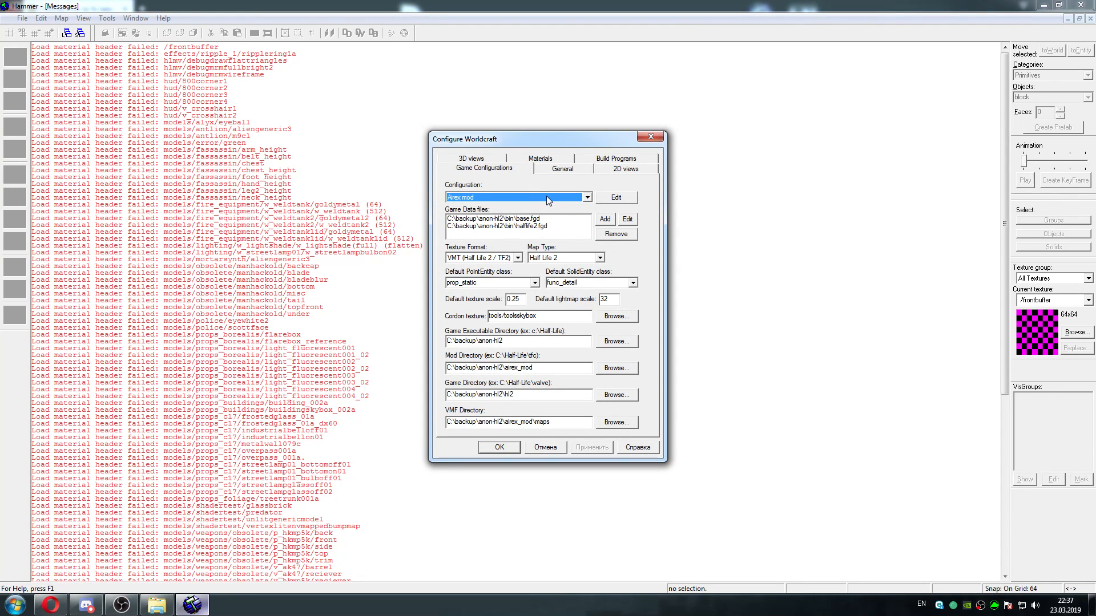
left_click(546, 198)
mouse_move(588, 227)
left_mouse_down()
mouse_move(589, 240)
mouse_move(588, 223)
left_mouse_up()
left_click(585, 196)
left_click(649, 138)
Open d4_streetwar_01.vmf again from the aaron folder and load it with the hl2_2002 game configuration
left_click(21, 18)
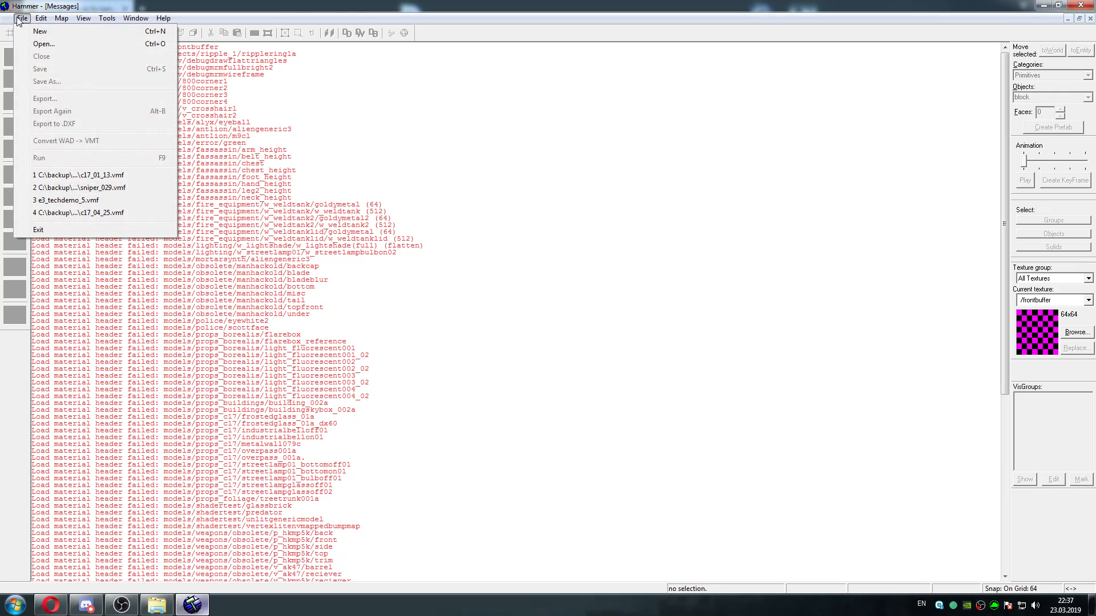
left_click(60, 45)
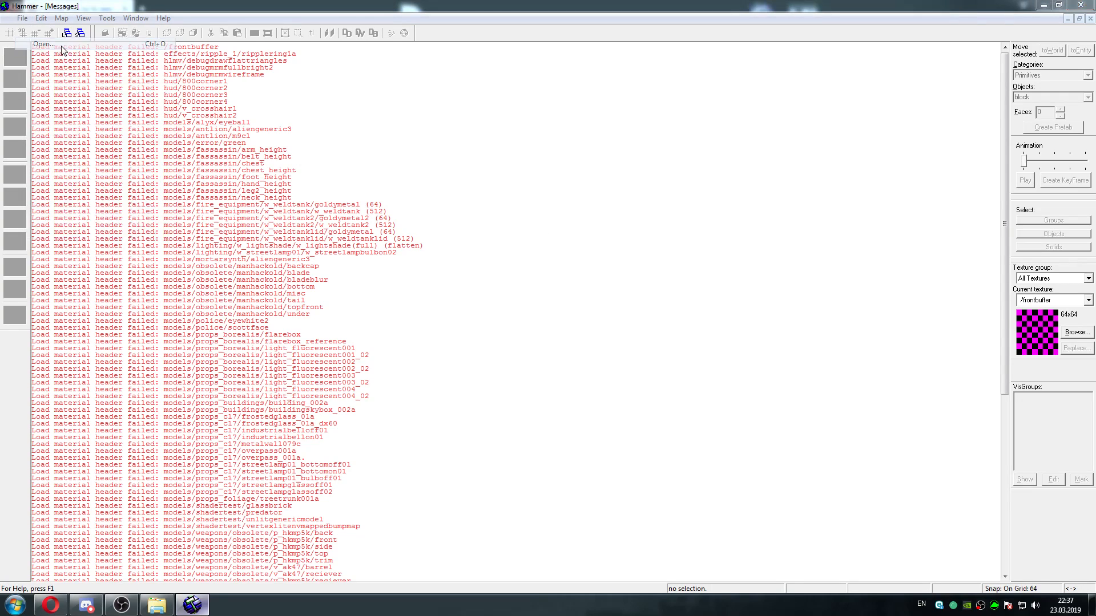
left_click(548, 274)
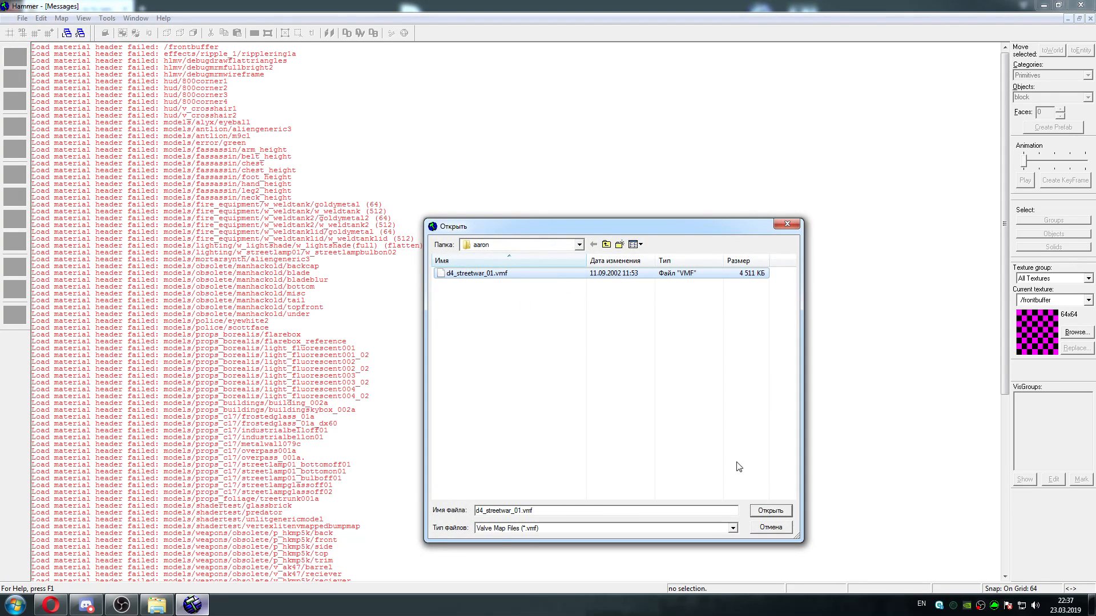
key("Return")
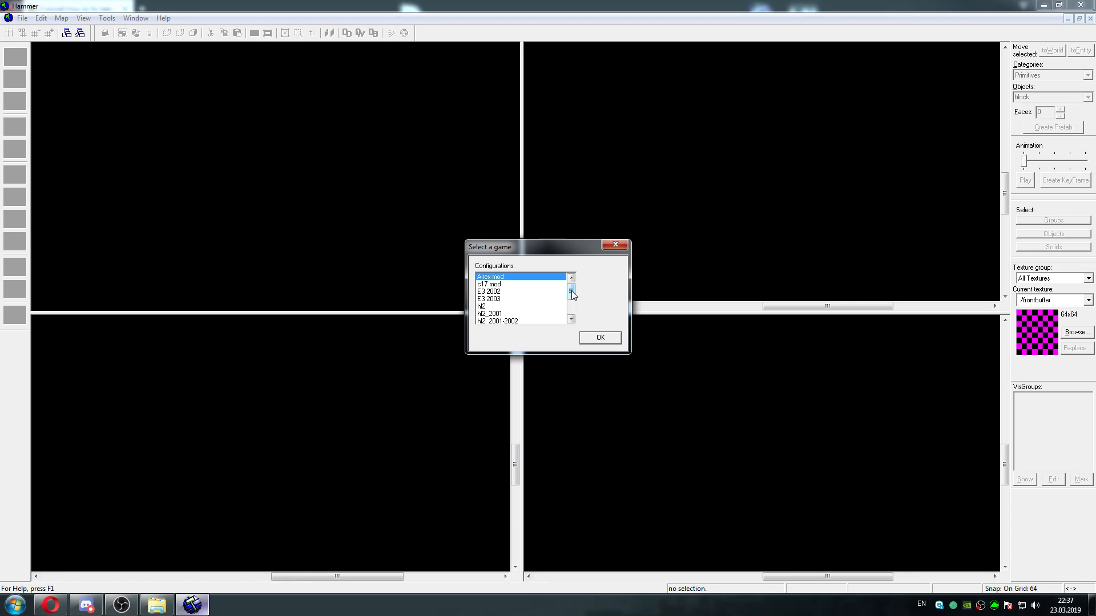
left_click_drag(570, 290, 572, 302)
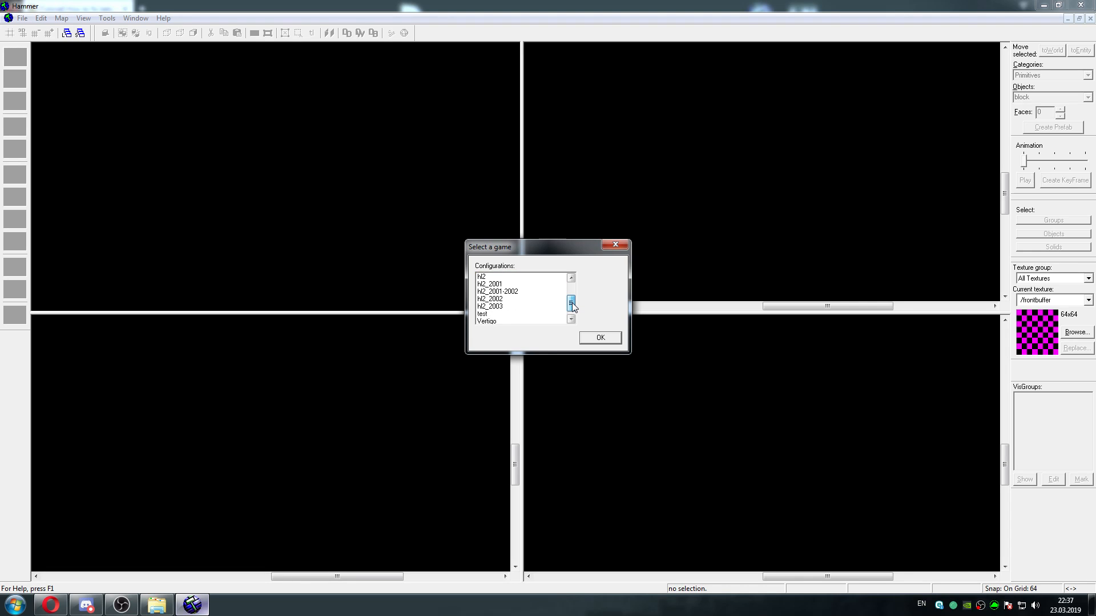
left_click(503, 300)
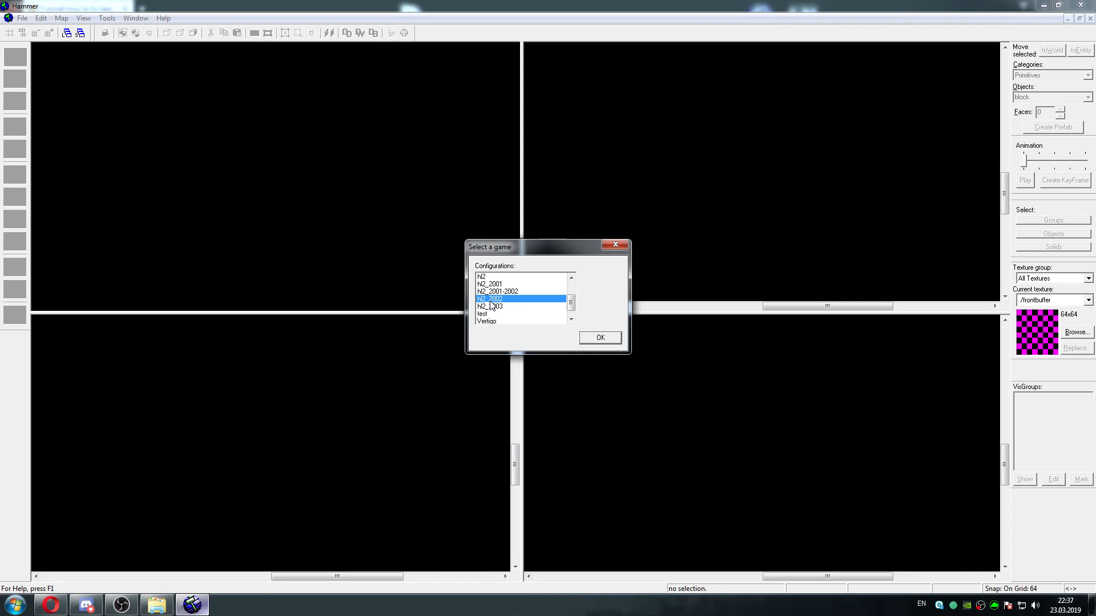
left_click(600, 339)
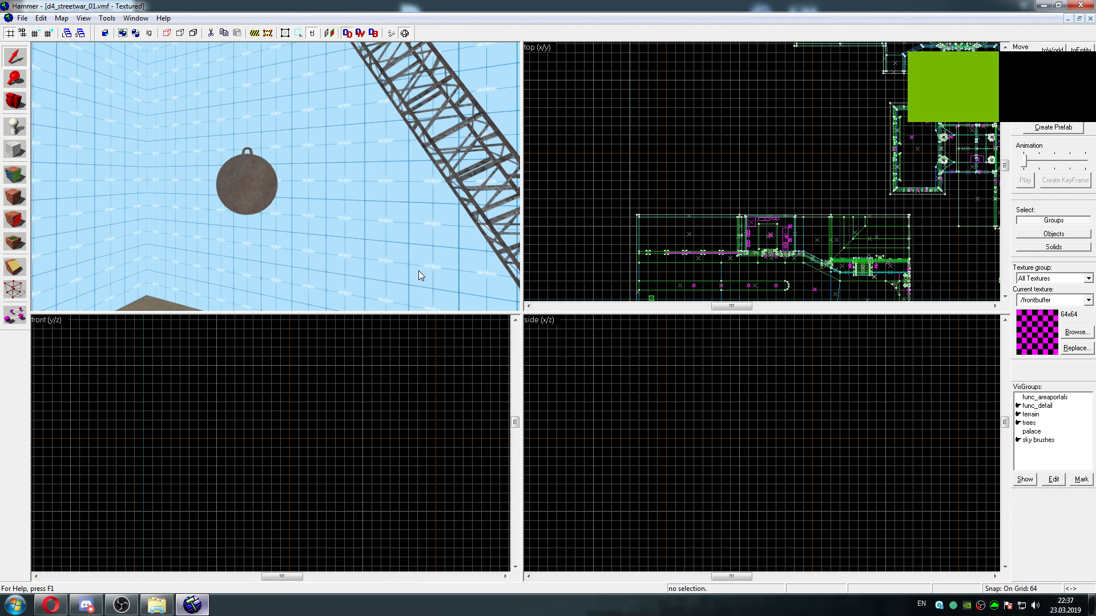
Pull the camera back from the wrecking ball and maximize the textured 3D view
scroll(419, 270, "down", 2)
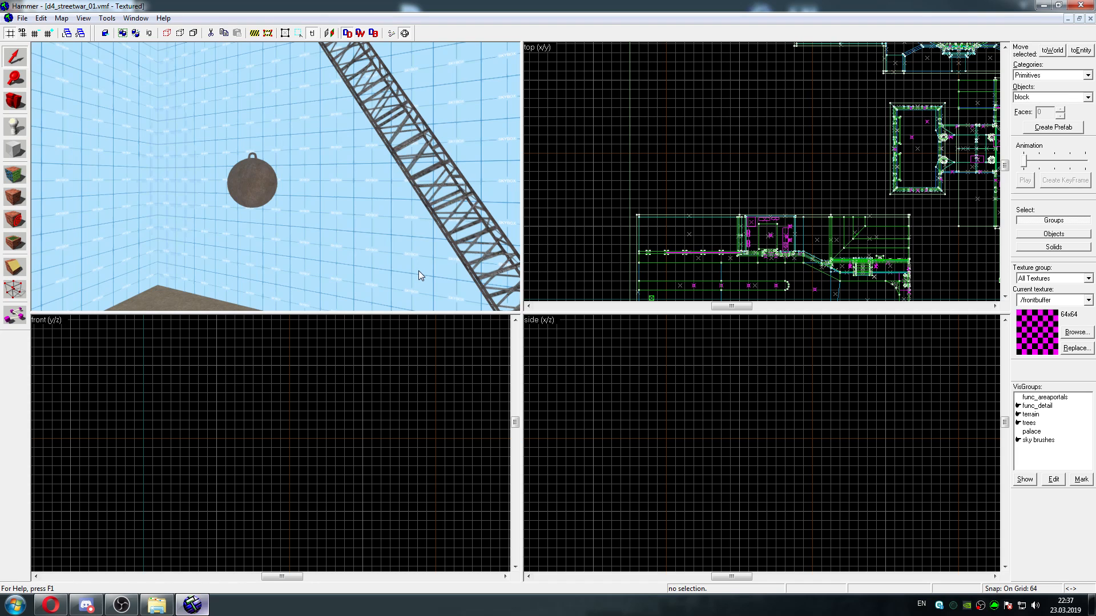
key("shift+z")
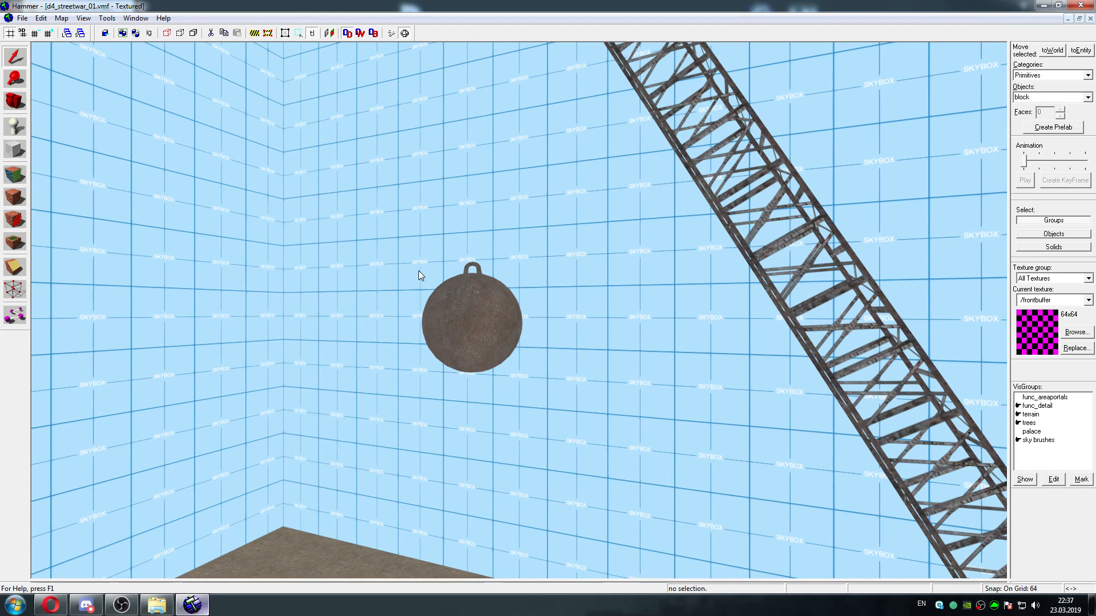
Inspect the city blocks and the cobbled street between the buildings, and check the four-view layout before returning to the maximized 3D view
key("a")
key("Right")
key("Right")
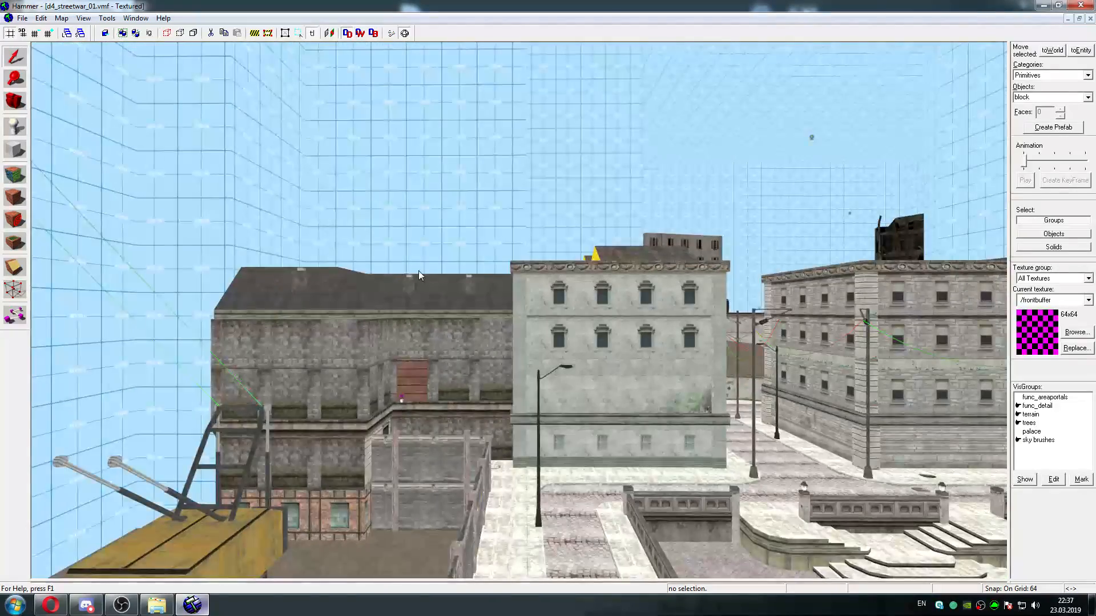
key("w")
key("Down")
key("w")
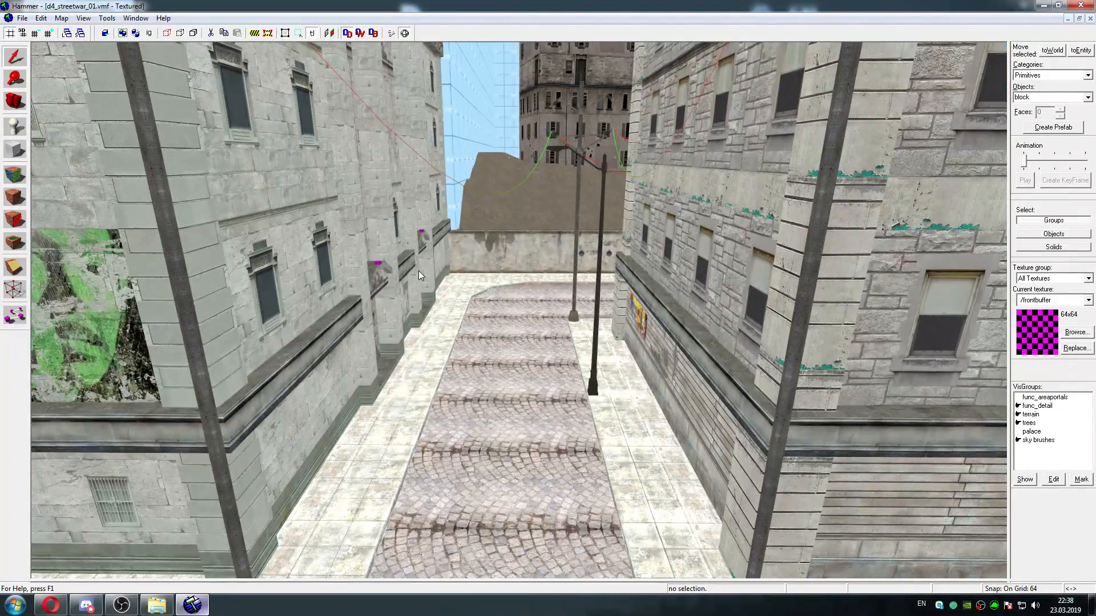
key("shift+z")
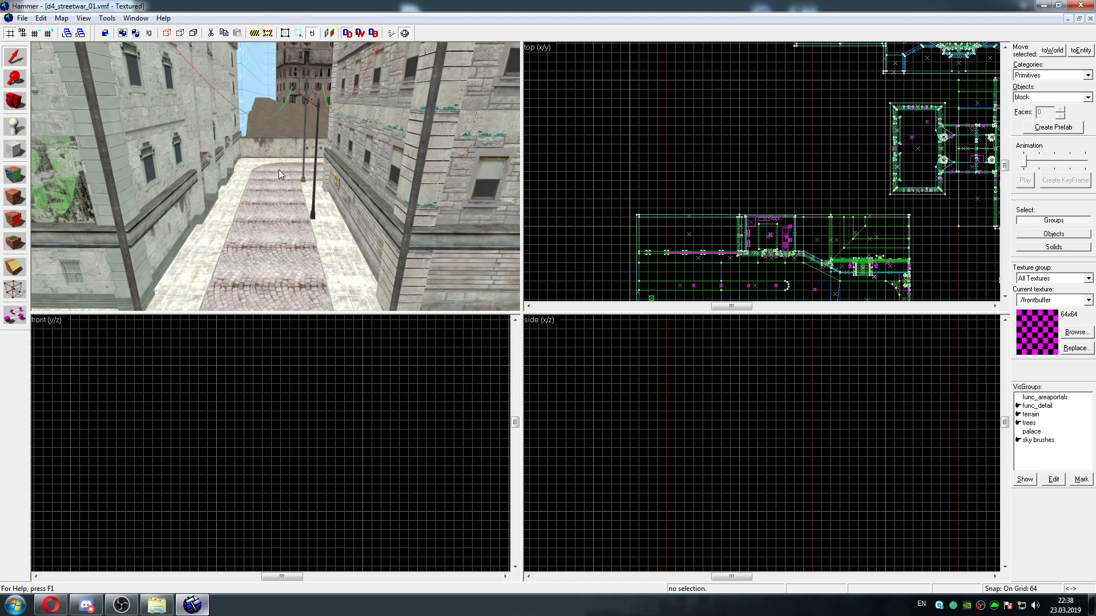
key("shift+z")
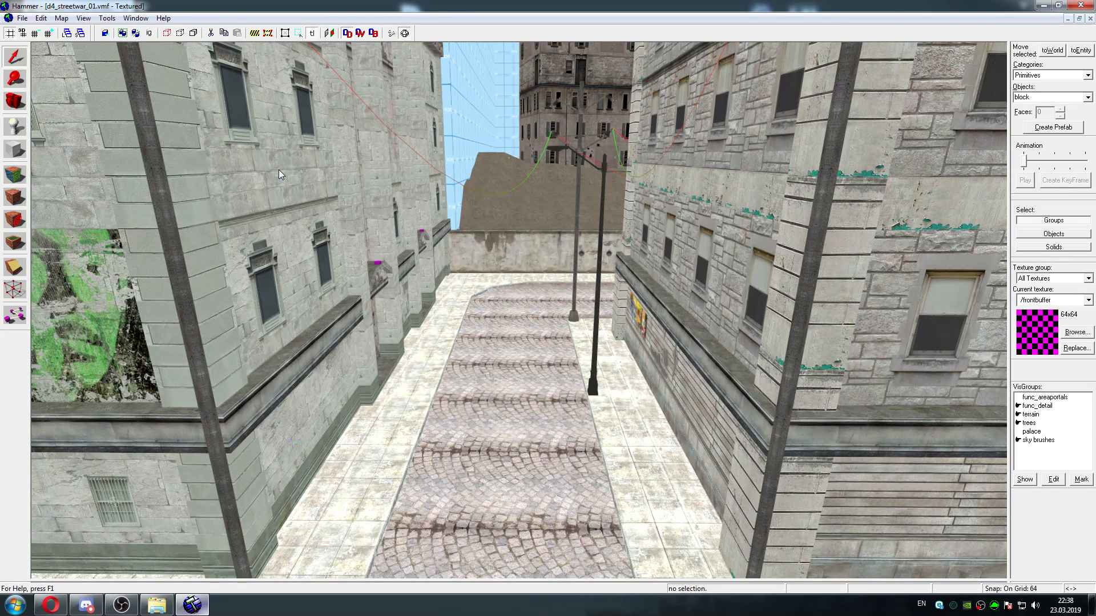
Survey the walled square, the balustrades with steps and the crane yard, finishing in front of the dark stone building
key("z")
key("w")
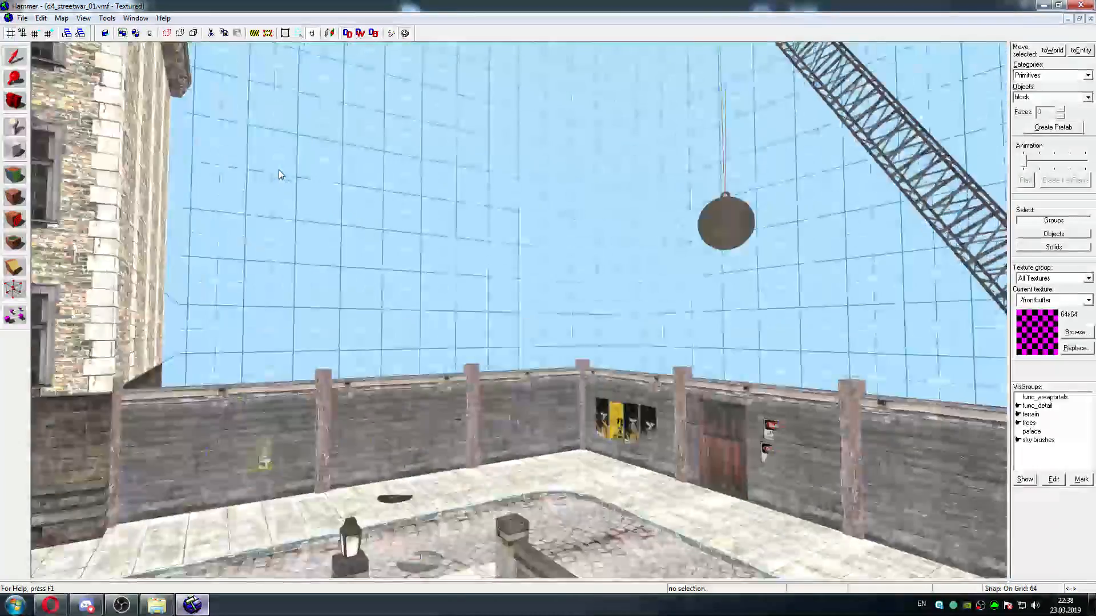
key("w")
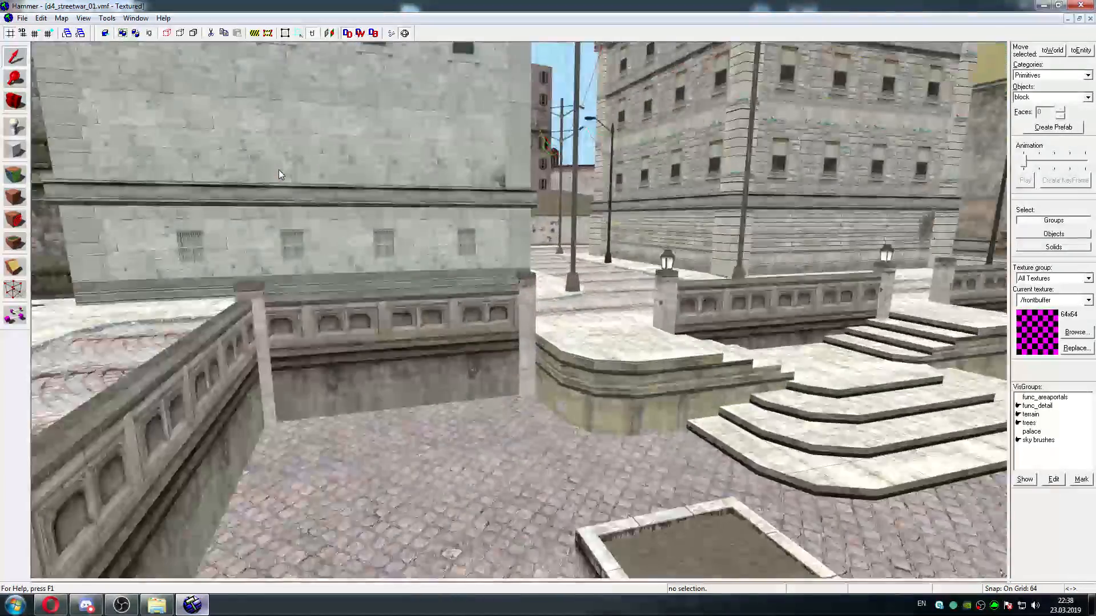
key("w")
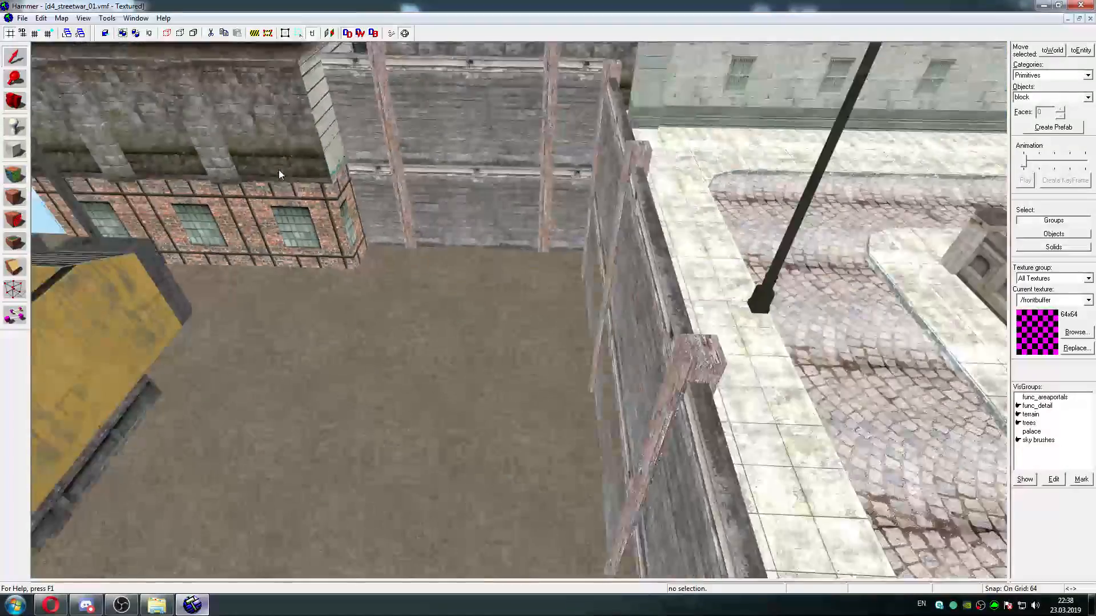
key("s")
key("w")
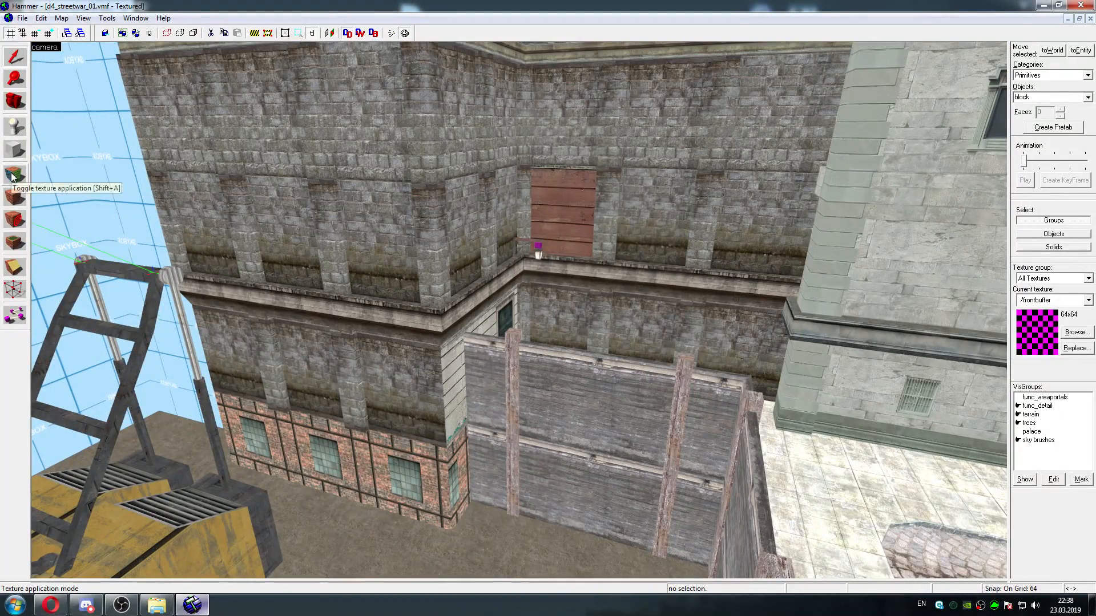
Select the func_detail pillars of the dark stone building and after that a single block of its upper wall
left_click(304, 136)
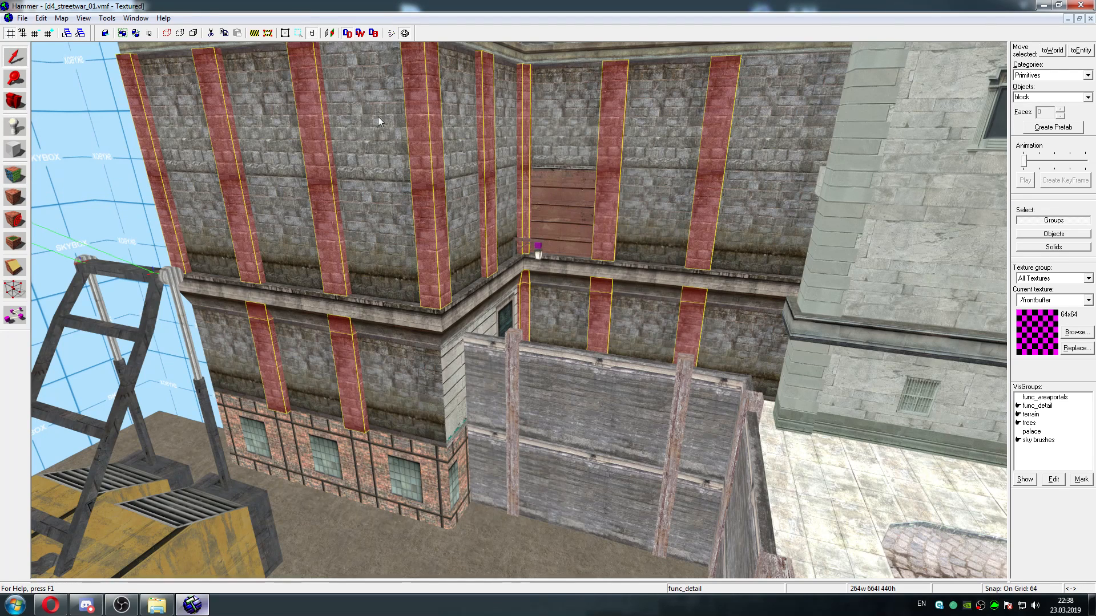
left_click(400, 115)
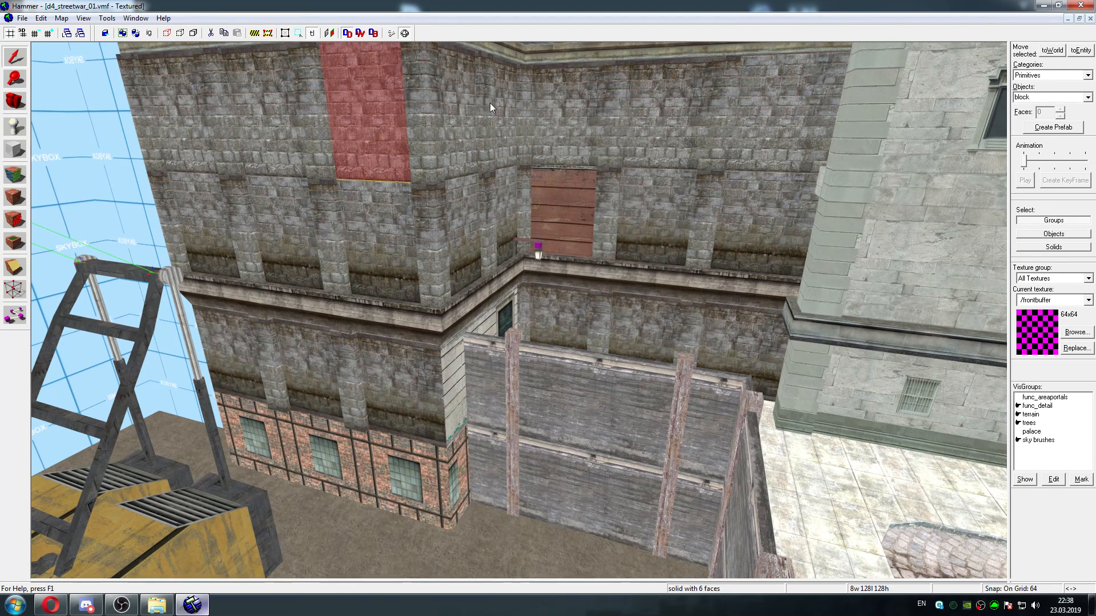
key("z")
key("s")
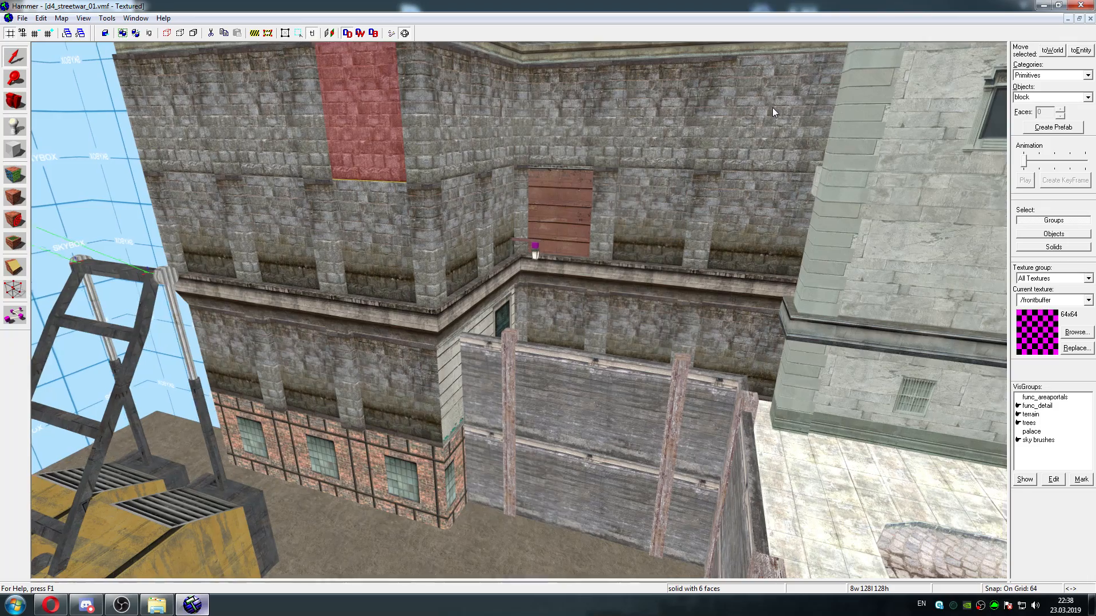
key("d")
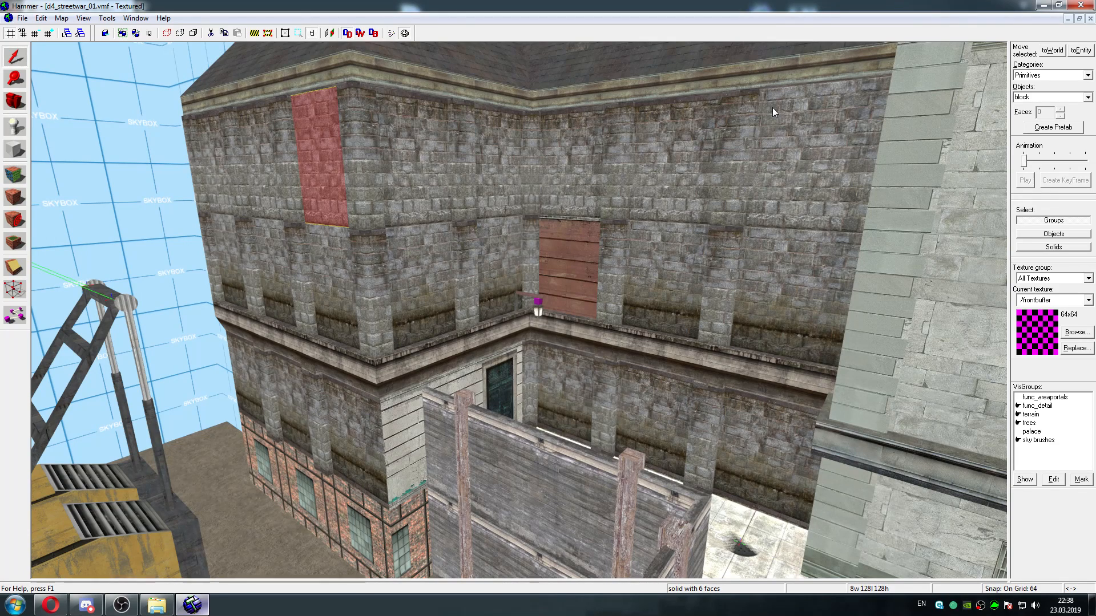
Lift the stone/stonewall029c texture from an upper wall face of the stone building and leave texture application mode
left_click(15, 174)
left_click(392, 128)
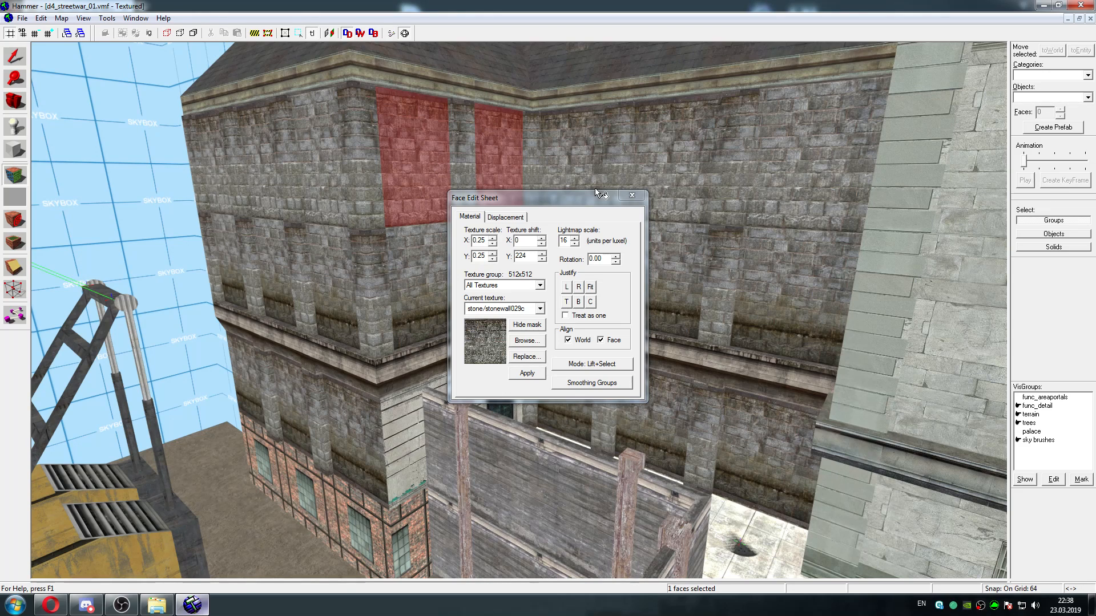
left_click(625, 198)
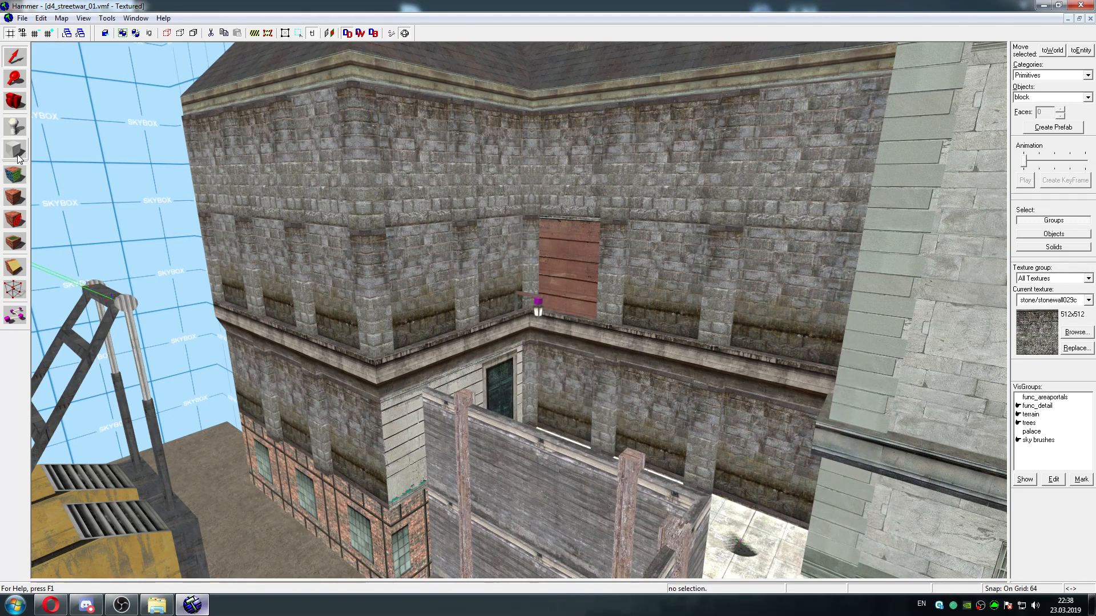
left_click(15, 174)
left_click(629, 197)
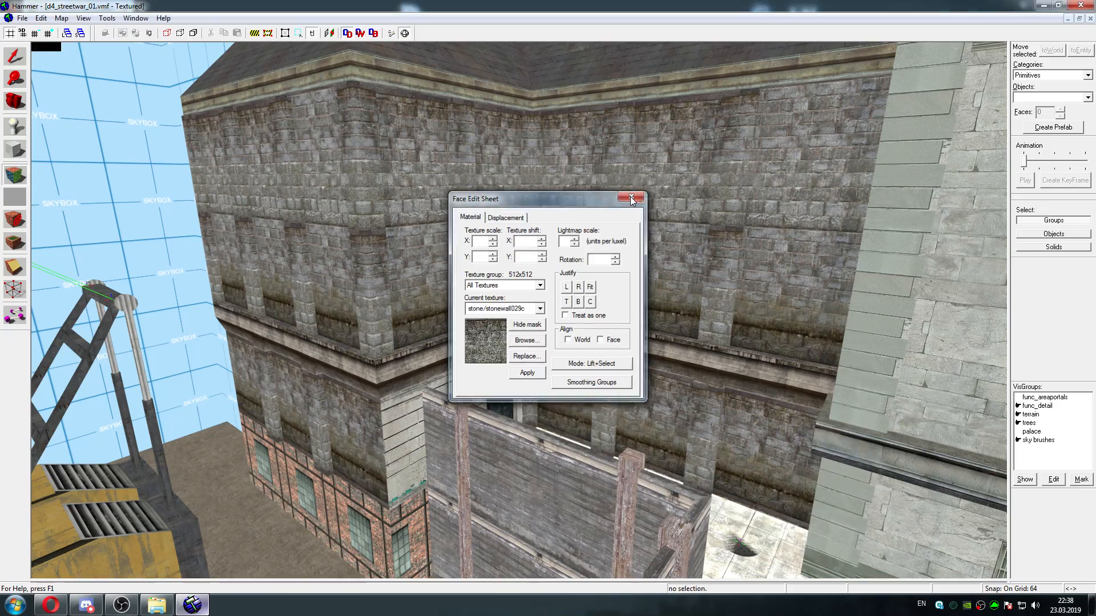
Examine the boarded window and the surrounding stone facade from close up and from several angles
key("z")
key("w")
key("w")
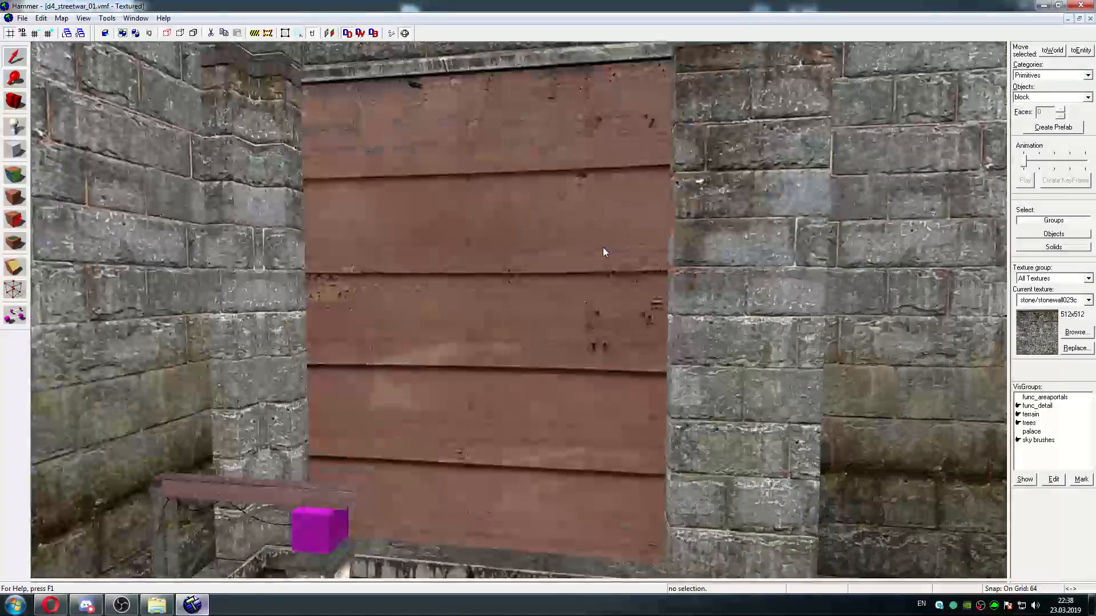
key("s")
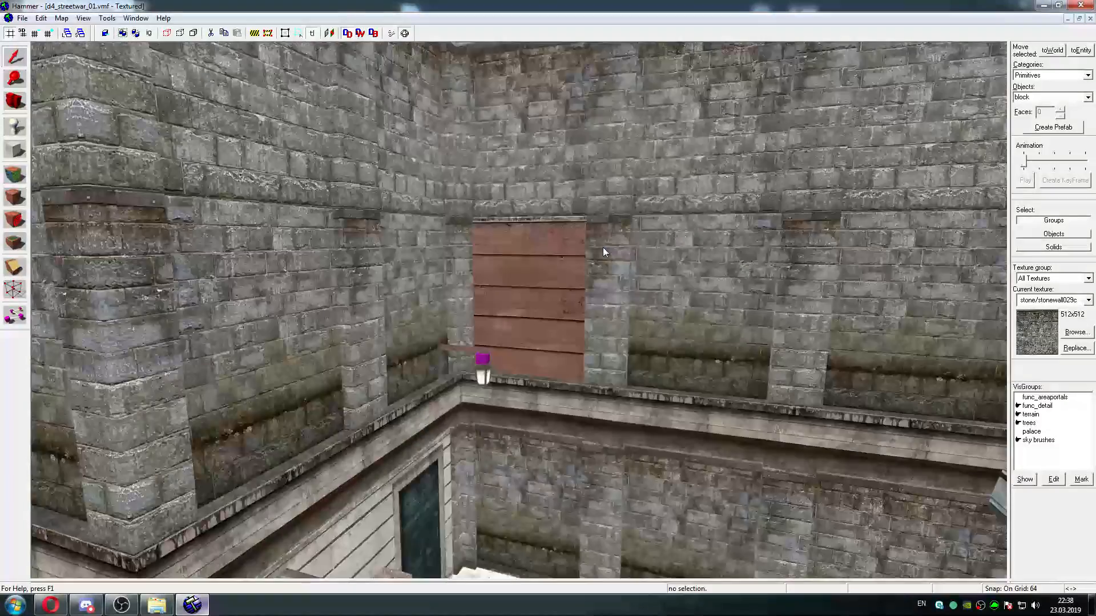
key("d")
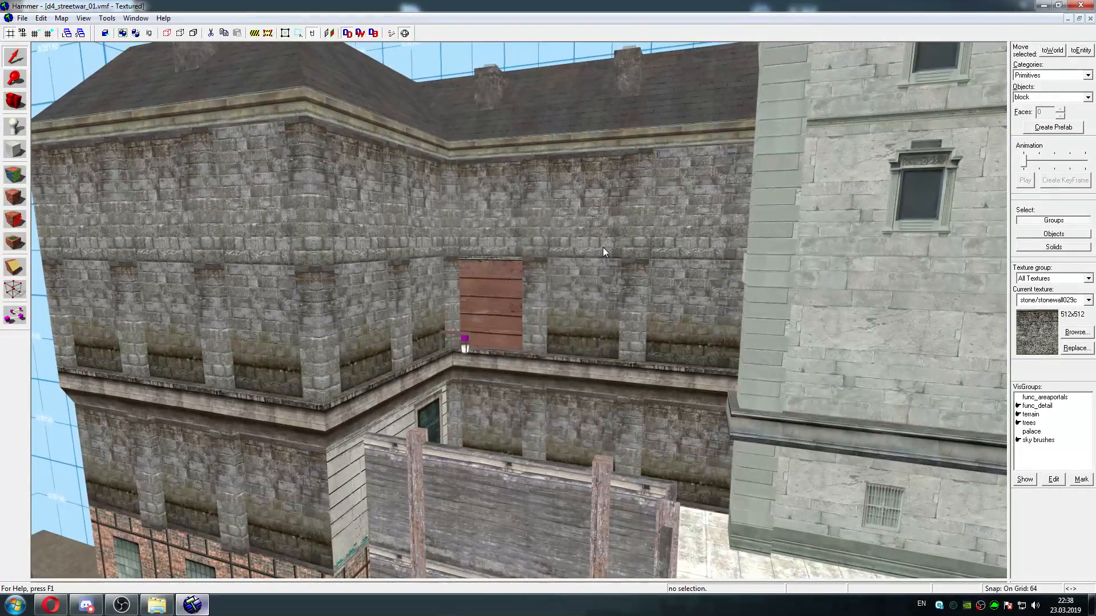
key("a")
key("w")
key("d")
key("Left")
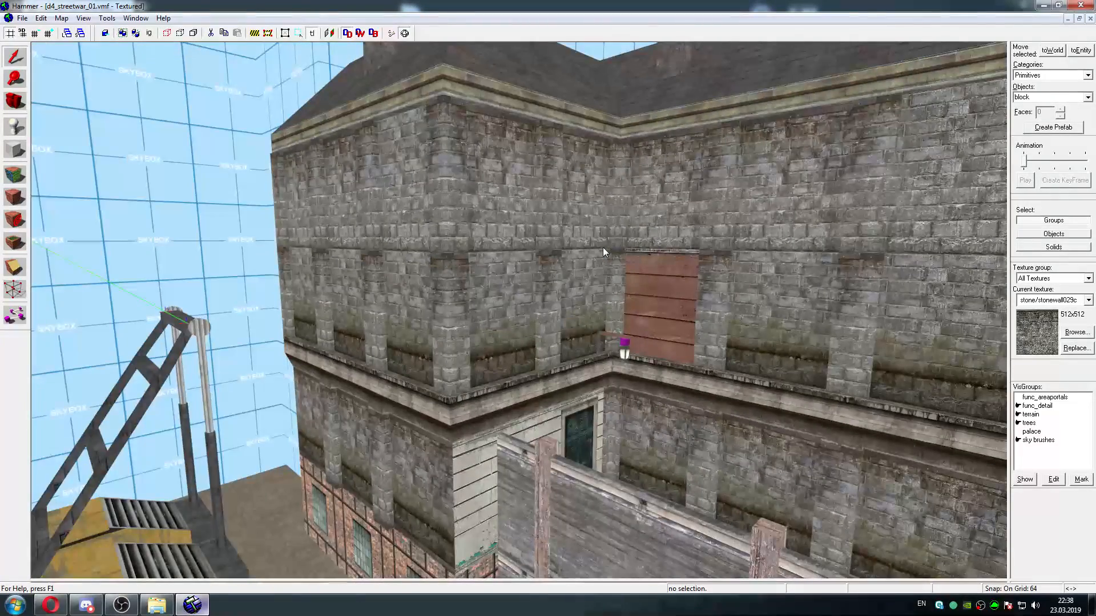
key("Right")
key("s")
key("a")
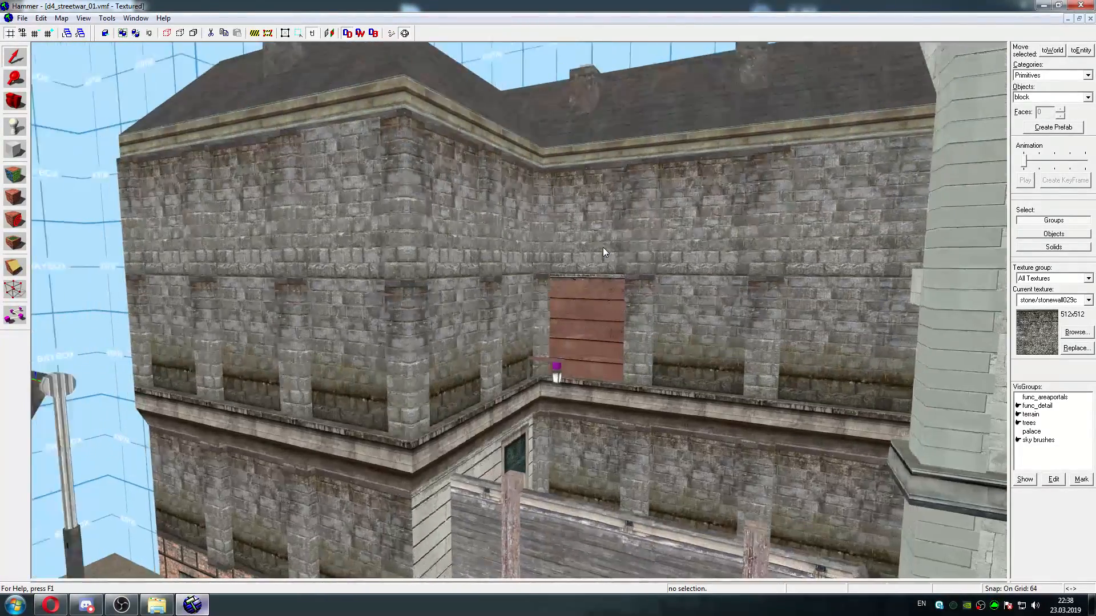
key("w")
left_click(15, 174)
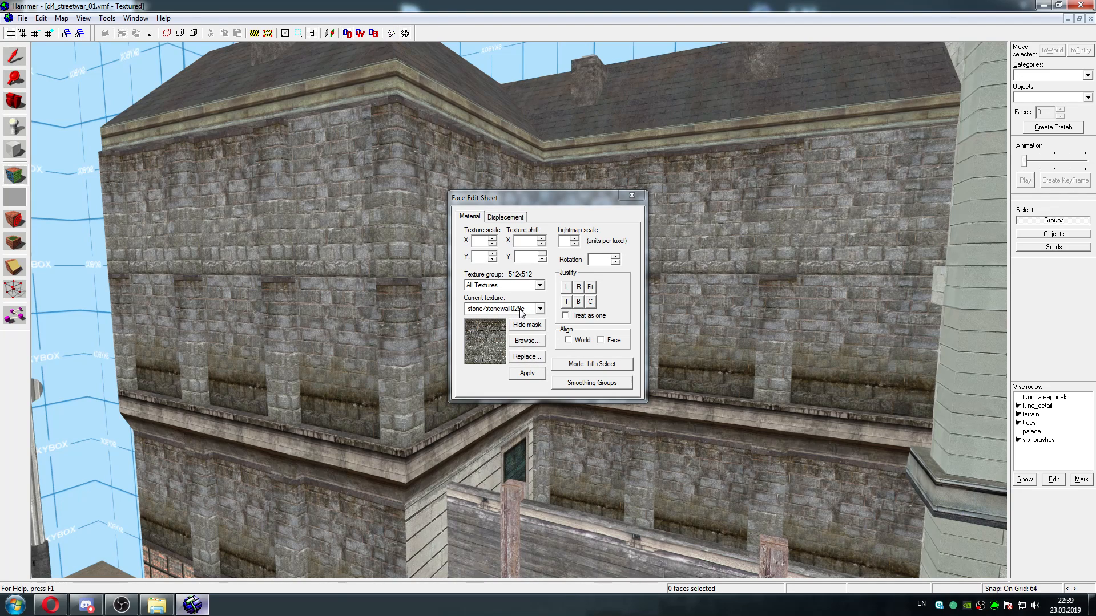
left_click(521, 359)
left_click(603, 260)
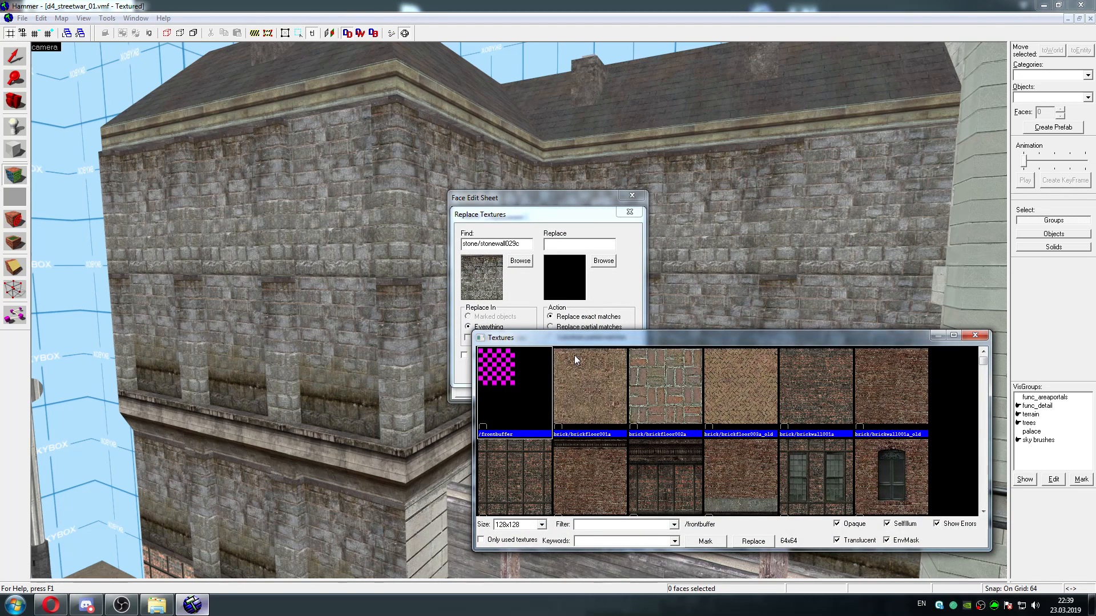
left_click(577, 524)
type("plaster")
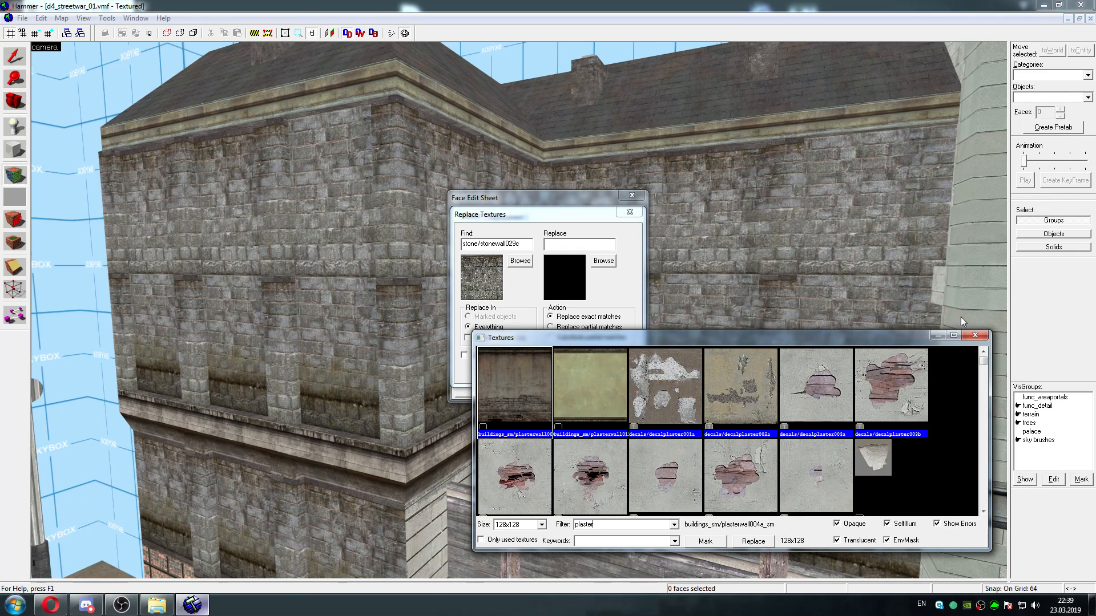
left_click(981, 338)
left_click(630, 212)
left_click(632, 195)
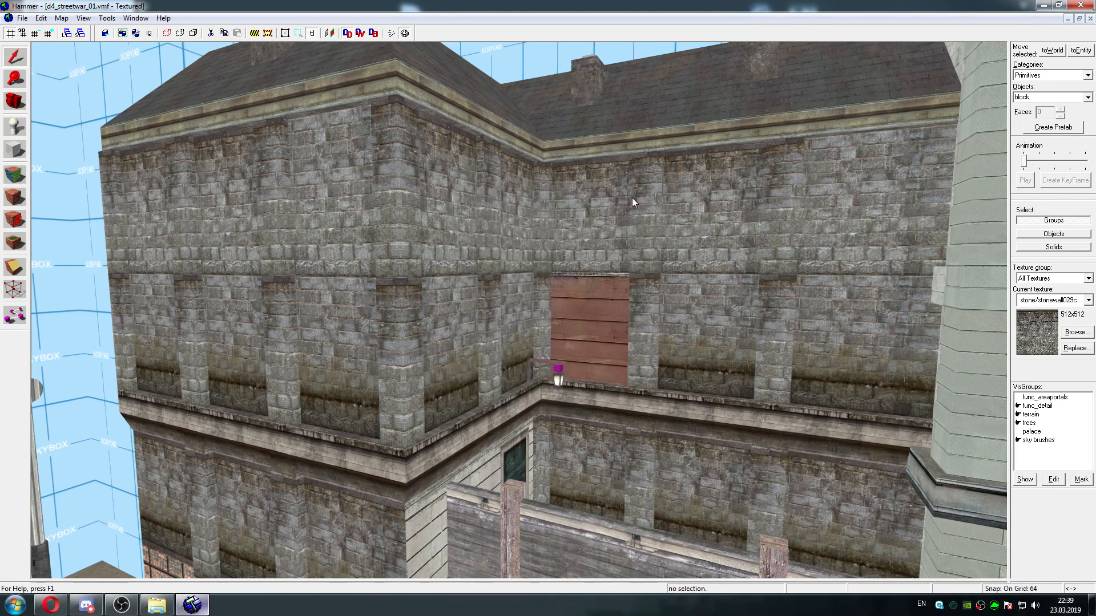
left_click(8, 175)
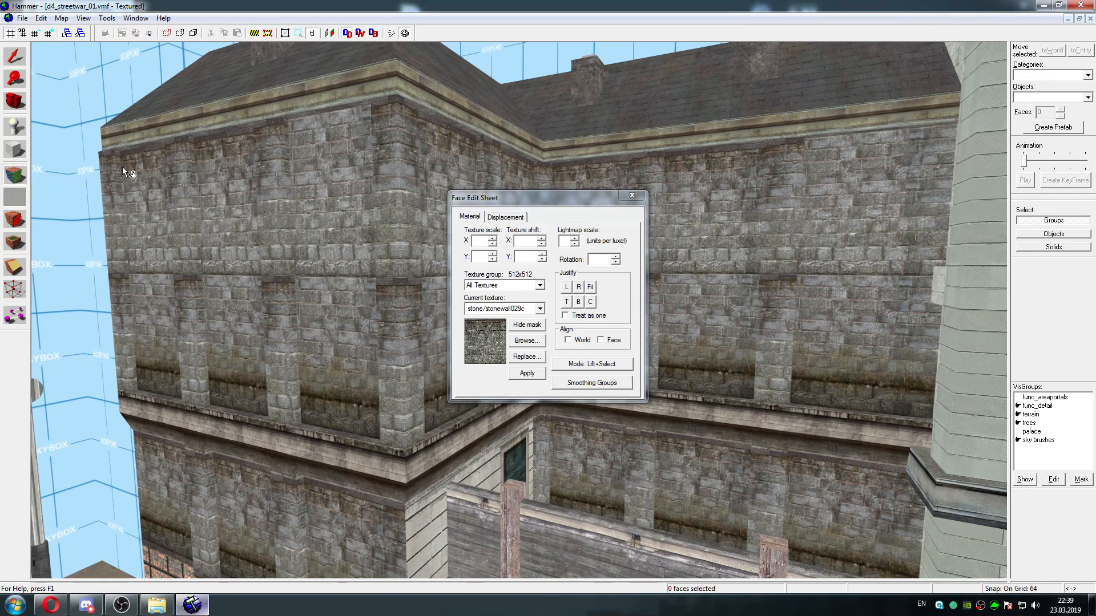
left_click(632, 195)
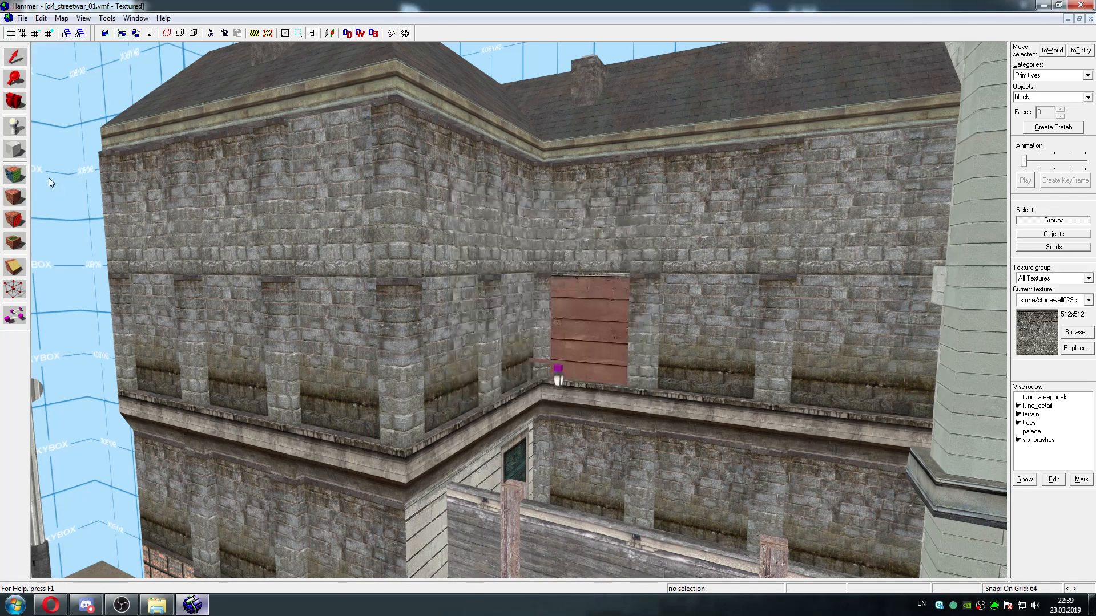
Lift stone/stonewall029a from the upper wall face beside the building's corner and browse for a texture to replace it everywhere
left_click(9, 176)
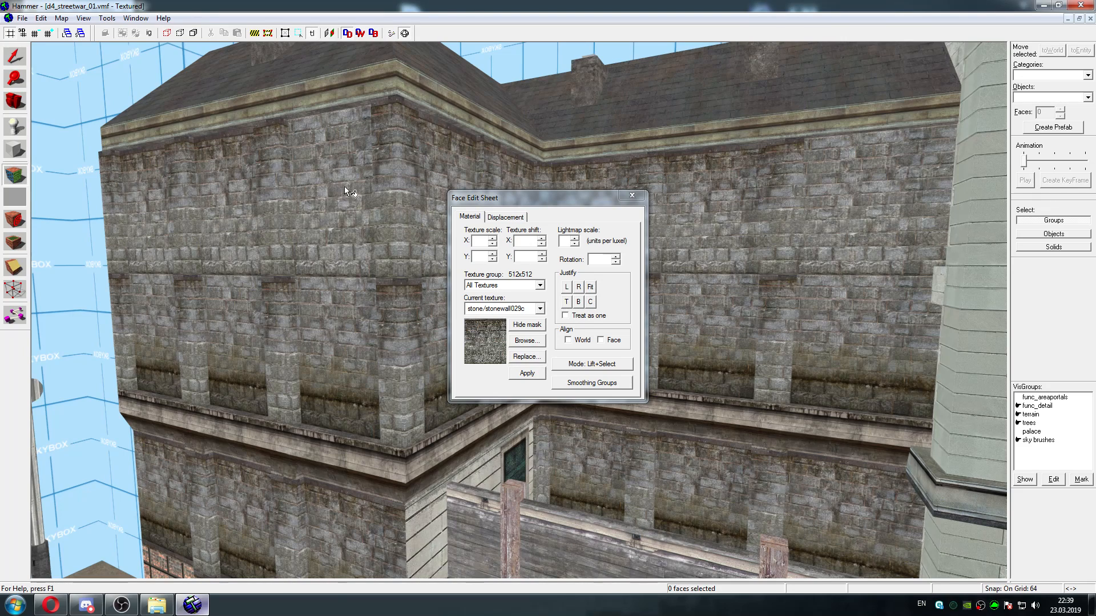
left_click(320, 203)
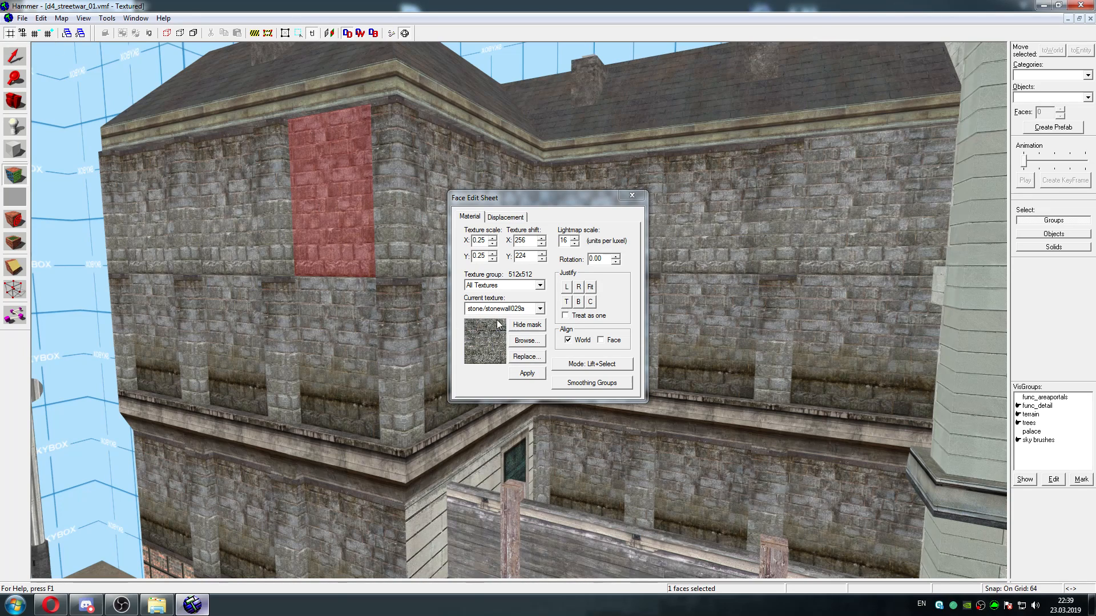
left_click(528, 357)
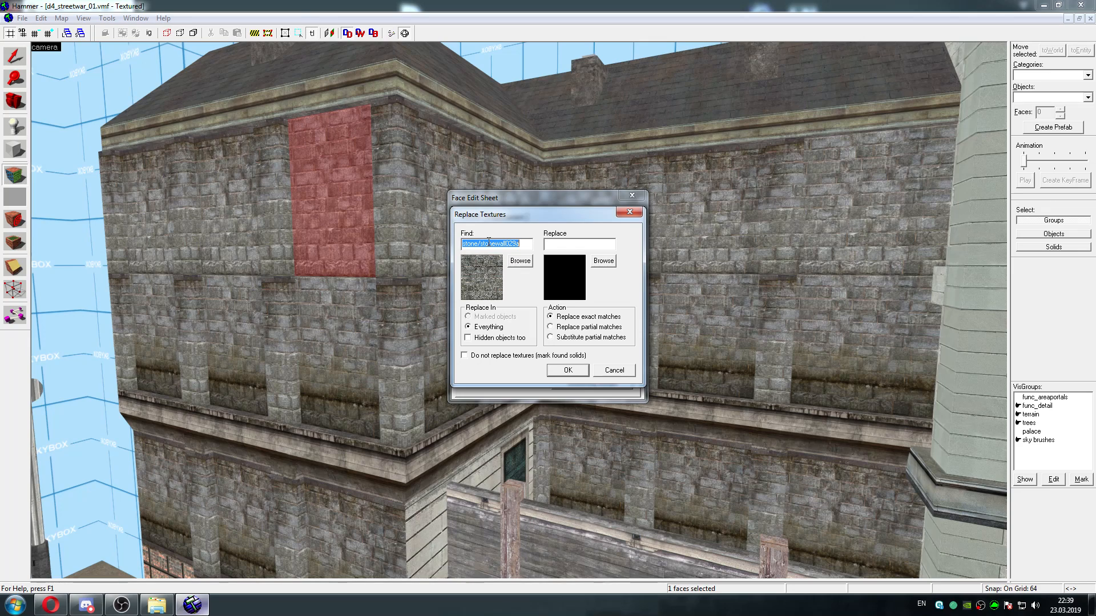
left_click(603, 261)
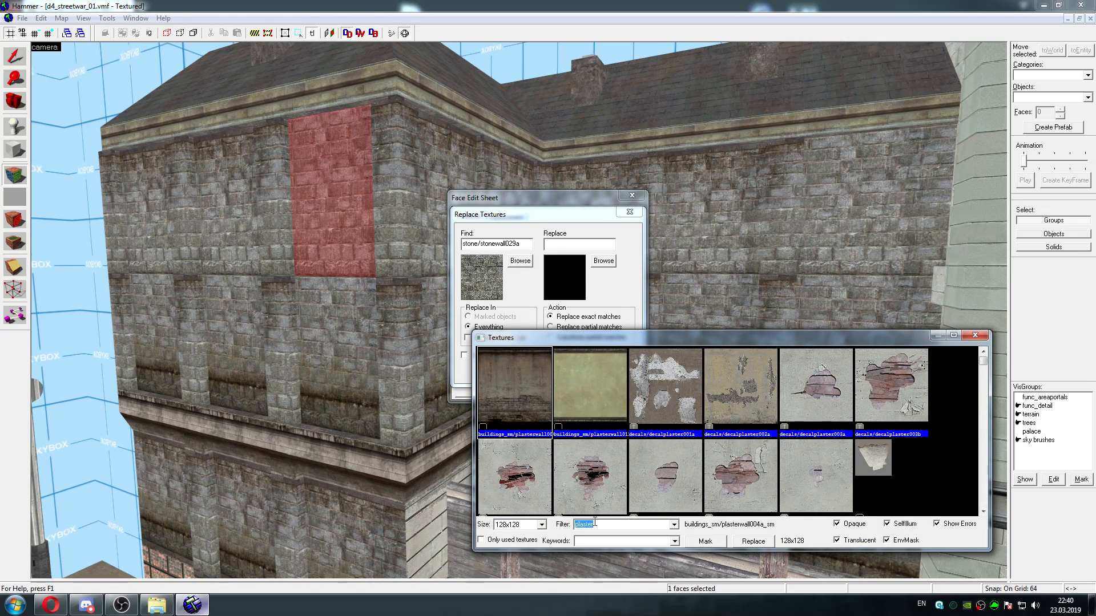
Filter the replacement textures by "plaster wall" and pick the red plaster/plasterwall036g
left_click(603, 525)
type("wall")
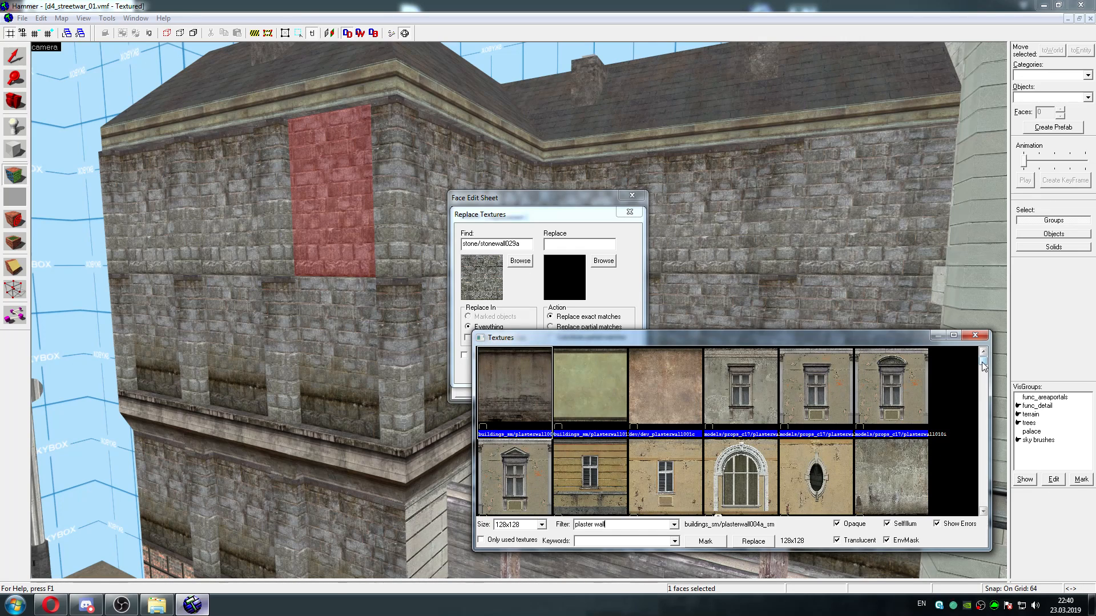
left_click_drag(982, 362, 980, 475)
left_click(744, 444)
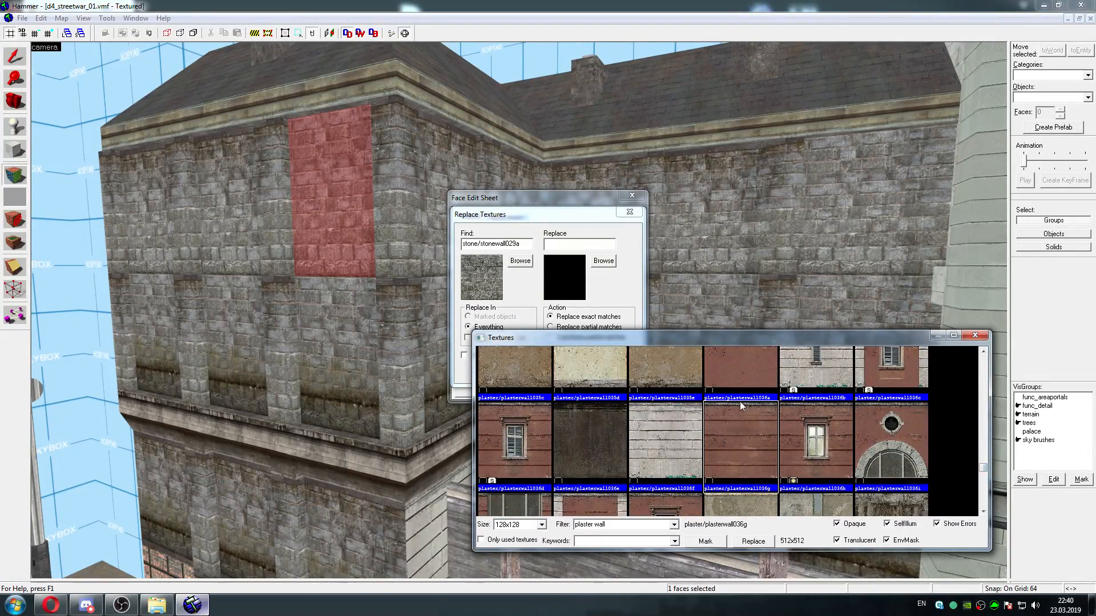
Close the texture browser and move the Replace Textures dialog away from the middle of the stone building
left_click_drag(735, 340, 778, 362)
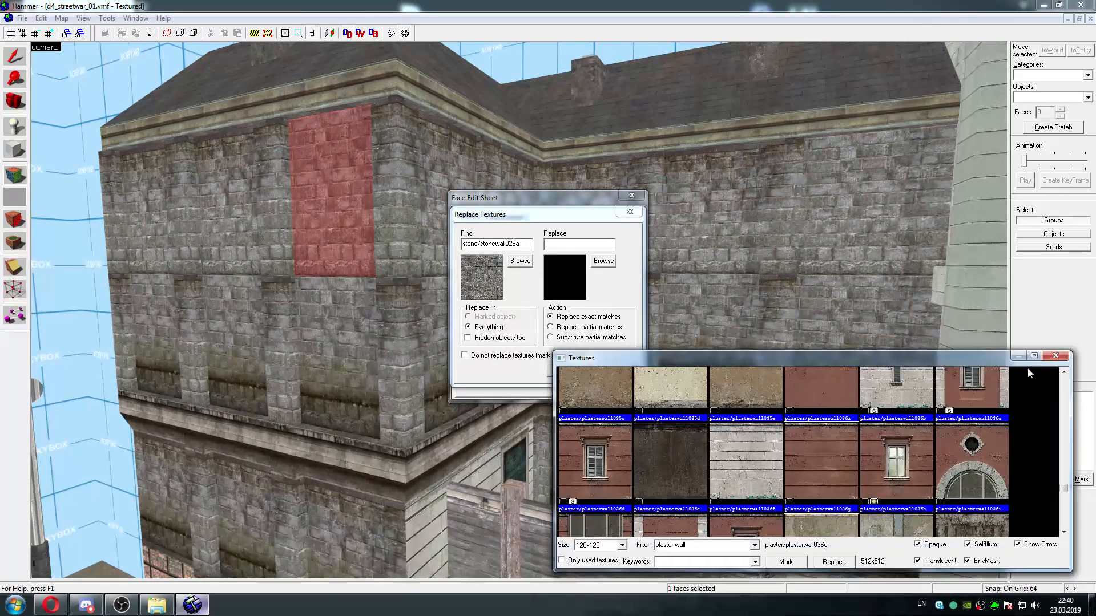
left_click(1063, 356)
left_click_drag(552, 198, 149, 113)
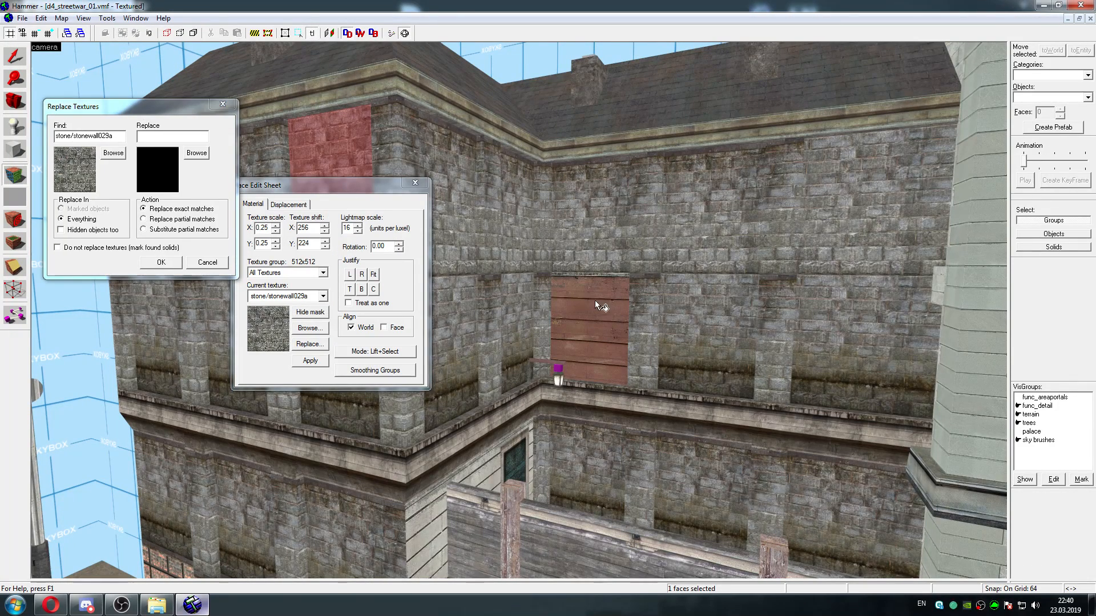
Browse the plaster wall textures again for the replacement, pick the plain red plaster/plasterwall036a and mark its faces
left_click(196, 153)
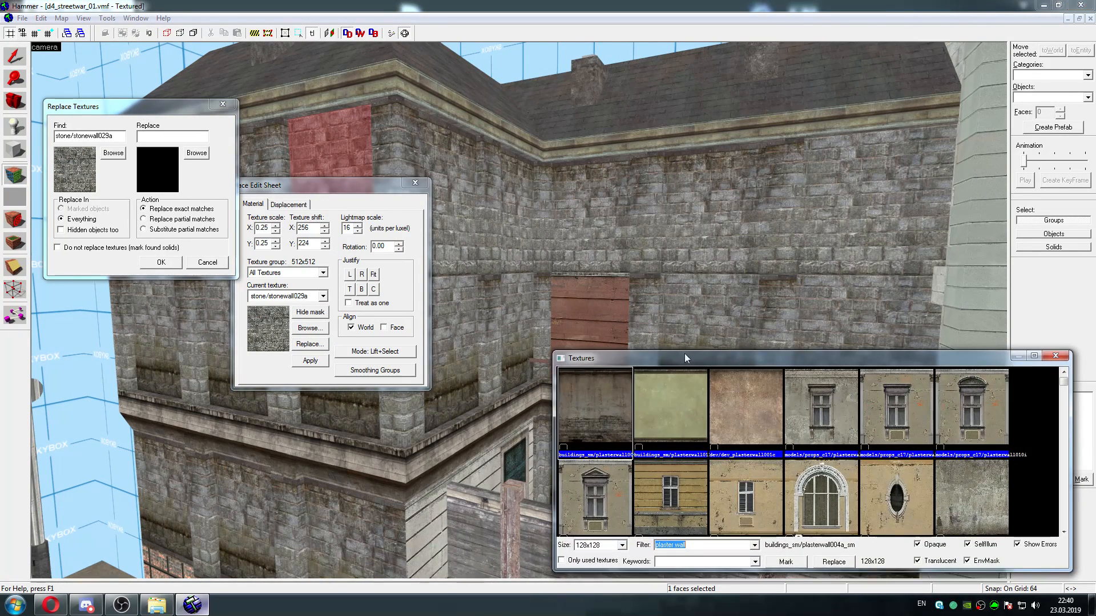
left_click_drag(1064, 382, 1064, 487)
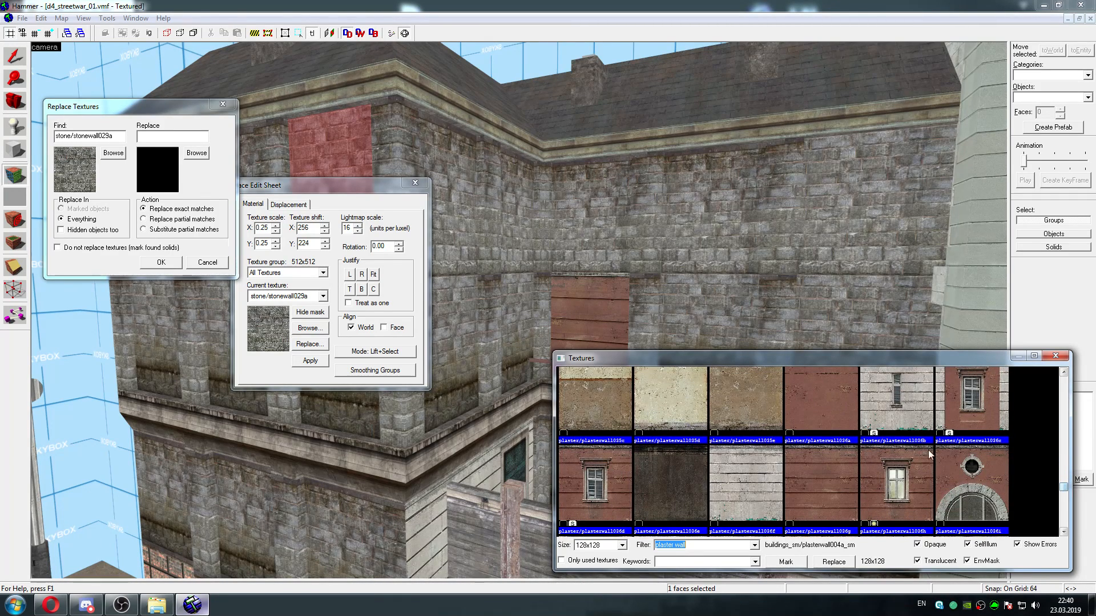
left_click(832, 475)
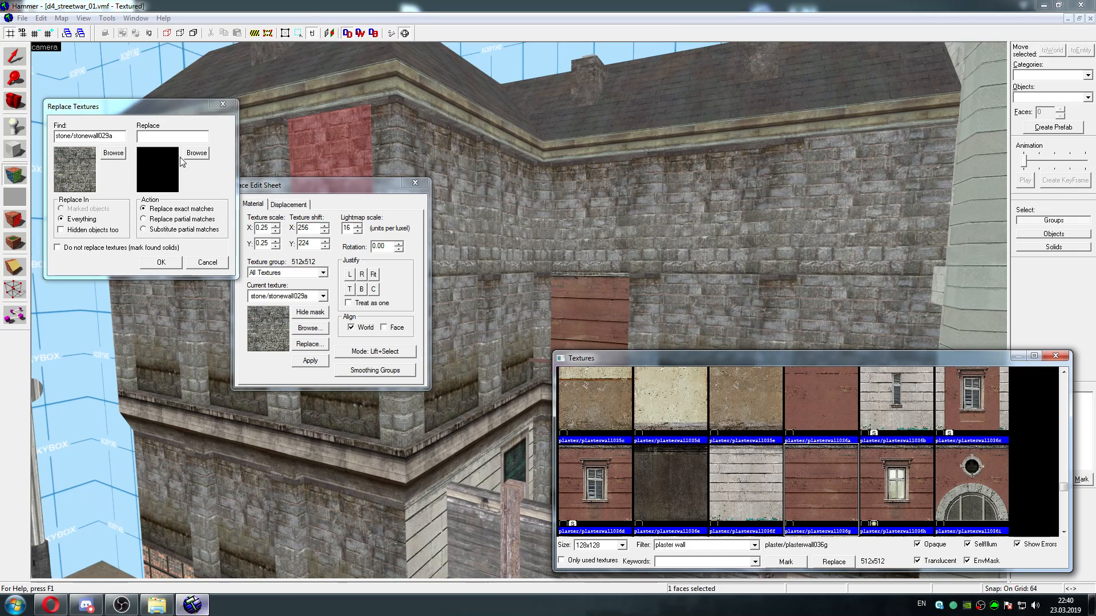
left_click(836, 405)
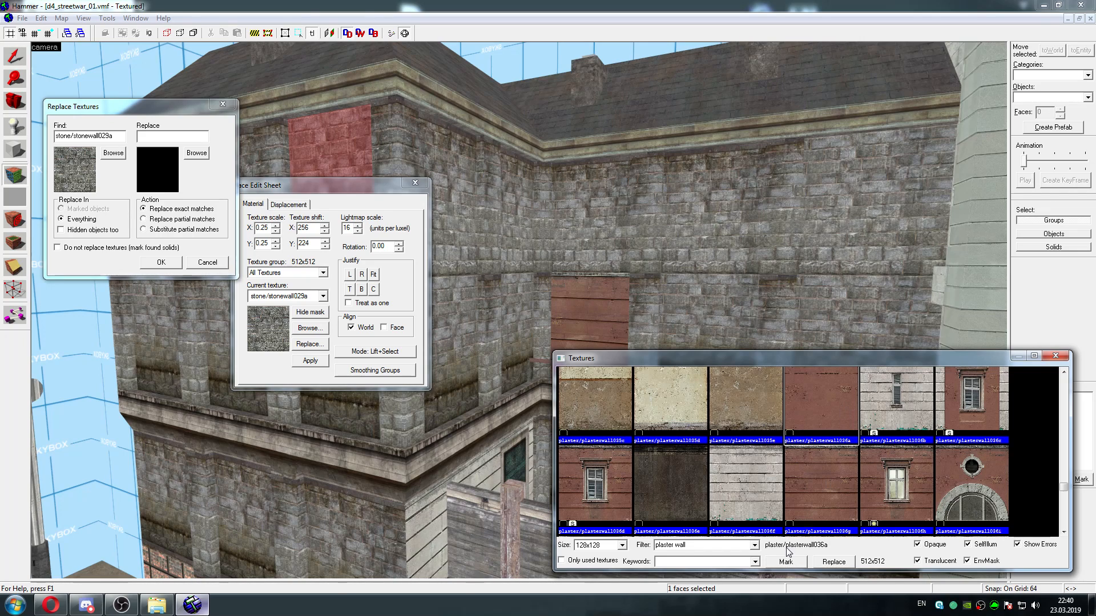
left_click(793, 564)
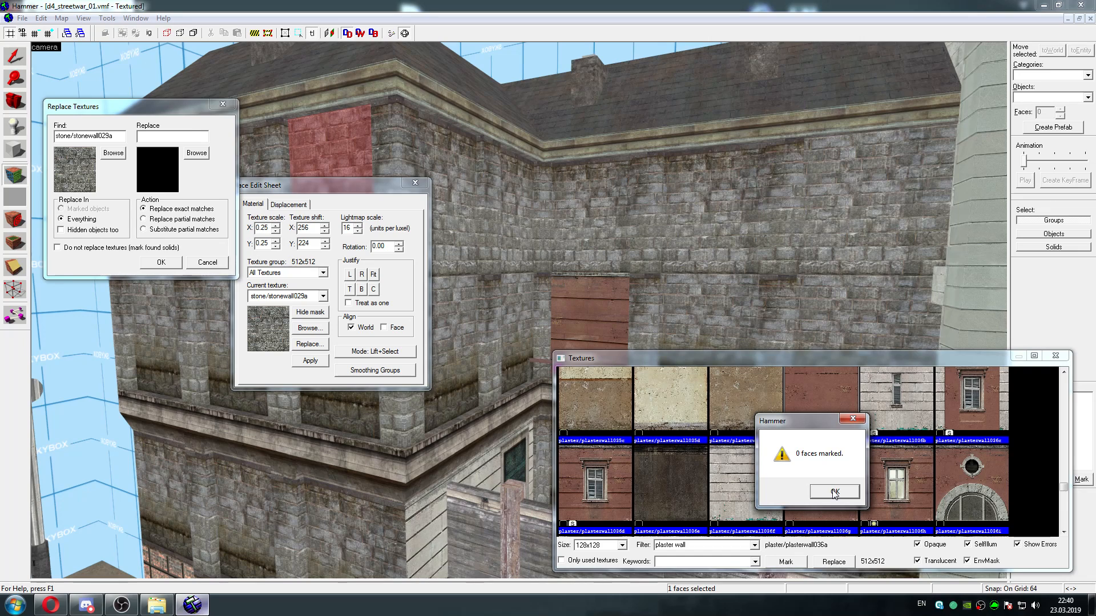
left_click(833, 491)
Replace all exact matches of stone/stonewall029a with plaster/plasterwall036a and close the face edit sheet
left_click(162, 262)
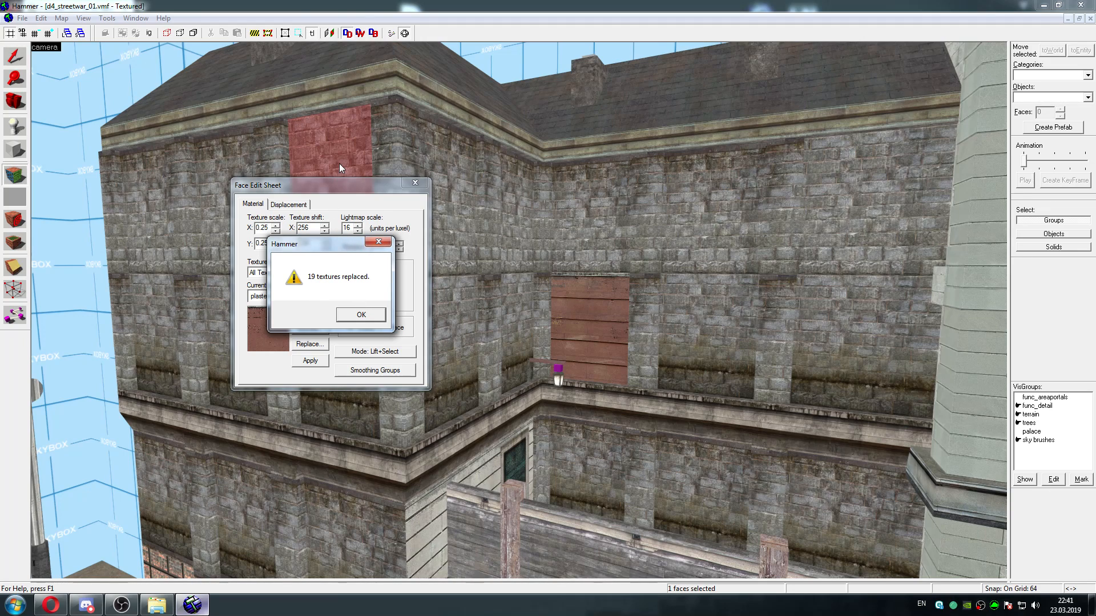
left_click(360, 314)
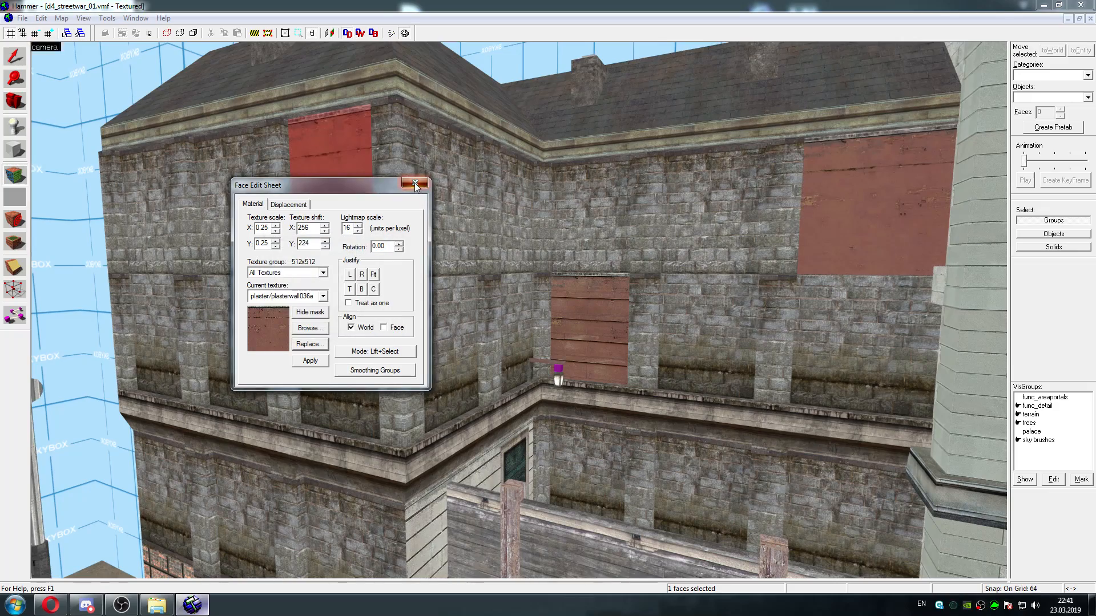
left_click(414, 183)
Examine the red plaster panels on the stone building's facade from close up and from farther away
key("z")
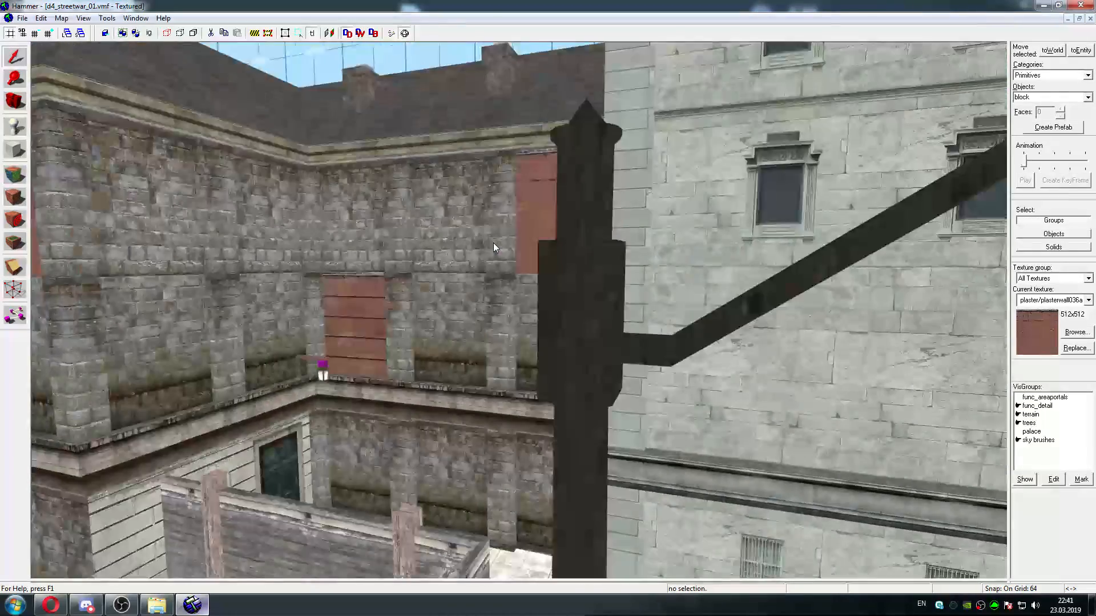
key("s")
key("w")
key("a")
key("s")
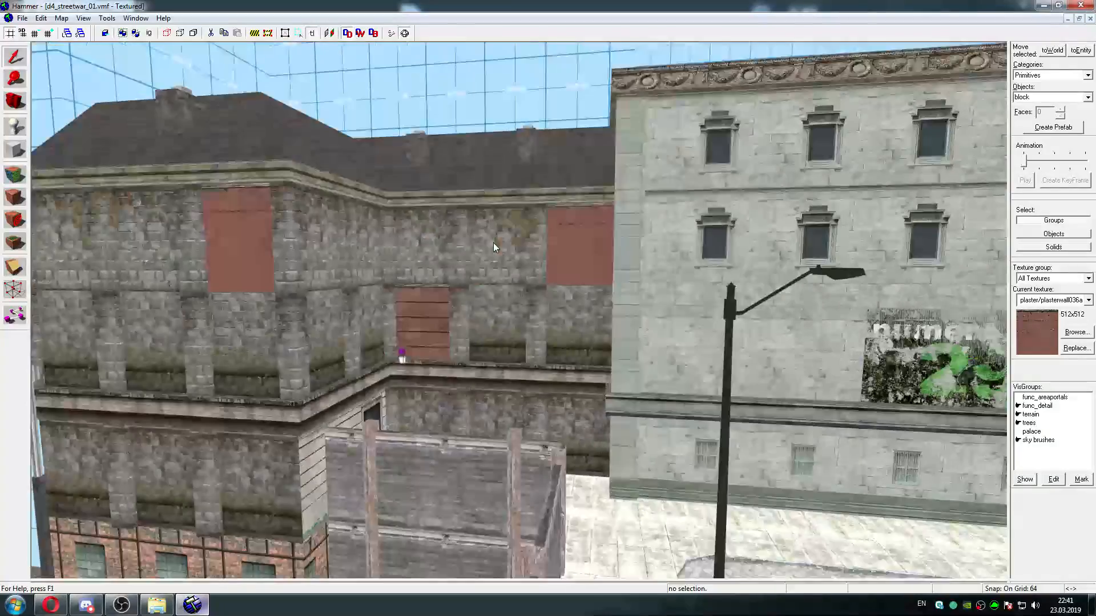
key("a")
key("w")
key("d")
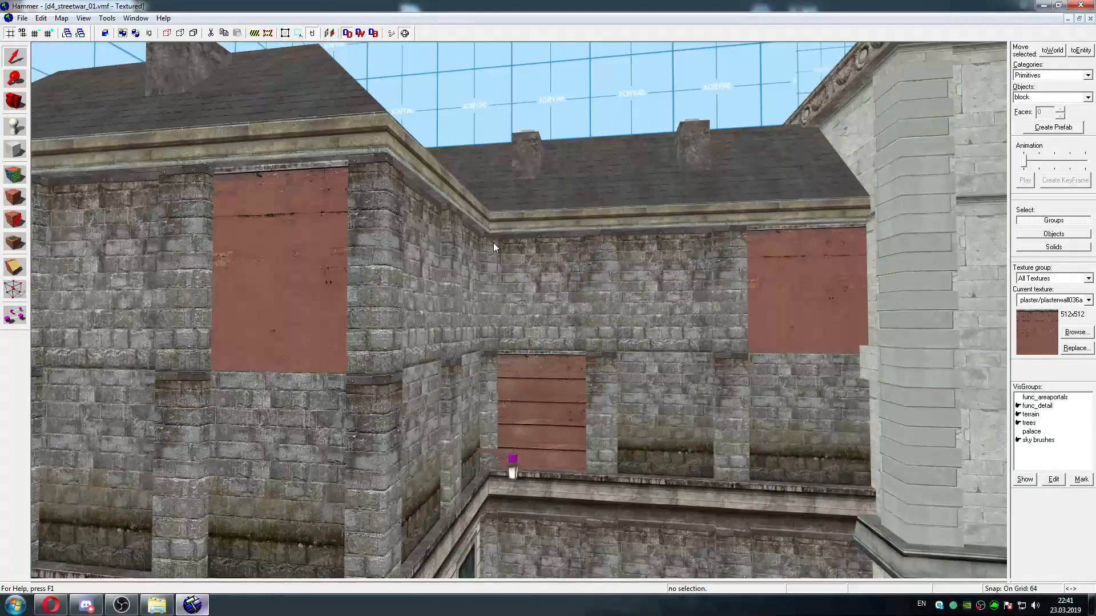
key("s")
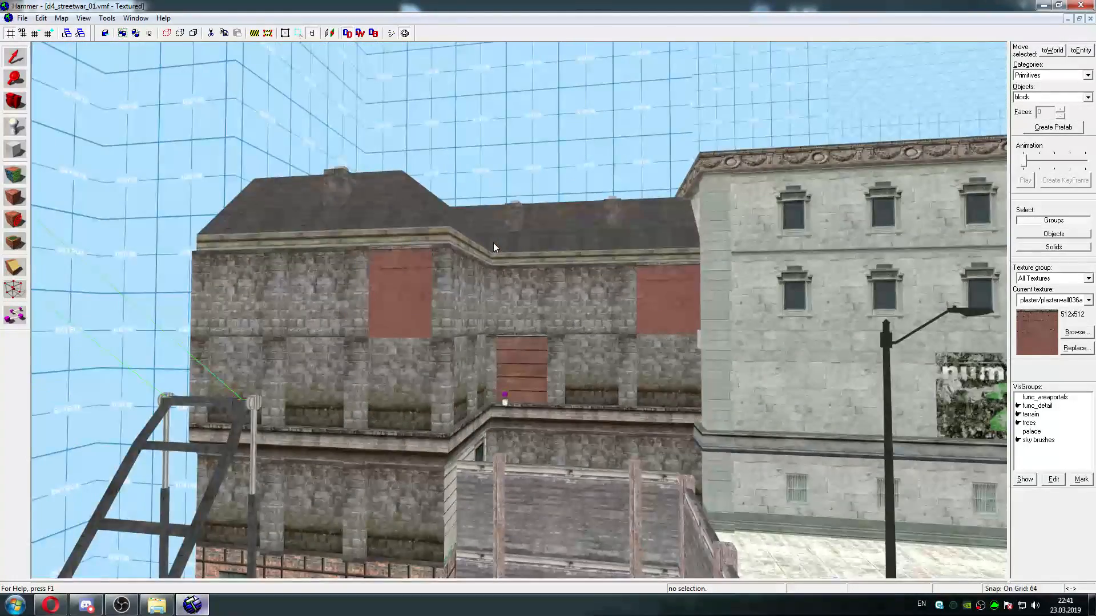
key("w")
key("z")
Lift stone/stonewall029c from the upper wall face at the building's far end and filter the replacement textures by "plaster wall 36"
left_click(15, 175)
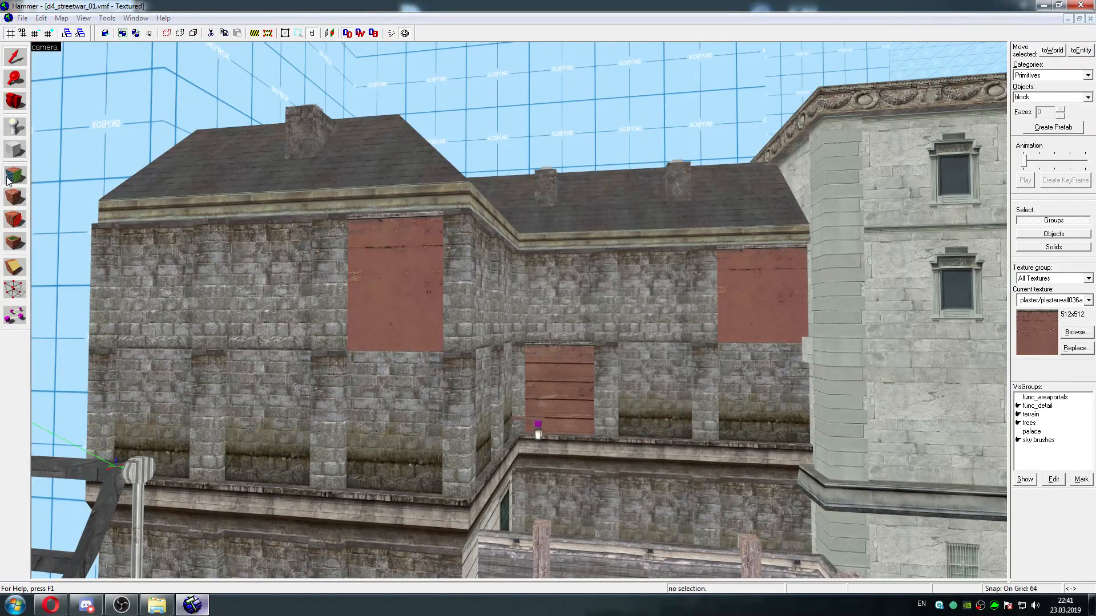
left_click(165, 269)
left_click(310, 345)
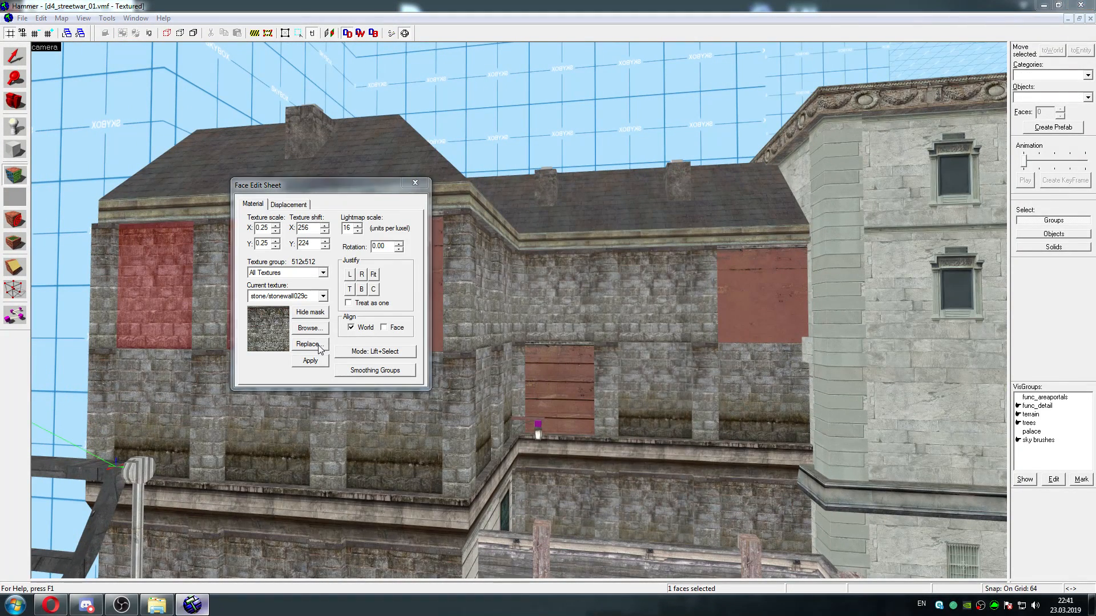
left_click(393, 251)
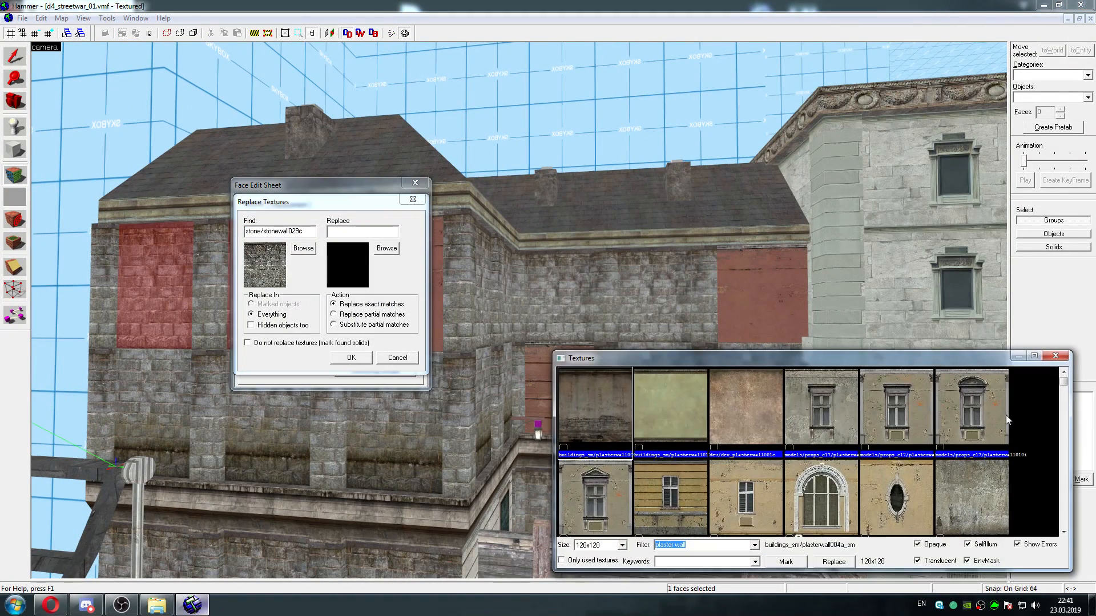
left_click(707, 545)
Switch to the Opera browser and look up the replacement for stone/stonewall029X in the tutorial's "Replacing missing textures" section
left_click(50, 605)
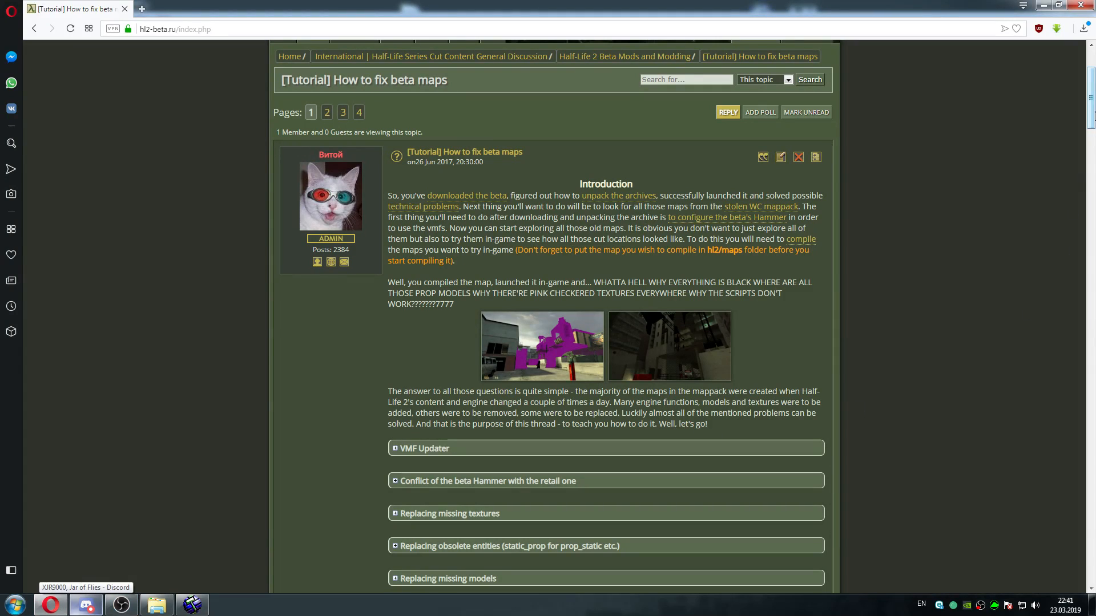
scroll(1092, 124, "down", 3)
scroll(1092, 124, "down", 2)
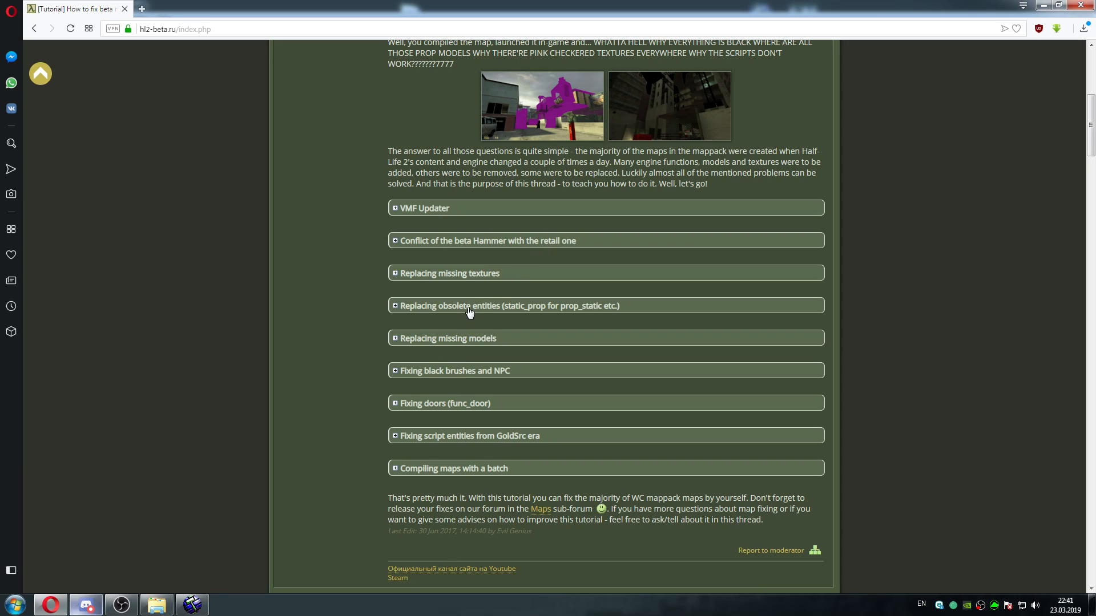
left_click(482, 275)
scroll(1063, 130, "down", 5)
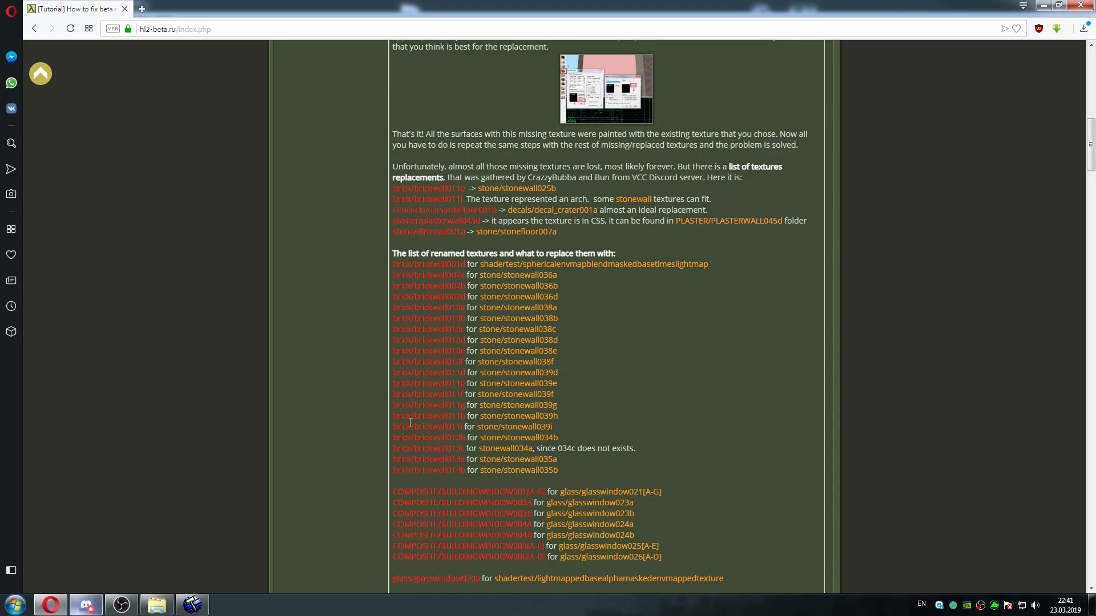
left_click_drag(1091, 154, 1091, 188)
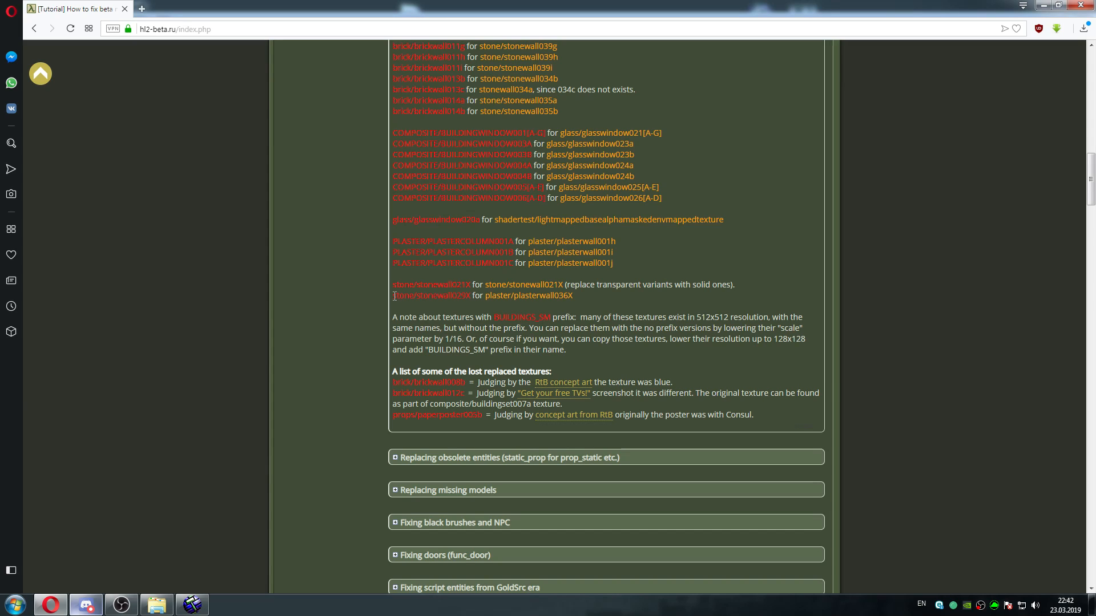
left_click_drag(393, 296, 466, 301)
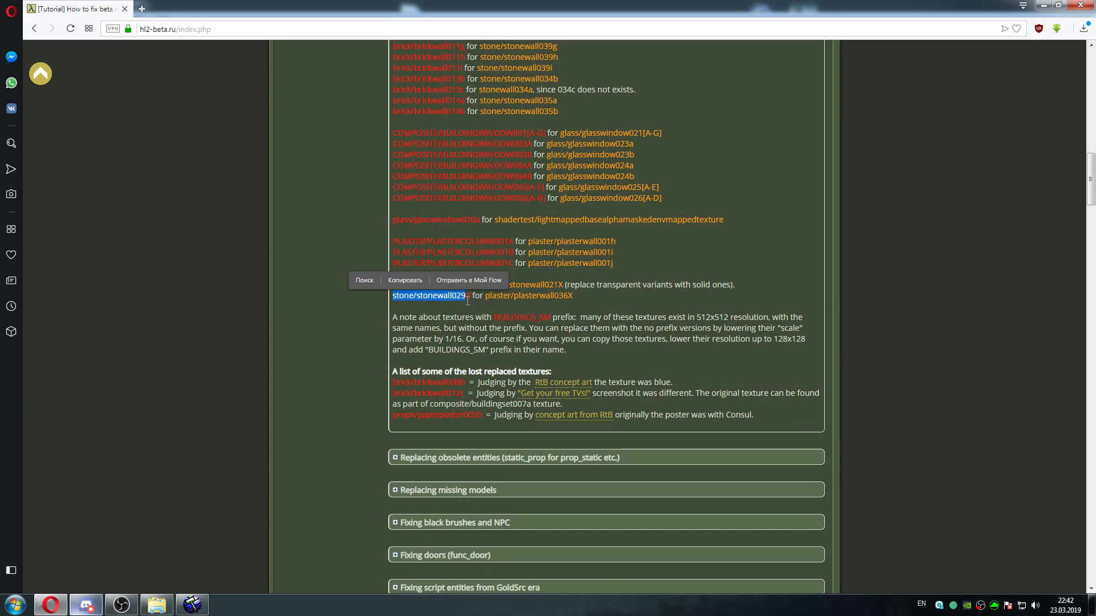
left_click(471, 300)
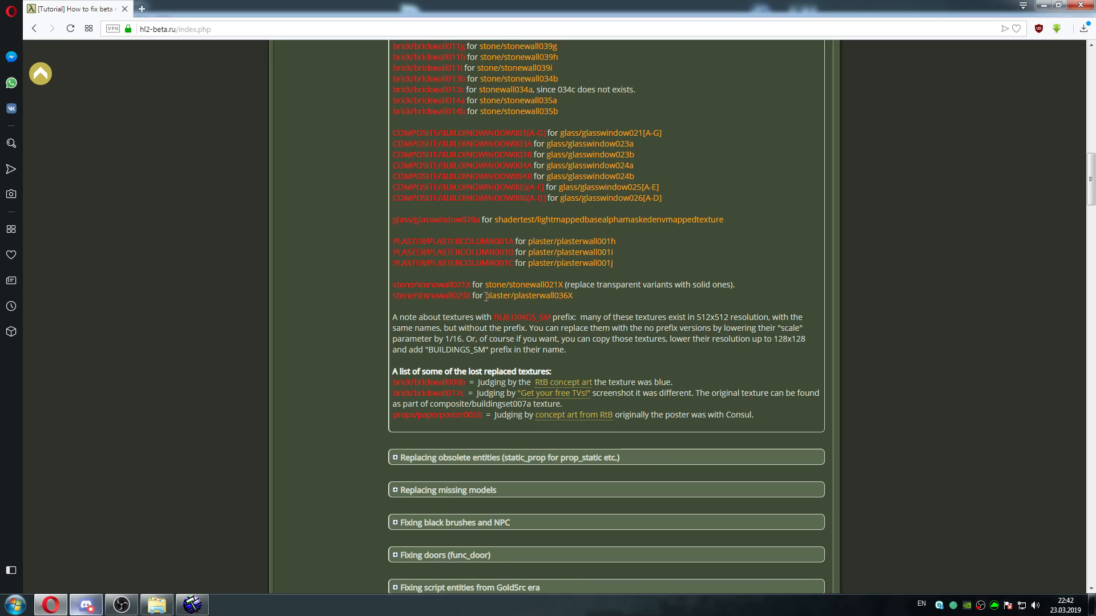
left_click_drag(485, 296, 584, 296)
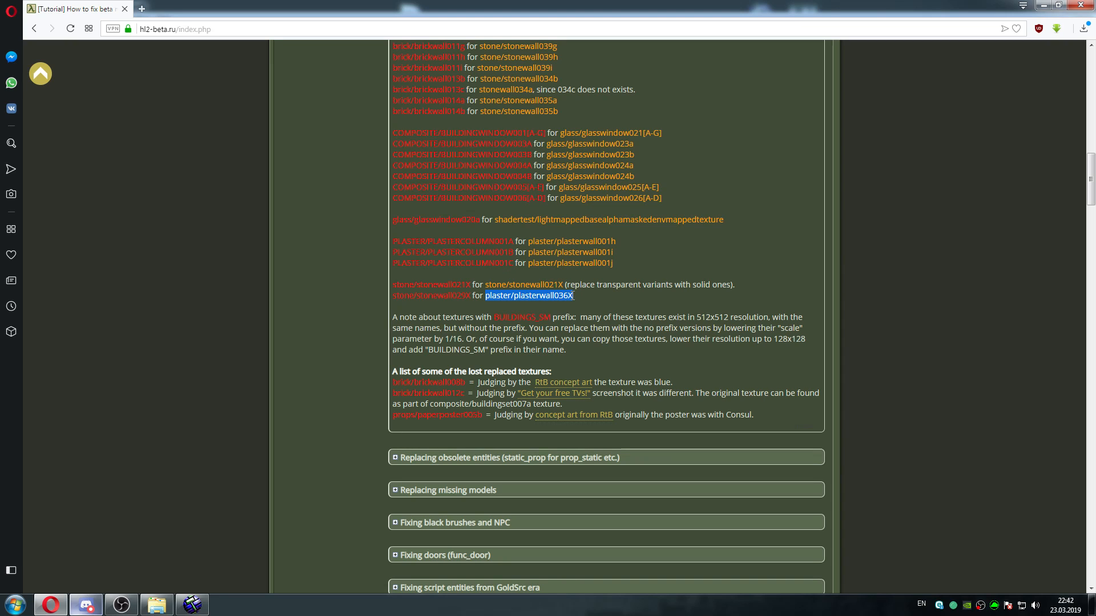
left_click(586, 296)
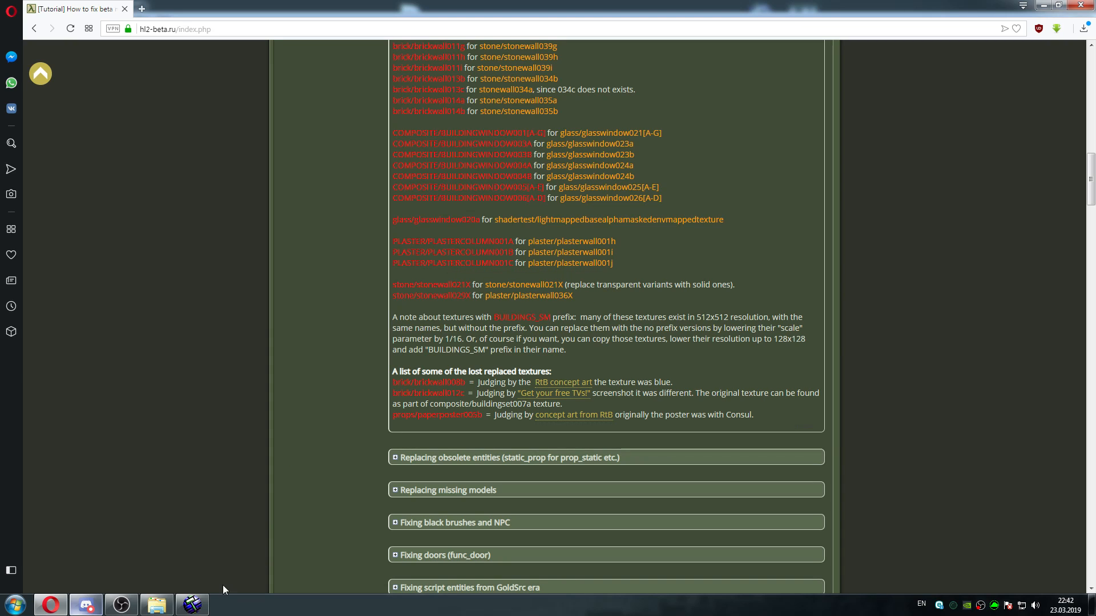
Move Hammer's texture browser over the building, and open the VMF Updater section of the tutorial in Opera
left_click(193, 606)
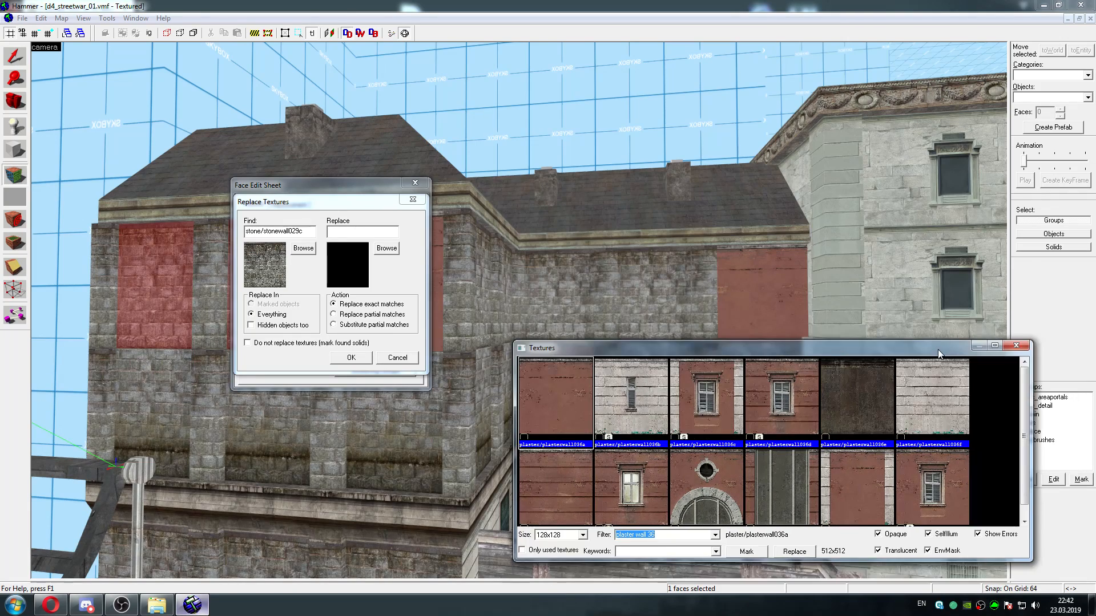
left_click_drag(937, 351, 766, 244)
left_click(51, 606)
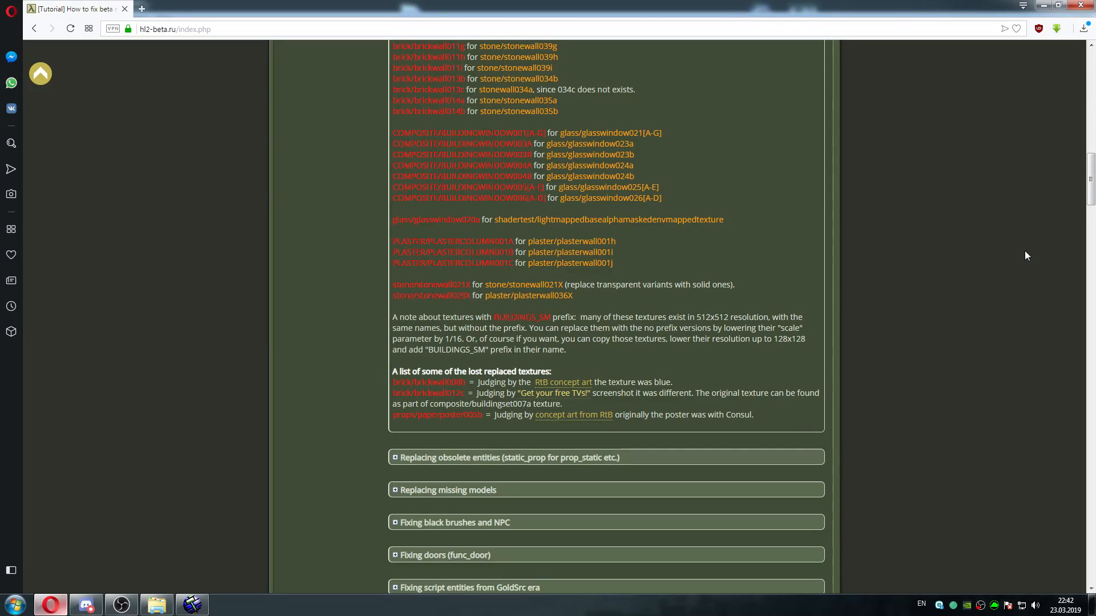
left_click_drag(1090, 179, 1088, 114)
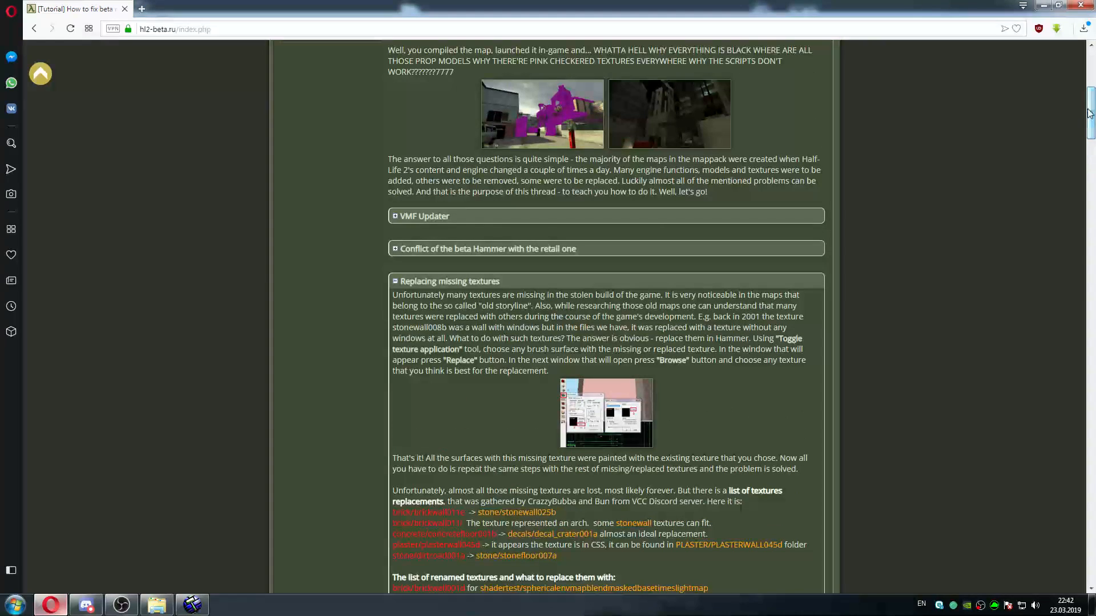
left_click(425, 216)
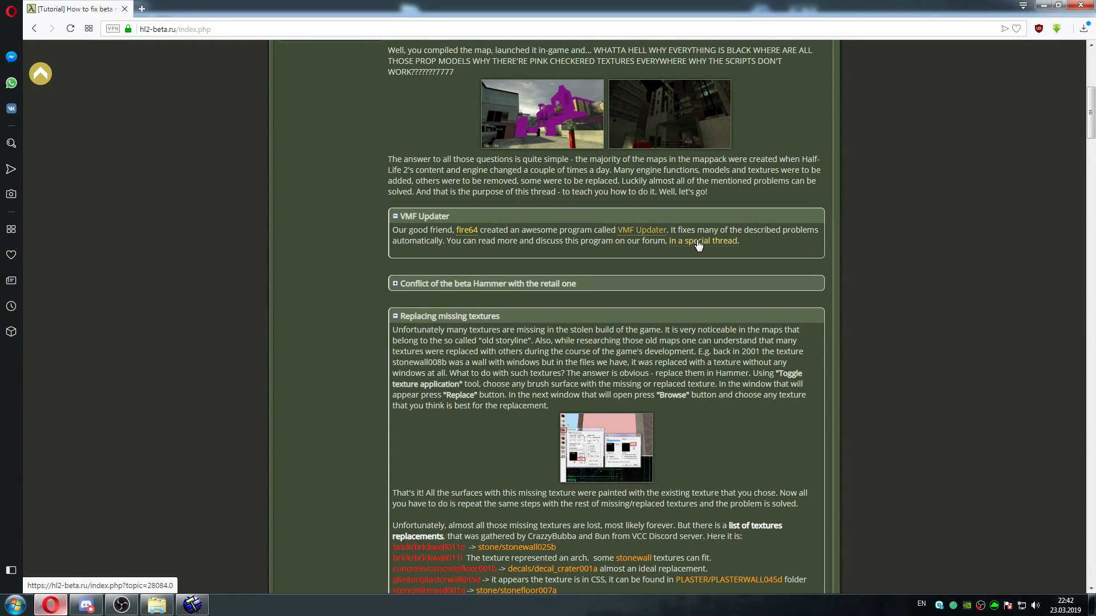
Return to Hammer and replace all exact matches of stone/stonewall029c with the windowed plaster/plasterwall036c
left_click(192, 605)
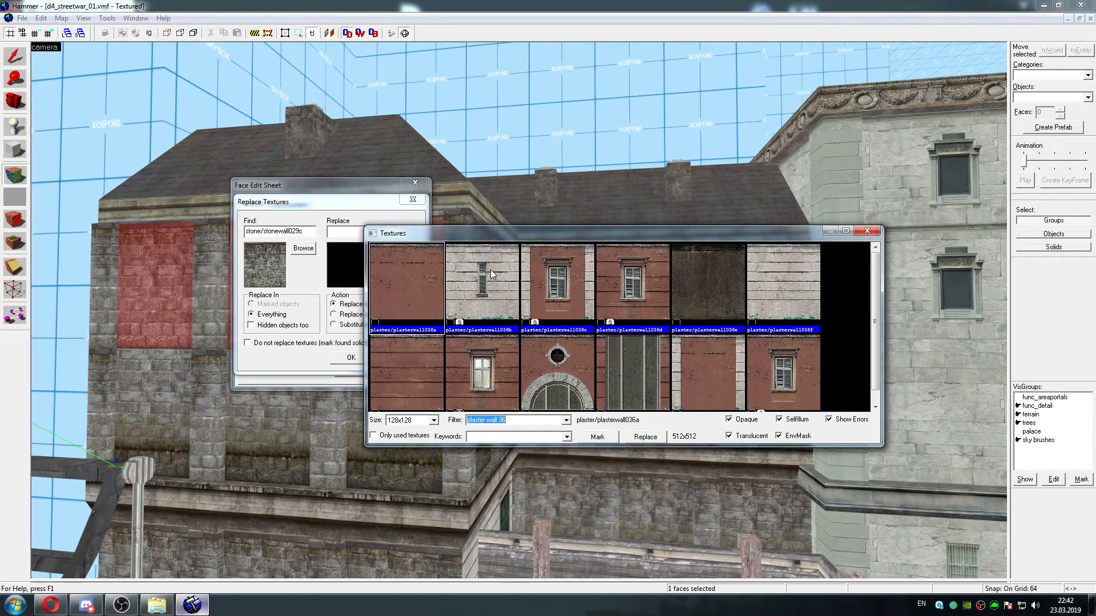
left_click(550, 278)
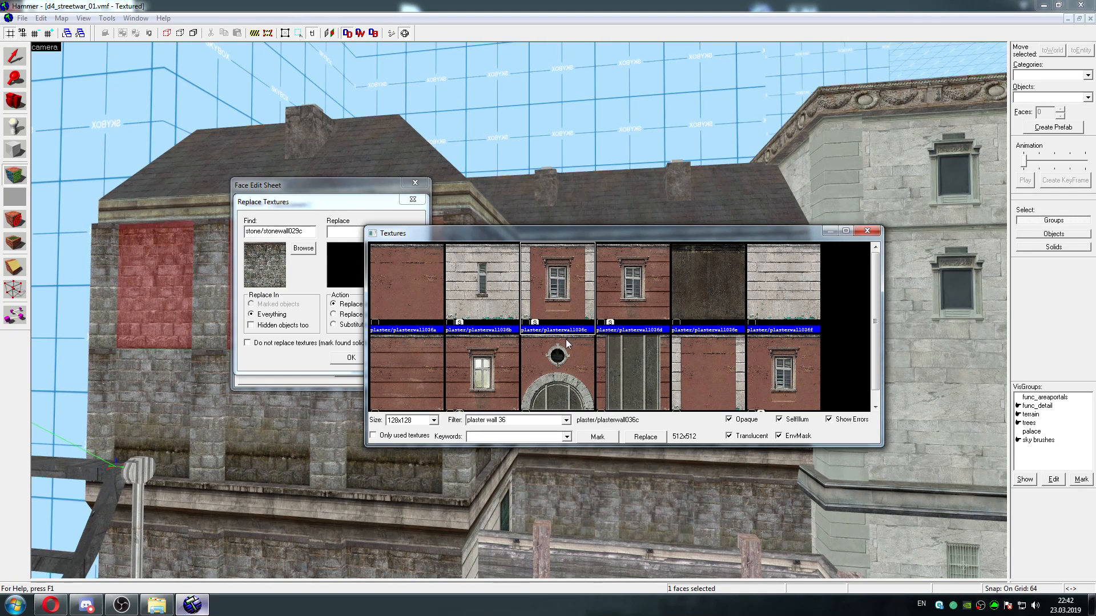
left_click(597, 437)
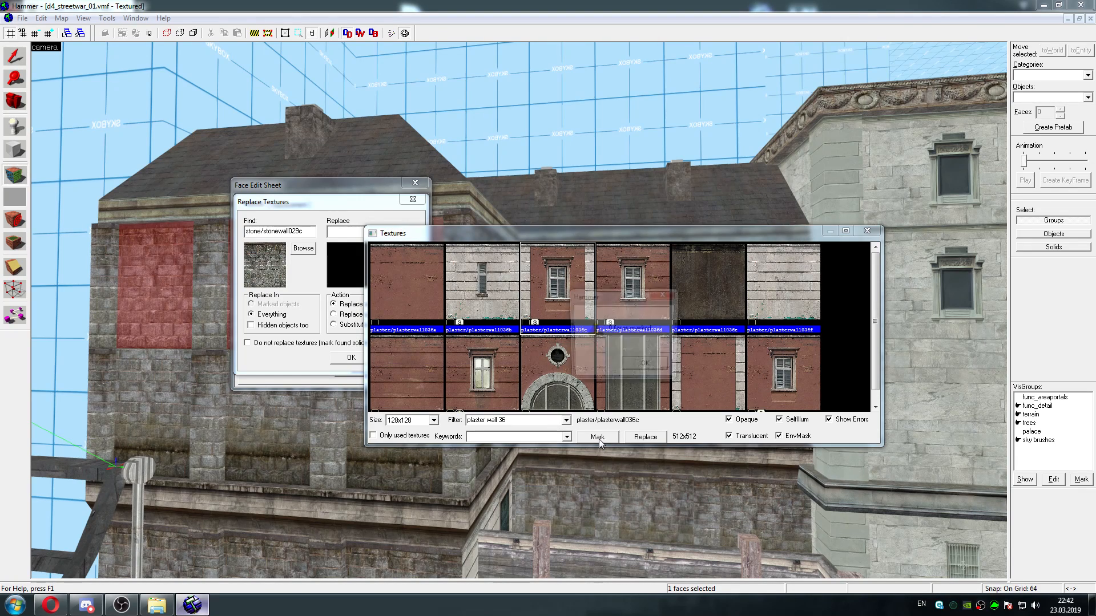
left_click_drag(629, 301, 796, 332)
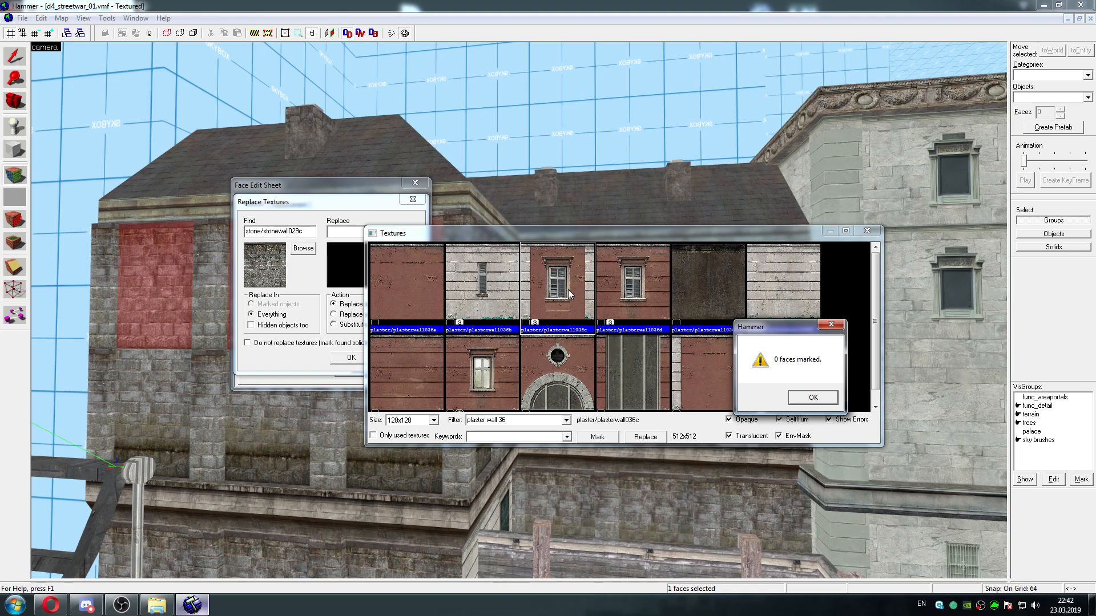
left_click(813, 398)
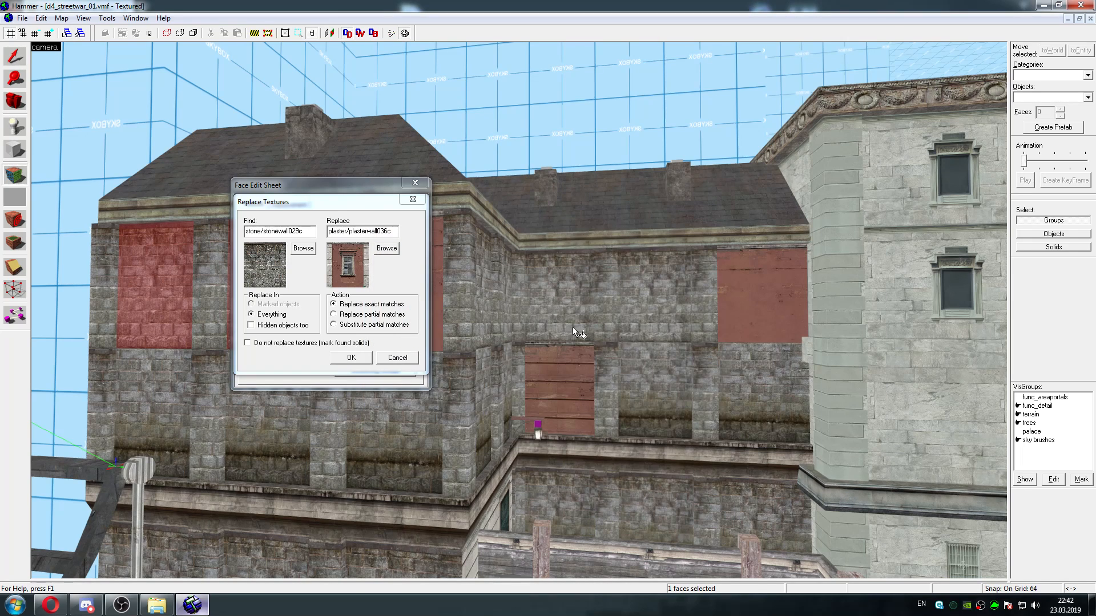
left_click(352, 358)
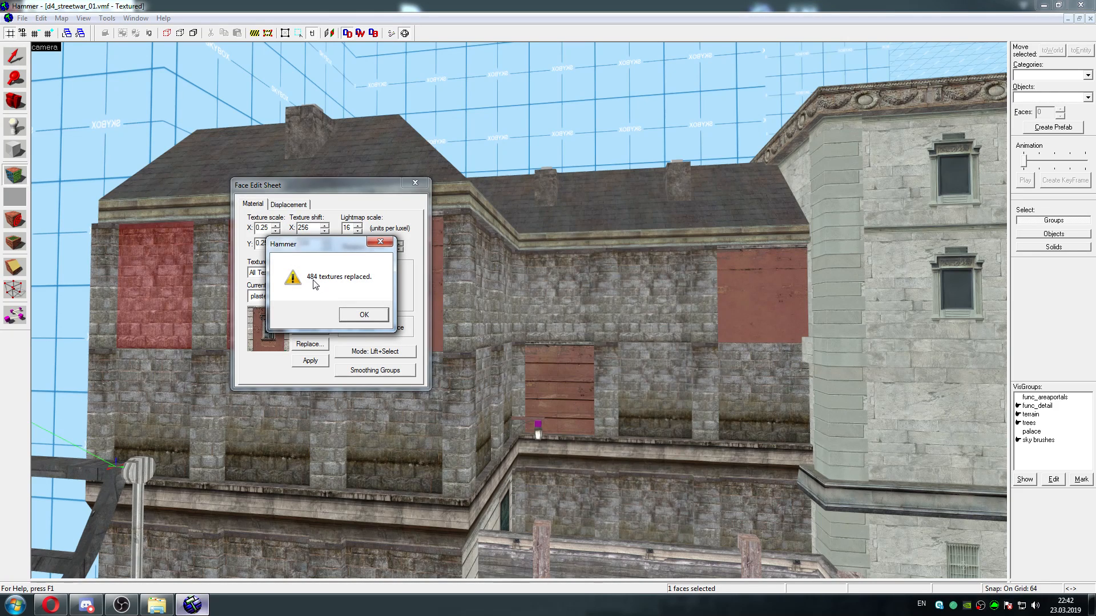
Close the replacement report and the Face Edit Sheet, and examine the building's retextured facade from several angles
left_click(363, 315)
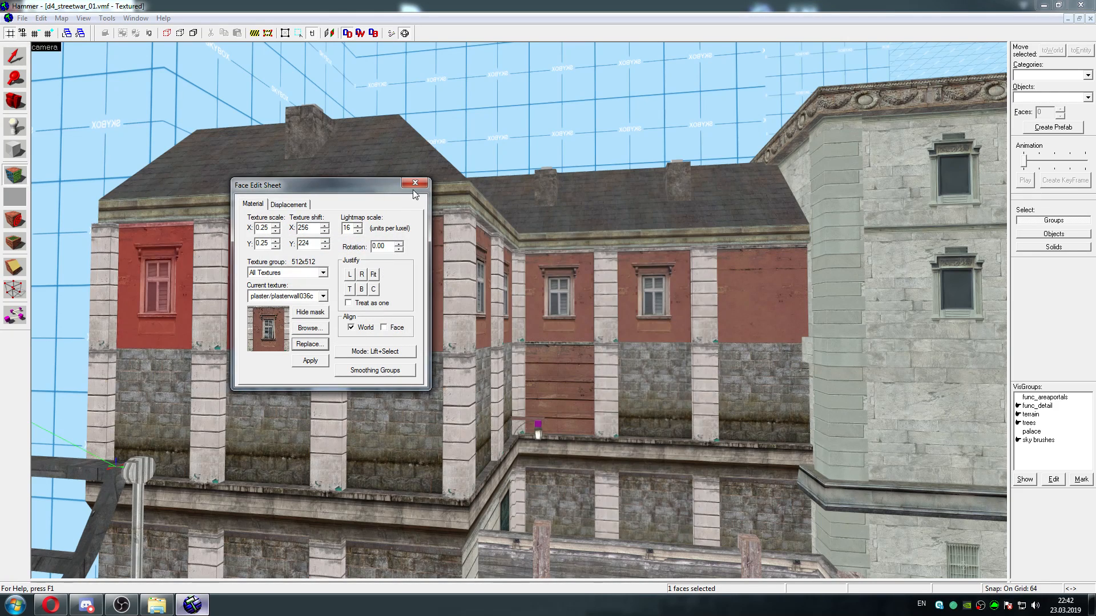
left_click(415, 184)
key("z")
key("s")
key("a")
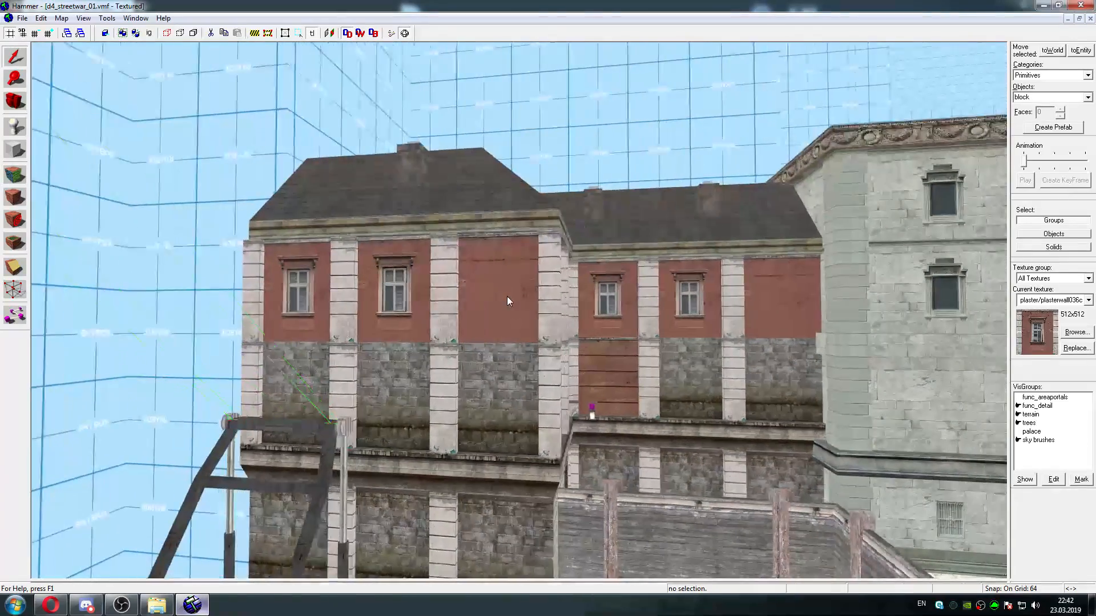
key("d")
key("w")
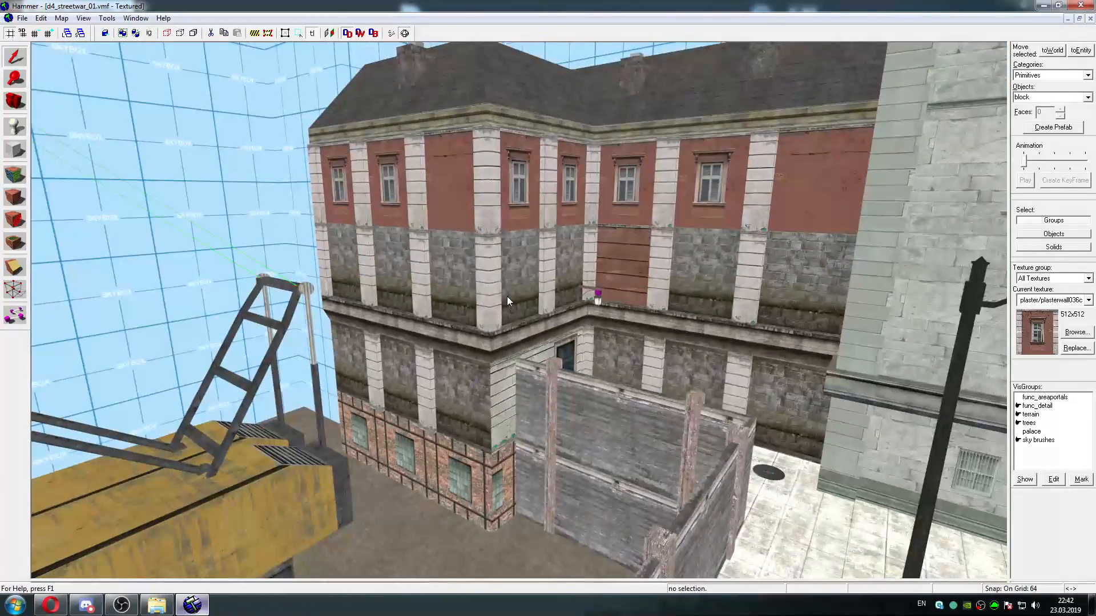
key("w")
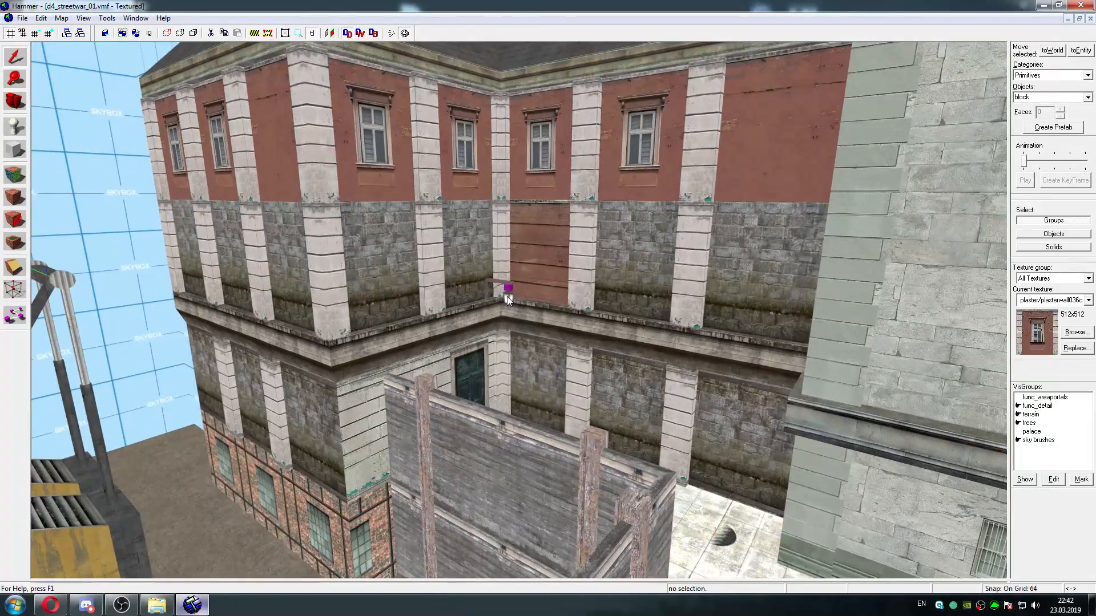
key("s")
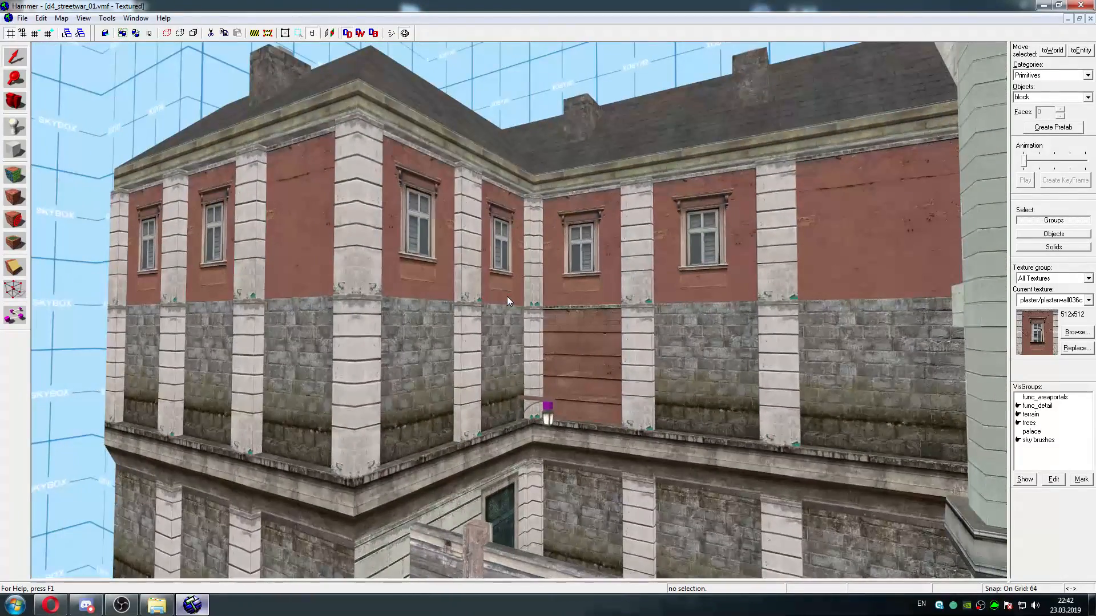
Lift stone/stonewall029d from the grey face below the upper windows and replace all exact matches with plaster/plasterwall036d
left_click(15, 174)
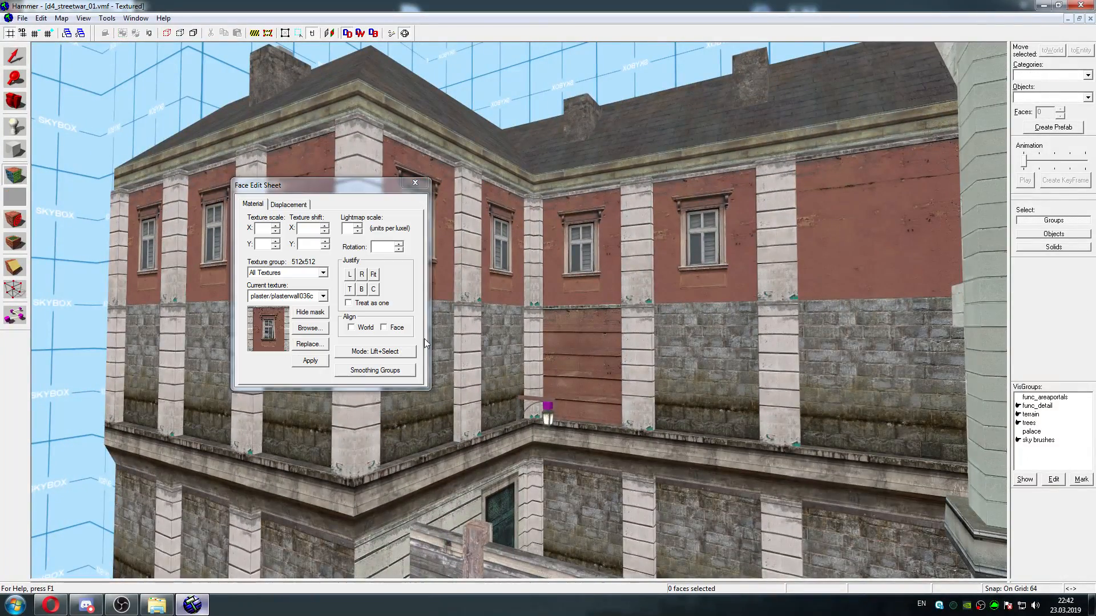
left_click(494, 329)
left_click(308, 344)
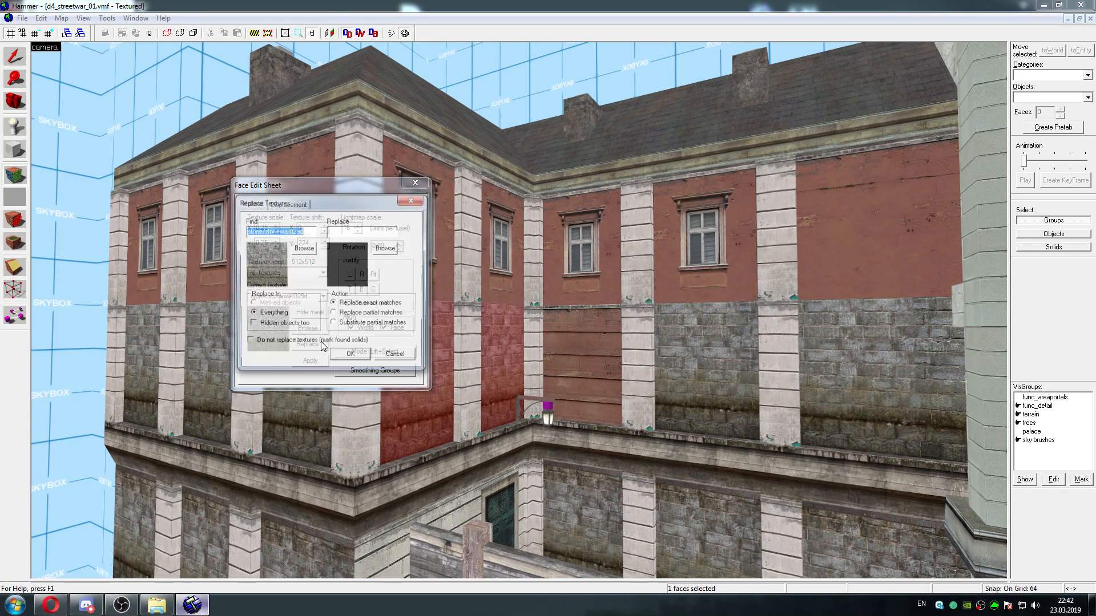
left_click(386, 248)
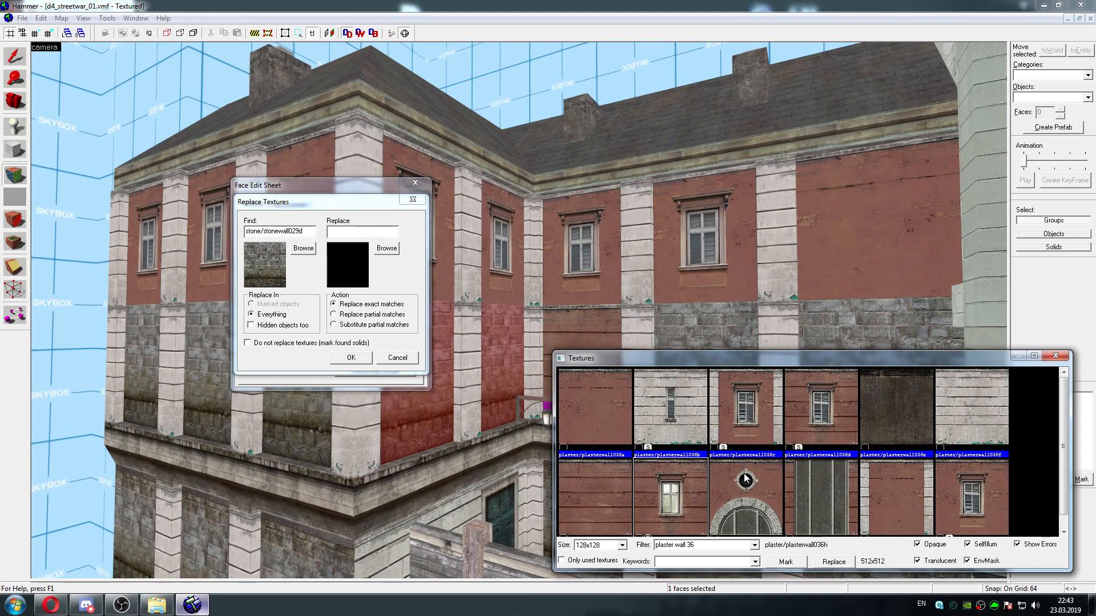
left_click(945, 426)
left_click(825, 411)
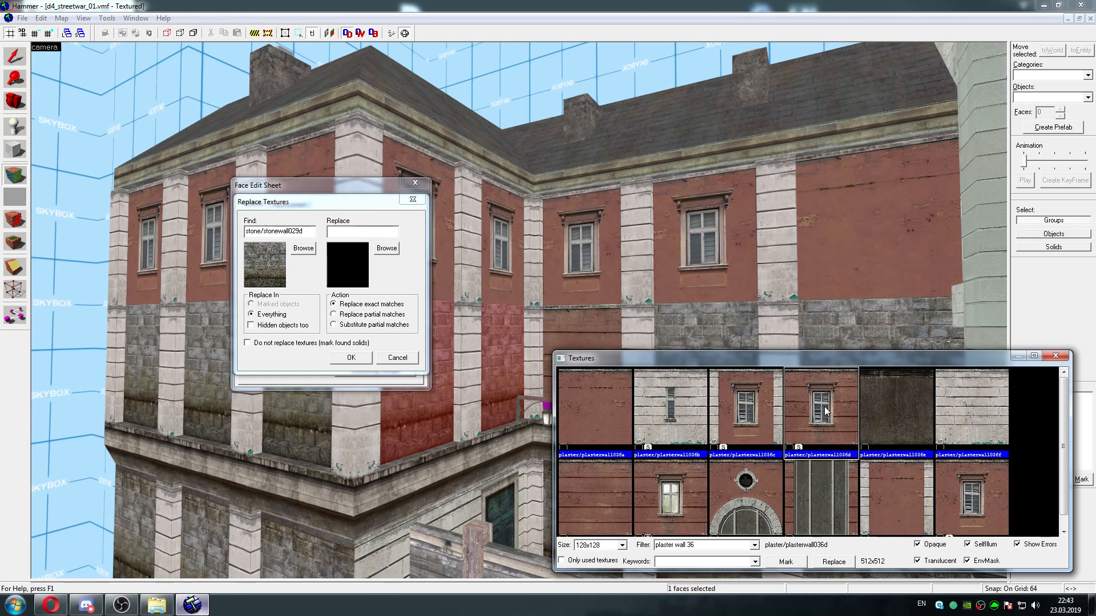
left_click(790, 559)
left_click(825, 493)
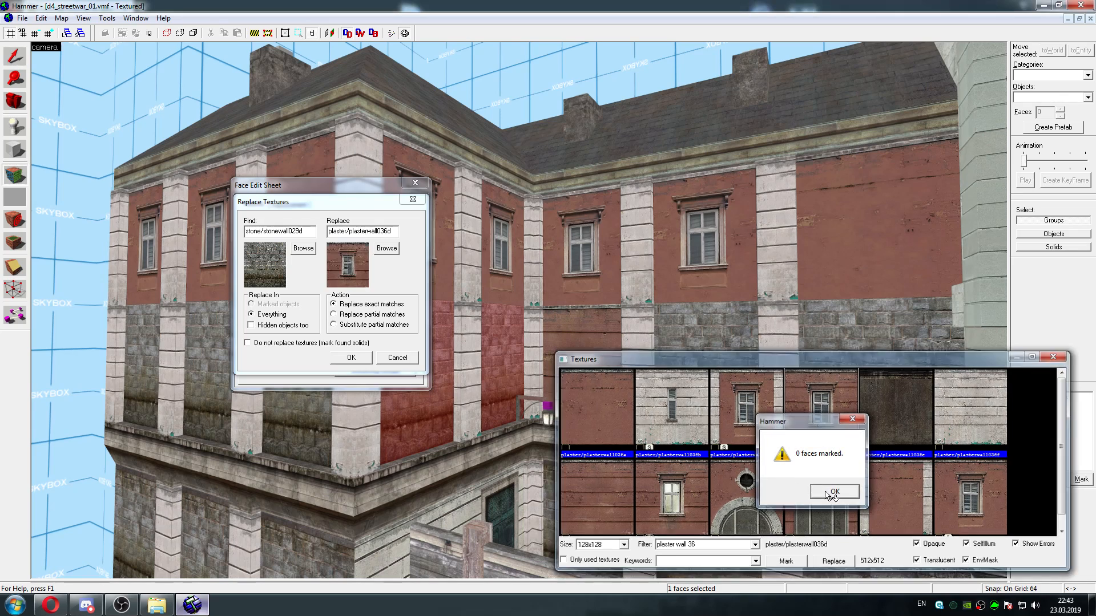
left_click(351, 358)
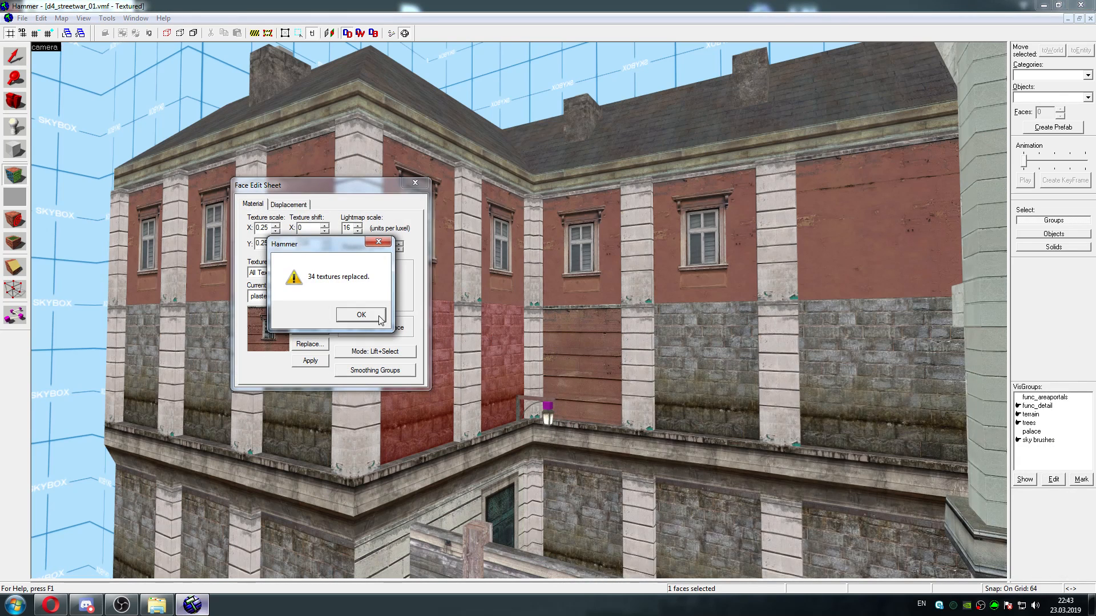
left_click(368, 318)
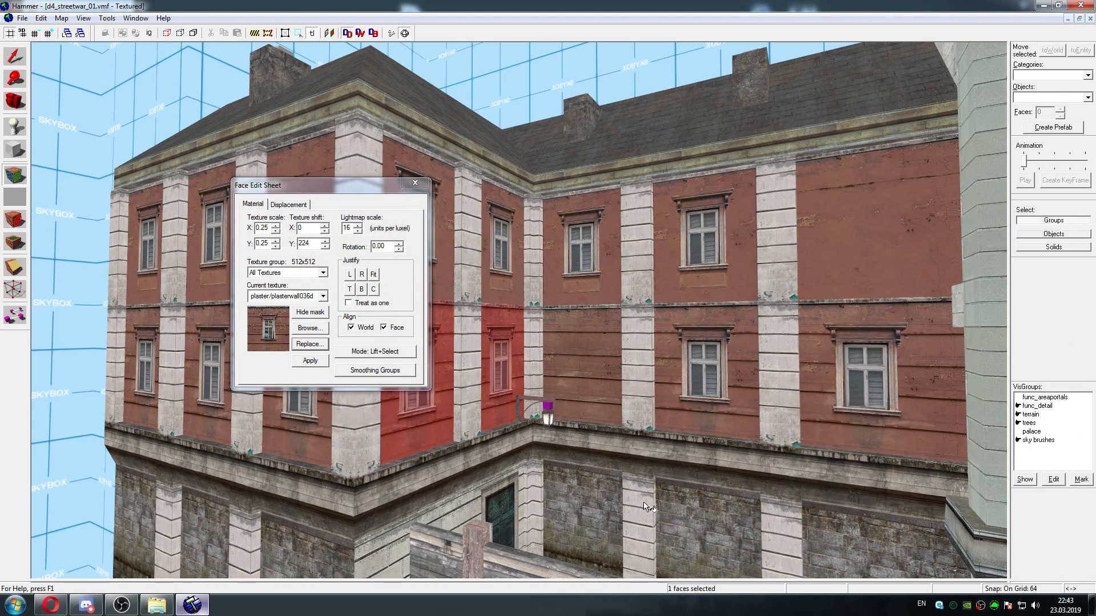
Replace all exact matches of stone/stonewall029b, lifted from the wall below the ledge, with plaster/plasterwall036b, and close the Face Edit Sheet
left_click(590, 503)
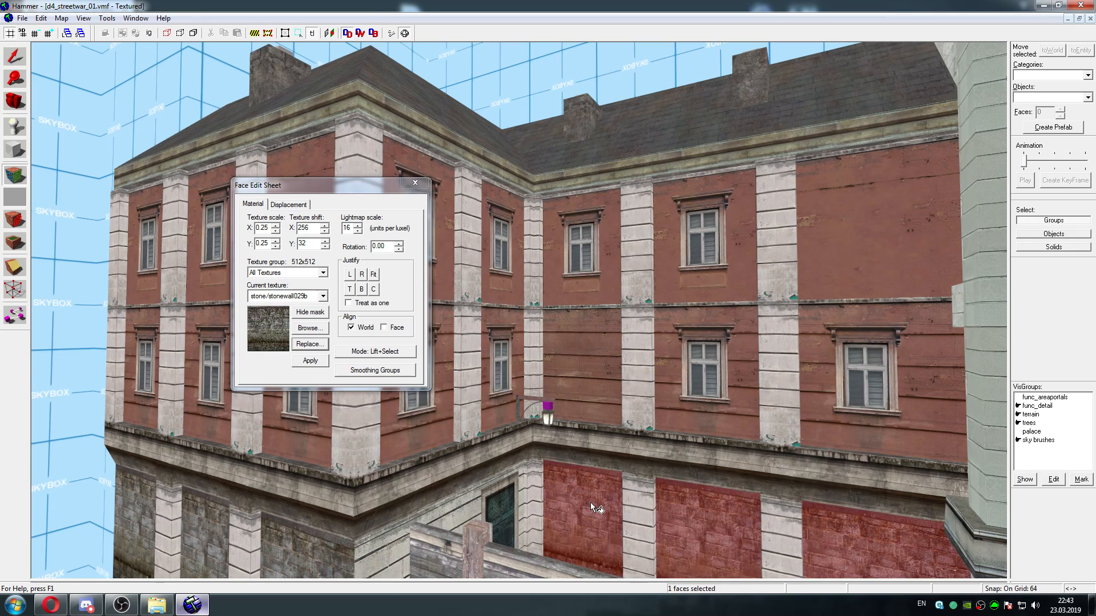
left_click(308, 344)
left_click(387, 248)
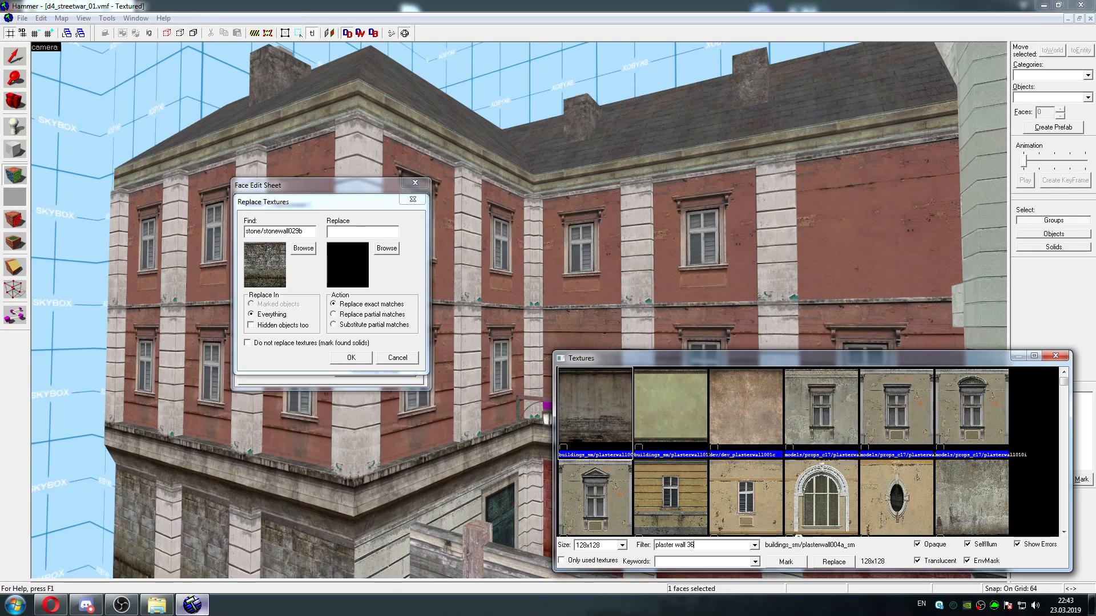
double_click(678, 415)
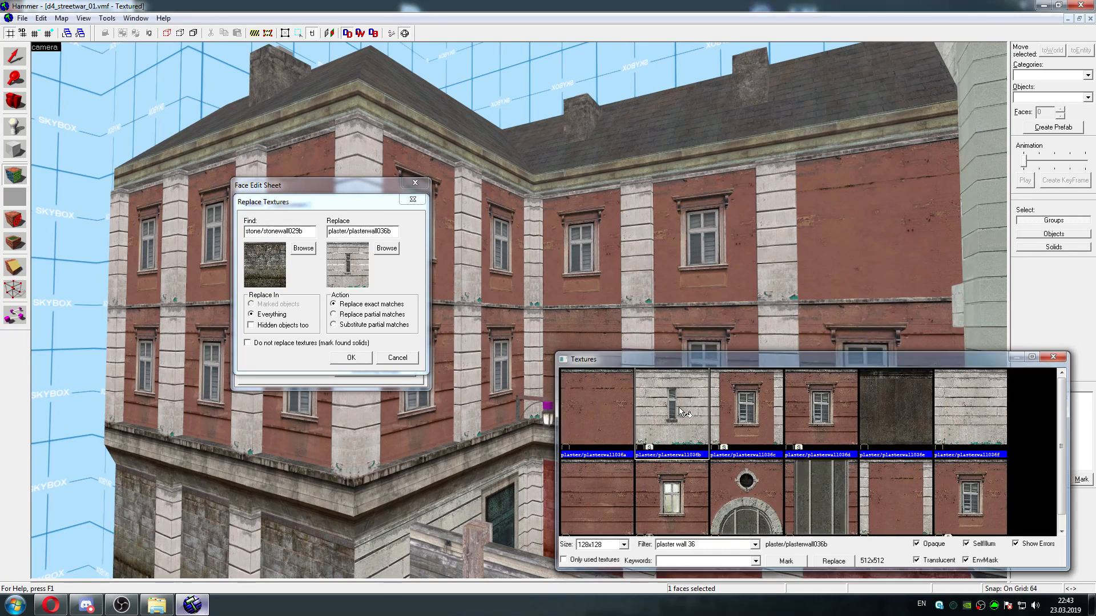
left_click(351, 358)
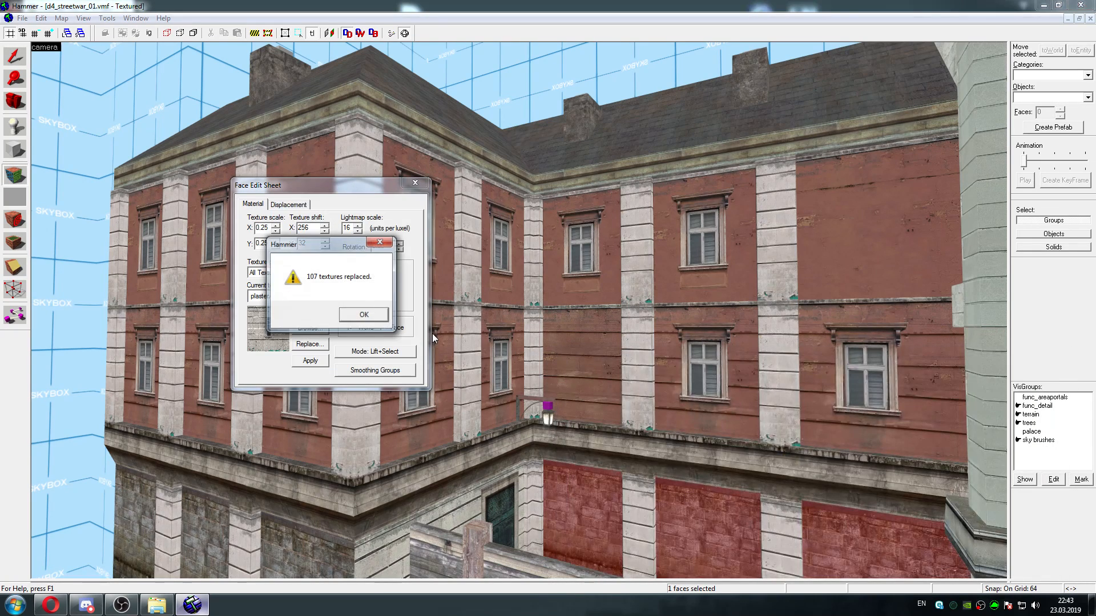
left_click(362, 315)
left_click(415, 182)
Examine the retextured building from a distance and up close at the inner corner with the lamp
key("z")
key("s")
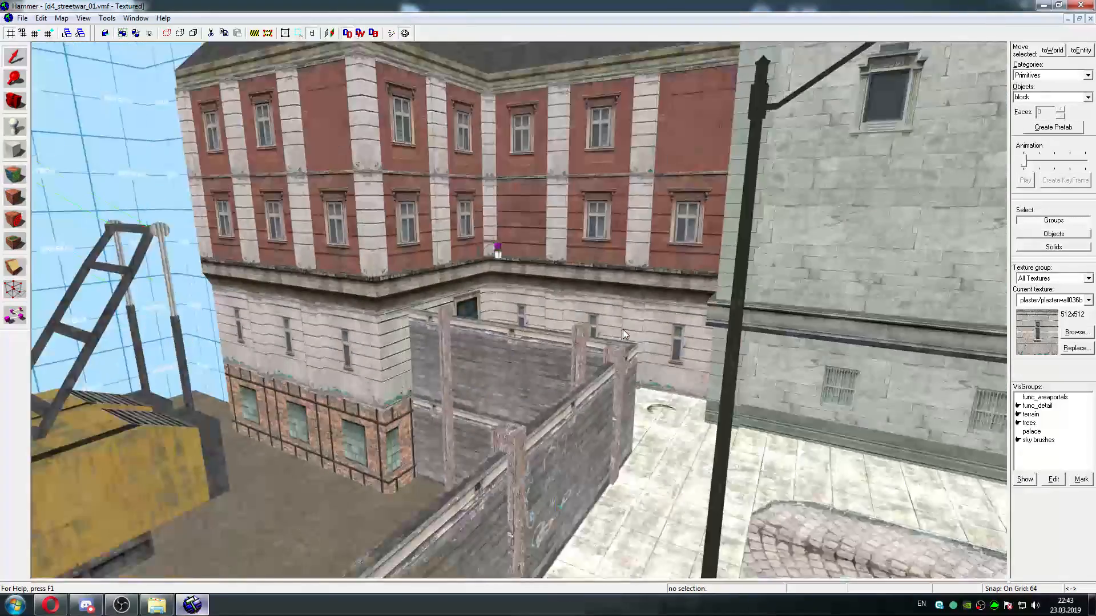
key("w")
key("s")
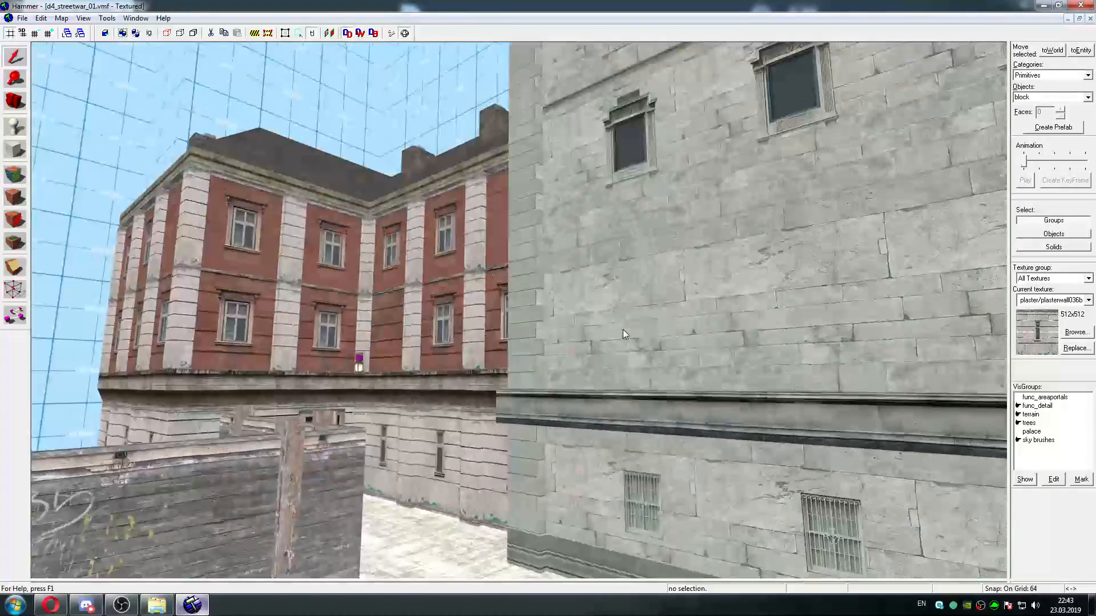
key("w")
key("s")
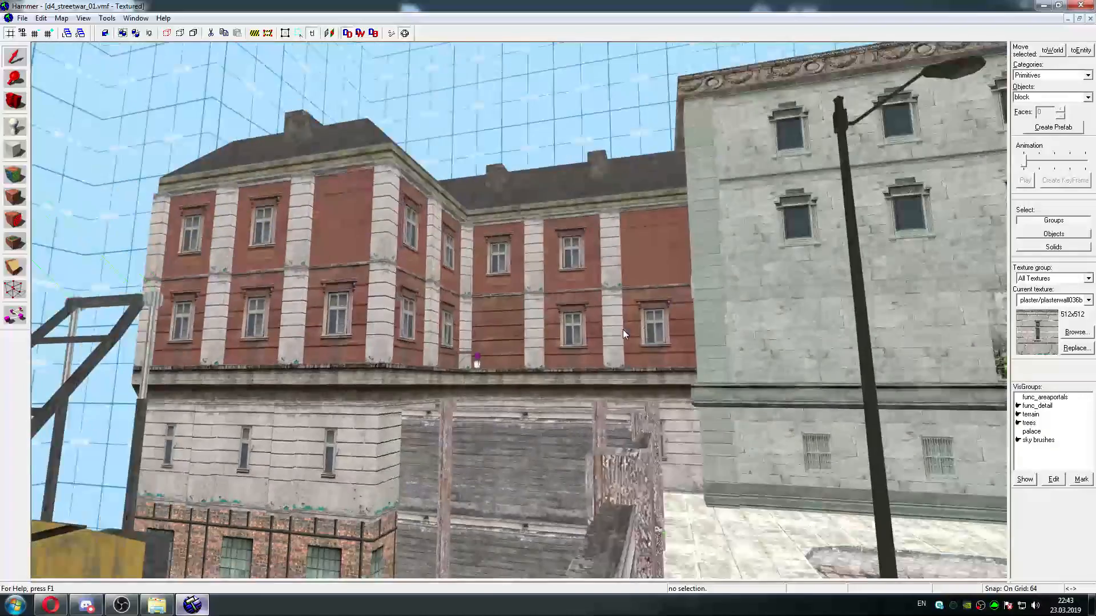
key("w")
key("d")
key("w")
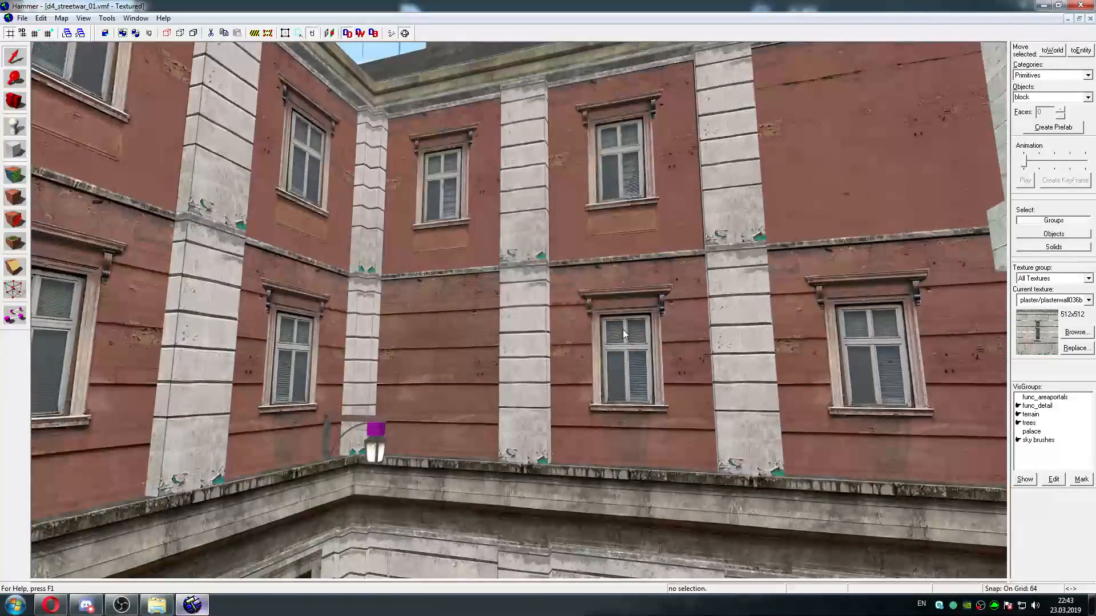
key("s")
key("w")
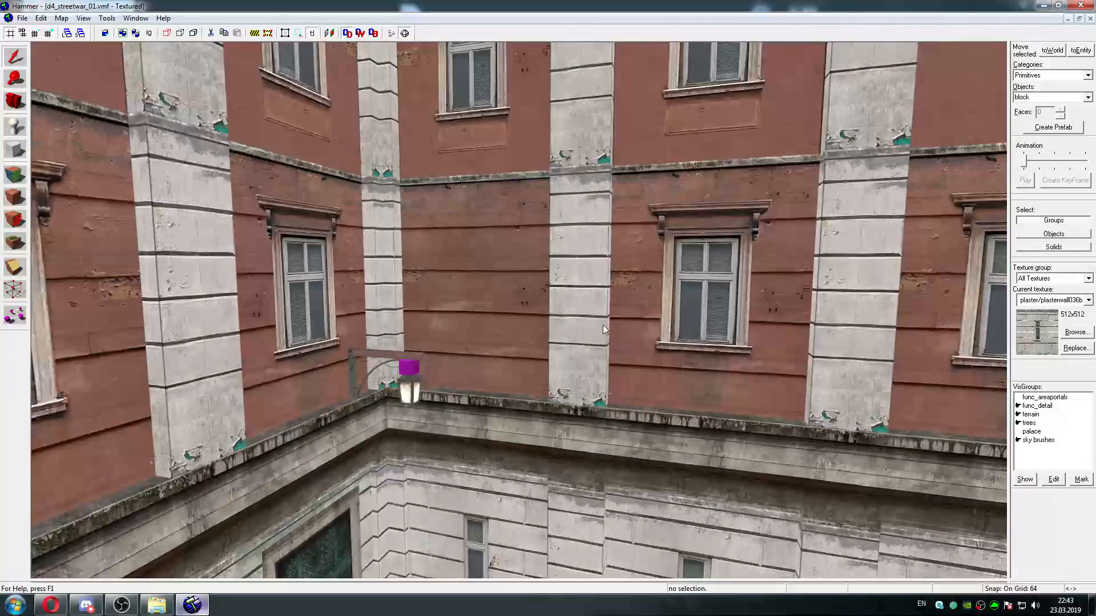
Lift stone/stonewall029g from the windowless face above the lamp and replace all exact matches with plaster/plasterwall036g
left_click(15, 174)
left_click(488, 234)
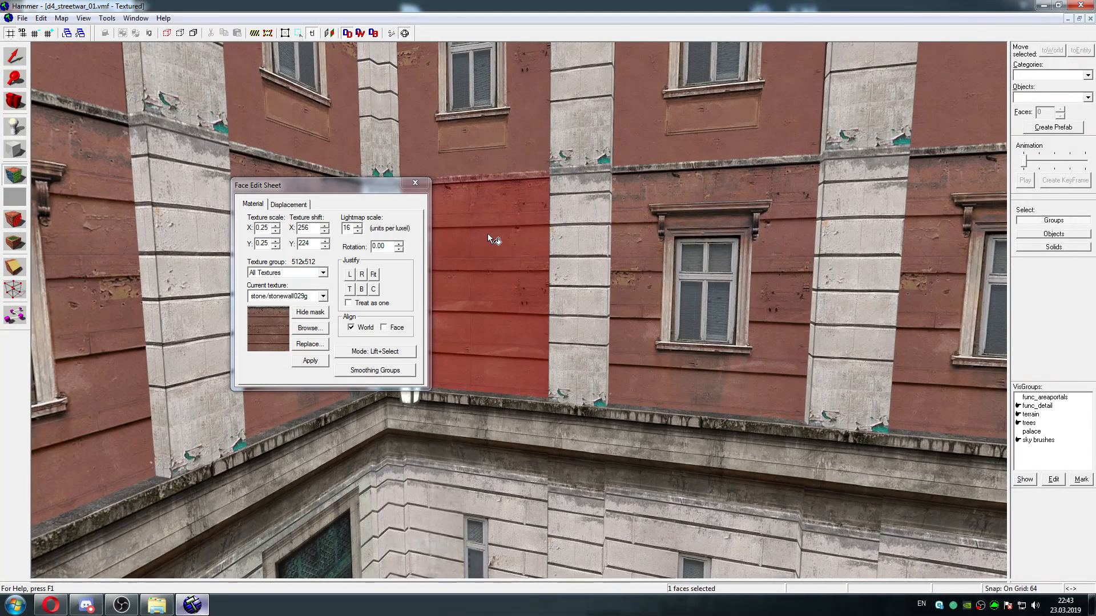
left_click(302, 344)
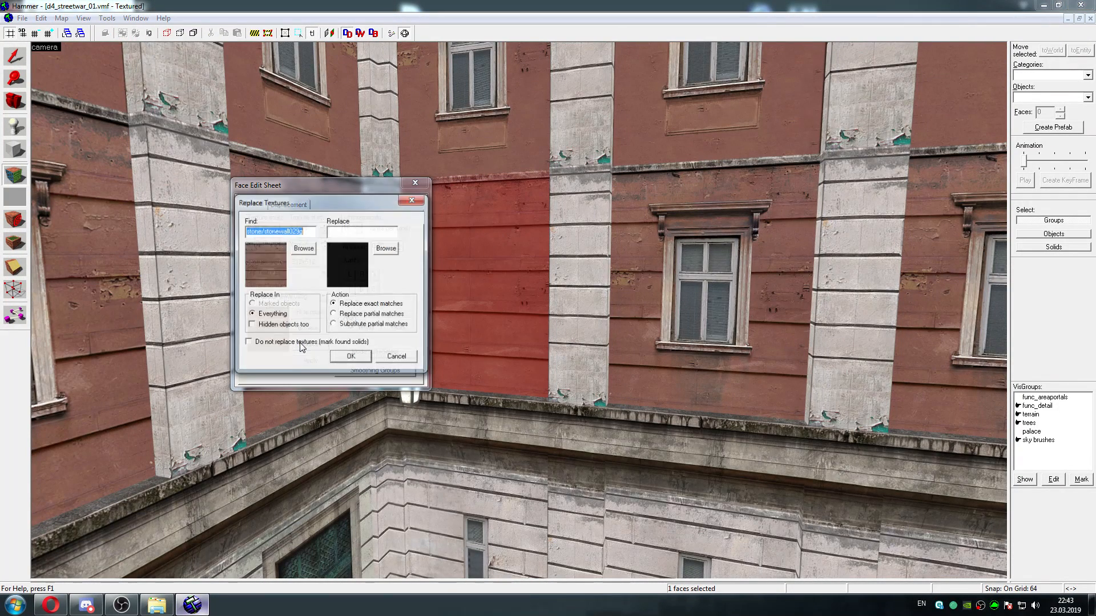
left_click(386, 248)
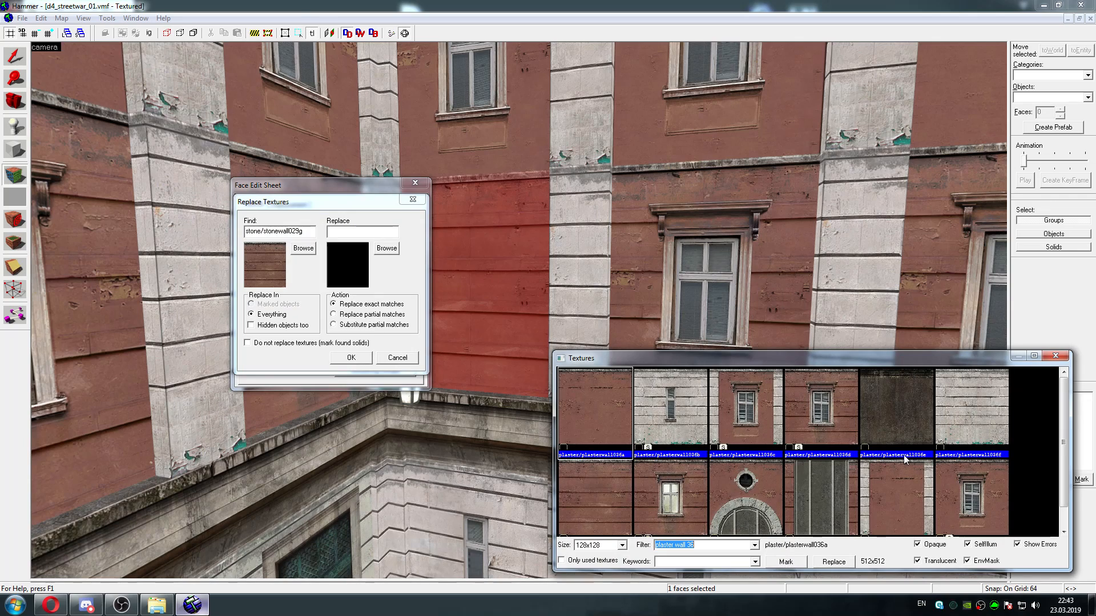
left_click(929, 414)
left_click(622, 476)
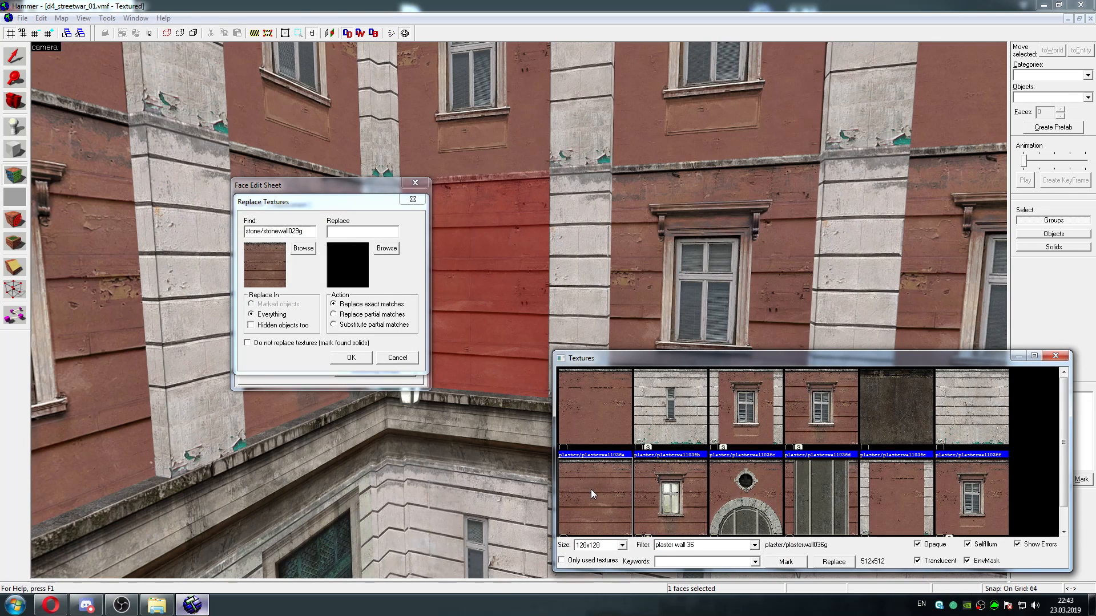
left_click(785, 562)
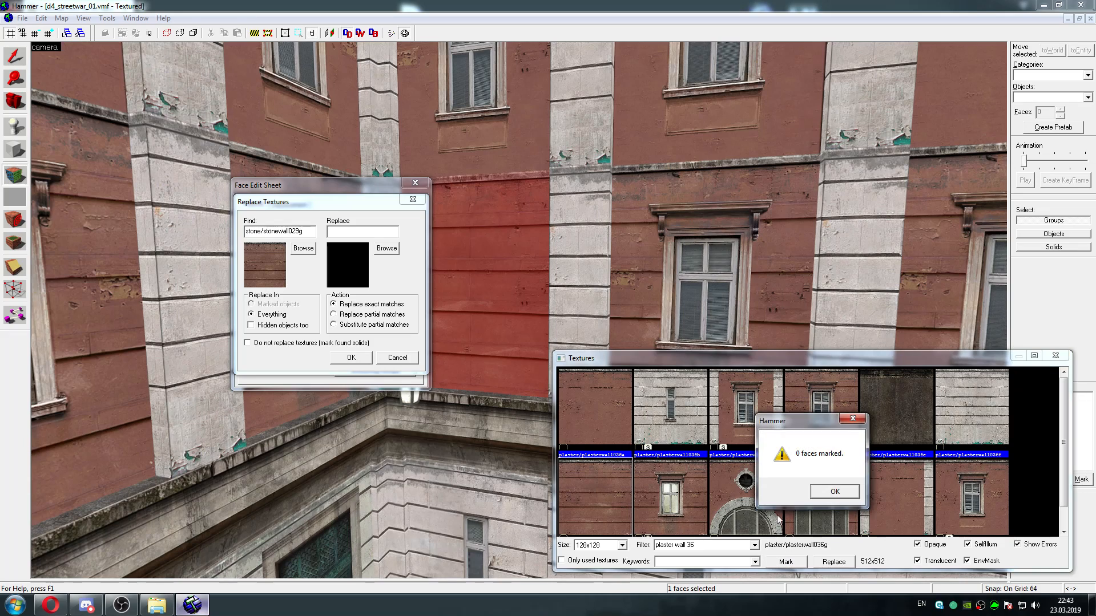
left_click(834, 492)
key("Return")
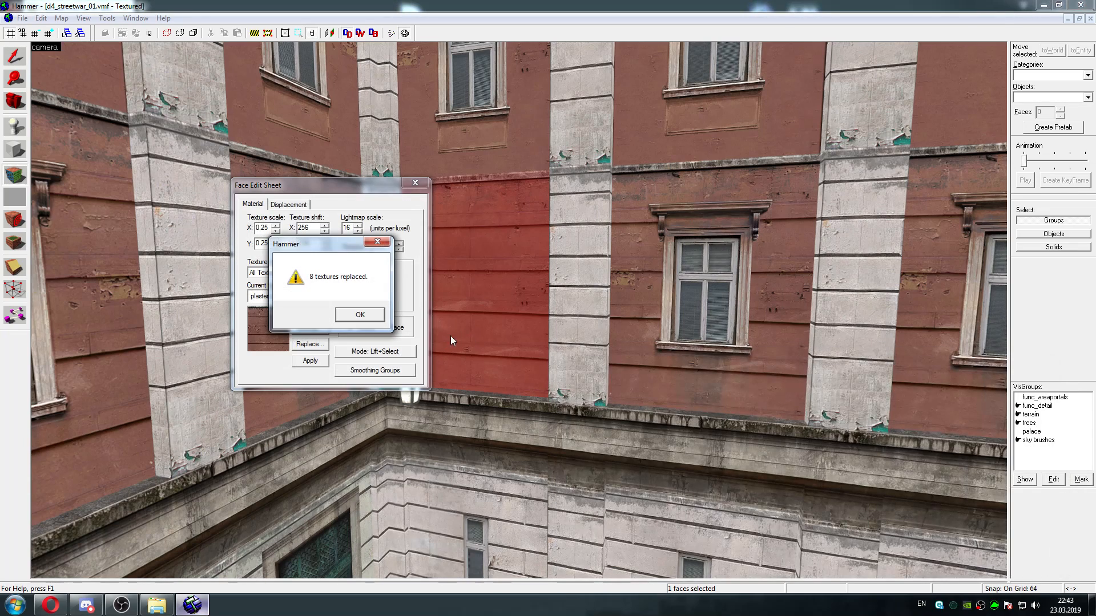
left_click(360, 317)
left_click(415, 183)
Review the finished building from a distance, across the square and again beside the crane
scroll(563, 256, "down", 10)
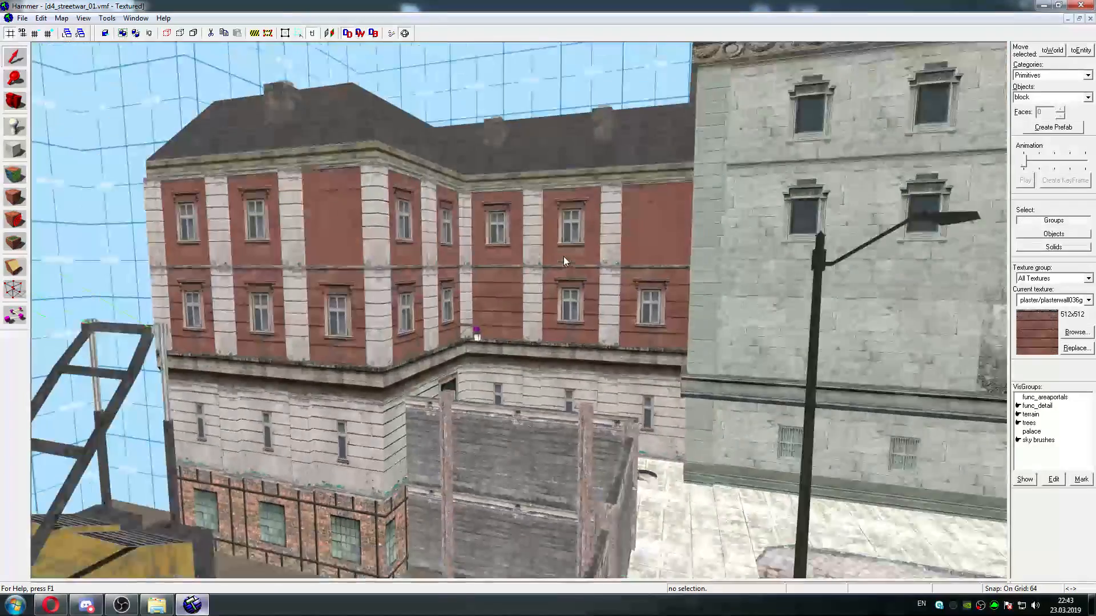
key("s")
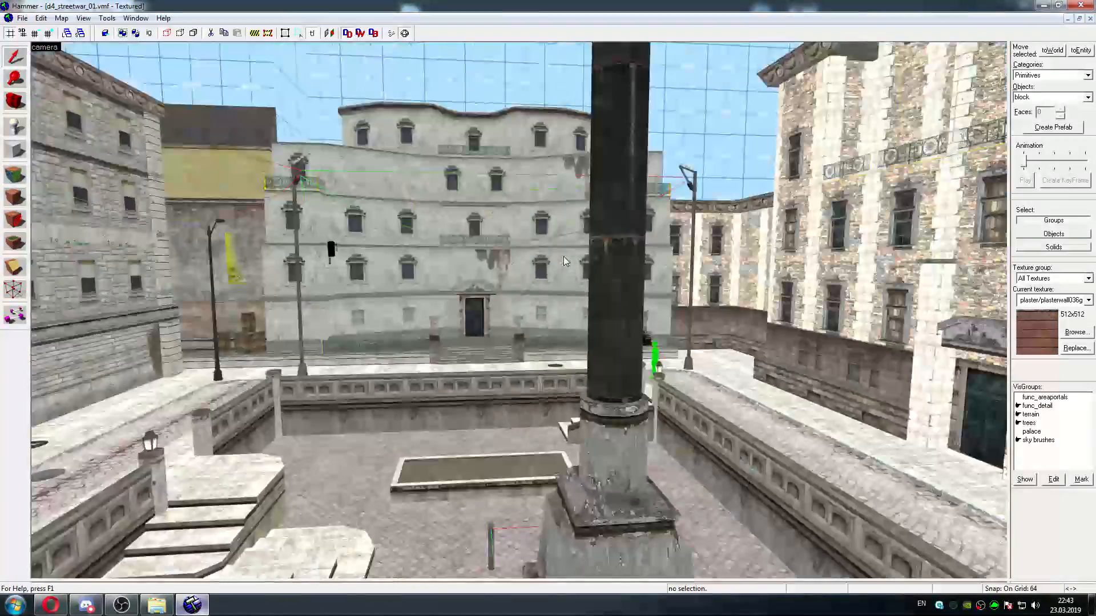
key("a")
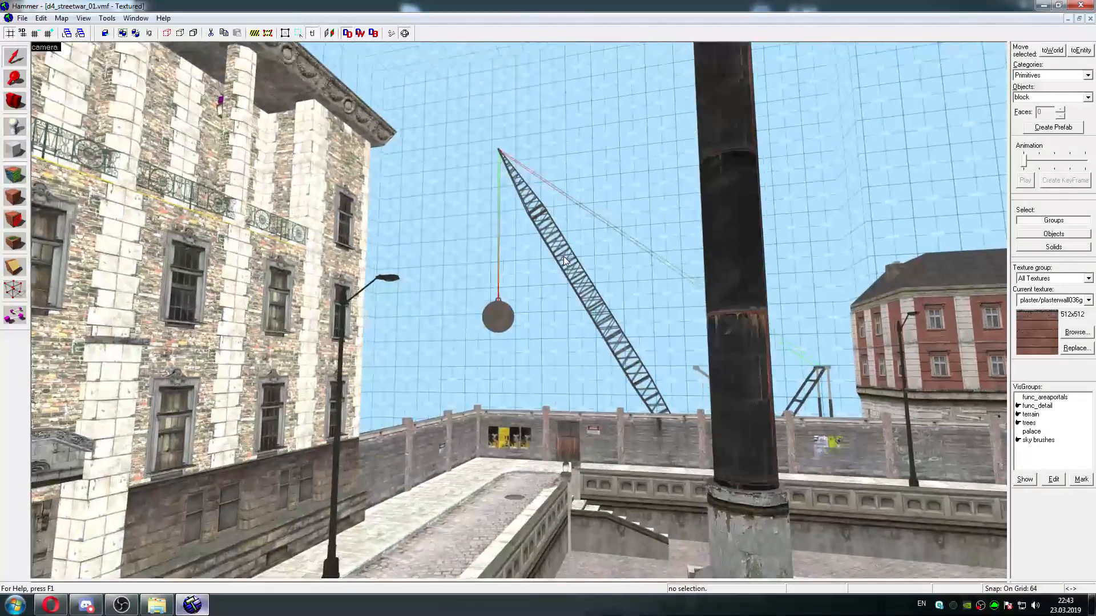
key("w")
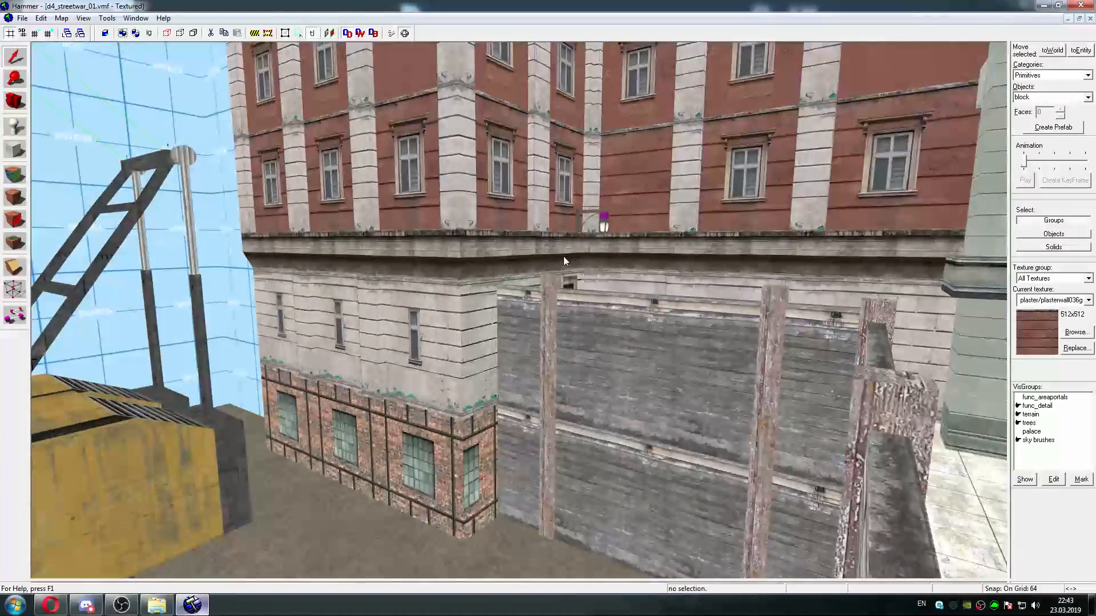
key("w")
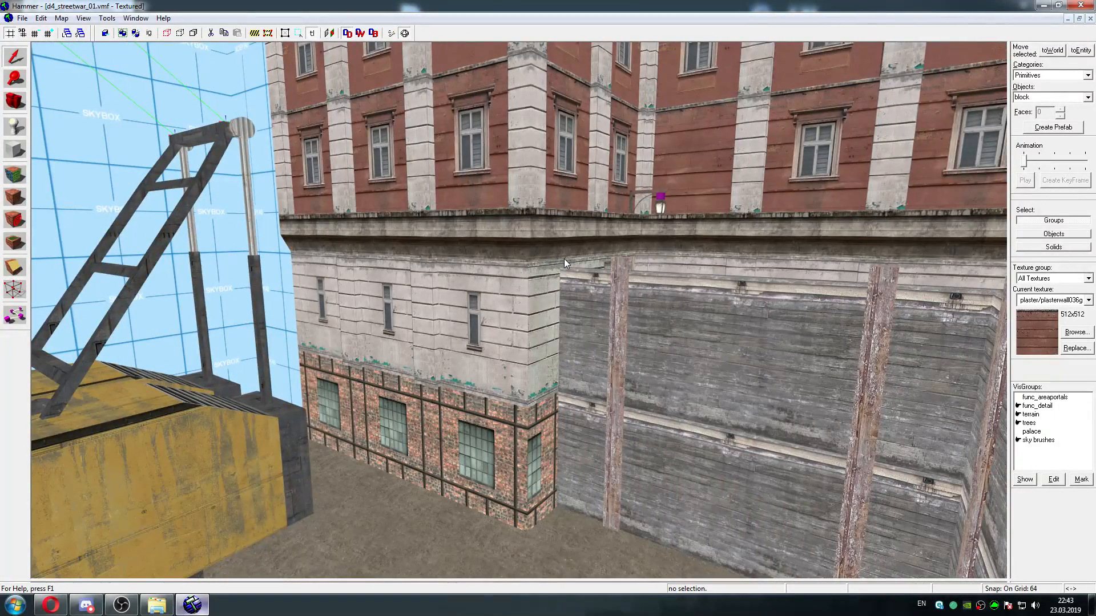
Open d1_terminal_01_40.vmf from a subfolder of d1_c17 using the N2_2003 game configuration
left_click(22, 18)
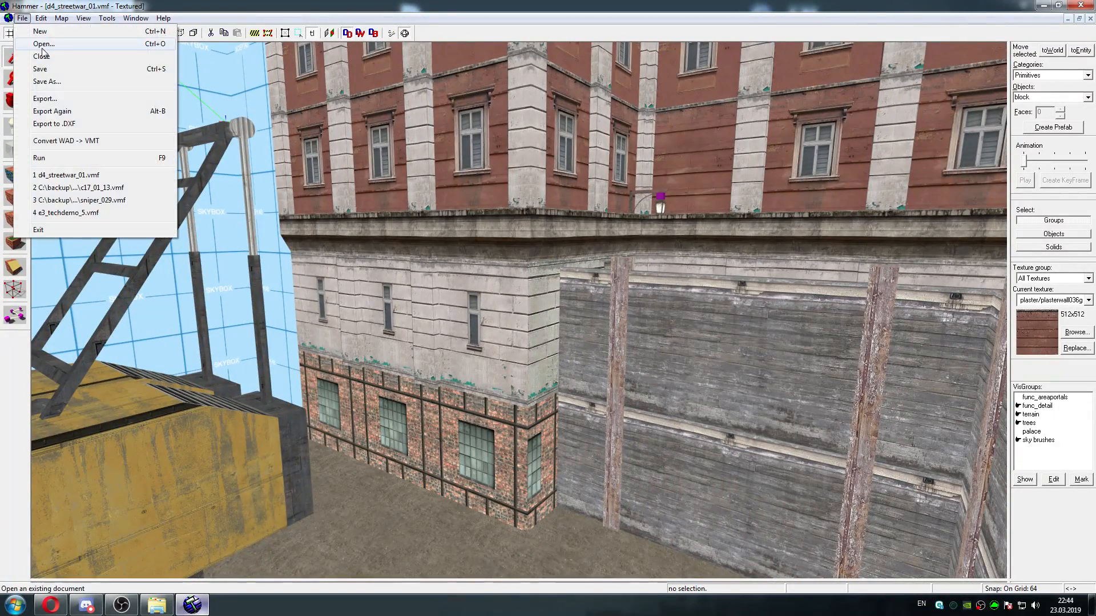
left_click(31, 36)
left_click(606, 245)
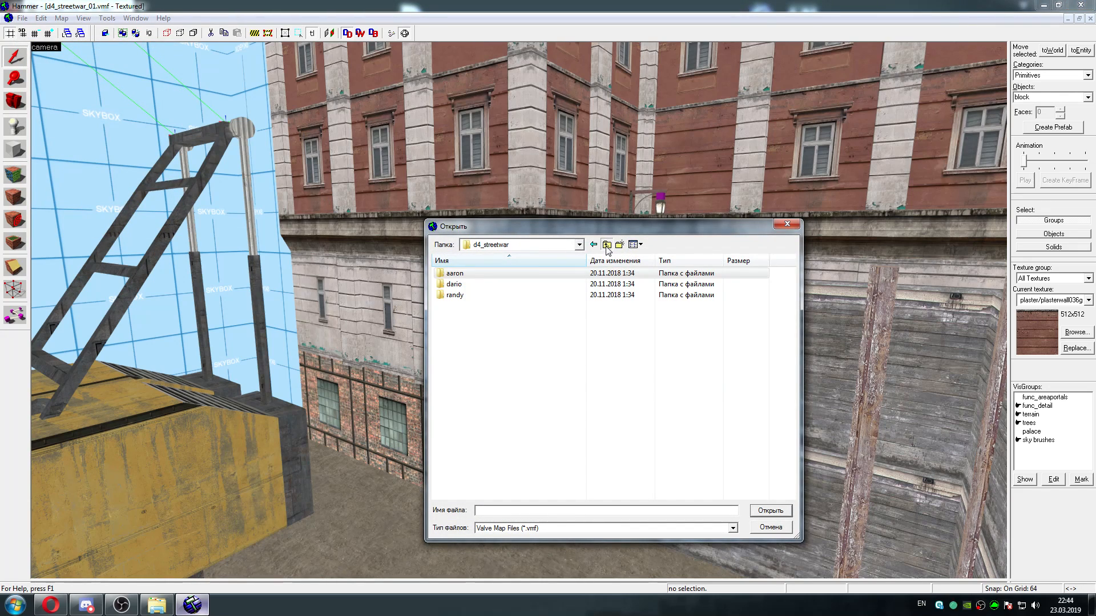
left_click(607, 244)
double_click(460, 305)
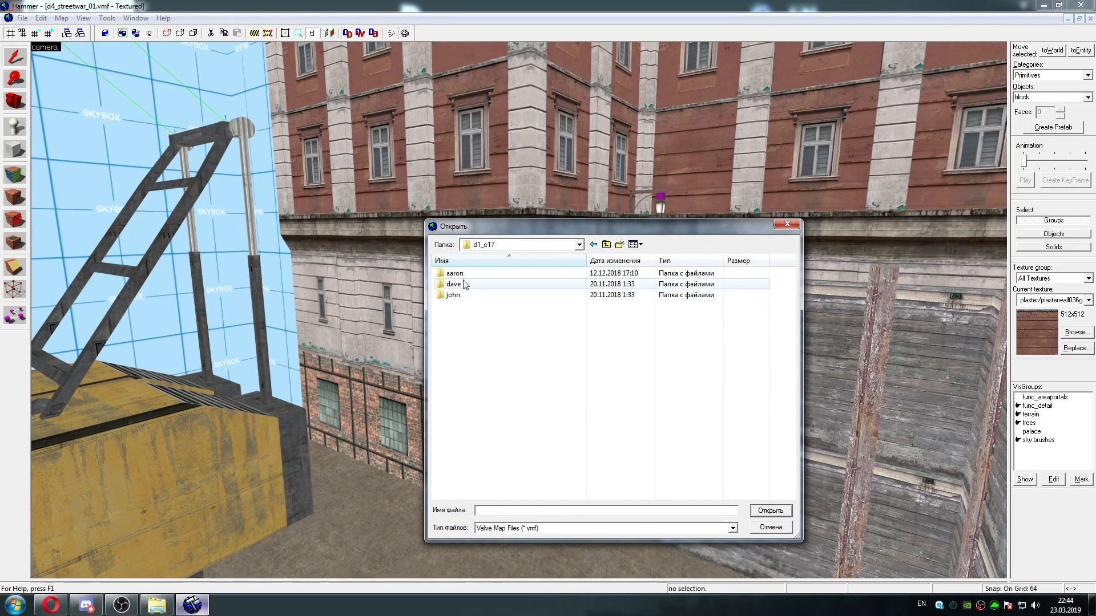
double_click(455, 274)
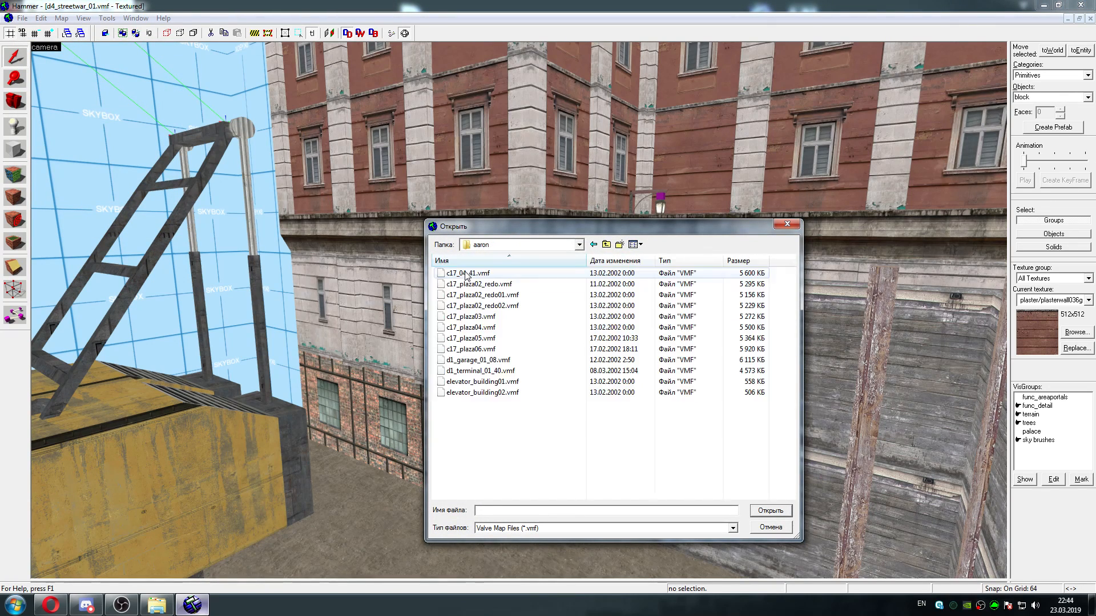
left_click(481, 371)
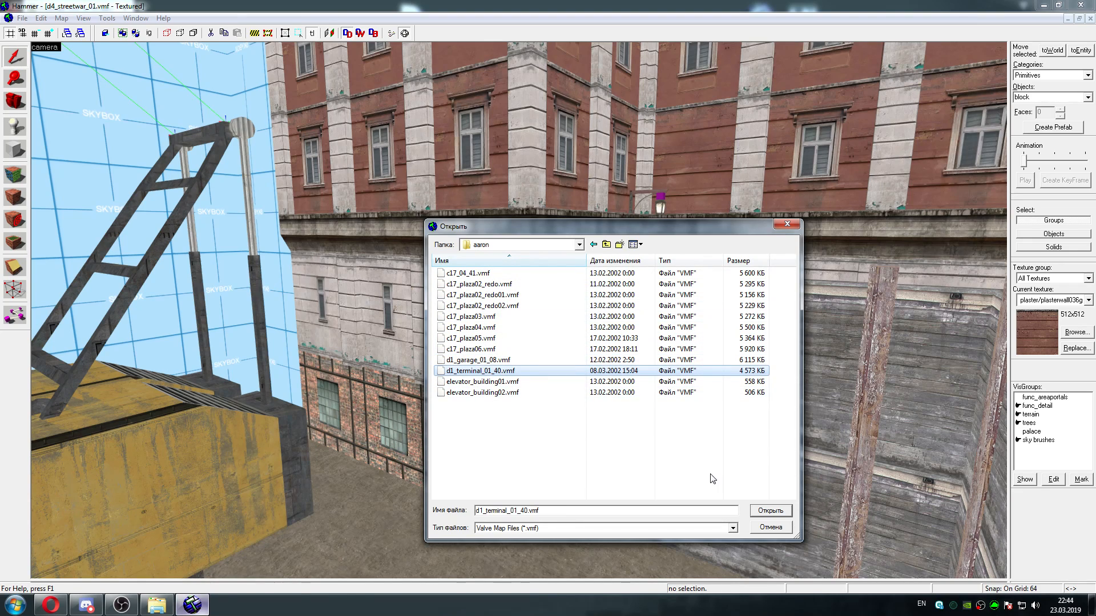
left_click(780, 513)
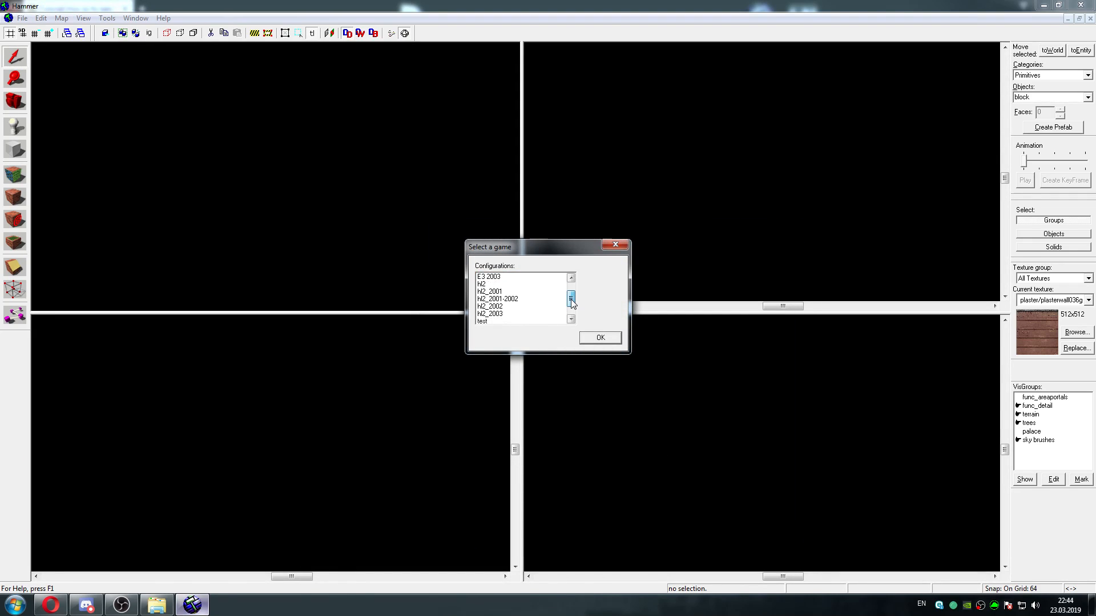
left_click(542, 313)
left_click(594, 342)
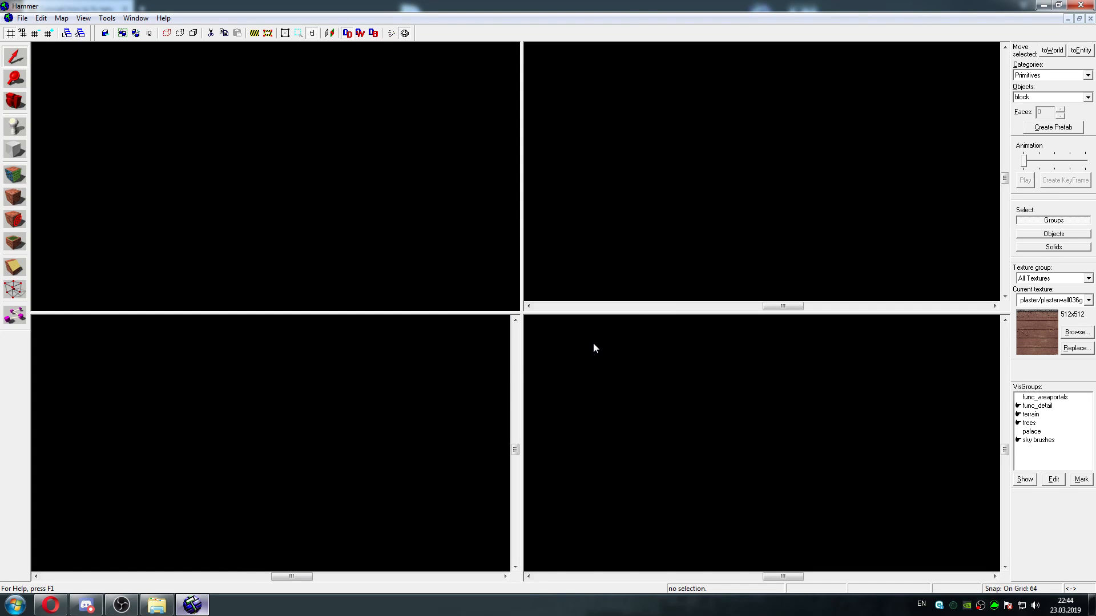
Switch to Opera, open the hl2-beta.ru Gallery in a new tab and enter the Half-Life 2 Official Pre-Release Screenshots album
left_click(51, 605)
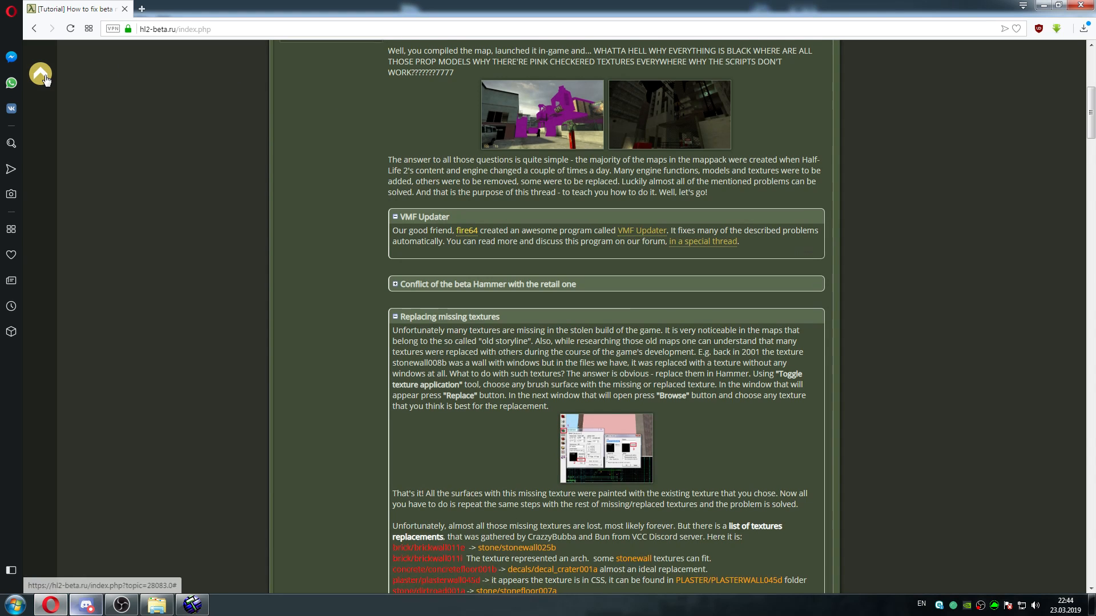
scroll(413, 124, "up", 4)
scroll(413, 125, "up", 3)
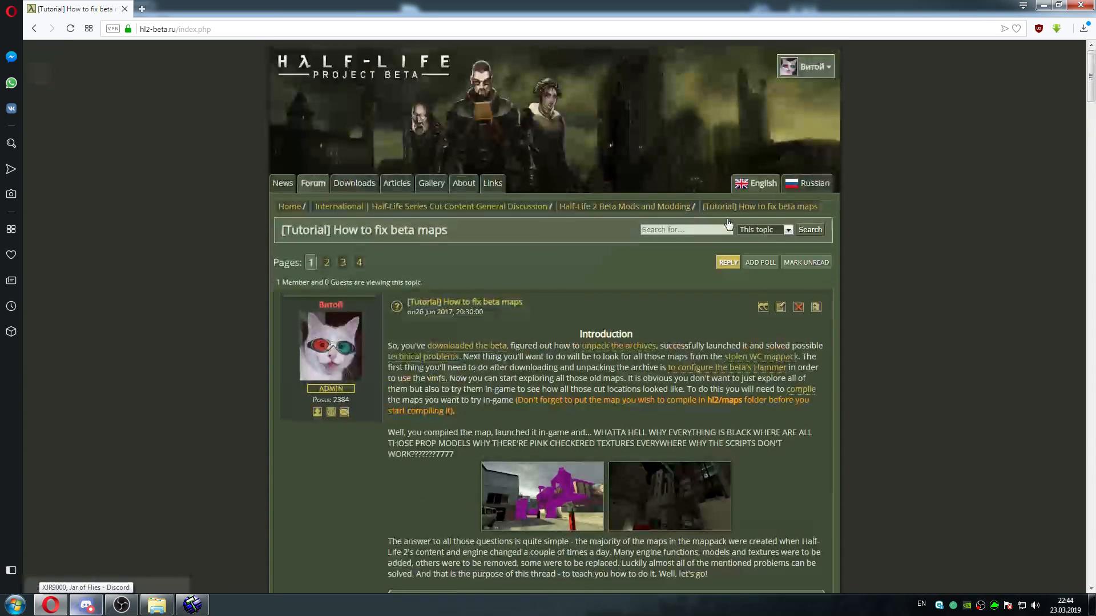
right_click(430, 188)
left_click(450, 198)
left_click(166, 10)
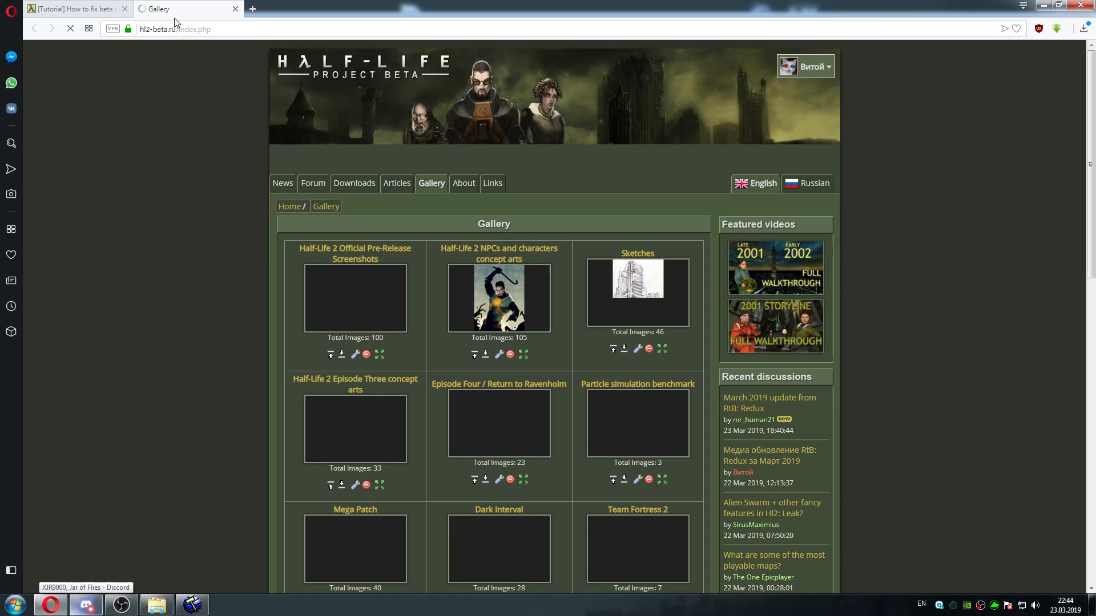
left_click(357, 292)
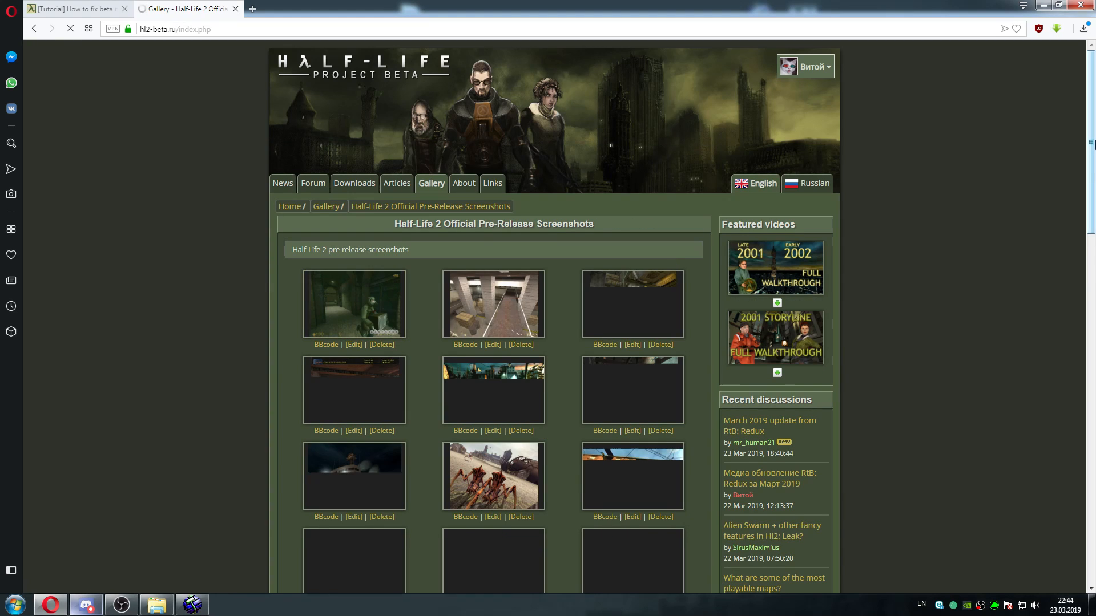
Look through the thumbnails on pages 1 and 3 of the album for a reference picture of the terminal plaza
left_click_drag(1091, 137, 1089, 243)
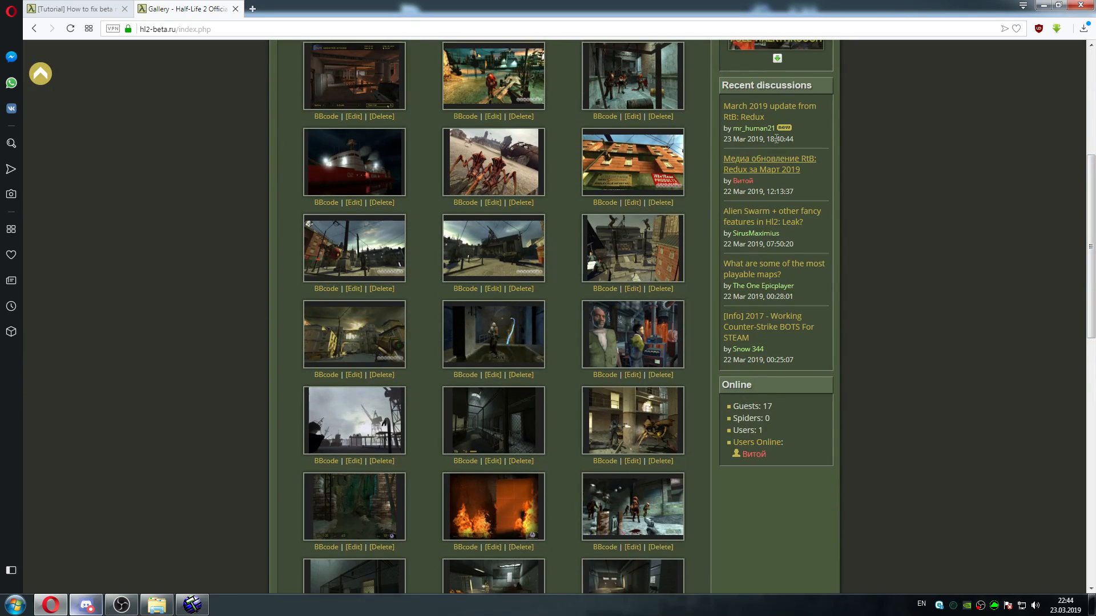
scroll(591, 497, "down", 12)
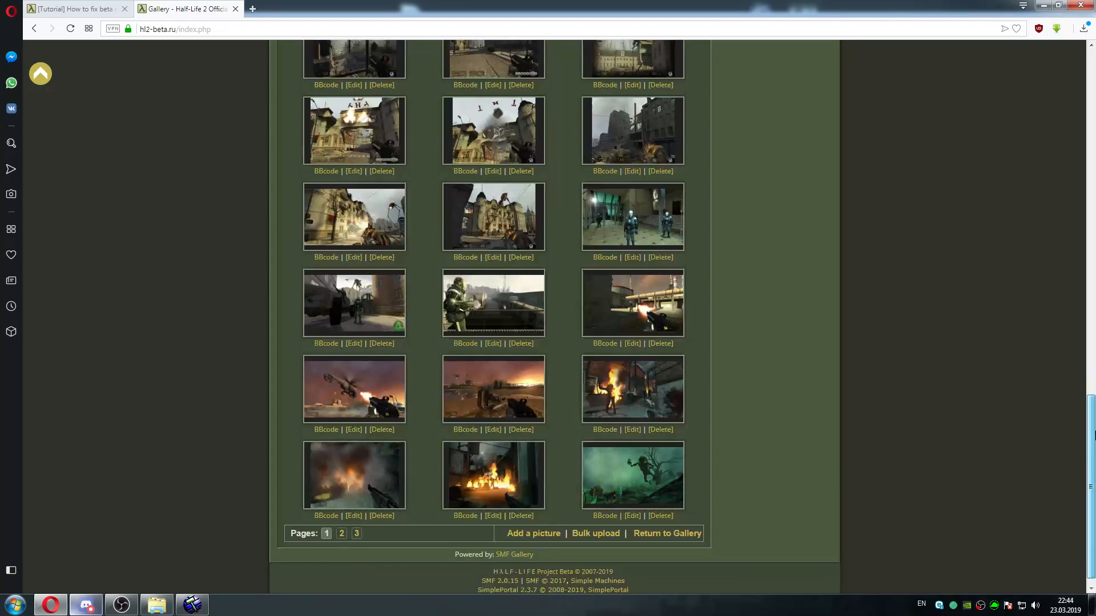
left_click(356, 521)
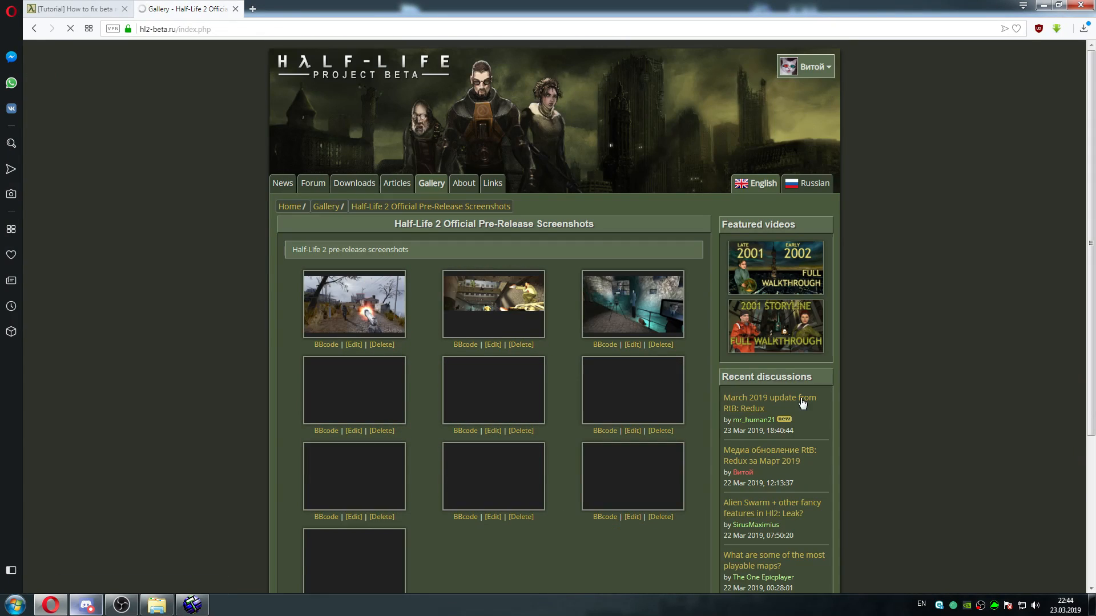
scroll(571, 457, "down", 2)
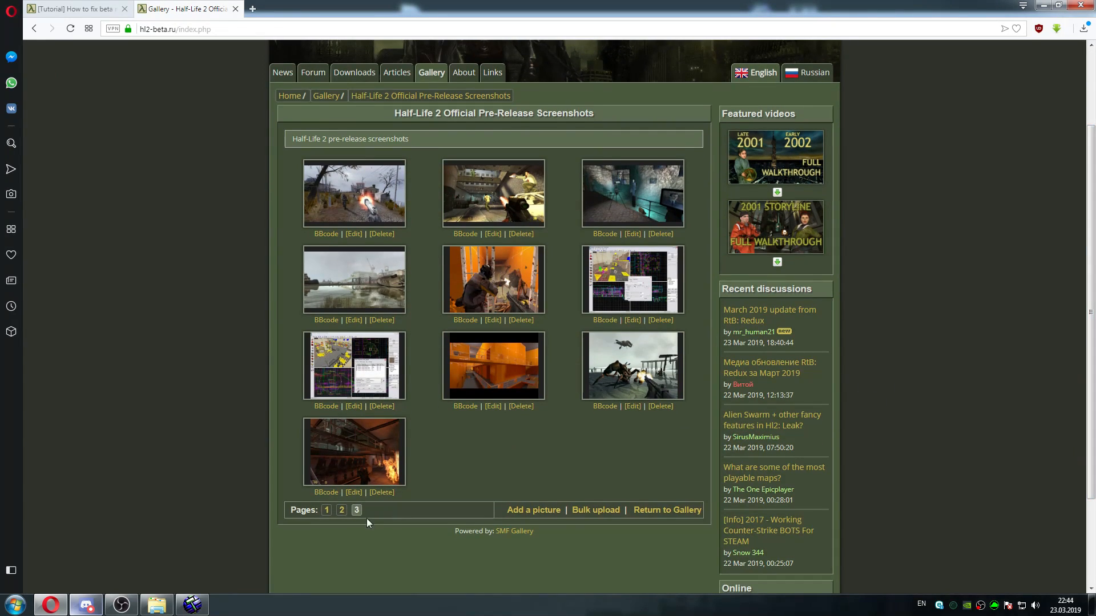
Search page 2 of the album and enlarge the screenshot of the plaza with the two horse statues on columns
left_click(342, 510)
scroll(1090, 400, "down", 10)
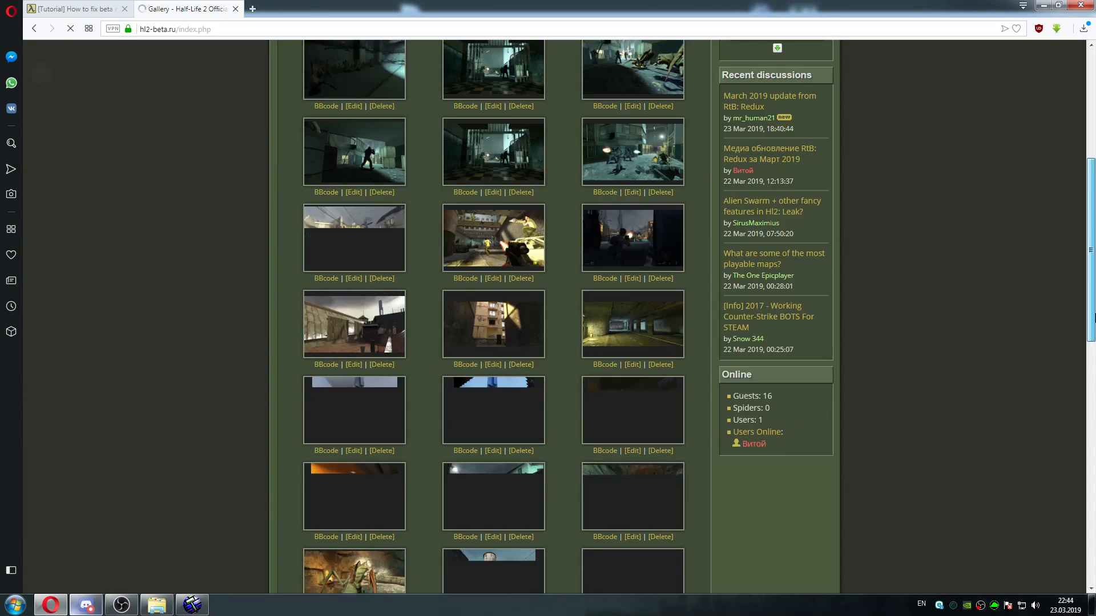
scroll(1093, 432, "down", 6)
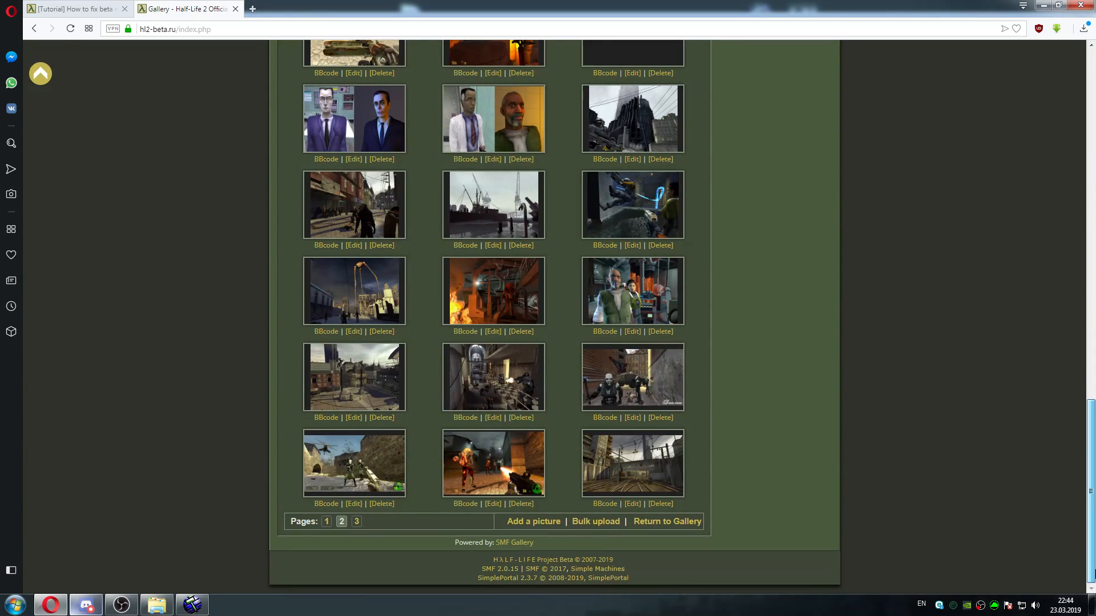
scroll(1094, 390, "up", 8)
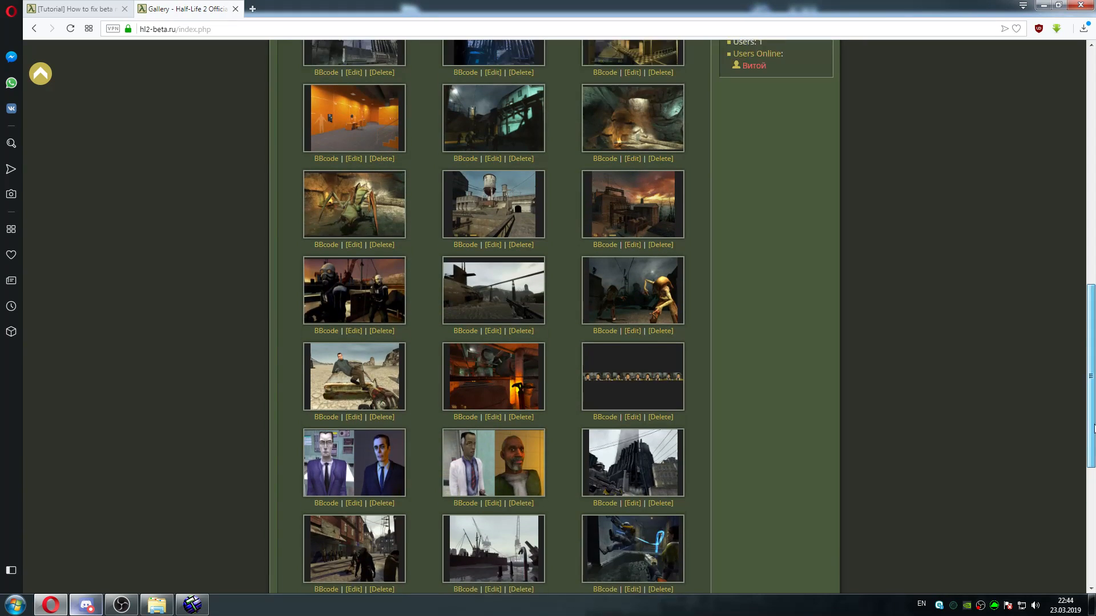
left_click_drag(1094, 390, 1095, 533)
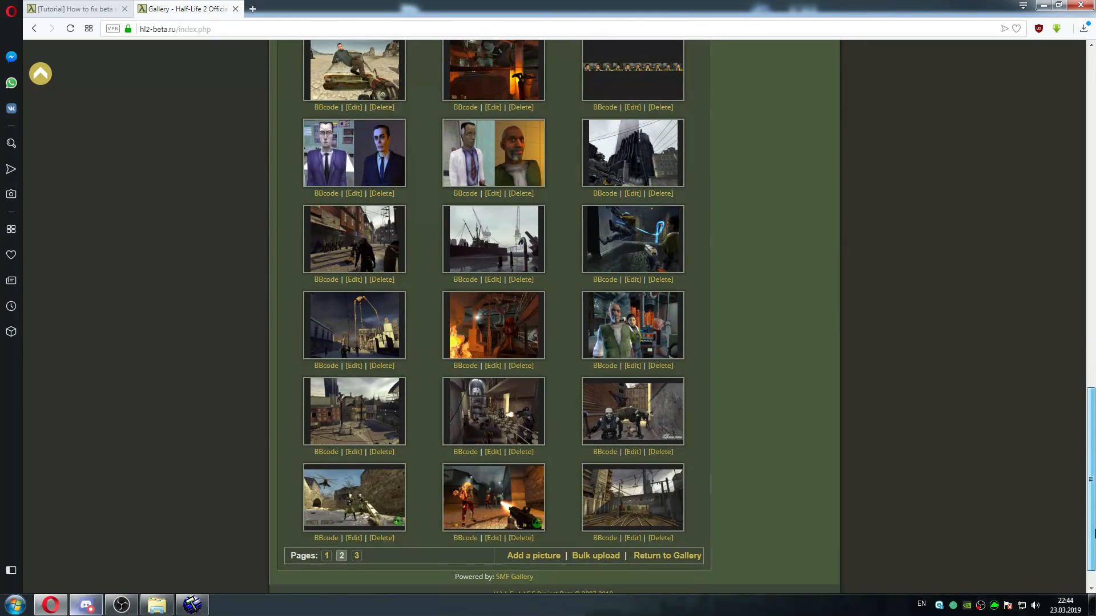
left_click(361, 412)
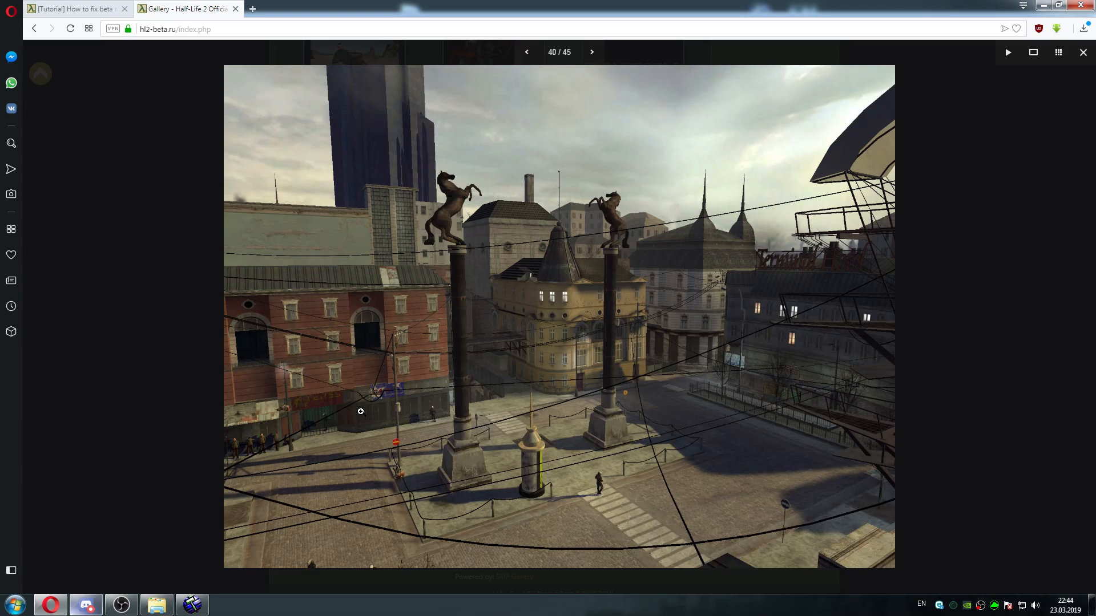
left_click(362, 411)
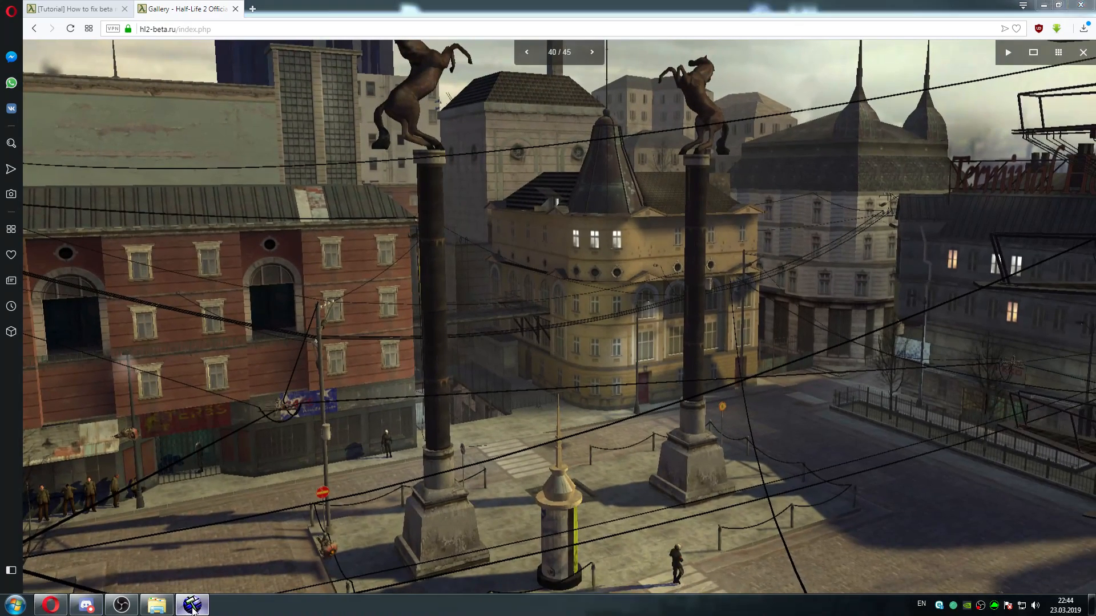
Switch to Hammer, examine the shop building's facade in a maximized camera view, and compare it with the plaza screenshot in the browser
left_click(193, 607)
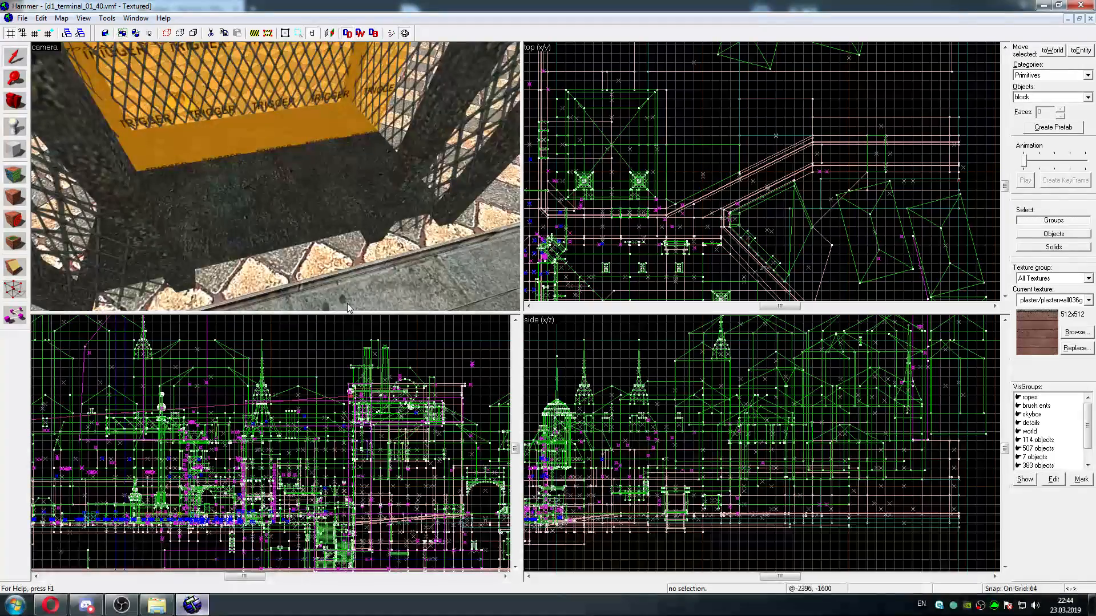
key("z")
key("w")
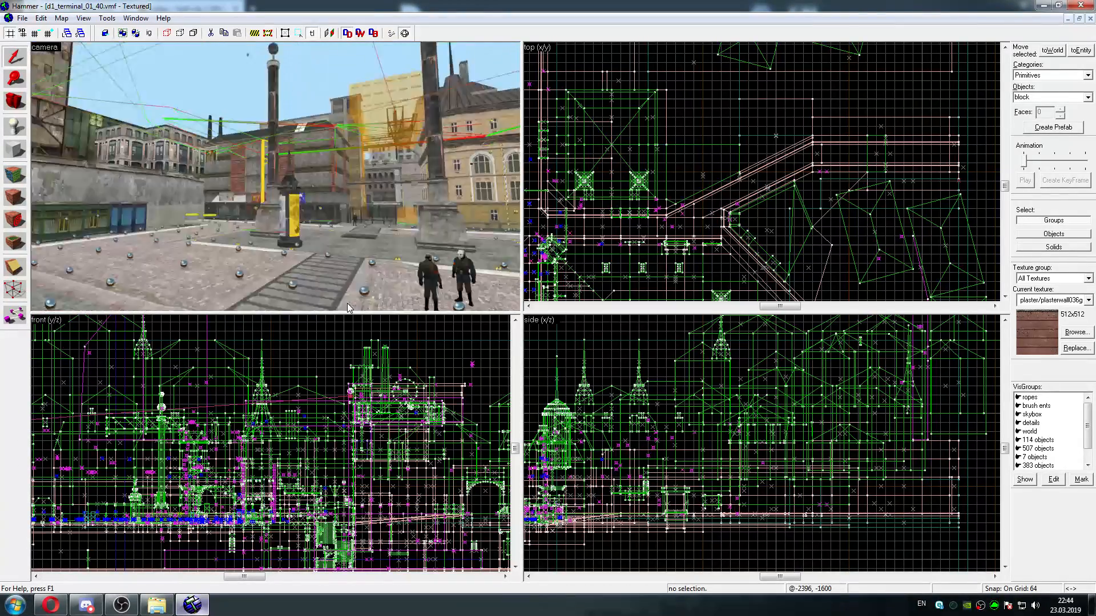
key("shift+z")
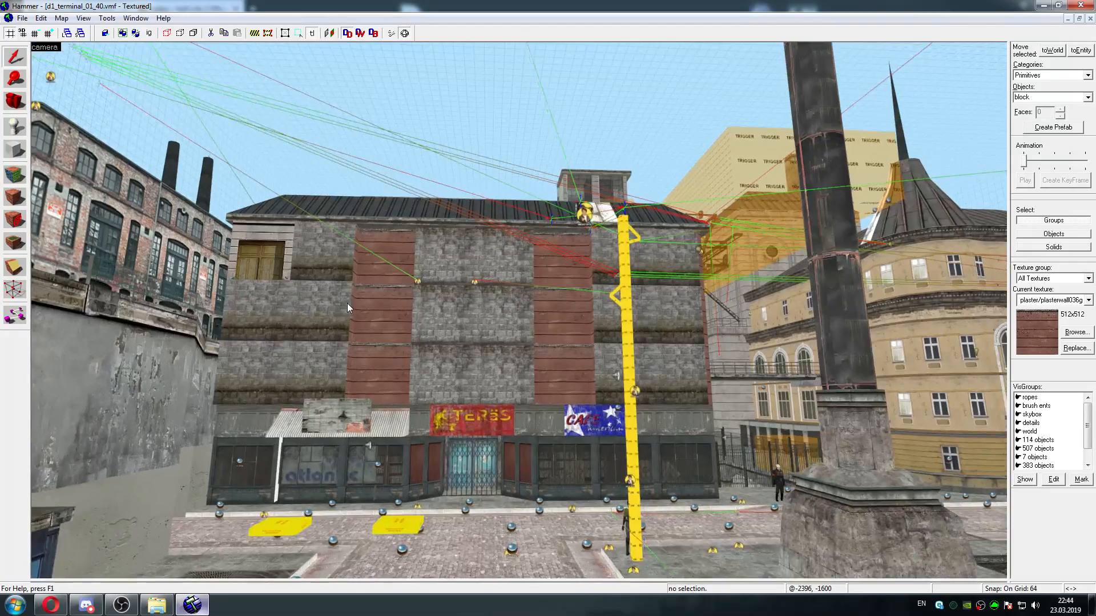
key("w")
key("s")
key("s")
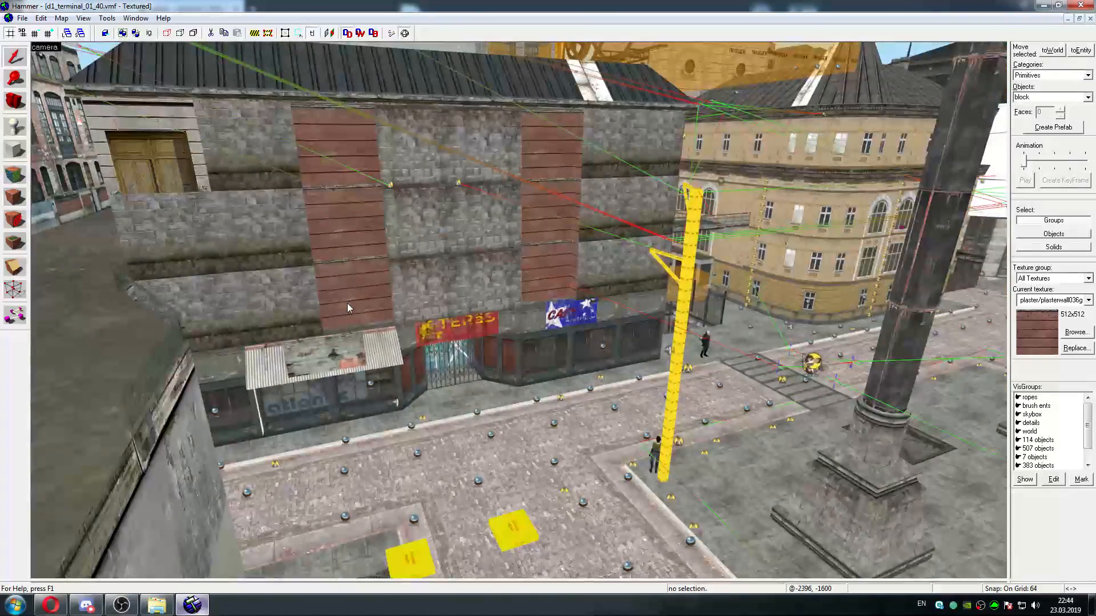
key("w")
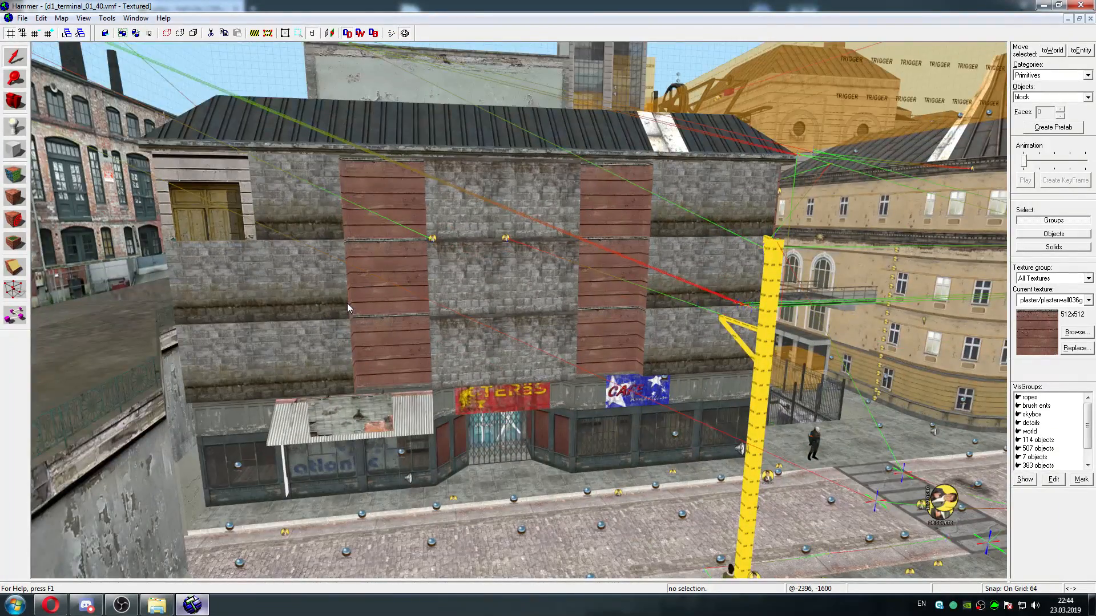
key("d")
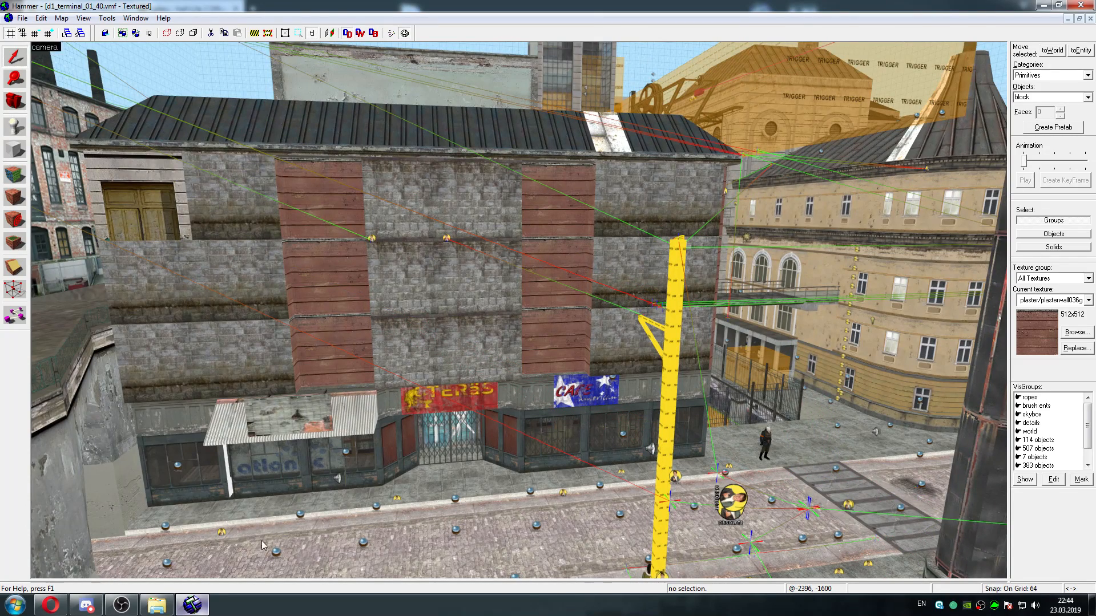
left_click(192, 606)
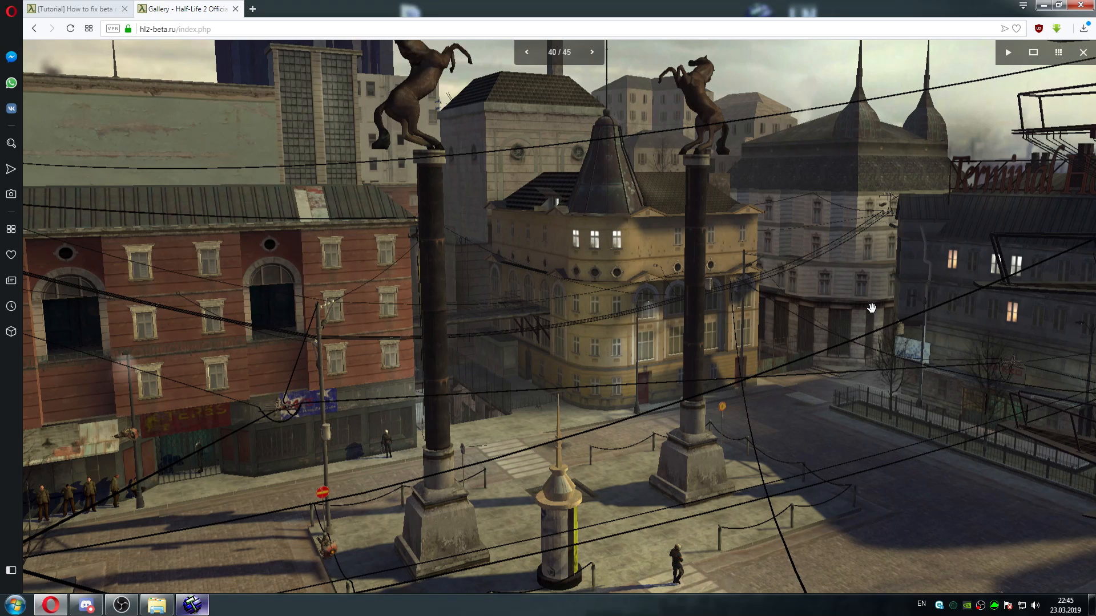
left_click_drag(871, 308, 736, 332)
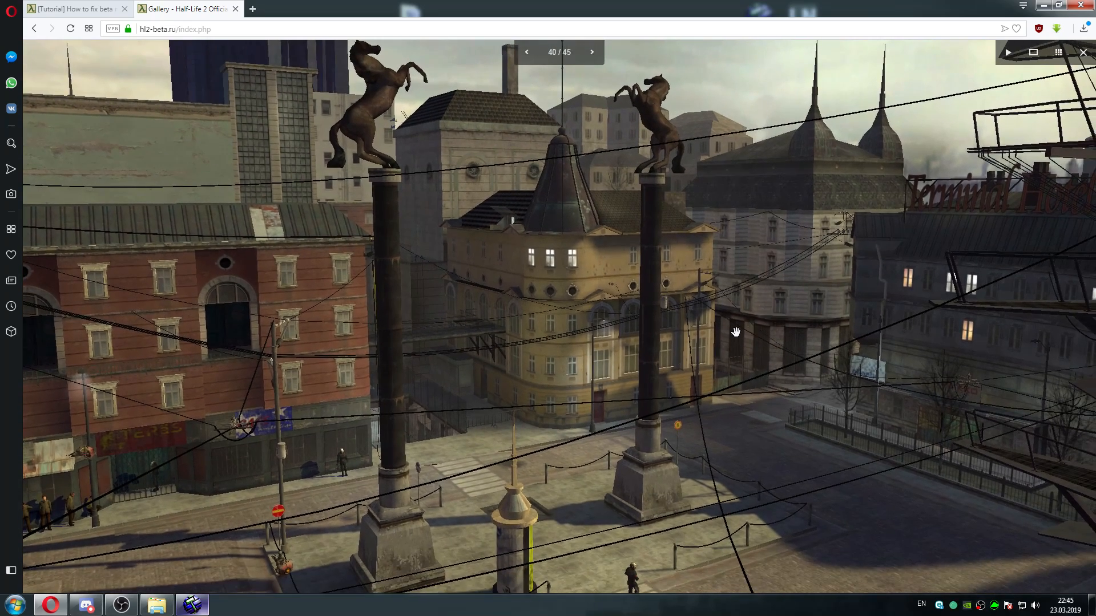
Return to Hammer and close d1_terminal_01_40.vmf
left_click(192, 606)
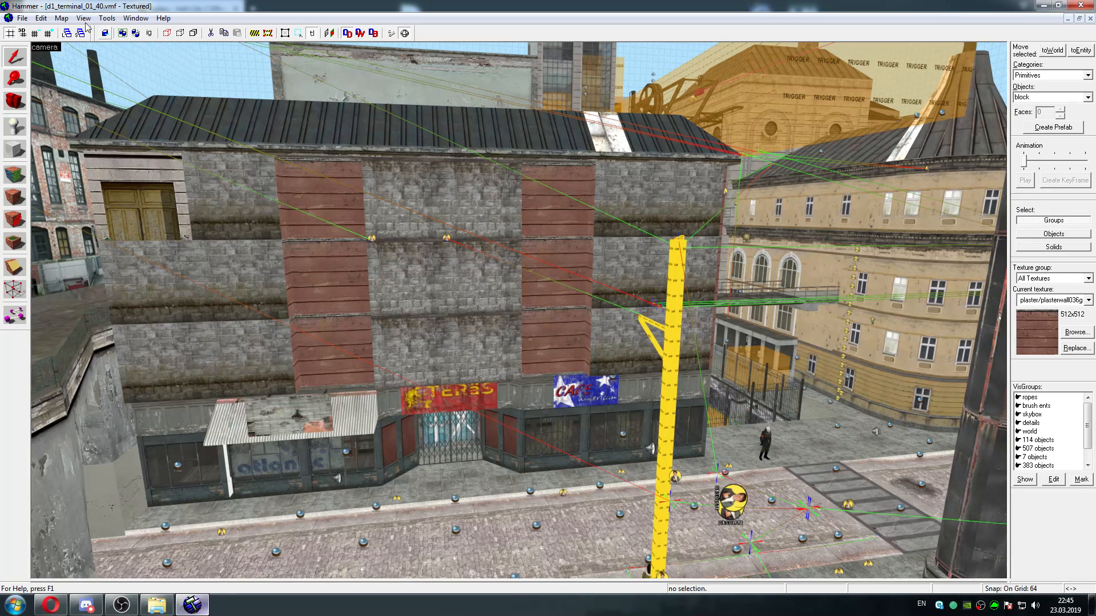
left_click(23, 18)
left_click(41, 57)
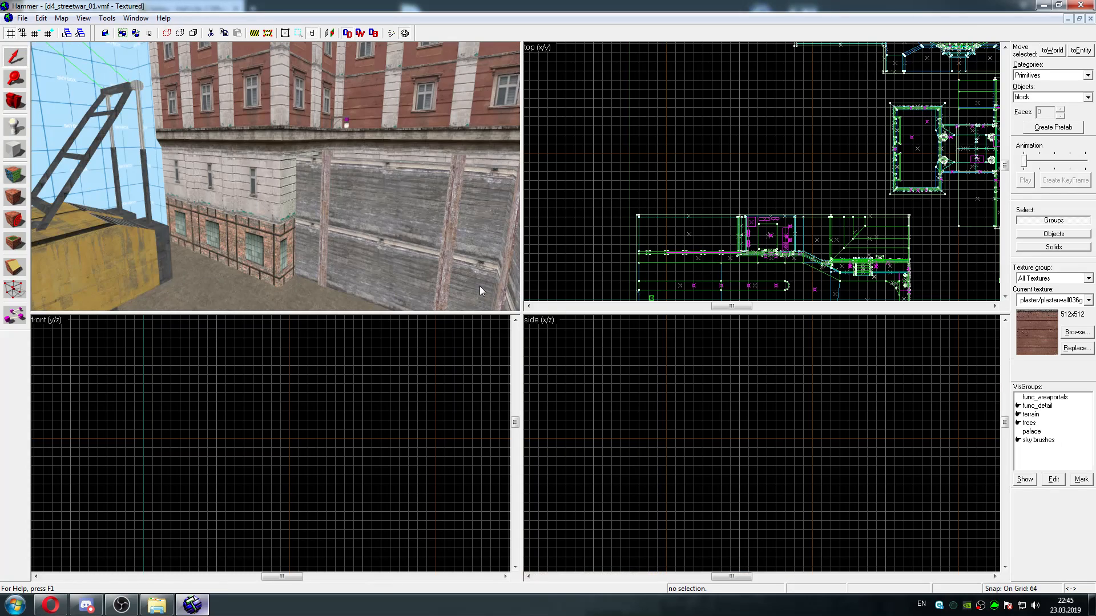
Select the long windowed brick face at the base of the red building for texture editing, keeping the Face Edit Sheet clear of the camera view
key("z")
key("w")
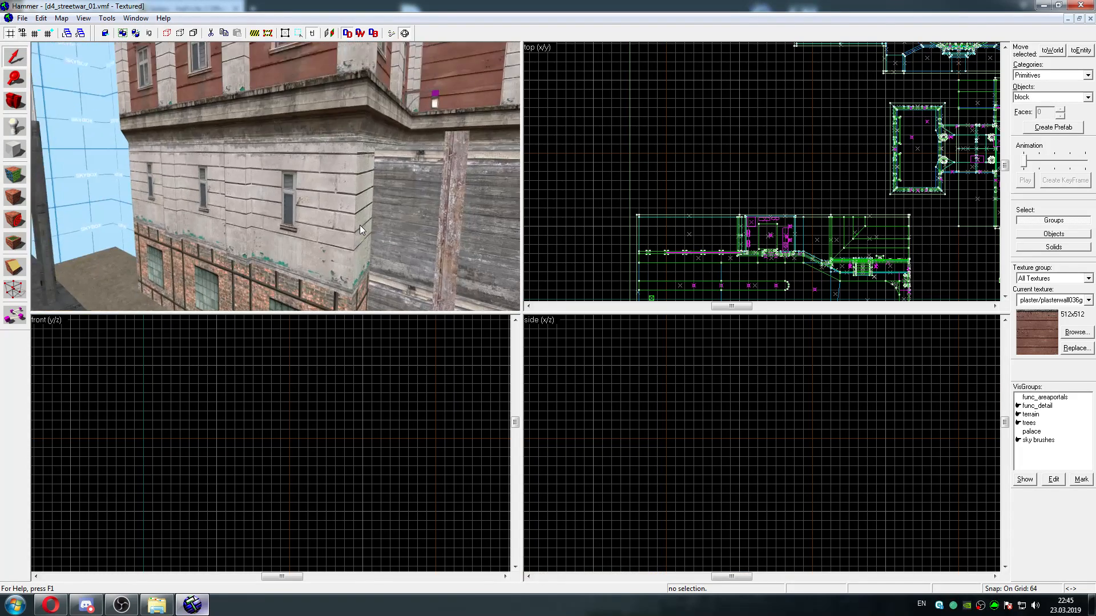
key("s")
key("w")
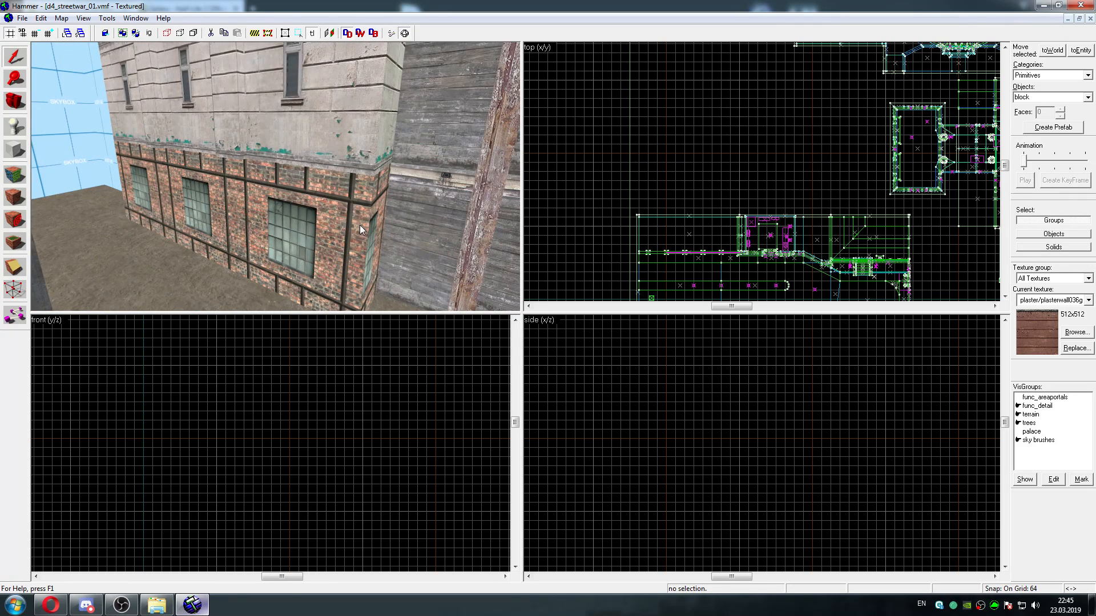
left_click(15, 174)
left_click(187, 188)
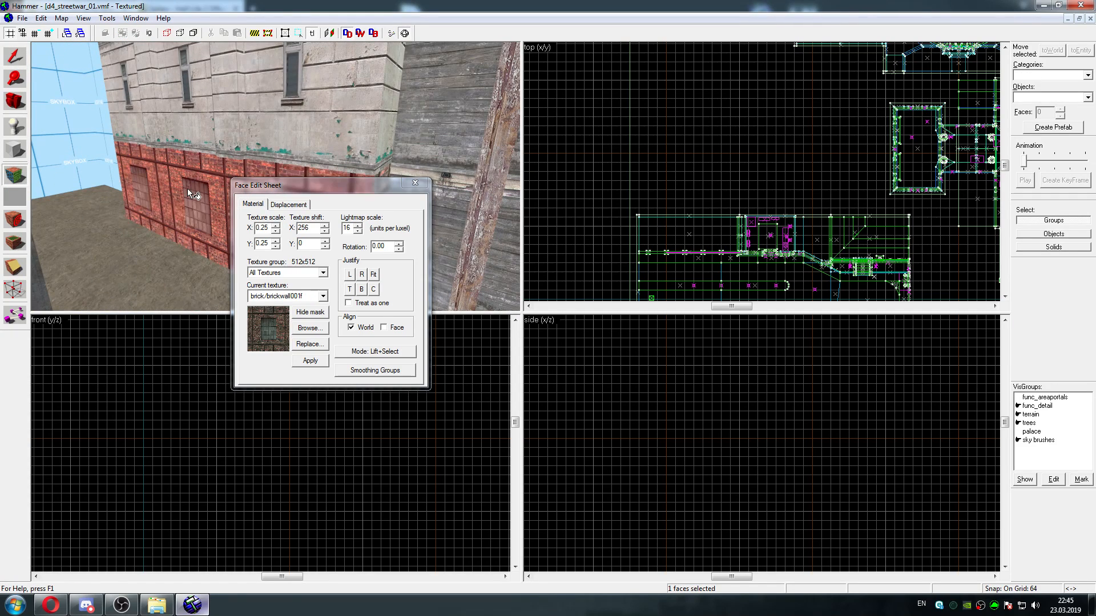
left_click_drag(295, 192, 609, 214)
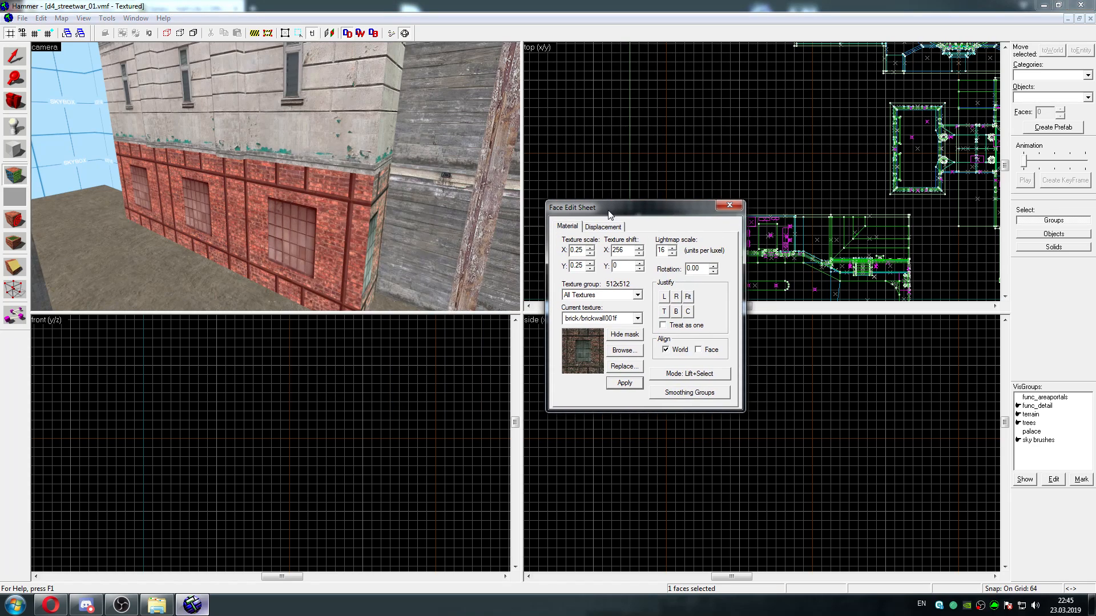
left_click(350, 203)
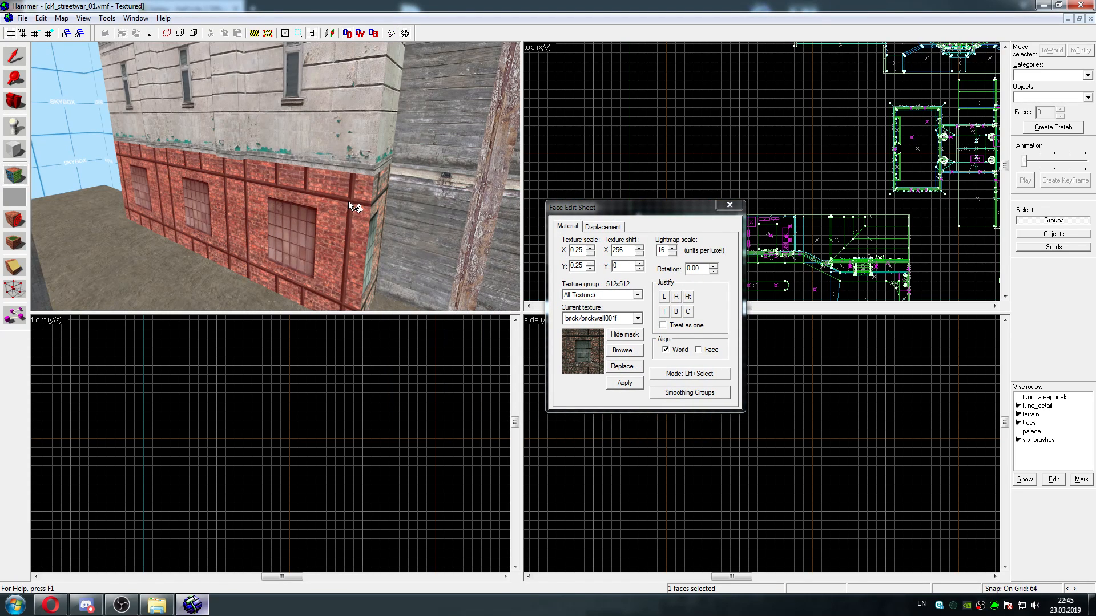
Examine the brick texture around the corner of the building's base in a maximized camera view, checking the narrow adjoining face
key("d")
key("d")
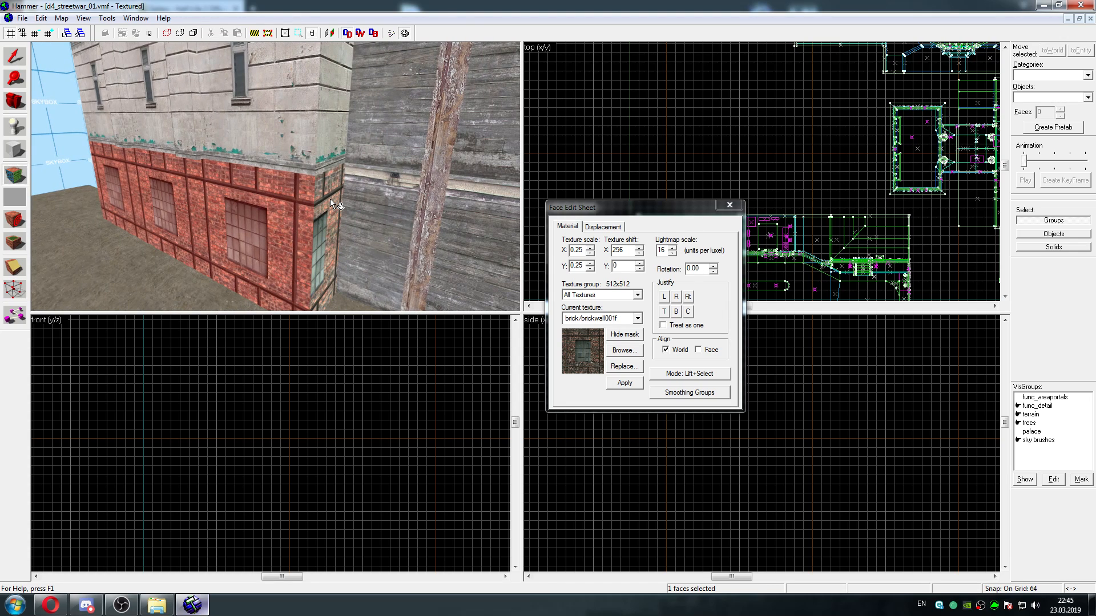
key("d")
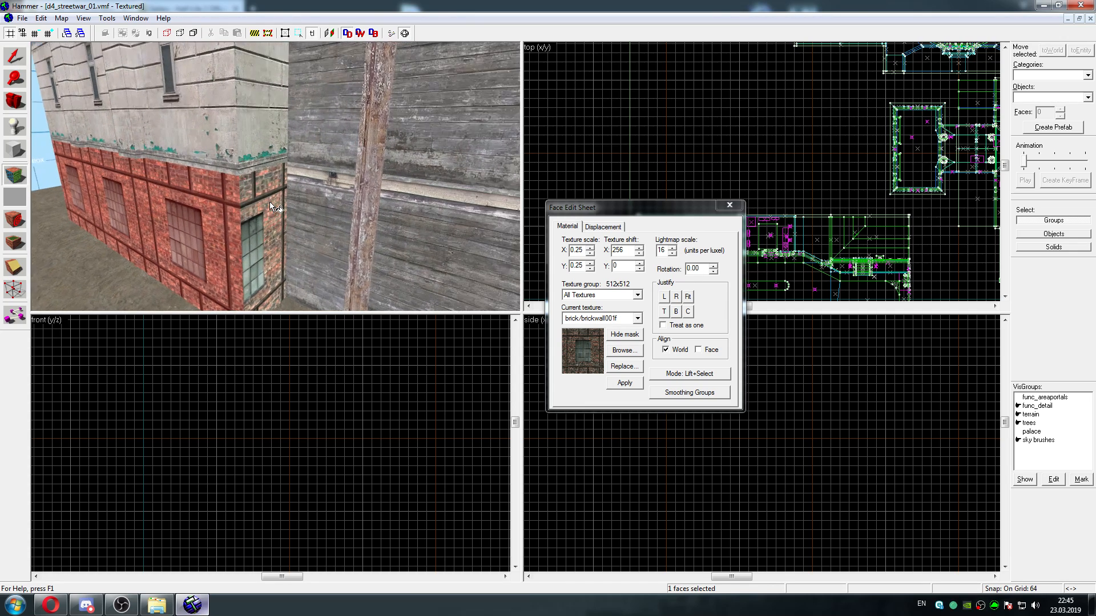
key("a")
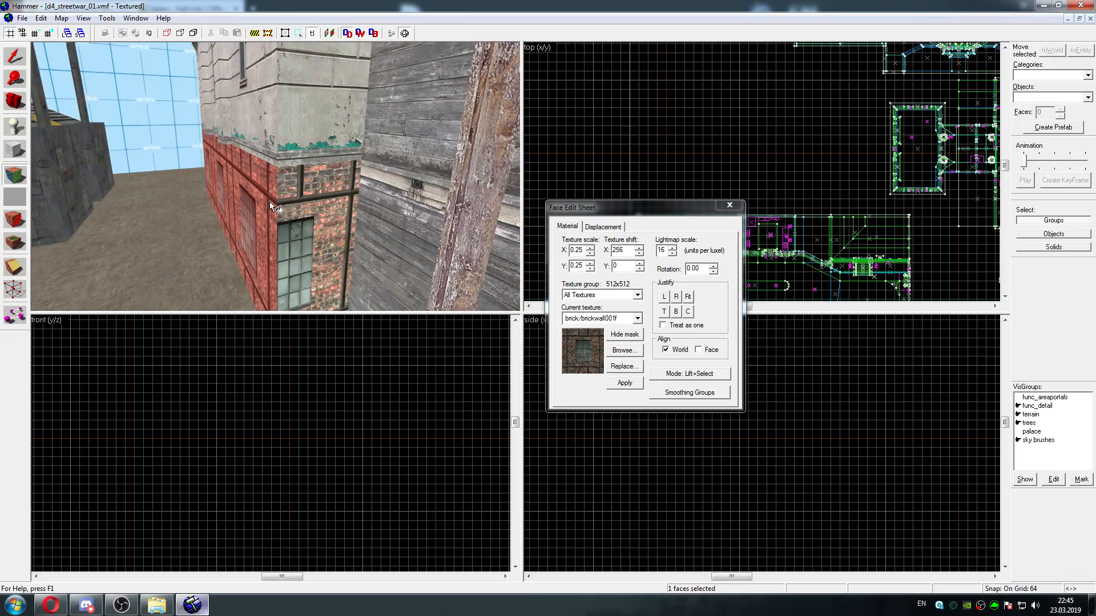
key("shift+s")
key("shift+z")
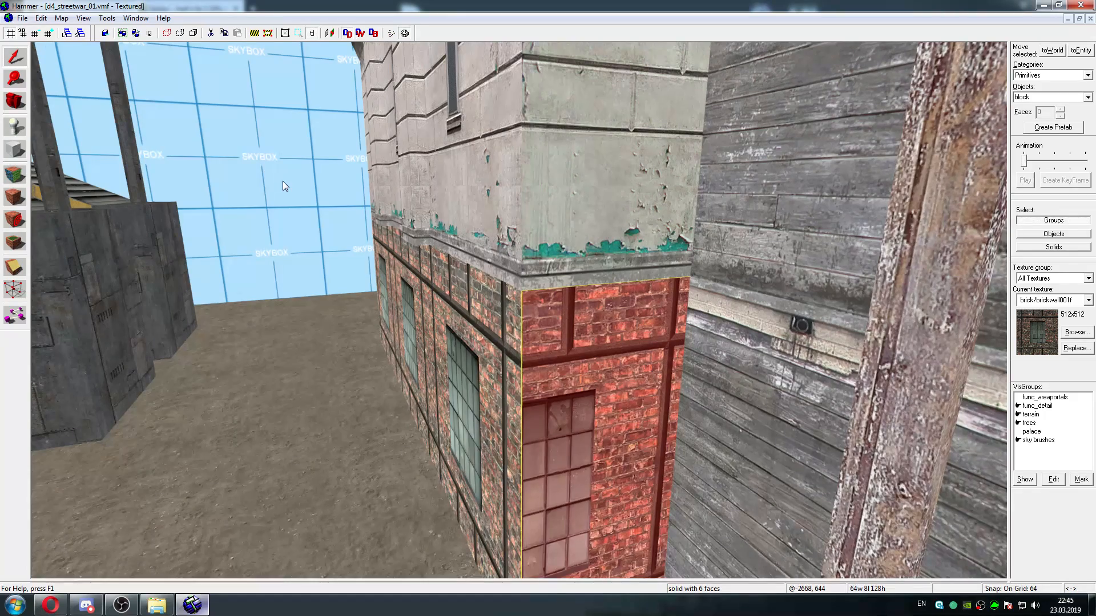
key("z")
key("s")
key("a")
key("w")
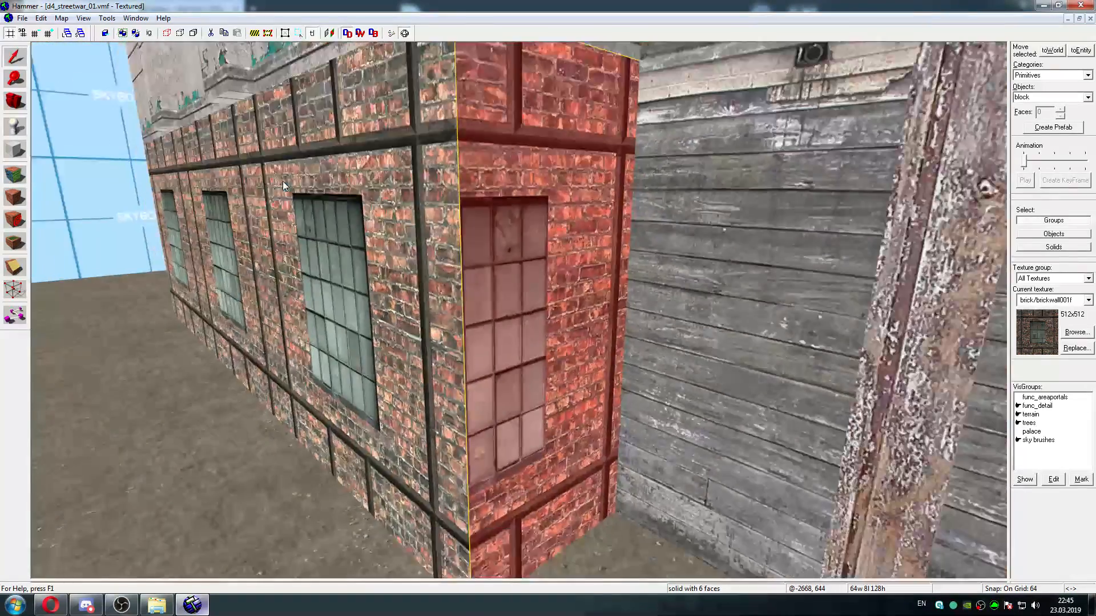
key("s")
key("shift+a")
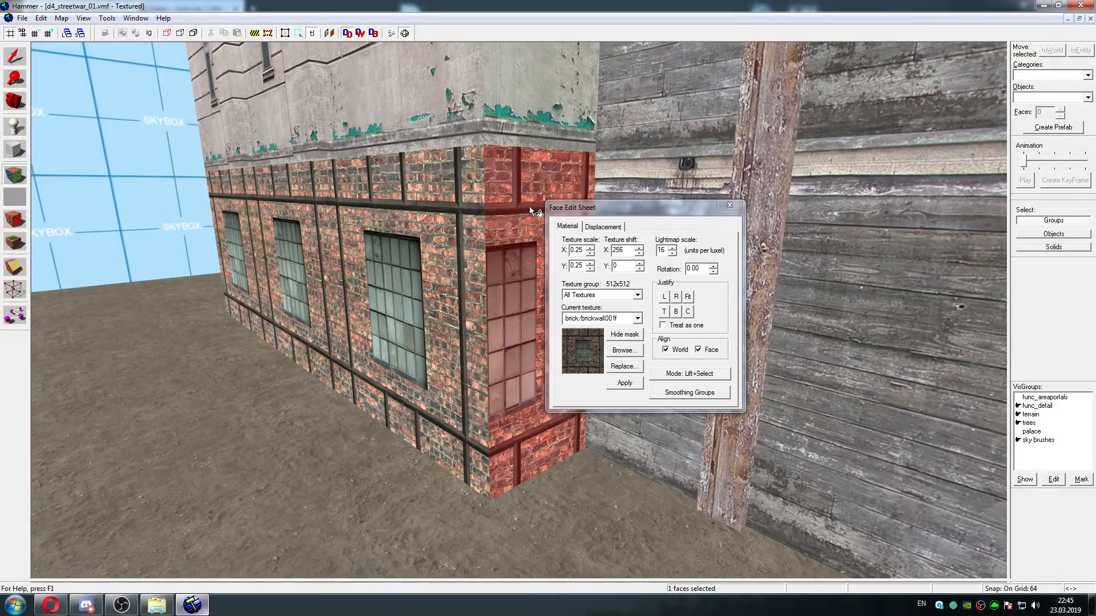
Reselect the long brick face, set up a replacement for brick/brickwall001f, and filter the replacement textures by "brick wall"
left_click(458, 209)
key("d")
key("w")
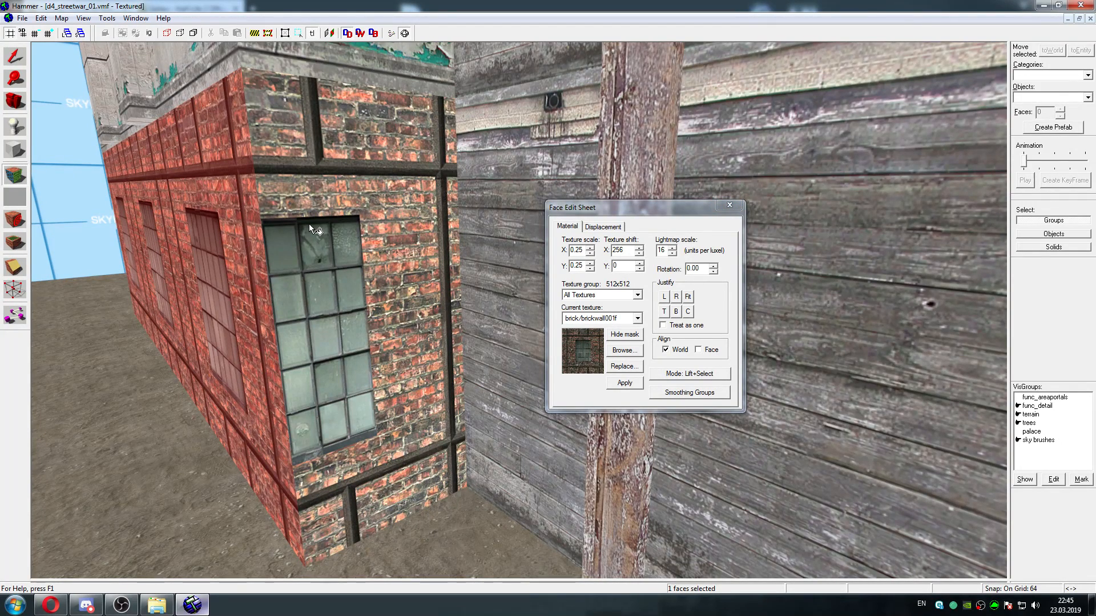
key("a")
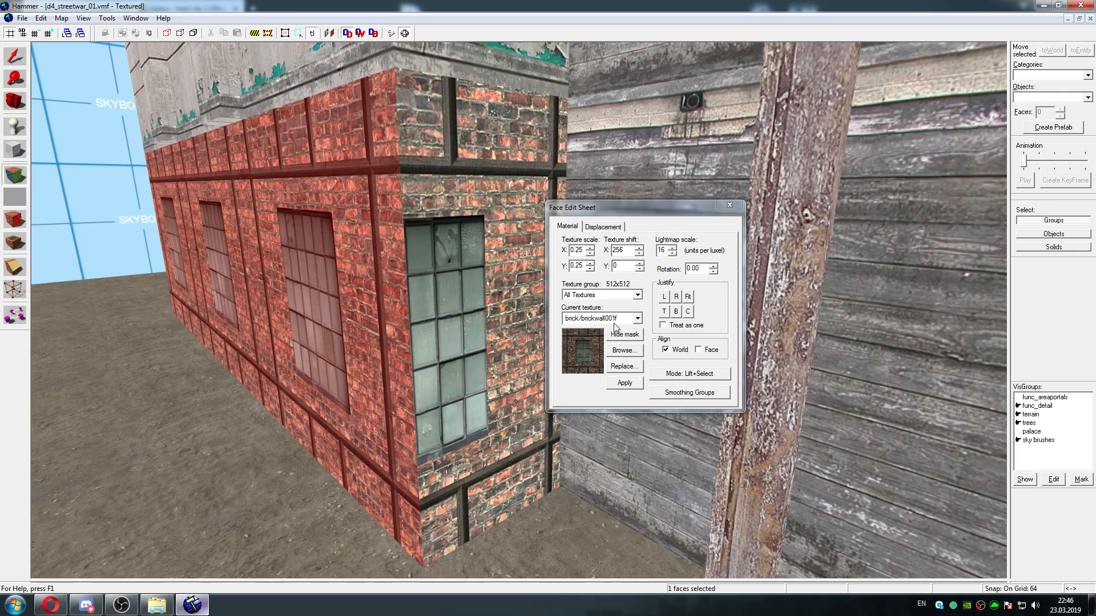
left_click(623, 367)
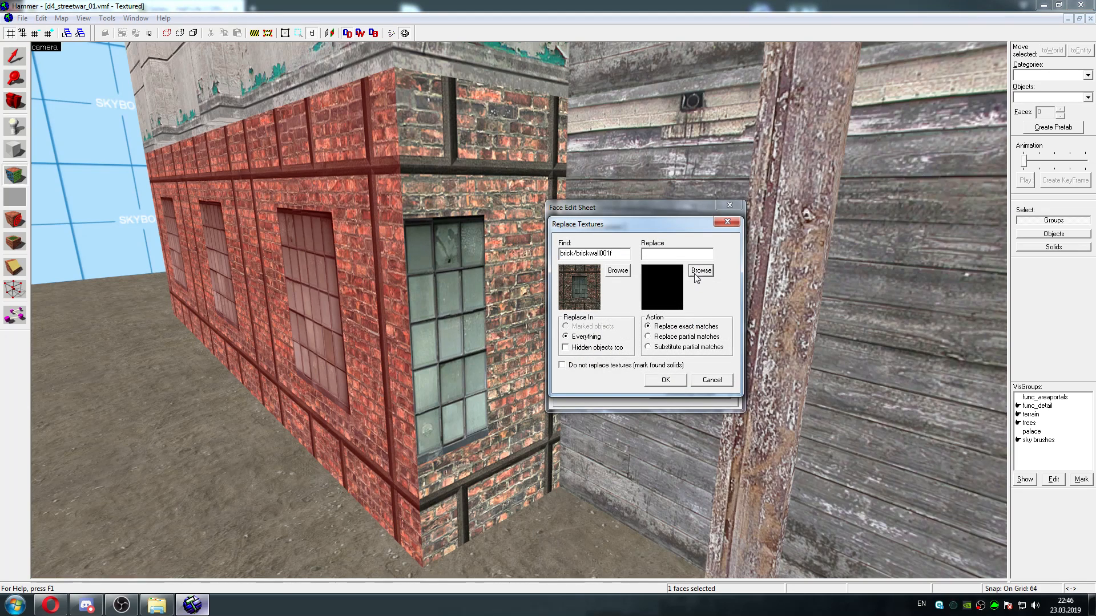
left_click(701, 270)
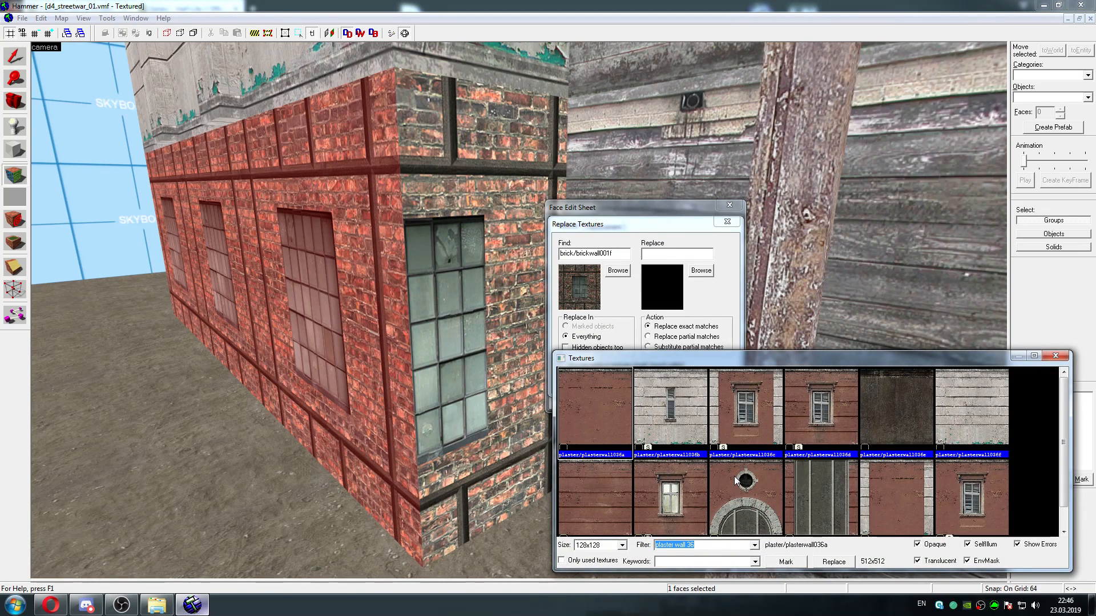
type("bri")
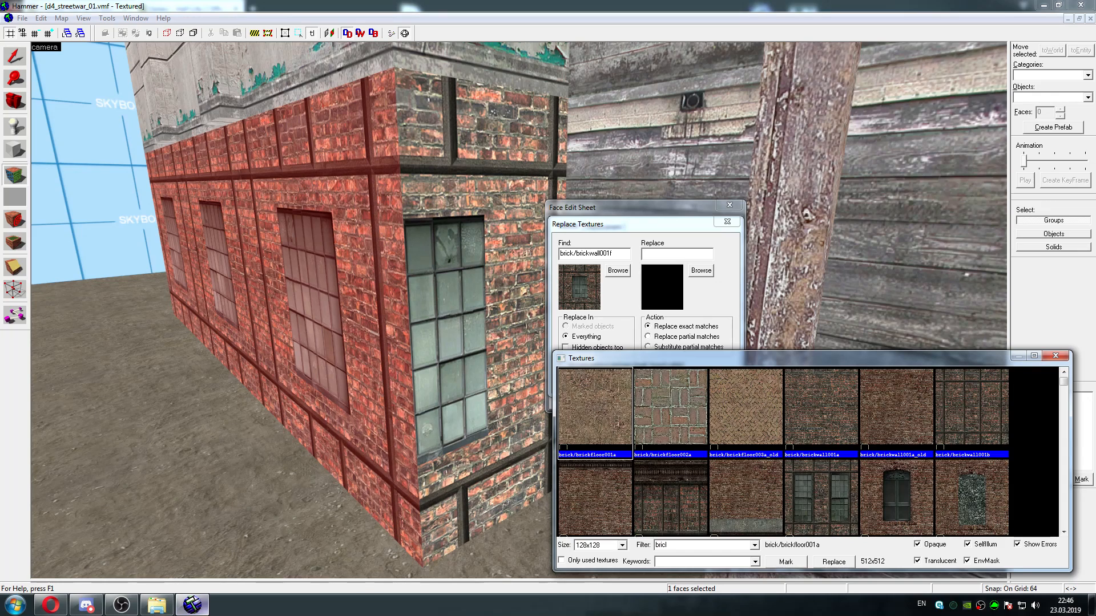
type("ck wall")
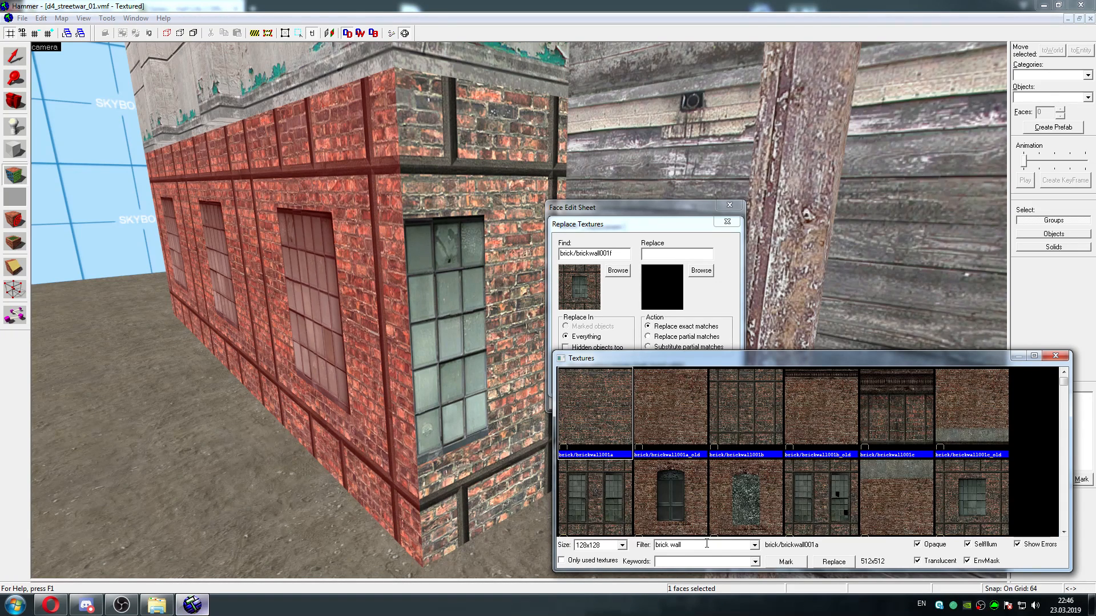
Compare the brickwall001 variants in a maximized texture browser, including the _old versions b, c, e and f
left_click(742, 499)
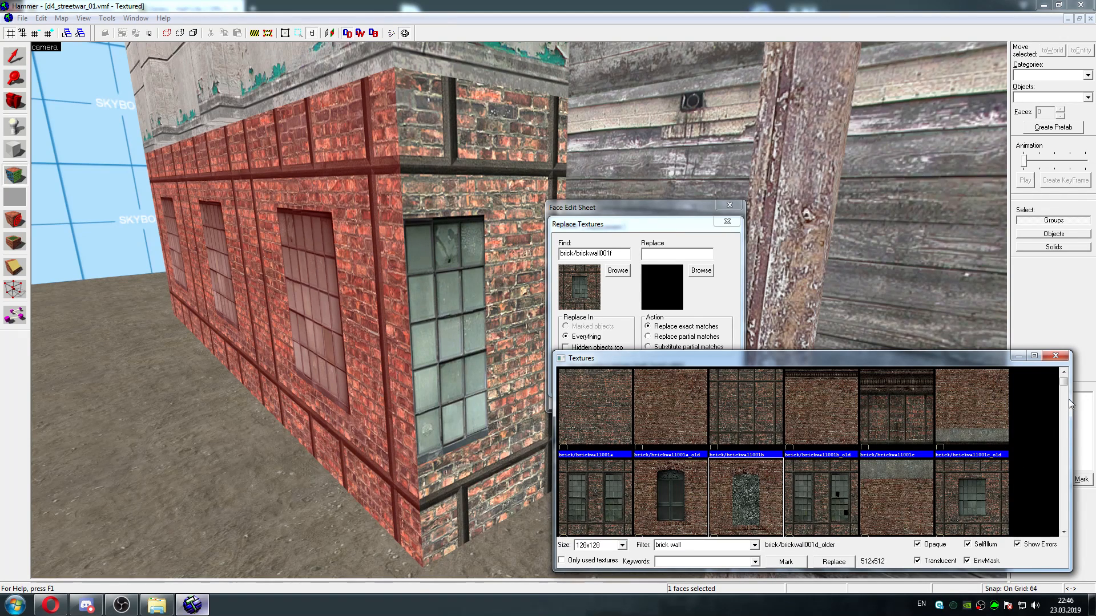
left_click(1034, 356)
left_click(406, 63)
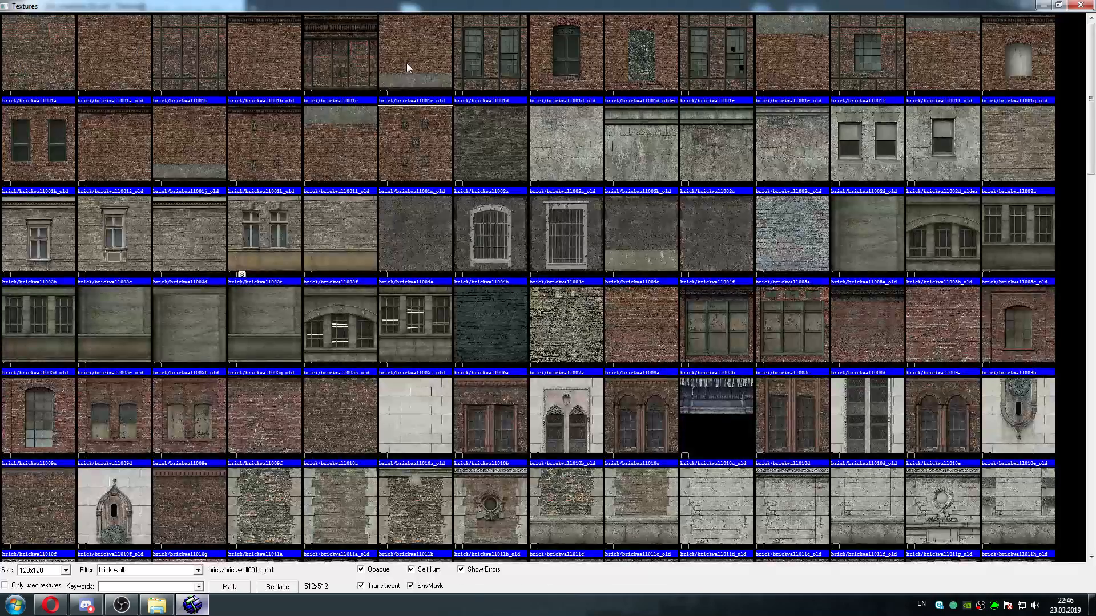
left_click(251, 61)
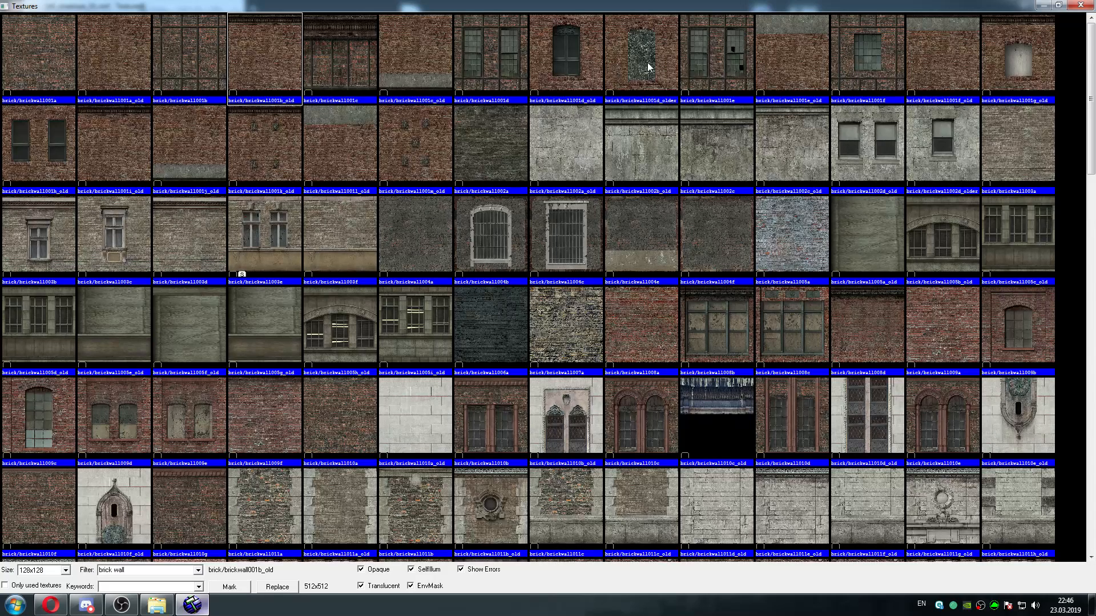
left_click(409, 57)
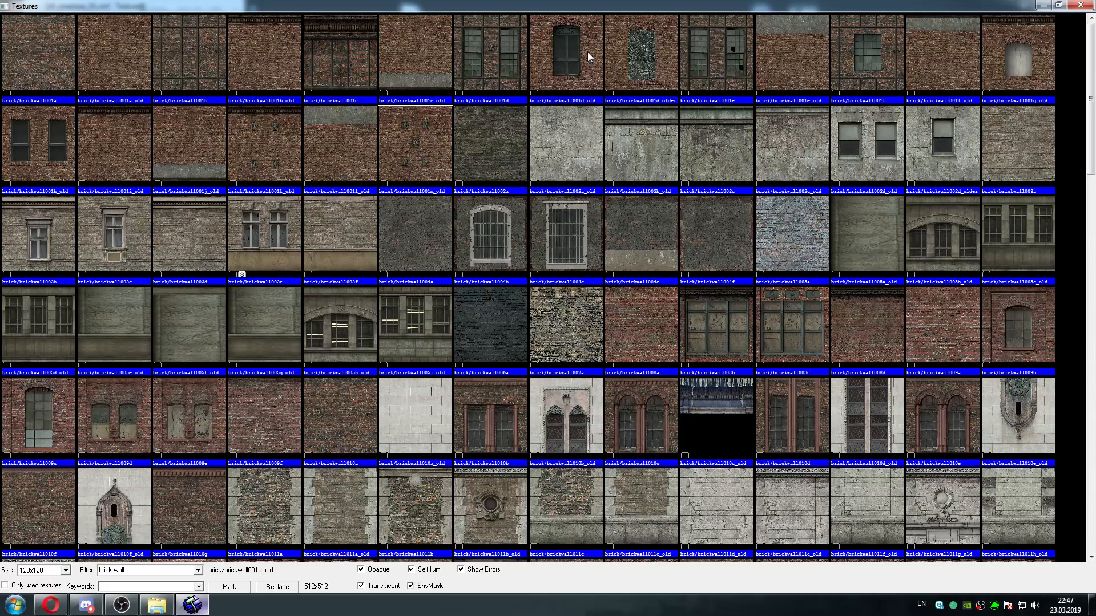
left_click(672, 51)
left_click(714, 47)
left_click(787, 44)
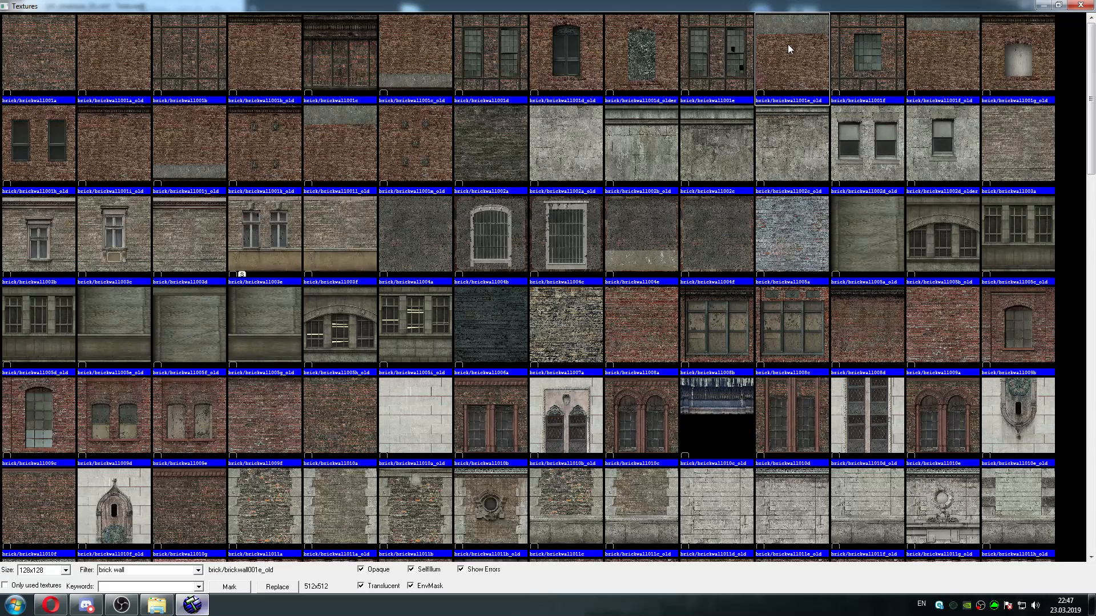
left_click(949, 59)
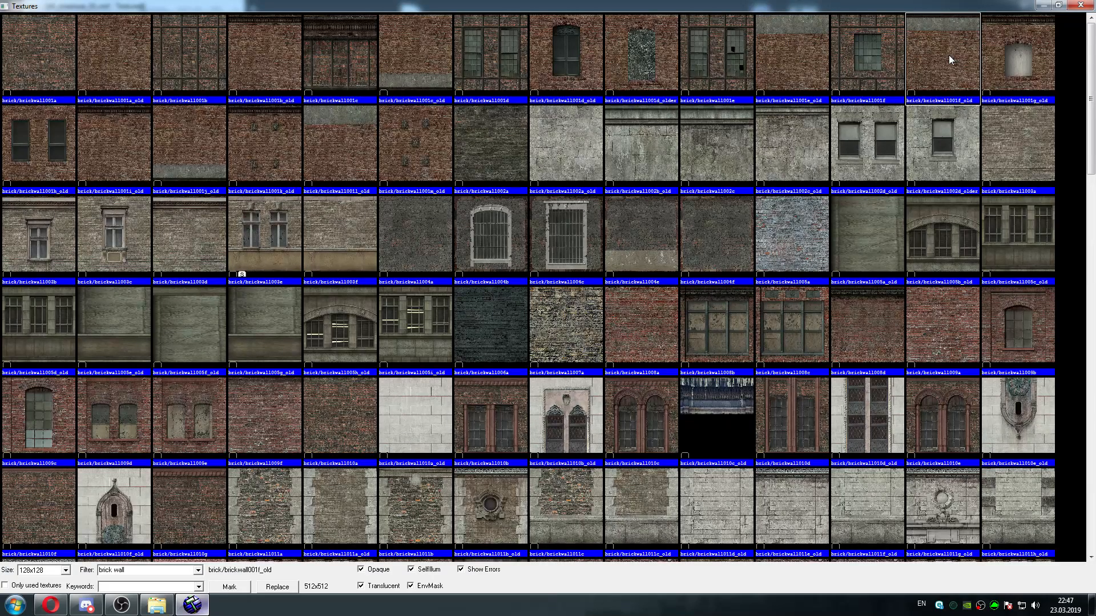
Replace every exact match of brick/brickwall001f in the map with brick/brickwall001f_old and finish face editing
left_click(1058, 5)
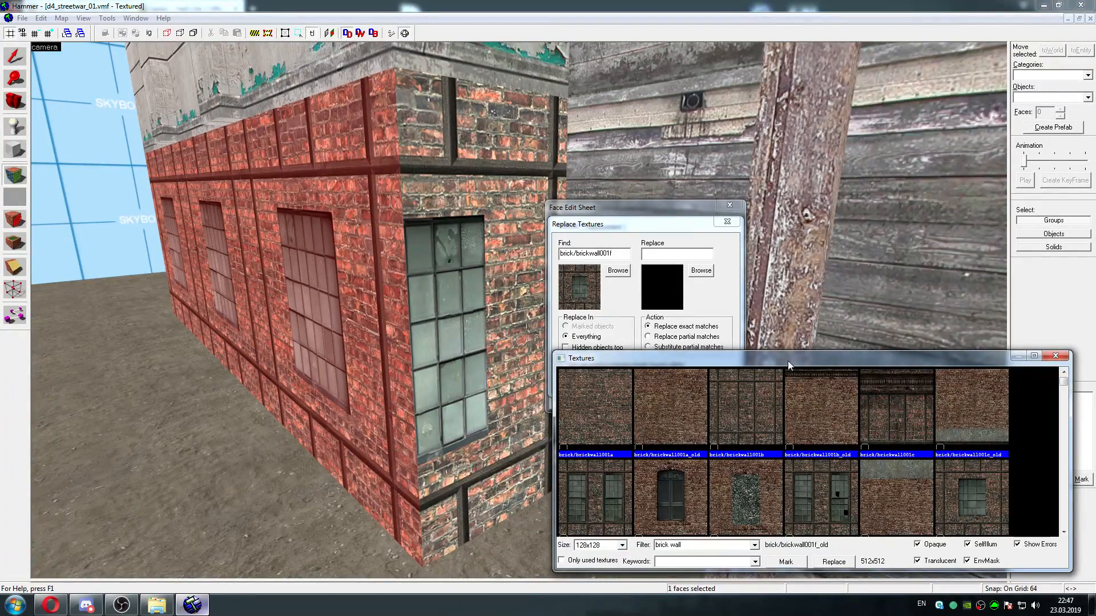
left_click_drag(788, 361, 588, 230)
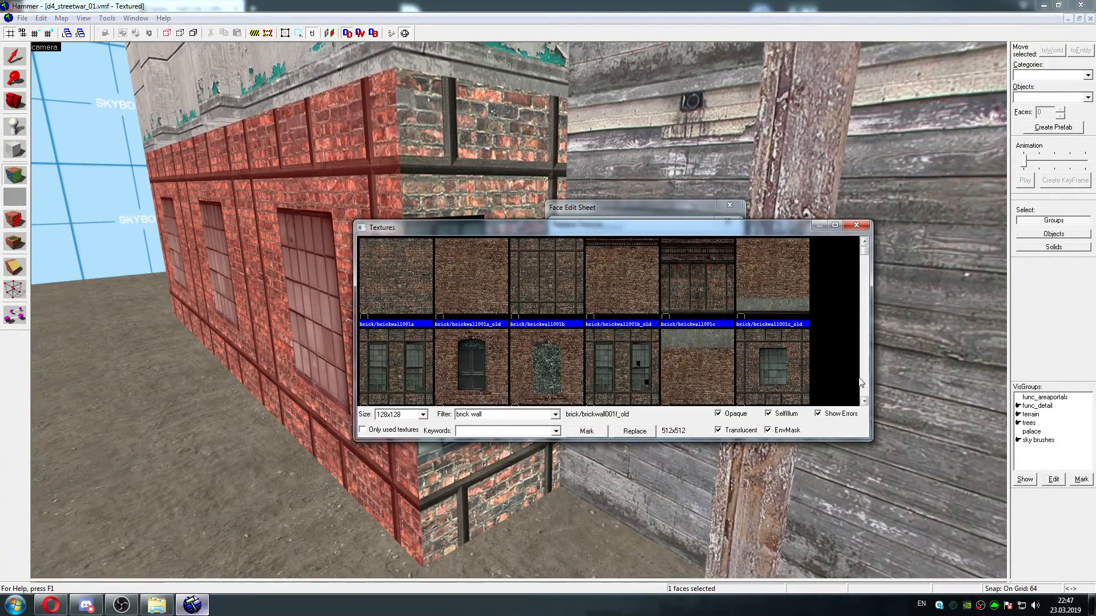
left_click(865, 401)
left_click(865, 402)
left_click(865, 401)
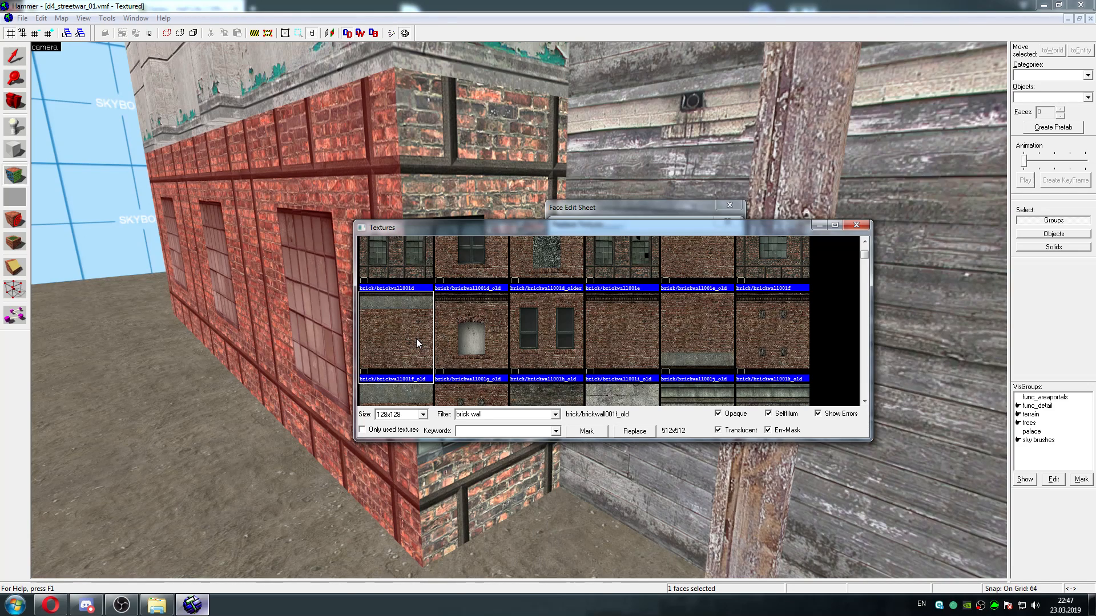
double_click(416, 339)
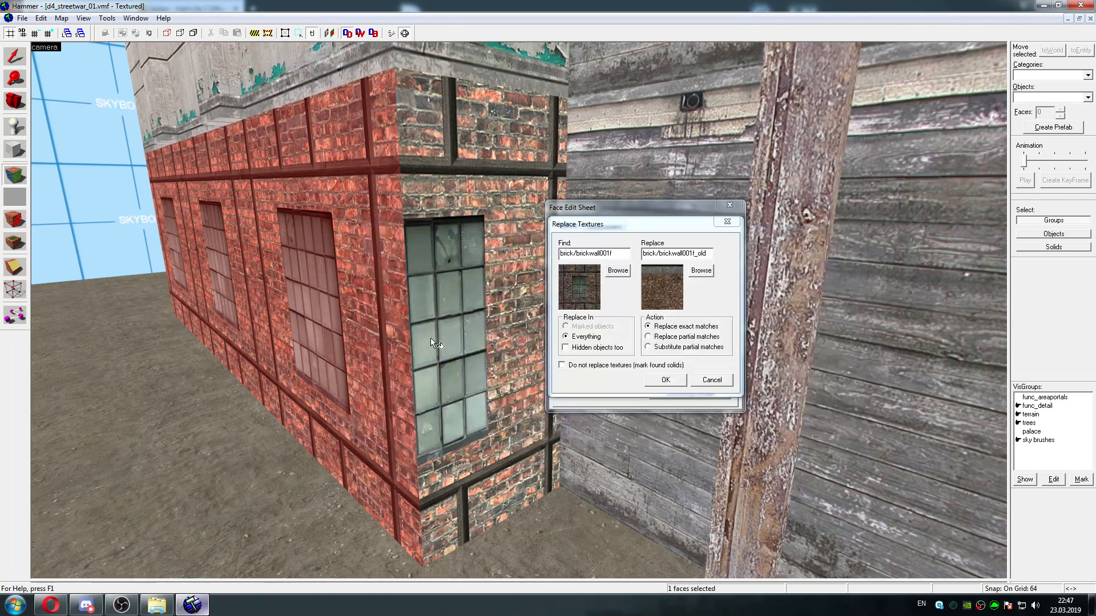
left_click(665, 381)
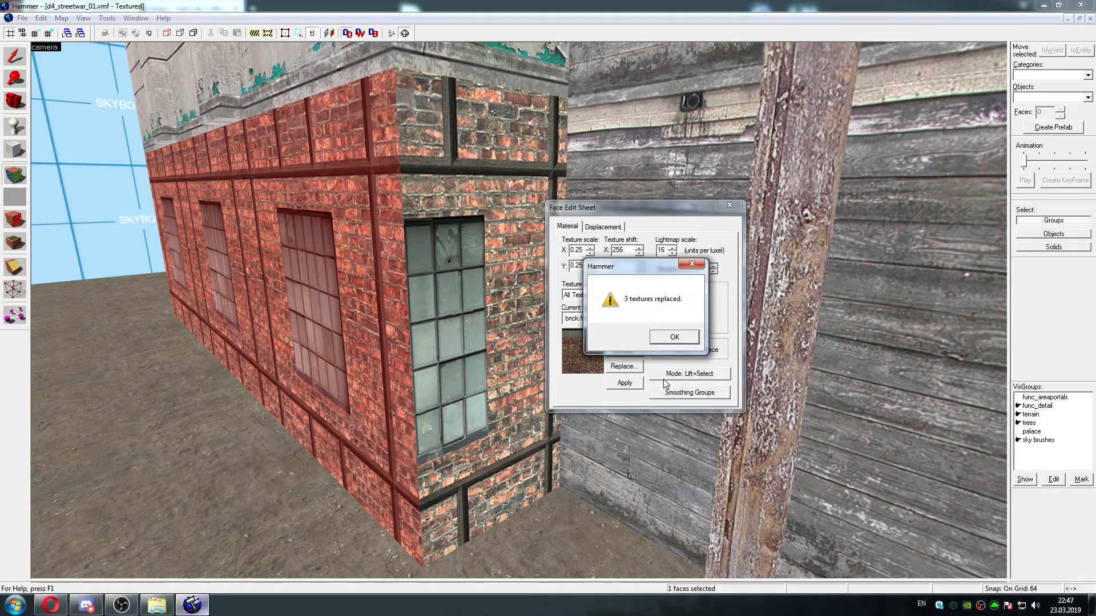
left_click(672, 336)
left_click(729, 206)
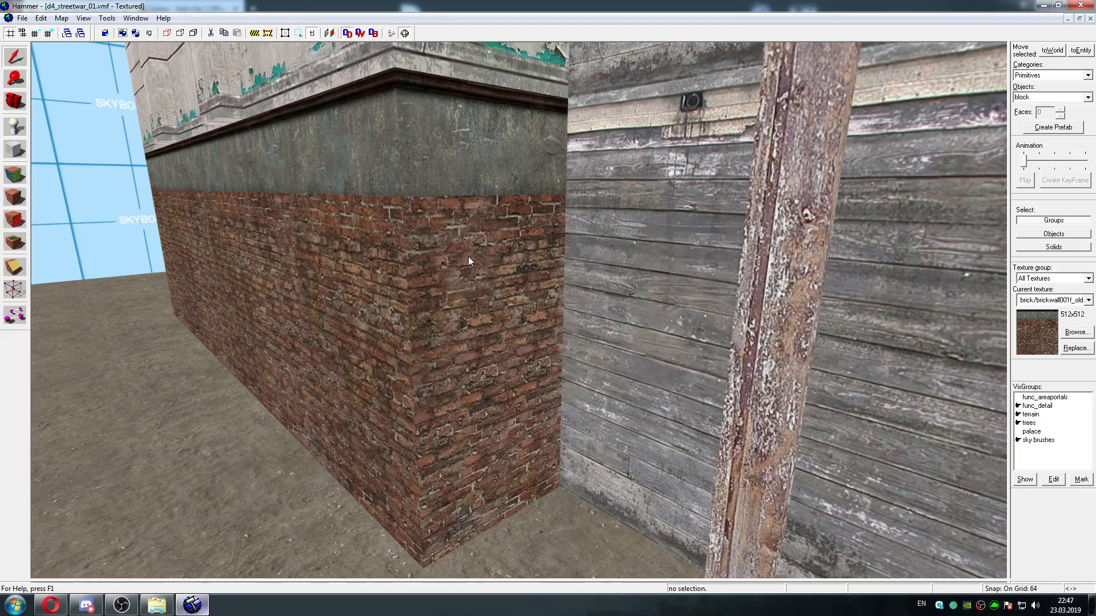
Inspect the retextured brick base from several angles, along with the crane yard, wooden fence and surrounding plaza
key("z")
key("a")
key("s")
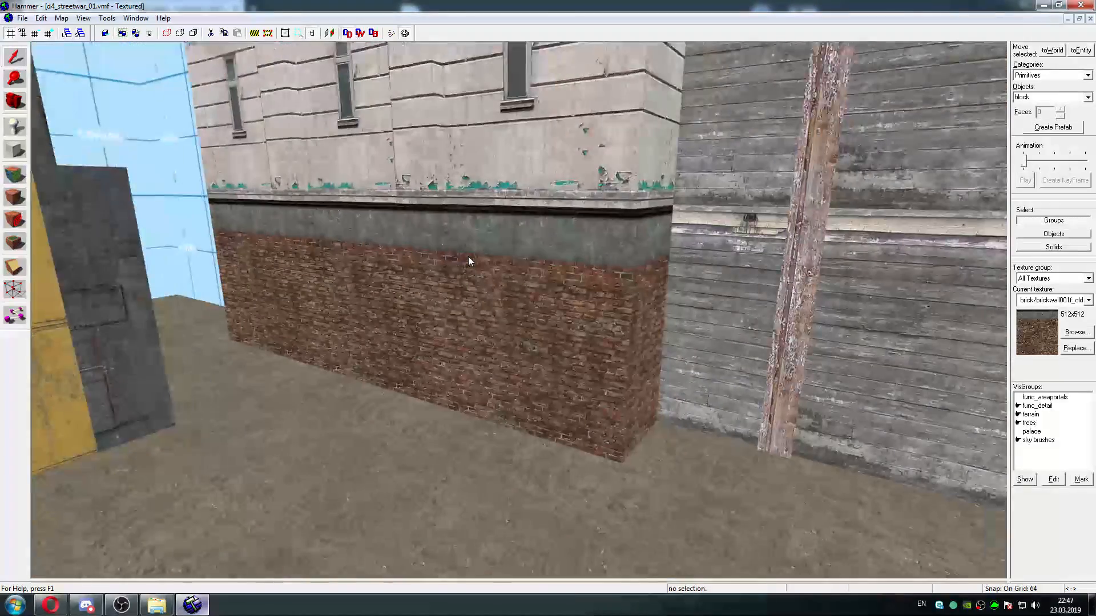
key("w")
key("s")
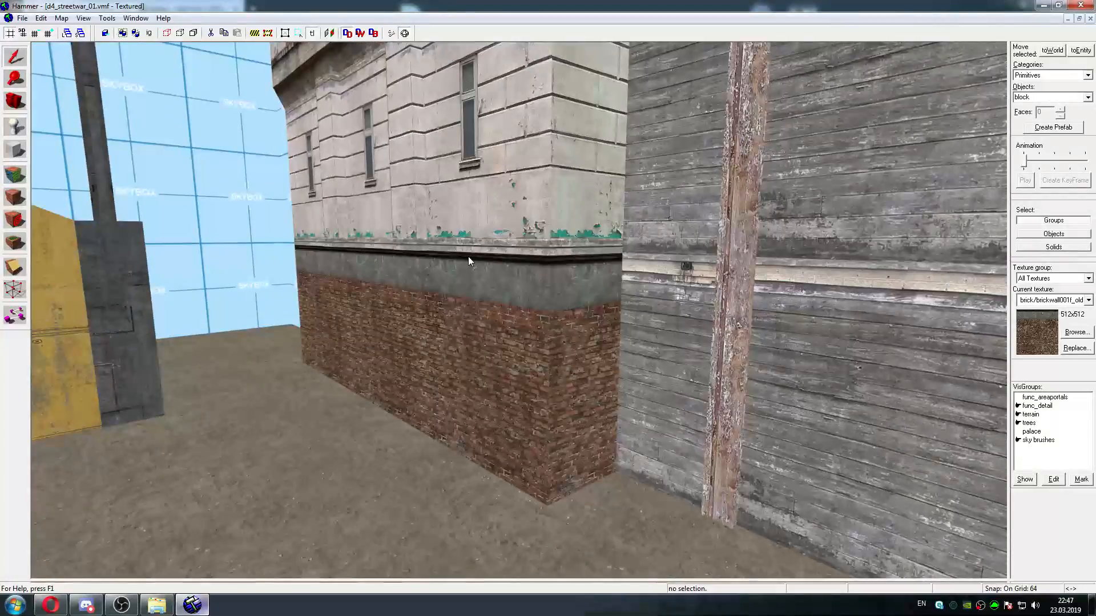
key("w")
key("s")
key("w")
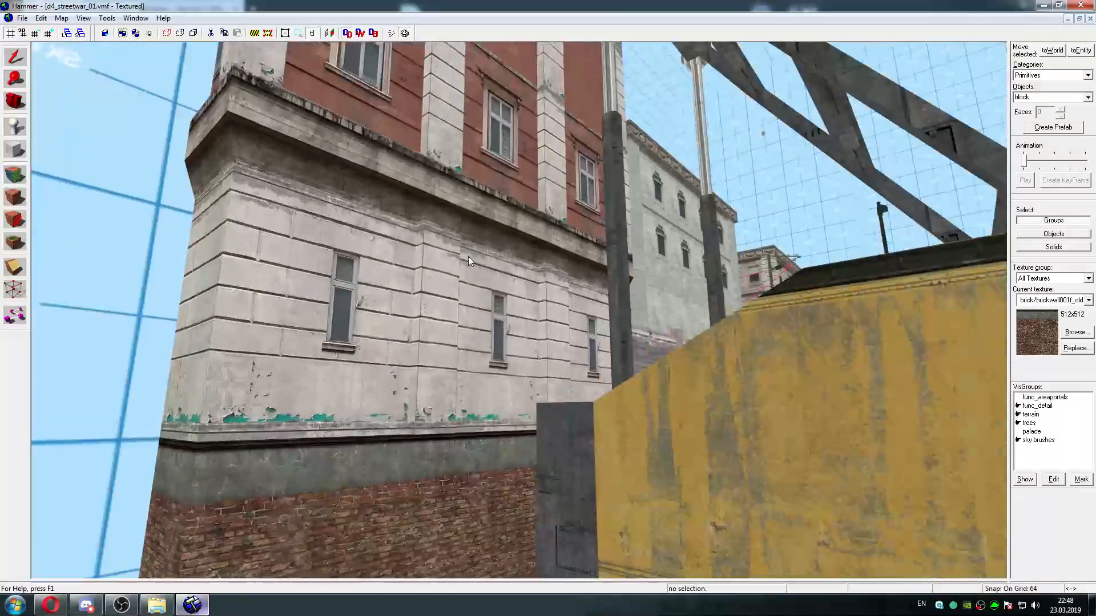
key("s")
key("w")
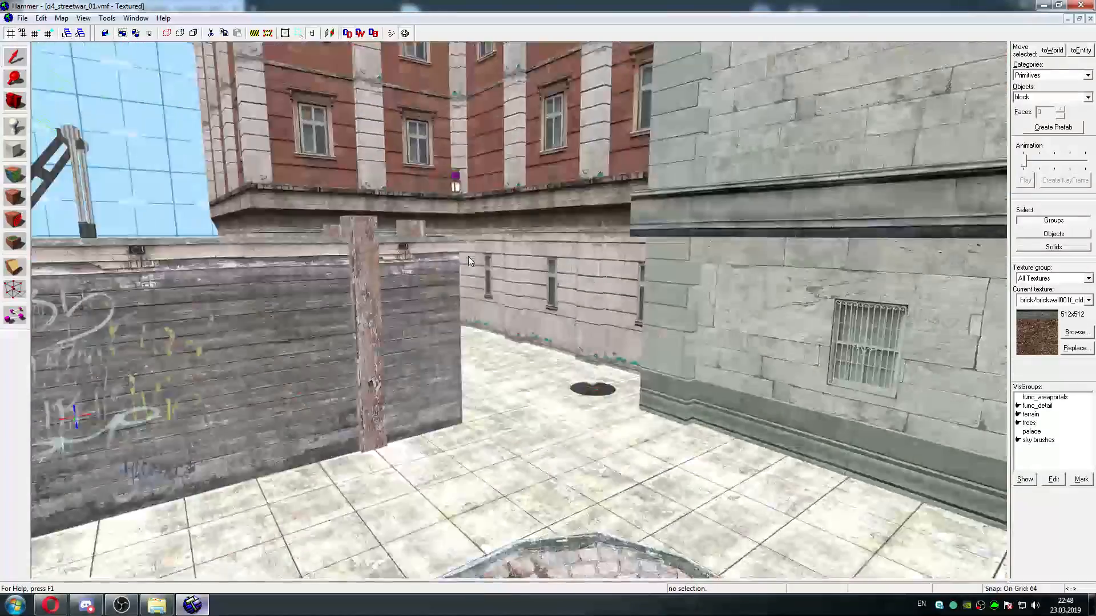
key("s")
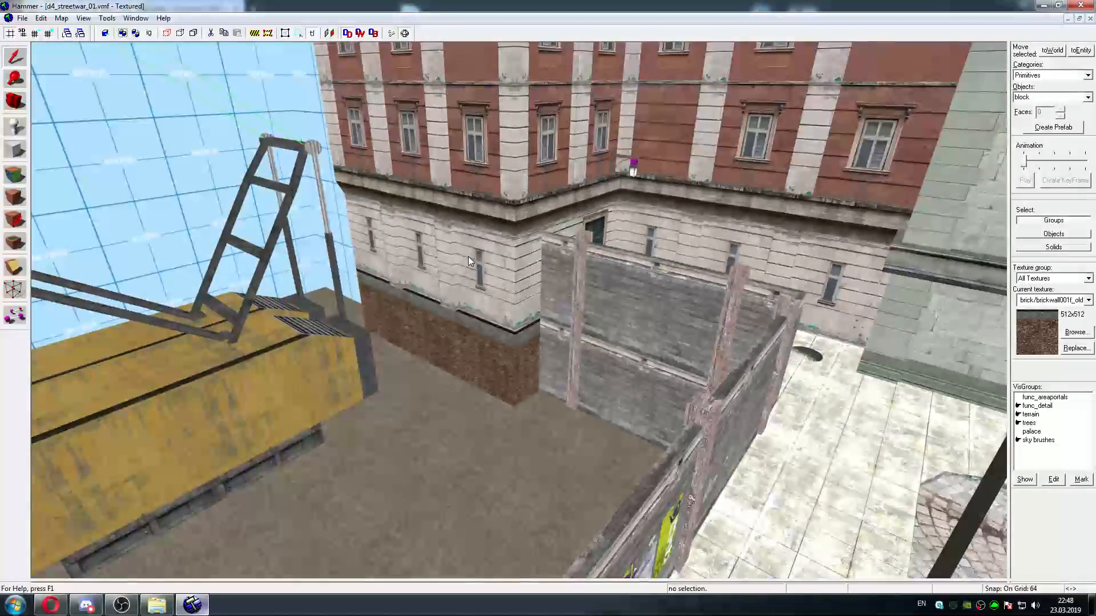
key("w")
key("w")
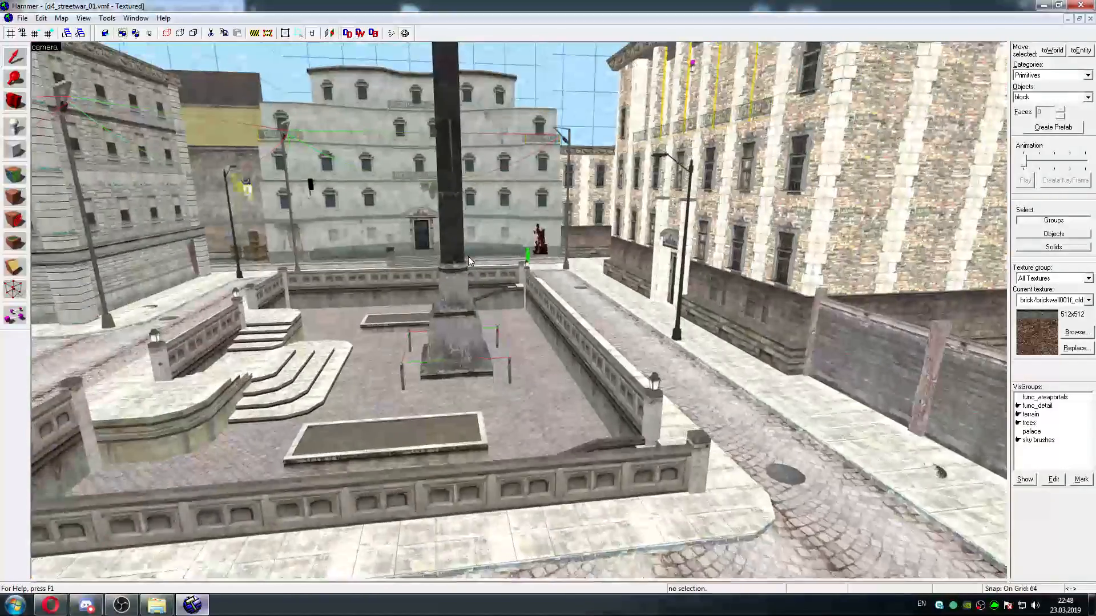
Inspect the plaza, street and stone buildings up to the curved building's barred doorway, and check the reference screenshot in the browser gallery
key("w")
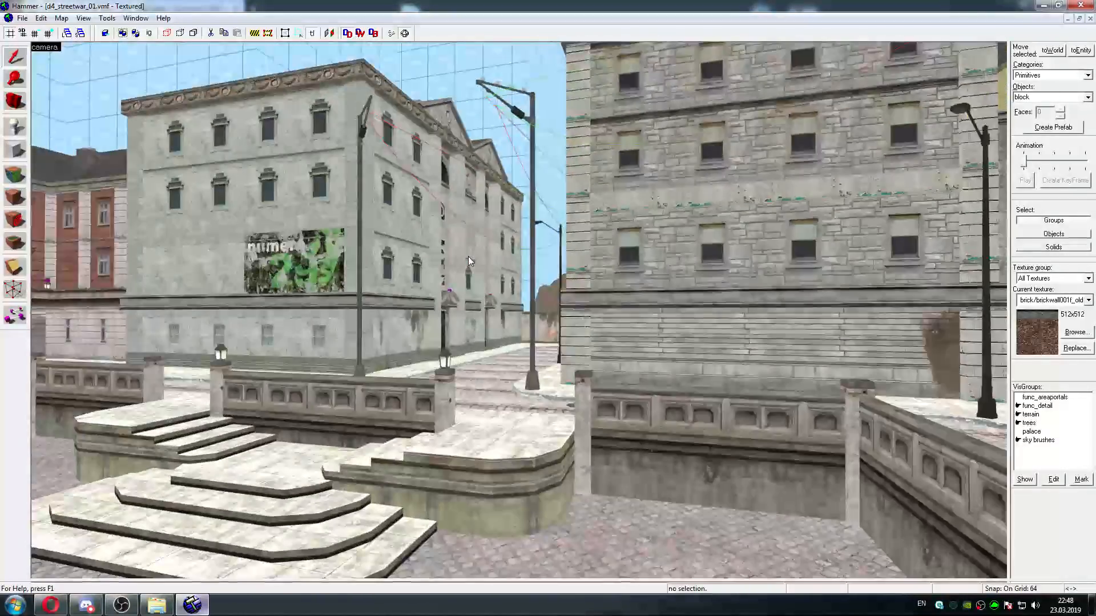
key("w")
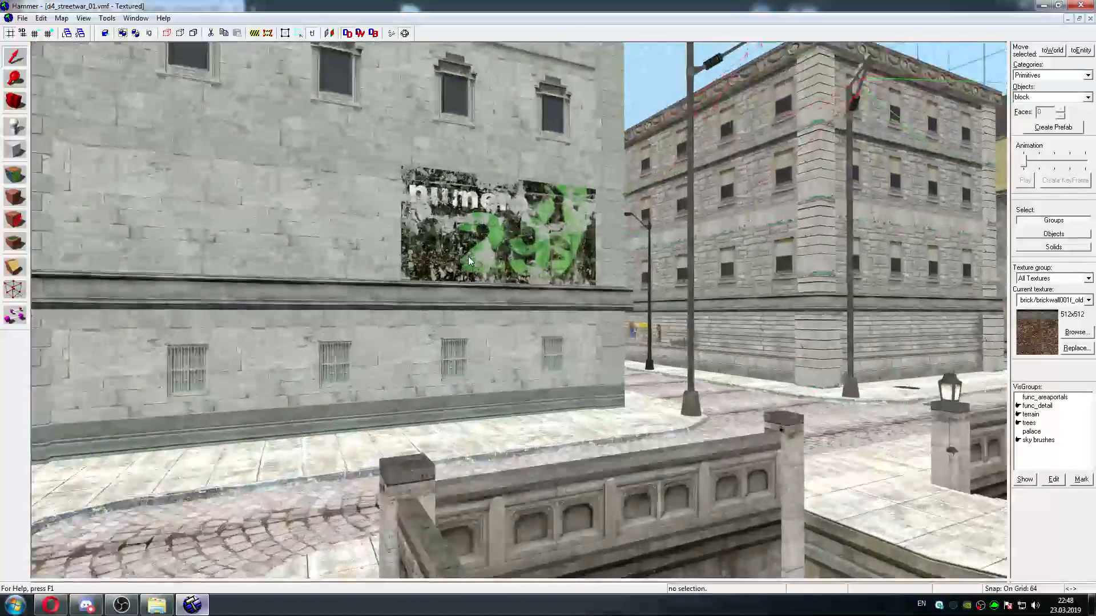
key("w")
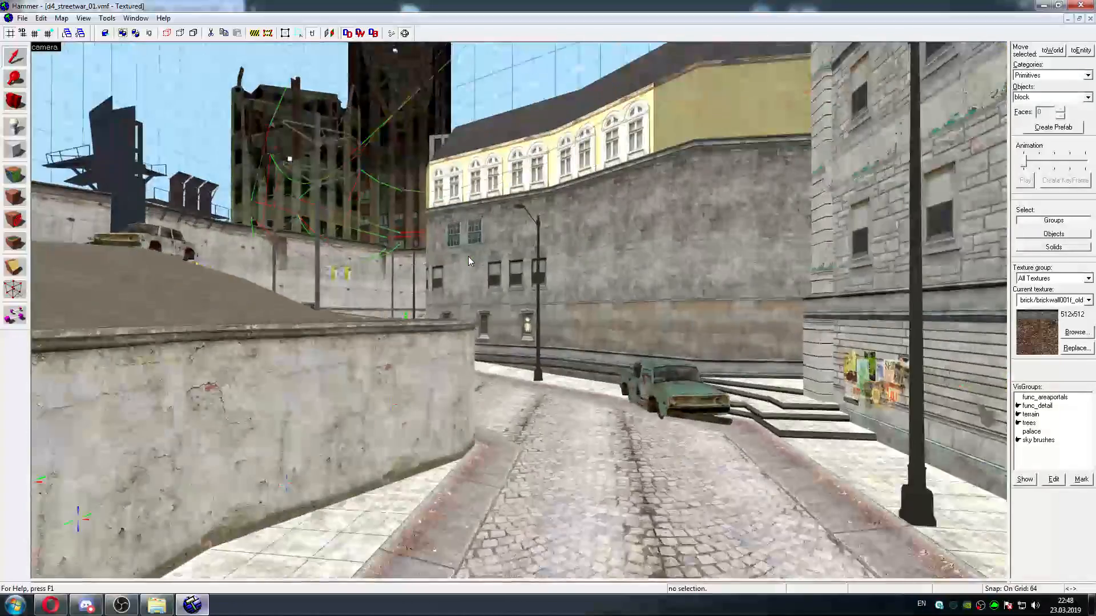
key("w")
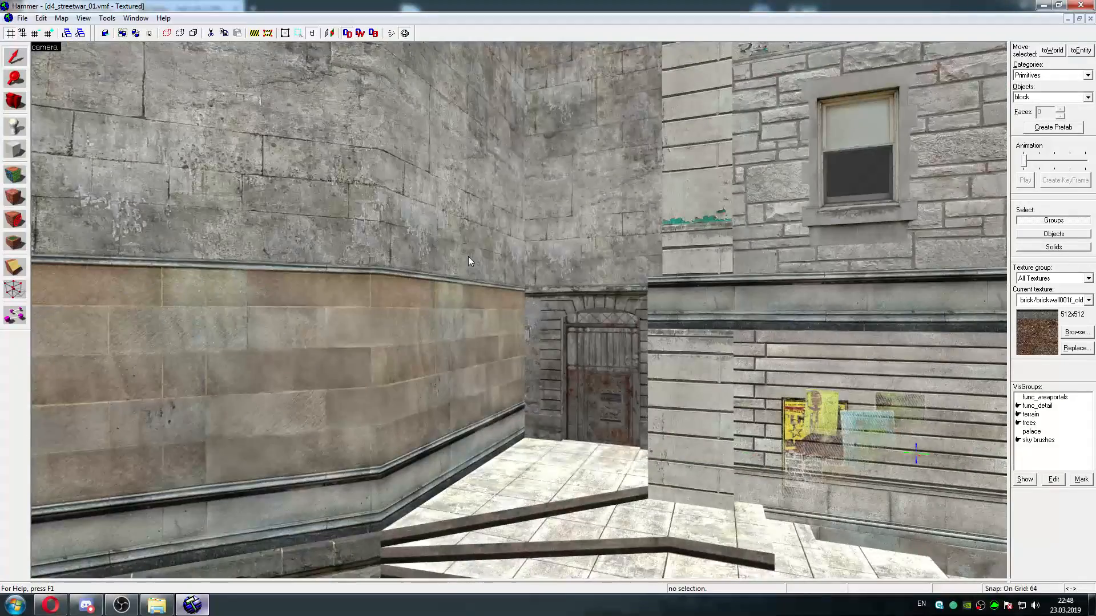
key("w")
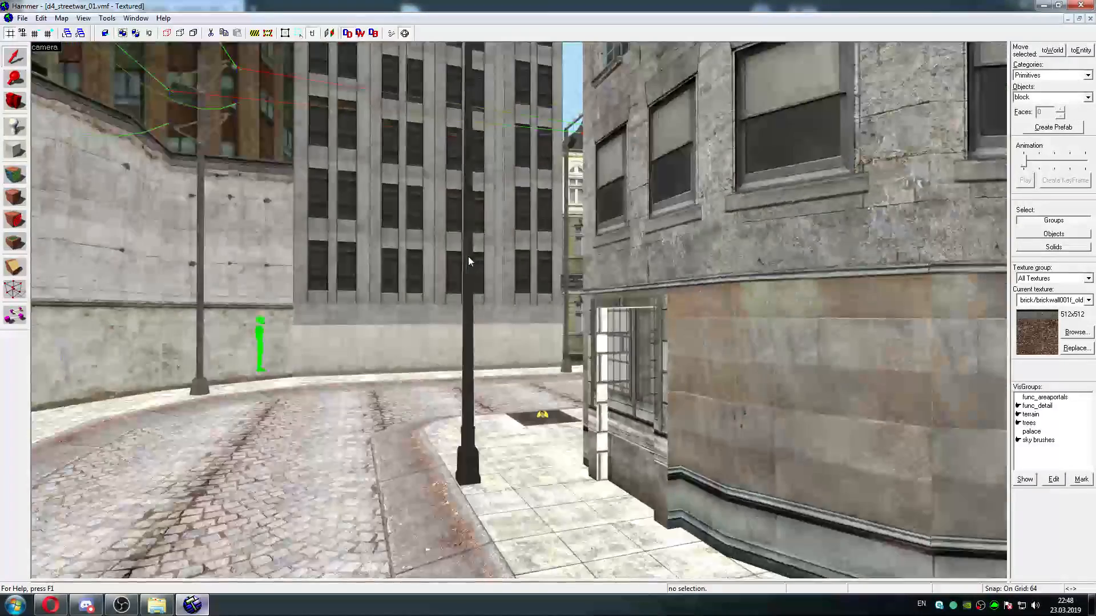
key("w")
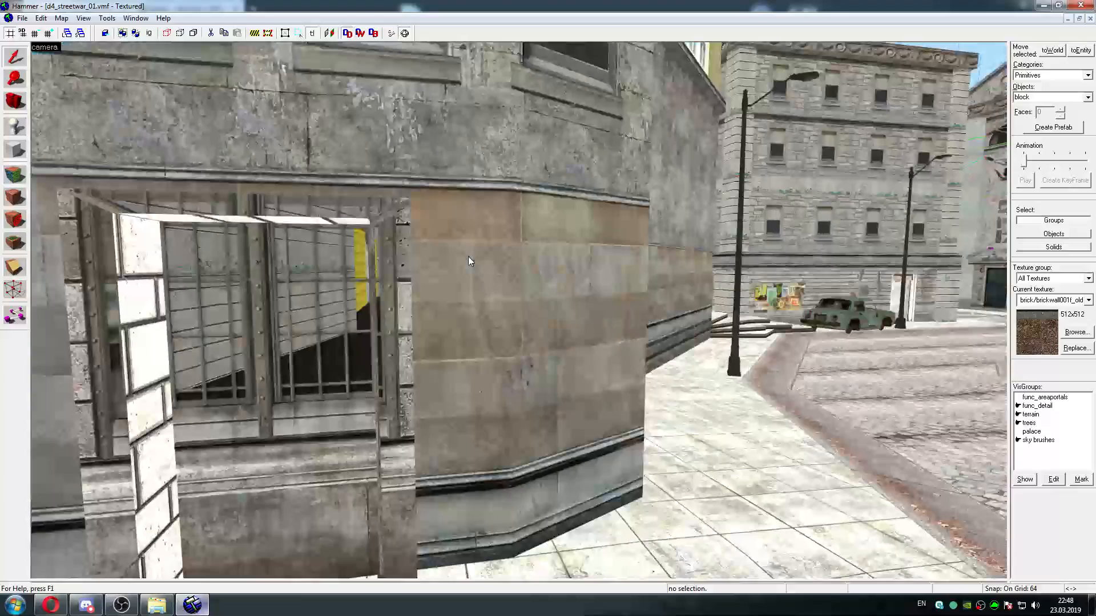
key("w")
key("s")
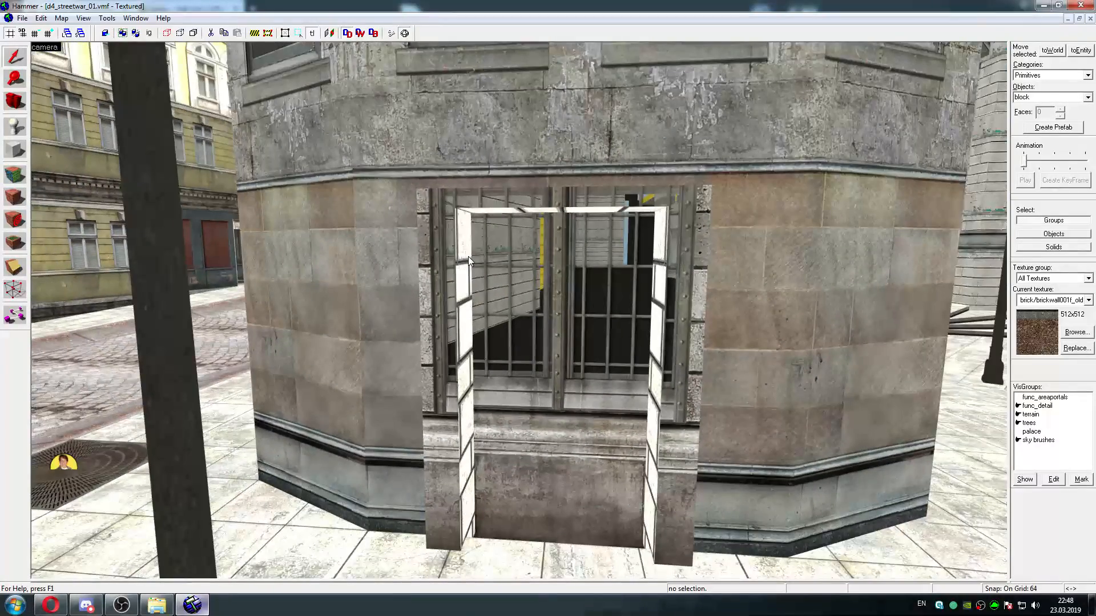
left_click(50, 605)
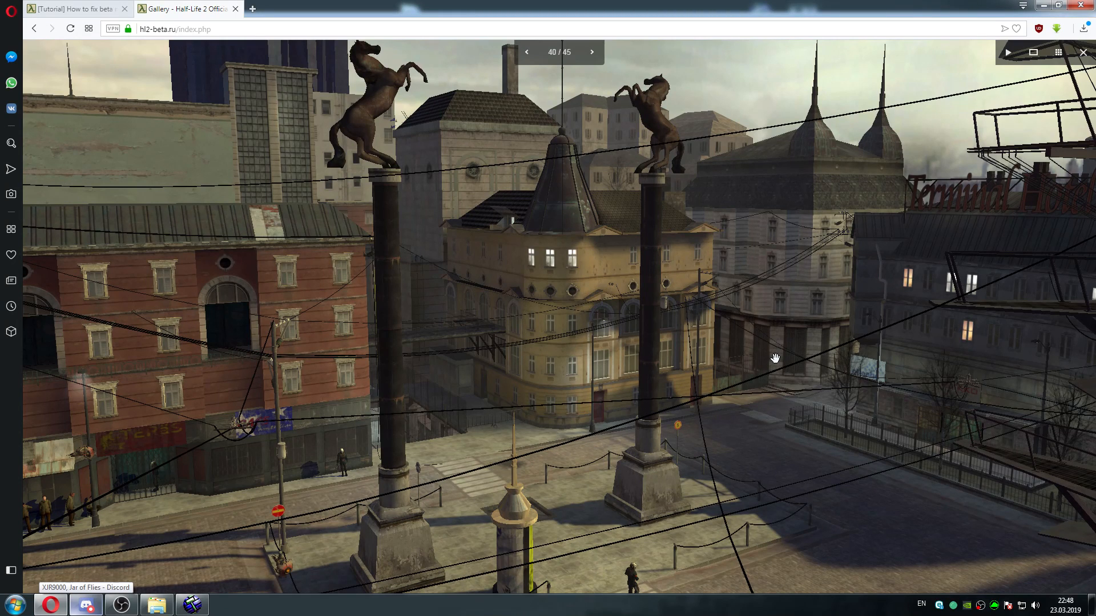
left_click(192, 605)
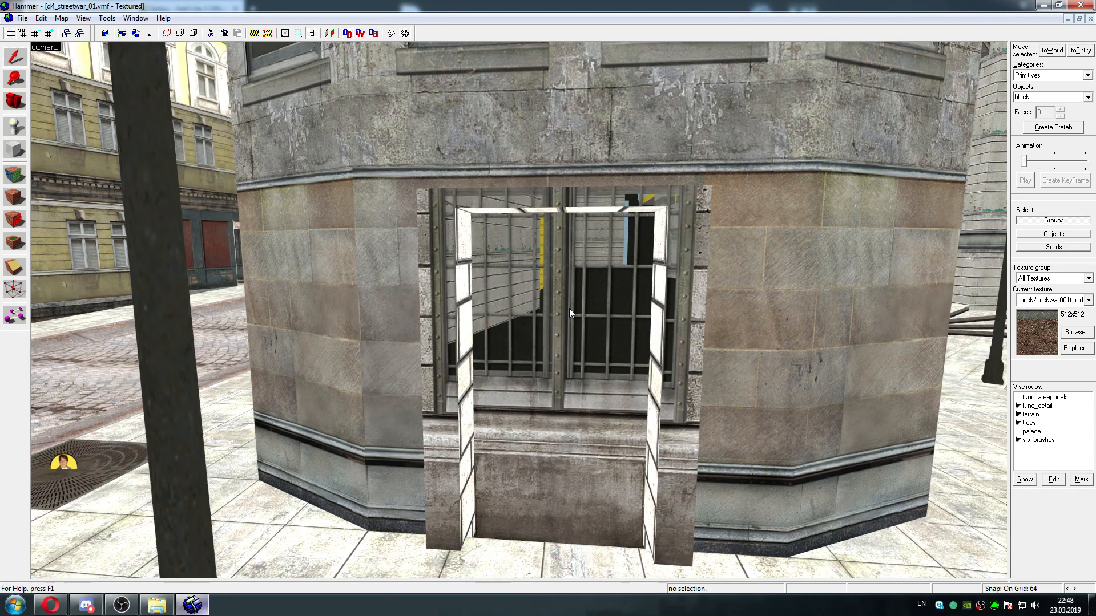
Select the barred-window face inside the doorway, set up a replacement for stone/stonewall021f, and filter the replacement textures by "stone wall 21"
left_click(16, 176)
left_click(511, 343)
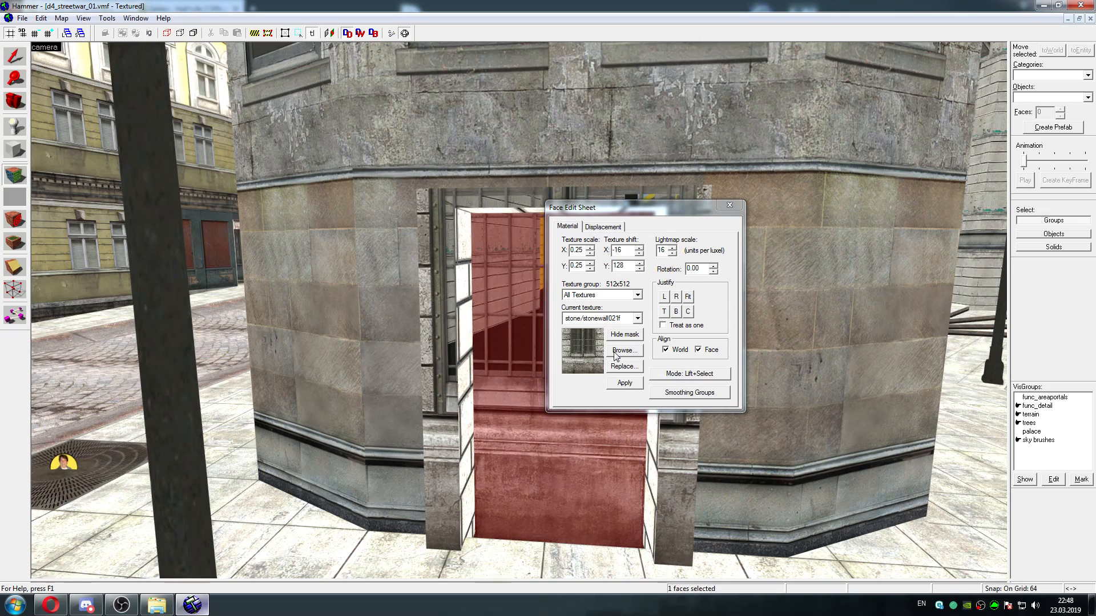
left_click(625, 366)
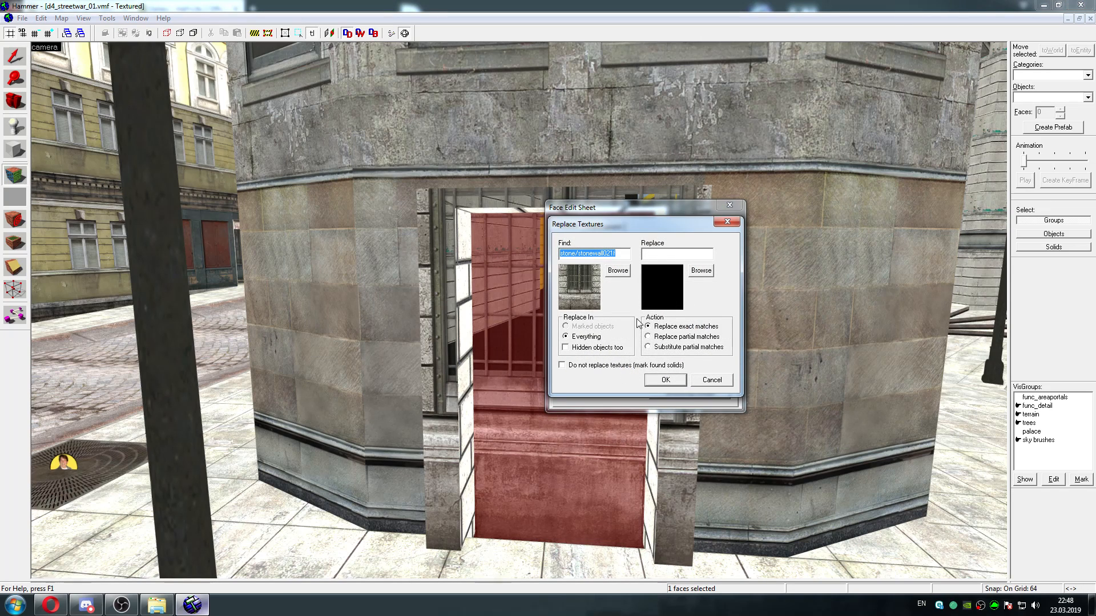
left_click(701, 270)
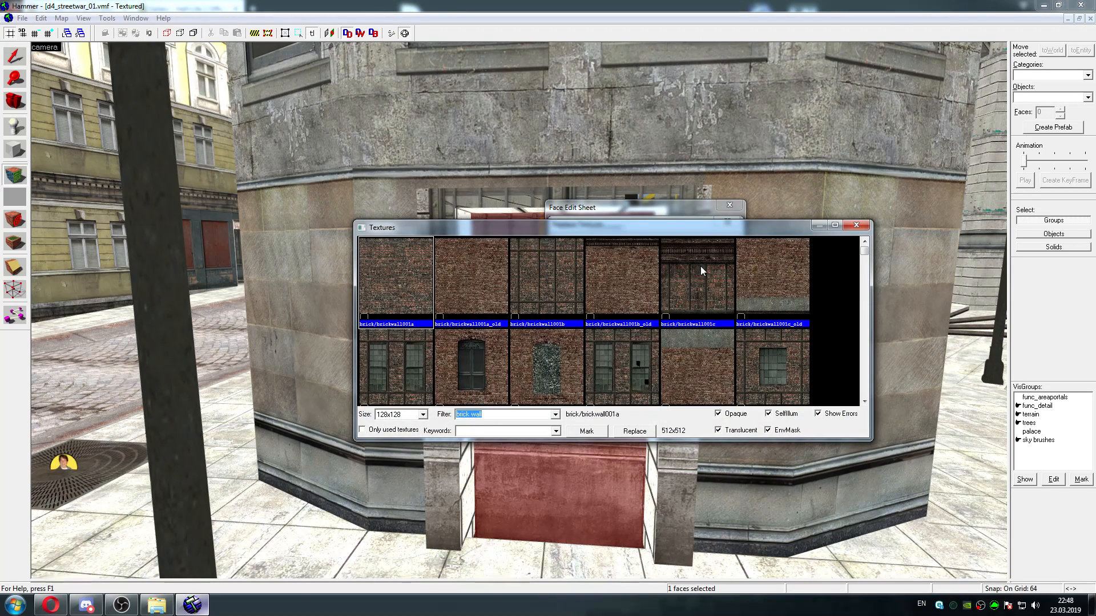
type("stone w")
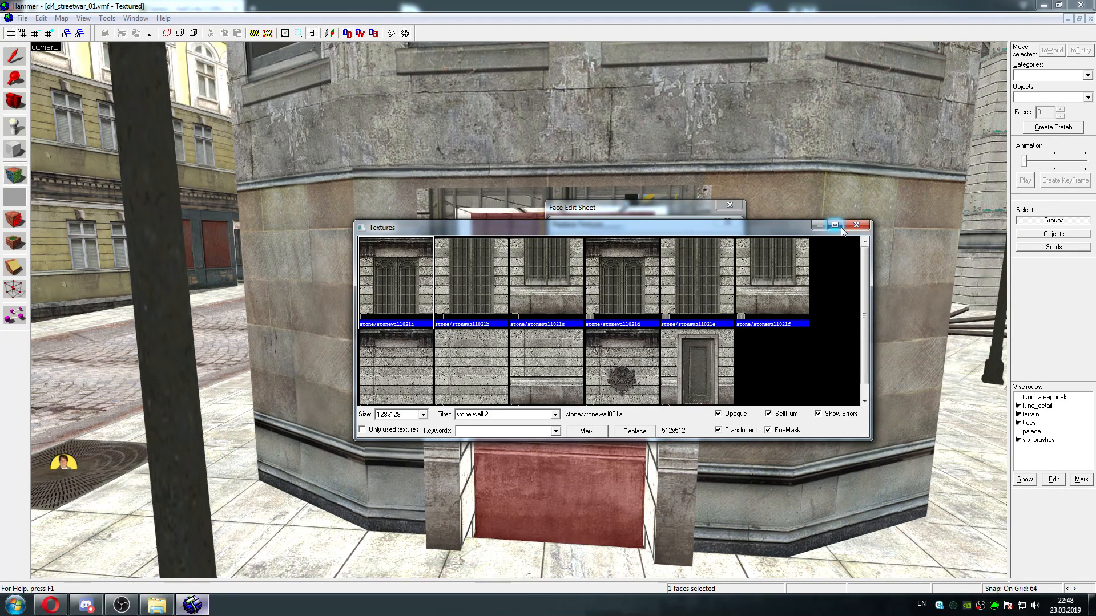
Compare the barred-window stonewall021 variants, checking a against d and also looking at b, c and f
left_click_drag(754, 227, 912, 270)
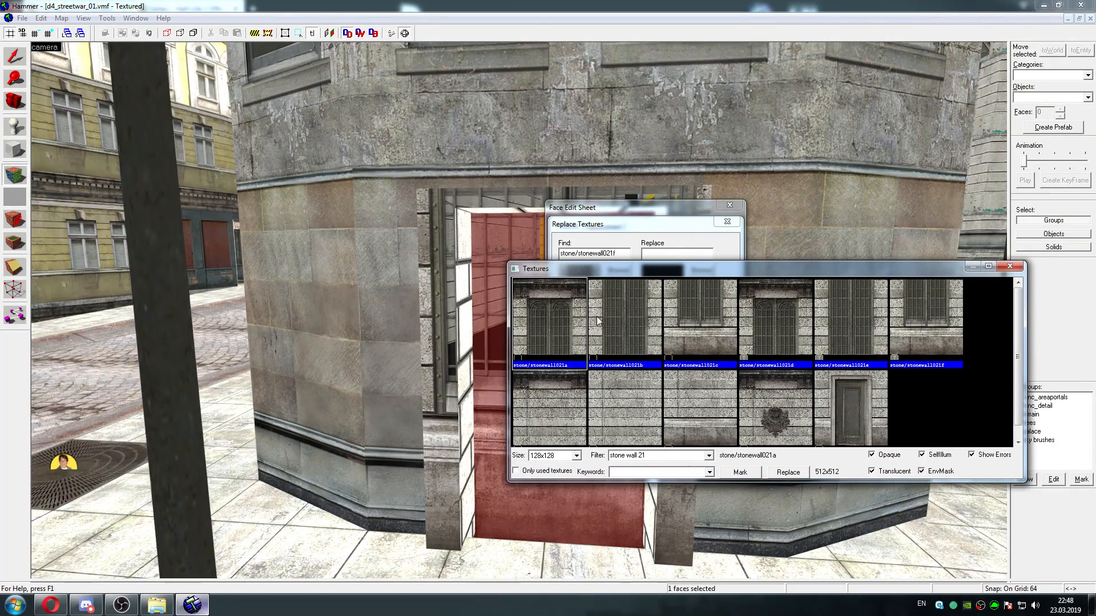
left_click(635, 316)
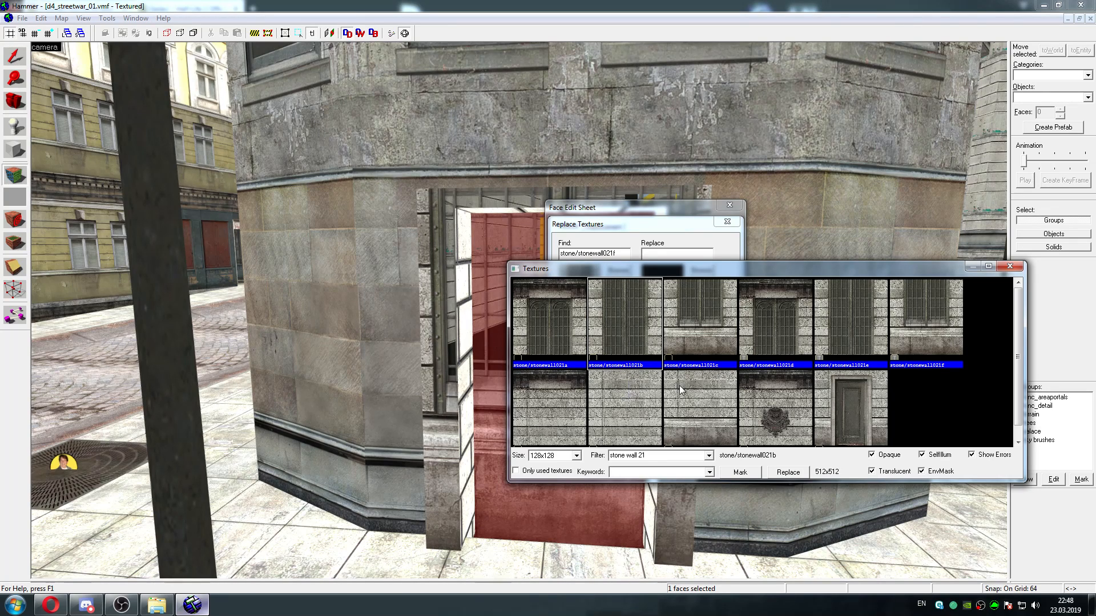
mouse_move(1020, 335)
left_mouse_down()
mouse_move(1018, 354)
mouse_move(1016, 325)
left_mouse_up()
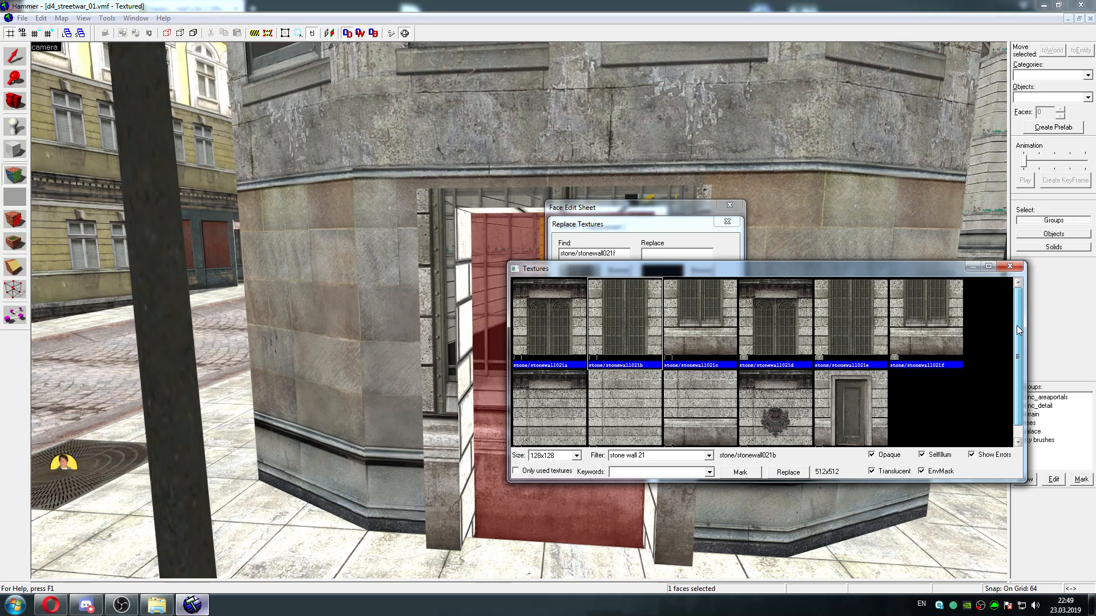
left_click(568, 320)
left_click(772, 312)
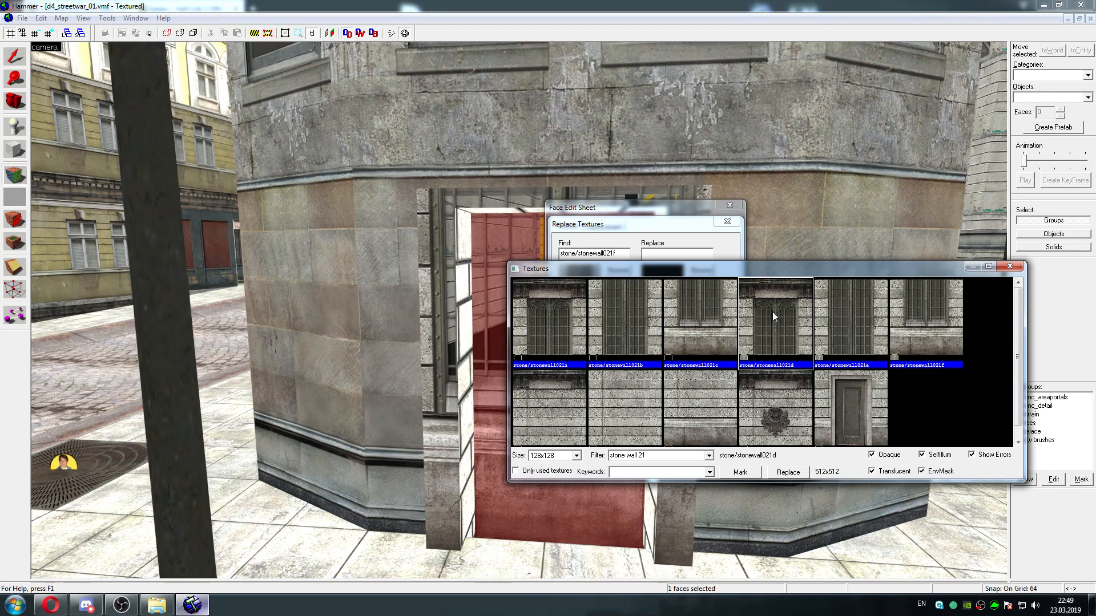
left_click(557, 310)
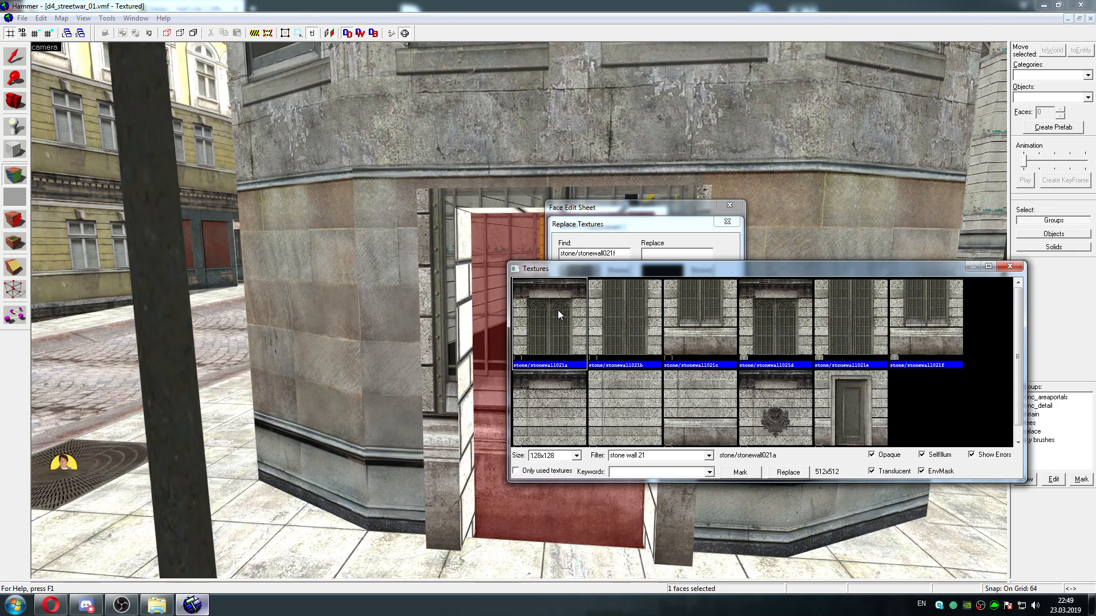
left_click(782, 303)
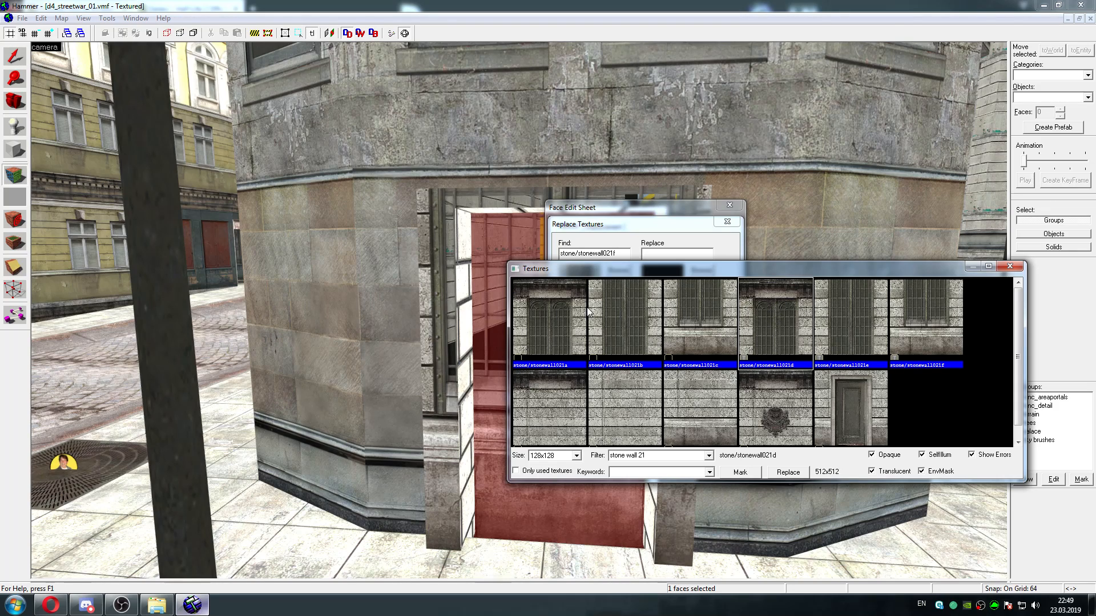
left_click(583, 313)
left_click(772, 305)
left_click(563, 300)
left_click(782, 303)
left_click(562, 308)
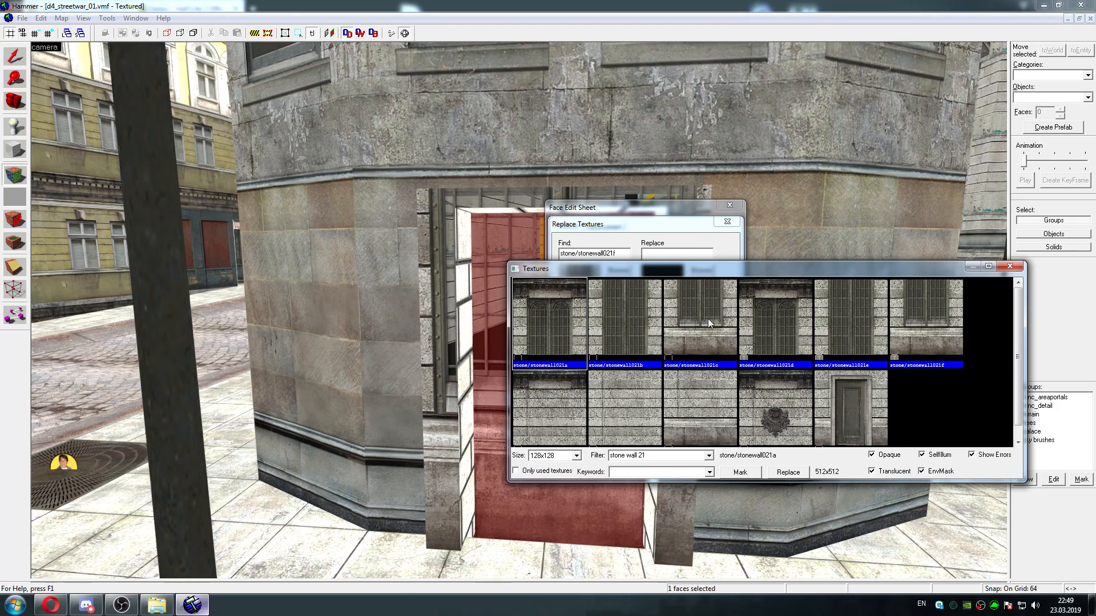
left_click(791, 320)
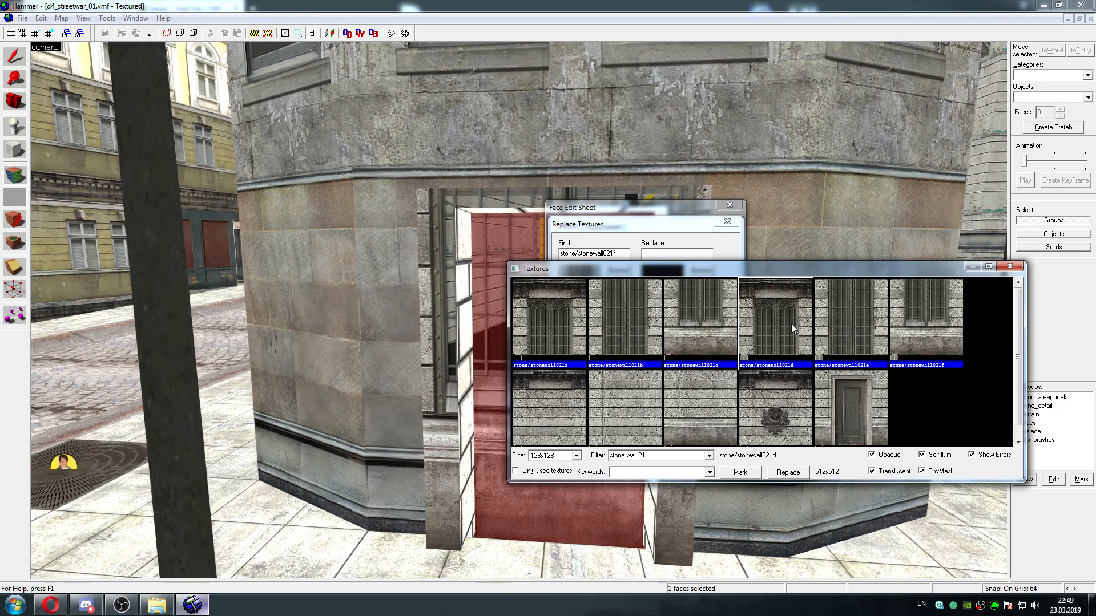
left_click(555, 333)
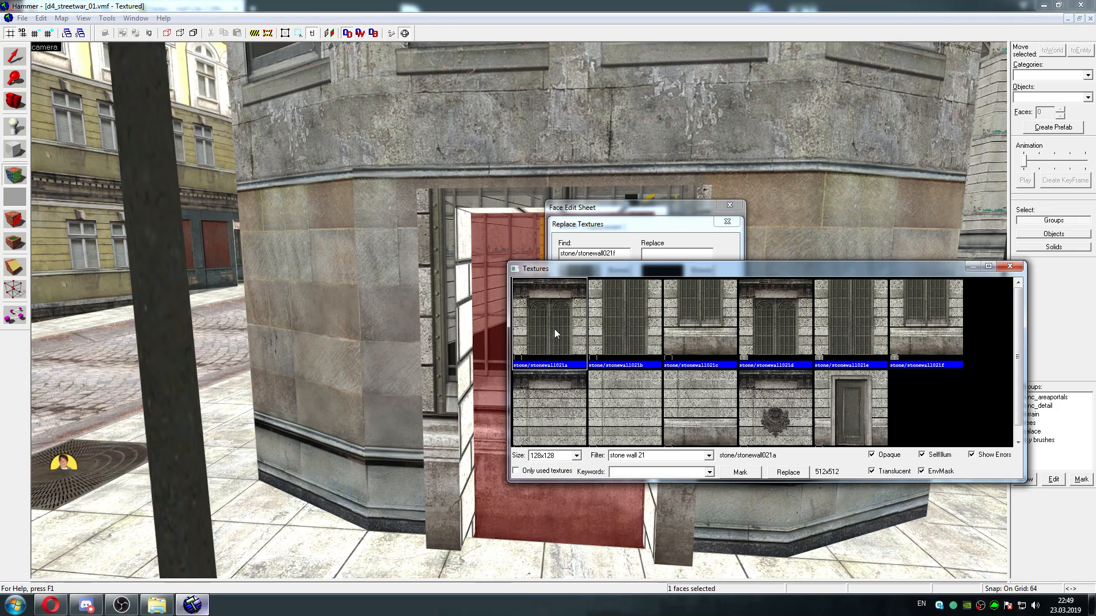
left_click(621, 322)
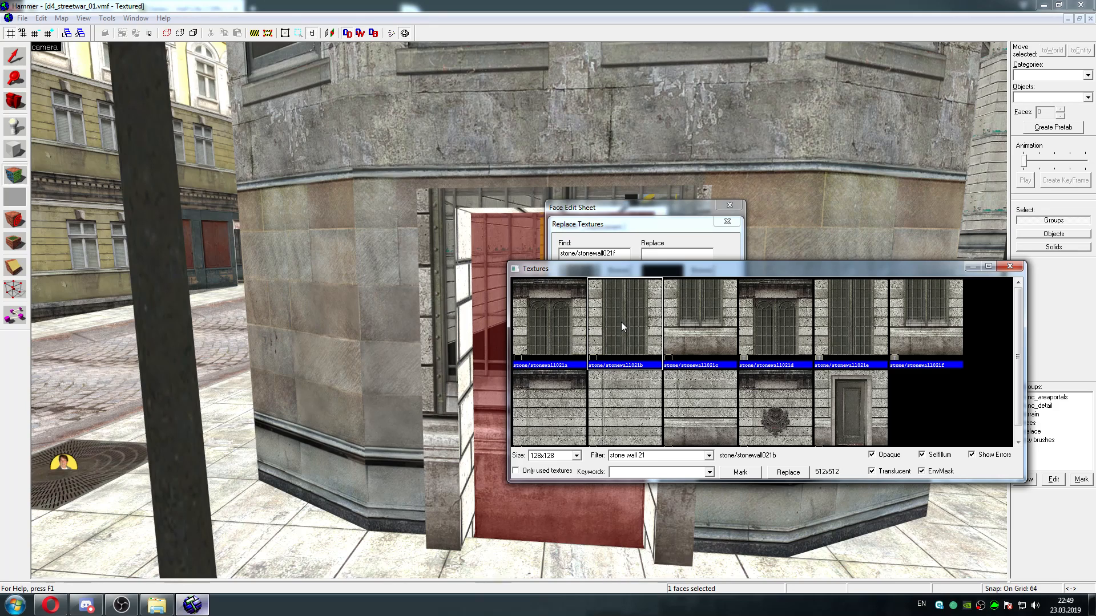
left_click(705, 323)
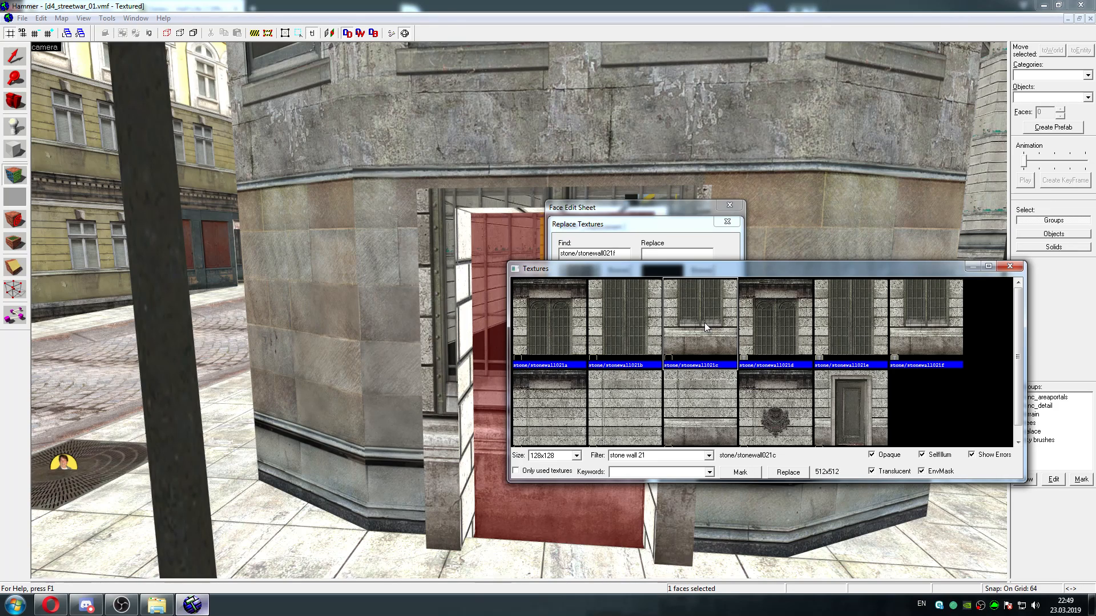
left_click(942, 328)
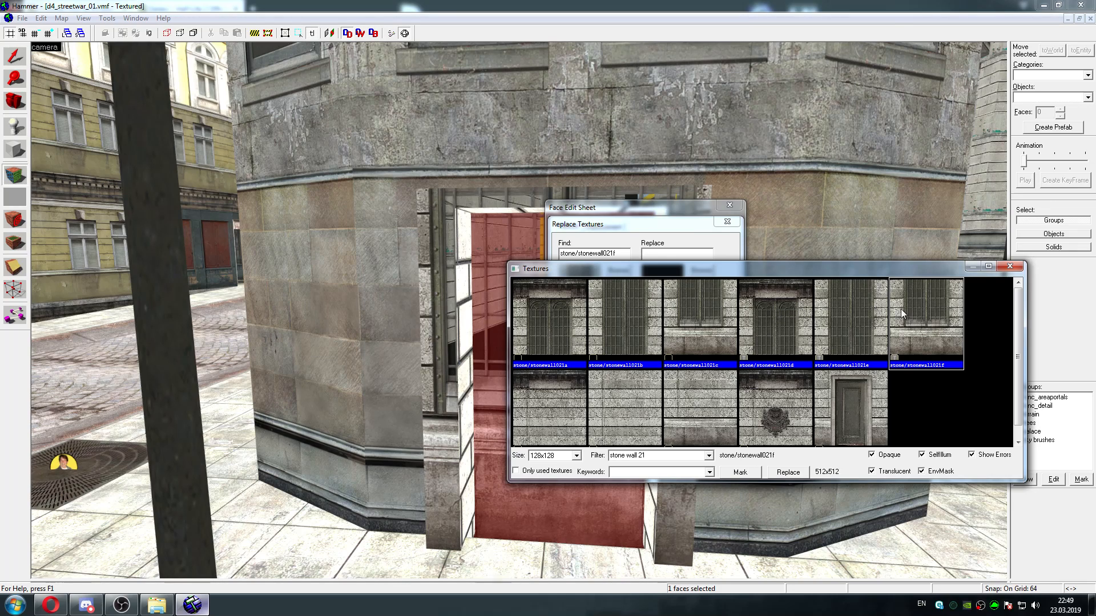
Switch to the browser and consult the tutorial's texture replacement list for the stone/stonewall021 entry, then return to Hammer
left_click_drag(777, 271, 644, 368)
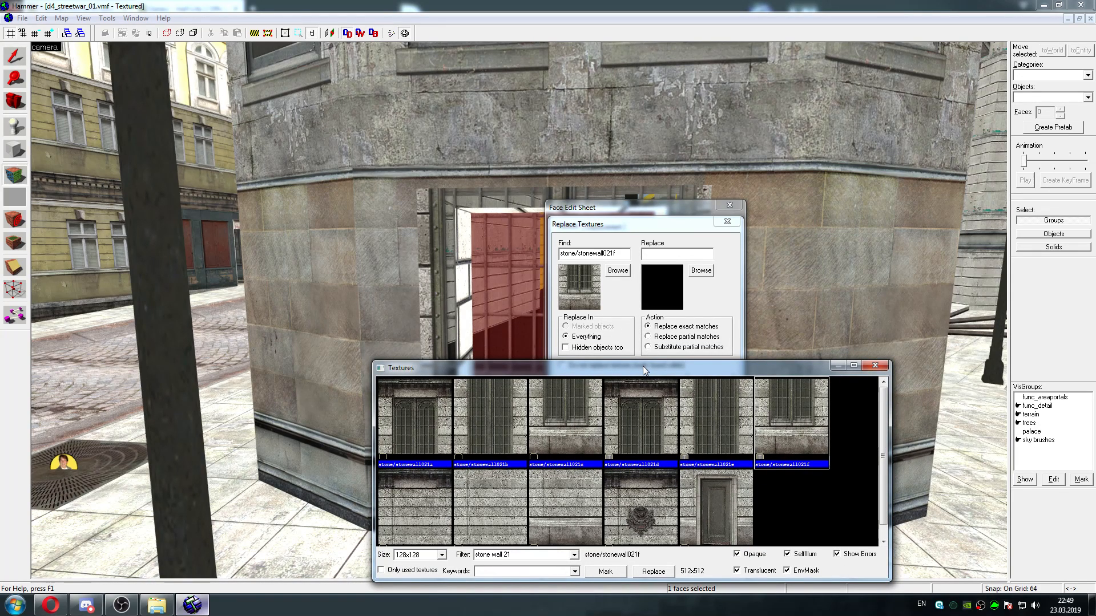
left_click(51, 605)
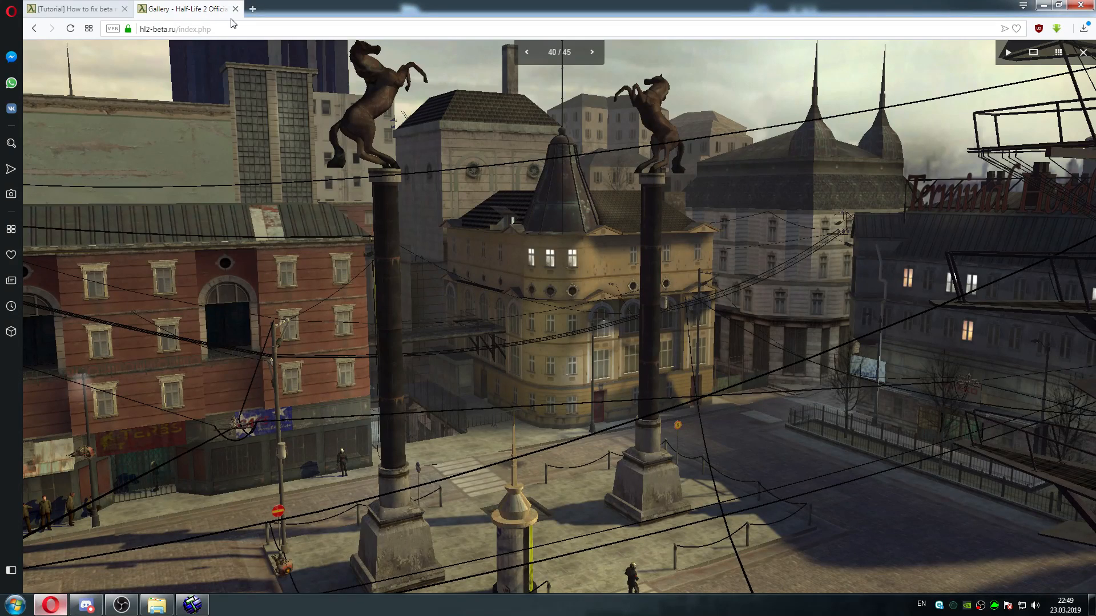
left_click(104, 16)
left_click_drag(1090, 89, 1092, 193)
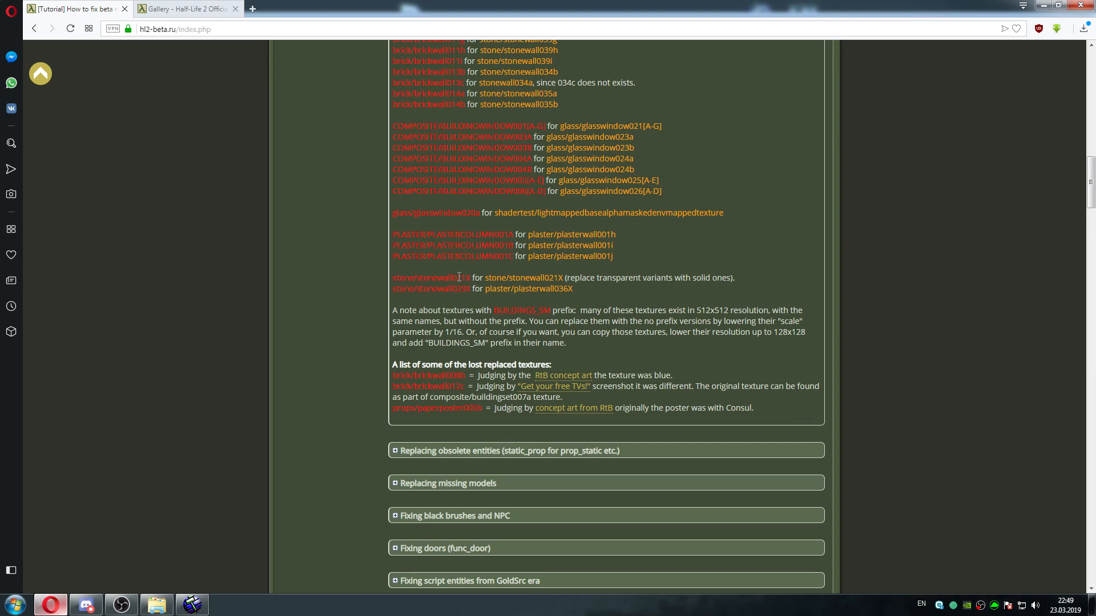
left_click(200, 601)
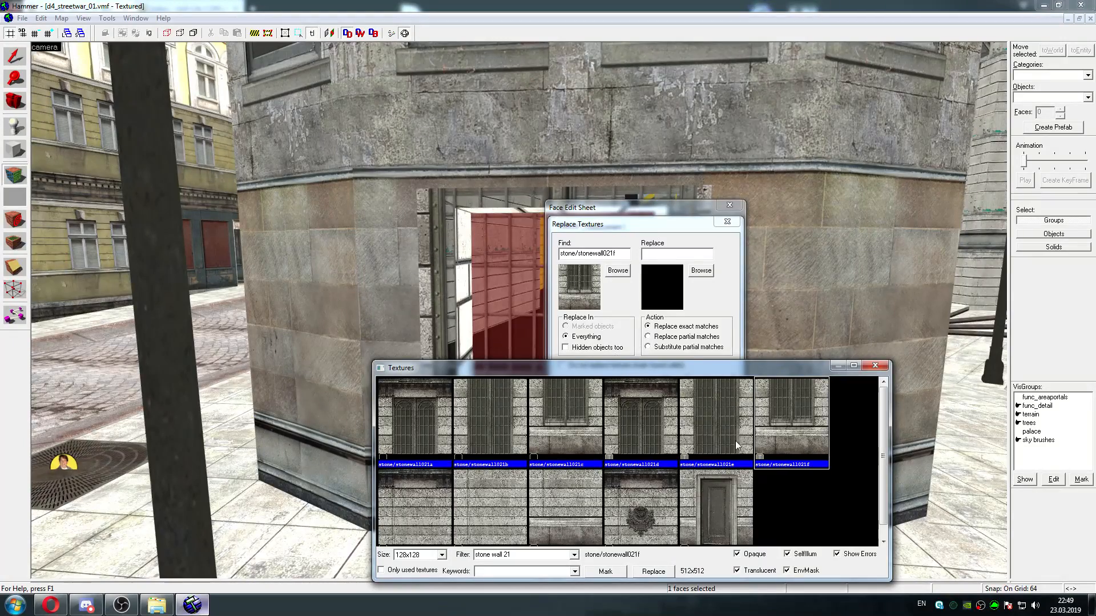
Replace every exact match of stone/stonewall021f in the map with the door texture stone/stonewall021k and finish face editing
left_click_drag(606, 371, 985, 285)
left_click_drag(657, 225, 861, 220)
left_click(645, 212)
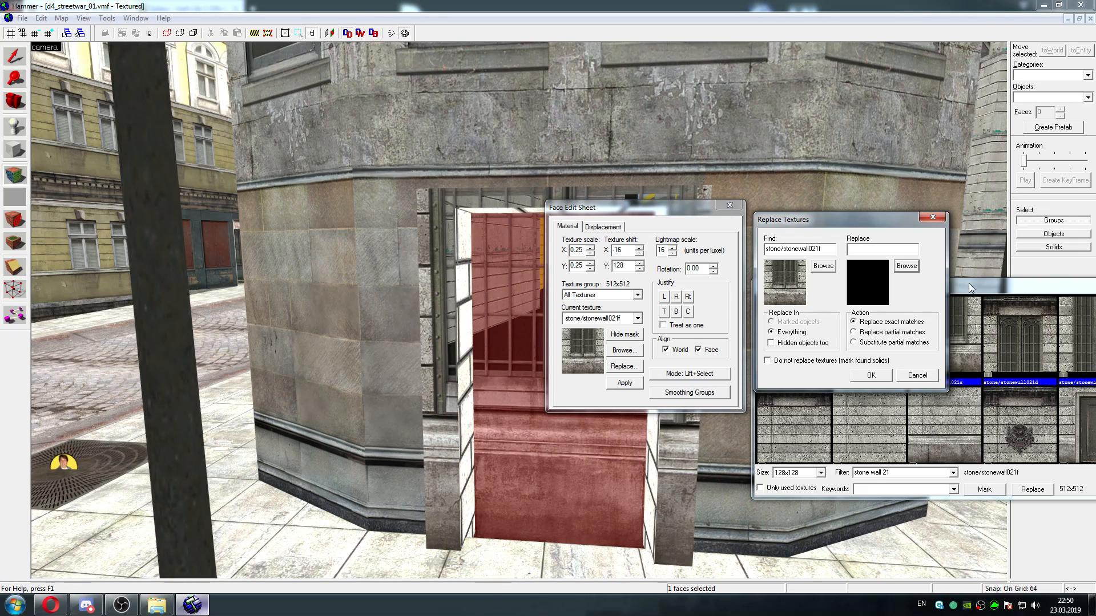
left_click_drag(992, 275, 533, 326)
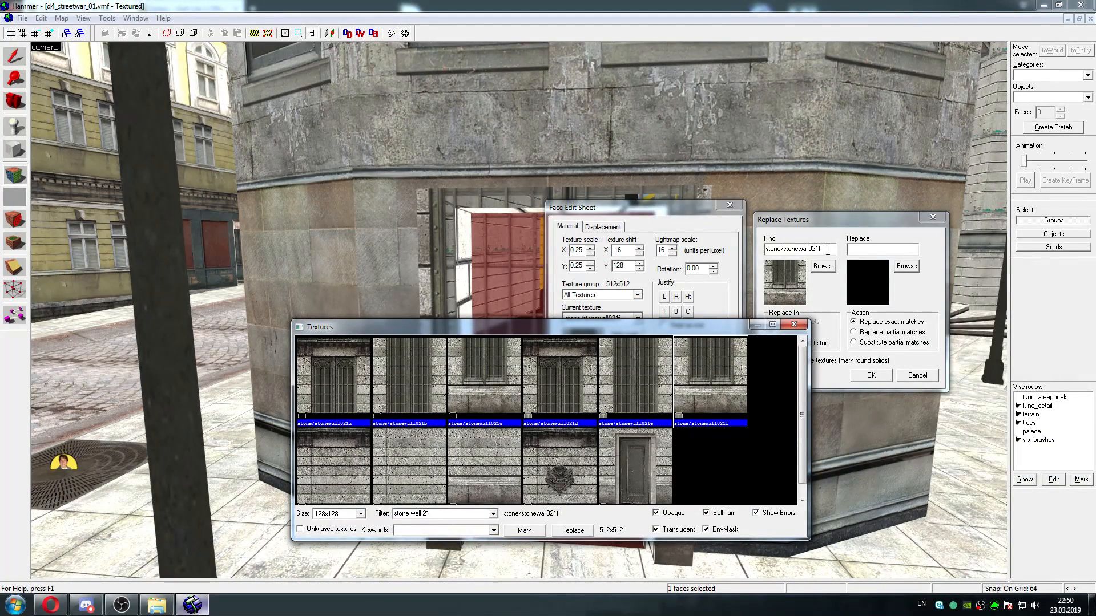
left_click(616, 459)
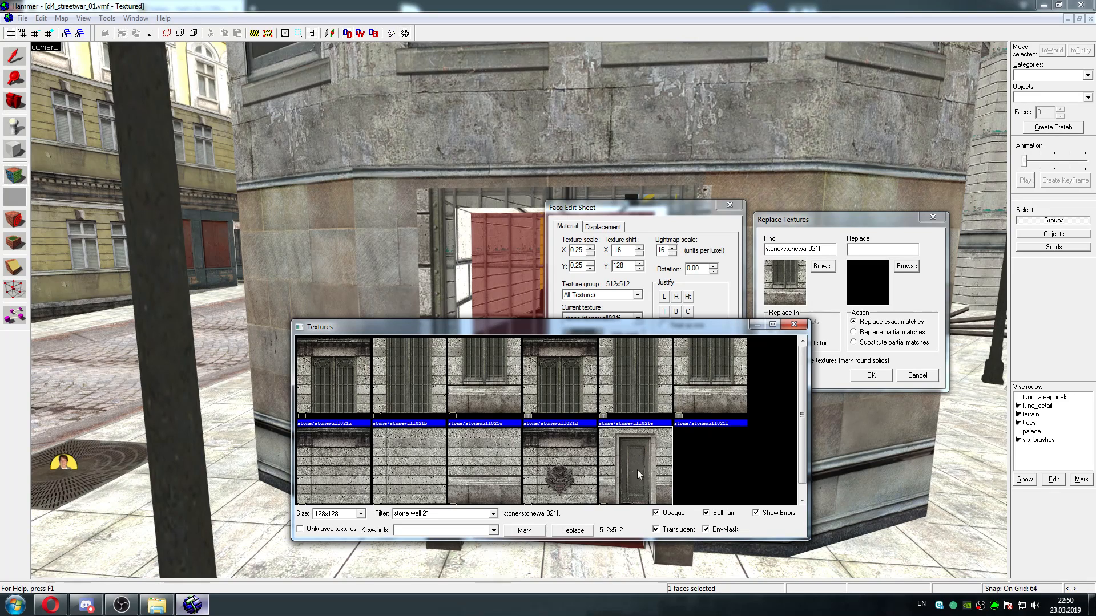
left_click(524, 530)
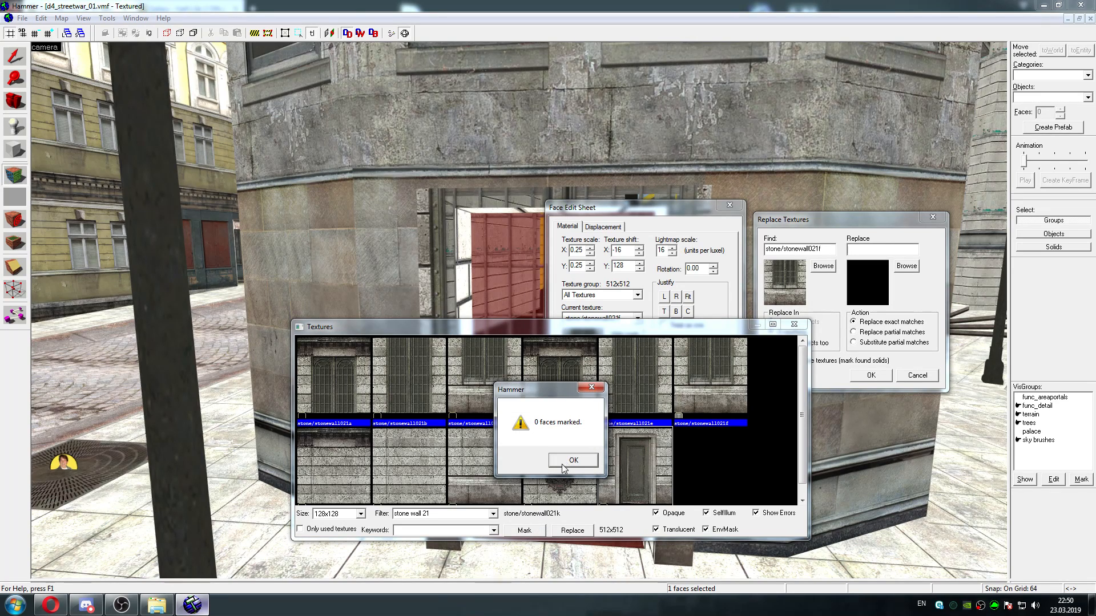
key("Return")
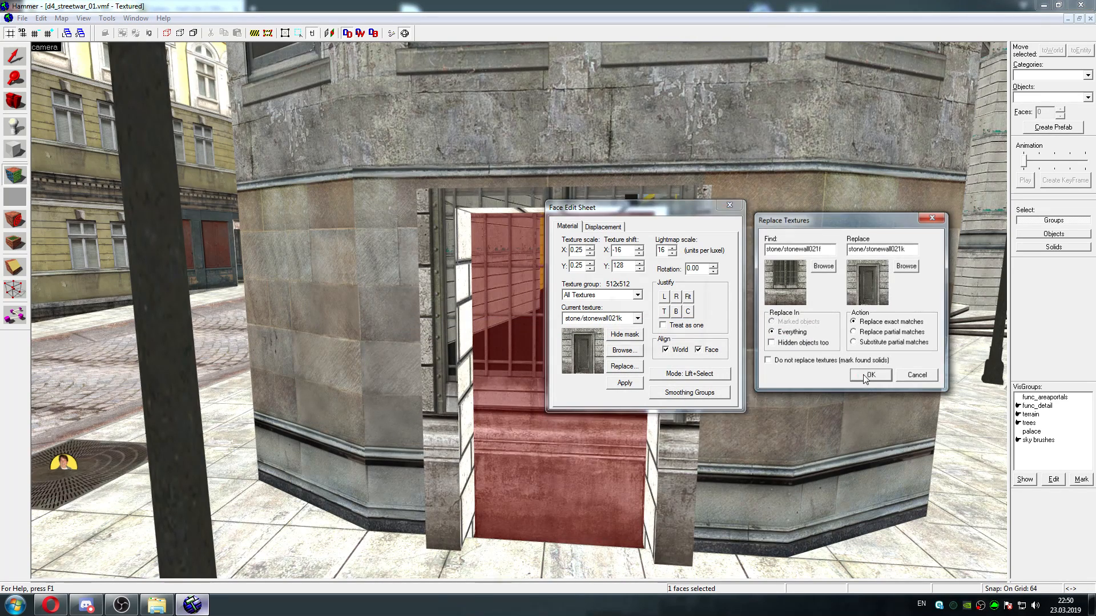
left_click(870, 375)
left_click(682, 336)
left_click(723, 207)
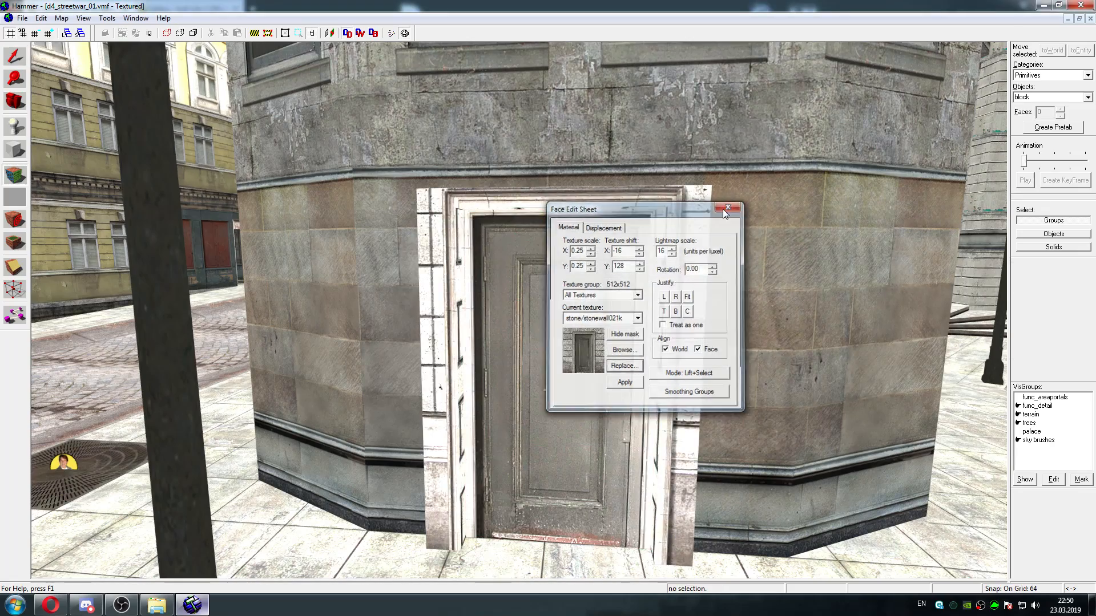
Examine the replaced door texture and its white frame on the rounded corner building from several distances
key("s")
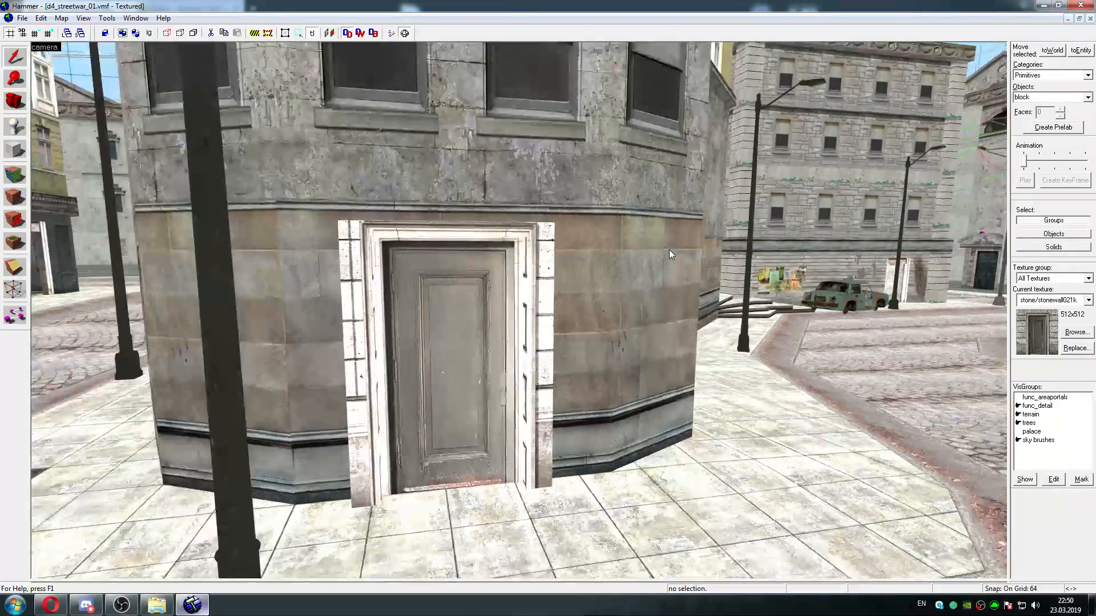
key("a")
key("w")
key("s")
key("s")
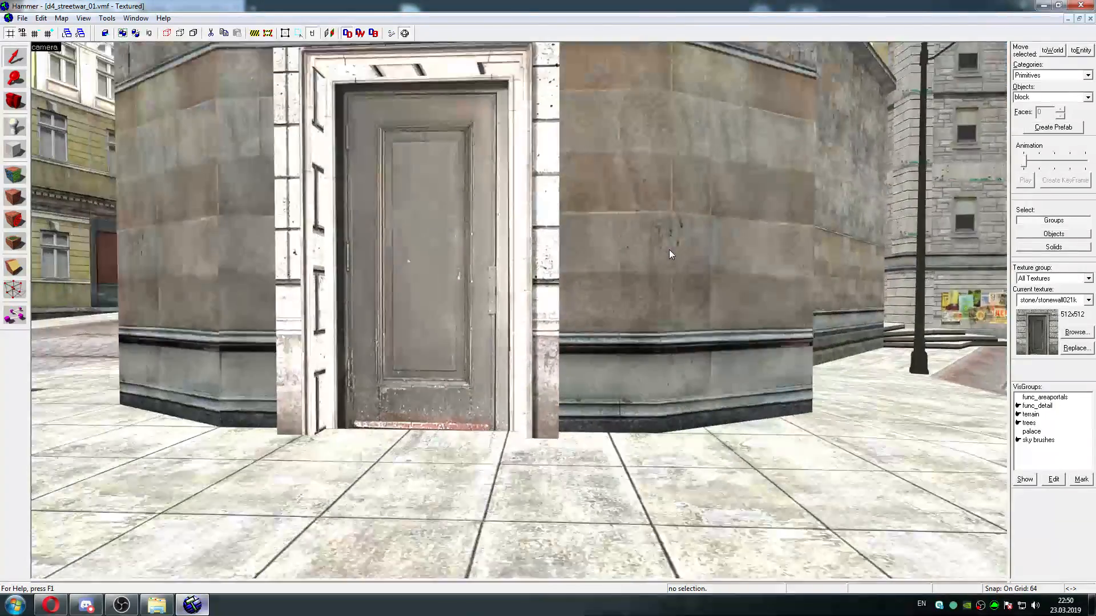
key("w")
key("d")
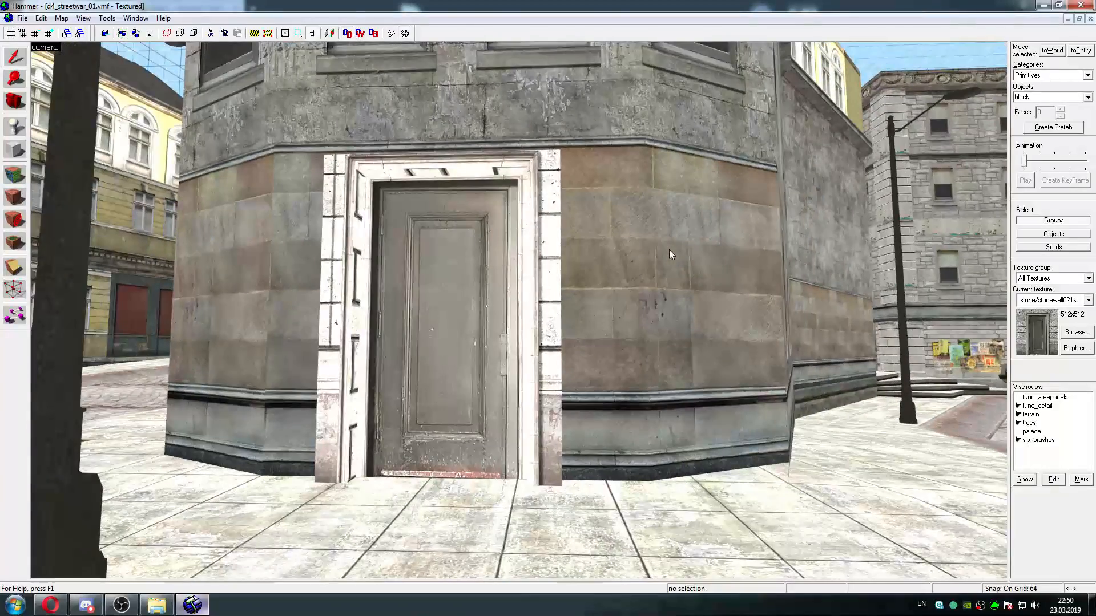
key("a")
key("s")
key("s")
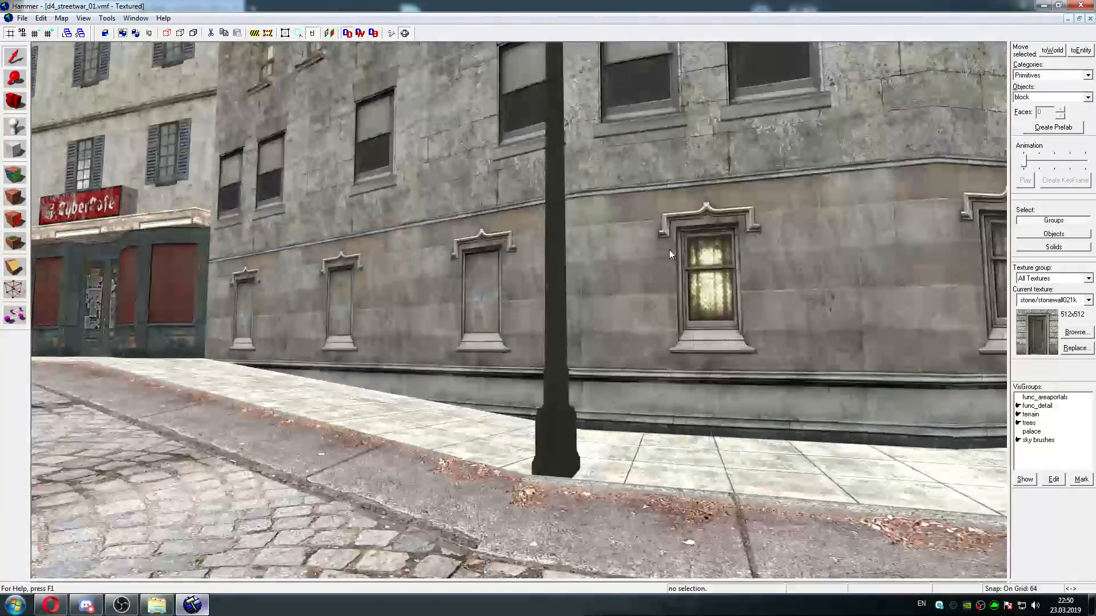
Inspect the replaced door beneath the domed awning and how it fits its surrounding frame
key("w")
key("w")
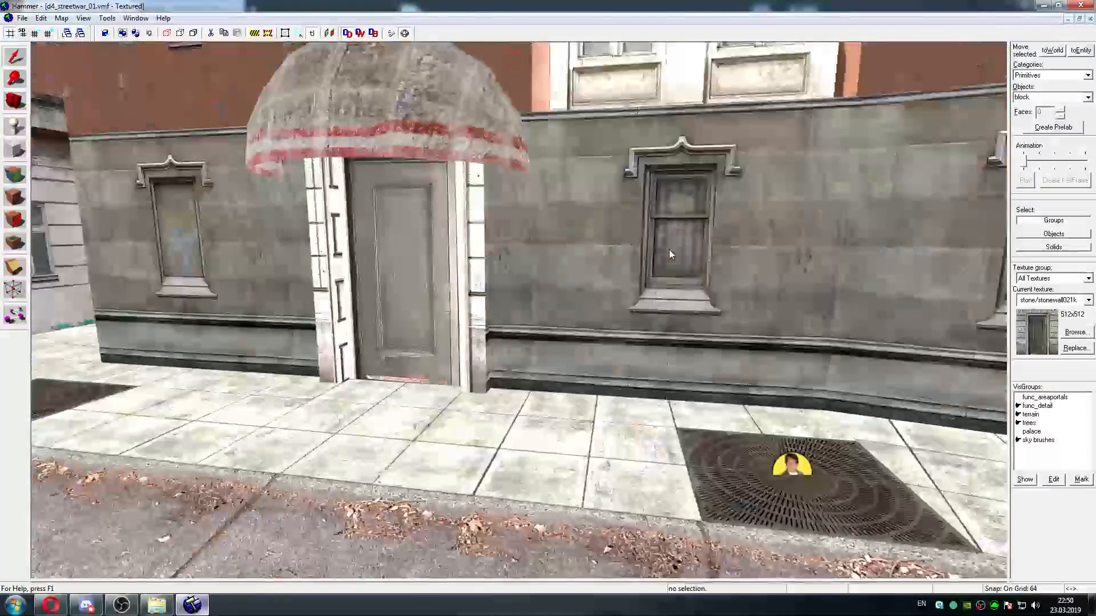
key("a")
key("w")
key("w")
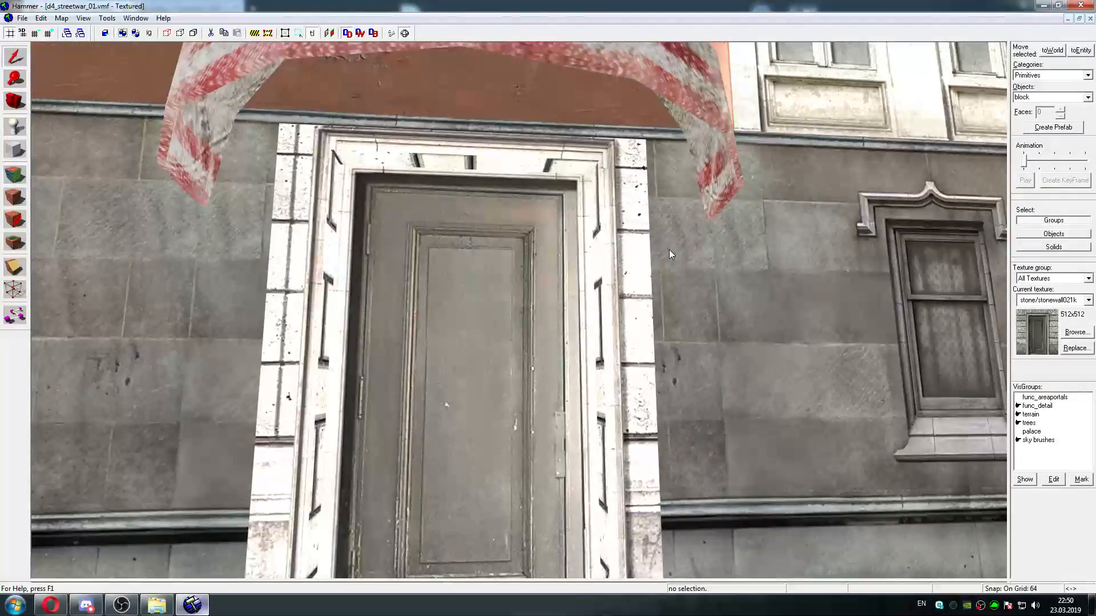
key("s")
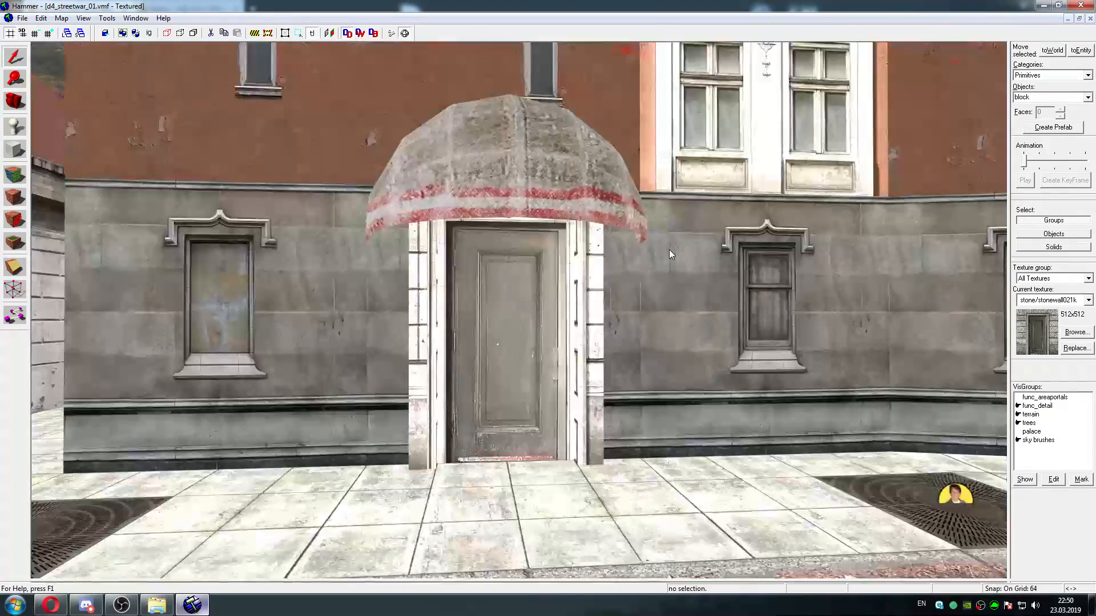
Survey the courtyard and street facades for other affected textures, ending at the doorway between the graffiti wall and the stone archway
key("w")
key("w")
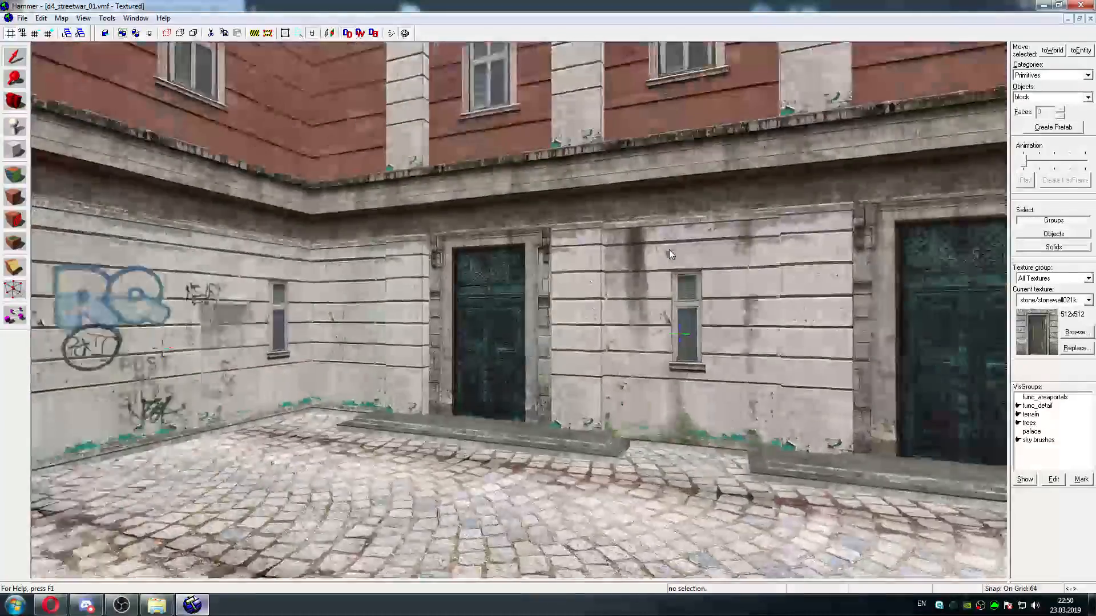
key("s")
key("w")
key("w")
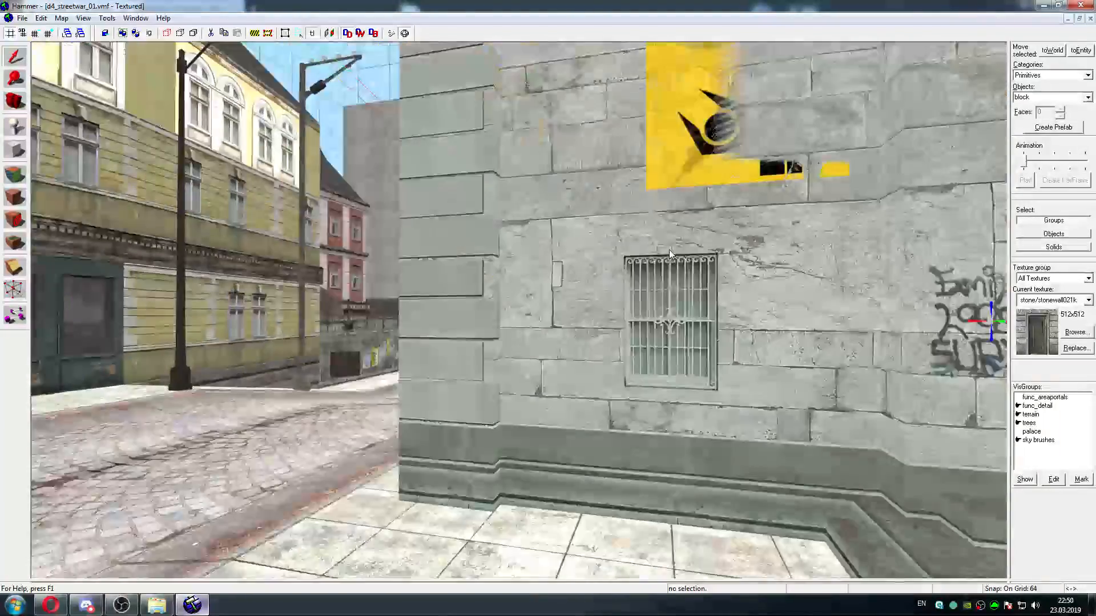
key("s")
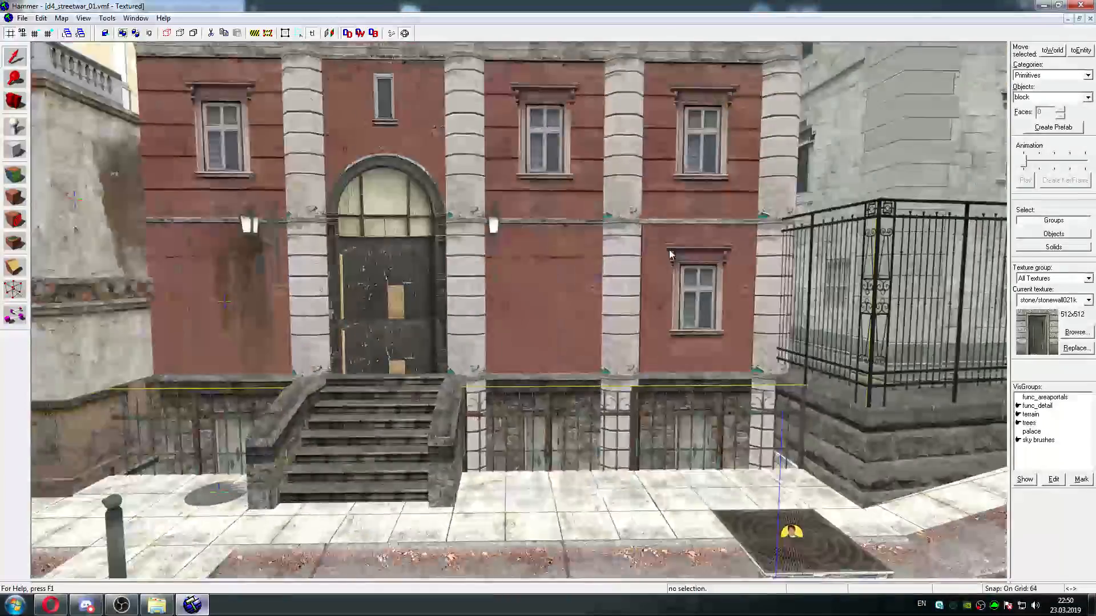
key("w")
key("w")
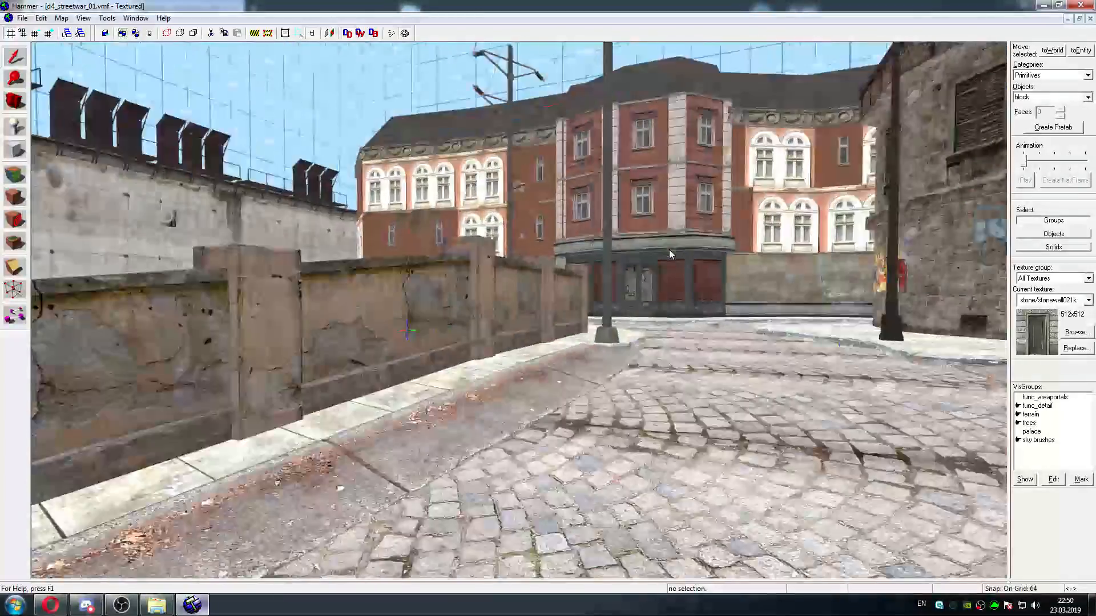
key("w")
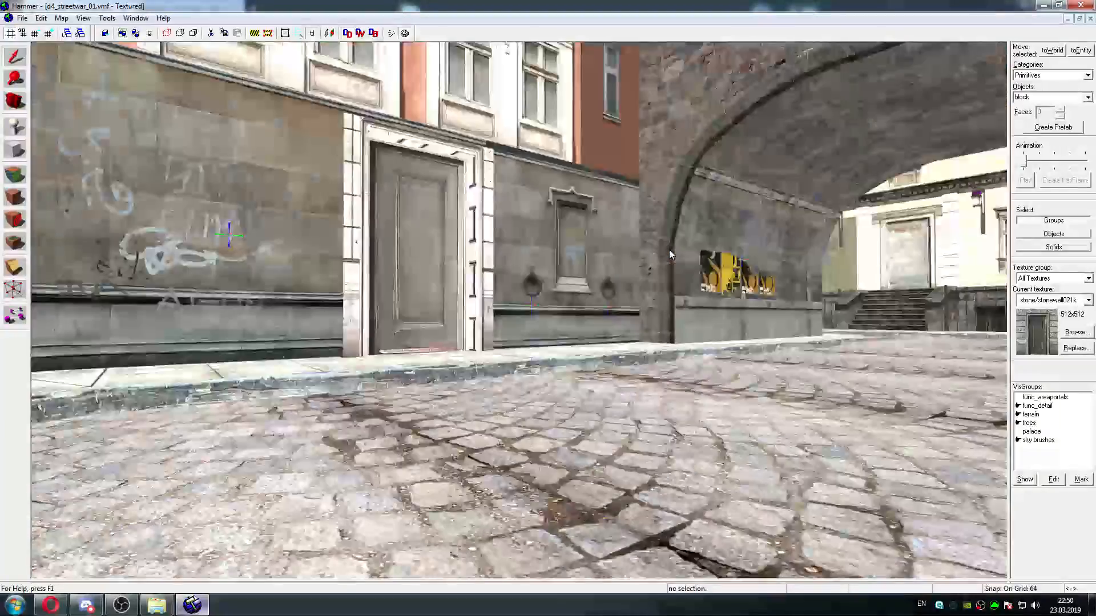
key("s")
key("s")
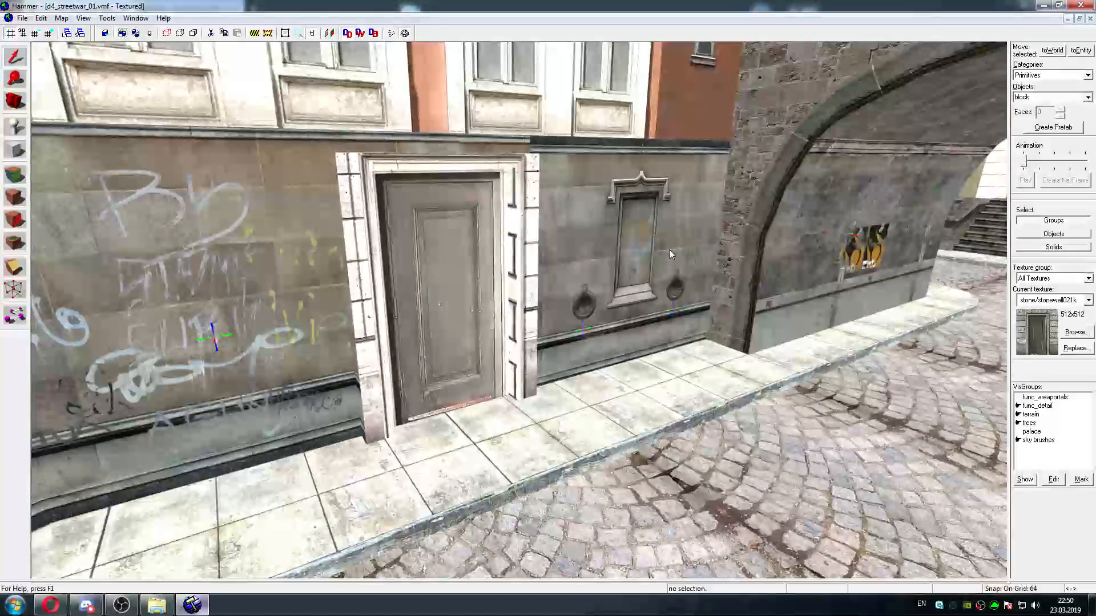
key("w")
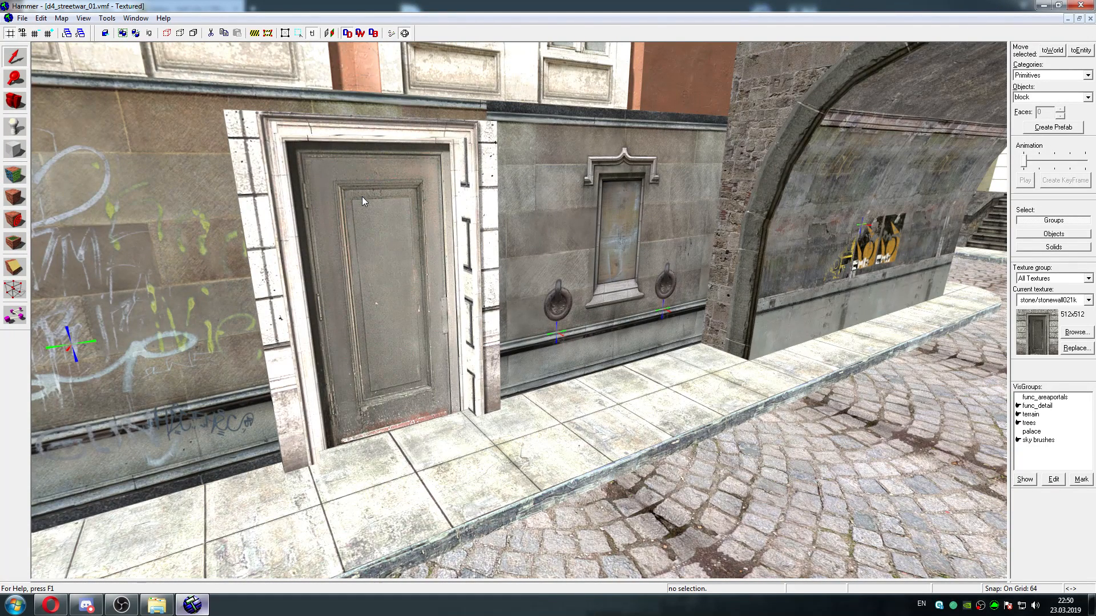
Check which textures are applied to the door face and adjoining frame strip beside the graffiti wall, then finish face editing
left_click(15, 174)
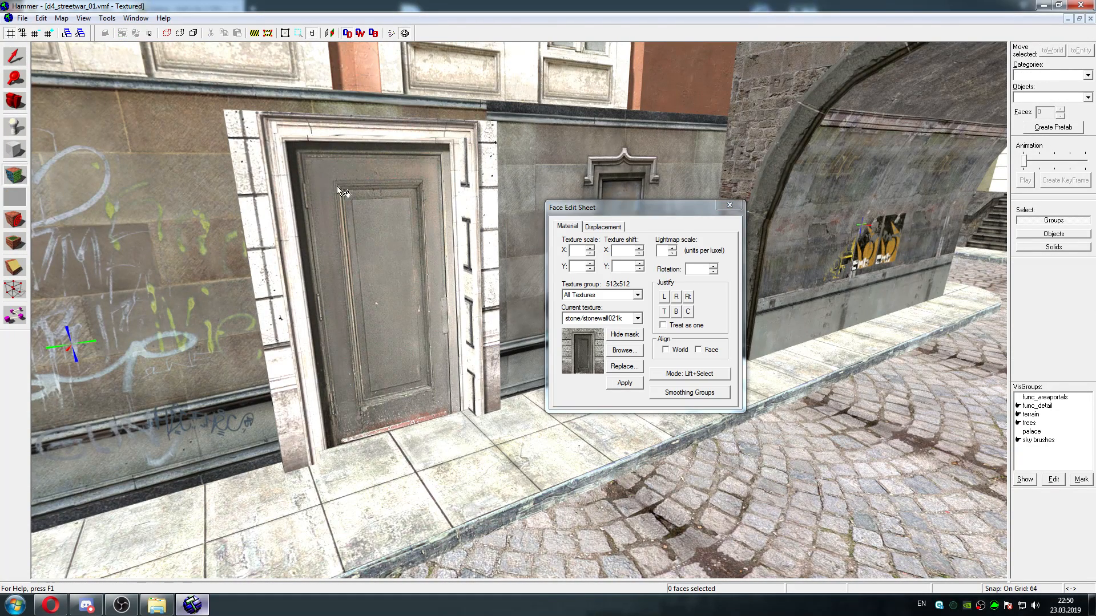
left_click(463, 184)
left_click(486, 180)
left_click(462, 181)
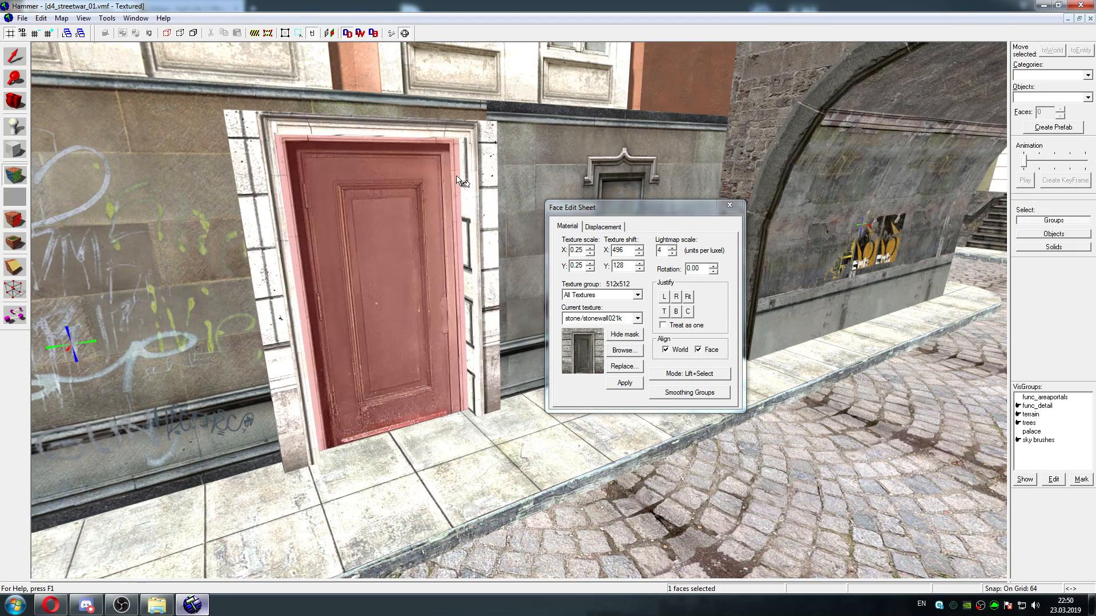
left_click(464, 177)
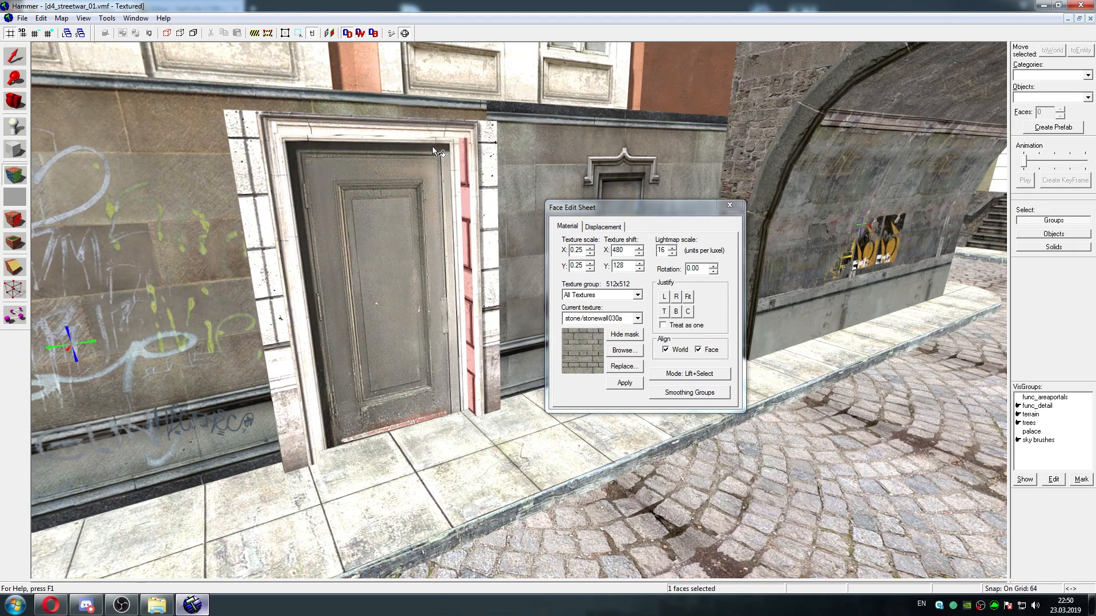
key("w")
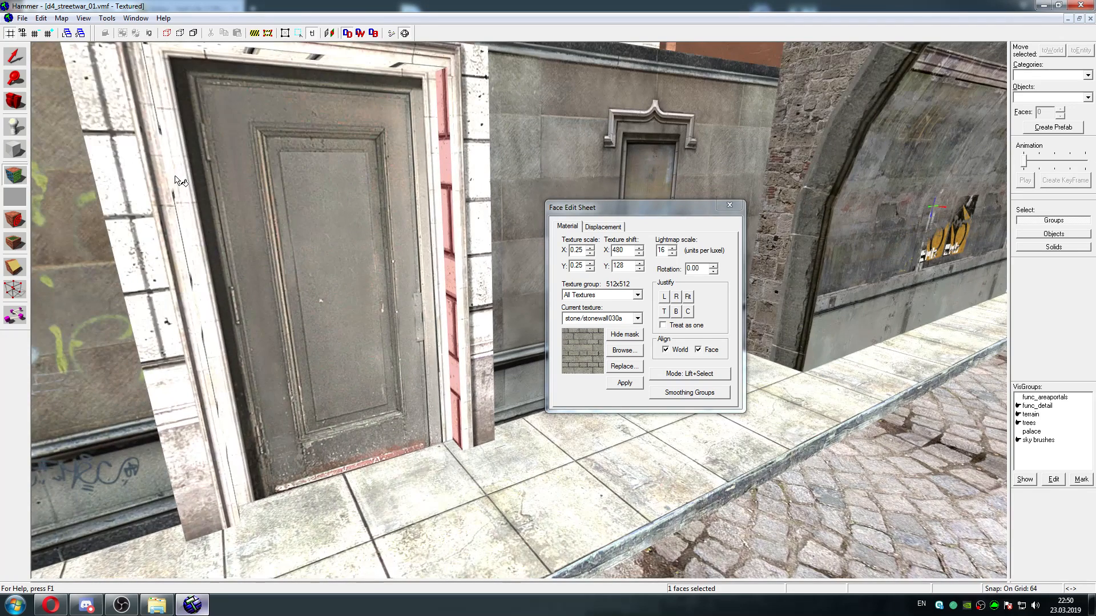
left_click(174, 180)
left_click(176, 179)
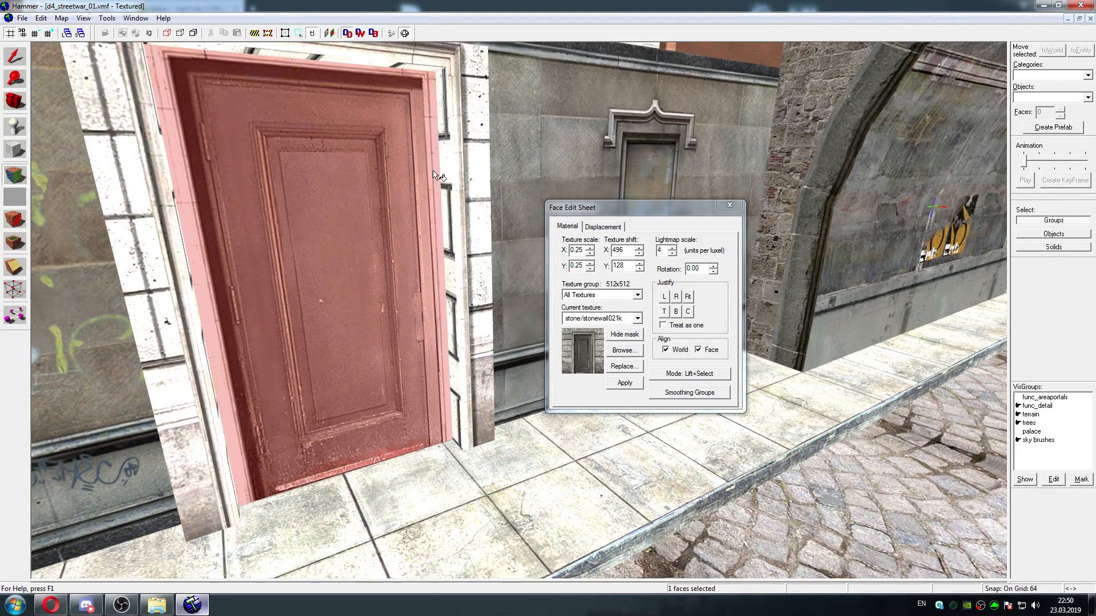
left_click(449, 166)
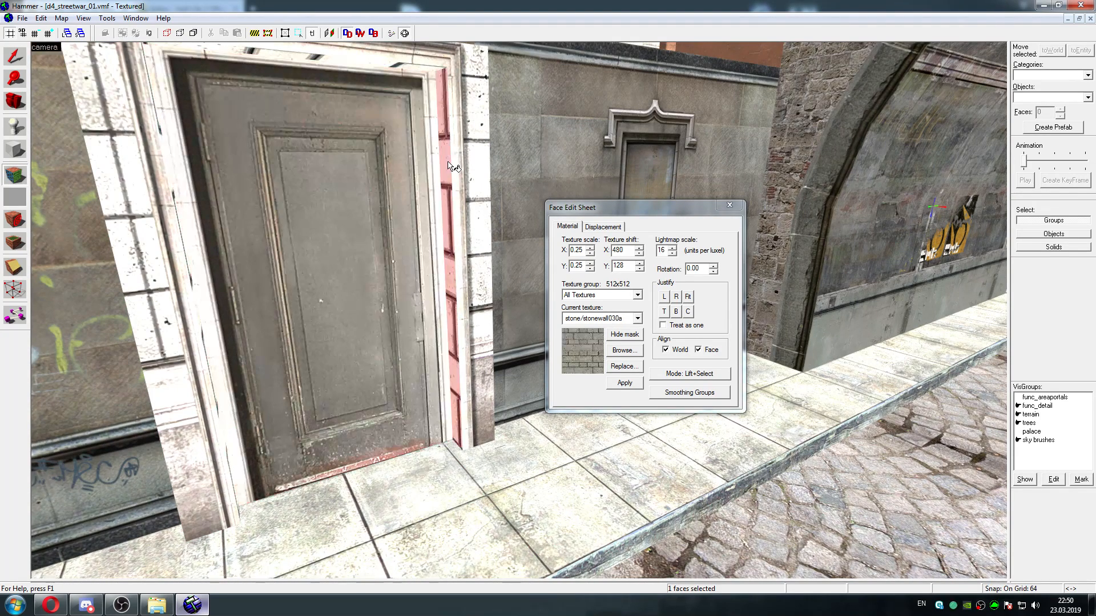
left_click(732, 211)
Survey the map's streets, shopfronts and building facades for remaining missing or wrong textures, returning to the stone archway
key("z")
key("s")
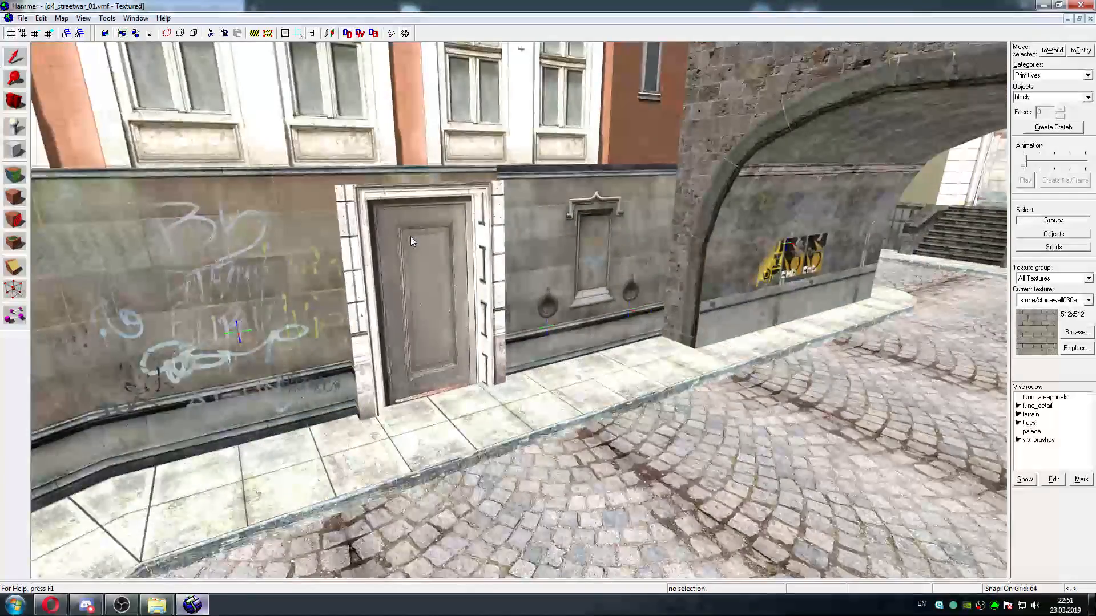
key("w")
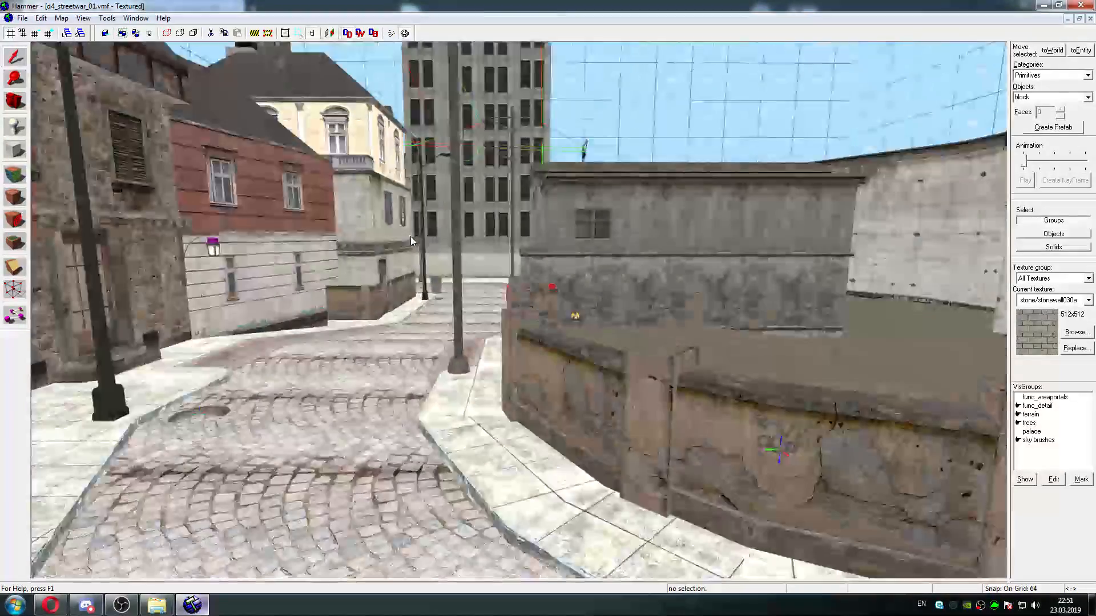
key("w")
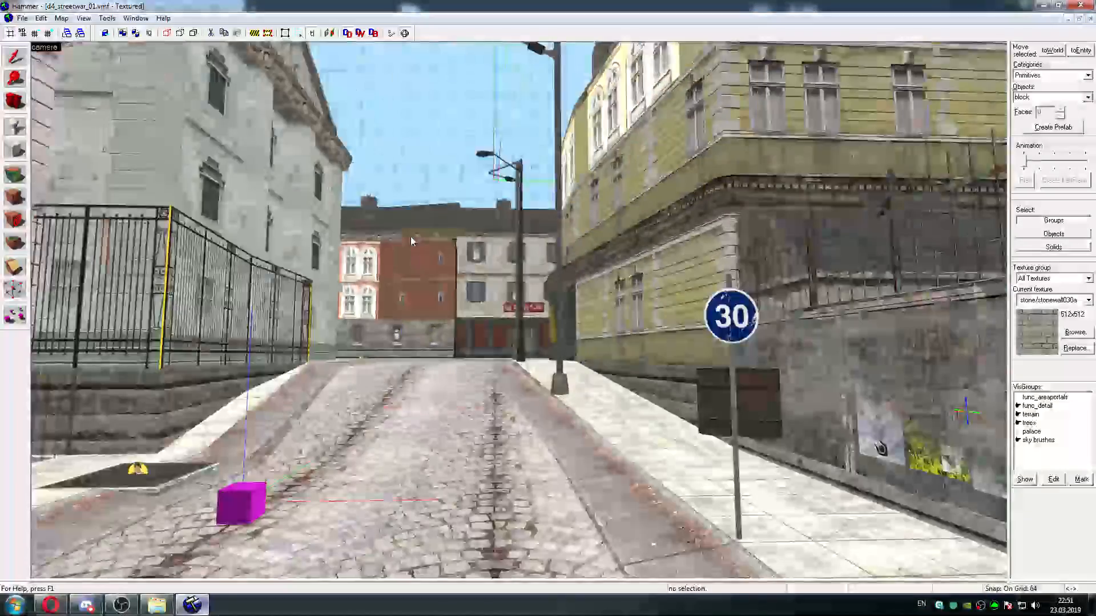
key("w")
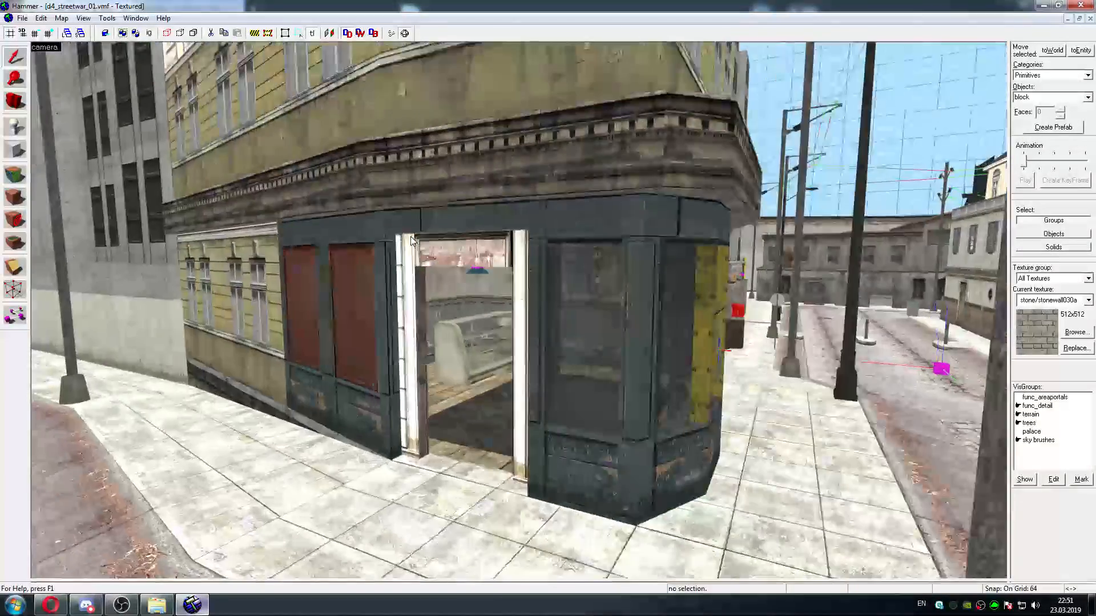
key("a")
key("w")
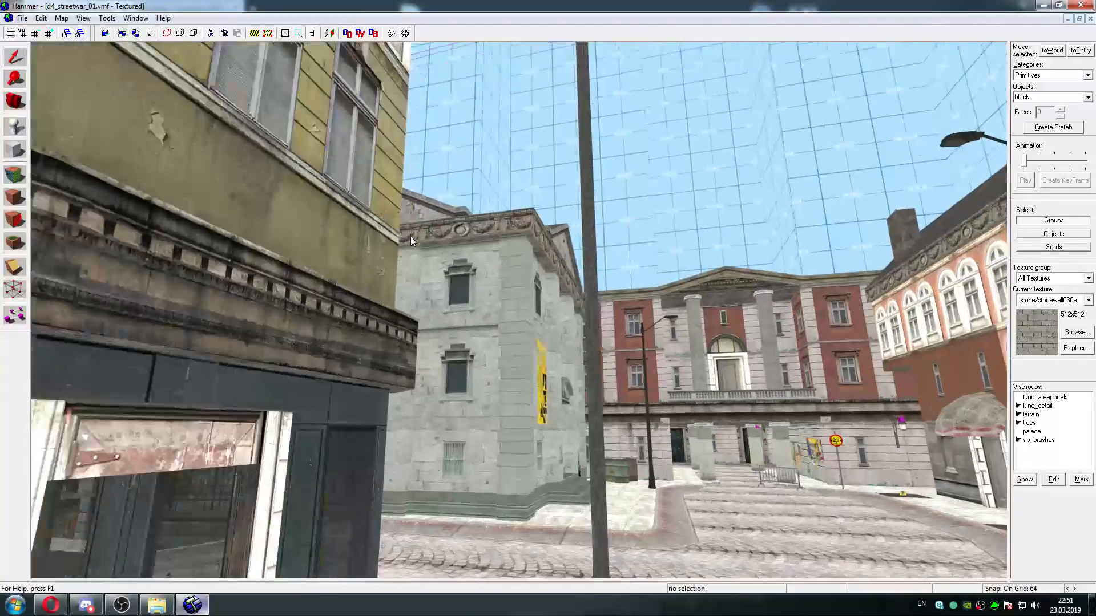
key("w")
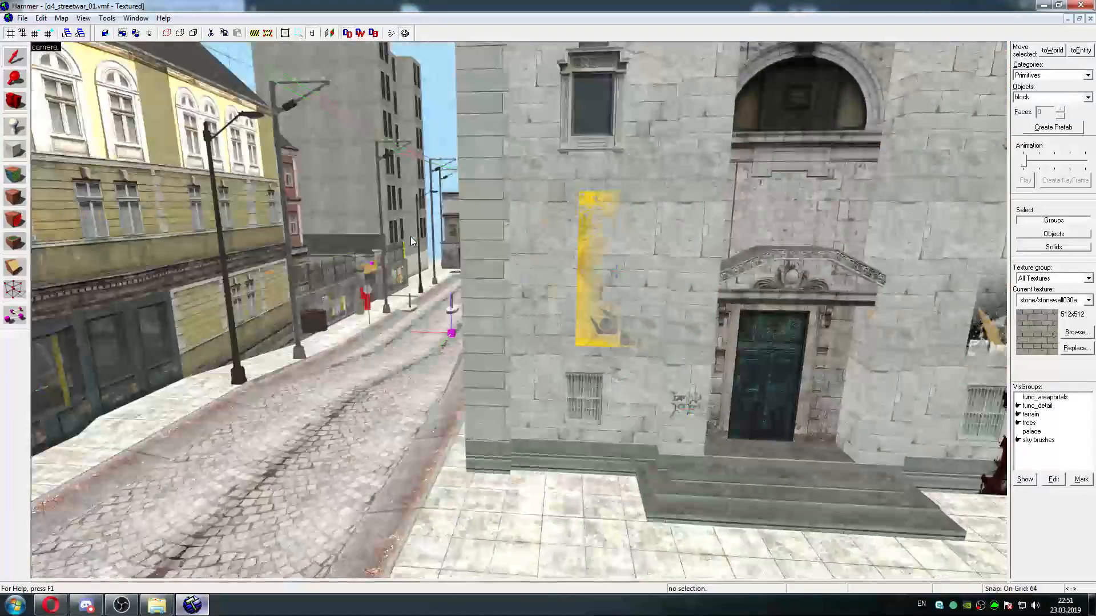
key("w")
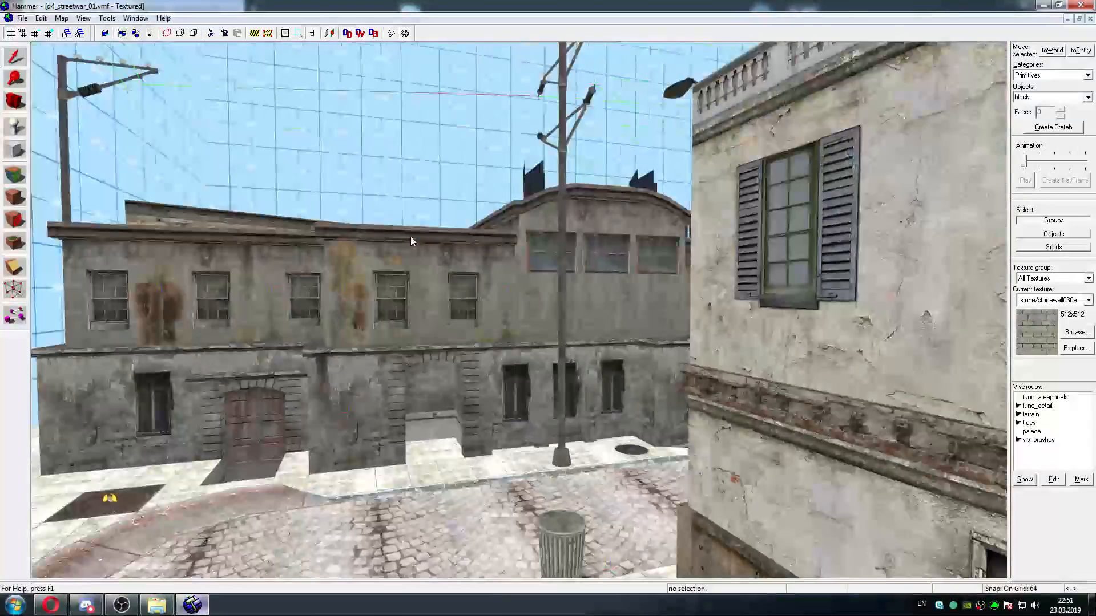
key("w")
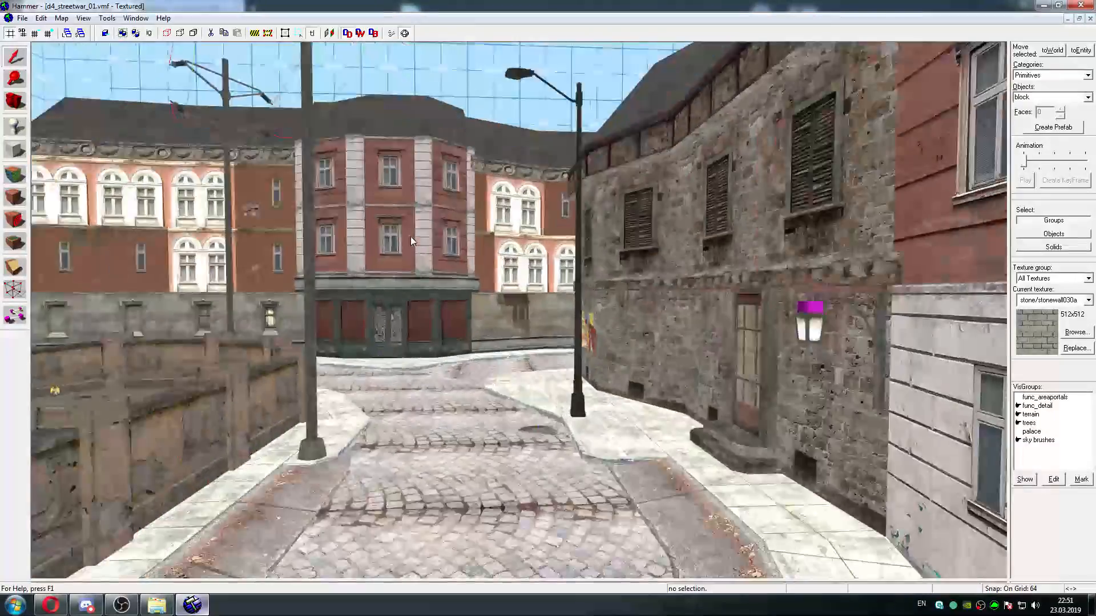
key("w")
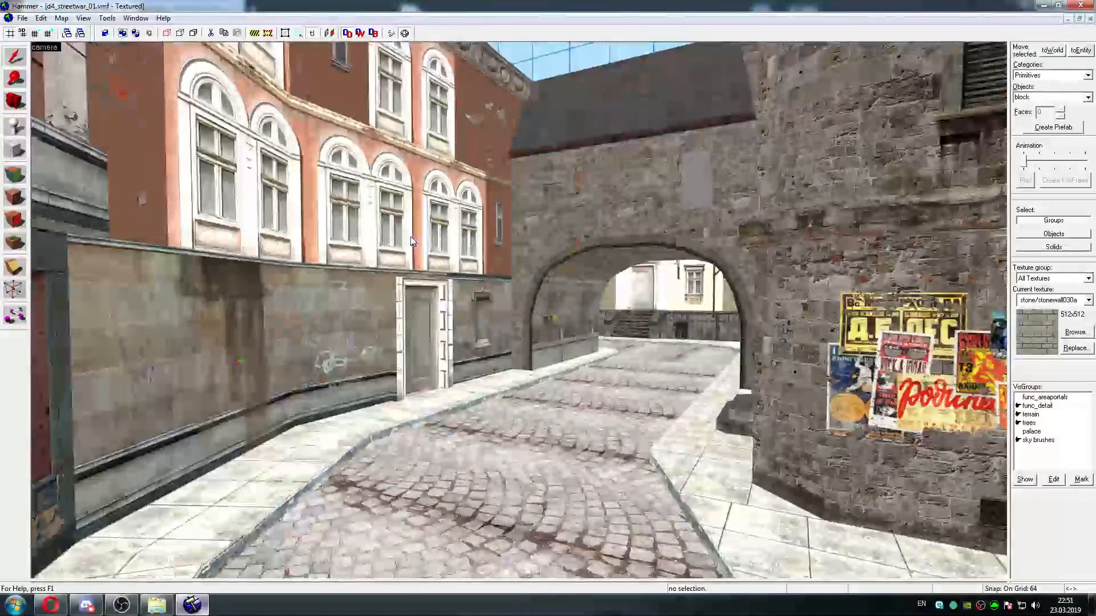
key("w")
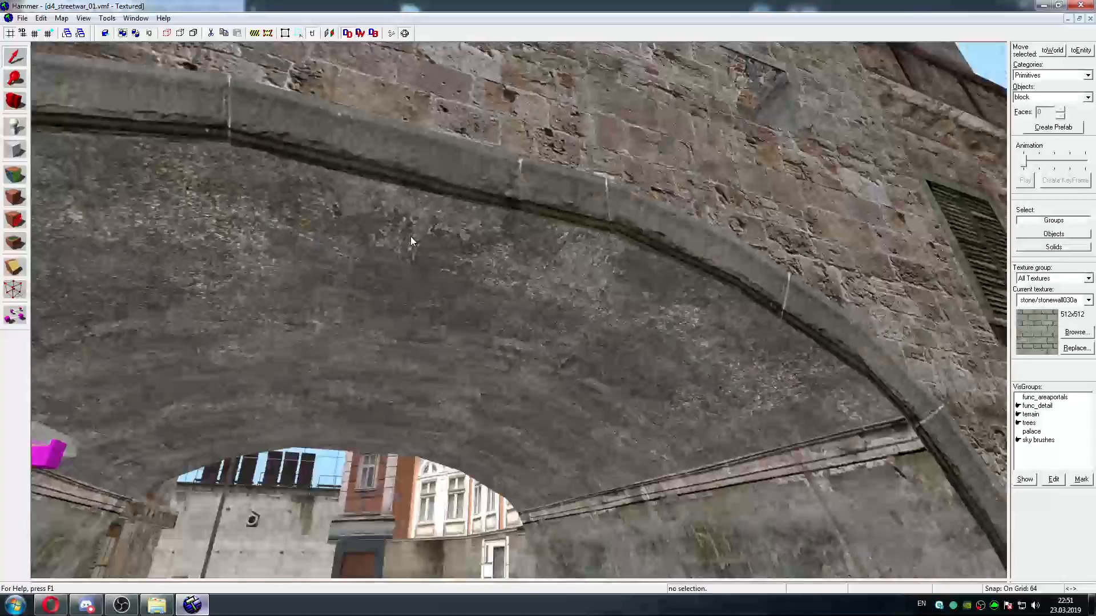
Select the blank grey window face on the stone wall above the archway for texture editing
key("s")
key("w")
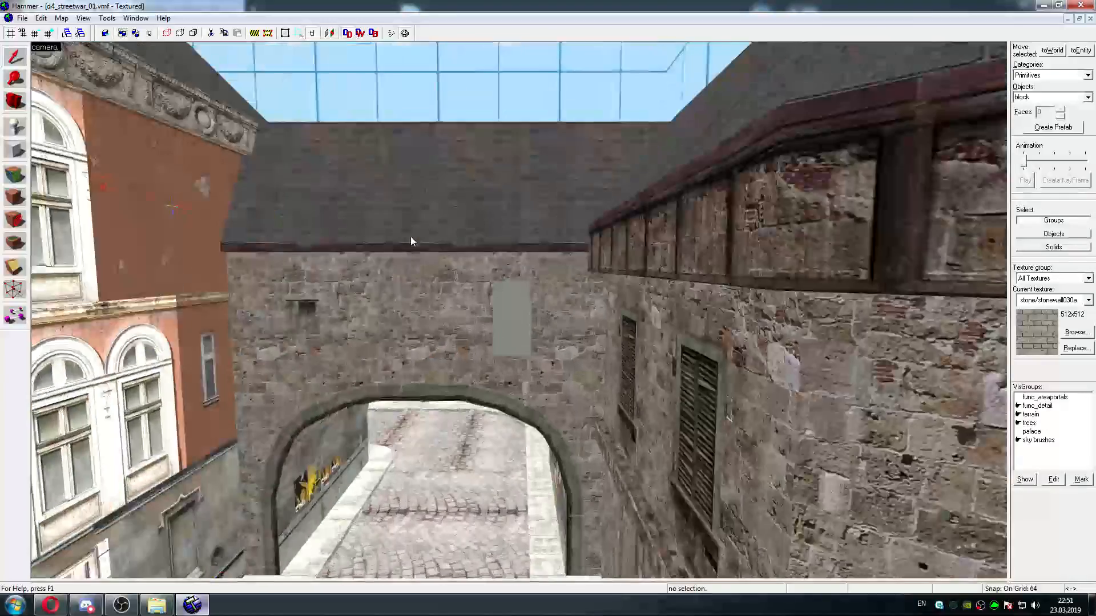
key("w")
key("s")
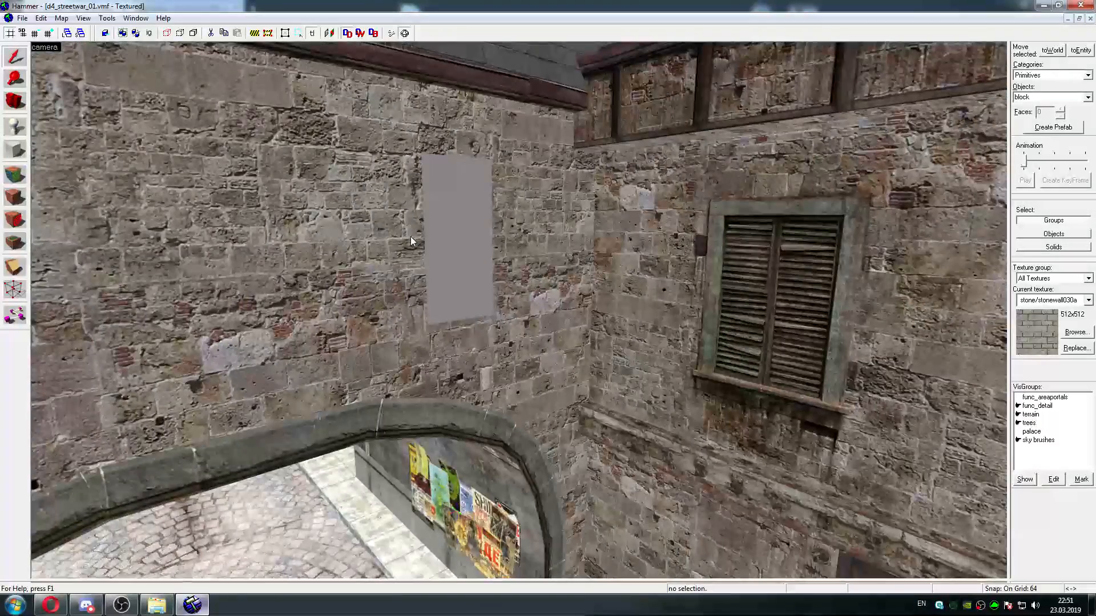
key("w")
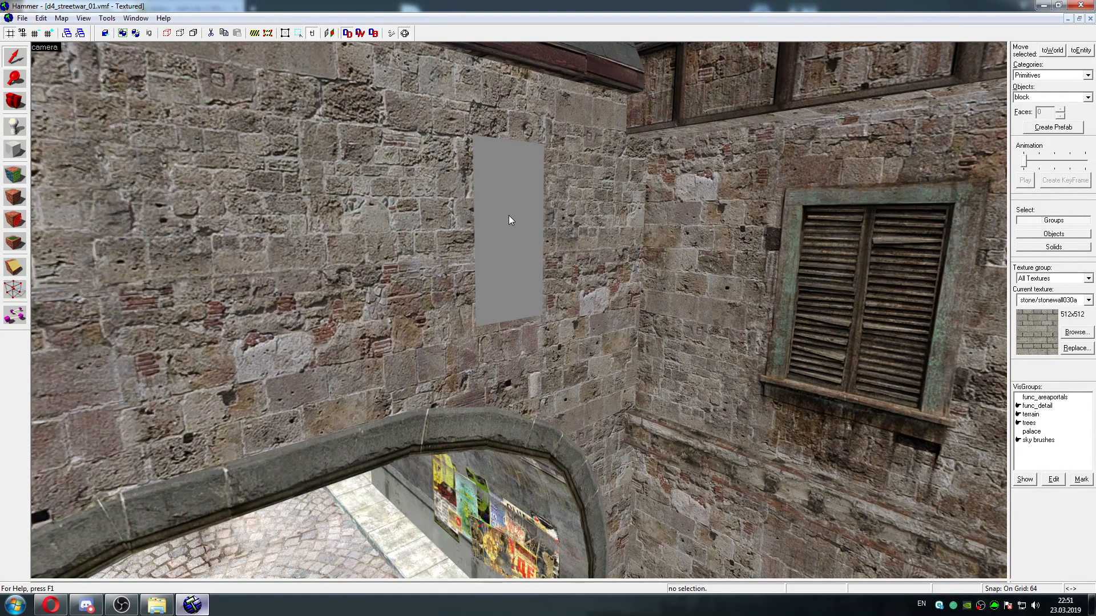
key("shift+a")
left_click(530, 188)
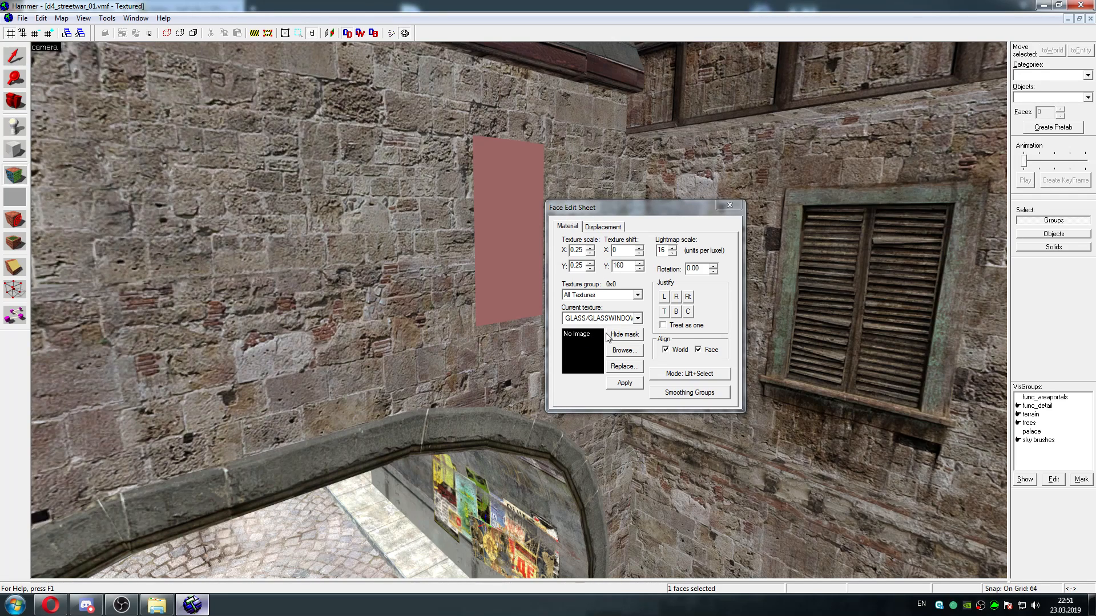
Start replacing the blank window's missing GLASS/GLASSWINDOW038A texture and filter the replacement textures by "glass window"
left_click(623, 368)
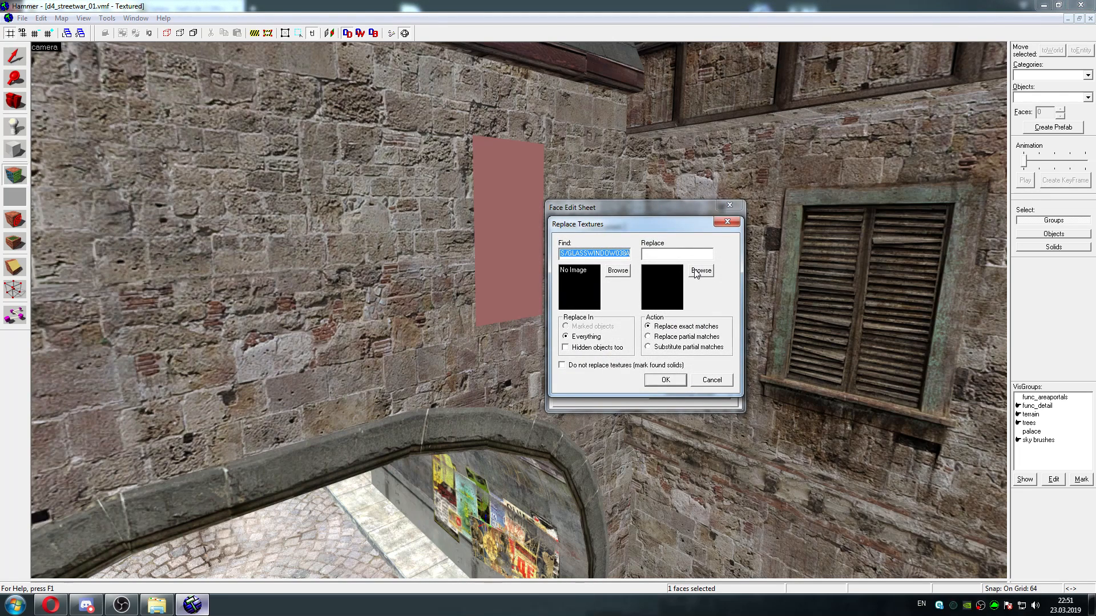
left_click(568, 255)
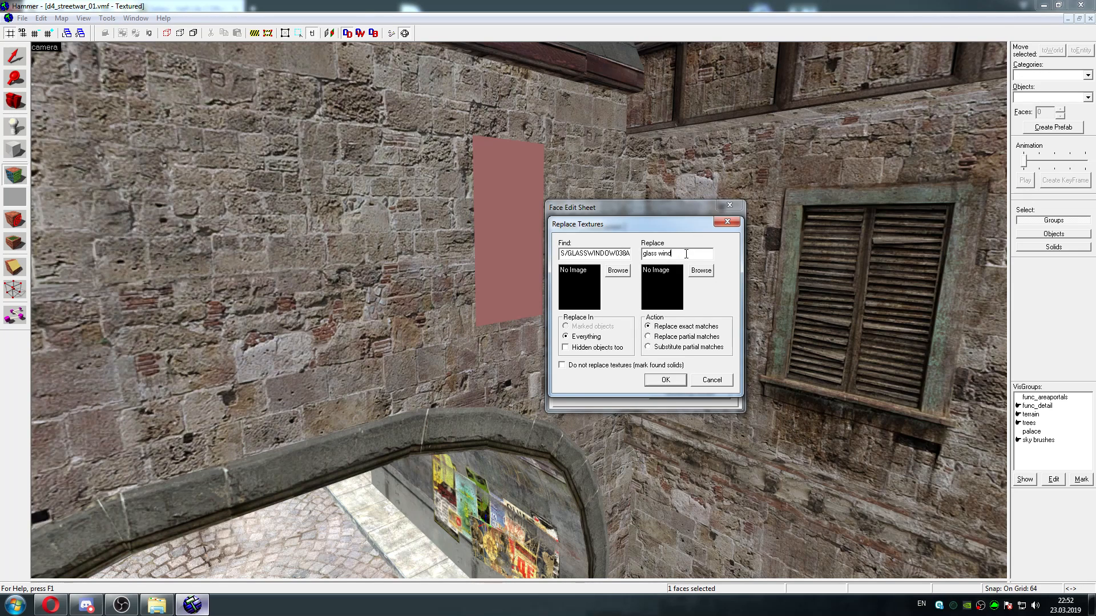
left_click(700, 271)
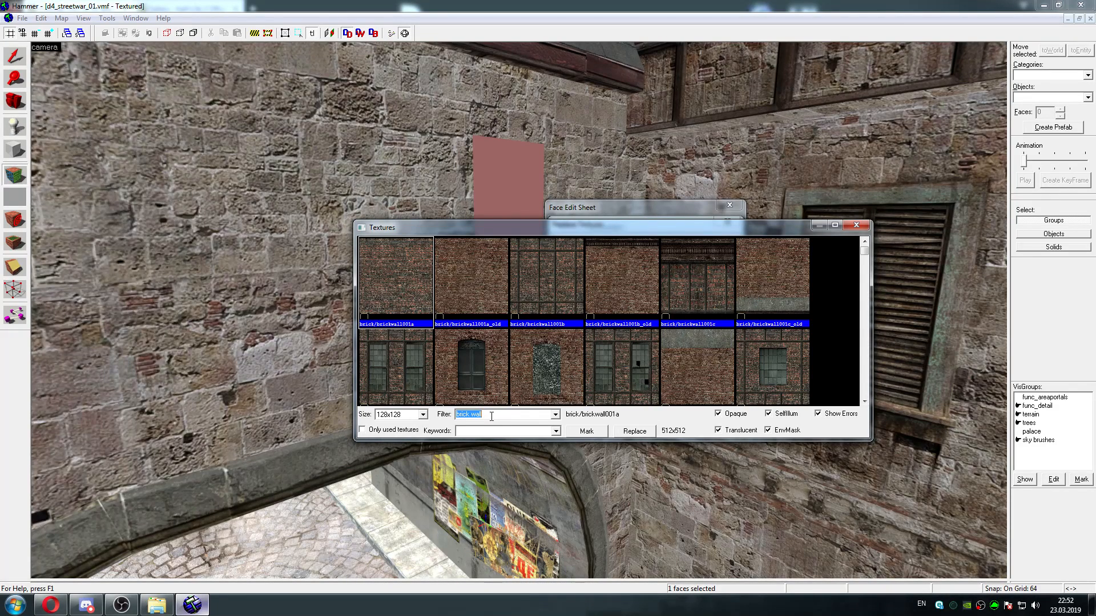
type("glass window")
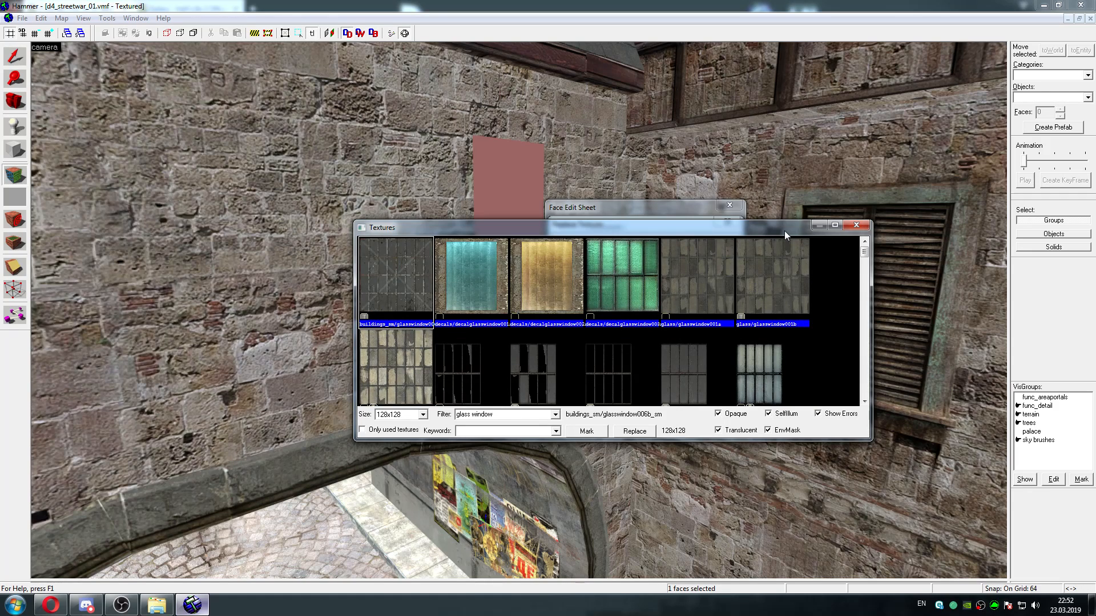
left_click_drag(787, 235, 813, 324)
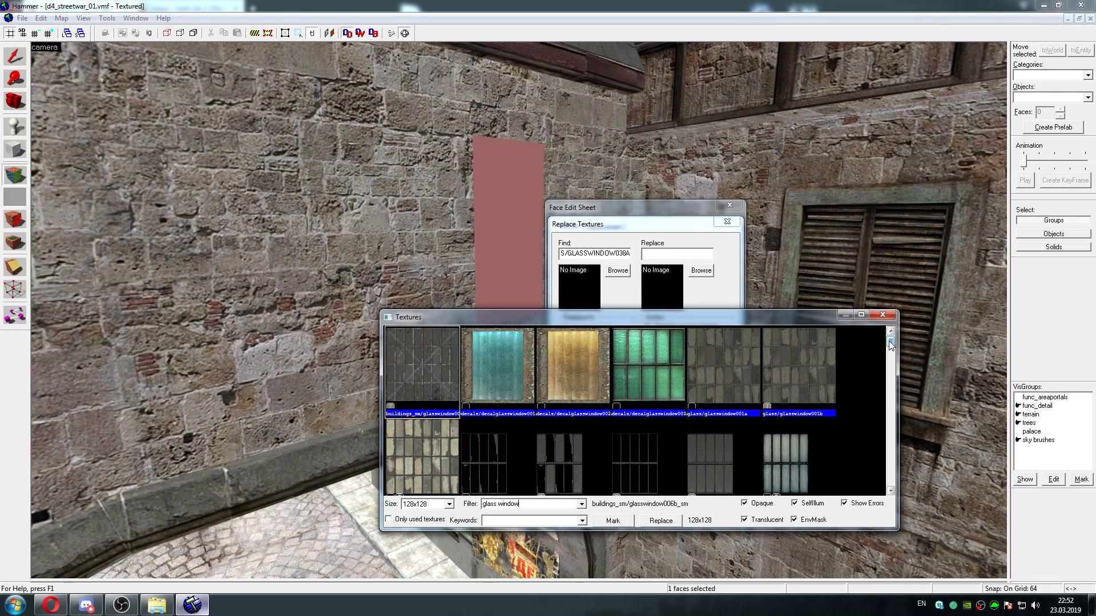
left_click_drag(890, 341, 880, 430)
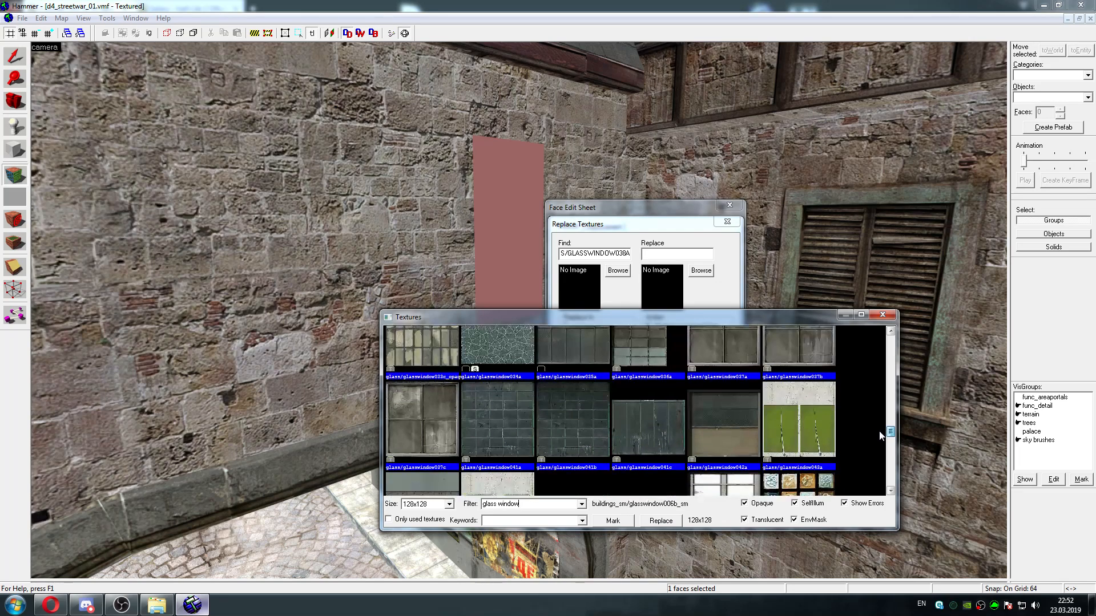
Replace exact matches of the missing window texture everywhere with glass/glasswindow037a, then finish face editing
left_click(761, 380)
left_click(719, 344)
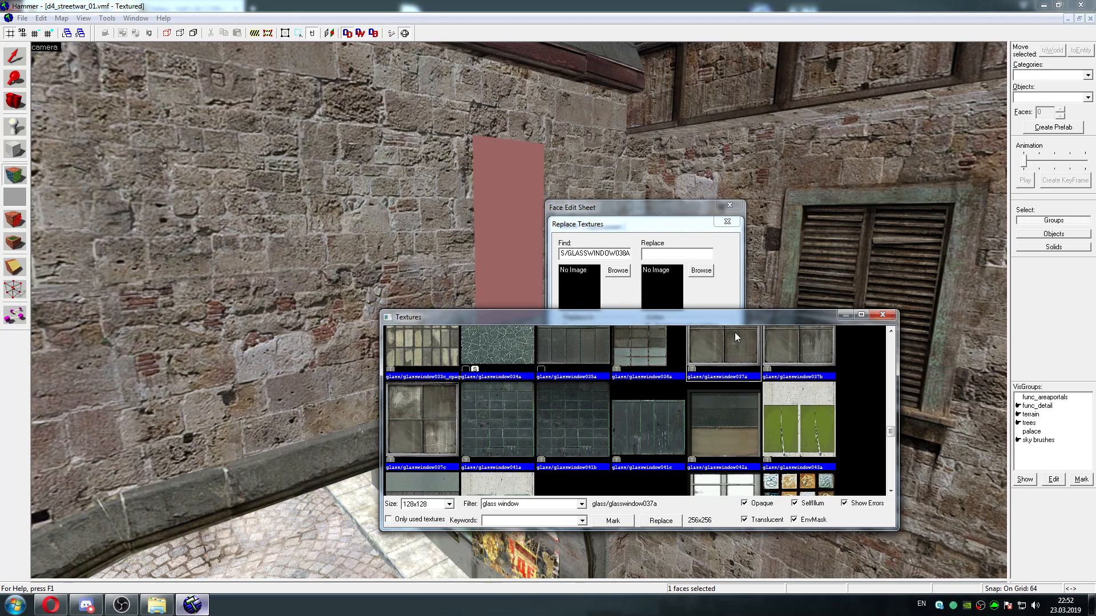
left_click(891, 331)
double_click(731, 370)
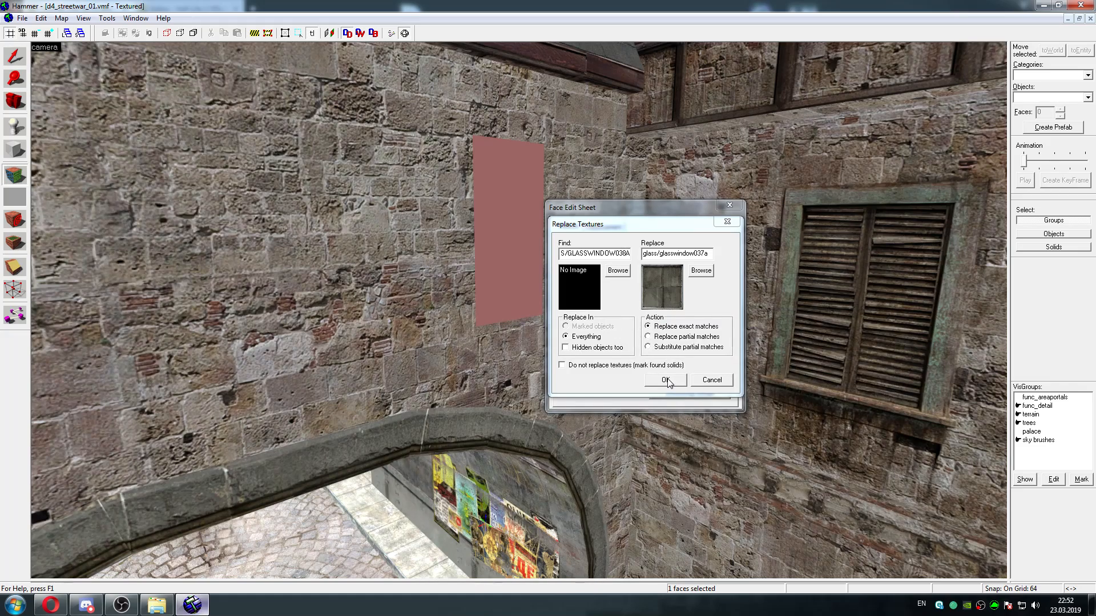
left_click(665, 380)
left_click(673, 340)
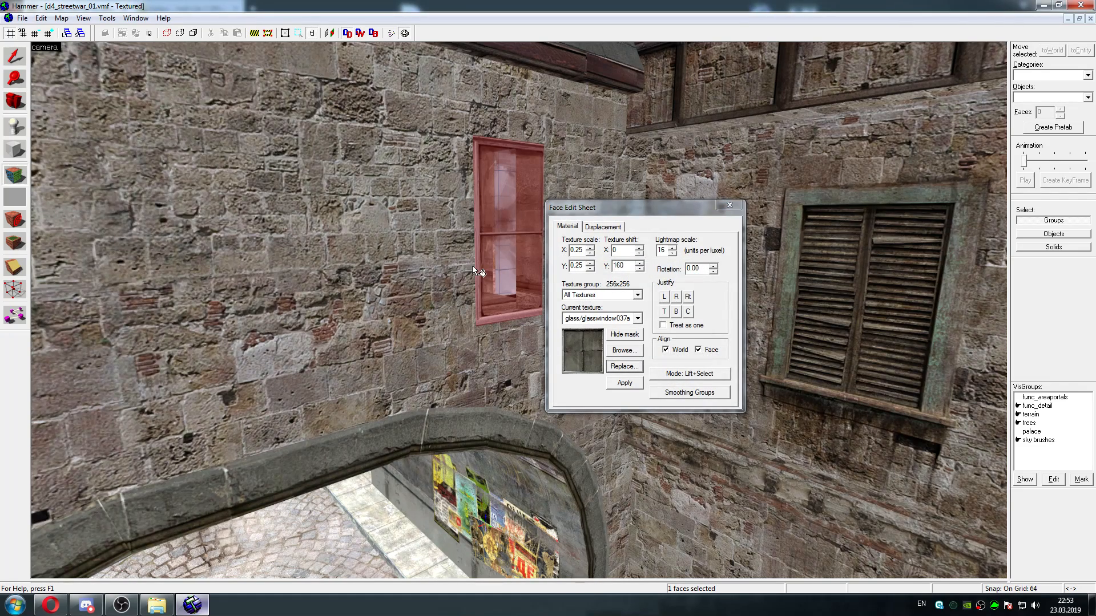
key("d")
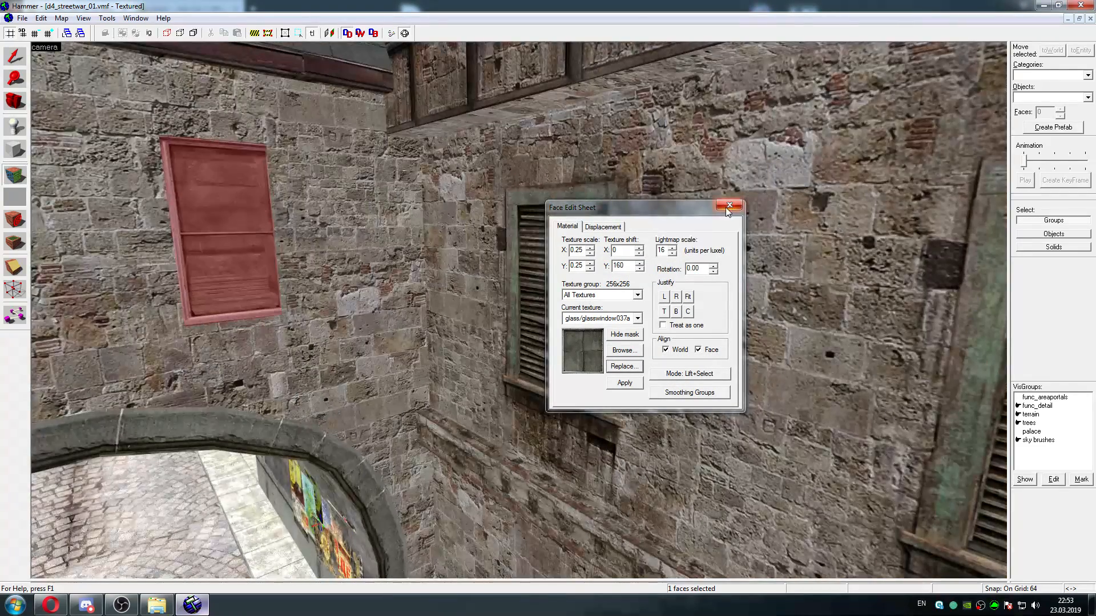
left_click(729, 205)
Examine the retextured window above the archway at close range and from a distance, including the room behind it
key("w")
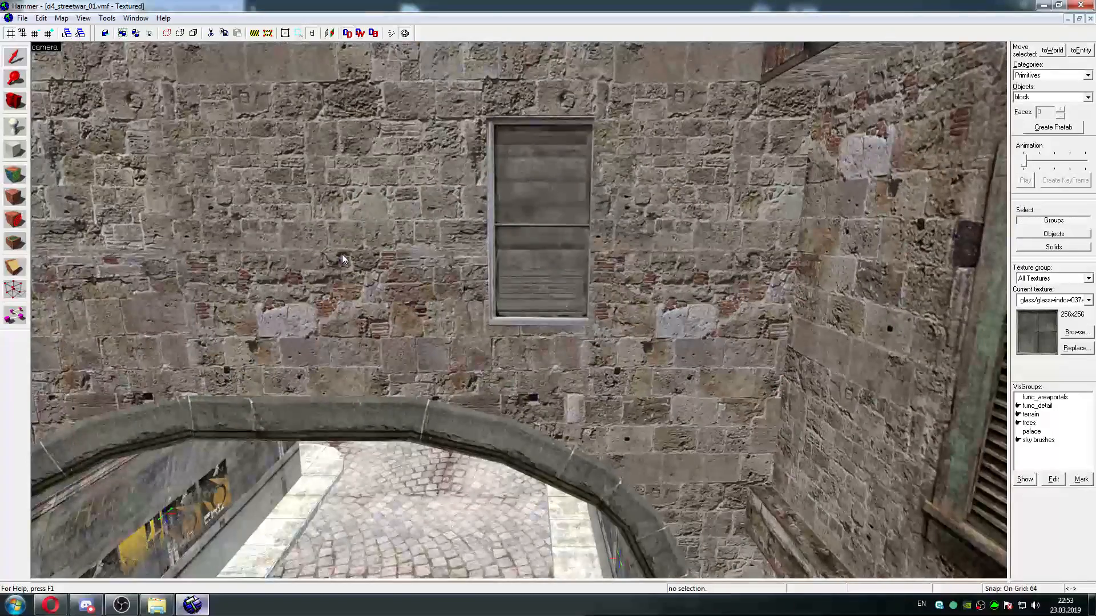
key("w")
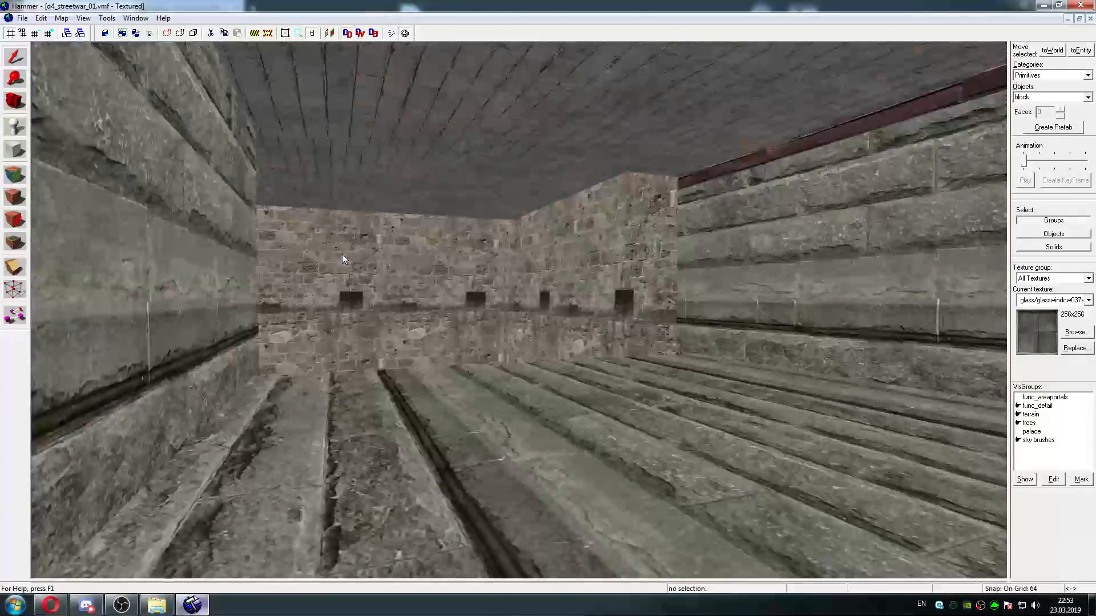
key("w")
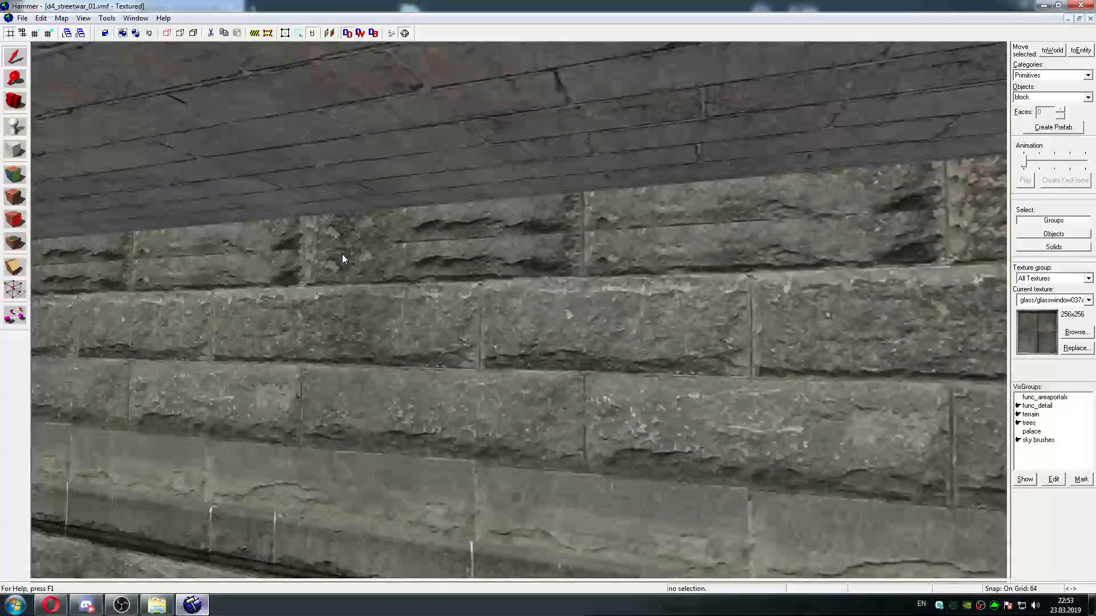
key("w")
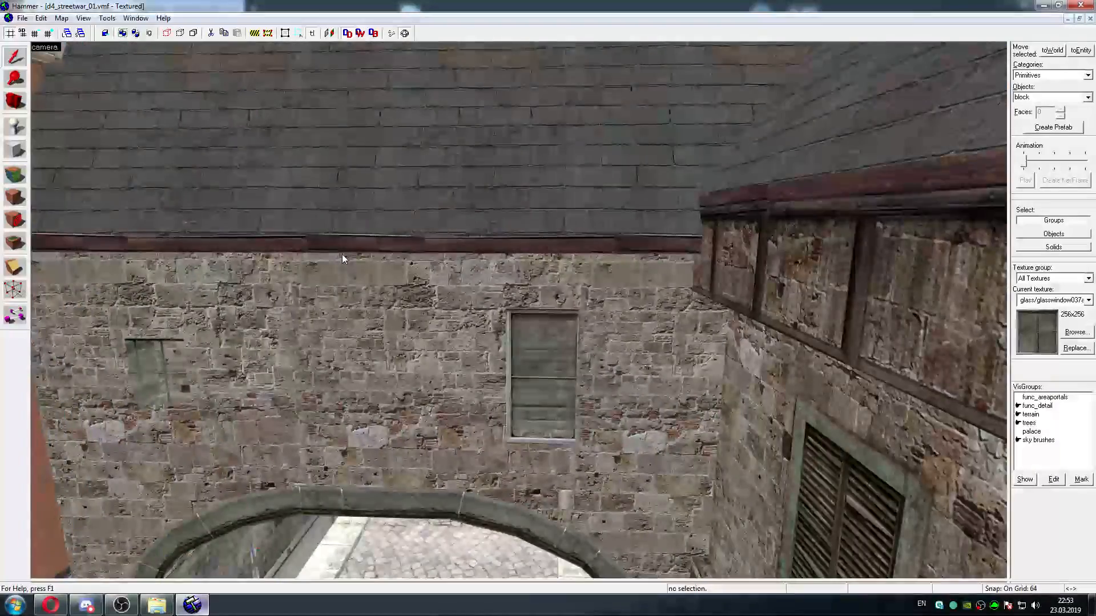
key("w")
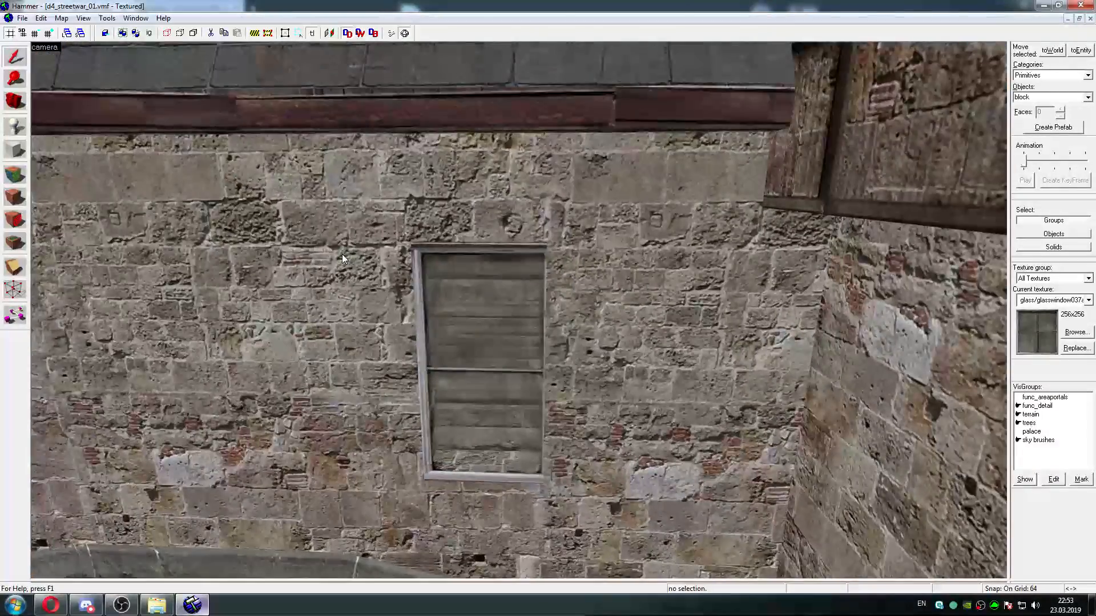
key("w")
key("s")
key("w")
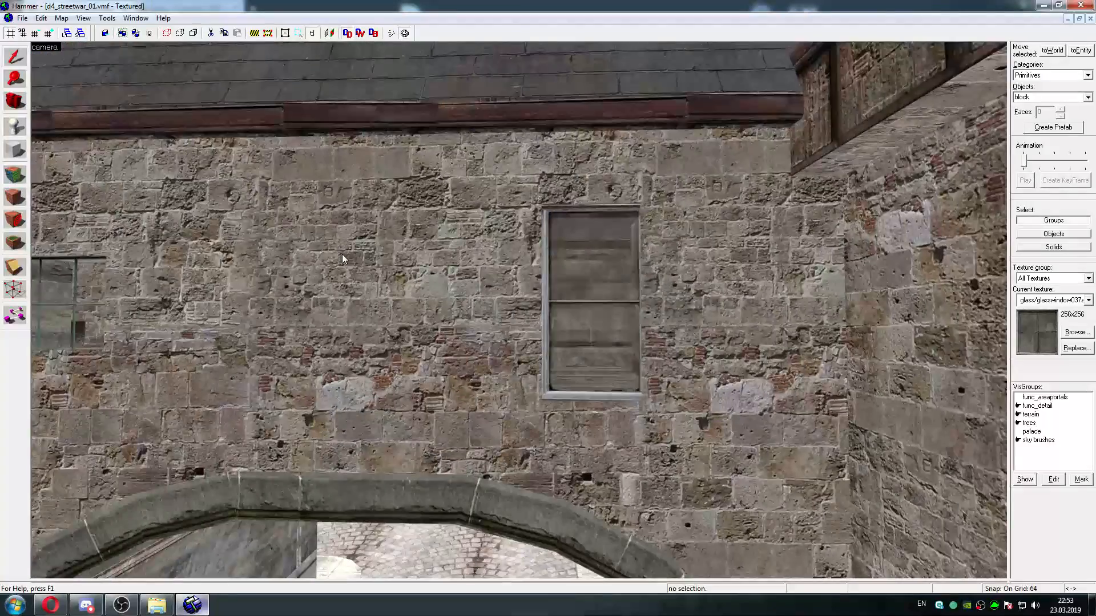
key("w")
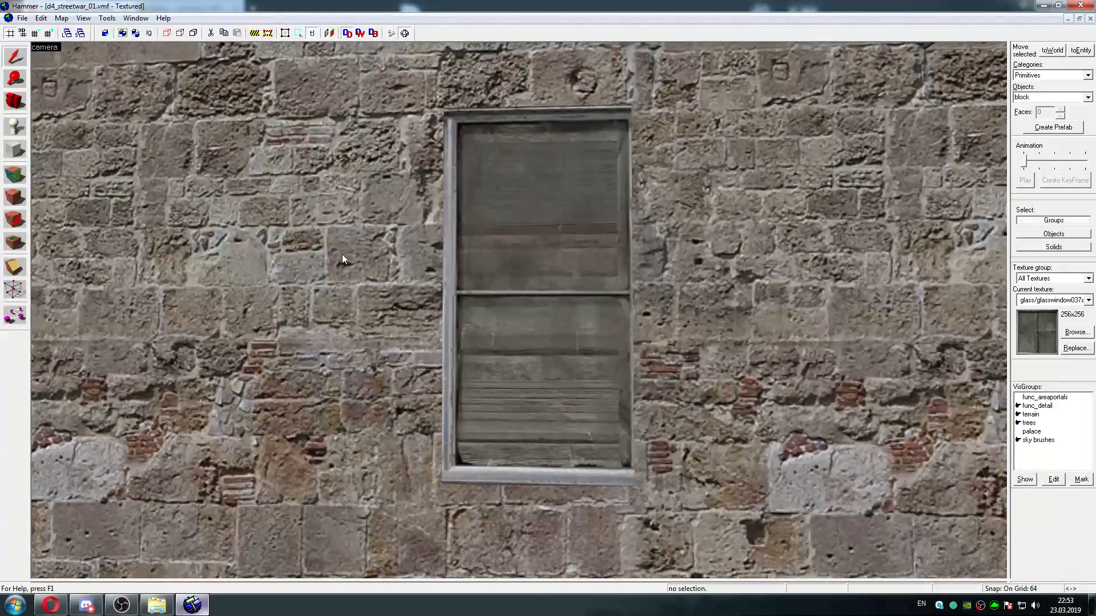
key("w")
key("s")
key("d")
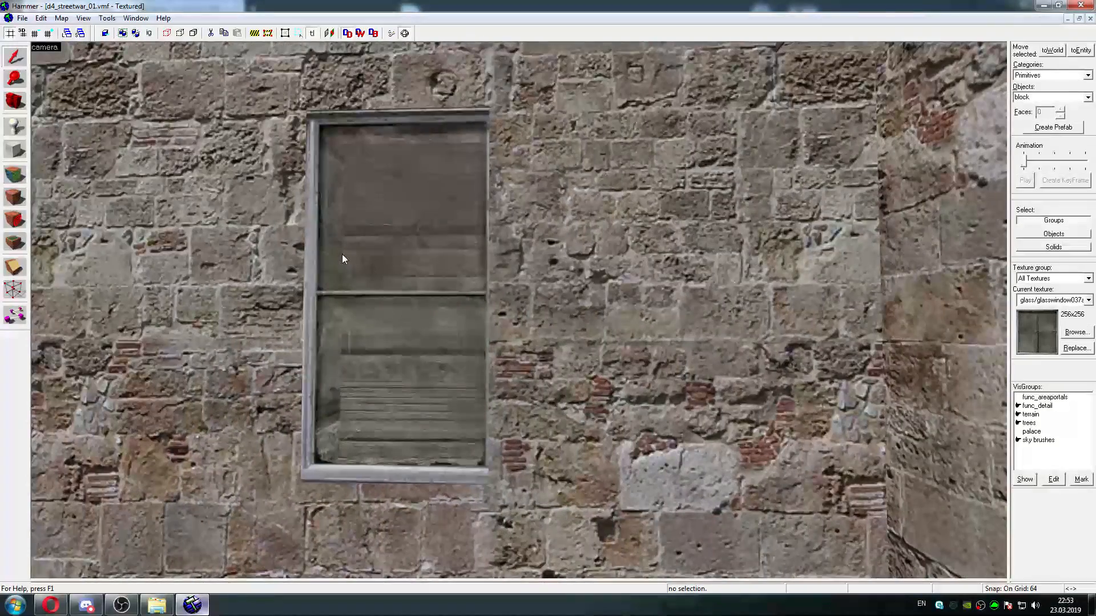
key("w")
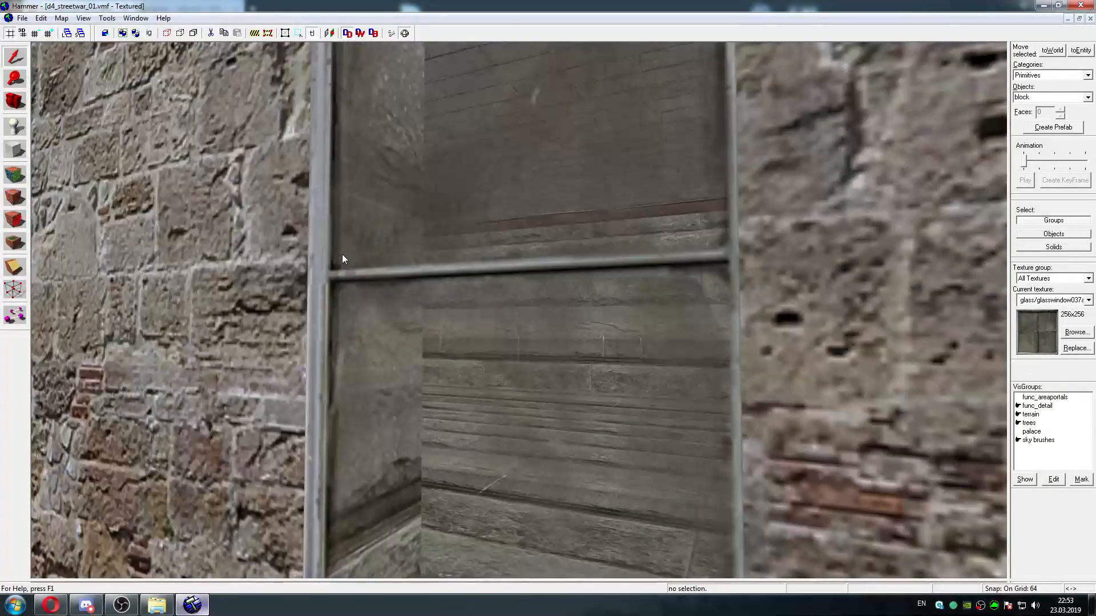
key("s")
key("d")
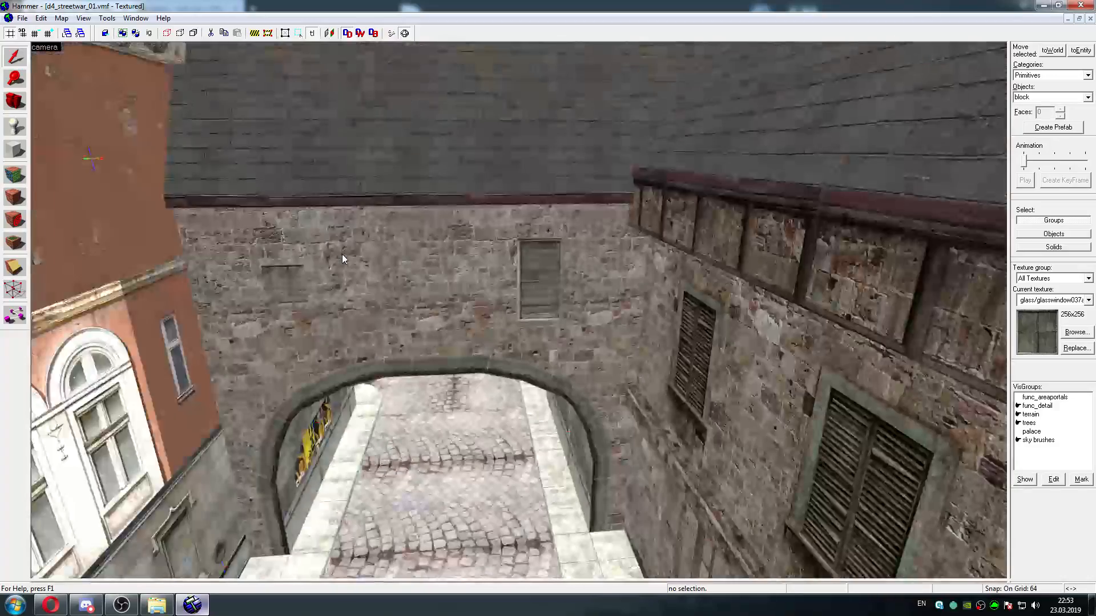
key("w")
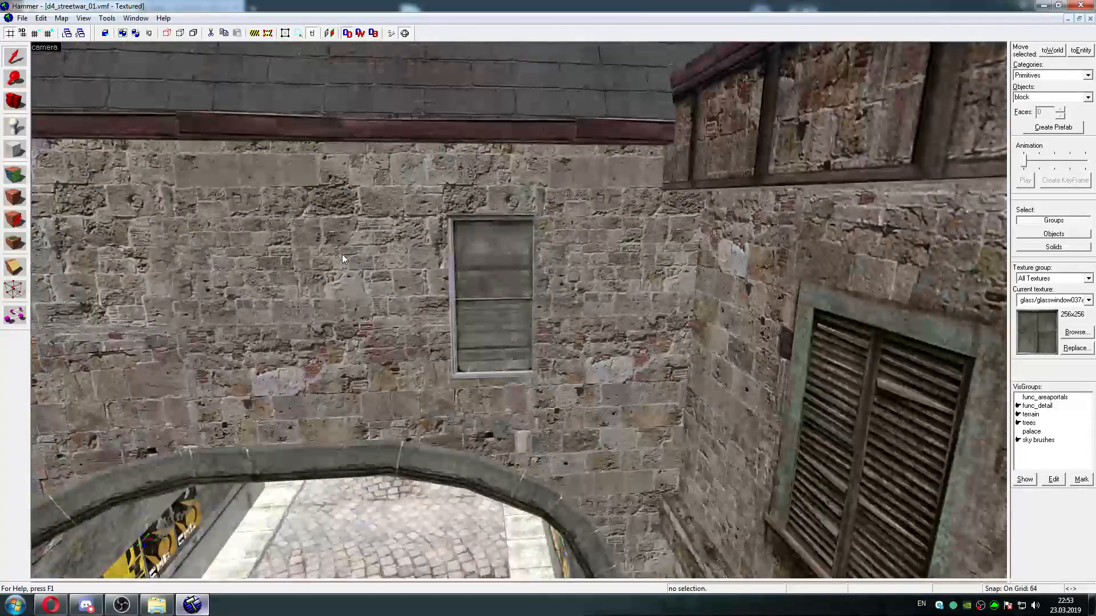
key("w")
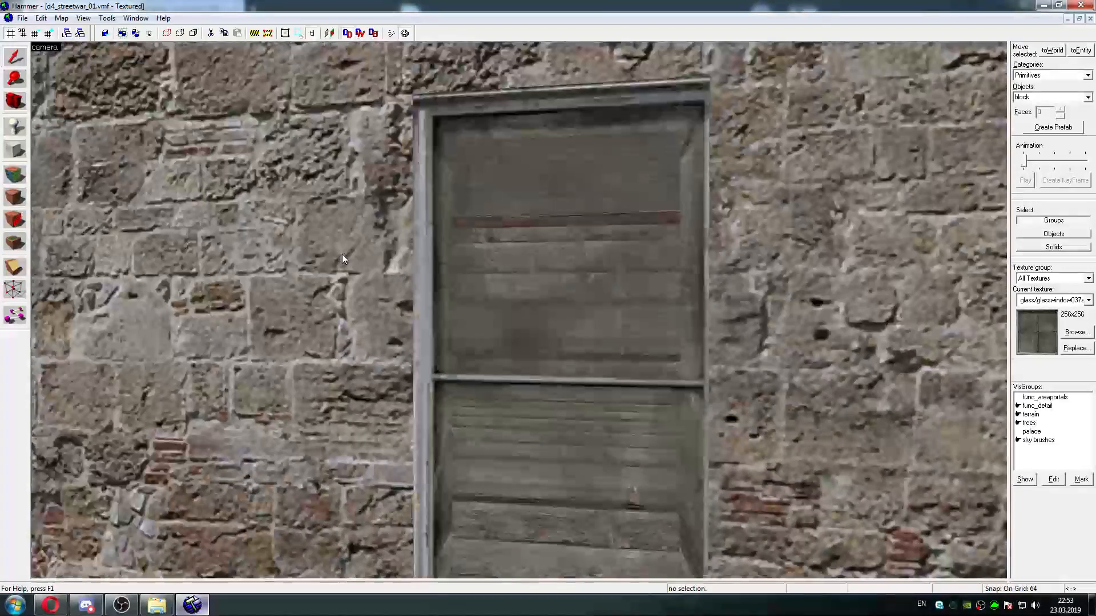
Survey the area behind the wall and the cobbled street, returning to the two windows above the archway
key("w")
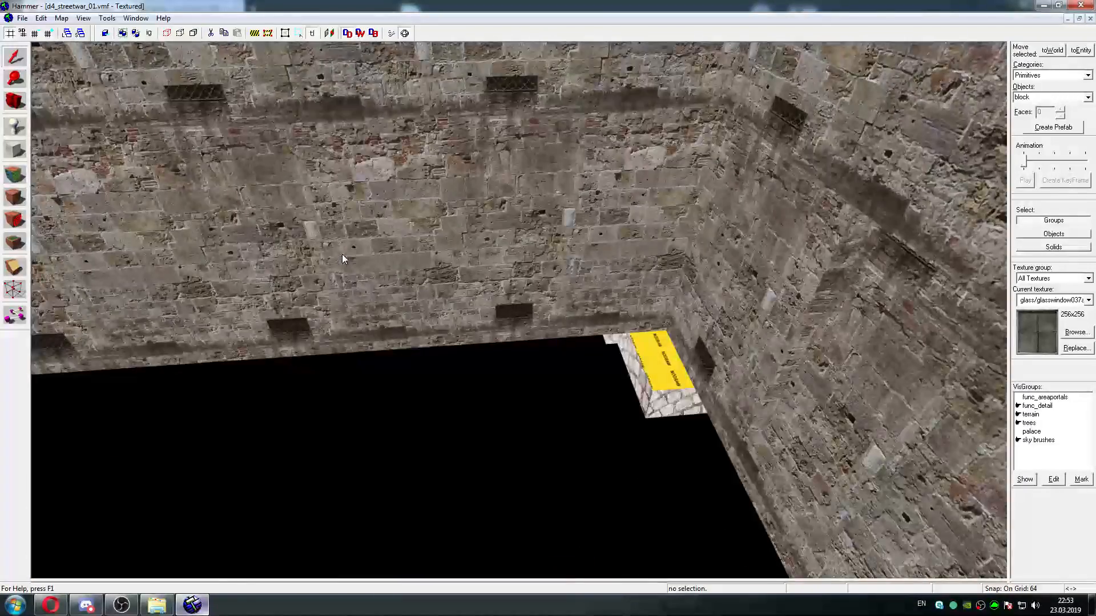
key("w")
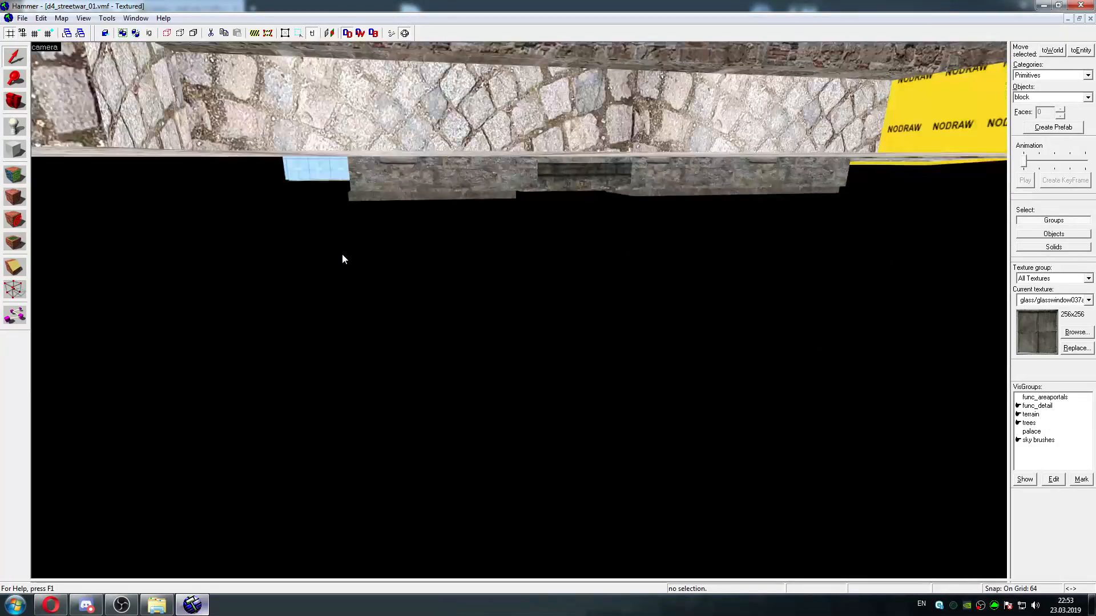
key("w")
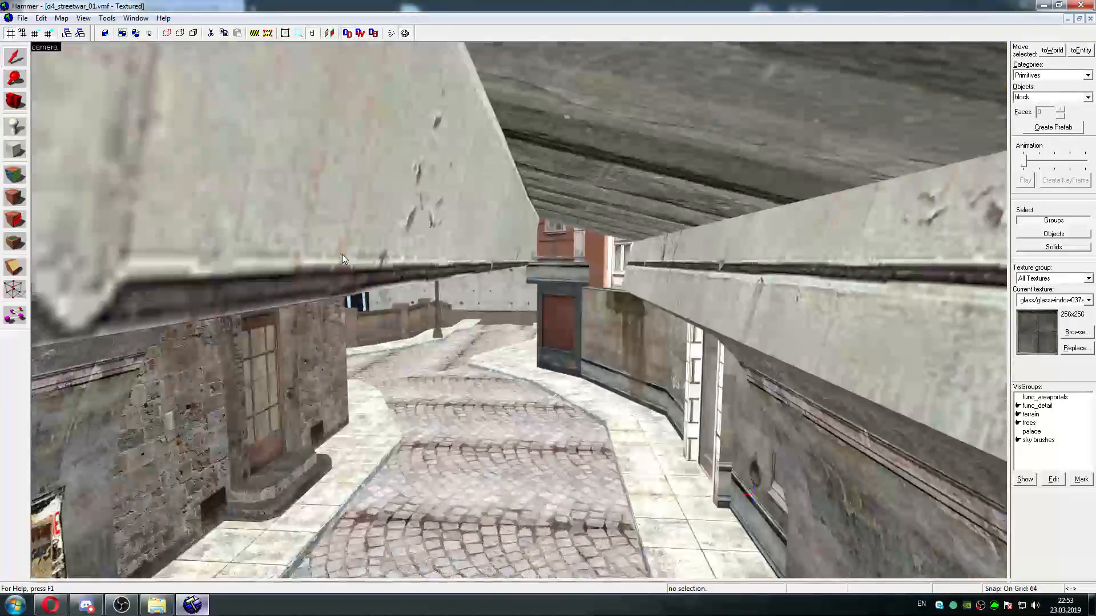
key("s")
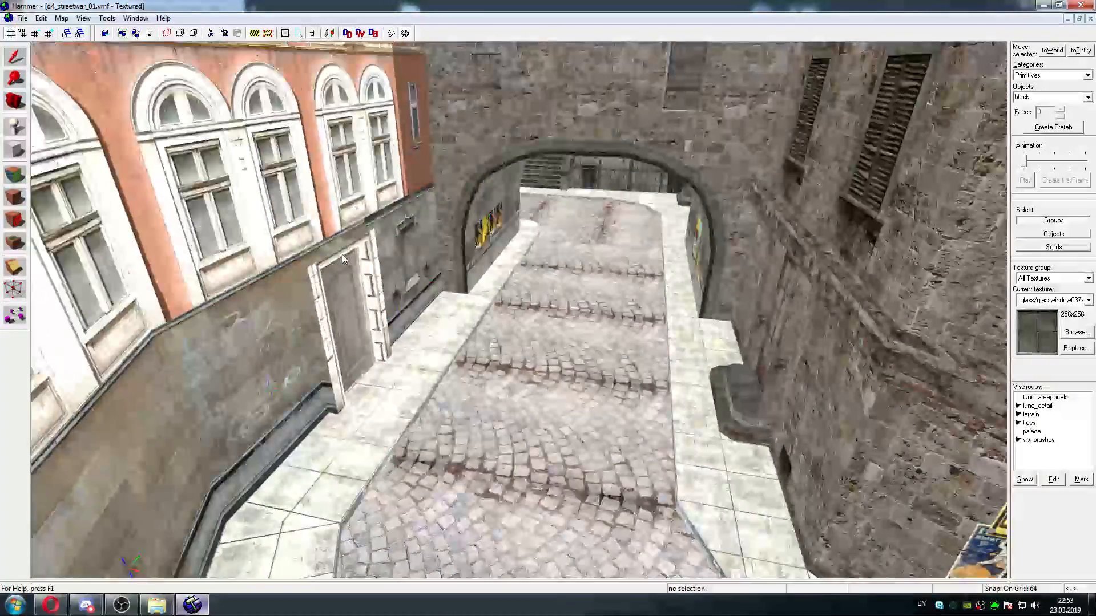
key("w")
key("w")
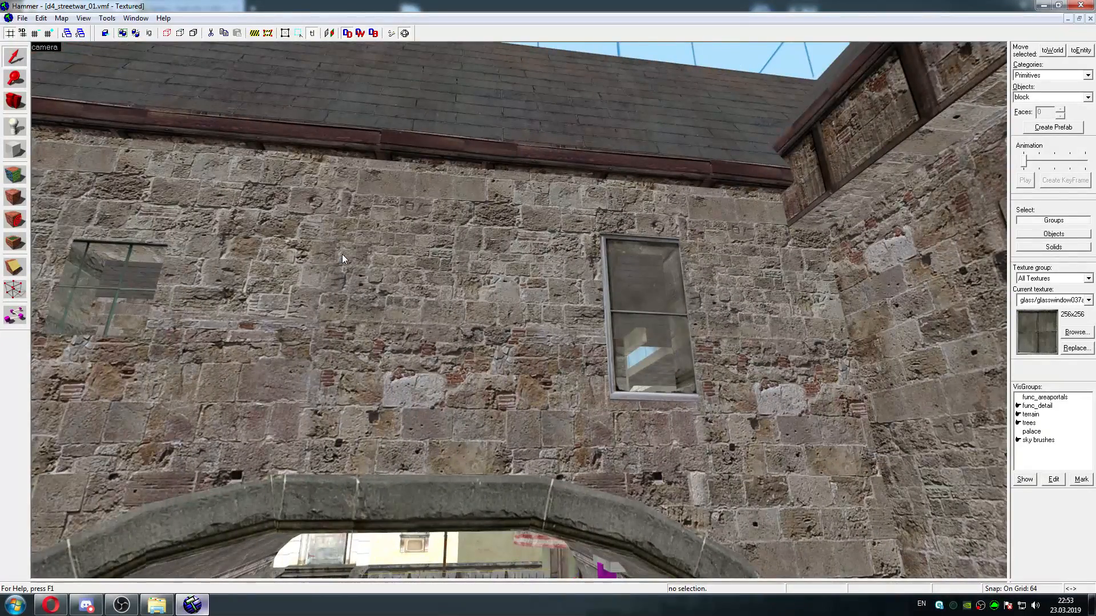
key("w")
key("s")
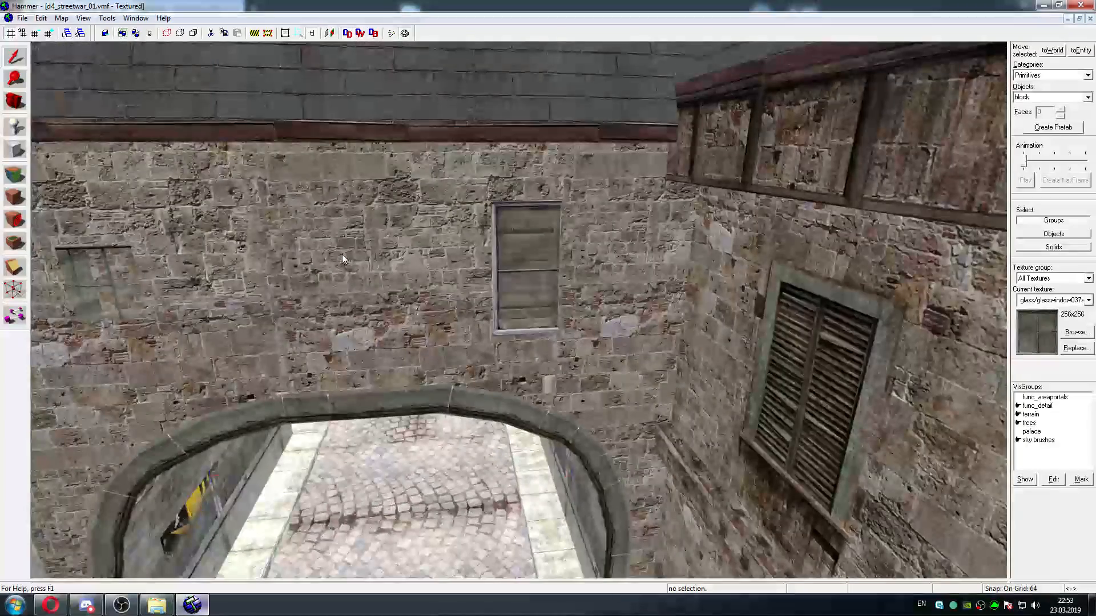
key("s")
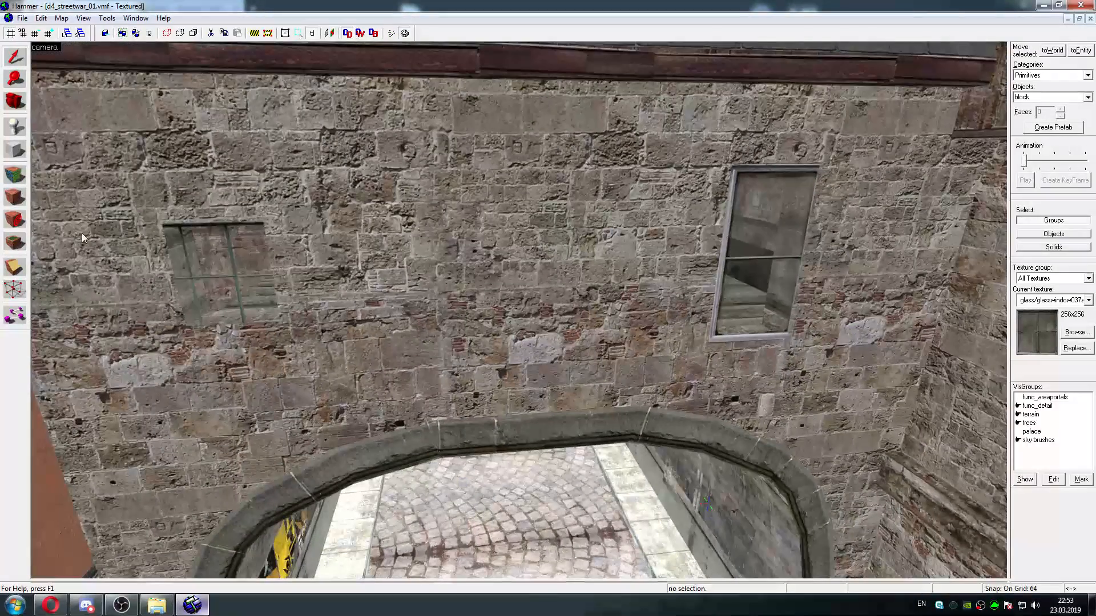
Select the taller framed window face above the archway and browse for a texture to replace glass/glasswindow037a
left_click(13, 174)
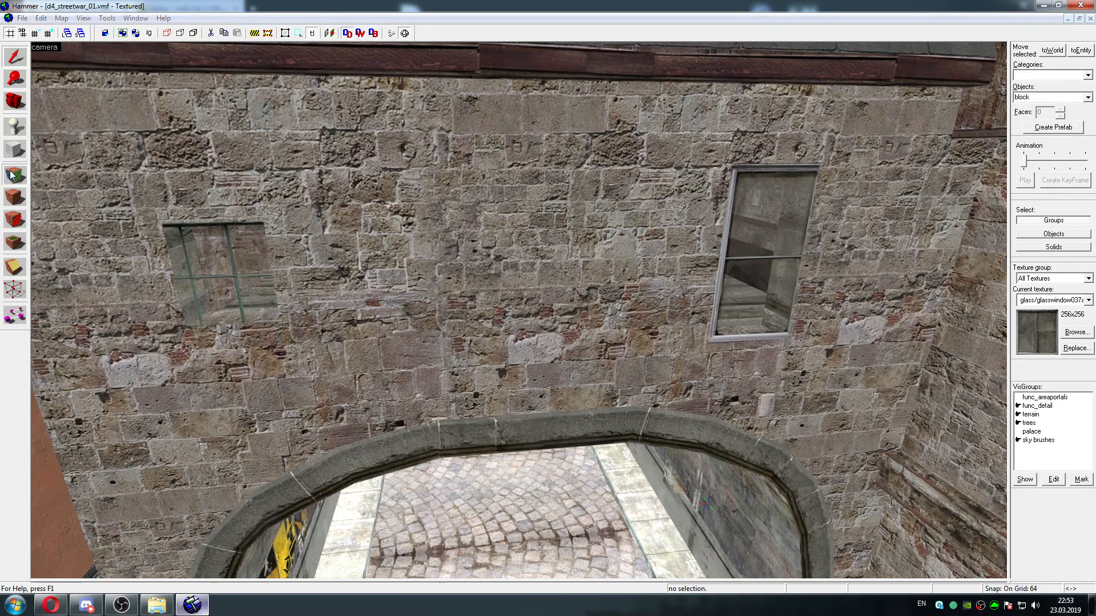
left_click(752, 188)
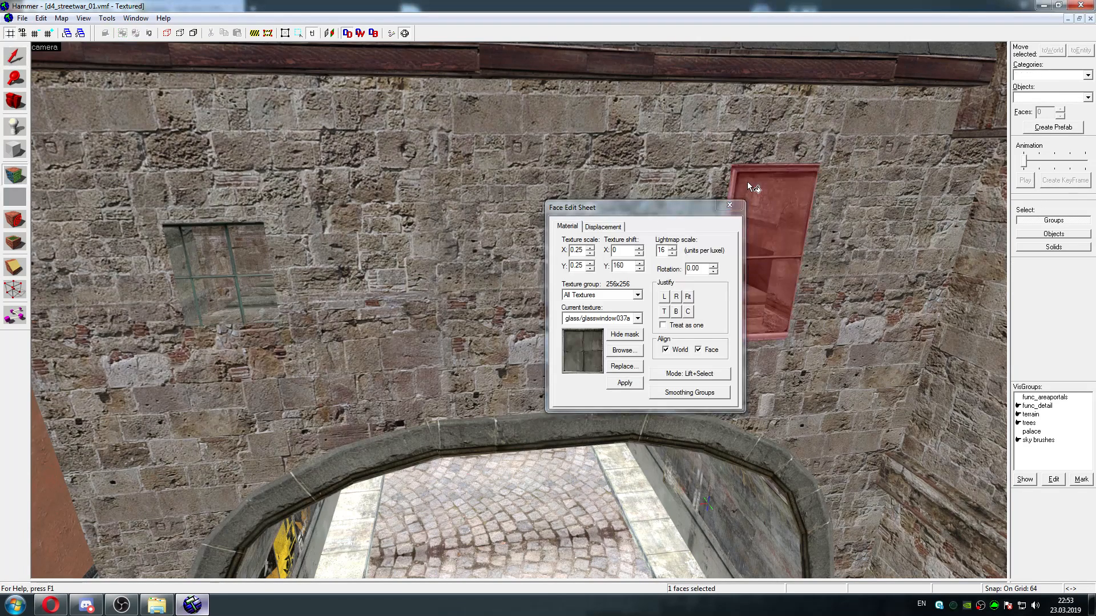
left_click(623, 366)
left_click(701, 271)
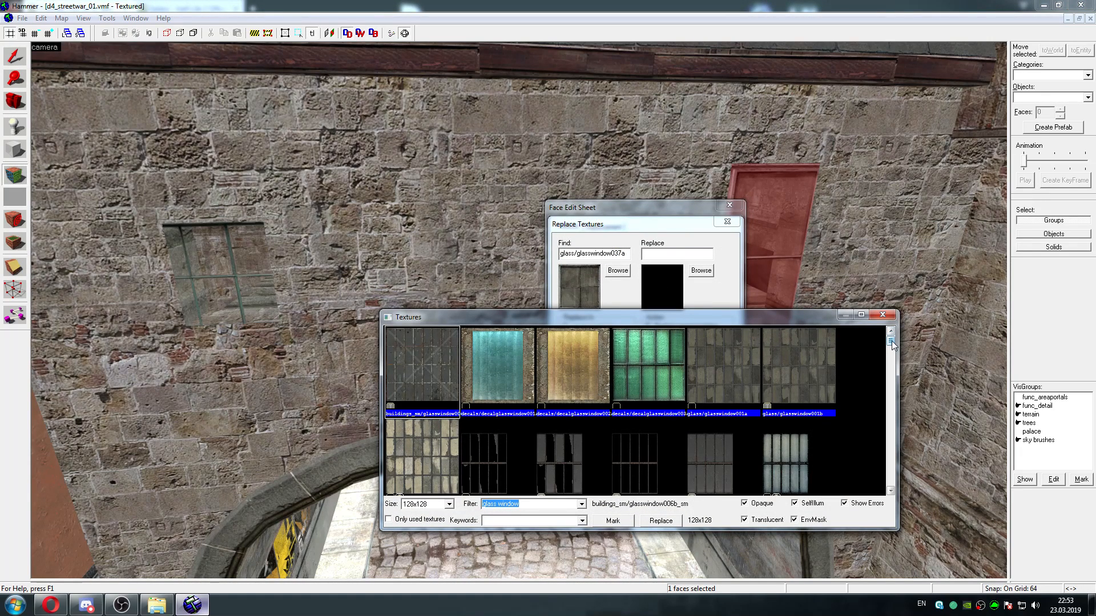
Choose glass/glasswindow005c as the replacement and apply it to exact matches of glass/glasswindow037a everywhere in the map
left_click_drag(891, 342, 893, 340)
left_click_drag(891, 341, 892, 355)
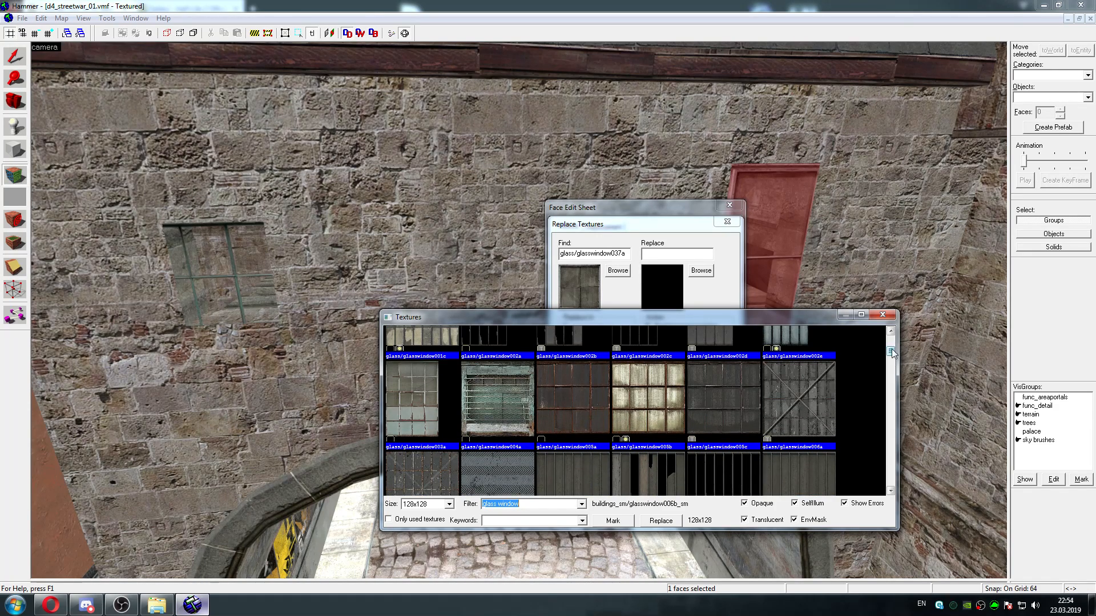
scroll(722, 377, "down", 2)
scroll(723, 377, "up", 1)
left_click(723, 377)
double_click(723, 374)
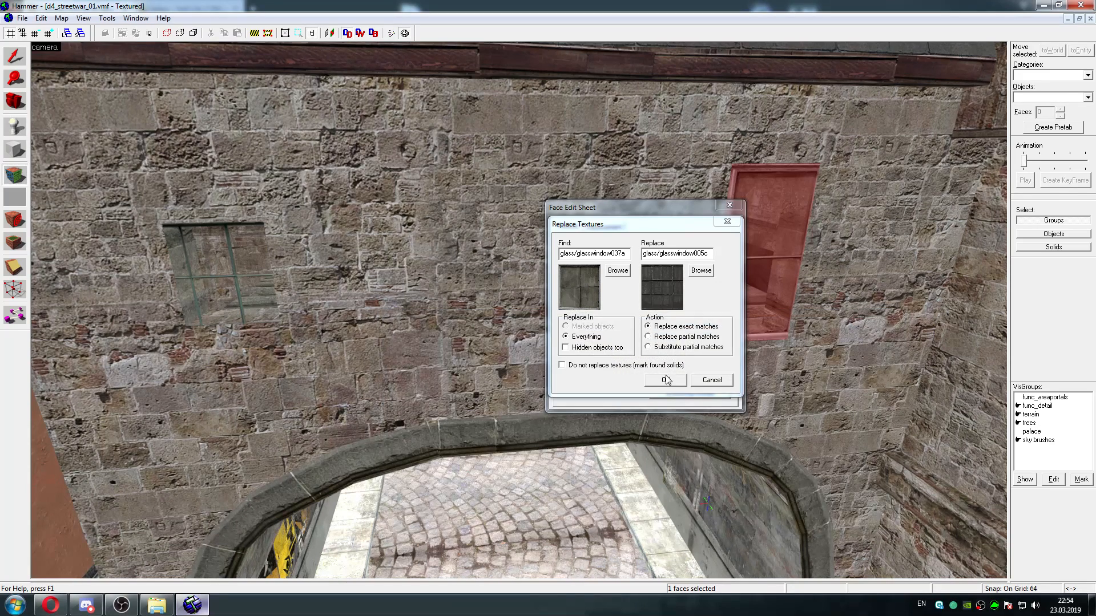
left_click(665, 379)
left_click(678, 336)
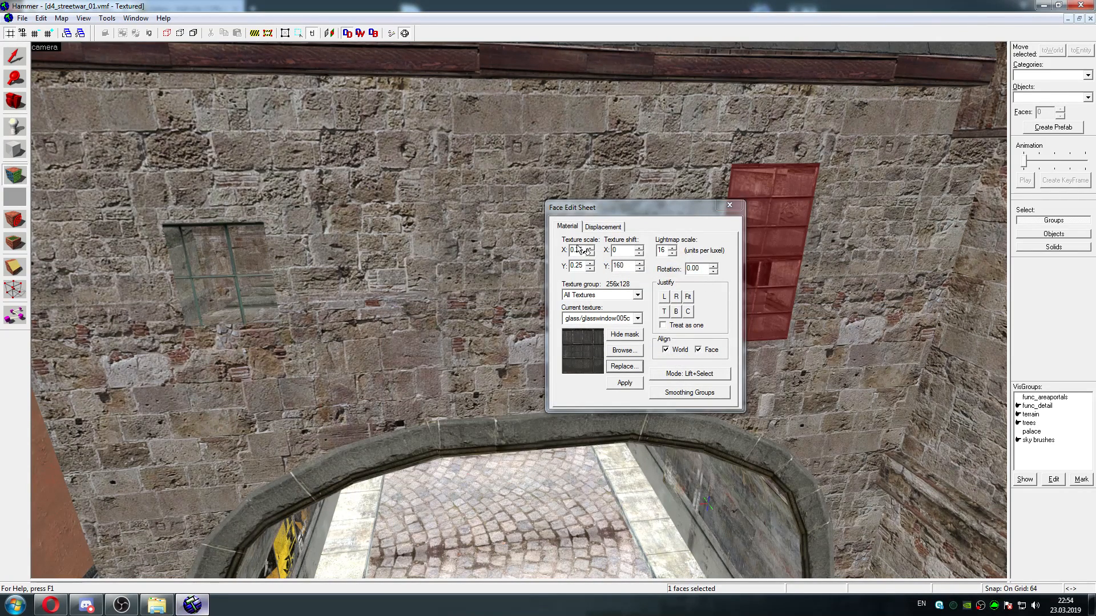
Replace exact matches of glass/glasswindow005c with glass/glasswindow001c everywhere in the map and leave face editing
left_click(626, 366)
left_click(701, 270)
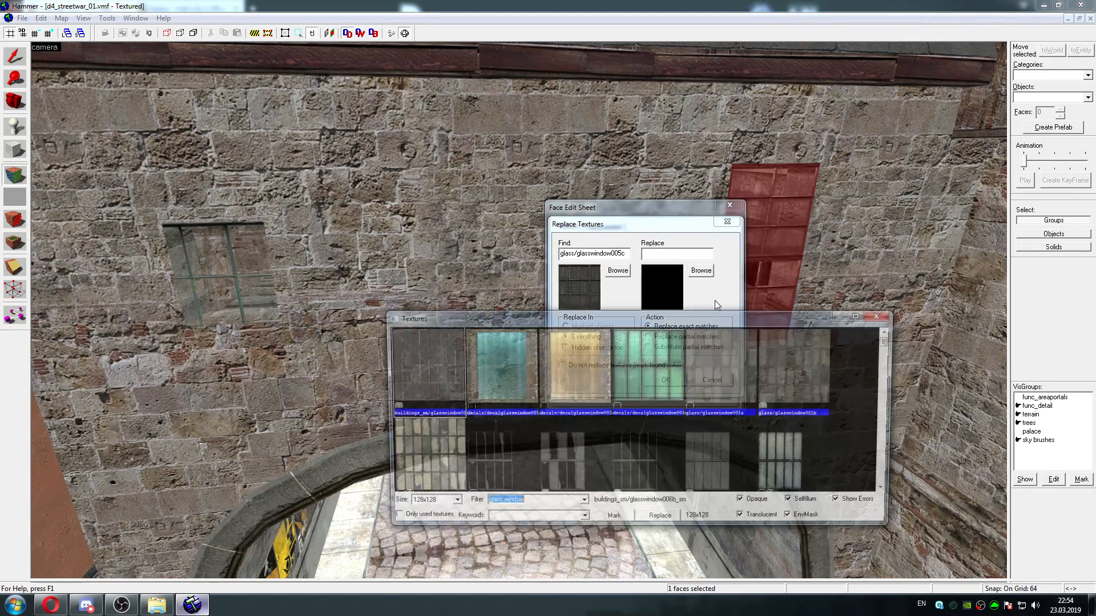
double_click(443, 430)
left_click(666, 379)
left_click(674, 337)
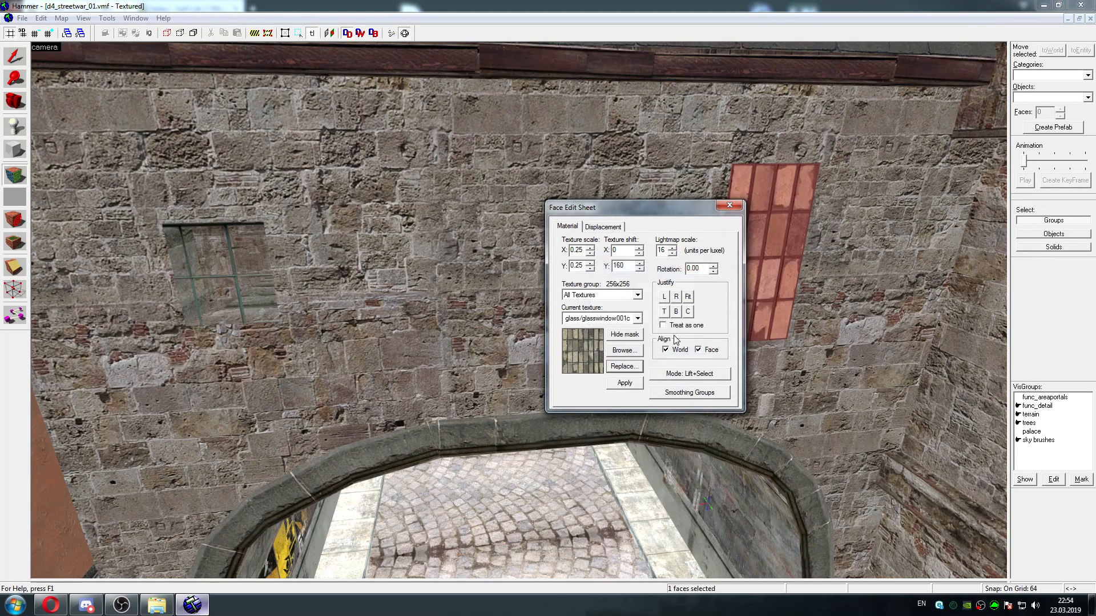
left_click(730, 205)
left_click(881, 197)
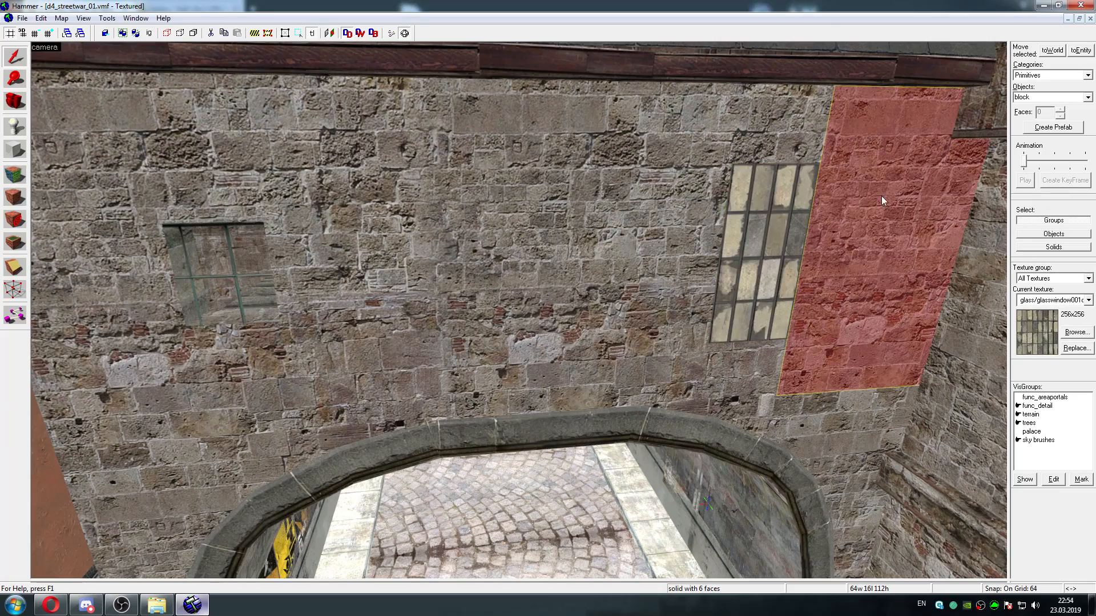
Examine the taller window above the archway up close and from down the street, and compare it with the smaller window
middle_click_drag(642, 262, 642, 261)
key("w")
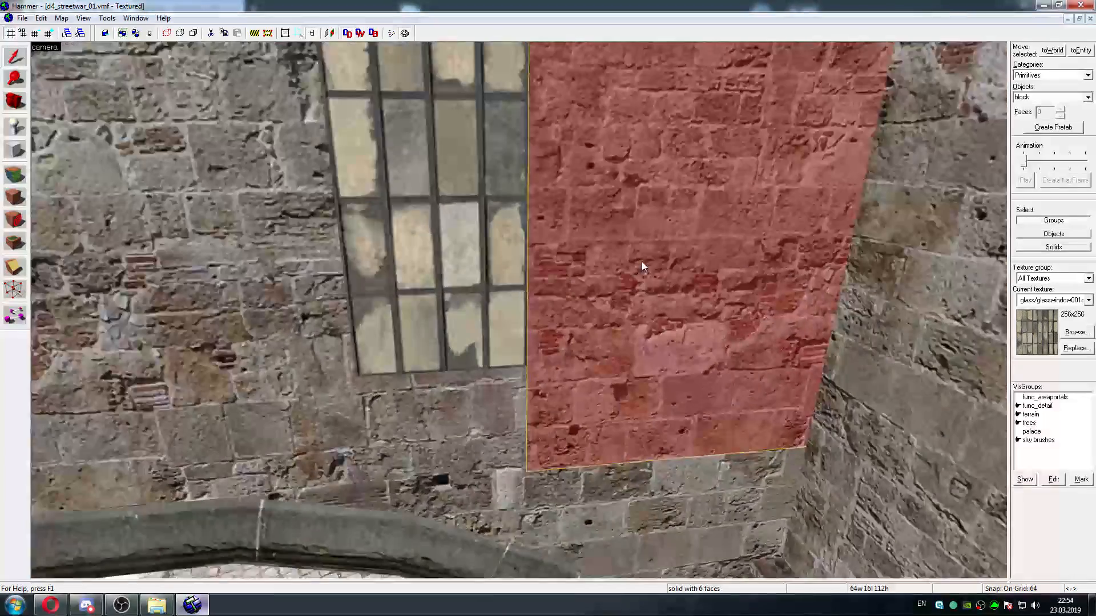
key("s")
key("s")
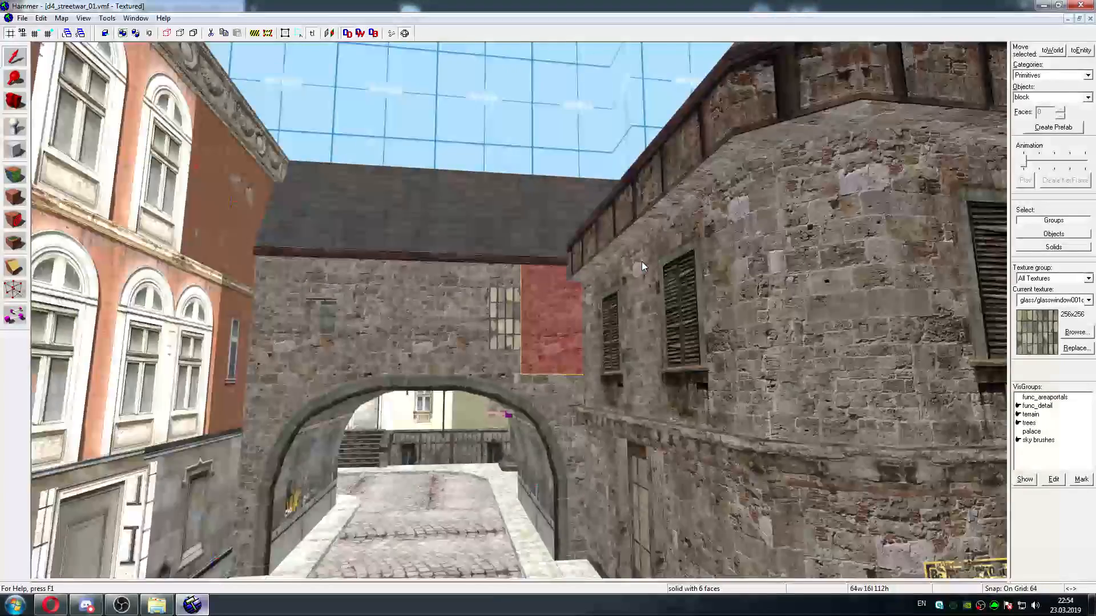
key("w")
key("w")
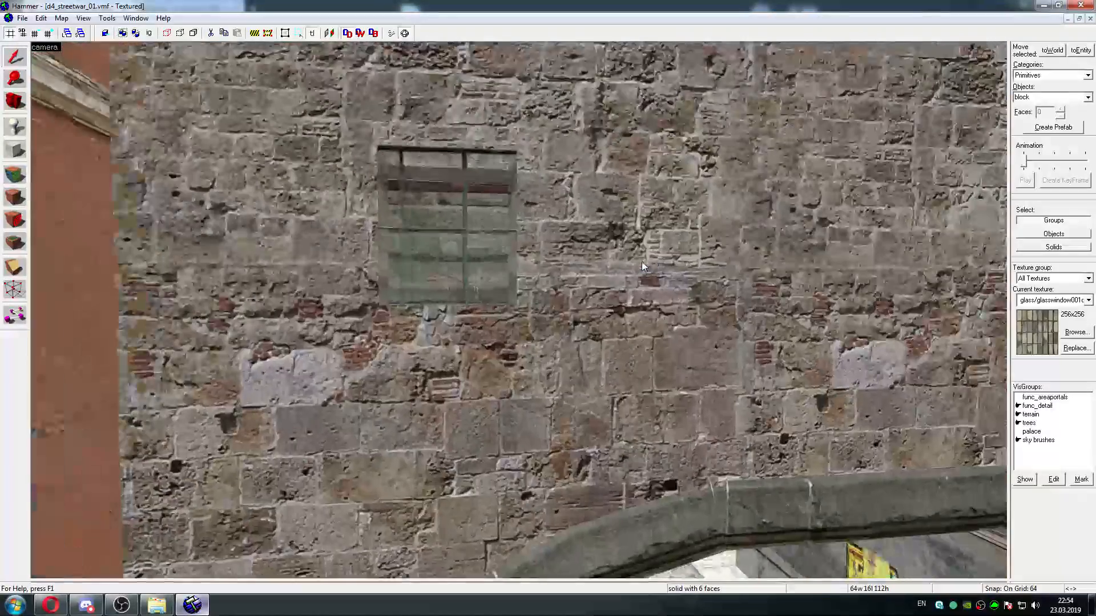
key("s")
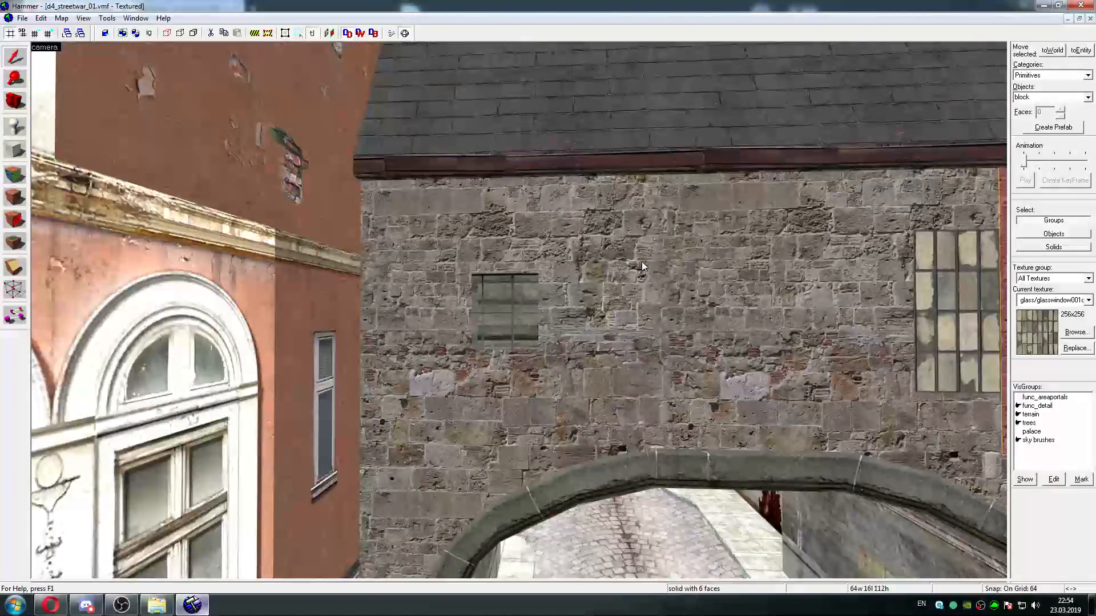
key("w")
key("w")
key("z")
key("w")
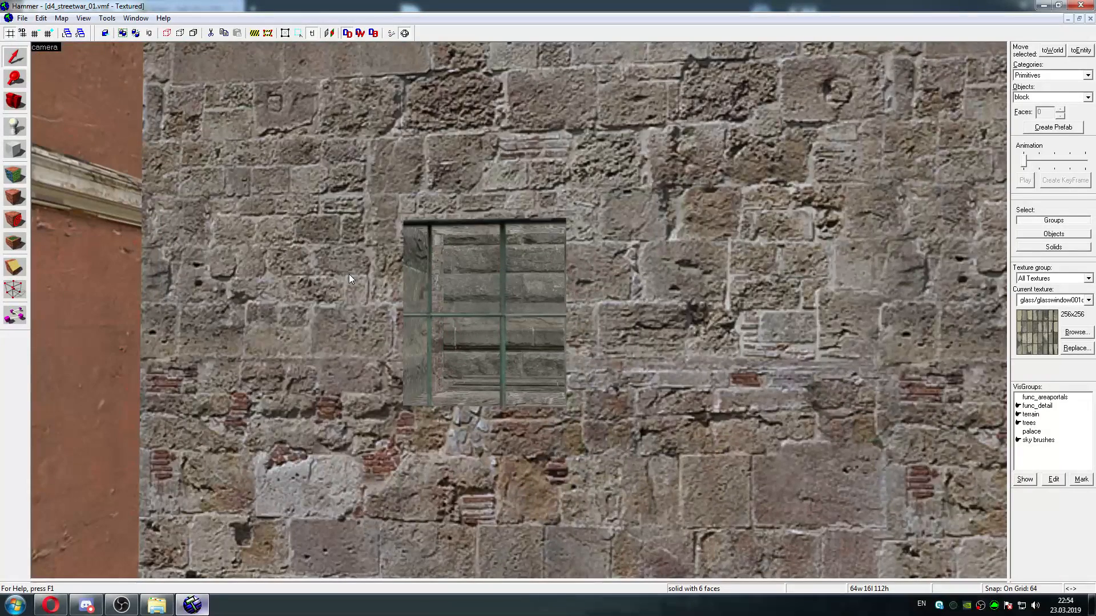
Select the smaller window face above the archway and replace exact matches of glass/glasswindow041a with glass/glasswindow026d everywhere
key("shift+a")
left_click(447, 273)
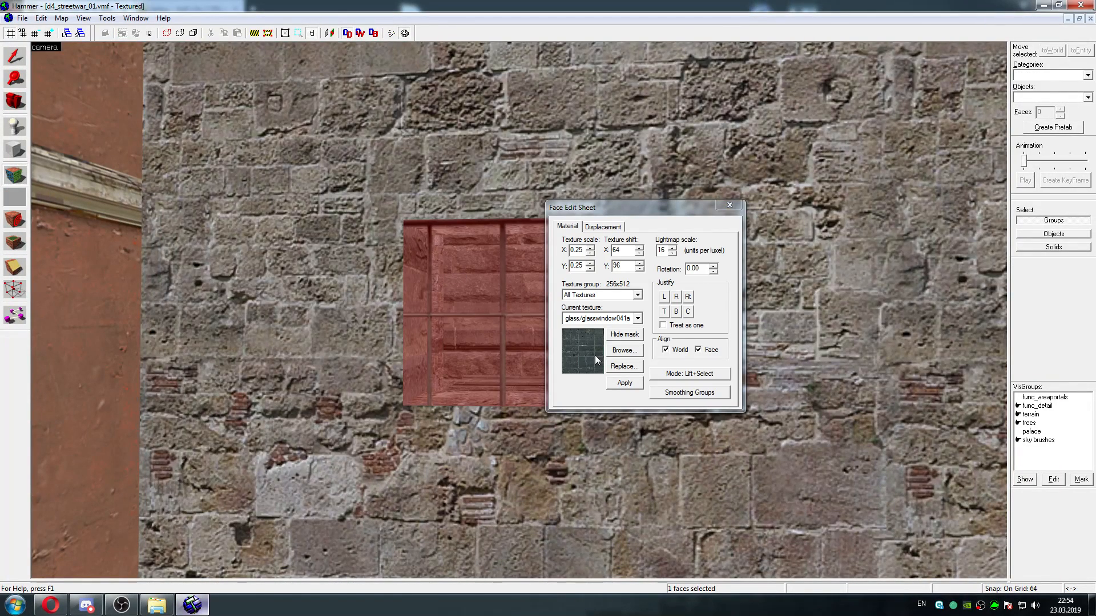
left_click(624, 366)
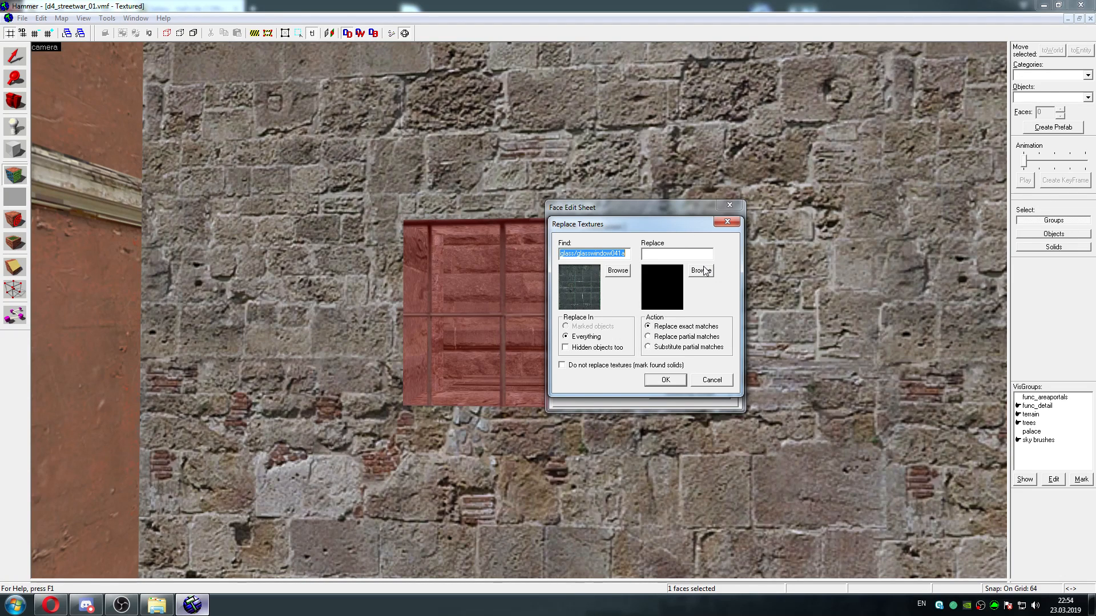
left_click(703, 271)
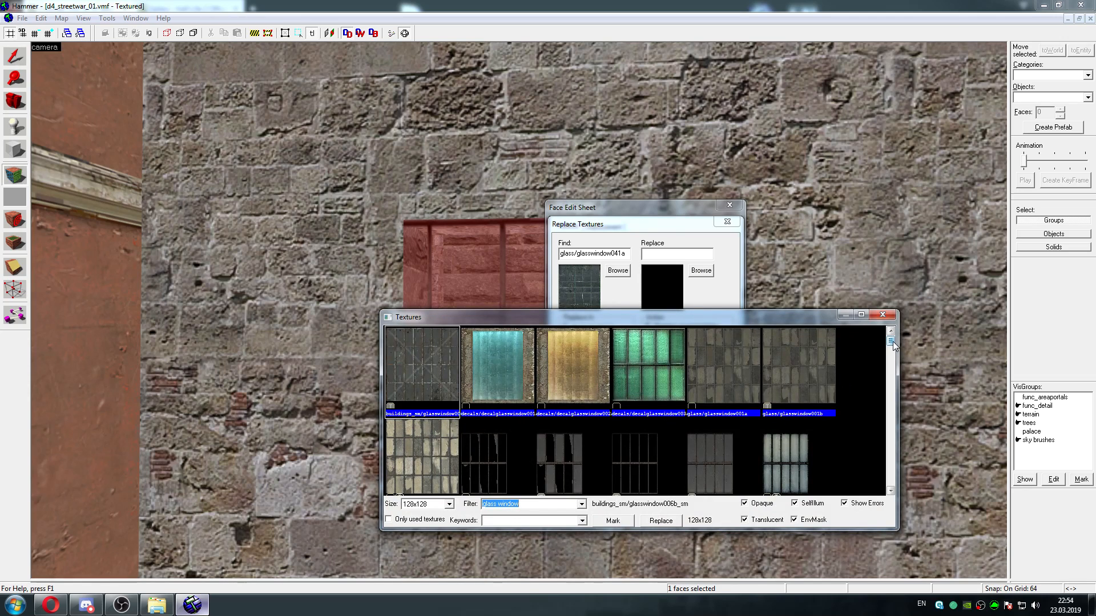
left_click_drag(891, 342, 889, 399)
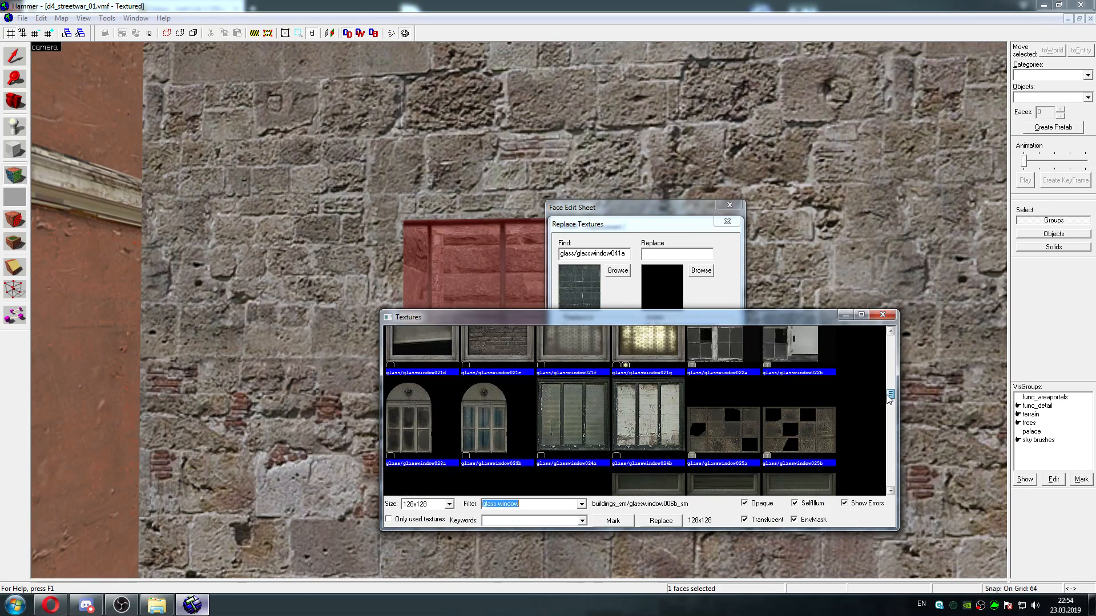
mouse_move(680, 325)
left_mouse_down()
mouse_move(859, 429)
mouse_move(673, 339)
left_mouse_up()
left_click_drag(882, 404, 883, 424)
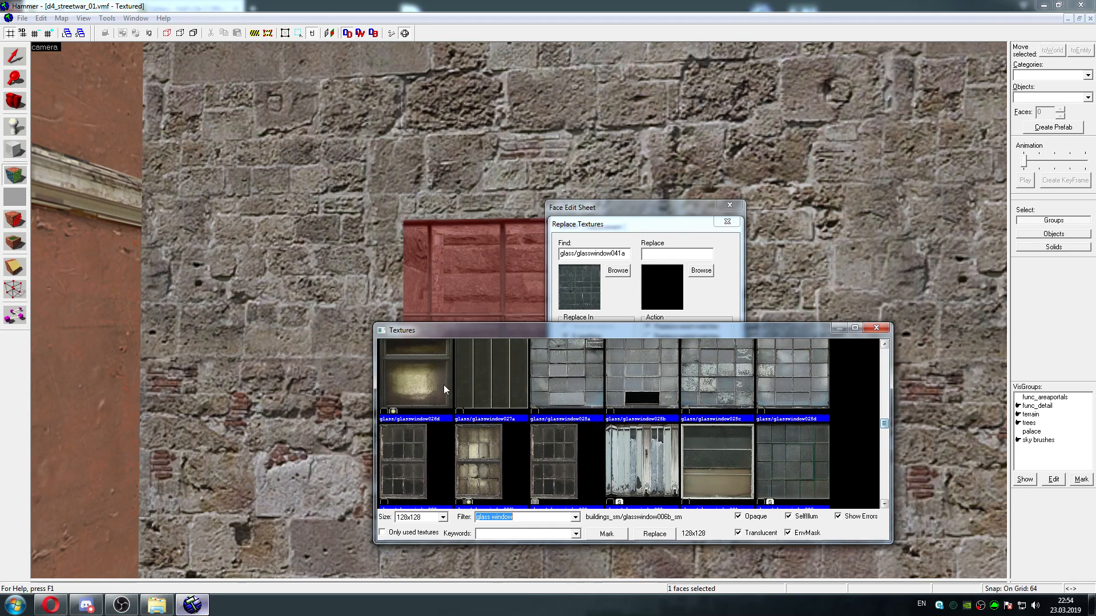
double_click(416, 375)
left_click(664, 380)
left_click(682, 335)
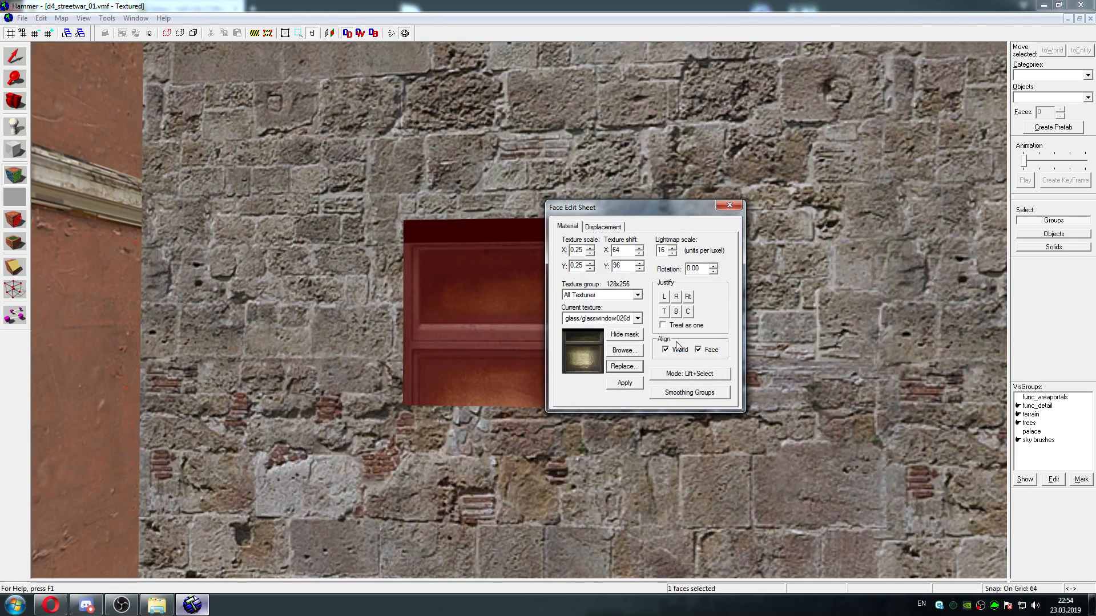
Try glass/glasswindow001b as the replacement for exact matches of glass/glasswindow026d everywhere in the map
left_click(624, 366)
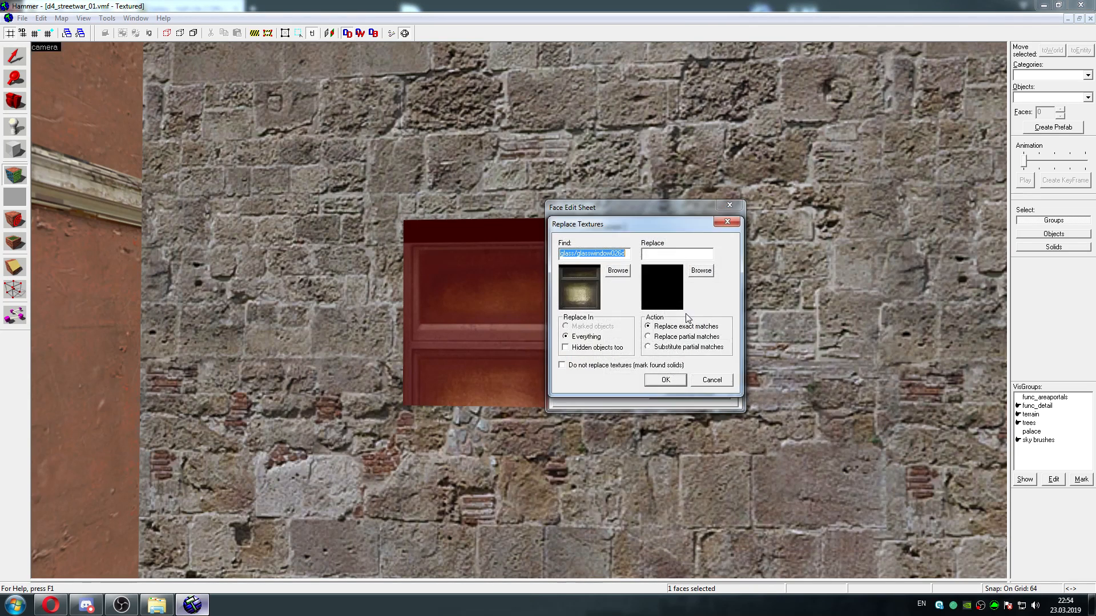
left_click(702, 270)
scroll(883, 383, "down", 3)
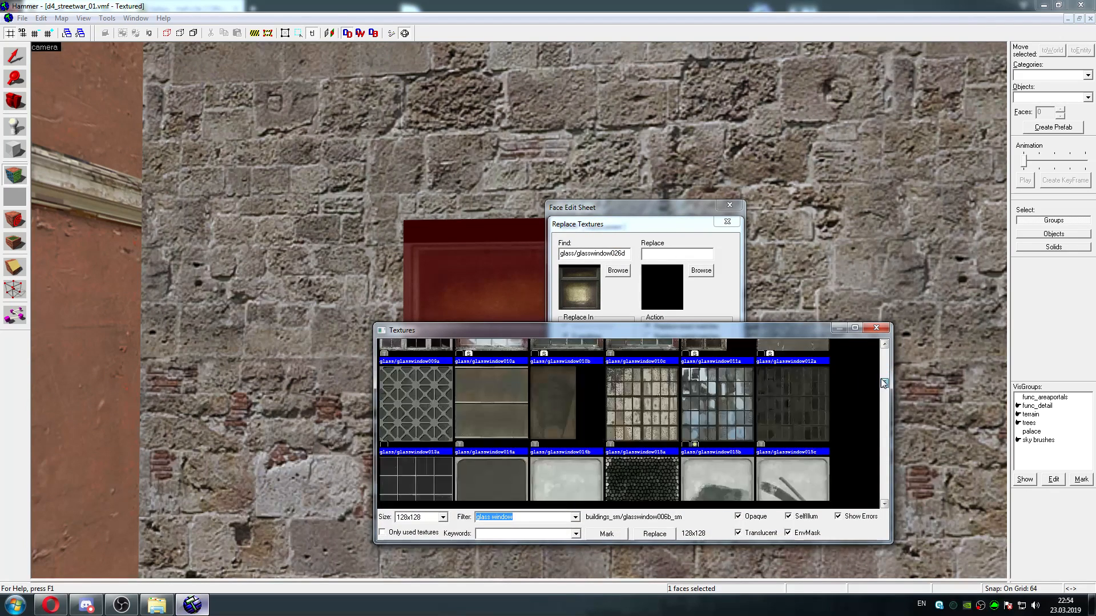
left_click_drag(883, 383, 884, 352)
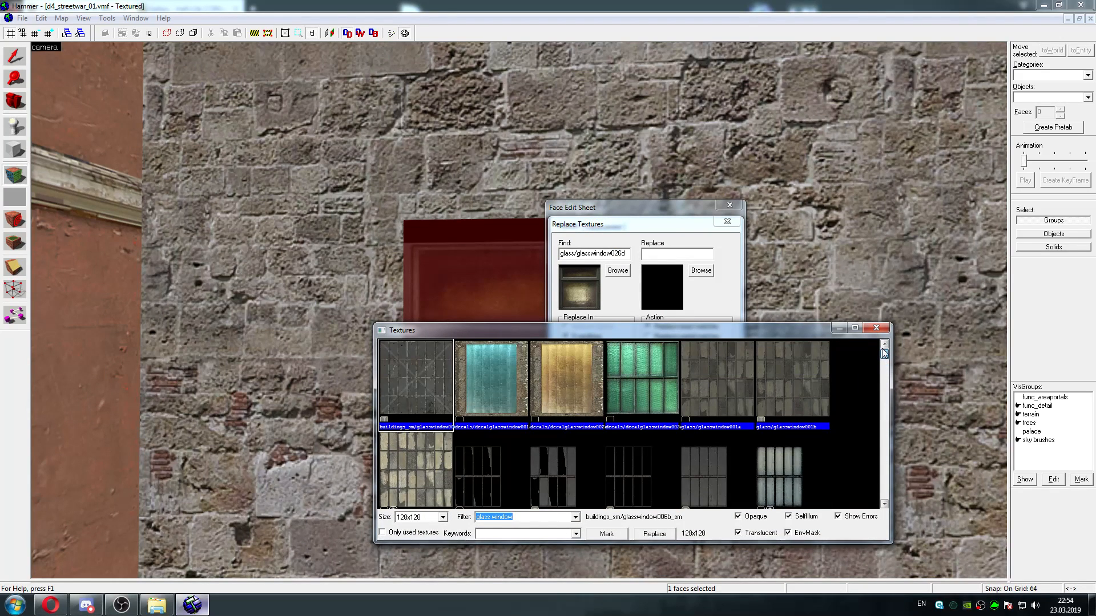
double_click(782, 392)
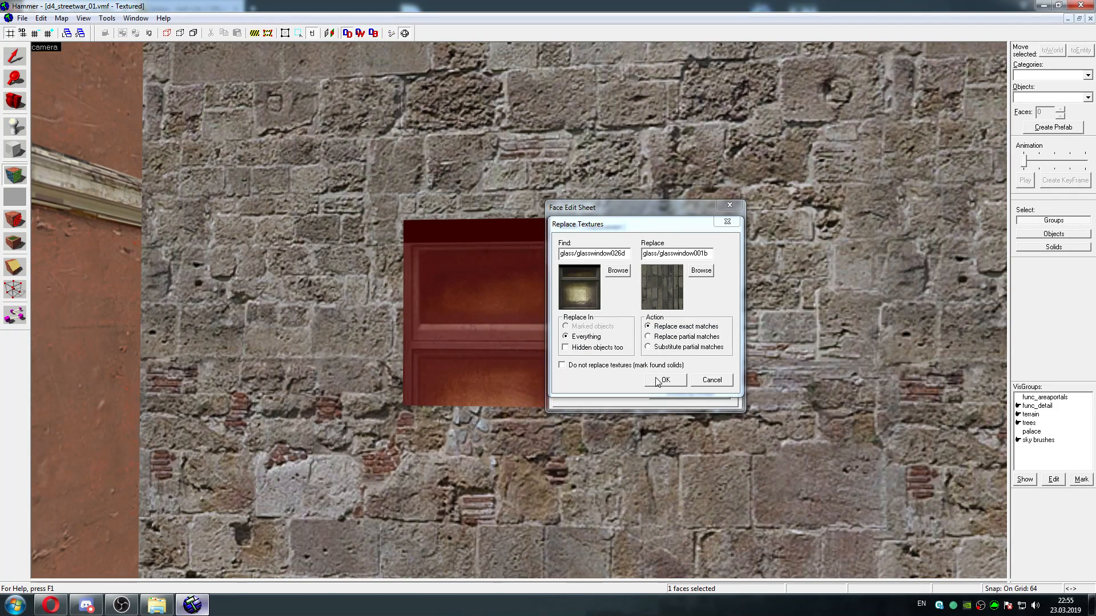
left_click(658, 381)
left_click(661, 337)
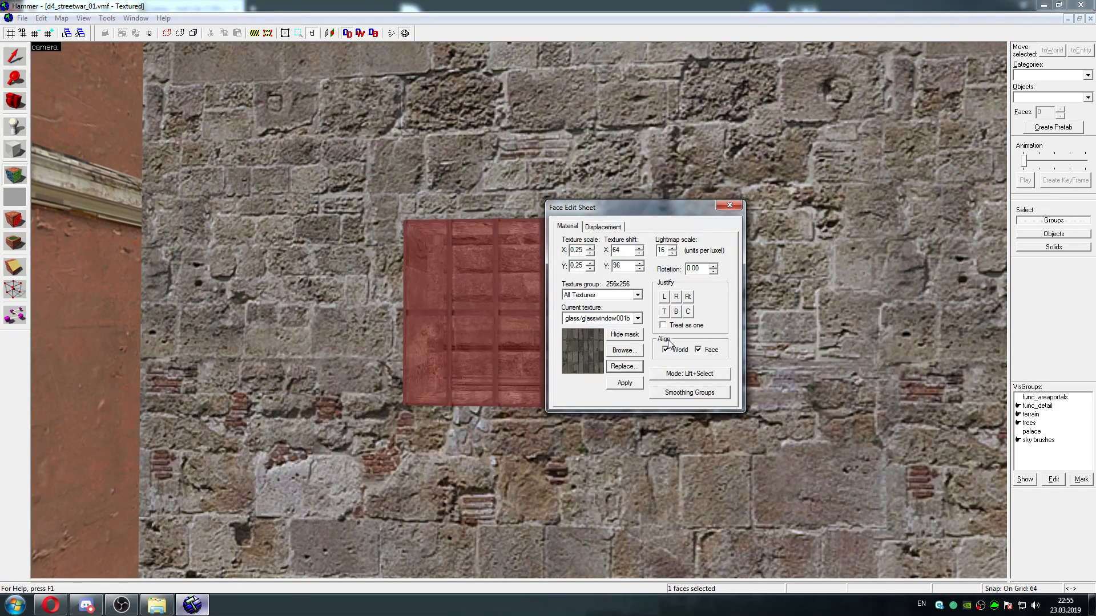
Replace exact matches of glass/glasswindow001b with glass/glasswindow001a everywhere and close the face editing sheet
left_click(621, 367)
left_click(701, 271)
double_click(726, 387)
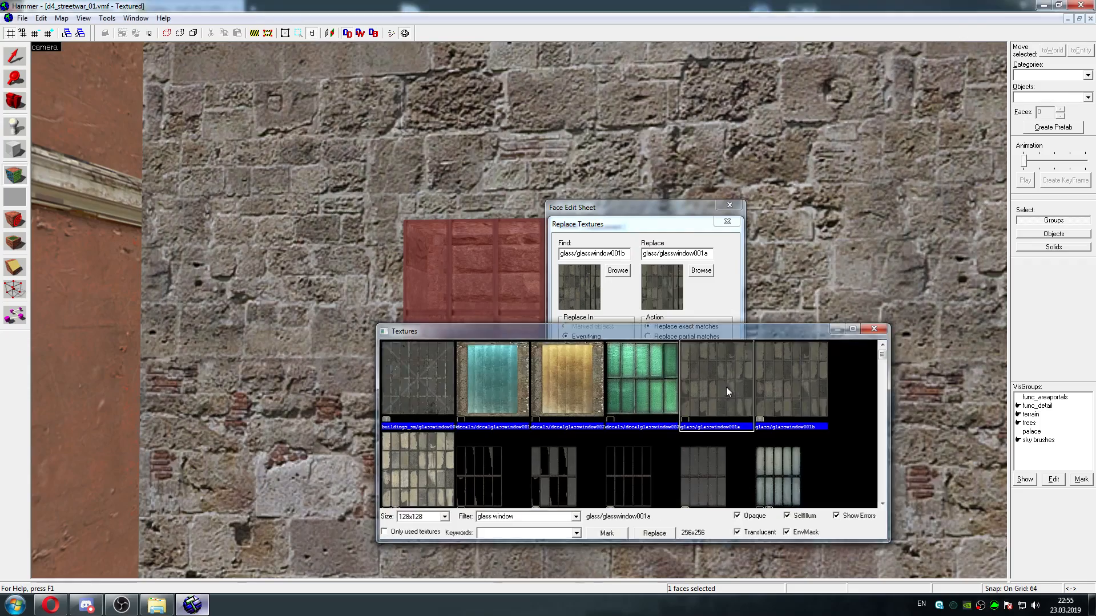
left_click(665, 379)
left_click(667, 338)
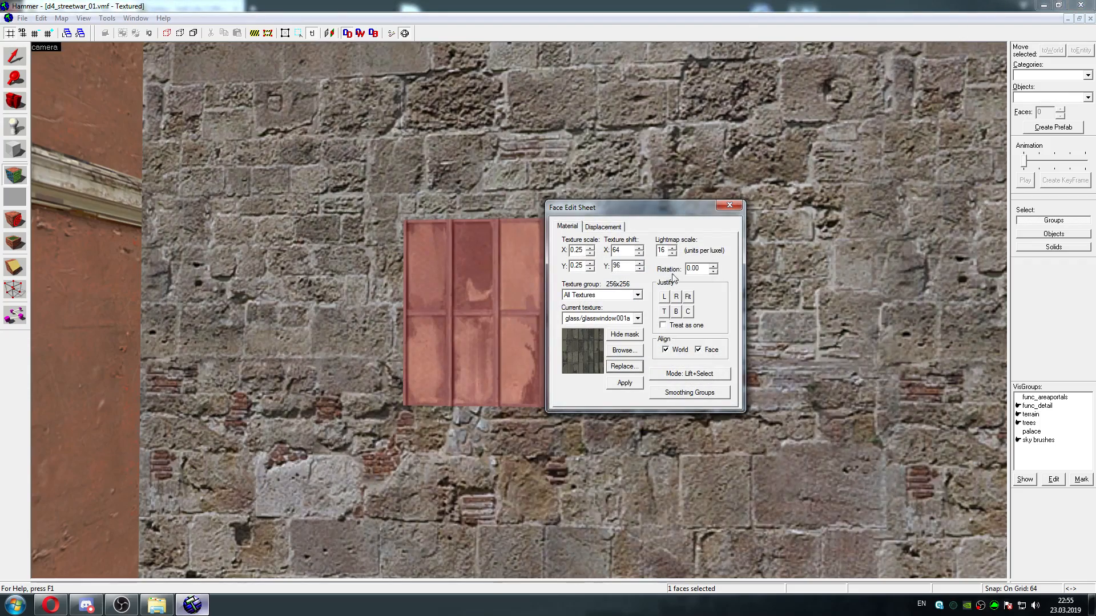
left_click(731, 205)
Examine both retextured windows above the archway at close range and from the street, along with the passage below
key("z")
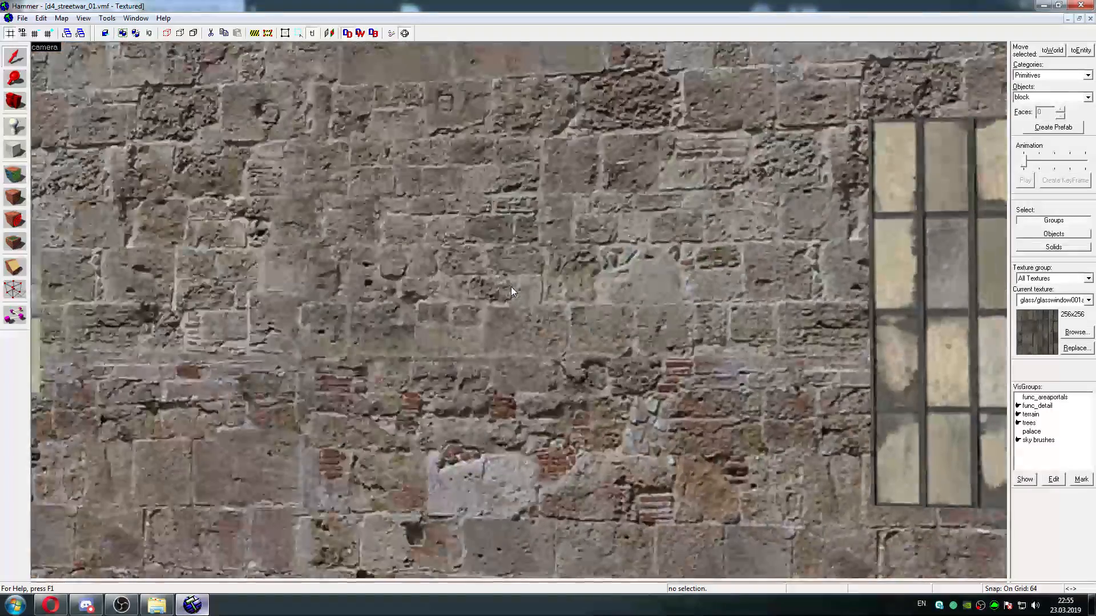
key("s")
key("w")
key("s")
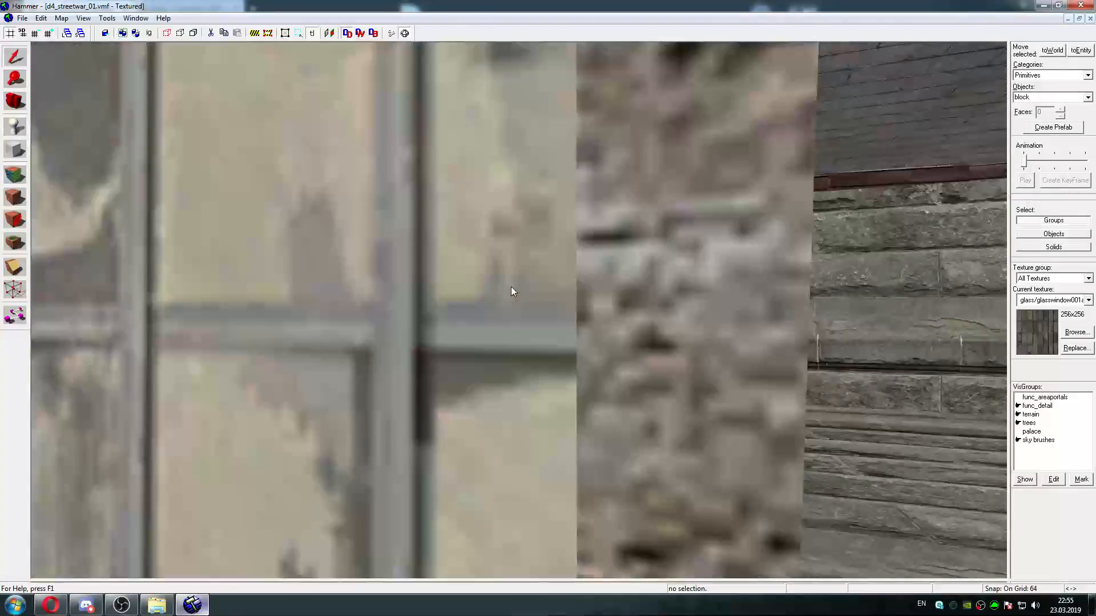
key("w")
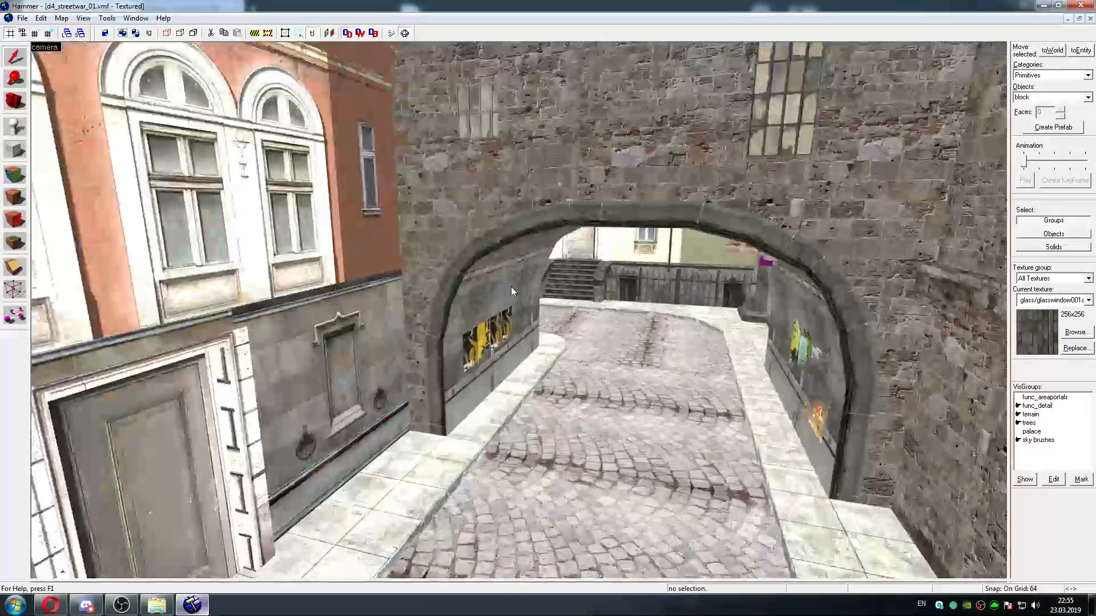
key("w")
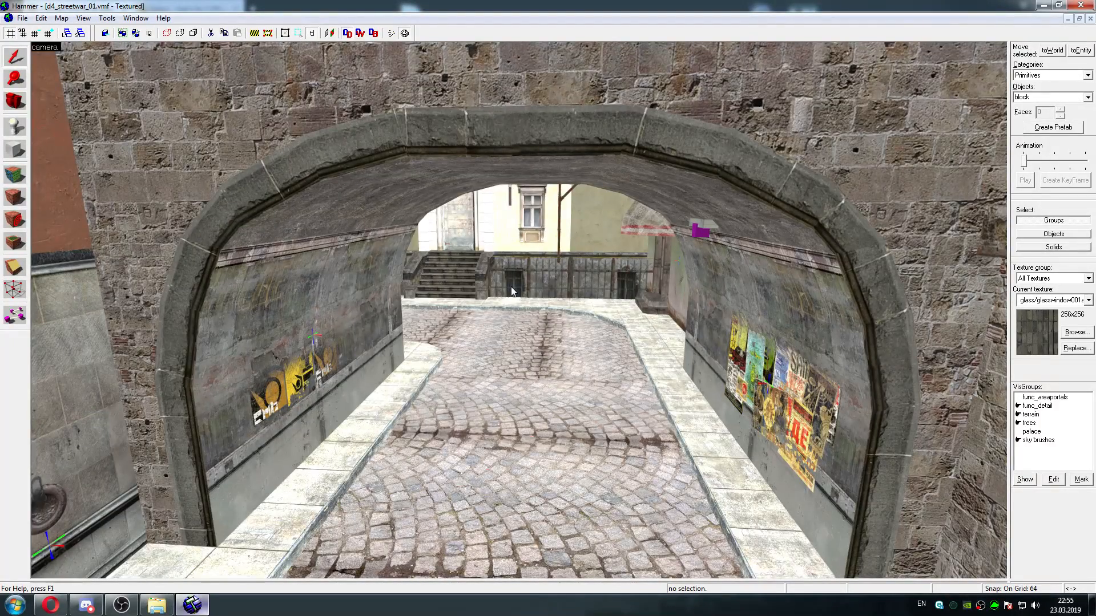
key("s")
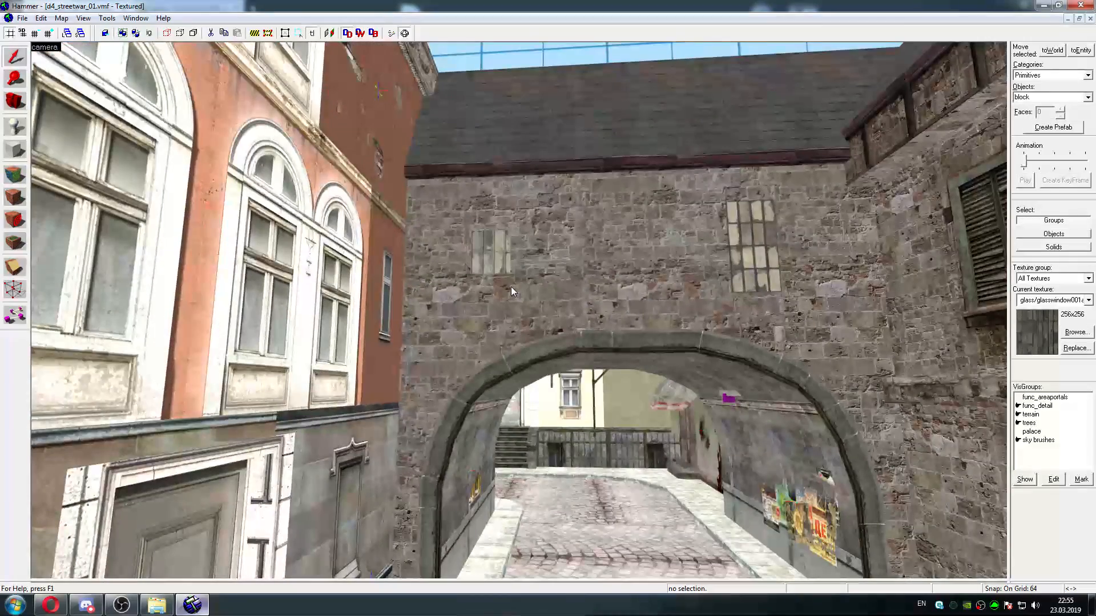
key("w")
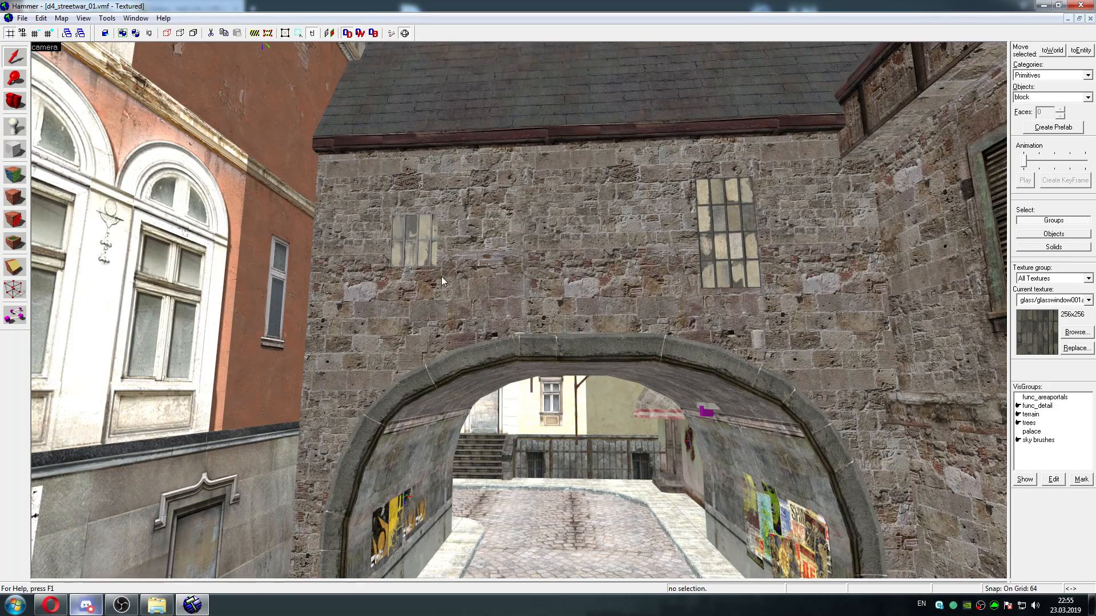
key("w")
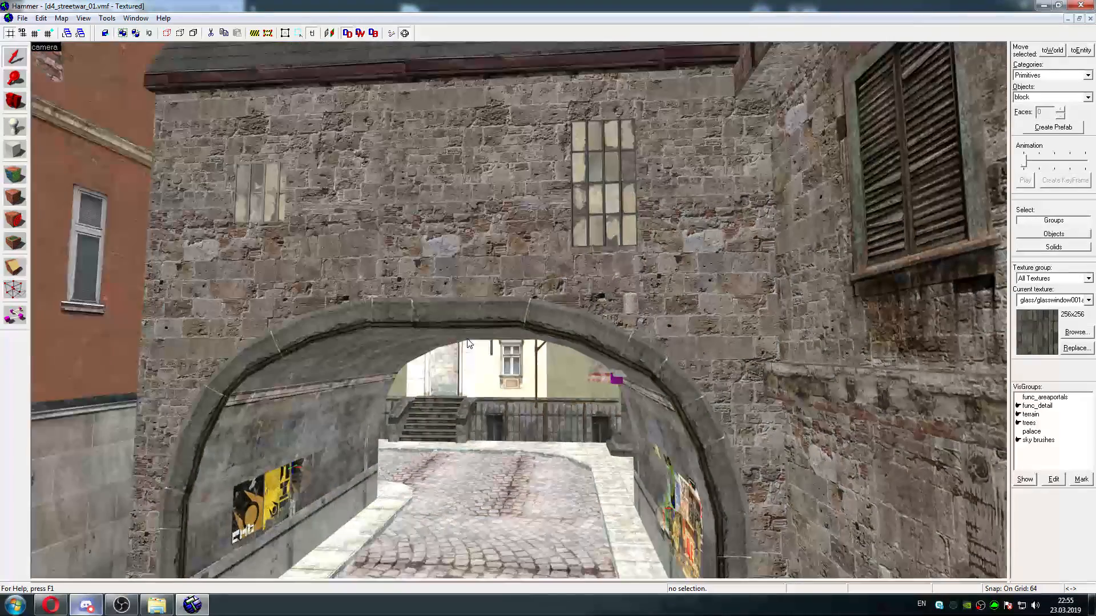
Survey the cream plaster buildings beyond the archway, checking the upper-floor windows and walls around the Souvenirs shop
key("w")
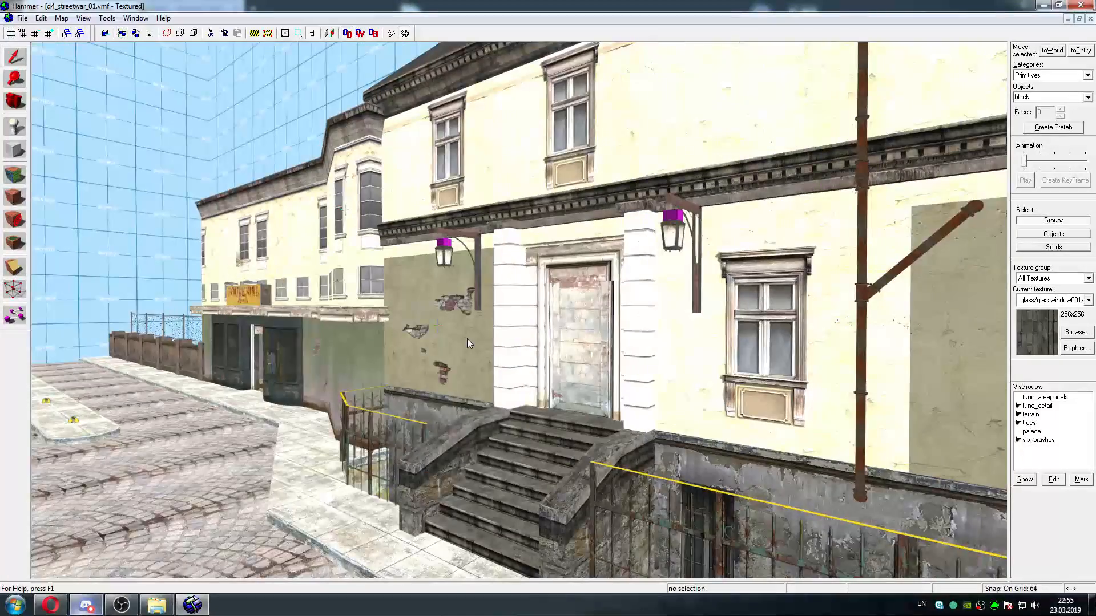
key("w")
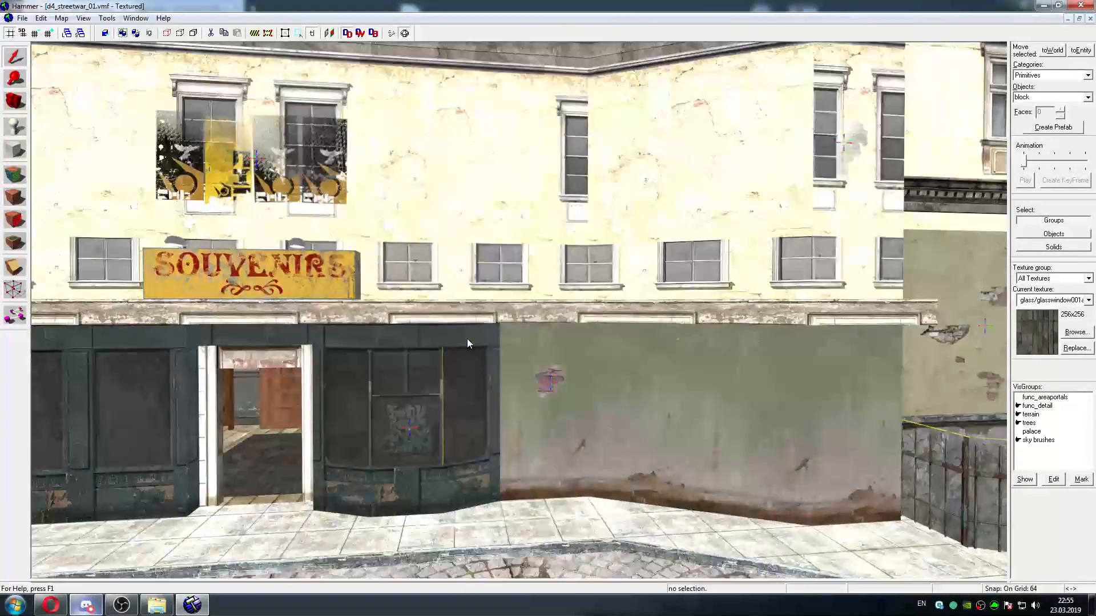
key("w")
key("s")
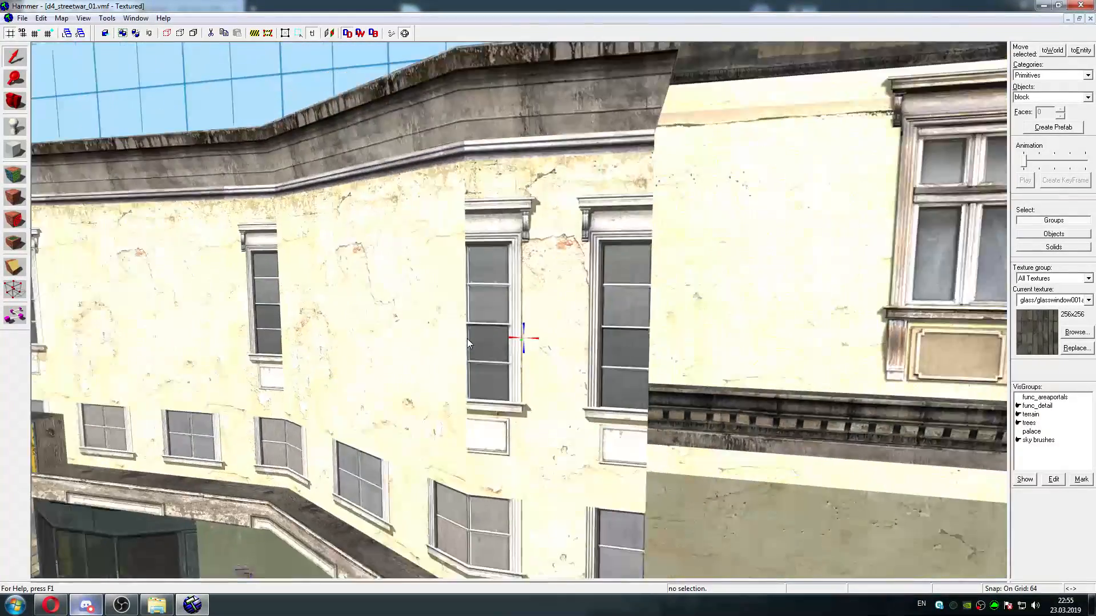
key("s")
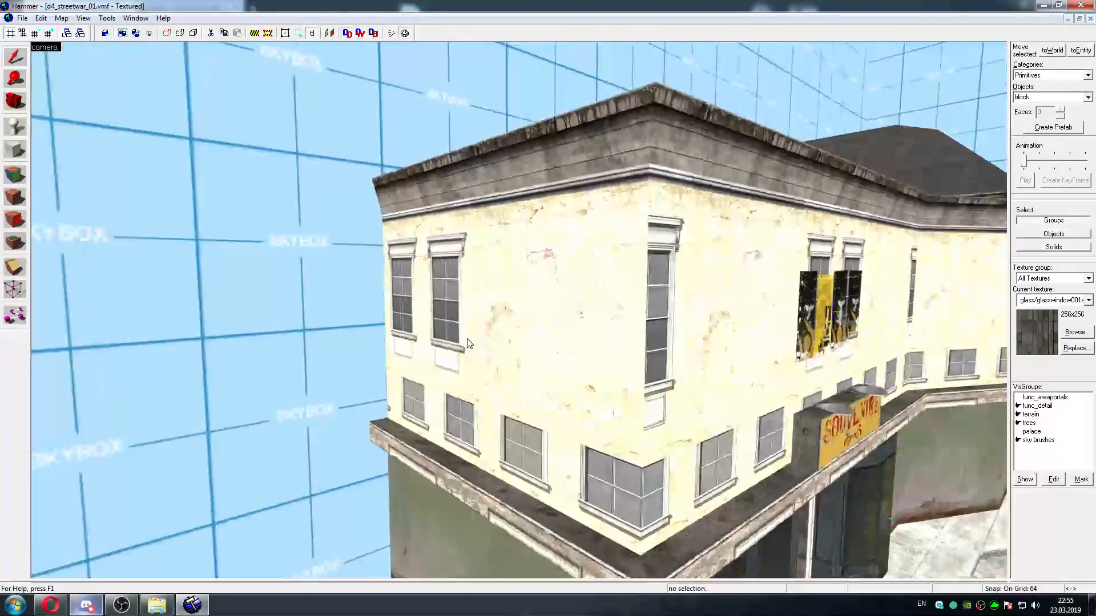
key("w")
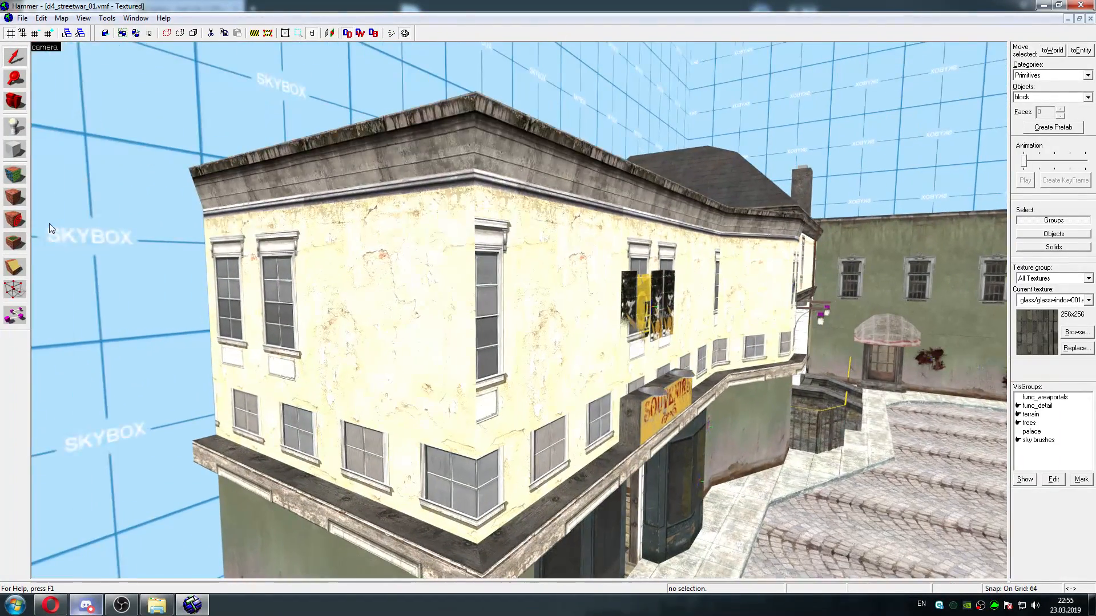
Inspect the textures of the plain wall and the tall-window faces on the upper floor of the cream corner building
left_click(15, 175)
left_click(342, 270)
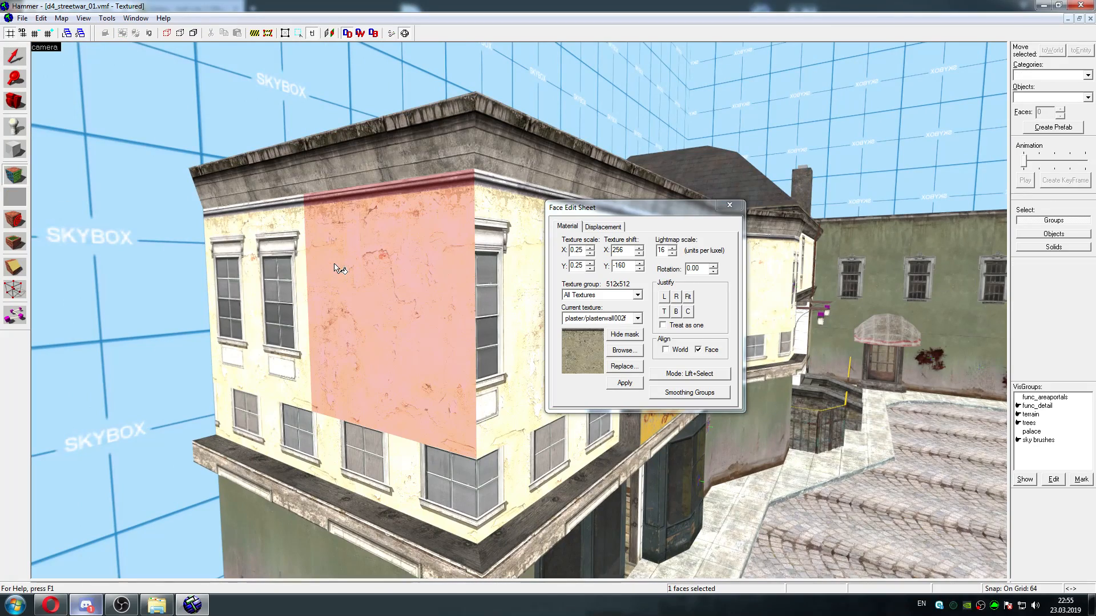
left_click(268, 256)
key("d")
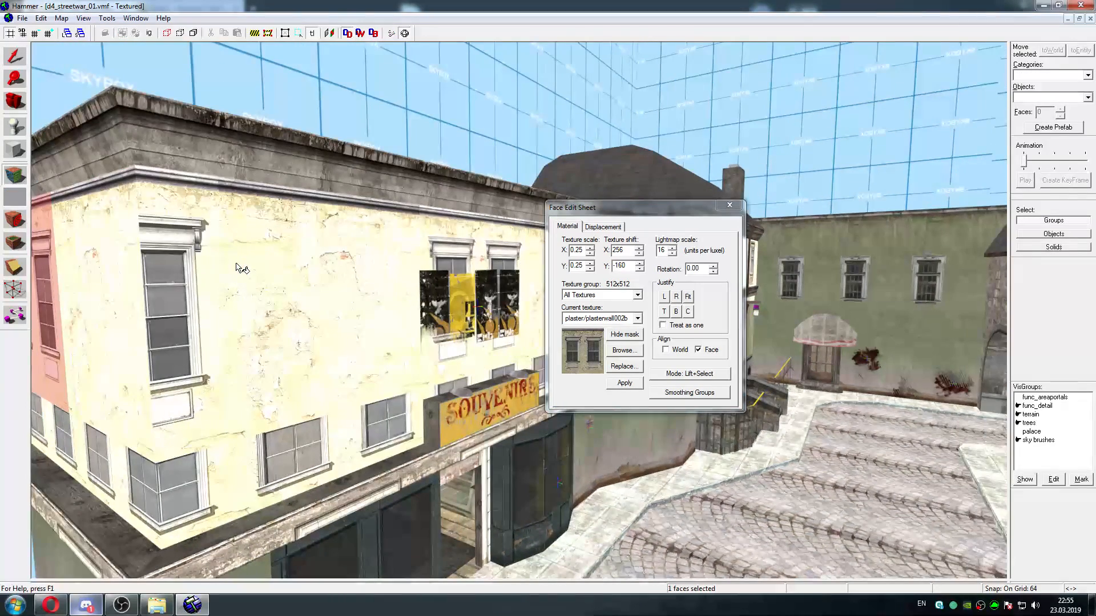
left_click(180, 279)
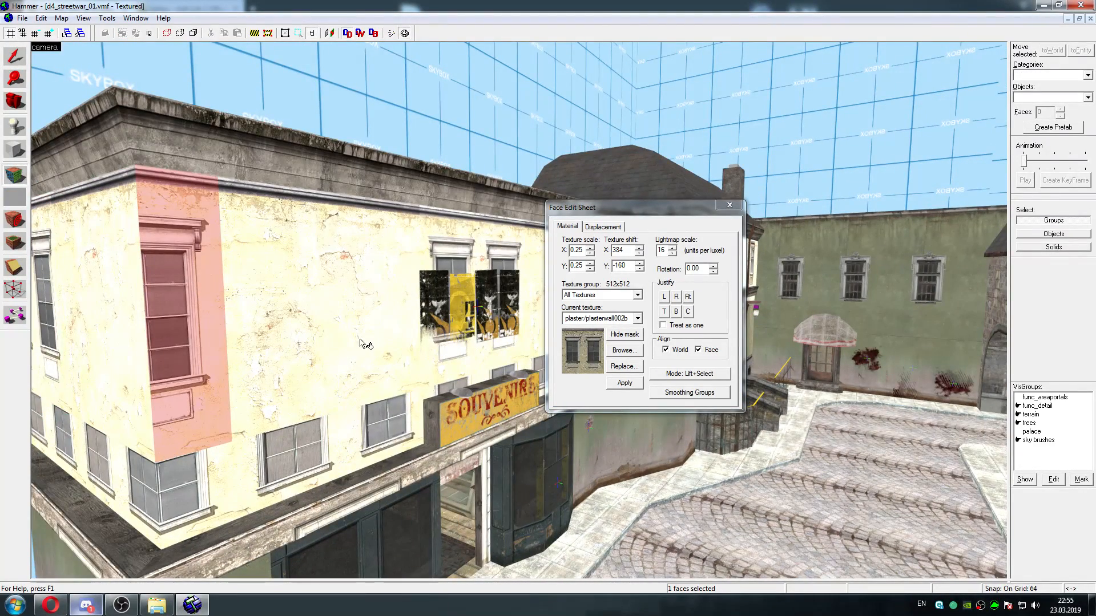
left_click(620, 367)
left_click(701, 271)
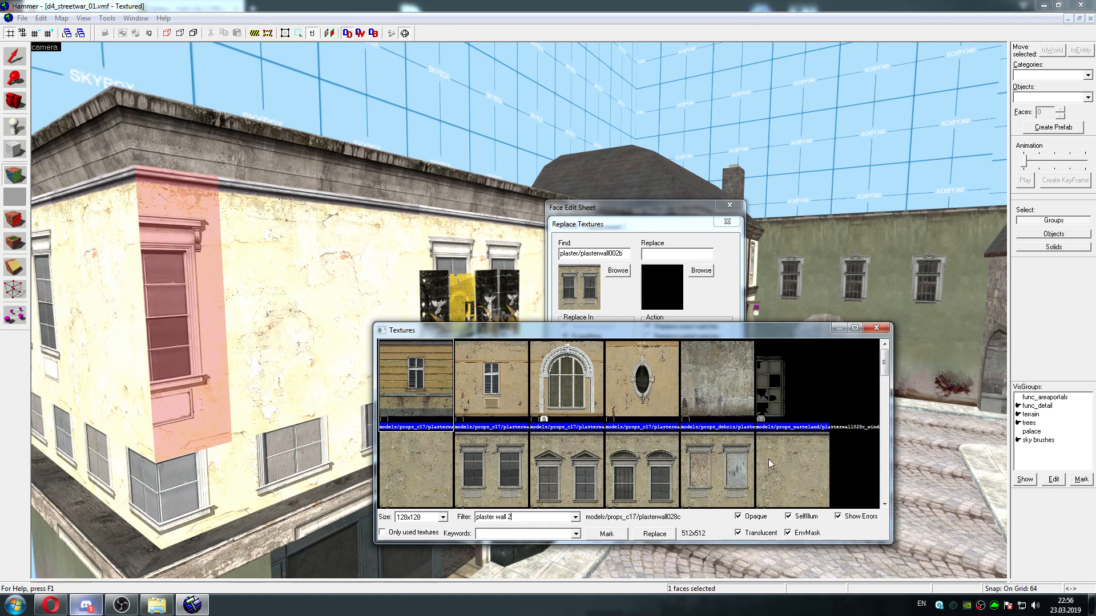
mouse_move(885, 369)
left_mouse_down()
mouse_move(884, 433)
mouse_move(885, 372)
left_mouse_up()
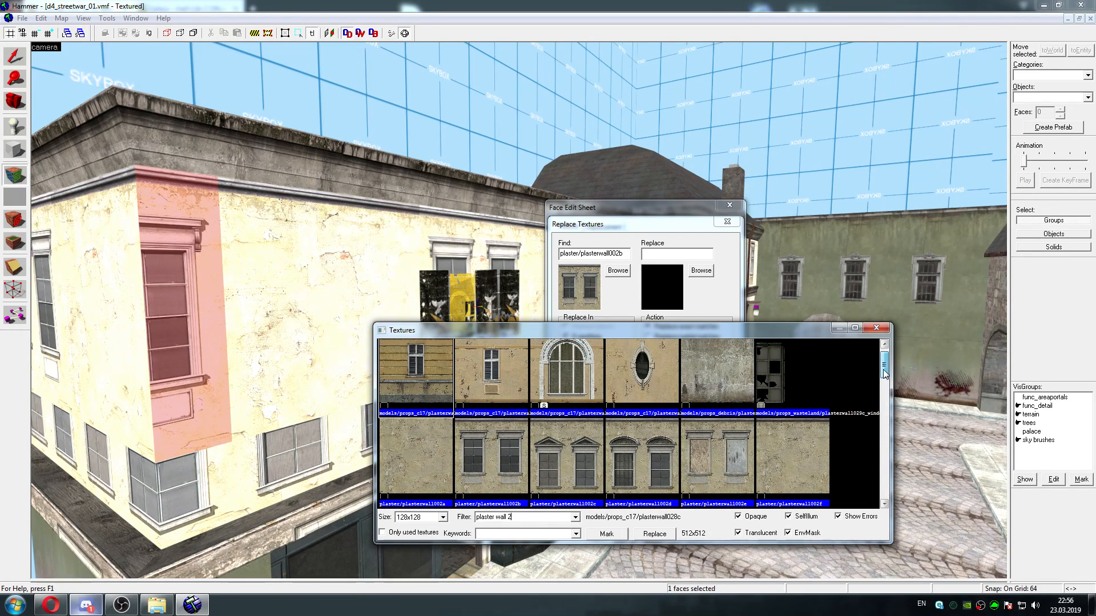
left_click(788, 456)
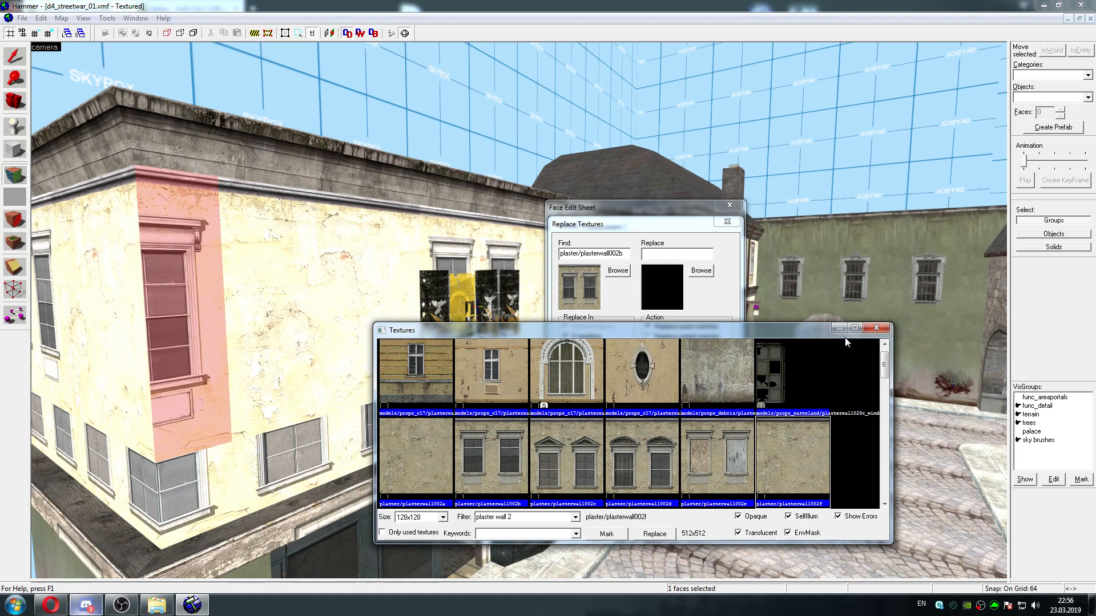
left_click(877, 328)
left_click(727, 222)
Replace exact matches of plaster/plasterwall002b, taken from the tall corner window face, with plaster/plasterwall002f everywhere in the map
left_click(359, 298)
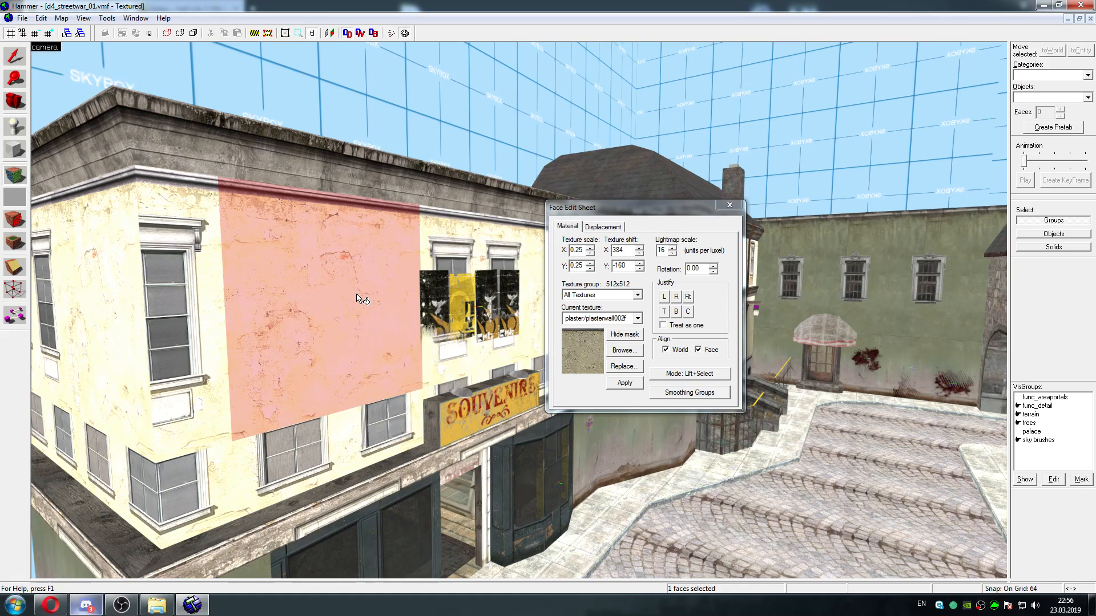
key("a")
key("d")
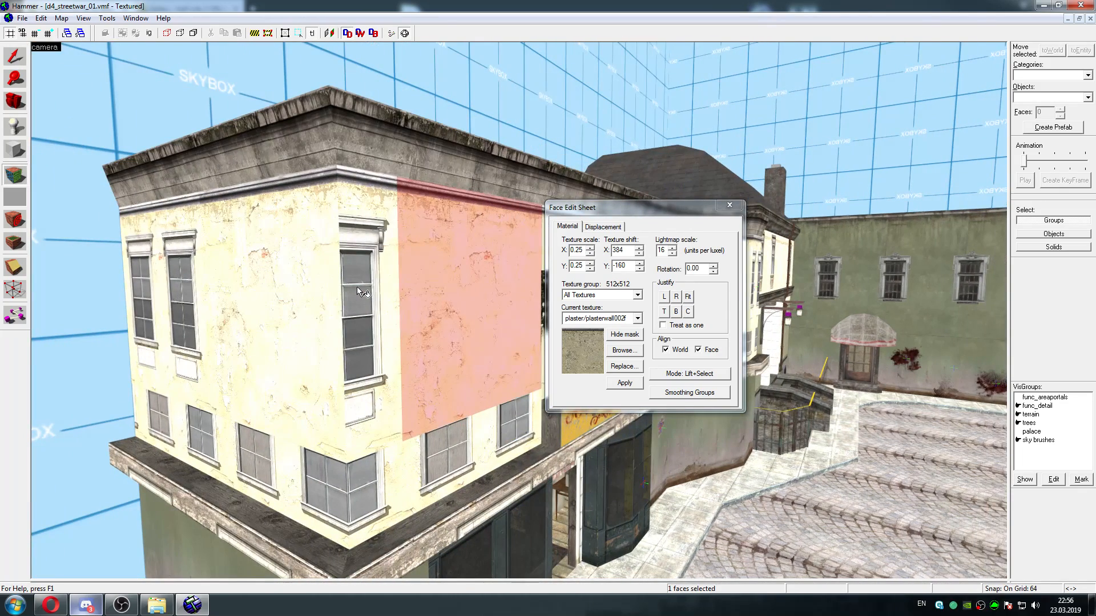
left_click(359, 292)
left_click(625, 366)
left_click(701, 270)
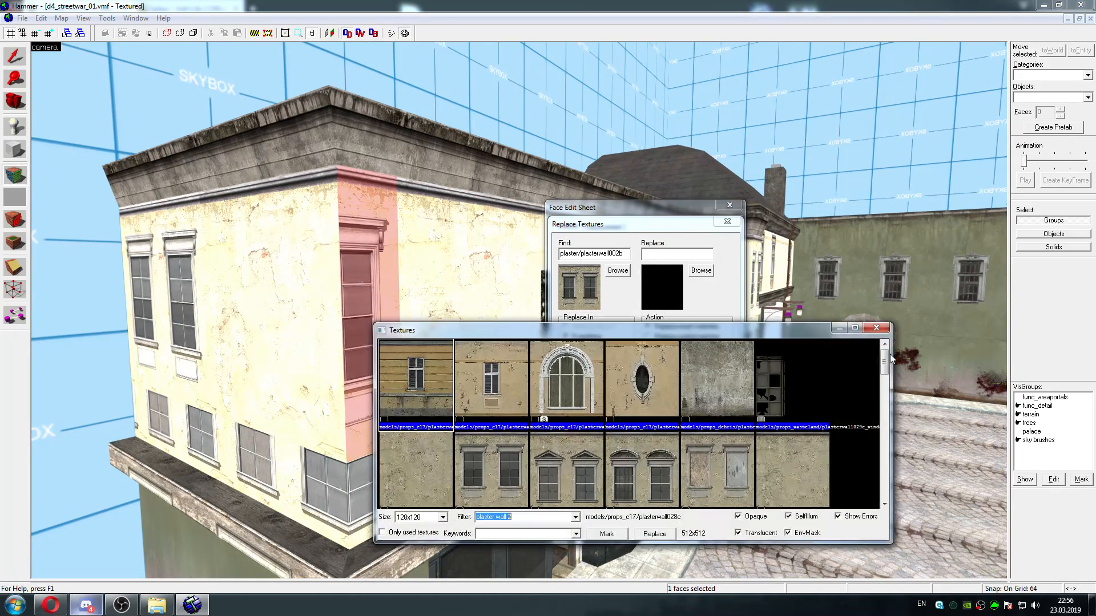
mouse_move(884, 361)
left_mouse_down()
mouse_move(884, 389)
mouse_move(884, 365)
left_mouse_up()
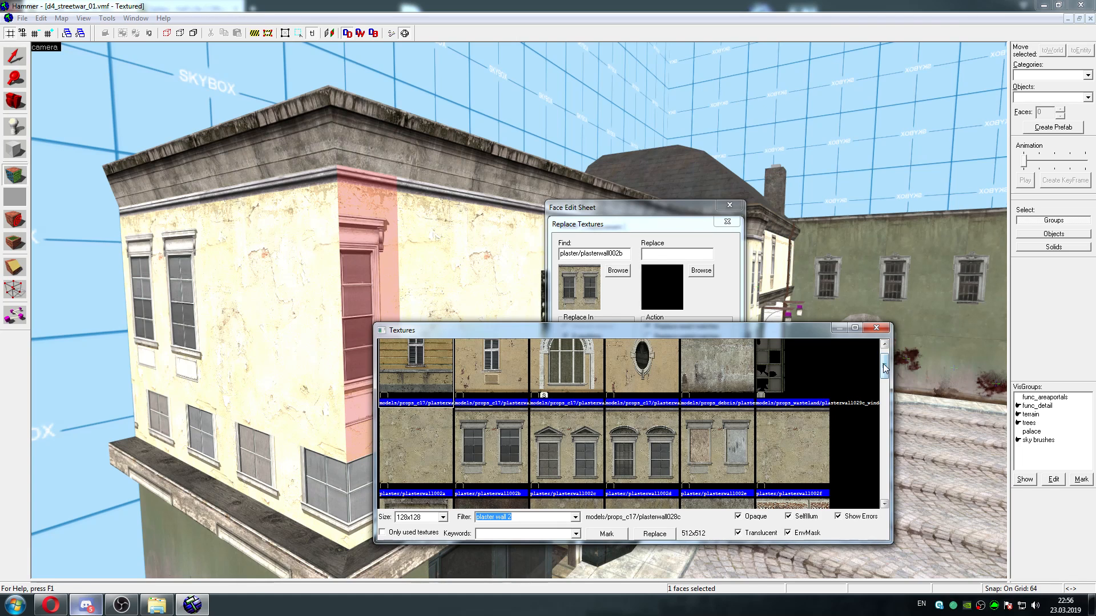
mouse_move(885, 368)
left_mouse_down()
mouse_move(884, 407)
mouse_move(886, 374)
left_mouse_up()
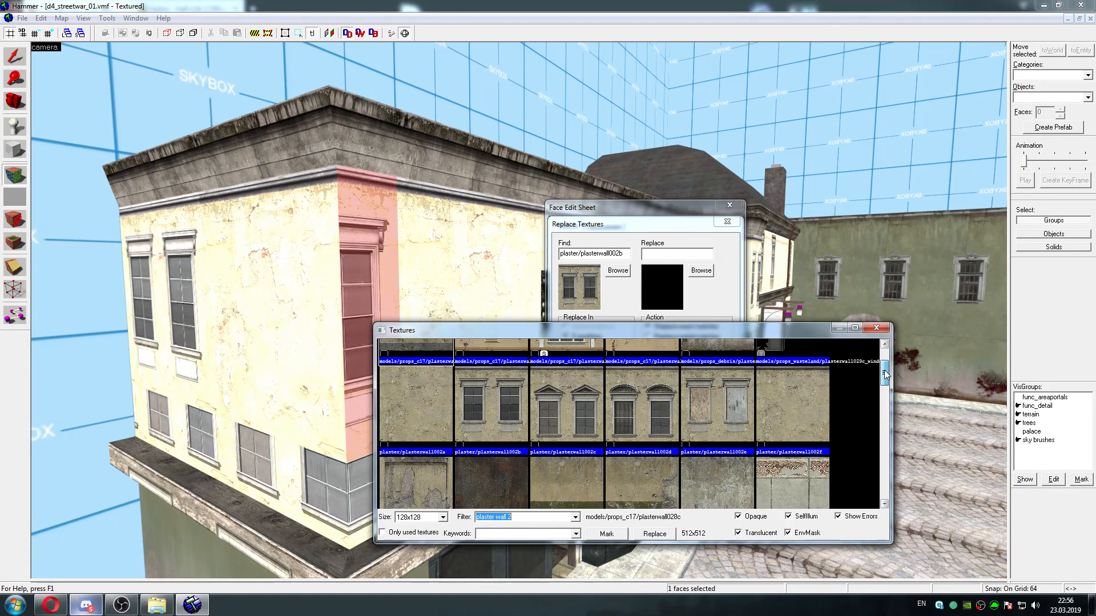
left_click(797, 403)
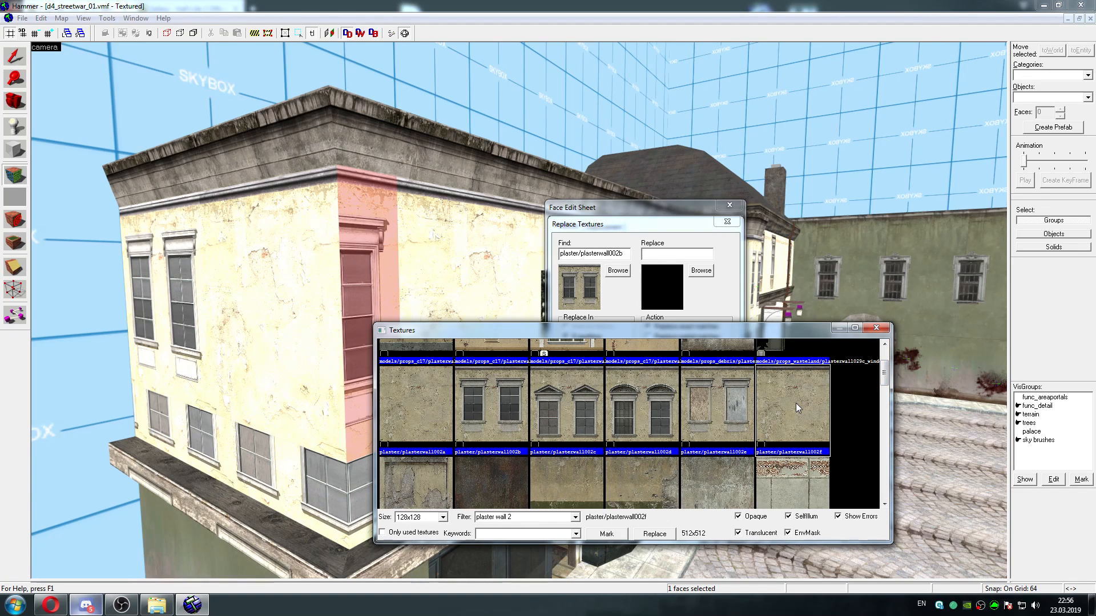
double_click(796, 403)
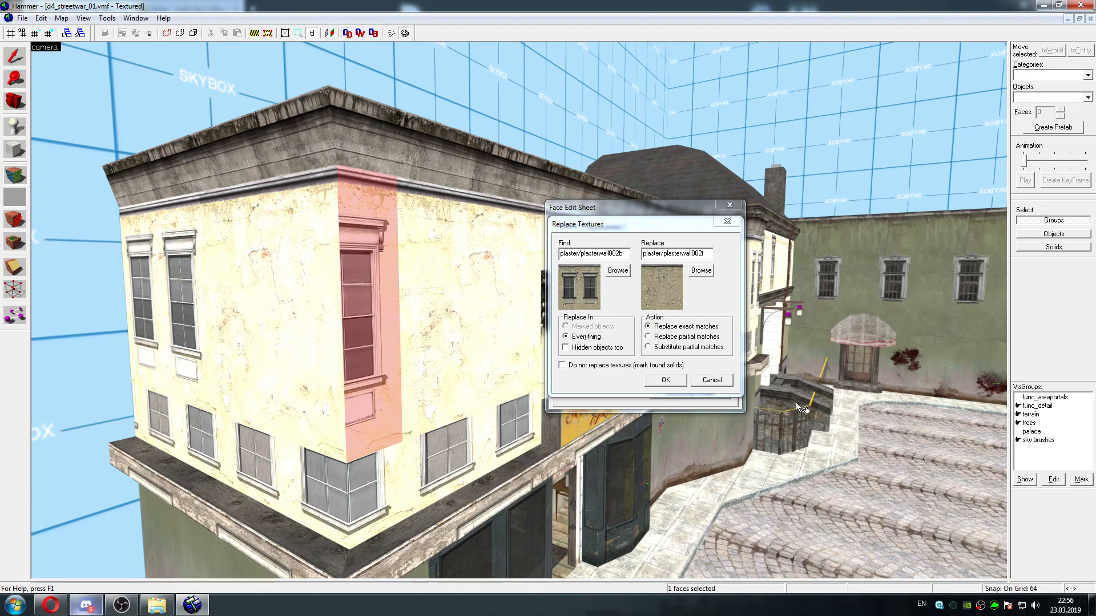
left_click(665, 380)
left_click(674, 336)
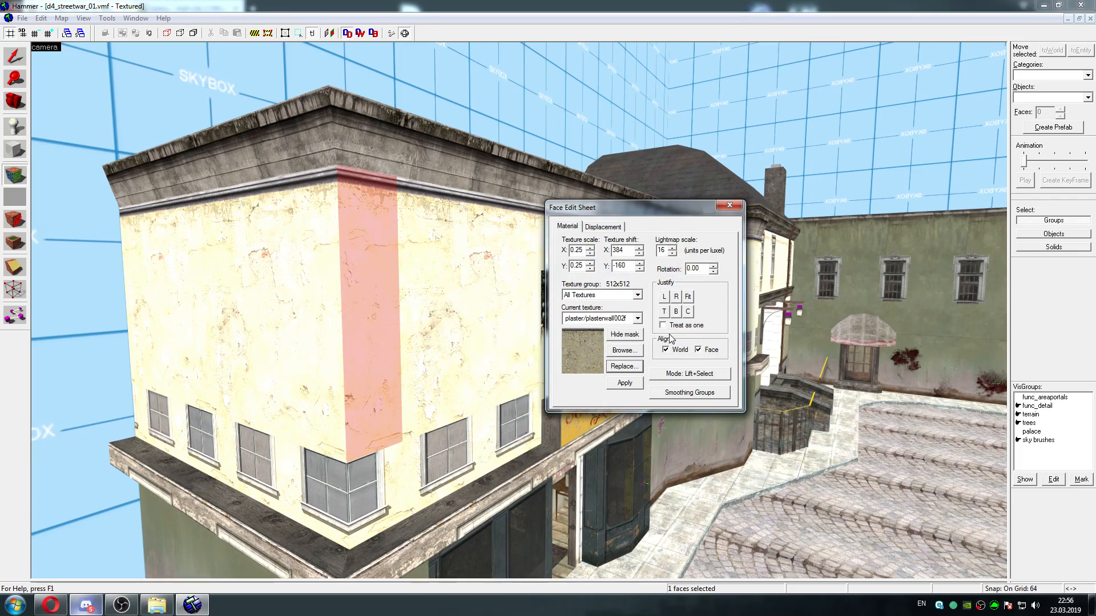
Examine the retextured upper walls of the corner building and the facade along the Souvenirs shop from several angles
key("a")
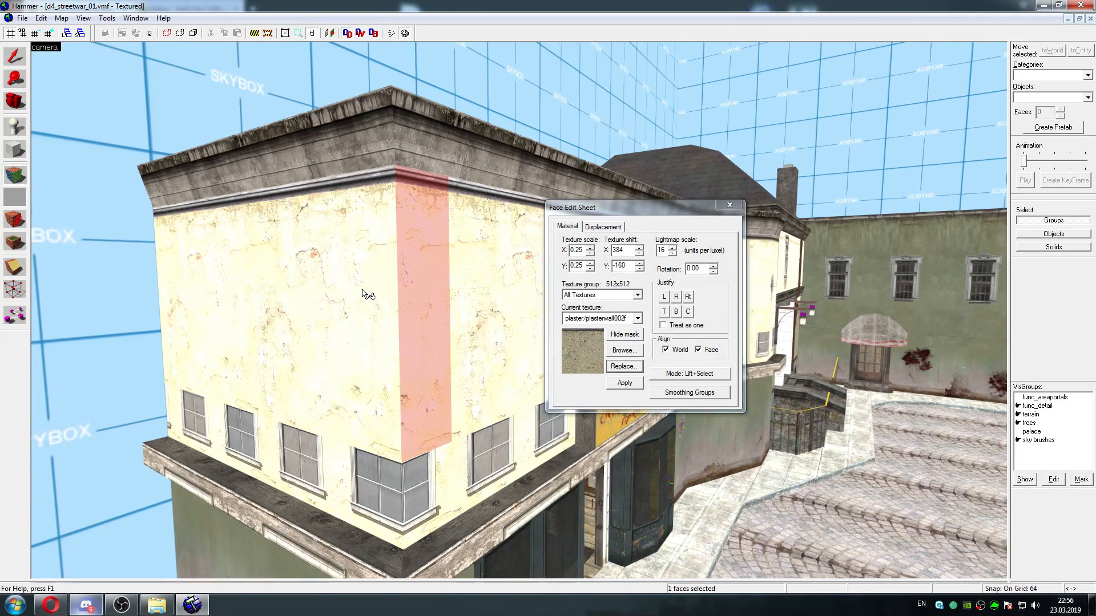
key("z")
key("d")
key("s")
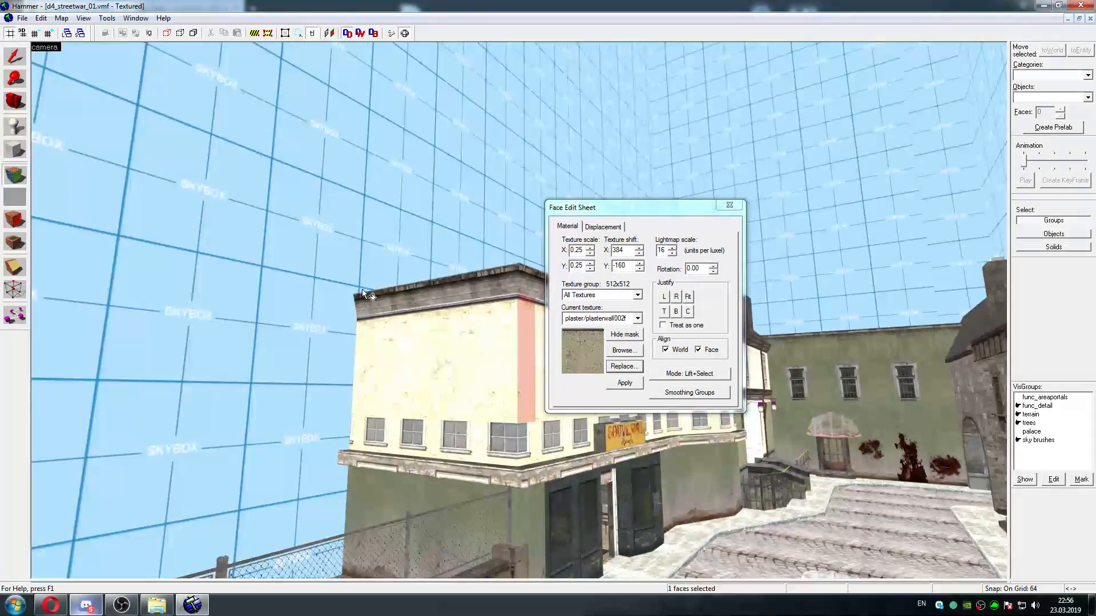
key("w")
key("w")
key("d")
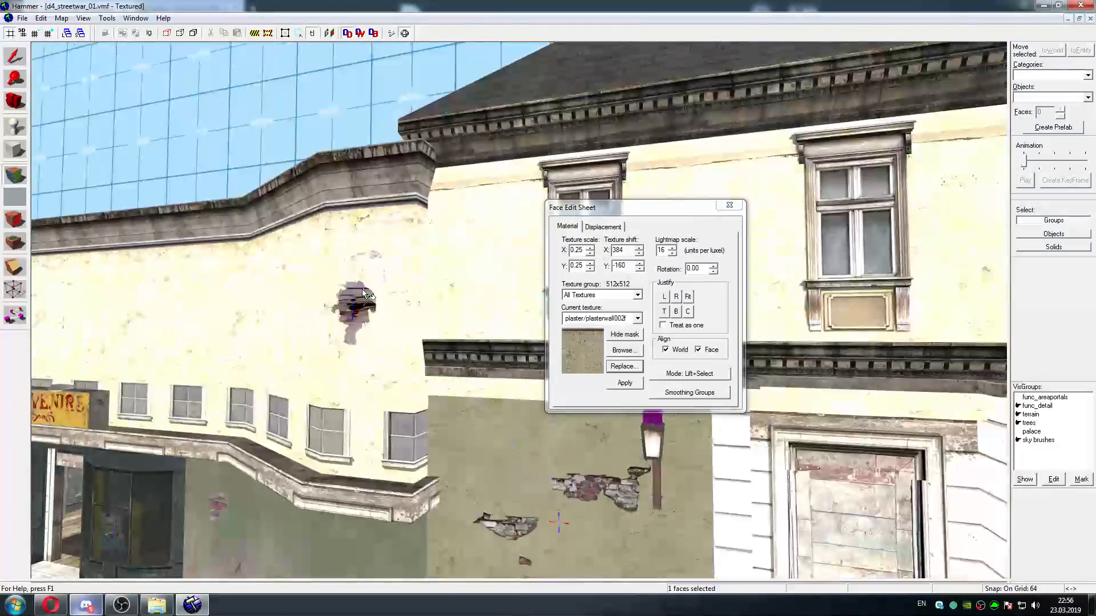
key("a")
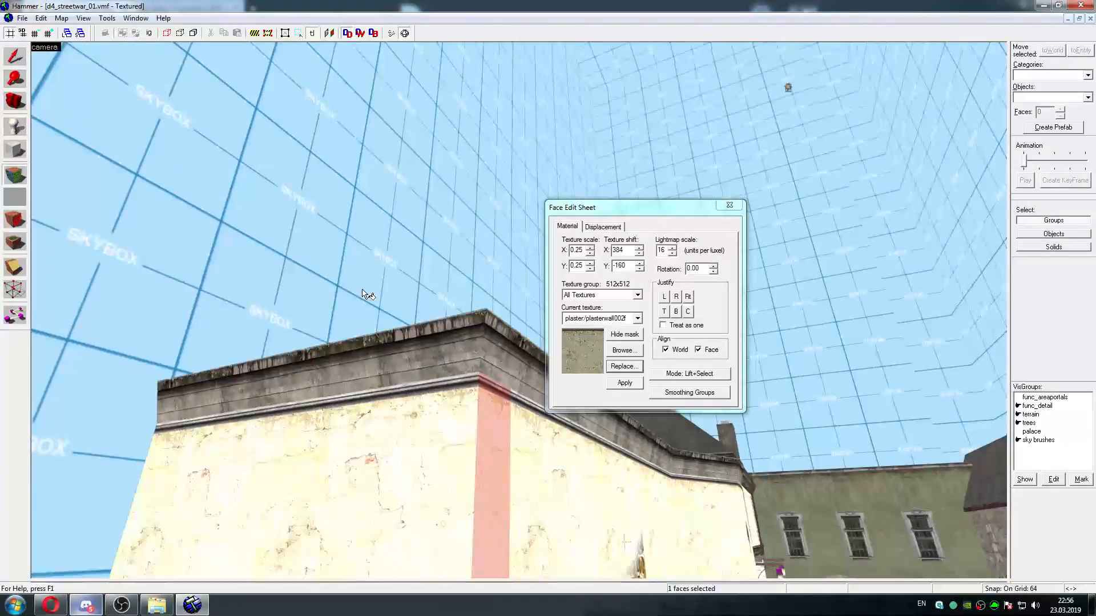
key("s")
key("z")
key("w")
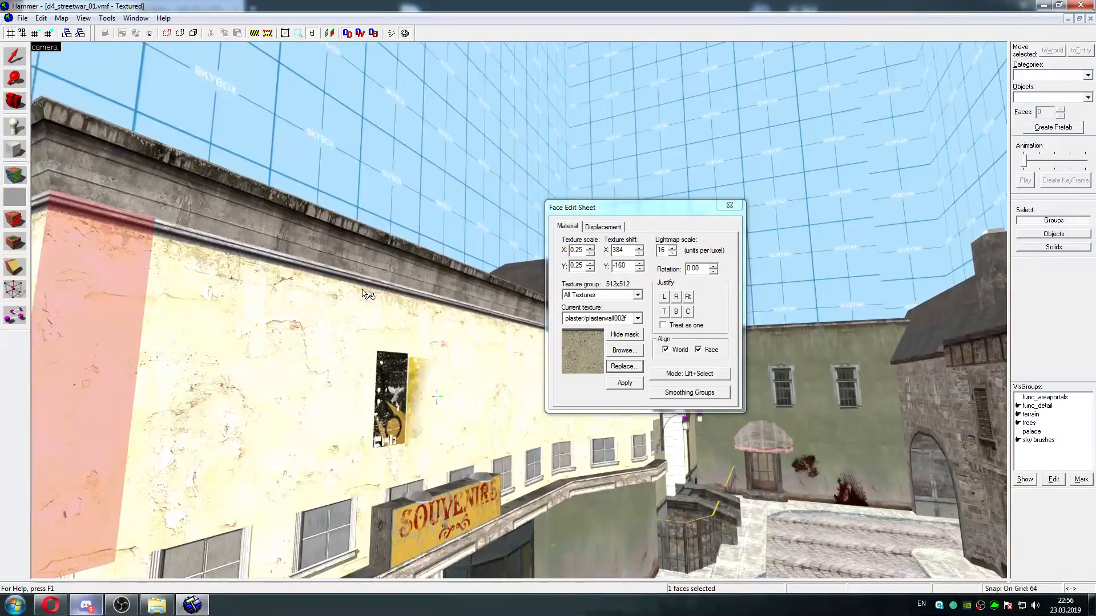
key("a")
key("z")
key("a")
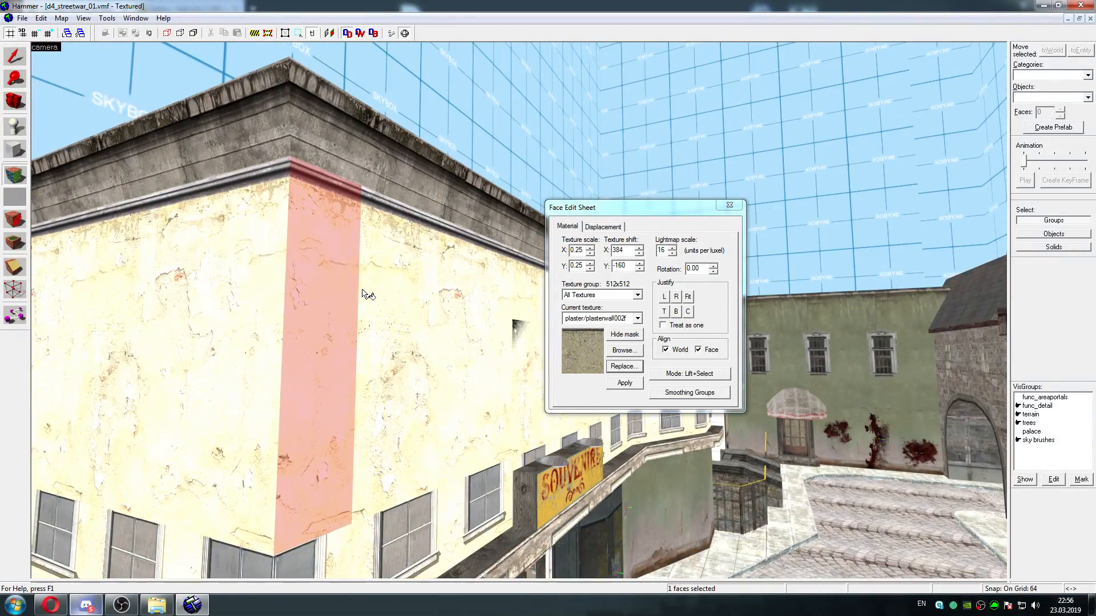
key("z")
key("s")
key("z")
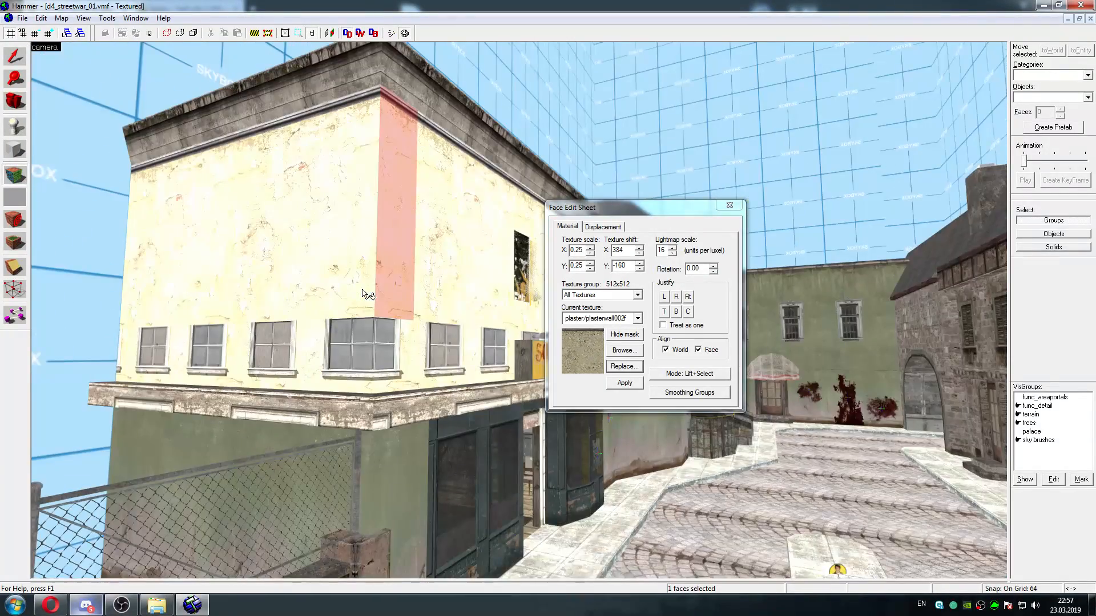
Replace exact matches of plaster/plasterwall002c, taken from the low window strip above the ledge, with plaster/plasterwall002g everywhere
key("w")
left_click(399, 349)
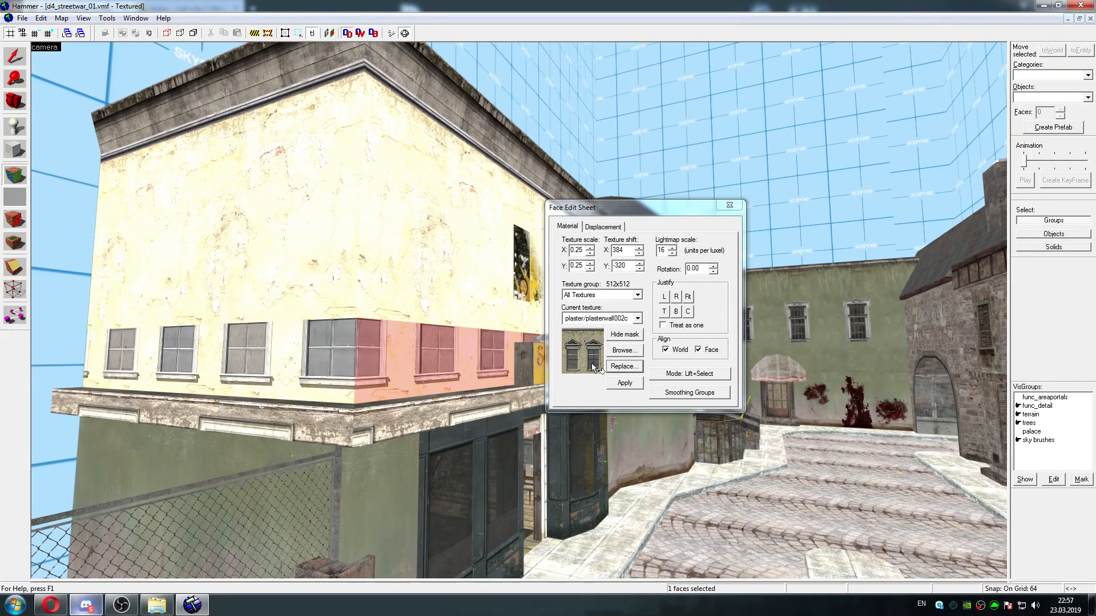
left_click(625, 367)
left_click(701, 271)
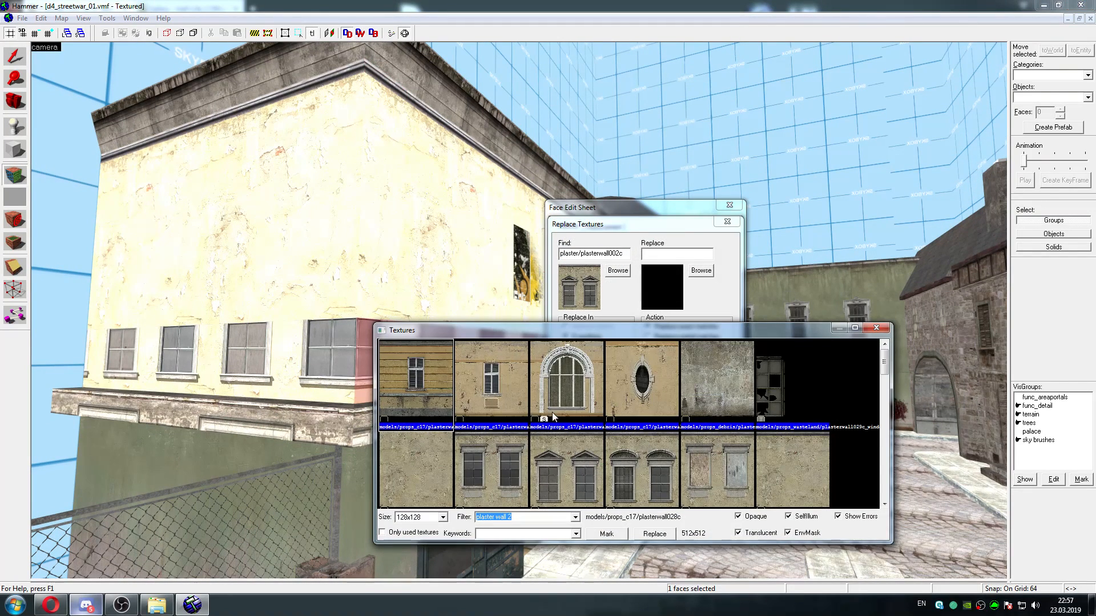
scroll(888, 377, "down", 2)
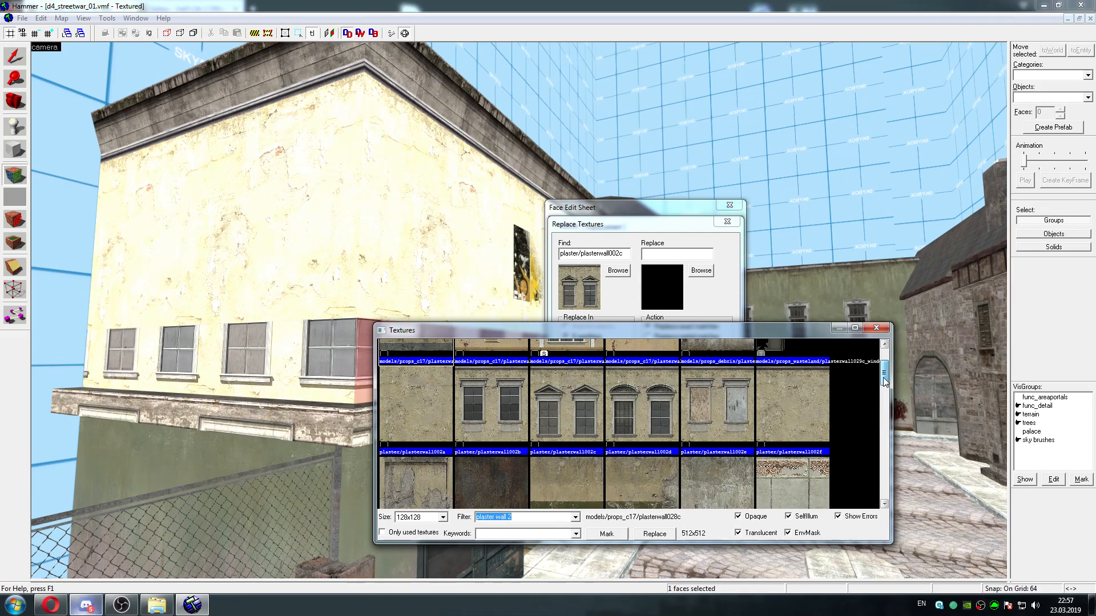
left_click_drag(884, 378, 884, 378)
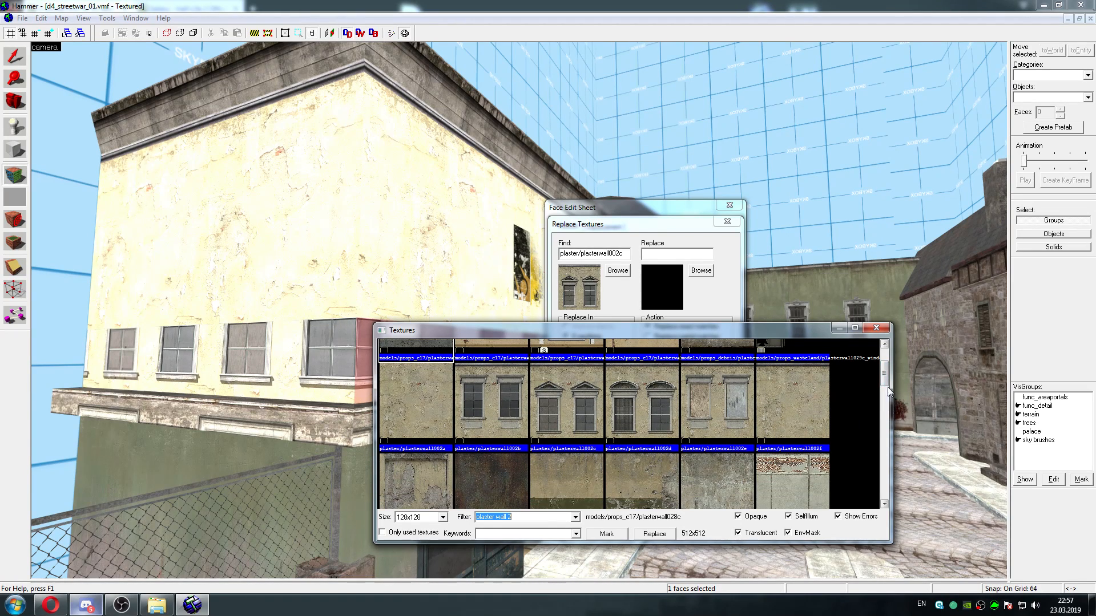
scroll(889, 390, "down", 2)
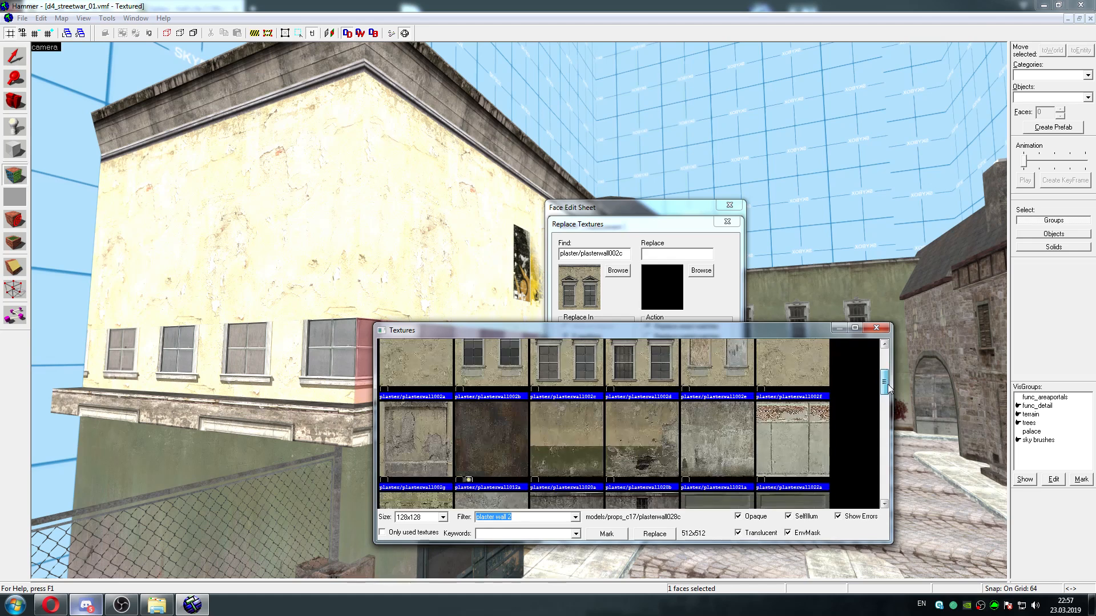
double_click(427, 436)
left_click(668, 379)
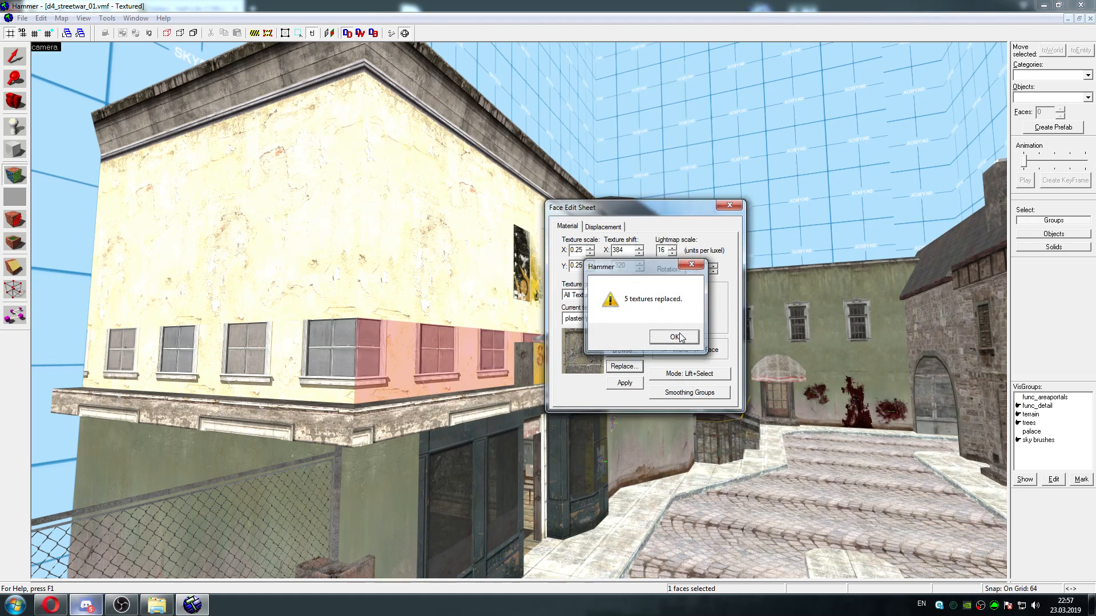
left_click(674, 337)
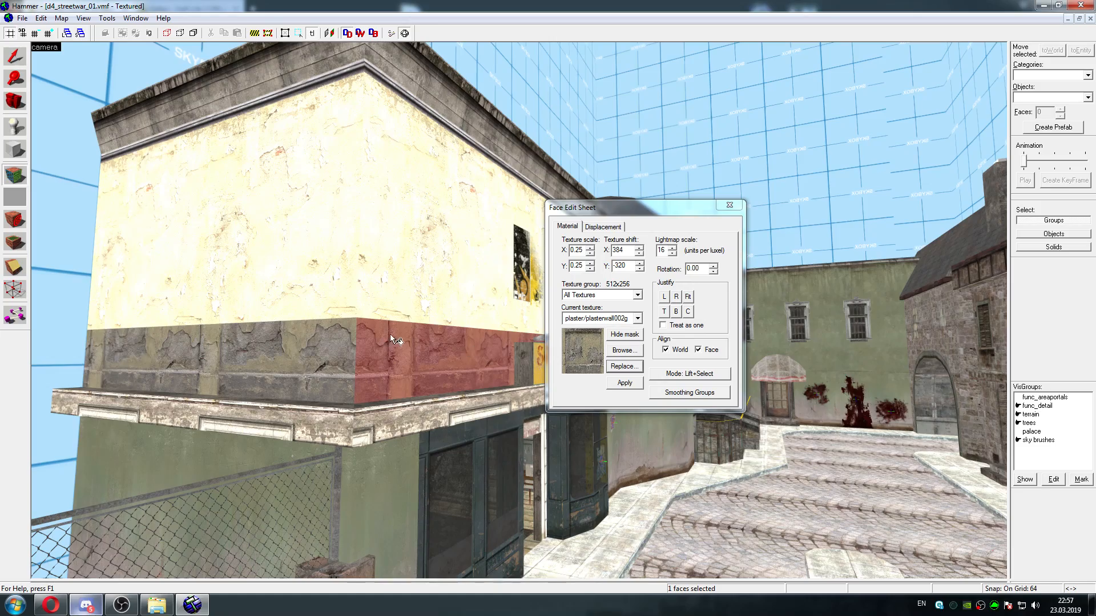
Examine the retextured strip above the ledge around the Souvenirs sign and close the face editing sheet
key("d")
key("a")
key("Left")
key("d")
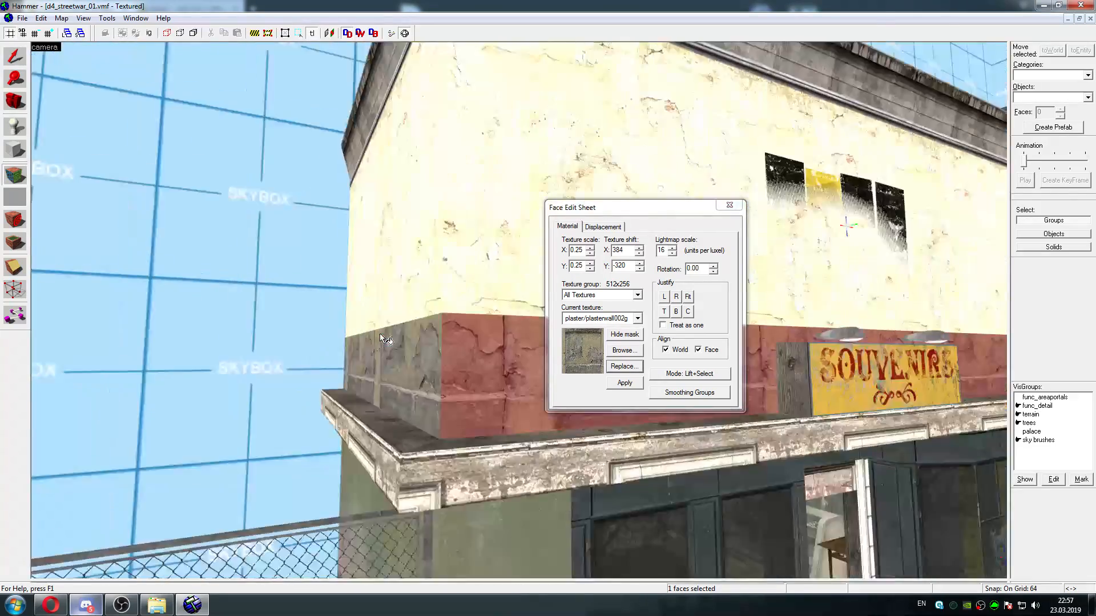
key("d")
key("a")
key("s")
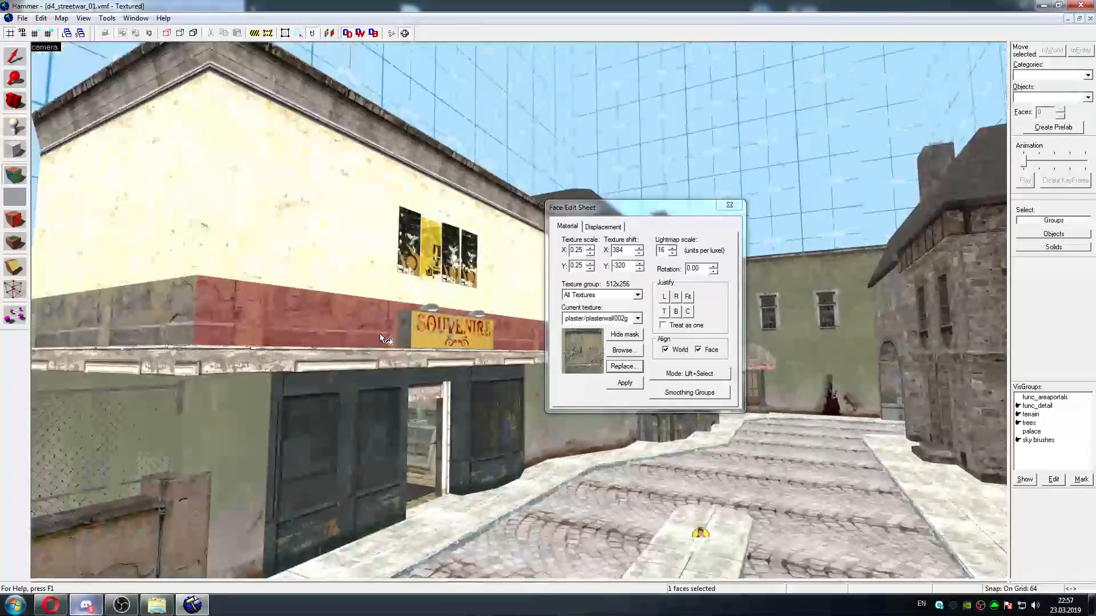
key("a")
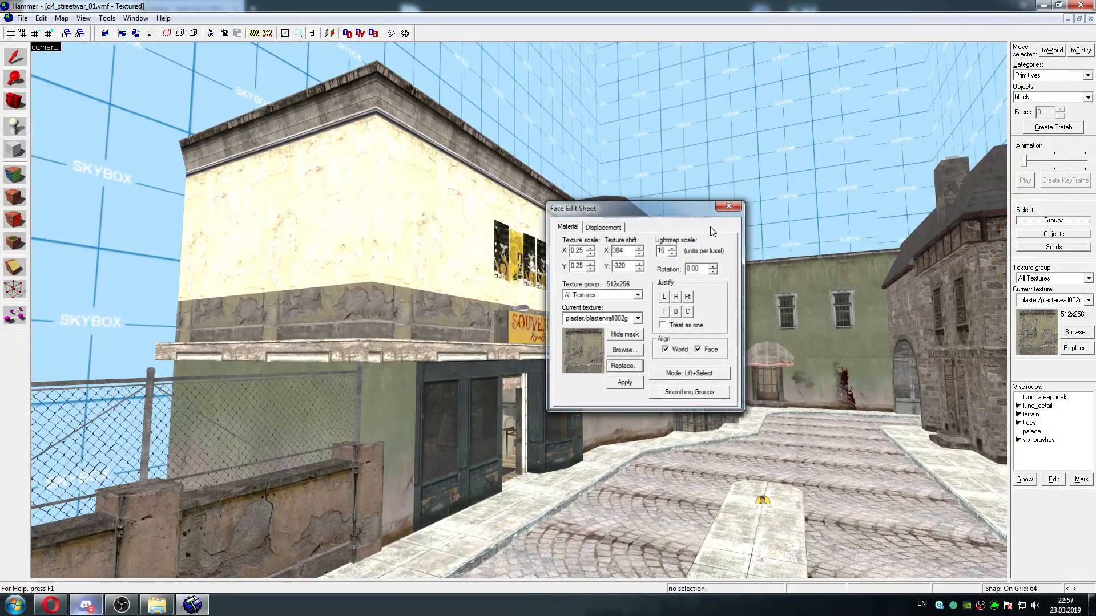
left_click(730, 205)
Survey the curved plaster wall past the Souvenirs shop and the adjoining building's windows, lamps and doorway
key("w")
key("a")
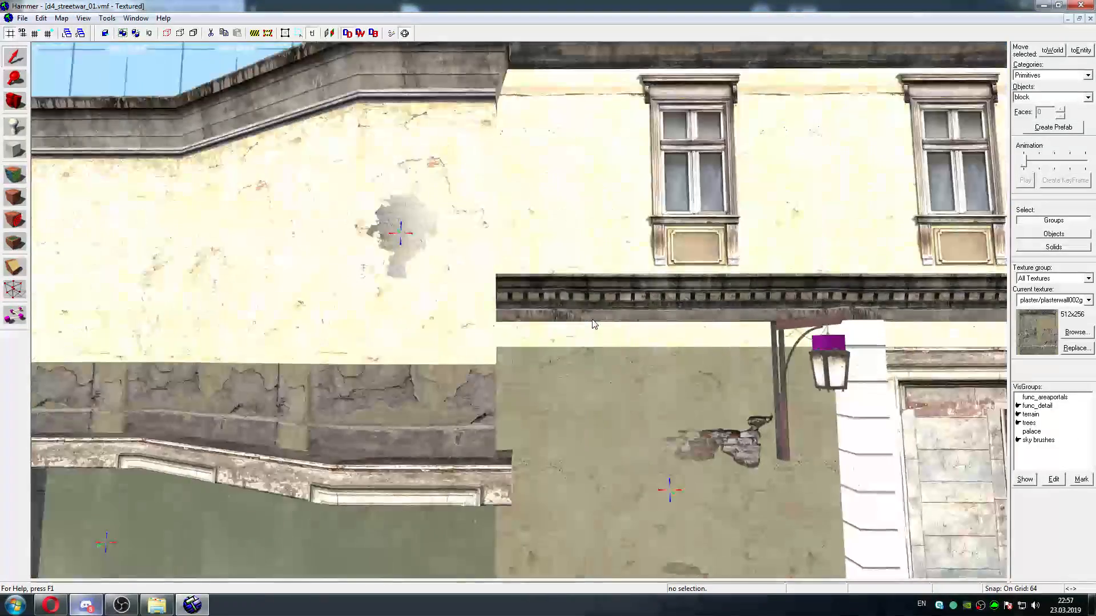
key("a")
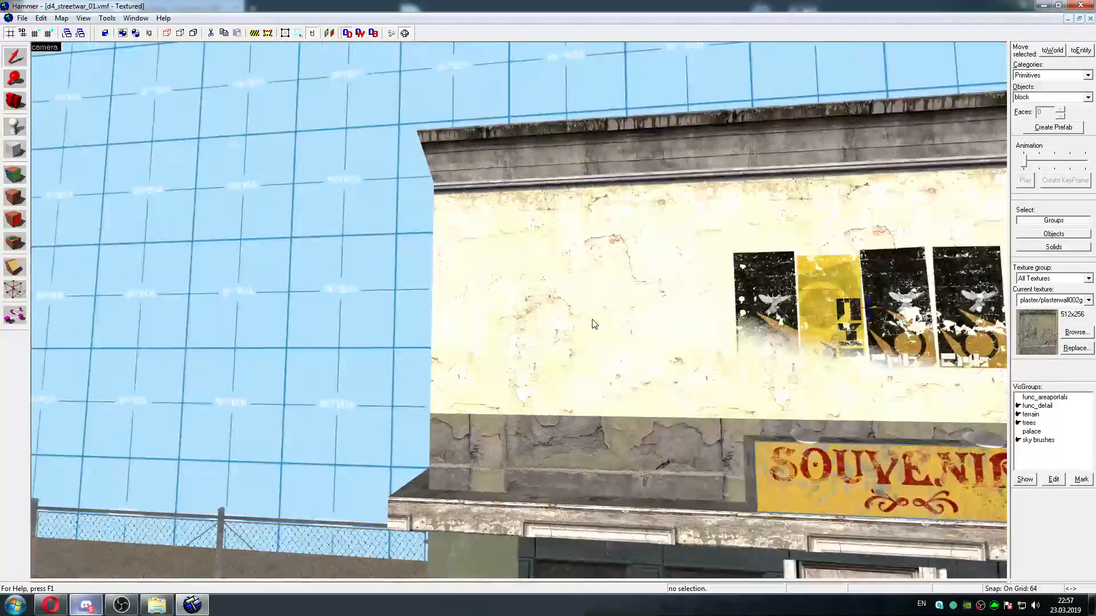
key("d")
key("d")
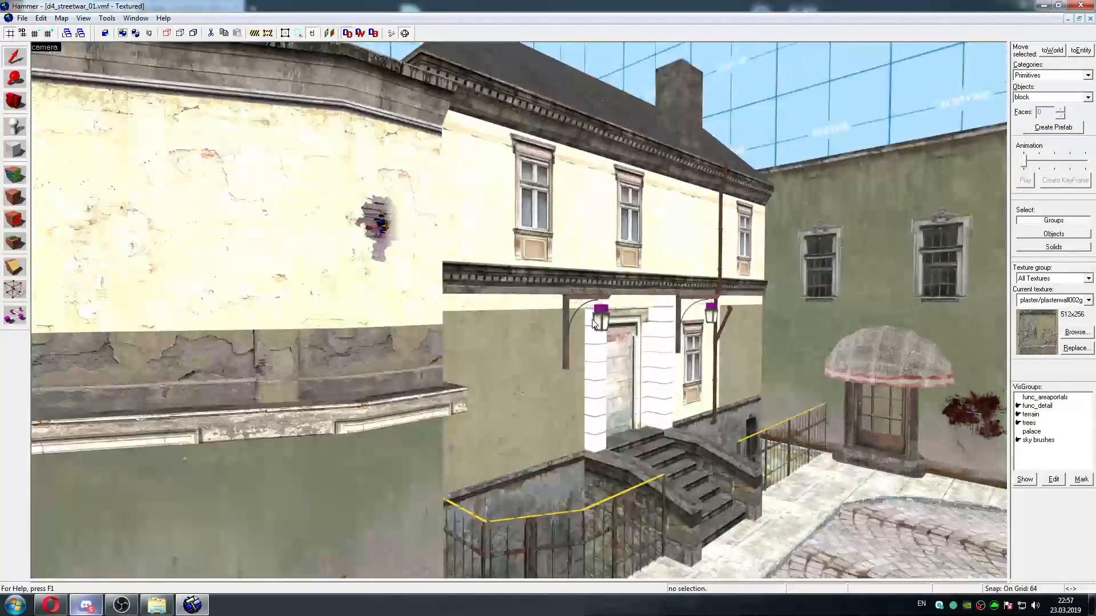
key("w")
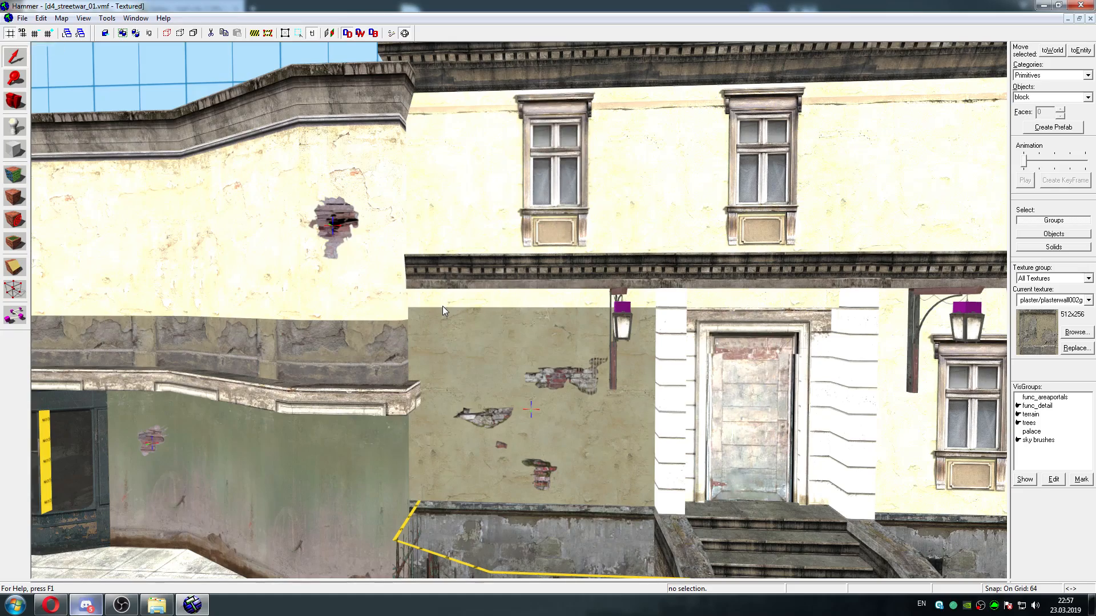
Examine the plaster walls past the Souvenirs shop and the brick, stone and concrete facades along the adjoining streets
key("Right")
key("w")
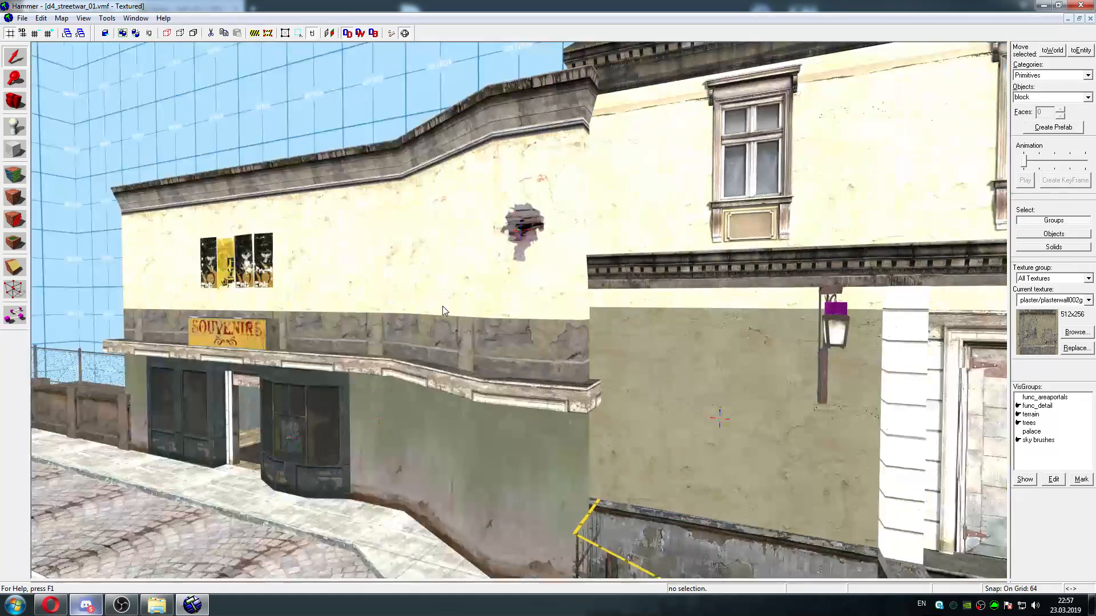
key("a")
key("Right")
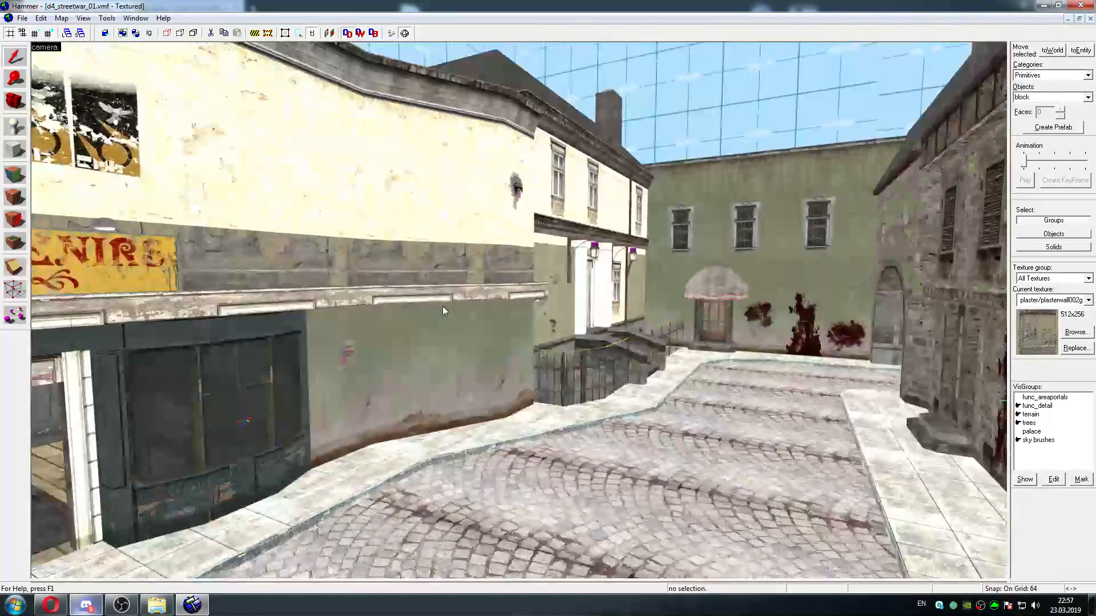
key("w")
key("w")
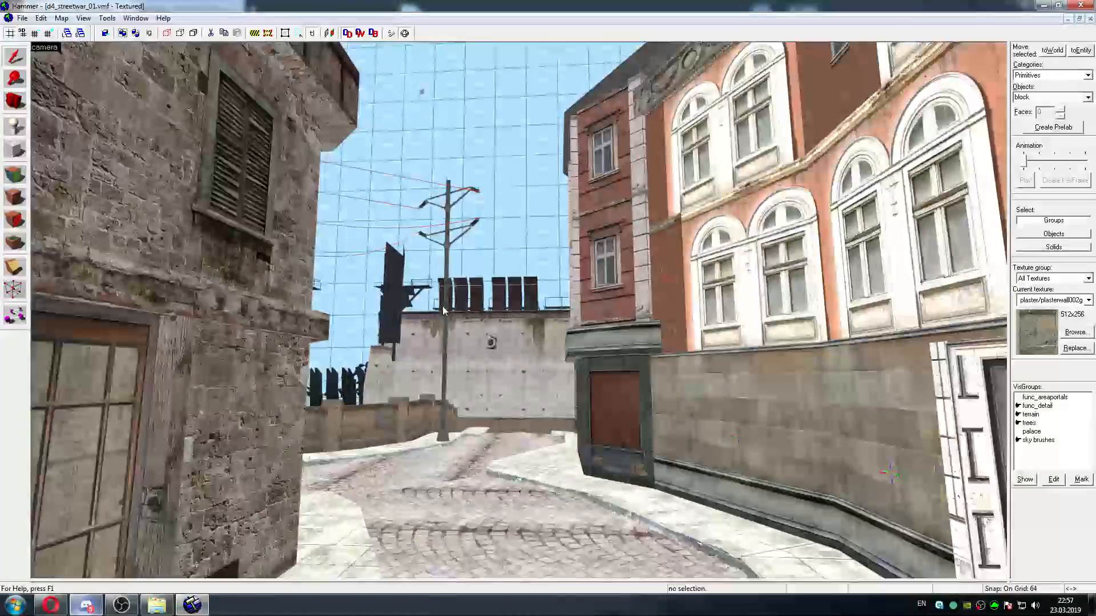
key("w")
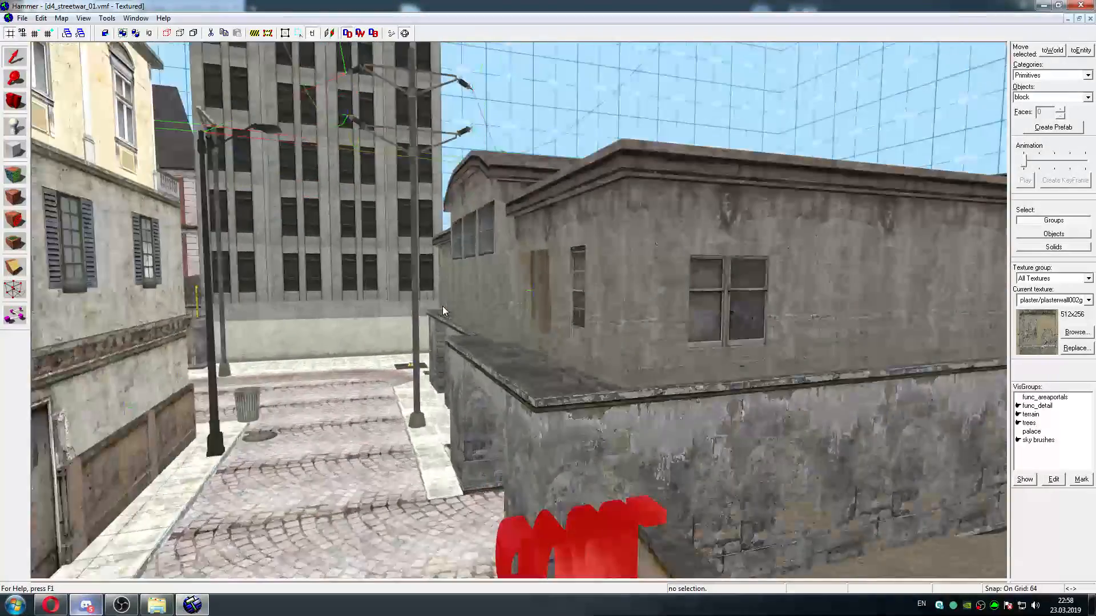
Survey the remaining street facades, the red corner building and the gated wall, ending at the sidewalk grate beside the arched wooden door
key("w")
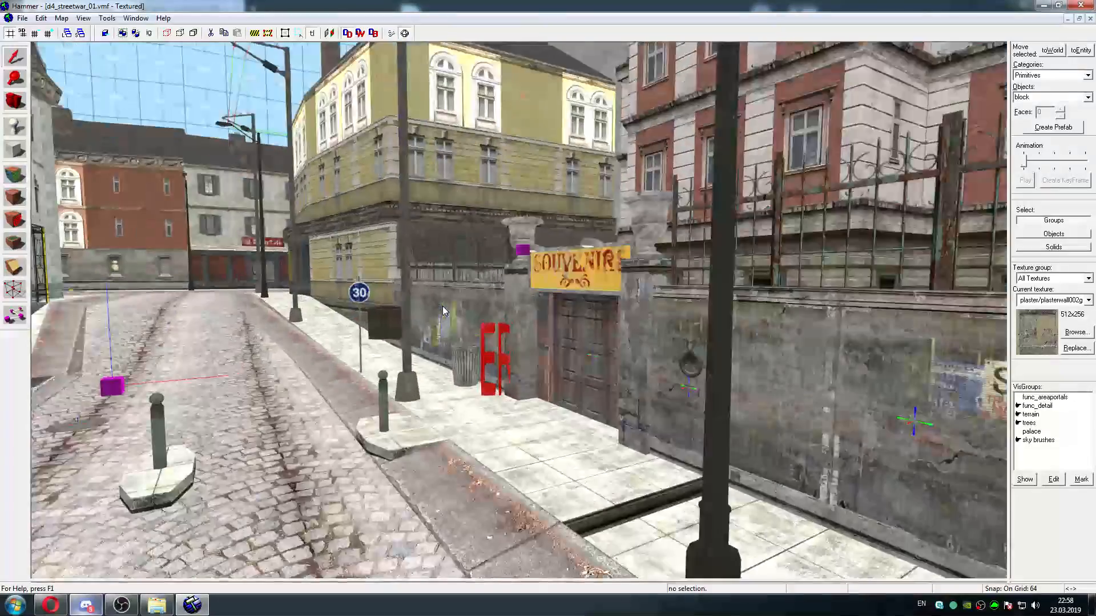
key("Left")
key("w")
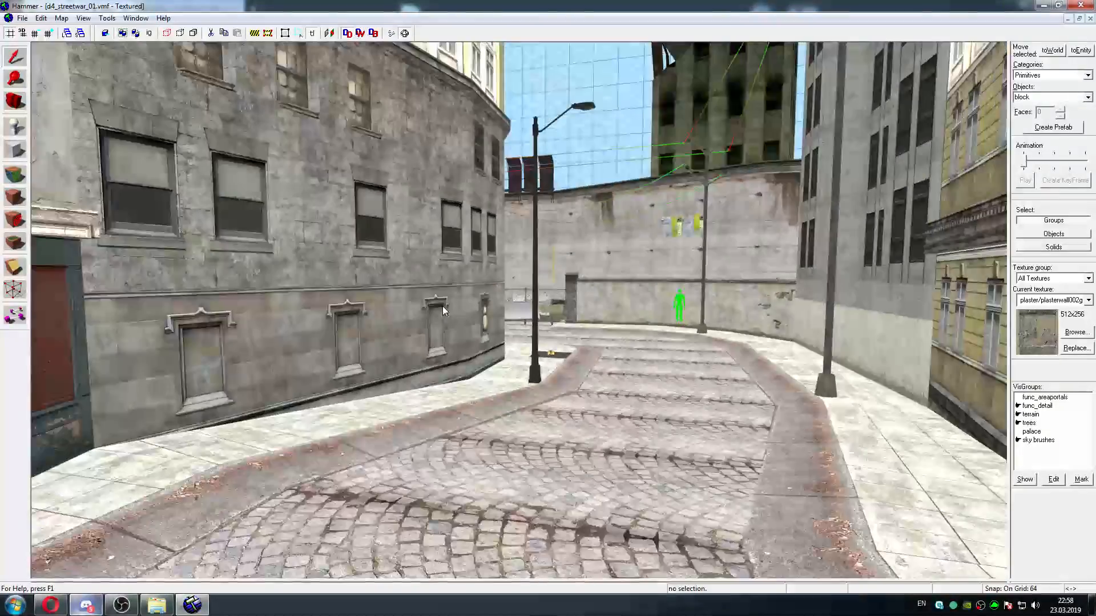
key("w")
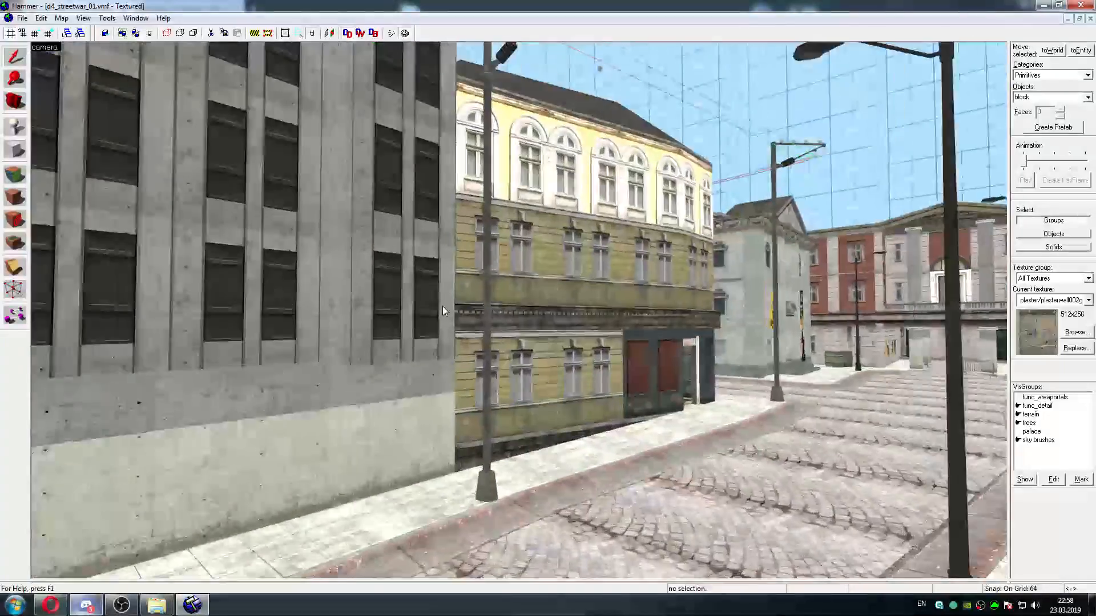
key("w")
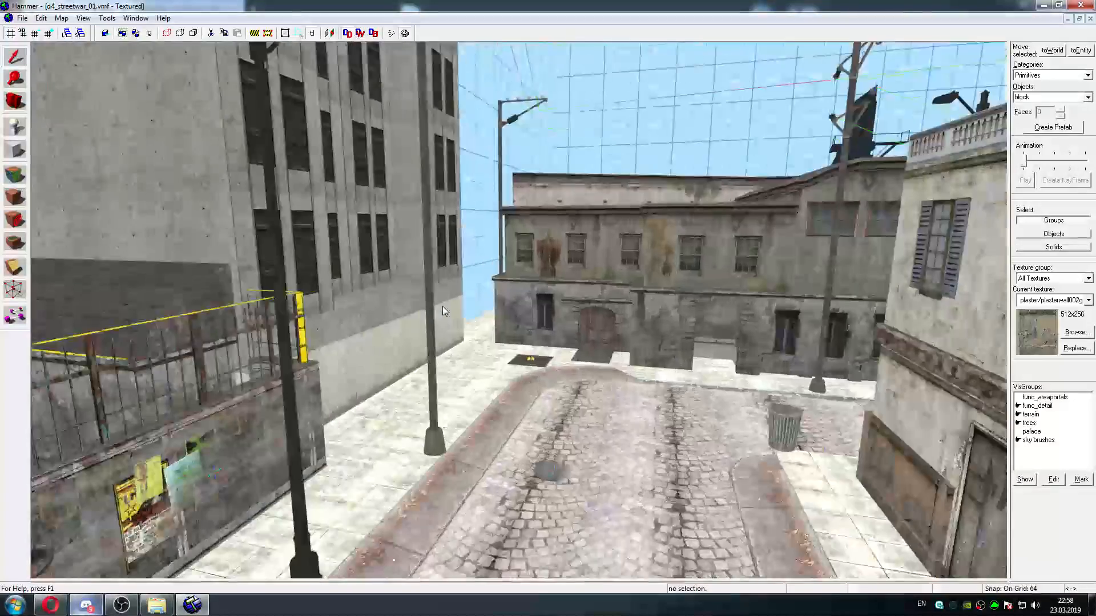
key("w")
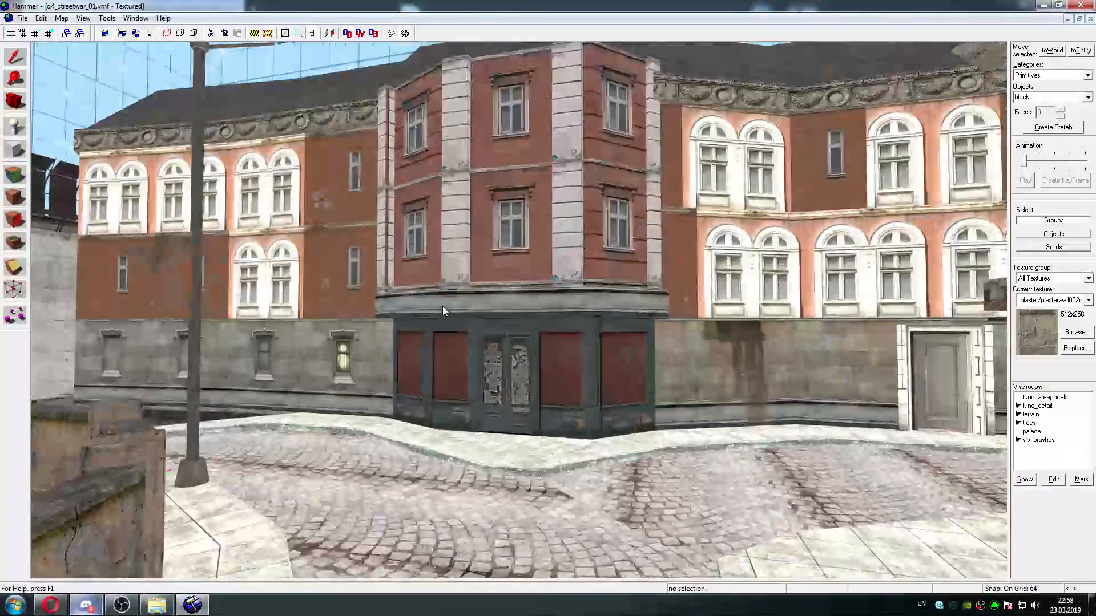
key("w")
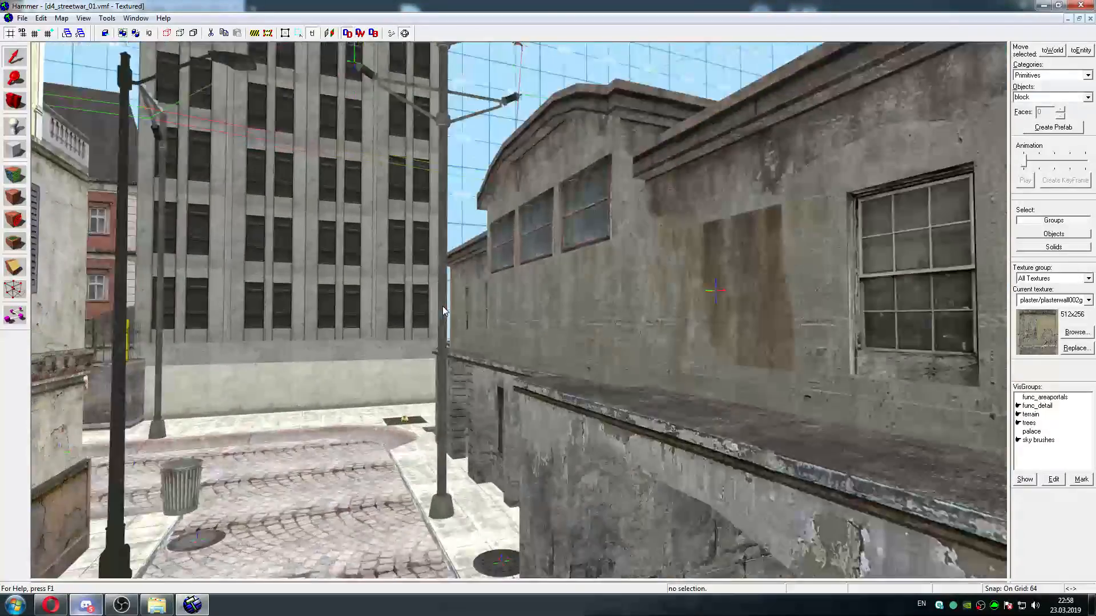
key("w")
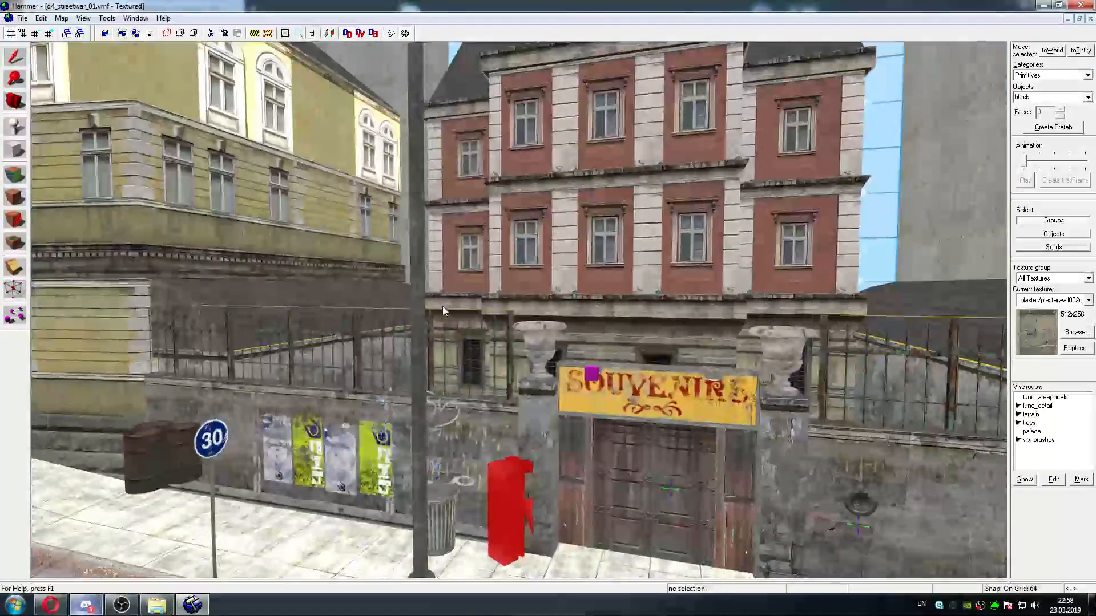
key("w")
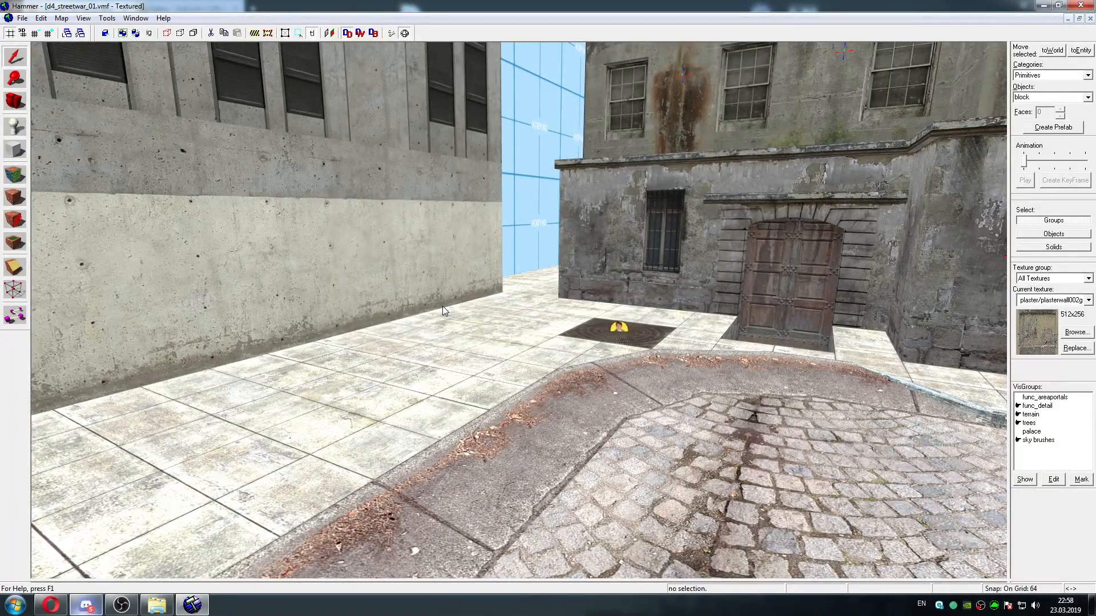
Inspect the properties and available classes of the entity marked OBSOLETE on the sidewalk grate, and close them without changes
key("d")
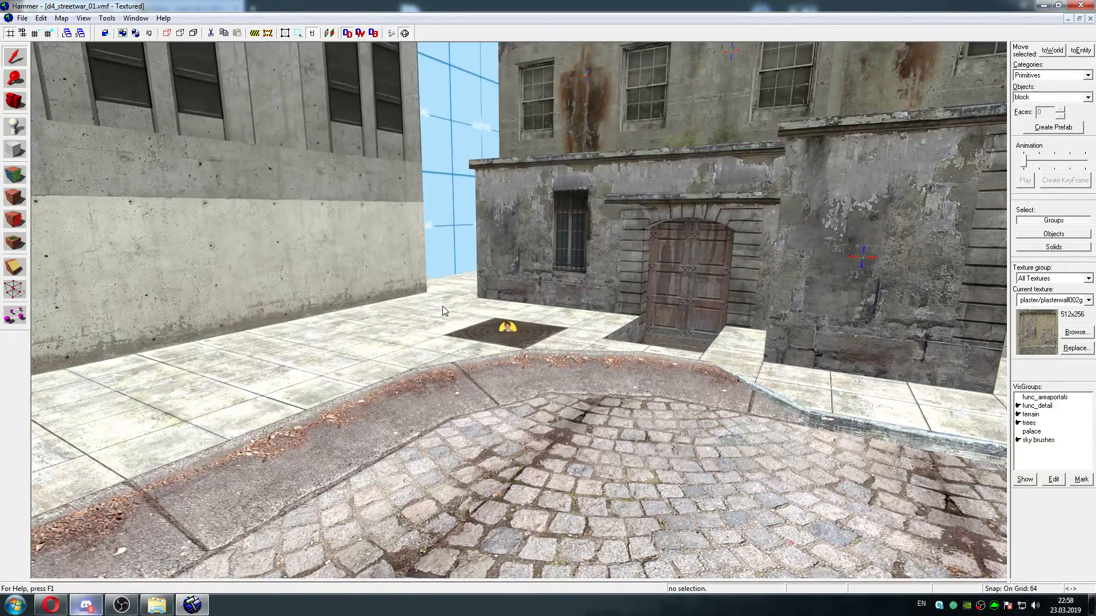
key("w")
key("w")
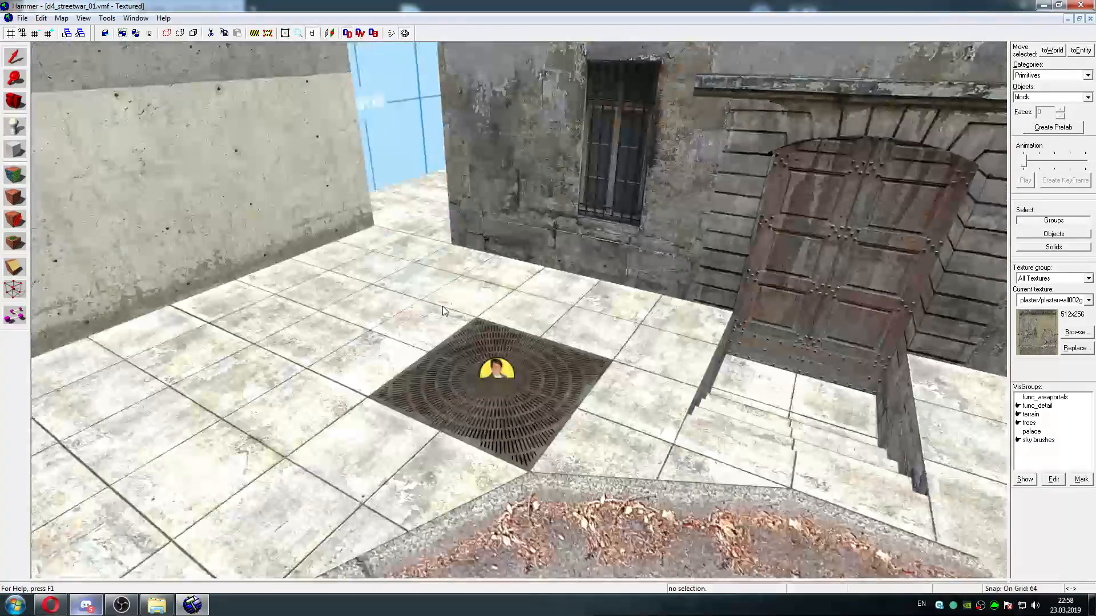
key("w")
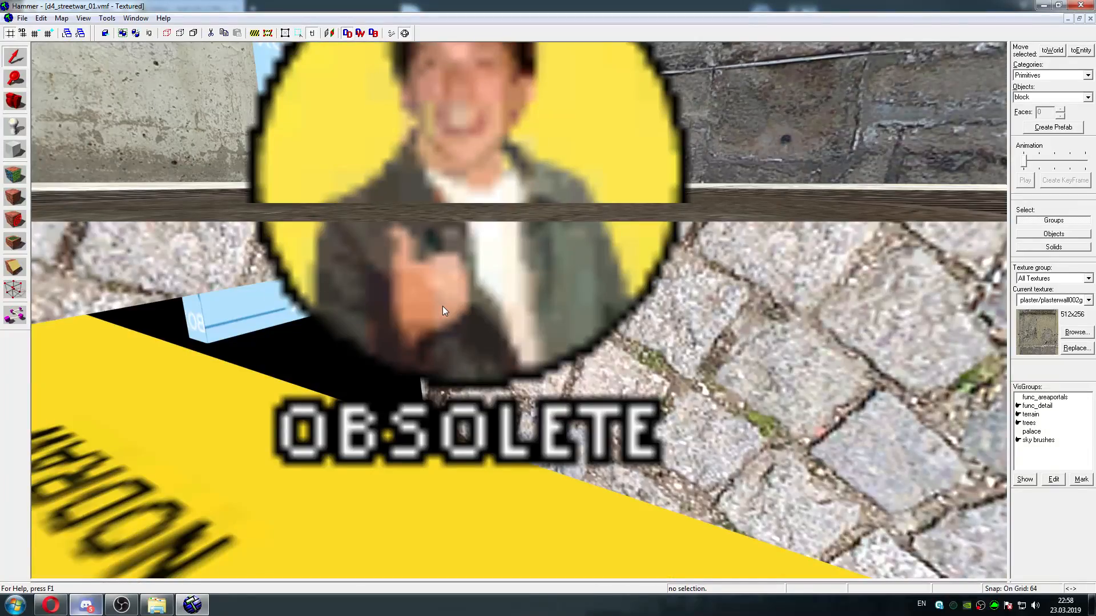
key("s")
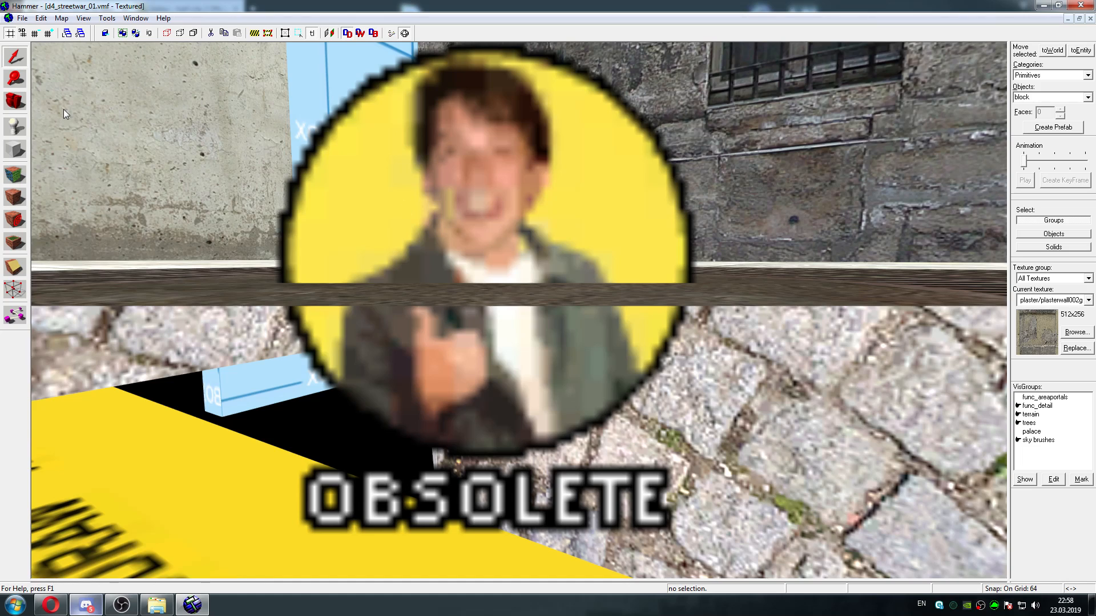
double_click(453, 204)
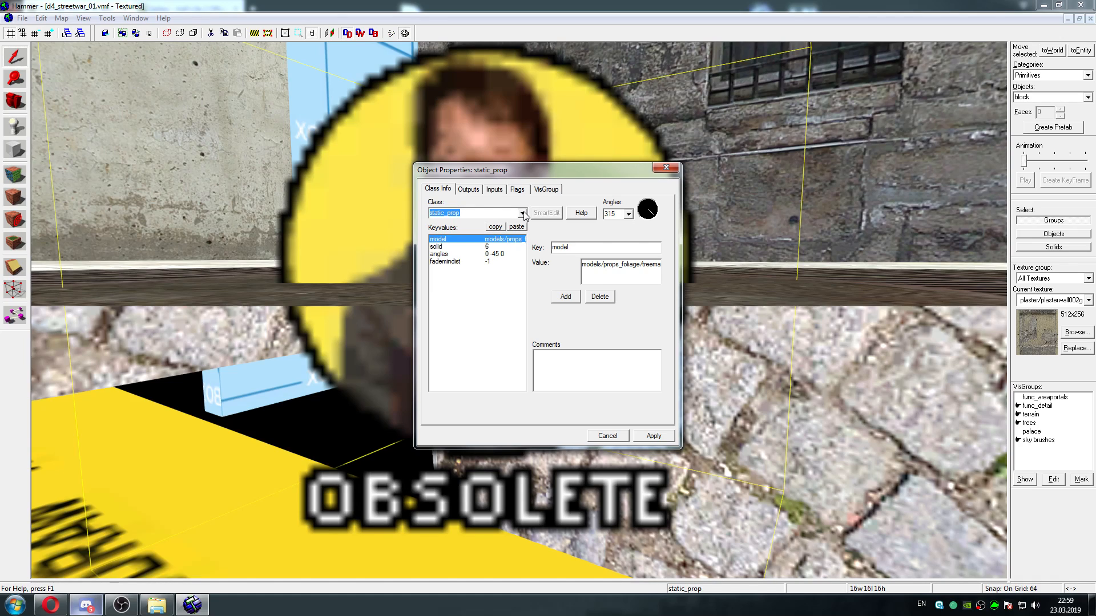
left_click(523, 213)
left_click(520, 220)
double_click(436, 213)
left_click(666, 167)
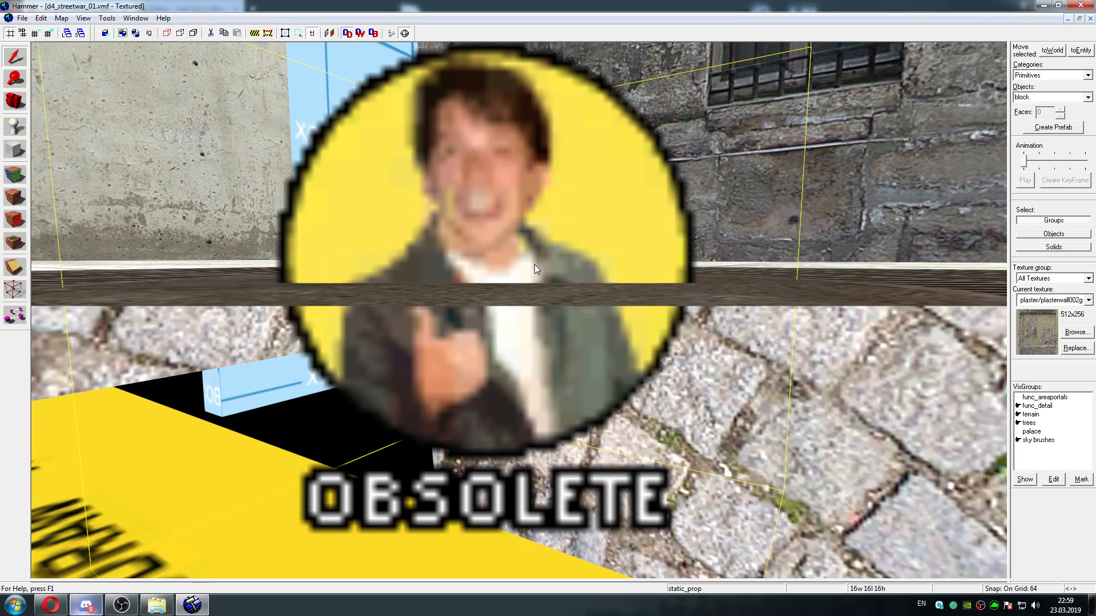
Examine the placement of the OBSOLETE marker on the grate and the surrounding street from near and far
key("Down")
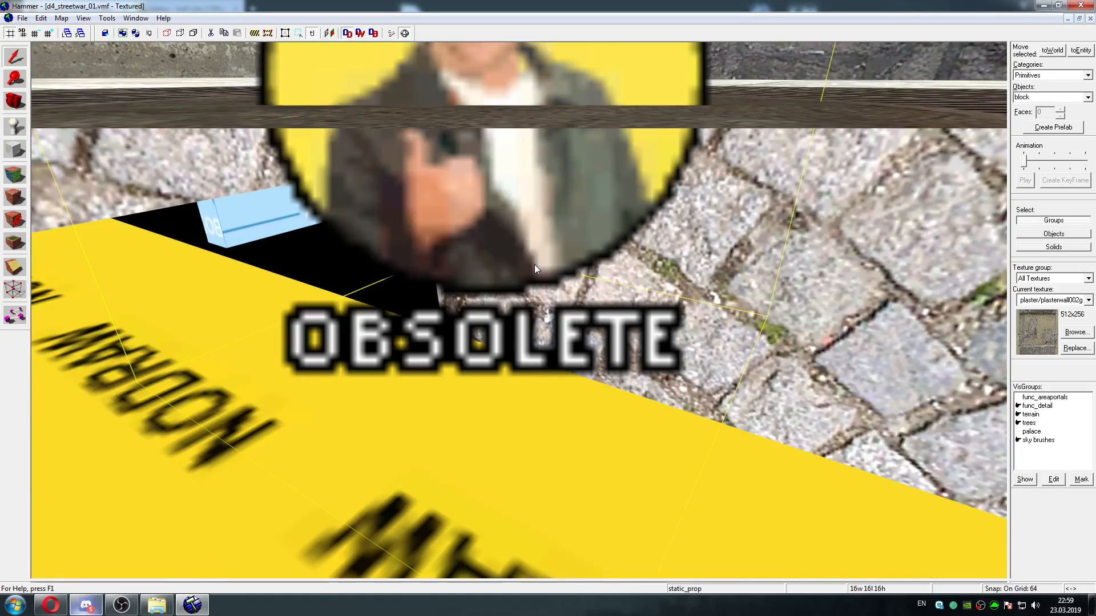
key("Up")
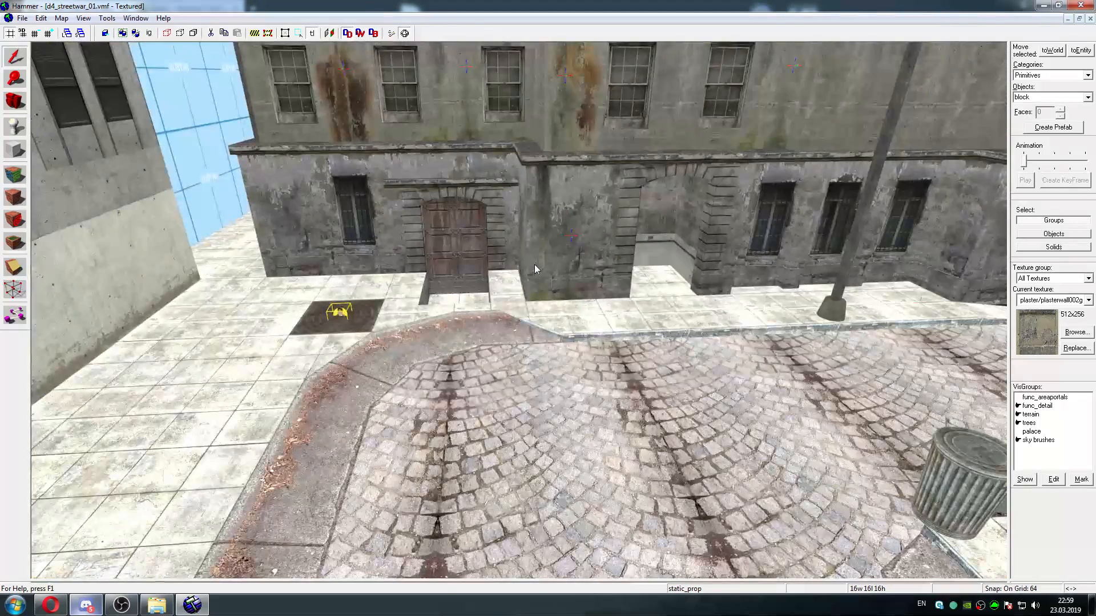
key("a")
key("d")
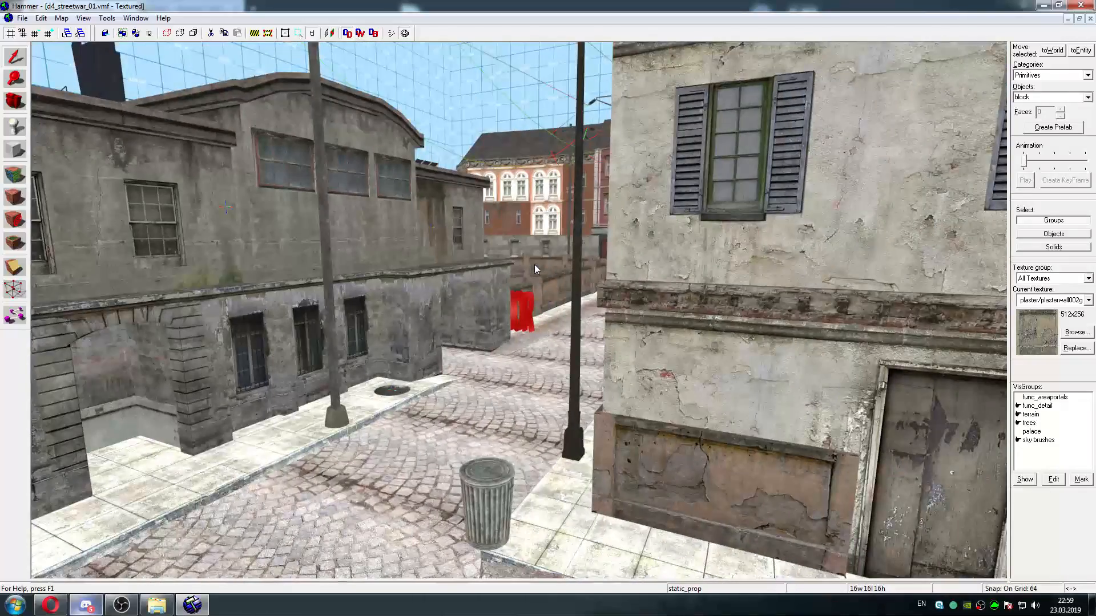
key("w")
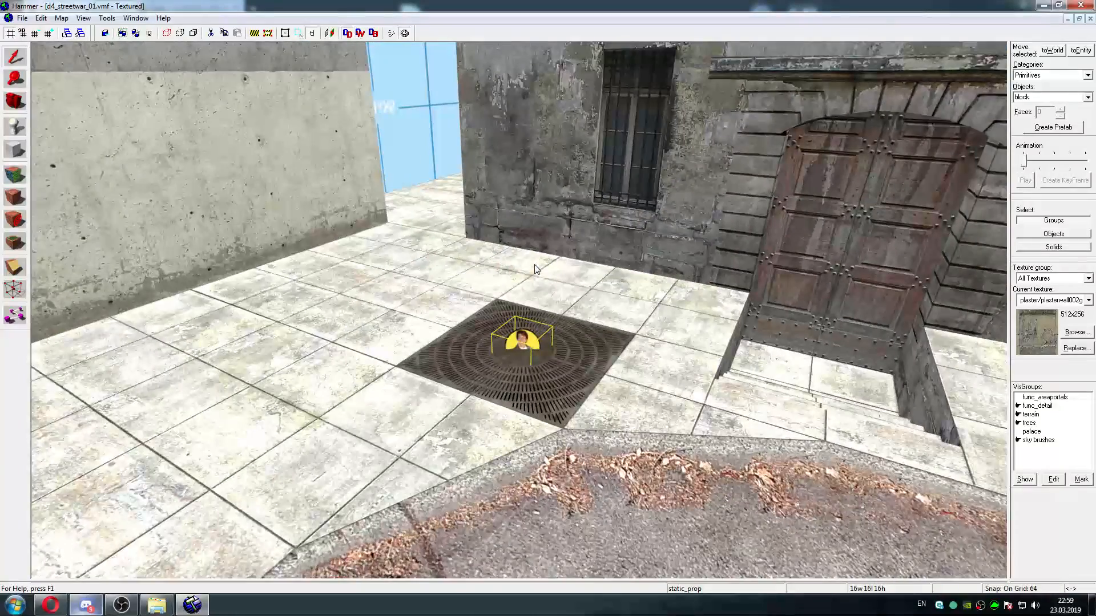
key("w")
key("w")
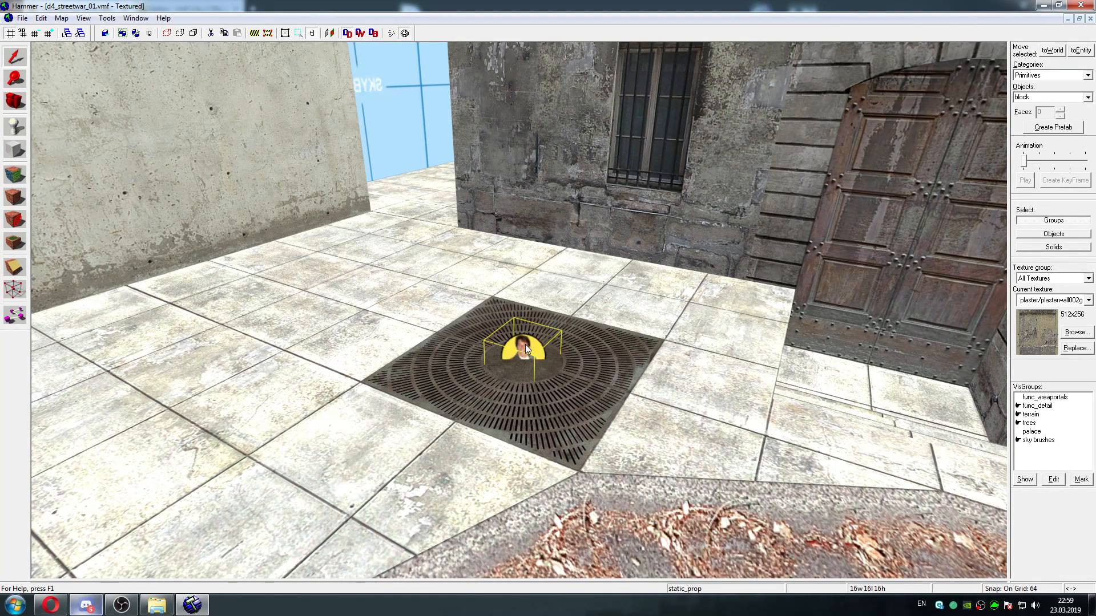
key("s")
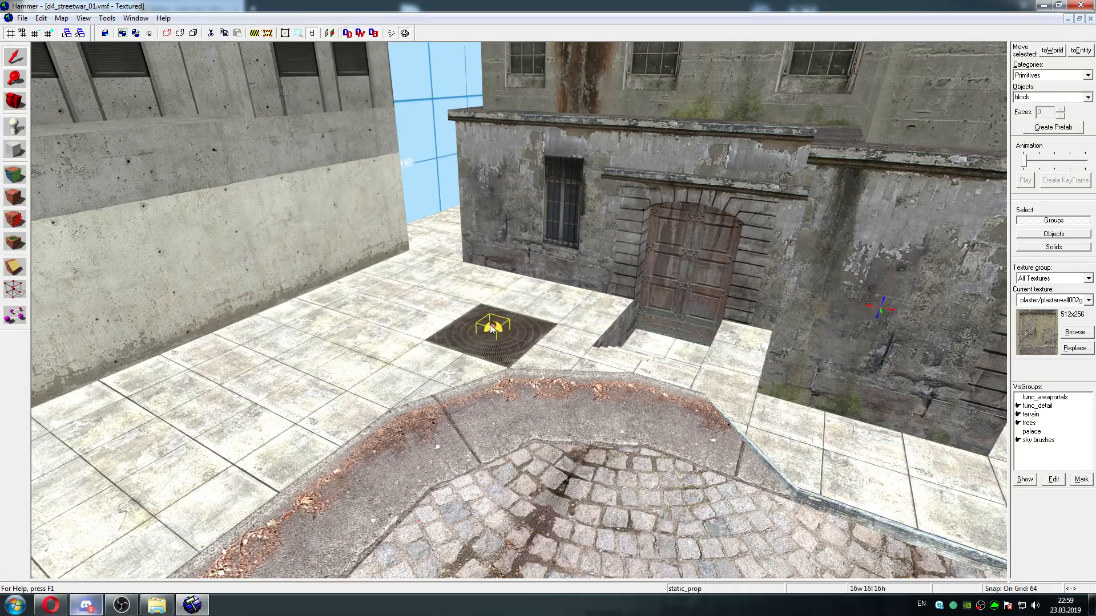
Recheck the OBSOLETE marker's keyvalues up close at the centre of the grate and close its properties
key("w")
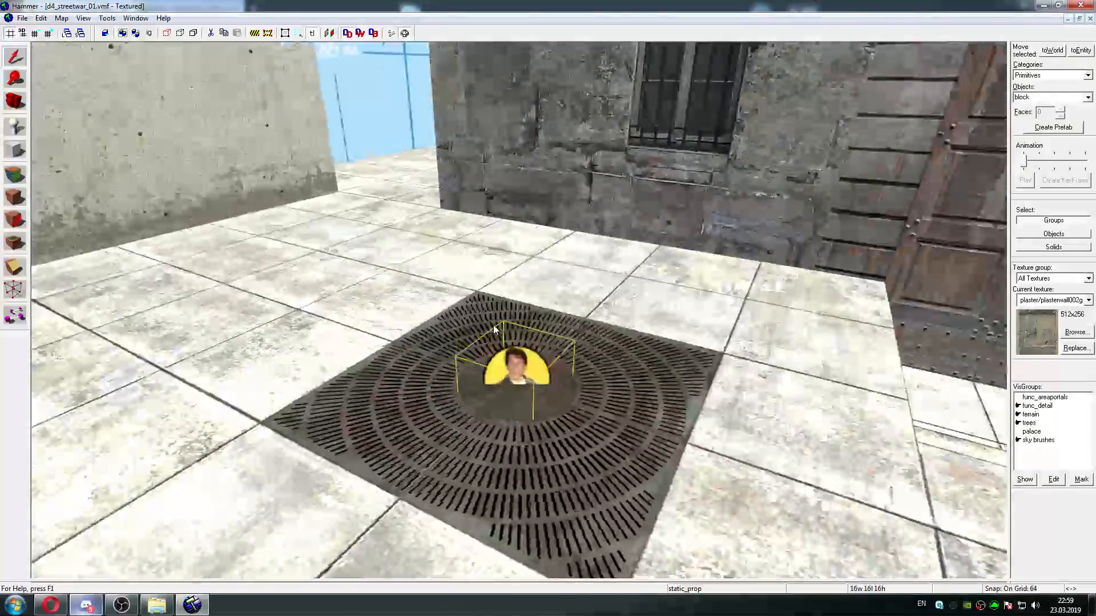
key("w")
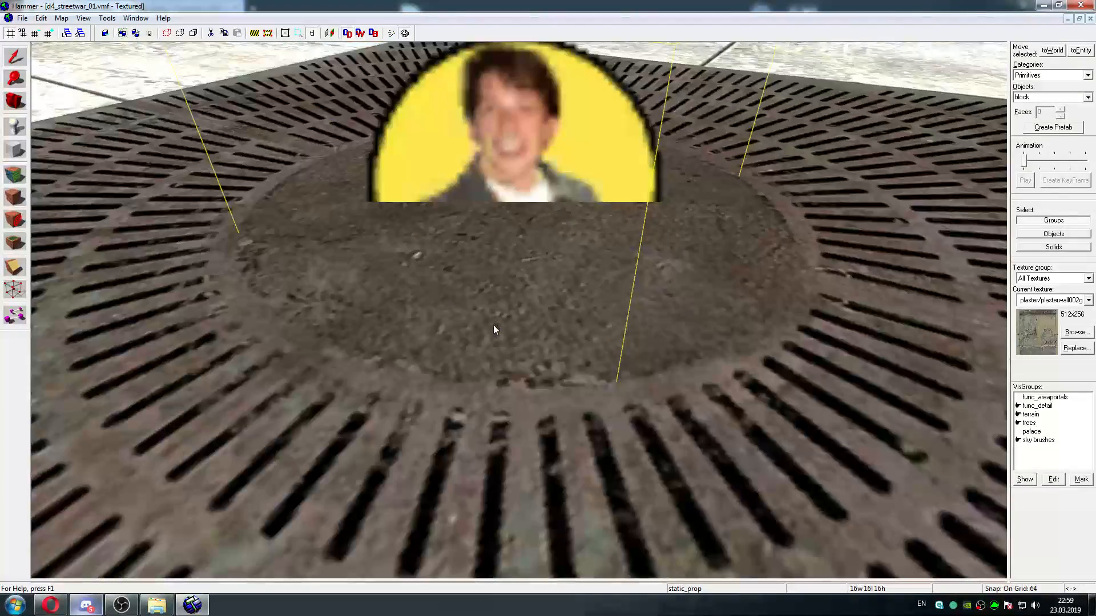
key("w")
key("Down")
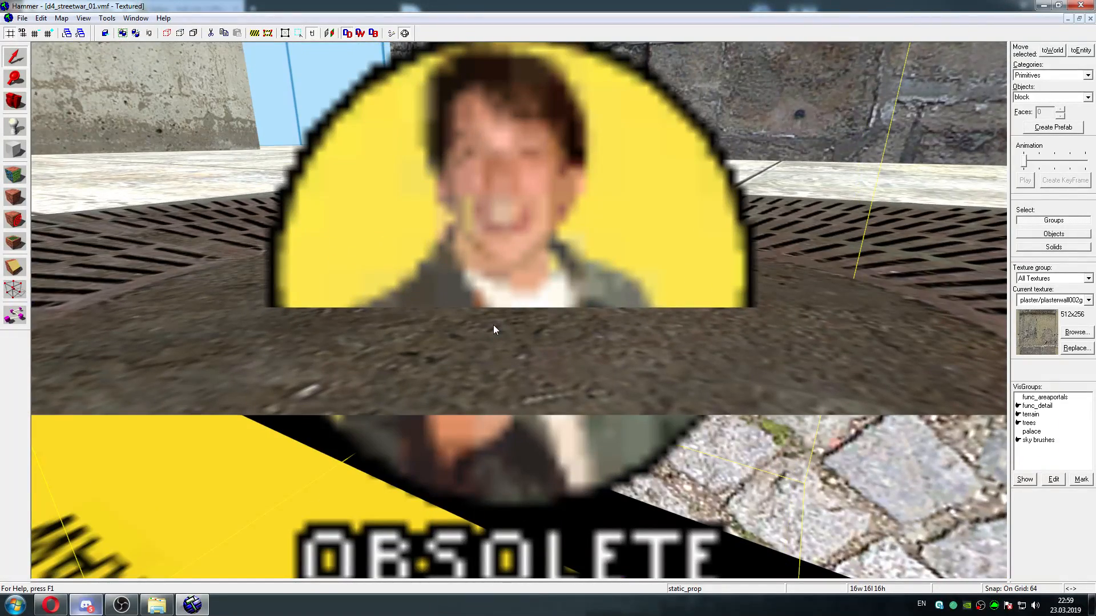
scroll(529, 262, "down", 2)
double_click(521, 281)
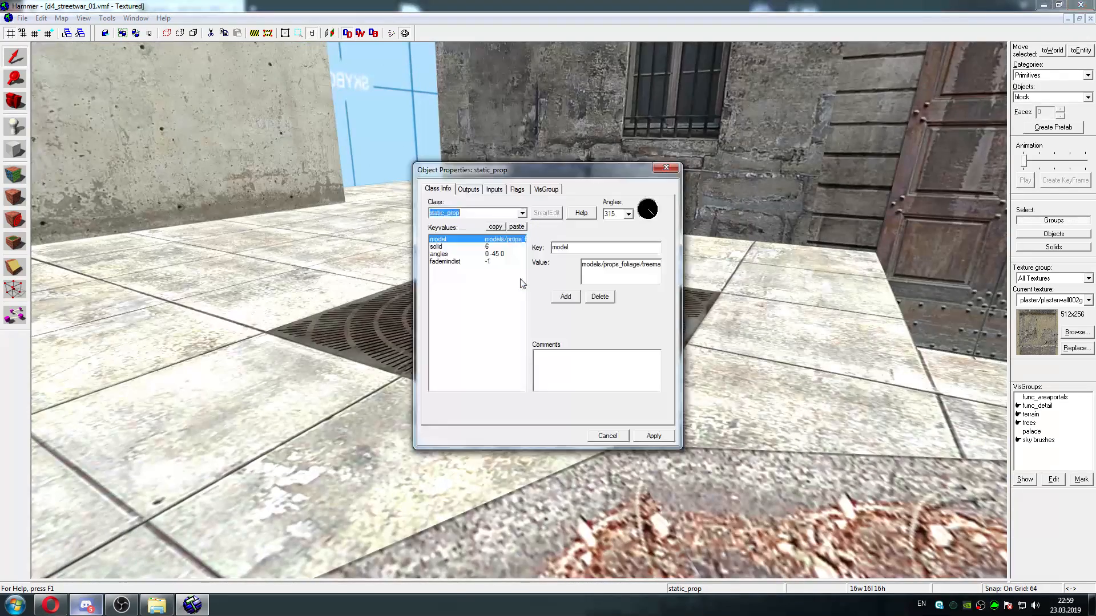
left_click(664, 169)
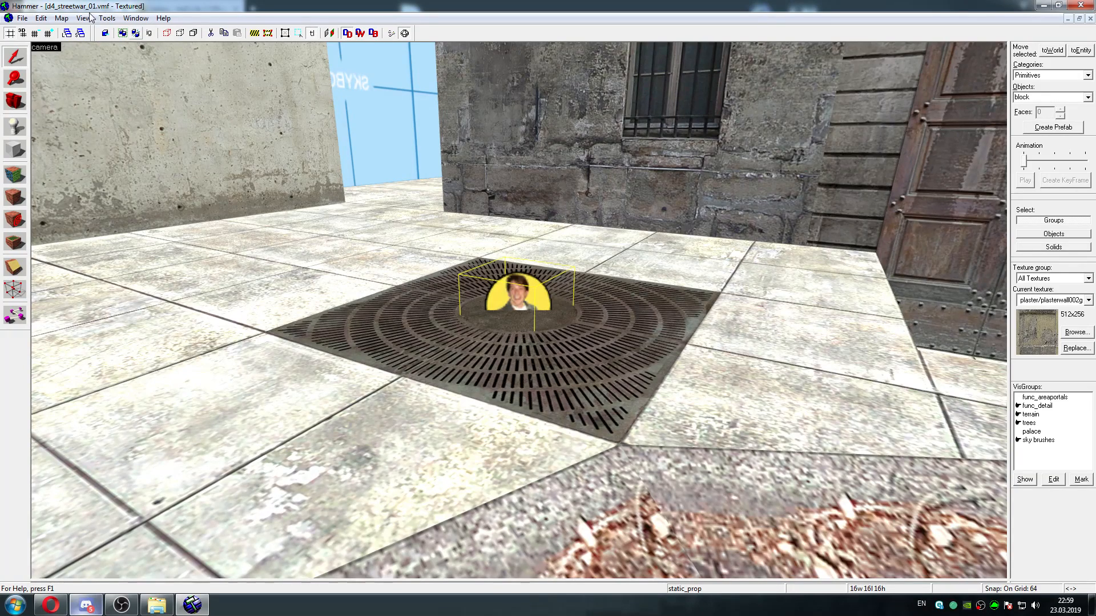
Open the entity report and select all static_prop entries at the end of the list, checking where the selection starts and ends
left_click(62, 19)
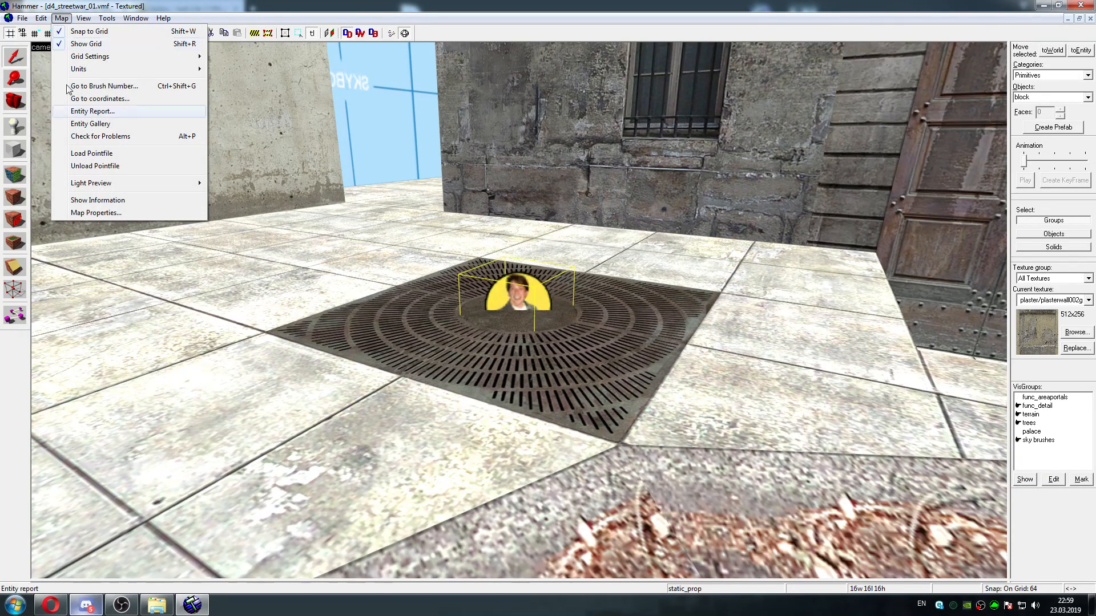
left_click(106, 111)
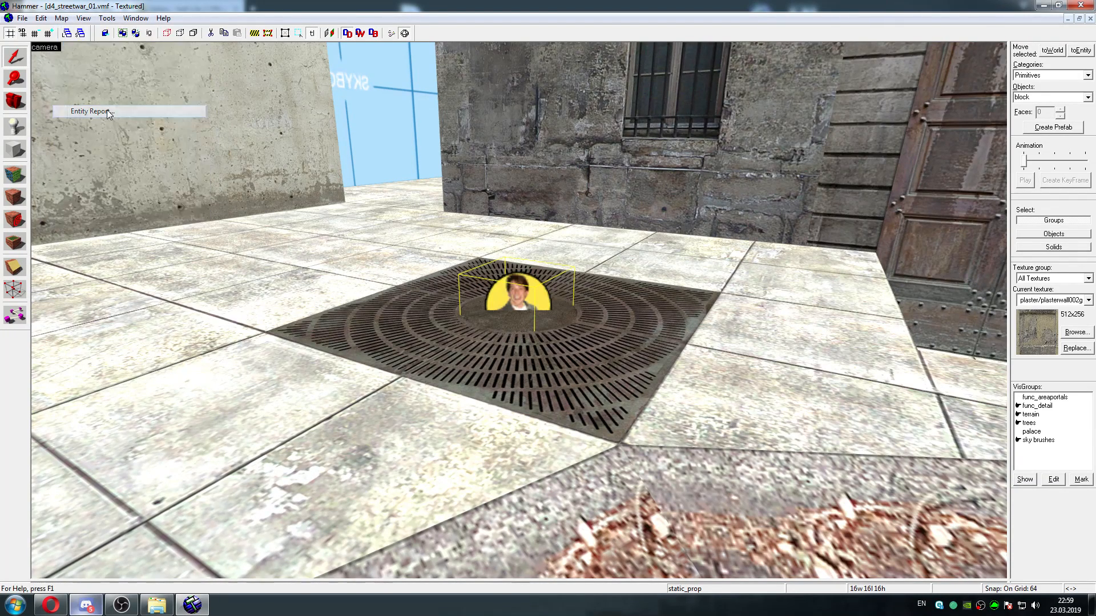
left_click_drag(617, 223, 619, 330)
left_click(535, 248)
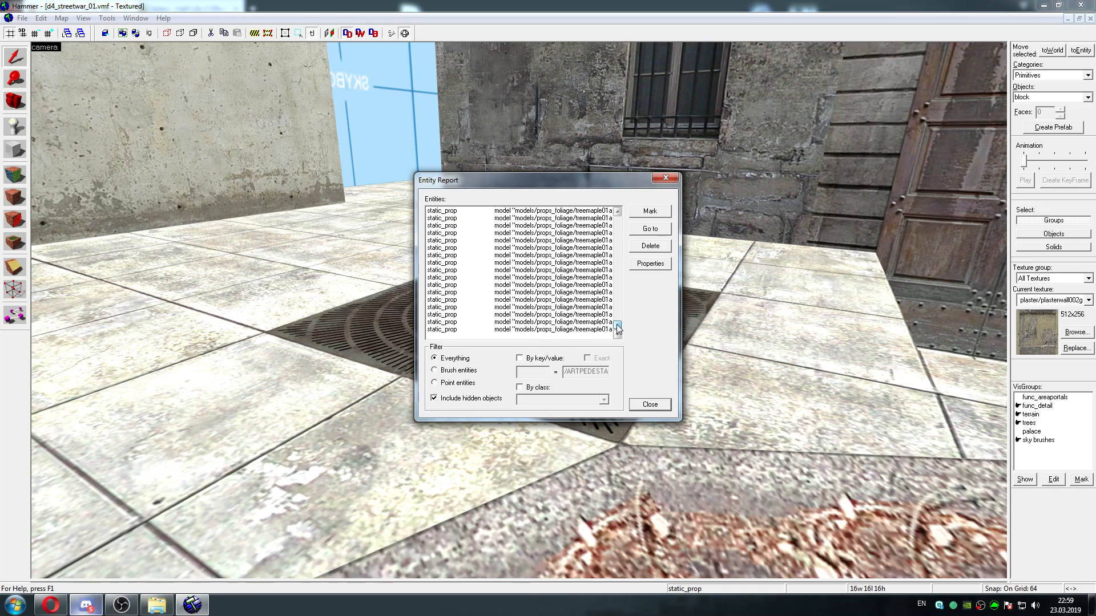
left_click(499, 330, "shift")
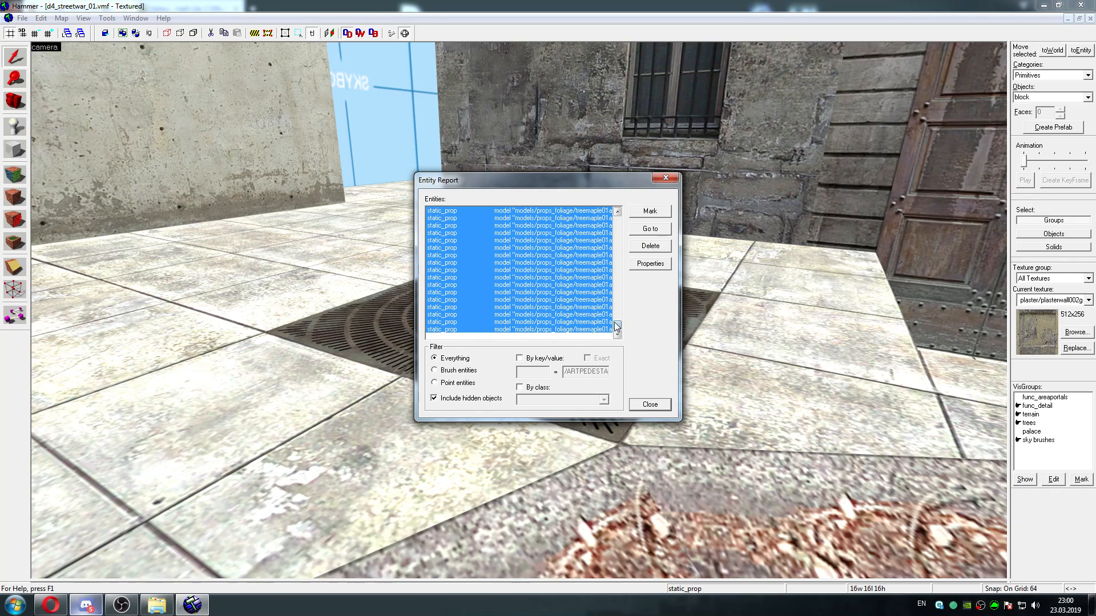
left_click_drag(618, 329, 617, 323)
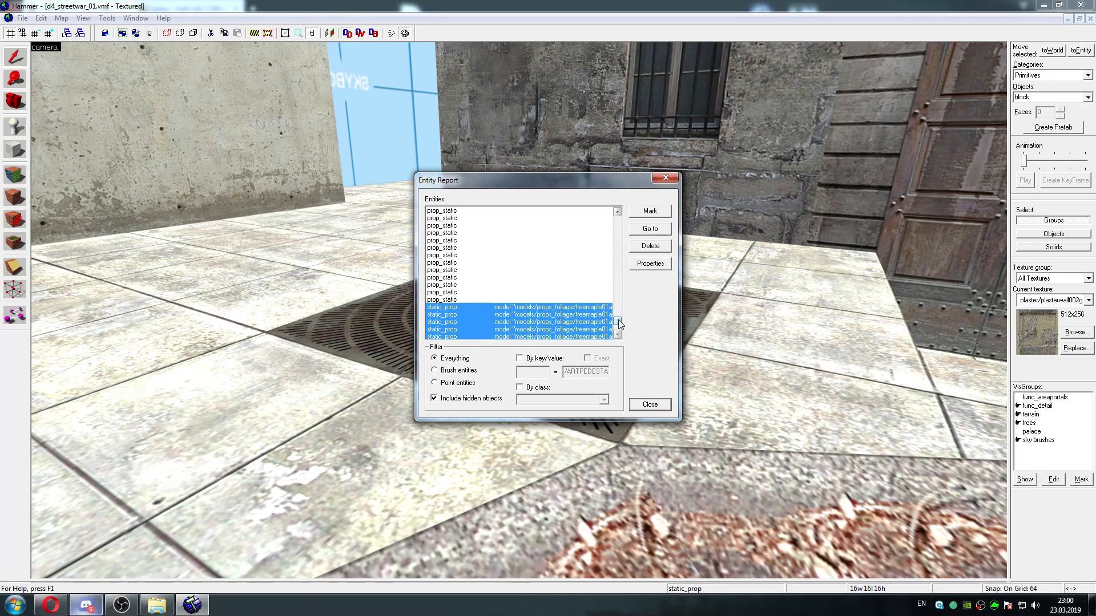
scroll(619, 323, "down", 5)
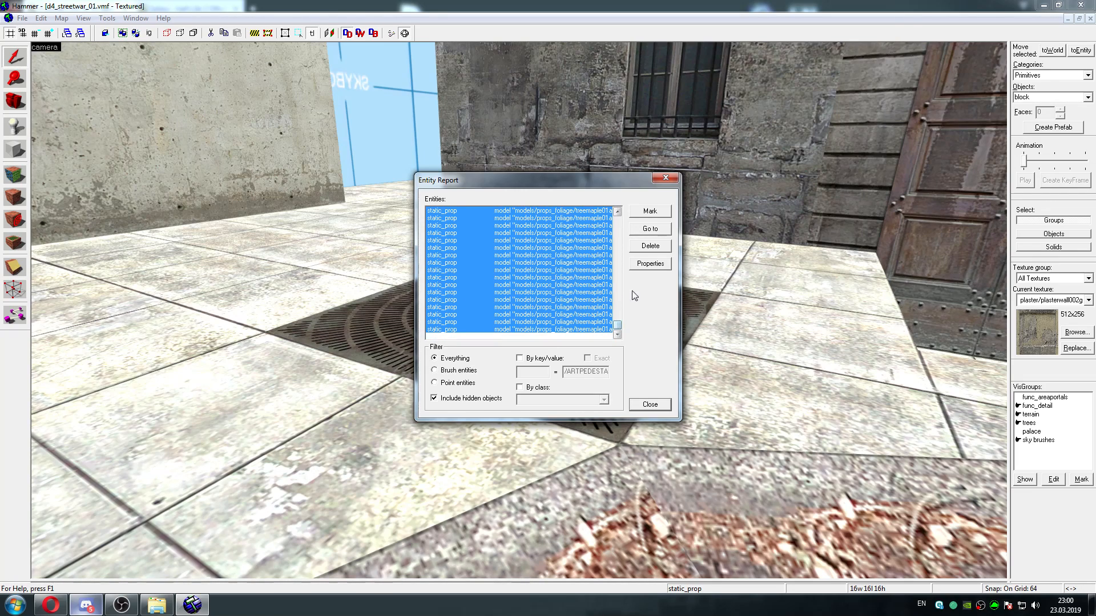
Open the selected static_prop entries' properties, and read the tutorial's section on replacing obsolete entities in the Opera browser
left_click(650, 263)
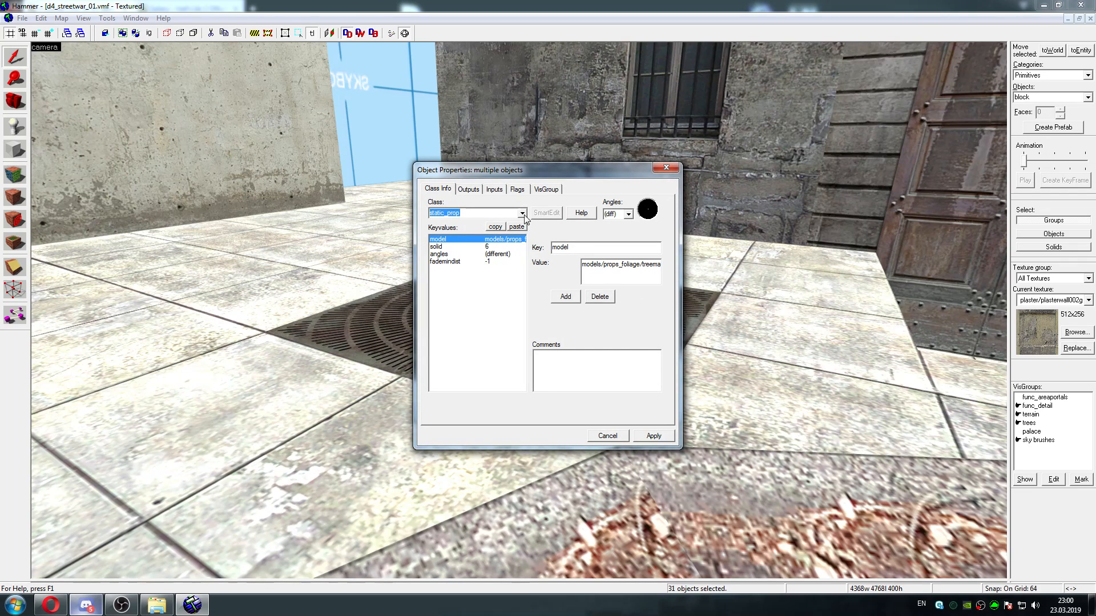
left_click(51, 605)
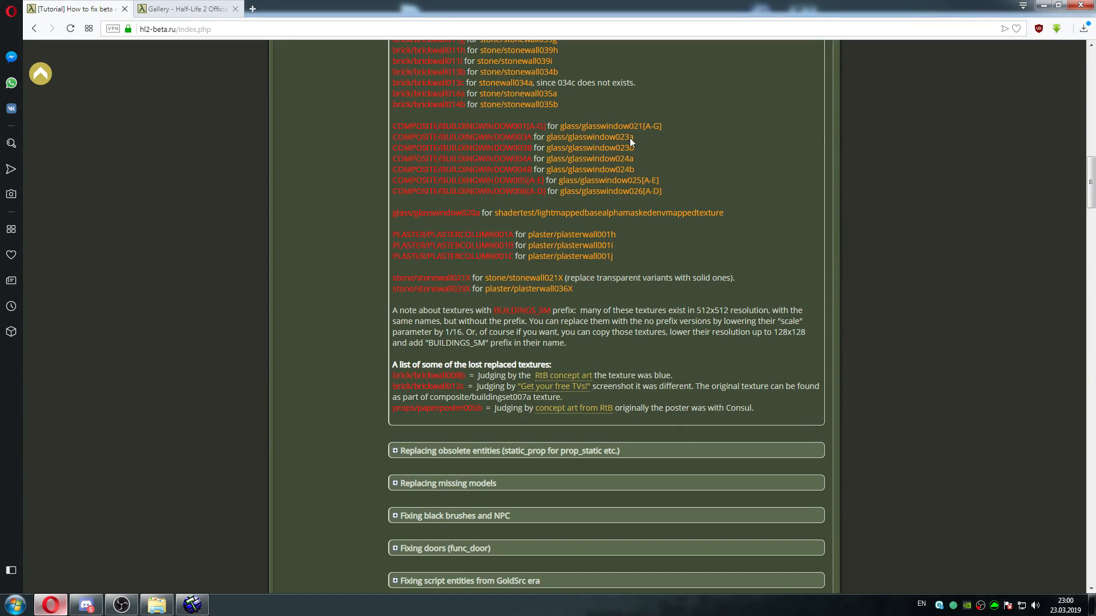
left_click_drag(1091, 191, 1092, 152)
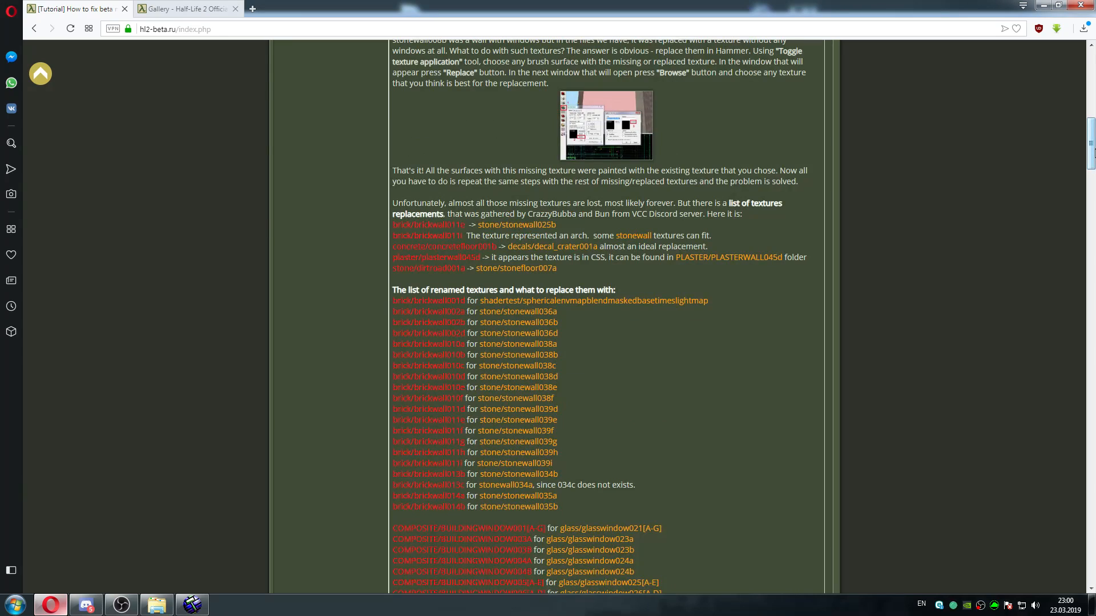
scroll(776, 217, "up", 5)
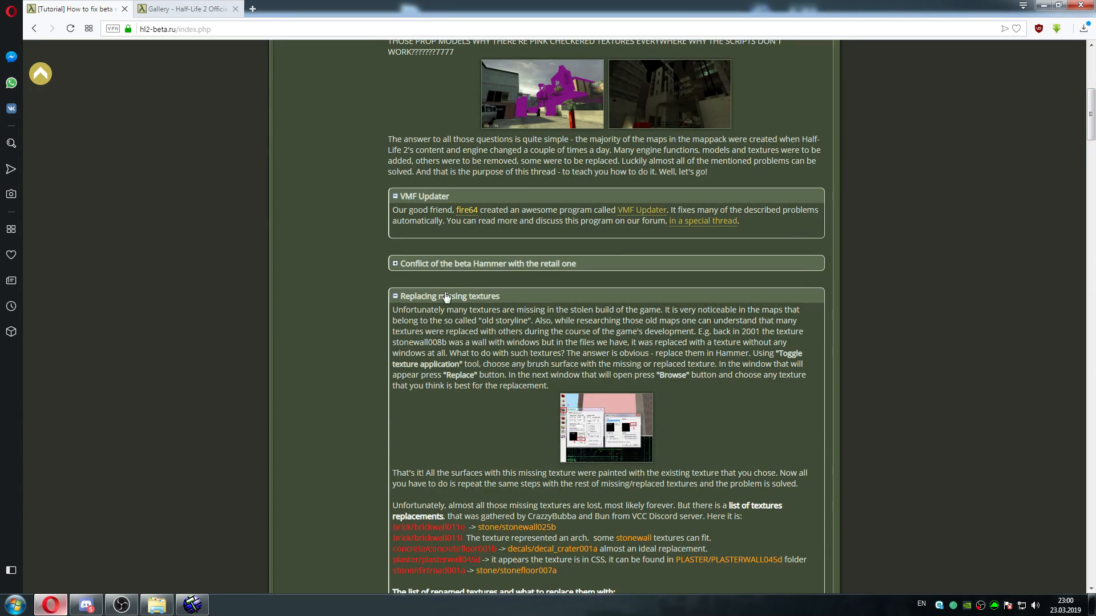
left_click(447, 296)
left_click(497, 330)
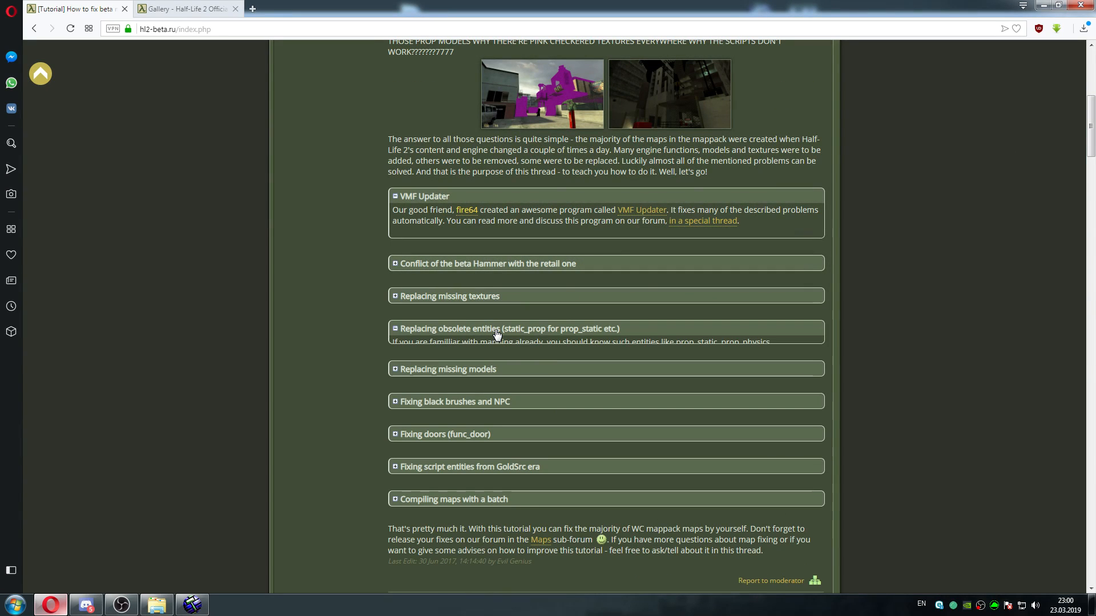
scroll(1091, 167, "down", 5)
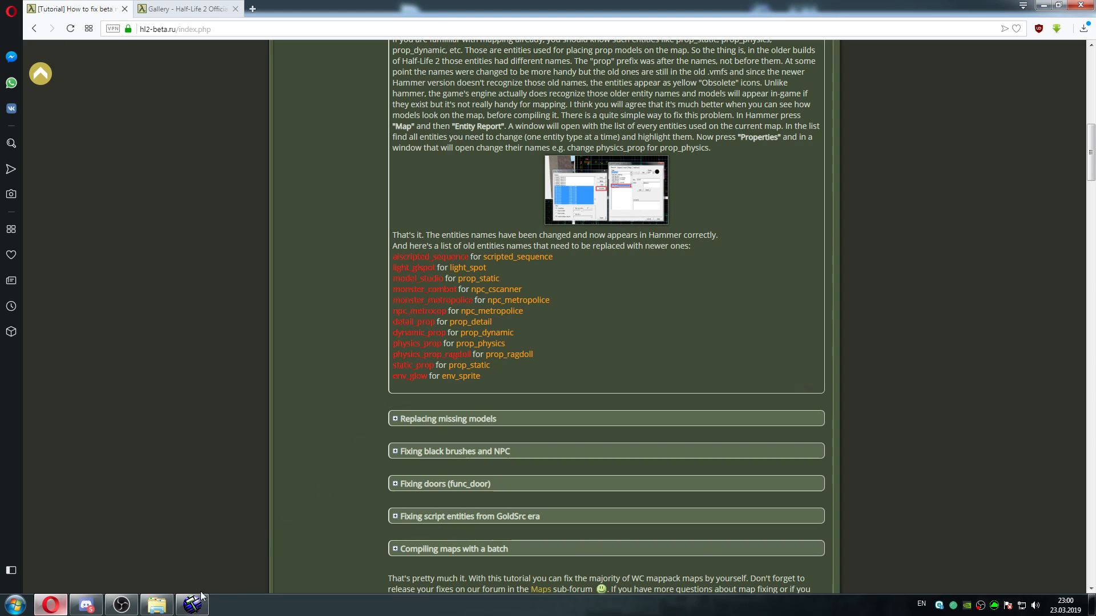
Back in Hammer, change the class of all selected static_prop entities to prop_static, apply it, and close the properties and entity report
key("alt+Tab")
left_click(522, 213)
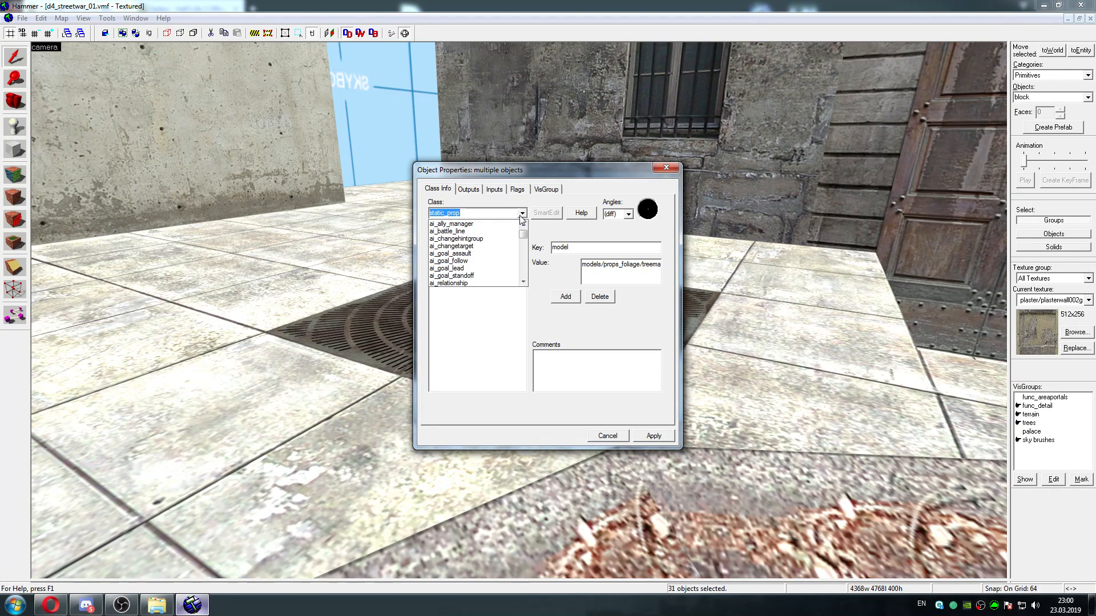
left_click(559, 180)
mouse_move(585, 170)
left_mouse_down()
mouse_move(588, 209)
mouse_move(595, 170)
left_mouse_up()
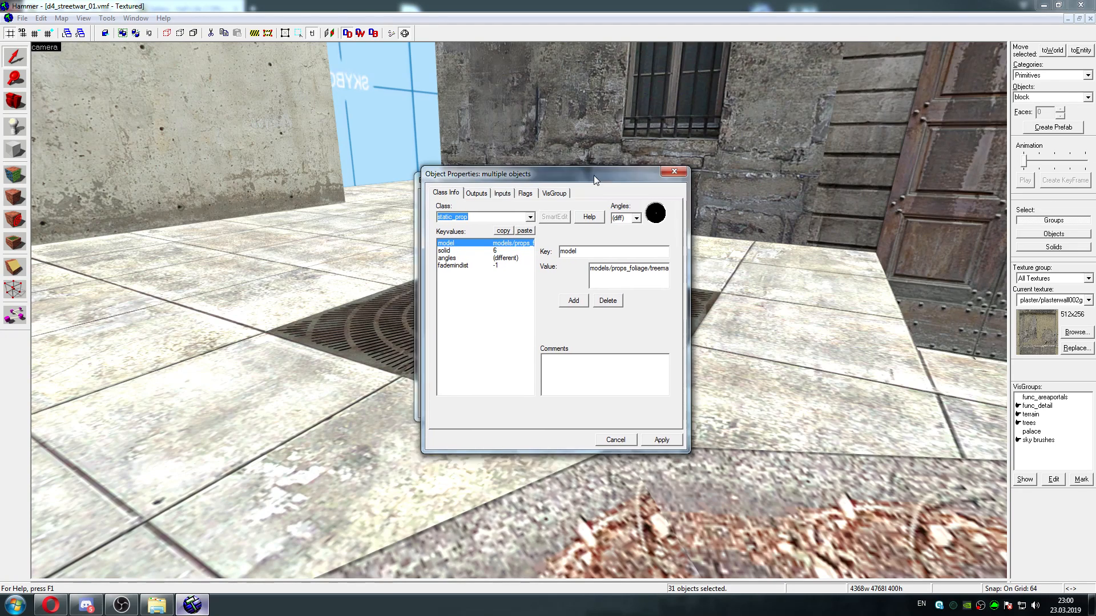
left_click(531, 213)
left_click_drag(534, 236, 532, 263)
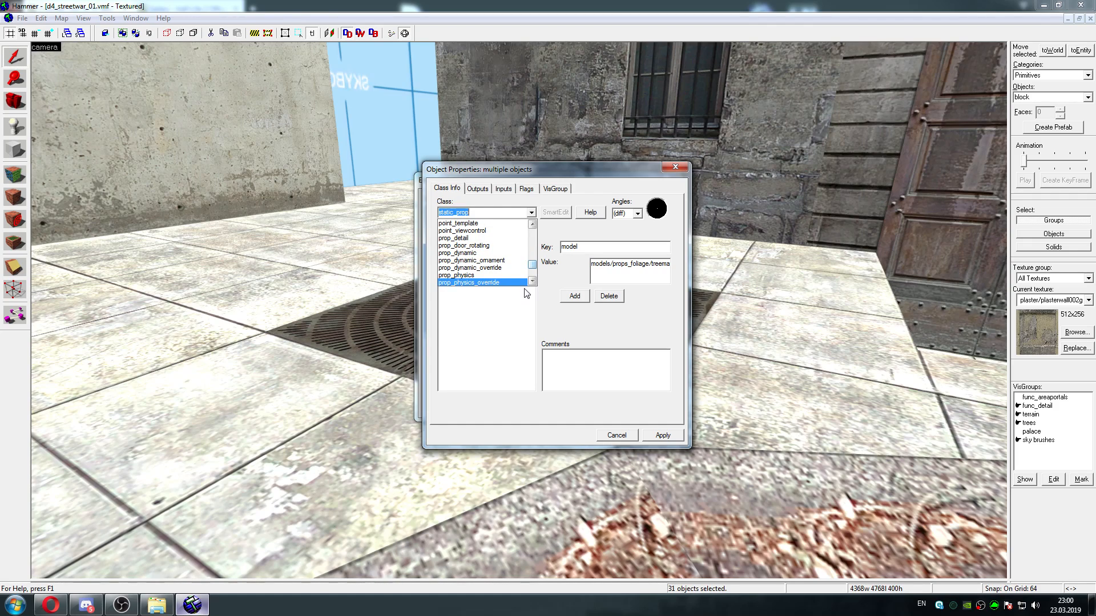
left_click(532, 282)
left_click(532, 282)
left_click(532, 282)
left_click(532, 282)
left_click(500, 274)
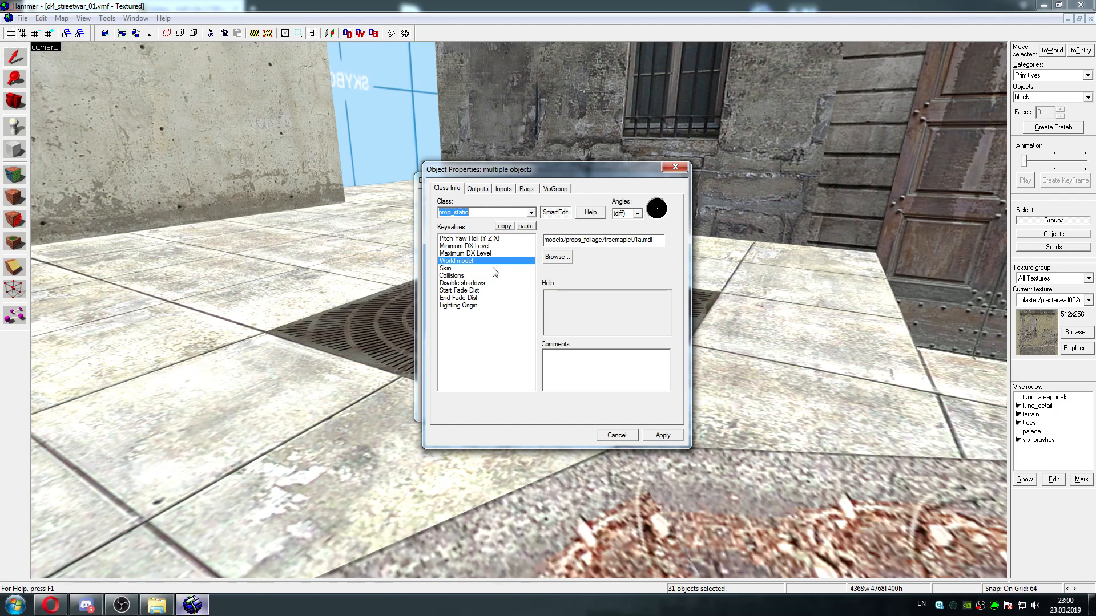
left_click(664, 436)
left_click(671, 168)
left_click(663, 180)
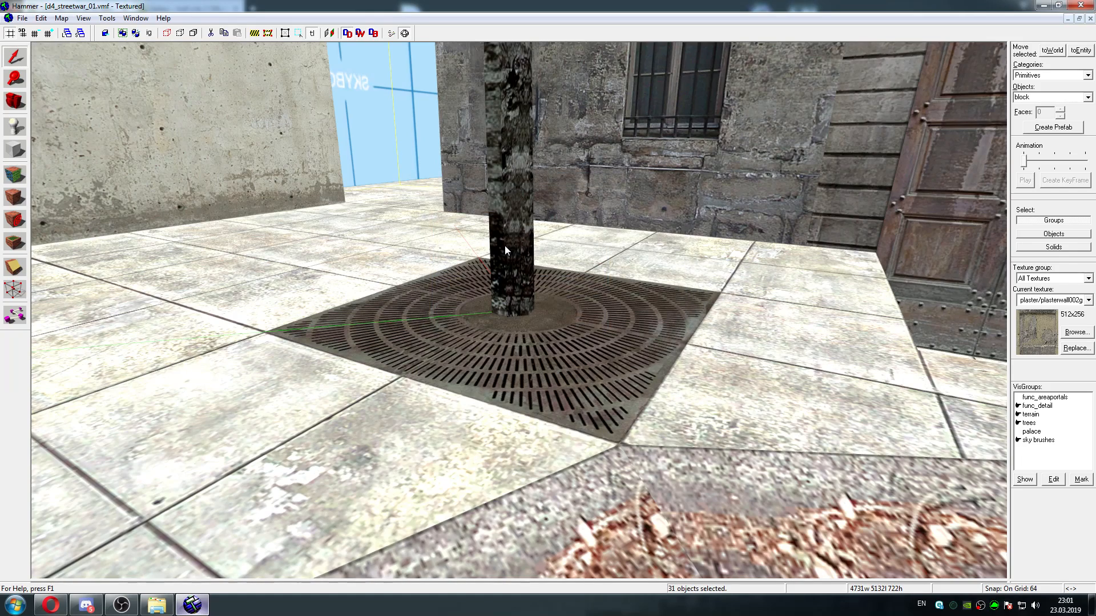
Examine the converted maple trees on the sidewalk grate, in the walled garden and along the surrounding streets
key("z")
key("s")
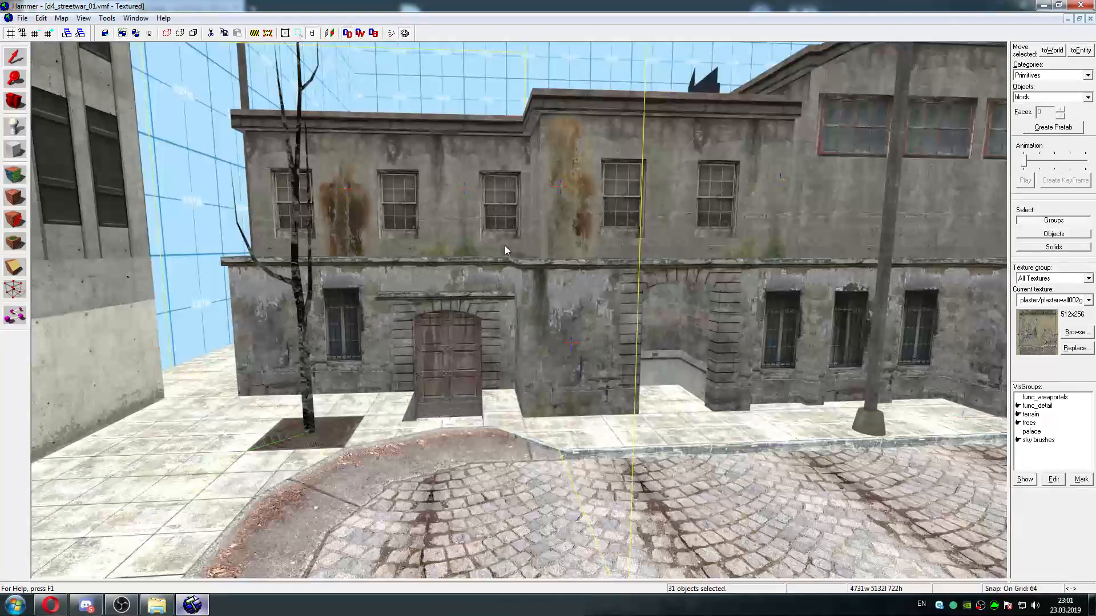
key("w")
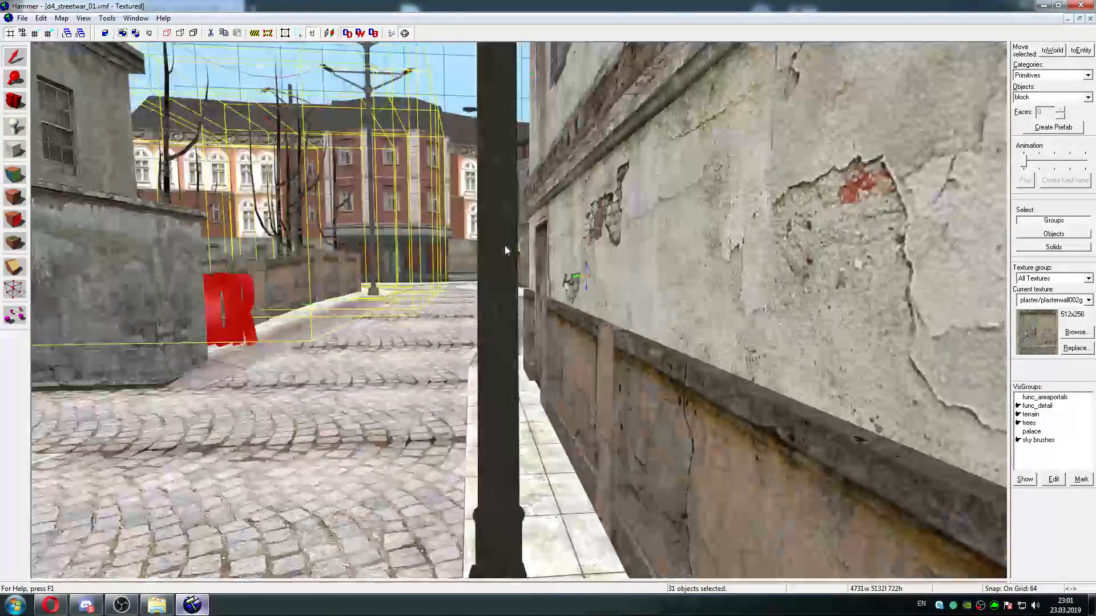
key("w")
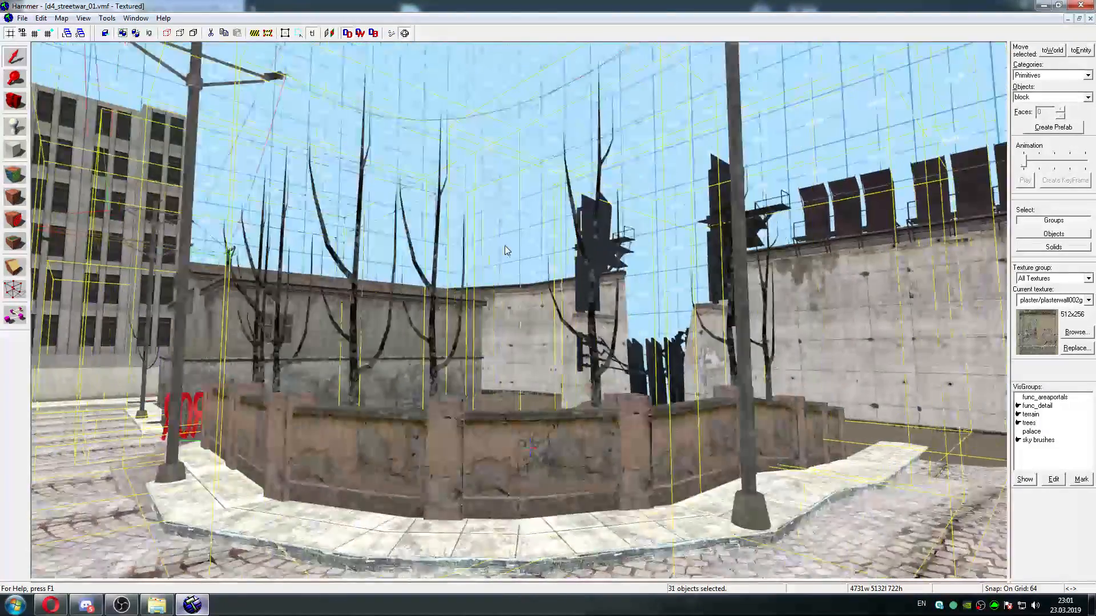
key("w")
key("s")
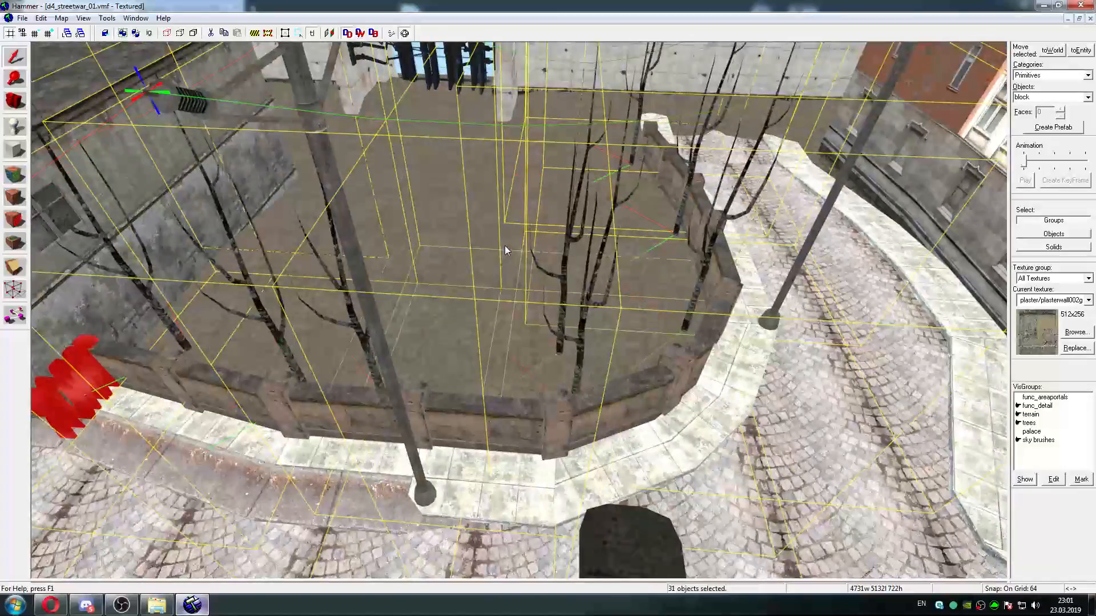
key("w")
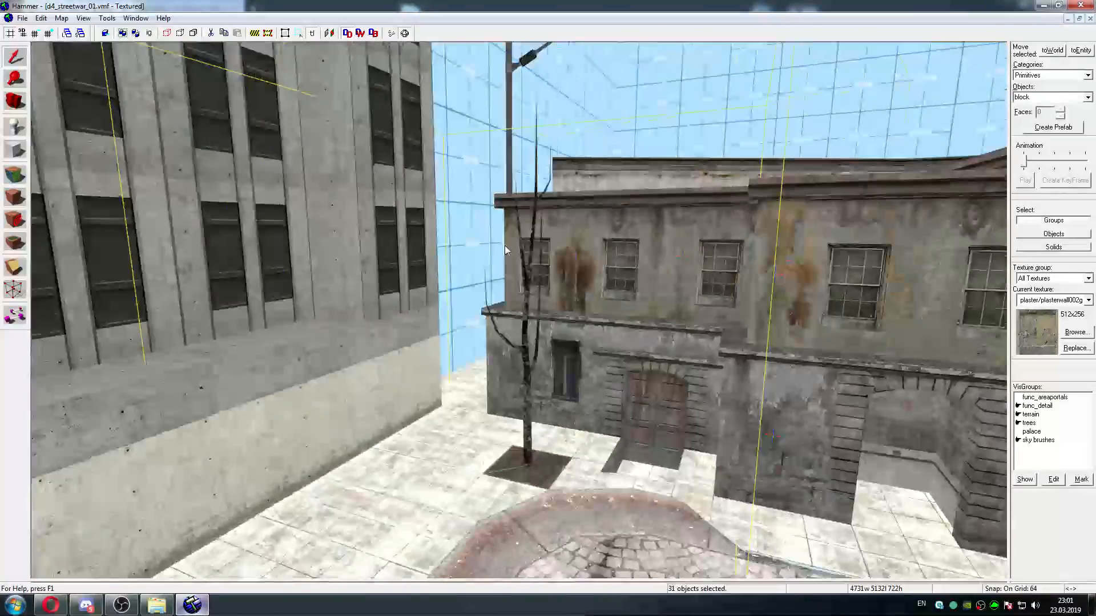
key("w")
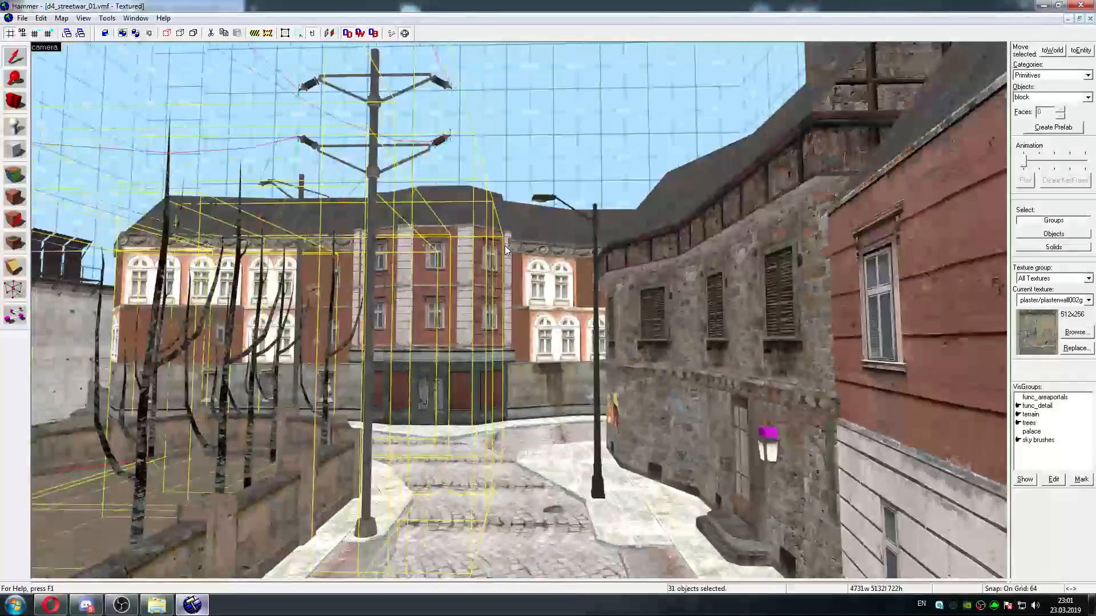
key("w")
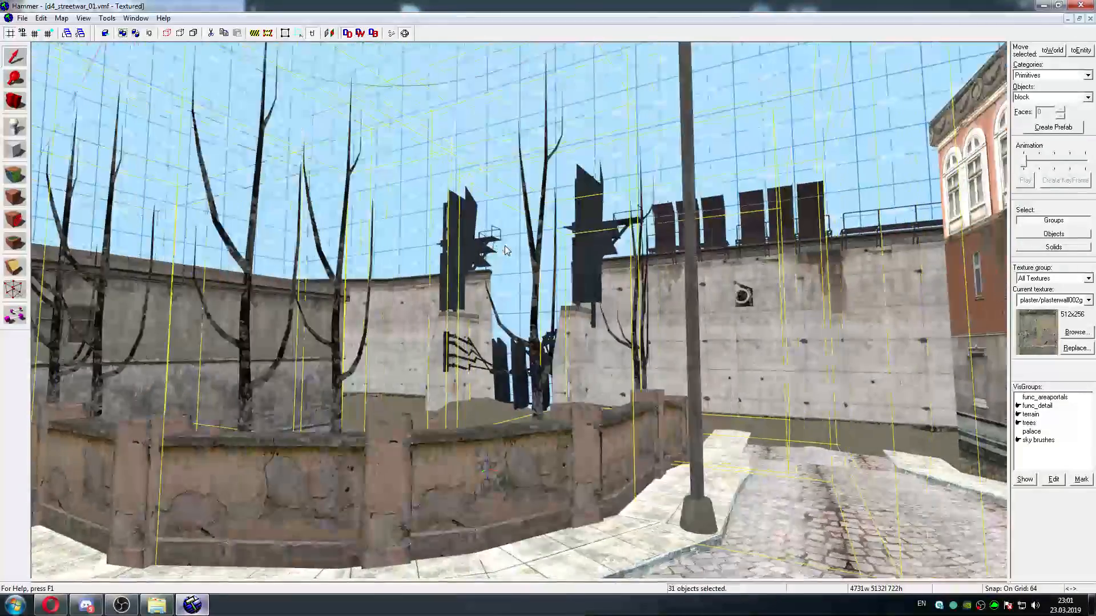
key("w")
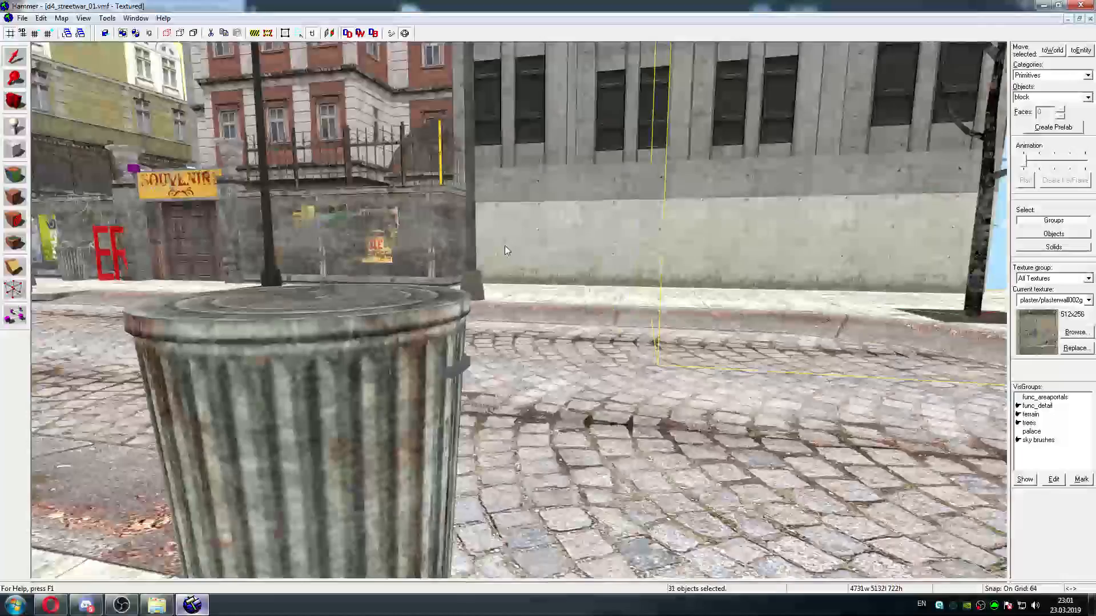
key("w")
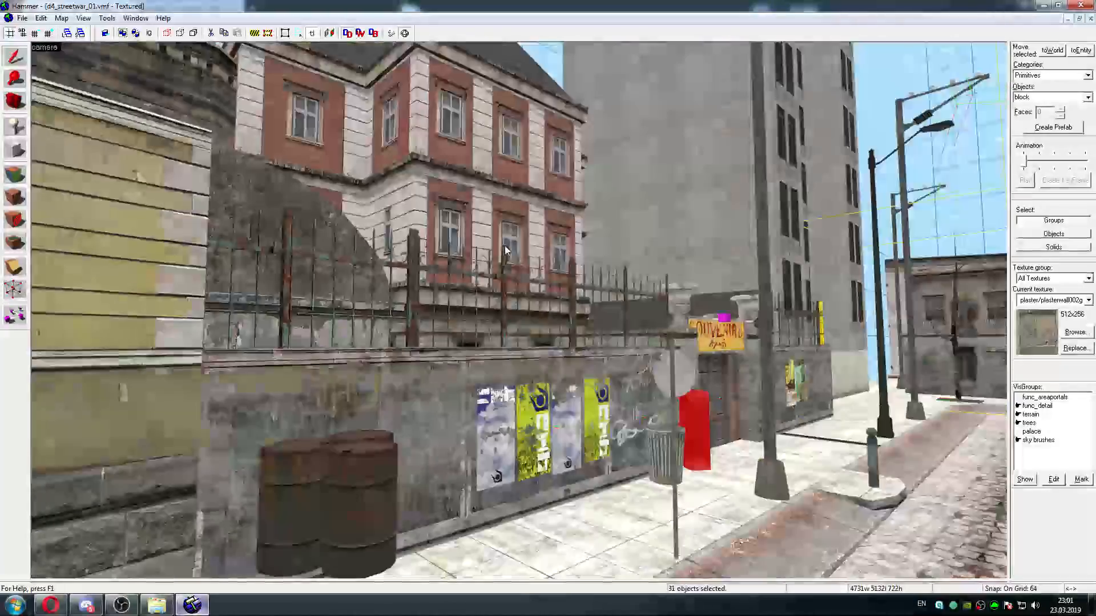
Select the red ERROR model beside the low wall, inspect its keyvalues up close, and close its properties
key("w")
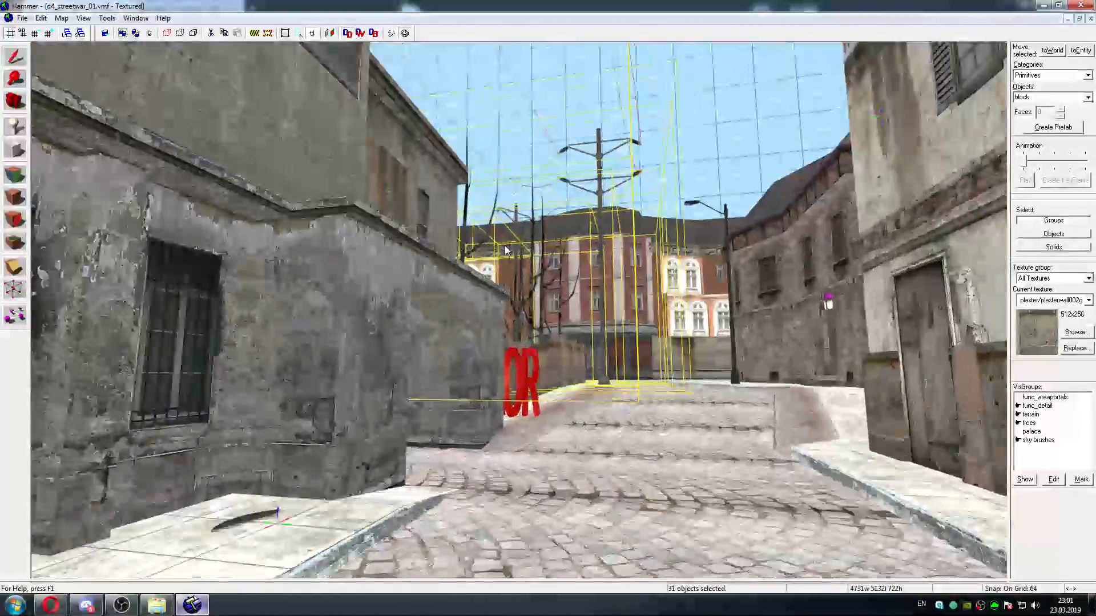
key("w")
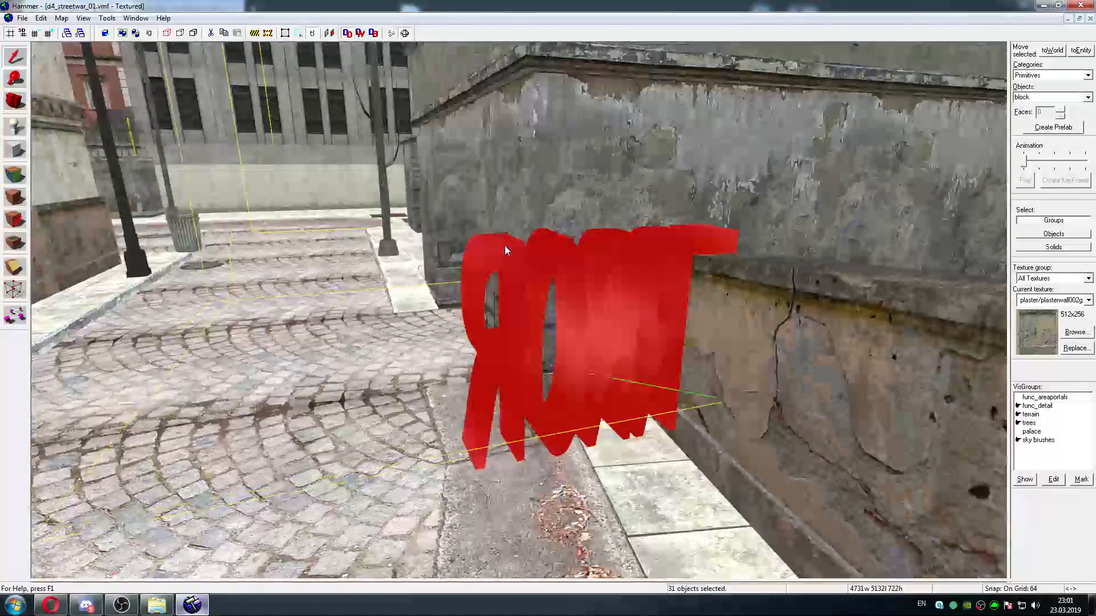
key("w")
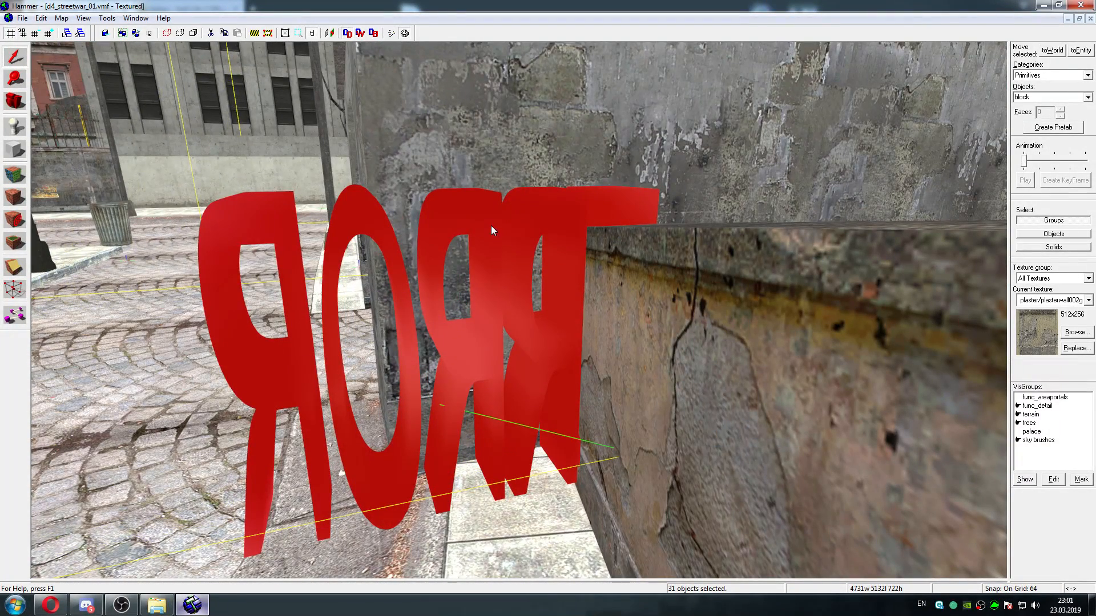
left_click(492, 227)
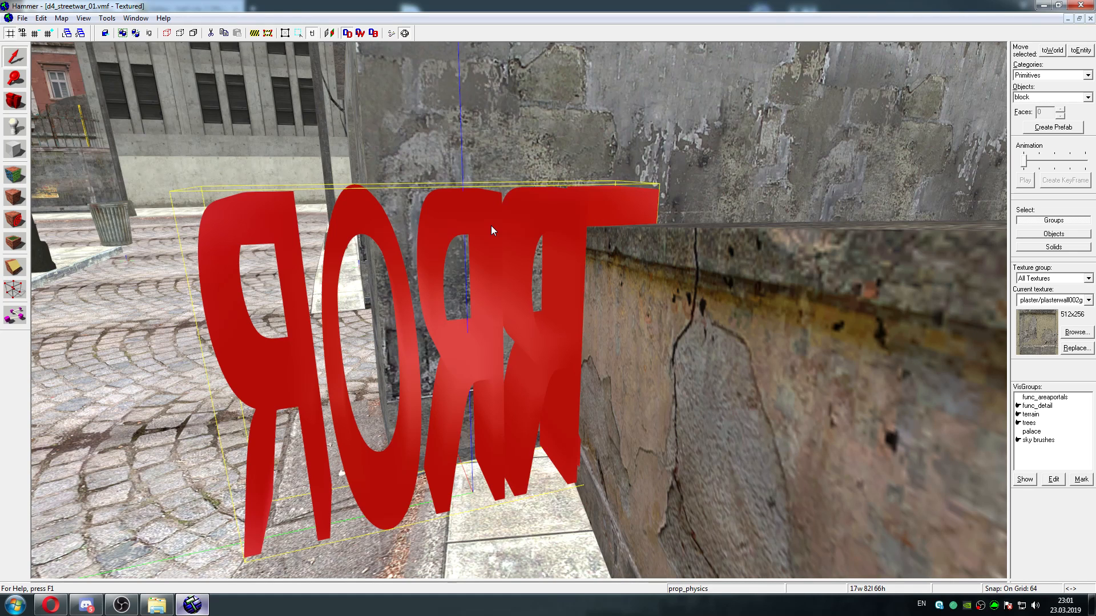
key("s")
double_click(491, 228)
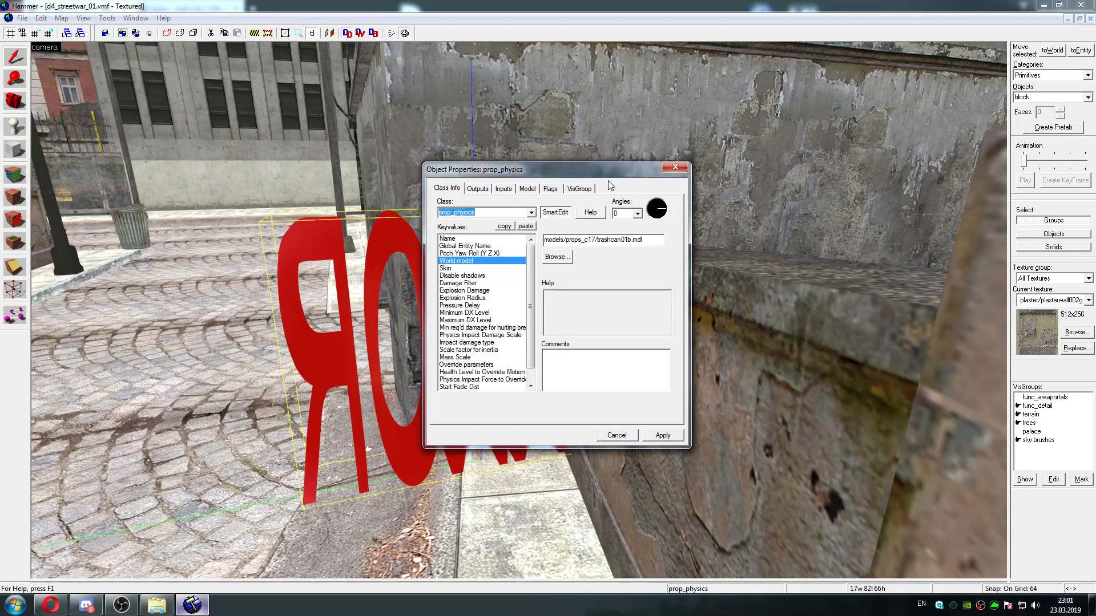
left_click(675, 167)
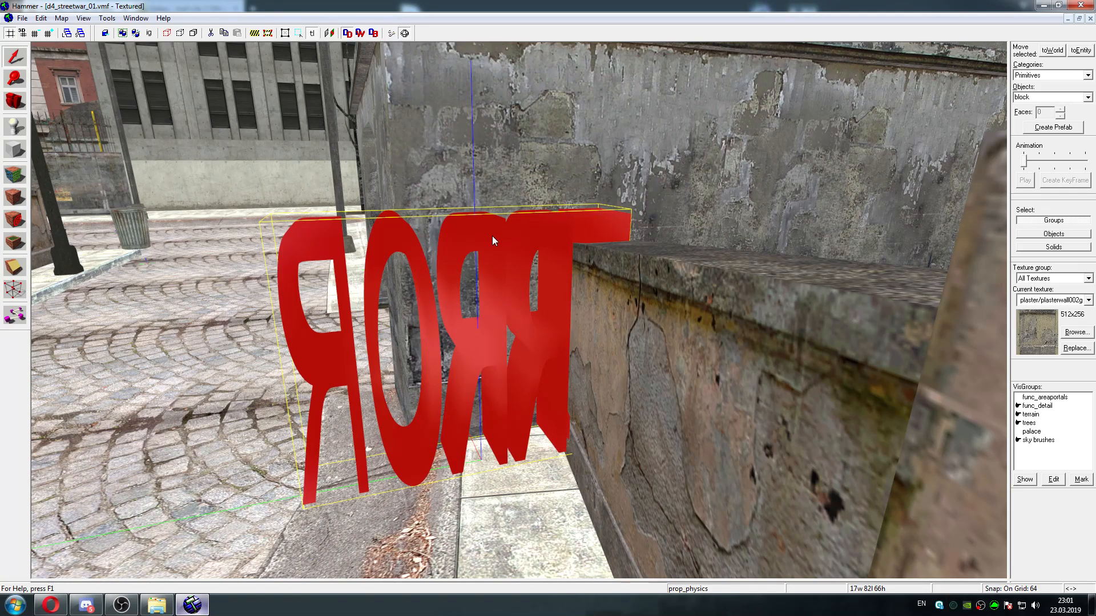
Reopen the ERROR prop's properties, move the window clear of the model, and copy its world model path
key("a")
double_click(549, 245)
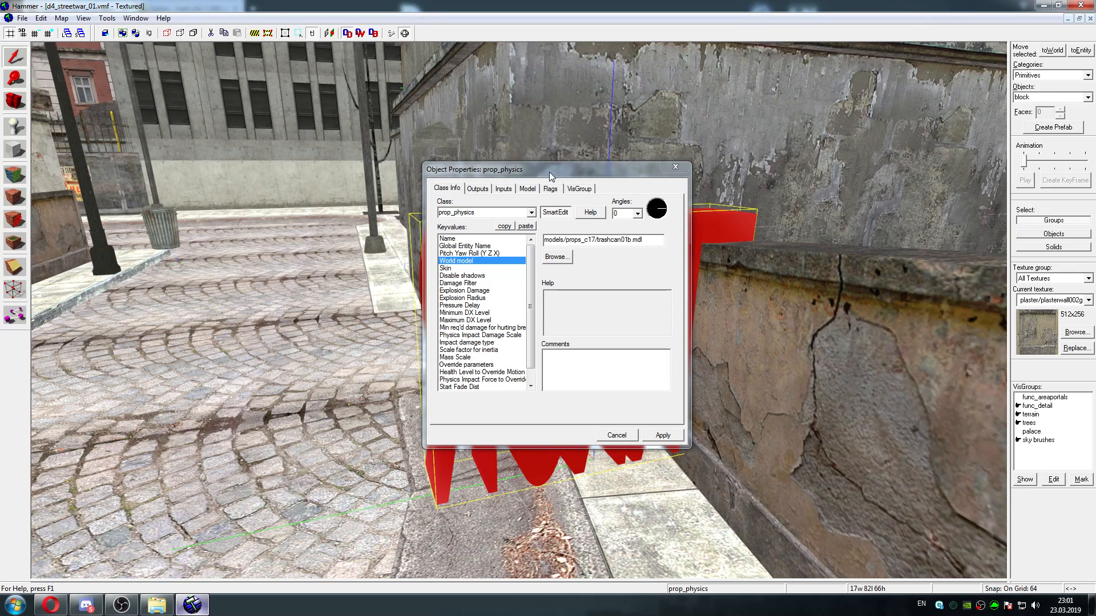
left_click_drag(549, 173, 337, 151)
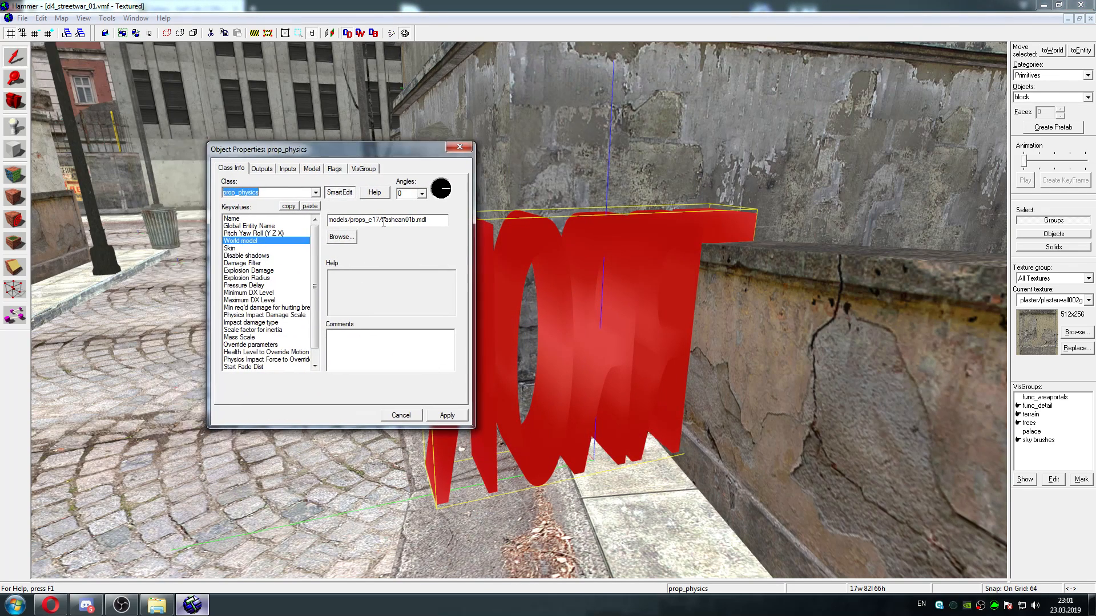
left_click(414, 221)
double_click(431, 221)
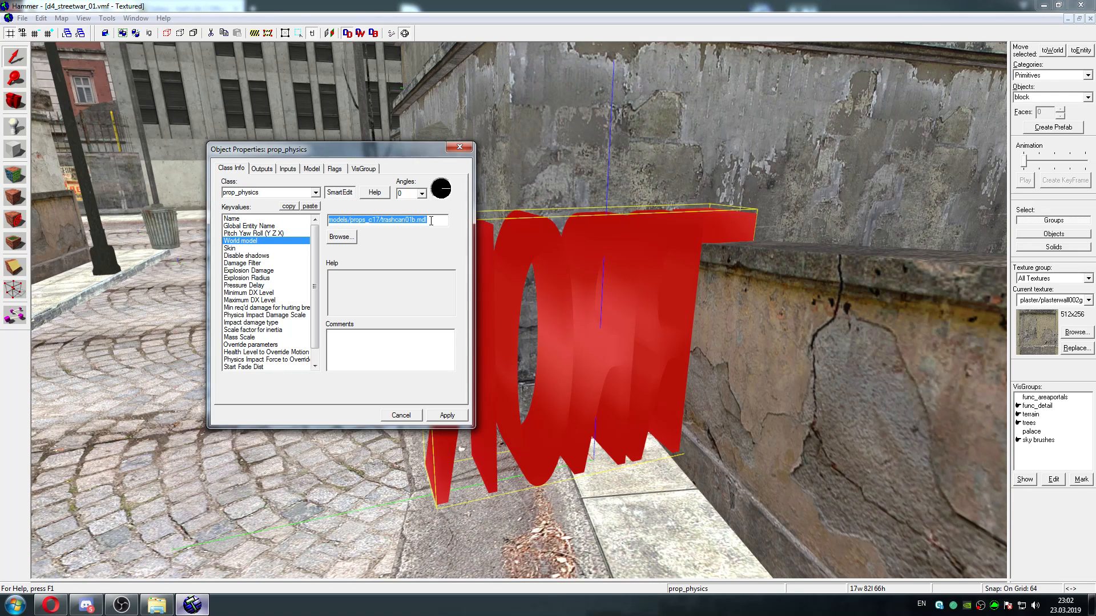
right_click(417, 221)
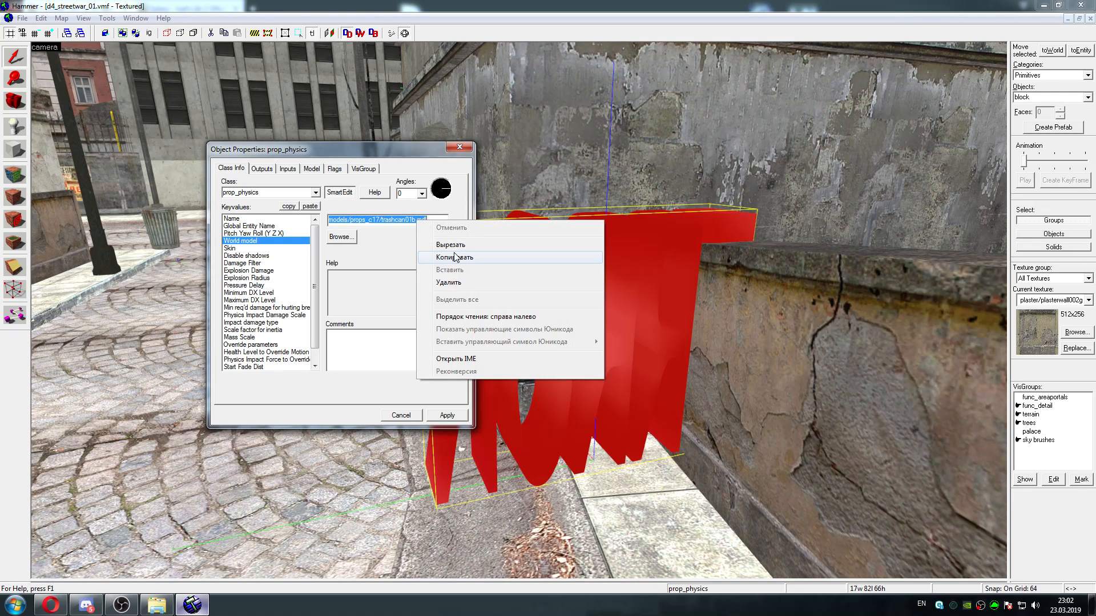
left_click(455, 257)
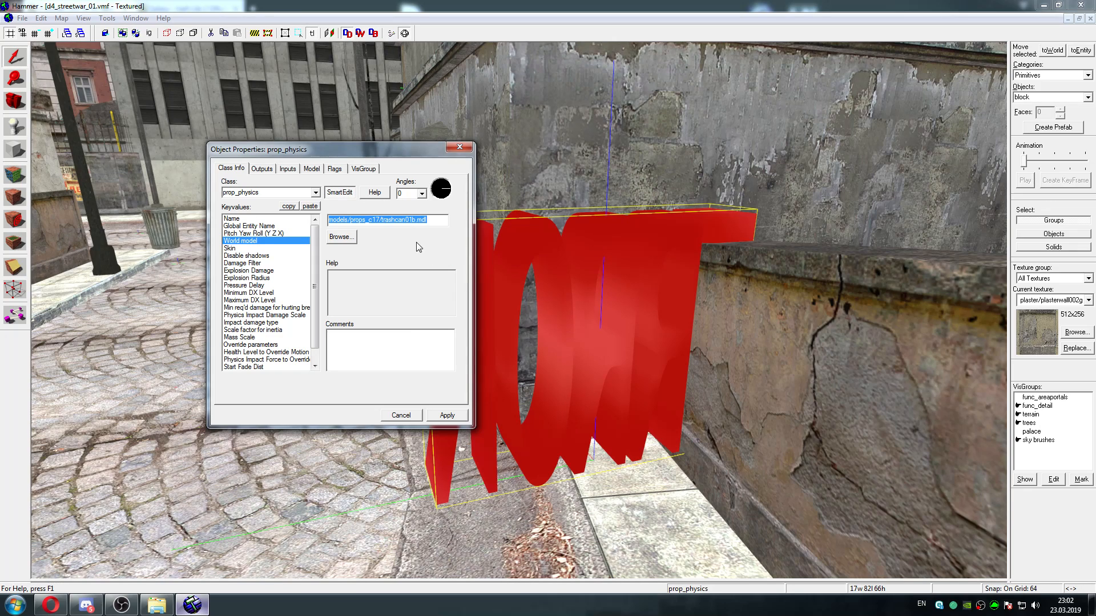
left_click(464, 140)
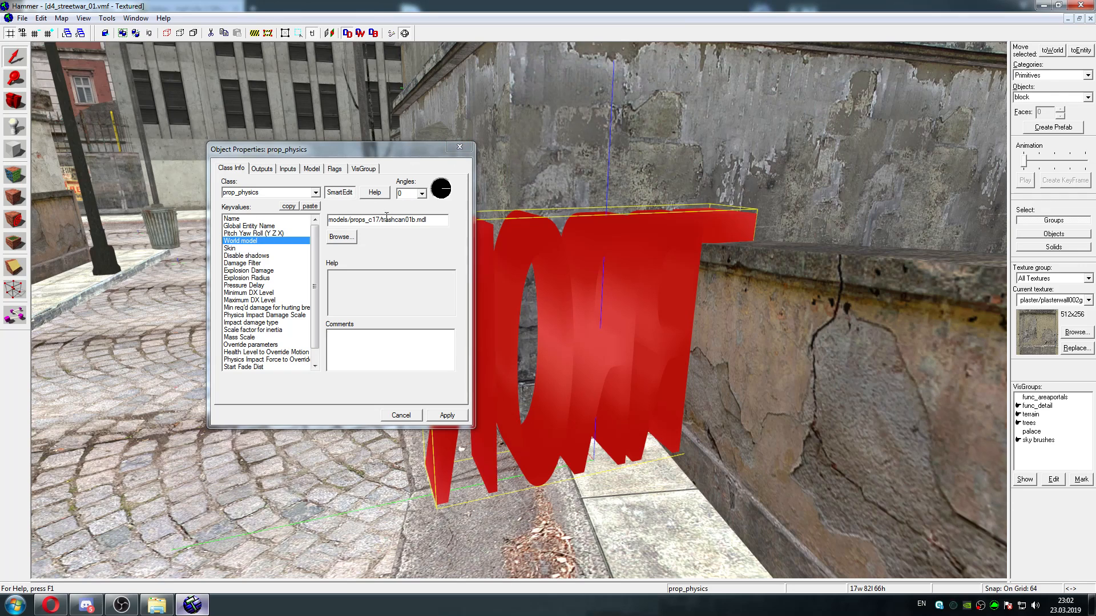
Browse for the ERROR prop's replacement world model in hl2/models/props_c17, keeping the file dialog clear of the properties window
left_click(349, 237)
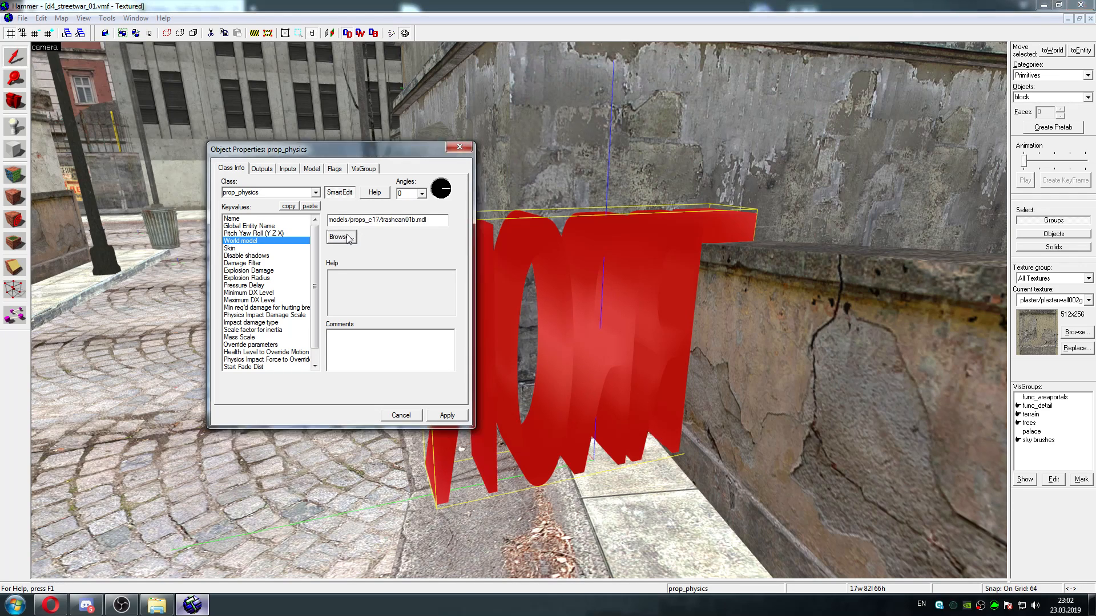
left_click(400, 225)
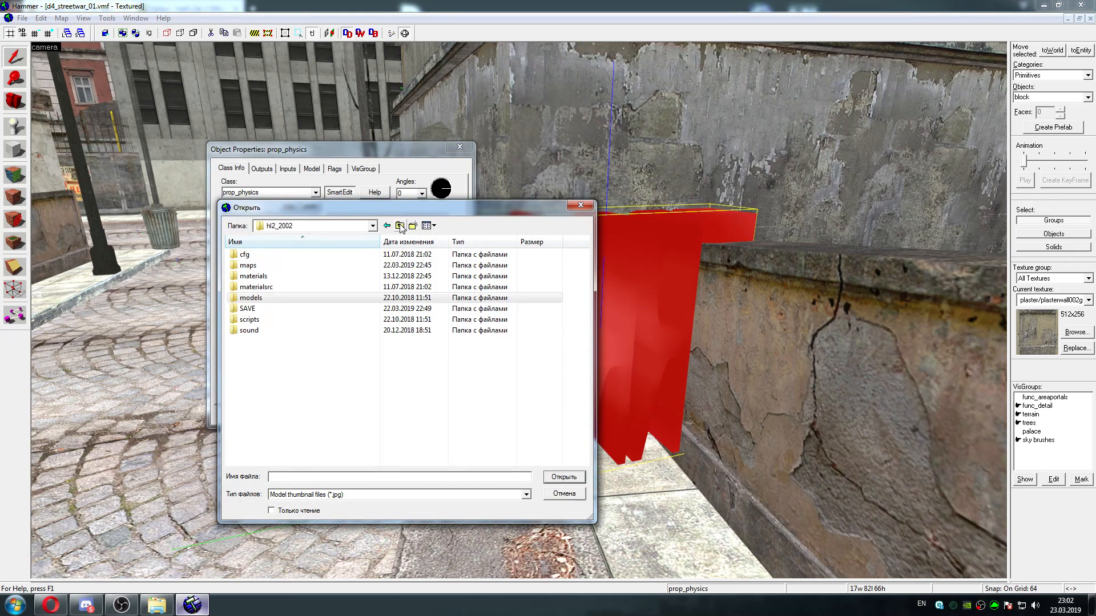
left_click(400, 226)
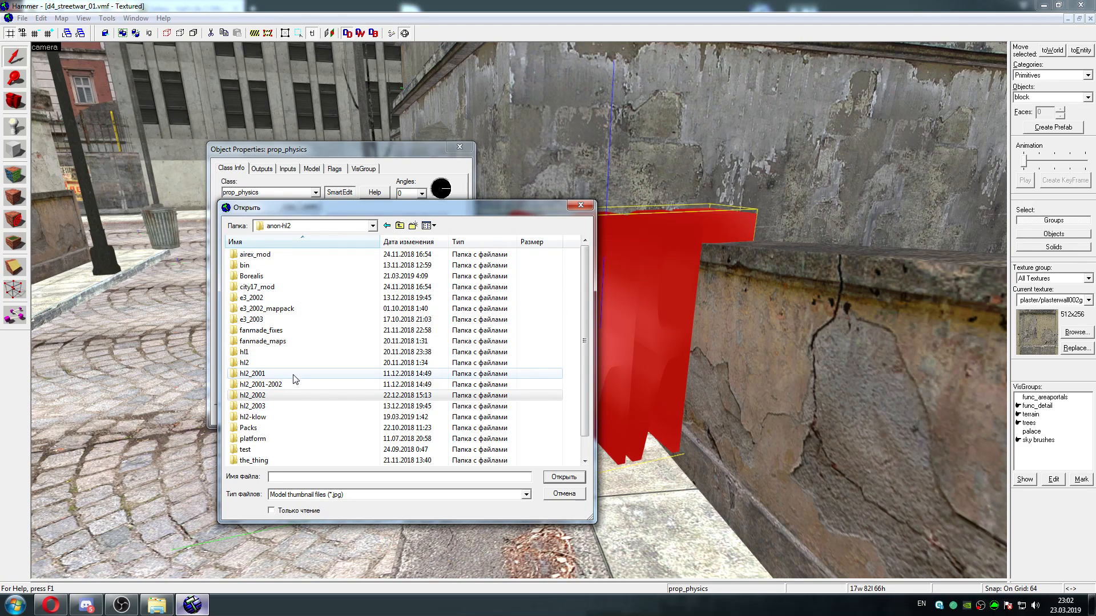
double_click(245, 364)
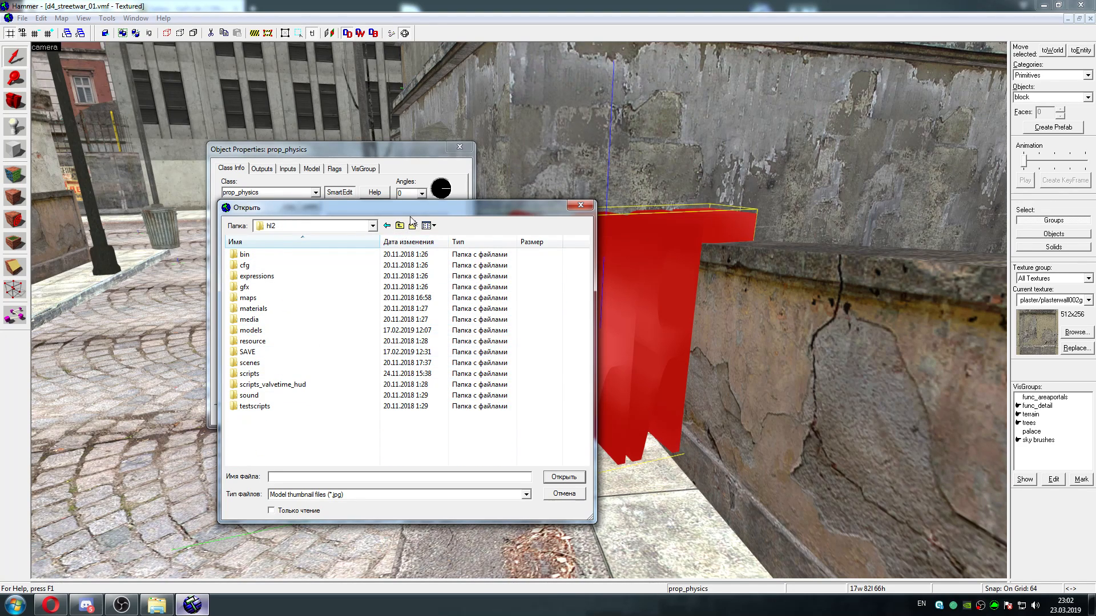
left_click_drag(419, 213, 685, 236)
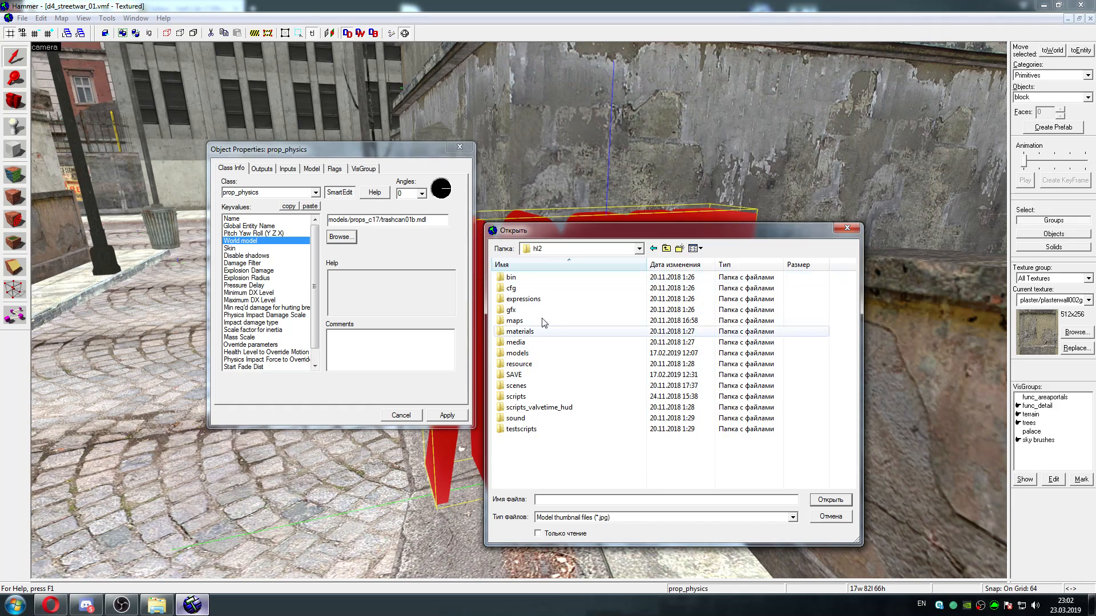
double_click(531, 355)
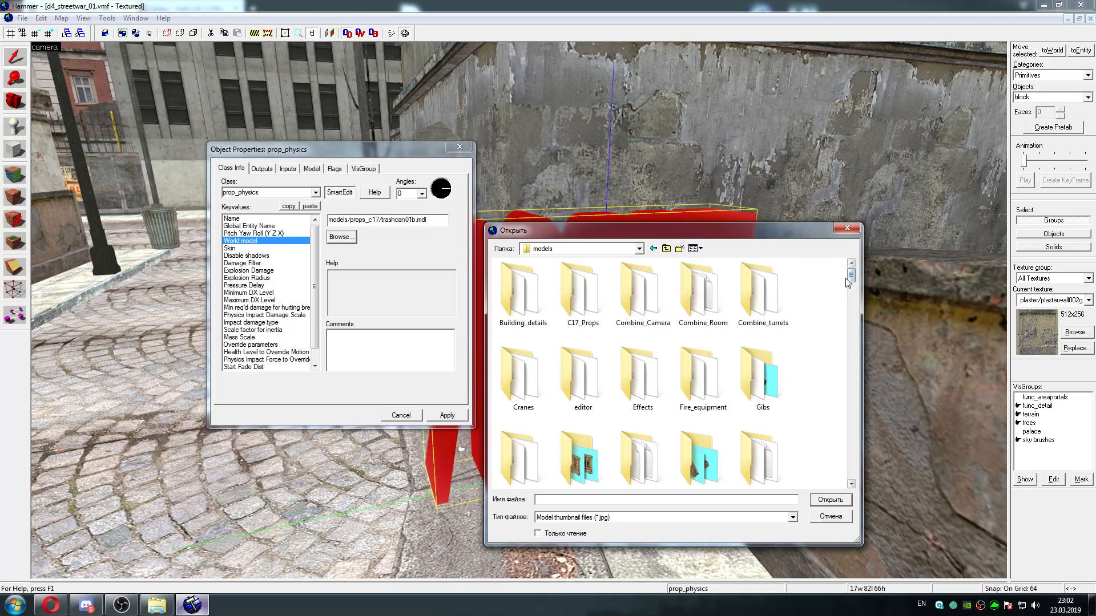
left_click_drag(853, 278, 851, 279)
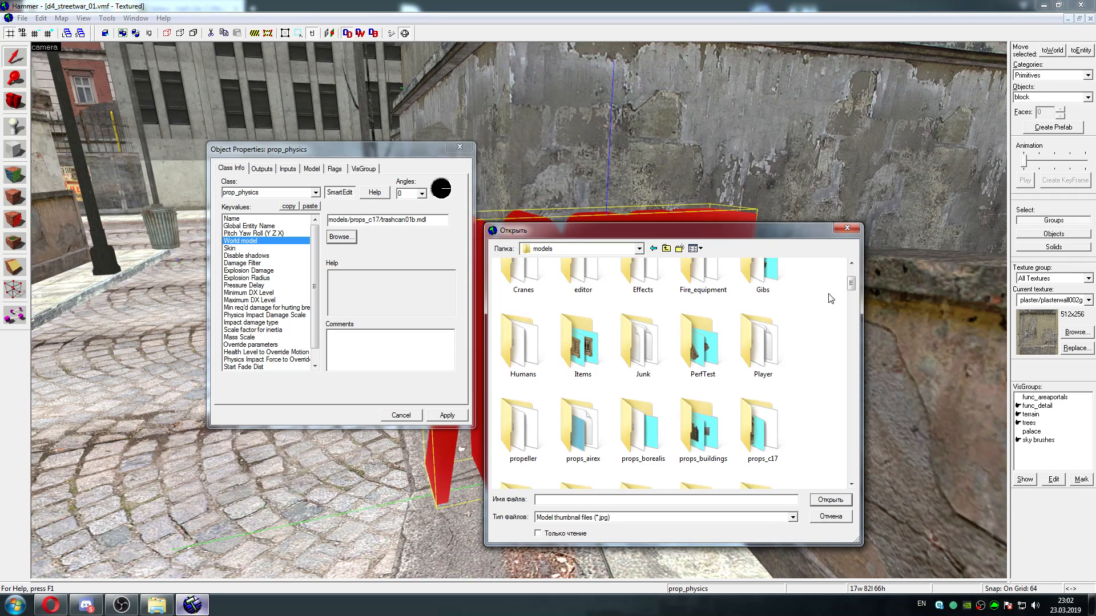
left_click_drag(851, 283, 850, 294)
double_click(759, 291)
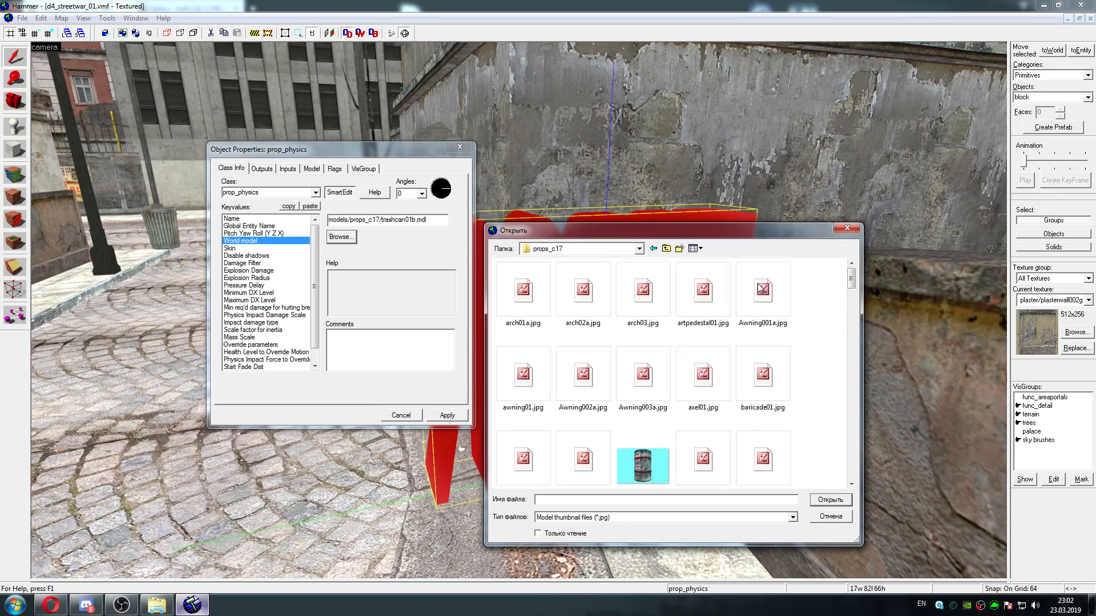
Set the prop's world model to trashcan01a from the props_c17 thumbnails, apply it, and close the properties
left_click_drag(853, 275, 840, 373)
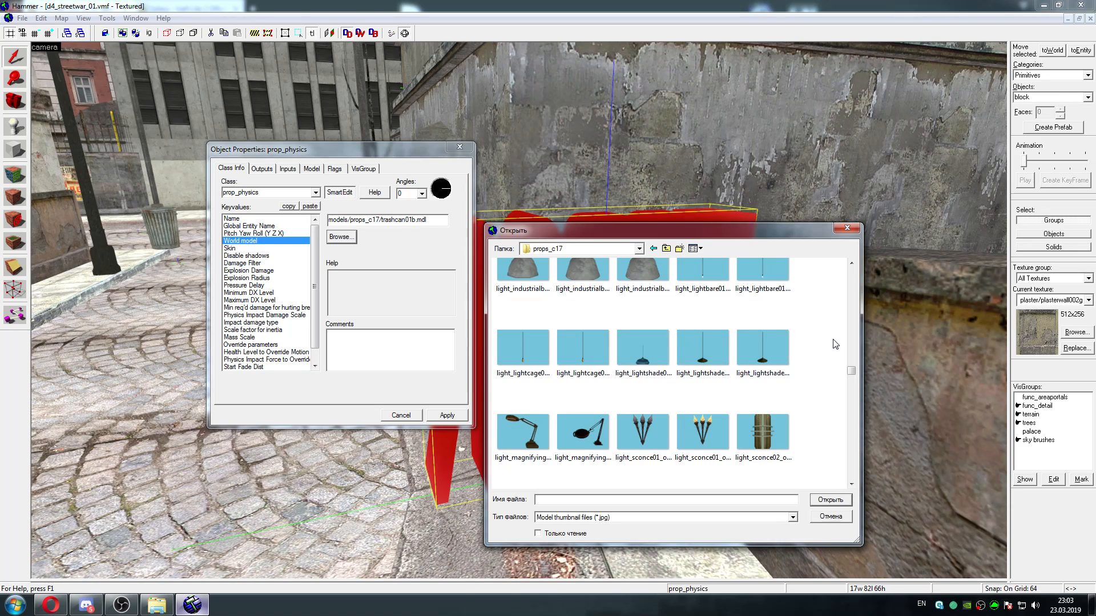
left_click_drag(851, 372, 850, 455)
left_click(771, 448)
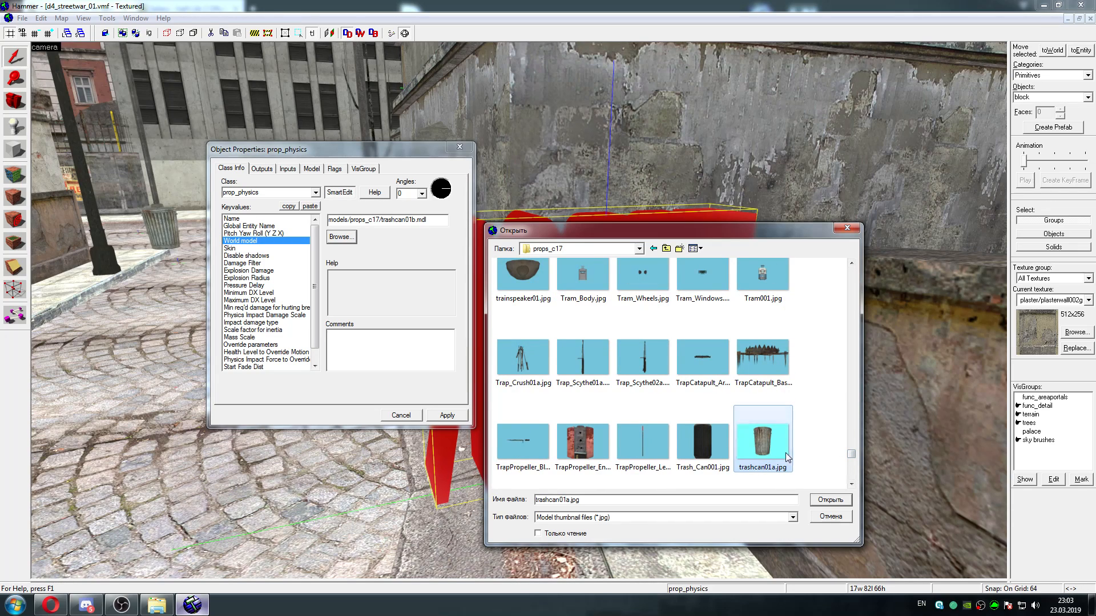
left_click(829, 499)
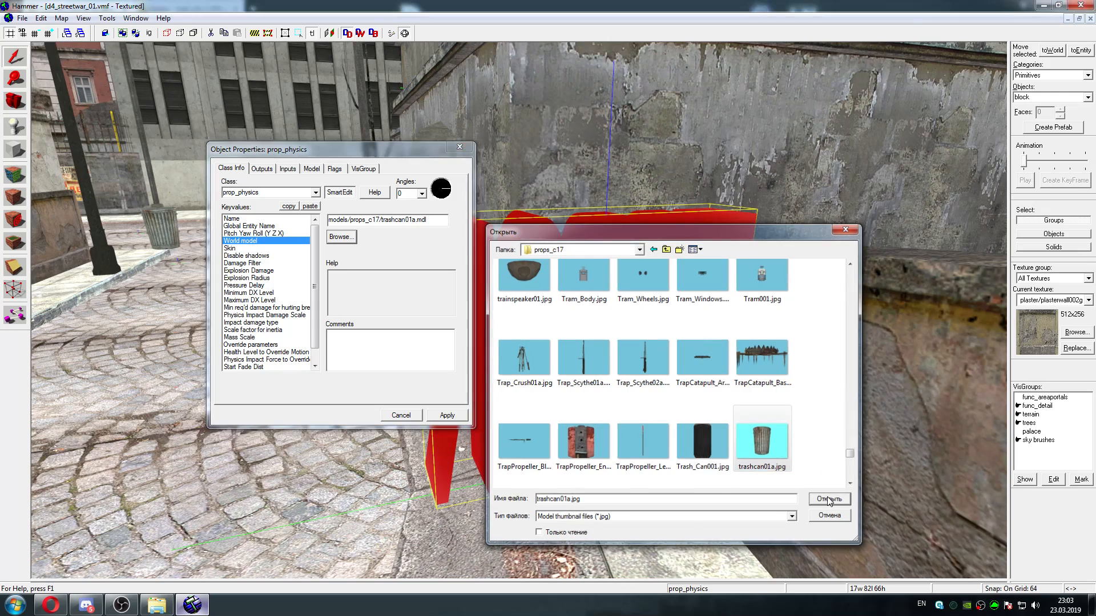
left_click(447, 416)
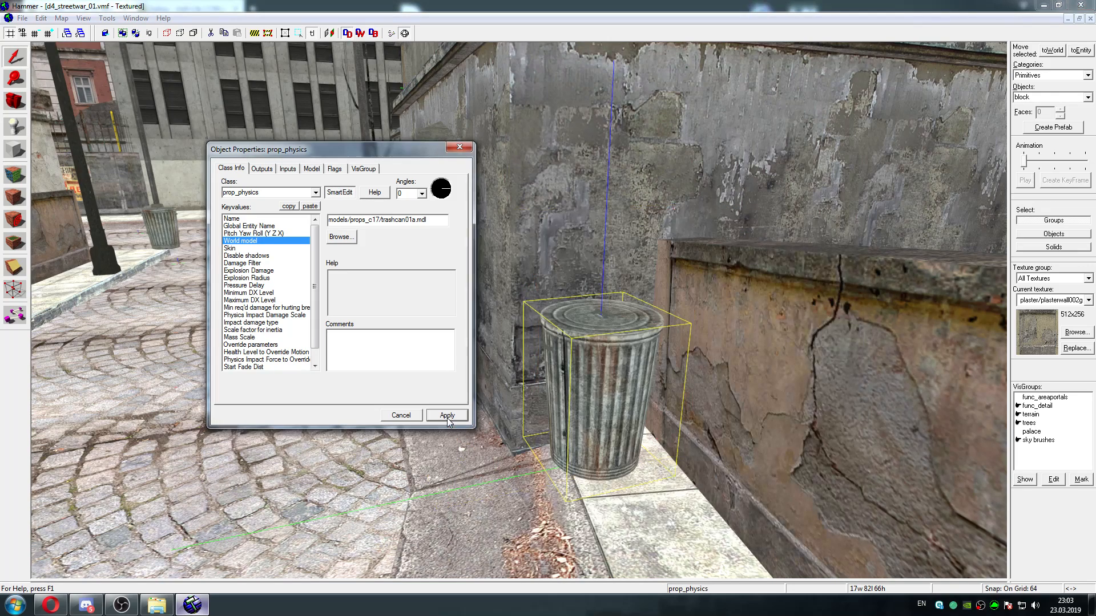
left_click(459, 147)
Go to the red ERROR prop beside the Souvenirs gate, try to copy its world model path, and close its properties
key("z")
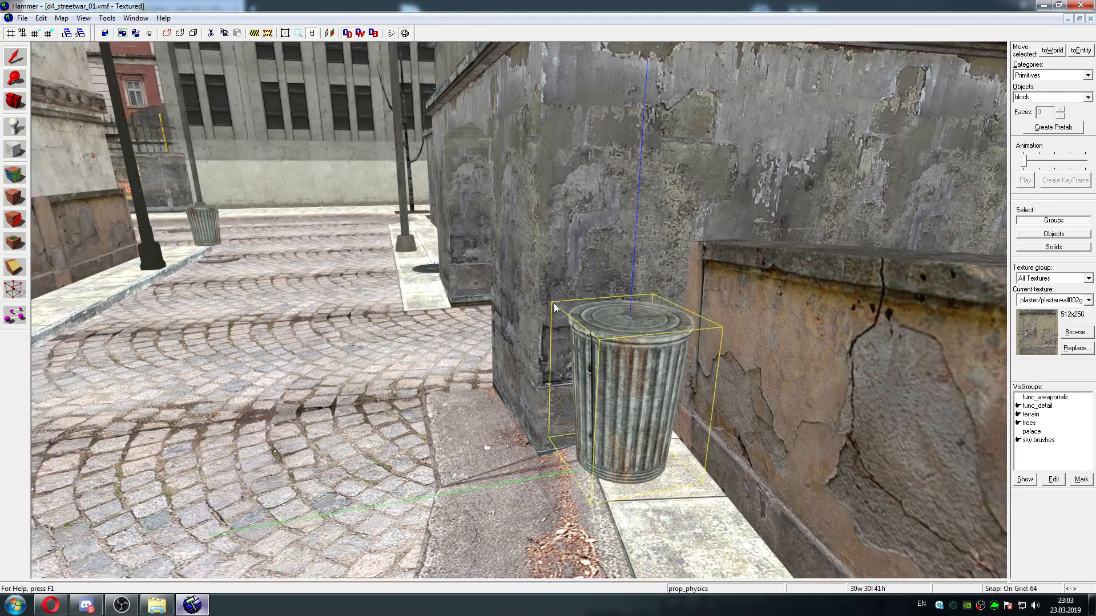
key("a")
key("s")
key("w")
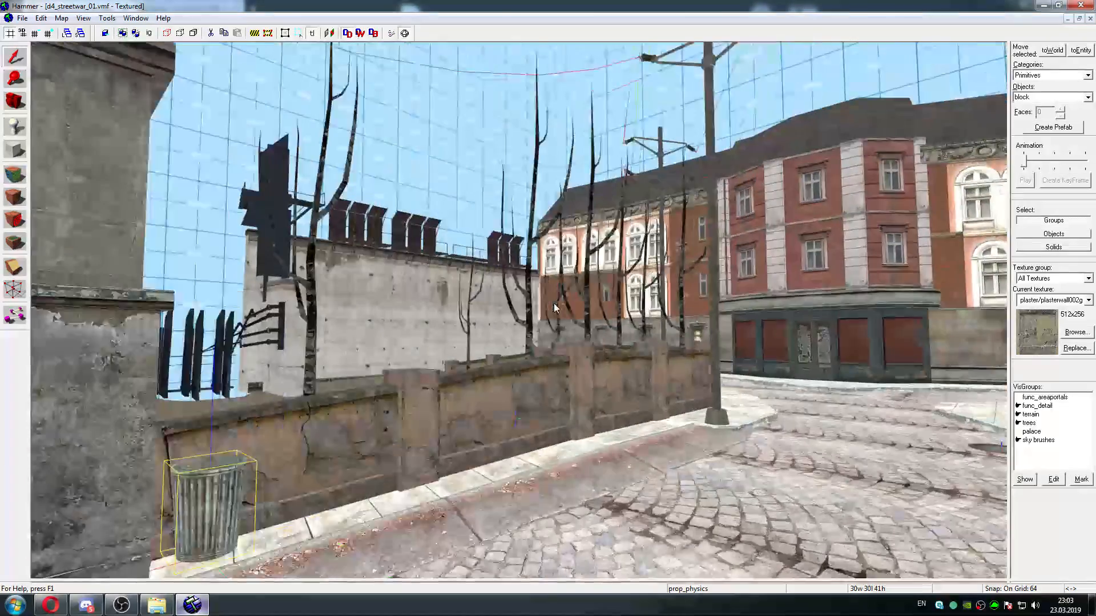
key("d")
key("w")
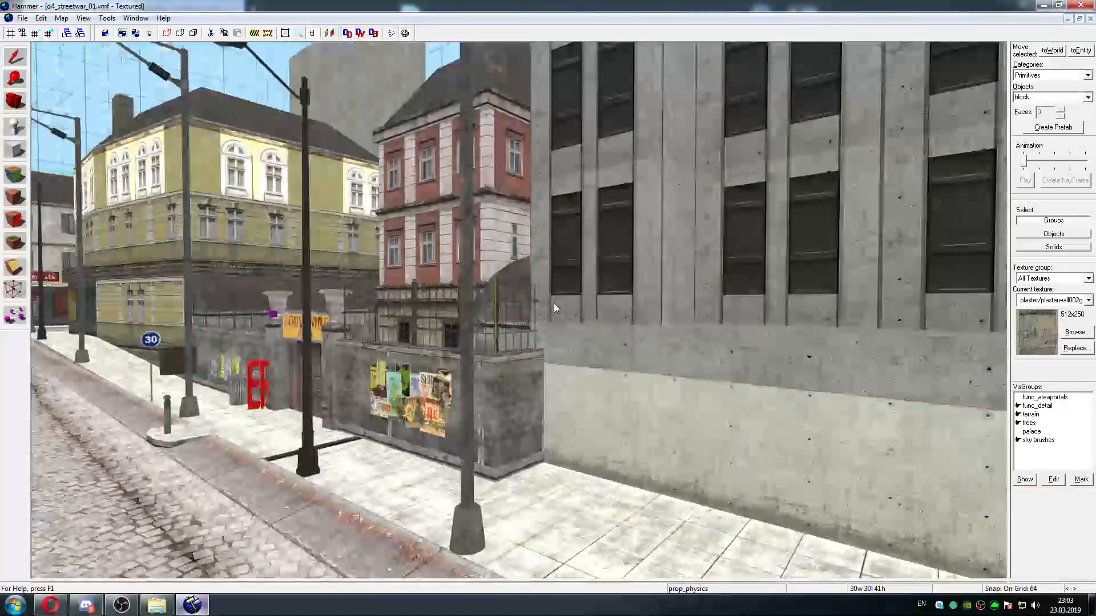
key("w")
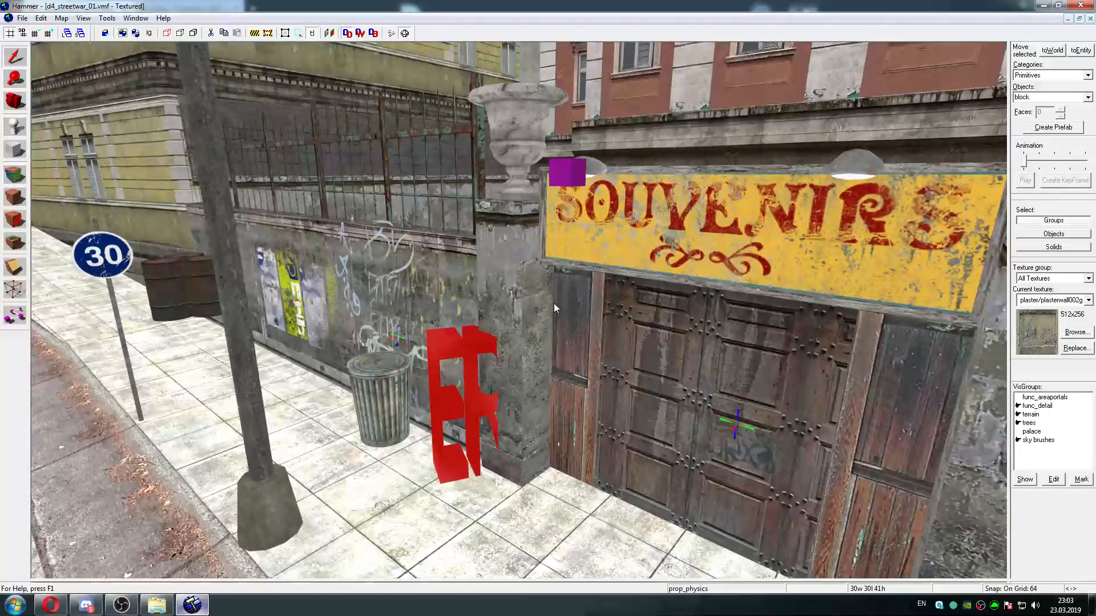
key("z")
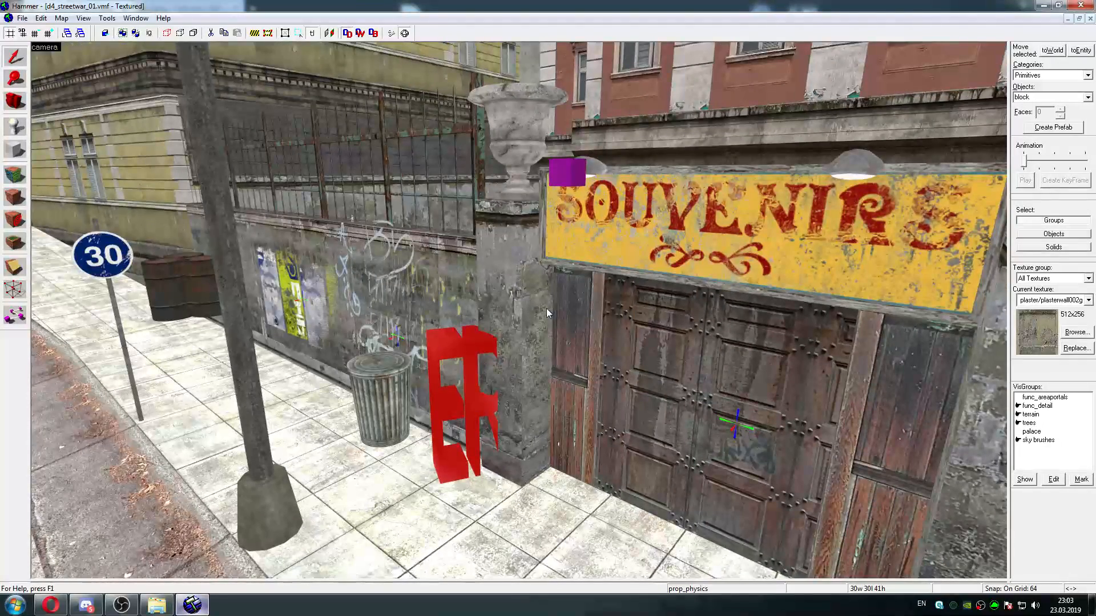
double_click(453, 339)
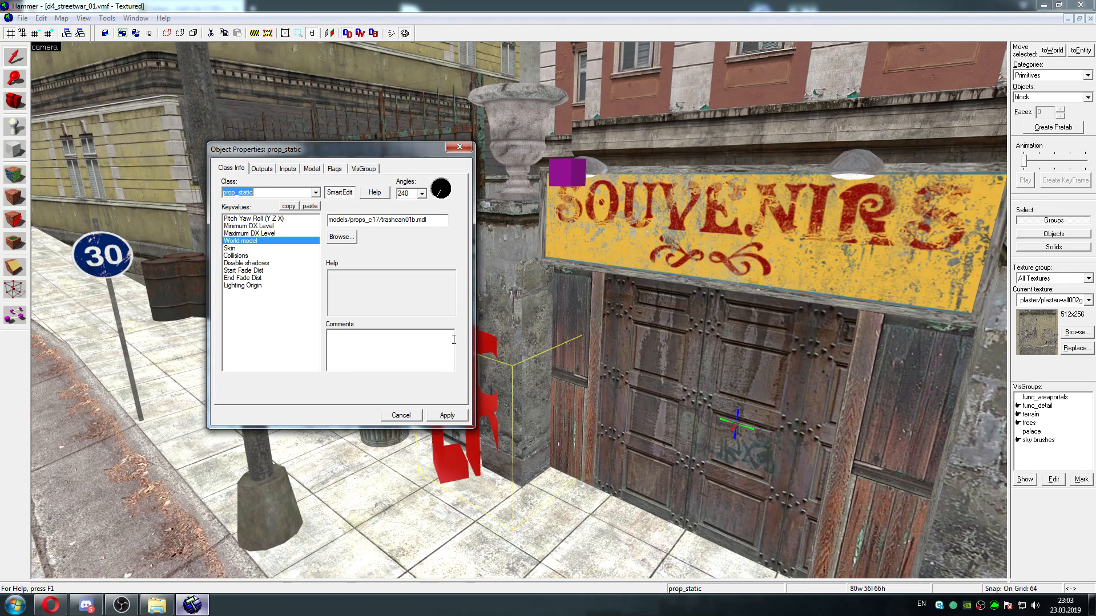
double_click(394, 221)
right_click(393, 221)
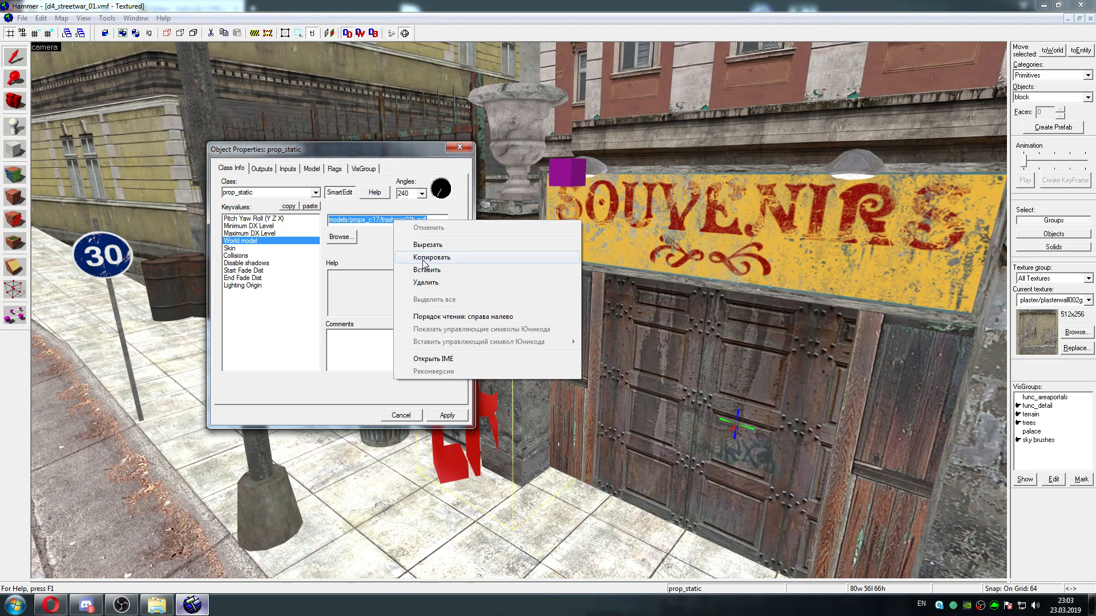
left_click(408, 248)
left_click(464, 150)
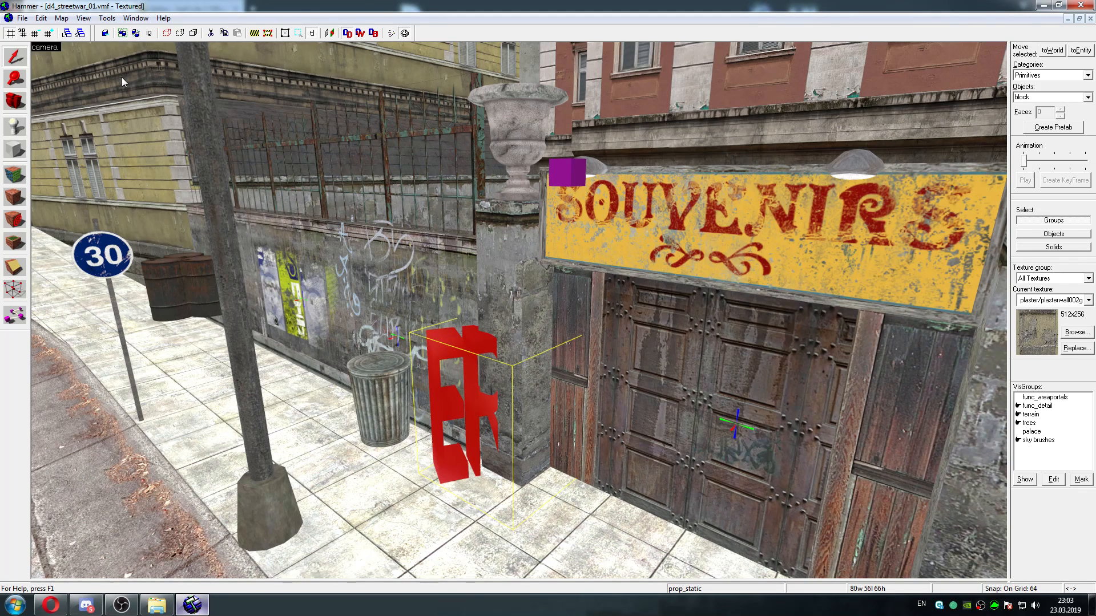
Reopen the properties of the ERROR prop by the Souvenirs gate, copy its world model path, and close them
double_click(427, 323)
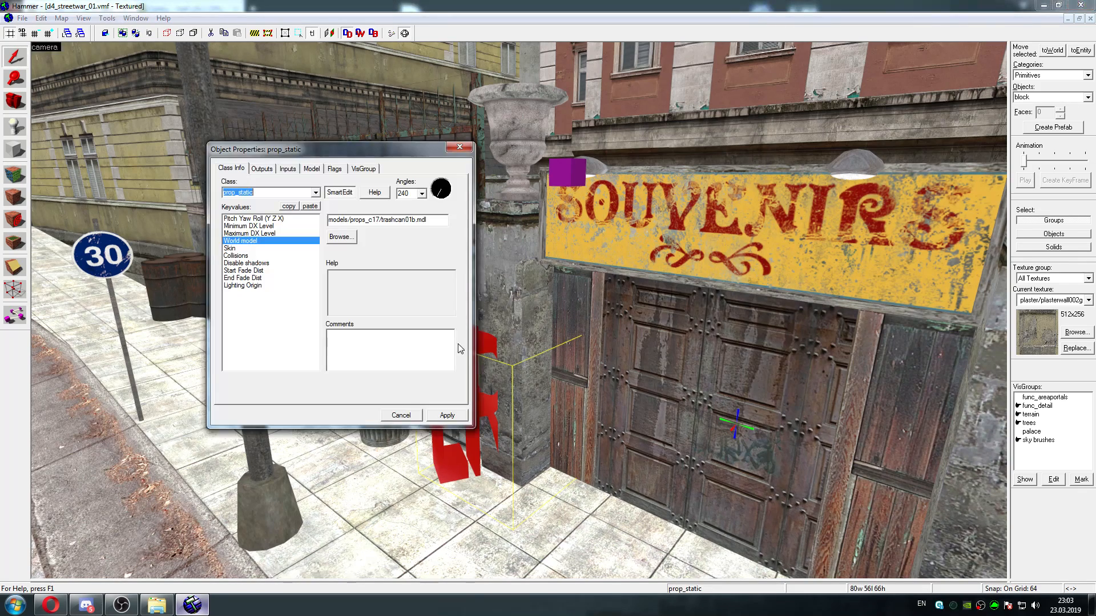
double_click(377, 219)
right_click(377, 219)
left_click(408, 256)
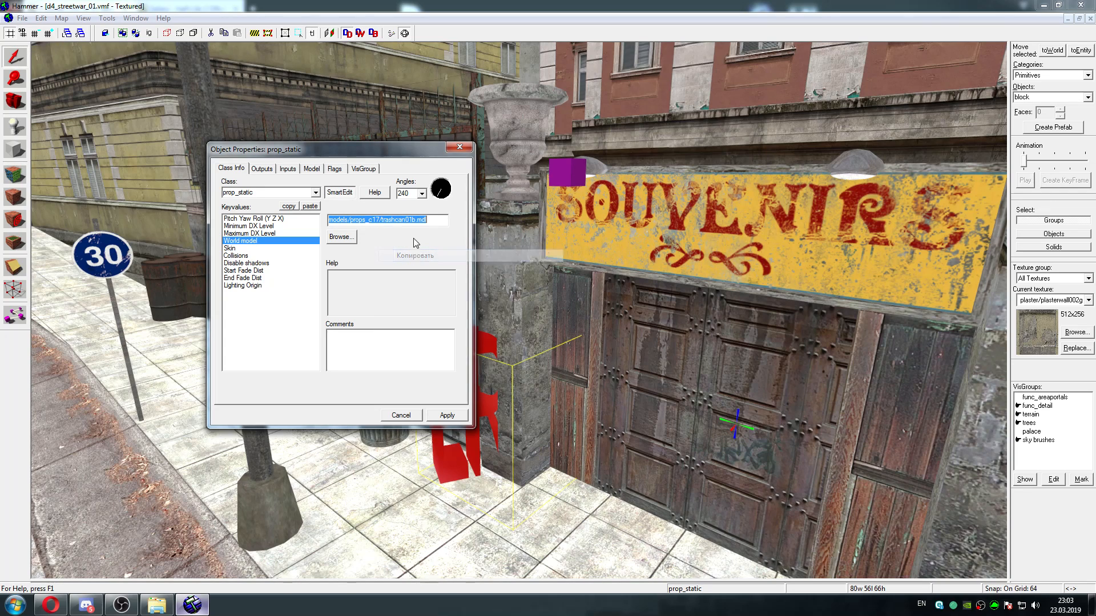
left_click(460, 148)
Filter the entity report by the key value models/props_c17/trashcan01b.mdl and select the matching prop_static
left_click(61, 17)
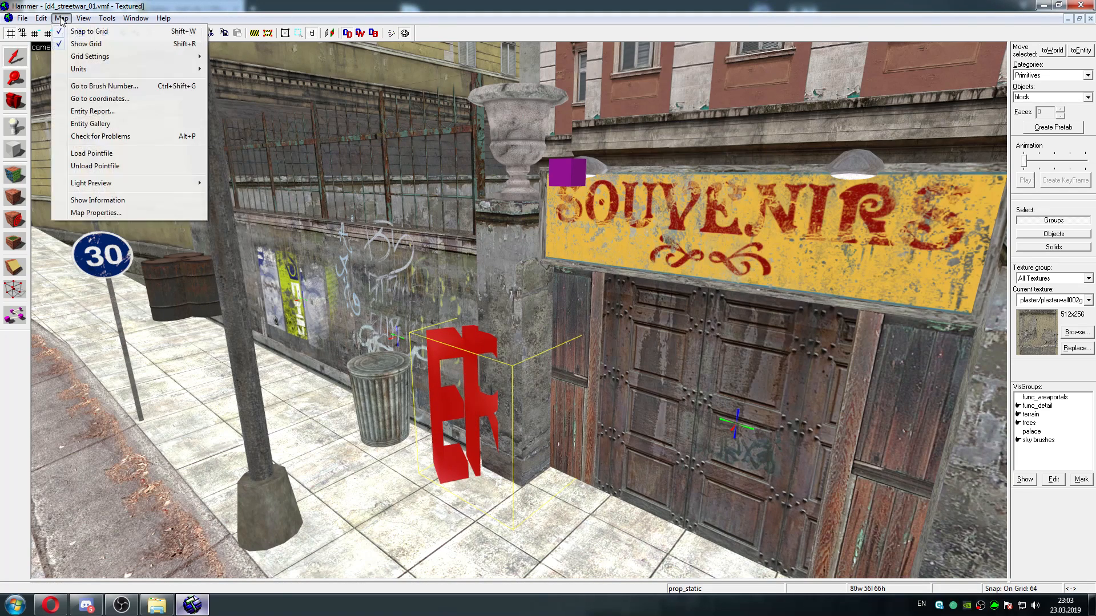
left_click(92, 112)
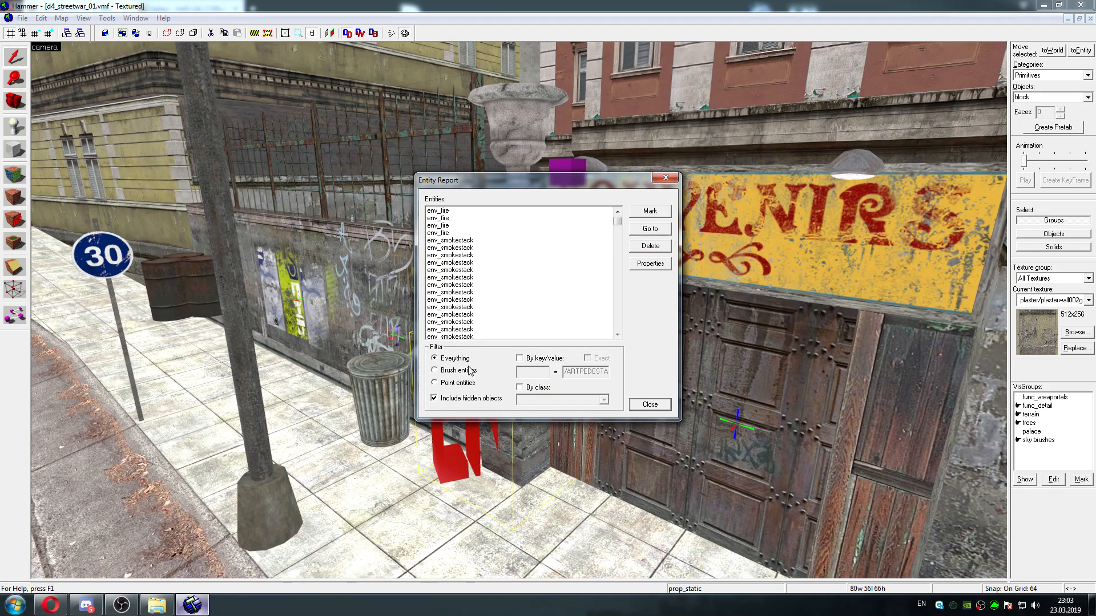
left_click(520, 358)
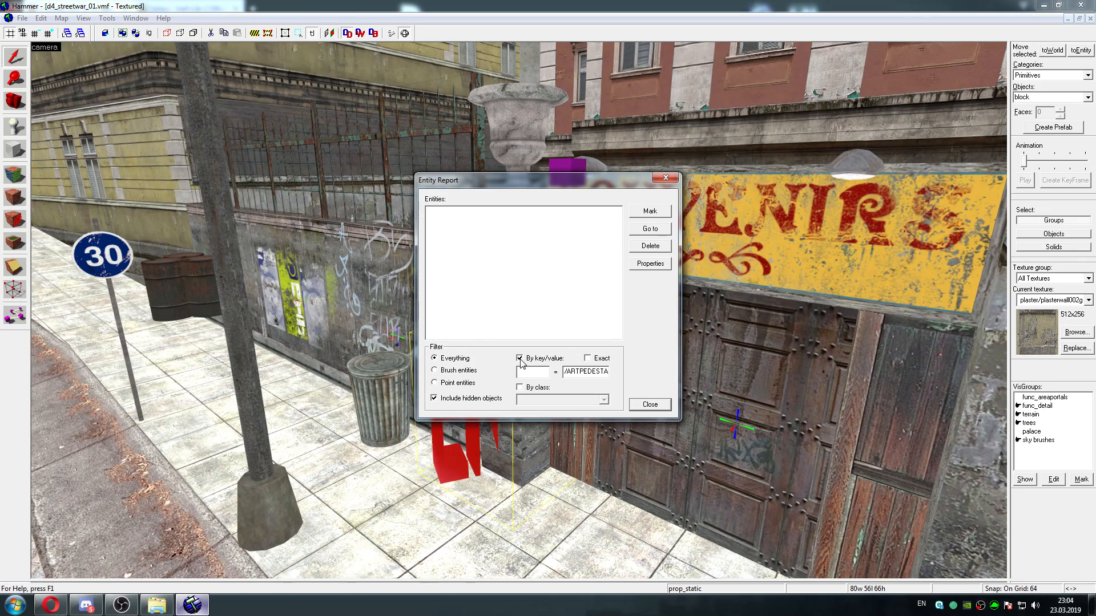
double_click(585, 372)
key("ctrl+v")
left_click(458, 210)
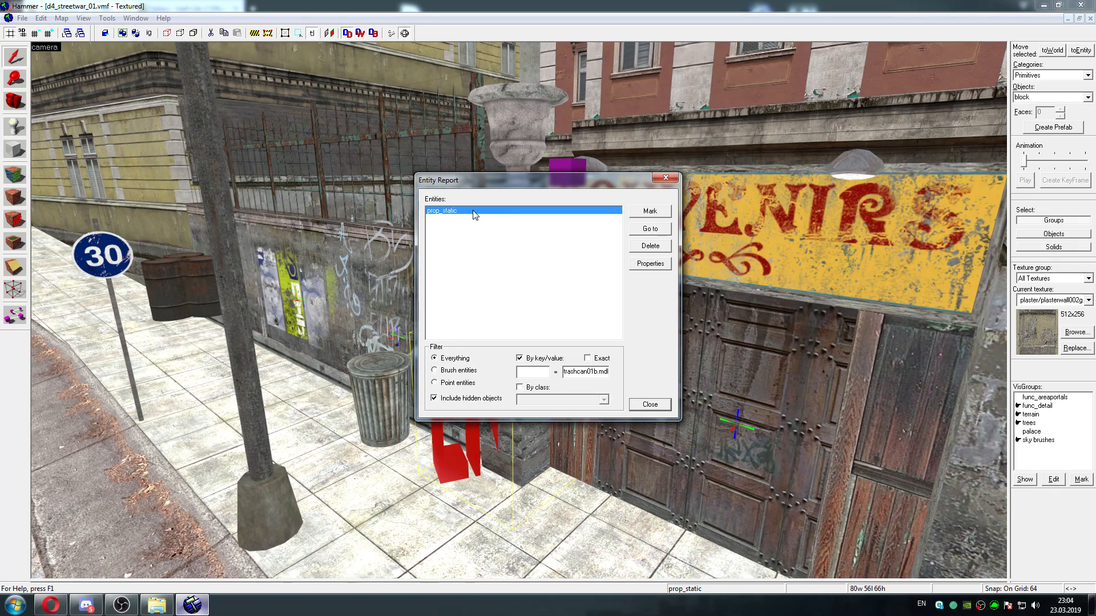
Change the selected prop_static's world model to models/props_c17/trashcan01a.mdl, apply it, and close the properties and entity report
left_click(643, 265)
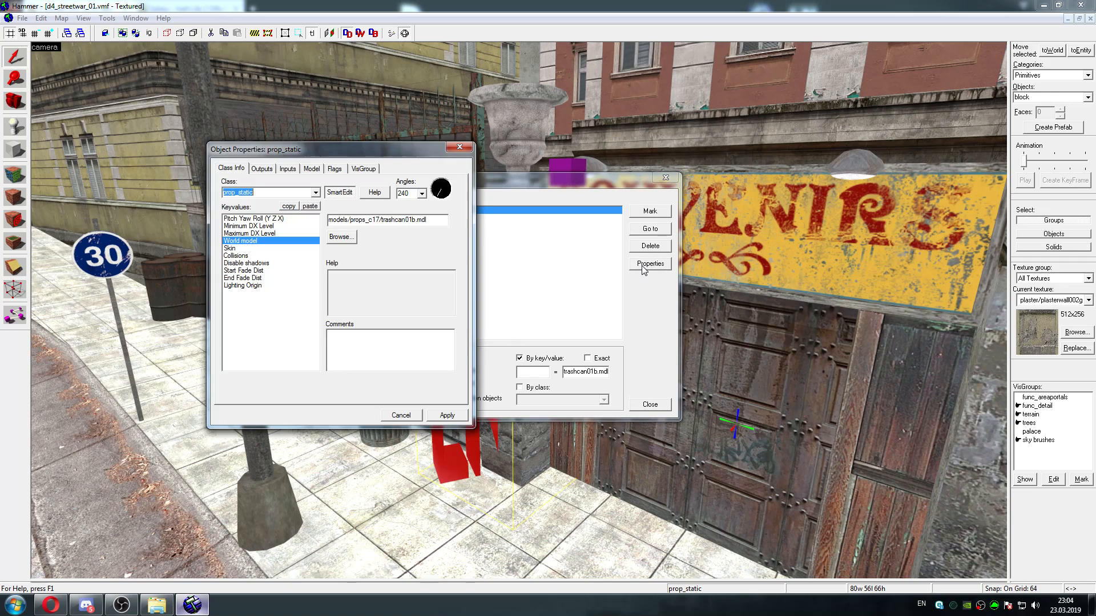
left_click(418, 219)
key("BackSpace")
type("a")
left_click(443, 417)
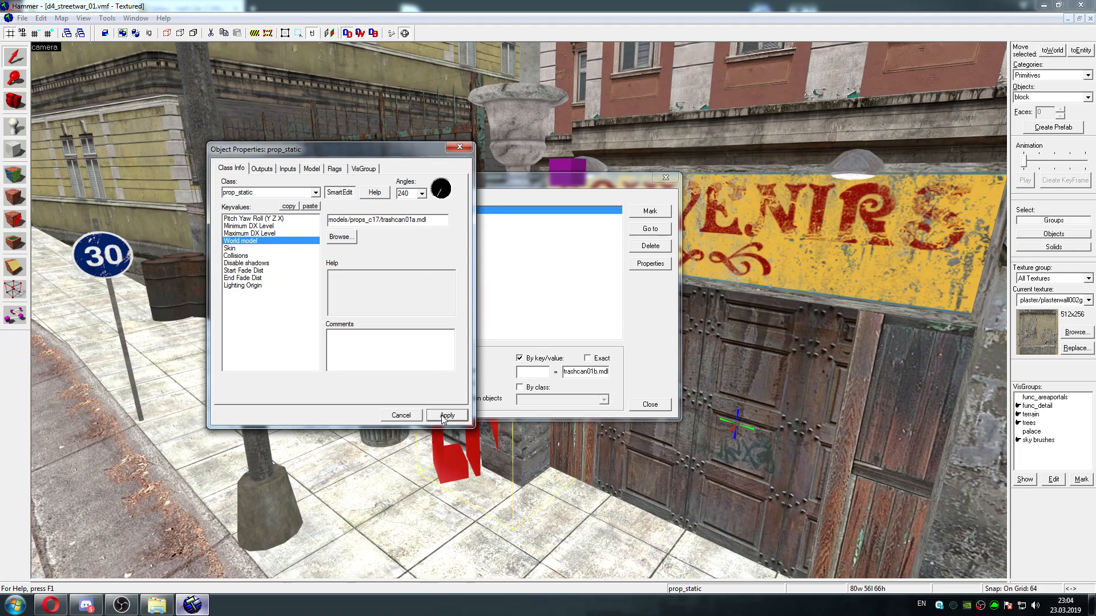
left_click(460, 149)
left_click(665, 178)
Examine the replaced trashcan's position at the stone pillar beside the Souvenirs gate from several angles and up close
key("z")
key("s")
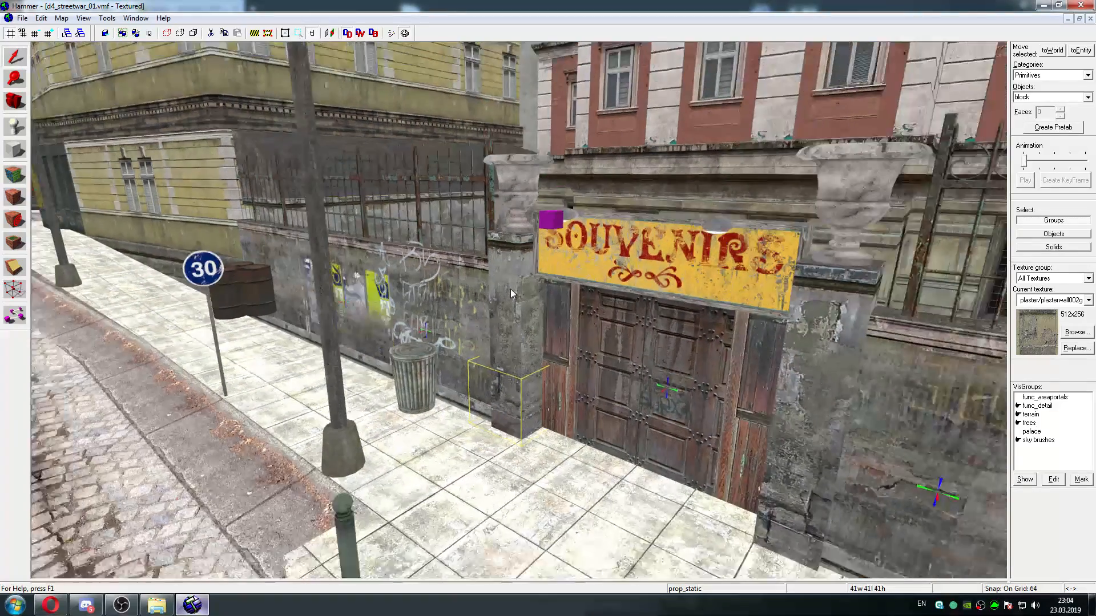
key("w")
key("w")
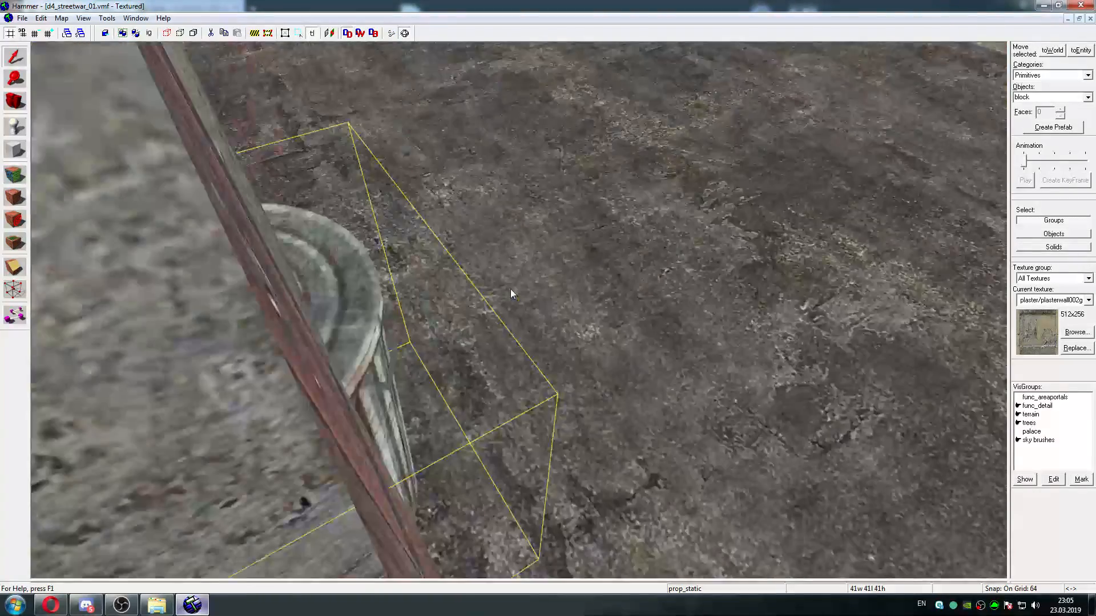
key("w")
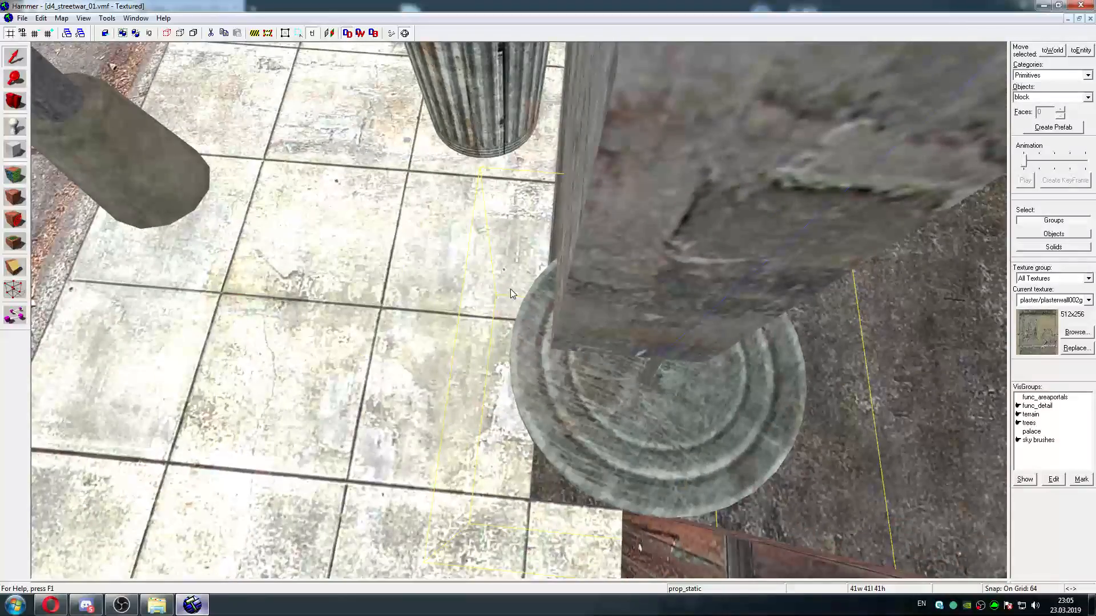
key("s")
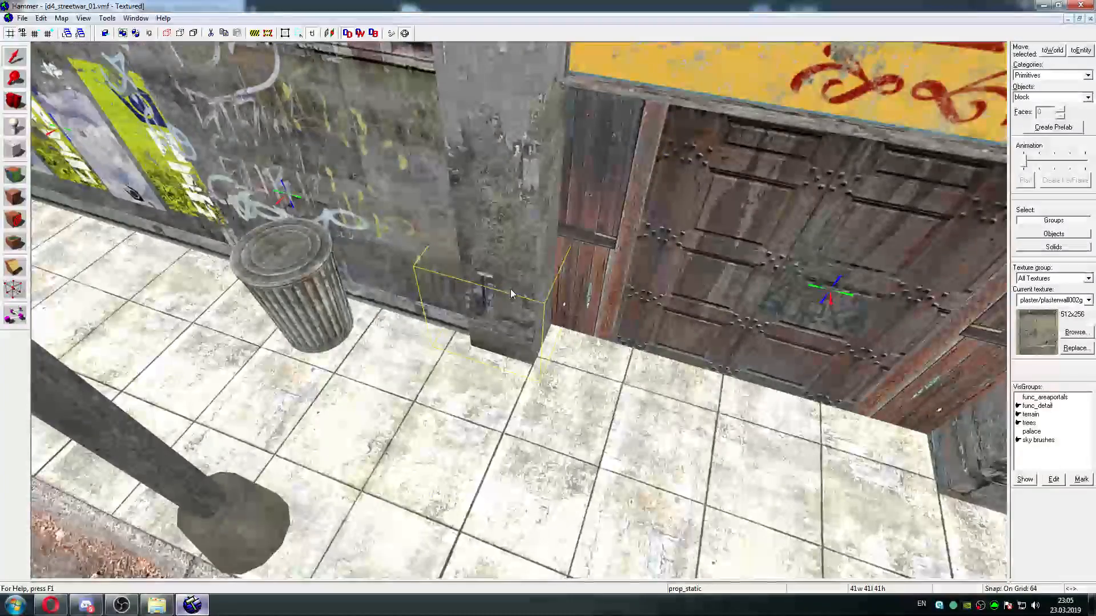
key("w")
key("d")
key("w")
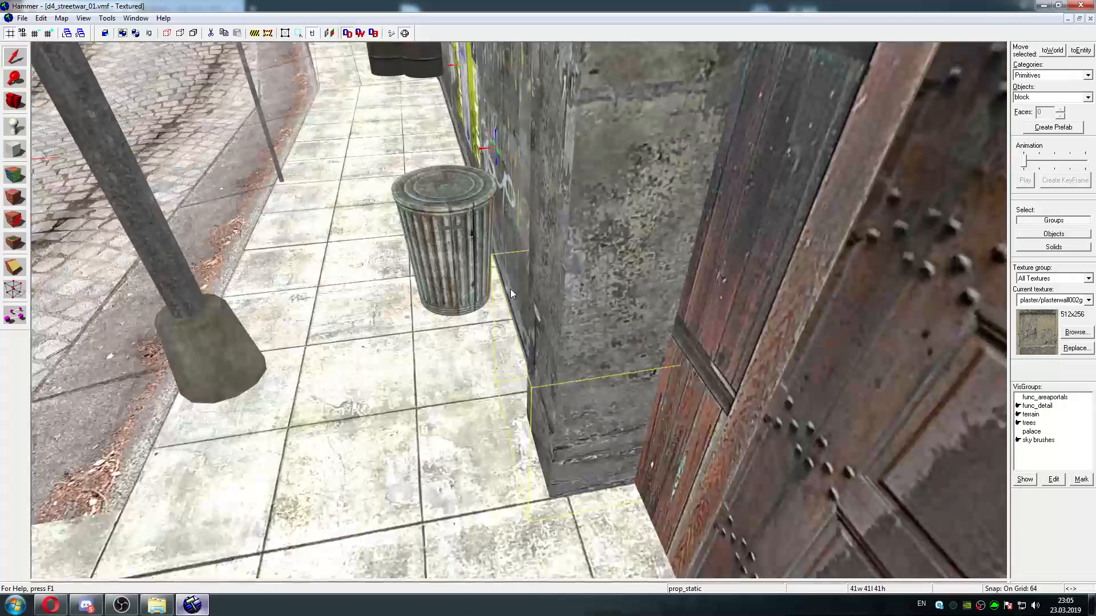
key("w")
key("s")
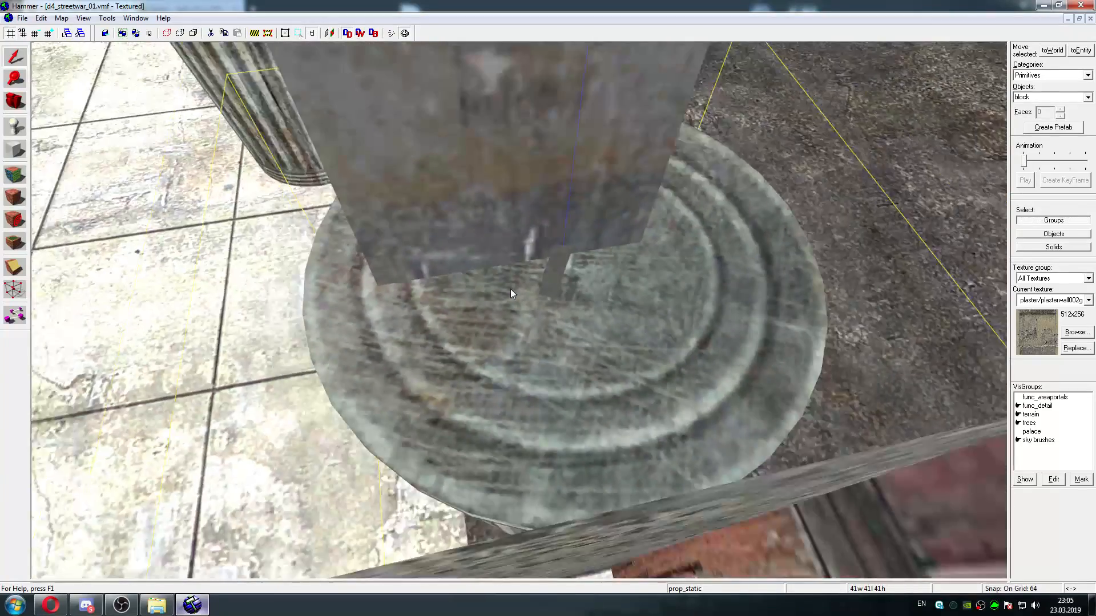
key("s")
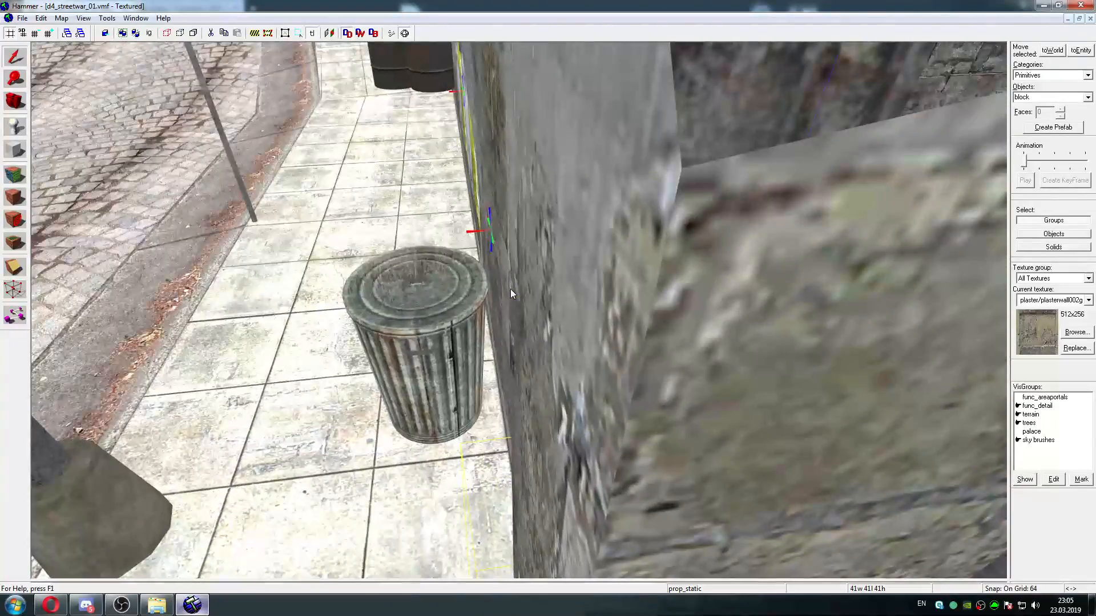
key("w")
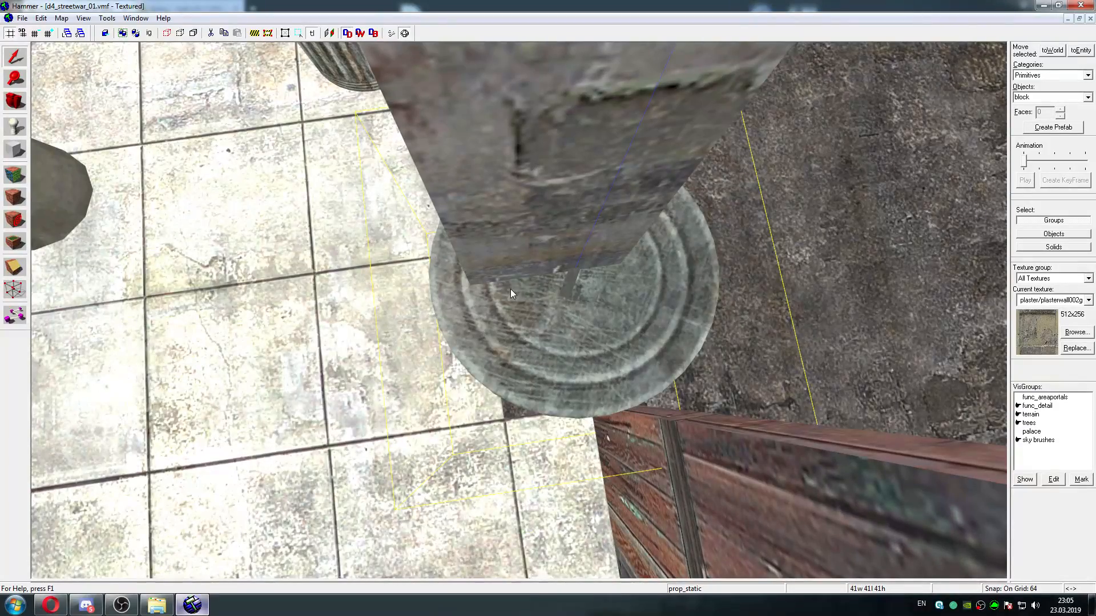
Select the func_detail wall that includes the stone pillar beside the Souvenirs gate
key("a")
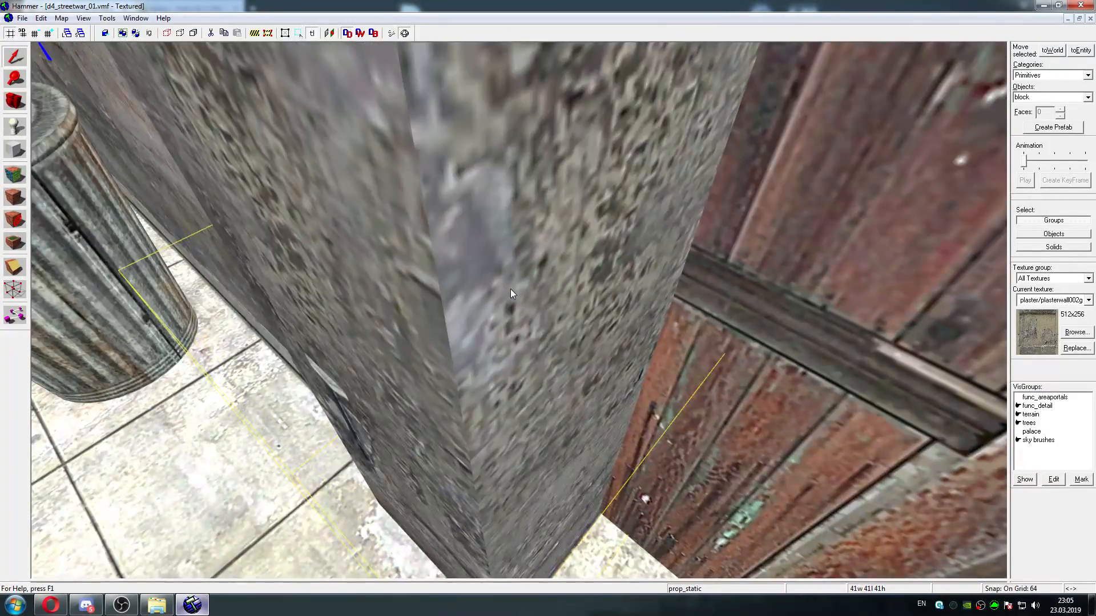
key("d")
key("s")
key("w")
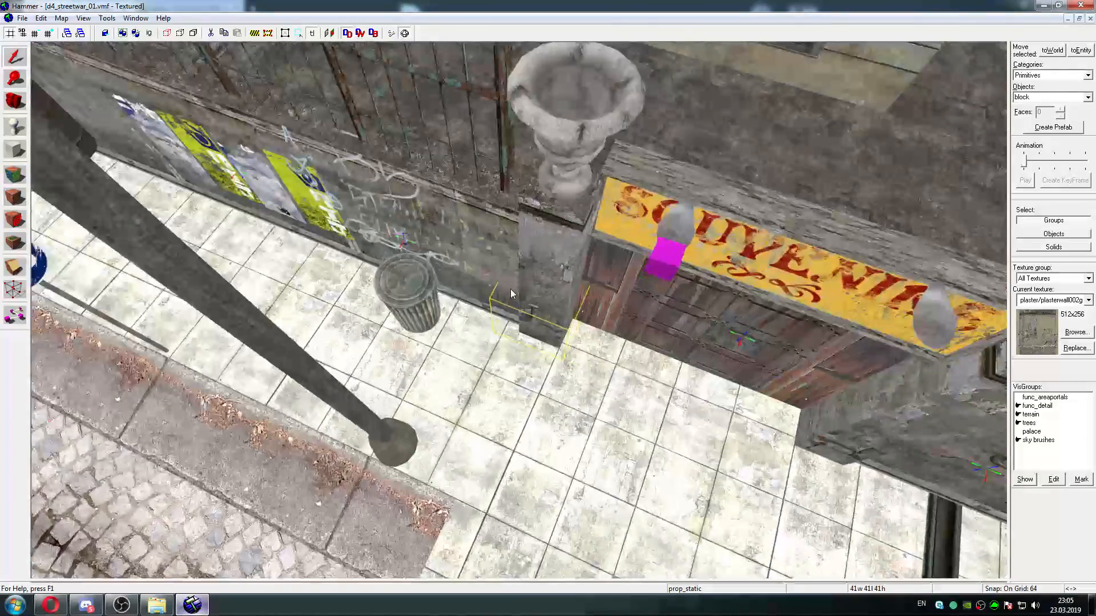
key("z")
left_click(556, 266)
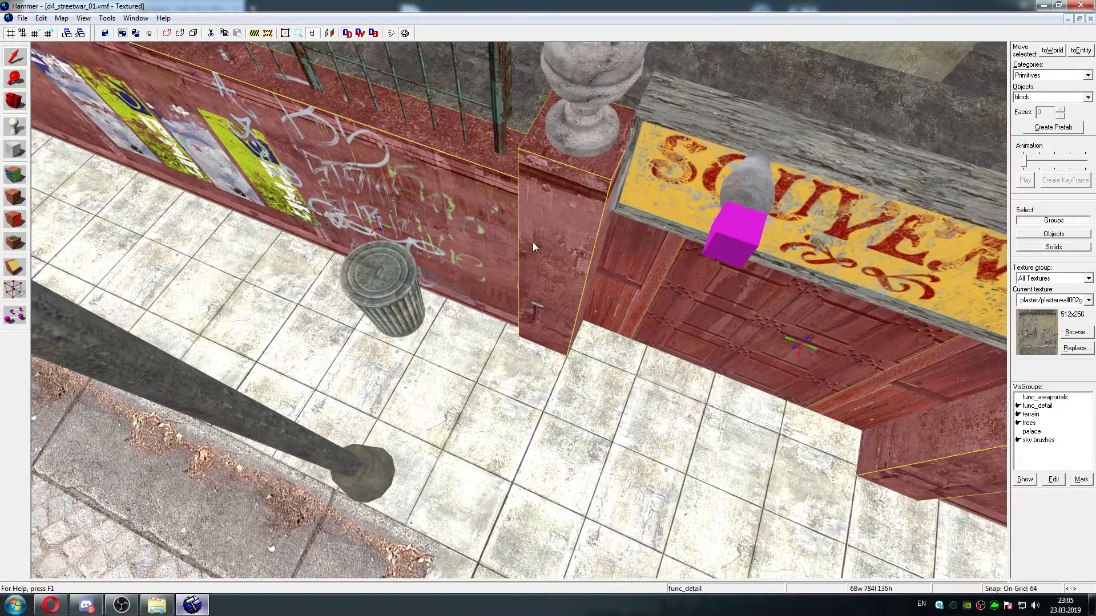
Examine the extent of the selected func_detail around the Souvenirs gate, including its pillars, doors and the fenced walls on both sides
key("w")
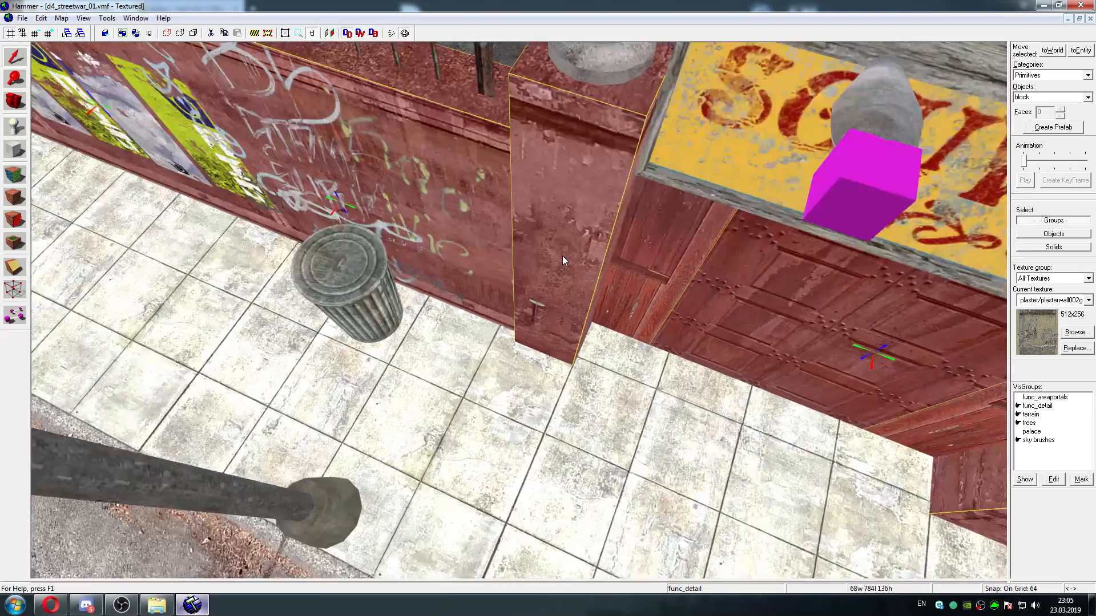
key("s")
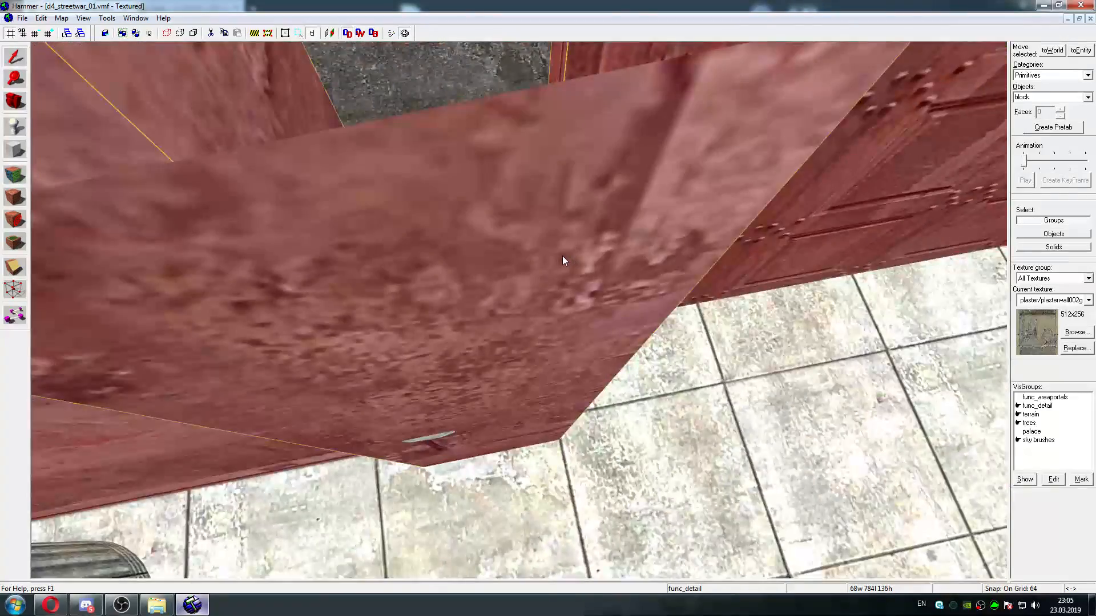
key("d")
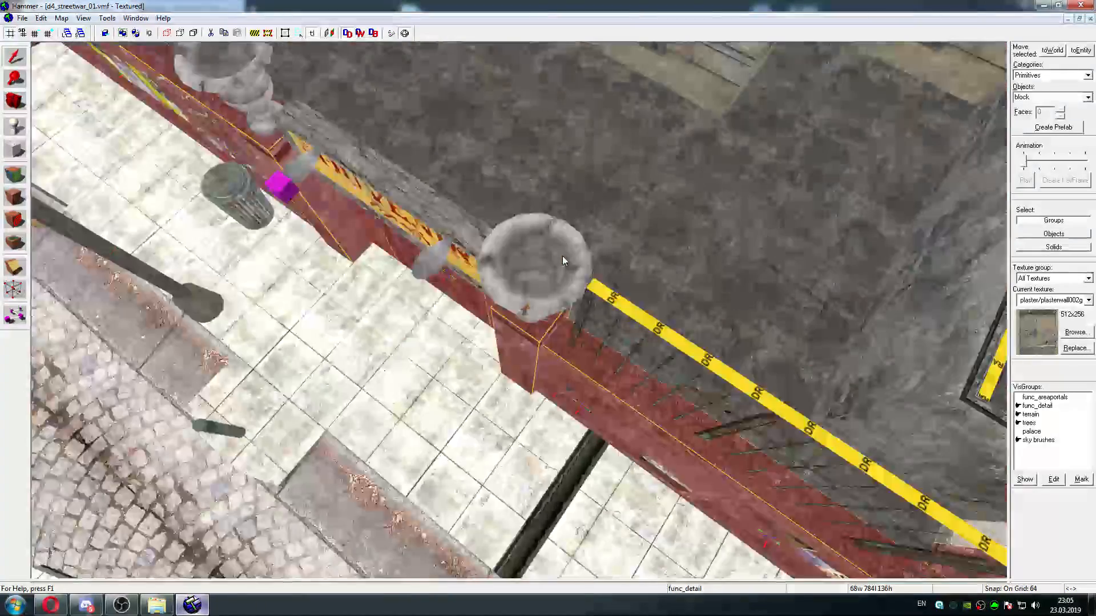
key("w")
key("s")
key("d")
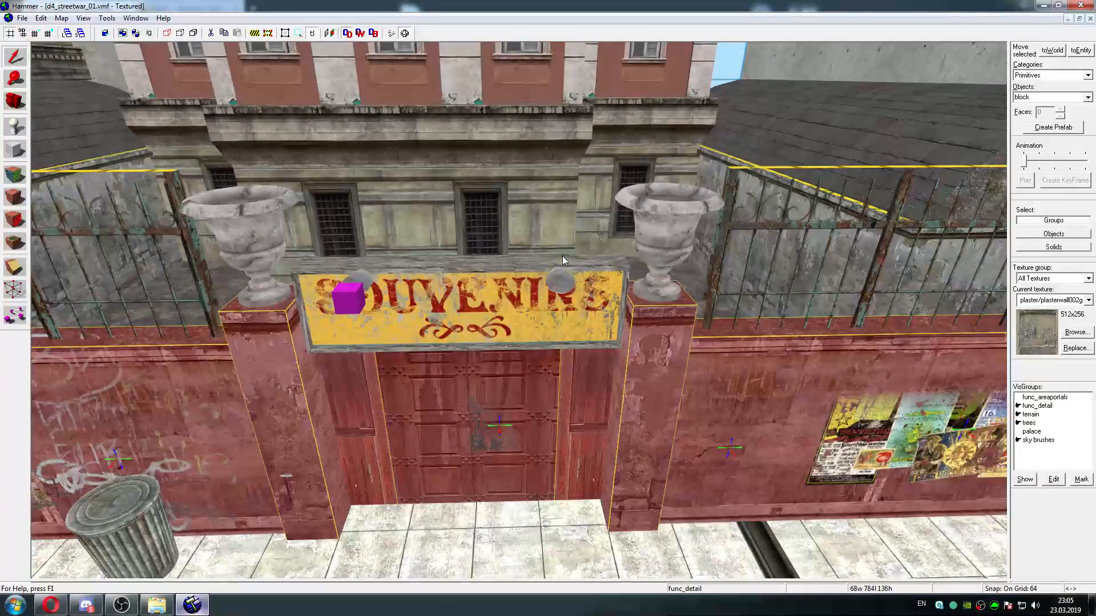
key("a")
key("d")
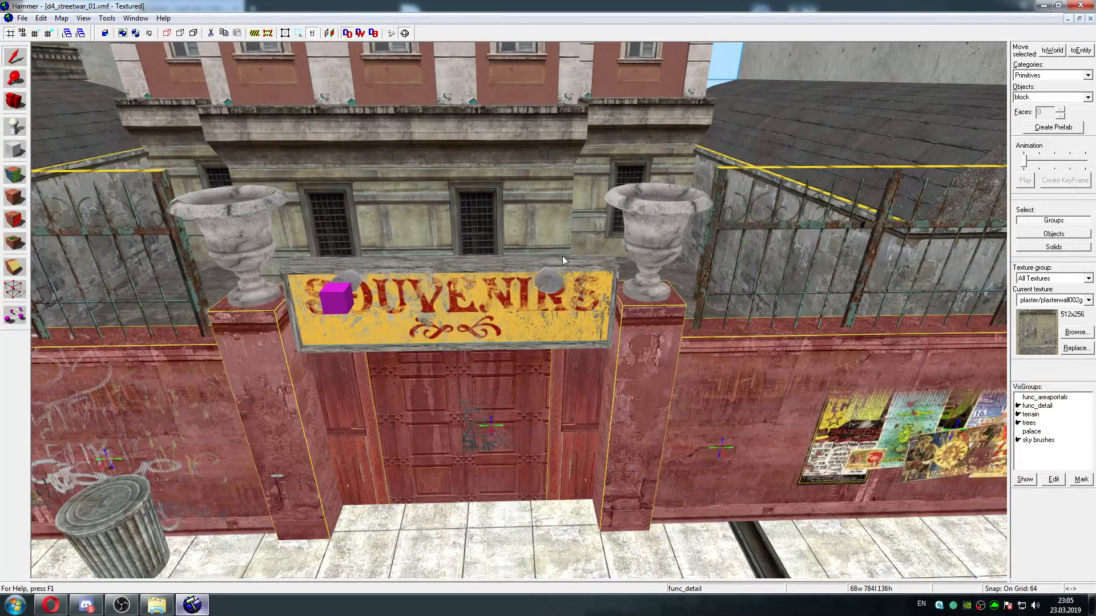
key("w")
key("d")
key("s")
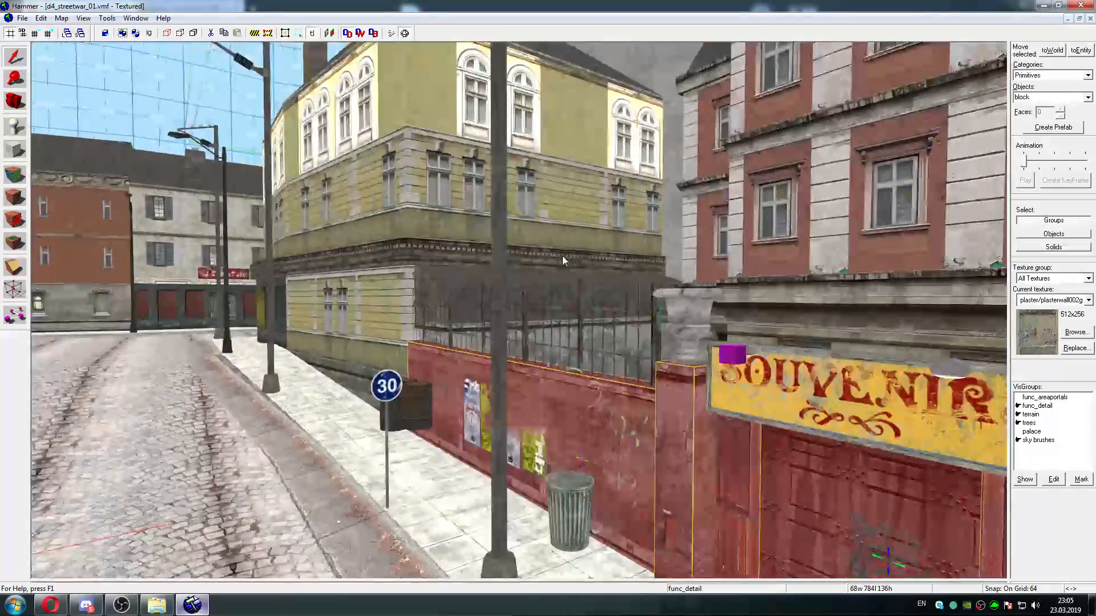
key("a")
key("w")
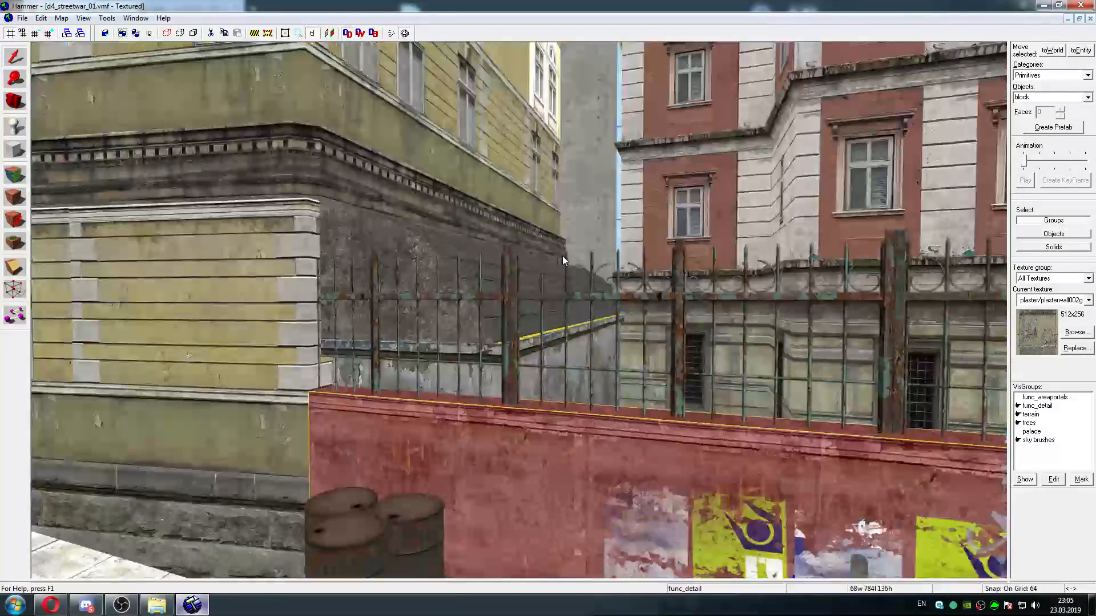
key("w")
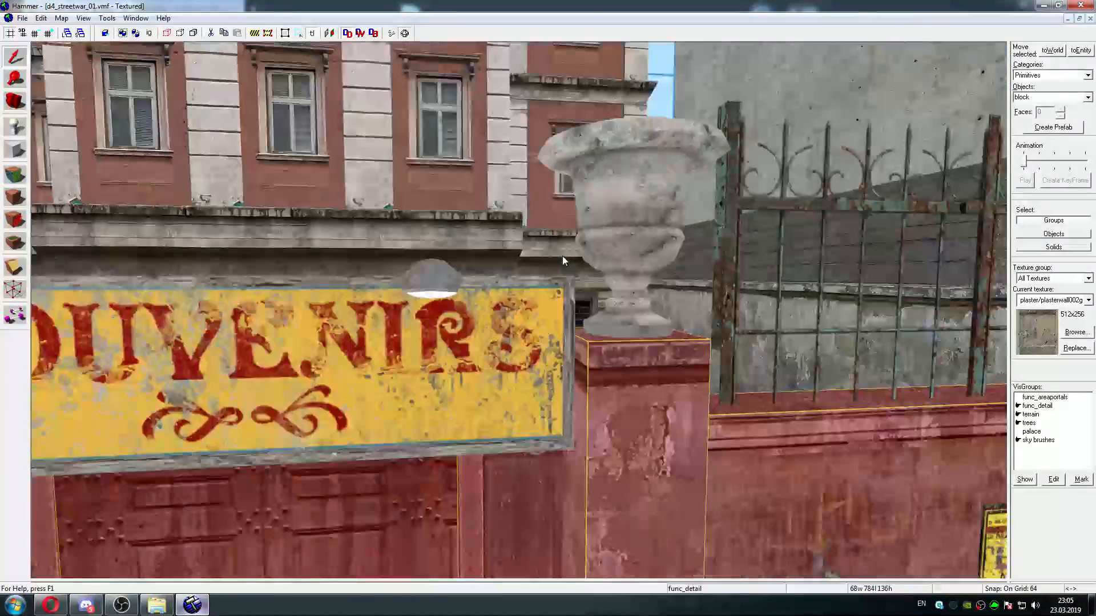
Inspect the replaced trashcan's placement against the gate pillar from above and from behind the wall
key("s")
key("w")
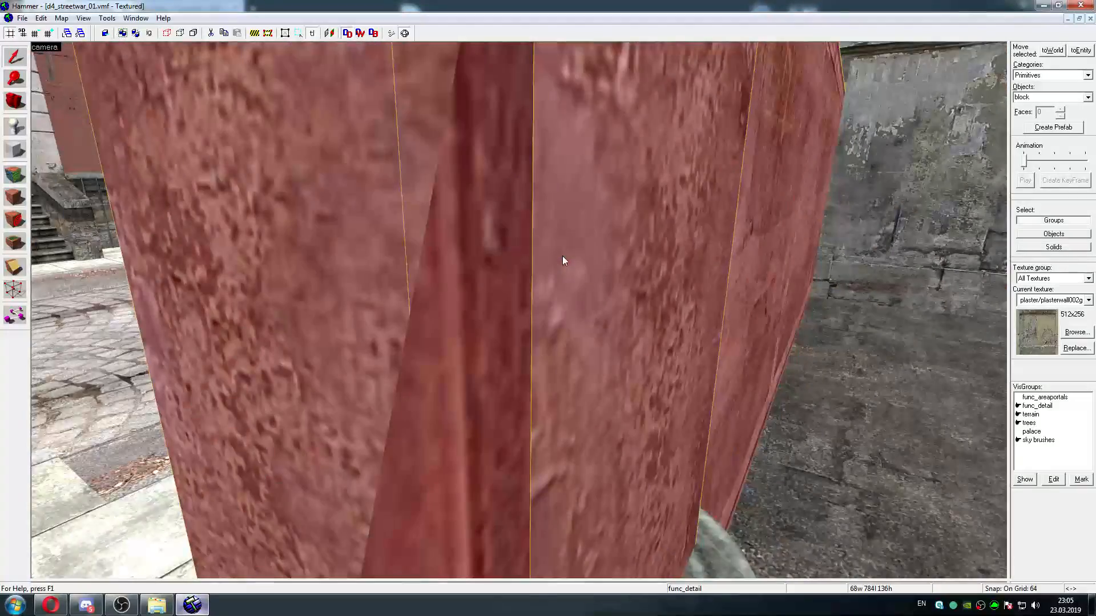
key("s")
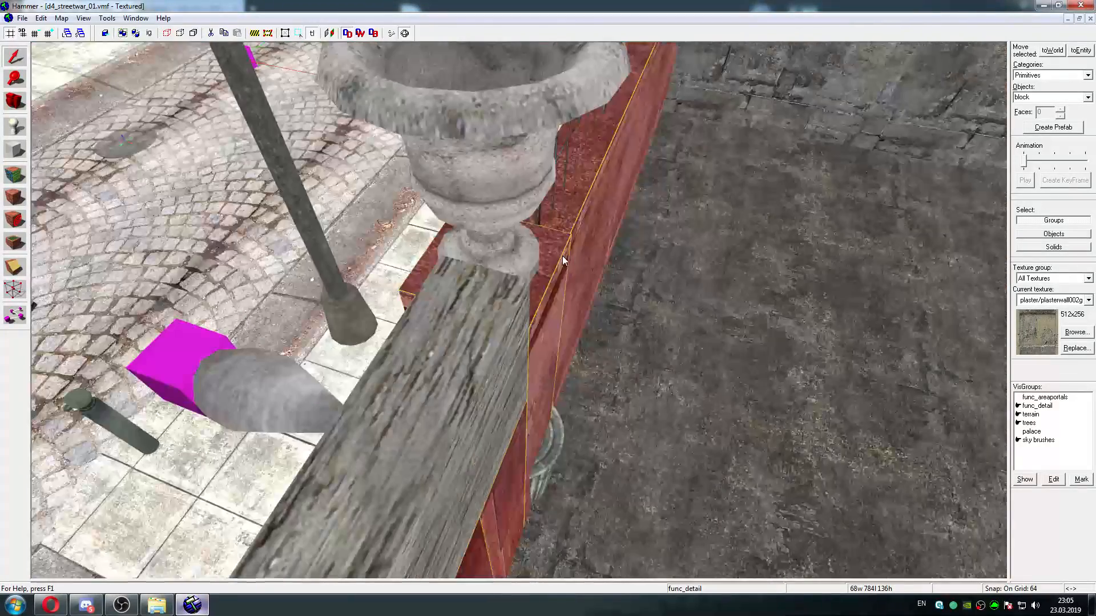
key("a")
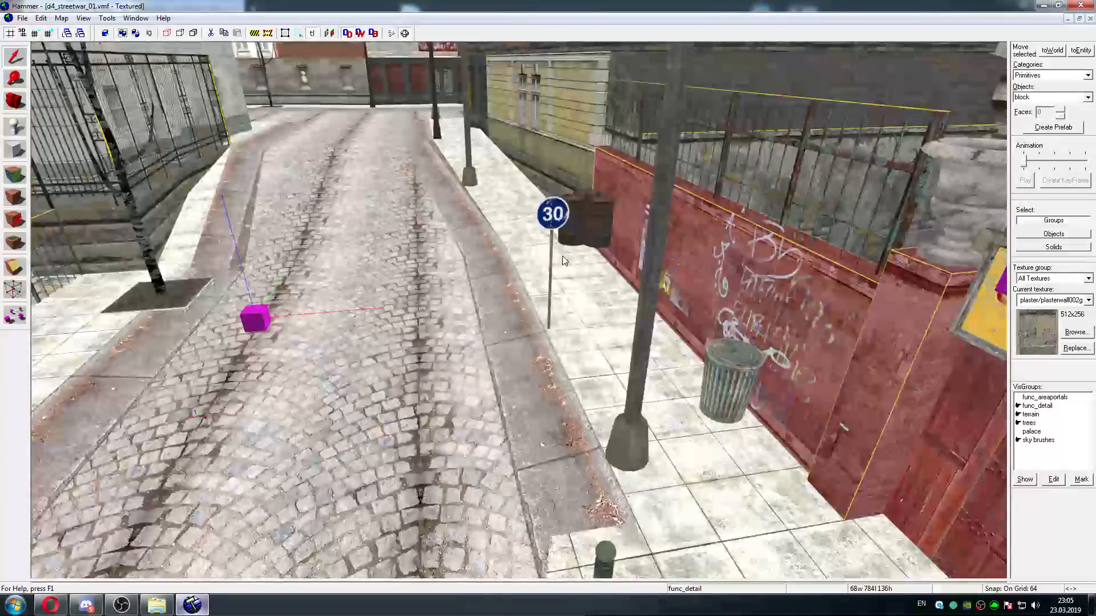
key("w")
key("w")
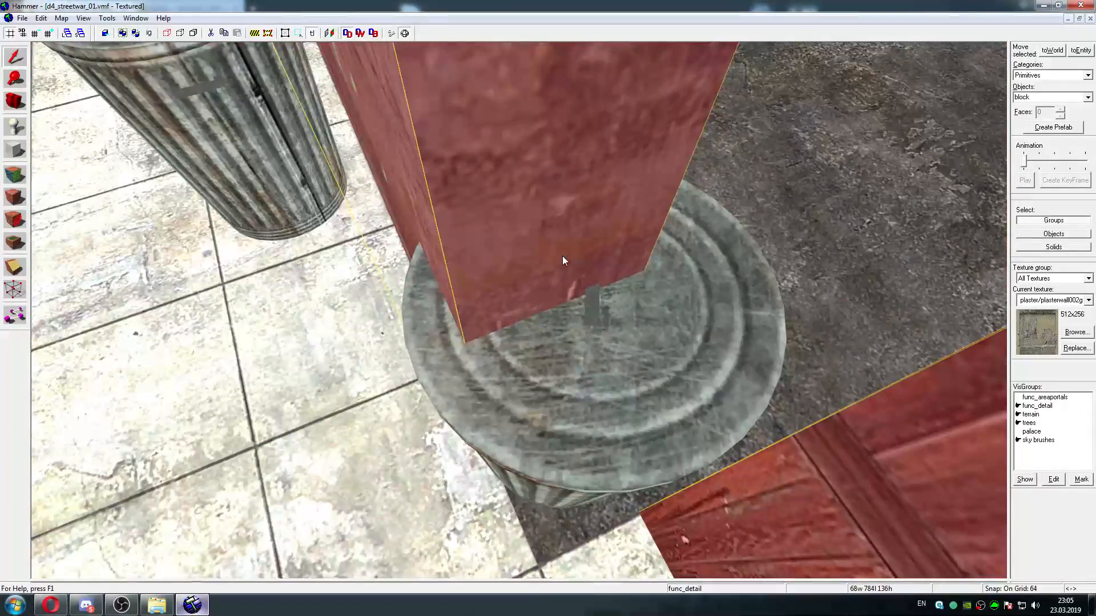
key("s")
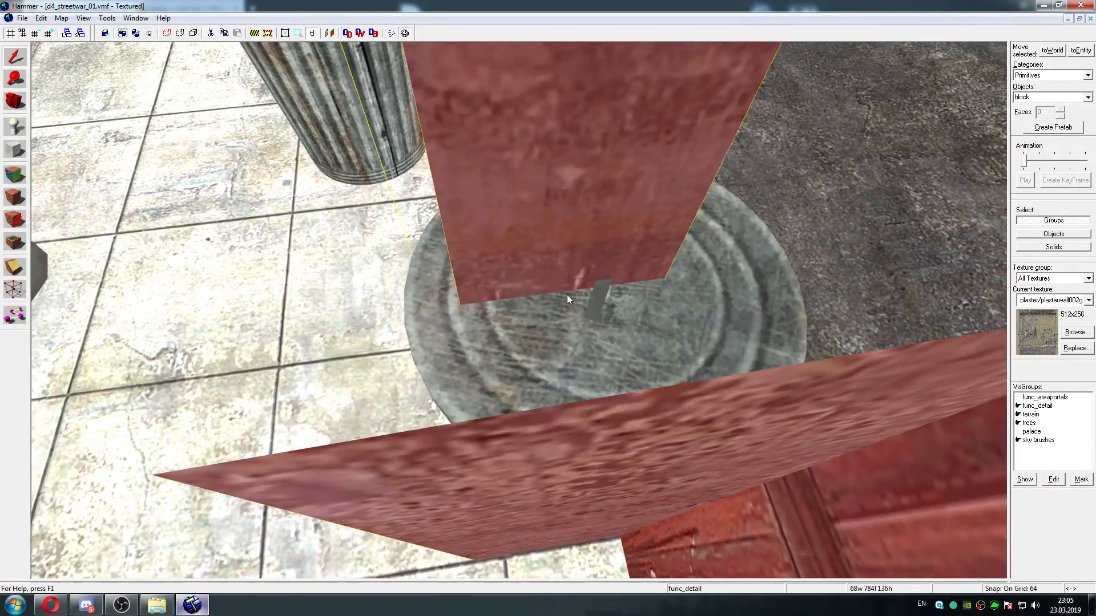
key("d")
key("s")
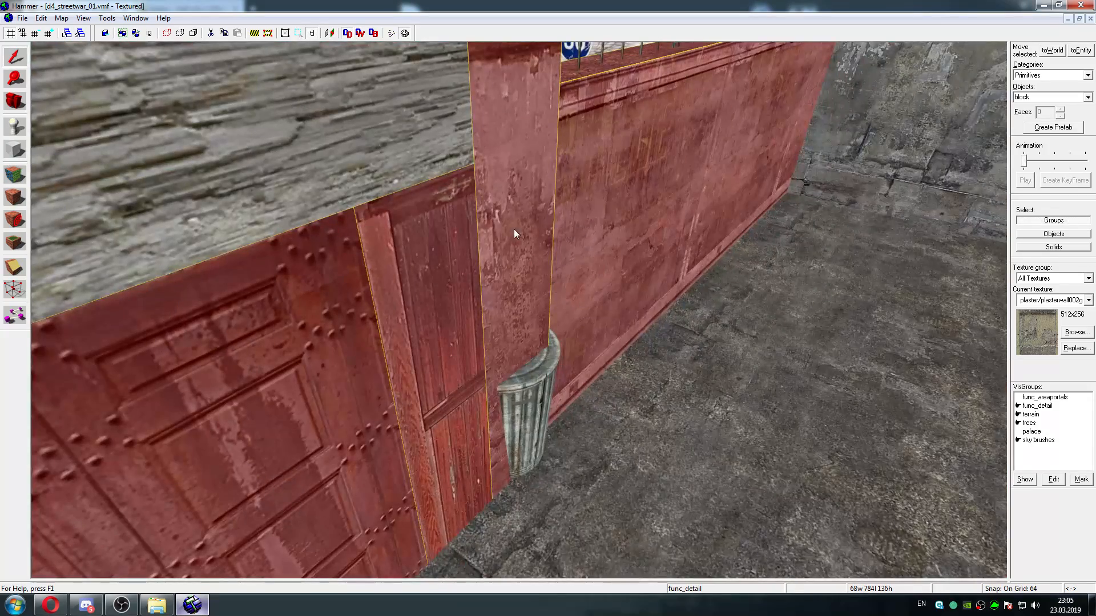
Survey the cobbled streets, shopfronts, dirt mound and column plaza for remaining faulty models and textures
key("a")
key("w")
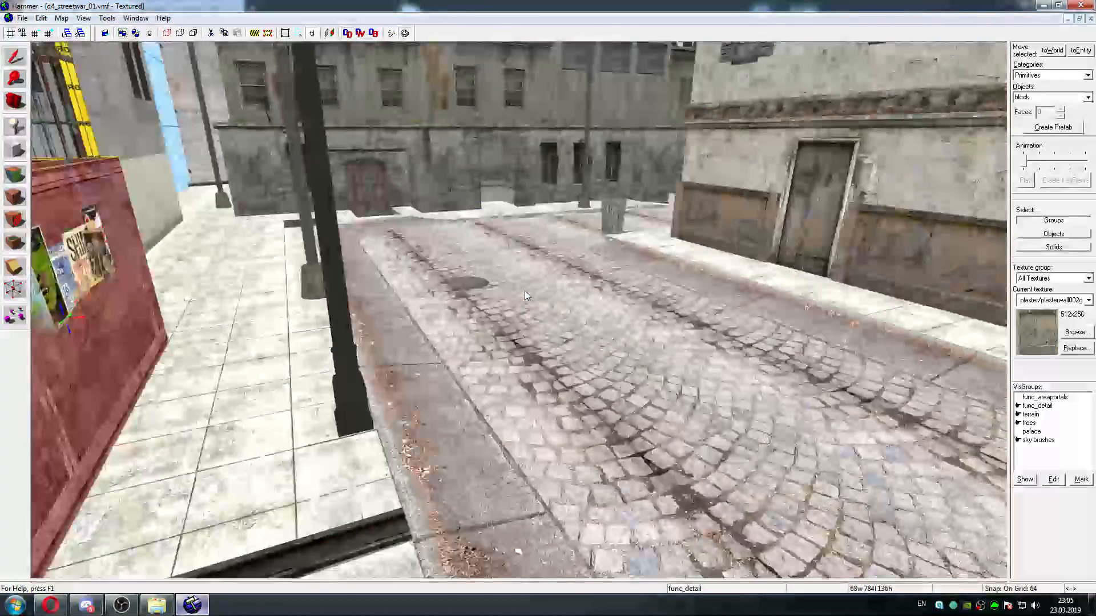
key("w")
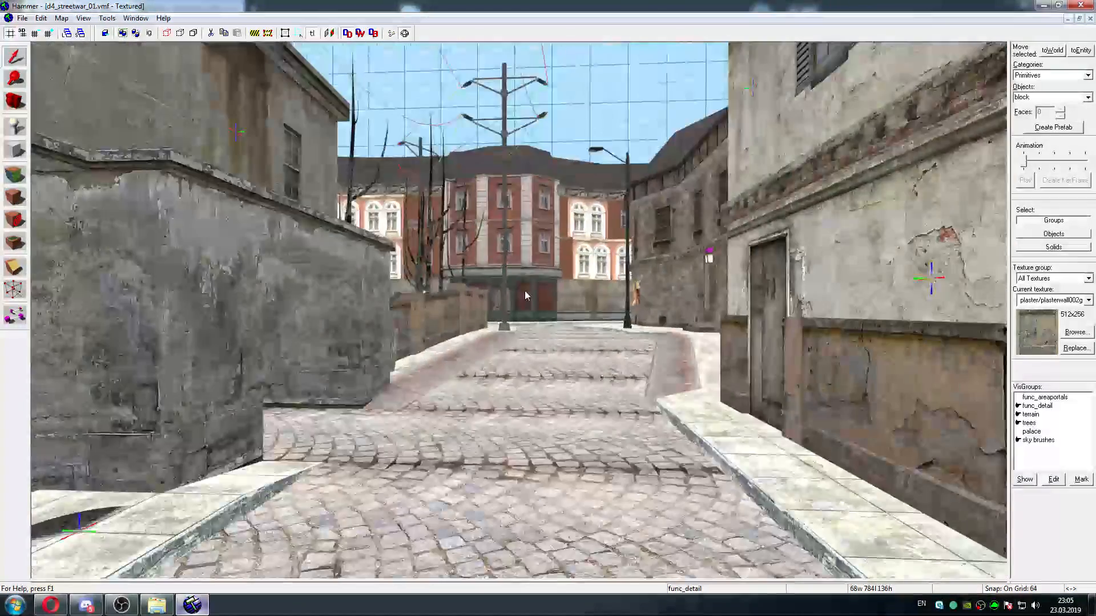
key("w")
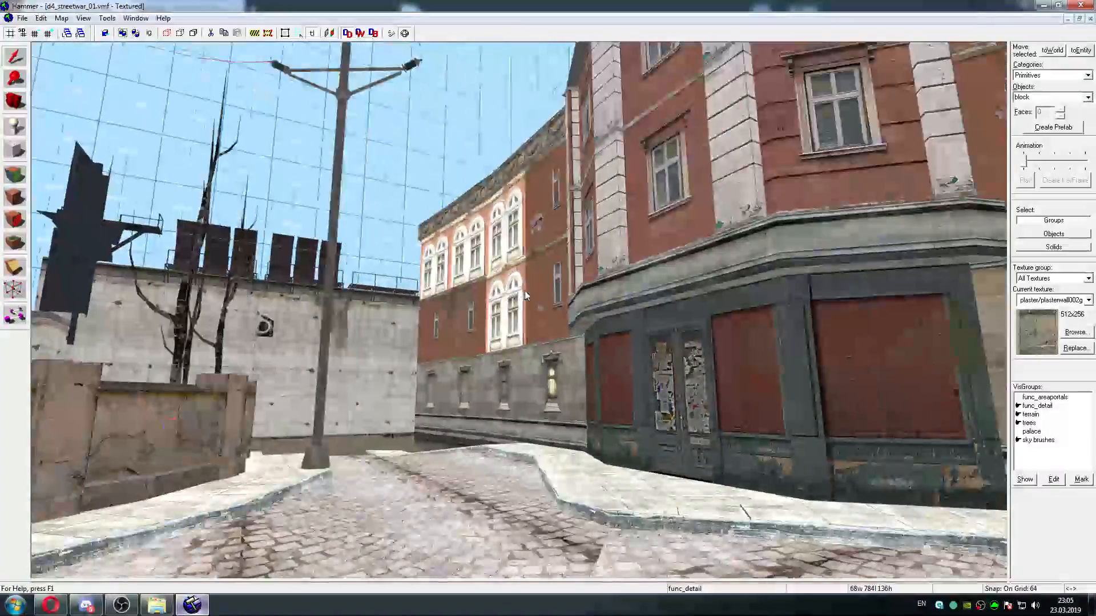
key("w")
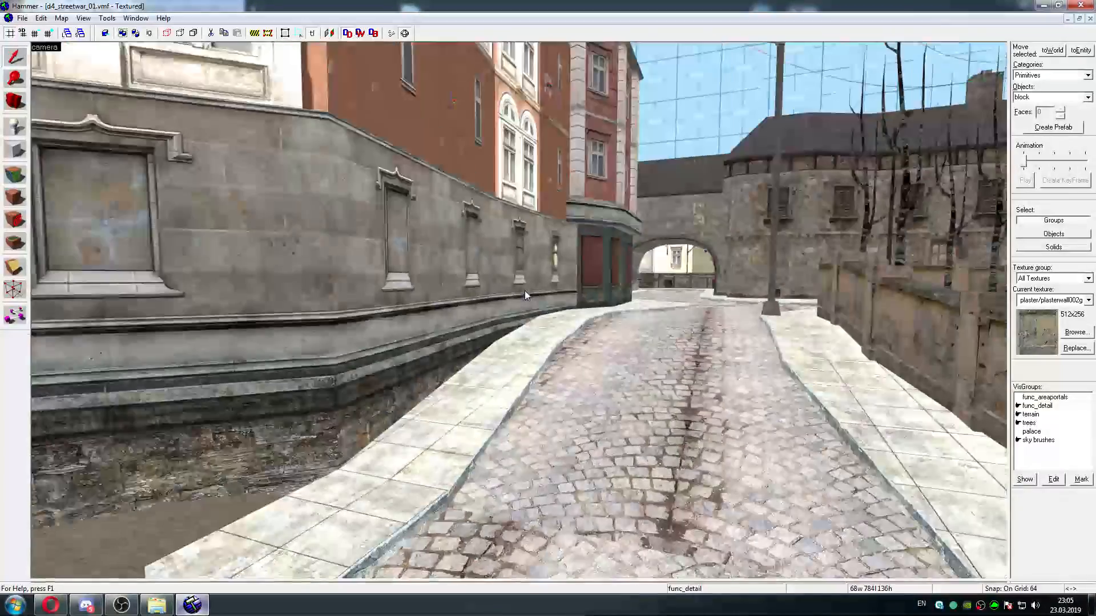
key("w")
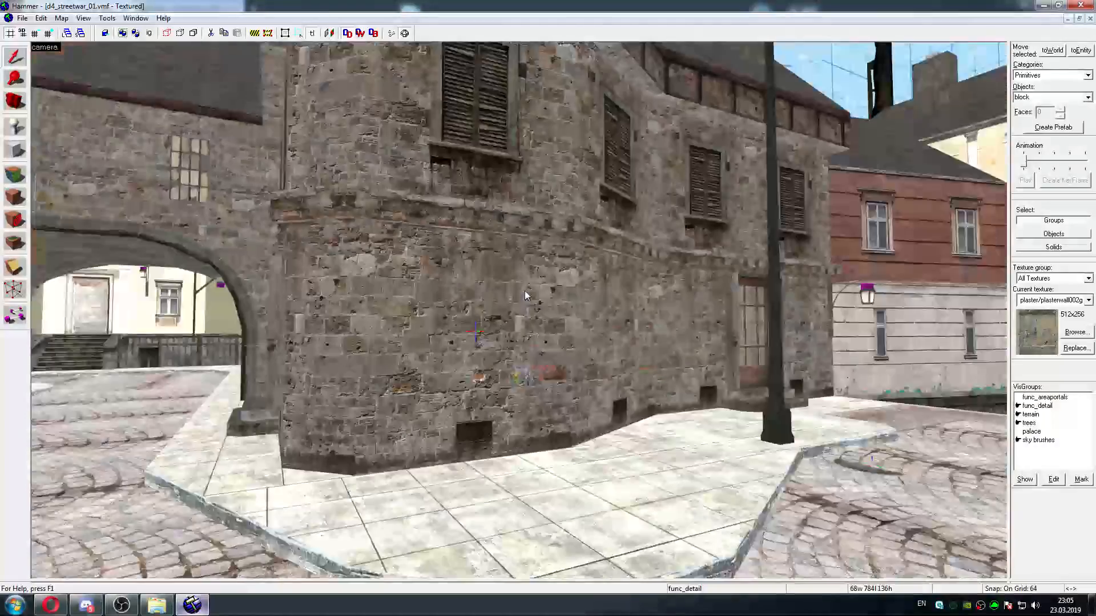
key("w")
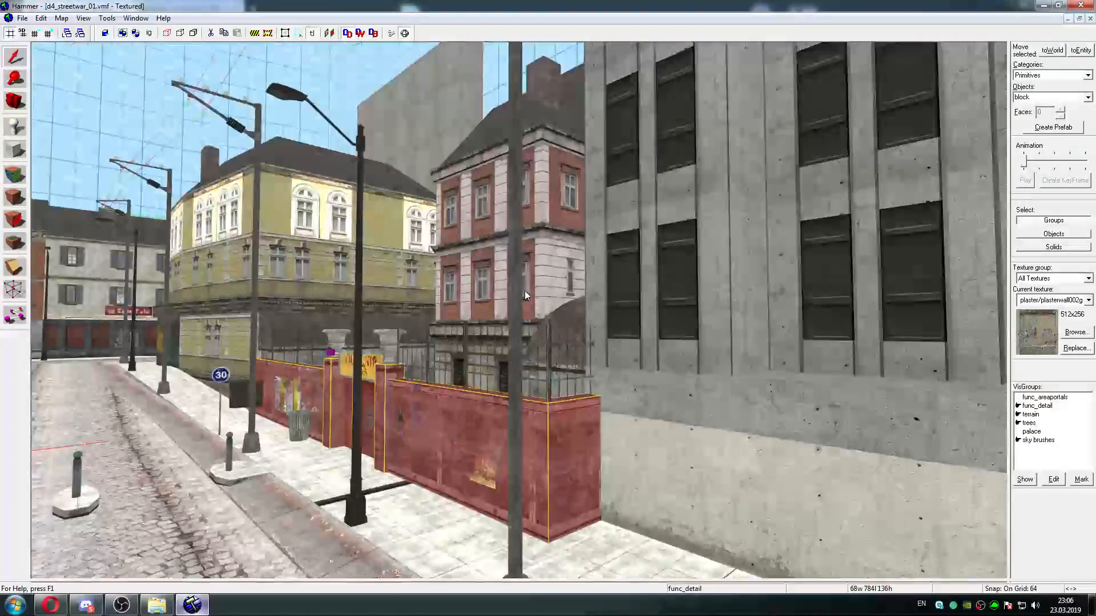
key("w")
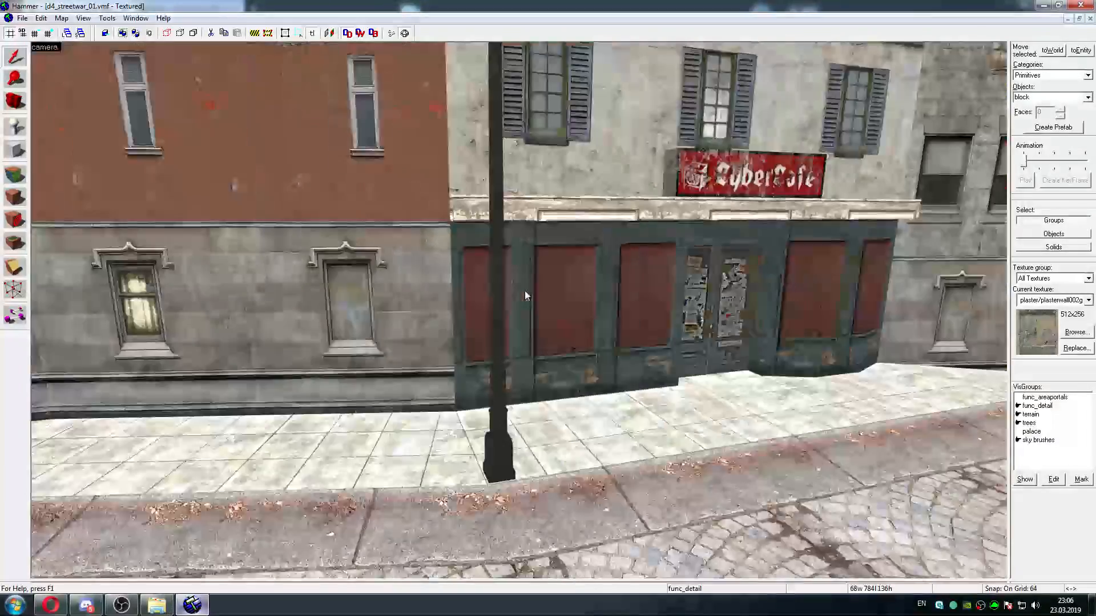
key("w")
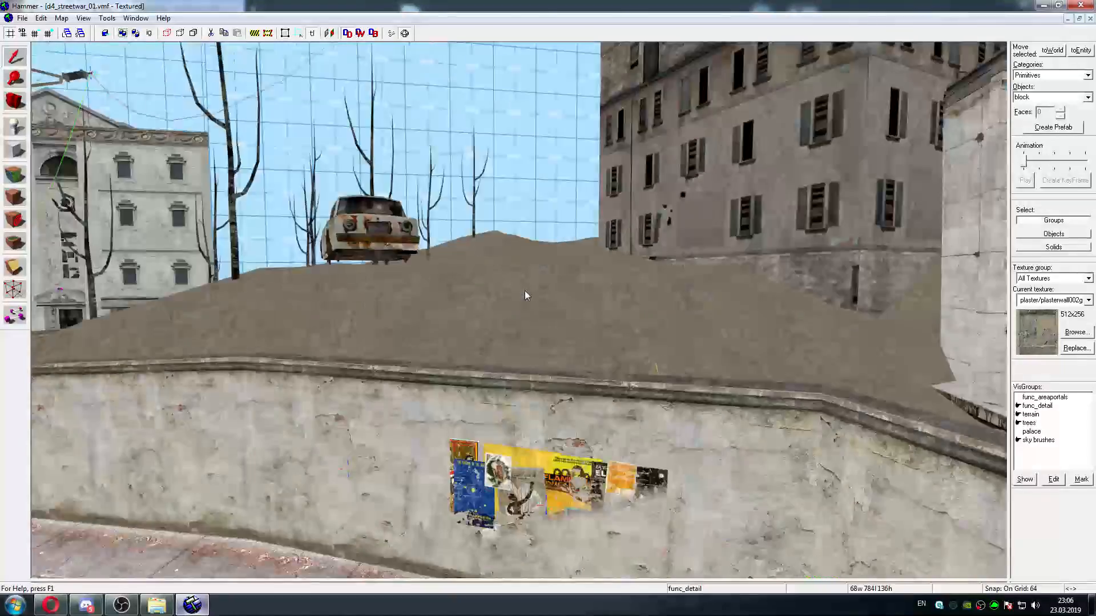
key("w")
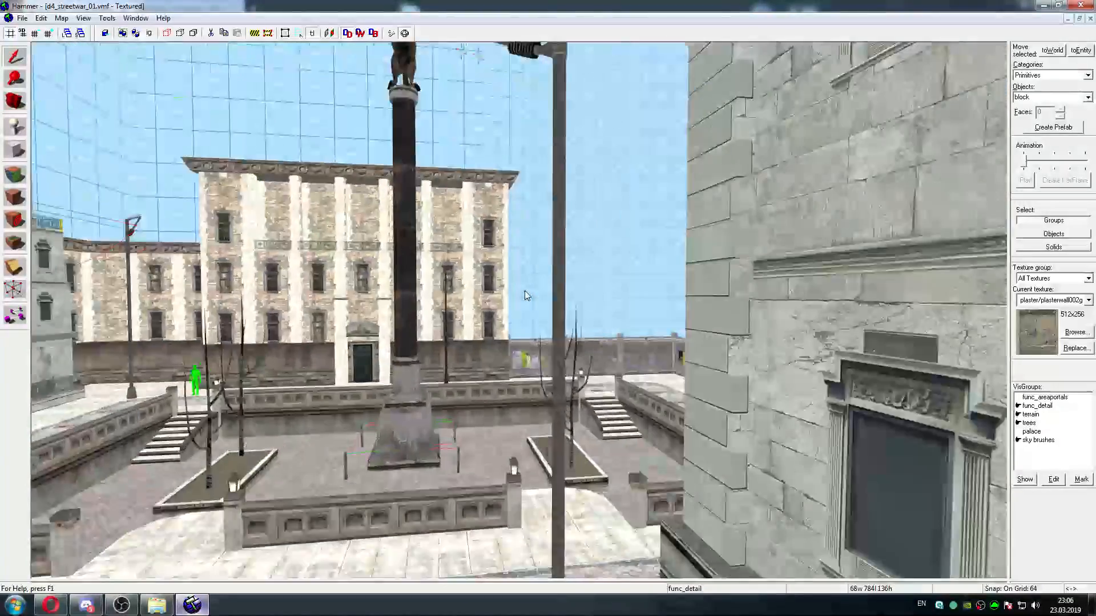
key("w")
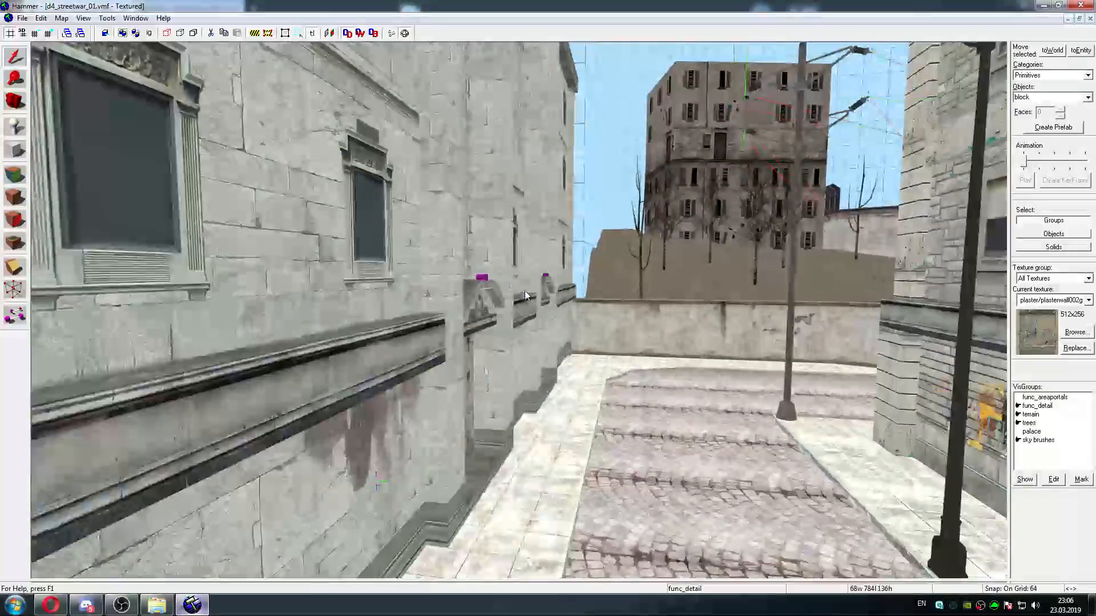
key("w")
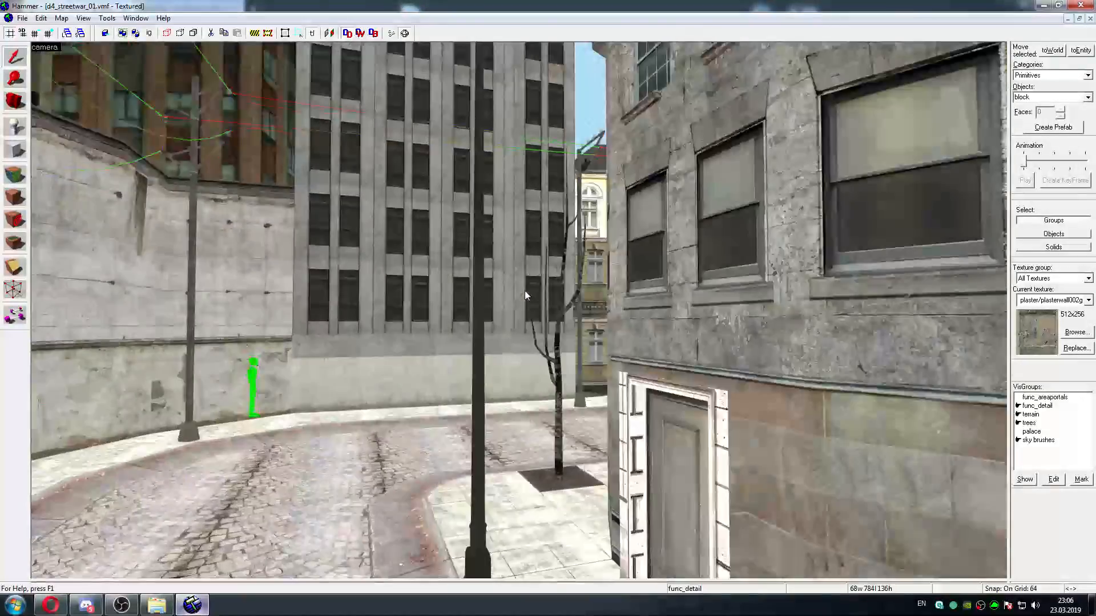
Survey the streets around the yellow corner house, the stone archway and the red-brick house with the fenced staircase for remaining faults
key("w")
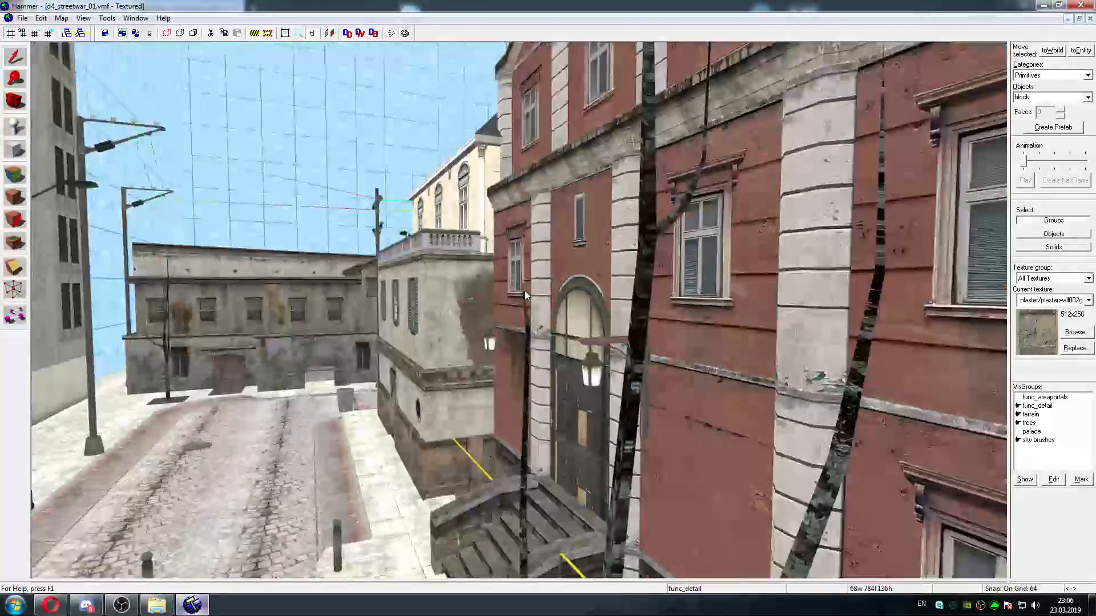
key("w")
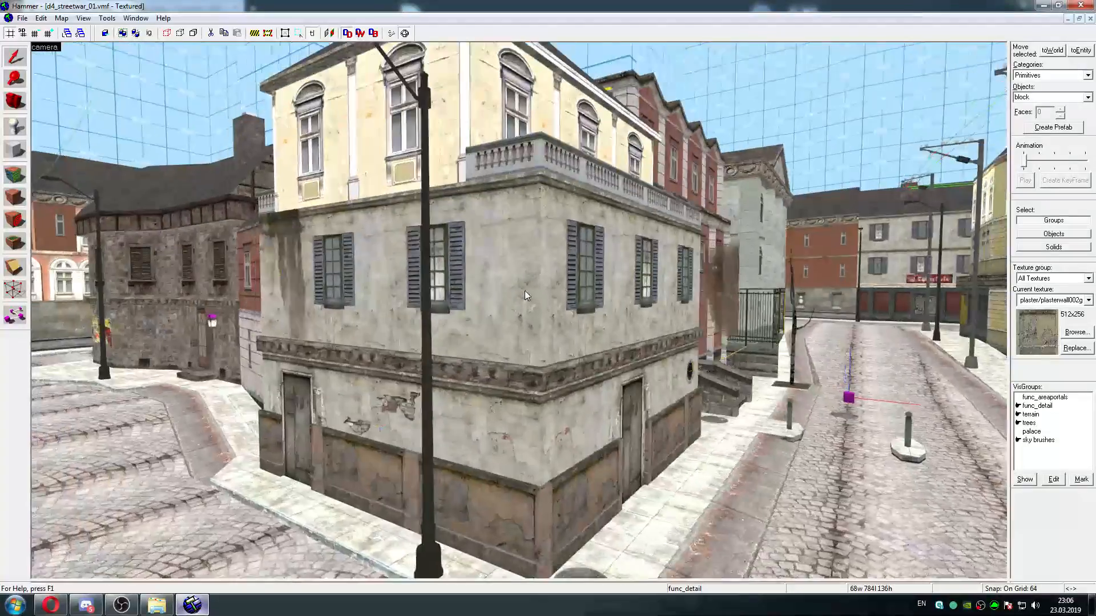
key("w")
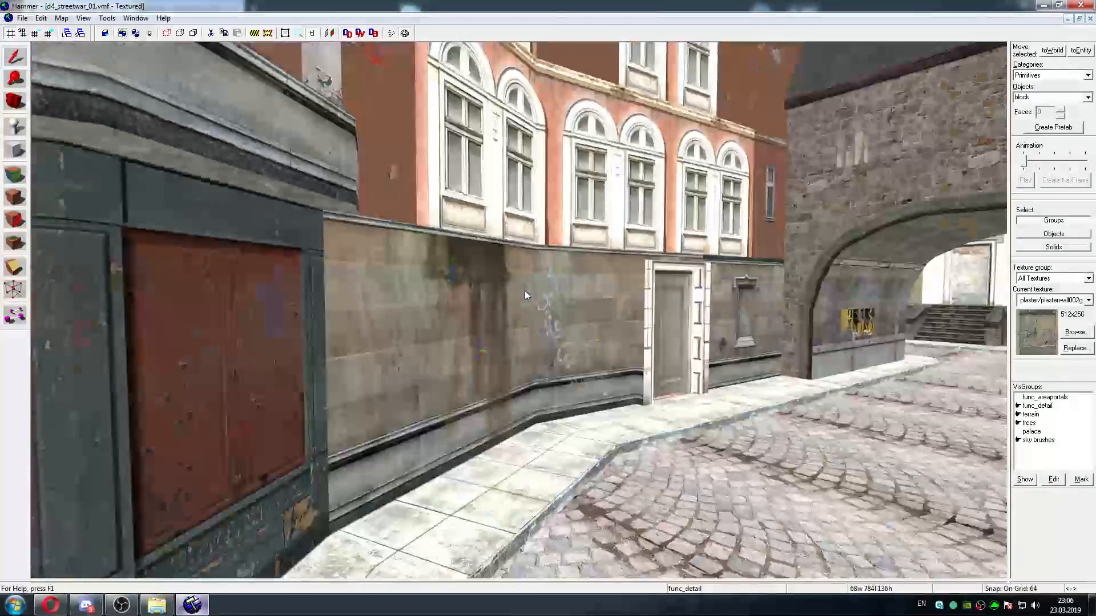
key("w")
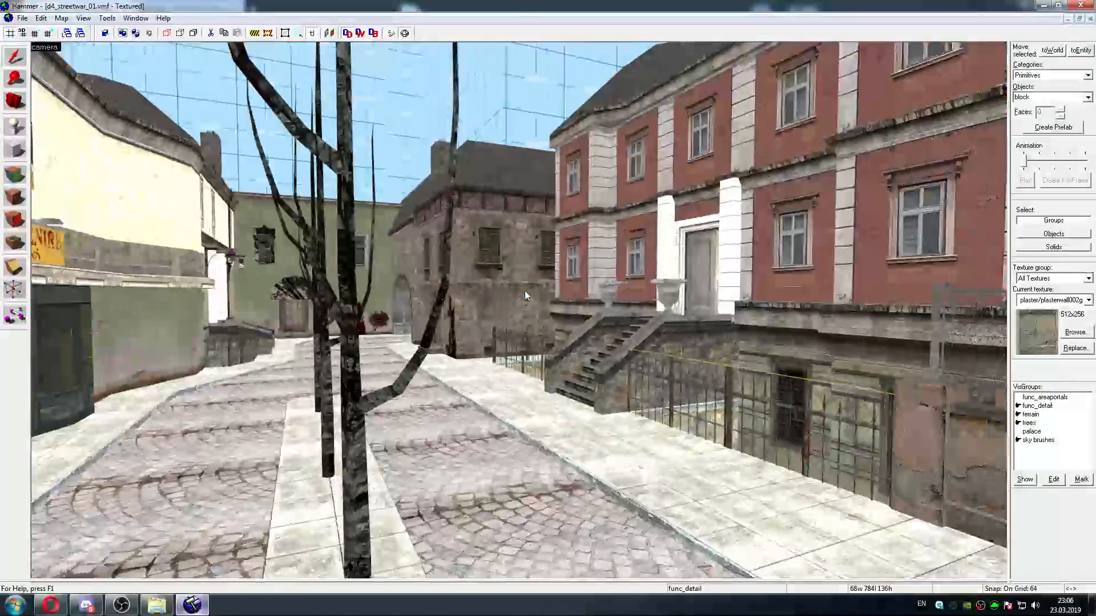
key("w")
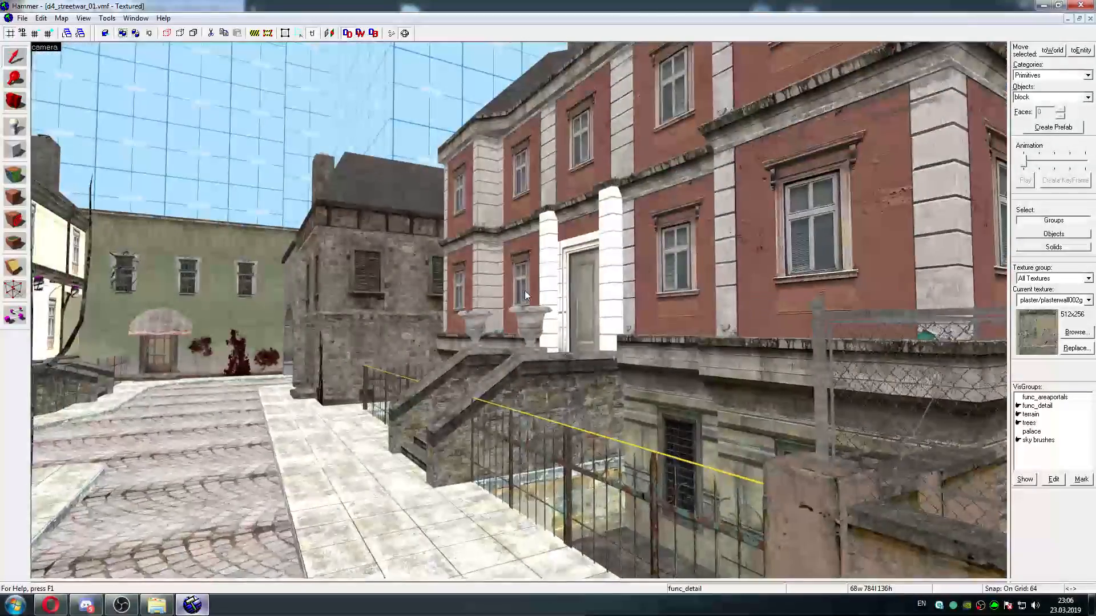
key("a")
key("d")
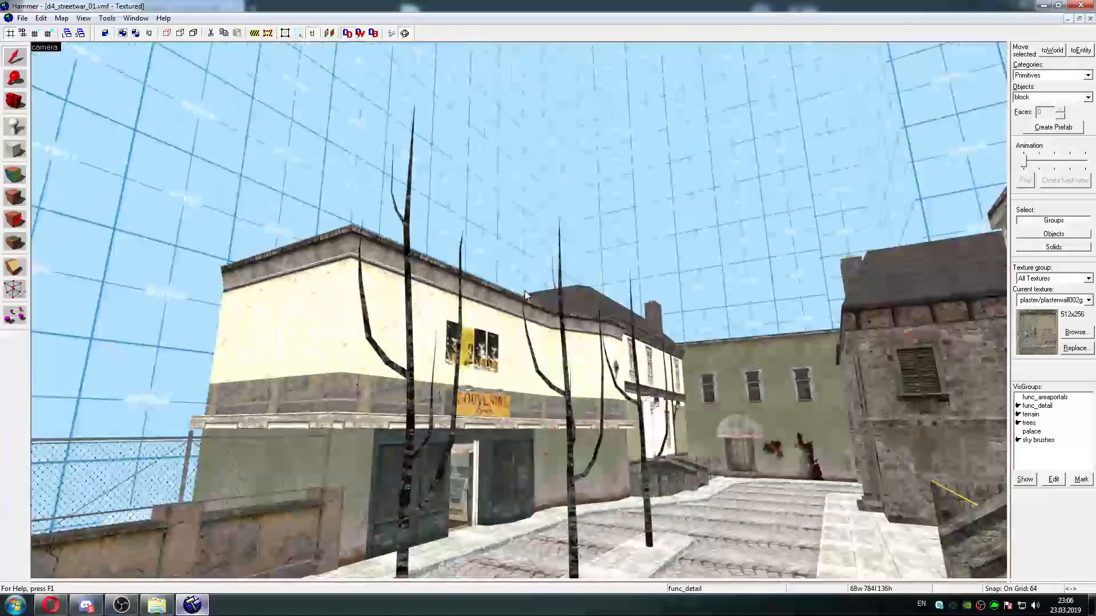
key("w")
key("Right")
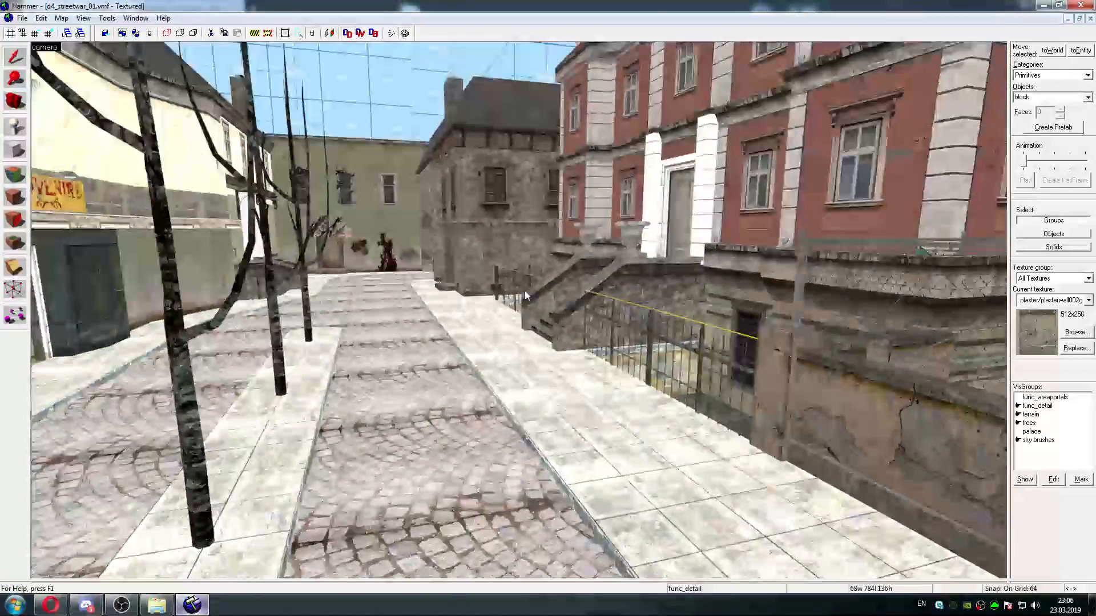
Check the archway passage, awning entrance, walled street and brick building beside the sunken plaza for faulty textures and models
key("w")
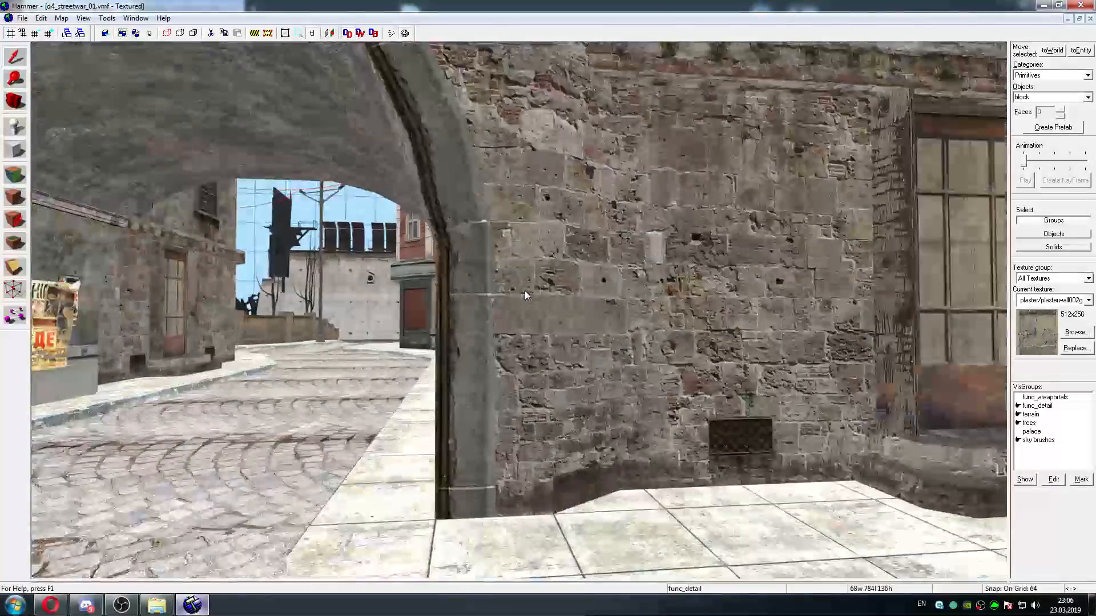
key("w")
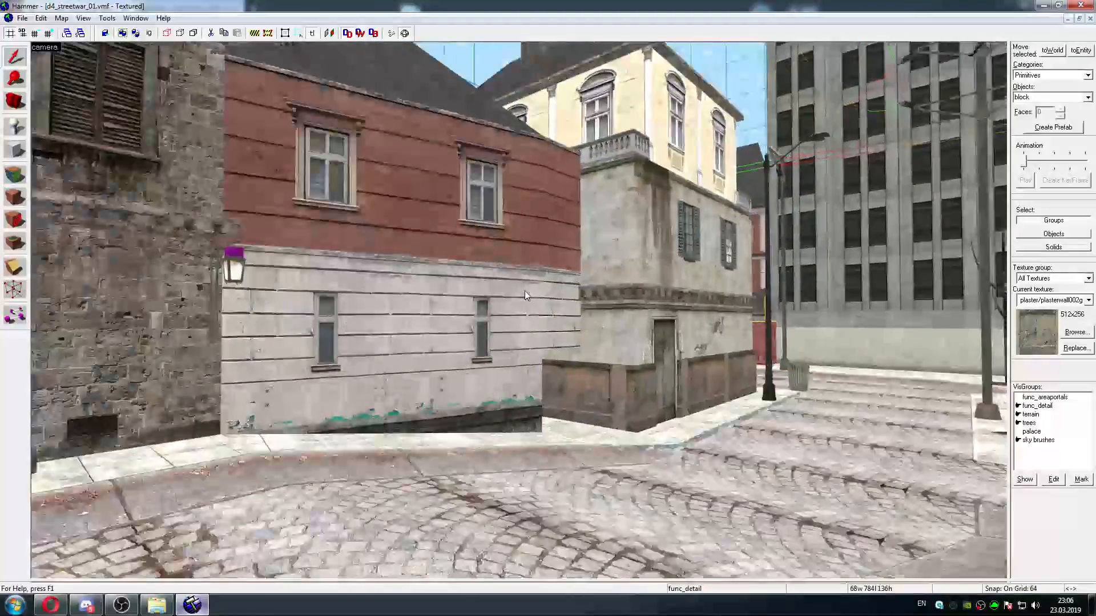
key("w")
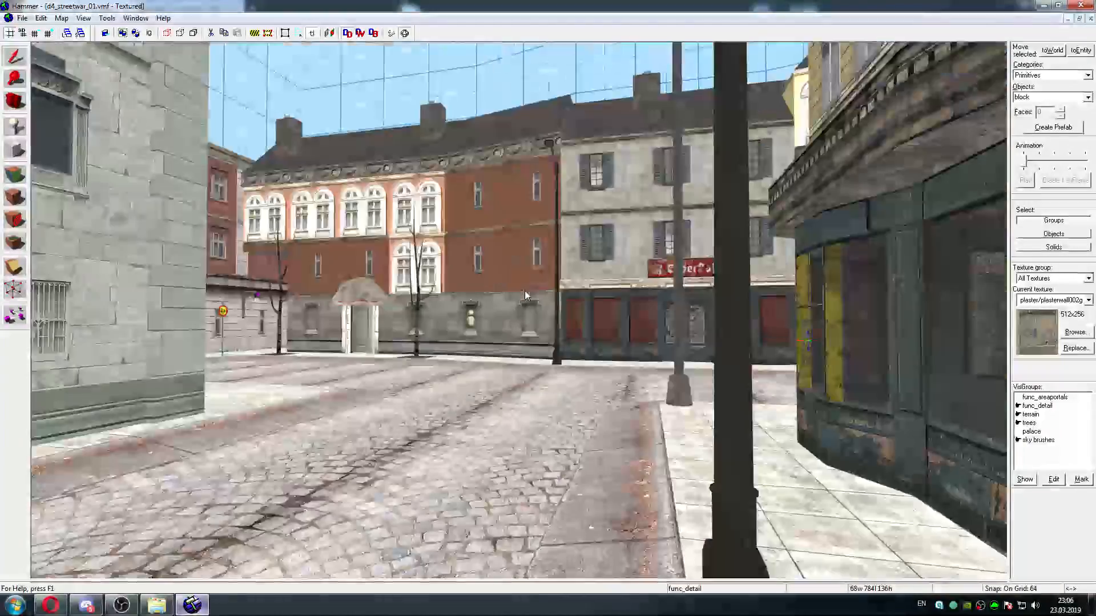
key("w")
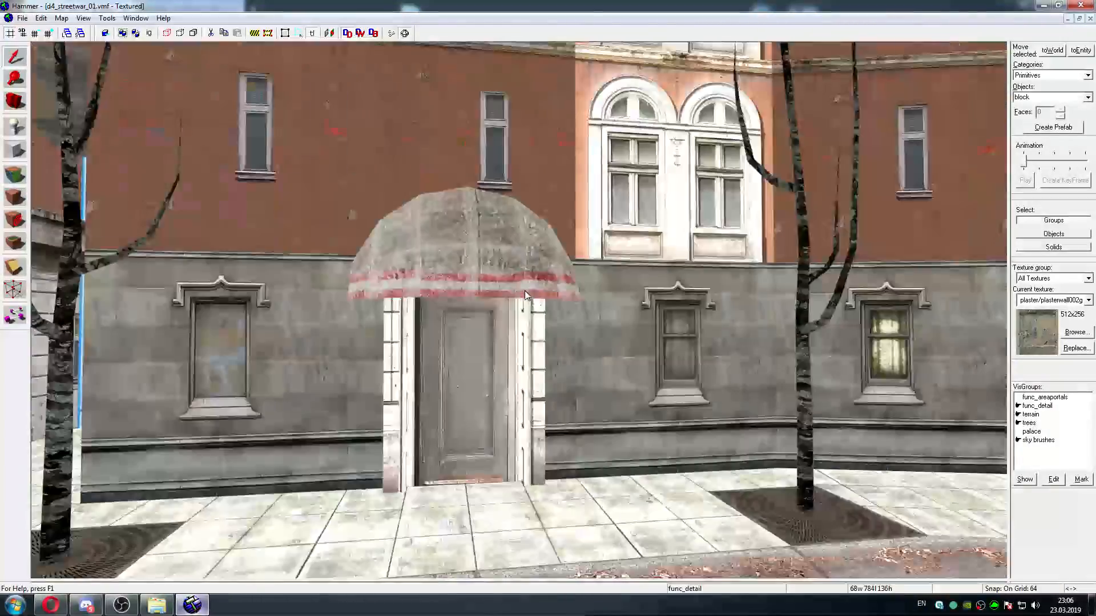
key("w")
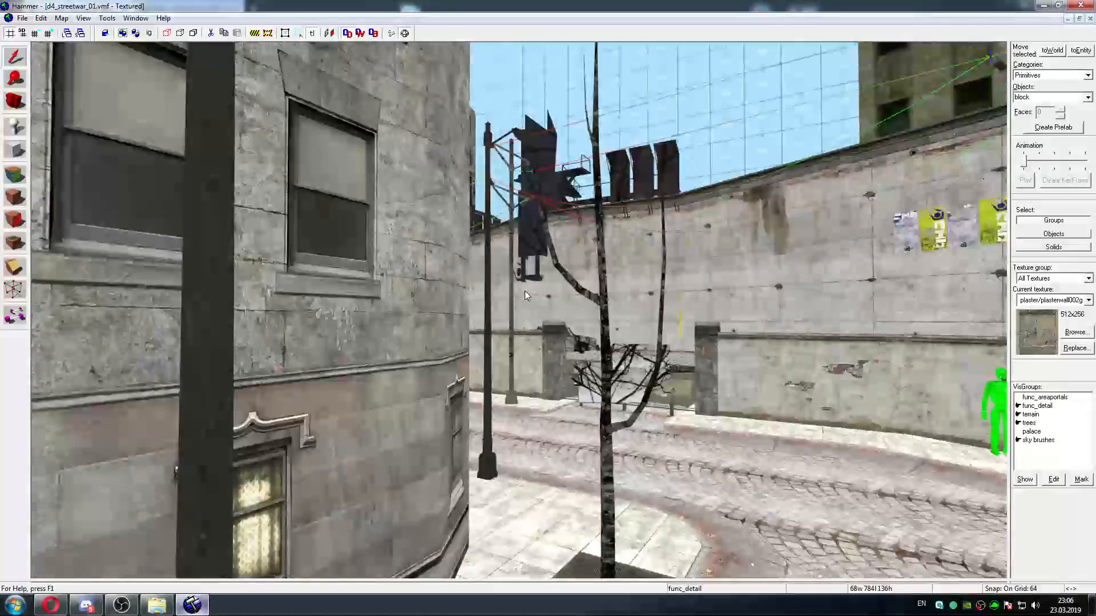
key("w")
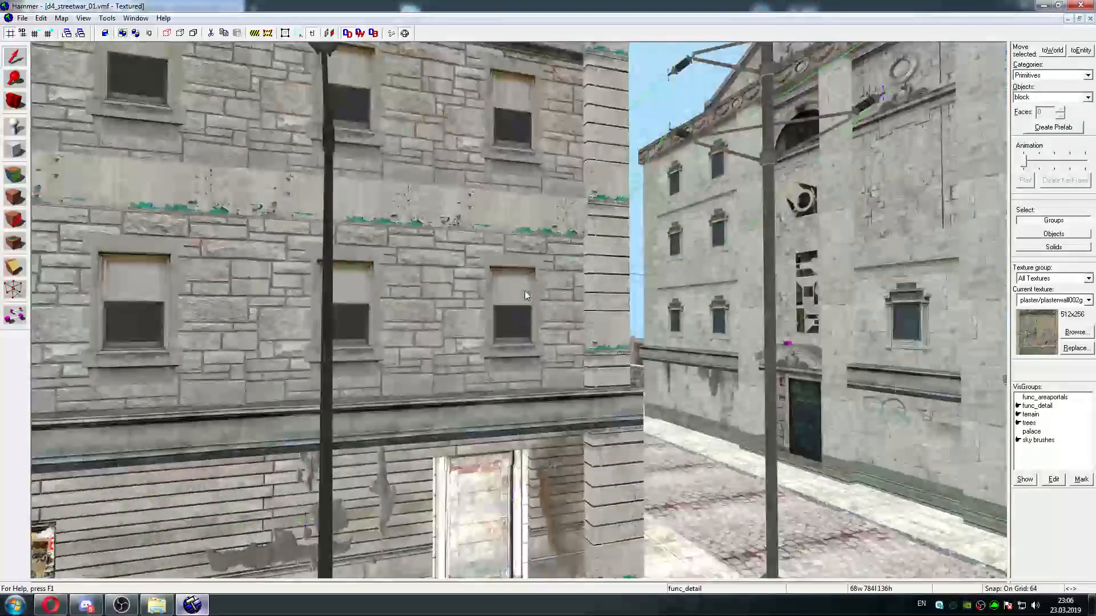
key("w")
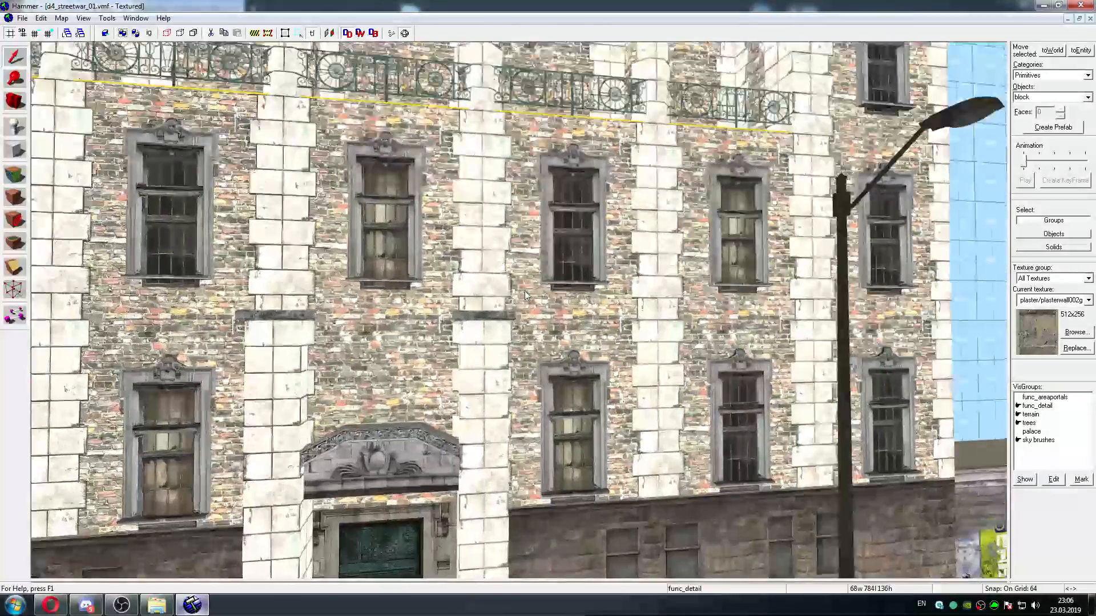
key("s")
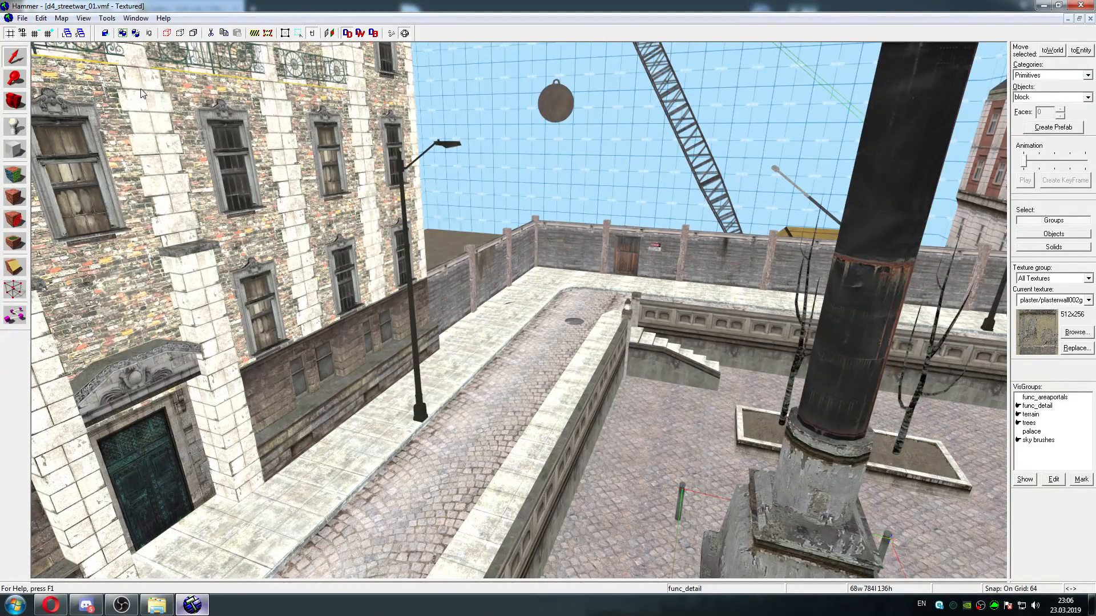
Switch to the map-fixing tutorial in Opera and view its example screenshots, going from the second image back to the first
left_click(58, 607)
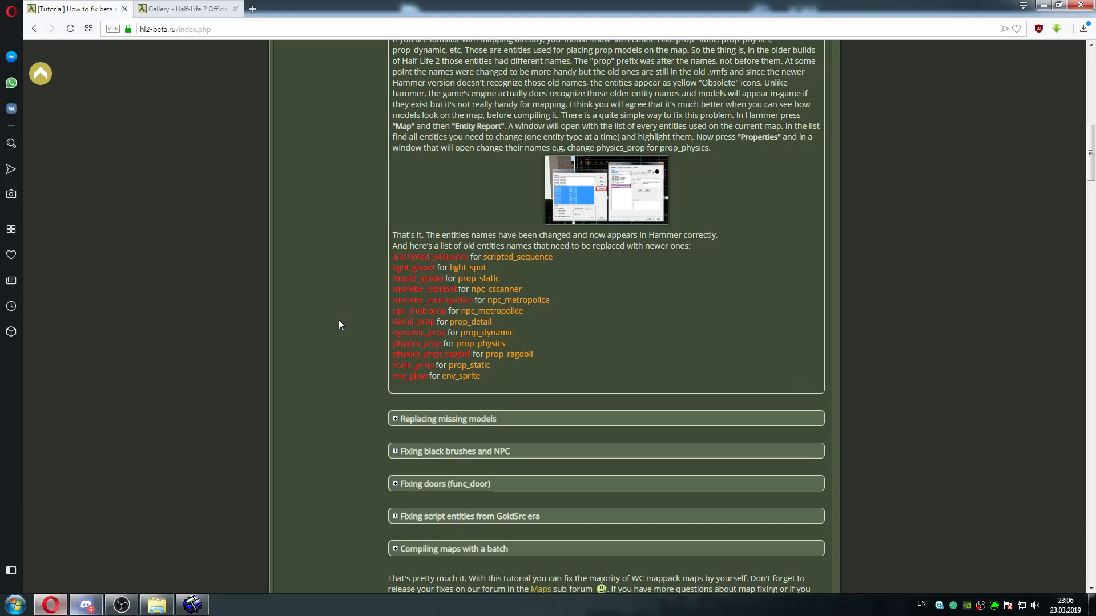
left_click_drag(1094, 148, 1095, 89)
left_click(669, 350)
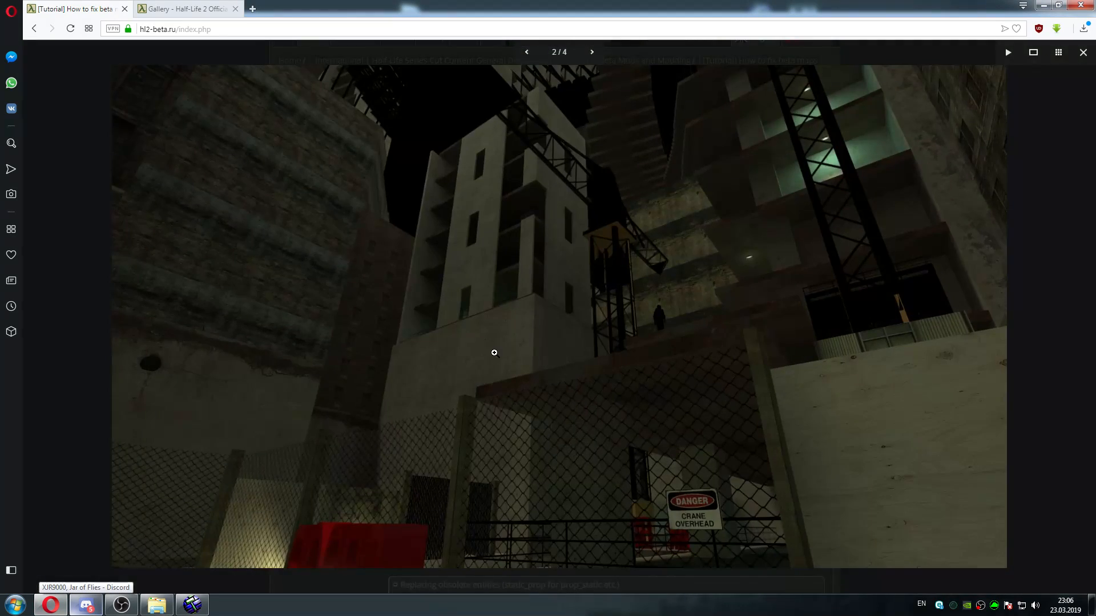
left_click_drag(402, 405, 785, 358)
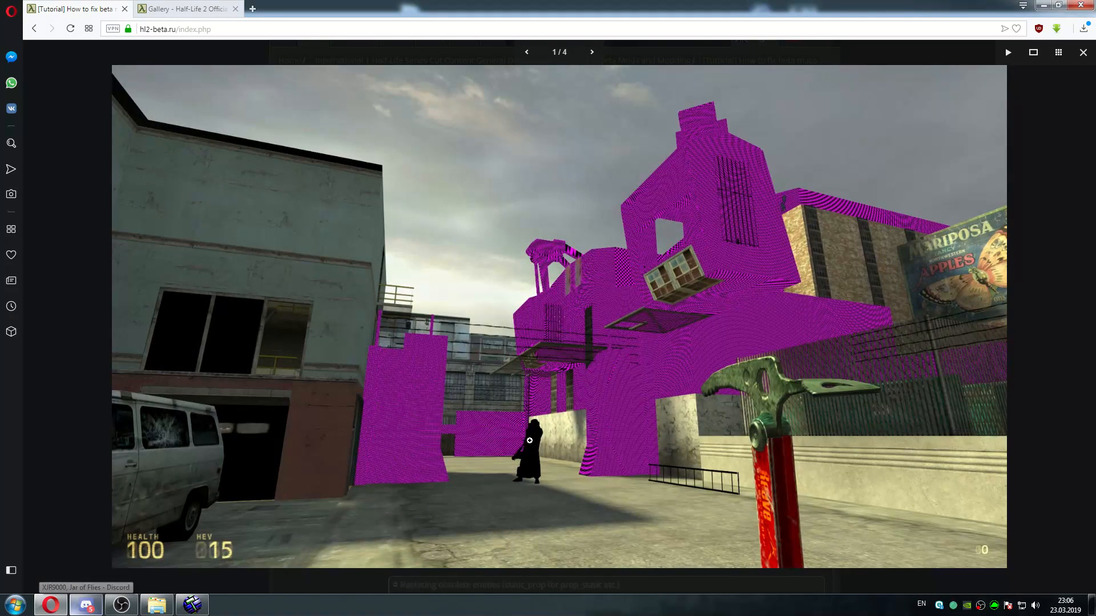
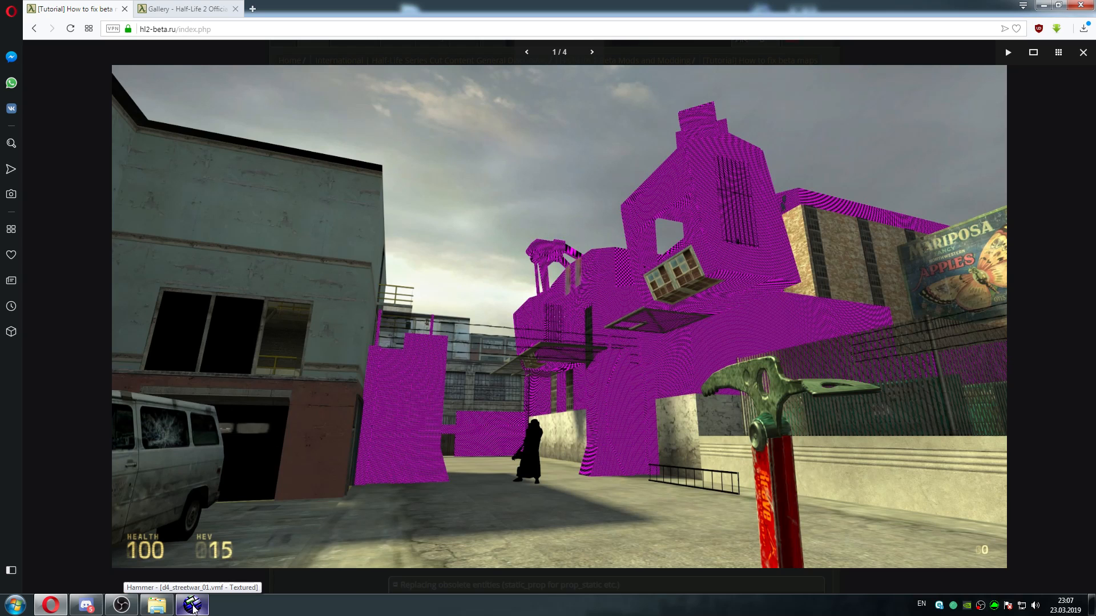
Switch to Hammer and open the Entity Report for d4_streetwar_01.vmf with the key/value filter turned off
left_click(193, 606)
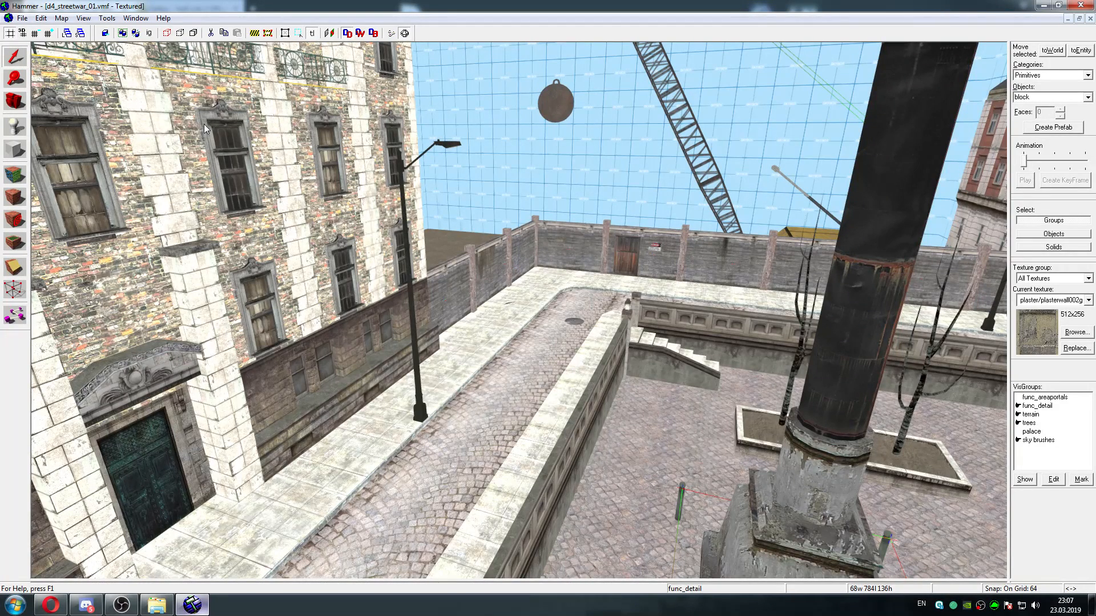
left_click(67, 21)
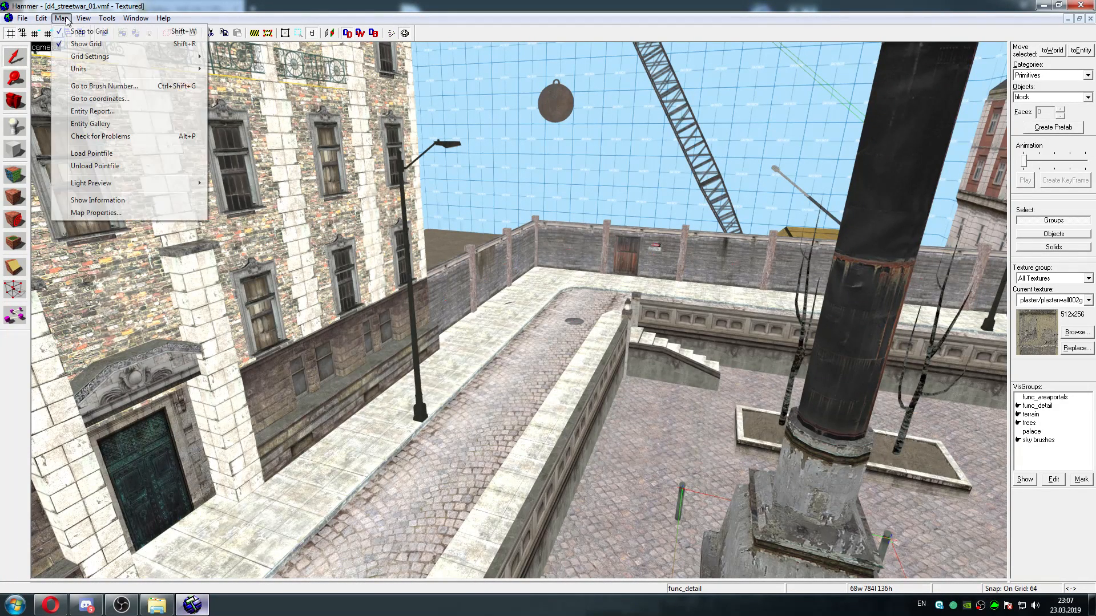
left_click(91, 112)
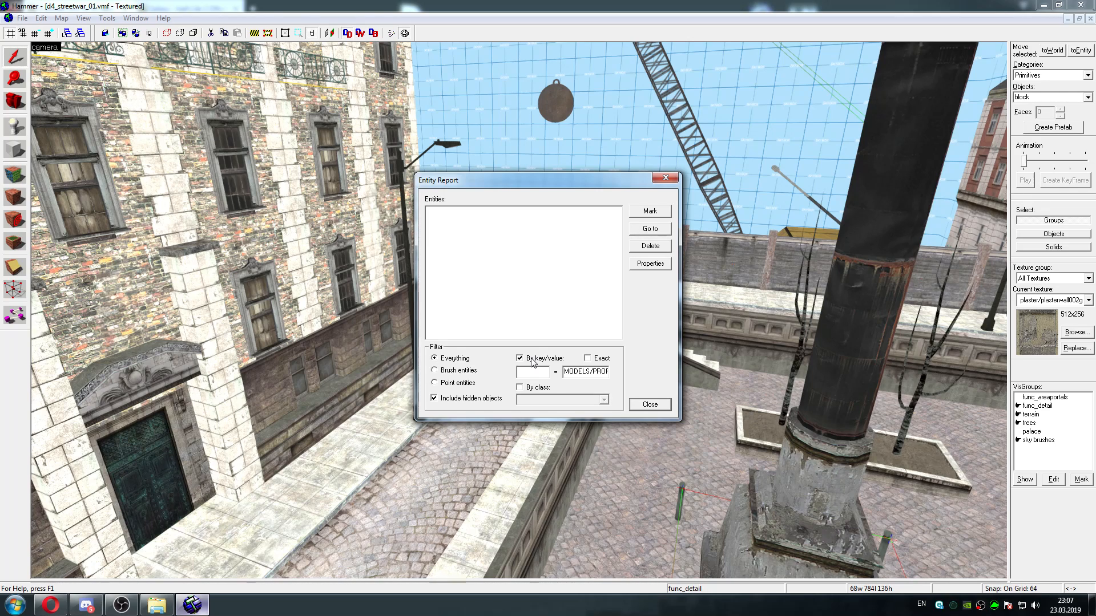
left_click(520, 359)
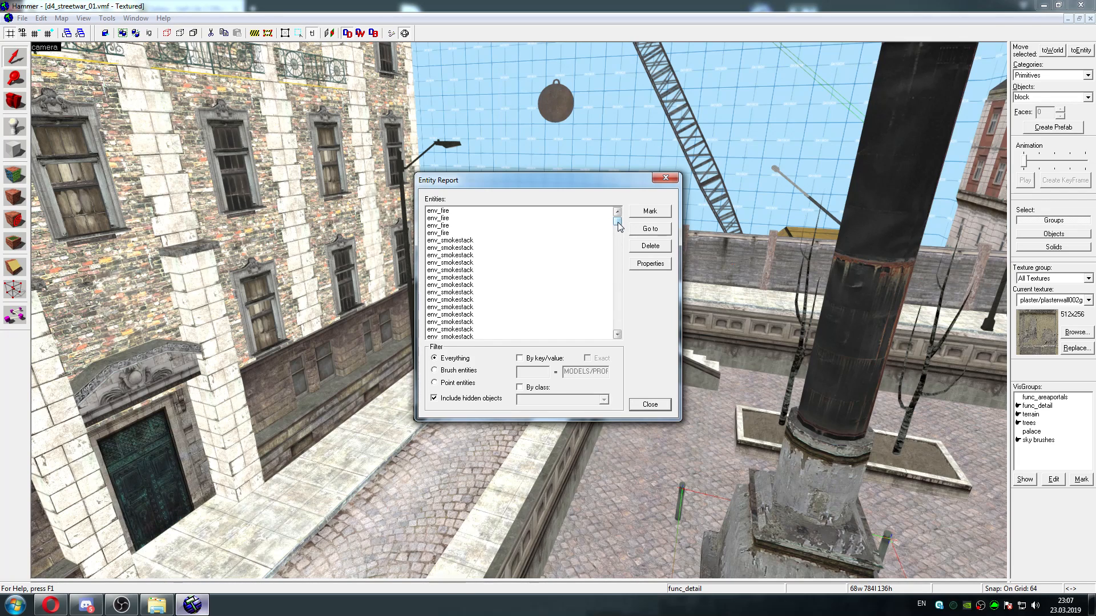
Browse the full entity list for suspicious or obsolete classes and close the report
mouse_move(620, 224)
left_mouse_down()
mouse_move(617, 292)
mouse_move(617, 229)
left_mouse_up()
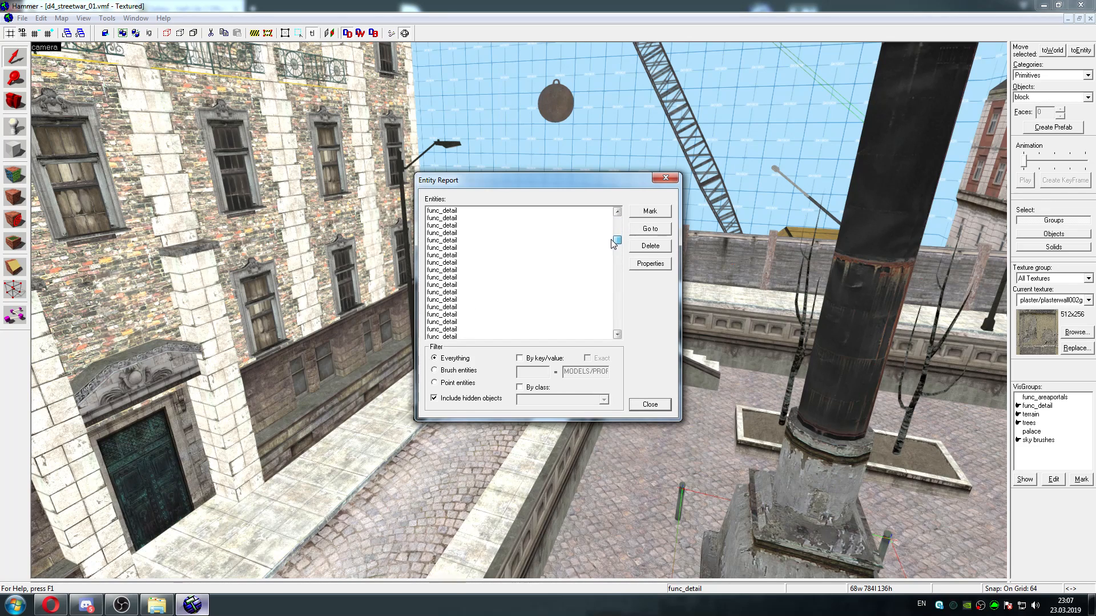
left_click_drag(612, 249, 612, 252)
left_click_drag(618, 250, 616, 293)
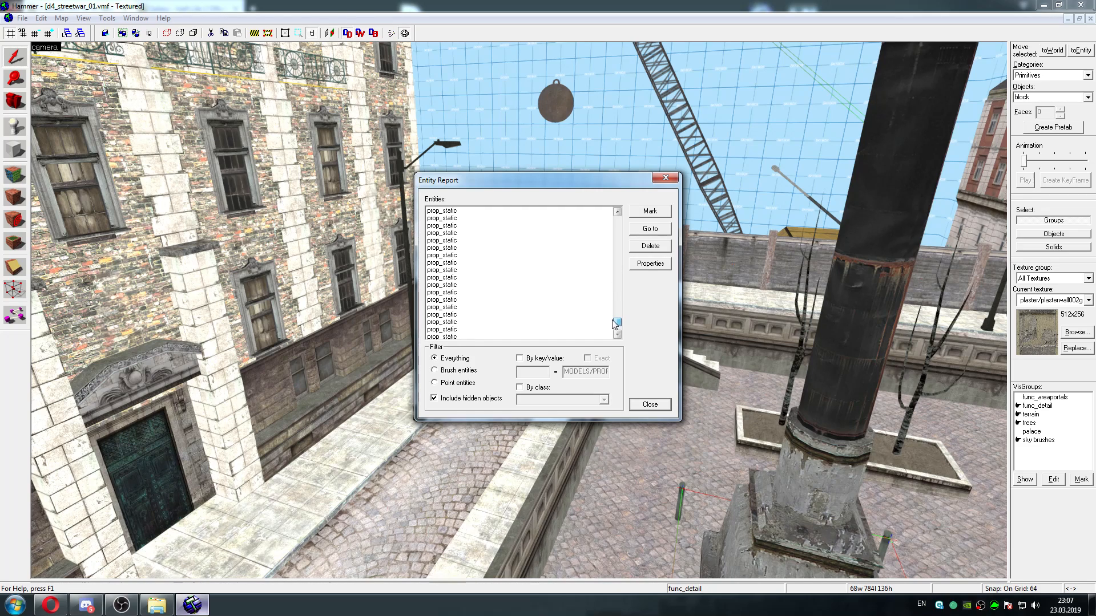
left_click_drag(615, 304, 615, 285)
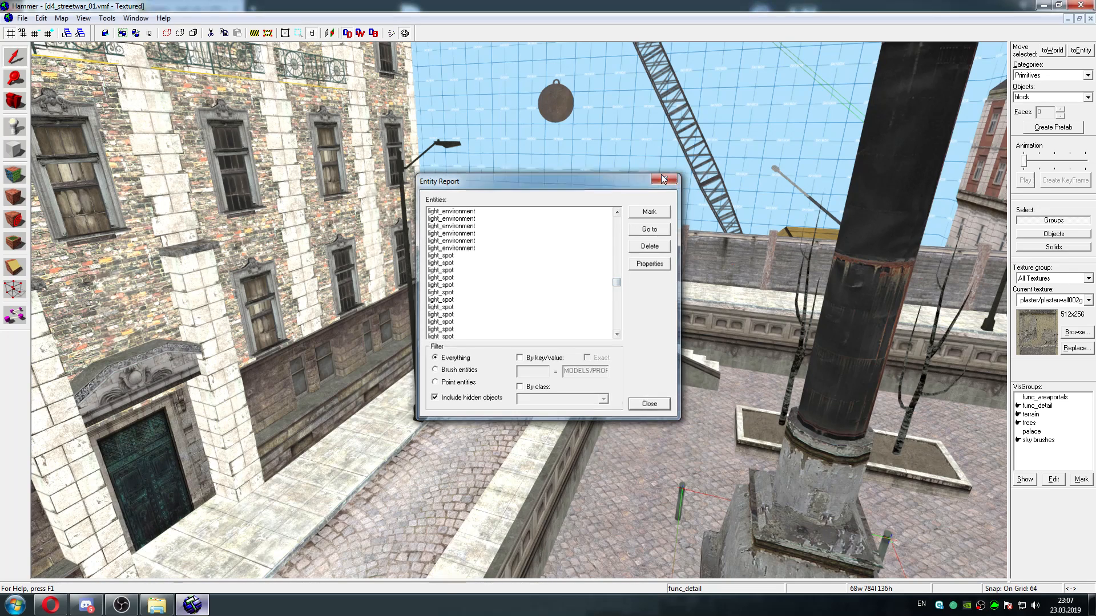
left_click(660, 180)
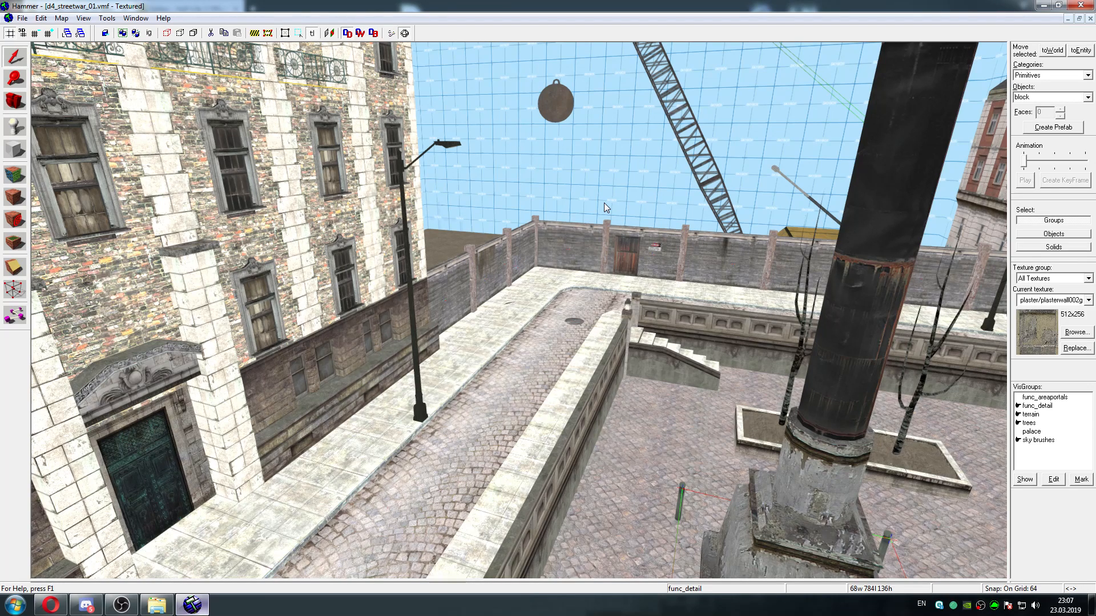
Locate the magenta cube on the cobbled street near the red-brick house and check its entity properties
key("Right")
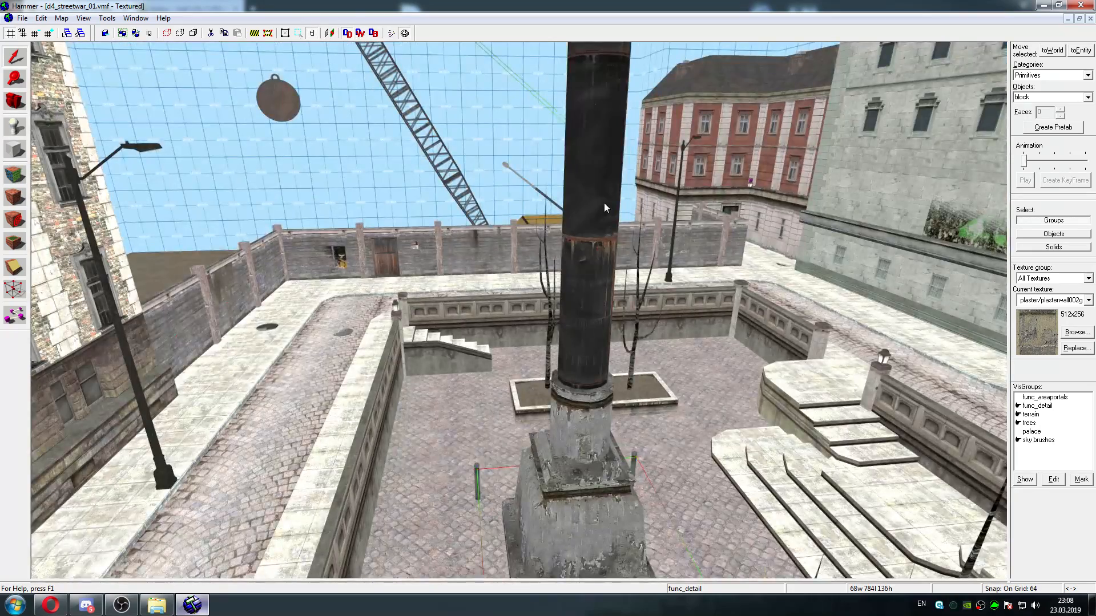
key("w")
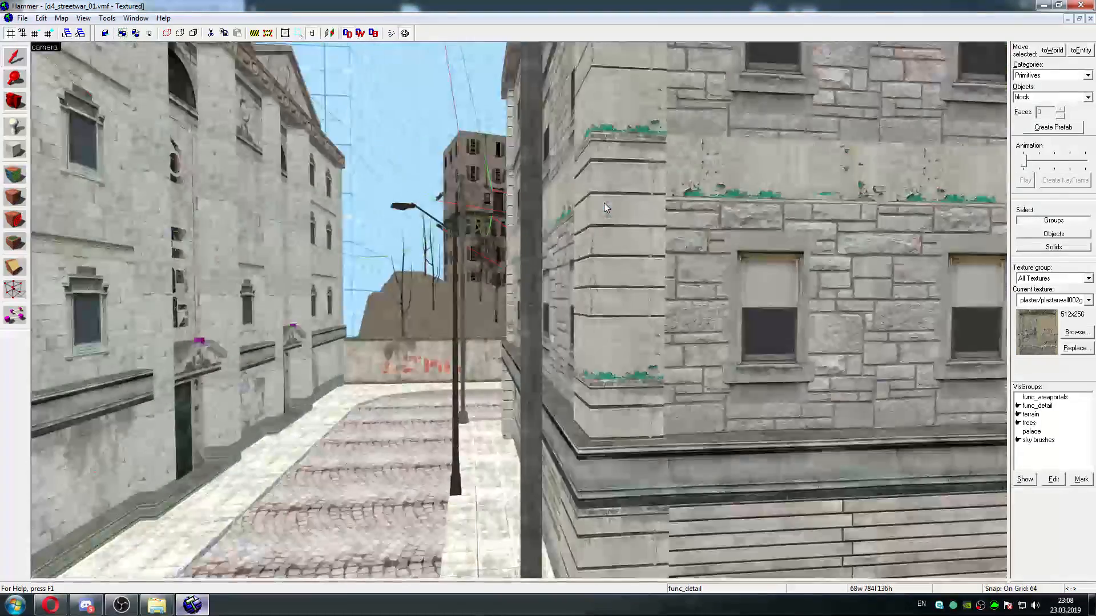
key("w")
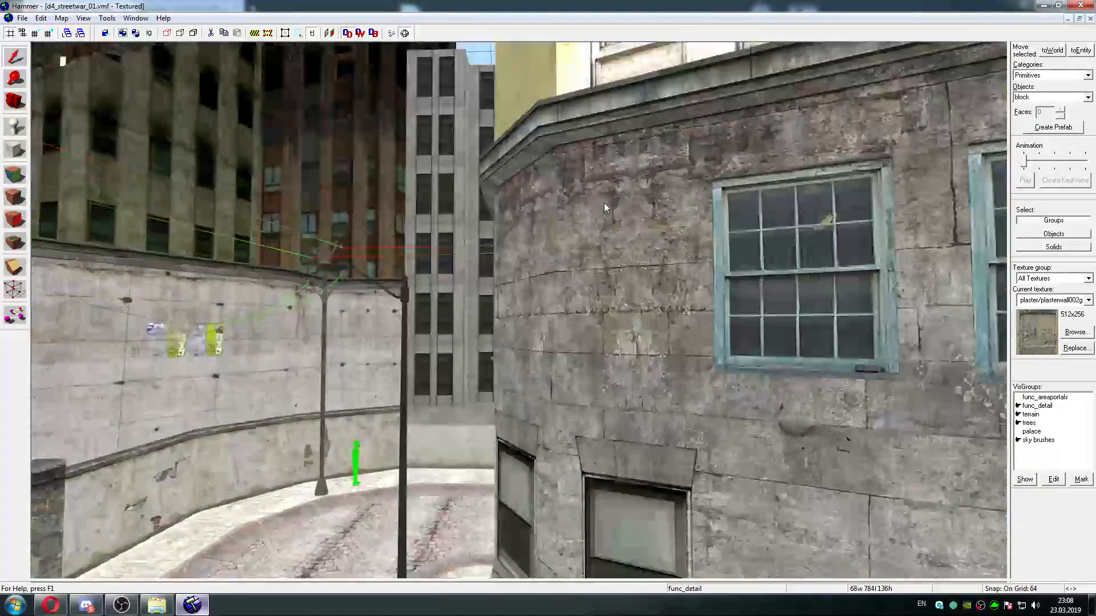
key("w")
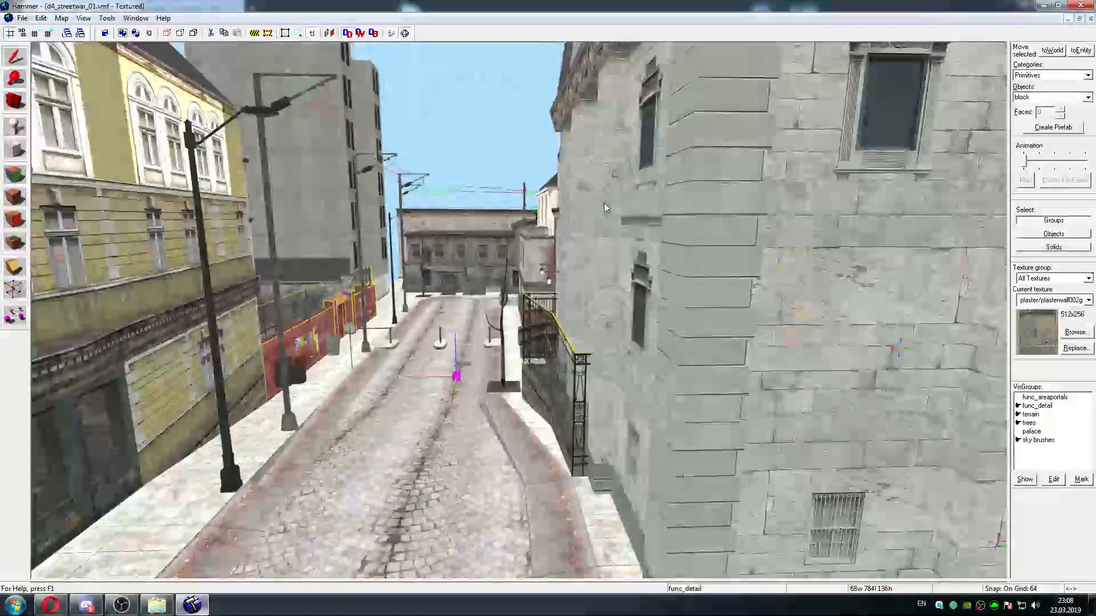
key("w")
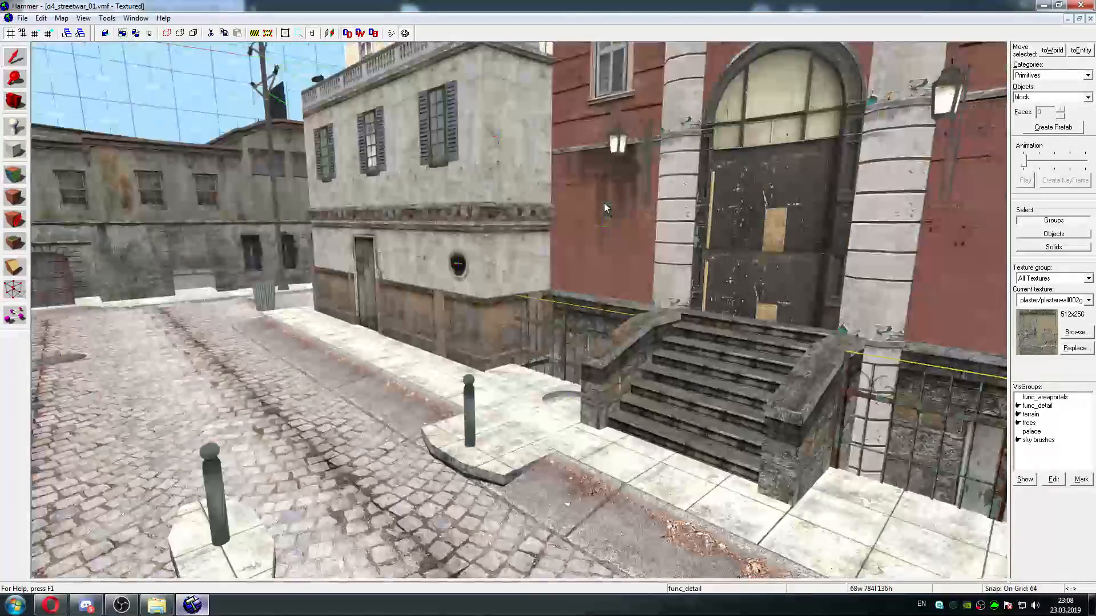
key("w")
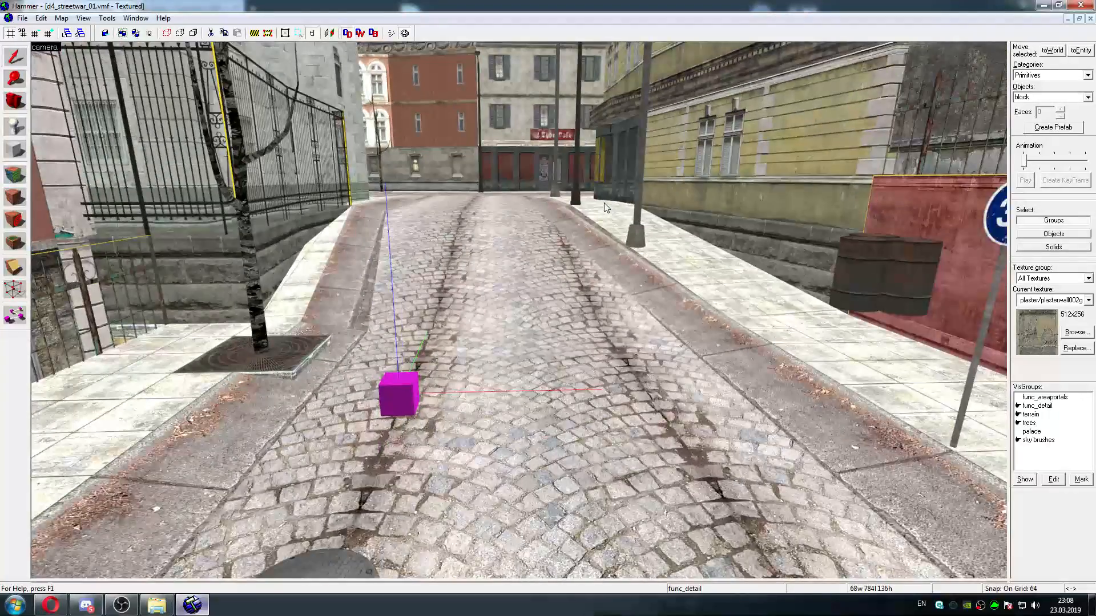
key("w")
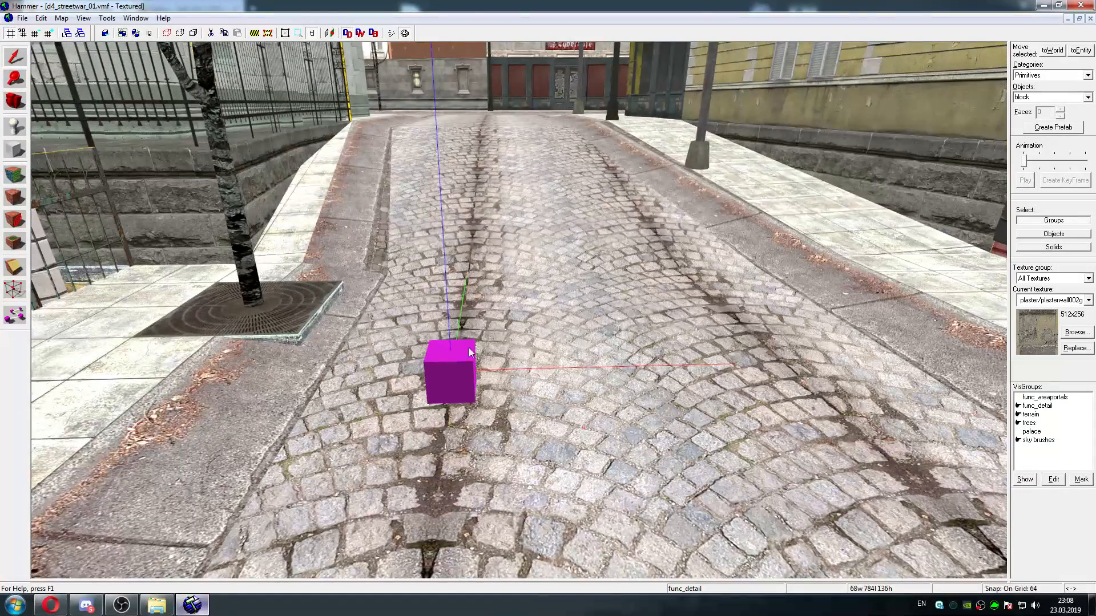
double_click(454, 355)
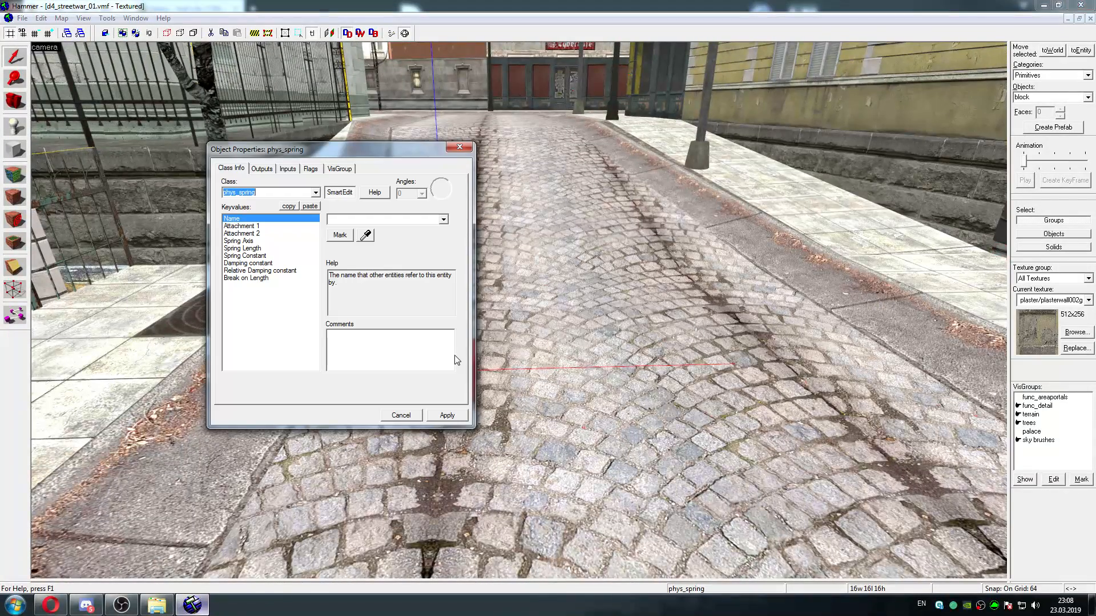
left_click(467, 148)
Examine the selected phys_spring cube beside the tree grate from several angles and review its properties again
key("w")
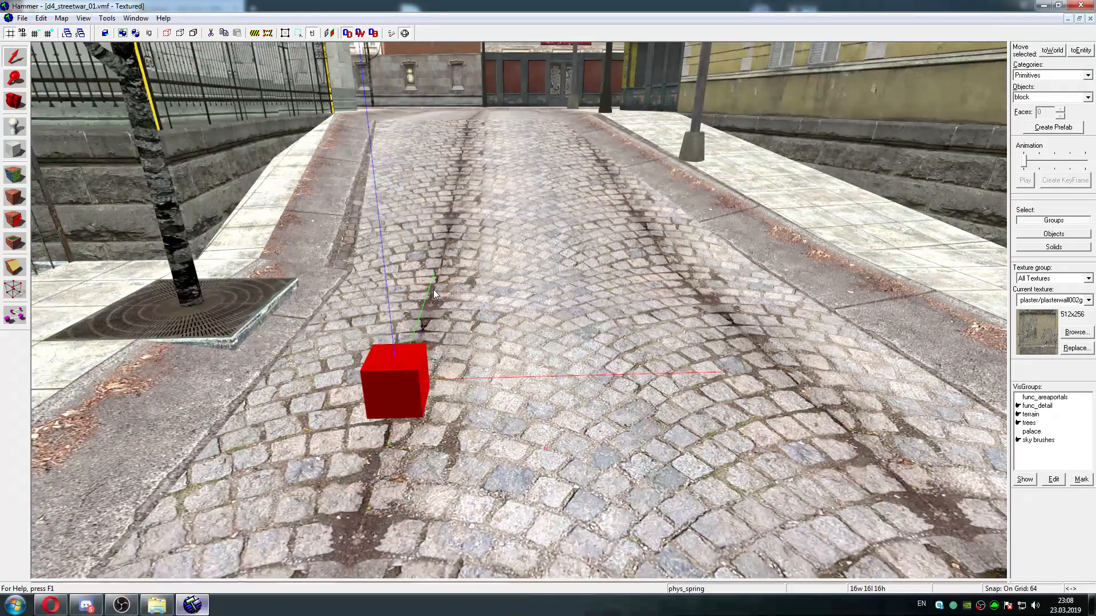
key("d")
key("z")
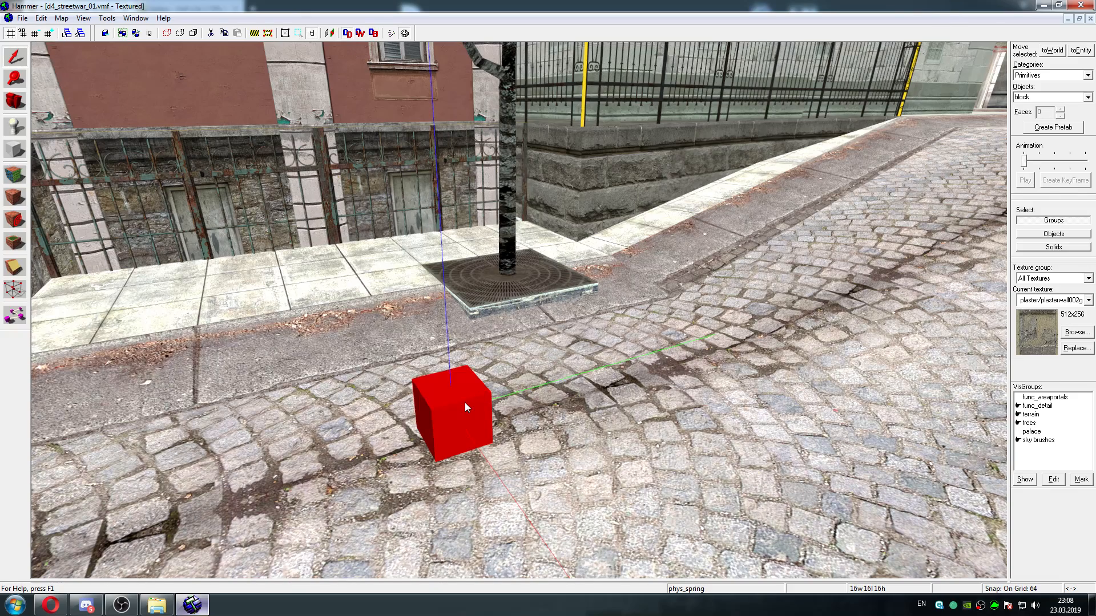
key("s")
key("d")
key("w")
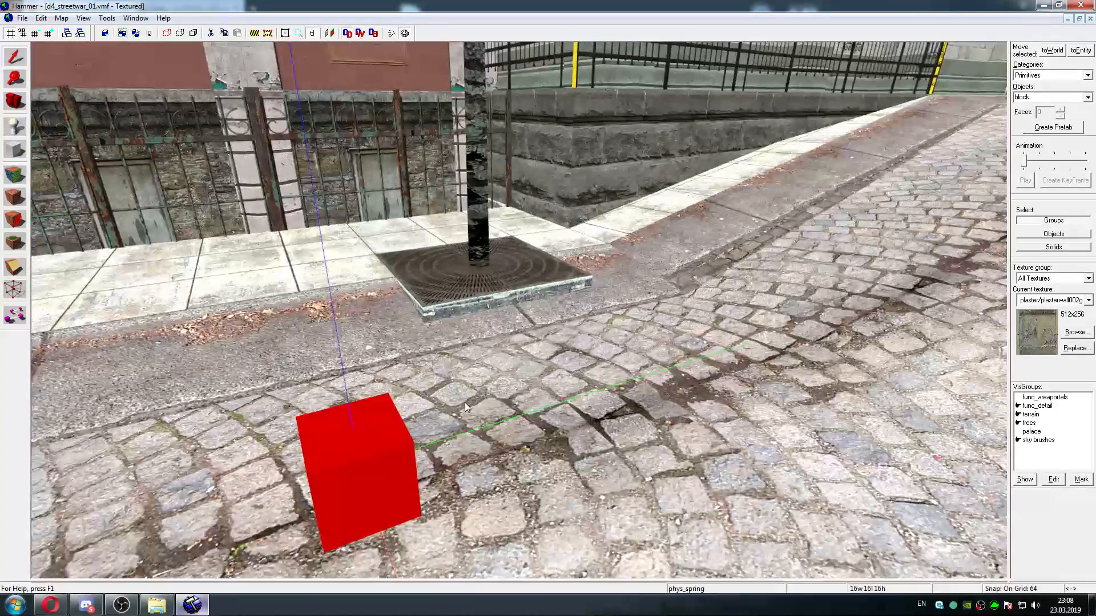
key("a")
key("a")
key("s")
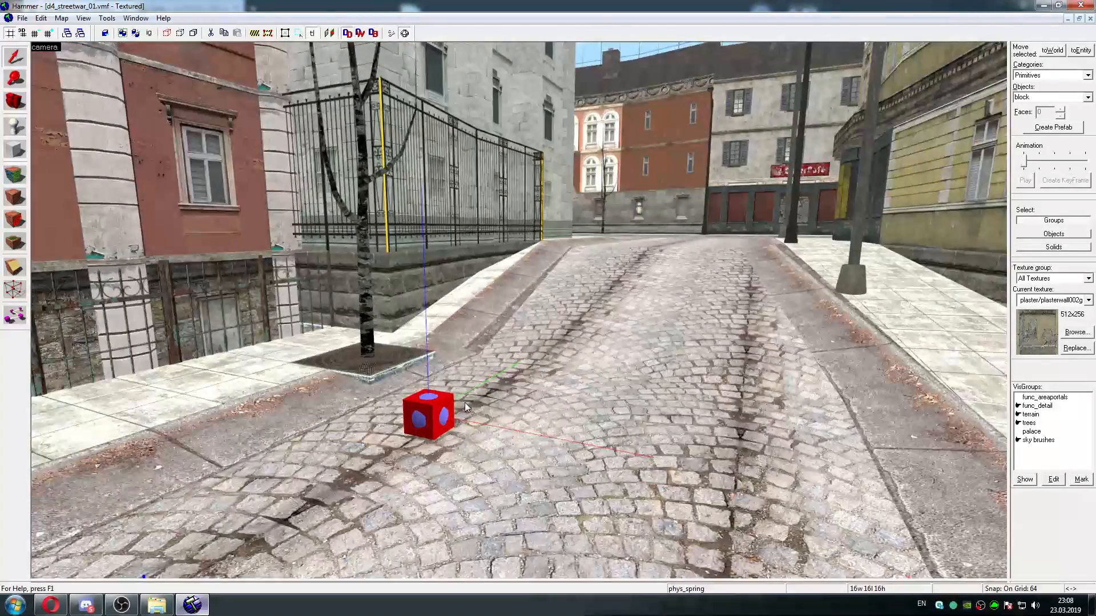
key("a")
key("w")
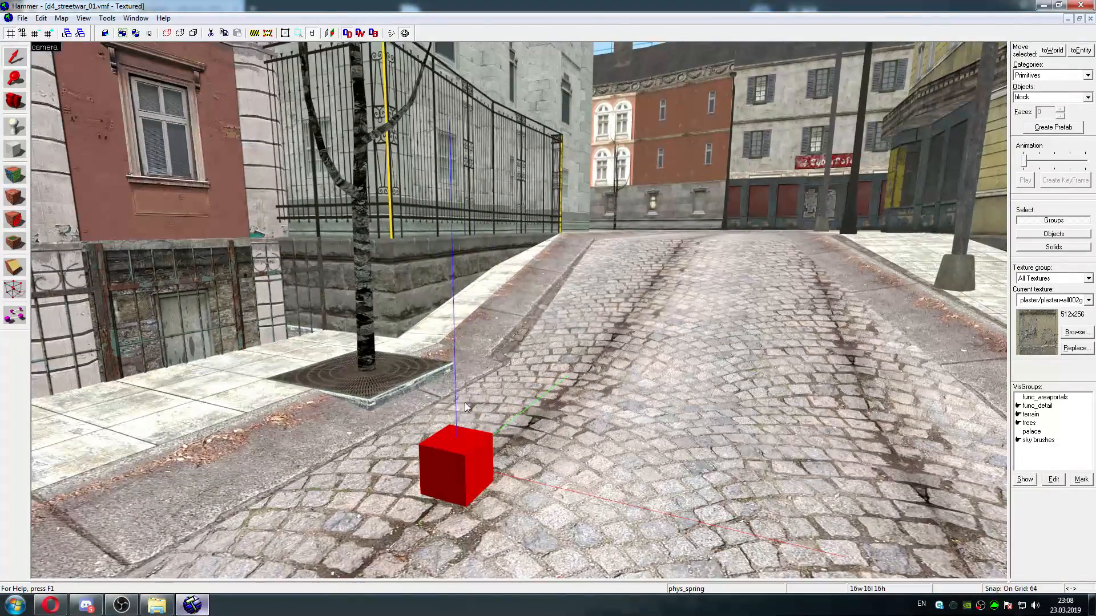
key("a")
key("w")
key("d")
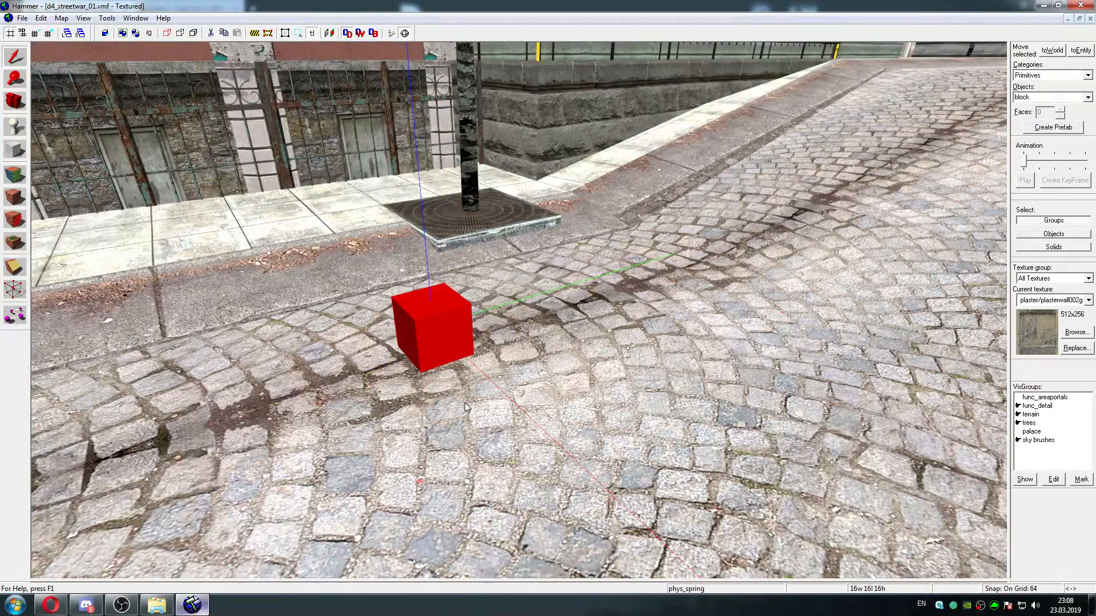
double_click(433, 320)
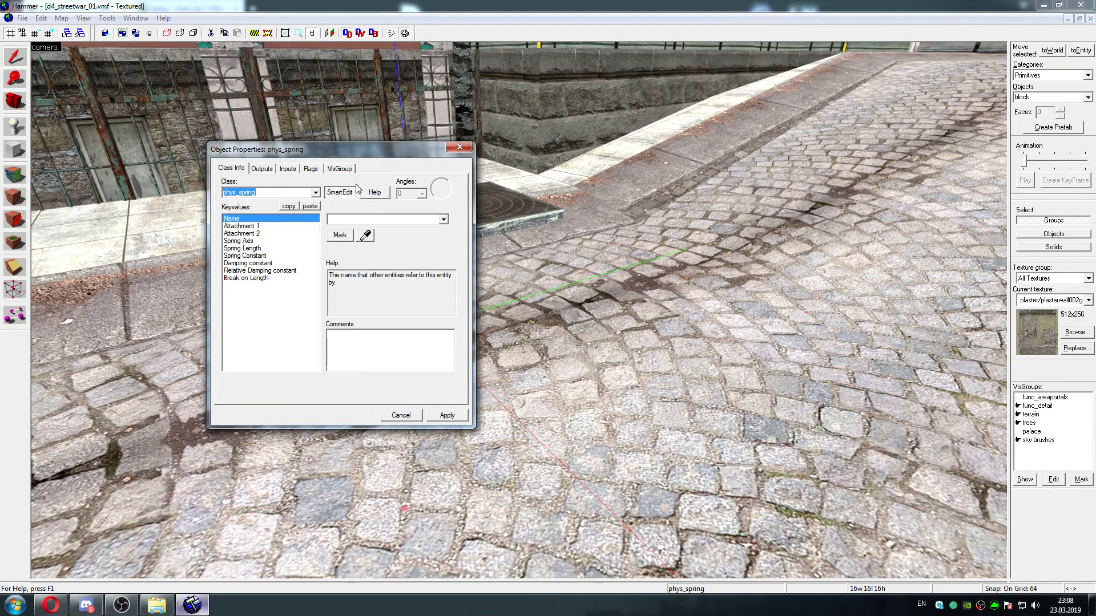
left_click(463, 149)
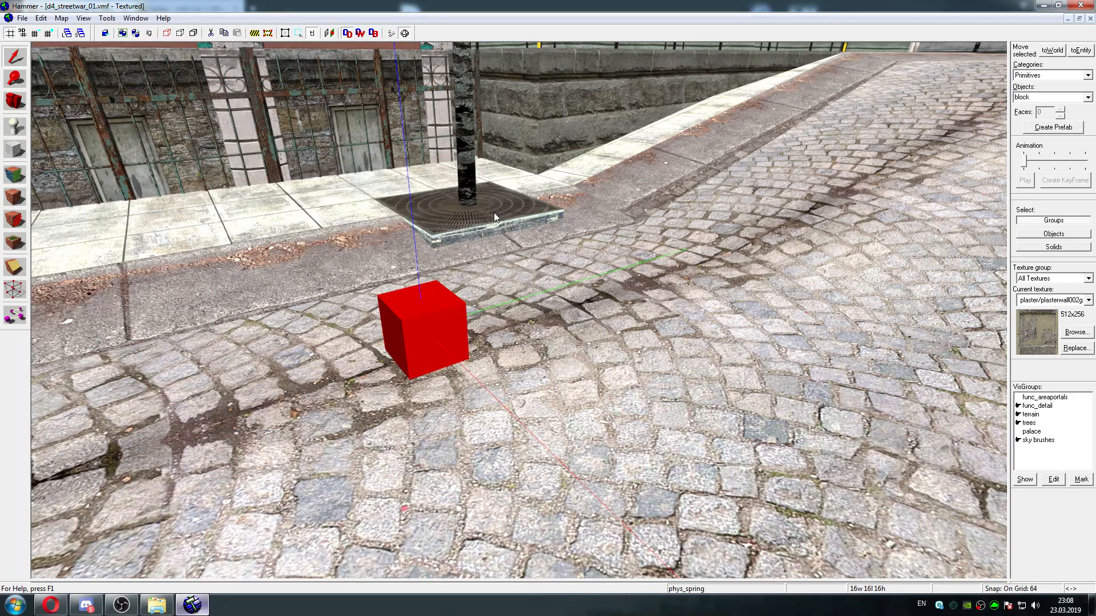
Bring up the four-view layout and move the selected phys_spring 64 units along positive X in the top view
key("shift+z")
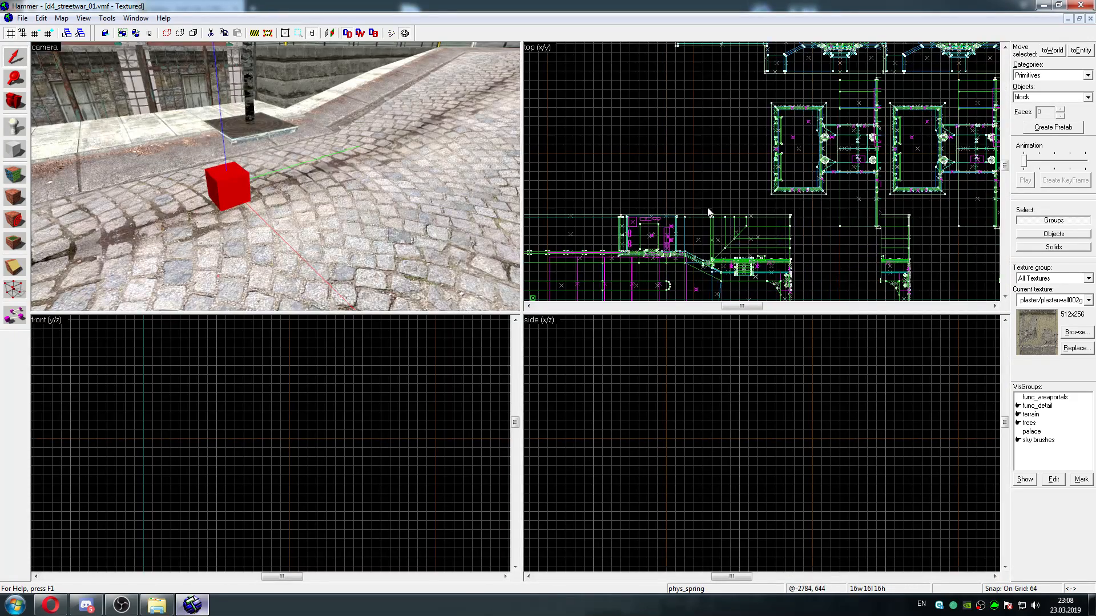
scroll(707, 211, "up", 6)
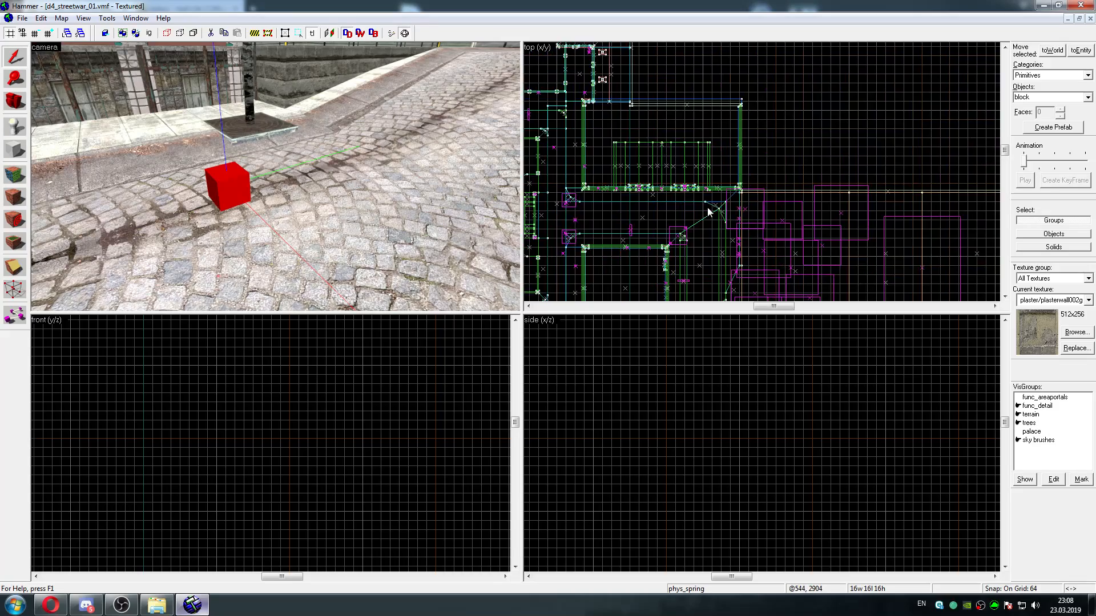
key("Left")
key("Left")
key("Up")
key("Up")
key("Right")
key("Down")
key("Down")
key("Down")
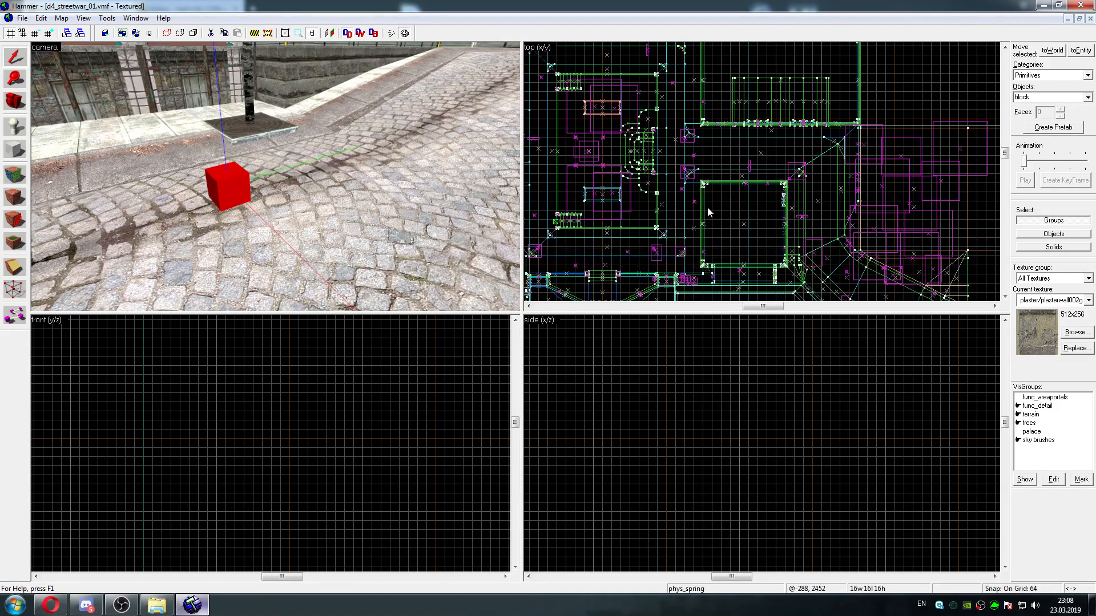
key("Down")
key("Down")
key("Down")
key("Down")
key("Down")
key("Down")
key("Down")
key("Up")
scroll(708, 212, "up", 4)
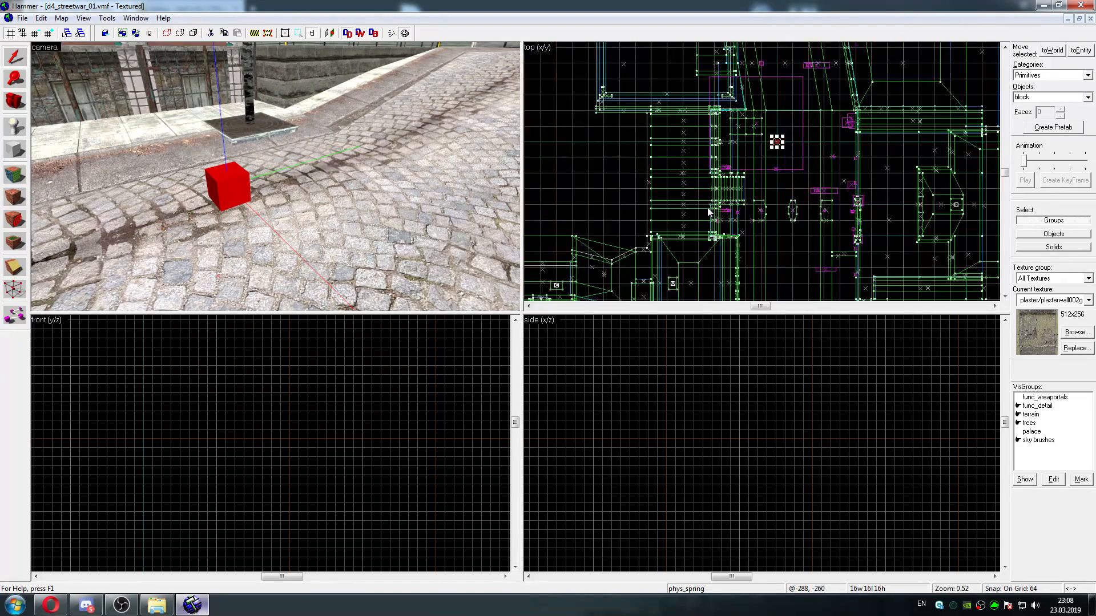
scroll(708, 212, "up", 4)
key("Right")
key("Up")
scroll(708, 211, "up", 3)
key("Up")
key("Up")
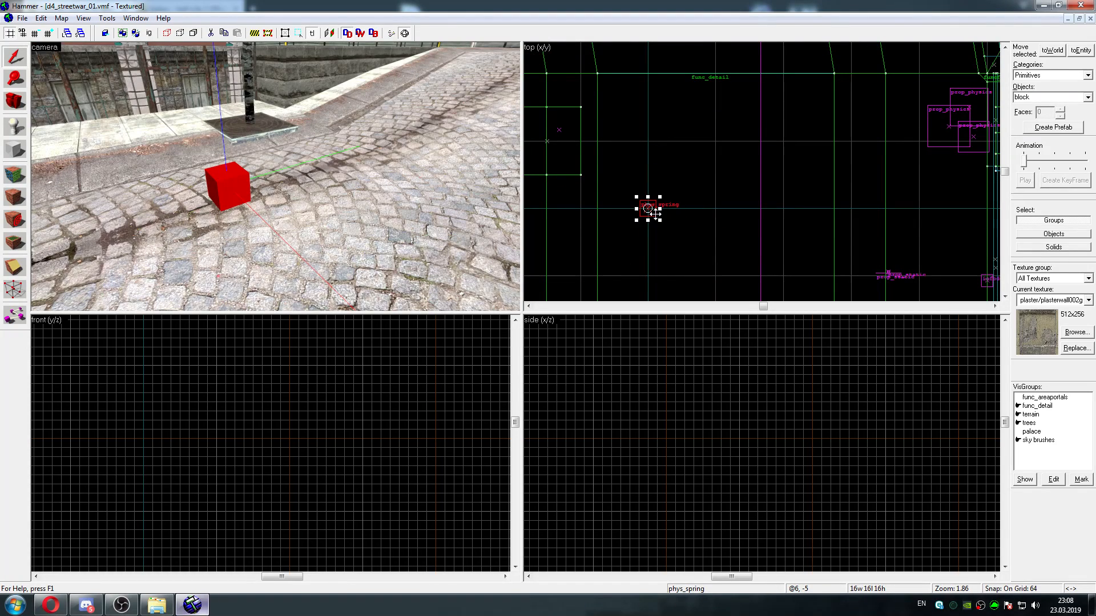
left_click_drag(655, 213, 724, 213, "shift")
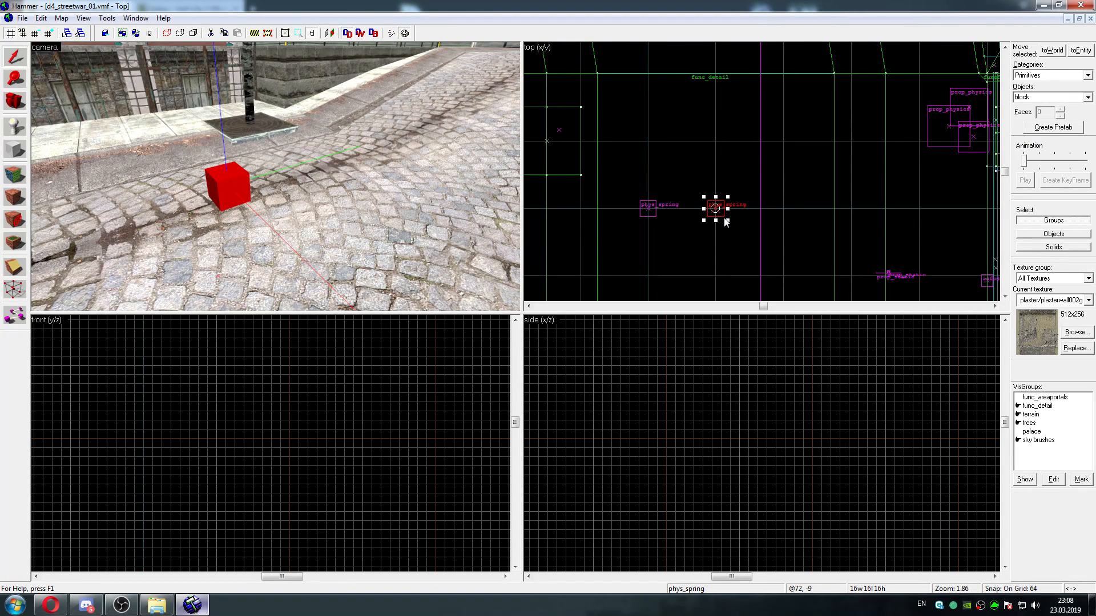
Move the phys_spring remaining at the origin 64 units along positive Y and check its properties
left_click(226, 186)
left_click_drag(656, 211, 658, 146)
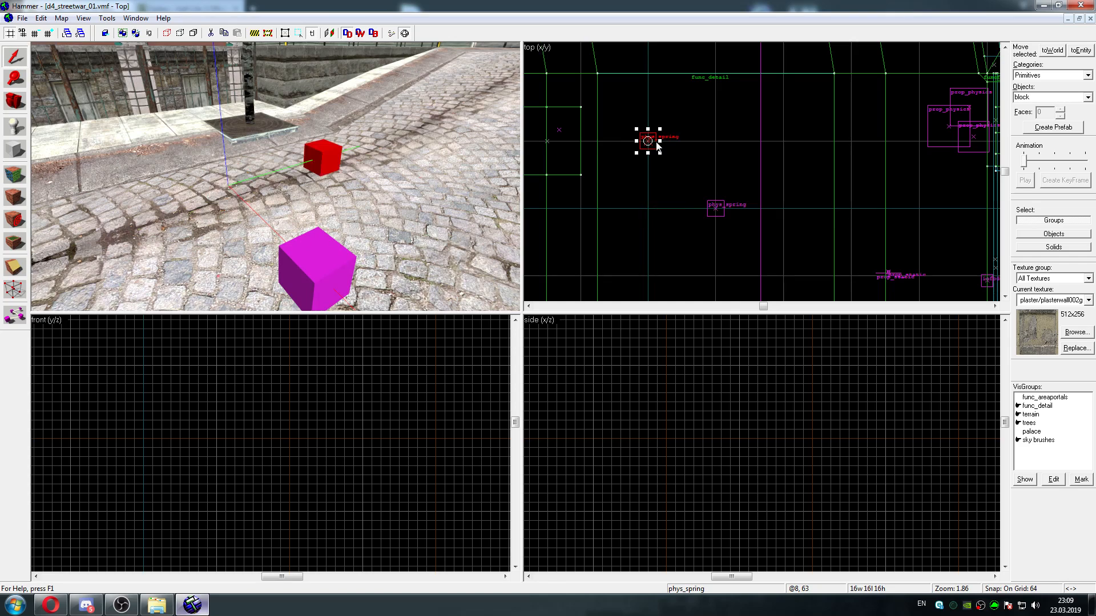
double_click(327, 153)
left_click(465, 145)
Inspect the two separated phys_spring cubes and the surrounding cobbled street from several angles
key("Up")
scroll(351, 184, "down", 2)
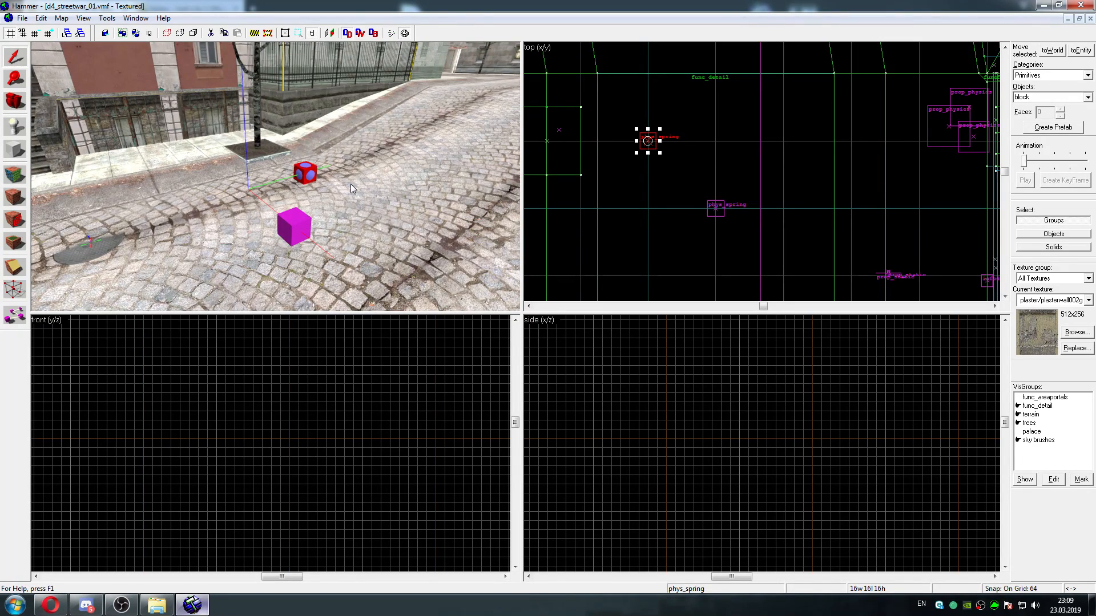
key("a")
key("w")
key("Right")
key("a")
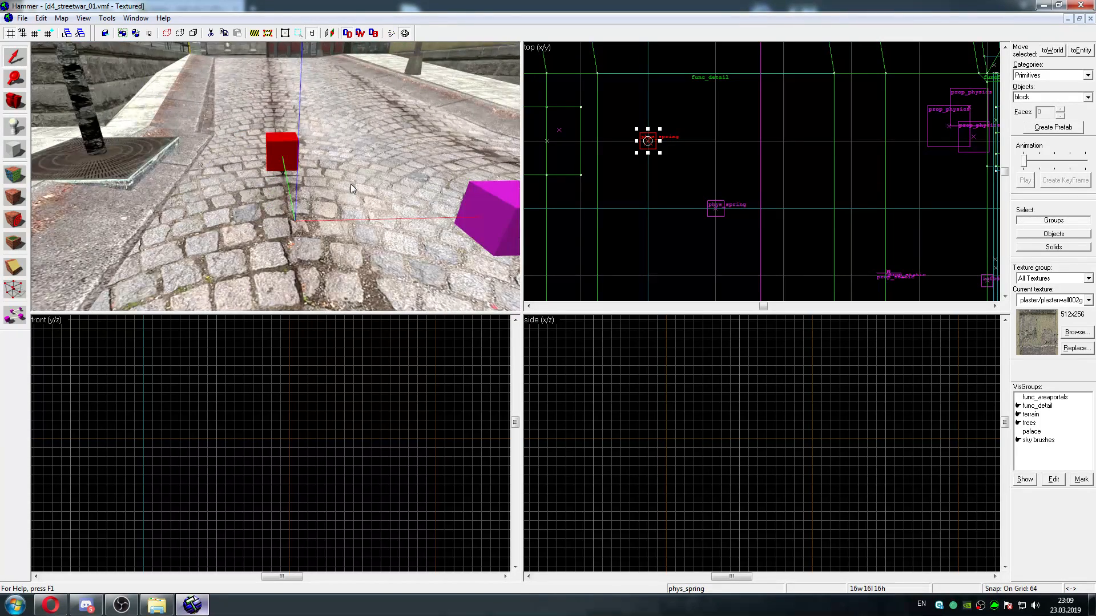
key("d")
key("Up")
key("w")
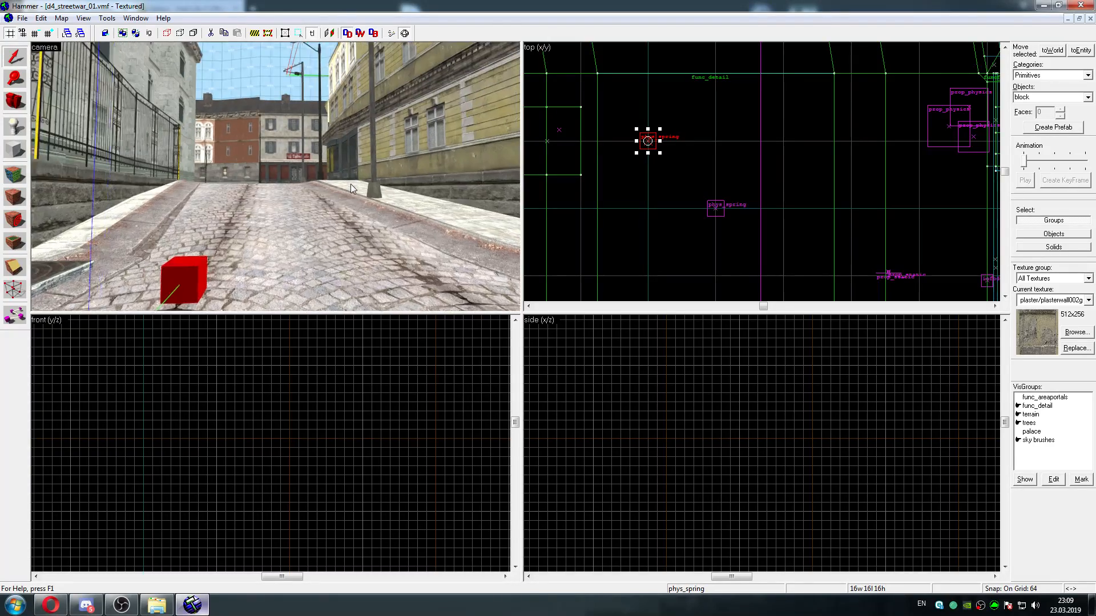
key("s")
key("d")
key("w")
key("a")
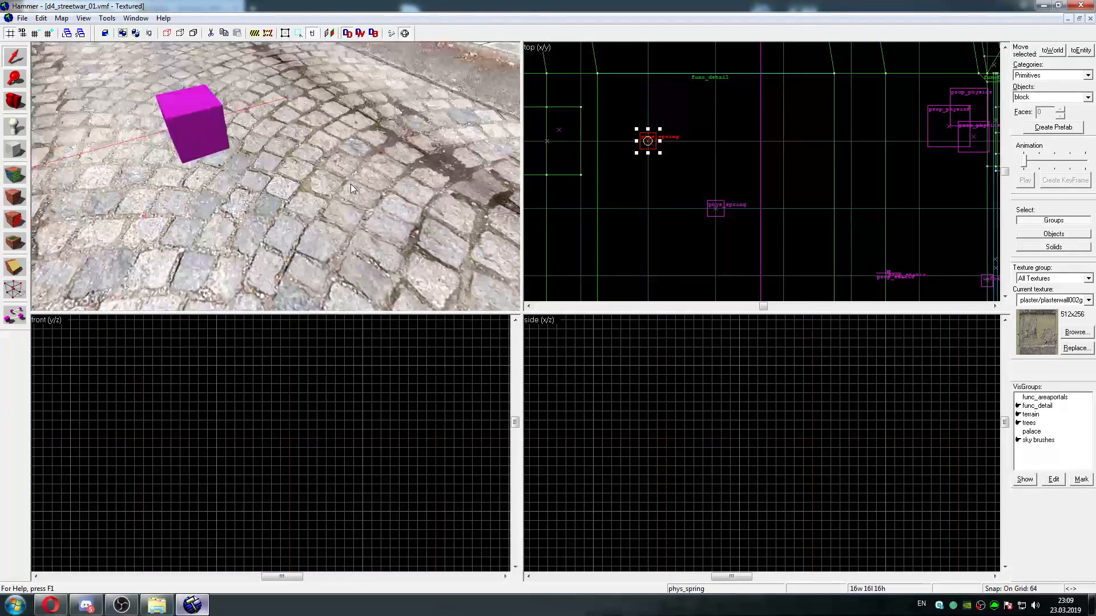
Check the Attachment 1 value of each of the two separated phys_spring entities on the cobbled street
key("s")
key("w")
key("z")
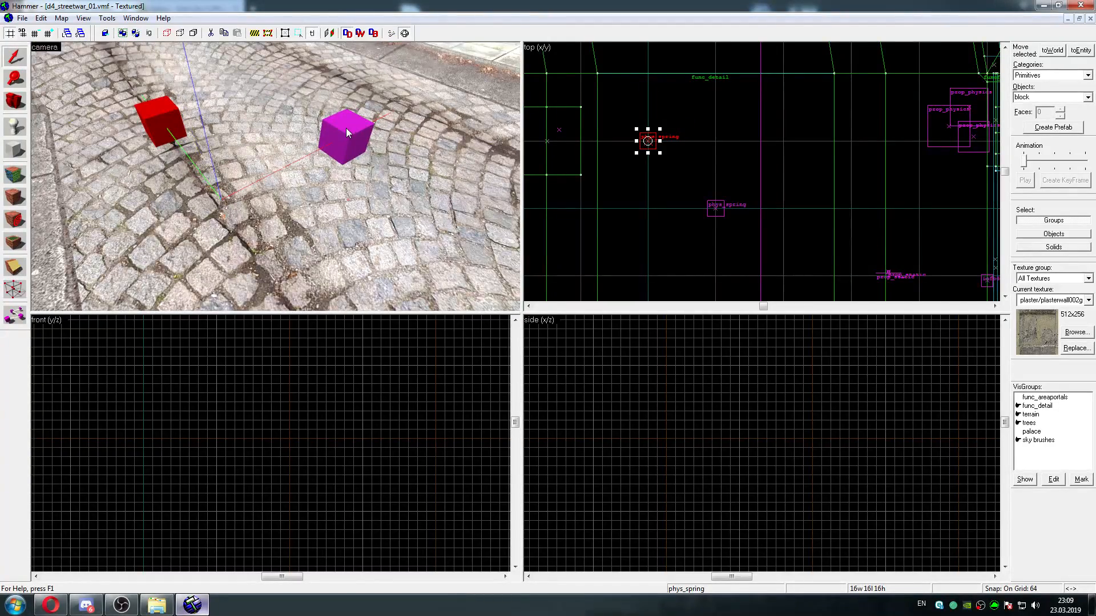
double_click(345, 128)
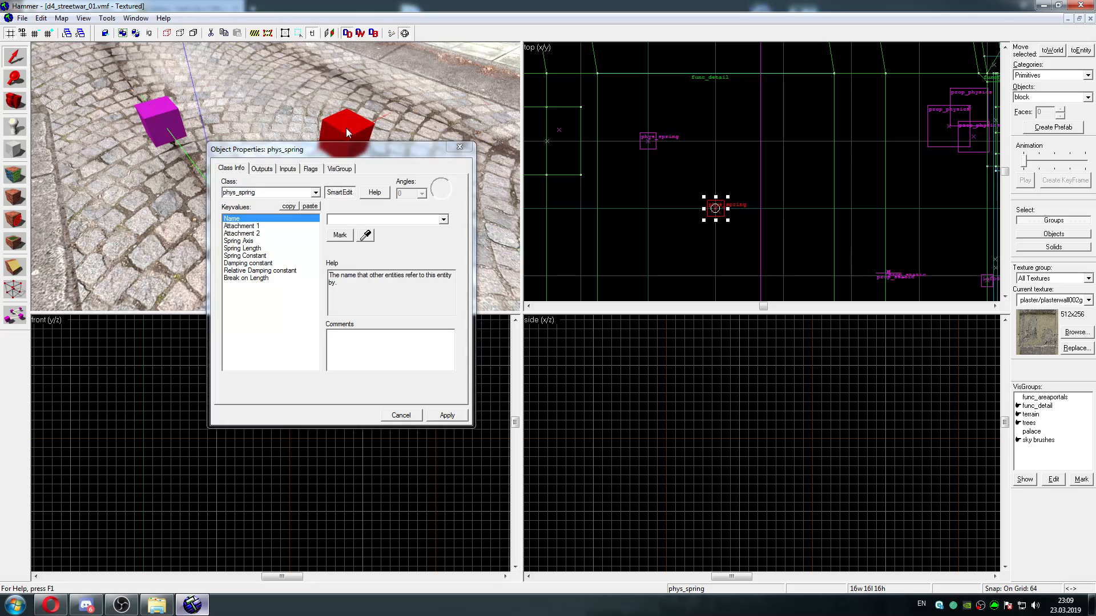
left_click(263, 226)
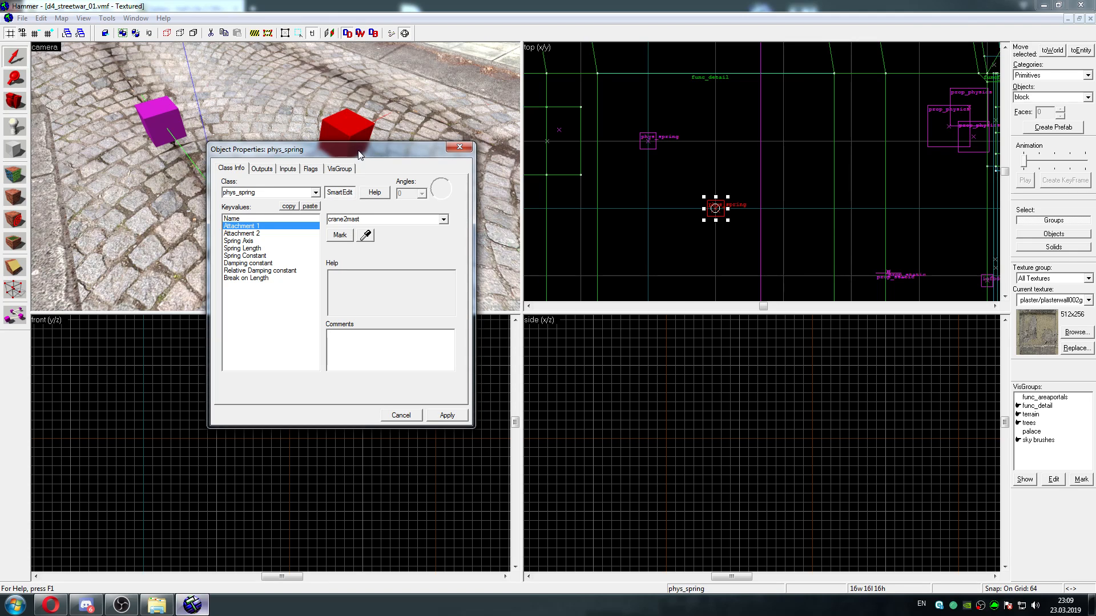
left_click_drag(359, 149, 466, 181)
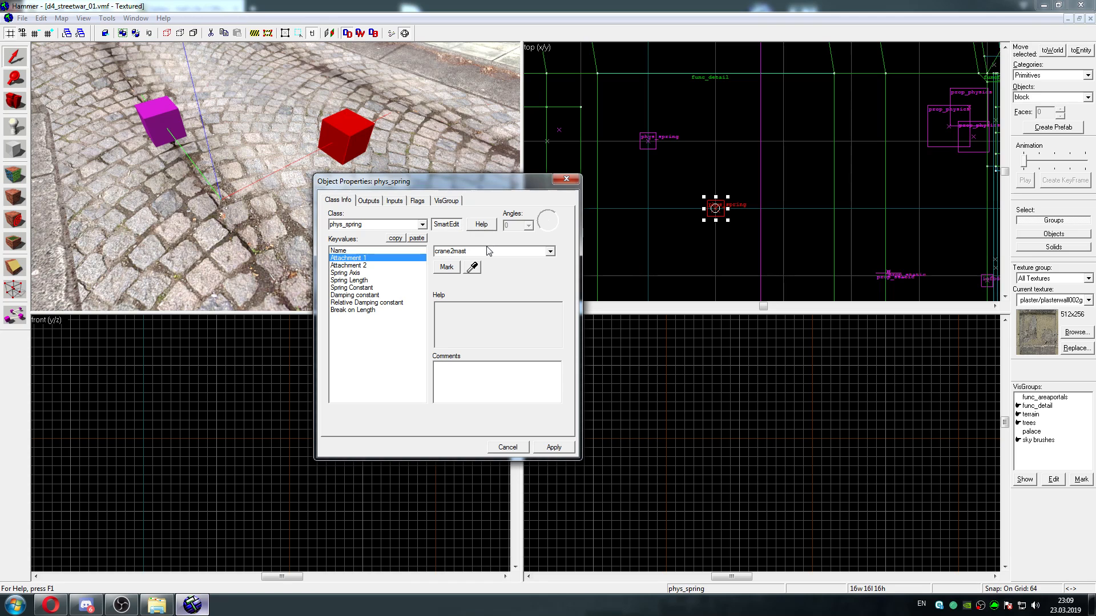
left_click(566, 180)
left_click(161, 121)
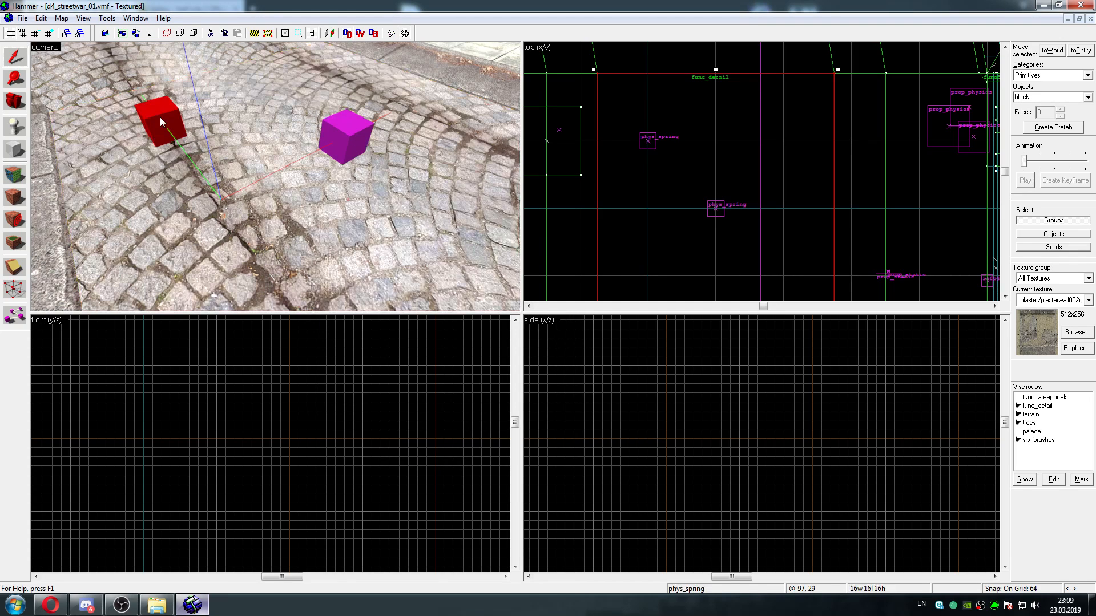
double_click(160, 117)
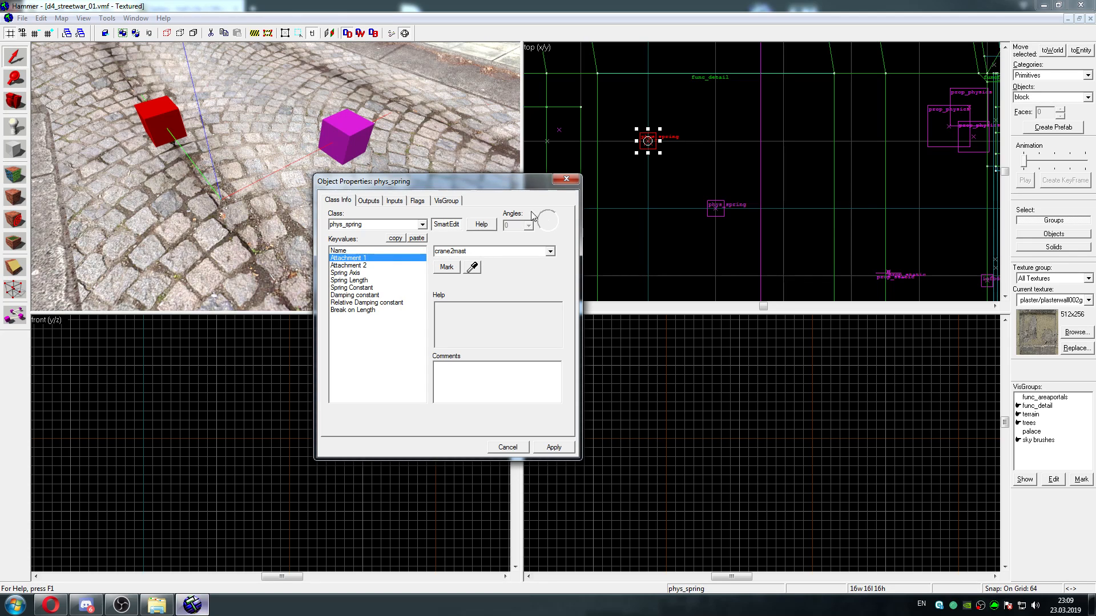
left_click(566, 179)
Locate the entity referenced by Attachment 1 of the phys_spring moved along X and review its properties
double_click(354, 139)
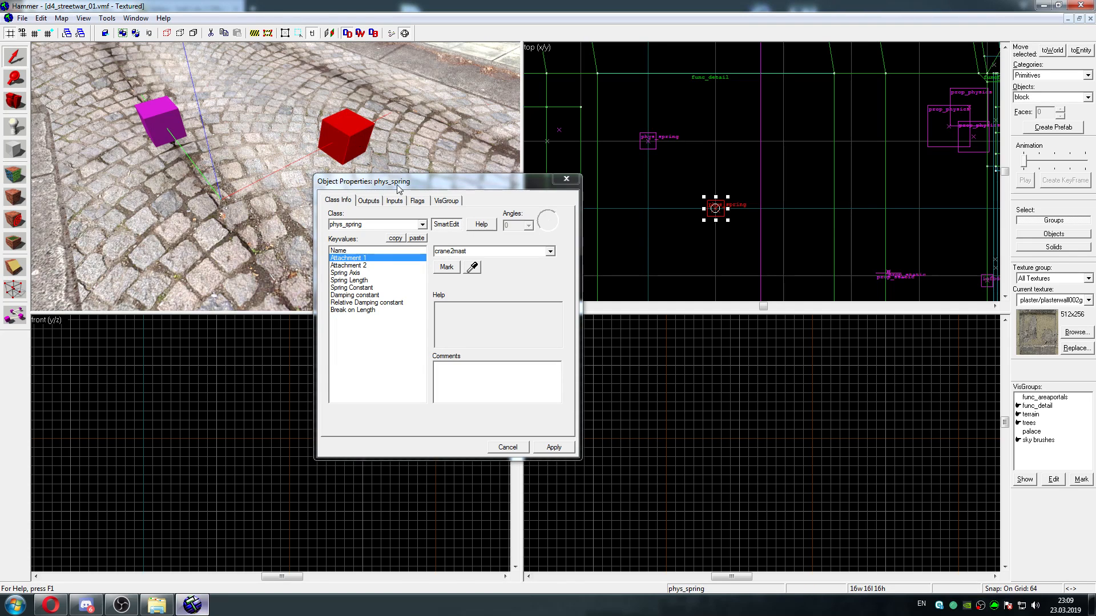
left_click(447, 267)
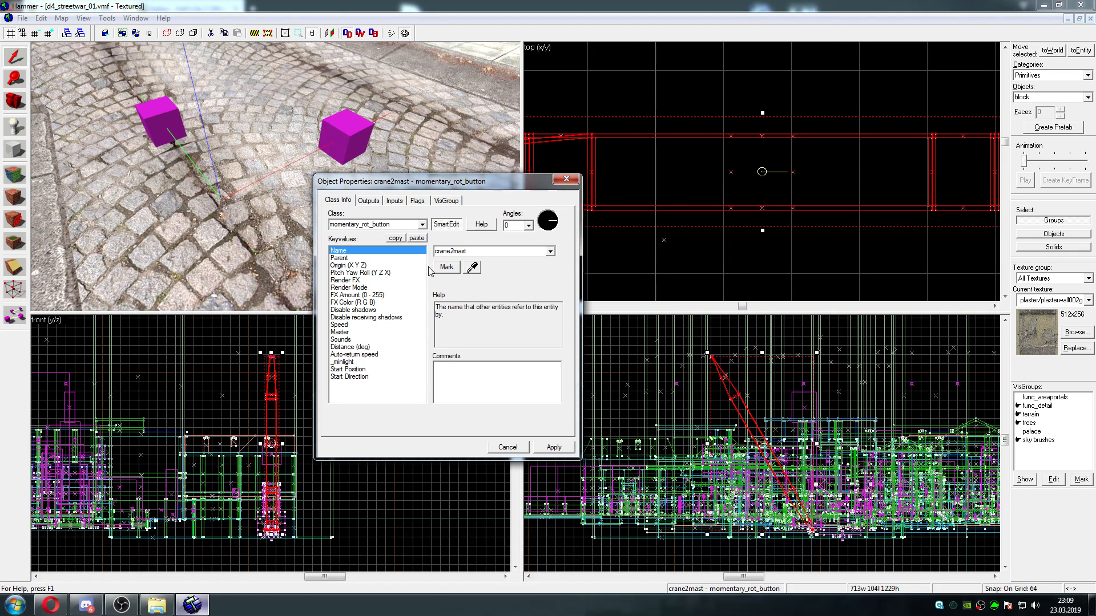
left_click(369, 130)
left_click(414, 258)
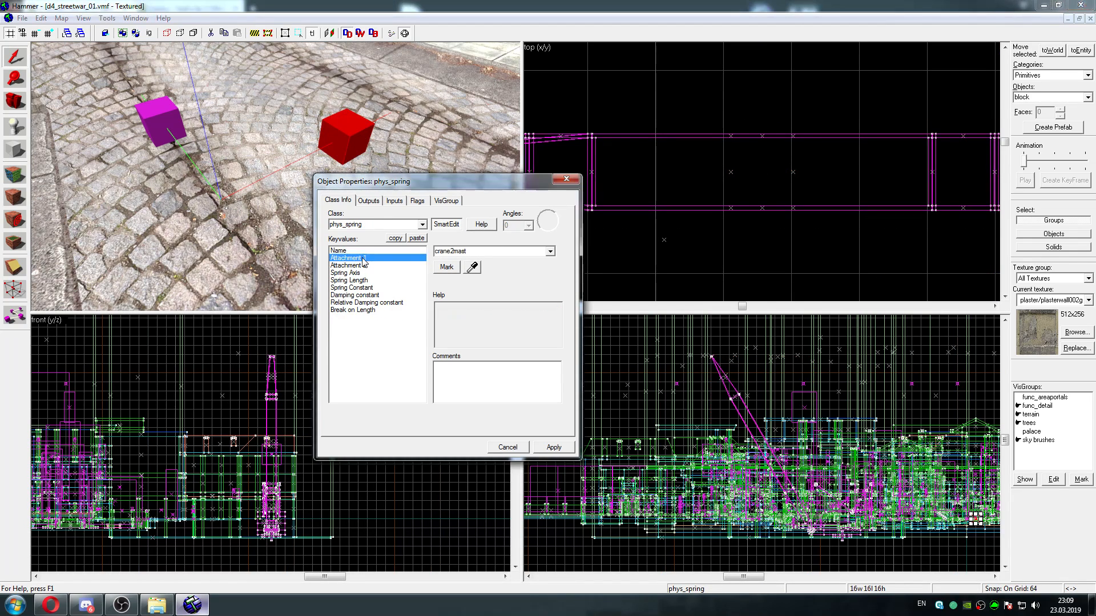
left_click(446, 267)
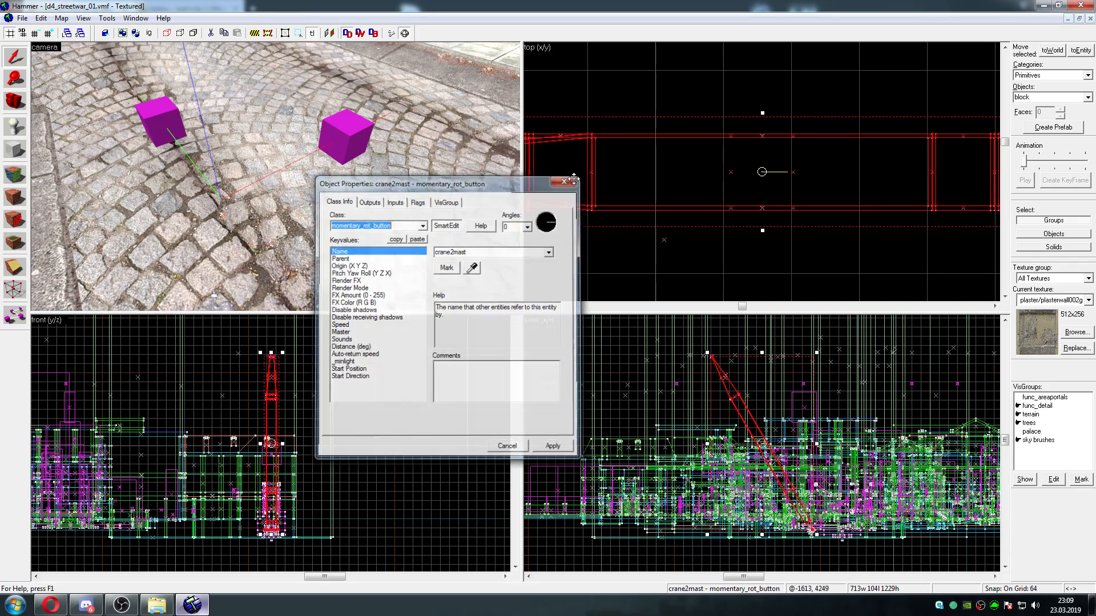
left_click(566, 179)
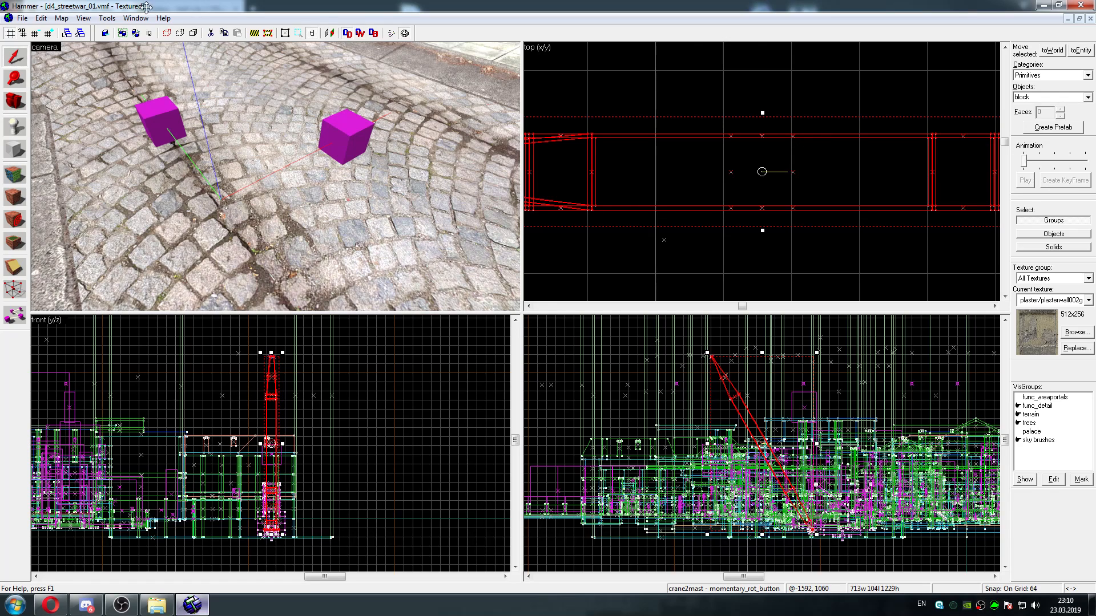
Center the 3D view on the selected crane2mast entity and maximize the camera view
left_click(83, 18)
left_click(142, 159)
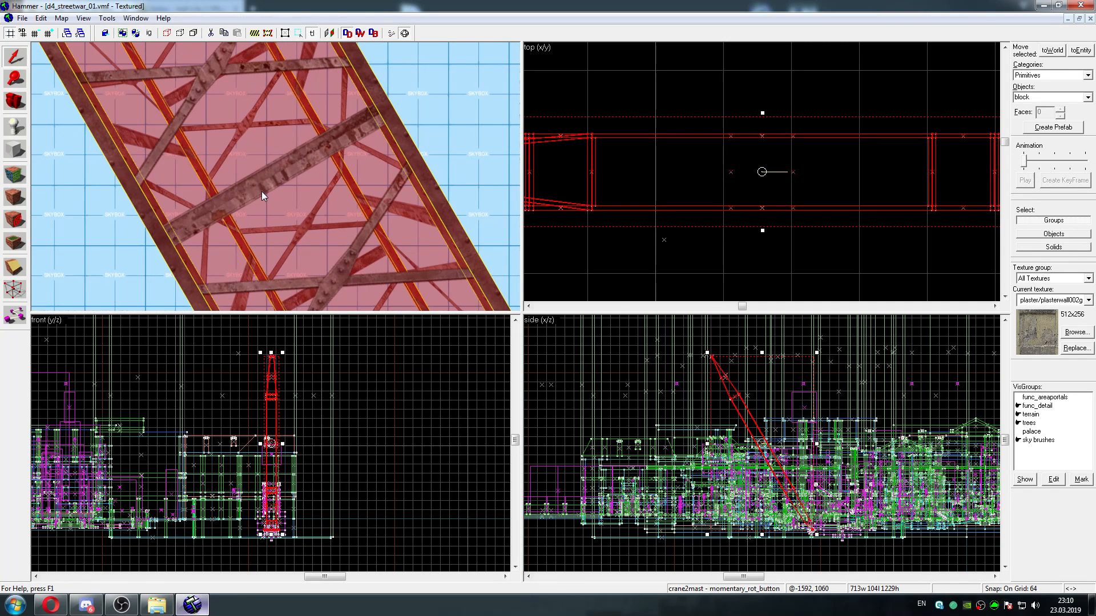
key("z")
key("a")
key("z")
key("shift+z")
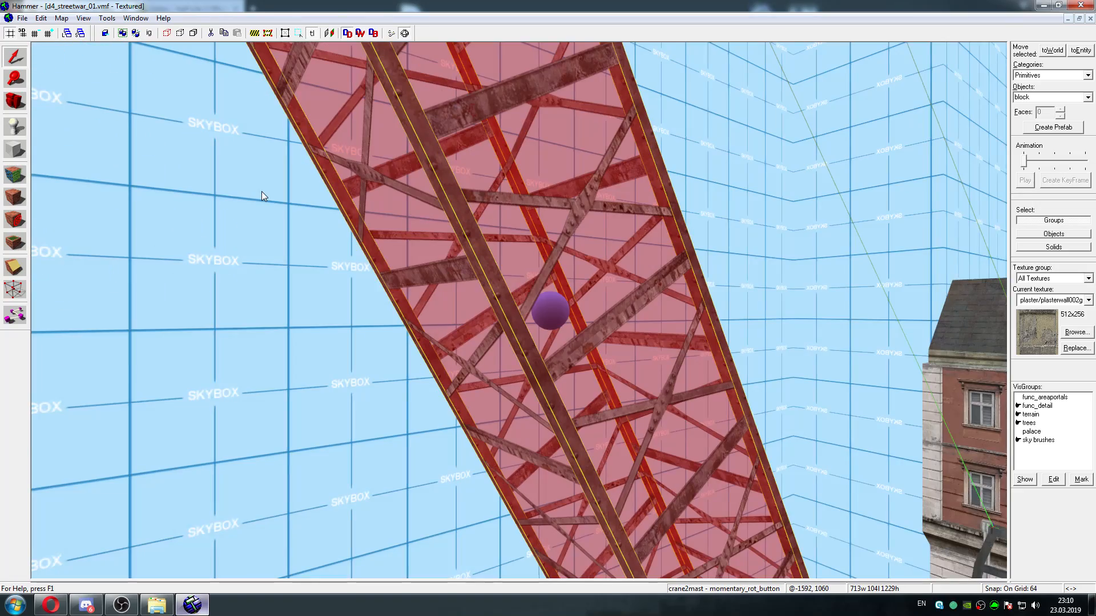
Examine the crane mast, its cables and the crane base from several angles
key("Left")
key("d")
key("Right")
key("a")
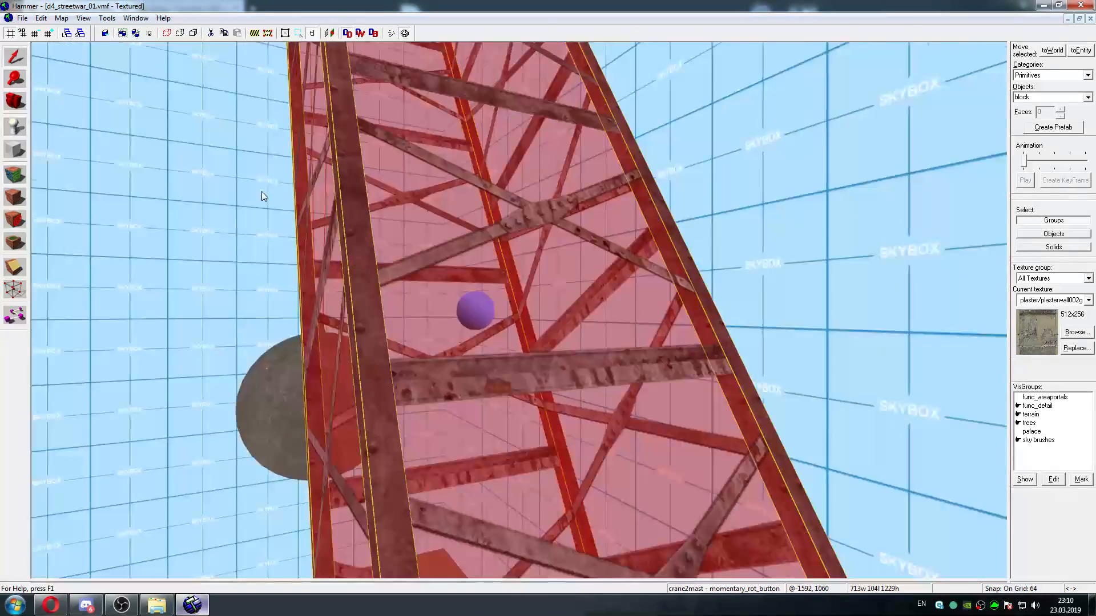
key("s")
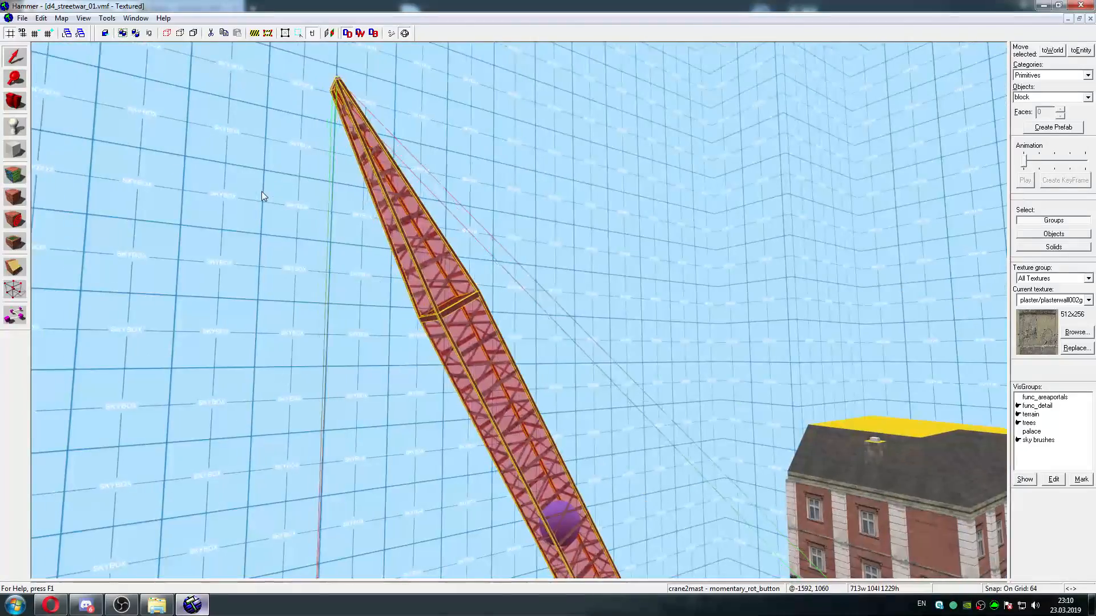
key("w")
key("a")
key("d")
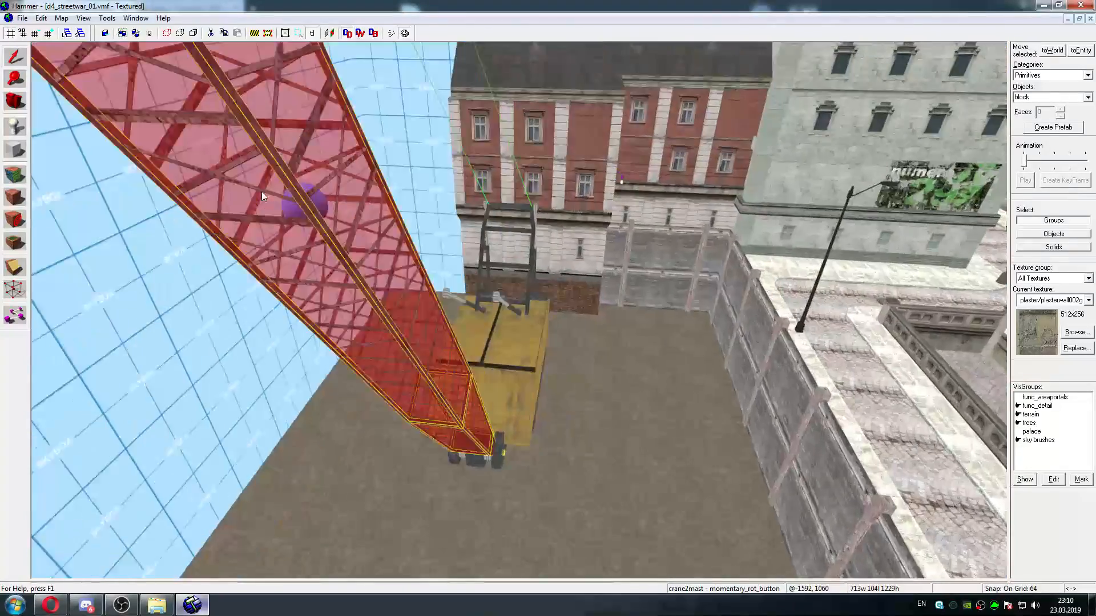
key("d")
key("w")
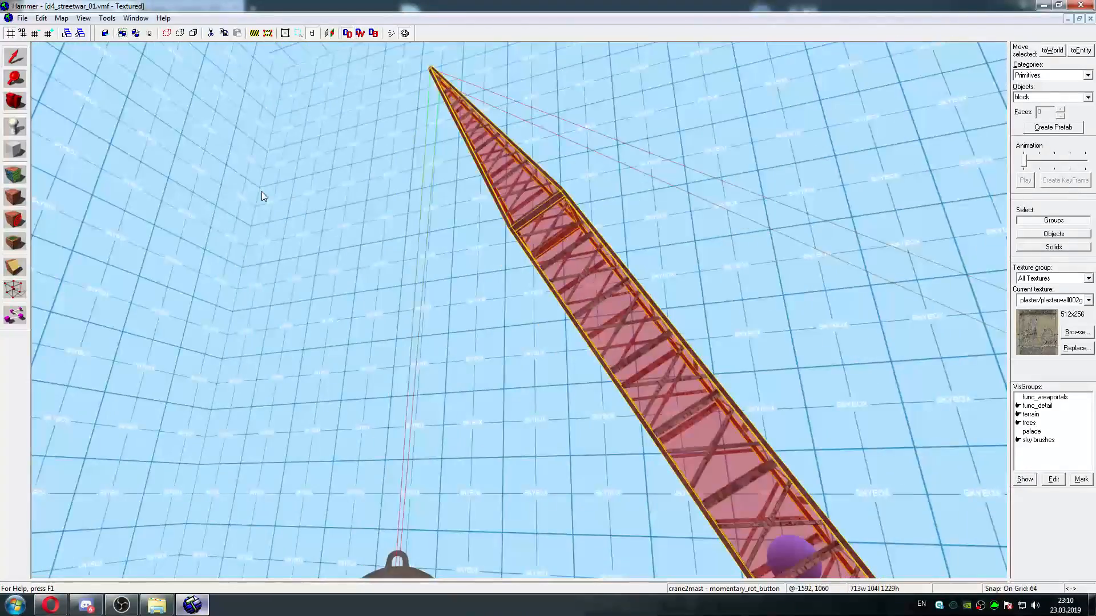
key("w")
key("s")
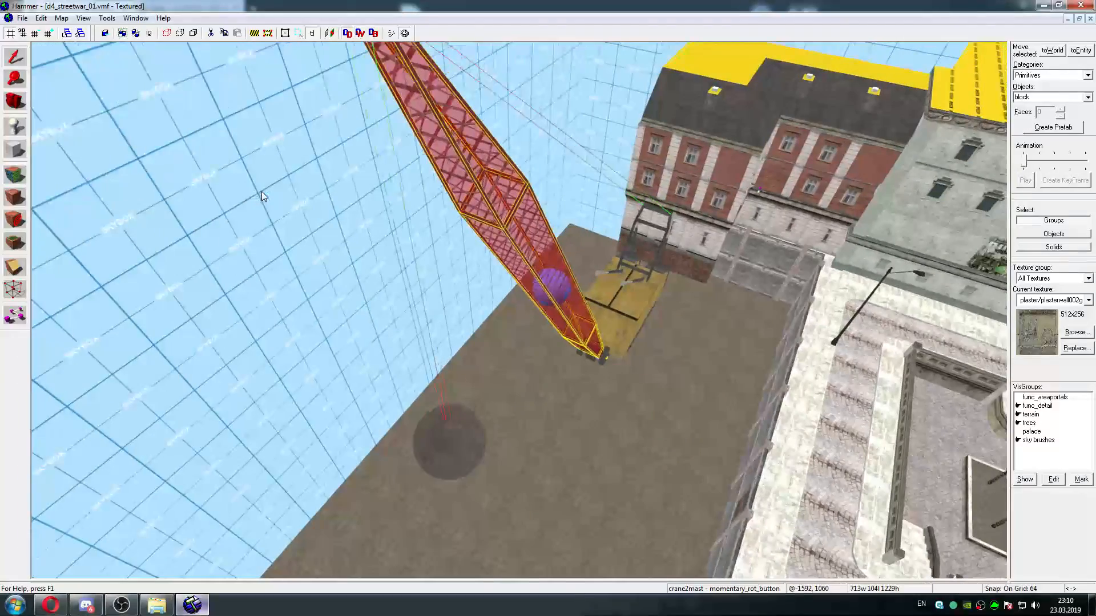
key("w")
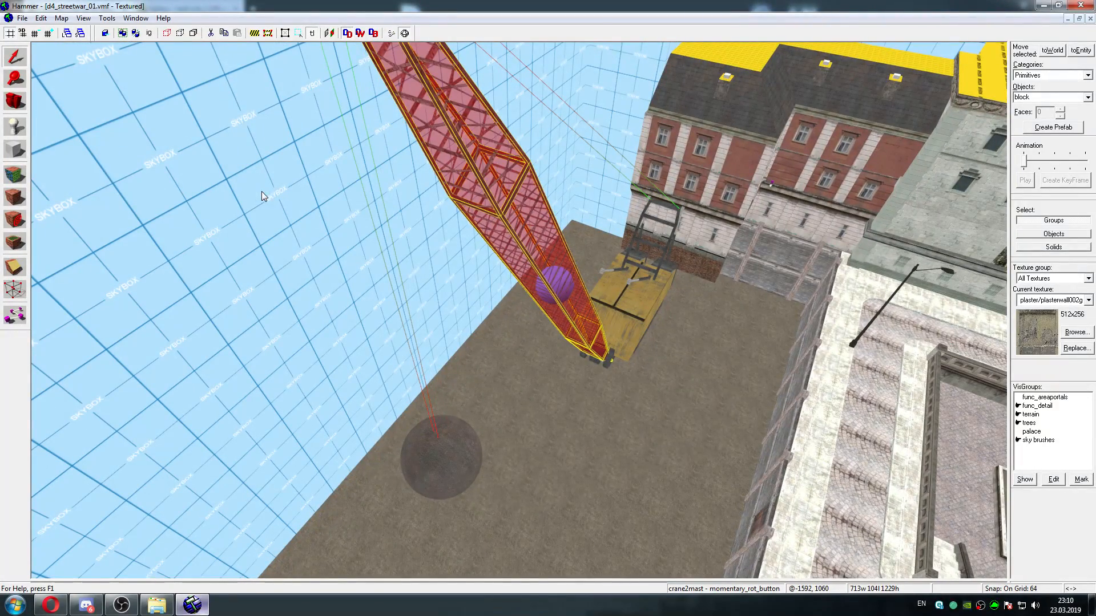
Review the properties of the wrecking ball prop below the crane mast and inspect the ball and crane from several angles
double_click(440, 454)
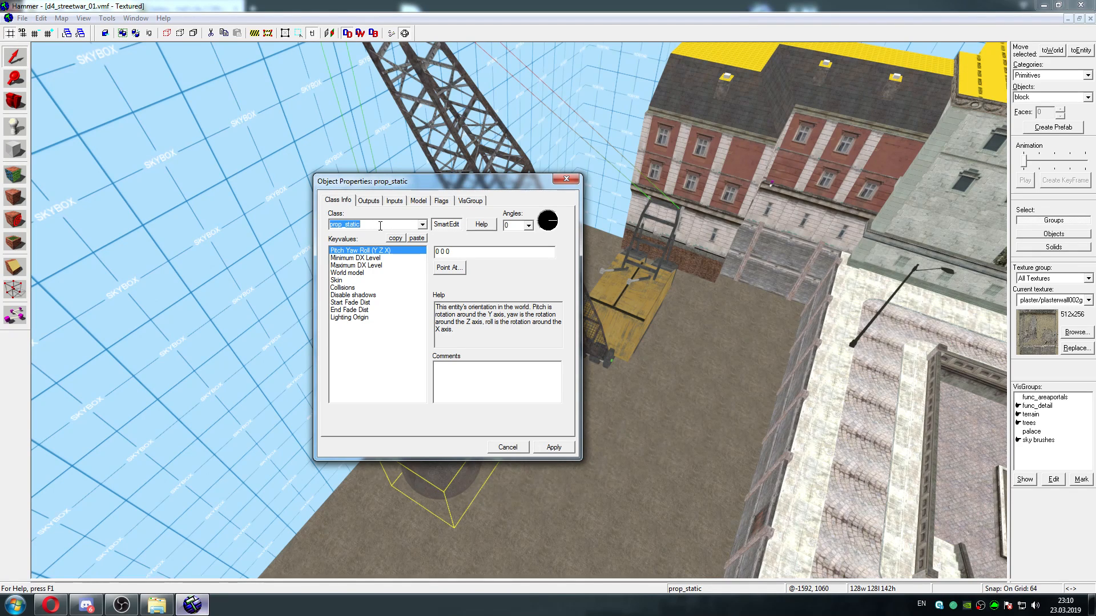
left_click(566, 179)
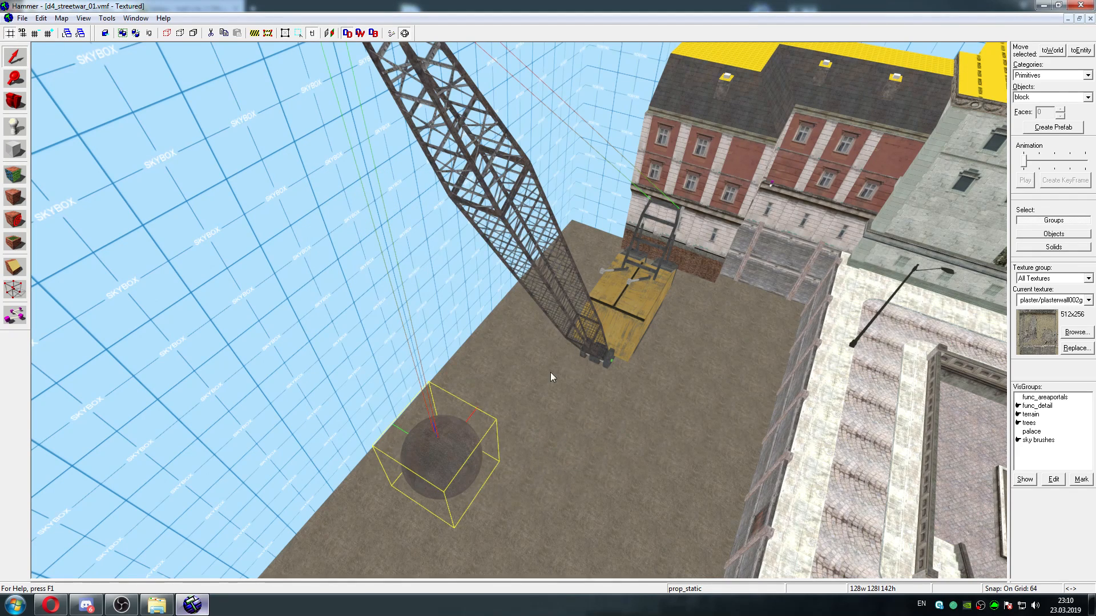
scroll(447, 441, "up", 2)
key("z")
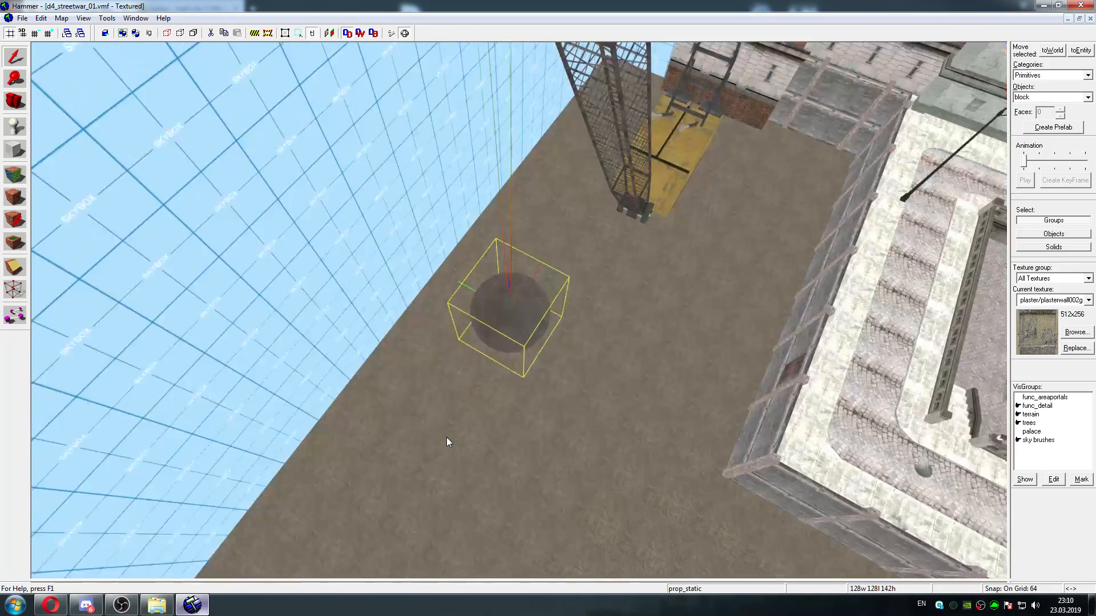
key("w")
key("d")
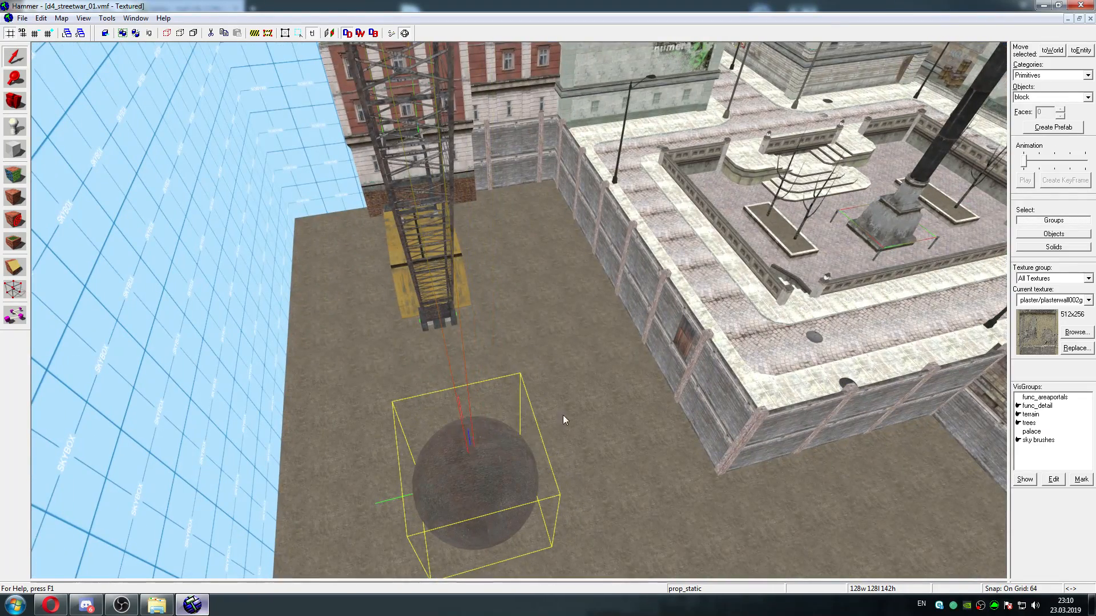
key("d")
key("s")
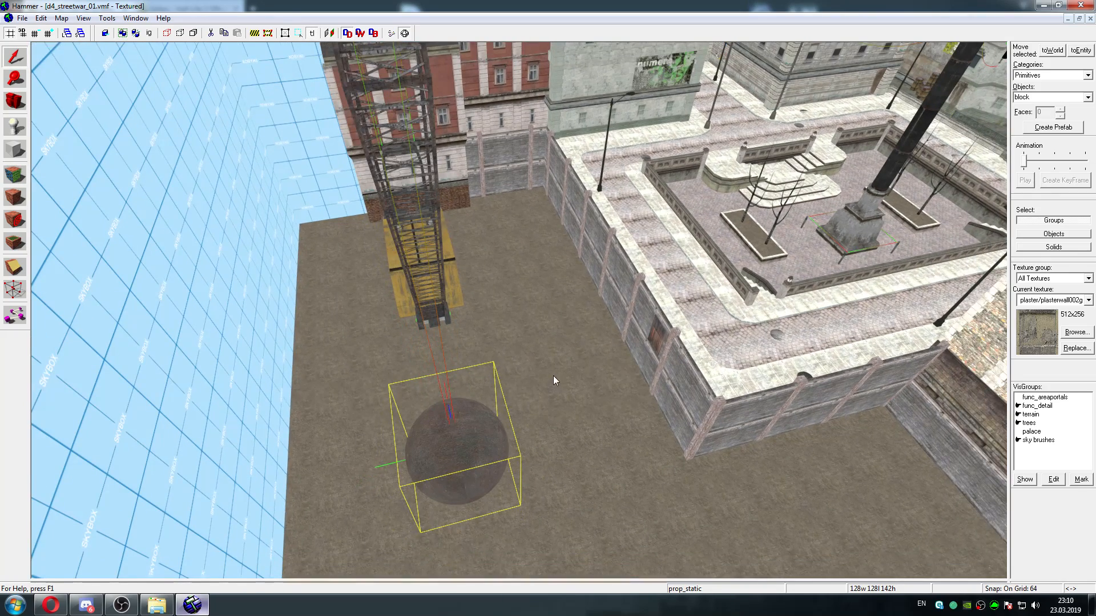
key("d")
key("a")
key("a")
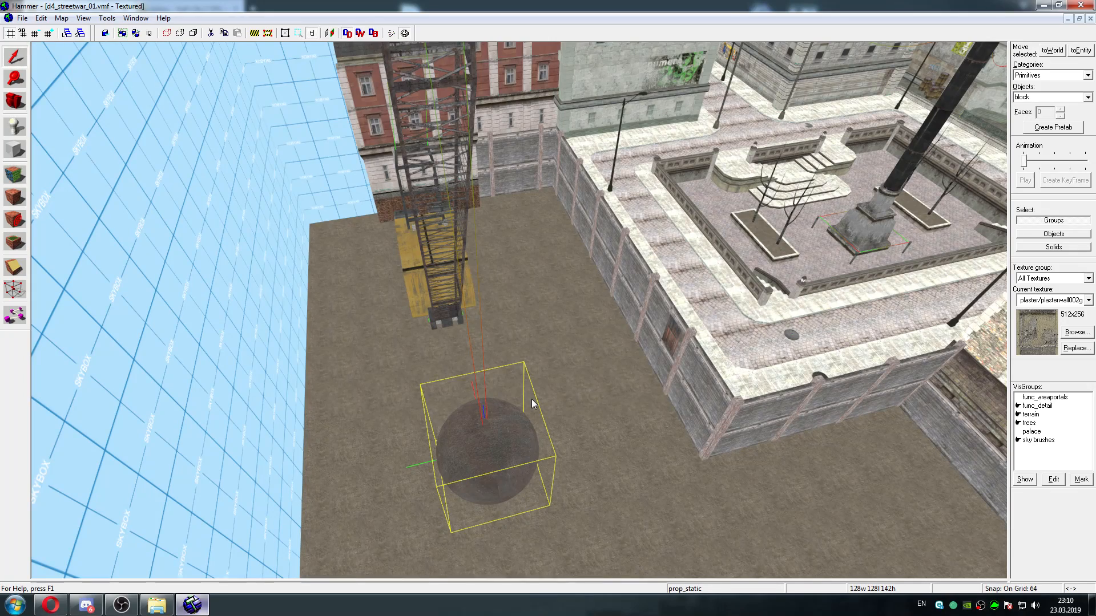
key("d")
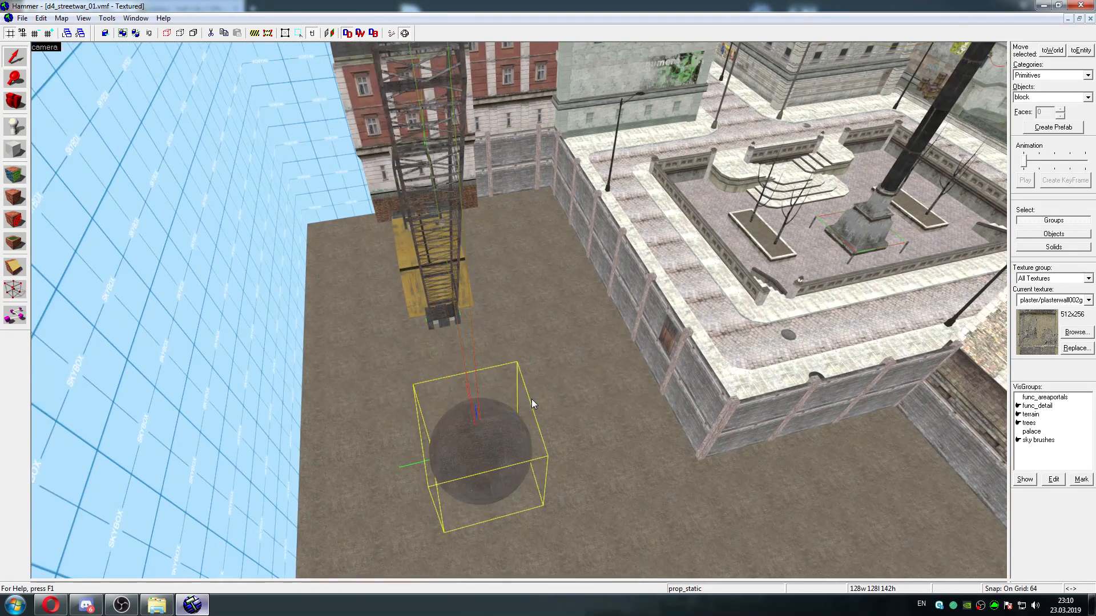
key("w")
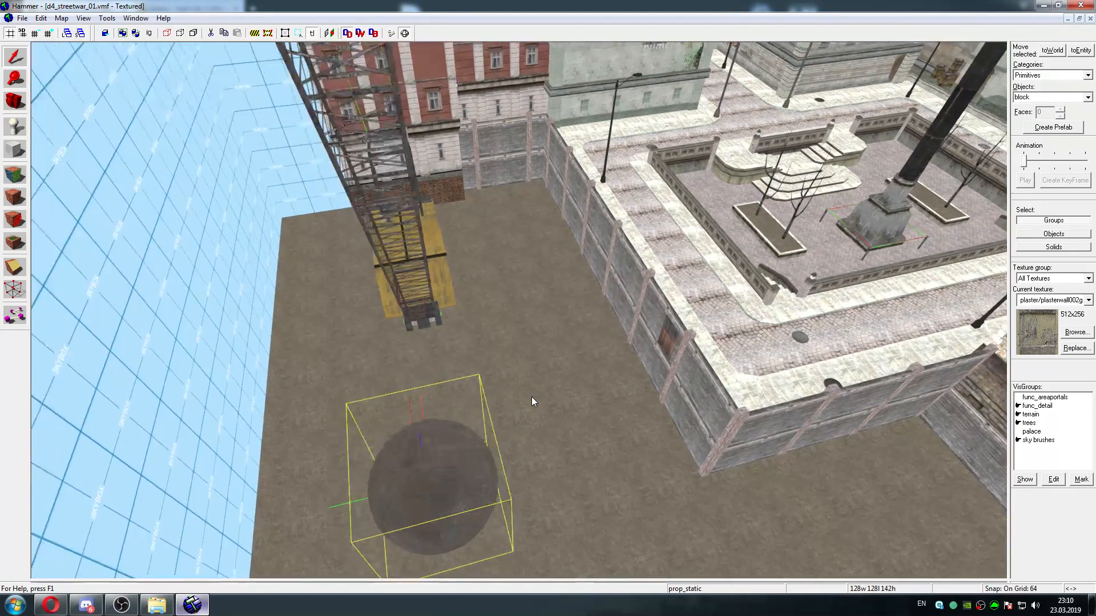
key("d")
key("s")
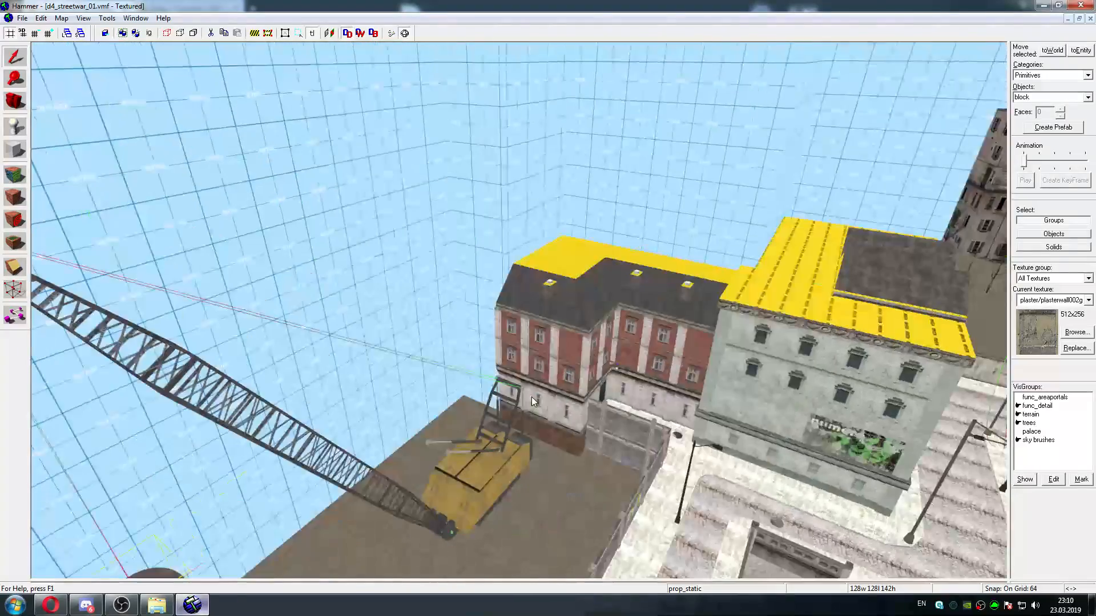
Return to the phys_spring cubes on the cobbled street and check Attachment 2 of the one nearer the tree grate
key("w")
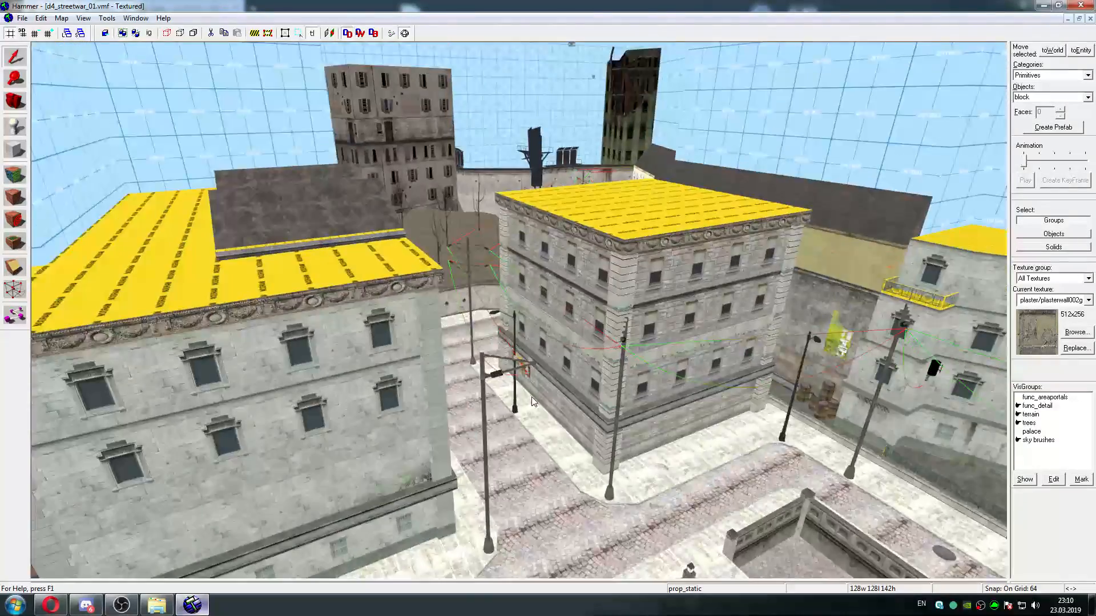
key("w")
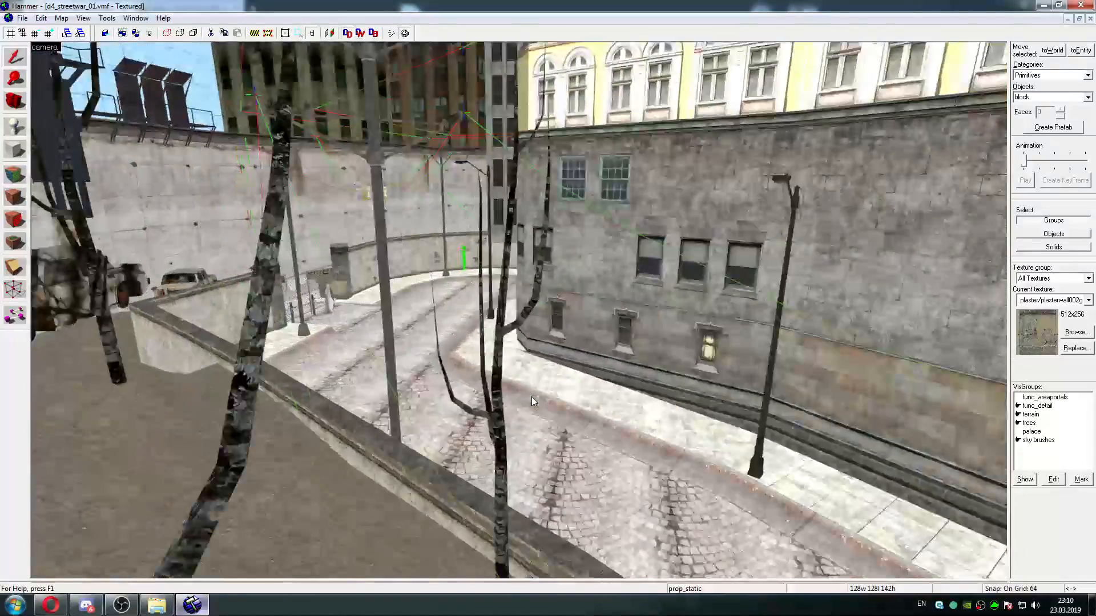
key("w")
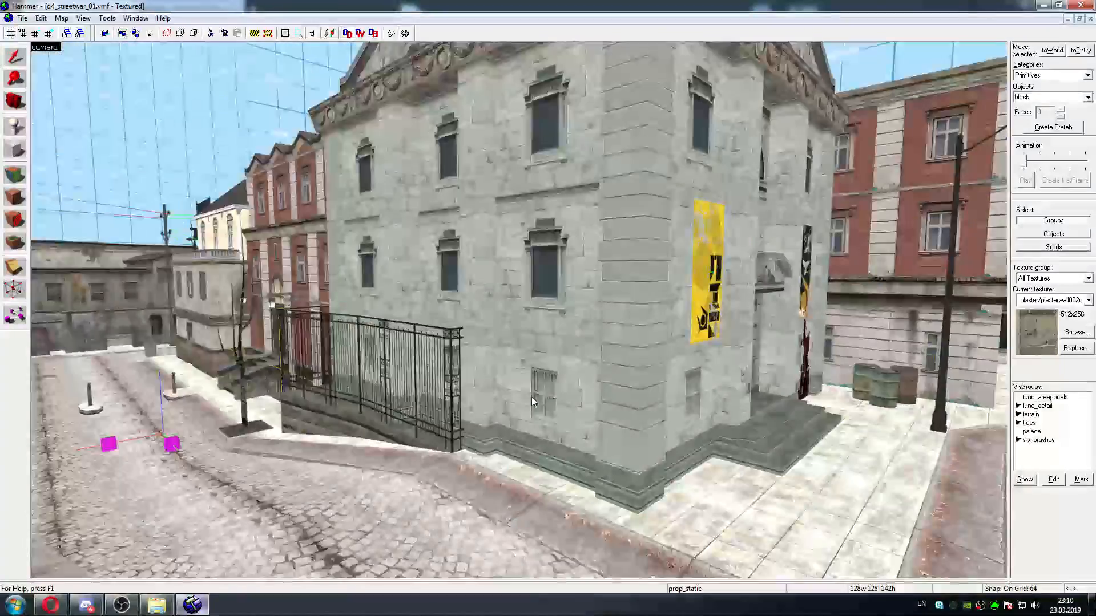
key("w")
key("z")
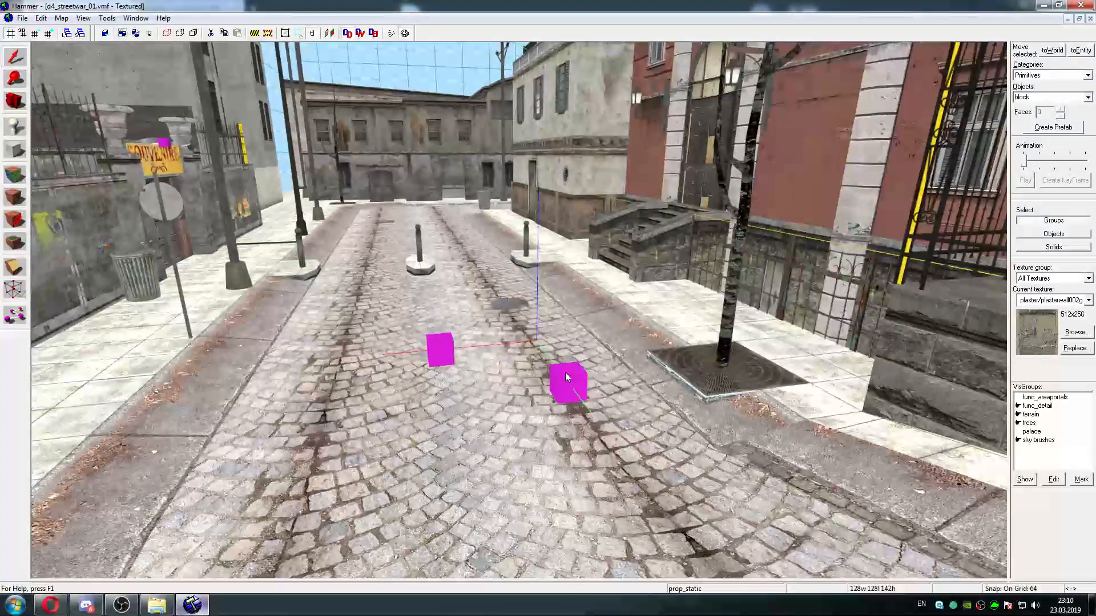
double_click(569, 372)
left_click(349, 266)
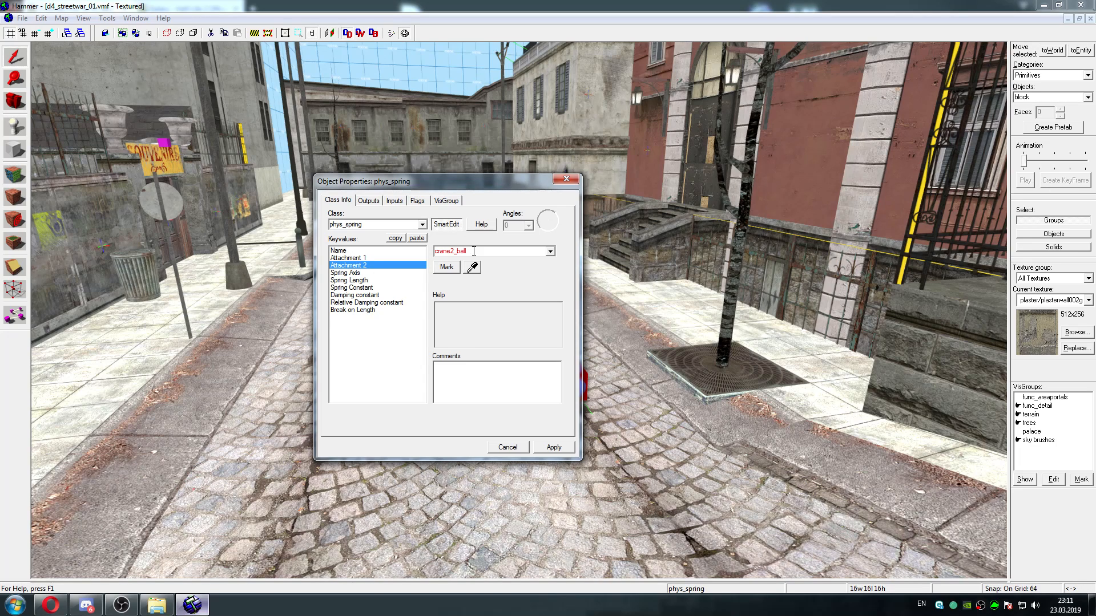
left_click(560, 182)
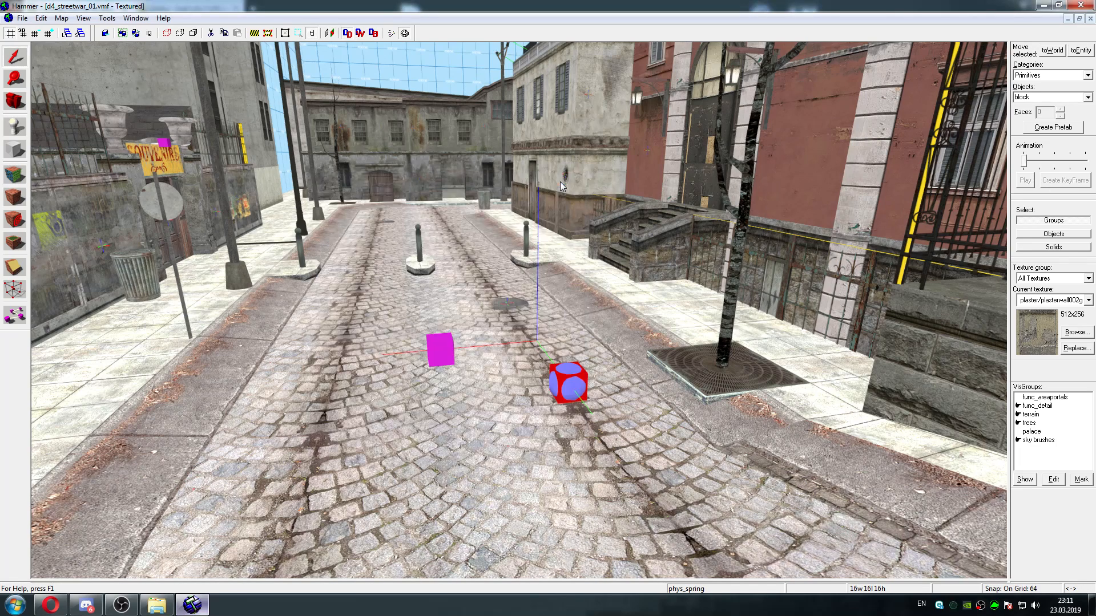
Cut both phys_spring cubes from the cobbled street
left_click(442, 350, "ctrl")
left_click(41, 18)
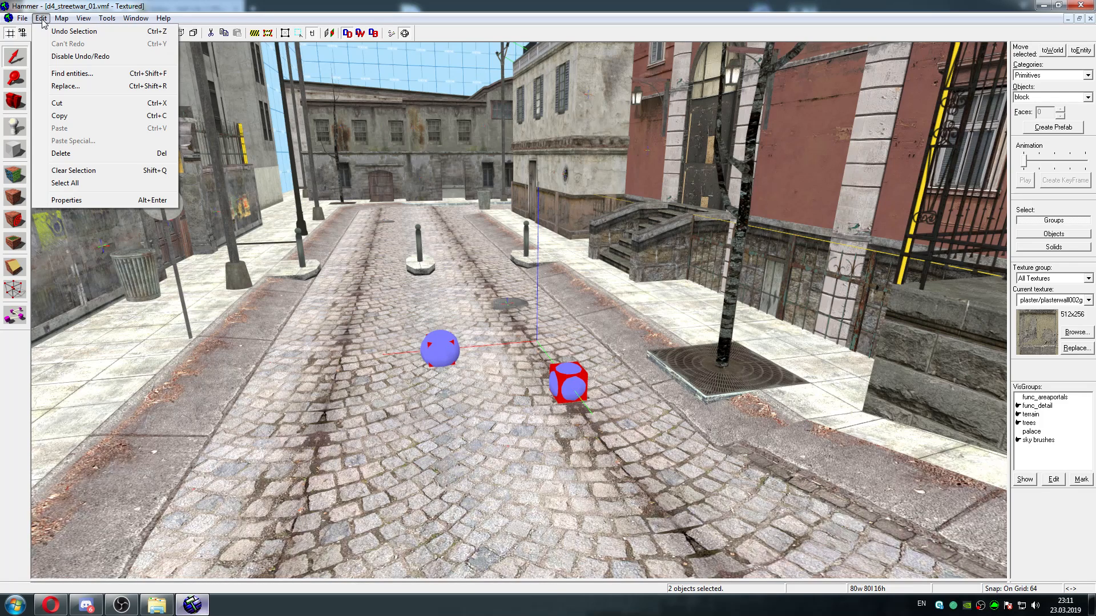
mouse_move(83, 14)
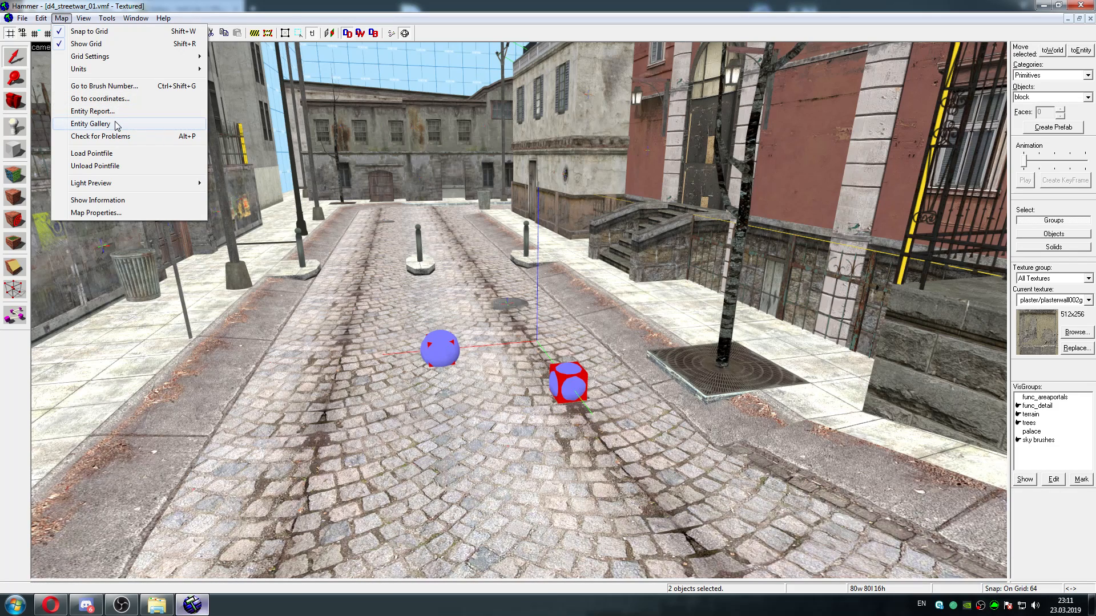
left_click(457, 4)
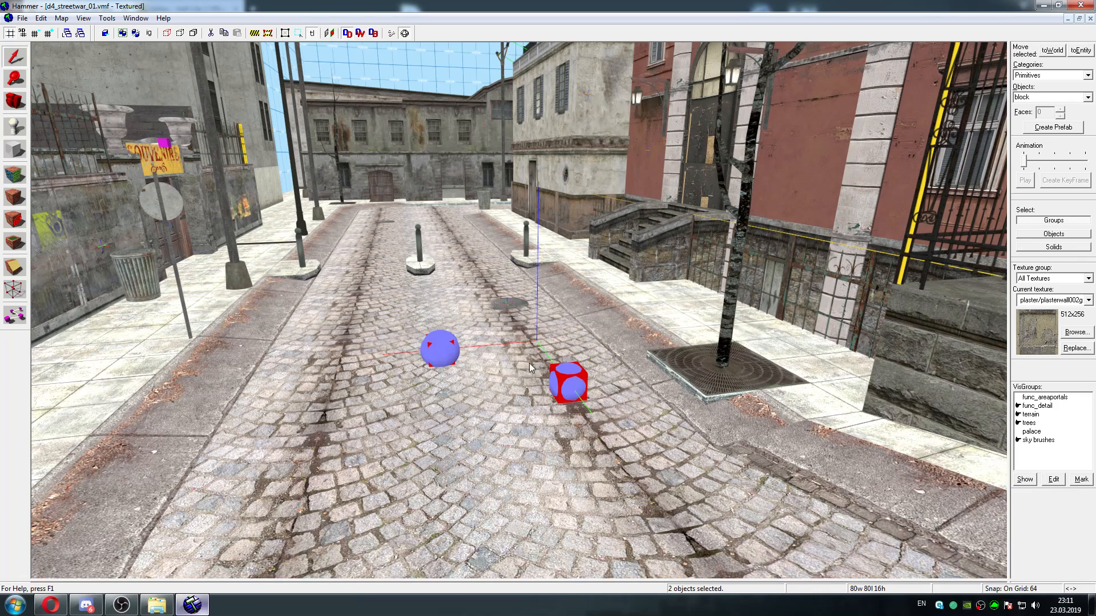
left_click(40, 18)
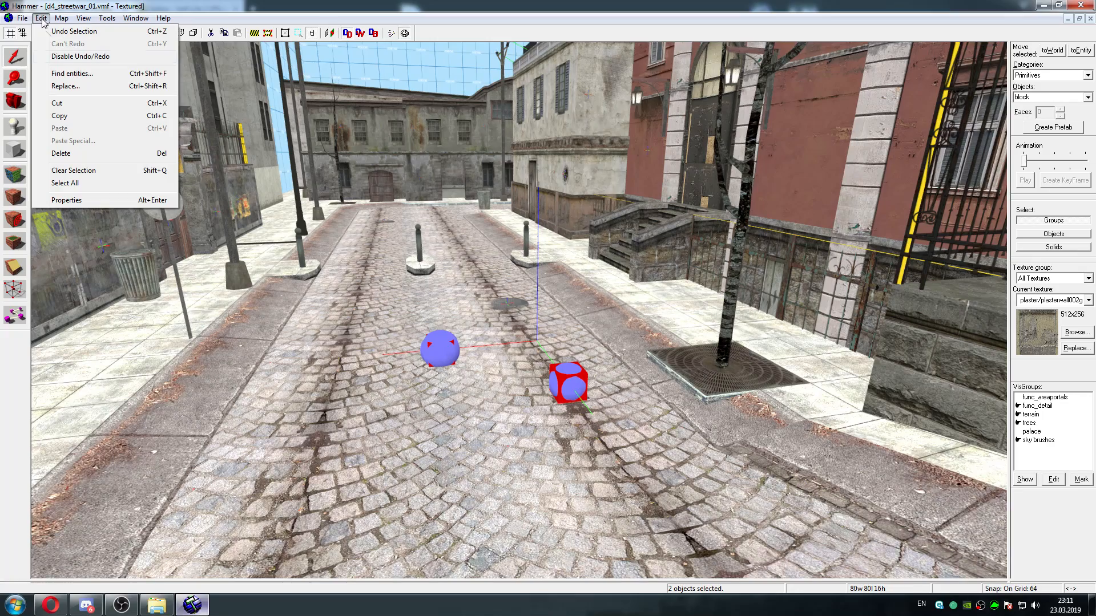
left_click(69, 106)
Select the wrecking ball prop below the crane mast and restore the four-view layout
key("z")
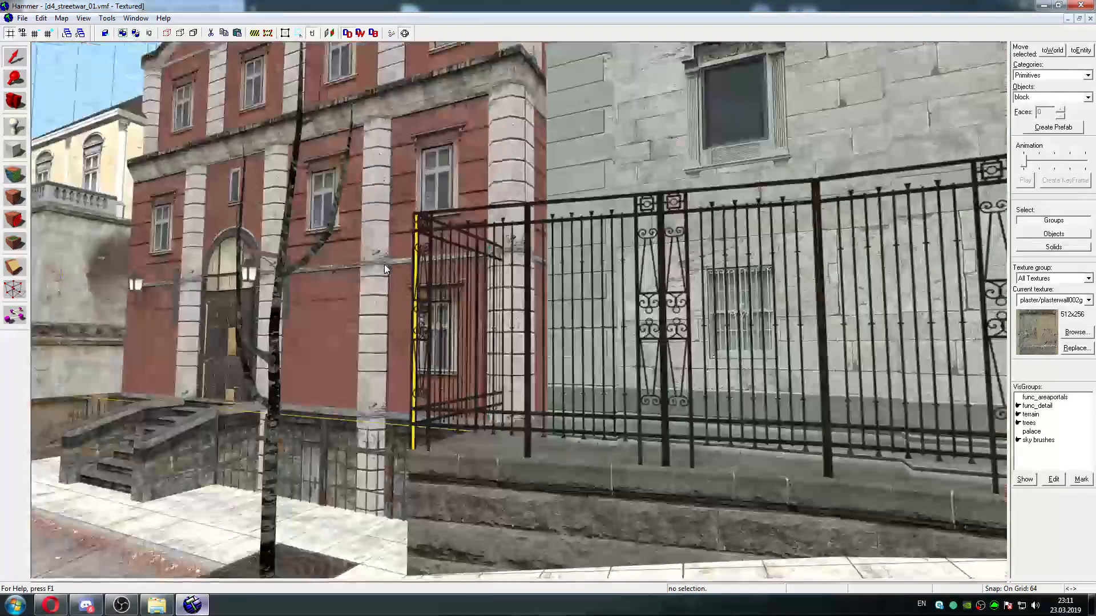
key("w")
key("w")
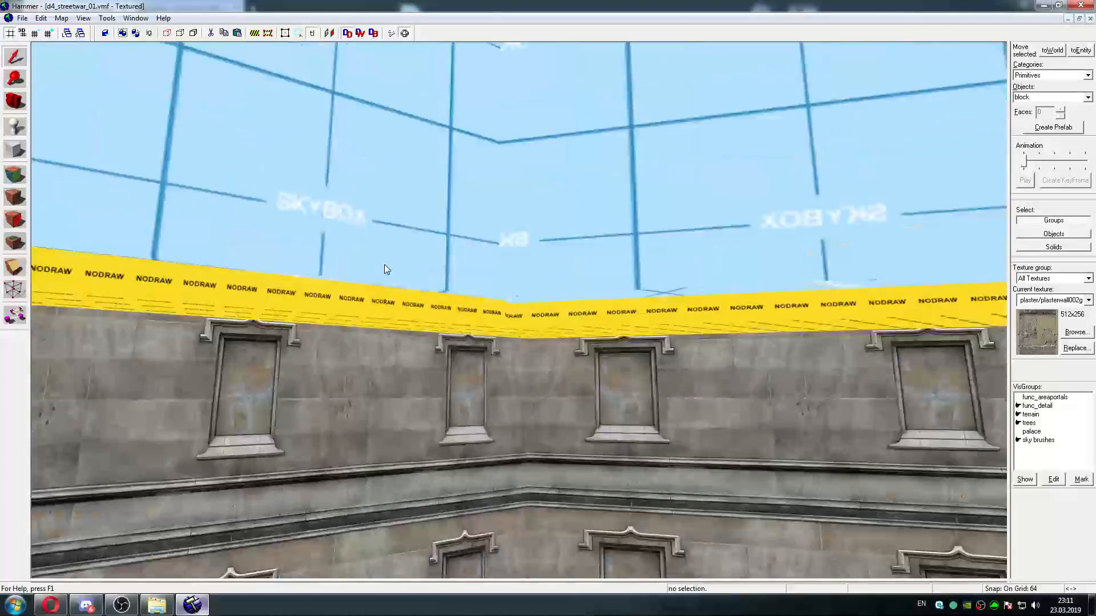
key("w")
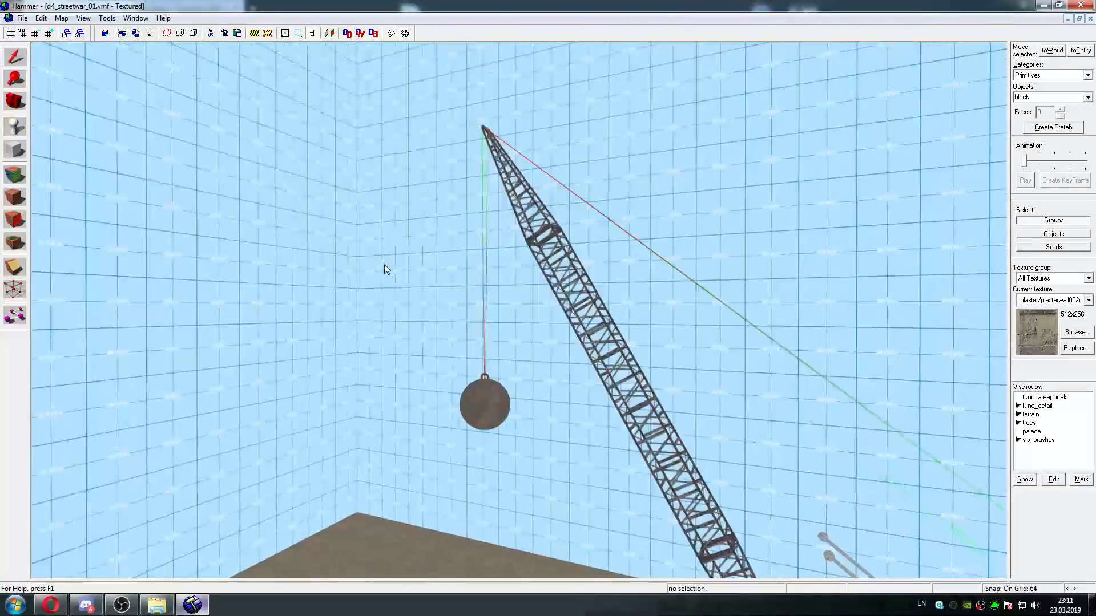
key("z")
left_click(454, 256)
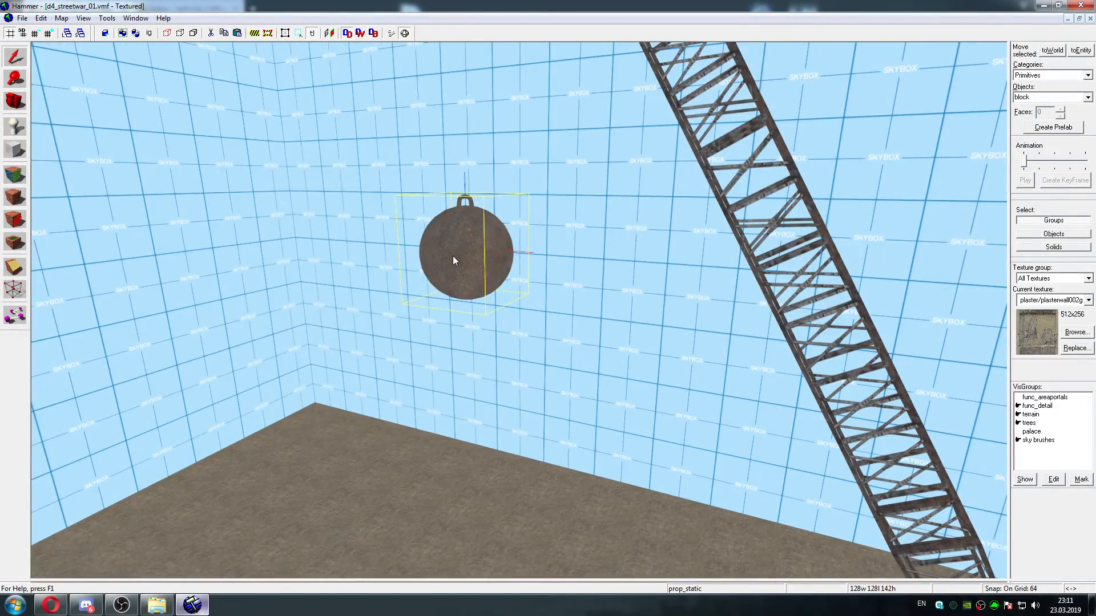
key("shift+z")
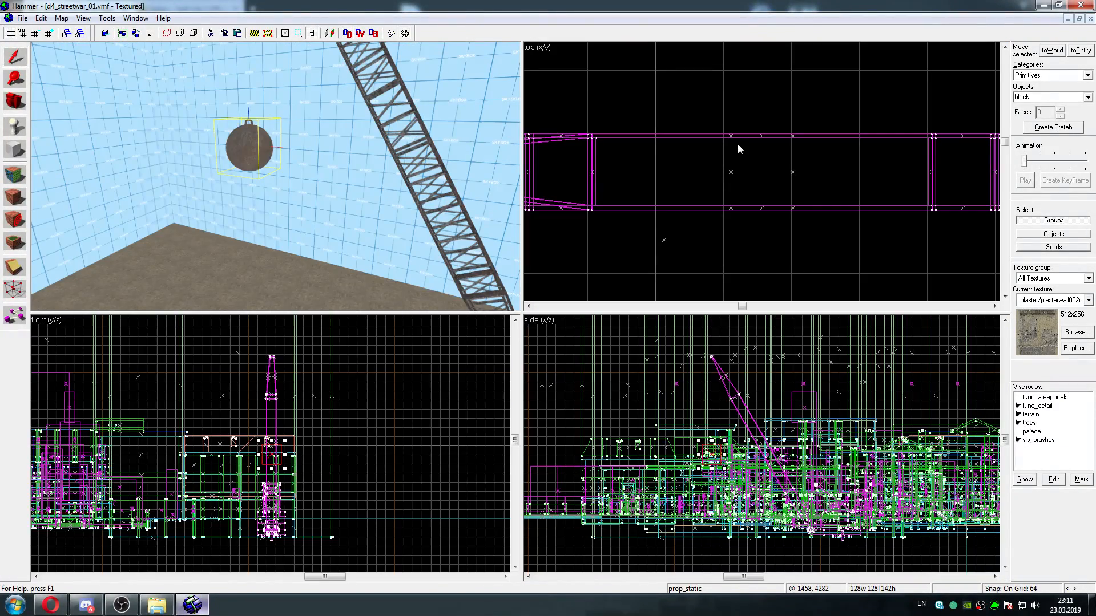
Paste the two phys_springs over the wrecking ball in the top view and shift them toward the crane mast
key("Left")
key("Left")
key("Left")
key("Up")
key("Down")
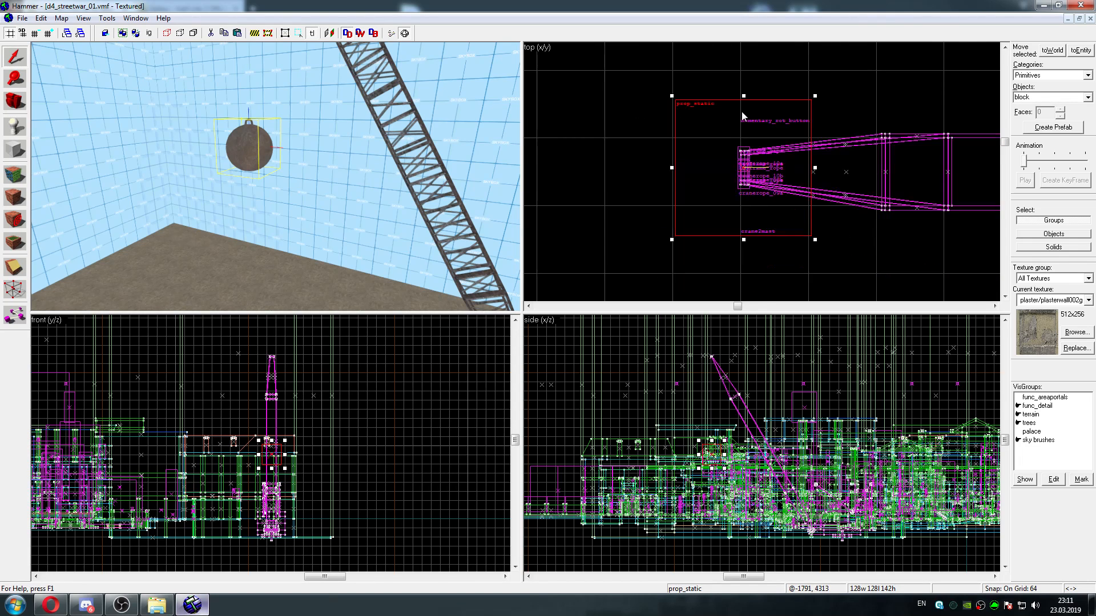
key("Up")
right_click(713, 120)
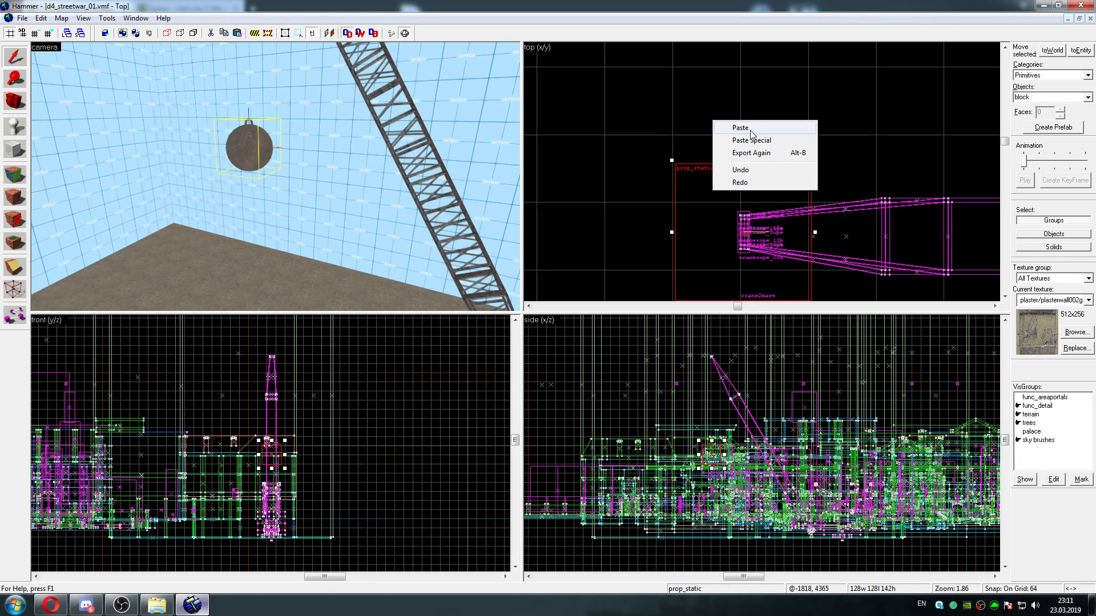
left_click(749, 130)
left_click_drag(713, 200, 780, 204)
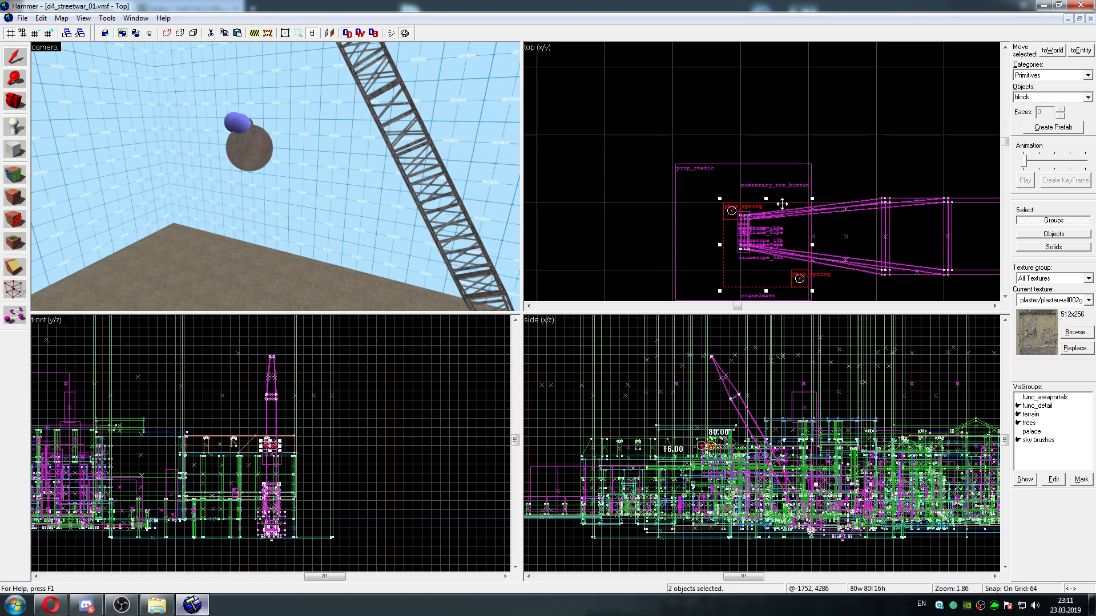
Inspect the pasted phys_springs by the wrecking ball and check Attachment 2 of each, leaving the one on the ball selected
key("w")
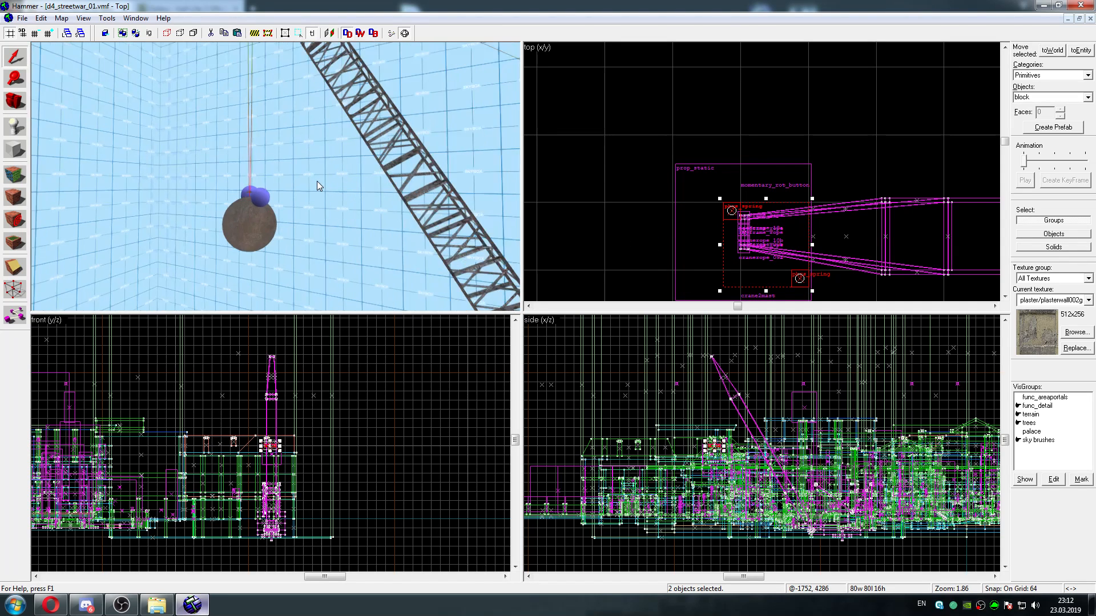
key("a")
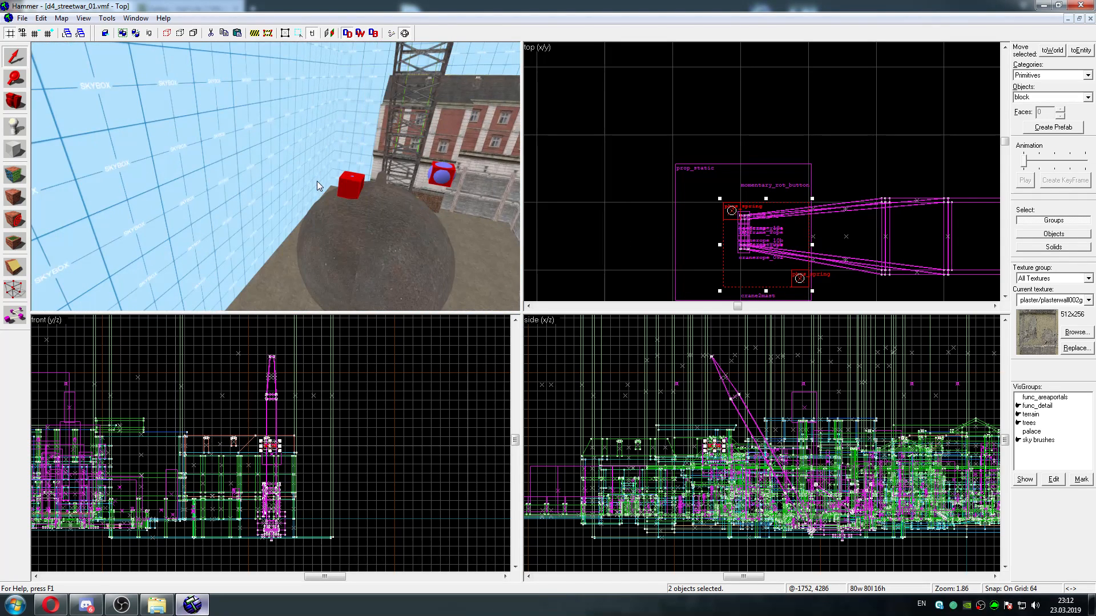
key("w")
key("d")
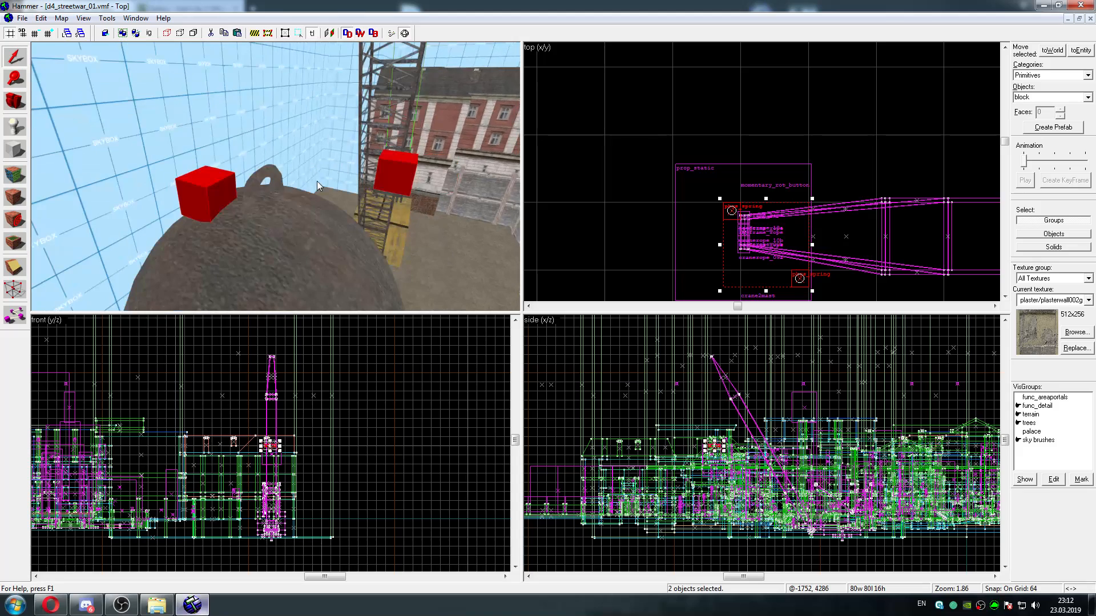
double_click(201, 178)
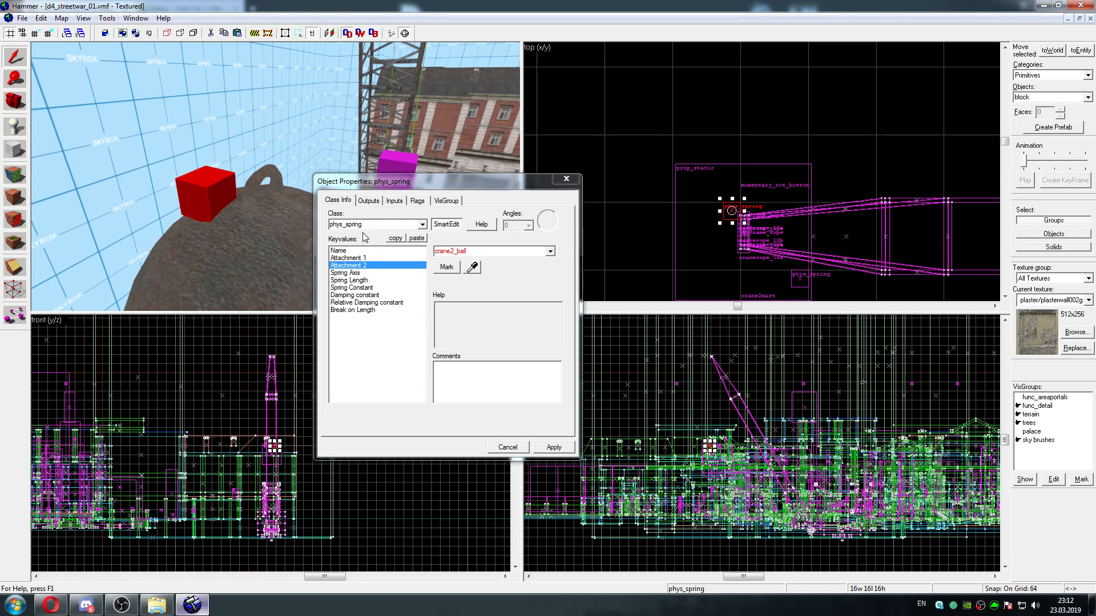
left_click(408, 171)
left_click(199, 179)
Examine the crane mast's tip, its rope ends and the phys_springs at the wrecking ball below
key("z")
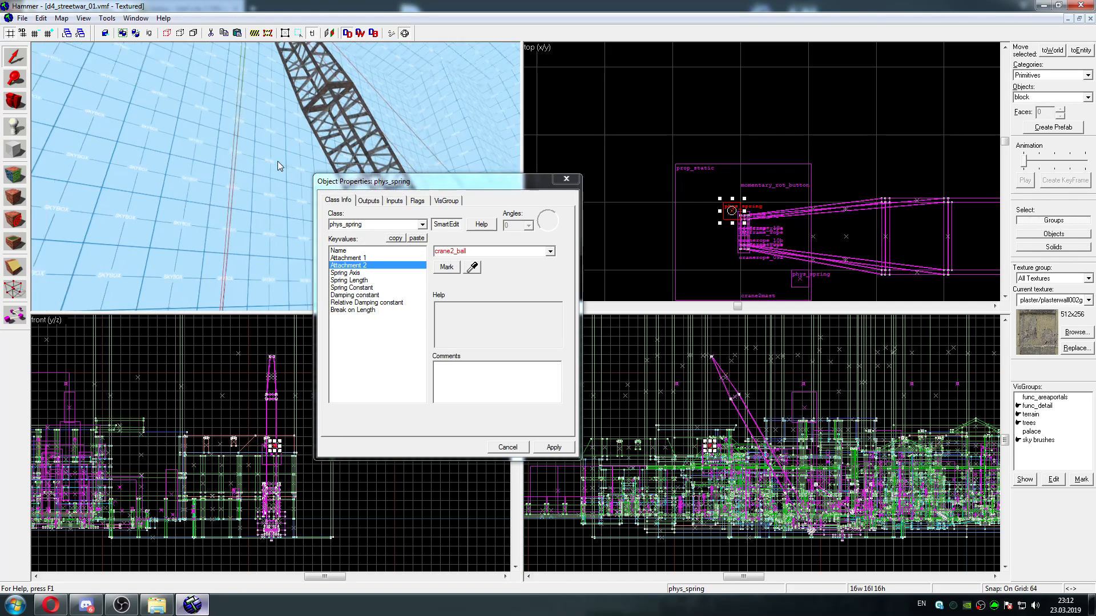
key("w")
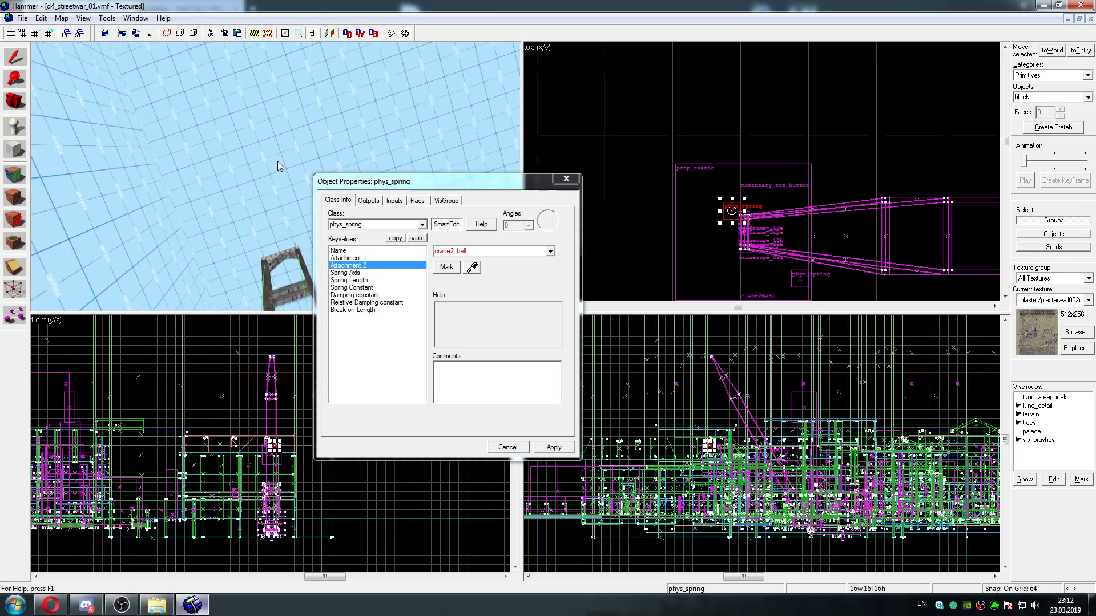
key("s")
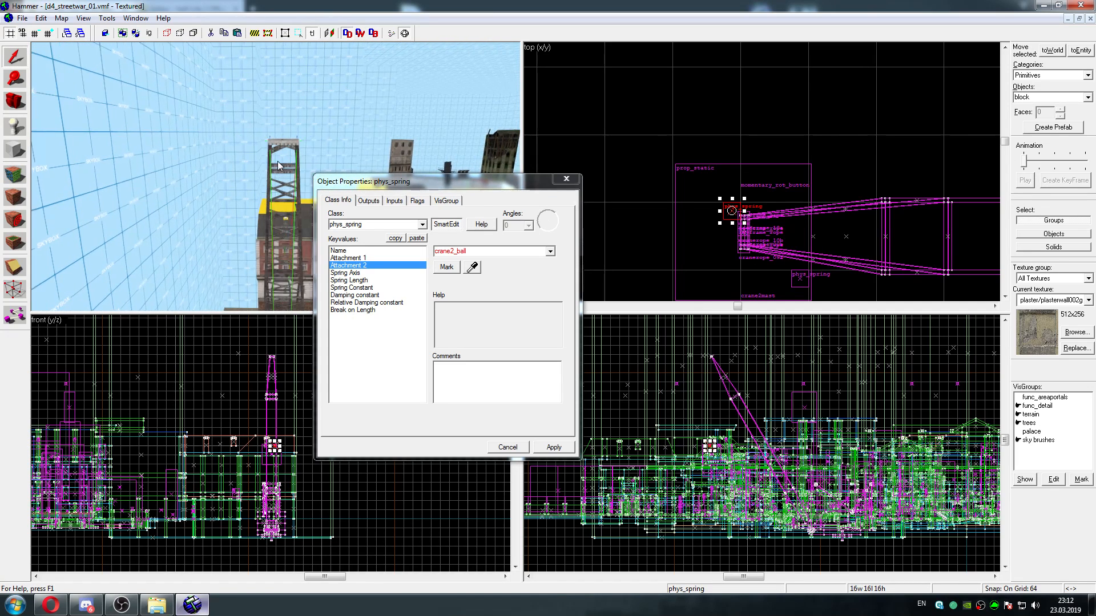
key("w")
key("s")
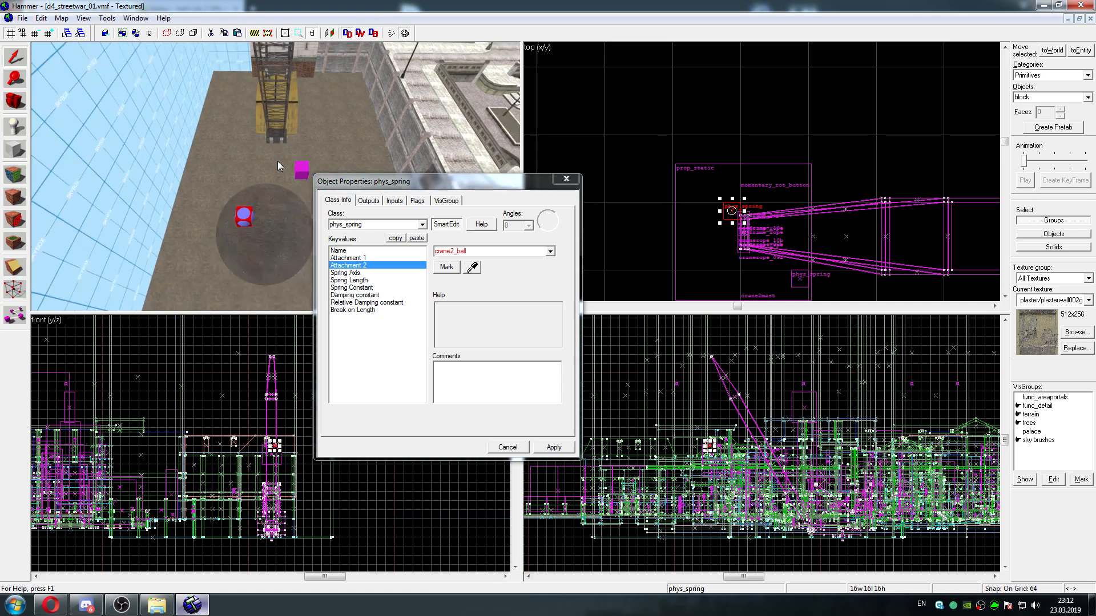
key("w")
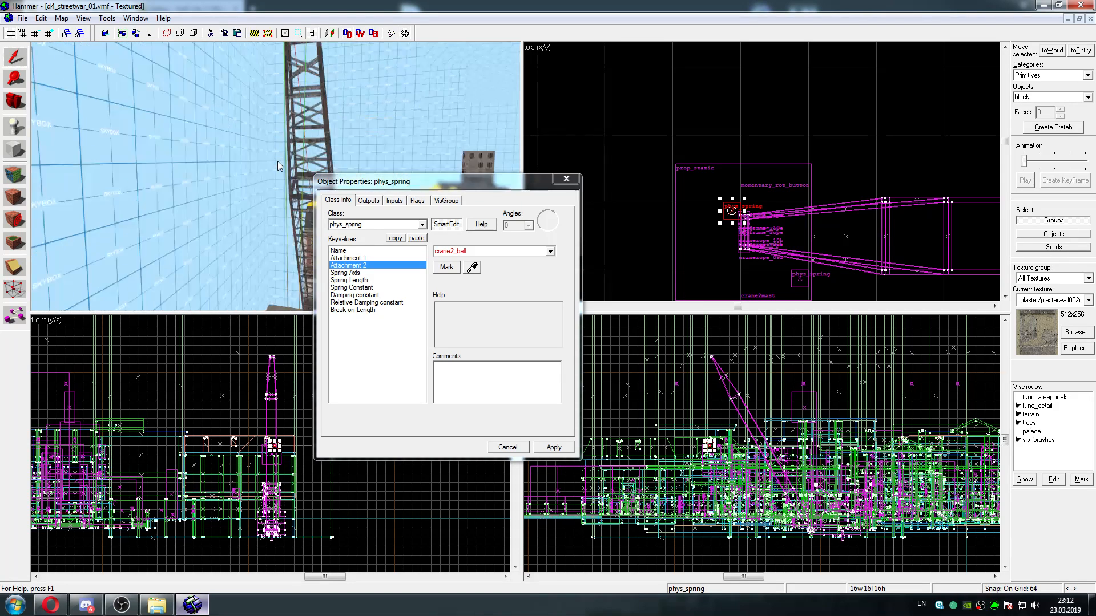
key("w")
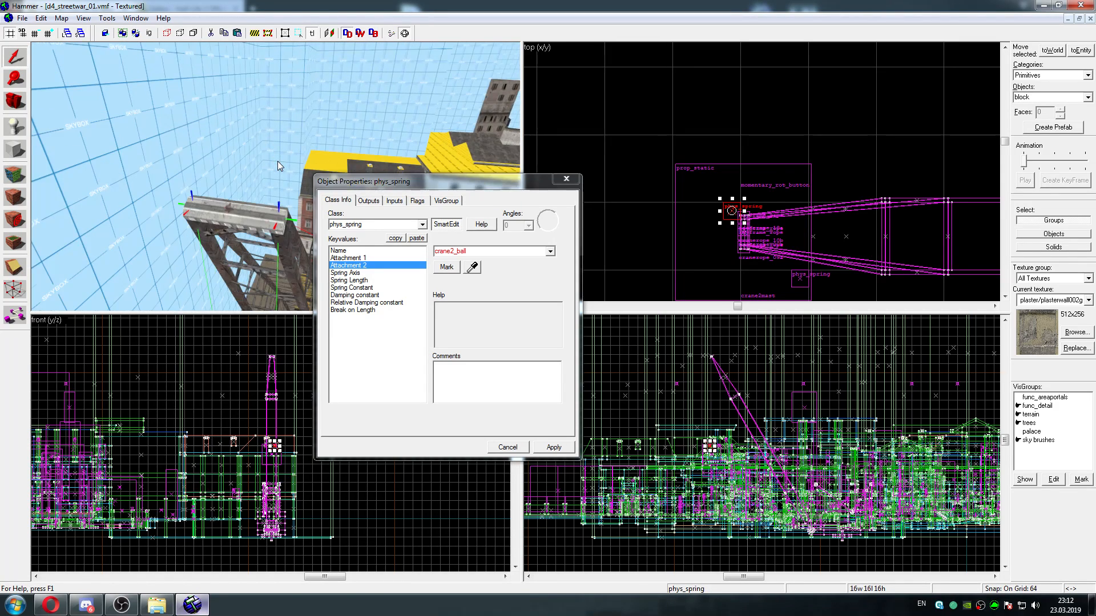
key("s")
key("w")
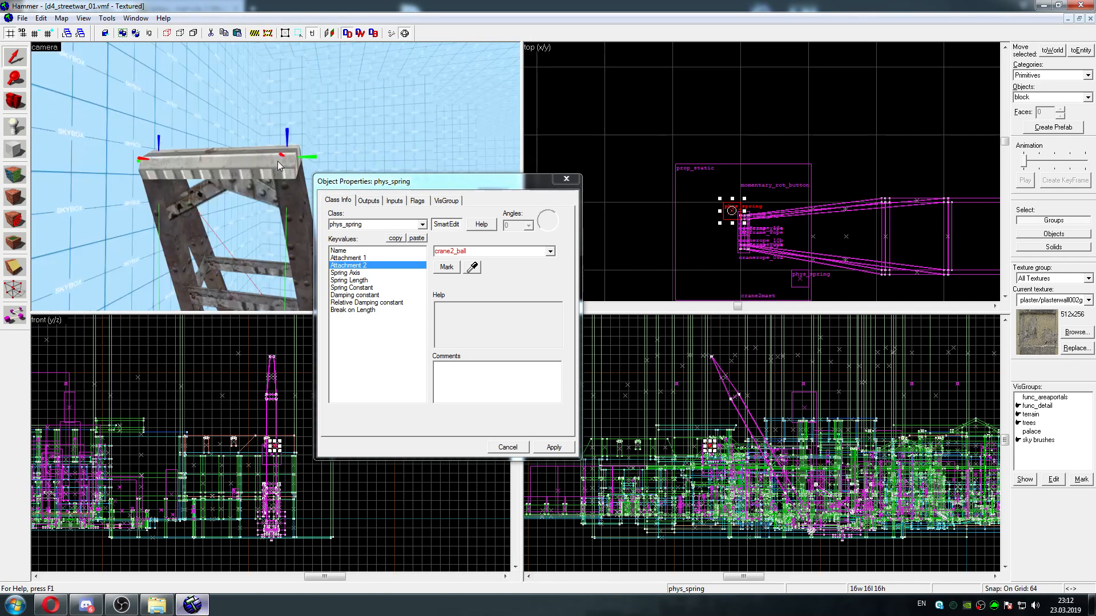
key("w")
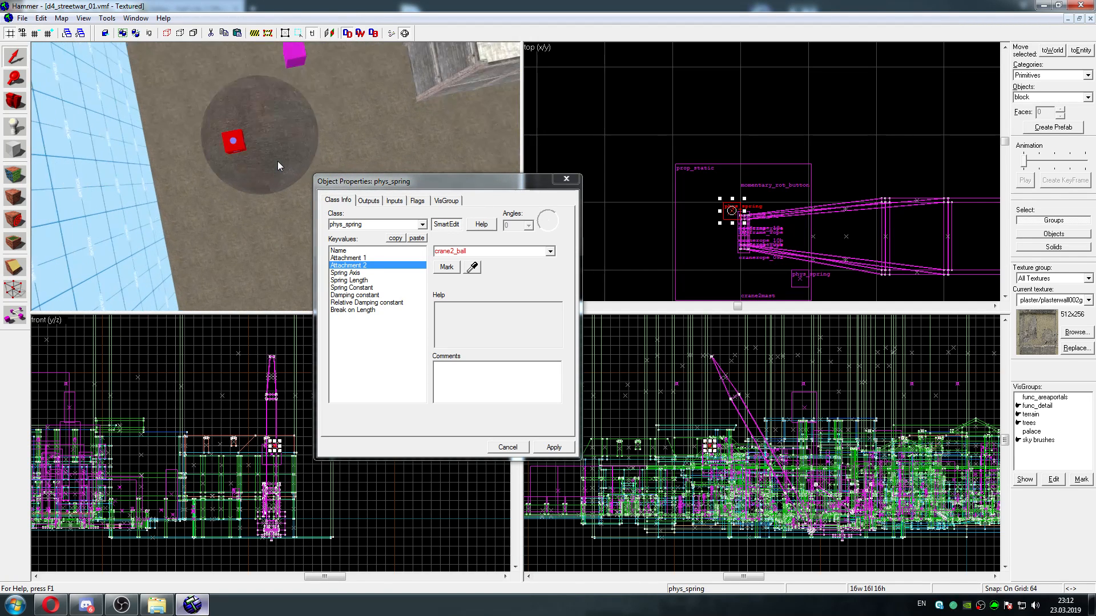
key("s")
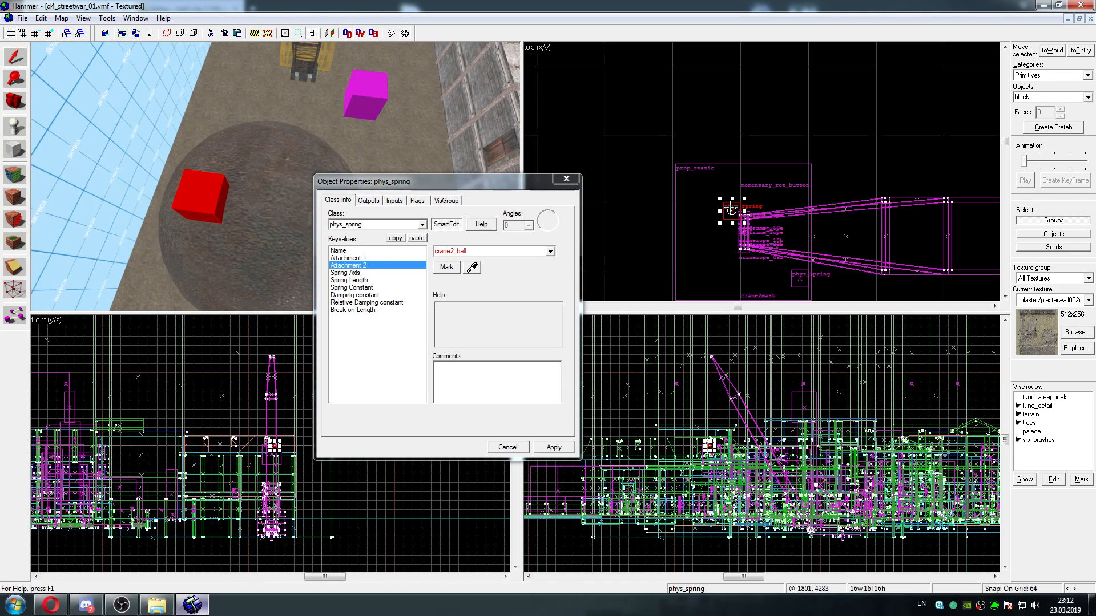
Reposition the selected phys_spring's end point to -1792, 4288, 512, at the corner of its cube
left_click_drag(732, 208, 688, 148)
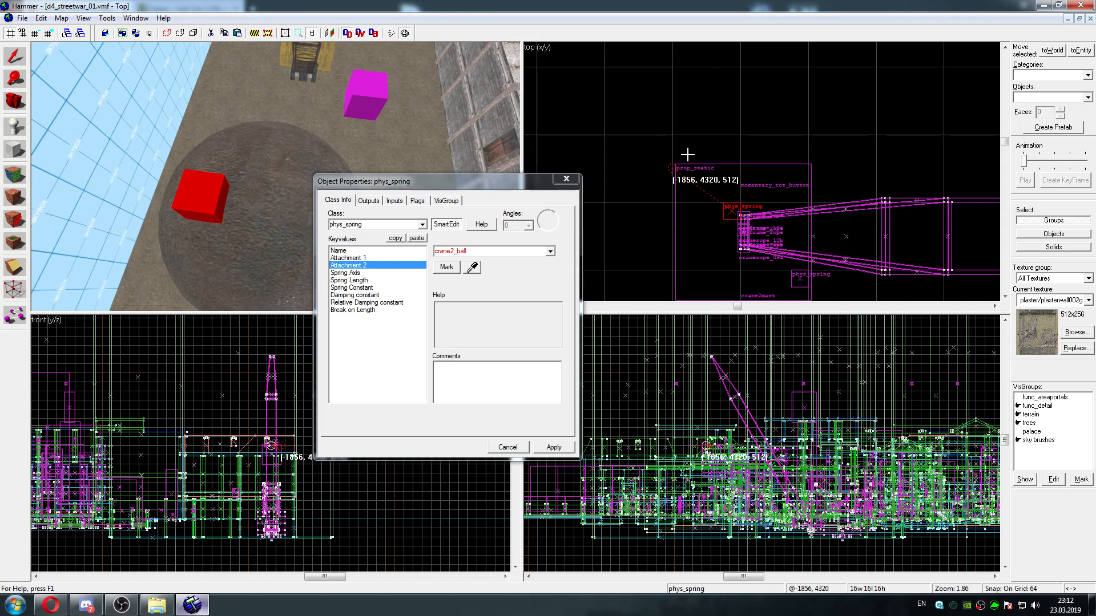
left_click_drag(688, 154, 691, 165)
left_click_drag(699, 204, 731, 215)
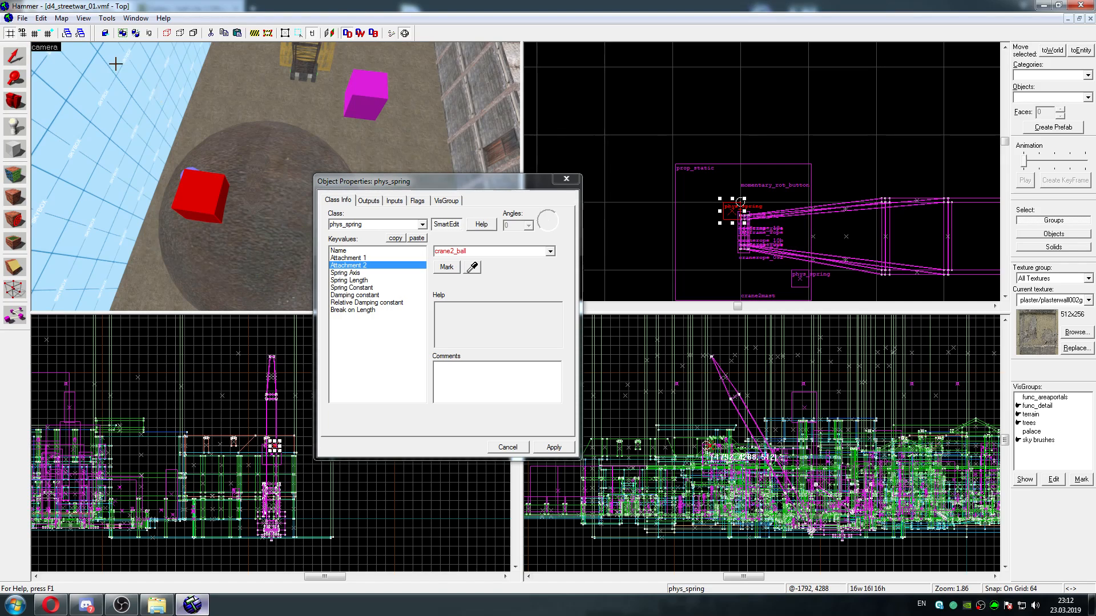
Reduce the snap grid to 1 unit and close the phys_spring's properties
left_click(35, 33)
left_click(35, 33)
left_click(34, 34)
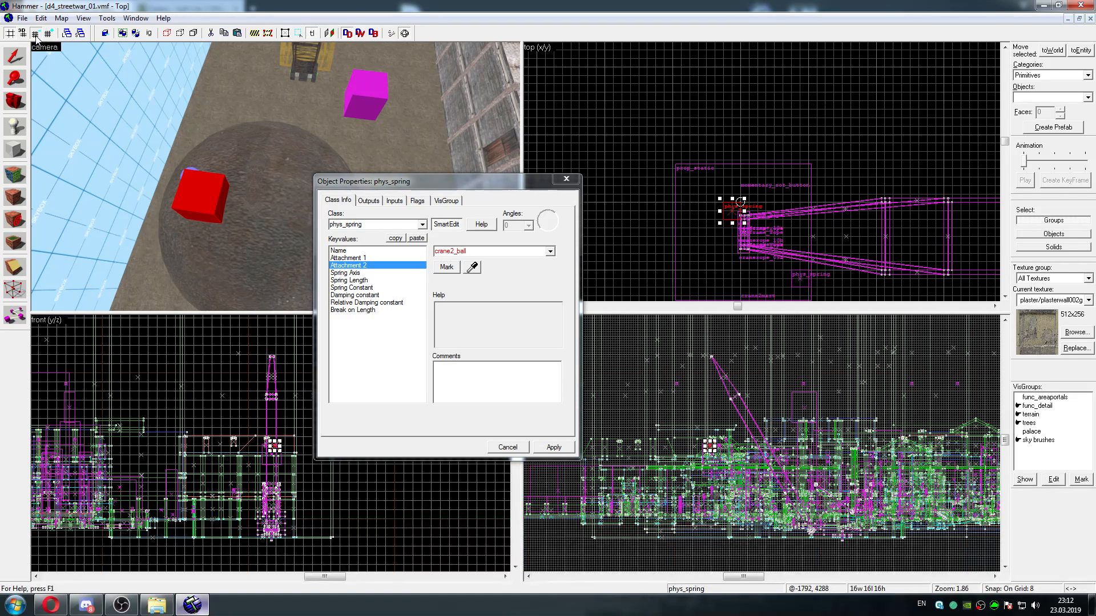
left_click(34, 33)
left_click(35, 33)
left_click(35, 33)
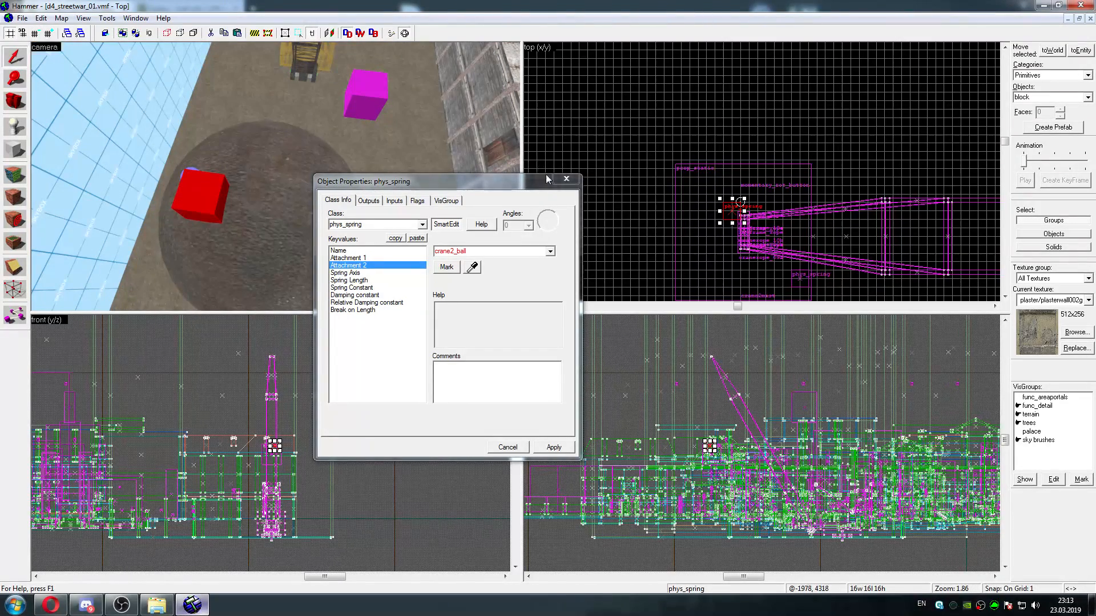
left_click(566, 180)
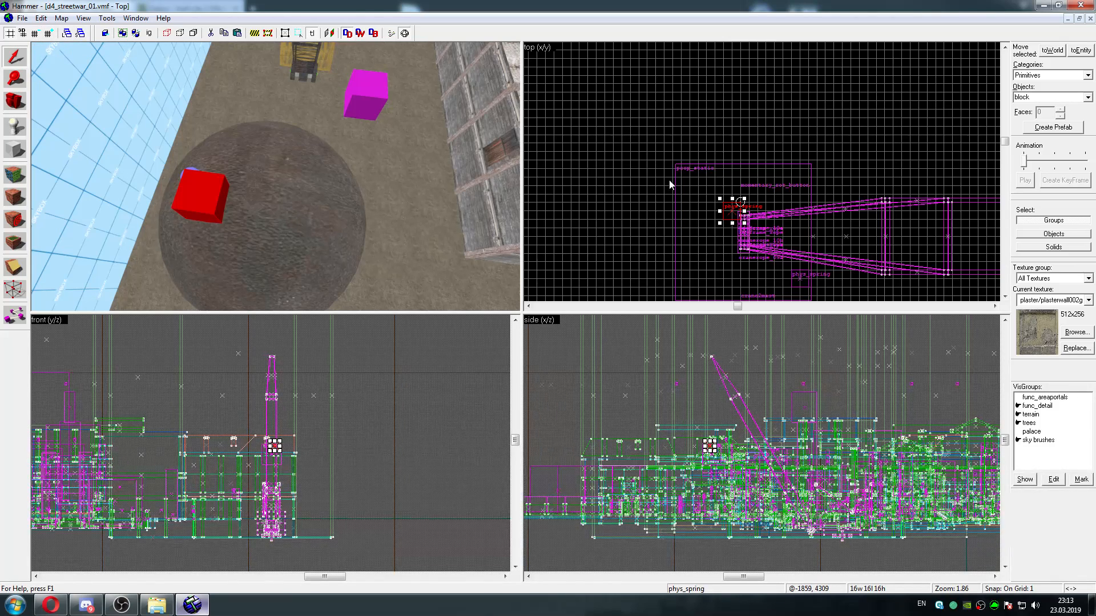
Move the selected phys_spring in plan so it sits over the crane mast's north rope end
scroll(671, 184, "up", 8)
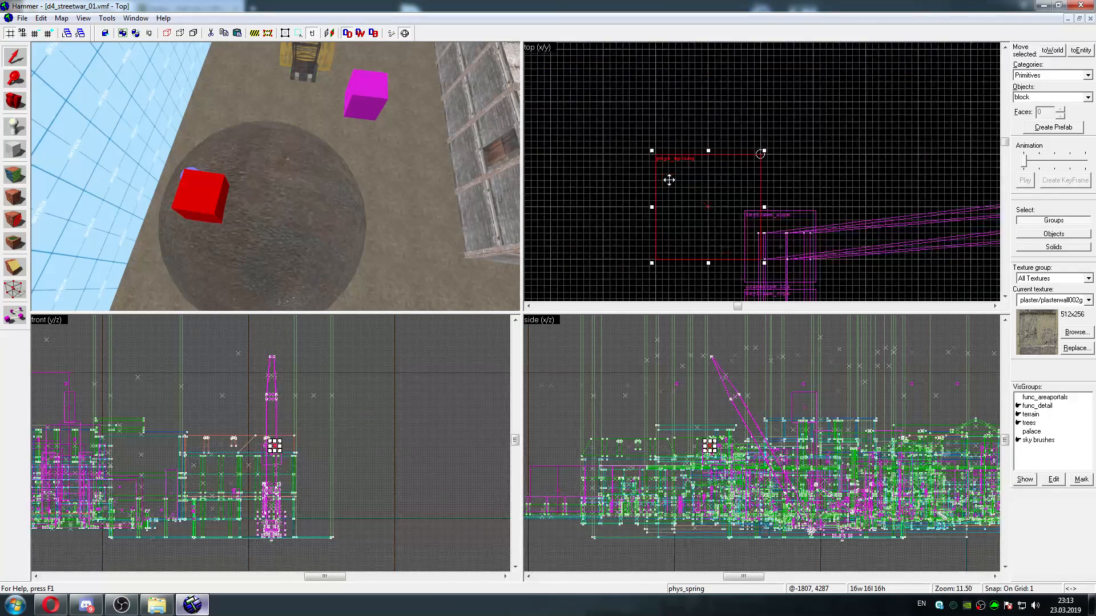
scroll(669, 179, "up", 3)
key("Down")
key("Right")
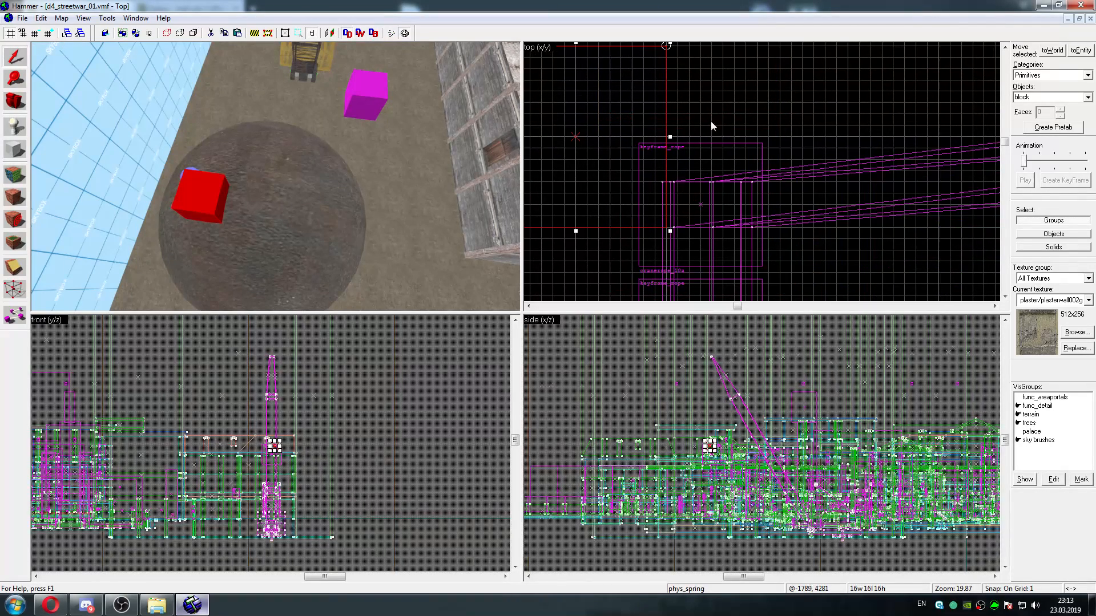
mouse_move(610, 107)
left_mouse_down()
mouse_move(734, 130)
mouse_move(746, 147)
mouse_move(726, 131)
mouse_move(733, 156)
left_mouse_up()
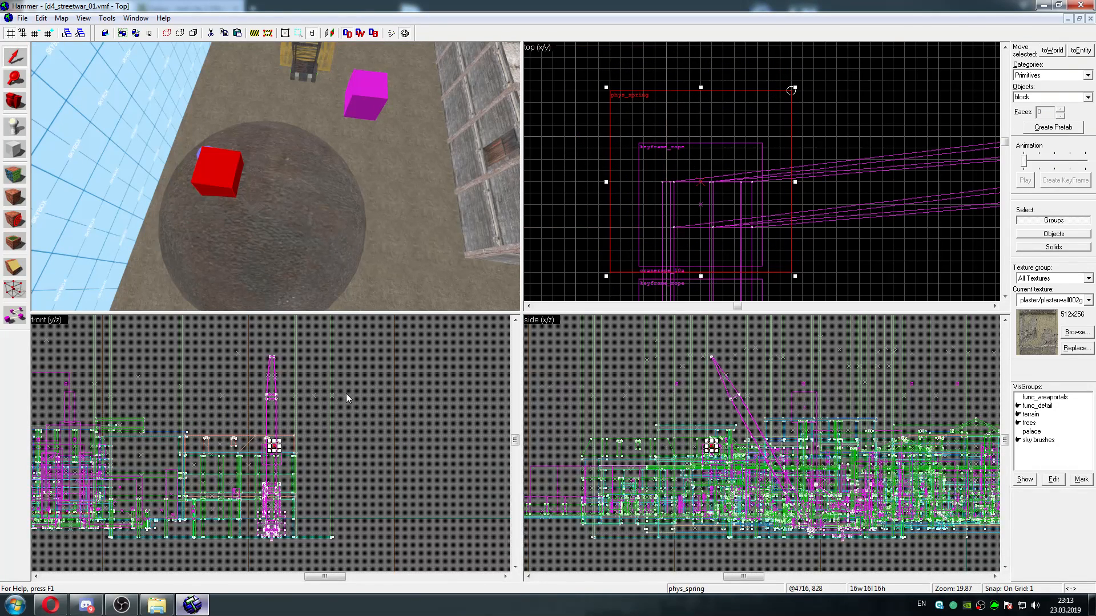
Raise the selected phys_spring from the wrecking ball to the rope's upper end at the crane mast's tip
scroll(288, 435, "up", 5)
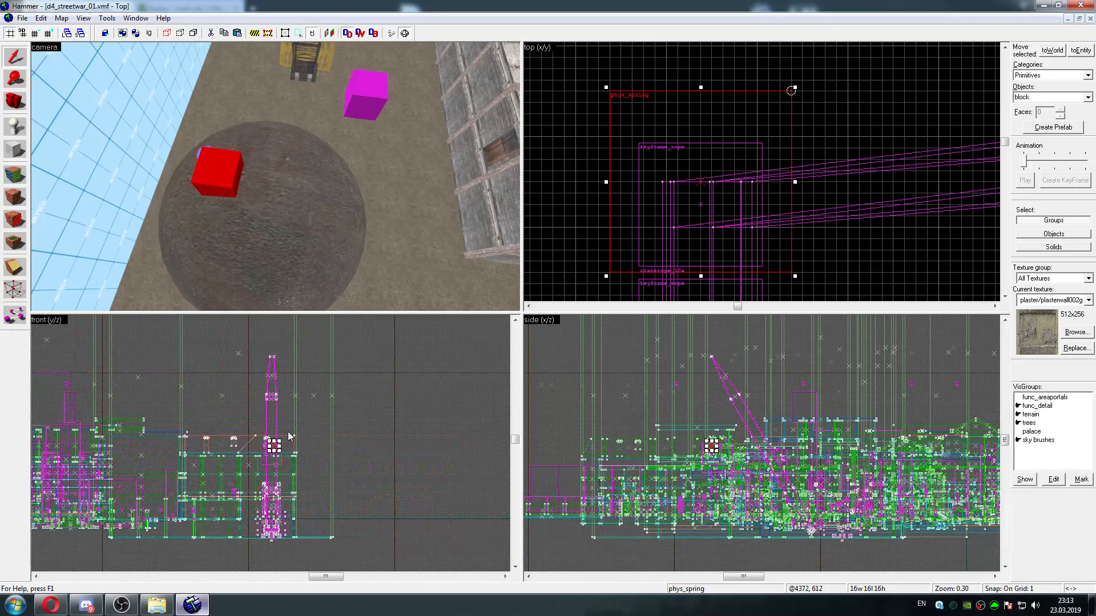
scroll(288, 431, "up", 6)
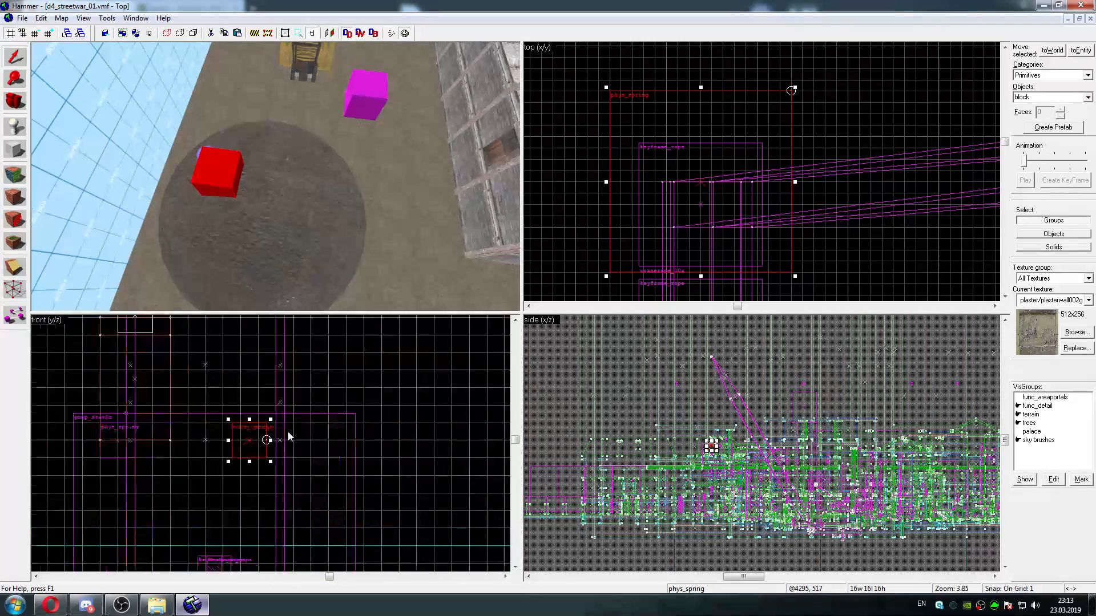
left_click_drag(262, 494, 266, 397)
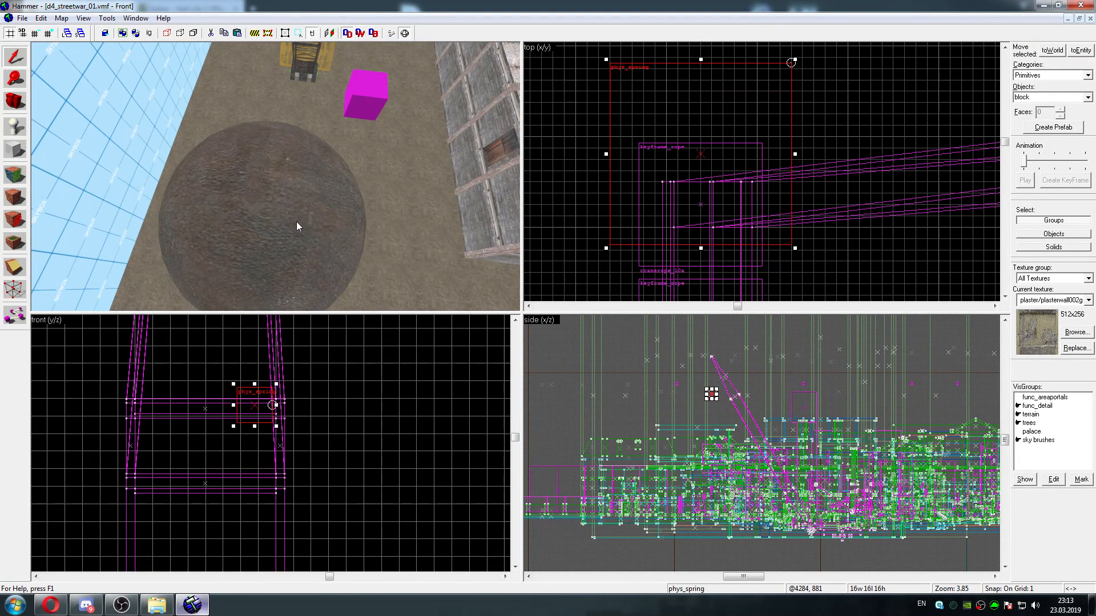
scroll(296, 221, "down", 3)
key("s")
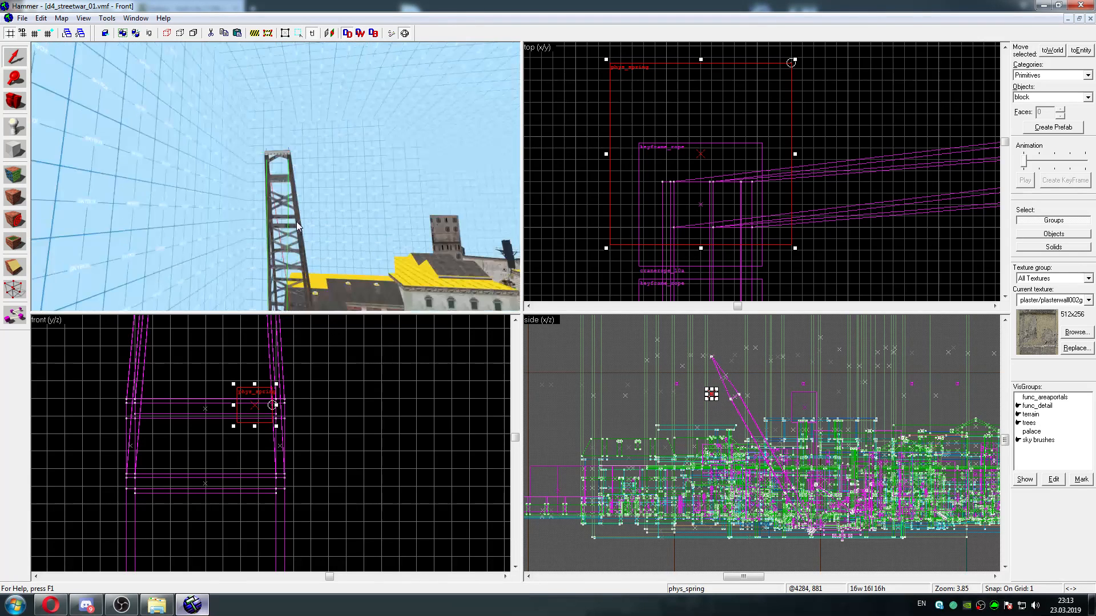
key("w")
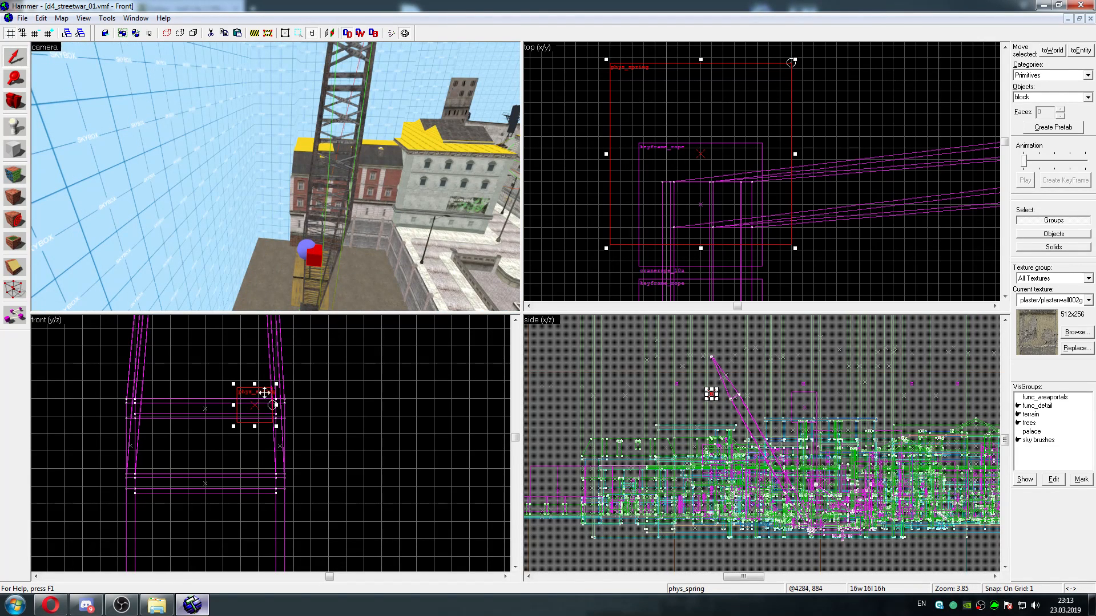
key("Up")
left_click(314, 265)
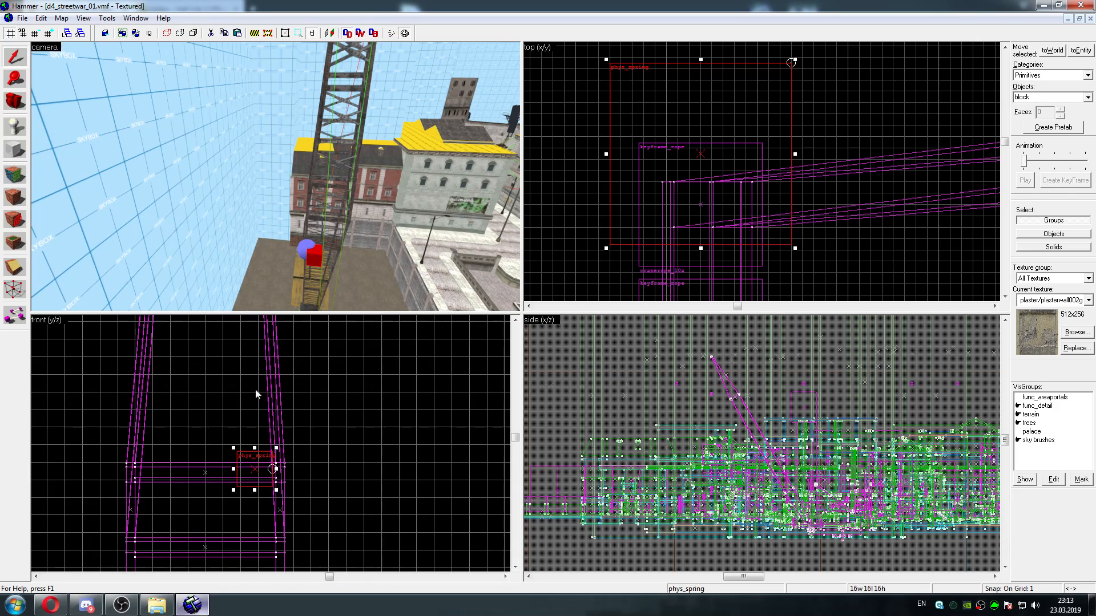
left_click_drag(263, 463, 249, 396)
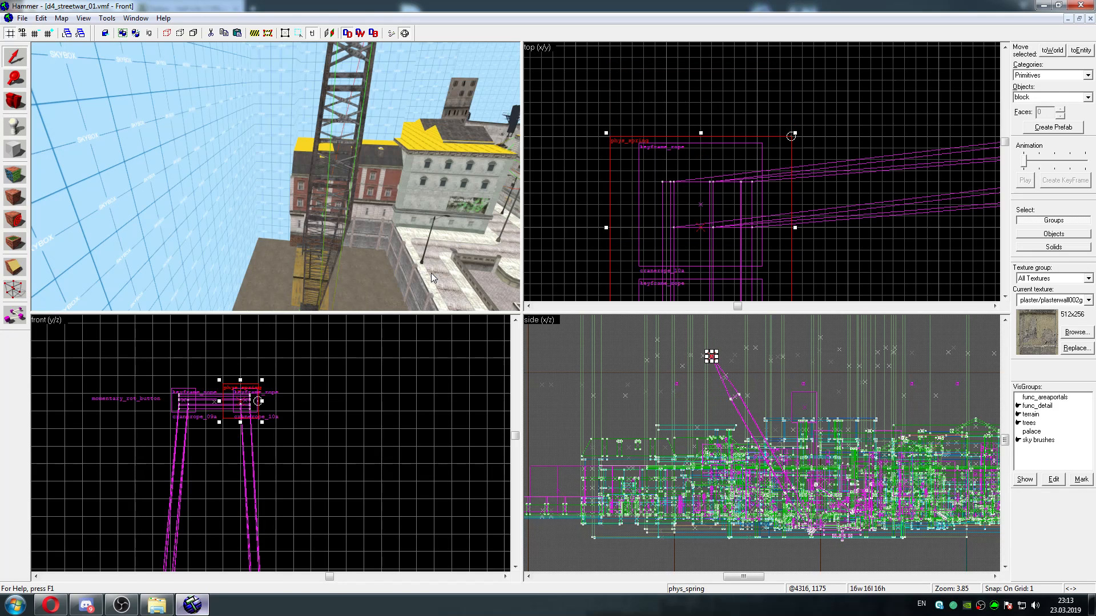
Select the remaining phys_spring beside the wrecking ball and raise it to the height of the crane mast's tip
key("Up")
key("Down")
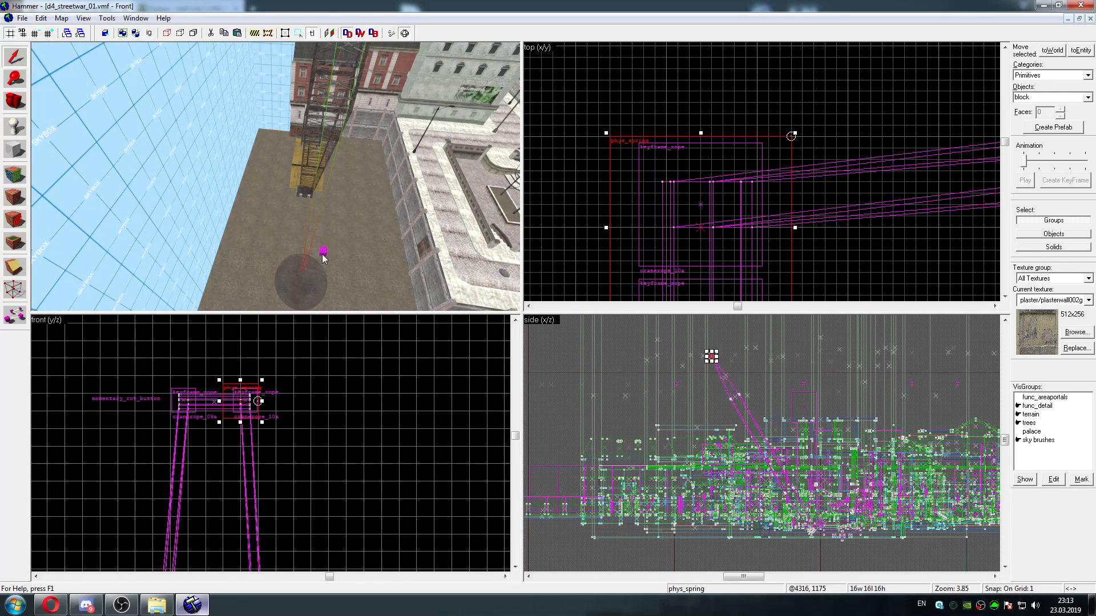
left_click(322, 255)
key("Down")
key("Left")
key("Right")
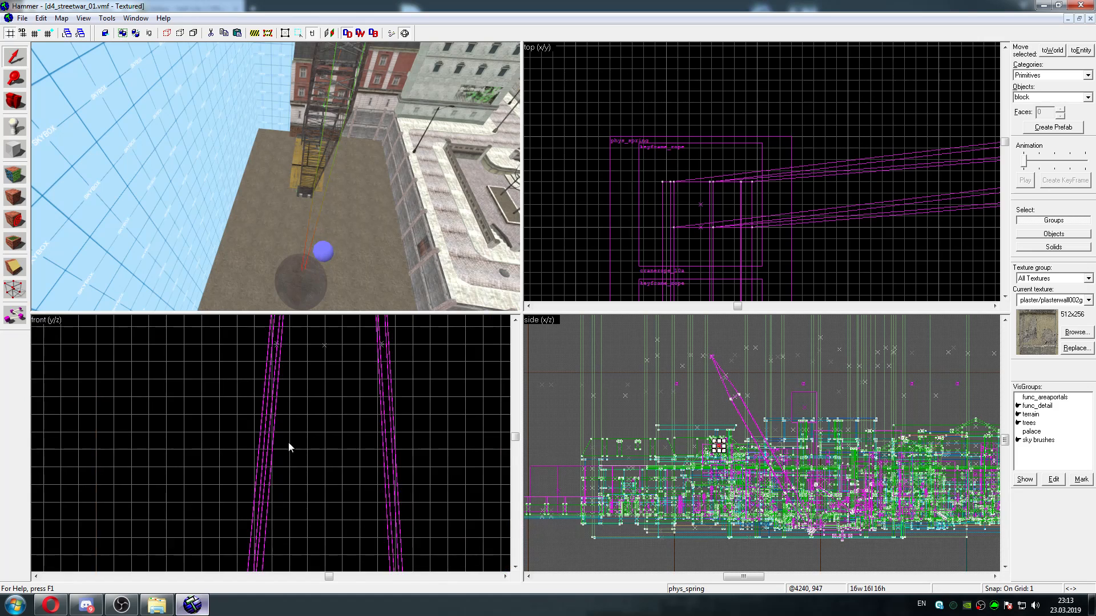
key("Down")
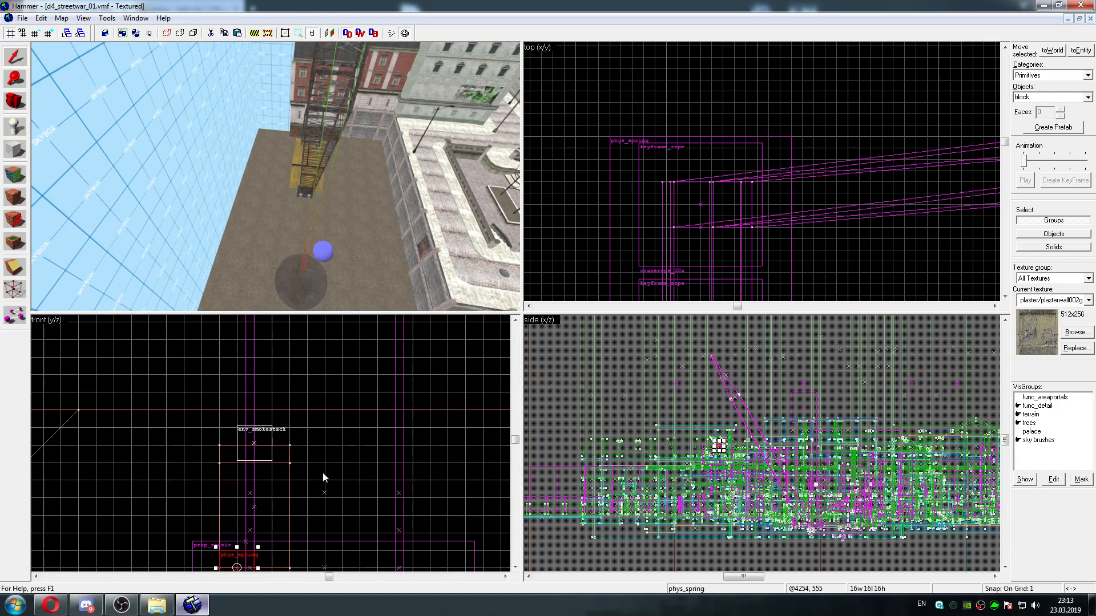
key("Down")
key("Down")
key("Up")
key("Up")
key("Up")
key("Up")
left_click_drag(250, 435, 311, 398)
key("Up")
key("Up")
key("Up")
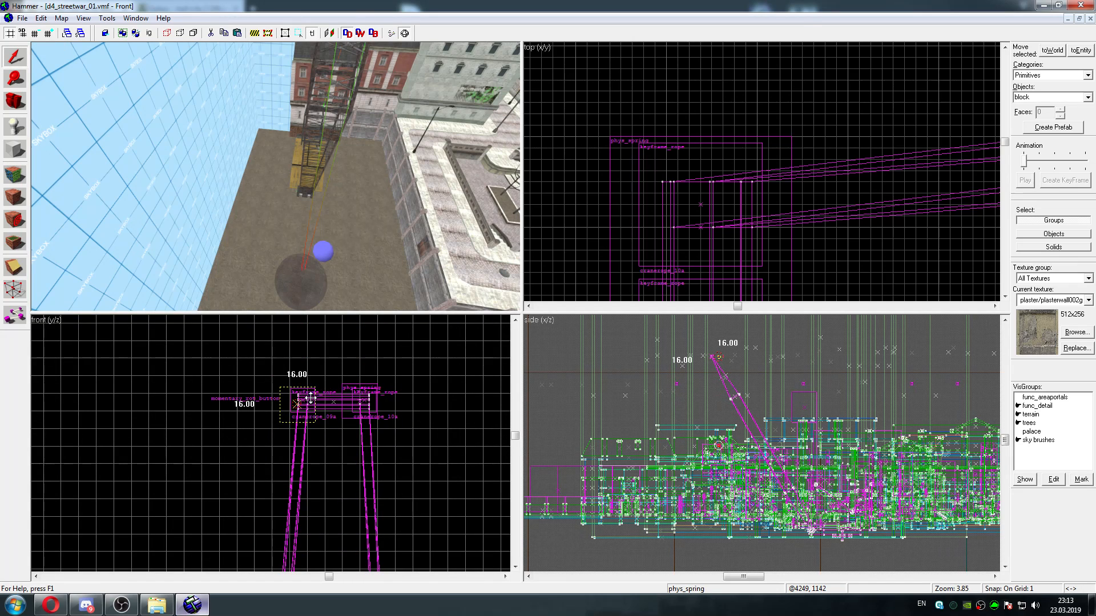
Move the second phys_spring in plan onto the mast tip's south rope end, centred between the tip's corner points
key("z")
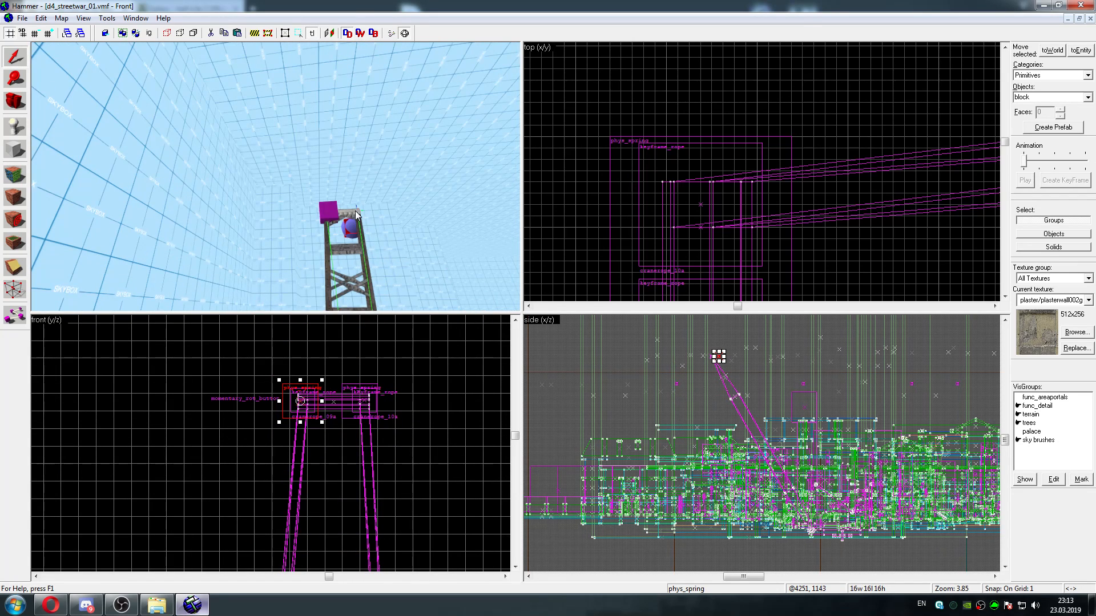
key("w")
key("z")
key("Down")
key("Down")
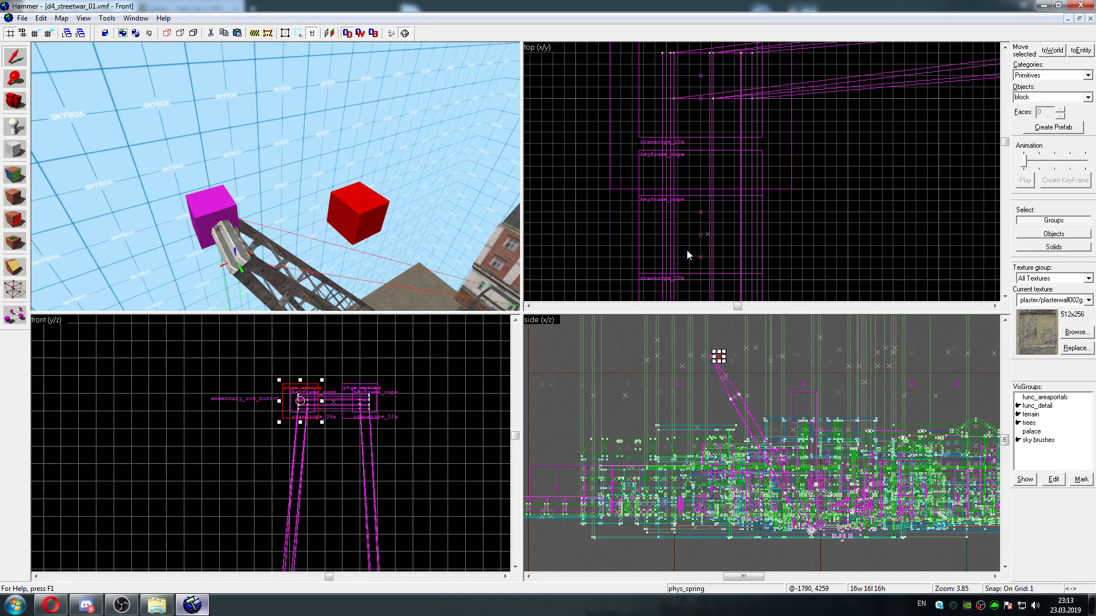
key("Down")
key("Right")
key("Right")
scroll(716, 237, "down", 9)
key("Left")
key("Right")
key("Down")
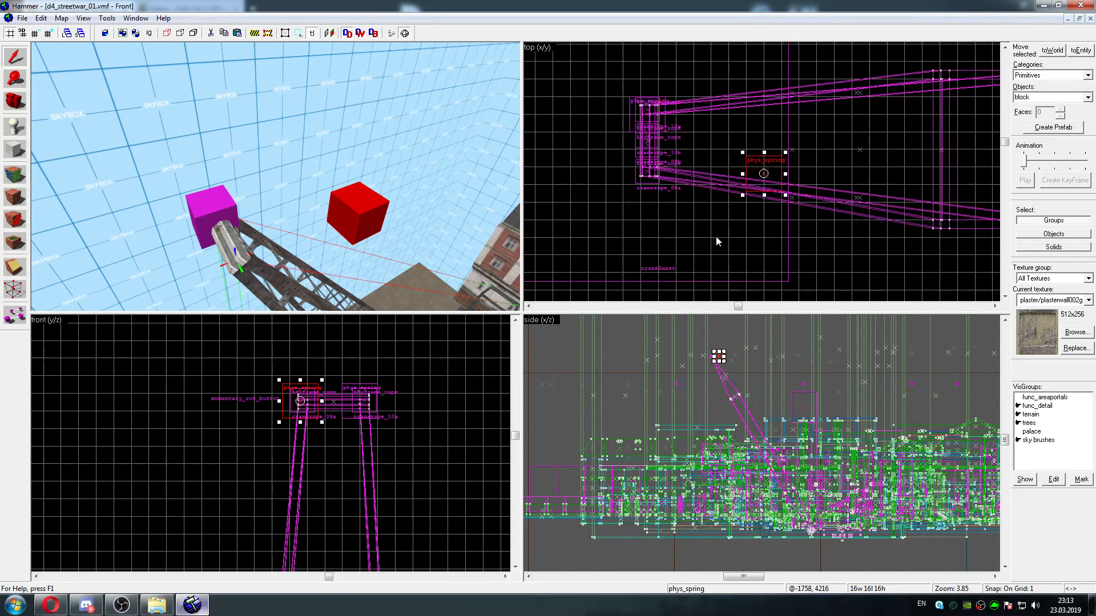
left_click_drag(774, 164, 659, 166)
scroll(659, 167, "up", 9)
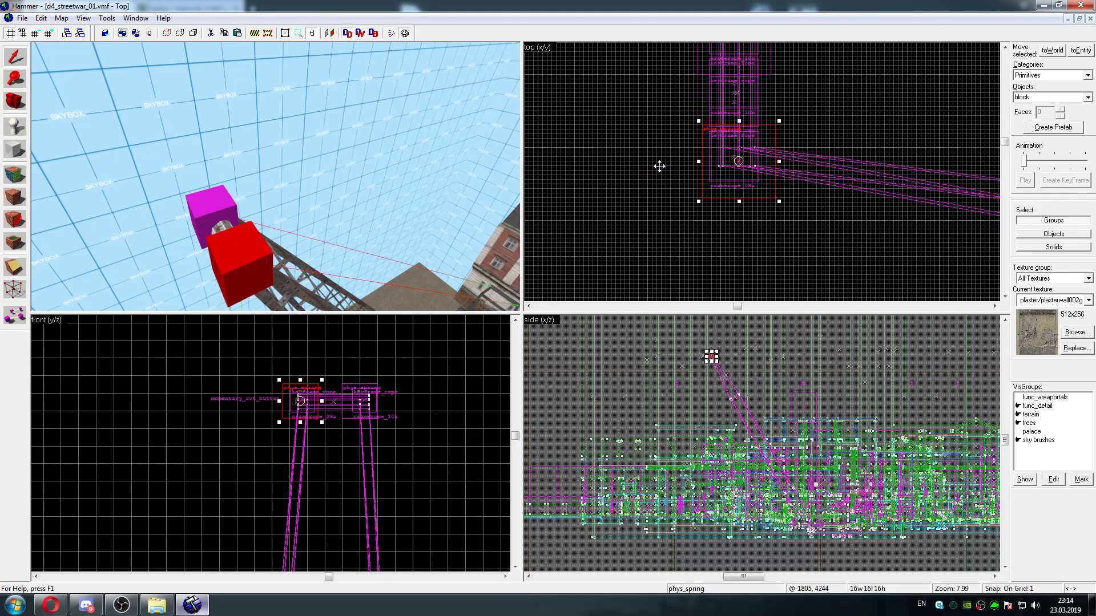
scroll(659, 166, "up", 1)
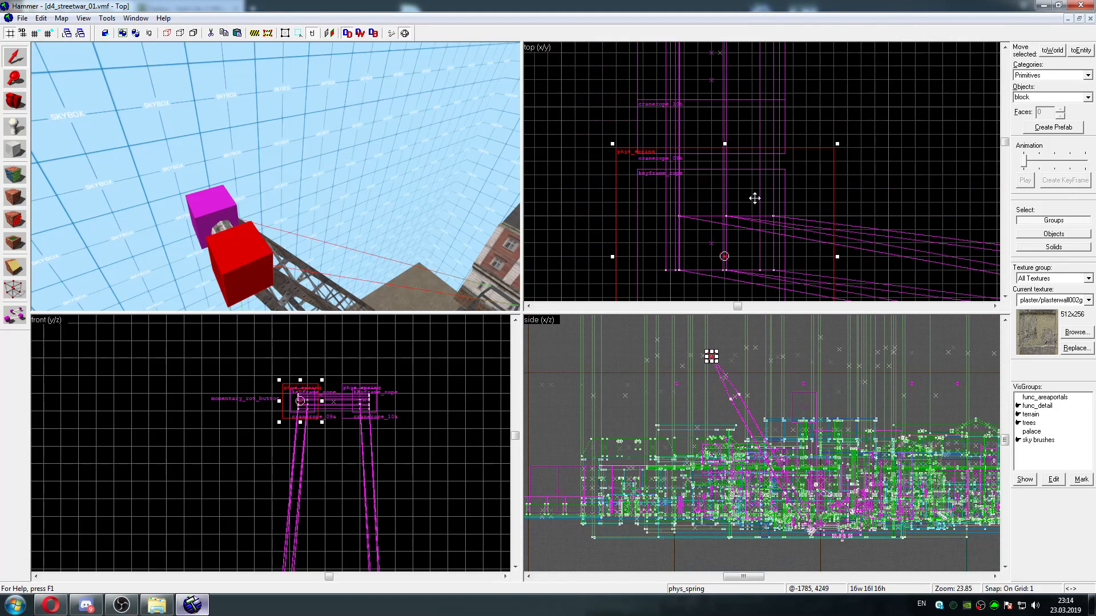
left_click_drag(755, 198, 741, 185)
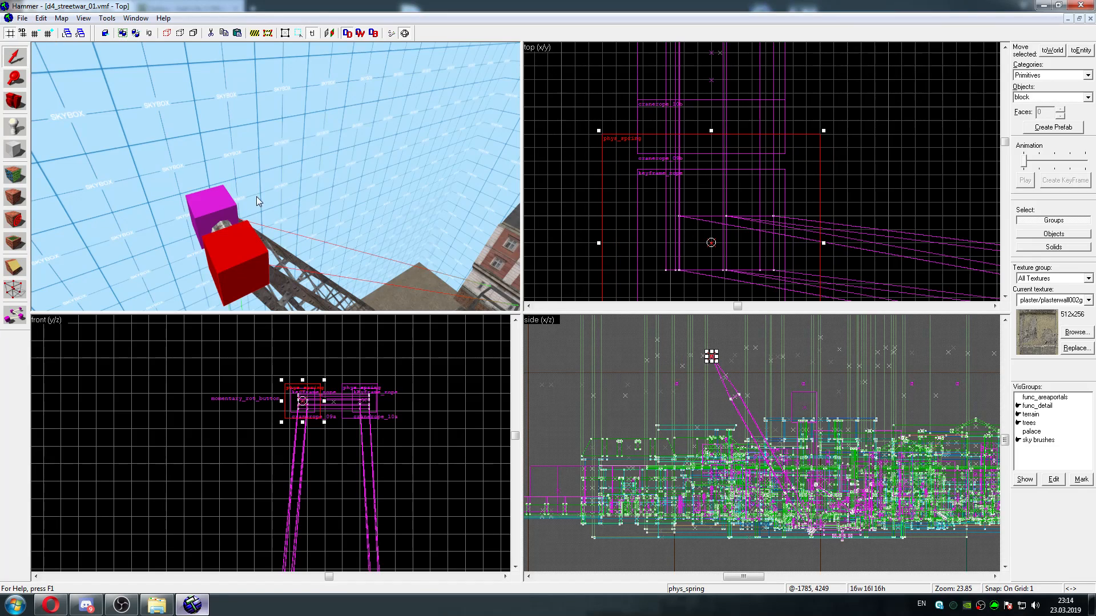
Select the north phys_spring at the mast's tip and shift it to centre on its rope end
left_click(222, 211)
key("Up")
key("Up")
key("Up")
key("Up")
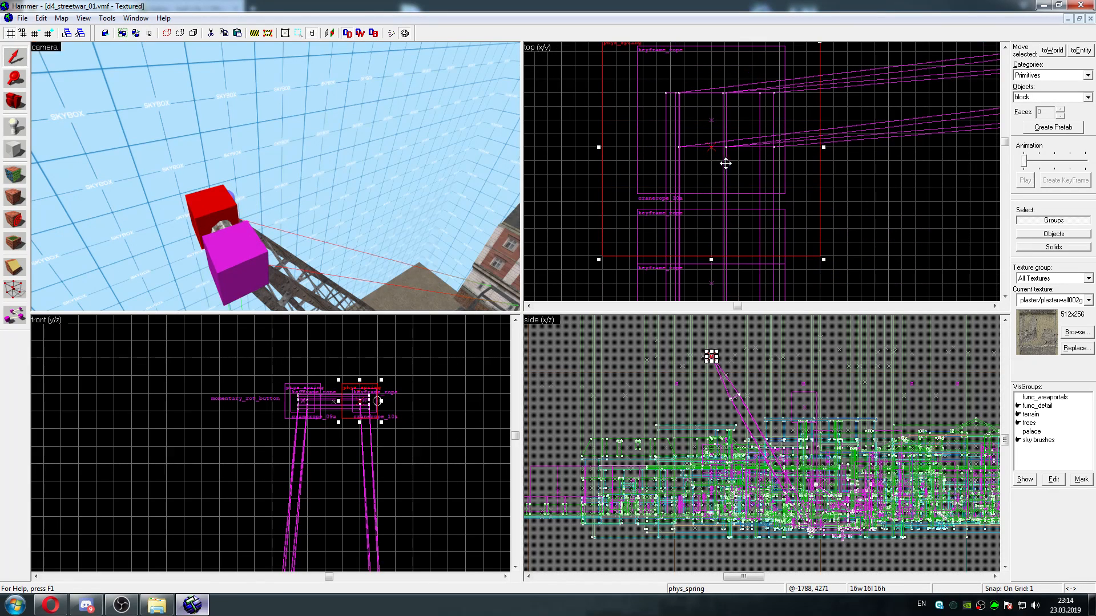
mouse_move(725, 164)
left_mouse_down()
mouse_move(729, 147)
mouse_move(738, 156)
left_mouse_up()
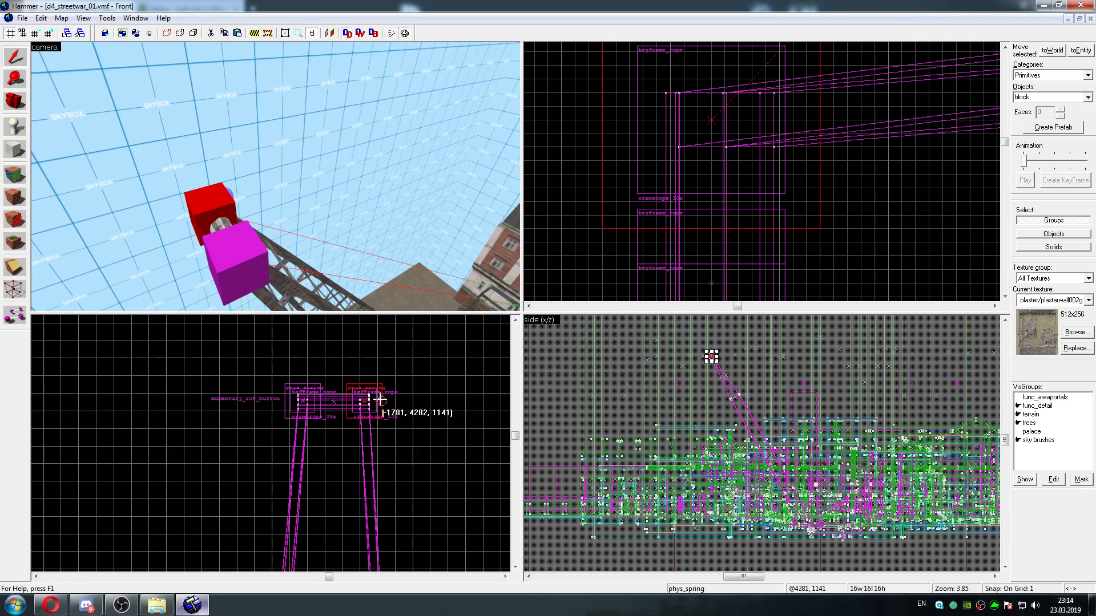
Bring the north phys_spring's end point beneath its cube and lower it well below the mast's tip
left_click_drag(381, 400, 365, 398)
scroll(364, 399, "up", 14)
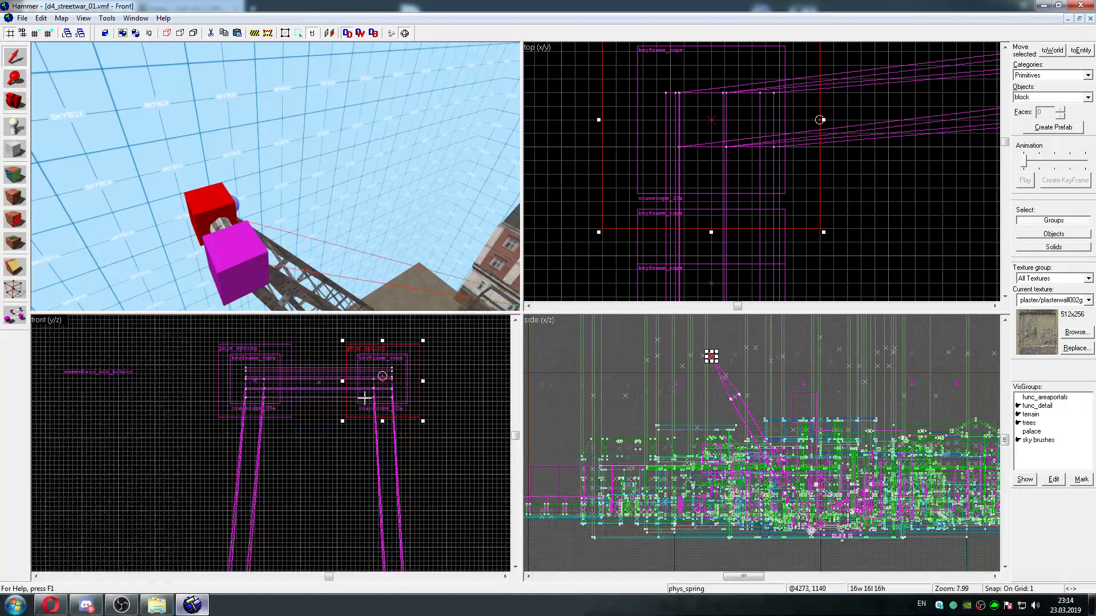
key("Right")
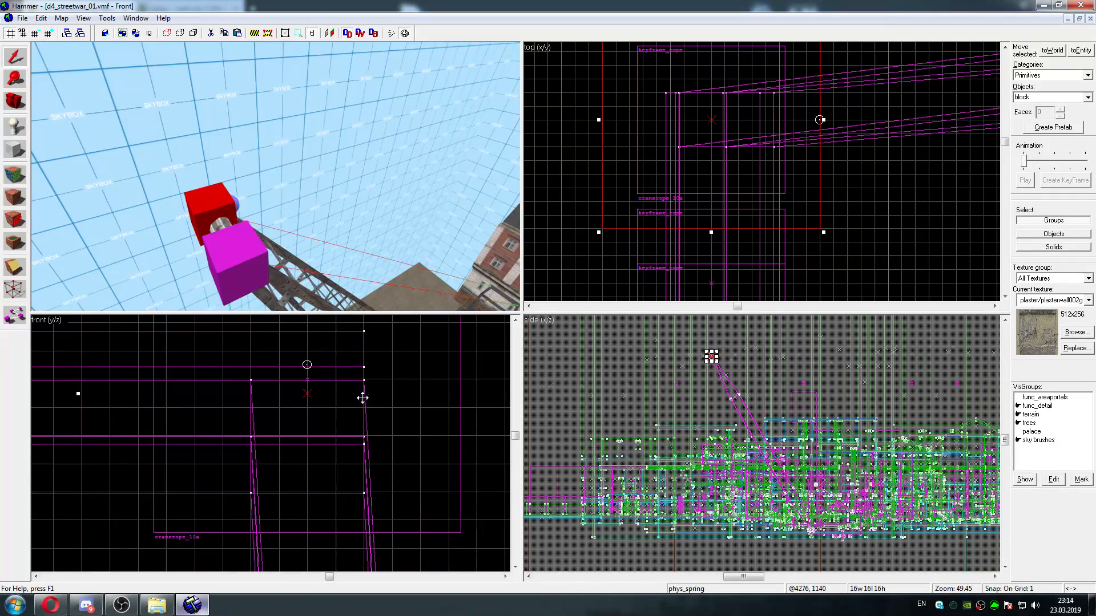
left_click_drag(307, 377, 308, 476)
Examine the wrecking ball and the two phys_springs at the crane mast's tip by selecting the ball and the south spring
scroll(304, 502, "down", 20)
left_click_drag(311, 208, 303, 269)
left_click(276, 190)
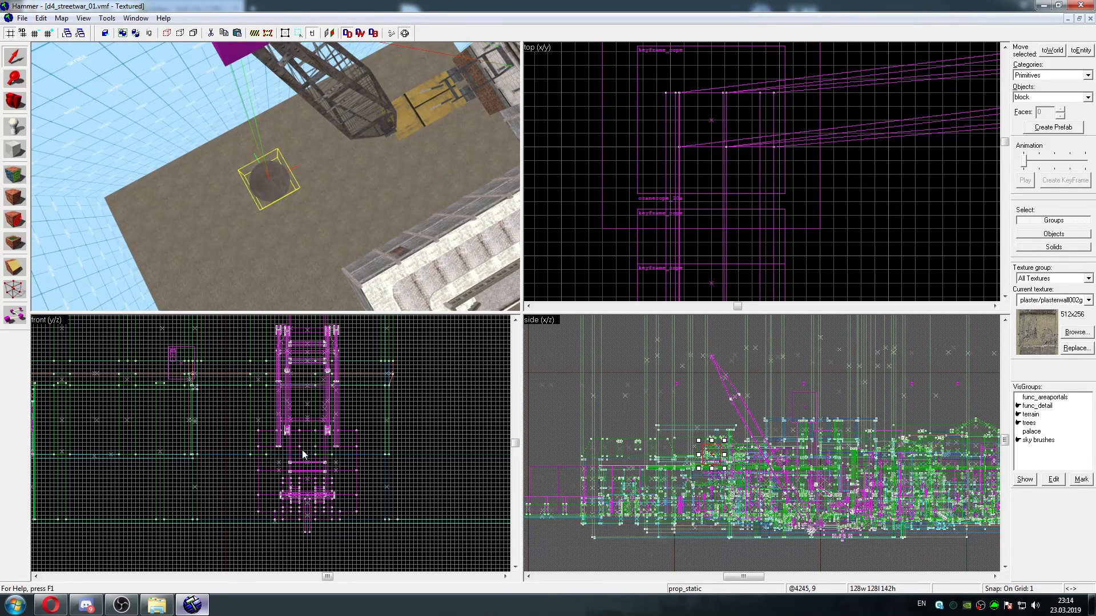
key("Up")
key("Up")
key("Up")
left_click_drag(290, 214, 245, 242)
left_click(245, 172)
key("Down")
key("Down")
key("Down")
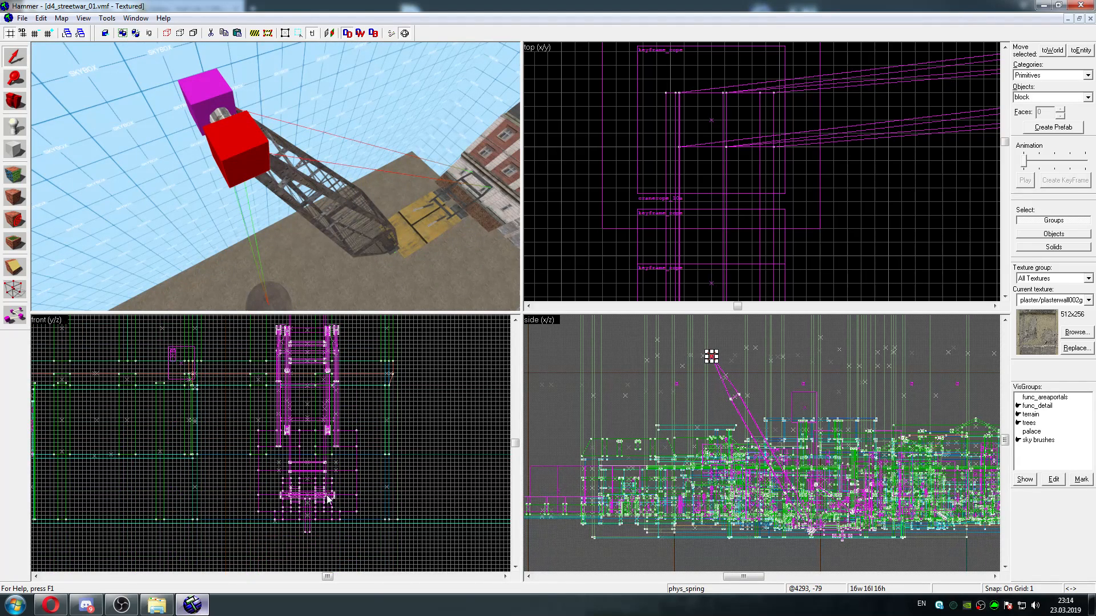
Select the north phys_spring and place its end point inside the wrecking ball at about -1781, 4262, 451
key("Up")
key("Up")
left_click(208, 145)
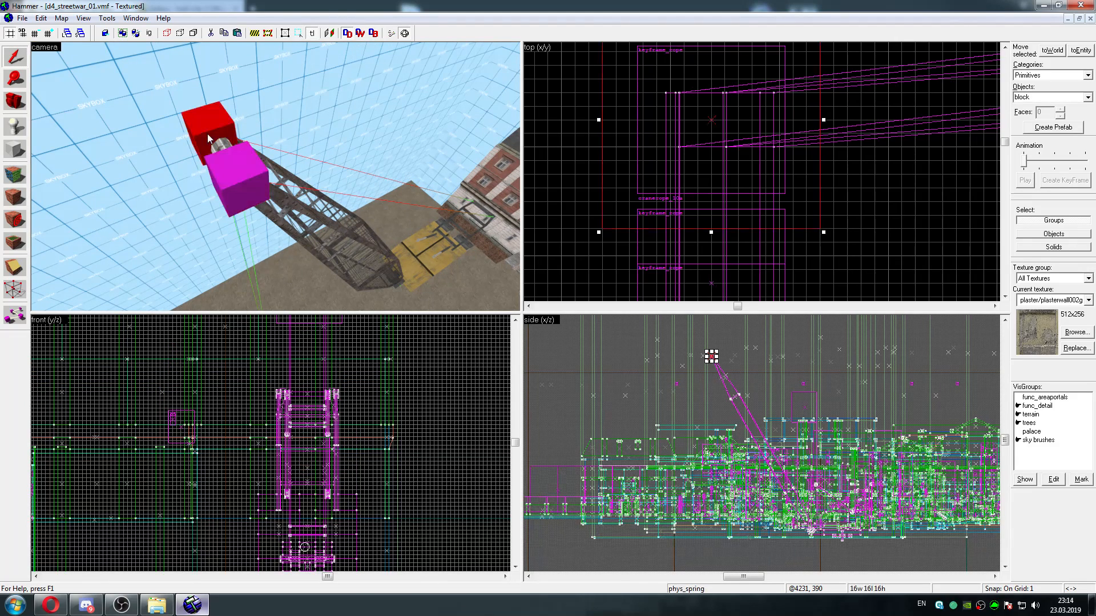
key("Down")
key("Up")
key("Up")
key("Up")
left_click_drag(305, 483, 311, 415)
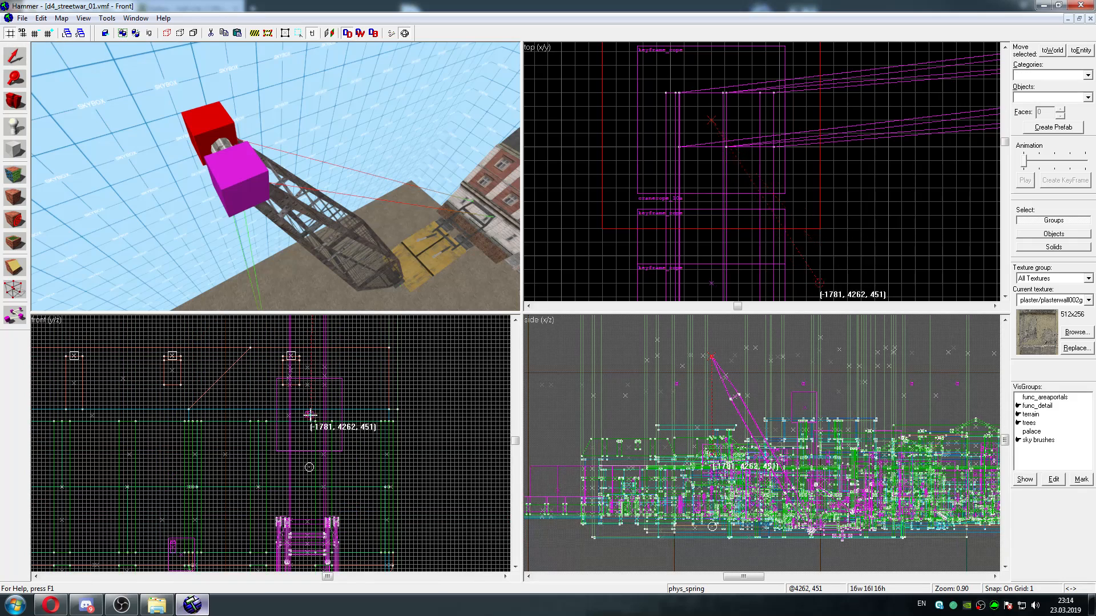
Select the south phys_spring and bring its end point down to the rope ends in the wrecking ball
left_click(240, 197)
key("Up")
key("Up")
key("Up")
key("Up")
key("Up")
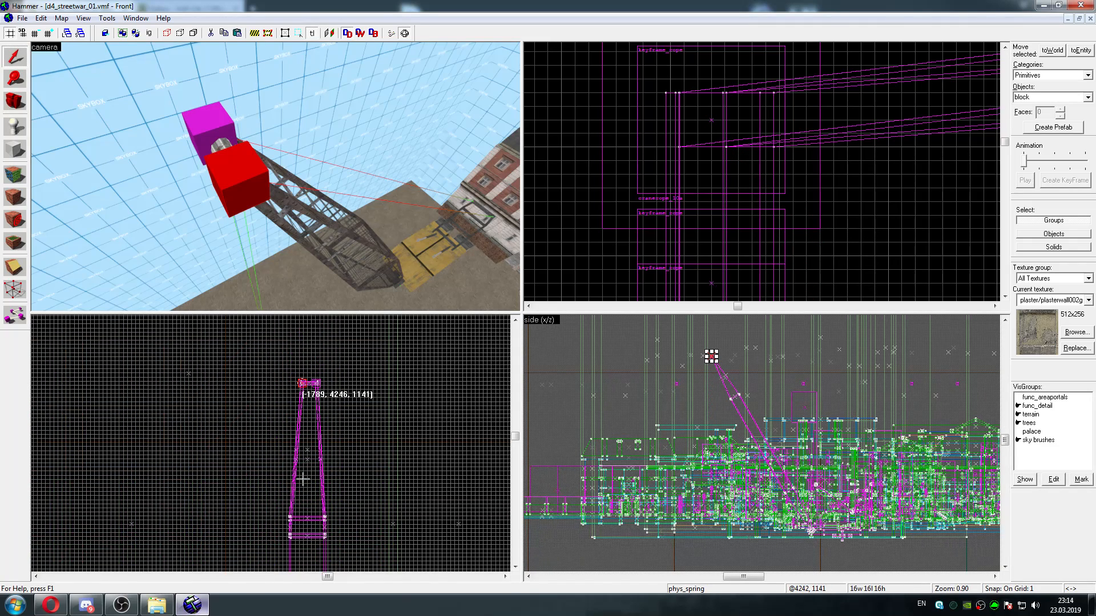
key("Down")
key("Down")
key("Down")
key("Down")
key("Down")
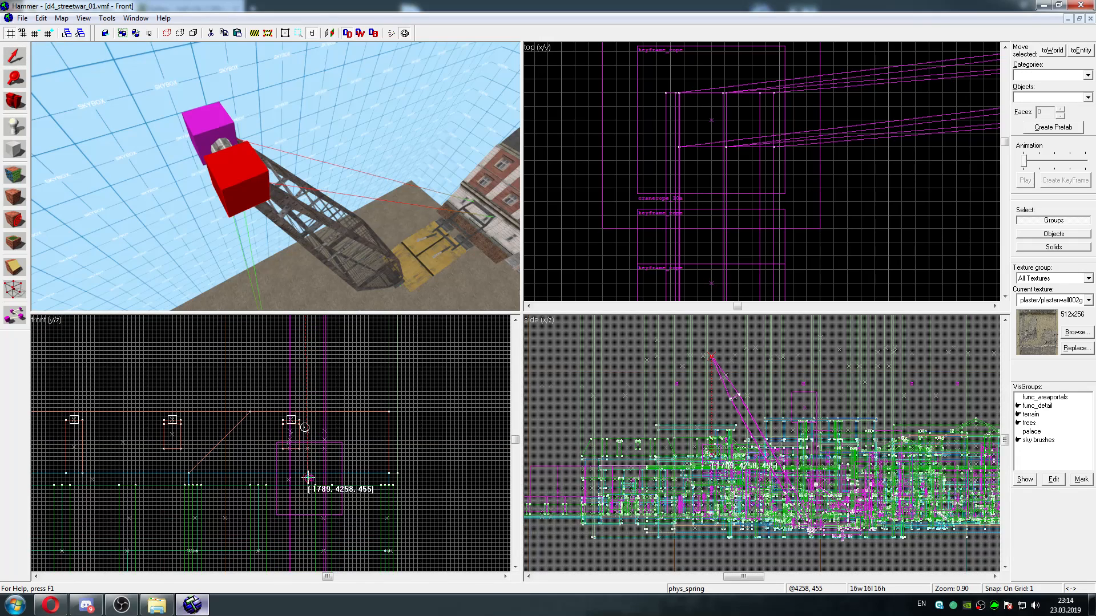
scroll(309, 478, "up", 12)
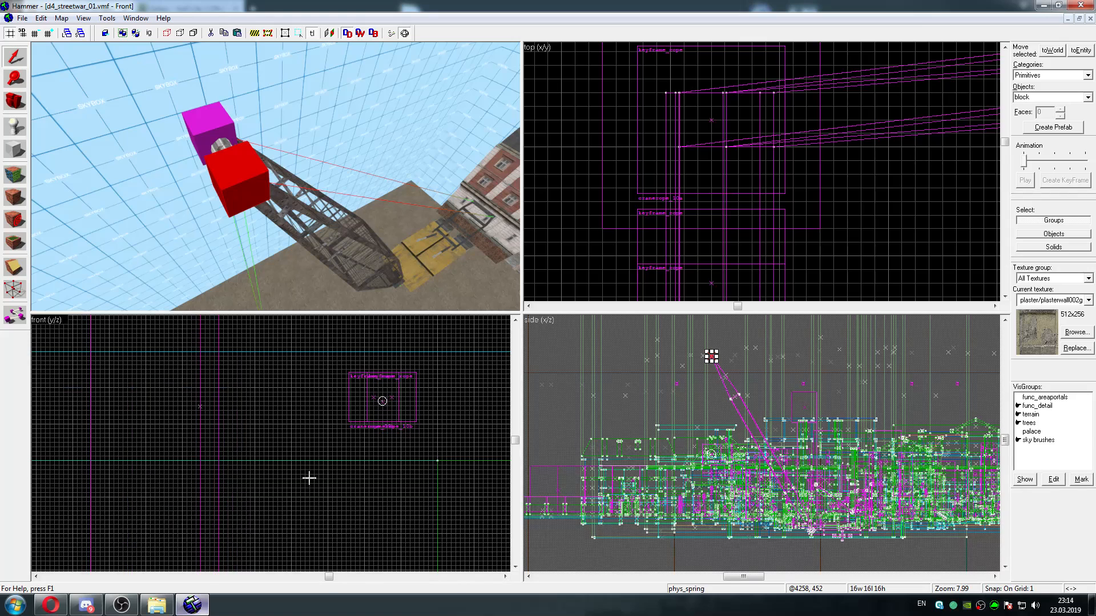
scroll(308, 478, "up", 1)
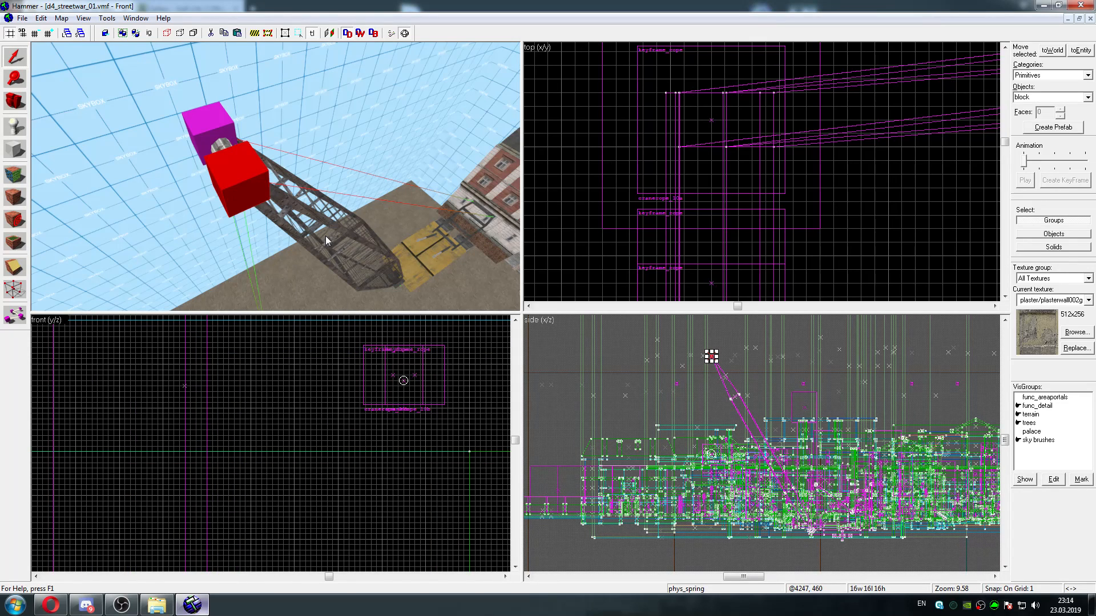
Examine both phys_springs at the crane mast's tip and follow the mast down towards its base
key("z")
key("a")
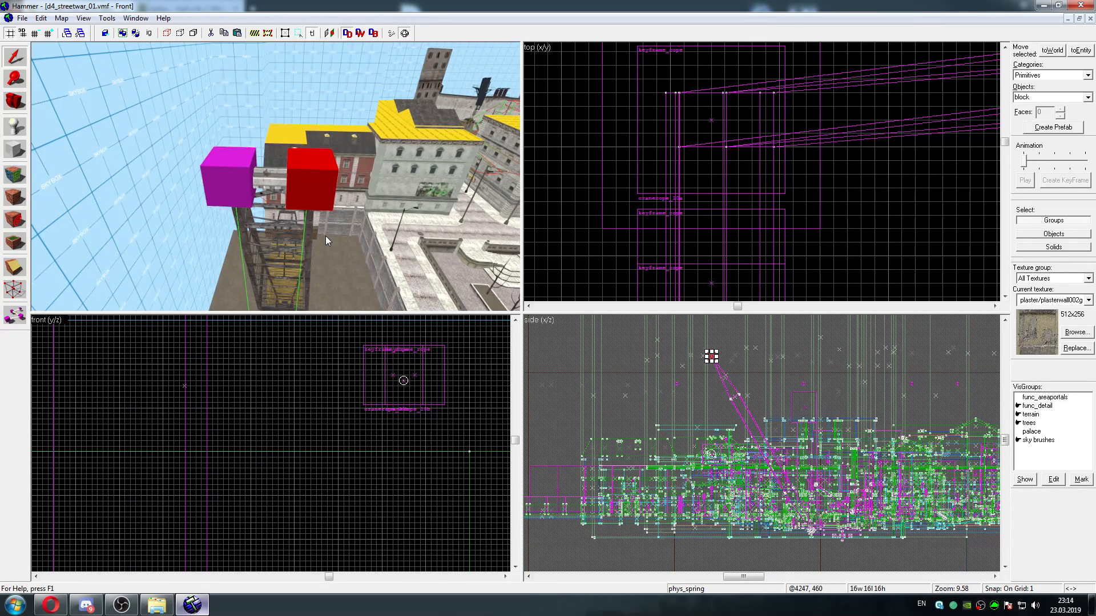
key("w")
key("s")
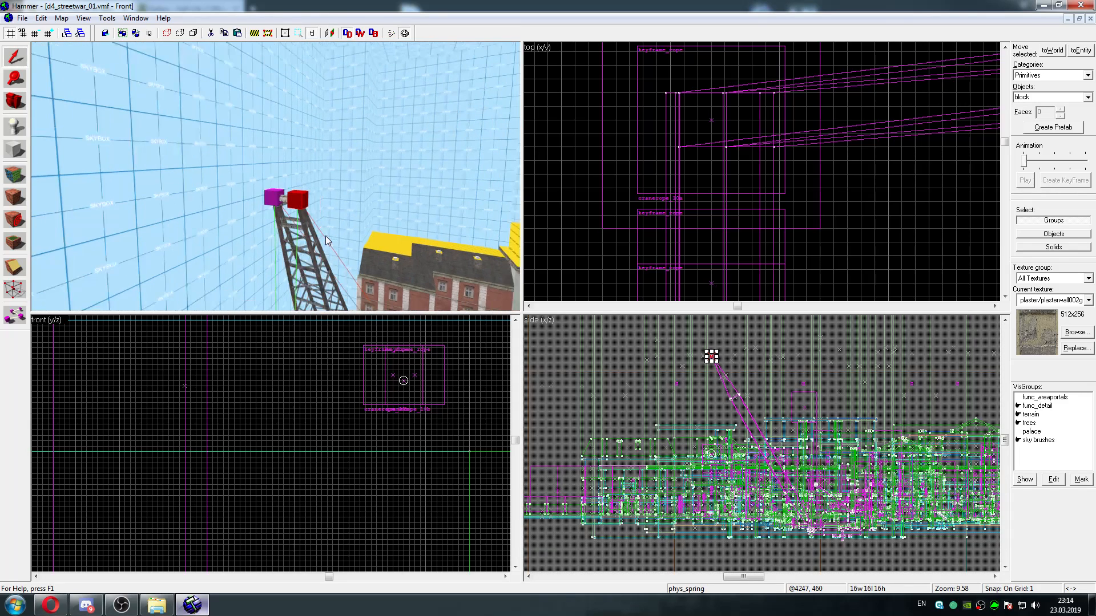
key("w")
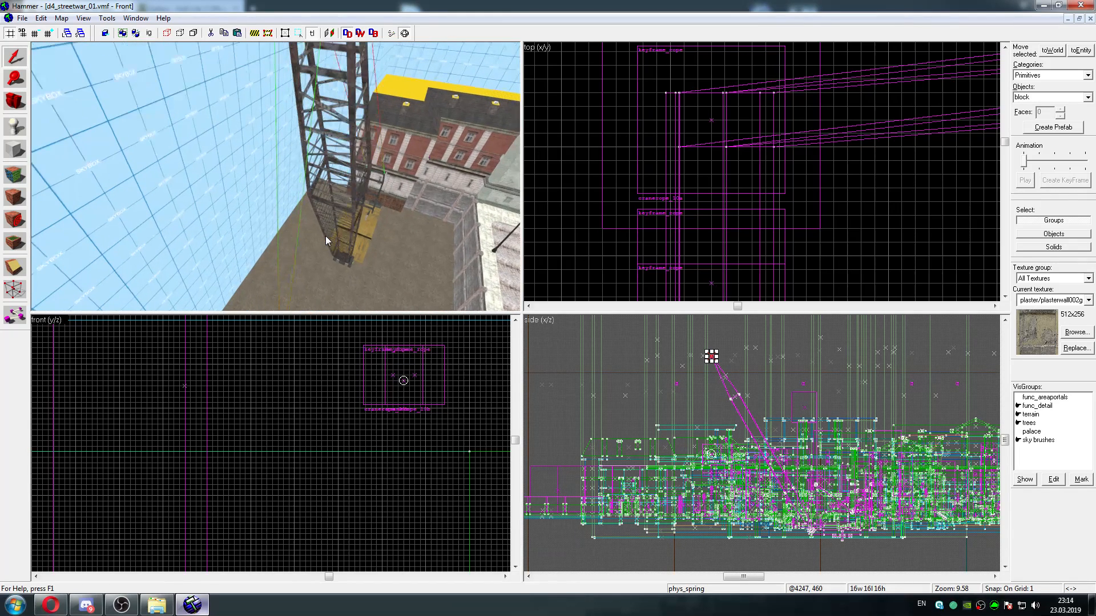
Examine the two phys_springs at the crane mast's tip and the wrecking ball hanging beneath them
key("s")
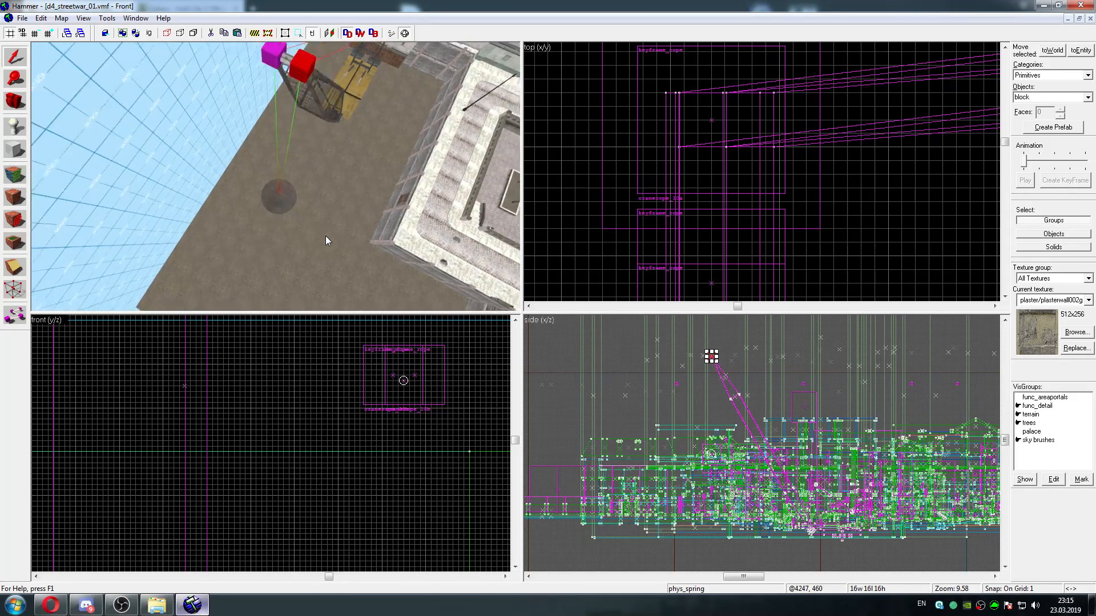
key("w")
key("s")
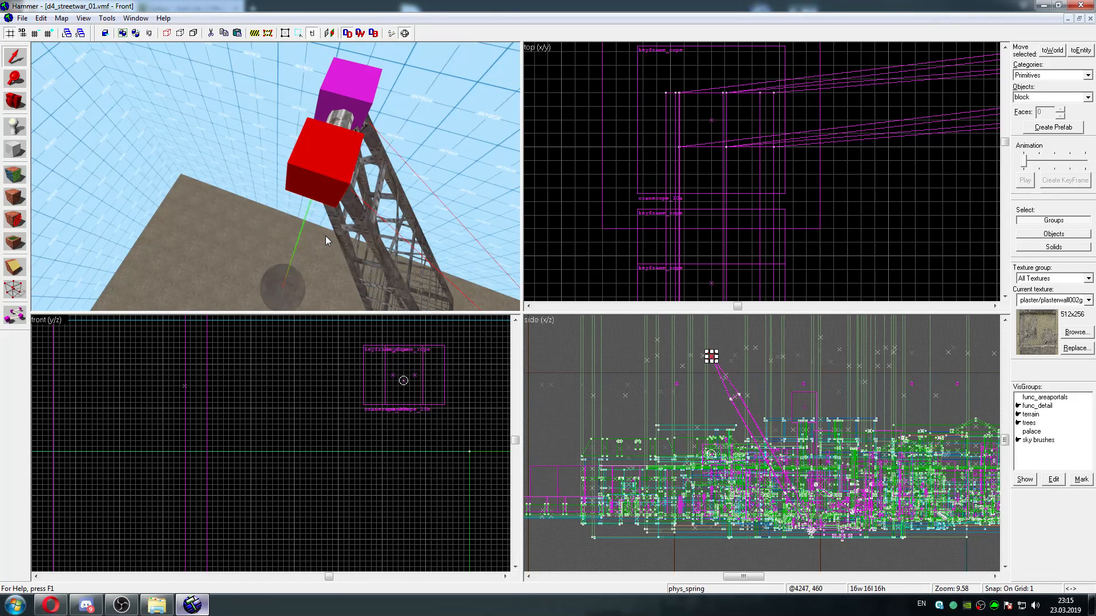
key("w")
key("s")
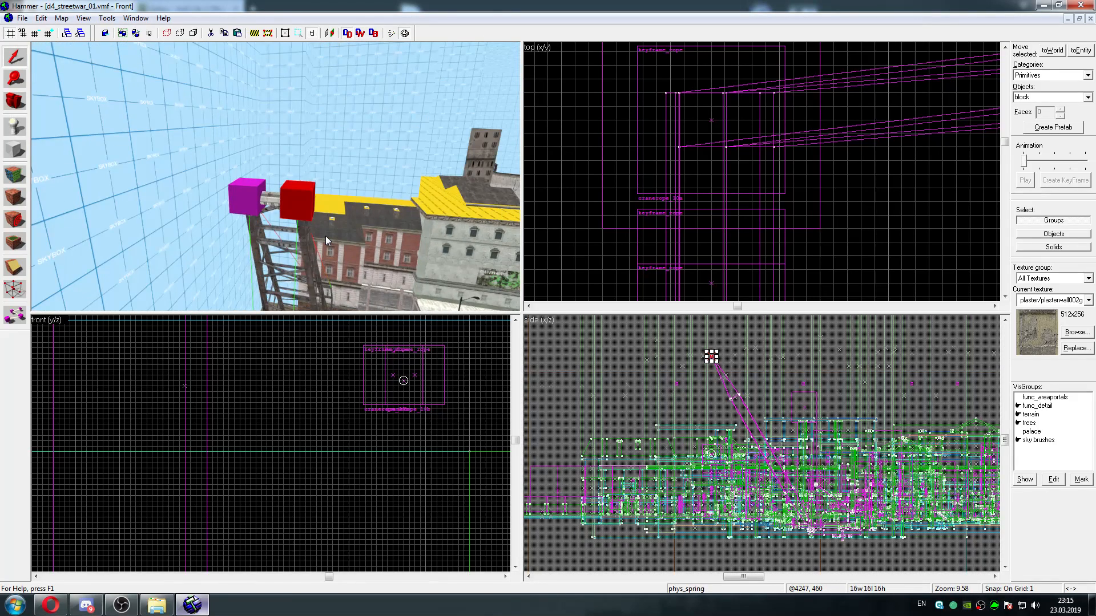
key("w")
key("w")
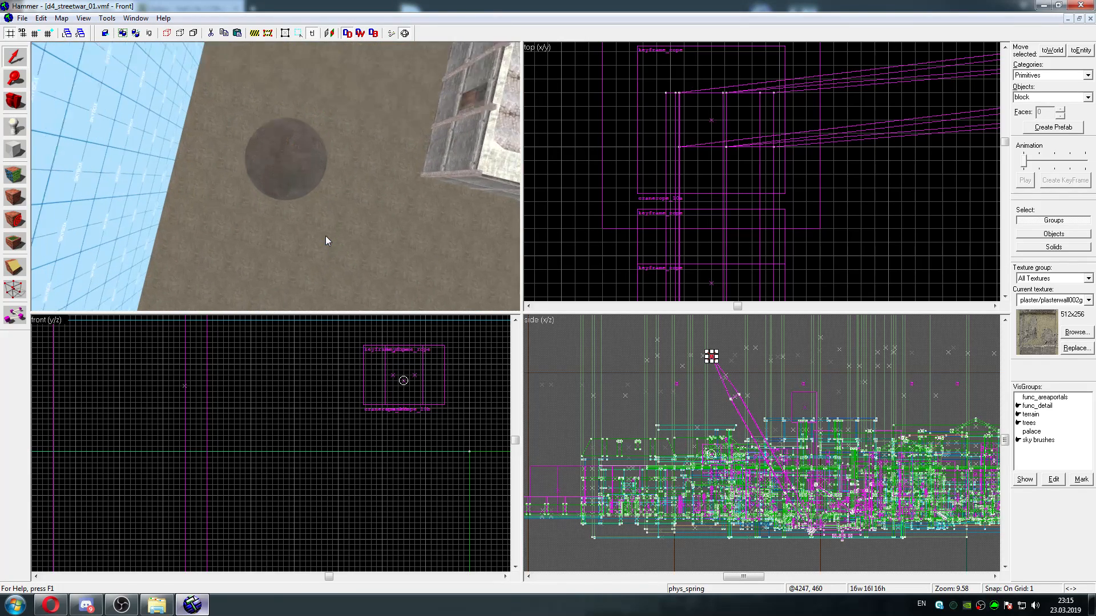
key("s")
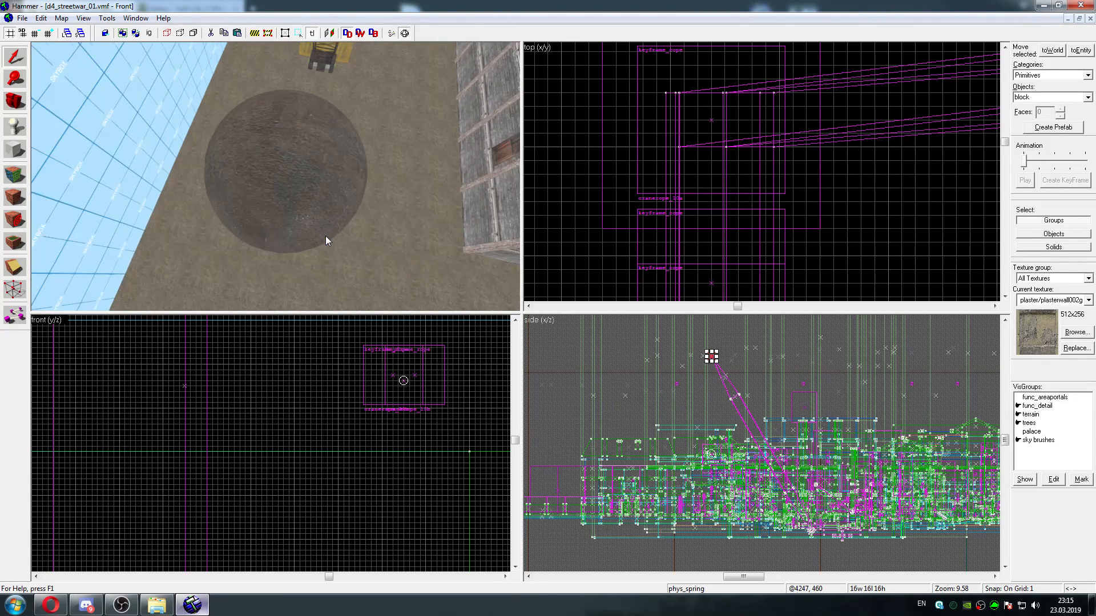
key("s")
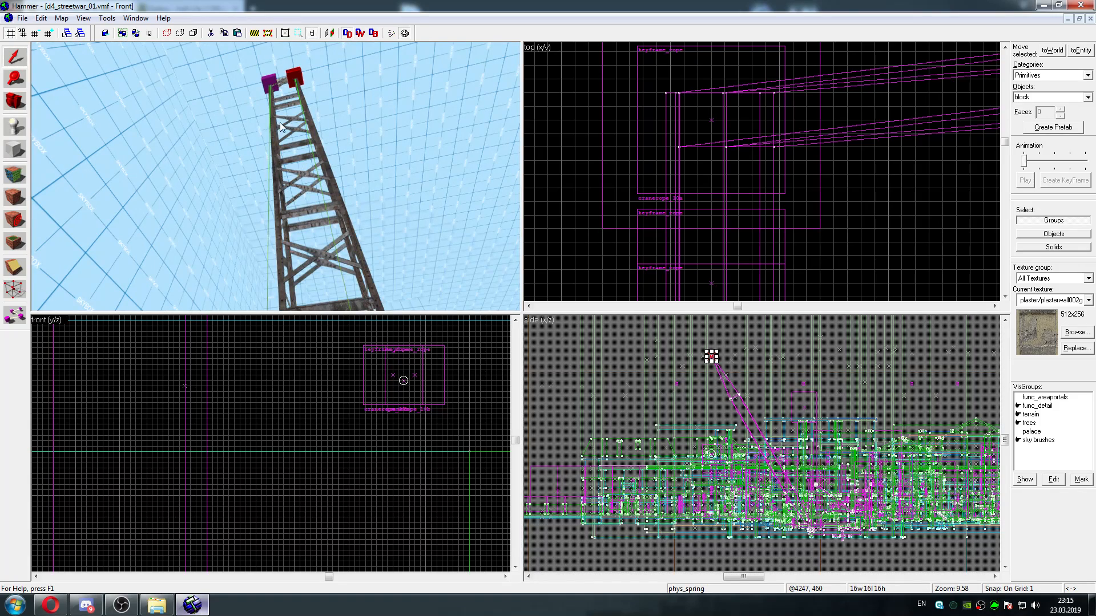
Select the other phys_spring at the mast's tip and place its end point inside the wrecking ball at about -1789, 4260, 452
key("Down")
key("Down")
key("Down")
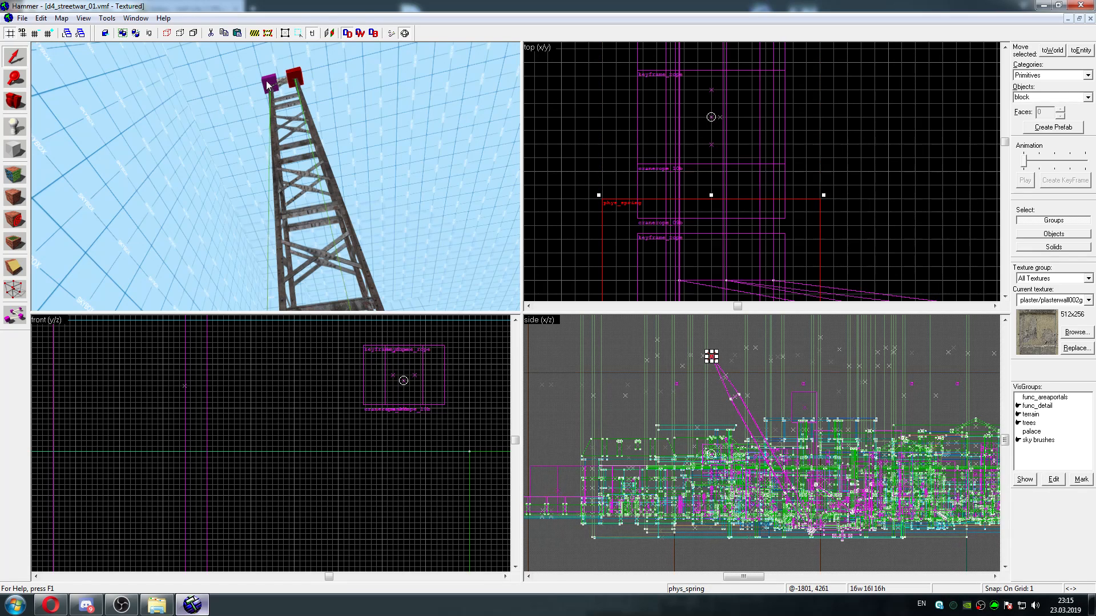
left_click(714, 116)
key("z")
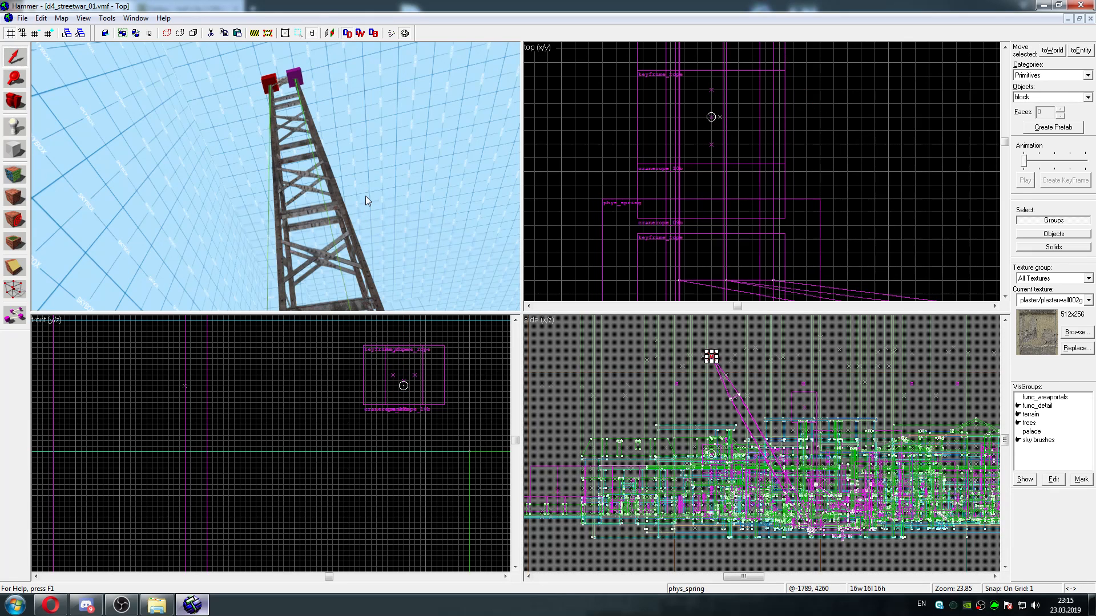
Select the wrecking ball and change its entity class to prop_physics_override
key("s")
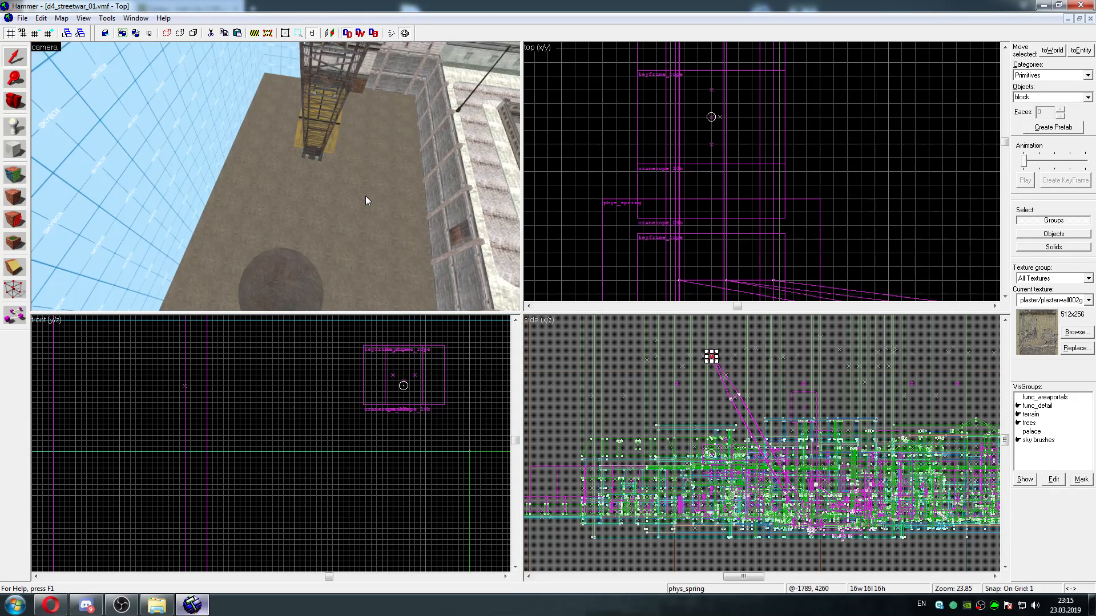
key("w")
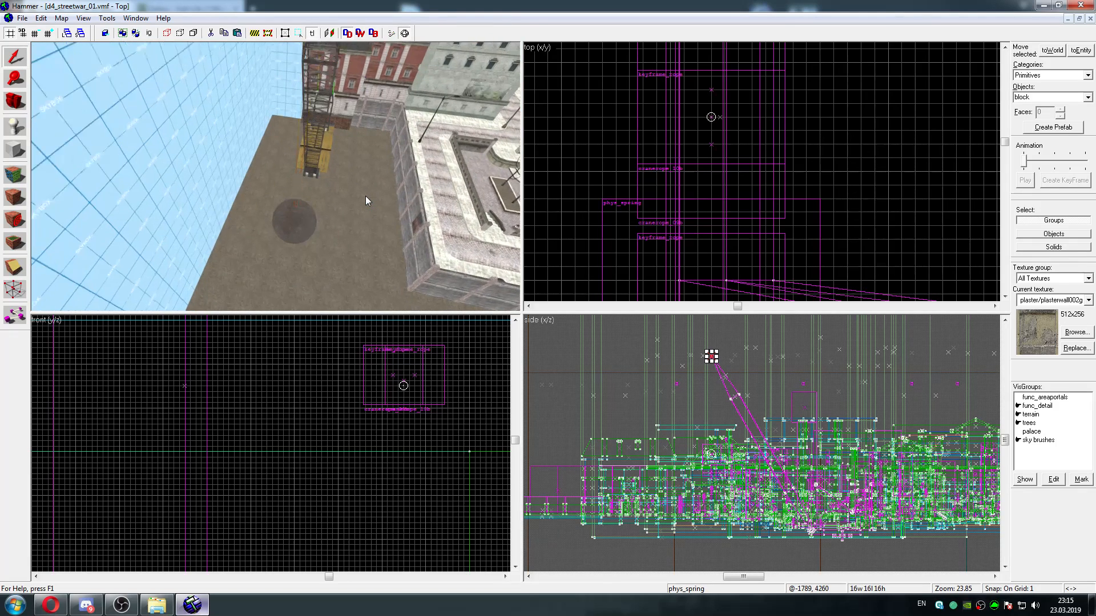
key("z")
left_click(296, 247)
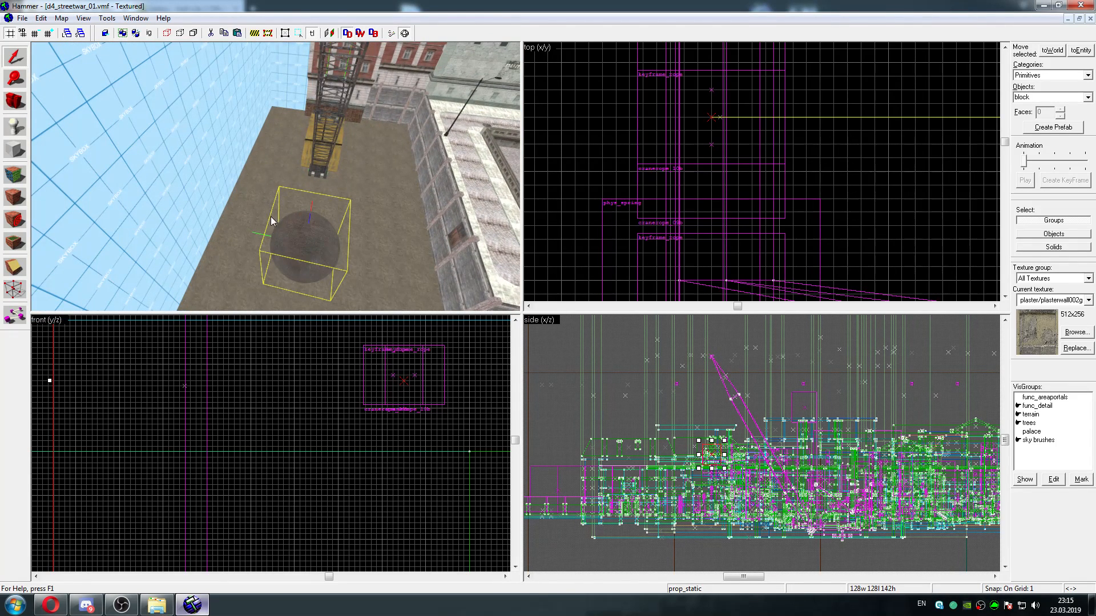
key("s")
key("d")
key("alt+Return")
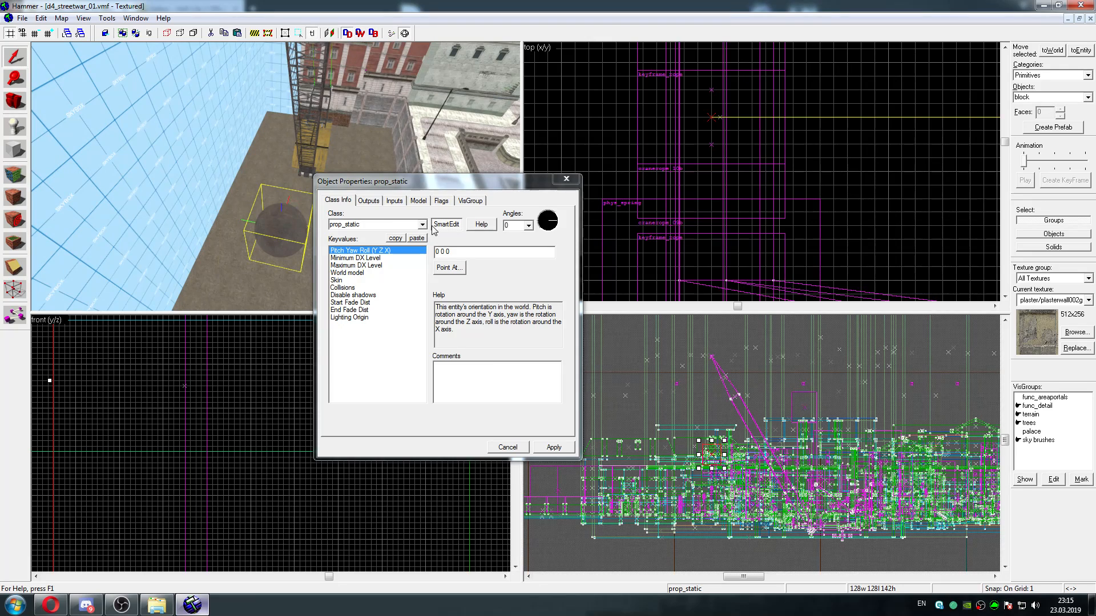
left_click(422, 225)
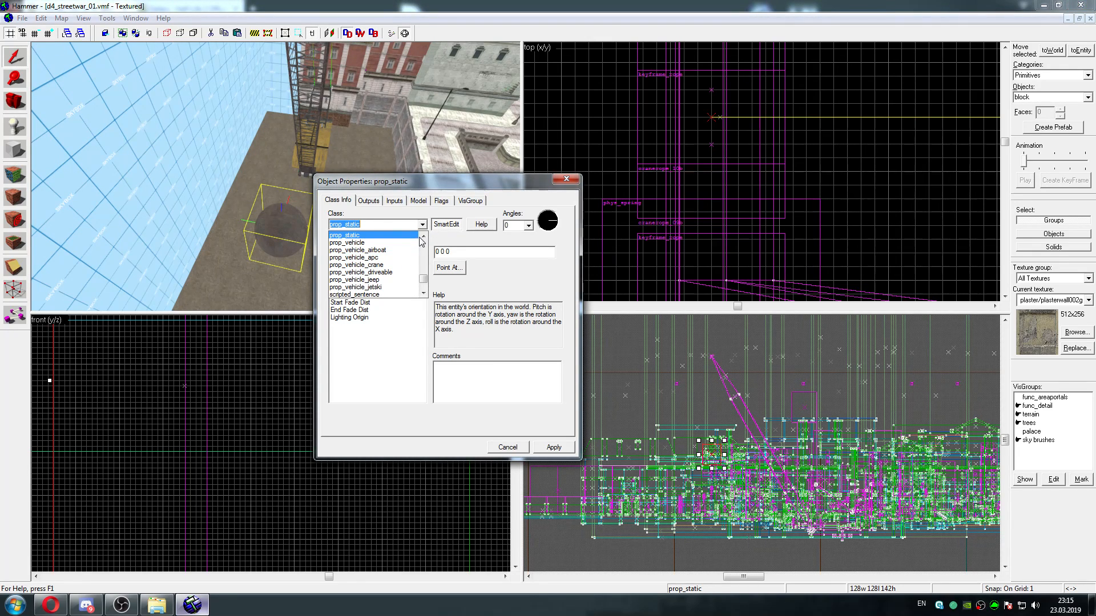
scroll(414, 246, "up", 3)
left_click(408, 246)
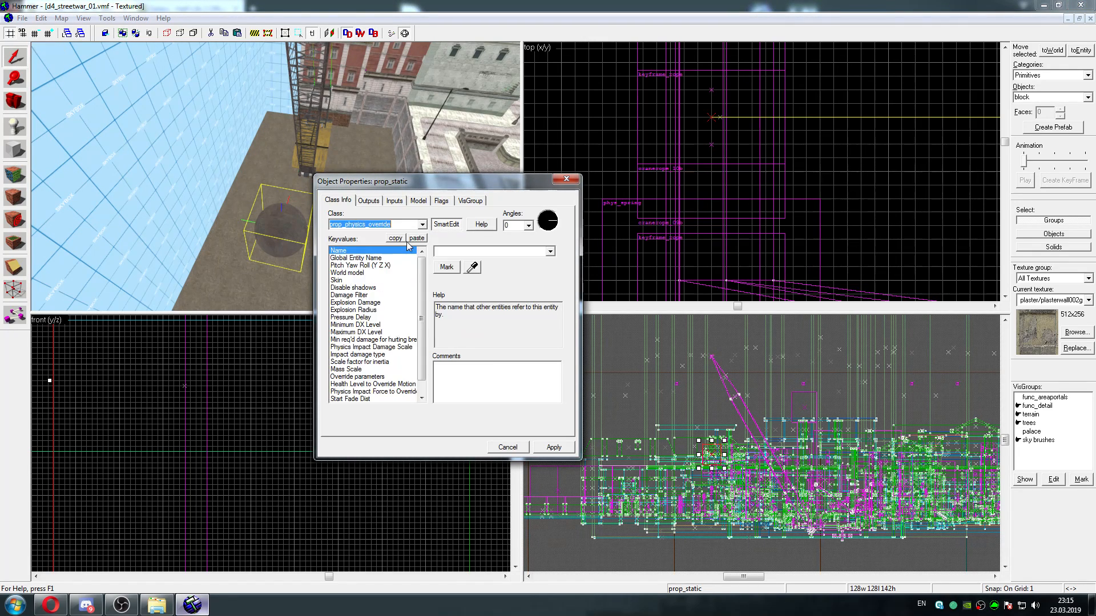
left_click(422, 225)
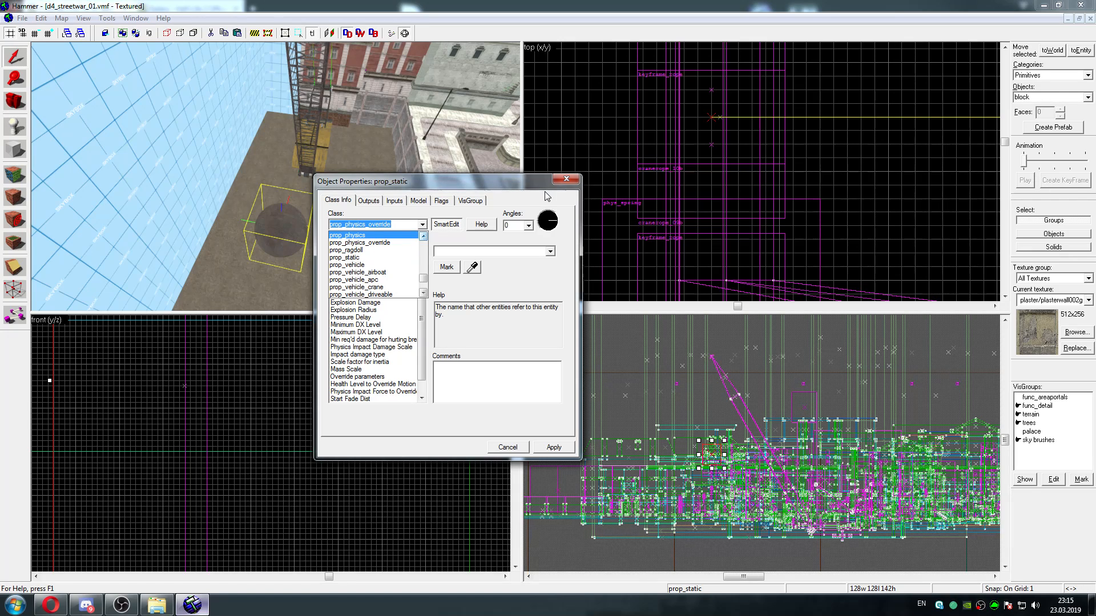
left_click(386, 243)
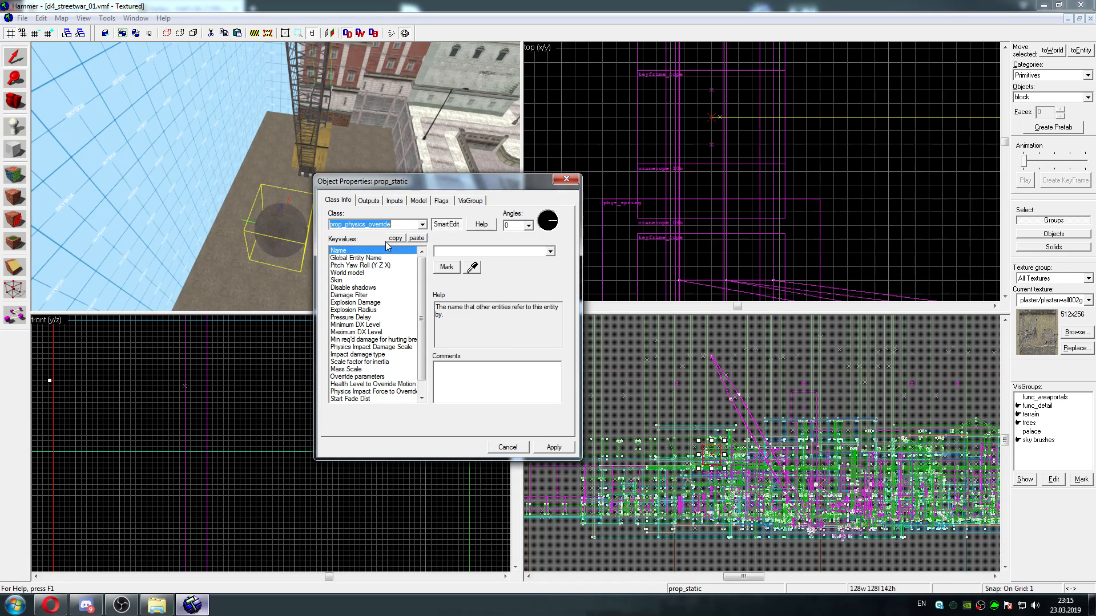
left_click(553, 447)
left_click(566, 180)
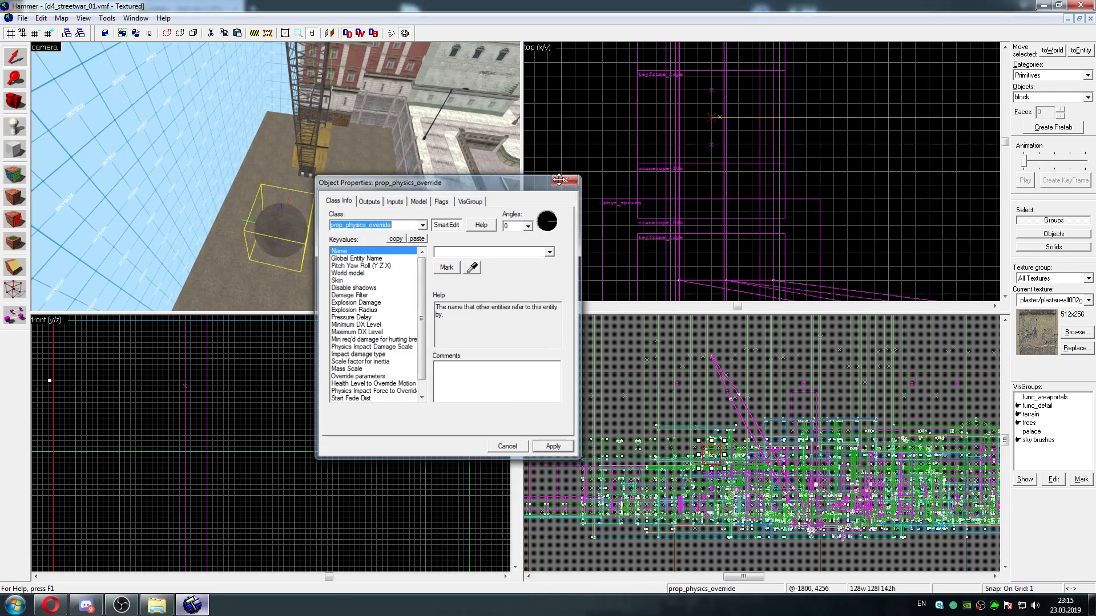
Examine the crane mast, its phys_springs and the wrecking ball from several angles
key("z")
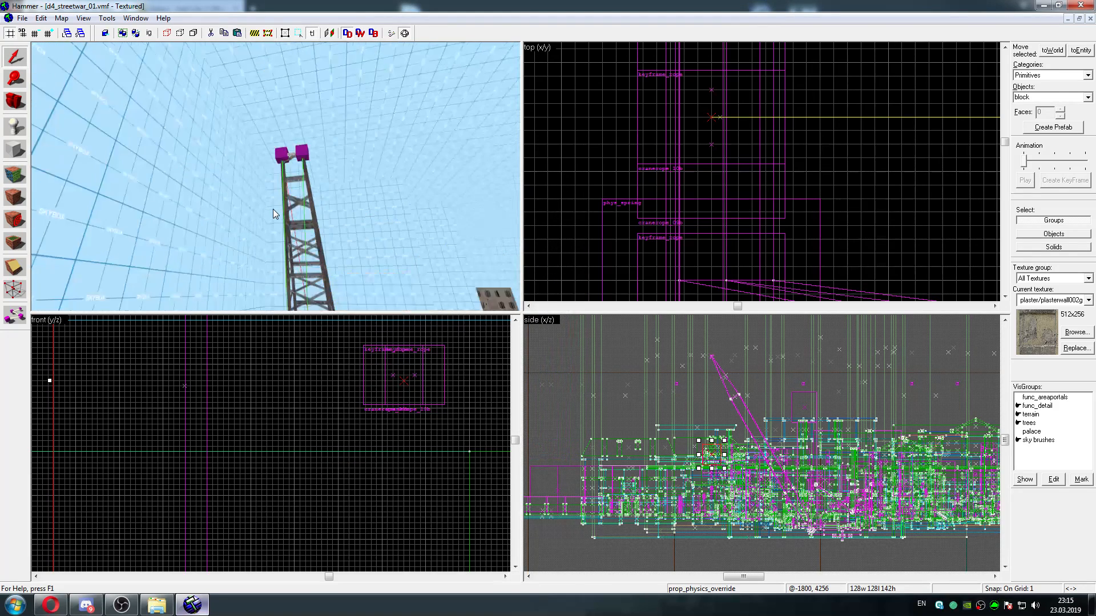
key("w")
key("s")
key("a")
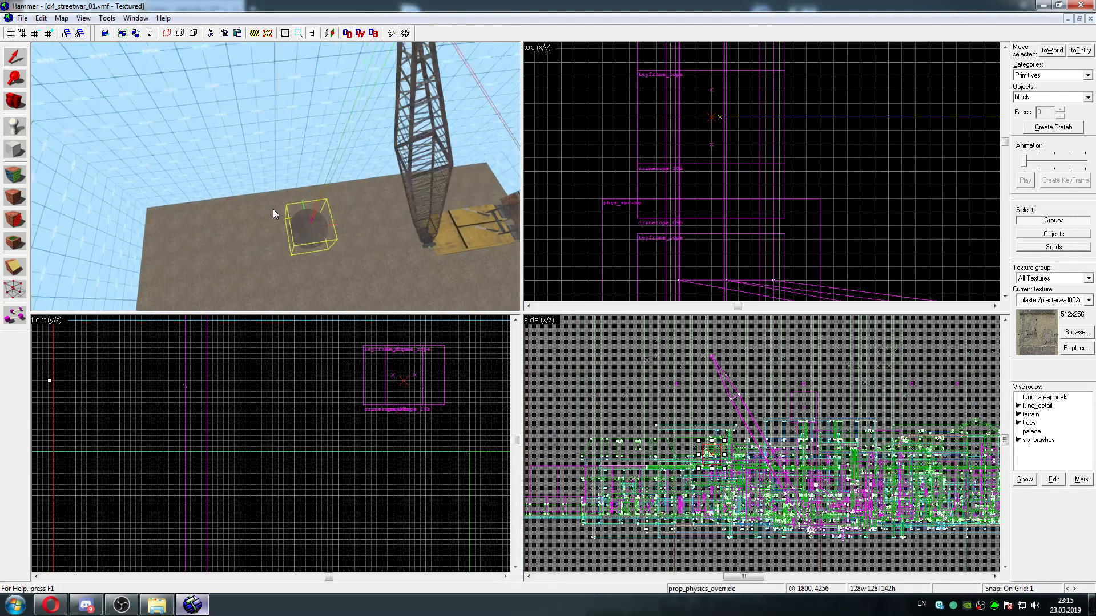
key("w")
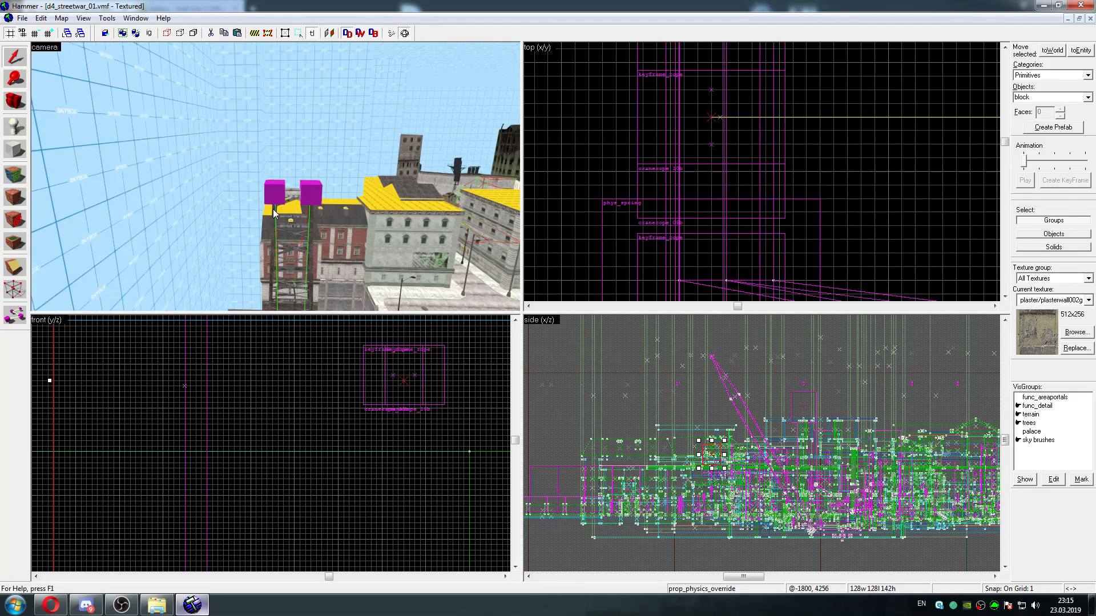
key("d")
key("s")
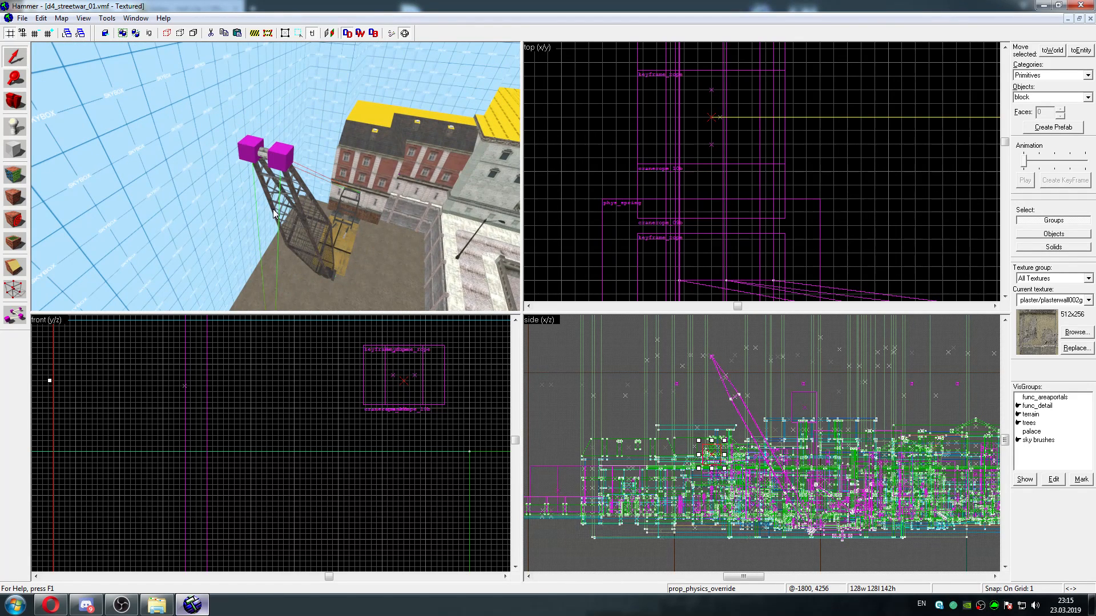
Save the map as d4_streetwar_01 in the maps folder, four levels above the aaron folder
left_click(23, 17)
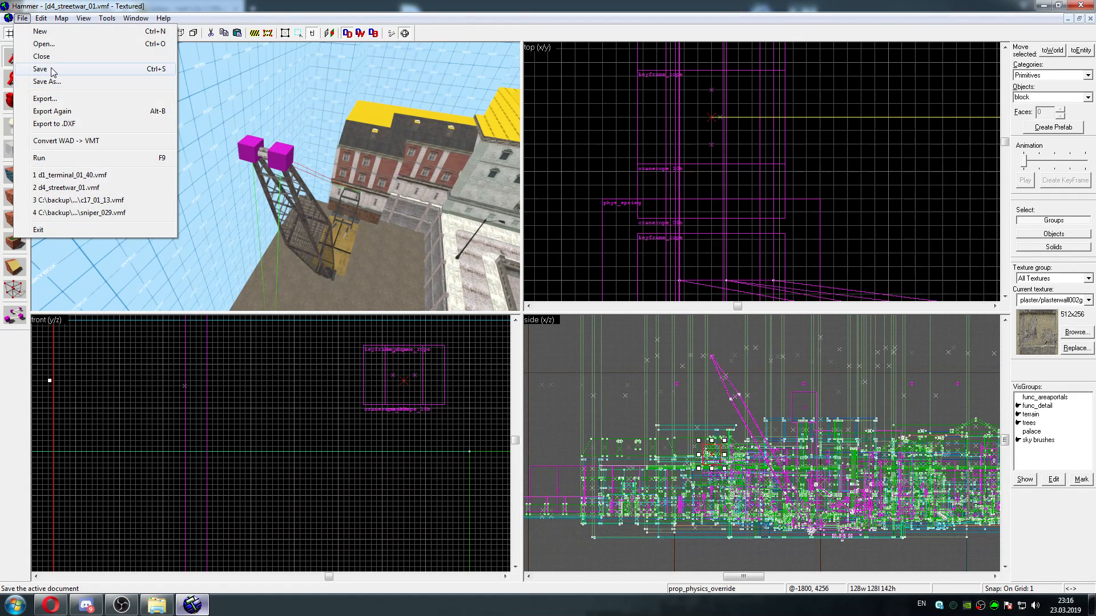
left_click(48, 82)
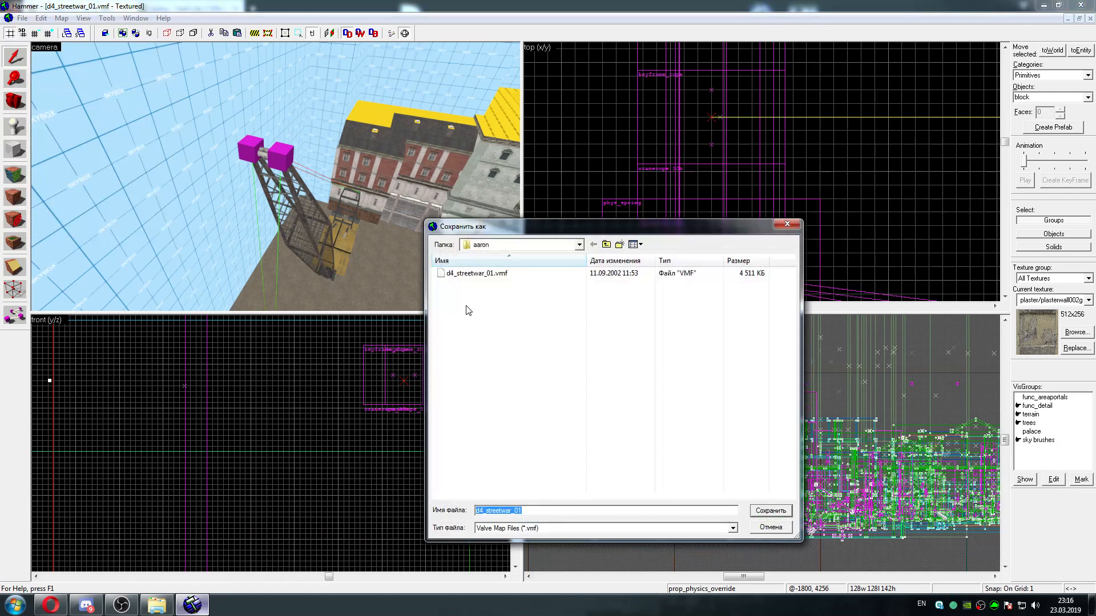
left_click(607, 245)
left_click(607, 246)
left_click(607, 245)
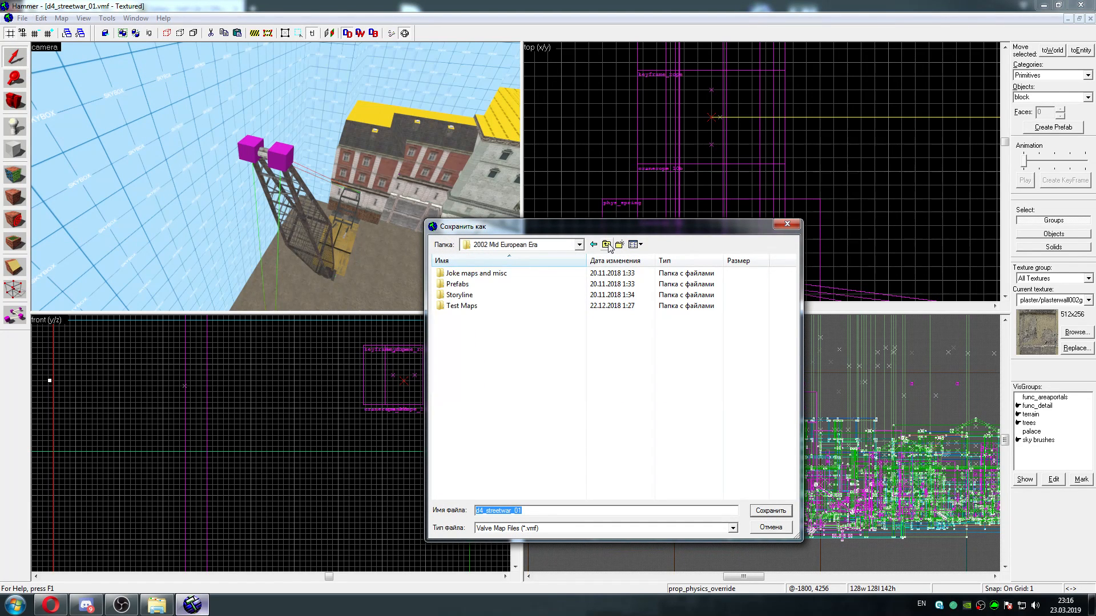
left_click(608, 245)
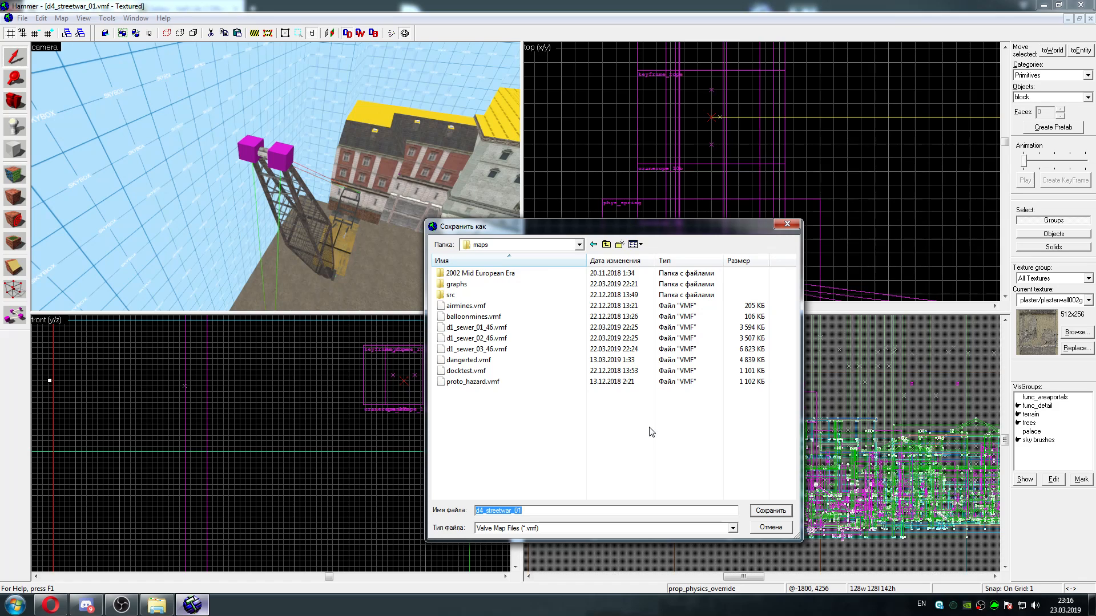
left_click(761, 512)
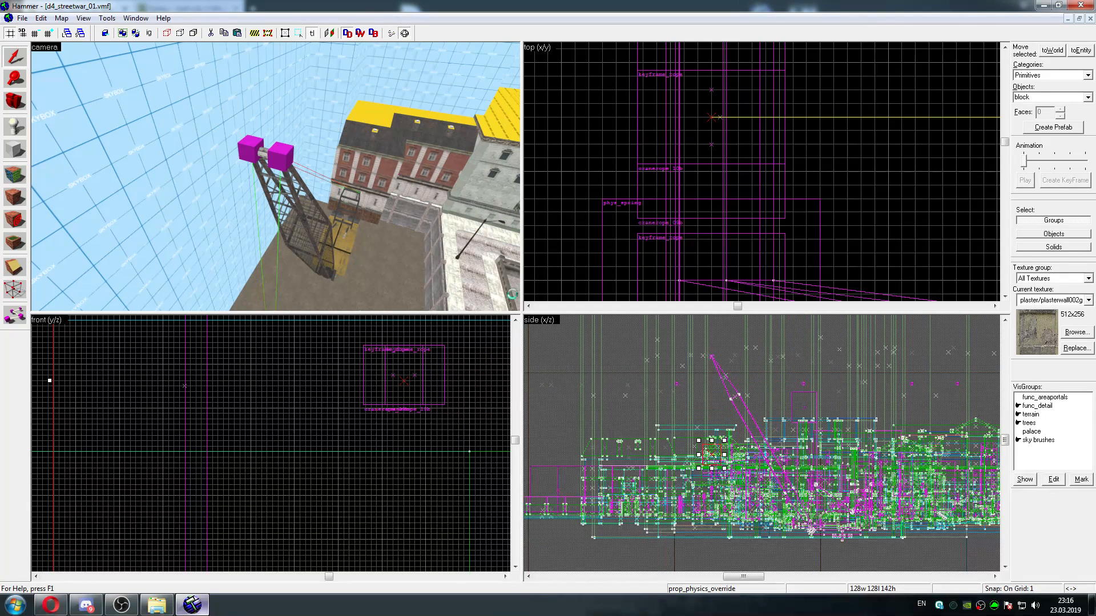
Open the Run Map settings and remove the year from the additional game parameters, leaving -game hl2_
left_click(22, 18)
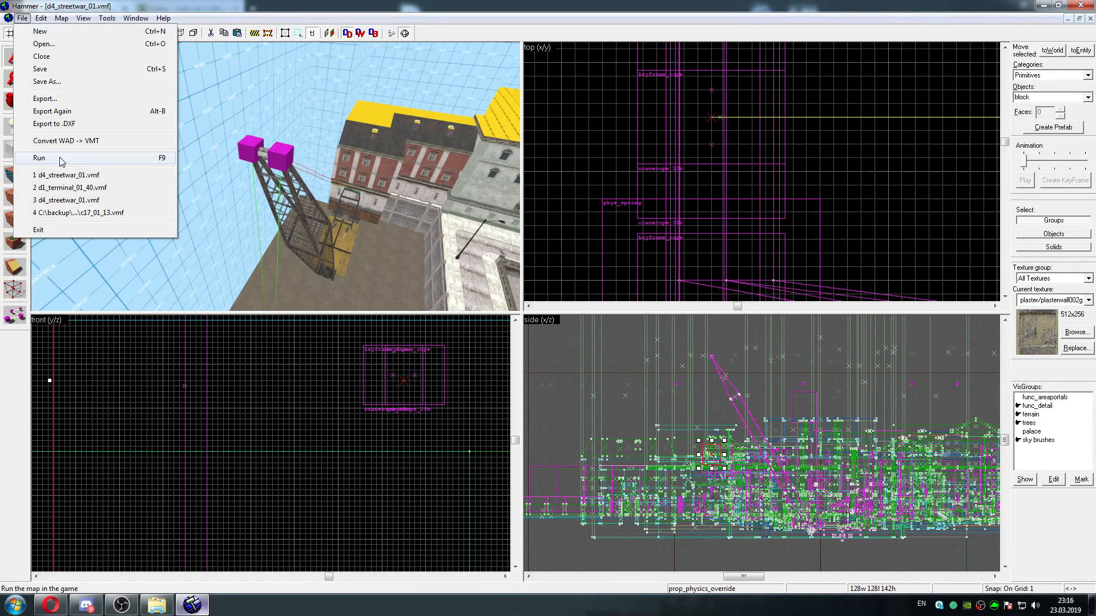
left_click(38, 158)
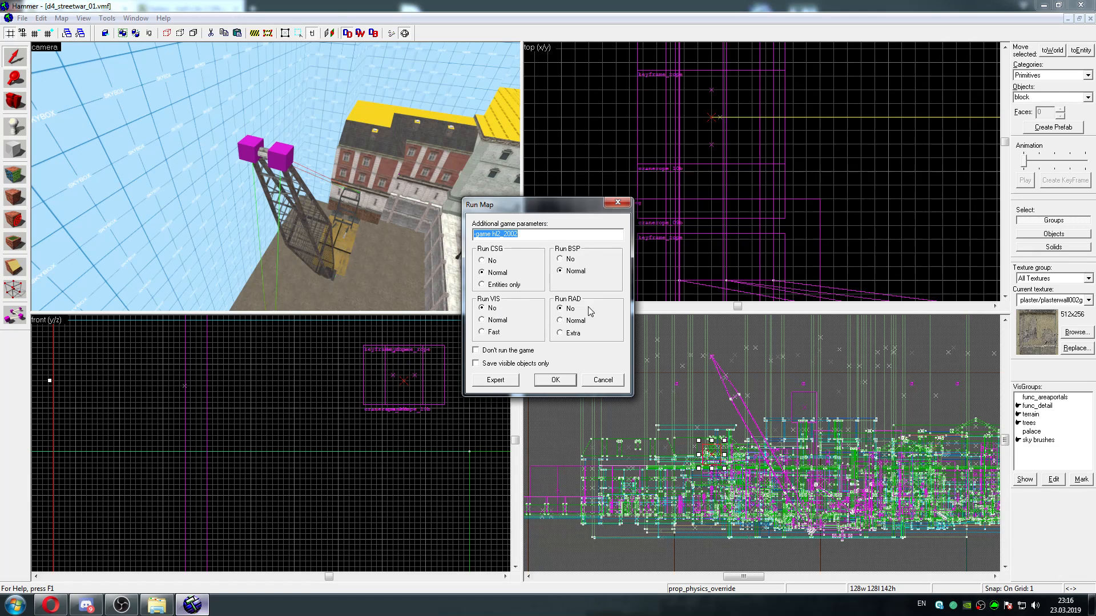
left_click(526, 236)
key("BackSpace")
key("BackSpace")
key("BackSpace")
Switch to Windows Explorer and check the name and path of the hl2_2002 mod folder inside anon-hl2
left_click(157, 605)
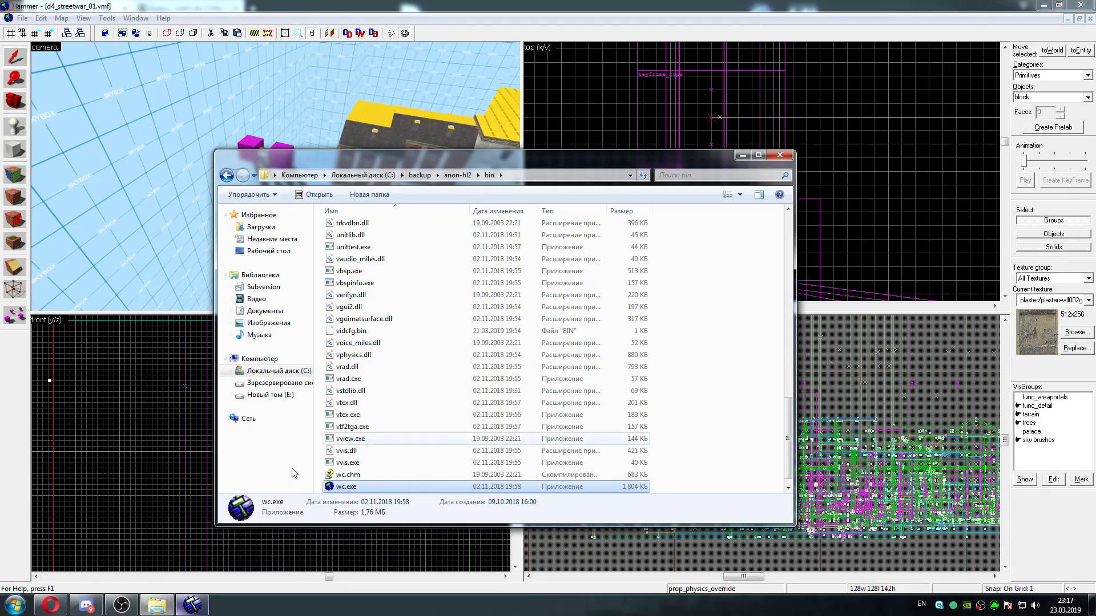
left_click(458, 175)
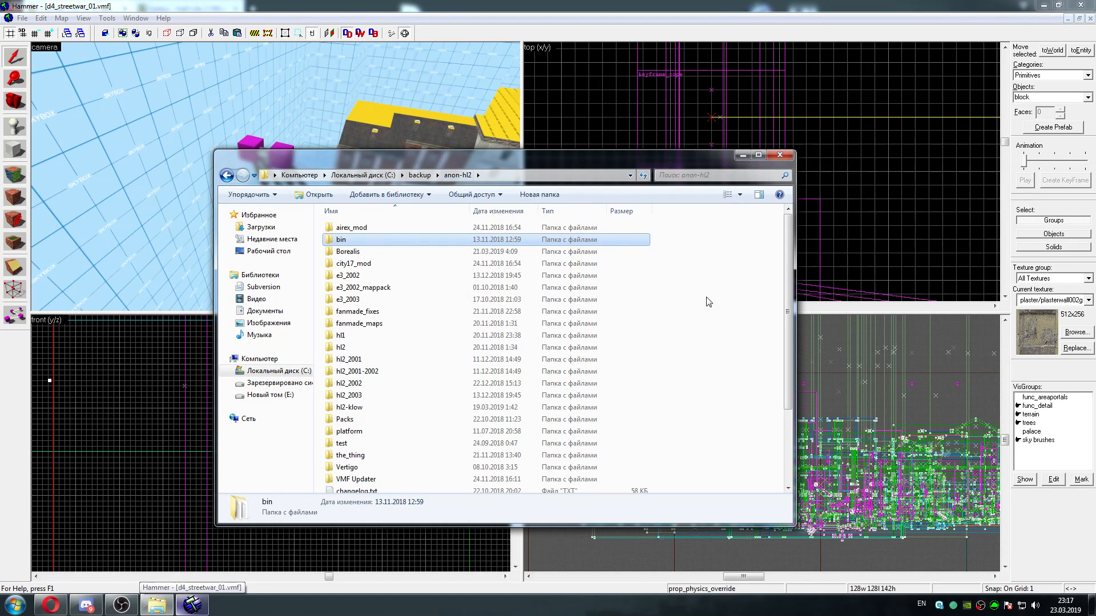
scroll(433, 343, "down", 1)
left_click(349, 373)
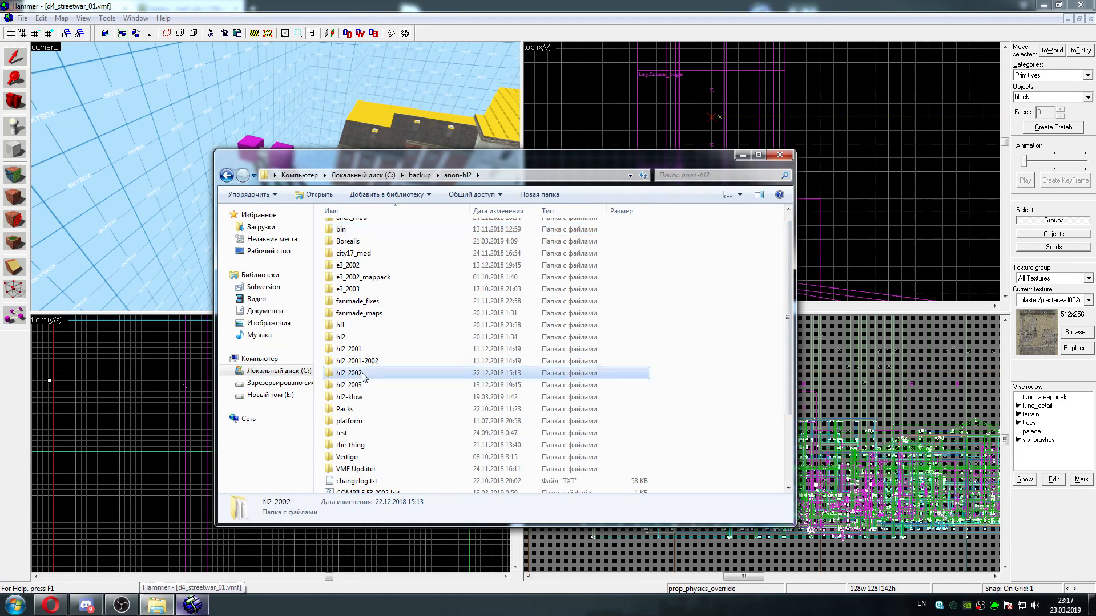
double_click(363, 377)
left_click(541, 177)
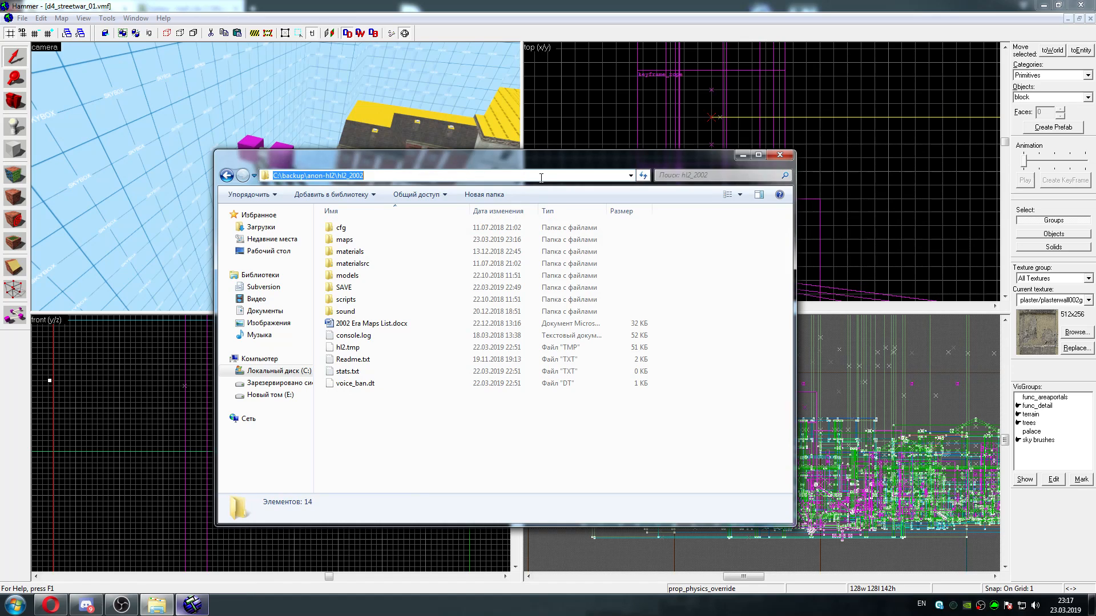
left_click(397, 177)
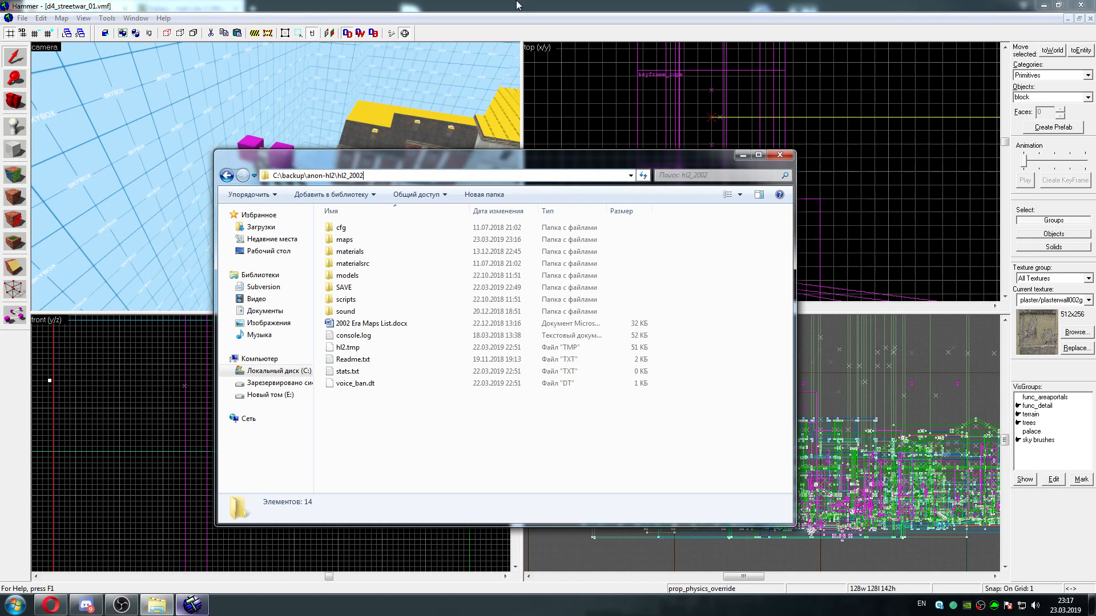
Return to Hammer, complete the game parameter as -game hl2_2002, and compile and run the map
left_click(520, 144)
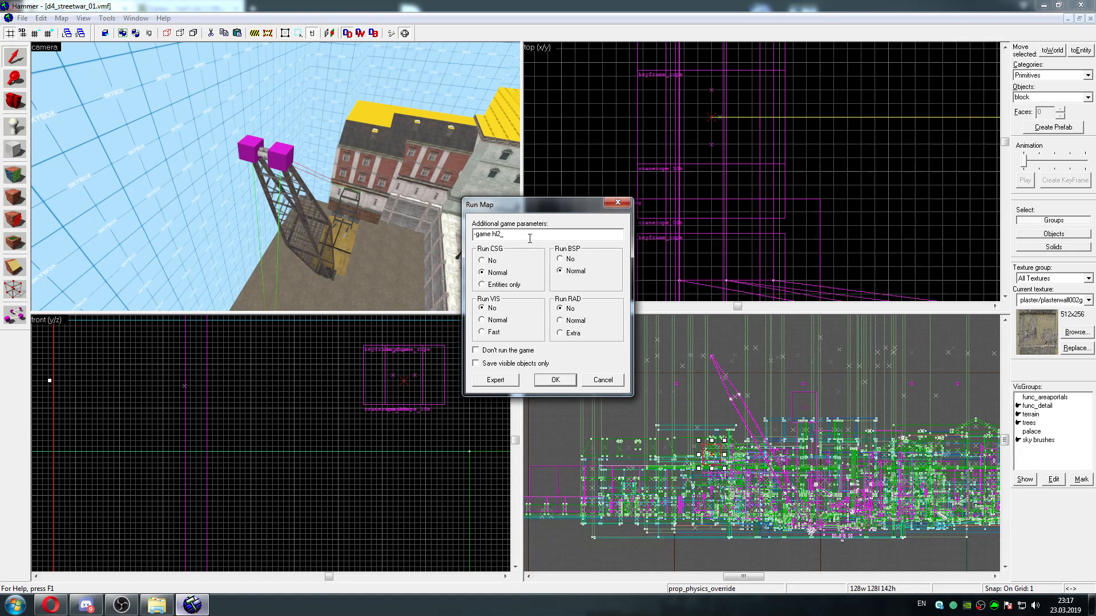
type("2002")
left_click(556, 380)
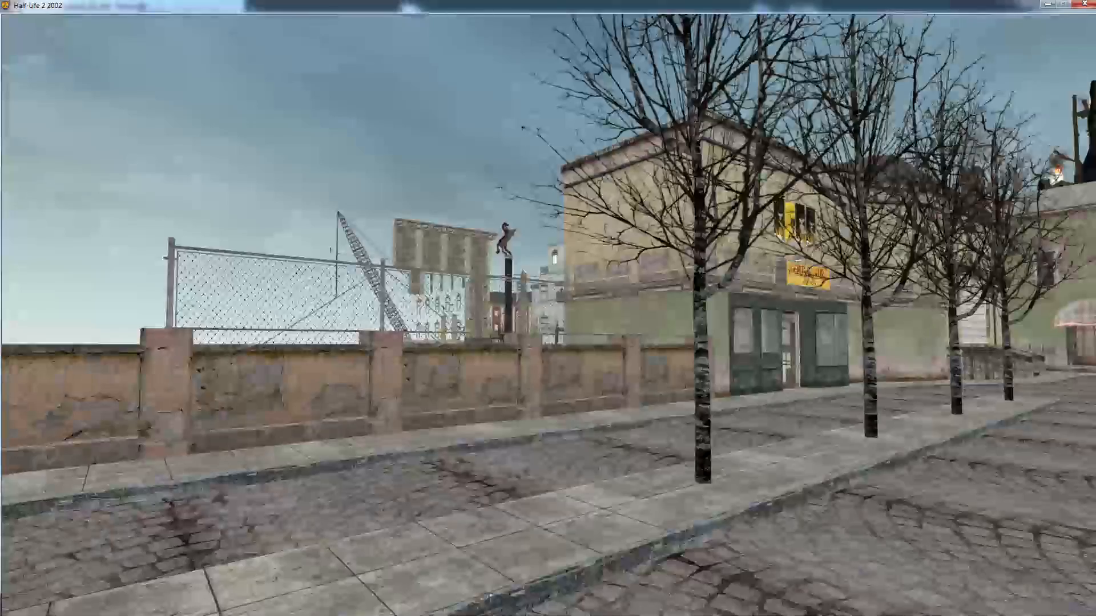
Examine the distant crane and its hanging cable from the street behind the perimeter wall
key("w")
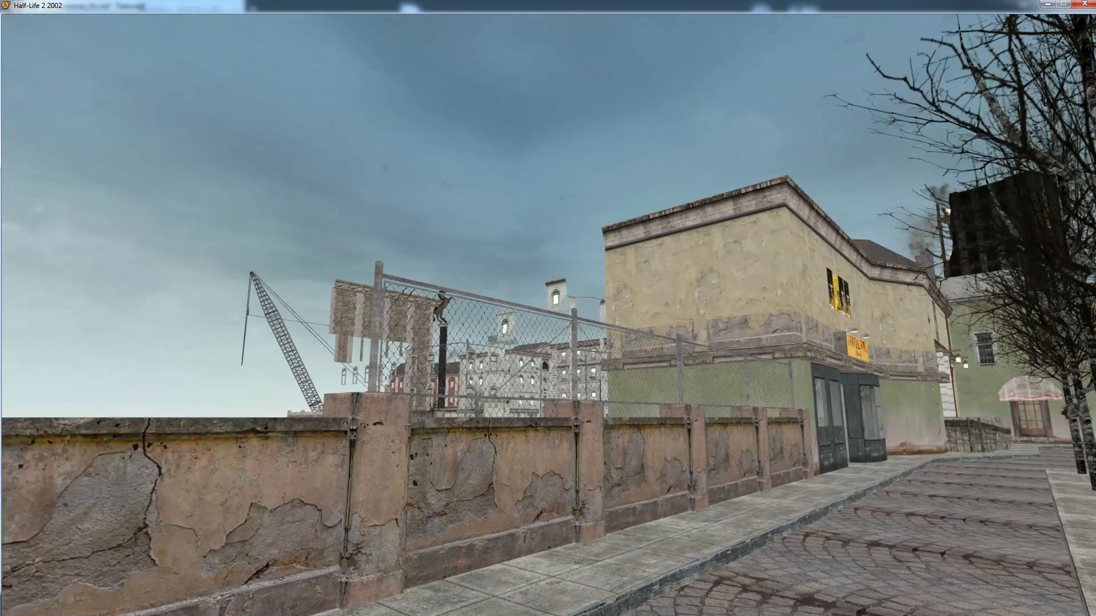
key("a")
key("d")
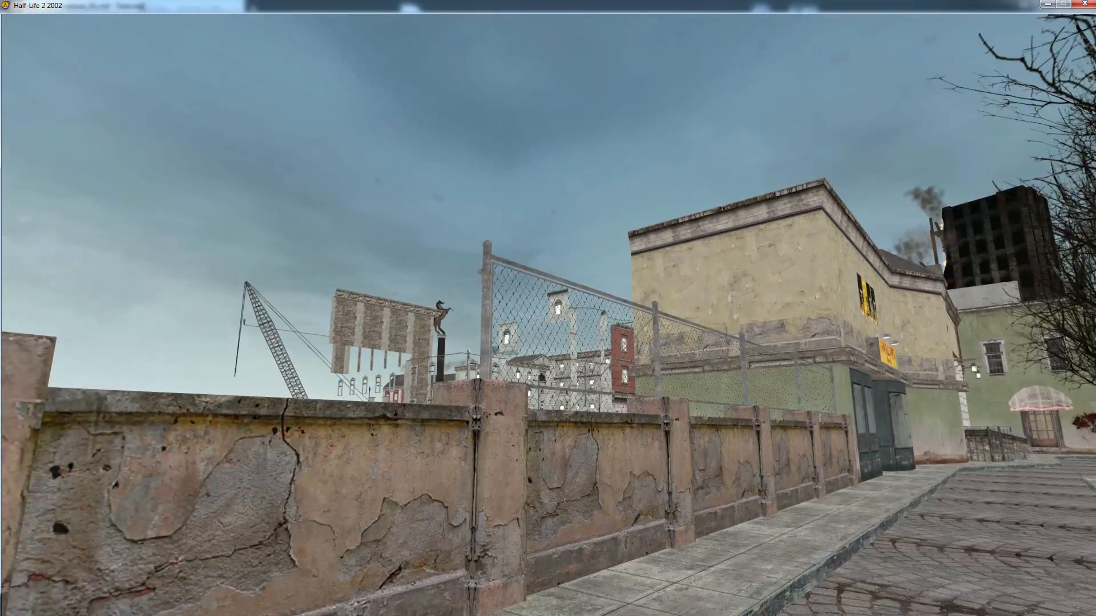
key("d")
key("d")
key("a")
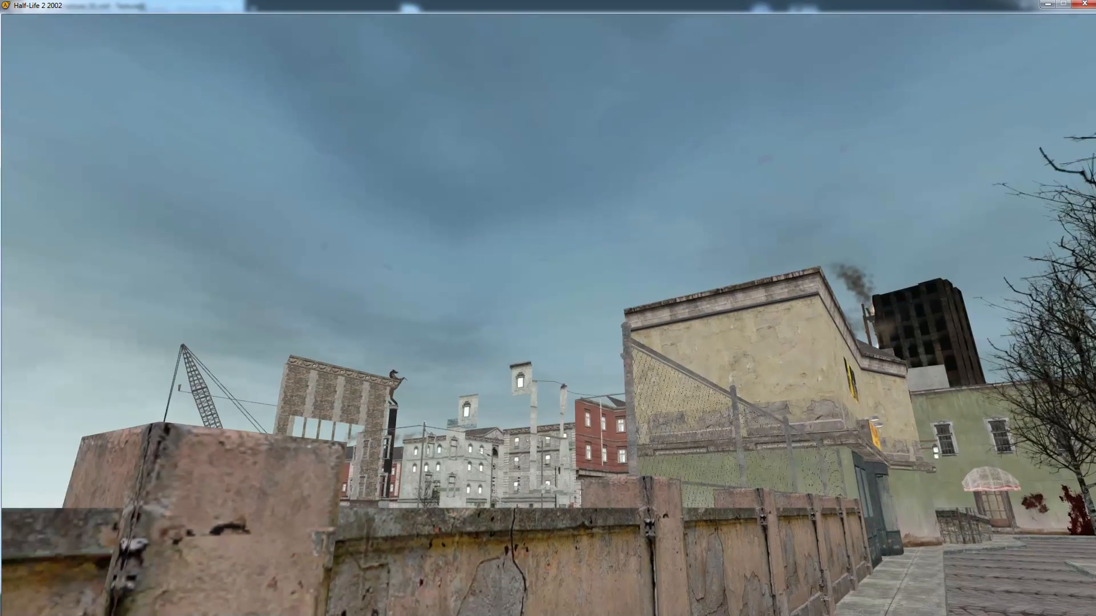
key("z")
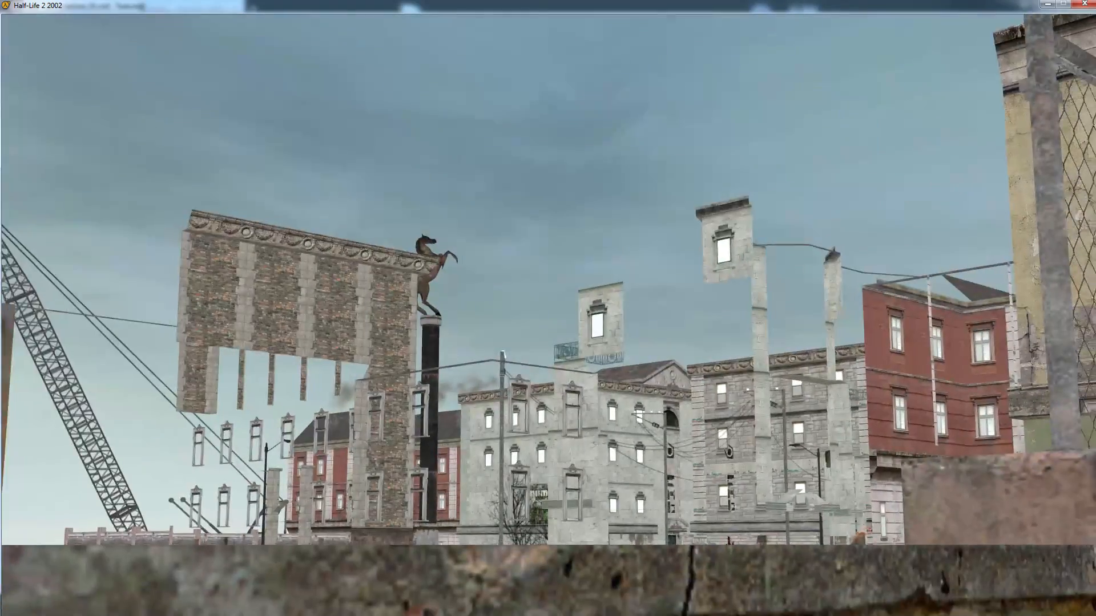
key("w")
key("s")
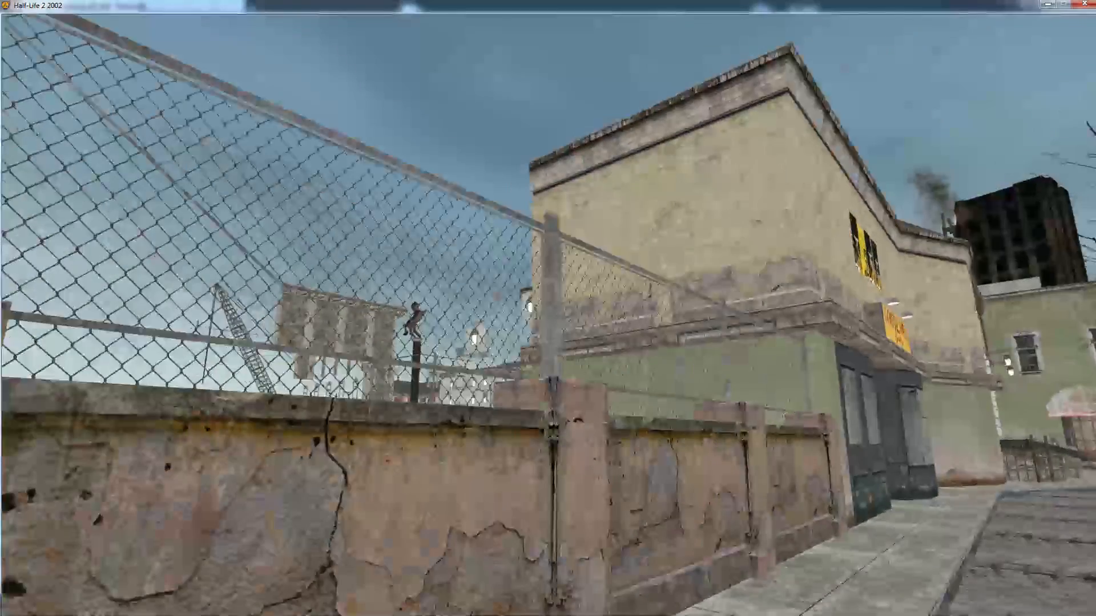
key("a")
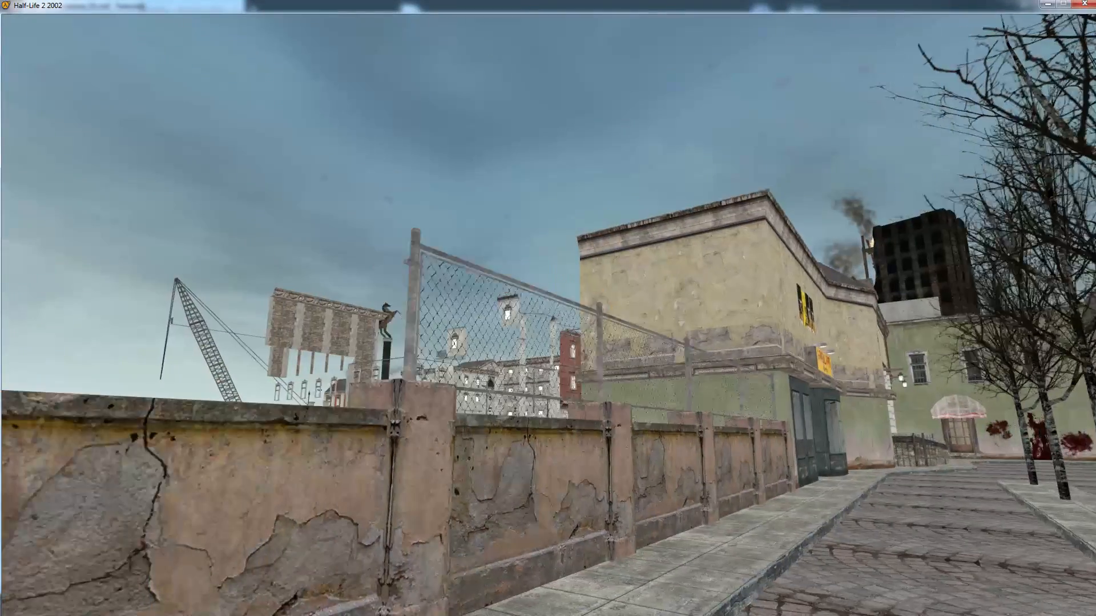
key("d")
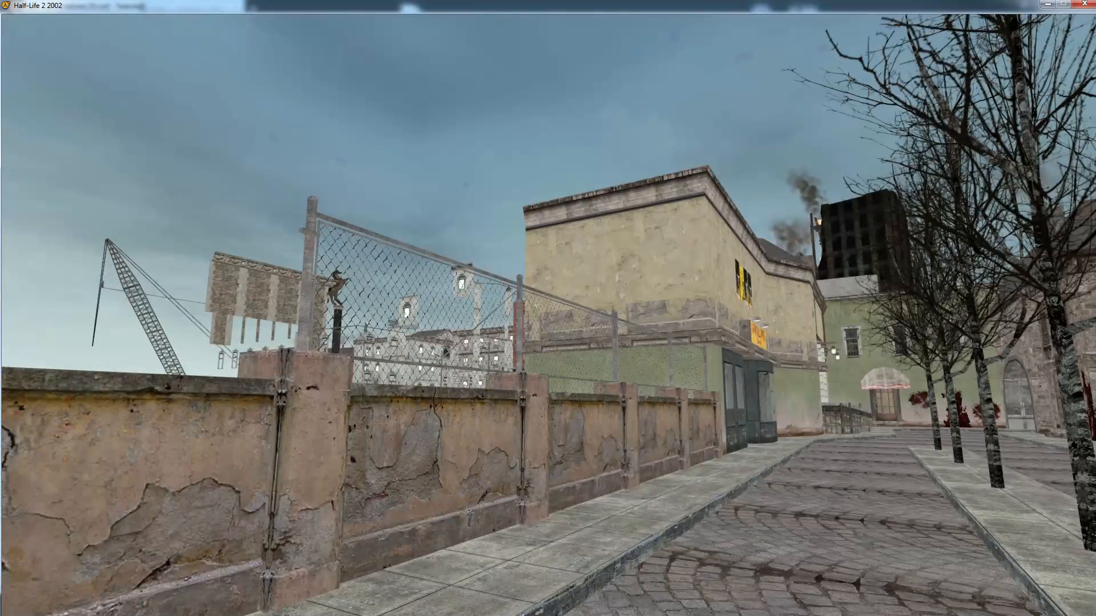
key("w")
key("a")
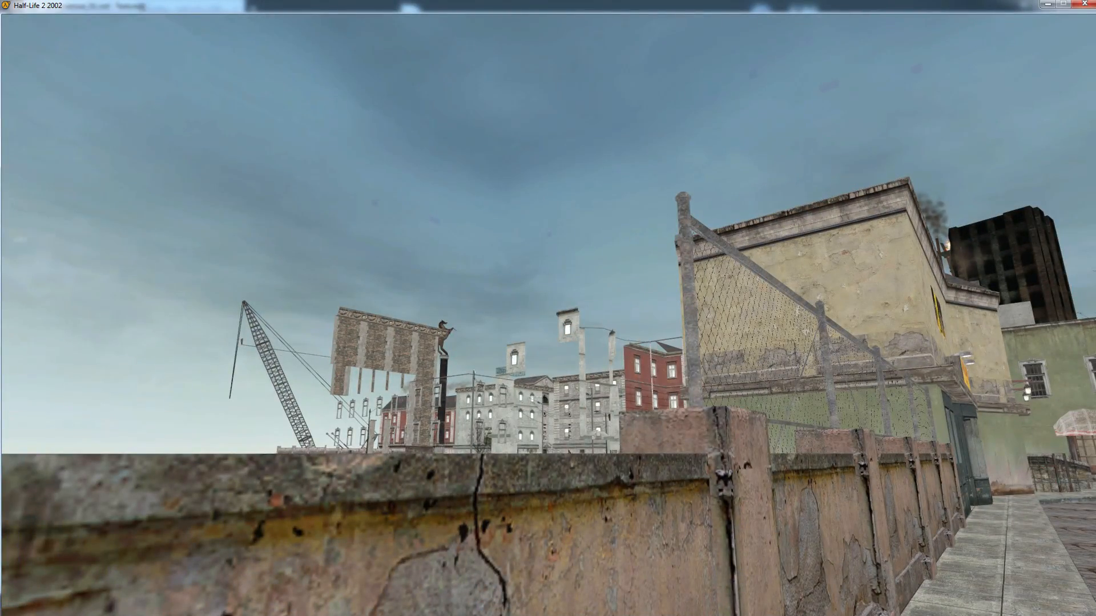
key("w")
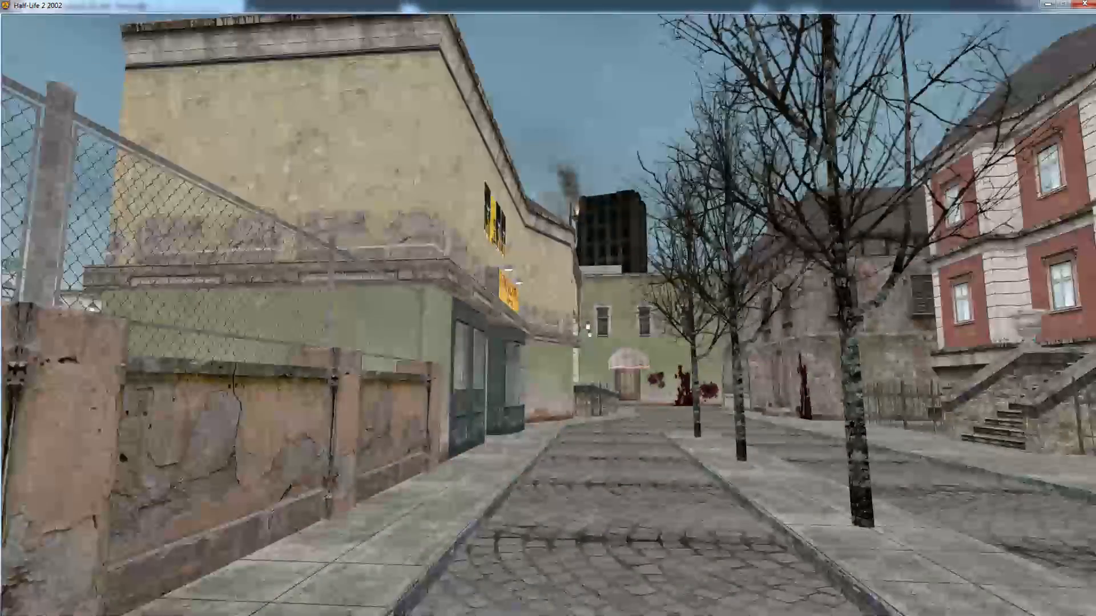
Explore the street level on foot, heading around the buildings and past the CyberCafe toward the square with the statue column
key("w")
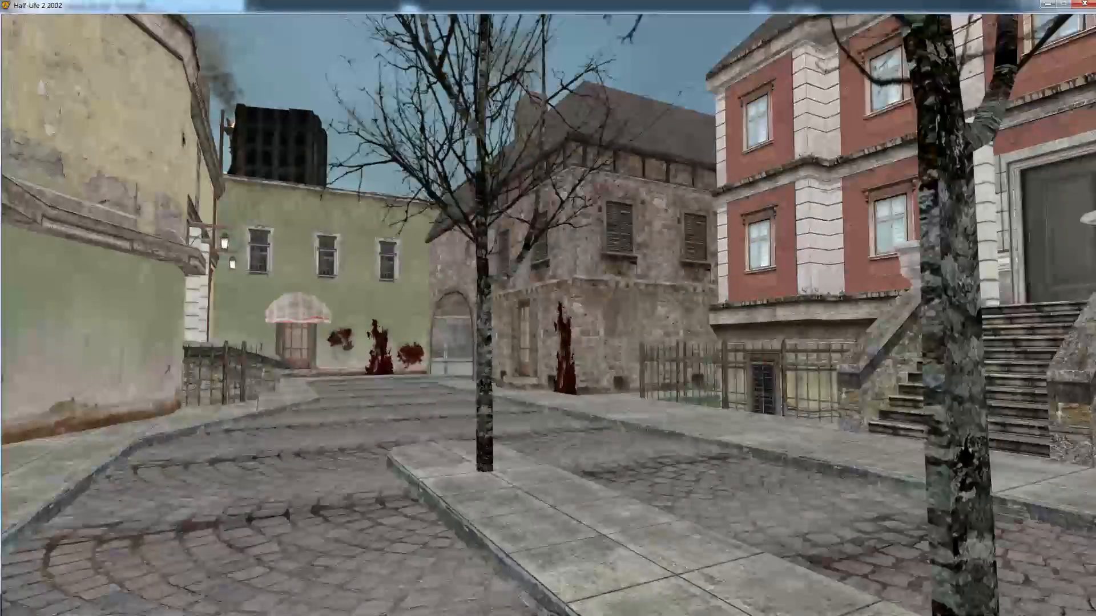
key("w")
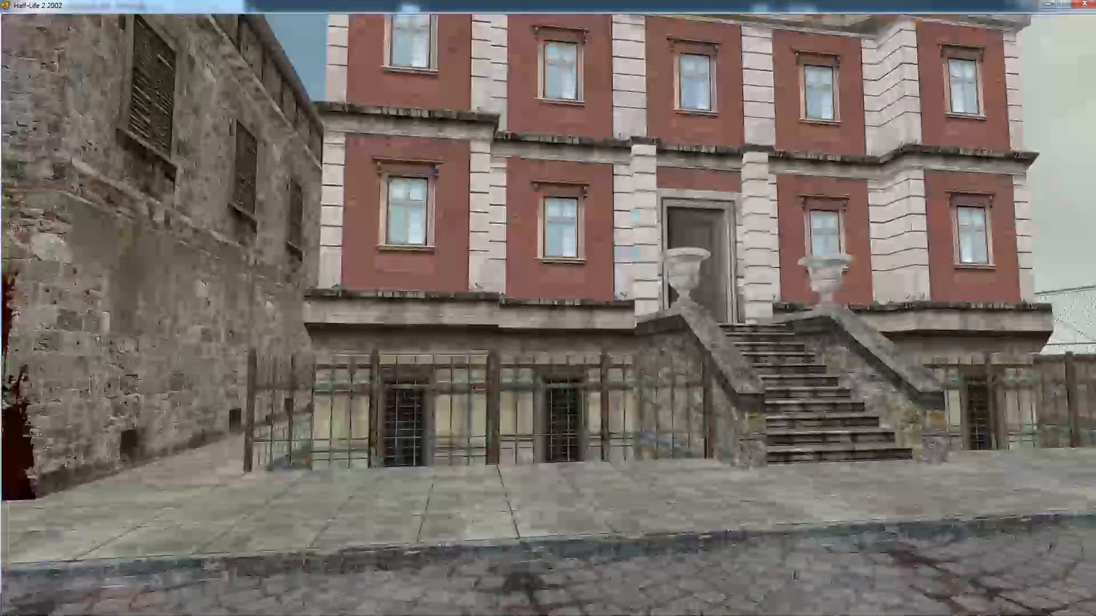
key("w")
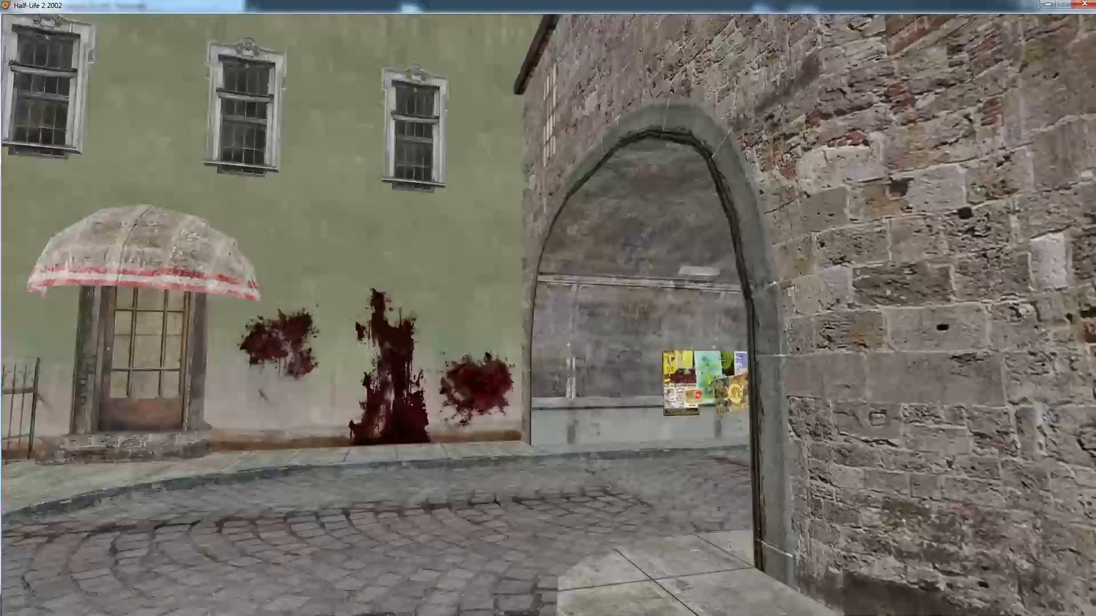
key("w")
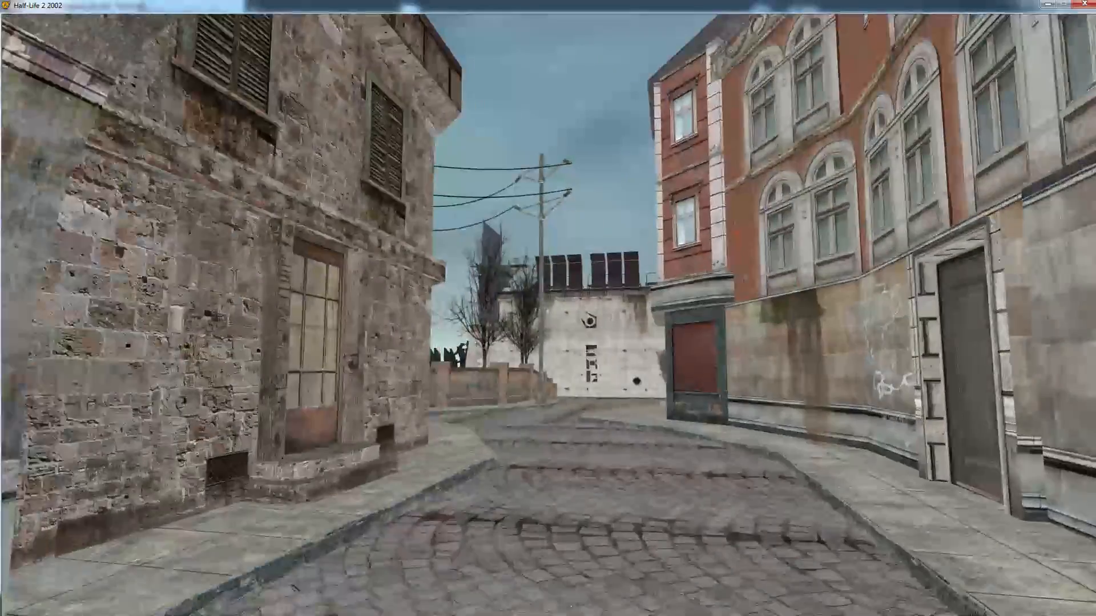
key("w")
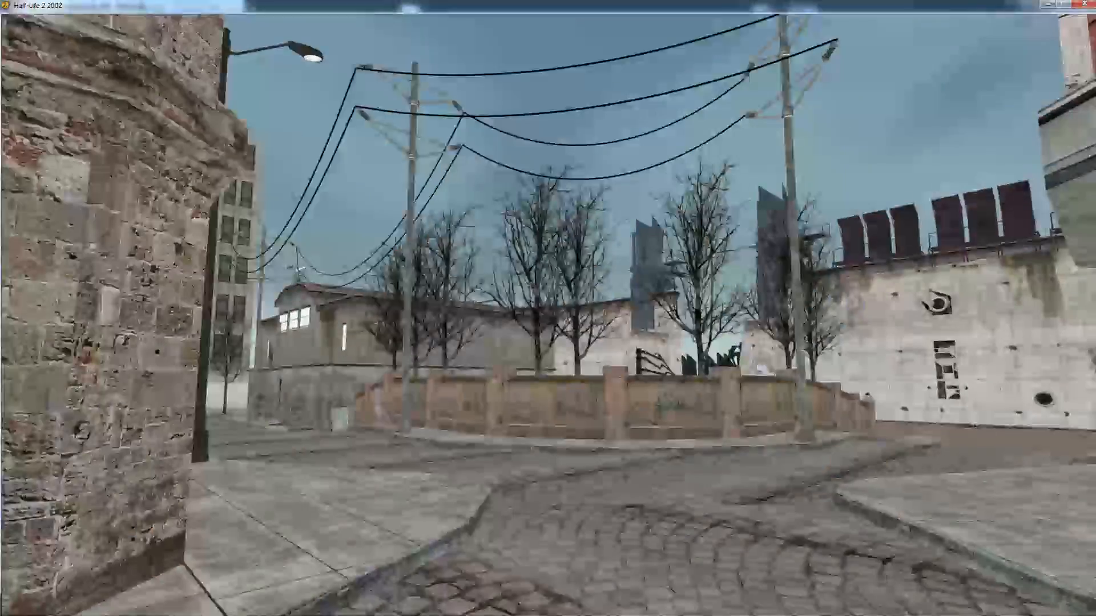
key("w")
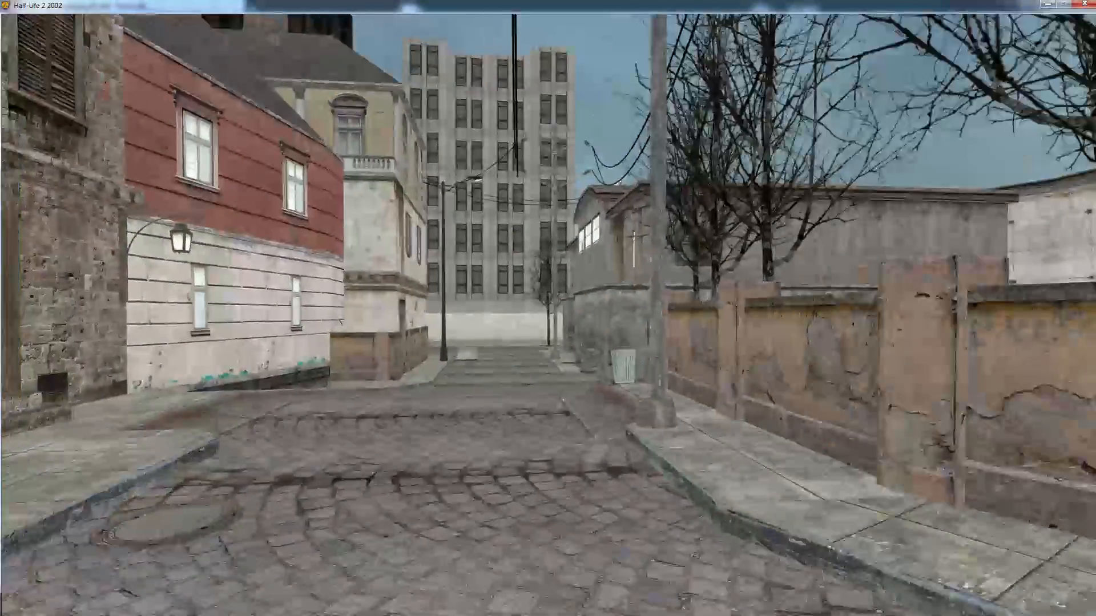
key("w")
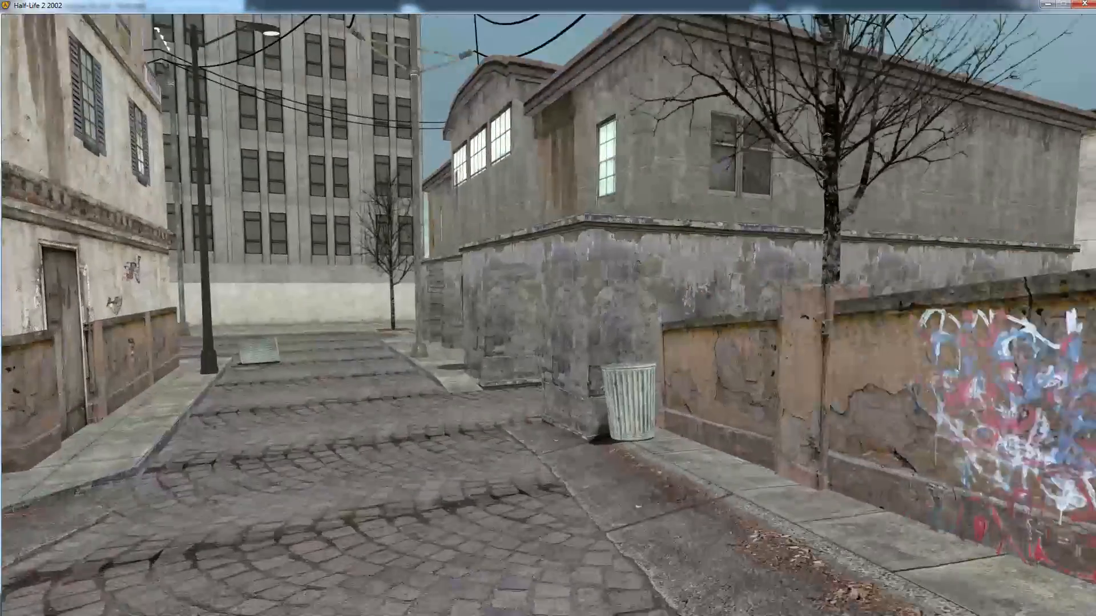
key("w")
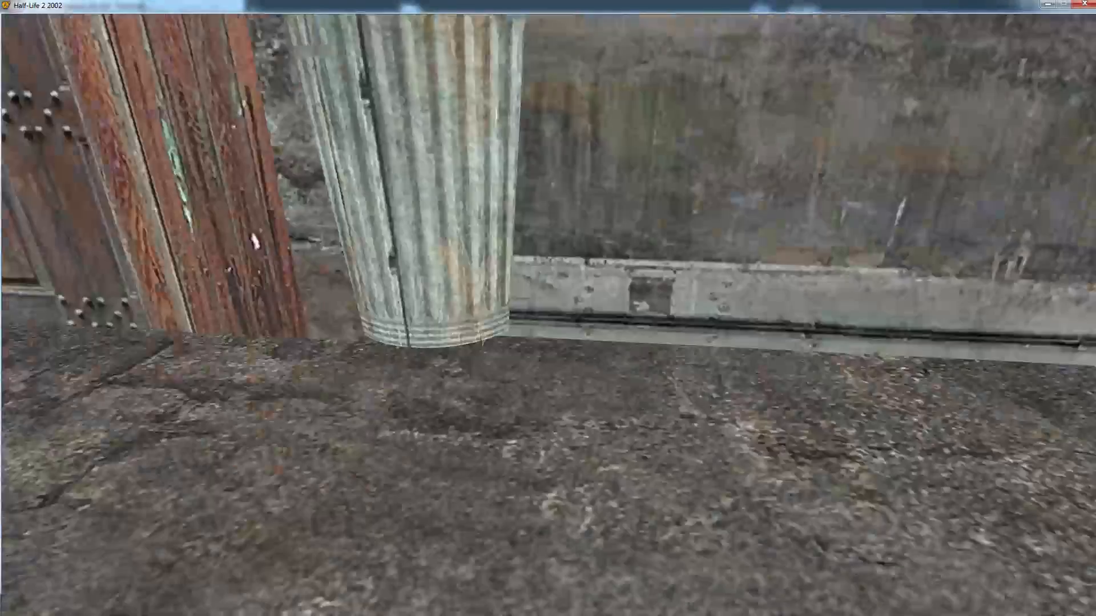
key("w")
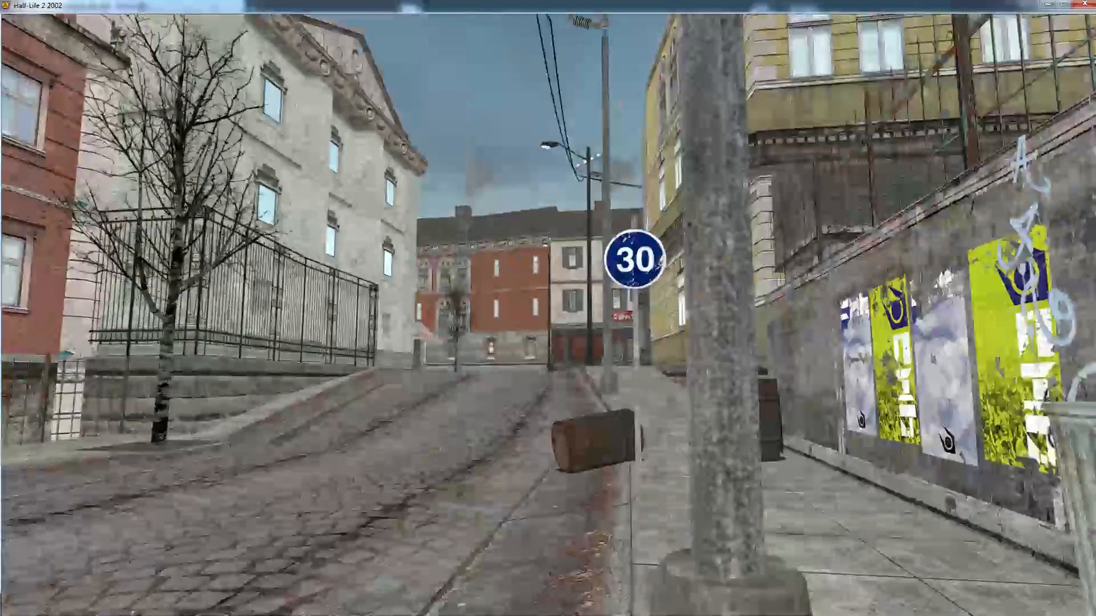
key("w")
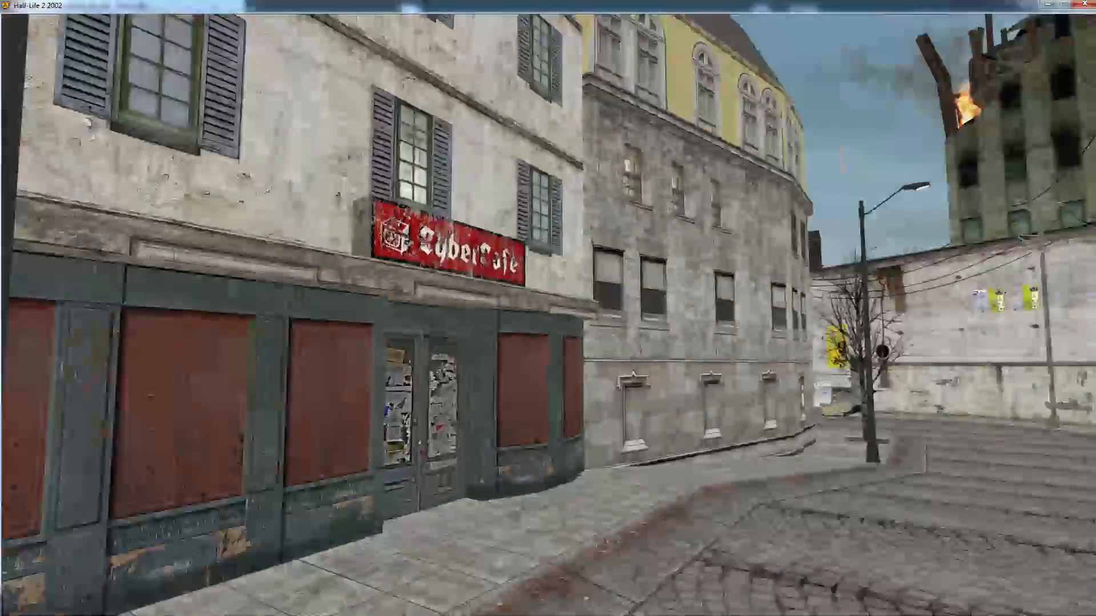
key("w")
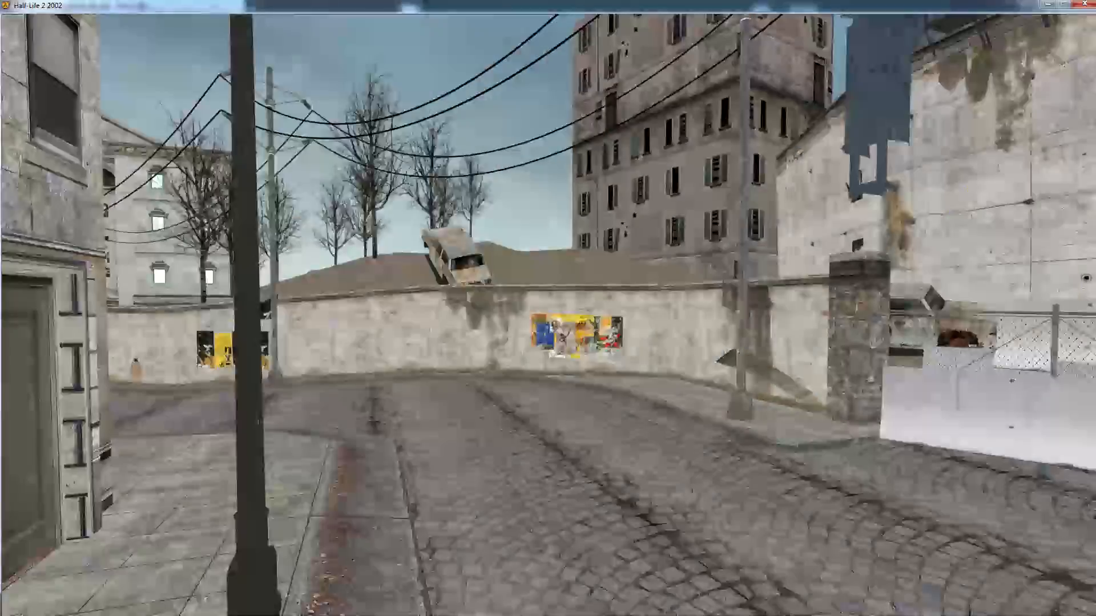
key("w")
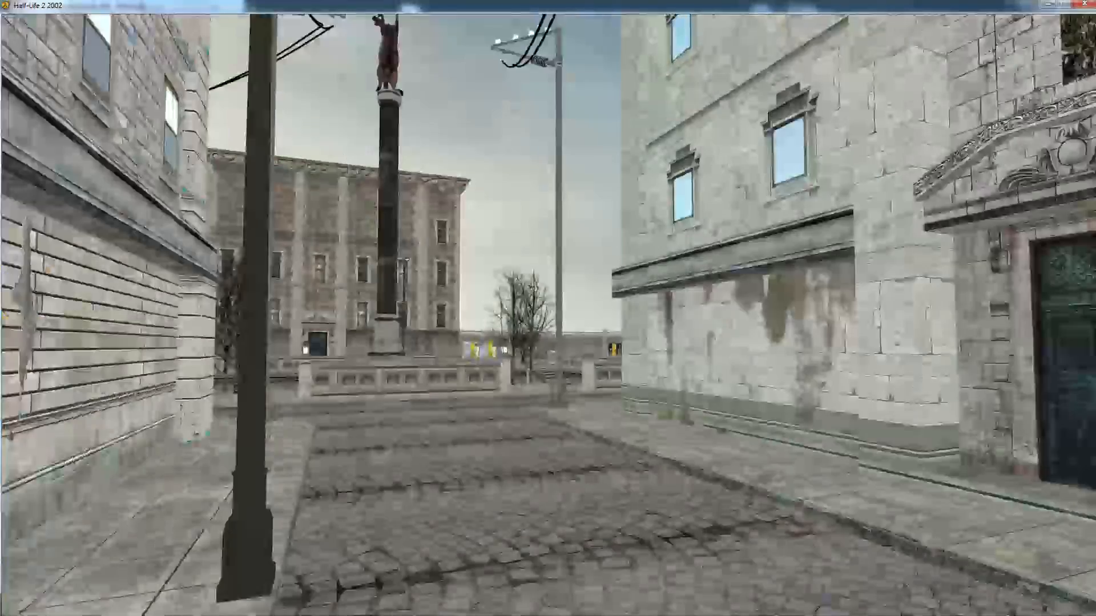
Go to the crane lot and examine the wrecking ball and the crane's ropes up close
key("w")
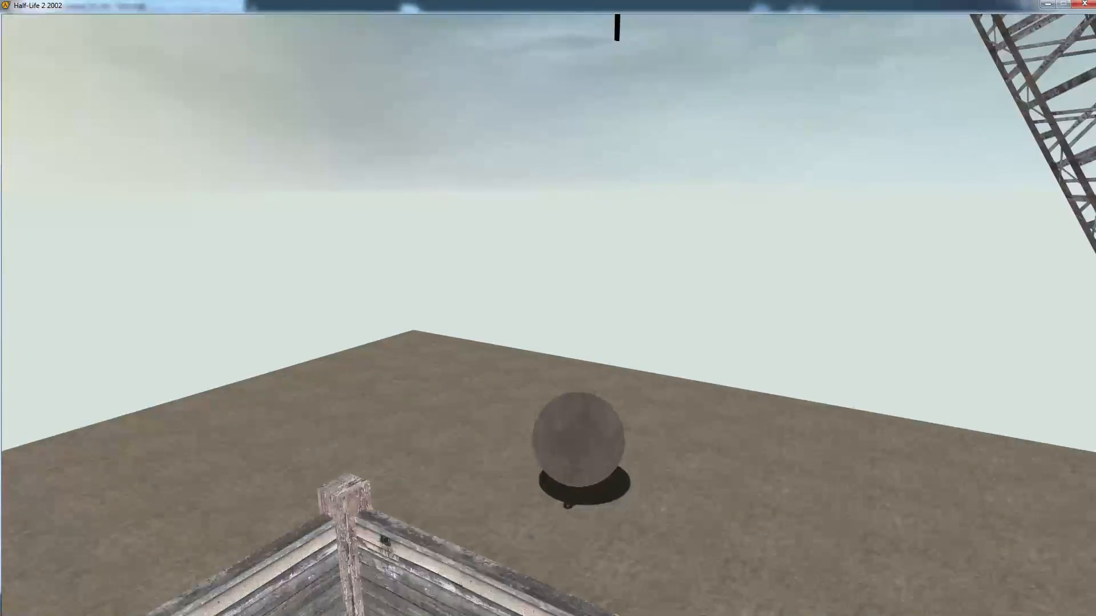
key("w")
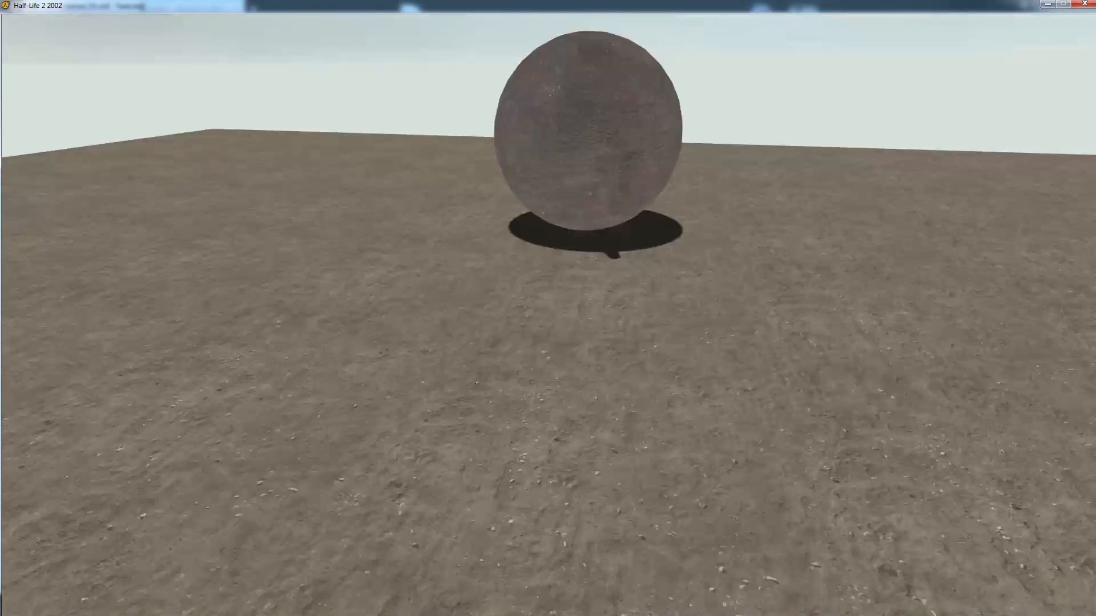
key("w")
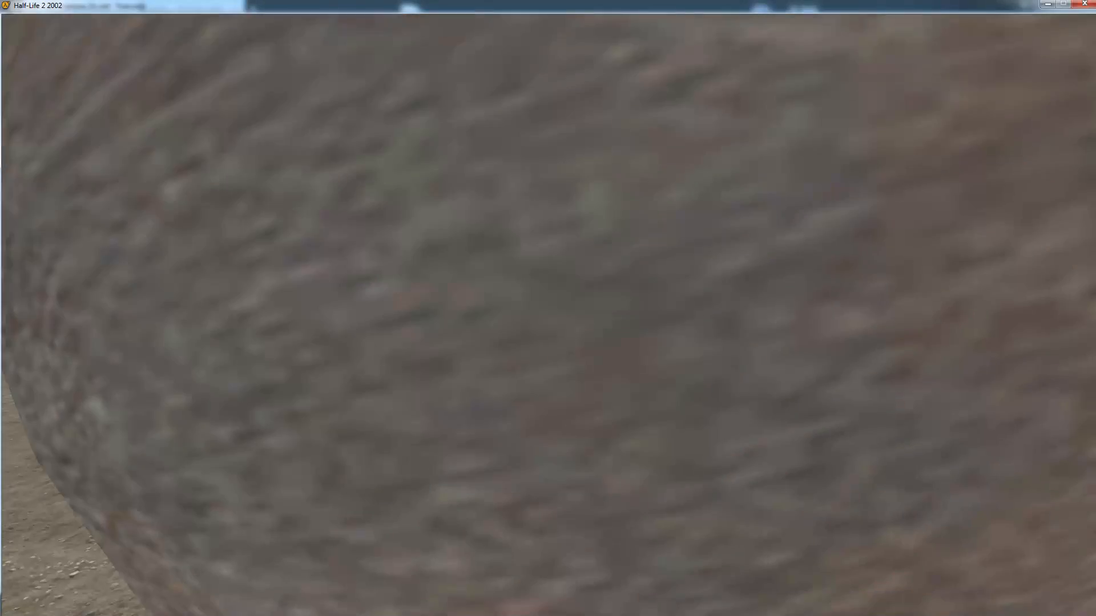
key("s")
key("s")
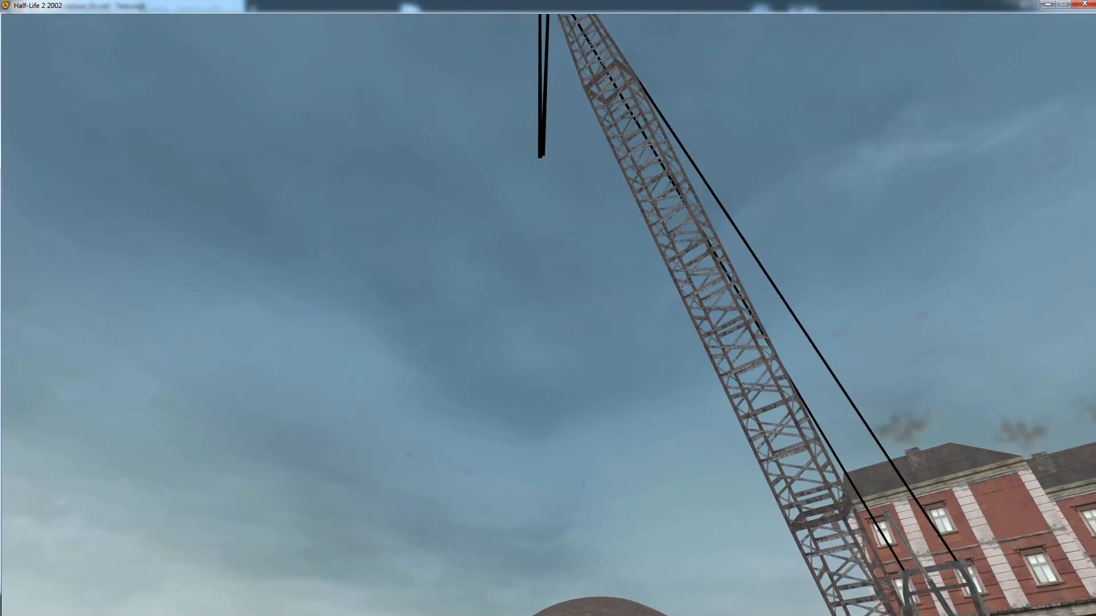
Quit the game and return to Hammer
key("Escape")
left_click(28, 587)
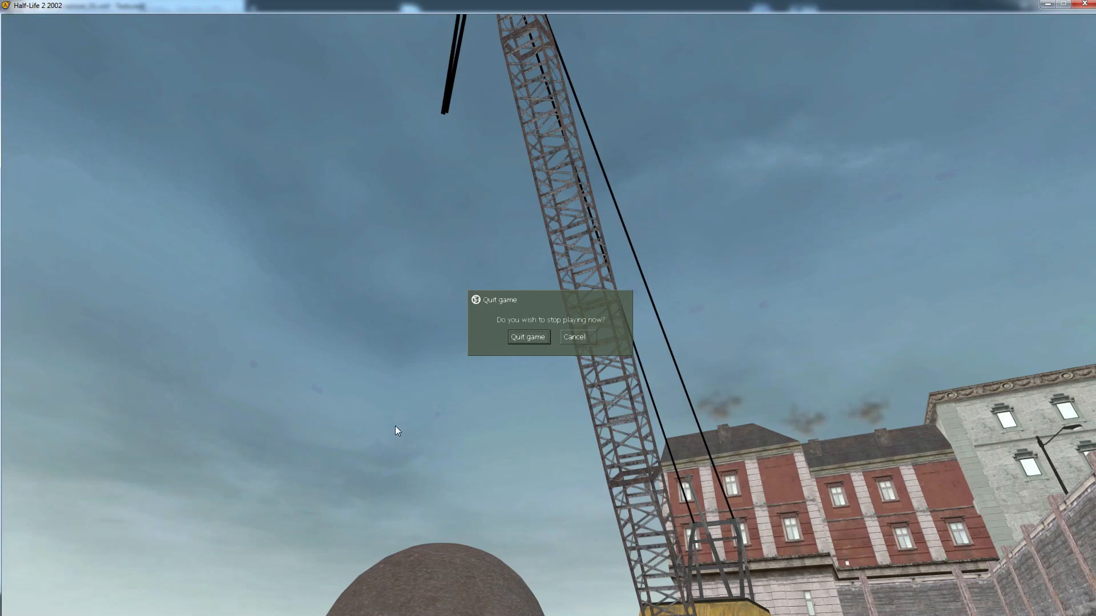
left_click(524, 336)
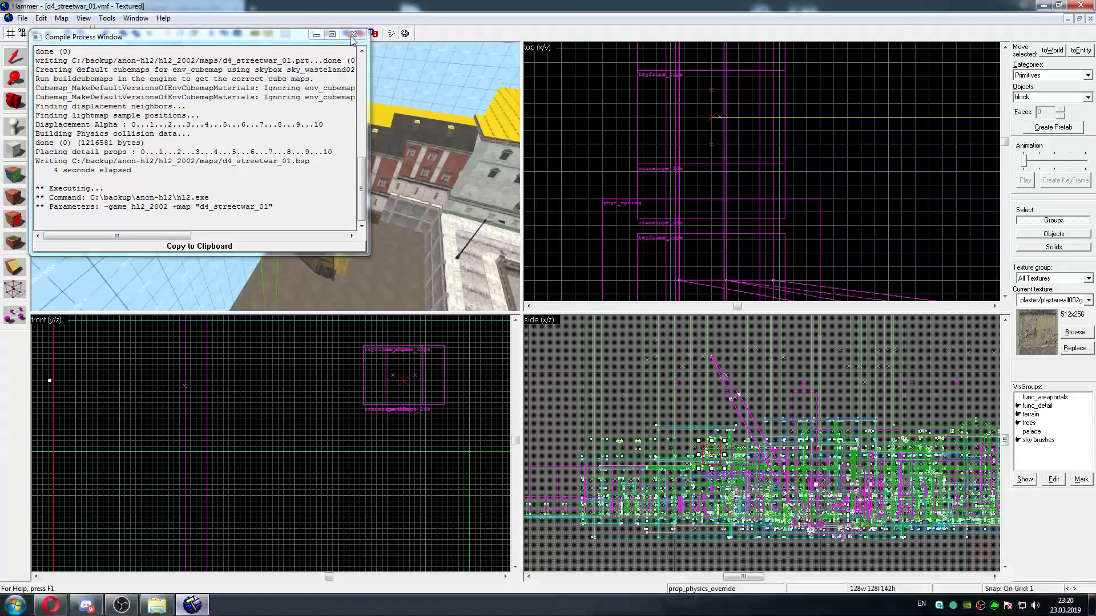
Open the properties of a phys_spring at the crane's tip and check its spring length, spring constant, damping and break length values
double_click(280, 157)
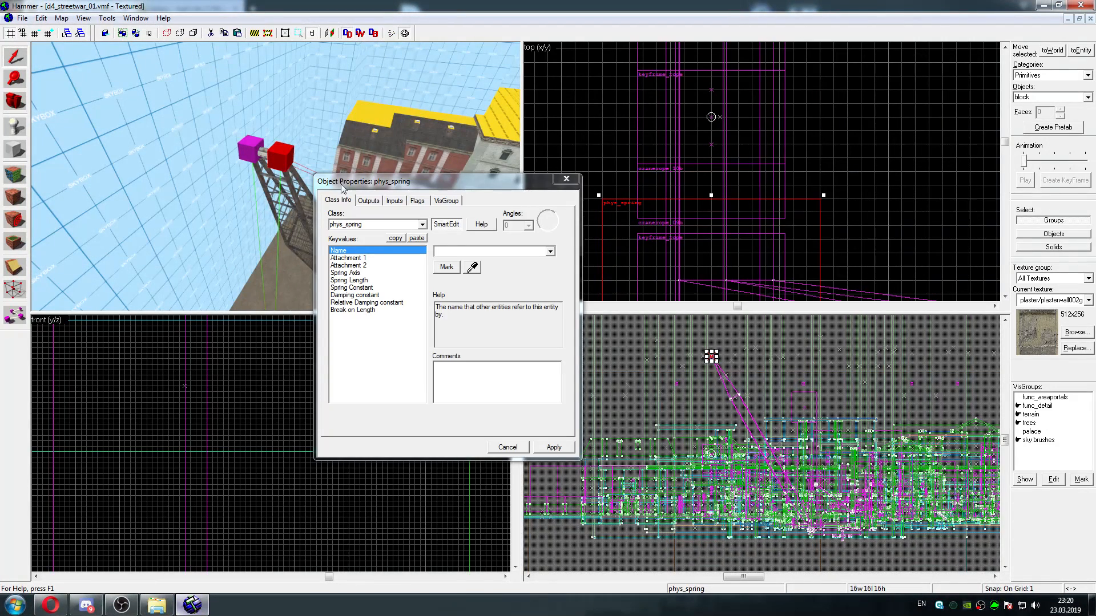
left_click(363, 281)
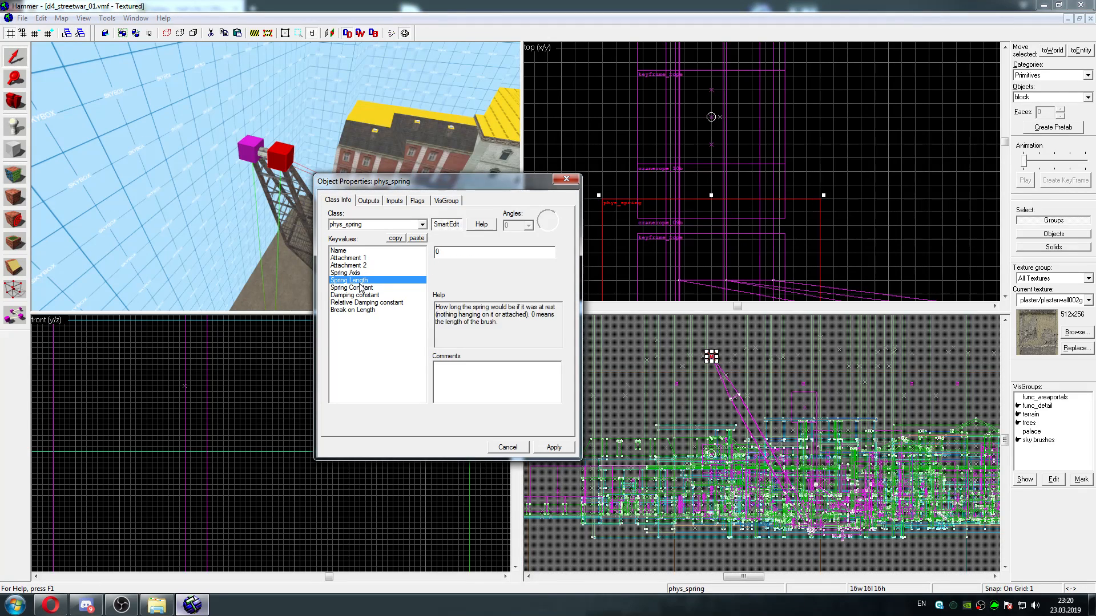
left_click(361, 287)
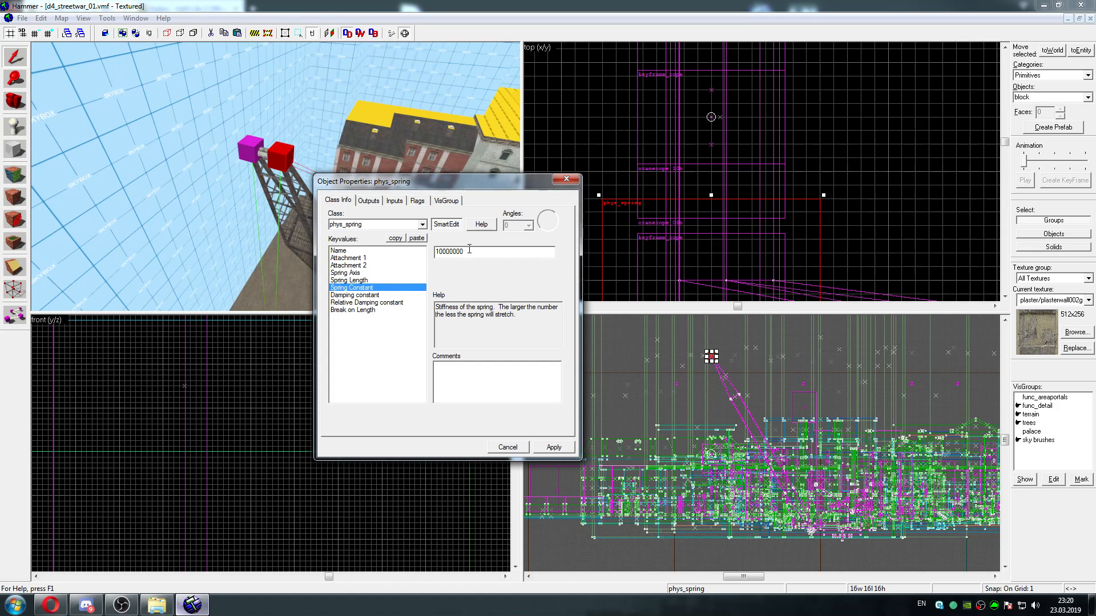
left_click(375, 296)
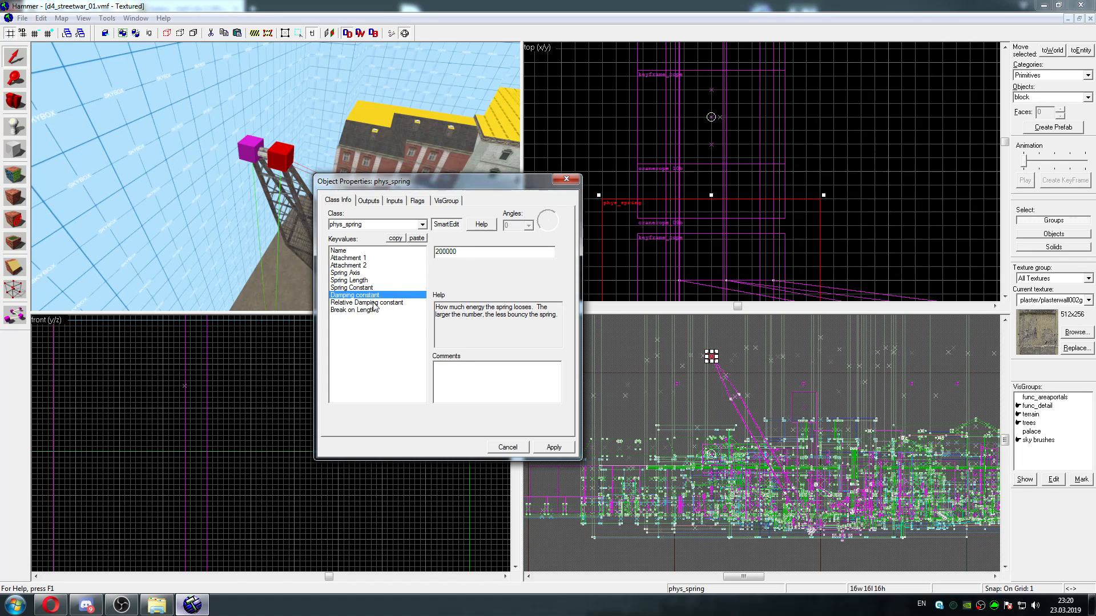
left_click(373, 303)
left_click(374, 311)
left_click(376, 303)
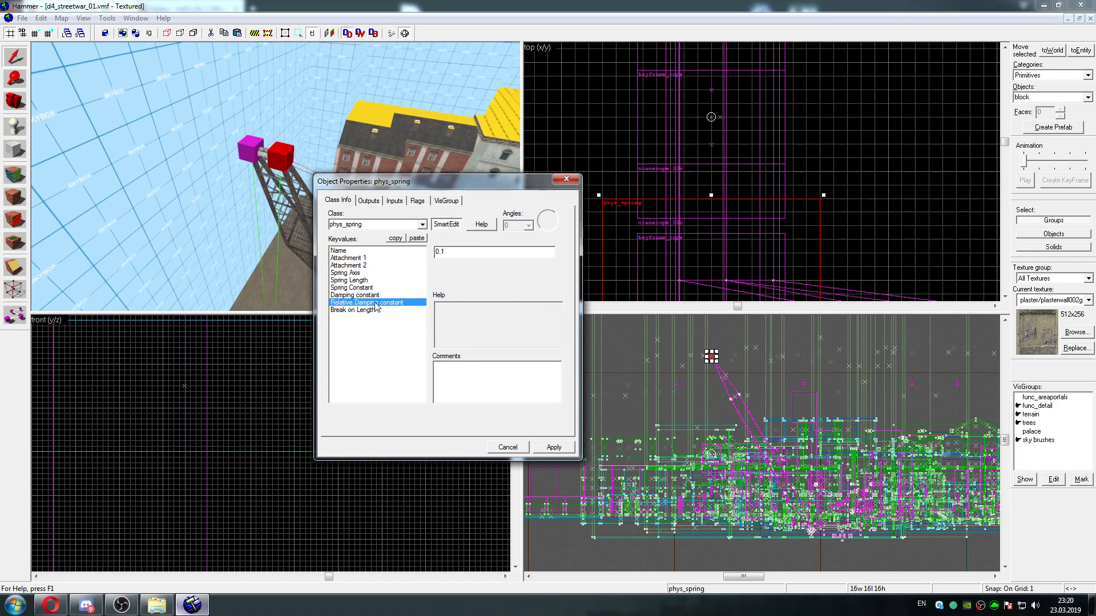
Check Attachment 1 of the neighbouring phys_spring on the crane's tip, and close the object properties
left_click(253, 153)
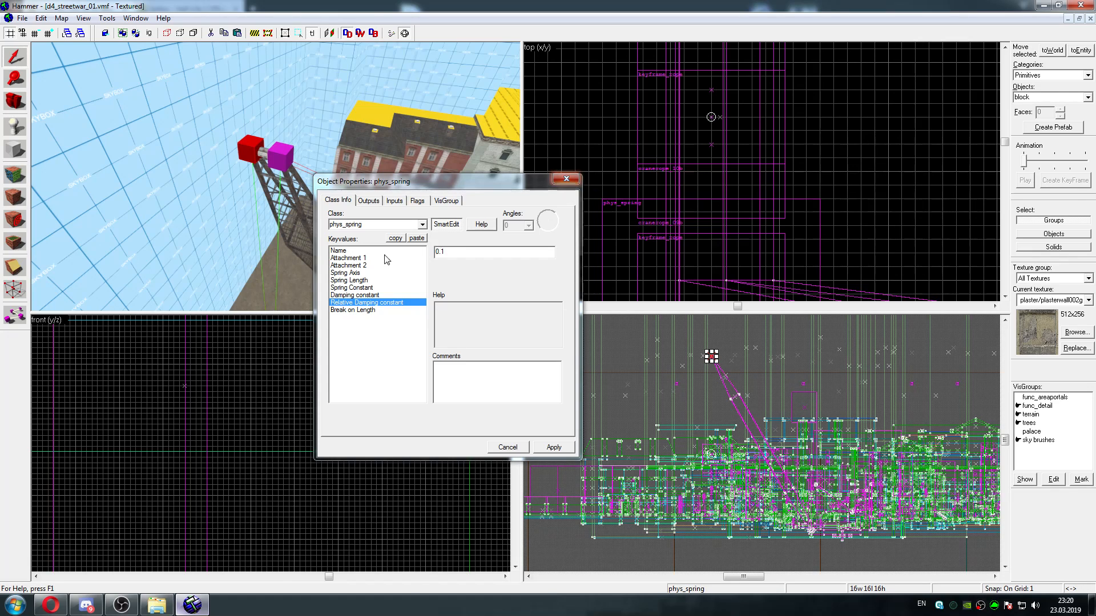
left_click(354, 258)
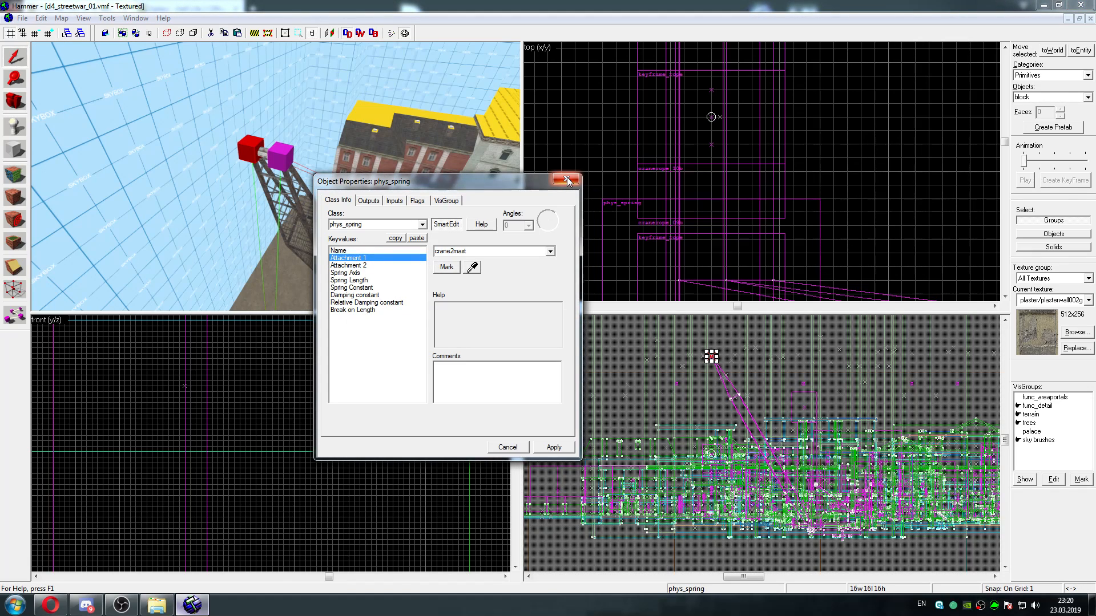
left_click(566, 179)
key("z")
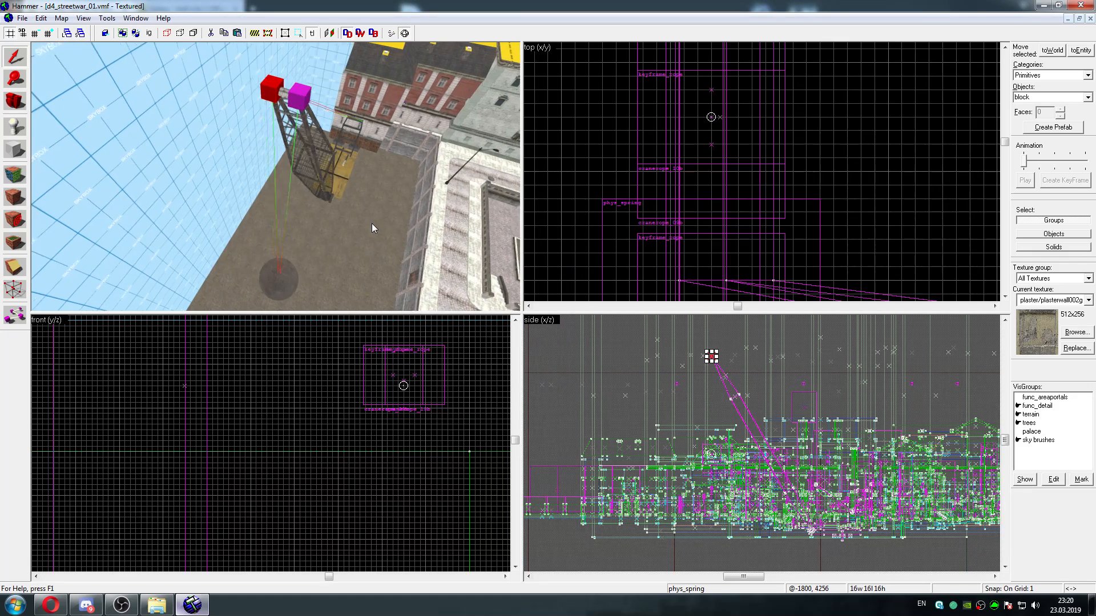
Browse for a map to open, going up to the maps folder and into its src subfolder
key("z")
left_click(22, 18)
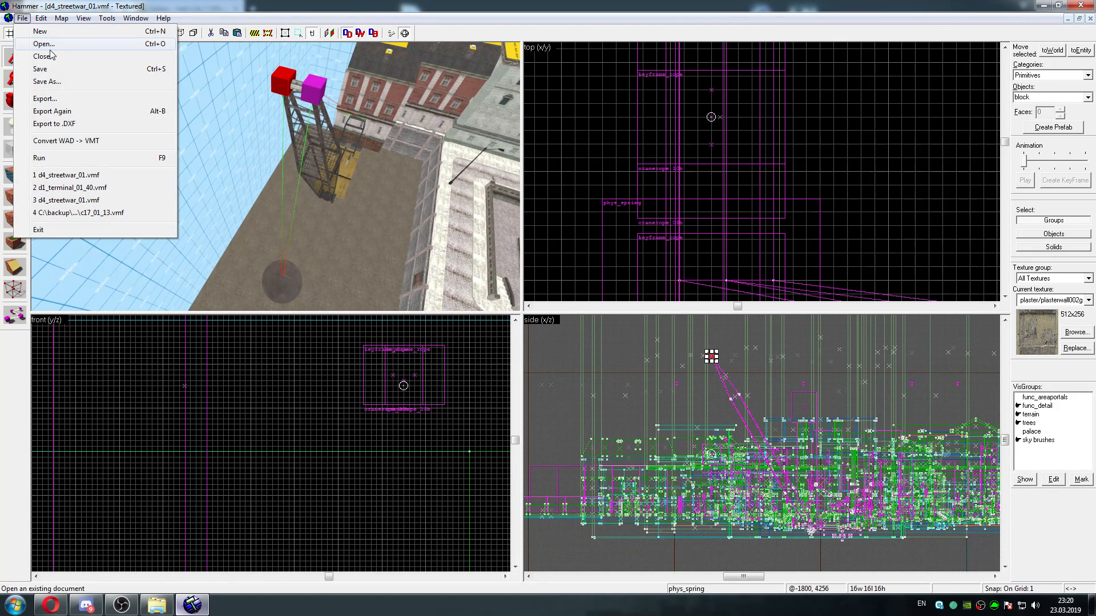
left_click(49, 45)
left_click(606, 245)
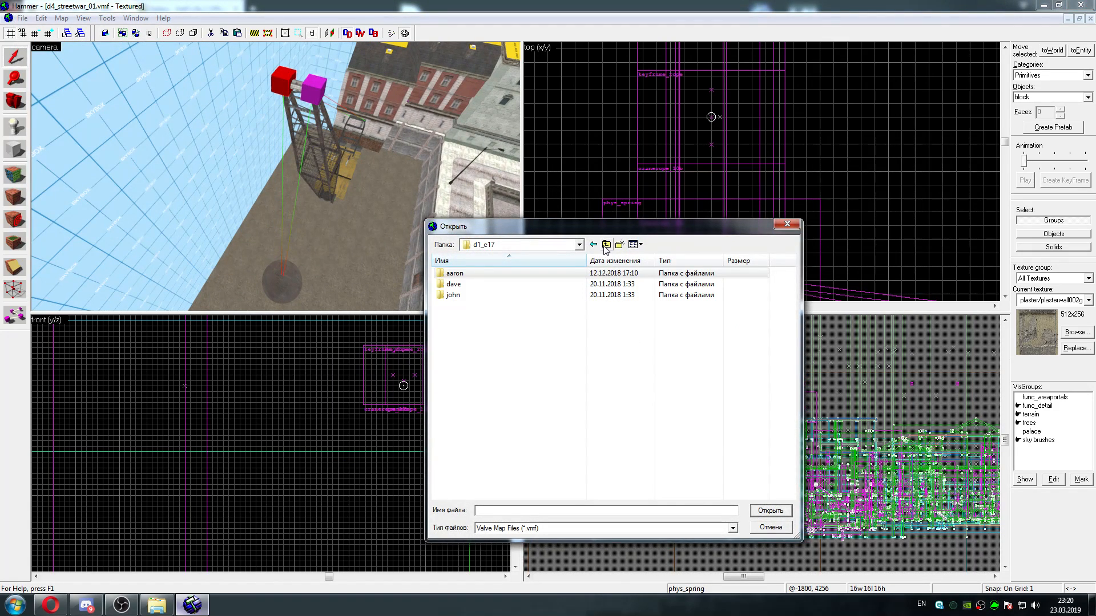
left_click(606, 245)
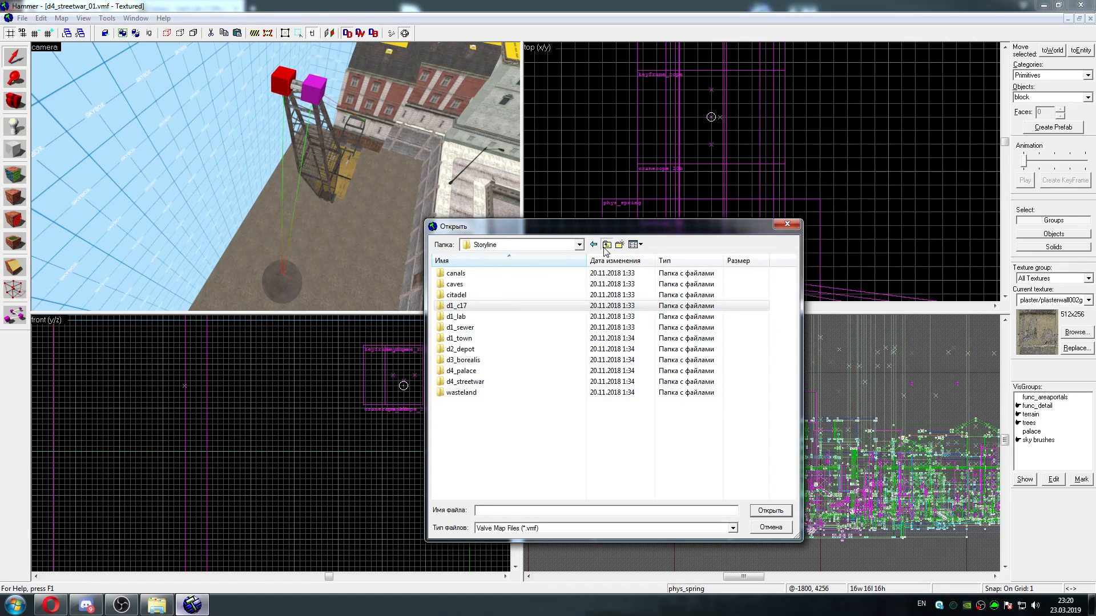
left_click(606, 245)
left_click(606, 245)
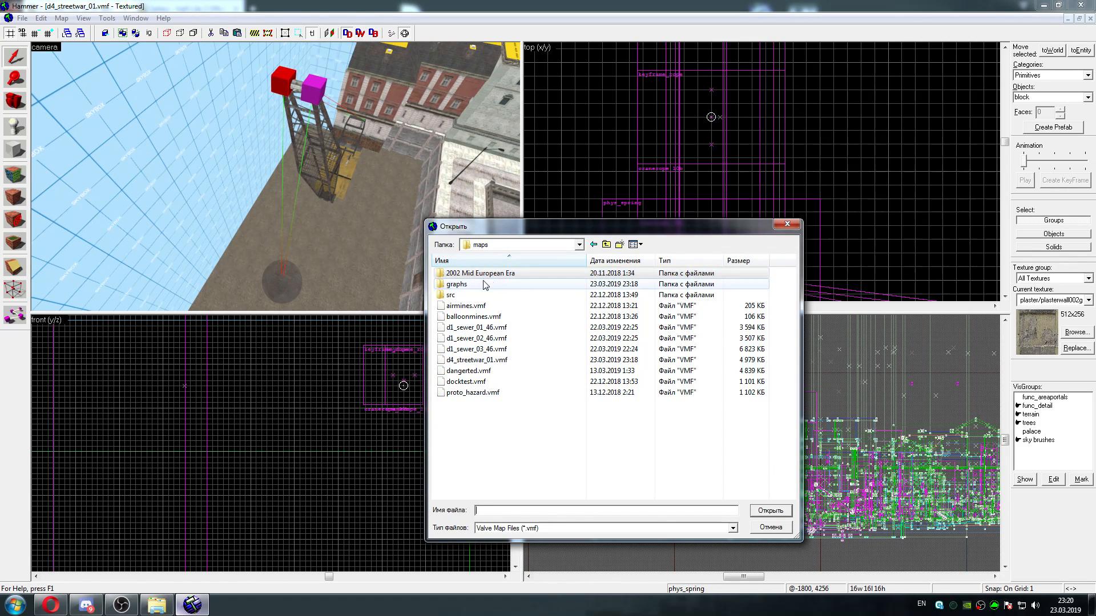
double_click(473, 296)
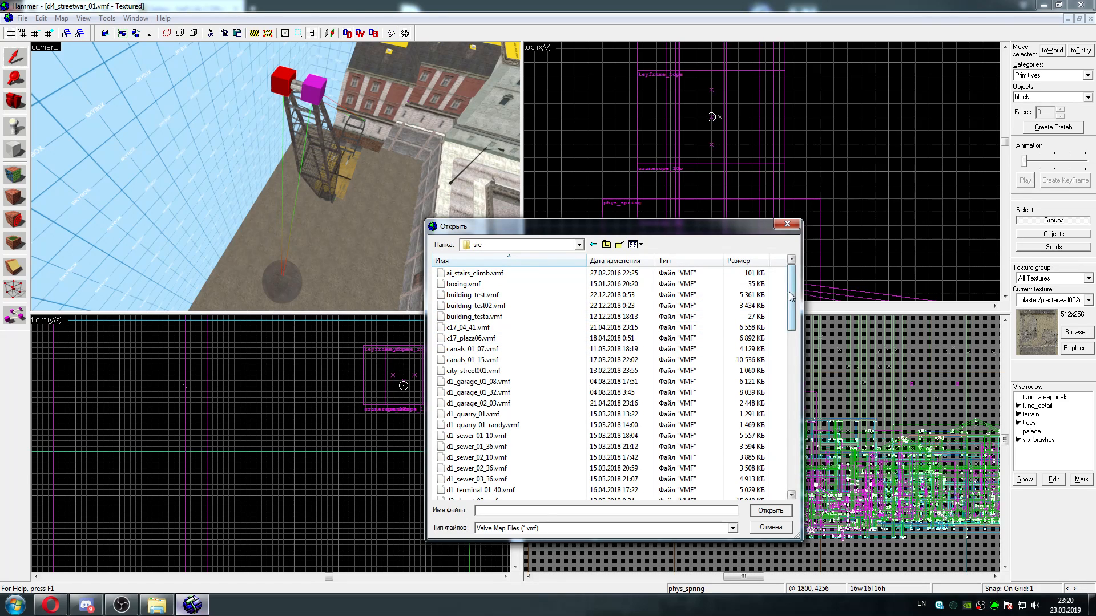
Look through the VMF maps in the src folder, including d2_depot_03 and the d4_palace maps, and leave without opening any
left_click_drag(788, 299, 792, 370)
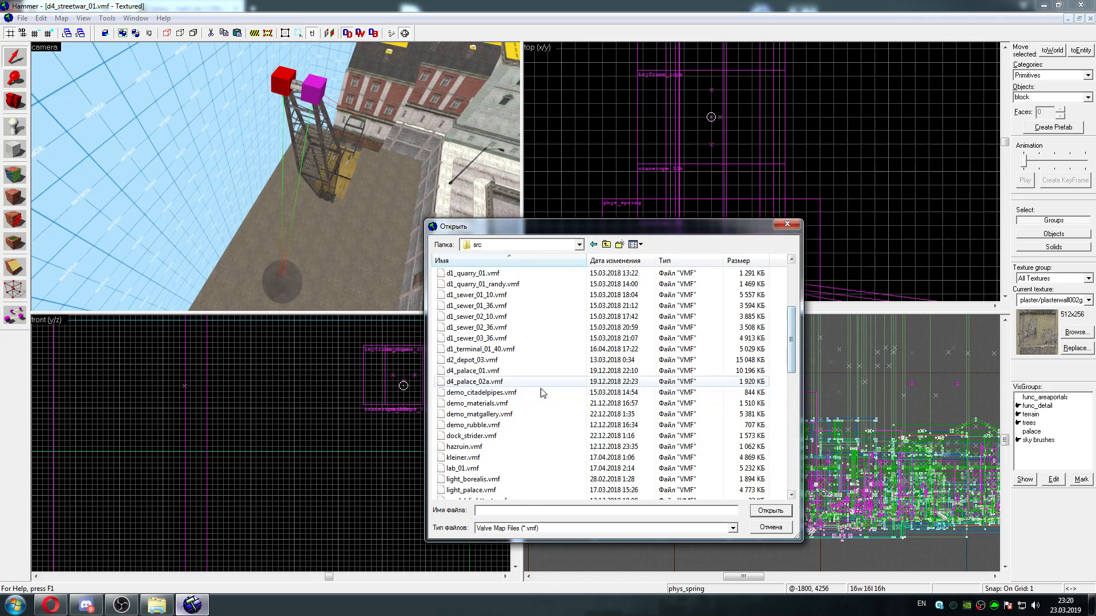
left_click(524, 381)
left_click(517, 361)
left_click(512, 371)
left_click(514, 362)
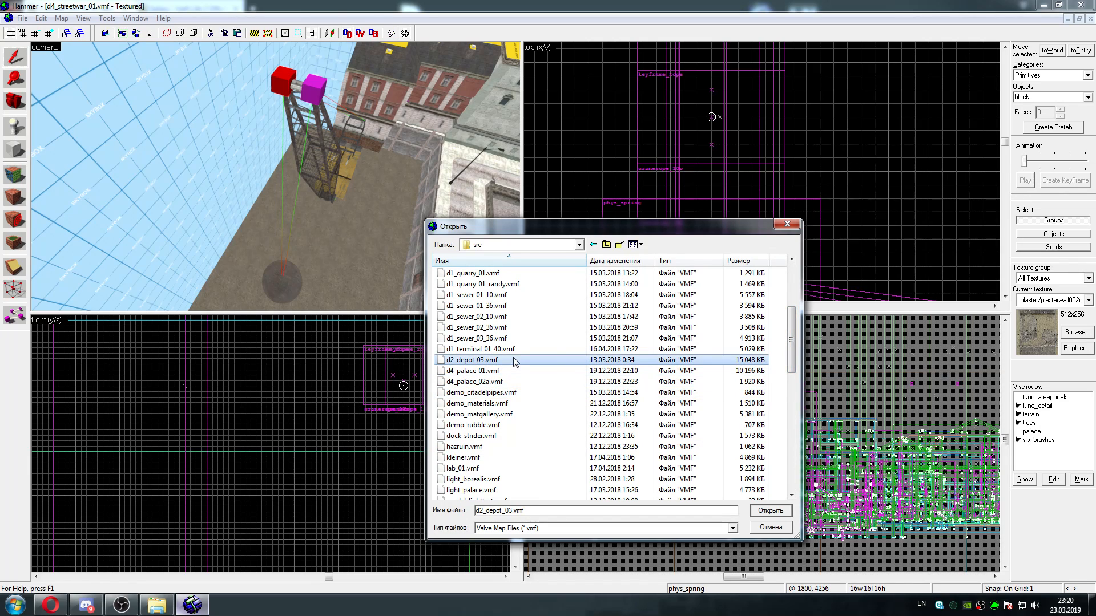
mouse_move(792, 370)
left_mouse_down()
mouse_move(795, 337)
mouse_move(796, 354)
left_mouse_up()
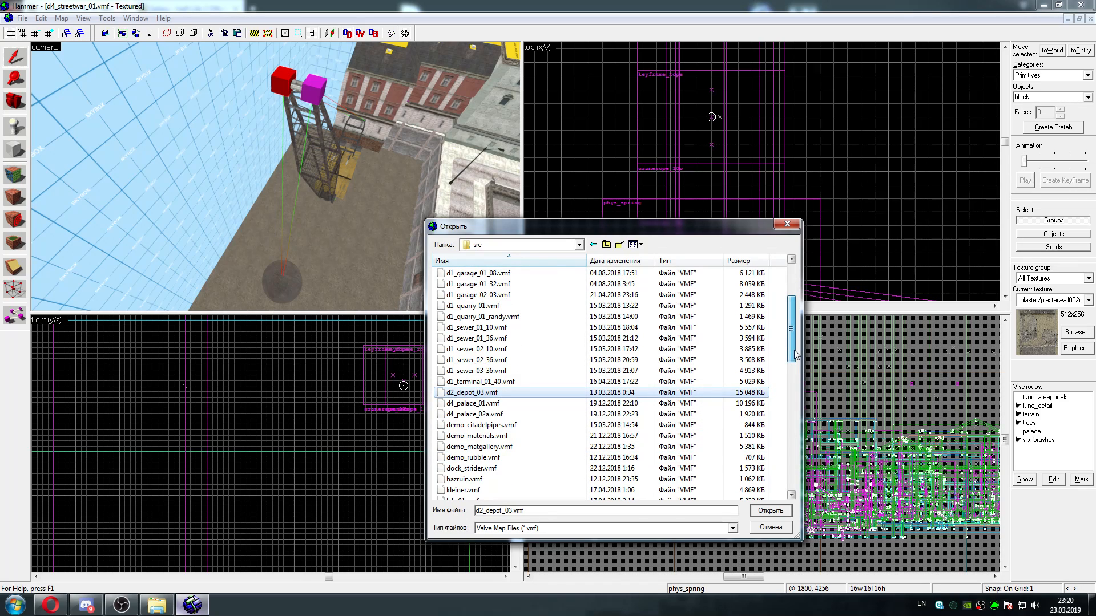
left_click_drag(795, 354, 796, 368)
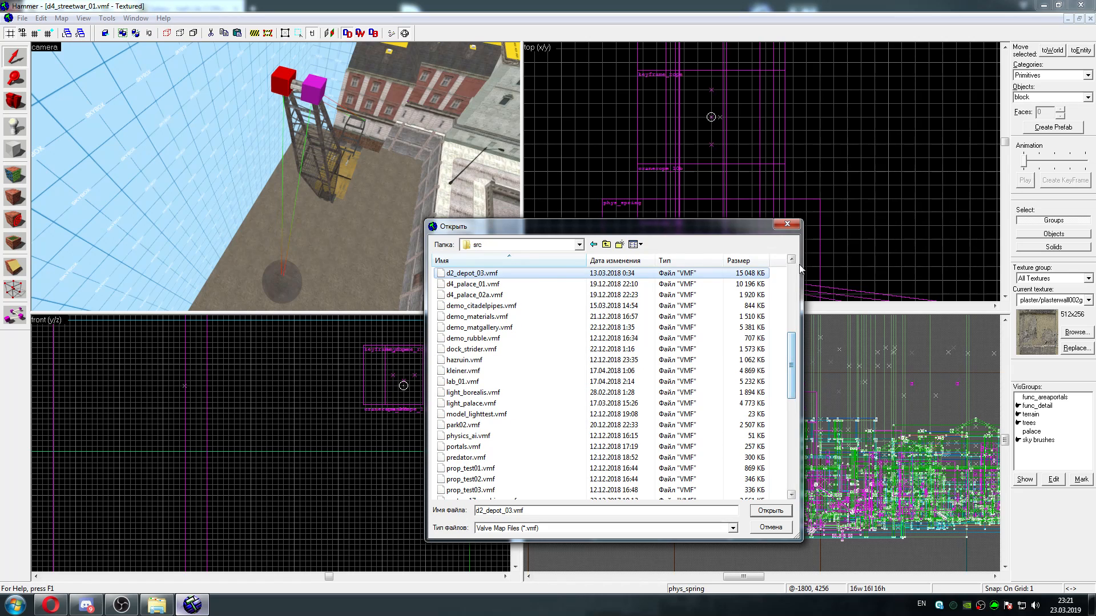
left_click(787, 223)
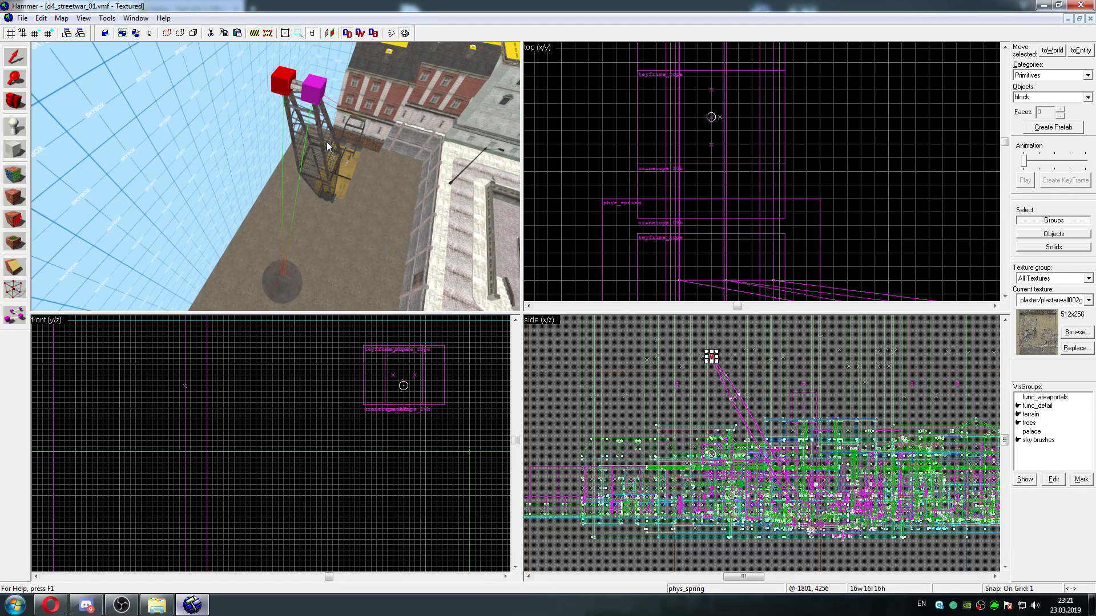
Open the properties of the wrecking ball below the crane's tip and apply the class prop_static to it
key("a")
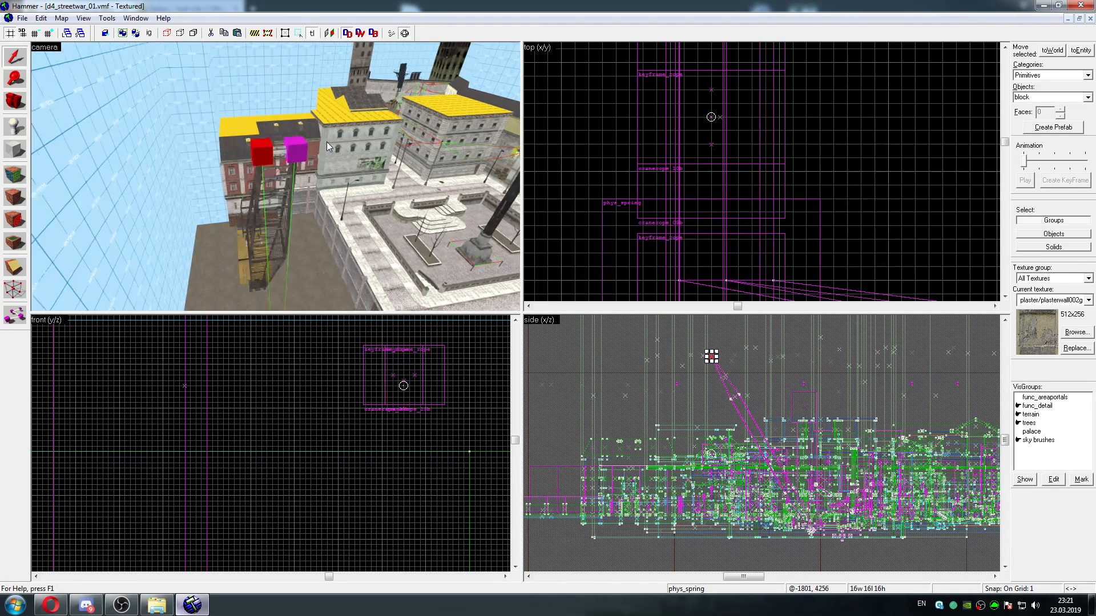
key("w")
key("a")
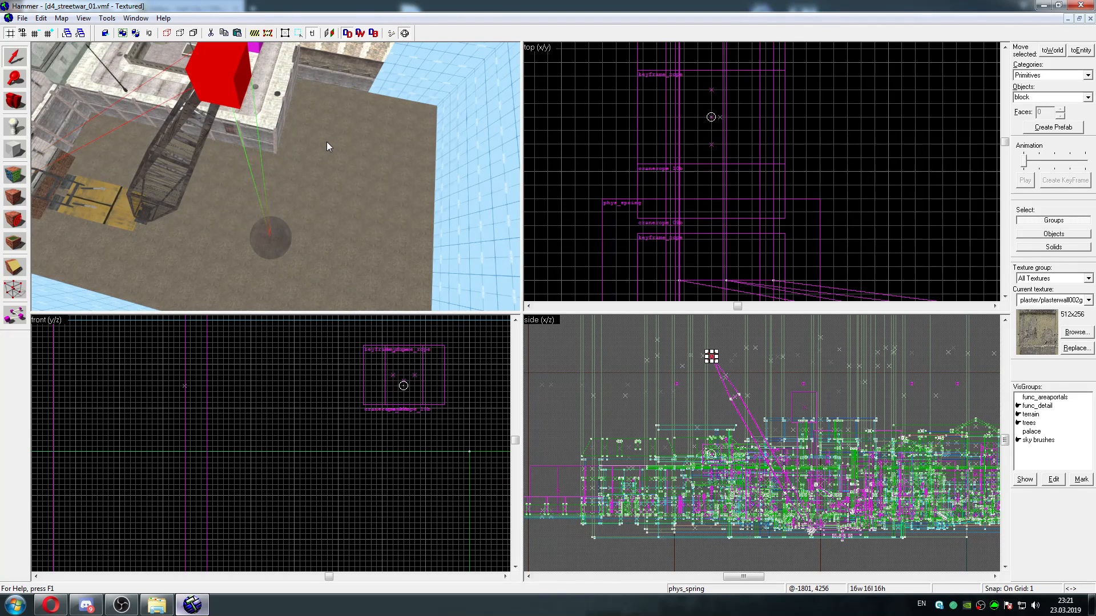
key("d")
key("s")
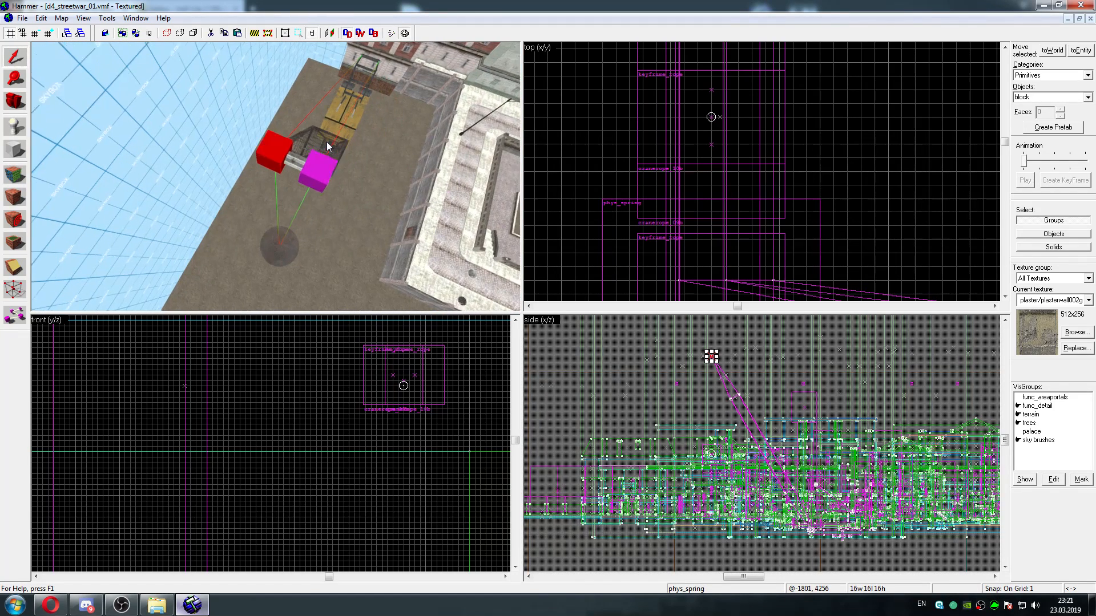
key("w")
key("w")
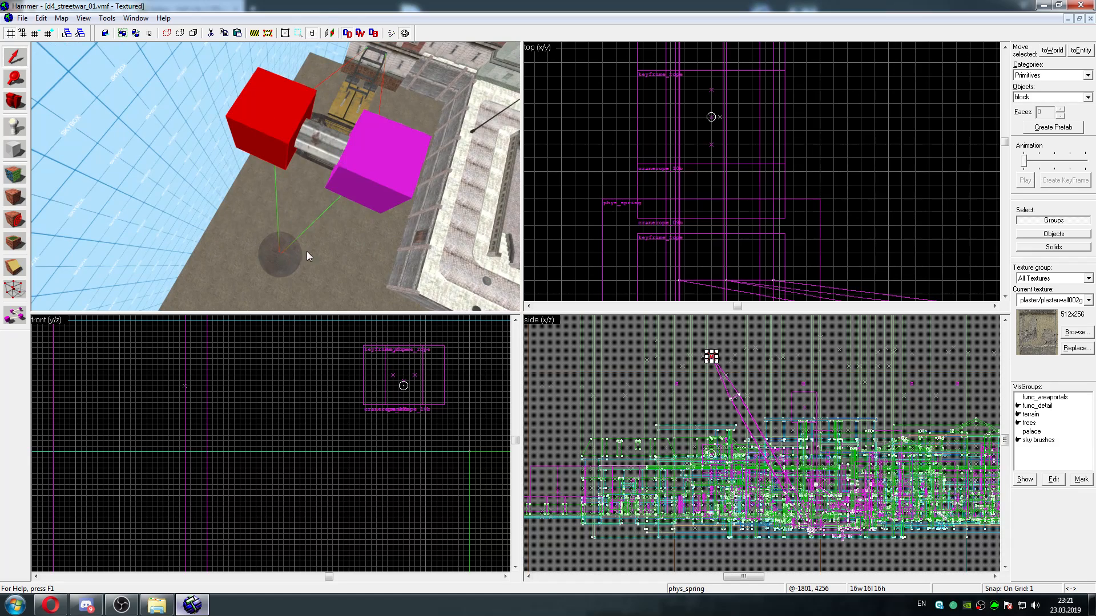
left_click(277, 263)
key("alt+Return")
left_click(423, 224)
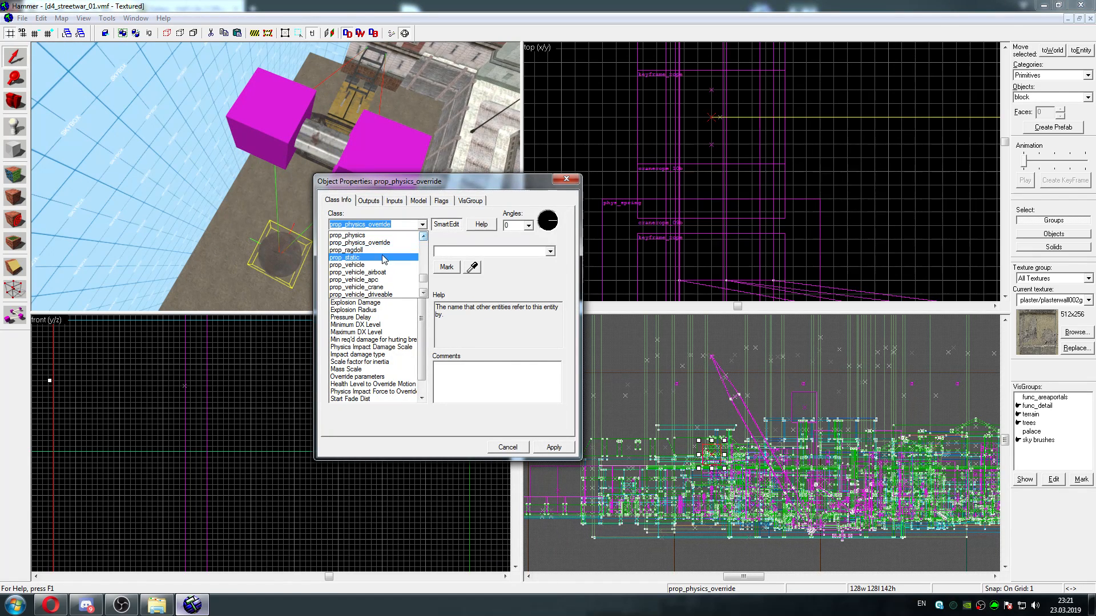
left_click(374, 250)
left_click(554, 447)
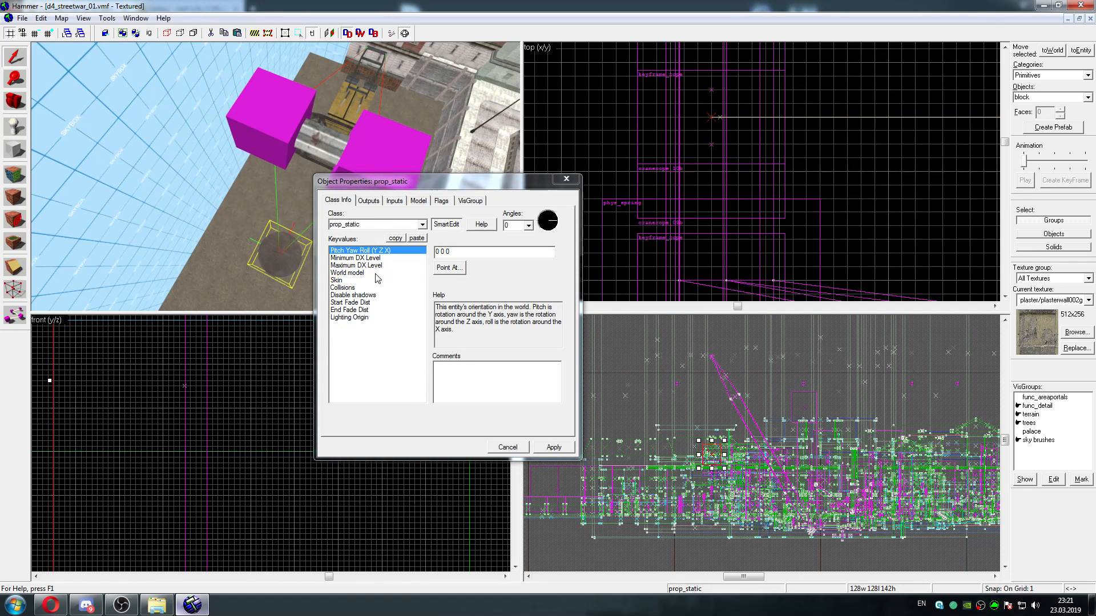
Set the wrecking ball's class back to prop_physics_override and apply it
left_click(423, 225)
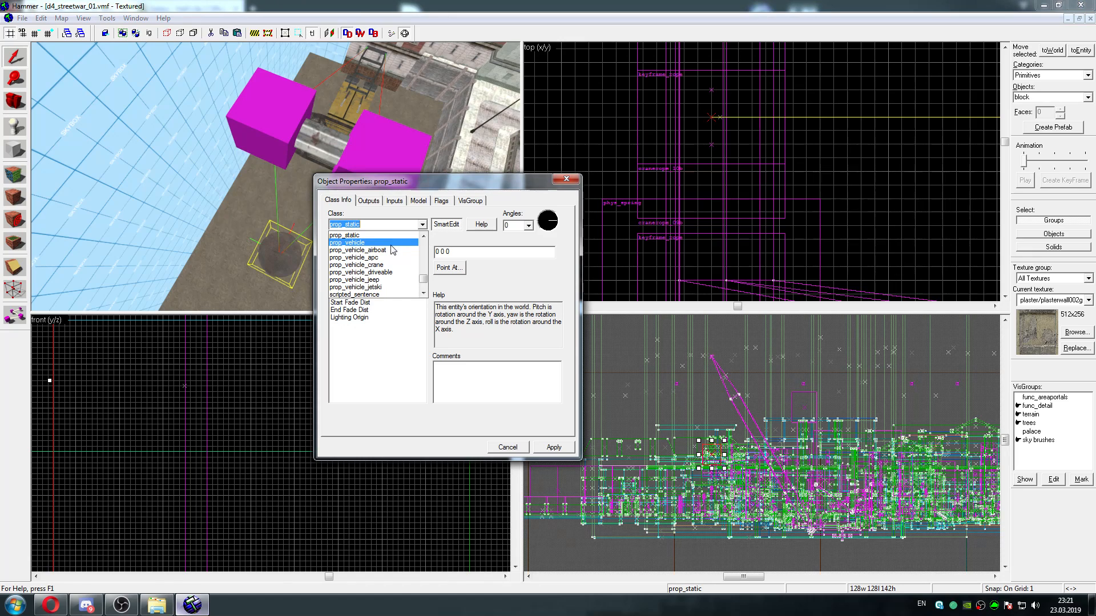
scroll(410, 240, "up", 2)
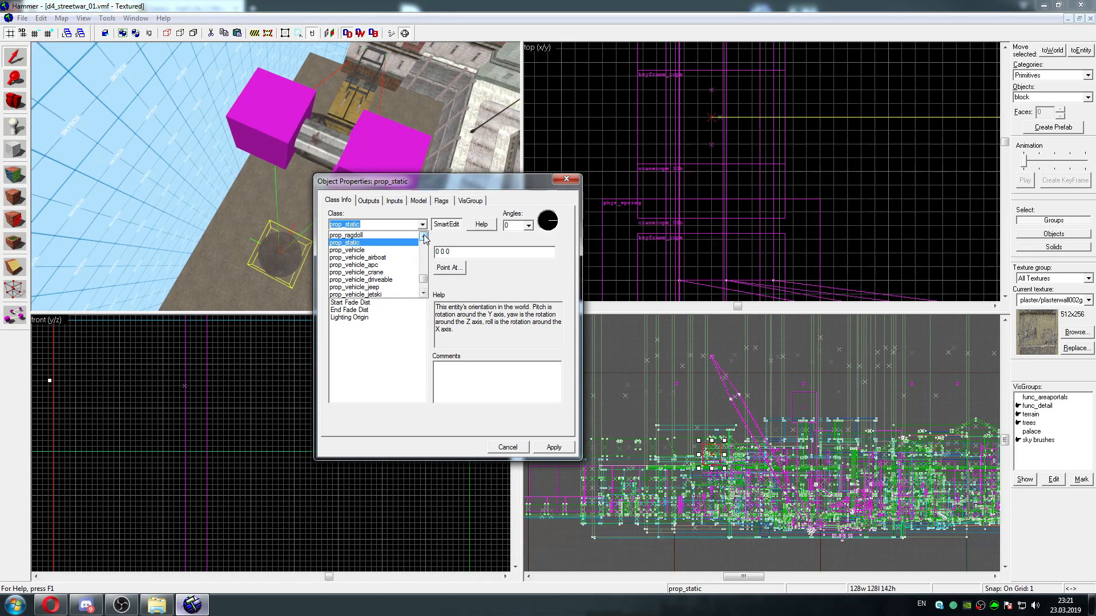
left_click(410, 235)
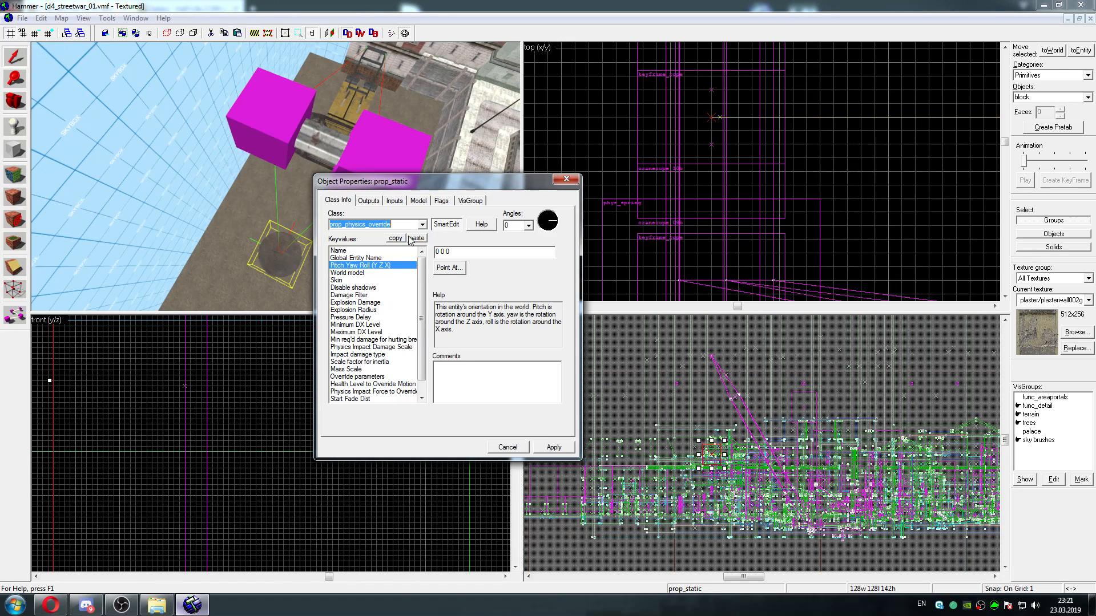
left_click(540, 448)
Copy the crane2_ball name from the phys_spring's Attachment 2 and apply it as the wrecking ball's name
left_click(357, 145)
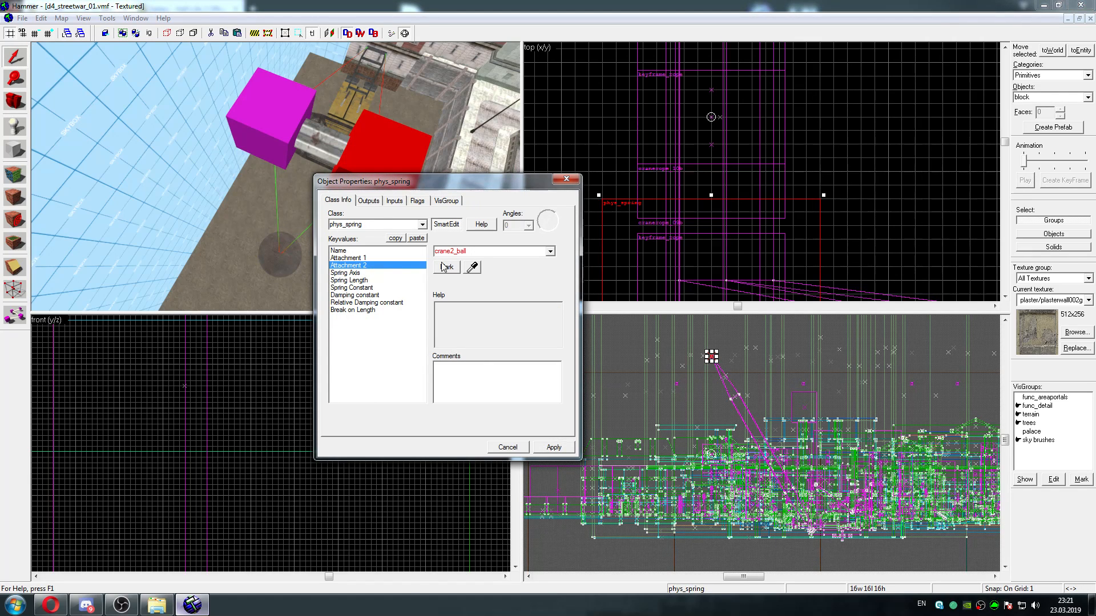
right_click(465, 251)
left_click(491, 292)
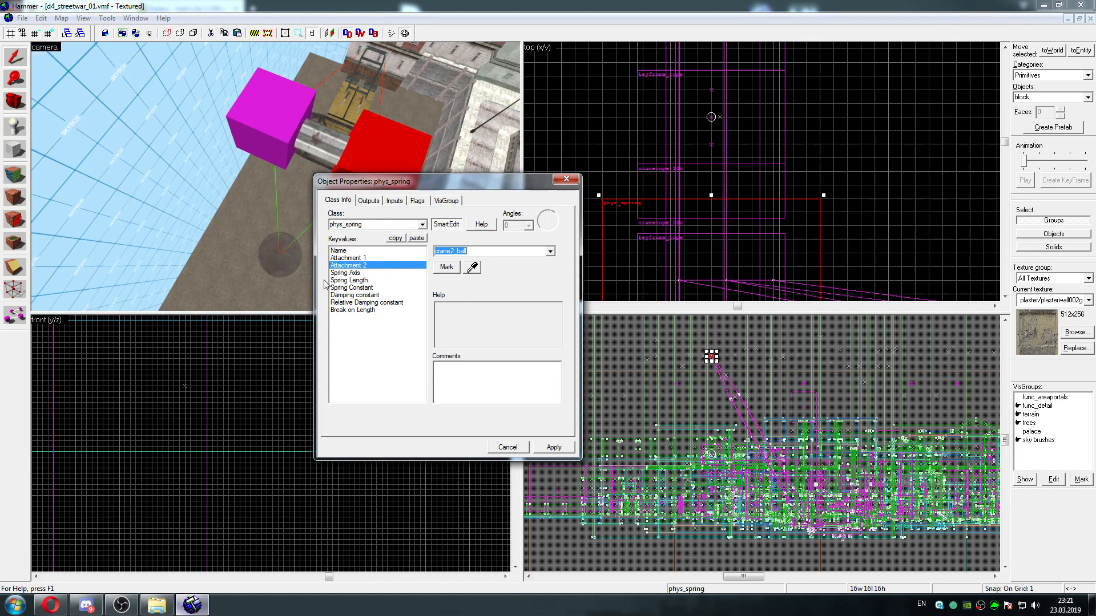
left_click(277, 266)
left_click(277, 265)
right_click(477, 252)
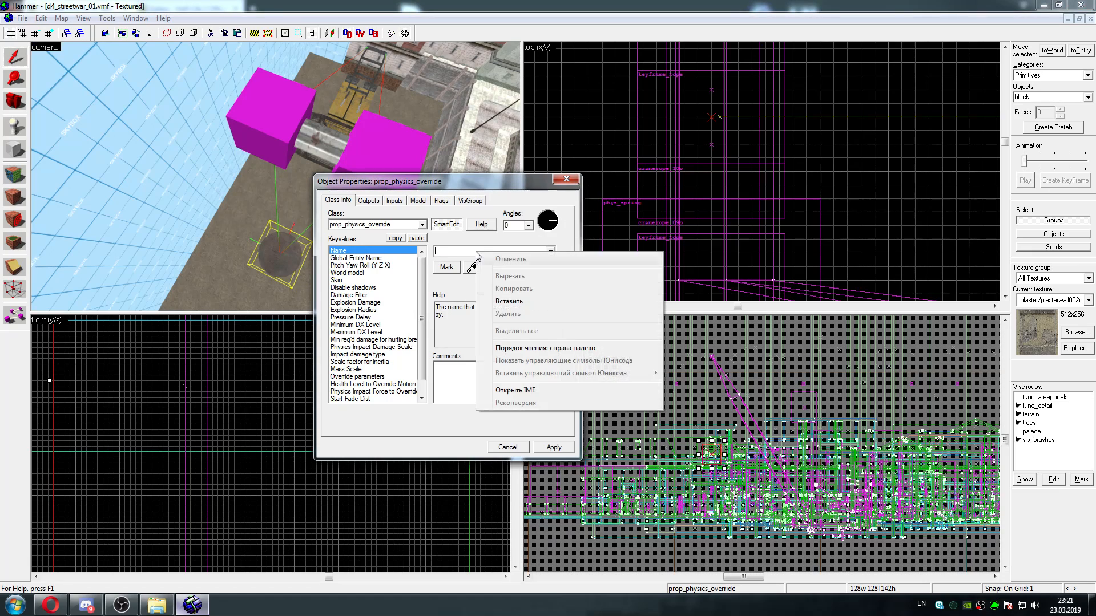
left_click(524, 301)
left_click(554, 447)
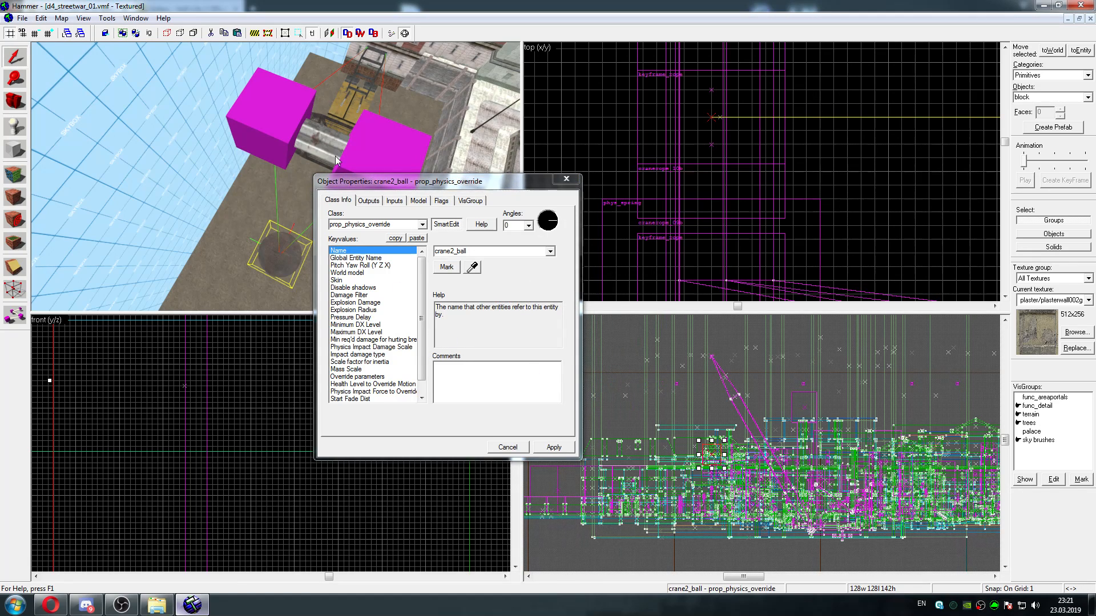
Recheck Attachment 2 of the phys_spring on the crane's tip, apply its properties and close them
left_click(375, 164)
left_click(410, 265)
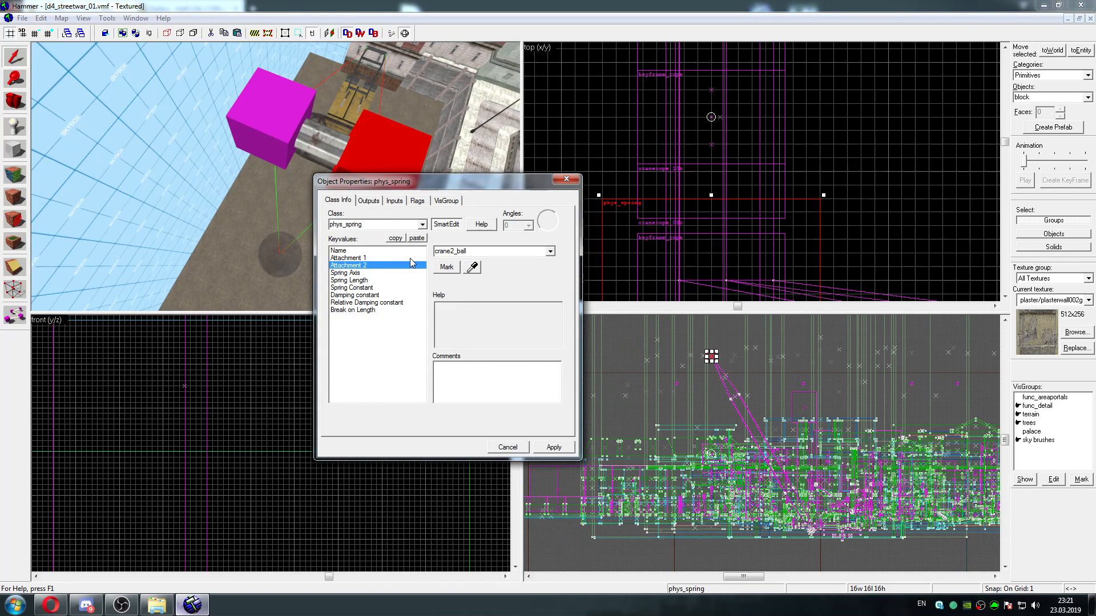
left_click(554, 448)
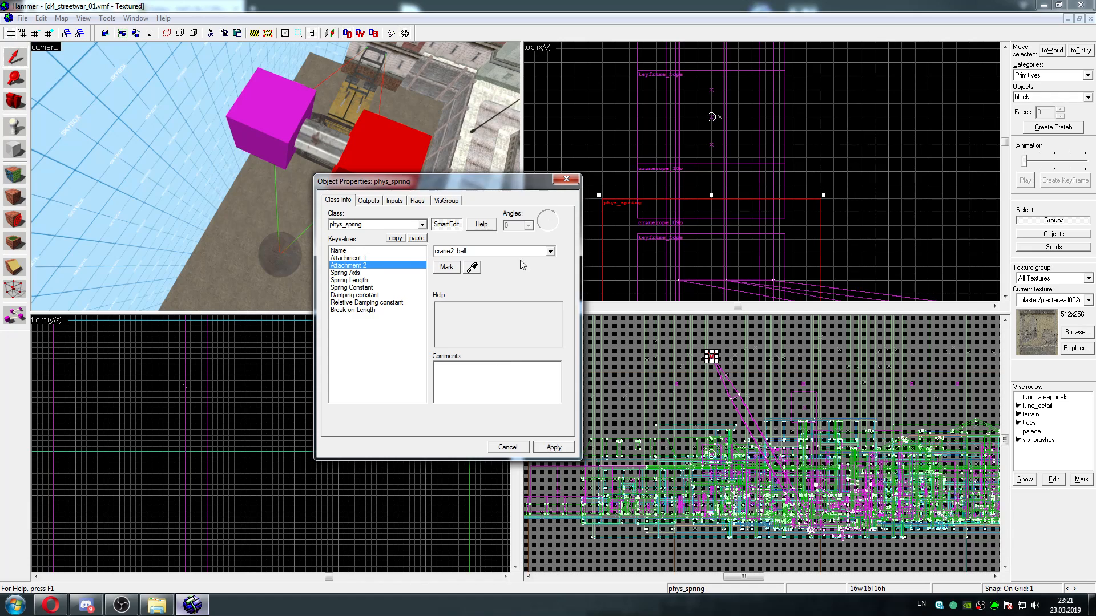
left_click(566, 179)
Check the map for problems and look through the problem list to its end
key("z")
key("w")
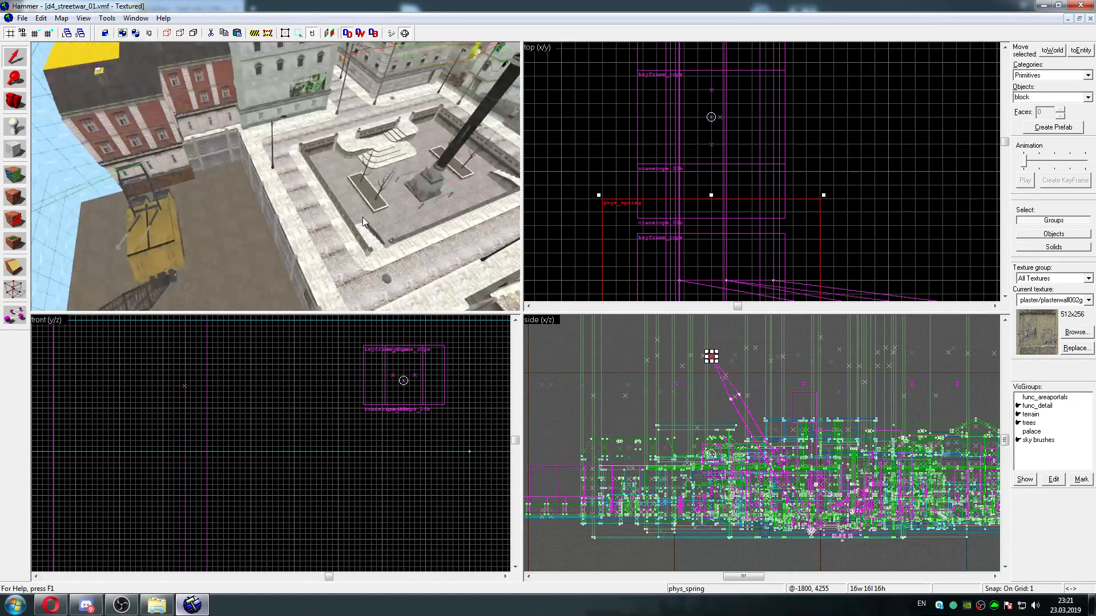
key("w")
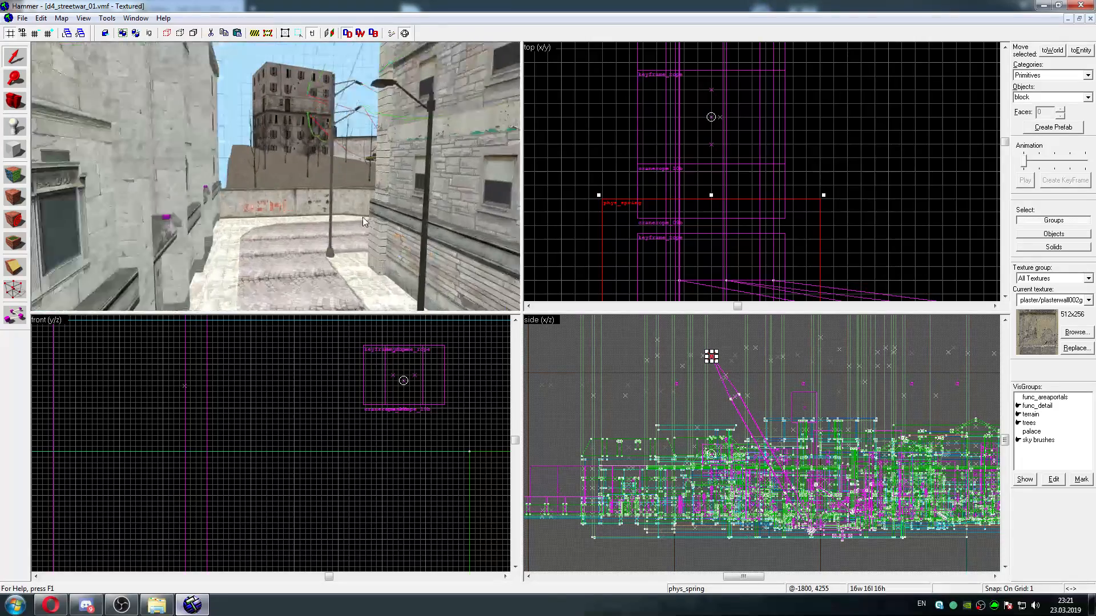
key("w")
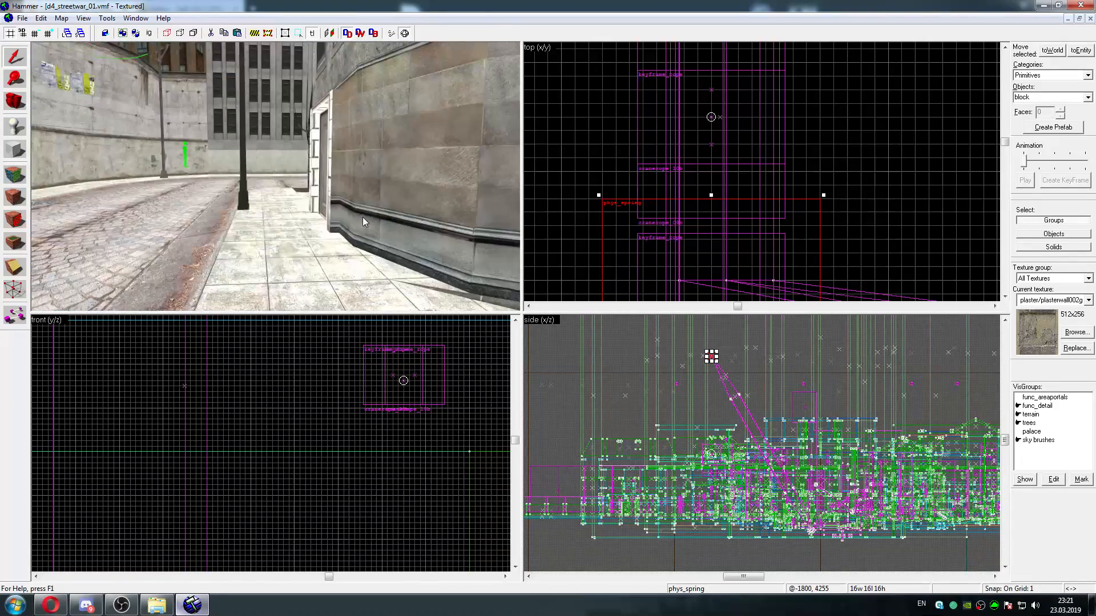
key("w")
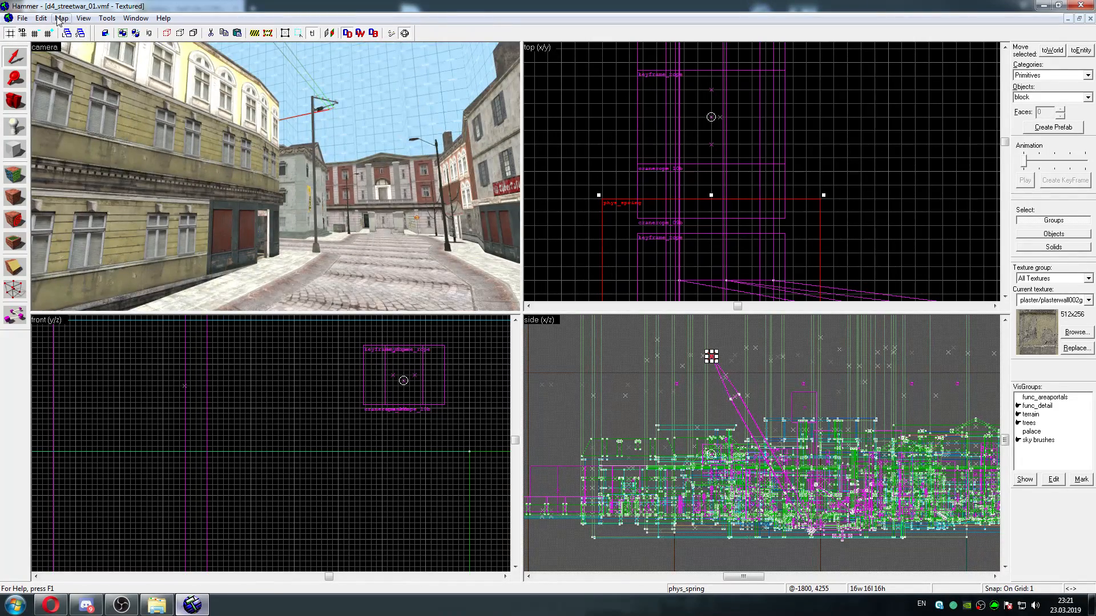
left_click(62, 18)
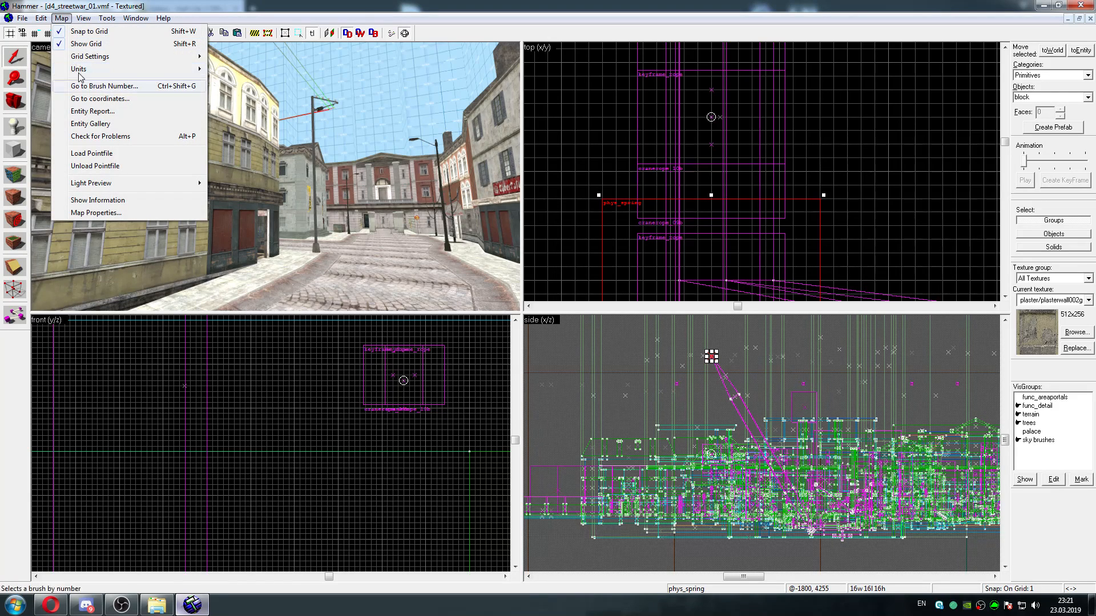
left_click(101, 137)
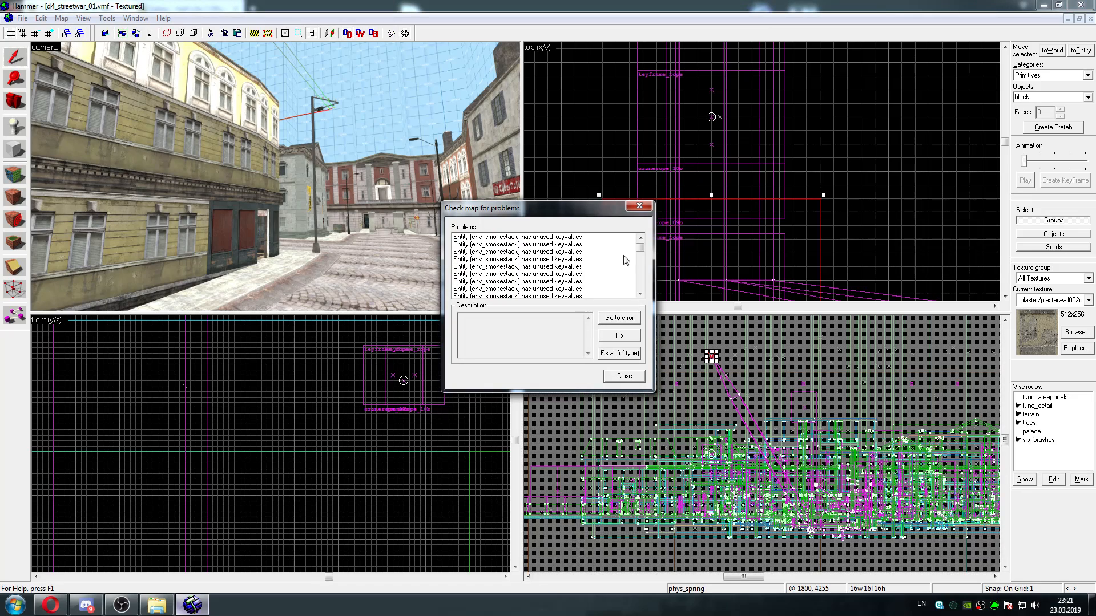
left_click_drag(640, 250, 641, 262)
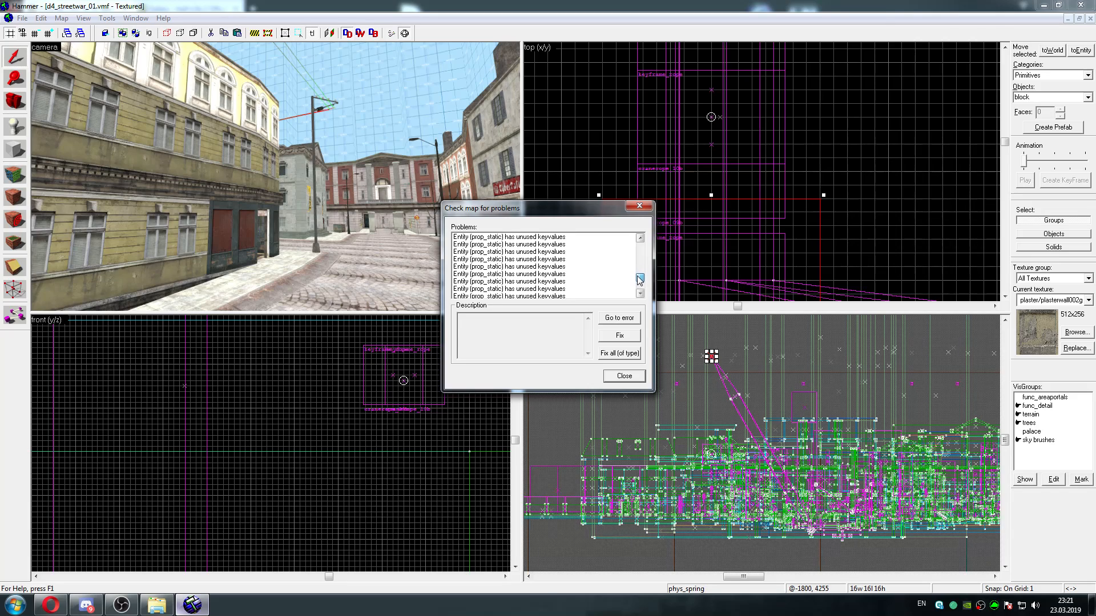
left_click_drag(639, 285, 640, 286)
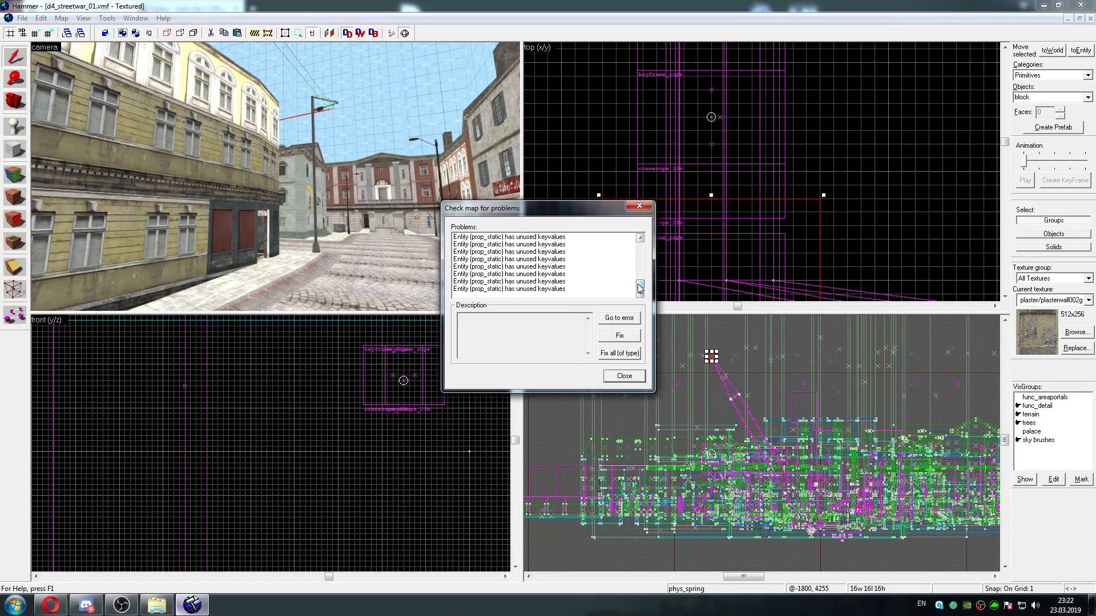
Go to the last listed prop_static with unused keyvalues and close the problem check
left_click(571, 289)
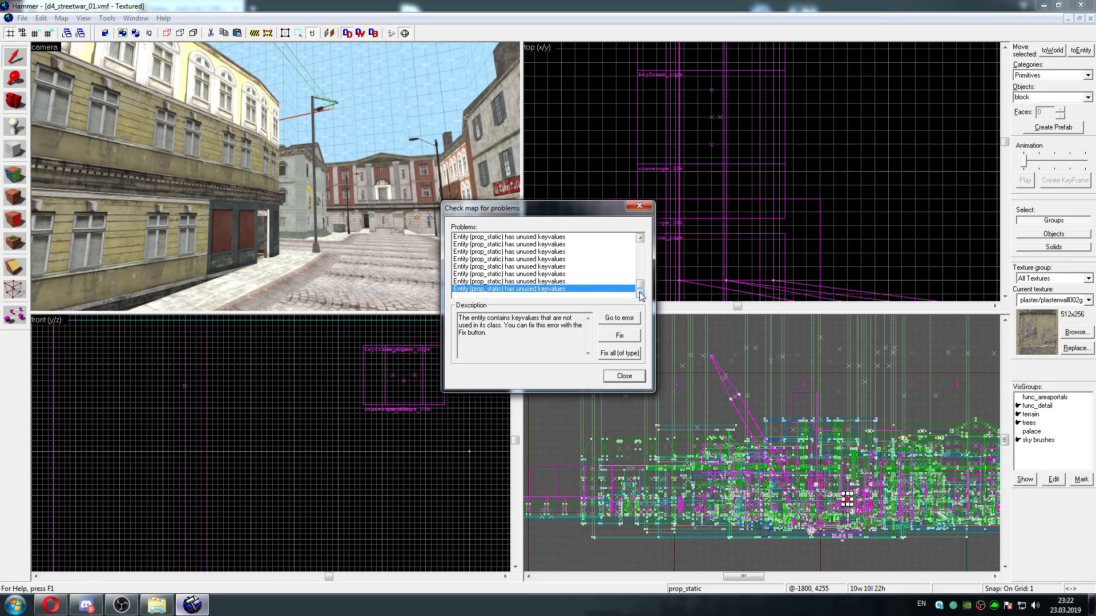
left_click(619, 318)
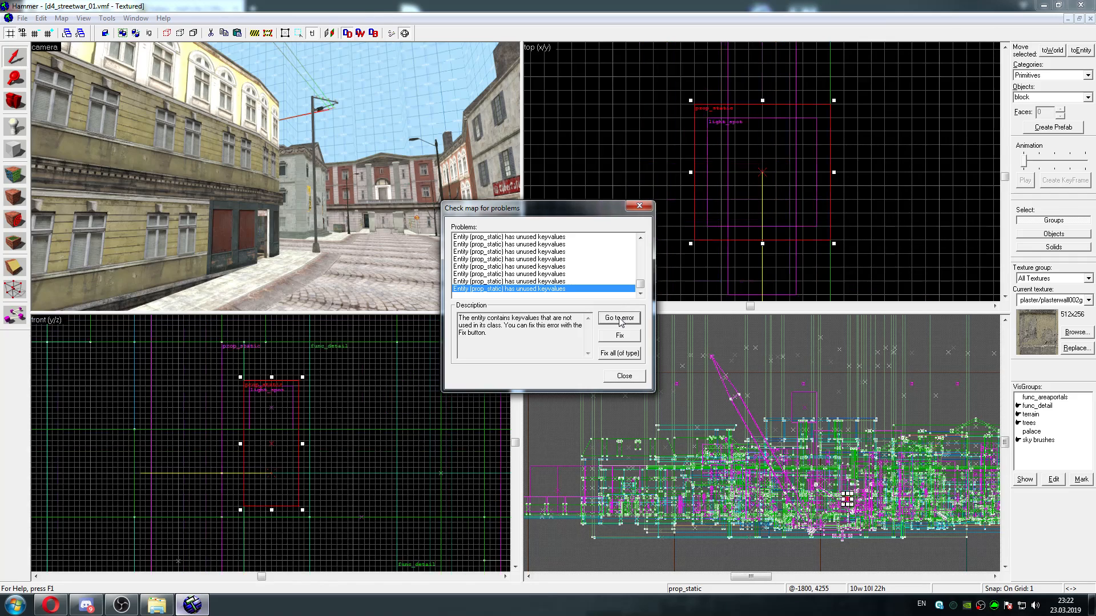
left_click(638, 206)
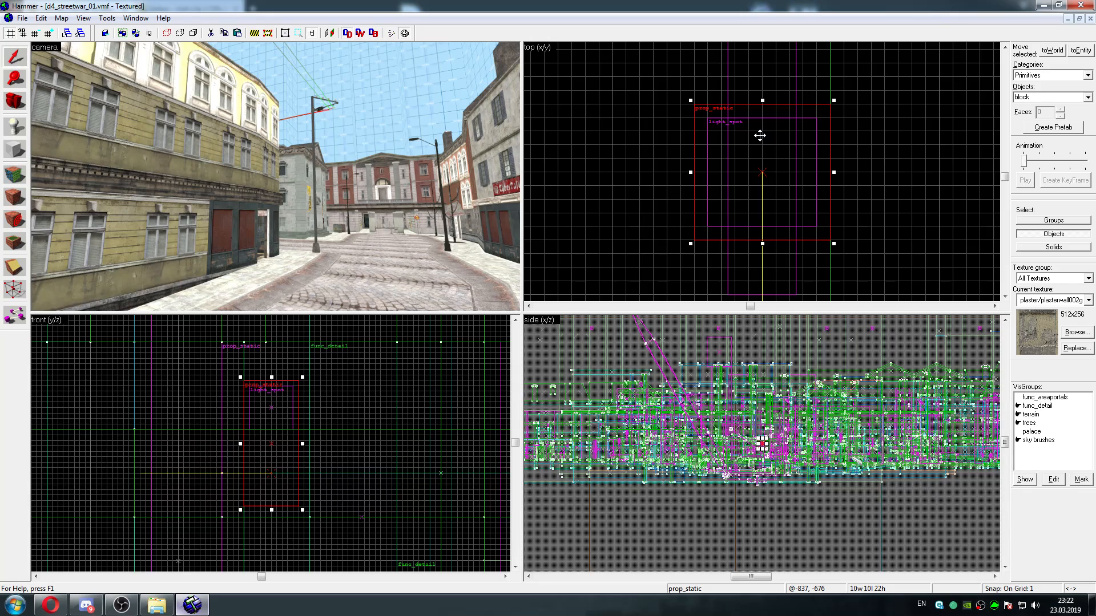
Center the 3D view on the selected wall lamp and find the concrete barriers at the chain-link fence
left_click(84, 19)
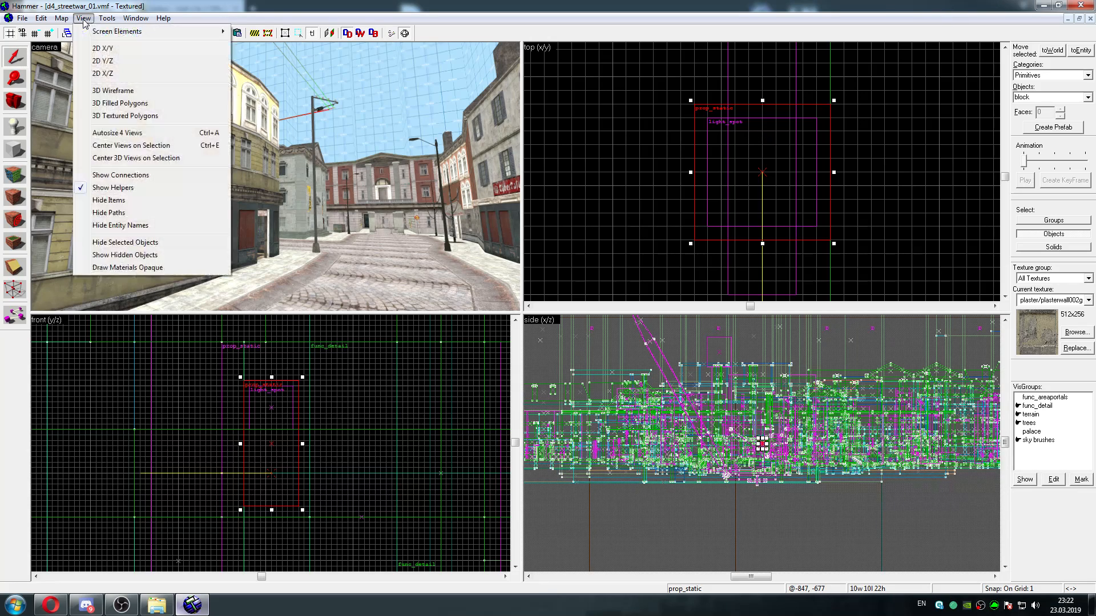
left_click(131, 159)
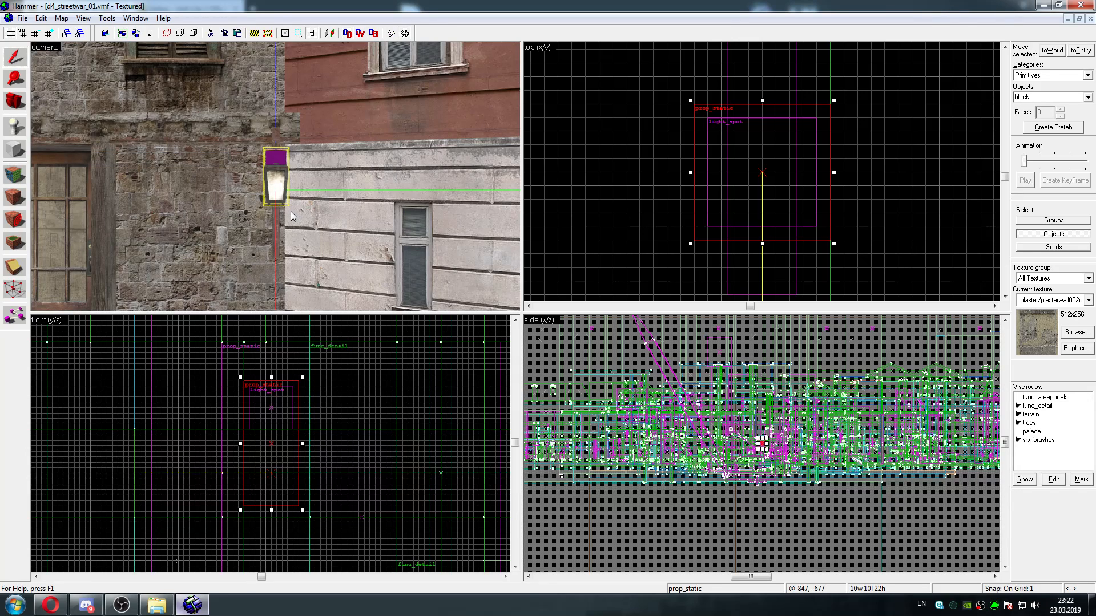
key("z")
key("s")
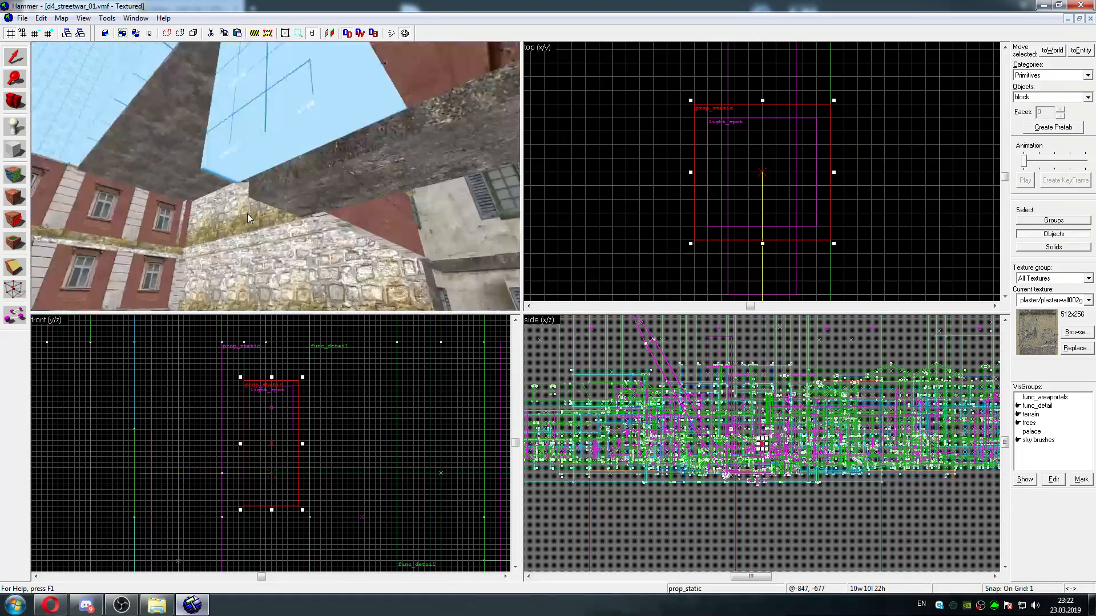
key("w")
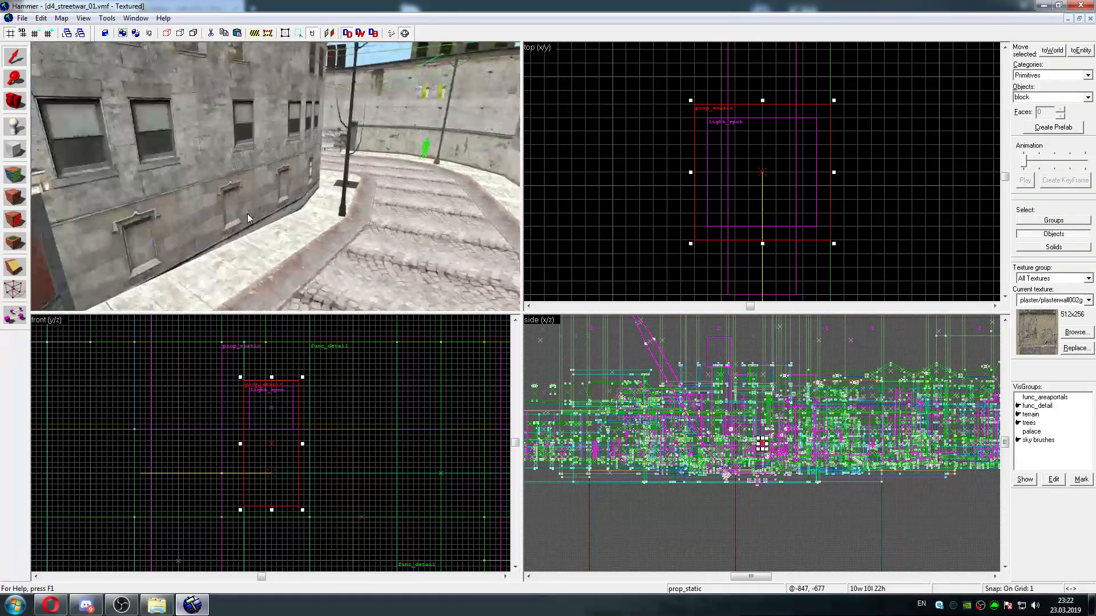
key("w")
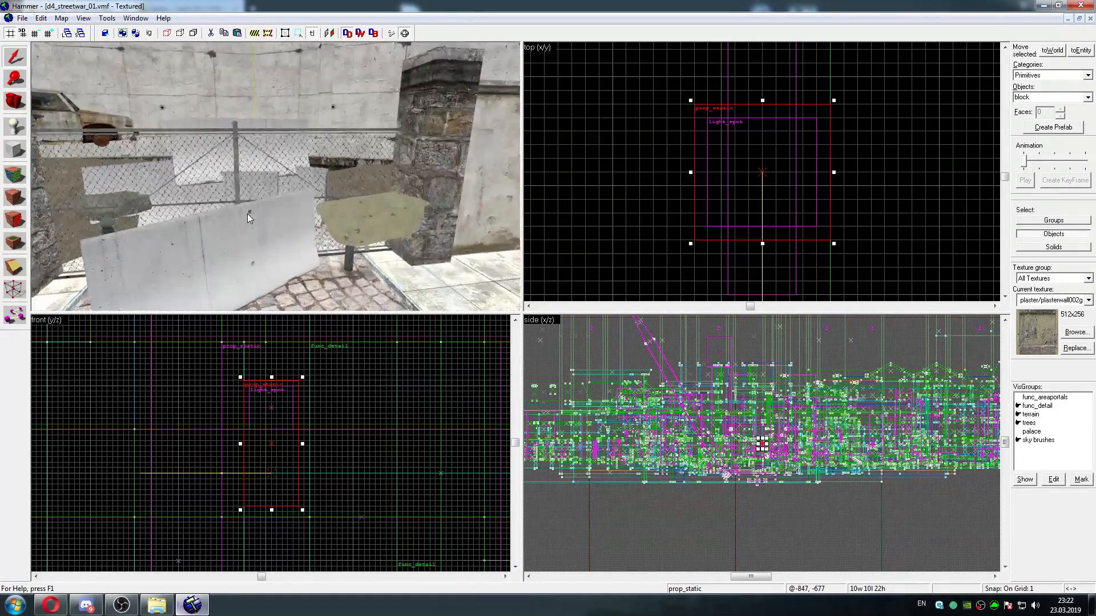
key("s")
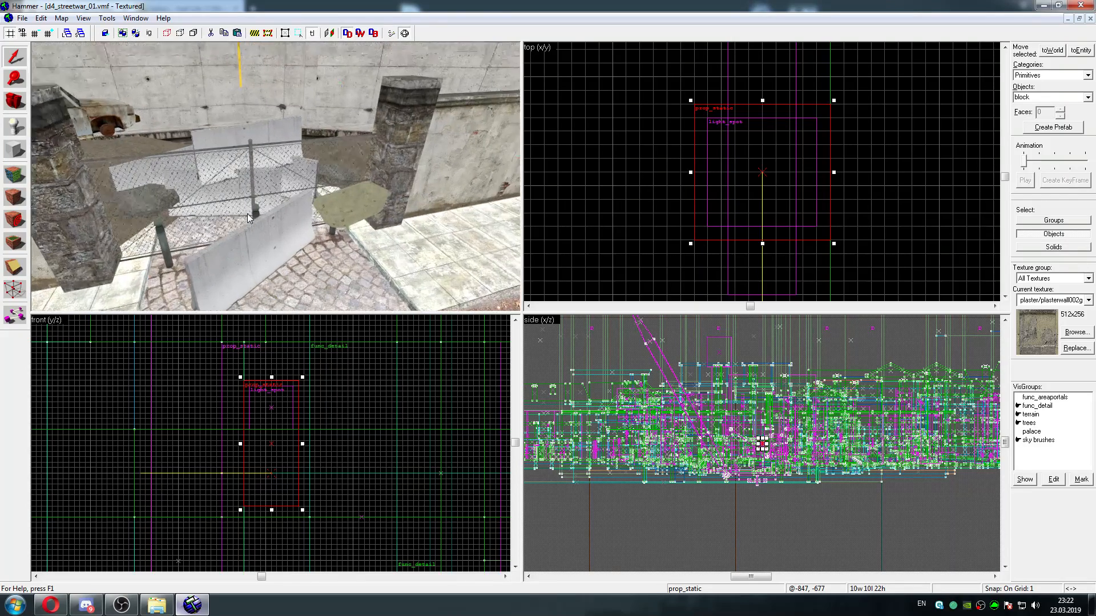
Open the object properties of the concrete barrier in front of the fence and examine how the barriers around it are placed
double_click(255, 256)
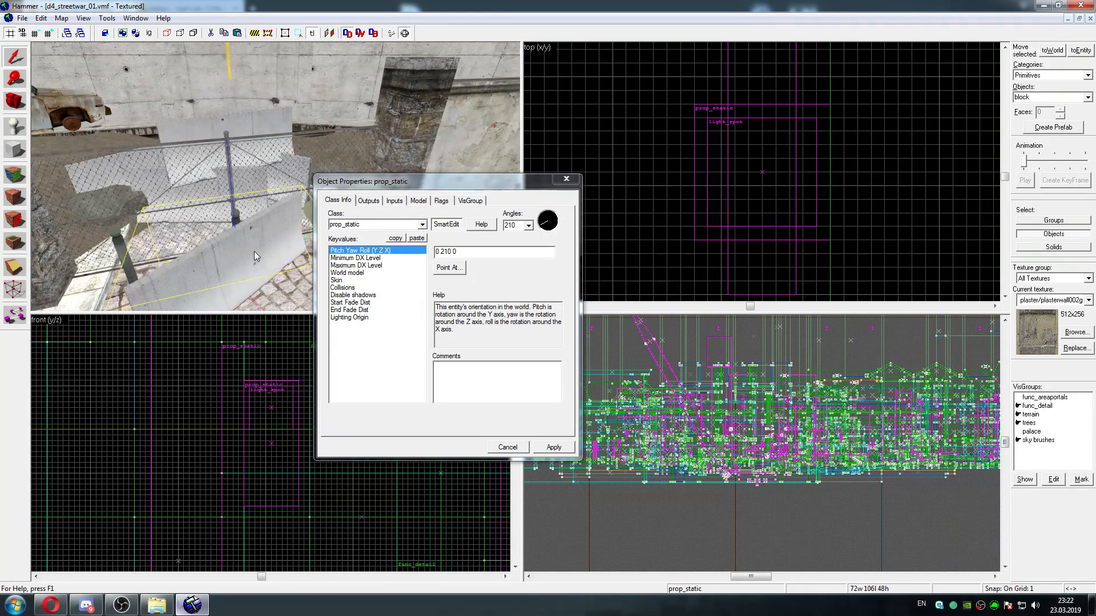
key("w")
key("shift+z")
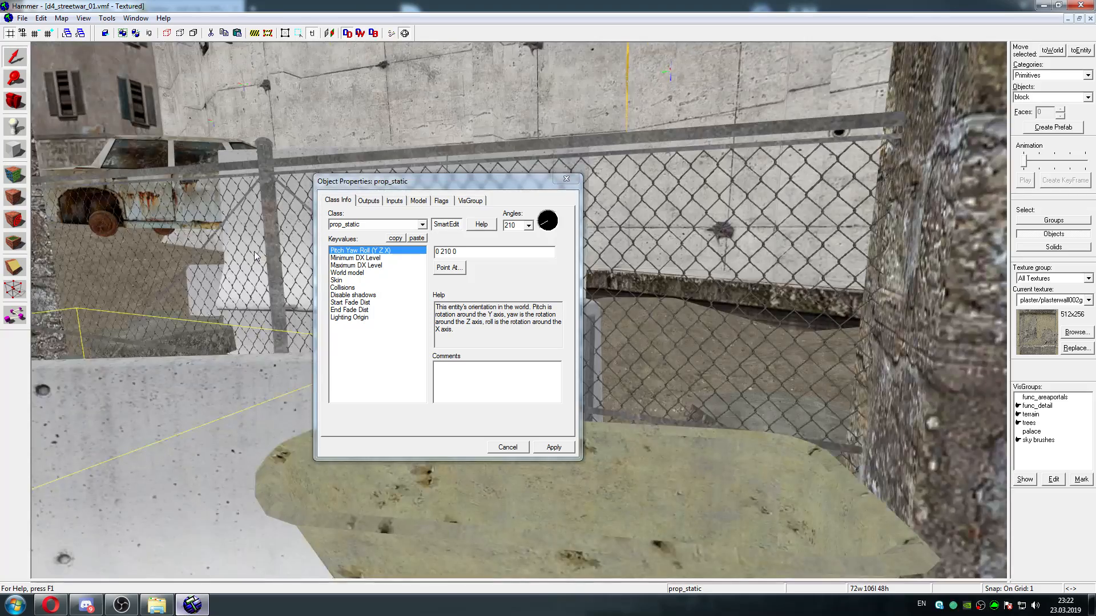
key("w")
key("s")
key("d")
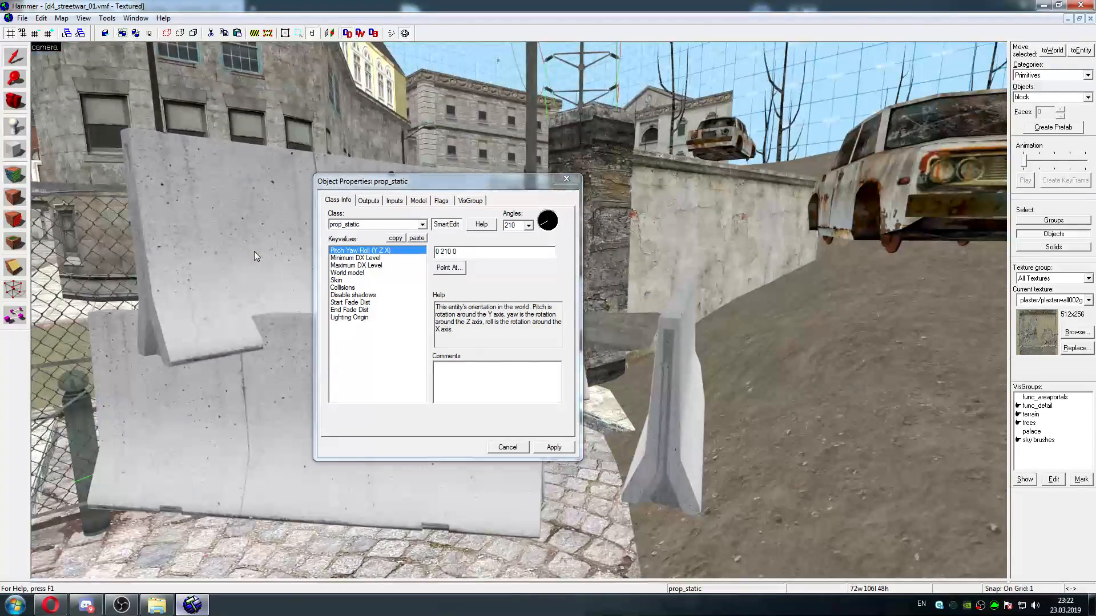
key("w")
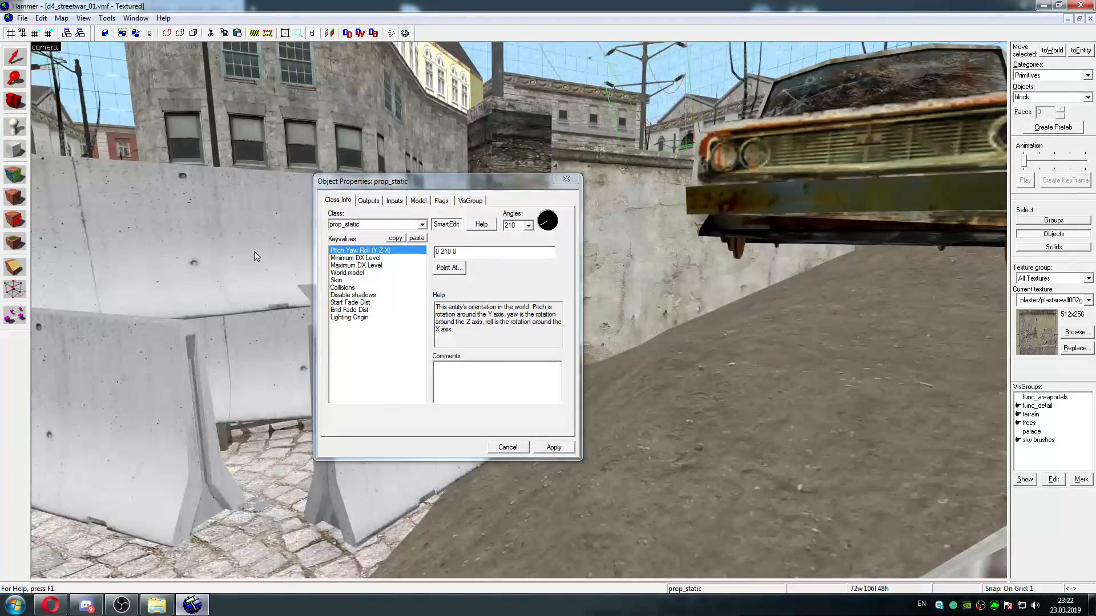
key("s")
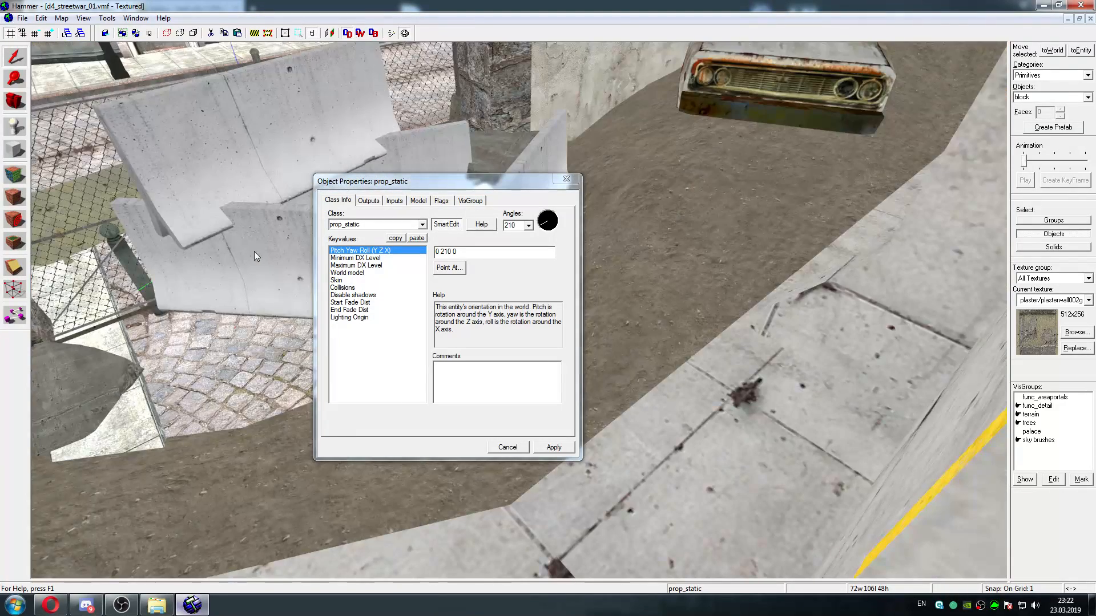
key("z")
Select the three lower concrete barriers behind the fence together and close the object properties
left_click(254, 251)
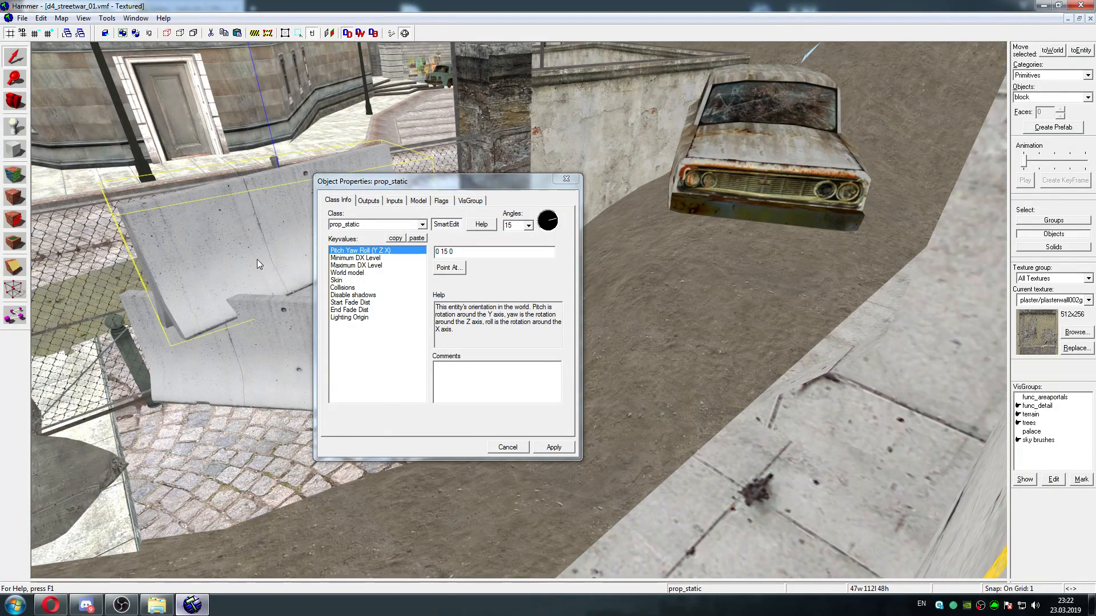
left_click(259, 305)
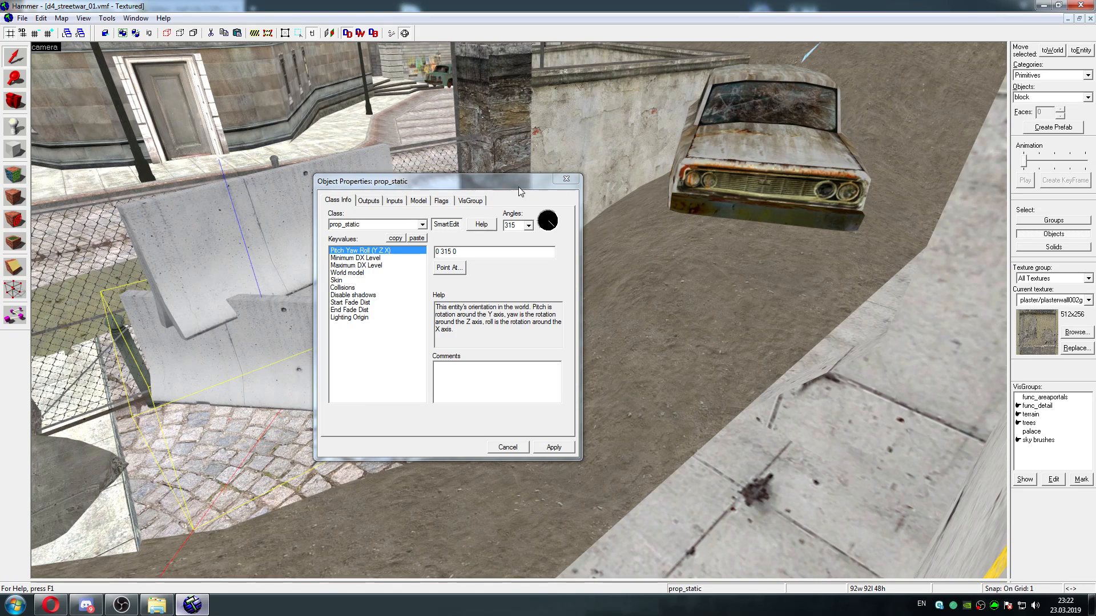
left_click_drag(519, 187, 704, 184)
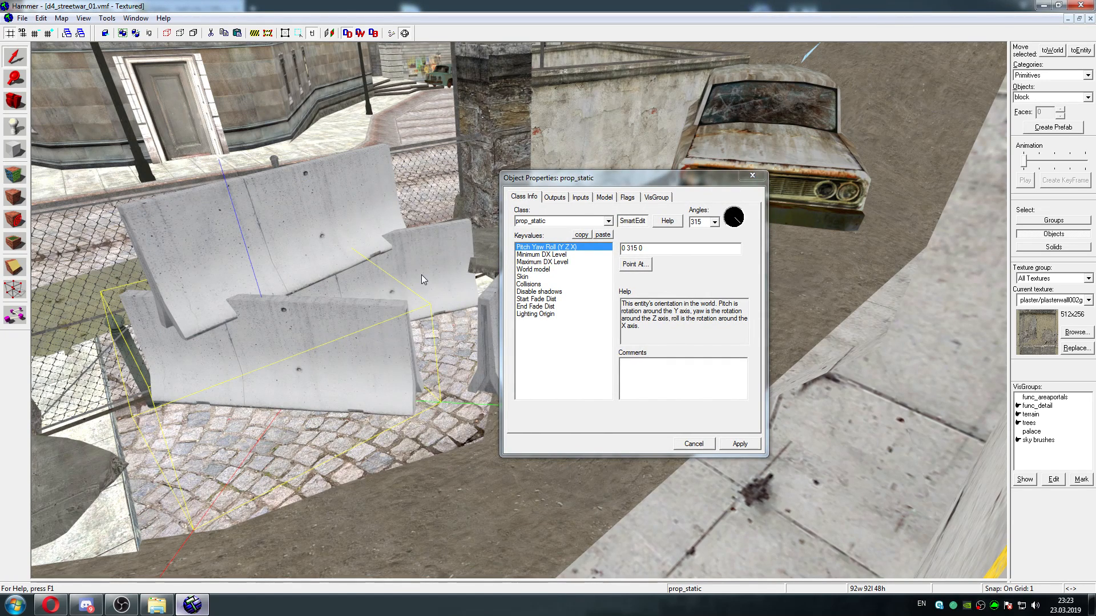
left_click(752, 175)
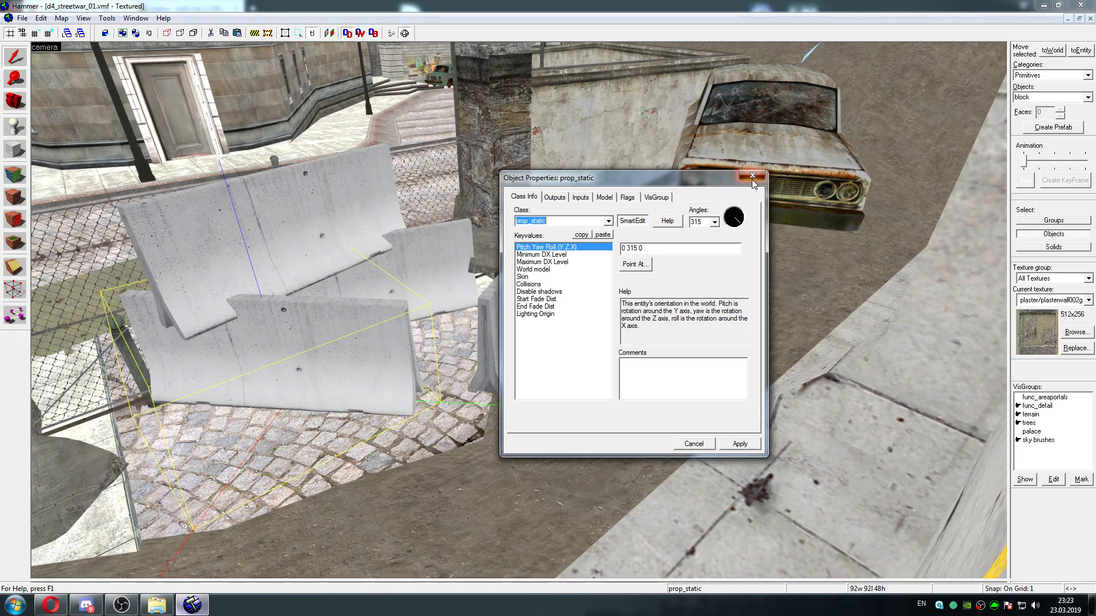
left_click(506, 281, "ctrl")
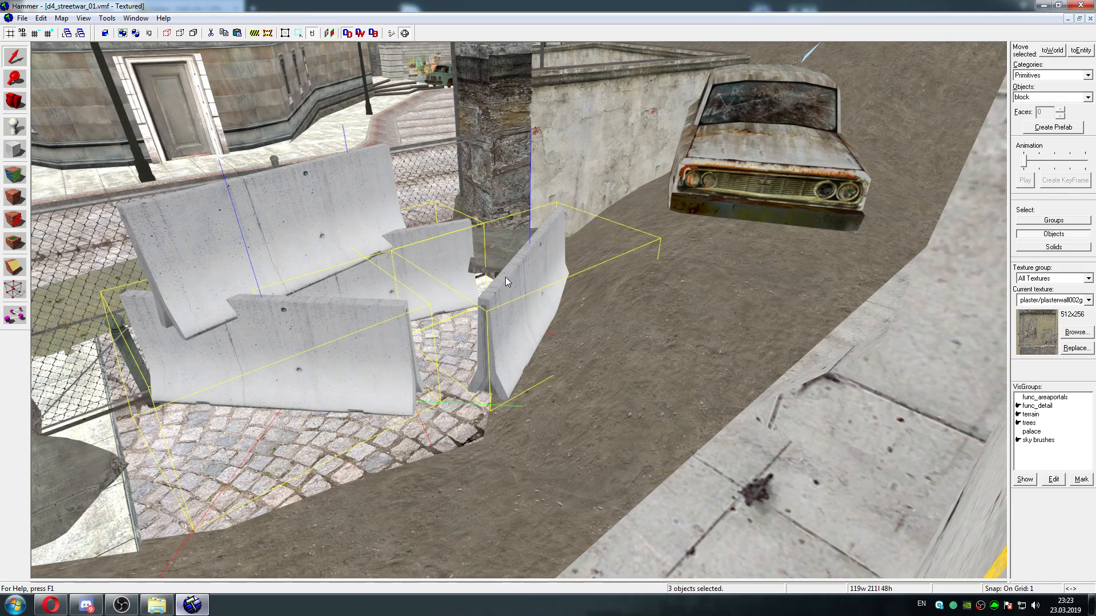
key("shift+z")
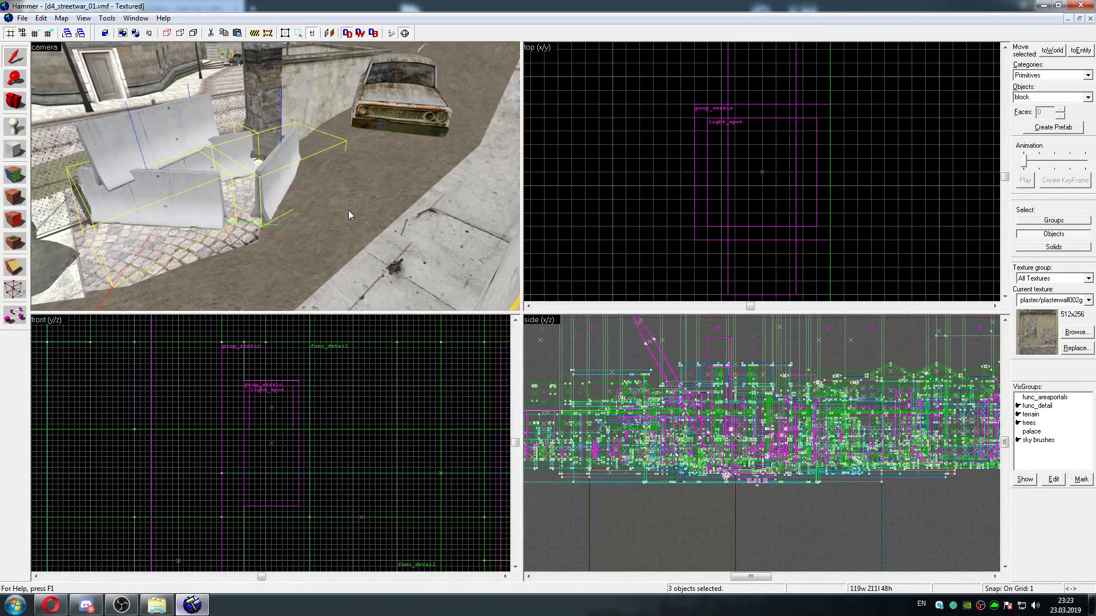
Add the concrete barrier standing on the cobblestones in front of the fence to the selection
scroll(310, 209, "down", 3)
key("w")
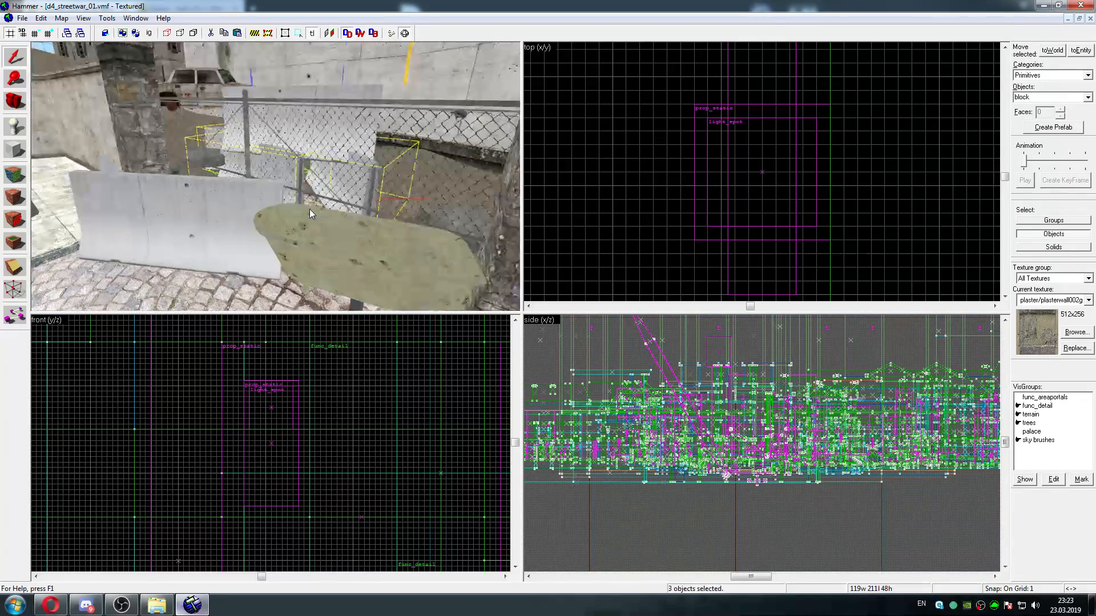
key("s")
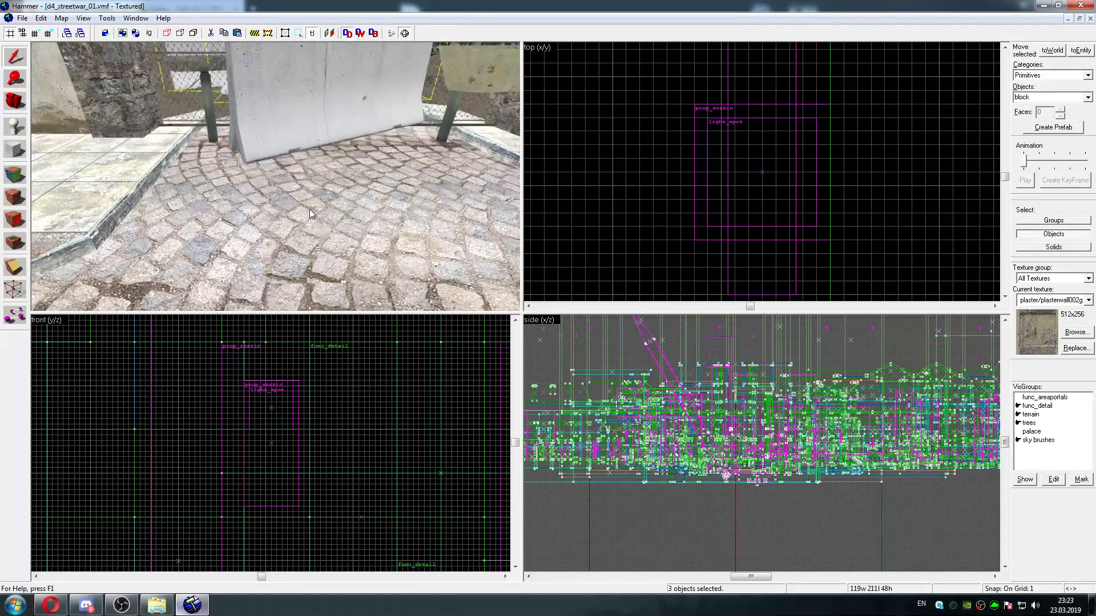
key("z")
left_click(310, 159, "ctrl")
left_click(317, 175, "ctrl")
scroll(303, 131, "down", 1)
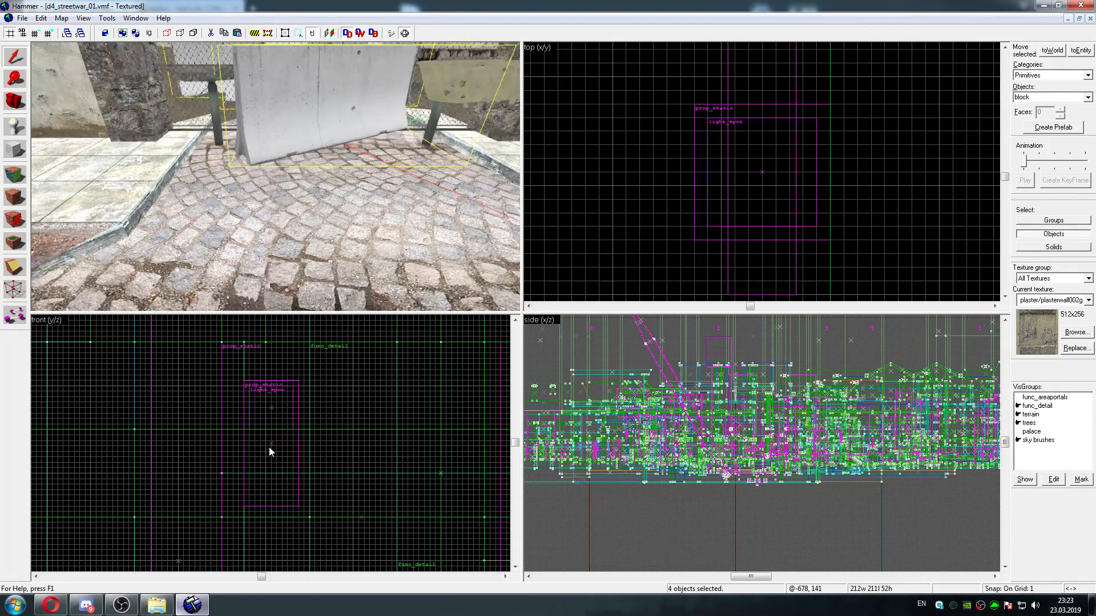
Center the 2D views on the four selected barriers and lower them toward the cobblestone ground in the front view
left_click(83, 18)
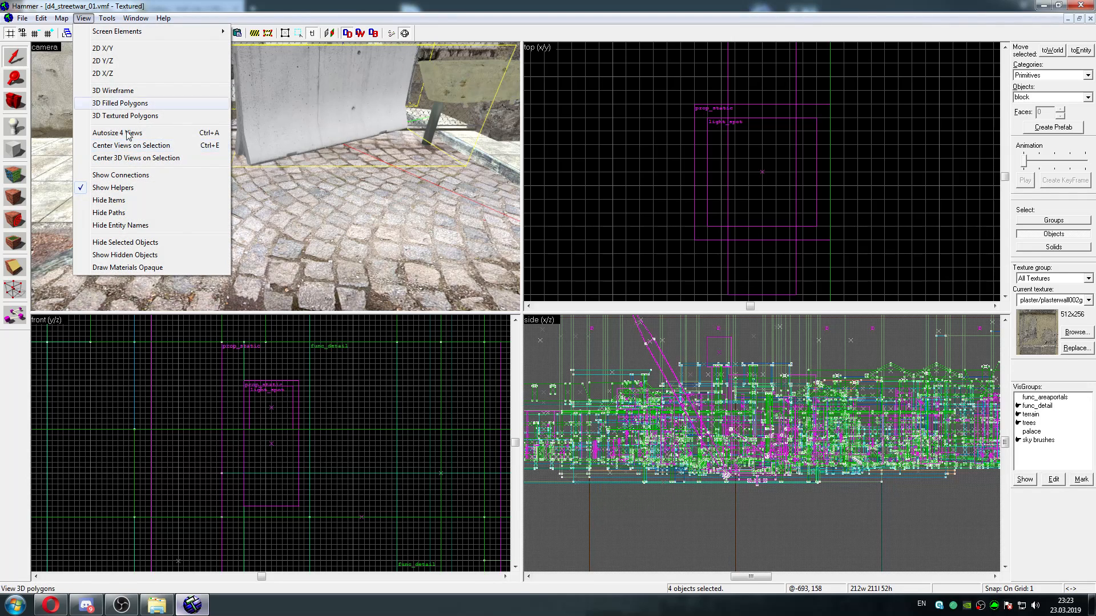
left_click(82, 20)
left_click(83, 19)
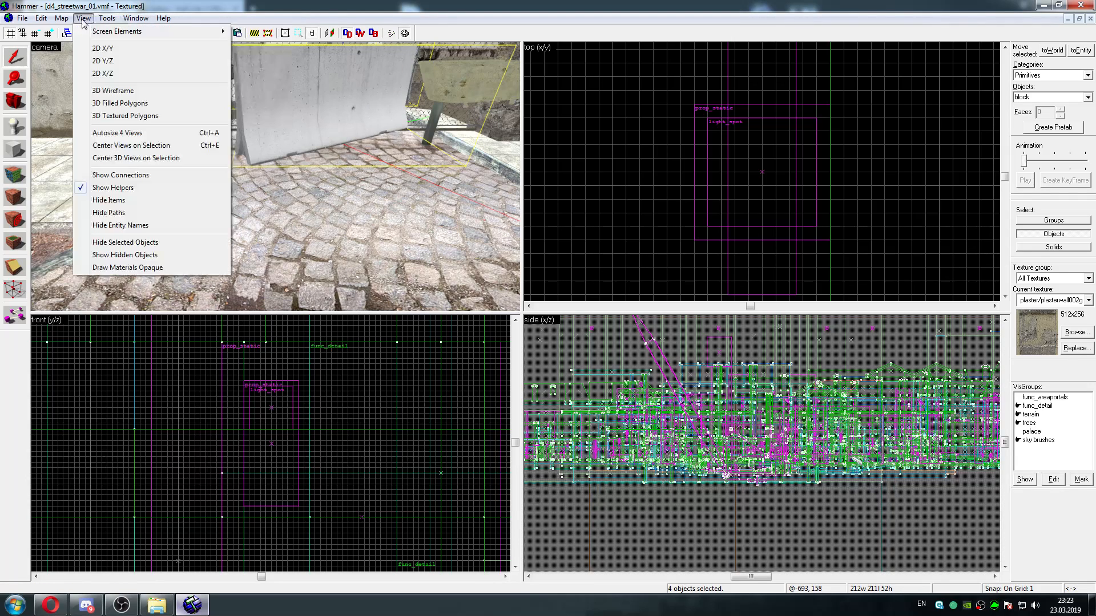
left_click(142, 147)
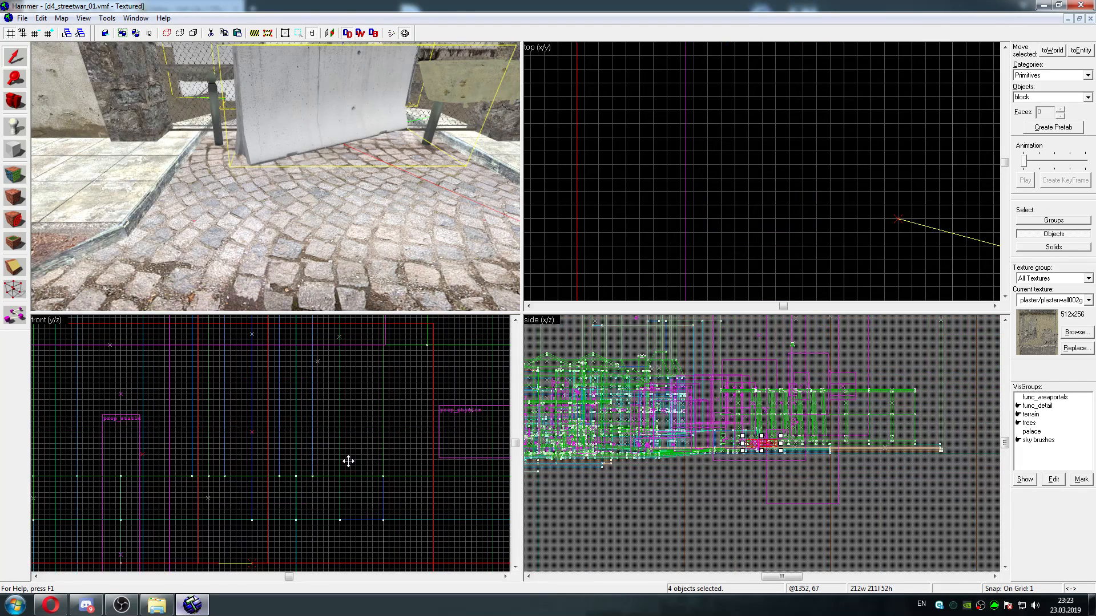
key("Left")
key("Left")
key("Down")
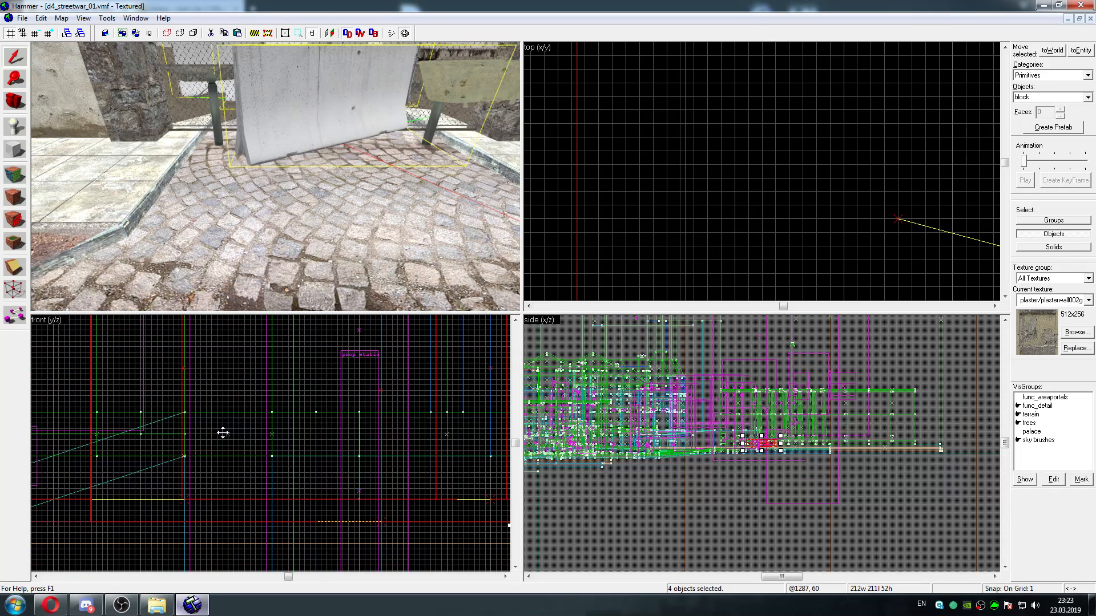
key("Left")
key("Down")
key("Left")
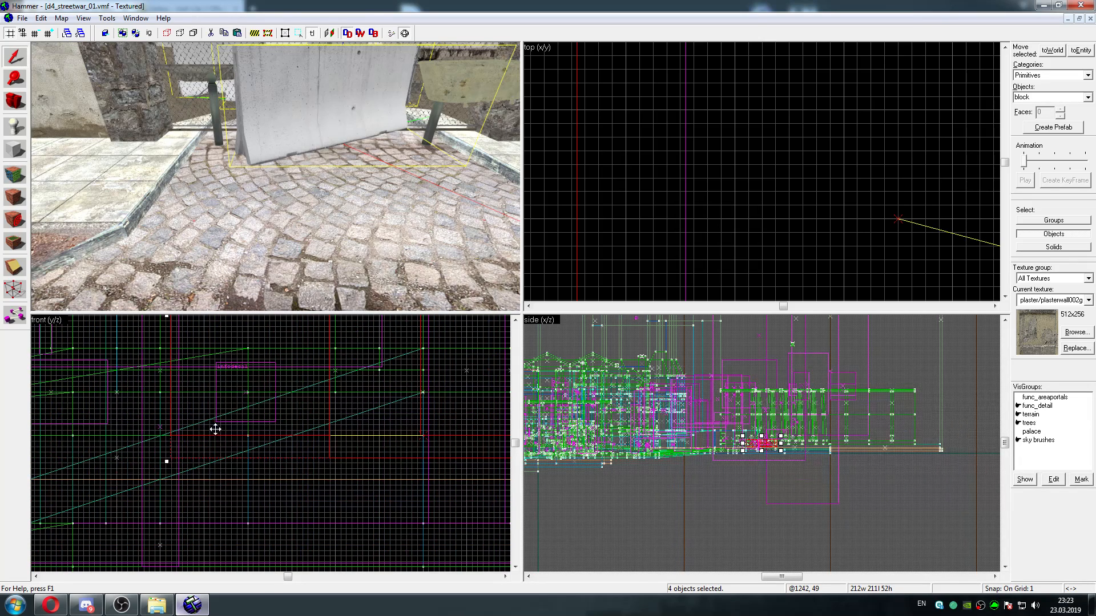
left_click_drag(209, 409, 204, 477)
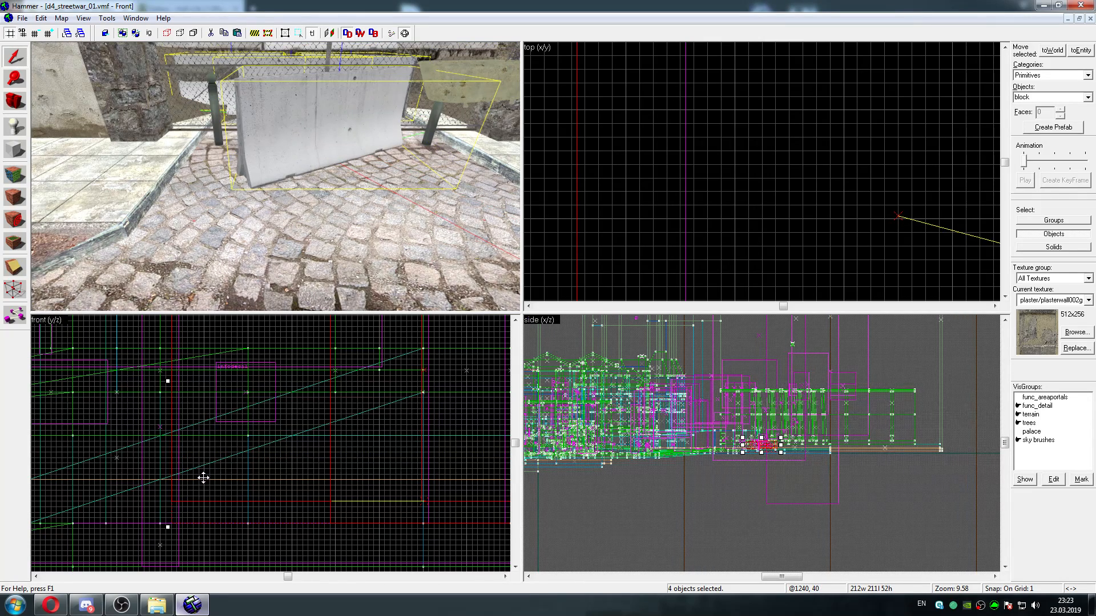
Check the gap under the four selected barriers and lower them further so their bases meet the cobblestones
key("w")
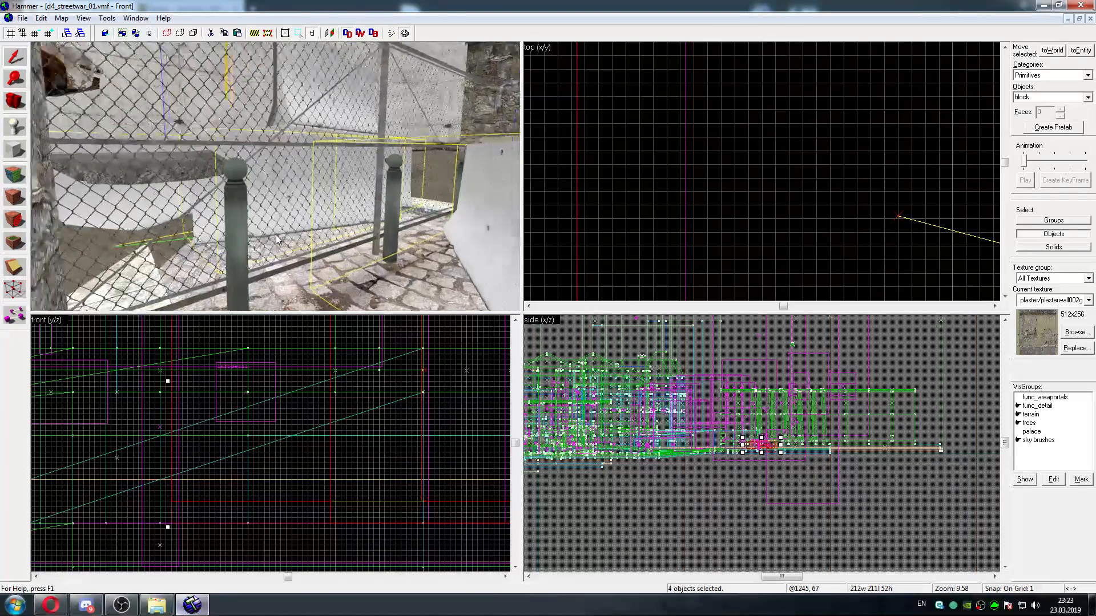
key("w")
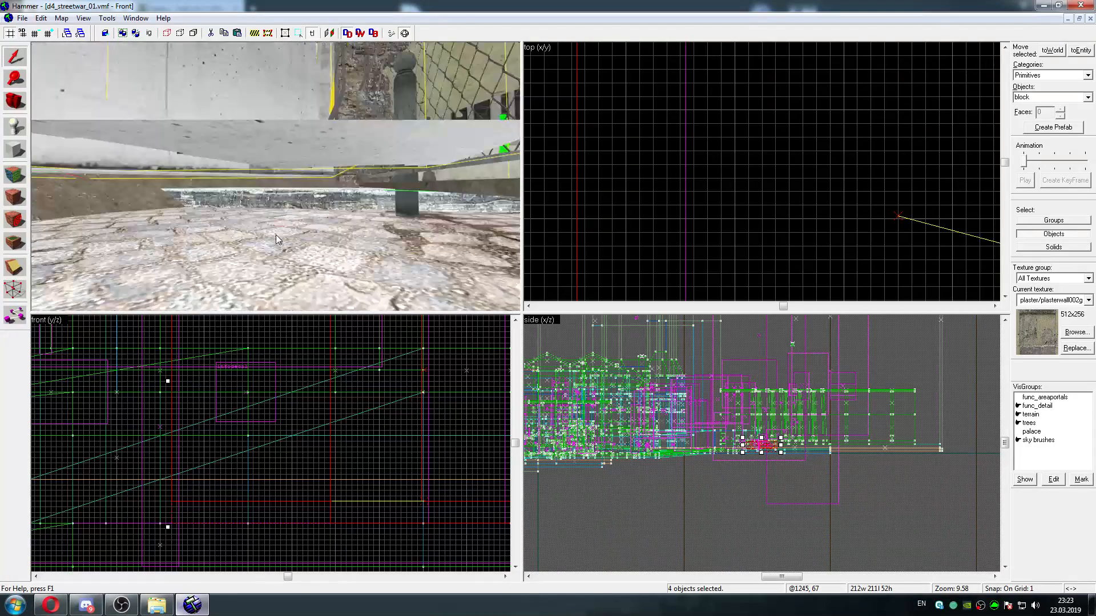
key("w")
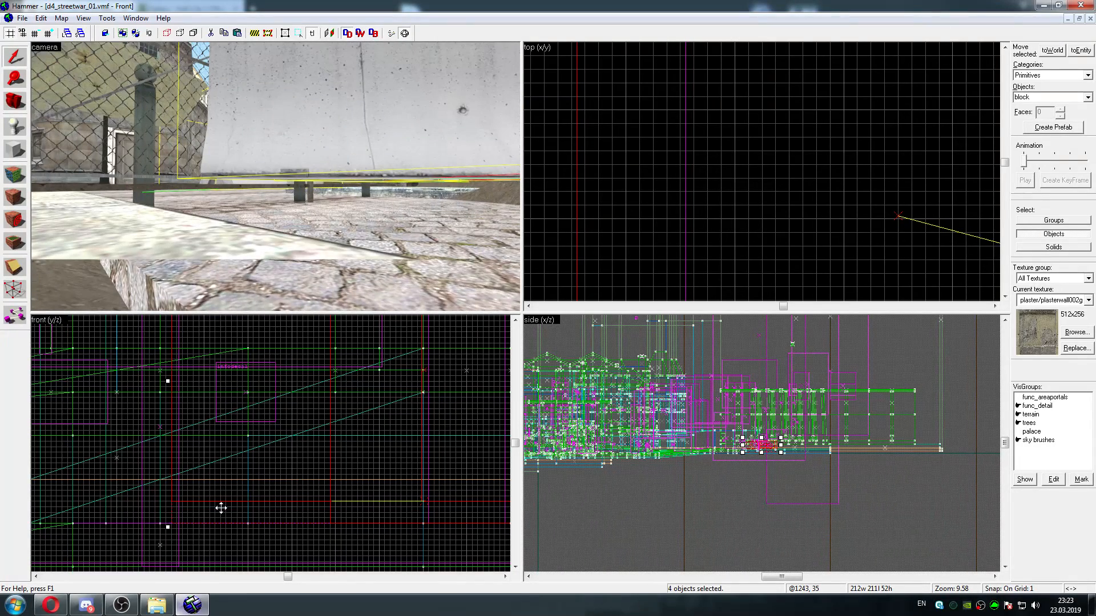
key("Down")
left_click_drag(240, 420, 235, 486)
key("z")
key("w")
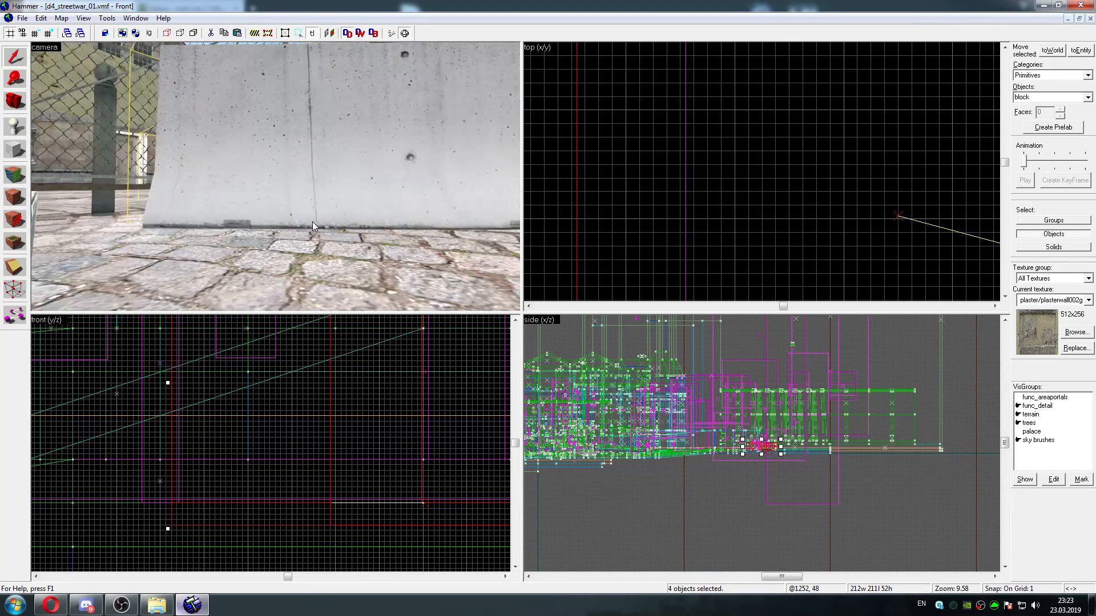
Select only the upper stacked concrete barrier and lower it in the front view onto the barriers beneath it
key("s")
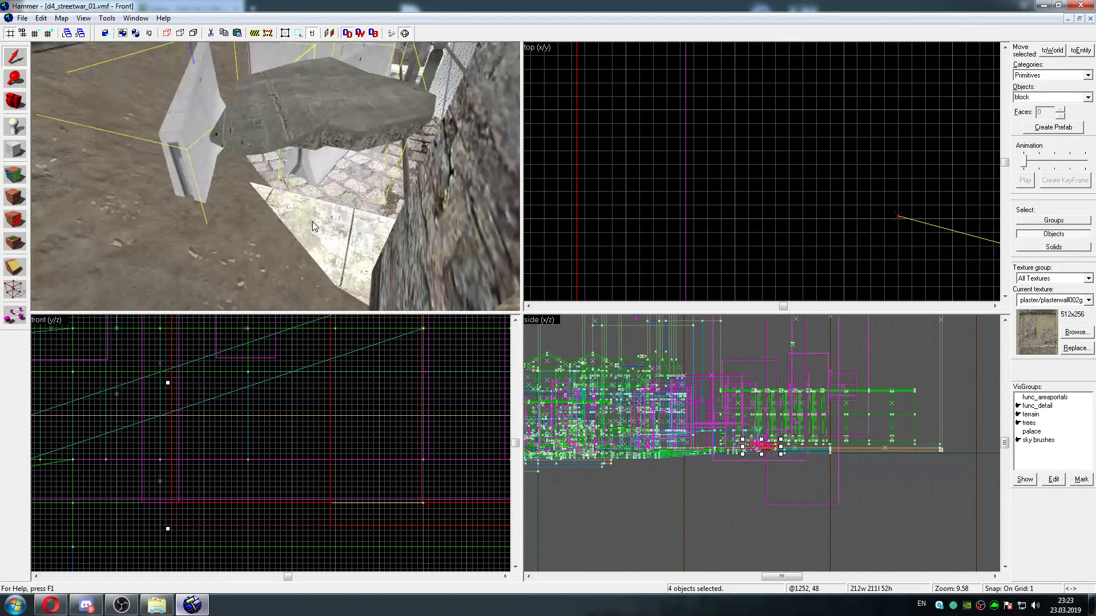
key("w")
key("a")
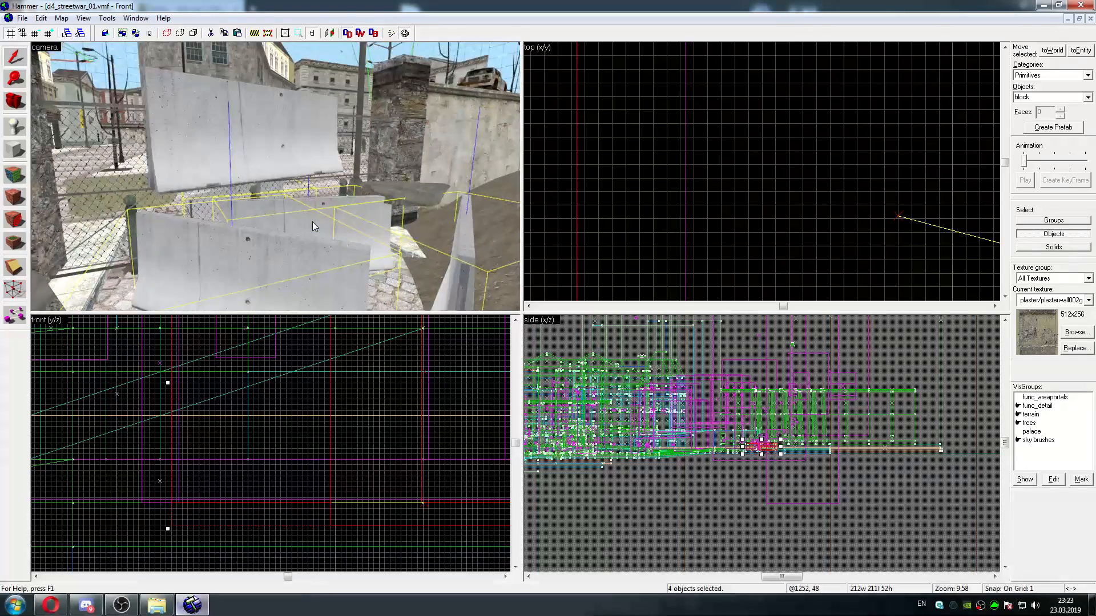
left_click(246, 166)
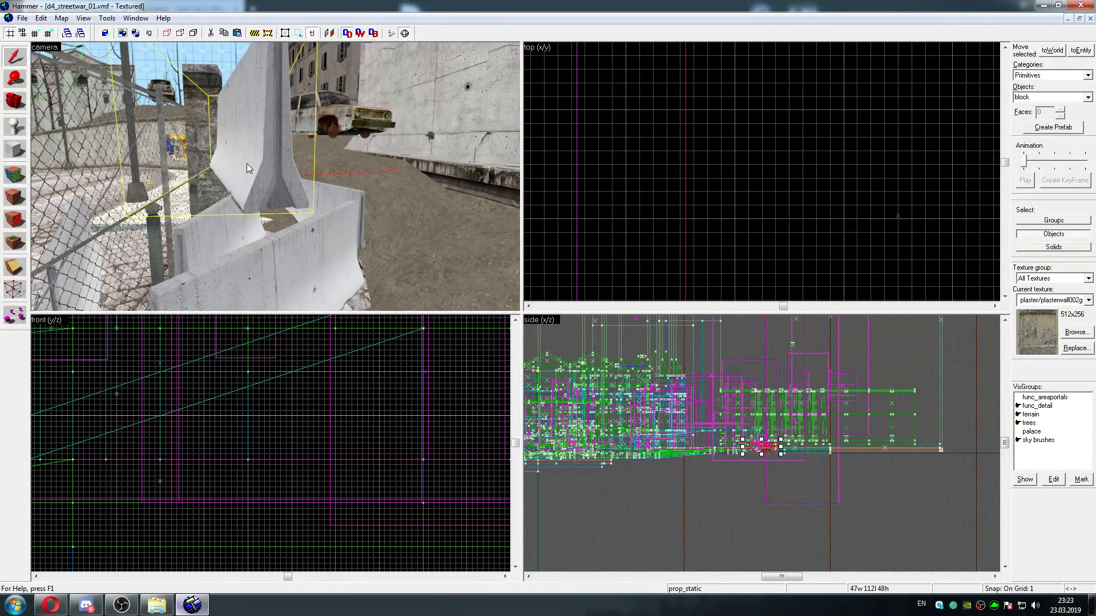
key("Up")
key("Down")
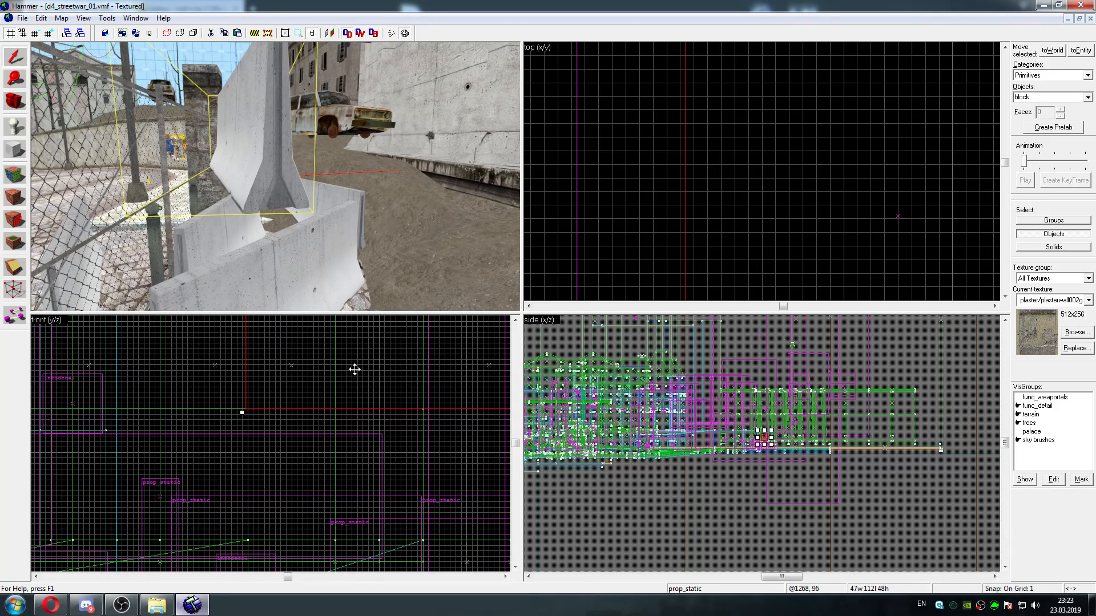
left_click_drag(354, 370, 354, 455)
key("z")
key("w")
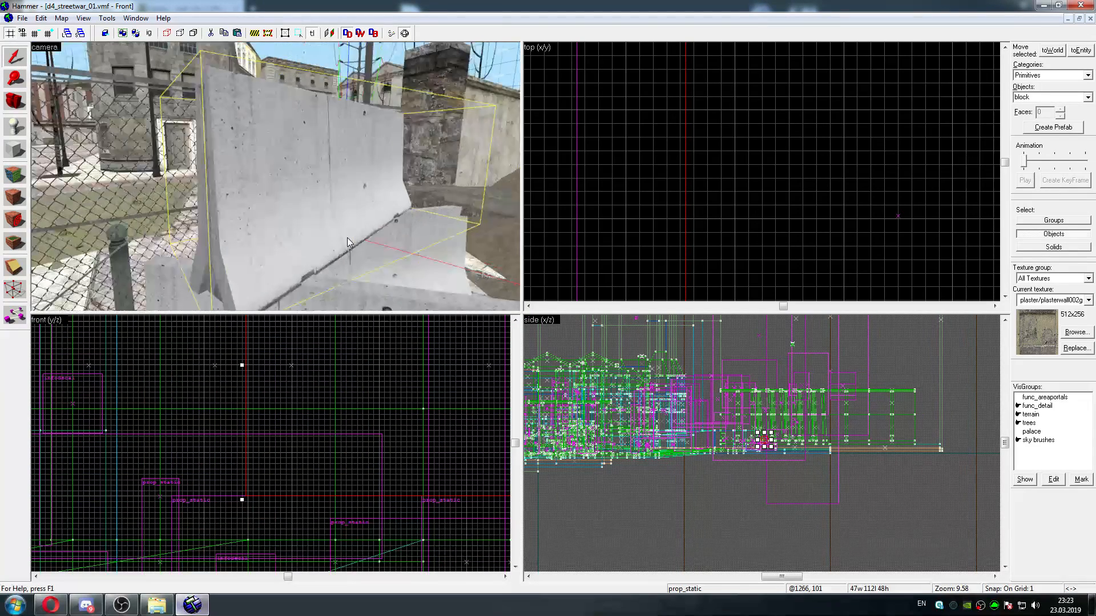
Inspect the lowered barriers from several sides and view the properties of the prop_physics object beside the stone pillar
key("s")
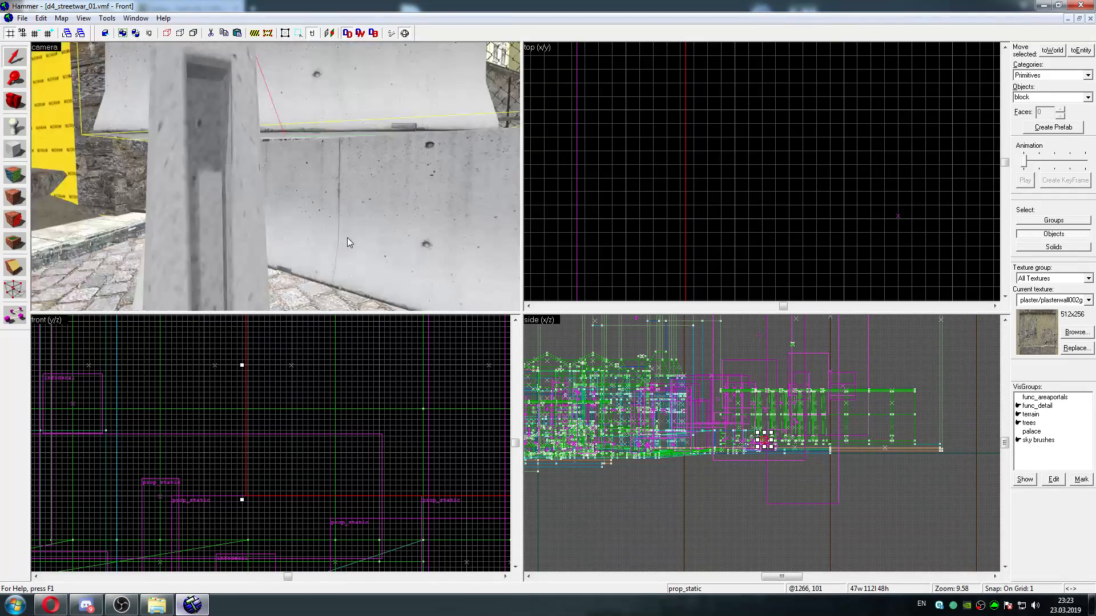
key("w")
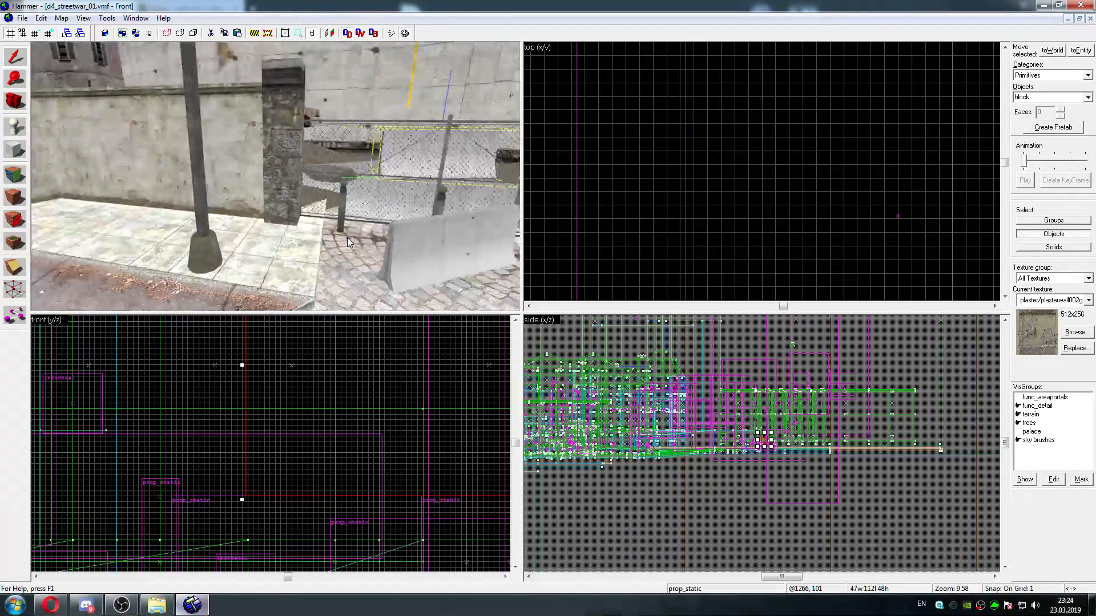
key("z")
double_click(293, 213)
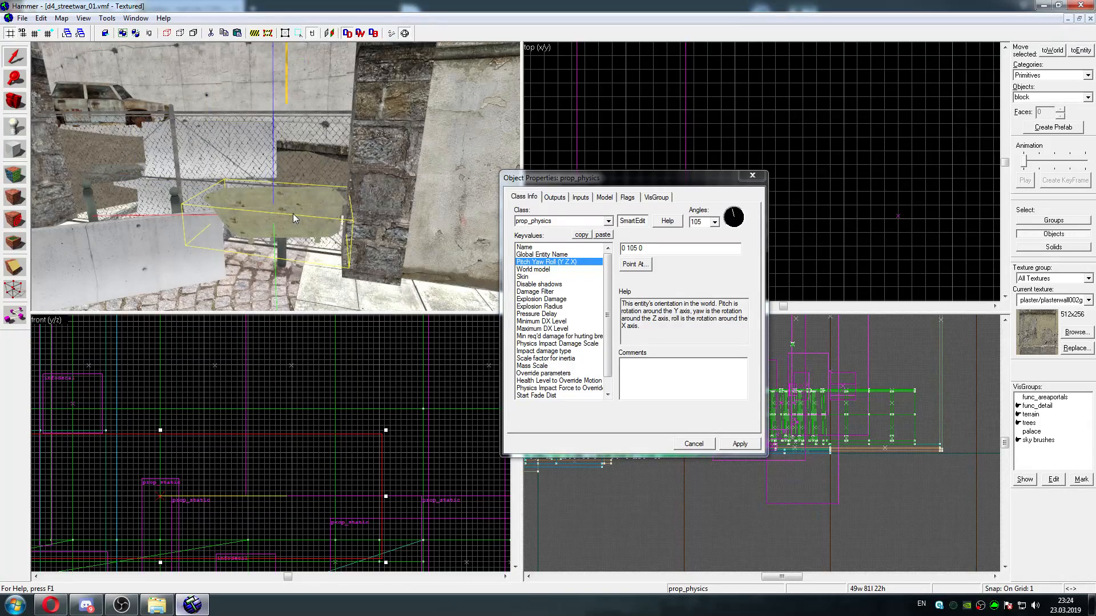
left_click(752, 177)
key("z")
Fly through the streets and the square in an enlarged camera view to examine the map as far as the crane
key("w")
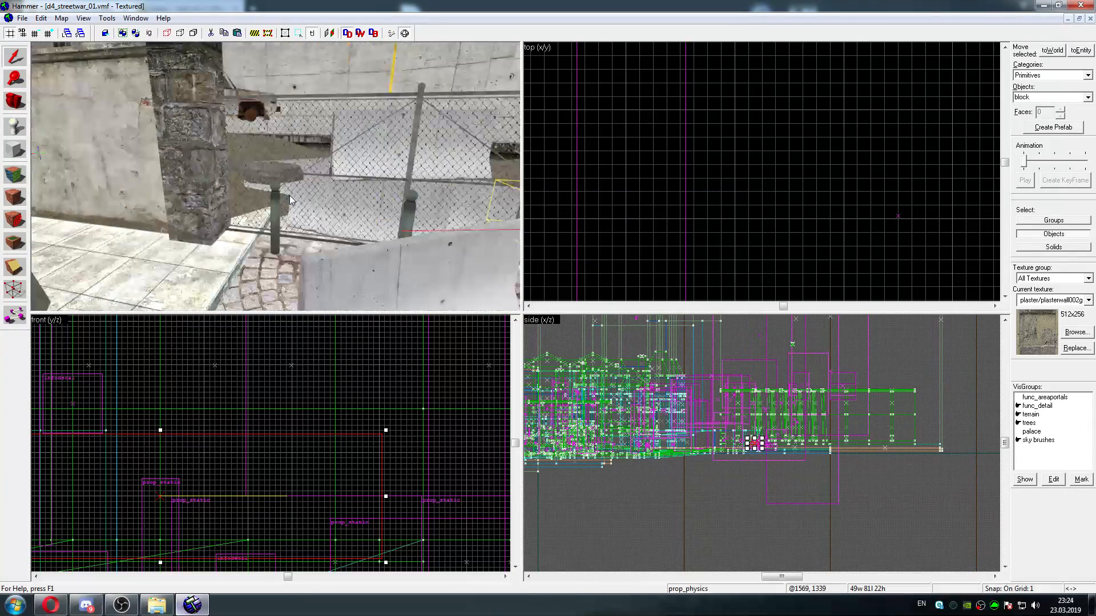
key("w")
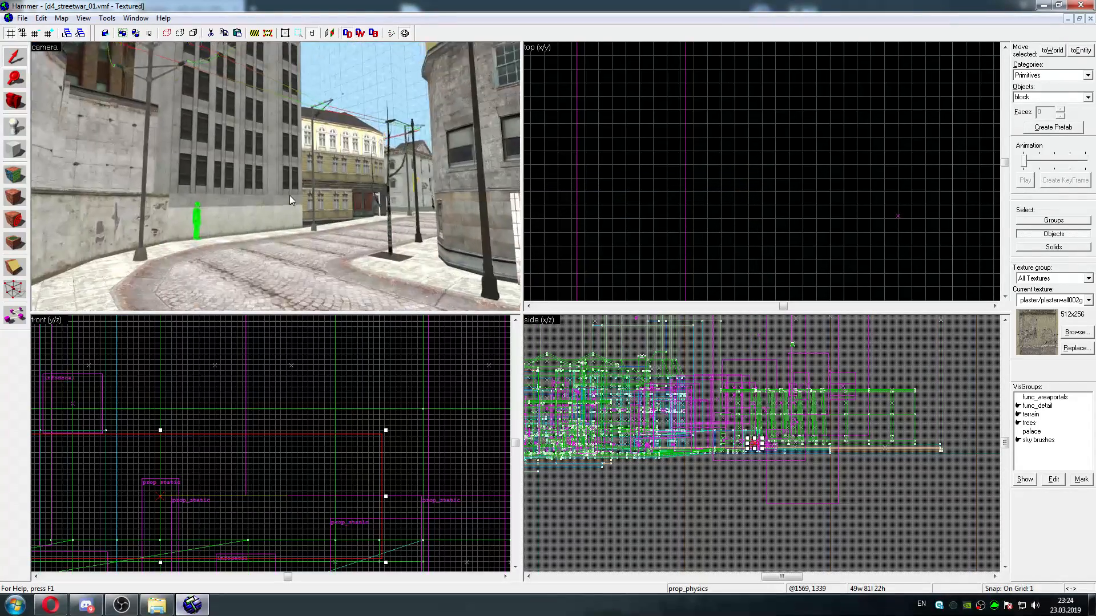
key("w")
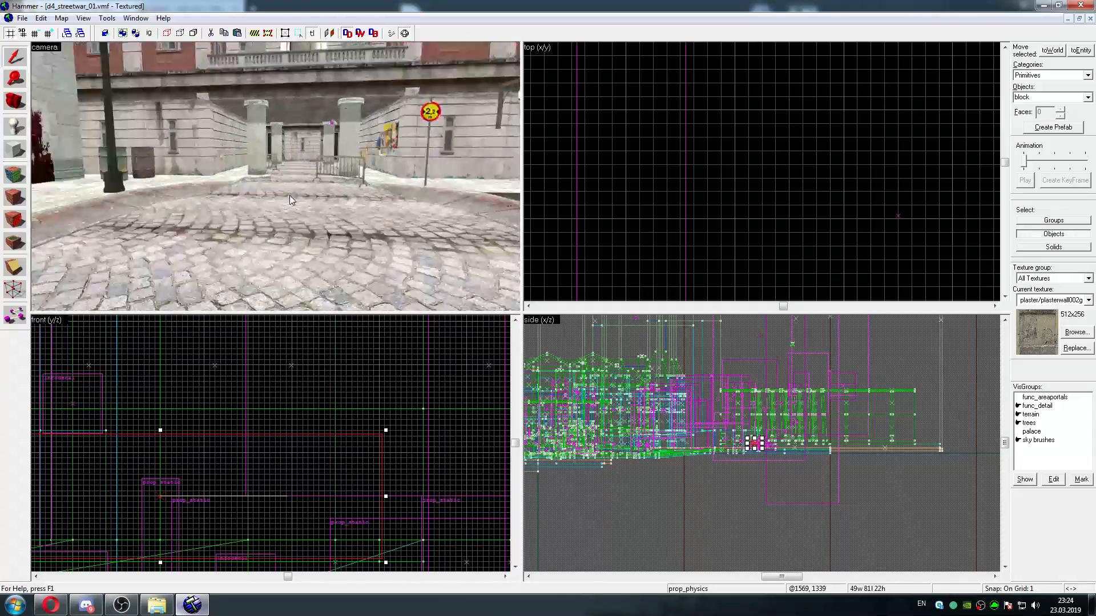
key("w")
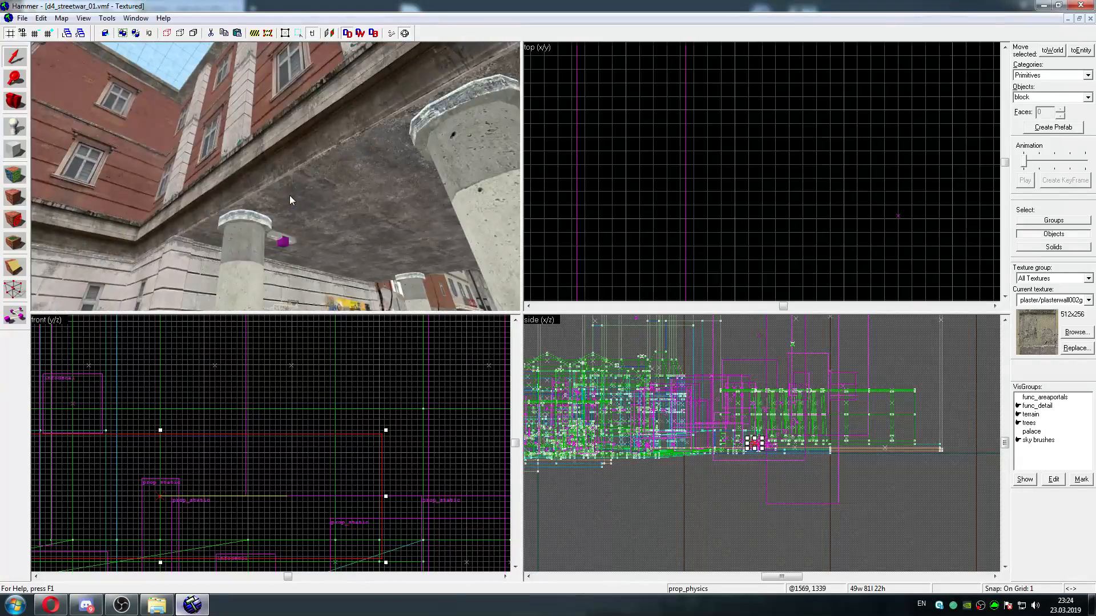
key("shift+z")
key("w")
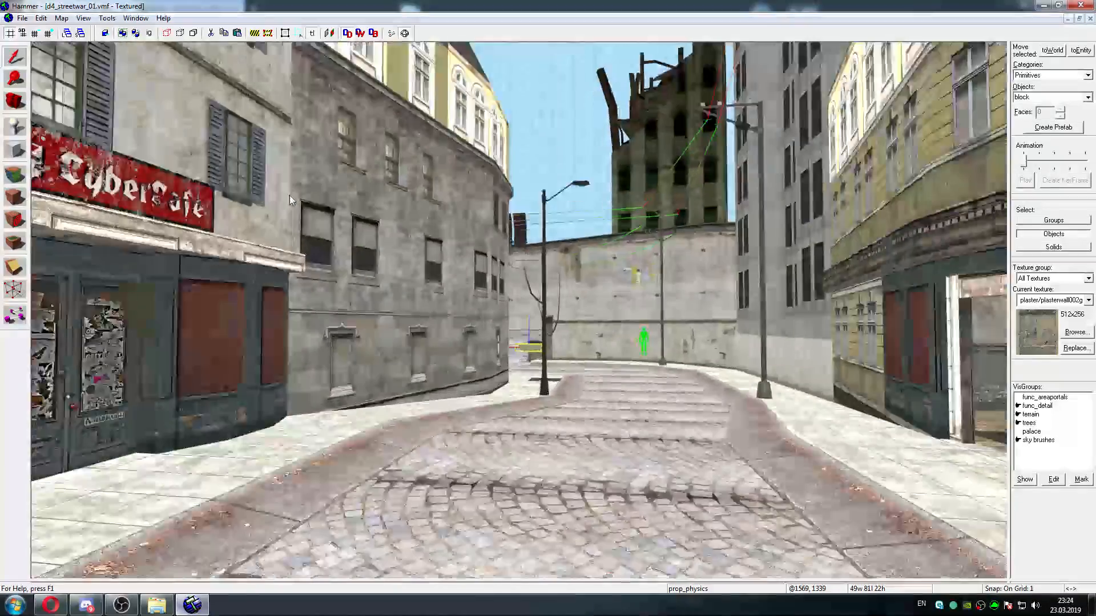
key("w")
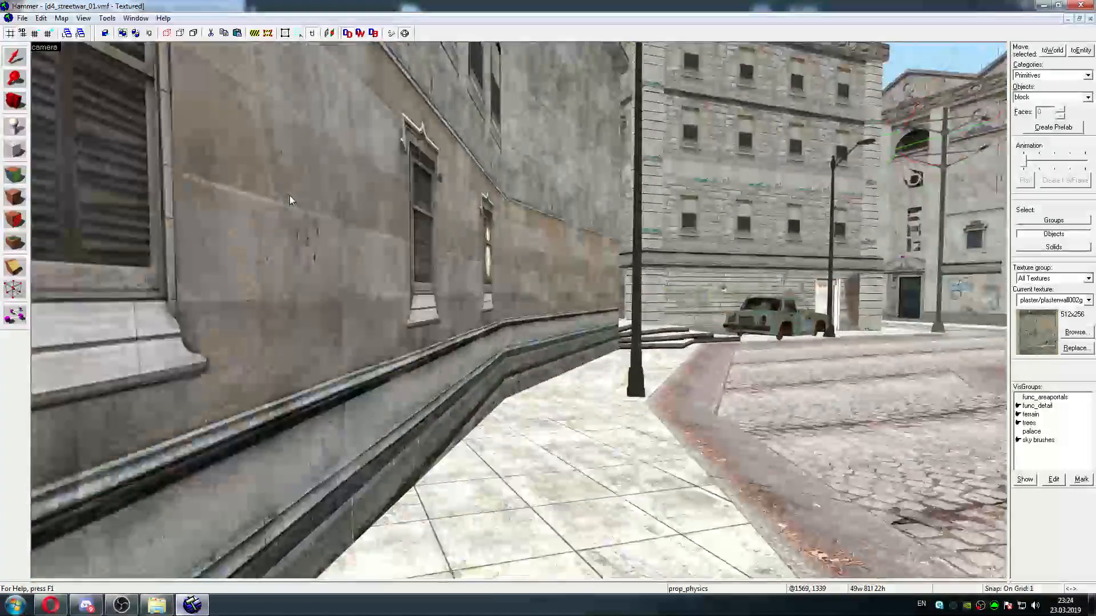
key("w")
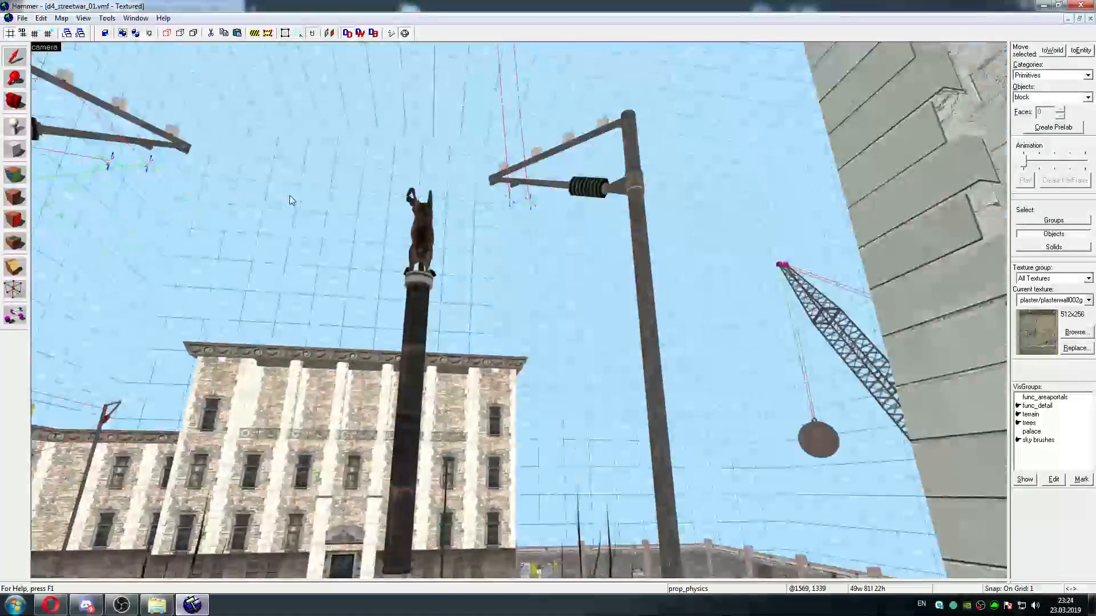
key("w")
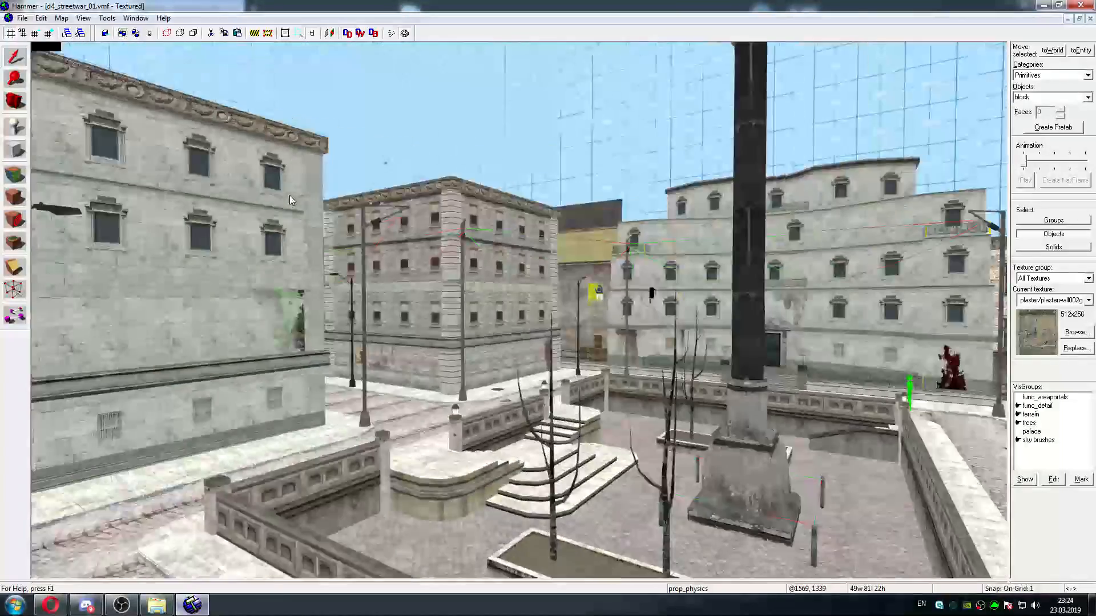
key("w")
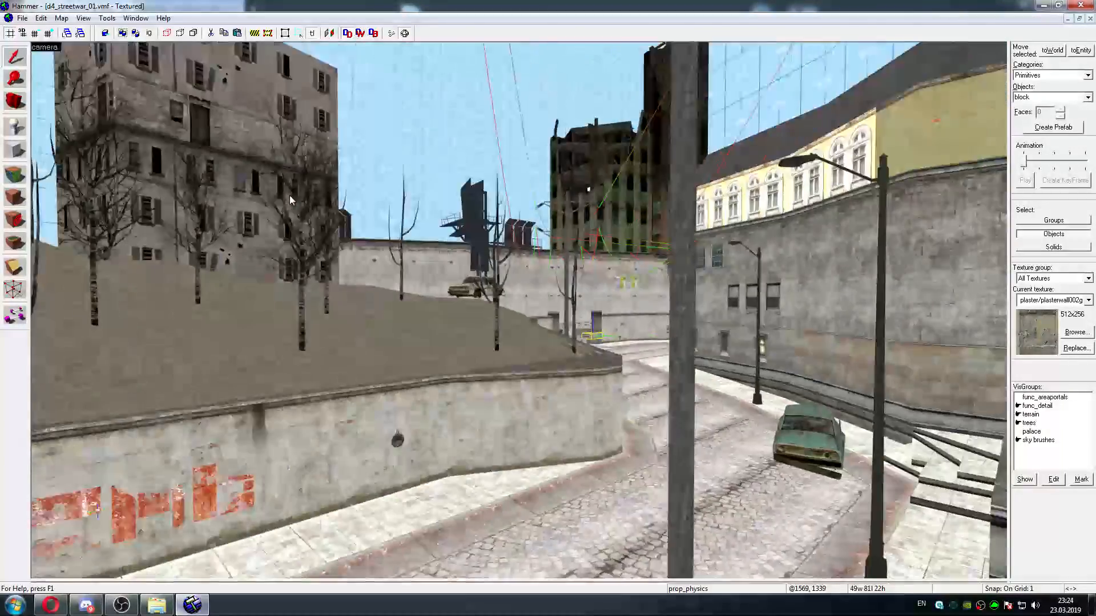
key("w")
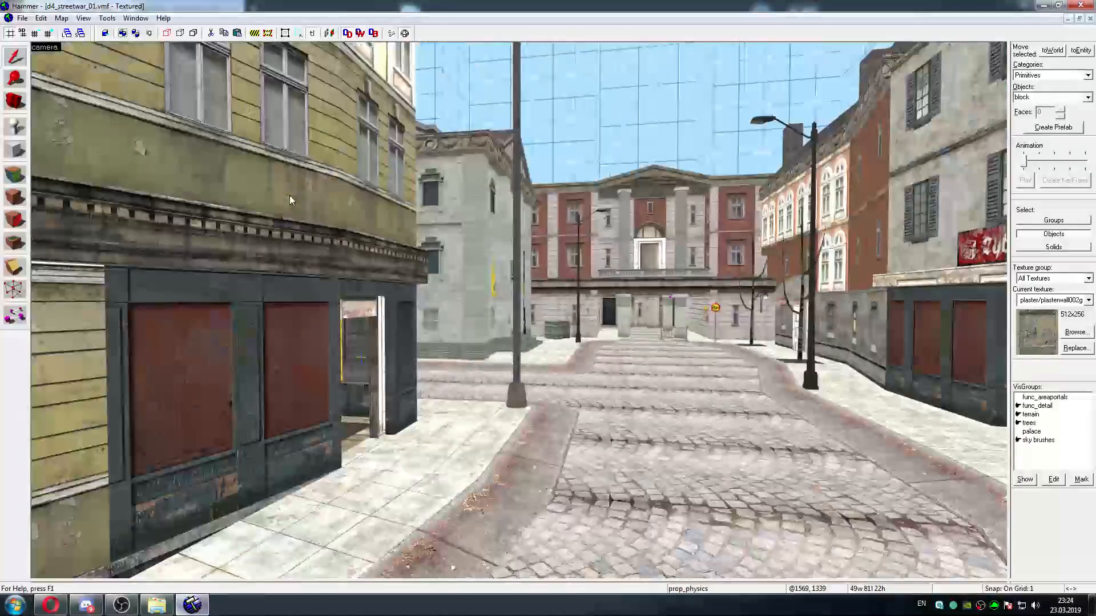
key("w")
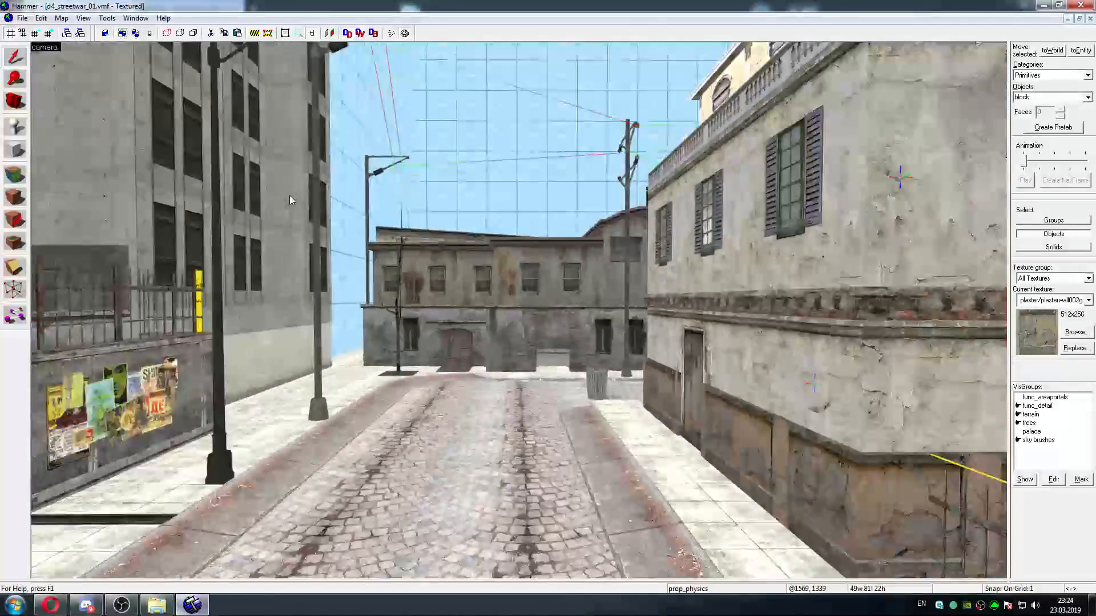
key("w")
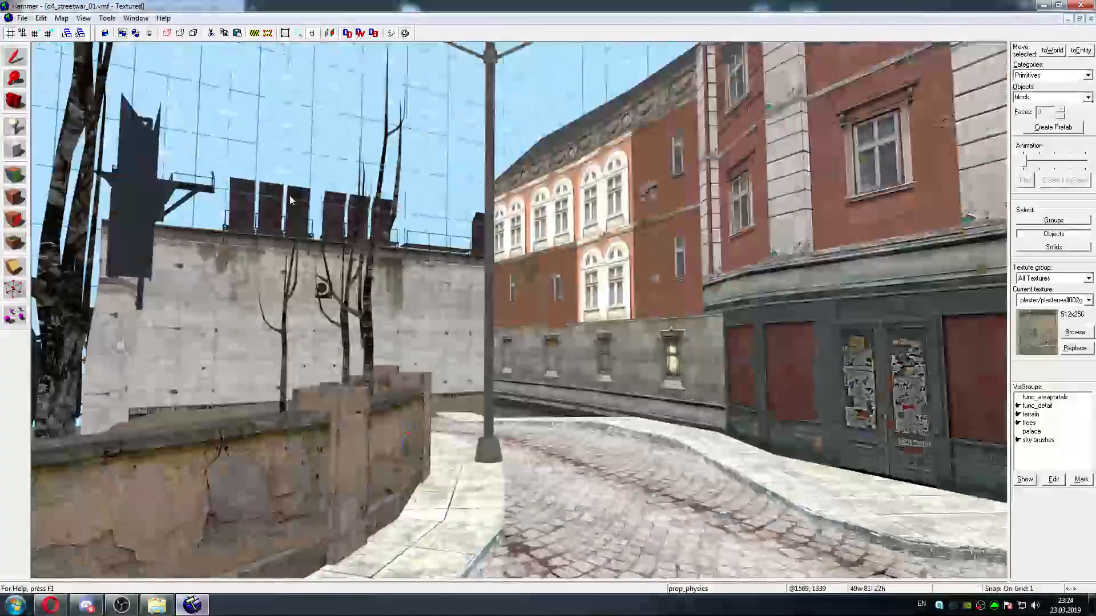
key("w")
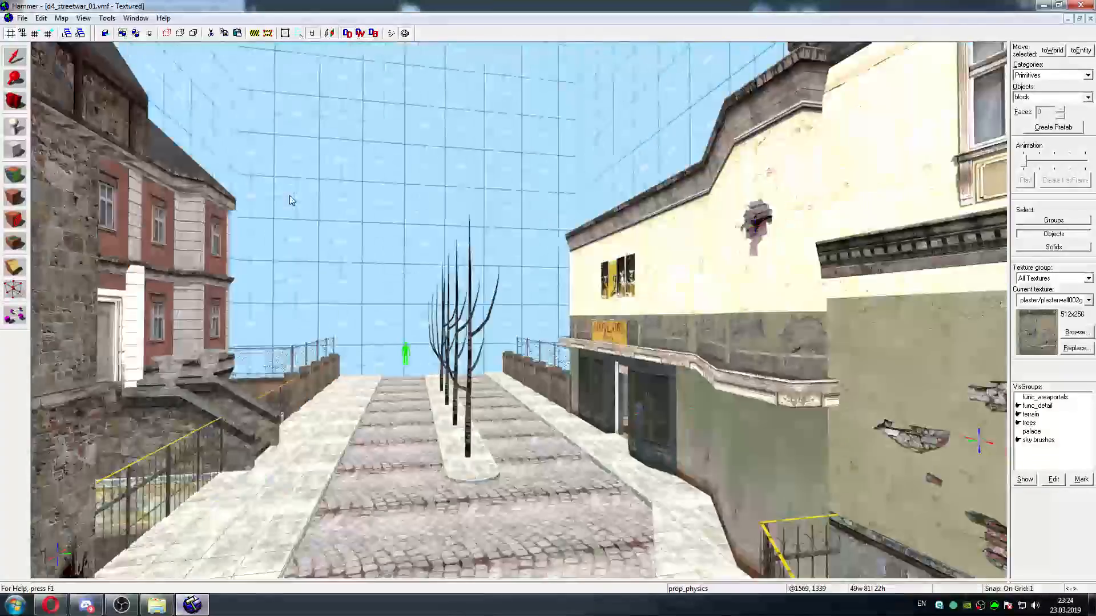
key("w")
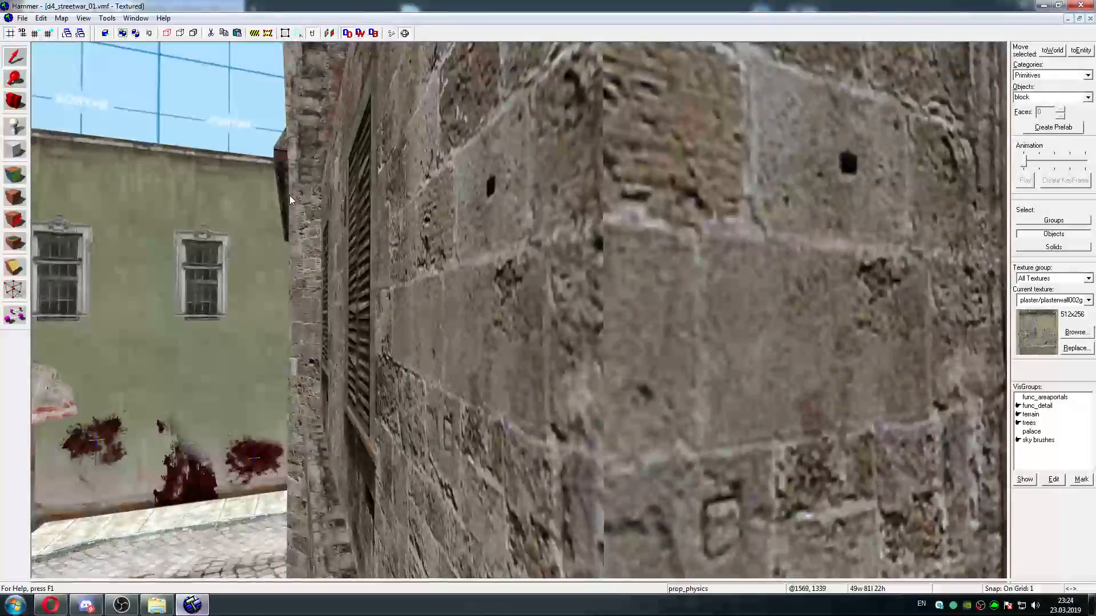
key("w")
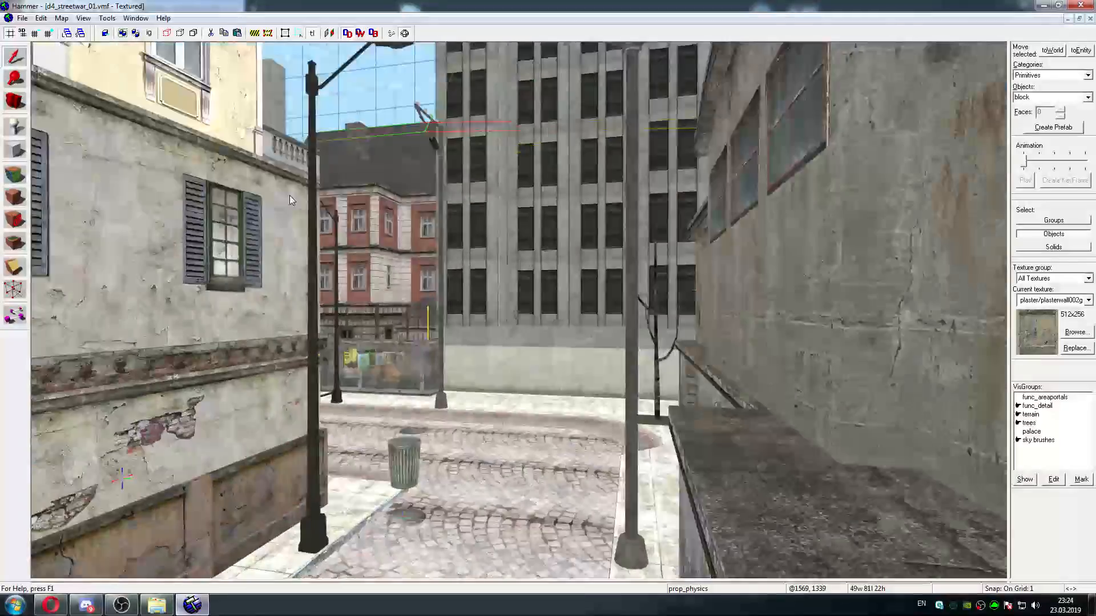
key("w")
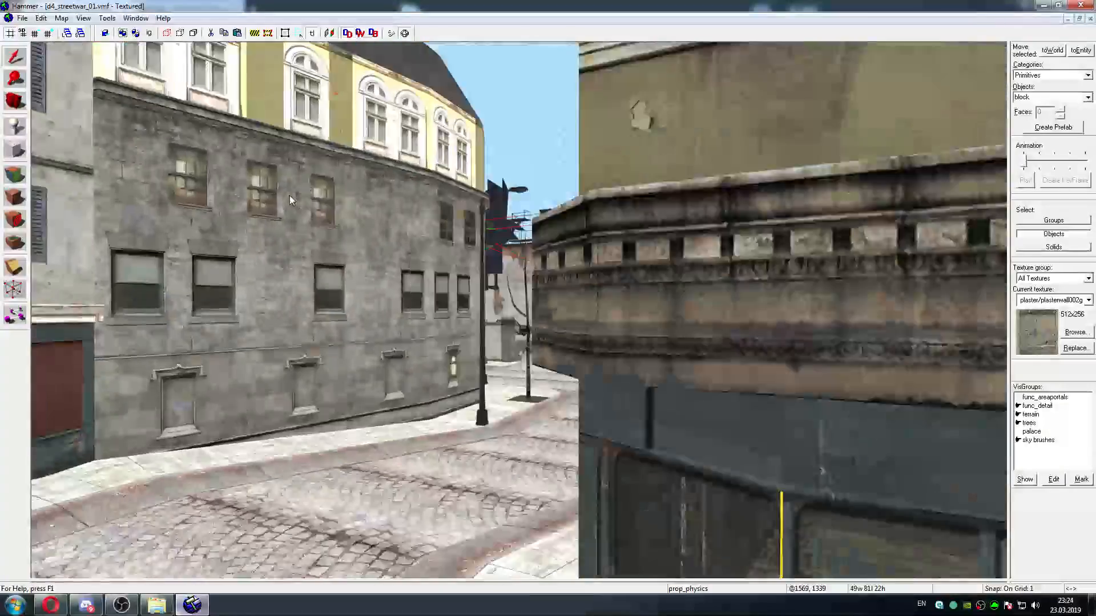
key("w")
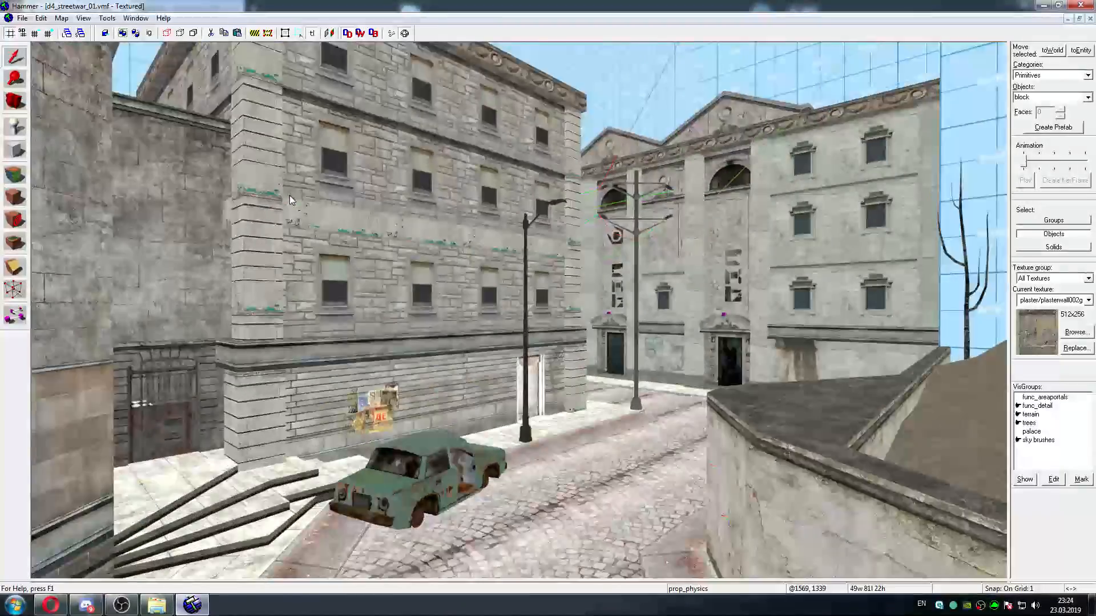
key("w")
Compile the map with CSG and BSP on Normal and VIS and RAD on No, and run it in the game
key("z")
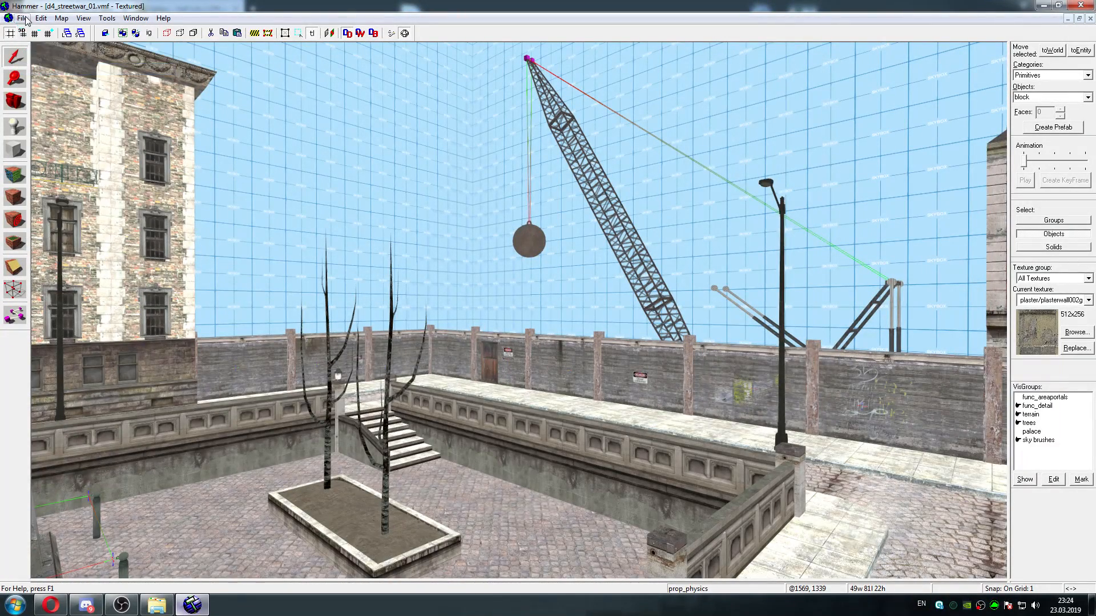
left_click(38, 158)
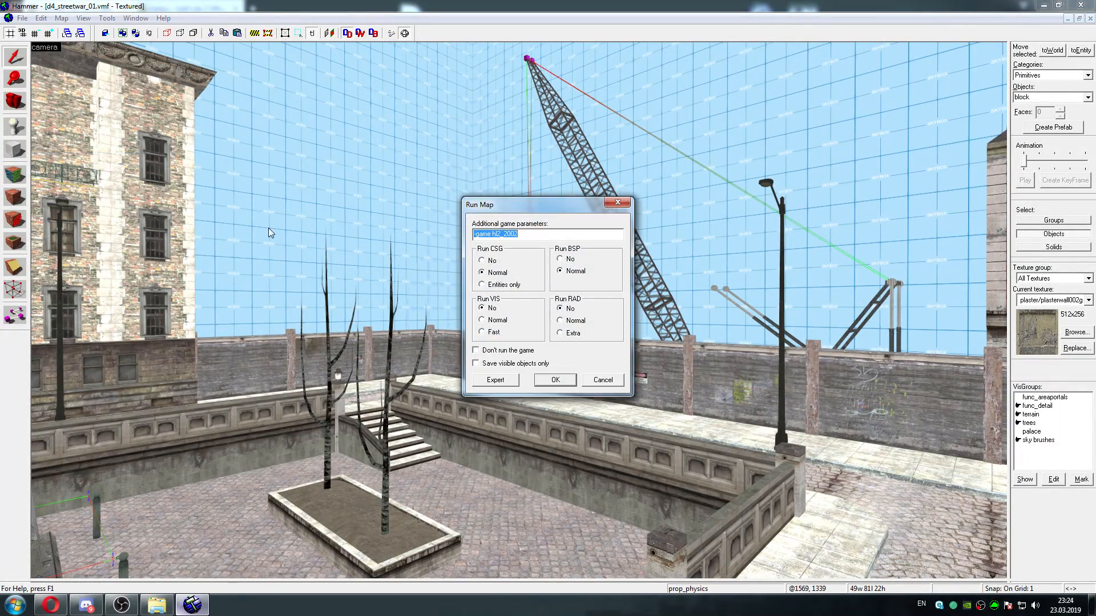
left_click(552, 385)
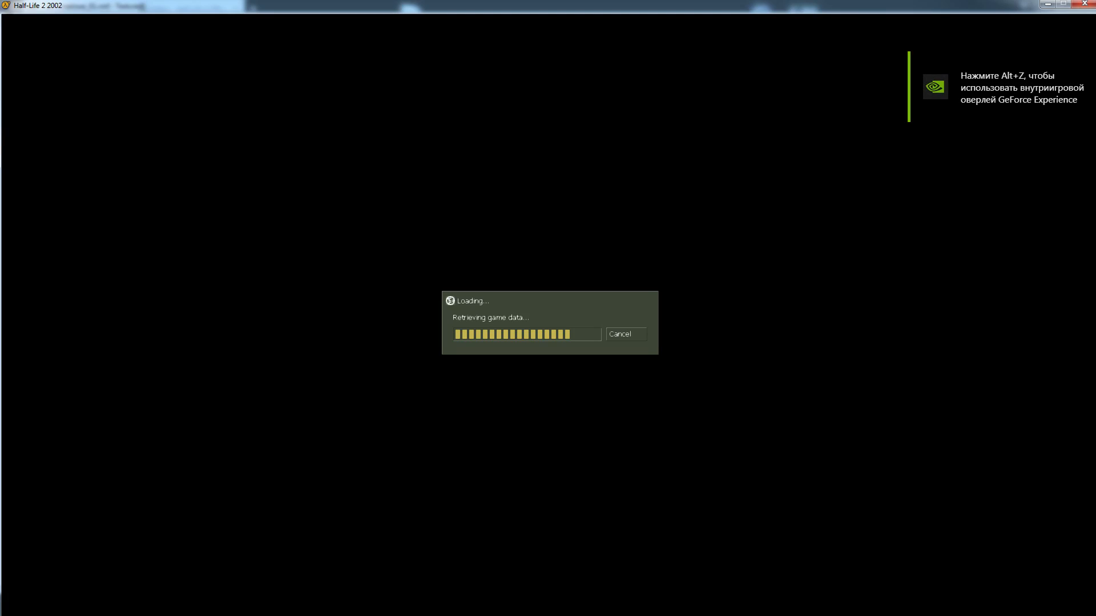
Travel through the running map from the tree-lined street to the wrecking ball hanging from the crane
key("w")
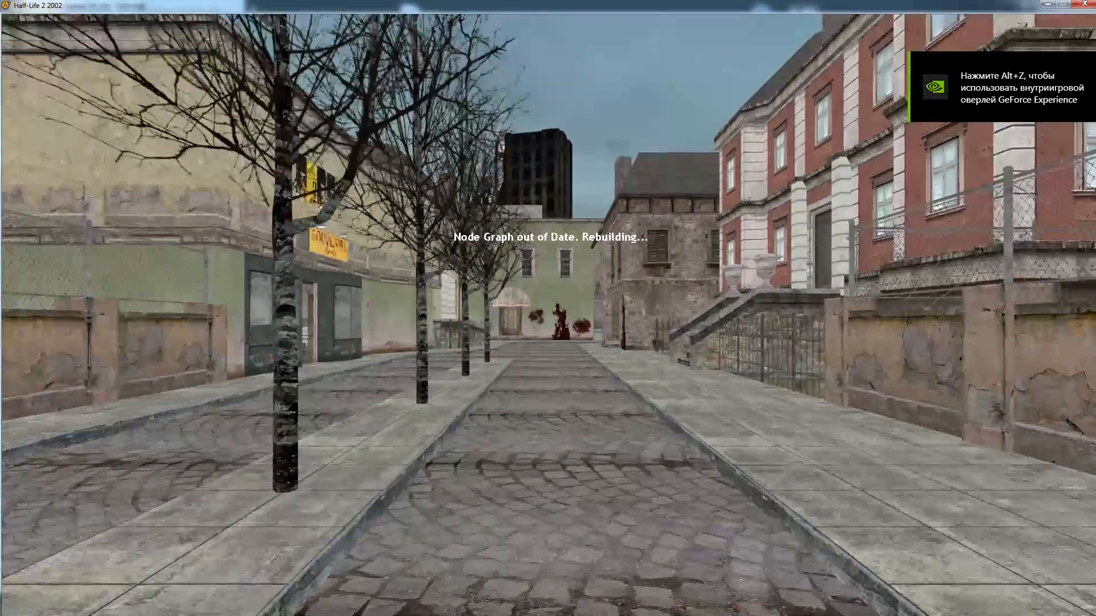
key("w")
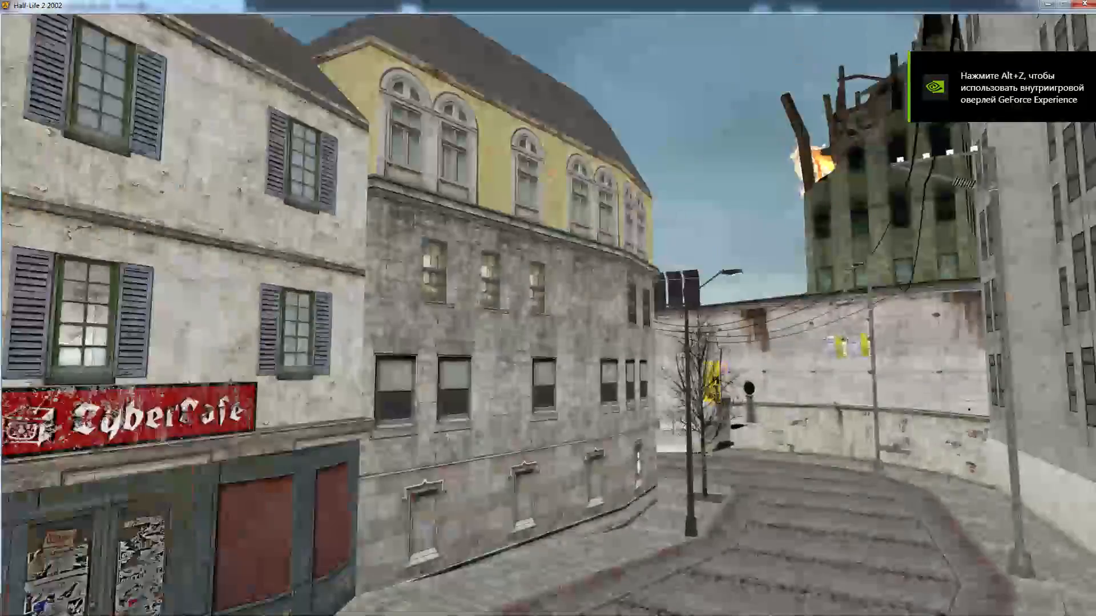
key("w")
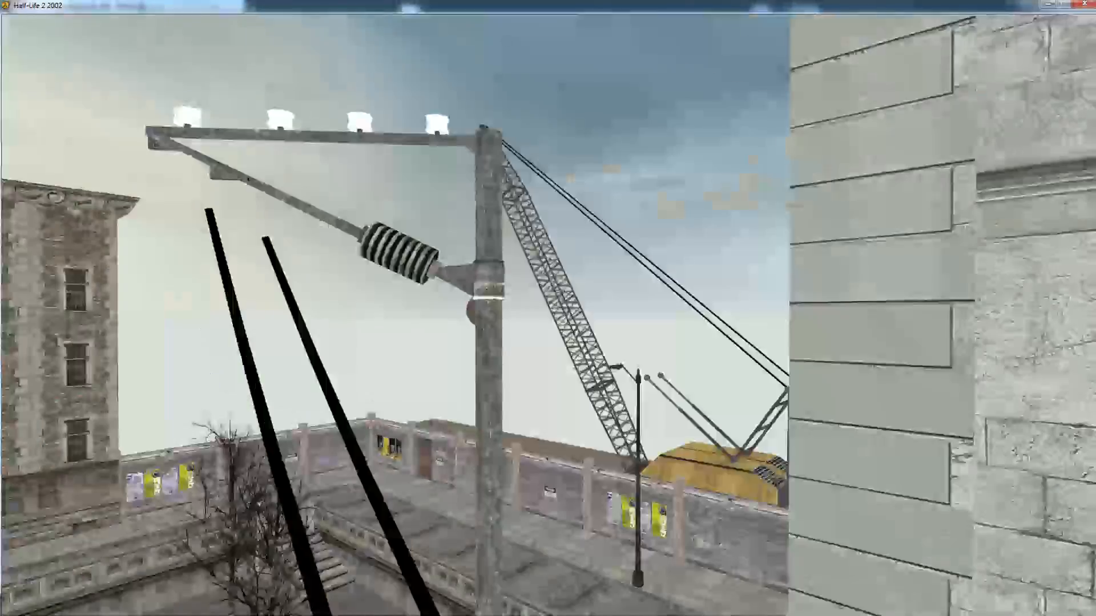
key("w")
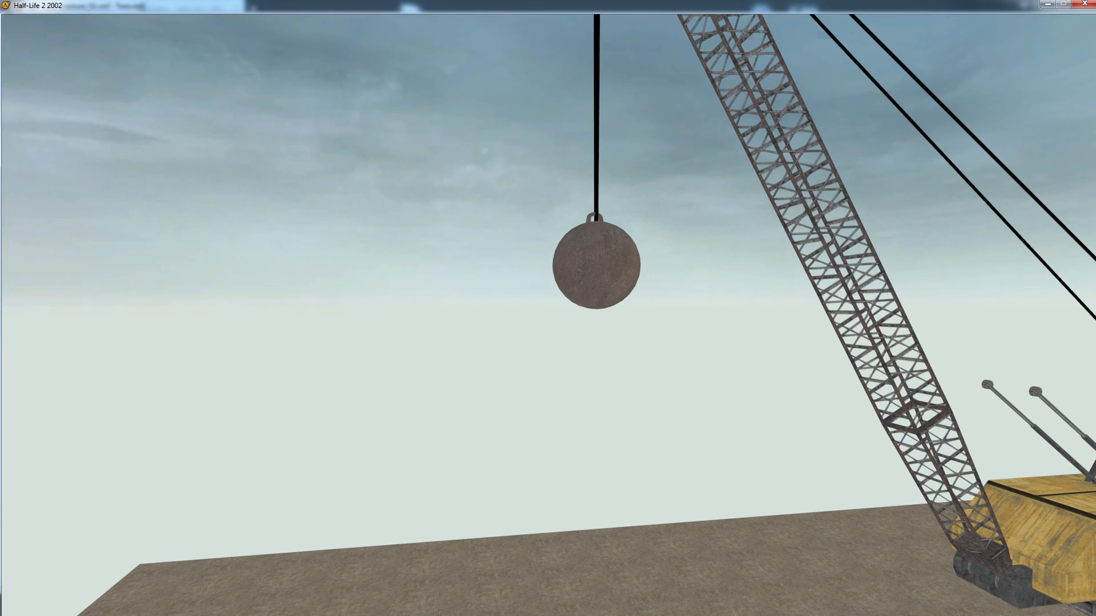
Equip the gravity gun in the game and try it on the crane's wrecking ball
key("5")
key("3")
key("1")
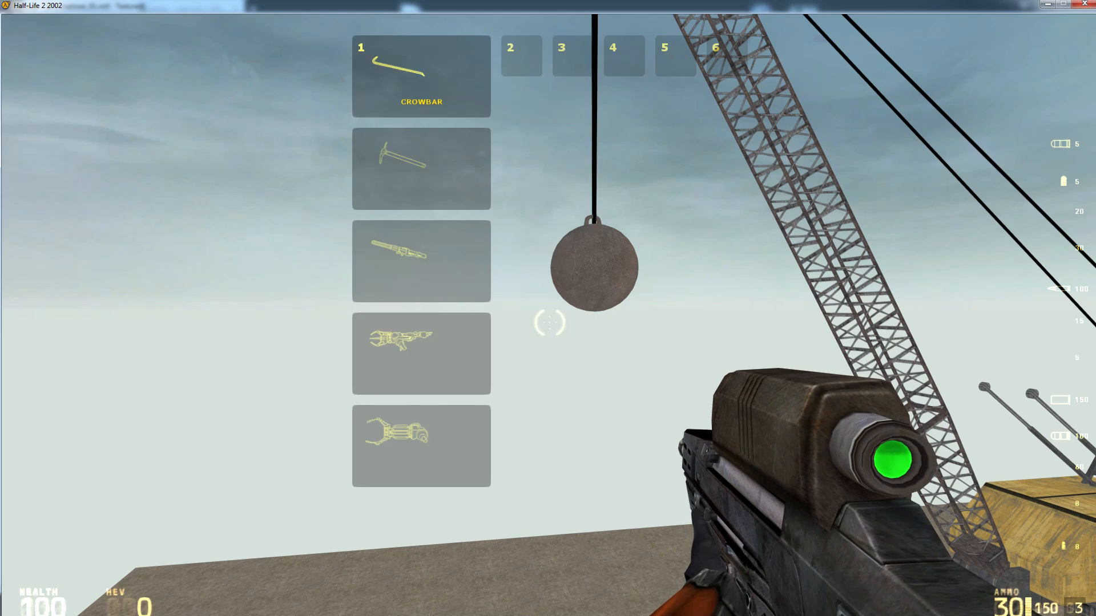
key("1")
left_click(549, 322)
key("w")
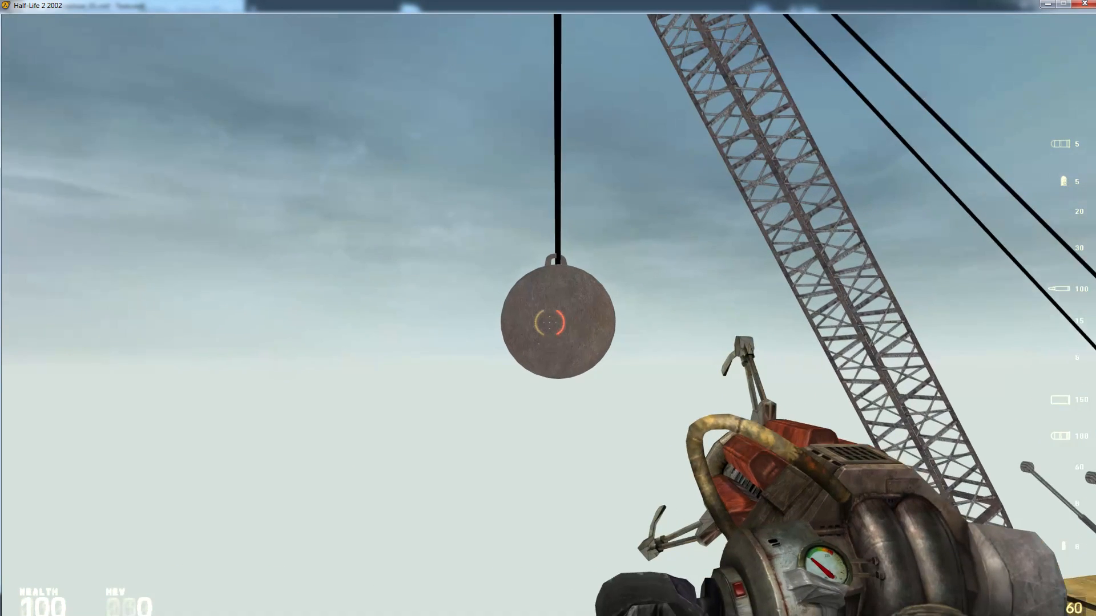
left_click(549, 322)
Switch to the two-handed physics weapon and pull the wrecking ball around to test how it swings on its cable
key("1")
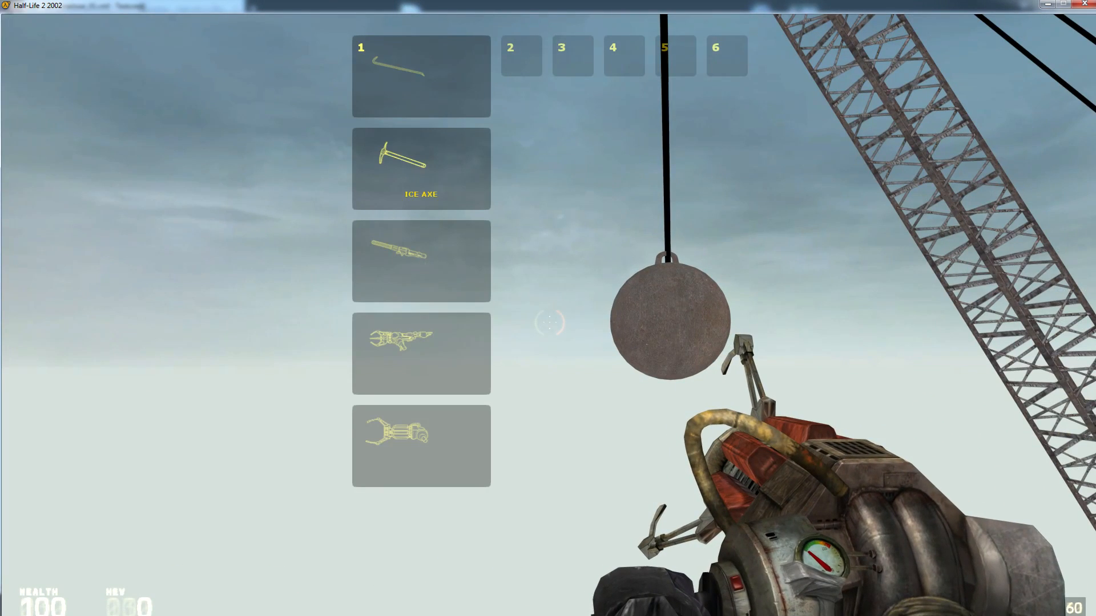
key("1")
left_click(549, 323)
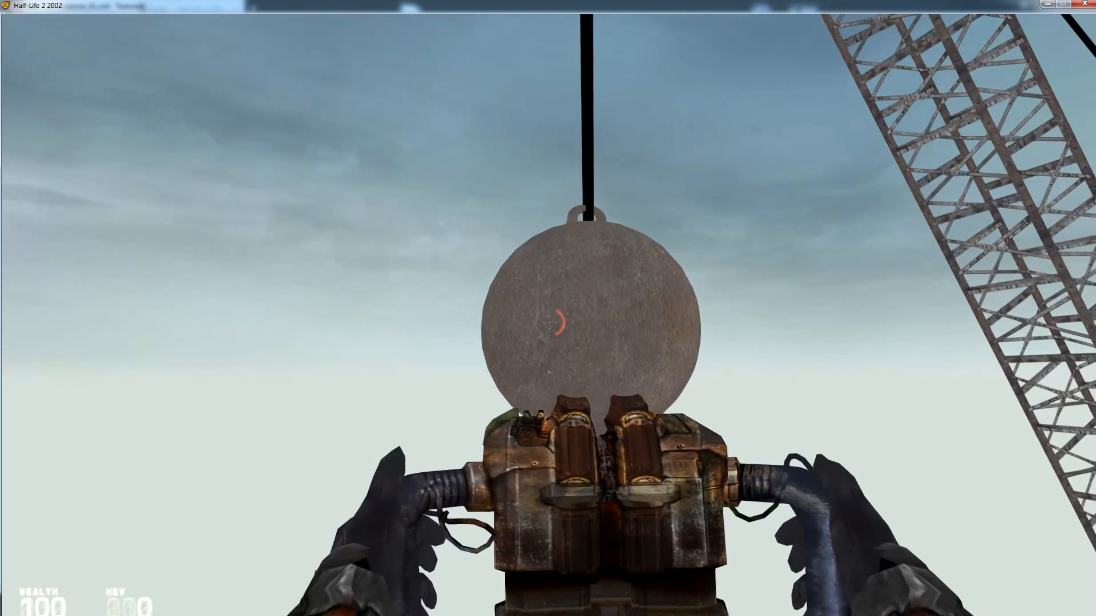
left_click(550, 323)
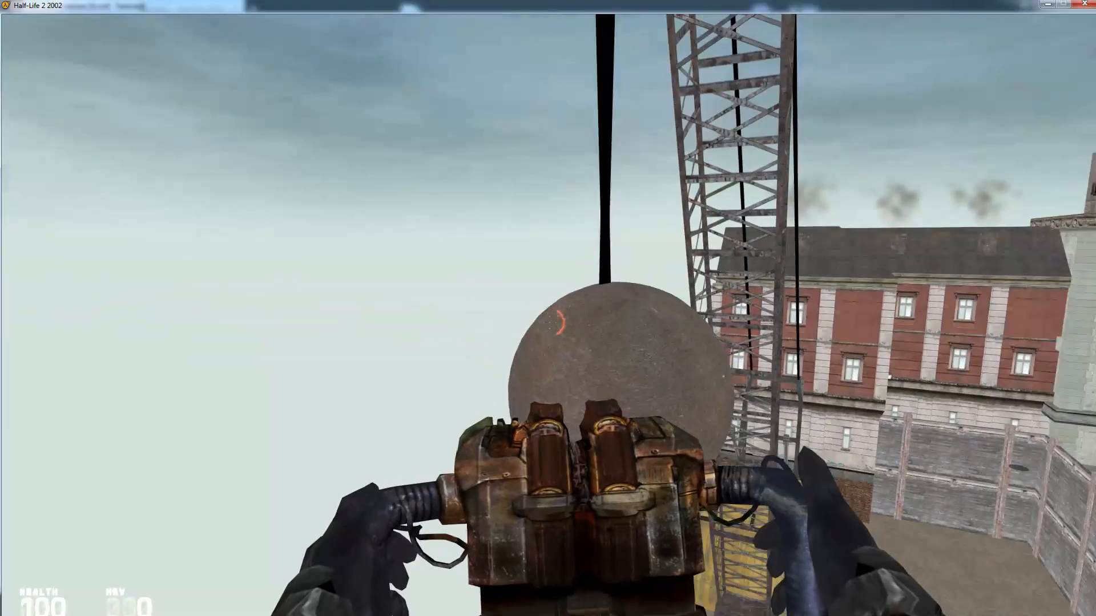
left_click(548, 323)
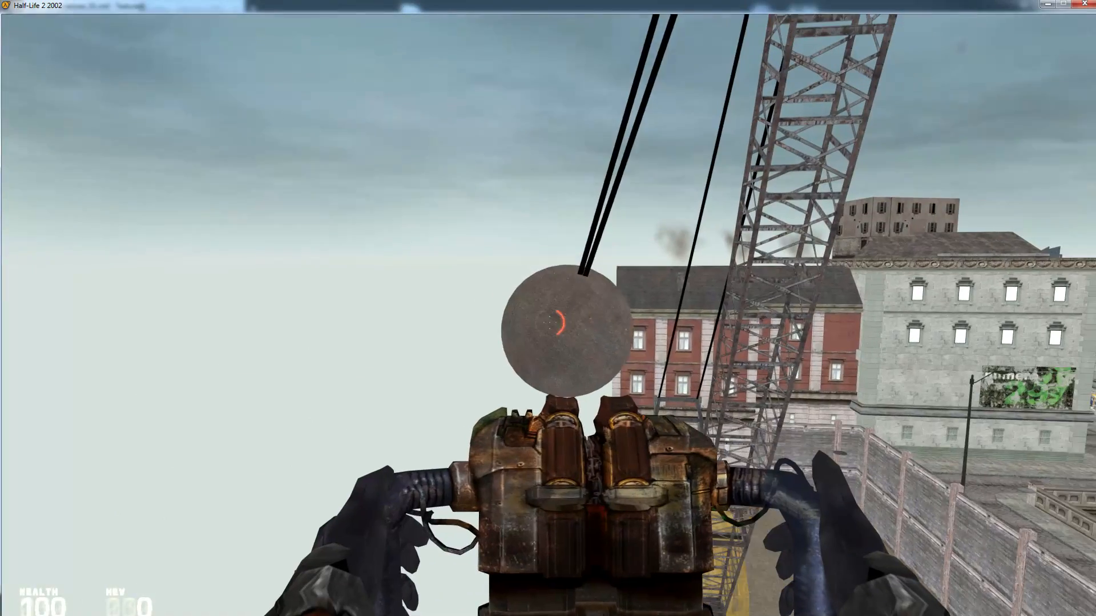
Quit the test game and return to the map in Hammer
key("Escape")
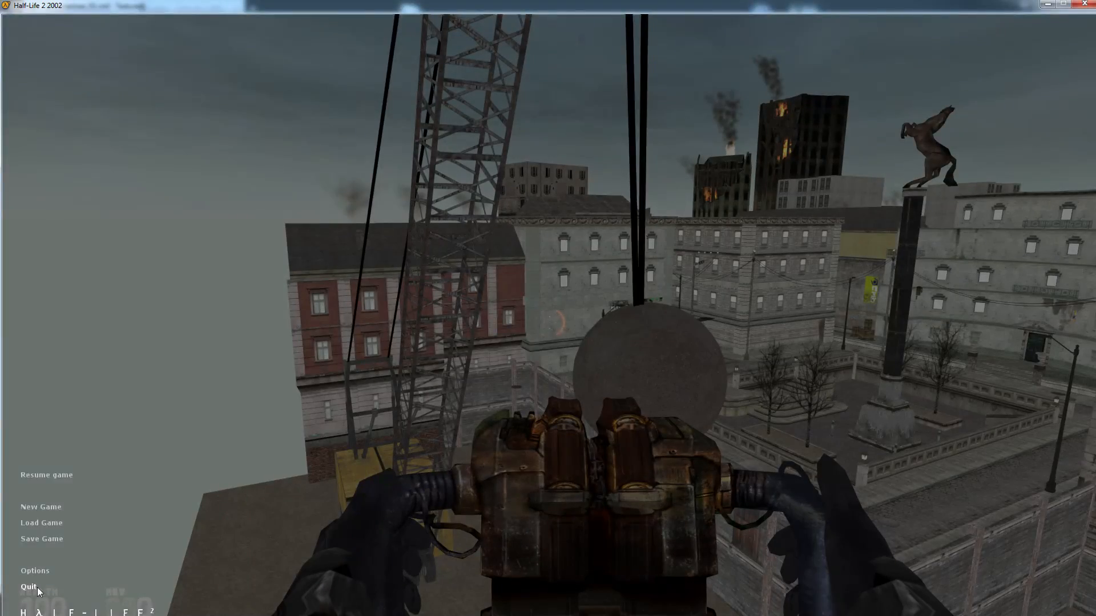
left_click(29, 587)
left_click(540, 338)
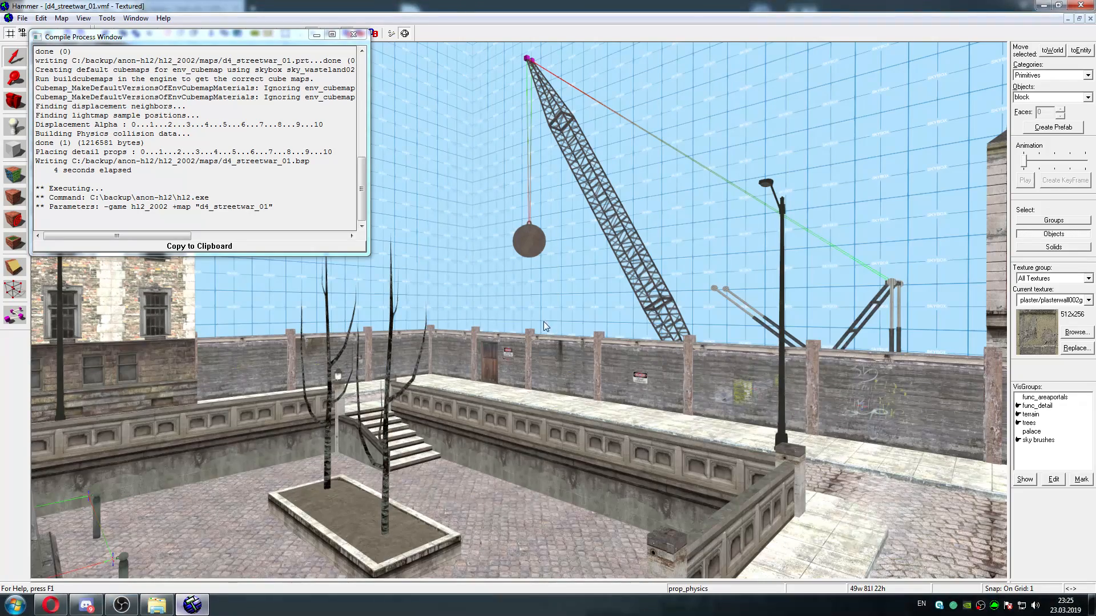
Close the compile log and select the nearer phys_spring cube at the tip of the crane's boom
left_click(351, 38)
key("z")
key("w")
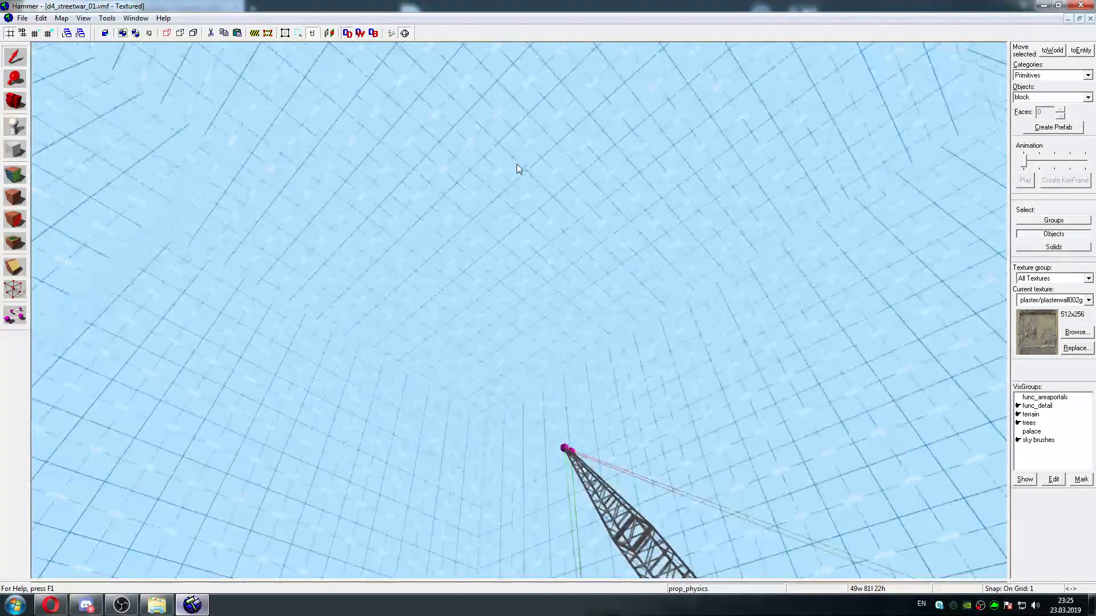
key("w")
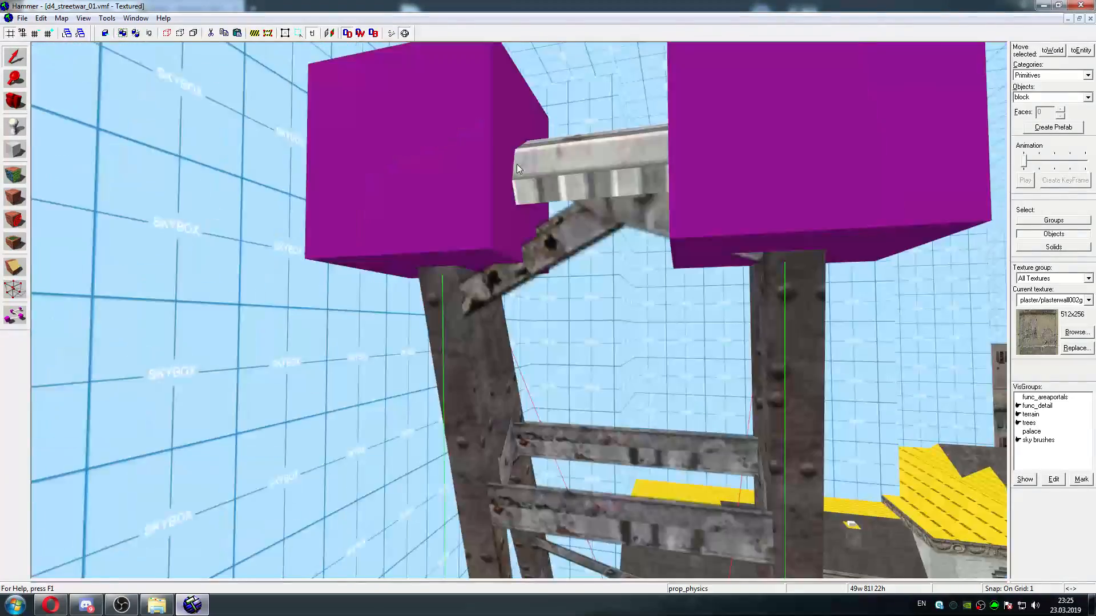
key("s")
key("d")
left_click(533, 233)
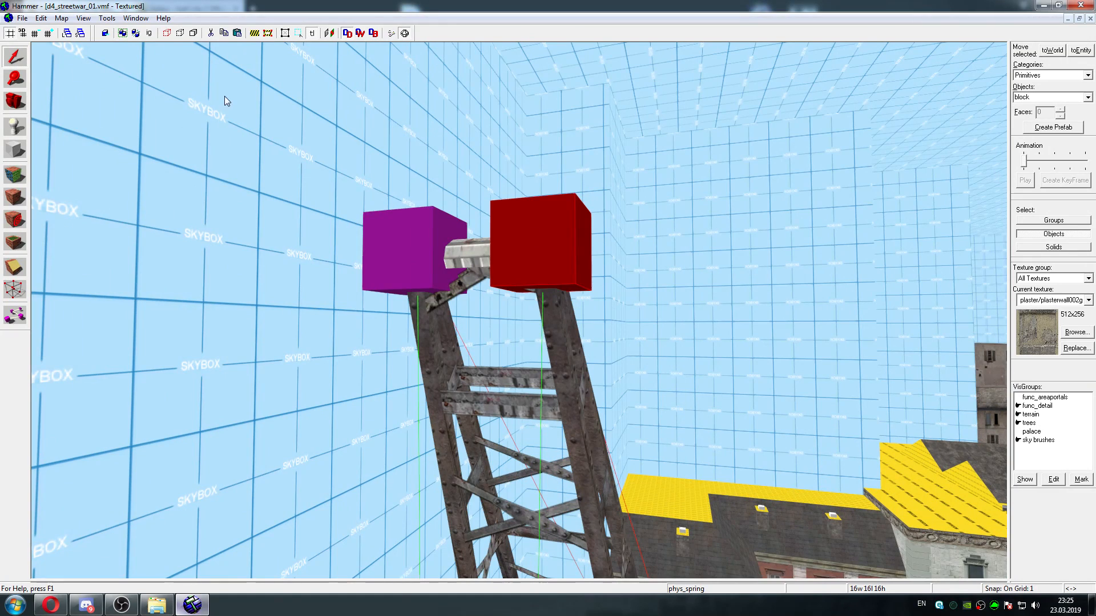
Switch to the four-viewport layout and centre the 2D views on the crane's wrecking ball
key("shift+z")
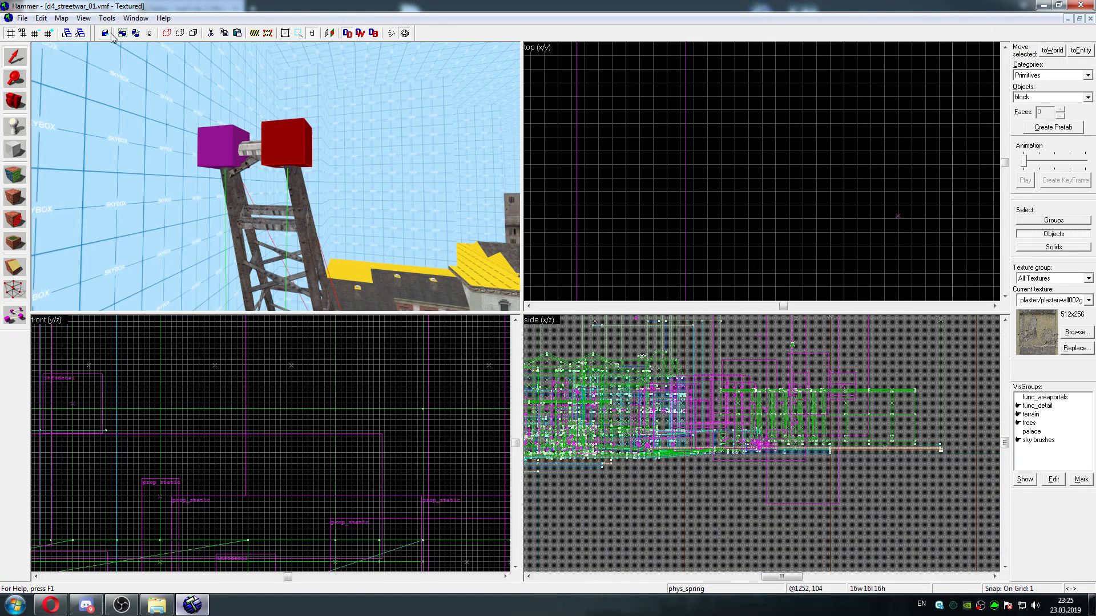
key("z")
key("z")
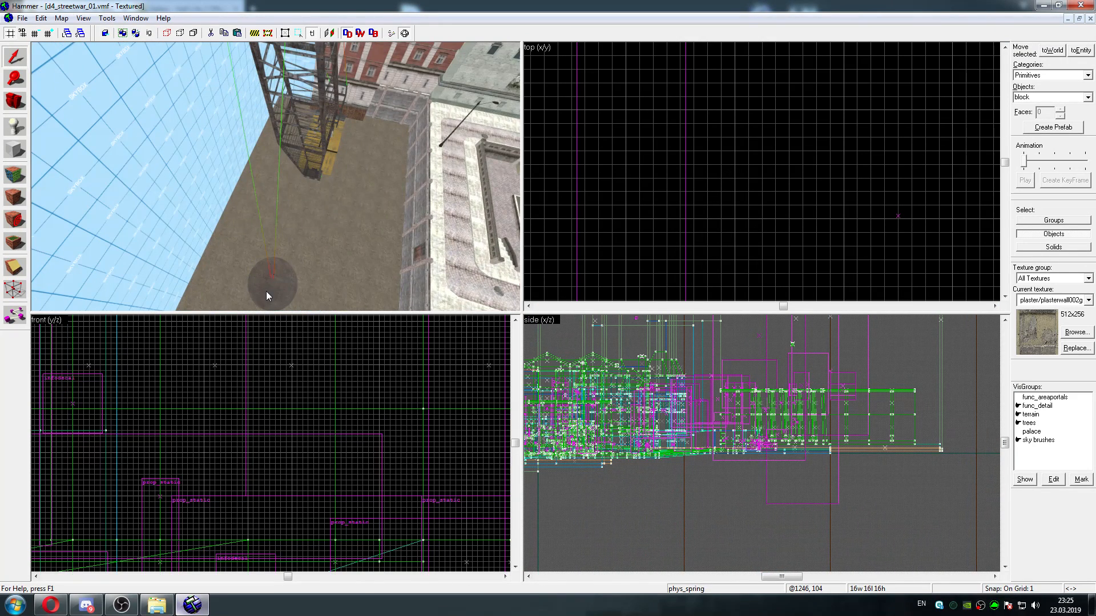
left_click(84, 19)
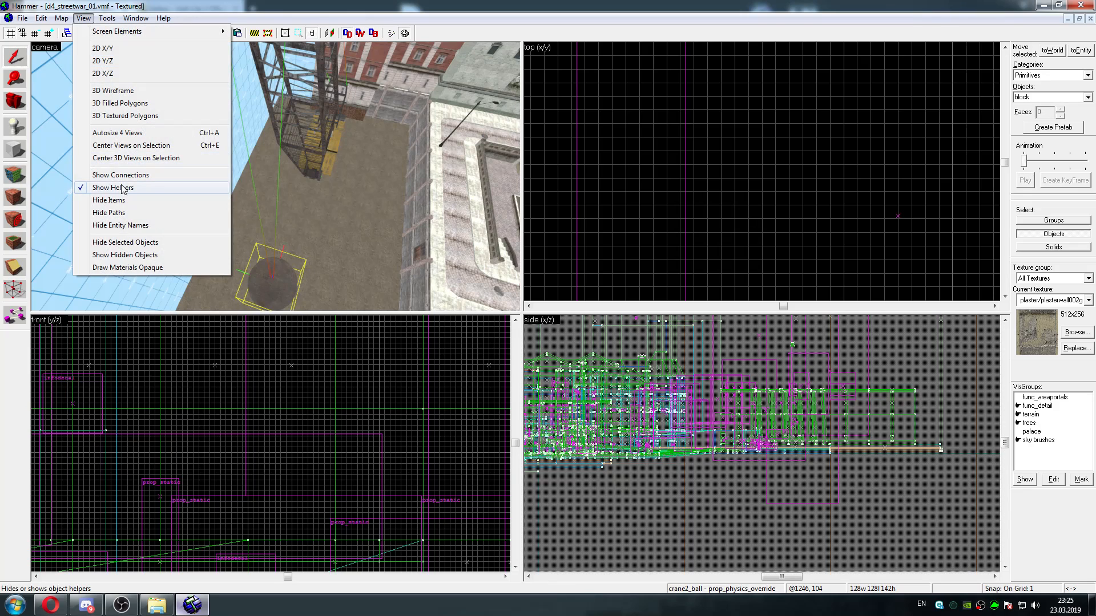
left_click(129, 147)
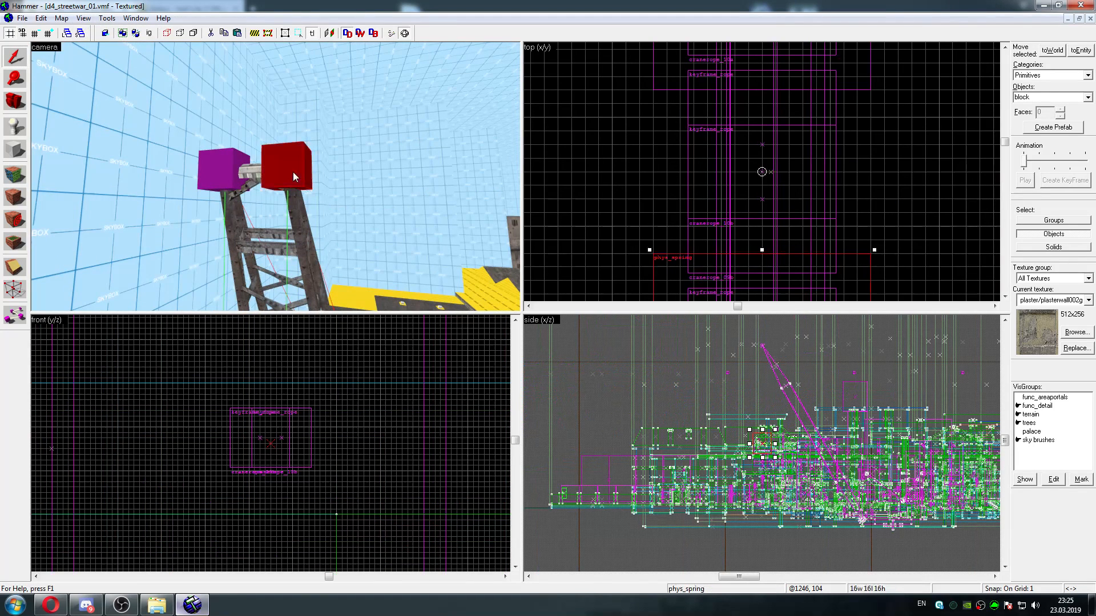
Move the first phys_spring's end point in the front view onto the wrecking ball's ring, at about (-1789, 4259, 525)
key("Up")
key("Up")
key("Up")
key("Up")
key("Up")
key("Up")
mouse_move(271, 442)
left_mouse_down()
mouse_move(273, 367)
mouse_move(265, 438)
left_mouse_up()
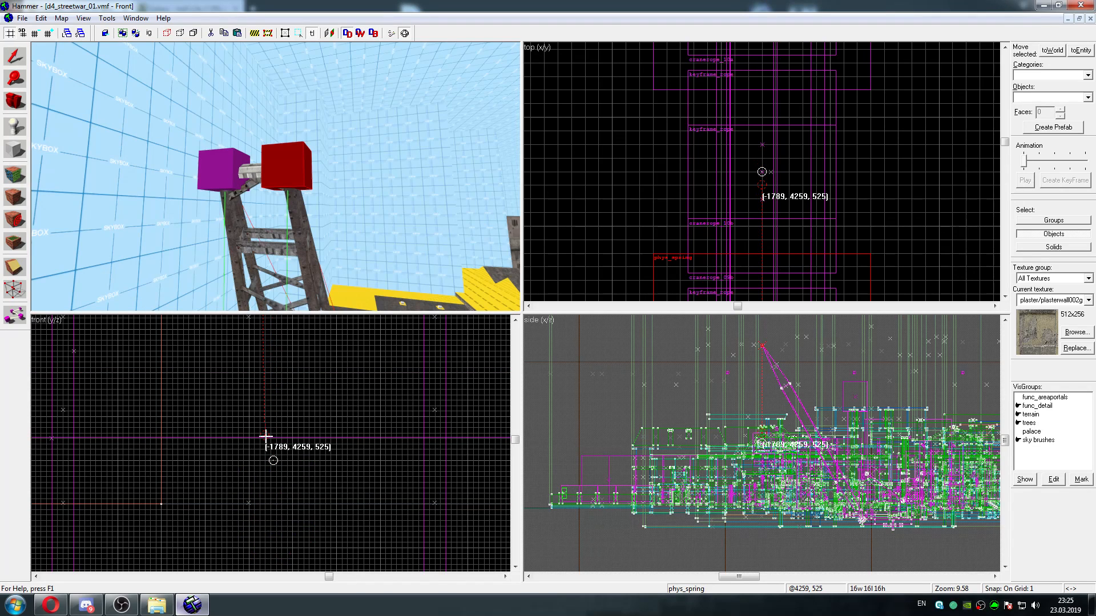
left_click_drag(294, 196, 295, 197)
key("w")
key("s")
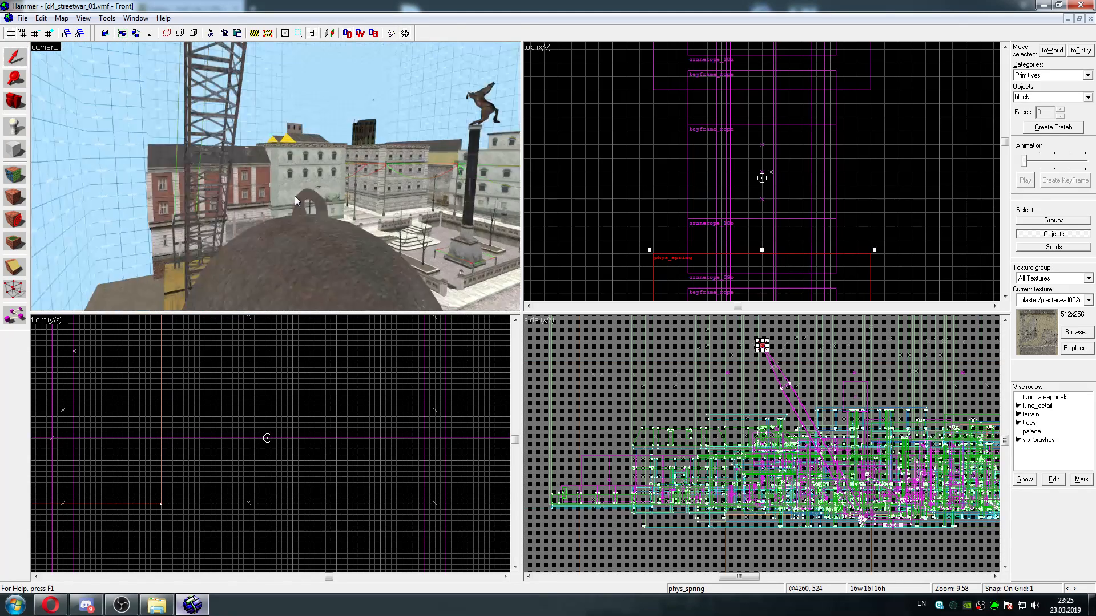
key("w")
key("s")
key("s")
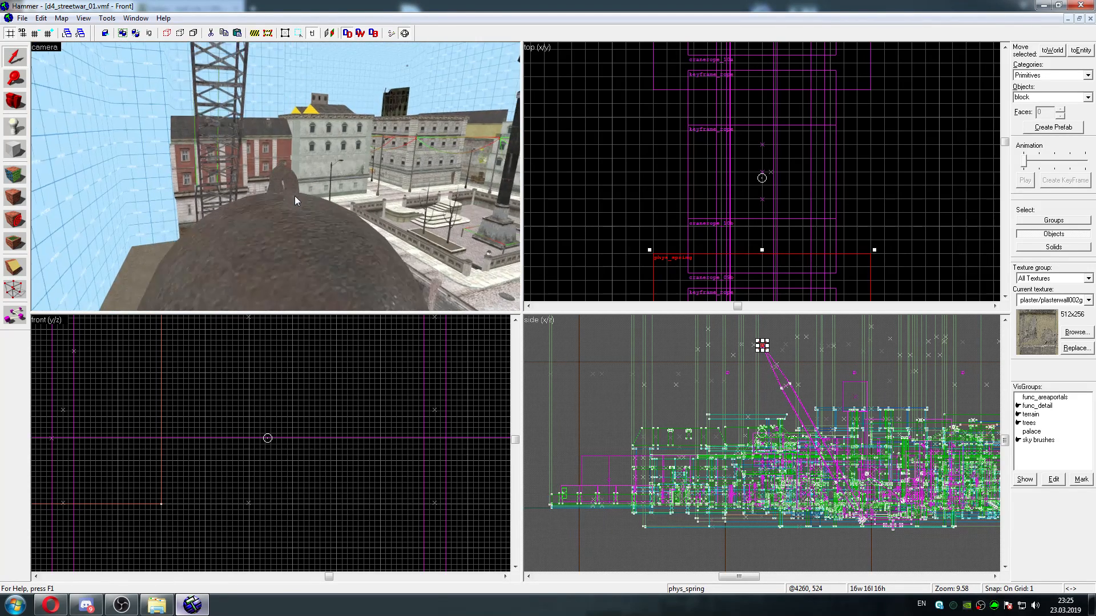
Select the other phys_spring at the crane's tip and raise its end point to about (-1789, 4275, 524)
left_click_drag(294, 196, 295, 197)
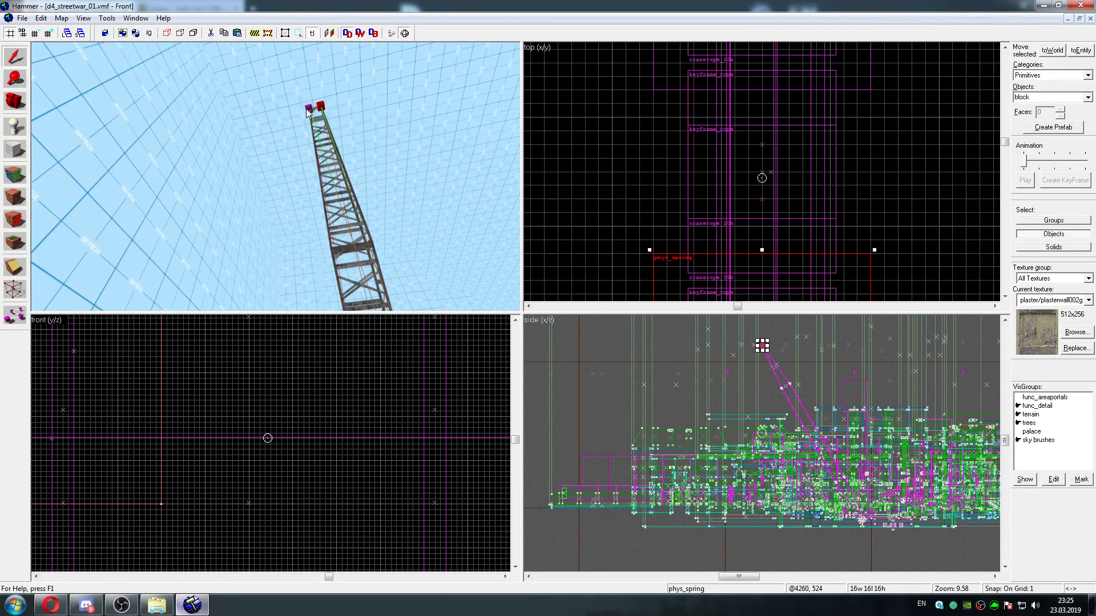
key("Up")
key("Up")
key("Up")
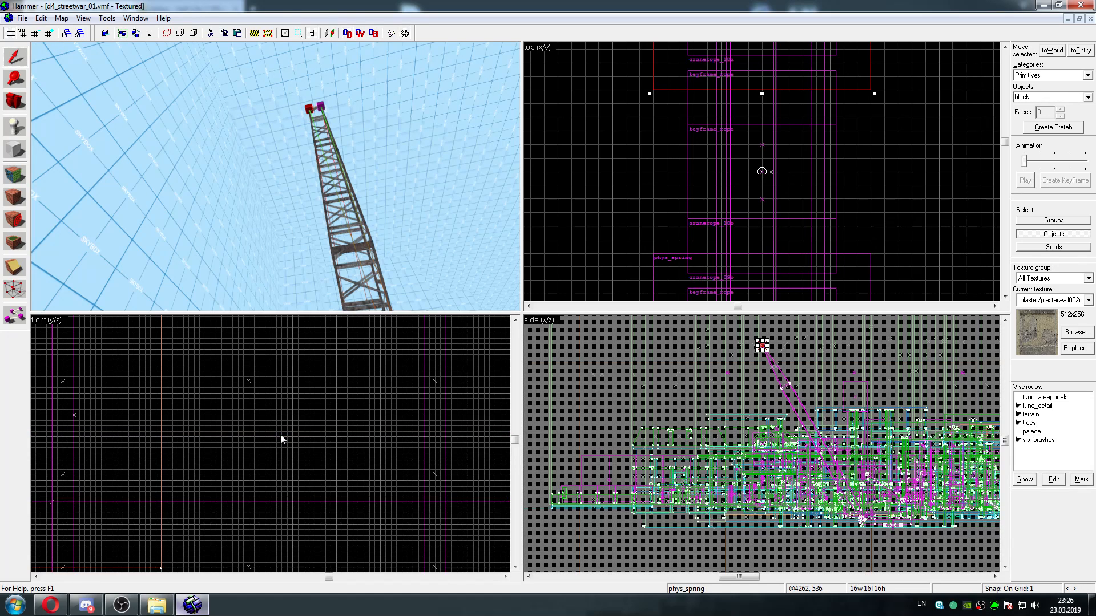
key("Left")
key("Down")
key("Right")
key("Up")
key("Down")
key("Down")
key("Down")
key("Down")
key("Down")
key("Down")
key("Down")
key("Down")
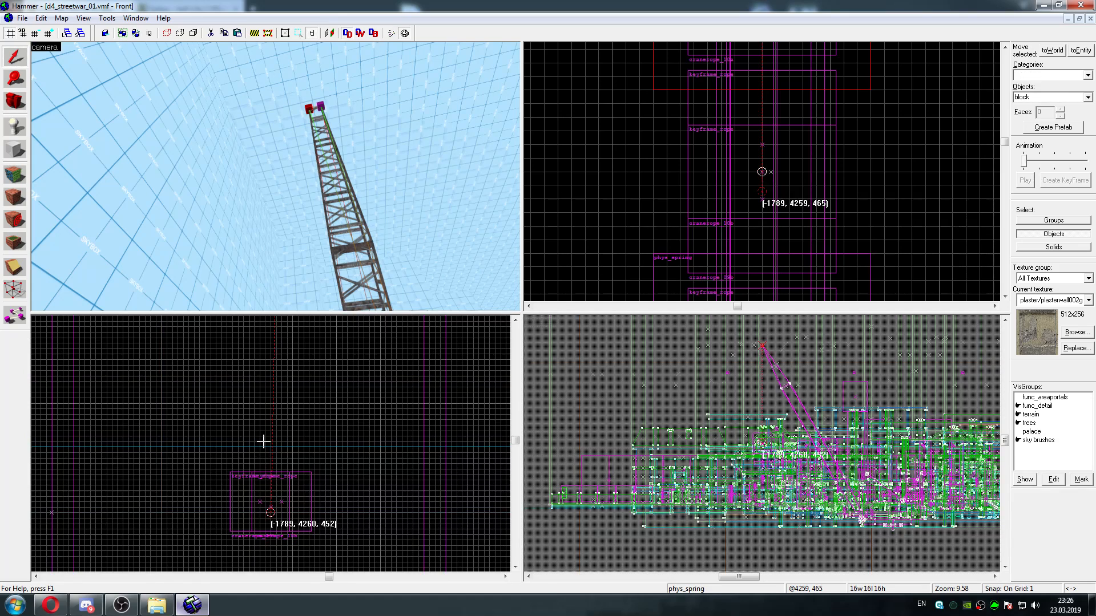
key("Up")
key("Up")
key("Up")
key("Up")
key("Up")
key("Up")
key("Up")
key("Up")
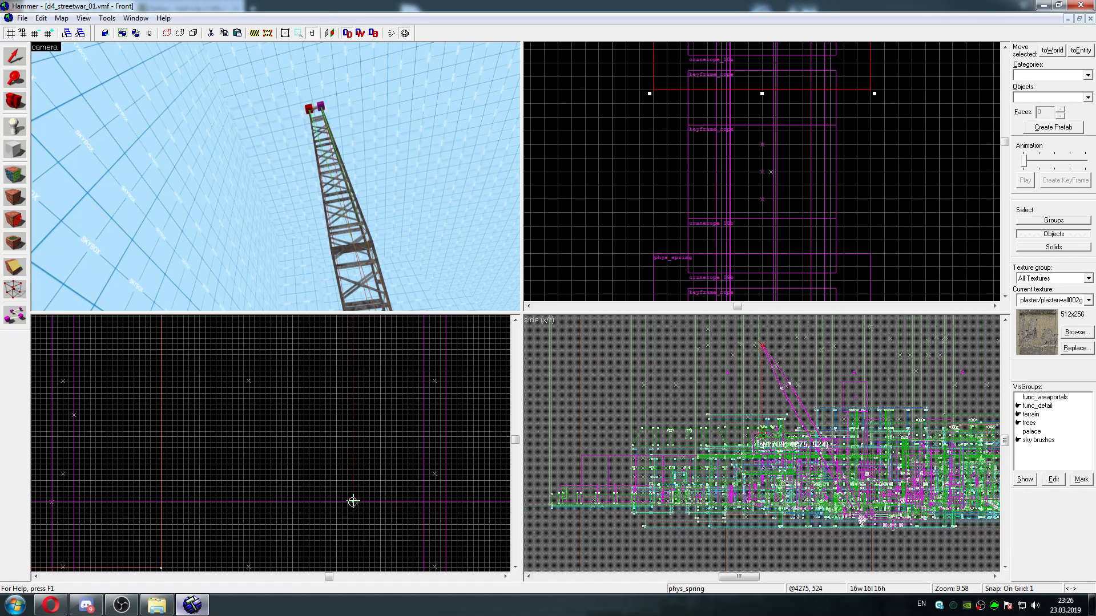
Shift the second spring's end point onto the wrecking ball's ring at (-1789, 4261, 525) and check its placement
key("z")
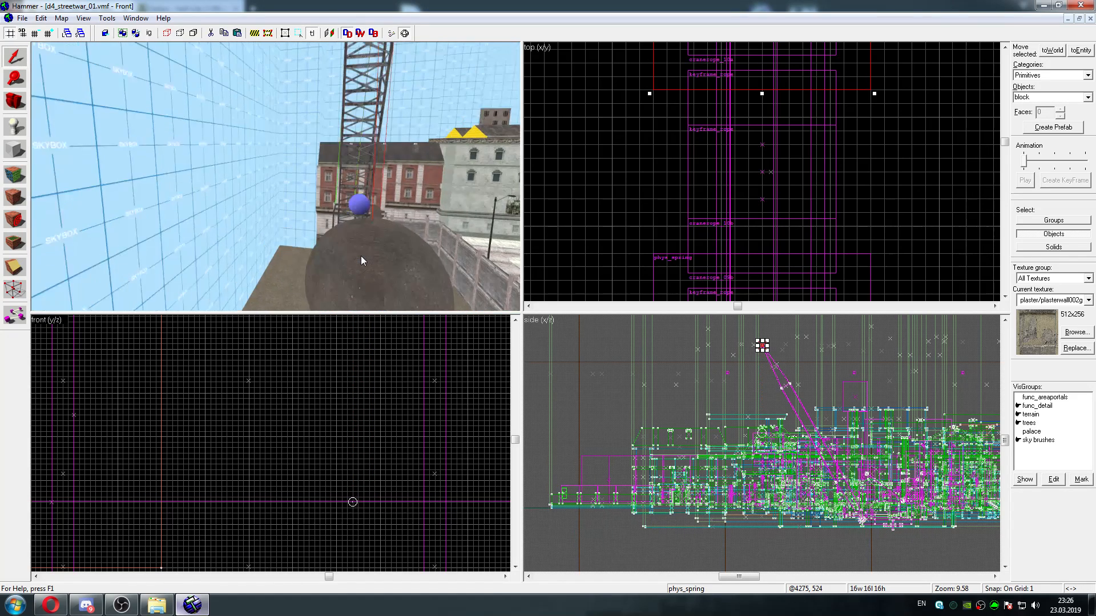
key("d")
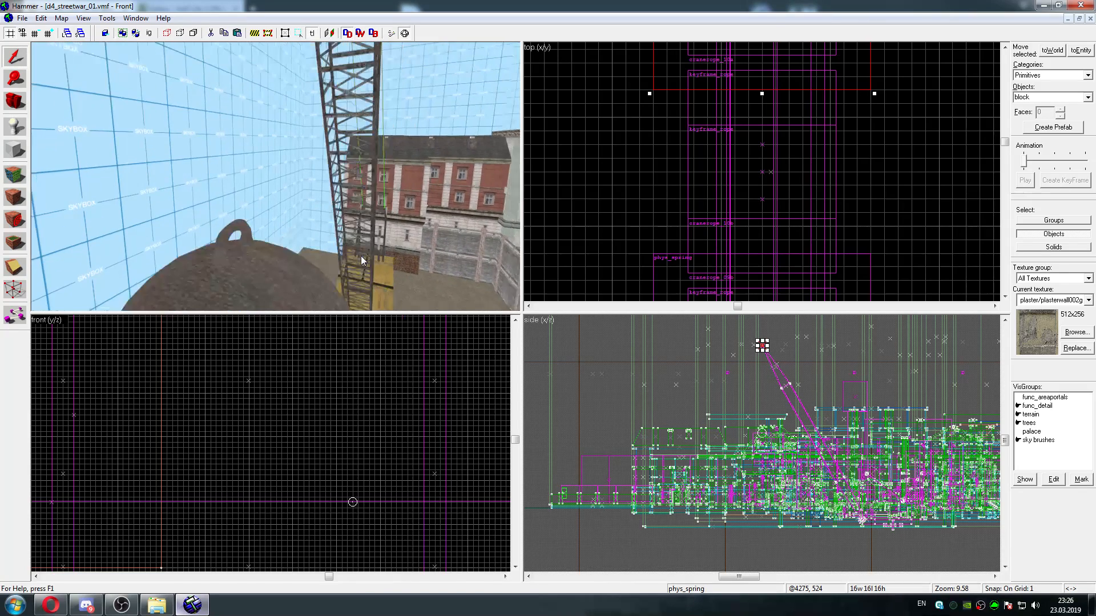
key("s")
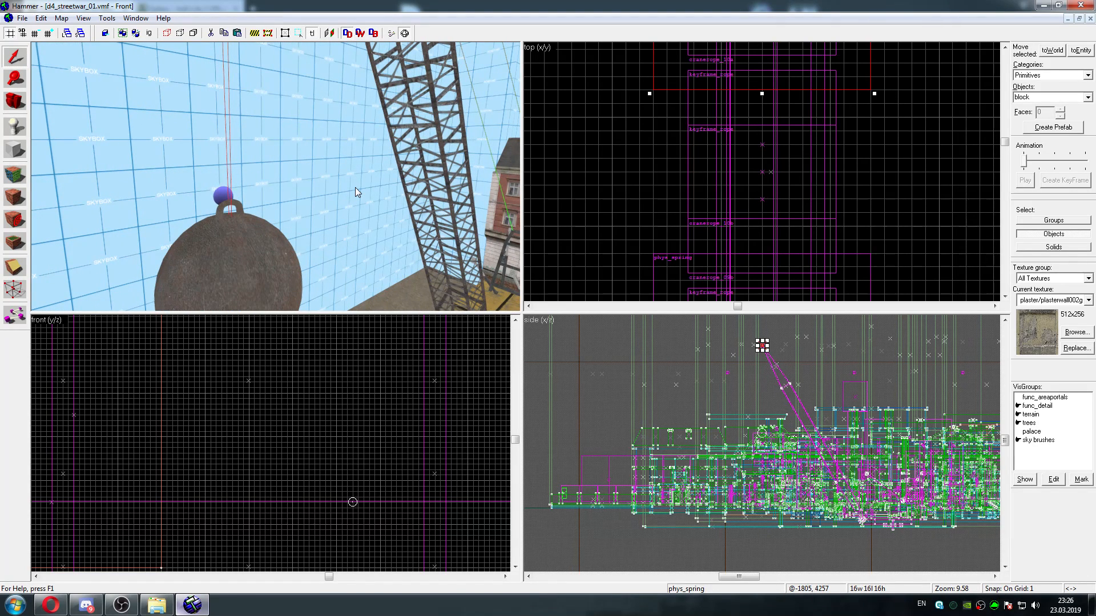
scroll(319, 410, "down", 8)
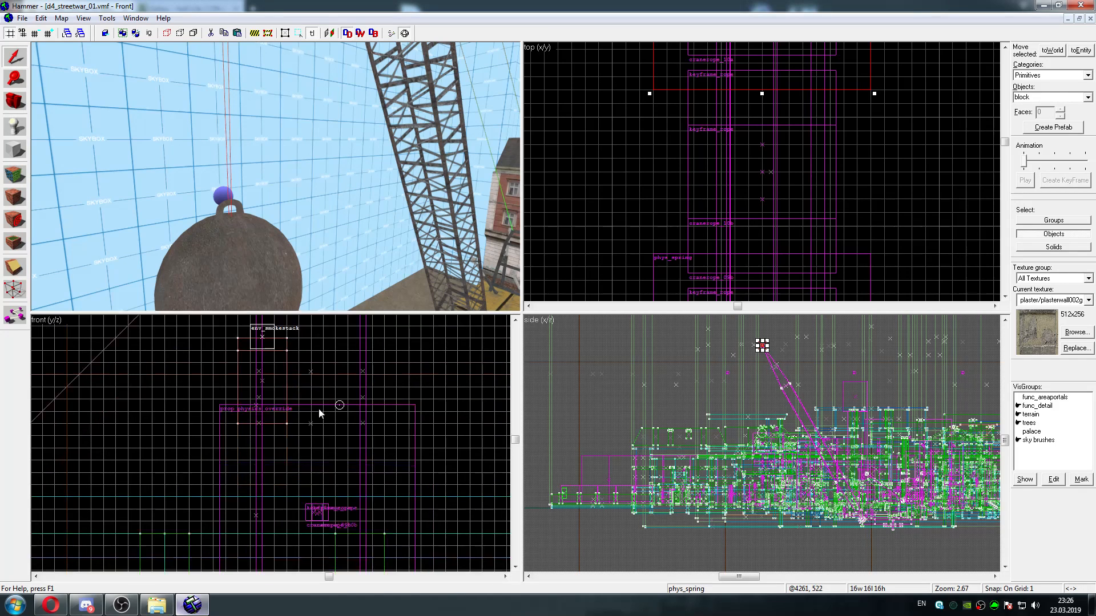
scroll(318, 409, "up", 2)
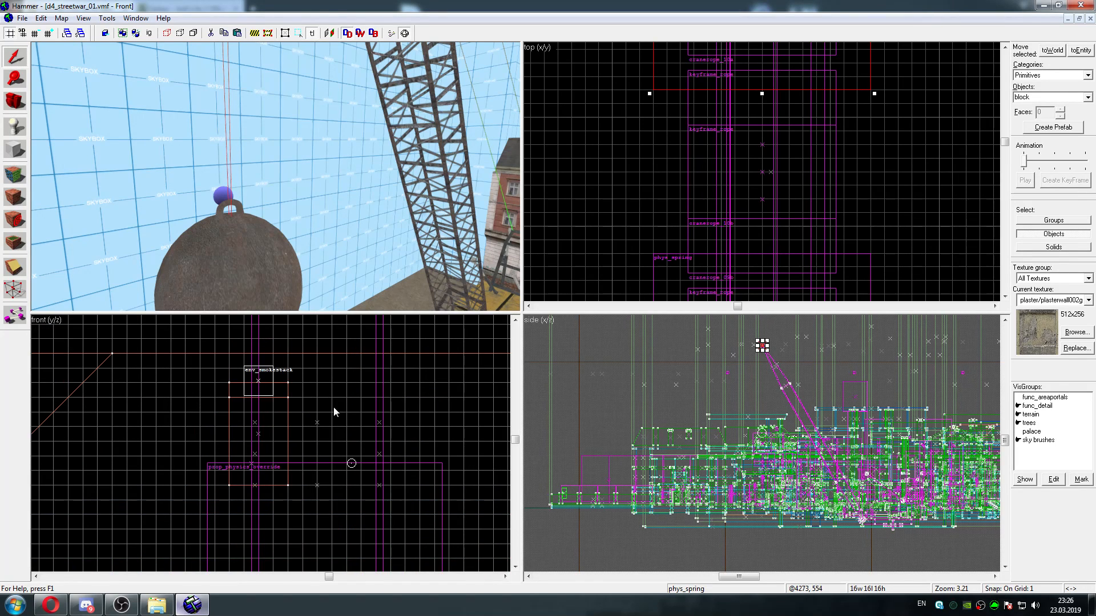
left_click_drag(324, 460, 326, 461)
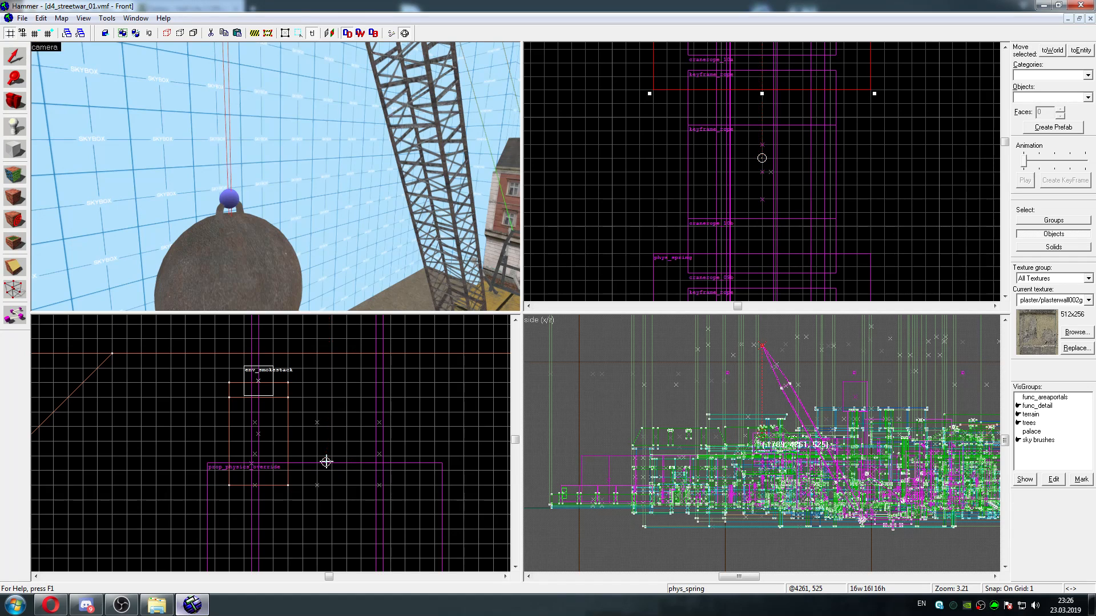
key("z")
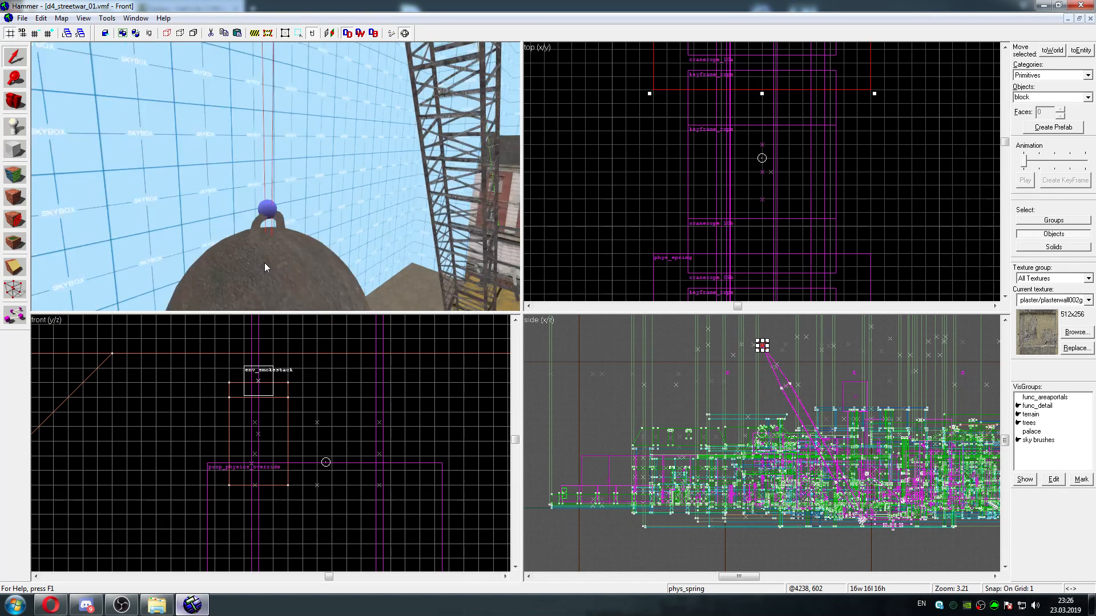
key("s")
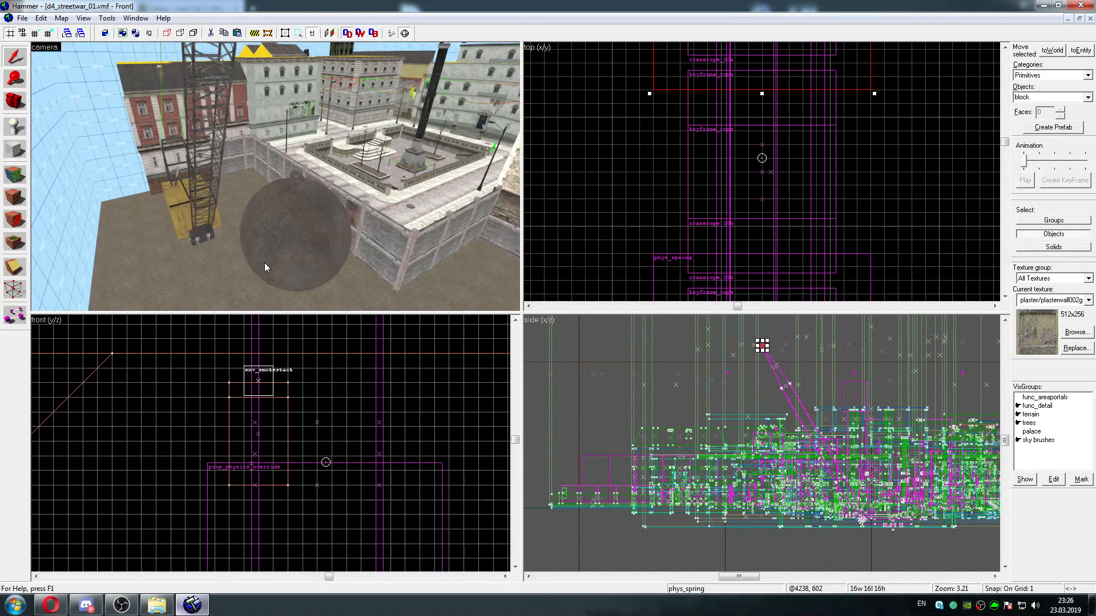
key("a")
key("d")
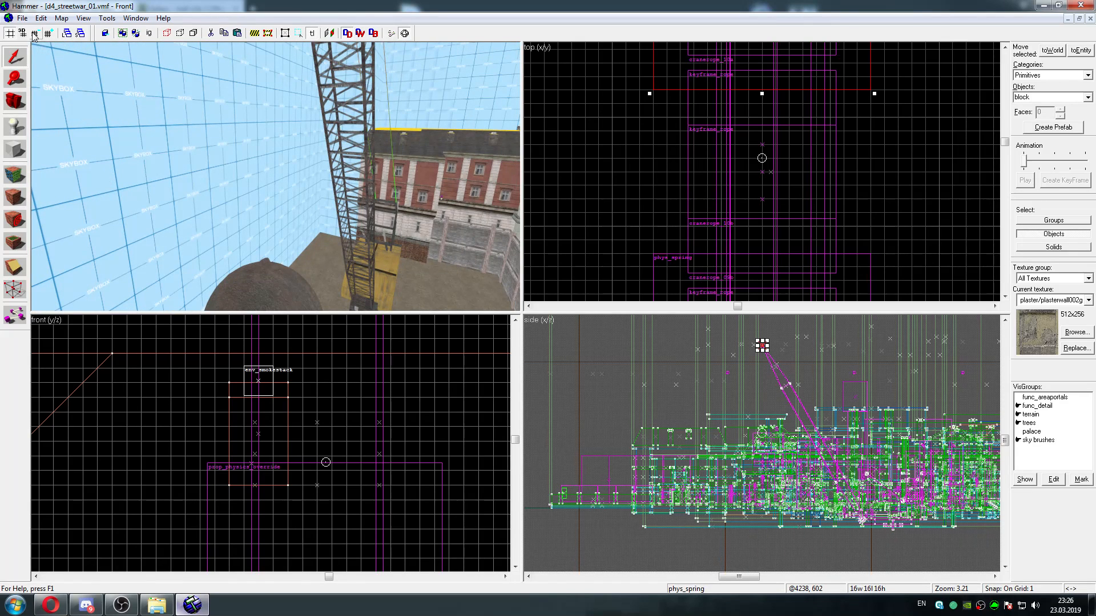
Save the map, then compile and run it with Normal CSG and BSP and without VIS or RAD
left_click(22, 18)
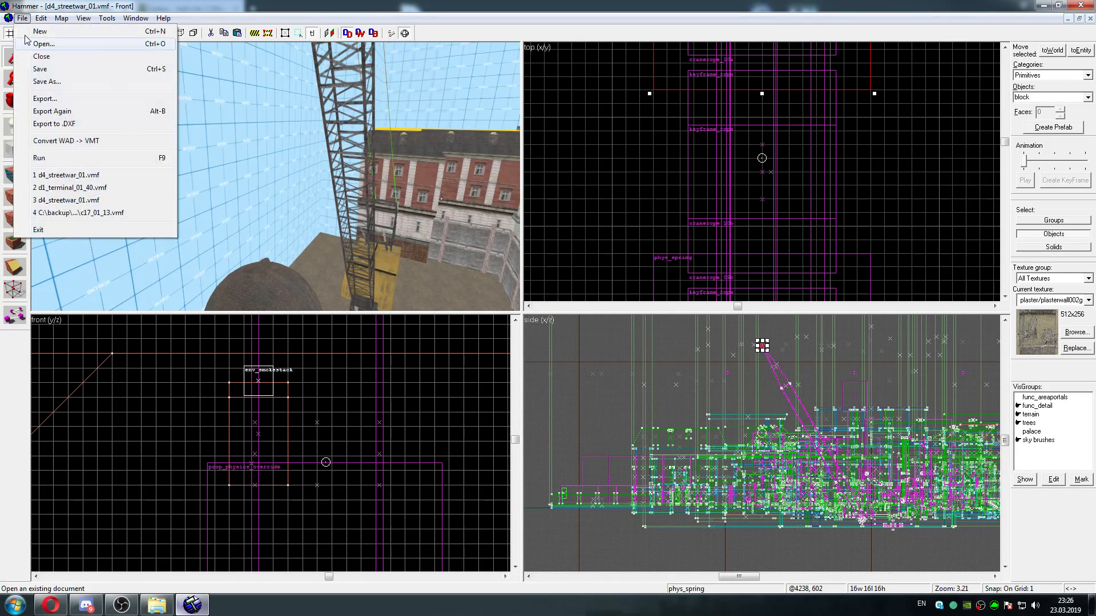
left_click(43, 69)
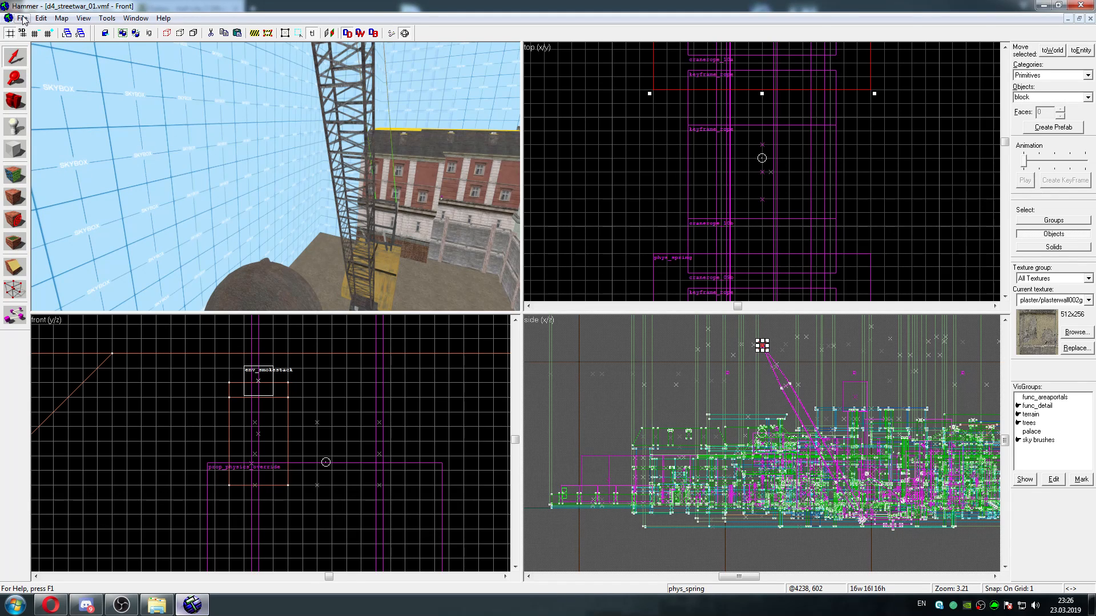
left_click(22, 19)
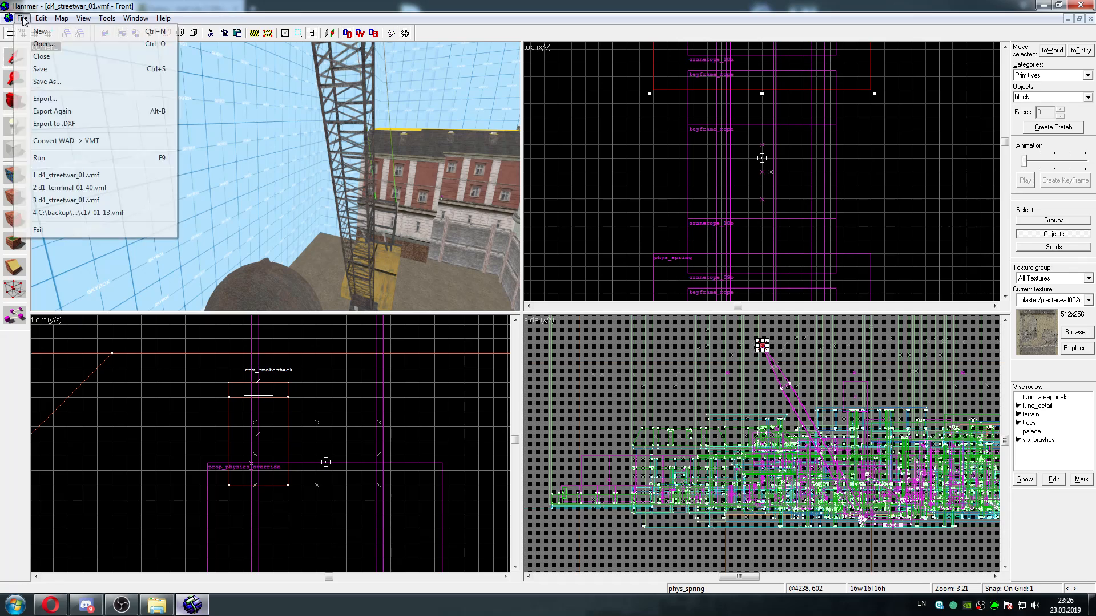
left_click(66, 158)
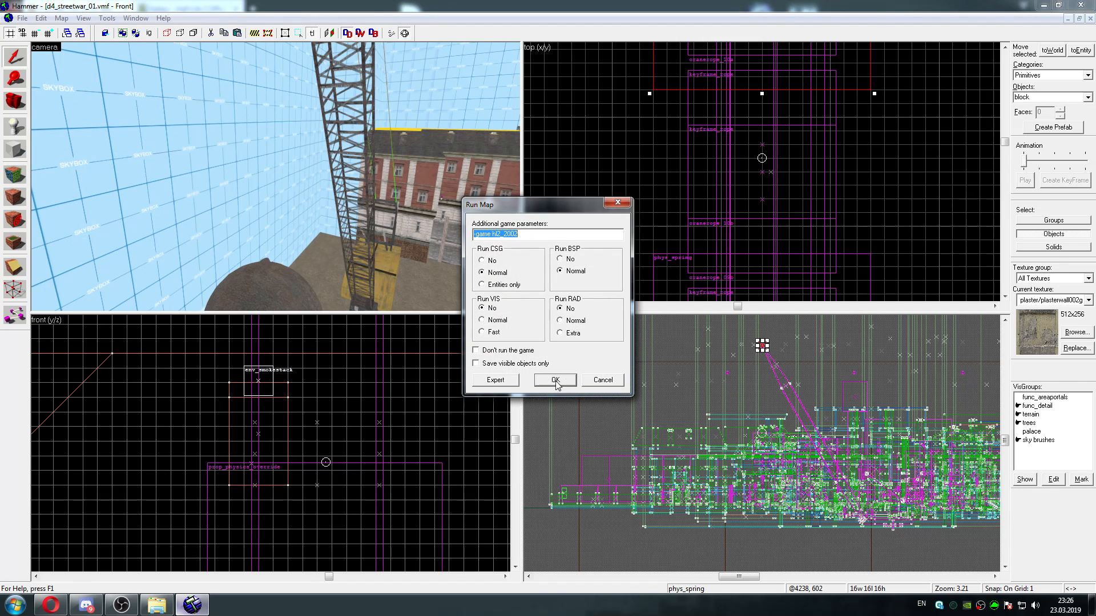
left_click(555, 381)
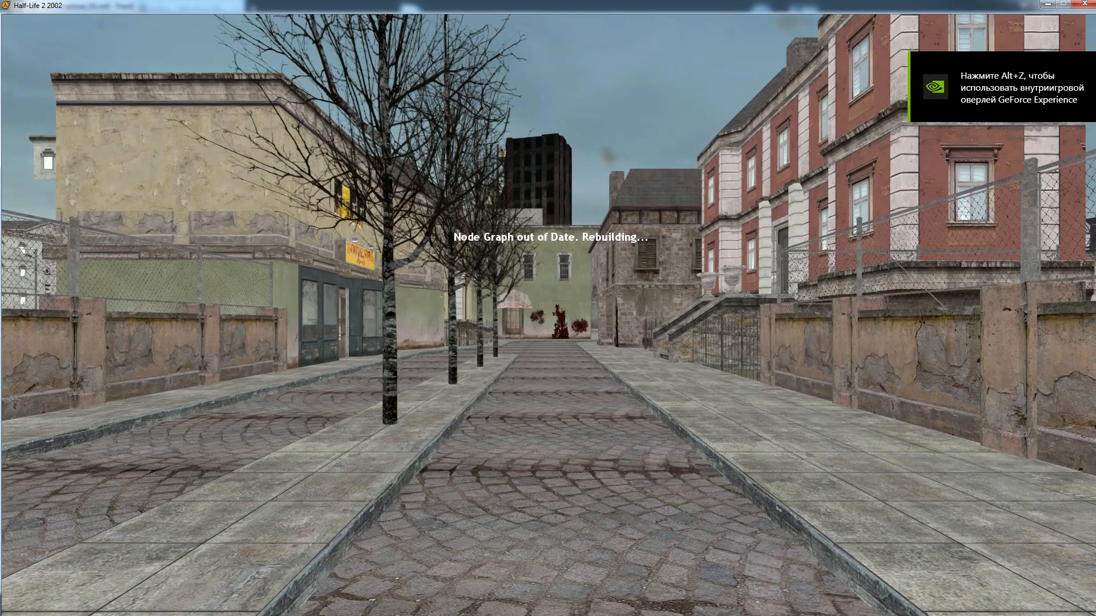
Travel through the running map from the tree-lined street to the crane's wrecking ball
key("w")
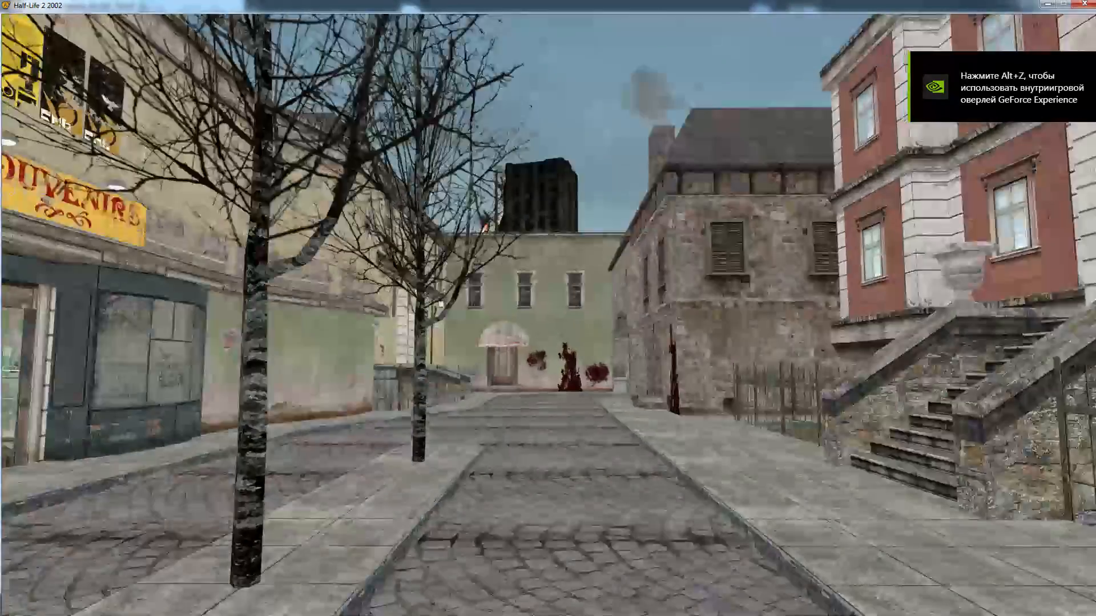
key("w")
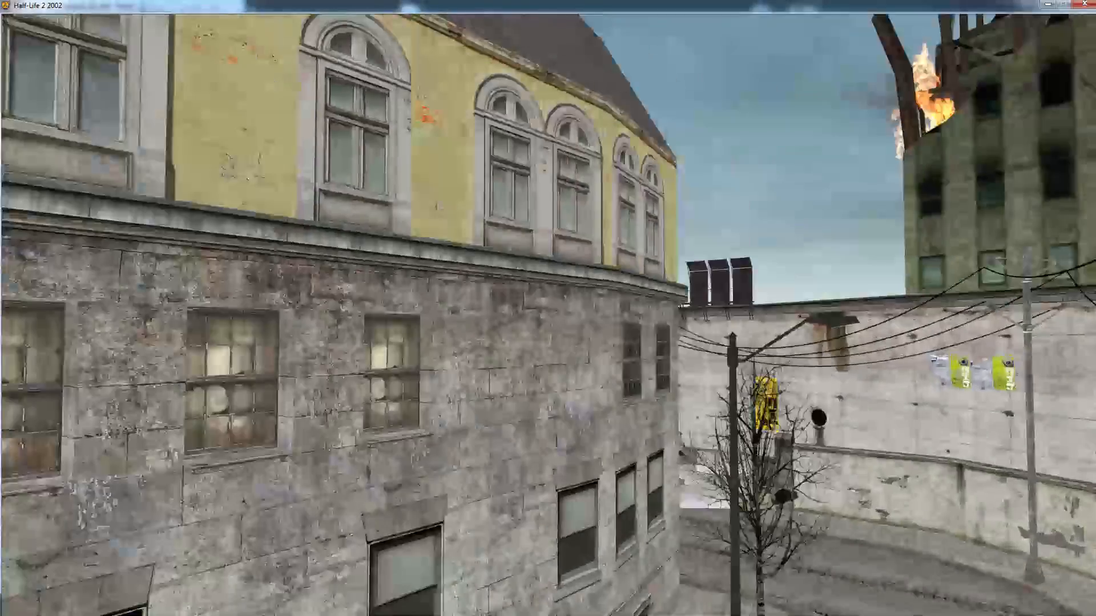
key("w")
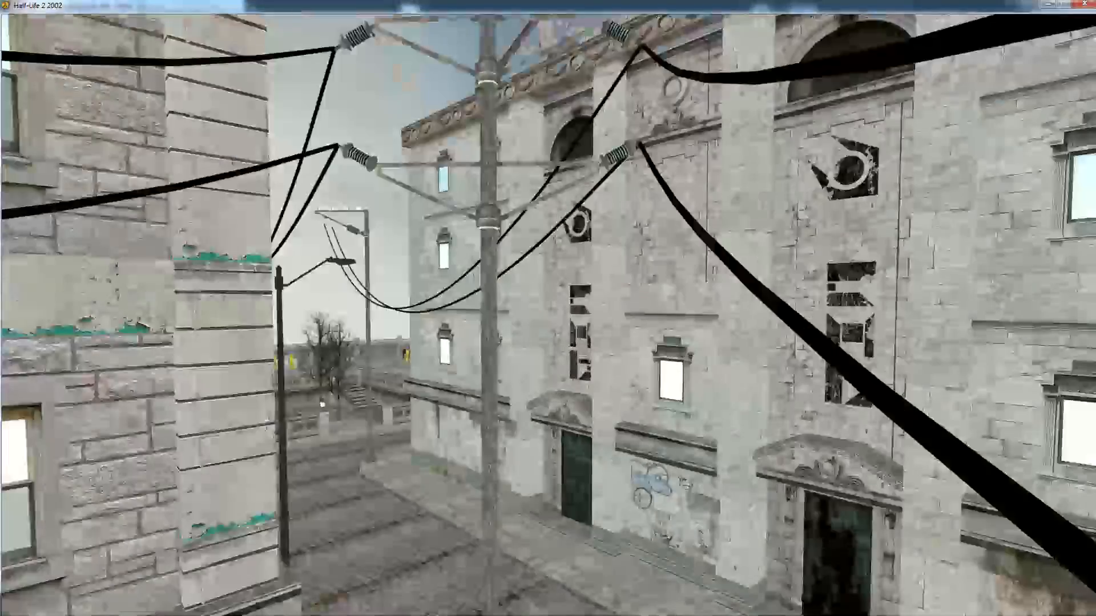
key("w")
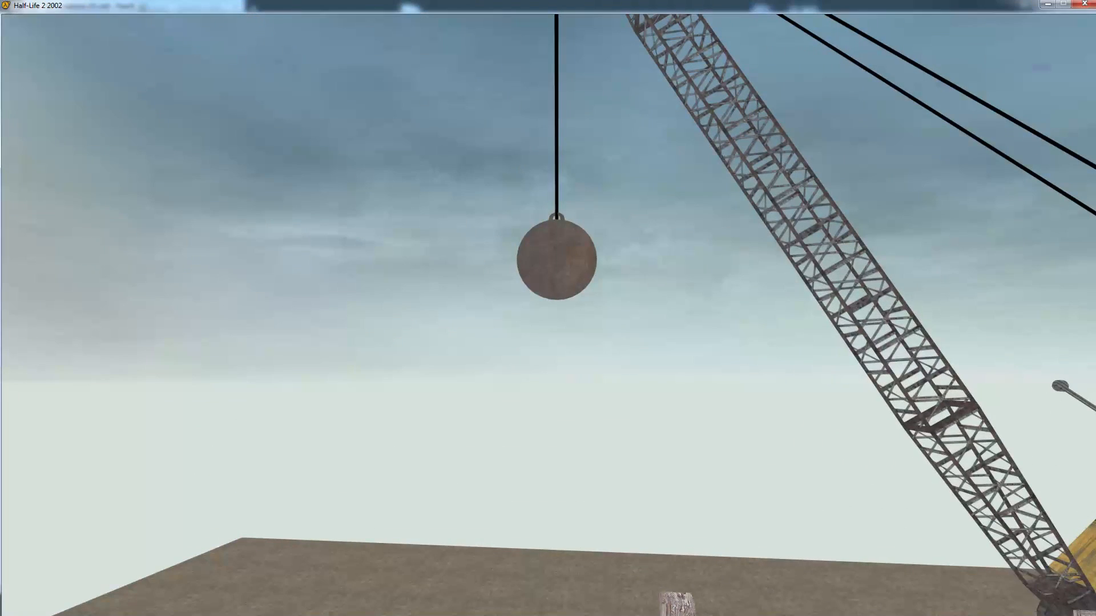
Equip the two-handed physics weapon and pull the wrecking ball around to test its swing with the repositioned springs
scroll(550, 323, "down", 12)
key("w")
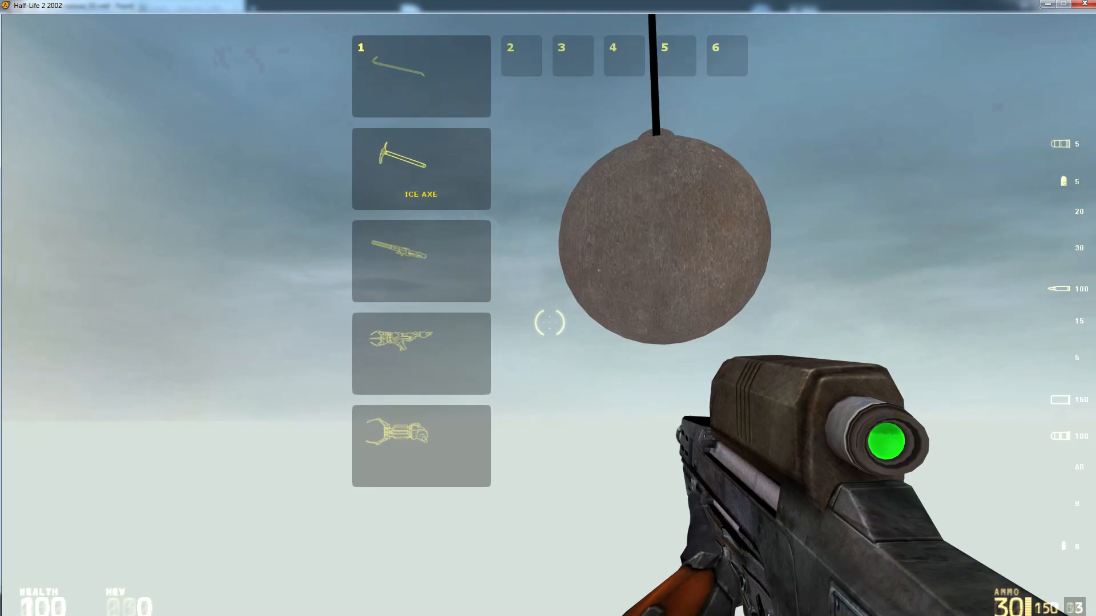
left_click(550, 323)
scroll(550, 323, "up", 5)
left_click(550, 323)
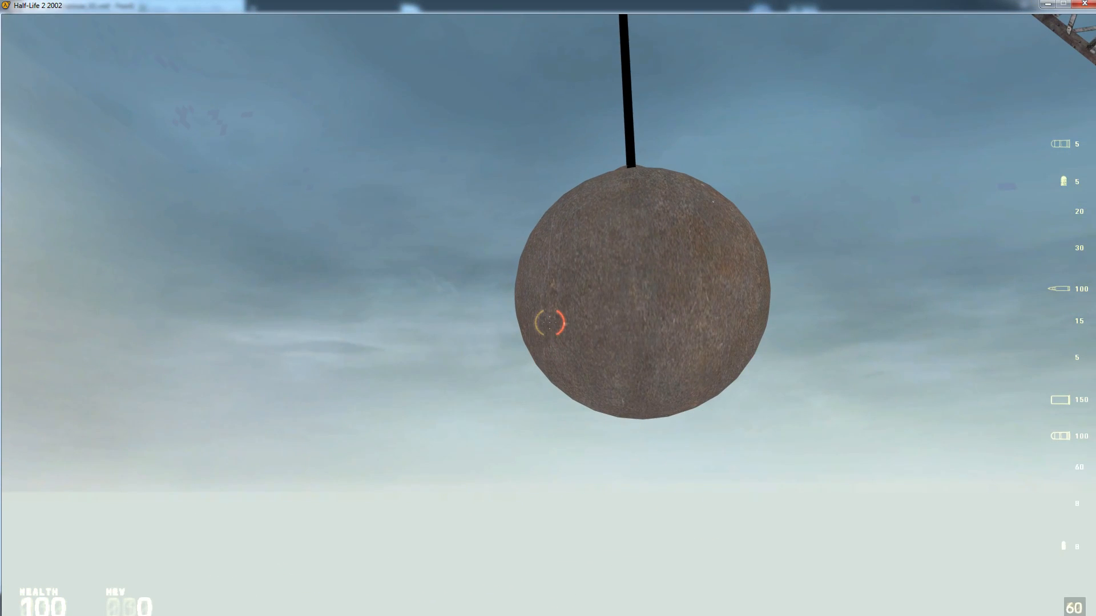
key("w")
left_click(549, 323)
key("s")
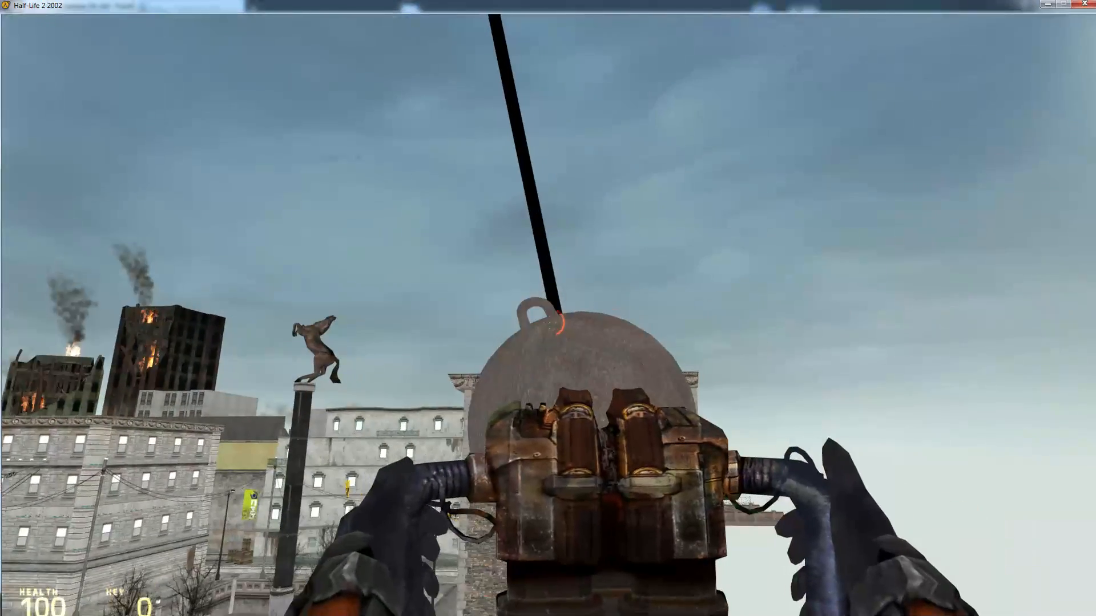
Finish pulling the wrecking ball, quit the running game and close the compile log
left_click(548, 323)
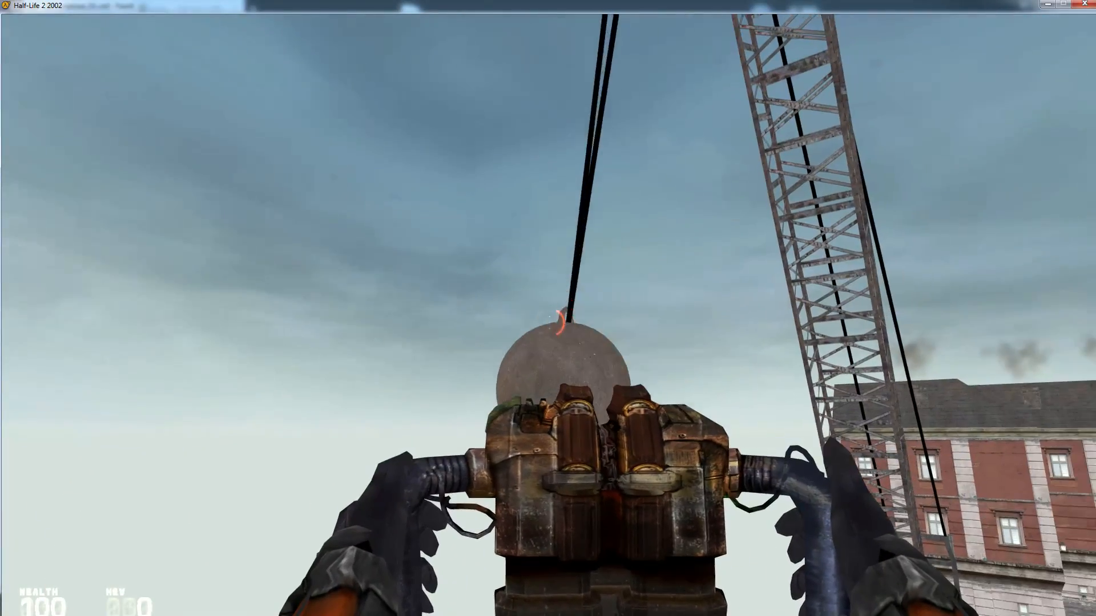
key("Escape")
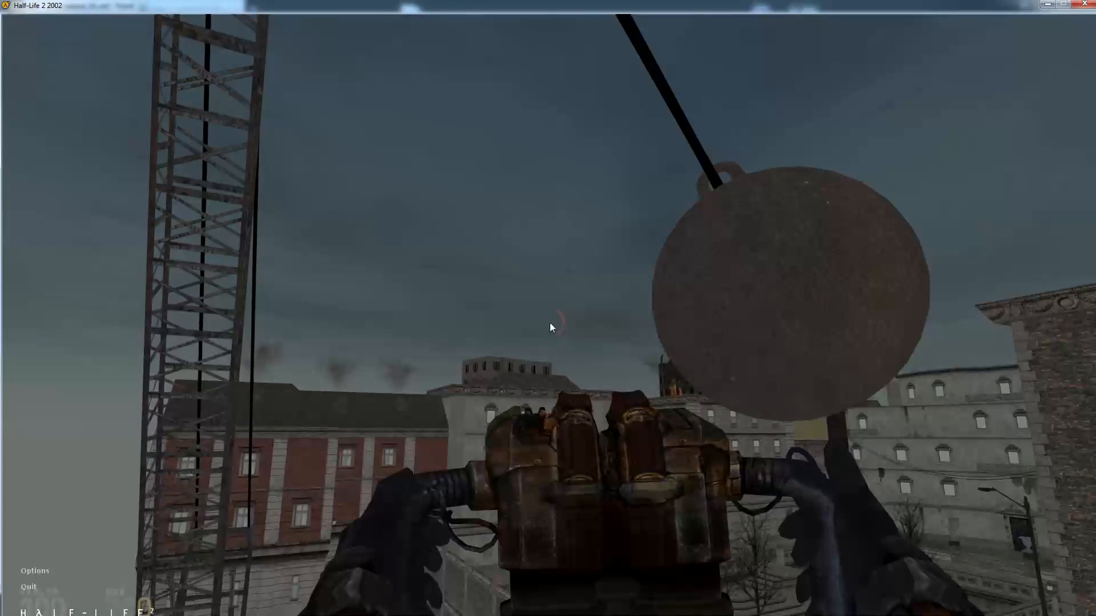
left_click(29, 588)
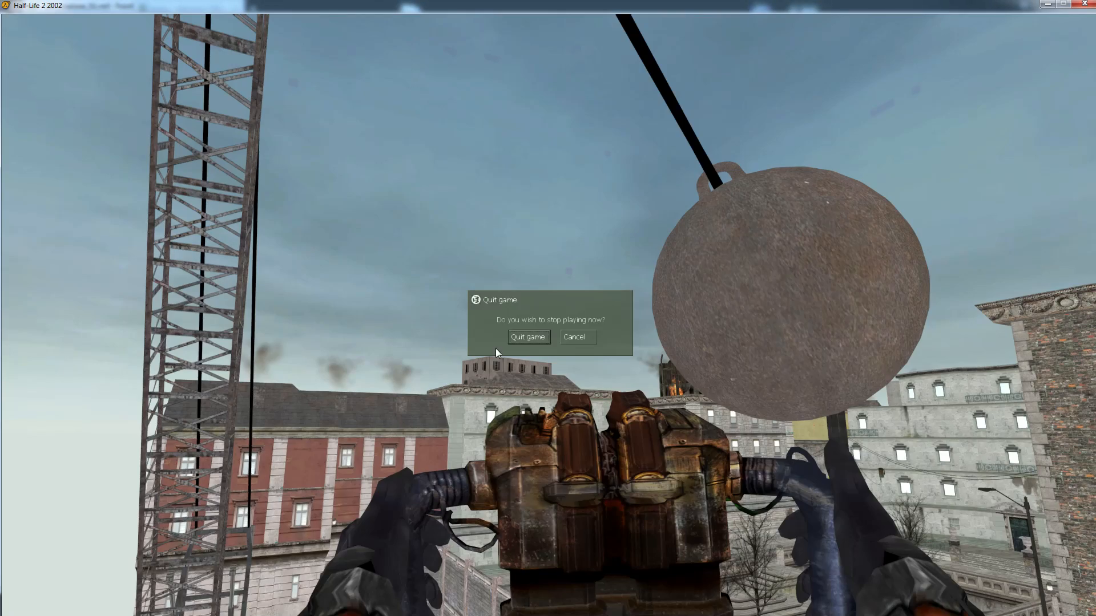
left_click(541, 337)
left_click(59, 585)
left_click(529, 338)
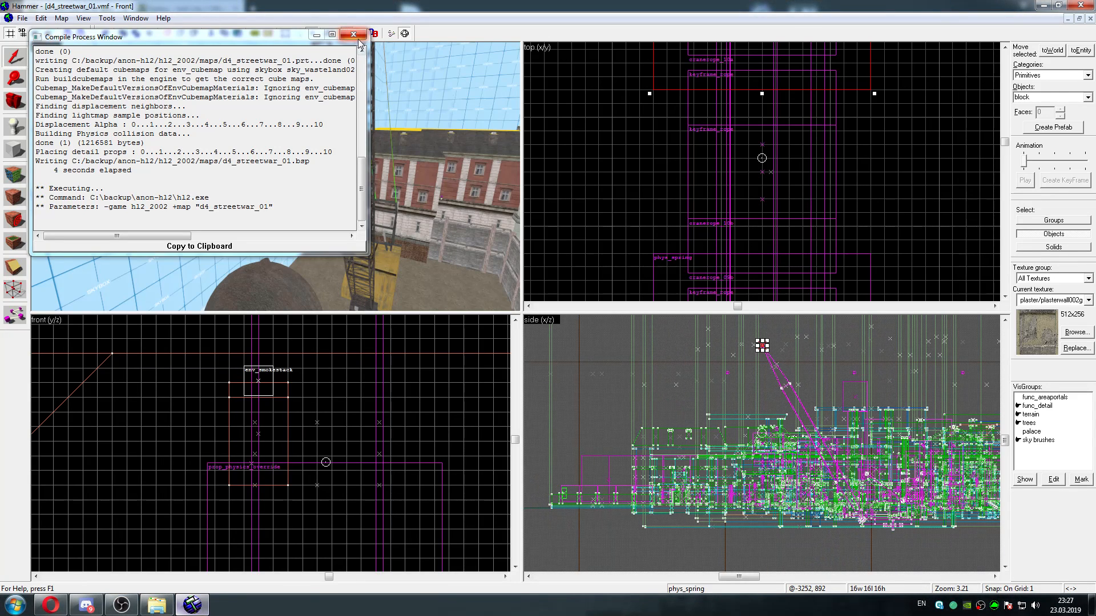
left_click(357, 37)
Select the two crane rope end points below the wrecking ball and raise them to the height of its ring
key("z")
key("w")
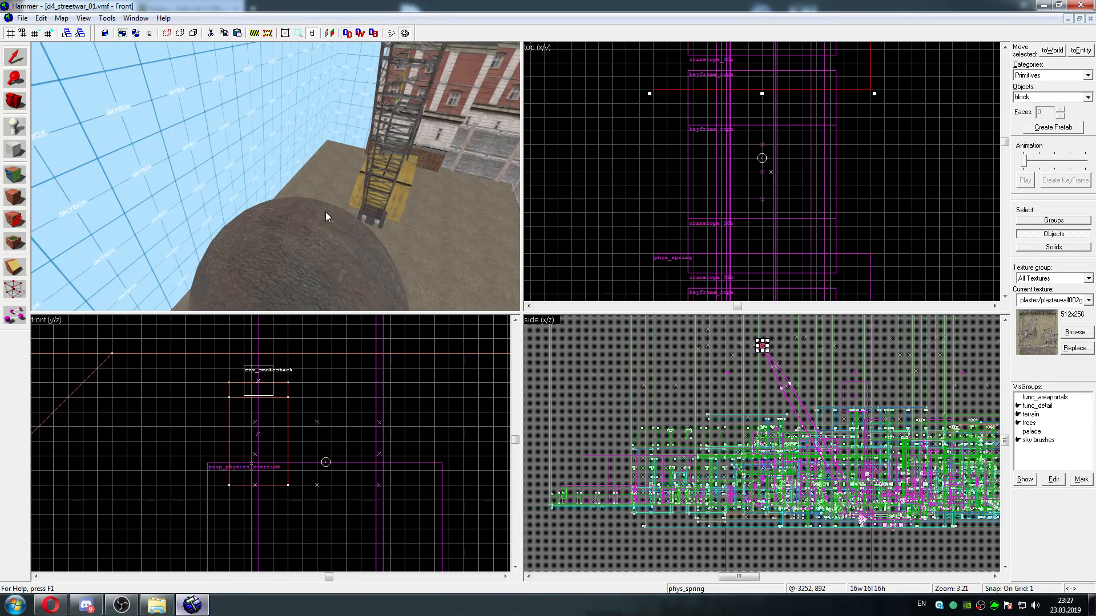
key("w")
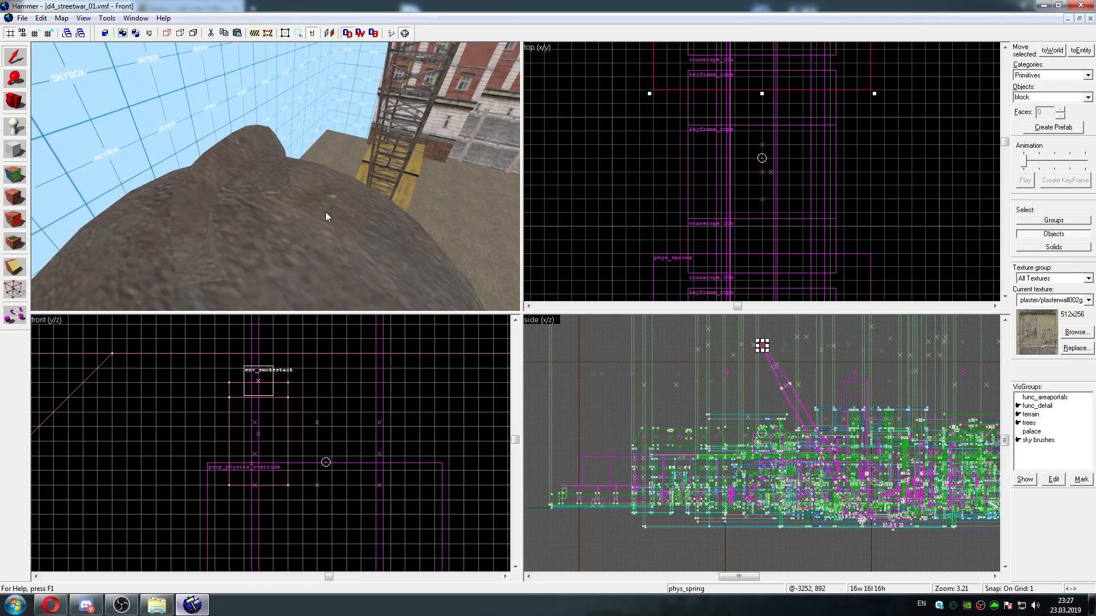
key("s")
key("w")
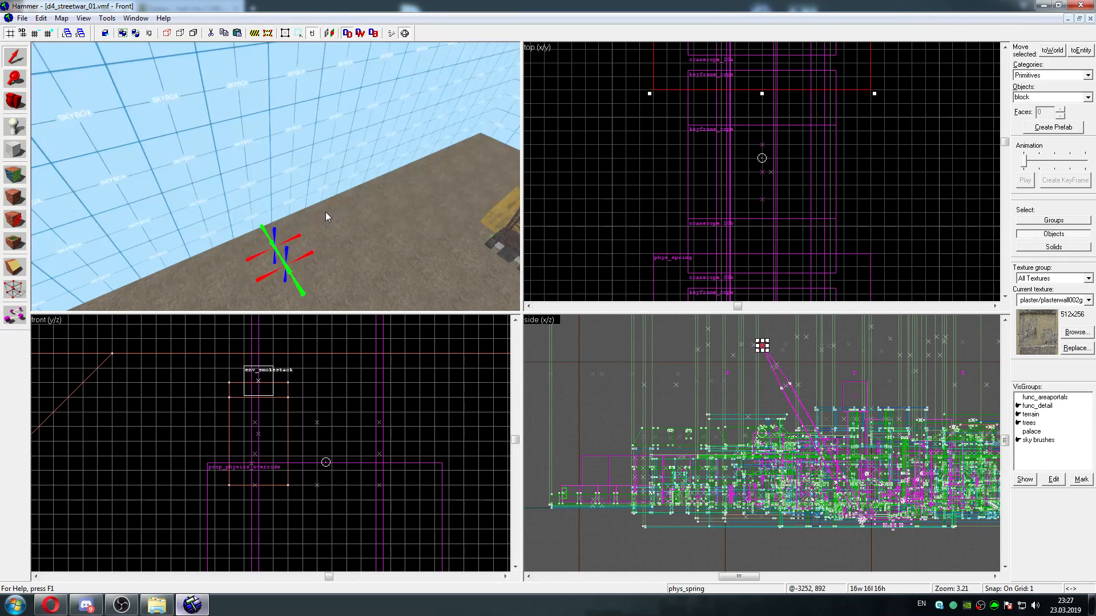
key("s")
key("w")
key("z")
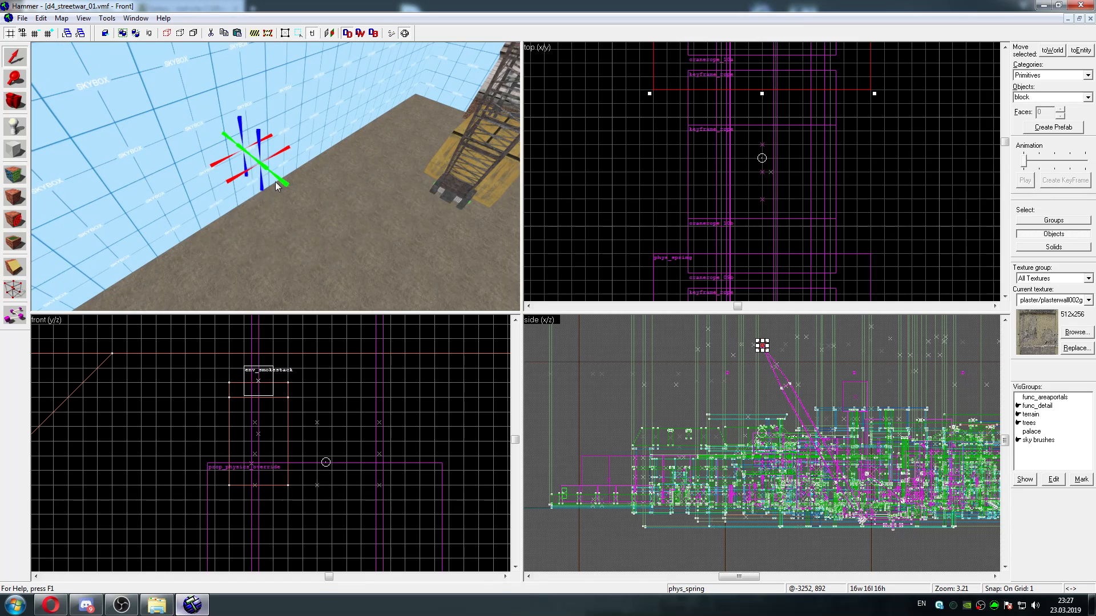
left_click(243, 159)
left_click(241, 128, "ctrl")
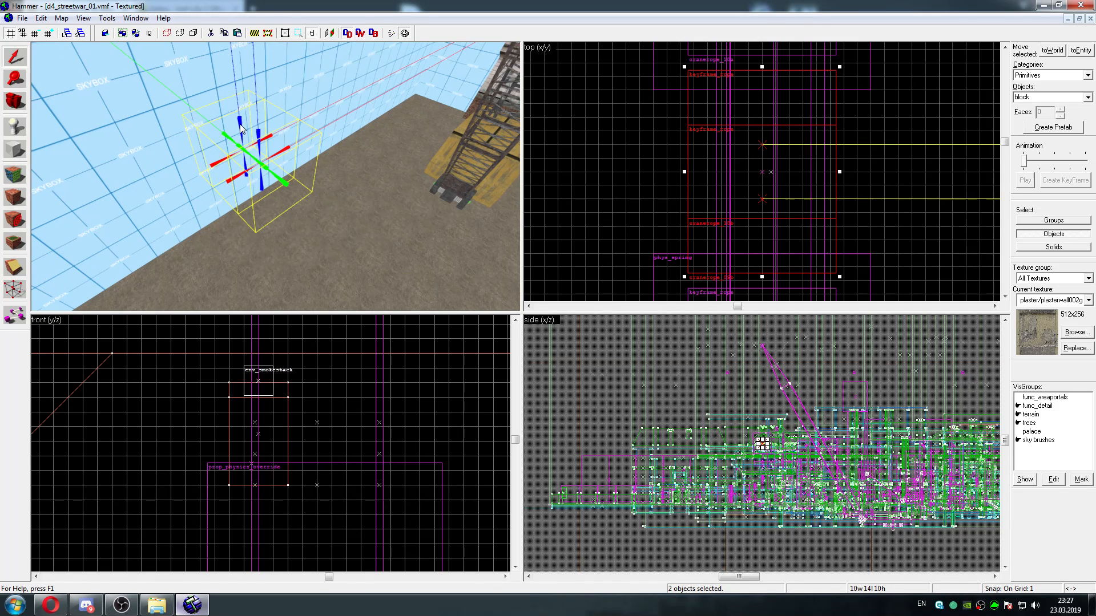
key("Down")
key("Down")
key("Down")
key("Up")
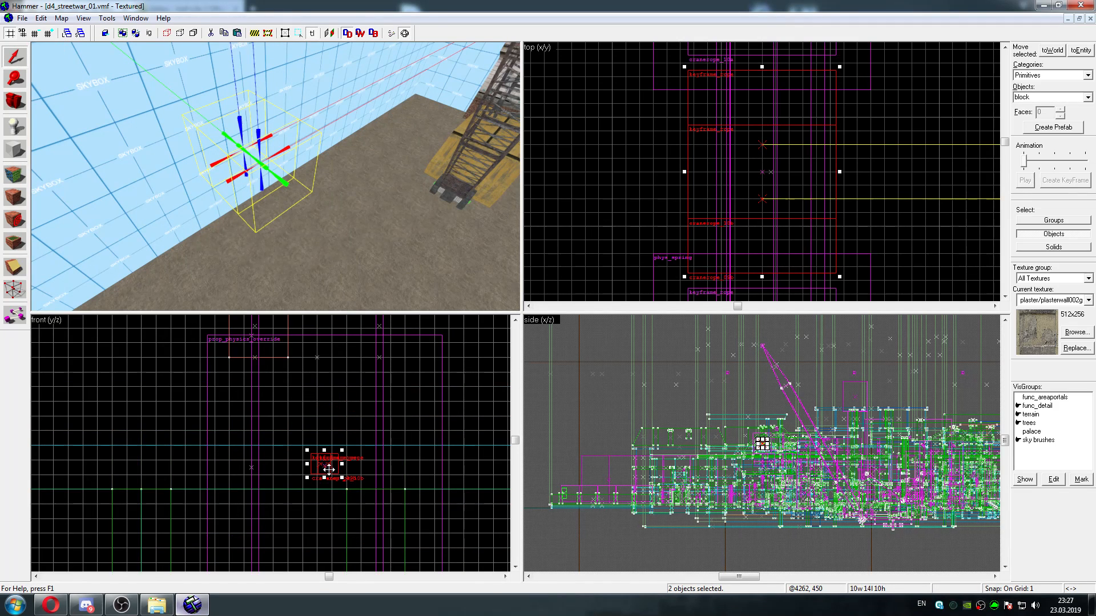
key("Up")
key("Up")
key("Up")
key("Up")
key("Up")
key("Up")
left_click_drag(329, 469, 330, 418)
key("Down")
key("Down")
key("Down")
key("Down")
key("Up")
key("Down")
key("Down")
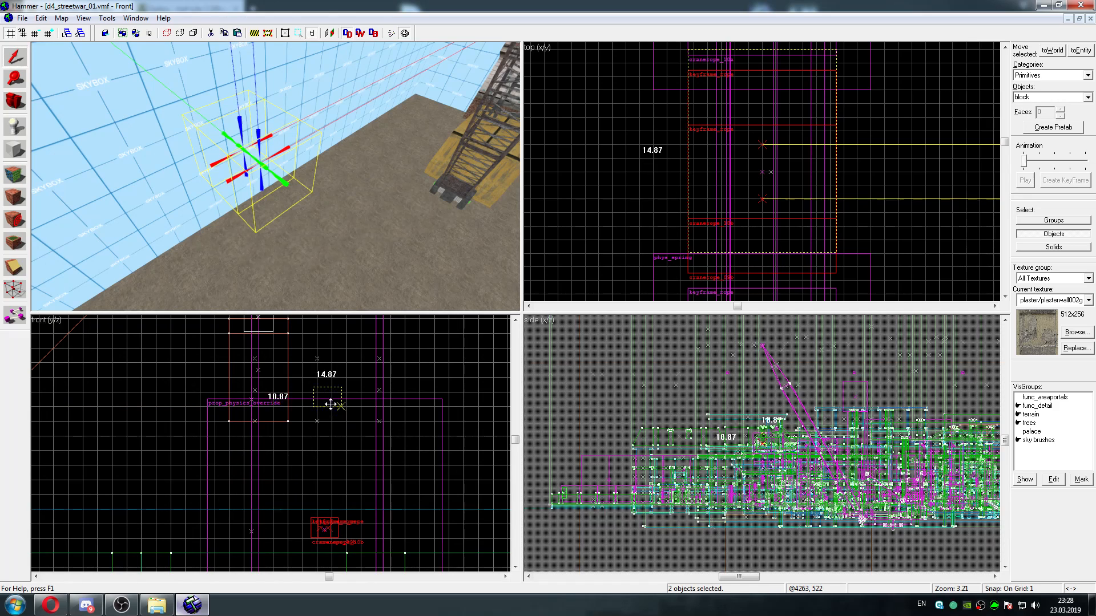
left_click_drag(331, 399, 331, 400)
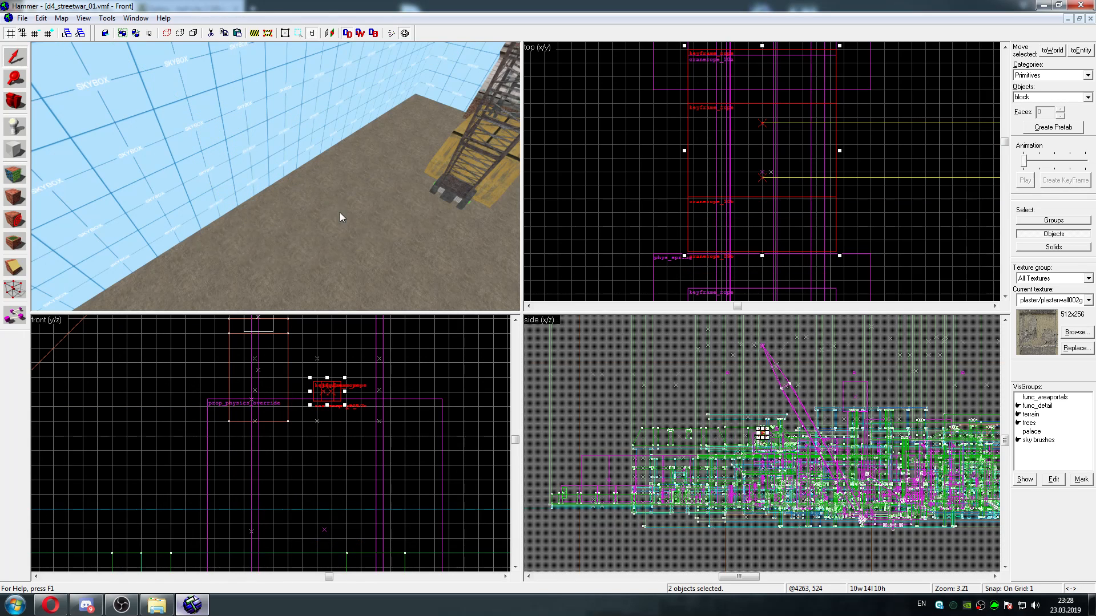
Centre the 3D view on the two rope end points and lower them slightly onto the wrecking ball's ring
key("ctrl+shift+e")
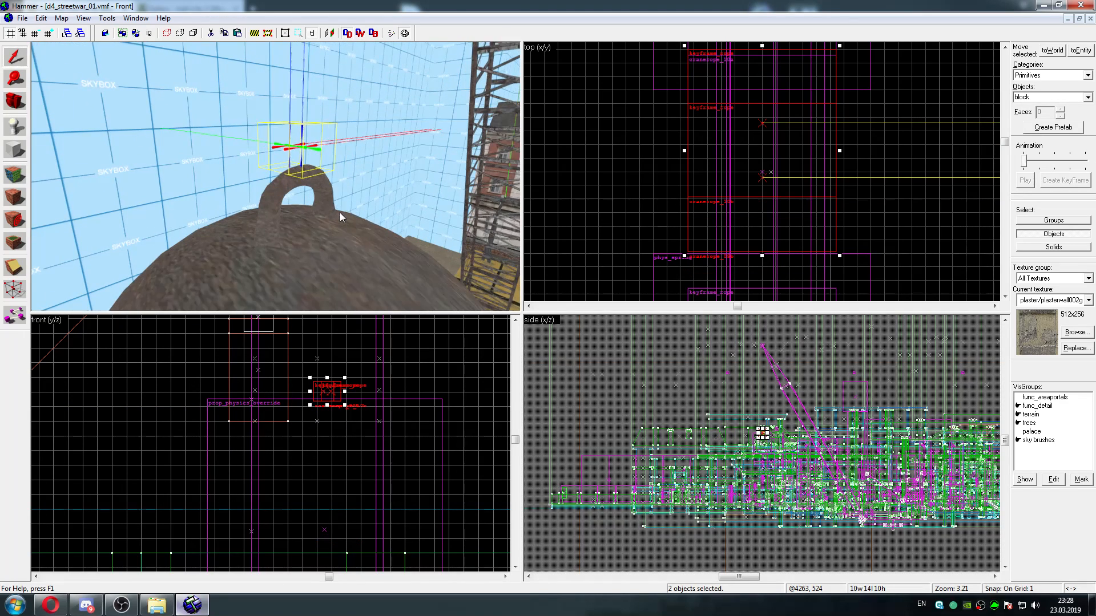
left_click_drag(336, 389, 334, 396)
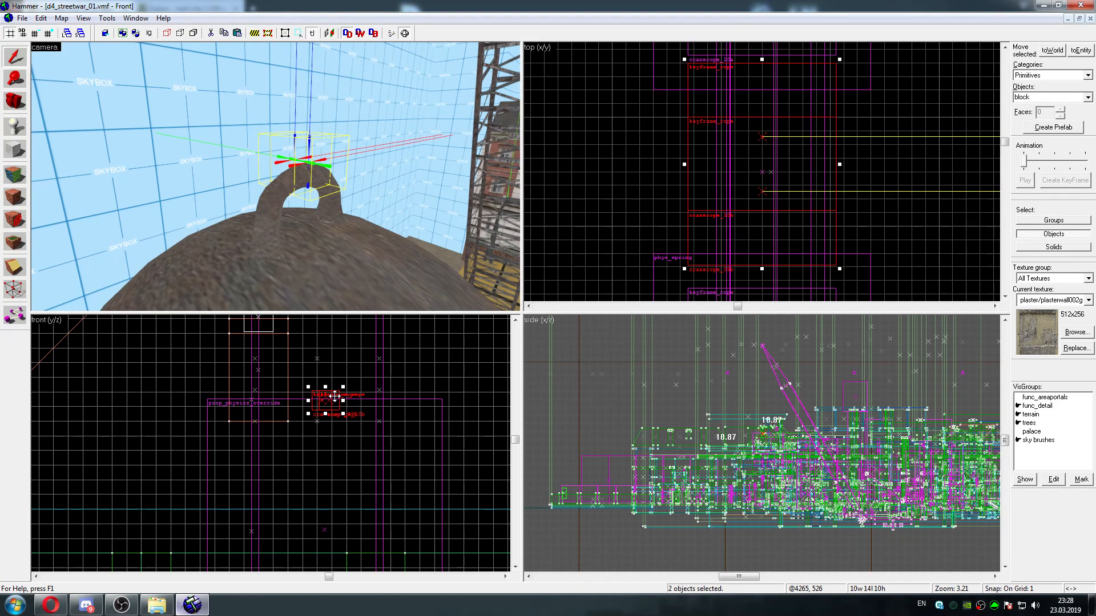
key("Right")
Examine the rope end points' placement on the wrecking ball's ring and their run up to the crane's tip from several sides
key("a")
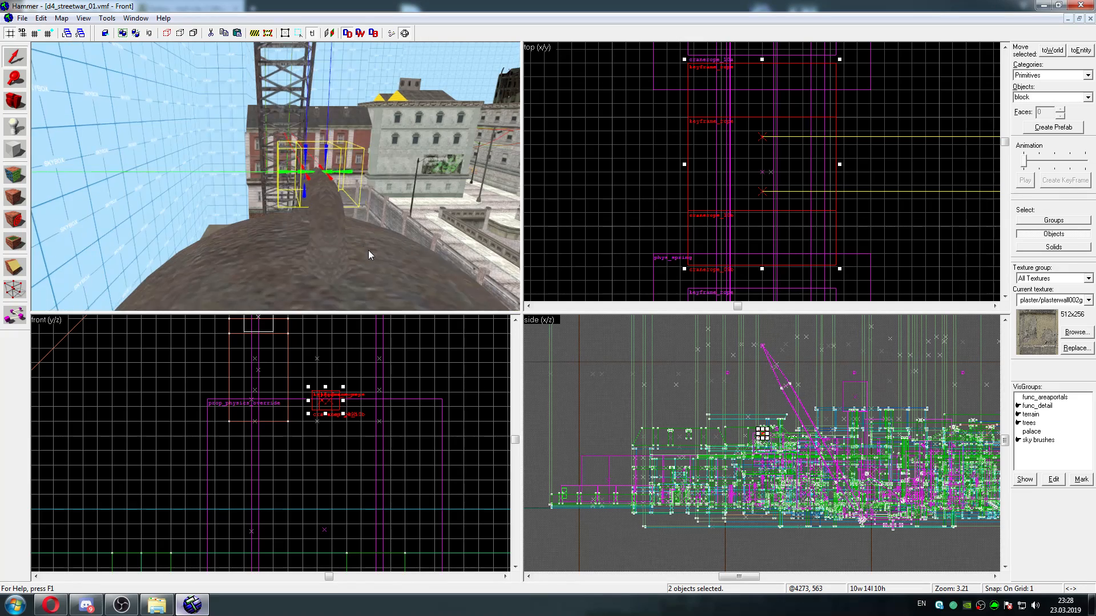
key("d")
key("s")
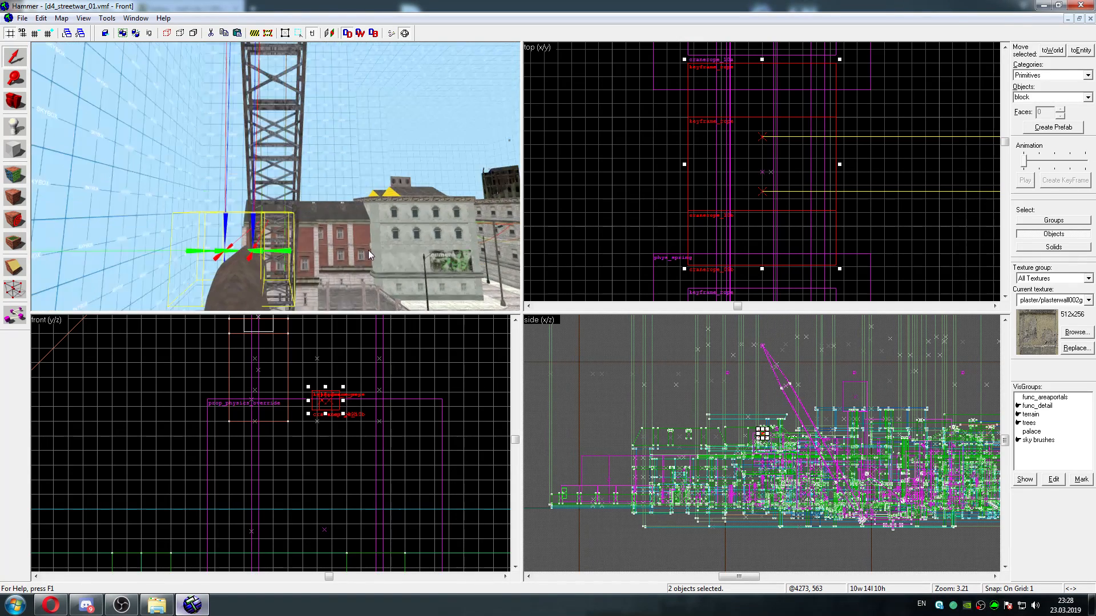
key("d")
key("w")
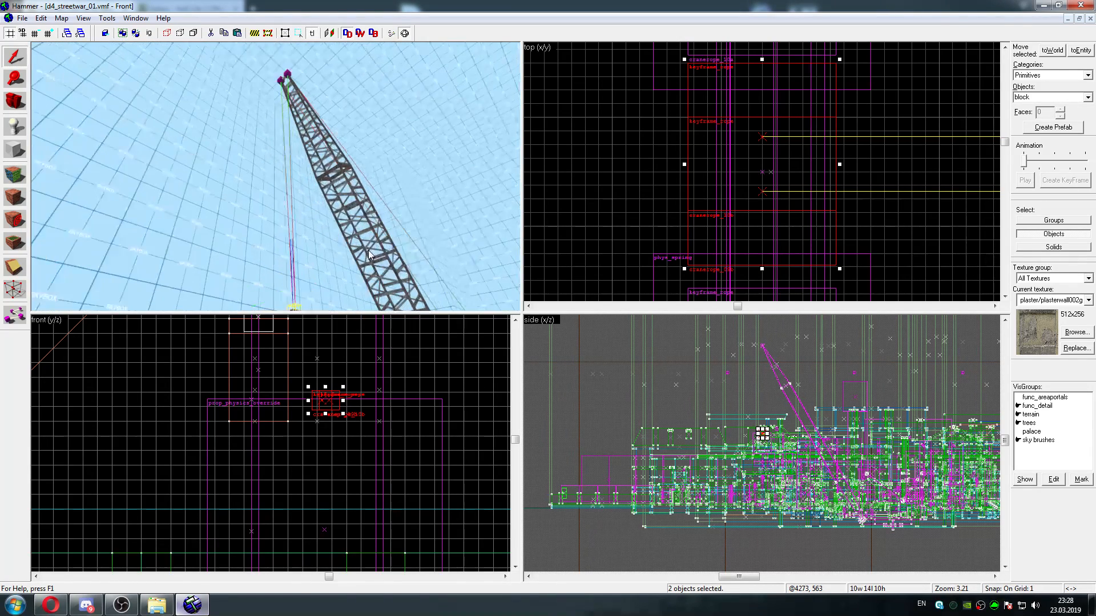
key("Down")
key("a")
key("w")
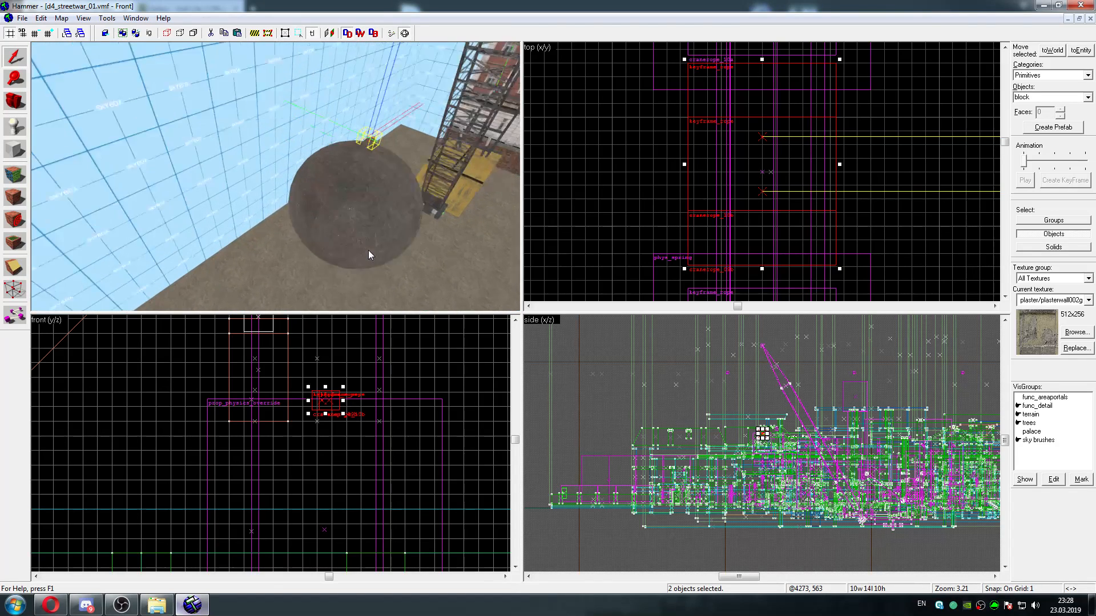
key("d")
key("Up")
key("w")
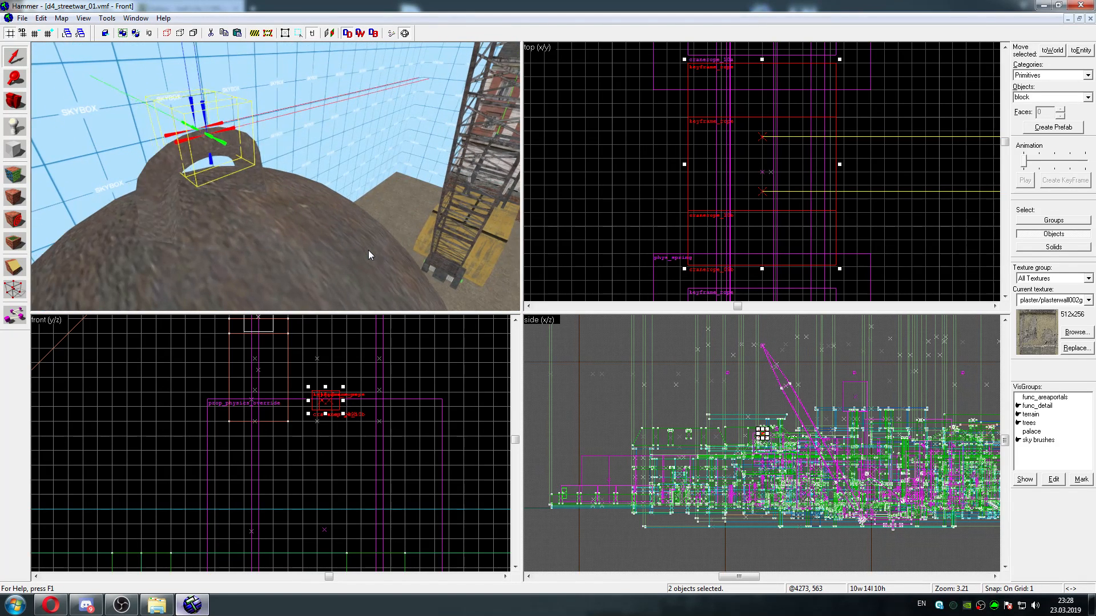
key("d")
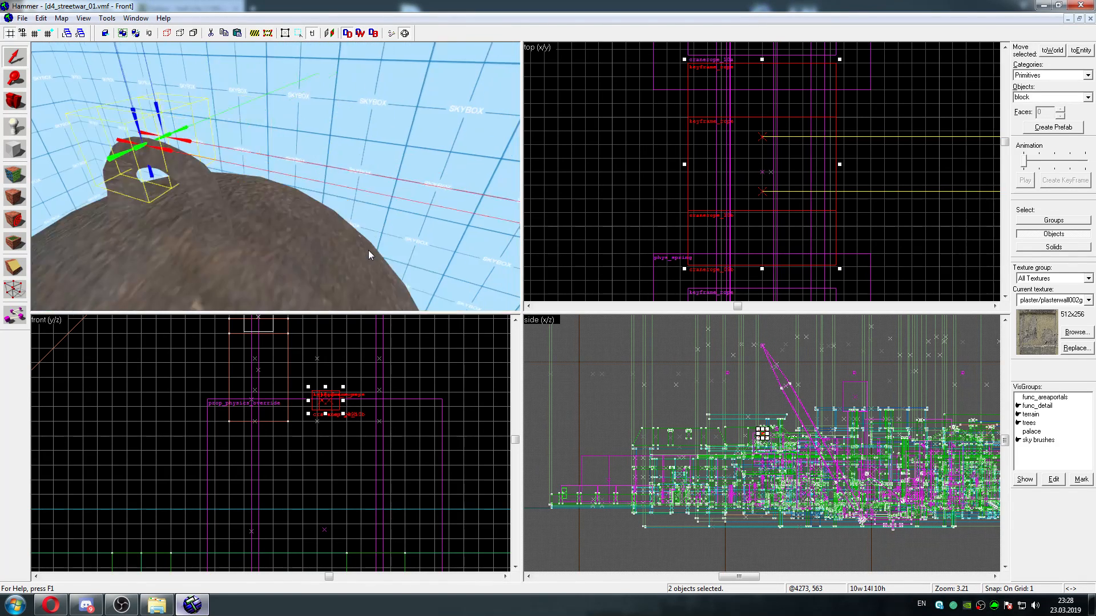
key("a")
key("s")
key("a")
key("w")
key("d")
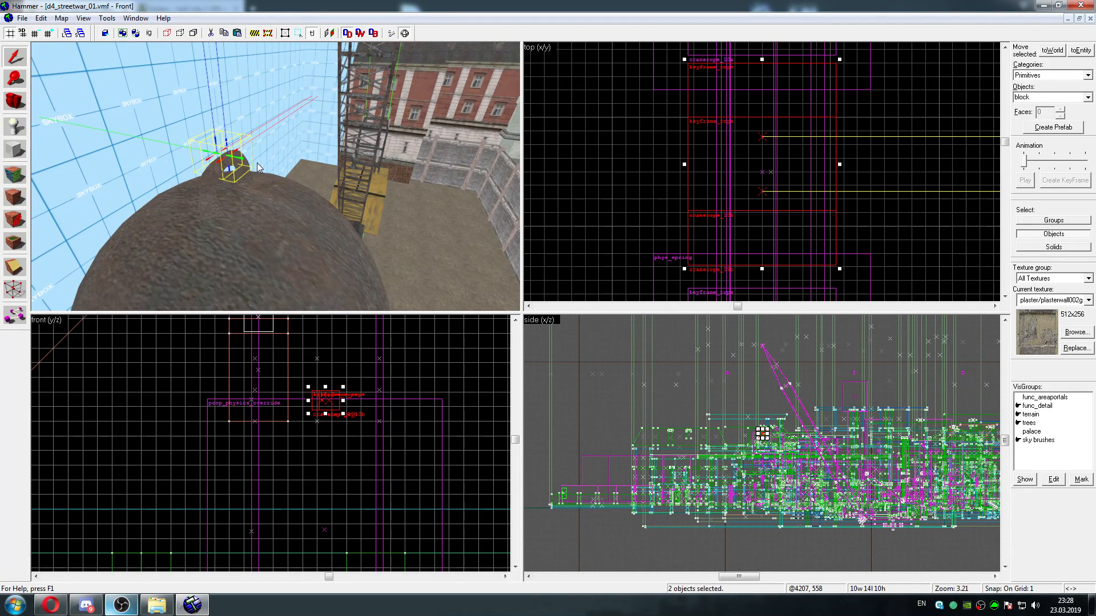
key("shift+e")
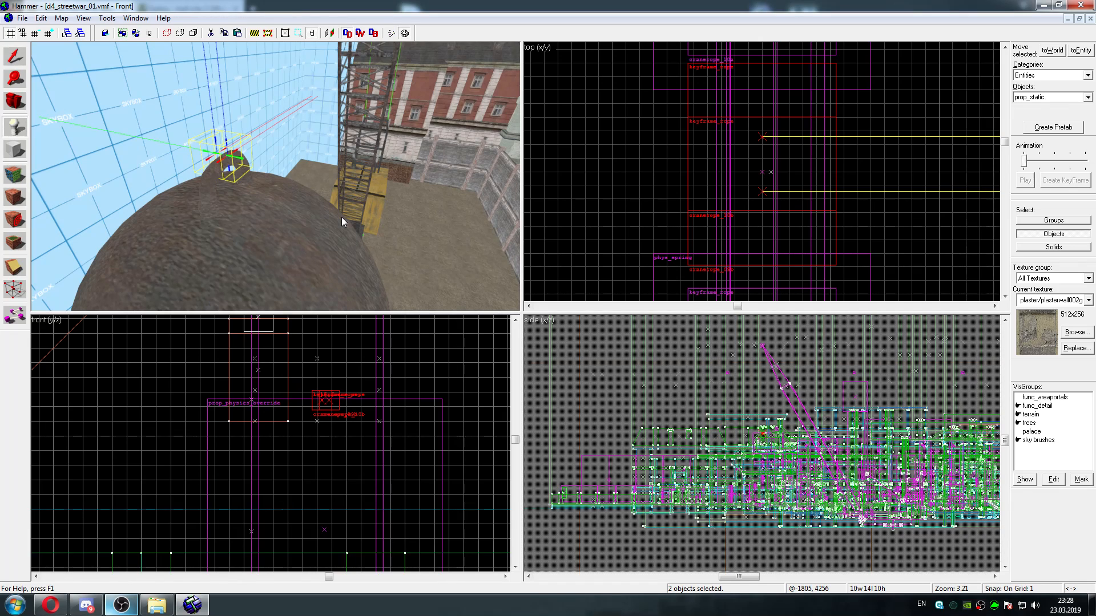
key("a")
key("d")
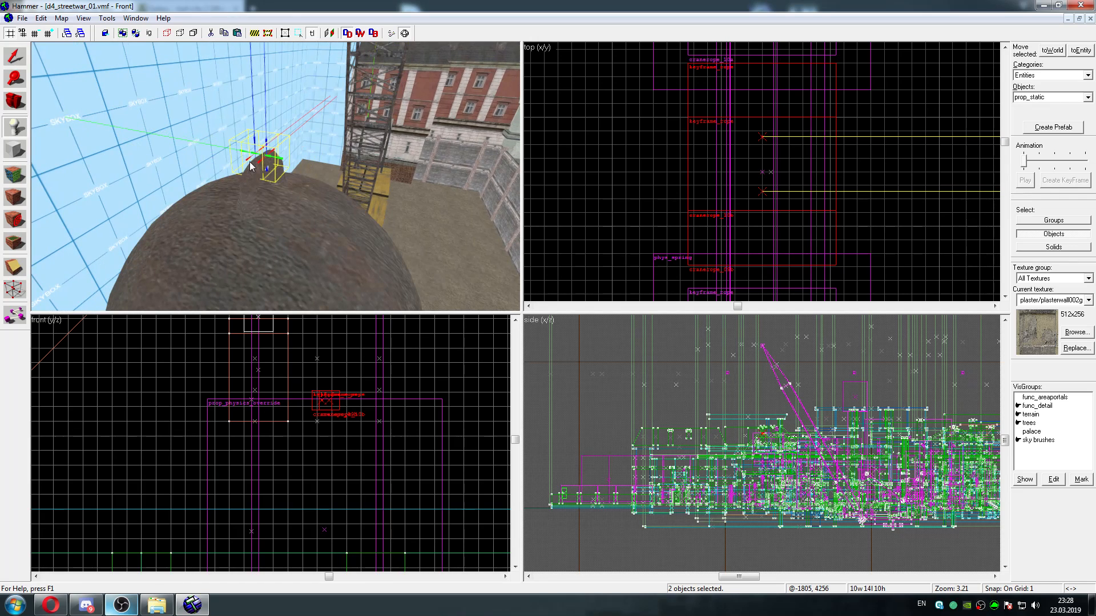
Save the d4_streetwar_01 map and close it
left_click(21, 18)
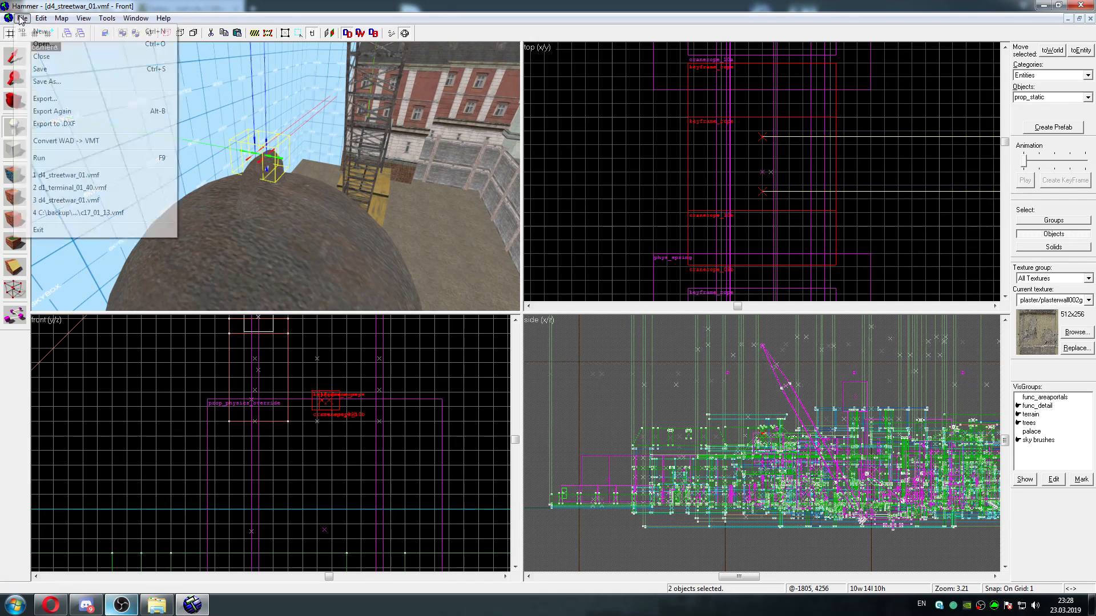
left_click(45, 70)
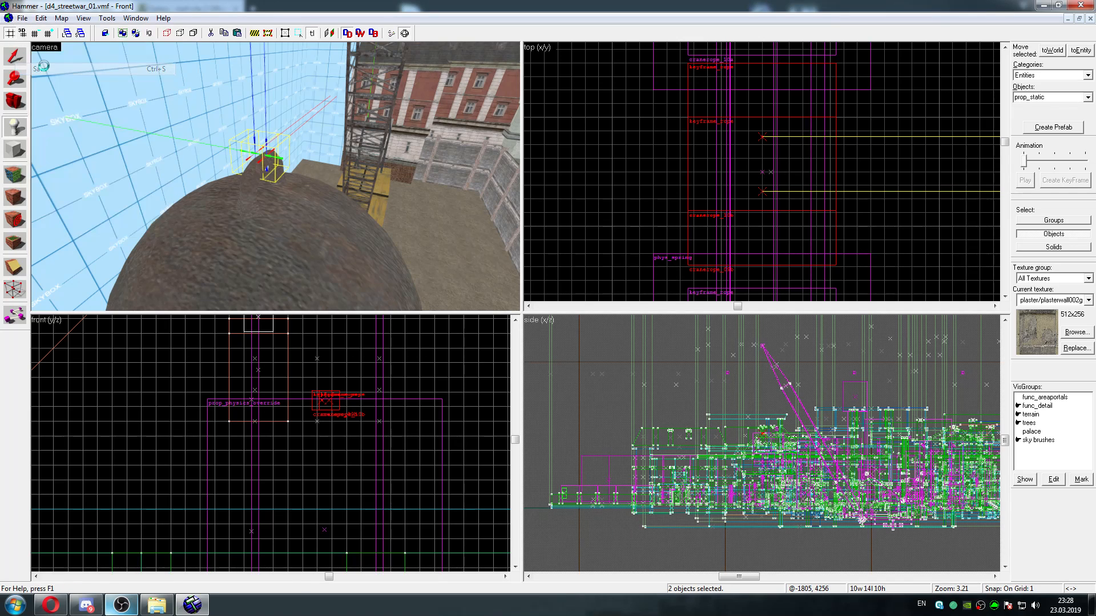
left_click(23, 18)
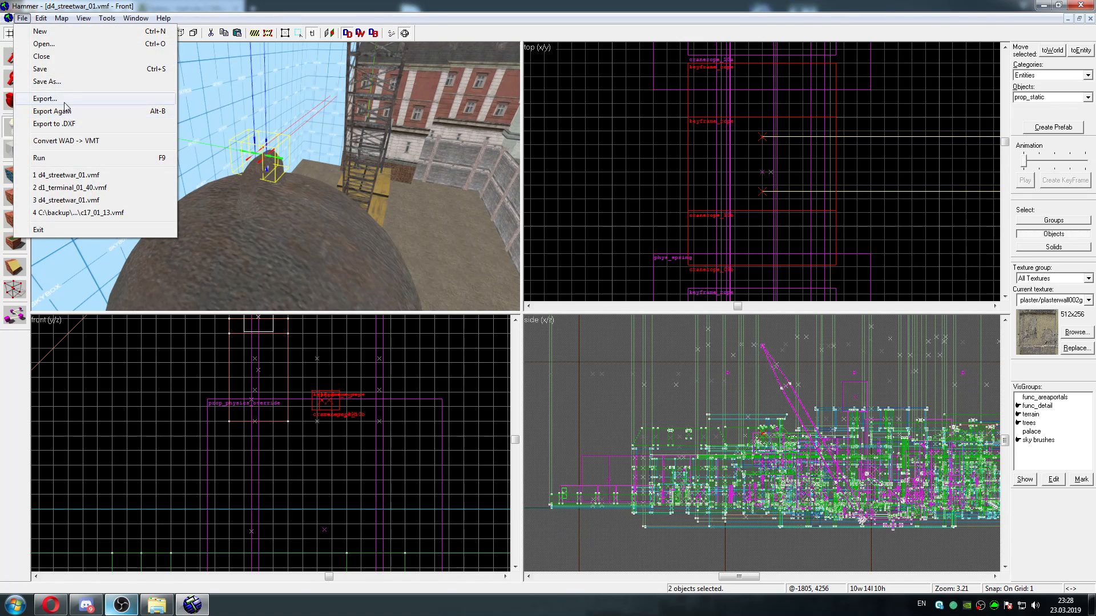
left_click(66, 57)
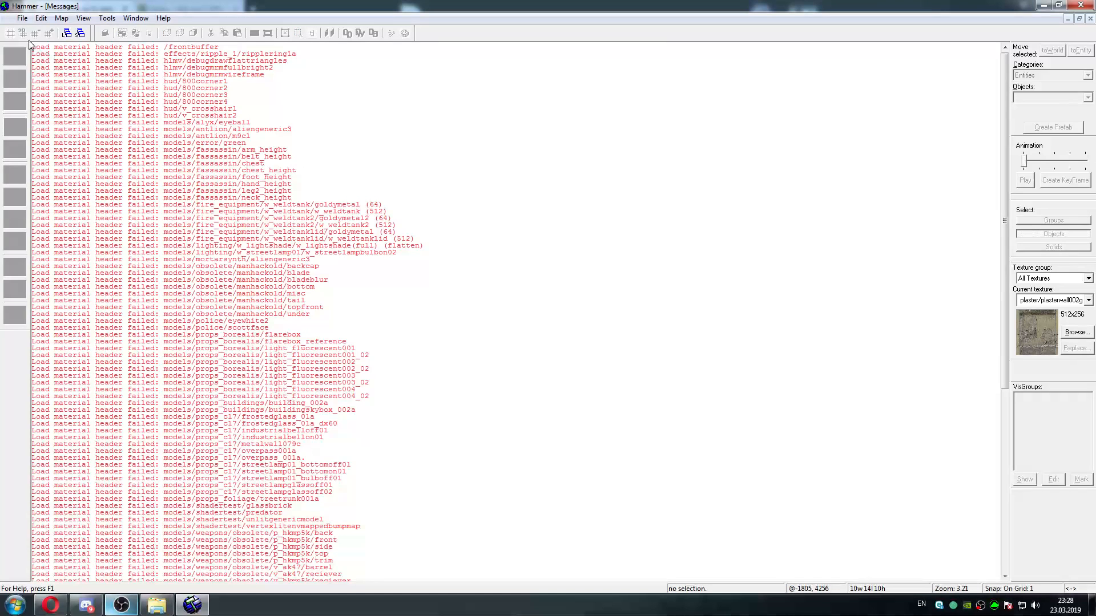
Switch to the file explorer, open the hl2_2002 maps folder and sort its files by modification date, newest first
left_click(157, 605)
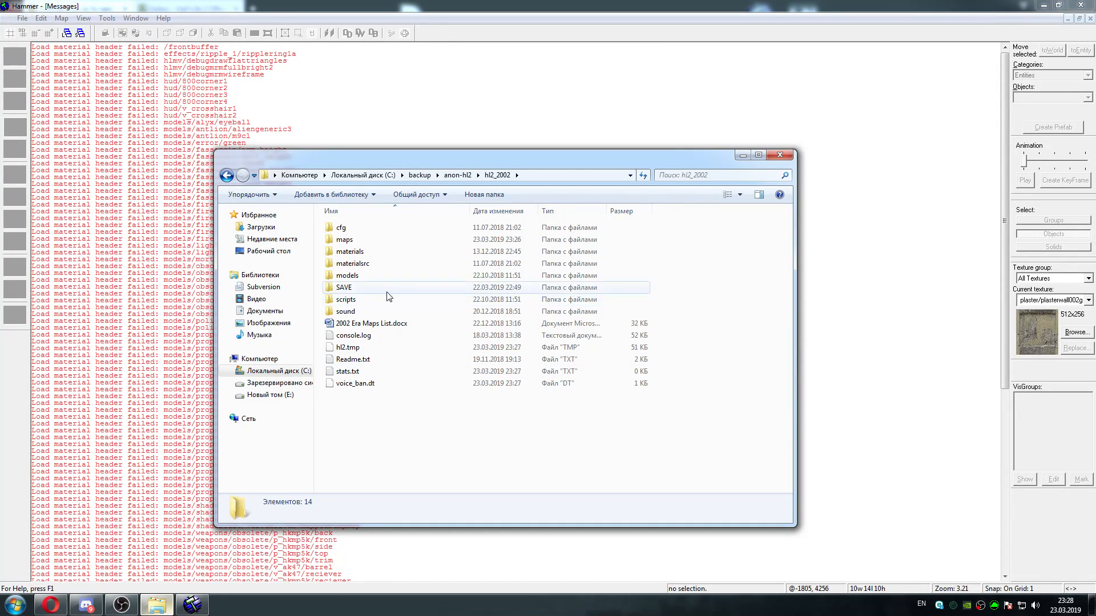
double_click(389, 244)
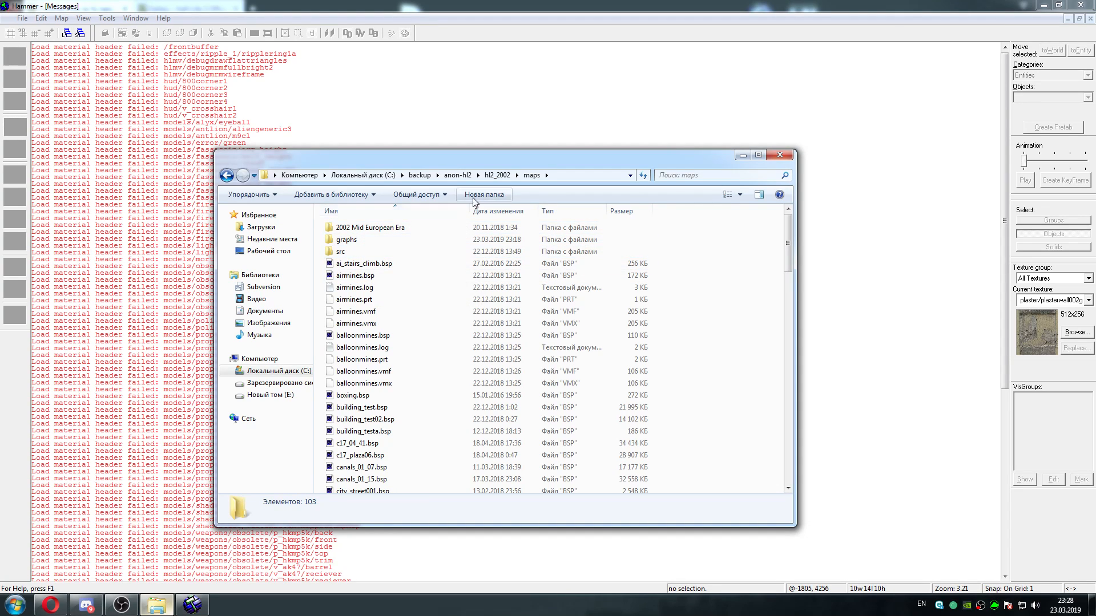
left_click(556, 211)
left_click(625, 211)
left_click(501, 211)
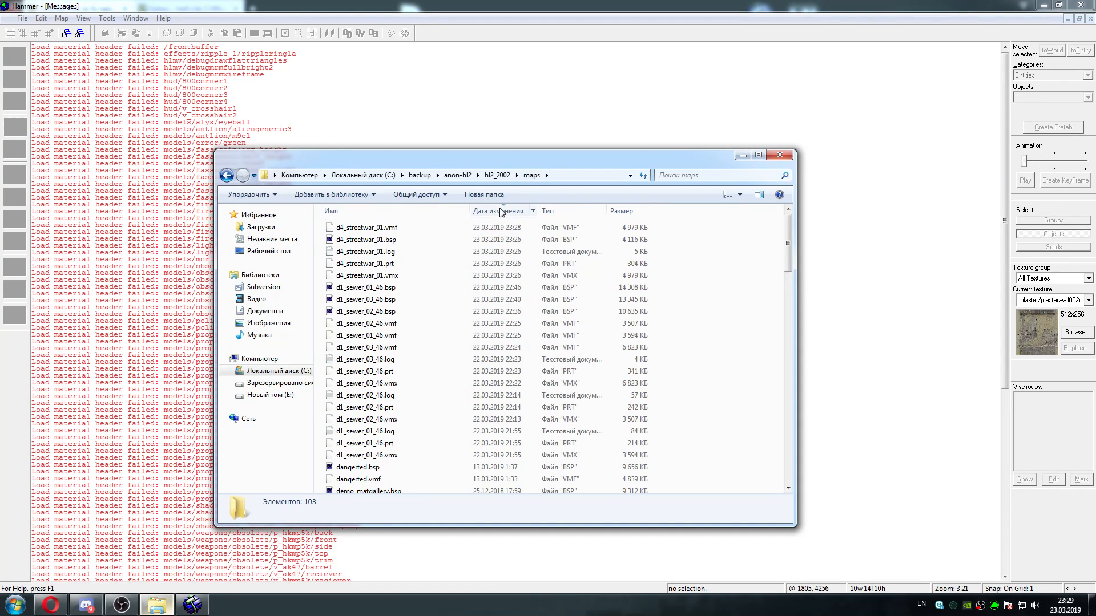
Pack d4_streetwar_01.vmf into the archive d4_streetwar_01.rar with RAR format and normal compression
left_click(417, 226)
right_click(411, 225)
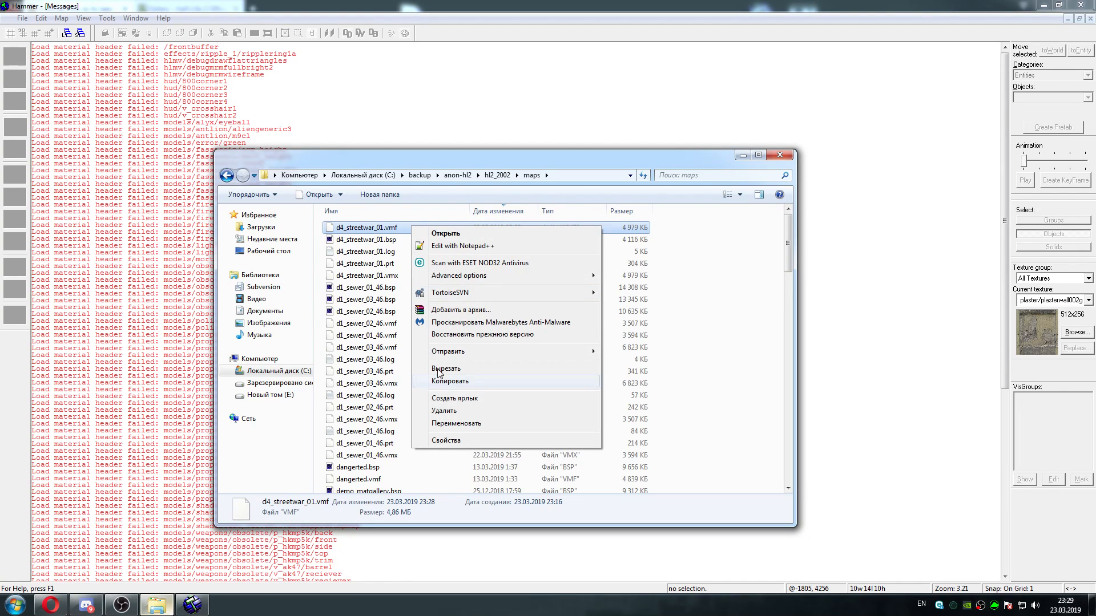
left_click(460, 309)
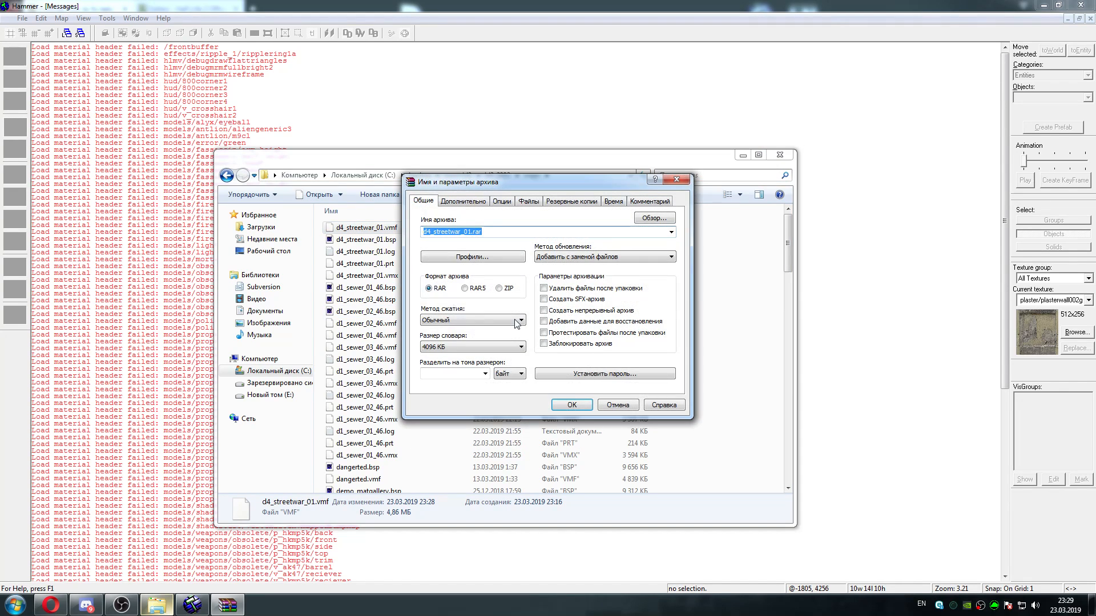
left_click(580, 405)
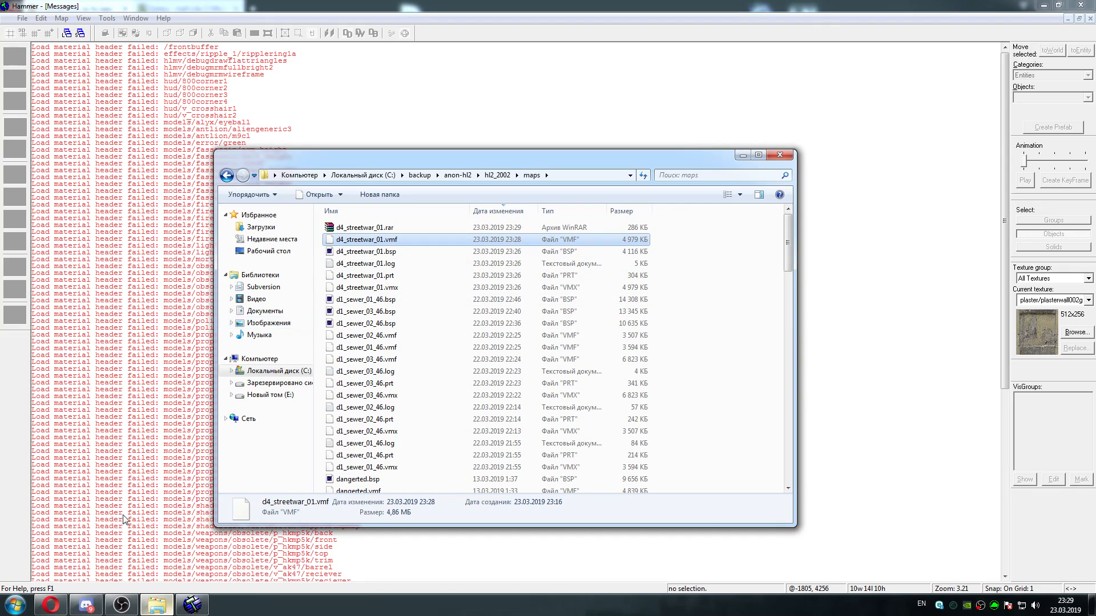
Send d4_streetwar_01.rar from the maps folder to the open group chat in Discord
left_click(87, 606)
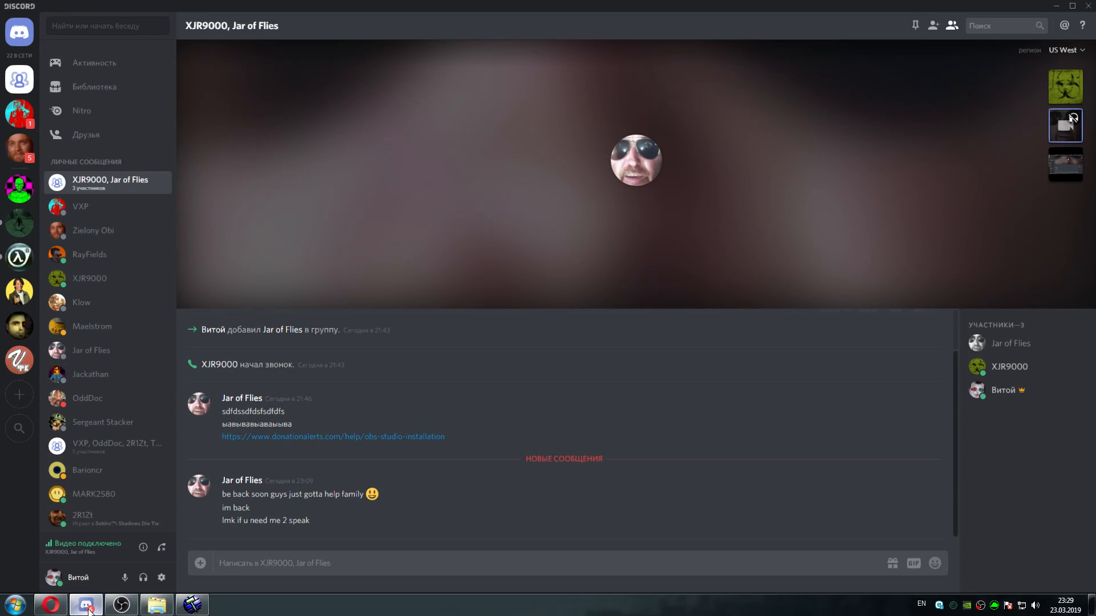
left_click(88, 607)
left_click_drag(357, 227, 342, 519)
left_click(651, 347)
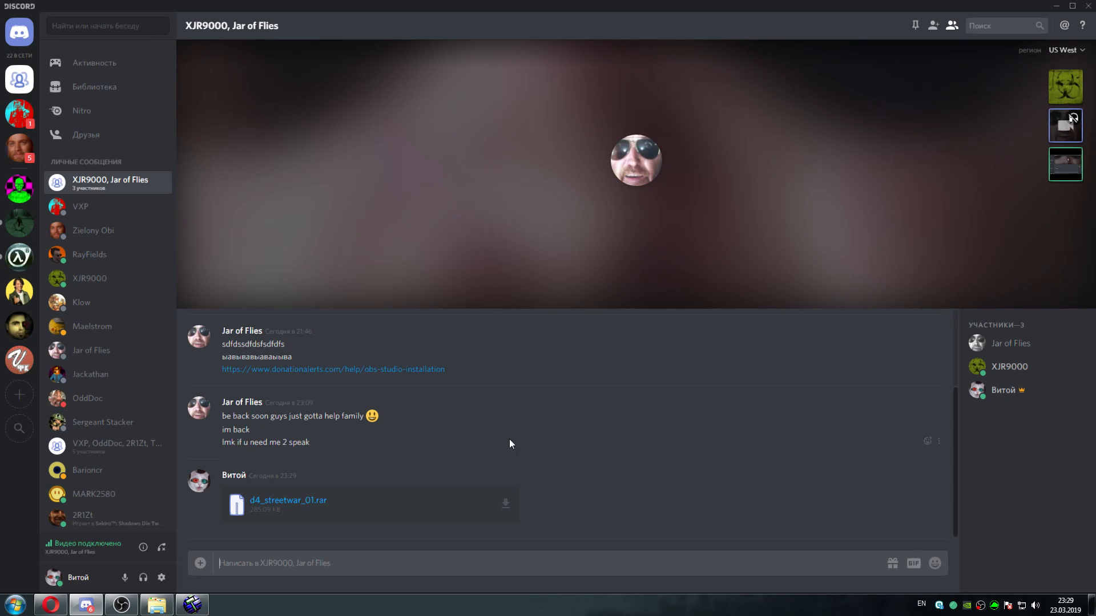
left_click(192, 605)
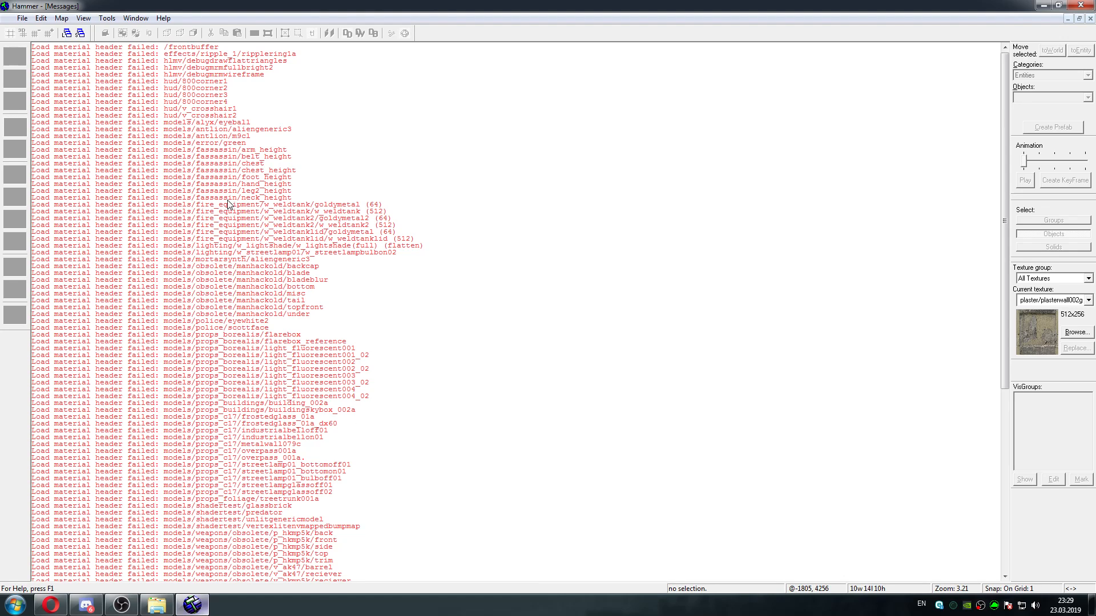
left_click(23, 18)
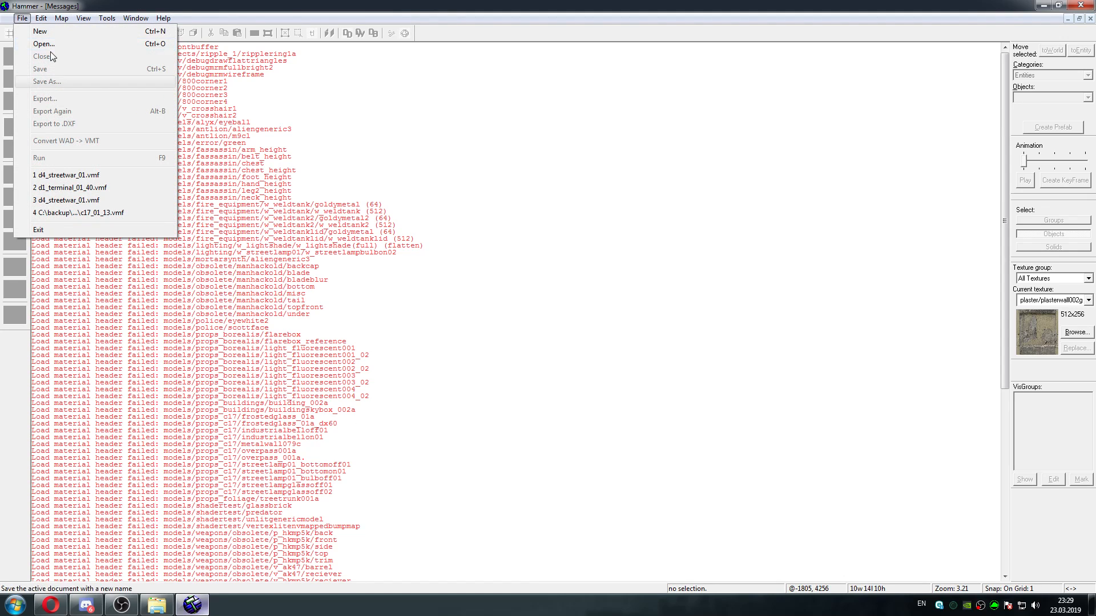
left_click(413, 221)
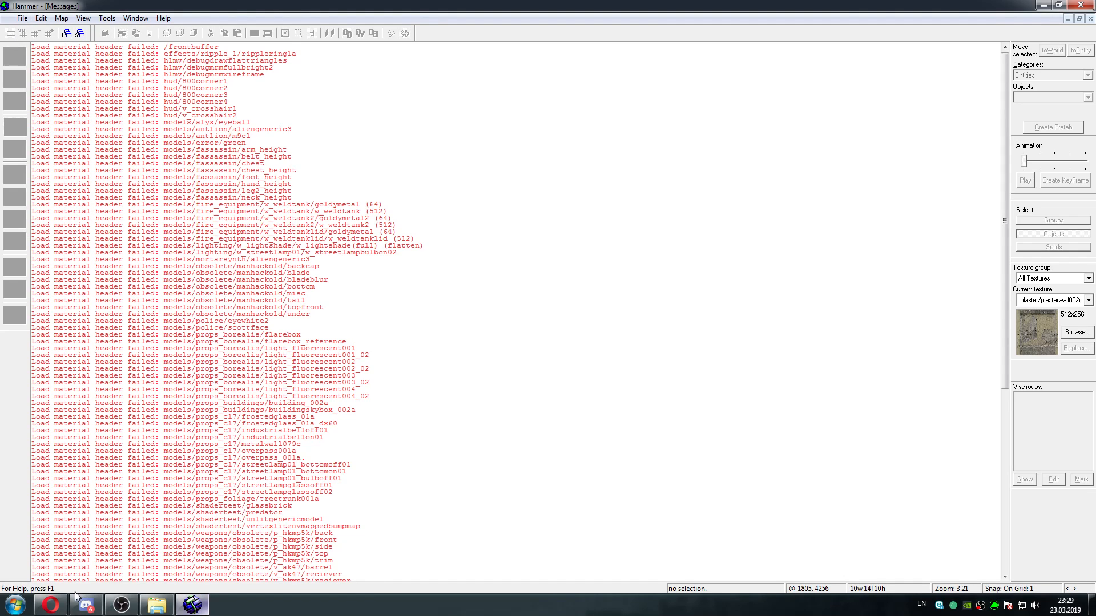
Switch to the Opera browser, close the enlarged screenshot and view the tutorial's section on replacing obsolete entities
left_click(47, 610)
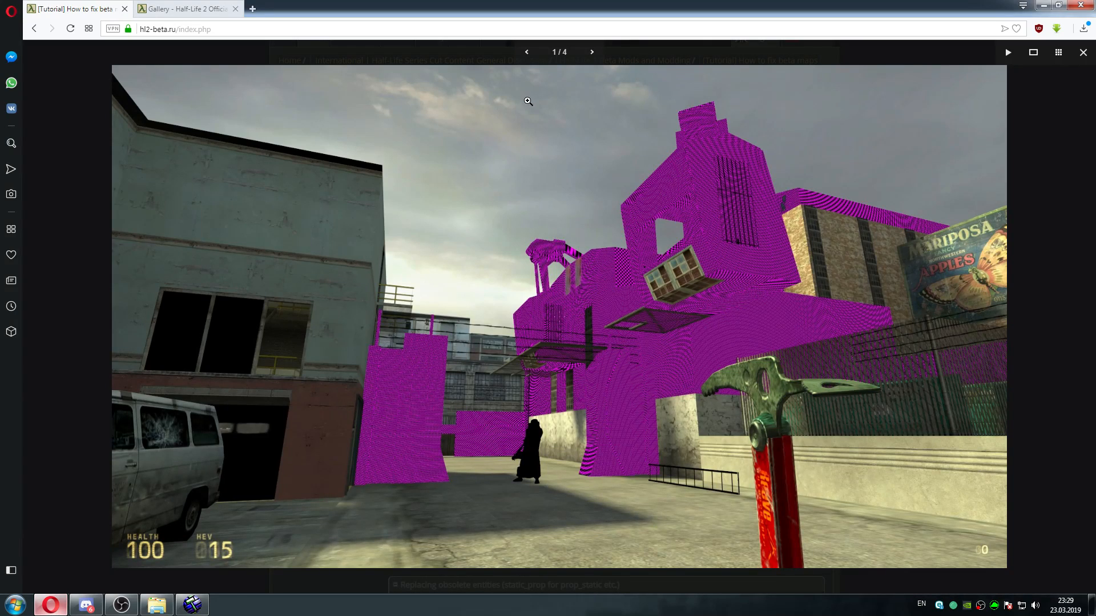
left_click(86, 191)
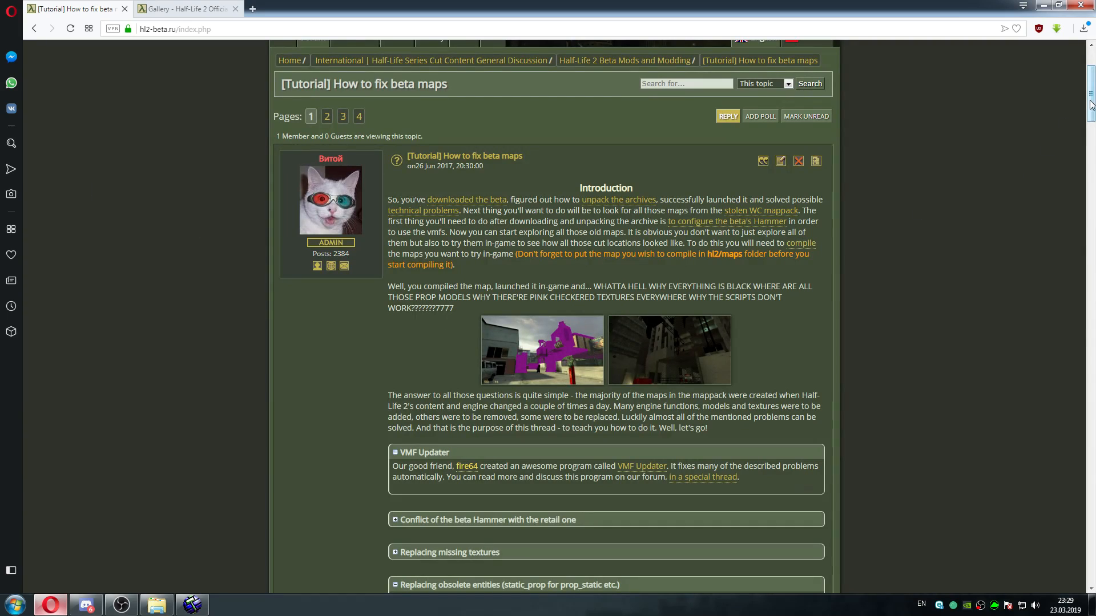
left_click(1089, 153)
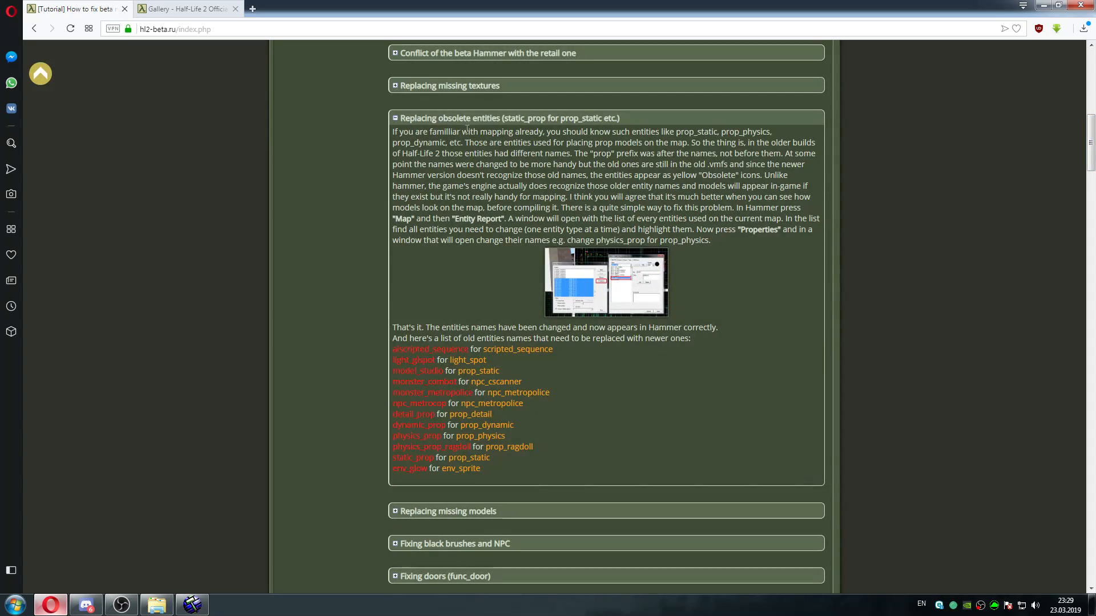
left_click(456, 124)
Switch to Hammer, start opening a map file and go up through the parent folders to anon-hl2
left_click(192, 604)
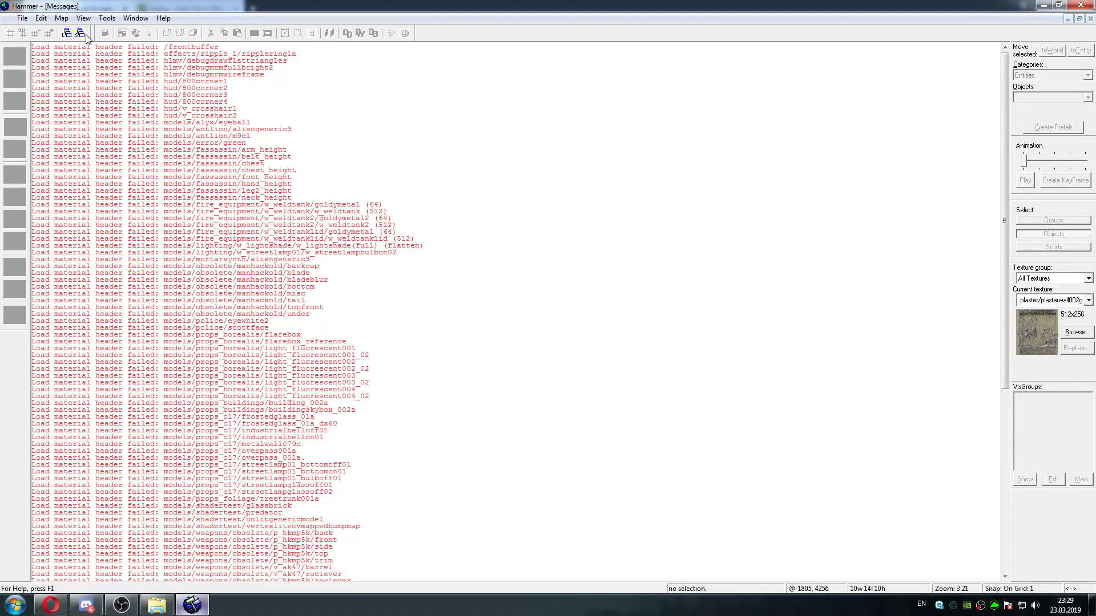
left_click(22, 18)
left_click(49, 50)
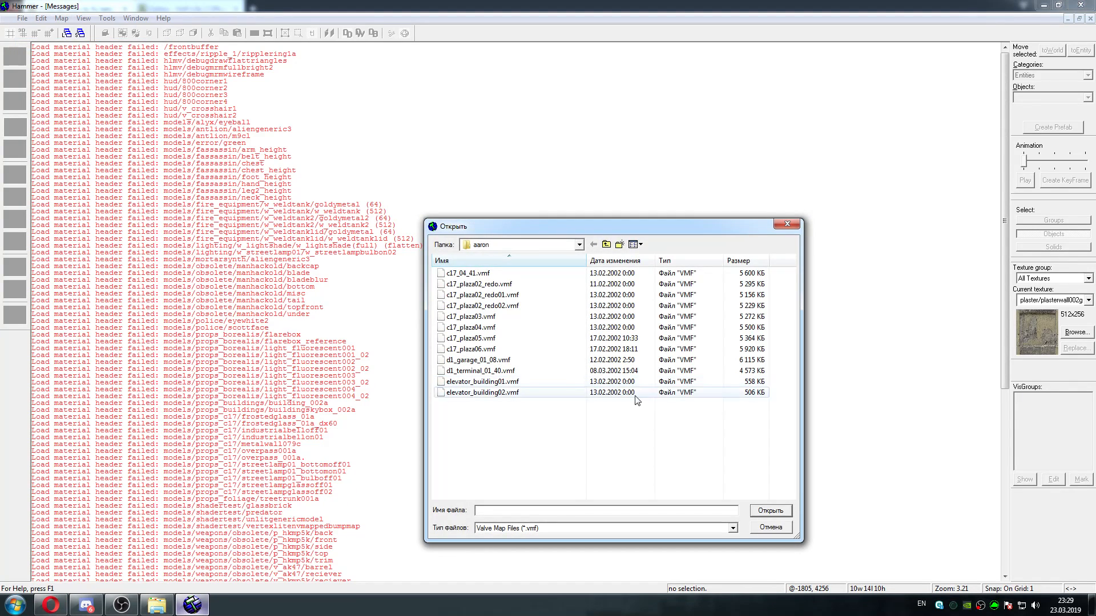
left_click(606, 244)
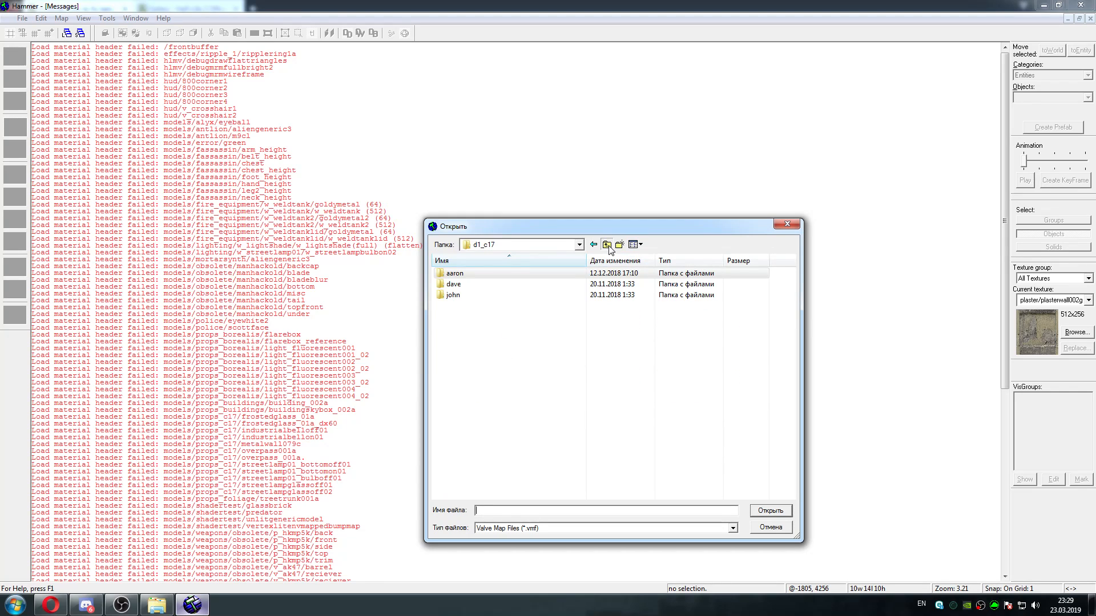
left_click(606, 244)
left_click(606, 244)
left_click(607, 245)
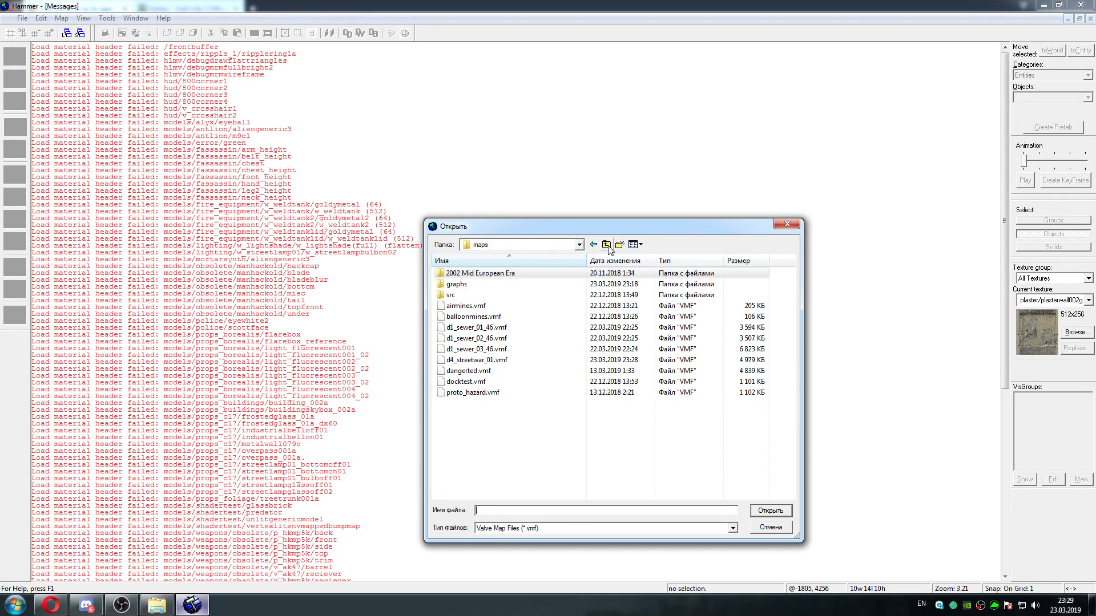
left_click(606, 245)
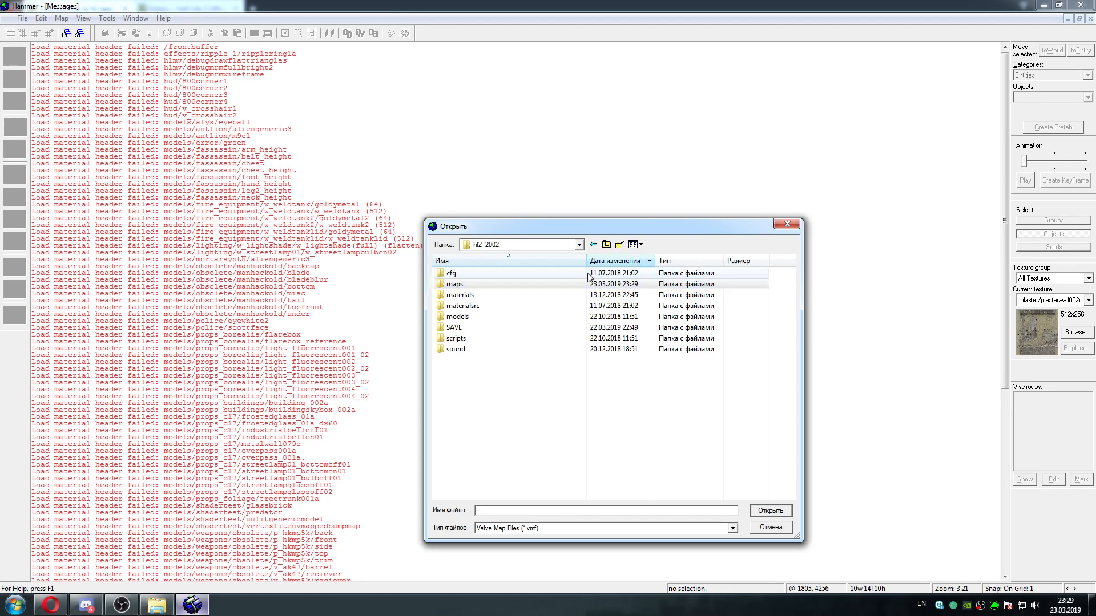
left_click(606, 245)
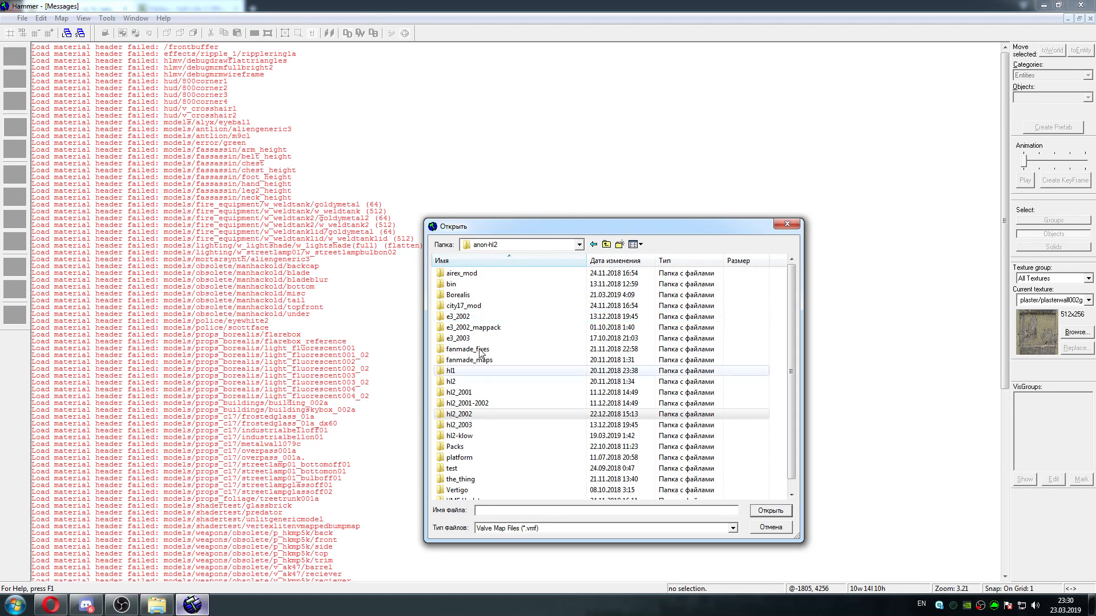
Browse to the Storyline folder of 2001 US Skyscrapers Era inside the hl2_2001 maps folder
double_click(476, 394)
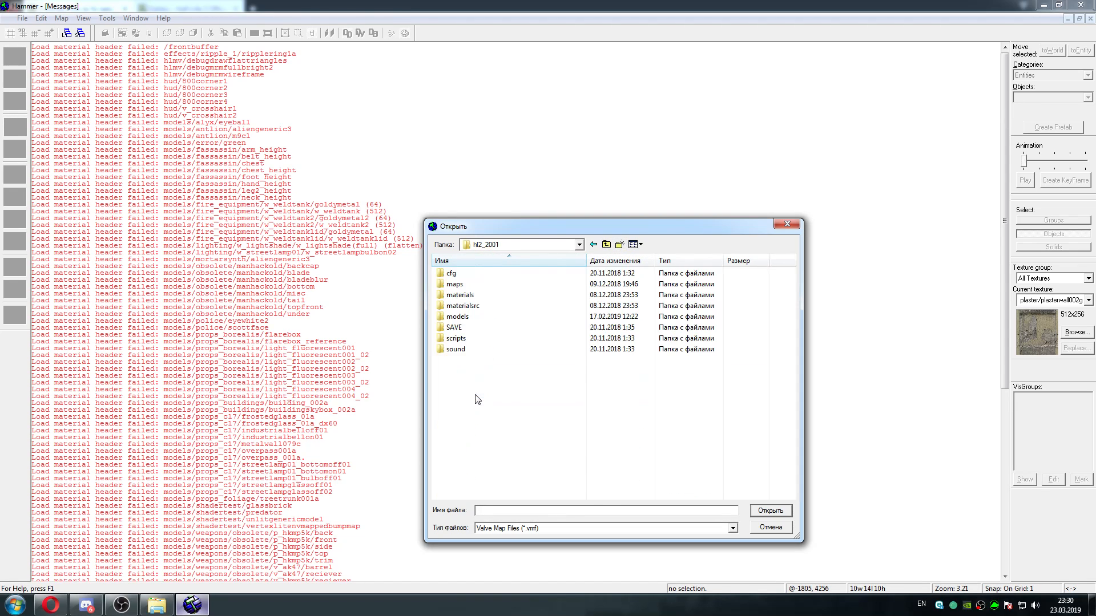
double_click(477, 285)
double_click(482, 274)
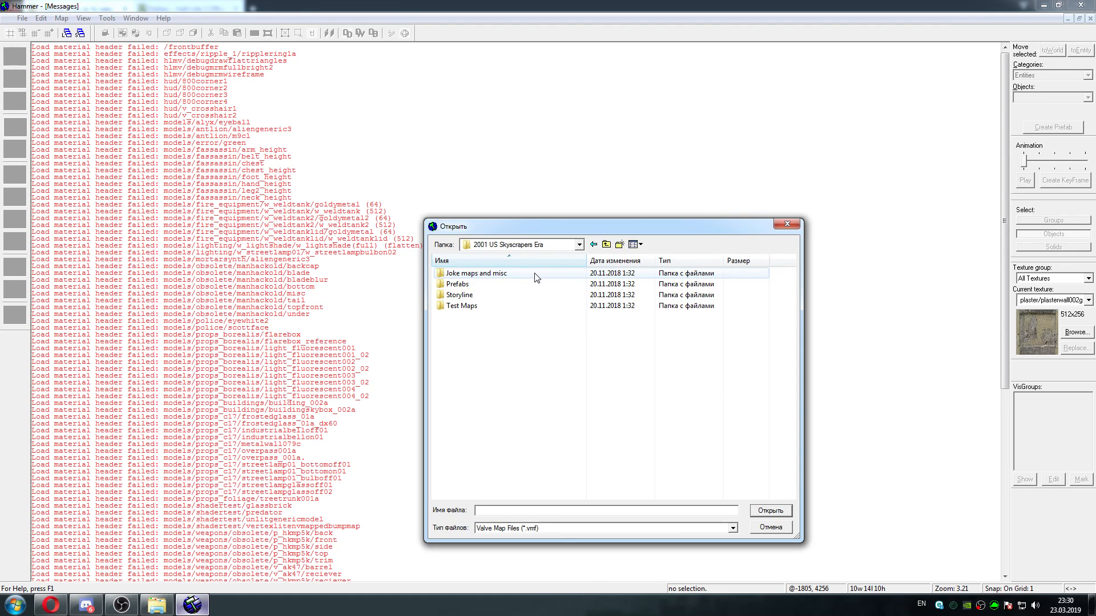
double_click(507, 295)
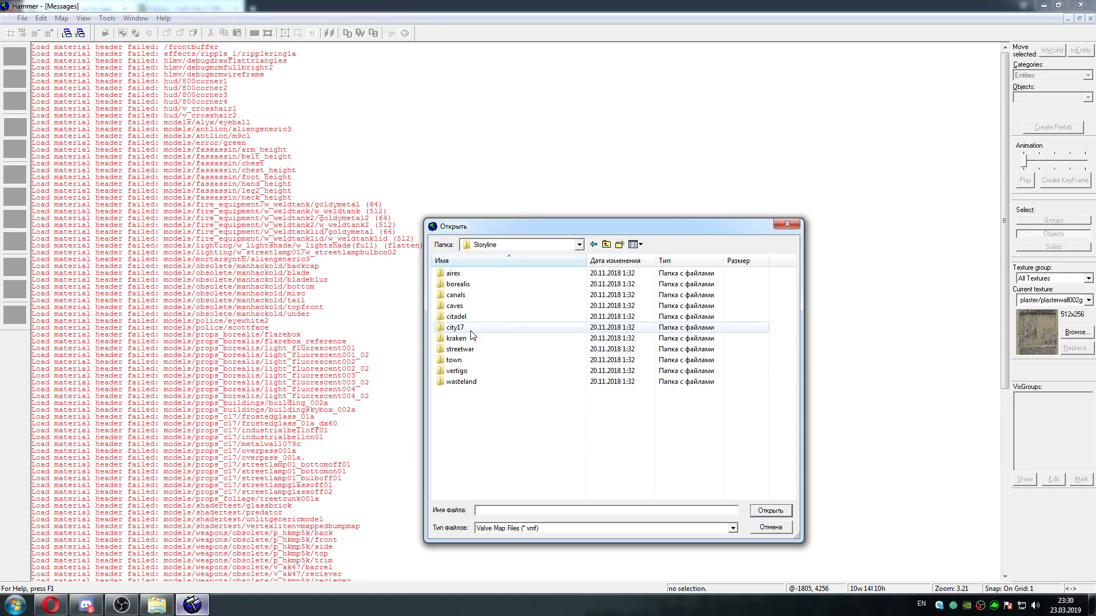
Open sniper_029.vmf from the sniper folder under streetwar, using the hl2_2001 game configuration
double_click(465, 360)
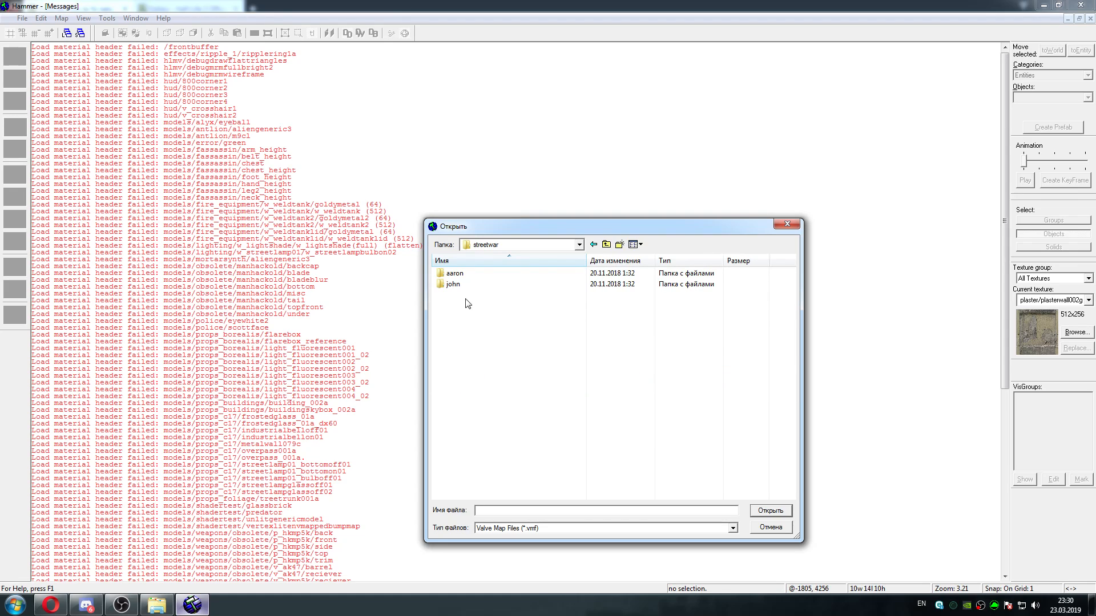
double_click(470, 285)
double_click(465, 274)
left_click(470, 274)
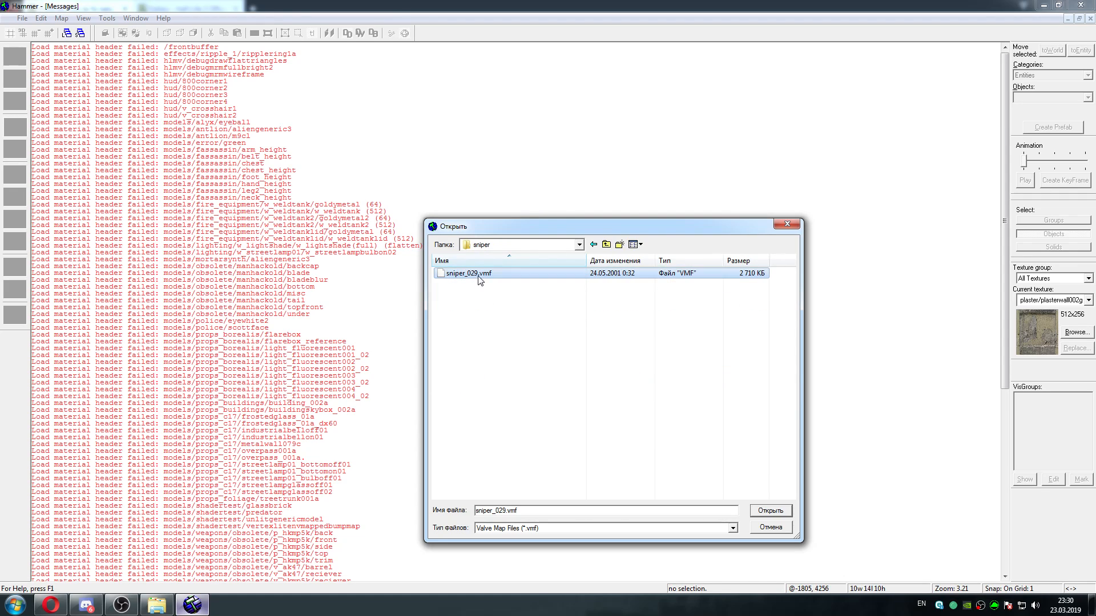
left_click(771, 511)
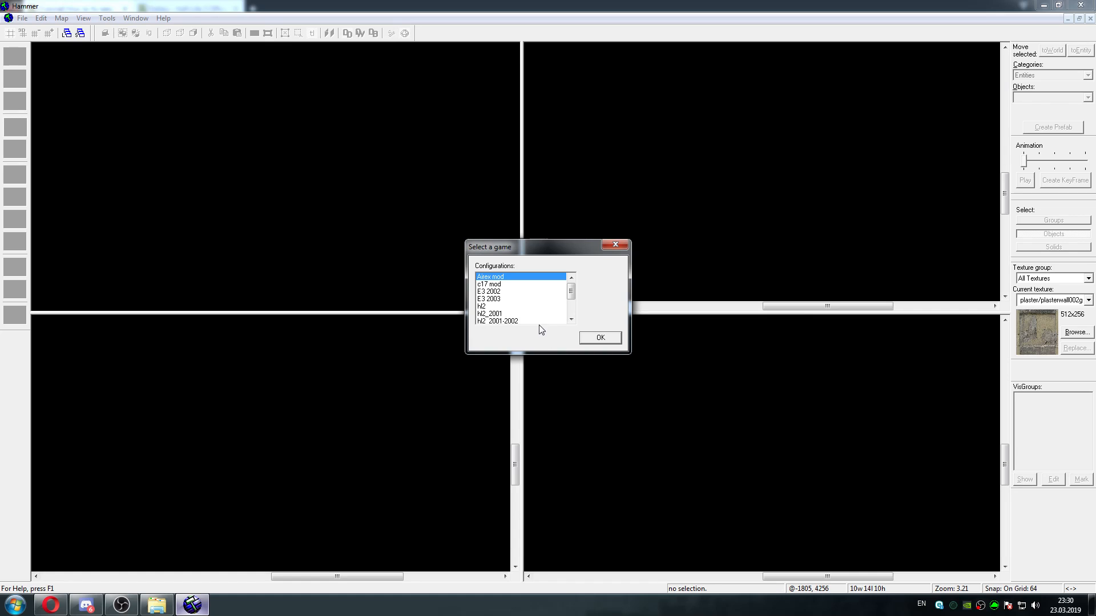
left_click_drag(574, 289, 573, 300)
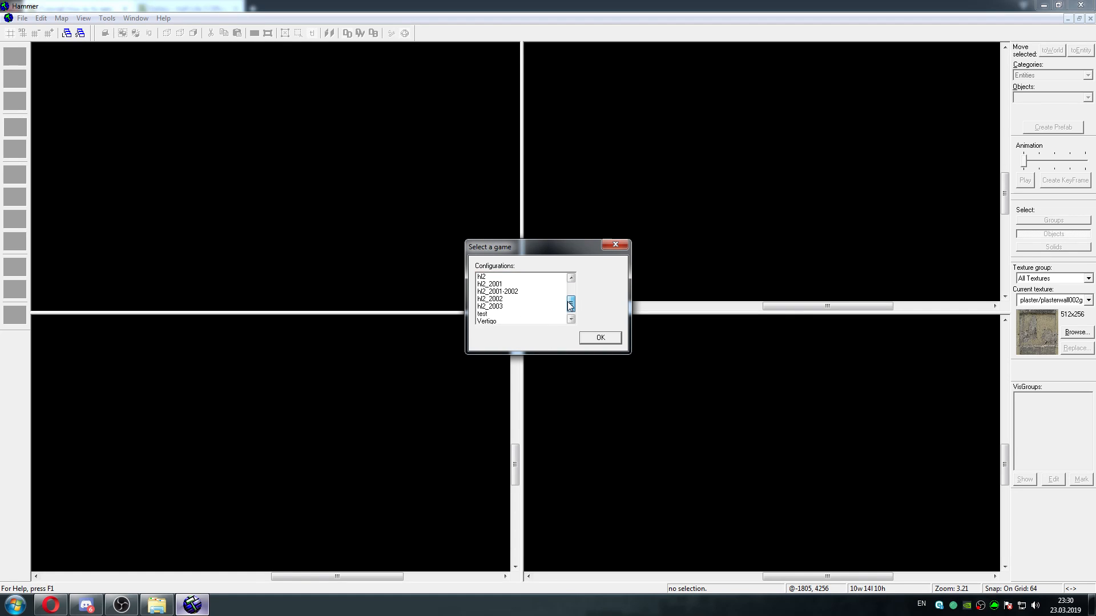
left_click(509, 284)
left_click(589, 338)
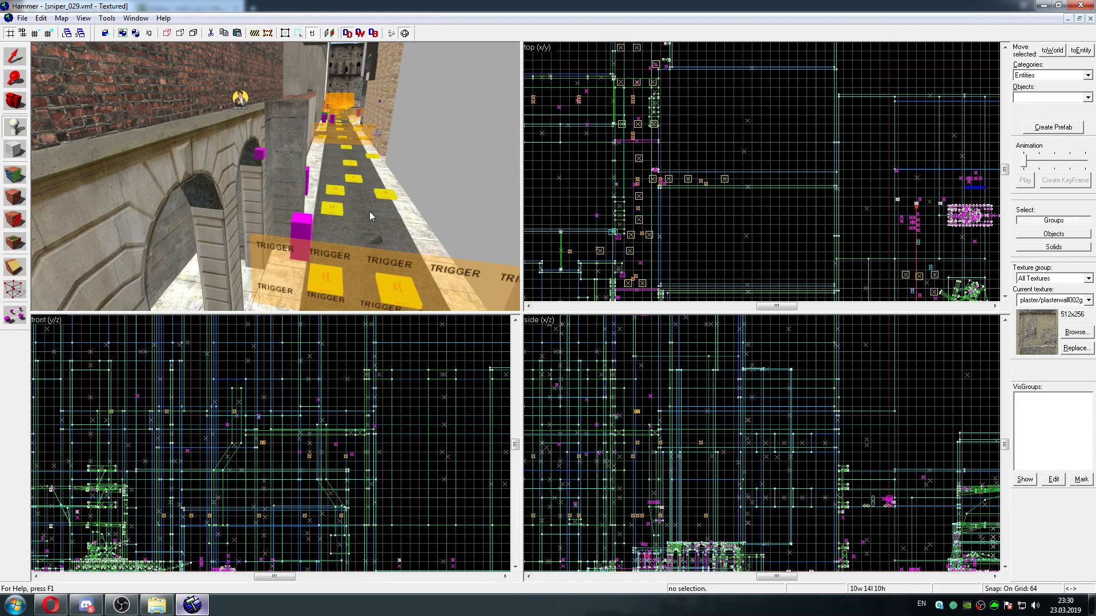
Maximize the 3D camera view and examine the street, the fenced alley and the courtyard with the tank
key("z")
key("shift+z")
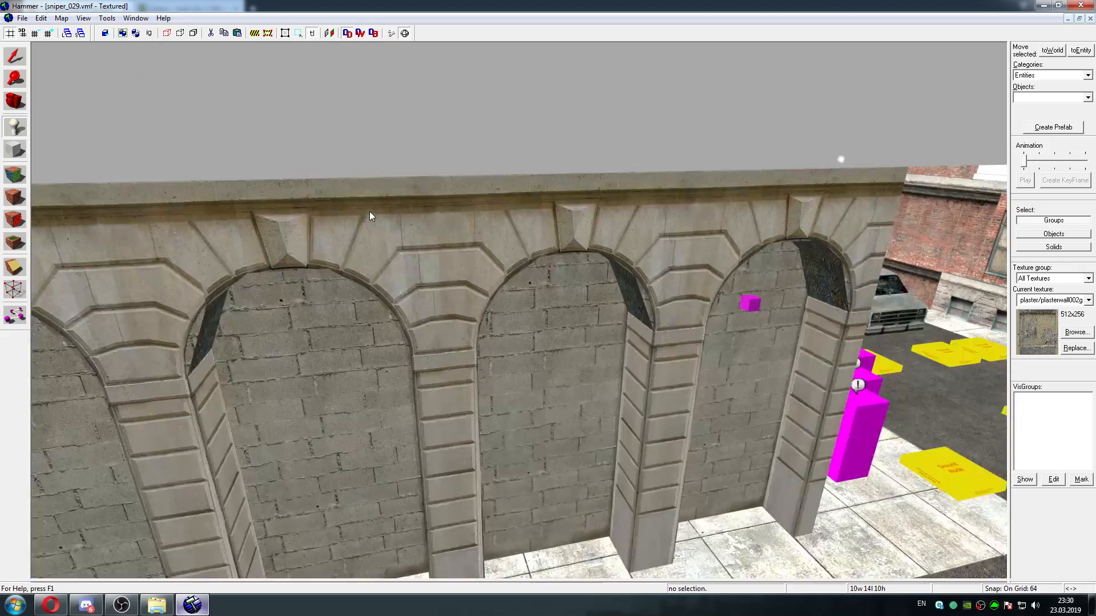
key("w")
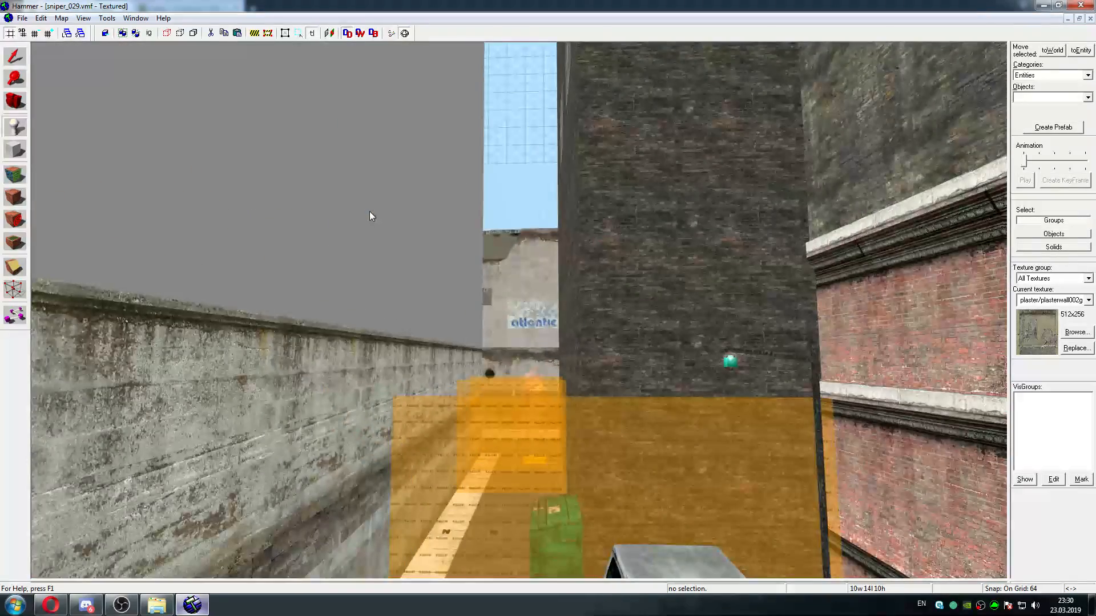
key("w")
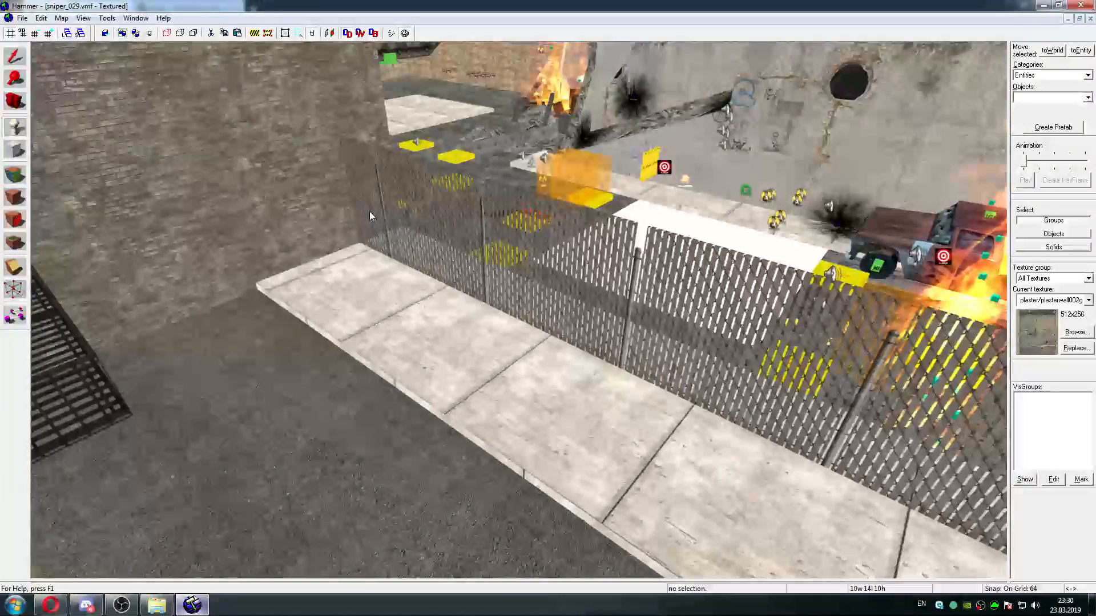
key("s")
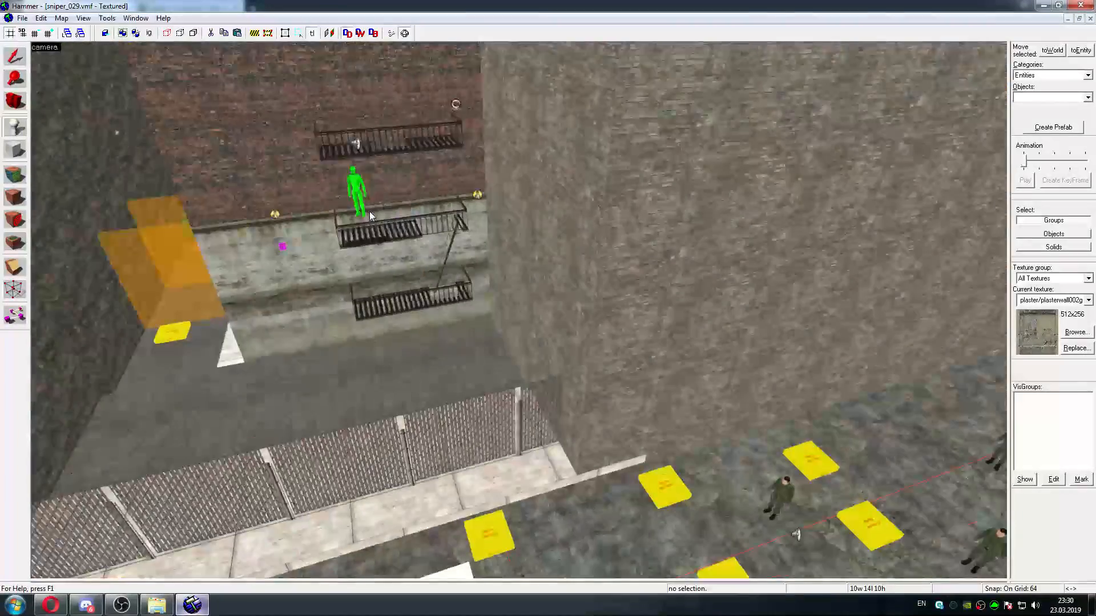
key("w")
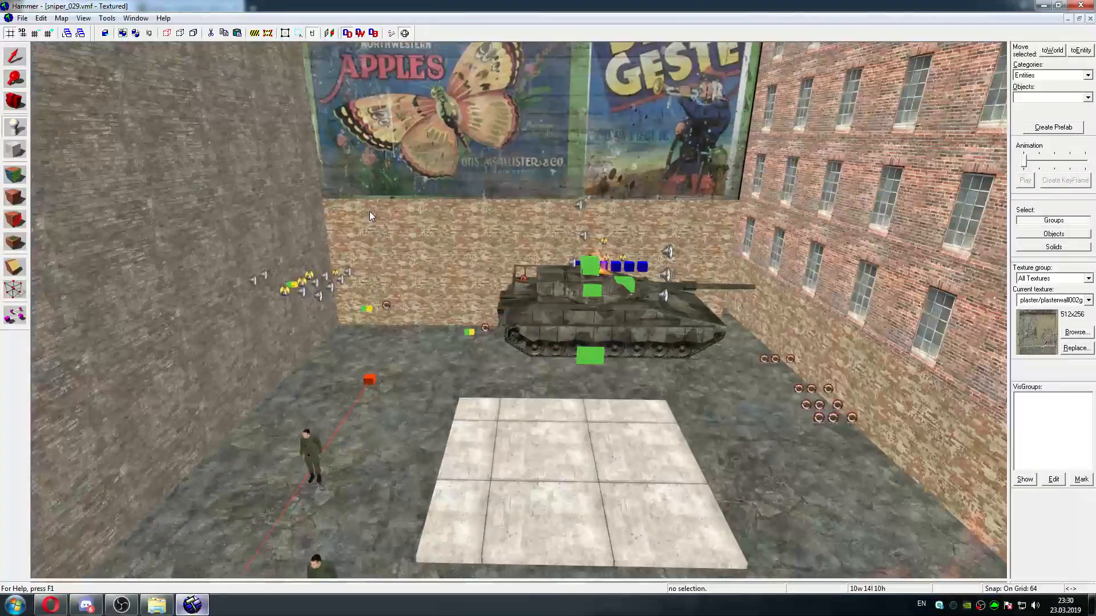
key("w")
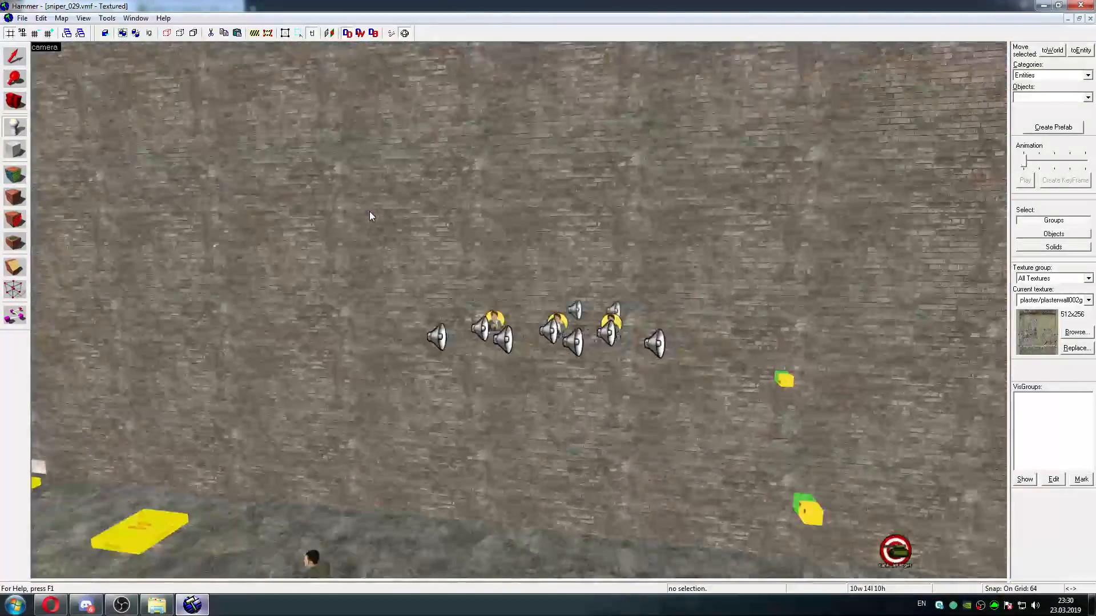
key("w")
key("s")
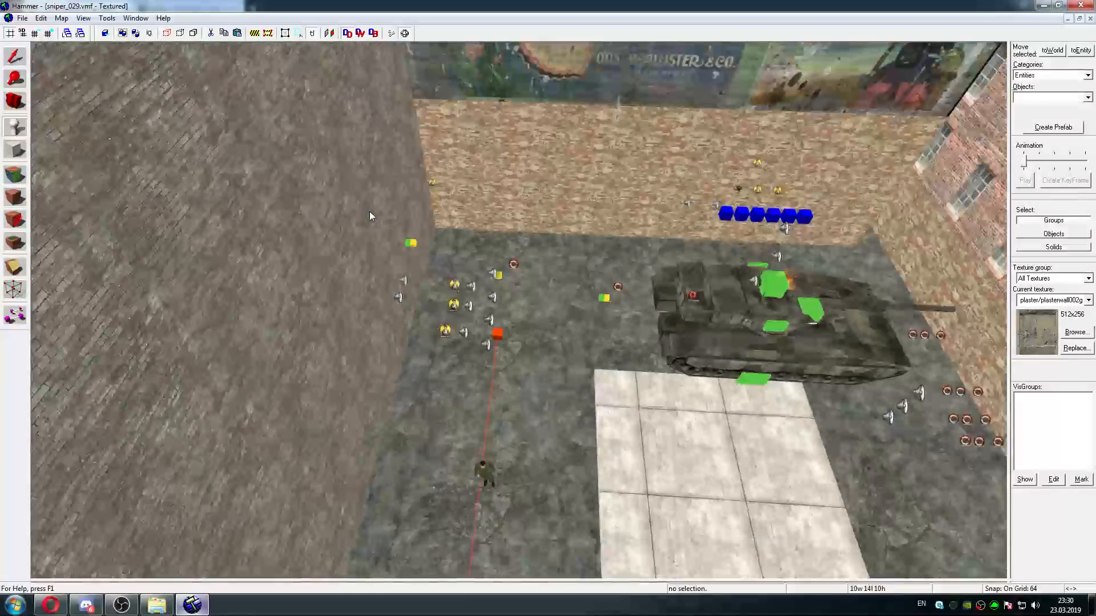
key("d")
key("w")
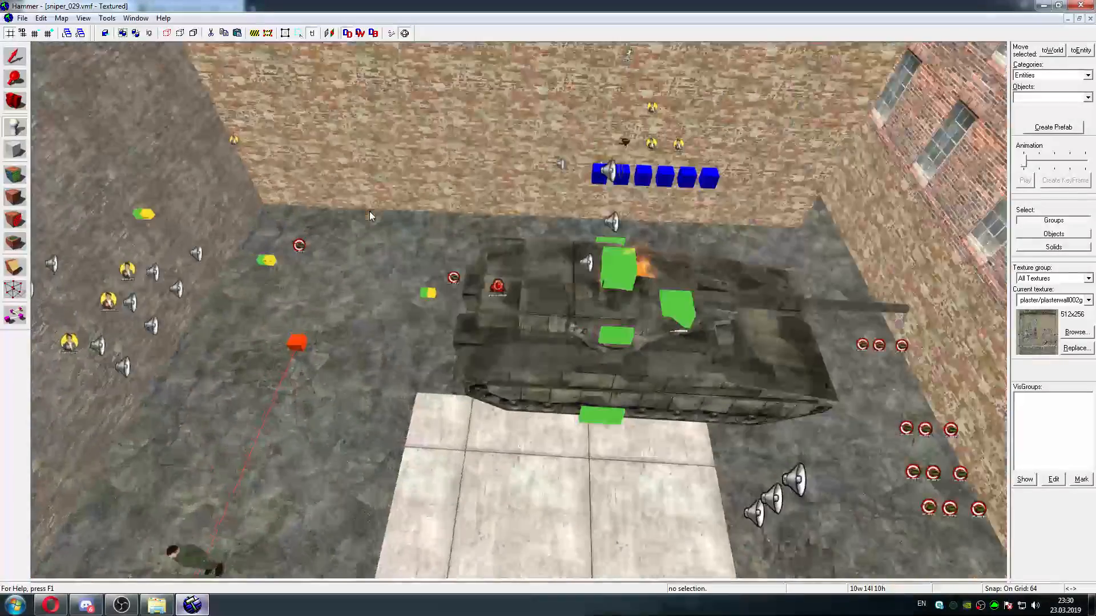
Examine the brick building beside the Beau Geste billboard, the burning rubble pile and the fire escapes with the green figure
key("d")
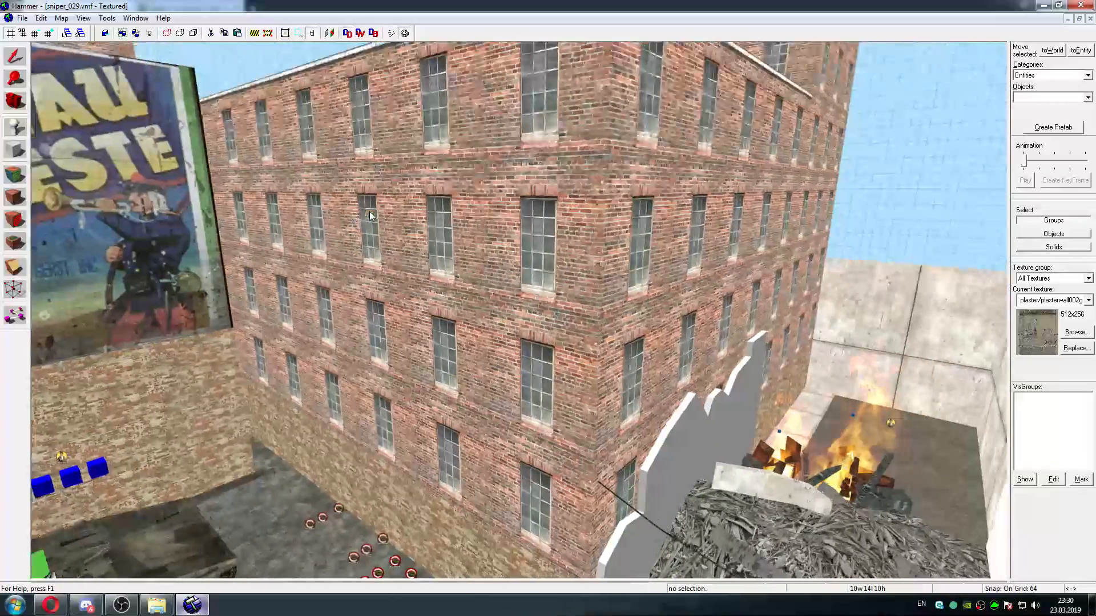
key("d")
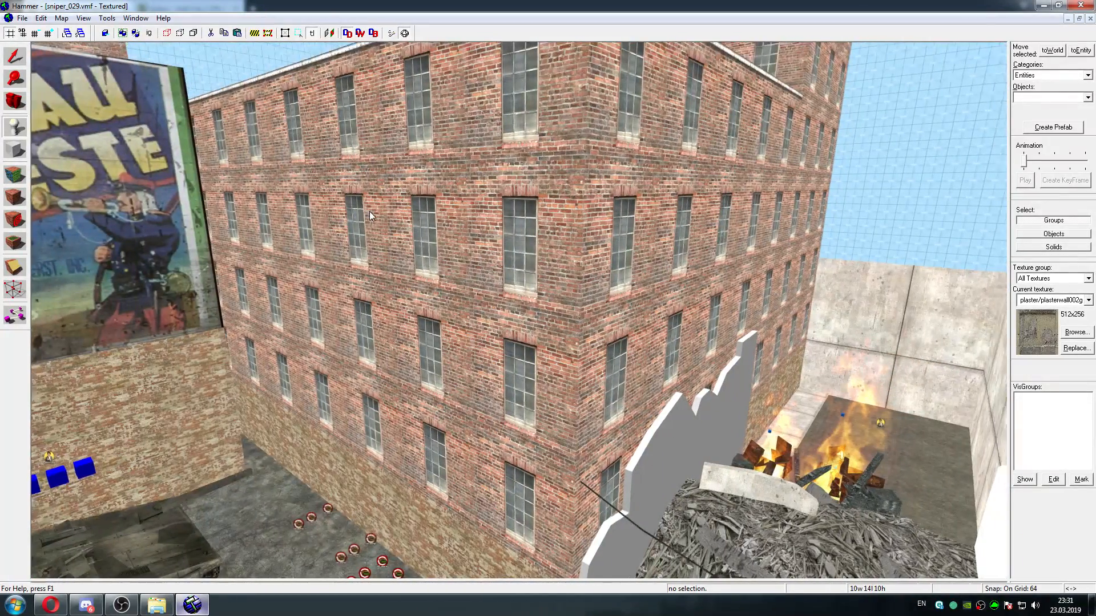
key("s")
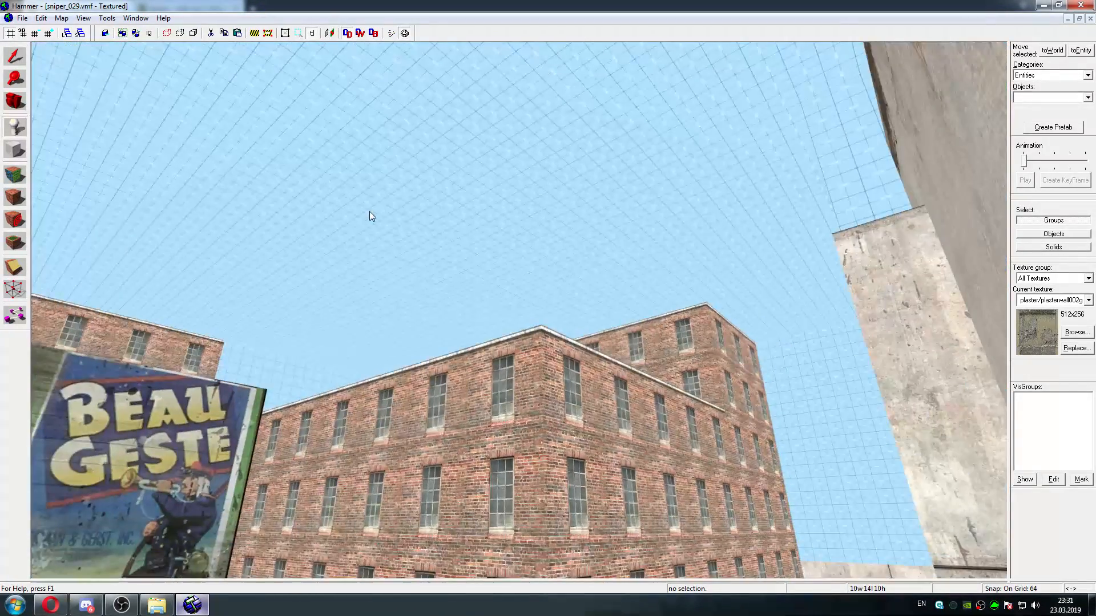
key("Down")
key("w")
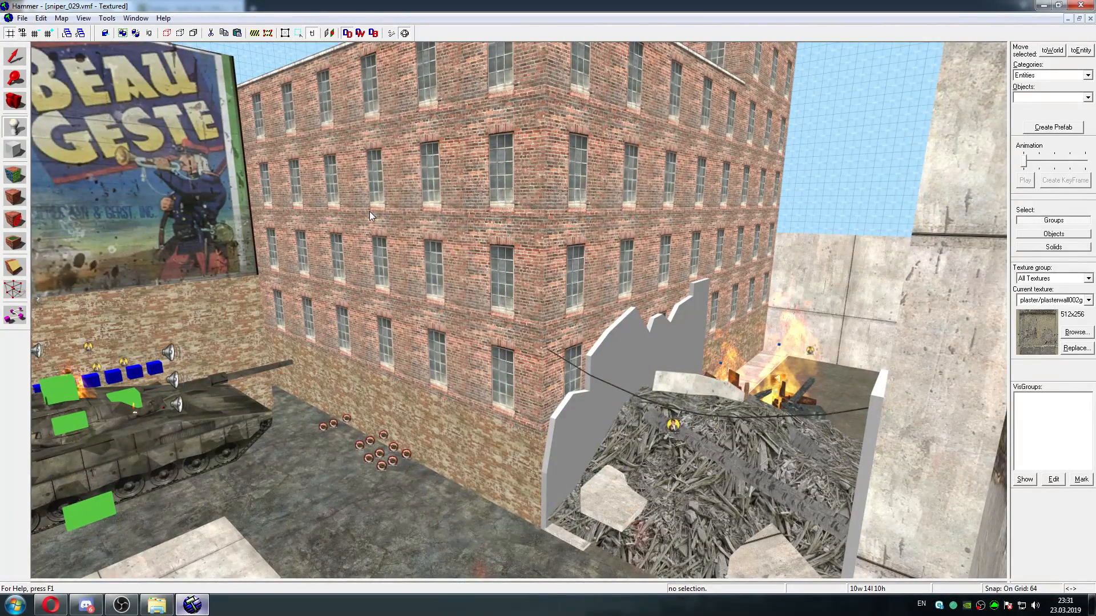
key("s")
key("w")
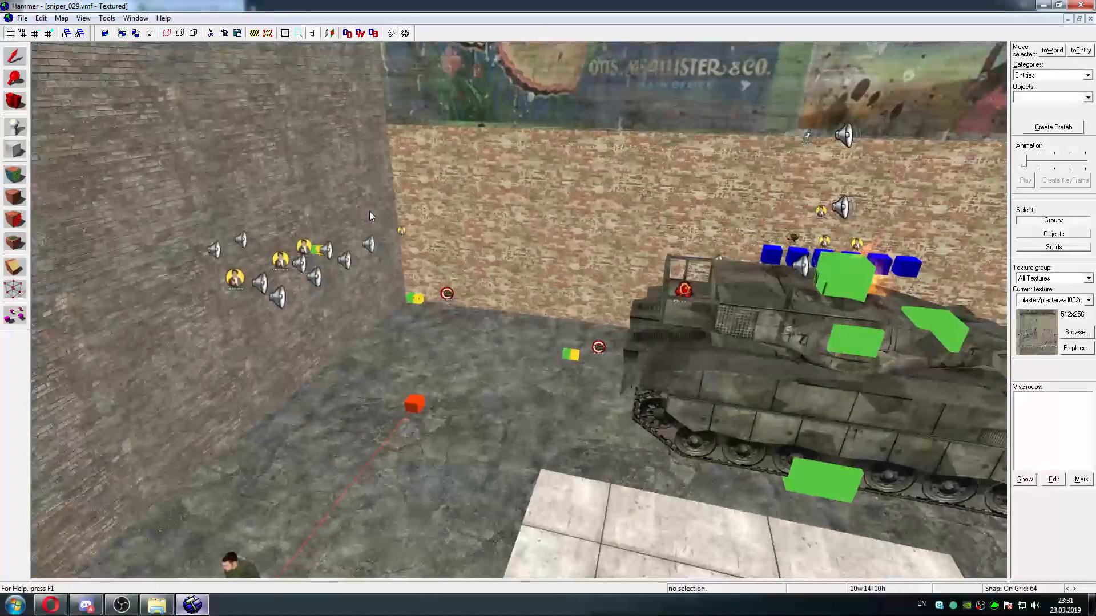
key("w")
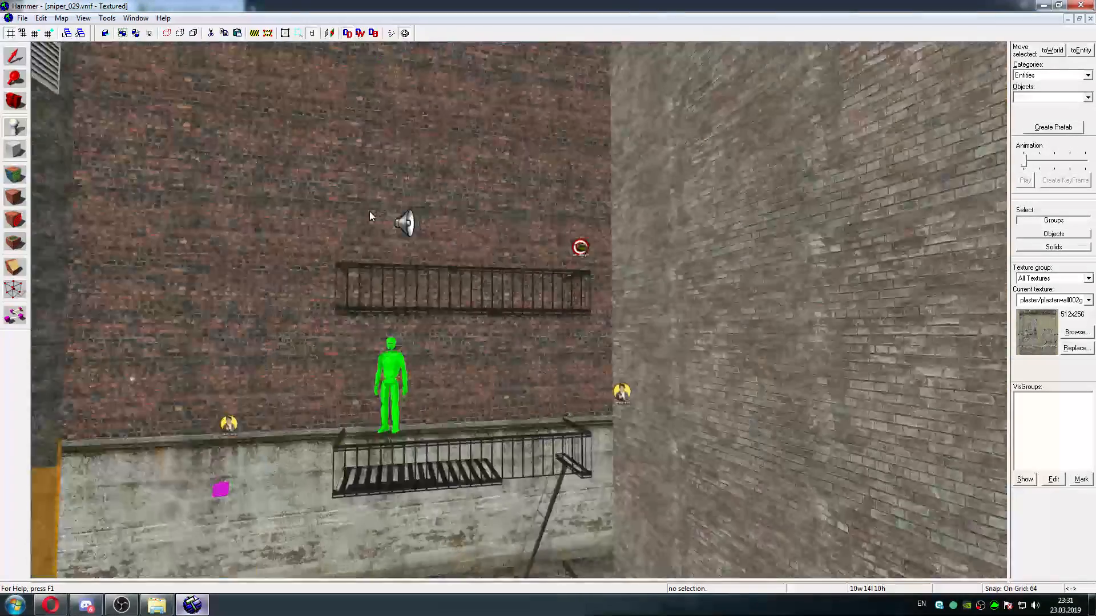
key("w")
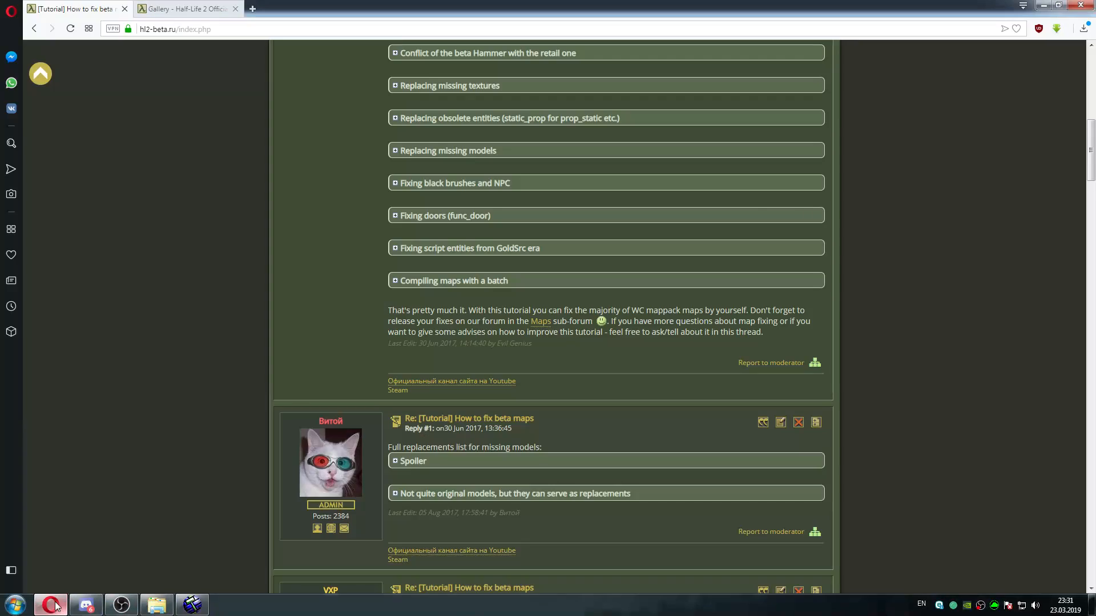
Read the section on fixing script entities from GoldSrc era in the browser's beta map tutorial, and return to Hammer
left_click(51, 605)
left_click(504, 251)
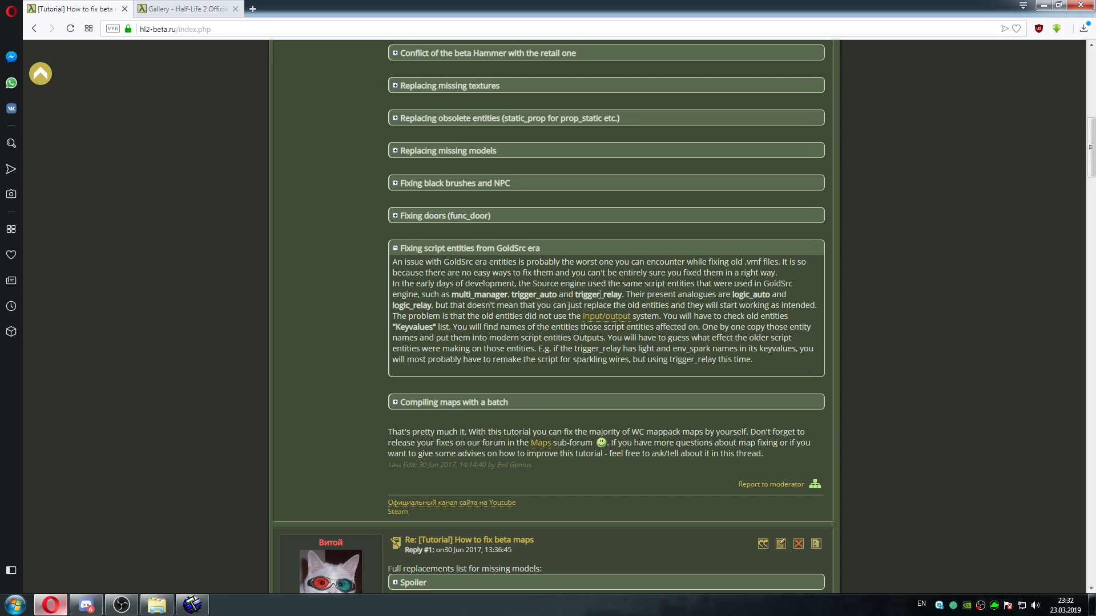
key("alt+Tab")
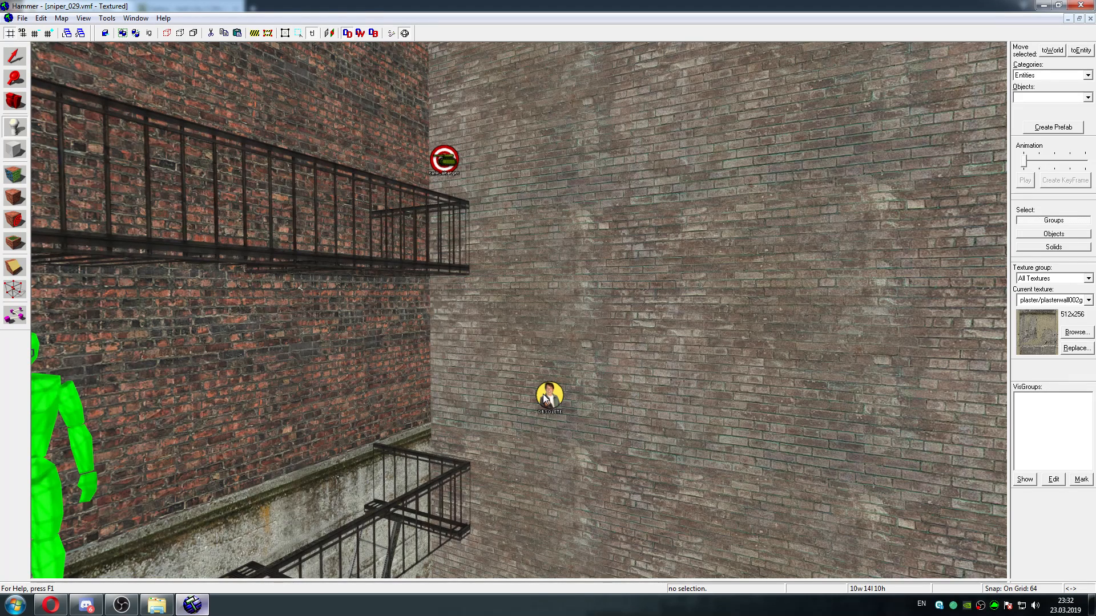
Open the properties of the obsolete entity on the brick wall near the fire escapes and examine its surroundings
key("d")
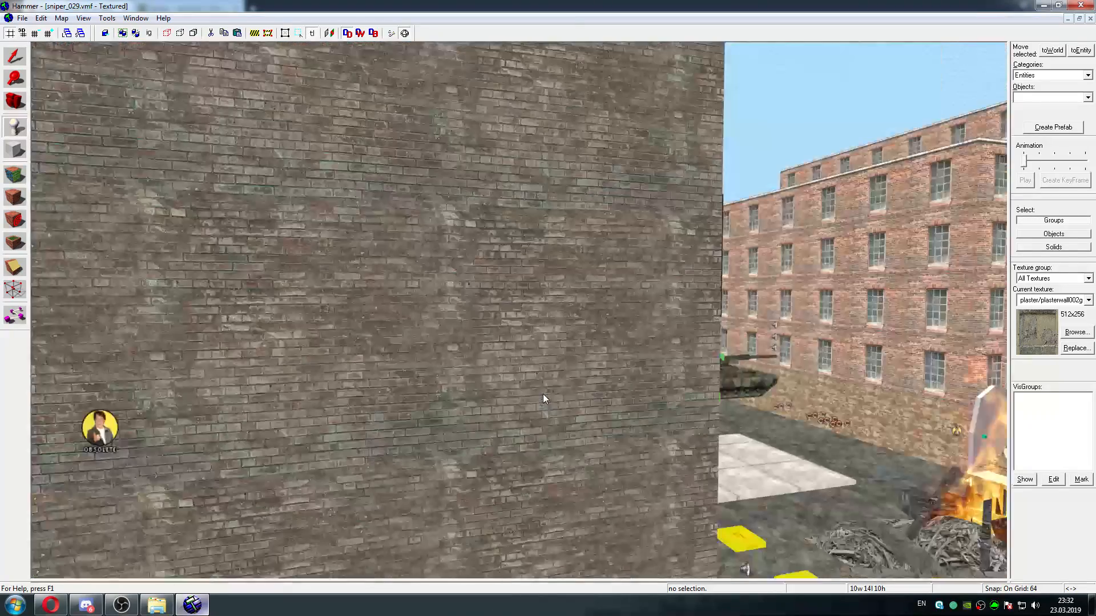
key("a")
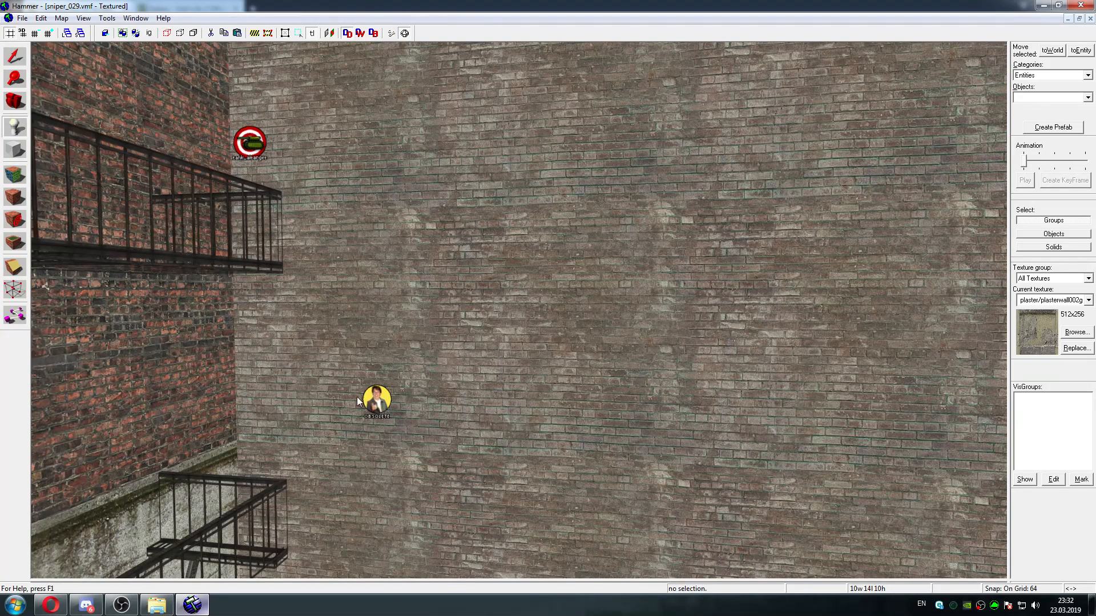
left_click(22, 59)
double_click(377, 403)
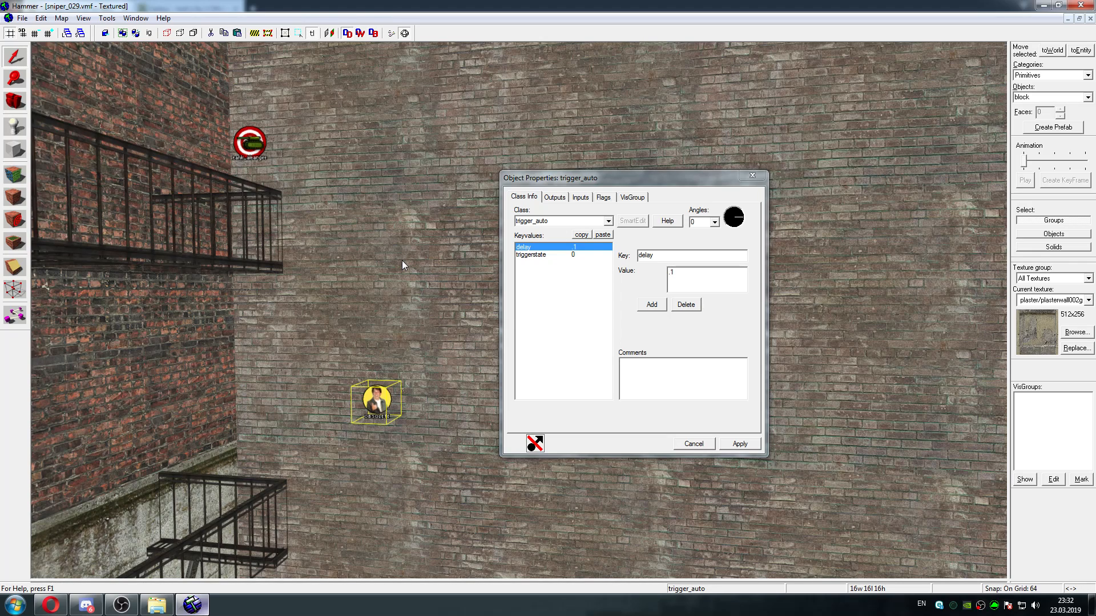
key("d")
key("Left")
key("s")
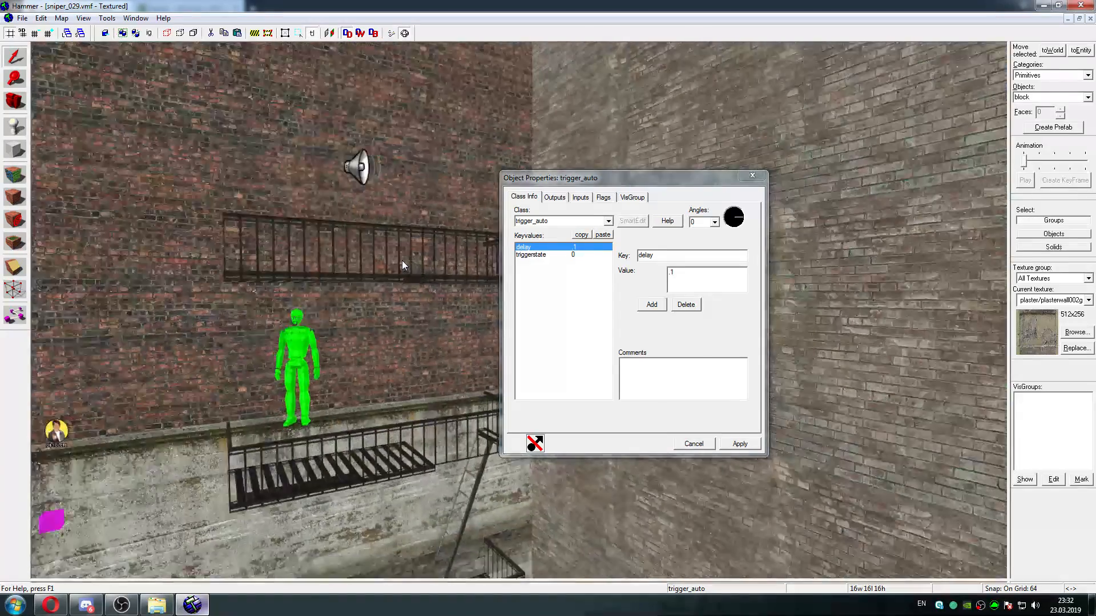
key("Right")
key("a")
key("w")
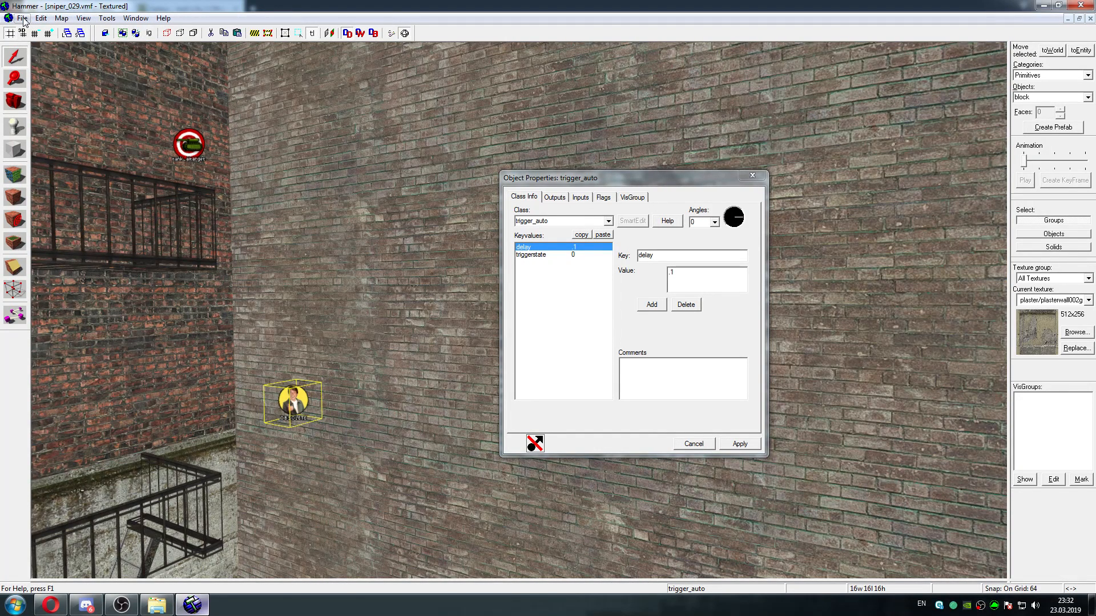
Place a logic_auto entity on the brick wall beside the obsolete trigger_auto
left_click(16, 128)
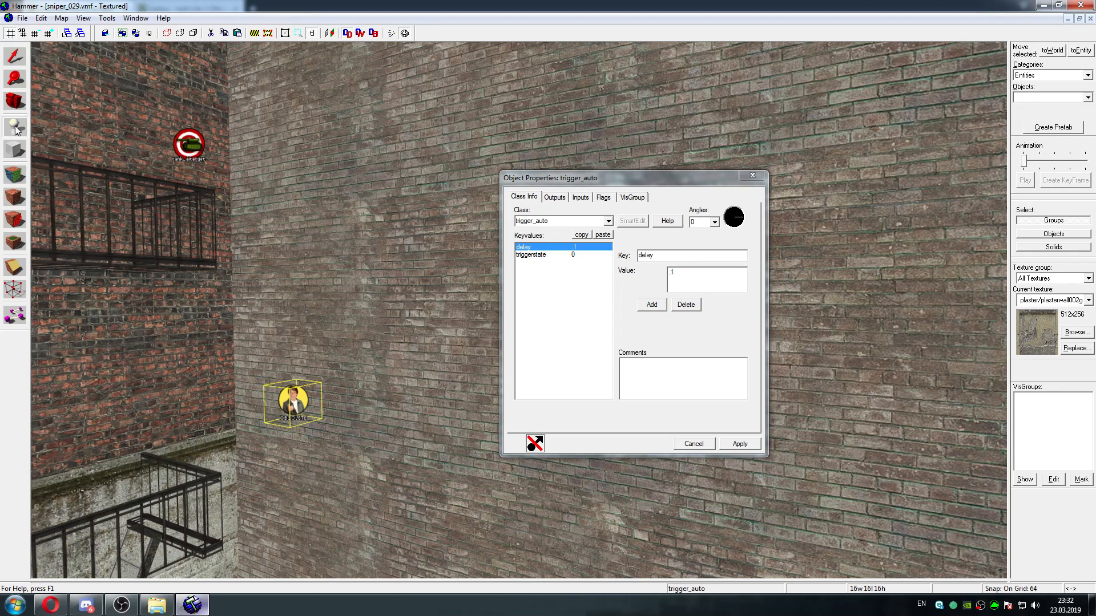
left_click(752, 176)
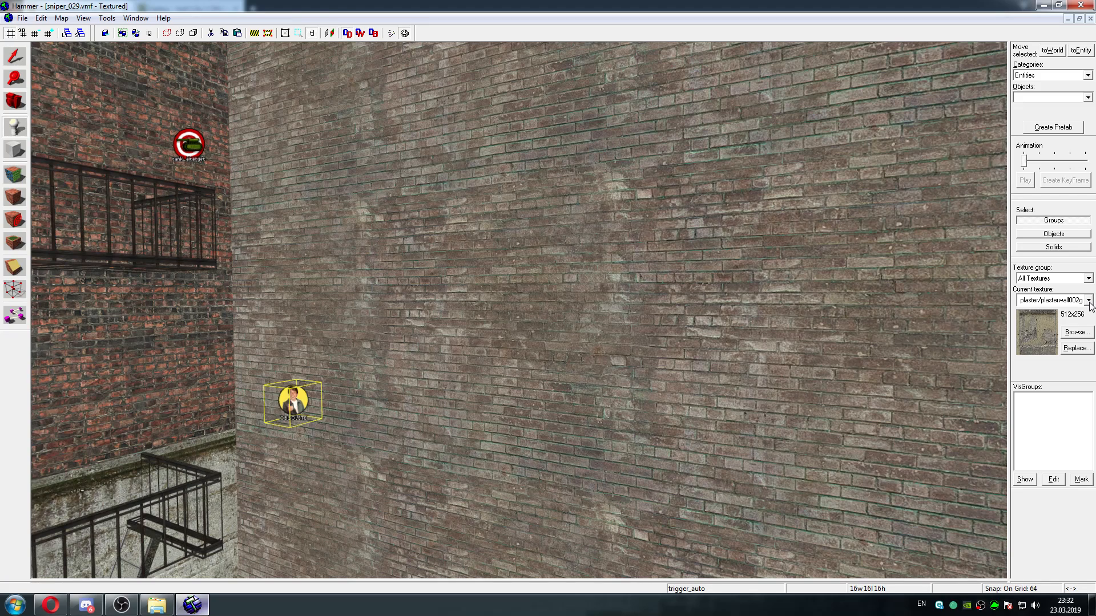
left_click(1088, 97)
left_click_drag(1089, 114, 1093, 164)
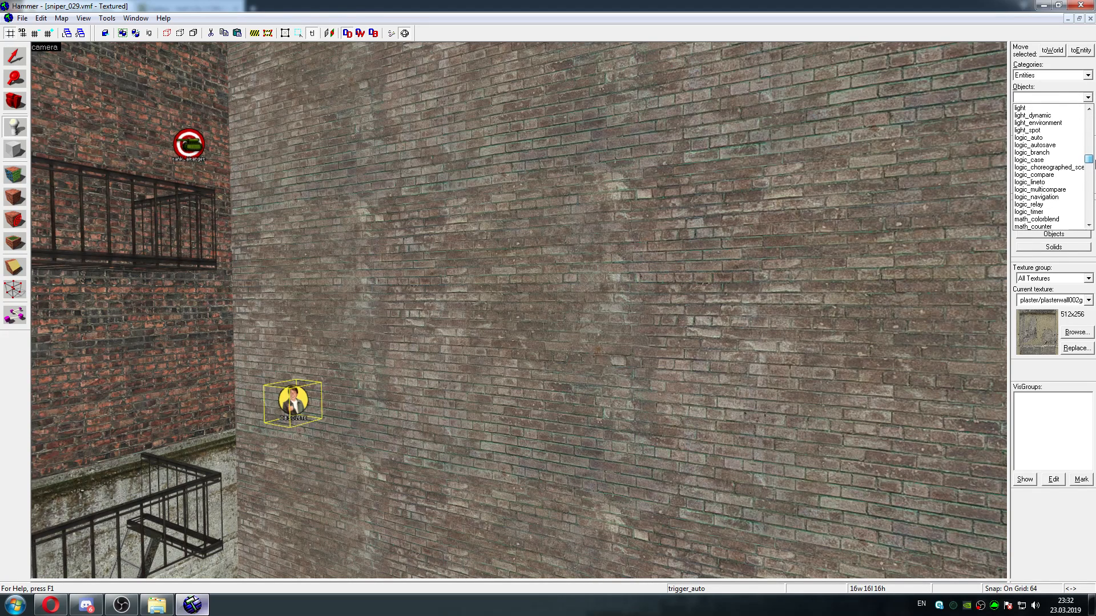
left_click(1029, 138)
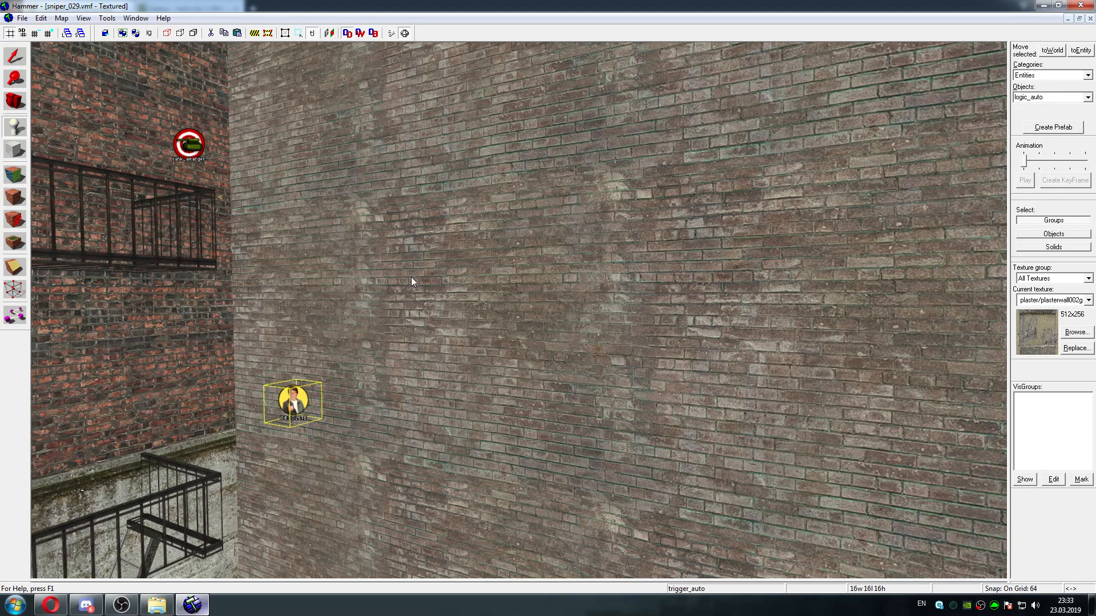
left_click(382, 402)
left_click(15, 56)
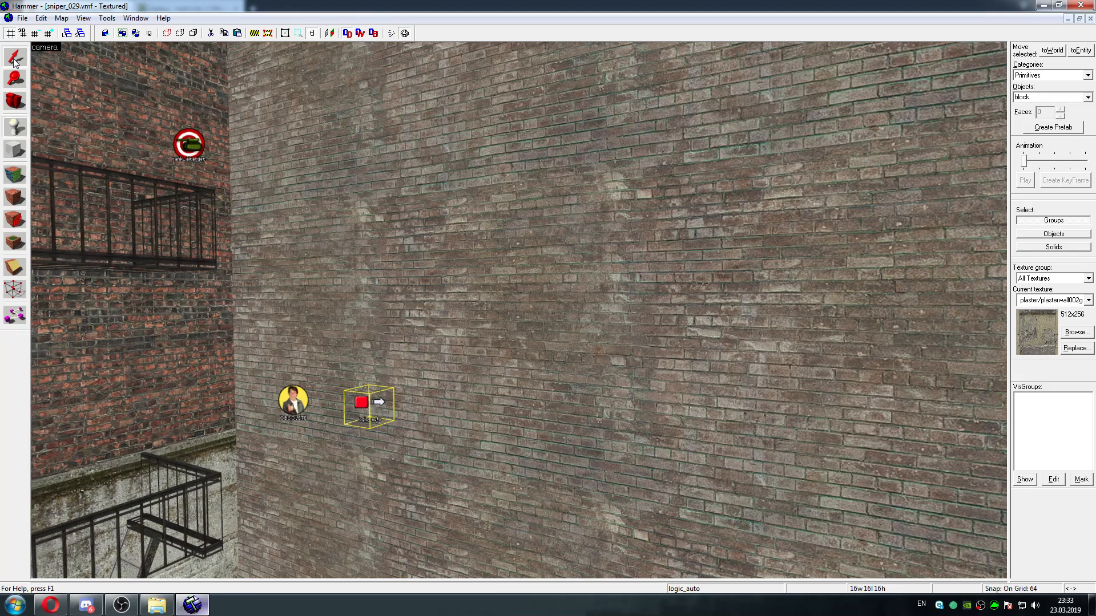
Copy all outputs of the obsolete trigger_auto into the new logic_auto entity
double_click(292, 404)
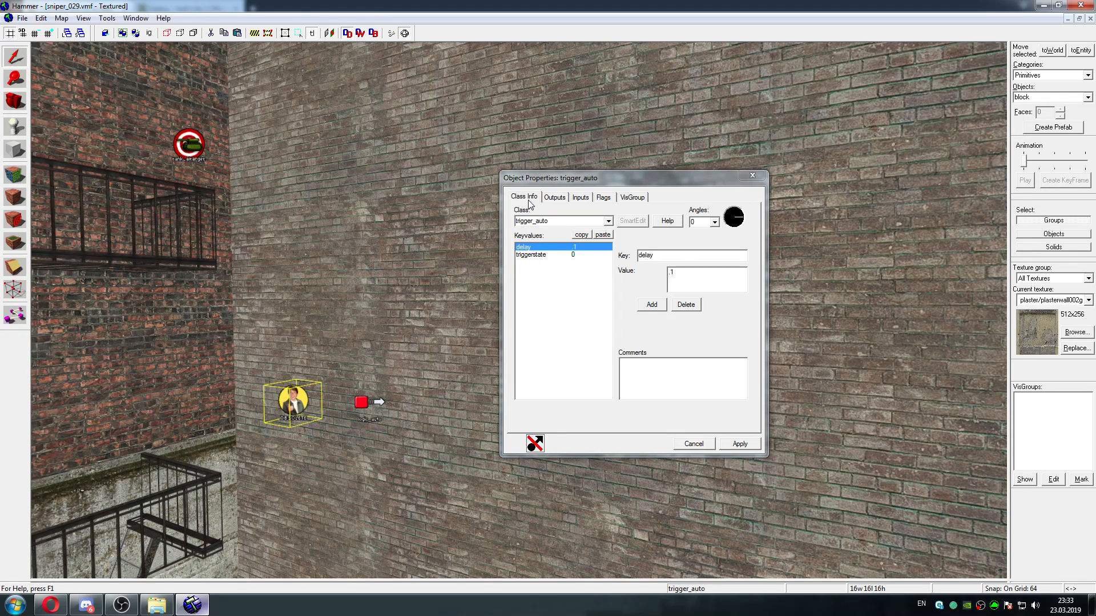
left_click(554, 197)
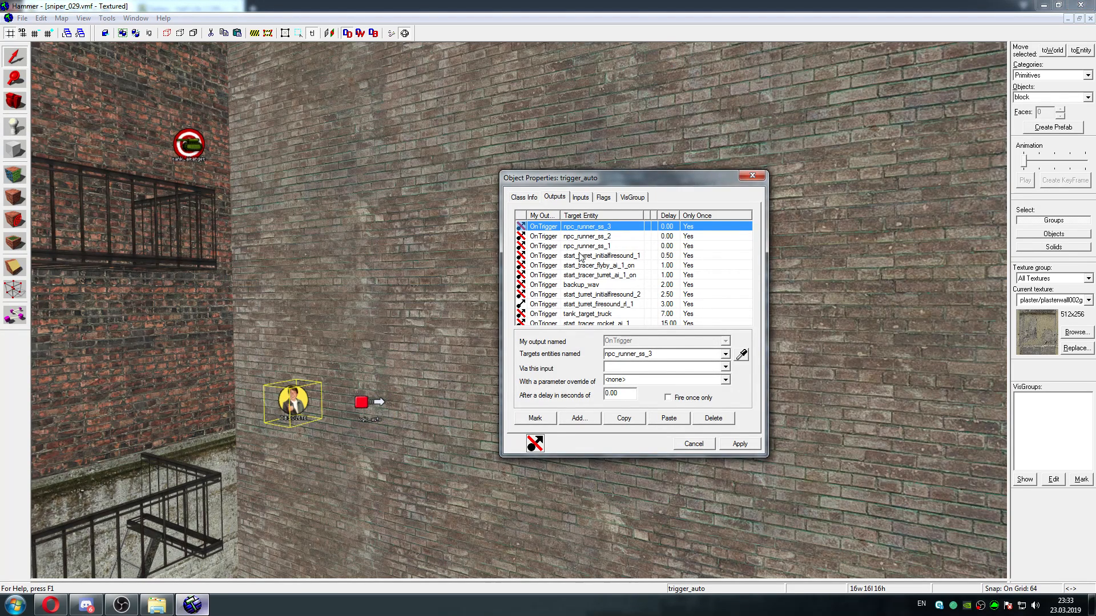
left_click_drag(746, 246, 745, 271)
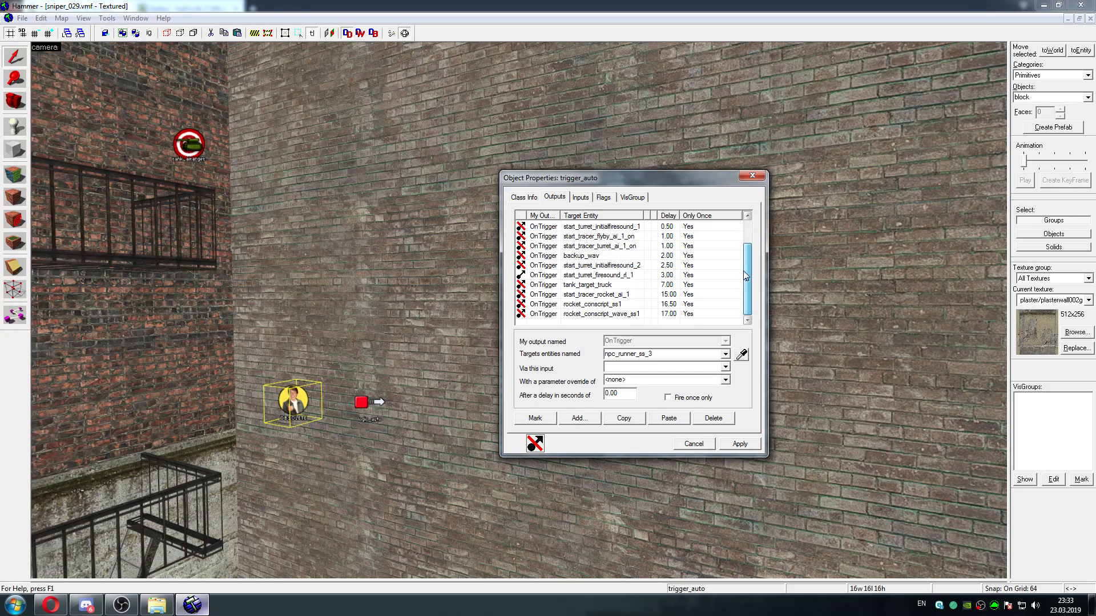
left_click(583, 313, "shift")
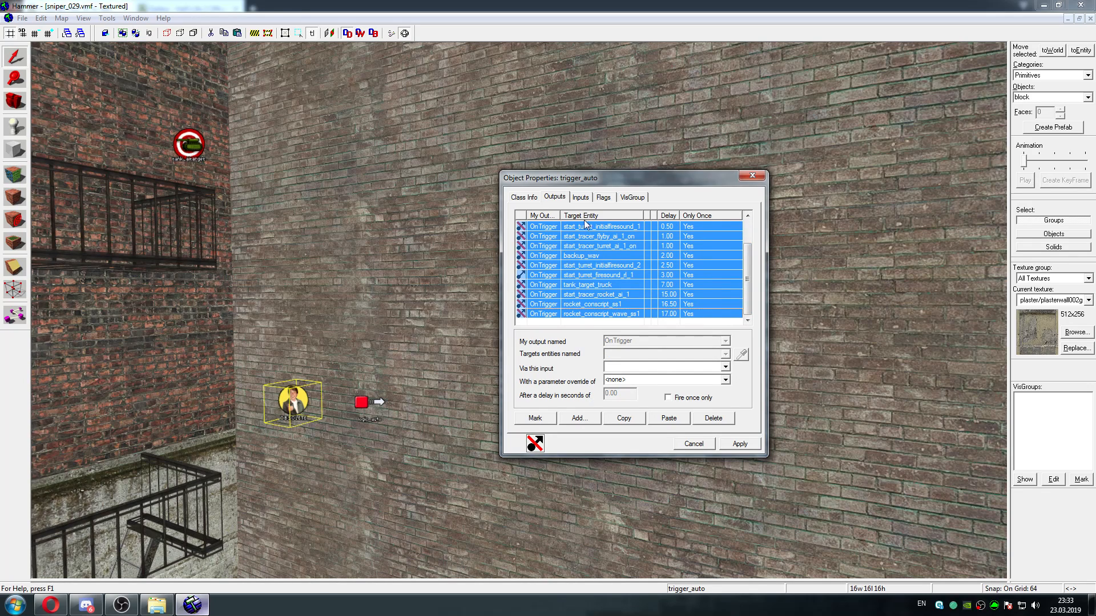
left_click(609, 418)
left_click(376, 404)
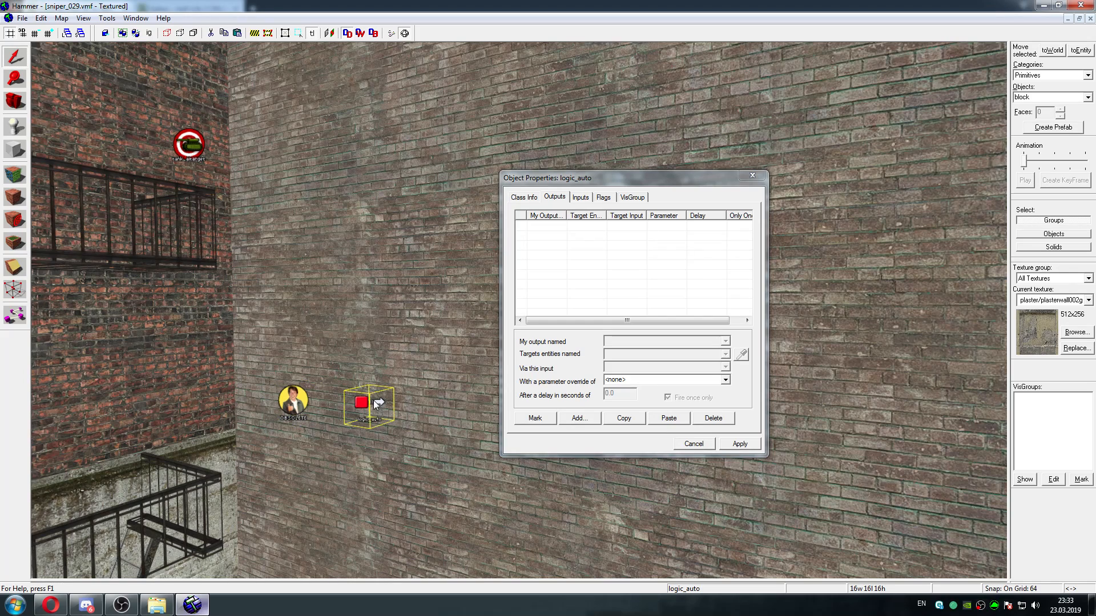
left_click(669, 419)
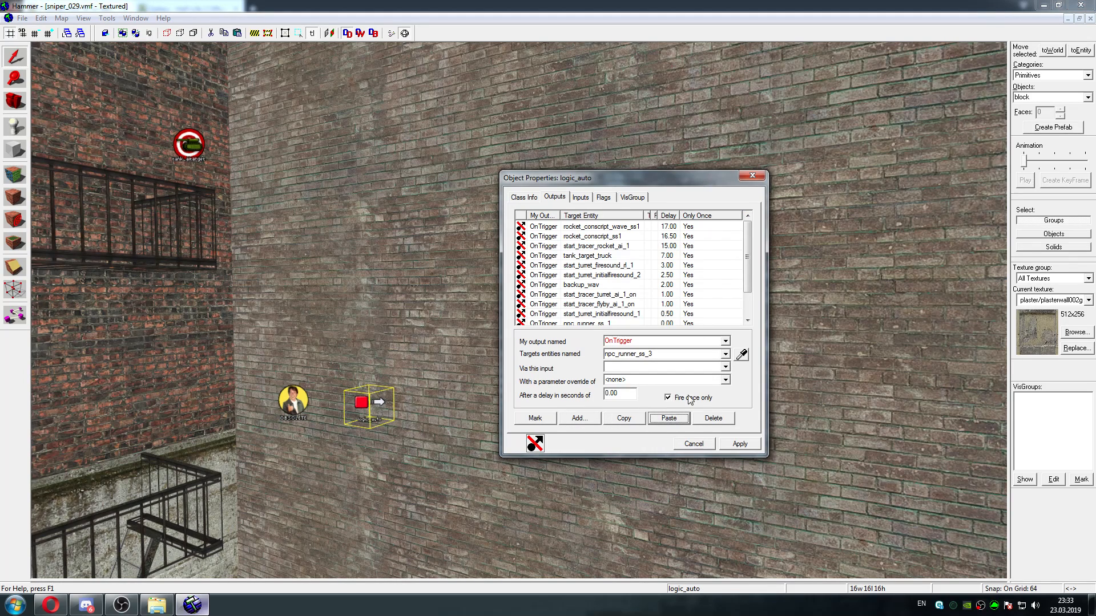
Compare the output lists of the logic_auto and the obsolete trigger_auto
mouse_move(747, 233)
left_mouse_down()
mouse_move(745, 275)
mouse_move(747, 230)
left_mouse_up()
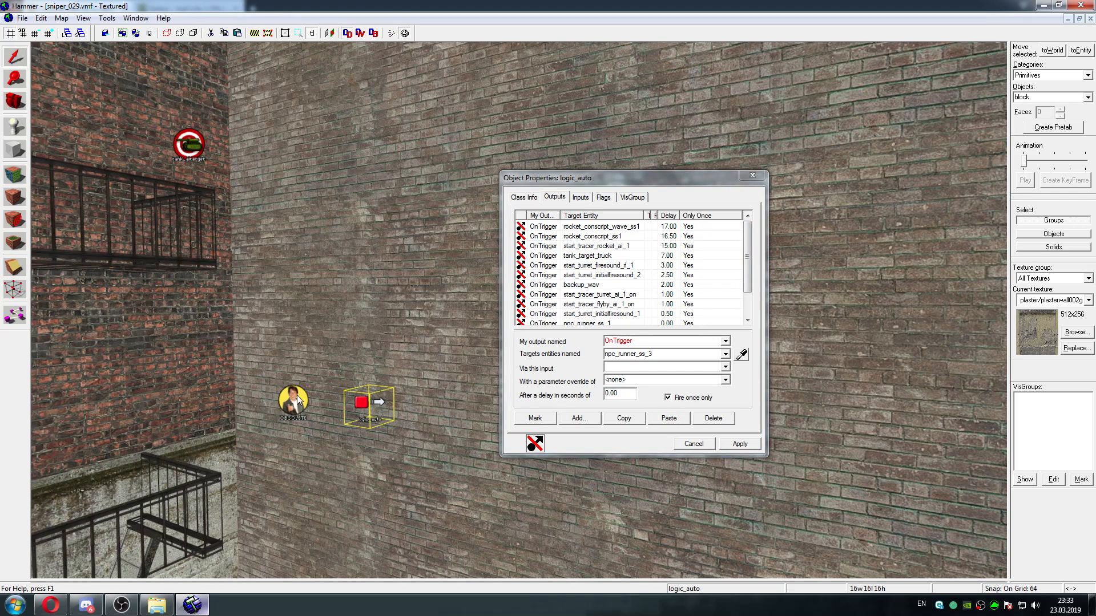
left_click(599, 227)
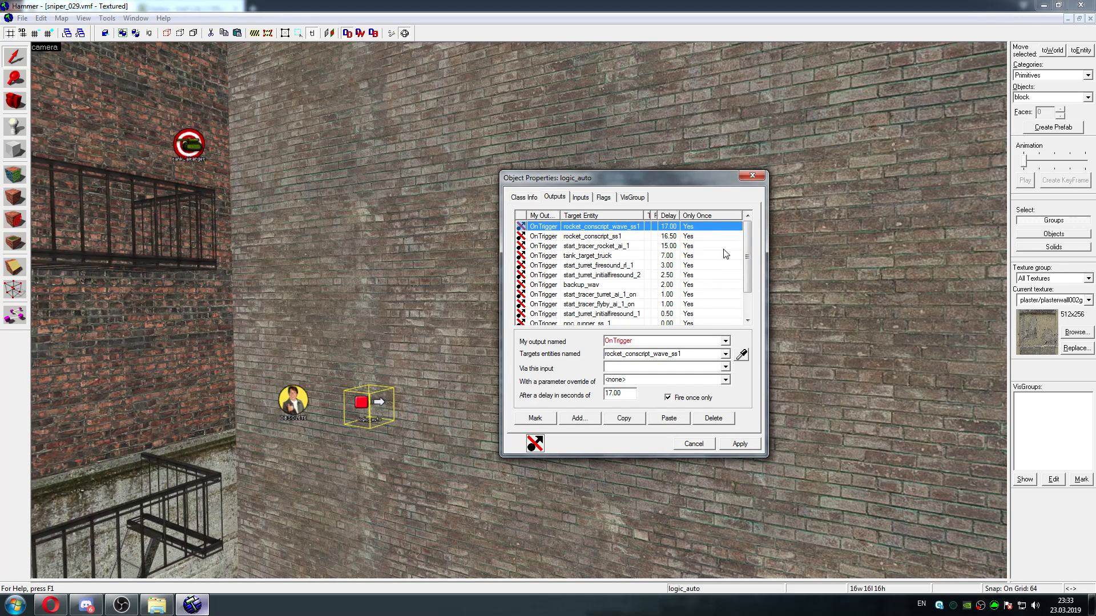
left_click(291, 402)
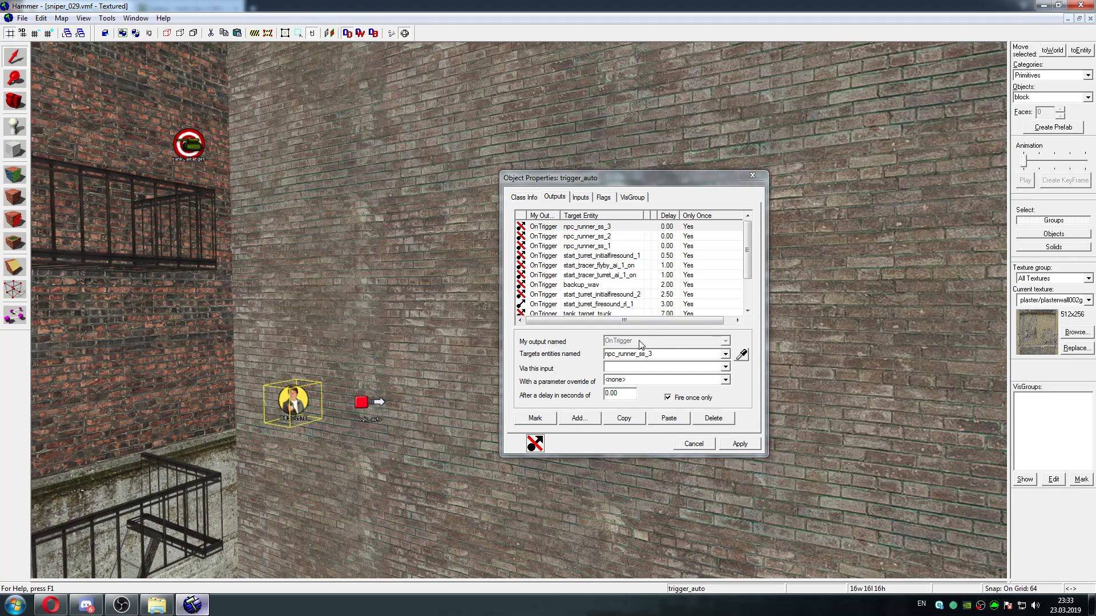
left_click(374, 401)
Change the output name of all logic_auto outputs to OnMapSpawn and apply the change
left_click(573, 227)
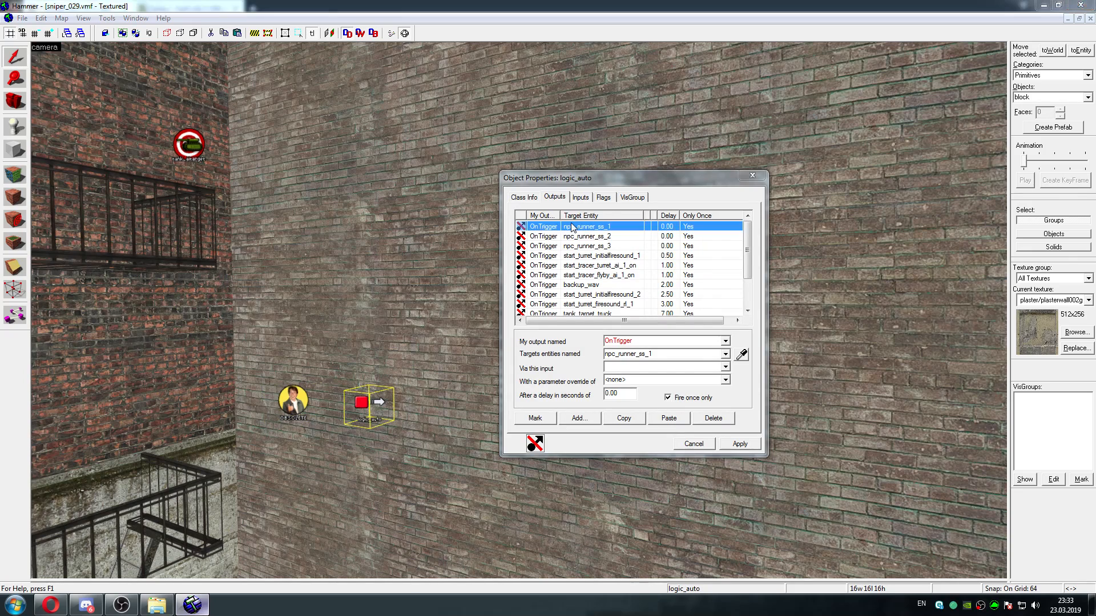
mouse_move(748, 242)
left_mouse_down()
mouse_move(747, 302)
mouse_move(750, 249)
left_mouse_up()
left_click(577, 316, "shift")
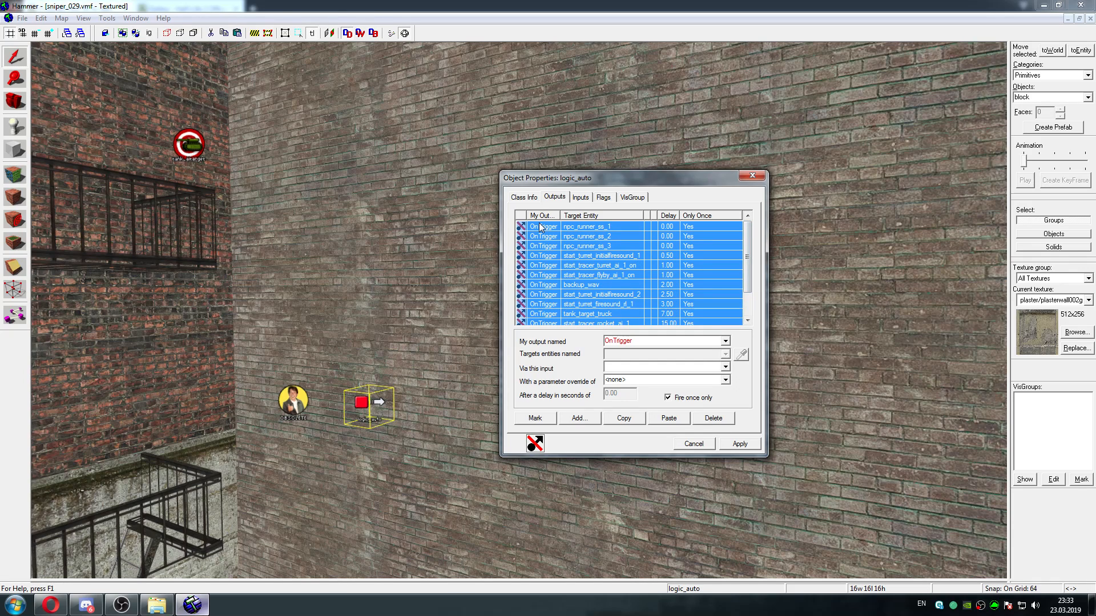
left_click(725, 341)
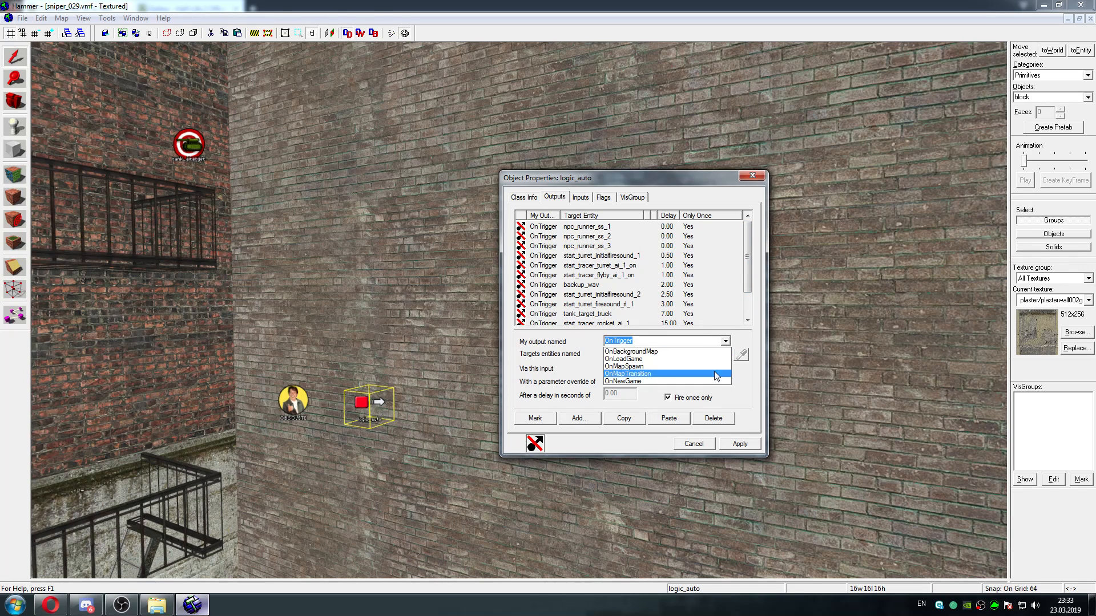
left_click(660, 368)
left_click(740, 445)
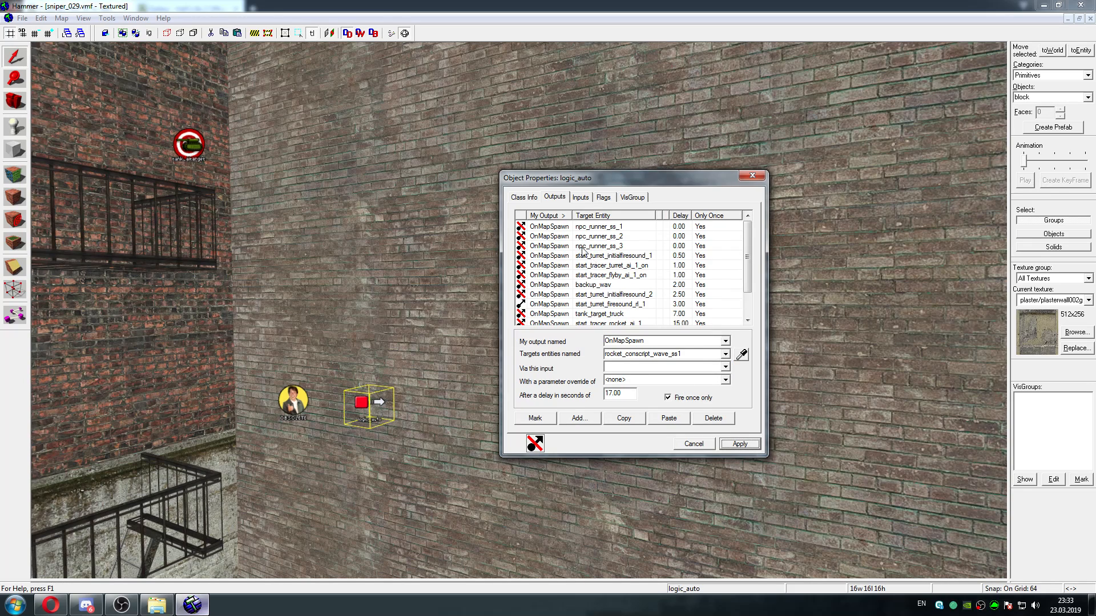
Review the logic_auto output list and highlight the three outputs targeting npc_runner_ss_1, npc_runner_ss_2 and npc_runner_ss_3
left_click(598, 227)
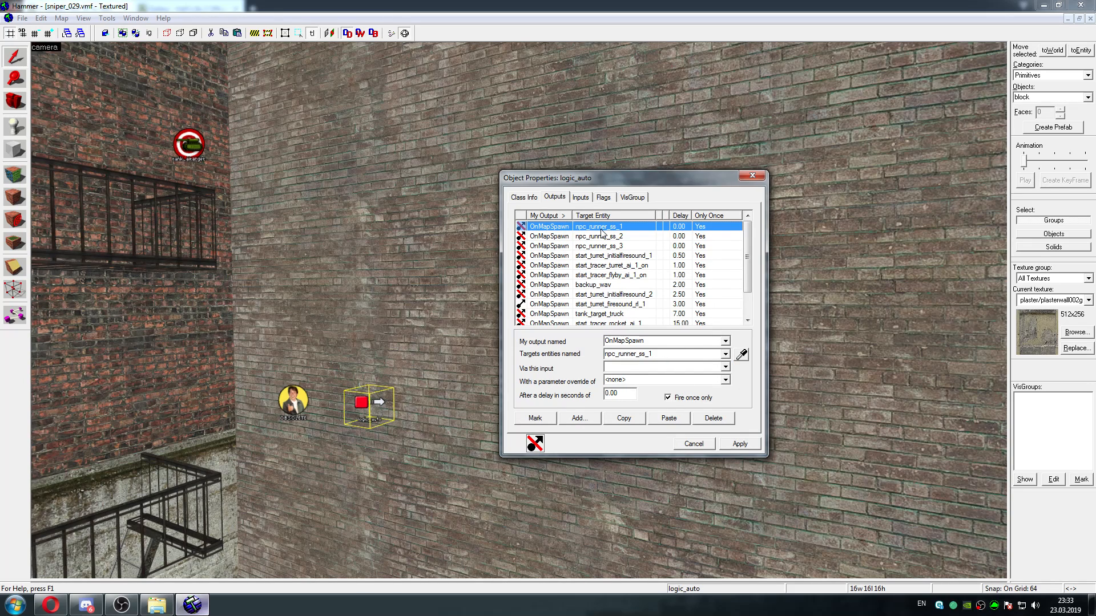
mouse_move(748, 247)
left_mouse_down()
mouse_move(745, 286)
mouse_move(741, 246)
left_mouse_up()
left_click(603, 247, "shift")
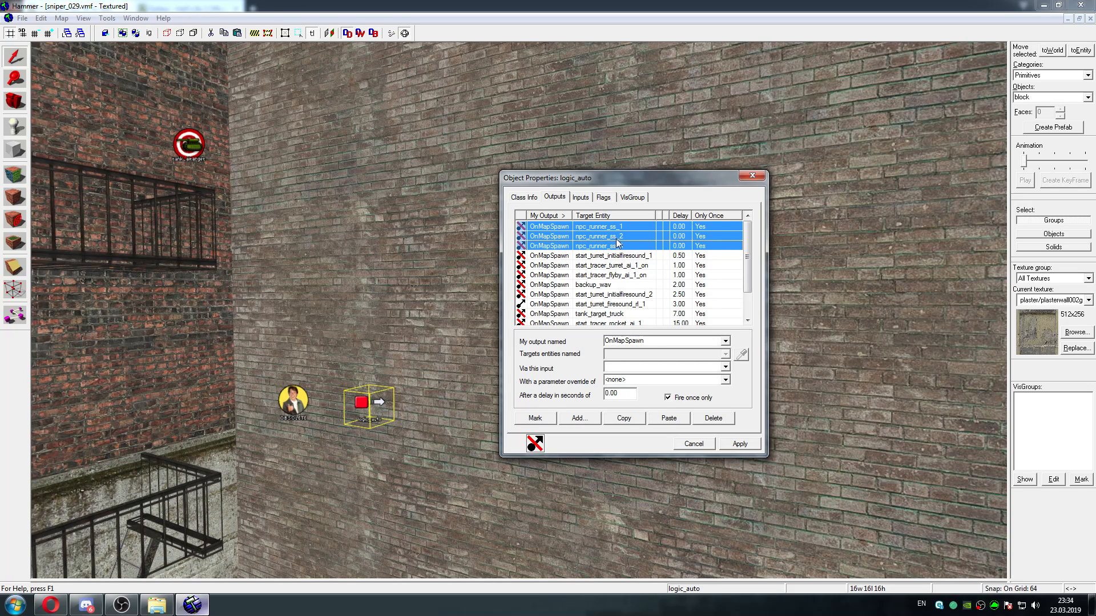
Locate the scripted_sequence npc_runner_ss_2 targeted by the logic_auto output and inspect its outputs
left_click(620, 240)
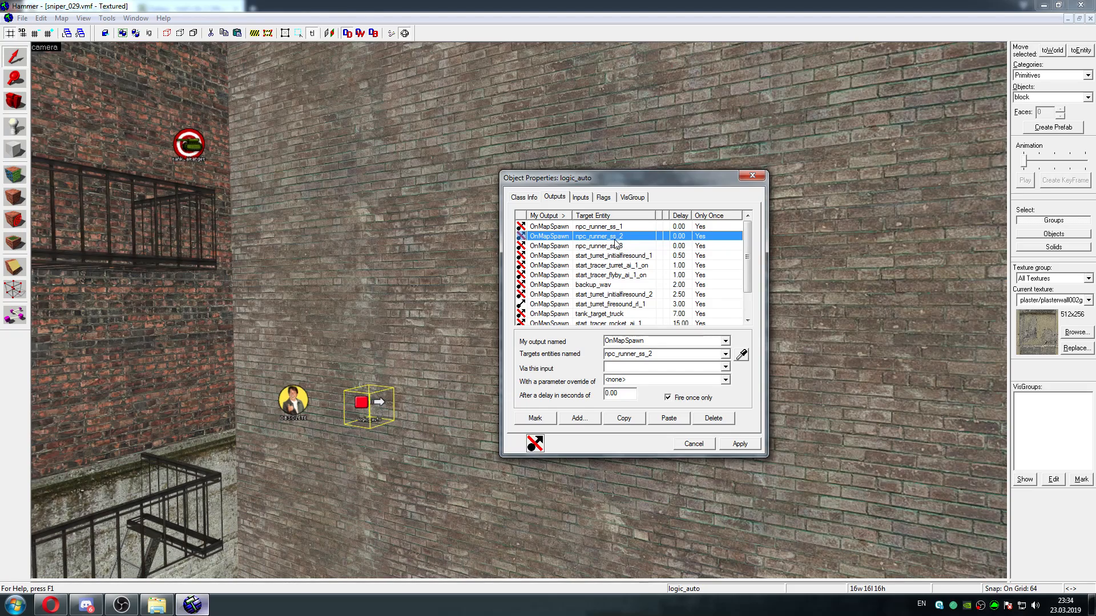
key("z")
key("s")
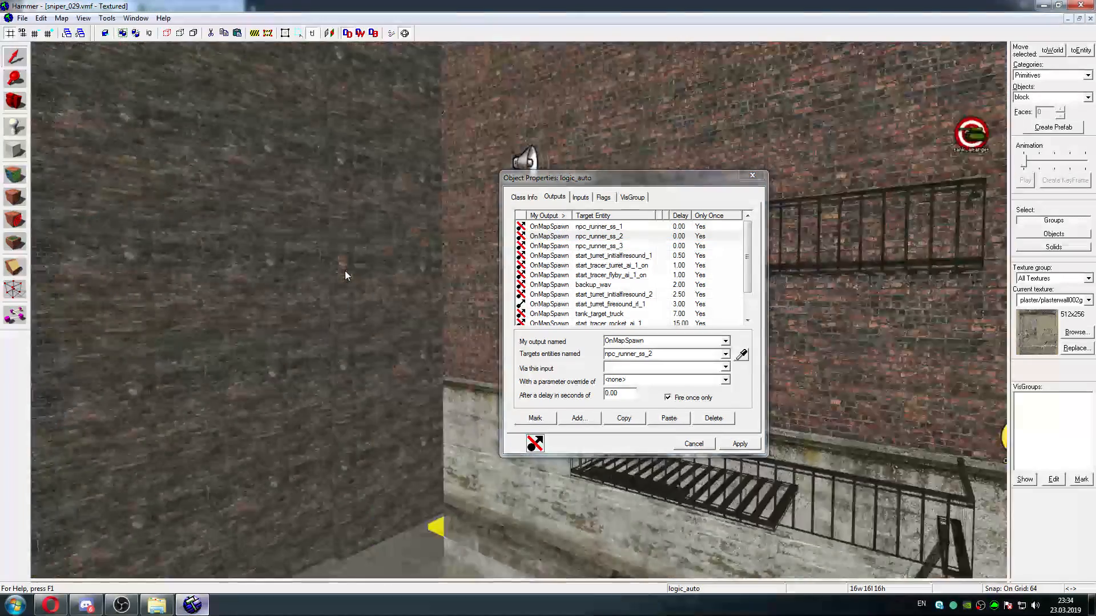
key("w")
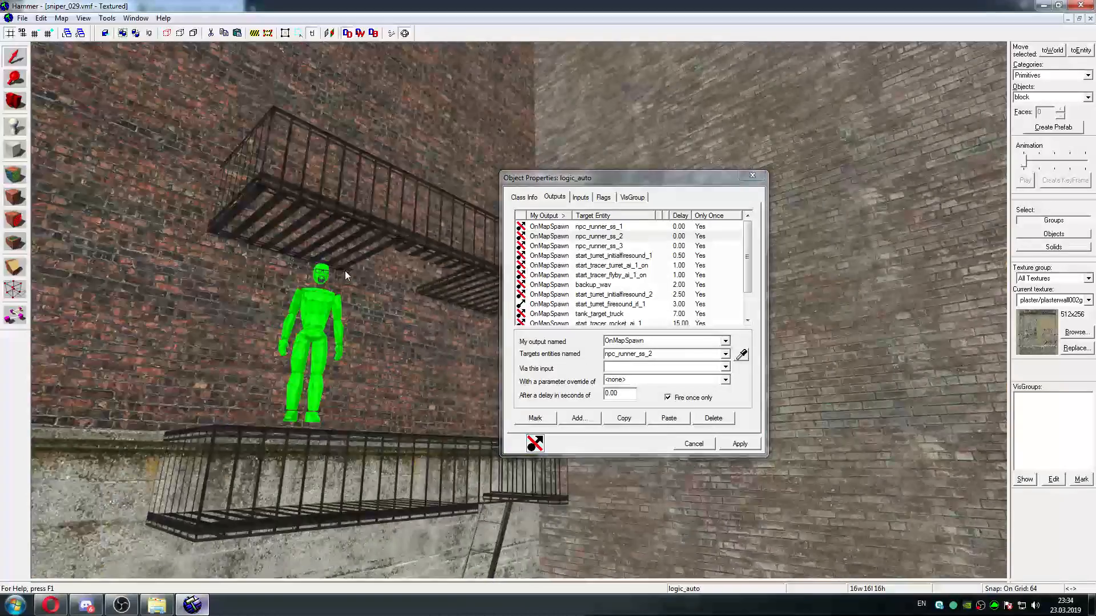
key("z")
left_click(535, 417)
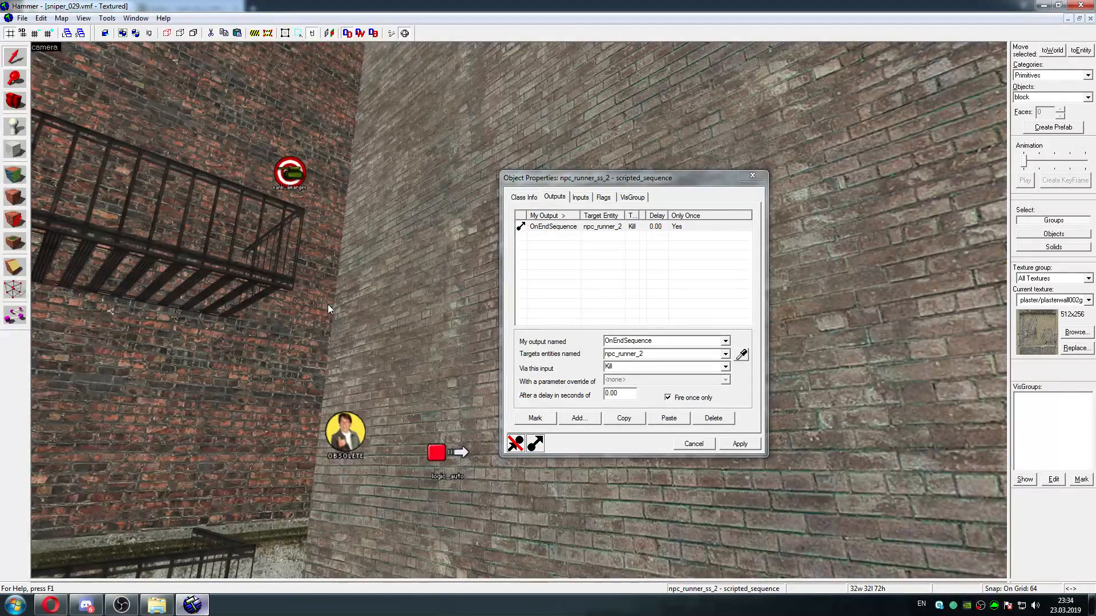
Examine the street around the runner scripted sequences and return to the logic_auto on the brick wall
key("w")
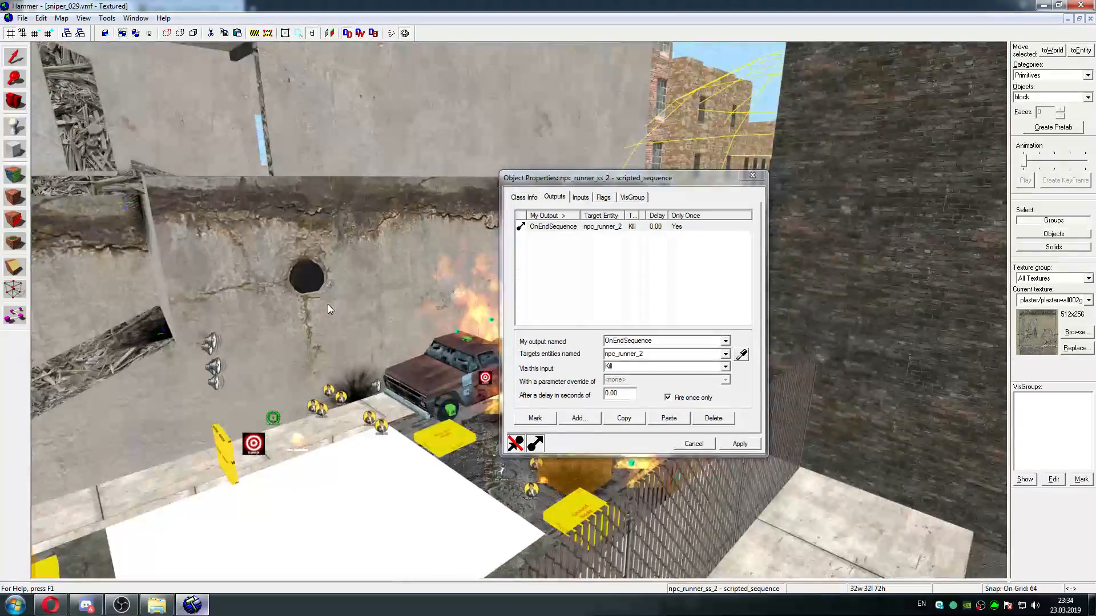
key("w")
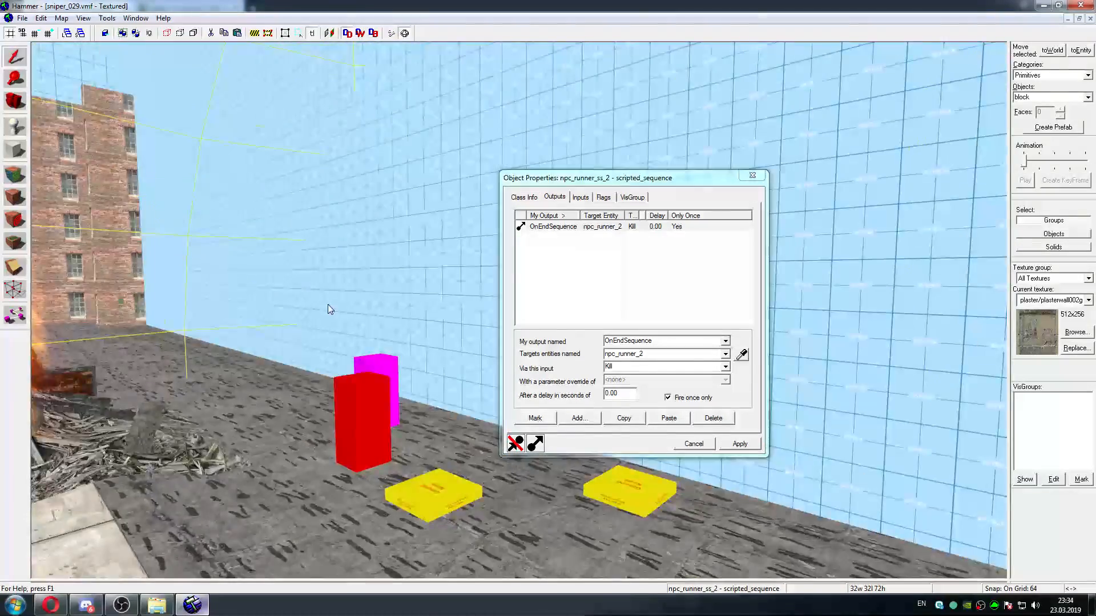
key("z")
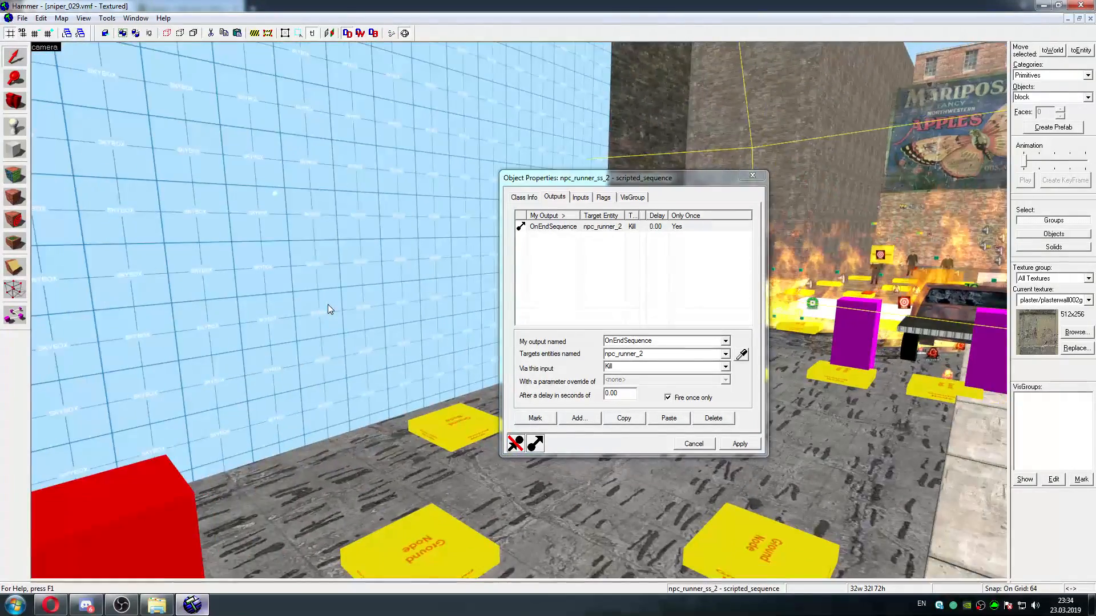
key("s")
key("d")
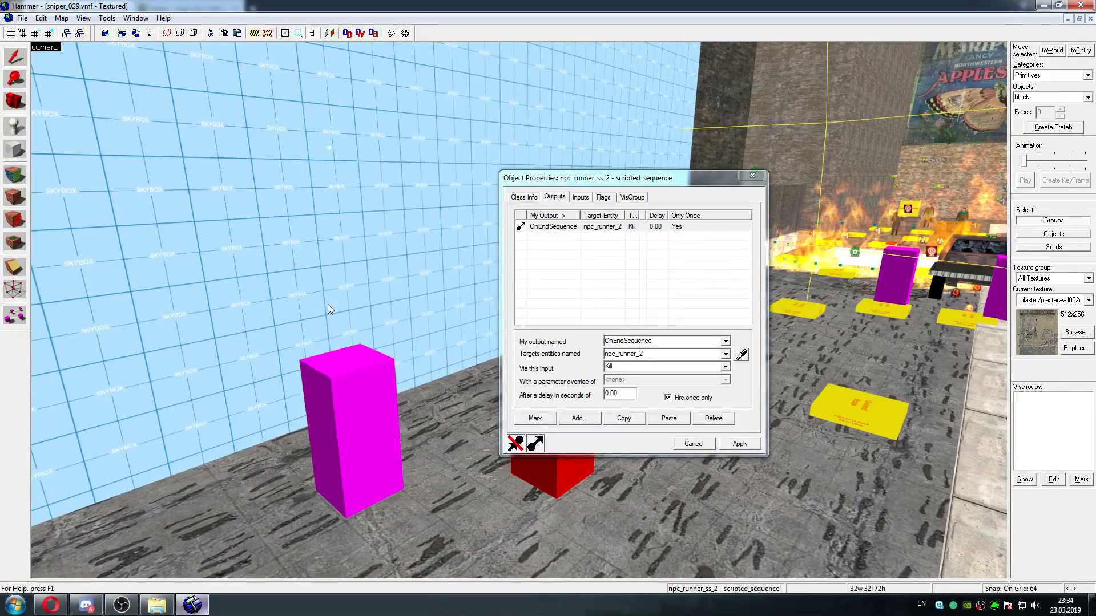
key("d")
key("w")
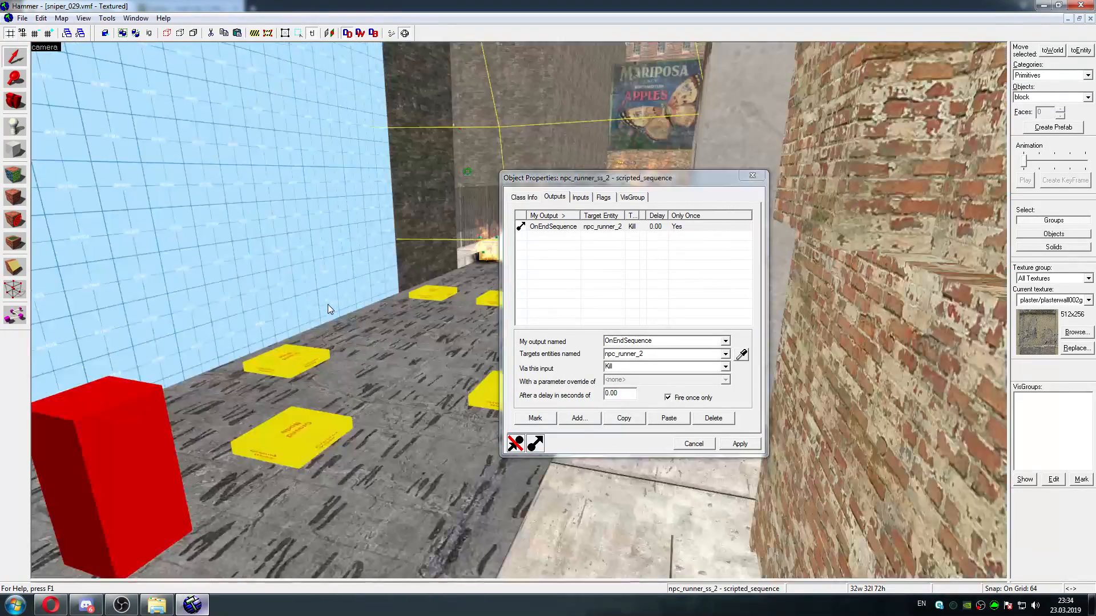
key("s")
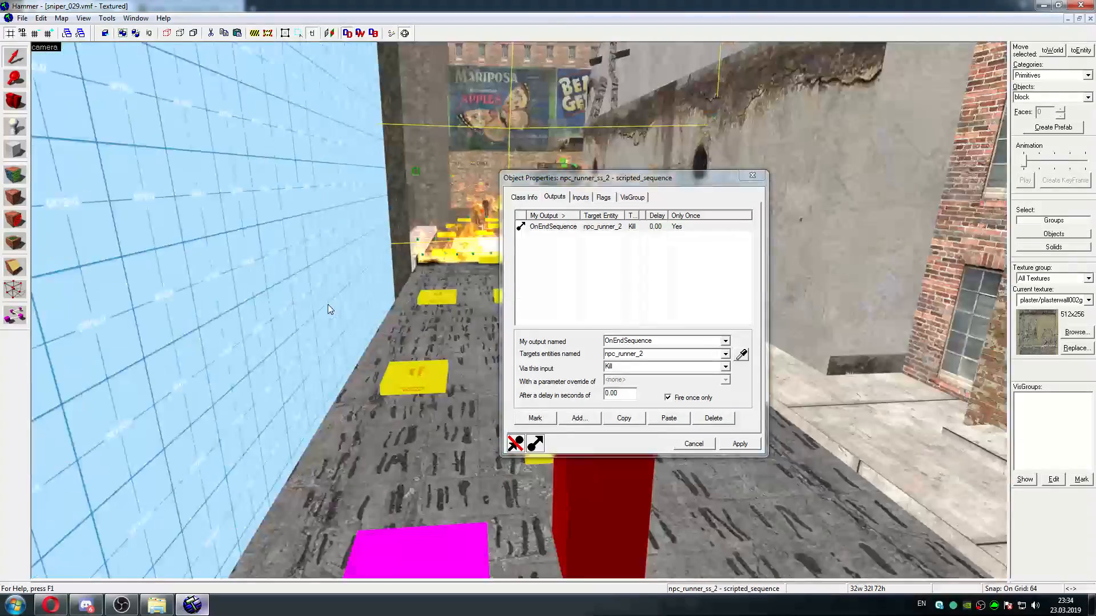
key("d")
key("w")
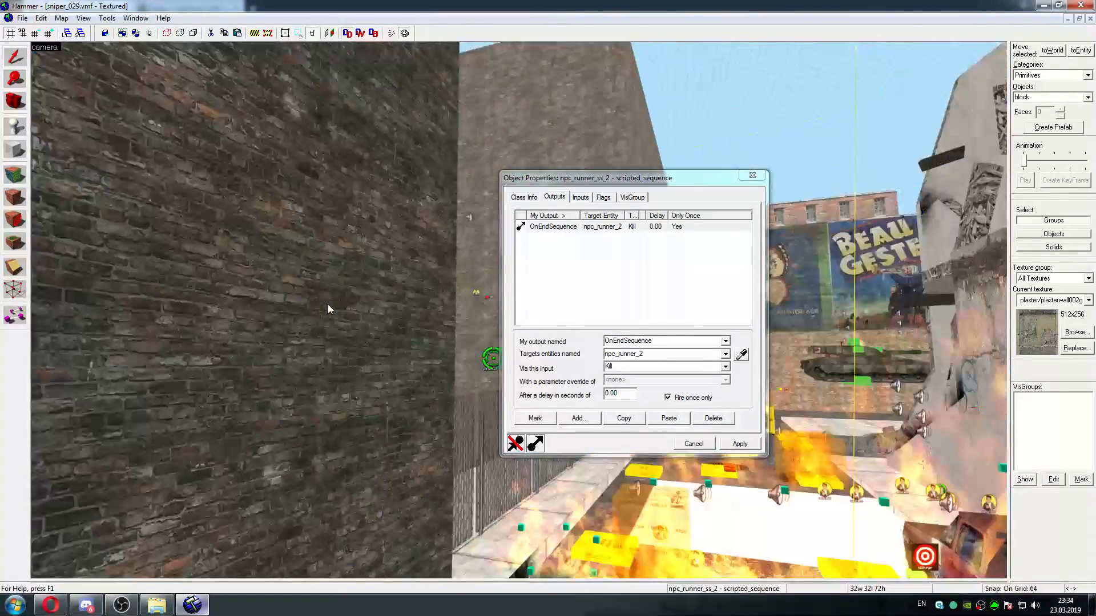
key("w")
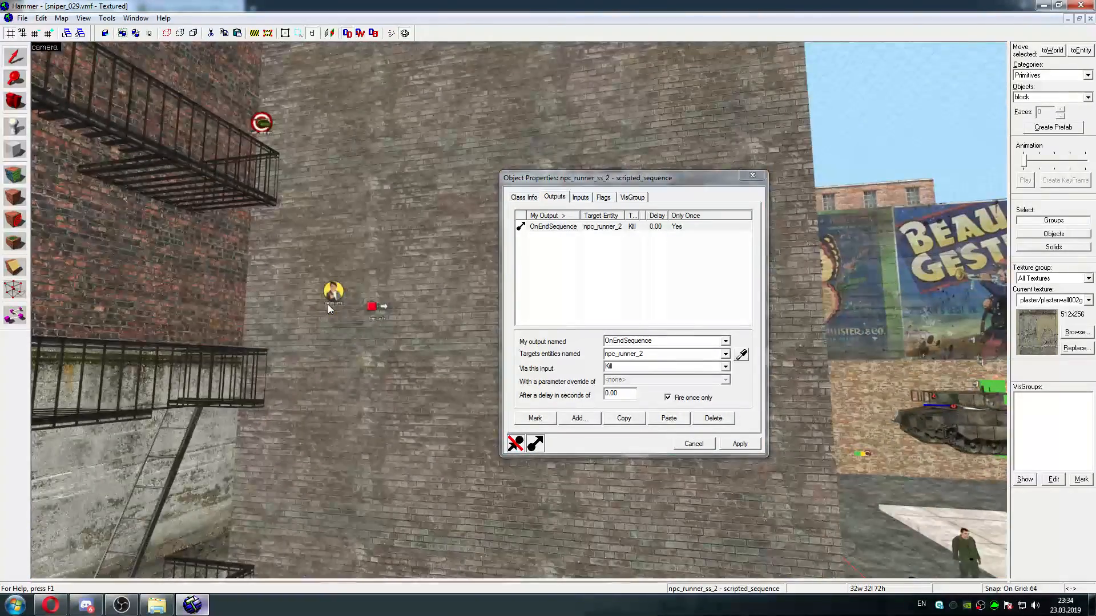
Set the target input of the logic_auto output for npc_runner_ss_1 to BeginSequence and apply the change
key("z")
left_click(349, 306)
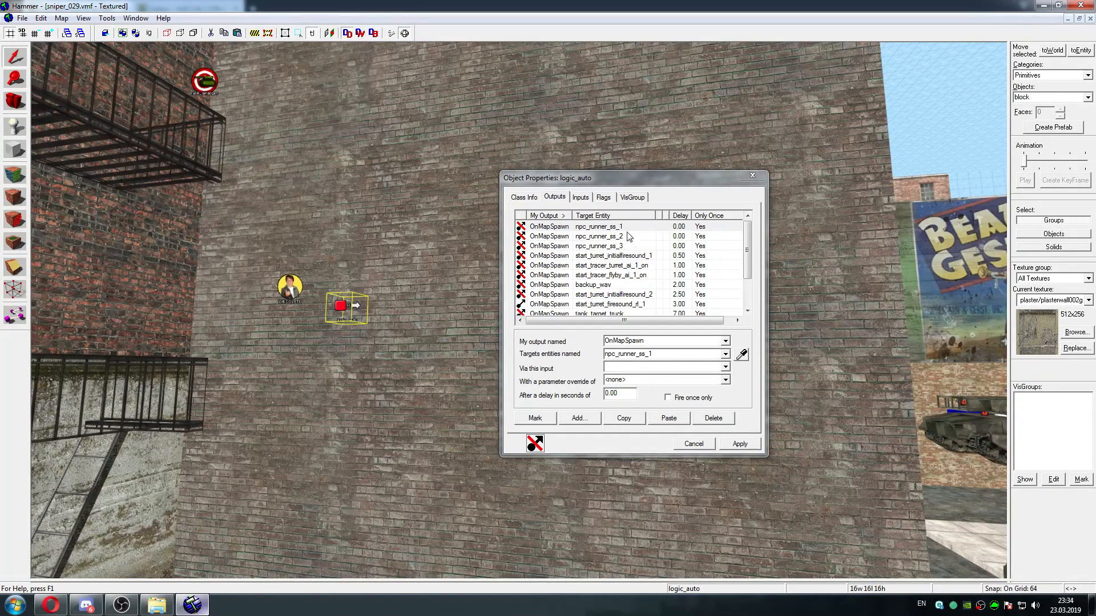
left_click(625, 229)
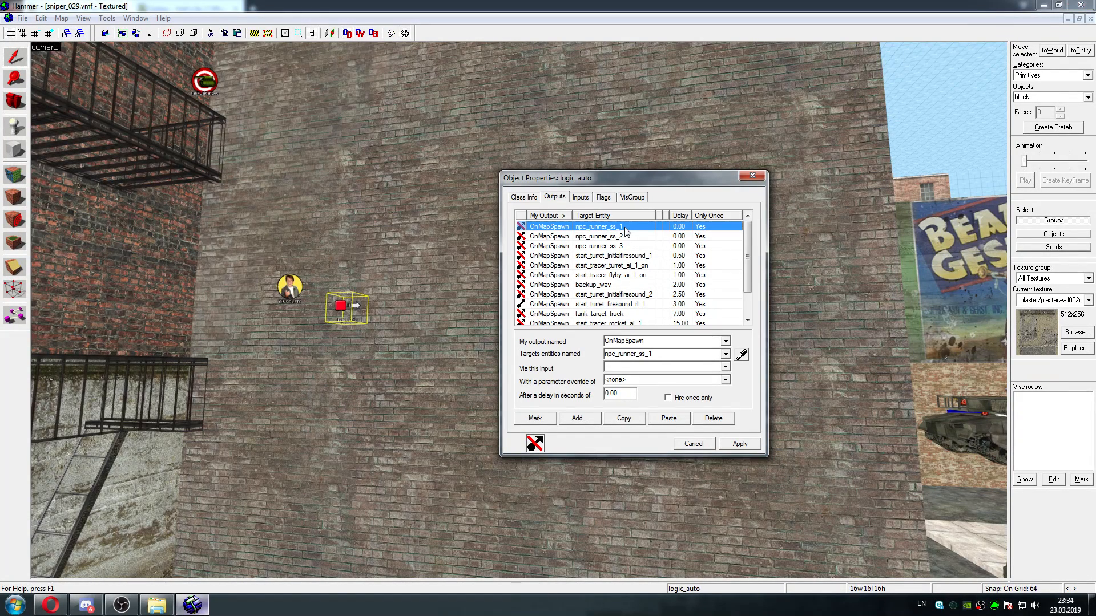
left_click(624, 246, "shift")
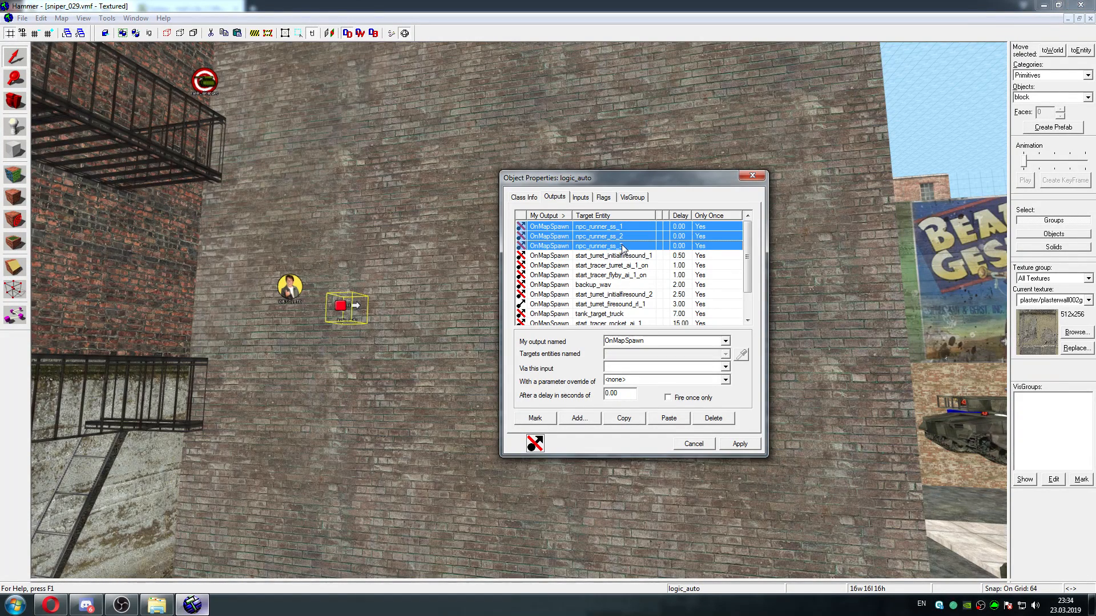
left_click(688, 228)
left_click(692, 368)
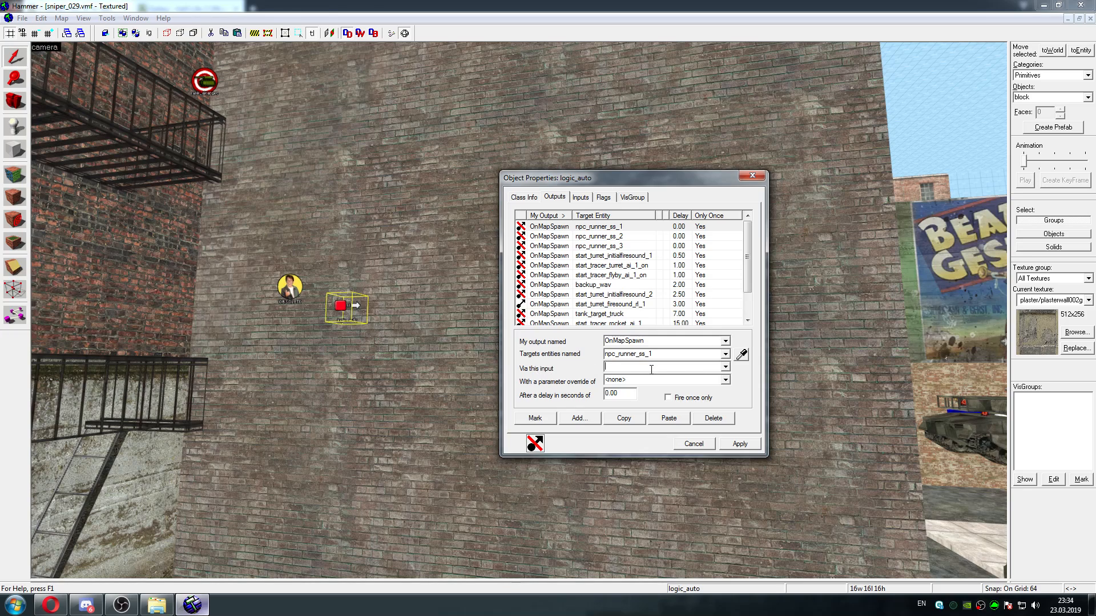
left_click(724, 367)
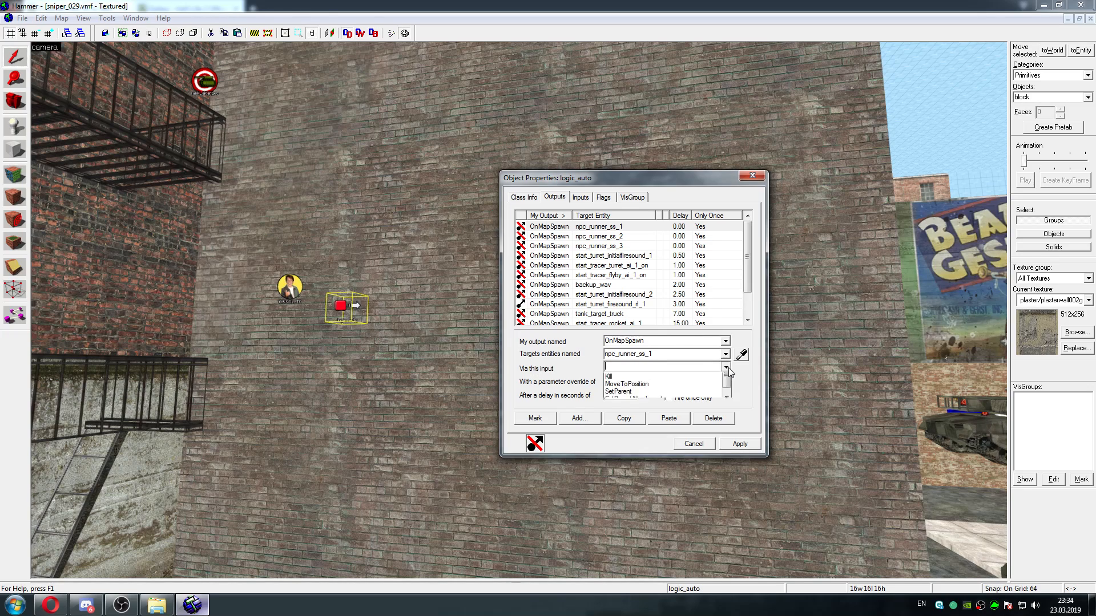
mouse_move(729, 392)
left_mouse_down()
mouse_move(728, 411)
mouse_move(733, 396)
left_mouse_up()
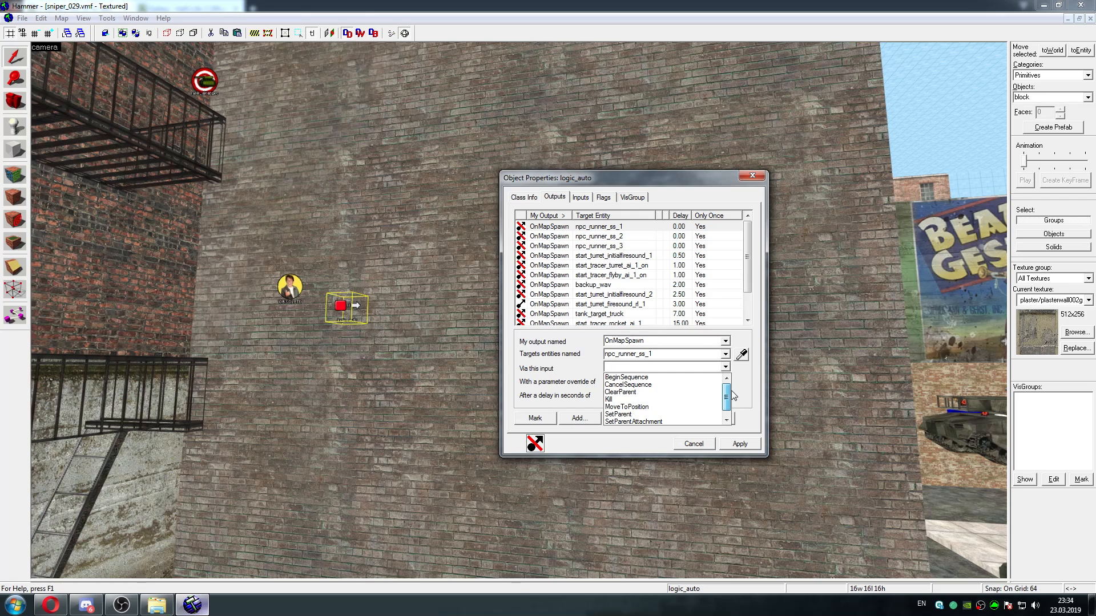
left_click(670, 377)
left_click(740, 445)
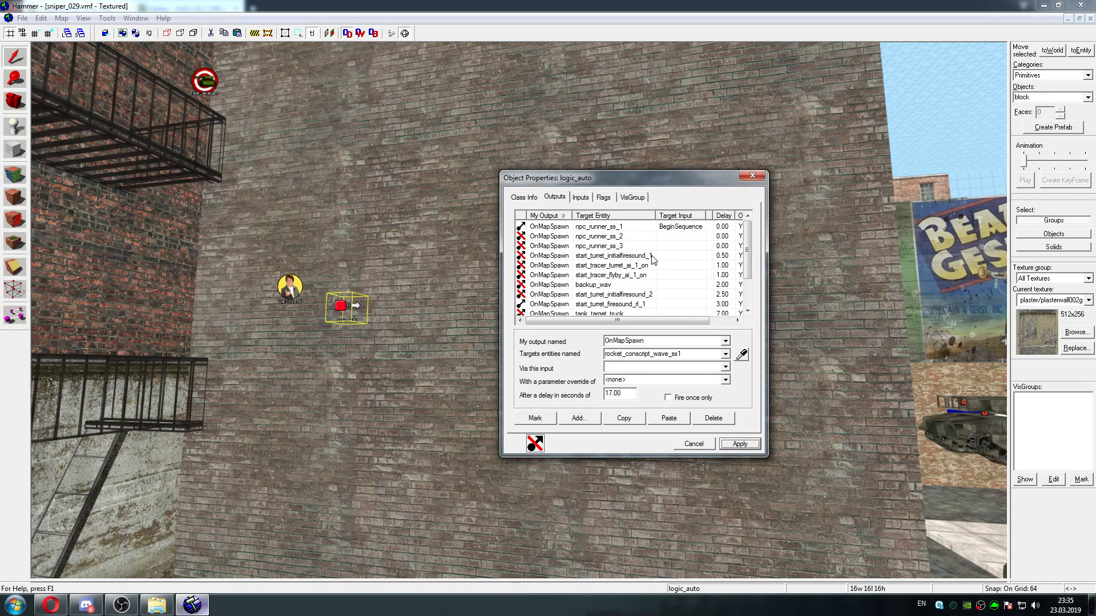
Set the target input of the npc_runner_ss_2 and npc_runner_ss_3 outputs to BeginSequence
left_click(668, 237)
left_click(725, 367)
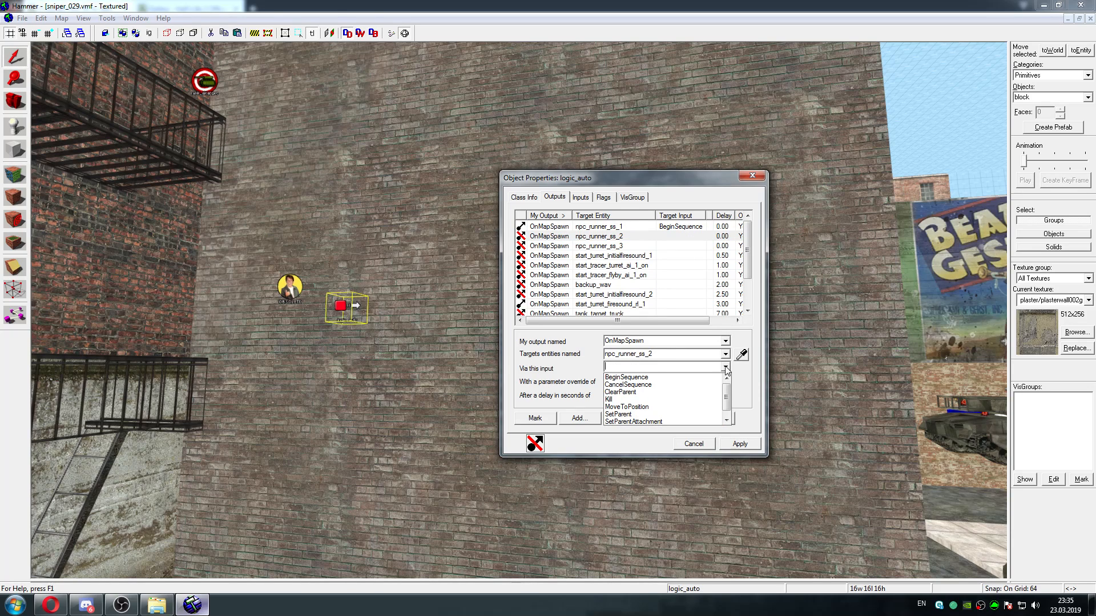
left_click(674, 378)
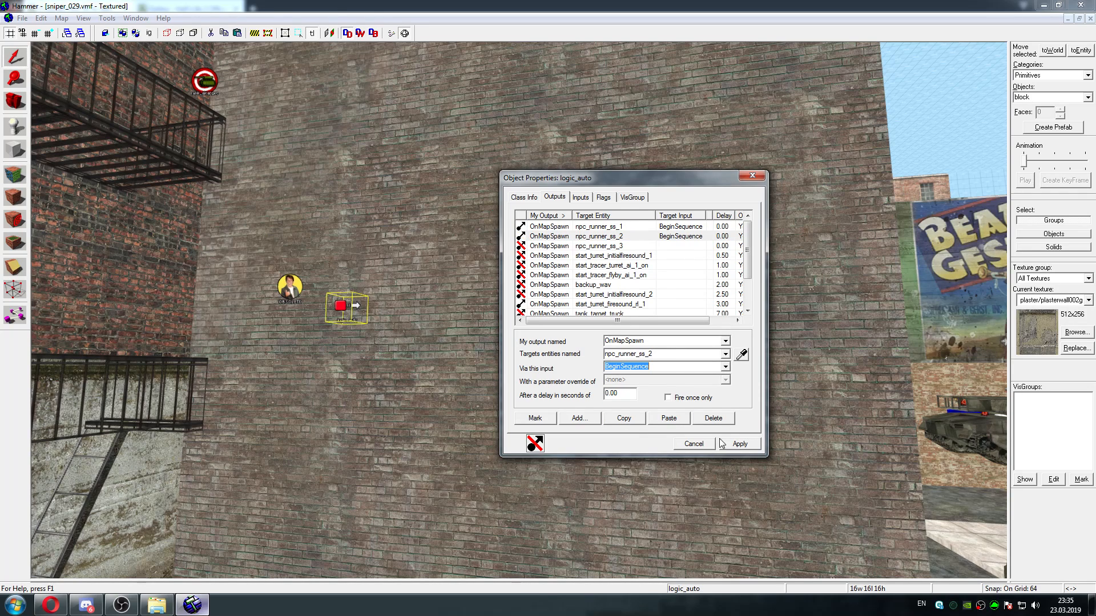
left_click(740, 444)
left_click(628, 246)
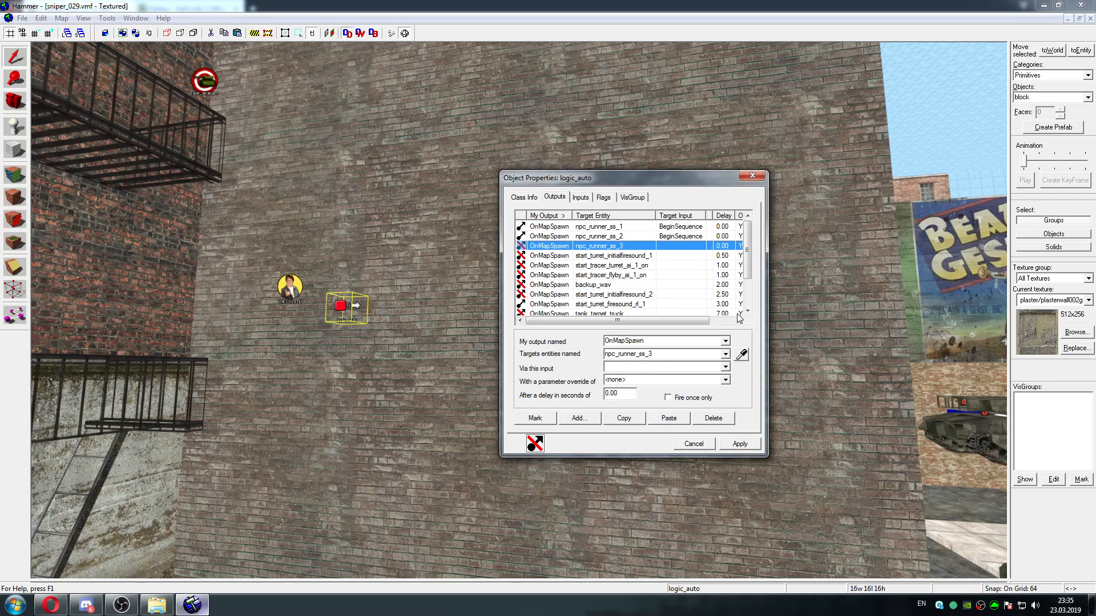
left_click(725, 367)
left_click(688, 377)
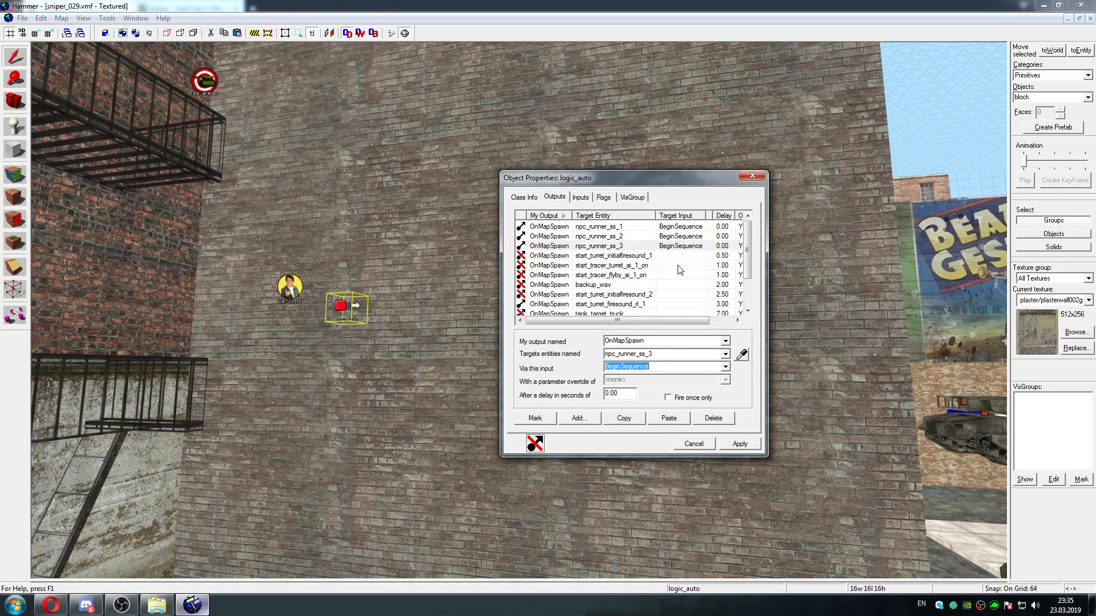
Set the target input of the start_turret_initialfiresound_1 output to PlaySound
scroll(750, 248, "down", 1)
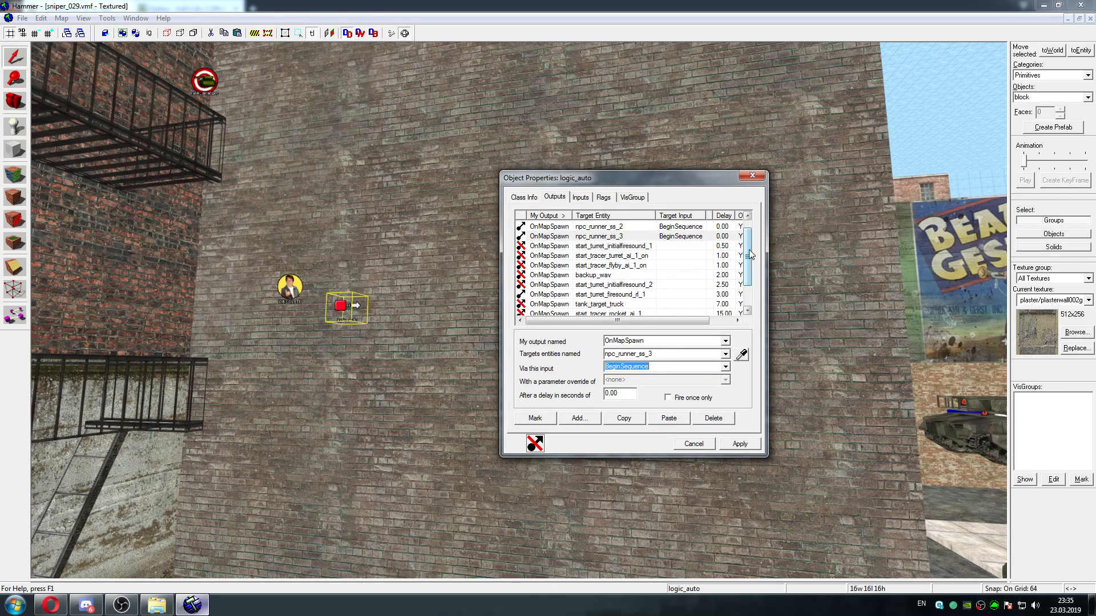
left_click(618, 246)
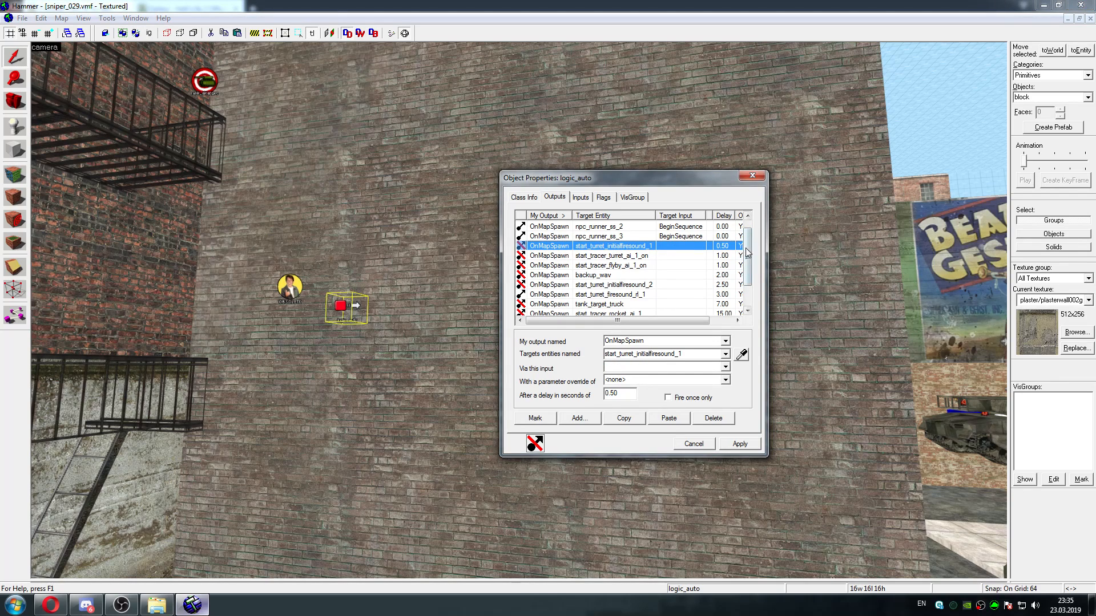
mouse_move(660, 320)
left_mouse_down()
mouse_move(714, 323)
mouse_move(641, 313)
left_mouse_up()
scroll(745, 255, "down", 2)
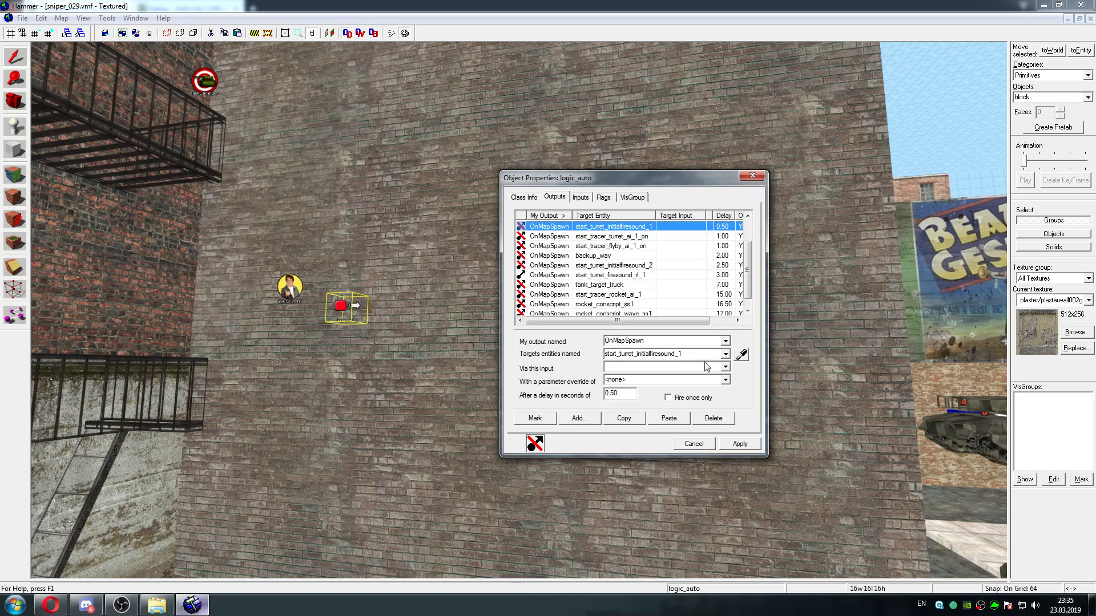
left_click(725, 367)
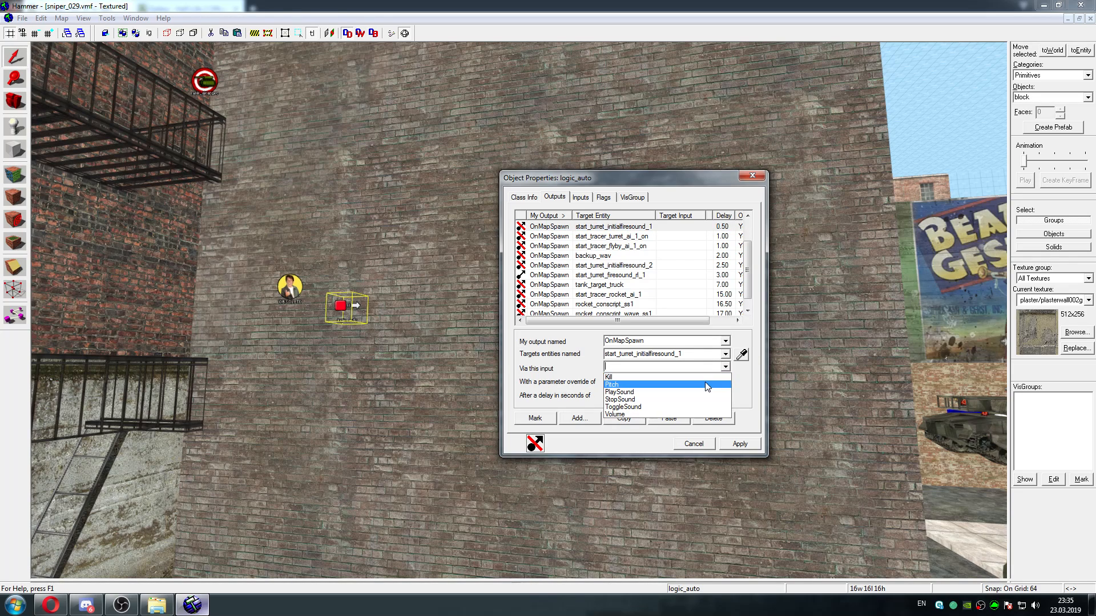
left_click(690, 392)
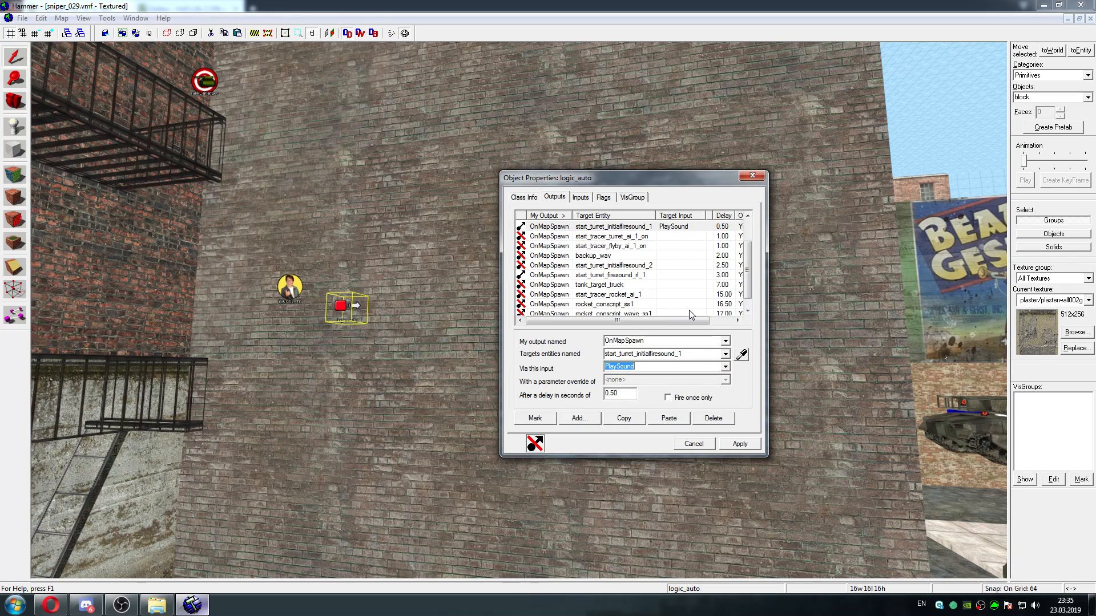
Check the tracer turret and flyby outputs, locate the start_tracer_flyby_ai_1_on target entity, and close its properties
left_click(689, 236)
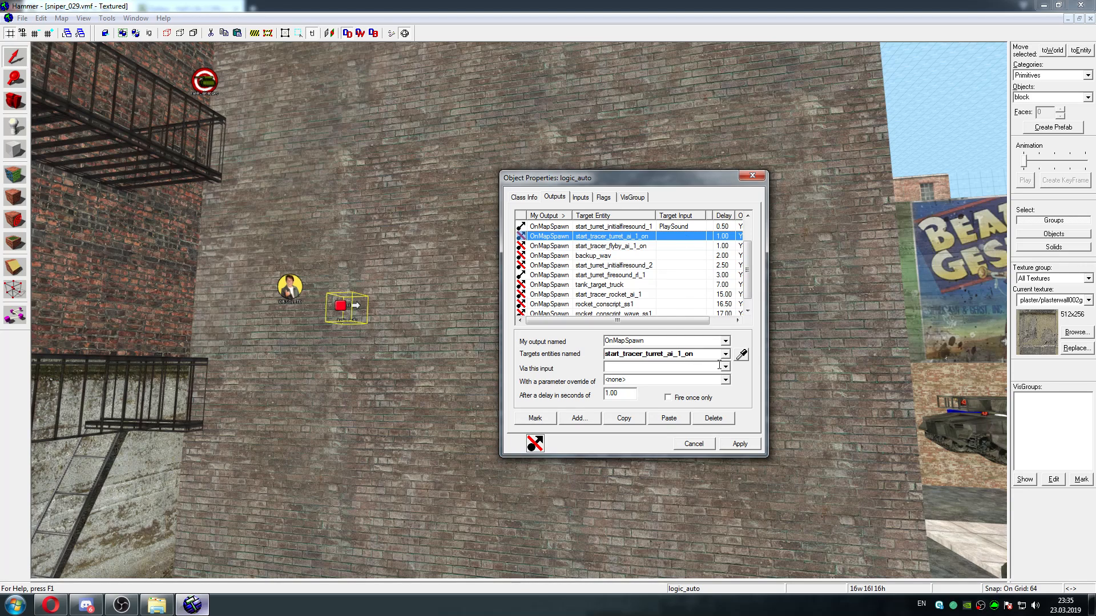
left_click(653, 246)
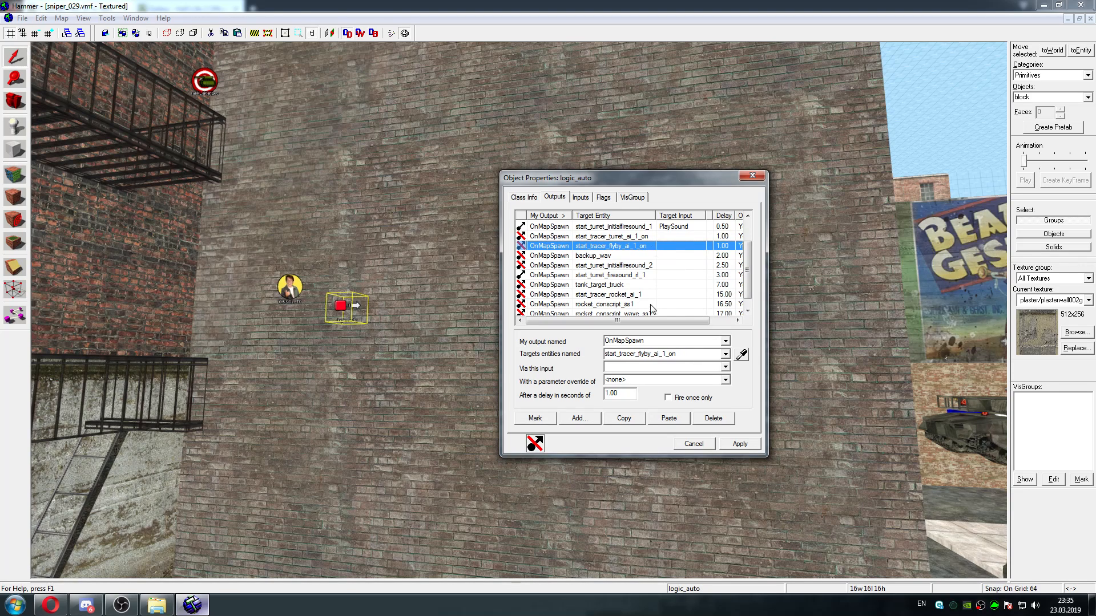
left_click(537, 419)
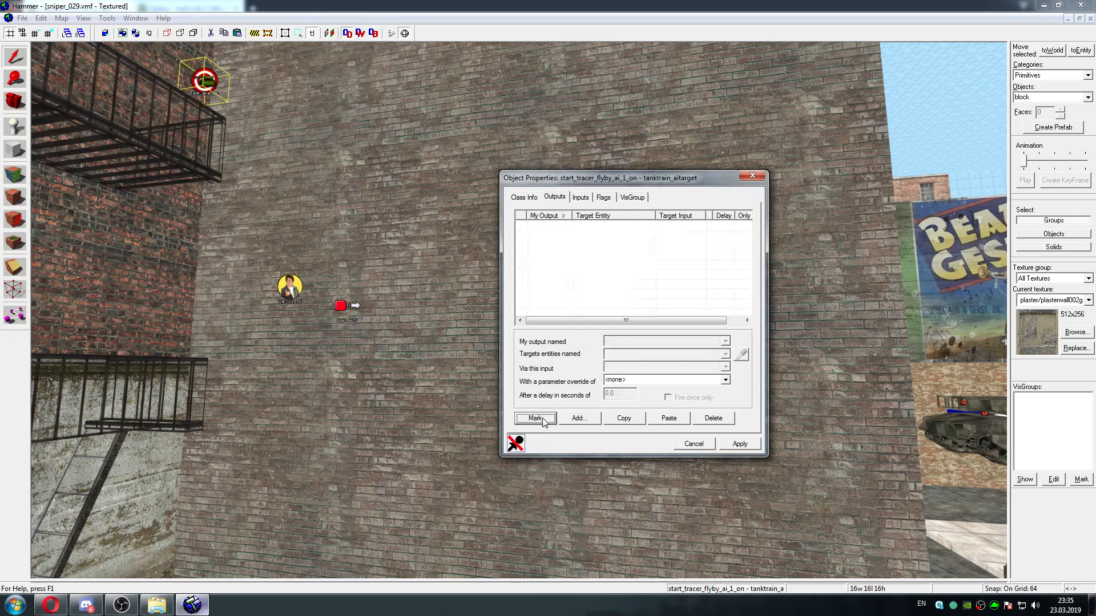
left_click(755, 180)
Examine the tank in the courtyard and the sound, target and trigger entities placed around it
key("z")
key("w")
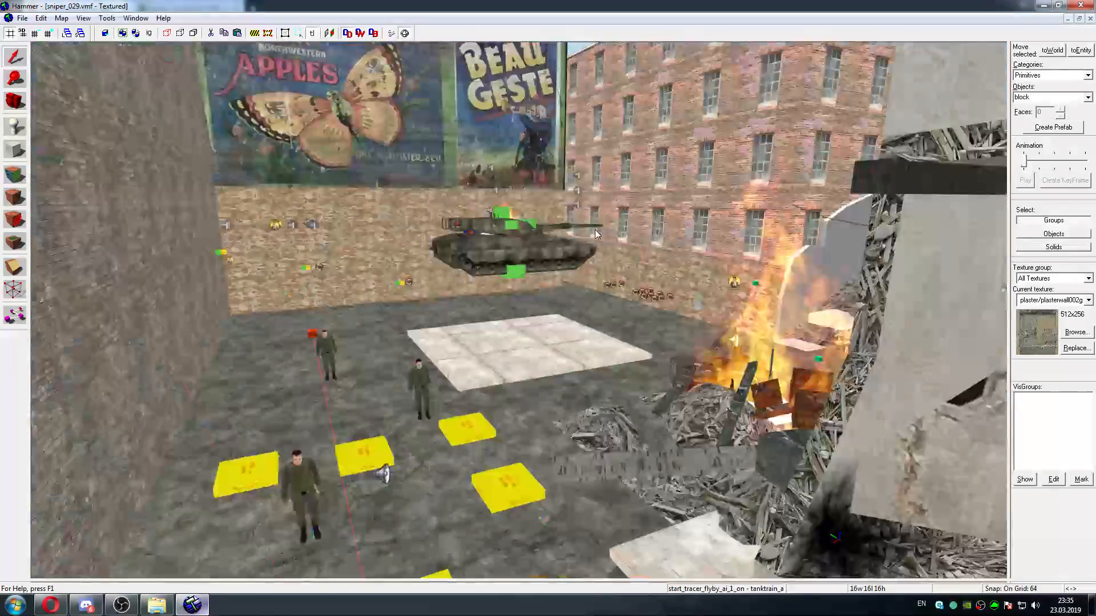
key("s")
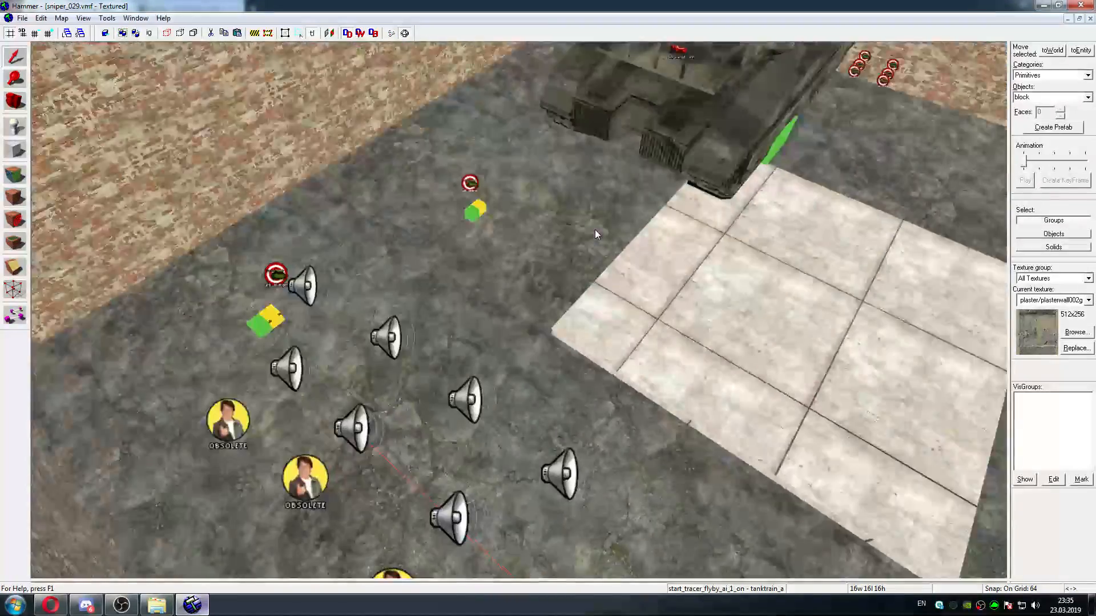
key("w")
key("d")
key("d")
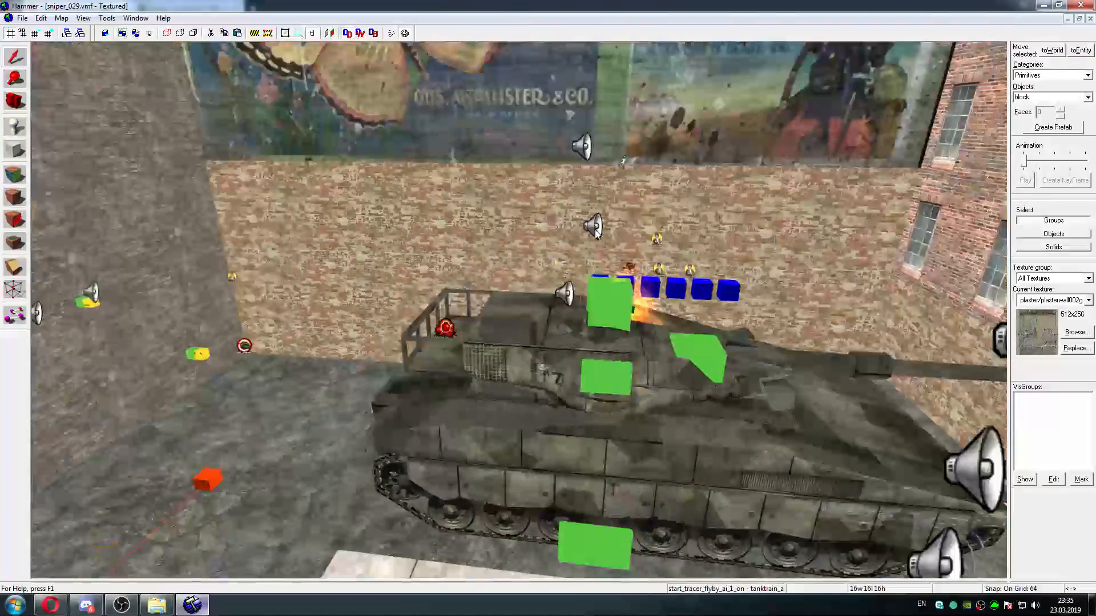
key("w")
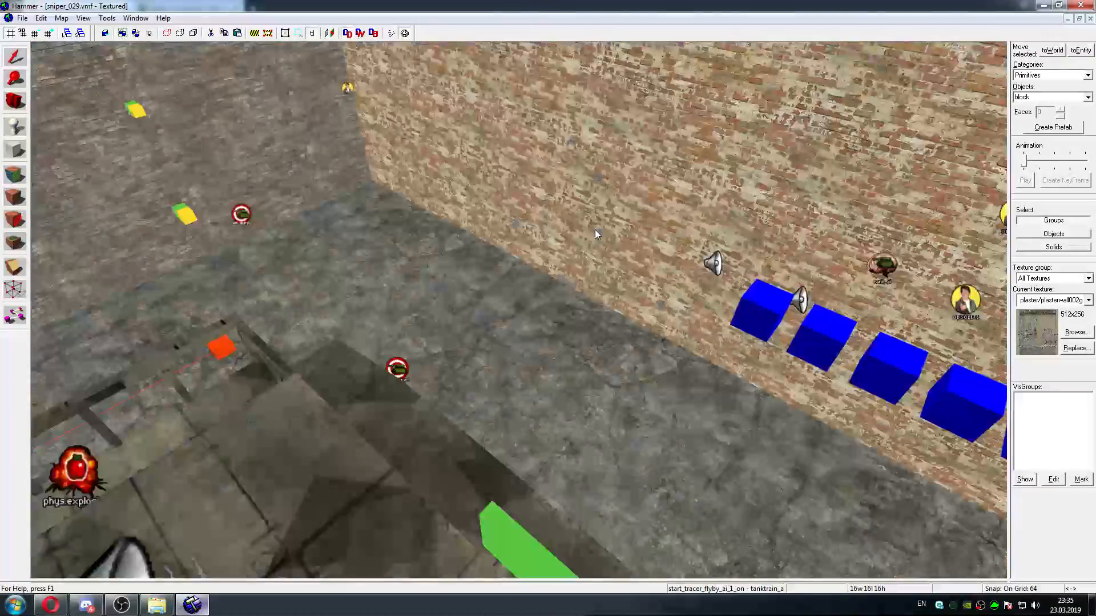
key("s")
key("w")
key("w")
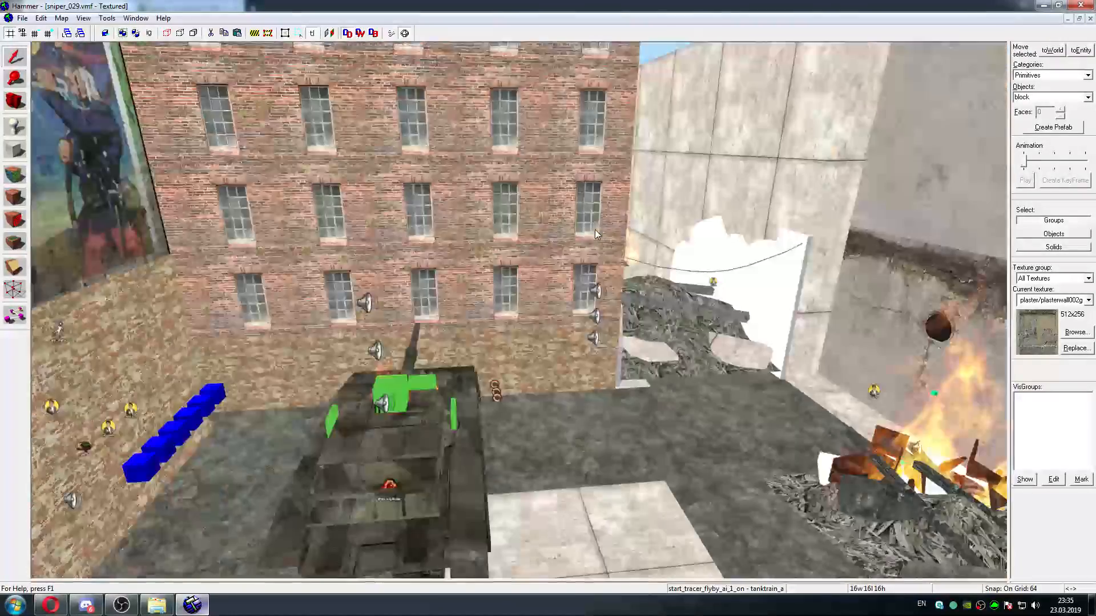
key("w")
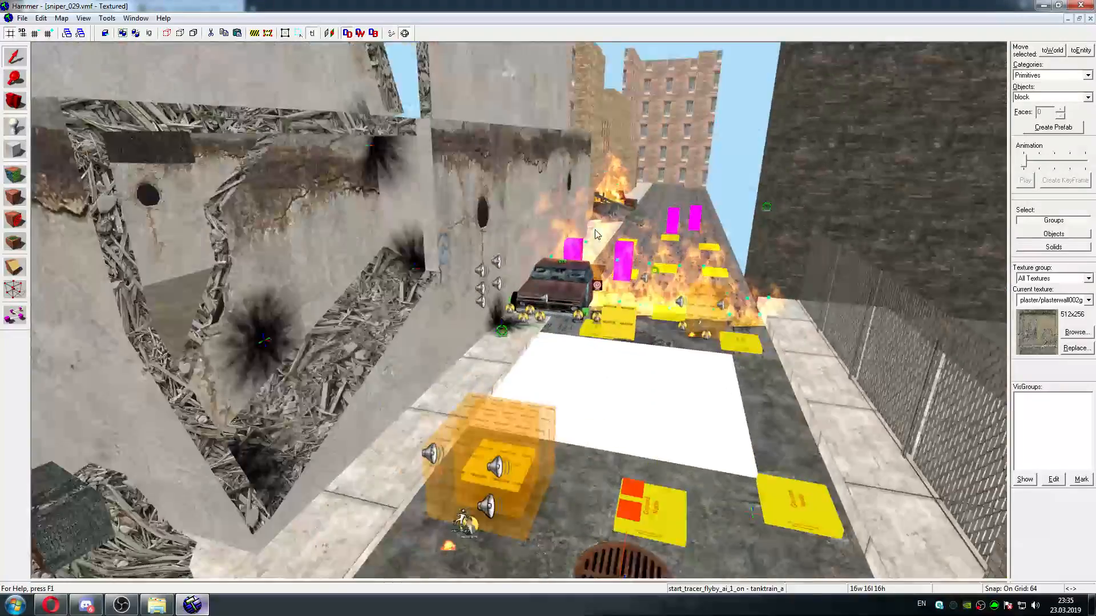
key("w")
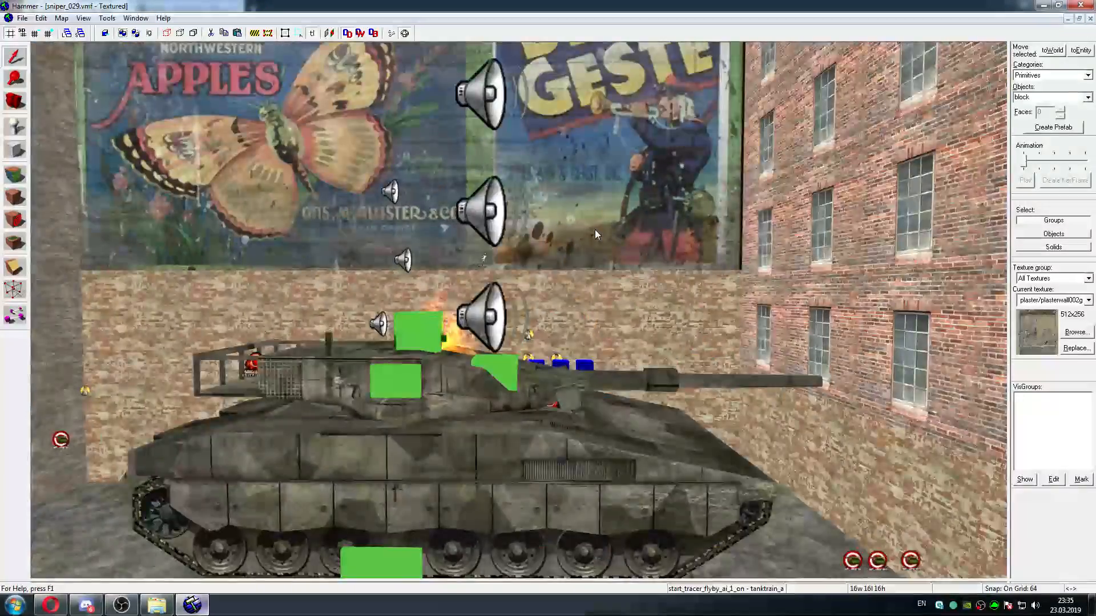
key("s")
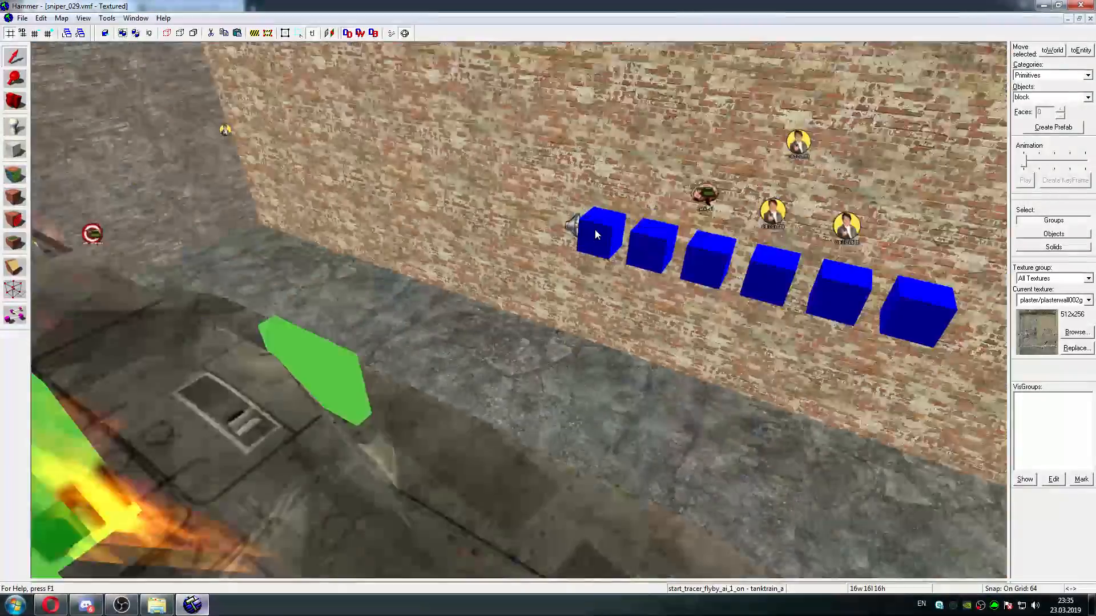
Inspect the classes and names of the tank's turret debris, barrel and turret brush entities
key("z")
double_click(523, 431)
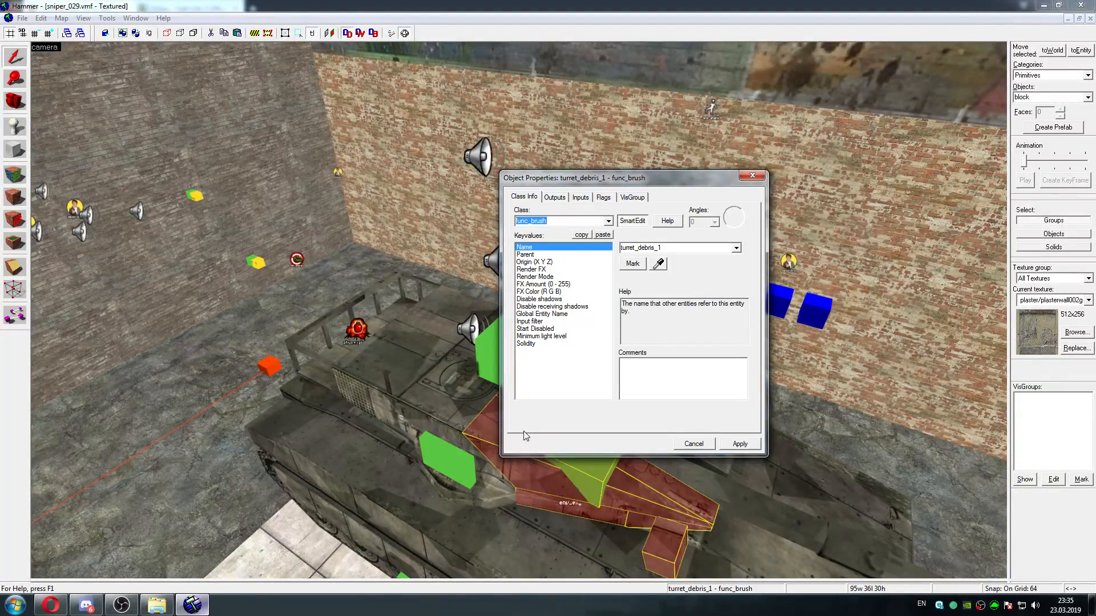
key("d")
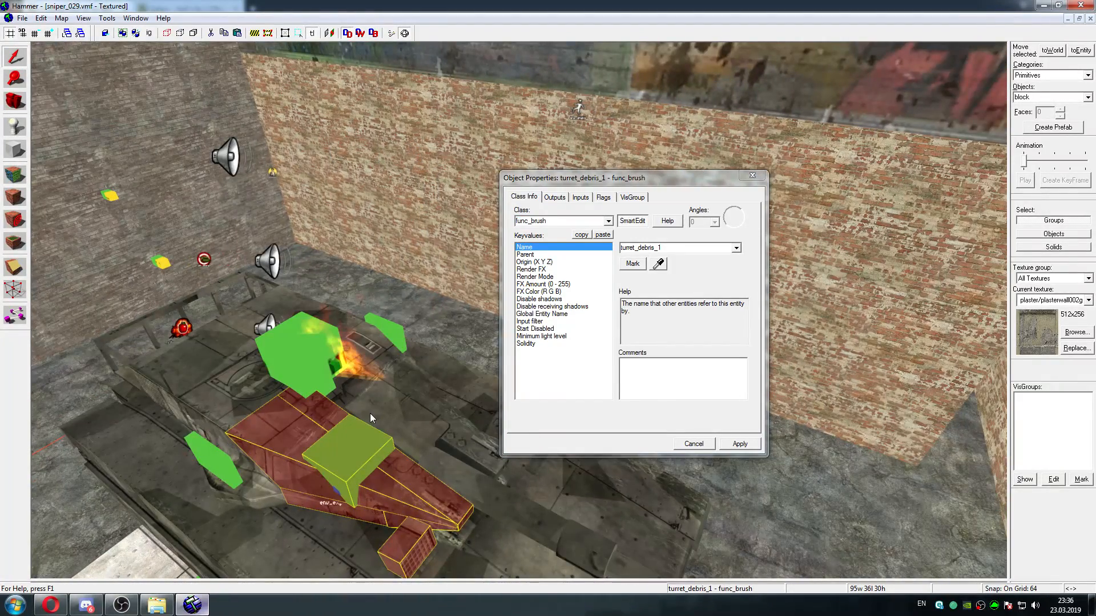
left_click(370, 414)
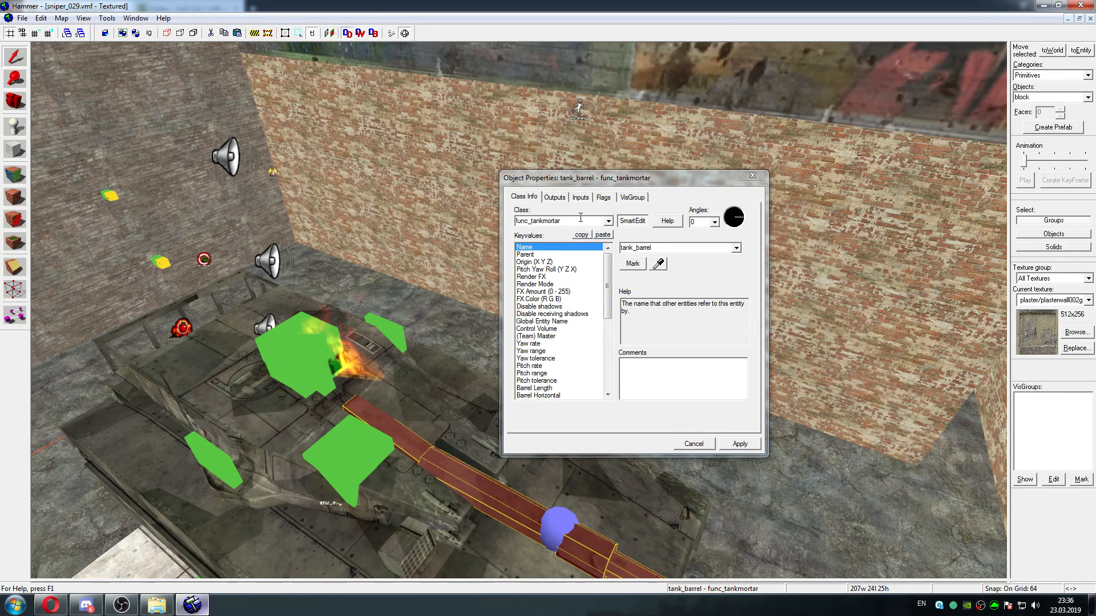
left_click(247, 398)
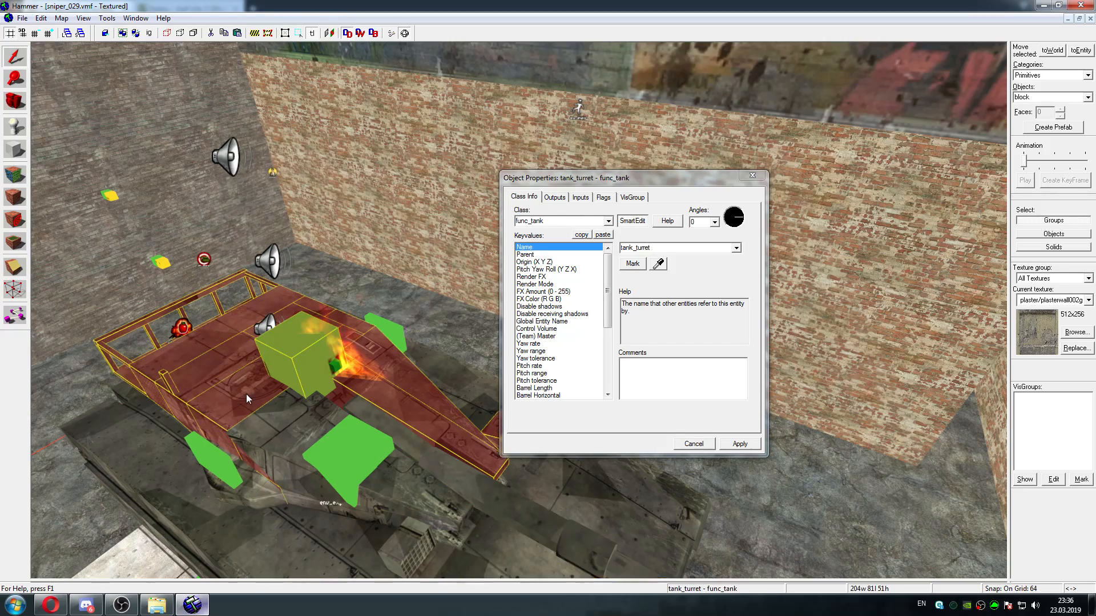
Inspect the start_tracer_turret_ai_1_on target entity on the ground behind the tank and close its properties
key("z")
key("w")
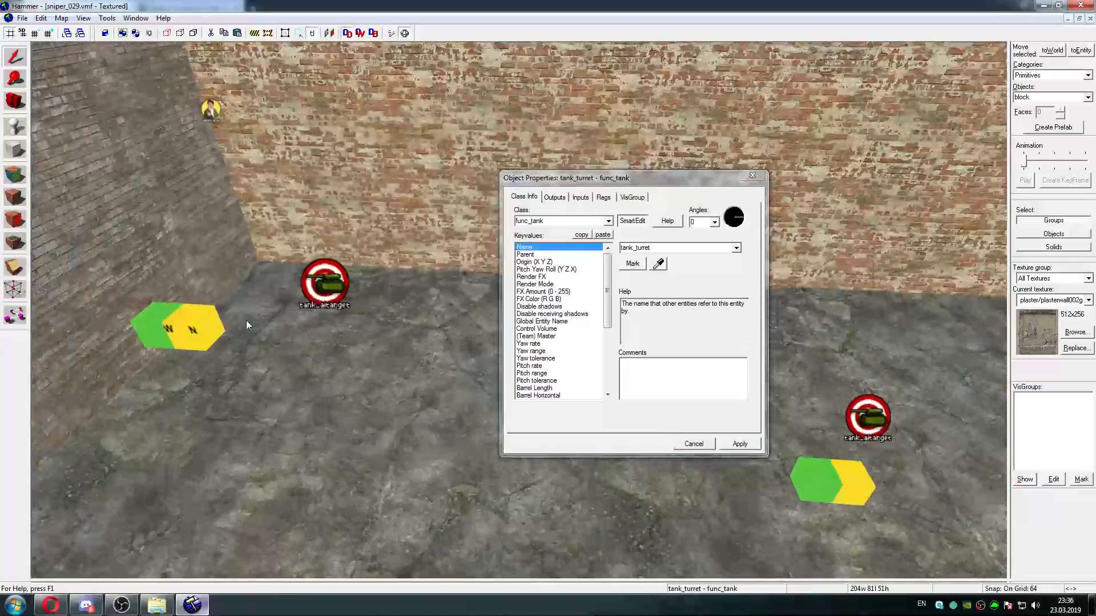
left_click(336, 274)
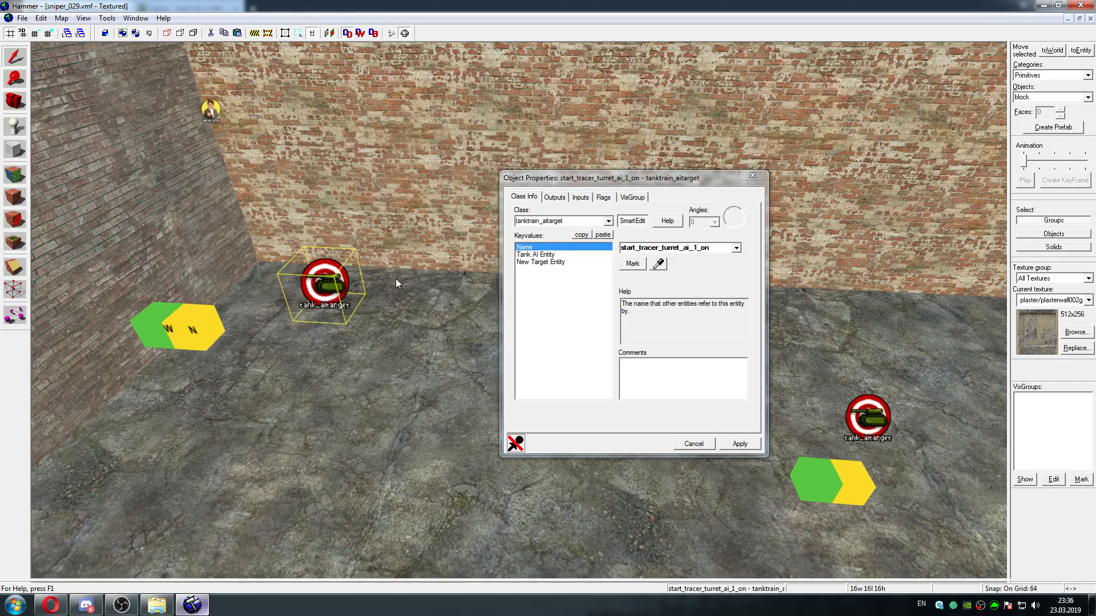
left_click(752, 176)
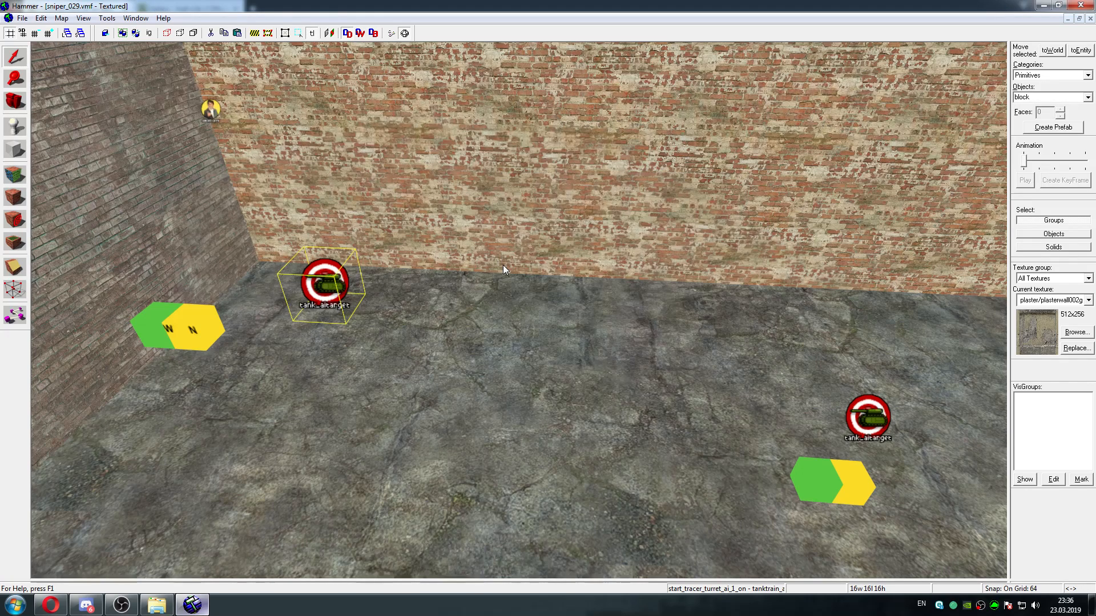
Survey the area around the tank and the cluster of tank target entities along the brick wall
key("z")
key("s")
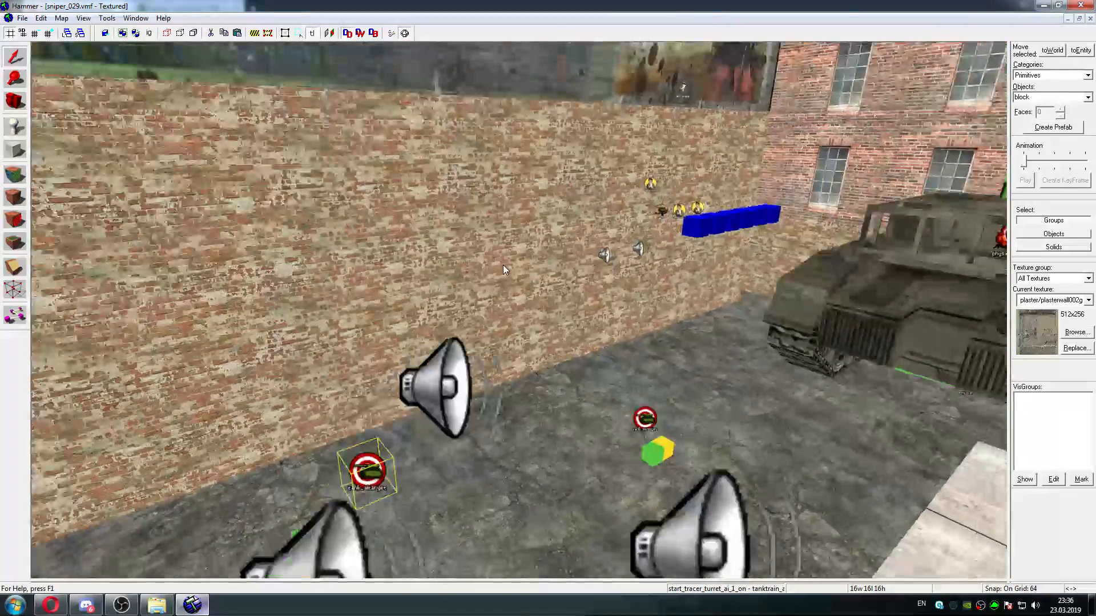
key("w")
key("s")
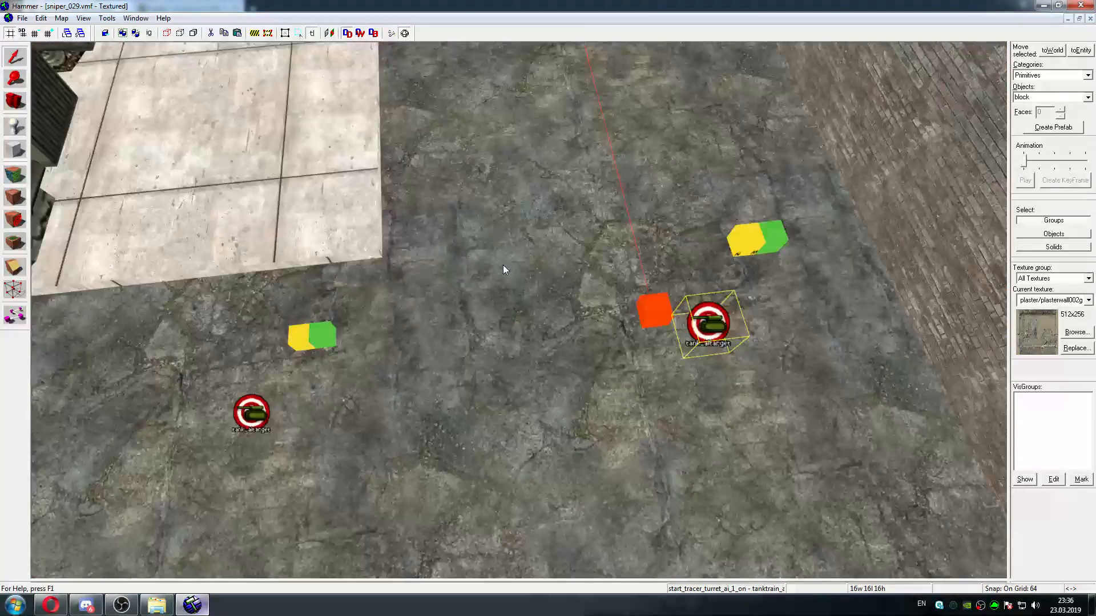
key("a")
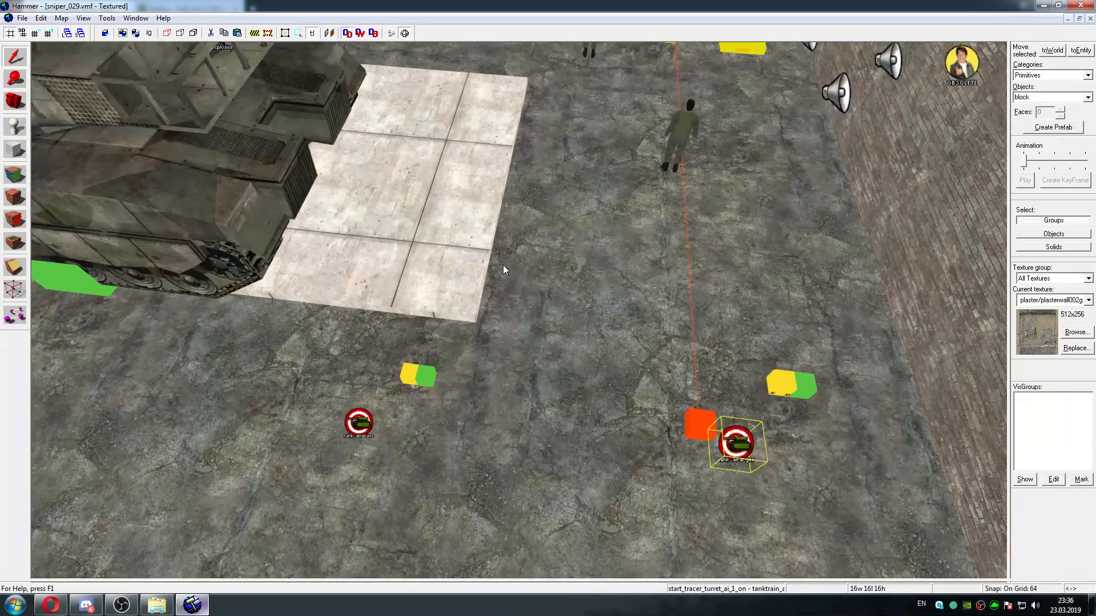
key("a")
key("d")
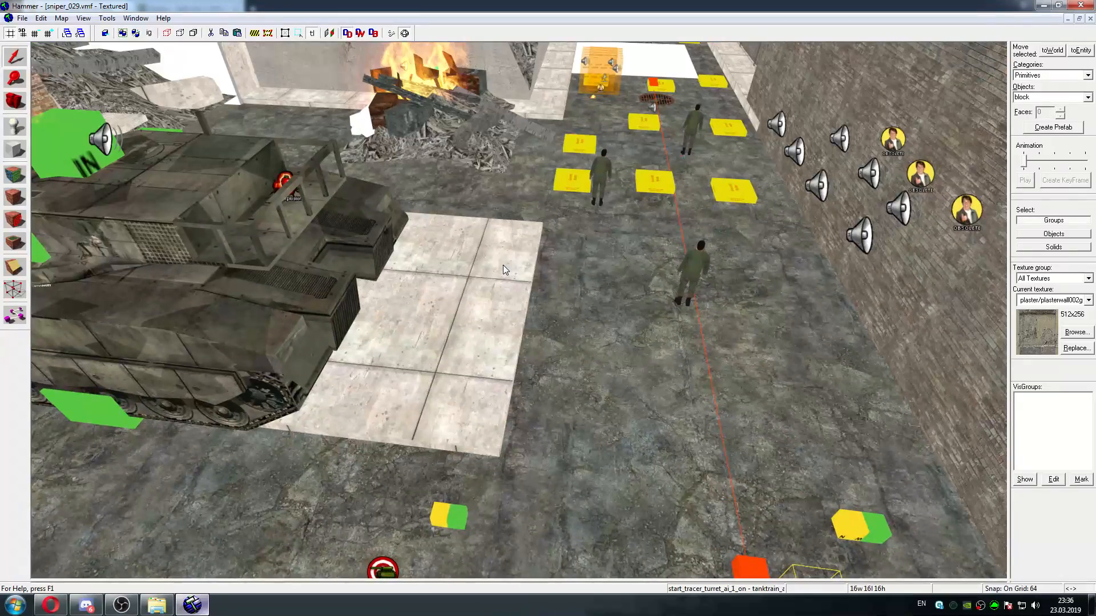
key("d")
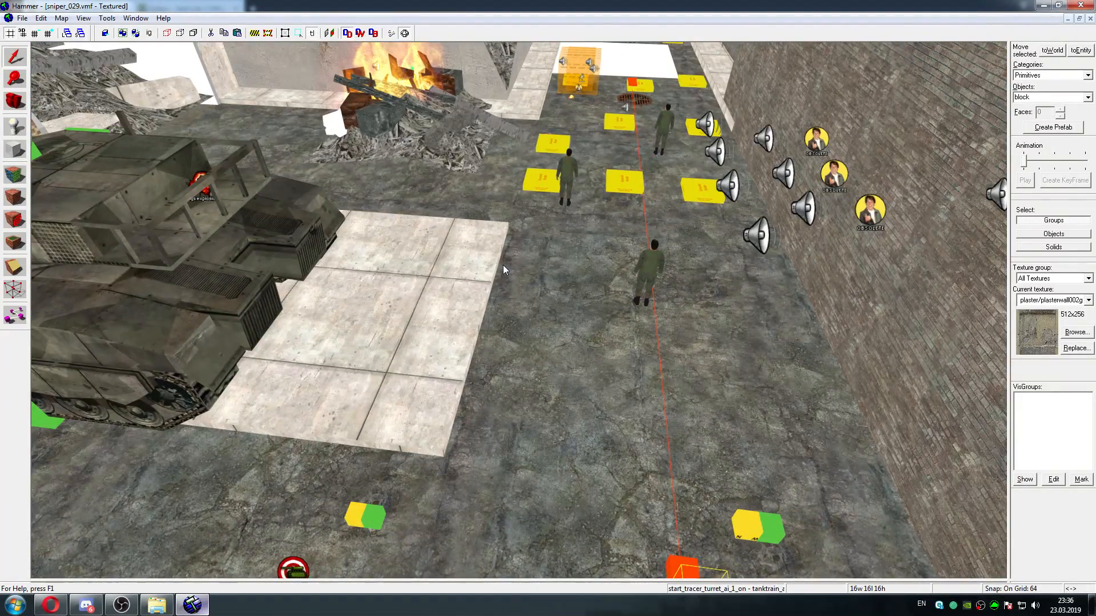
key("d")
key("a")
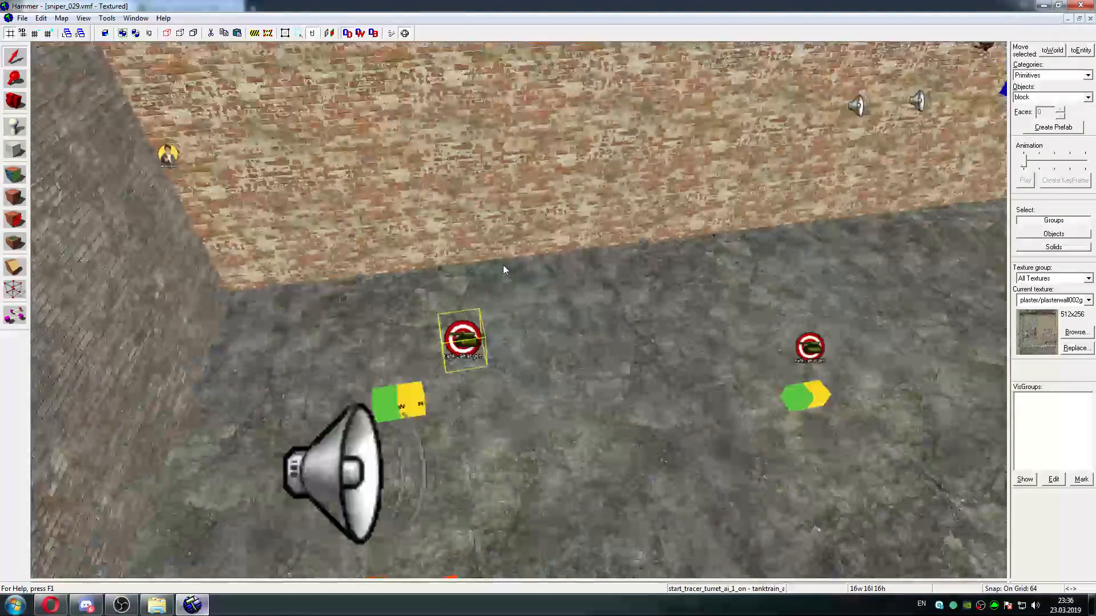
key("a")
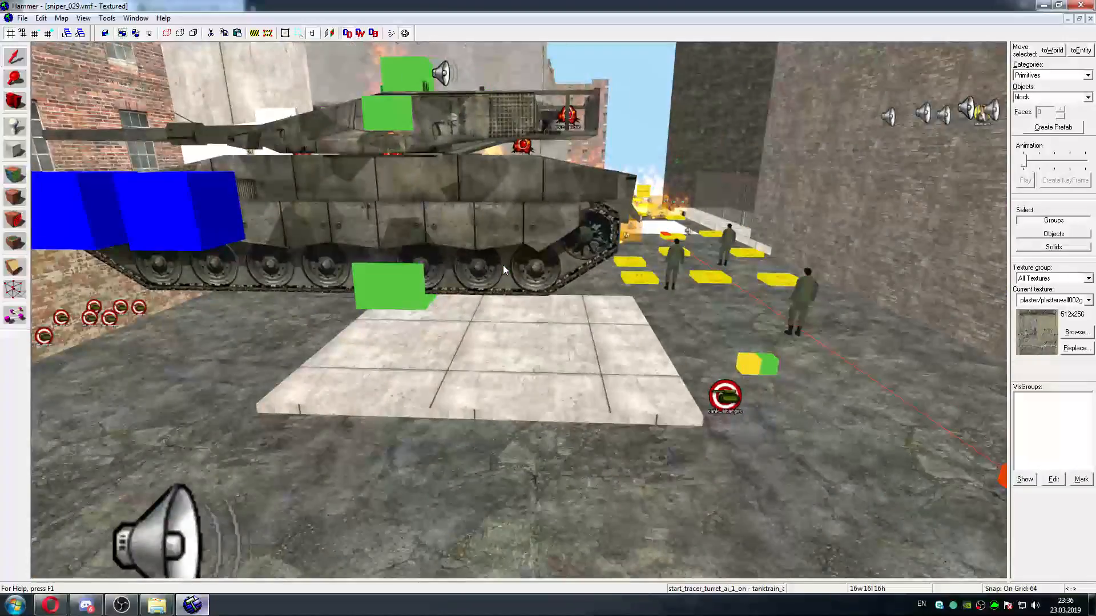
key("d")
key("w")
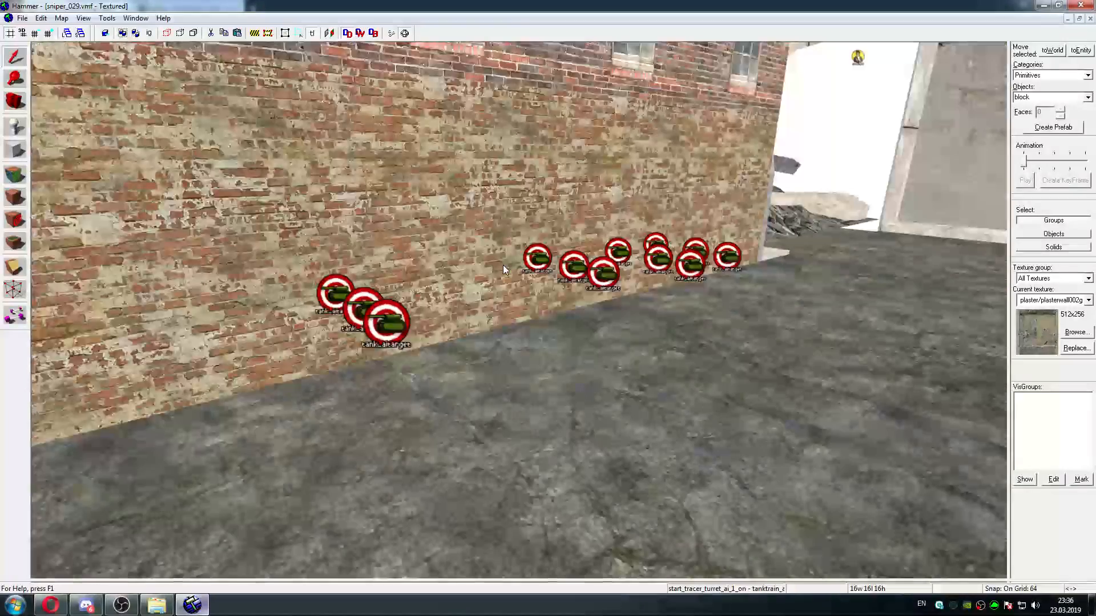
key("w")
key("d")
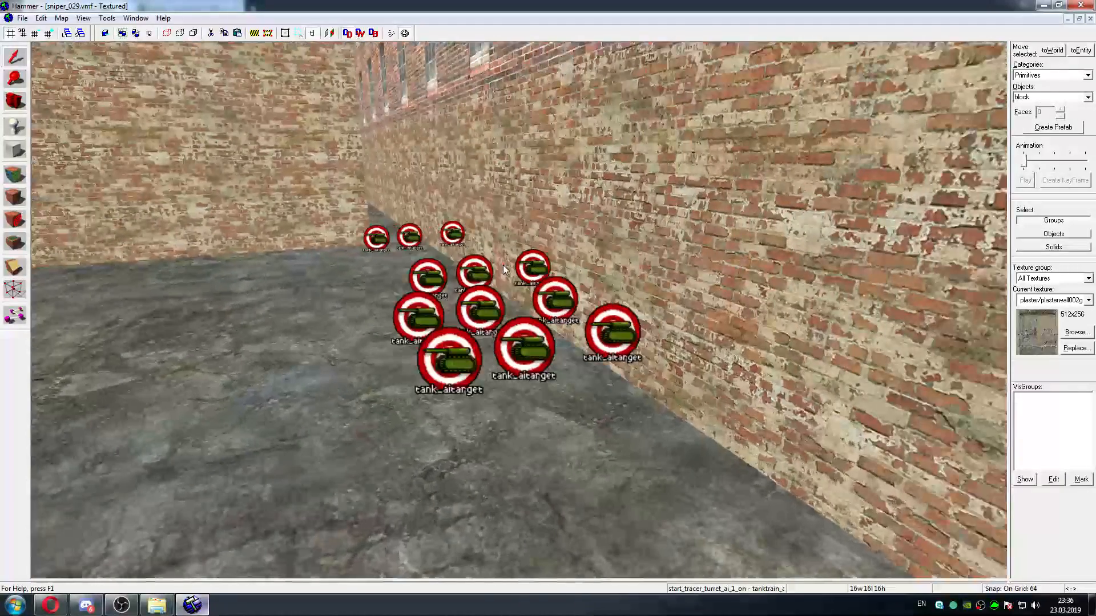
Check the Tank AI Entity of the shoot_initial_tank_target entity by the brick wall and copy its New Target Entity value
left_click(453, 351)
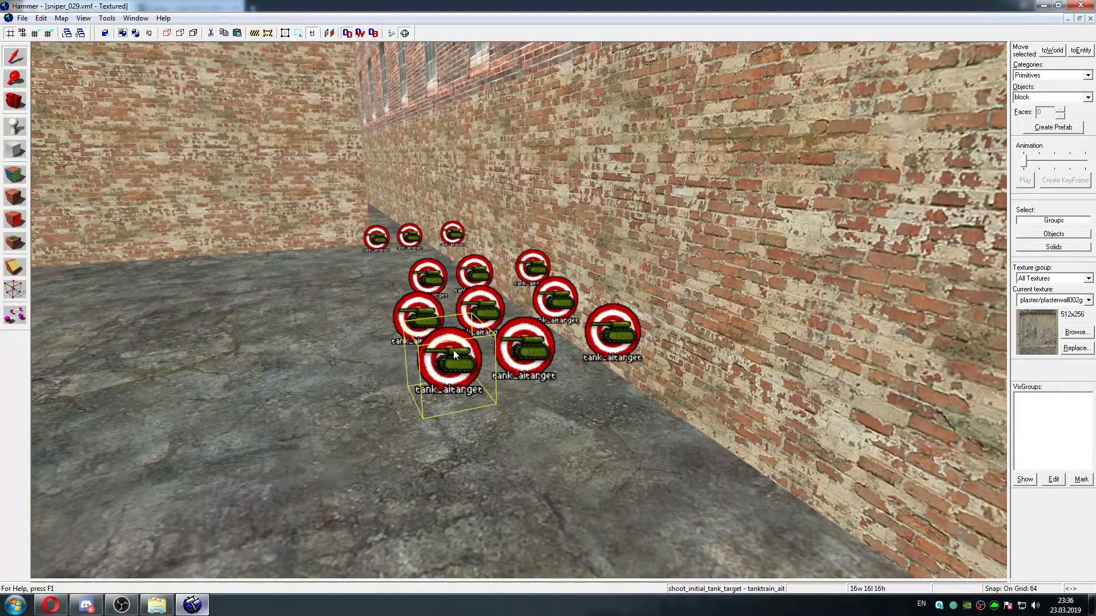
key("s")
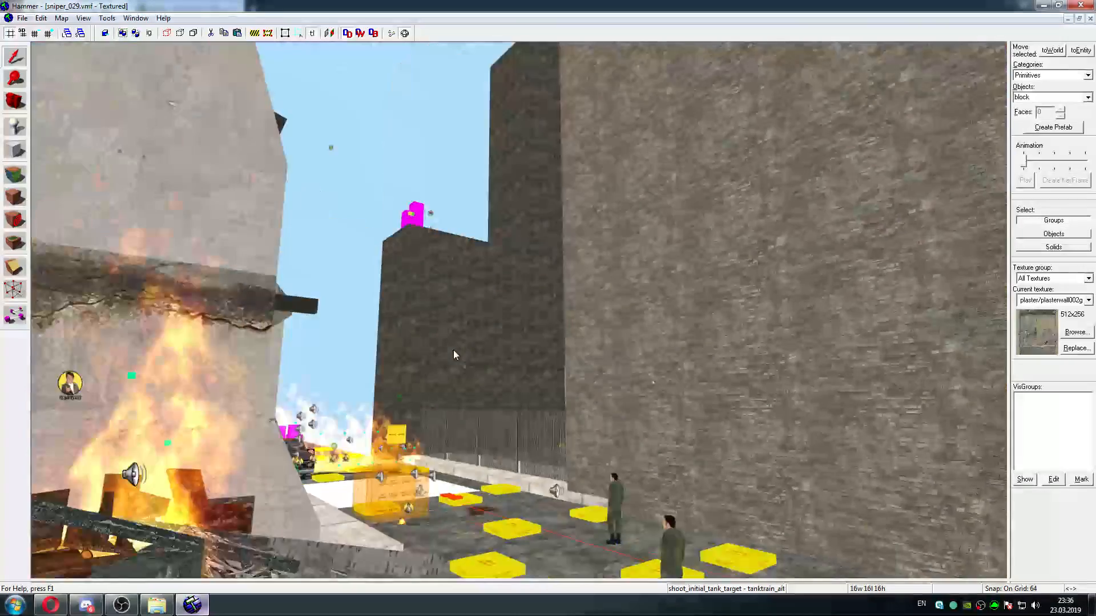
key("w")
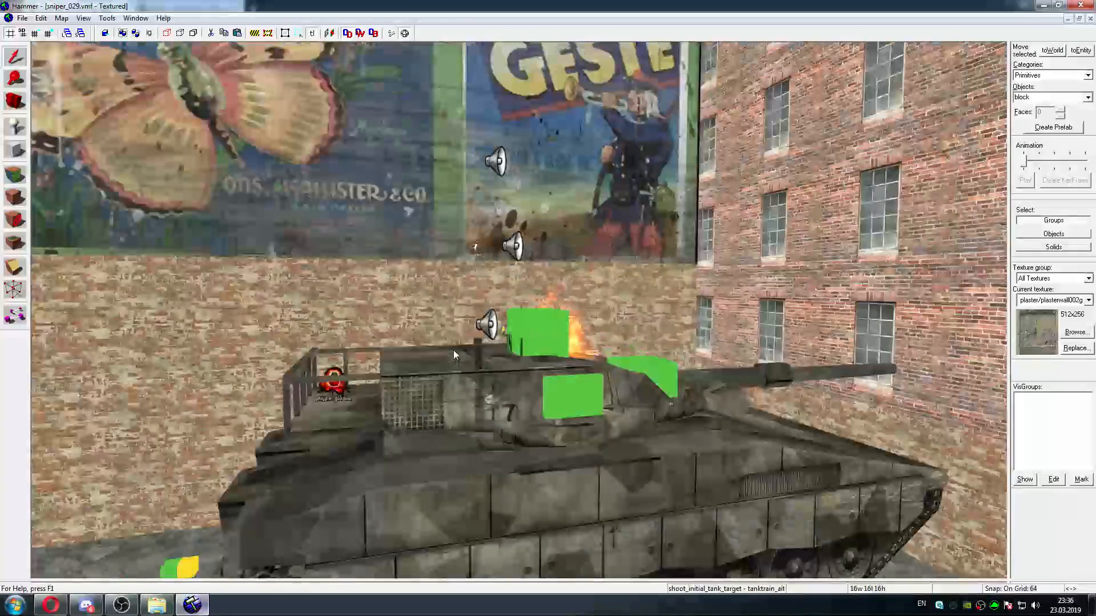
key("w")
key("z")
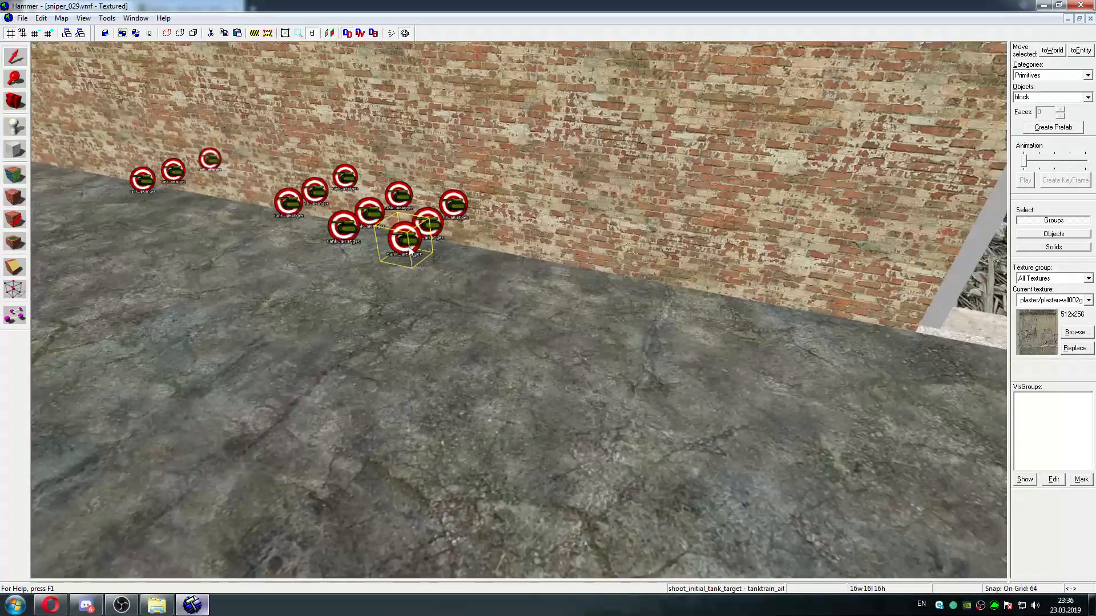
double_click(409, 251)
left_click(575, 255)
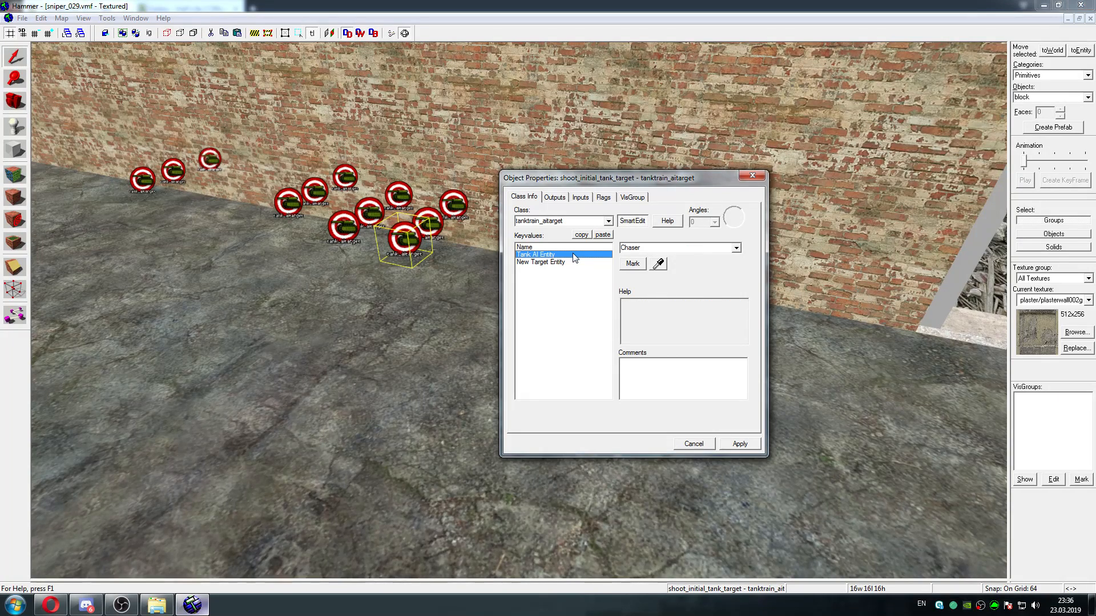
left_click(544, 262)
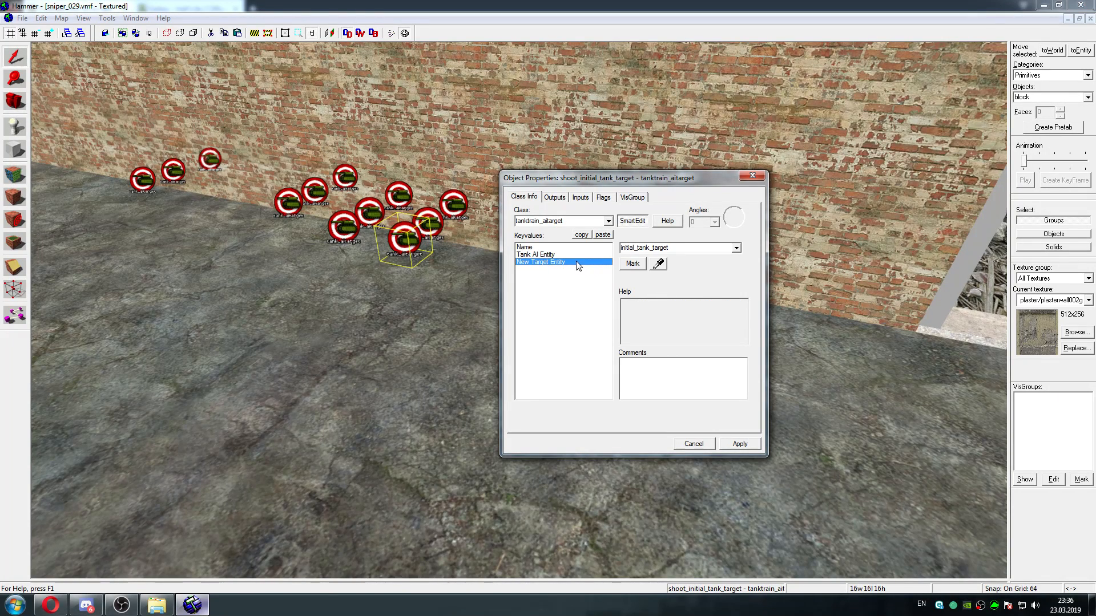
double_click(654, 249)
right_click(654, 250)
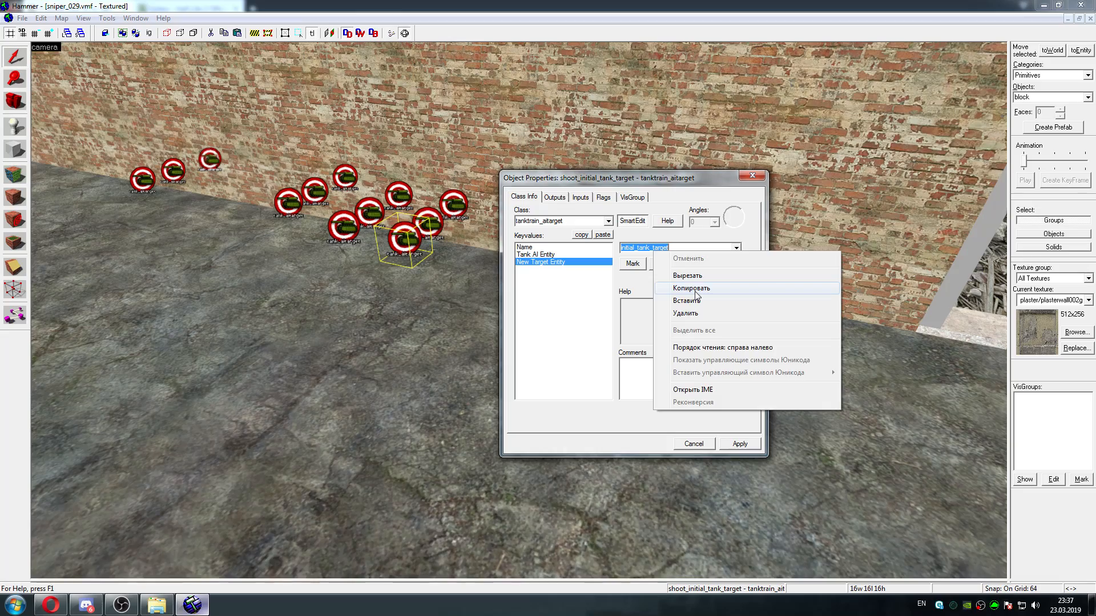
left_click(695, 291)
Return to the logic_auto entity and open its start_tracer_turret_ai_1_on output for editing
key("z")
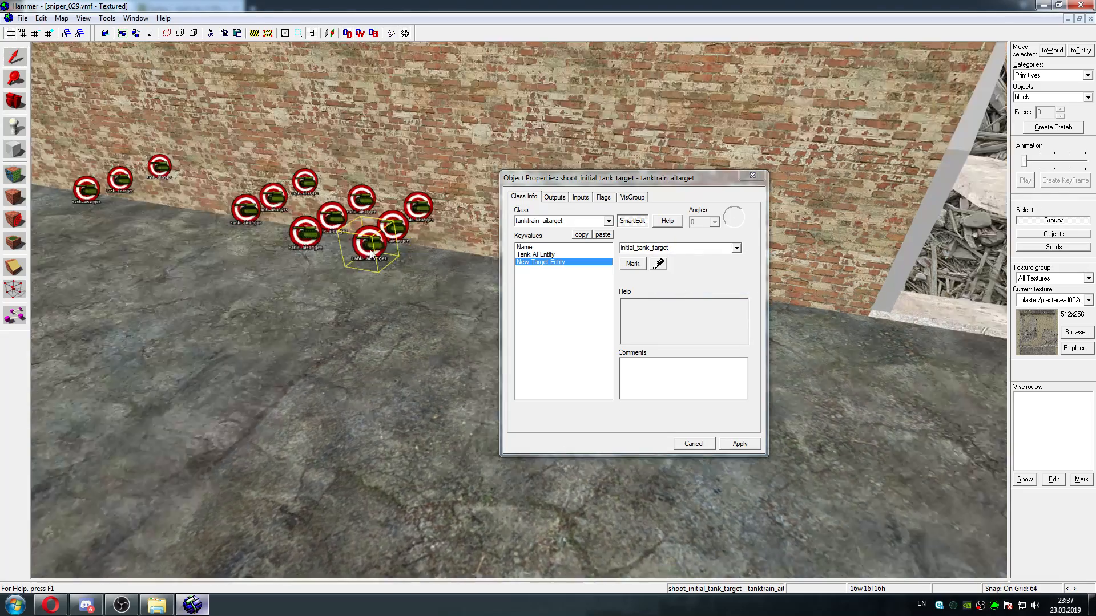
key("w")
key("w")
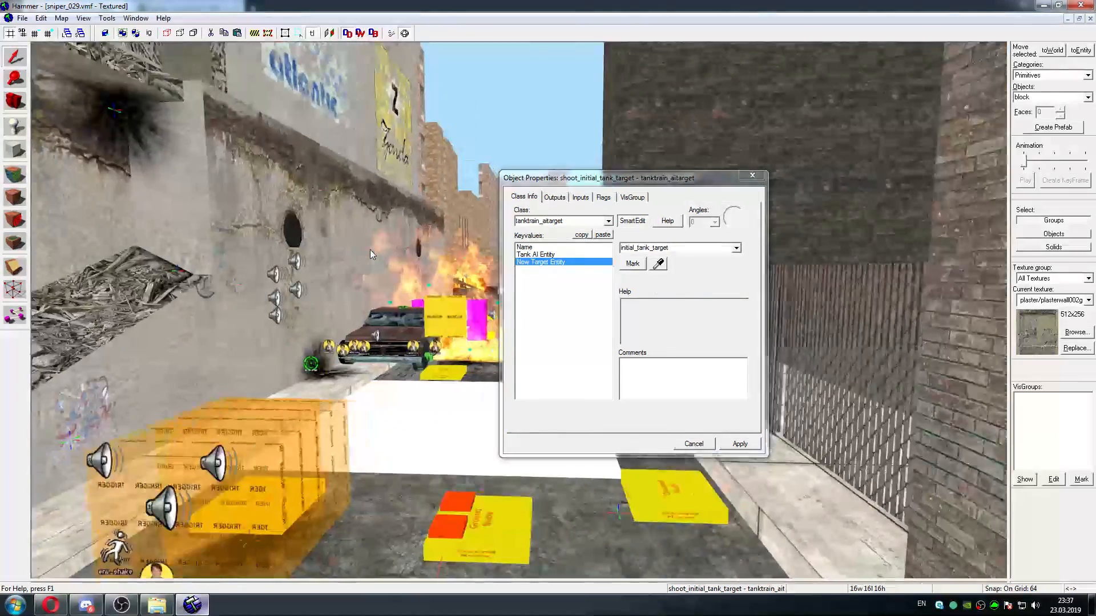
key("s")
key("w")
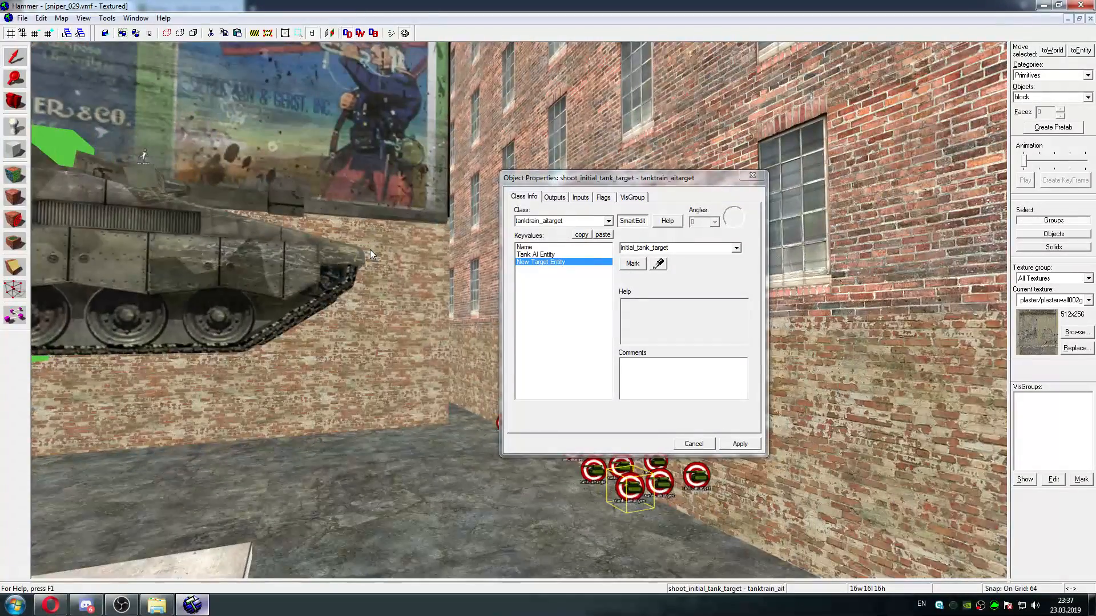
key("z")
key("s")
key("w")
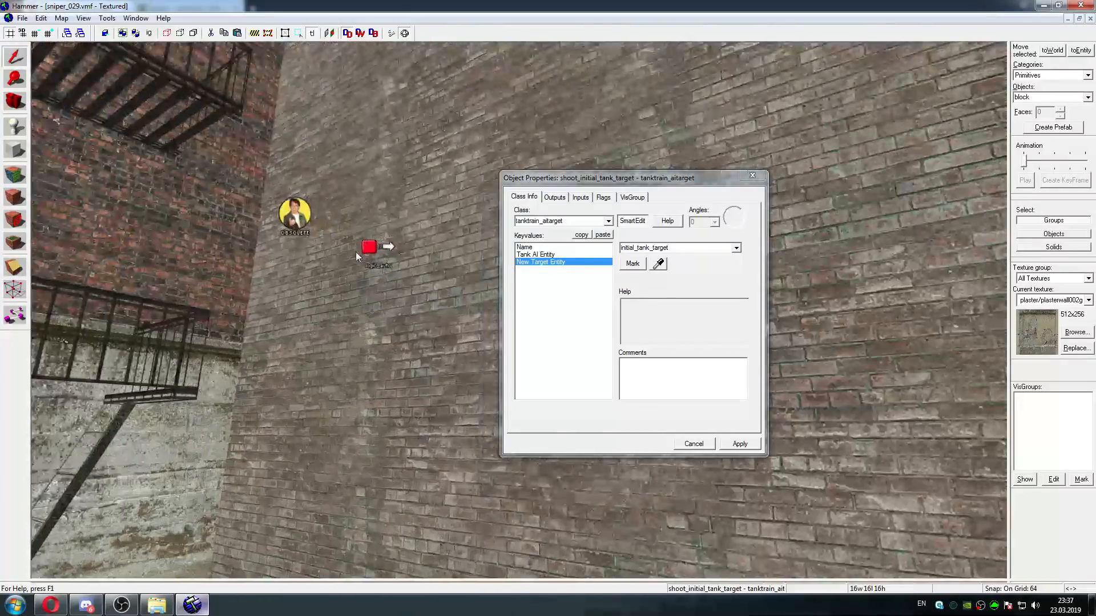
left_click(359, 250)
left_click(554, 197)
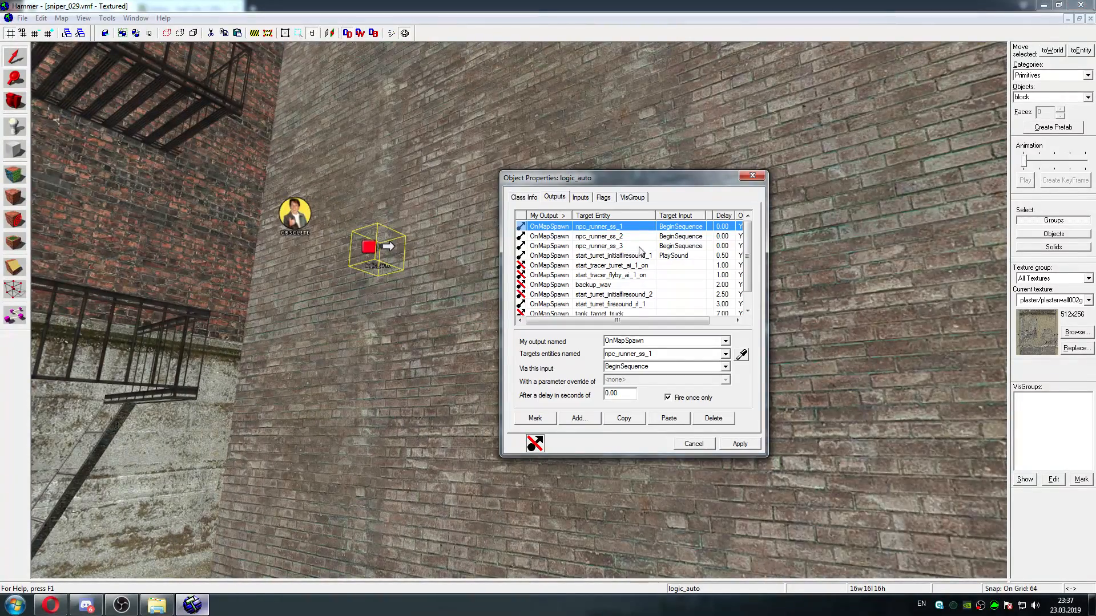
left_click(634, 266)
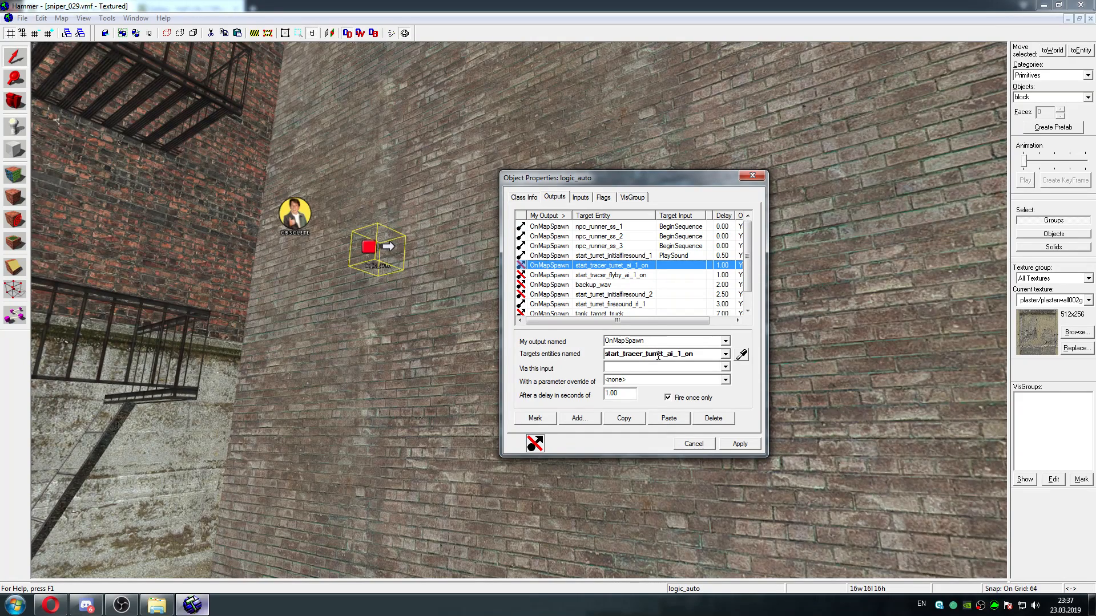
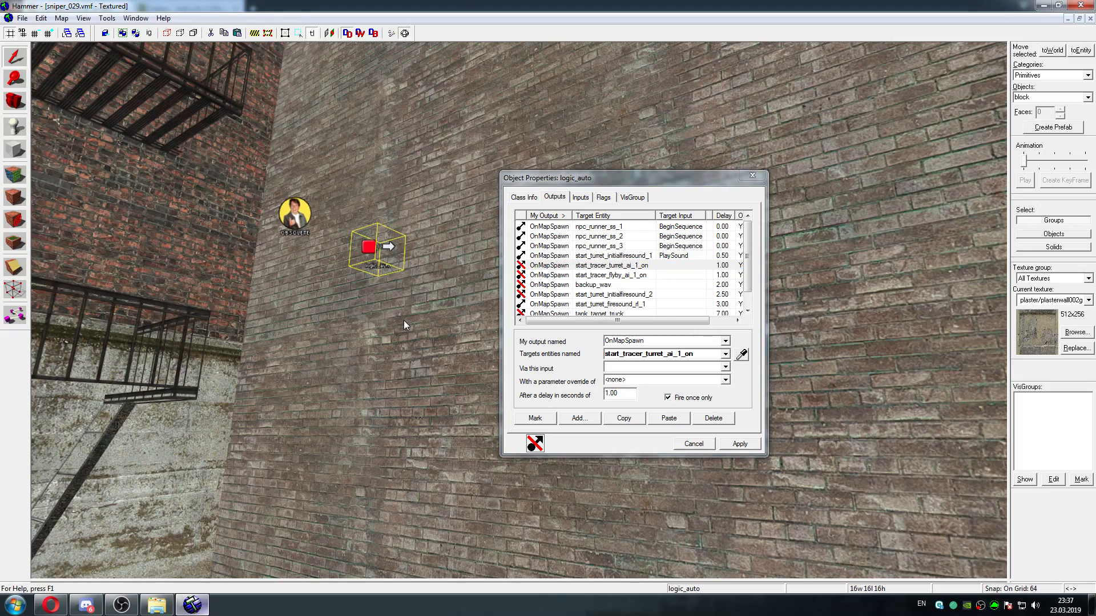
Mark the entities targeted by the logic_auto's start_tracer_turret_ai_1_on output and check their Tank AI Entity keyvalue
key("z")
key("w")
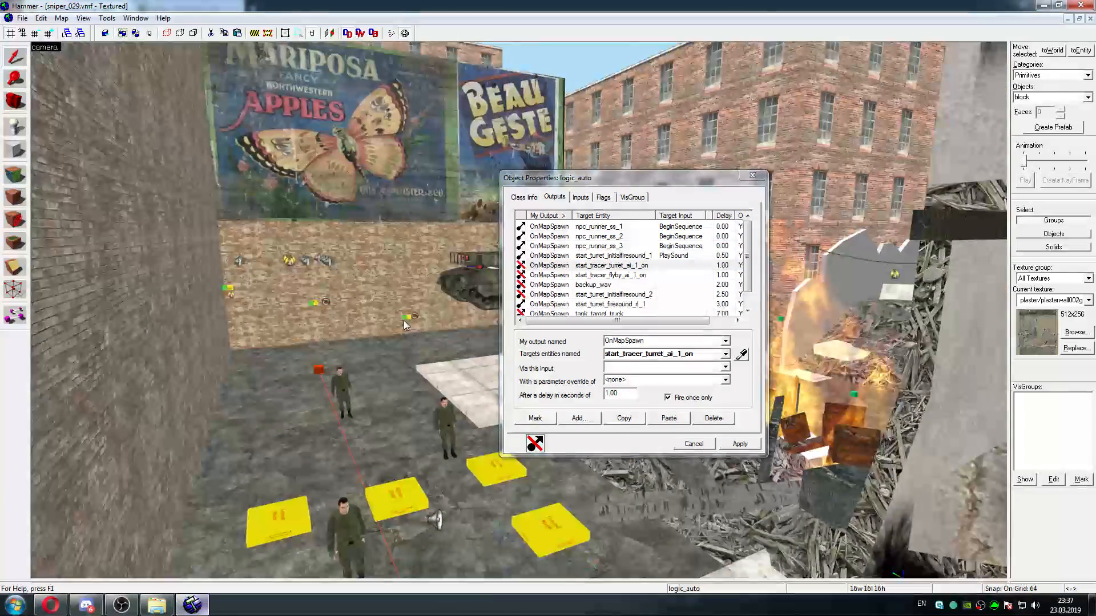
key("z")
key("z")
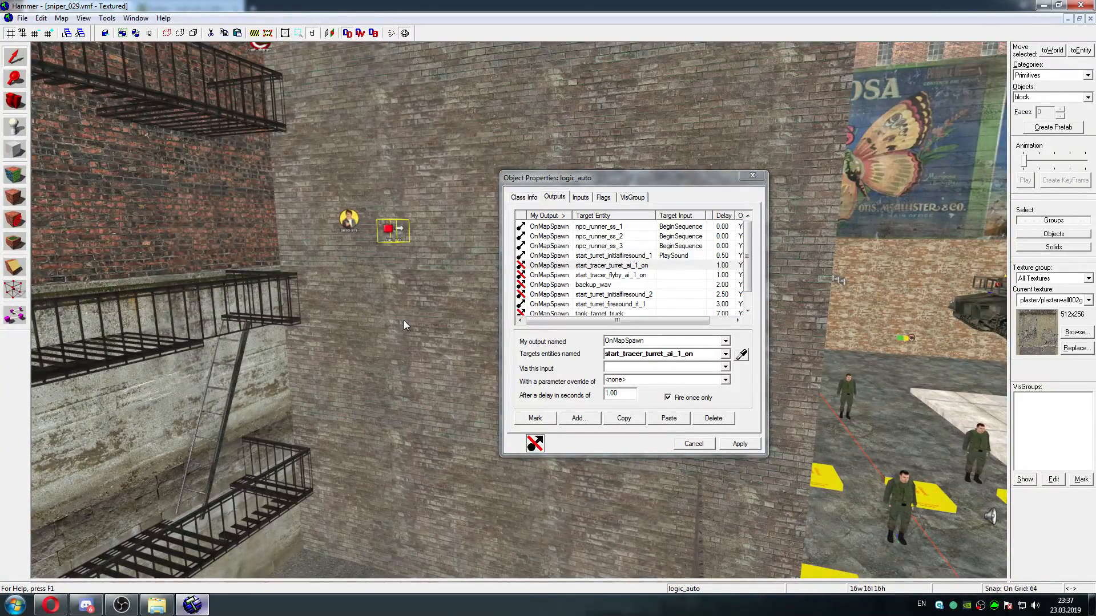
key("w")
key("w")
key("z")
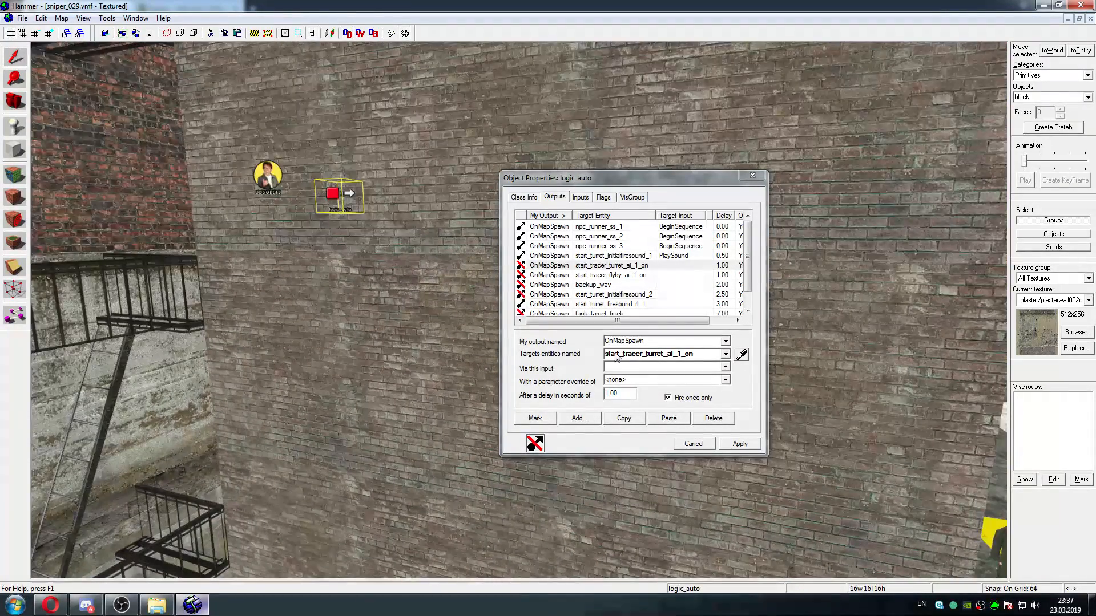
left_click(582, 266)
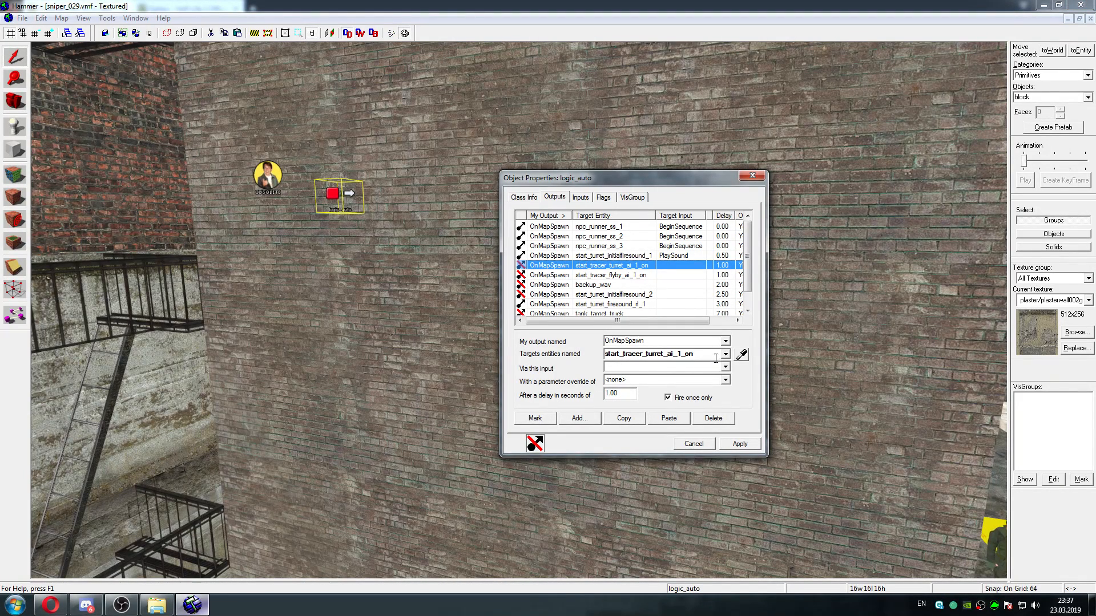
left_click(535, 418)
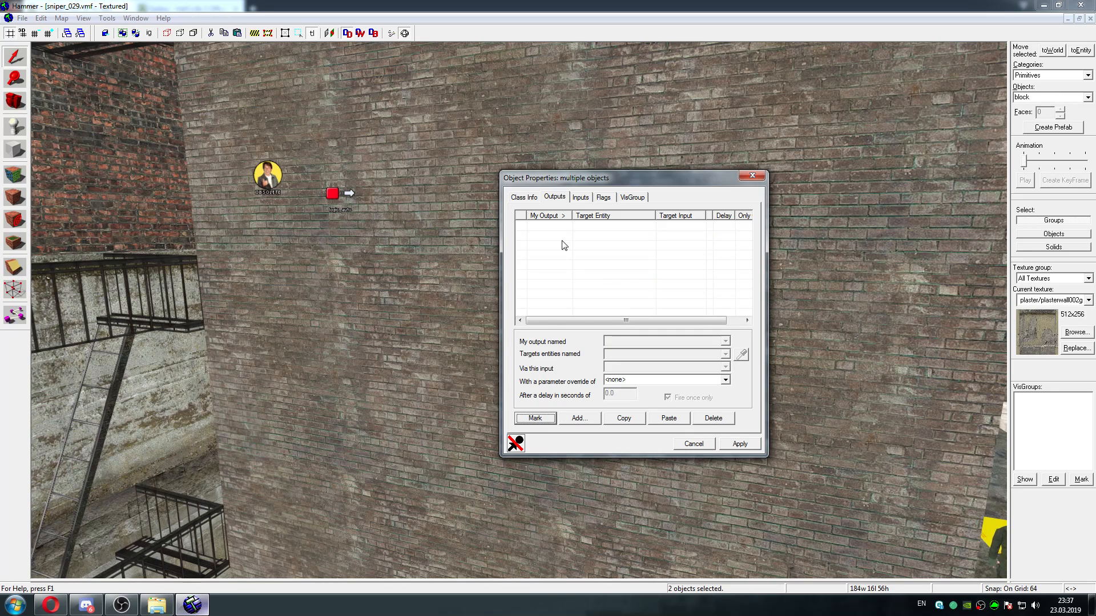
left_click(523, 197)
left_click(557, 255)
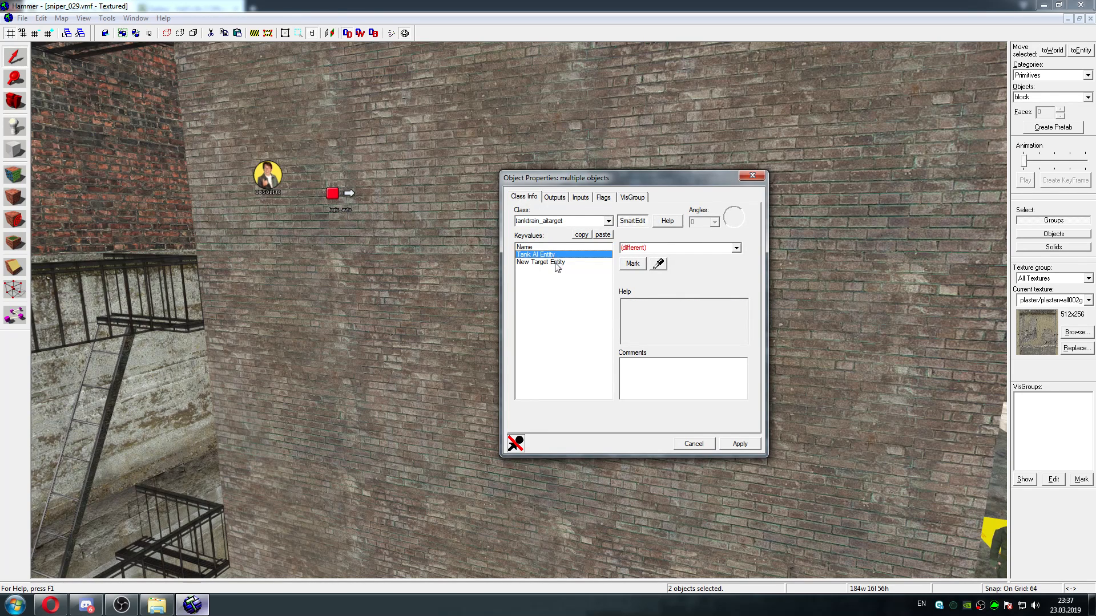
Check the Tank AI Entity and New Target Entity of the start_tracer_turret_ai_1_on target by the billboard wall behind the tank
key("z")
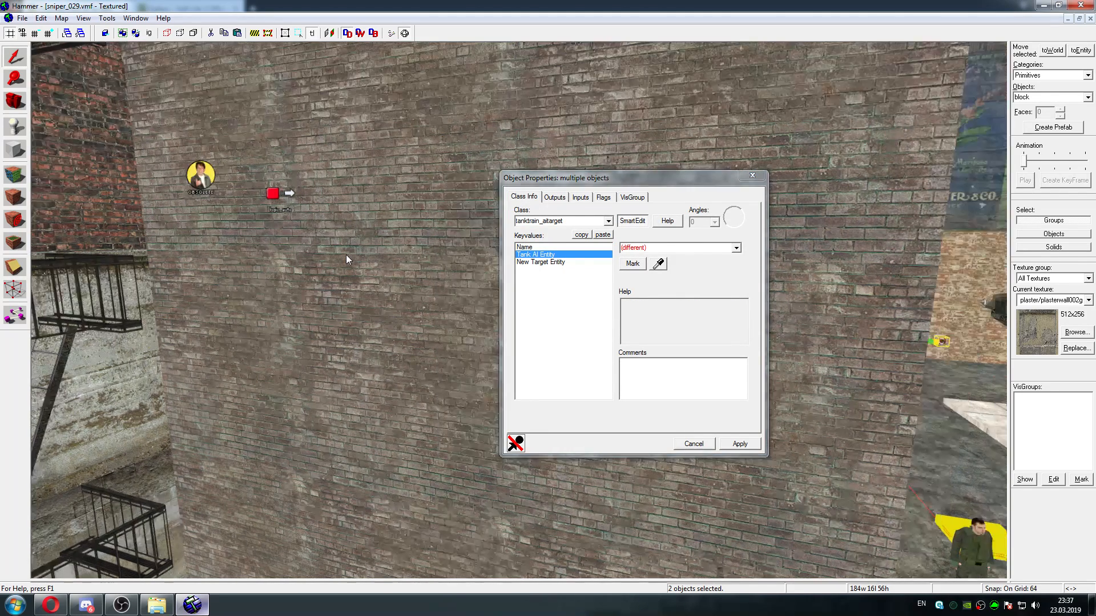
key("w")
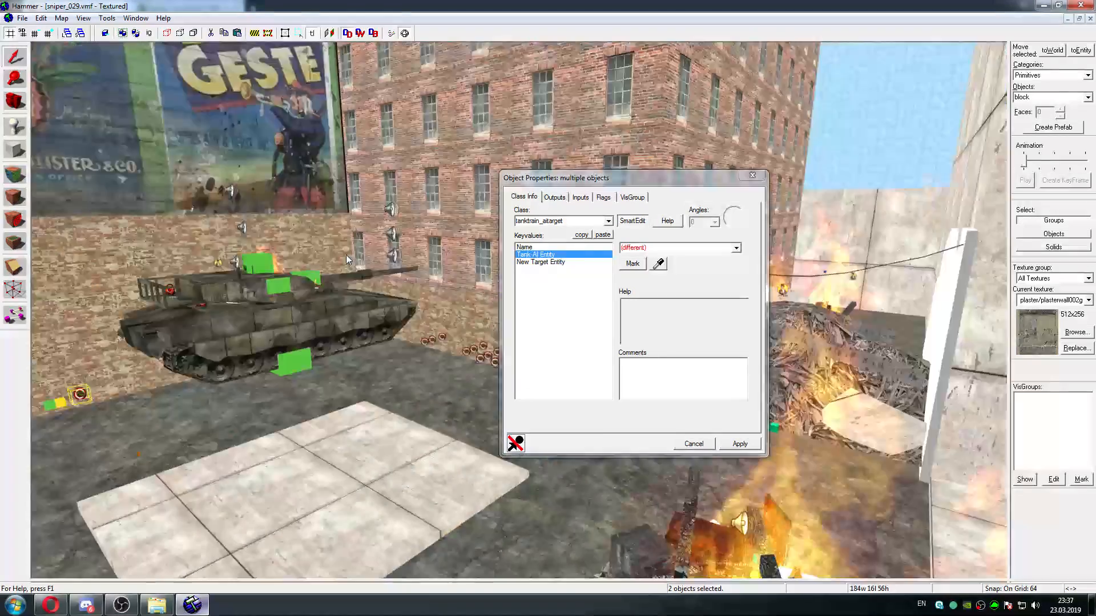
key("w")
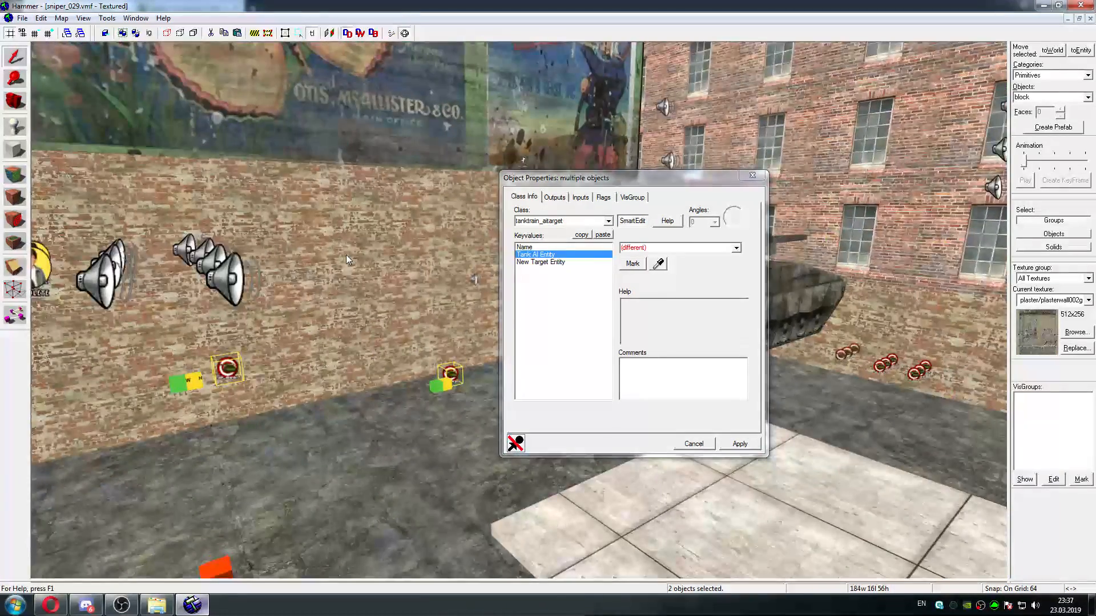
key("z")
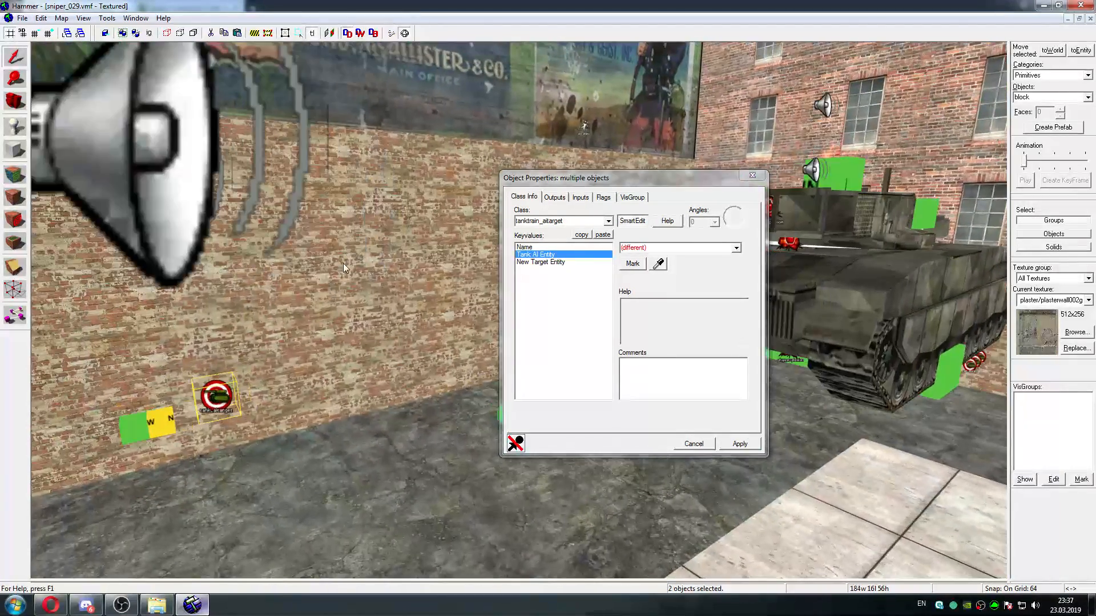
left_click(218, 396)
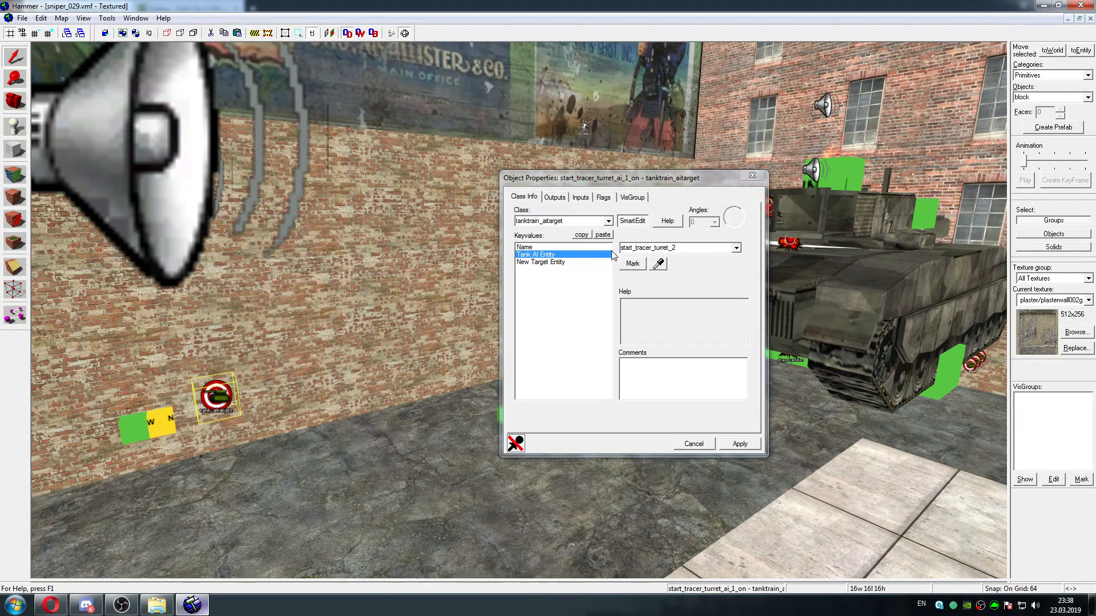
left_click(596, 261)
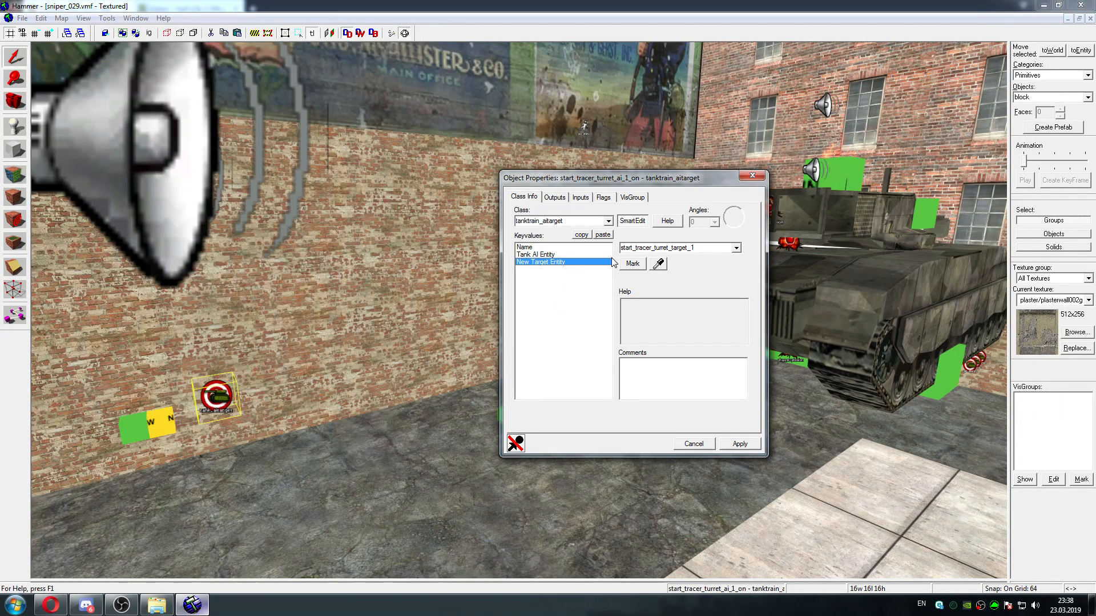
double_click(683, 247)
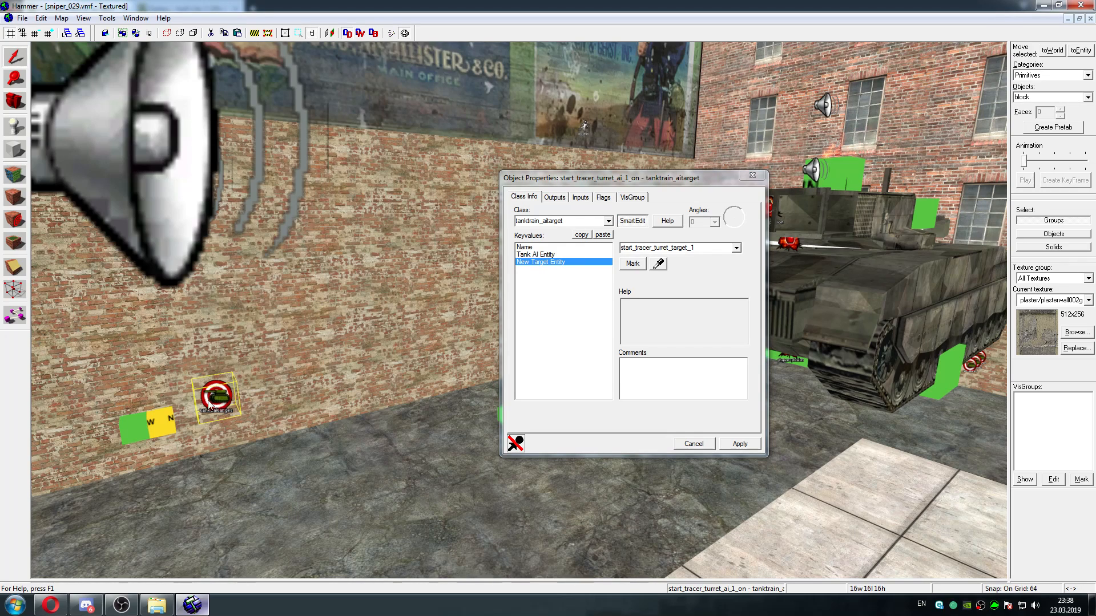
Inspect the properties of the func_tank block beside the start_tracer_turret_ai_1_on target entity
left_click(151, 428)
key("s")
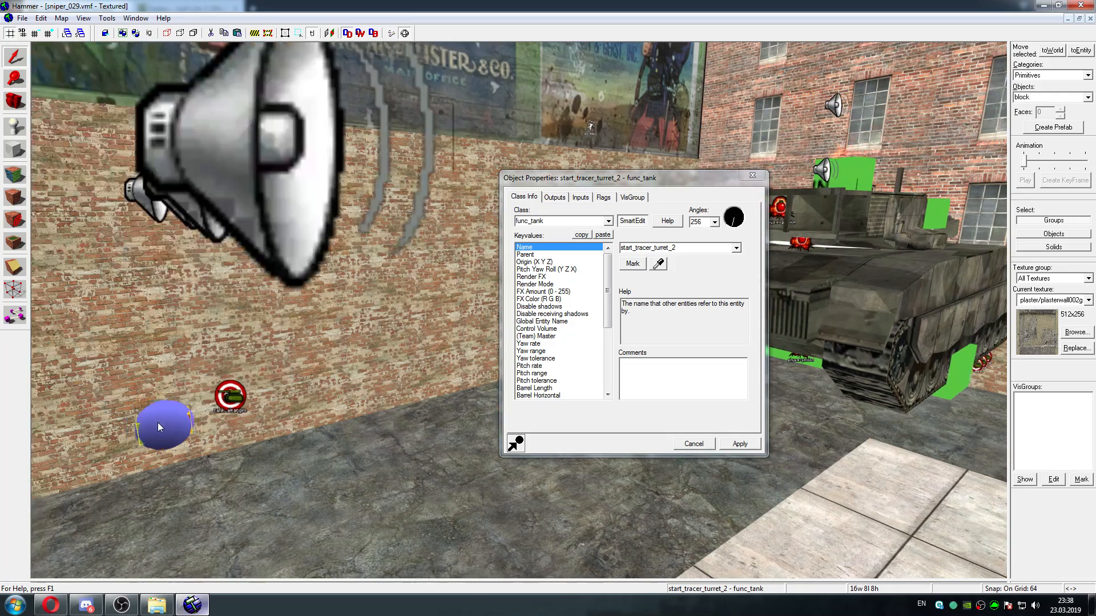
key("a")
key("d")
Select the start_tracer_turret_ai_1_on entity again and copy its New Target Entity value, start_tracer_turret_target_1
left_click(404, 394)
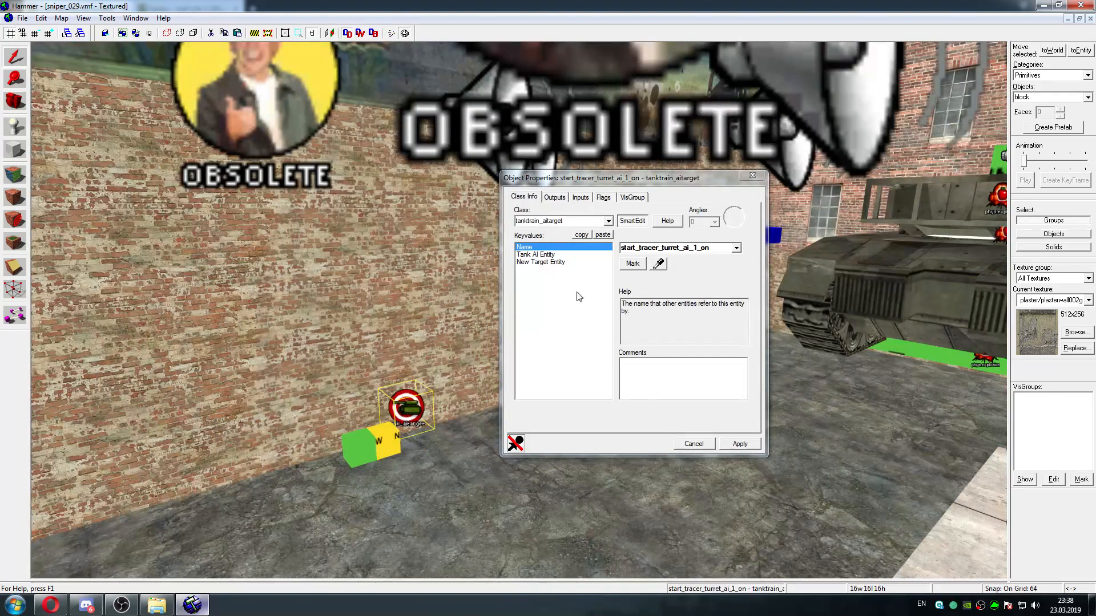
left_click(565, 254)
left_click(583, 262)
double_click(686, 250)
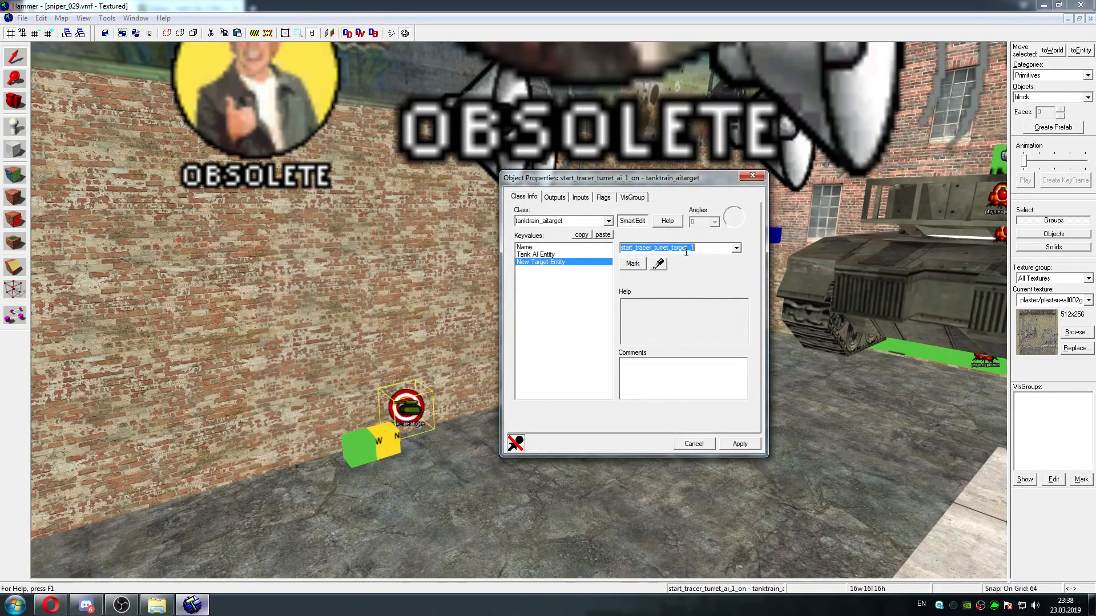
right_click(689, 247)
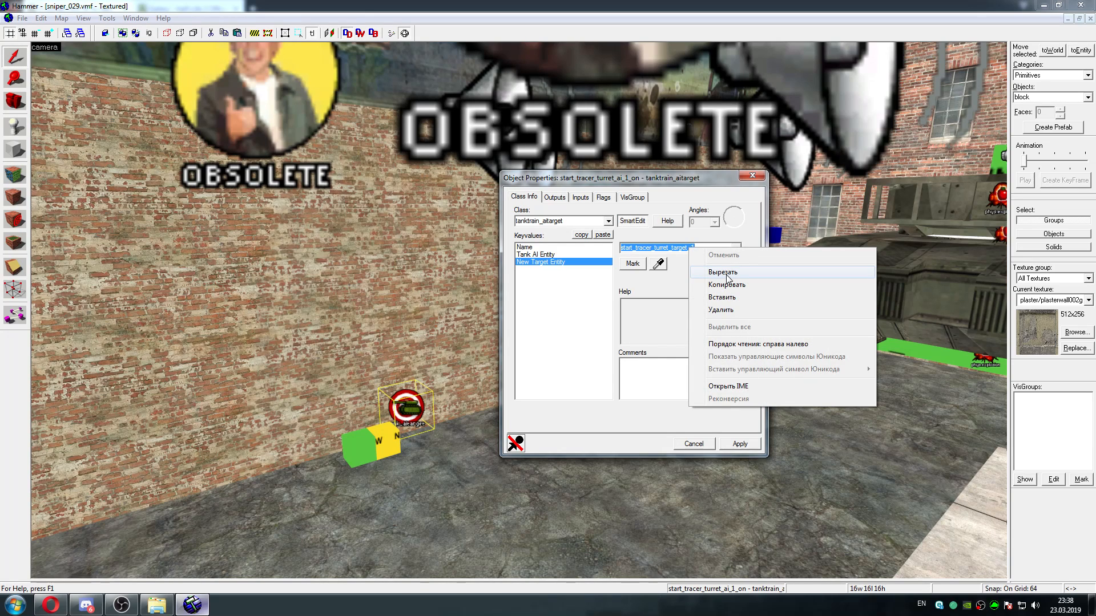
left_click(742, 285)
left_click(433, 387)
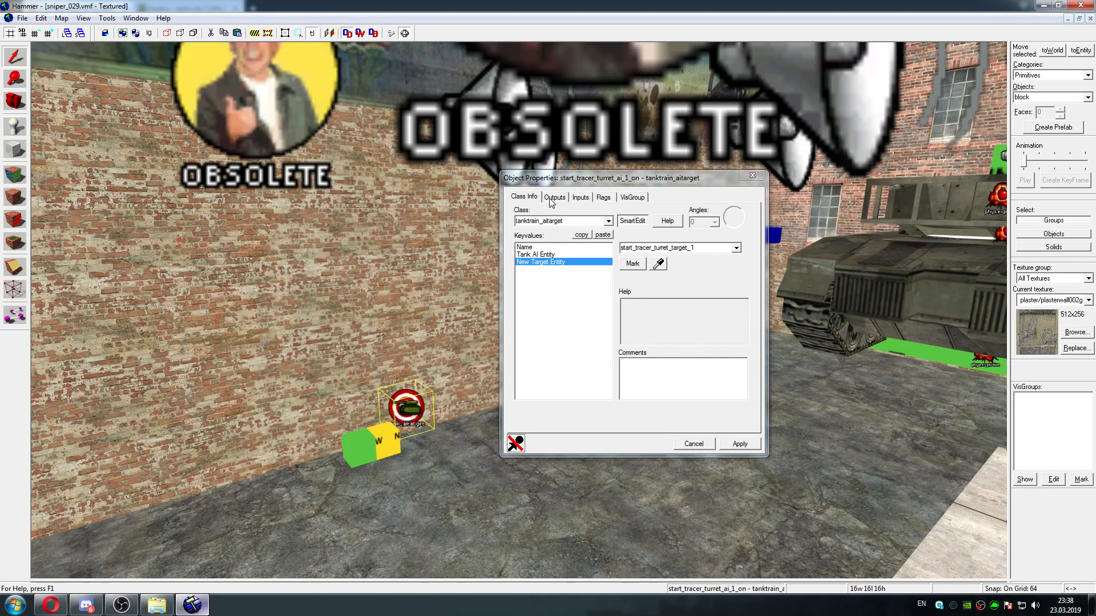
Review the inputs reaching start_tracer_turret_ai_1_on and jump to the logic_auto that sends the OnMapSpawn one
left_click(580, 197)
left_click(581, 228)
left_click(582, 239)
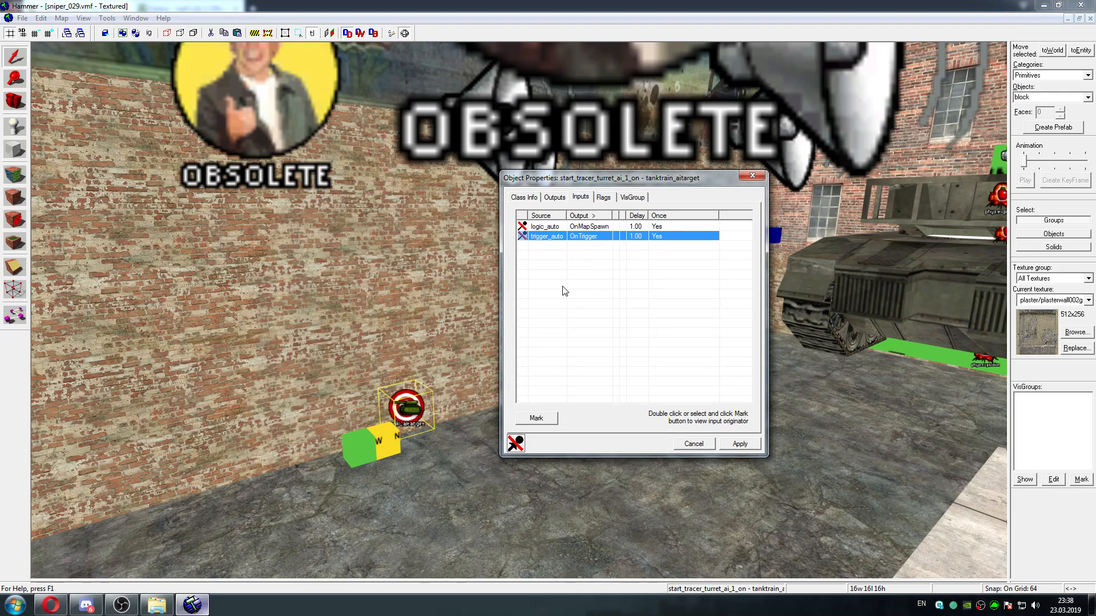
left_click(596, 226)
left_click(536, 421)
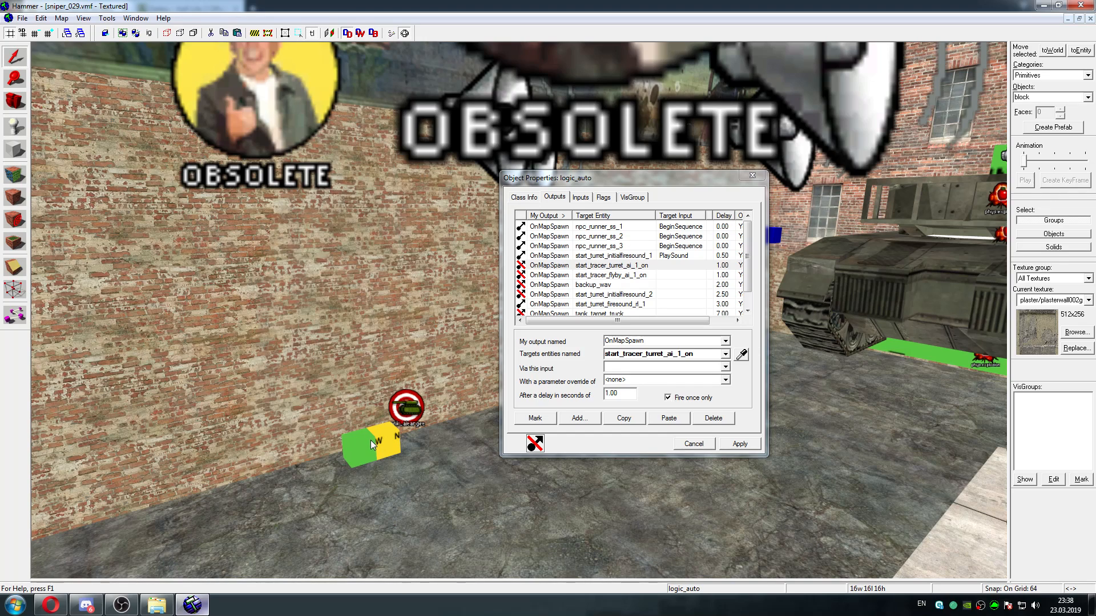
Check the outputs of the start_tracer_turret_2 func_tank and of the tanktrain_aitarget next to it
left_click(388, 431)
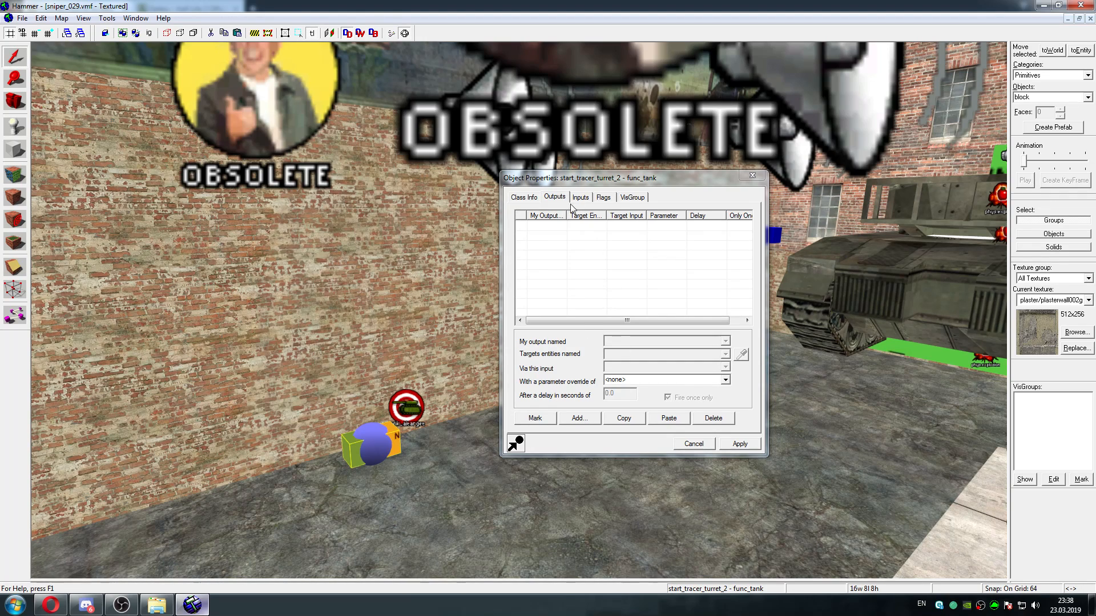
left_click(398, 409)
key("d")
key("s")
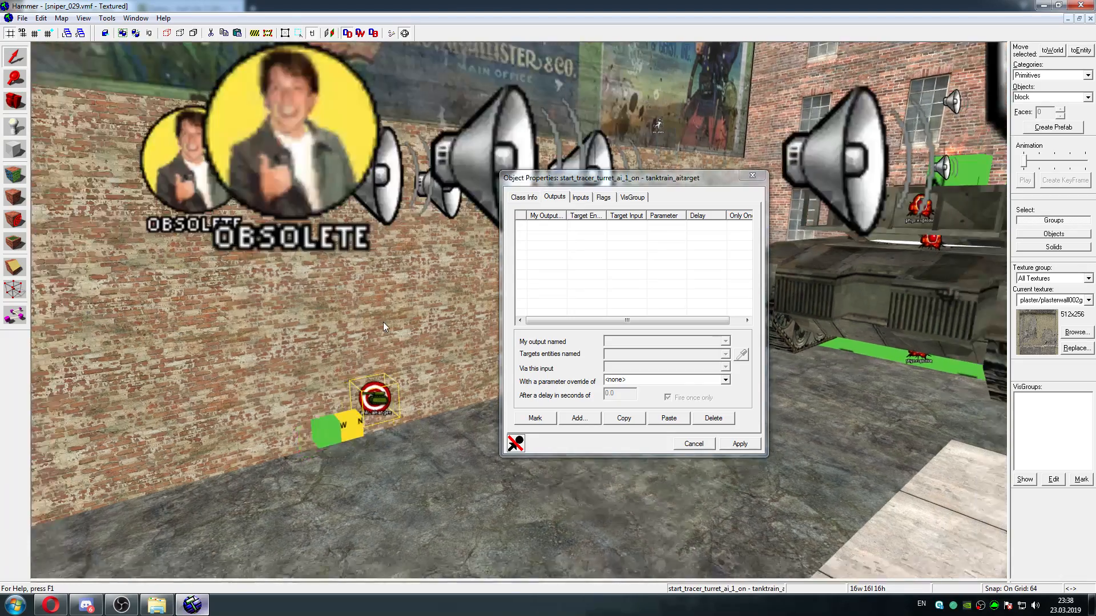
key("s")
key("d")
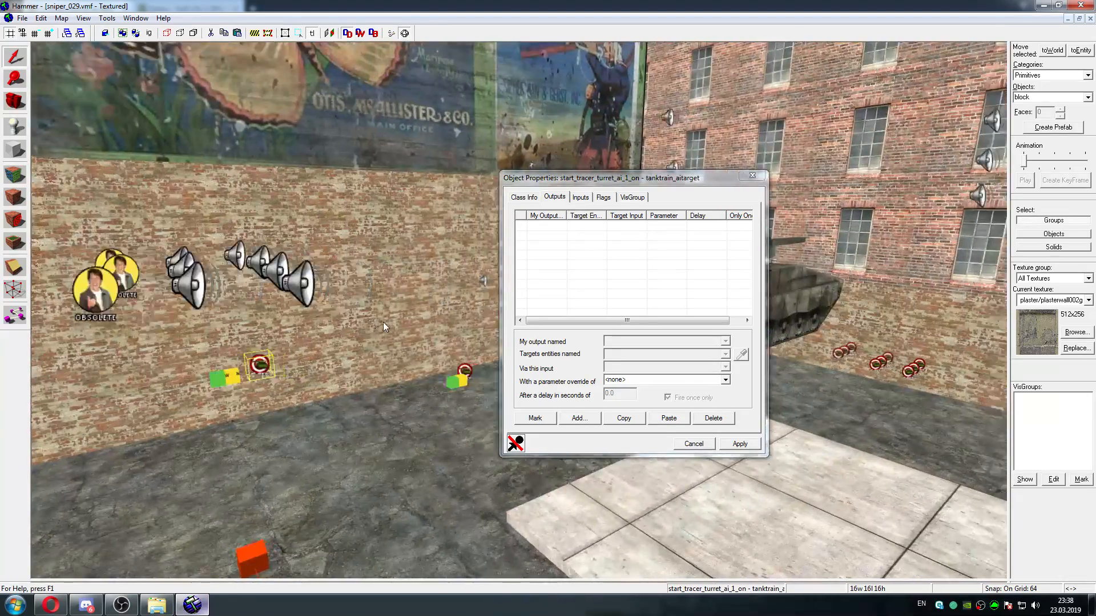
Return to the logic_auto entity on the tall brick wall and show its list of outputs
key("Left")
key("s")
key("w")
key("Left")
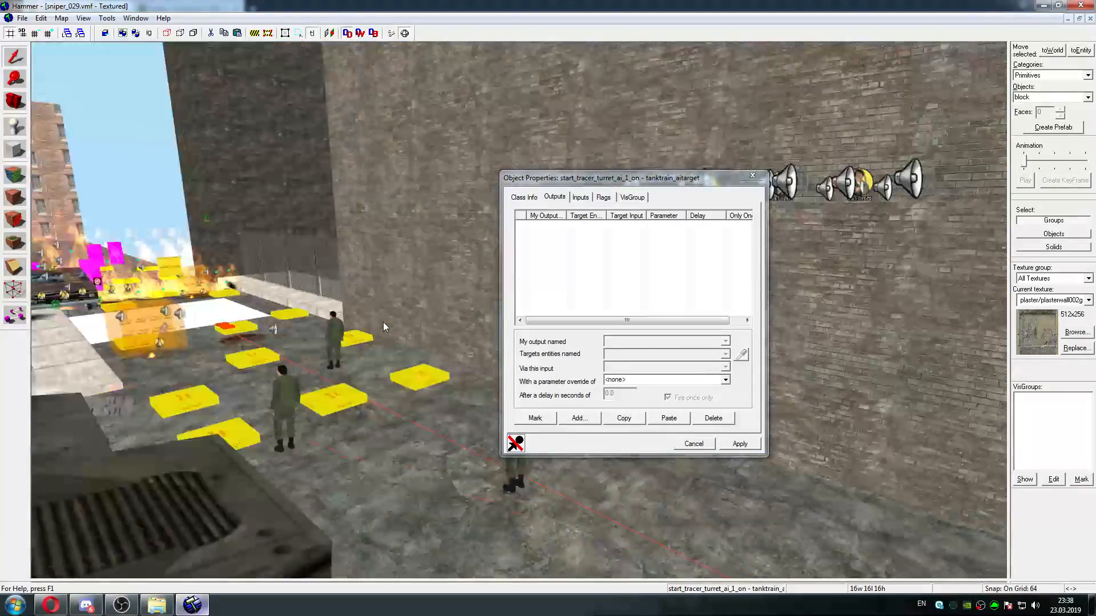
key("w")
key("Right")
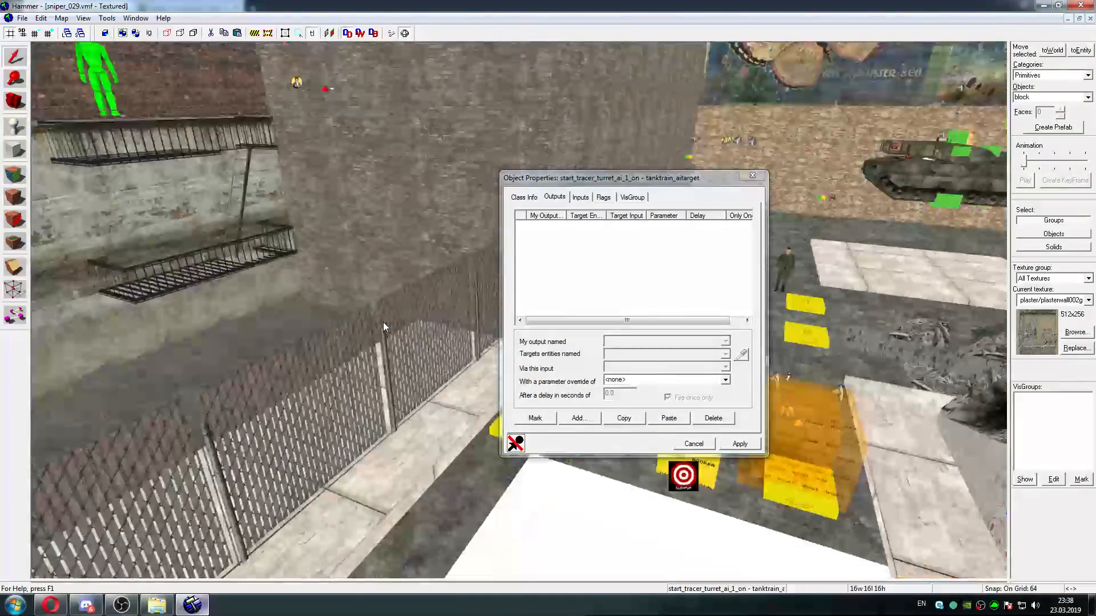
key("Up")
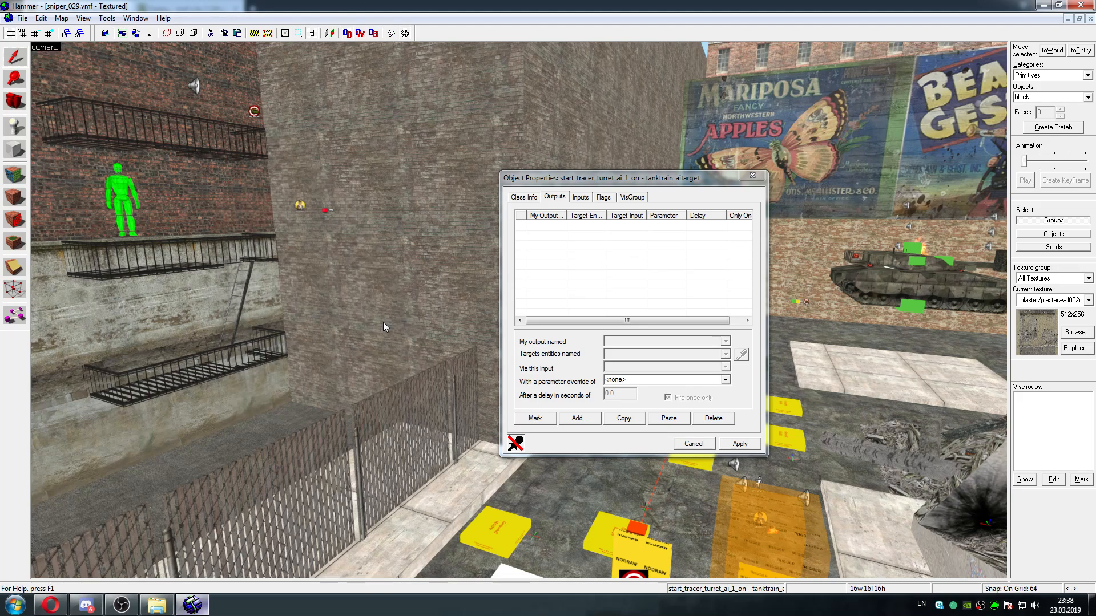
key("Left")
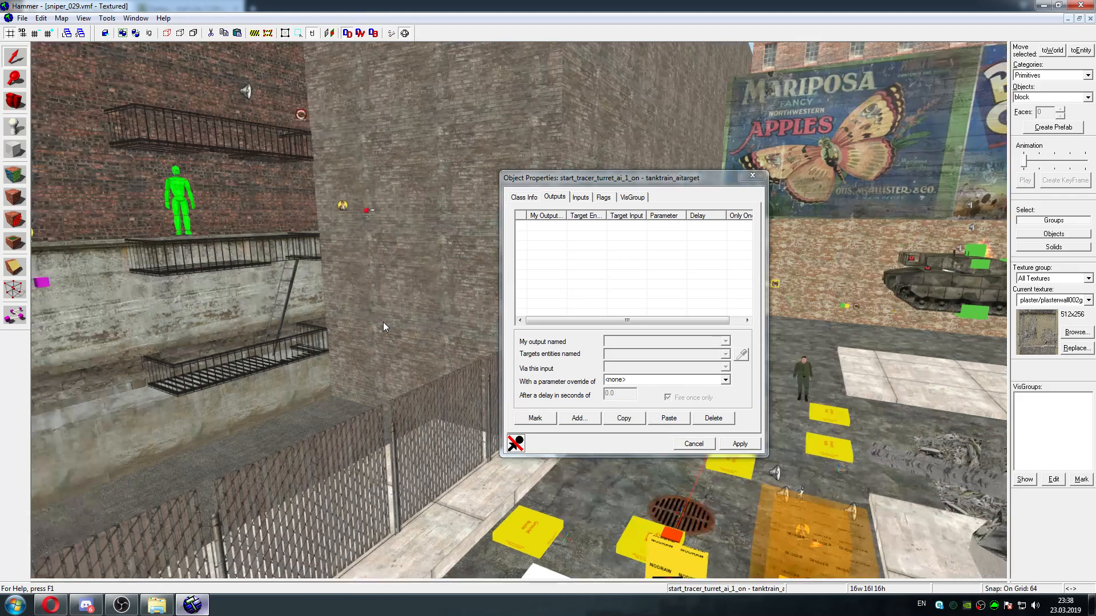
key("Up")
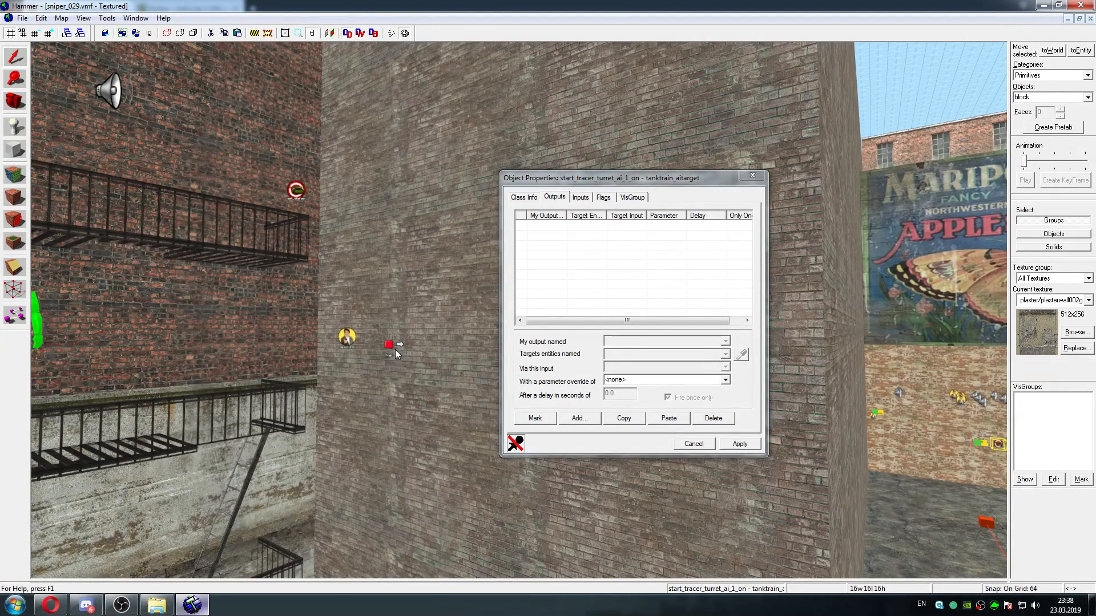
left_click(389, 345)
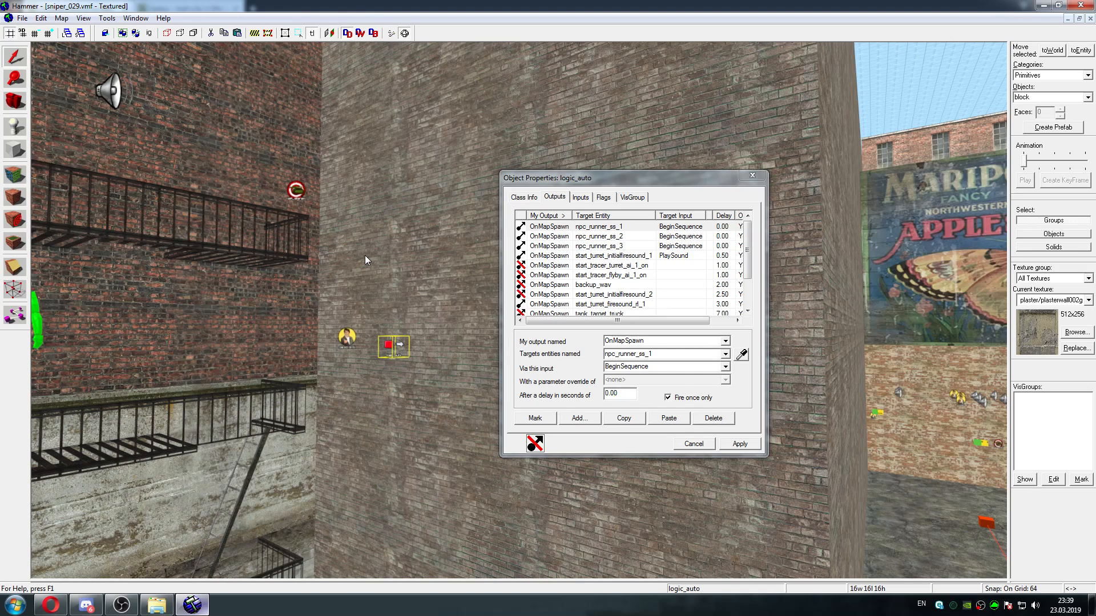
Close the logic_auto properties and close sniper_029.vmf without saving the changes
left_click(753, 176)
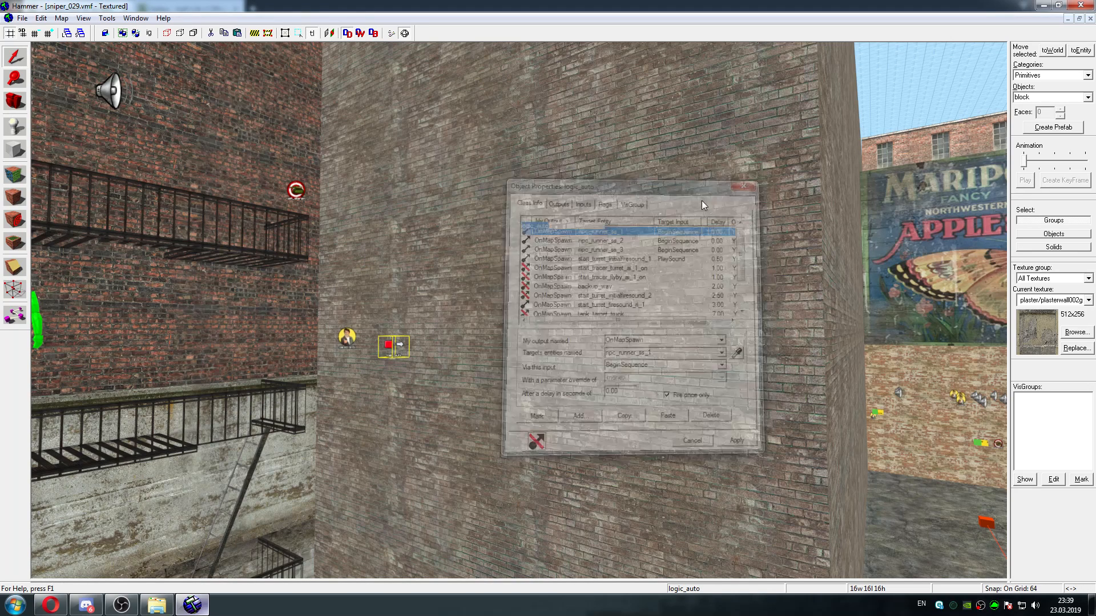
left_click(22, 17)
left_click(29, 50)
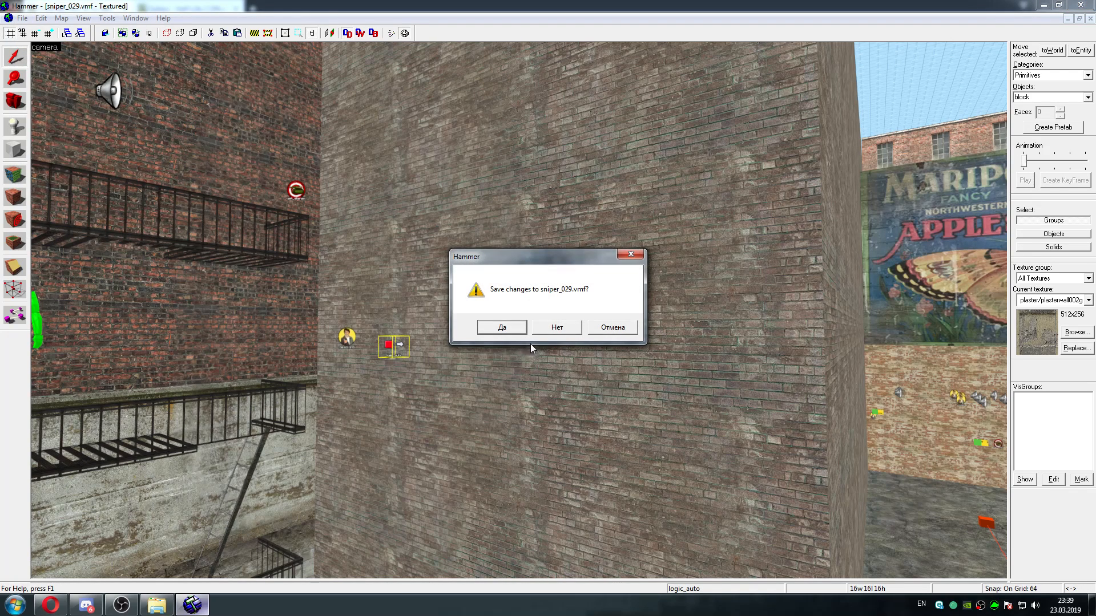
left_click(557, 328)
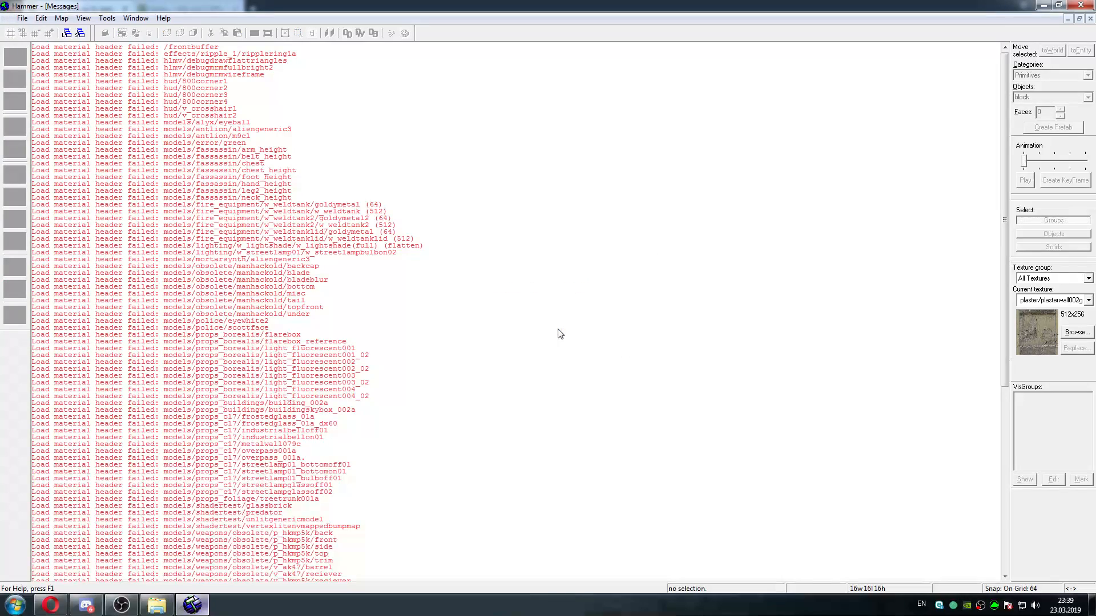
Start opening a map and browse up from the sniper folder to the Storyline folder
left_click(23, 18)
left_click(34, 47)
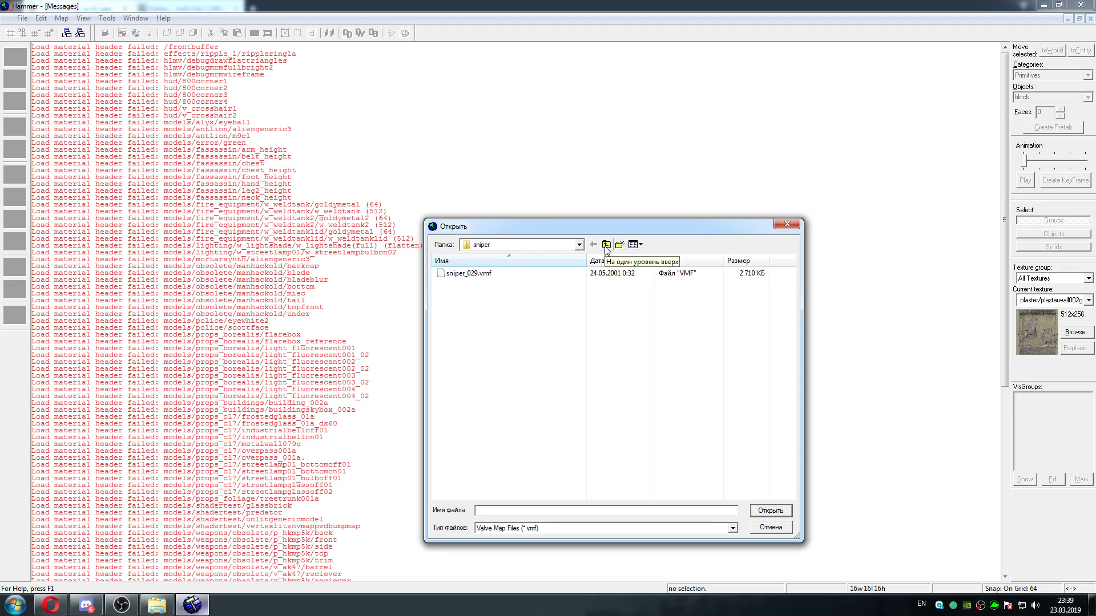
left_click(606, 247)
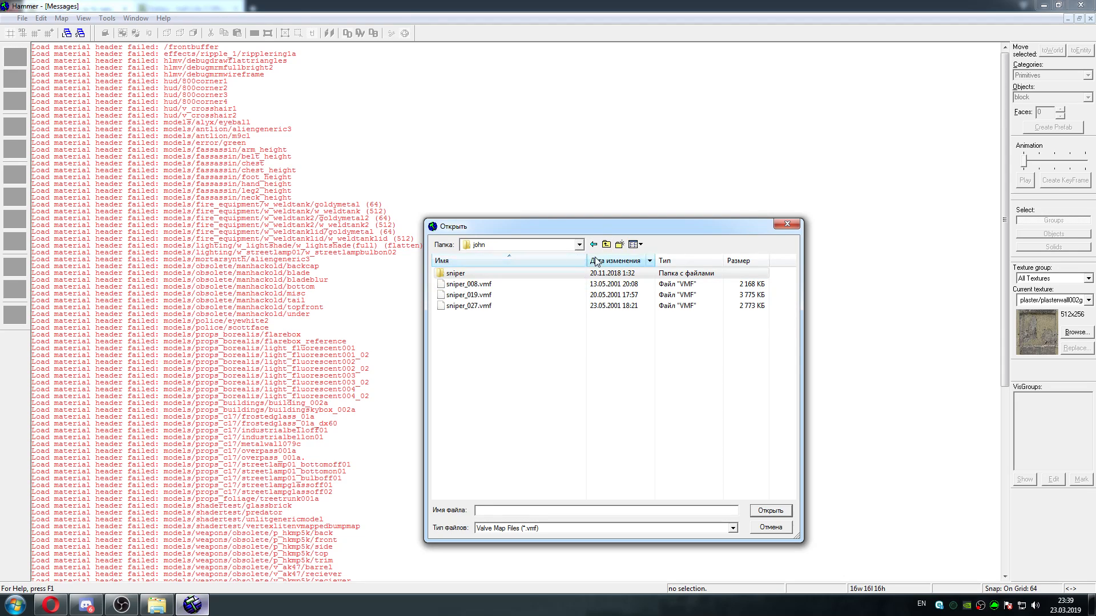
left_click(606, 248)
left_click(608, 247)
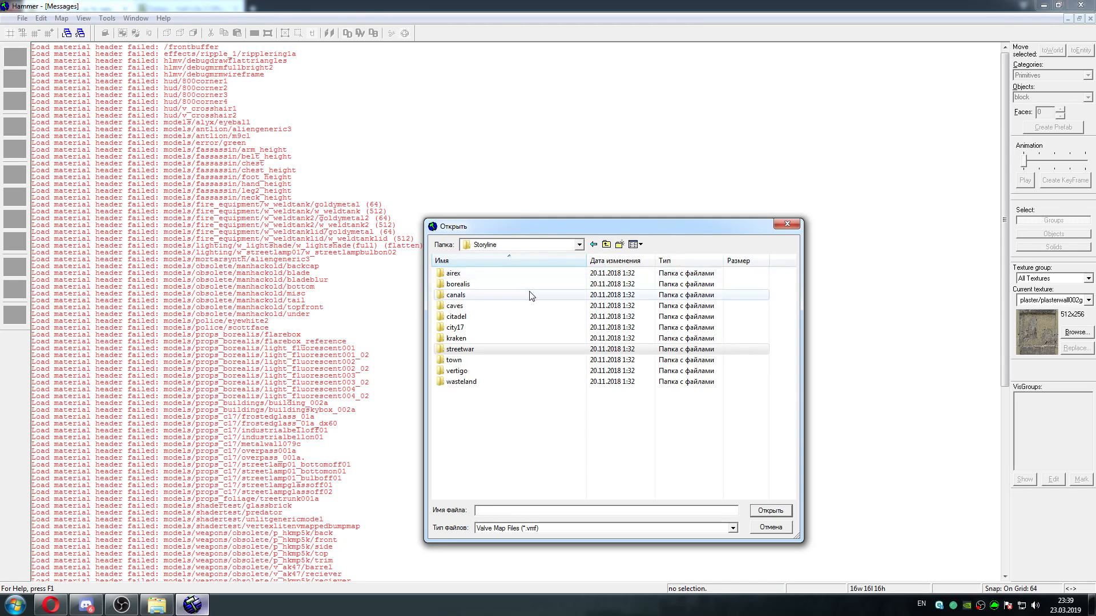
Check both subfolders of the Storyline airex folder for map files and pick out airex_rough puzzles.vmf
double_click(503, 274)
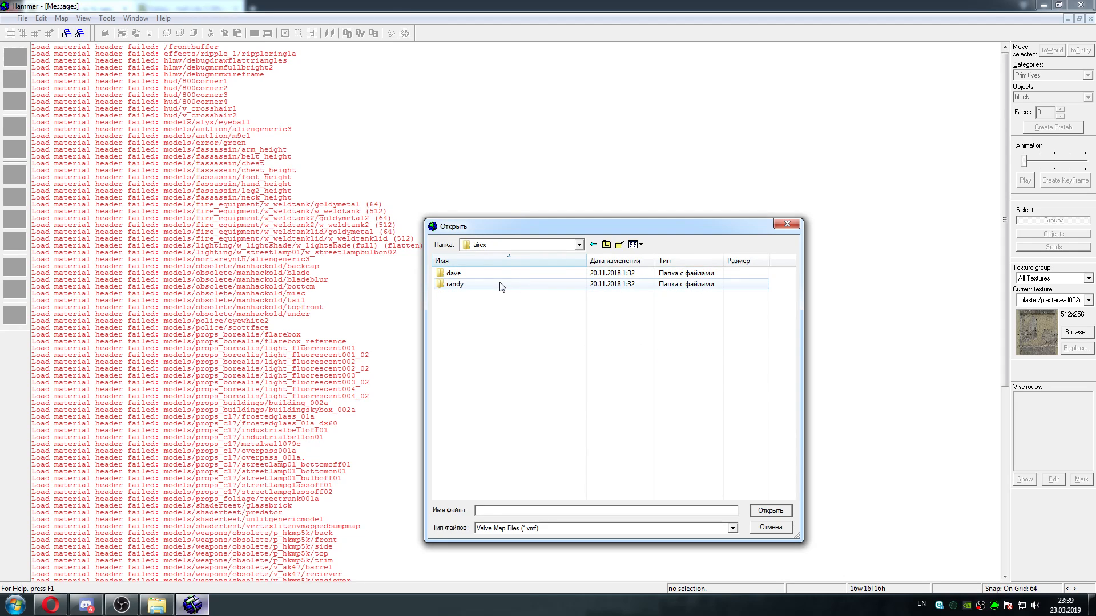
double_click(501, 285)
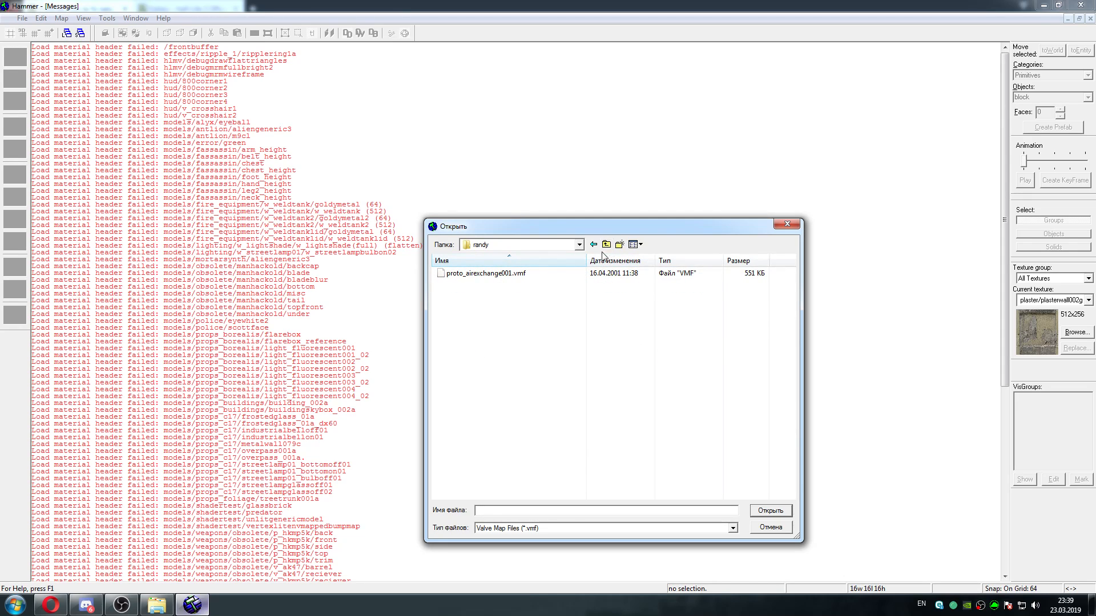
left_click(607, 245)
double_click(486, 273)
left_click(486, 274)
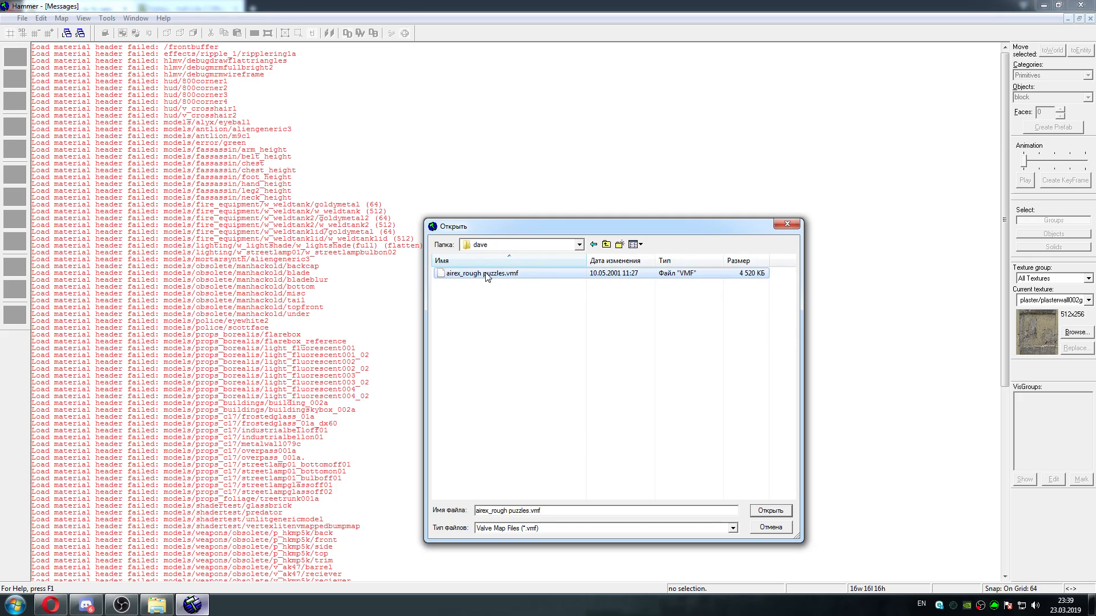
Leave the hl2_2001 folders and browse into the 2001-2002 Early European Era maps of hl2_2001-2002
left_click(606, 245)
left_click(607, 244)
left_click(606, 244)
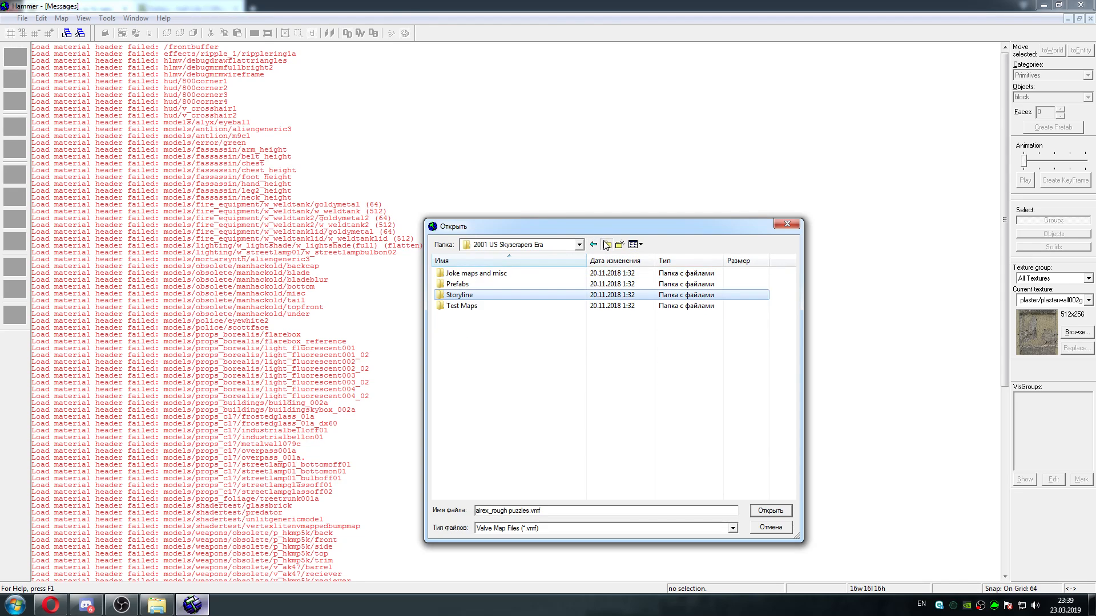
left_click(607, 245)
left_click(606, 244)
left_click(606, 244)
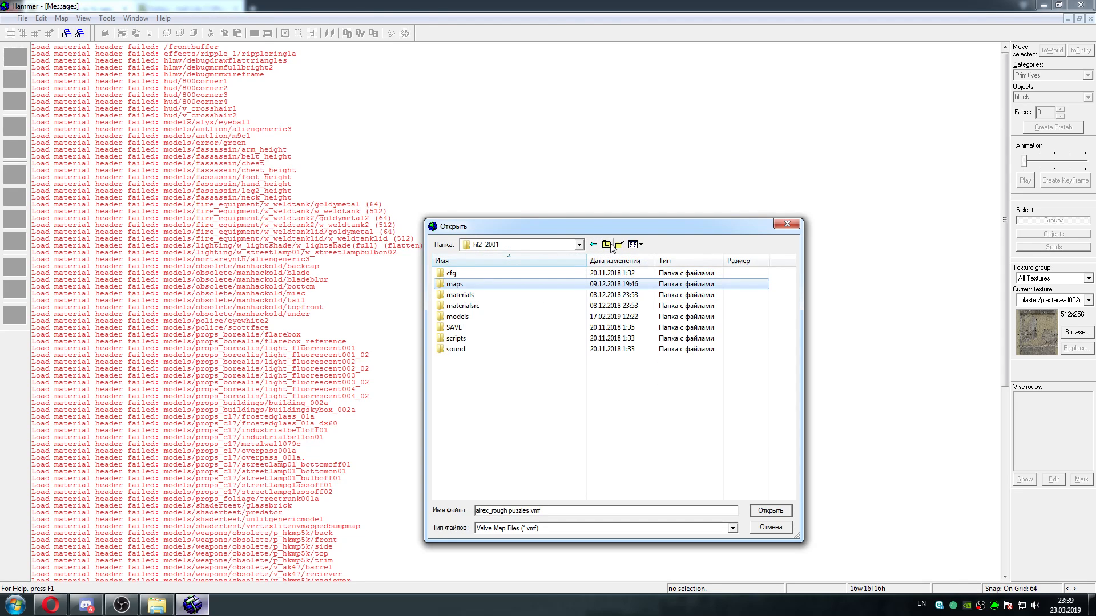
double_click(497, 404)
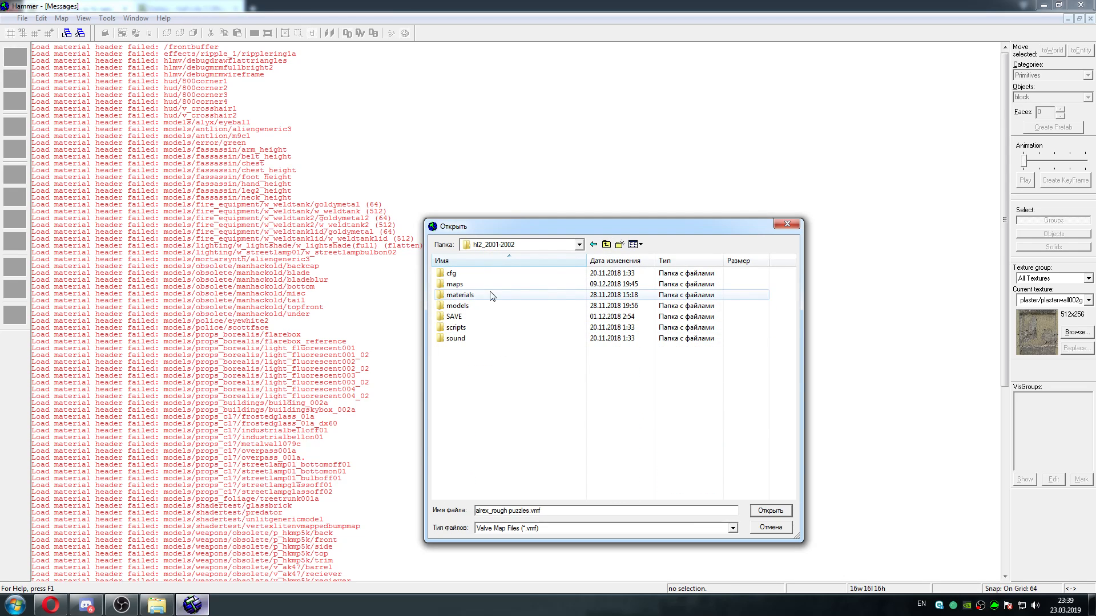
left_click(490, 286)
double_click(491, 285)
double_click(485, 276)
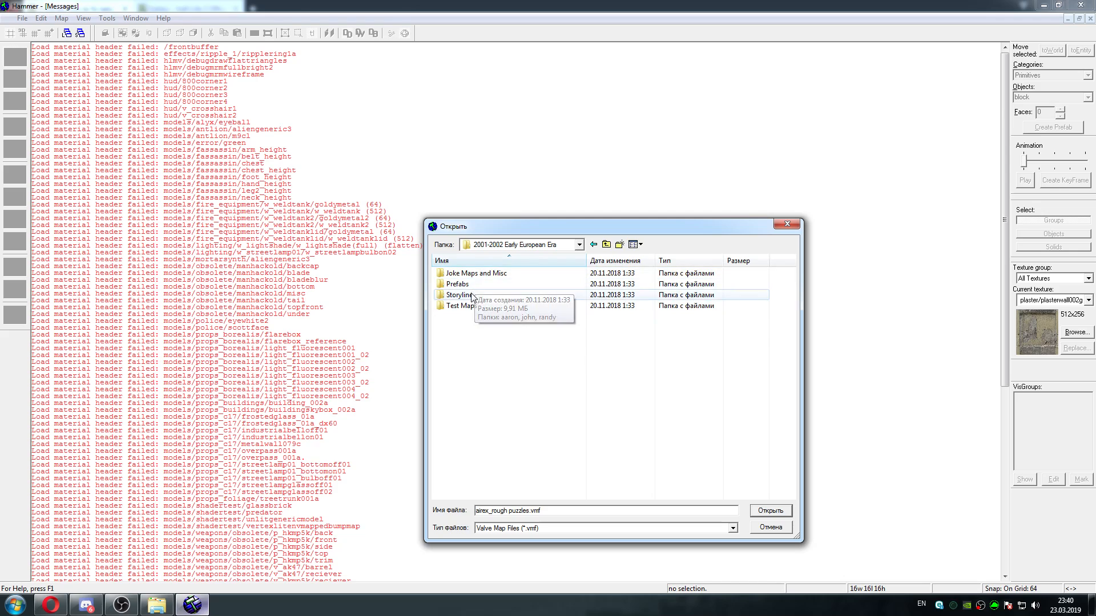
Open airex_03040506.vmf from the first subfolder of the Storyline airex folder and choose a game configuration for it
double_click(472, 295)
double_click(454, 273)
double_click(455, 273)
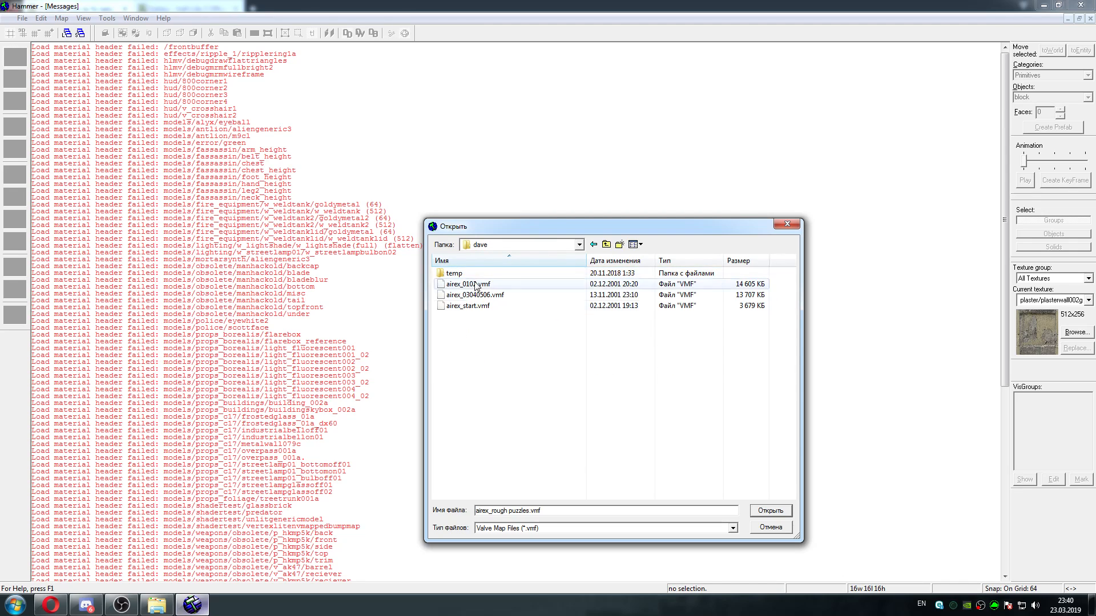
double_click(484, 295)
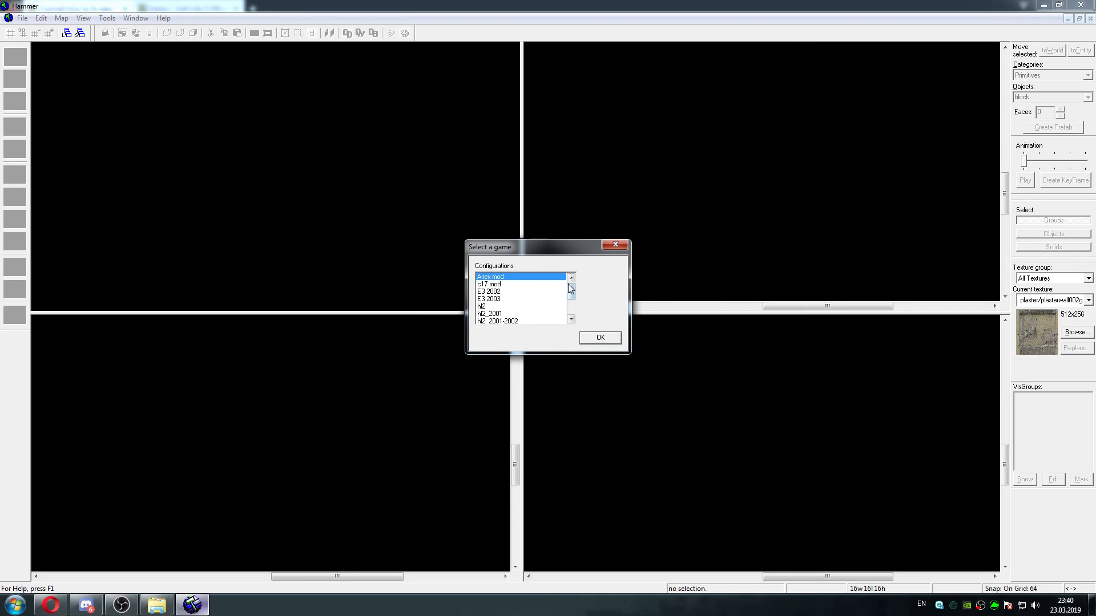
left_click_drag(571, 286, 571, 295)
left_click(497, 298)
left_click(600, 338)
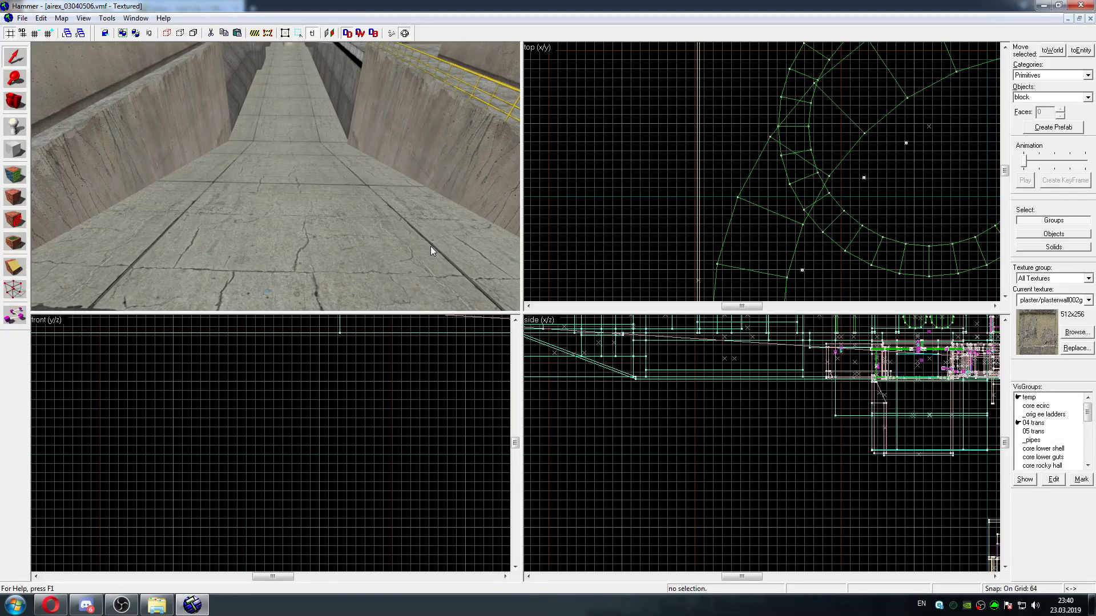
Maximize the 3D camera view and fly through the concrete street, past the buildings and outside the skybox
key("shift+z")
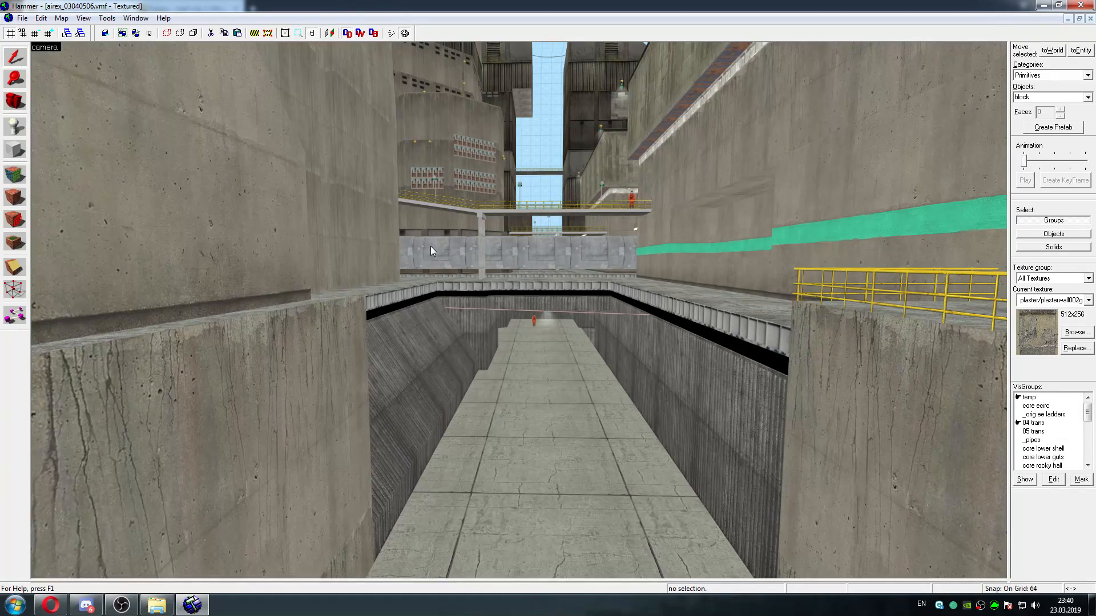
key("z")
key("w")
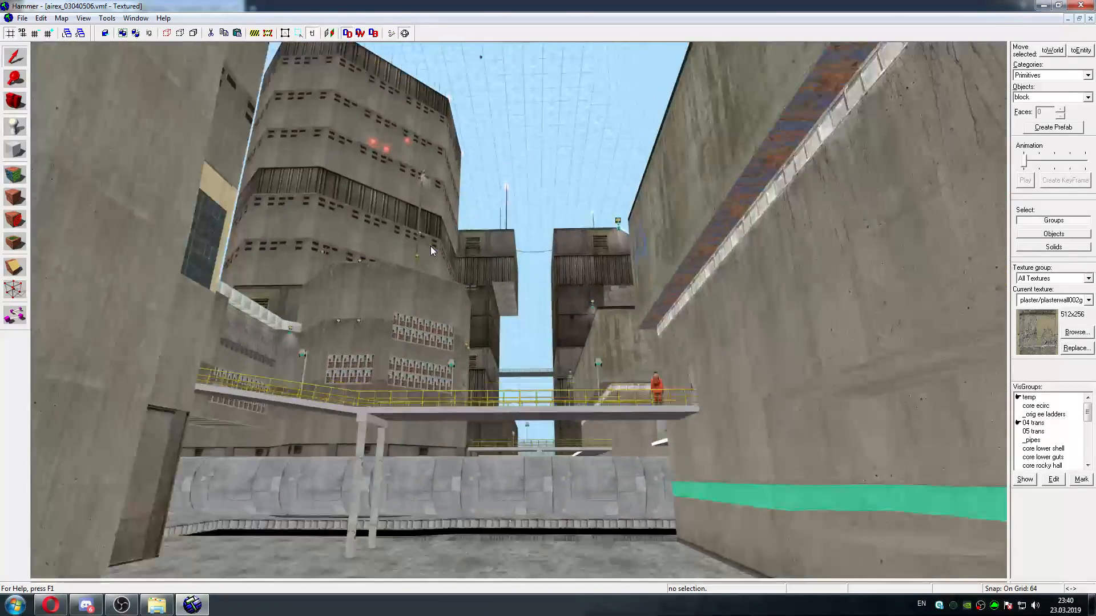
key("w")
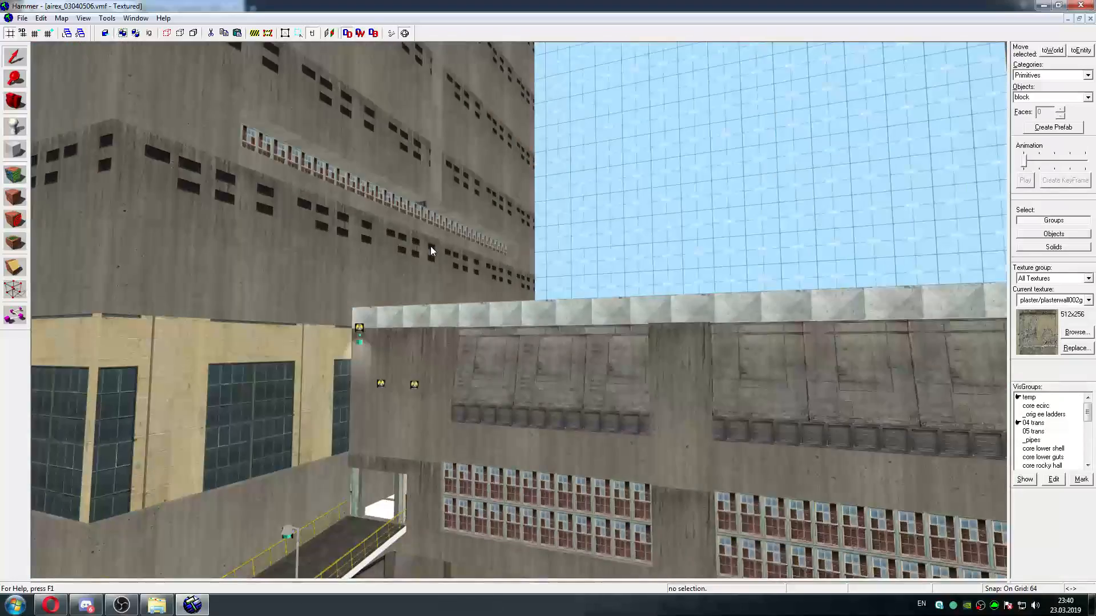
key("w")
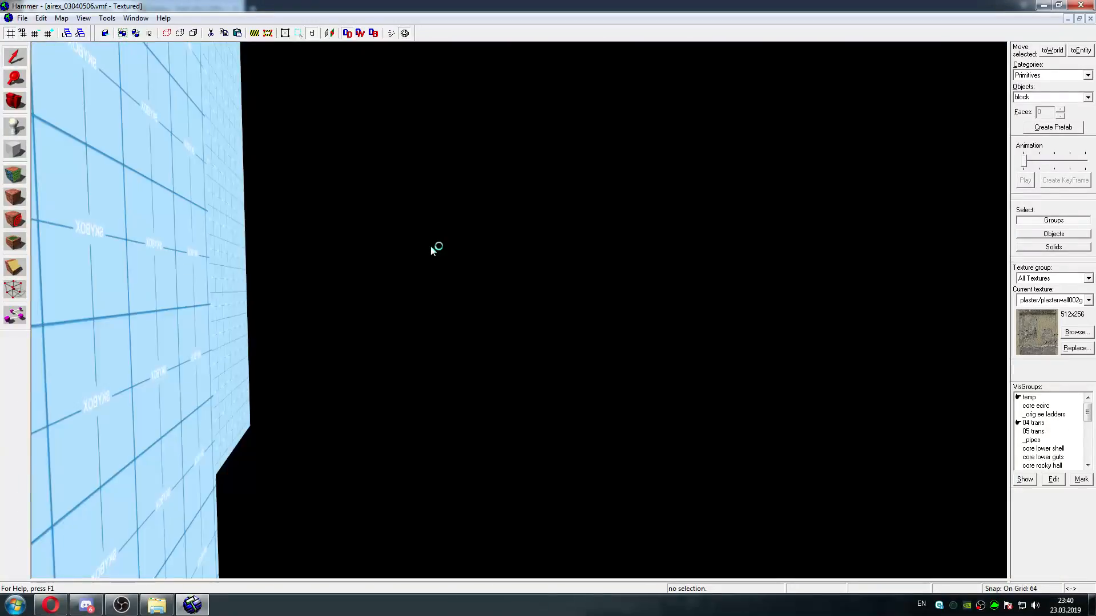
key("s")
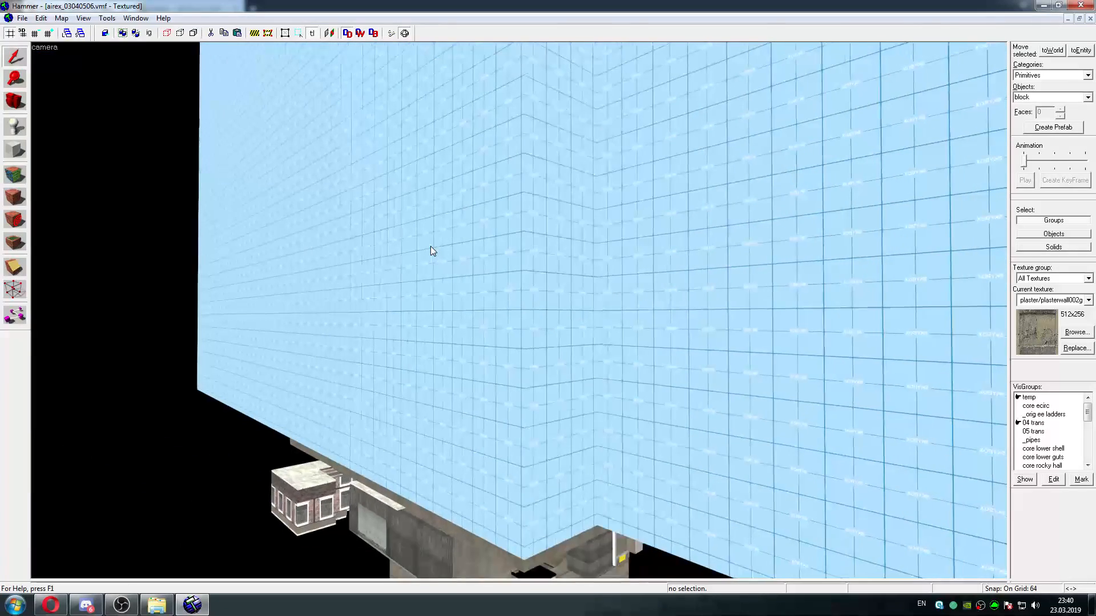
key("s")
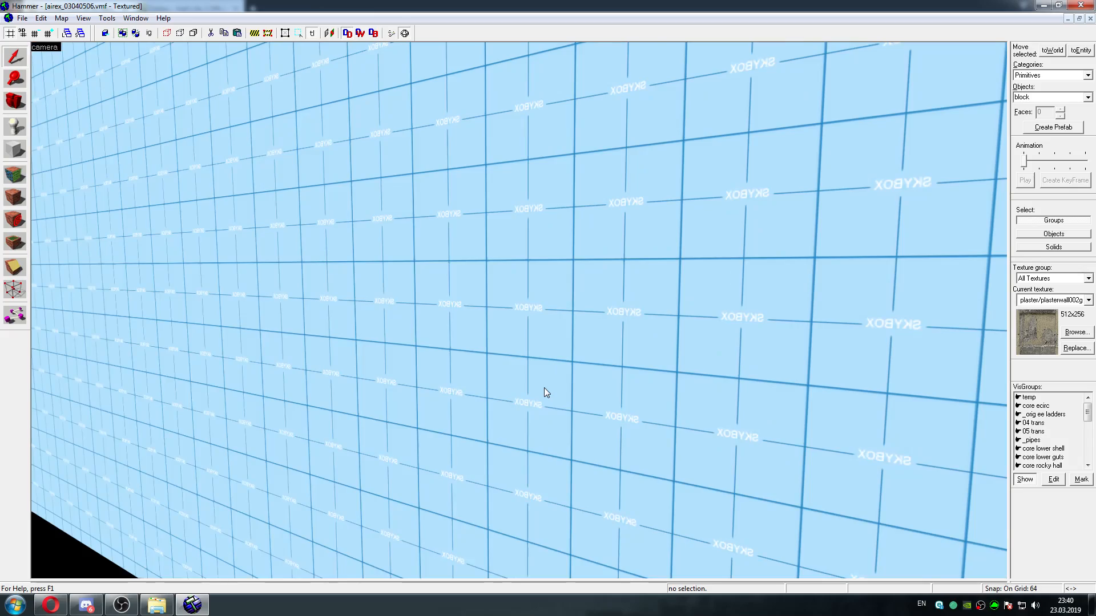
With all VisGroups shown, examine the skybox interior and the metal structures around the cylindrical NODRAW towers
key("s")
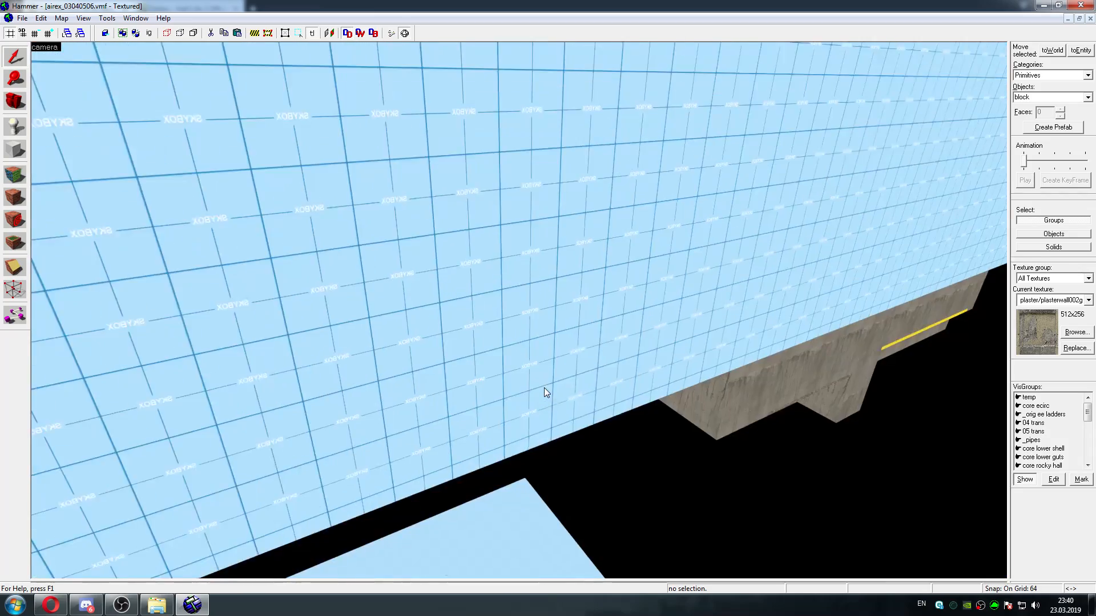
key("w")
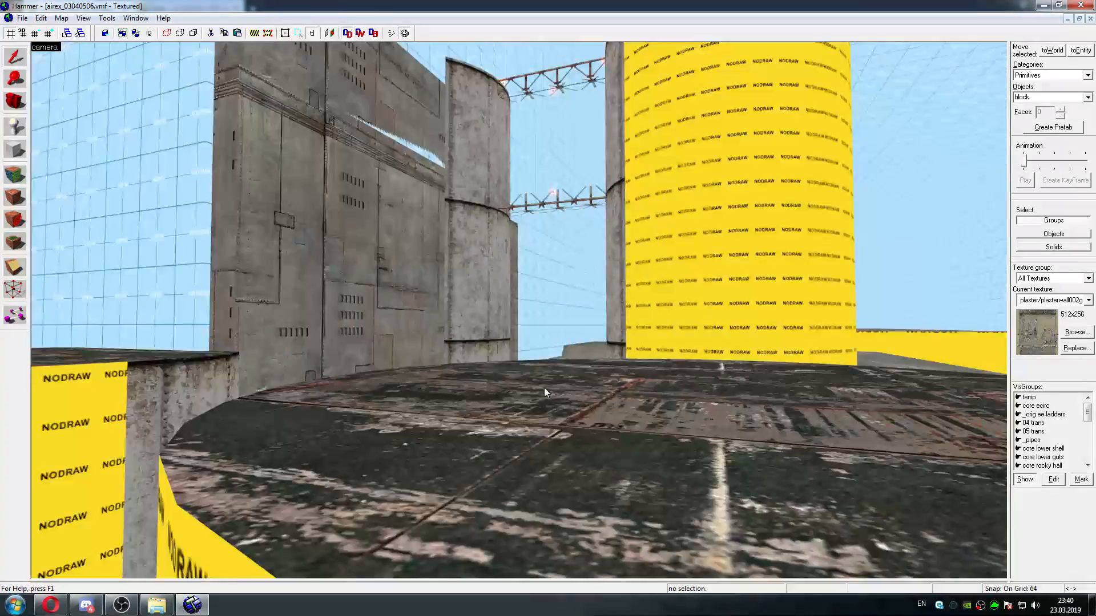
key("w")
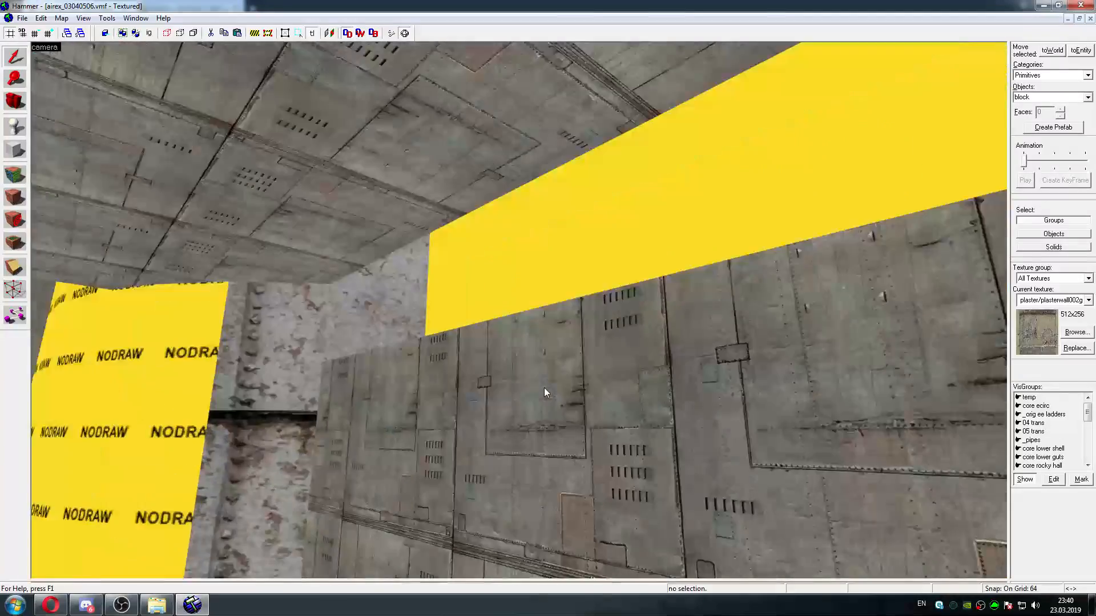
key("w")
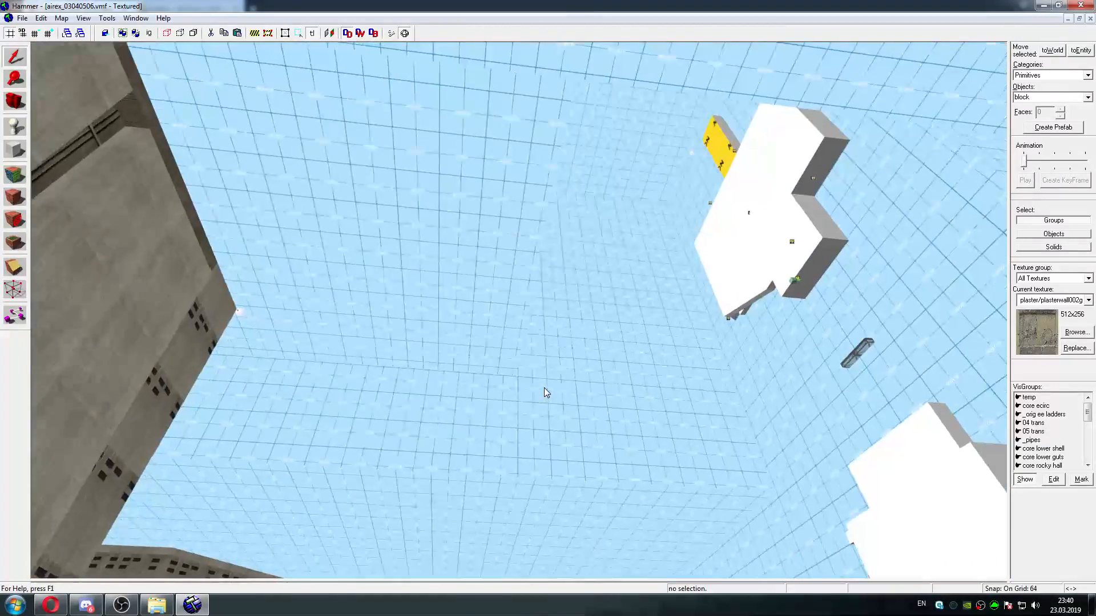
key("w")
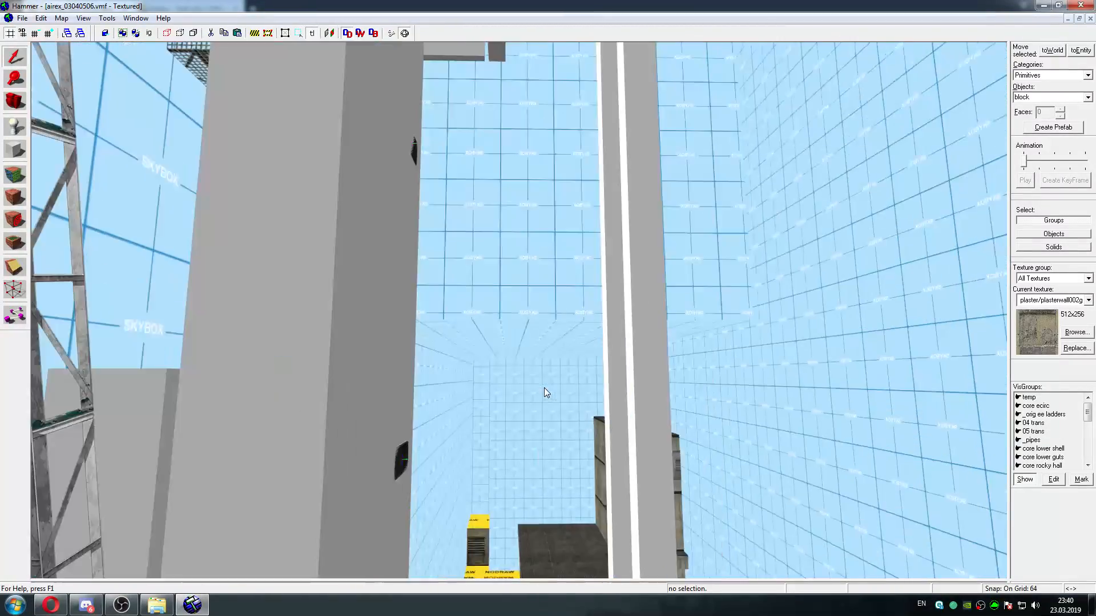
key("w")
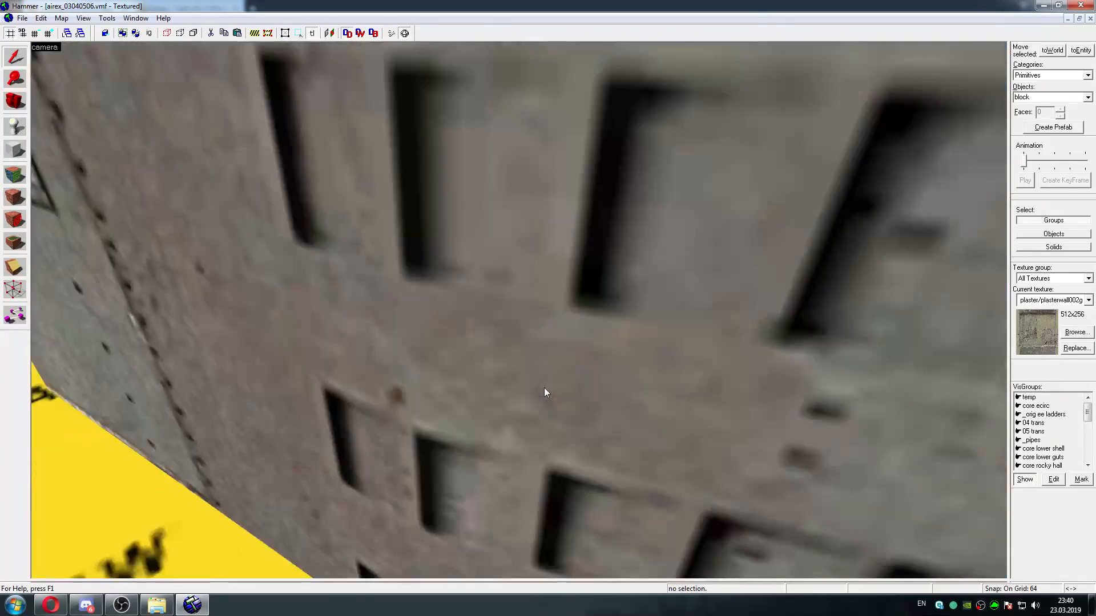
key("w")
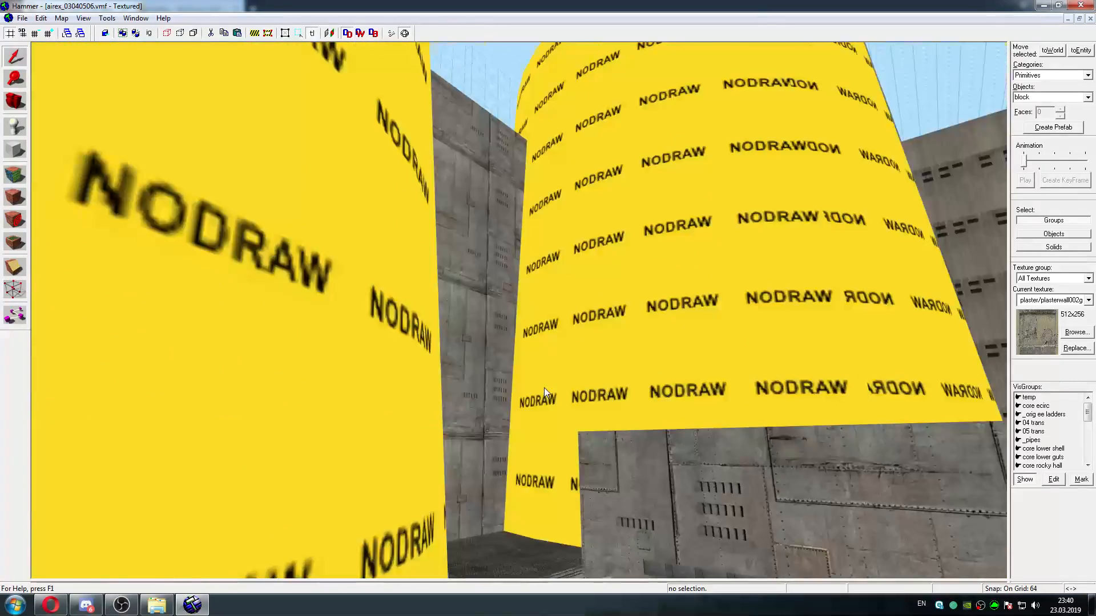
key("s")
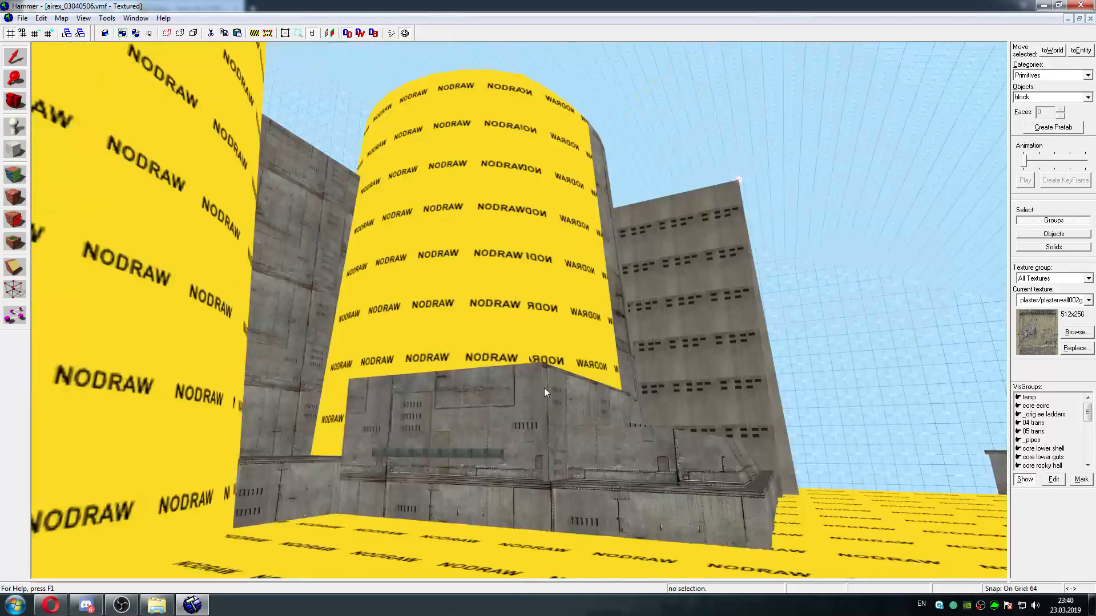
key("d")
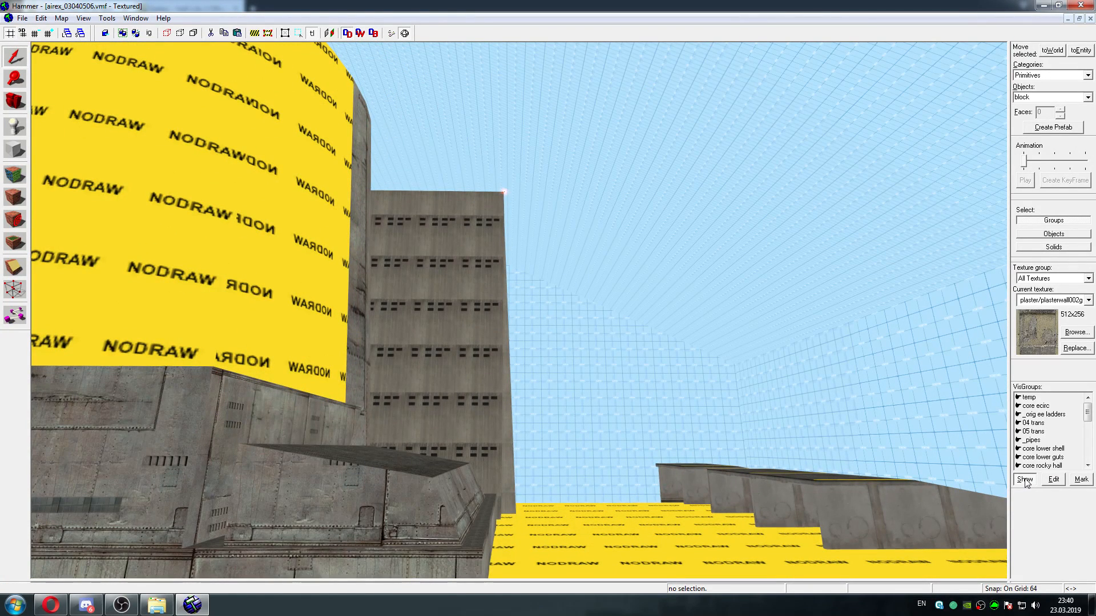
Select the tall windowed func_detail building beside the NODRAW tower and turn off the display of all VisGroups
key("z")
key("d")
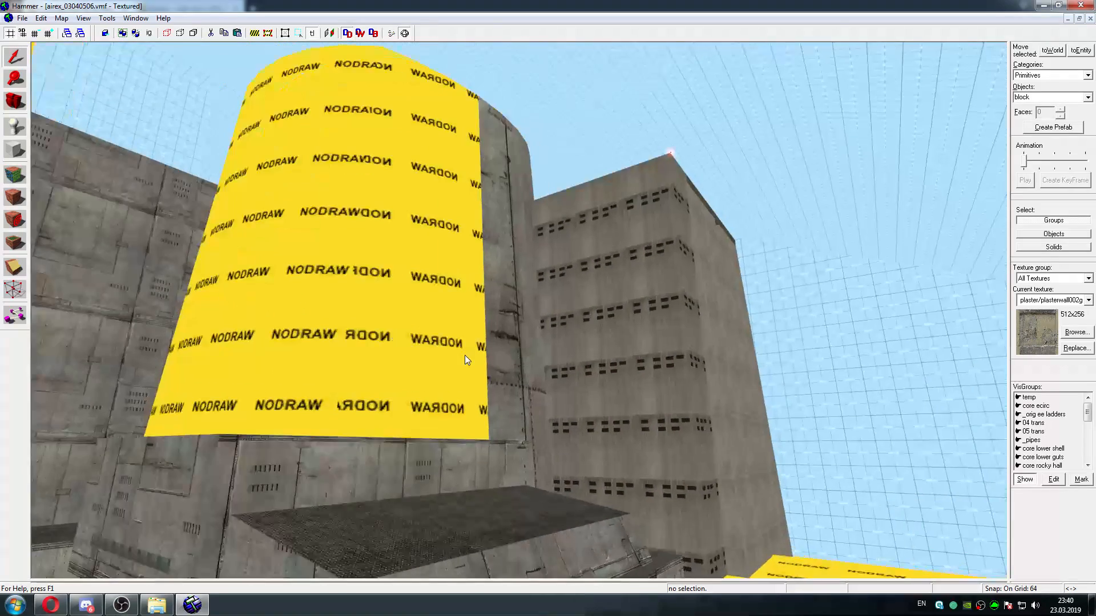
key("w")
key("d")
left_click(553, 181)
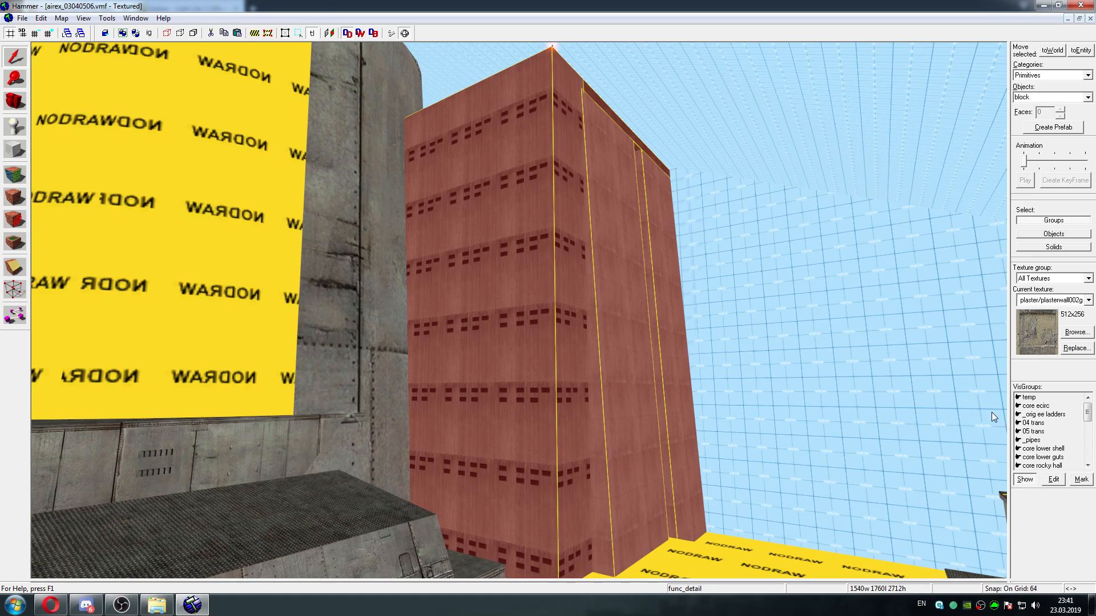
left_click(1024, 481)
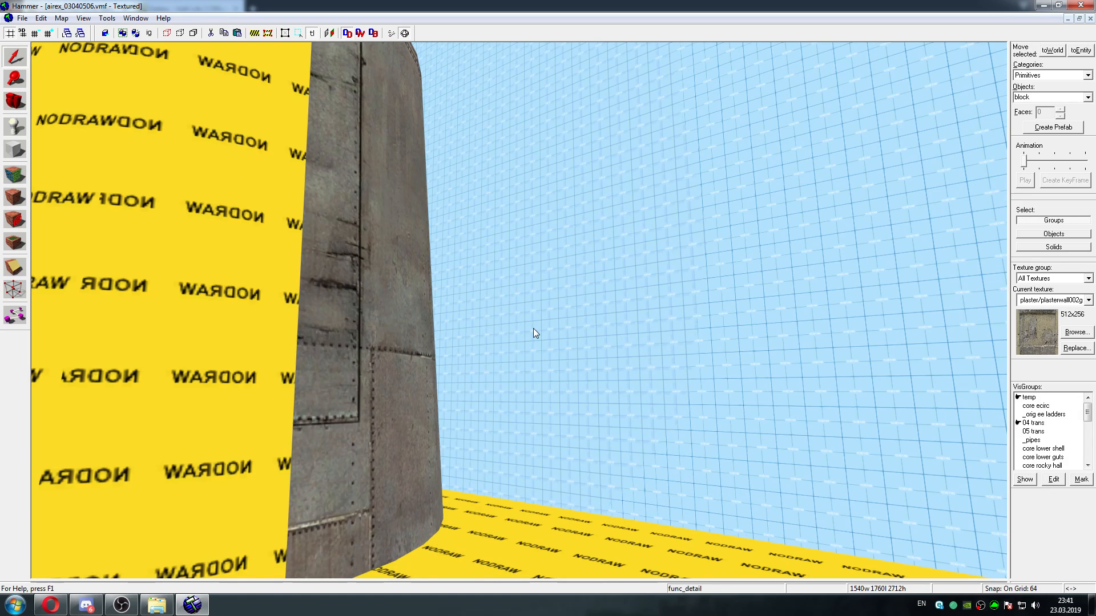
Fly over the NODRAW rooftops and along the concrete trench to examine its ramps, shutter rooms and walkways with the VisGroups hidden
key("a")
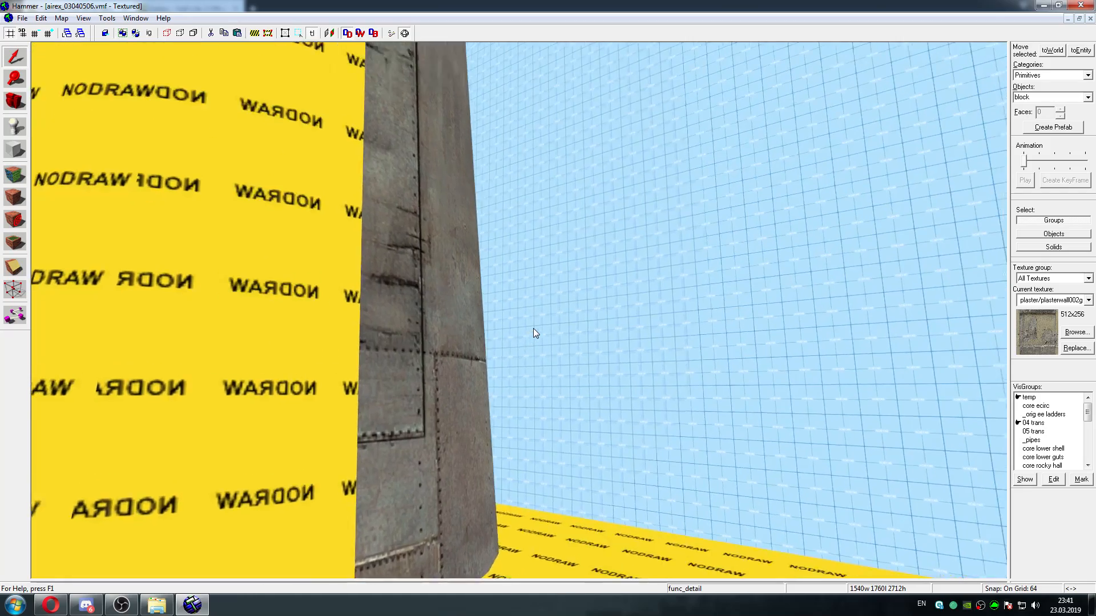
key("w")
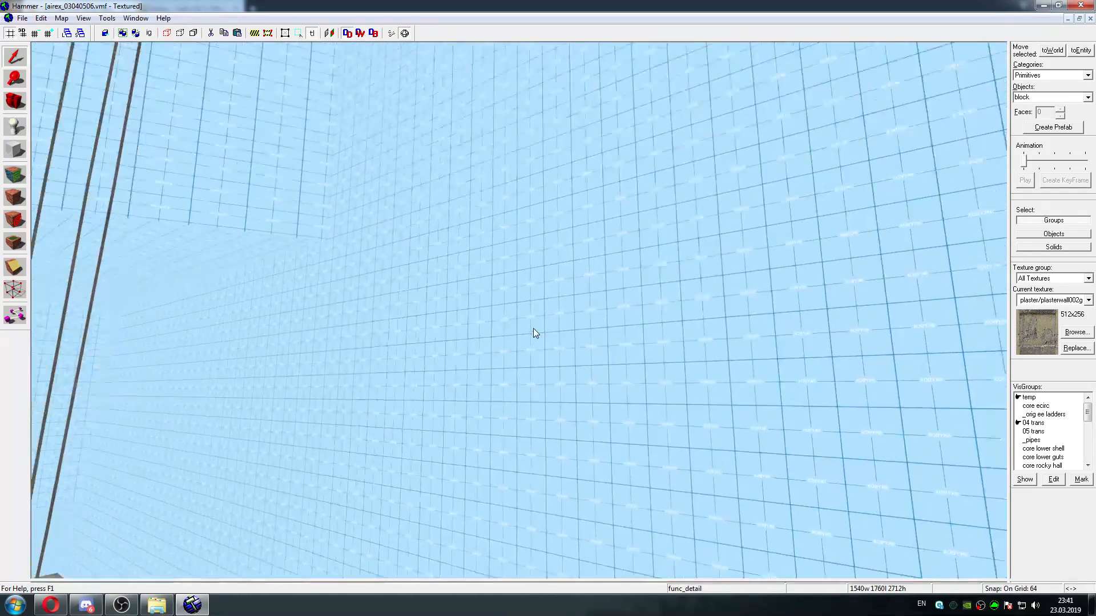
key("w")
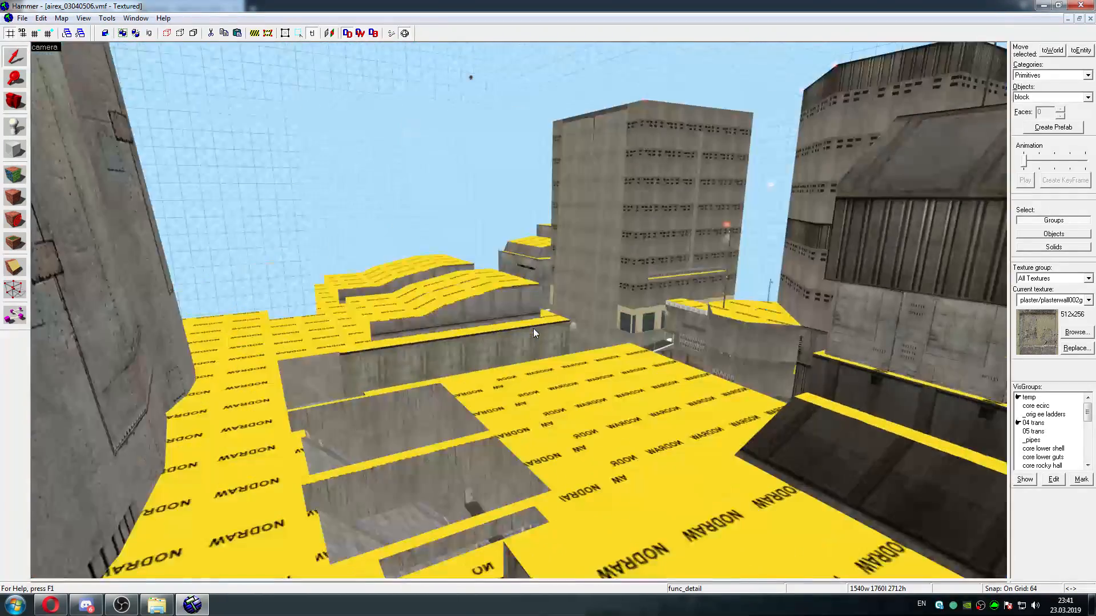
key("w")
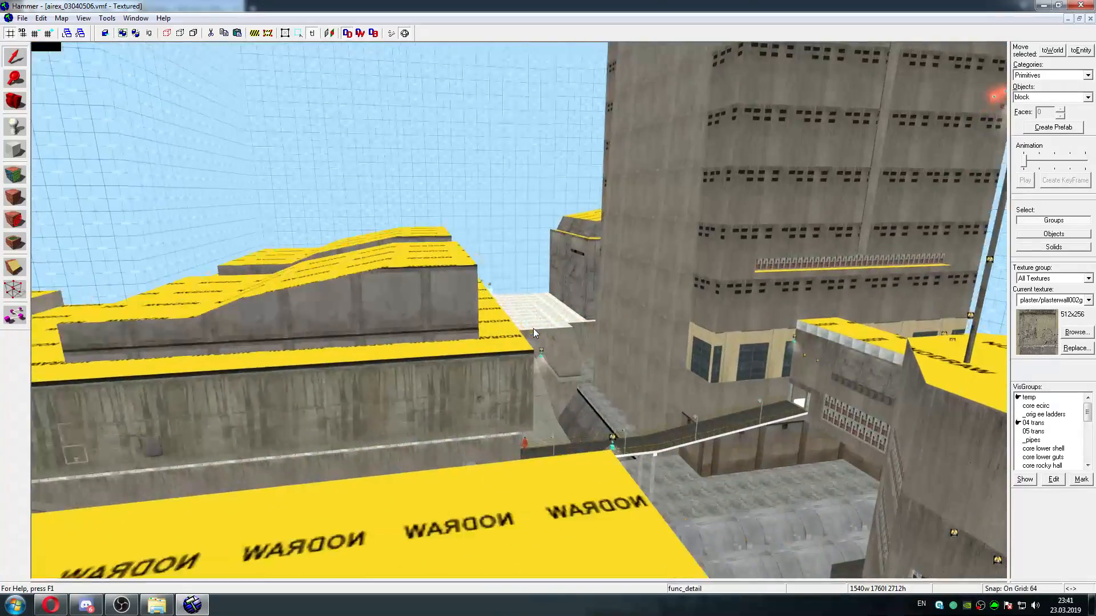
key("w")
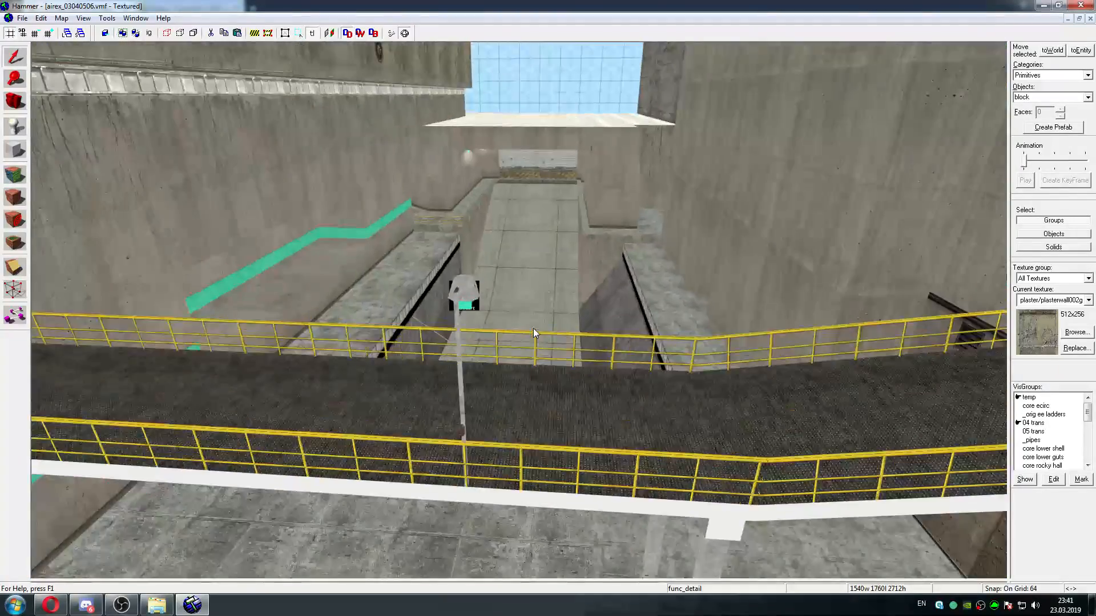
key("w")
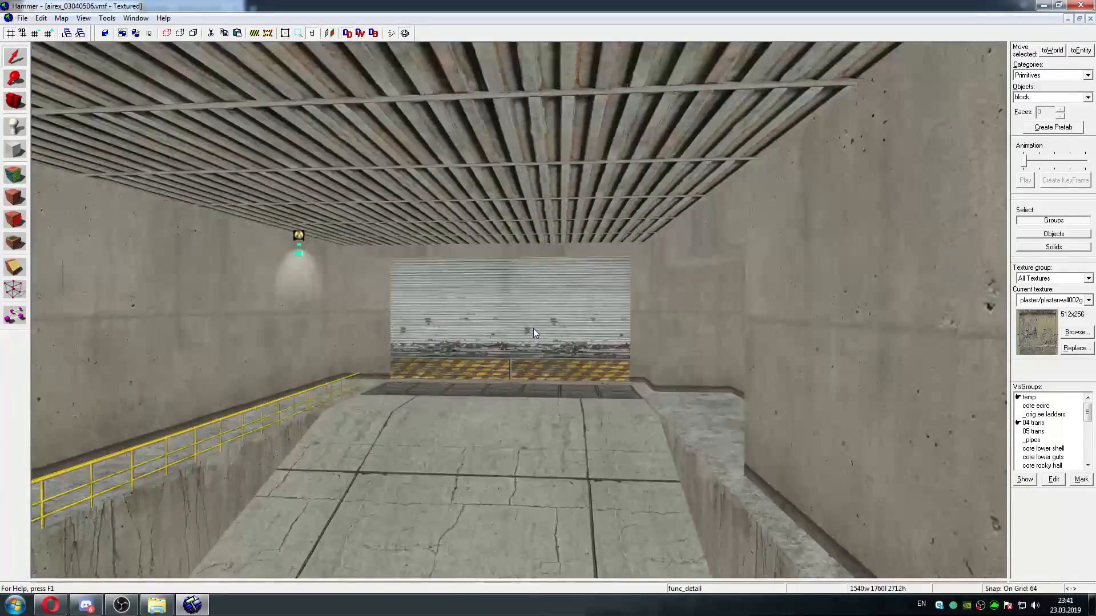
key("w")
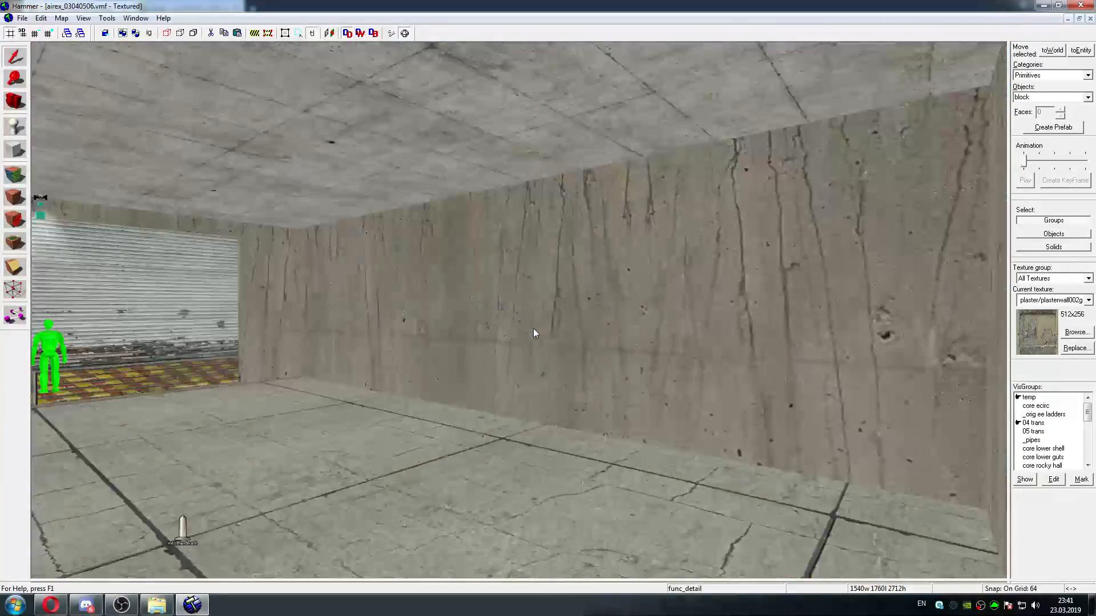
key("w")
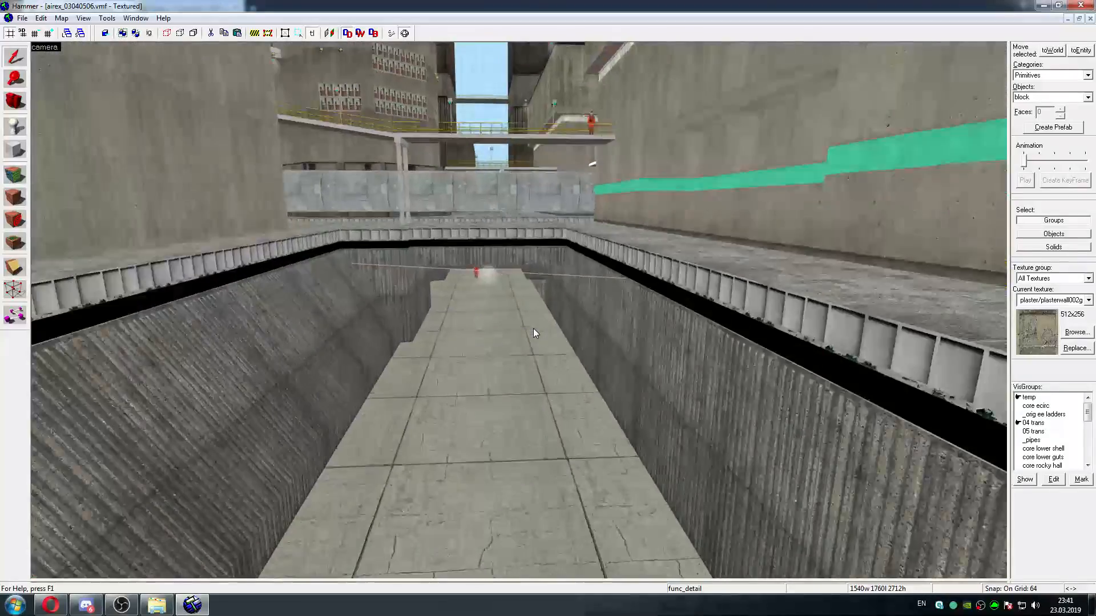
key("w")
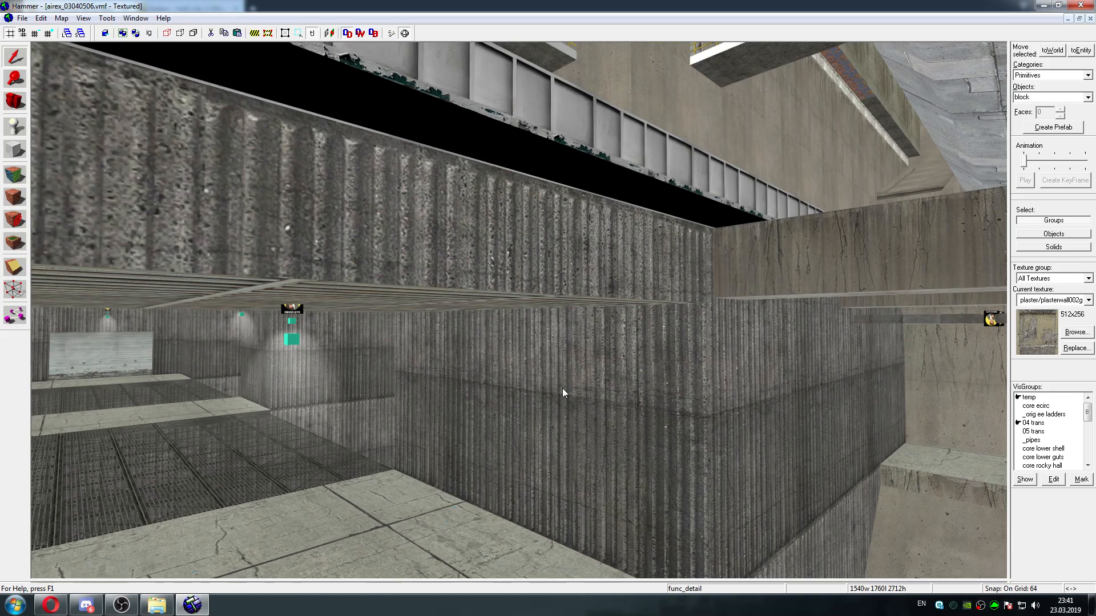
key("z")
key("s")
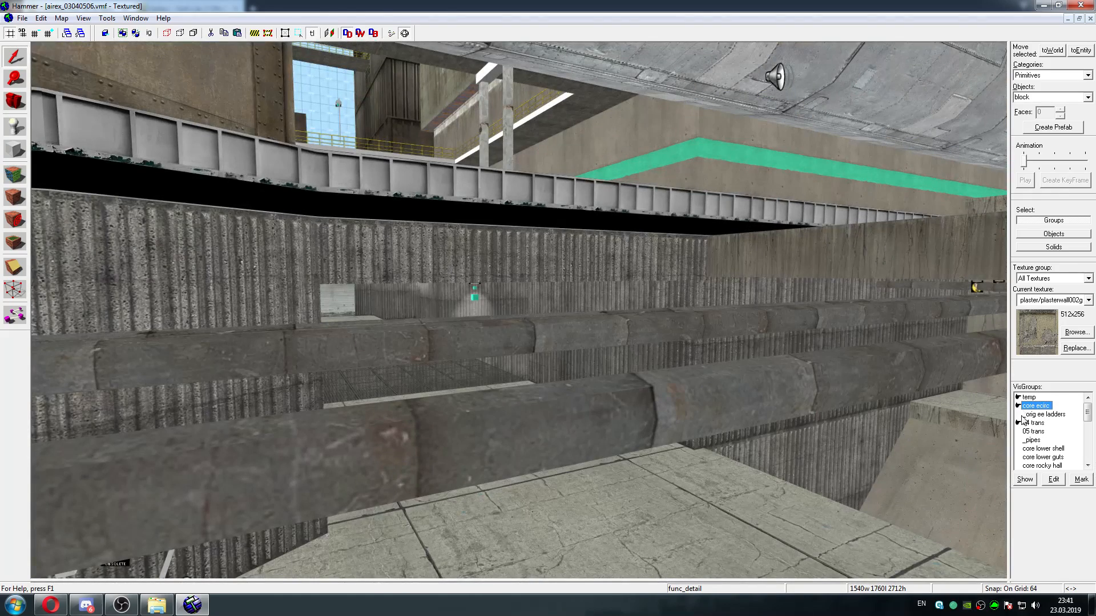
Turn on display of the VisGroups _orig ee ladders, 05 trans, _pipes, core lower shell, core lower guts and core rocky hall
left_click(1019, 415)
left_click(1018, 432)
left_click(1018, 440)
left_click(1019, 449)
left_click(1019, 457)
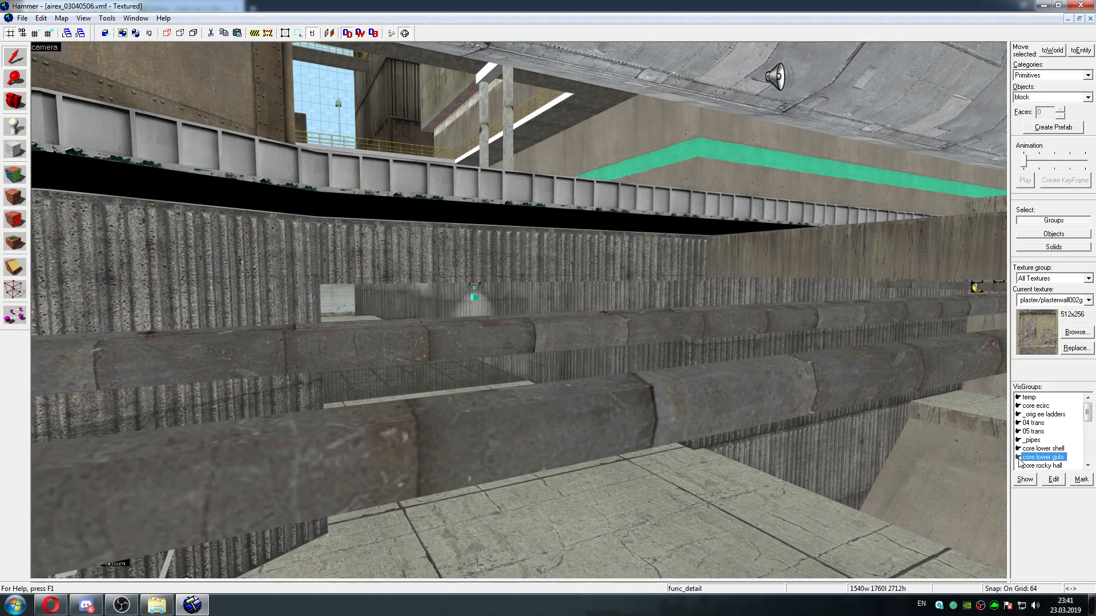
left_click(1019, 467)
Turn on display of the VisGroups core air pit, _misc, _marc and _old machines
scroll(1024, 422, "down", 2)
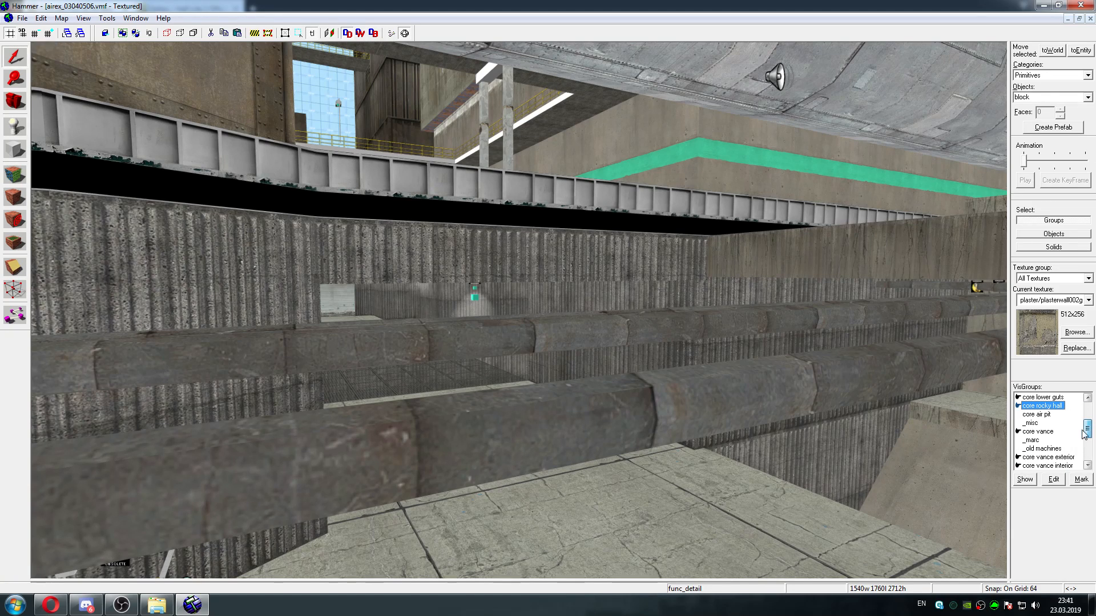
left_click(1019, 415)
left_click(1019, 423)
left_click(1019, 441)
left_click(1019, 449)
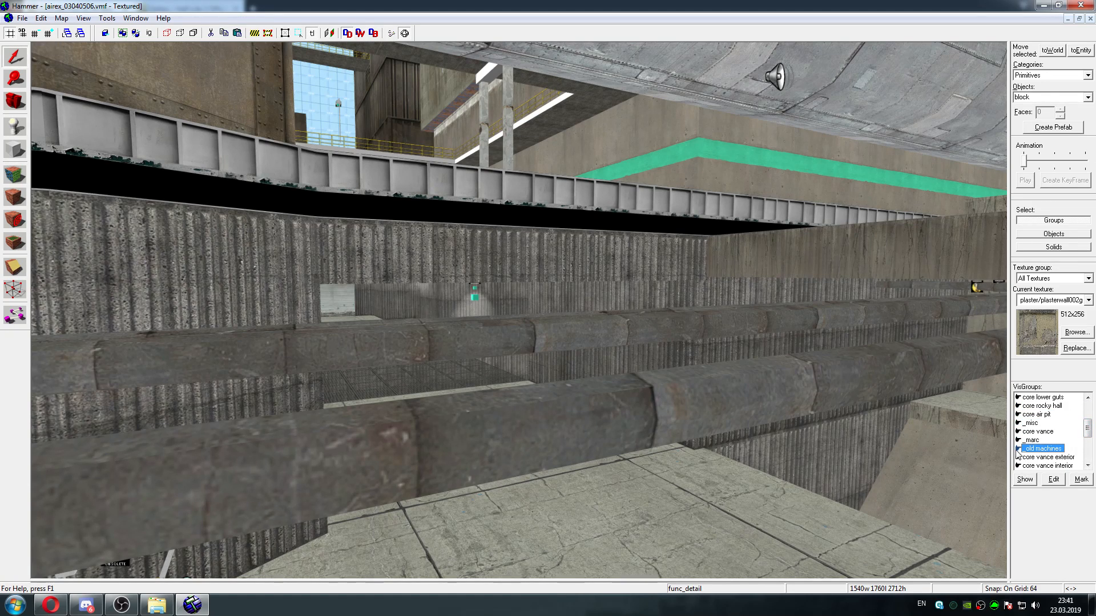
Turn on display of the VisGroups refinery skybox, 06 trans, refinery details, refinery and _tunnel
scroll(1062, 436, "down", 3)
left_click(1019, 432)
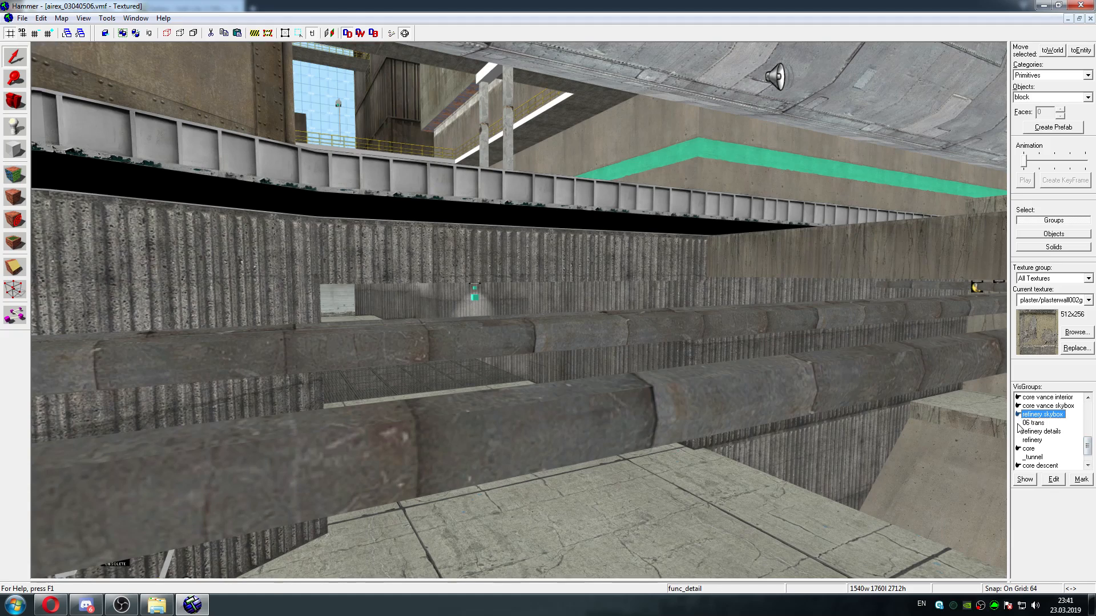
left_click(1019, 432)
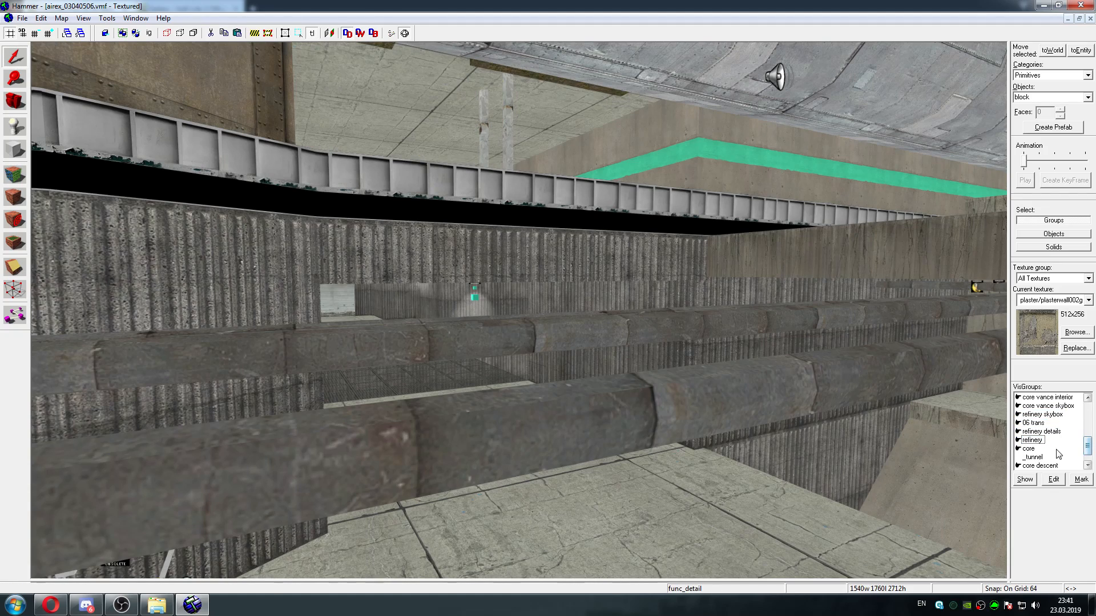
left_click(1019, 457)
Examine the concrete buildings, skybox edge and red-walled structures with the refinery and core VisGroups shown
key("w")
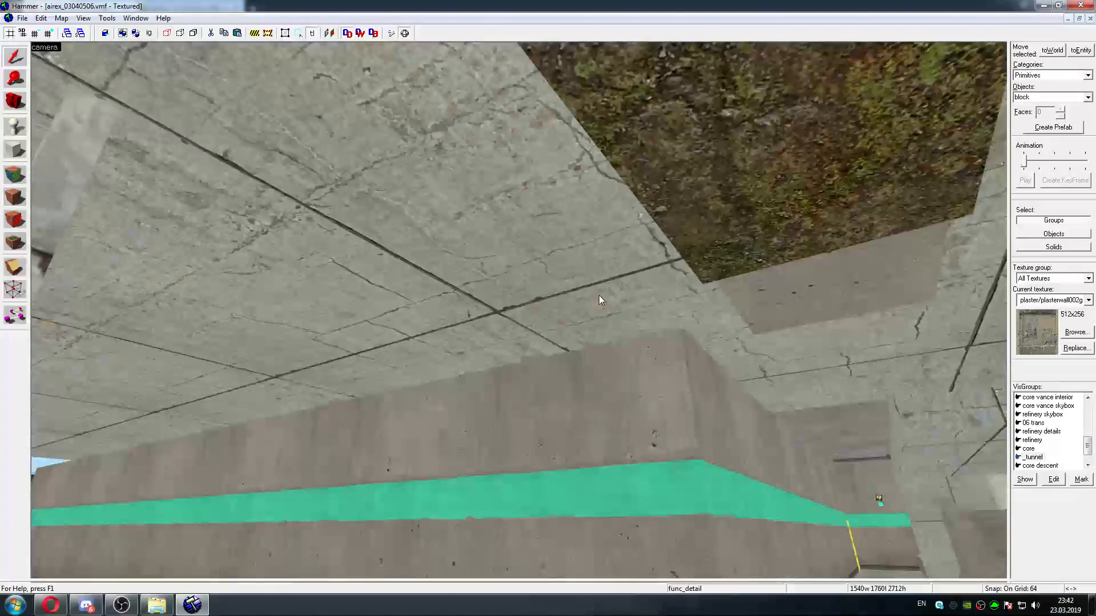
key("w")
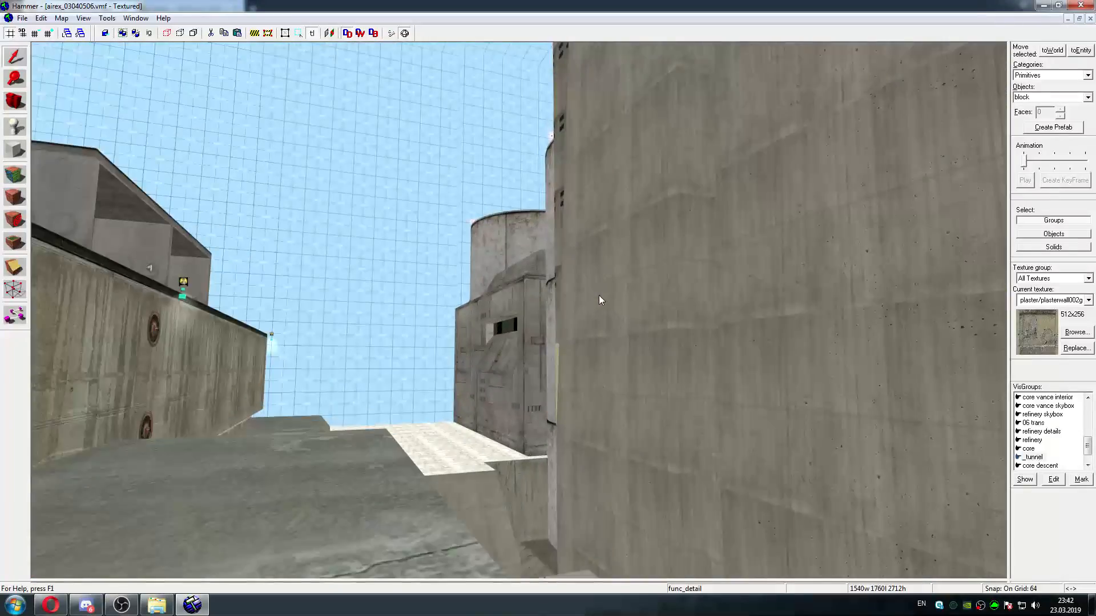
key("w")
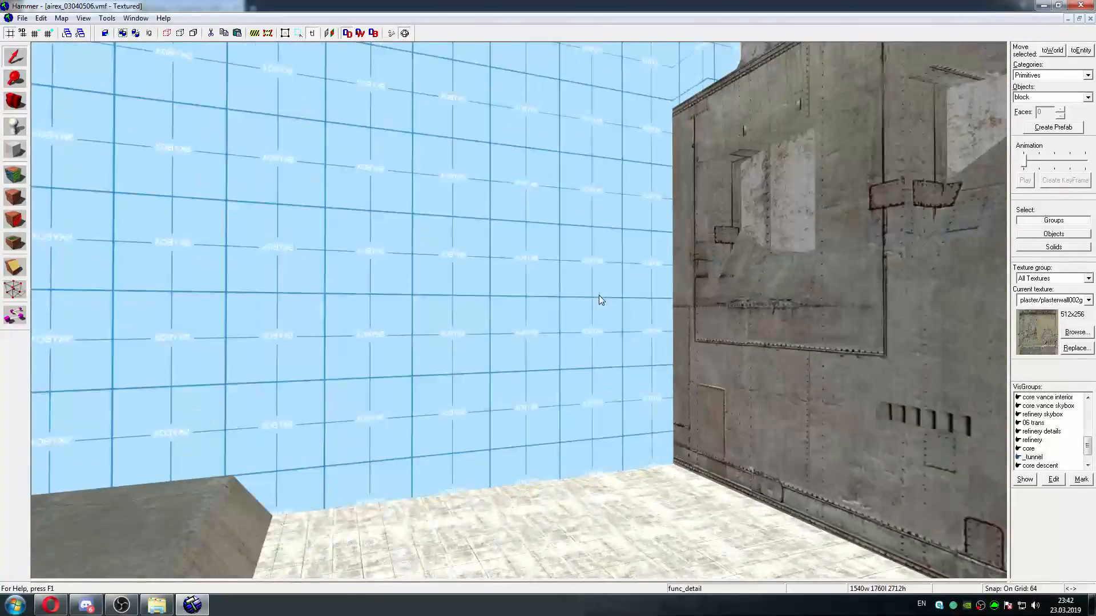
key("w")
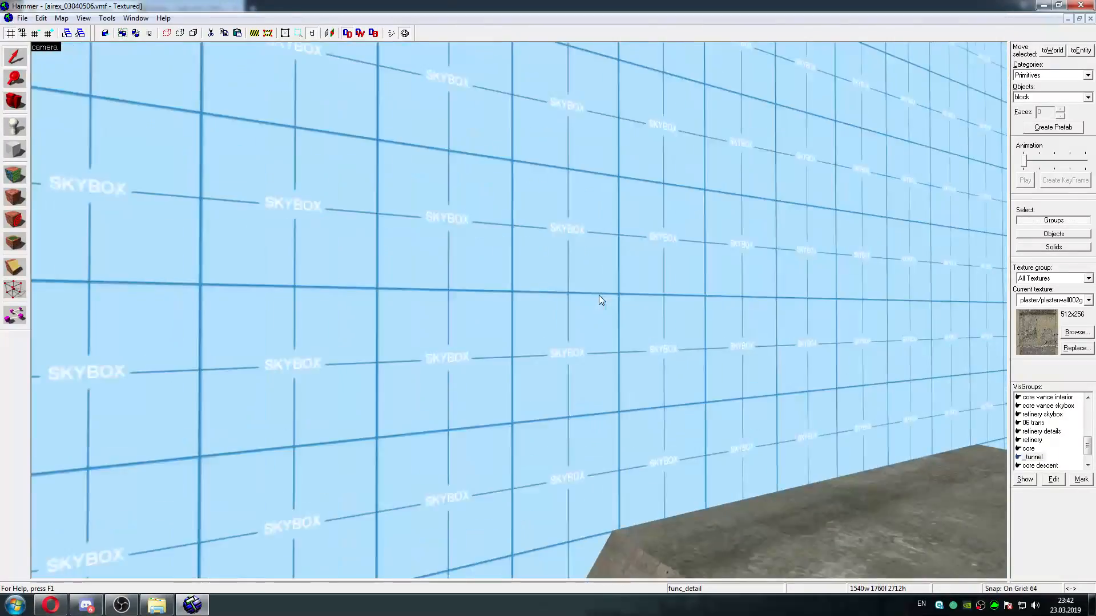
key("w")
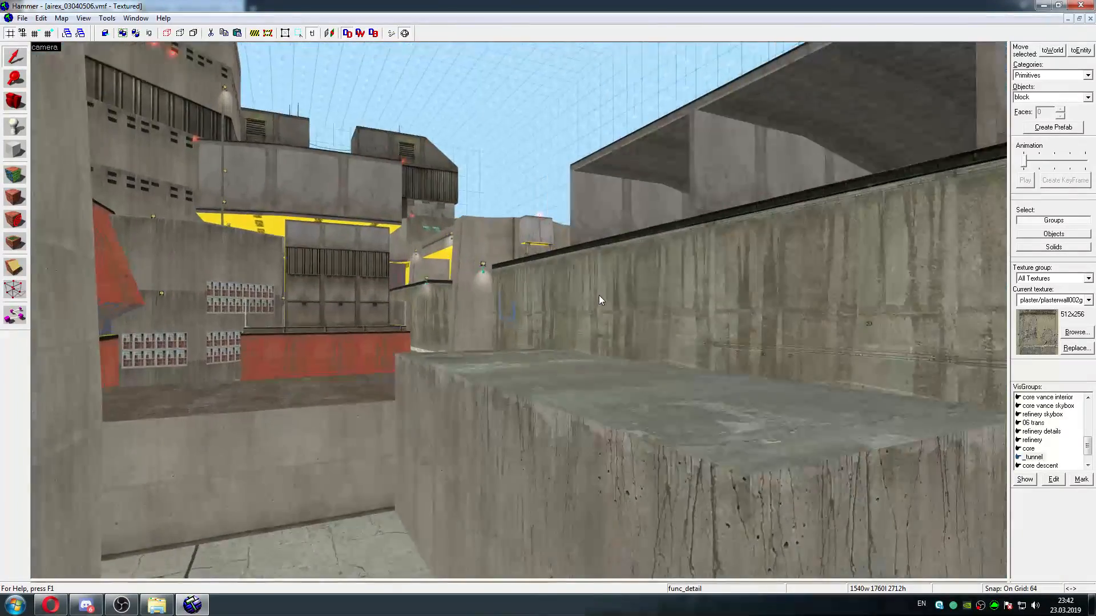
key("w")
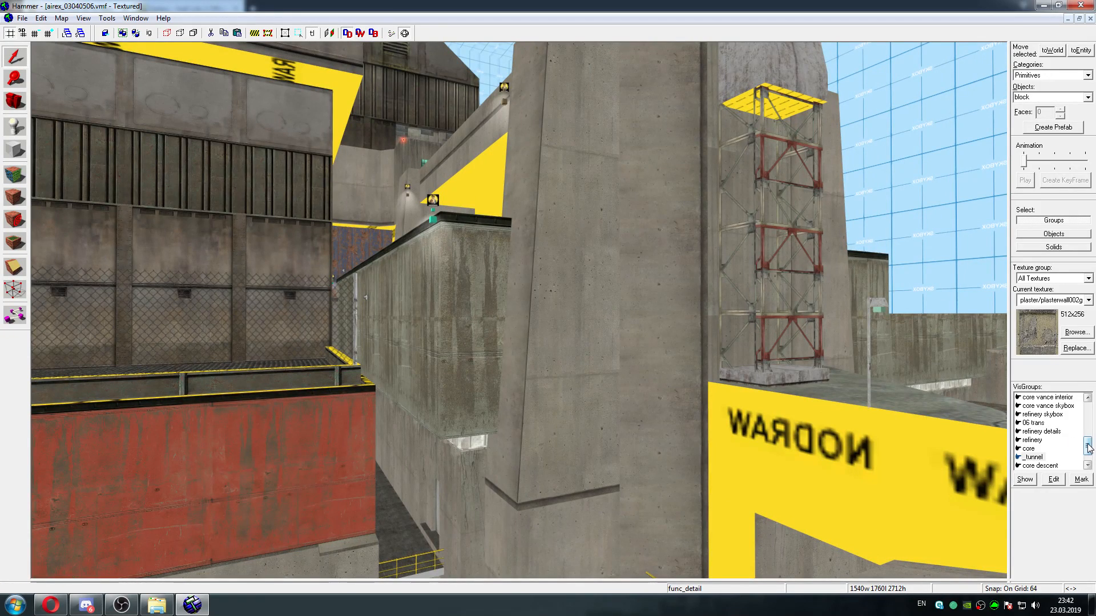
Mark the temp VisGroup to select all of its objects
left_click_drag(1088, 448, 1090, 413)
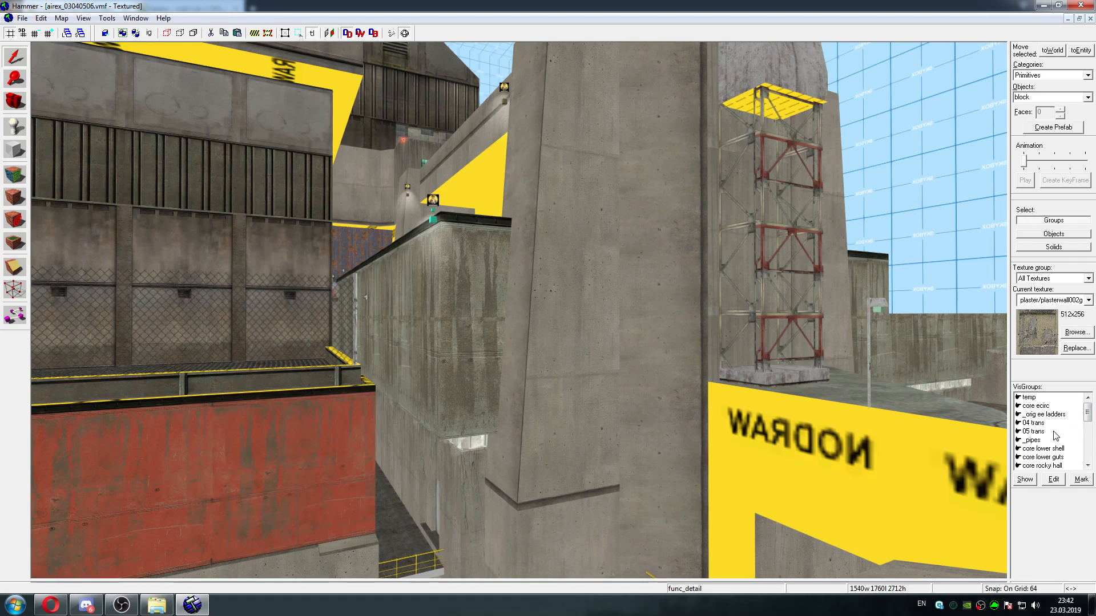
left_click(1029, 397)
left_click(1079, 479)
Fly around the marked temp objects, from the yellow-outlined terrain and pink brushes to the concrete rooftops and white skybox blocks
key("z")
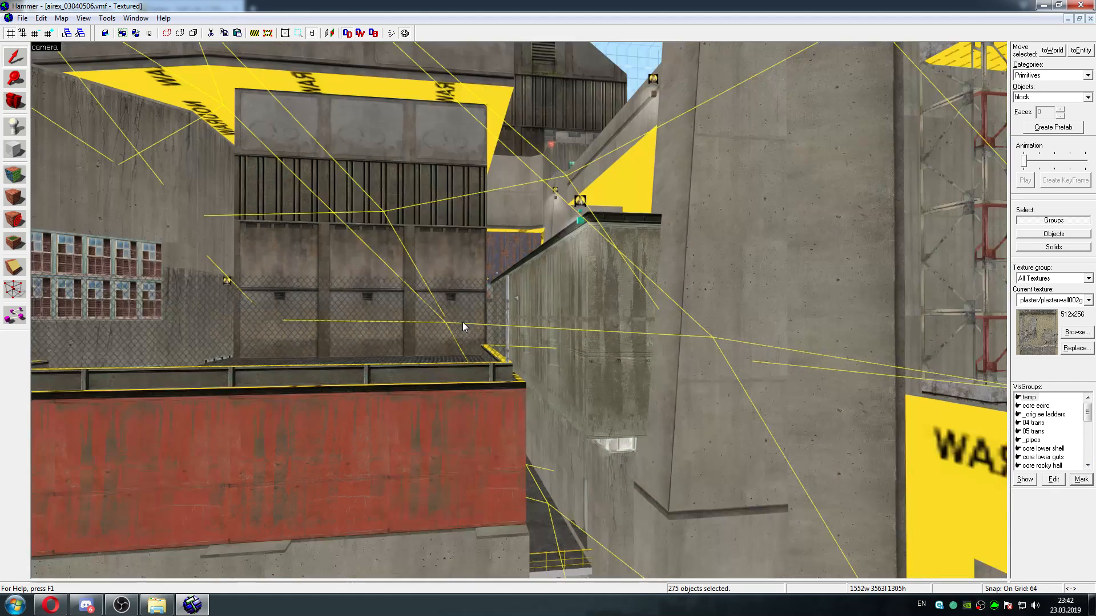
key("w")
key("w")
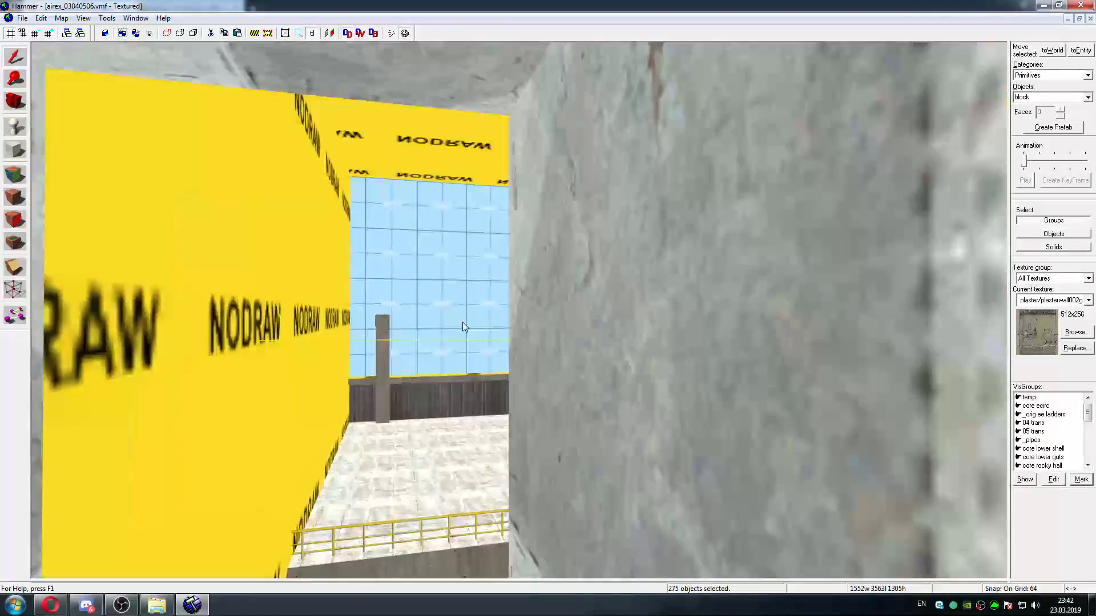
key("w")
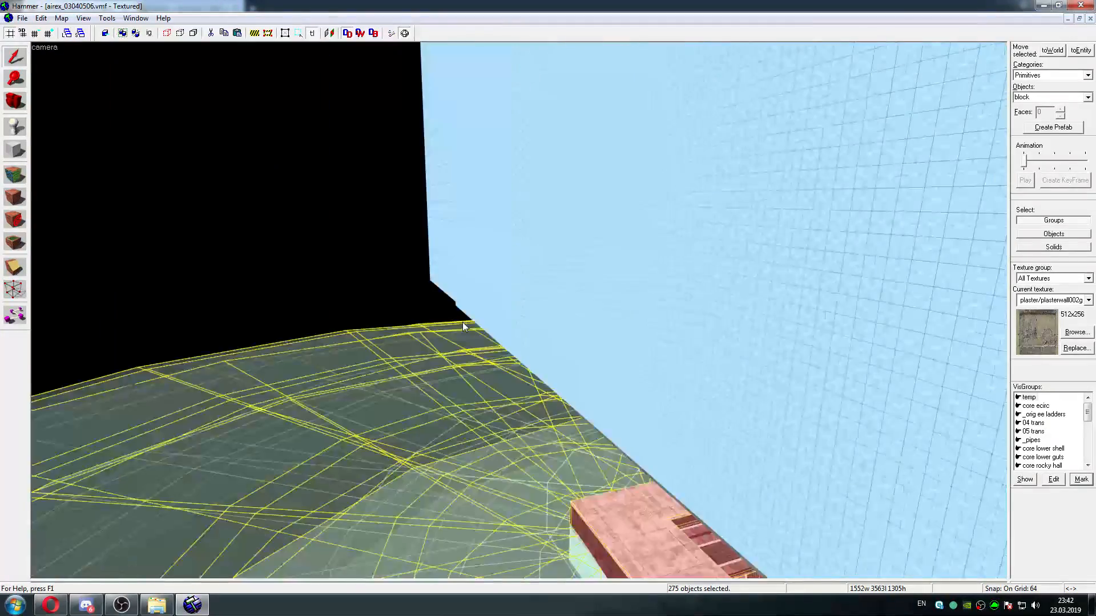
key("w")
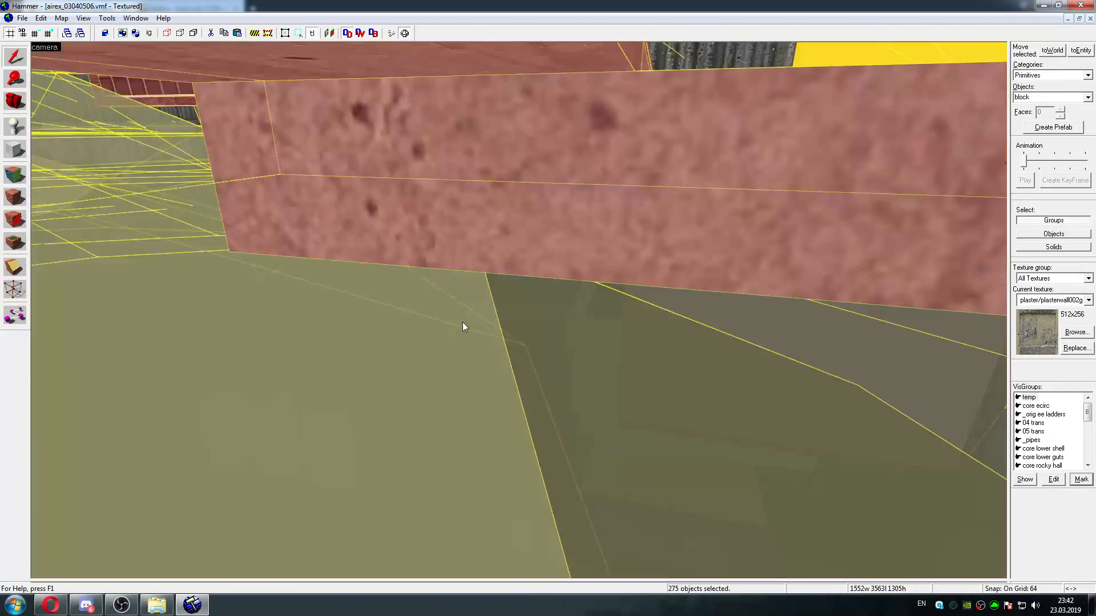
key("w")
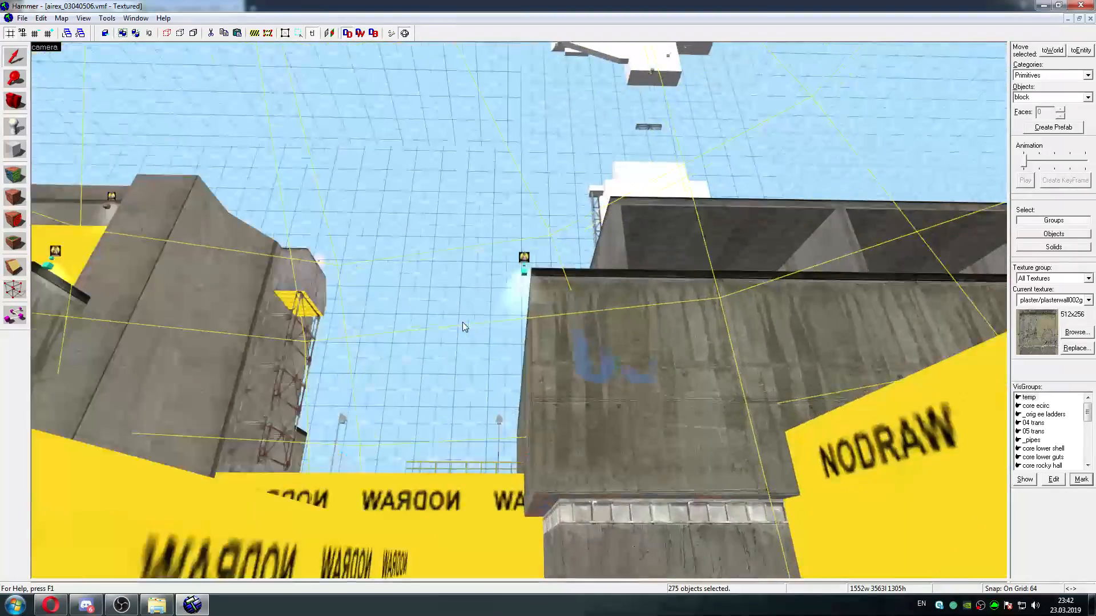
key("w")
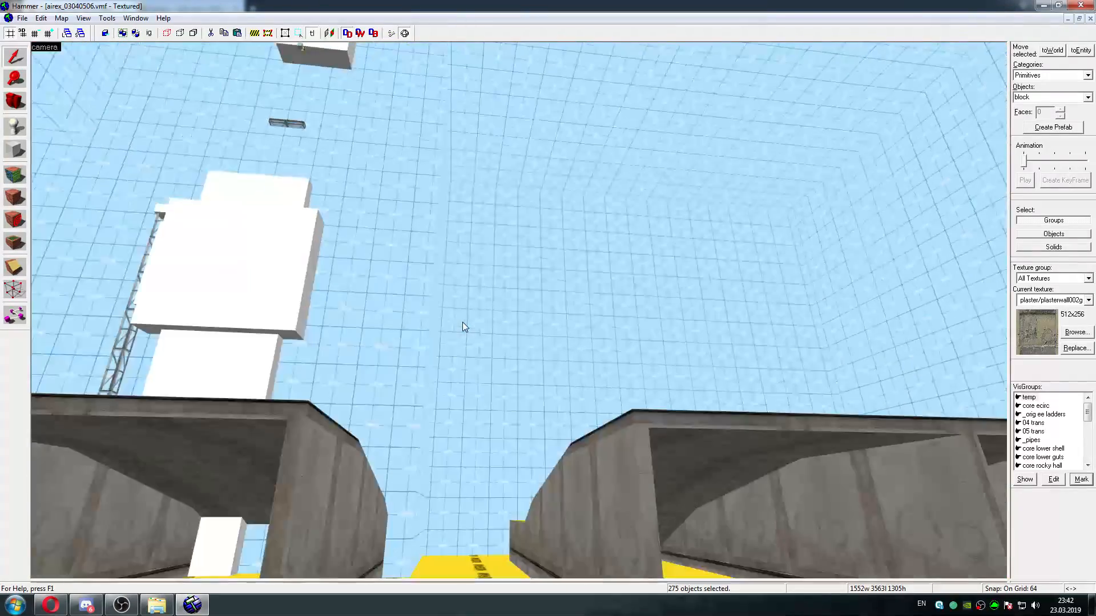
key("s")
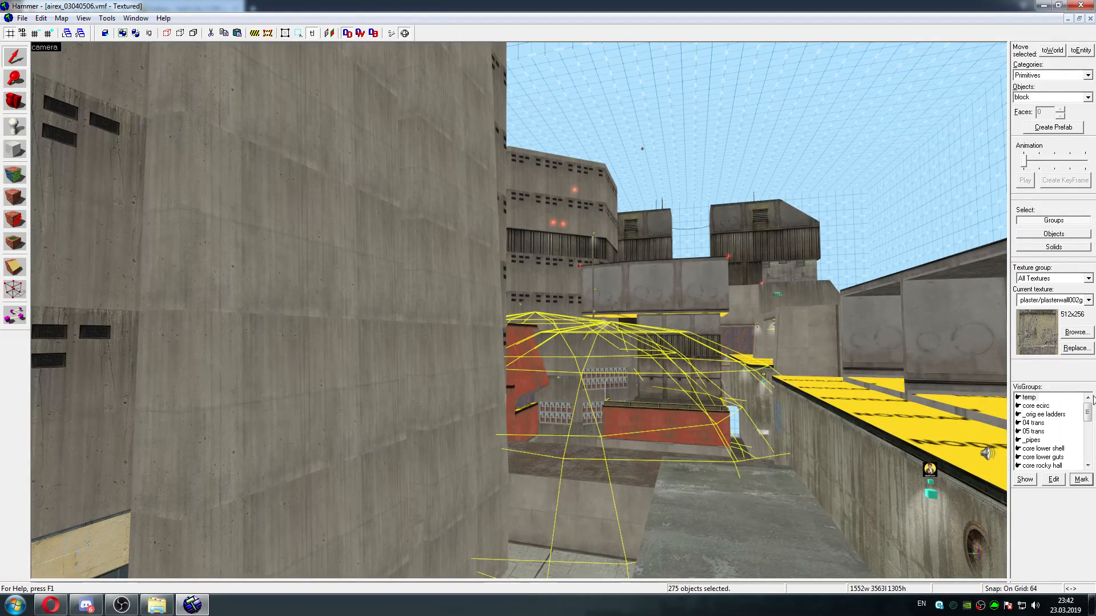
Turn on display of the VisGroups _test and _teal light
left_click_drag(1087, 412, 1086, 453)
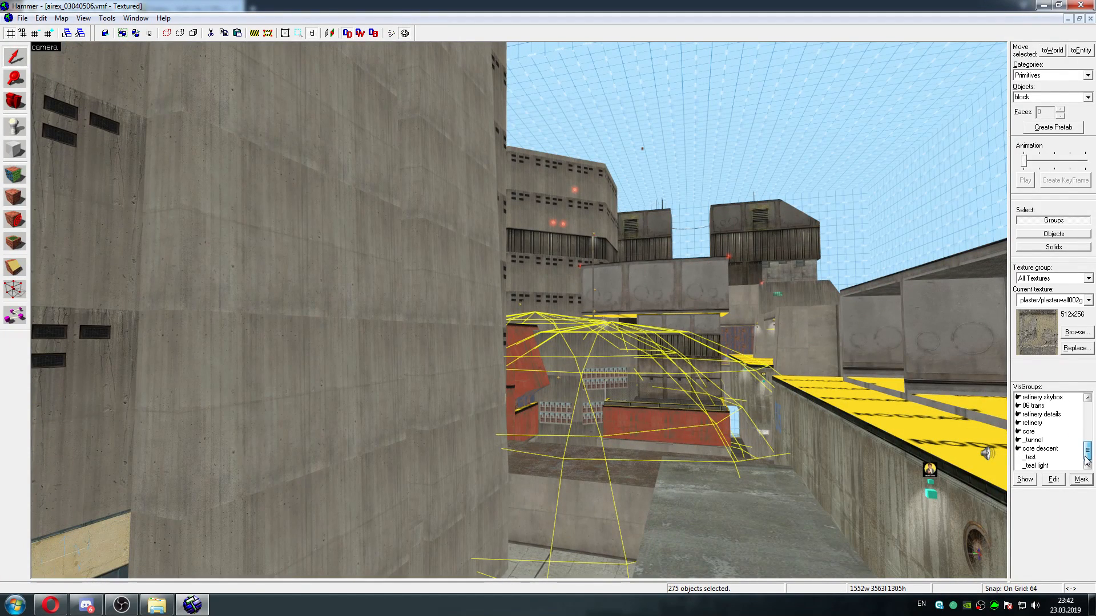
left_click(1025, 465)
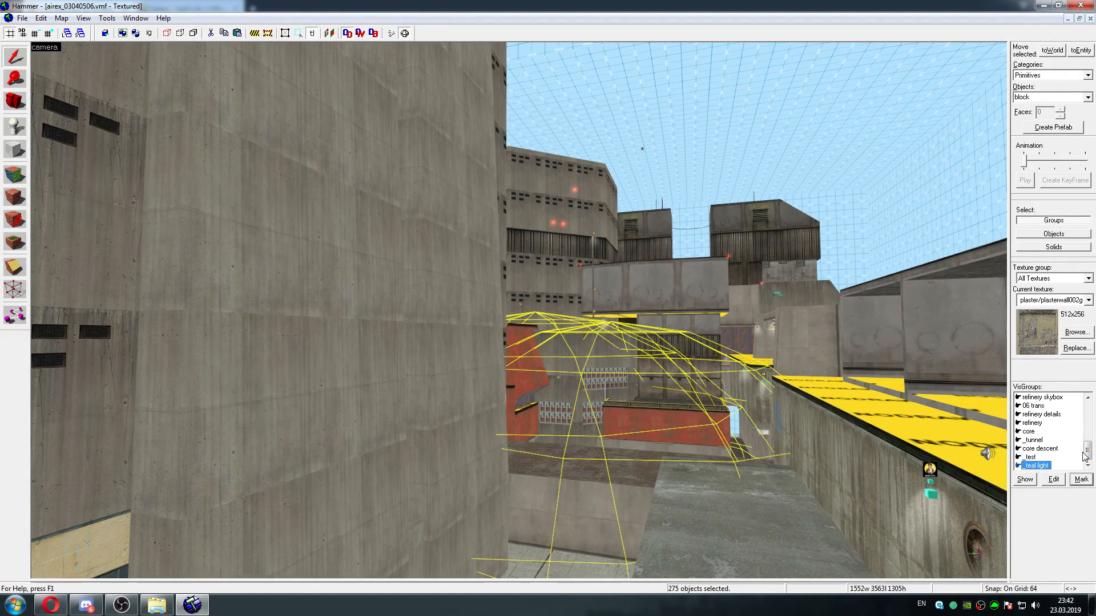
Mark the core ecirc VisGroup to select its objects and resume flying the 3D camera
left_click_drag(1084, 455, 1086, 441)
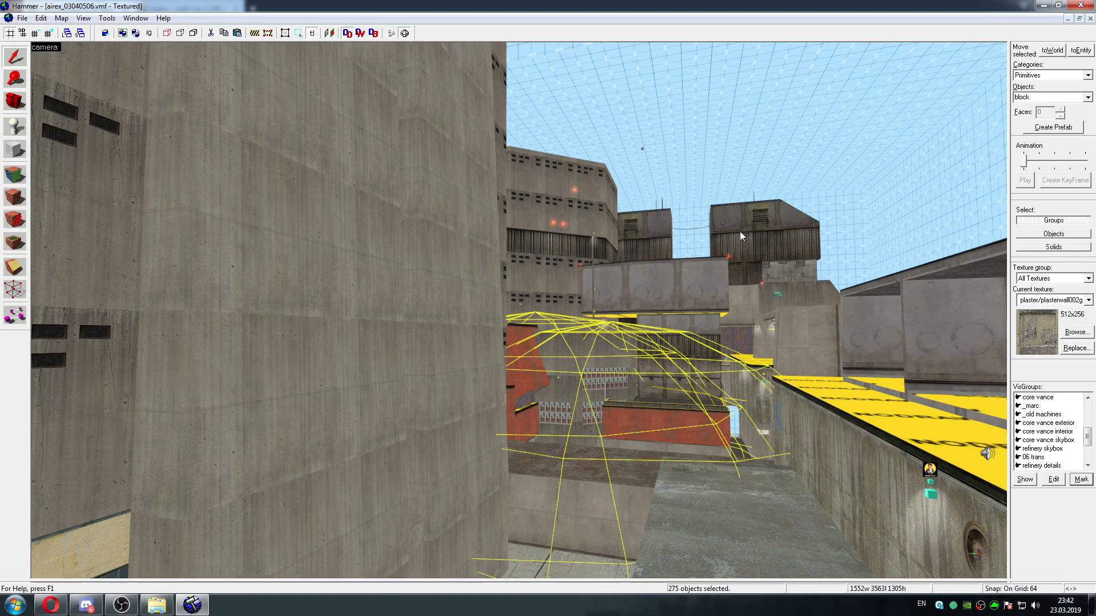
mouse_move(1089, 438)
left_mouse_down()
mouse_move(1089, 414)
mouse_move(1090, 454)
mouse_move(1088, 418)
left_mouse_up()
left_click(1032, 406)
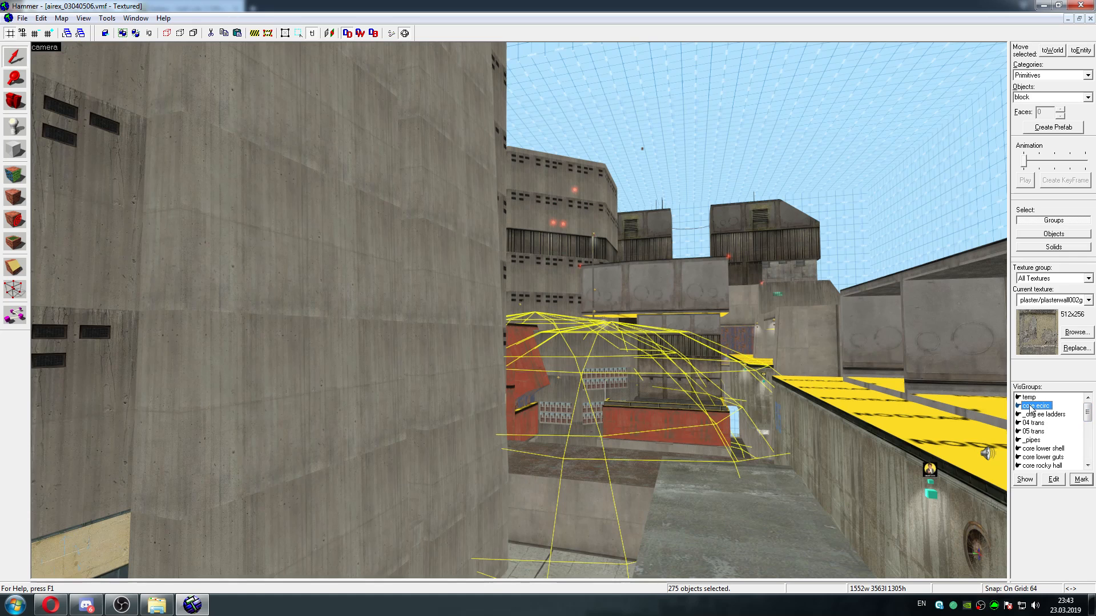
left_click(1080, 482)
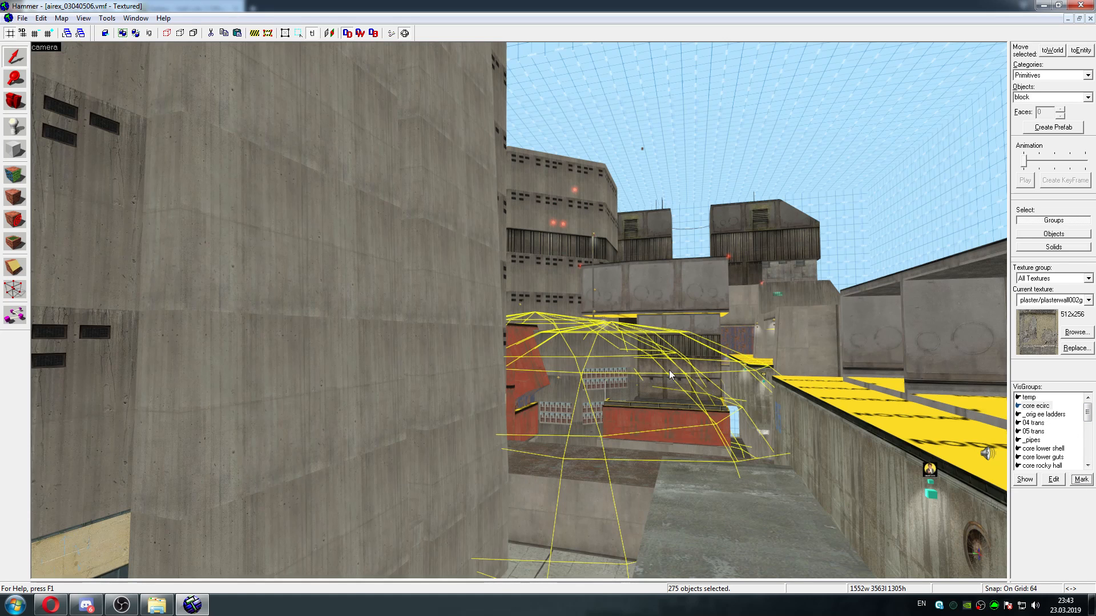
key("z")
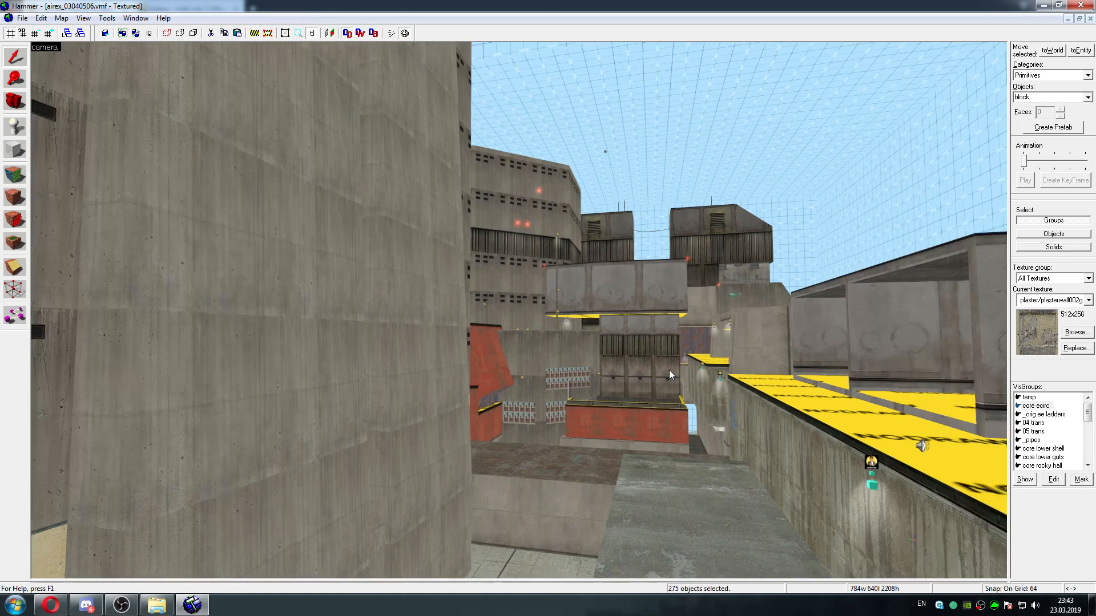
Fly the enlarged 3D view through the concrete shafts and past the NODRAW surfaces to look for the marked core ecirc objects
key("w")
key("w")
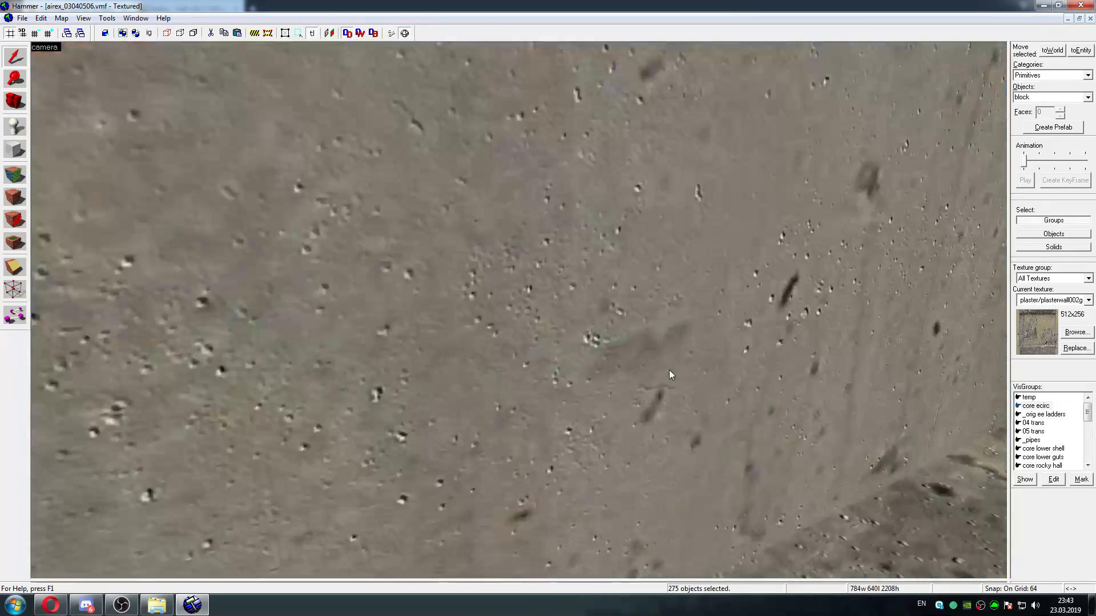
key("w")
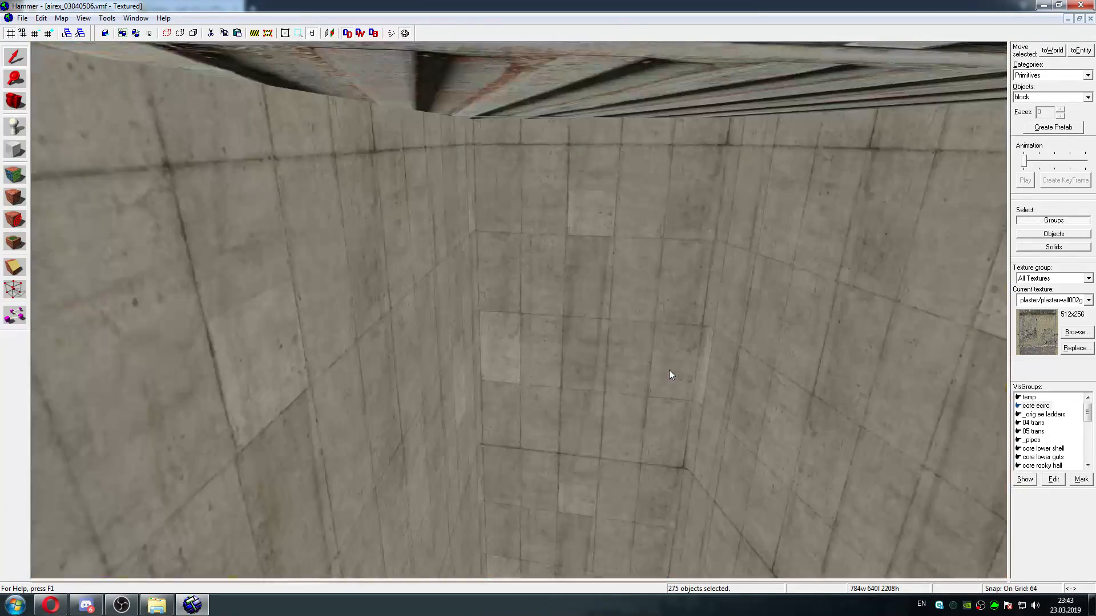
key("w")
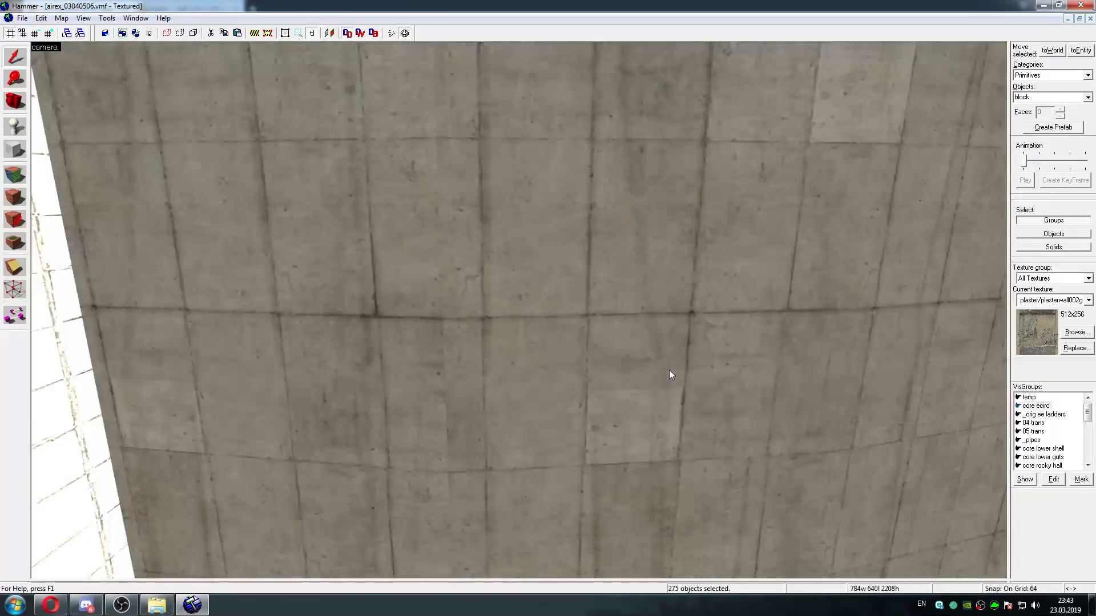
key("w")
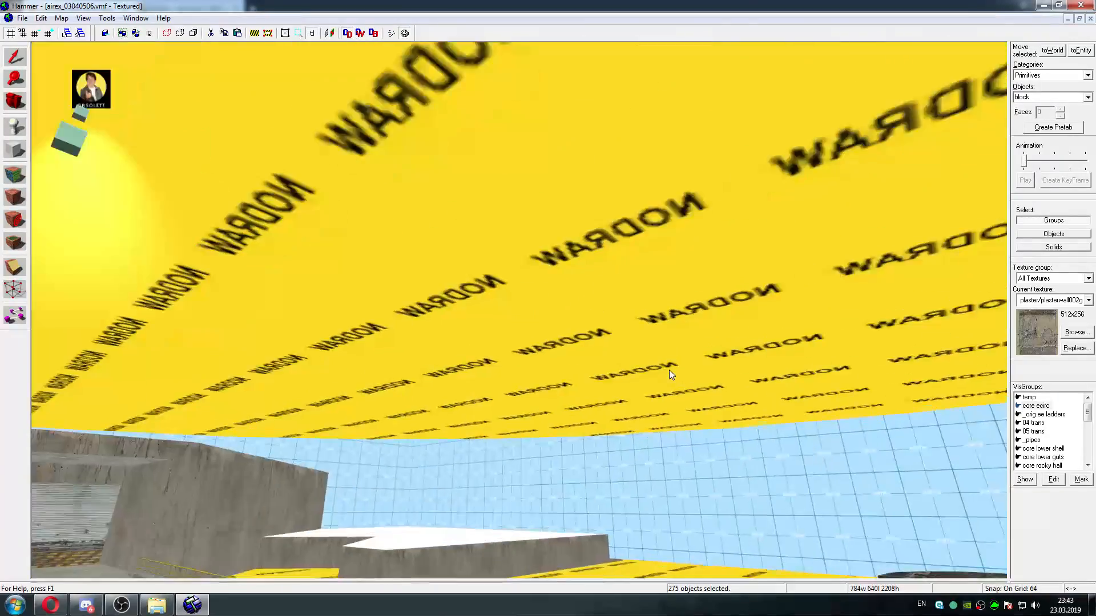
key("w")
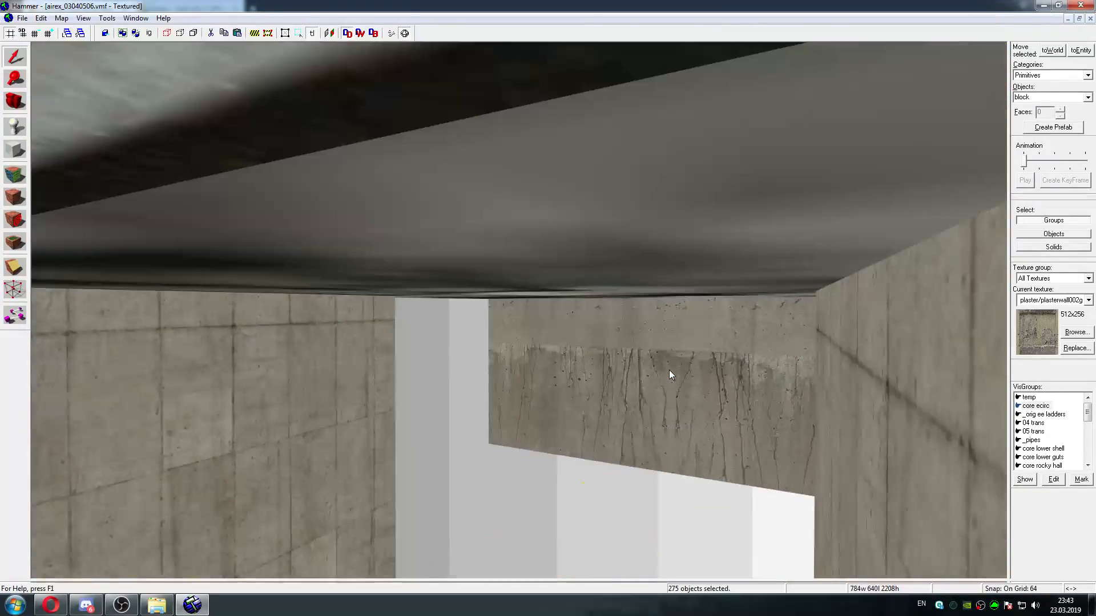
Restore the four-view layout and center the 3D view on the core ecirc selection
key("shift+z")
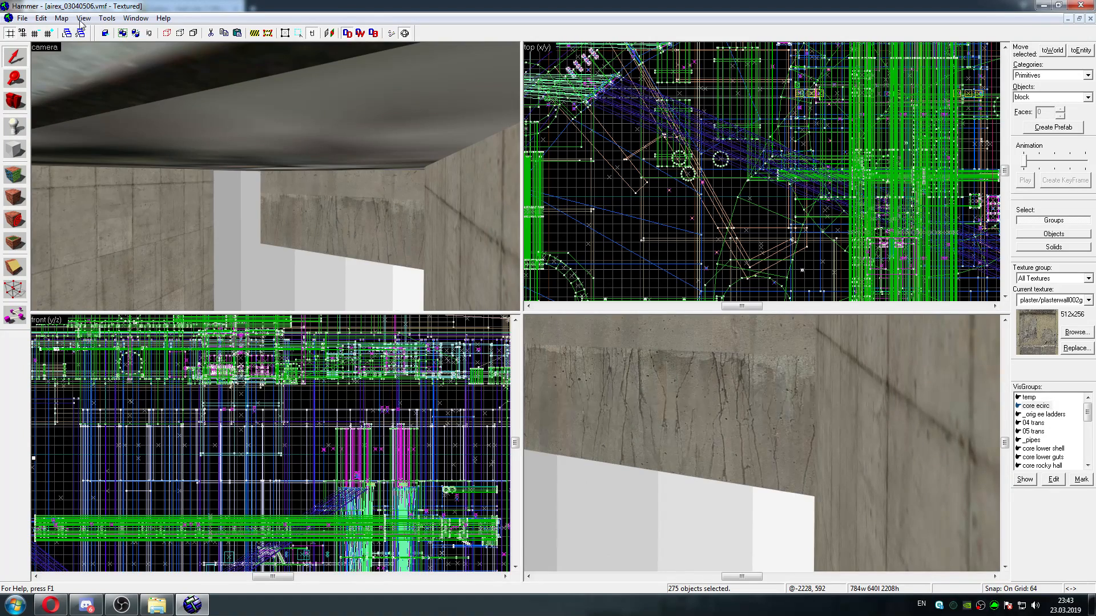
left_click(84, 18)
left_click(136, 158)
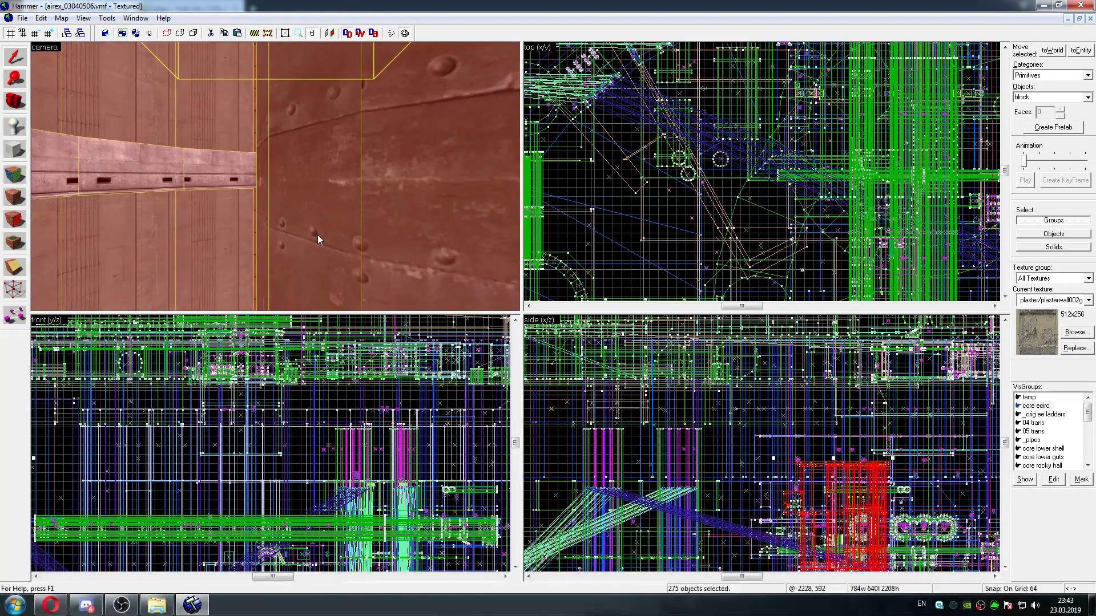
Fly through the selected core ecirc shaft to inspect its walls, pipes and lights, and delete all of its objects
key("w")
key("w")
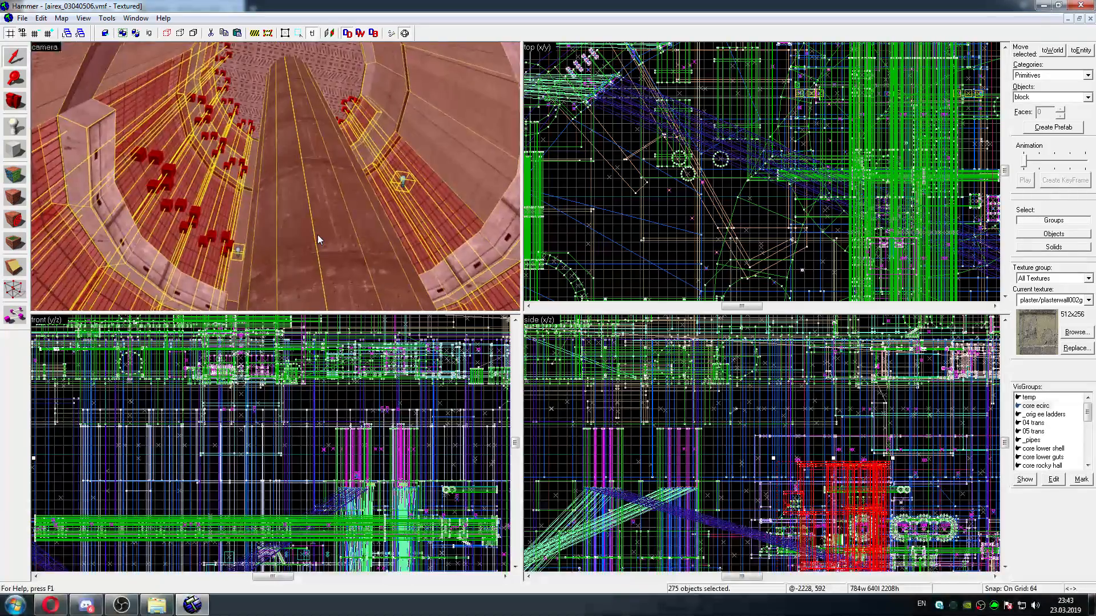
key("w")
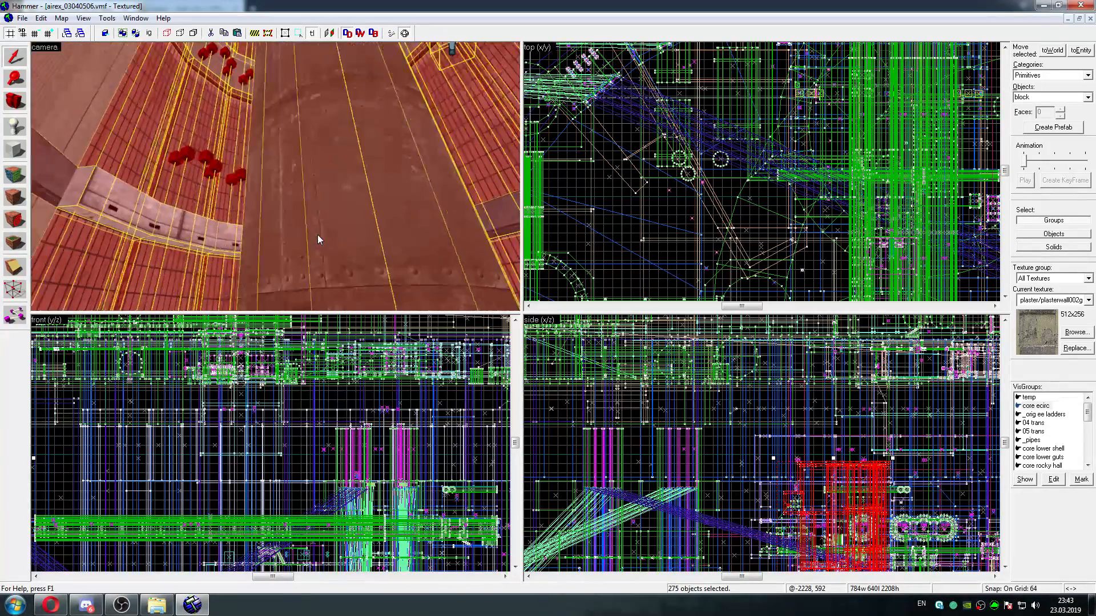
key("s")
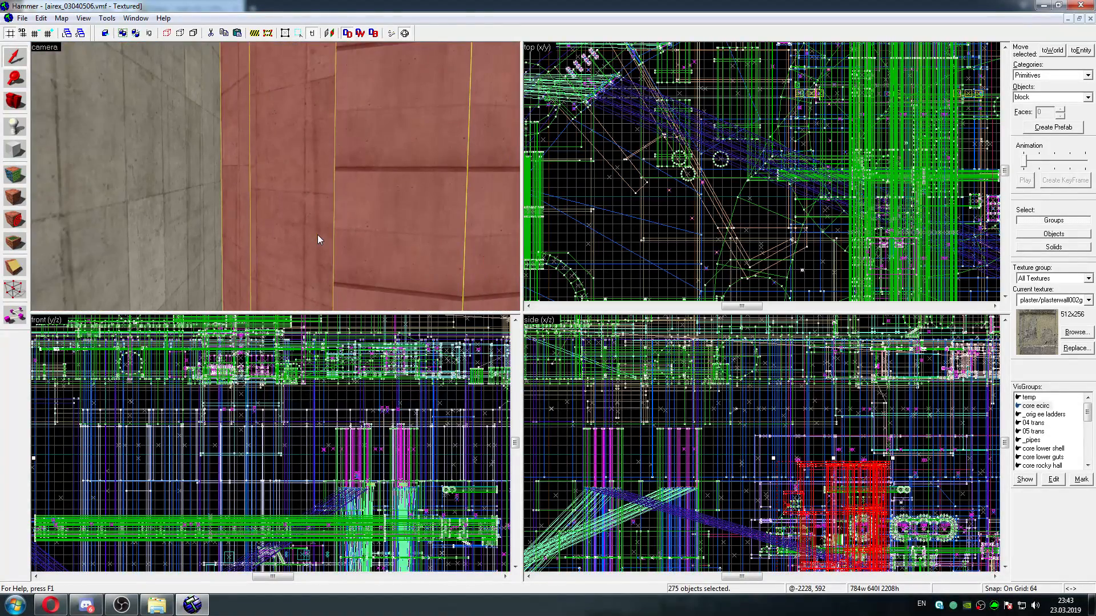
key("w")
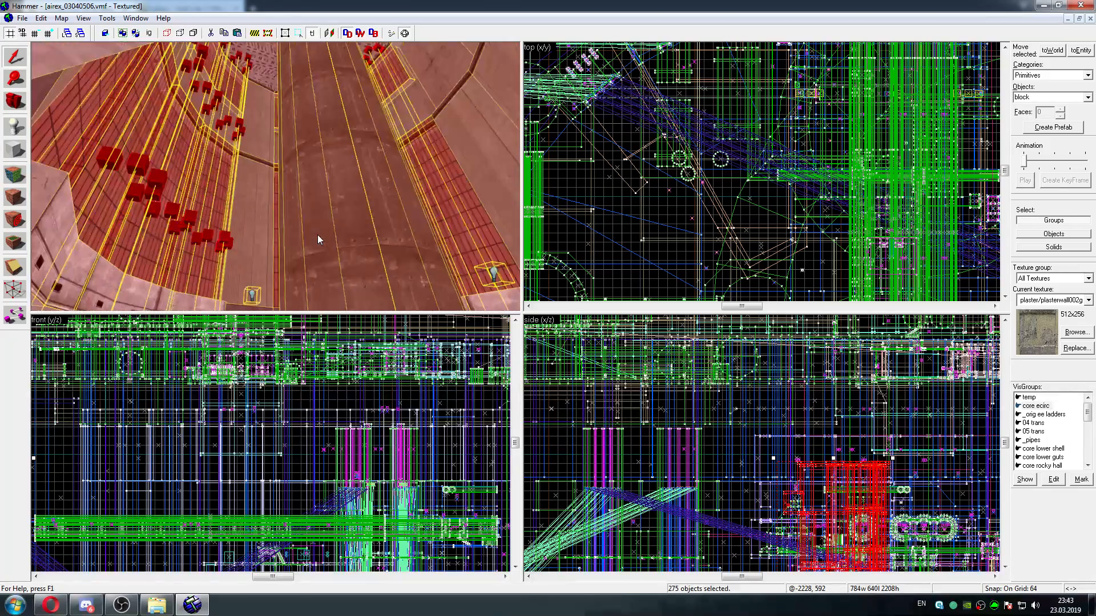
key("w")
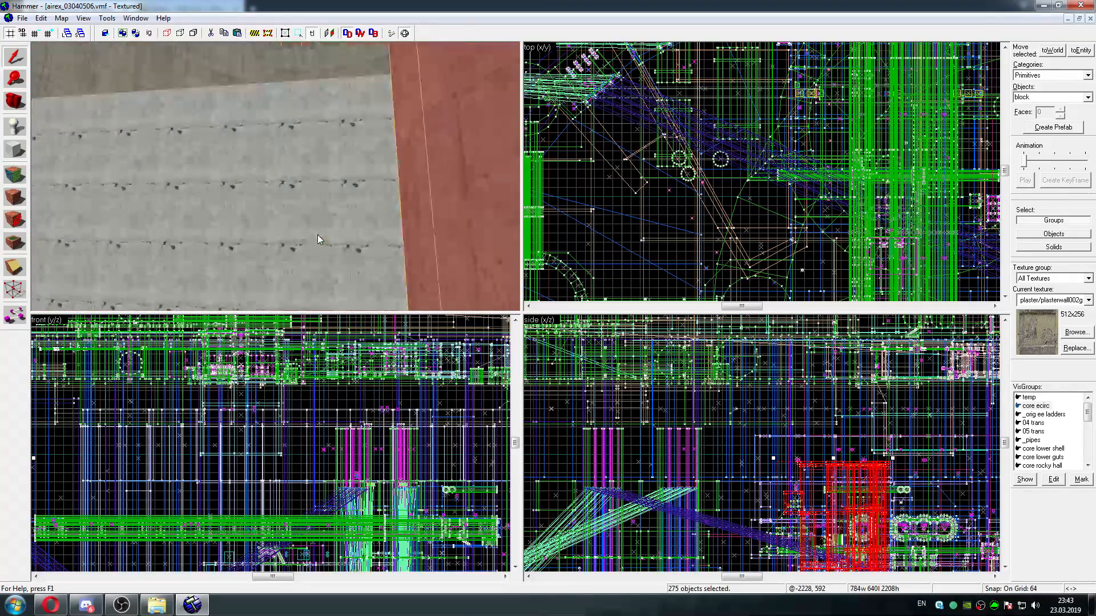
key("w")
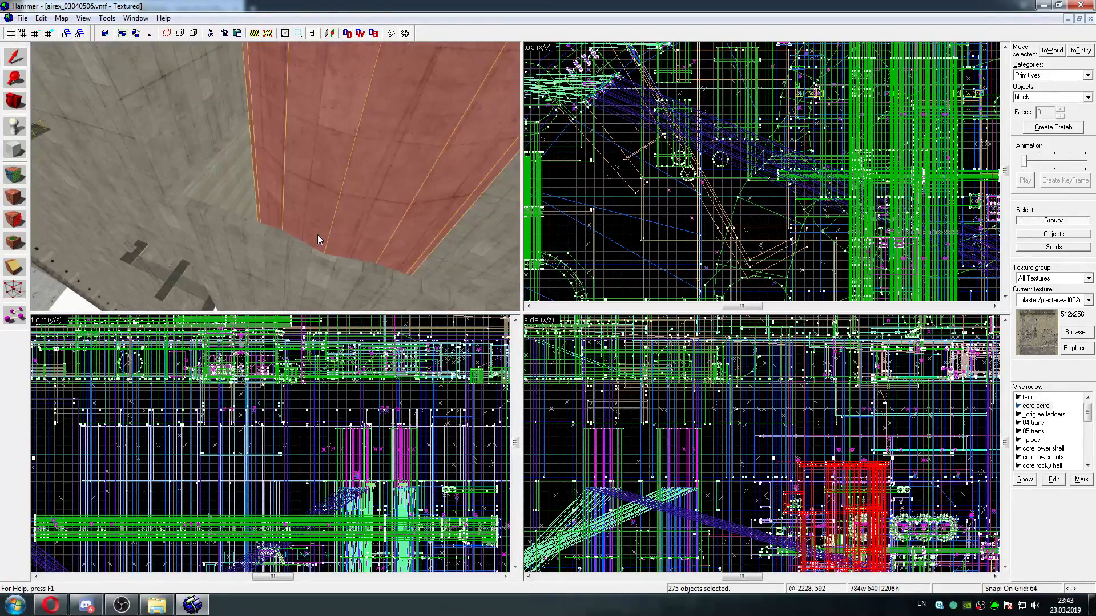
key("w")
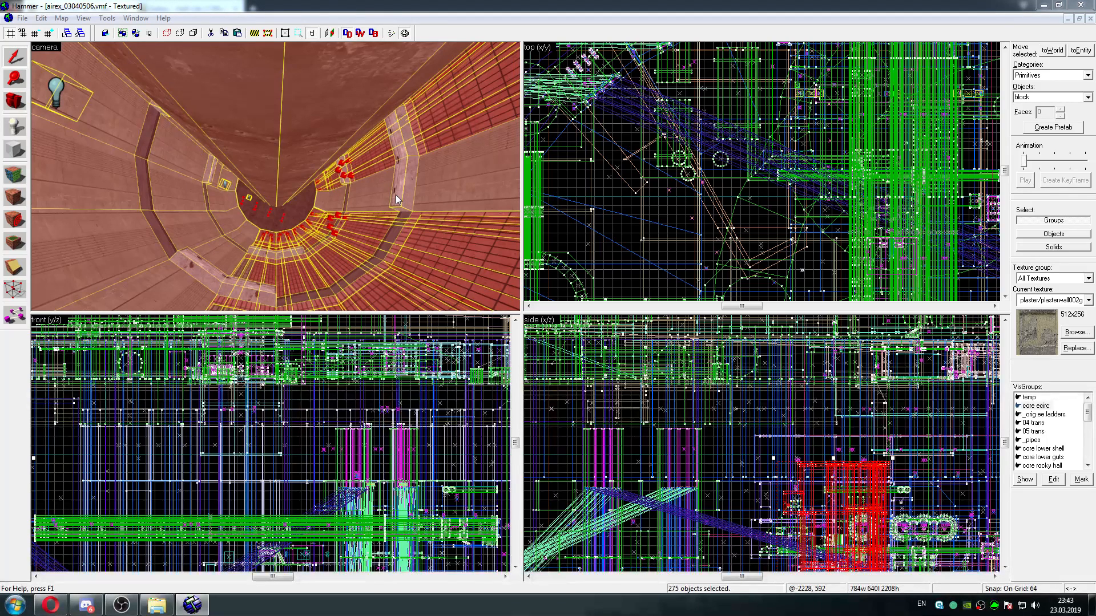
key("Delete")
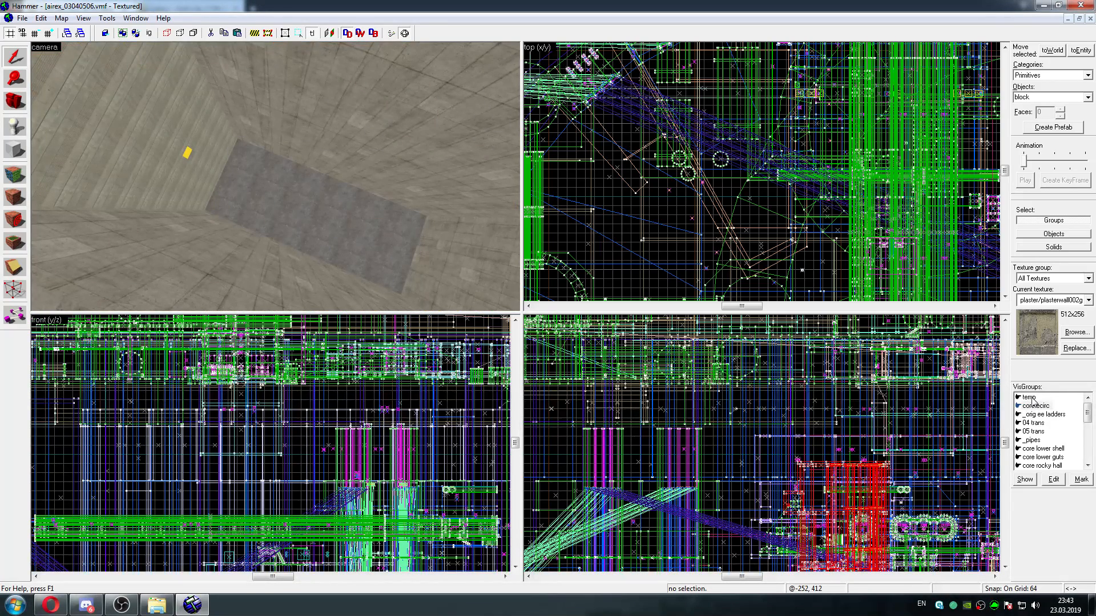
Mark the temp VisGroup to select its objects and center the 3D view on them
left_click(1030, 397)
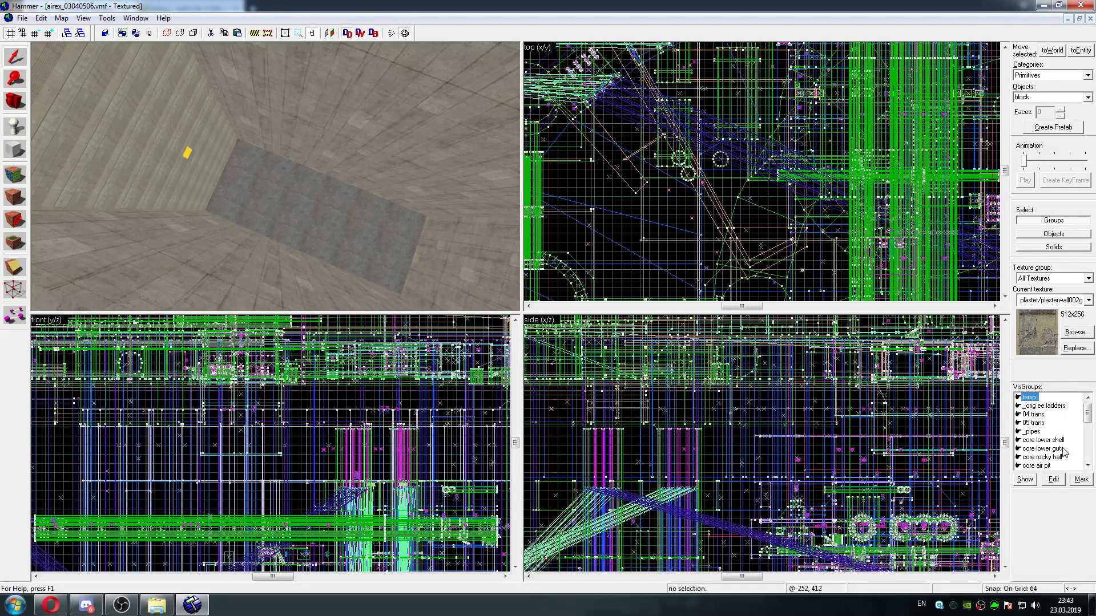
left_click(1081, 479)
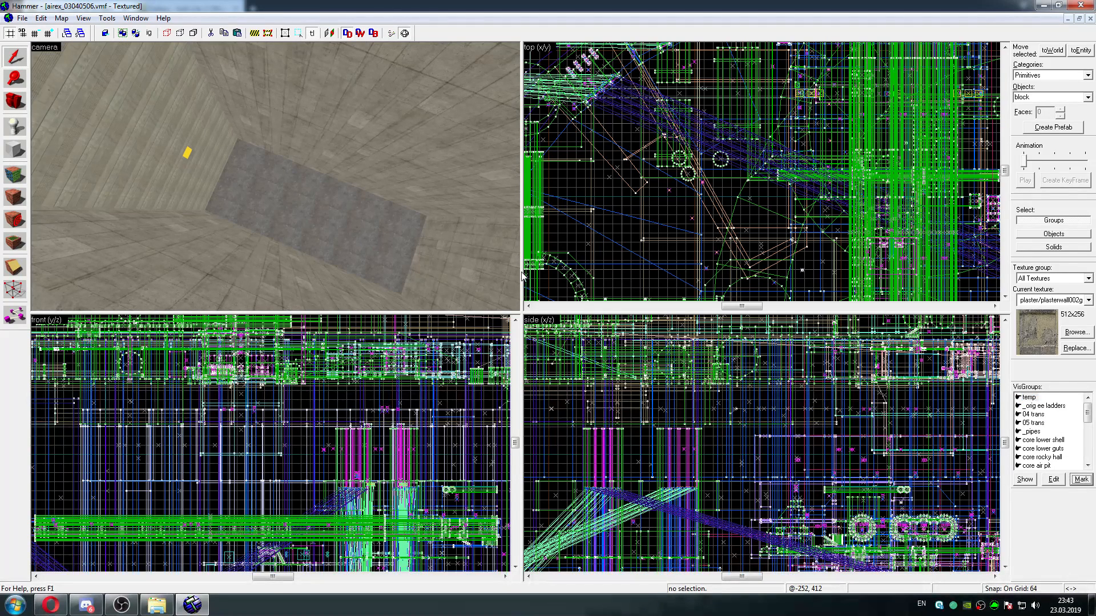
left_click(84, 18)
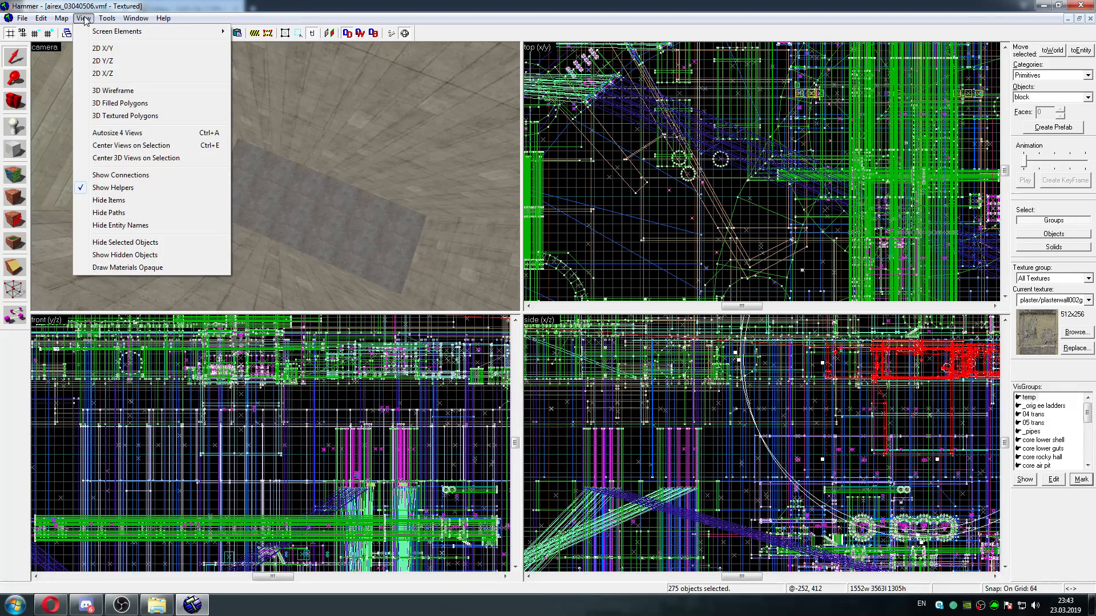
left_click(117, 158)
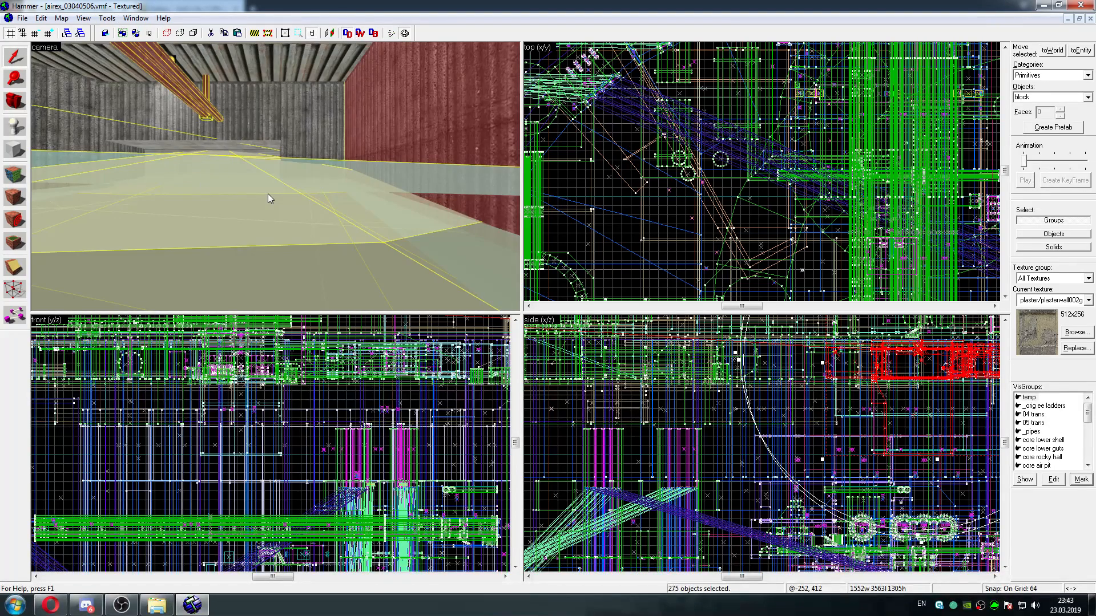
Fly through the selected temp area with its corrugated walls and water, and delete all of its objects
key("z")
key("w")
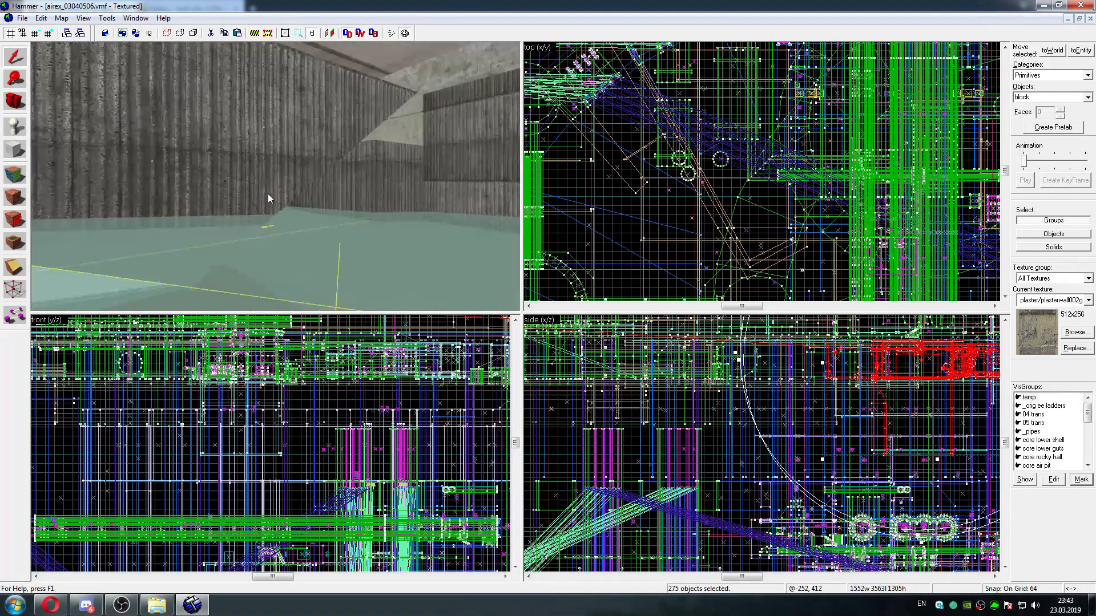
key("w")
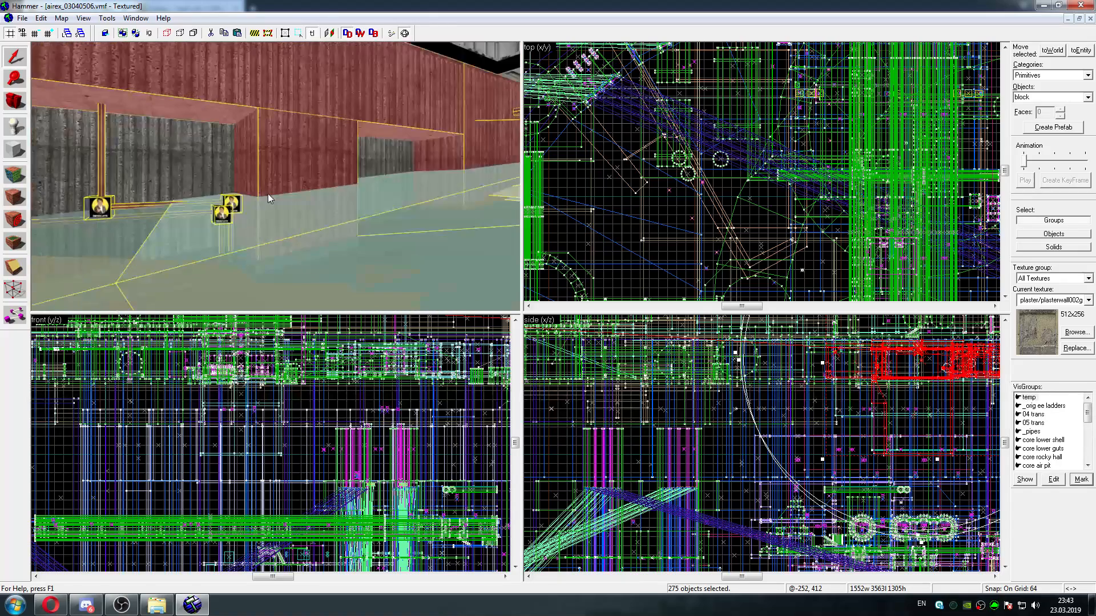
key("w")
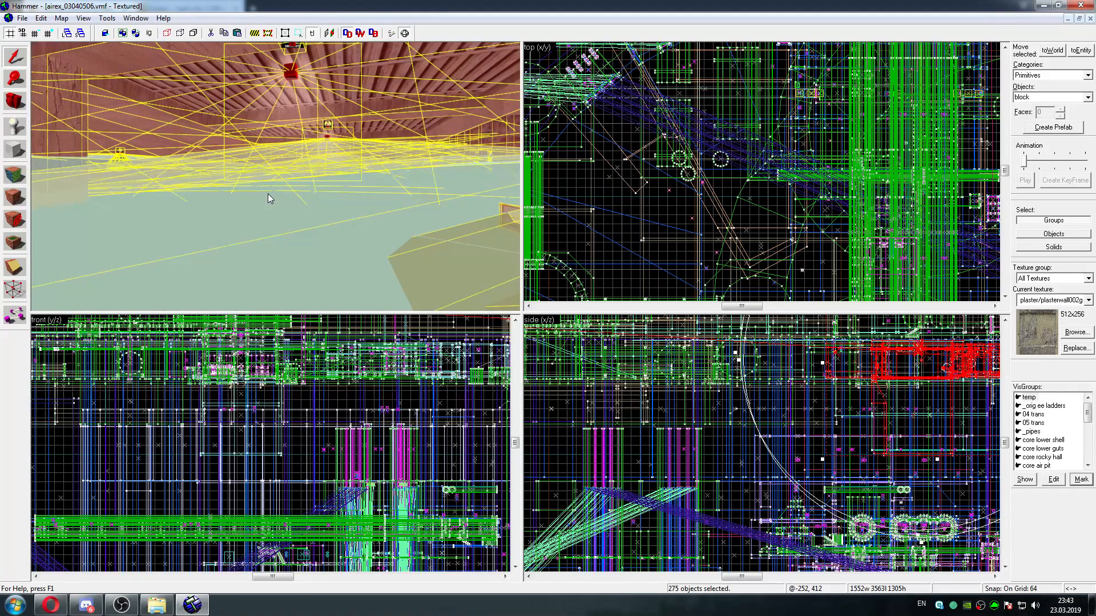
key("z")
key("Delete")
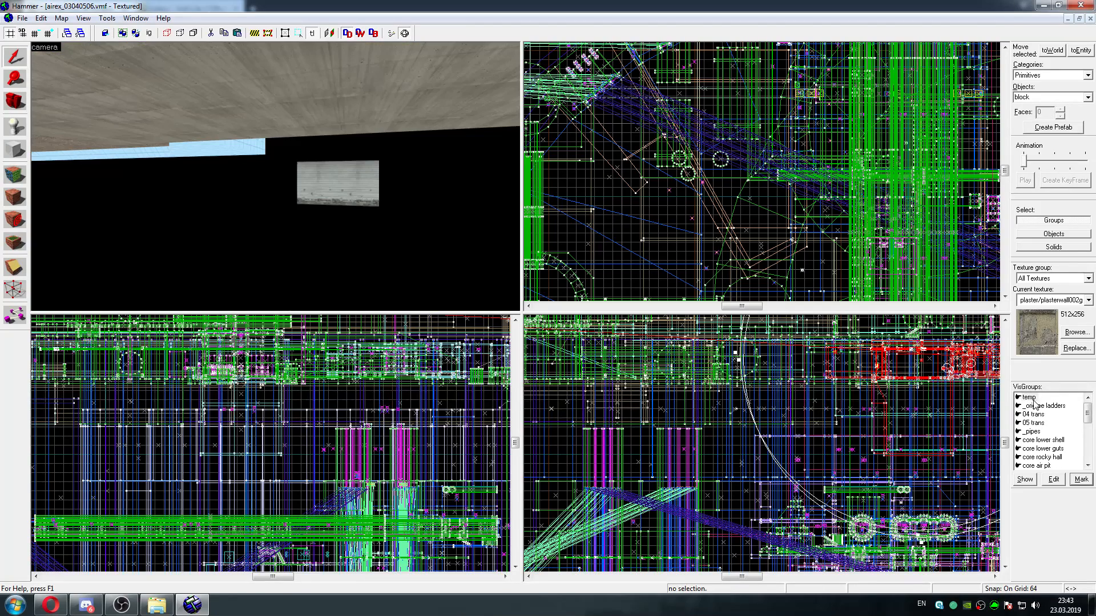
Mark the VisGroups _orig ee ladders and 04 trans one after the other and delete the objects of each
left_click(1080, 478)
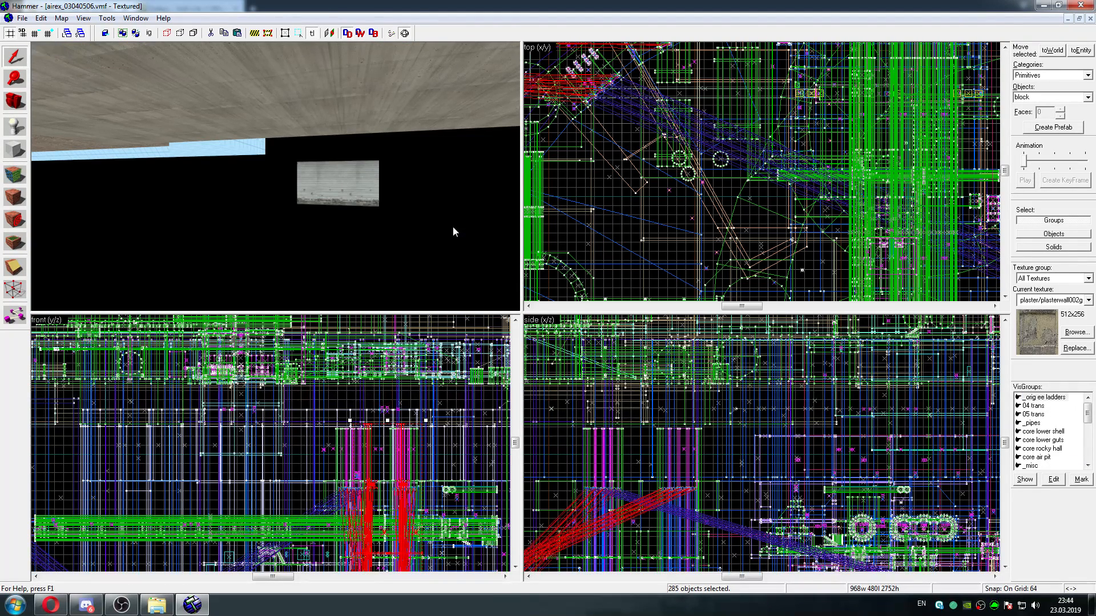
key("alt+Return")
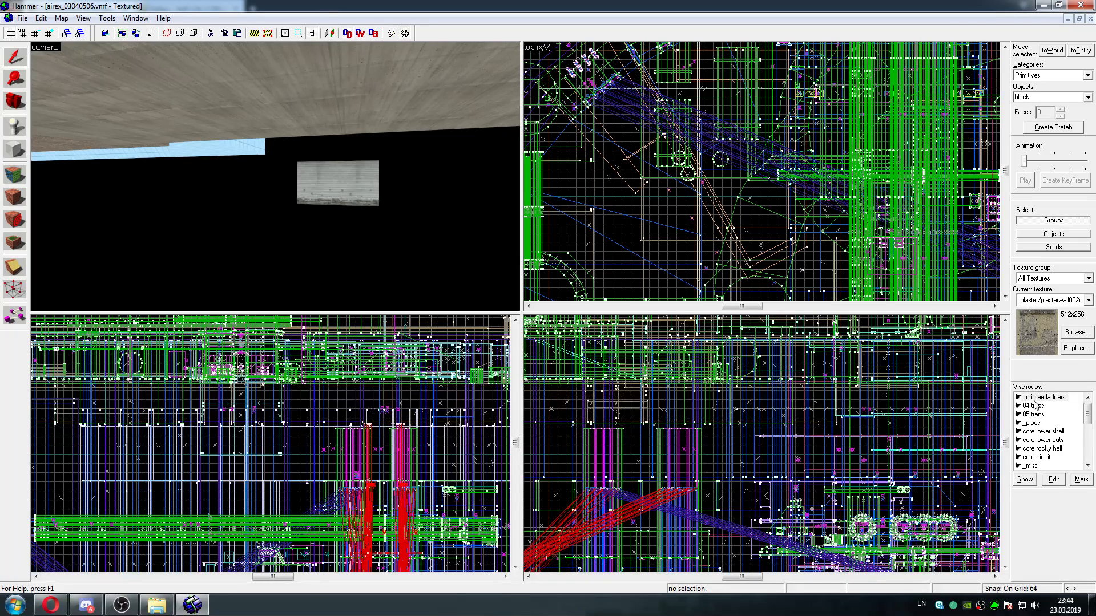
key("Delete")
left_click(1034, 399)
left_click(1078, 478)
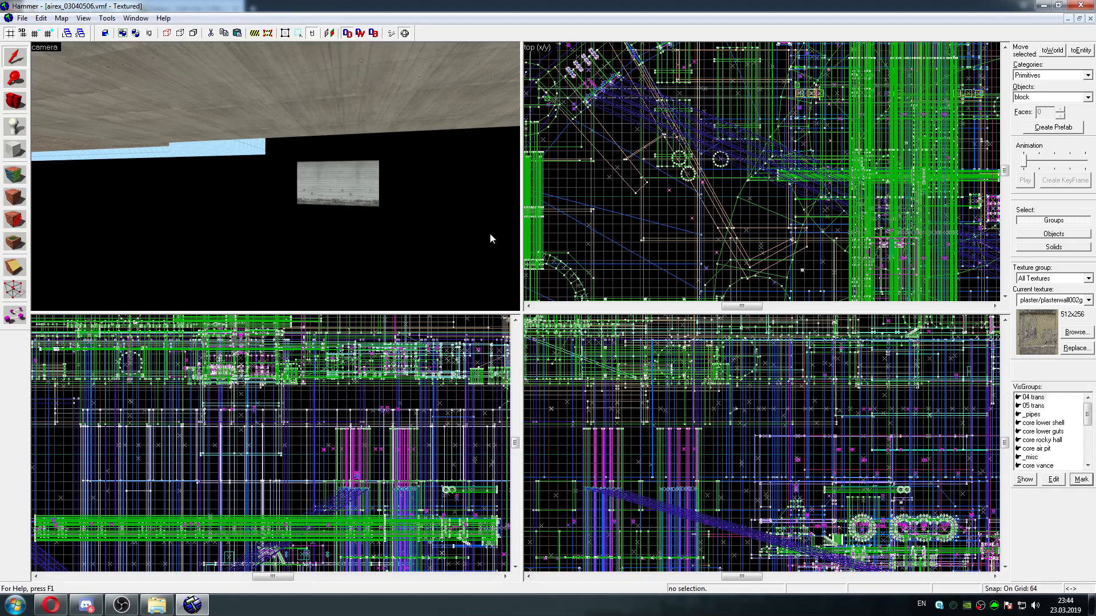
key("Delete")
Mark the VisGroups 05 trans and _pipes one after the other and delete the objects of each
left_click(1032, 398)
left_click(1080, 479)
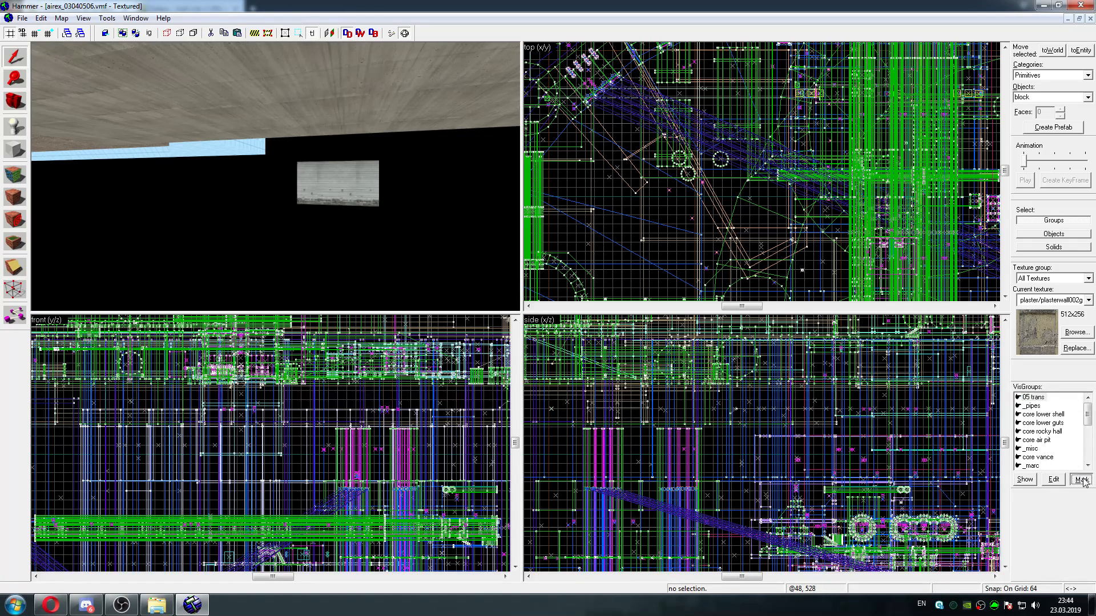
key("Delete")
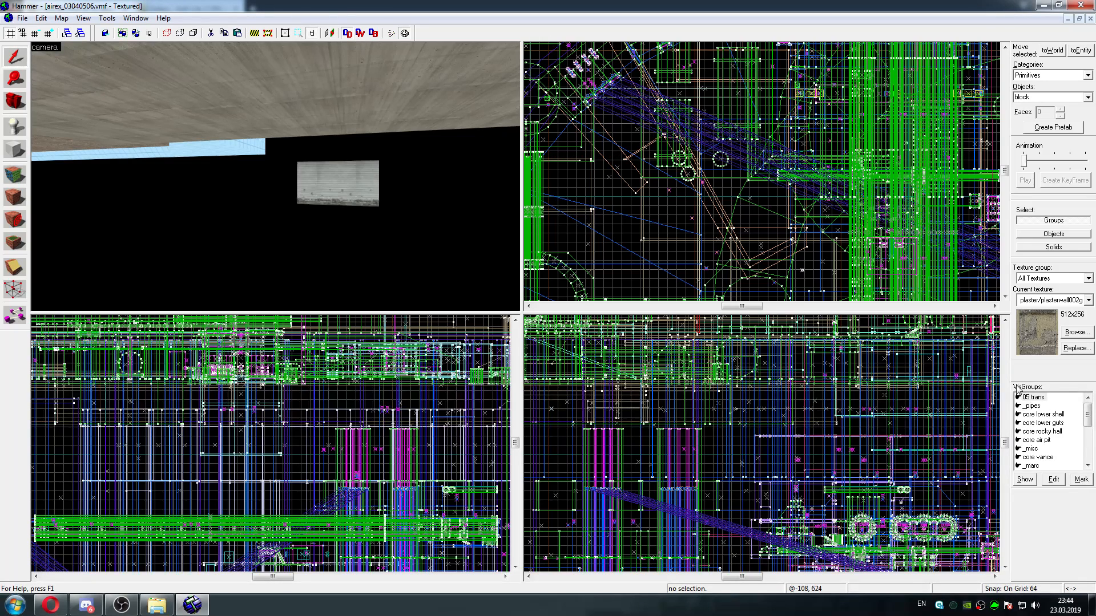
left_click(1032, 398)
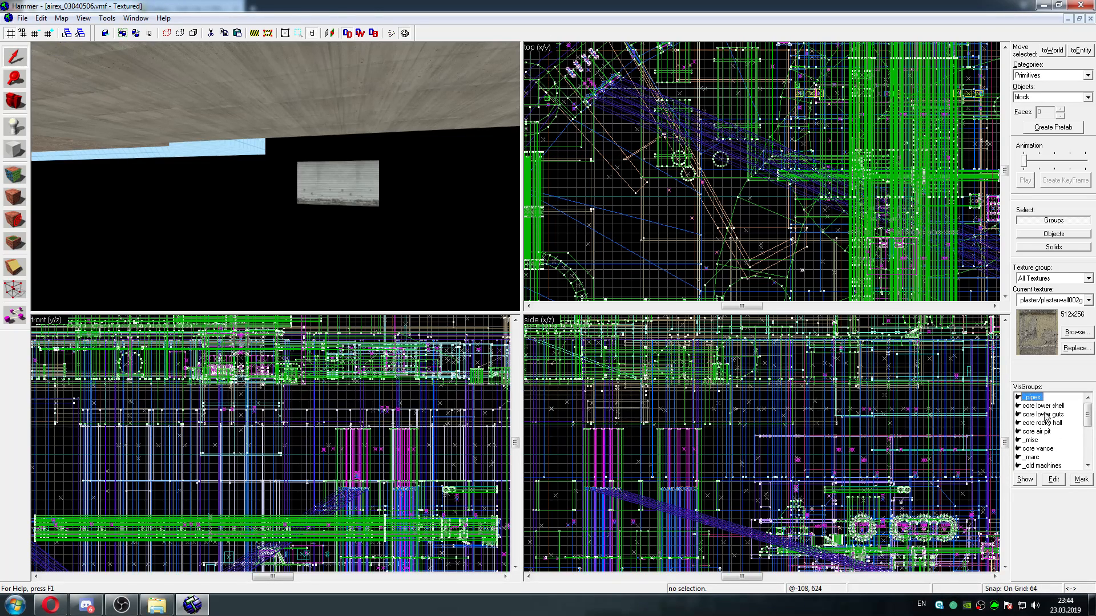
left_click(1083, 480)
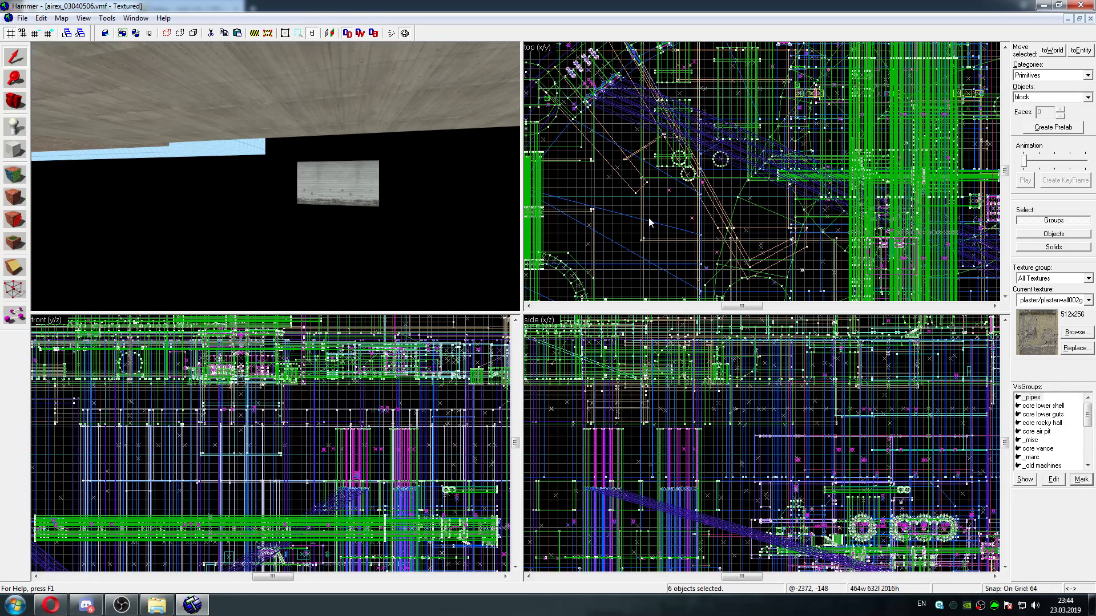
key("Delete")
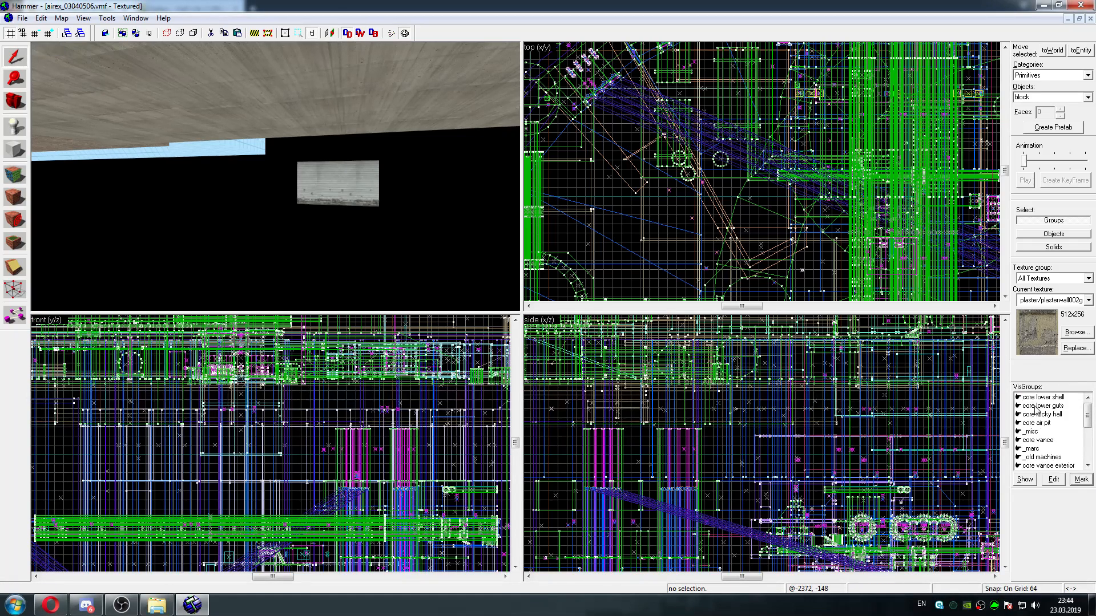
Mark and delete the objects of the core lower shell and core lower guts VisGroups, and pick core rocky hall in the list
left_click(1041, 399)
left_click(1079, 480)
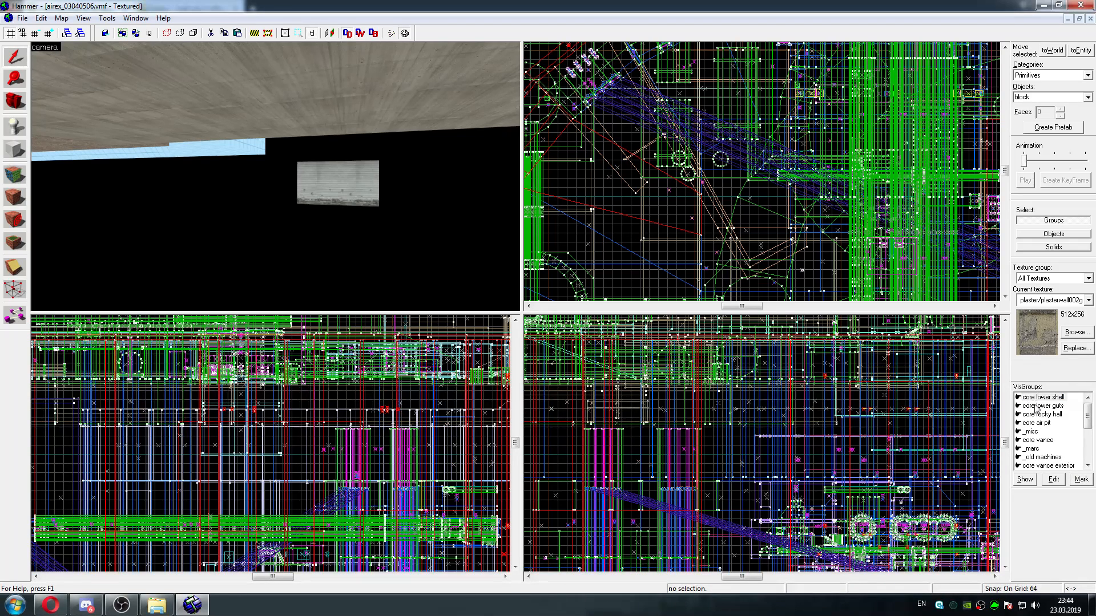
key("Delete")
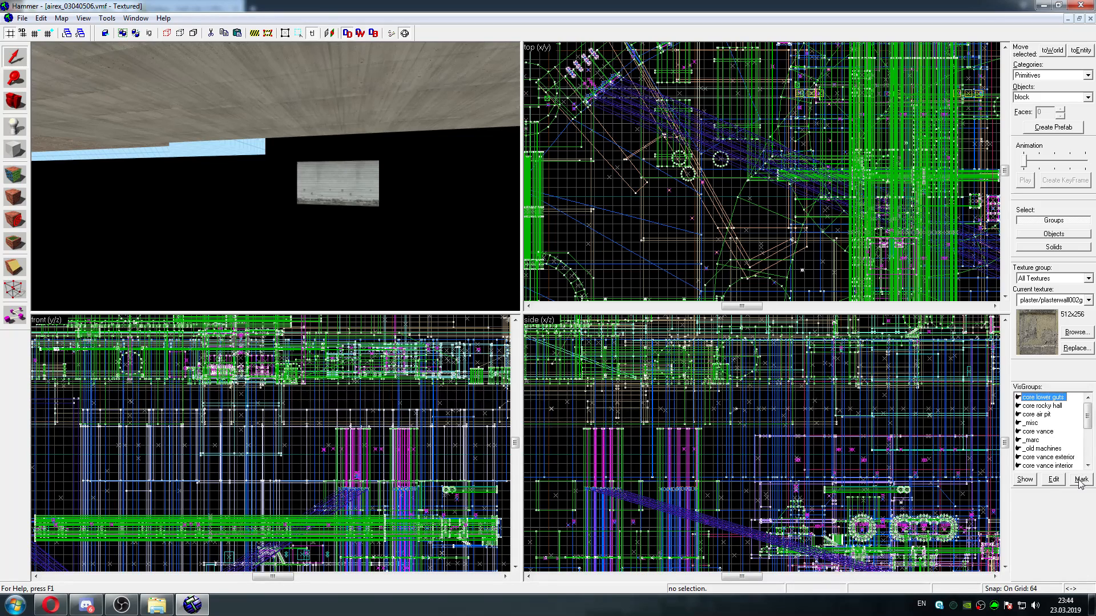
left_click(1080, 480)
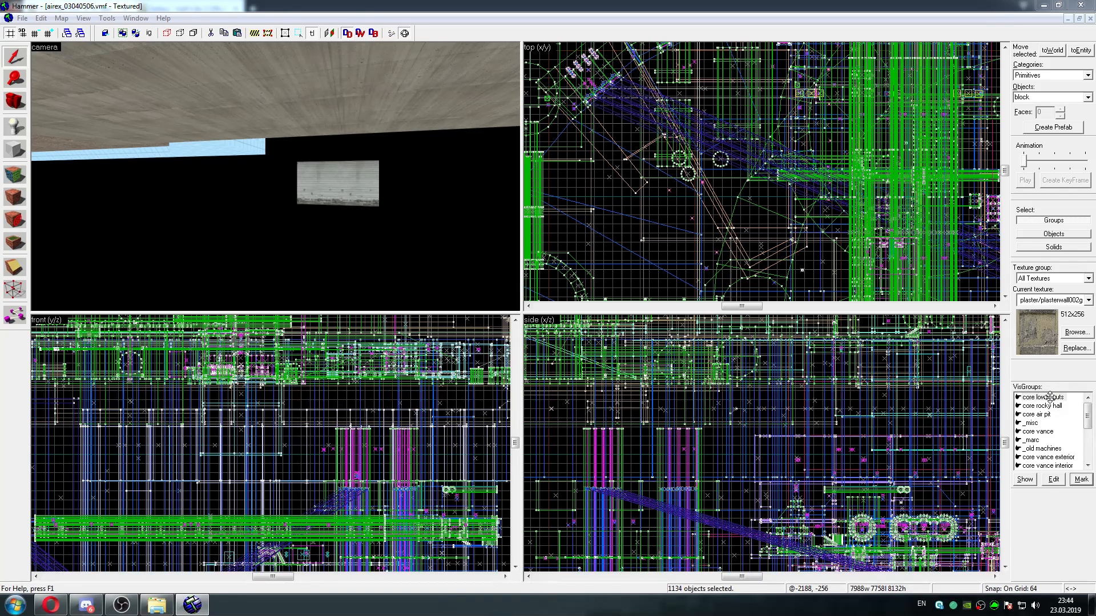
left_click(1050, 397)
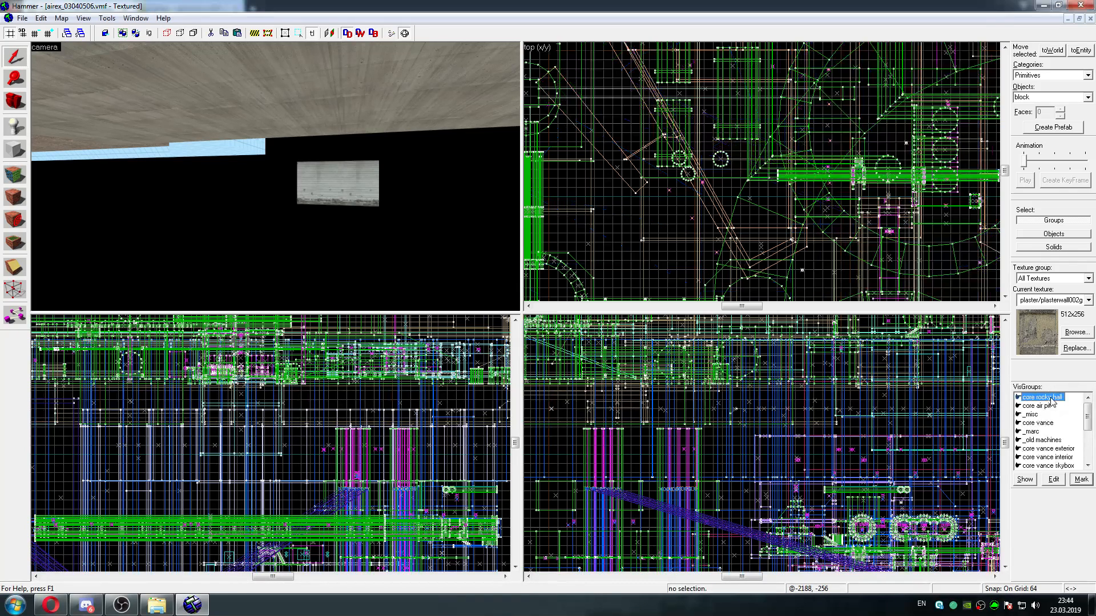
Mark the VisGroups core rocky hall and core air pit one after the other and delete the objects of each
left_click(1081, 480)
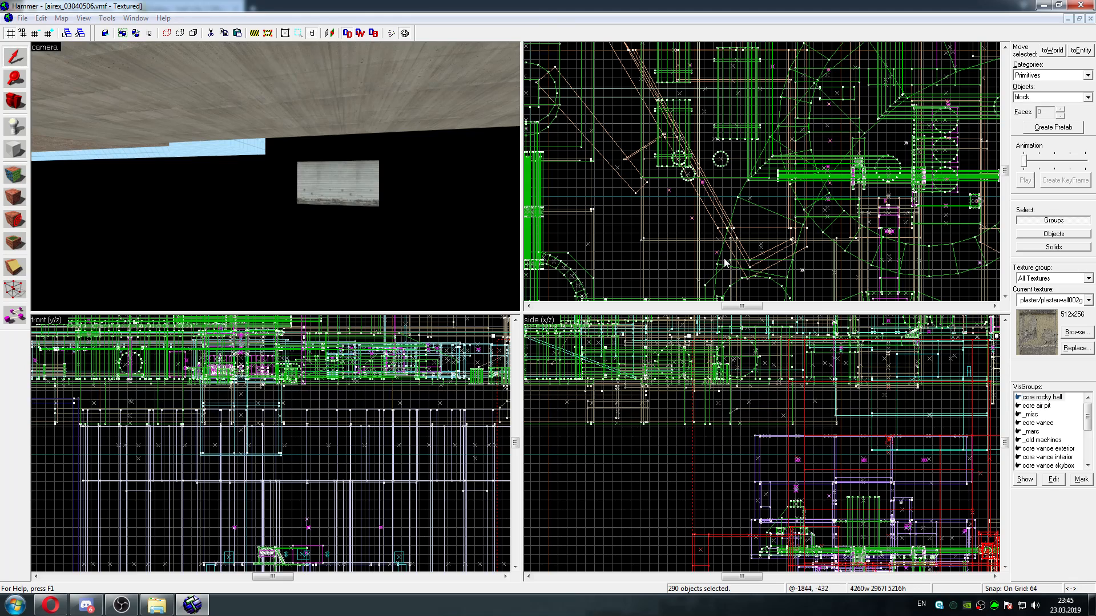
key("Delete")
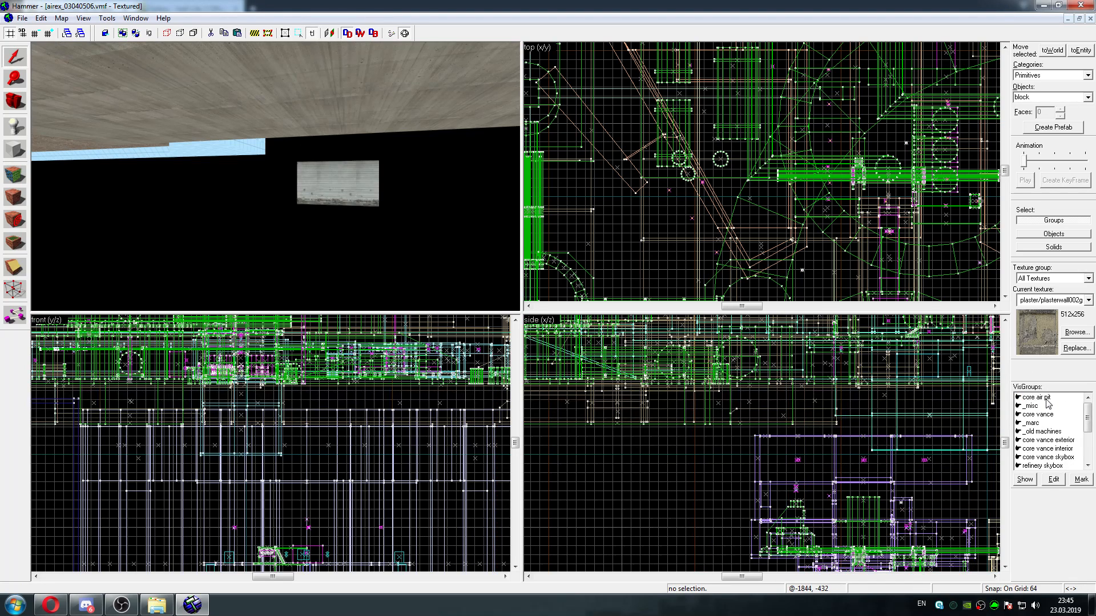
left_click(1046, 399)
left_click(1042, 398)
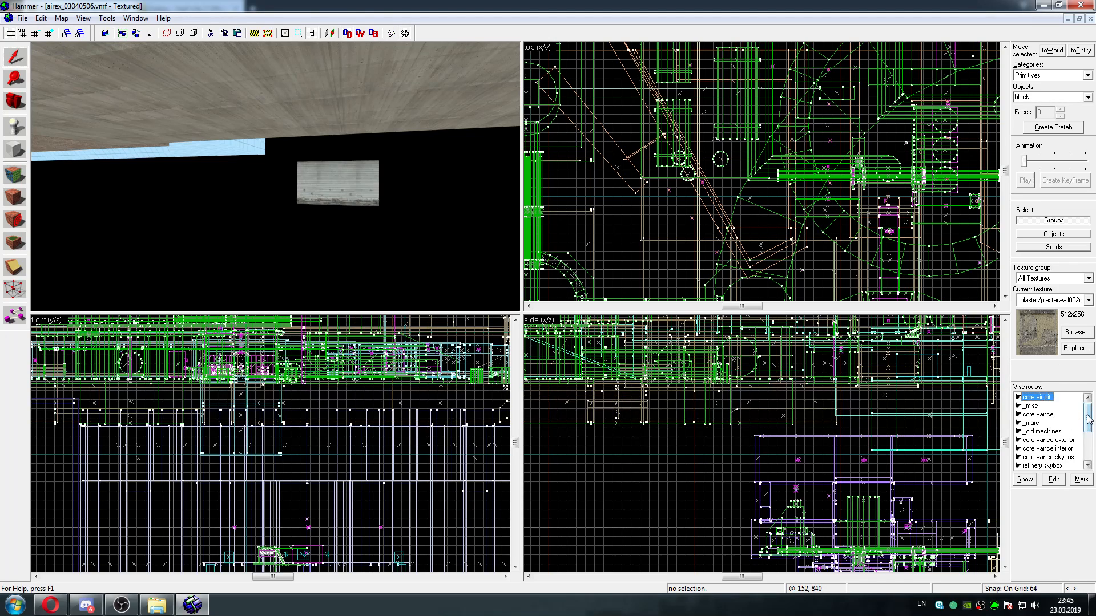
left_click(1081, 480)
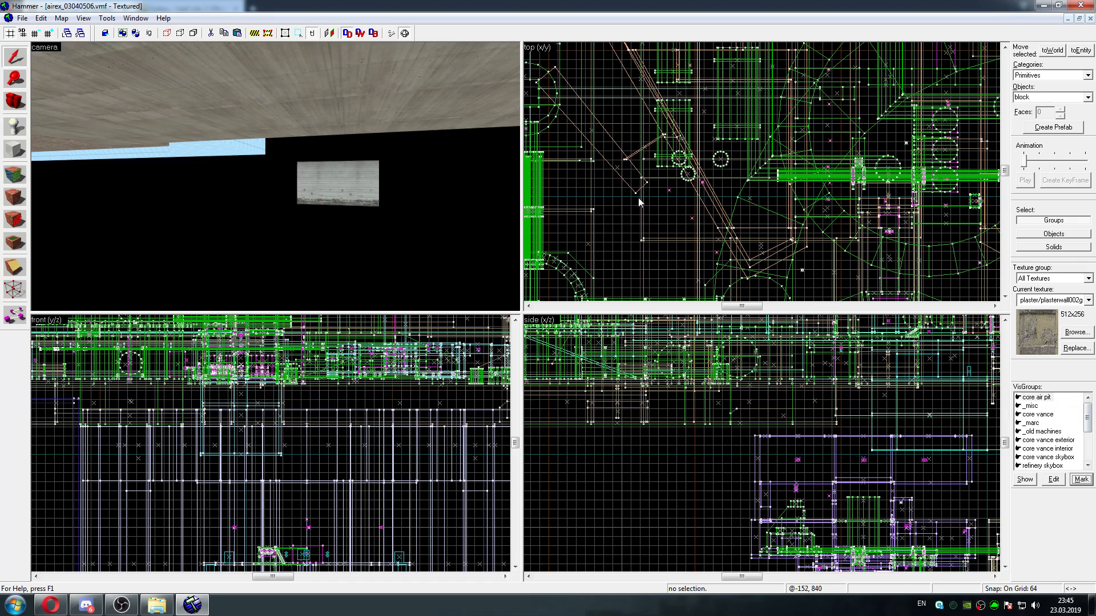
key("Delete")
Mark the _misc VisGroup and delete all of its objects
left_click(1034, 398)
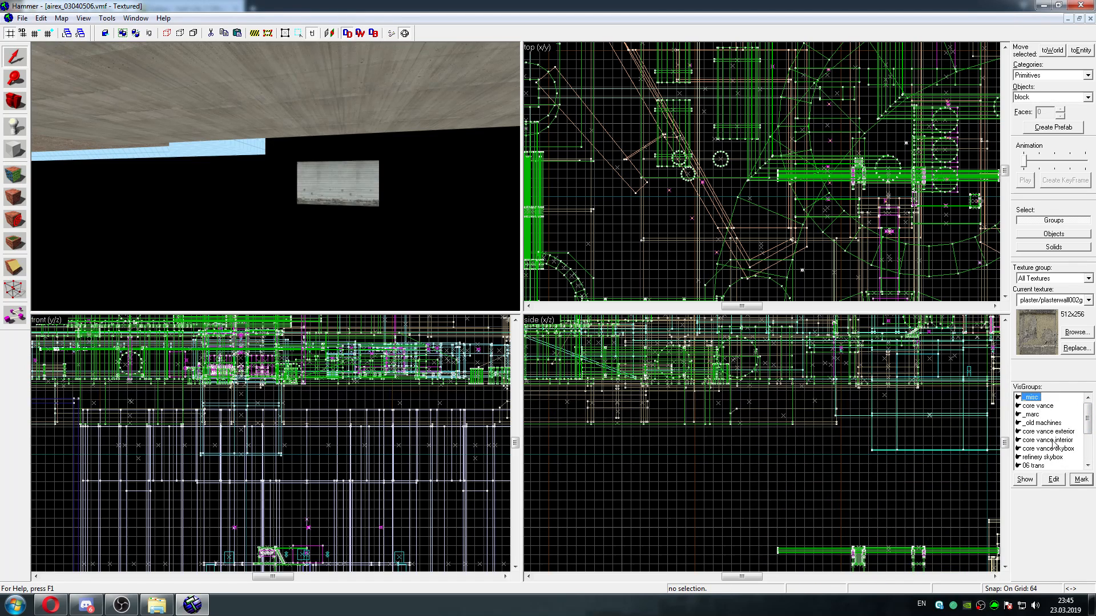
left_click(1081, 480)
key("Delete")
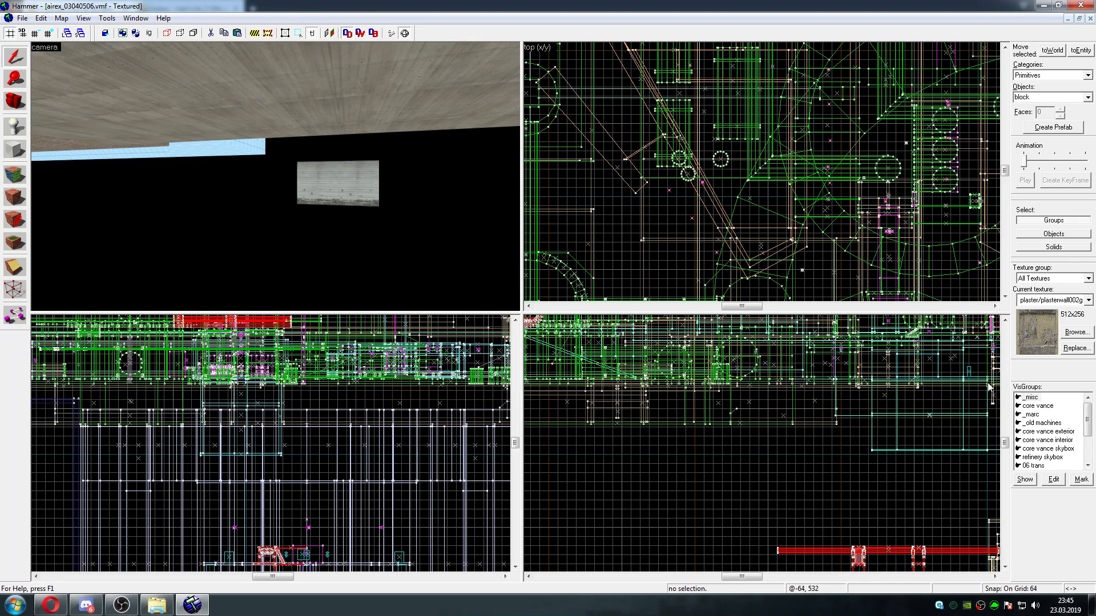
Mark the core vance VisGroup, fly through its area in the 3D view, and delete all of its objects
left_click(1036, 398)
left_click(1081, 479)
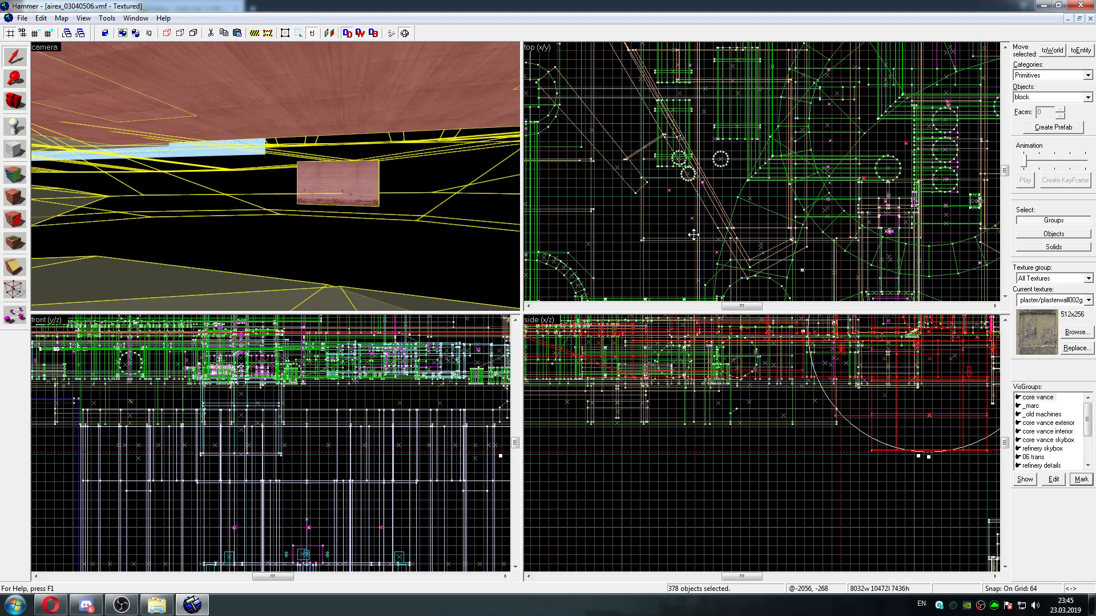
key("w")
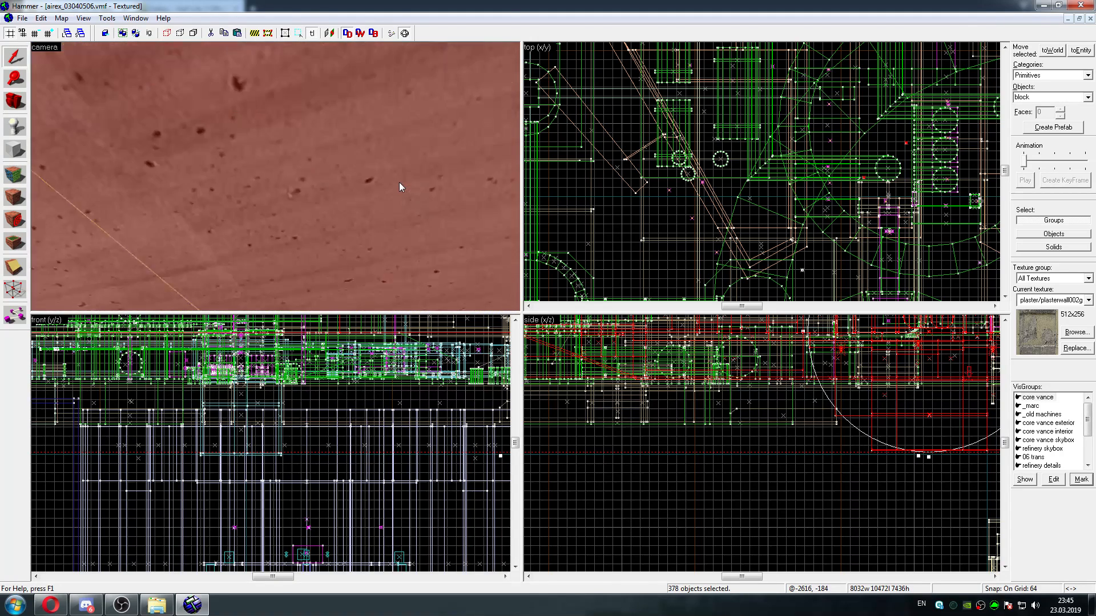
key("w")
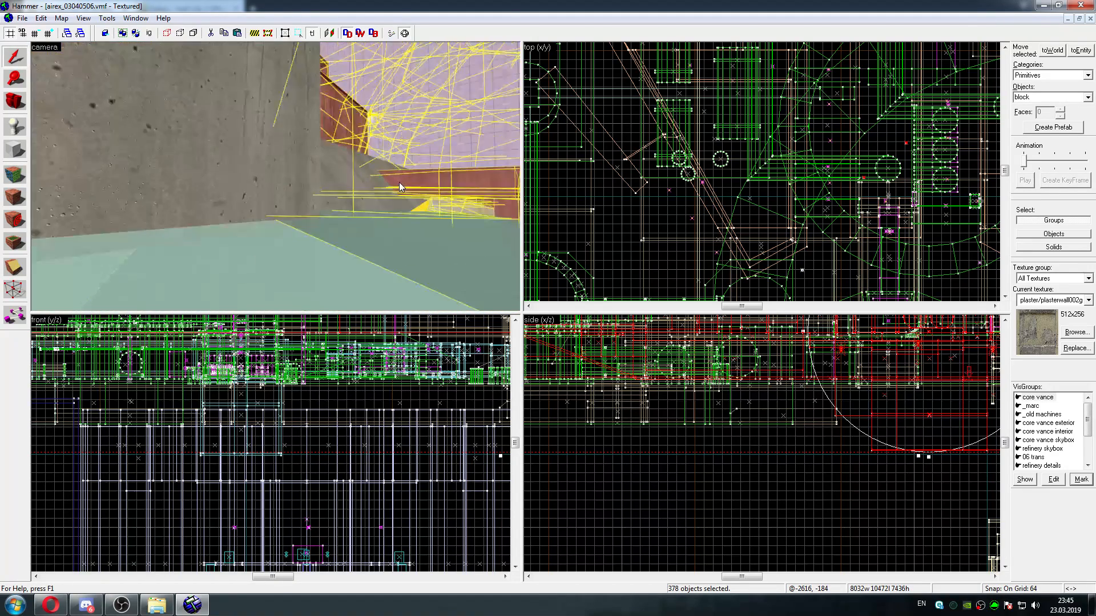
key("w")
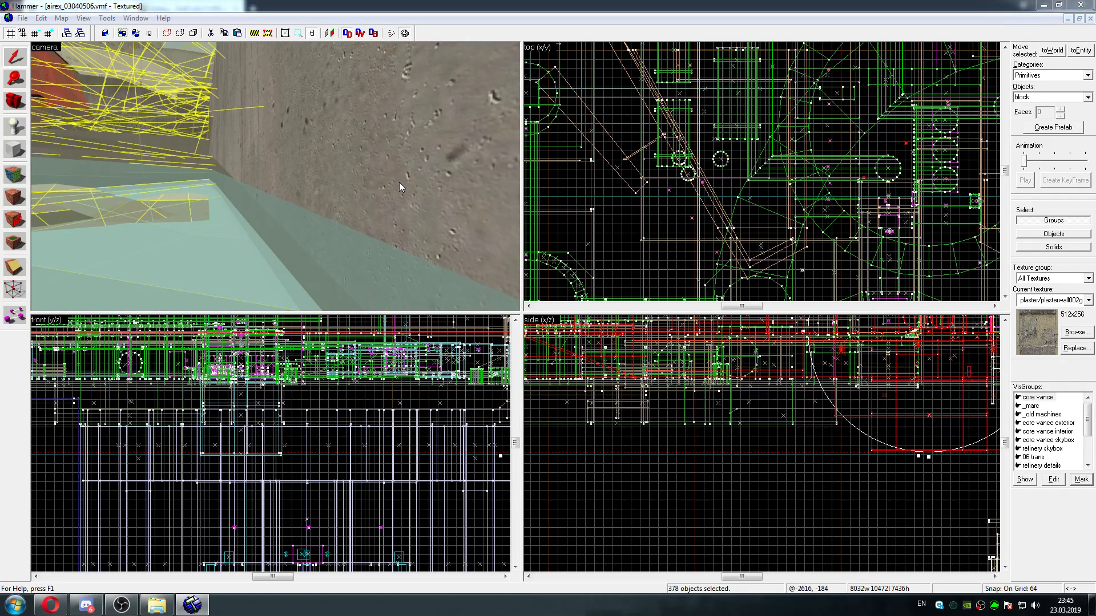
key("Escape")
Mark the VisGroups _marc and _old machines one after the other and delete the objects of each
left_click(1032, 399)
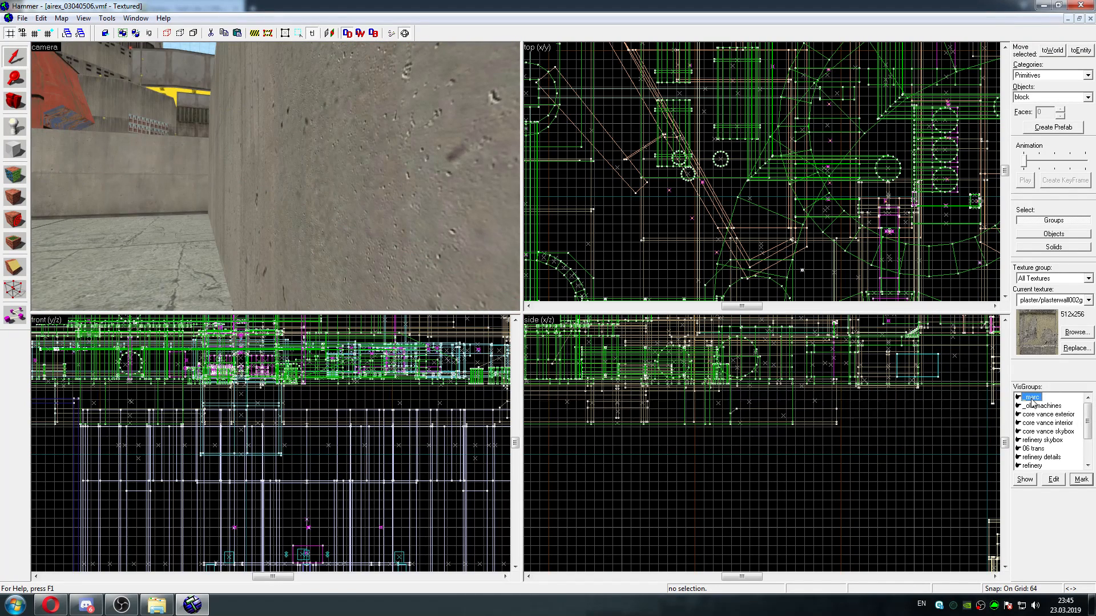
left_click(1081, 480)
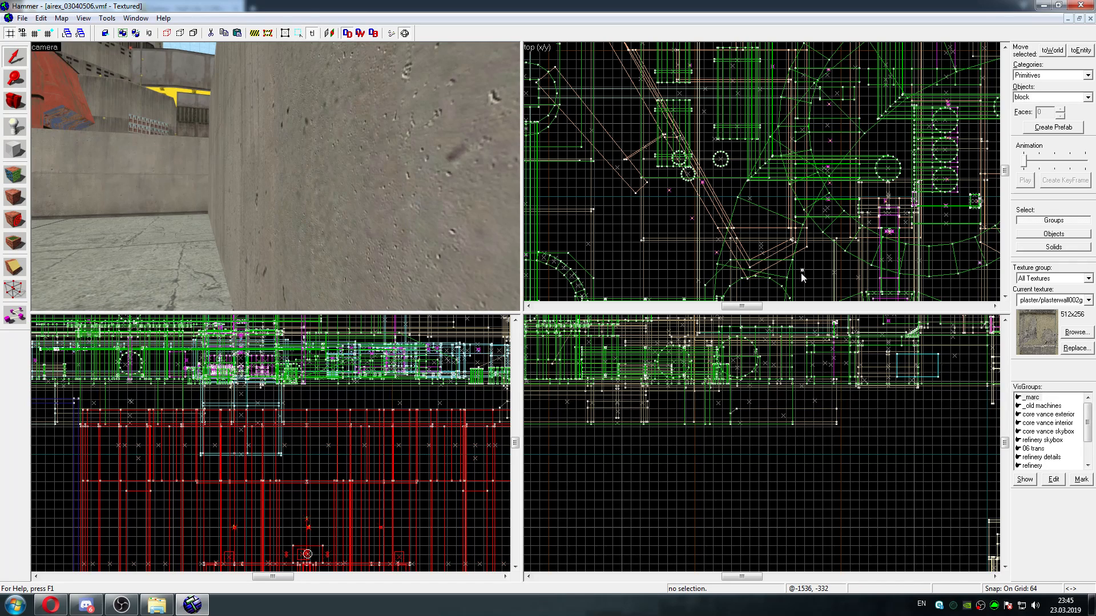
key("Delete")
left_click(1081, 479)
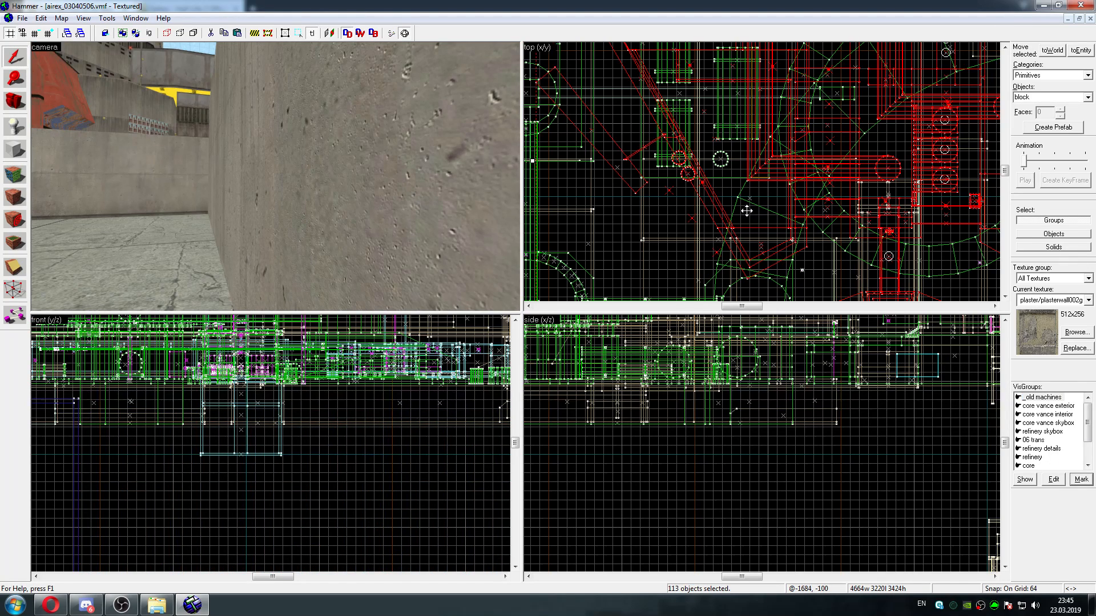
key("Delete")
Mark the VisGroups core vance exterior and core vance interior one after the other and delete the objects of each
left_click(1046, 398)
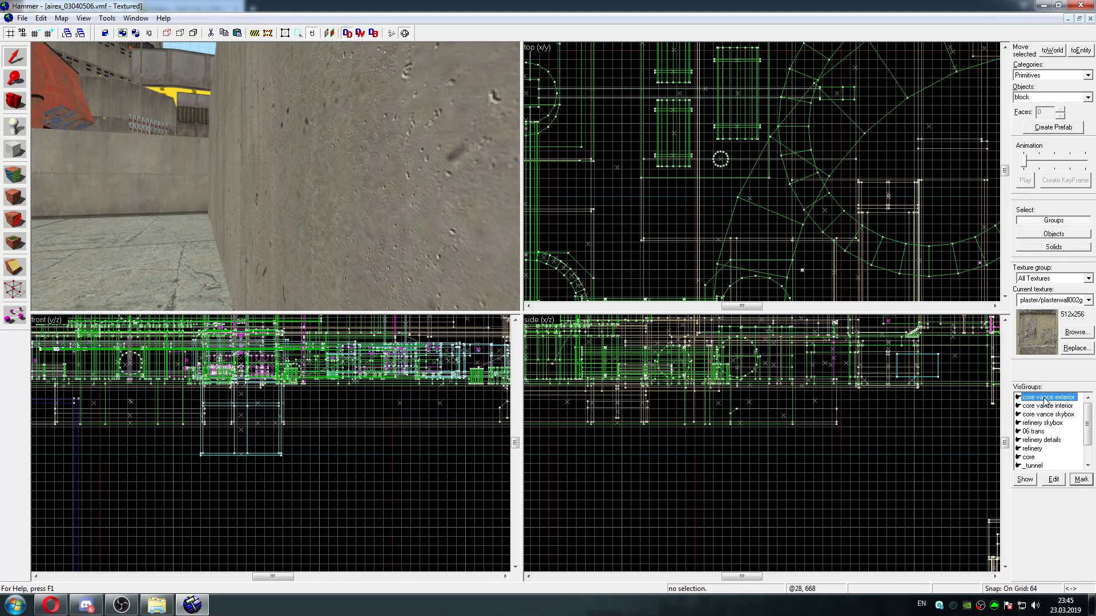
left_click(1079, 479)
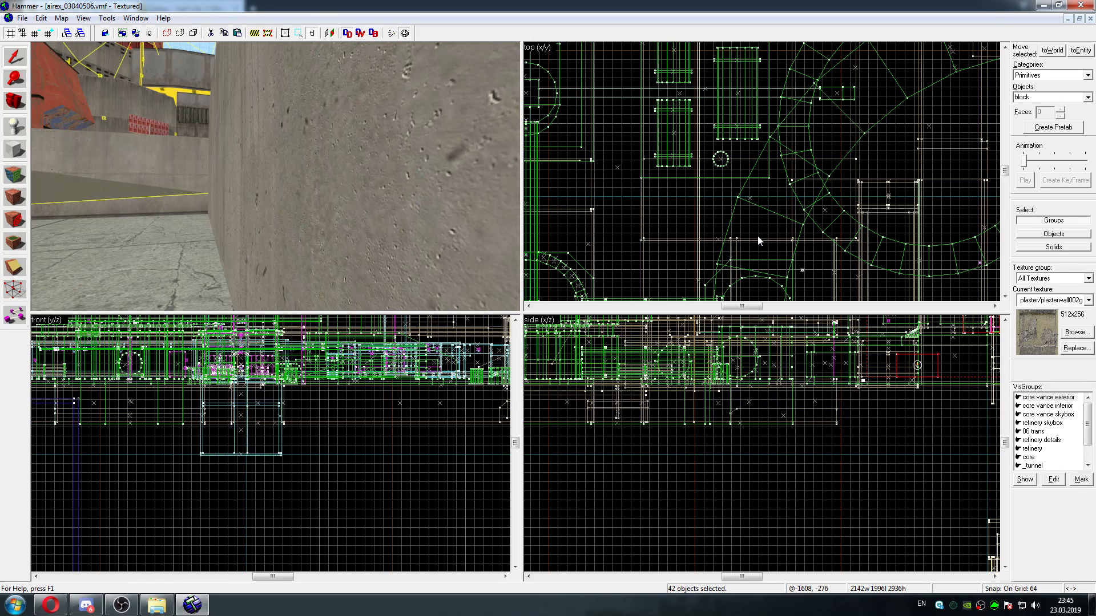
key("Delete")
left_click(1047, 397)
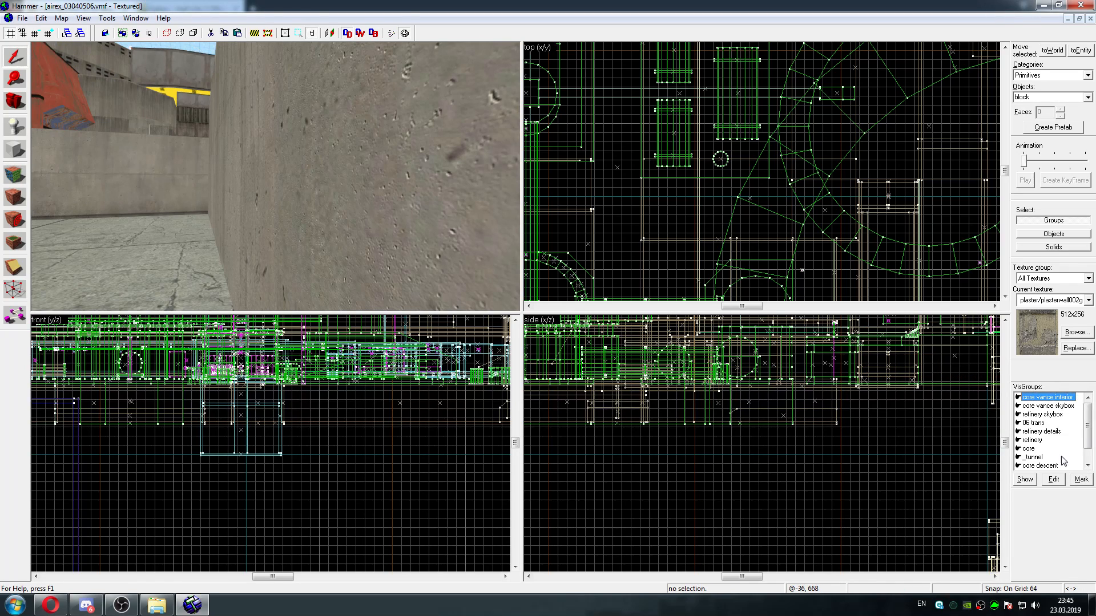
left_click(1079, 480)
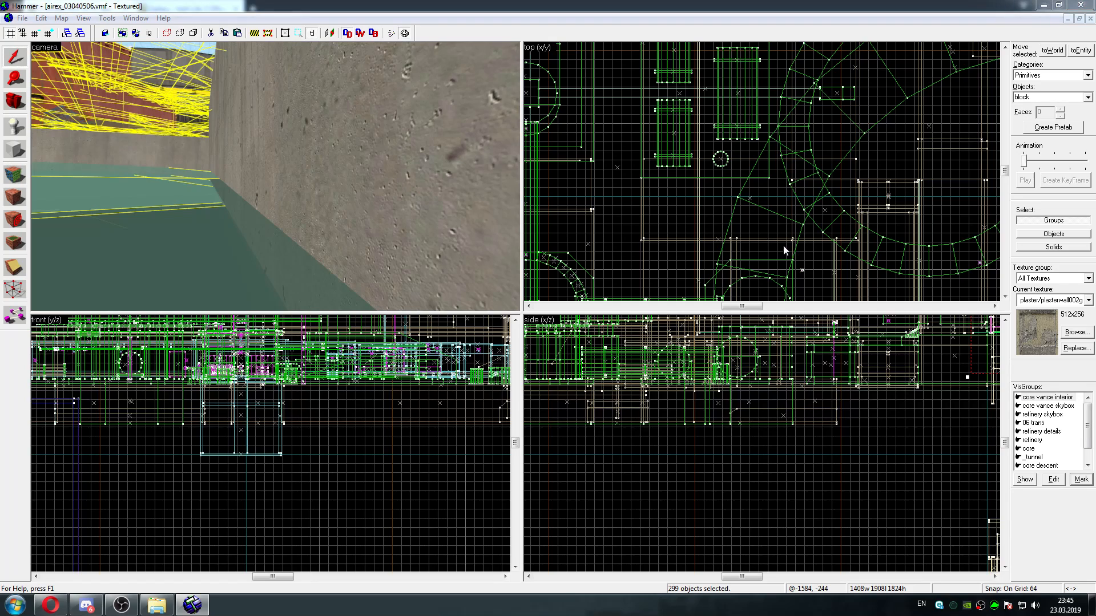
key("Delete")
Mark the core vance skybox VisGroup and delete all of its objects
left_click(1035, 398)
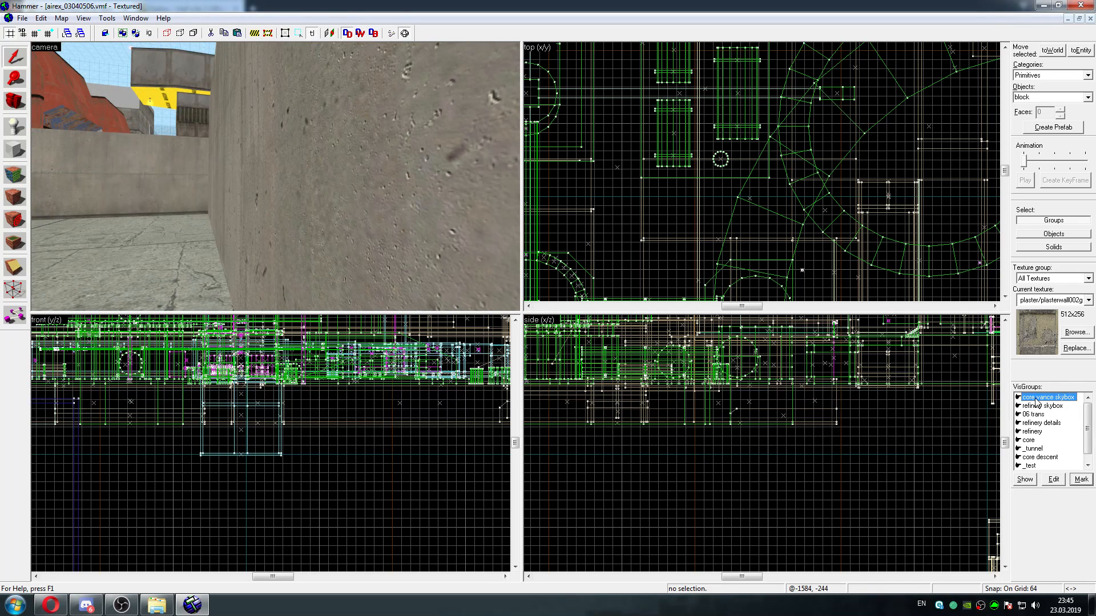
left_click(1082, 480)
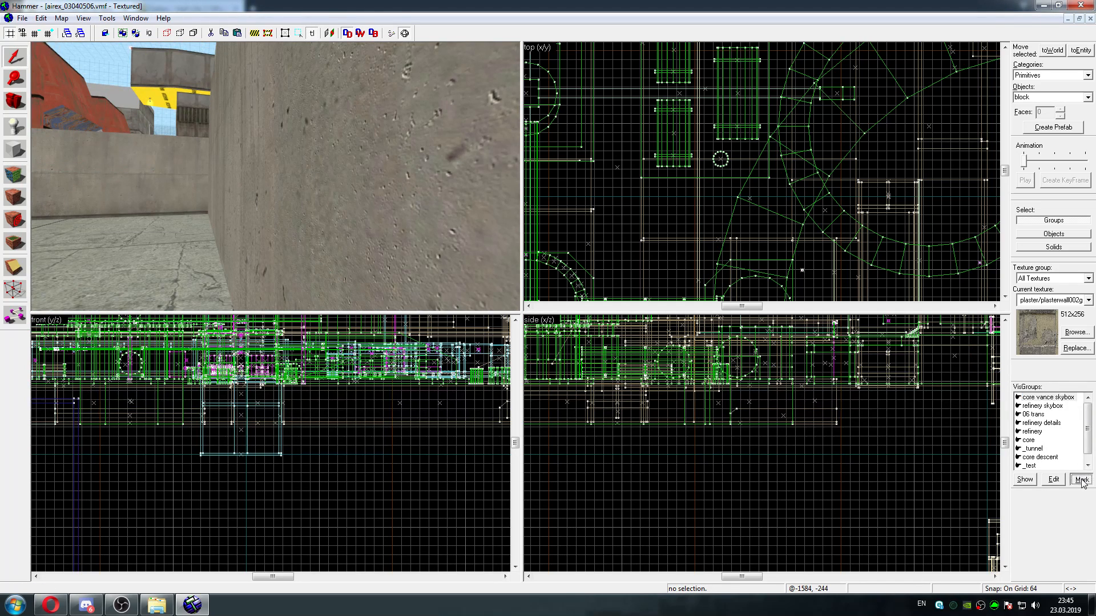
key("Delete")
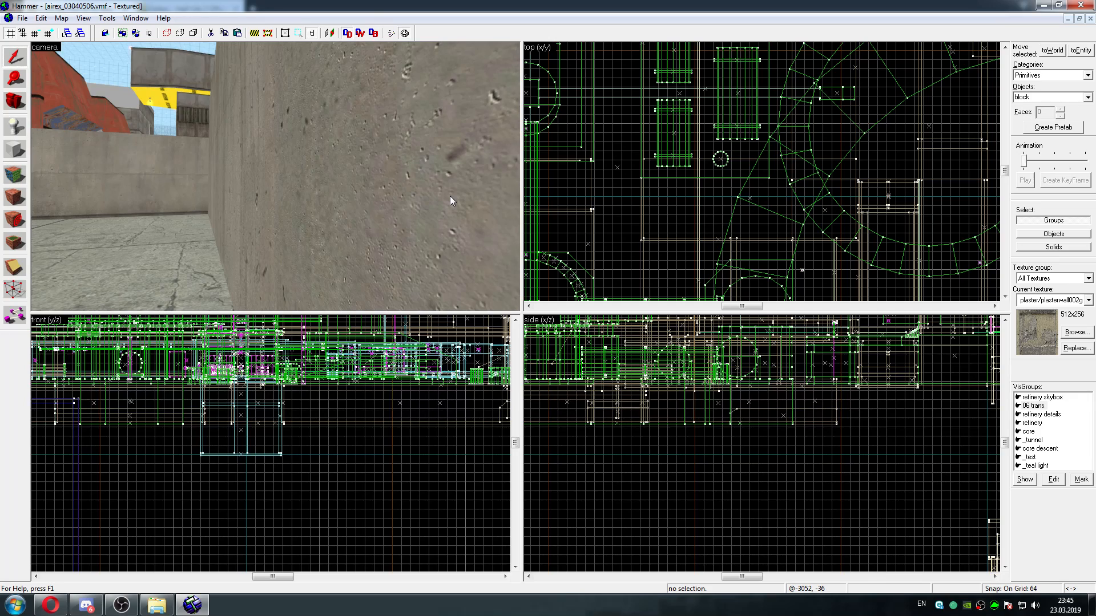
Fly through the remaining outdoor area to examine its concrete walls, red buildings and NODRAW-textured surfaces
key("z")
key("w")
key("w")
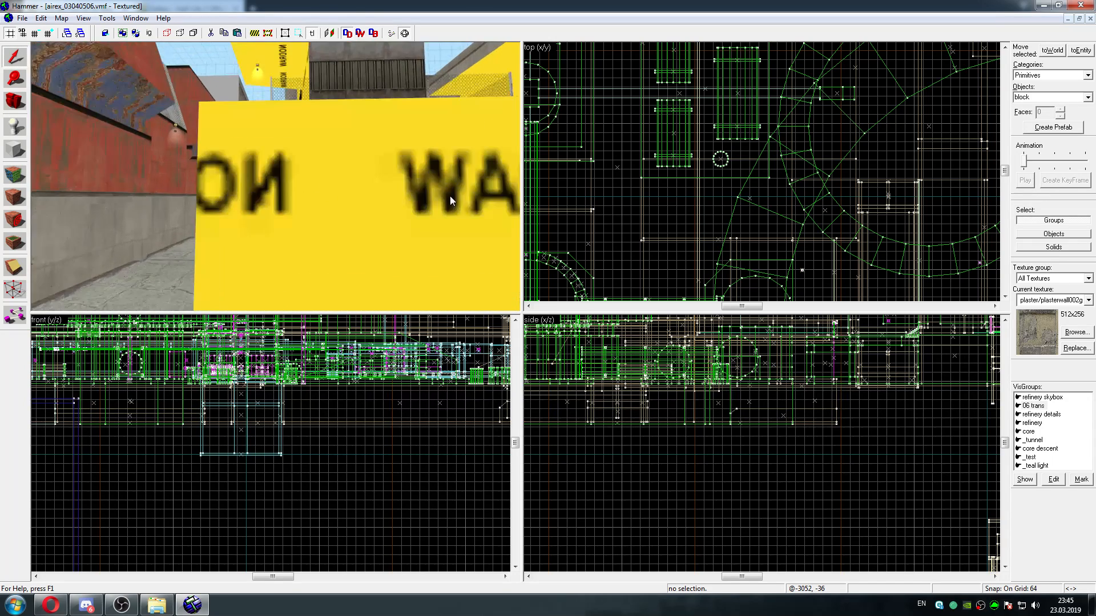
key("w")
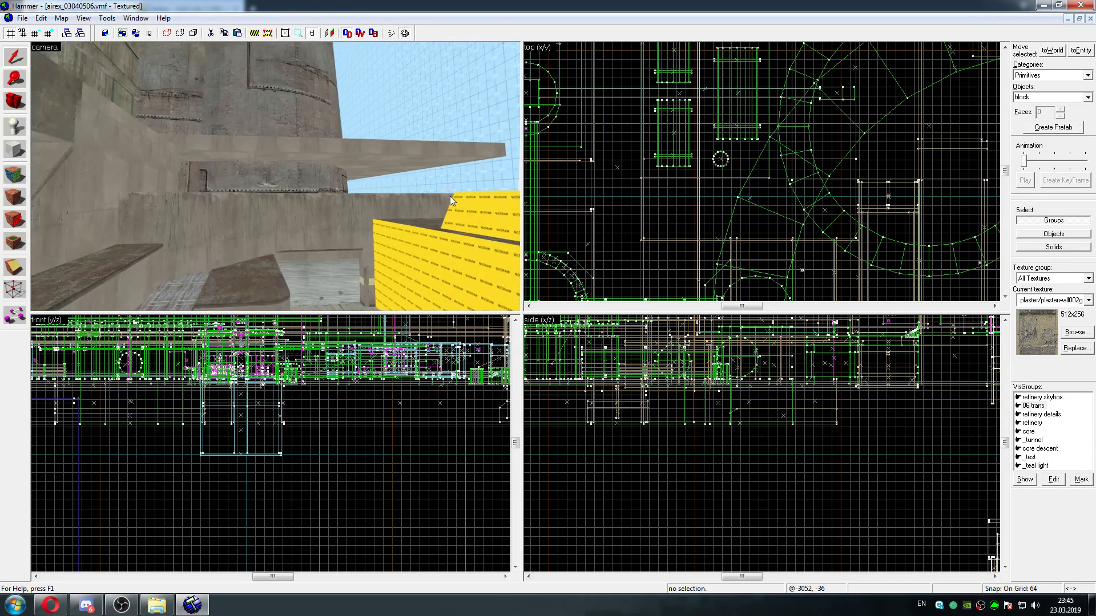
key("w")
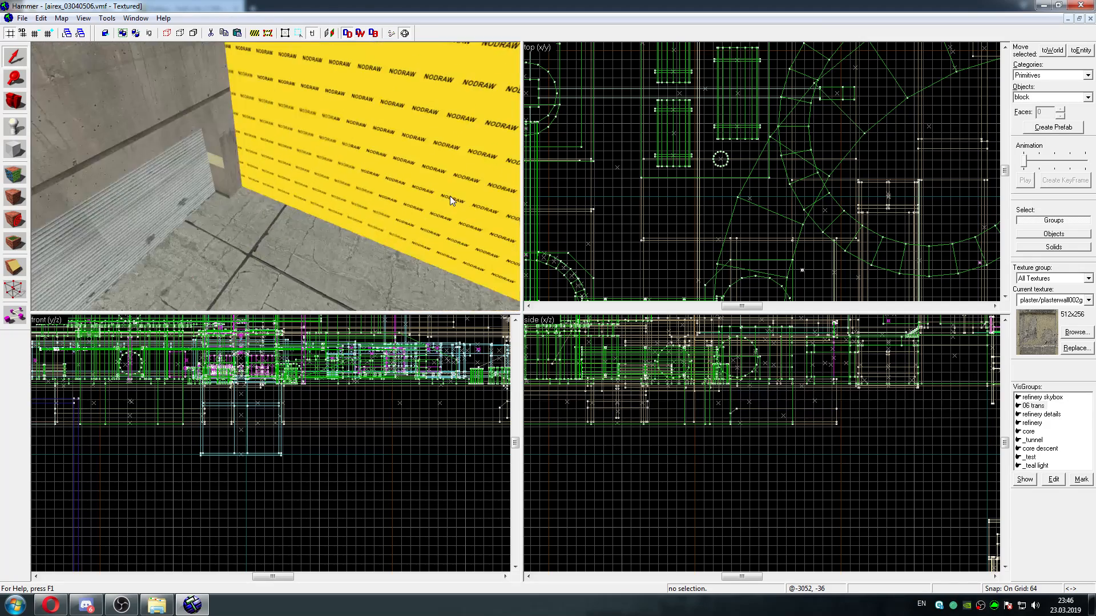
key("w")
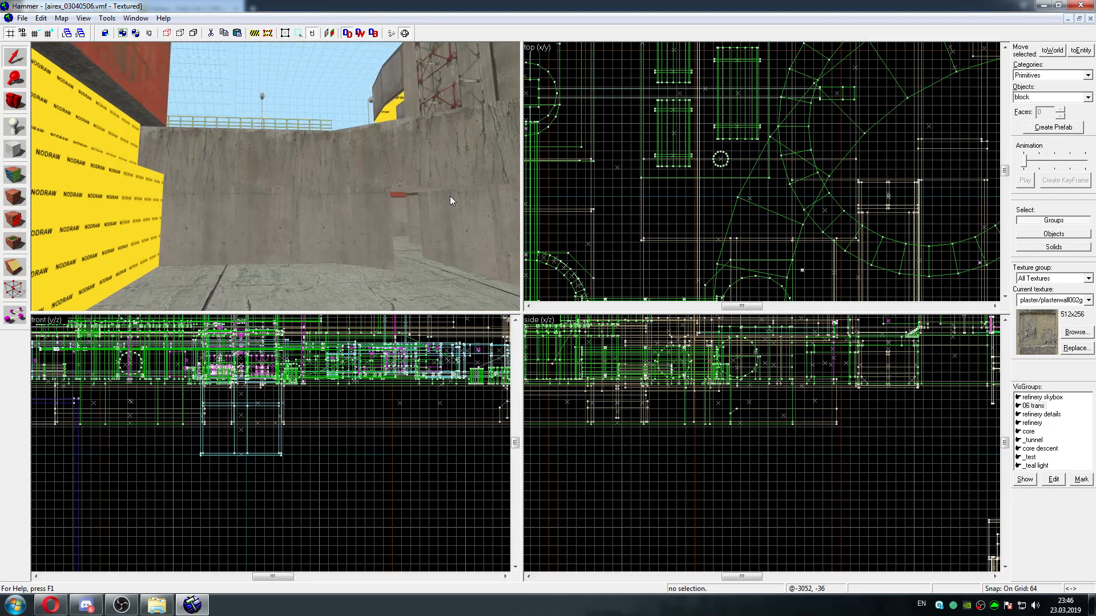
key("w")
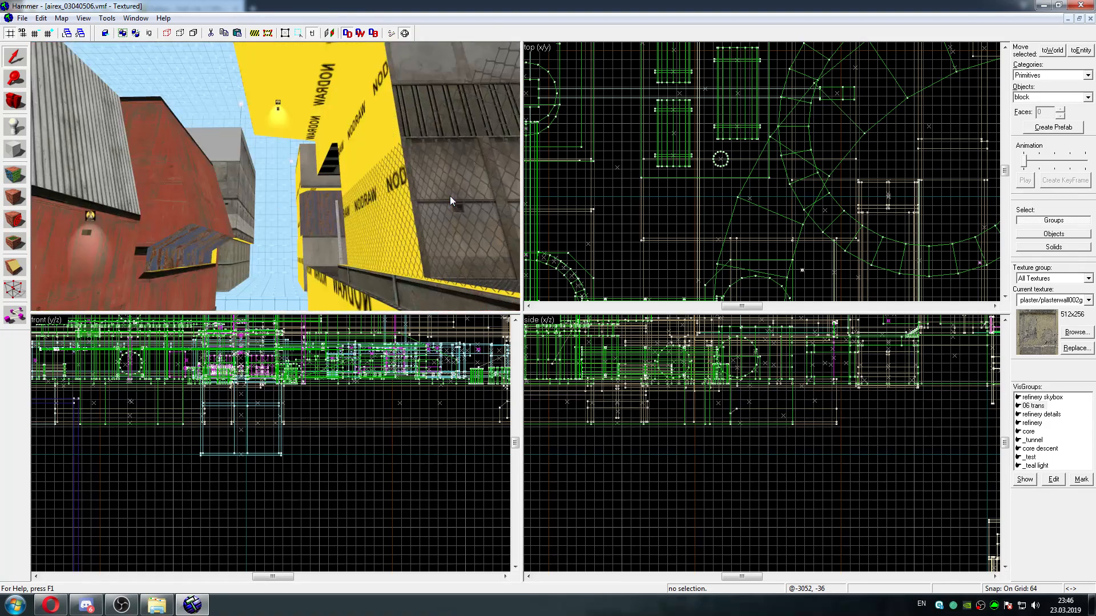
Mark the 06 trans VisGroup and delete its level-change trigger
left_click(1041, 406)
left_click(1080, 480)
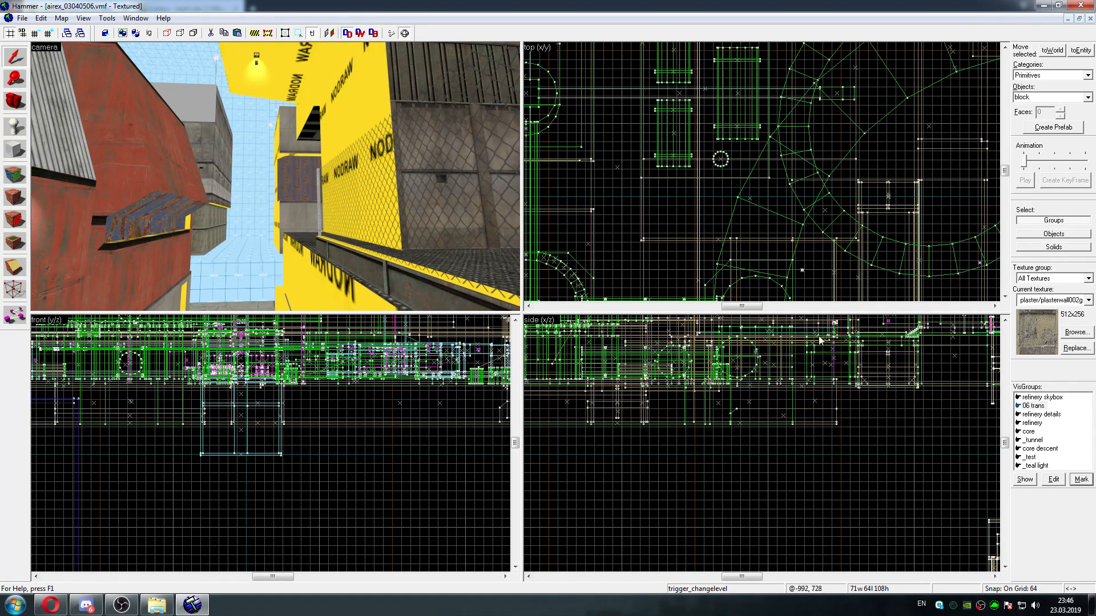
key("Delete")
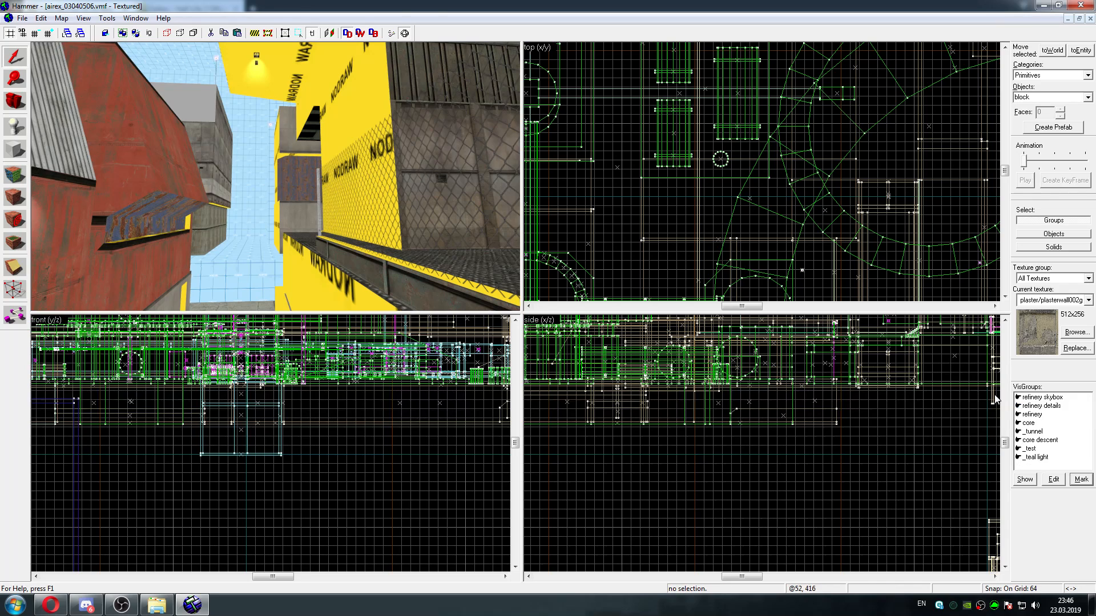
Mark the core VisGroup, centre the 3D view on its NODRAW cylinders, and delete all of its objects
left_click(1028, 422)
left_click(1080, 479)
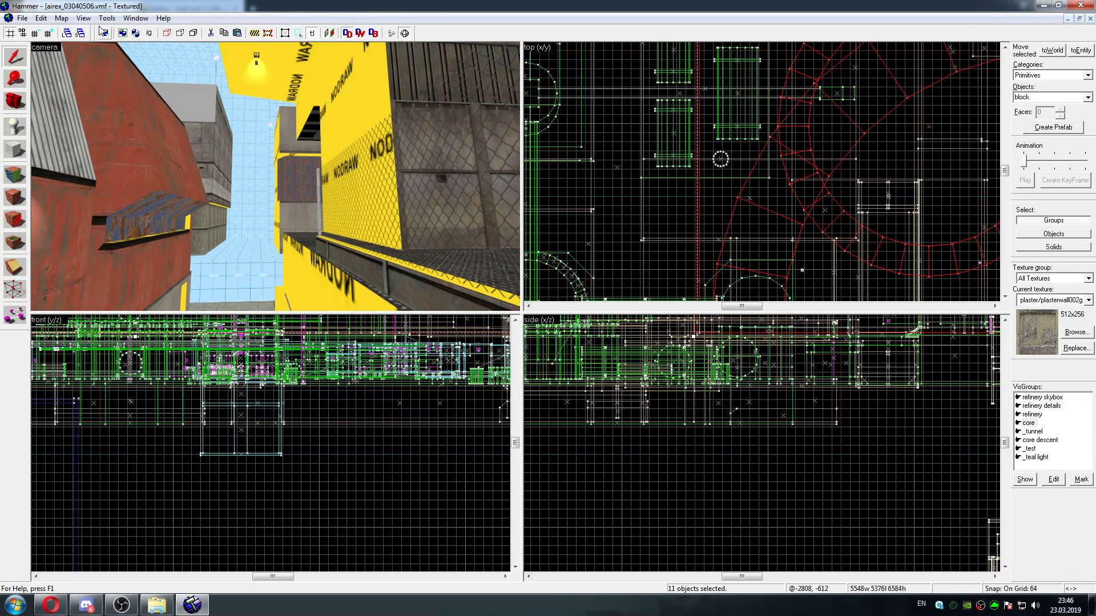
left_click(83, 17)
left_click(123, 159)
key("z")
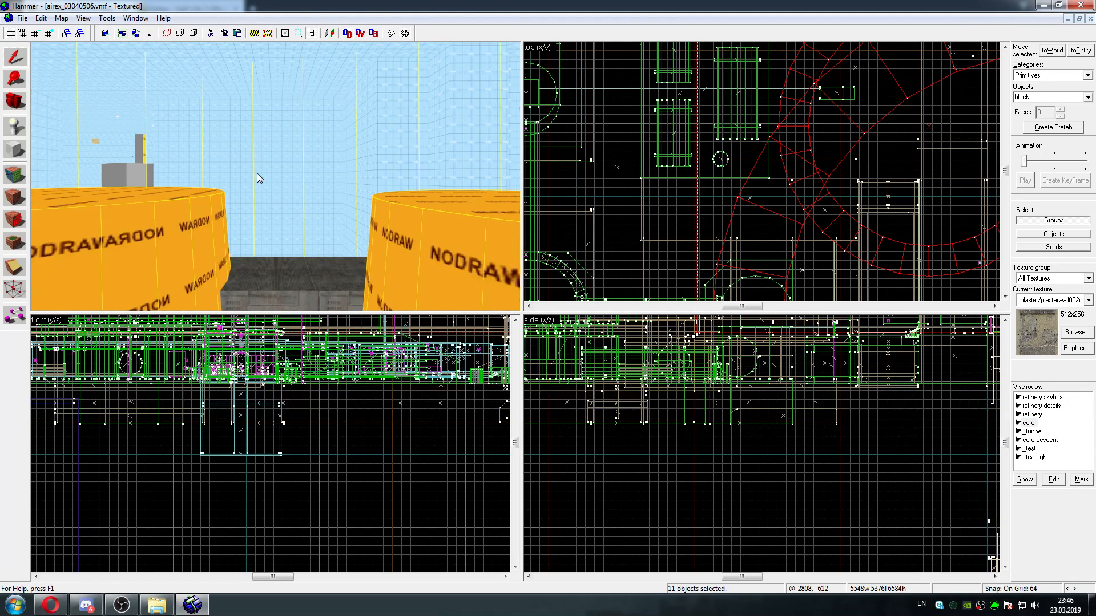
key("w")
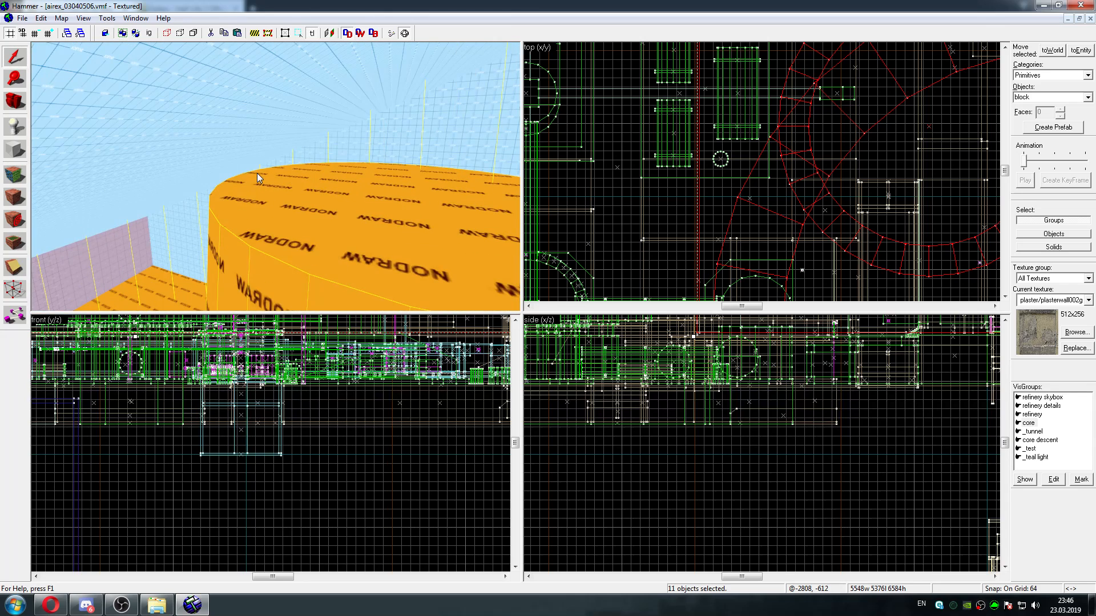
key("Delete")
Mark the VisGroups _tunnel and core descent one after the other and delete the objects of each
left_click(1031, 424)
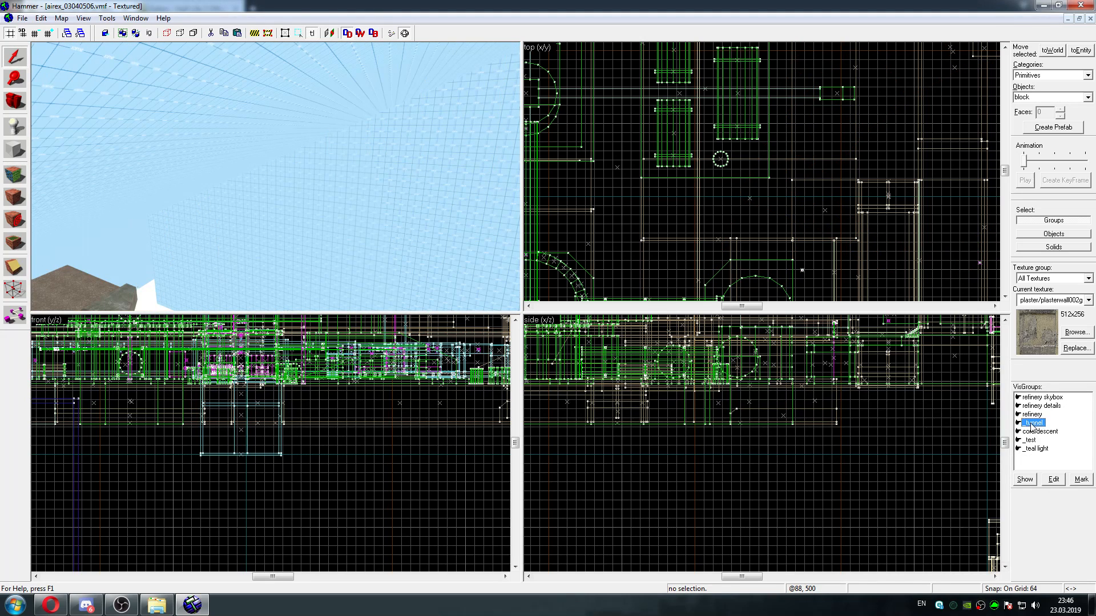
left_click(1081, 480)
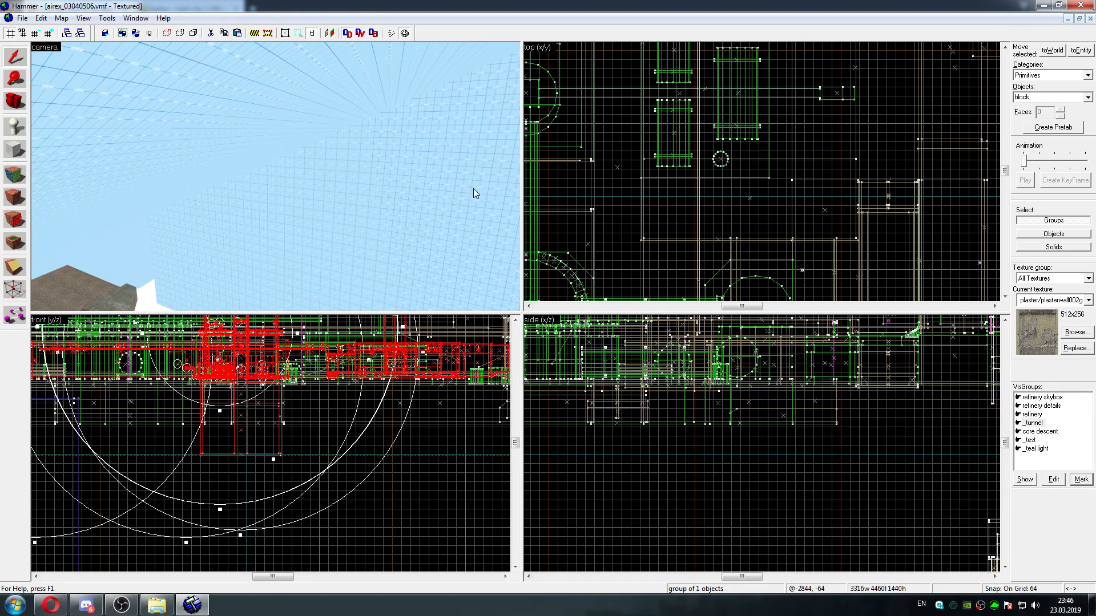
key("Delete")
left_click(1040, 423)
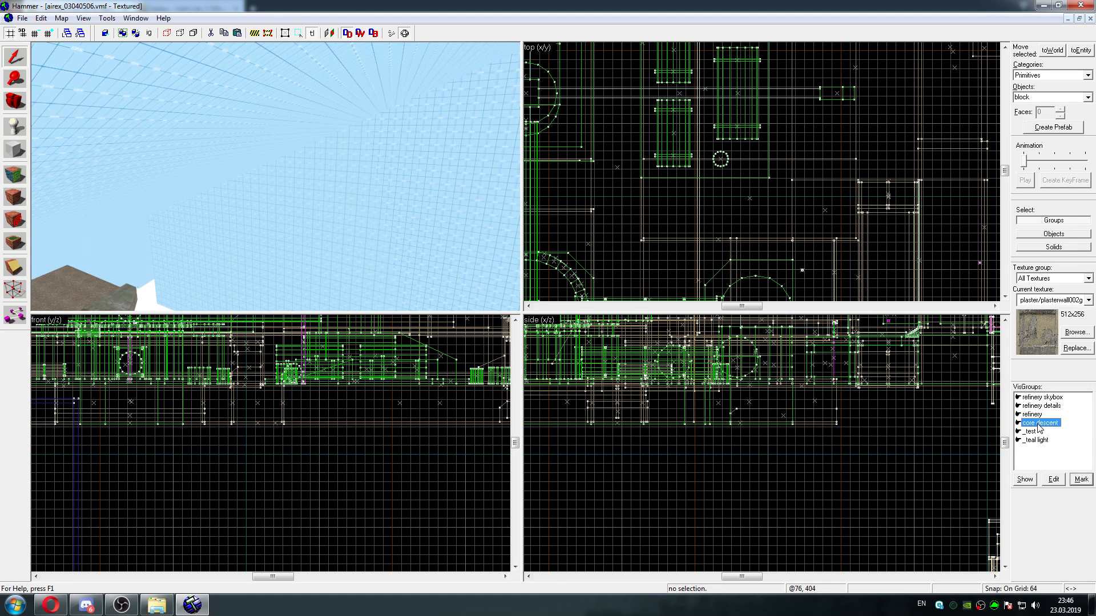
left_click(1075, 480)
key("Delete")
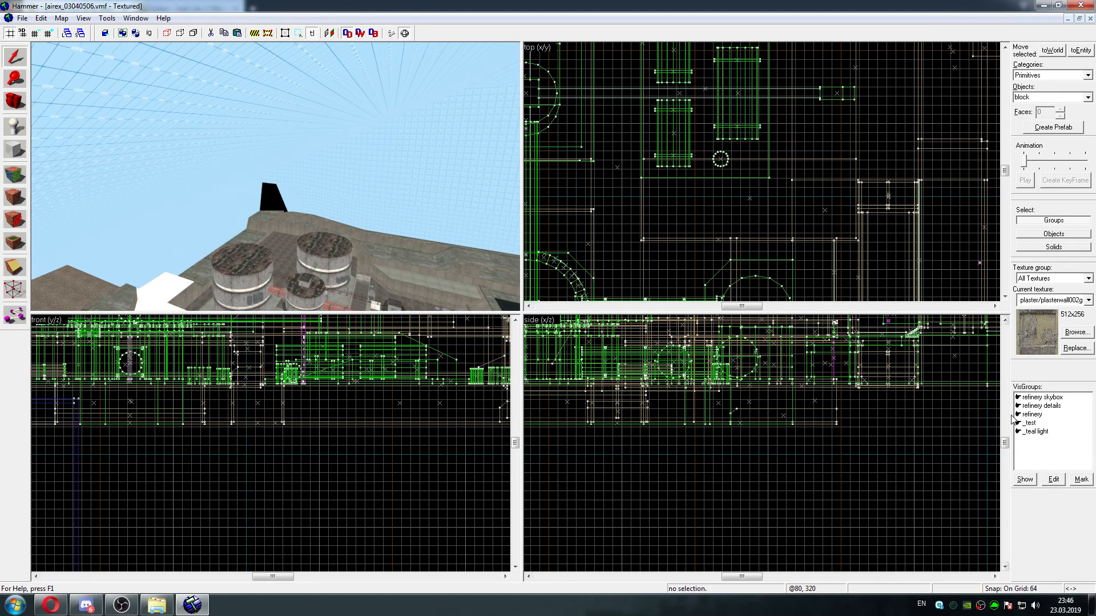
Mark the VisGroups _test and _teal light one after the other and delete the objects of each
left_click(1081, 480)
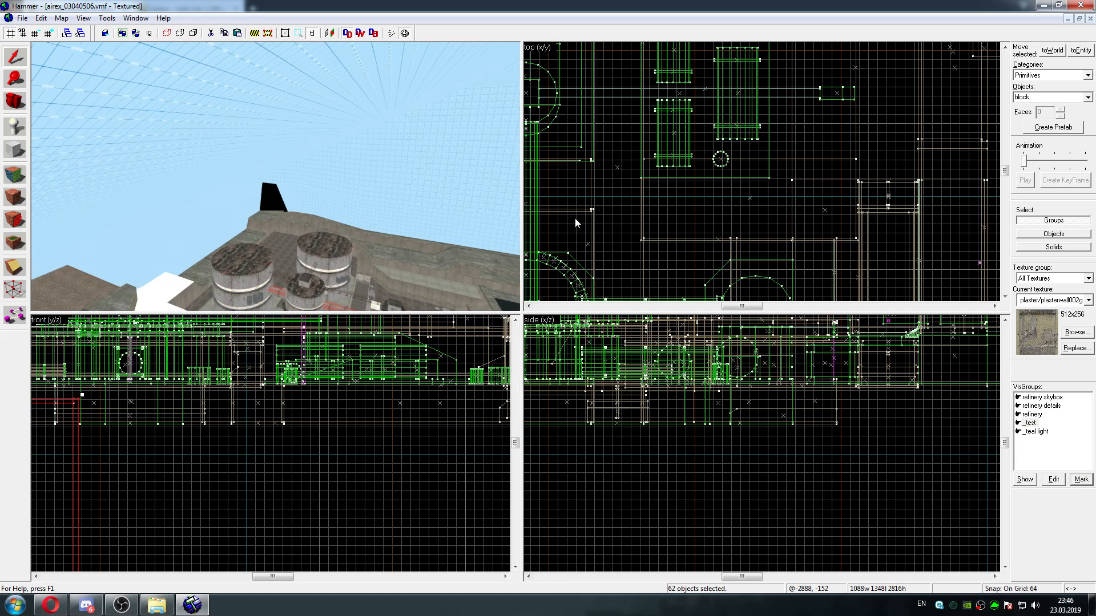
key("Delete")
left_click(1036, 422)
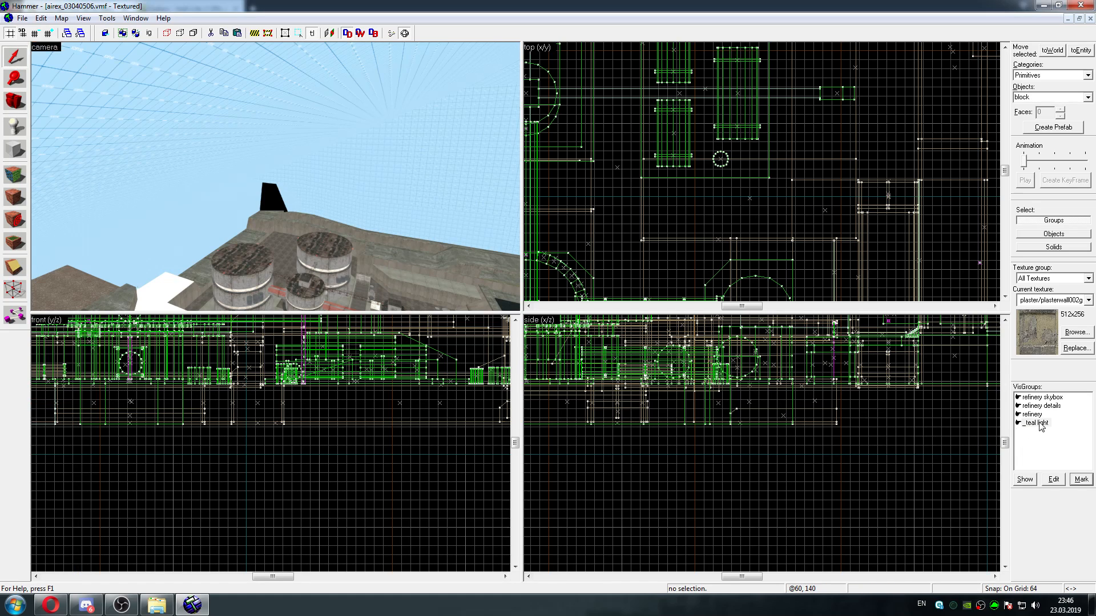
left_click(1081, 479)
key("Delete")
Maximize the 3D view and fly around the refinery to examine its grey tower, water basin, storage tanks and high-rises
key("z")
key("d")
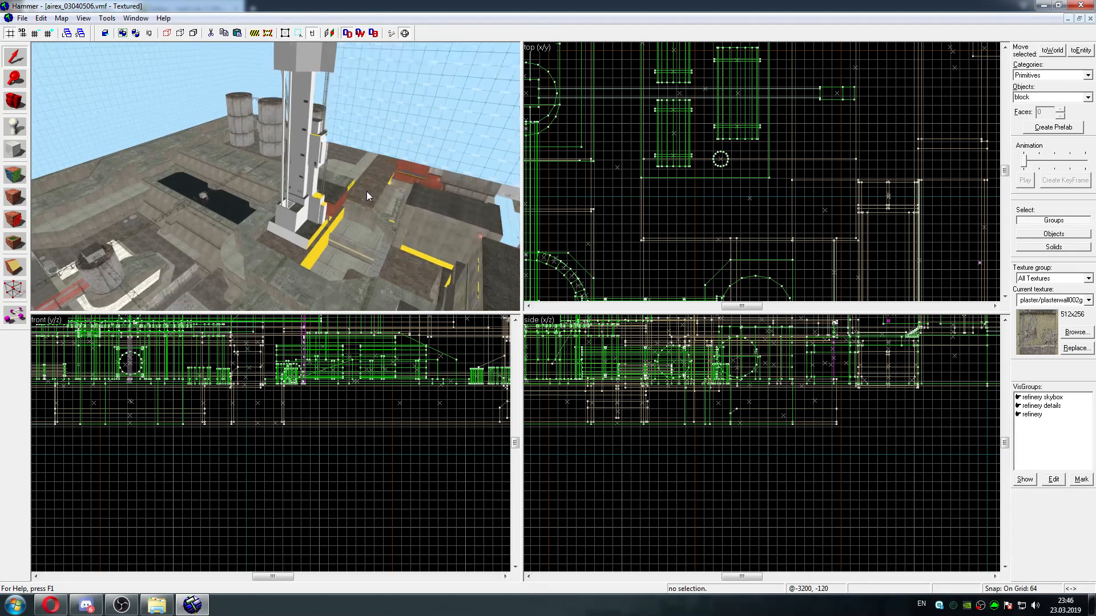
key("w")
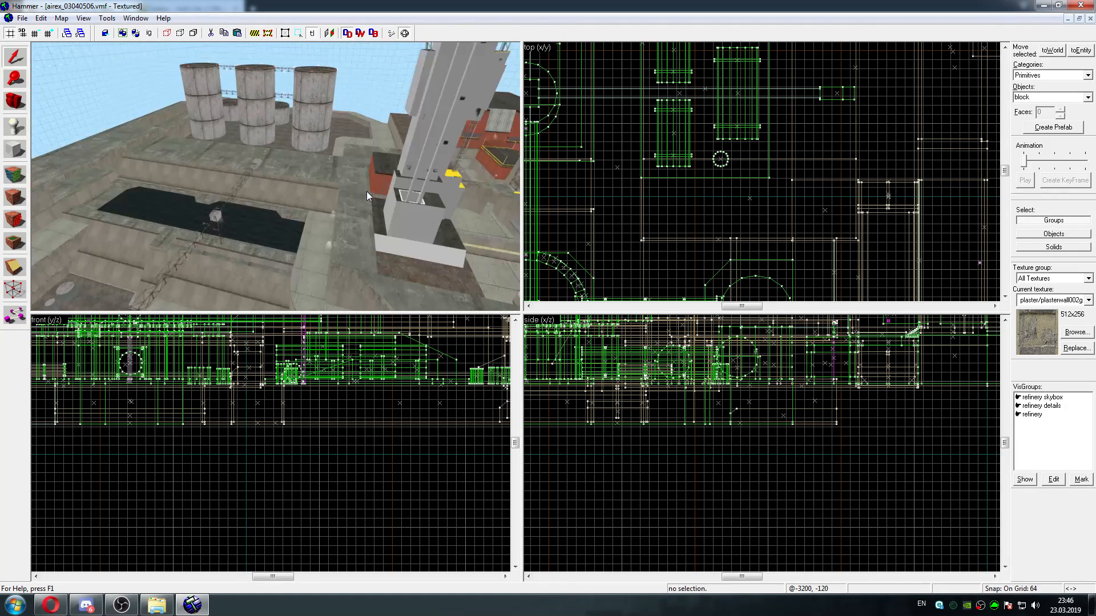
key("shift+z")
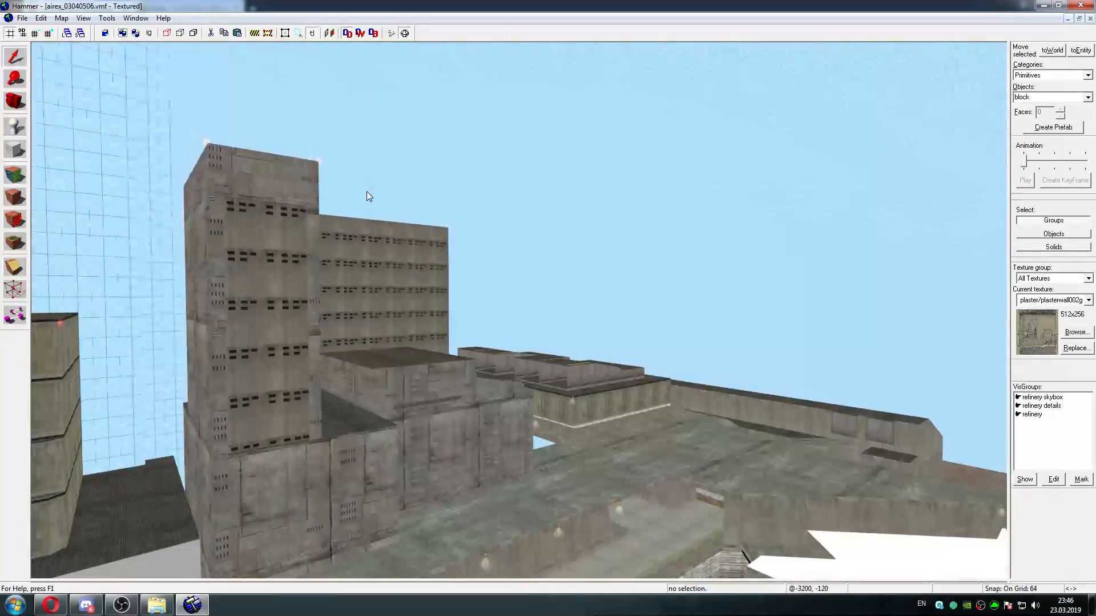
key("s")
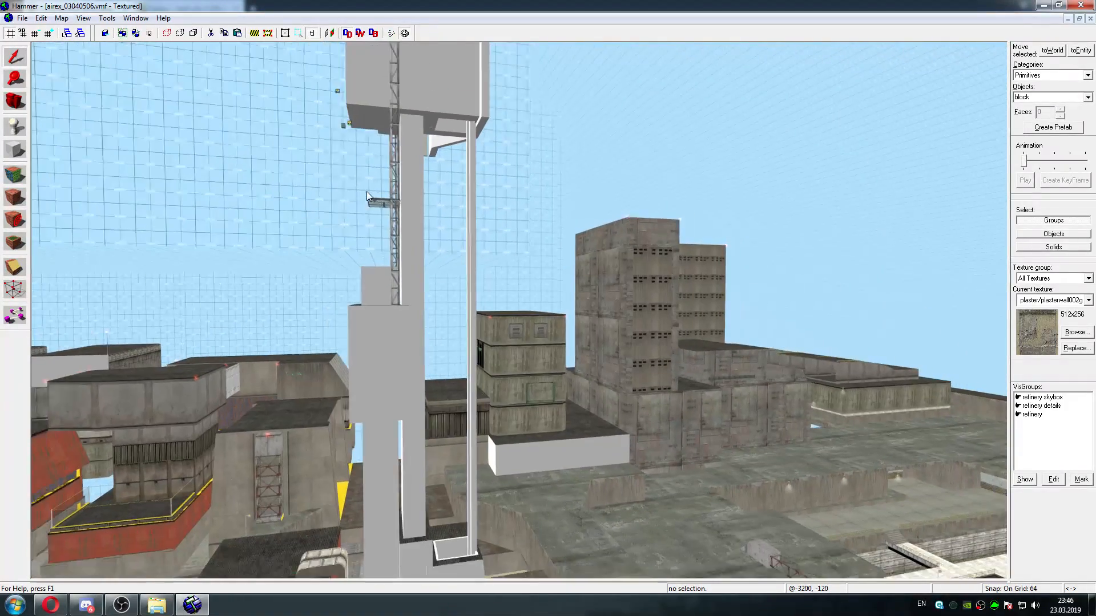
key("s")
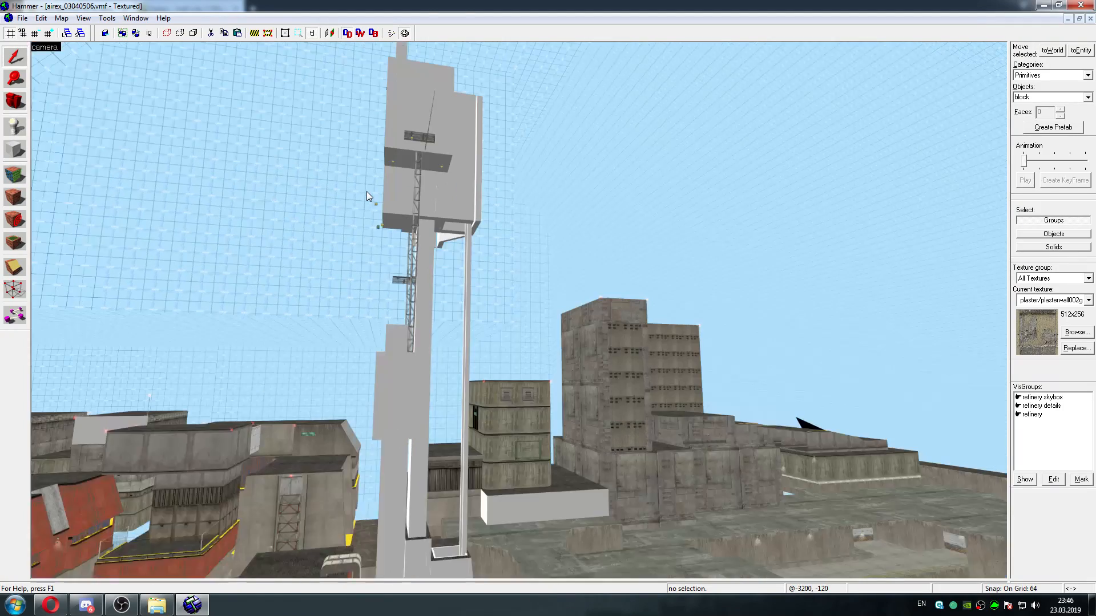
key("w")
key("w")
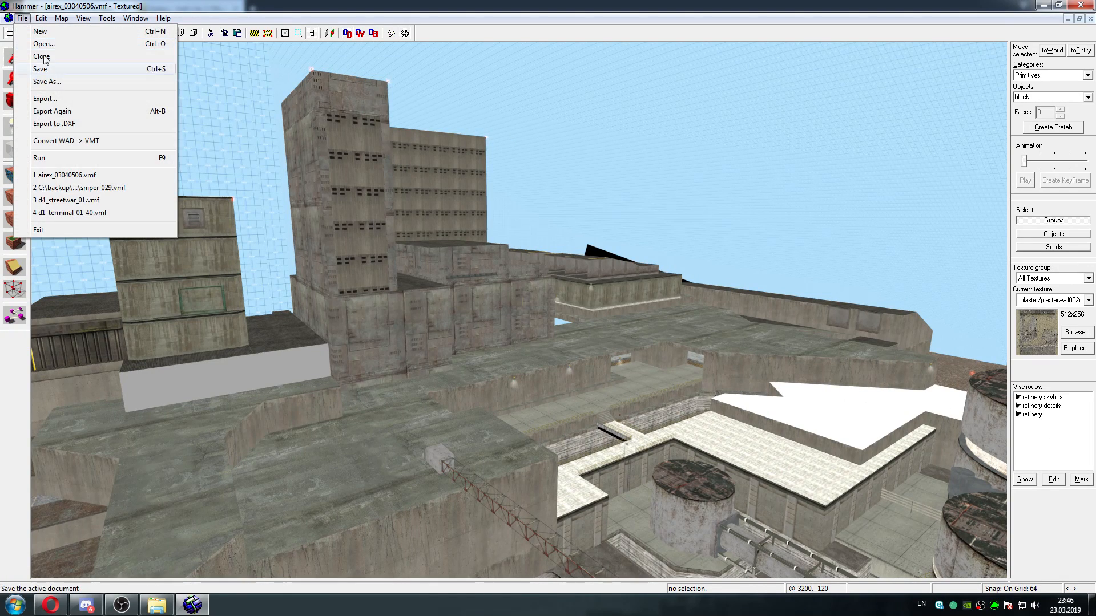
left_click(46, 81)
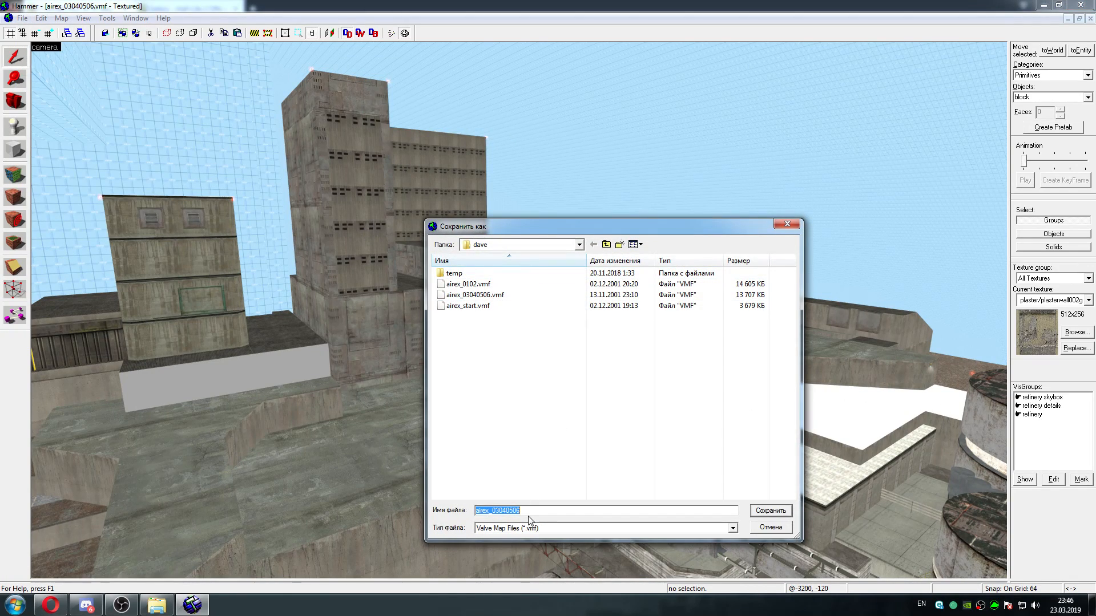
left_click(784, 227)
Fly around the concrete high-rises and the bunker-like building beside them to examine their facades
key("z")
key("w")
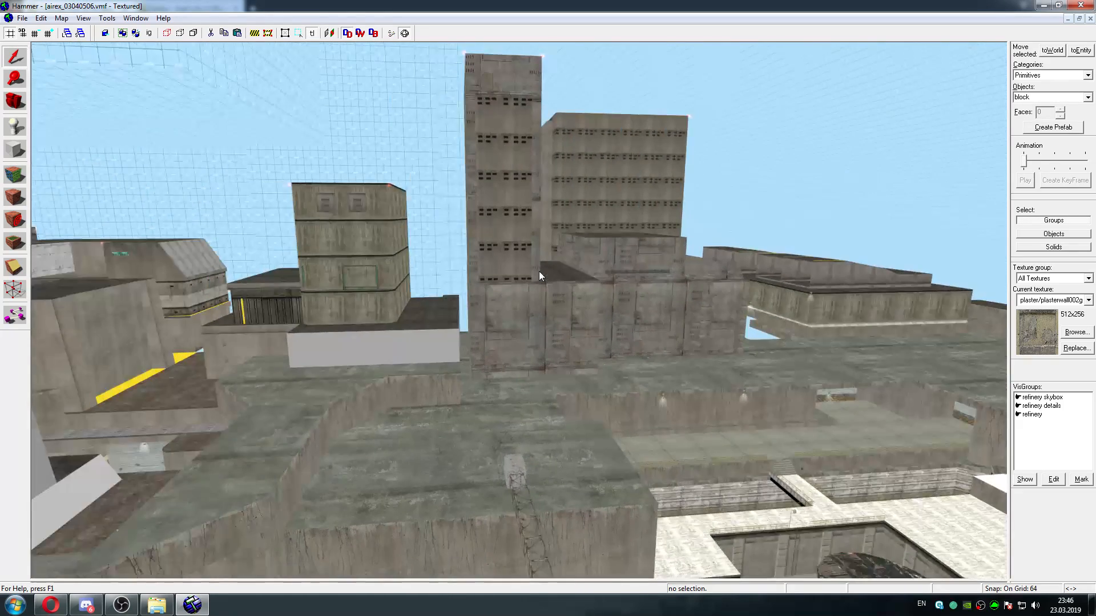
key("s")
key("d")
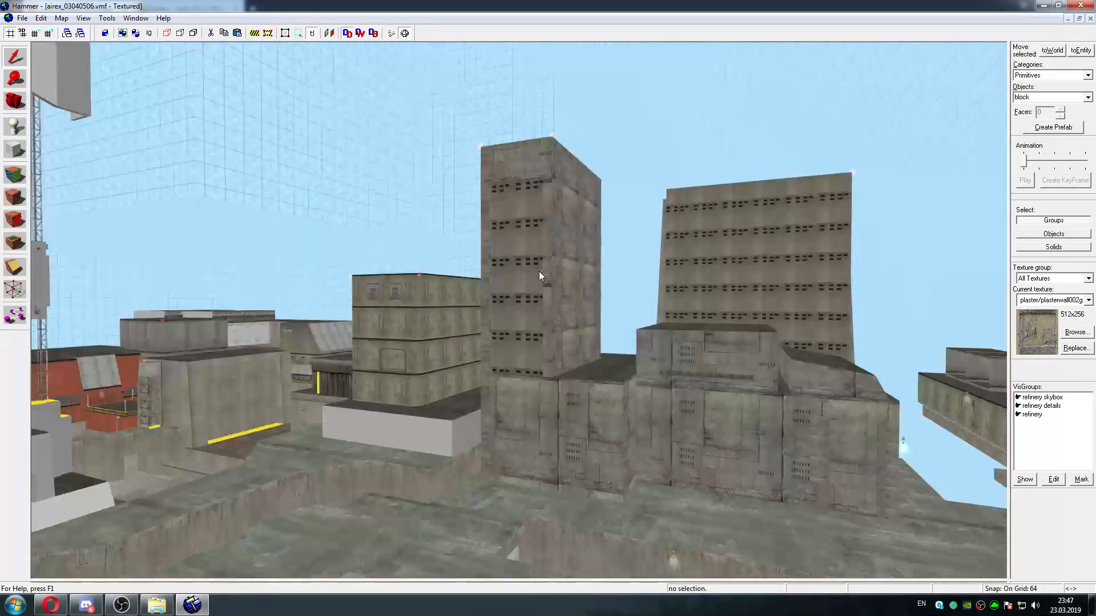
key("w")
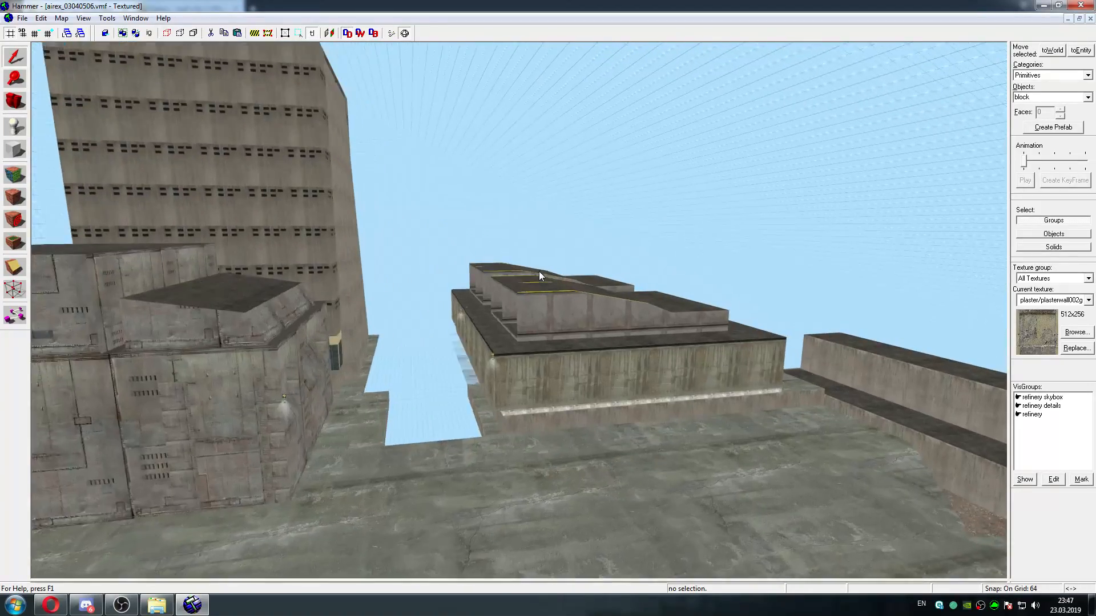
key("w")
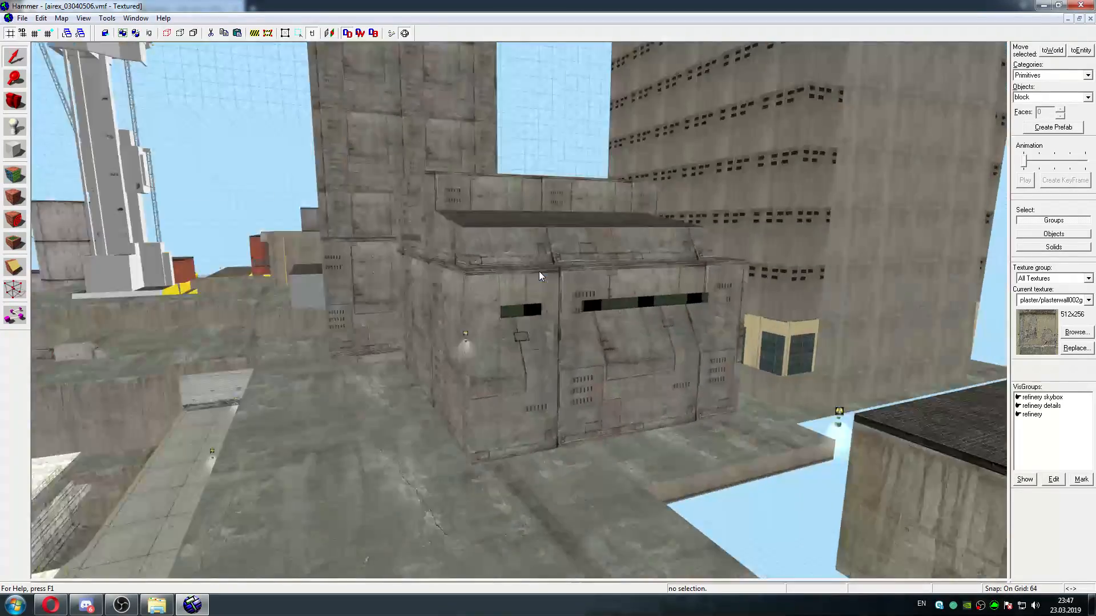
key("Right")
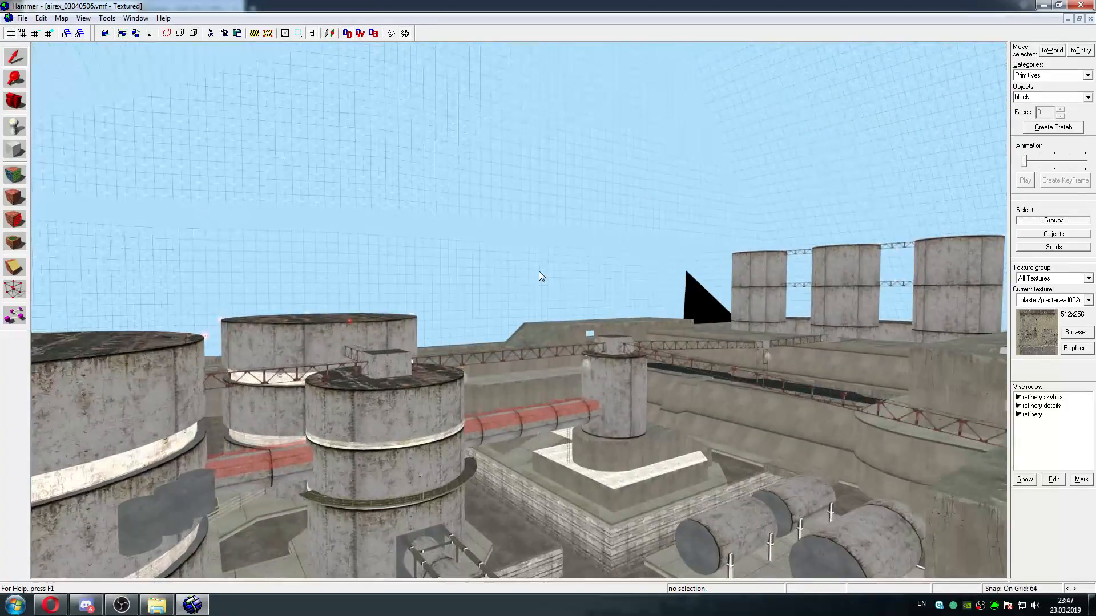
Fly over the refinery yard to the shuttered gateway and through the gap between the buildings behind it to examine the map's outer edge
key("w")
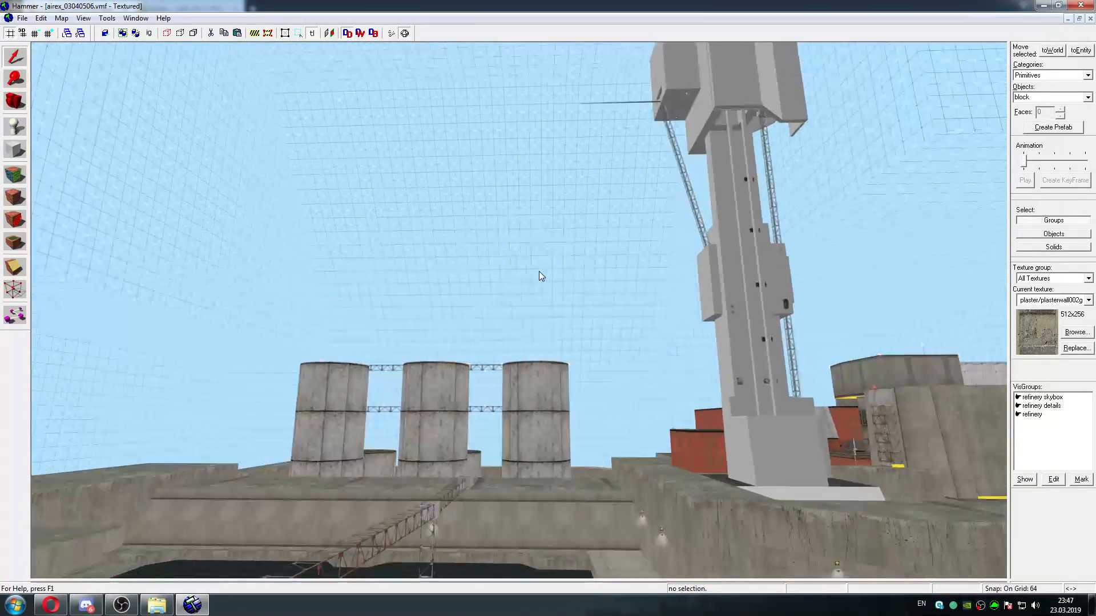
key("d")
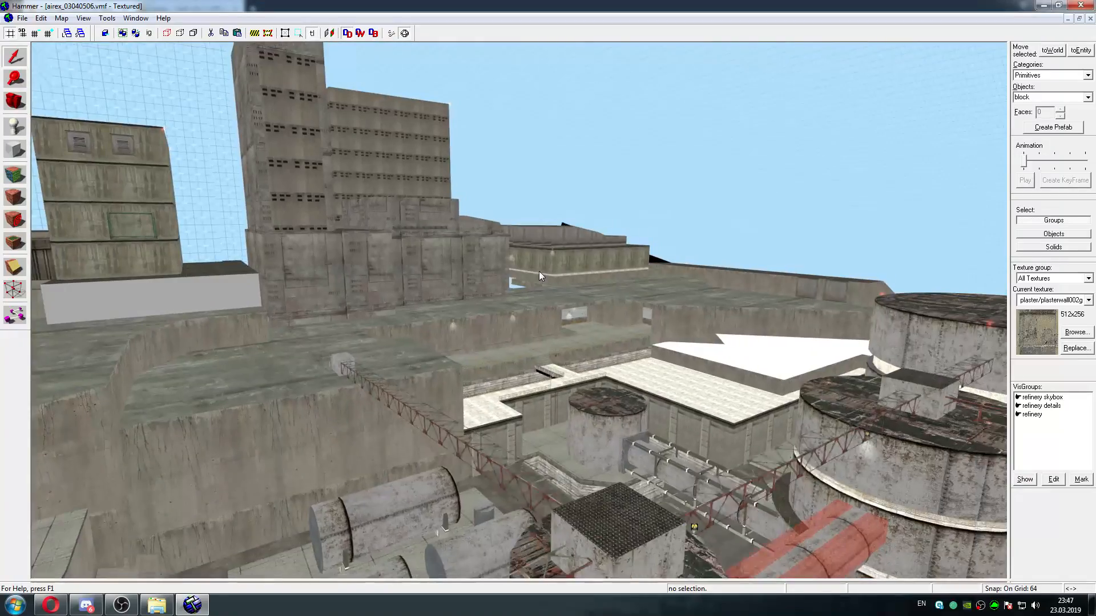
key("w")
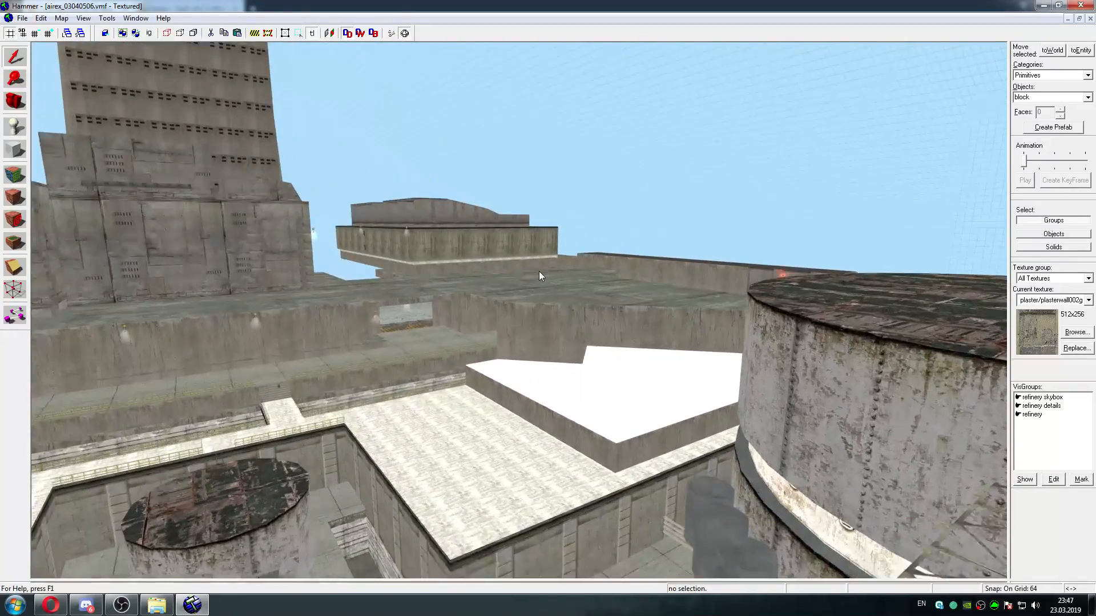
key("w")
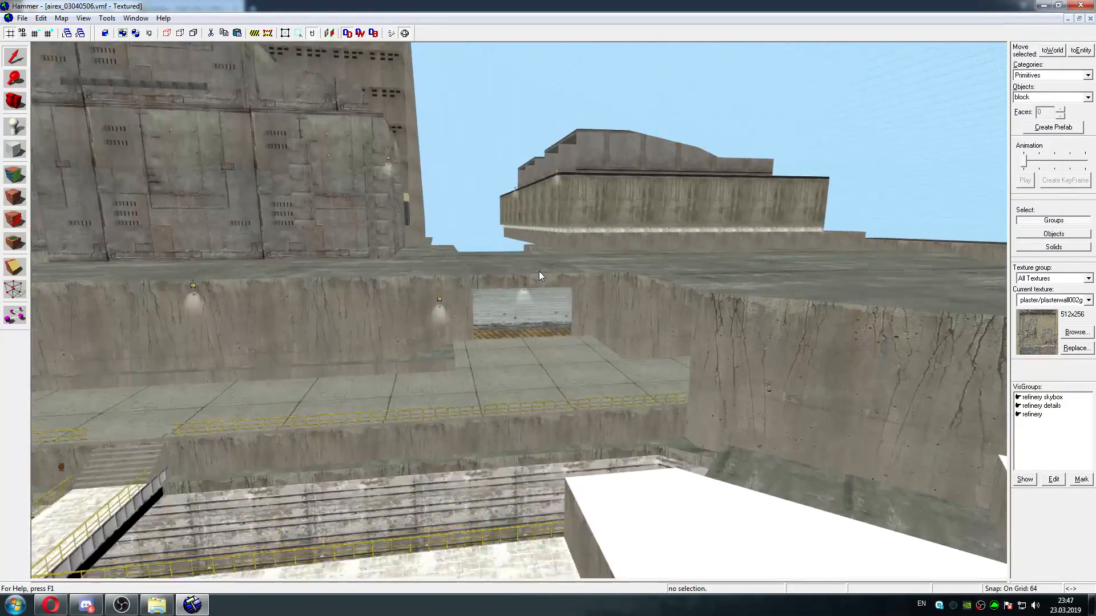
key("w")
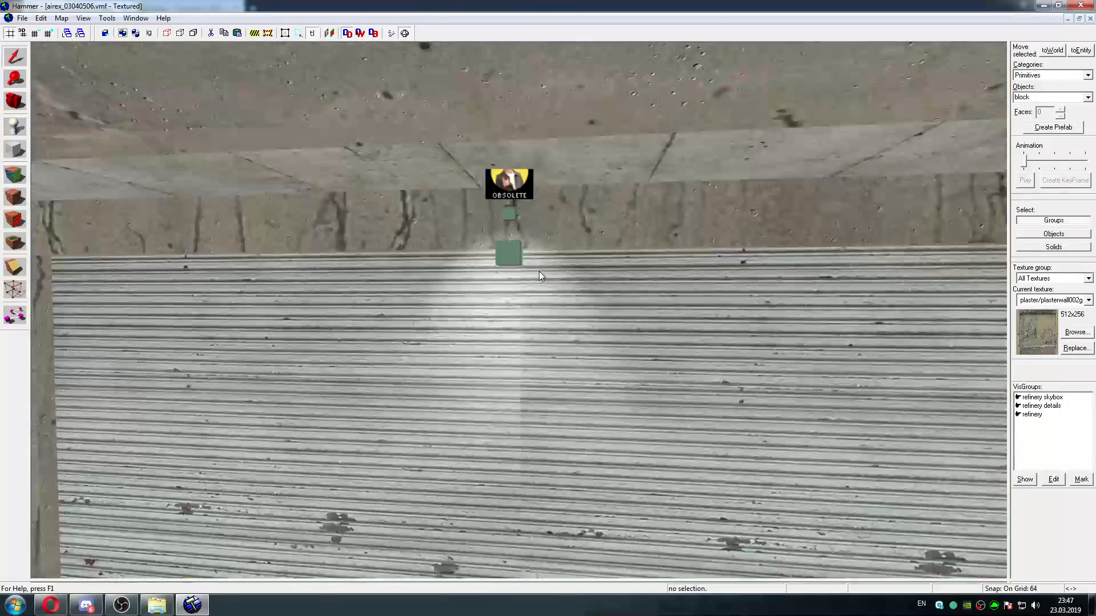
key("w")
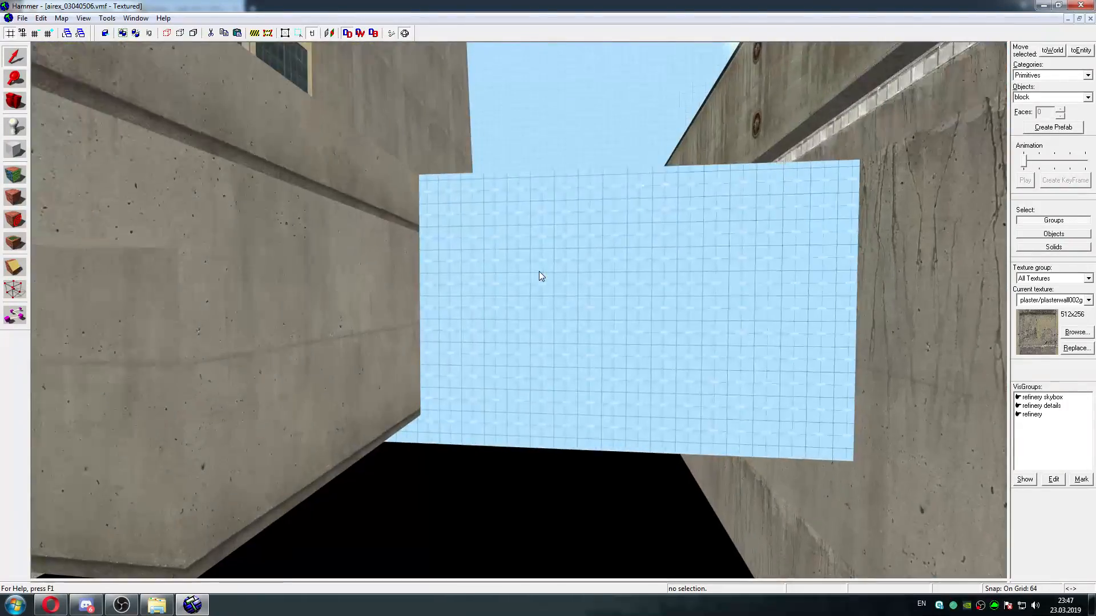
key("w")
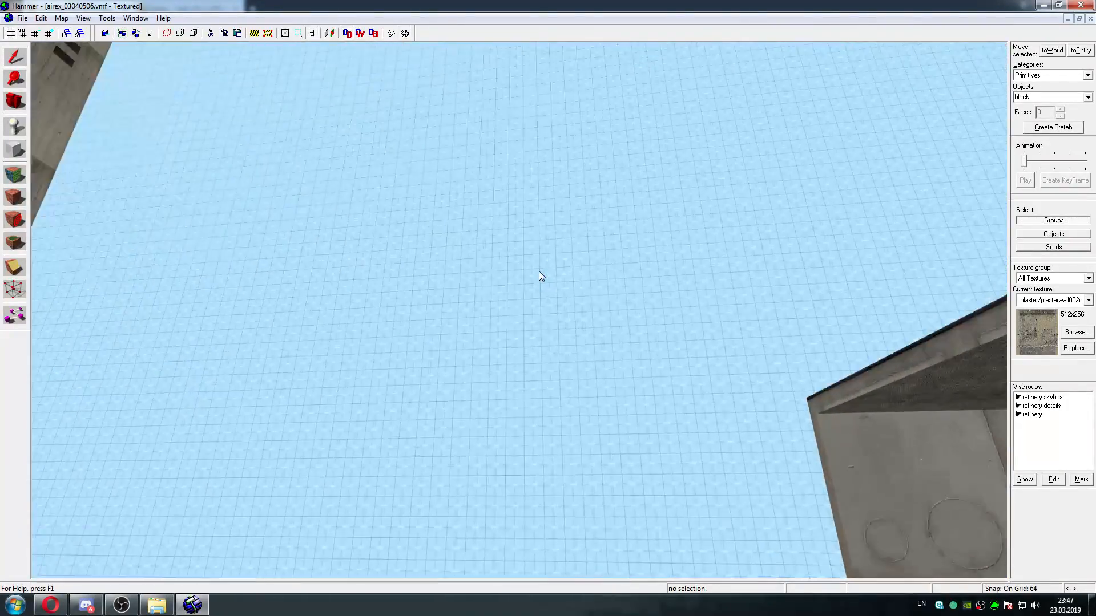
key("w")
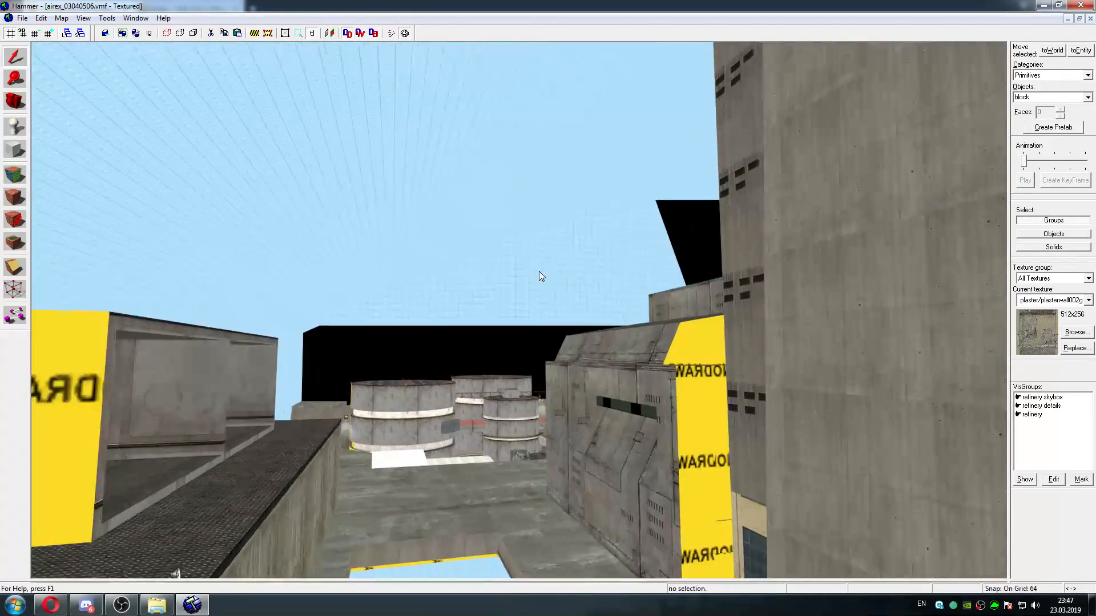
Fly back over the refinery to examine the grey tower, the three silos, the rusty tank roofs and the stepped walls beyond
key("w")
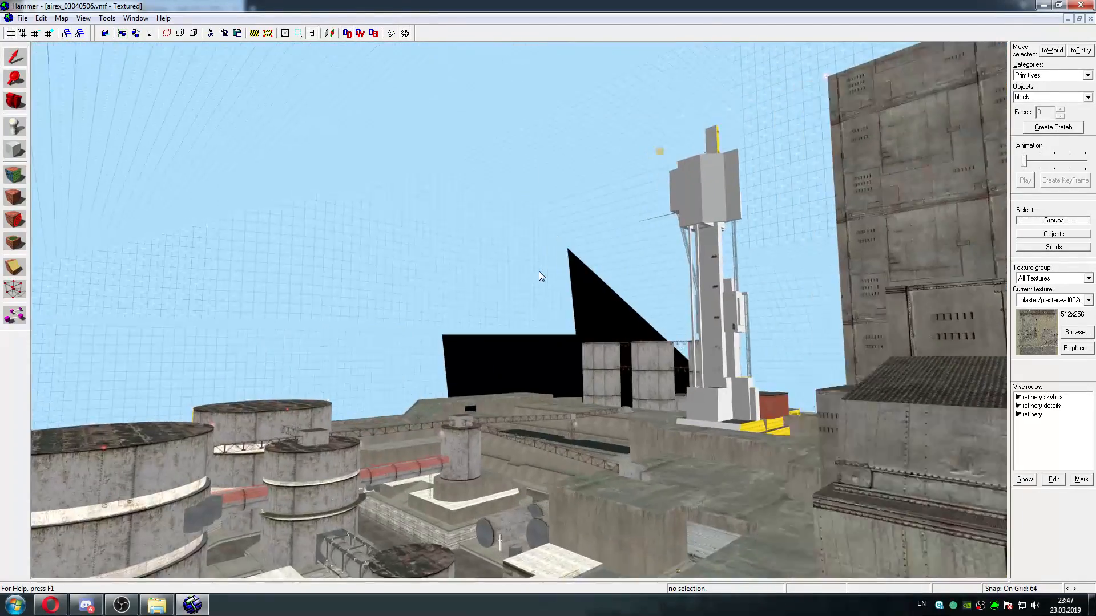
key("w")
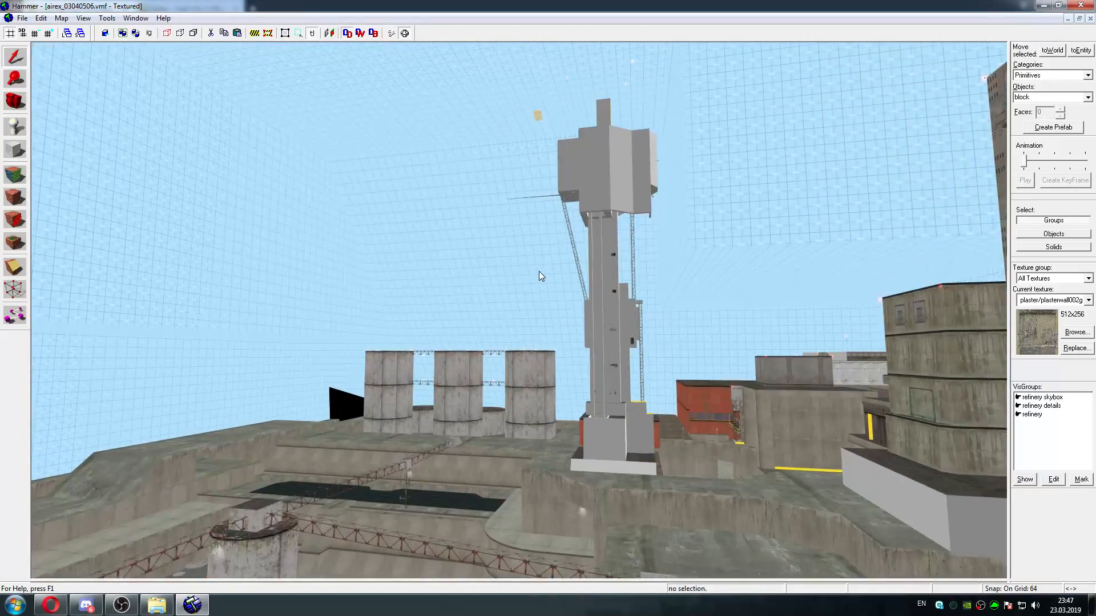
key("w")
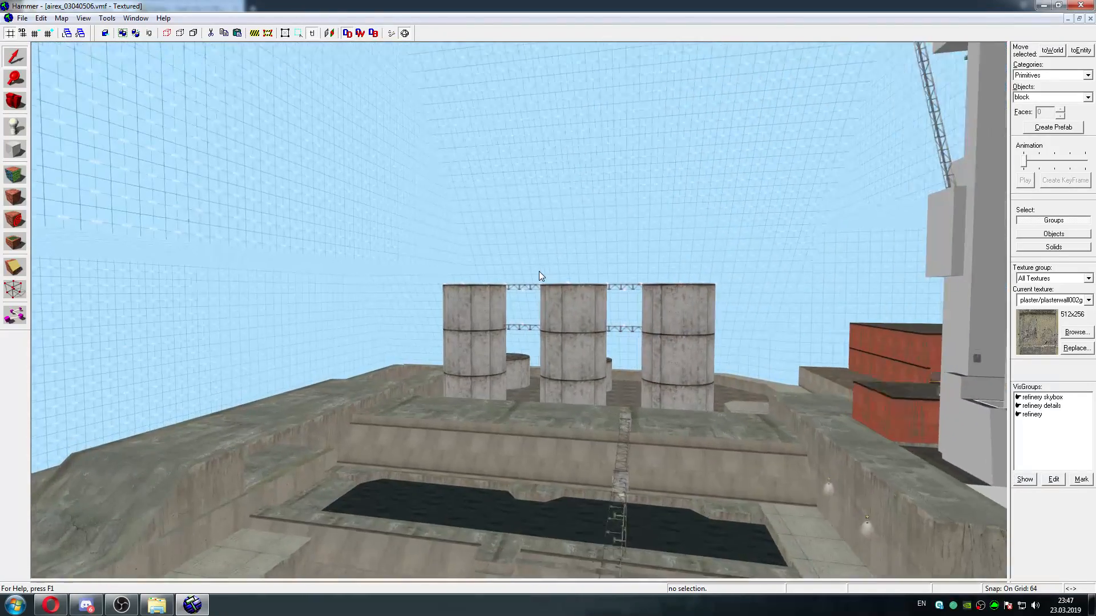
key("w")
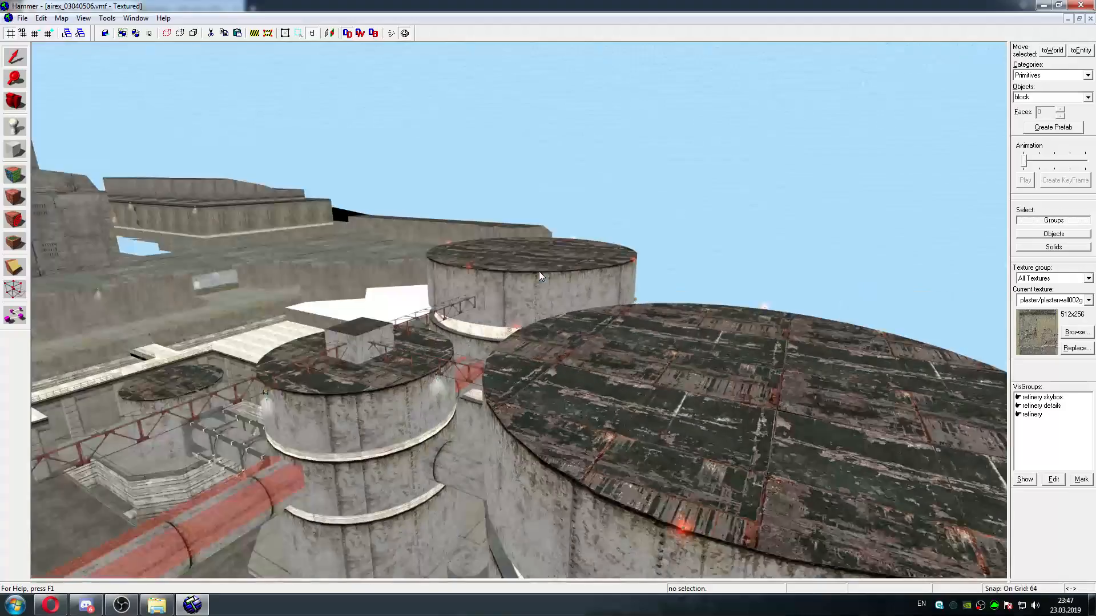
key("w")
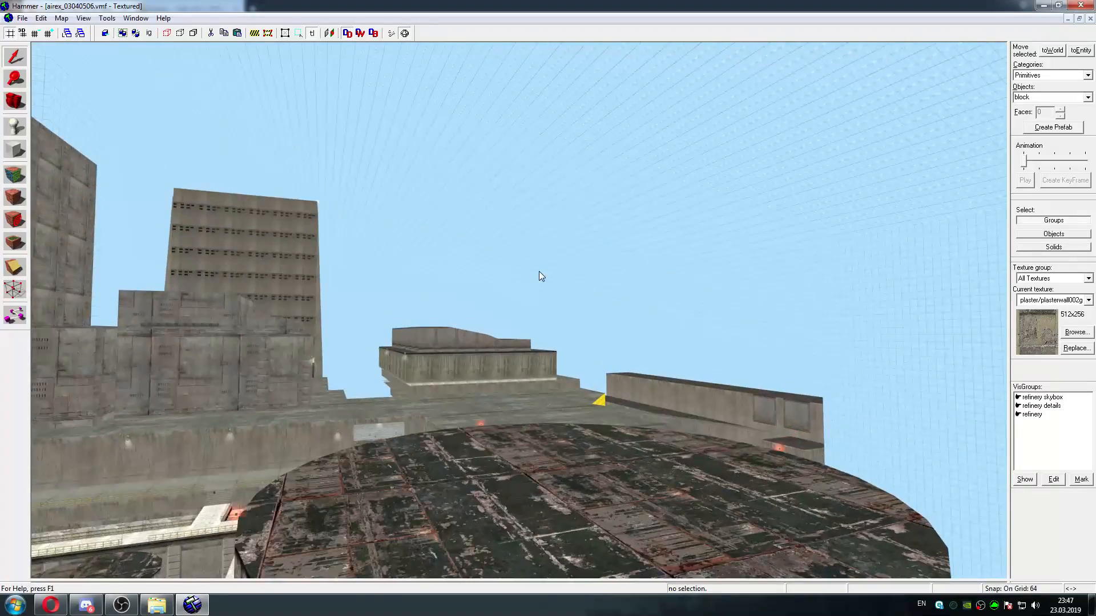
key("w")
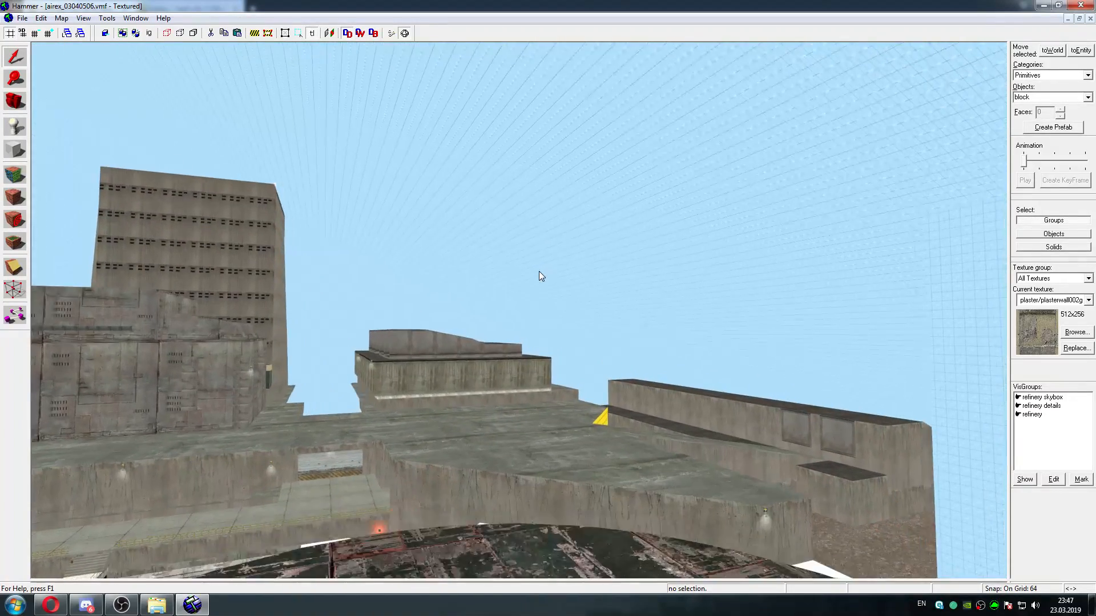
key("w")
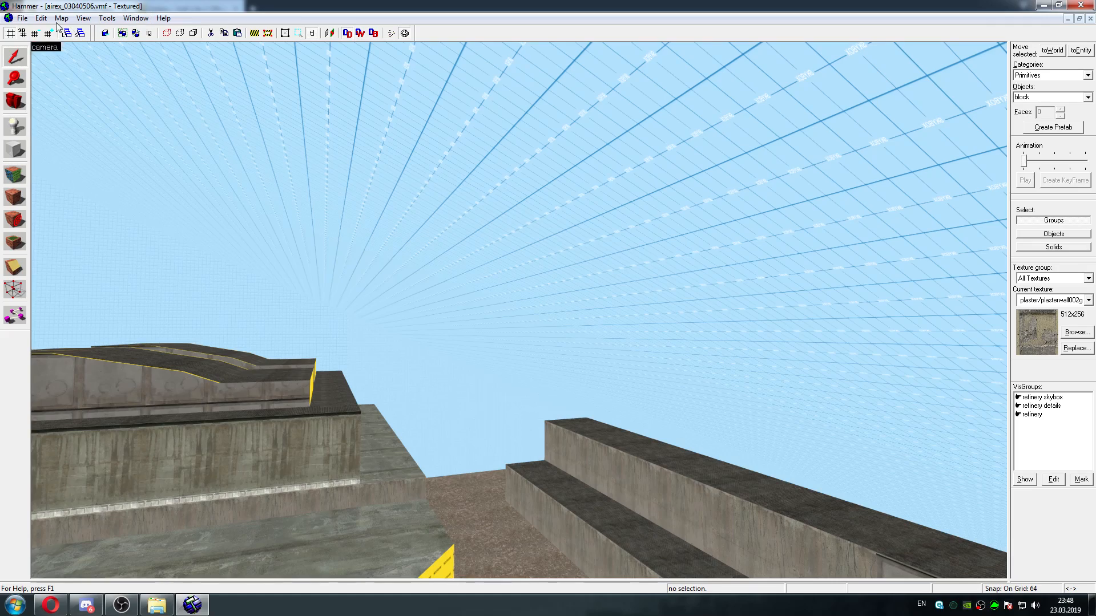
Take a last look over the refinery and close airex_03040506.vmf without saving the changes
key("z")
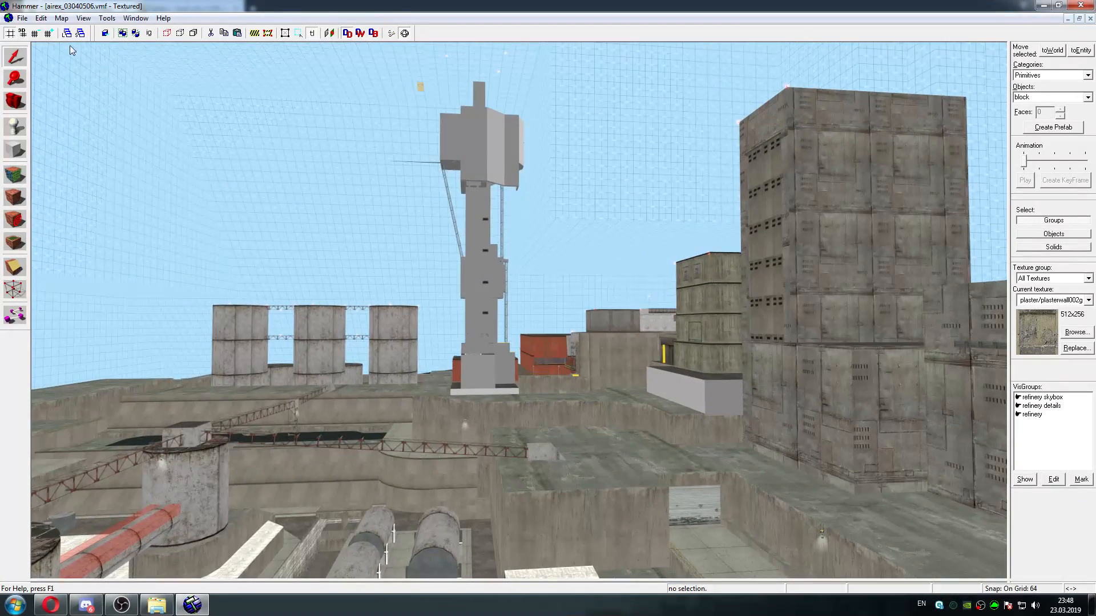
left_click(22, 18)
left_click(42, 58)
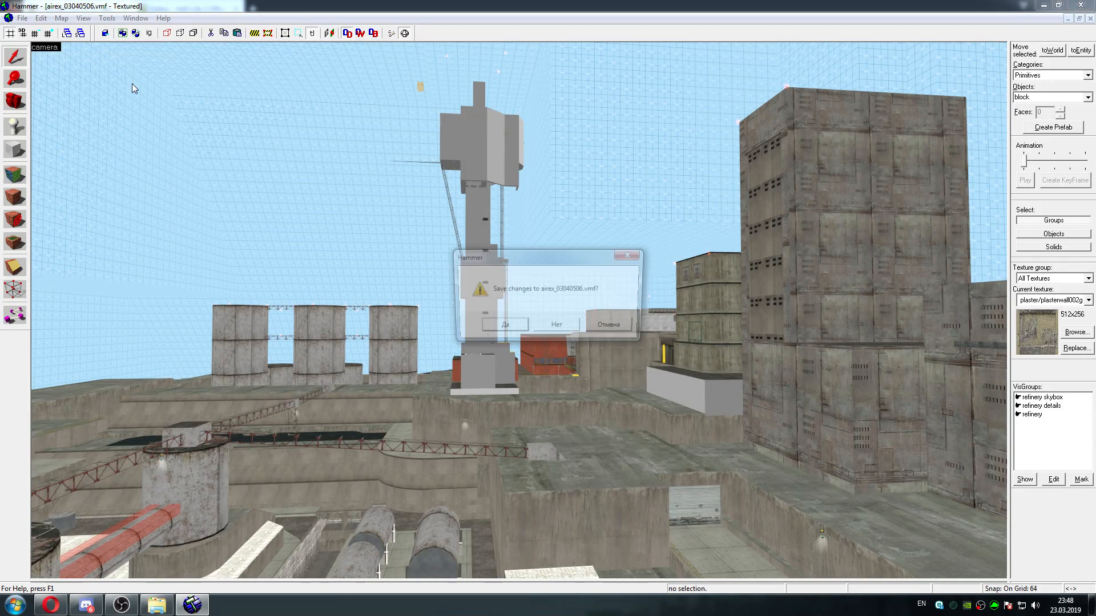
left_click(559, 328)
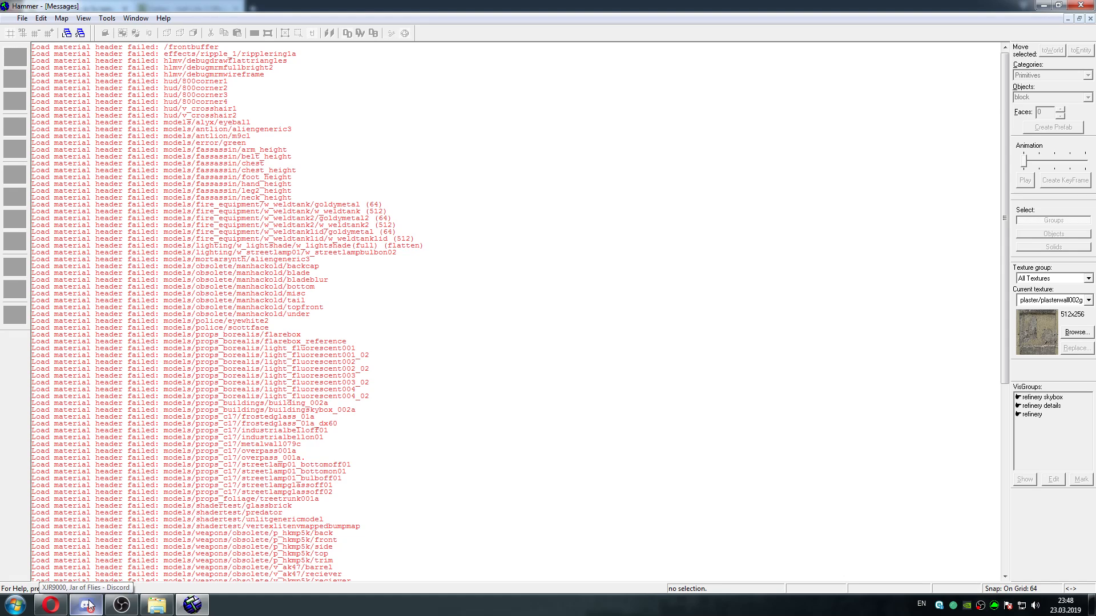
Browse the 2001-2002 Storyline map folders, including borealis and airex, for the next map to open
left_click(22, 17)
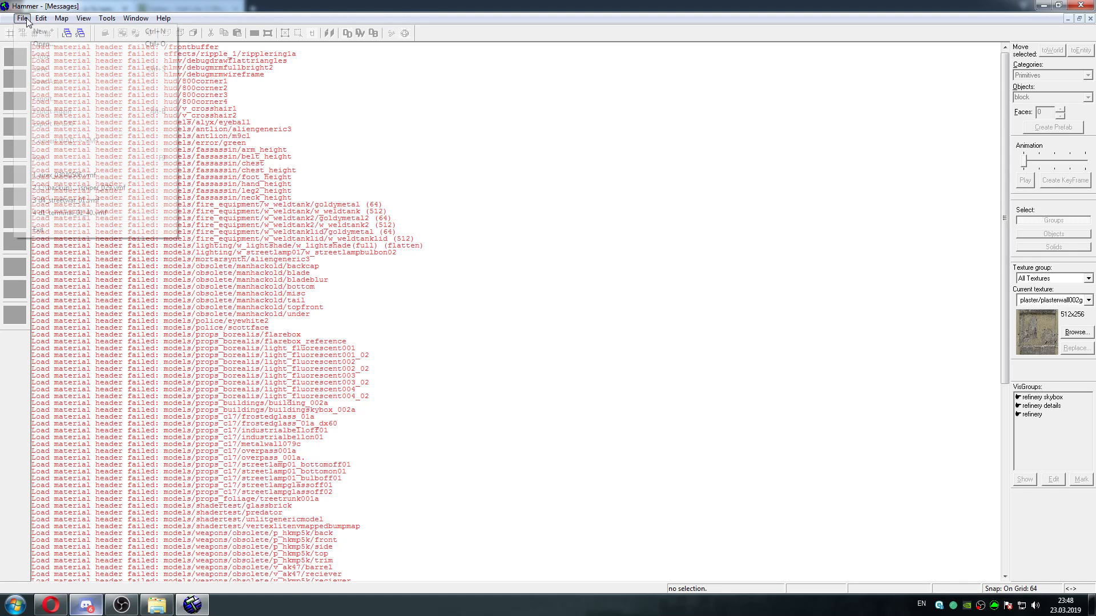
left_click(31, 55)
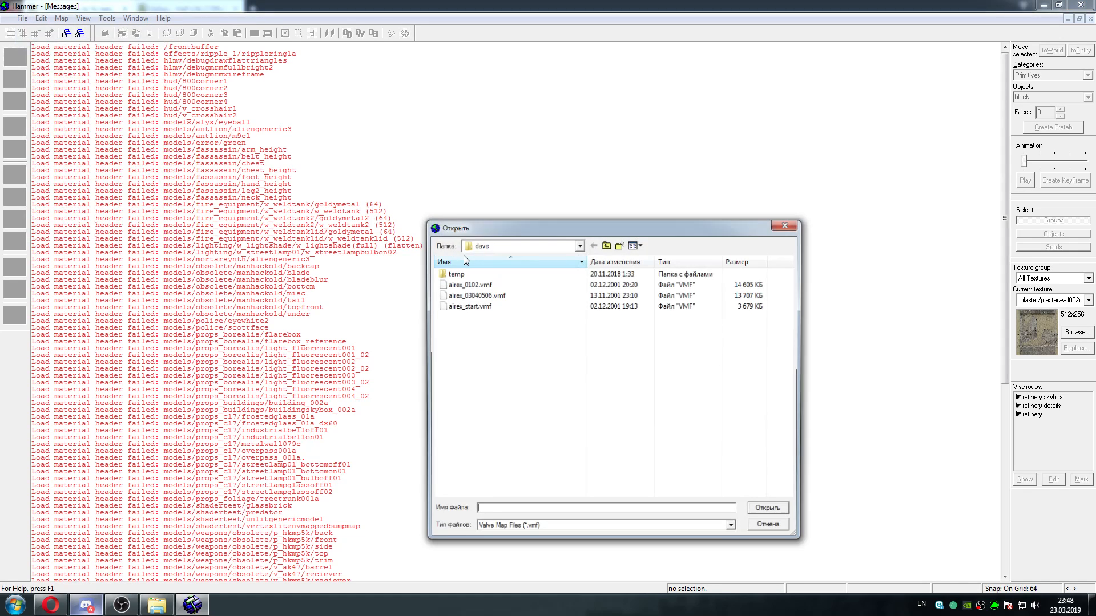
left_click(606, 245)
left_click(607, 245)
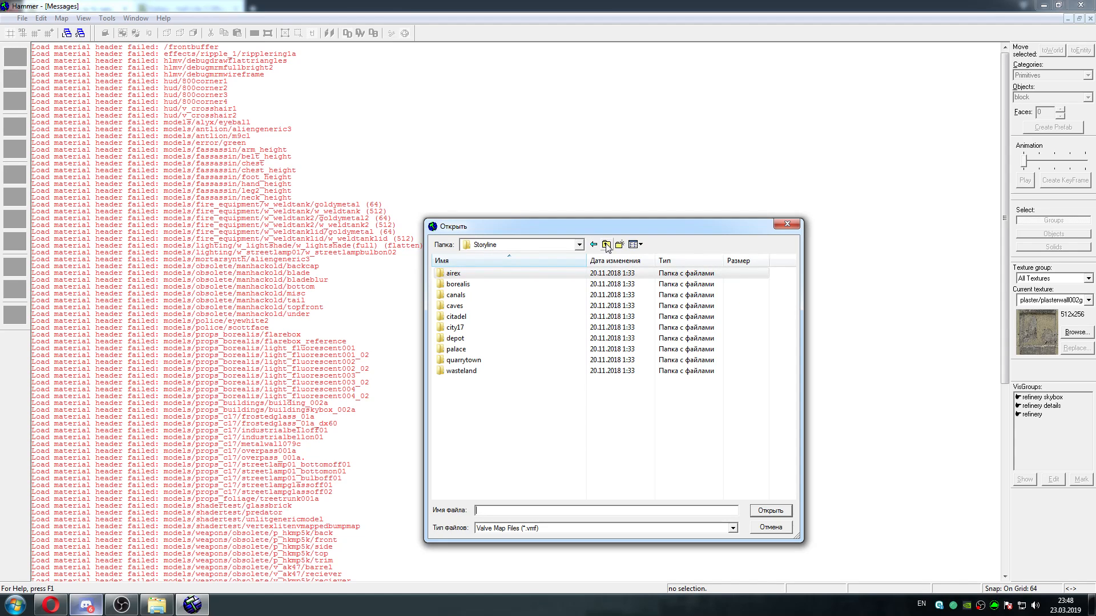
double_click(568, 285)
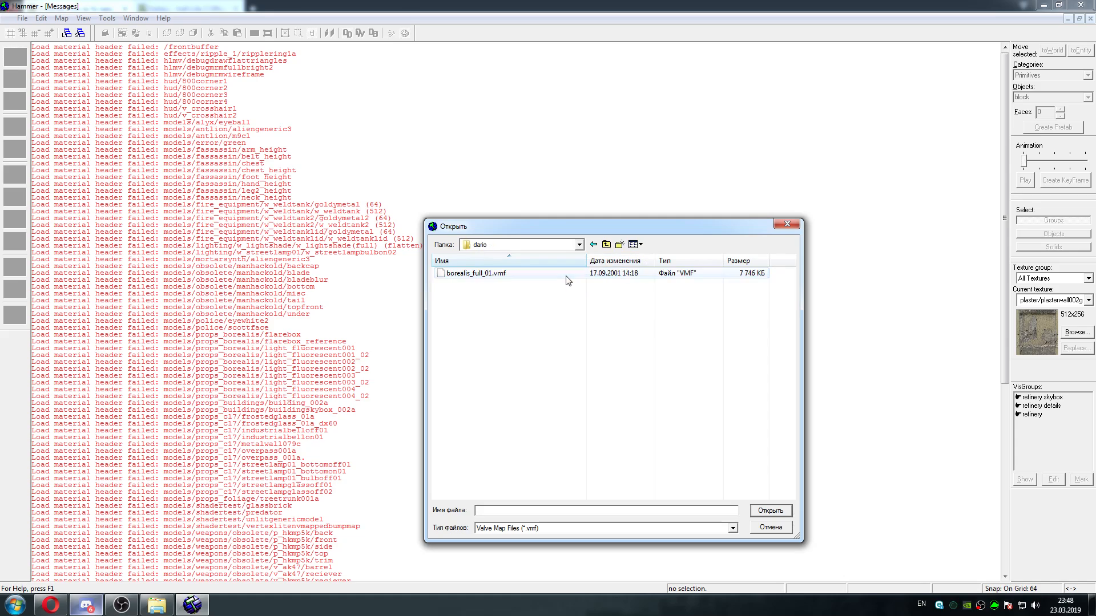
left_click(606, 244)
left_click(606, 244)
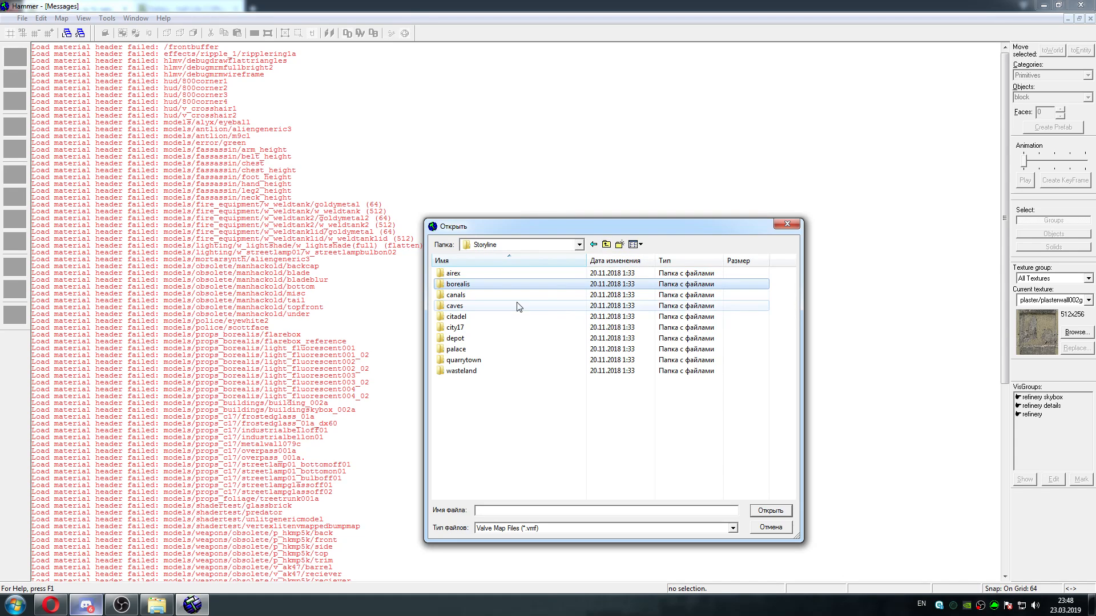
double_click(506, 296)
left_click(607, 245)
left_click(607, 244)
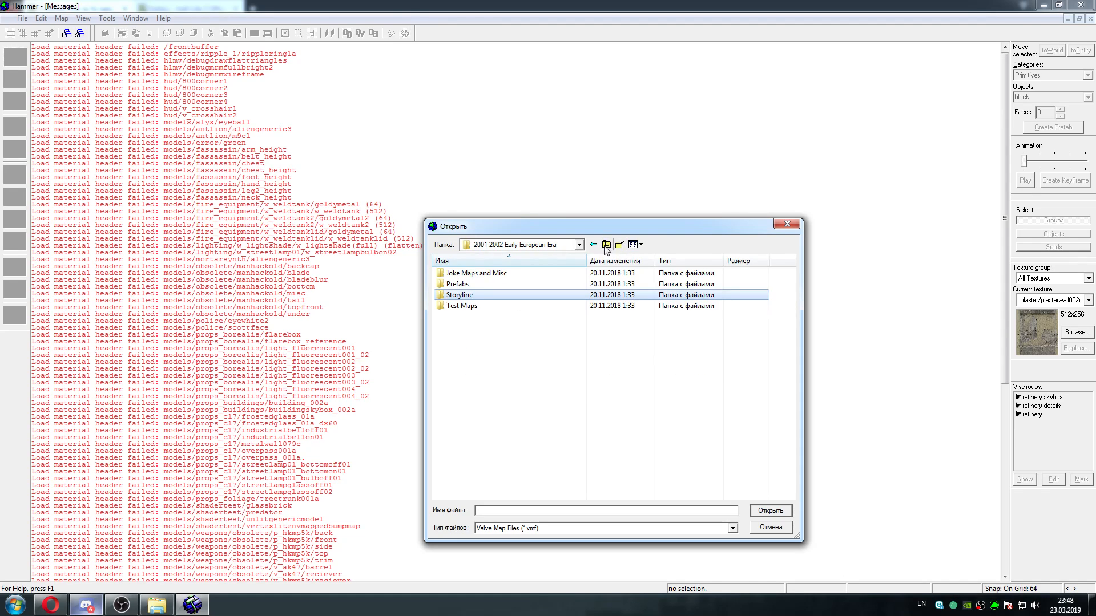
double_click(490, 297)
double_click(488, 274)
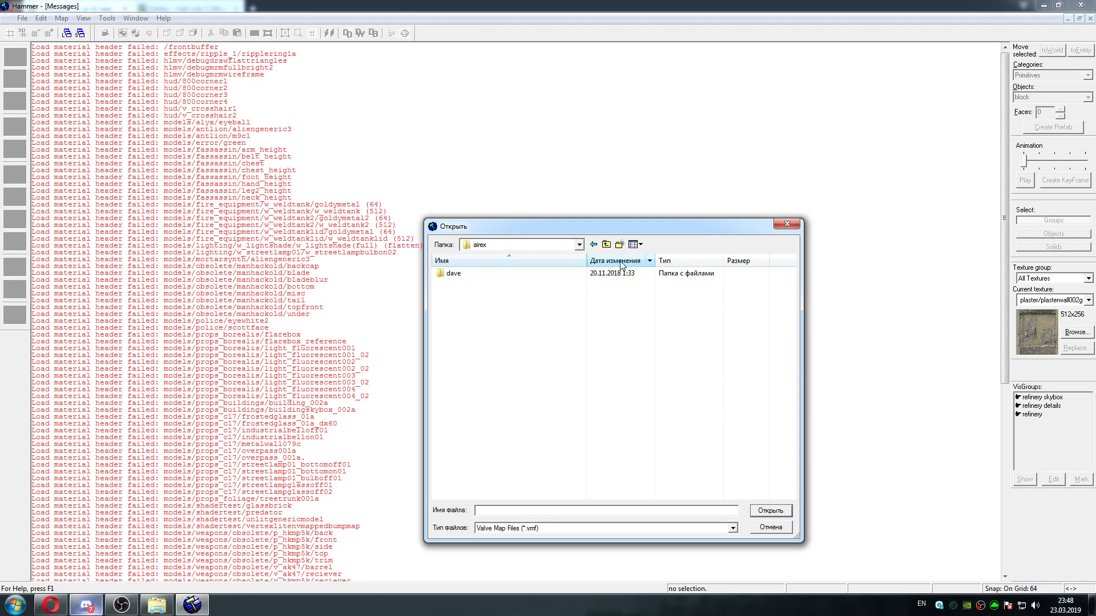
left_click(607, 245)
left_click(607, 245)
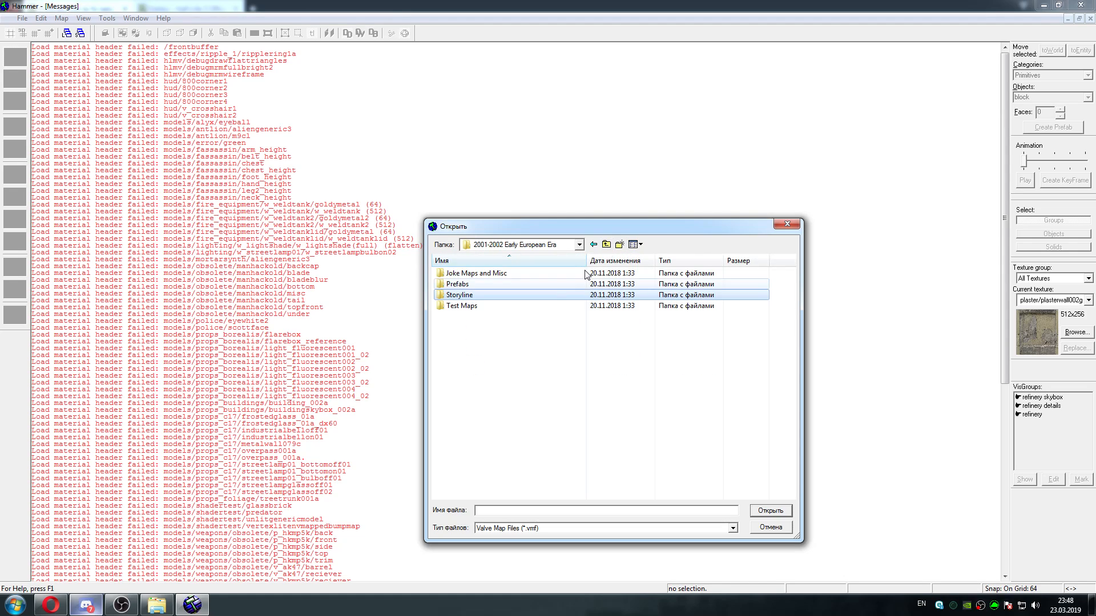
Choose depot_2.vmf from the Storyline depot maps and start opening it
double_click(491, 296)
double_click(483, 340)
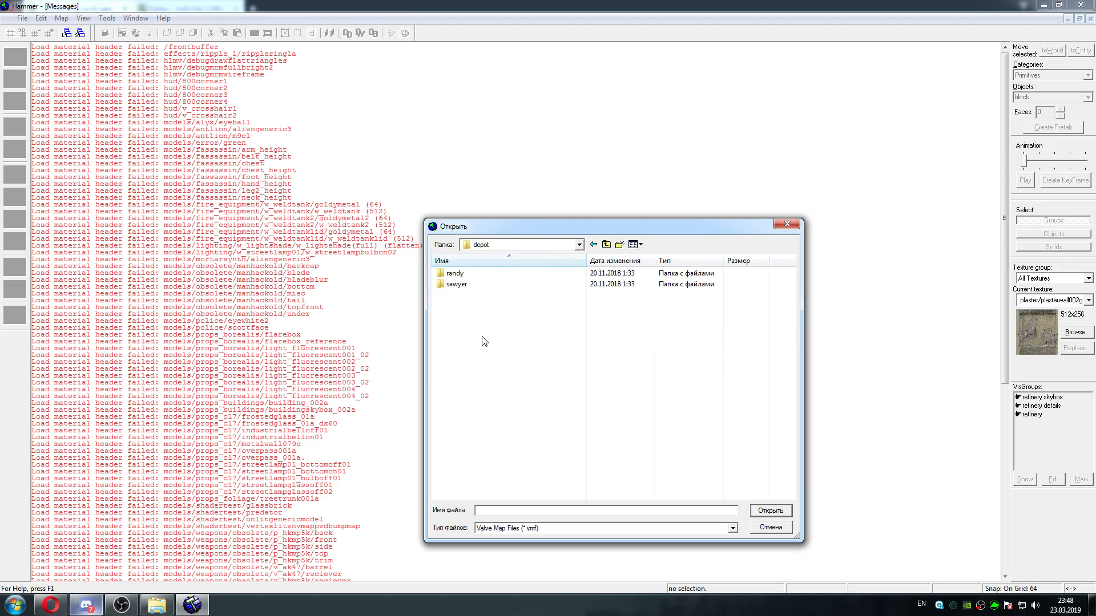
double_click(490, 285)
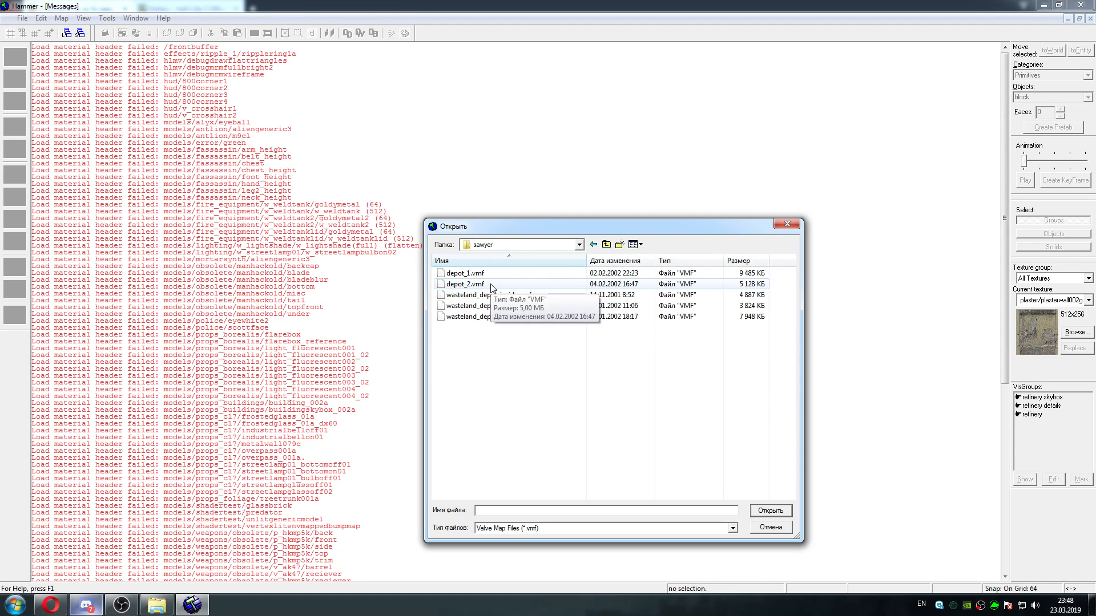
left_click(510, 277)
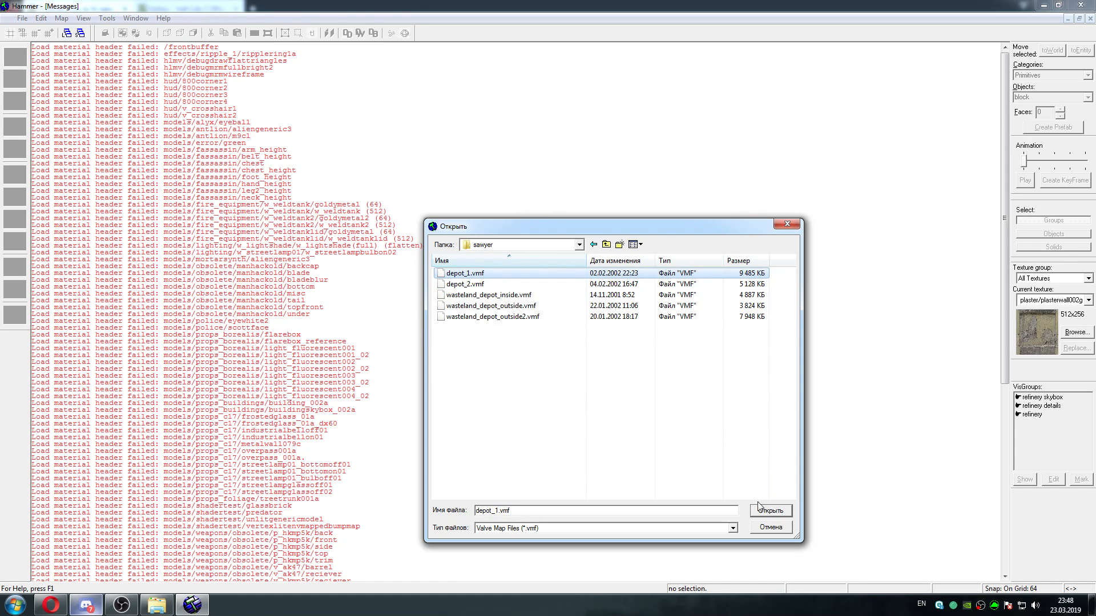
left_click(514, 284)
left_click(755, 508)
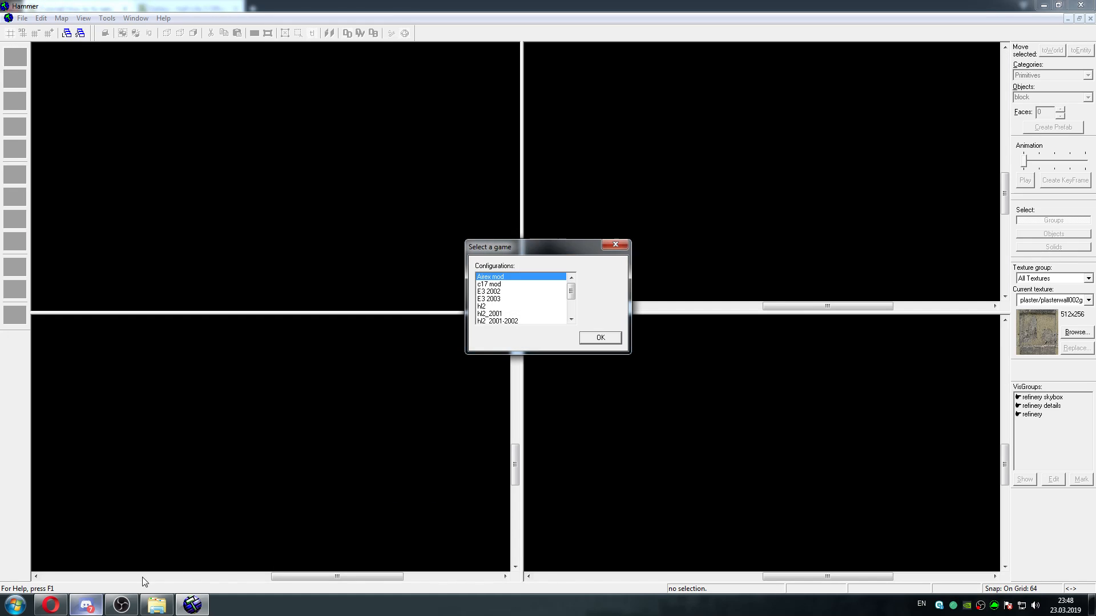
Switch to the file manager and delete d4_streetwar_01.rar from the hl2_2002 maps folder
left_click(86, 605)
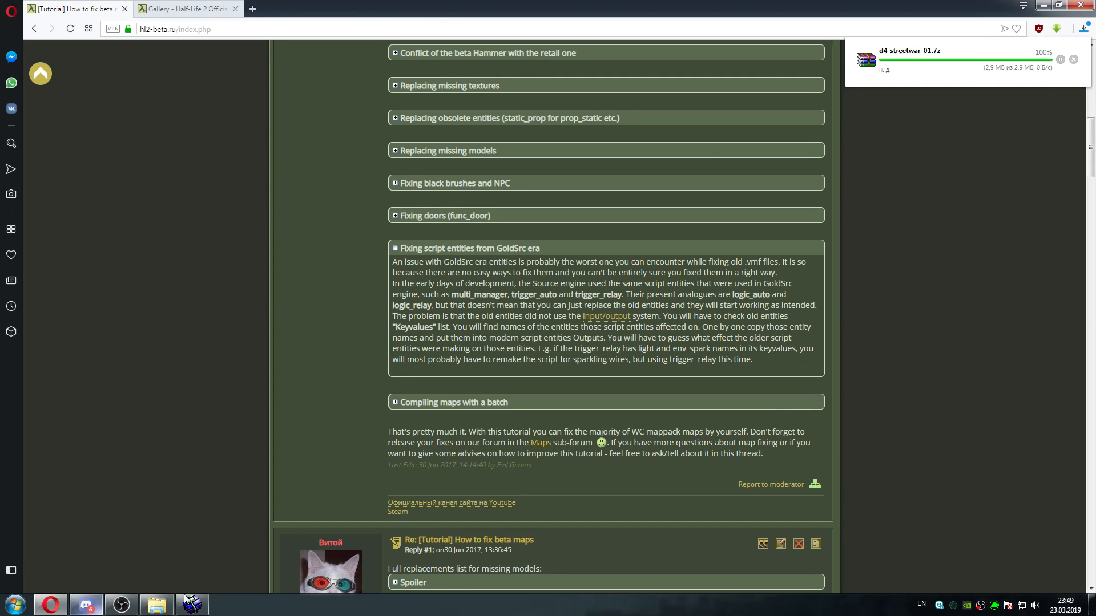
left_click(155, 609)
left_click(154, 612)
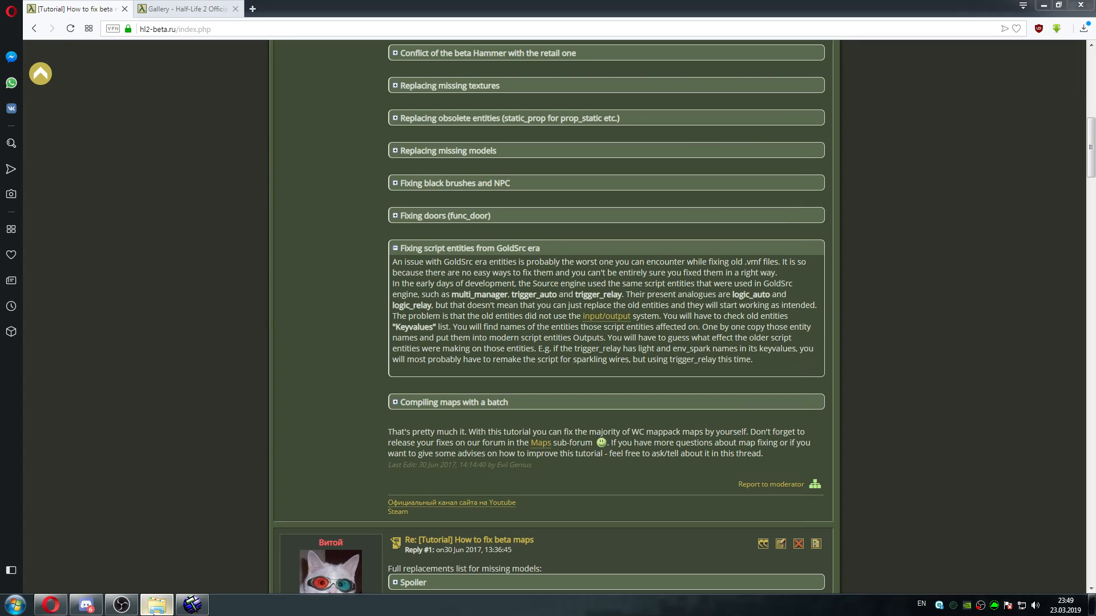
left_click(154, 610)
key("Delete")
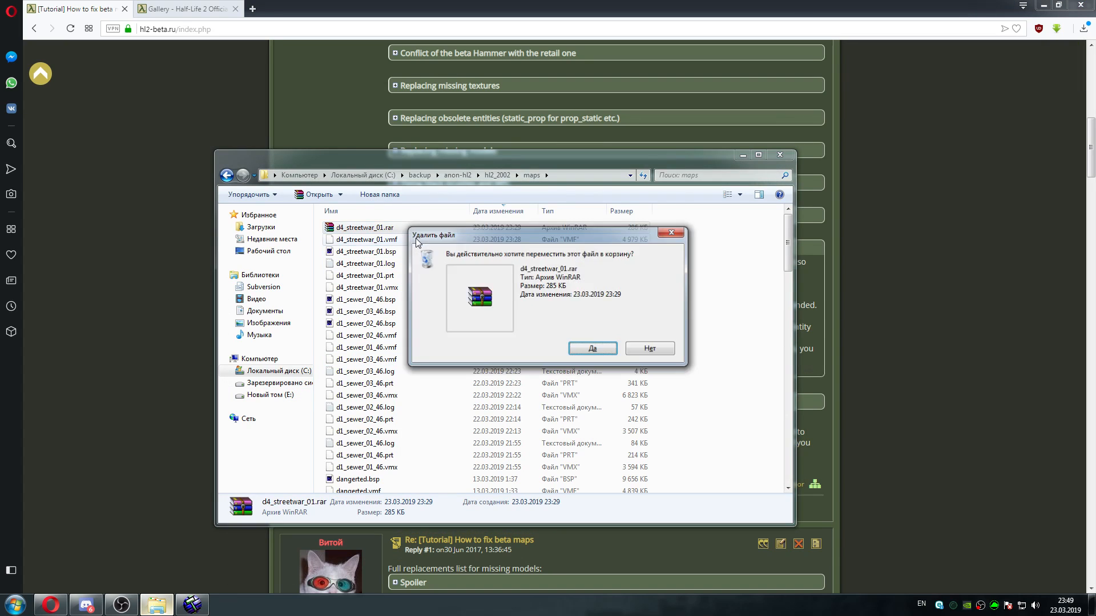
key("Return")
Open the downloaded d4_streetwar_01.7z and extract d4_streetwar_01.bsp into the hl2_2002 maps folder, replacing the existing file, and close the archive
left_click(895, 161)
left_click(1084, 29)
left_click(936, 72)
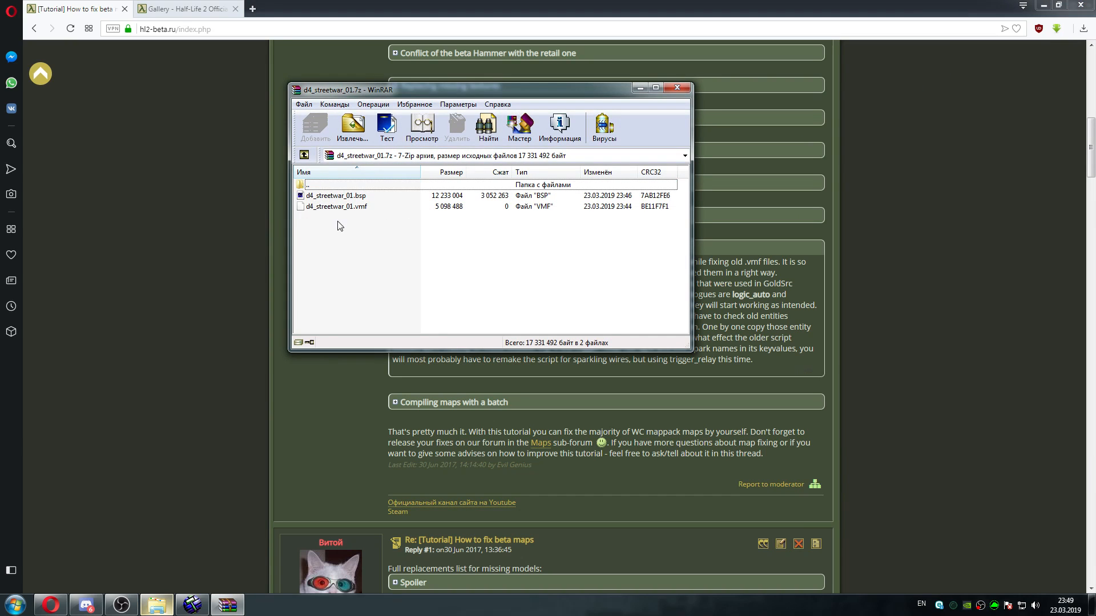
left_click(344, 199)
left_click(156, 605)
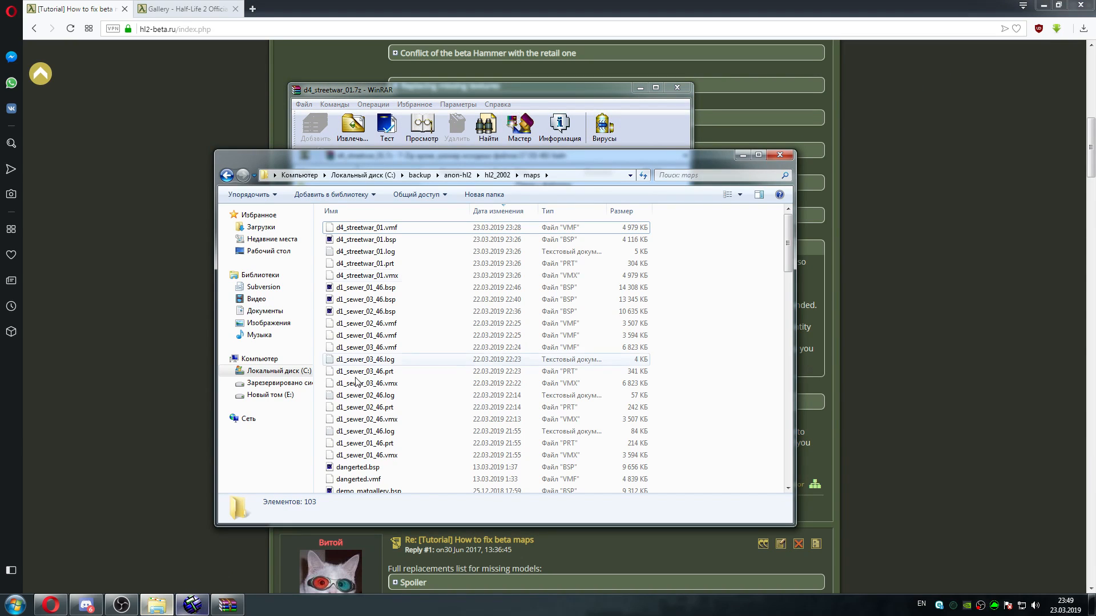
left_click(482, 95)
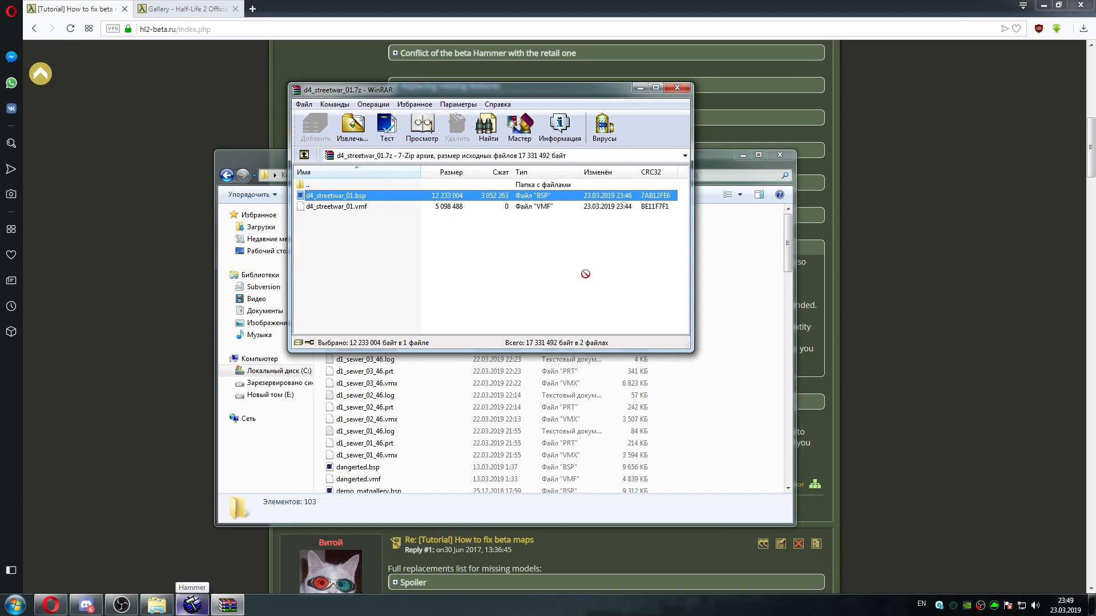
left_click_drag(585, 274, 717, 345)
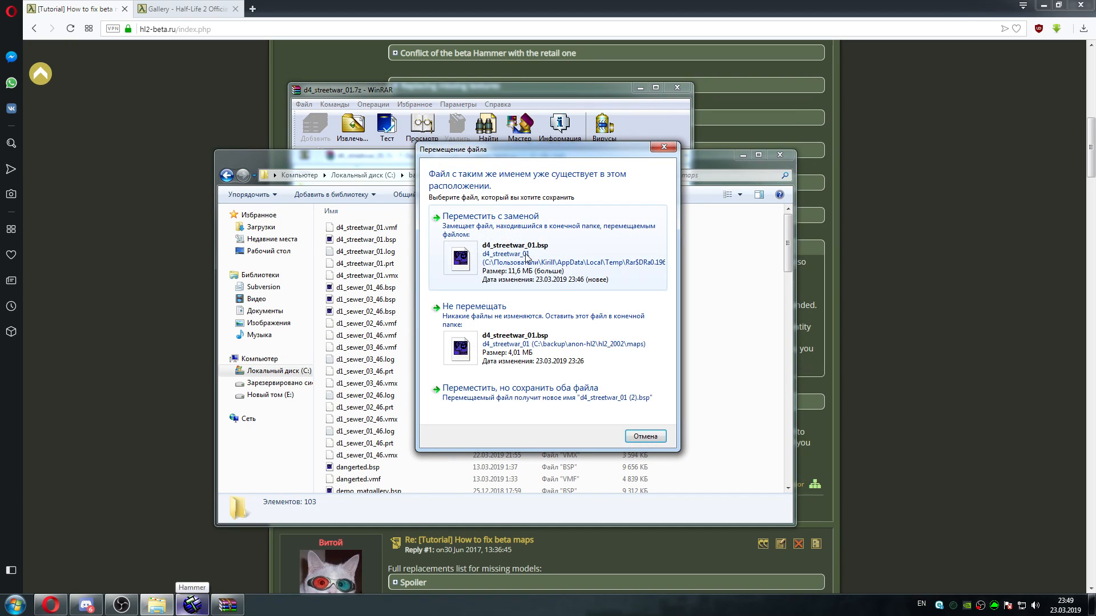
left_click(526, 258)
left_click(677, 88)
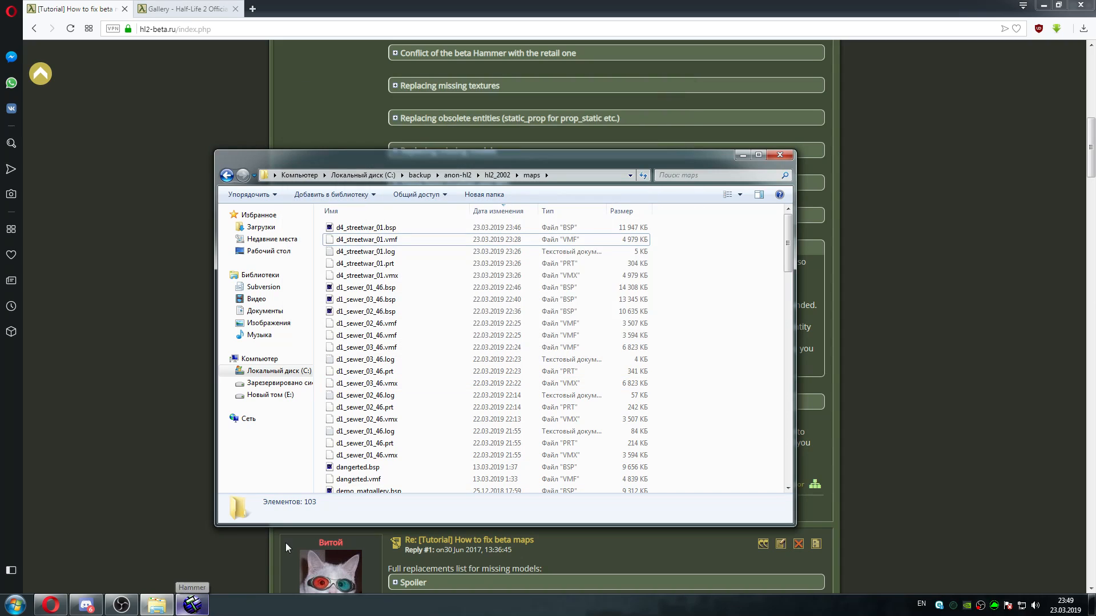
Return to Hammer and load depot_2.vmf with the hl2_2001 game configuration
left_click(191, 605)
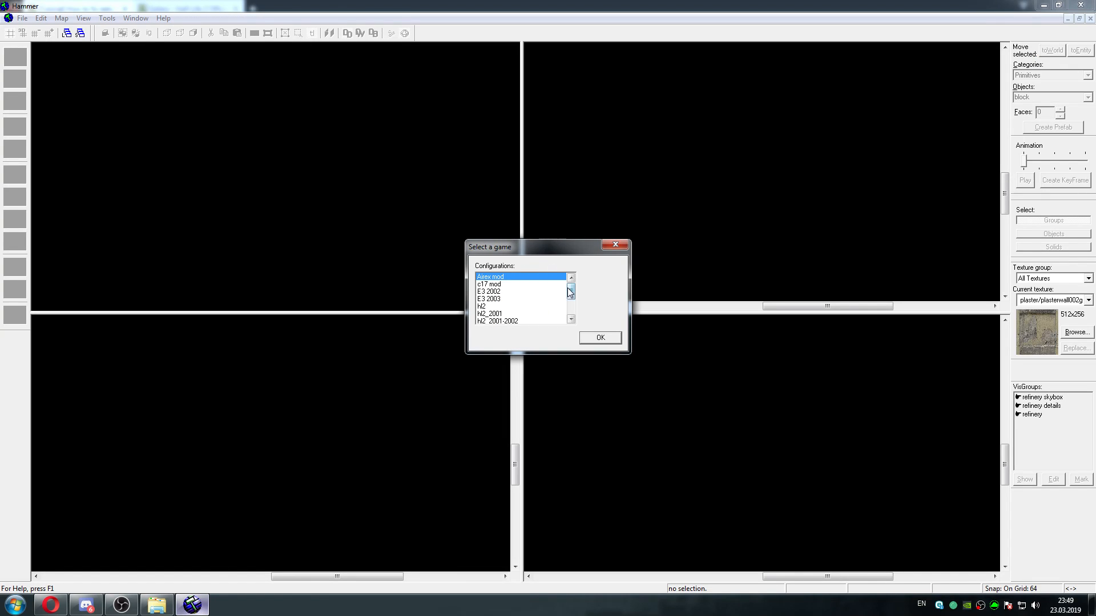
left_click_drag(569, 292, 570, 303)
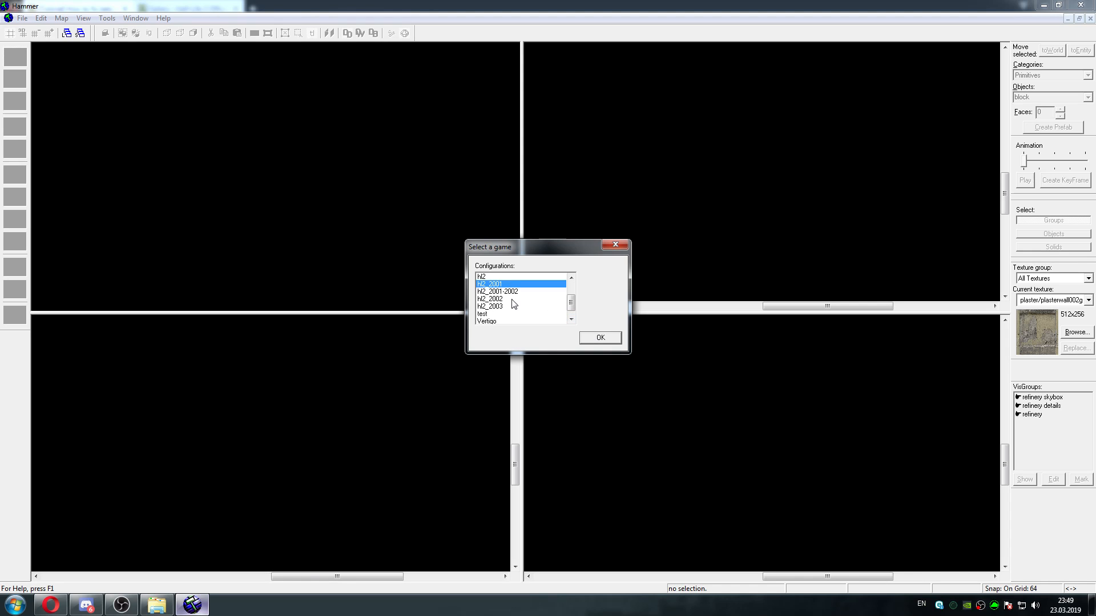
left_click(594, 342)
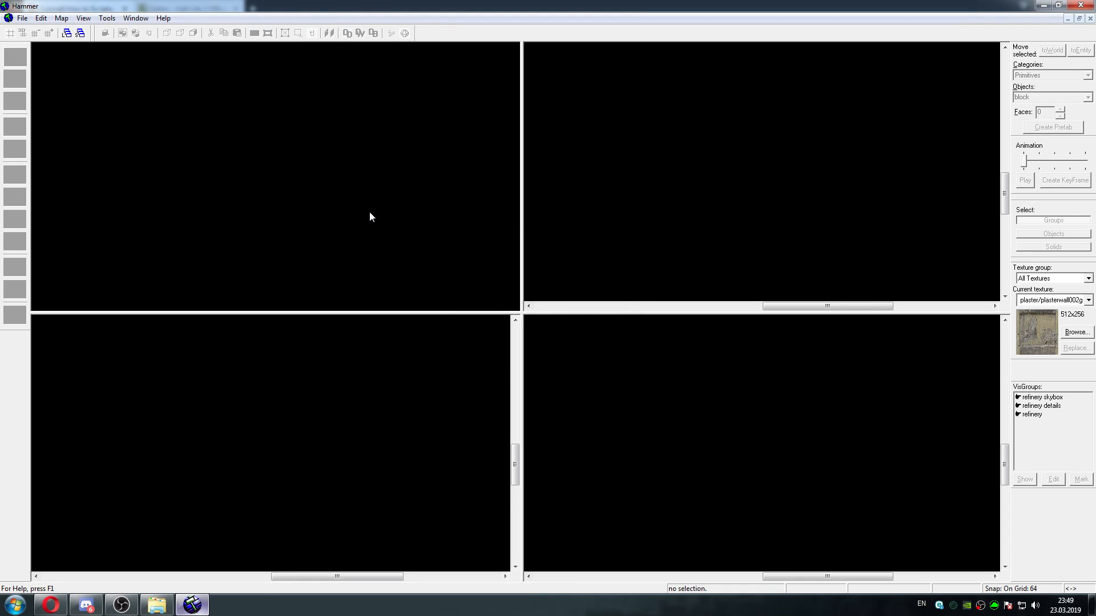
Fly out through the skybox to view the depot_2 map from outside, and close it
key("z")
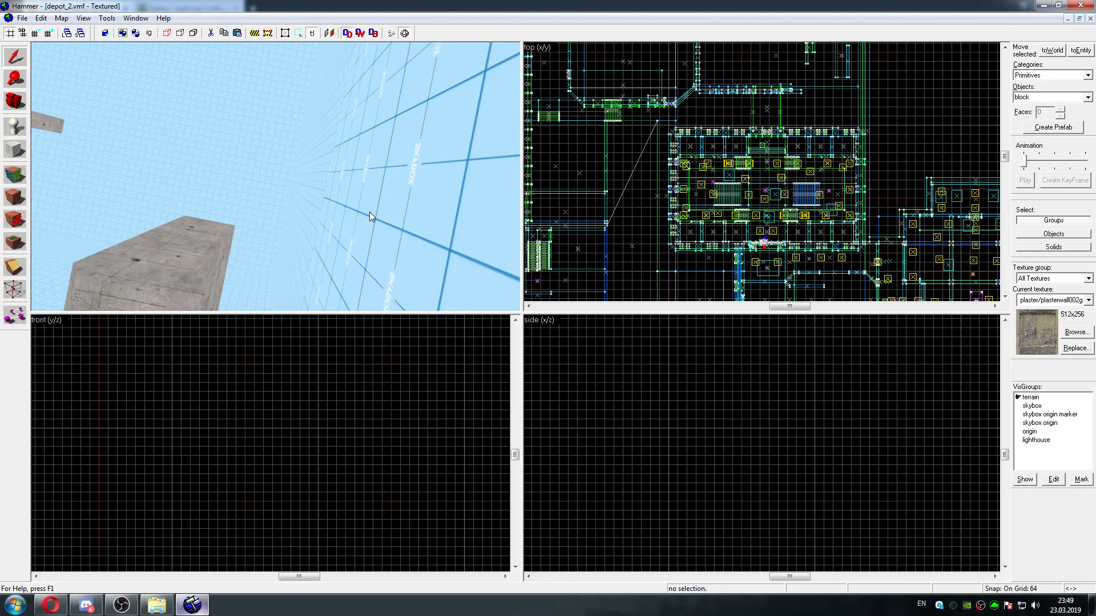
key("w")
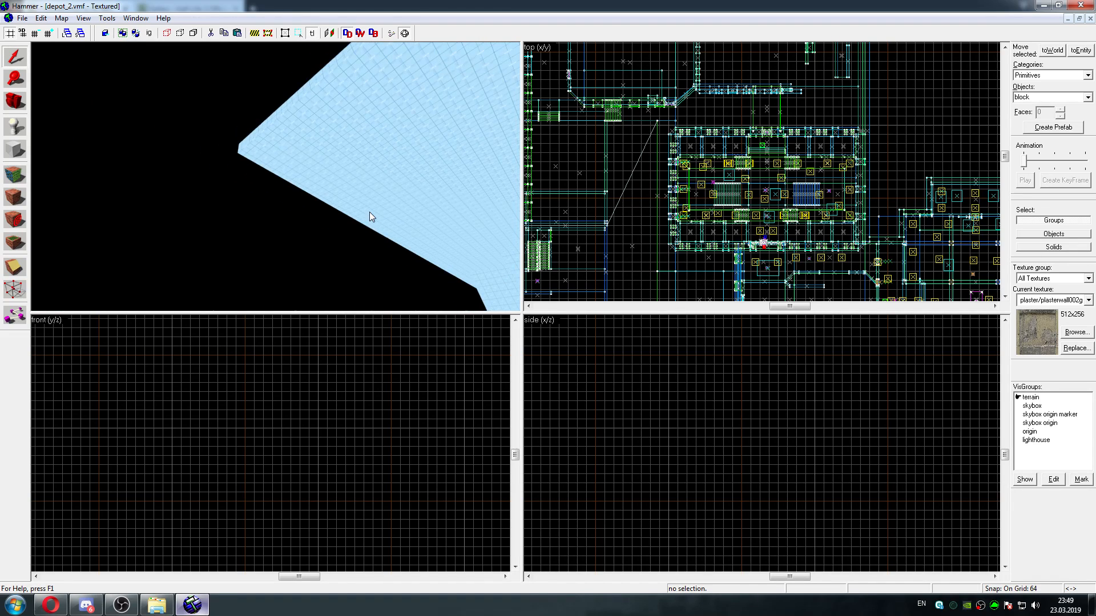
key("z")
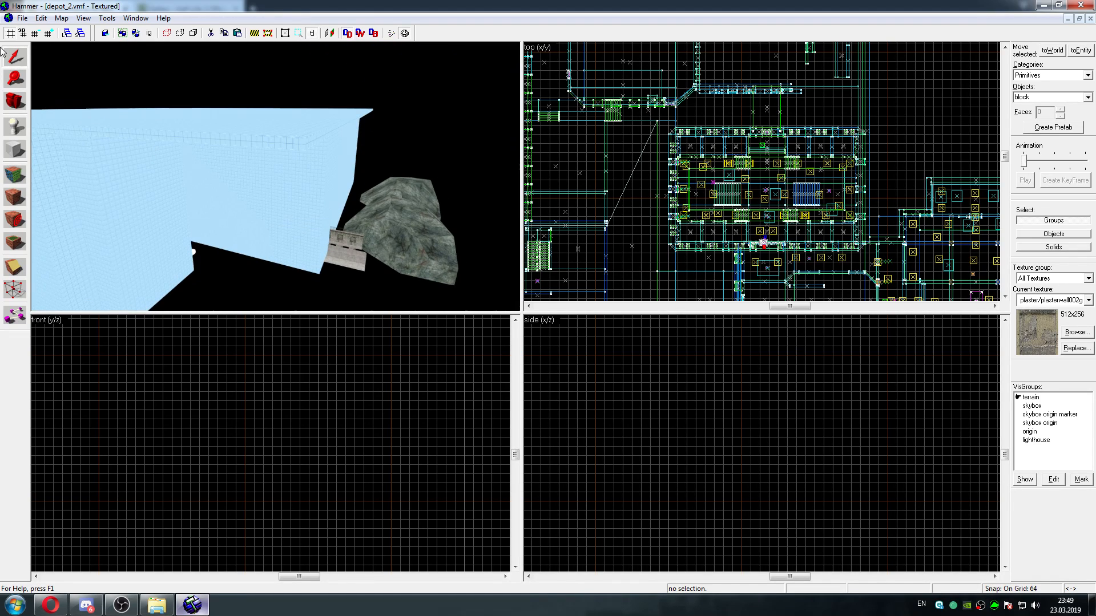
left_click(23, 18)
left_click(41, 56)
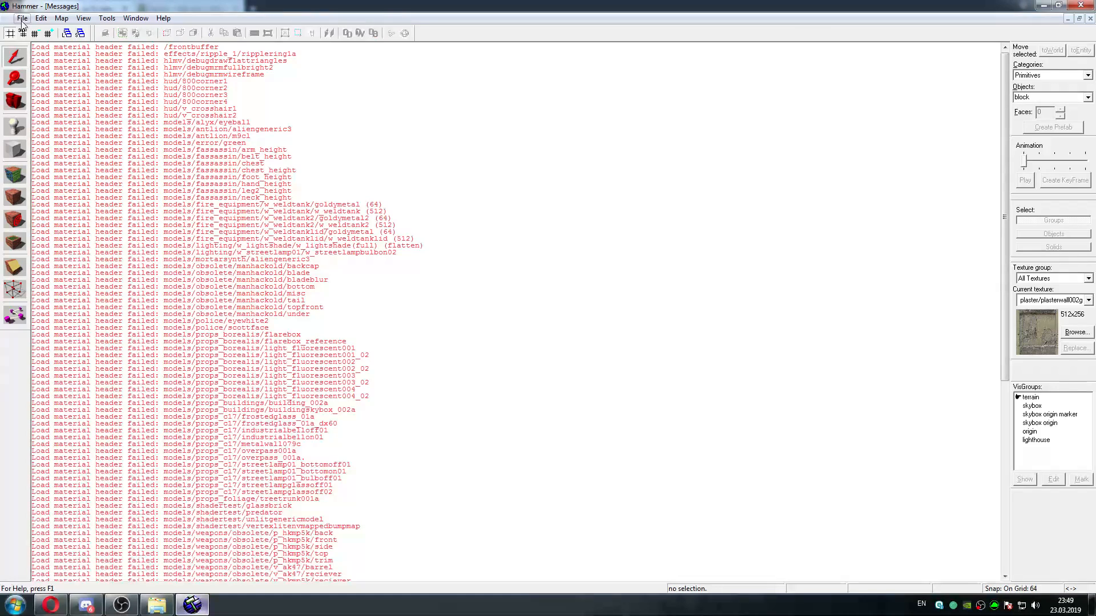
Reopen depot_2.vmf for a brief look and close it again
left_click(23, 17)
left_click(51, 45)
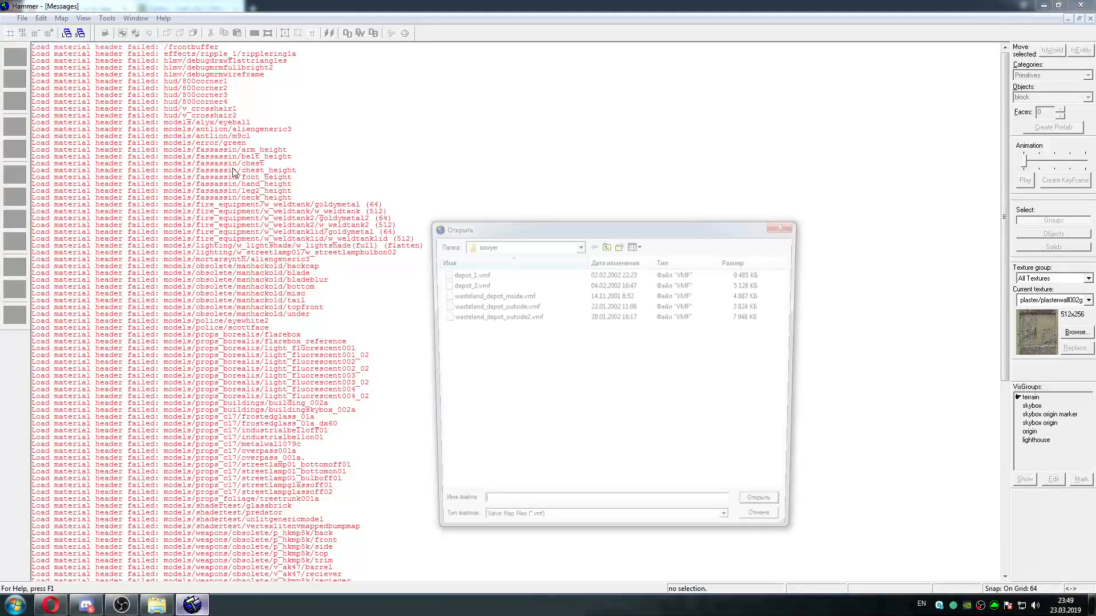
left_click(526, 286)
left_click(772, 516)
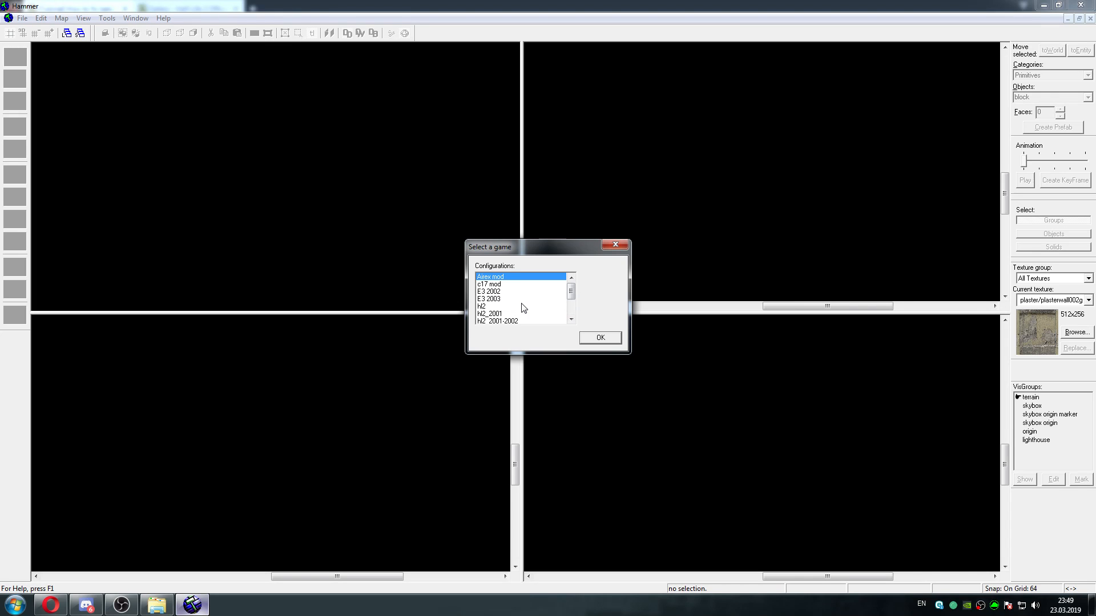
left_click(604, 341)
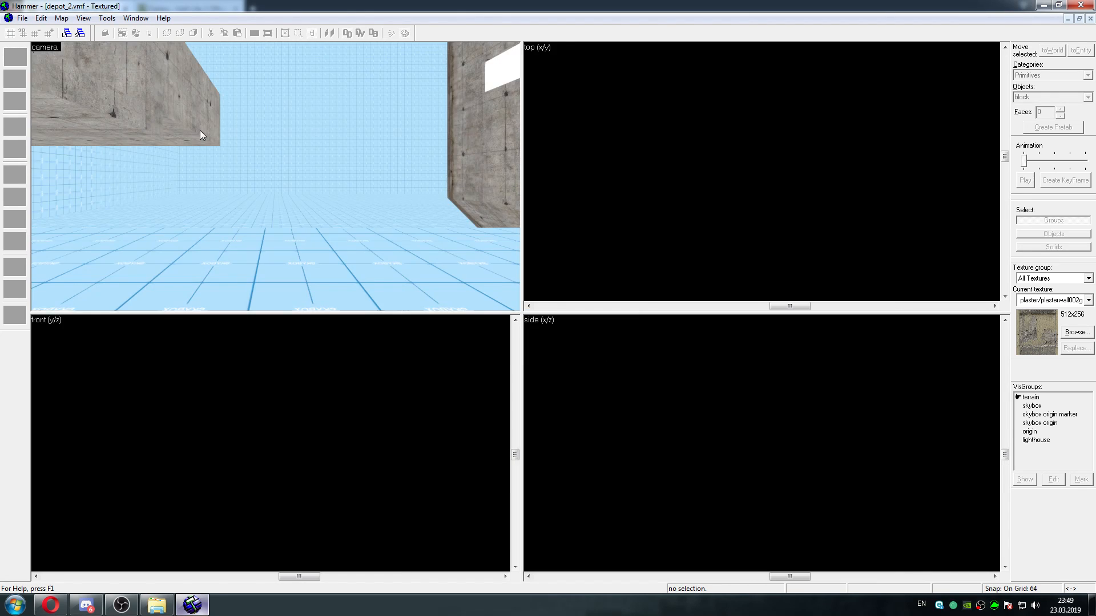
left_click(22, 19)
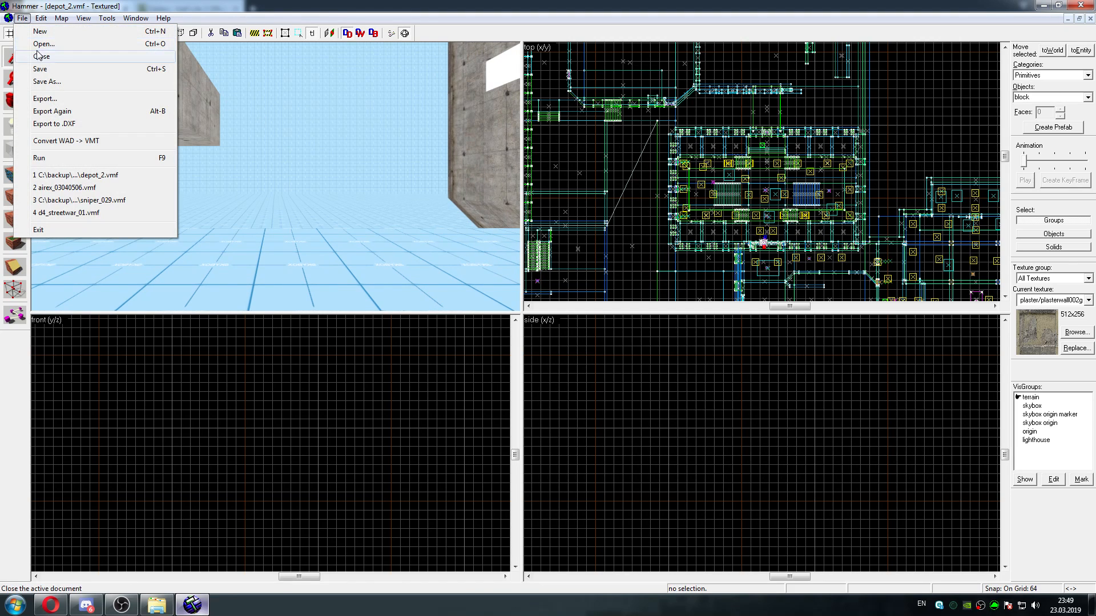
left_click(41, 56)
Open wasteland_depot_outside.vmf from the same depot folder with the hl2_2001 game configuration
left_click(23, 19)
left_click(42, 44)
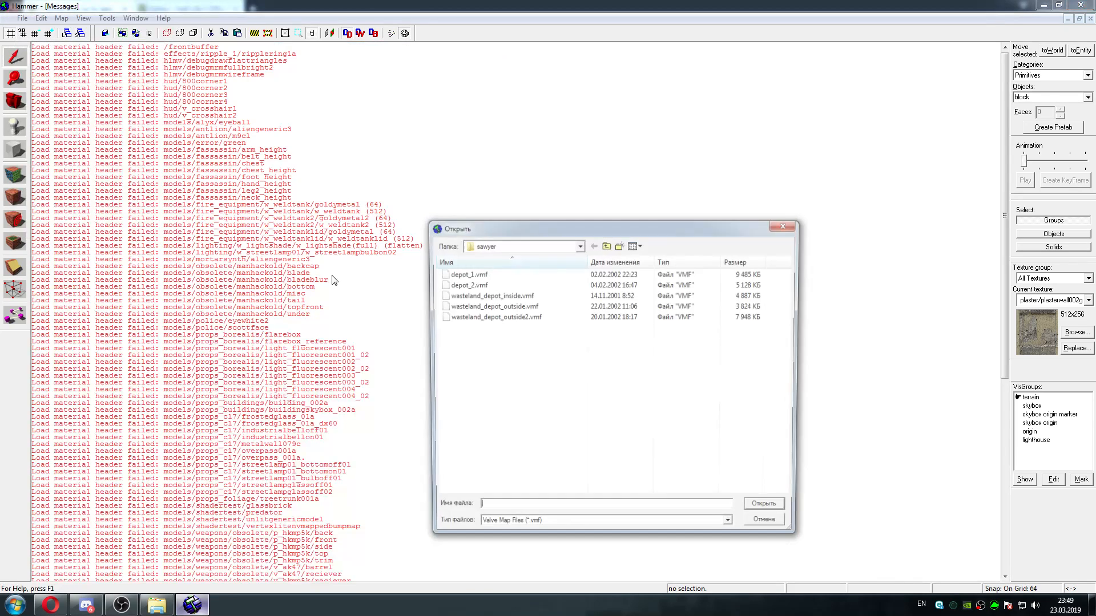
left_click(517, 295)
left_click(528, 307)
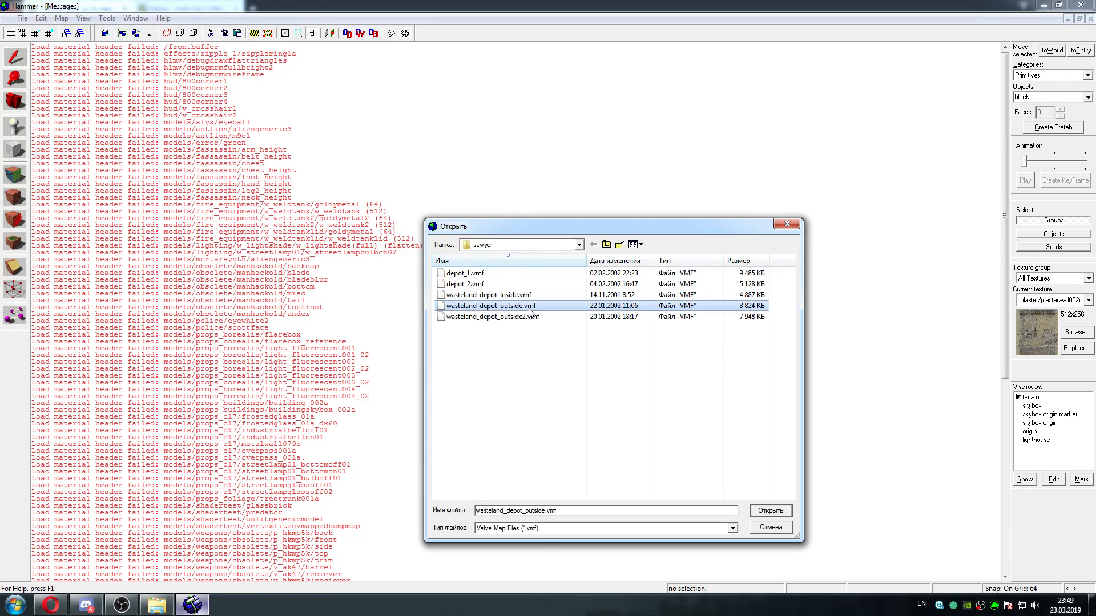
left_click(763, 513)
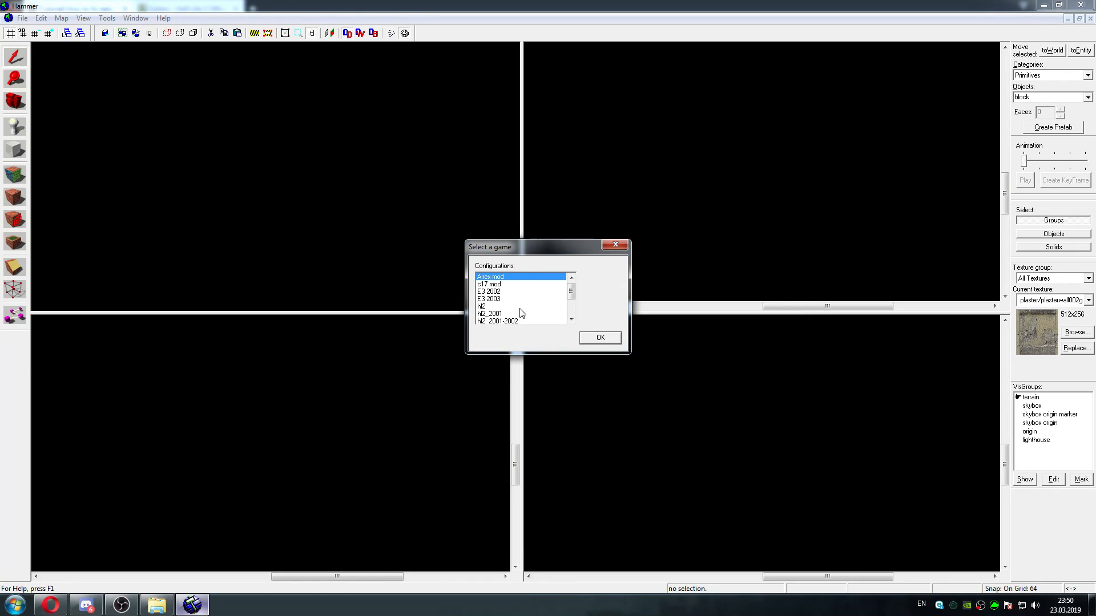
left_click(522, 315)
left_click(605, 340)
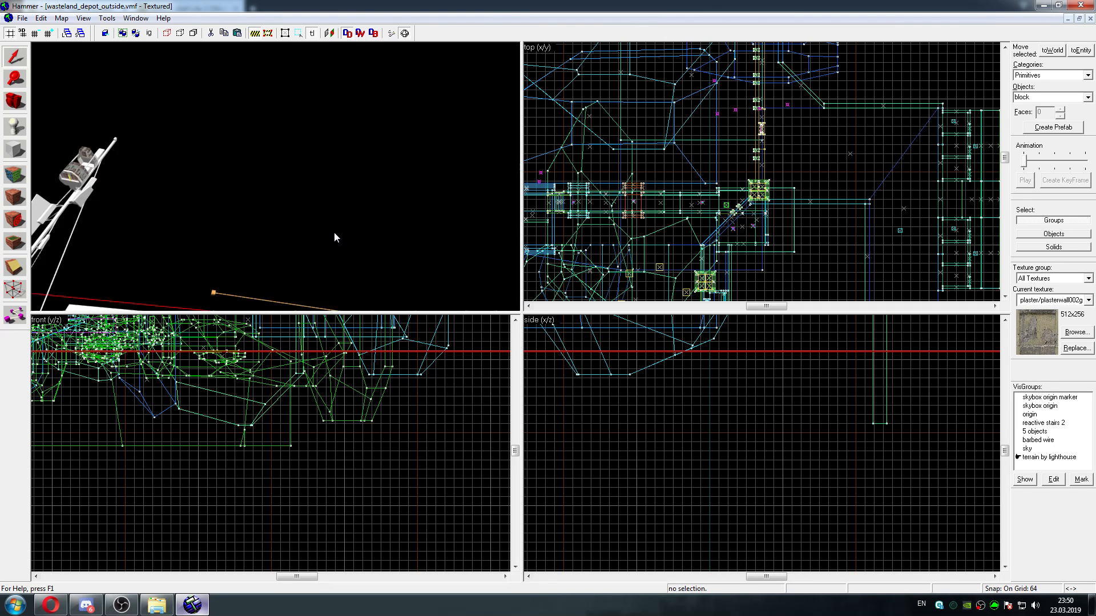
Maximize the 3D view and examine the depot walls, watchtowers, bridge and lighthouse within the cordon bounds
key("z")
key("w")
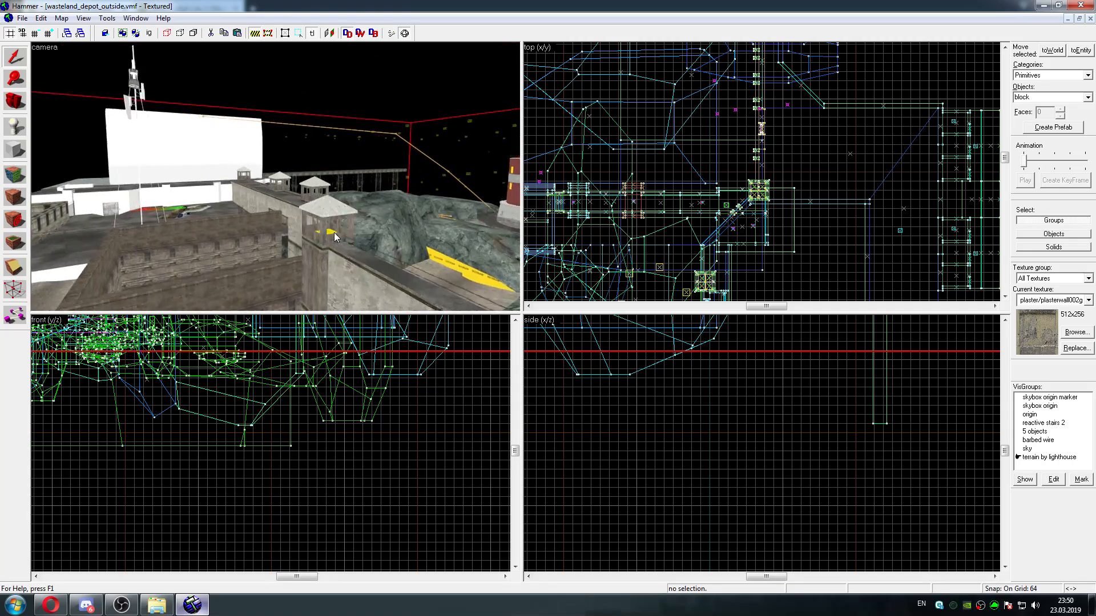
key("shift+z")
key("w")
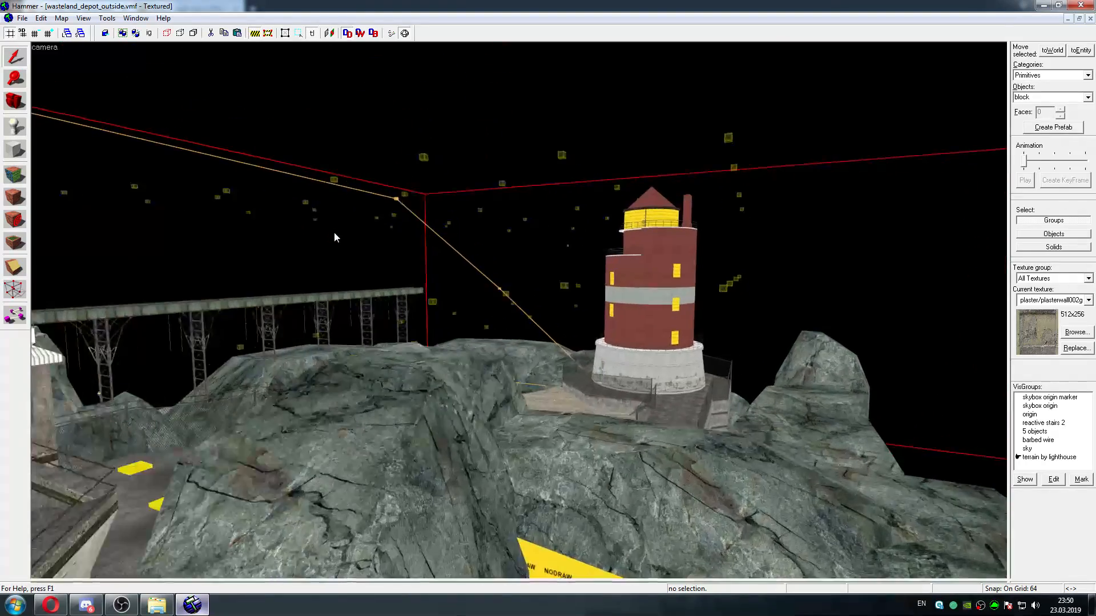
key("Left")
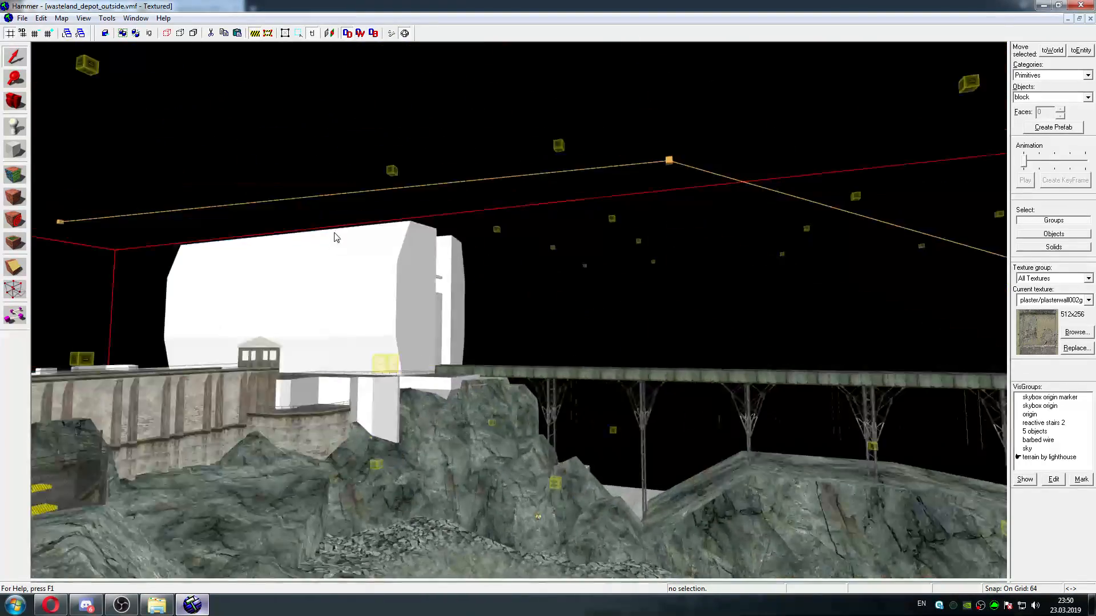
key("w")
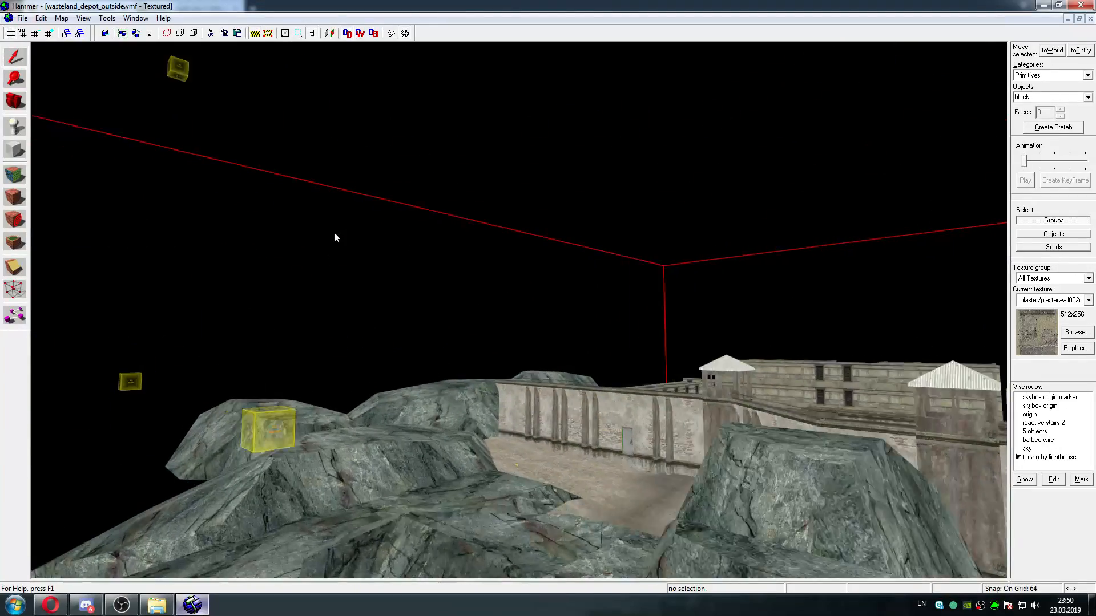
key("Right")
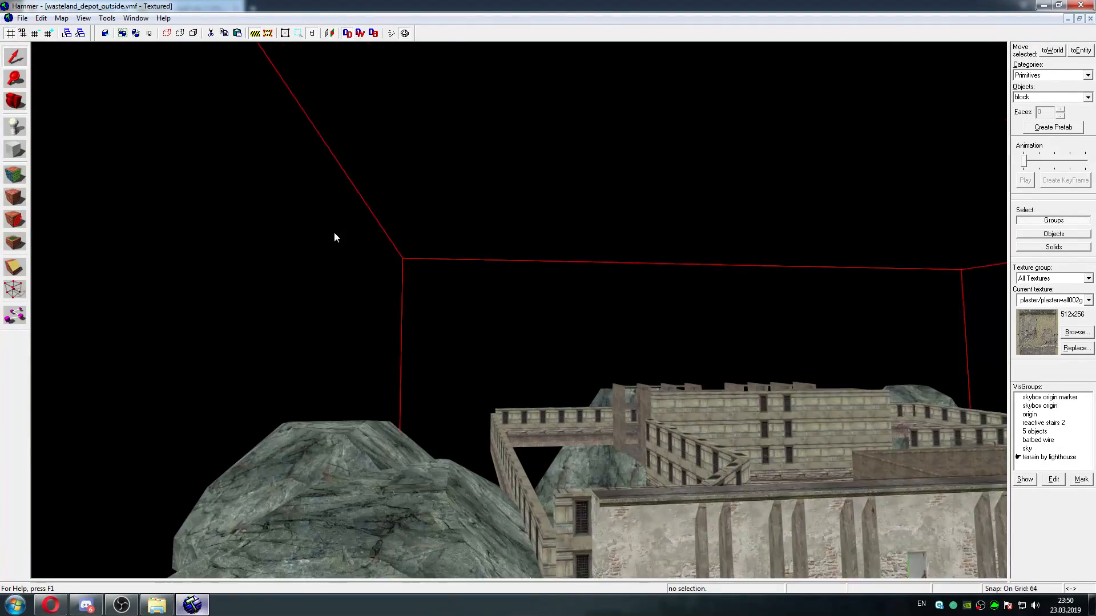
key("w")
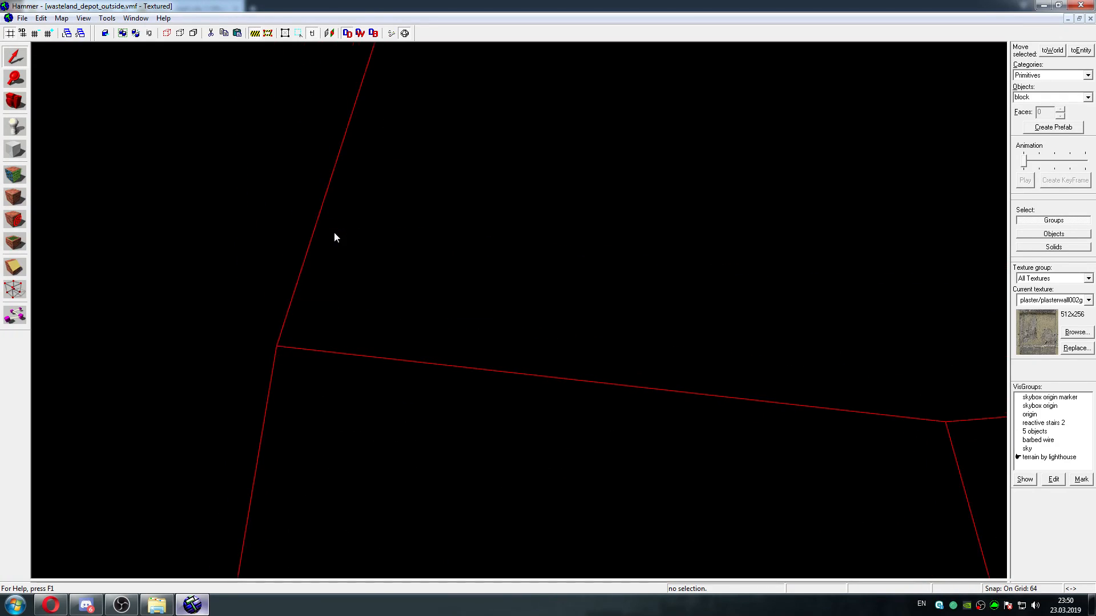
key("w")
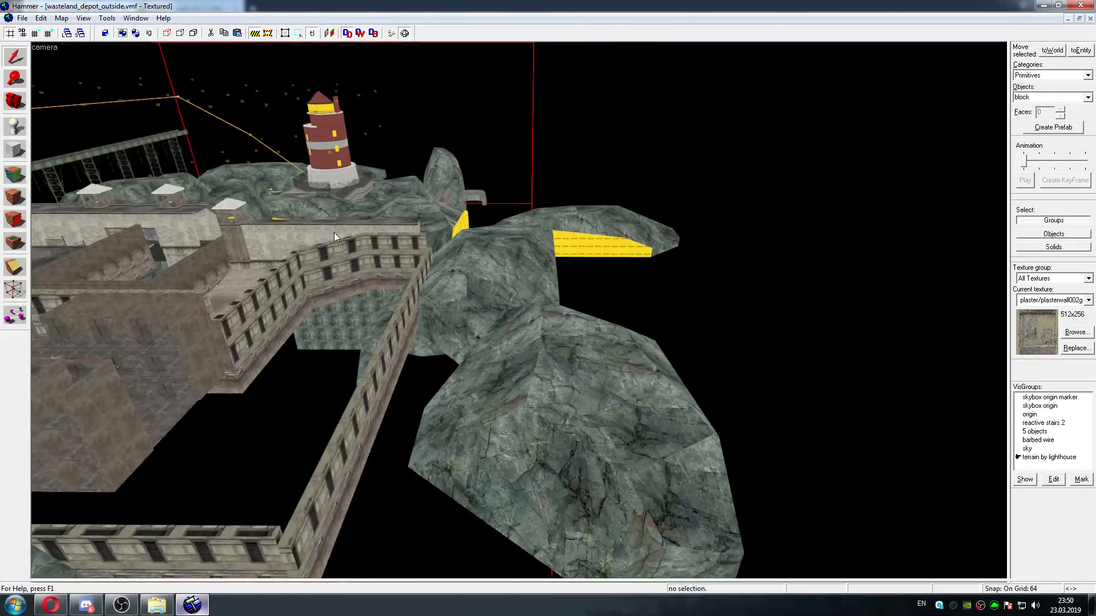
key("w")
key("w")
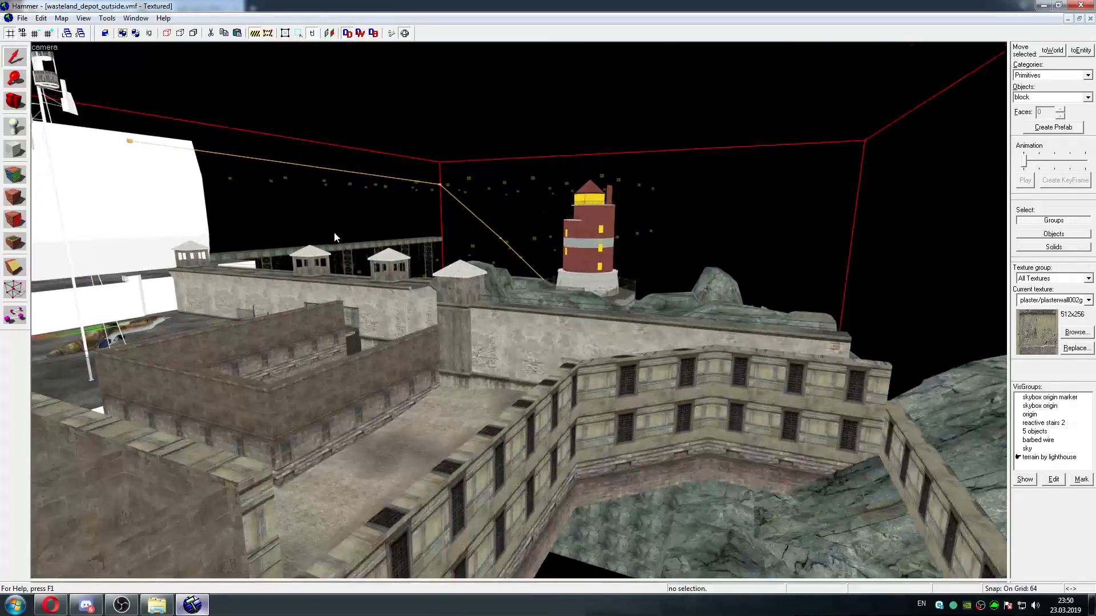
key("w")
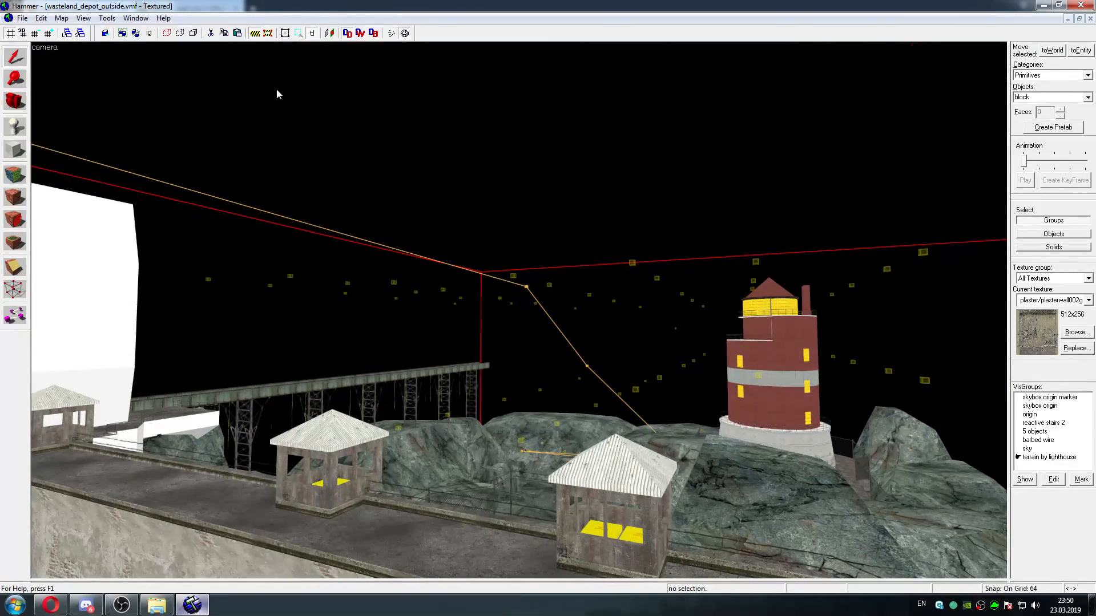
Turn the cordon off and fly beyond the depot walls to view the separate sky-textured box outside
left_click(255, 34)
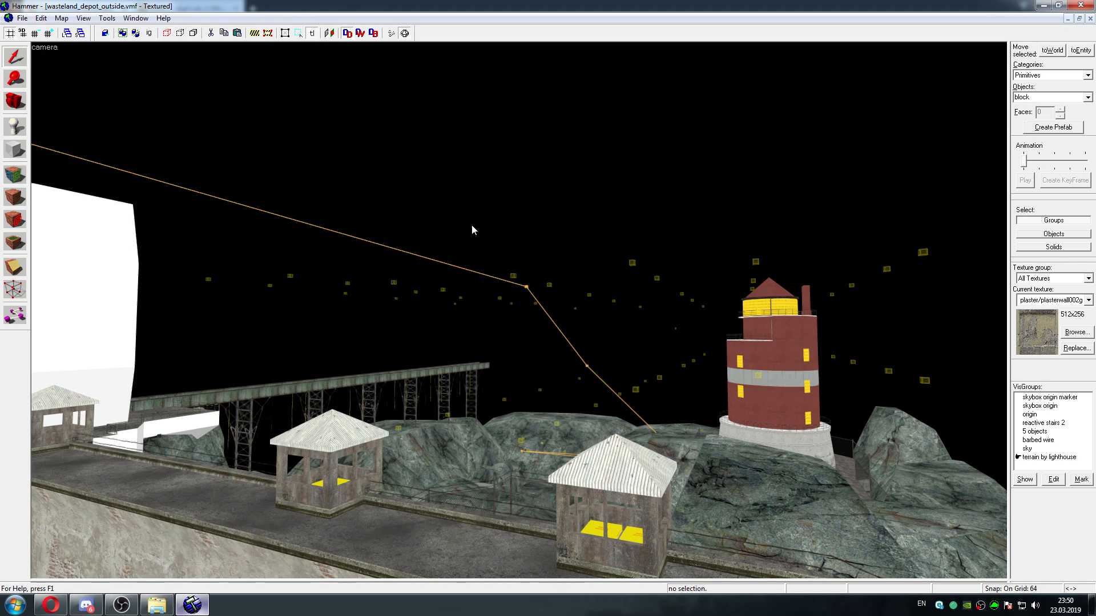
key("Left")
key("w")
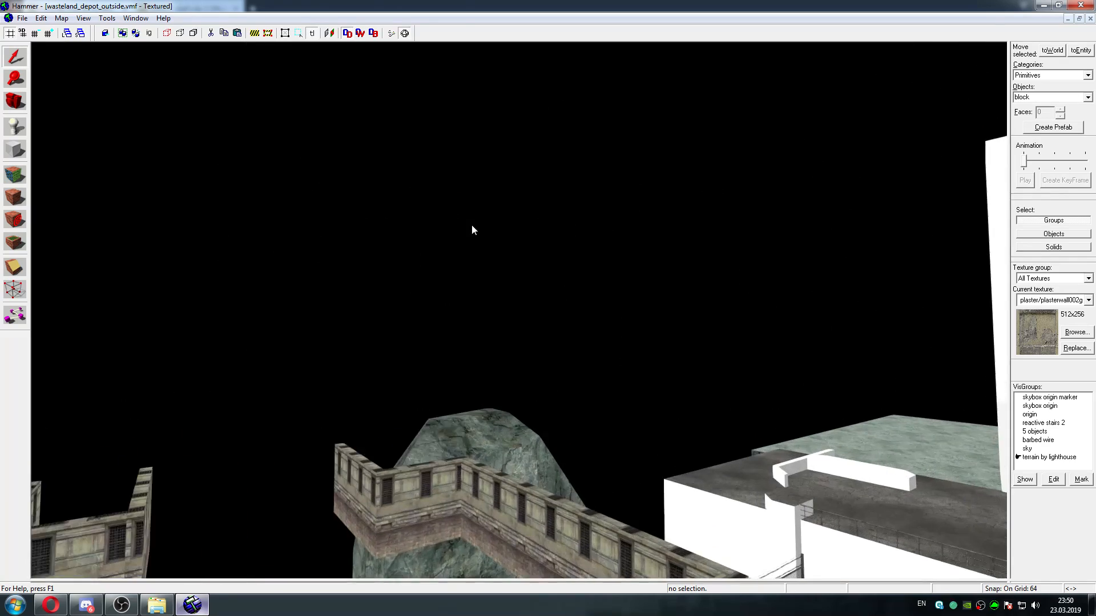
key("Left")
key("Down")
key("d")
key("Up")
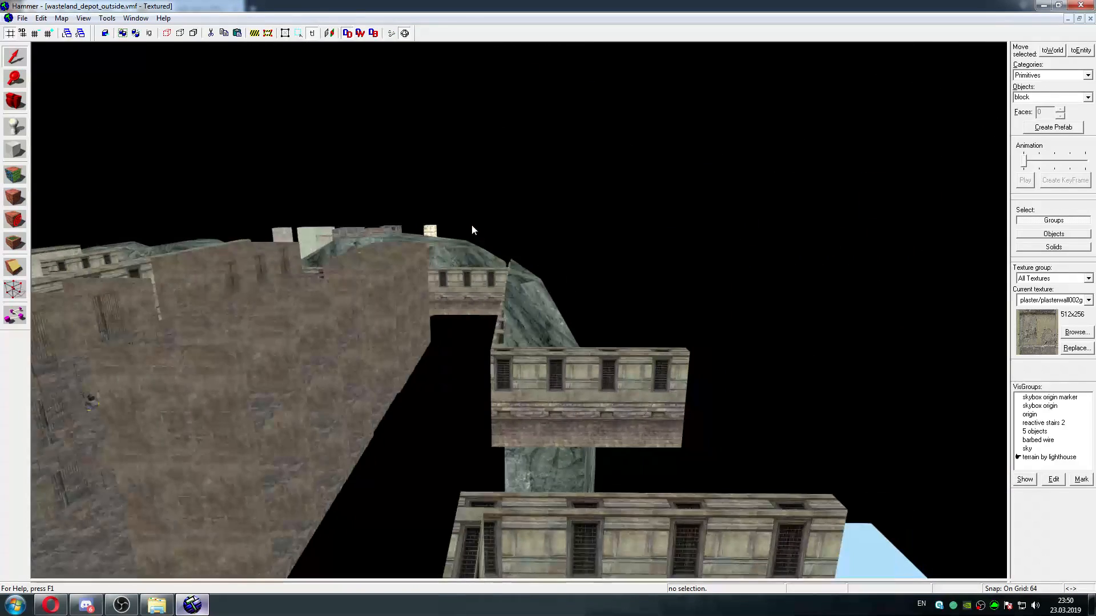
key("w")
key("d")
key("Right")
key("Down")
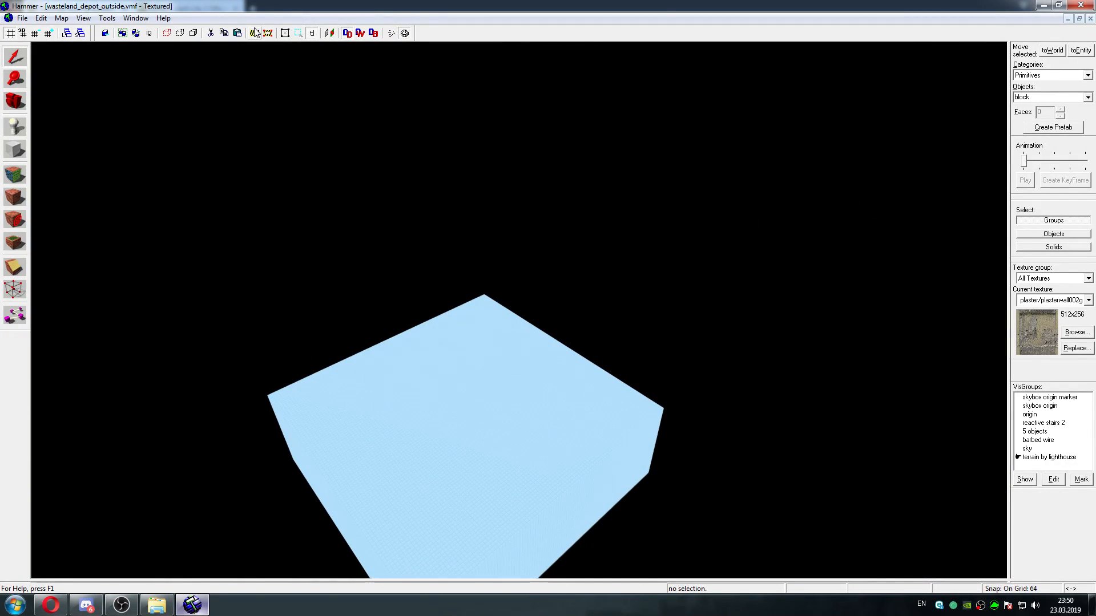
Toggle the cordon on and off again to compare the view of the sky-textured box
left_click(254, 33)
key("s")
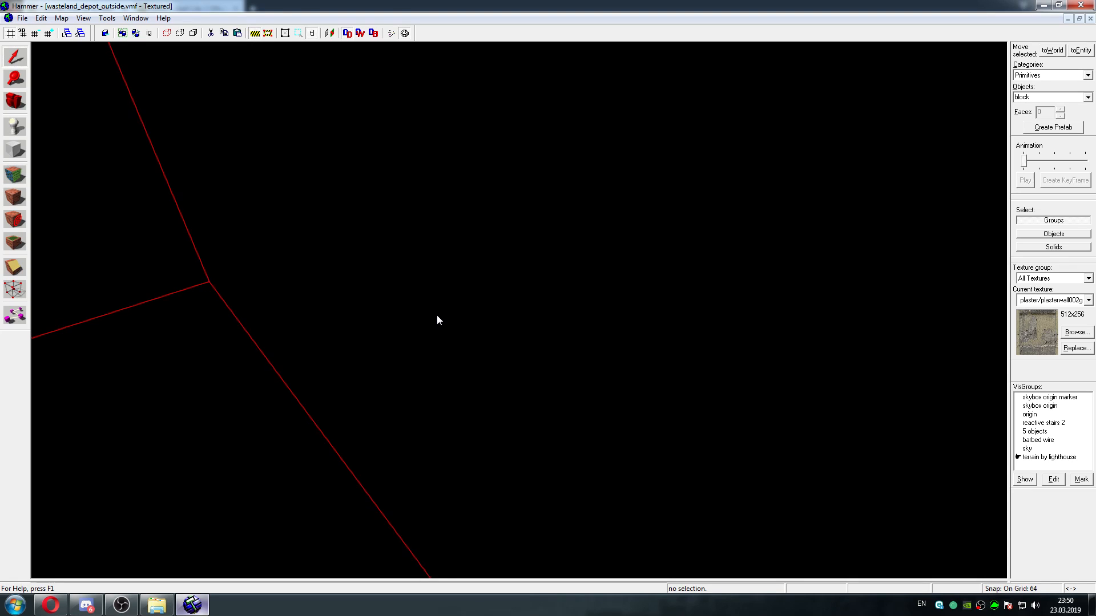
key("d")
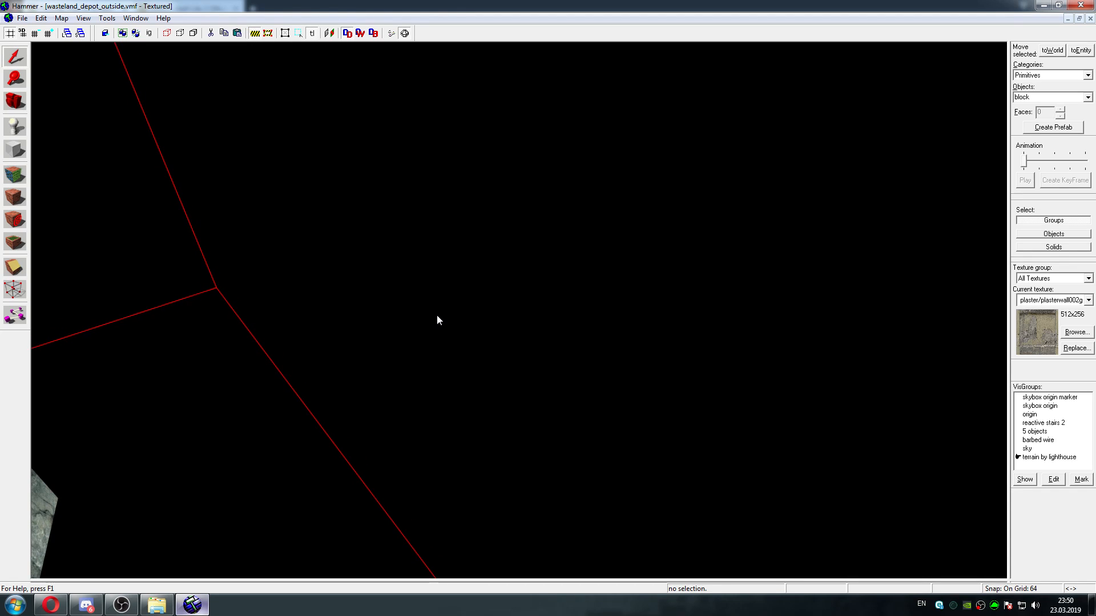
left_click(254, 34)
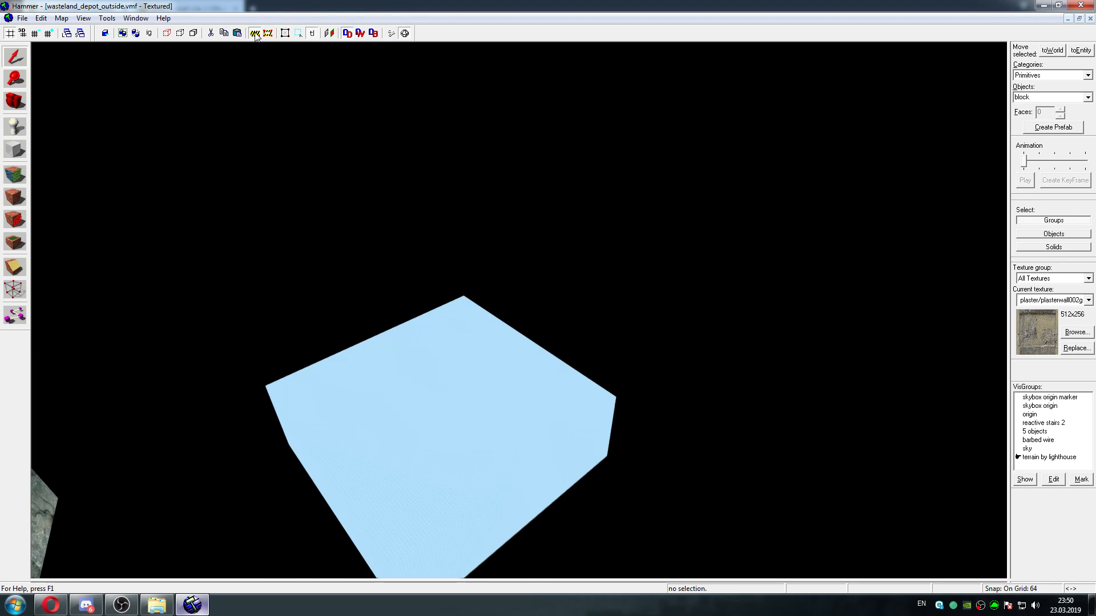
Select the sky-textured box group, inspect the miniature terrain inside it, and fly back up to the depot
left_click(434, 380)
key("w")
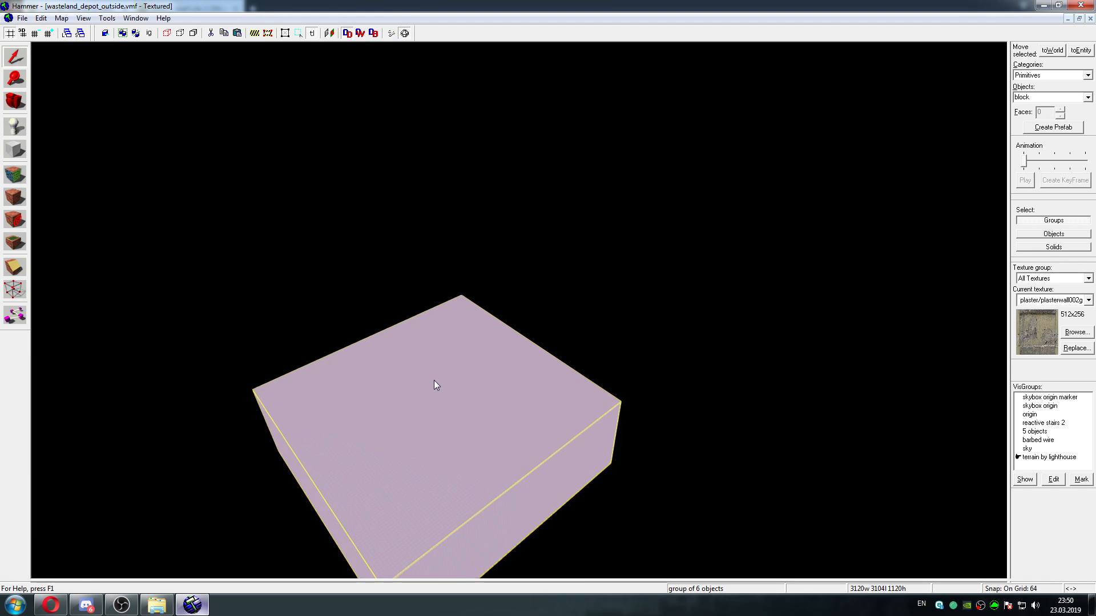
key("z")
key("w")
key("d")
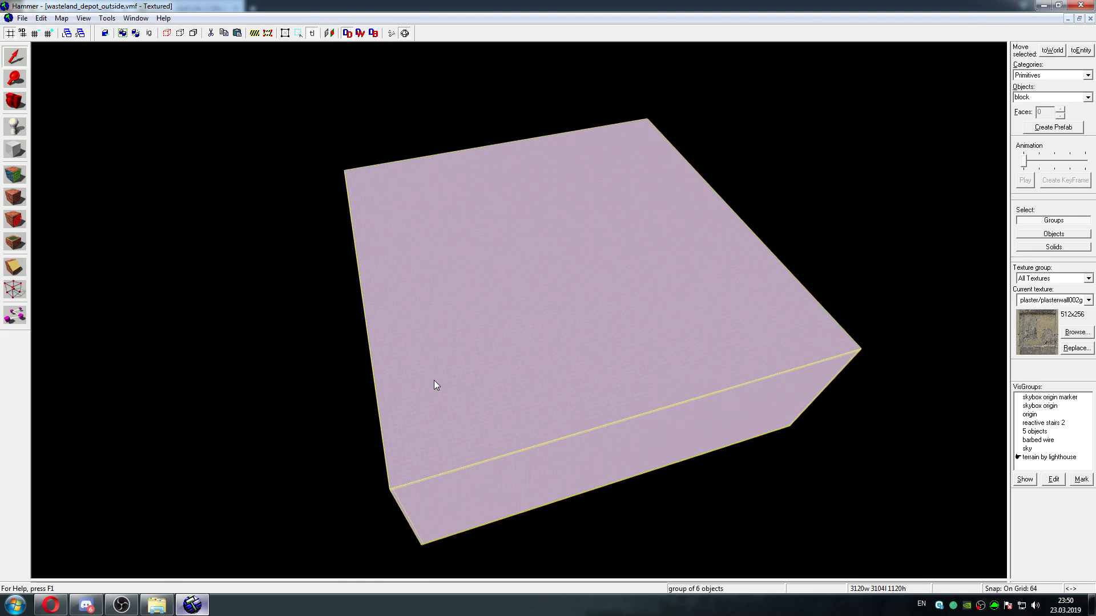
key("w")
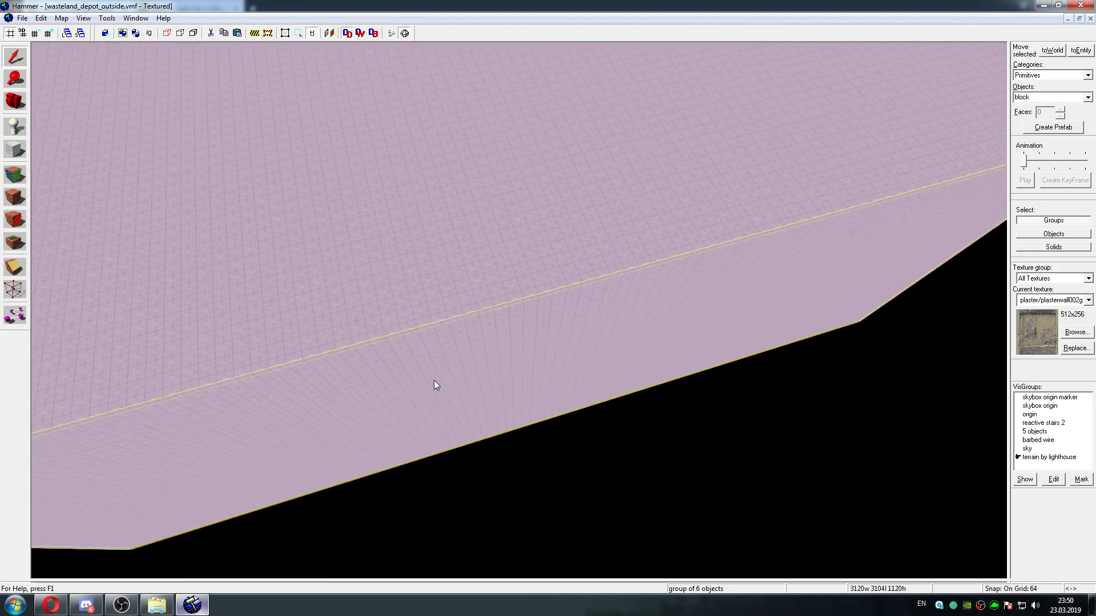
key("w")
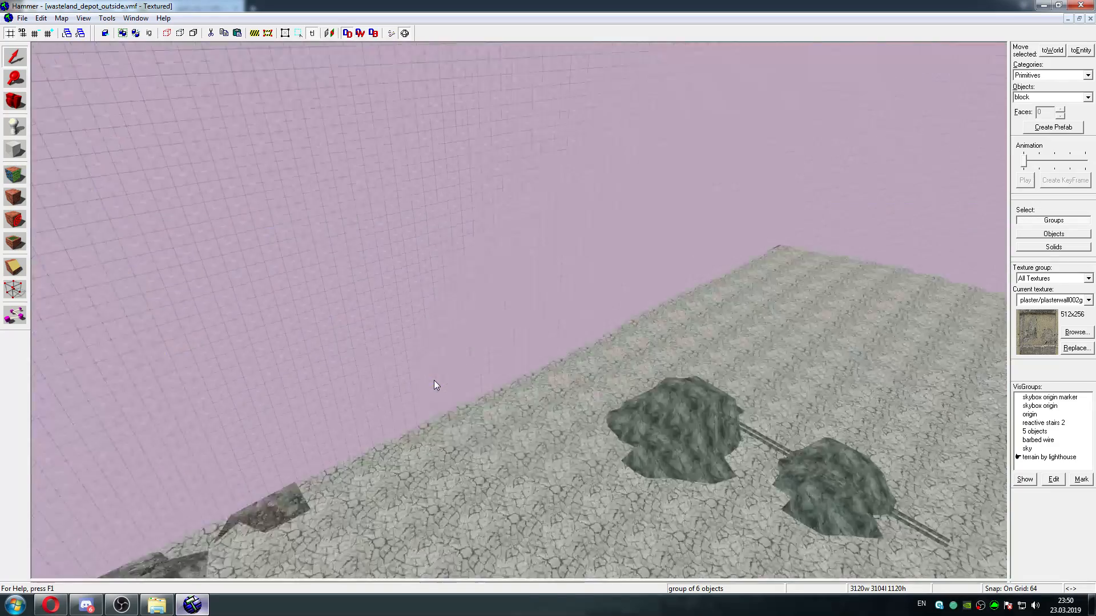
key("w")
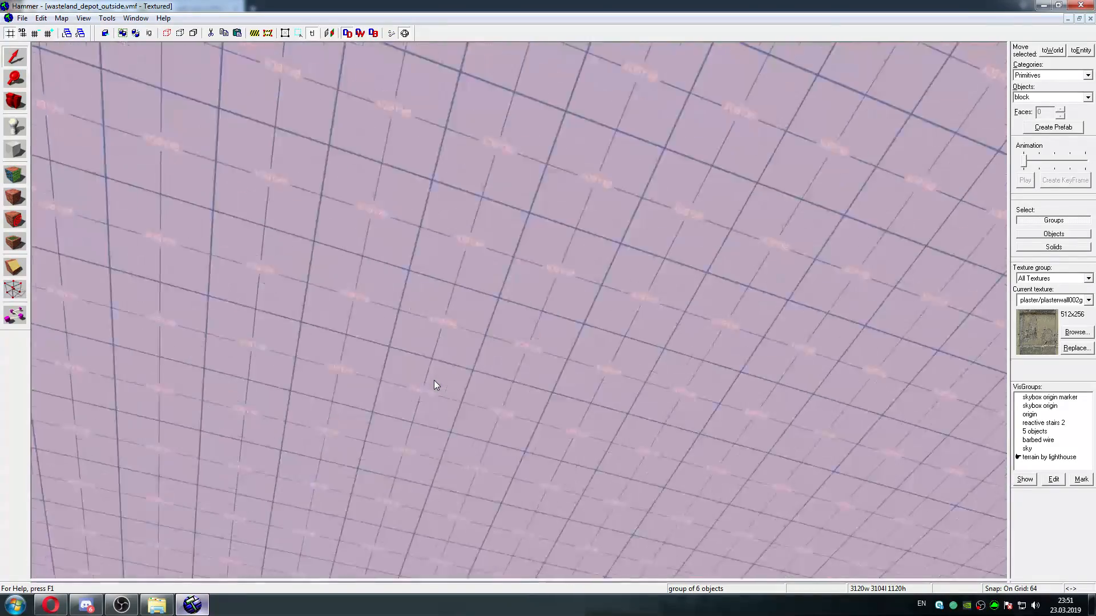
key("w")
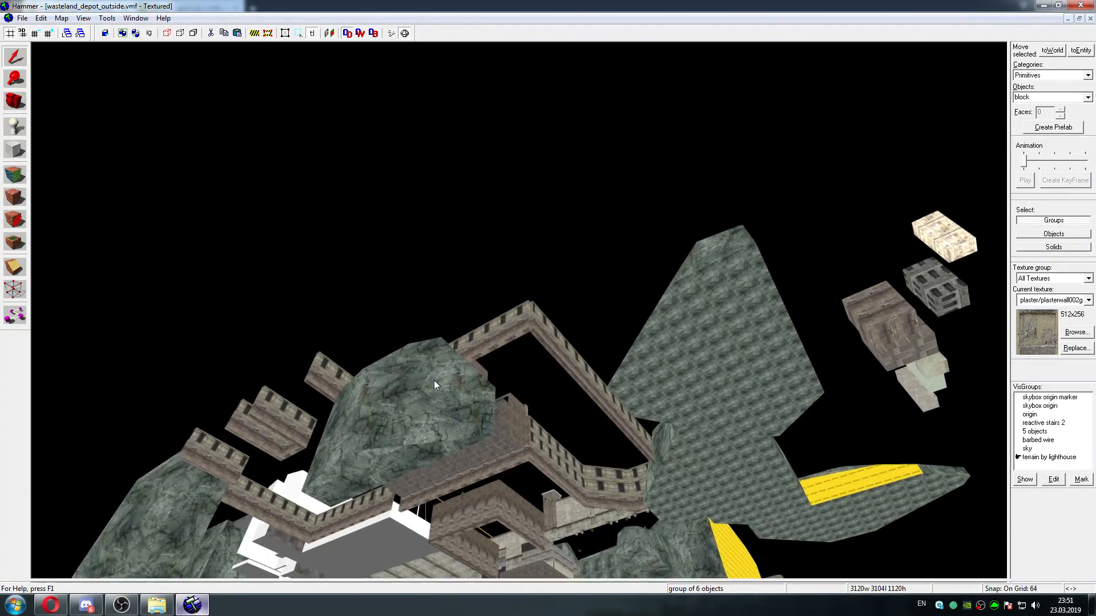
key("w")
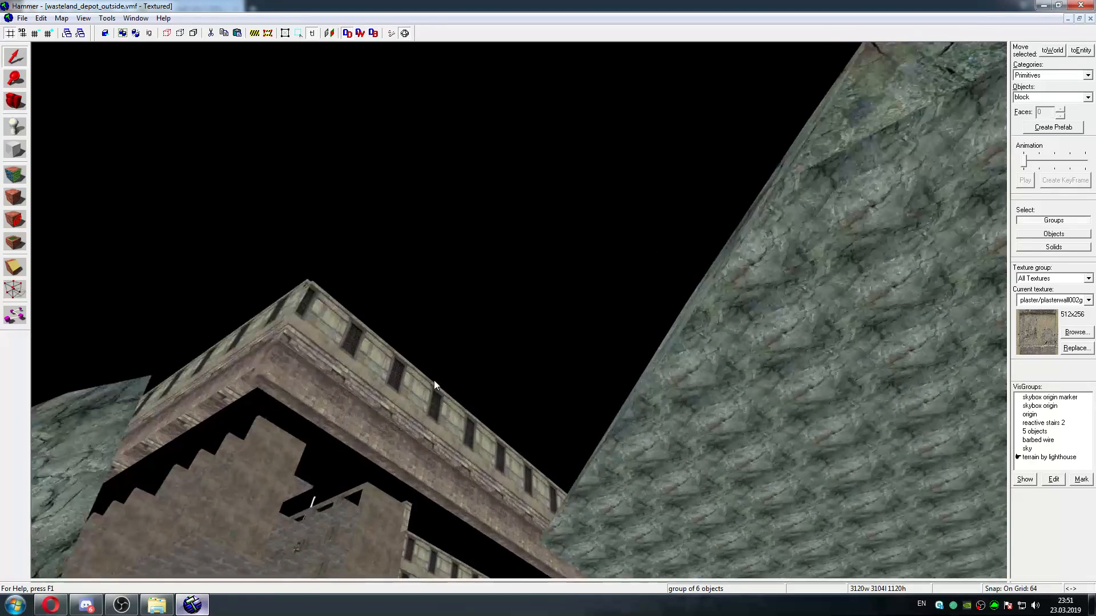
key("w")
key("z")
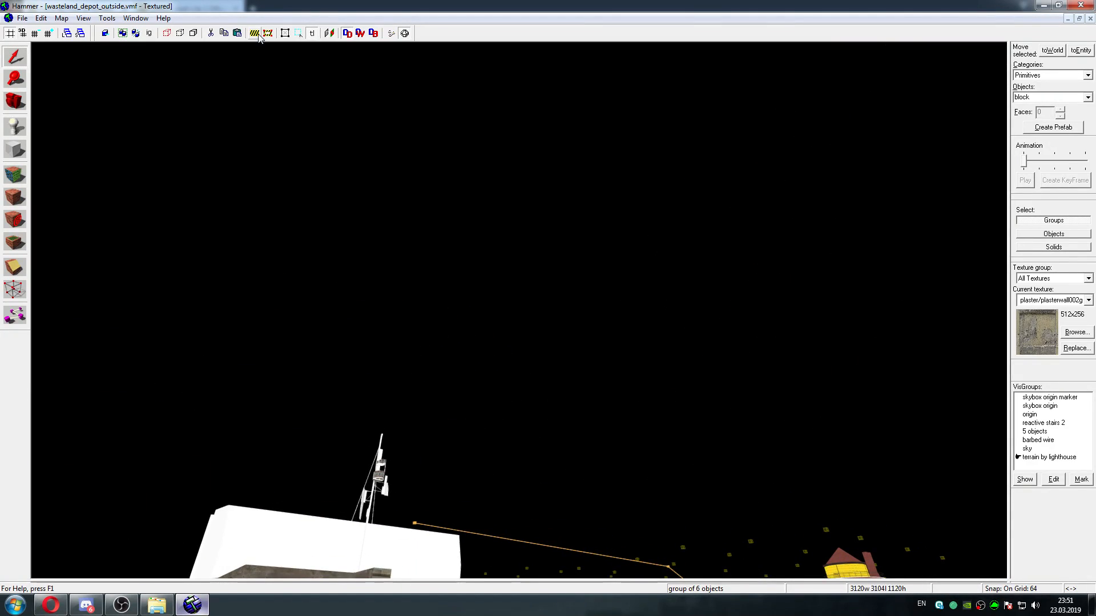
Restore the four-view layout, enable the cordon and its editing, and resize its bounds in the top view to 4288w 2312l
key("shift+z")
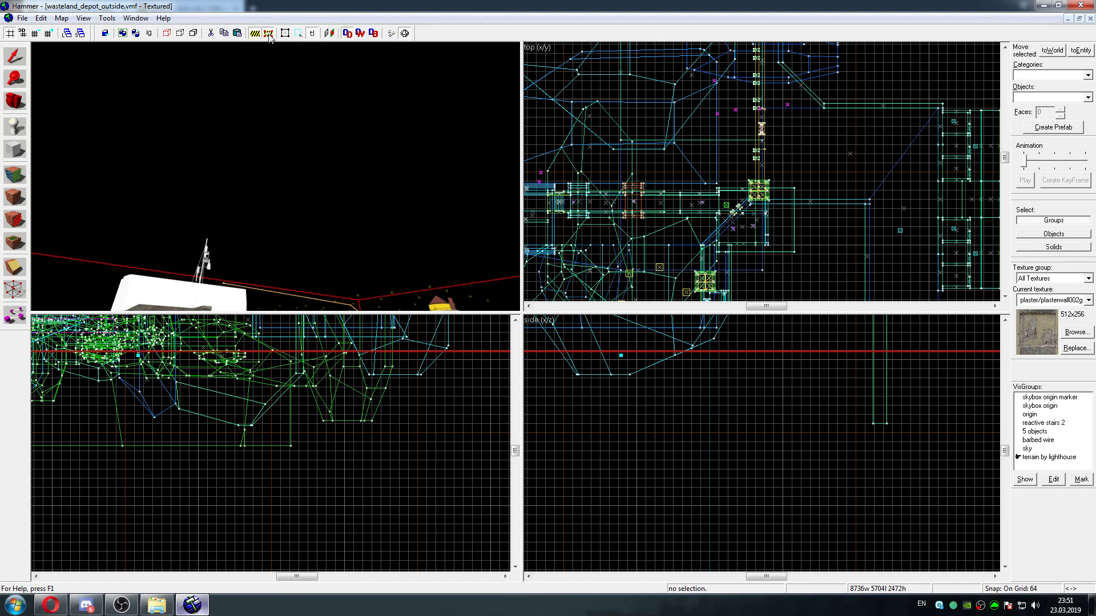
scroll(799, 195, "up", 4)
key("Up")
key("Up")
key("Up")
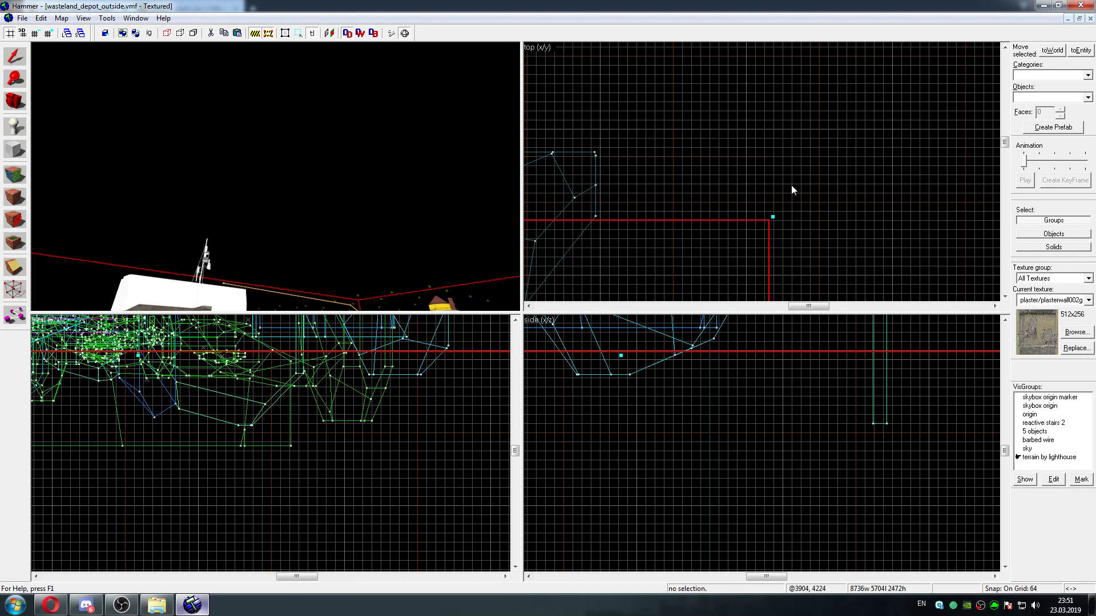
key("Down")
key("Left")
scroll(892, 152, "down", 6)
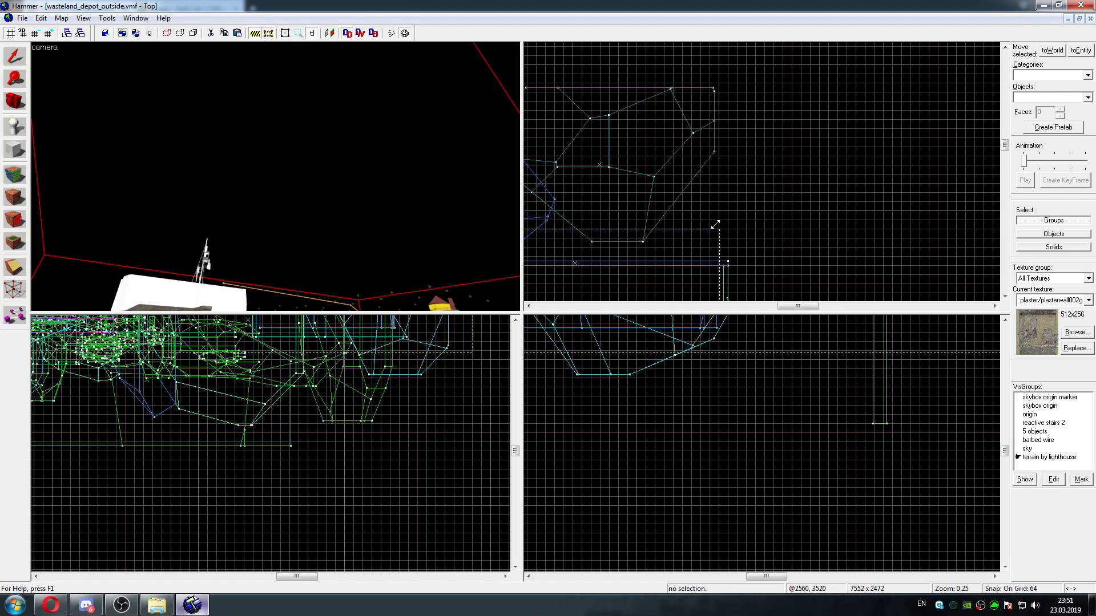
key("Left")
key("Down")
left_click_drag(708, 226, 731, 189)
key("Down")
key("Up")
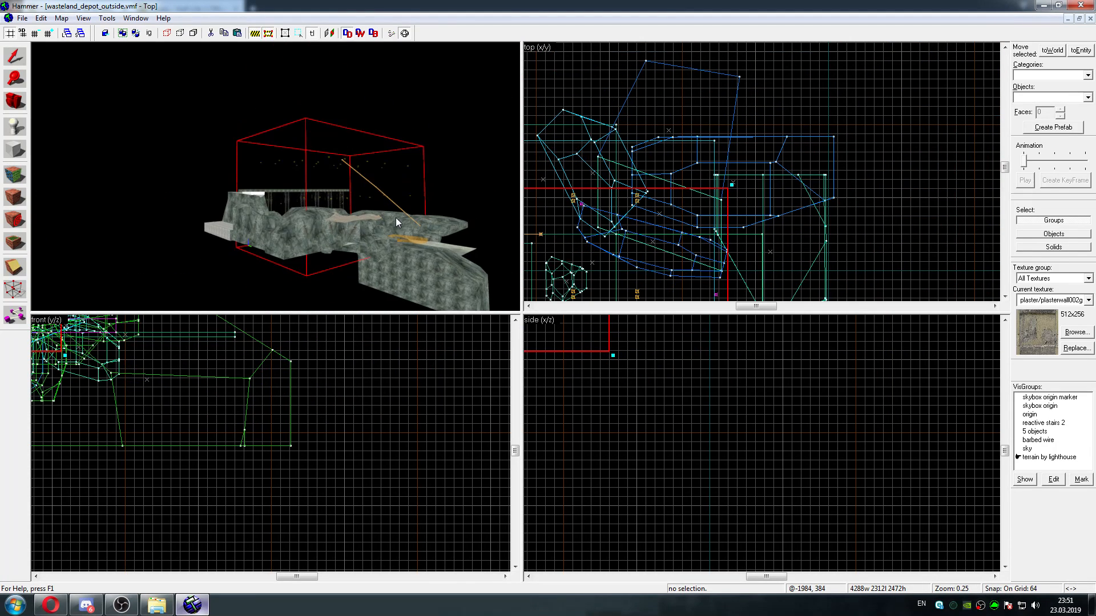
Inspect the rocky terrain beside the bridge and enlarge the cordon bounds in the top view to 4480w 2440l
key("w")
key("w")
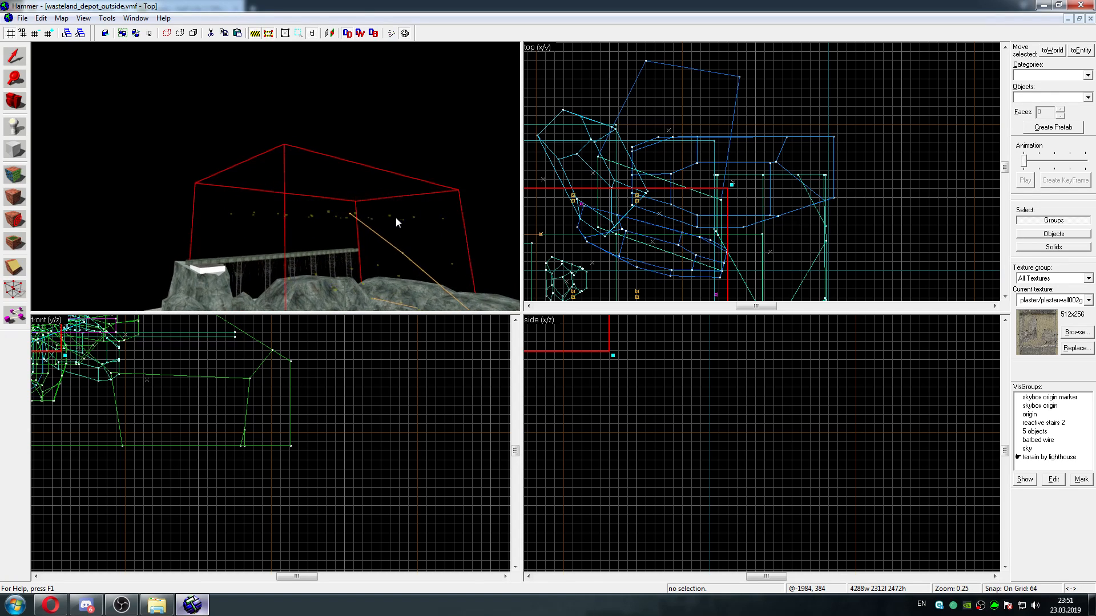
key("Down")
key("Down")
key("w")
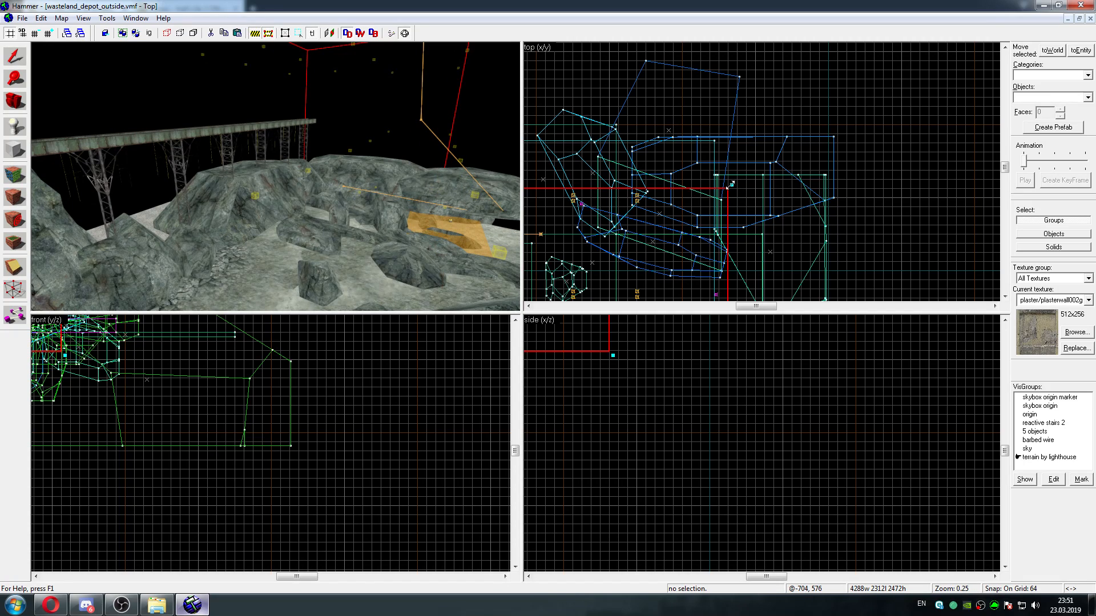
left_click_drag(730, 184, 760, 169)
Fly over the terrain inside the enlarged cordon to examine the rocks, the translucent orange brush and the bridge
key("s")
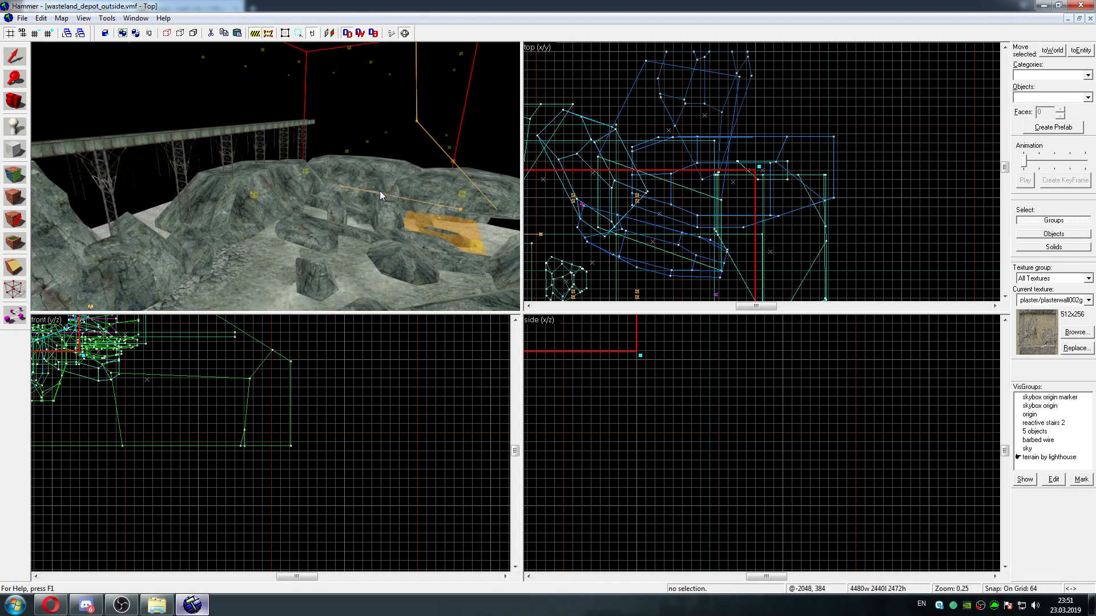
key("d")
key("w")
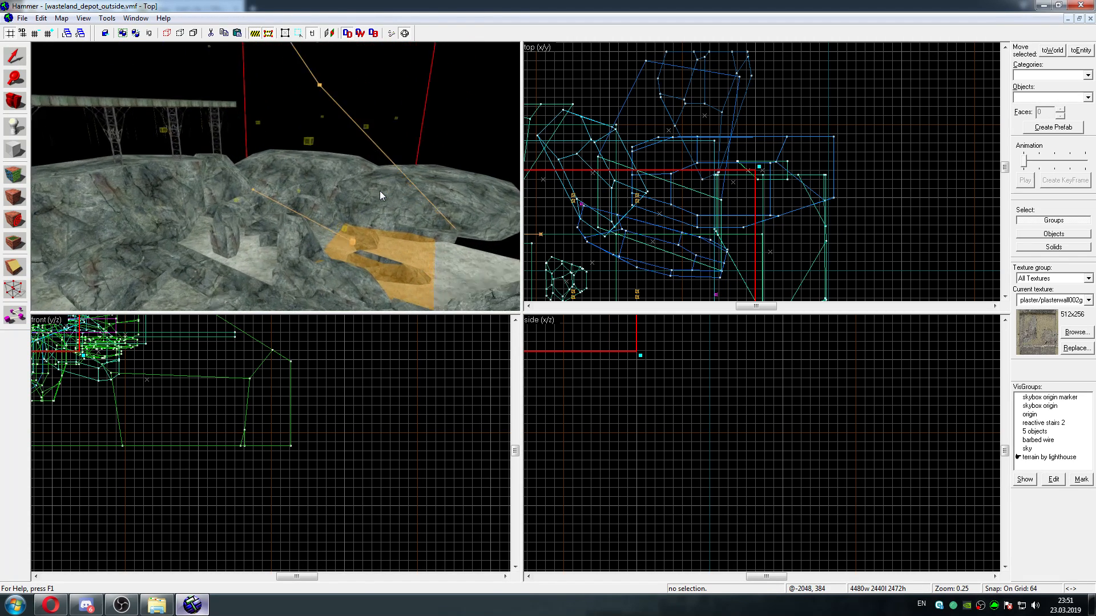
key("z")
key("w")
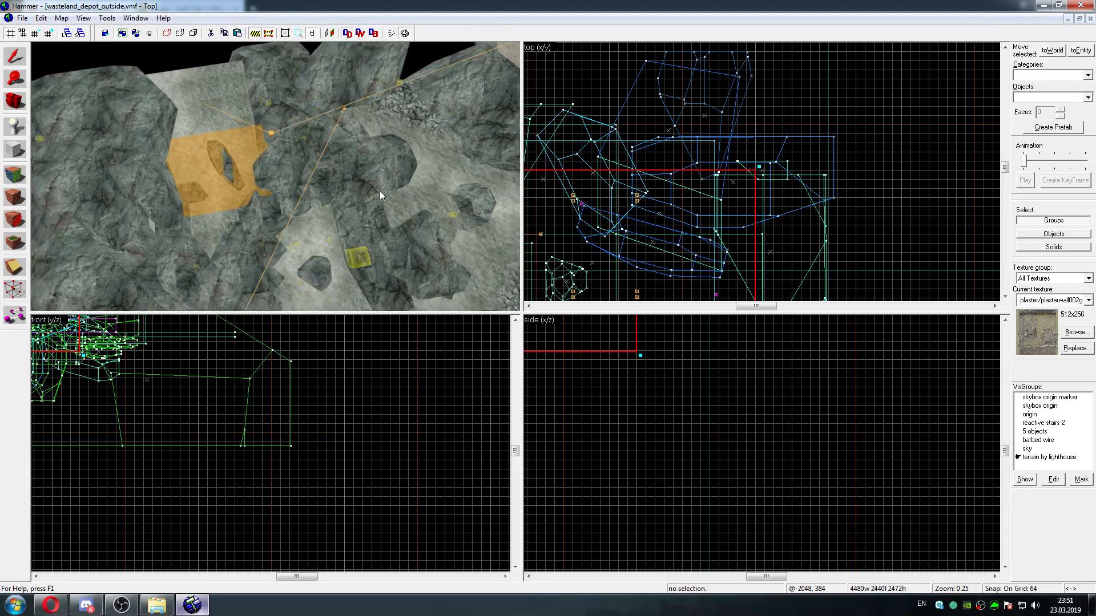
key("s")
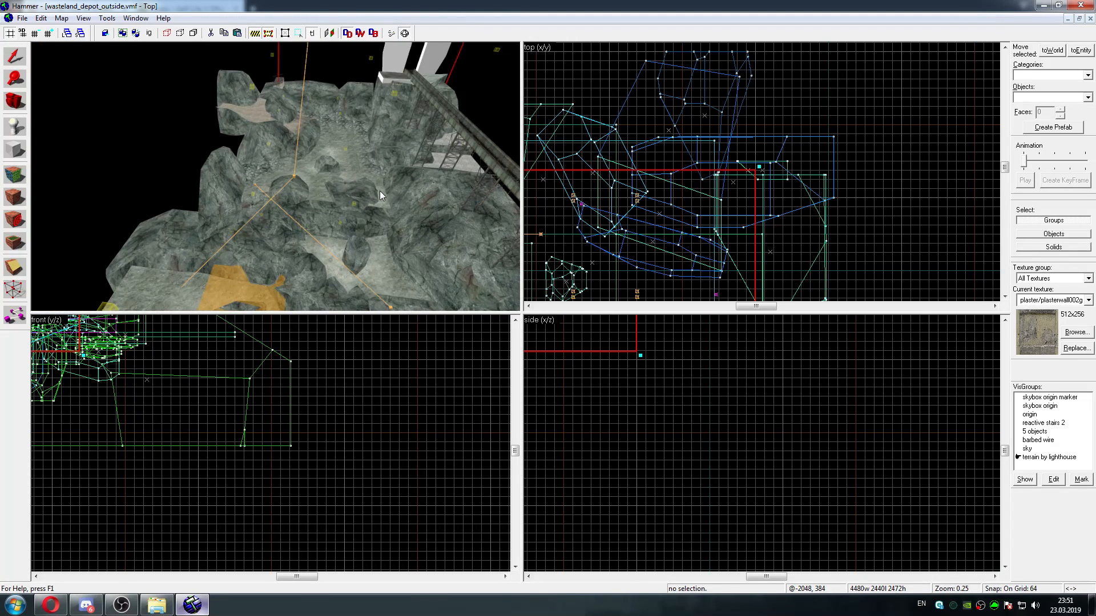
key("w")
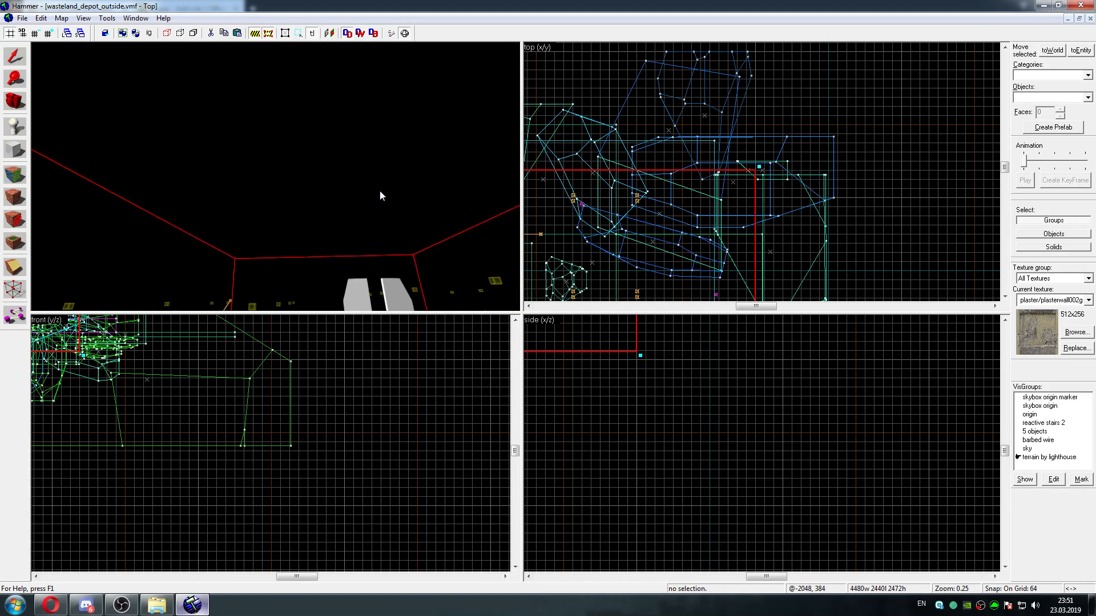
Open the editor's configuration options and look through the materials, build programs, 2D view, general and game configuration settings
key("w")
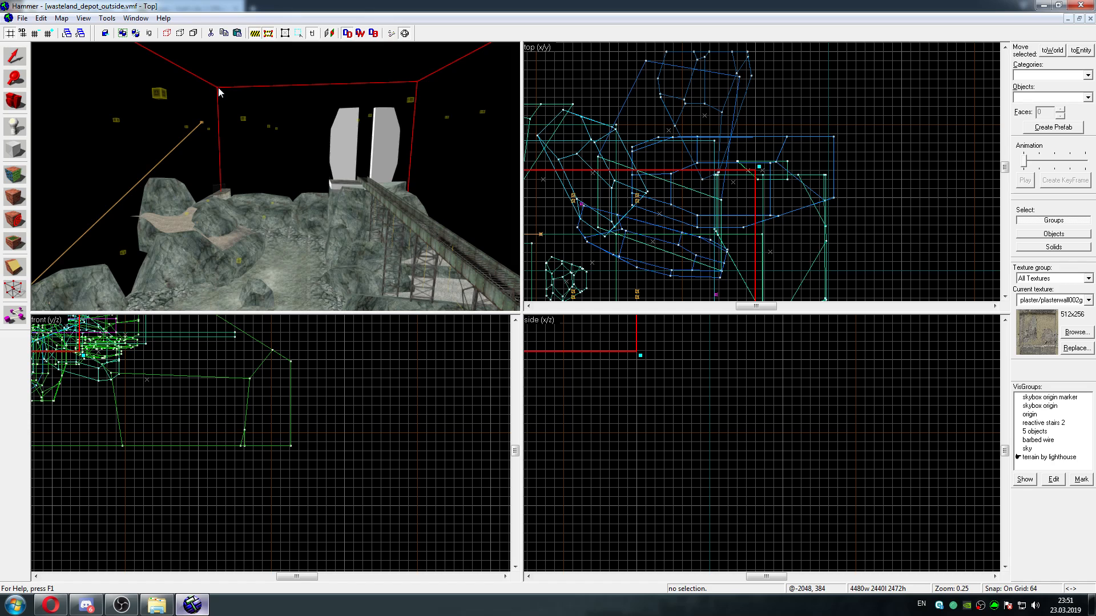
left_click(86, 19)
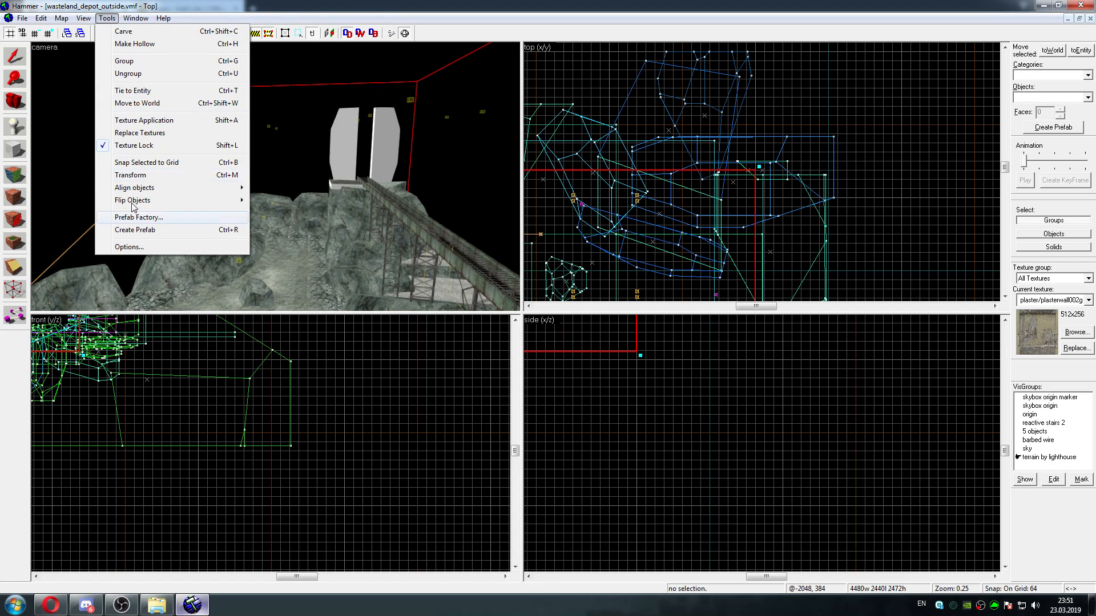
left_click(129, 246)
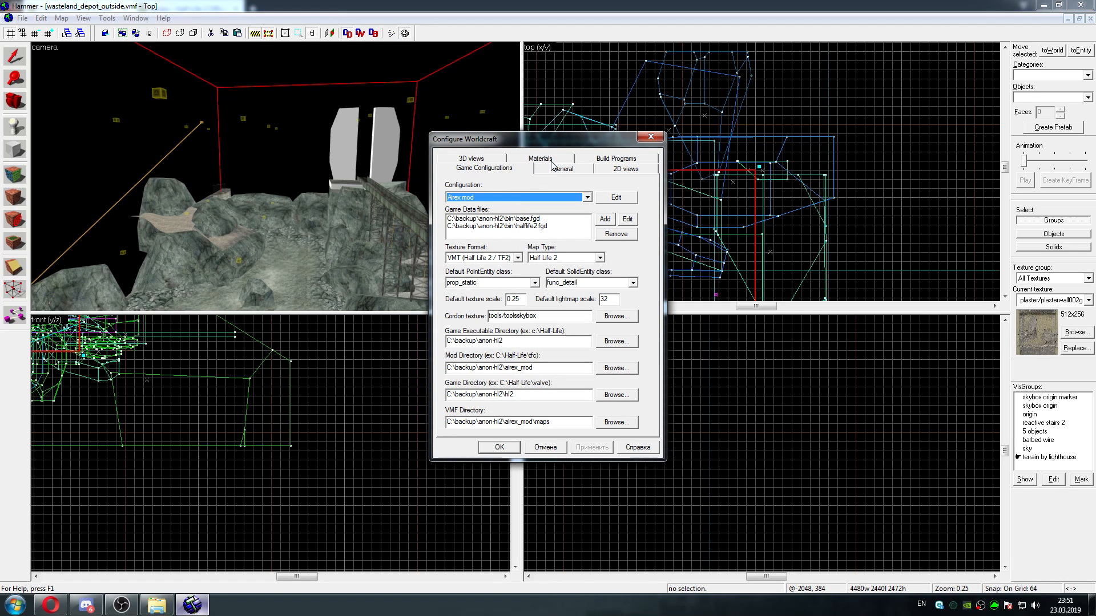
left_click(557, 160)
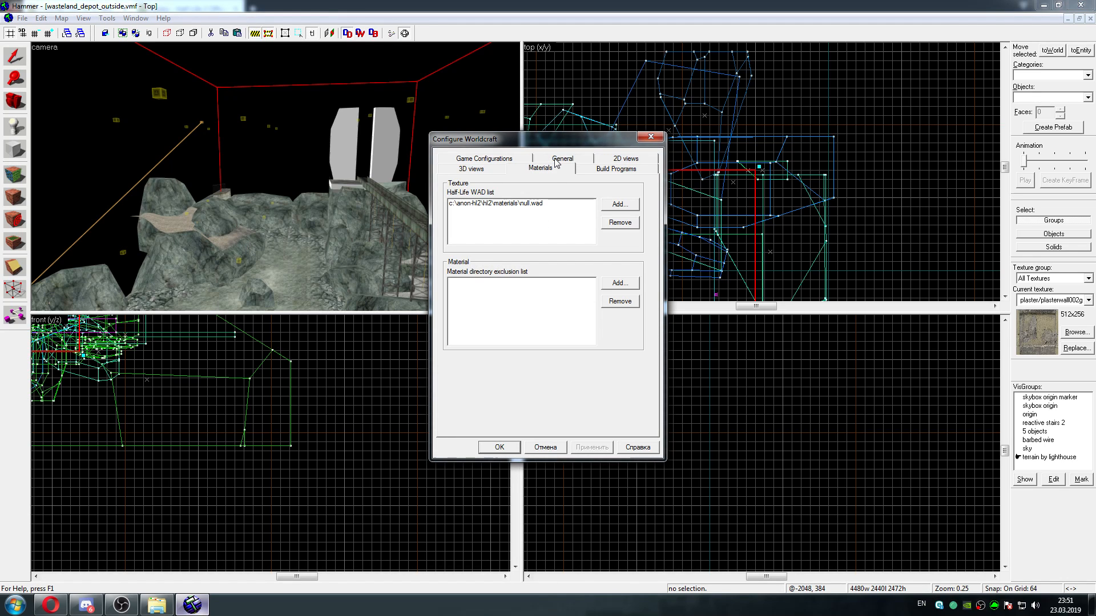
left_click(616, 168)
left_click(618, 160)
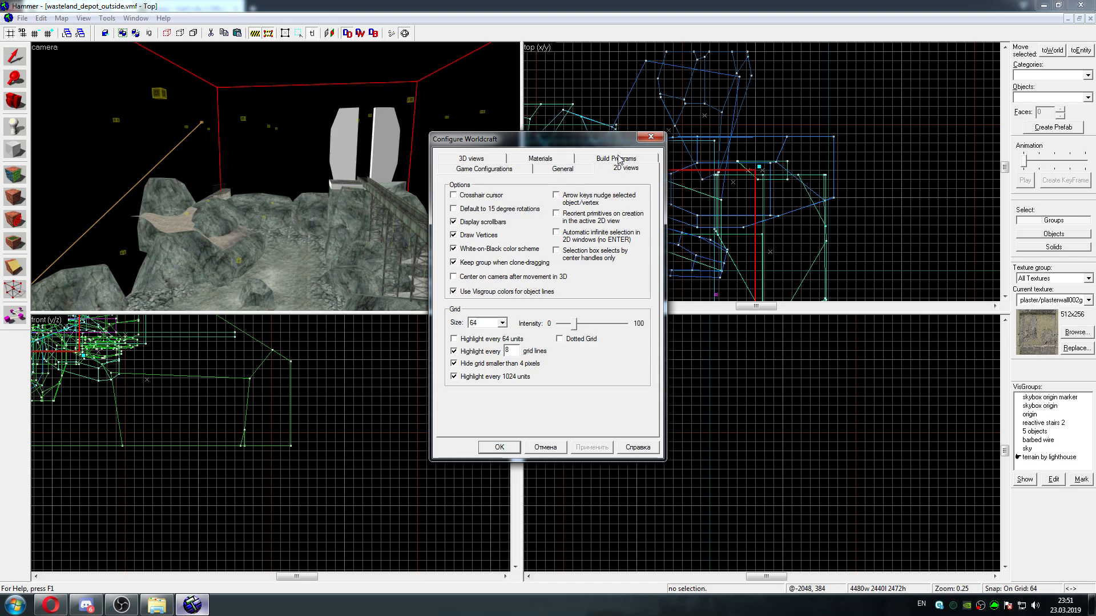
left_click(492, 166)
left_click(562, 161)
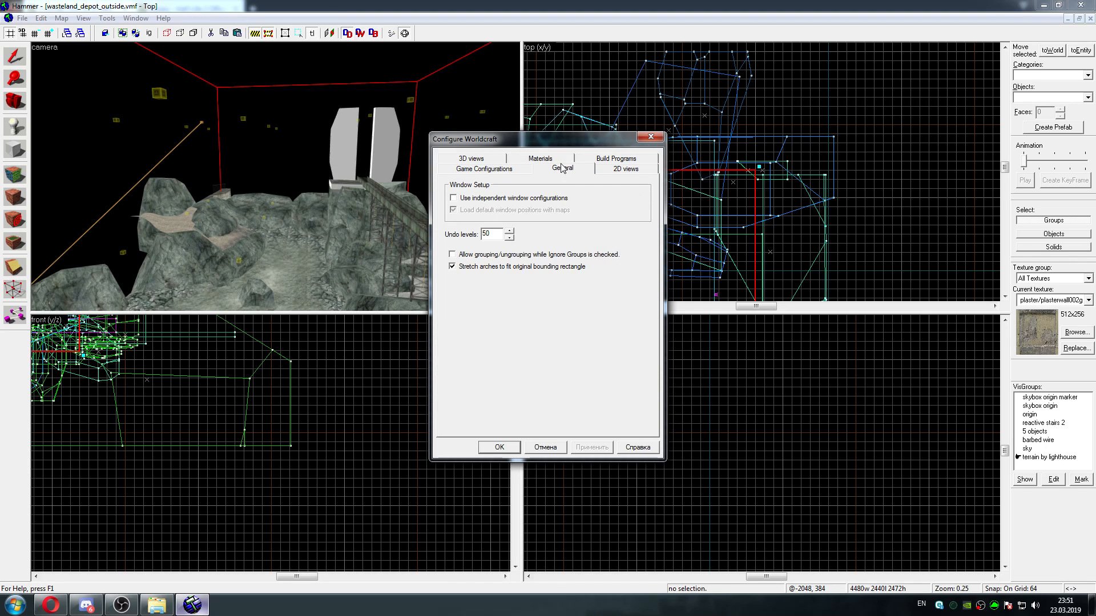
left_click(550, 160)
left_click(562, 160)
left_click(504, 167)
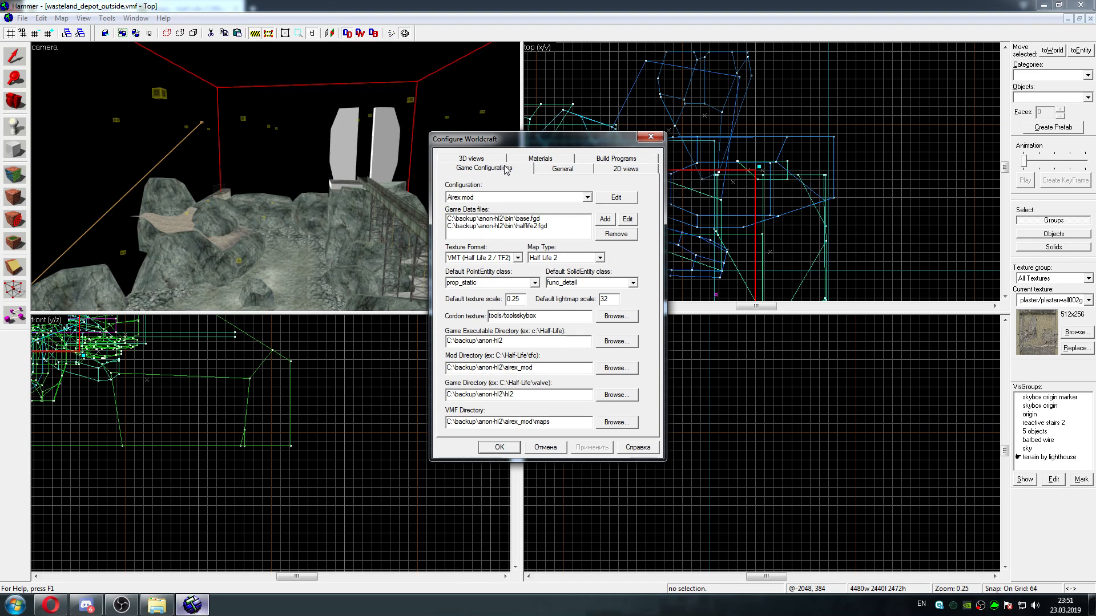
Browse for the cordon texture of the Airex mod configuration, filter the textures by "skybox" and choose tools/toolsskybox
left_click(599, 317)
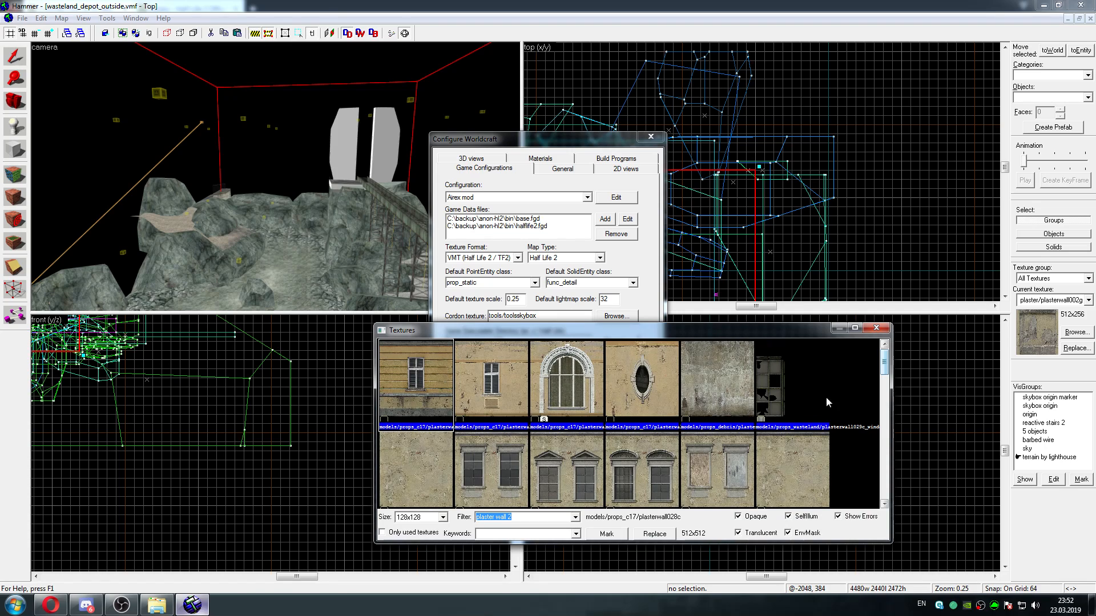
type("skybox")
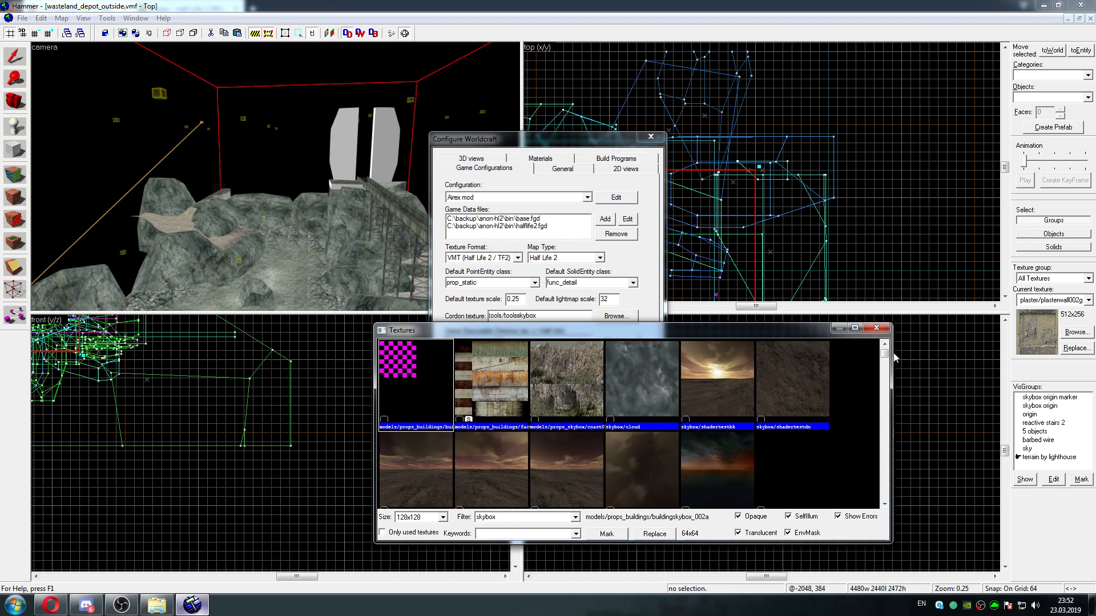
scroll(872, 473, "down", 10)
scroll(882, 495, "down", 3)
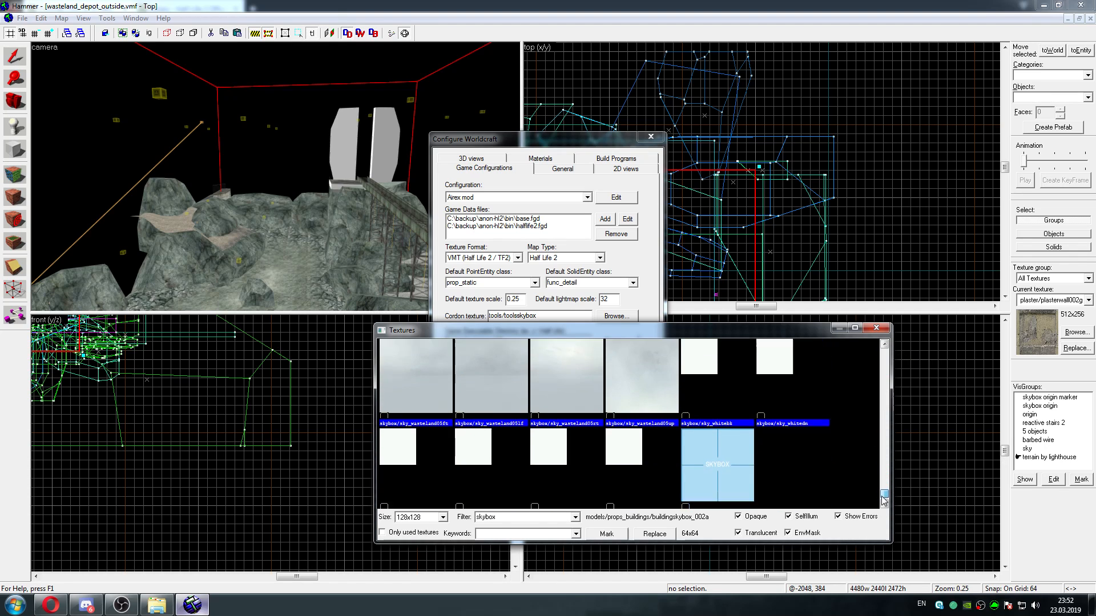
left_click(733, 459)
double_click(730, 461)
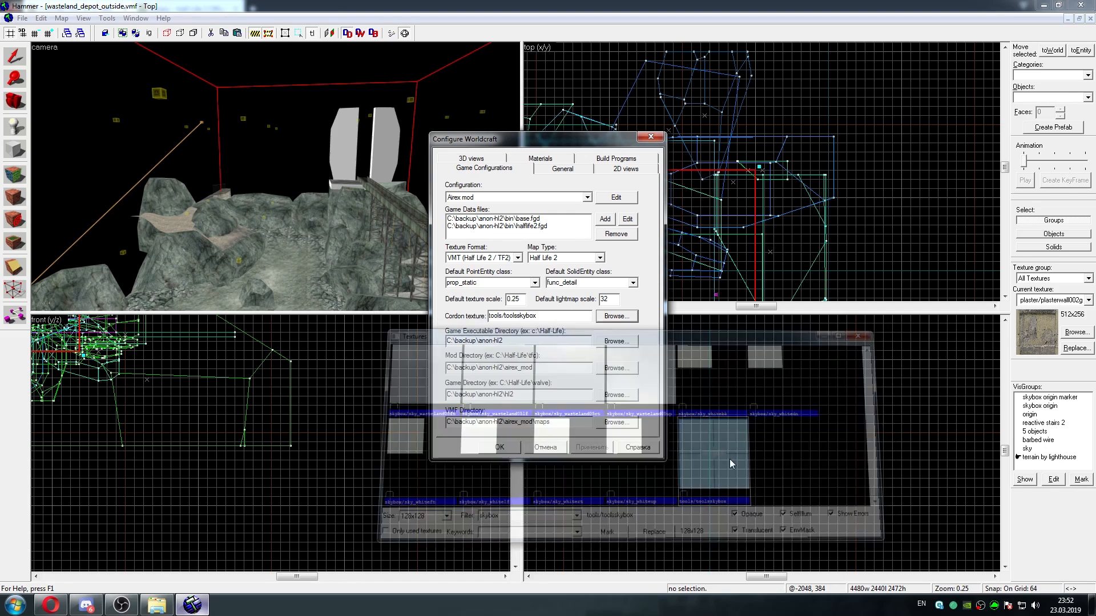
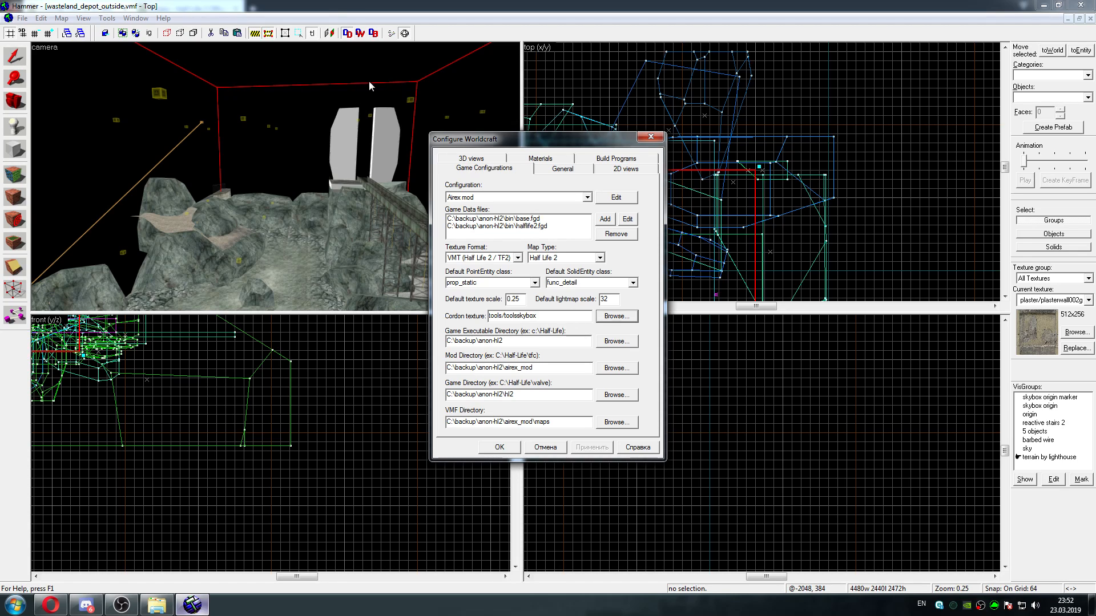
Browse for the cordon texture, filter the textures by "black", choose tools/toolsblack and dismiss the configuration options without confirming
left_click(616, 315)
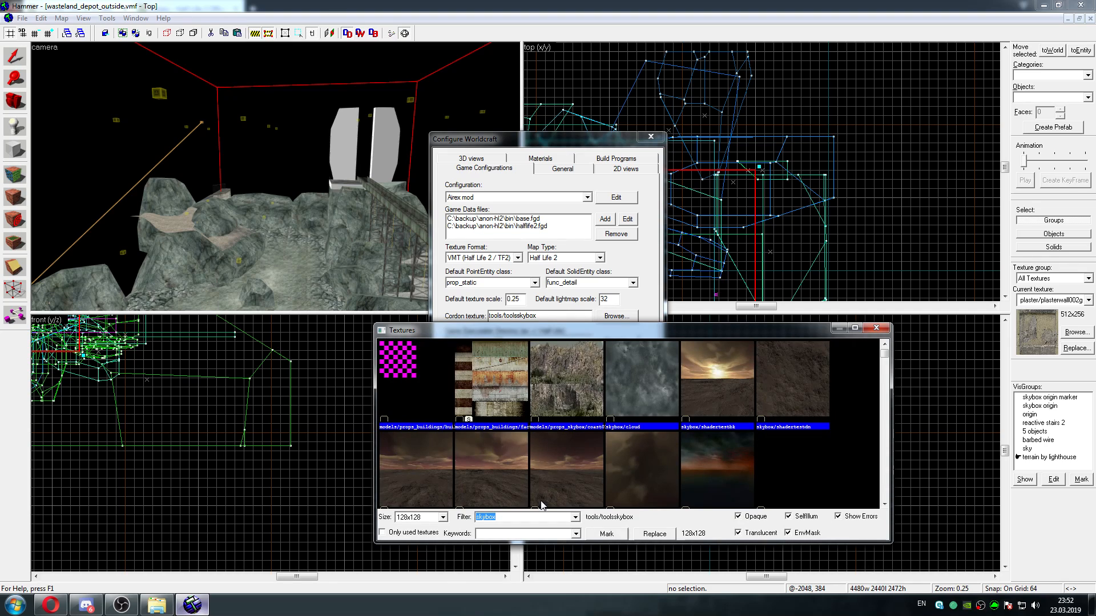
type("black")
scroll(799, 400, "down", 5)
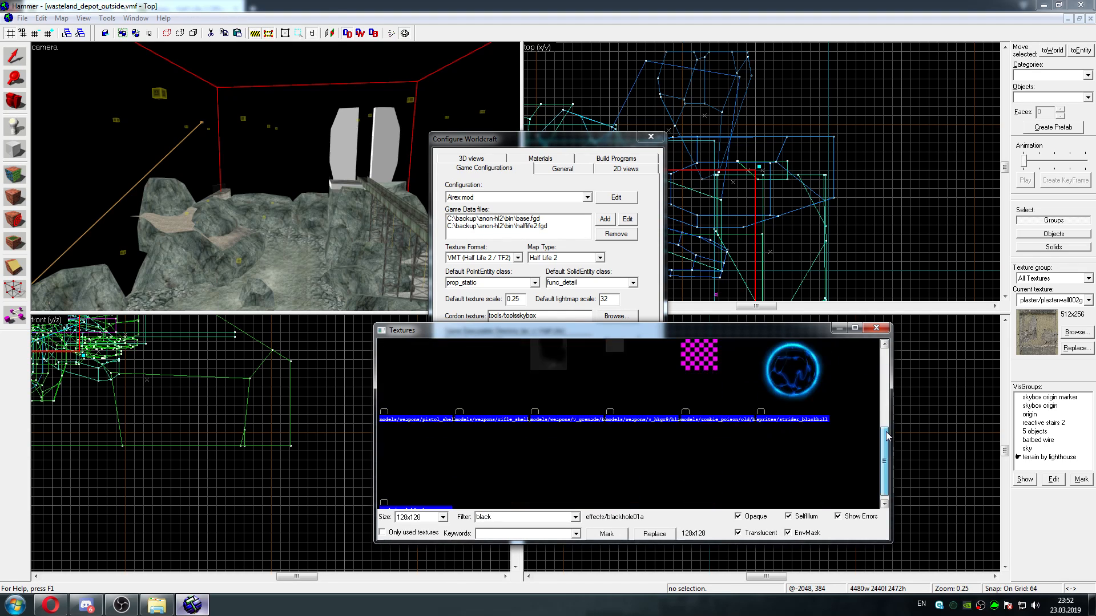
left_click(451, 455)
left_click(613, 534)
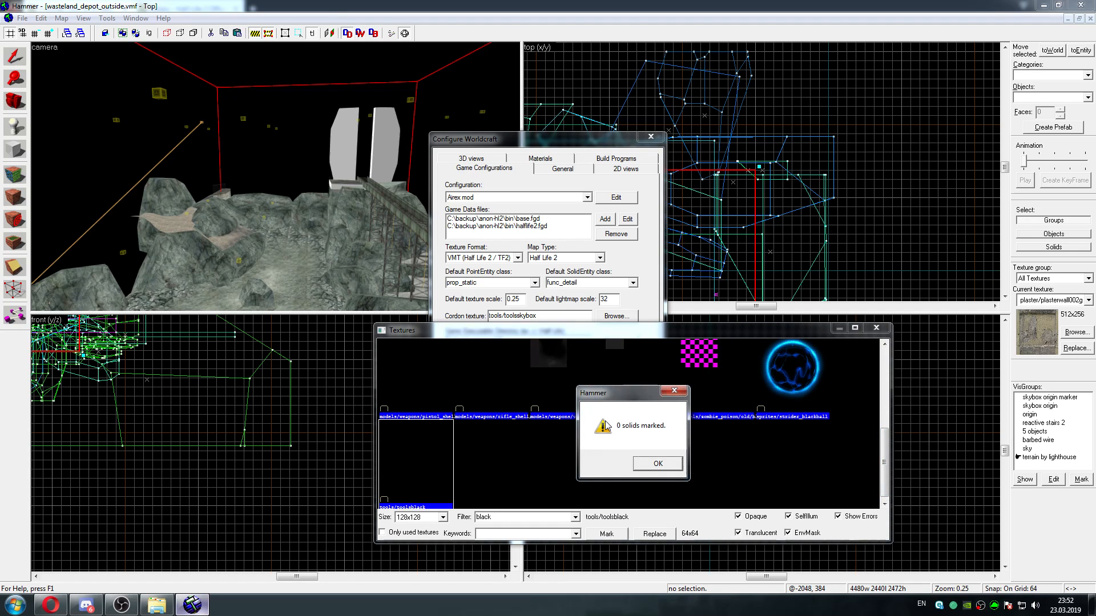
left_click(655, 462)
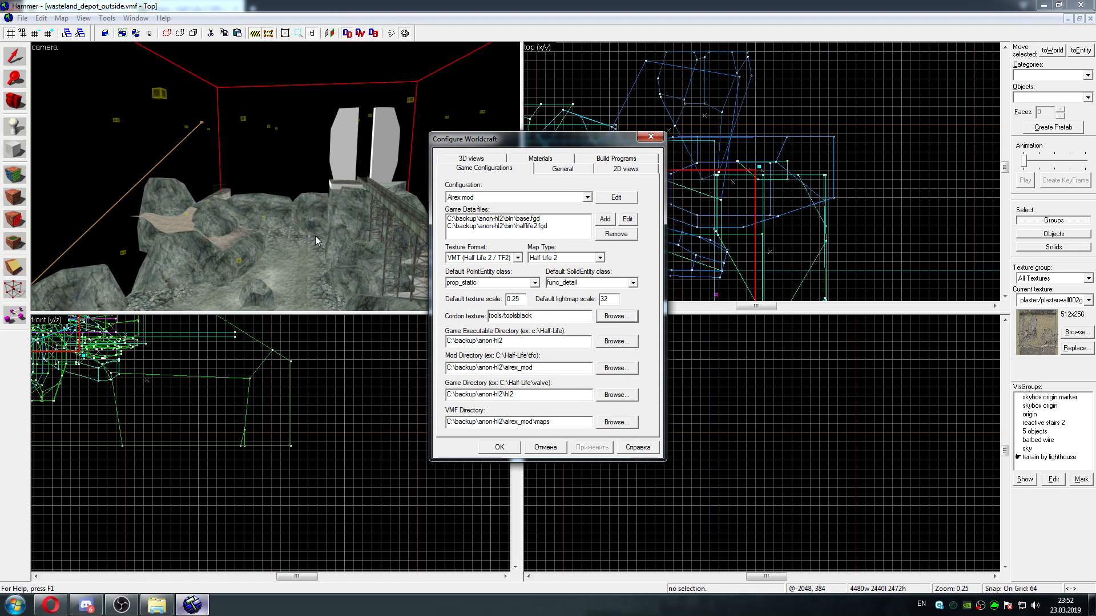
left_click(650, 137)
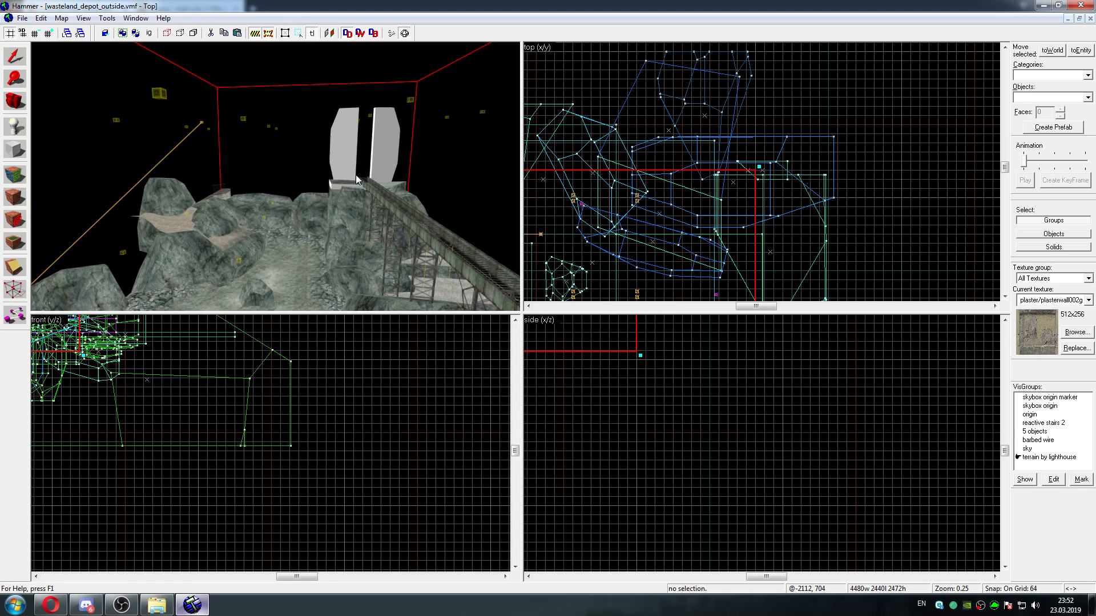
Fly through the cordoned area in the camera view to examine the cordon edges, rocky terrain, grey slabs and bridge
key("w")
key("w")
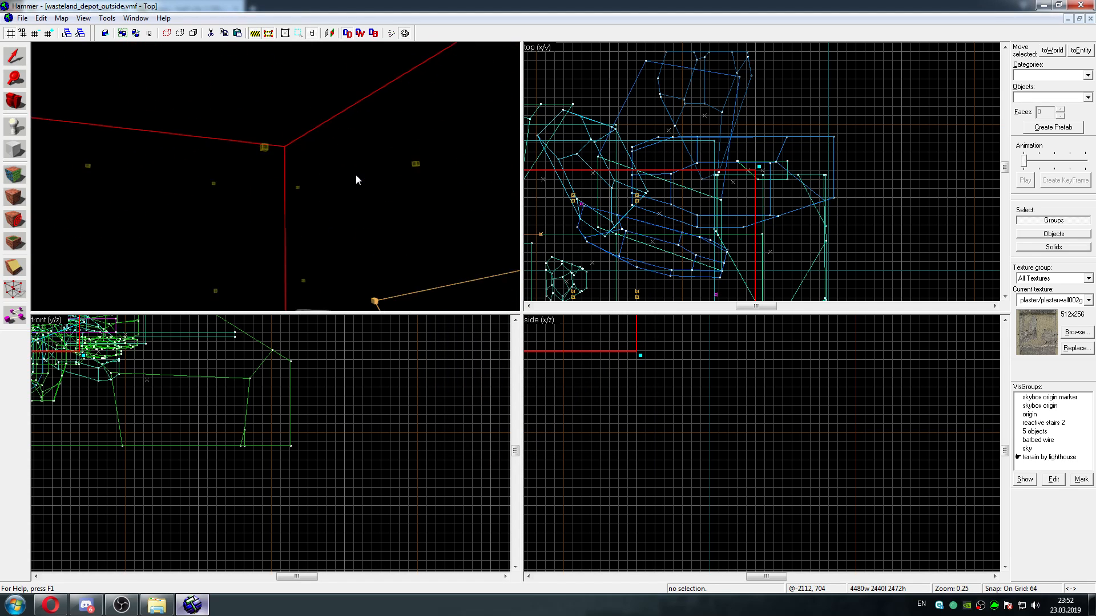
key("w")
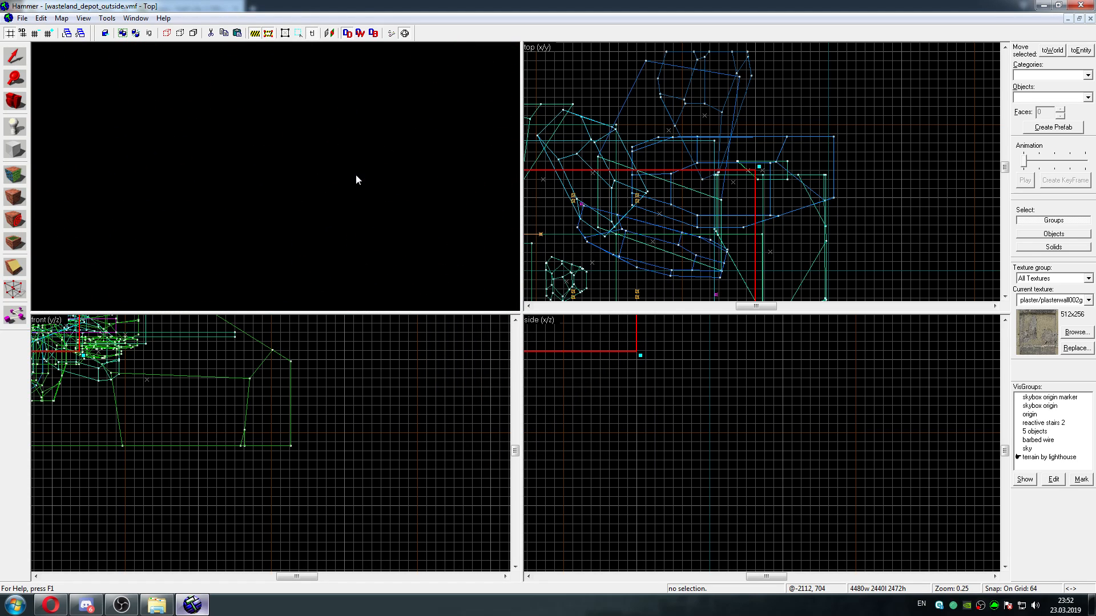
key("s")
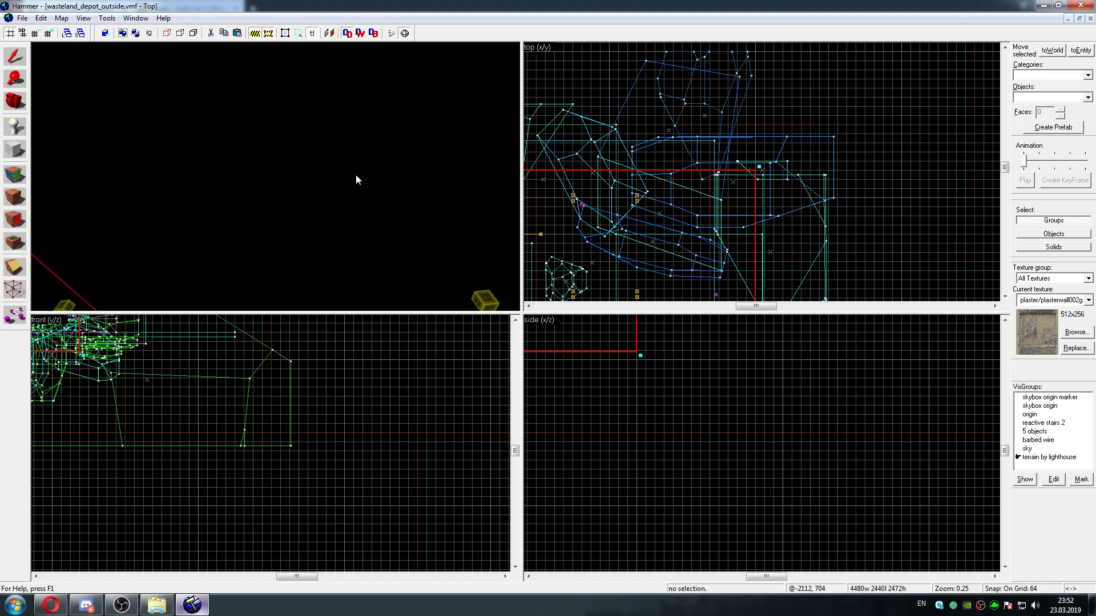
key("w")
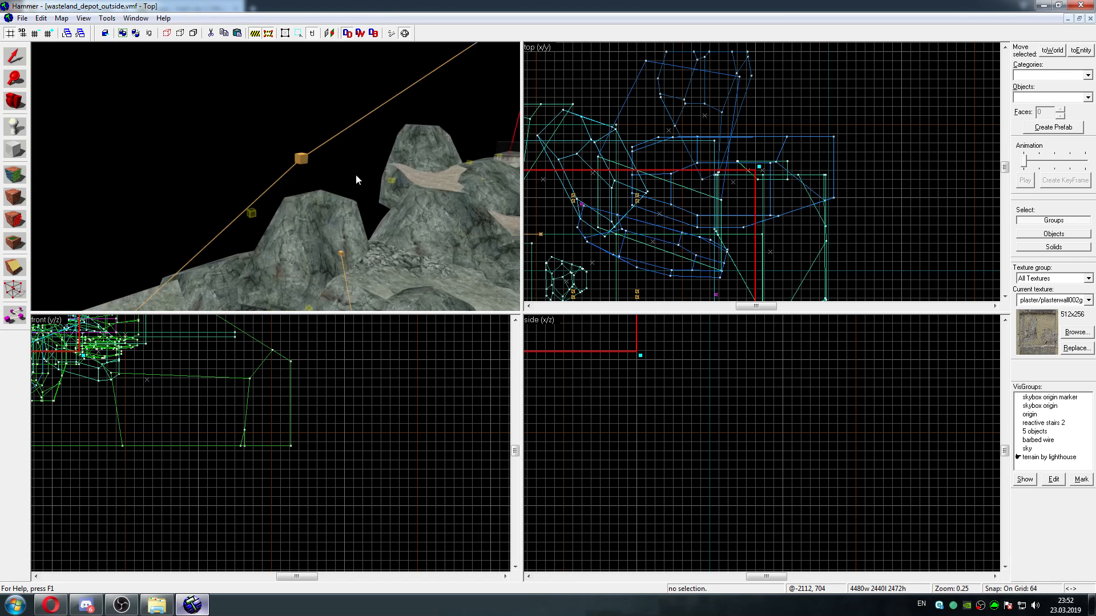
key("w")
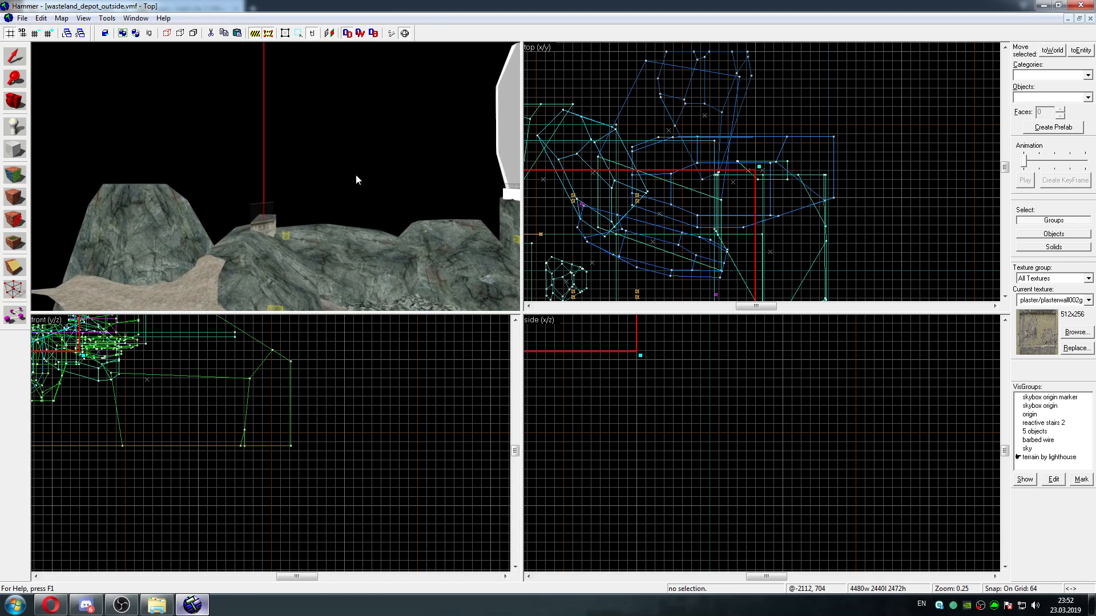
key("w")
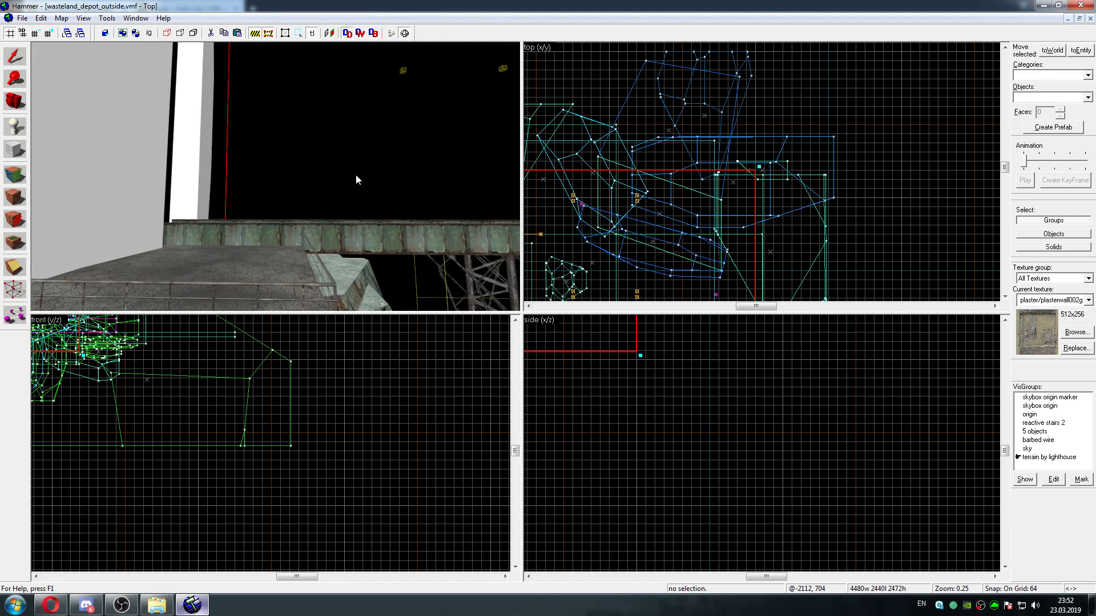
key("w")
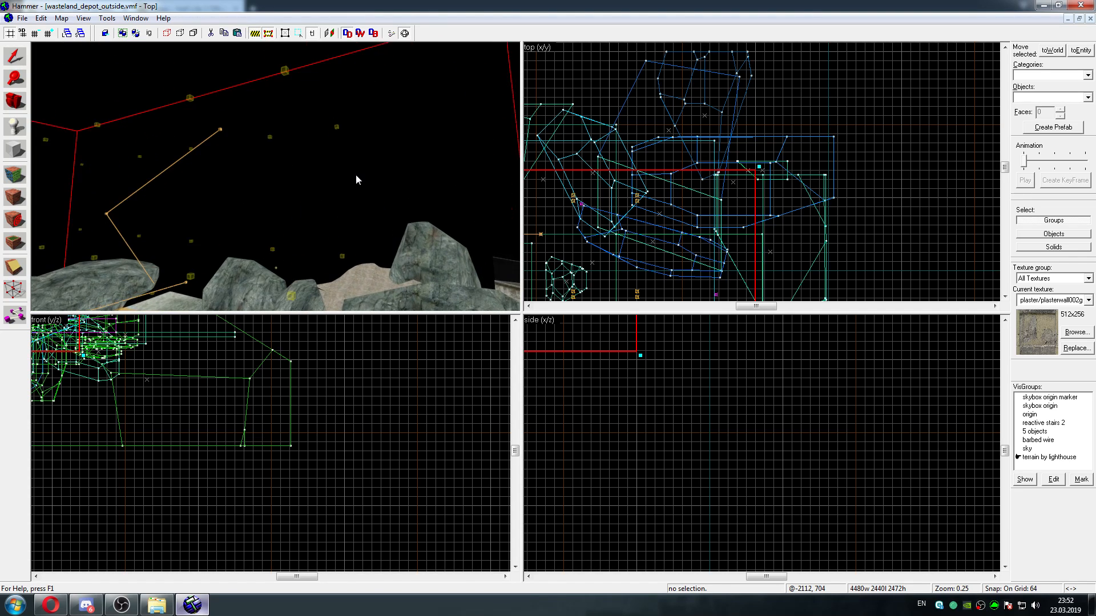
key("w")
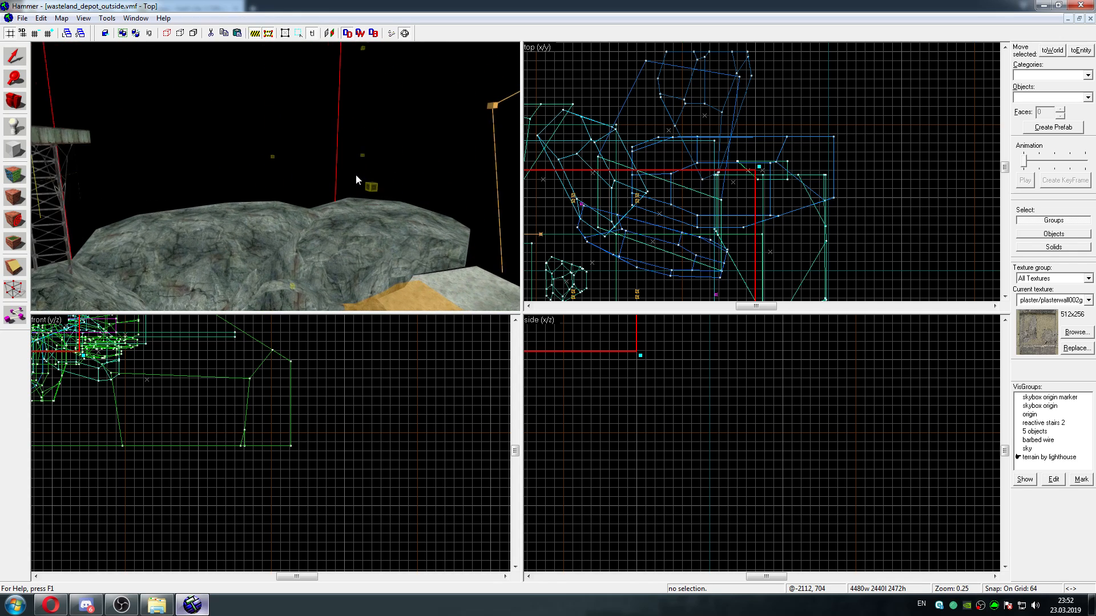
key("w")
key("z")
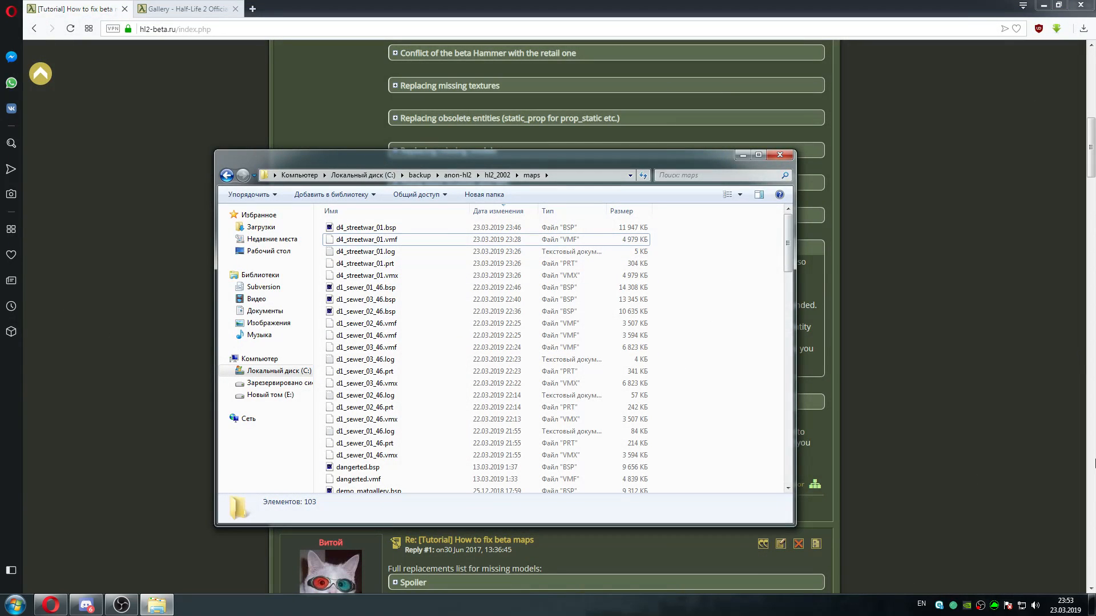
Open the LeakNet Mod Launcher from the desktop, choose the Half-Life 2 2002 mod and start the game
key("super+d")
double_click(805, 22)
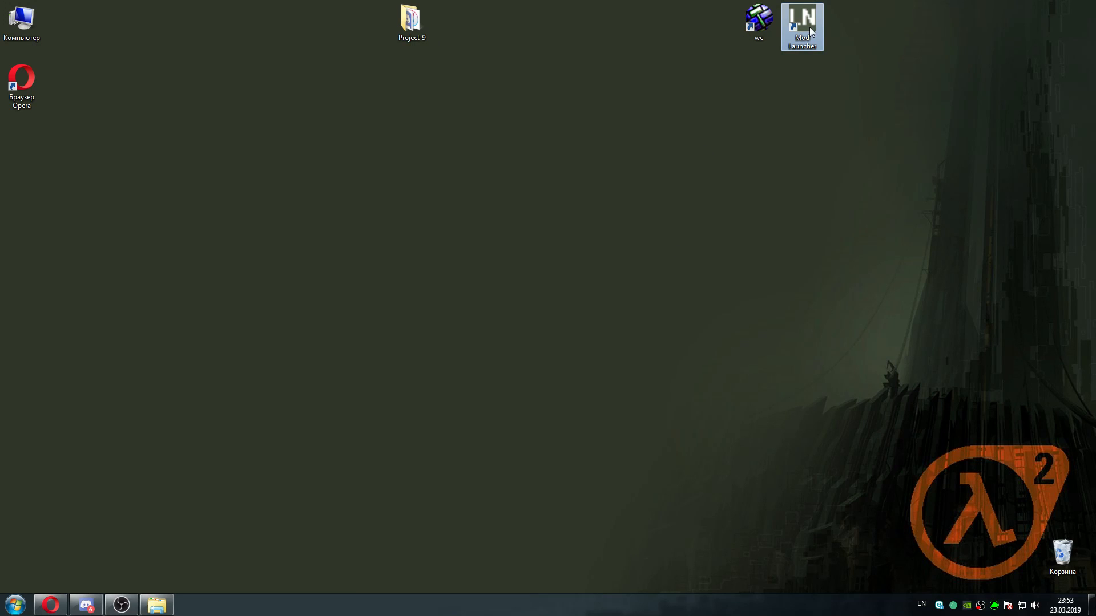
left_click(657, 264)
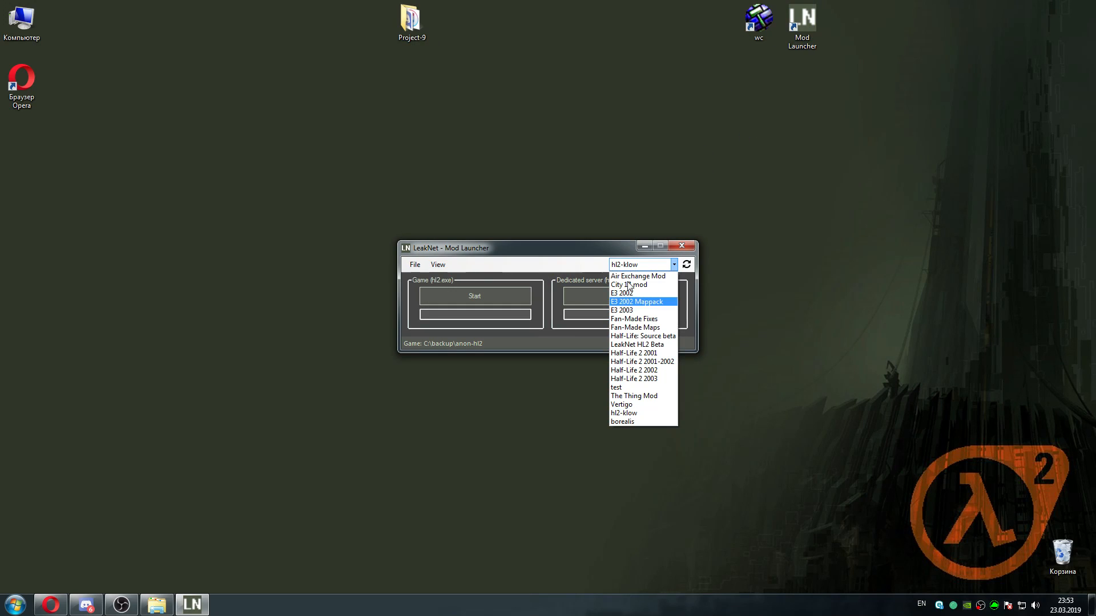
left_click(645, 370)
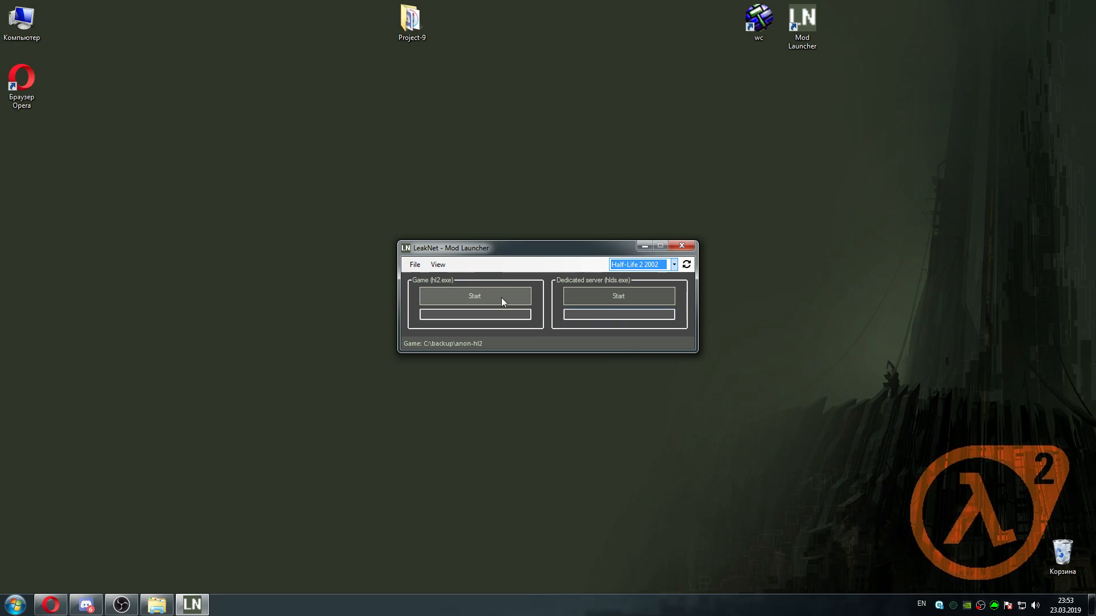
left_click(467, 297)
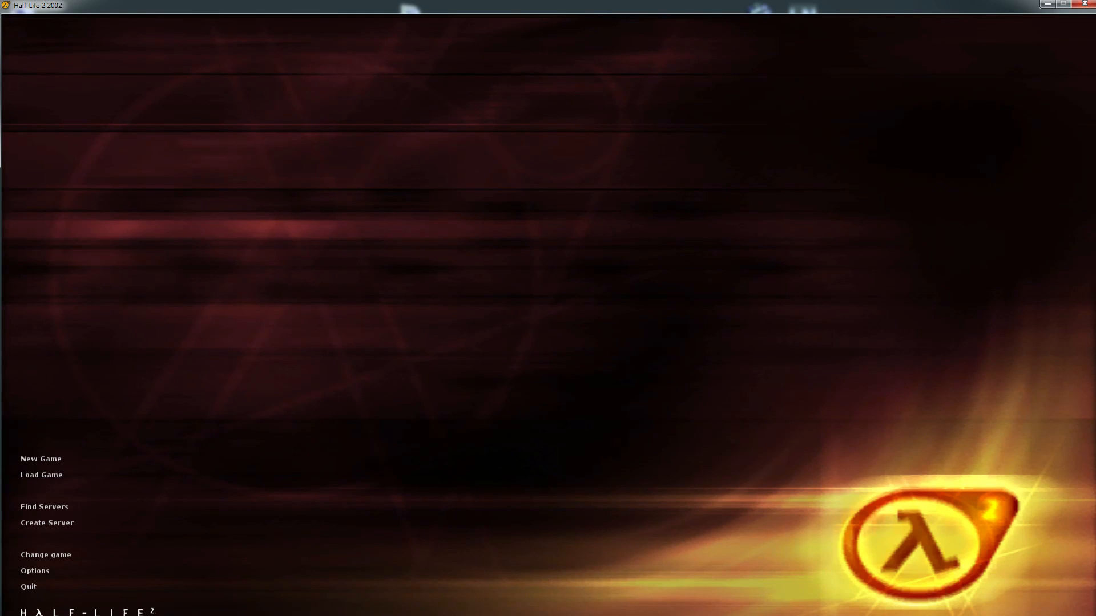
Load the map d4_streetwar_01 through the game's console
type("map d4")
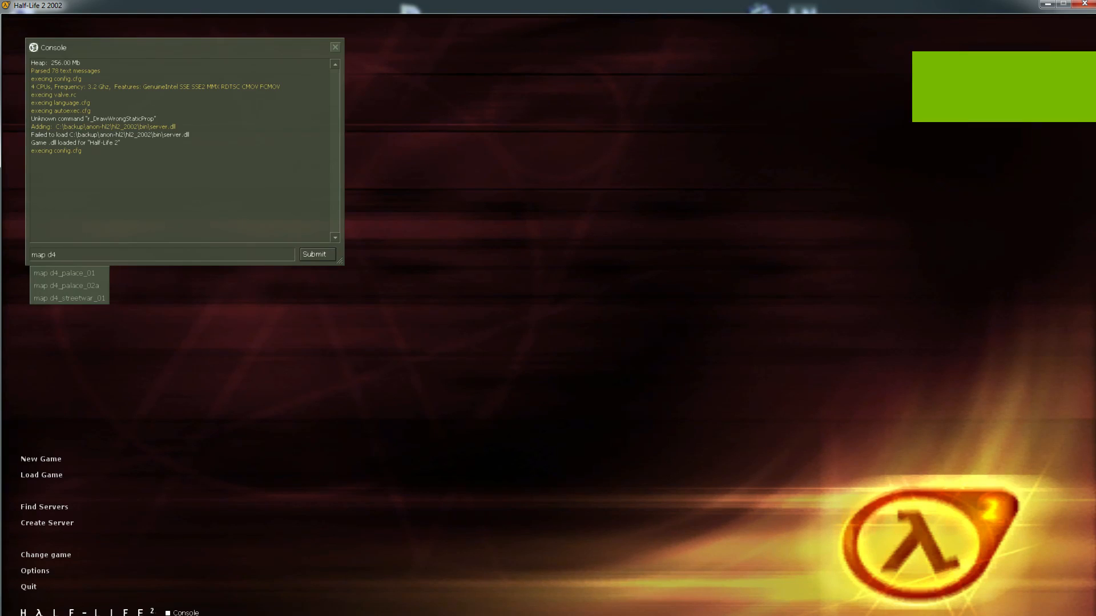
key("Tab")
key("Tab")
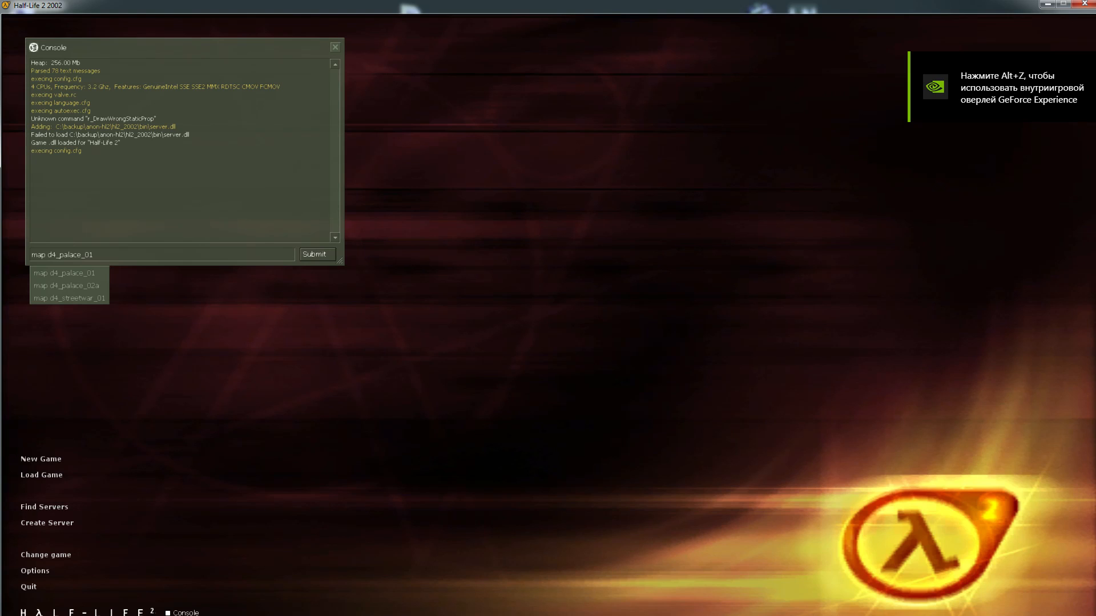
key("Tab")
key("Tab")
key("Tab")
key("Tab")
key("Return")
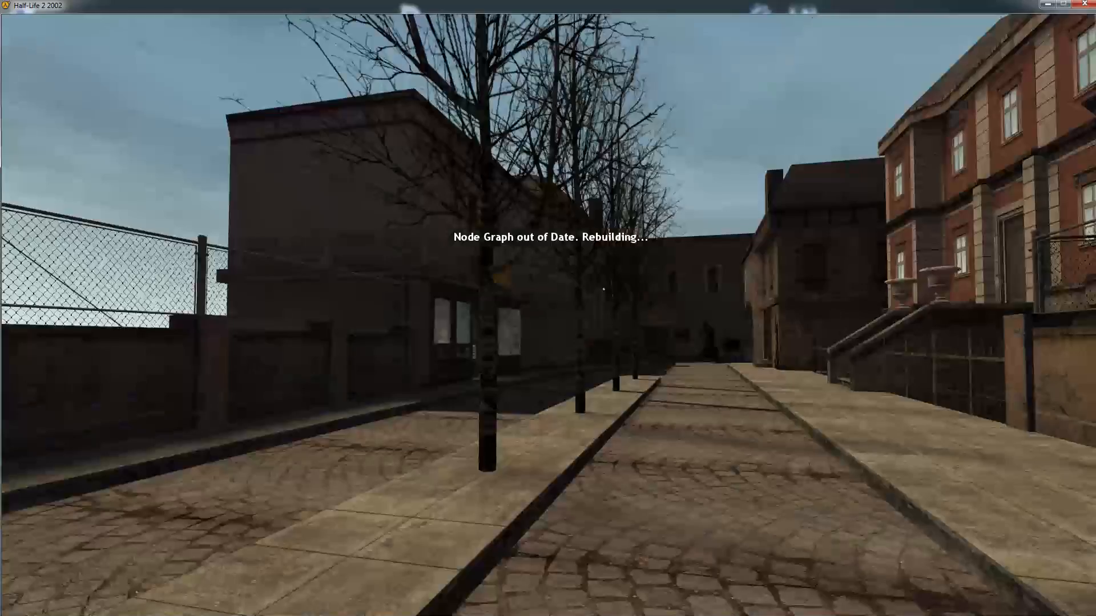
key("w")
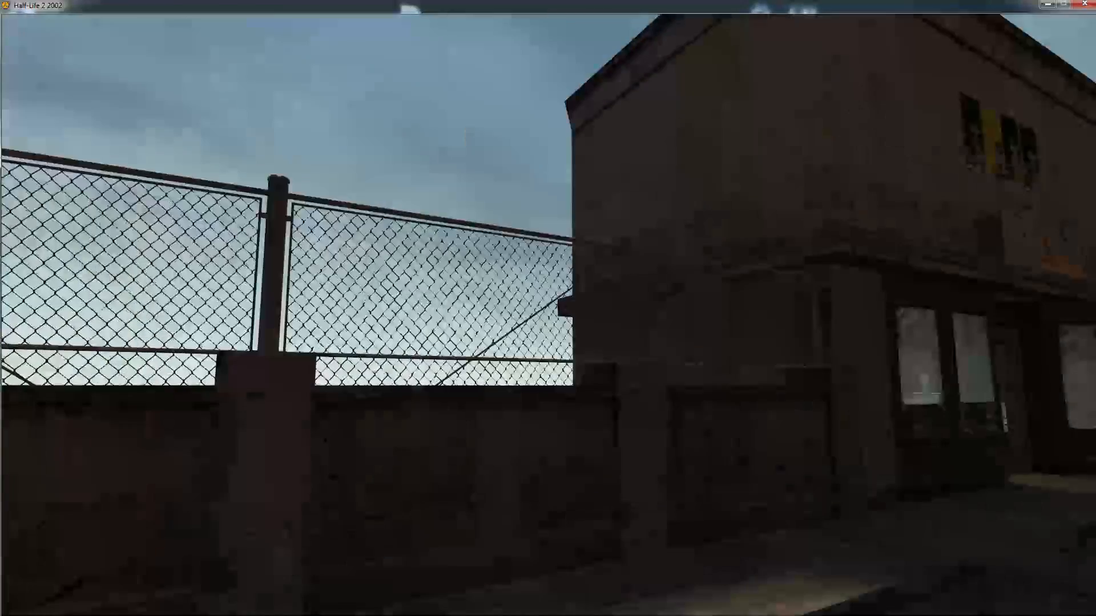
key("s")
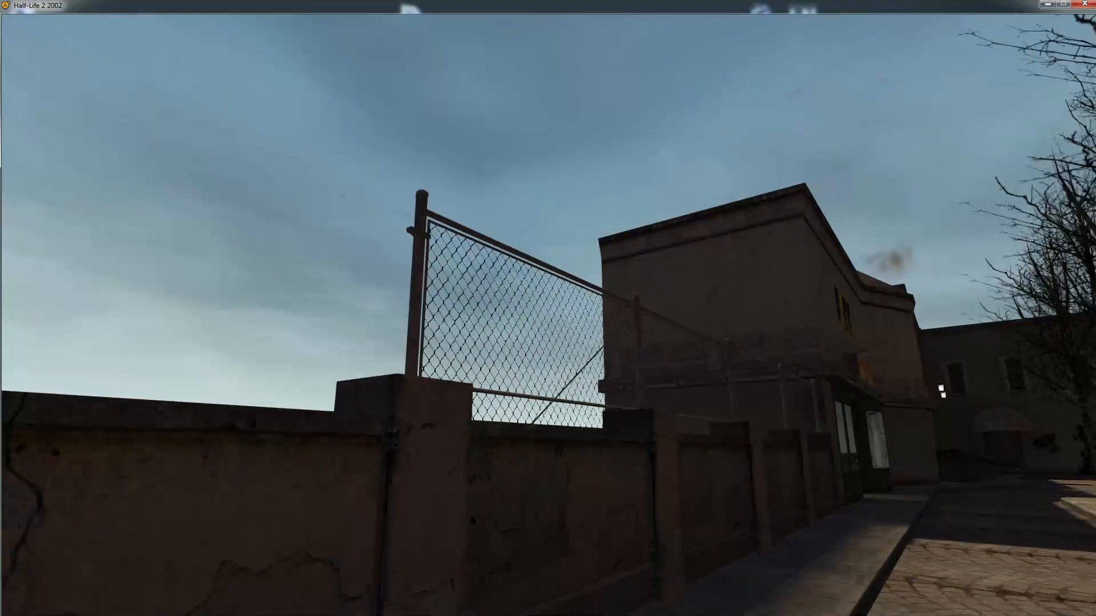
key("a")
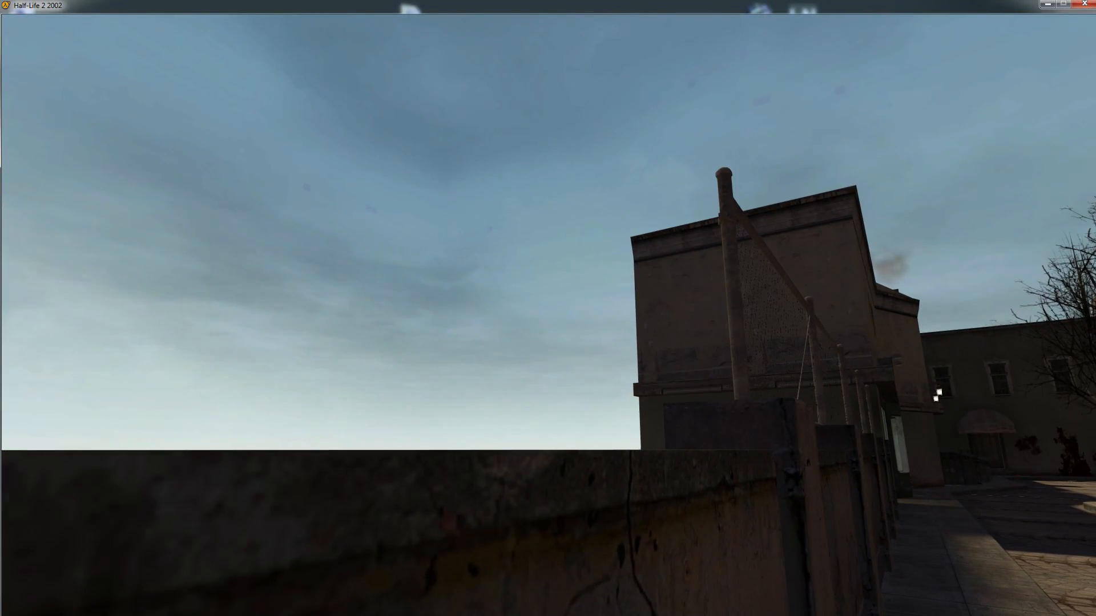
key("d")
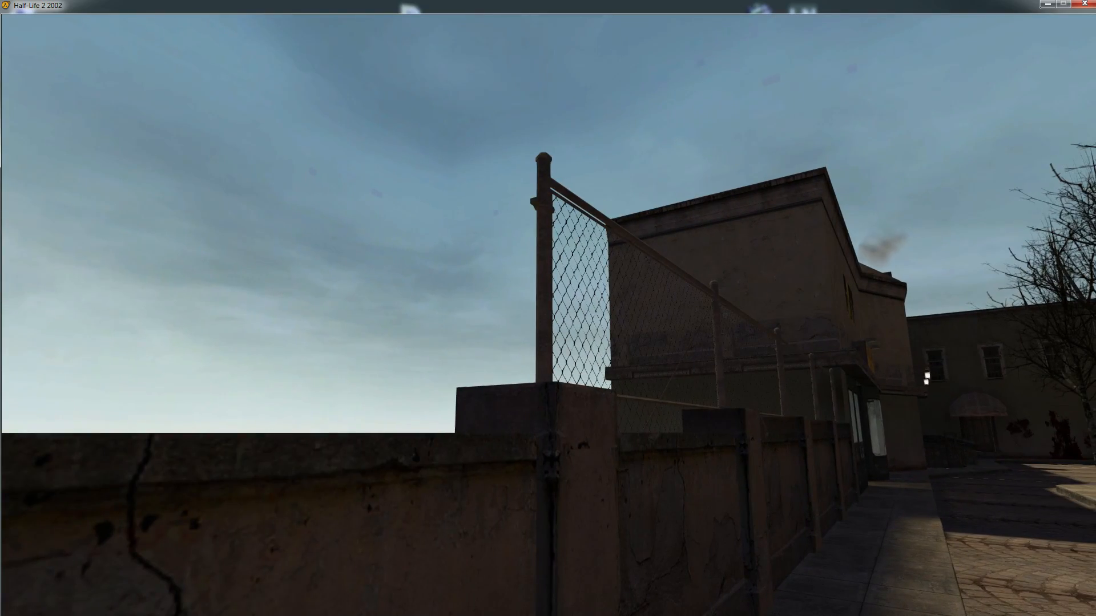
key("a")
key("d")
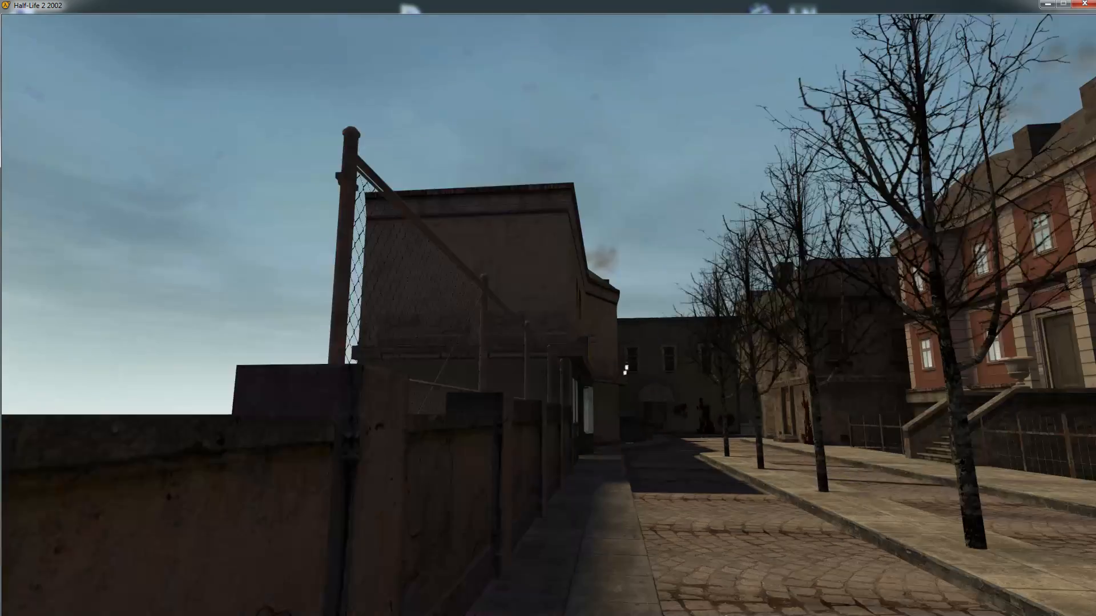
key("w")
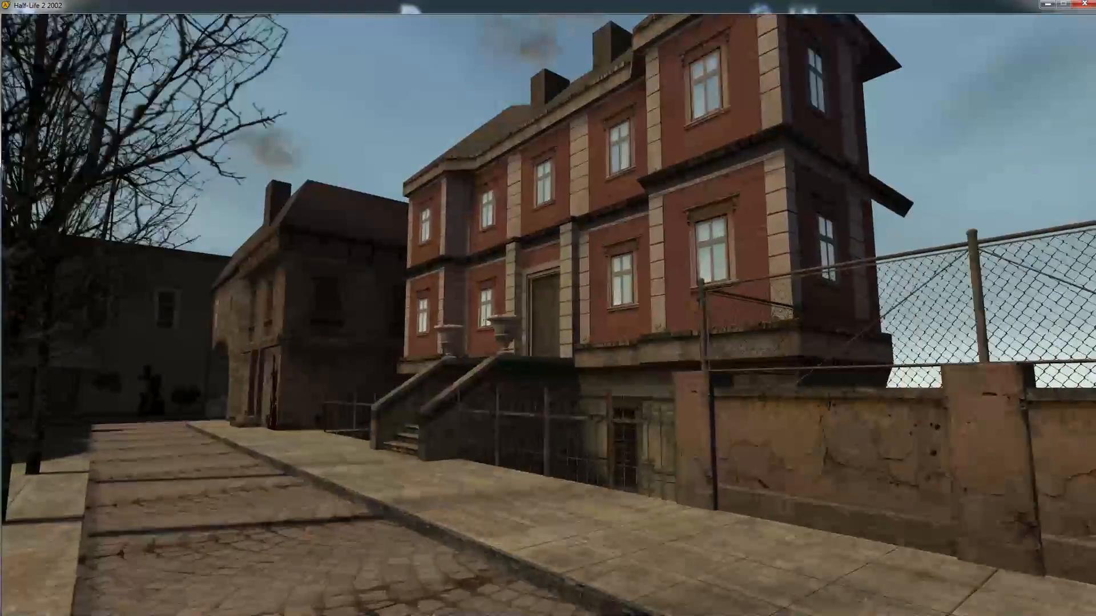
key("d")
key("s")
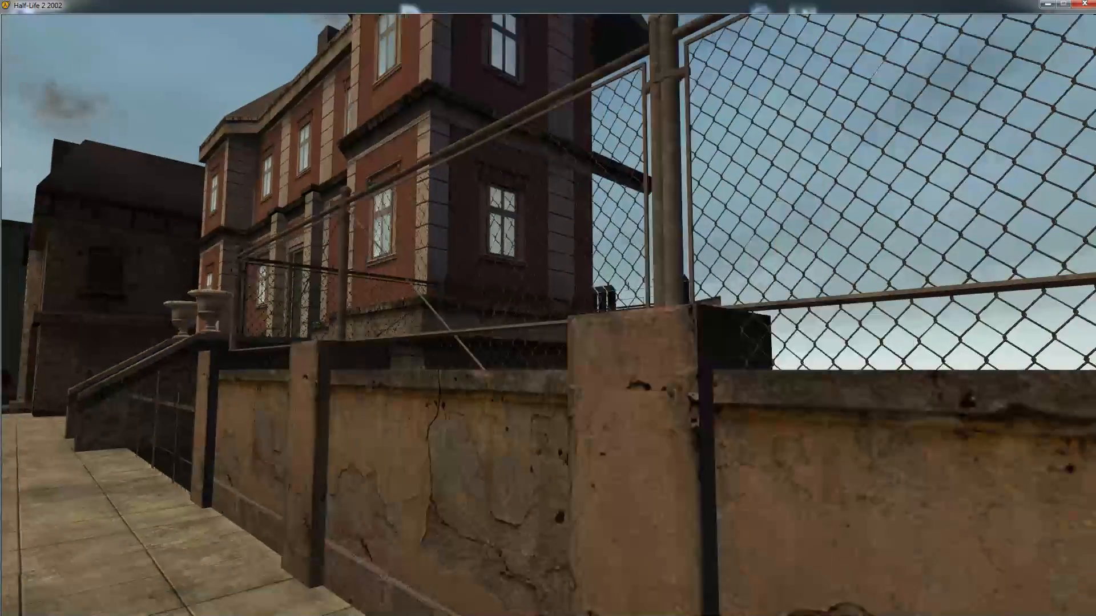
key("w")
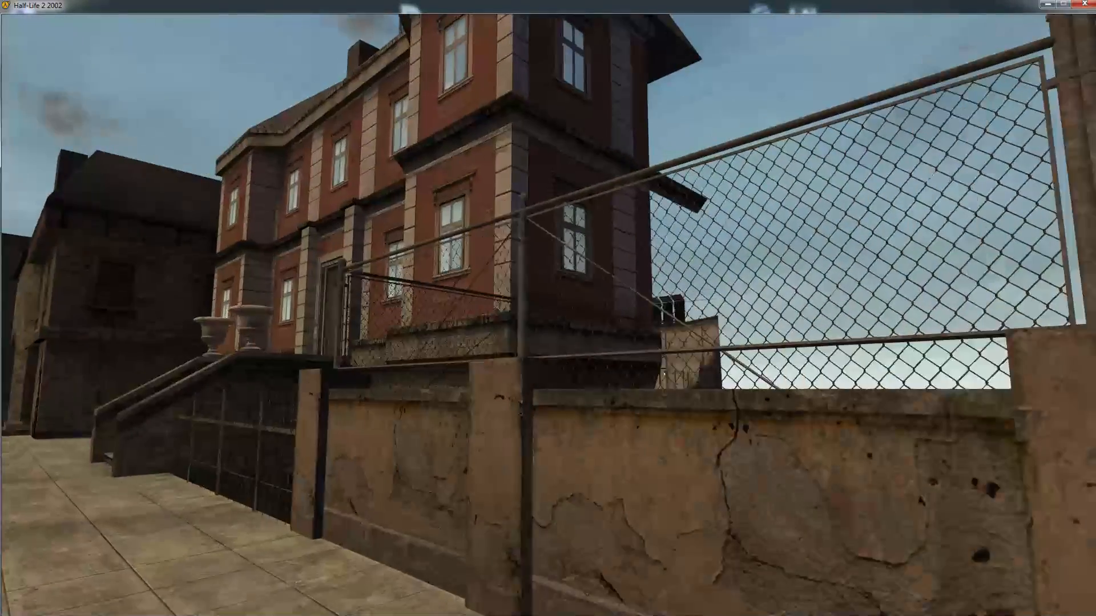
key("a")
key("d")
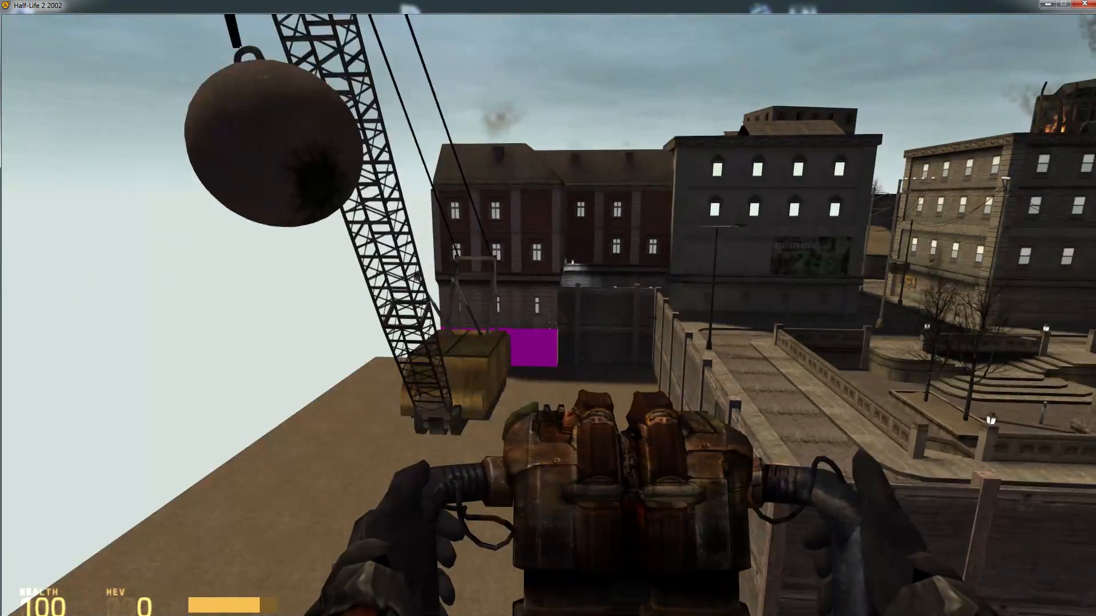
key("w")
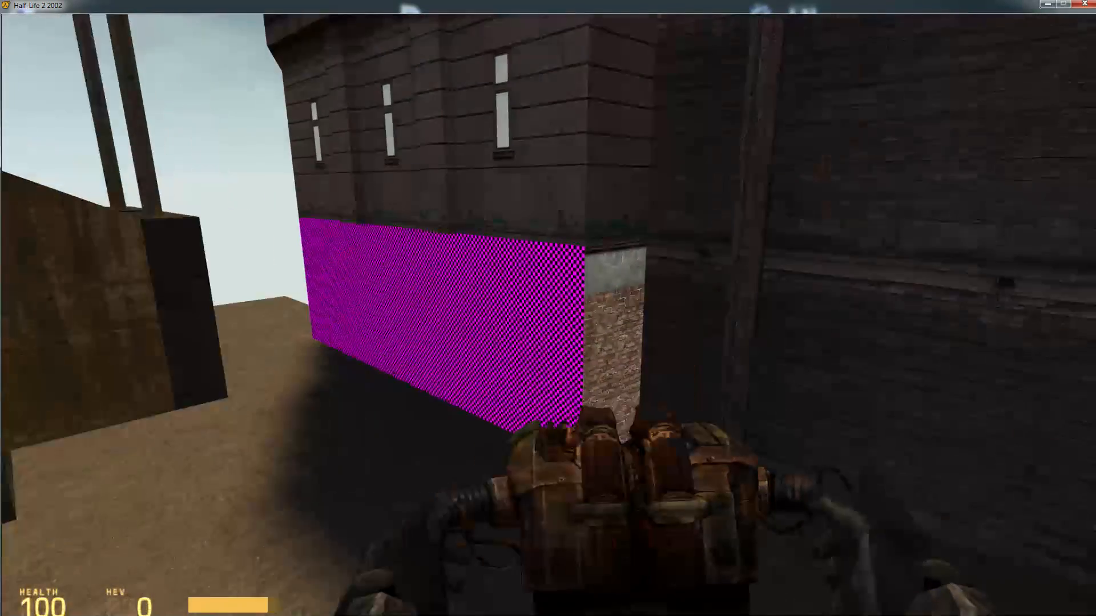
key("w")
key("w")
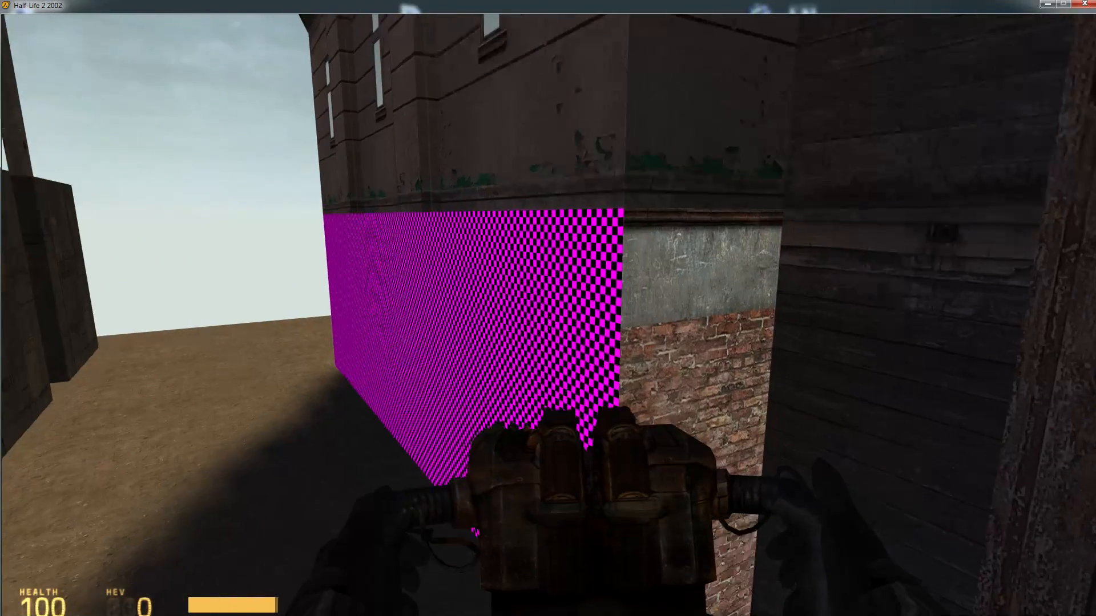
key("w")
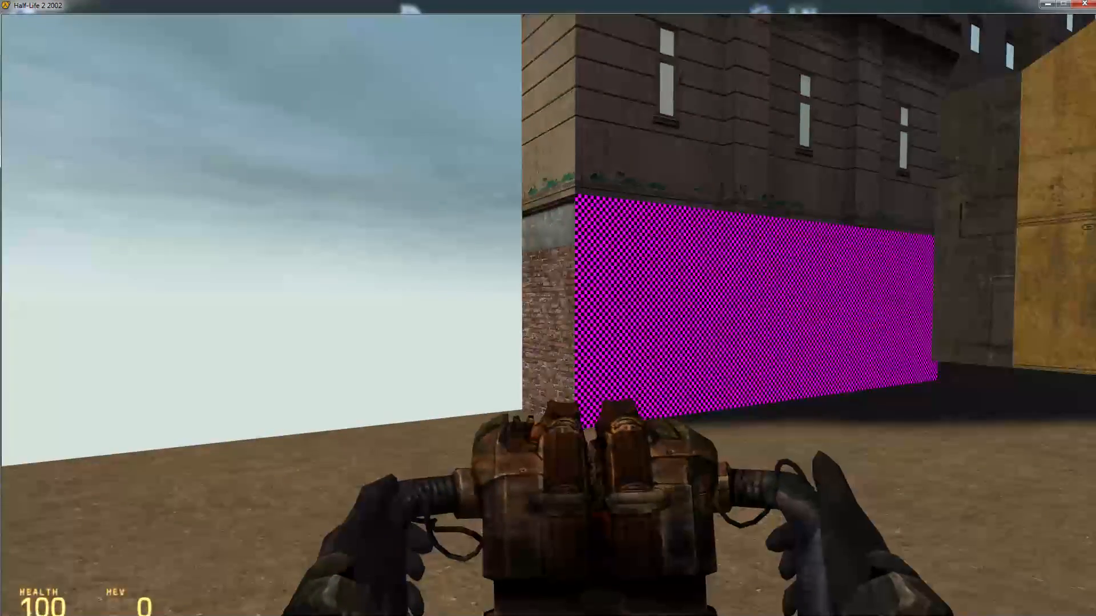
key("w")
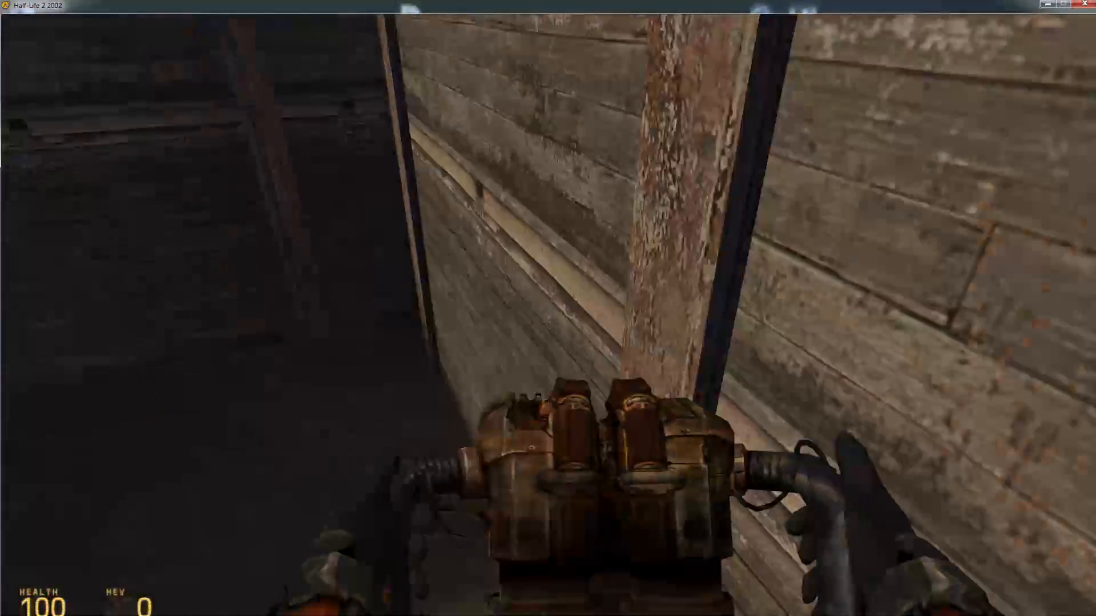
key("s")
key("w")
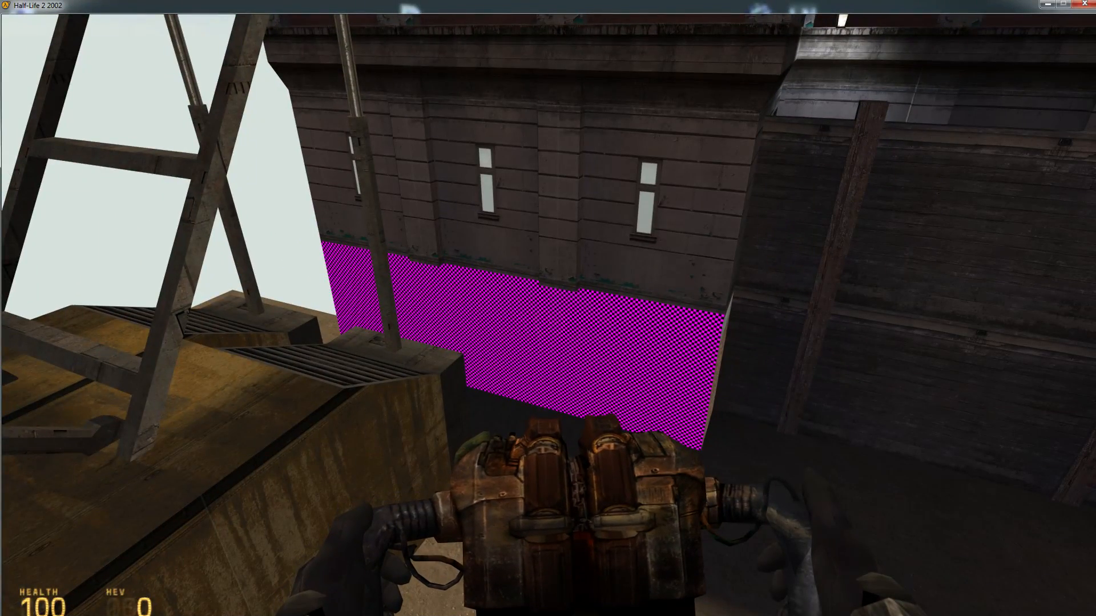
Walk through the compiled map to examine the wall with the missing texture, the crane with its wrecking ball, and the surrounding streets
key("d")
key("w")
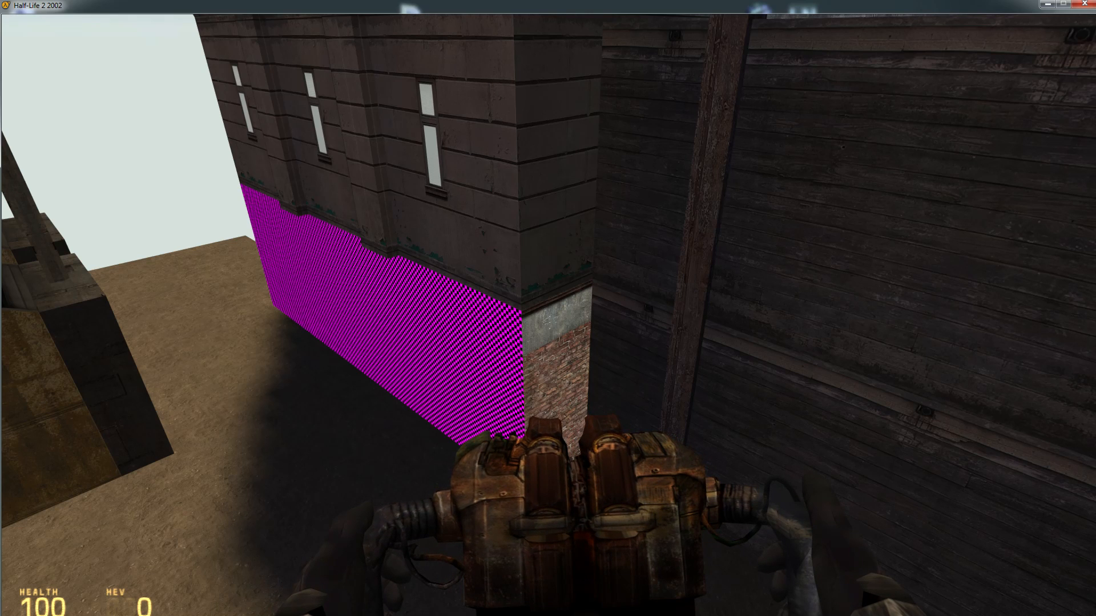
key("w")
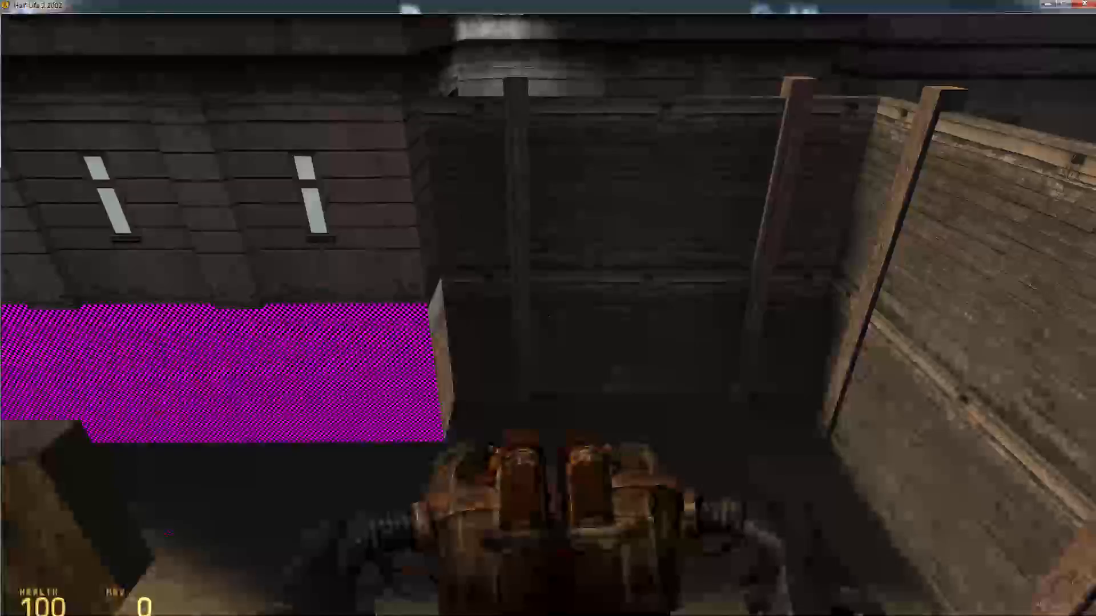
key("w")
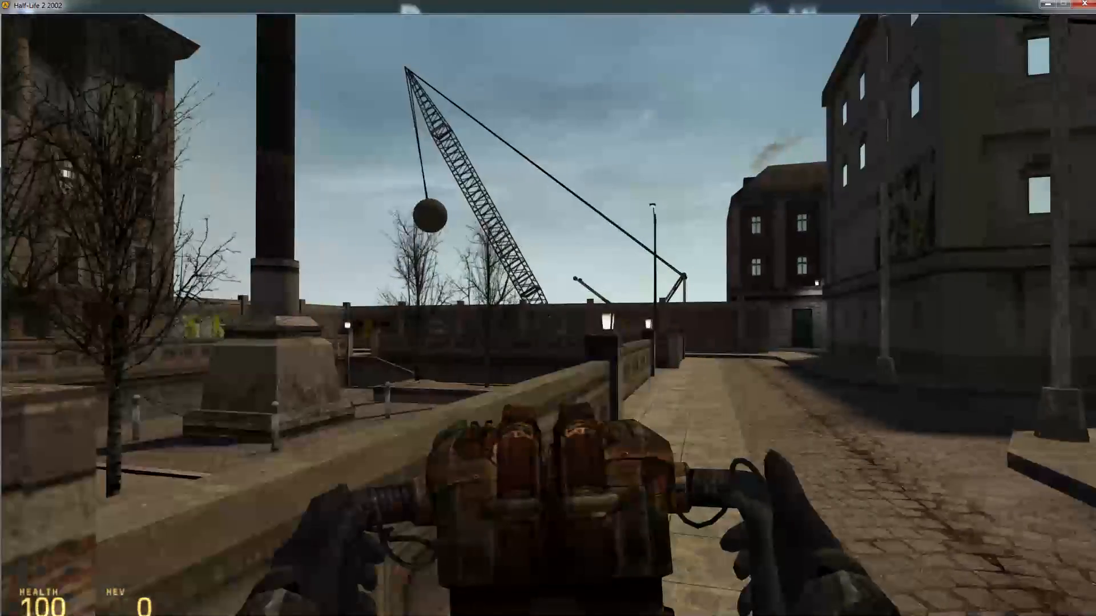
key("w")
key("w")
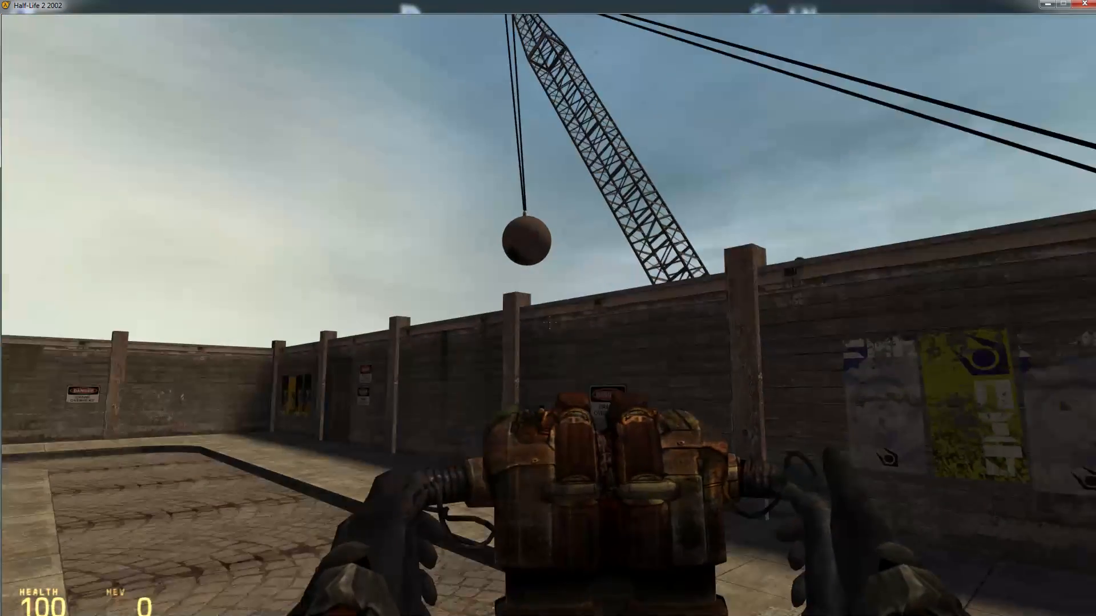
key("w")
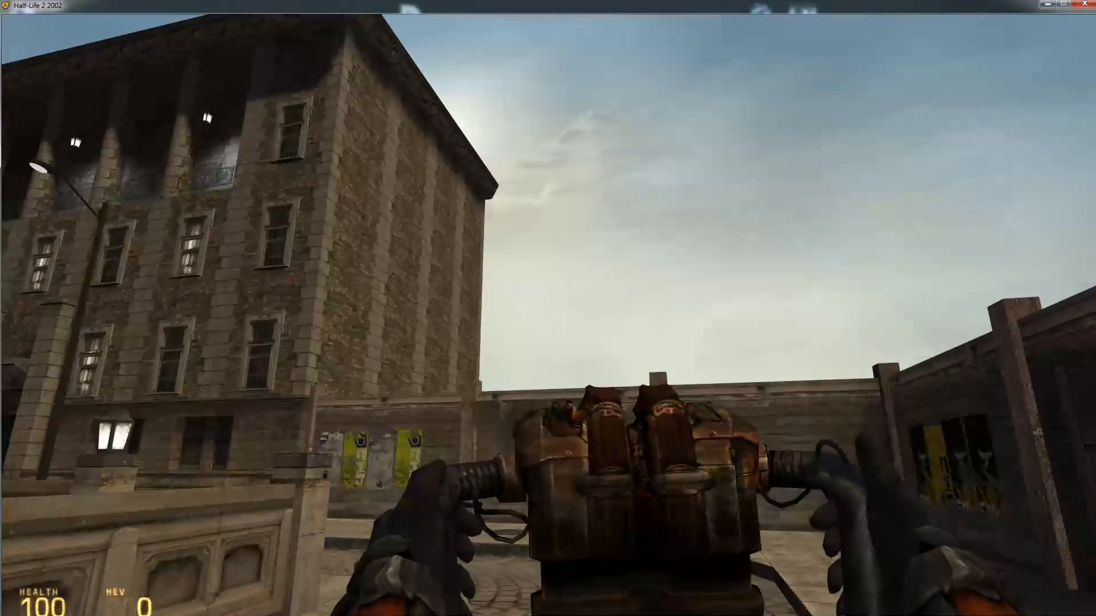
key("w")
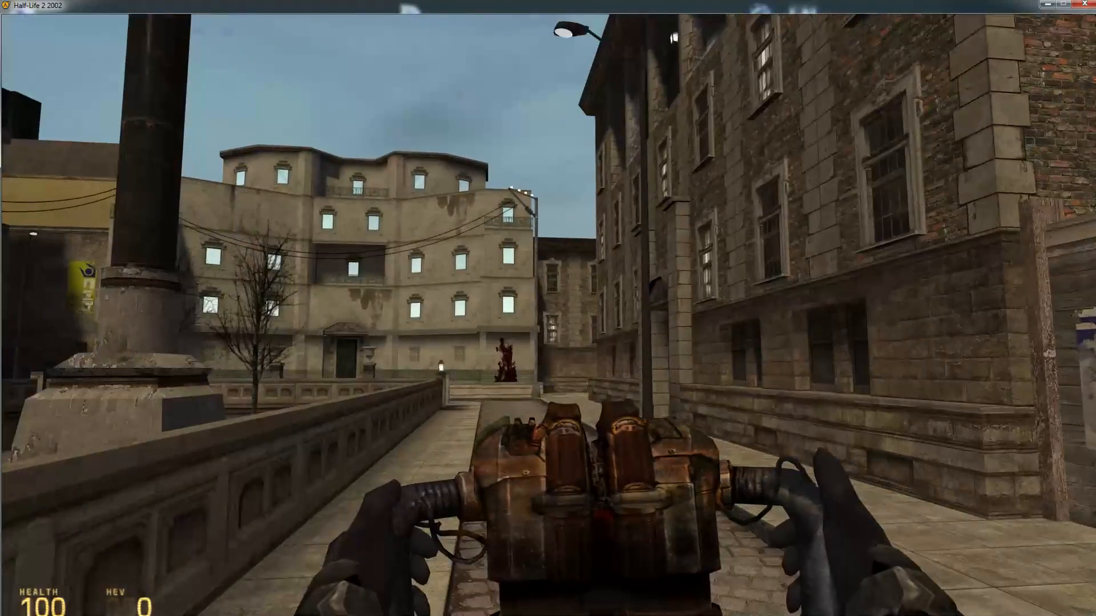
key("w")
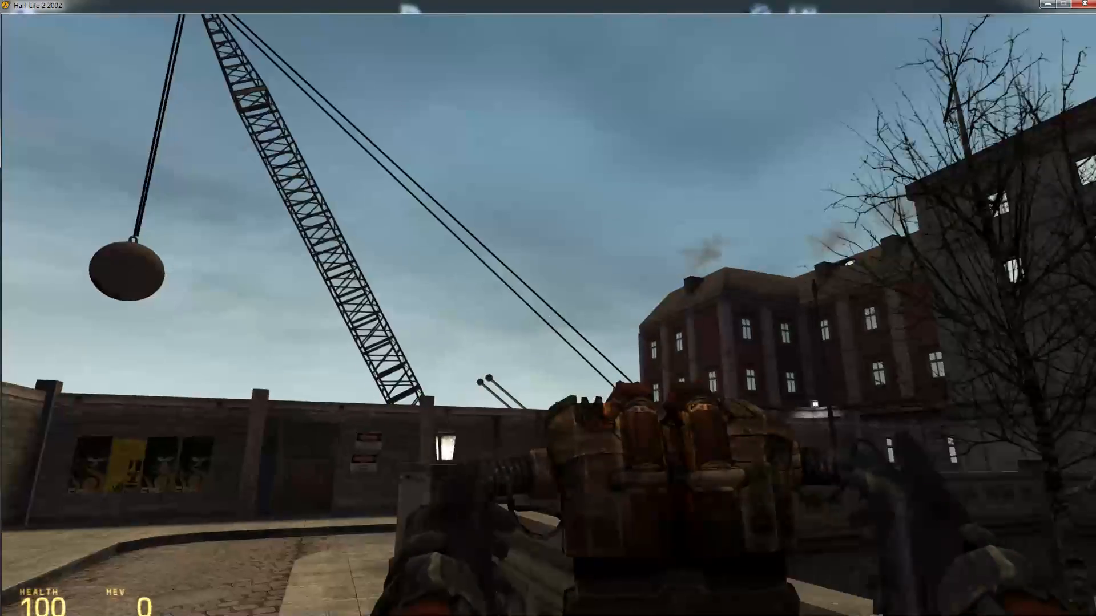
key("w")
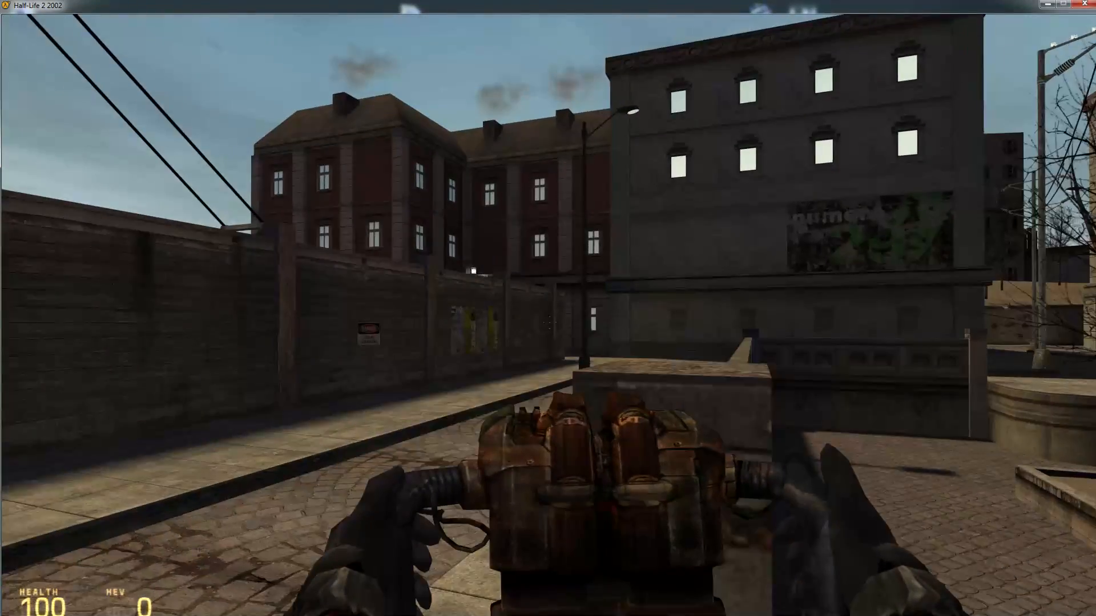
key("w")
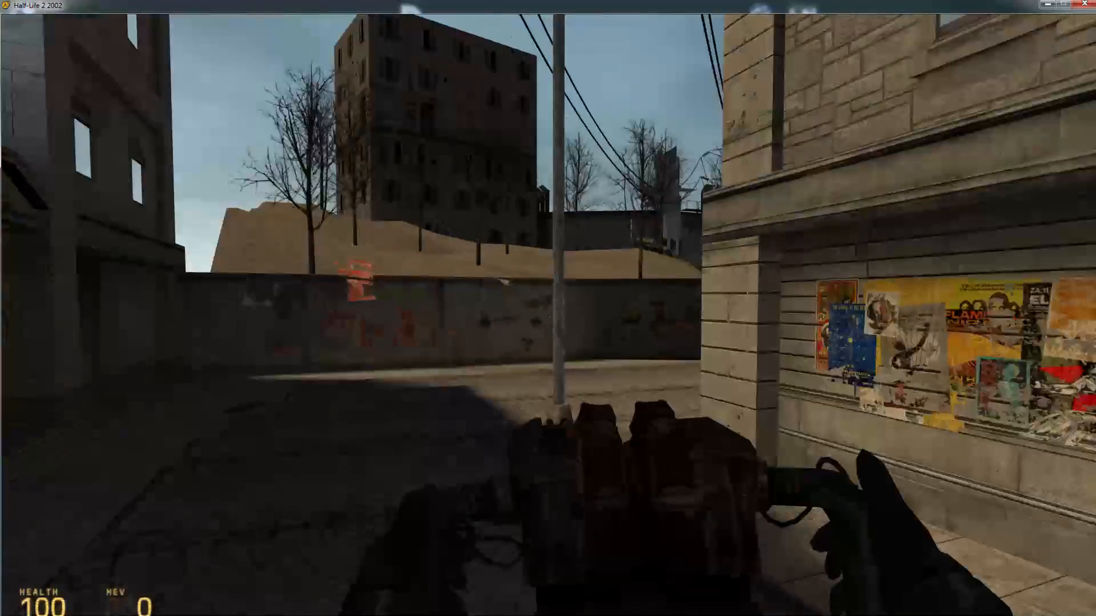
key("w")
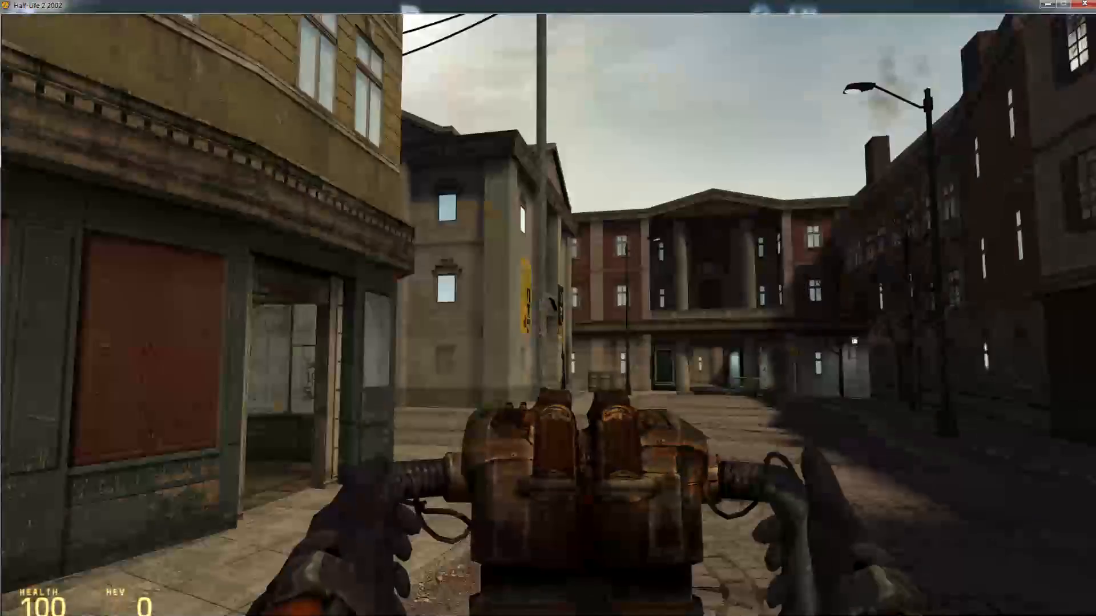
key("w")
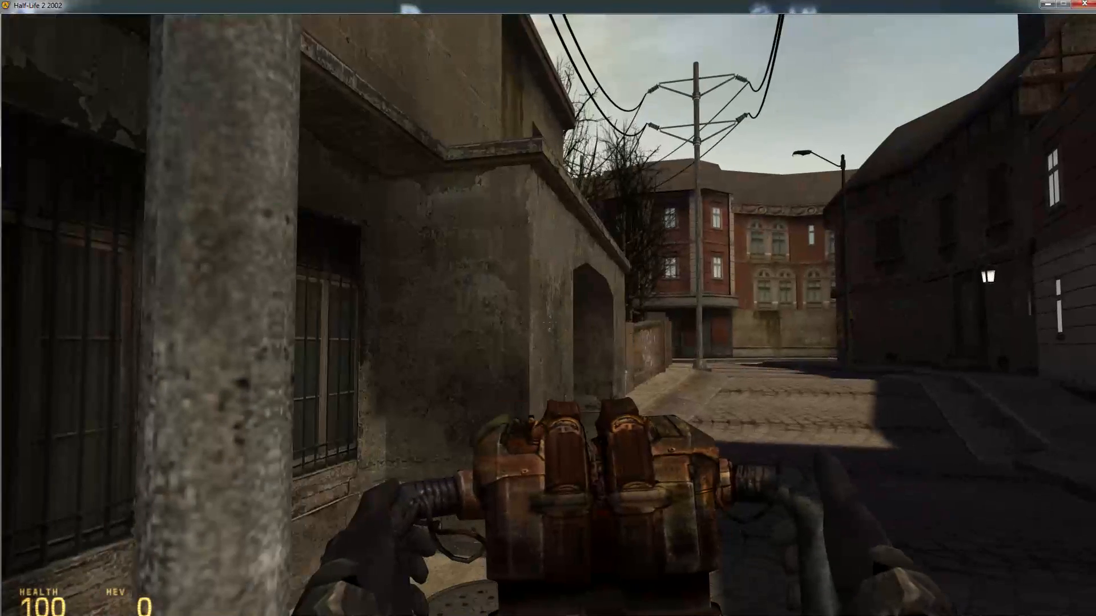
Quit the running Half-Life 2 2002 game and return to the desktop
key("grave")
left_click(33, 588)
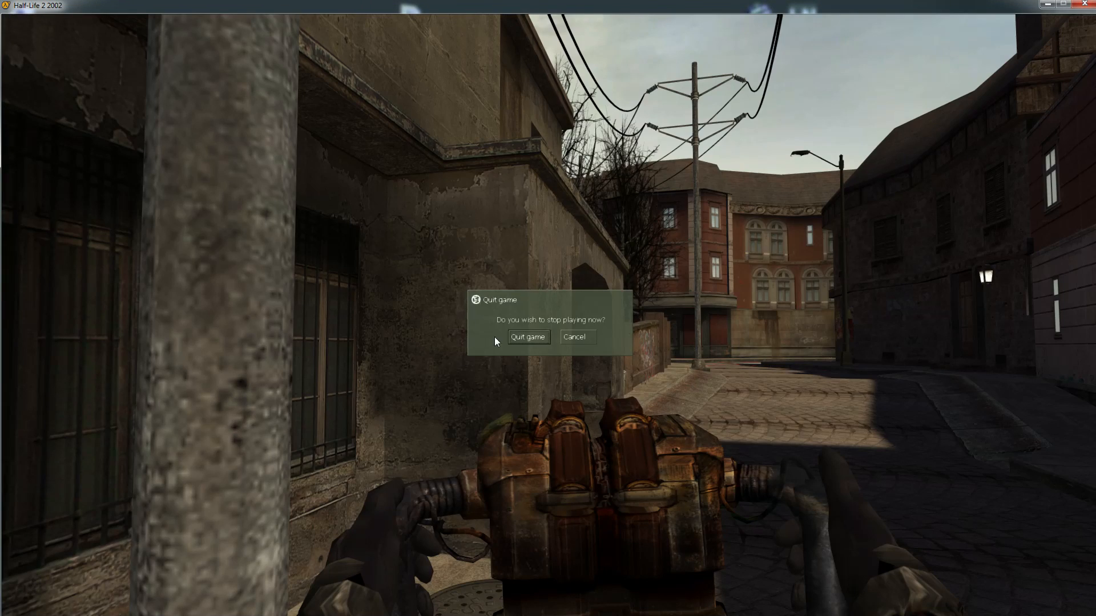
left_click(532, 332)
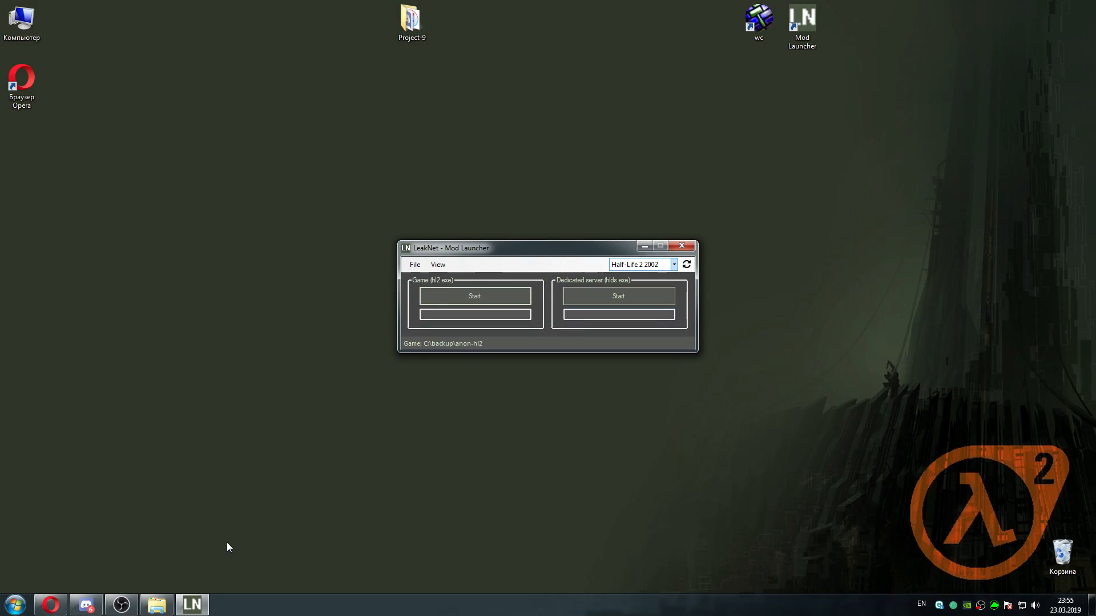
Switch to the file explorer and view the contents of the VMF Updater folder inside anon-hl2
left_click(157, 605)
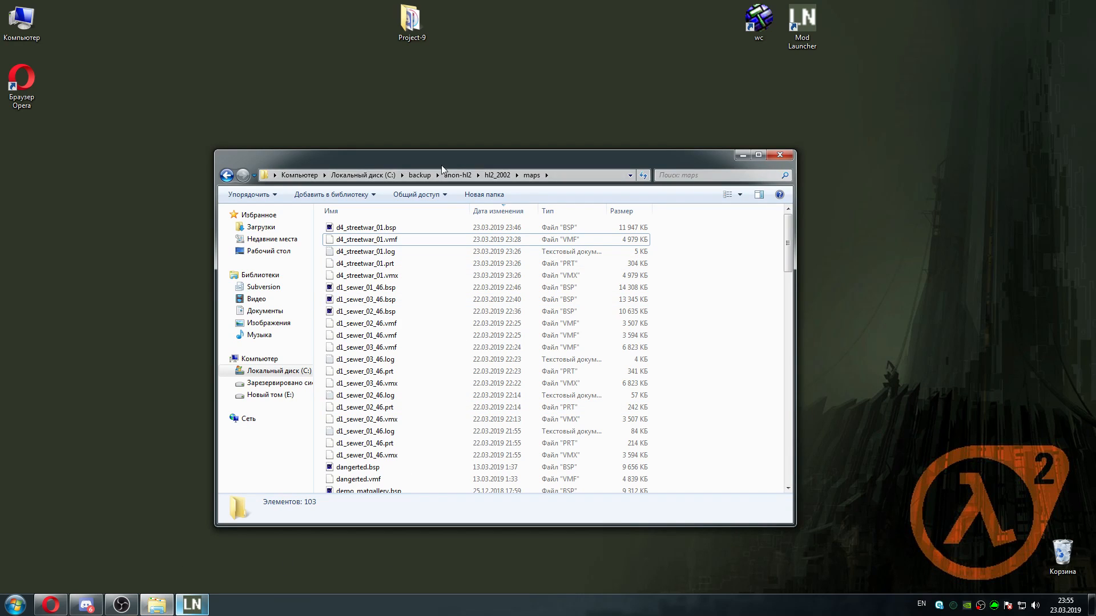
left_click(458, 175)
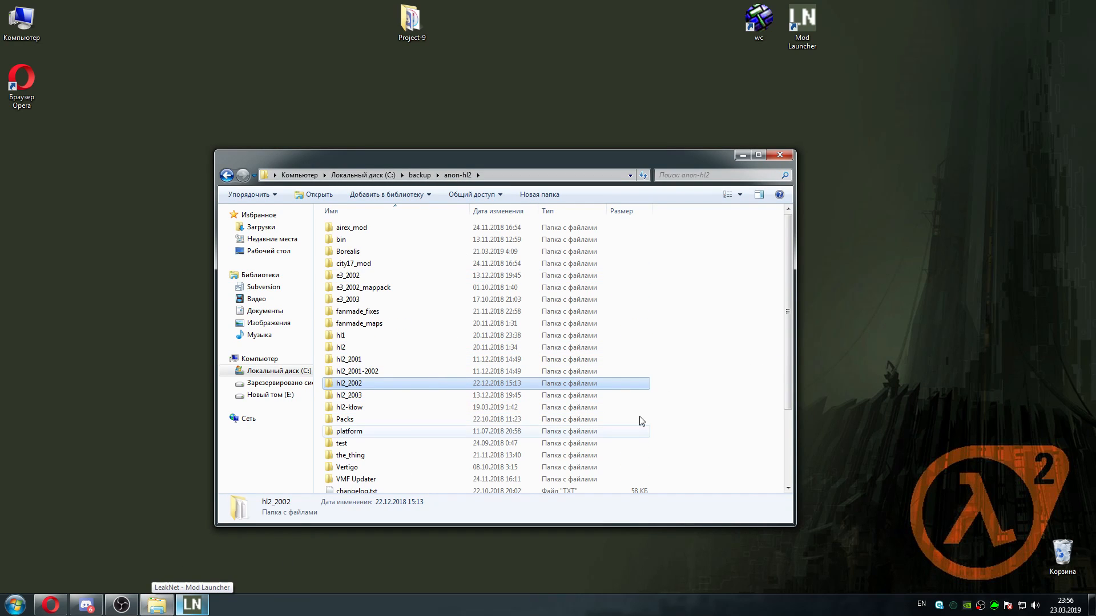
double_click(349, 479)
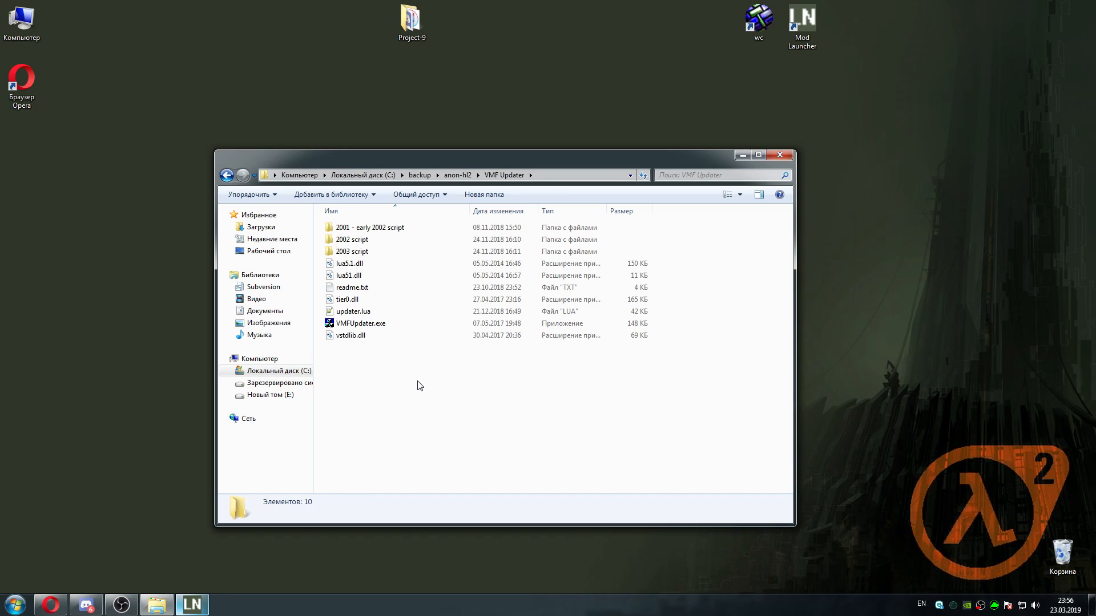
Start Hammer and, for opening a map, browse up to anon-hl2 and into the maps folder of hl2_2001
double_click(758, 20)
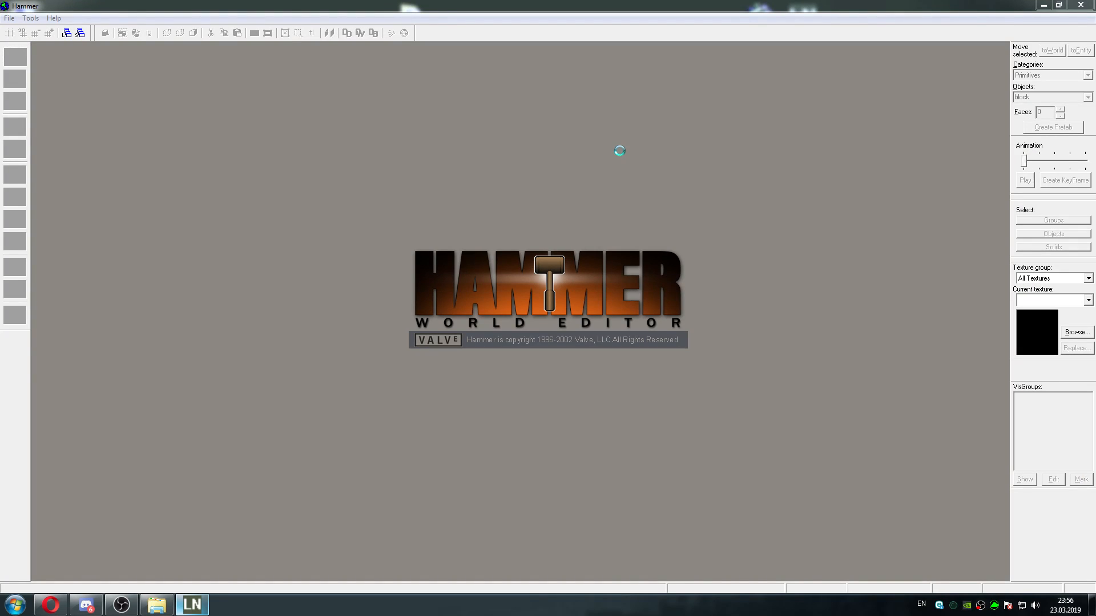
left_click(9, 18)
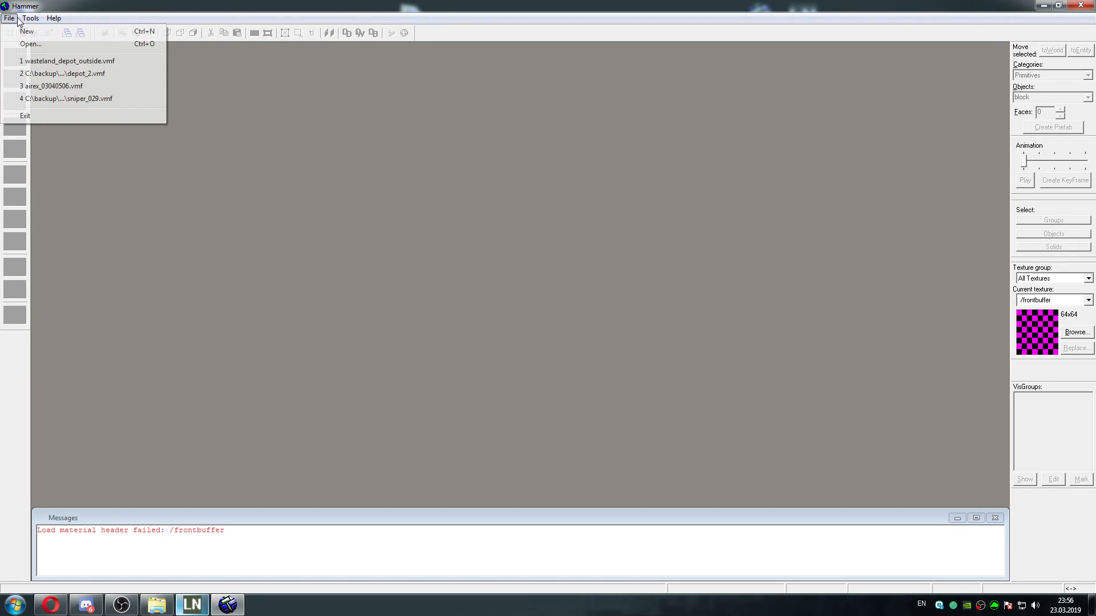
left_click(18, 44)
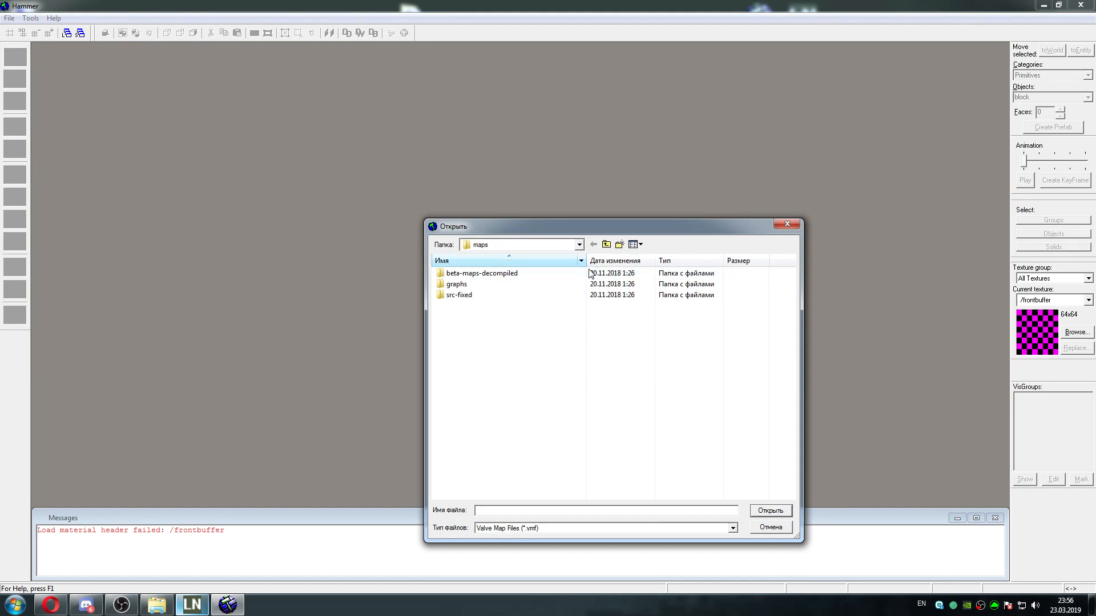
left_click(607, 245)
left_click(606, 246)
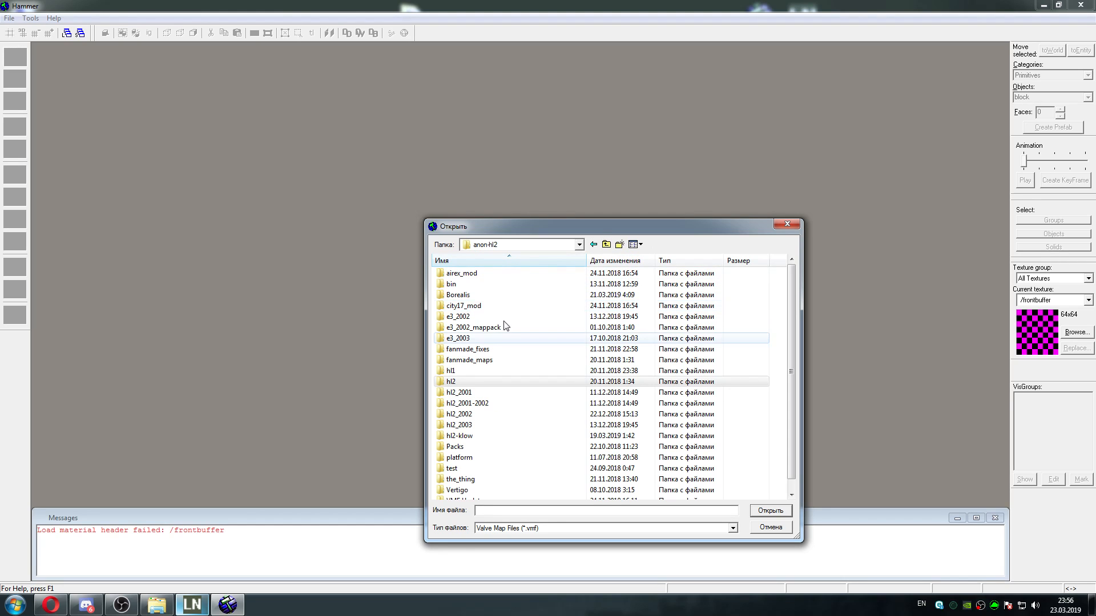
double_click(485, 393)
double_click(468, 287)
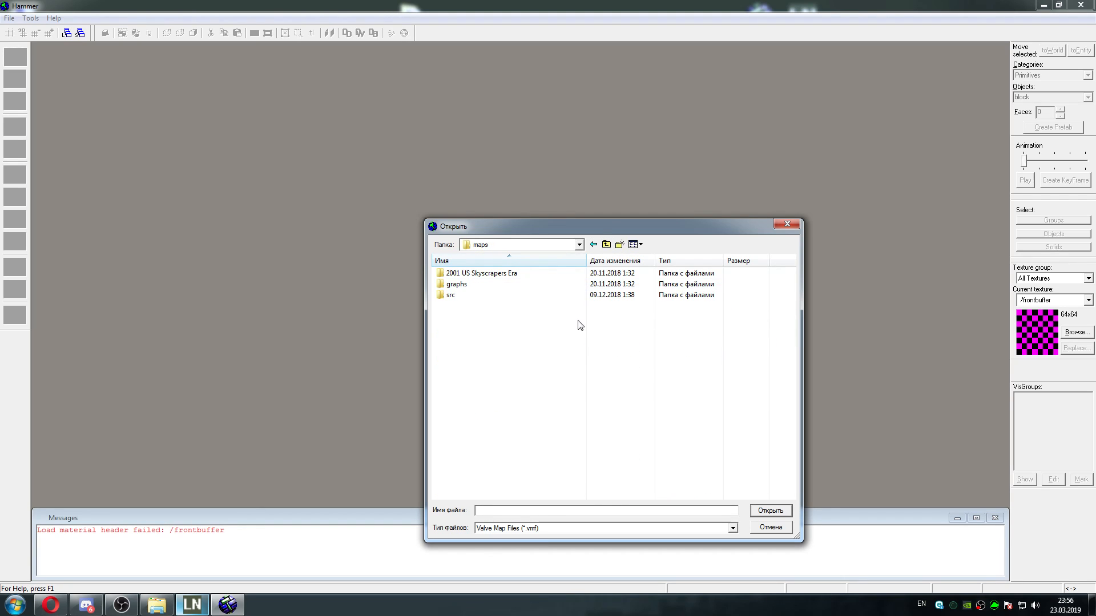
Open c17_01_13.vmf from the city17 folder's aaron subfolder using the hl2 game configuration
double_click(521, 277)
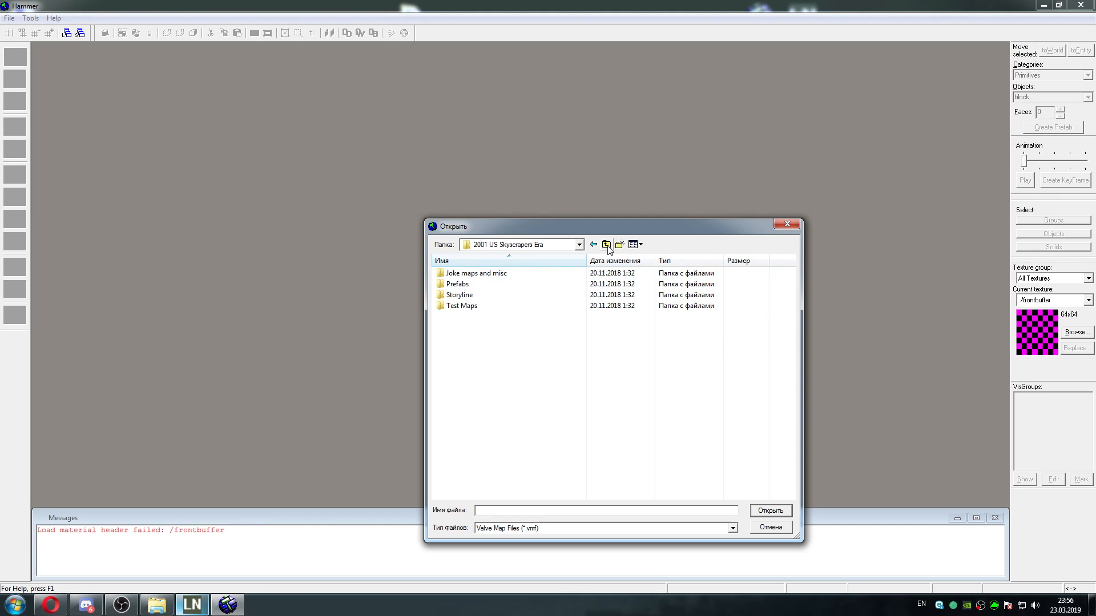
double_click(479, 295)
double_click(462, 327)
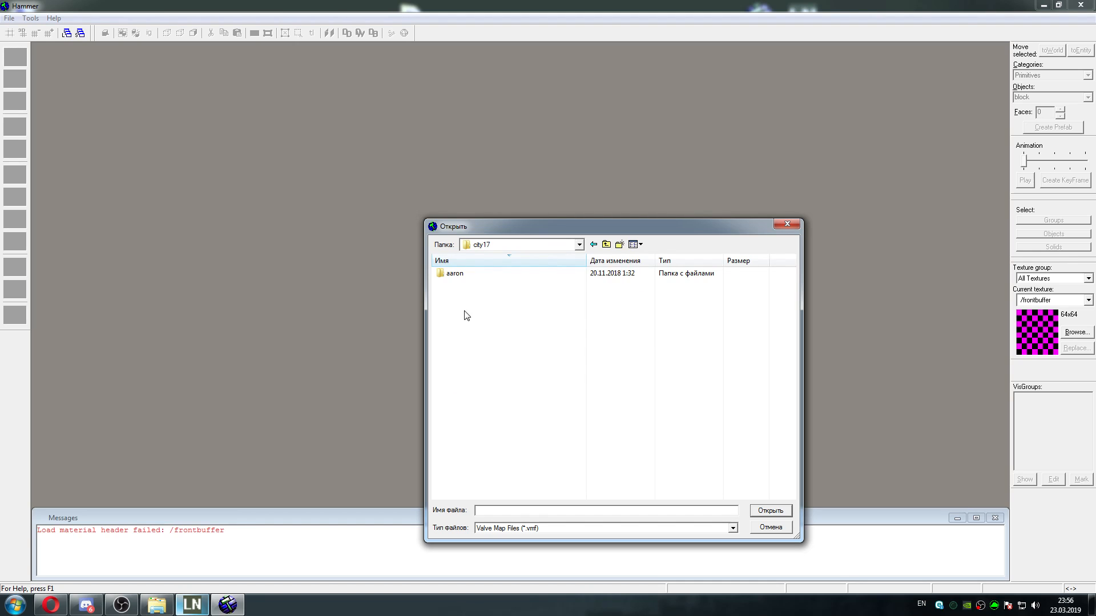
double_click(511, 277)
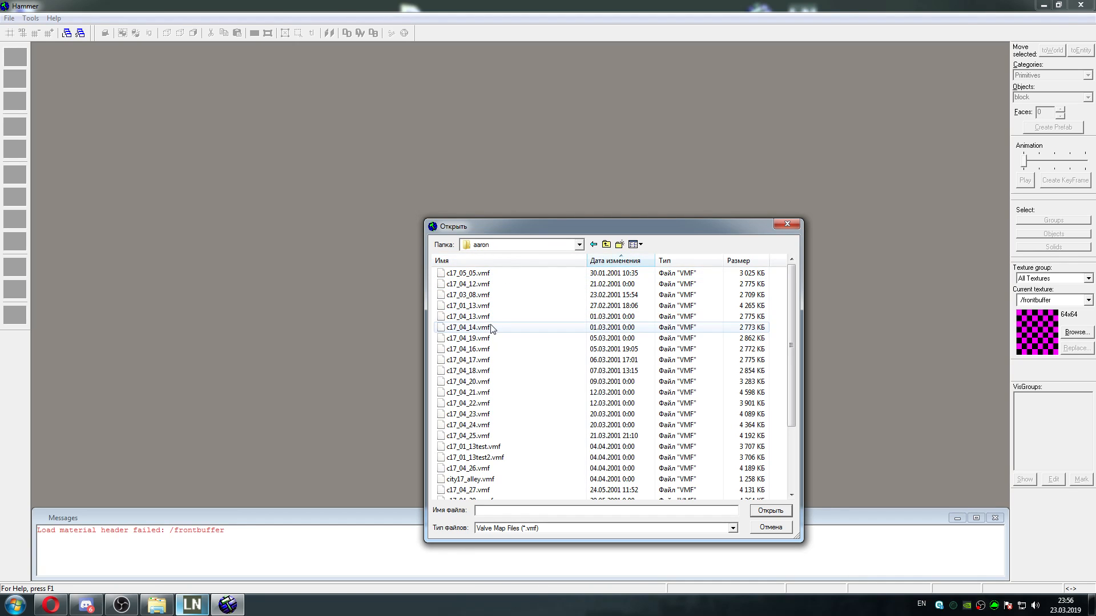
left_click(485, 307)
double_click(486, 308)
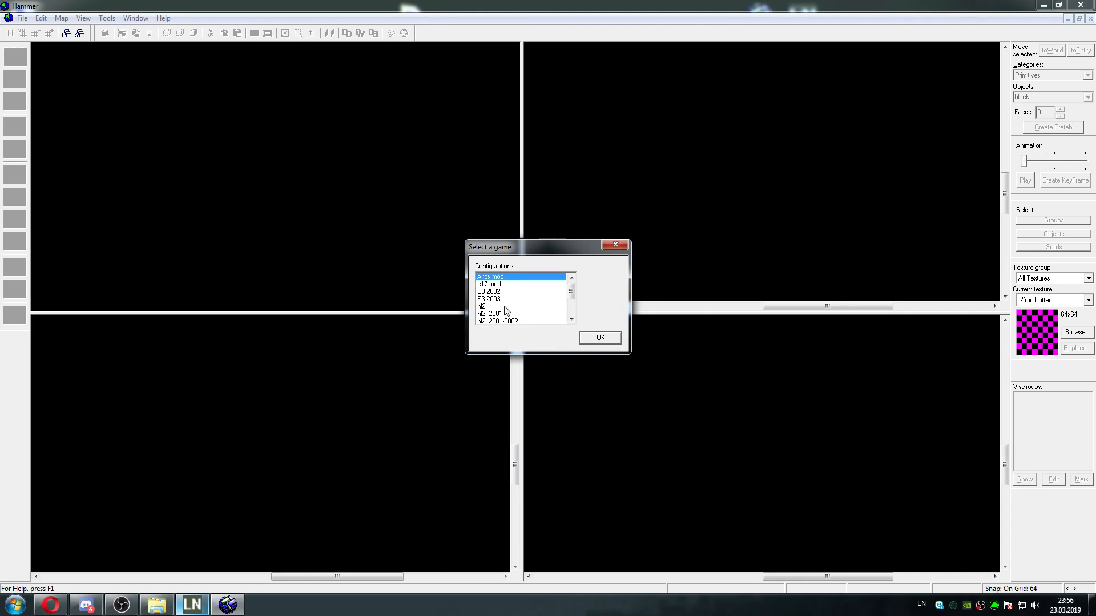
left_click(499, 306)
left_click(599, 338)
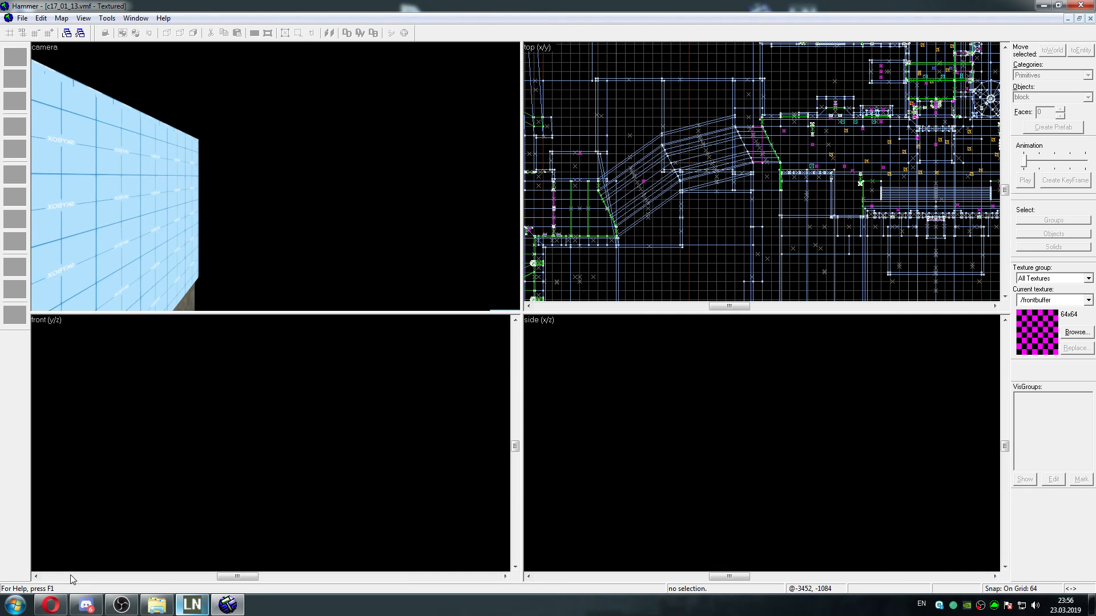
Switch to Opera and view the first in-game screenshot in the "[Tutorial] How to fix beta maps" forum topic
left_click(51, 604)
left_click(175, 13)
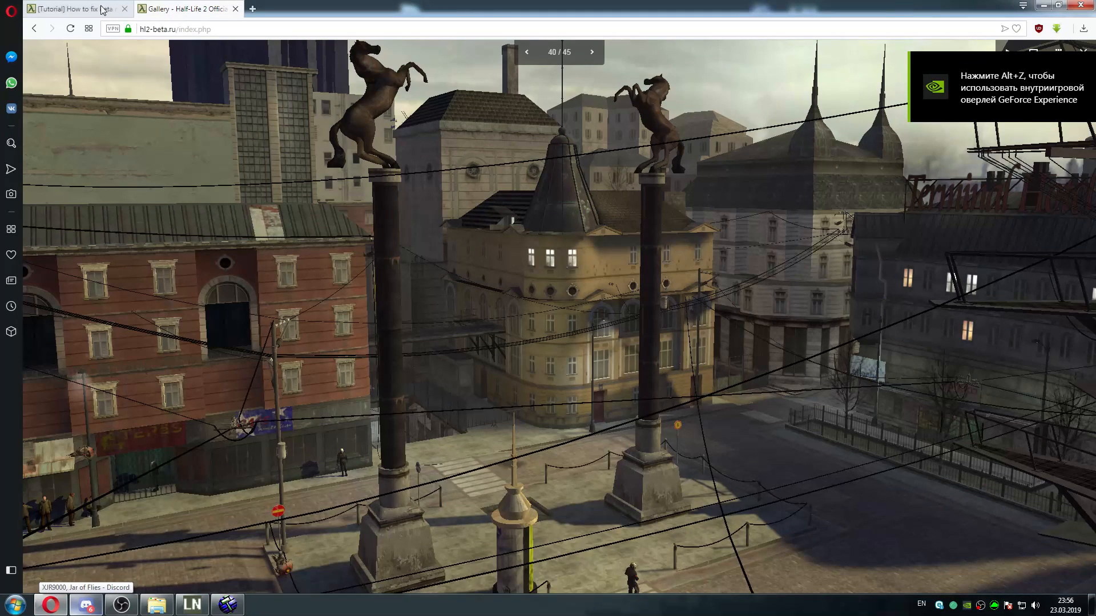
left_click(88, 8)
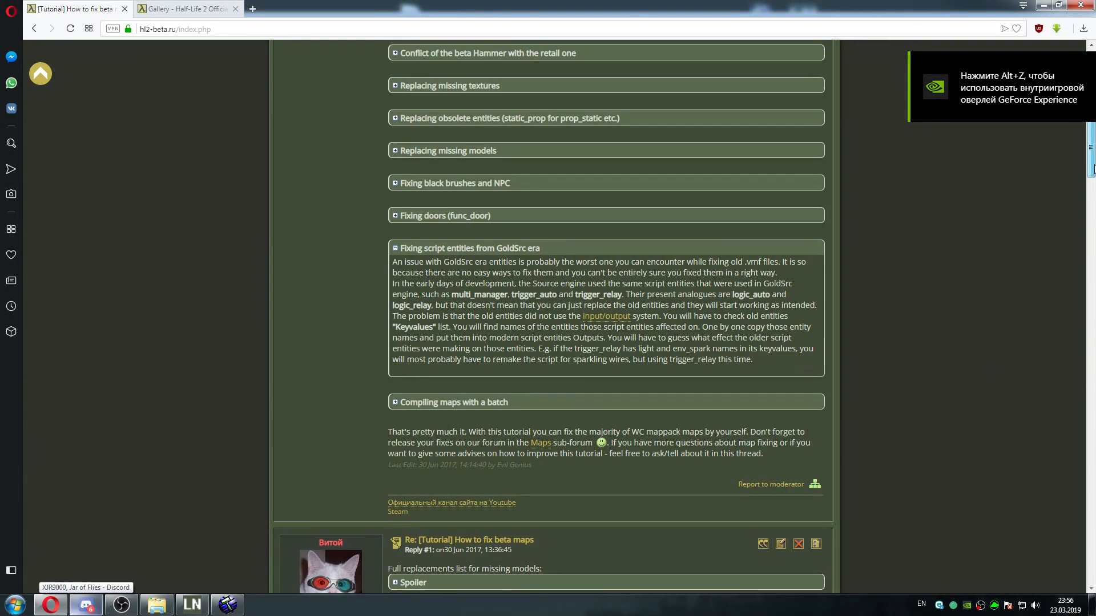
left_click_drag(1093, 157, 1093, 107)
left_click(535, 339)
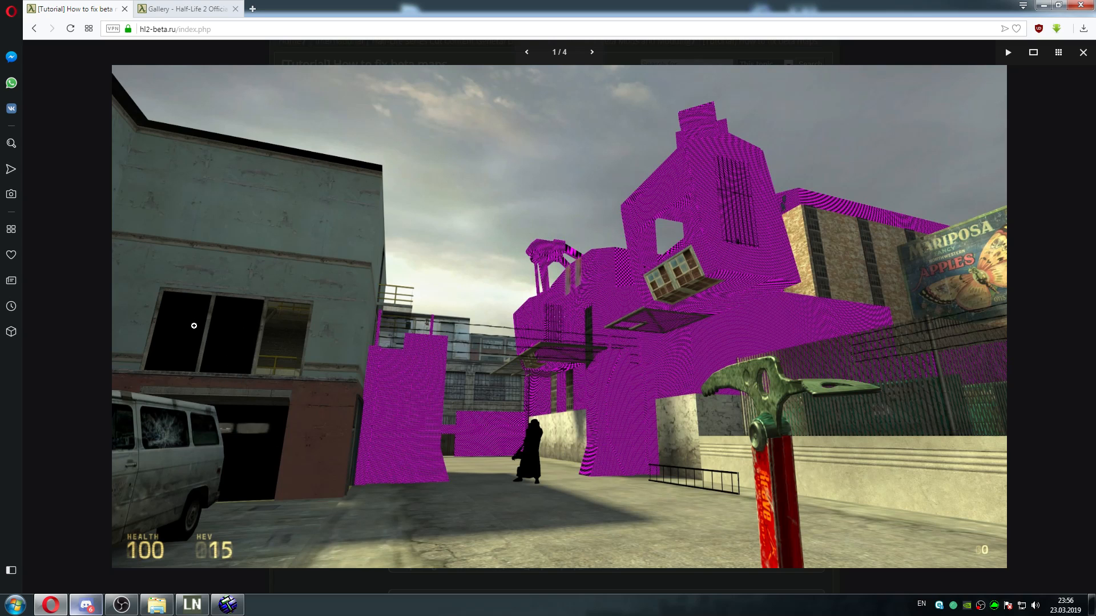
Switch back to Hammer and fly through c17_01_13 in the camera view to examine its buildings and white untextured surfaces
key("alt+Tab")
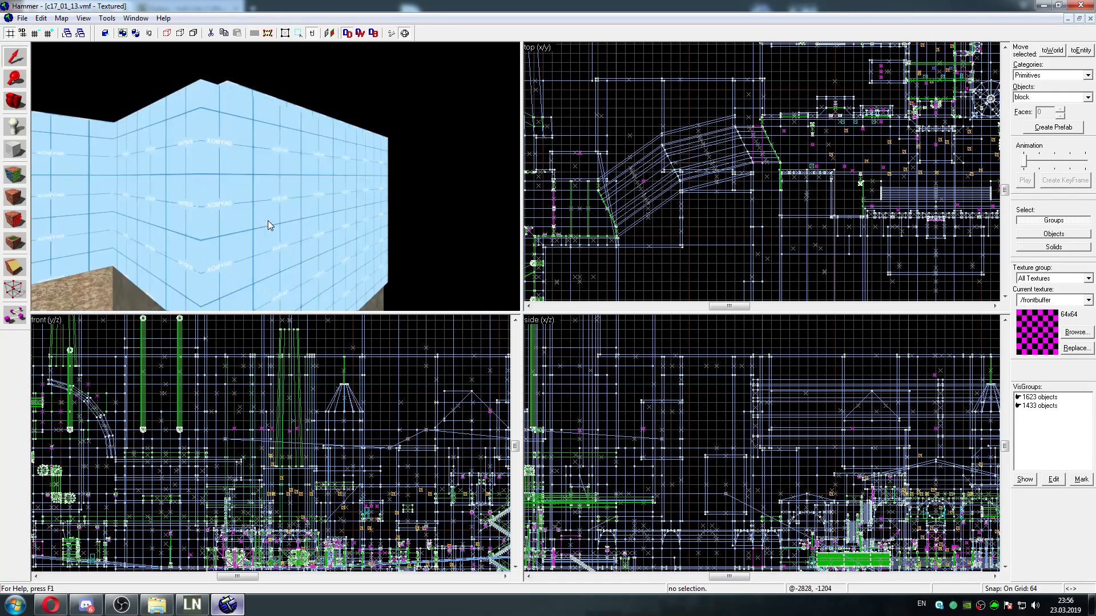
key("z")
key("w")
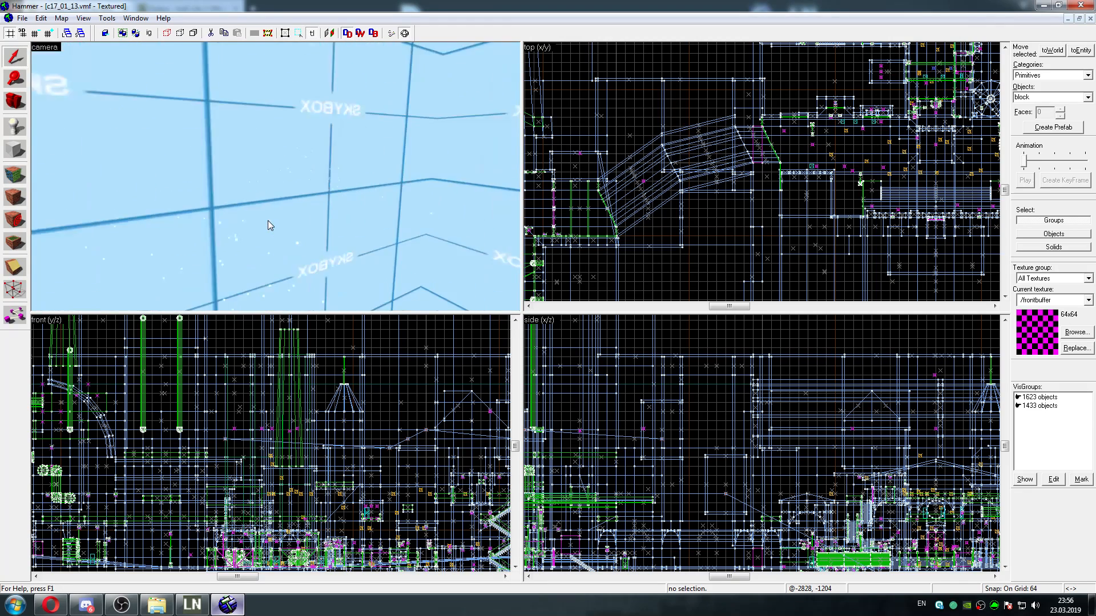
key("w")
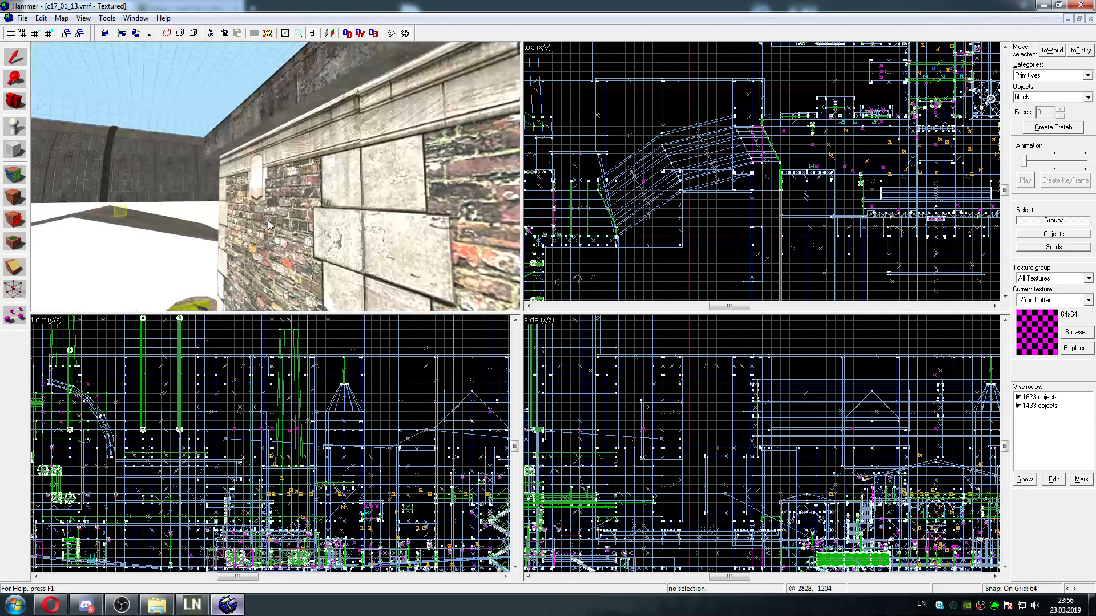
Bring up the Entity Report for the map and select all func_door_rotating entities in it
left_click(61, 18)
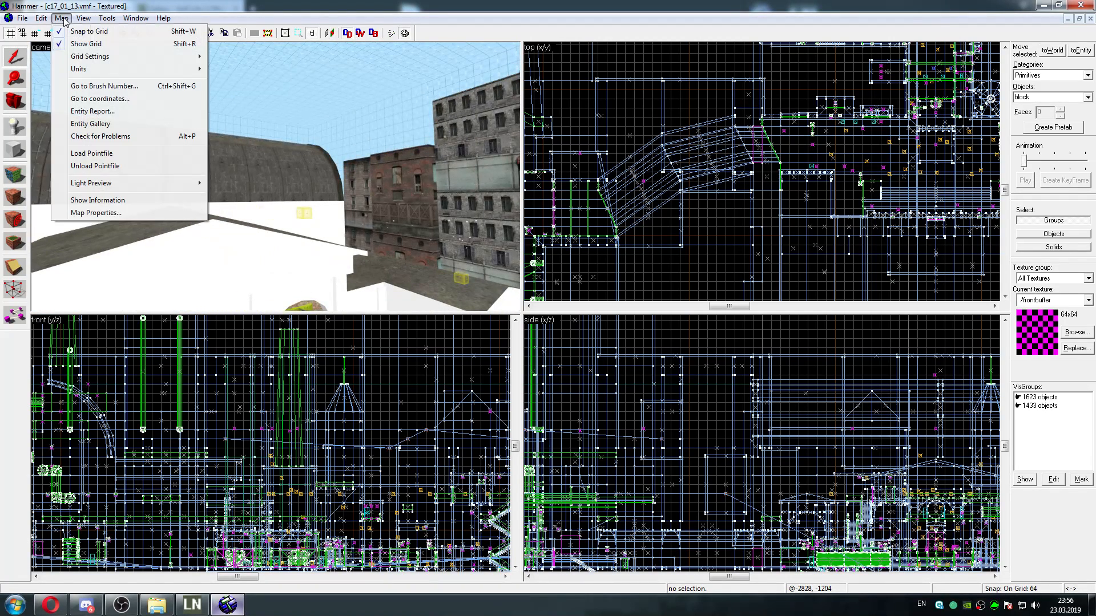
left_click(86, 110)
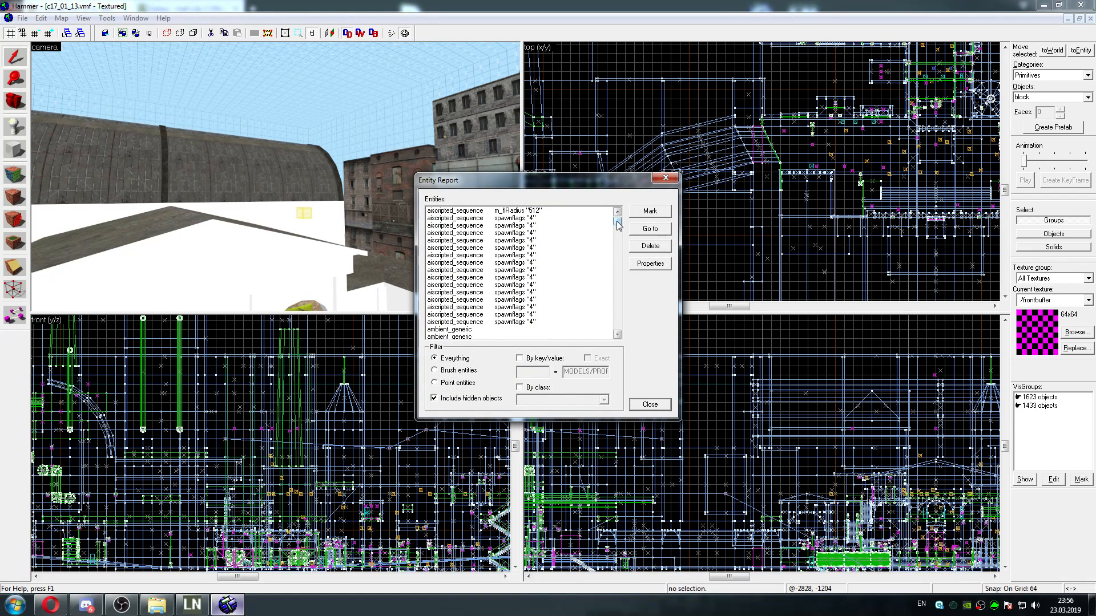
left_click_drag(617, 224, 617, 272)
left_click(507, 330)
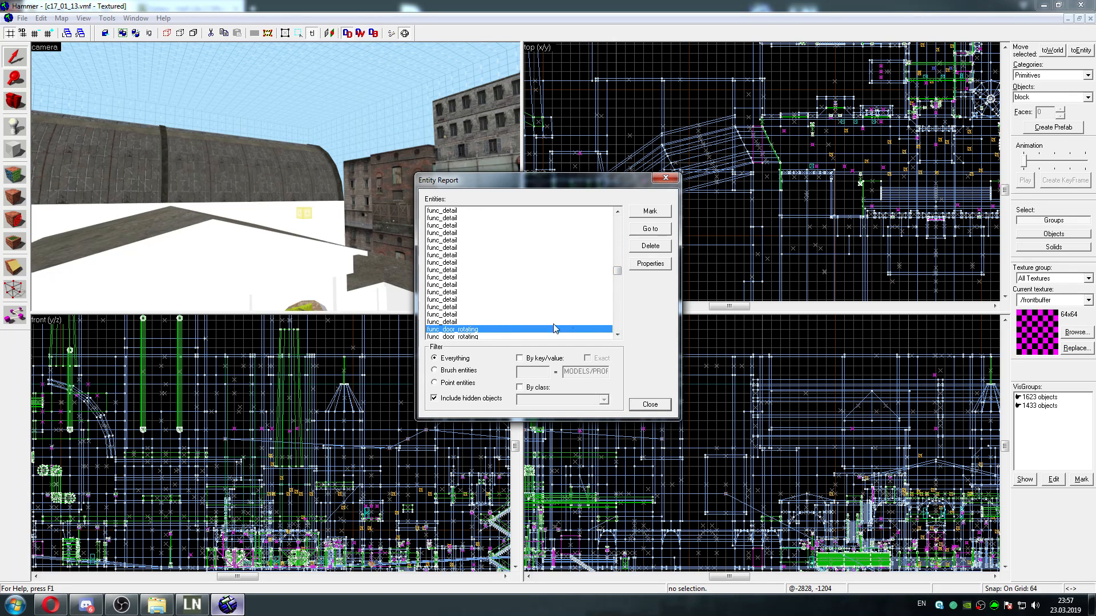
scroll(615, 333, "down", 4)
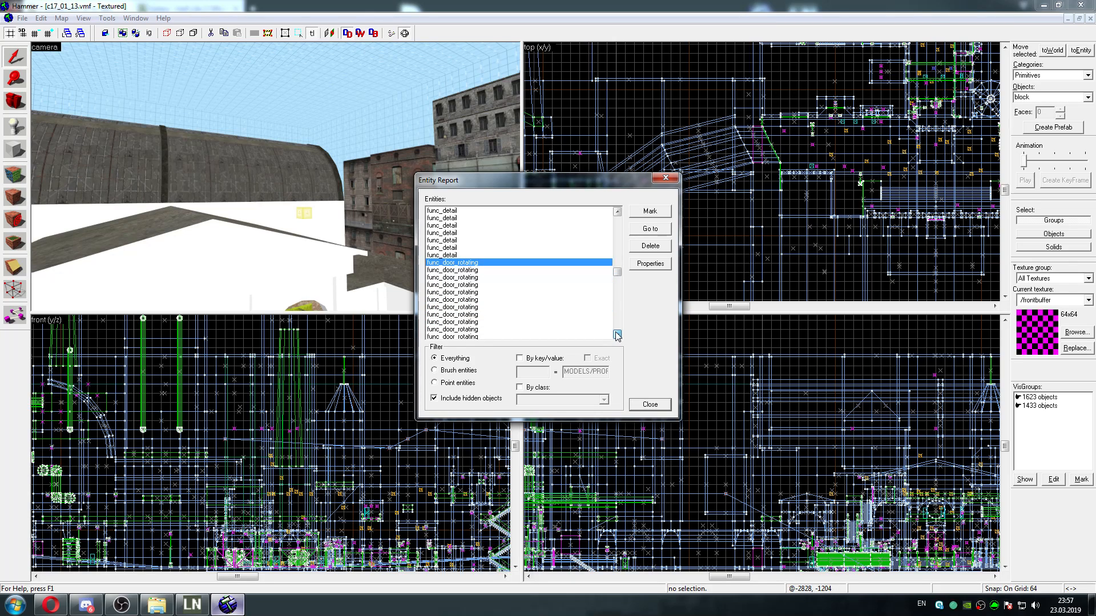
left_click(617, 335)
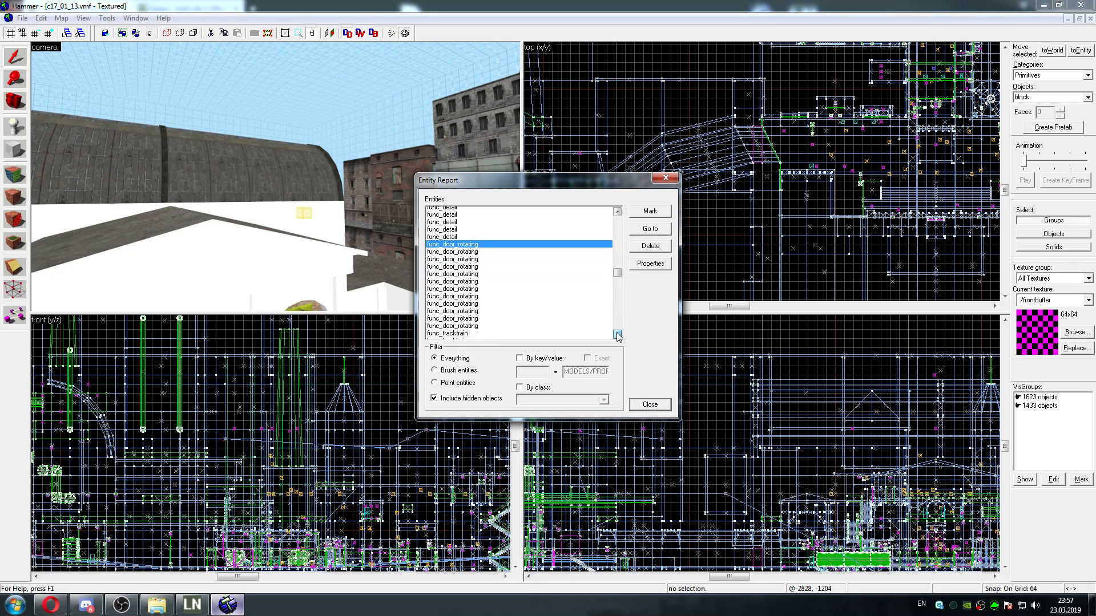
left_click(486, 323, "shift")
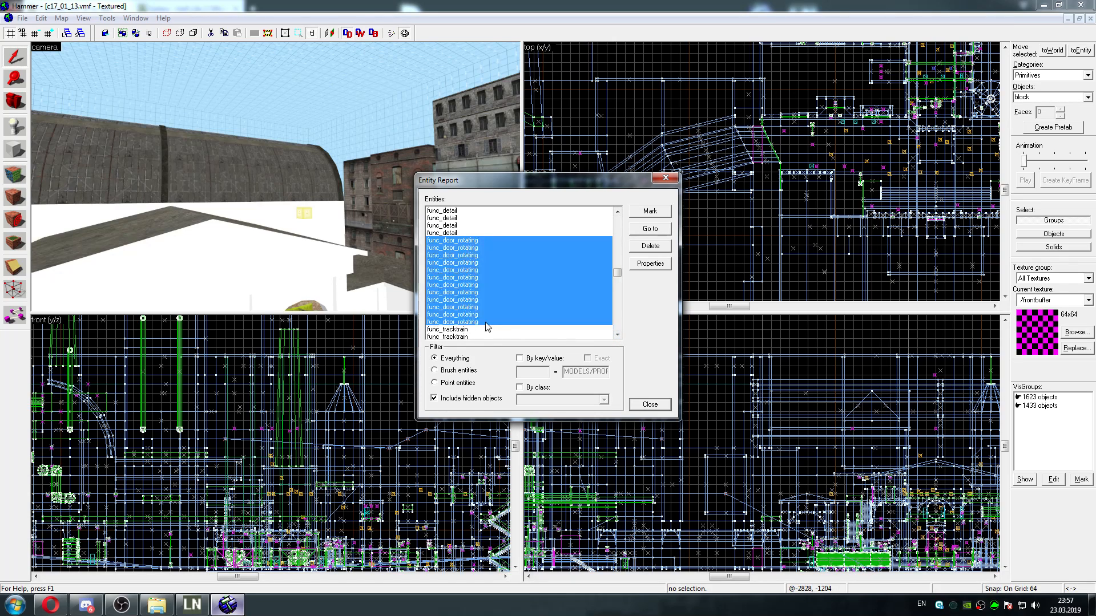
left_click(617, 334)
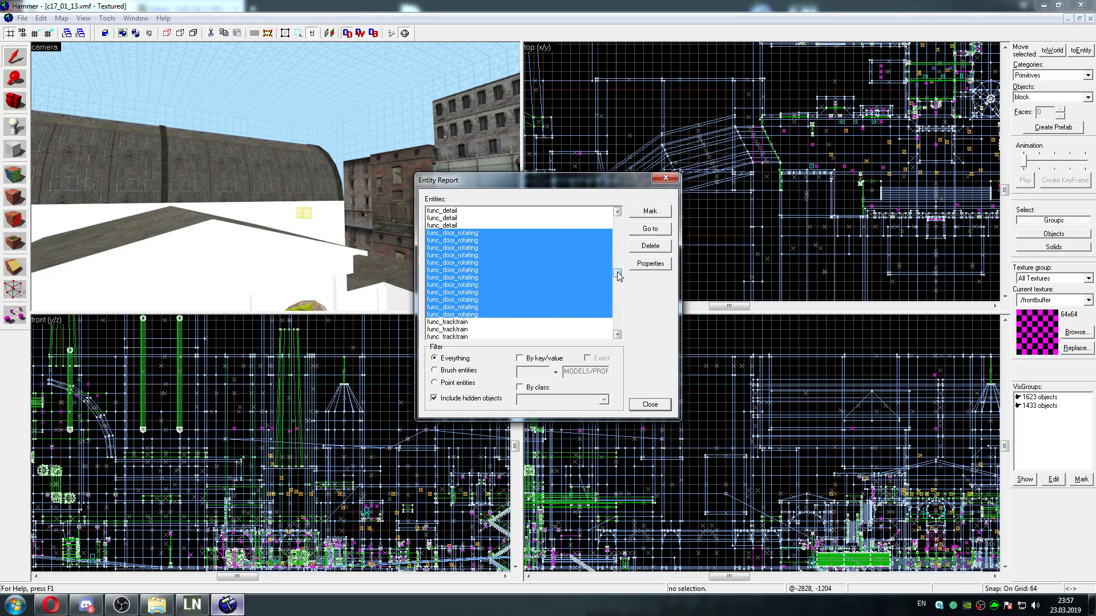
left_click_drag(617, 276, 619, 270)
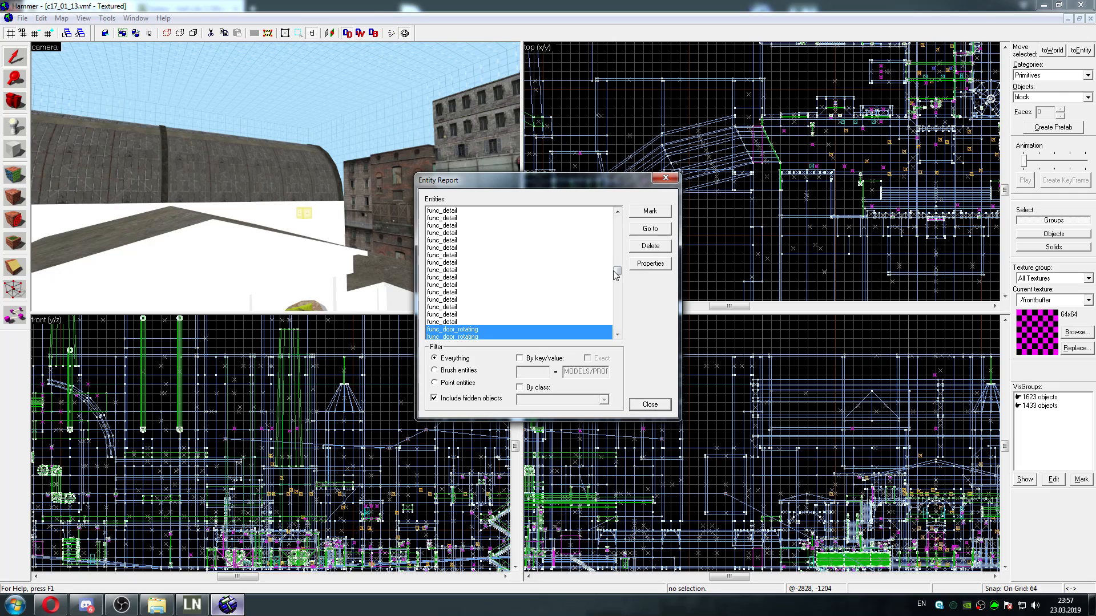
scroll(615, 274, "down", 5)
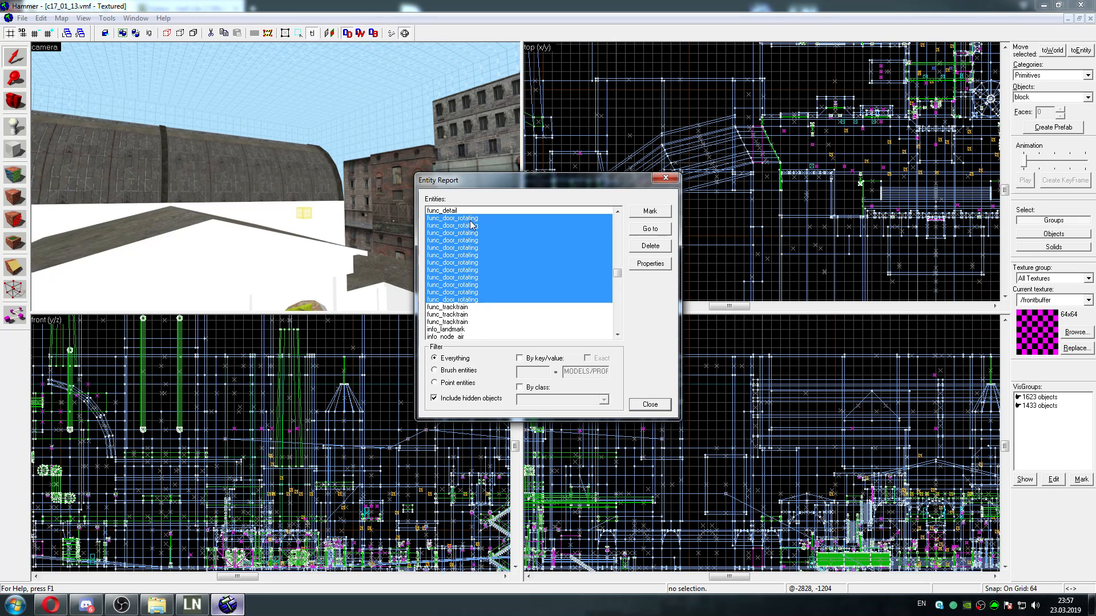
Check the FX Amount keyvalue in the shared properties of the selected func_door_rotating entities
left_click(650, 263)
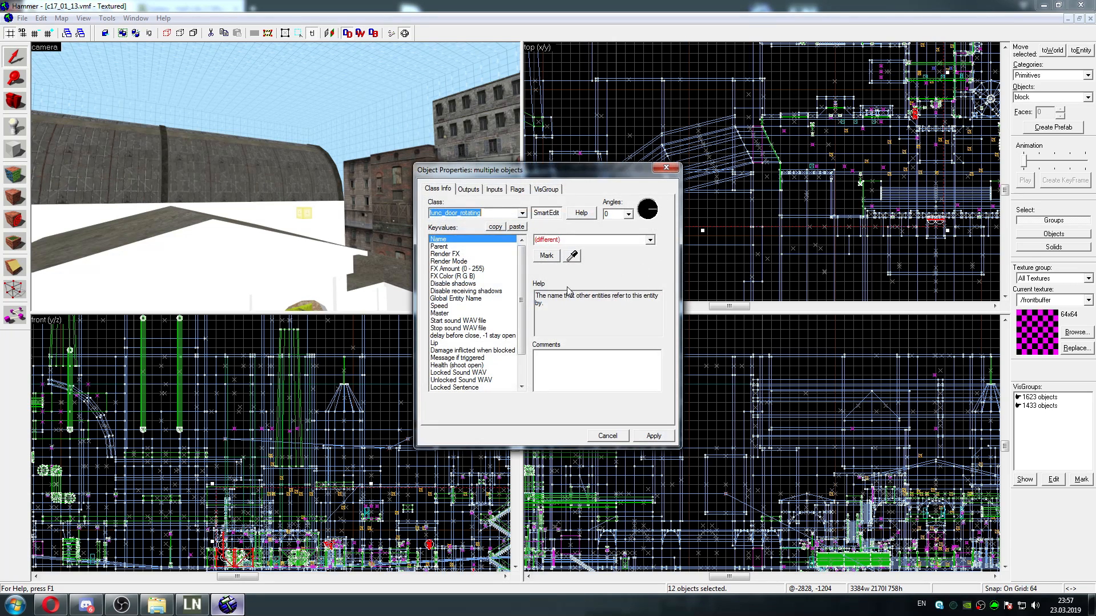
left_click(481, 270)
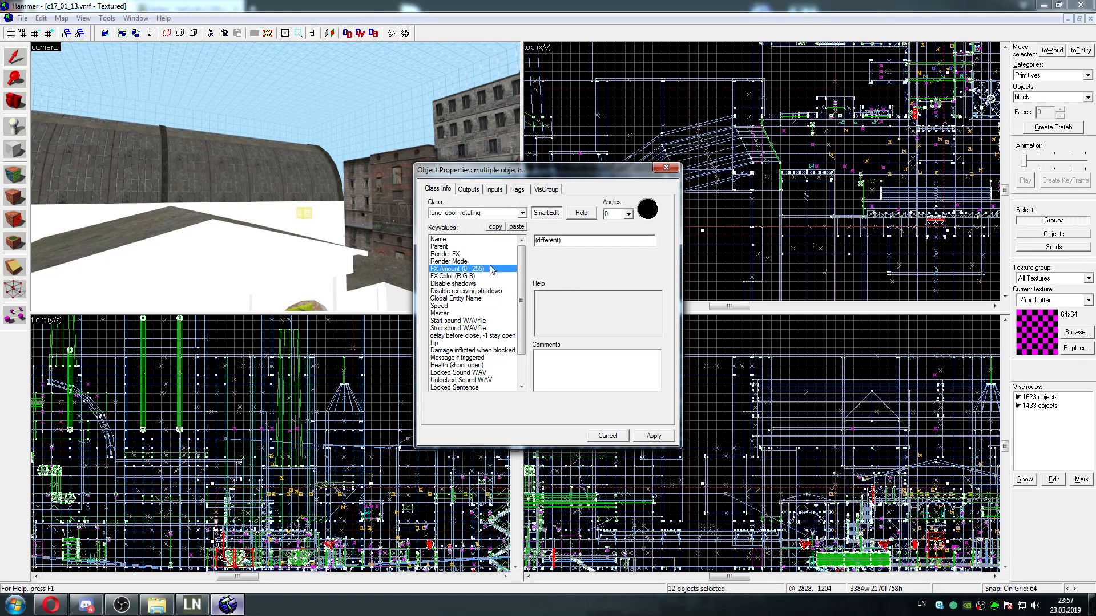
left_click(666, 167)
Set the FX Color of the single camera1 func_door_rotating entity to white (255 255 255) and close its properties
left_click(649, 264)
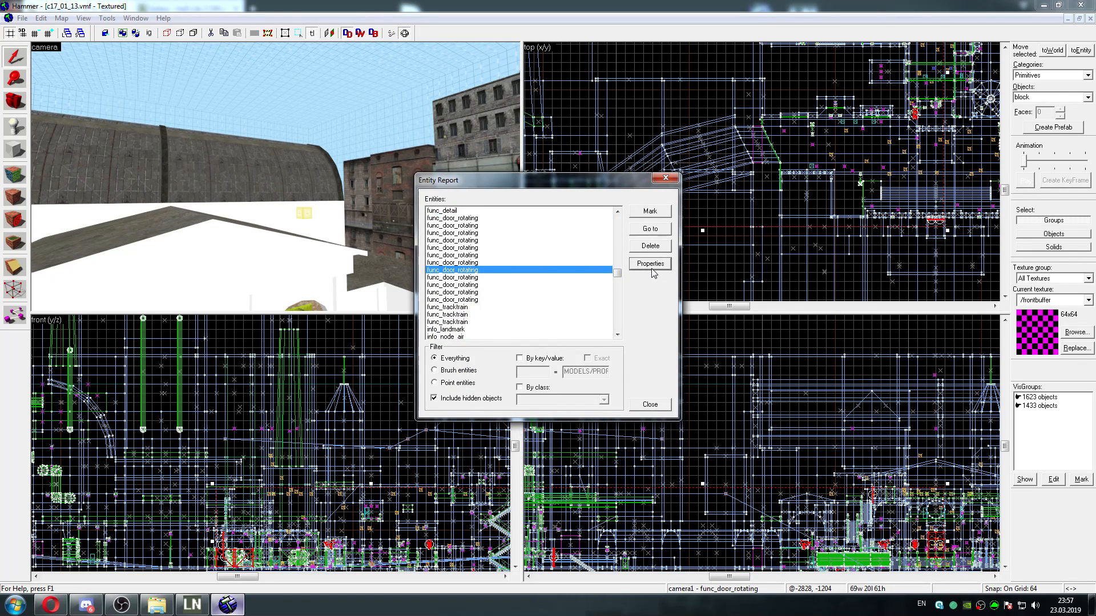
left_click(470, 277)
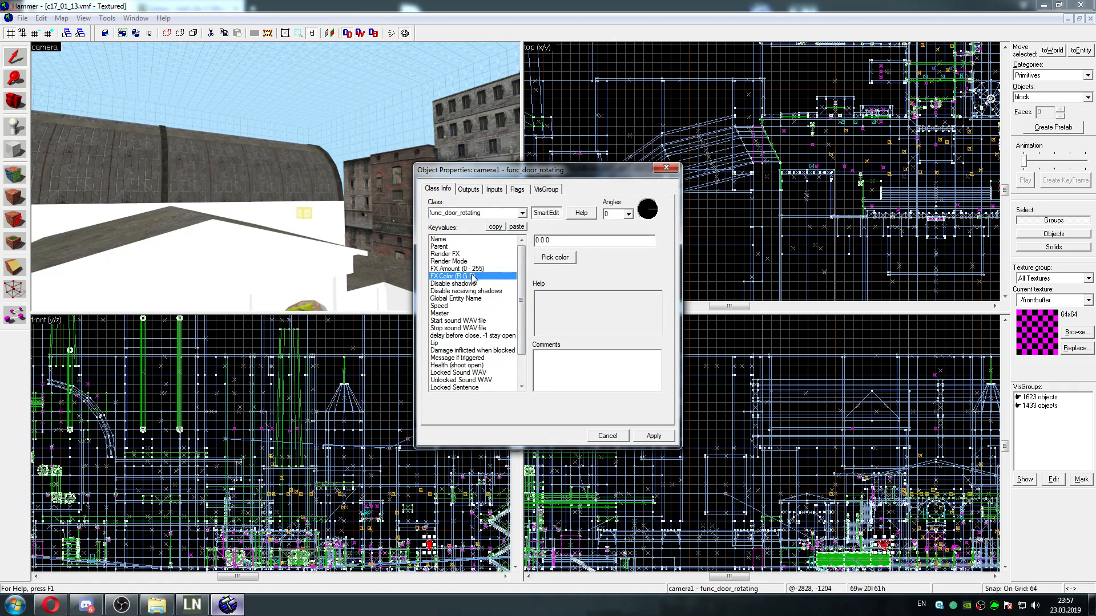
left_click(471, 271)
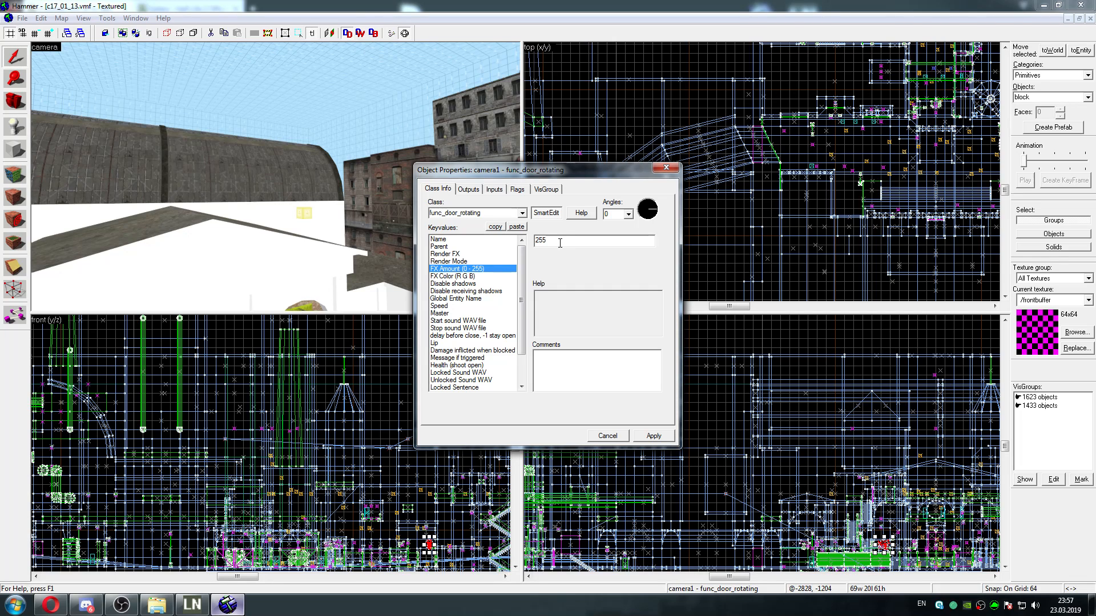
key("Down")
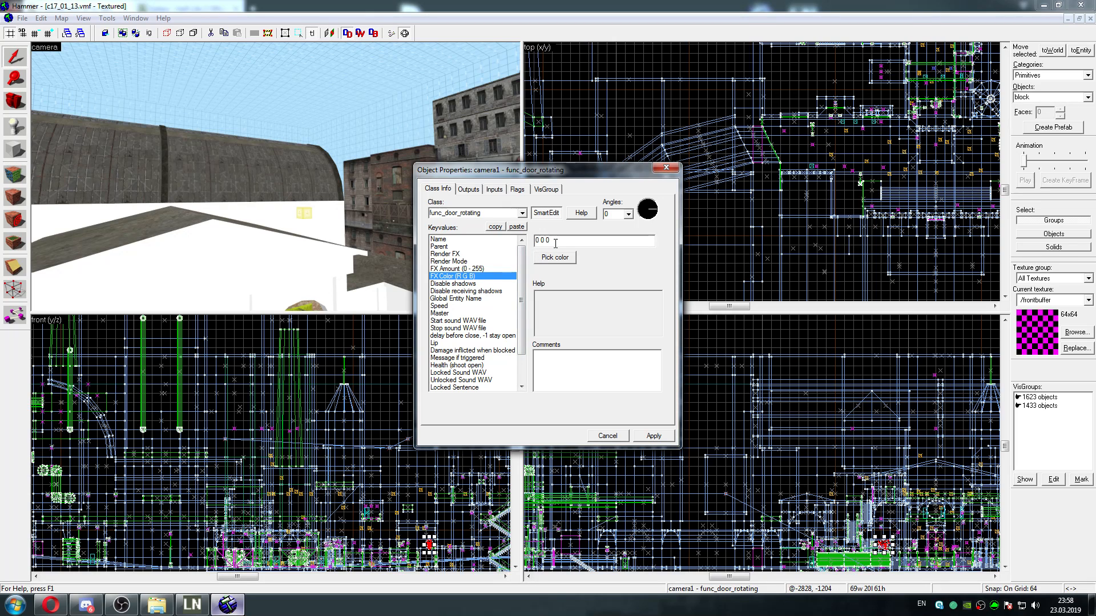
left_click(564, 258)
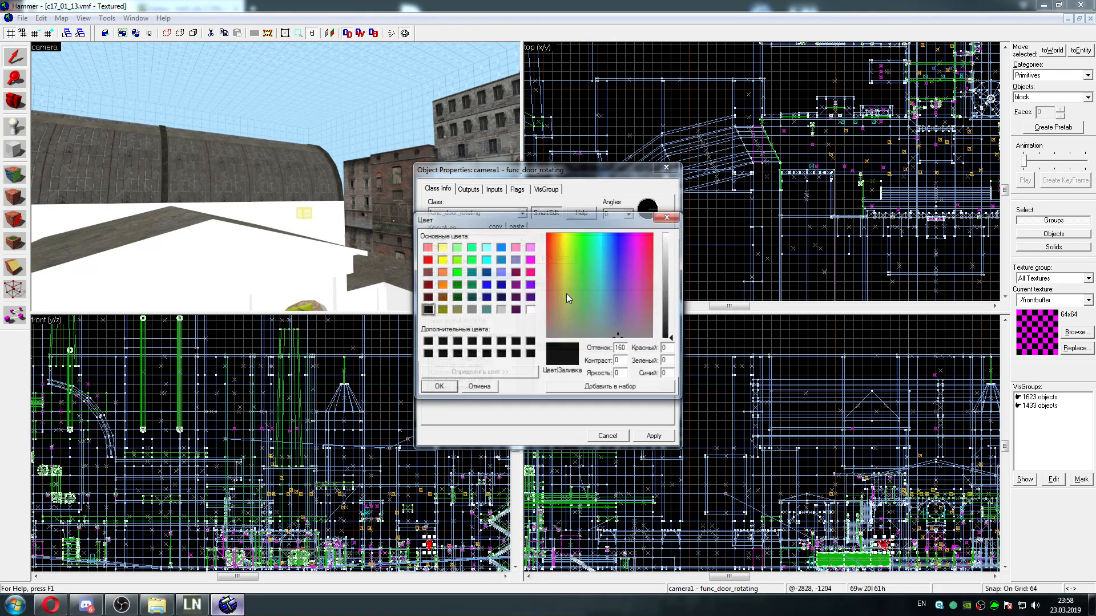
left_click(530, 310)
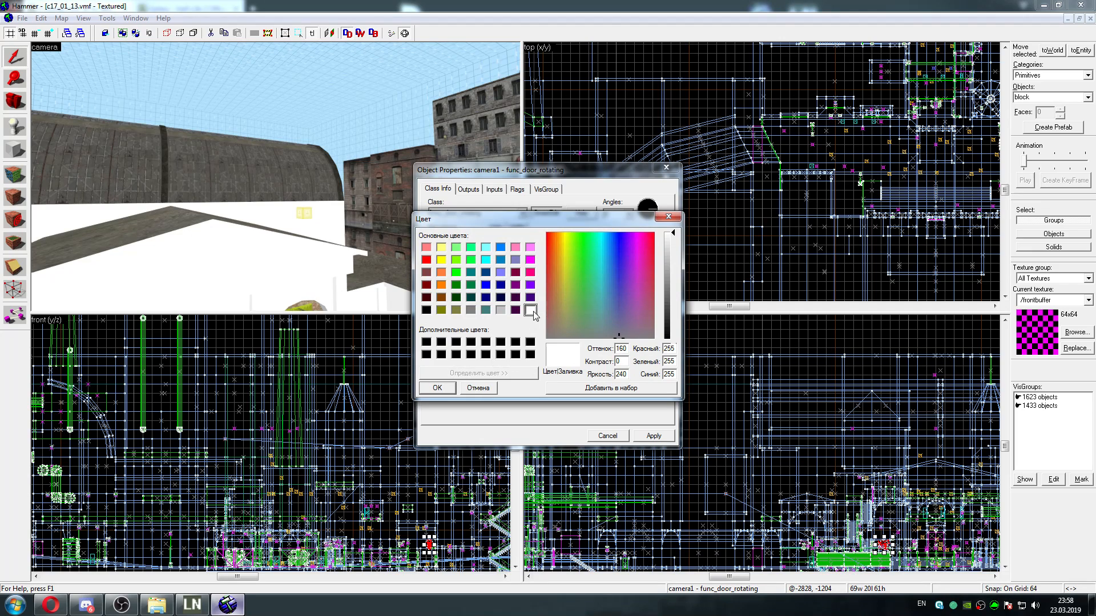
left_click(438, 387)
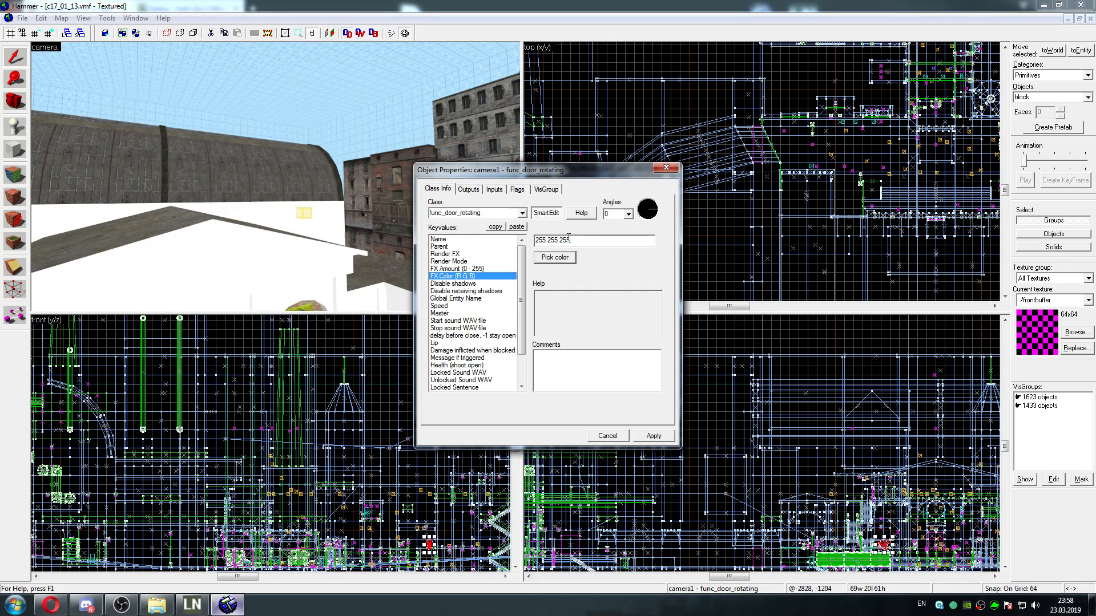
left_click(639, 432)
left_click(666, 167)
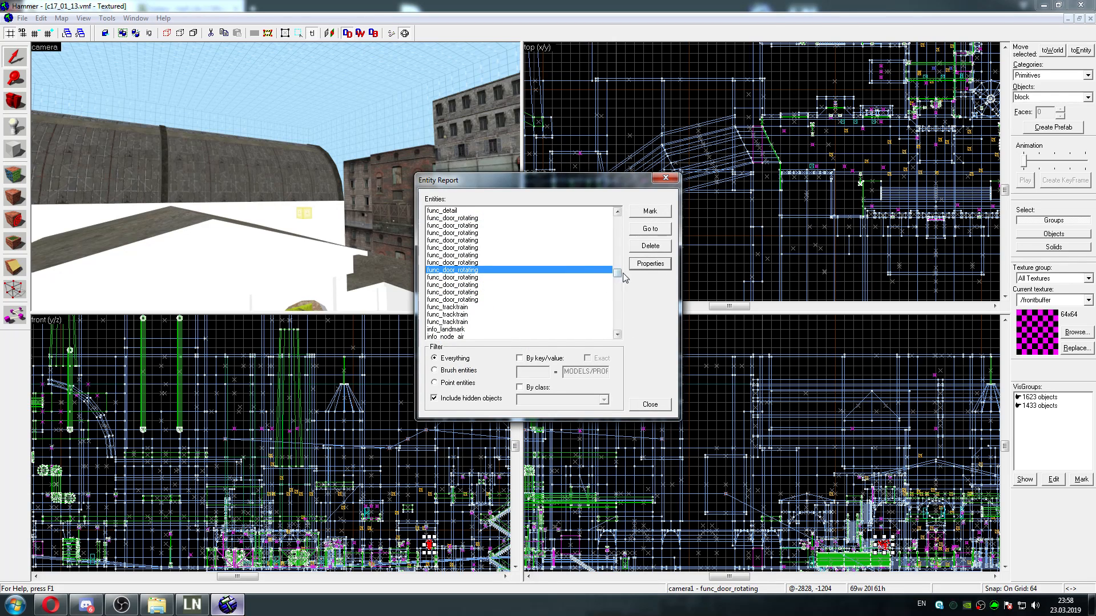
Select all monster_combot entities in the Entity Report and change their class to npc_csscanner
left_click_drag(617, 272, 613, 319)
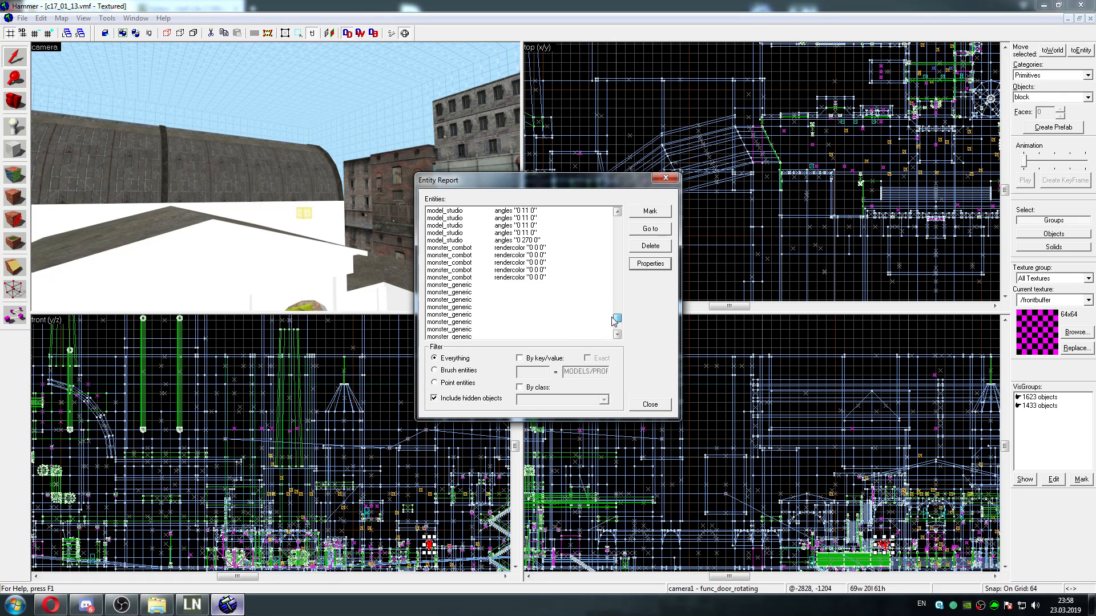
left_click(508, 248)
left_click(524, 278, "shift")
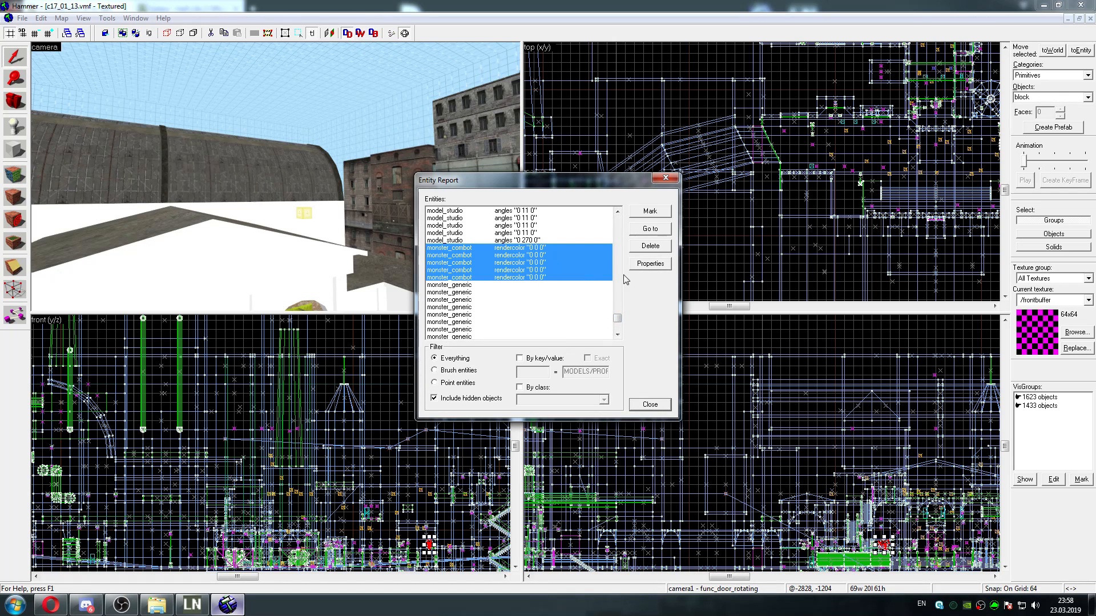
left_click(650, 263)
left_click(522, 213)
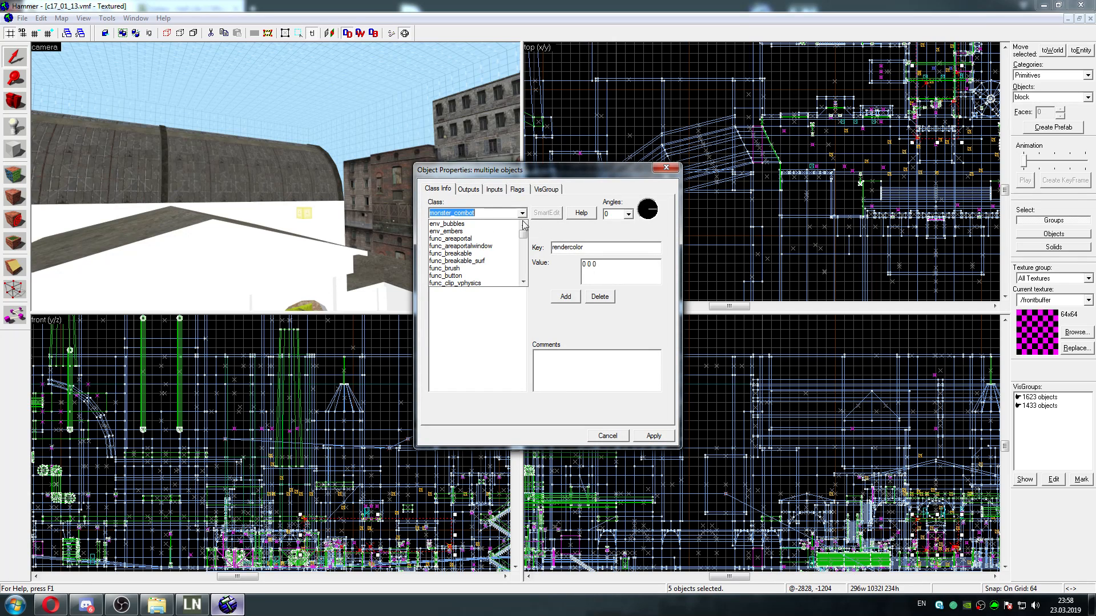
left_click_drag(524, 234, 524, 273)
left_click(484, 212)
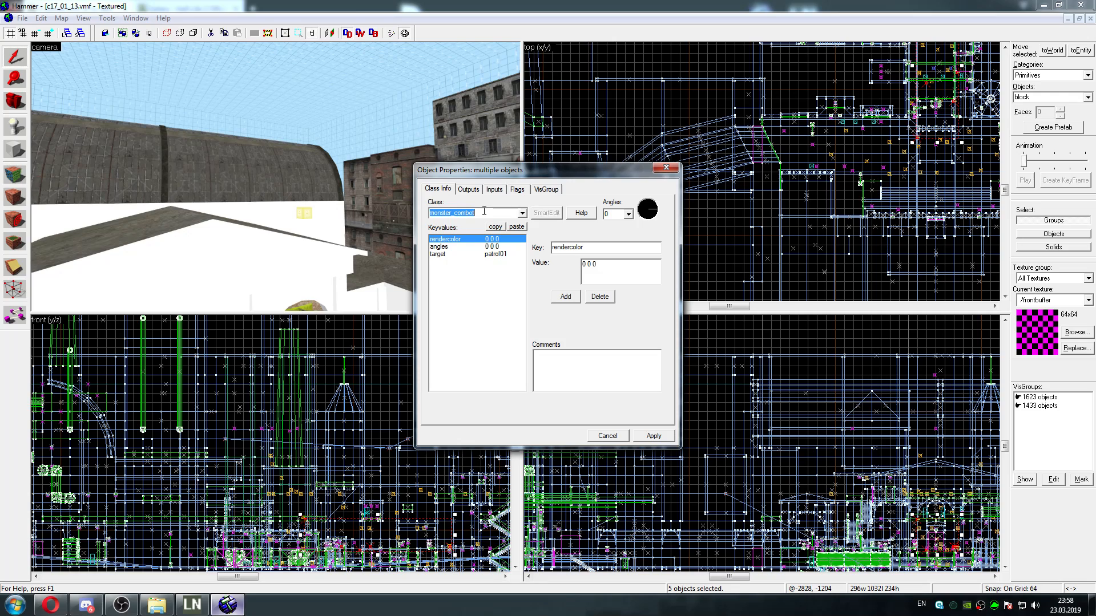
type("npc_csscanner")
left_click(655, 436)
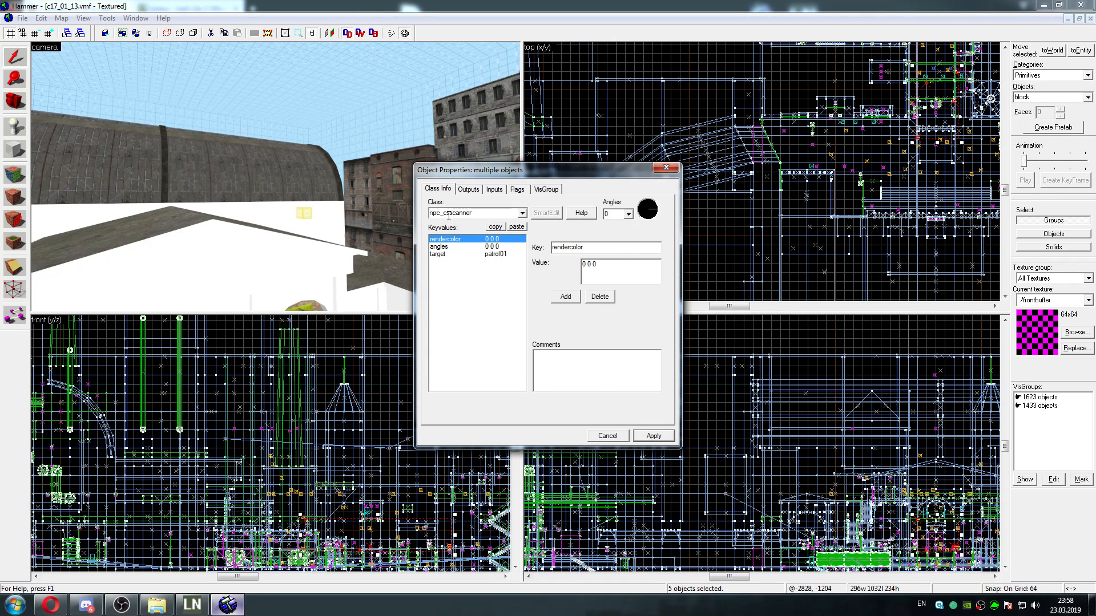
left_click(662, 165)
Reopen the properties of the selected scanner entities and correct their class name to npc_cscanner
left_click(638, 265)
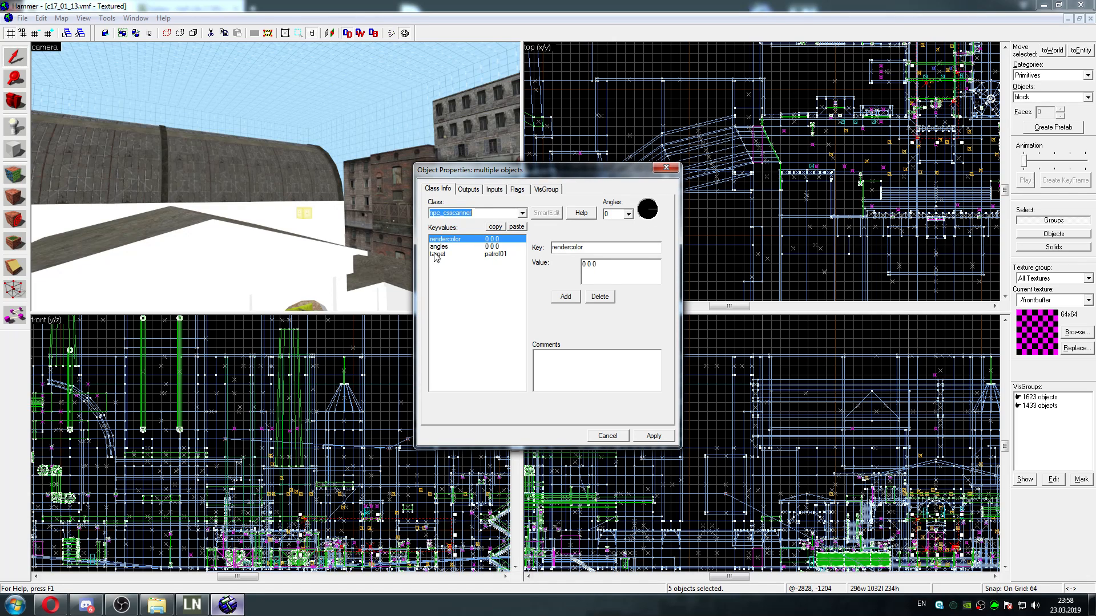
left_click(453, 213)
key("BackSpace")
left_click(653, 435)
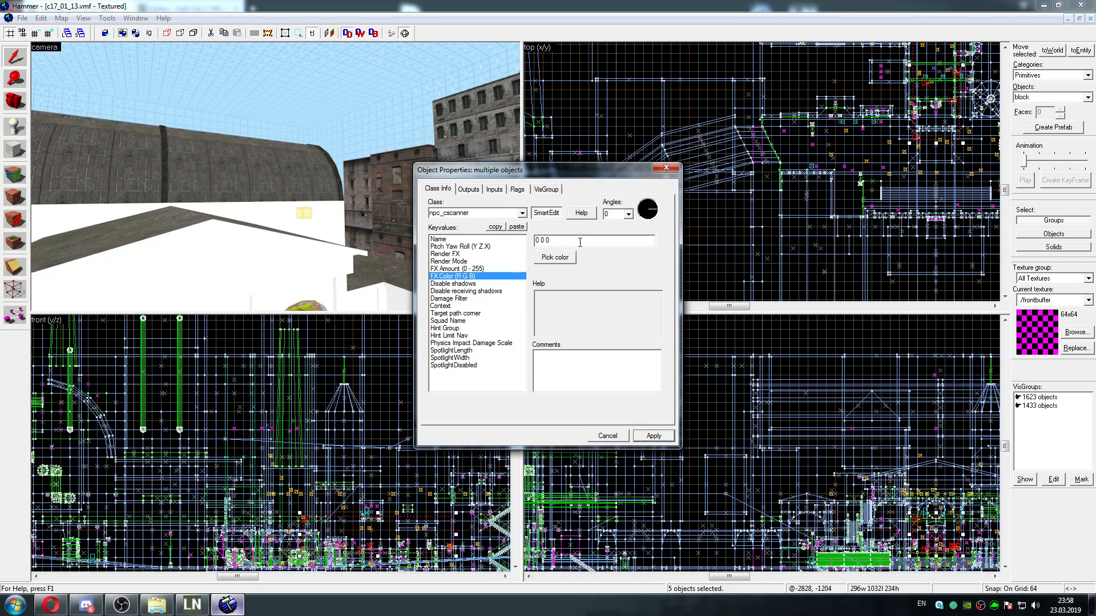
Check the FX Amount of the npc_cscanner entities, set their FX Color to white (255 255 255), and apply it
left_click(498, 268)
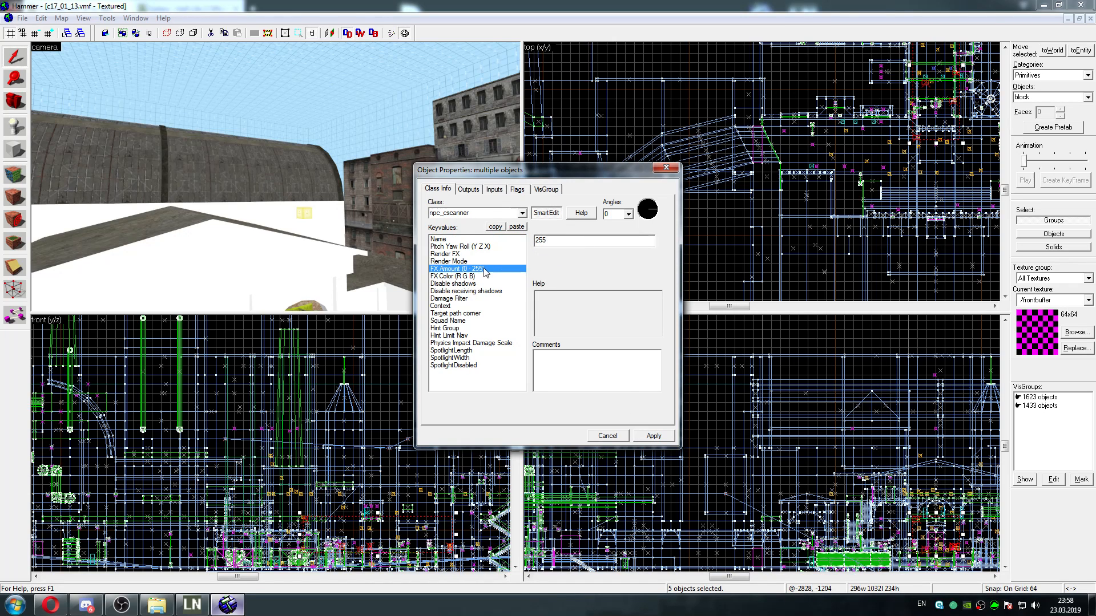
left_click(474, 278)
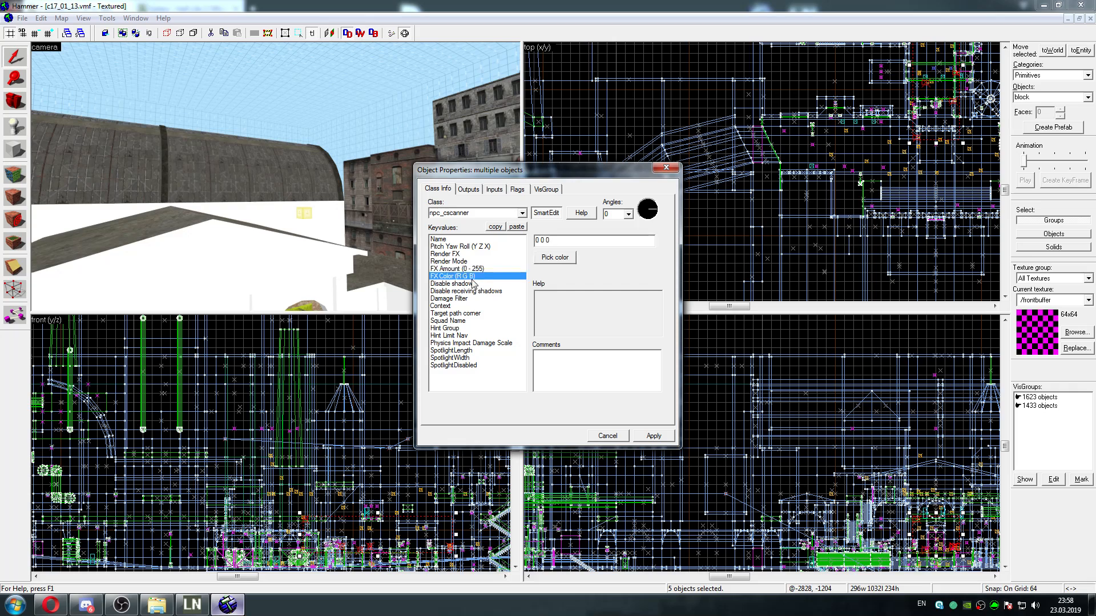
left_click(560, 258)
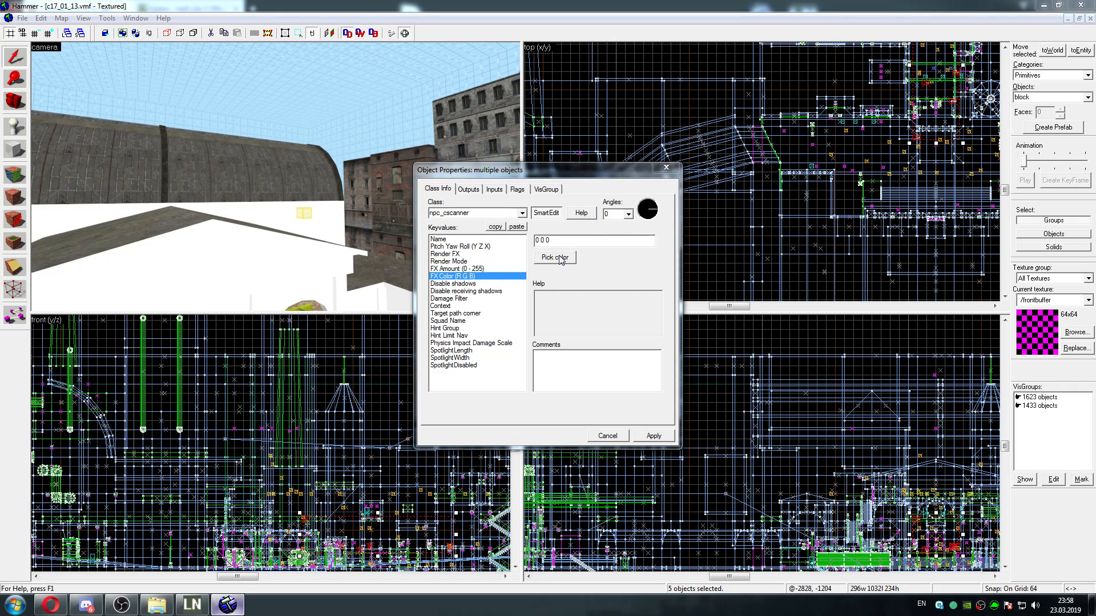
left_click(530, 310)
left_click(438, 388)
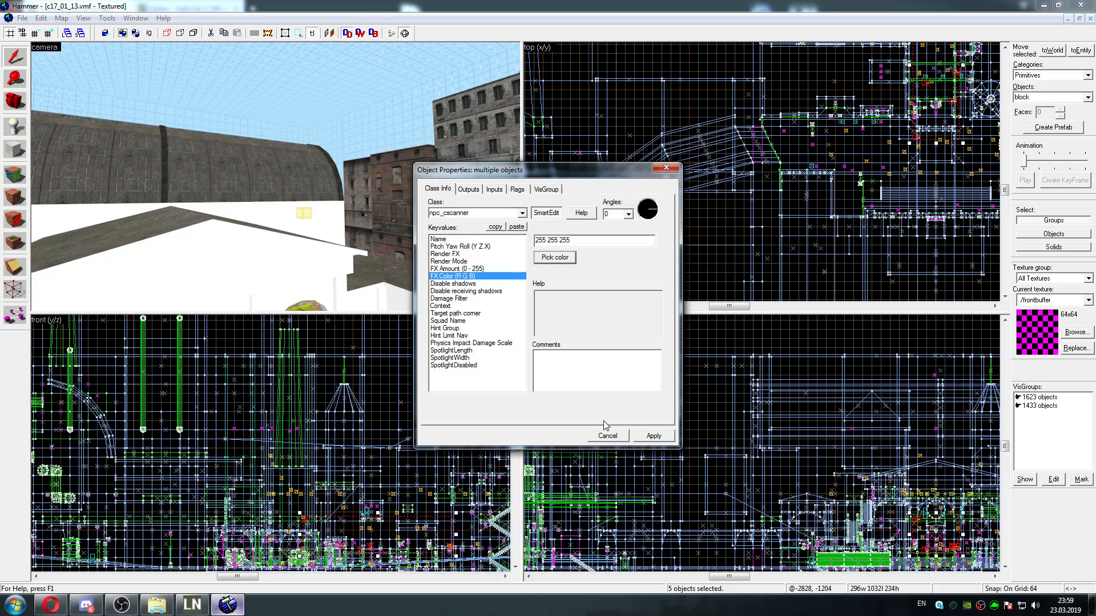
left_click(652, 435)
left_click(662, 169)
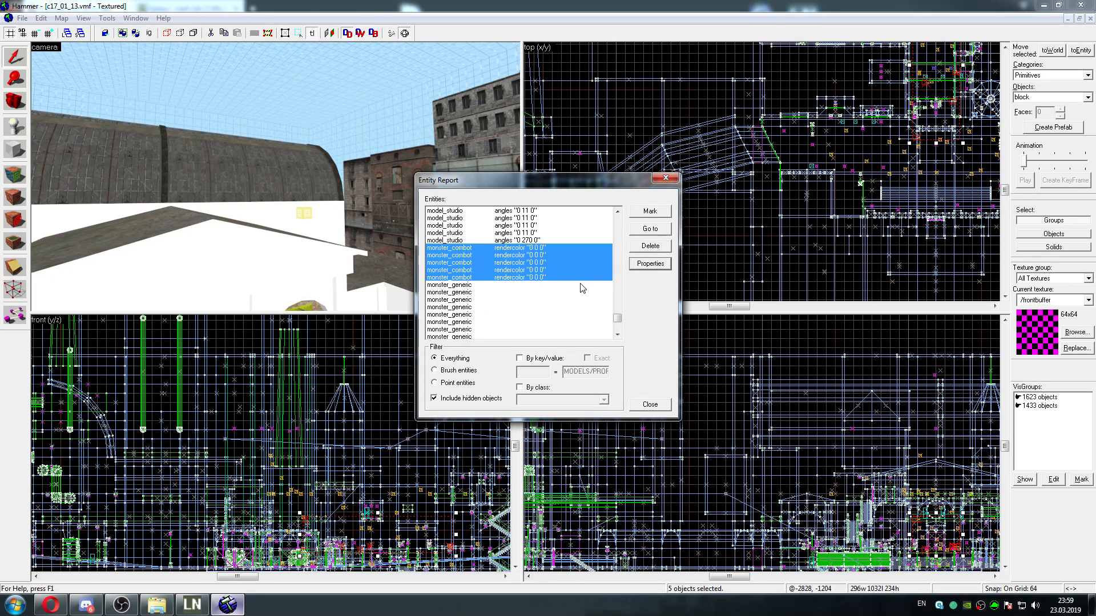
Look through the Entity Report for further obsolete entities such as monster_generic and monster_metropolice, and close the report
left_click_drag(617, 320, 613, 278)
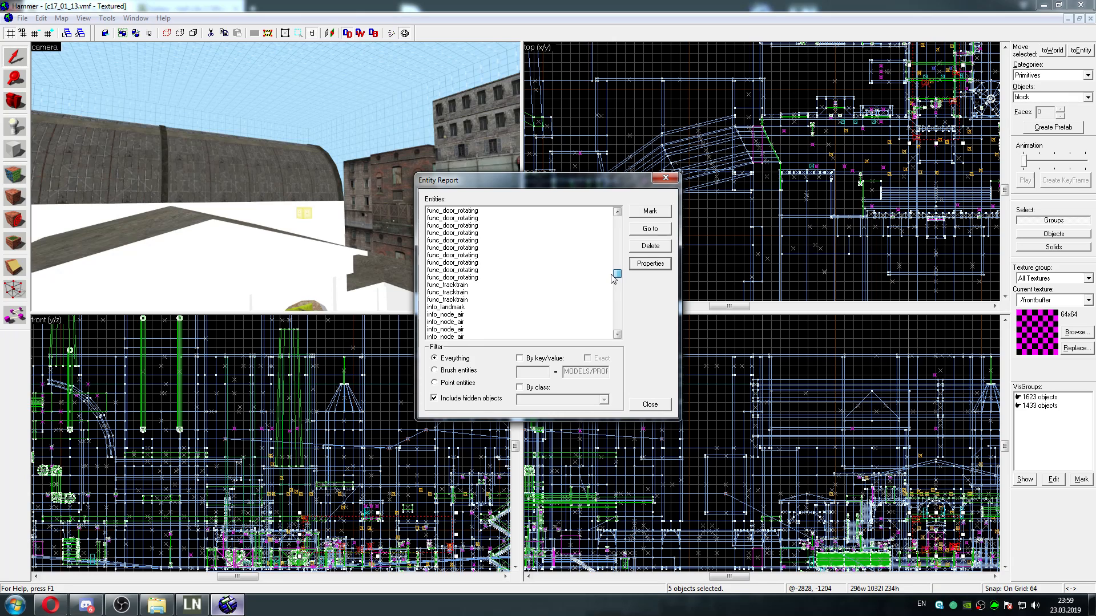
left_click_drag(611, 274, 605, 316)
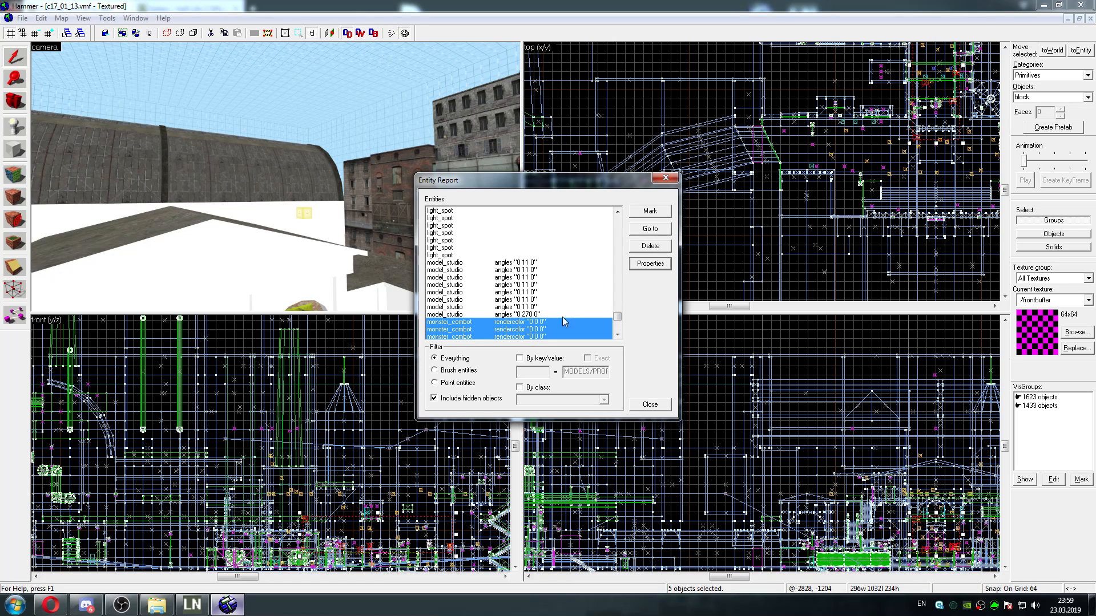
left_click_drag(618, 316, 619, 320)
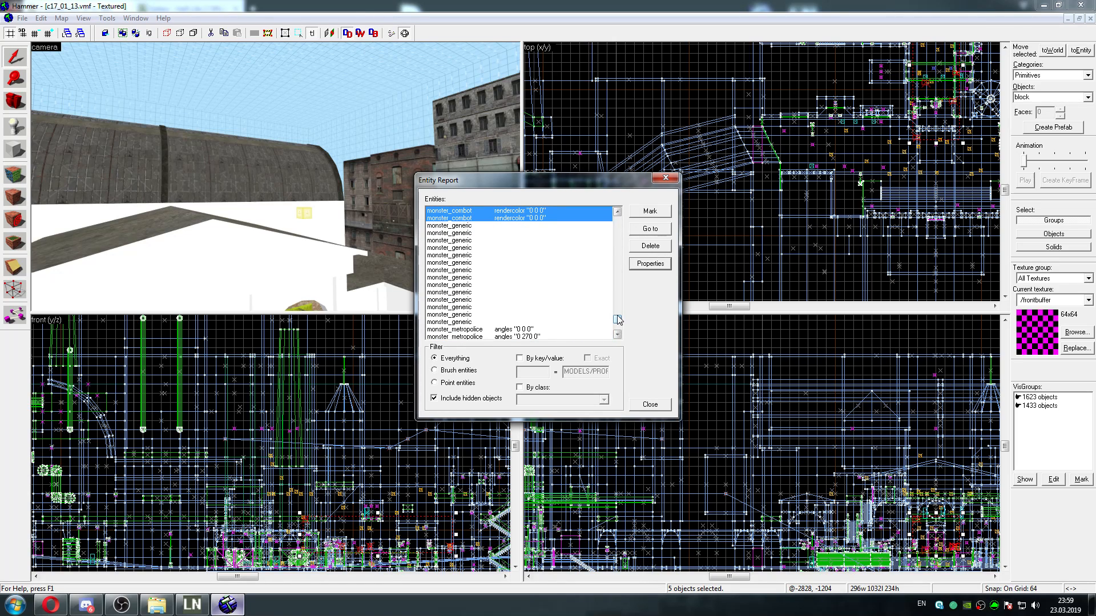
left_click(617, 336)
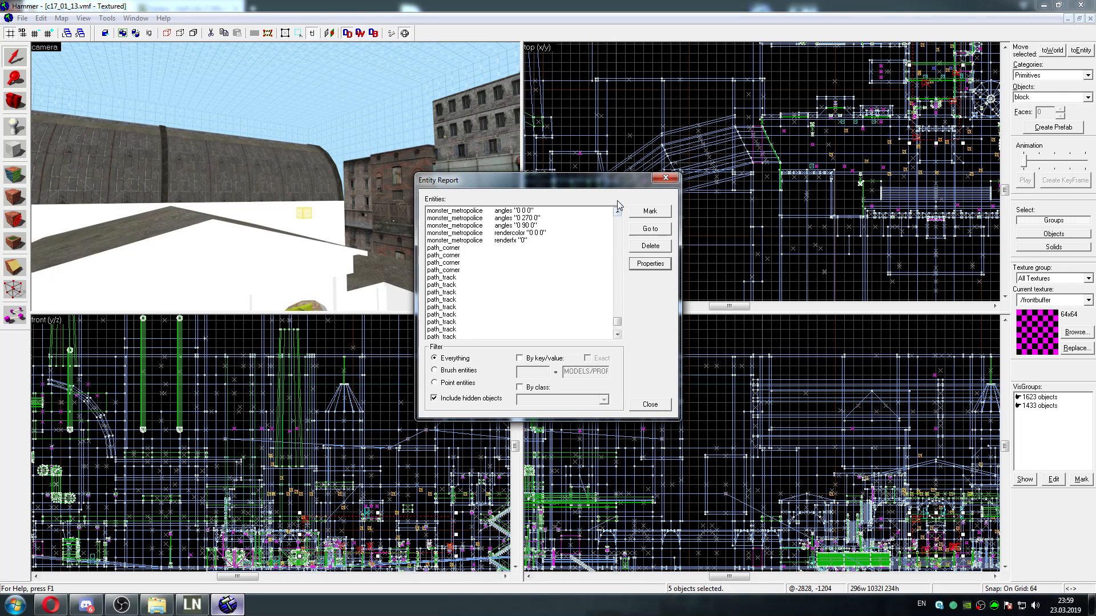
left_click(665, 178)
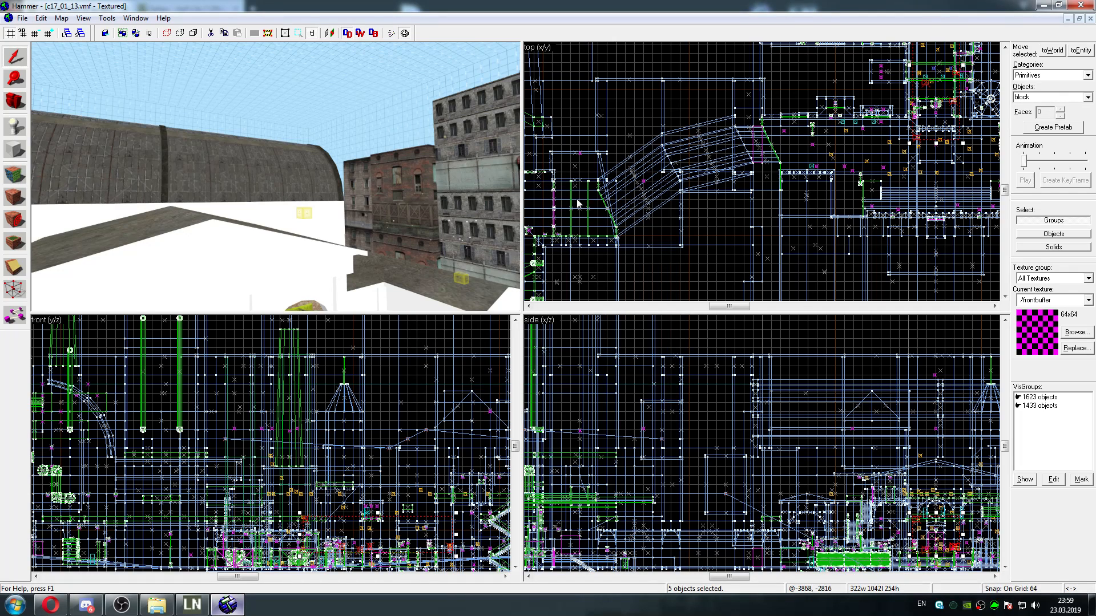
Fly through the c17_01_13 map to examine its streets, parked APC, tunnel trigger, overpass and clock-fronted building
key("z")
key("w")
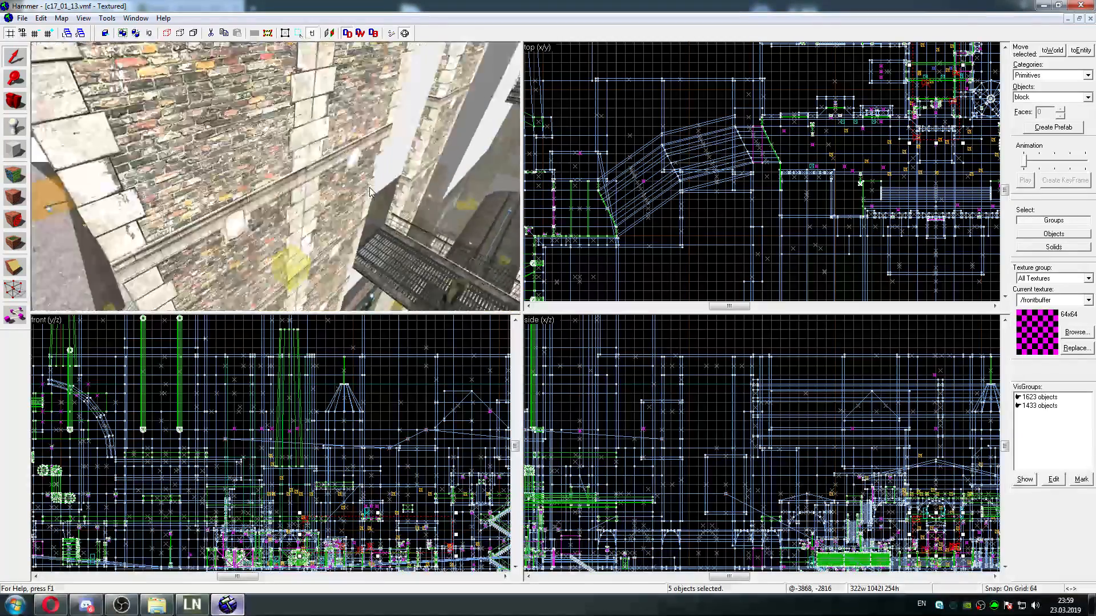
key("z")
key("w")
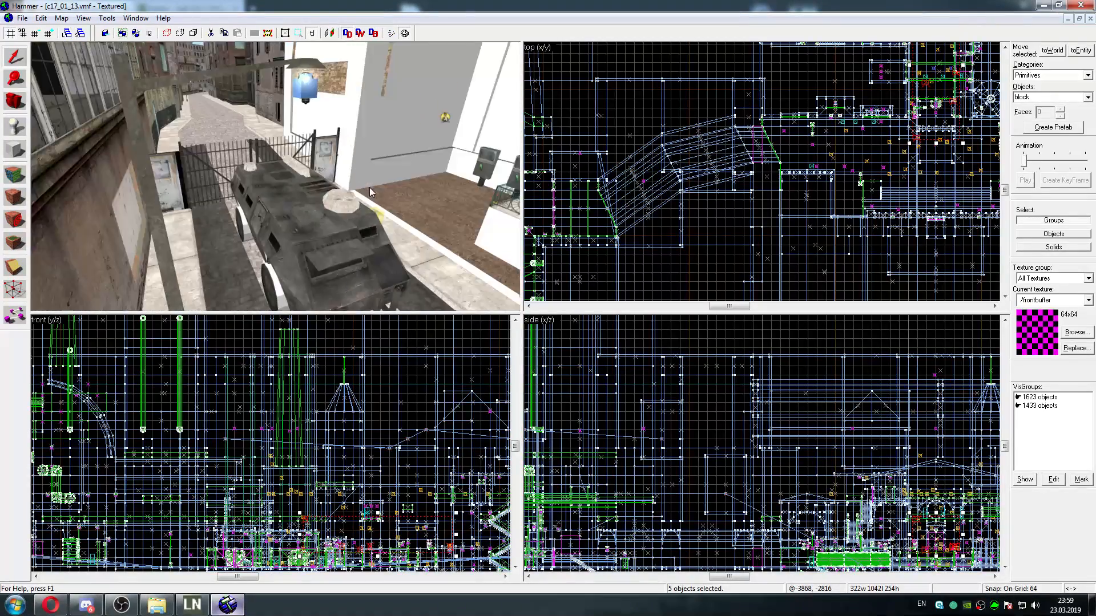
key("w")
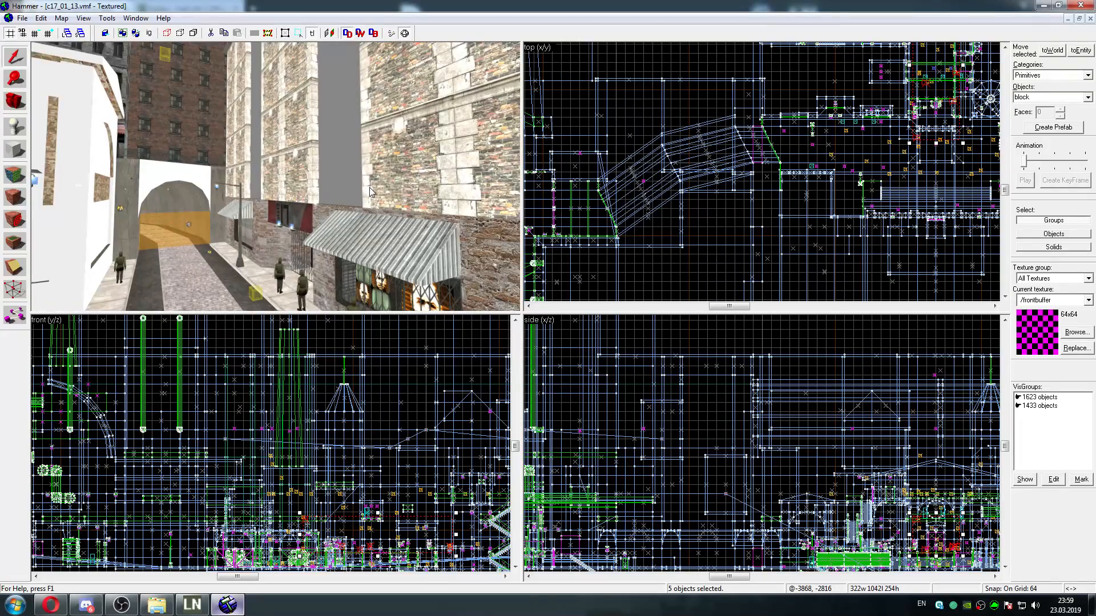
key("s")
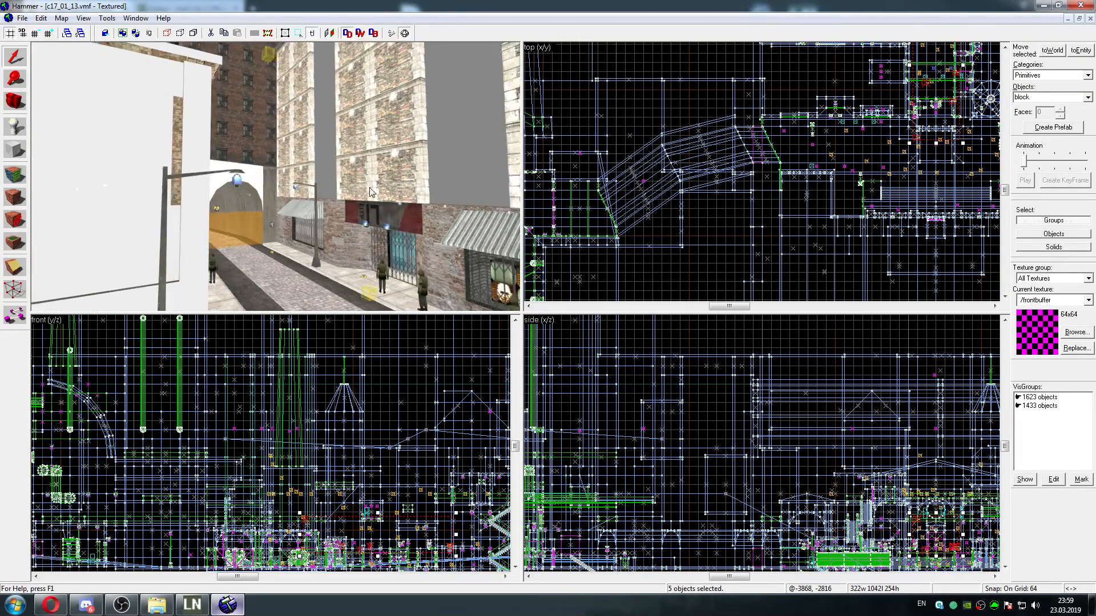
key("w")
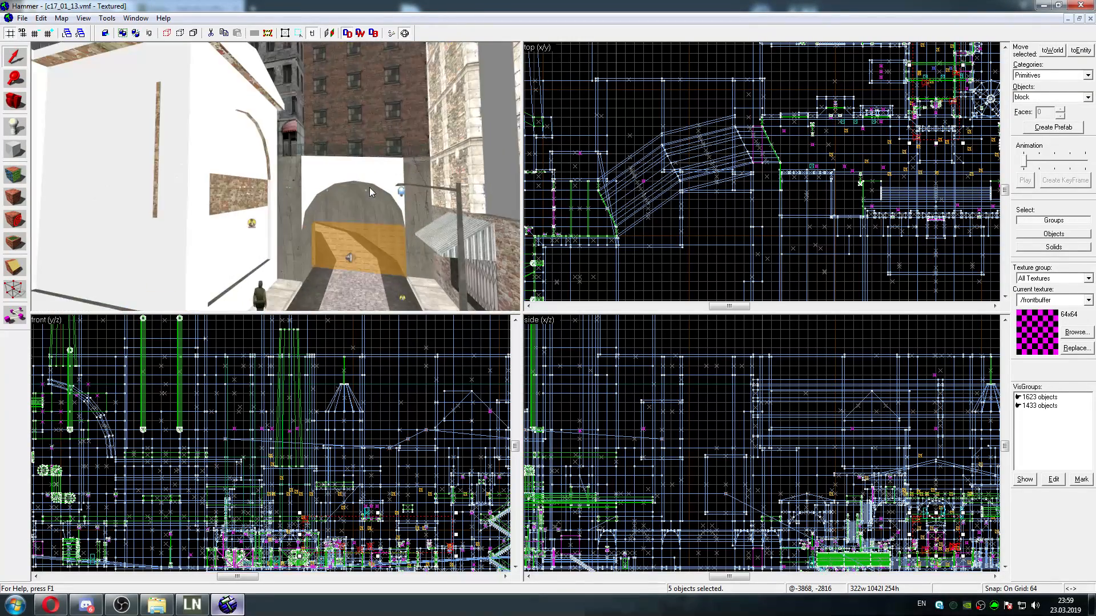
key("w")
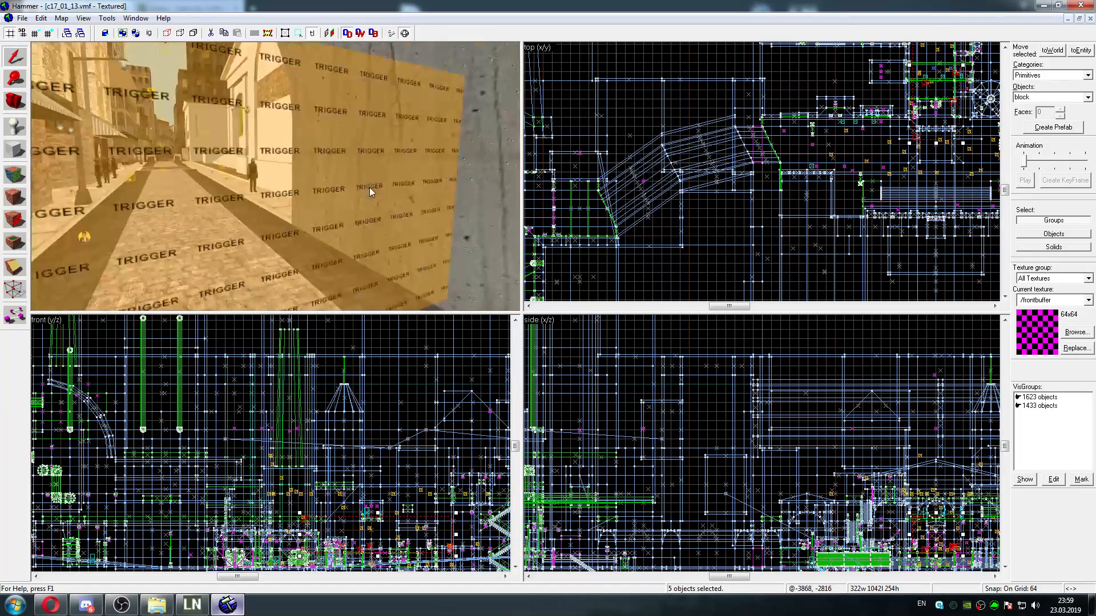
key("w")
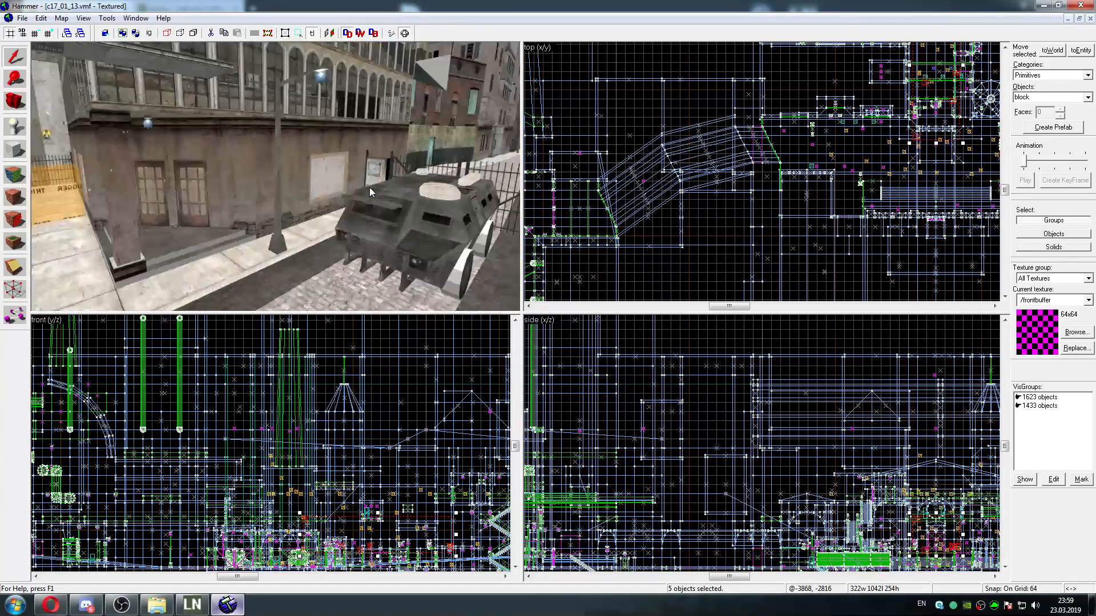
key("w")
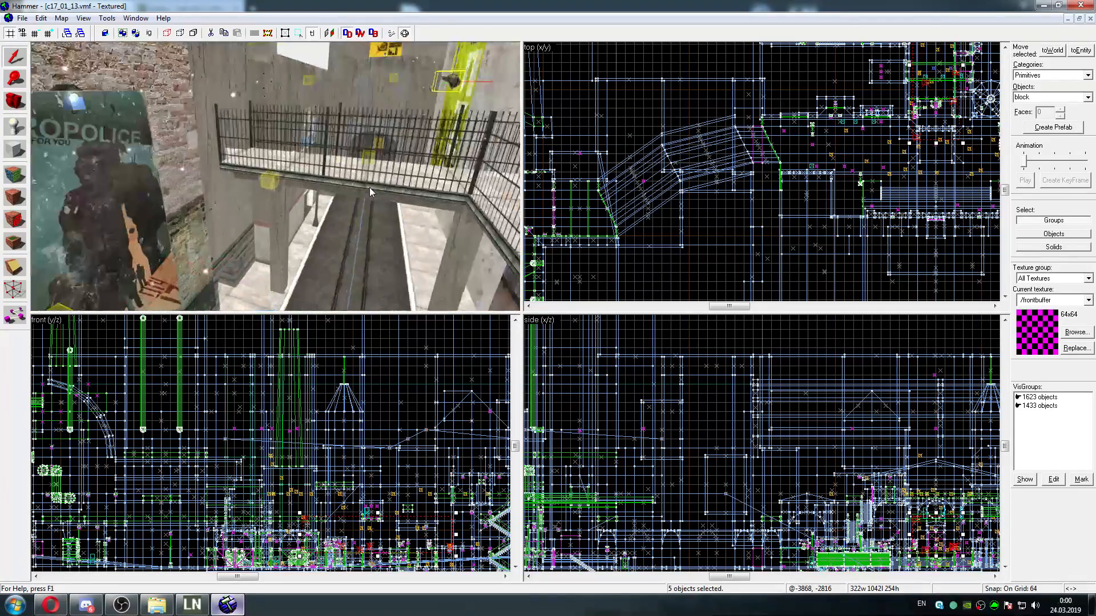
key("w")
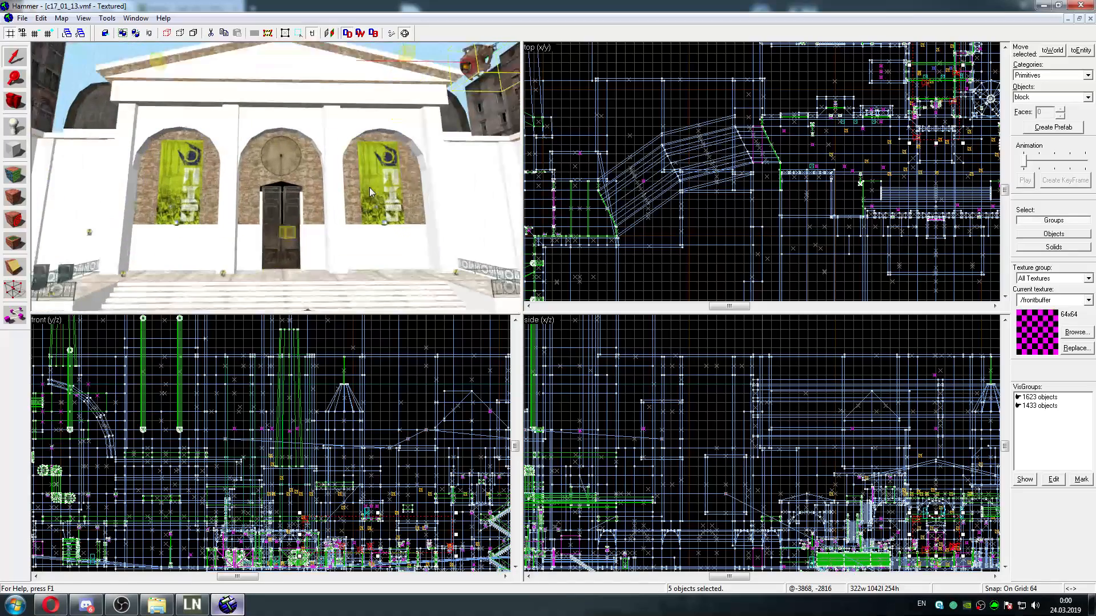
Close the c17_01_13.vmf map without saving its changes
left_click(22, 18)
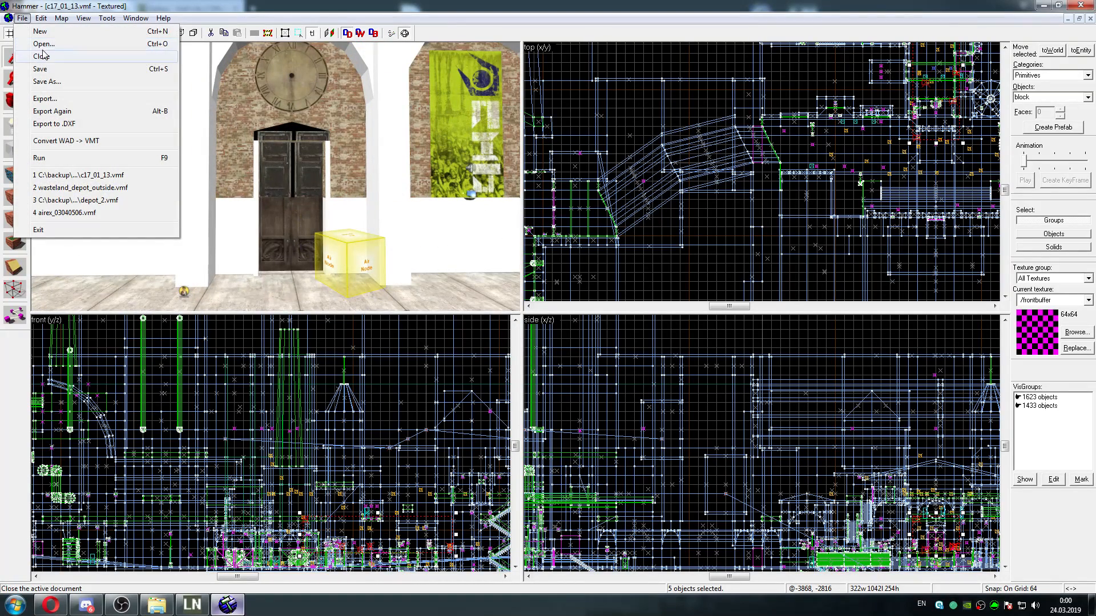
left_click(53, 56)
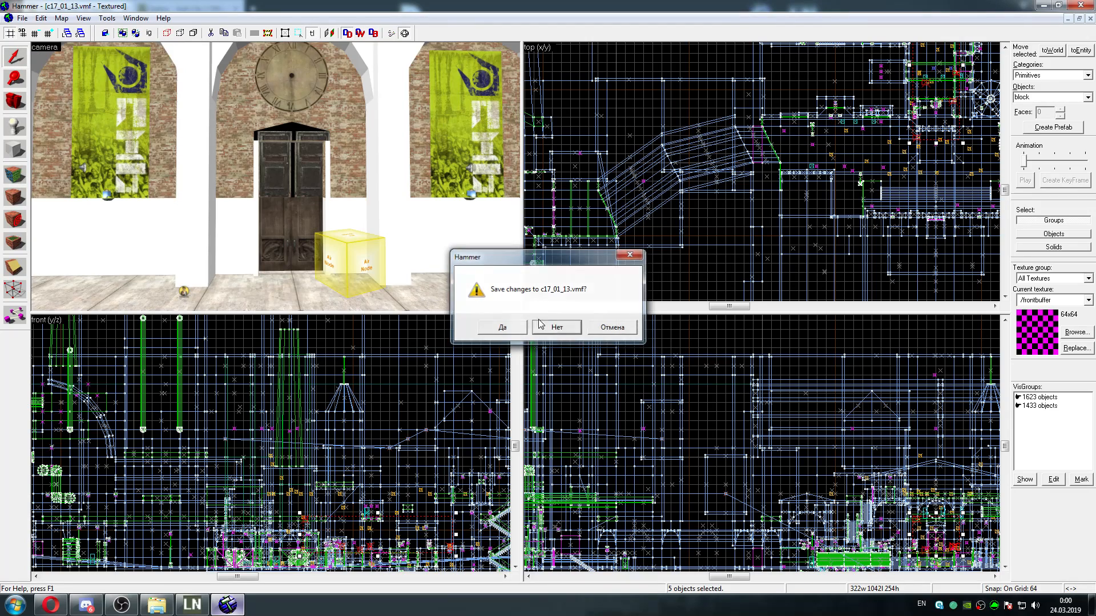
left_click(557, 327)
Start opening another map and browse to the Storyline folder of the 2002 Mid European Era maps
left_click(22, 18)
left_click(42, 45)
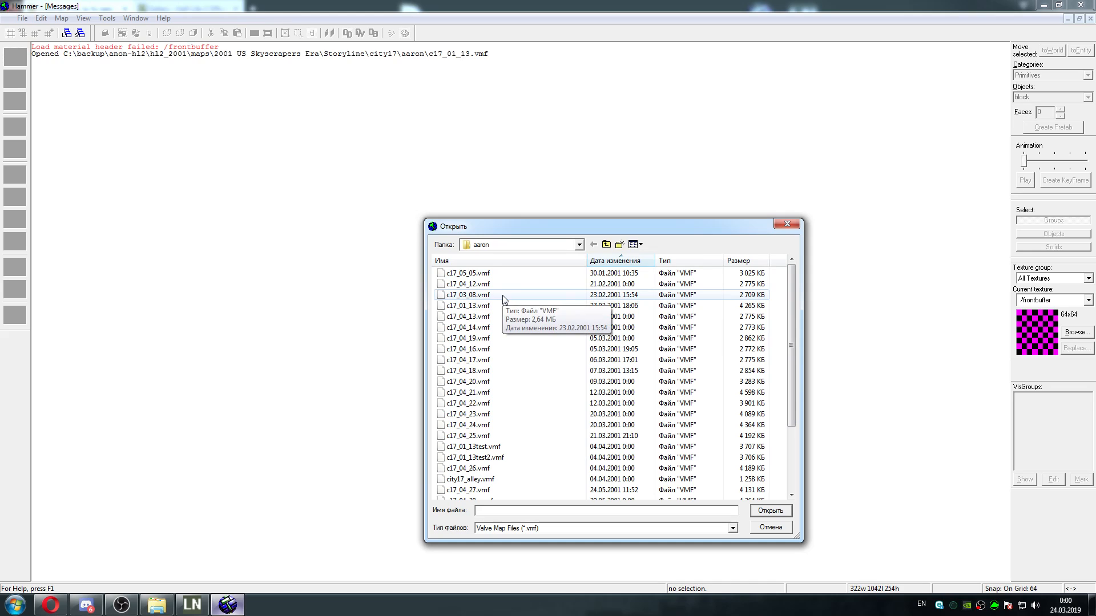
left_click(607, 245)
left_click(608, 245)
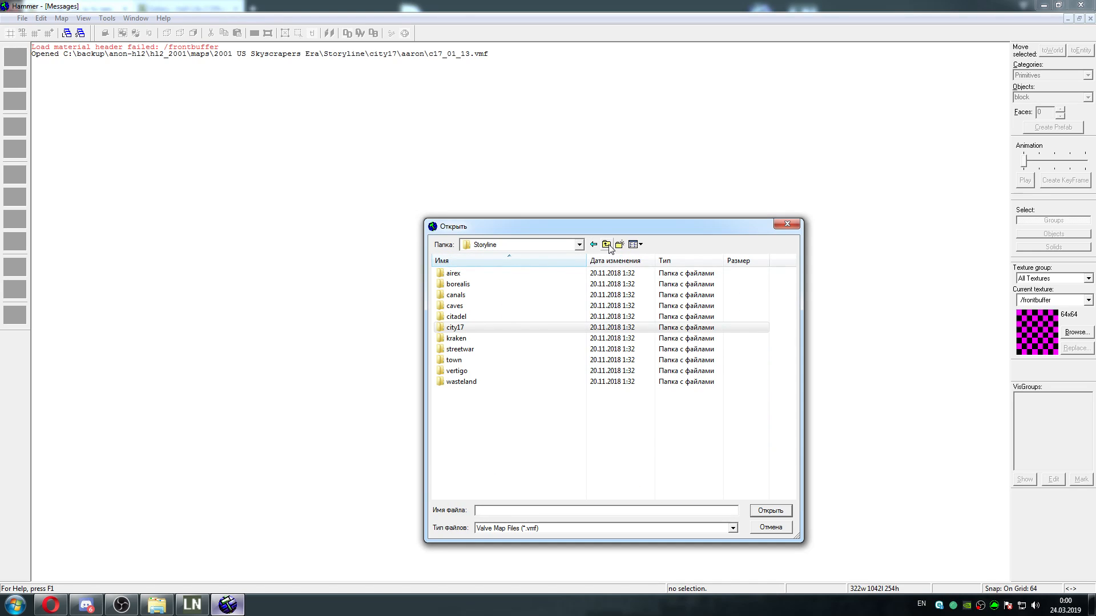
left_click(607, 245)
left_click(607, 245)
left_click(607, 245)
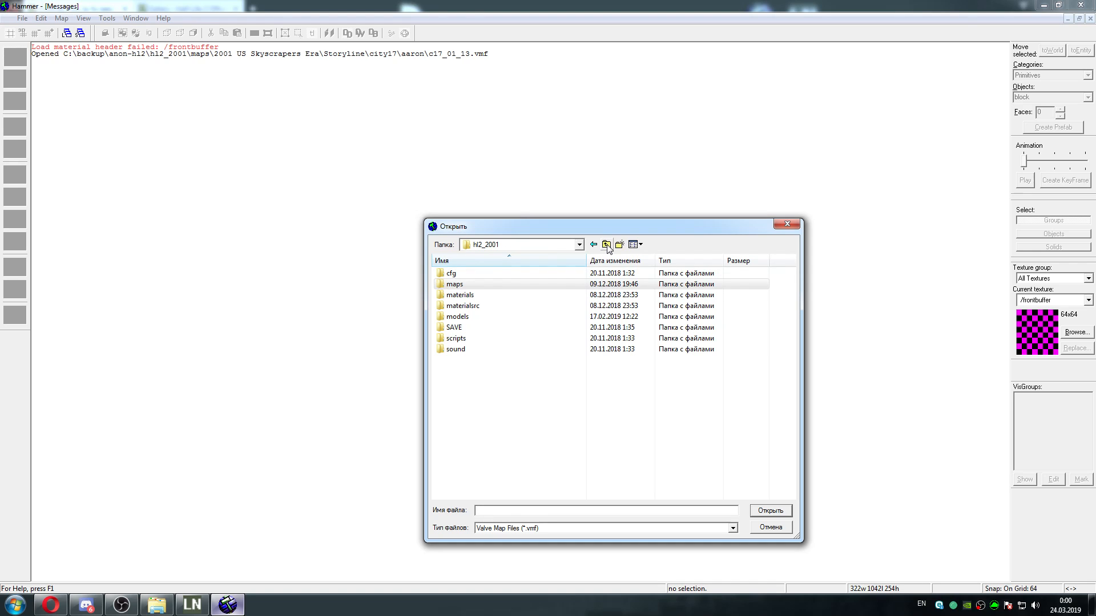
left_click(608, 245)
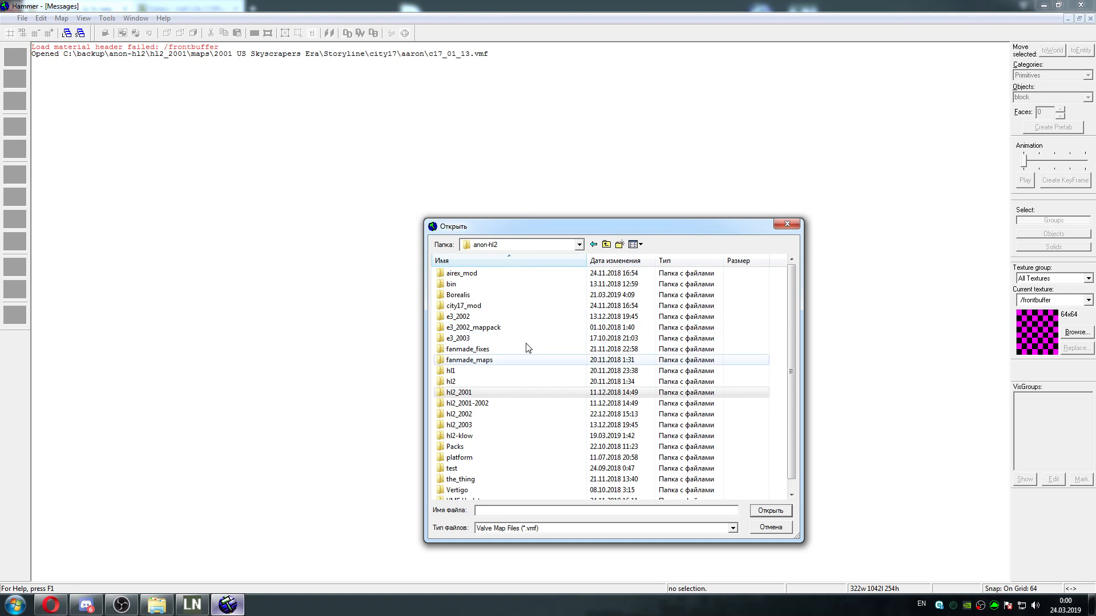
double_click(482, 393)
double_click(497, 285)
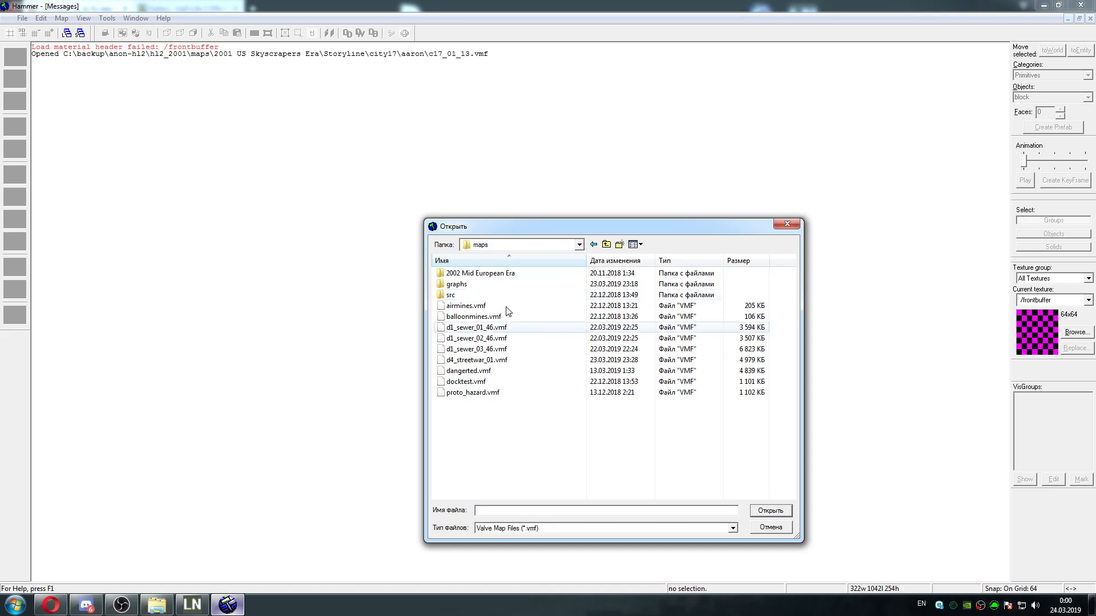
double_click(480, 274)
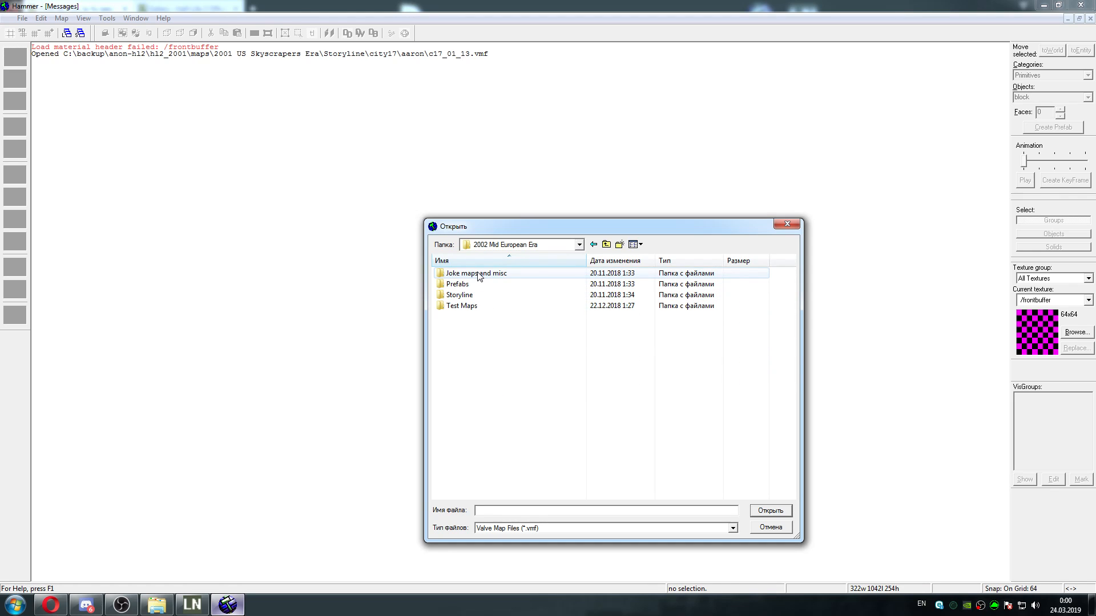
double_click(479, 295)
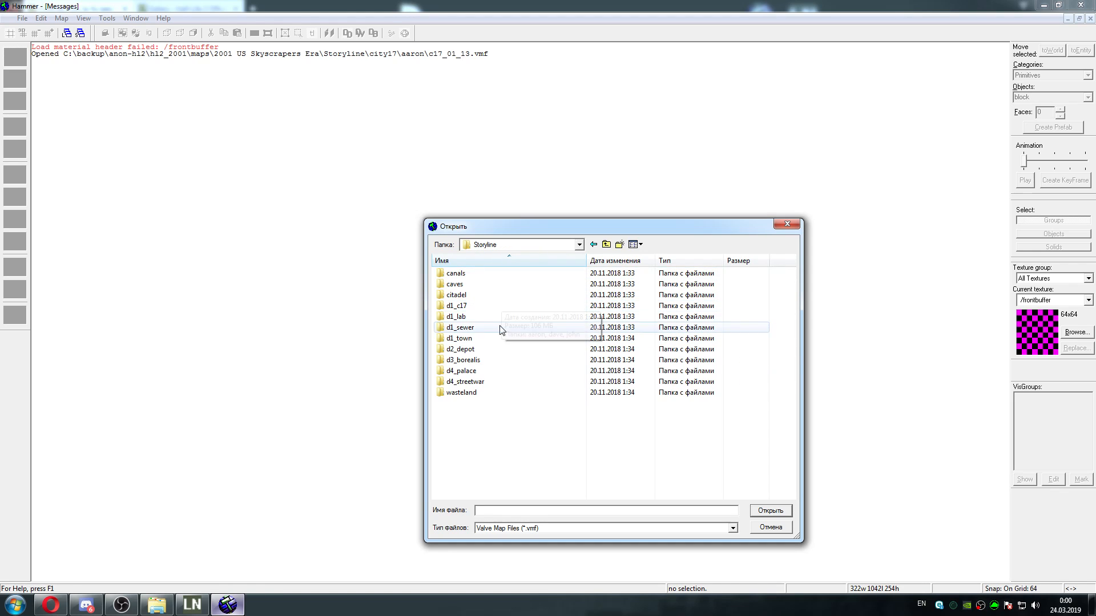
Open d1_terminal_01_40.vmf from the d1_teminal_01 folder under d1_c17 and accept a game configuration for it
double_click(497, 306)
left_click(477, 295)
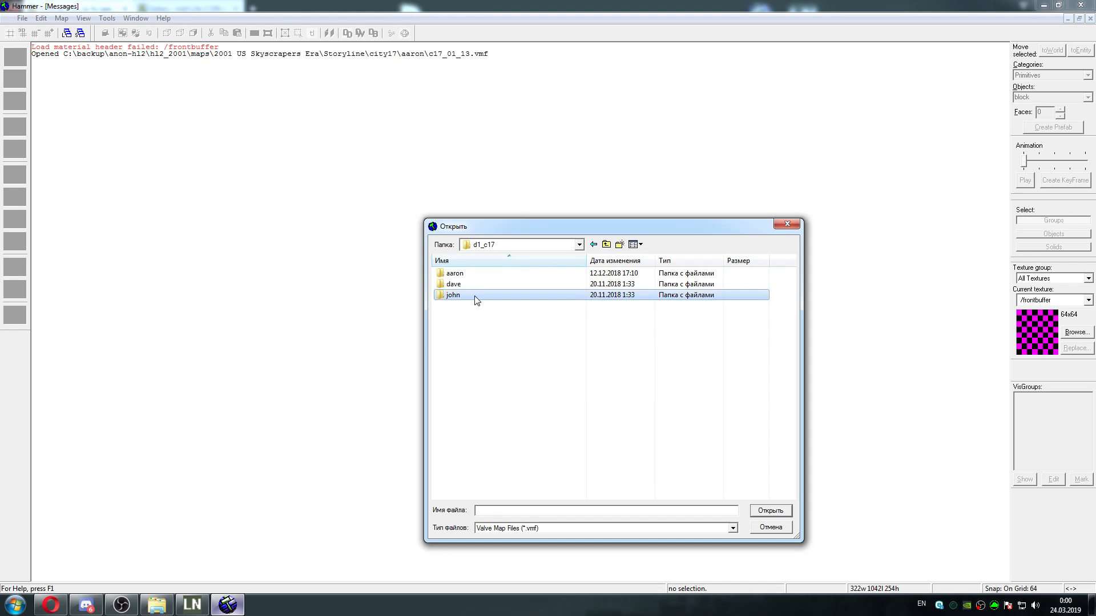
double_click(476, 295)
double_click(477, 274)
double_click(482, 294)
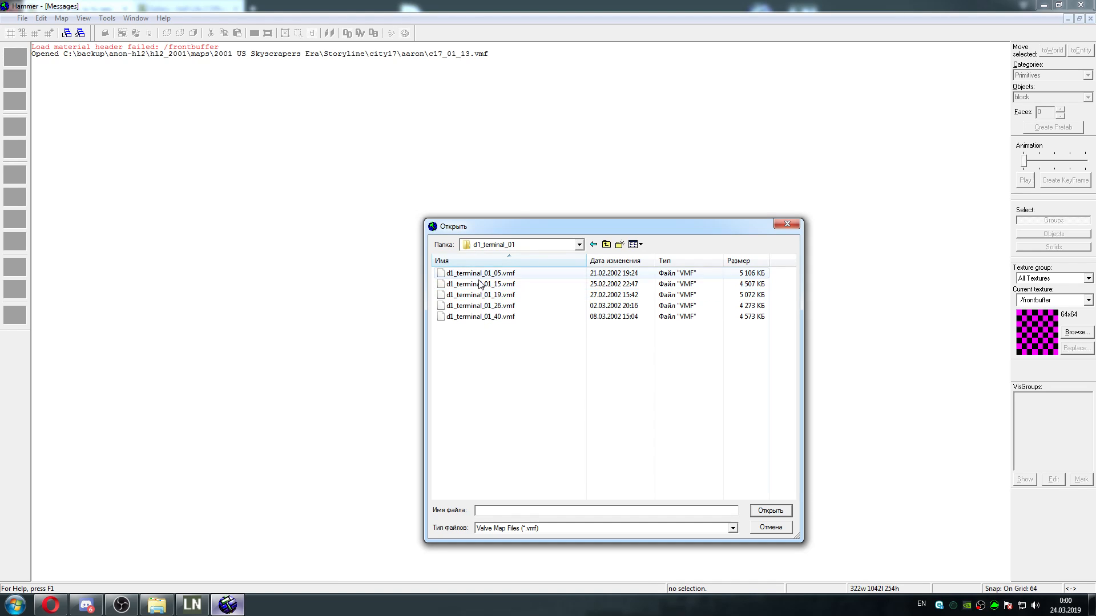
double_click(491, 316)
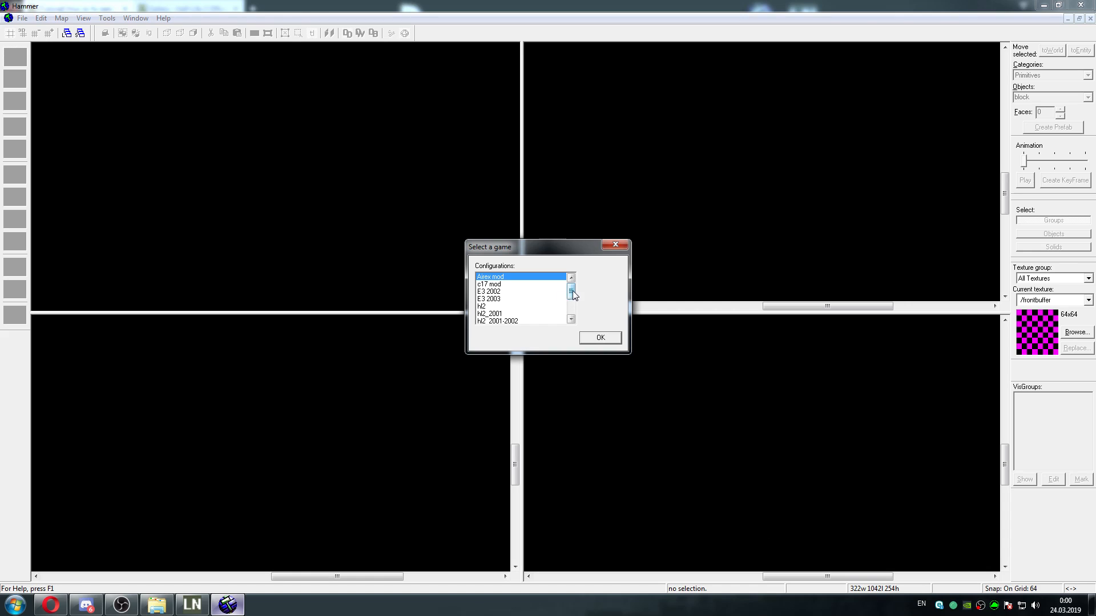
left_click(528, 314)
scroll(571, 292, "down", 2)
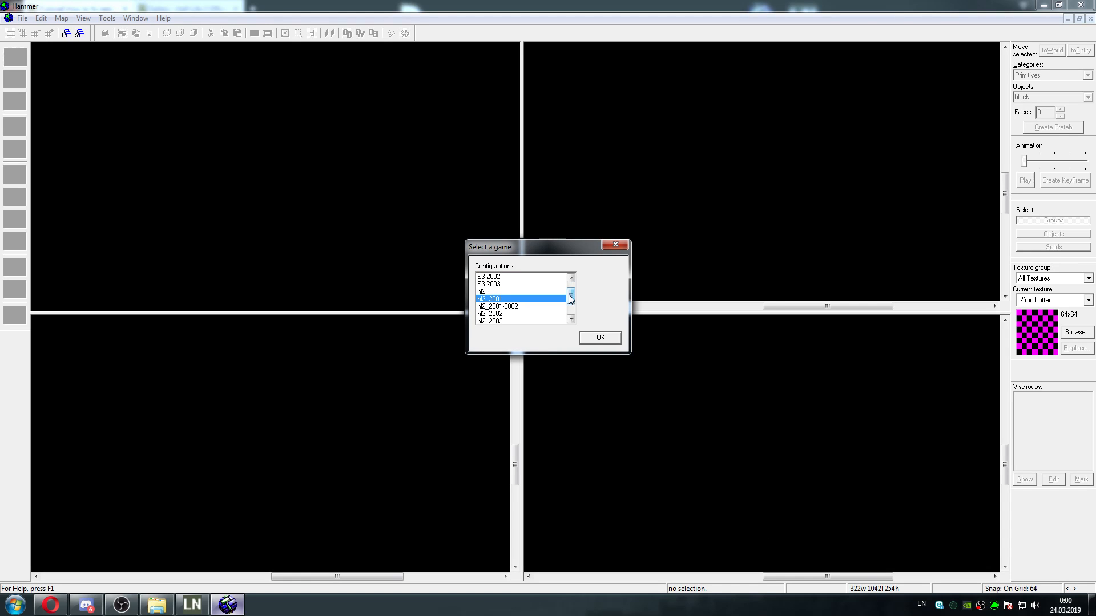
left_click(599, 338)
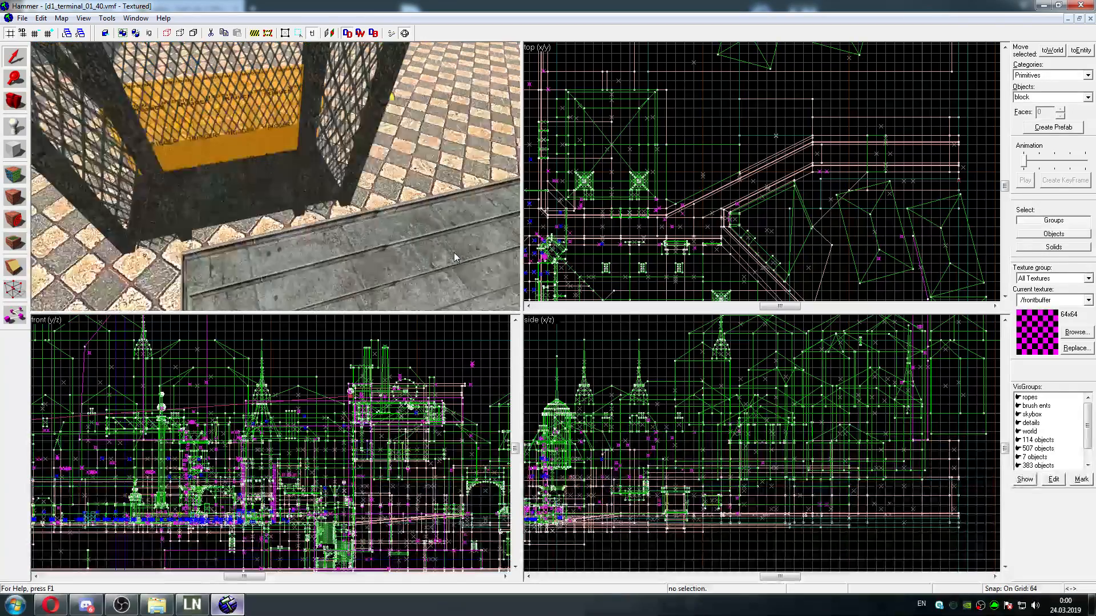
Maximize the 3D camera view and select the sky_car_lift floor inside the mesh cage
key("shift+z")
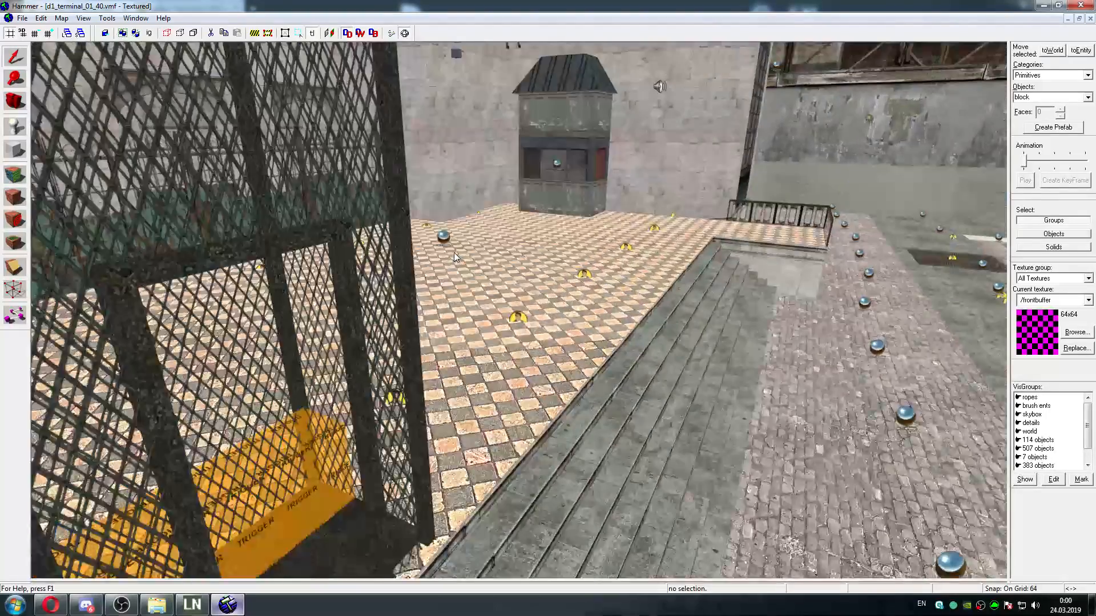
key("w")
key("d")
key("a")
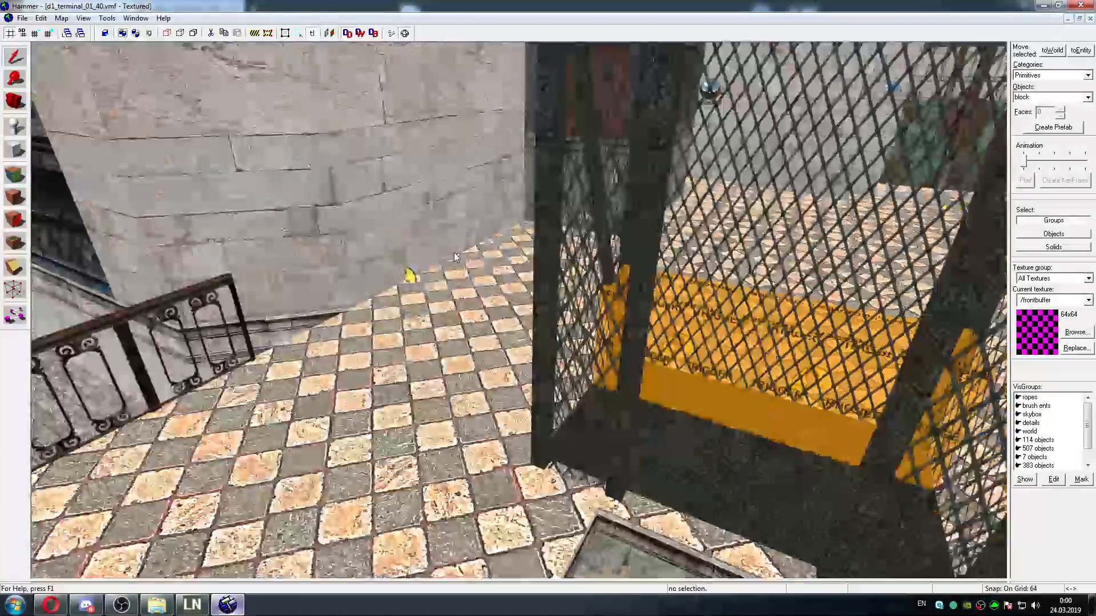
key("z")
left_click(481, 444)
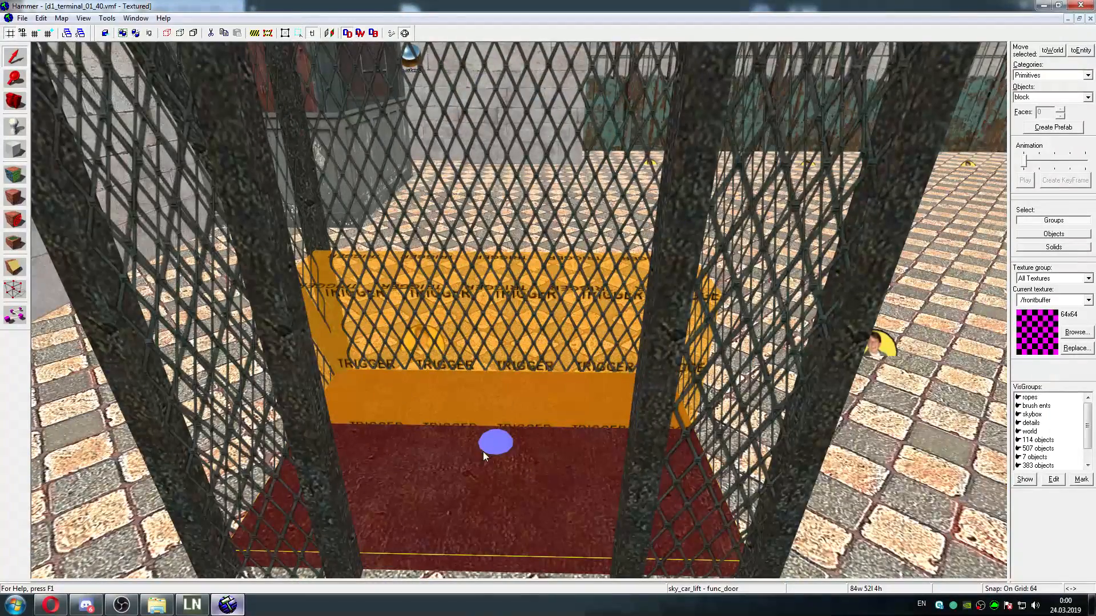
Examine the selected lift floor, its mesh shaft and trigger, and the surrounding steps and plaza from several distances
key("s")
key("d")
key("w")
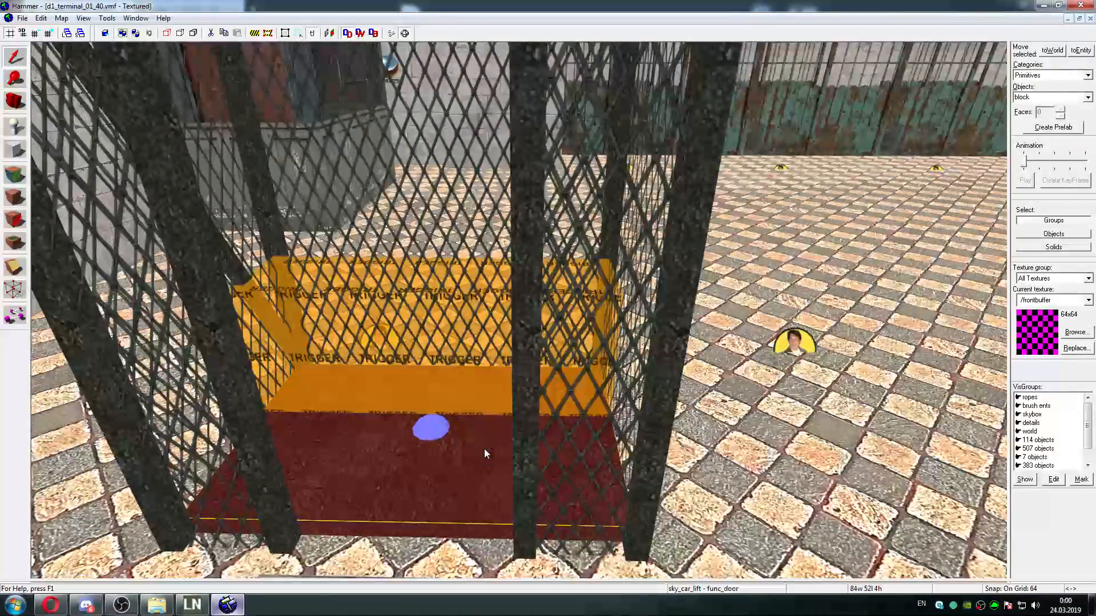
key("Up")
key("Up")
key("Down")
key("s")
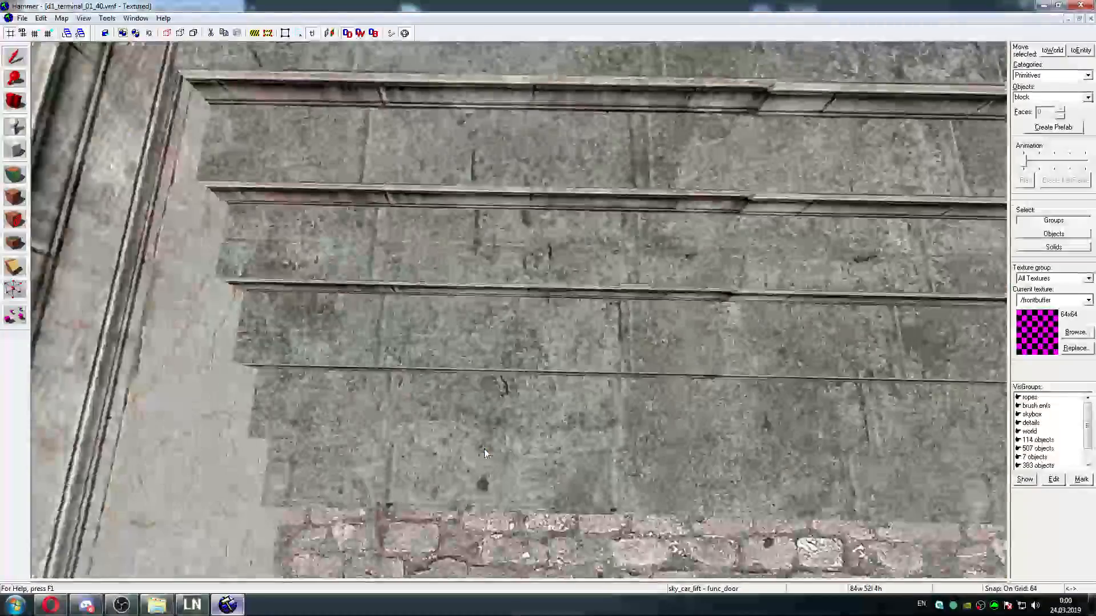
key("Up")
key("w")
key("Up")
key("d")
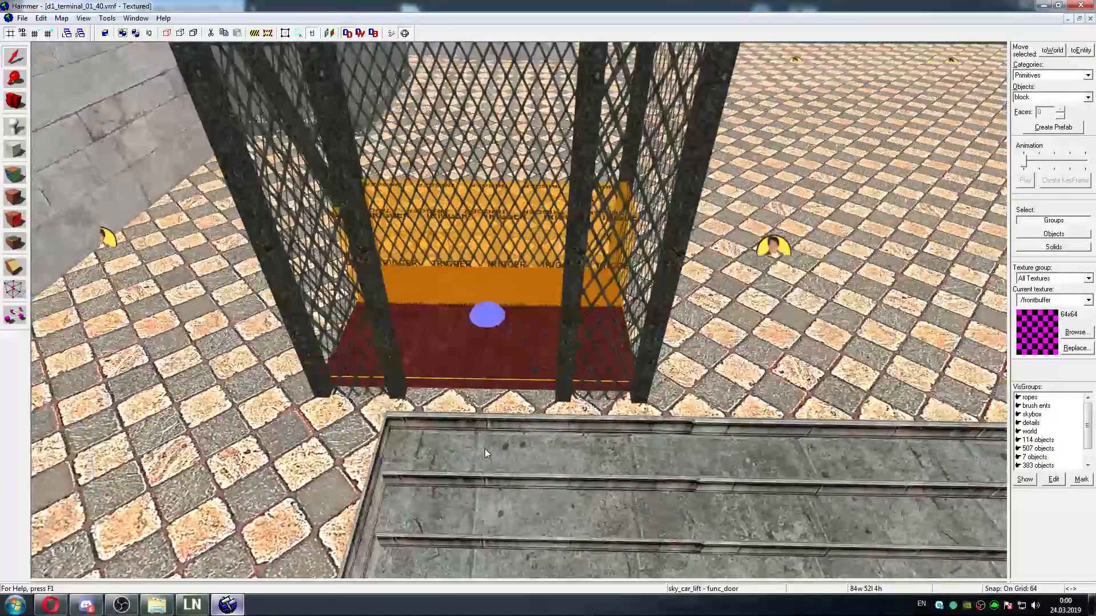
key("a")
key("w")
key("Up")
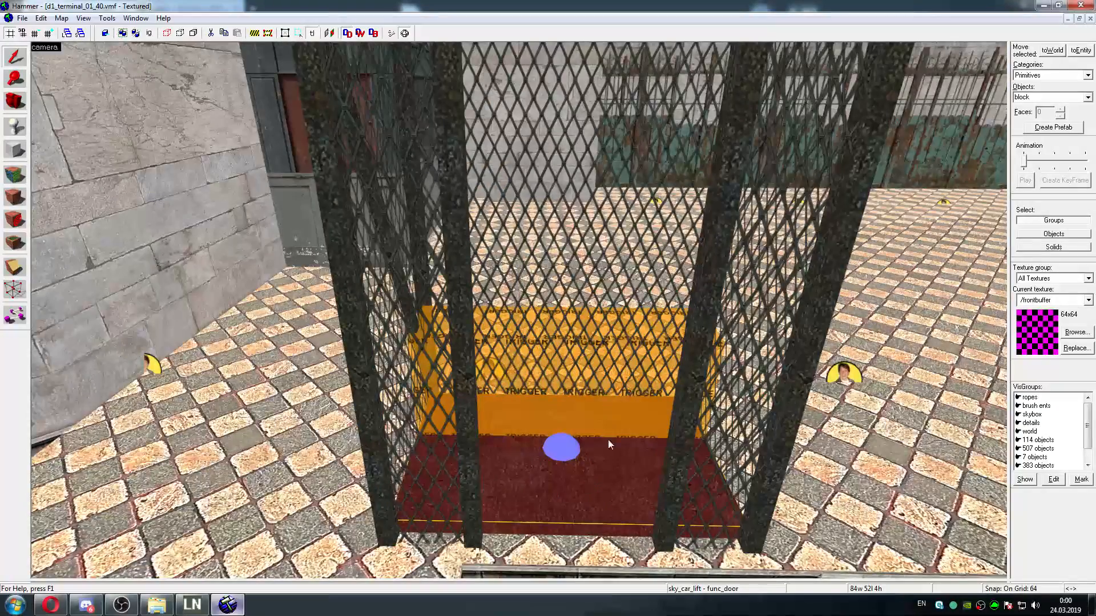
key("s")
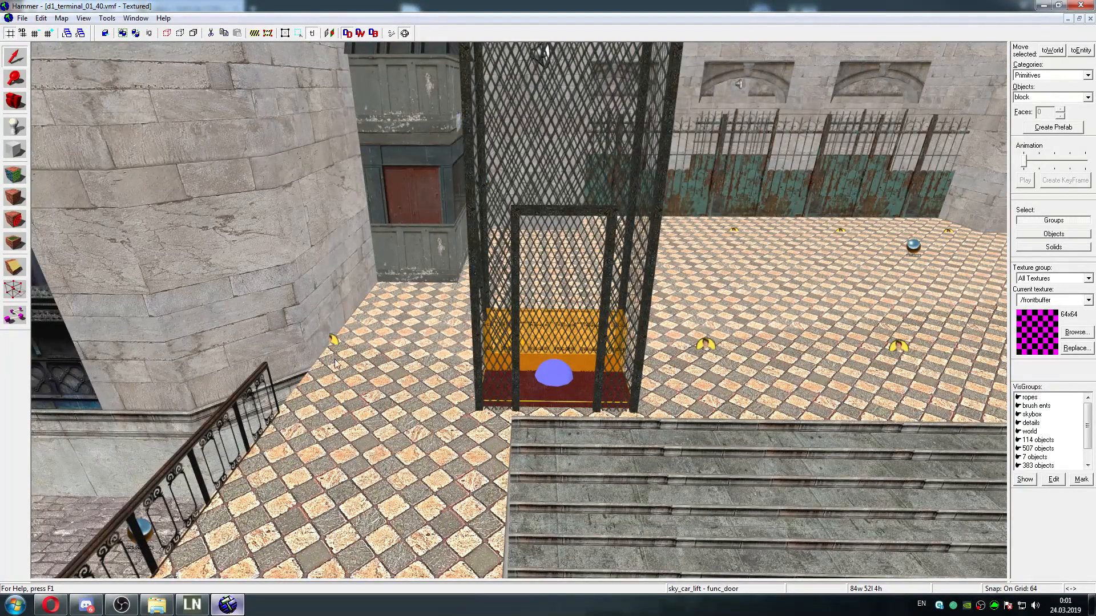
key("s")
key("d")
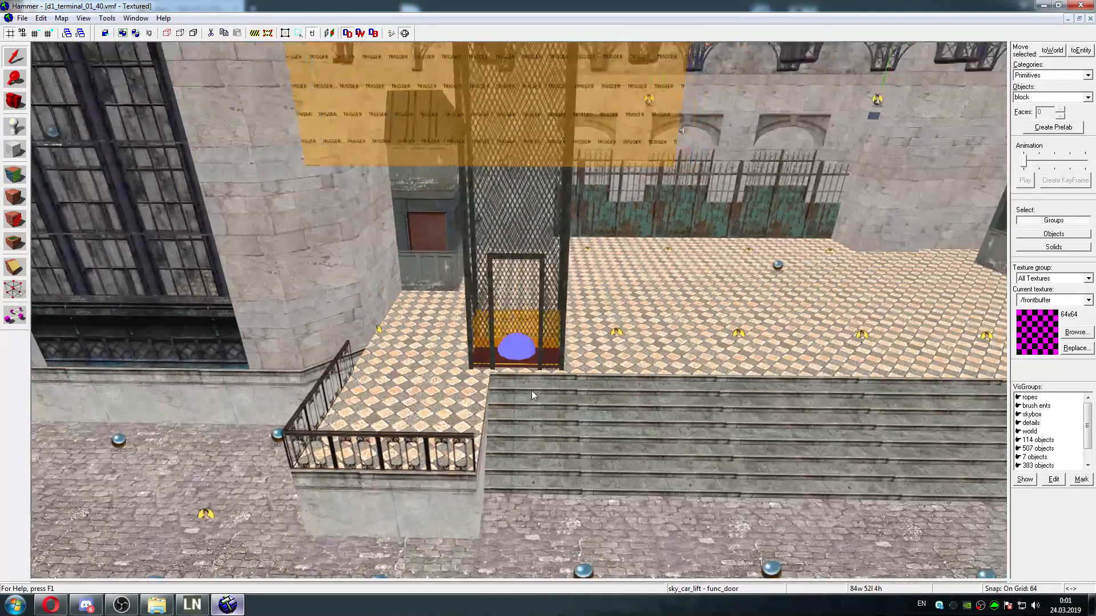
key("w")
key("a")
key("w")
key("a")
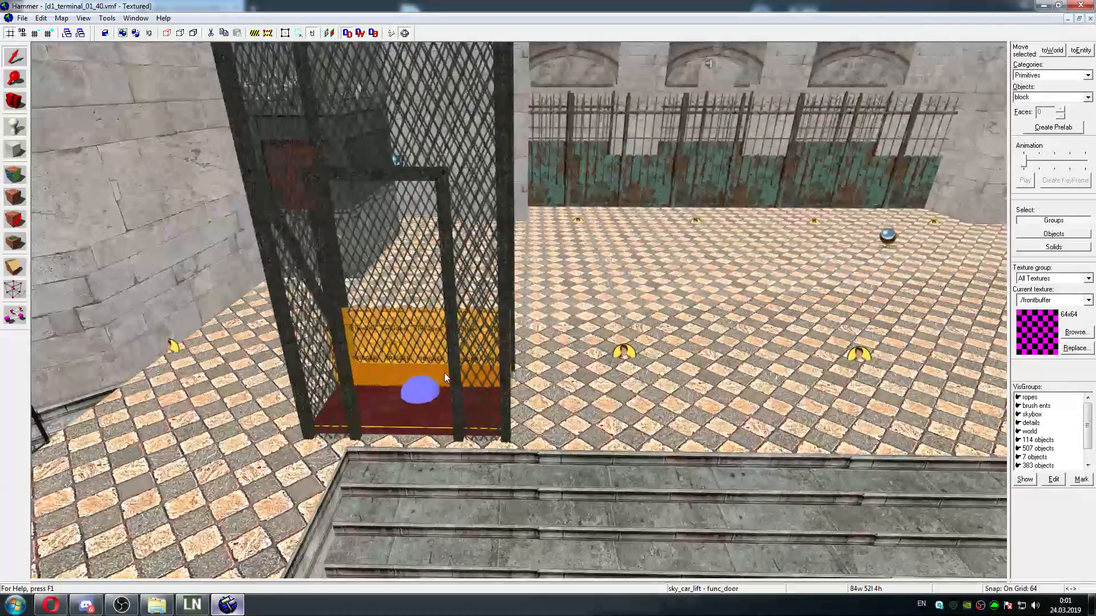
key("s")
In the sky_car_lift func_door properties, set the angles to 0 and the Move Direction to Down (90 0 0), and apply
key("alt+Return")
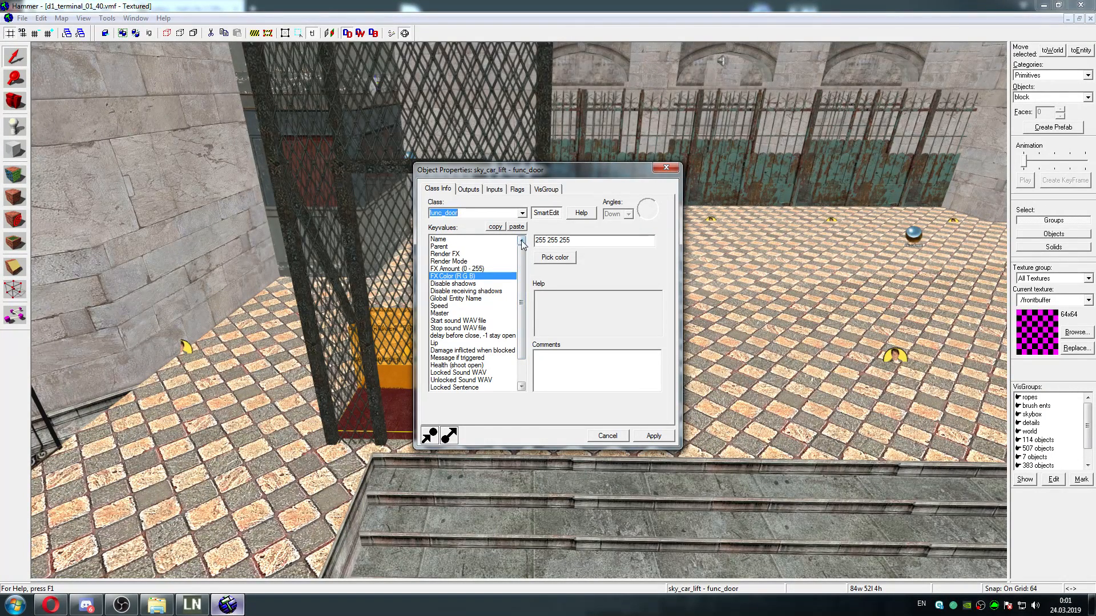
left_click_drag(521, 271, 521, 292)
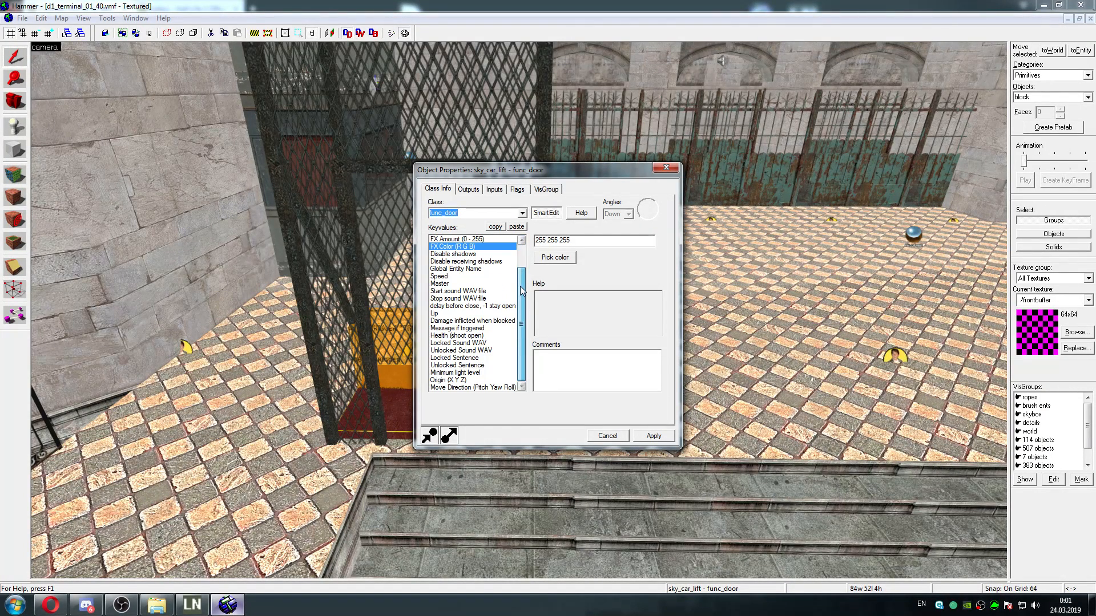
left_click(471, 388)
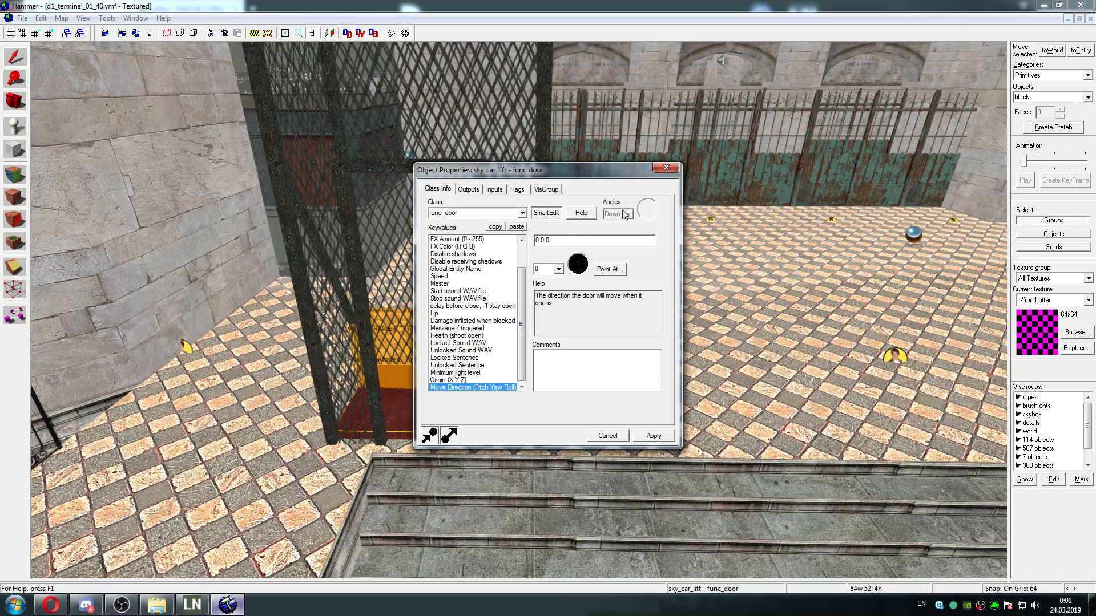
left_click(553, 213)
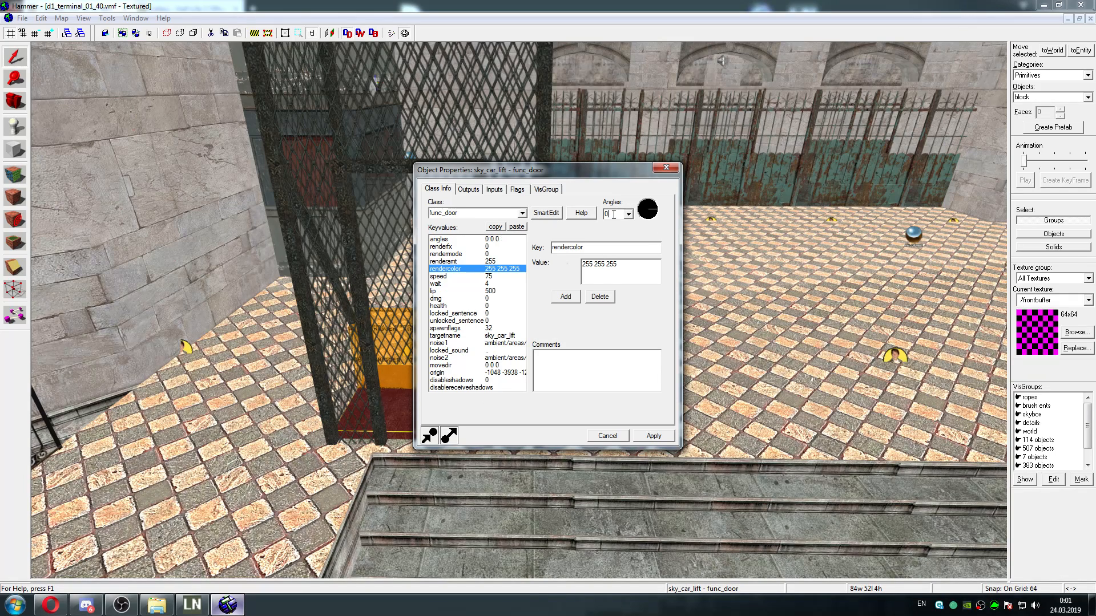
left_click(538, 212)
scroll(474, 319, "down", 2)
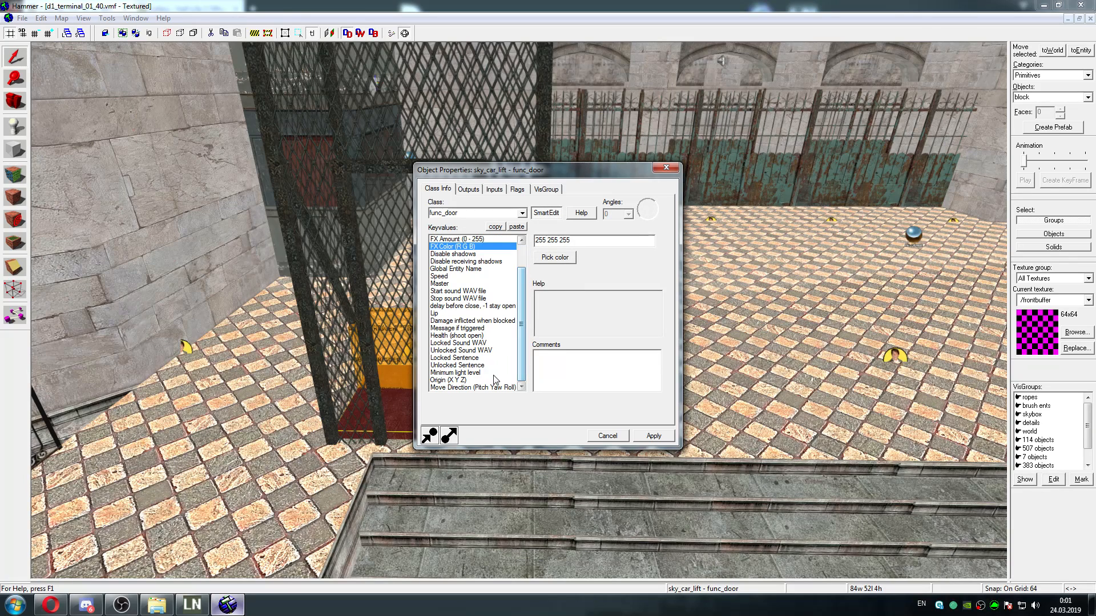
left_click(473, 388)
left_click(560, 270)
left_click(553, 282)
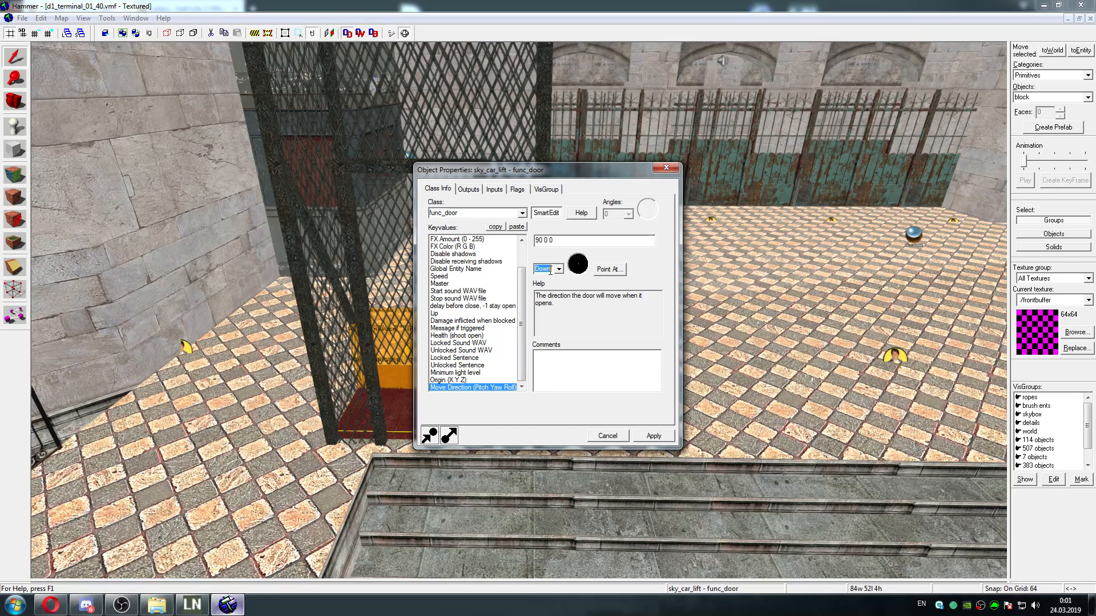
left_click(650, 436)
left_click(662, 168)
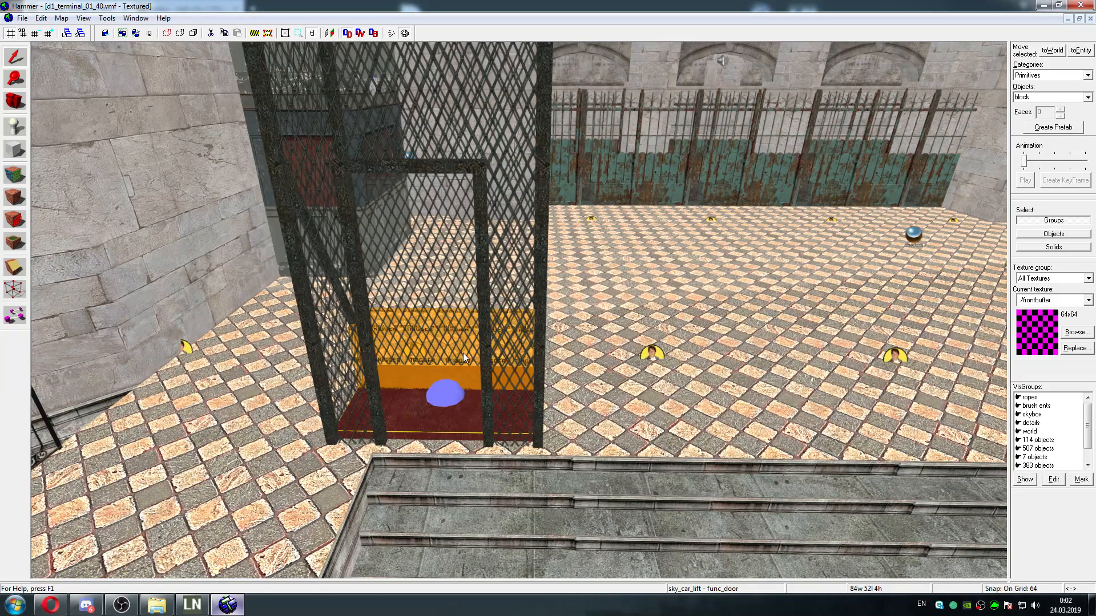
Examine the lift cage and stairs from closer and farther away, along with the plaza with the two columns
left_click_drag(463, 353, 459, 68)
left_click_drag(437, 386, 306, 507)
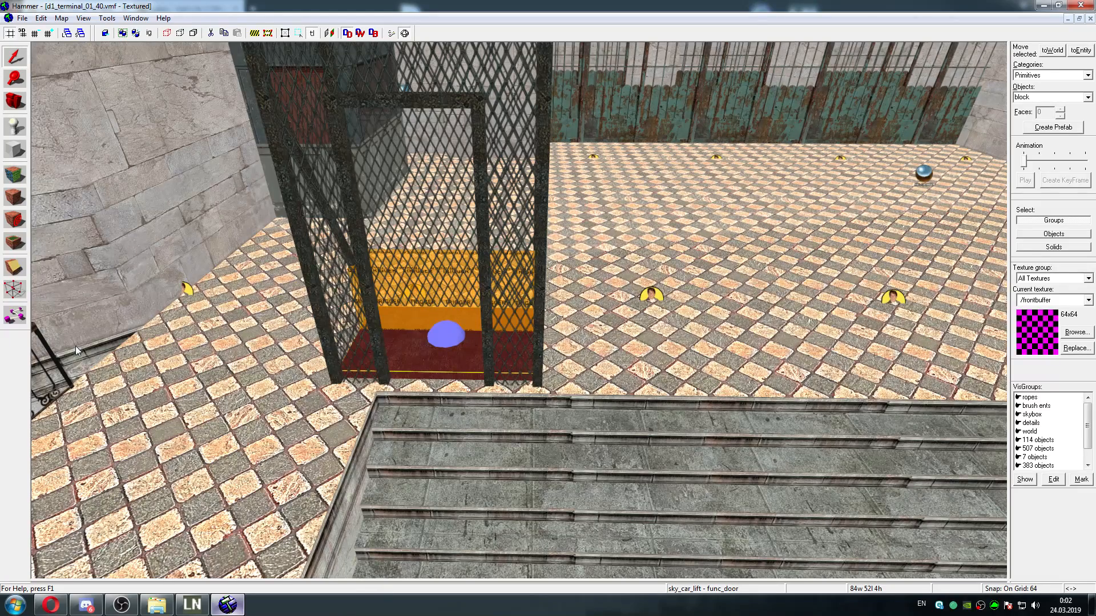
left_click_drag(75, 346, 245, 337)
key("s")
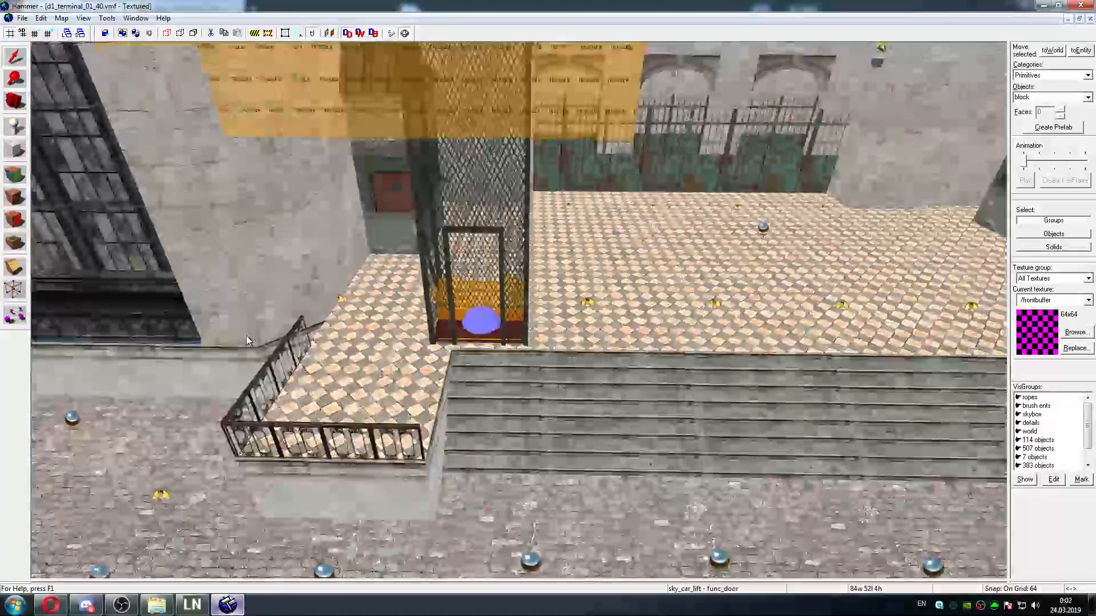
key("w")
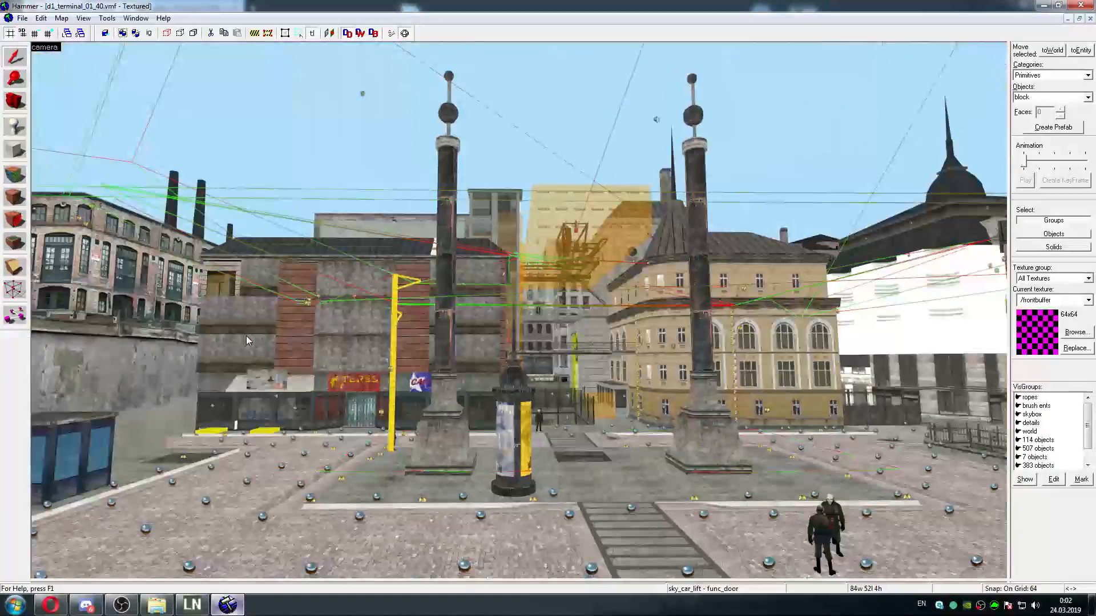
key("s")
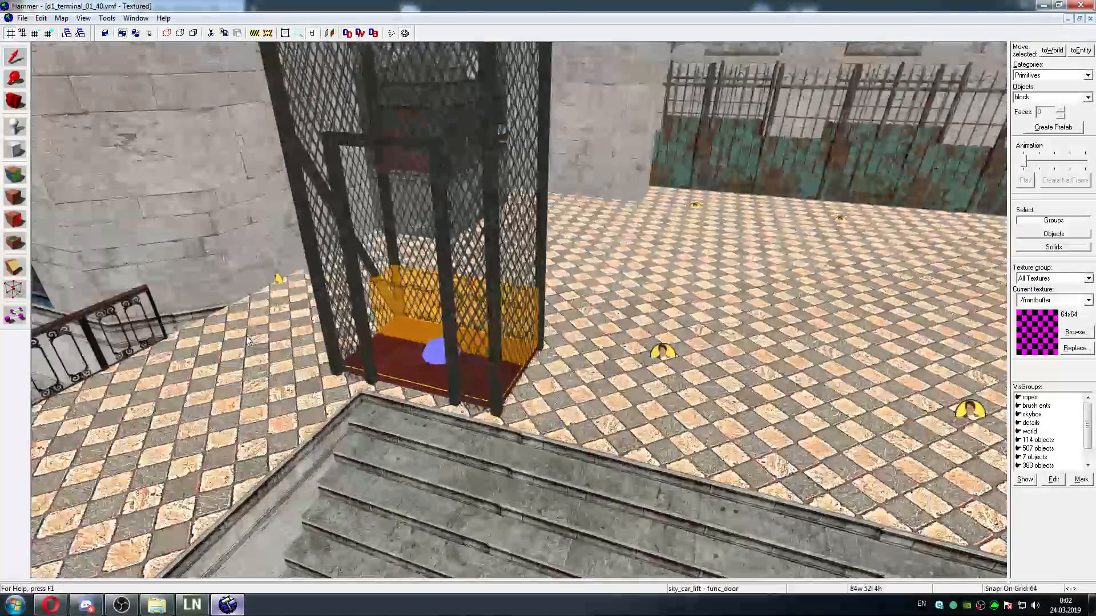
key("w")
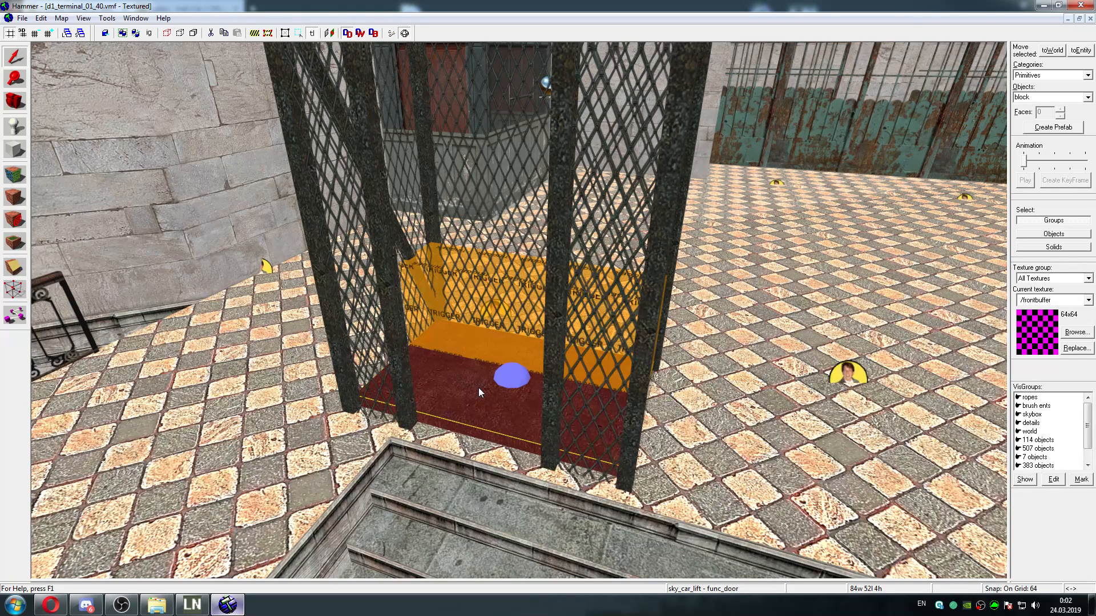
Close d1_terminal_01_40.vmf without saving its changes and switch to the VMF Updater folder in Explorer
left_click(22, 18)
left_click(31, 63)
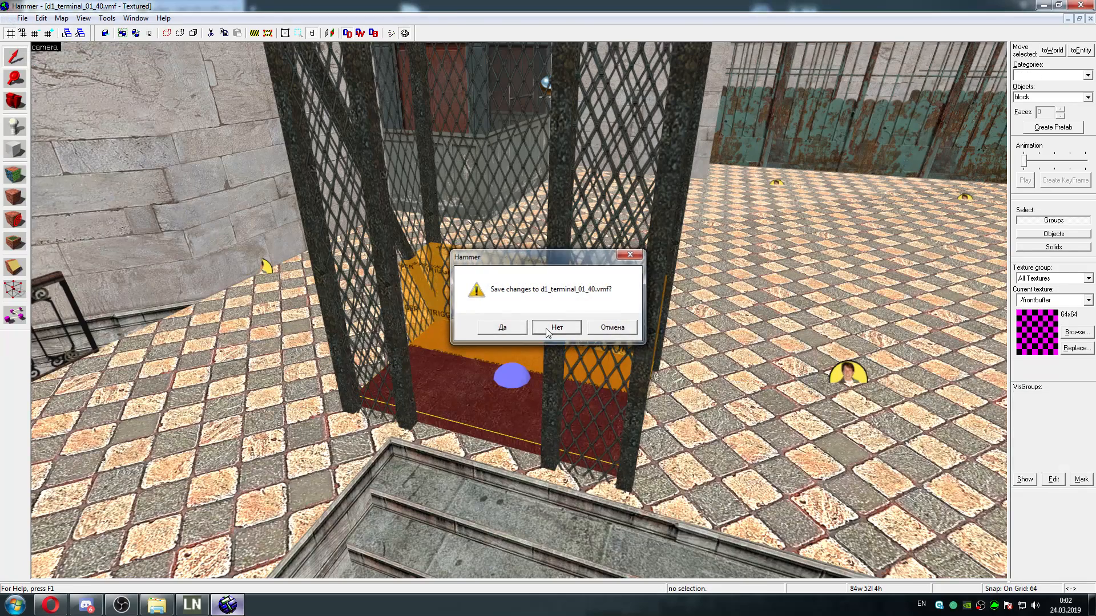
left_click(545, 328)
left_click(157, 605)
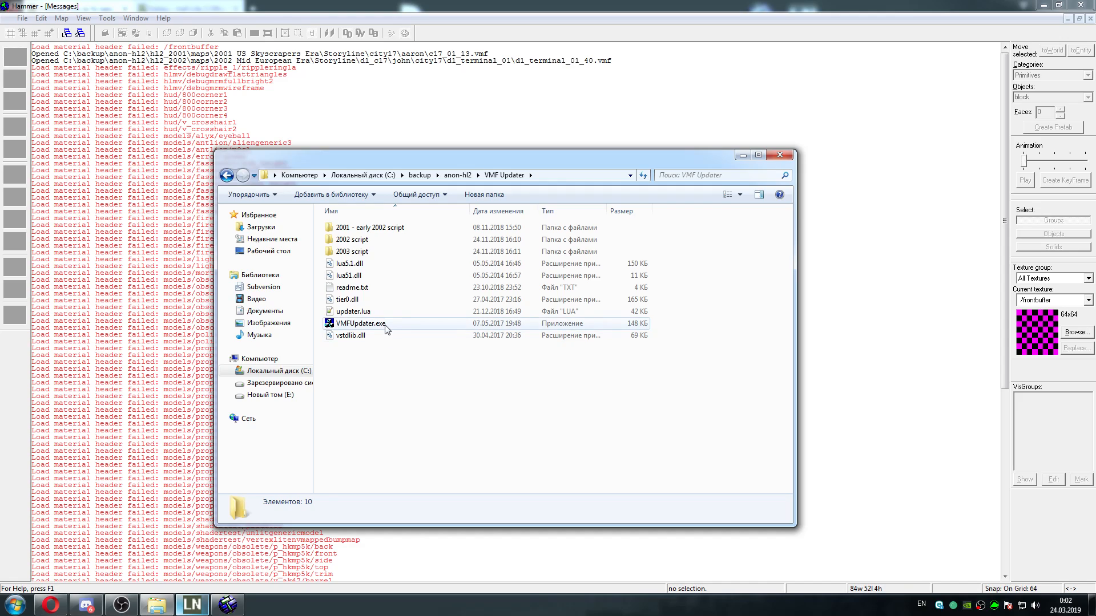
mouse_move(385, 329)
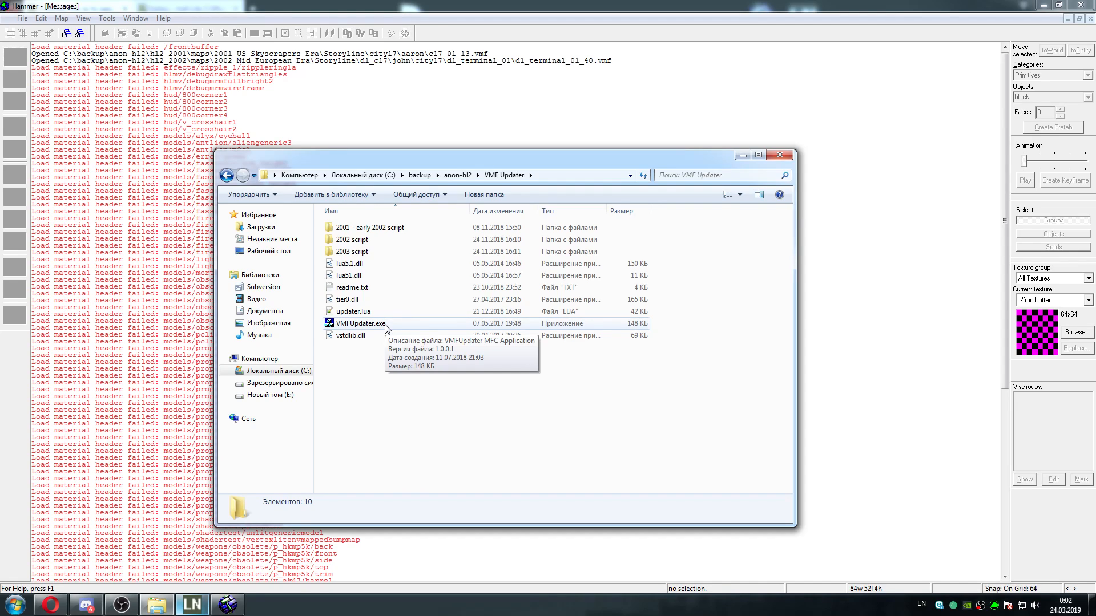
Switch to the Opera browser, close the enlarged screenshot and read the VMF Updater section of the beta map fixing tutorial
left_click(51, 605)
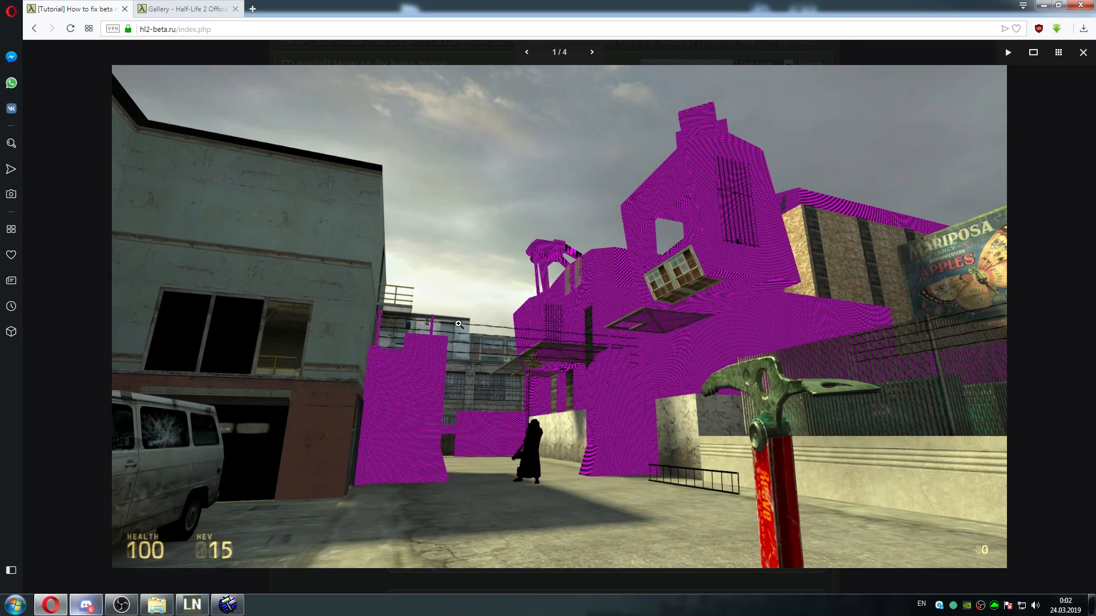
left_click(1057, 139)
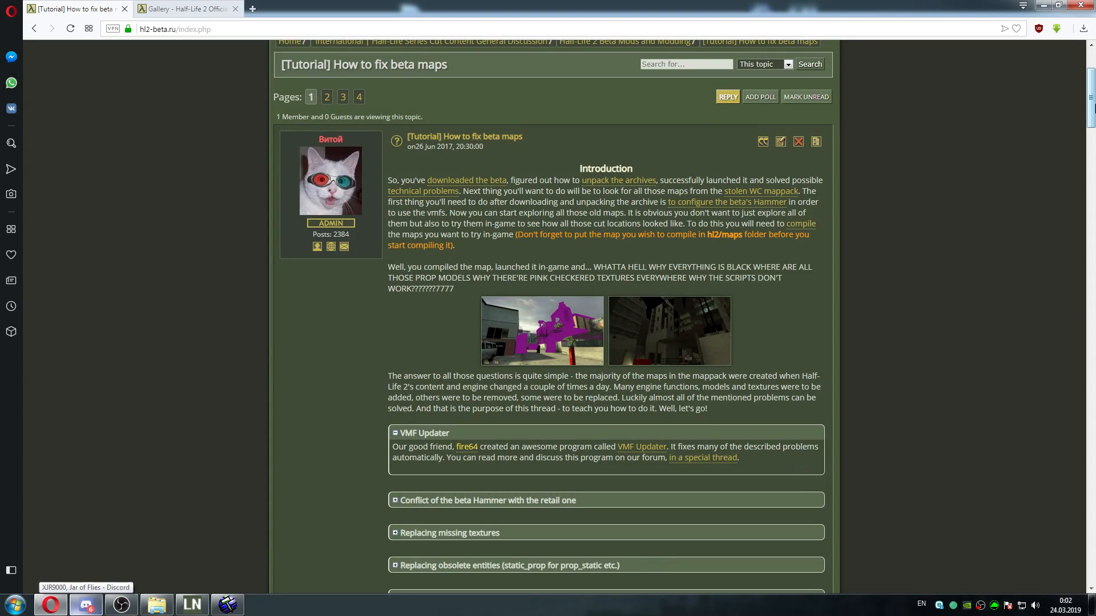
scroll(1030, 210, "down", 4)
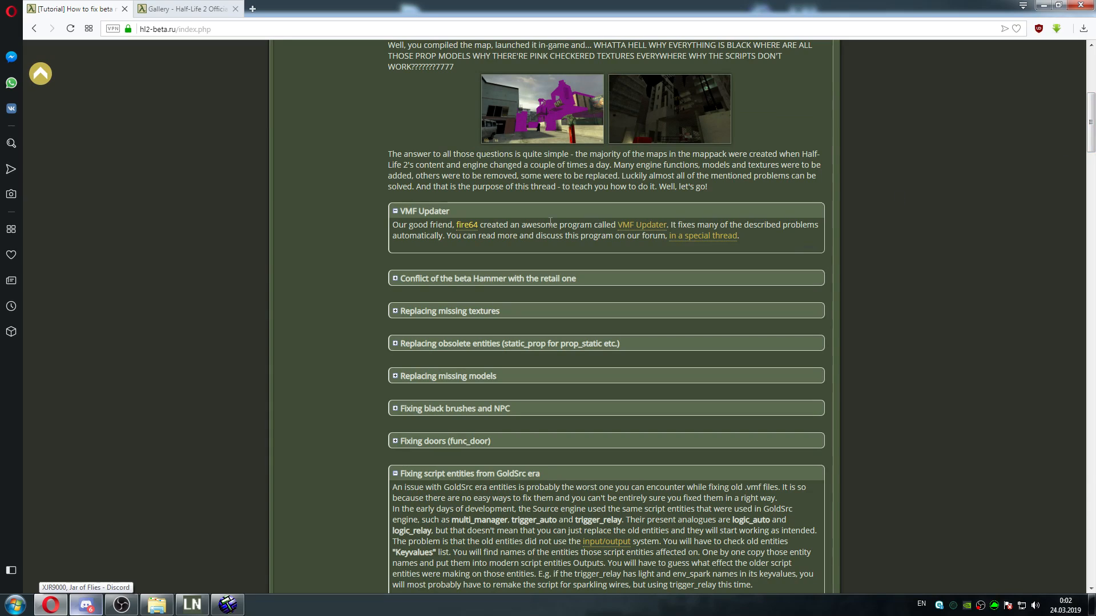
left_click(432, 212)
left_click(432, 212)
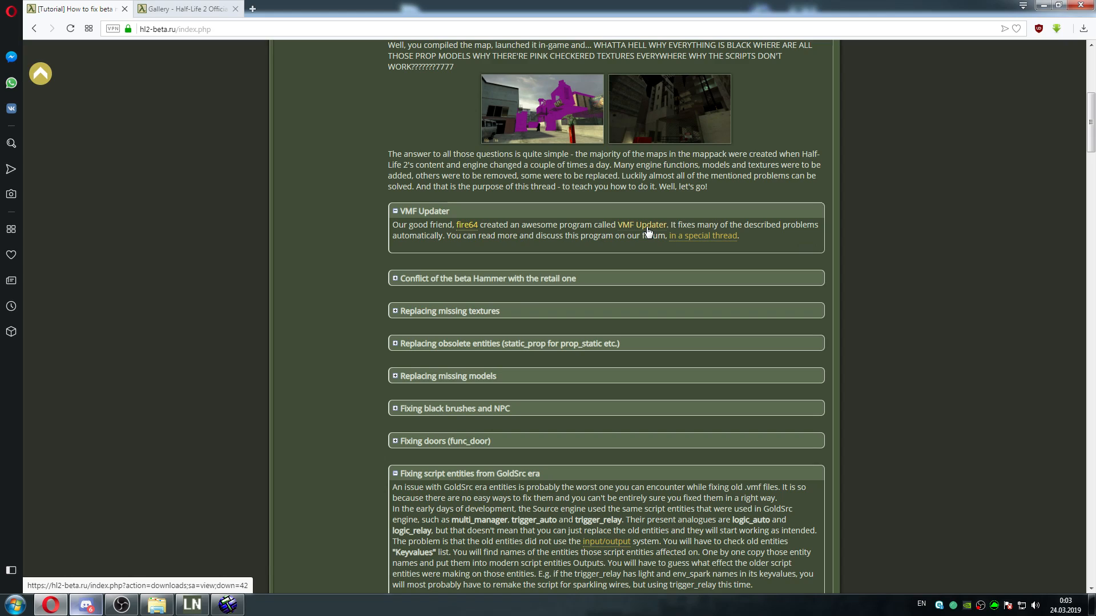
Launch VMFUpdater.exe from the VMF Updater folder and load d4_streetwar_01.vmf from the hl2_2002 maps folder
left_click(219, 608)
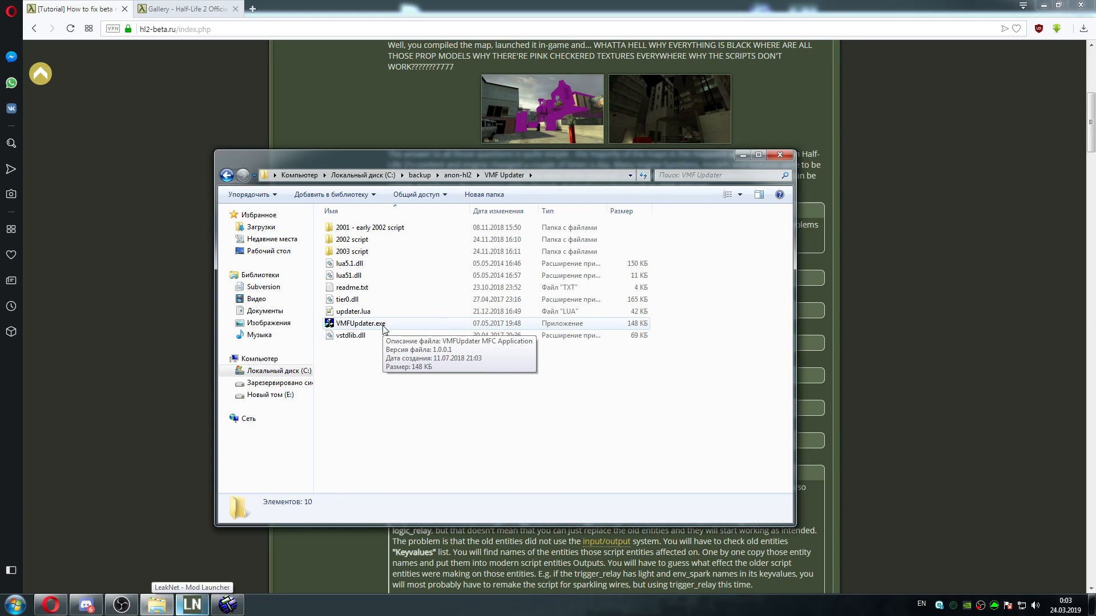
double_click(383, 325)
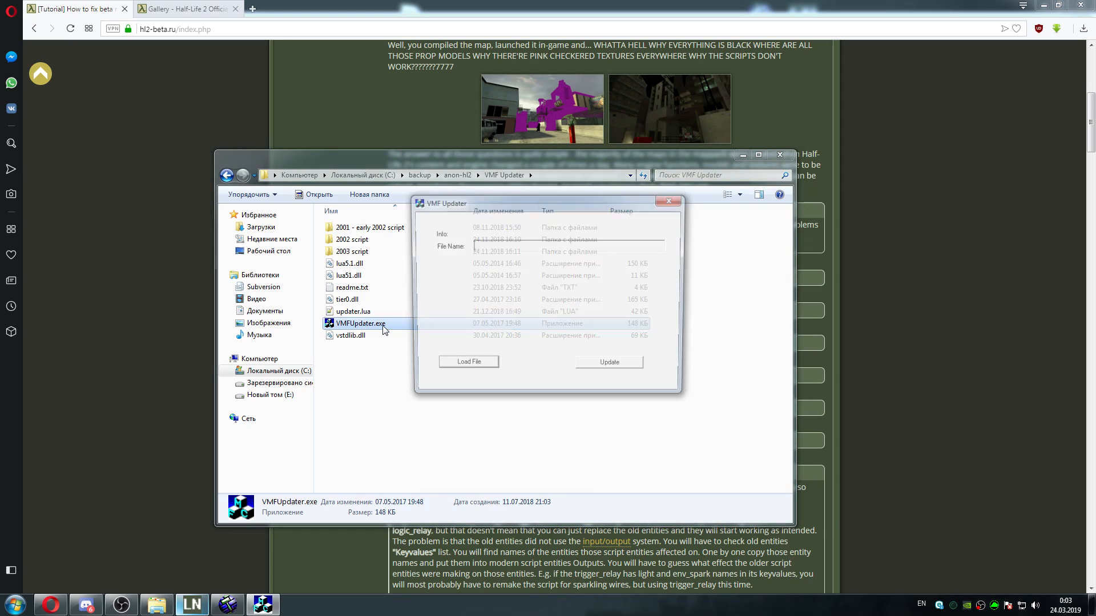
left_click(465, 367)
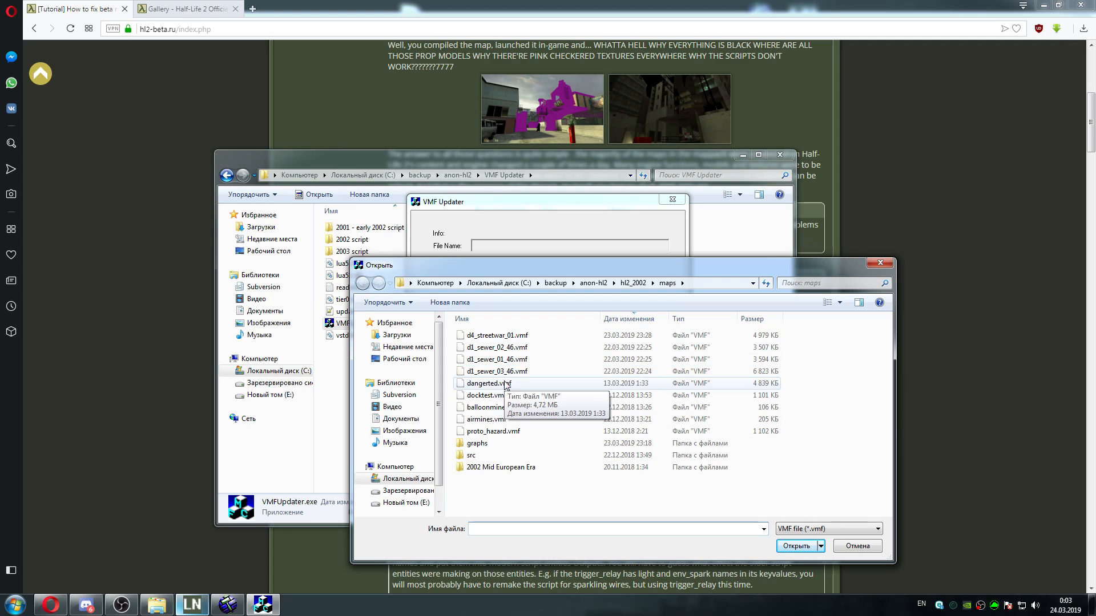
left_click(497, 336)
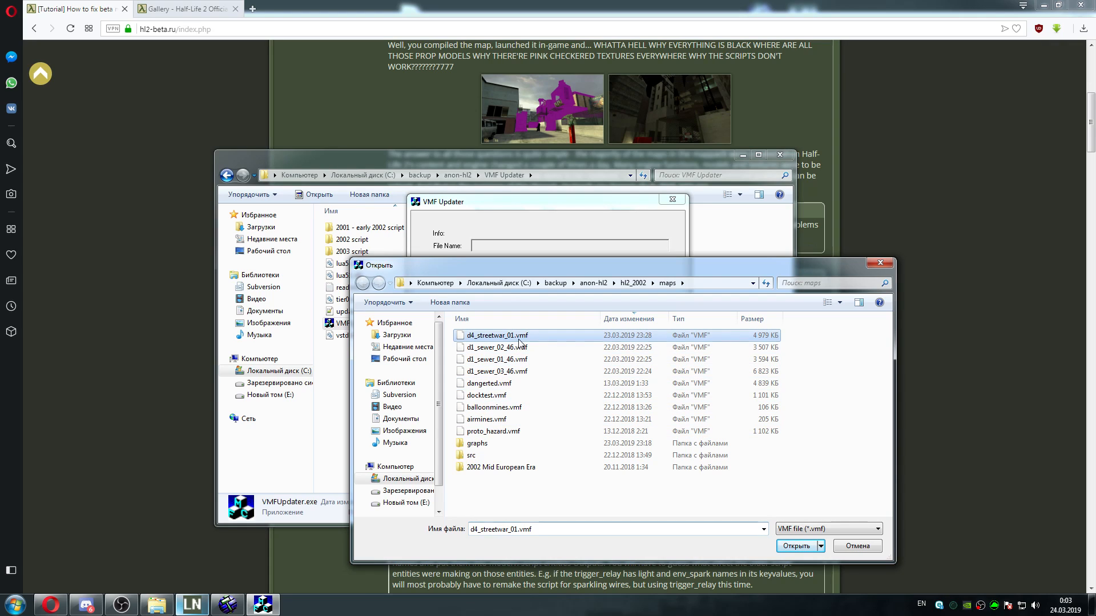
left_click(799, 547)
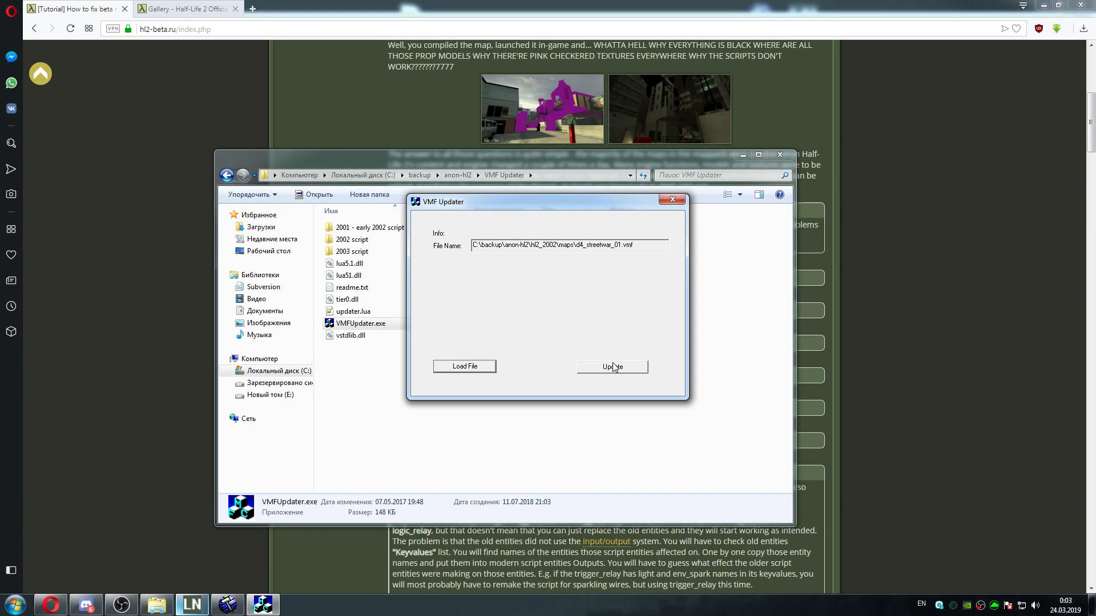
Look over the remaining sections of the tutorial in the browser and return to the VMF Updater folder
left_click(572, 4)
mouse_move(1092, 149)
left_mouse_down()
mouse_move(1091, 202)
mouse_move(1092, 163)
left_mouse_up()
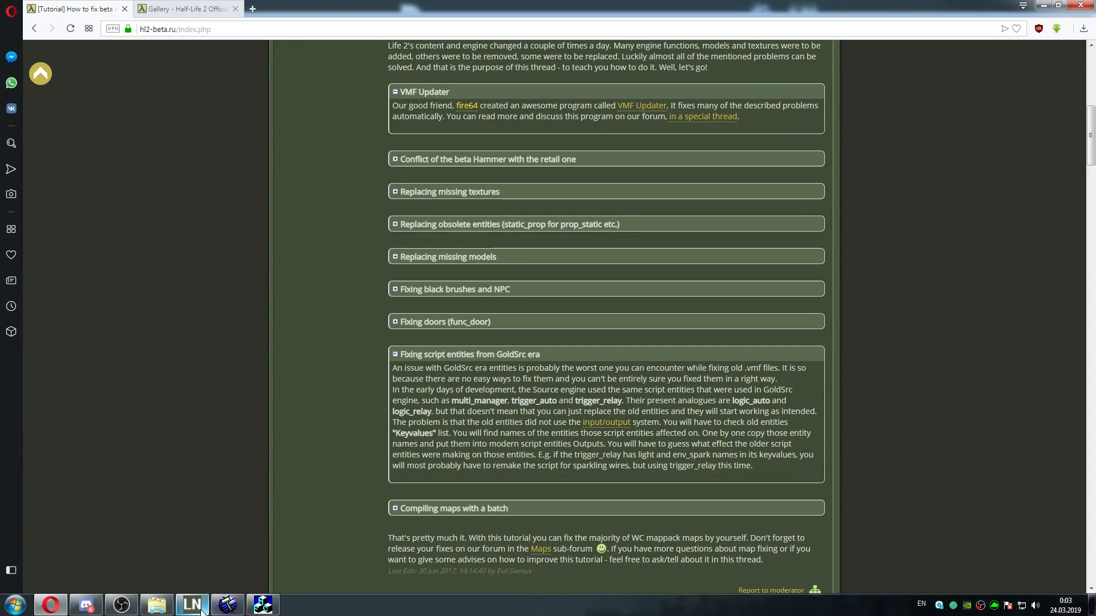
left_click(157, 607)
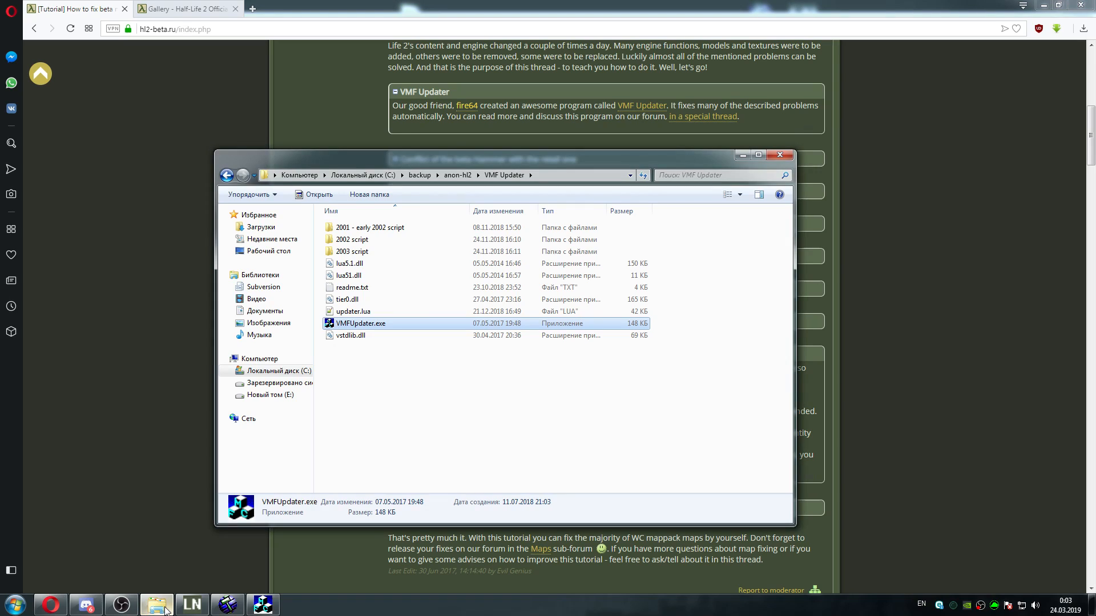
mouse_move(233, 610)
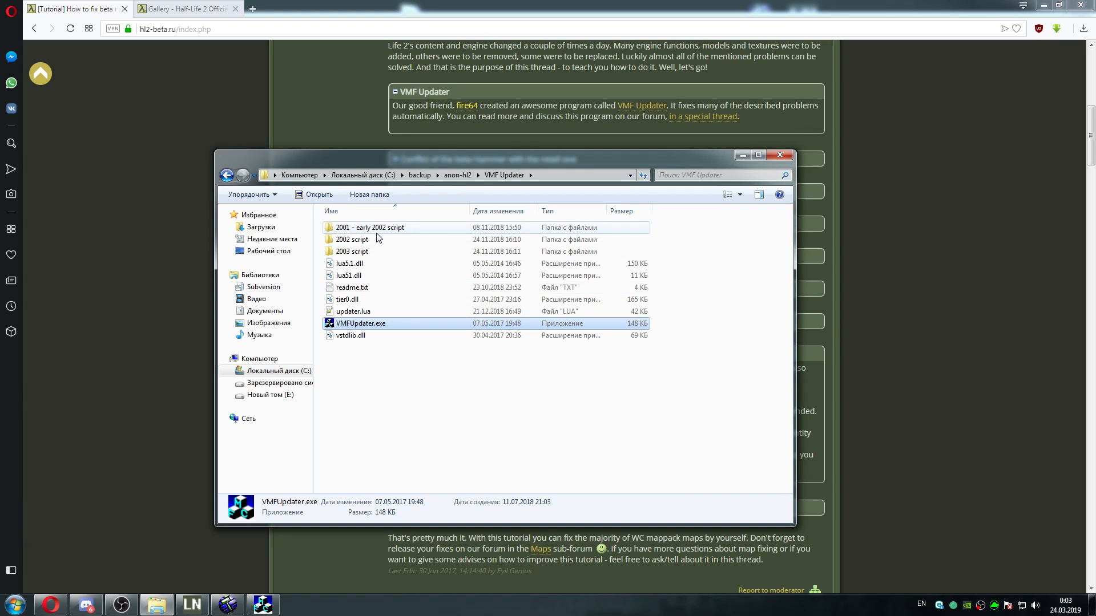
Open updater.lua in Notepad++, review its replacement functions through to the texture replacement list, and close the file
double_click(366, 314)
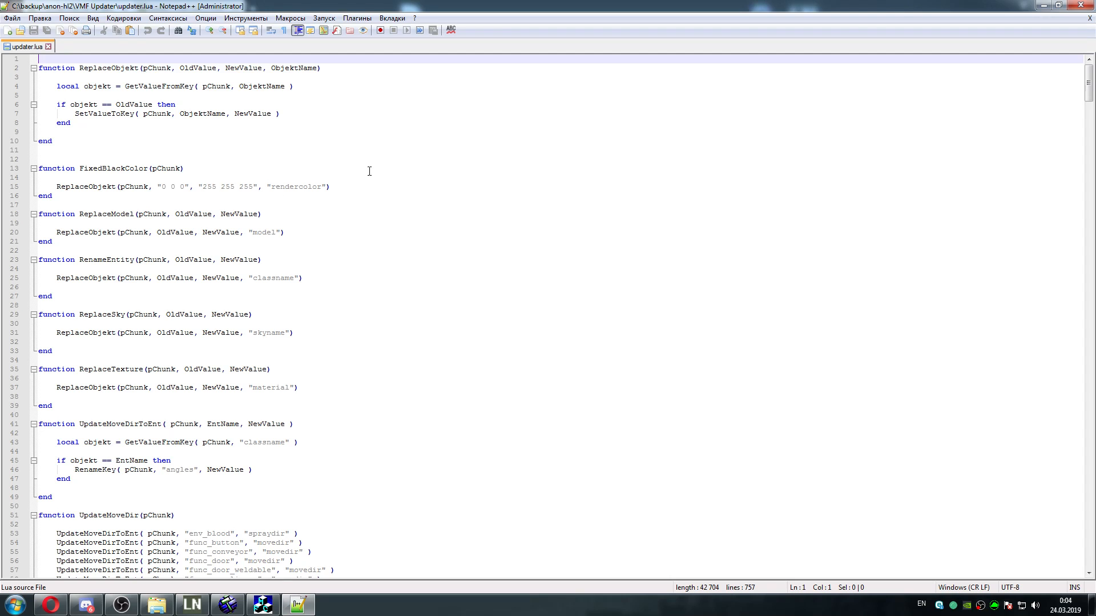
left_click_drag(1088, 83, 1078, 210)
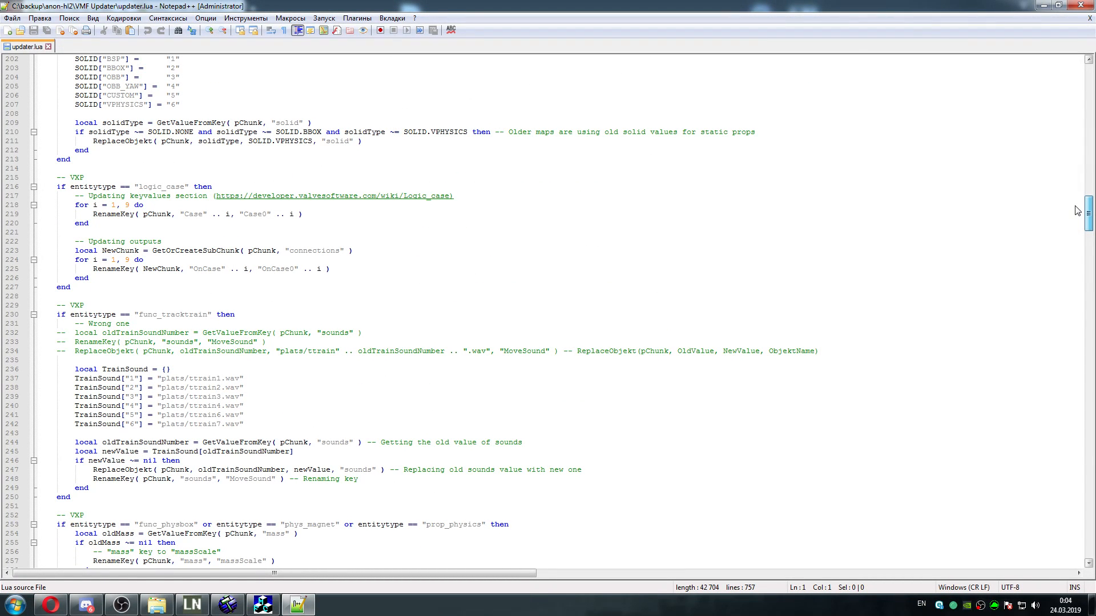
left_click_drag(1078, 210, 1070, 503)
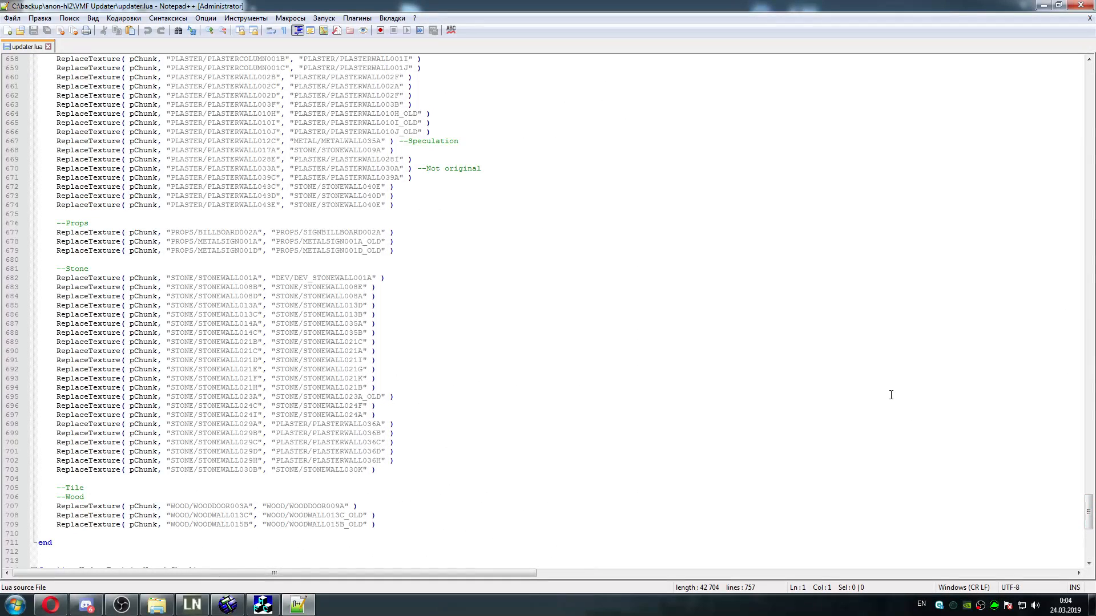
left_click(48, 45)
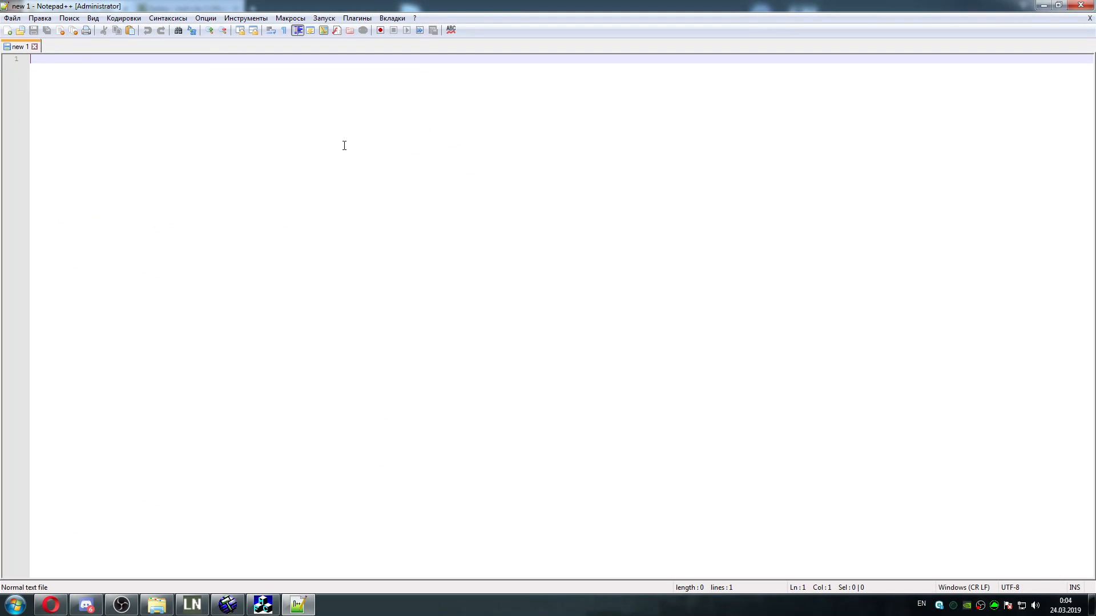
Return to Explorer and browse to the src folder inside the hl2_2001 maps folder
left_click(165, 597)
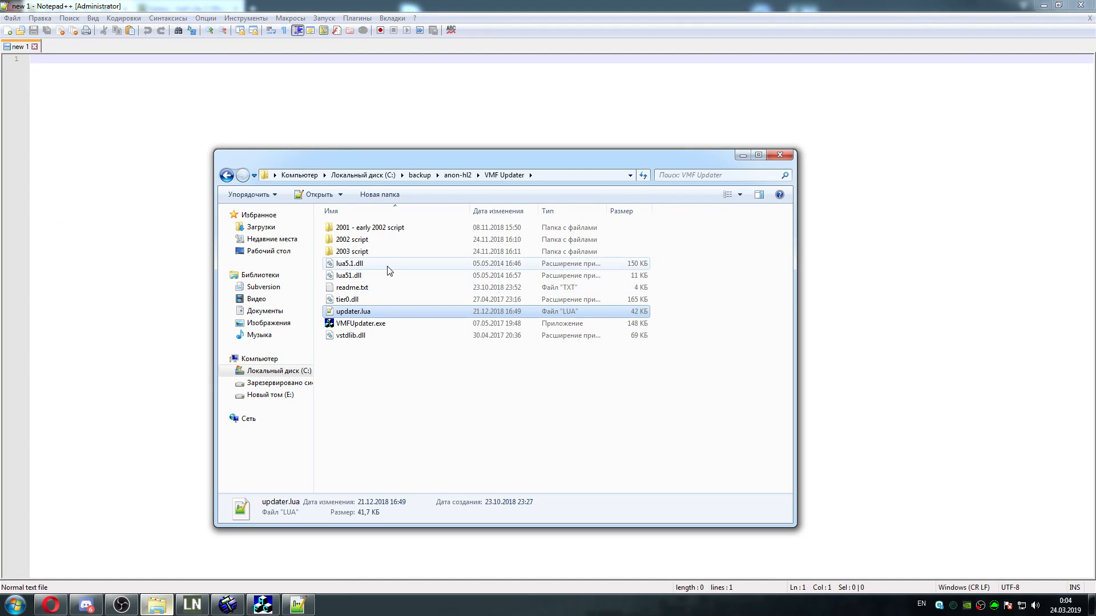
left_click(451, 175)
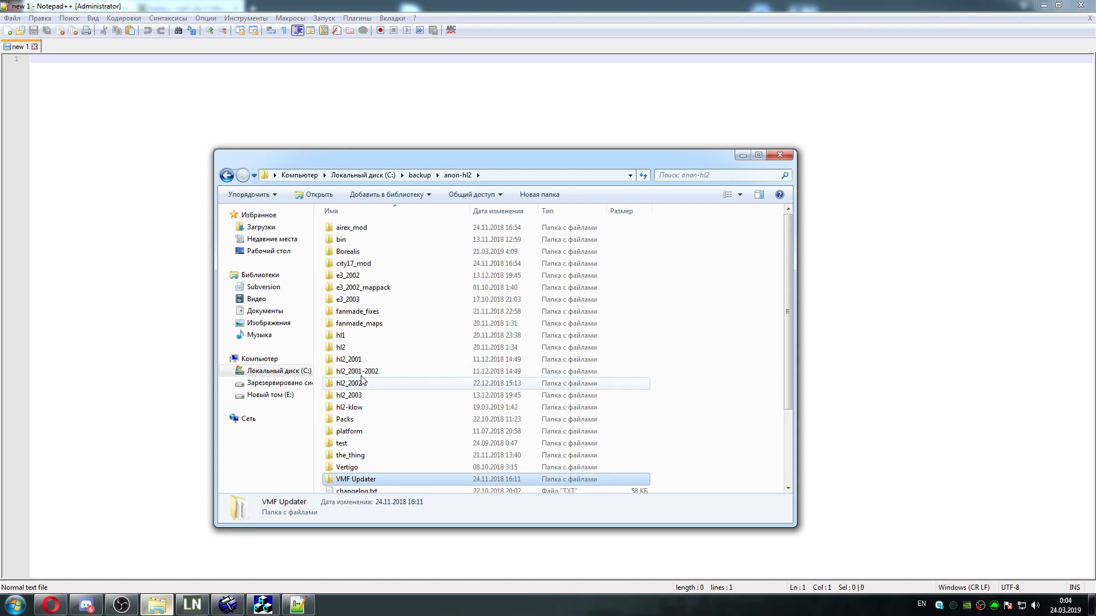
double_click(376, 362)
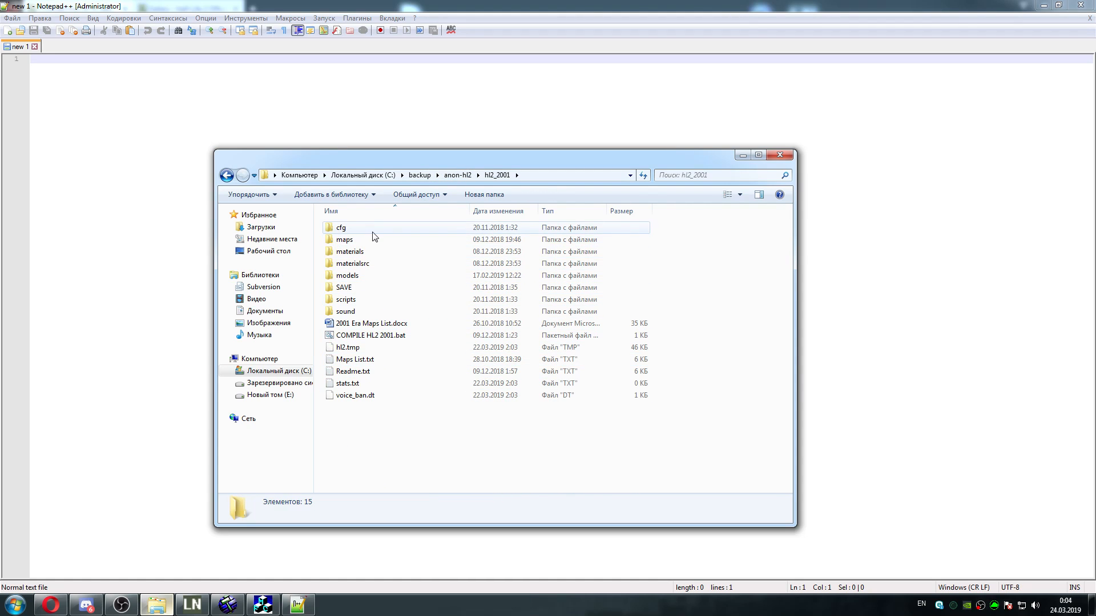
double_click(346, 240)
double_click(374, 253)
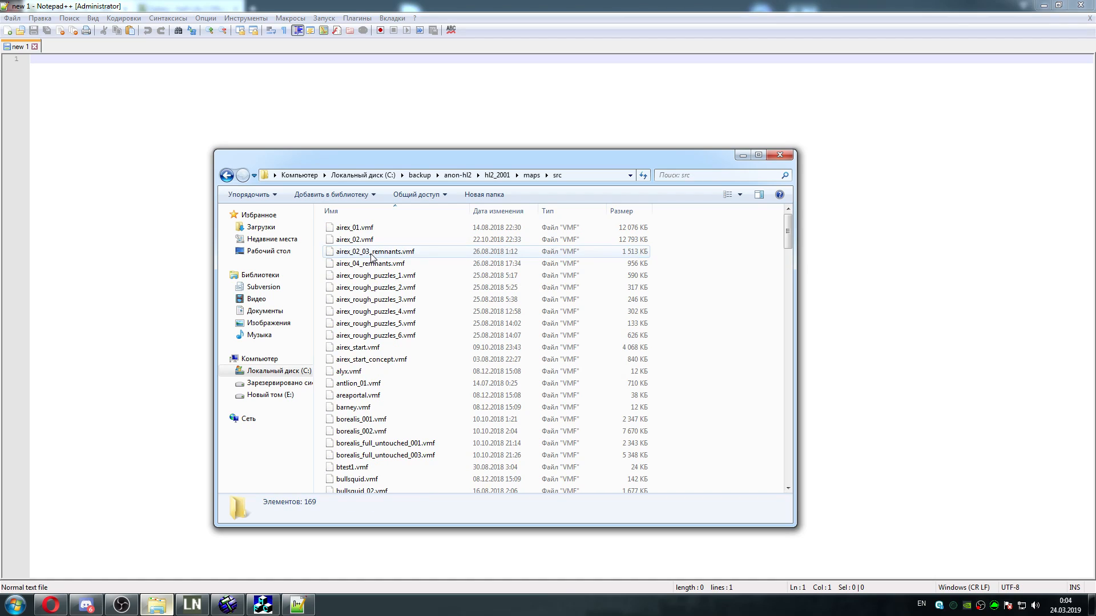
Open airex_04_remnants.vmf from the src folder in Notepad++, examine its solid and material entries, and close the file and the editor
left_click(368, 254)
left_click(374, 242)
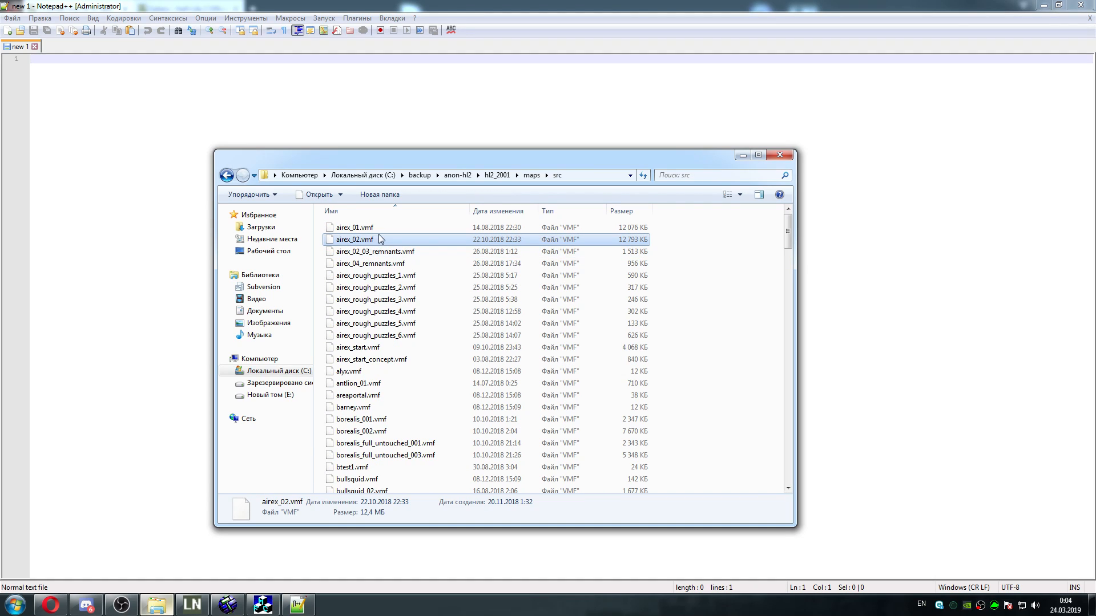
right_click(429, 263)
left_click(476, 285)
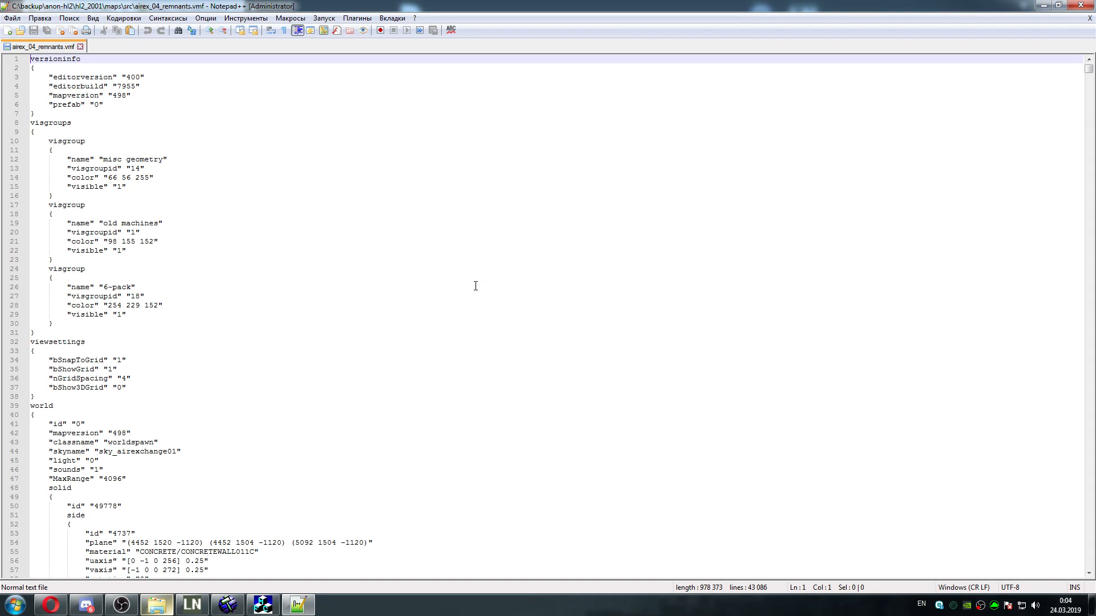
left_click(300, 606)
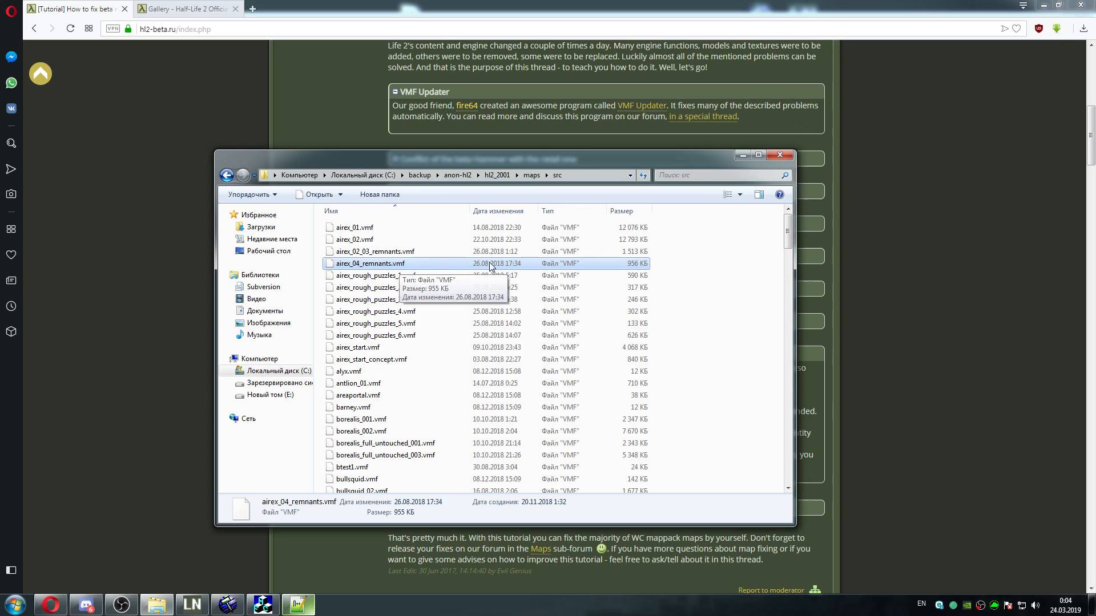
double_click(549, 264)
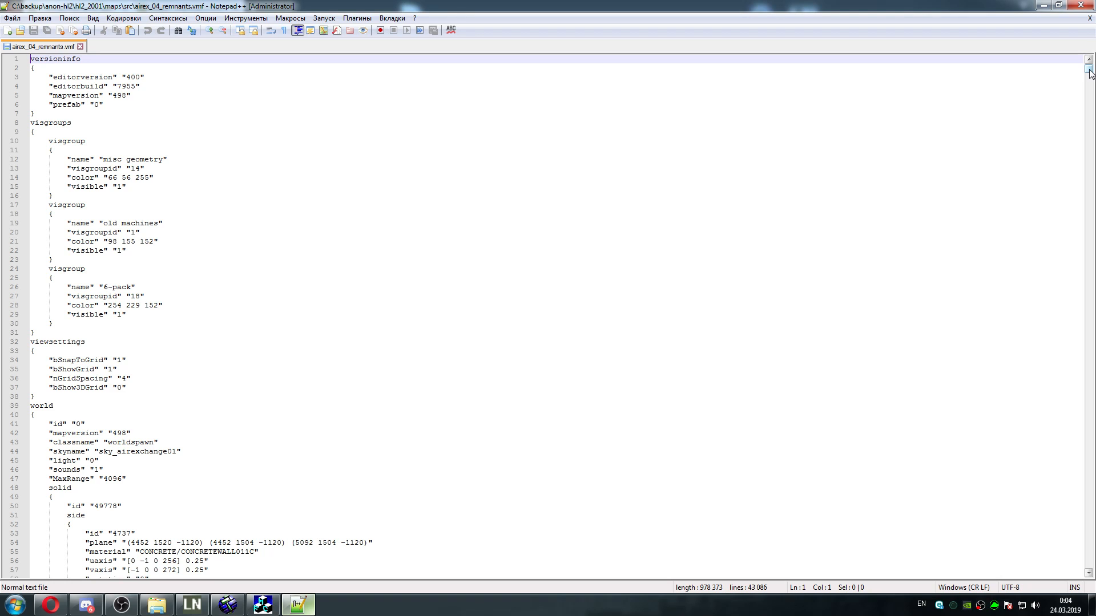
left_click_drag(1089, 73, 1080, 120)
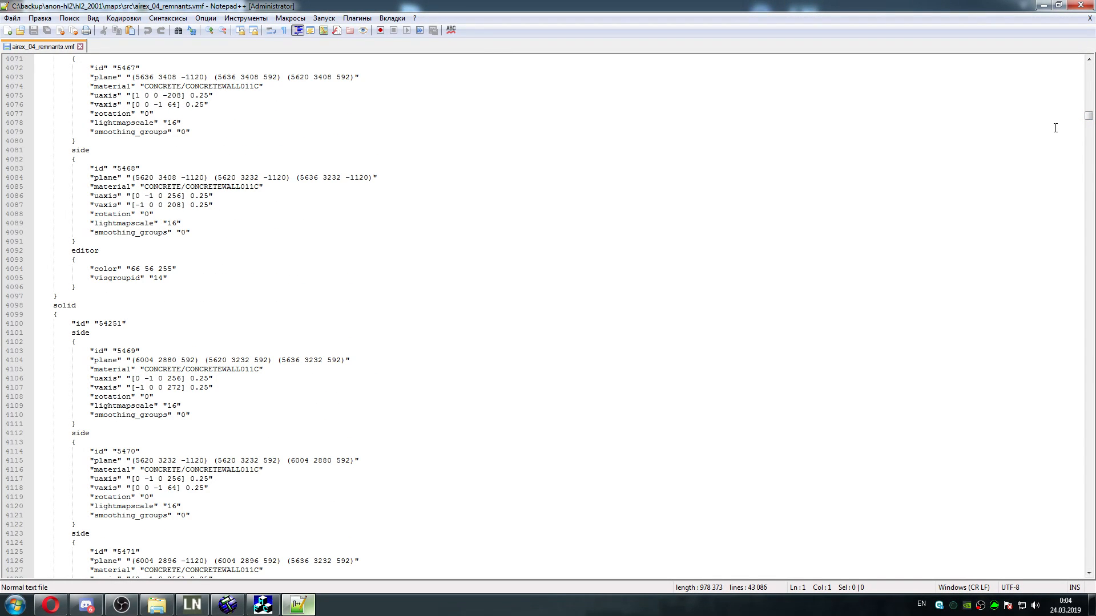
left_click(81, 47)
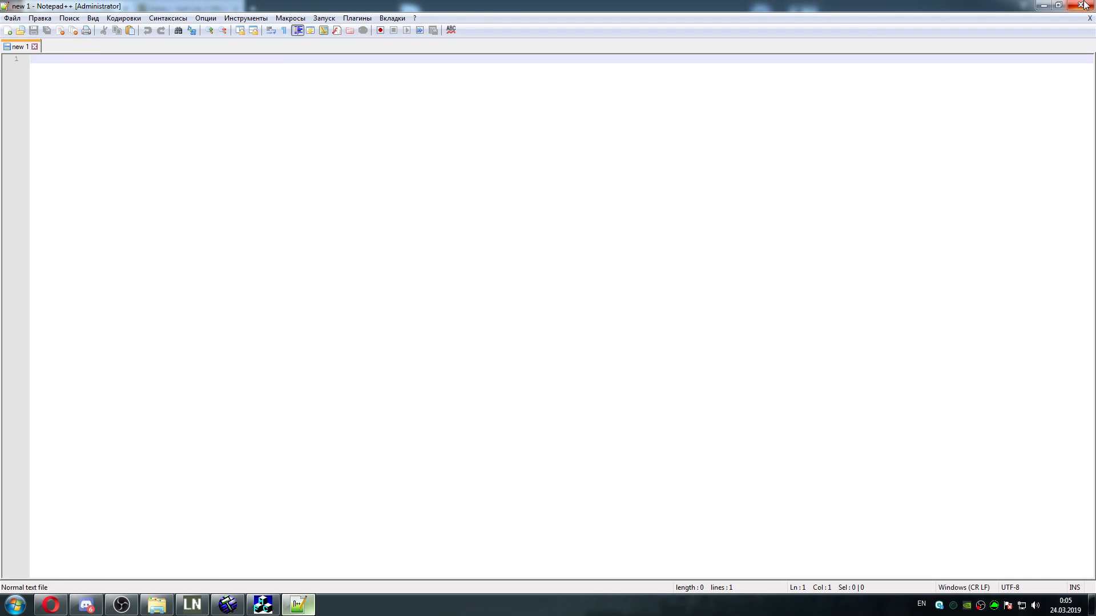
left_click(1083, 6)
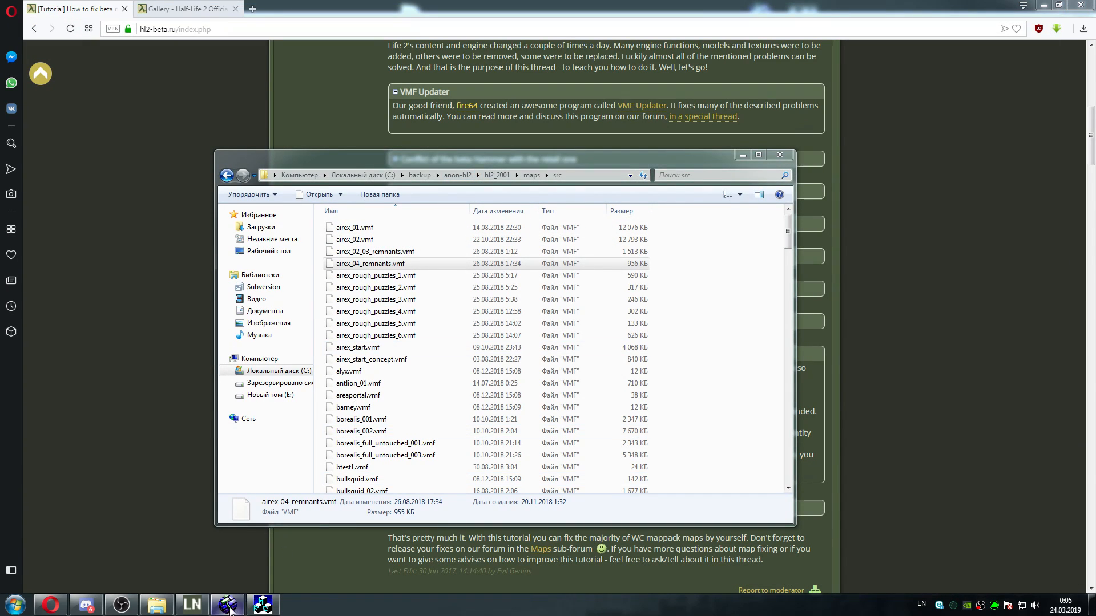
Switch to Hammer and look through the failed material header entries in the Messages window
left_click(263, 606)
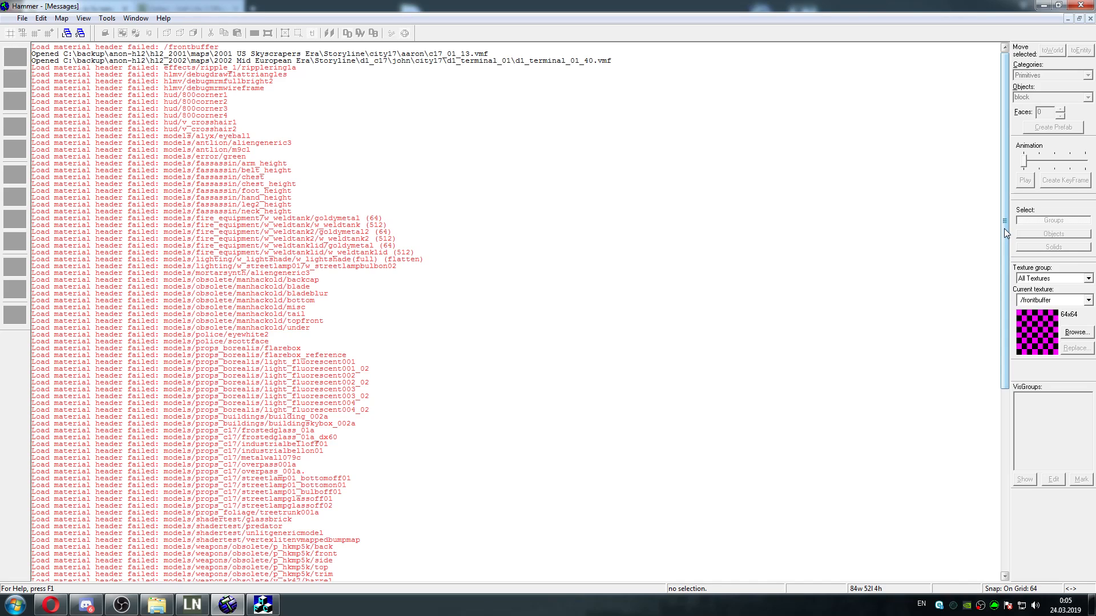
left_click_drag(1004, 229, 1000, 437)
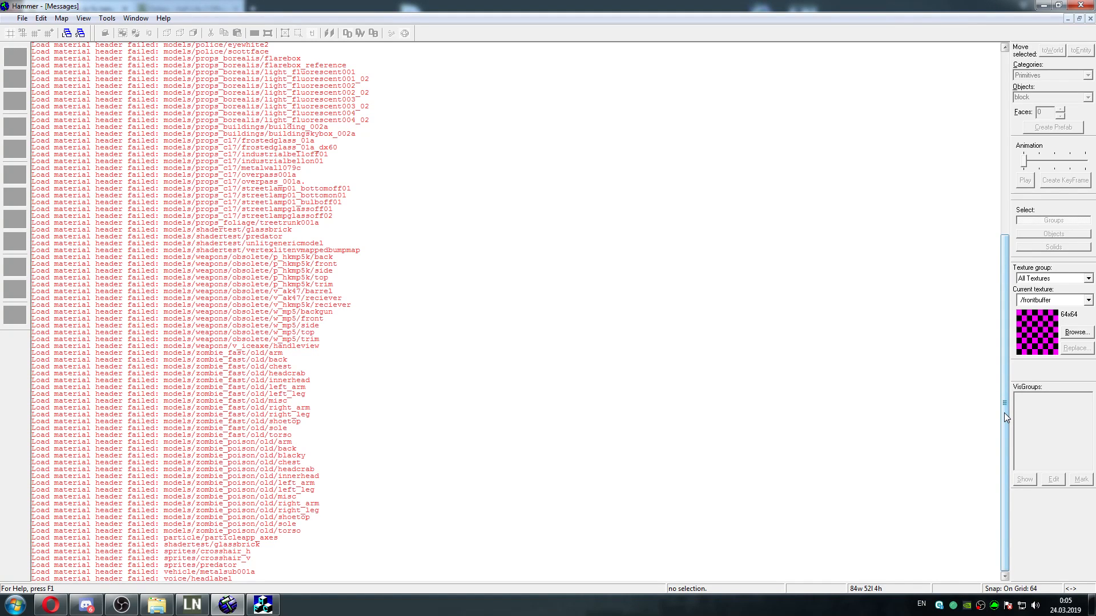
left_click_drag(1004, 413, 1008, 230)
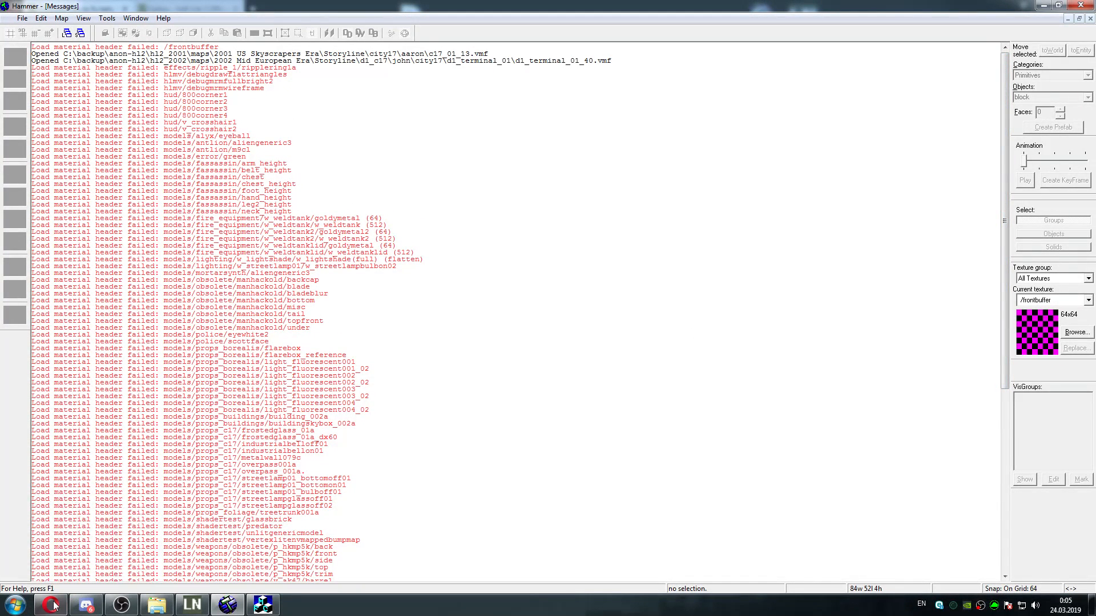
mouse_move(53, 607)
mouse_move(228, 609)
left_click(227, 606)
left_click(227, 606)
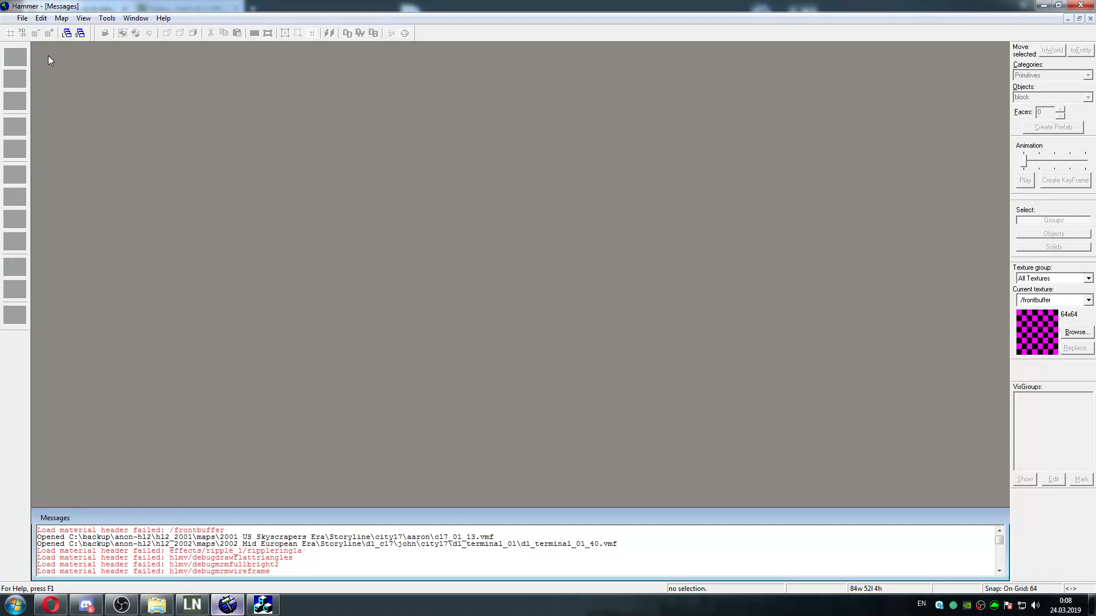
left_click(23, 18)
left_click(28, 41)
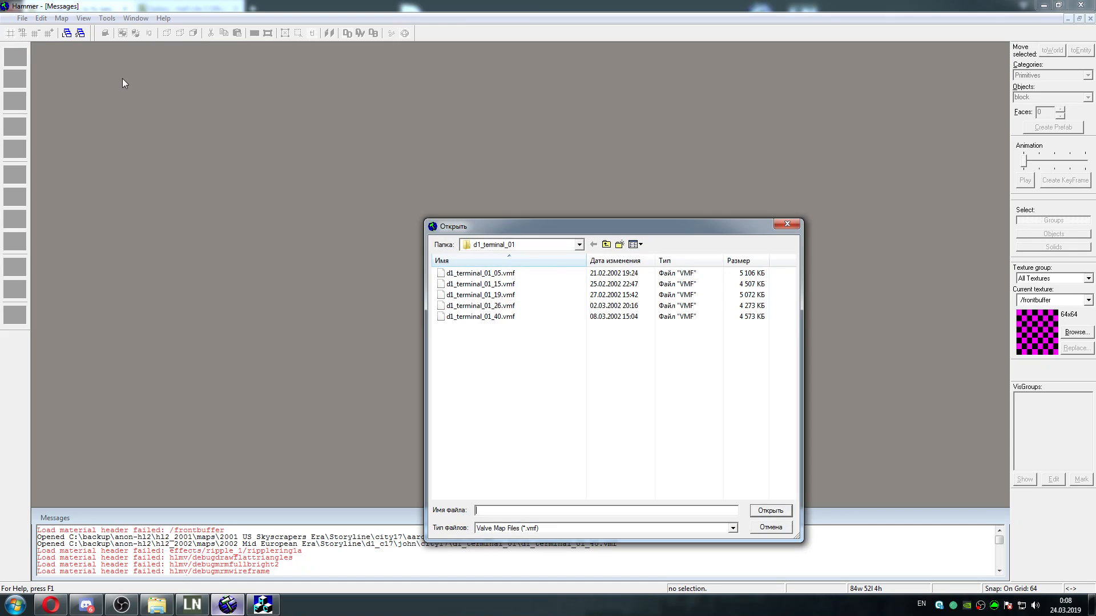
left_click(787, 224)
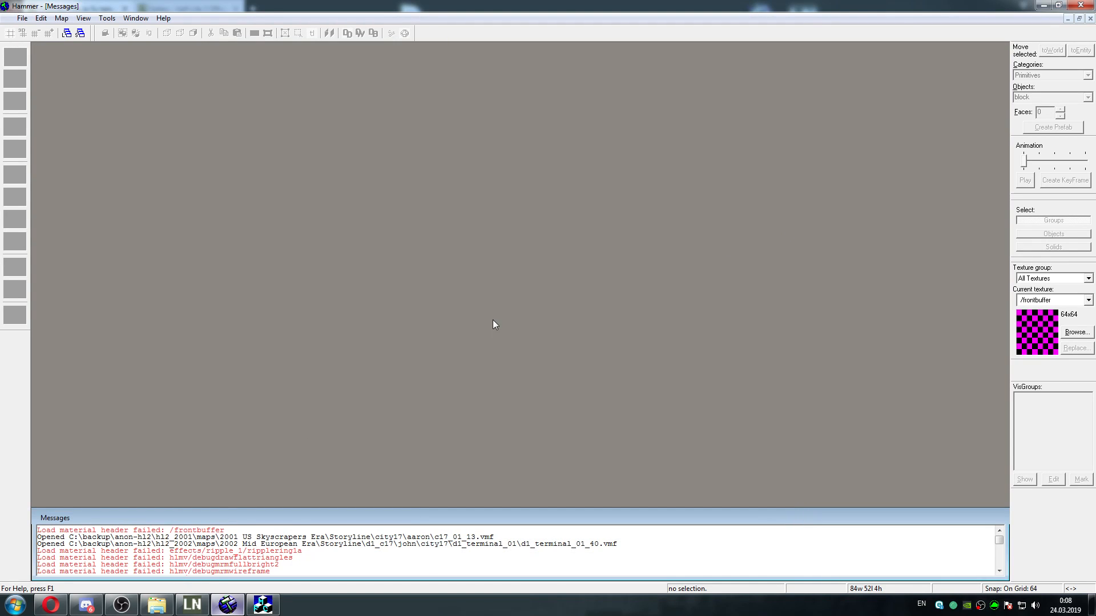
Start Half-Life 2 2002 from the LeakNet Mod Launcher and load the map boxing through the console
left_click(192, 608)
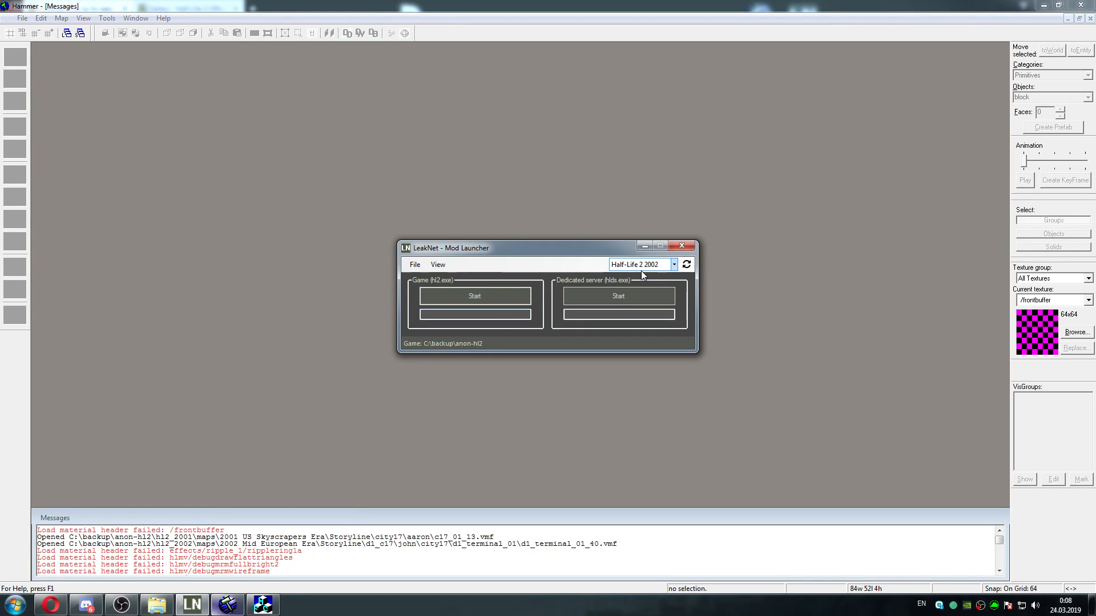
left_click(496, 296)
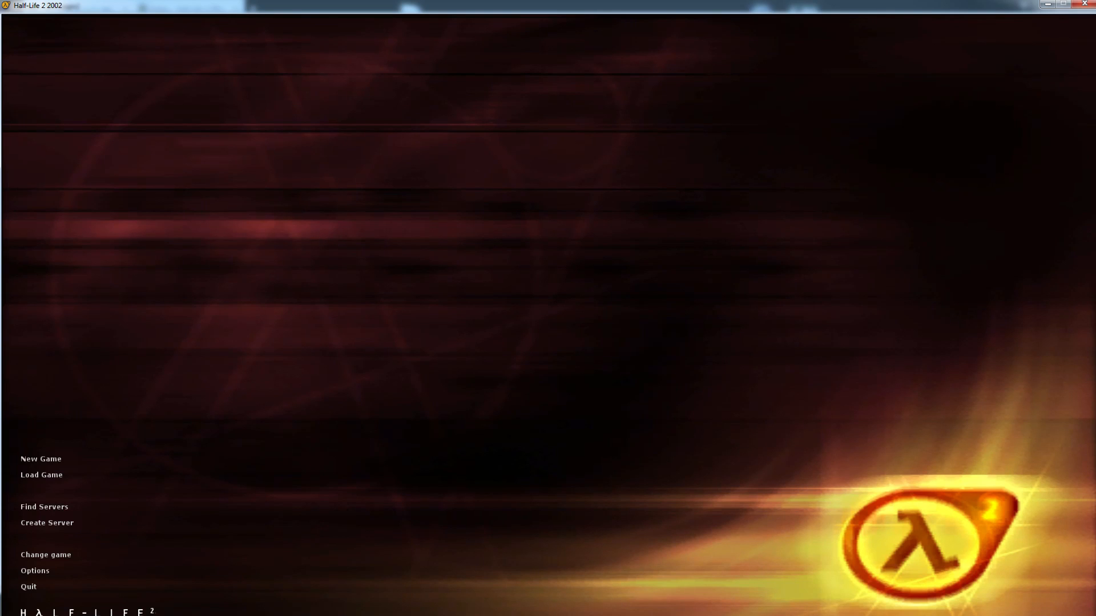
key("grave")
type("map")
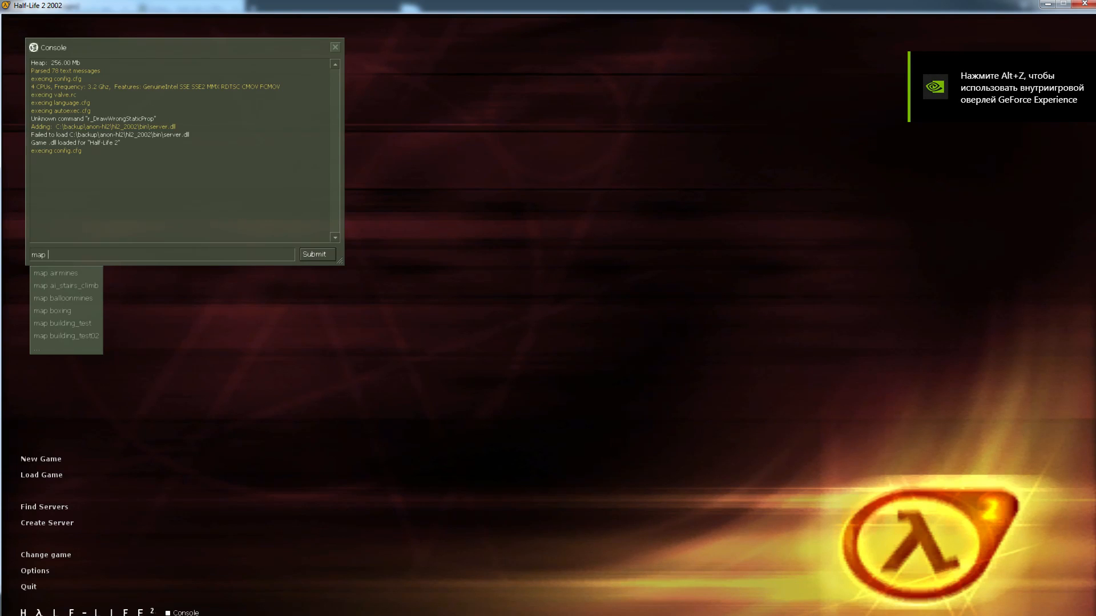
key("Down")
key("Down")
key("Down")
key("Down")
key("Return")
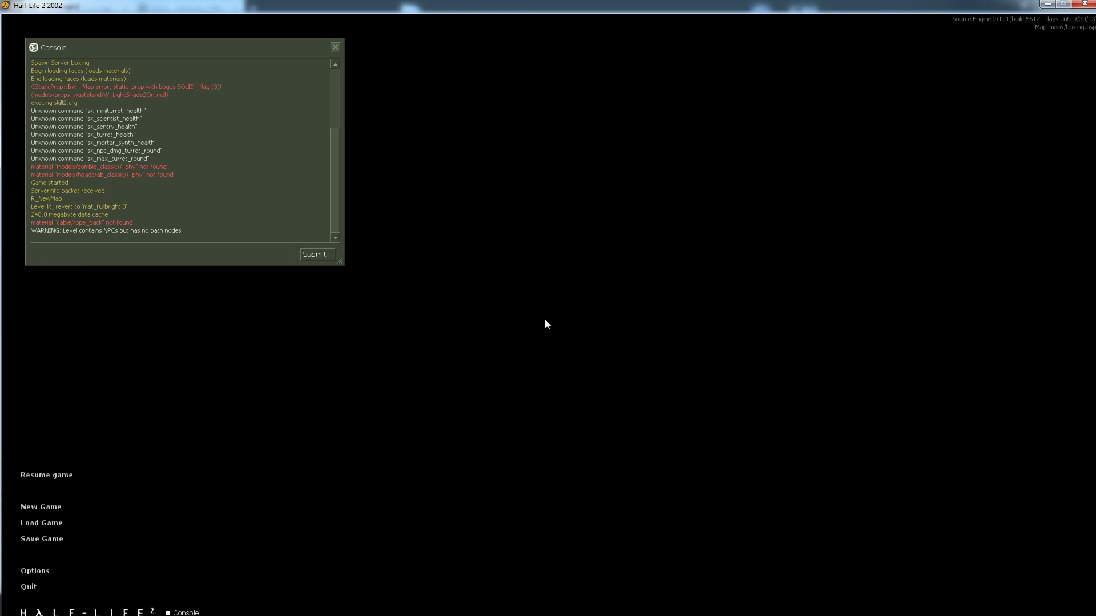
Look through the console's map name suggestions for another map to load, and quit the game
type("map ")
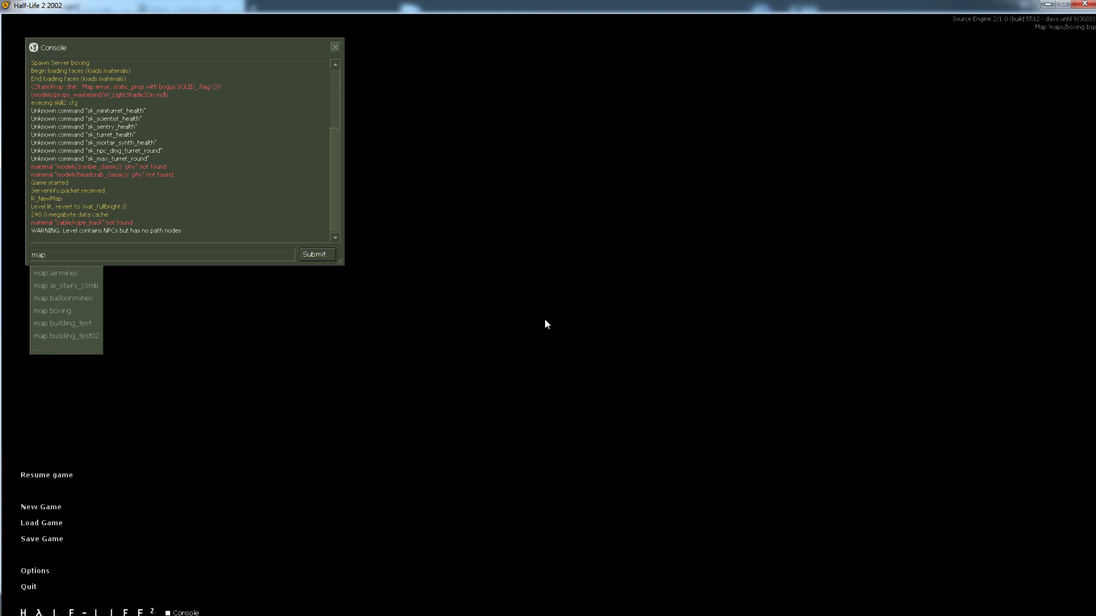
type("canals_01_07")
key("Down")
key("Down")
key("Down")
key("Down")
key("Down")
key("Down")
key("Down")
key("Down")
key("Down")
key("Down")
key("Down")
key("Down")
key("Down")
key("Down")
key("Down")
key("Down")
key("Up")
key("Down")
key("Down")
key("Down")
key("Down")
key("Down")
key("Down")
key("BackSpace")
key("BackSpace")
key("BackSpace")
key("BackSpace")
key("BackSpace")
key("BackSpace")
key("BackSpace")
key("BackSpace")
key("BackSpace")
key("BackSpace")
key("BackSpace")
key("BackSpace")
key("BackSpace")
key("BackSpace")
type("ic")
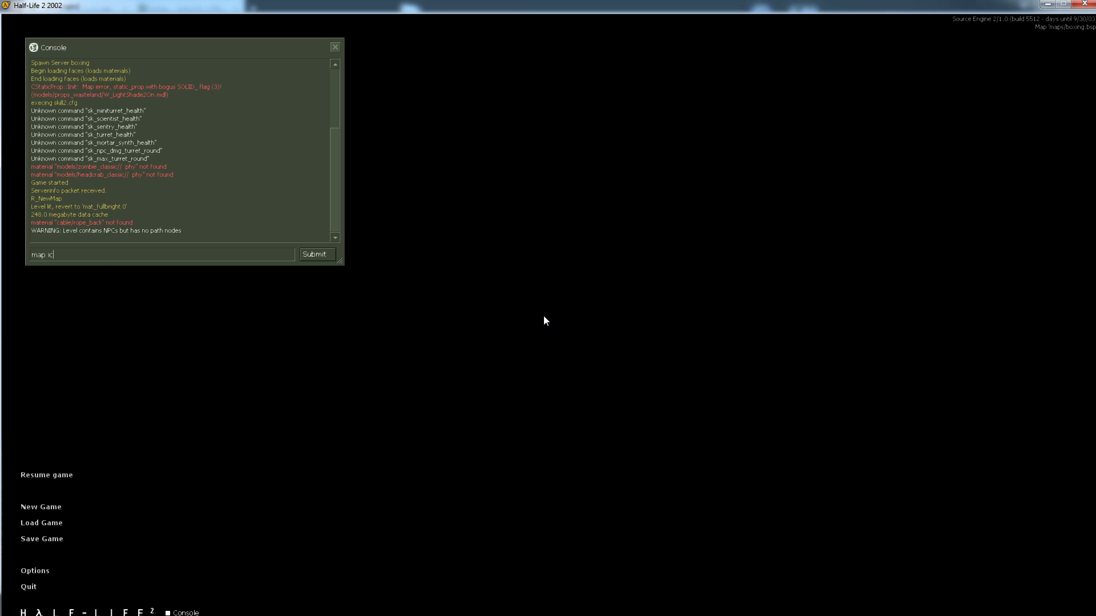
left_click(36, 587)
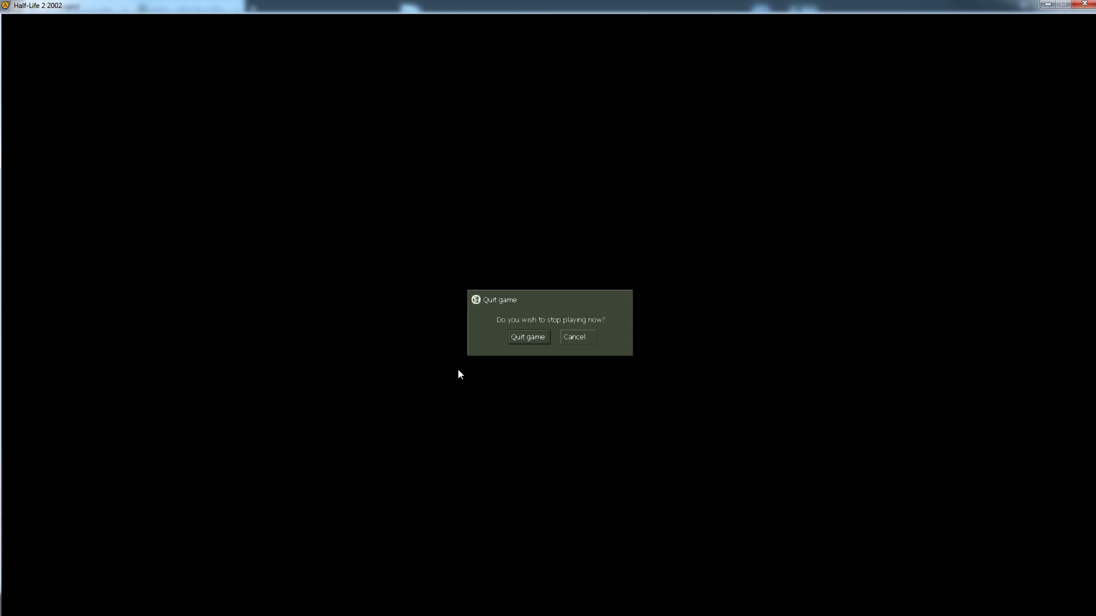
left_click(519, 341)
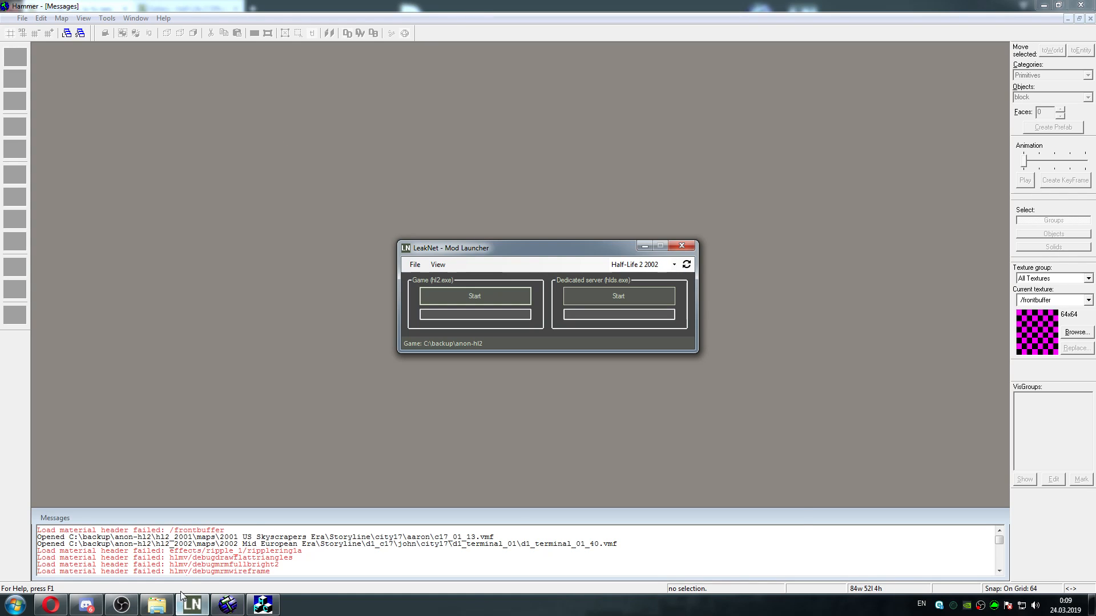
Switch to Explorer and browse from the anon-hl2 folder to the maps folder inside hl2_2001
left_click(156, 605)
left_click(500, 175)
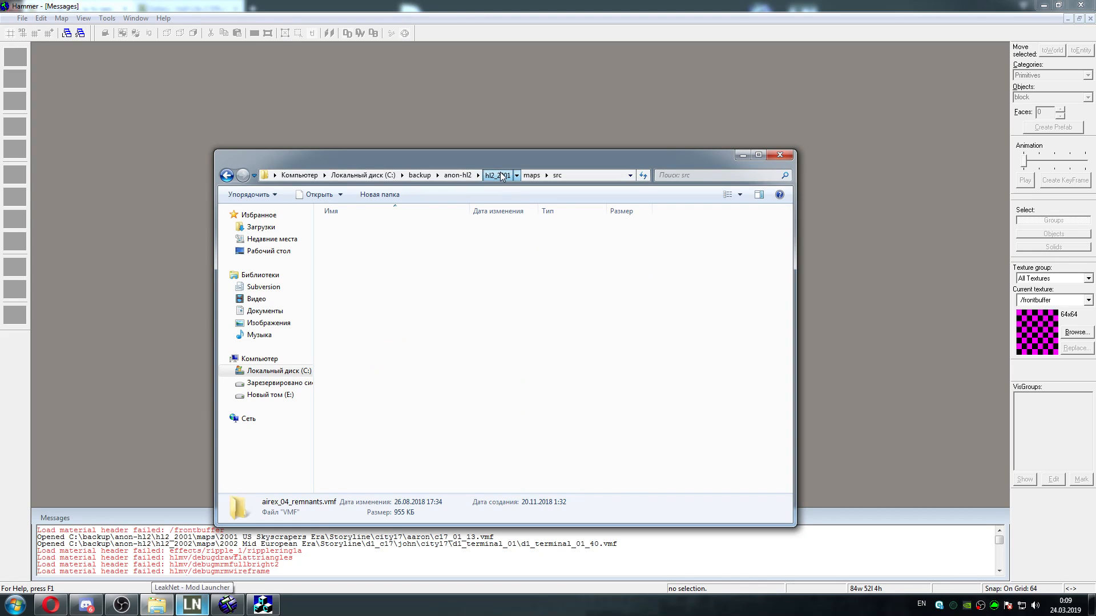
left_click(457, 175)
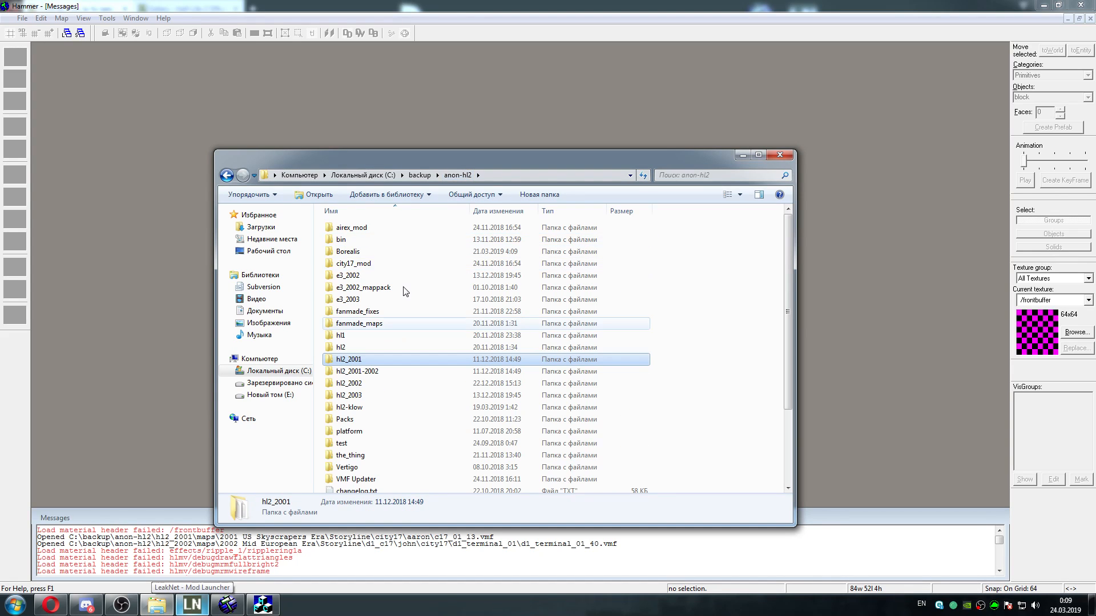
double_click(369, 359)
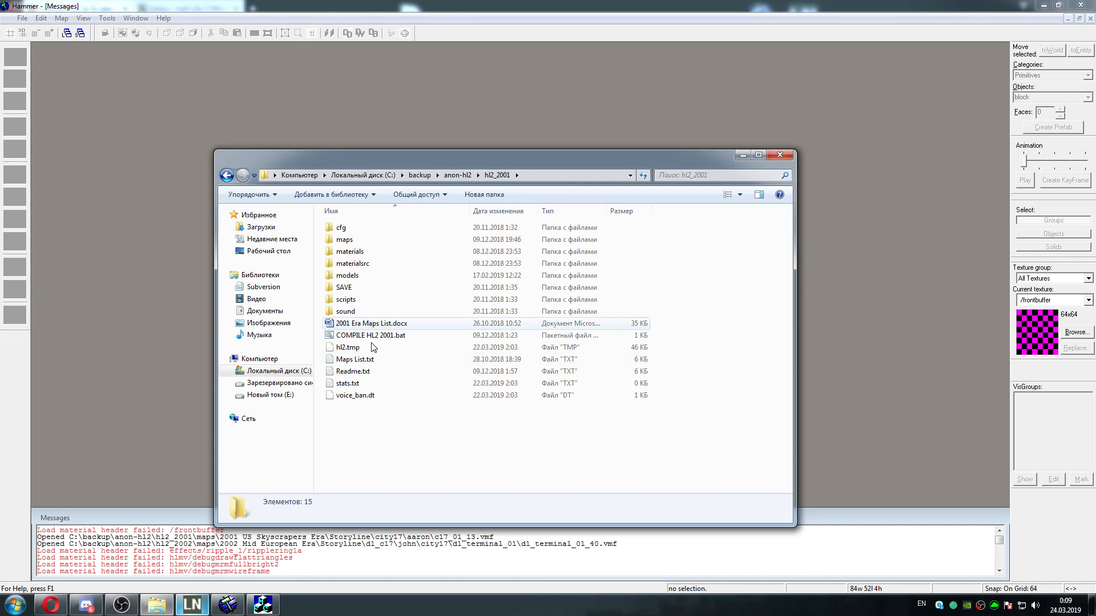
double_click(353, 241)
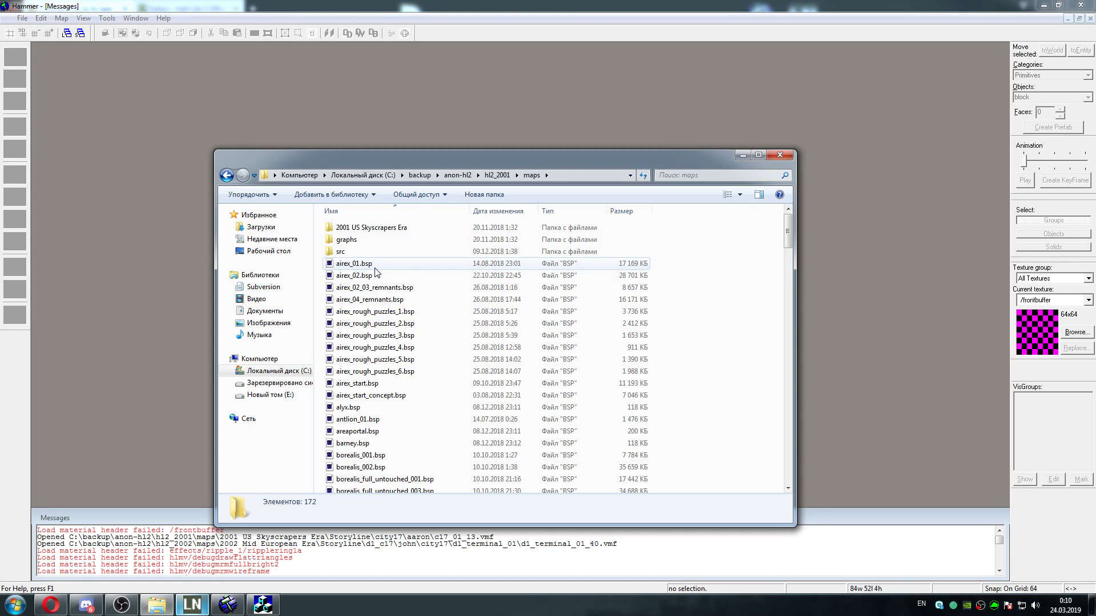
Open the graphs folder inside hl2_2001 maps, sort its files by name, and select airex_01.ain
double_click(362, 241)
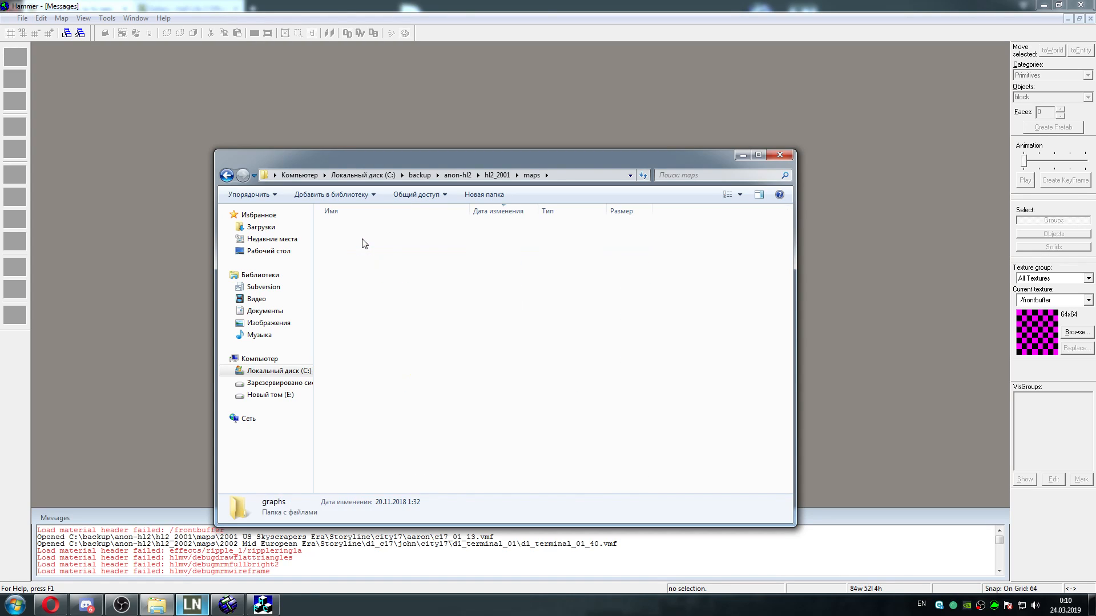
left_click(531, 175)
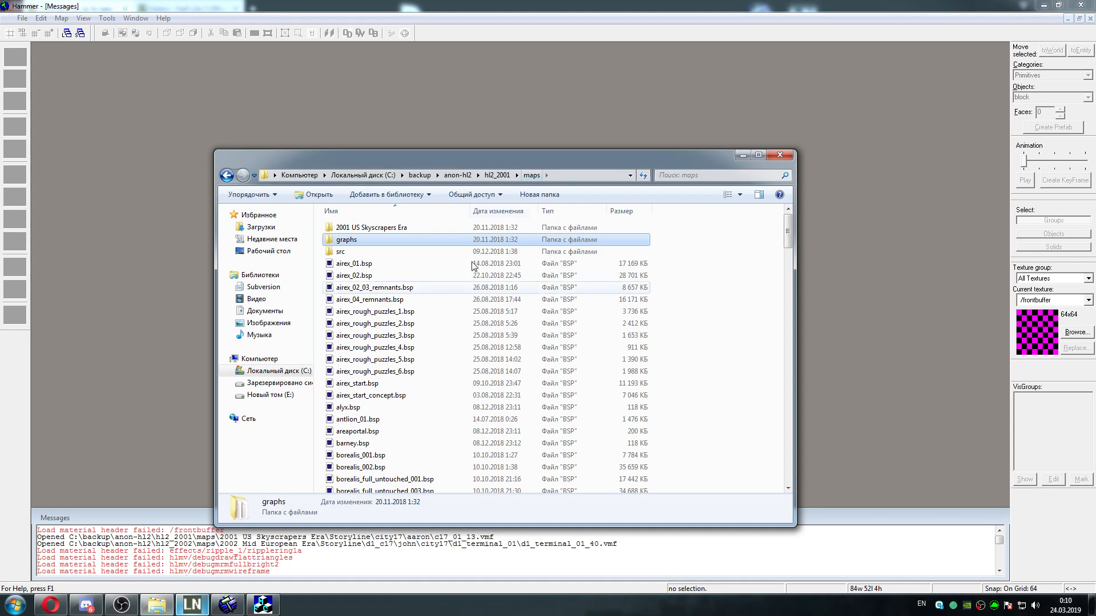
double_click(359, 241)
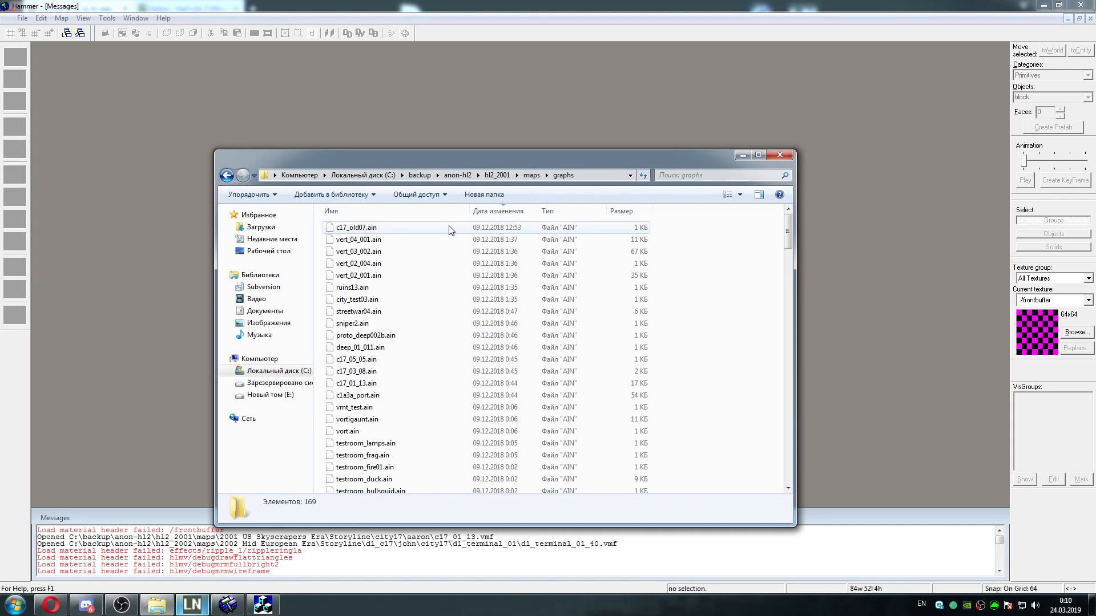
left_click(497, 175)
double_click(361, 240)
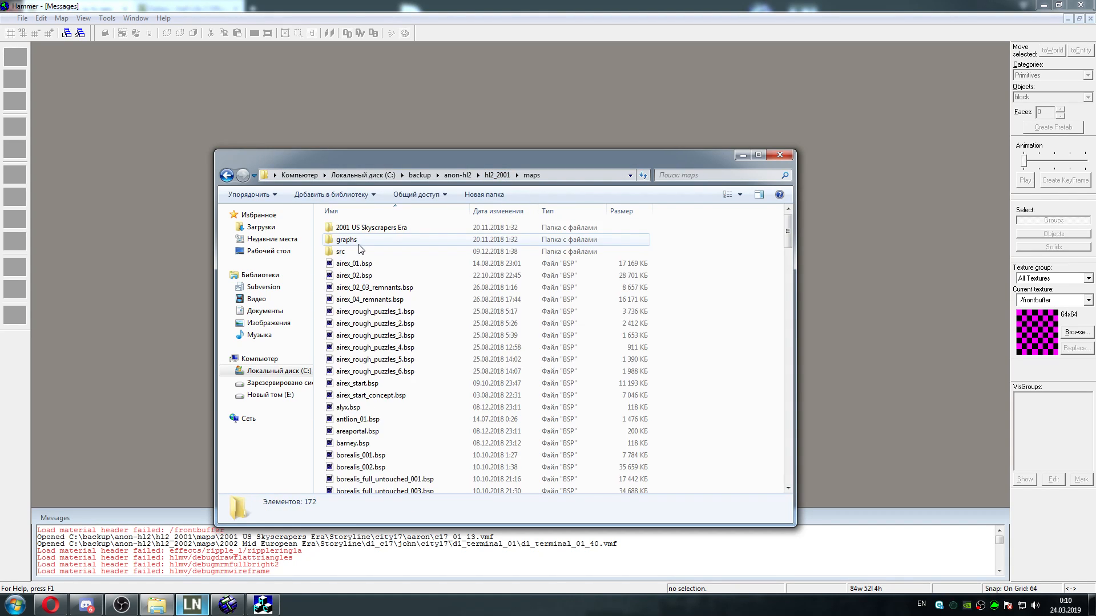
double_click(360, 240)
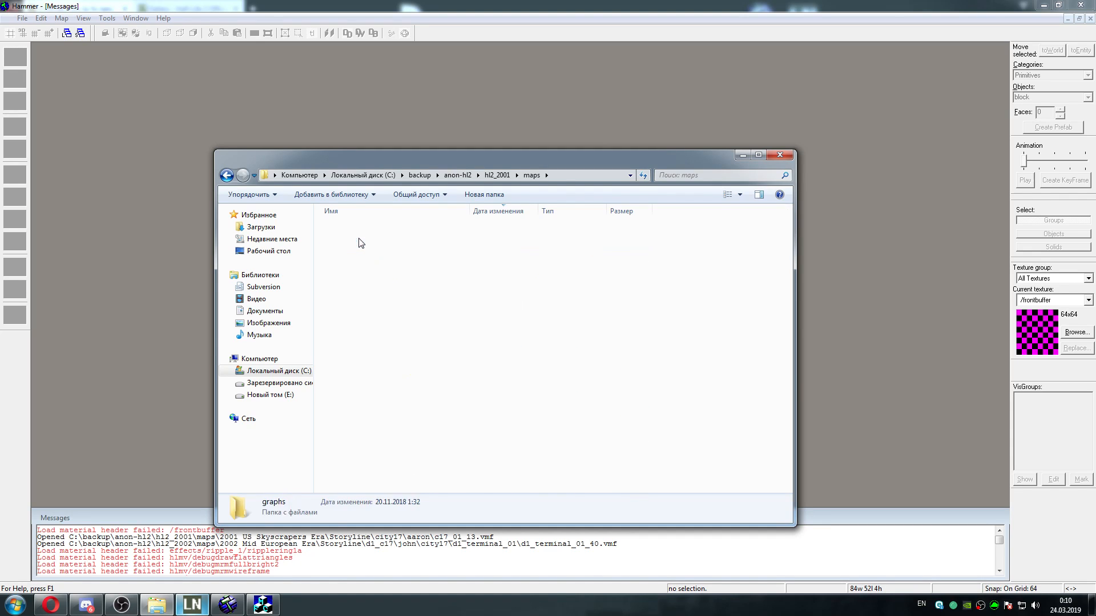
left_click(411, 213)
left_click(371, 232)
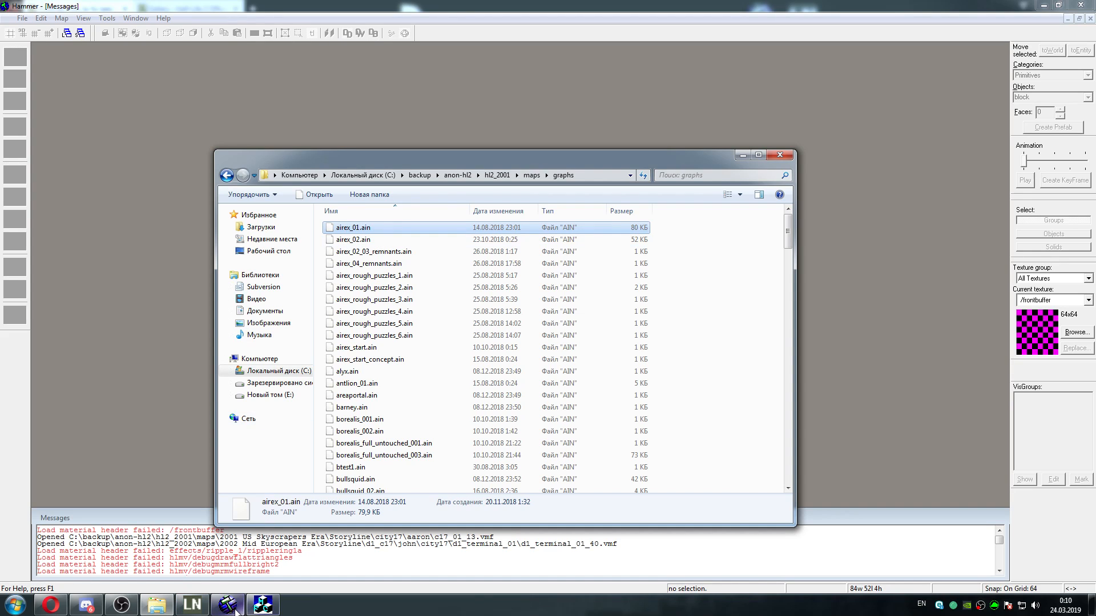
Close the other open tool window and start Half-Life 2 2002 from the LeakNet Mod Launcher
left_click(263, 605)
left_click(671, 199)
left_click(192, 605)
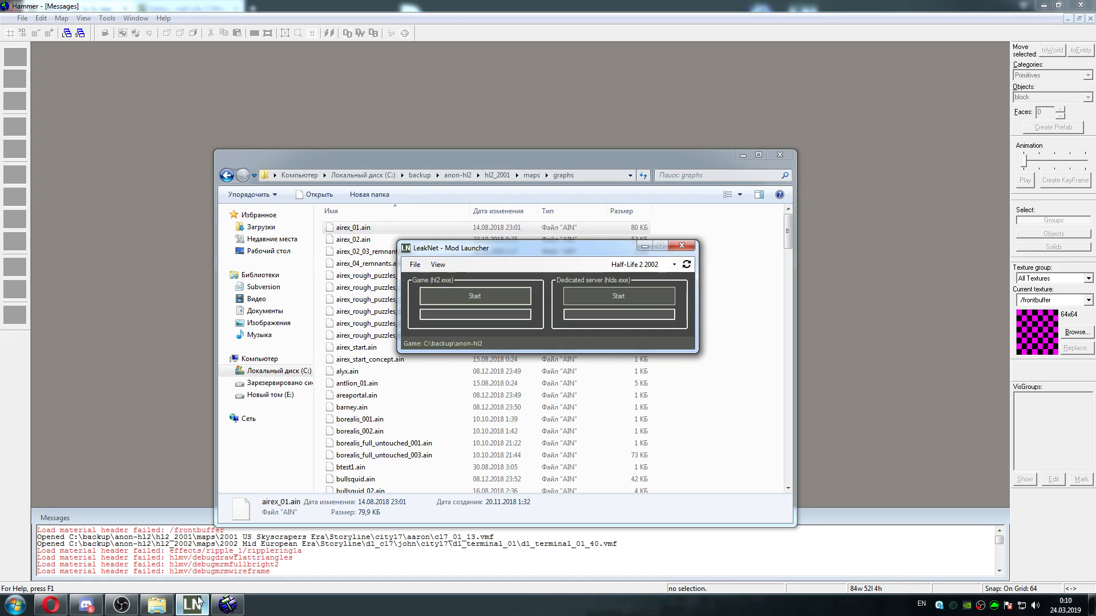
left_click(492, 293)
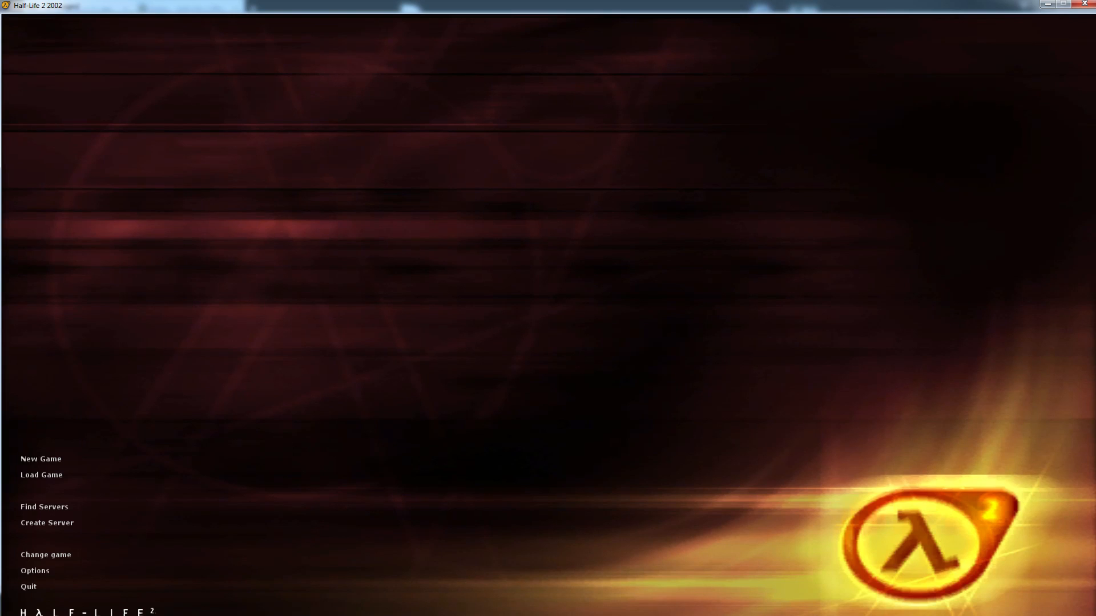
Load the map d1_sewer_01_46 through the game console
type("map d1")
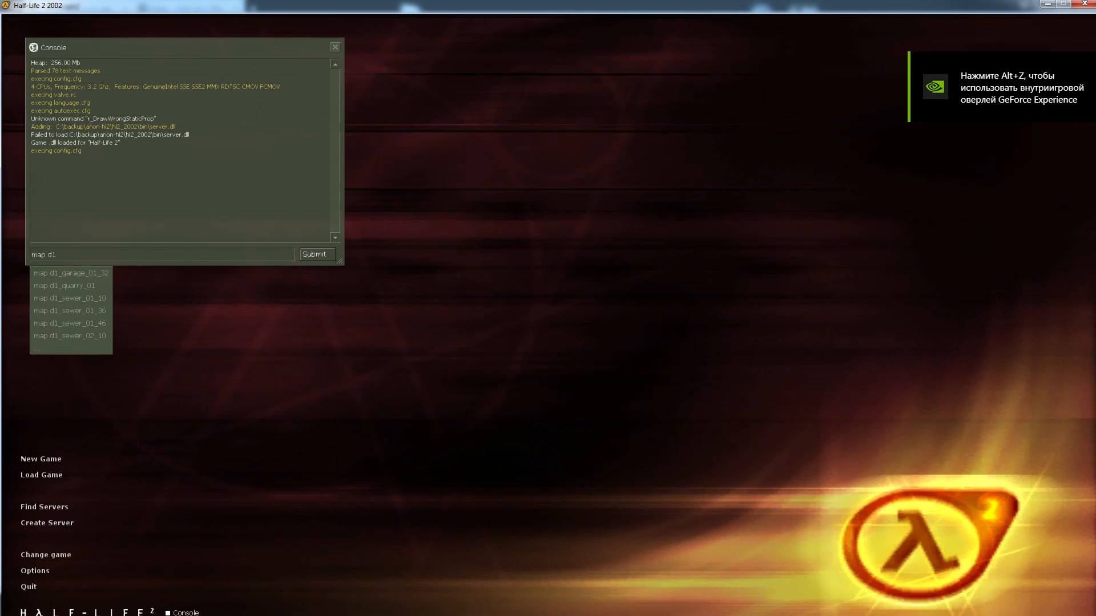
type("-")
key("BackSpace")
type("_sewer_01_46")
key("Tab")
key("Tab")
key("Tab")
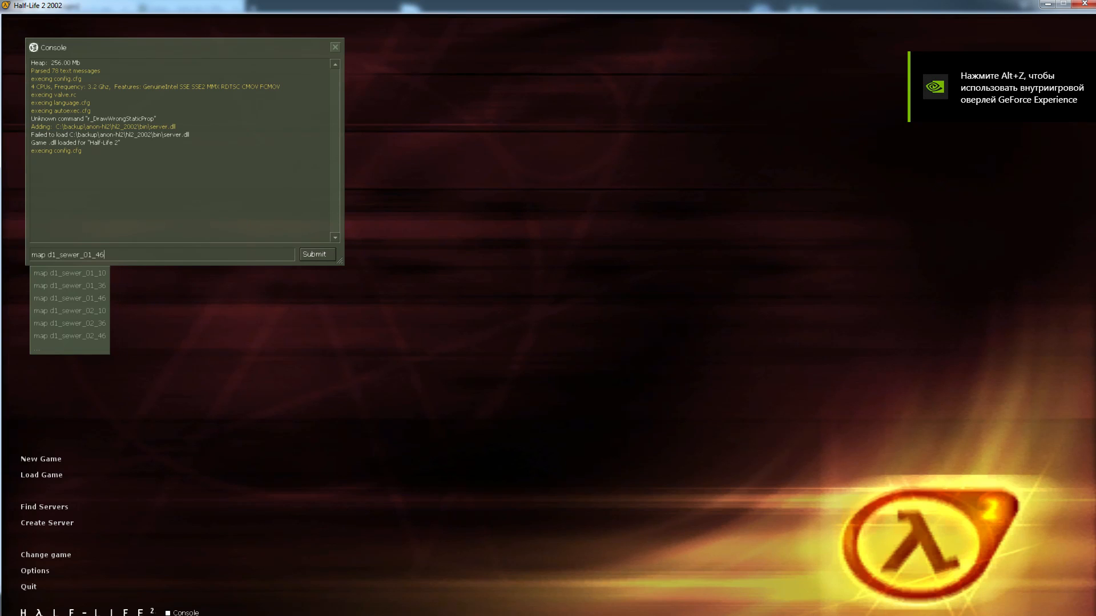
key("Return")
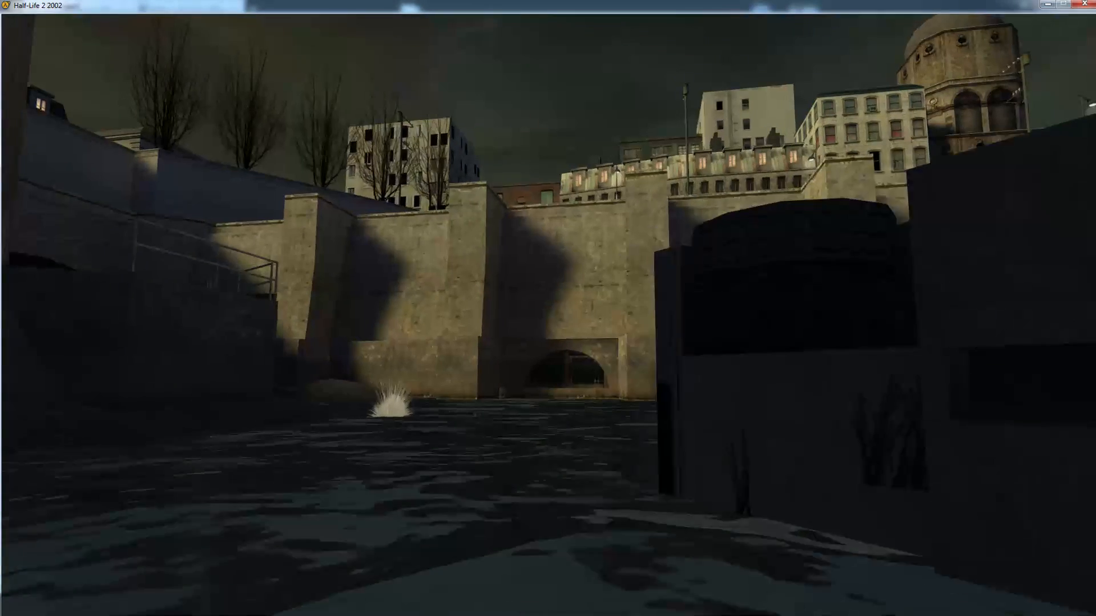
Move forward through the water and run buildcubemaps in the console for the loaded sewer map
key("w")
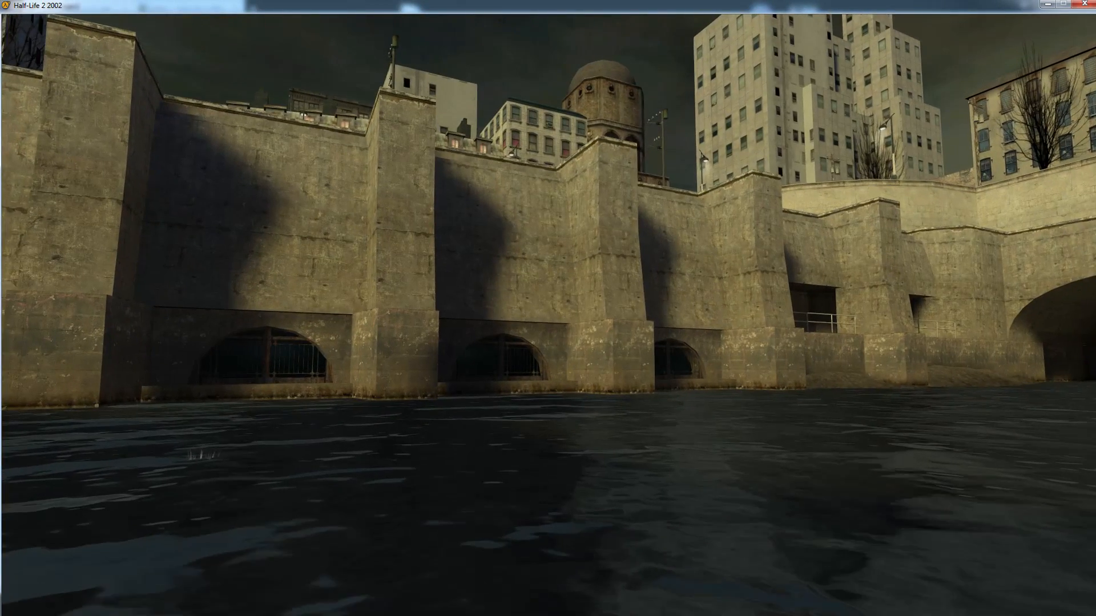
key("grave")
type("bu")
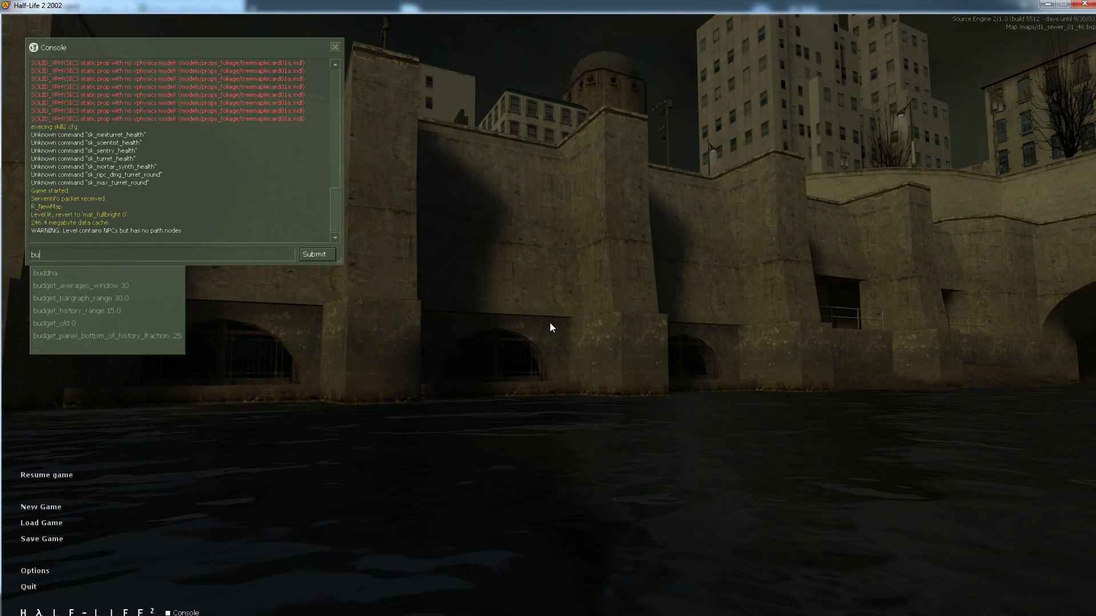
type("ildc")
key("Tab")
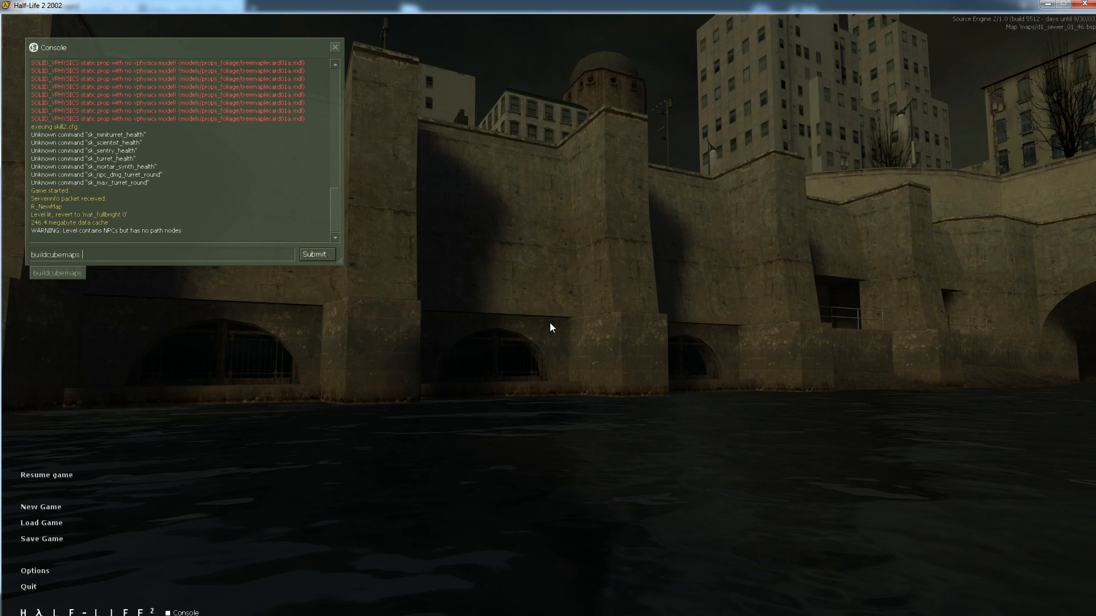
key("Return")
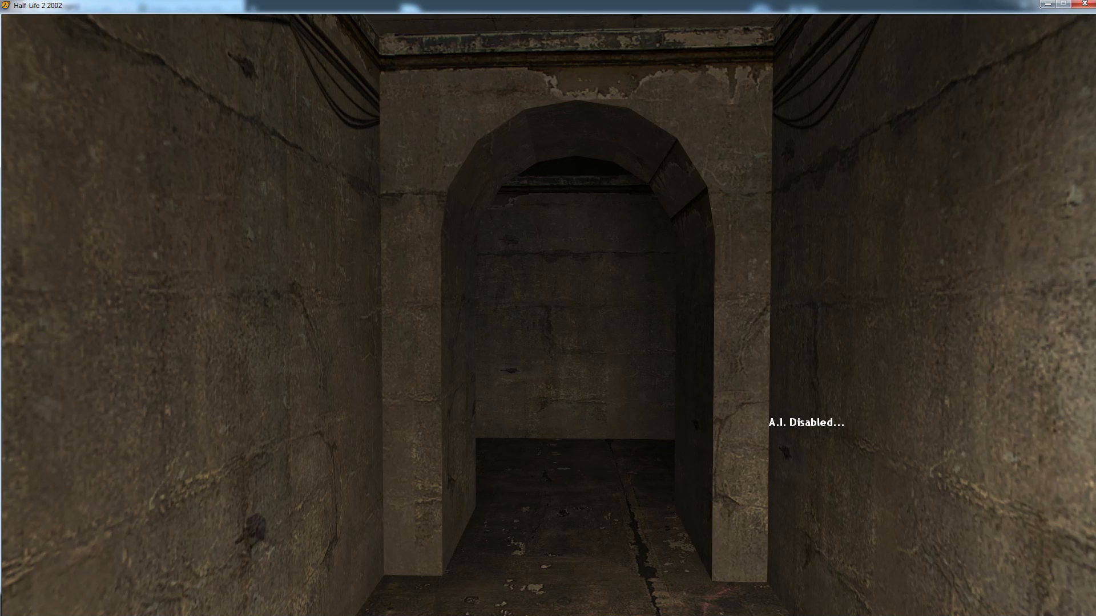
Walk through the archway in d1_sewer_02_46 and highlight the console's path nodes warning
key("w")
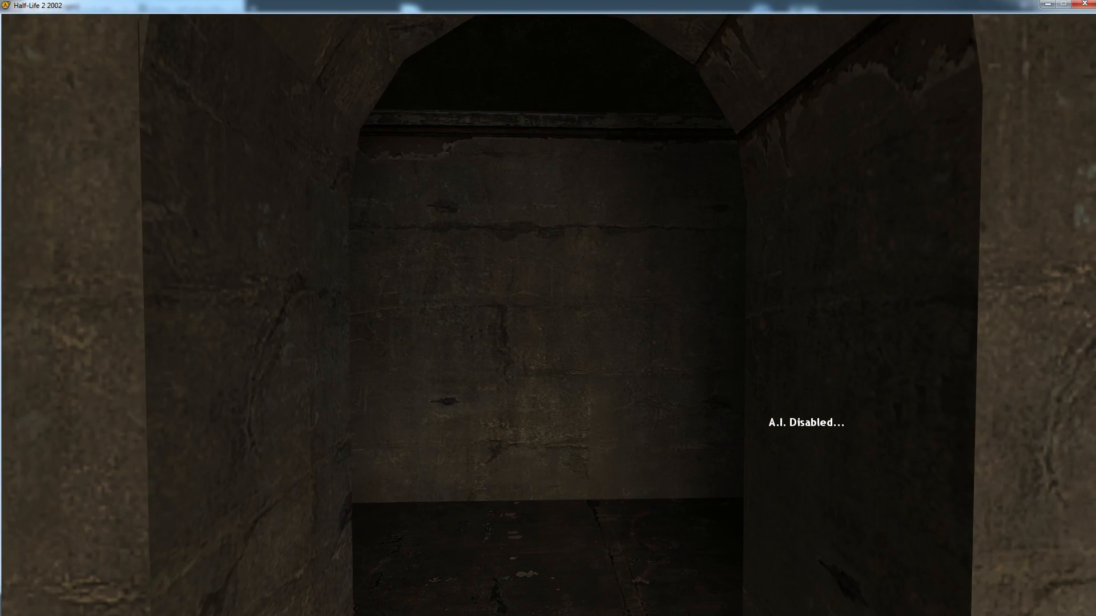
key("w")
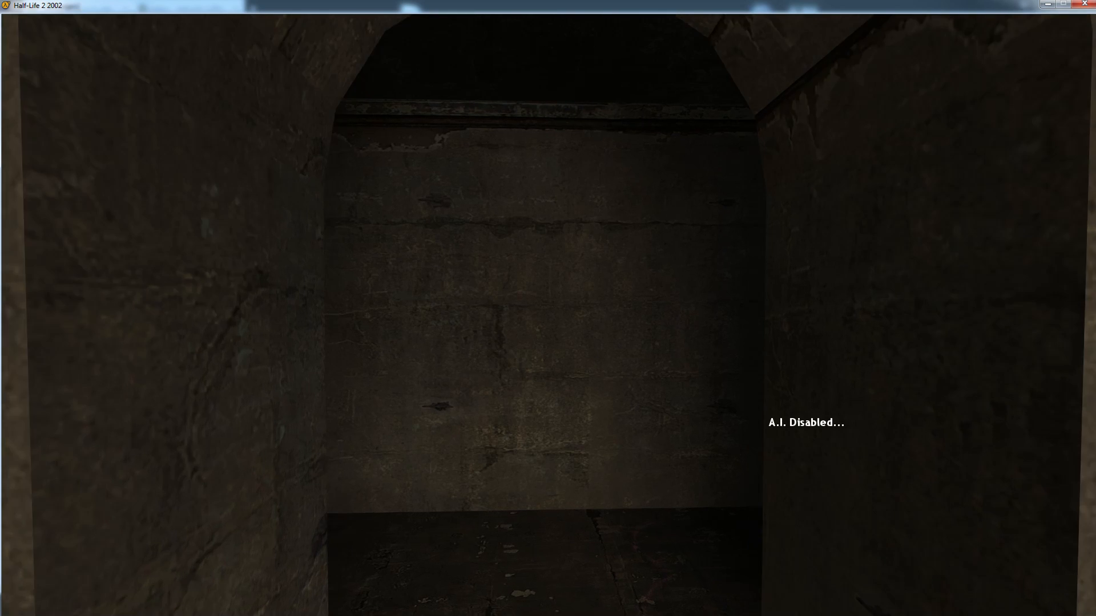
key("grave")
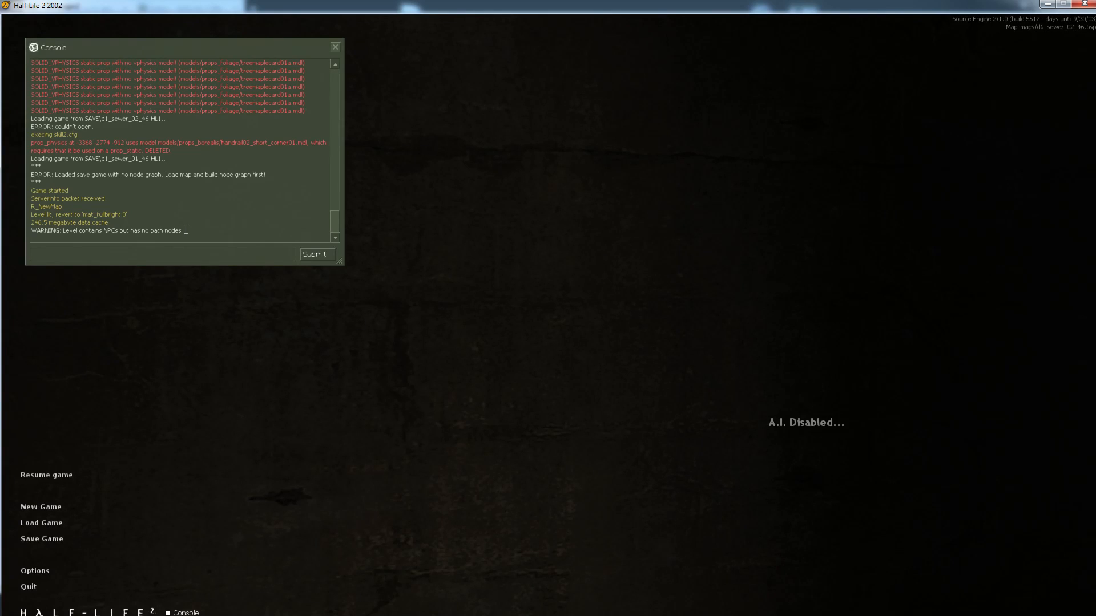
left_click_drag(186, 228, 22, 229)
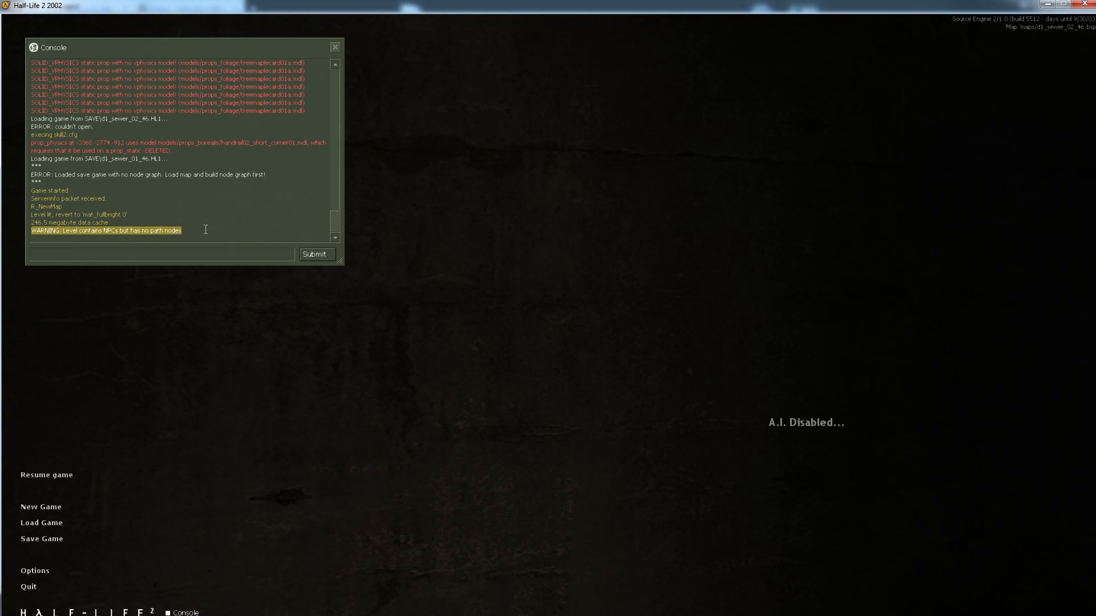
key("Escape")
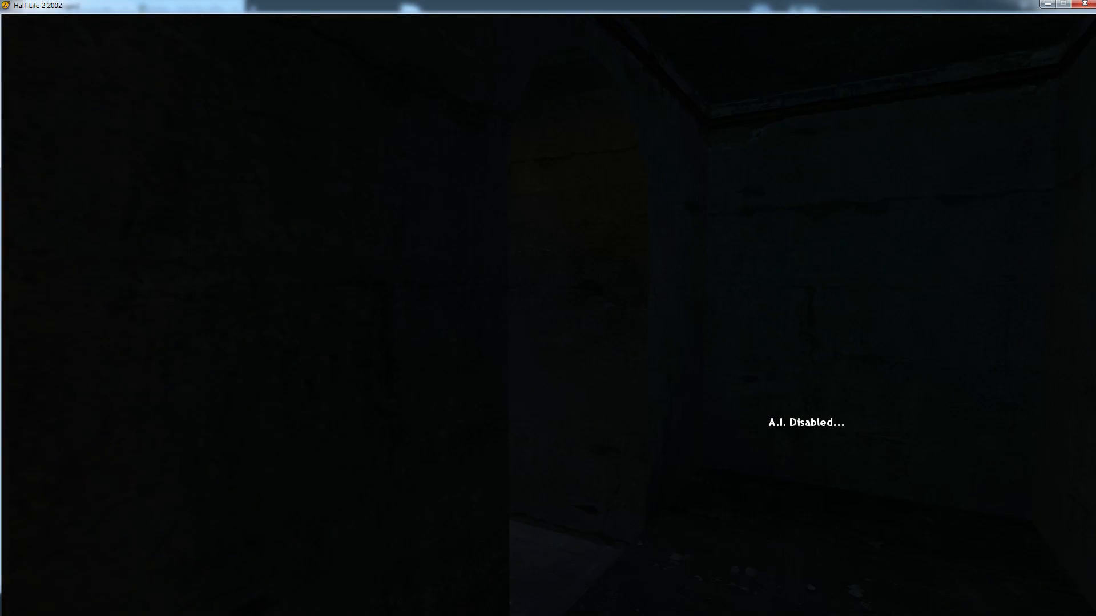
Explore d1_sewer_02_46 on foot and with noclip, examining the tunnels, fenced walkway, surrounding buildings, sky and outer walls
key("w")
key("w")
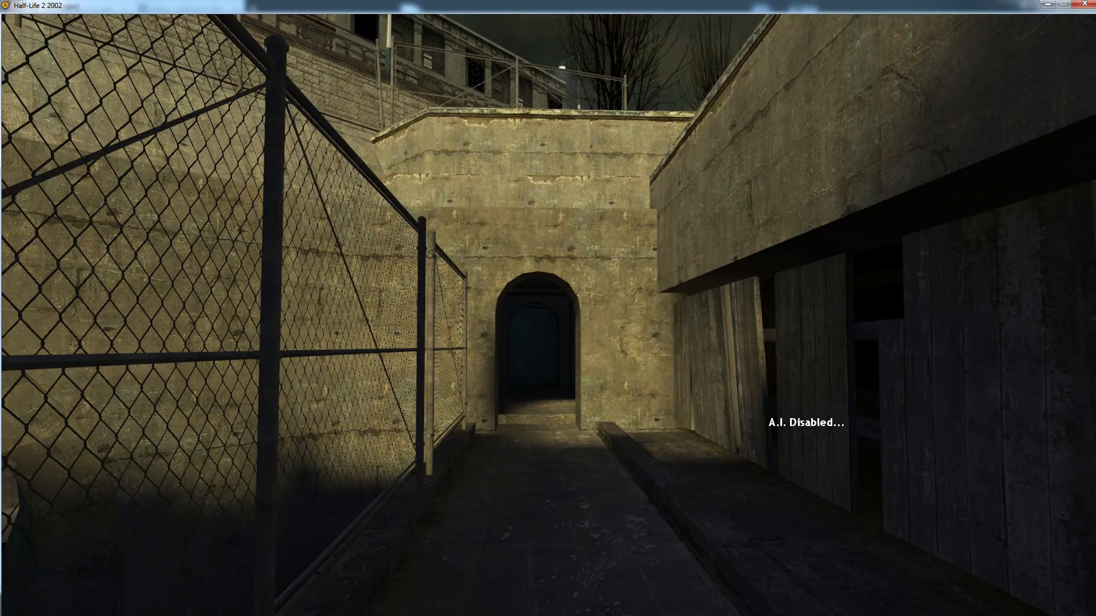
key("w")
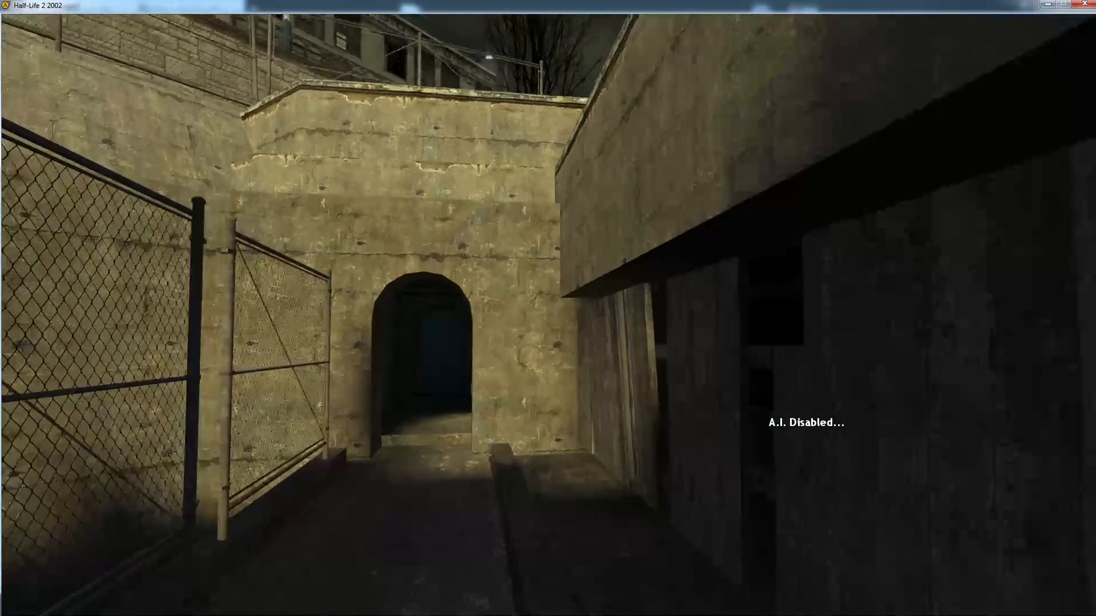
key("d")
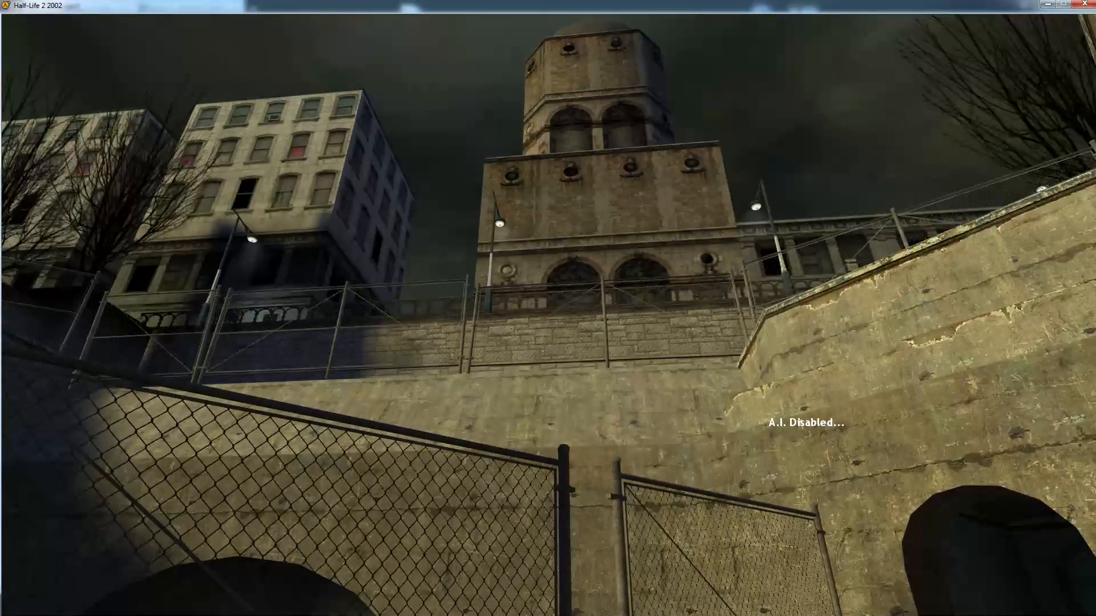
key("w")
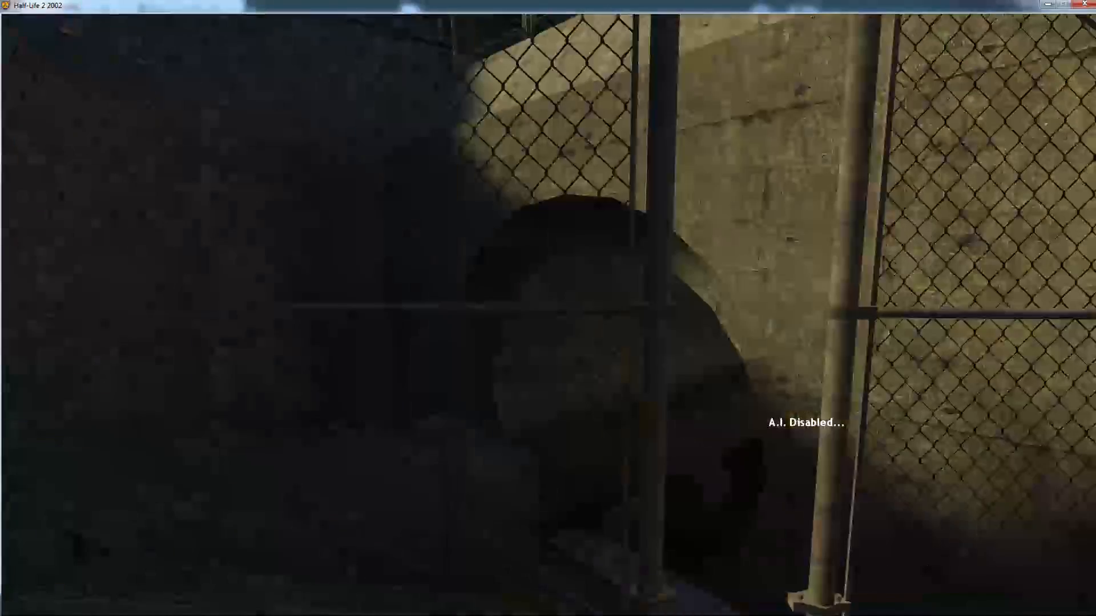
key("w")
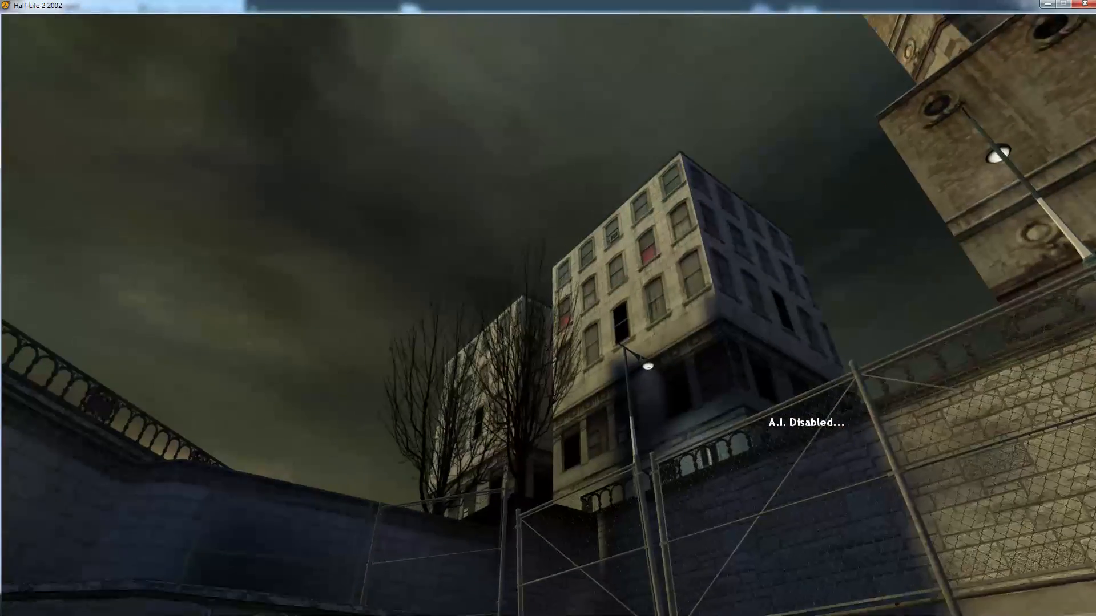
key("w")
key("w")
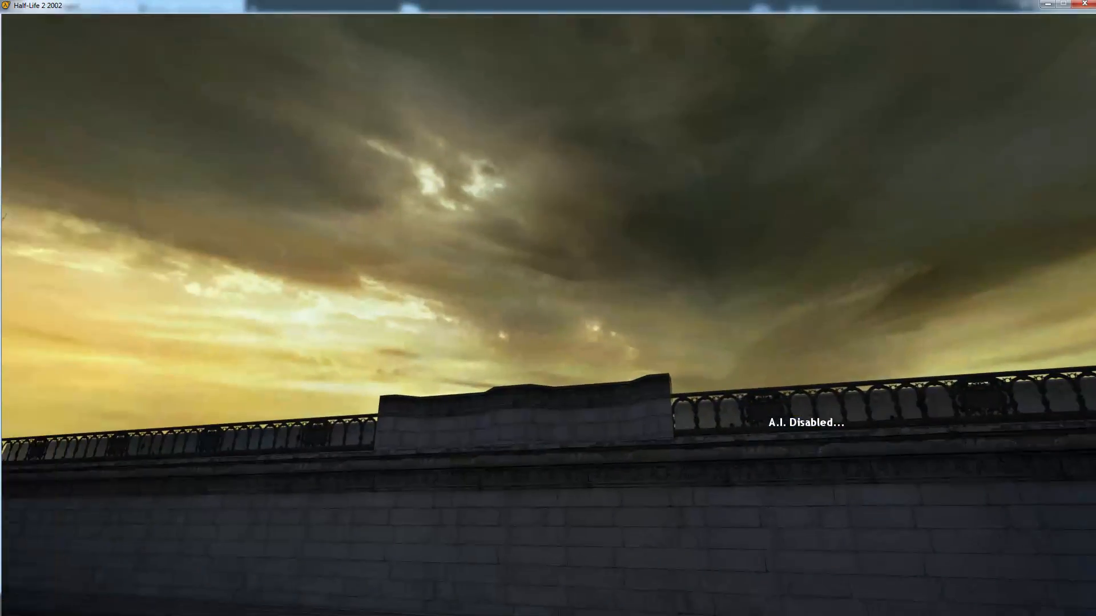
key("w")
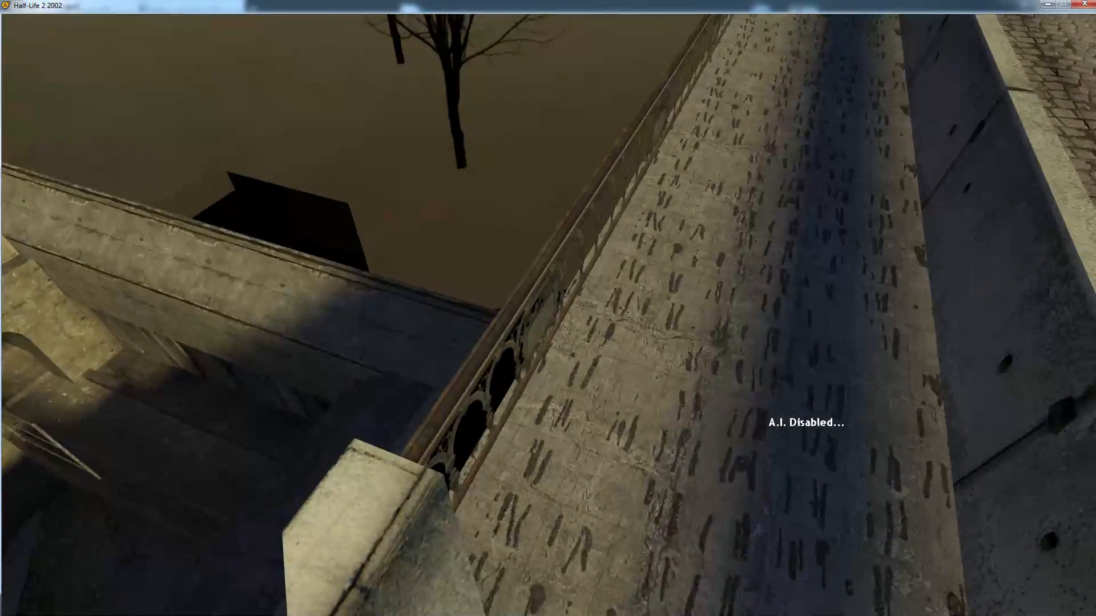
key("w")
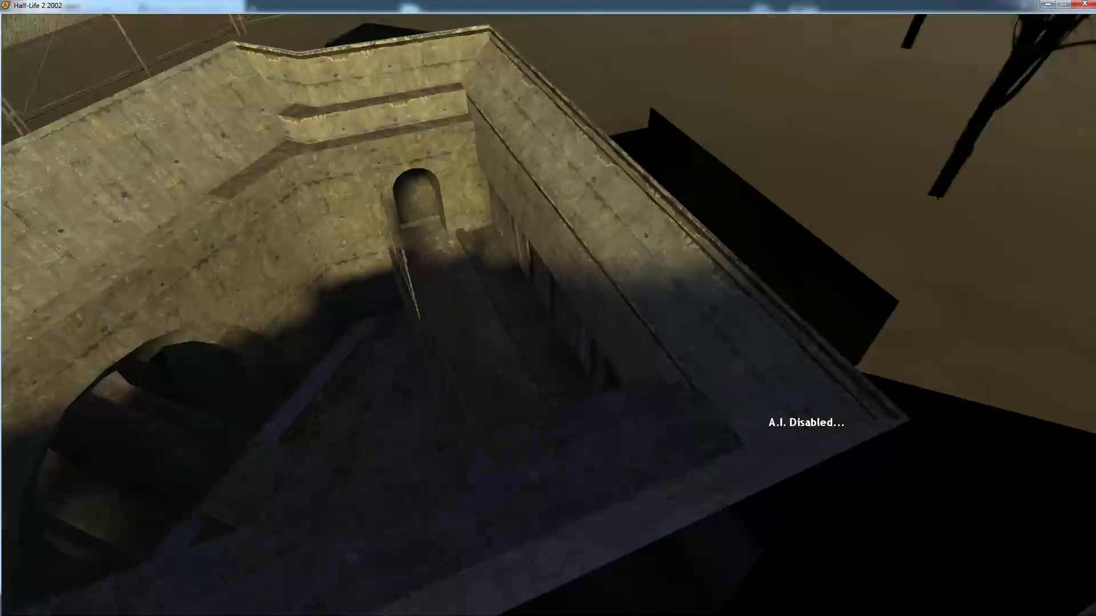
key("w")
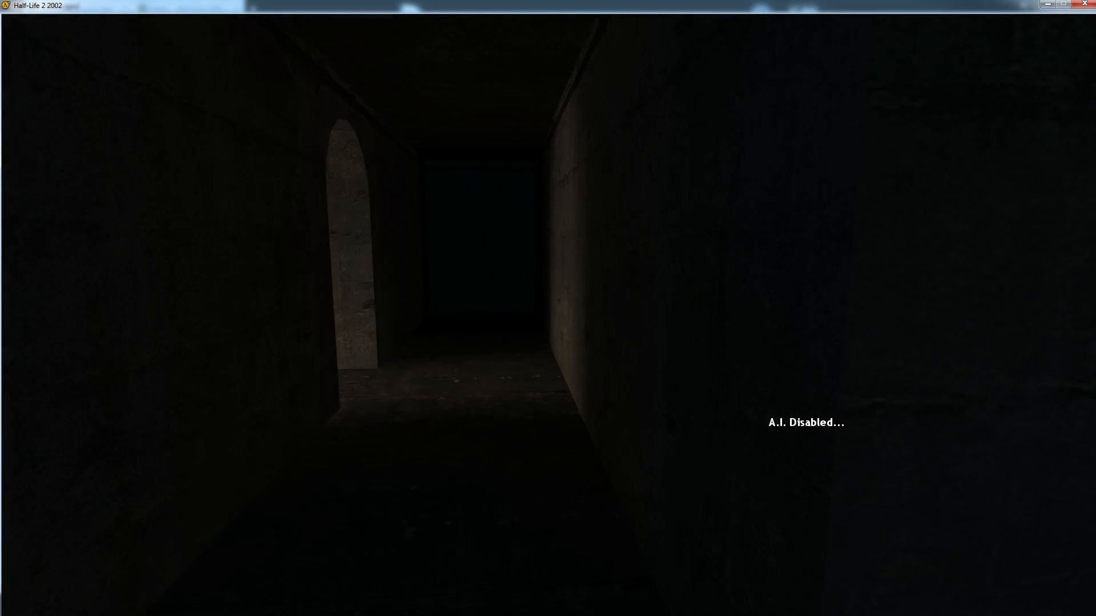
key("w")
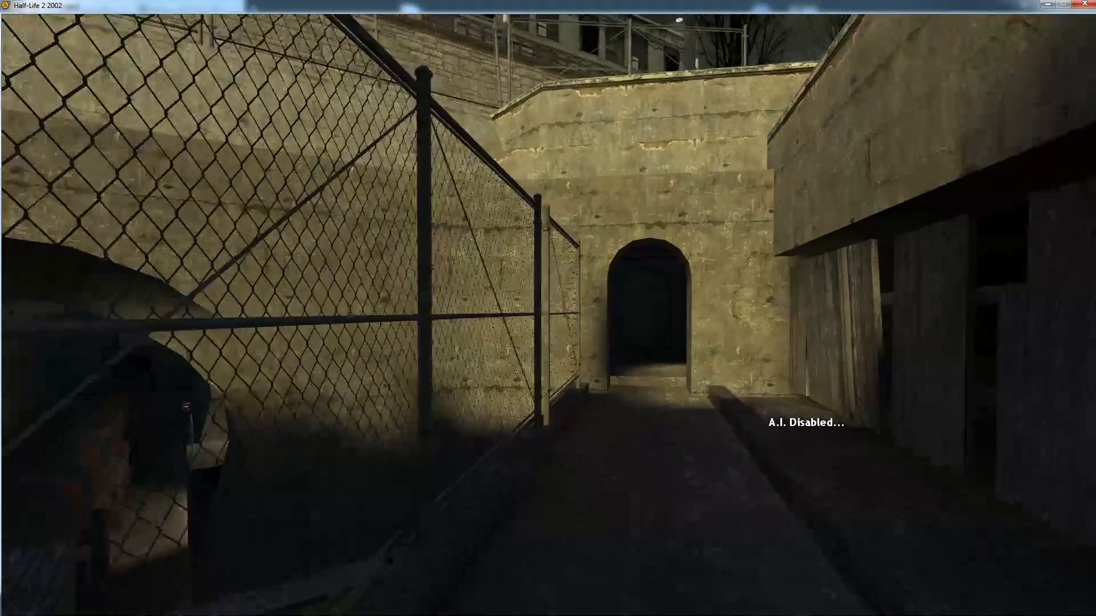
key("w")
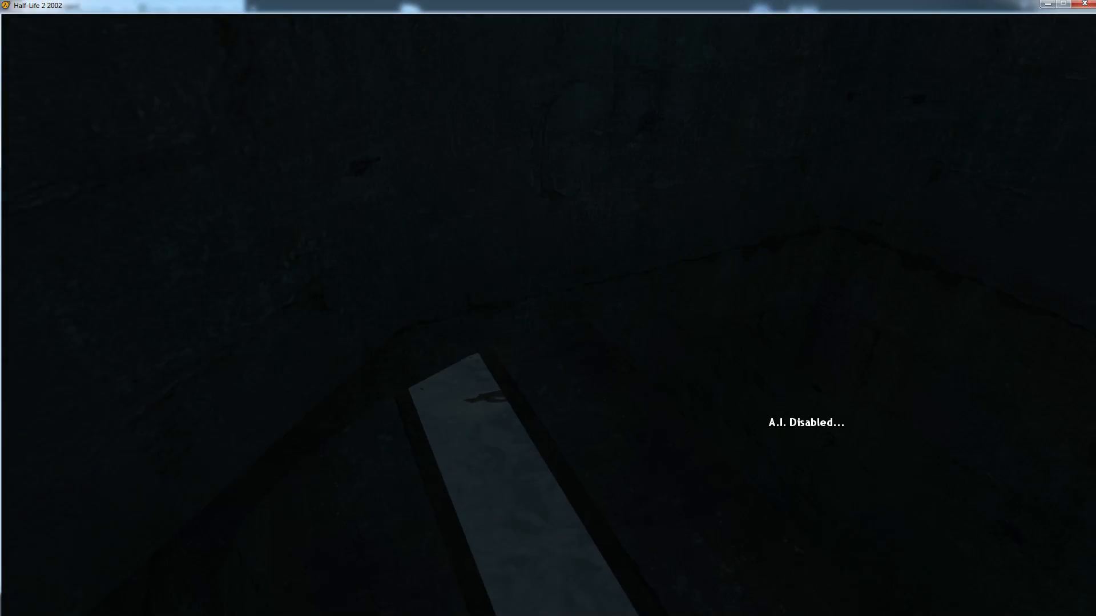
key("w")
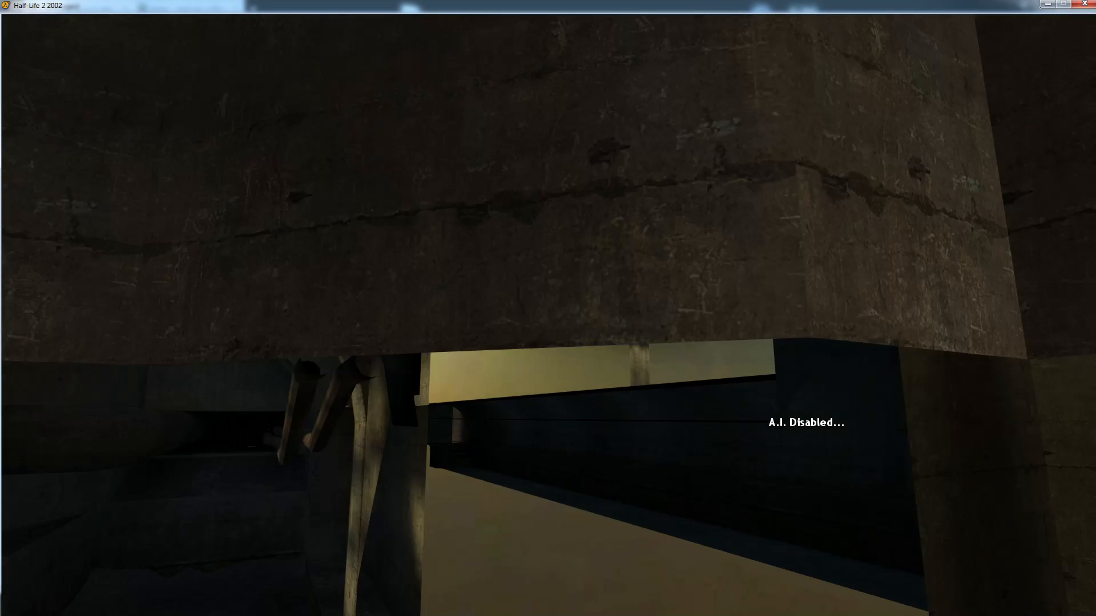
Quit Half-Life 2 2002 and return to the desktop
key("Escape")
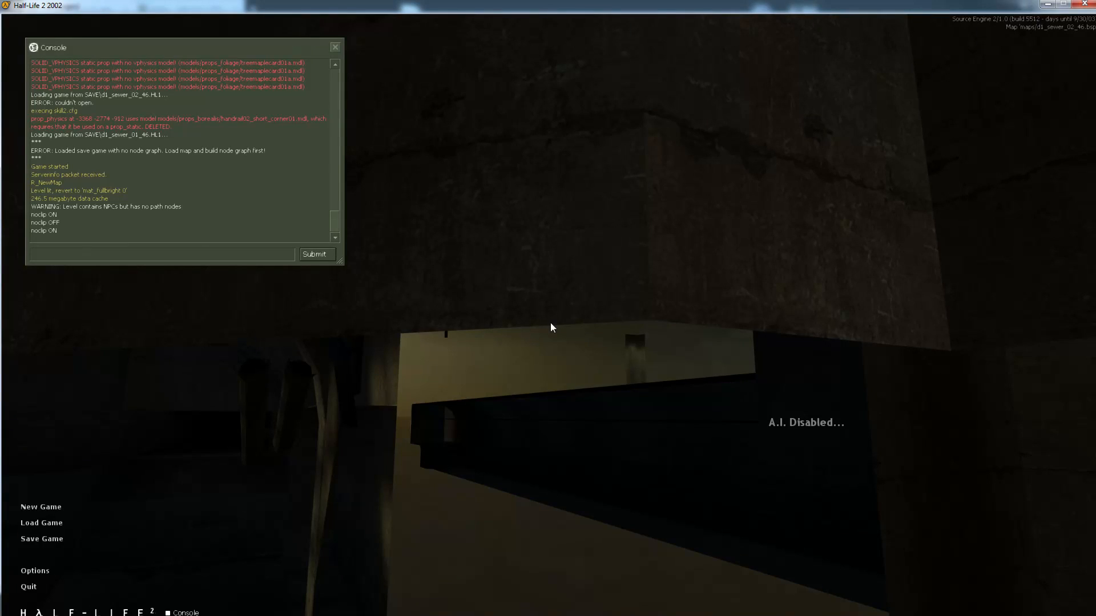
left_click(28, 588)
left_click(529, 338)
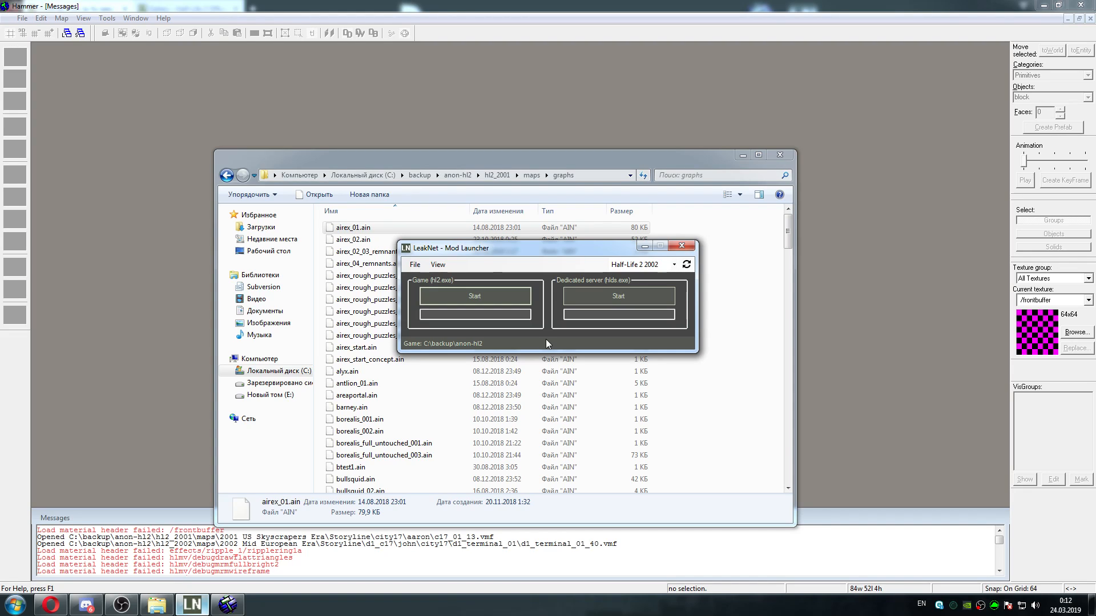
In Explorer, open hl2_2002's maps folder sorted by name, look through its graphs subfolder's AIN files, and return to maps
left_click(157, 597)
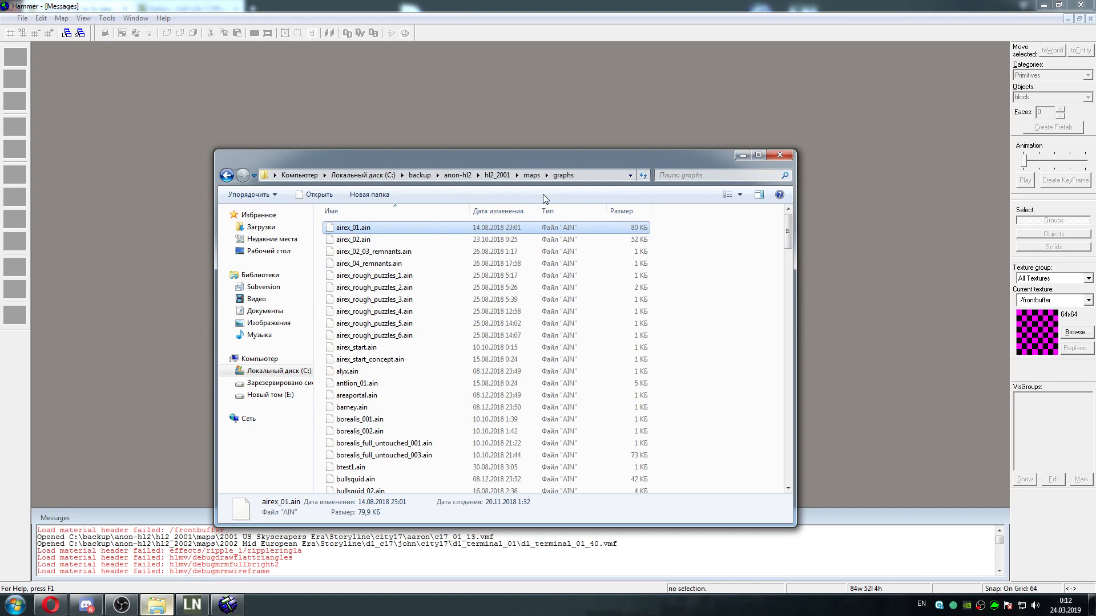
left_click(457, 175)
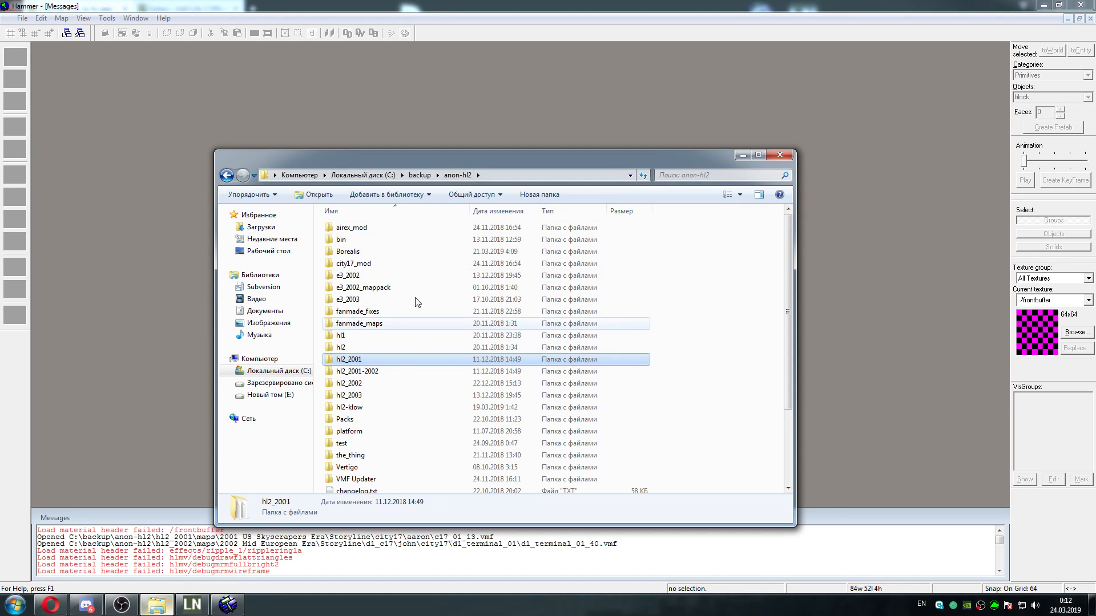
double_click(388, 384)
double_click(365, 239)
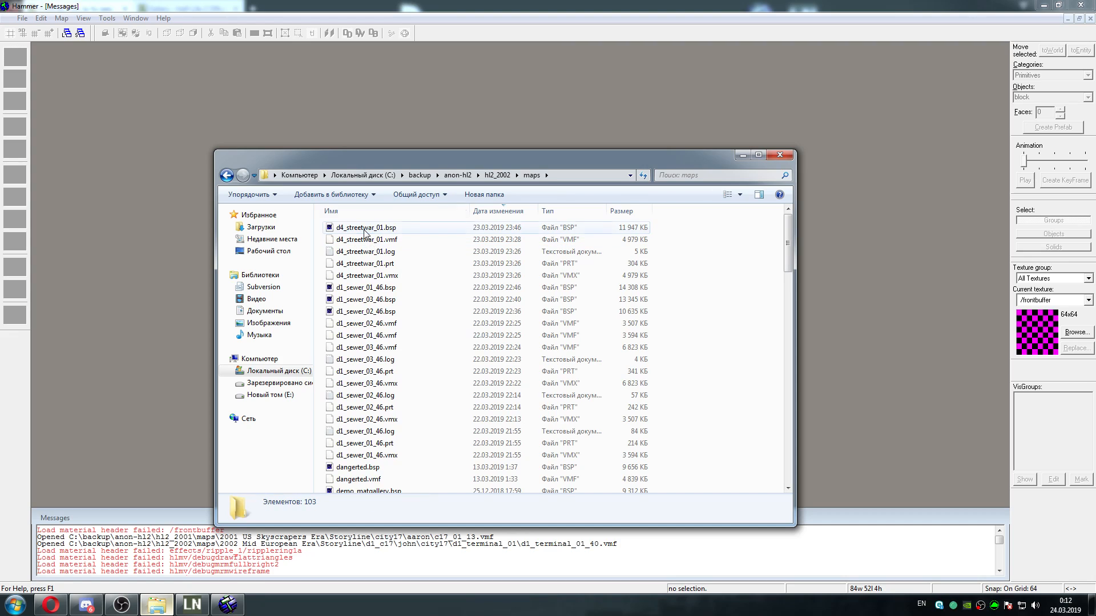
left_click(359, 211)
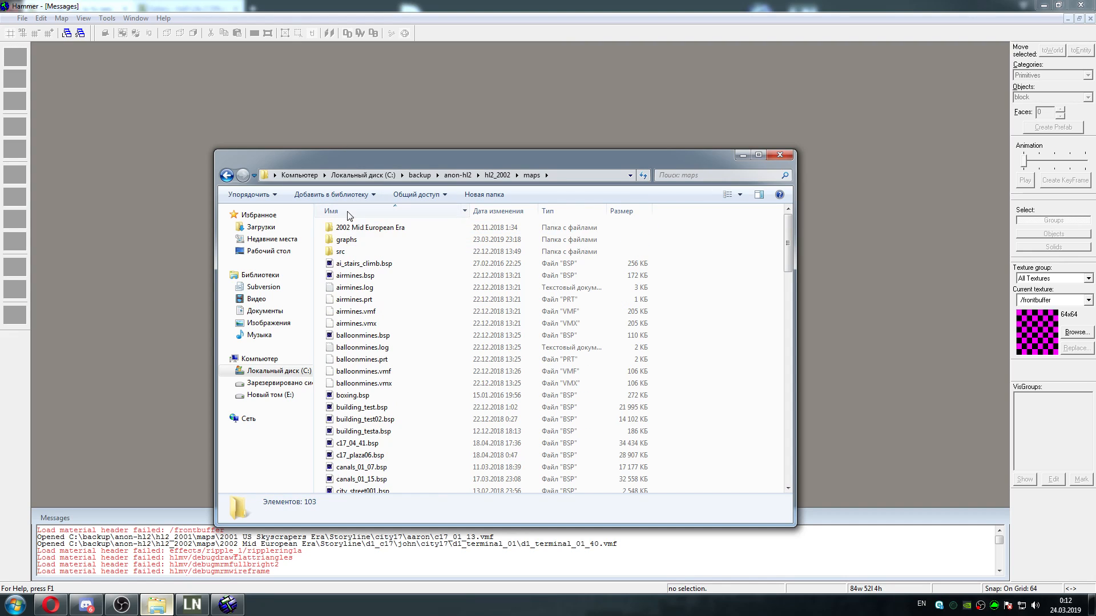
double_click(355, 241)
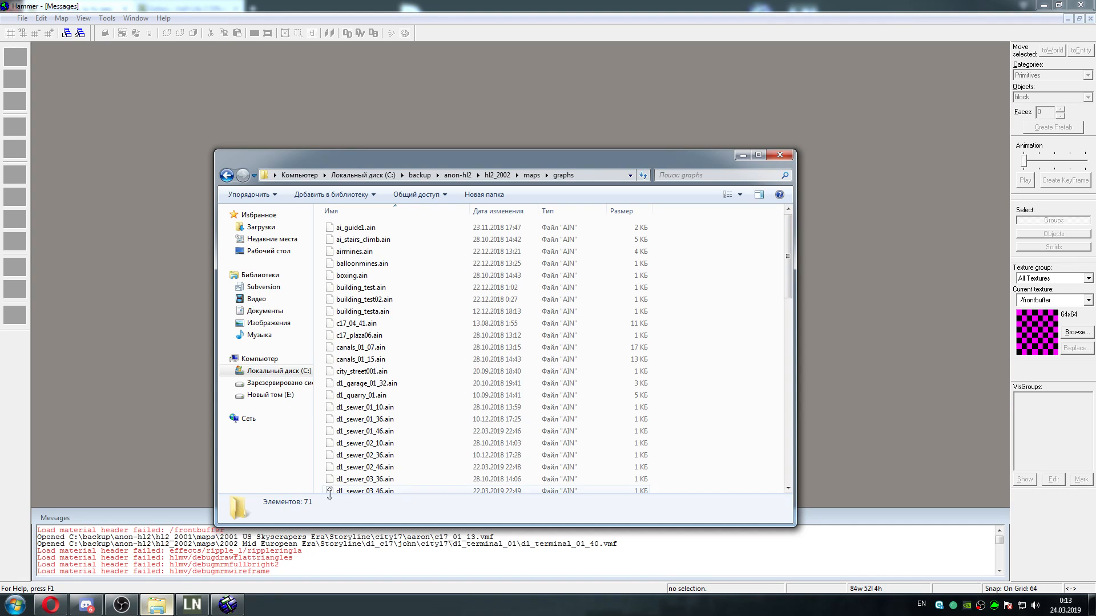
mouse_move(789, 260)
left_mouse_down()
mouse_move(774, 474)
mouse_move(783, 257)
left_mouse_up()
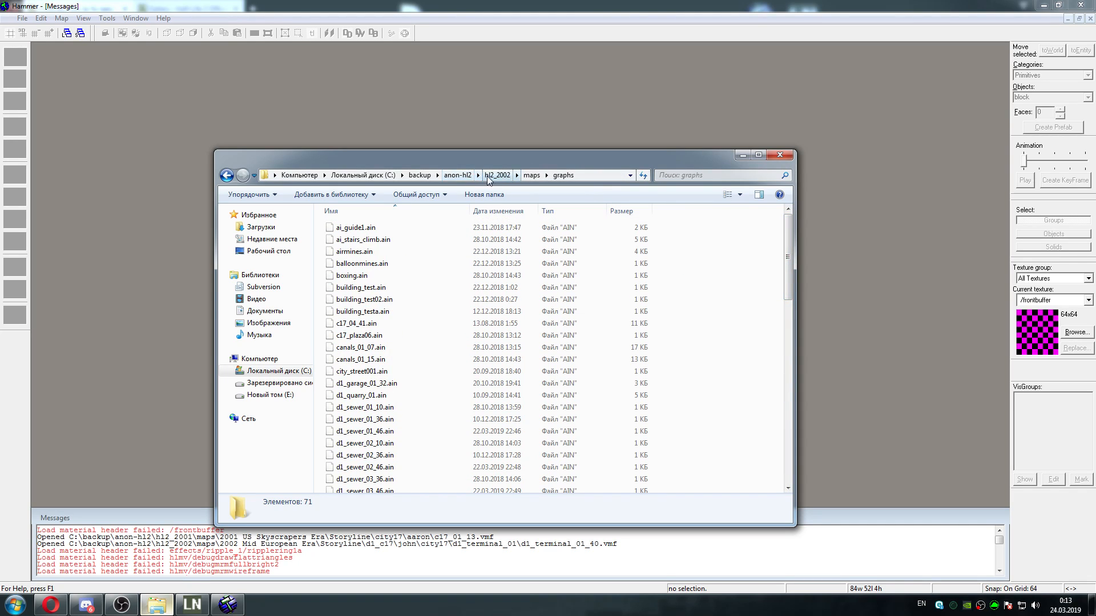
left_click(531, 175)
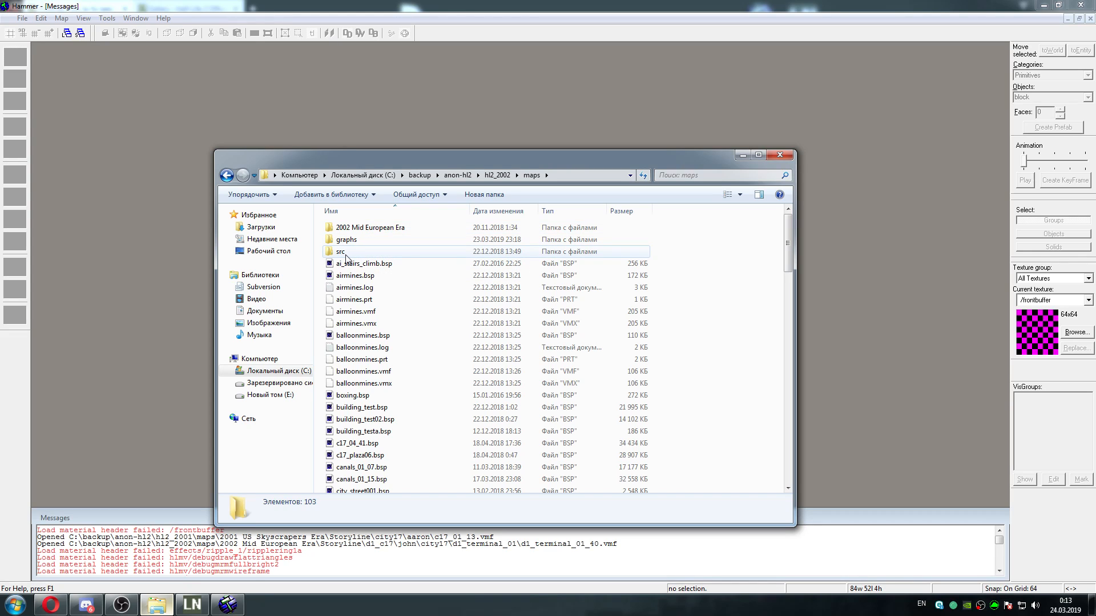
Check the general and sharing properties of the 2002 Mid European Era folder and close its properties
left_click(362, 231)
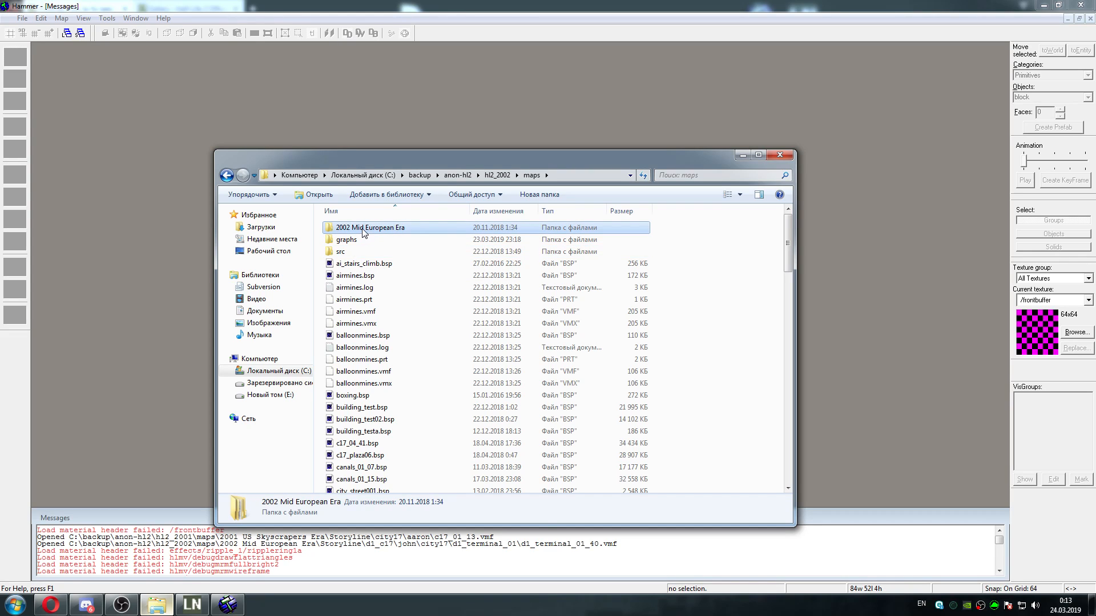
right_click(362, 229)
left_click(400, 566)
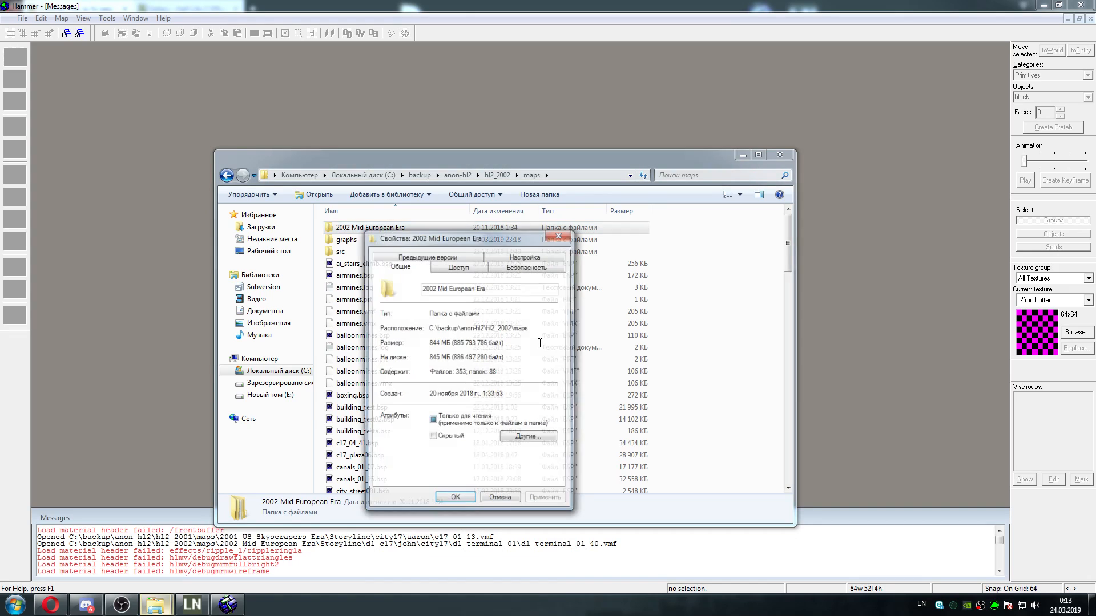
left_click(458, 266)
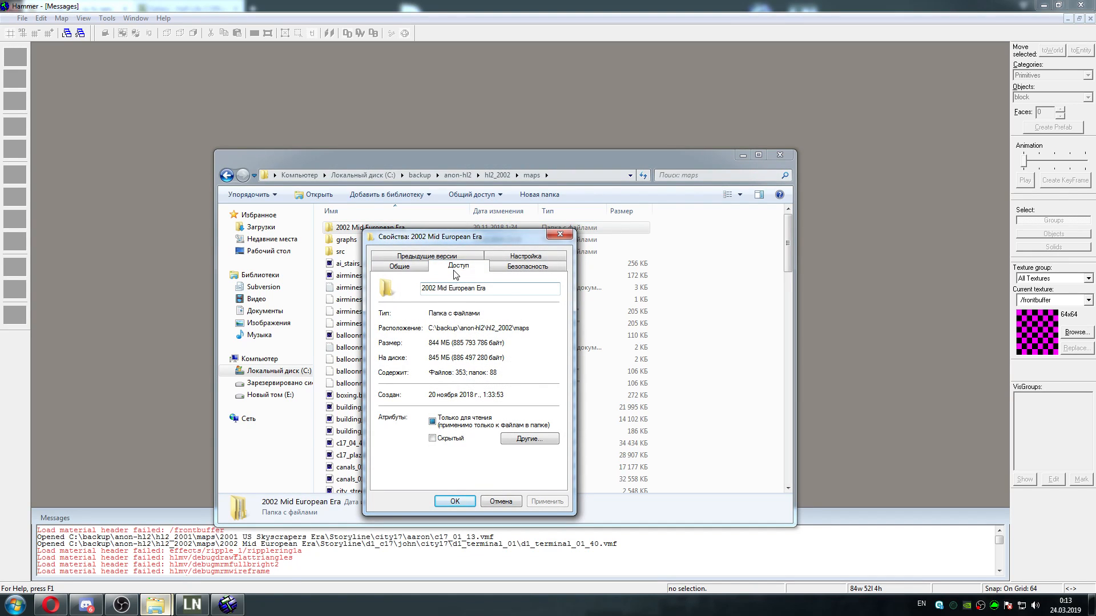
left_click(386, 266)
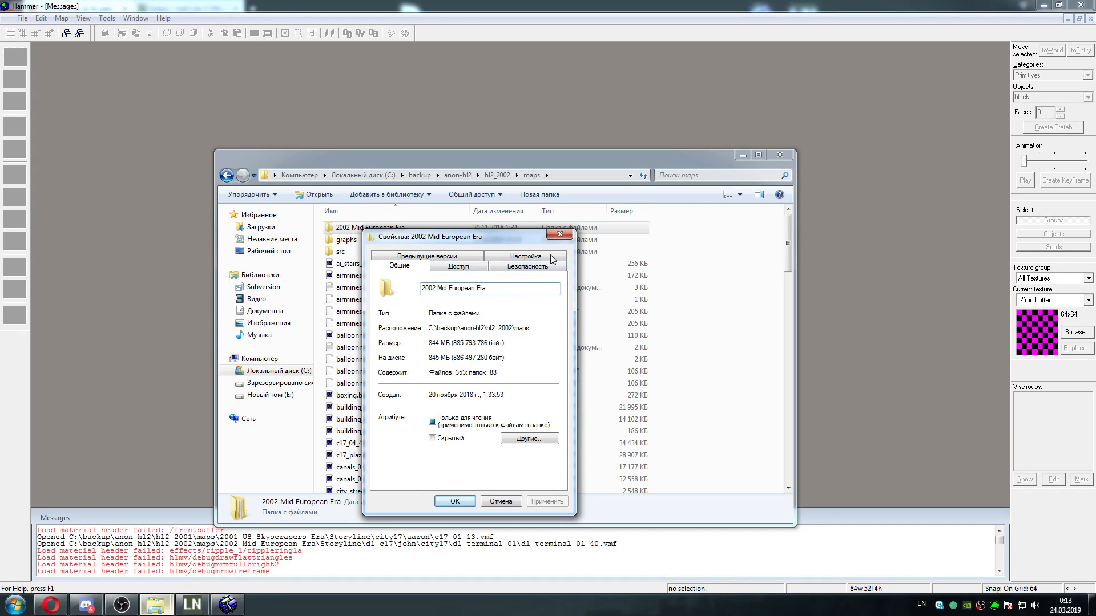
left_click(559, 235)
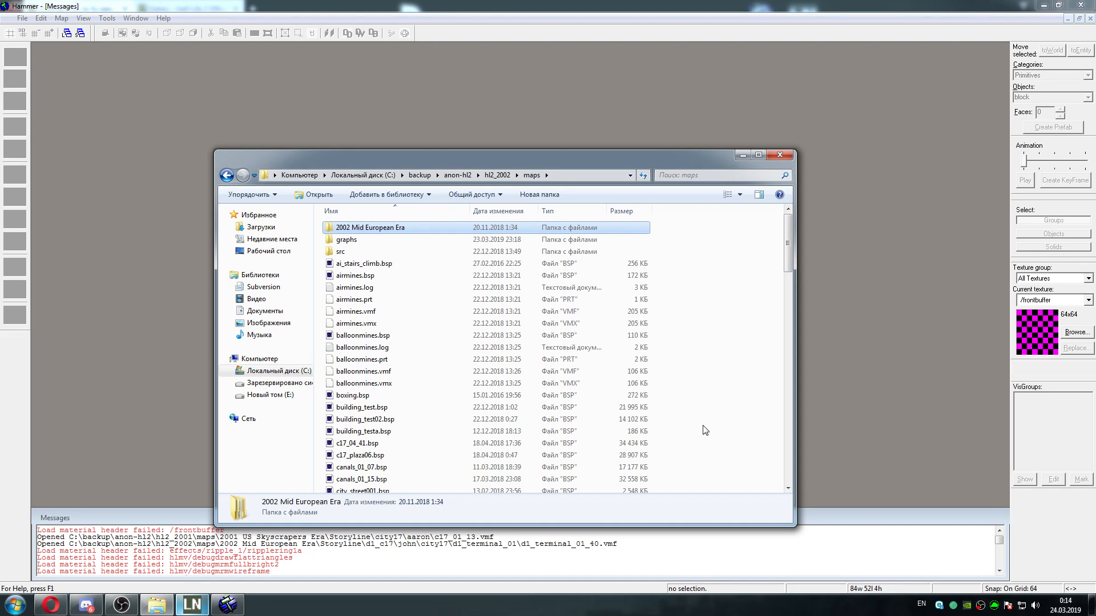
Switch to Opera, try to load combineoverwiki.com in a new tab, and close that tab
left_click(46, 610)
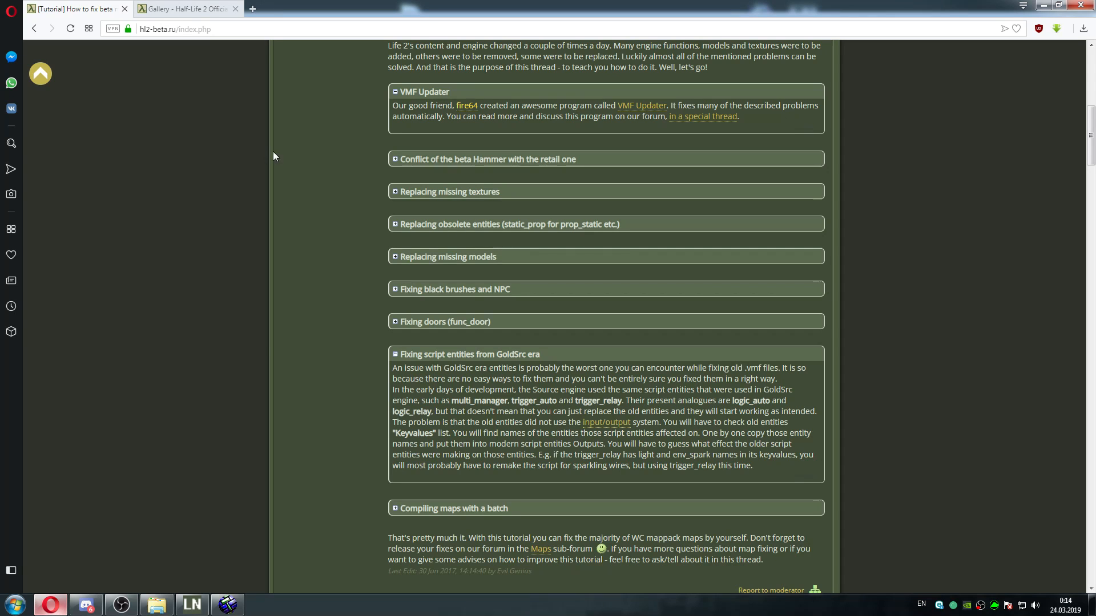
left_click(252, 8)
type("comb")
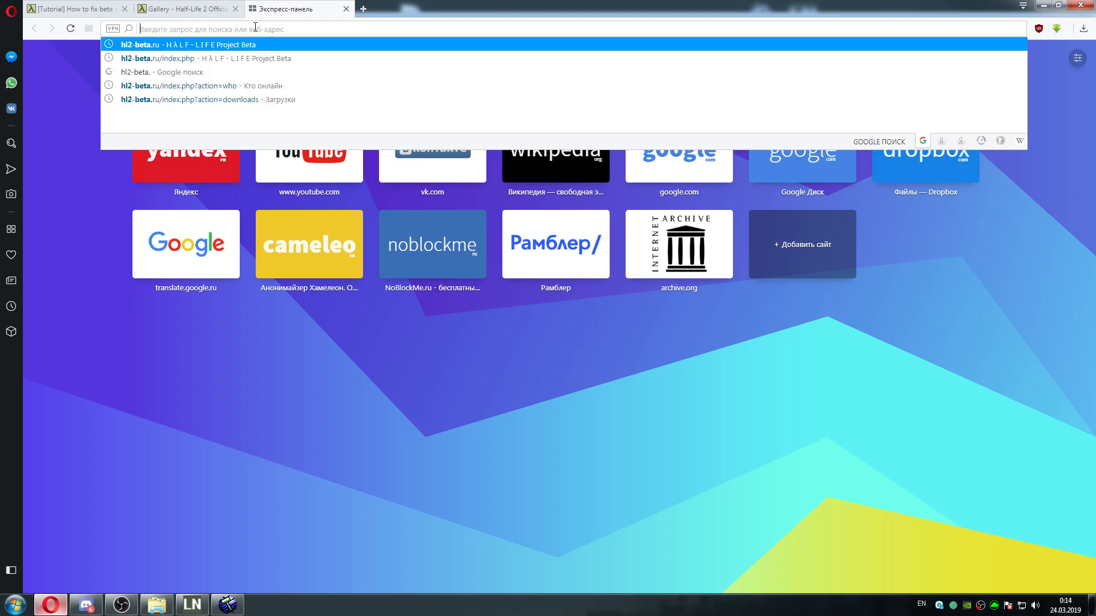
type("ineoverw")
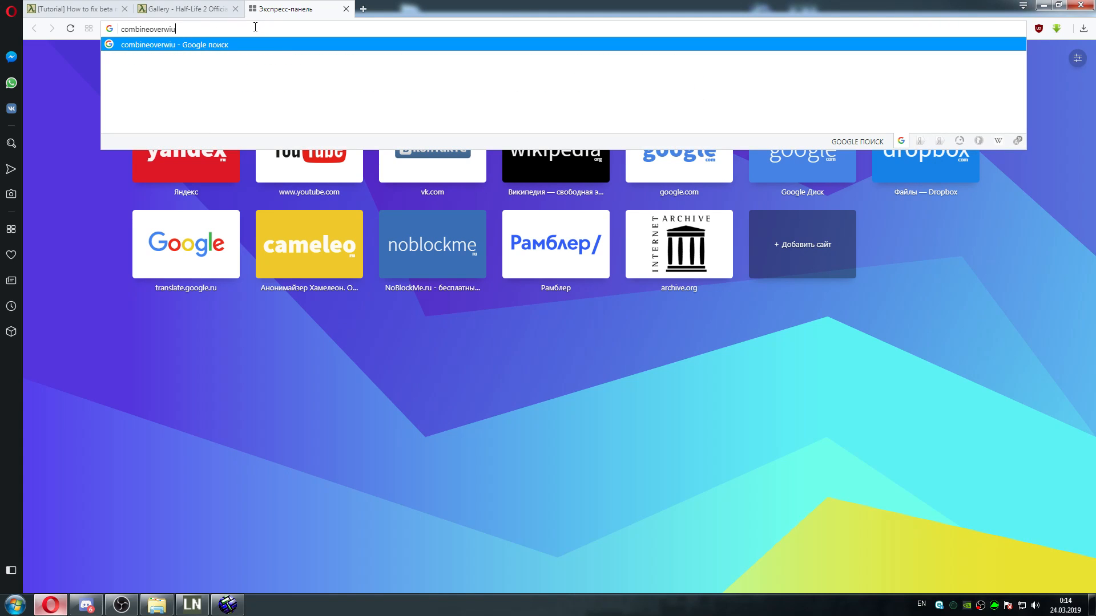
type("iki.com")
key("Return")
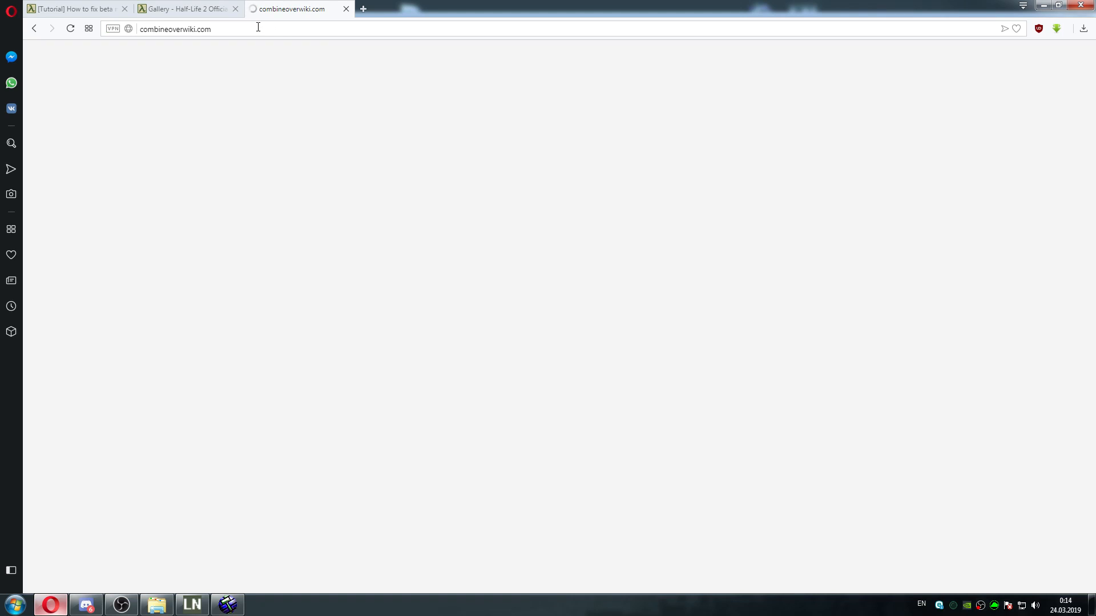
left_click(197, 34)
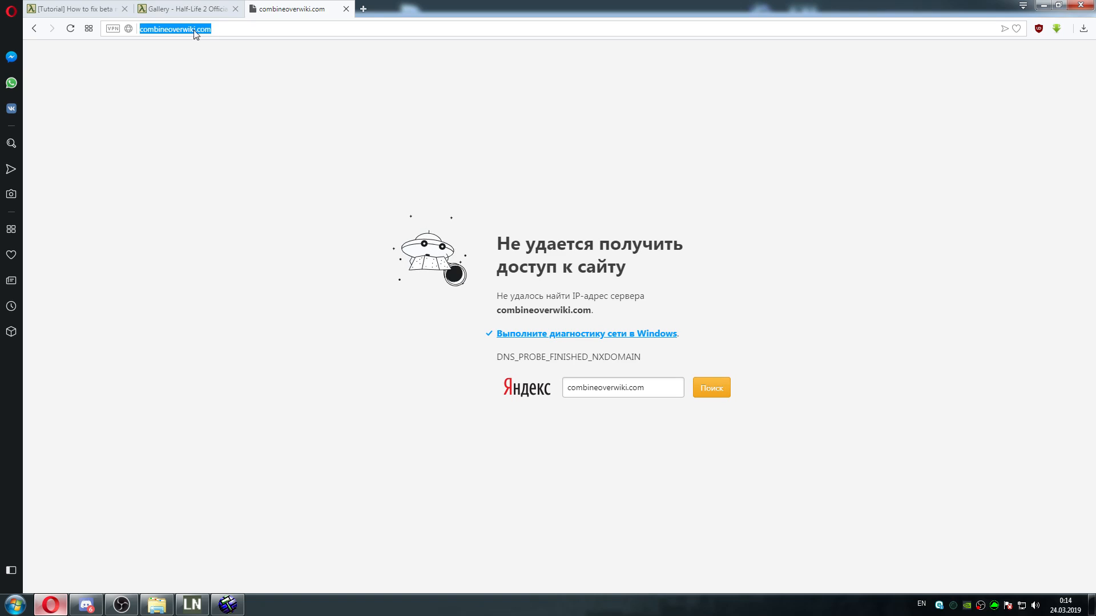
left_click(168, 31)
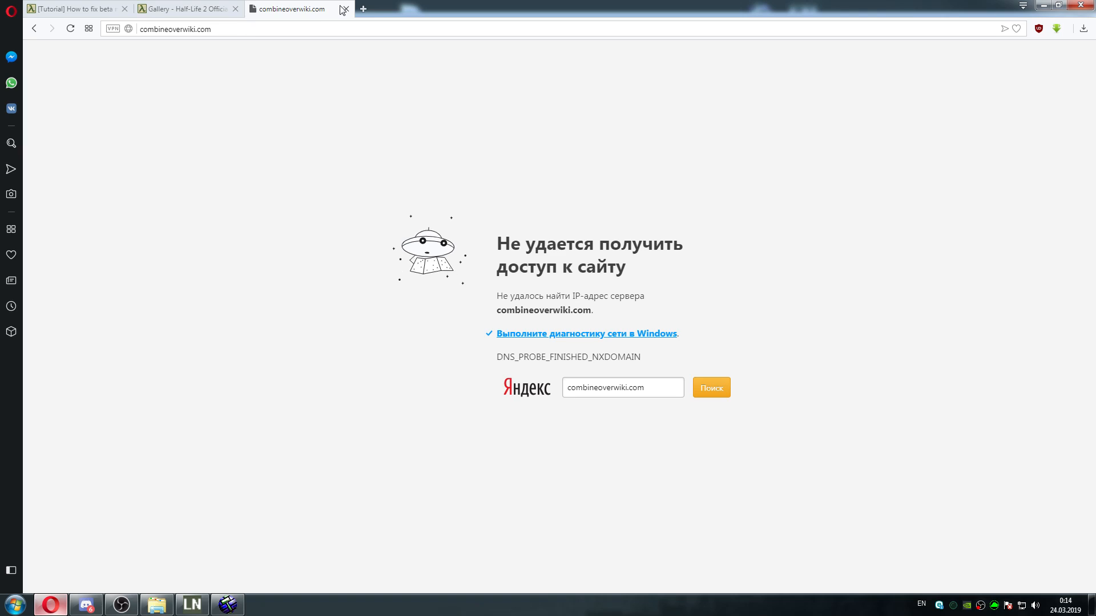
left_click(362, 9)
left_click(345, 9)
left_click(345, 9)
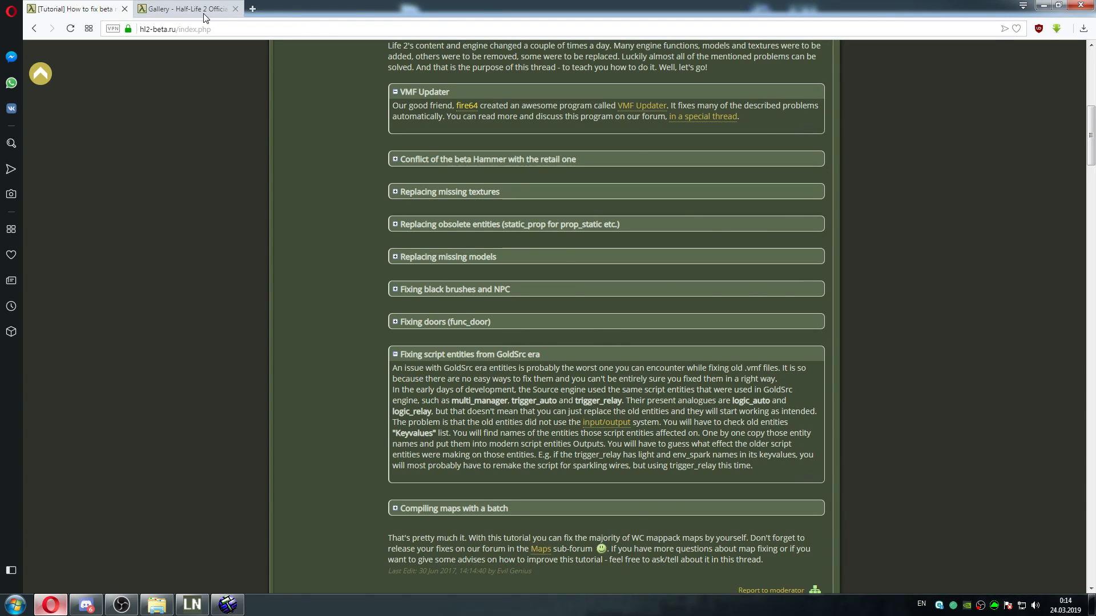
Open the Combine OverWiki from the site links on the hl2-beta.ru tutorial page
left_click(171, 10)
left_click(91, 9)
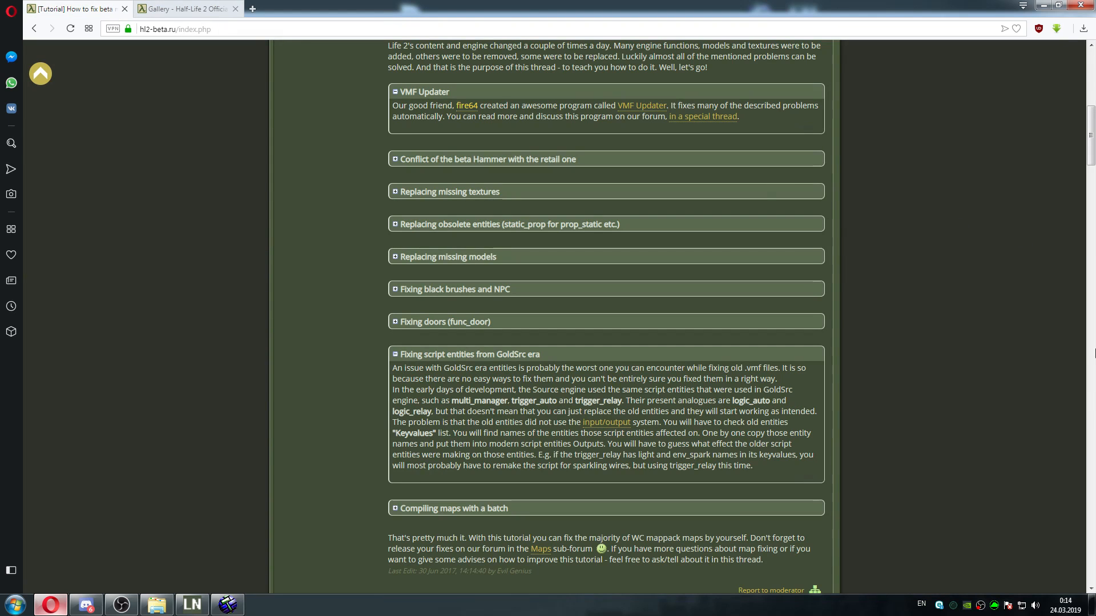
left_click_drag(1091, 124, 1095, 56)
mouse_move(491, 184)
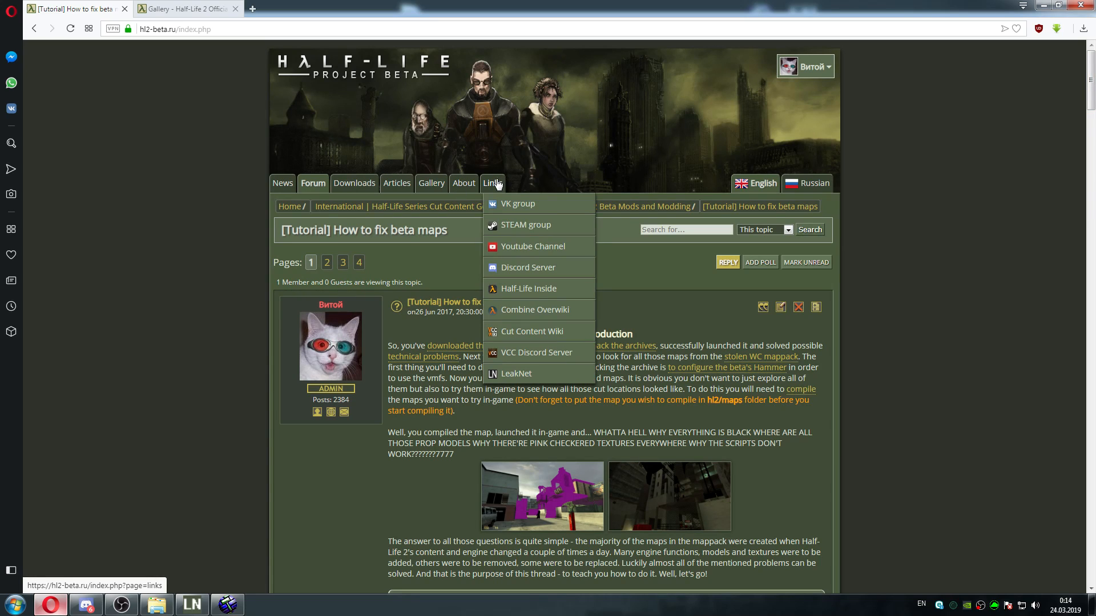
left_click(528, 310)
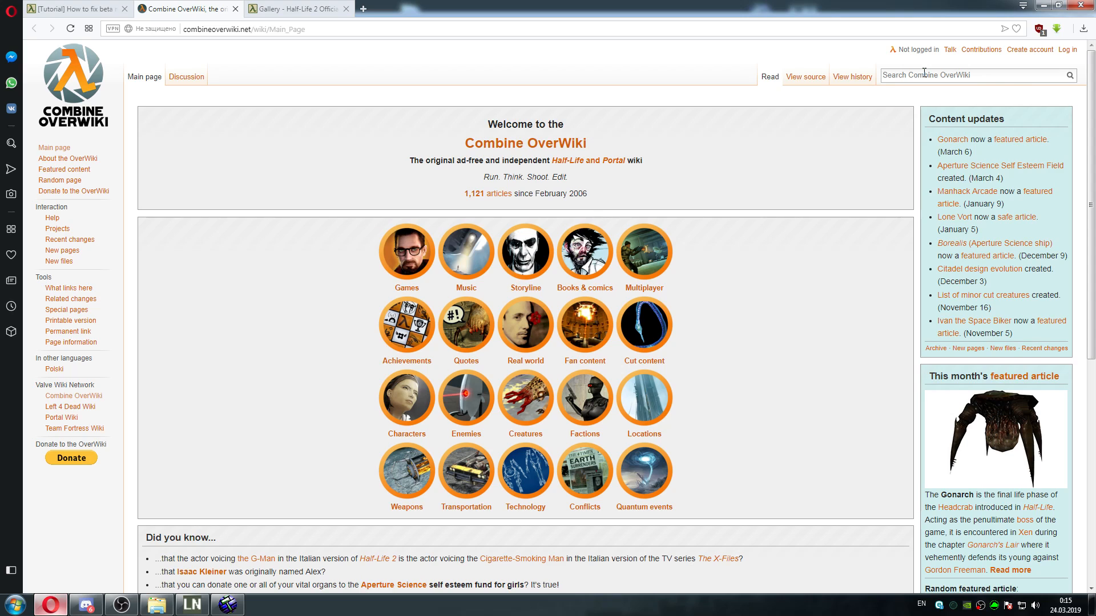
Search the wiki for transport, open the Transportation category, and look into its Cut transportation subcategory before returning
left_click(924, 73)
type("transport")
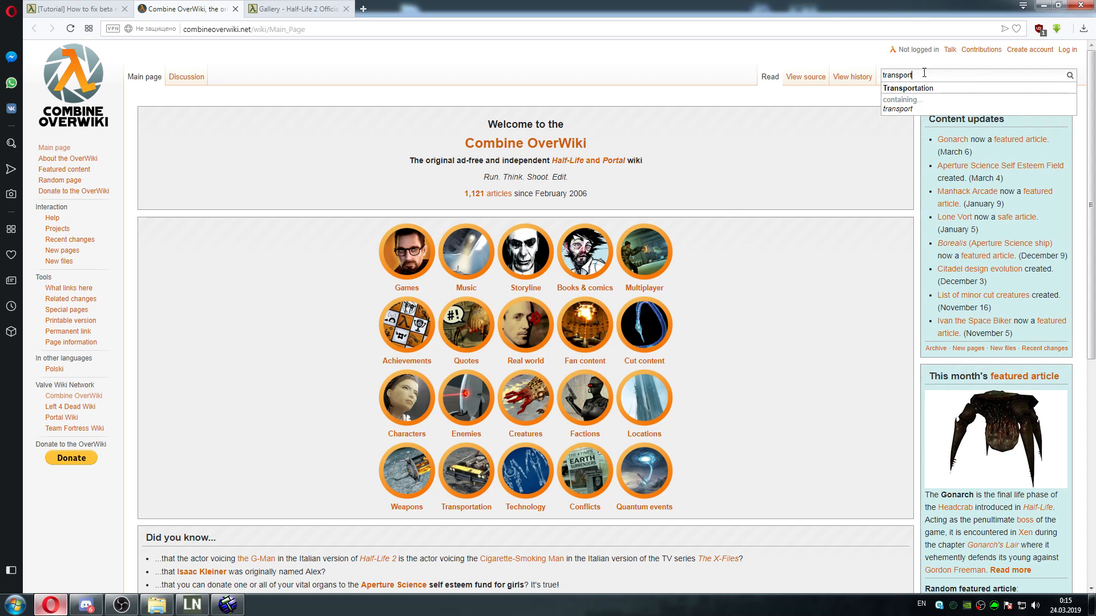
left_click(919, 89)
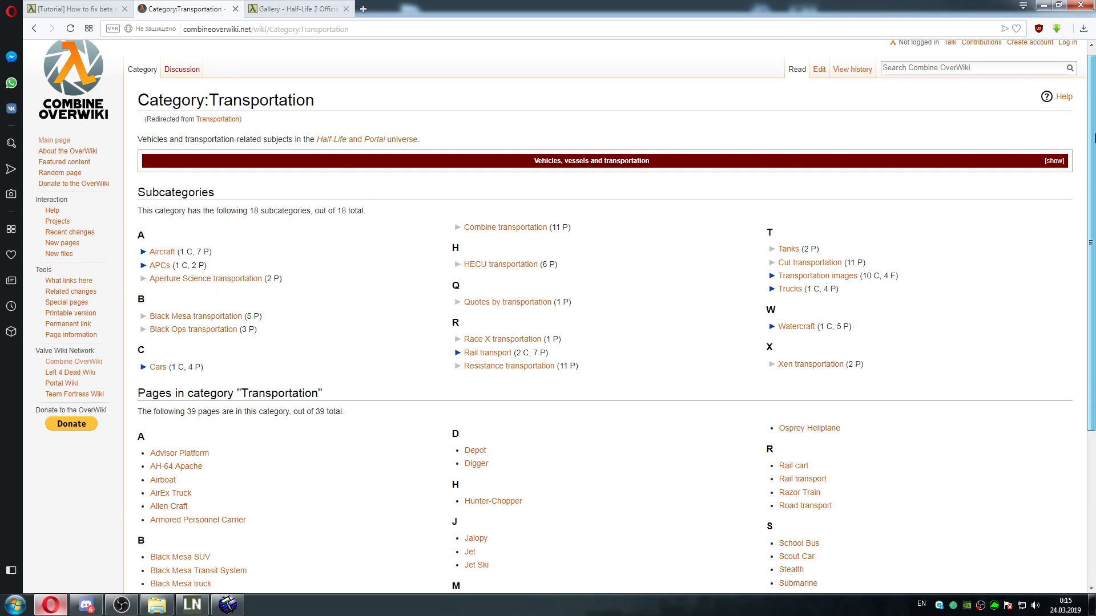
scroll(1091, 273, "down", 4)
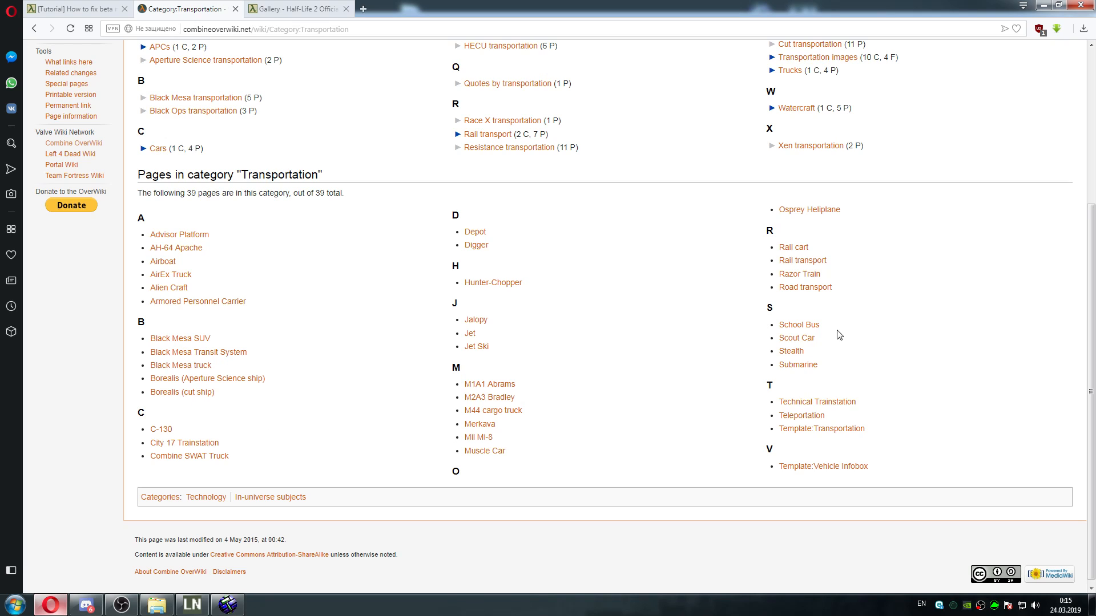
left_click_drag(1093, 335, 1094, 268)
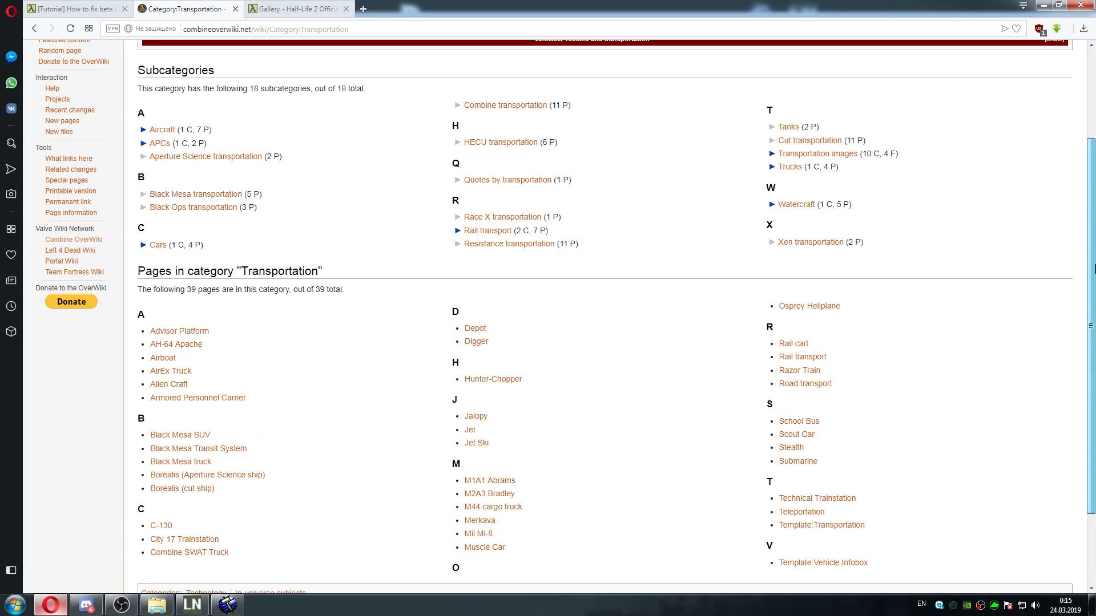
left_click(822, 140)
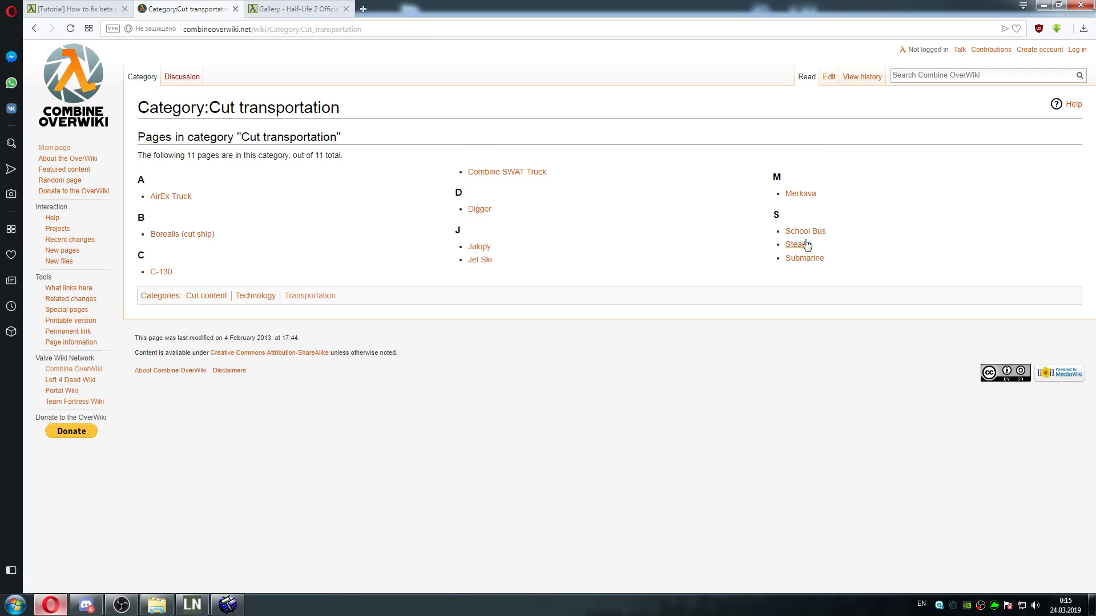
key("alt+Left")
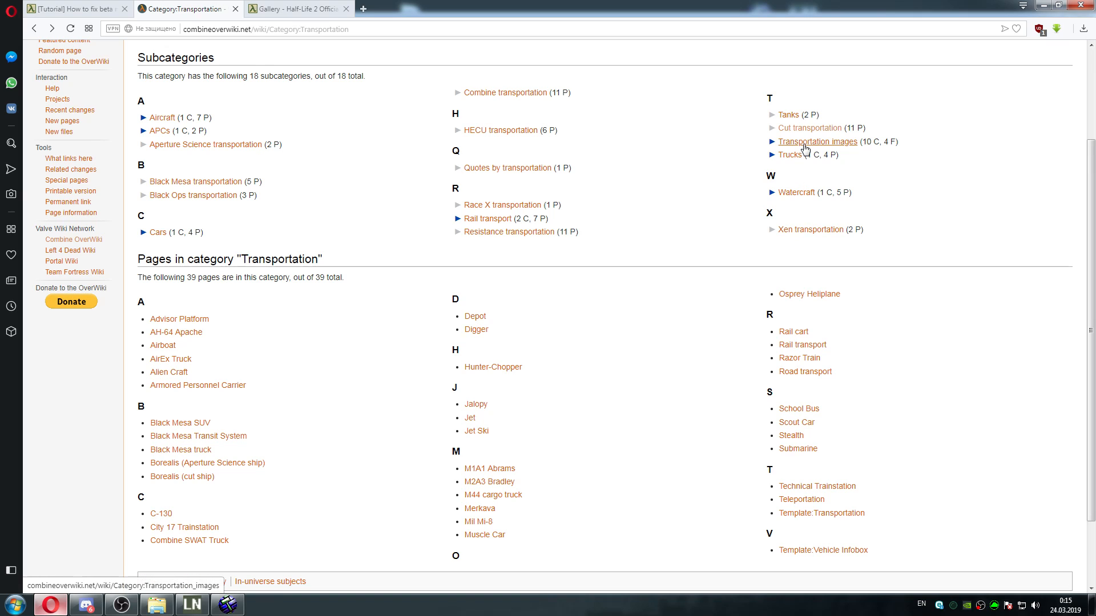
Open the Road transport article and look through its galleries of pre-release and Half-Life 2 vehicles
left_click(803, 372)
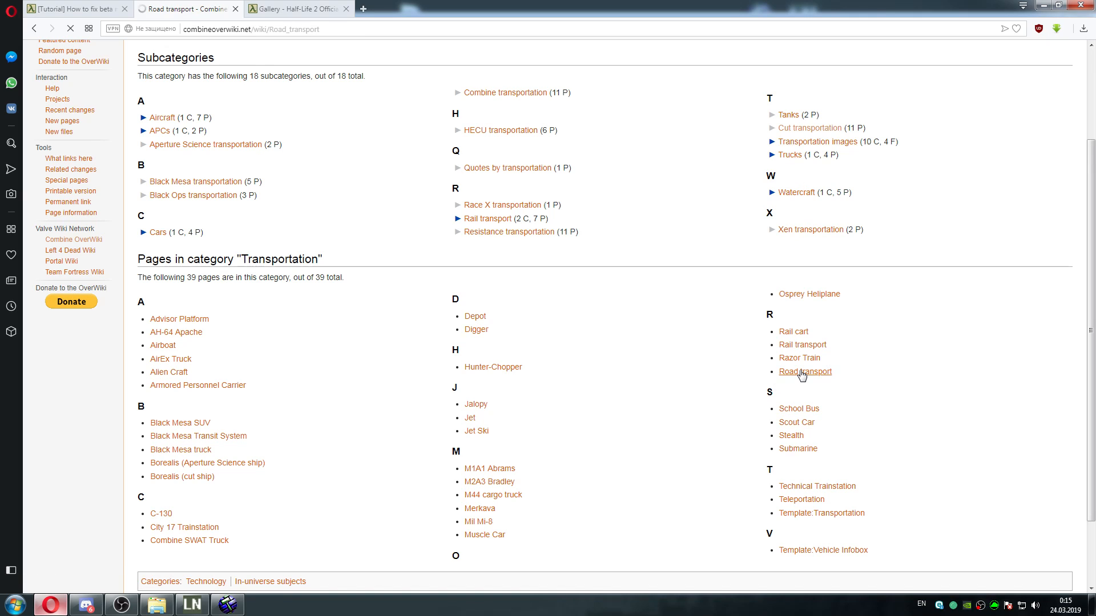
left_click_drag(1093, 100, 1089, 246)
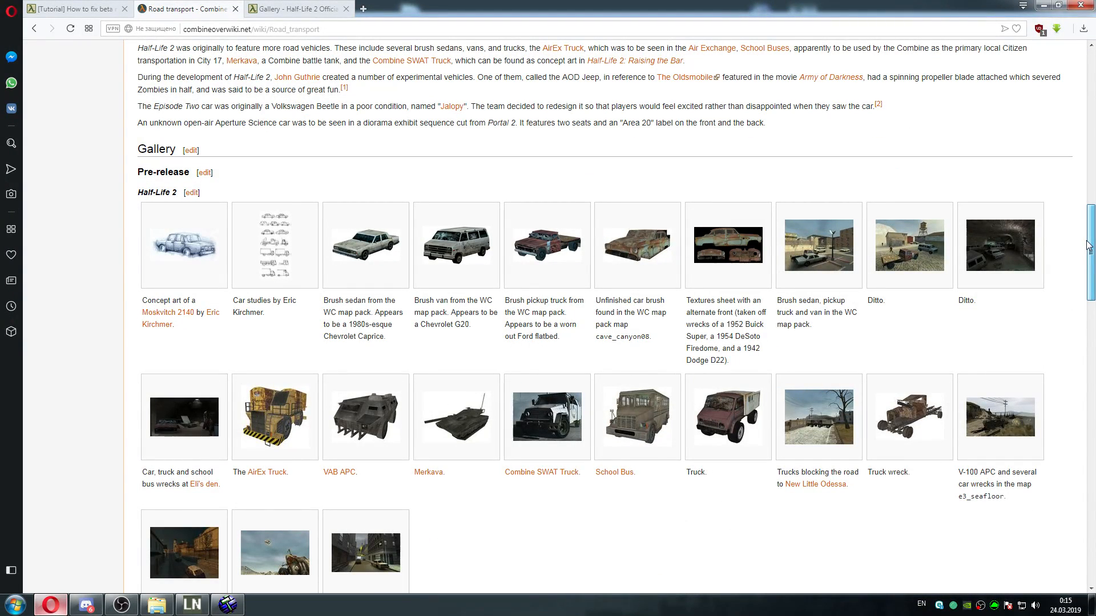
left_click_drag(1087, 245, 1085, 261)
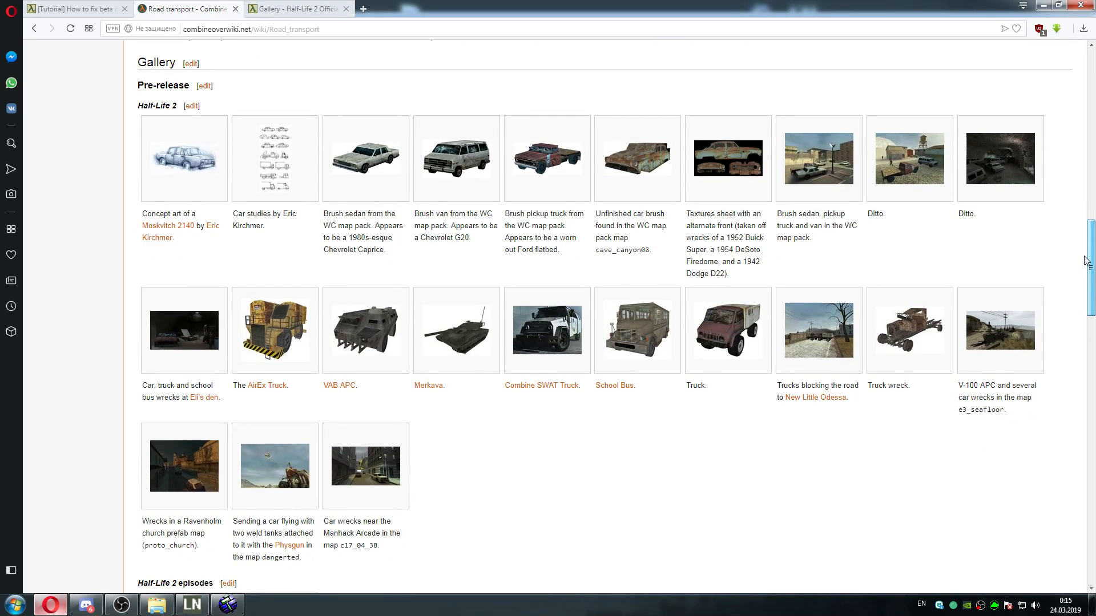
mouse_move(1084, 257)
left_mouse_down()
mouse_move(1084, 270)
mouse_move(1084, 259)
mouse_move(1071, 263)
left_mouse_up()
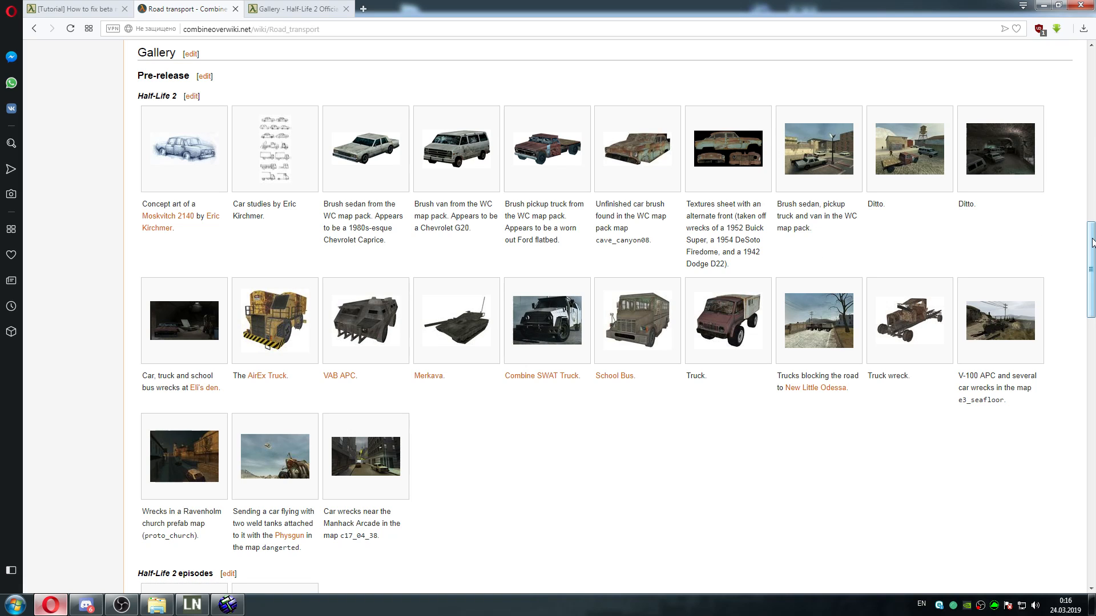
left_click_drag(1091, 242, 1079, 402)
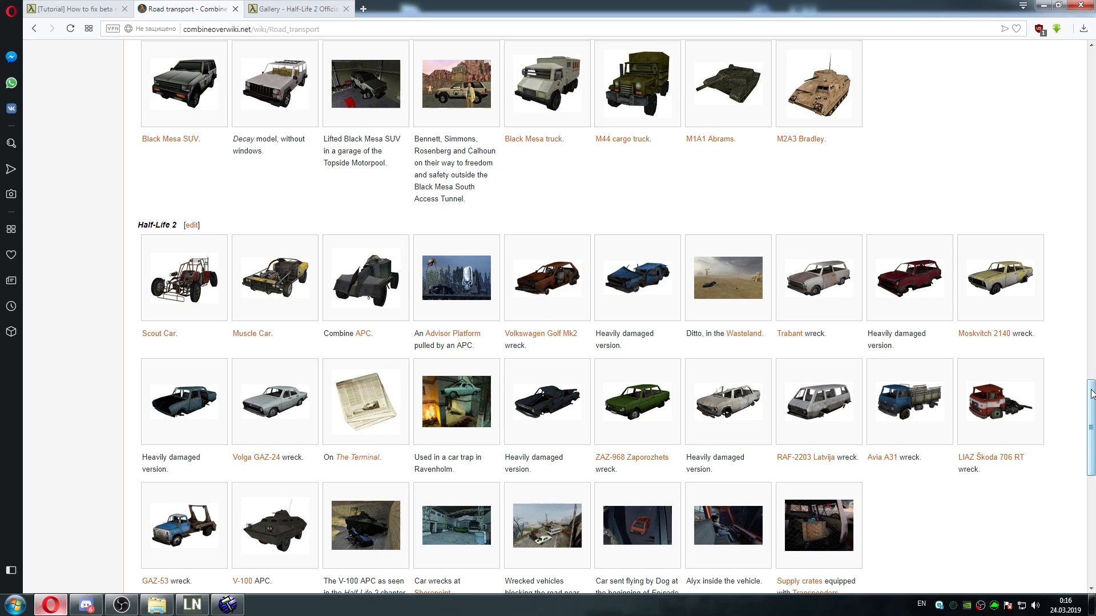
In Explorer, open the d1_terminal_01 folder under 2002 Mid European Era\Storyline\d1_c17\john\city17
left_click(155, 606)
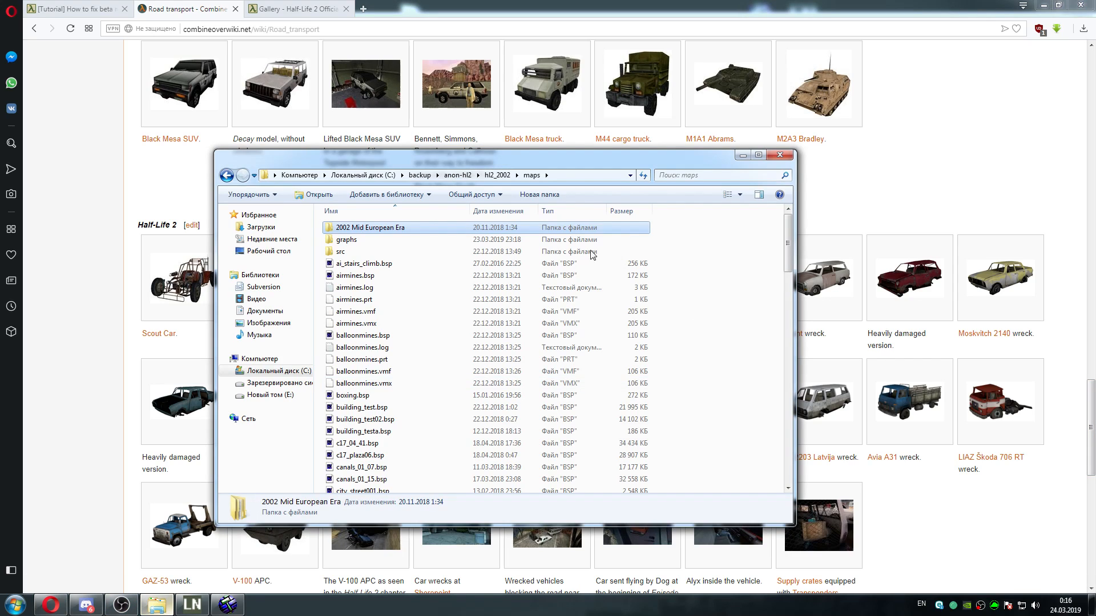
double_click(380, 231)
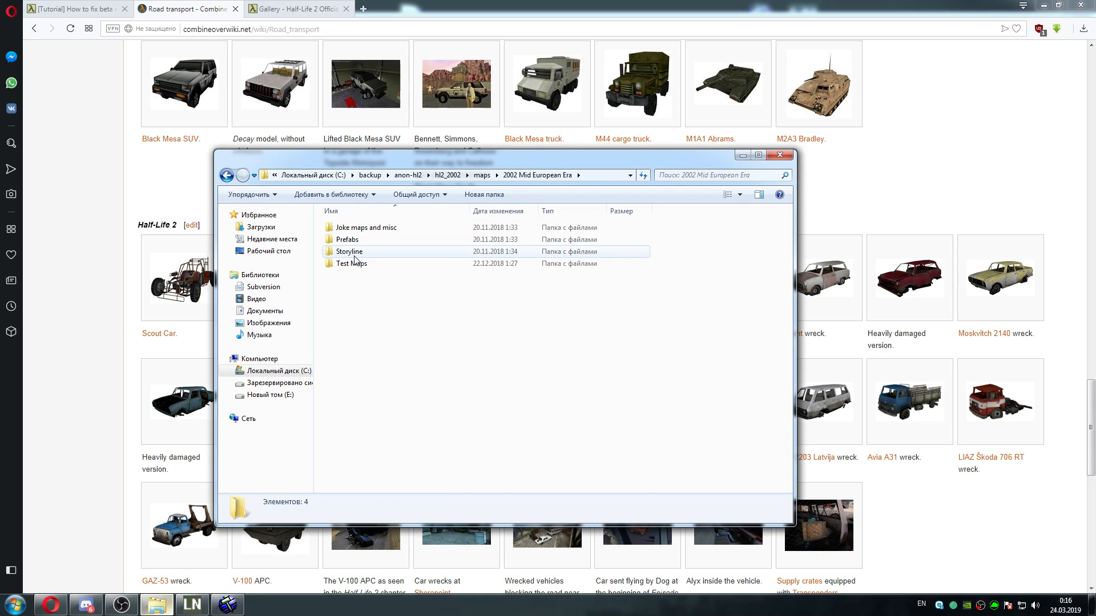
double_click(357, 254)
double_click(358, 266)
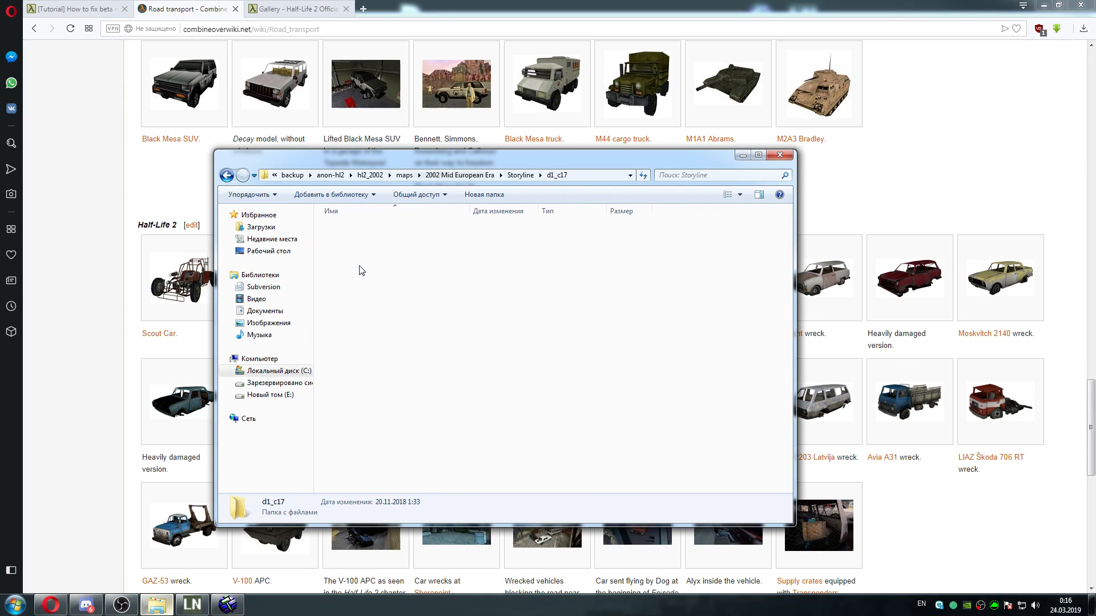
double_click(362, 254)
left_click(357, 240)
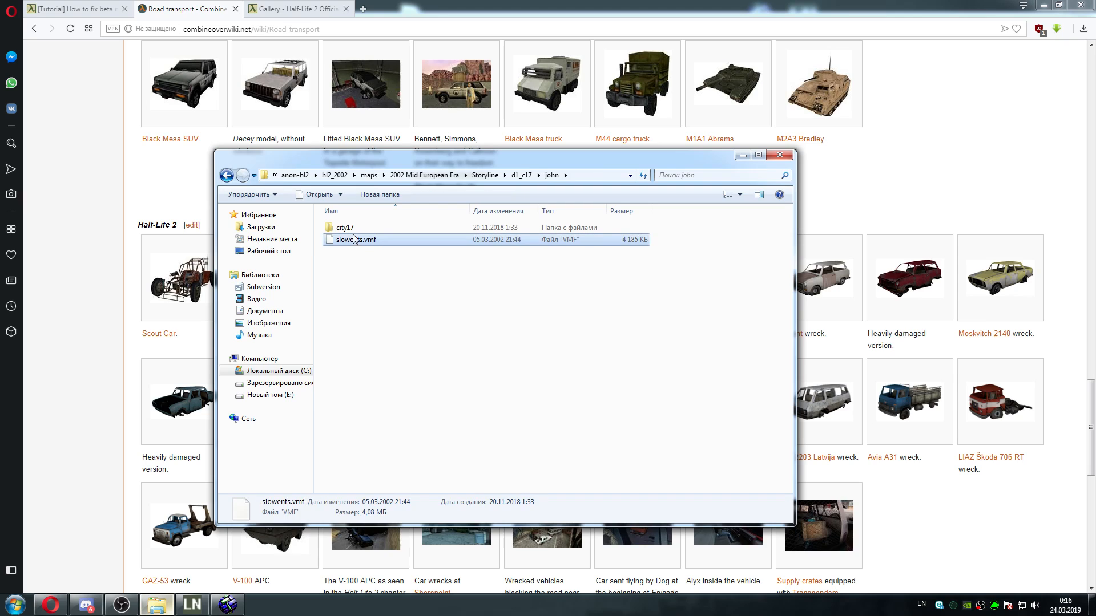
left_click(355, 230)
double_click(355, 229)
double_click(355, 251)
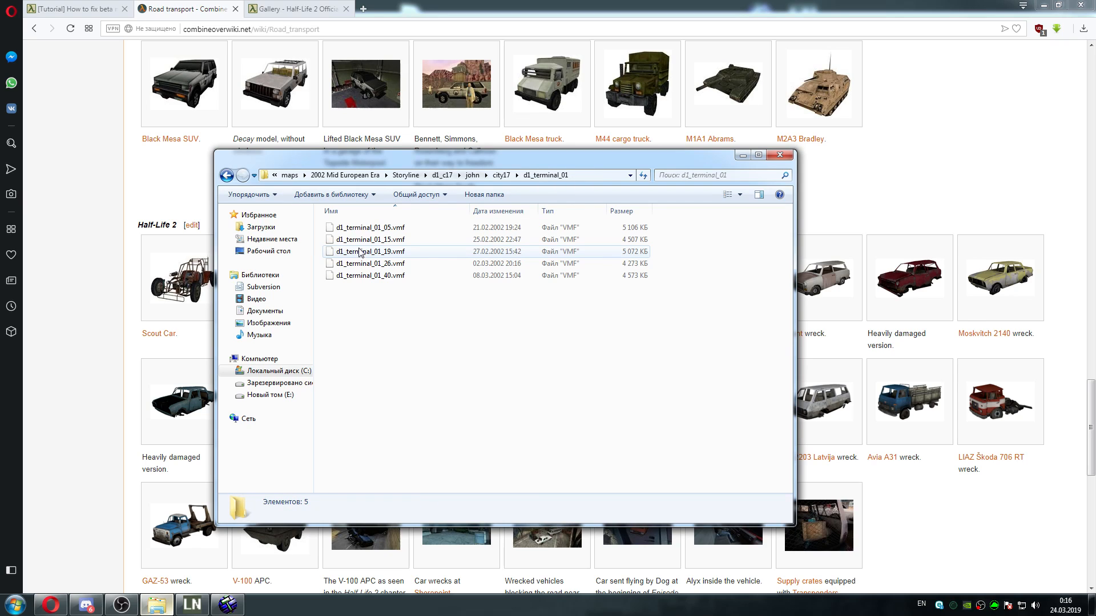
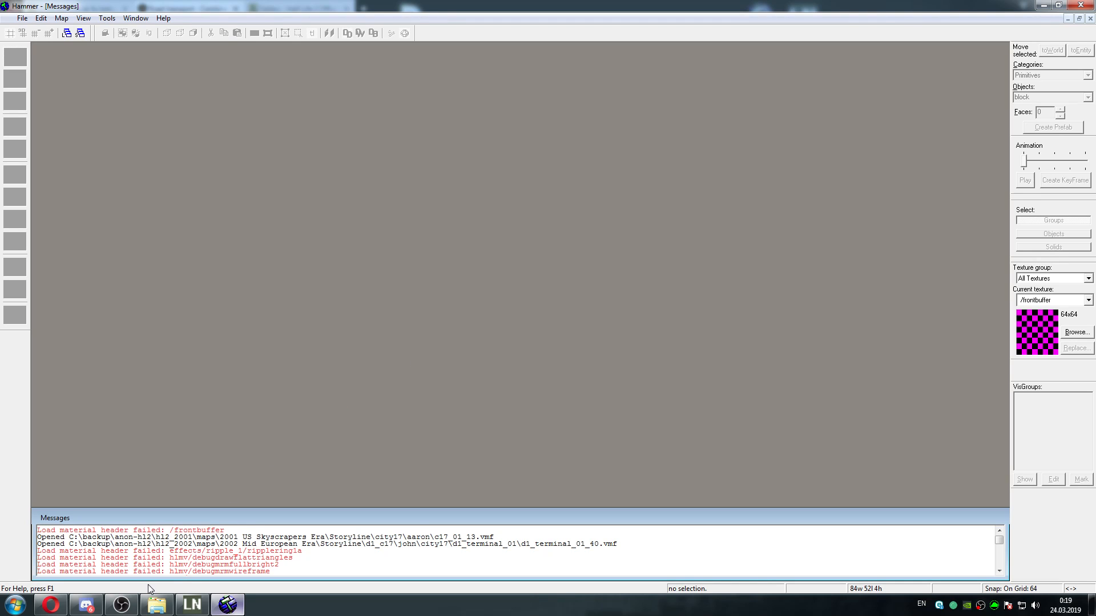
Start opening a map file and browse up to the 2002 Mid European Era folder
left_click(229, 607)
left_click(228, 607)
left_click(21, 18)
left_click(43, 44)
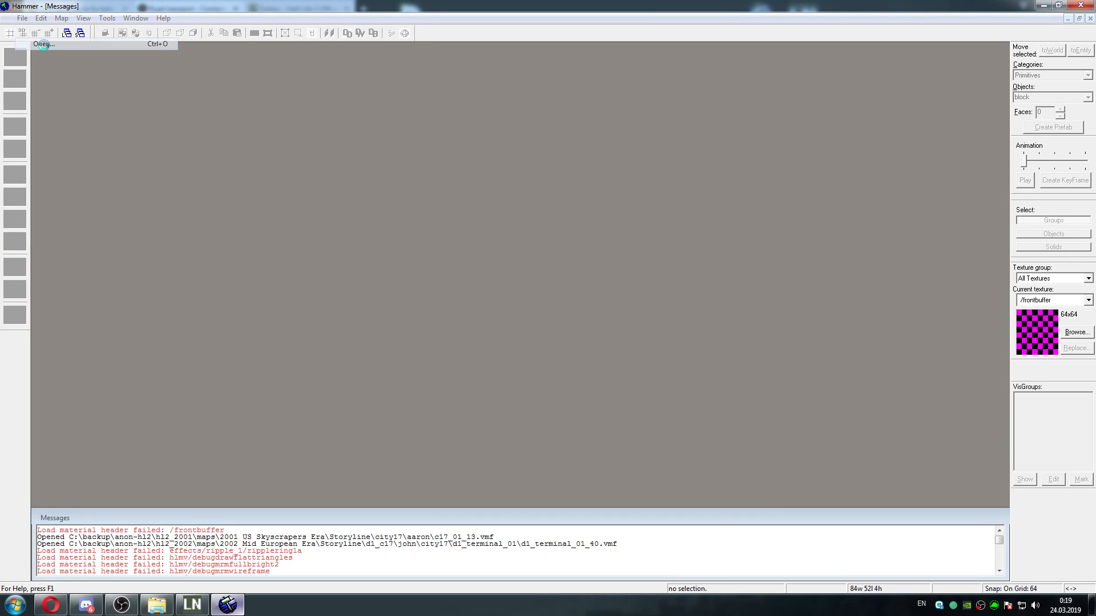
left_click(606, 245)
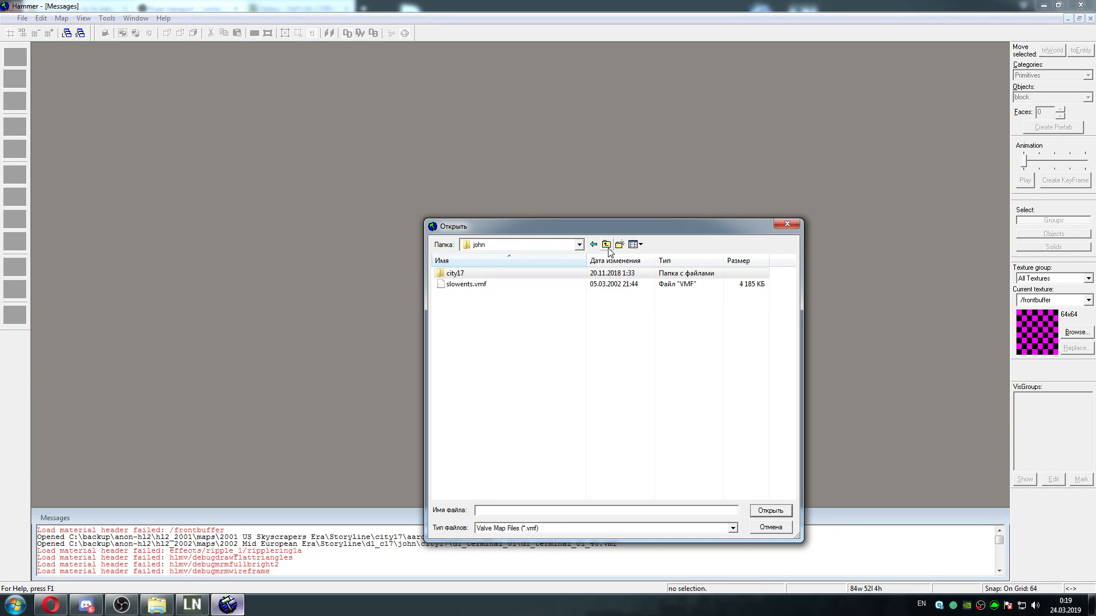
left_click(607, 245)
left_click(606, 244)
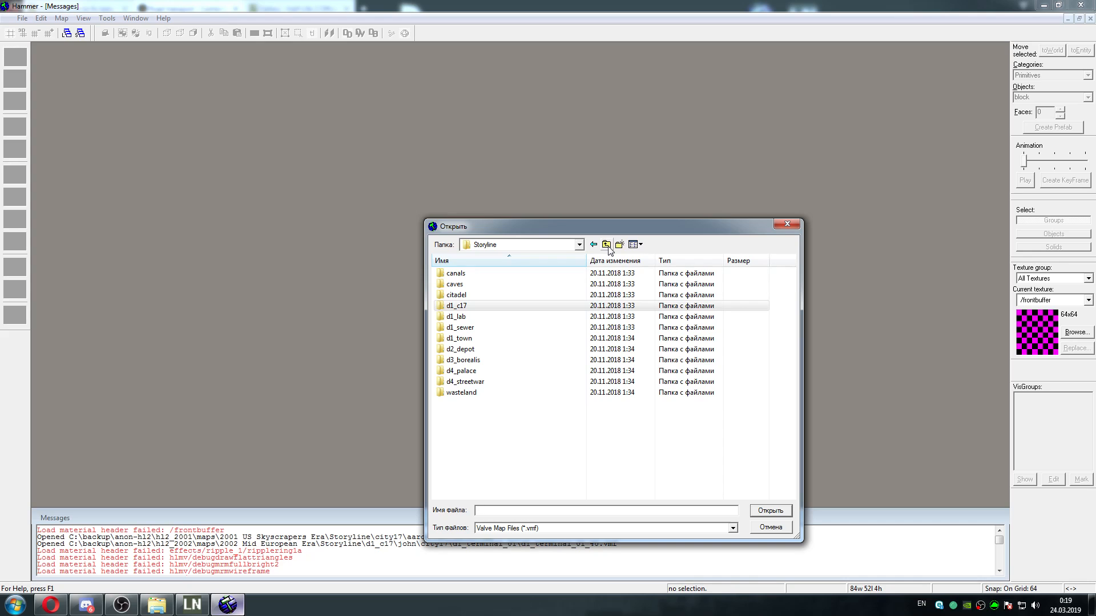
left_click(607, 245)
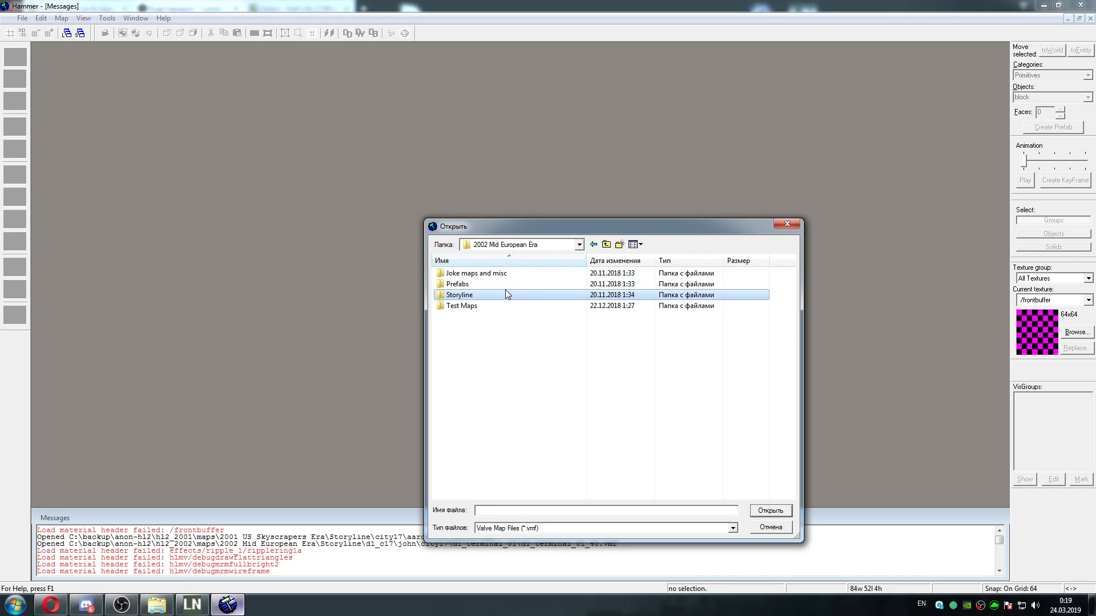
Switch to Windows Explorer, go to backup\anon-hl2\hl2_2001-2002 and open 2001-2002 Era Maps List.docx
left_click(192, 605)
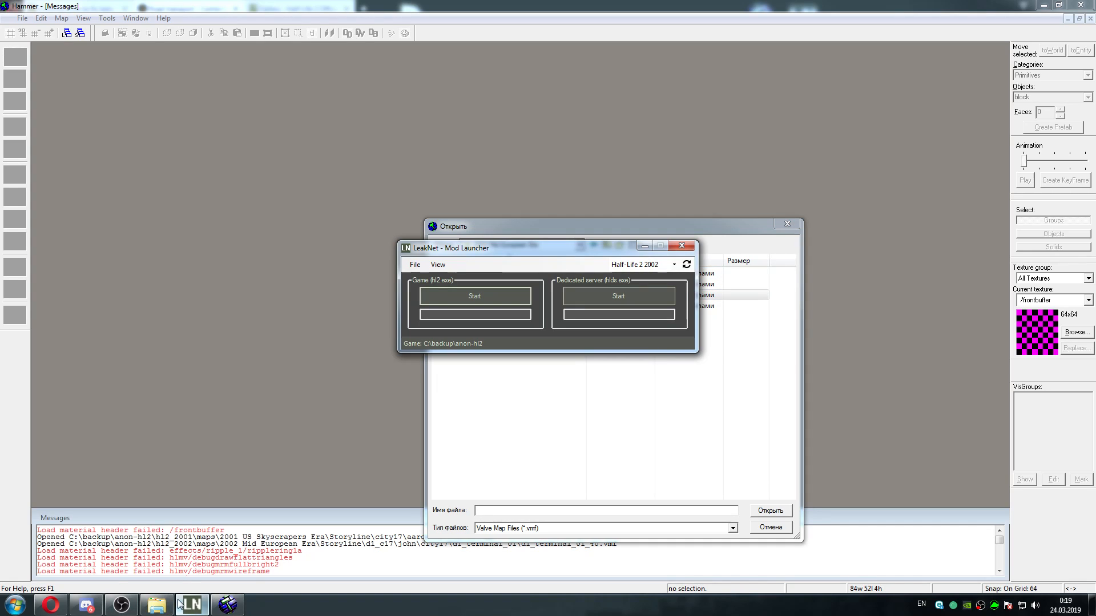
left_click(191, 605)
left_click(157, 605)
left_click(445, 176)
left_click(417, 176)
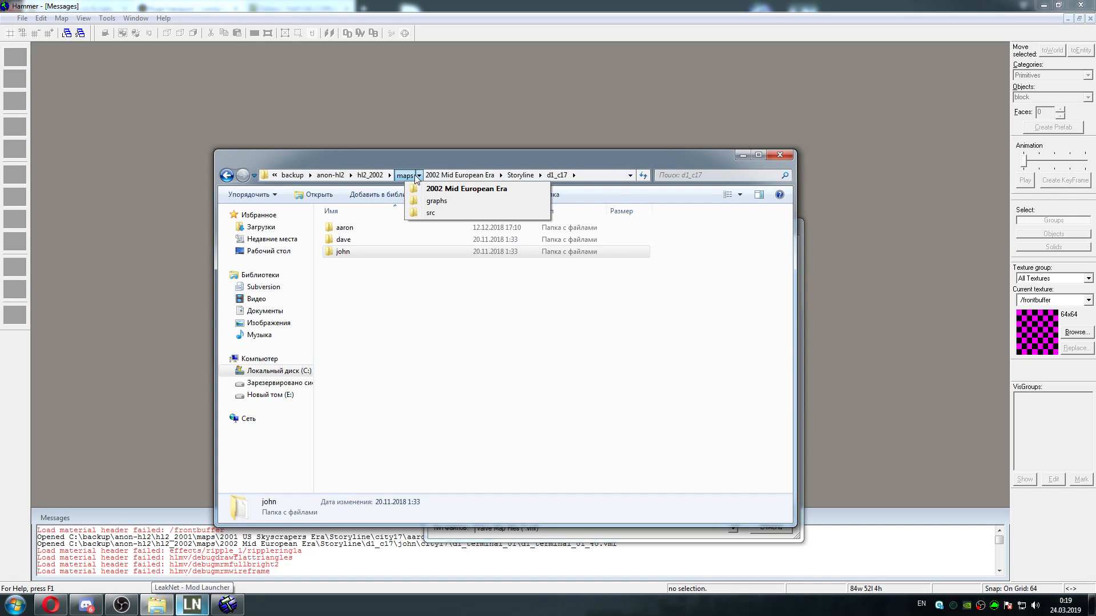
left_click(383, 175)
left_click(419, 175)
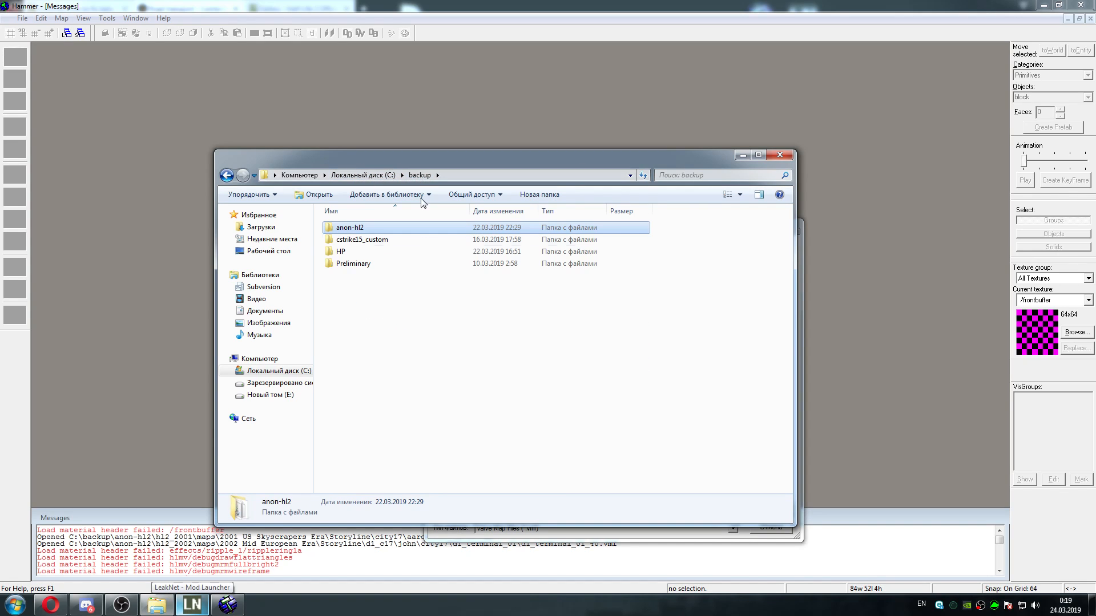
double_click(360, 229)
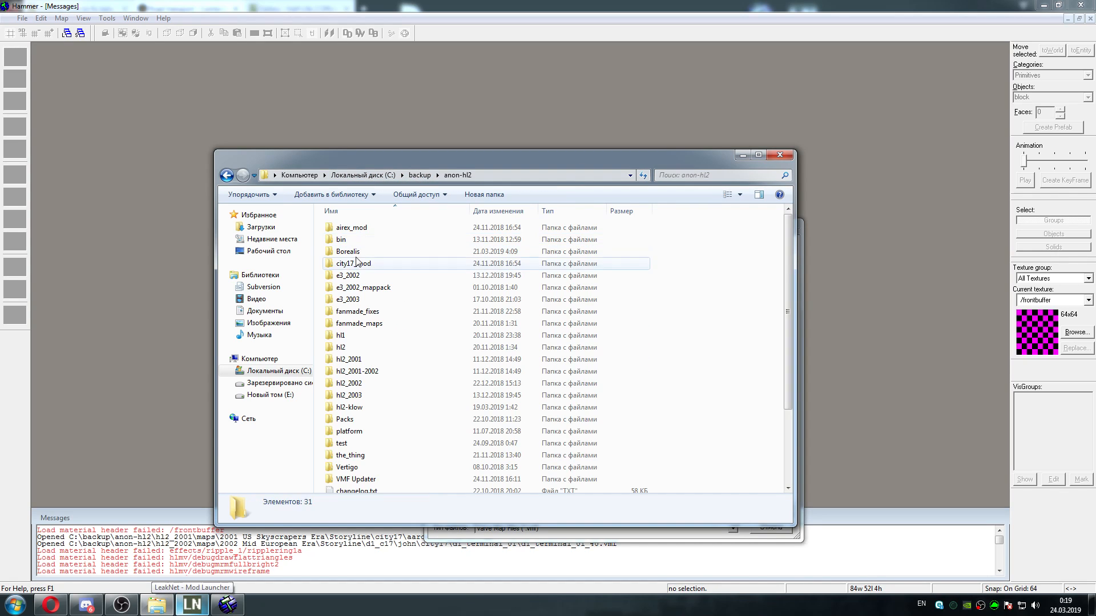
double_click(370, 374)
left_click(394, 314)
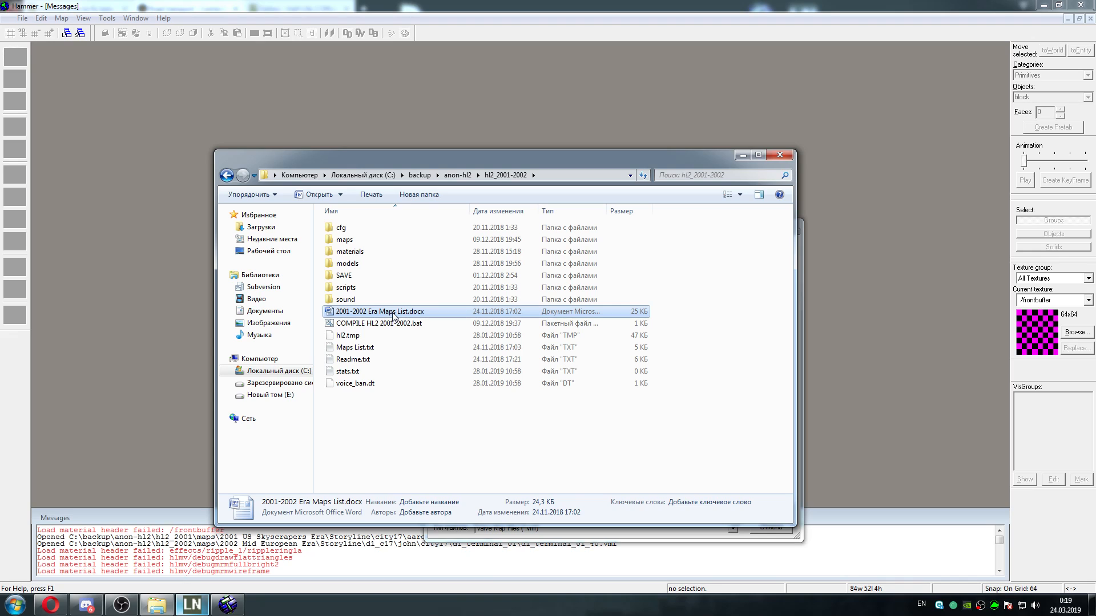
double_click(393, 313)
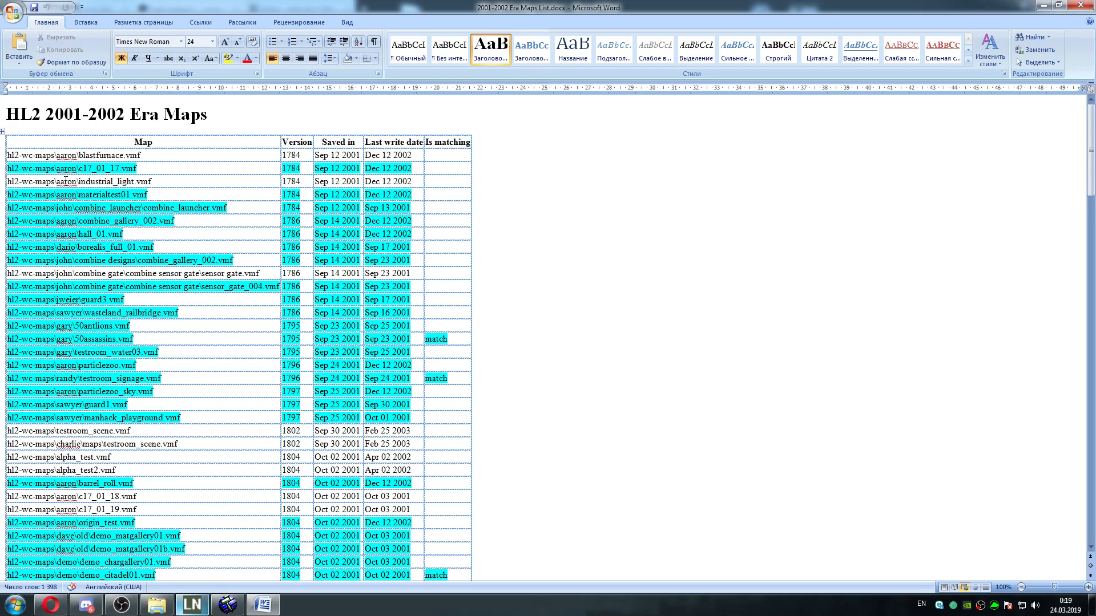
Examine the HL2 2001-2002 Era Maps table, marking the industrial_light.vmf file name, and close the document
left_click(122, 181)
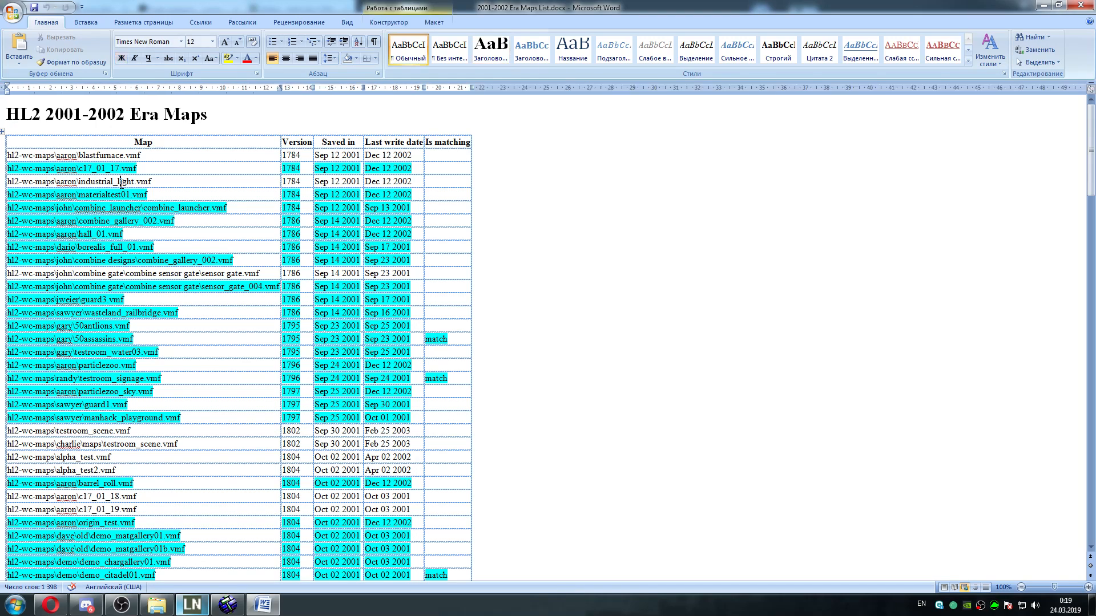
left_click_drag(79, 181, 157, 182)
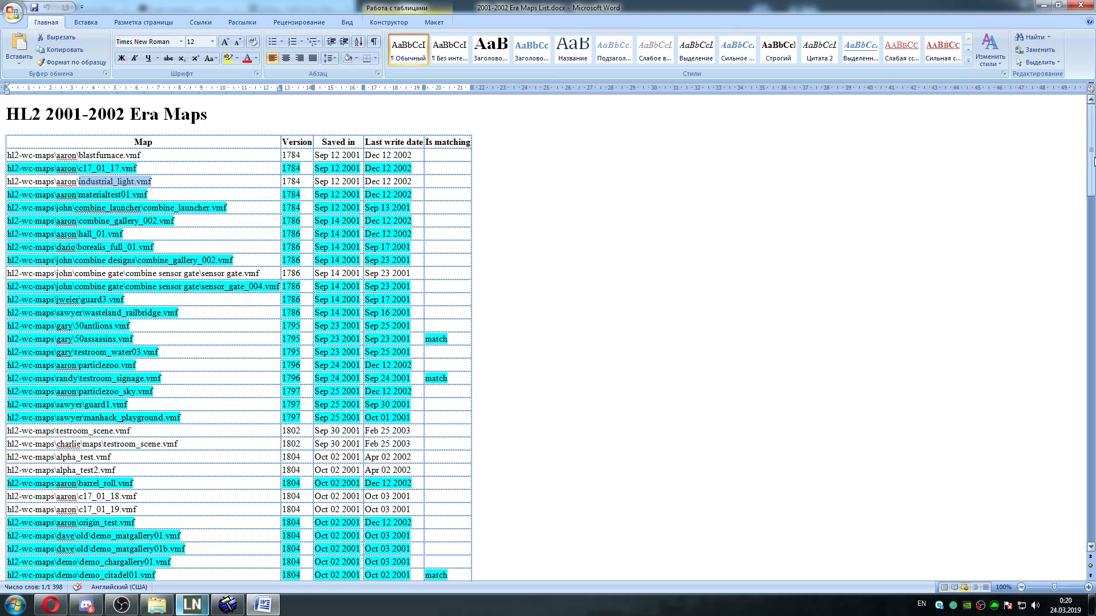
left_click_drag(1093, 161, 1094, 228)
left_click(1090, 4)
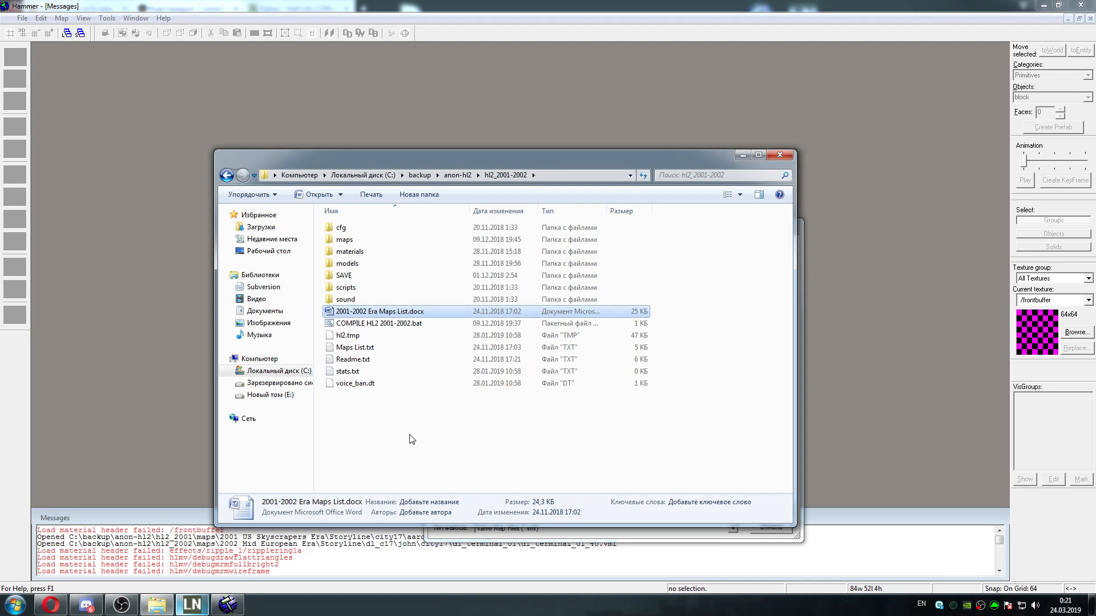
Switch to the Opera browser and close the Half-Life 2 Gallery page
left_click(51, 605)
left_click(294, 8)
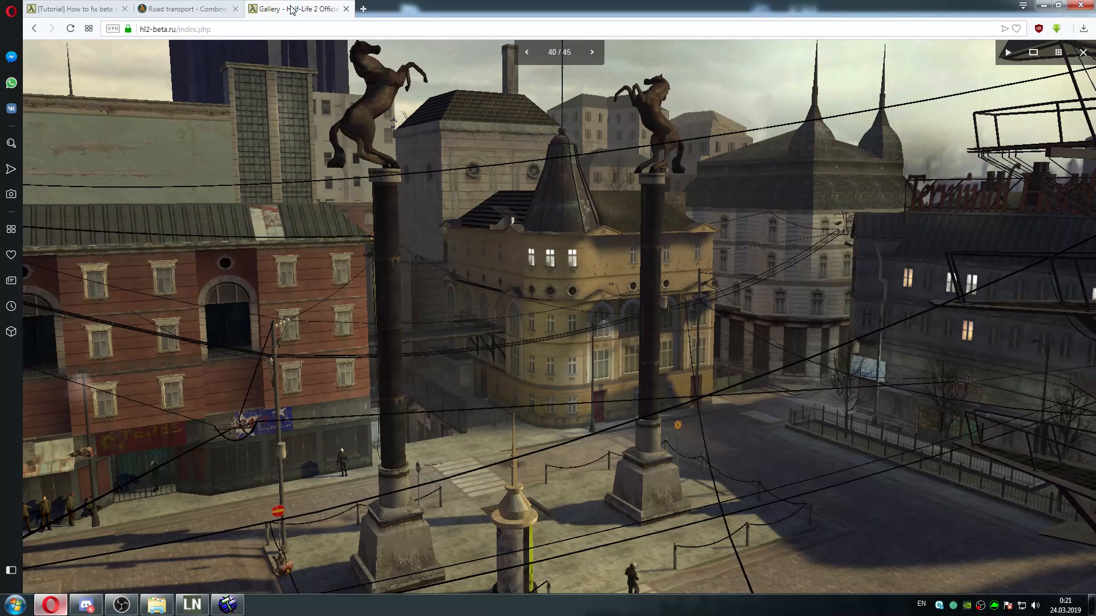
left_click(346, 9)
Open the site's Downloads section from the beta maps tutorial page and look through its categories and recent downloads
left_click(74, 8)
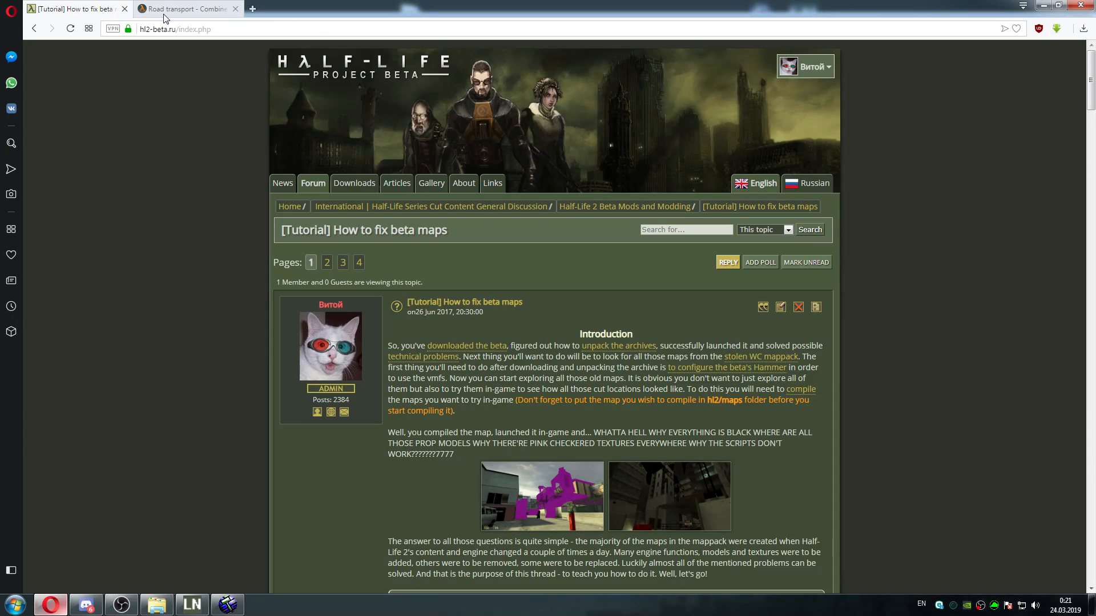
left_click(369, 185)
left_click_drag(1093, 95, 1086, 253)
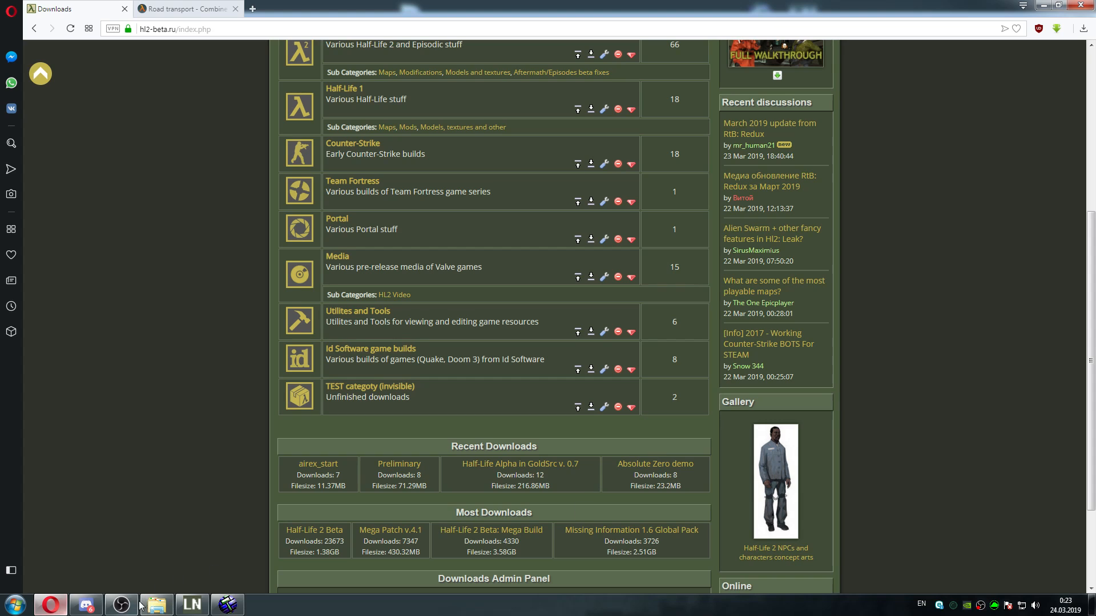
Switch to OBS and select the Интро scene
left_click(121, 605)
left_click(445, 382)
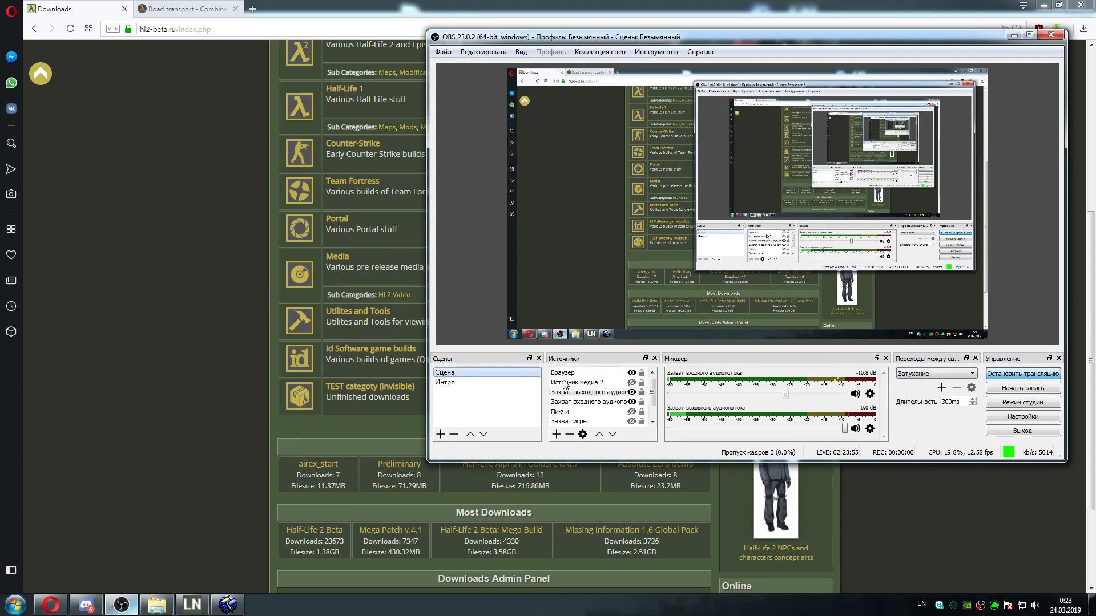